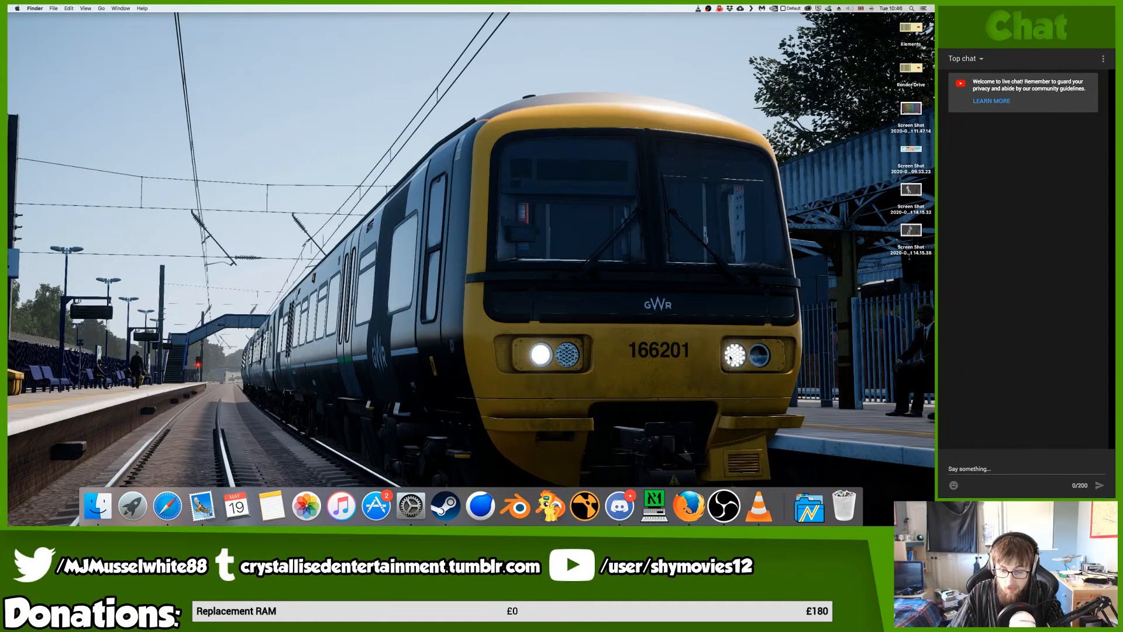
- Launch Blender and open the recent file mare_template.blend
left_click(516, 498)
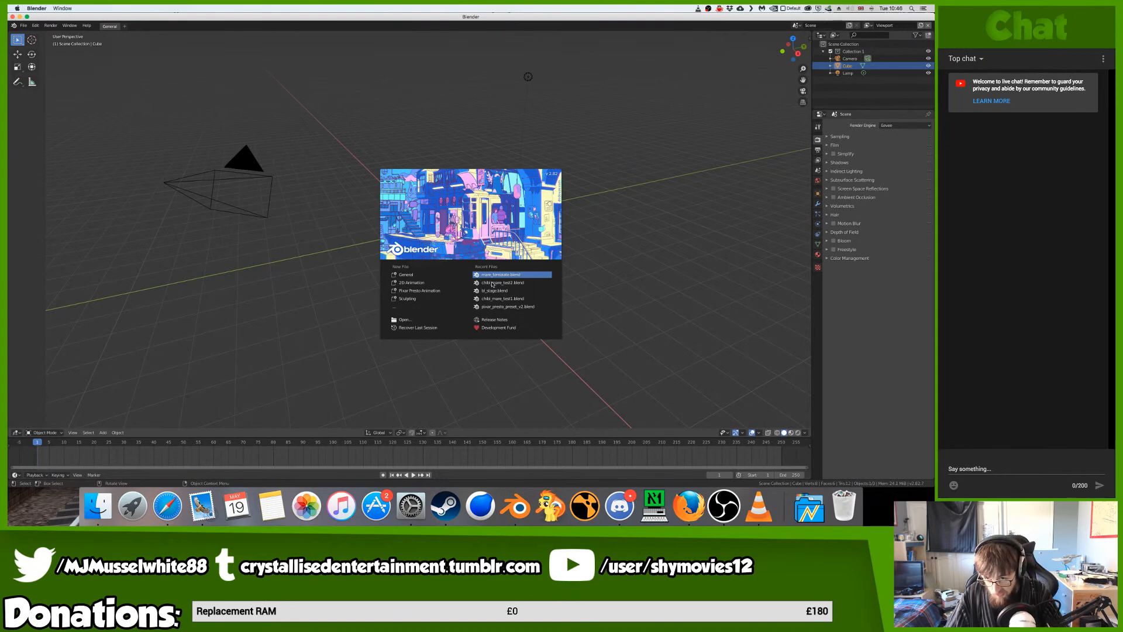
left_click(489, 276)
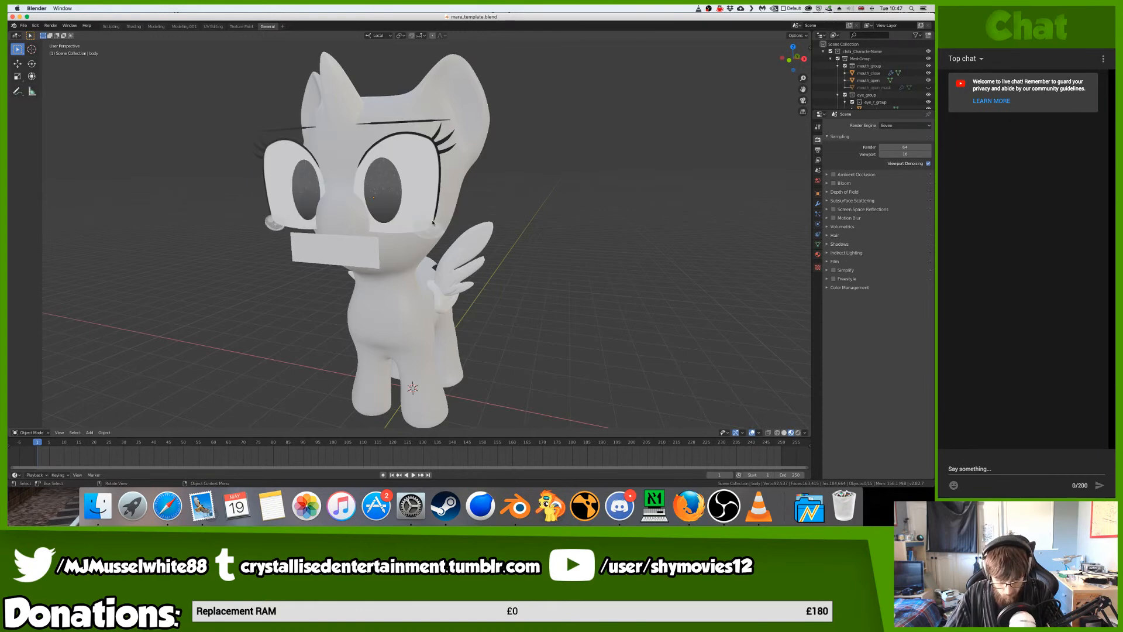
- Compare the pony's smooth body with its low-poly version by swapping their visibility and restoring it, and examine the model from several sides
middle_click_drag(404, 237, 355, 323)
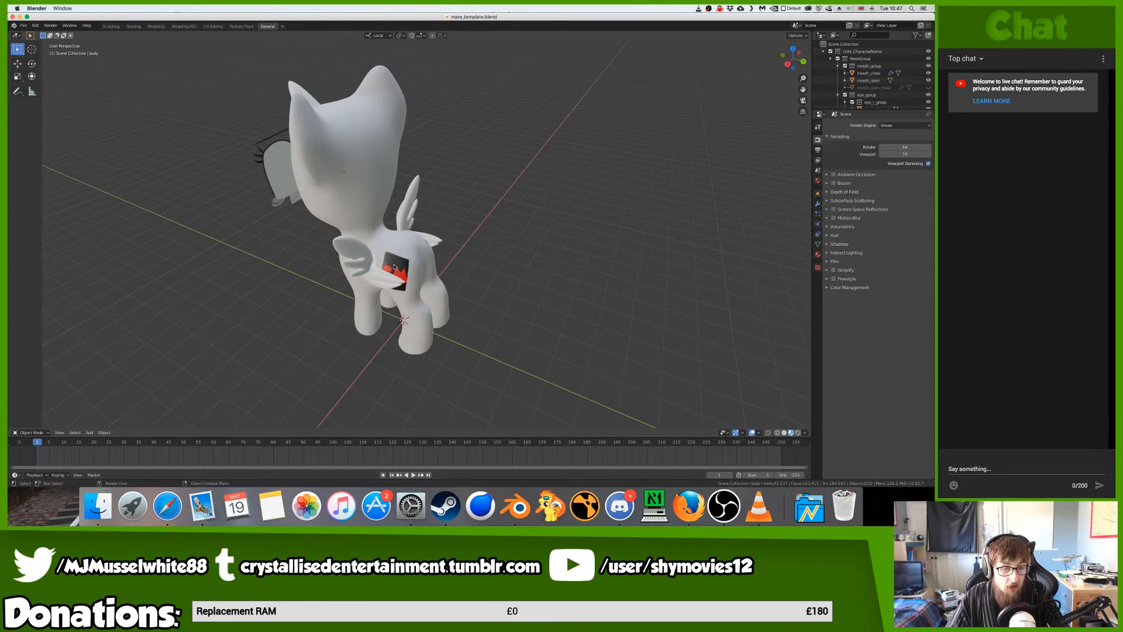
middle_click_drag(395, 264, 404, 251)
scroll(917, 66, "down", 5)
scroll(917, 67, "down", 4)
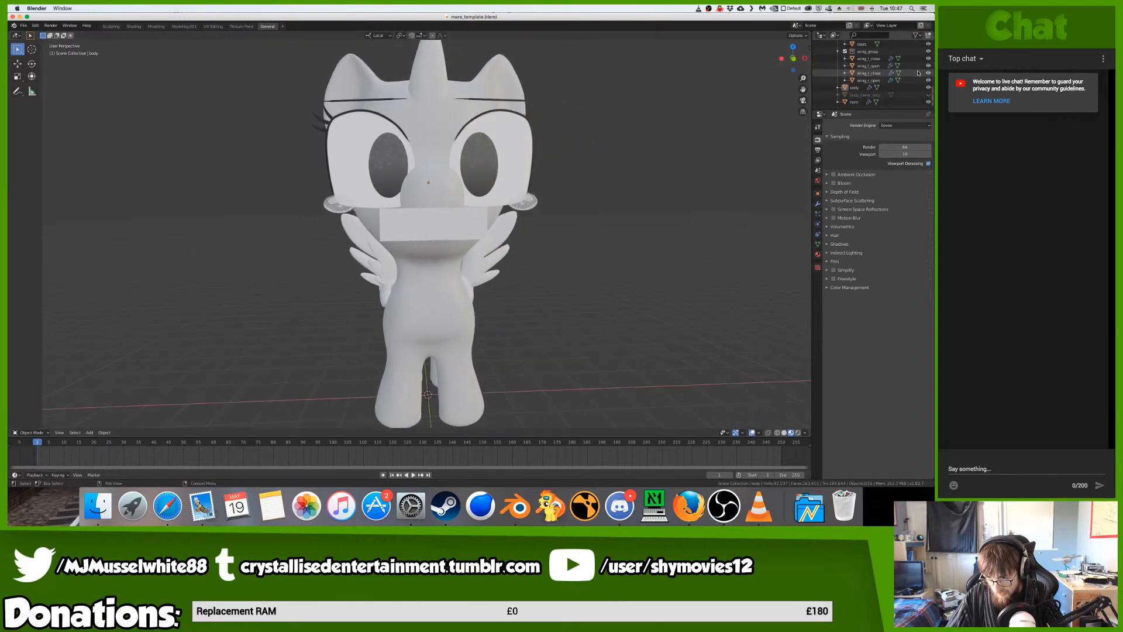
left_click(928, 88)
left_click(928, 95)
middle_click_drag(499, 167, 504, 166)
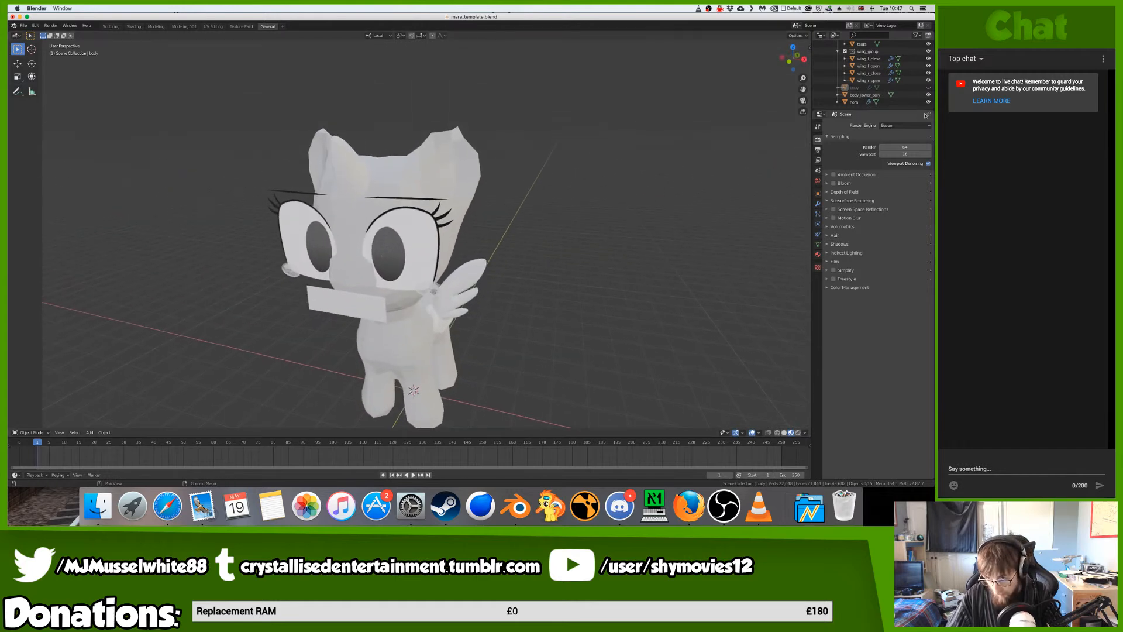
left_click(928, 95)
left_click(928, 87)
middle_click_drag(469, 248, 446, 223)
middle_click_drag(448, 328, 444, 305, "ctrl")
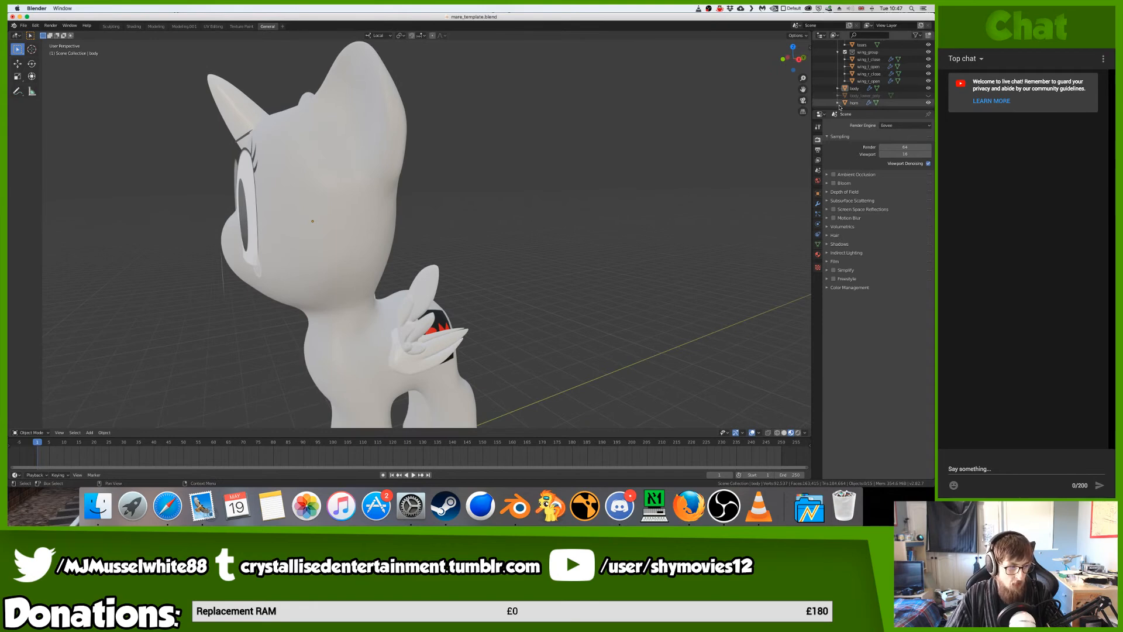
middle_click_drag(499, 241, 509, 234)
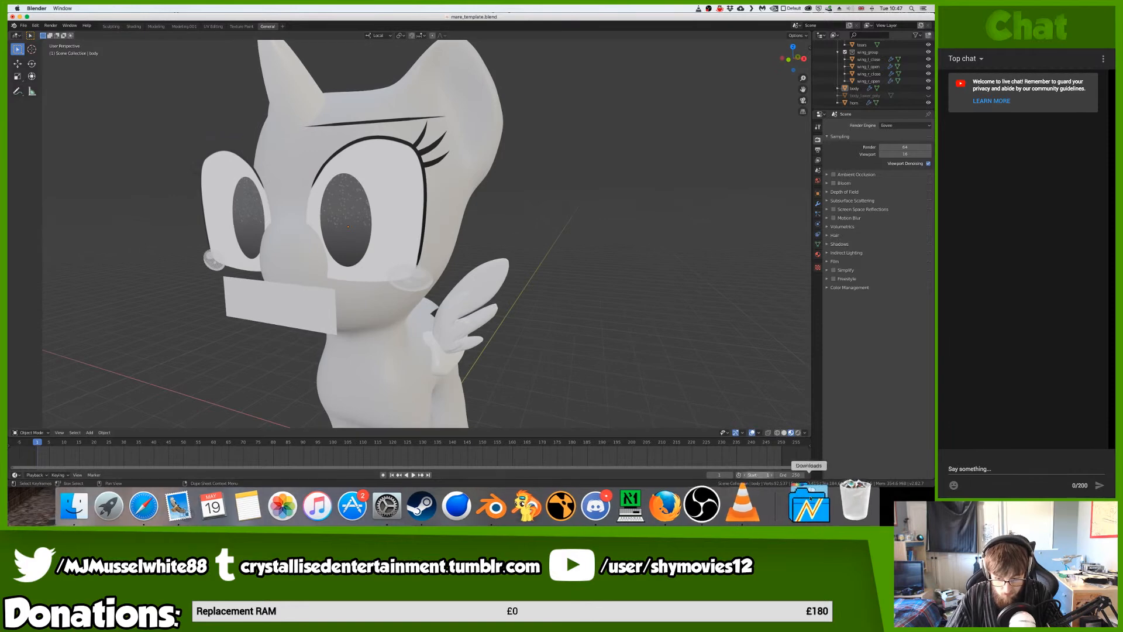
- Empty the Mac's Trash
right_click(847, 498)
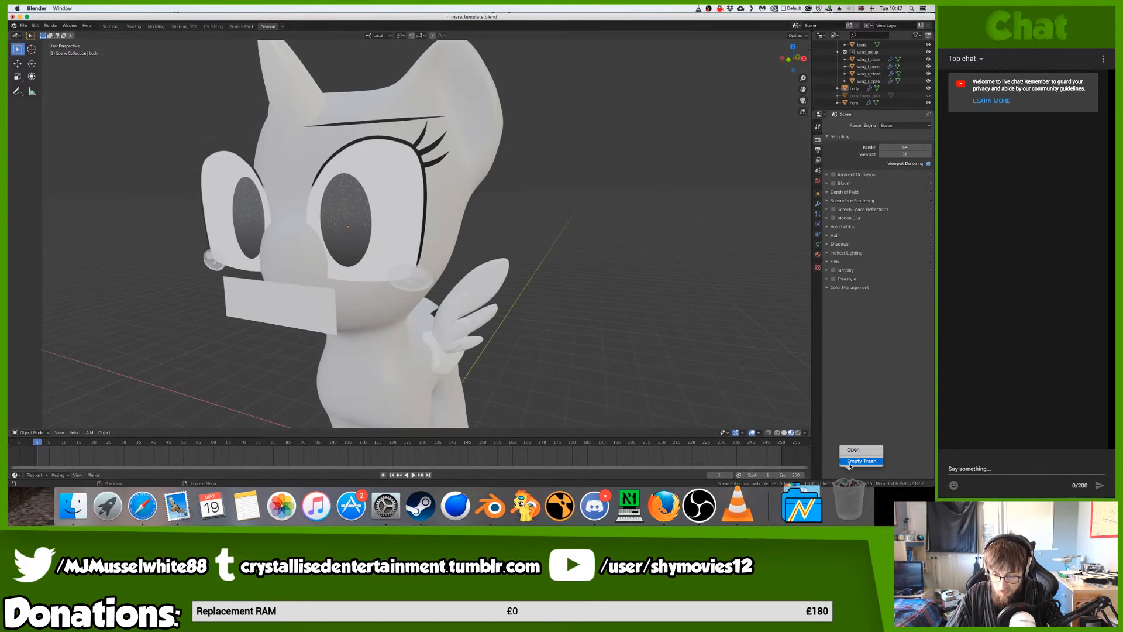
left_click(860, 462)
left_click(519, 162)
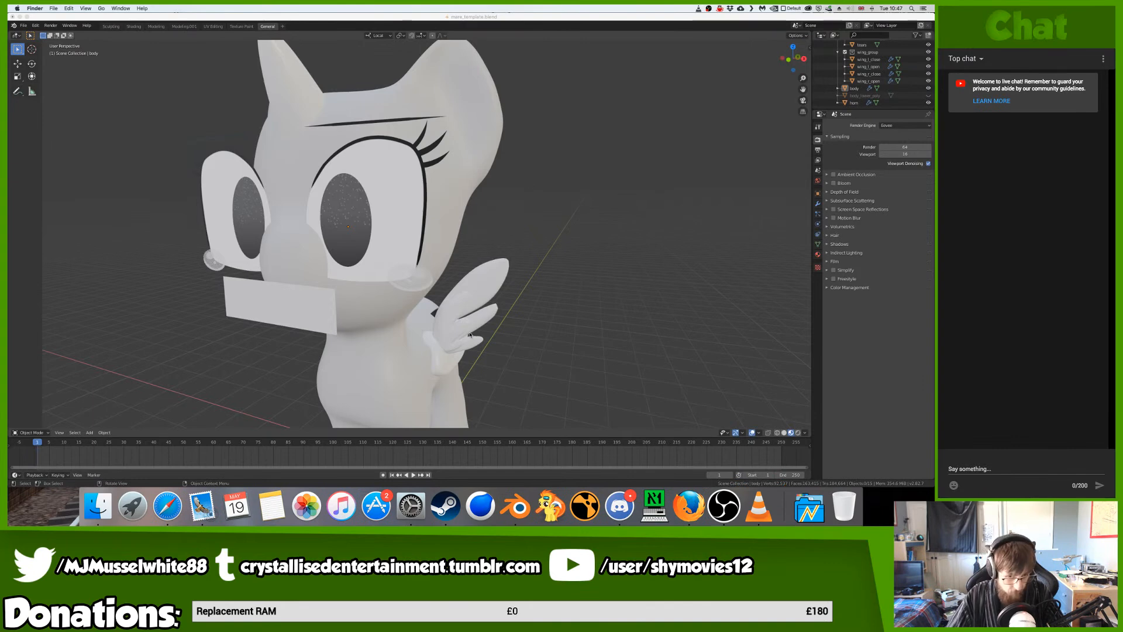
- Examine the template pony's head, face parts, wings and flank from the front, side and back
mouse_move(469, 335)
middle_mouse_down()
mouse_move(418, 335)
mouse_move(463, 333)
middle_mouse_up()
left_click(414, 196)
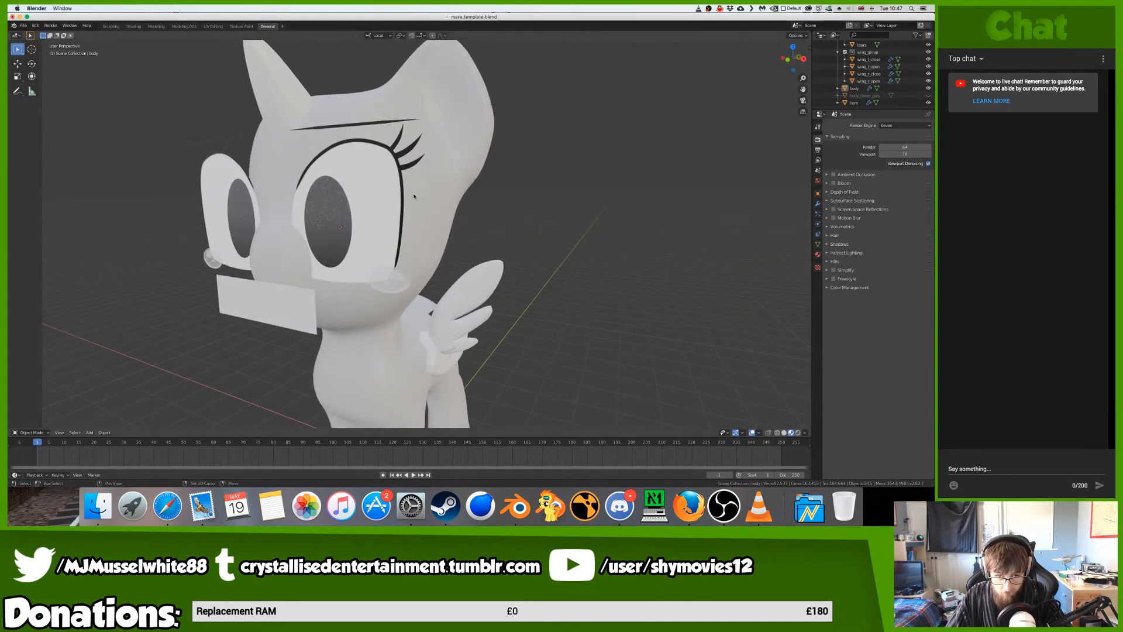
scroll(414, 198, "down", 3, "shift")
scroll(414, 201, "left", 15)
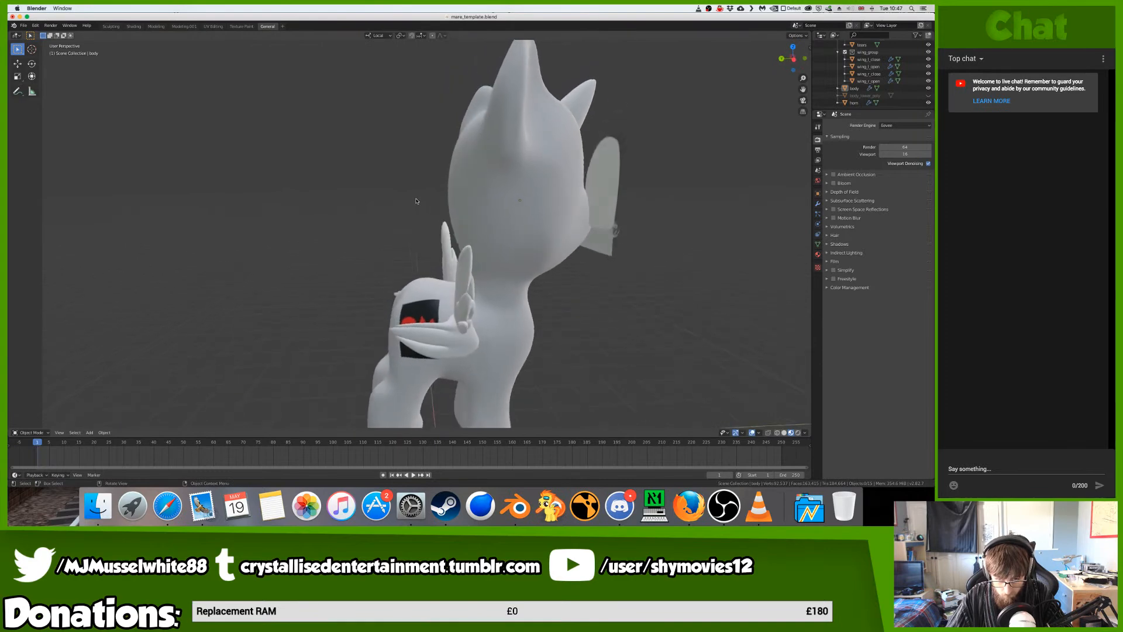
scroll(416, 200, "right", 15)
scroll(416, 200, "down", 5, "ctrl")
scroll(416, 200, "up", 4, "ctrl")
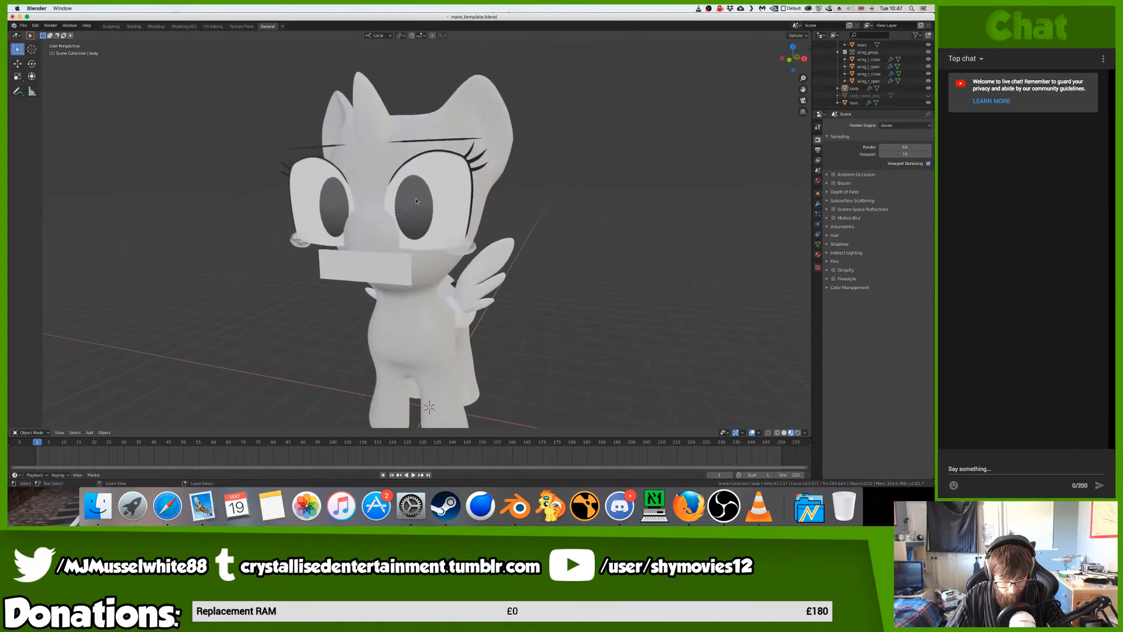
scroll(415, 200, "right", 20)
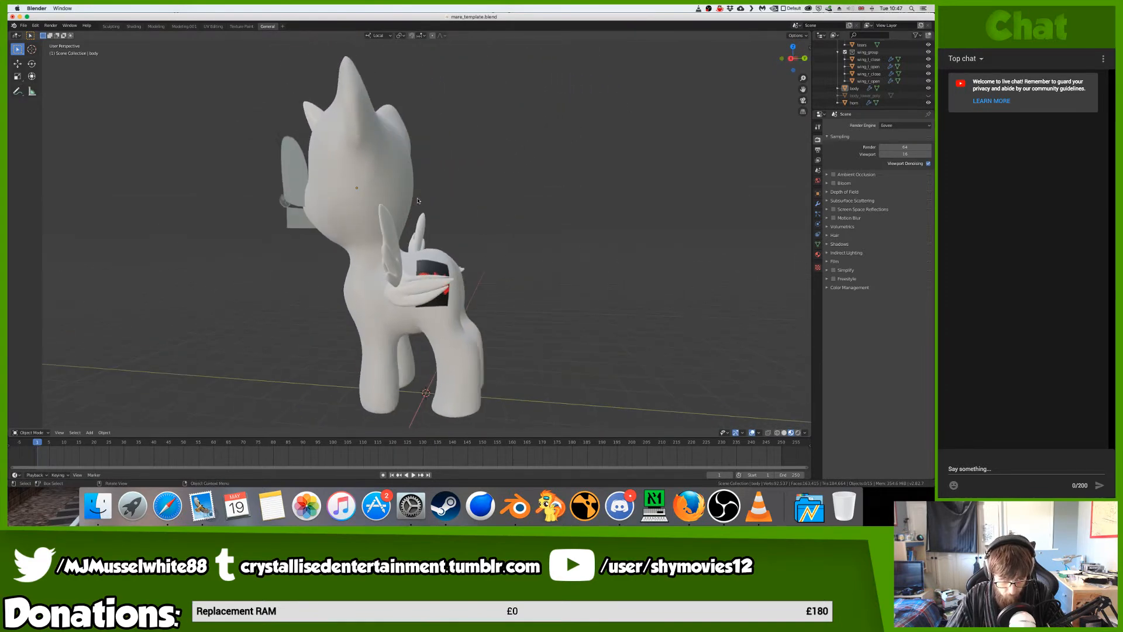
scroll(417, 201, "right", 20)
left_click(445, 196)
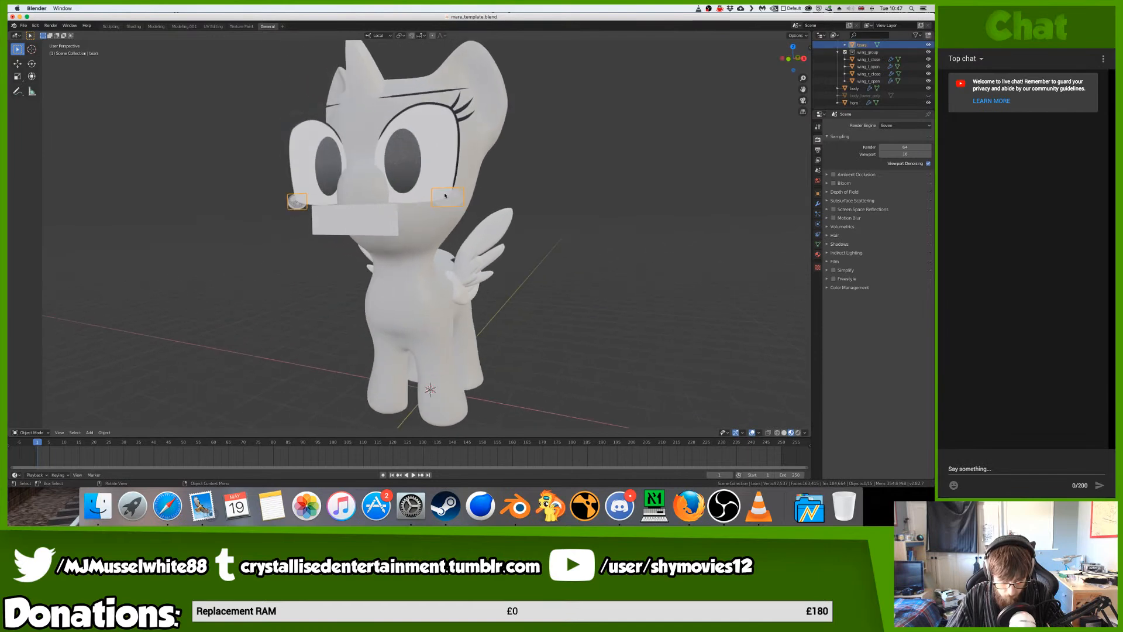
scroll(396, 224, "up", 5)
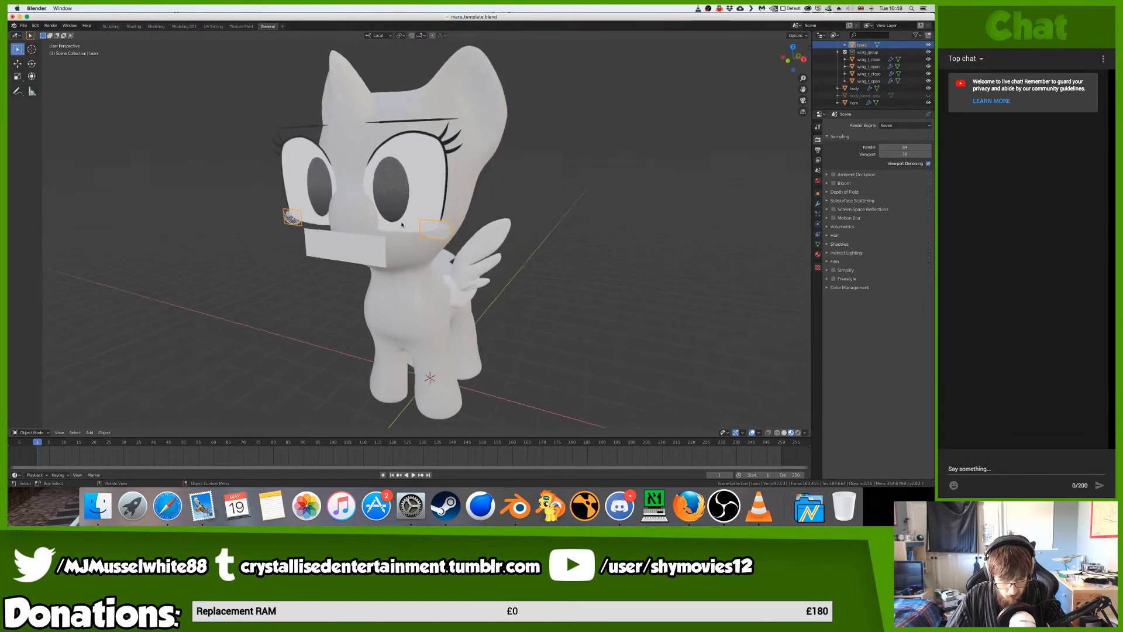
scroll(384, 167, "right", 12)
scroll(383, 167, "left", 12)
scroll(383, 166, "up", 2)
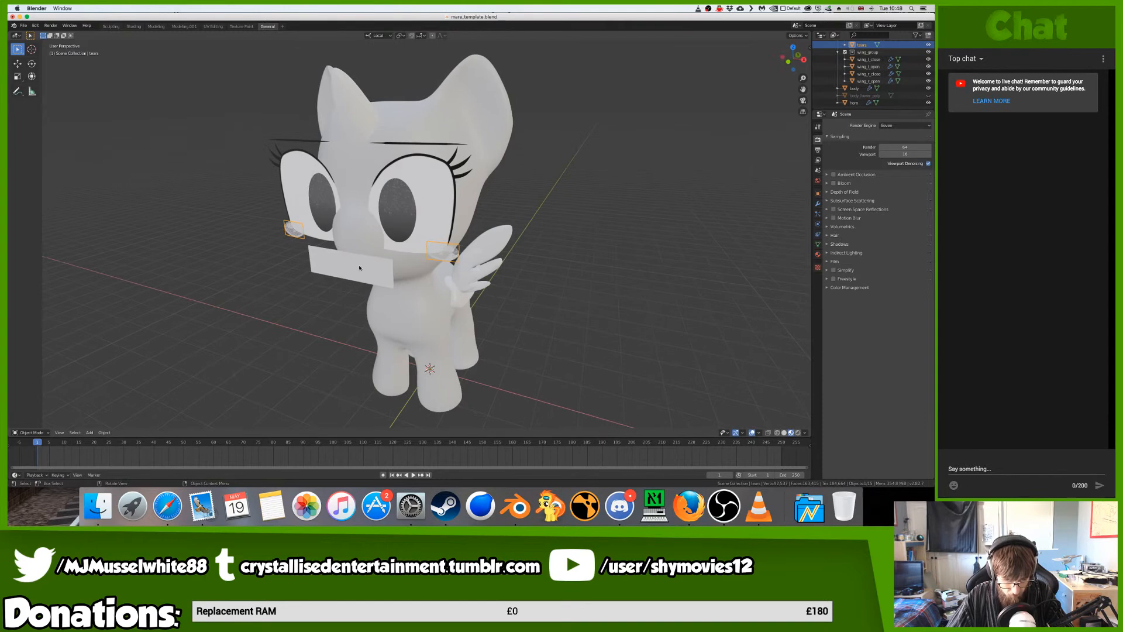
- Create a new material named mouth_open on the open-mouth plane in front of the pony's face
left_click(359, 275)
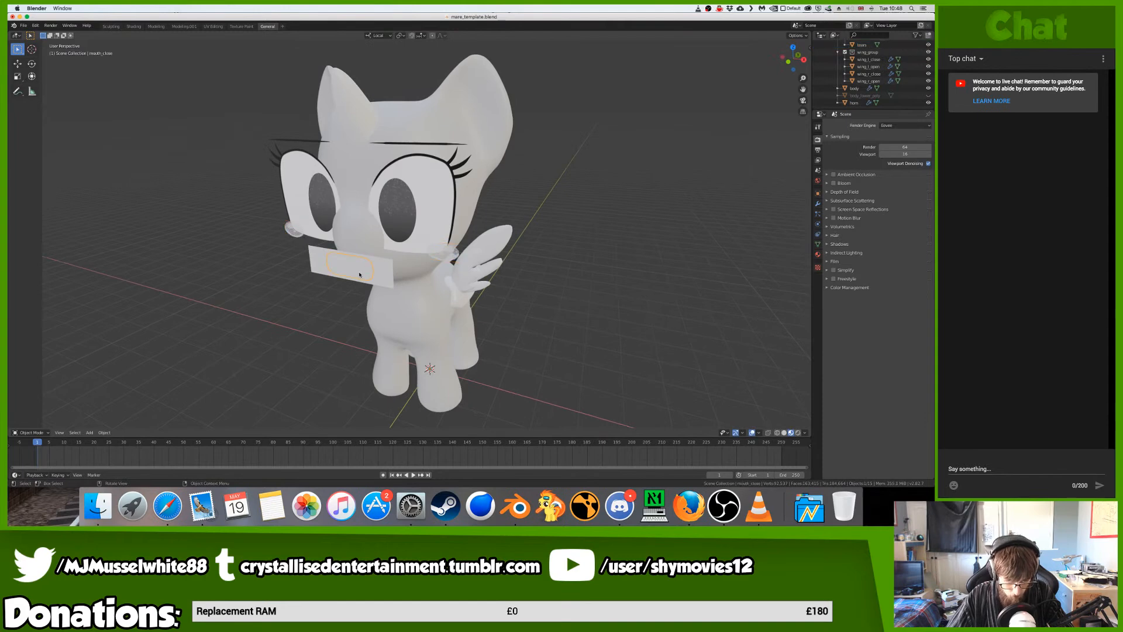
left_click(817, 254)
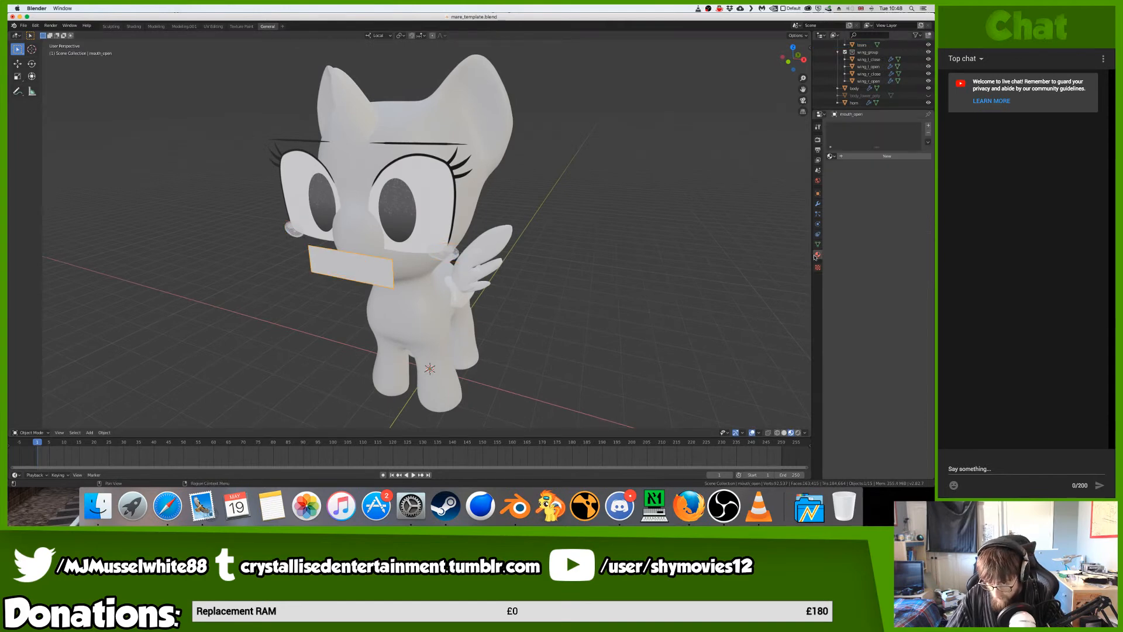
left_click(866, 156)
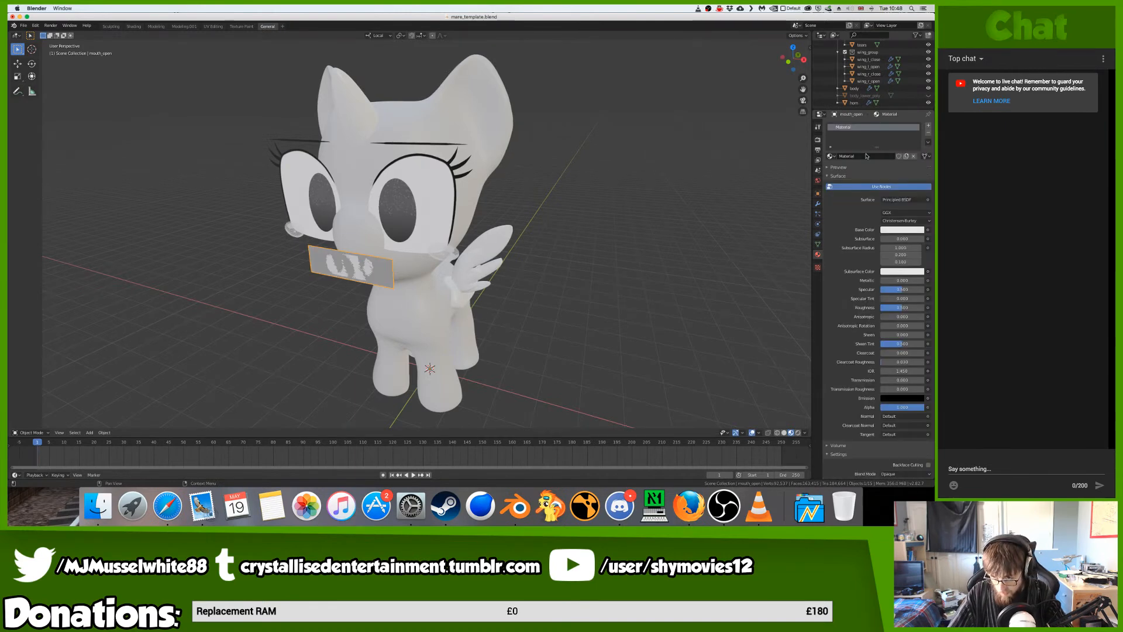
type("mouth_open")
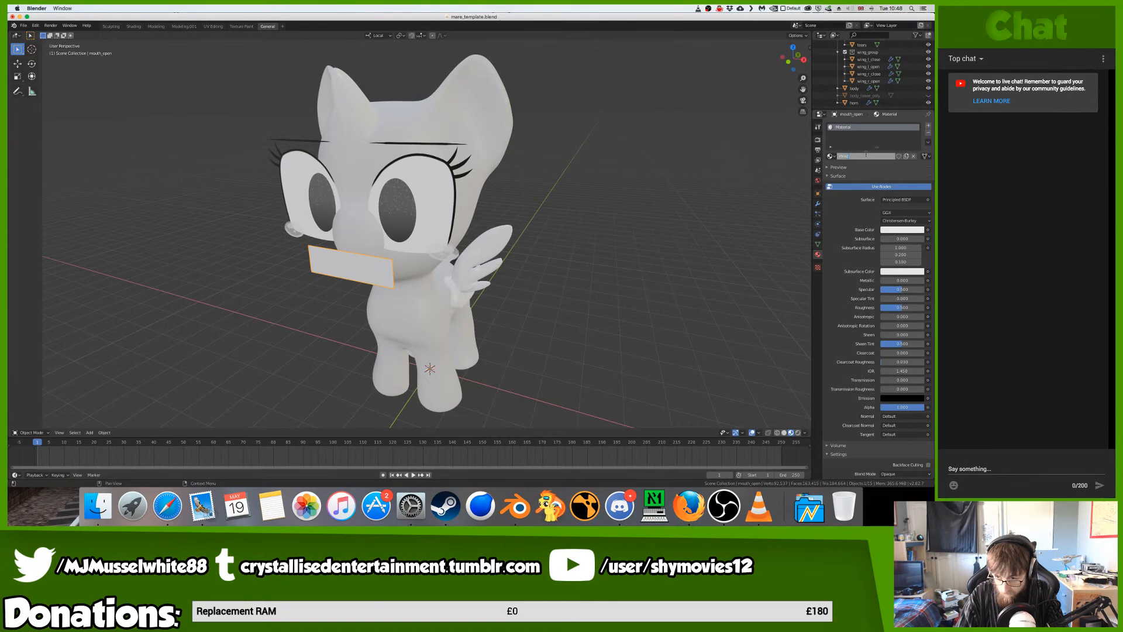
key("Return")
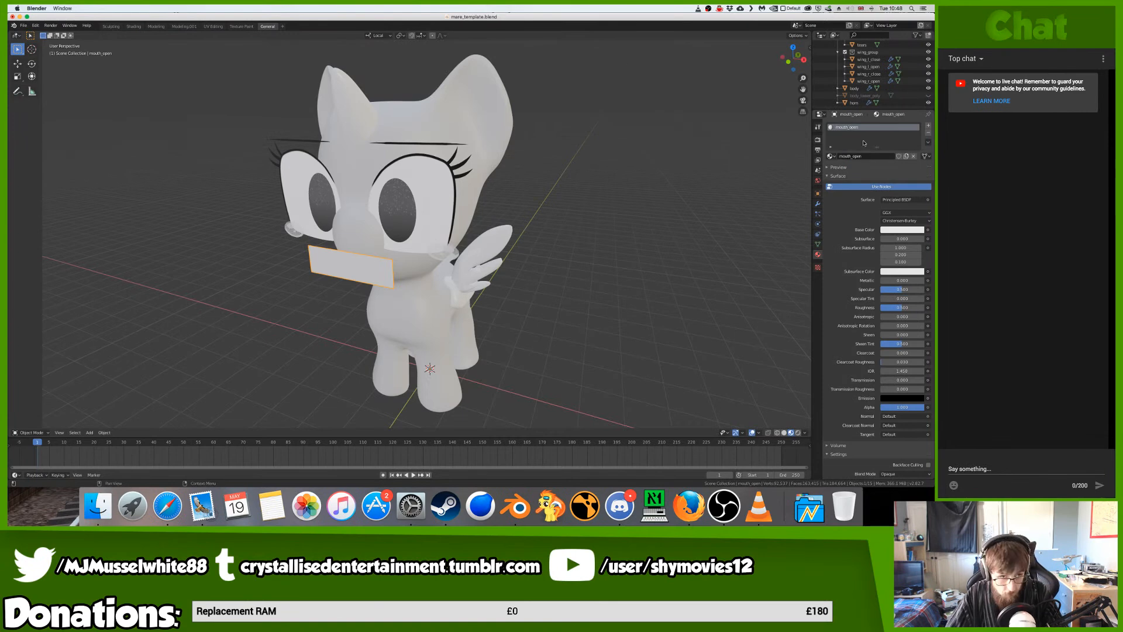
- In the Shading workspace, set the mouth_open material's roughness to 1.000, specular to about 0.67 and specular tint to about 0.2
left_click(139, 26)
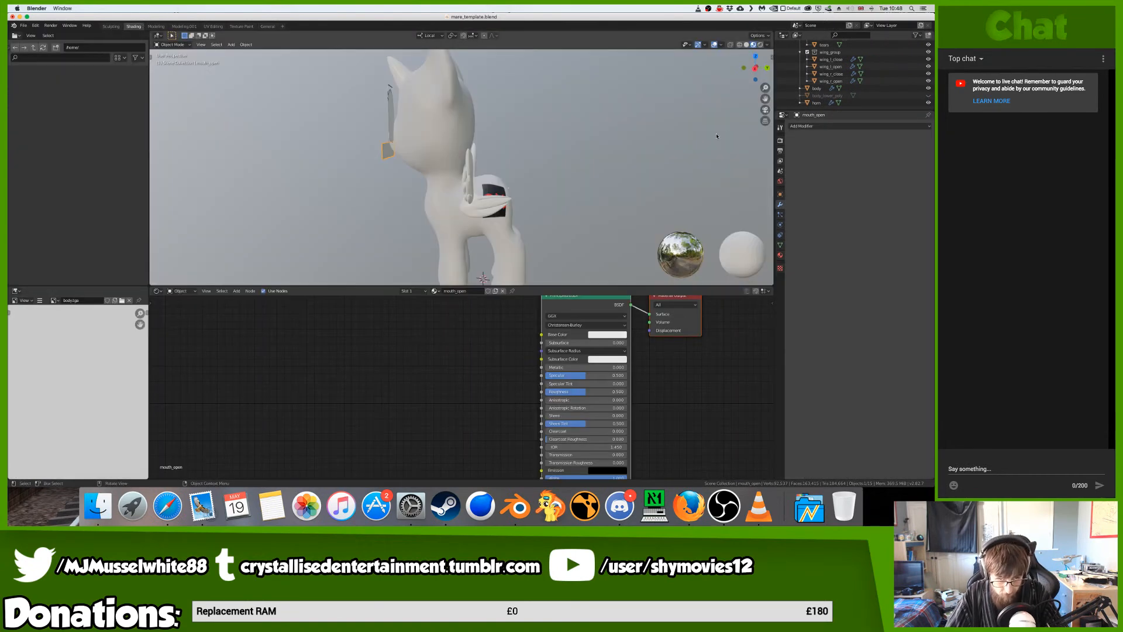
middle_click_drag(409, 175, 479, 175)
scroll(462, 169, "up", 3)
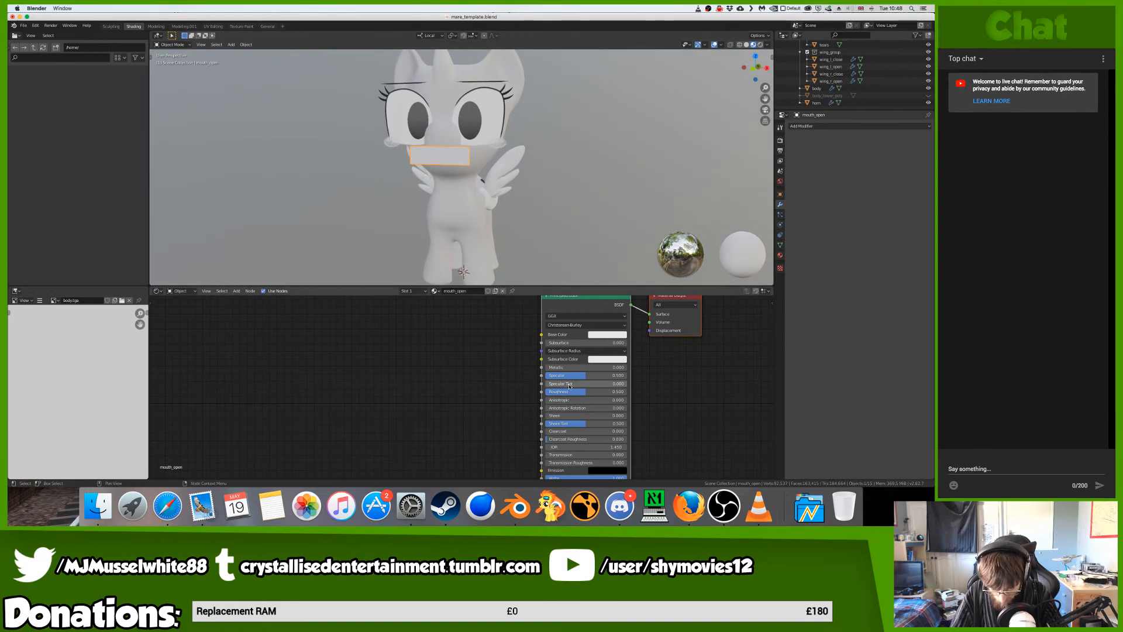
left_click_drag(585, 391, 562, 383)
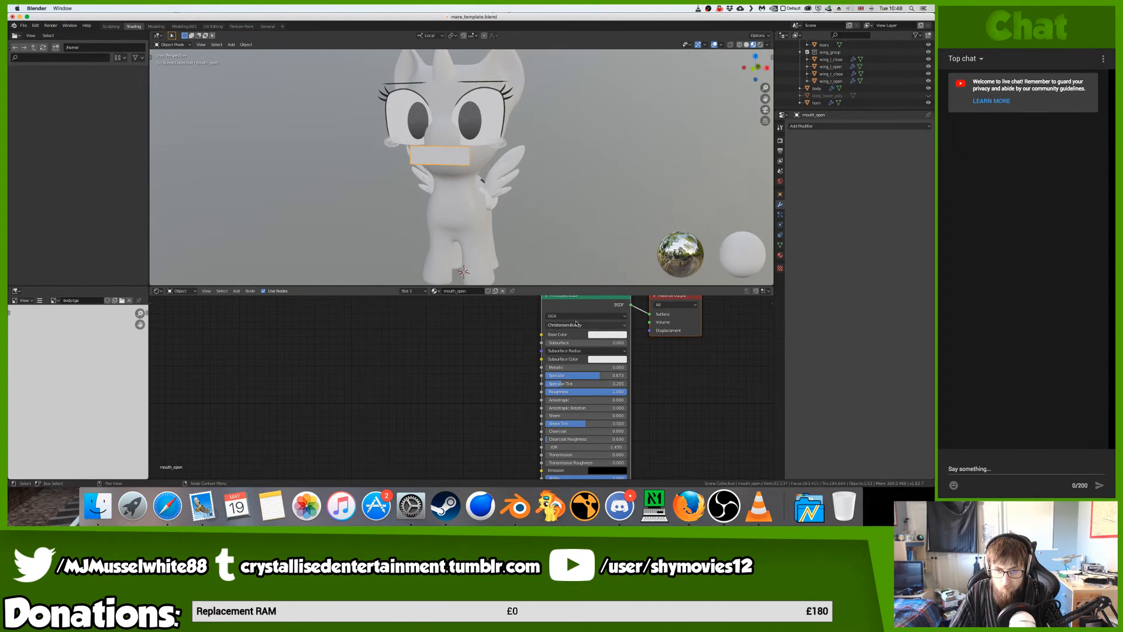
- Add an Image Texture node beside the Principled BSDF and connect its Color output to Base Color
key("shift+a")
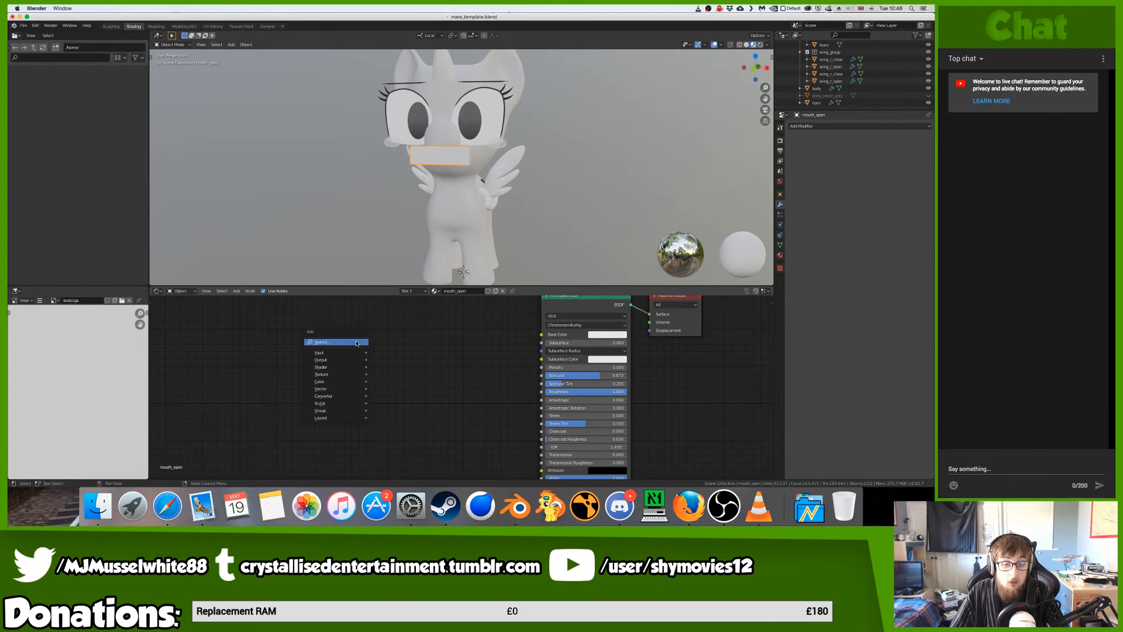
left_click(336, 342)
type("im")
key("Return")
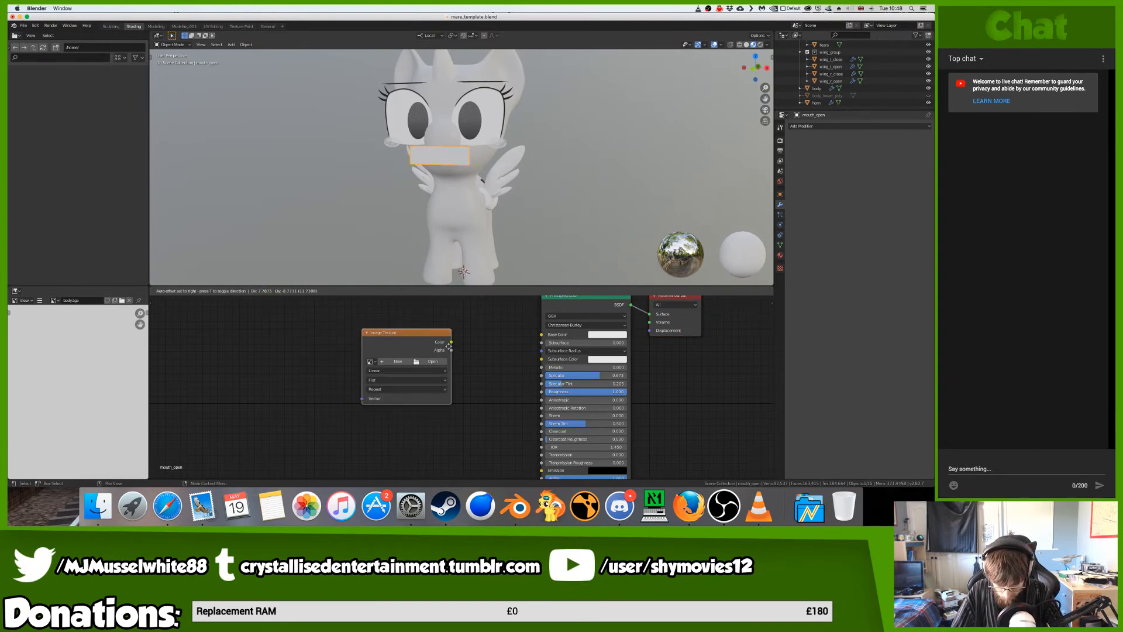
left_click(446, 332)
scroll(450, 325, "down", 2)
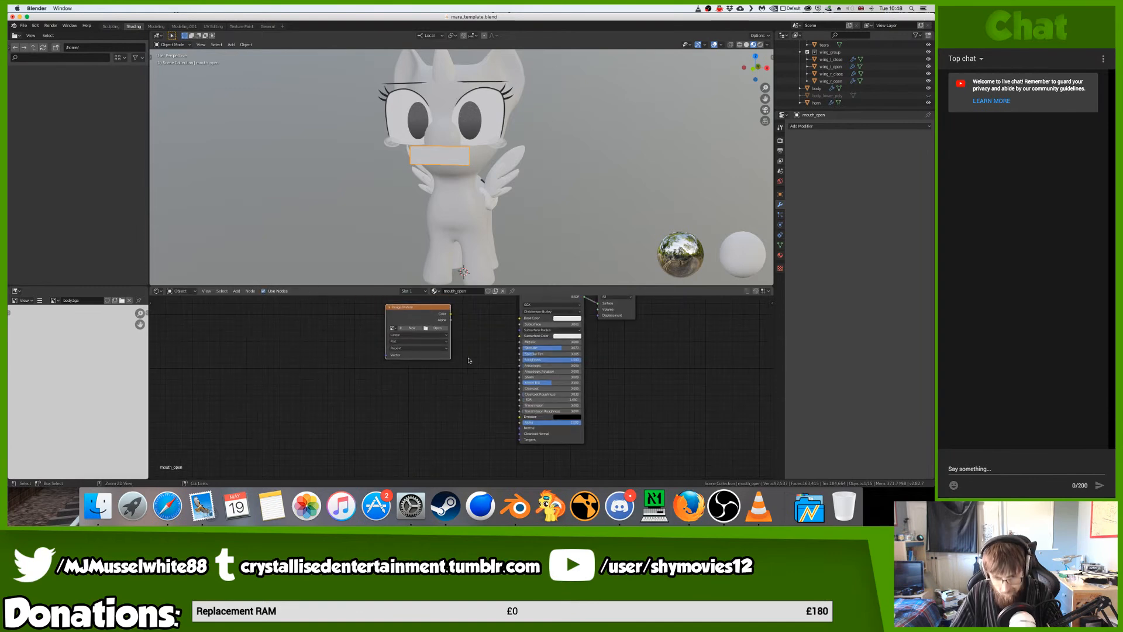
left_click_drag(451, 320, 504, 403)
left_click_drag(450, 314, 519, 318)
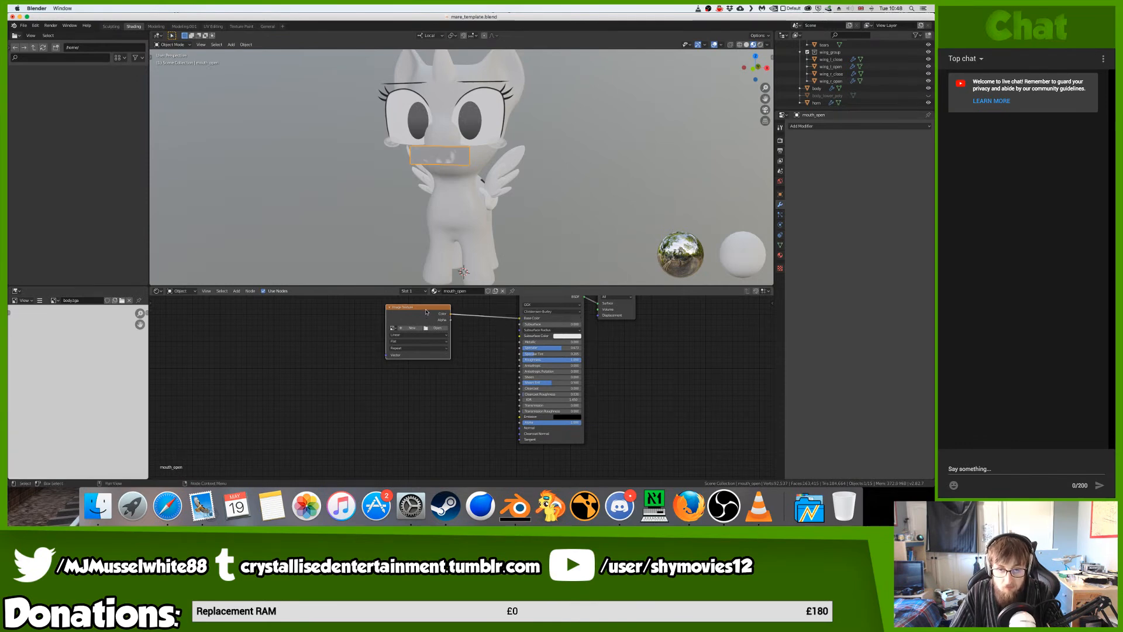
mouse_move(425, 312)
left_mouse_down()
mouse_move(441, 328)
mouse_move(432, 311)
left_mouse_up()
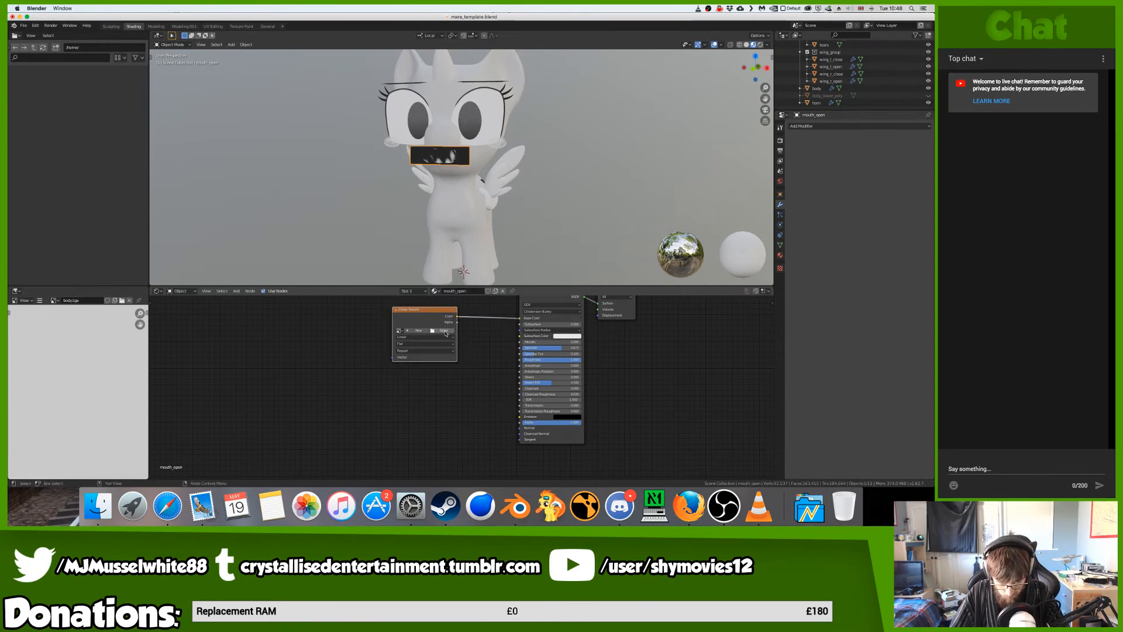
- Start loading an image into the Image Texture node and browse to blender/chibi_movies/materials/models/pony/common/mouth
left_click(443, 331)
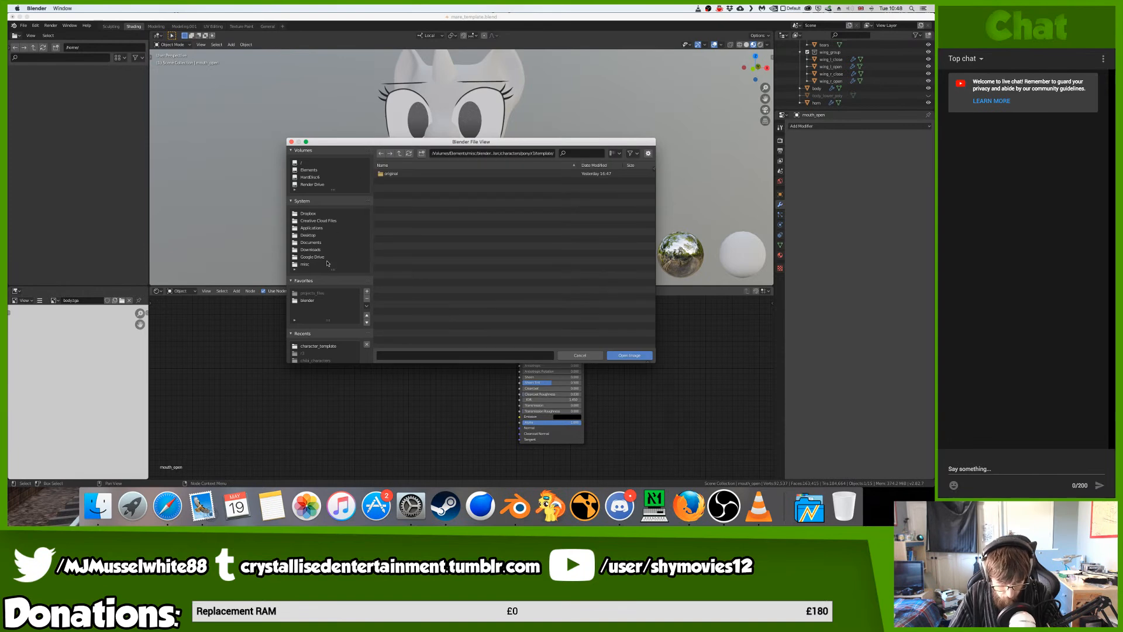
left_click(307, 300)
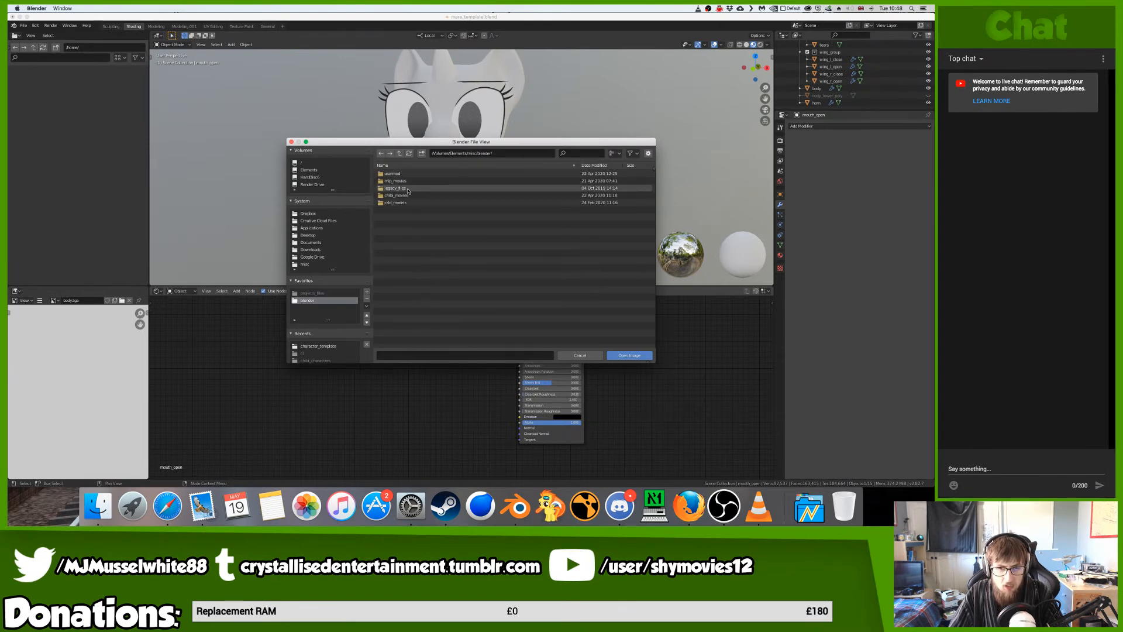
left_click(403, 195)
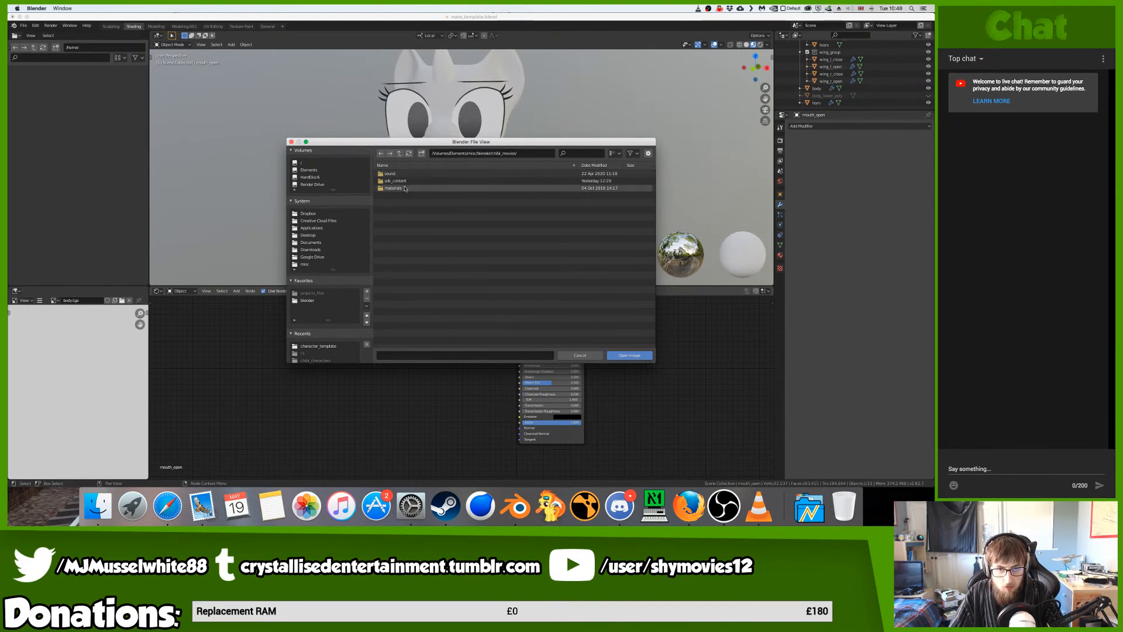
left_click(404, 188)
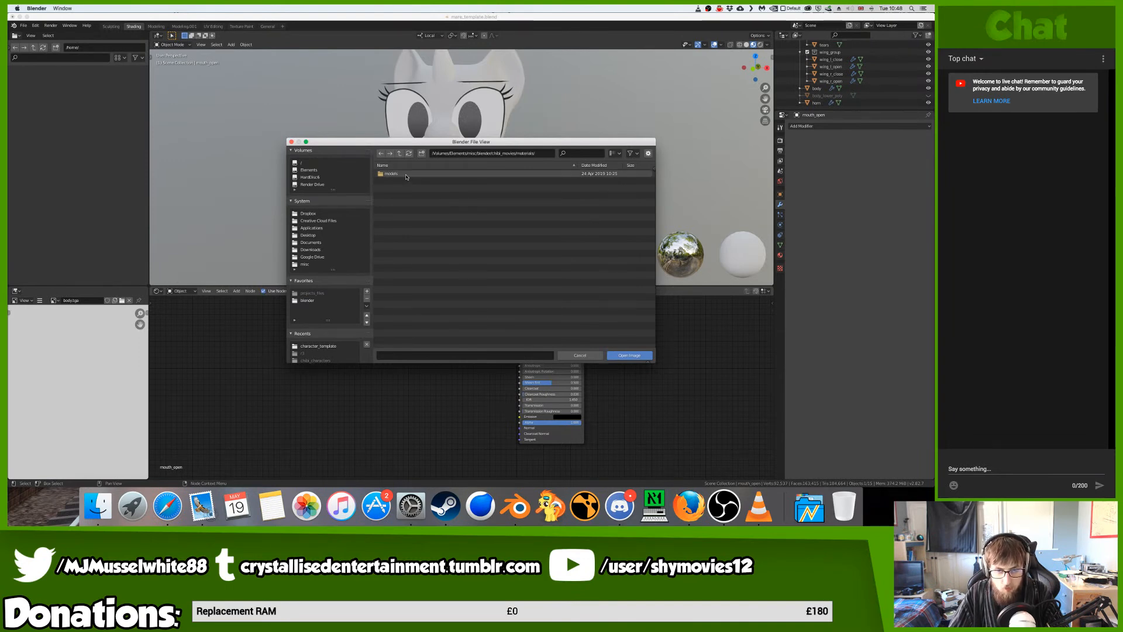
left_click(407, 179)
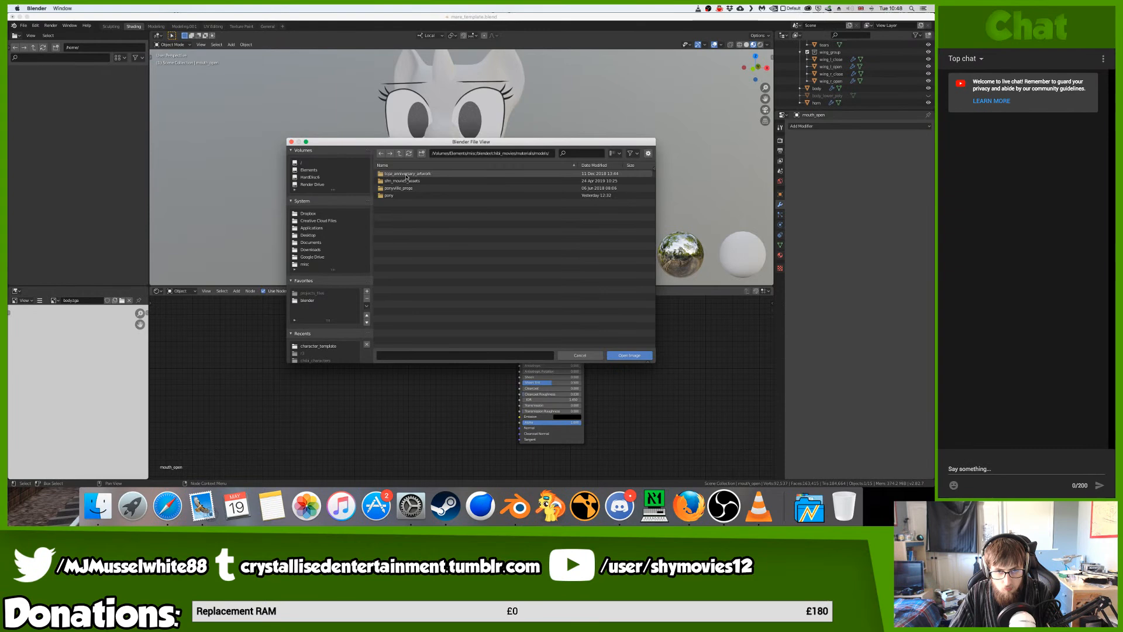
left_click(403, 196)
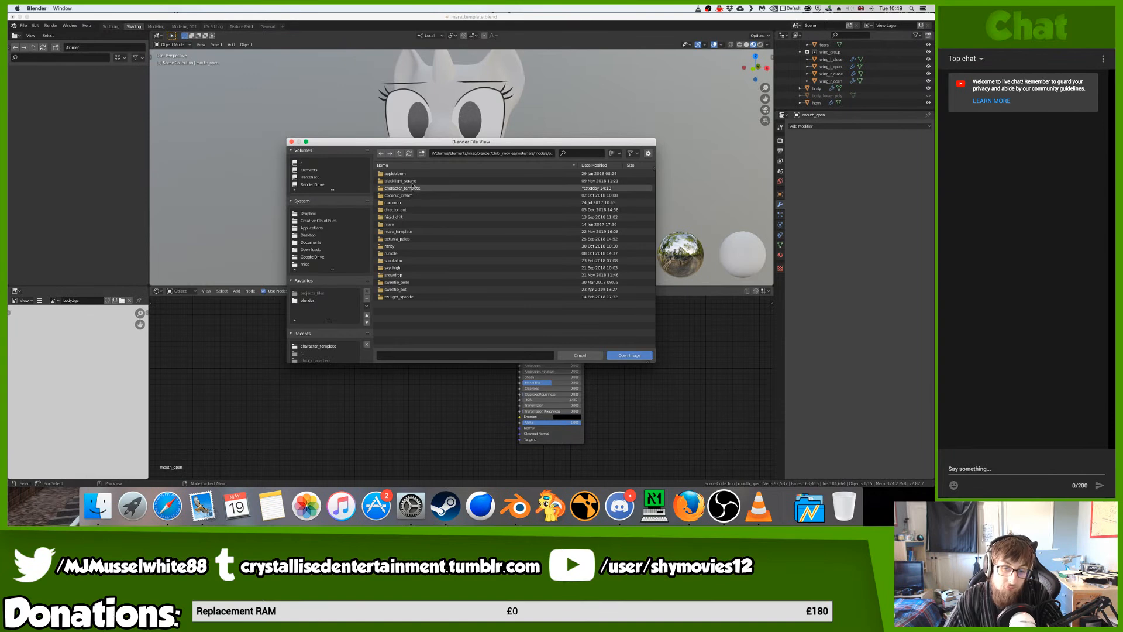
left_click(416, 203)
double_click(416, 203)
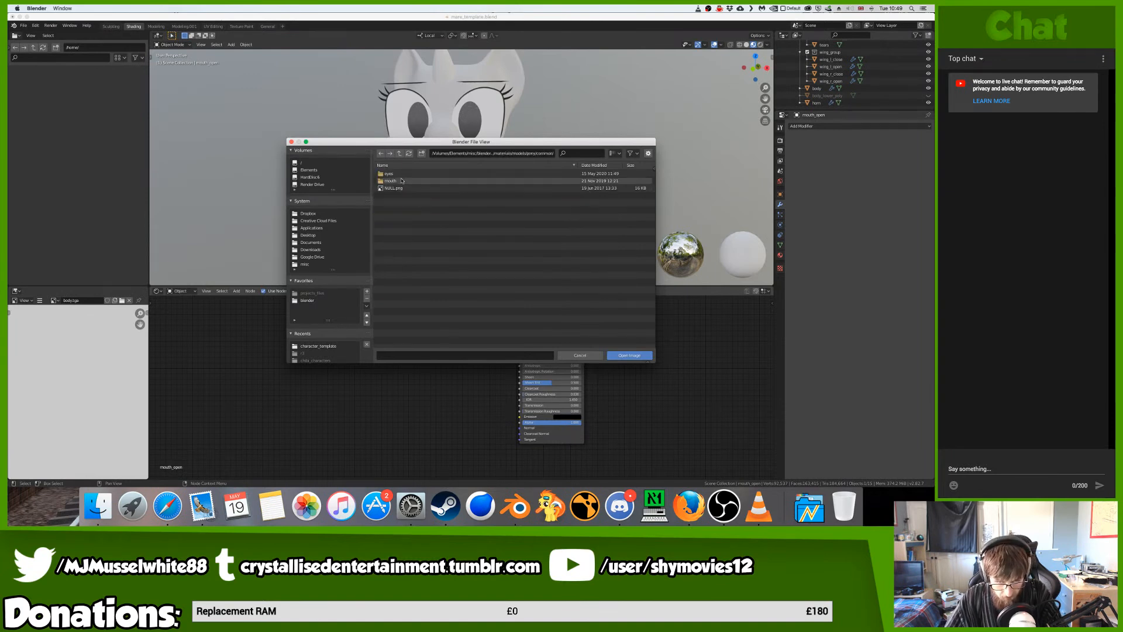
double_click(412, 181)
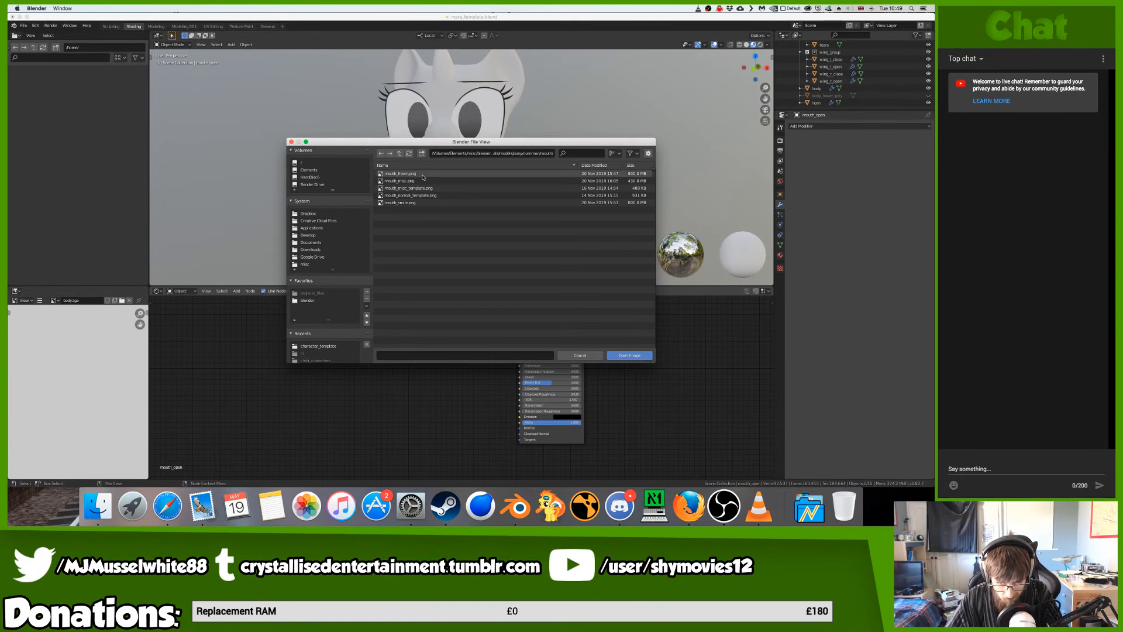
- Switch to Finder and open the export folder of the pony textures stored under misc/inkscape/chibi_stuff
key("ctrl+Left")
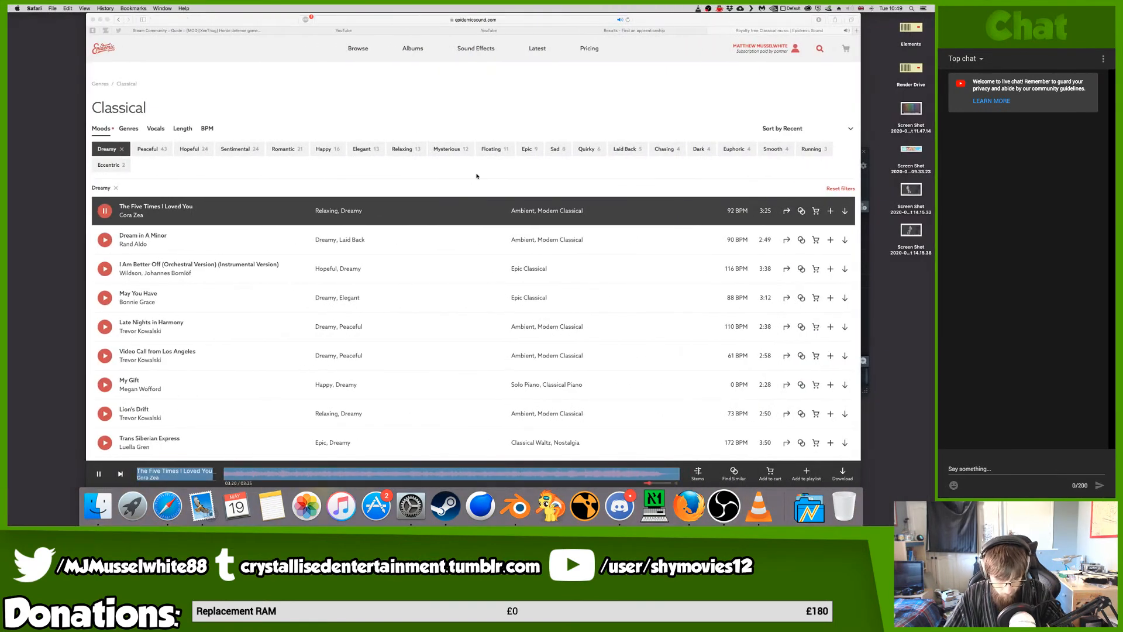
left_click(98, 505)
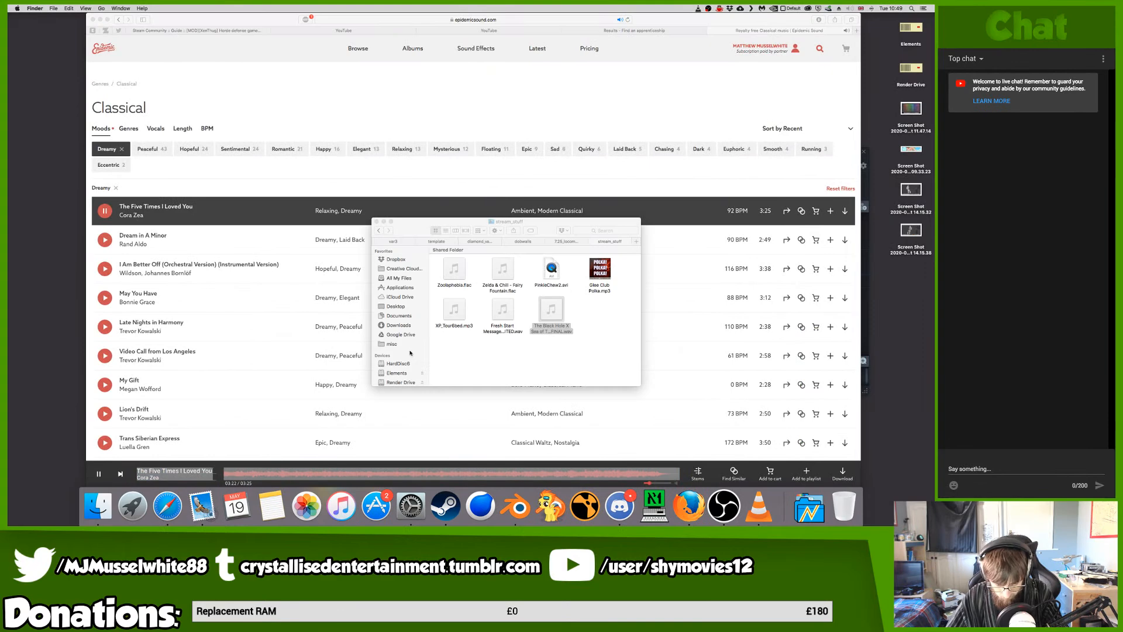
left_click(392, 344)
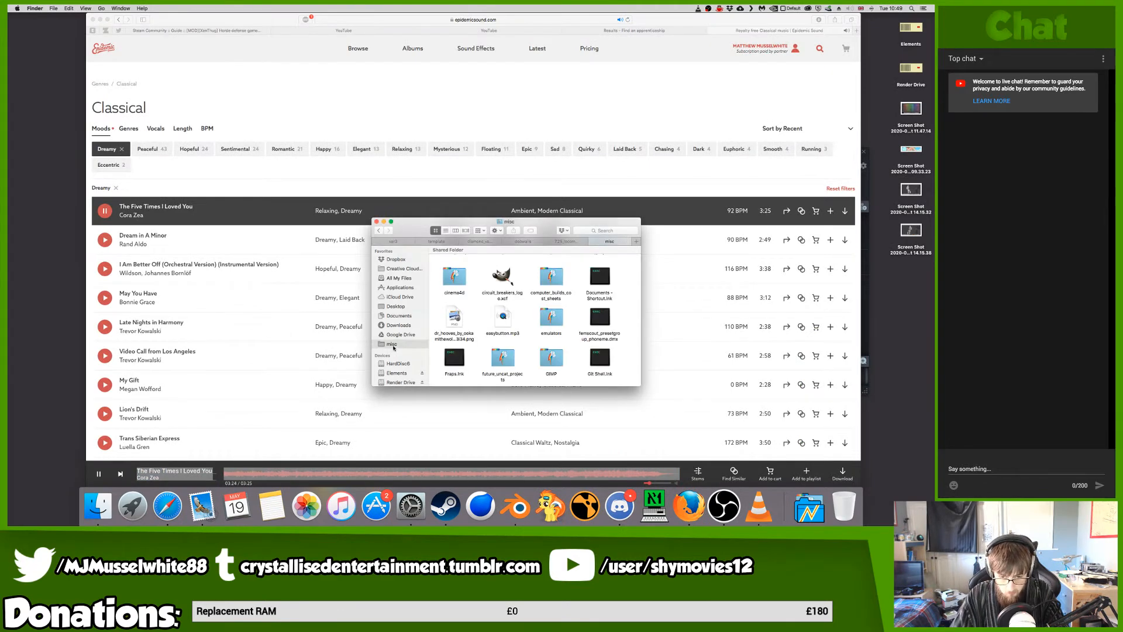
key("i")
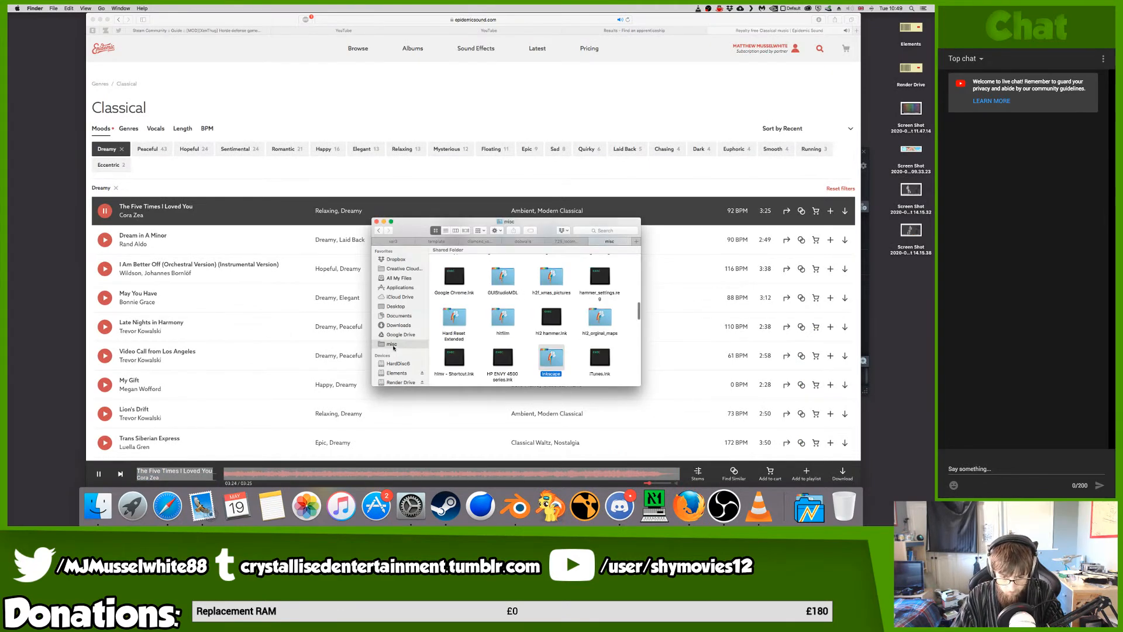
double_click(543, 350)
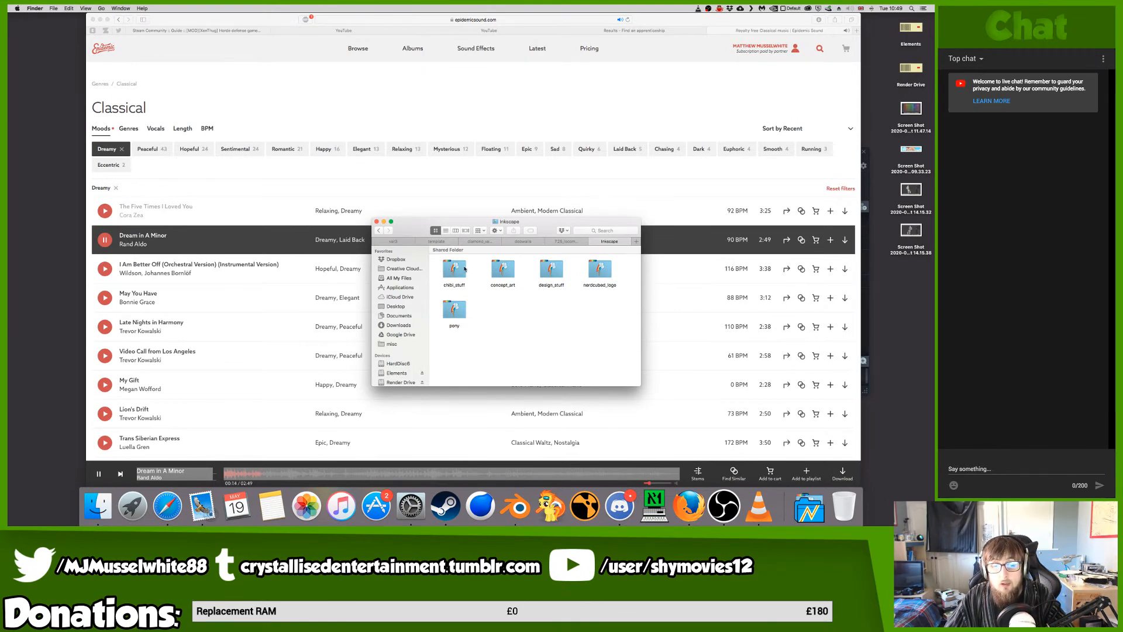
double_click(454, 269)
double_click(598, 270)
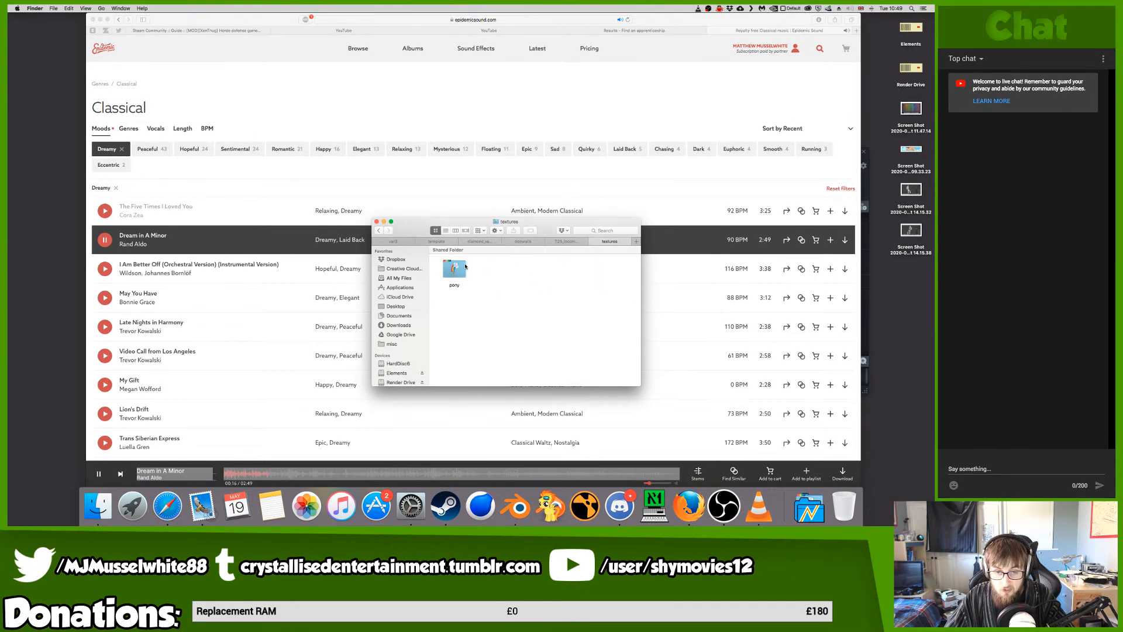
double_click(455, 269)
left_click(462, 267)
double_click(463, 266)
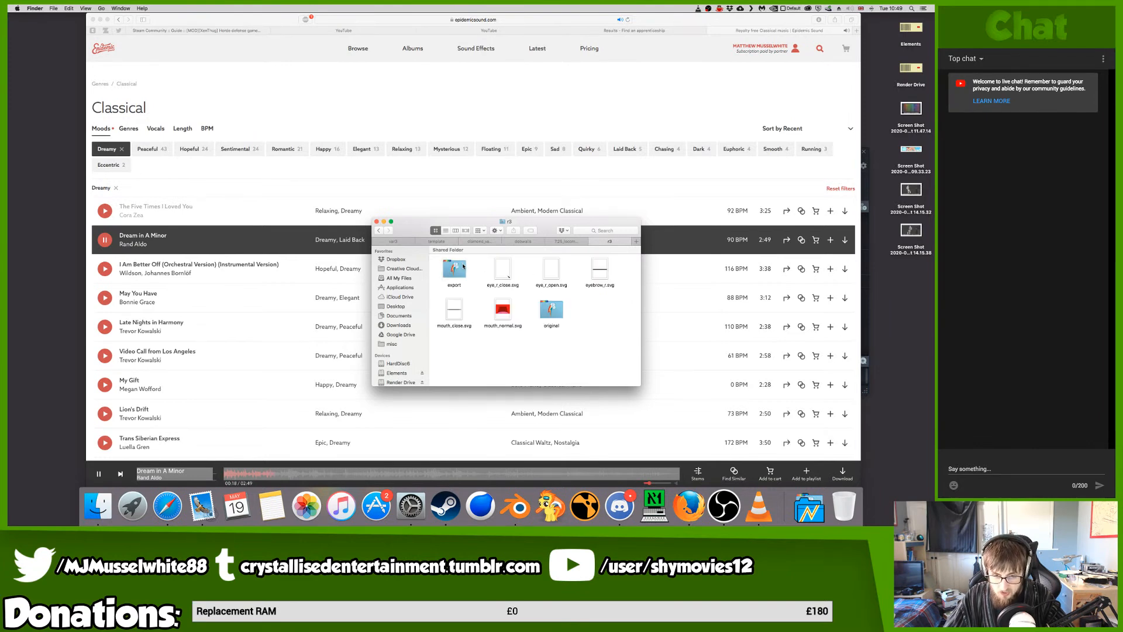
double_click(456, 270)
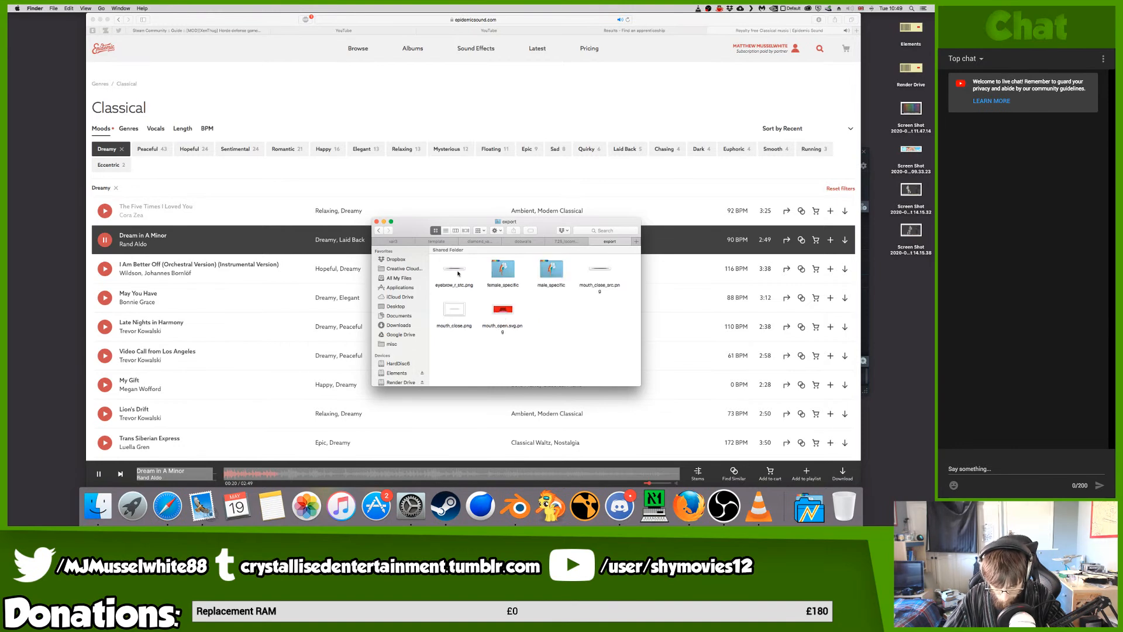
- Rename mouth_open.svg.png in the export folder as mouth_open.png
left_click(498, 314)
key("Right")
key("BackSpace")
key("BackSpace")
key("BackSpace")
key("BackSpace")
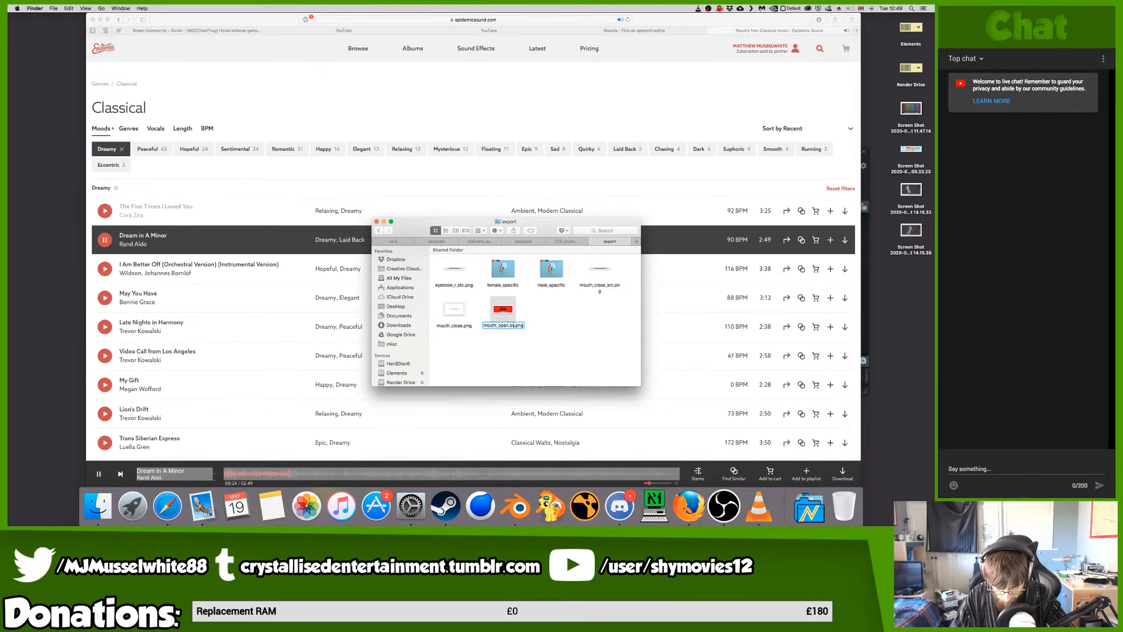
key("Return")
left_click(552, 334)
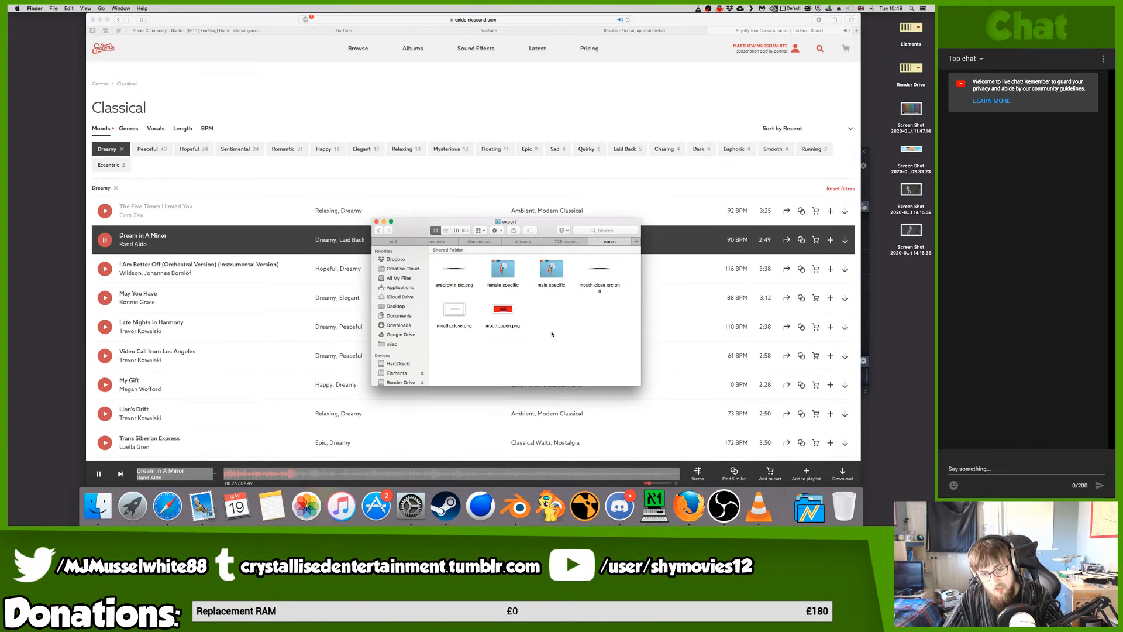
- Copy mouth_close.png and mouth_open.png from the export folder into the chibi_movies pony materials' common/mouth folder
left_click_drag(552, 333, 442, 298)
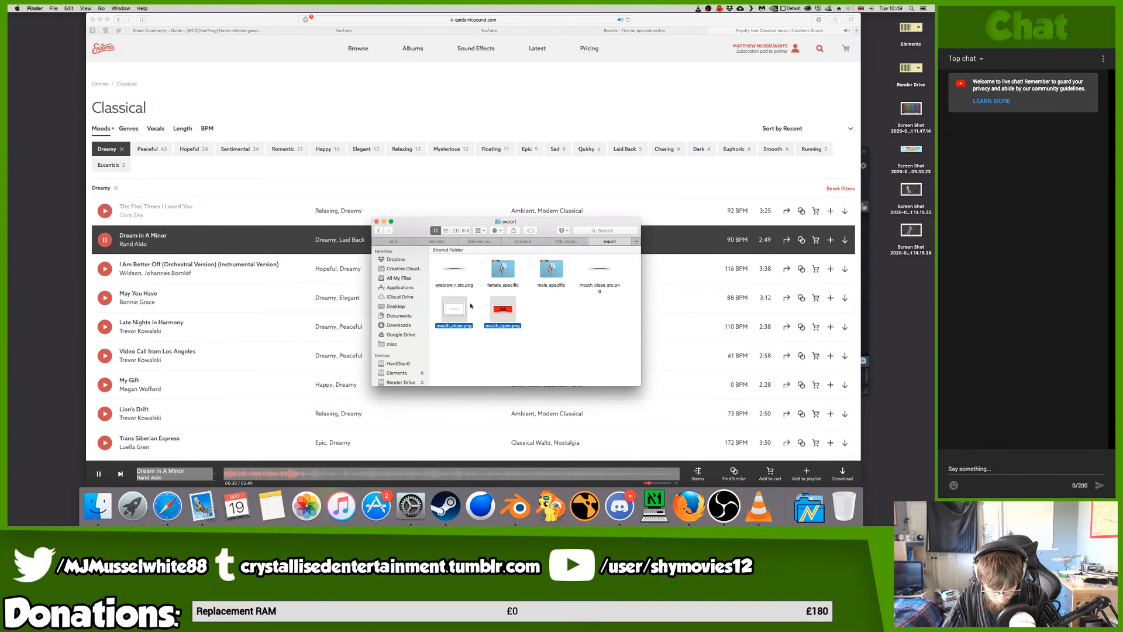
key("super+t")
left_click(392, 344)
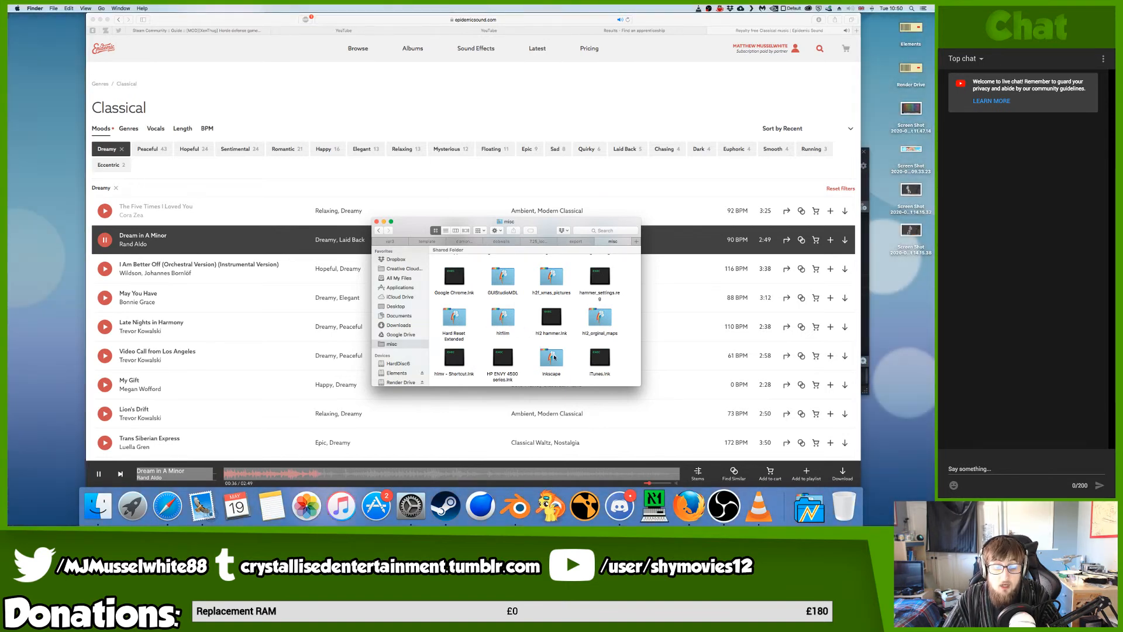
scroll(549, 351, "up", 3)
double_click(456, 270)
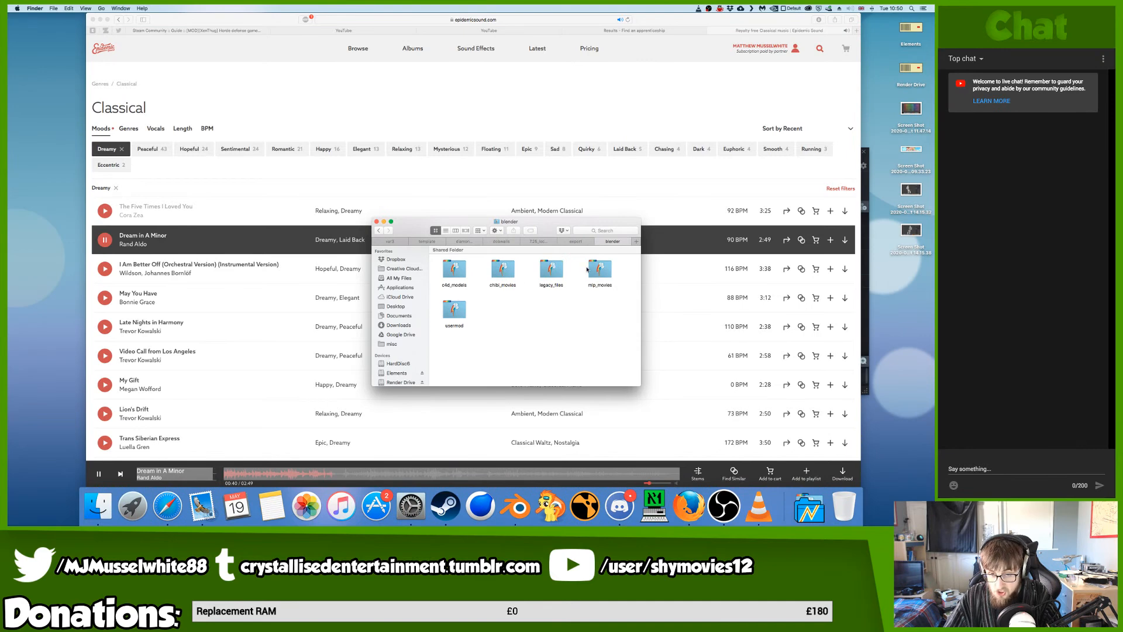
double_click(503, 269)
double_click(454, 269)
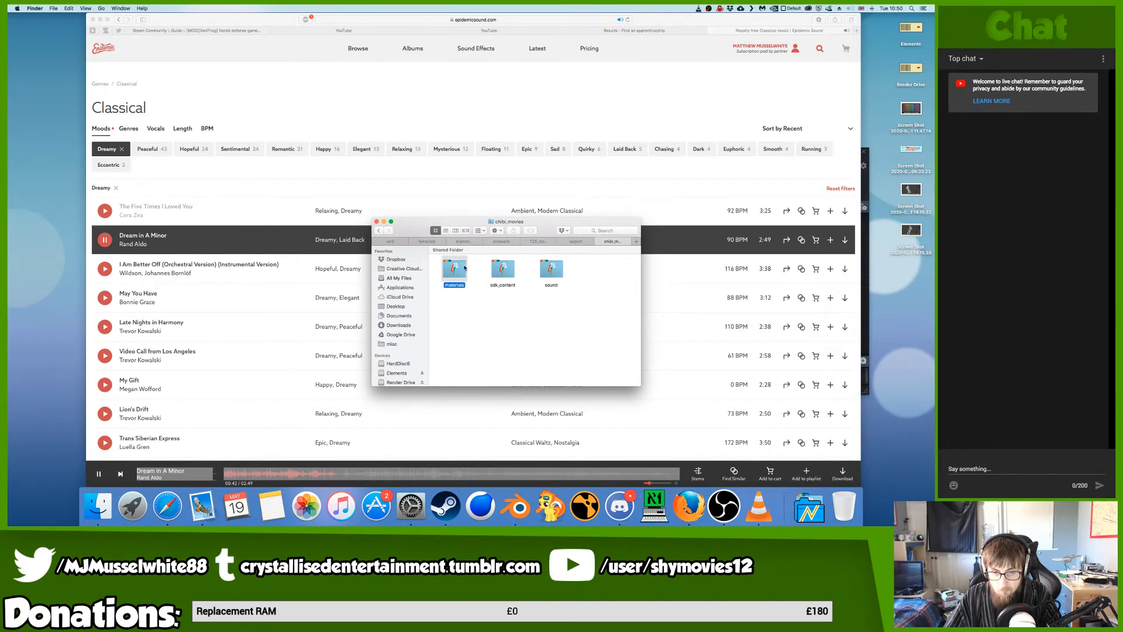
double_click(454, 269)
scroll(454, 266, "down", 2)
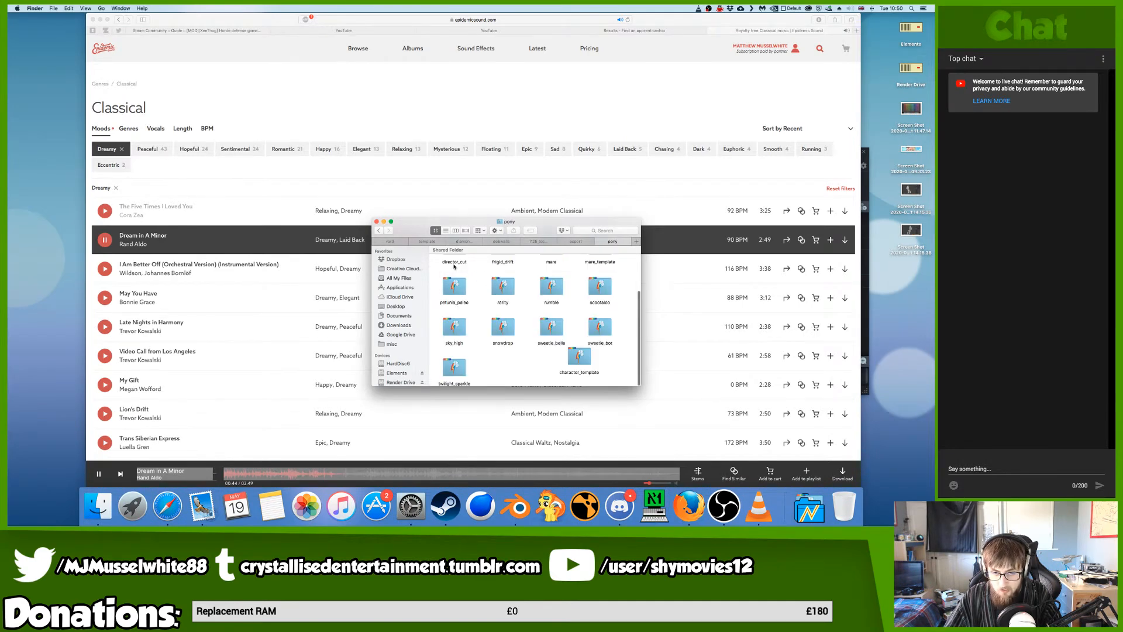
scroll(526, 293, "up", 3)
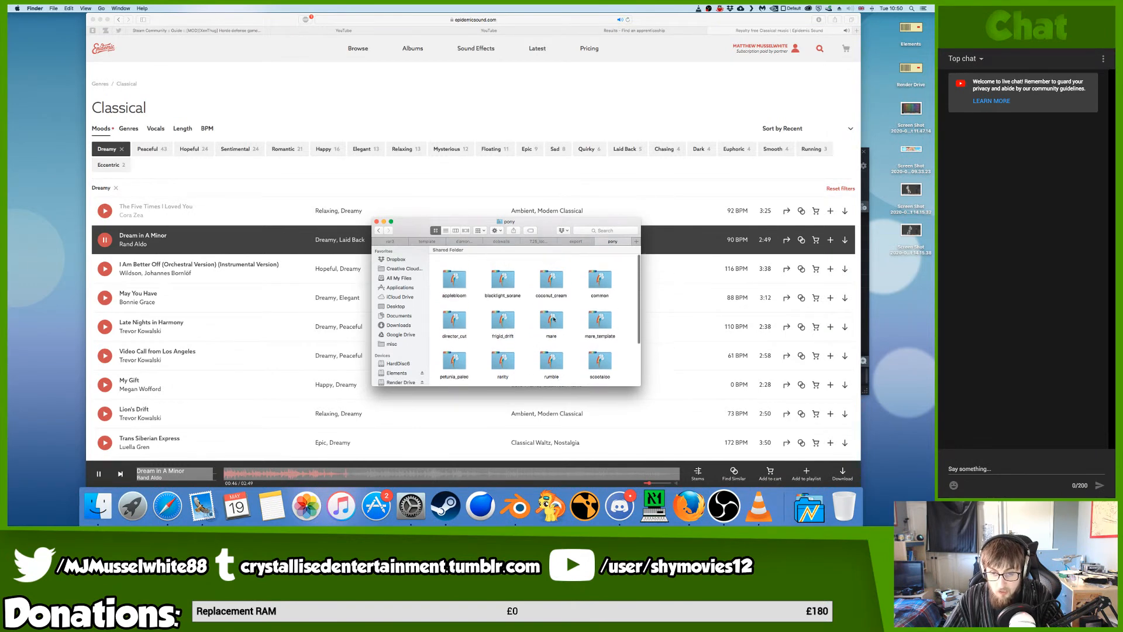
double_click(599, 269)
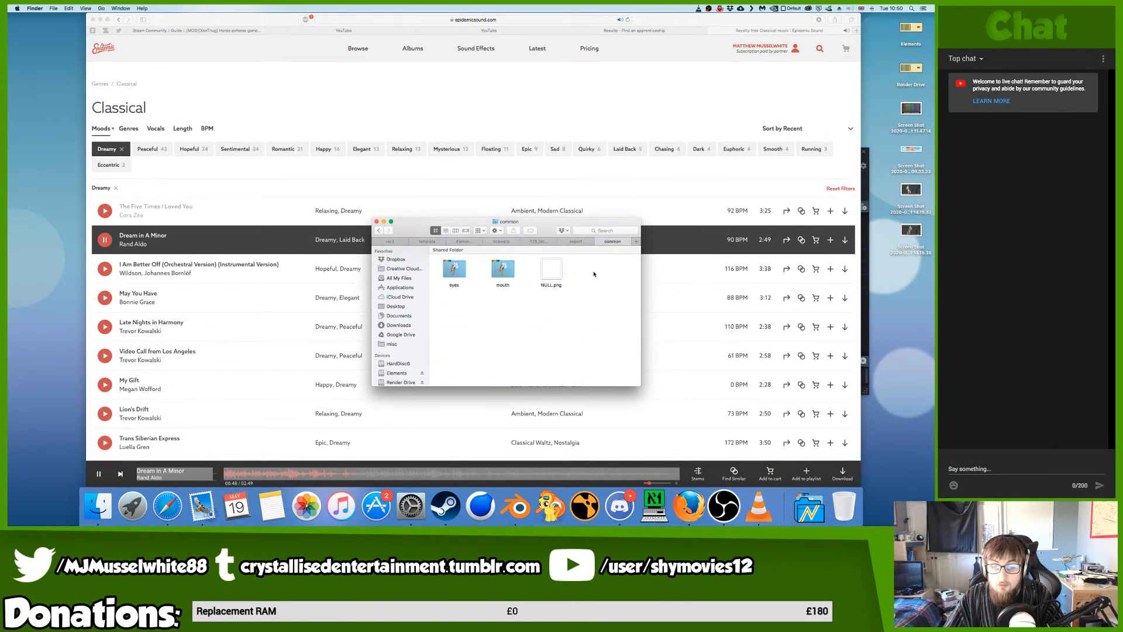
double_click(501, 270)
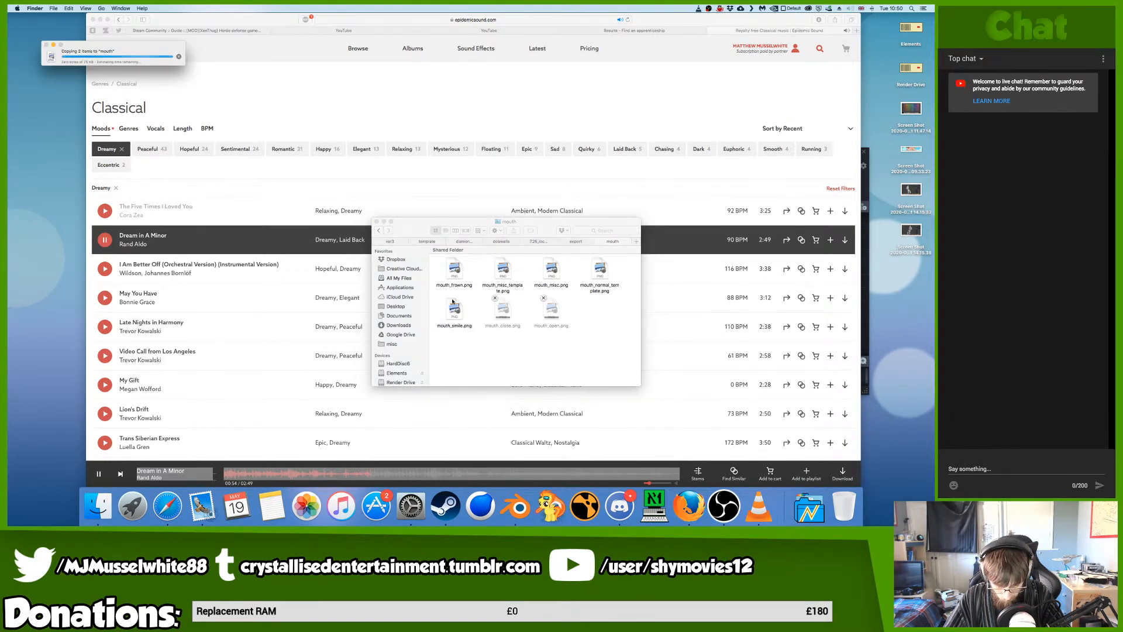
- Switch back to Blender, refresh the image file list and load mouth_open.png into the Image Texture node
key("super+Tab")
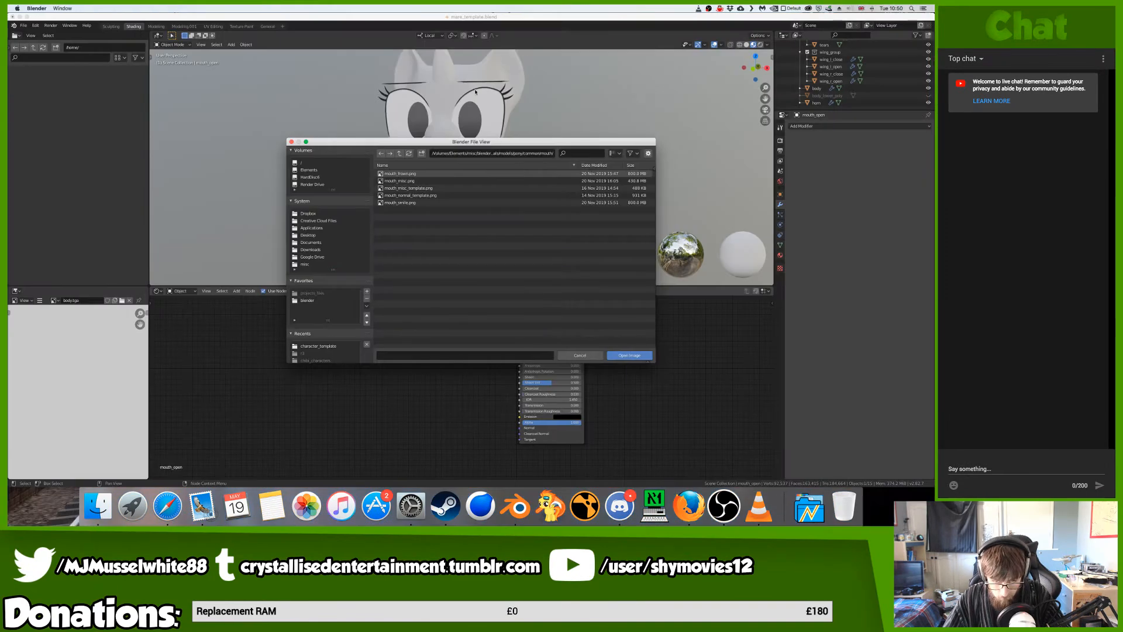
left_click(409, 152)
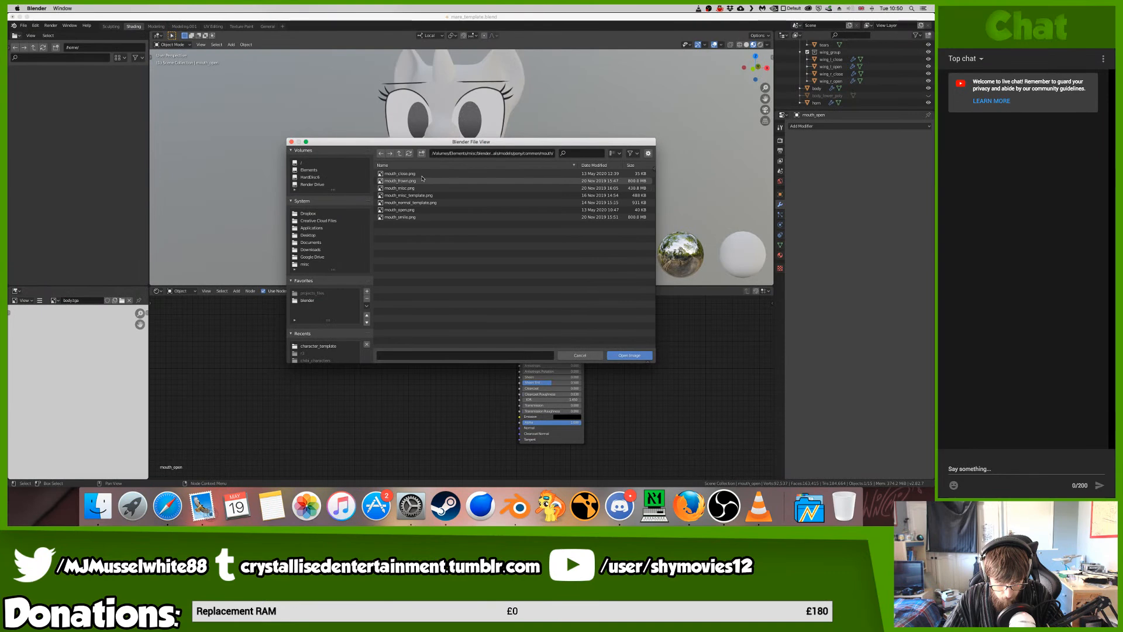
double_click(436, 209)
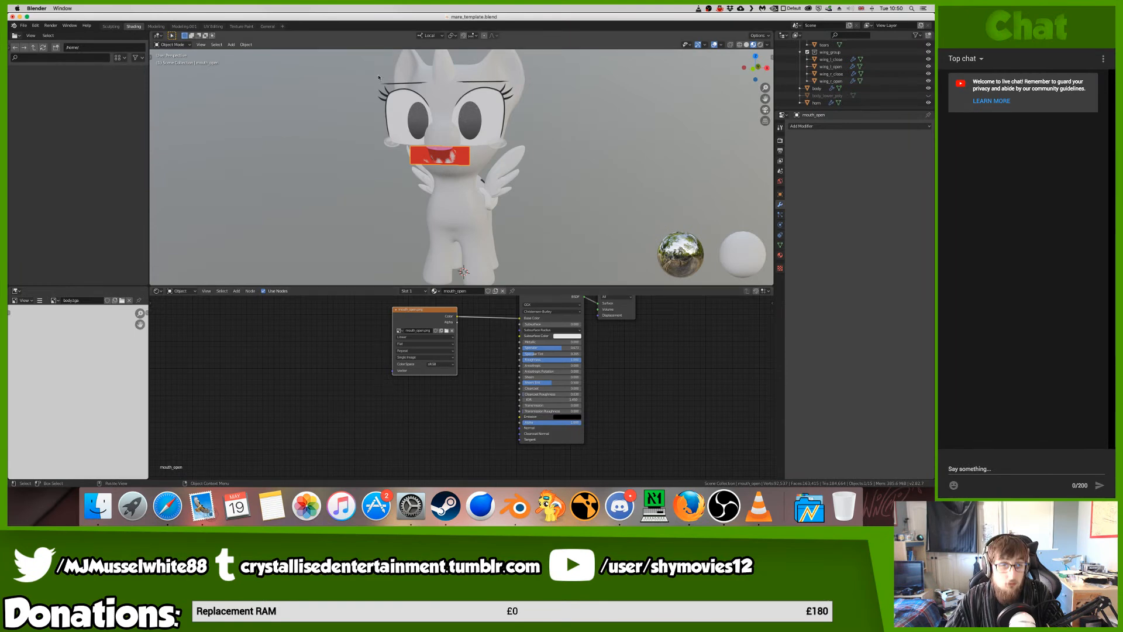
- Rotate all of the open-mouth plane's UVs by 180° in the UV Editing workspace and return to the Shading workspace
left_click(212, 26)
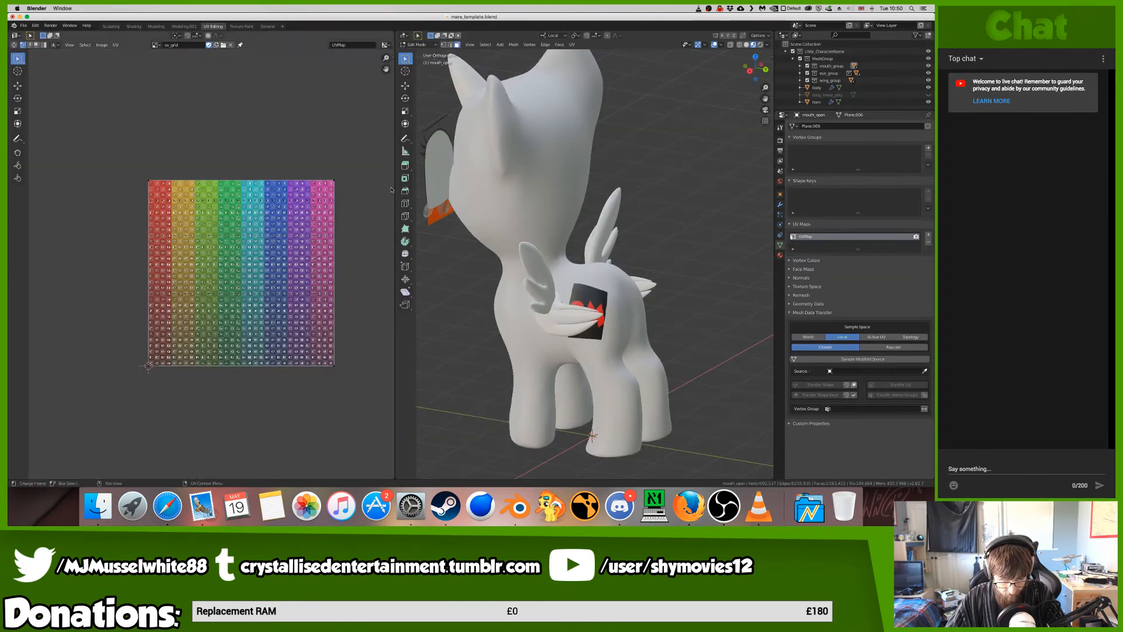
middle_click_drag(526, 240, 605, 245)
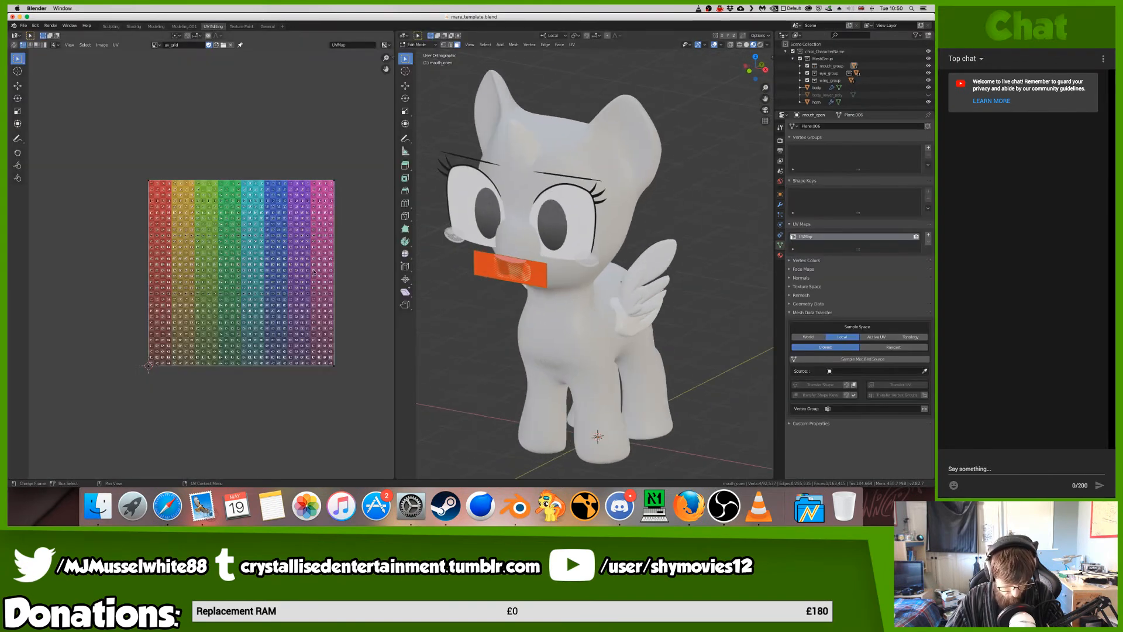
type("ar180")
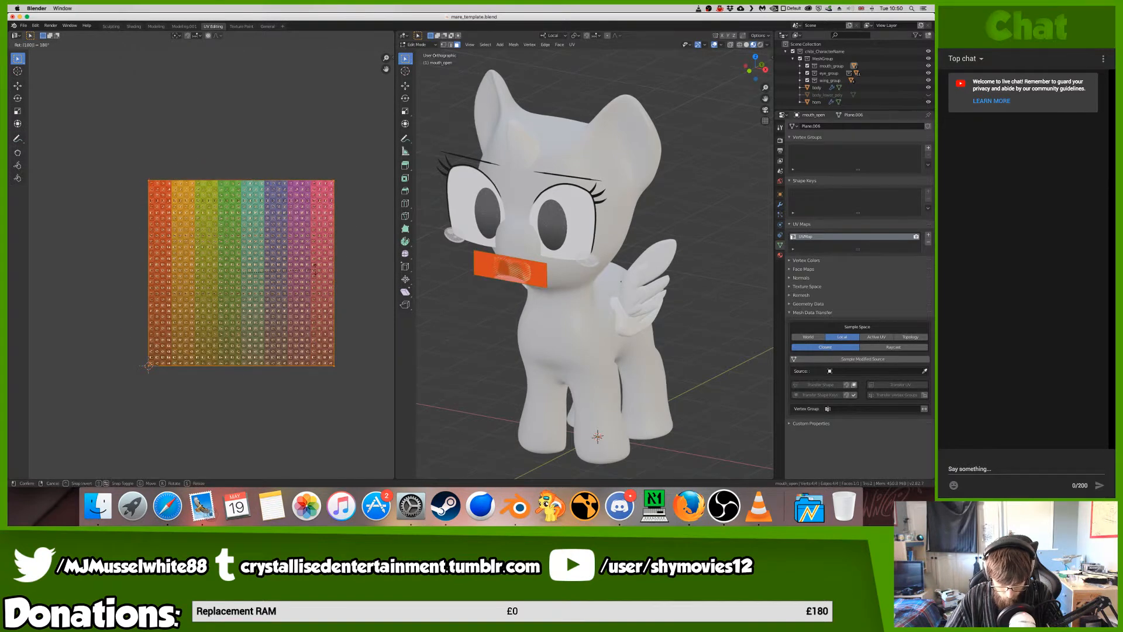
key("Return")
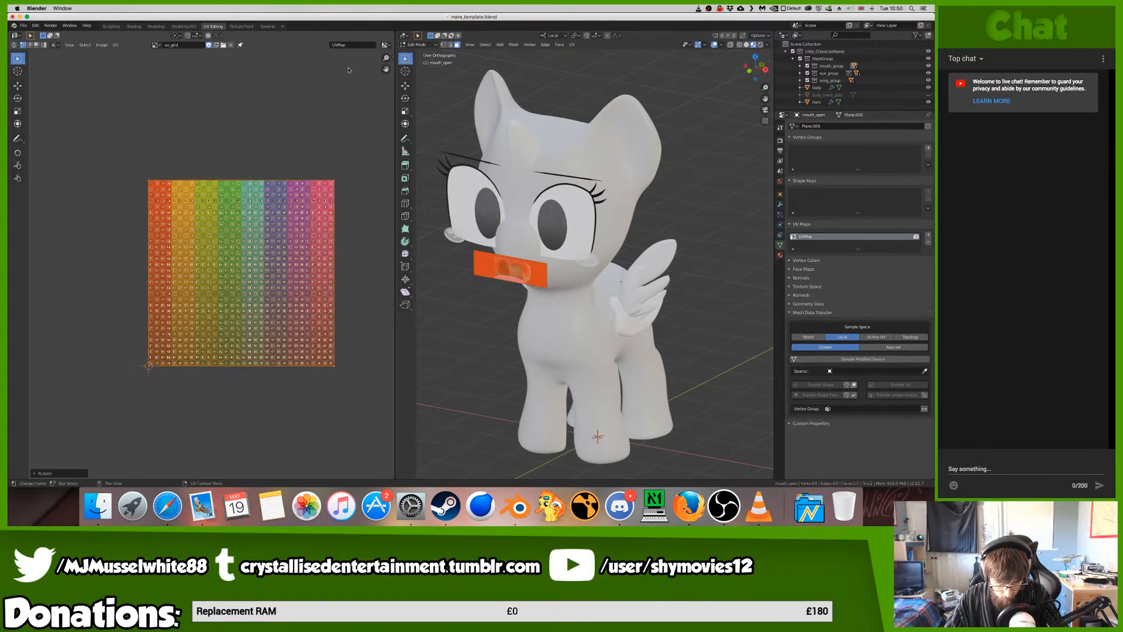
left_click(134, 26)
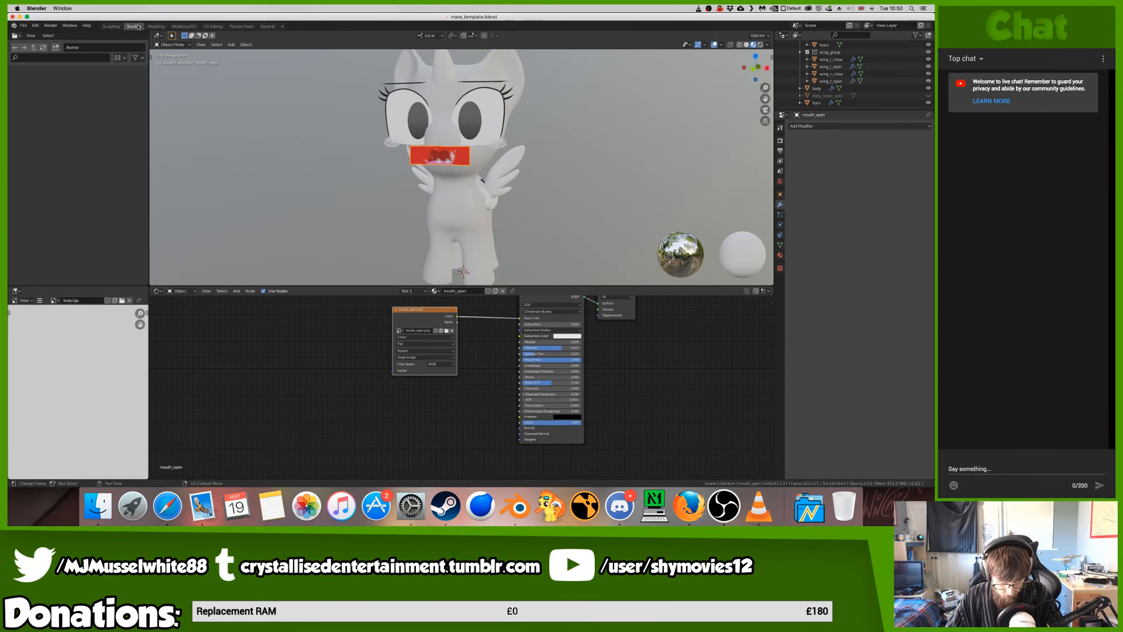
left_click(449, 159)
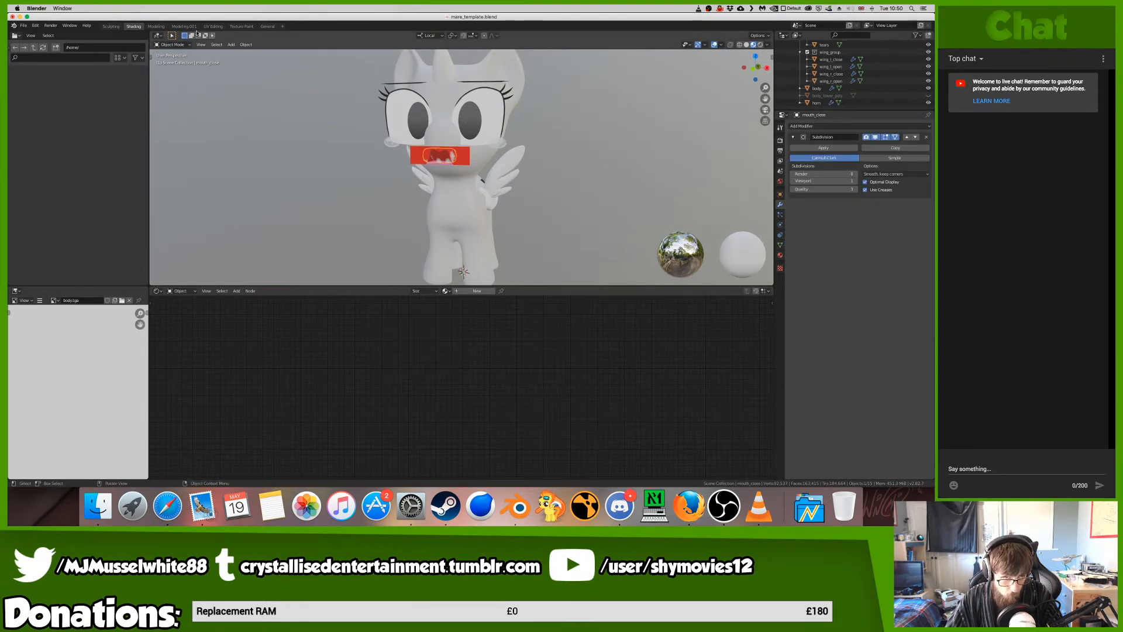
- Rotate all of the closed-mouth plane's UVs by 180° in the UV Editing workspace and return to the Shading workspace
left_click(222, 27)
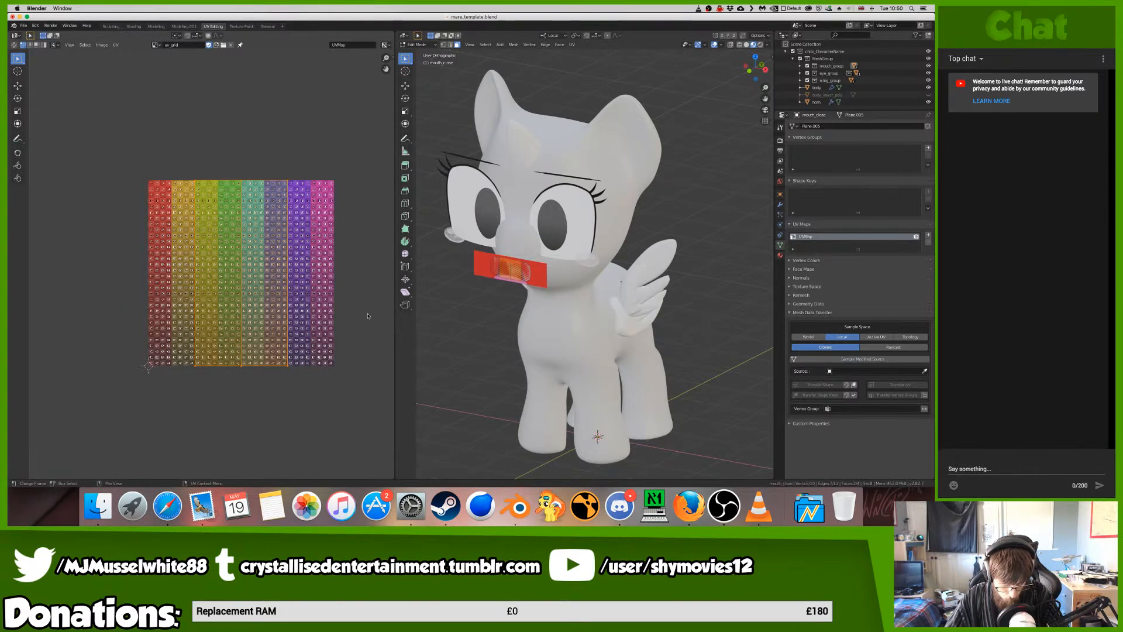
key("s")
key("x")
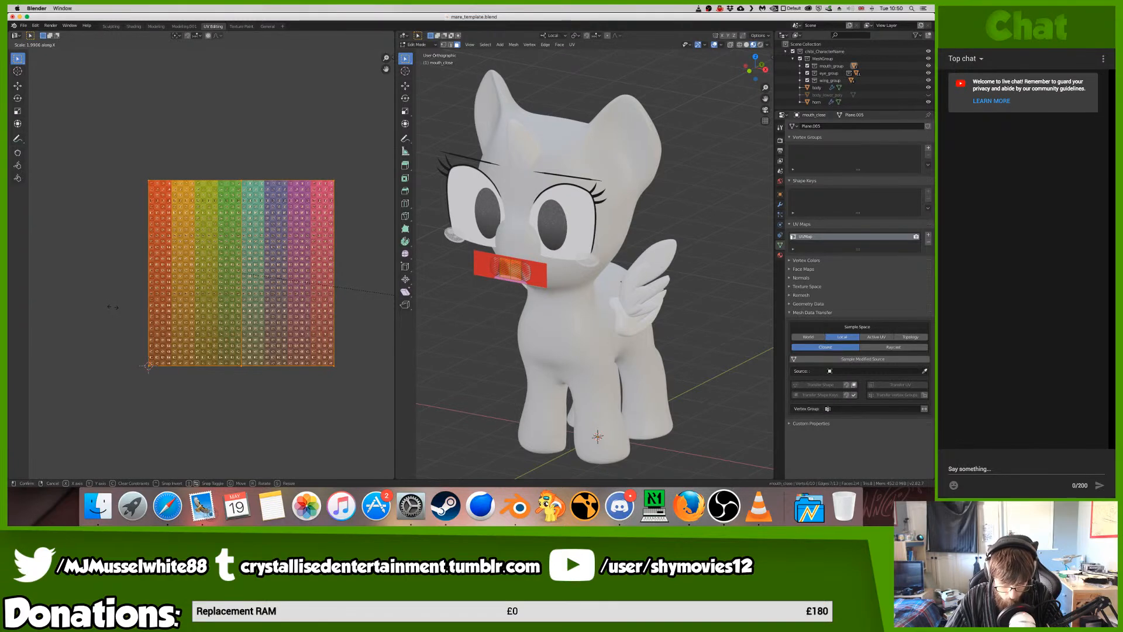
left_click(113, 306)
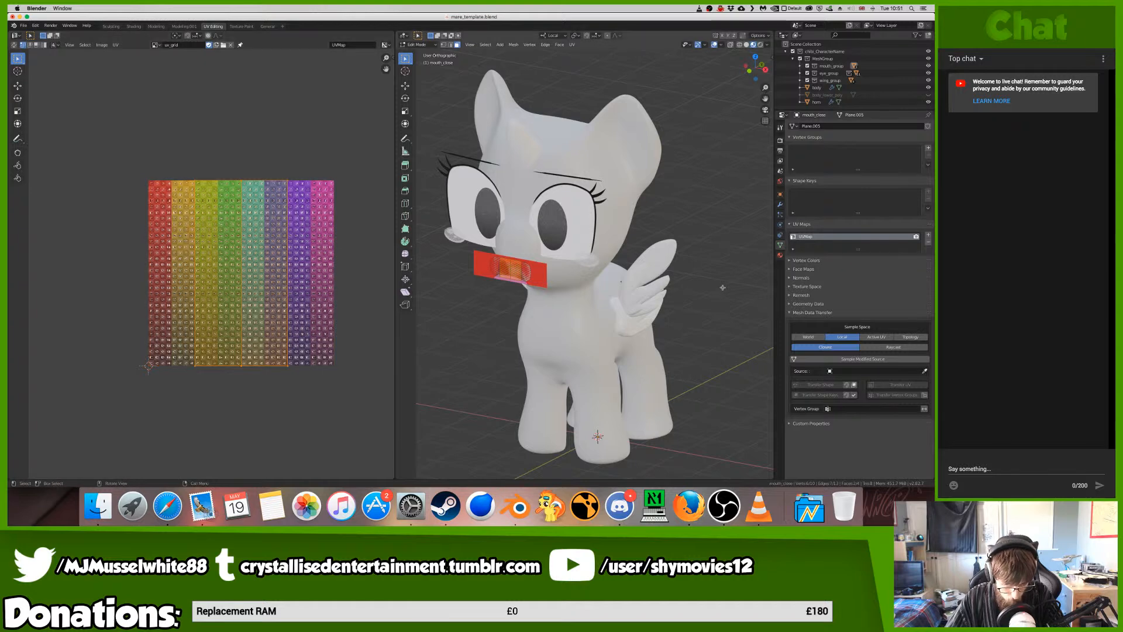
key("a")
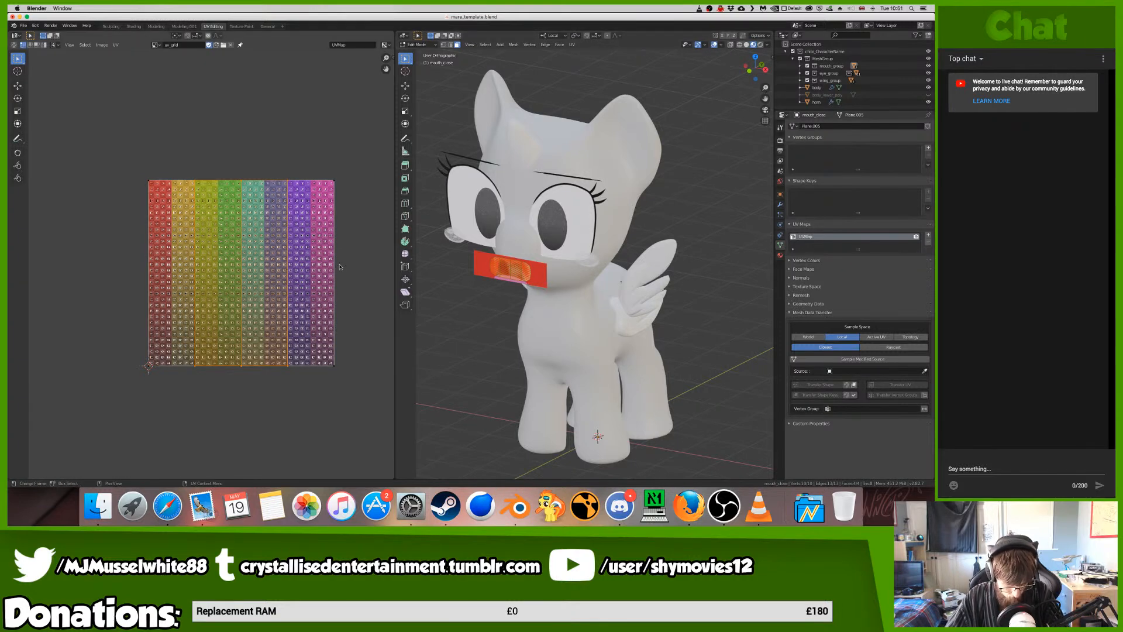
type("ar180")
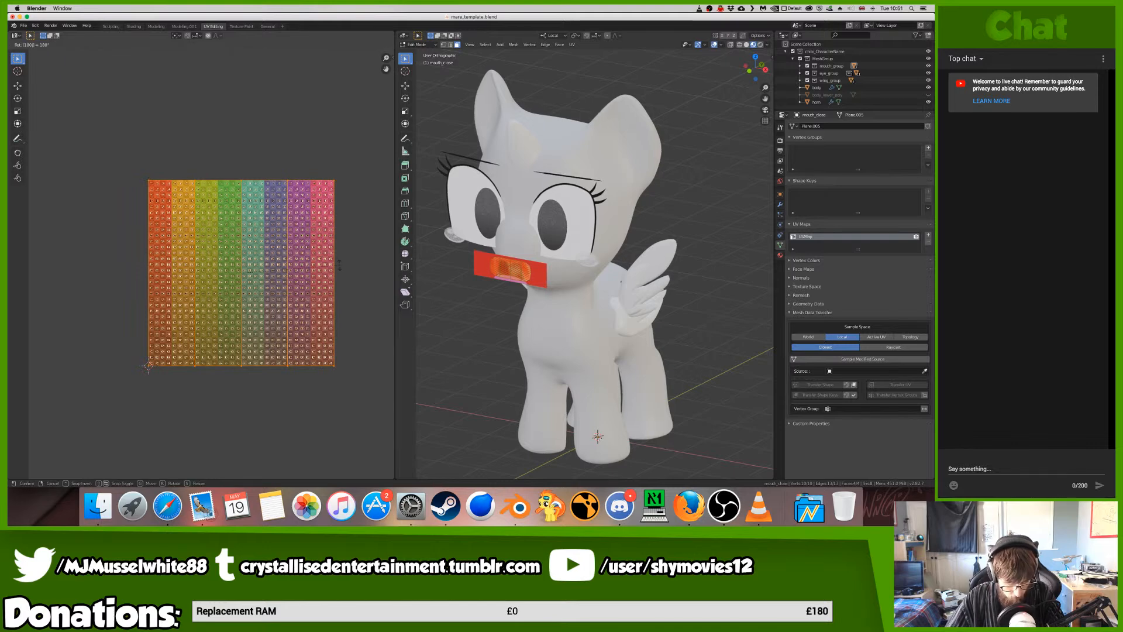
key("Return")
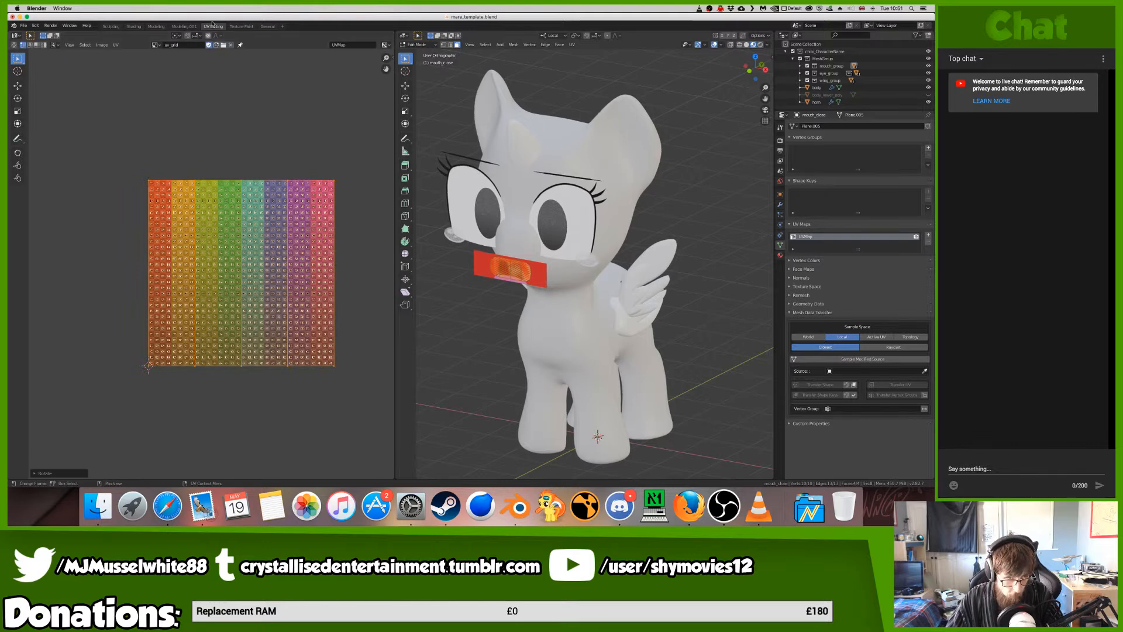
left_click(134, 25)
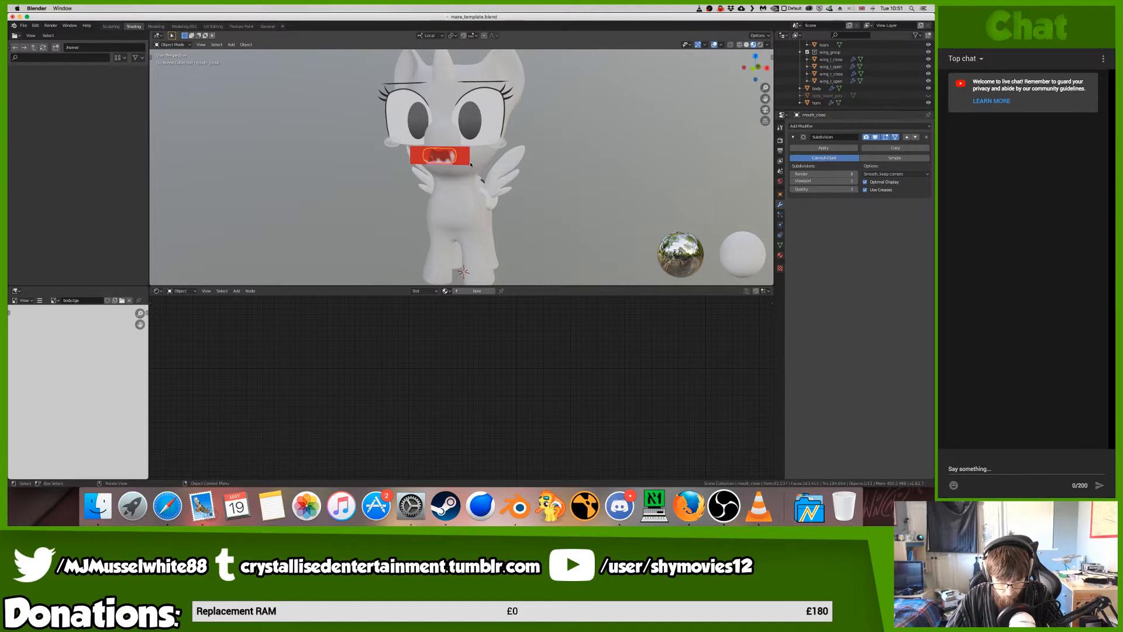
- In the open-mouth plane's material, move the Material Output node away and duplicate the Image Texture and Principled BSDF nodes below the originals
left_click(470, 165)
key("Home")
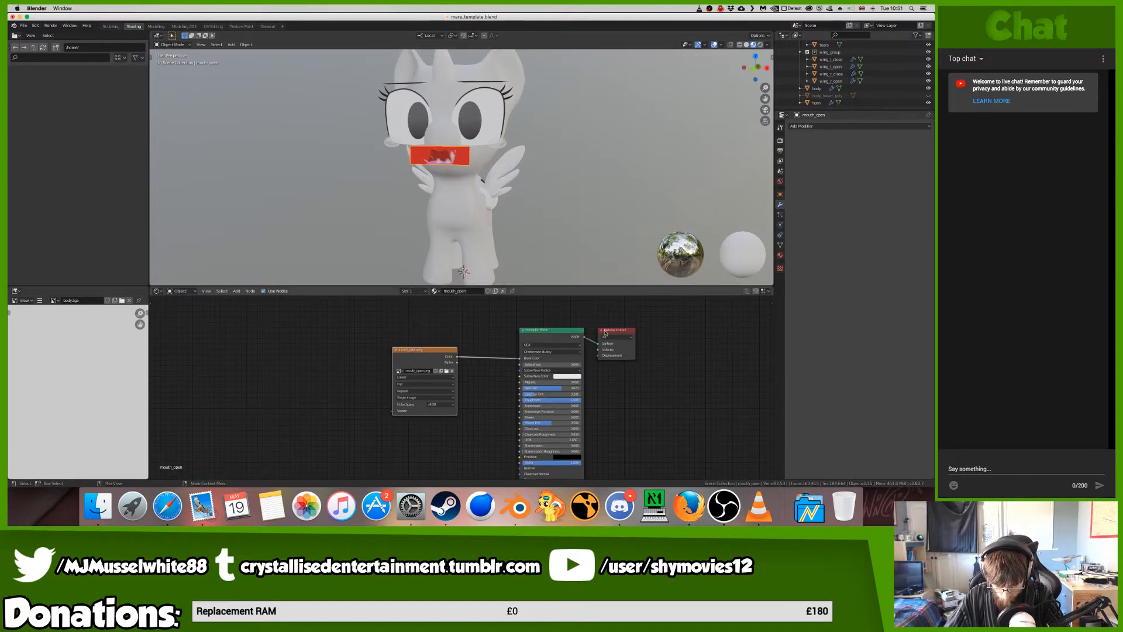
left_click_drag(605, 333, 680, 287)
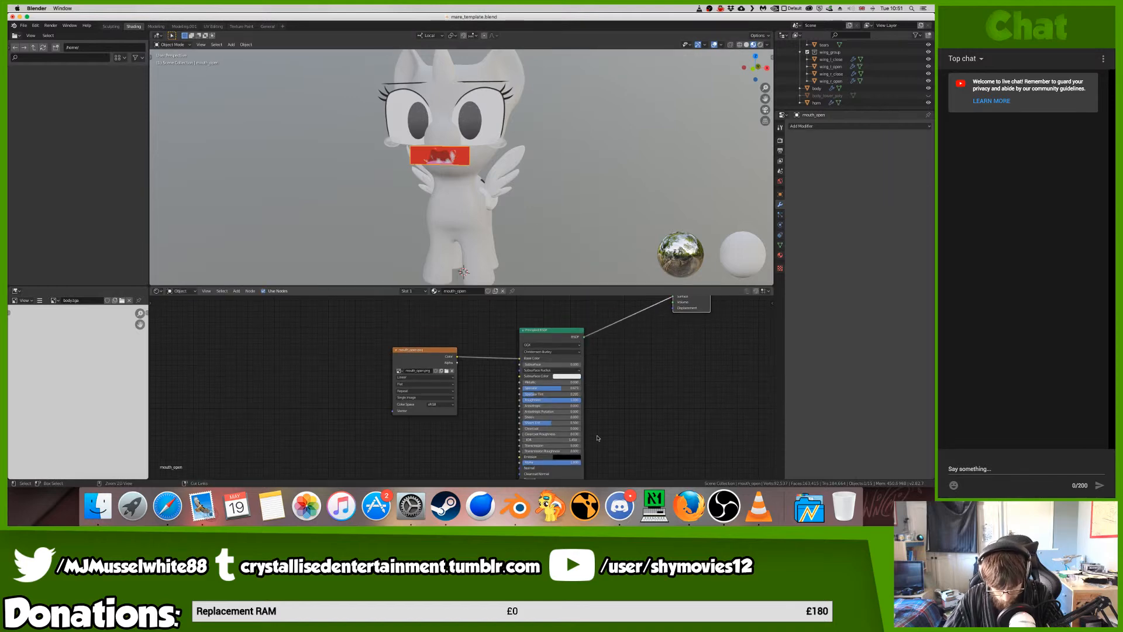
scroll(596, 439, "down", 2)
left_click_drag(380, 318, 565, 476)
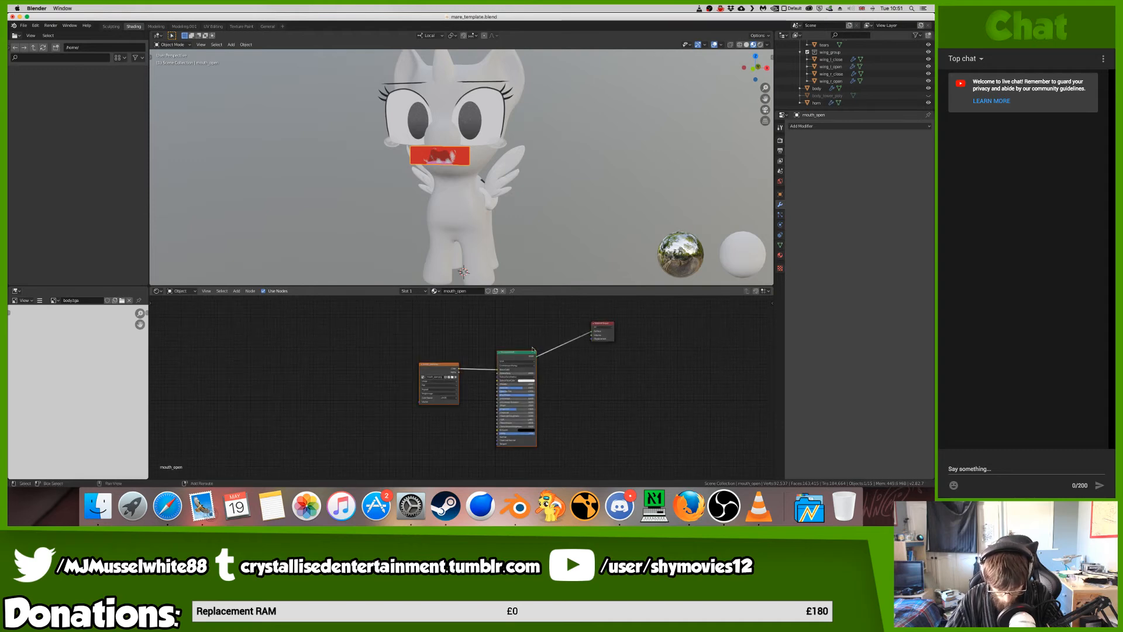
key("shift+d")
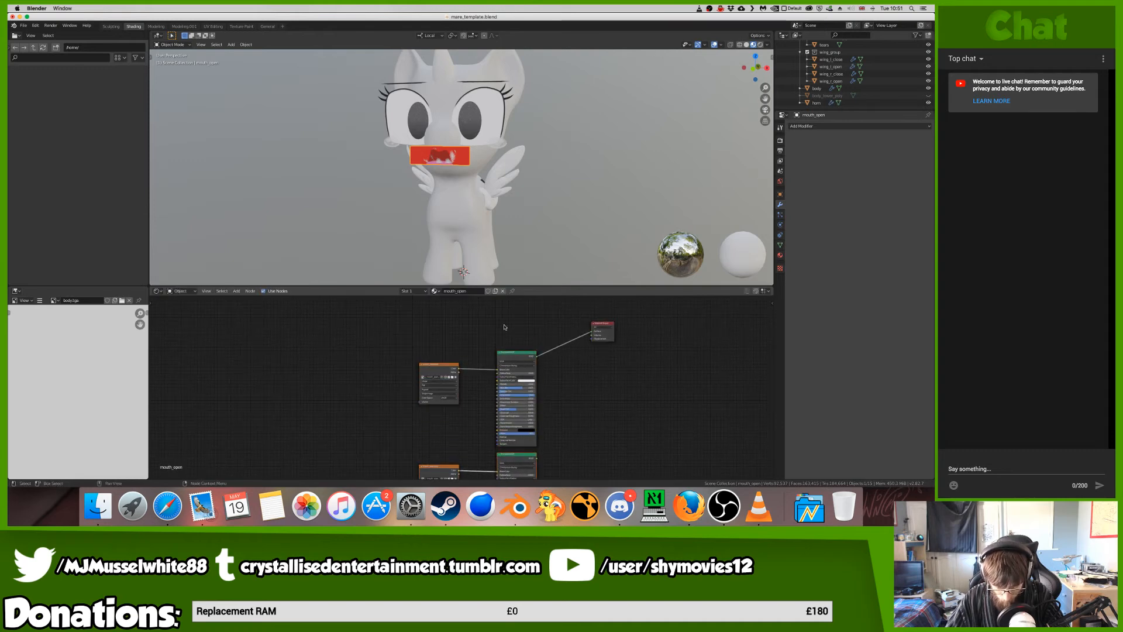
- Add a Transparent BSDF node above the original Principled BSDF node
key("shift+a")
left_click(509, 321)
type("tran")
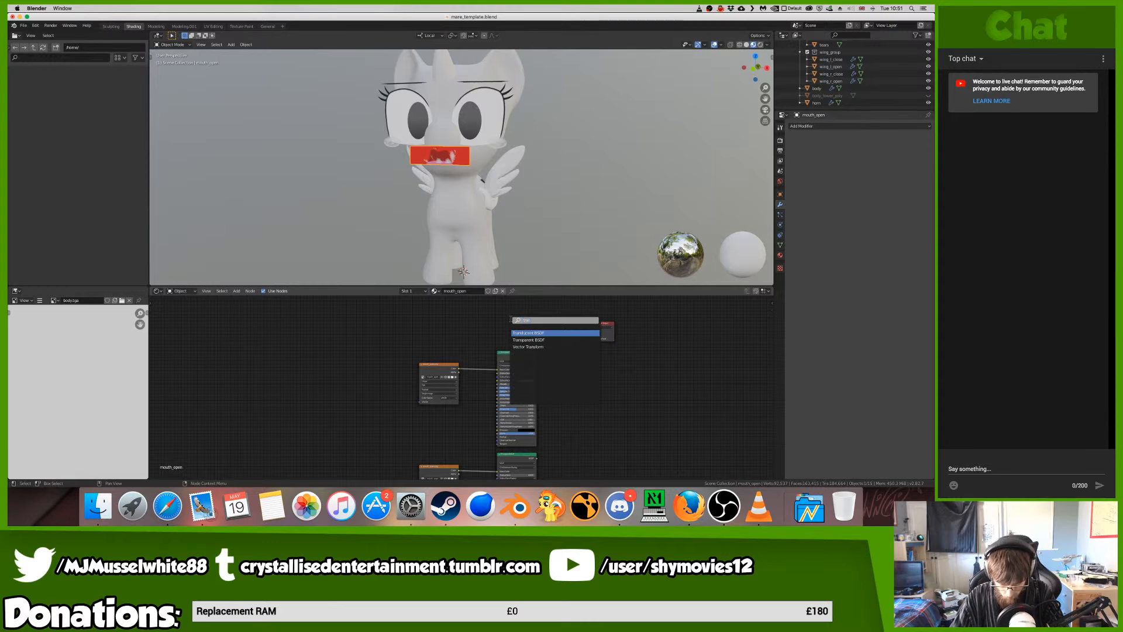
key("Down")
key("Return")
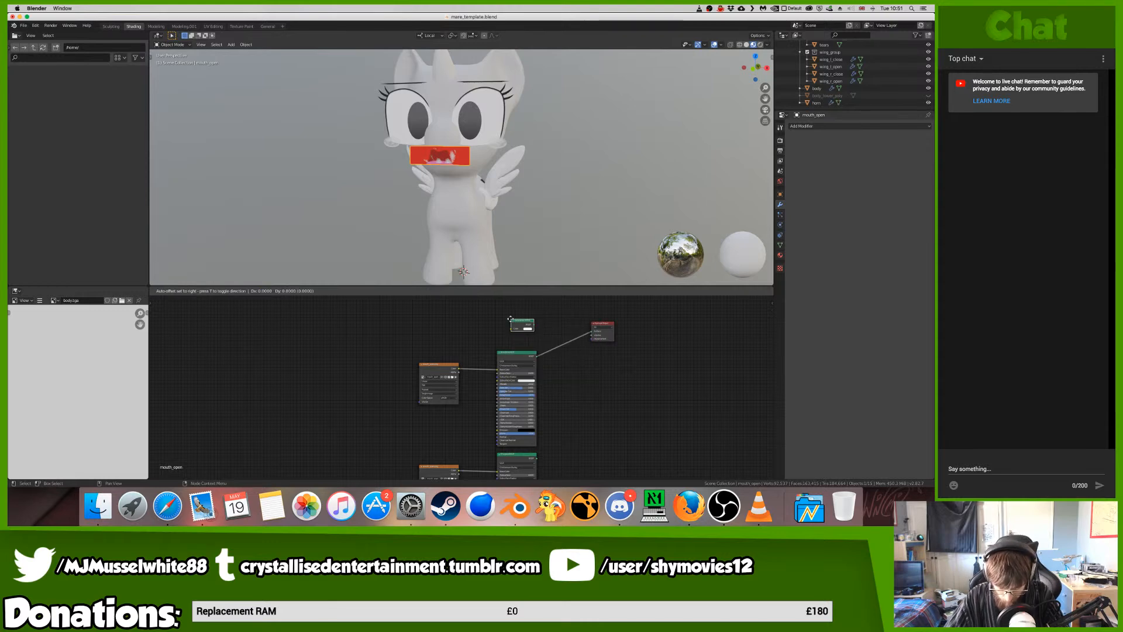
left_click(498, 323)
- Insert a Mix Shader node between the original Principled BSDF and the Material Output
key("shift+a")
left_click(552, 316)
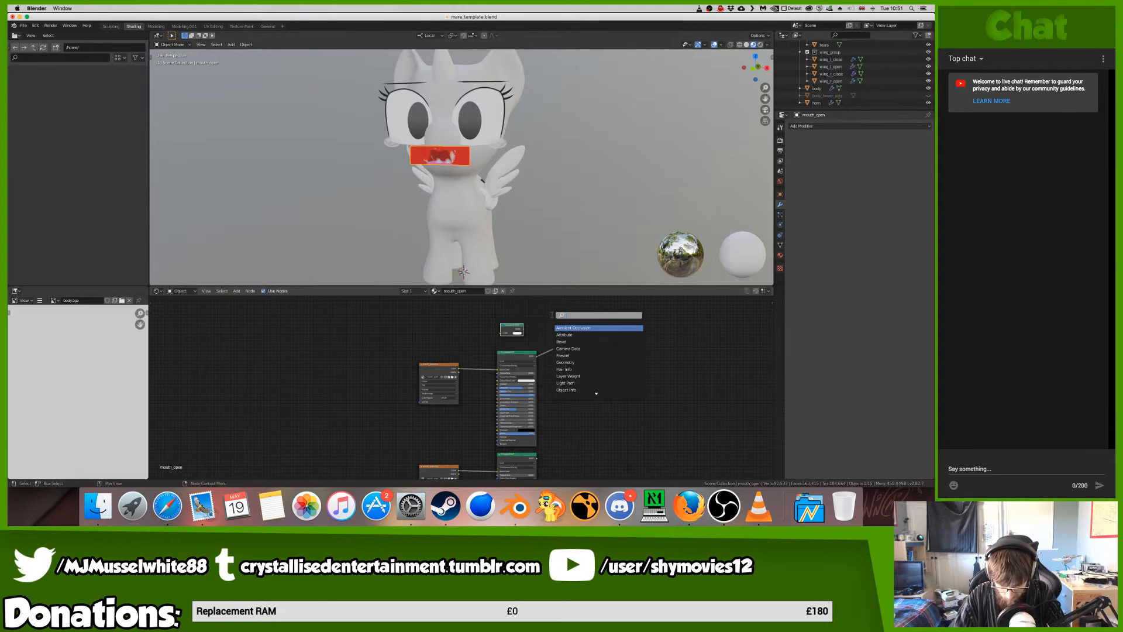
type("mix")
key("Return")
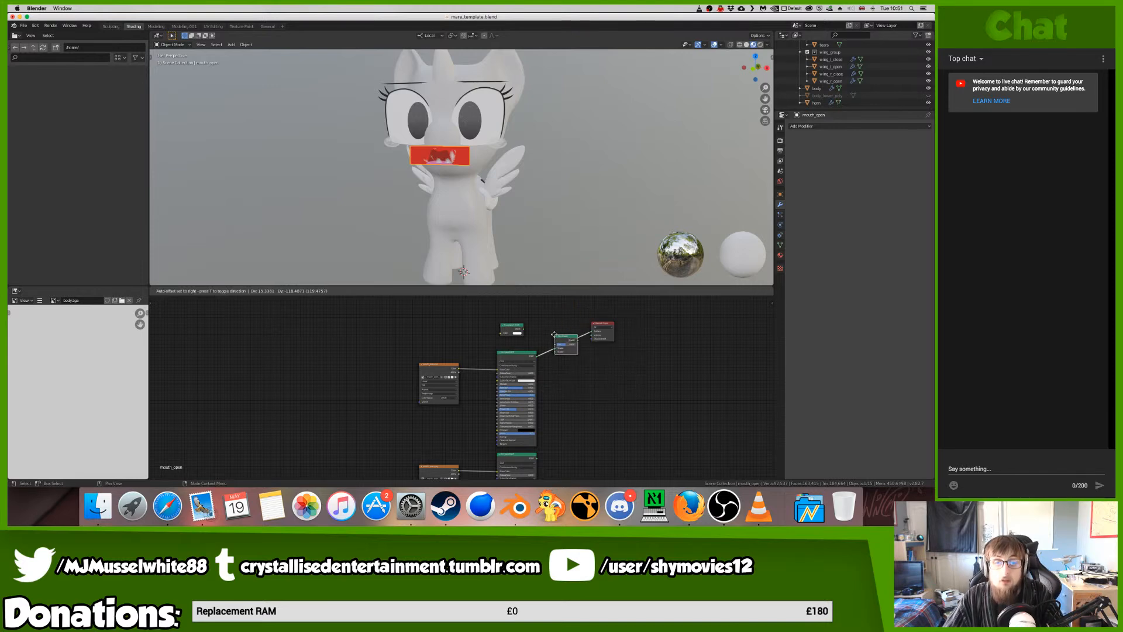
left_click(550, 327)
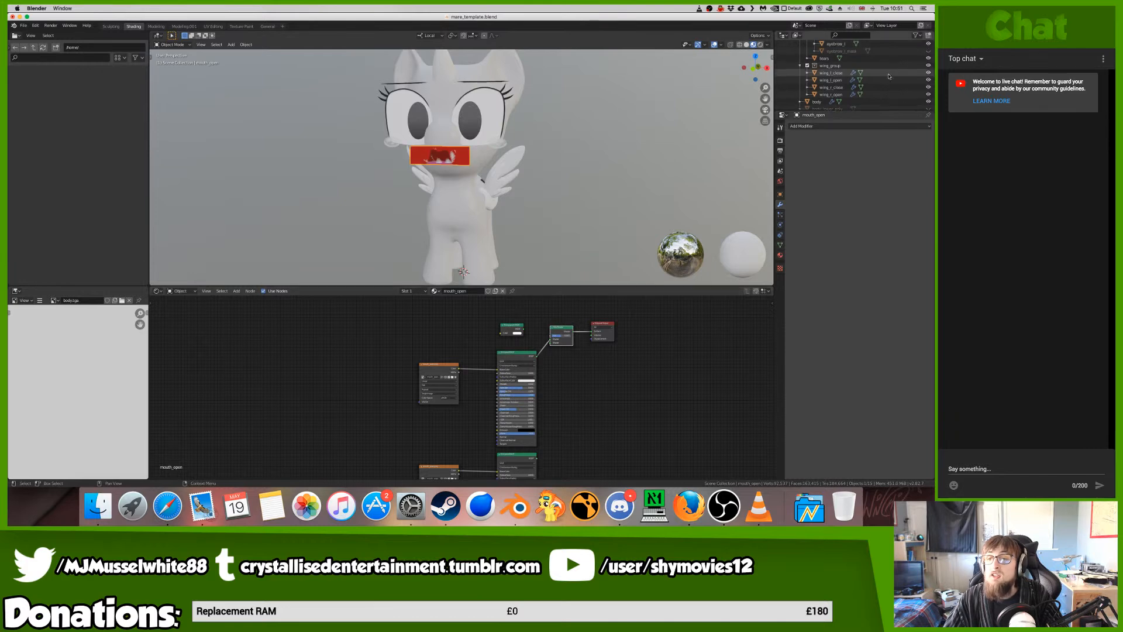
- Hide the mouth_close object so only the open-mouth plane shows on the pony's face
scroll(836, 79, "up", 2)
scroll(801, 78, "up", 5)
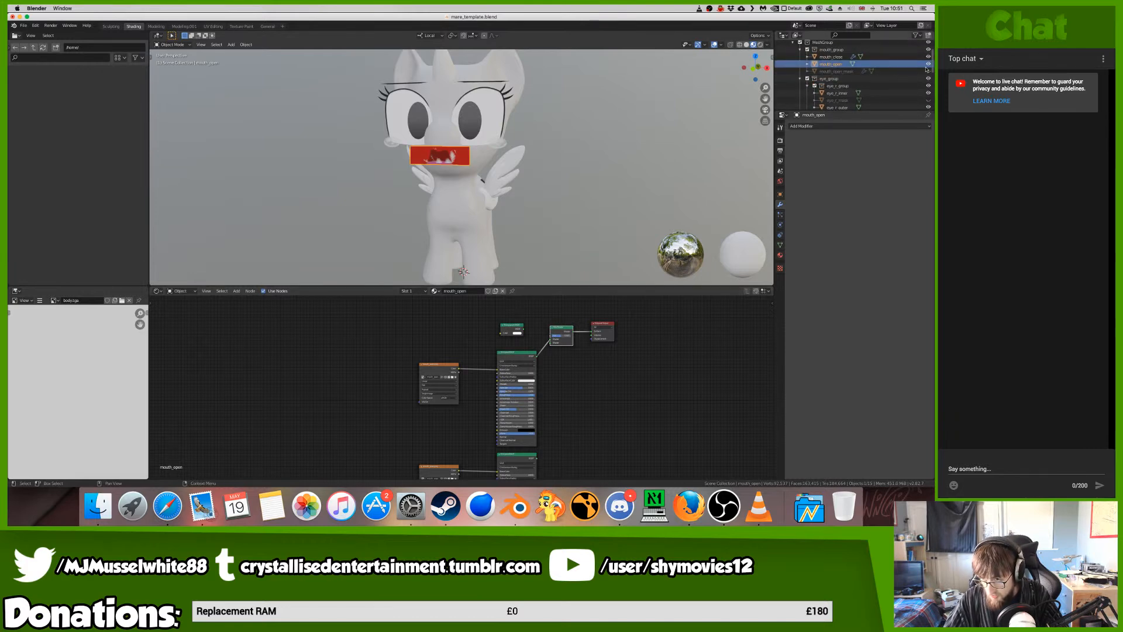
left_click(928, 57)
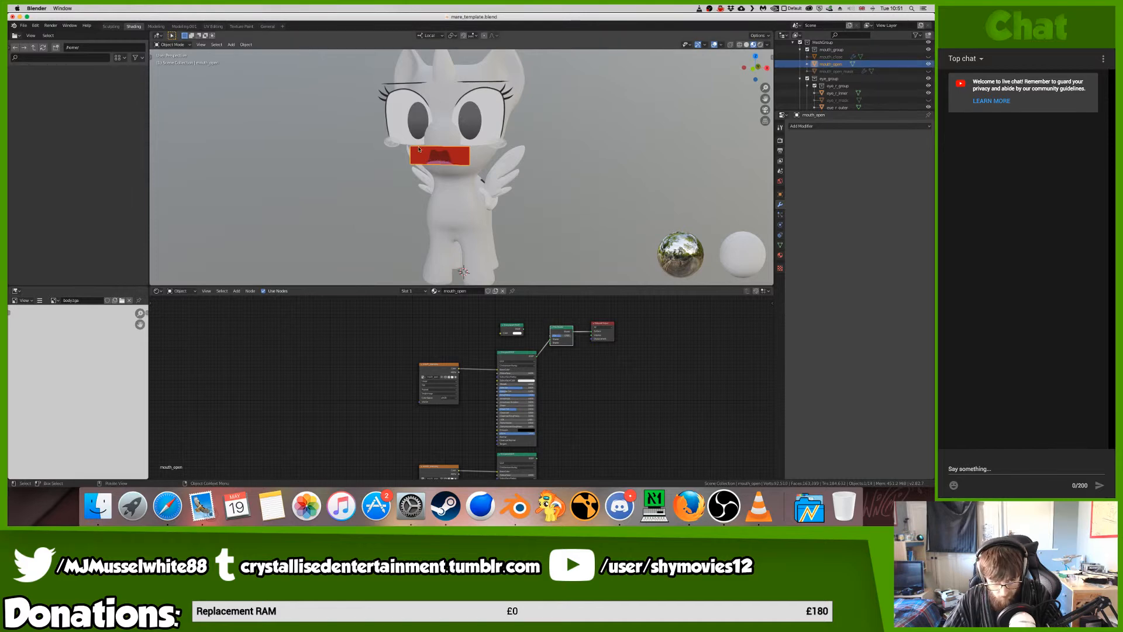
scroll(421, 151, "up", 5)
scroll(425, 149, "down", 2)
middle_click_drag(425, 149, 409, 159)
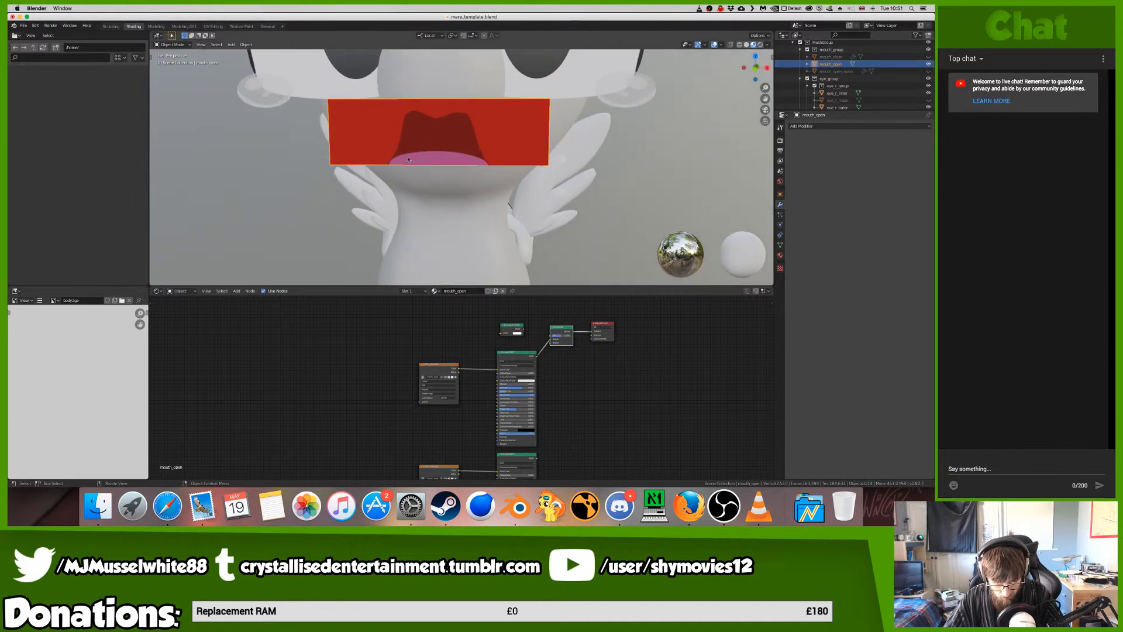
scroll(453, 139, "down", 2)
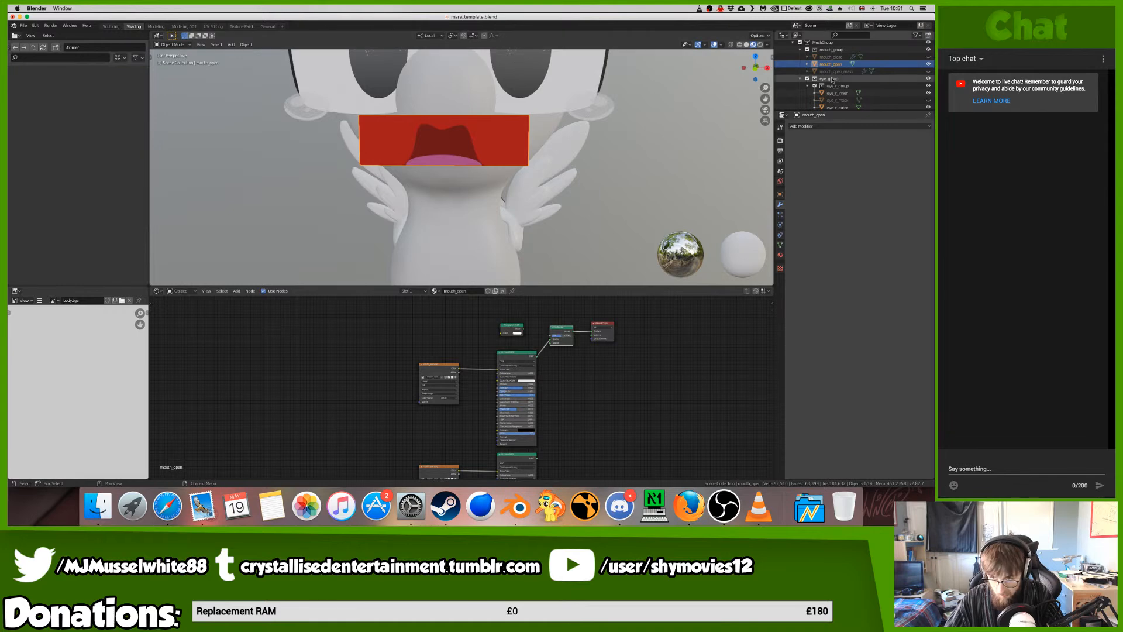
left_click(927, 57)
left_click(928, 57)
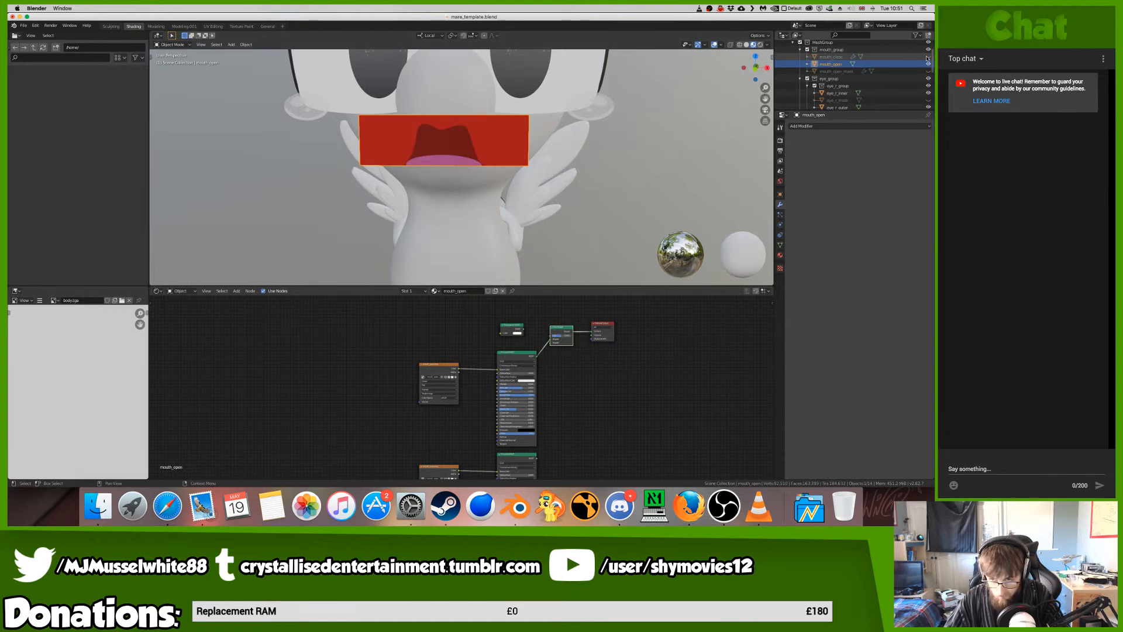
- Toggle the visibility of mouth_open_mask to compare the open mouth with and without its mask, leaving the mask hidden
left_click(929, 71)
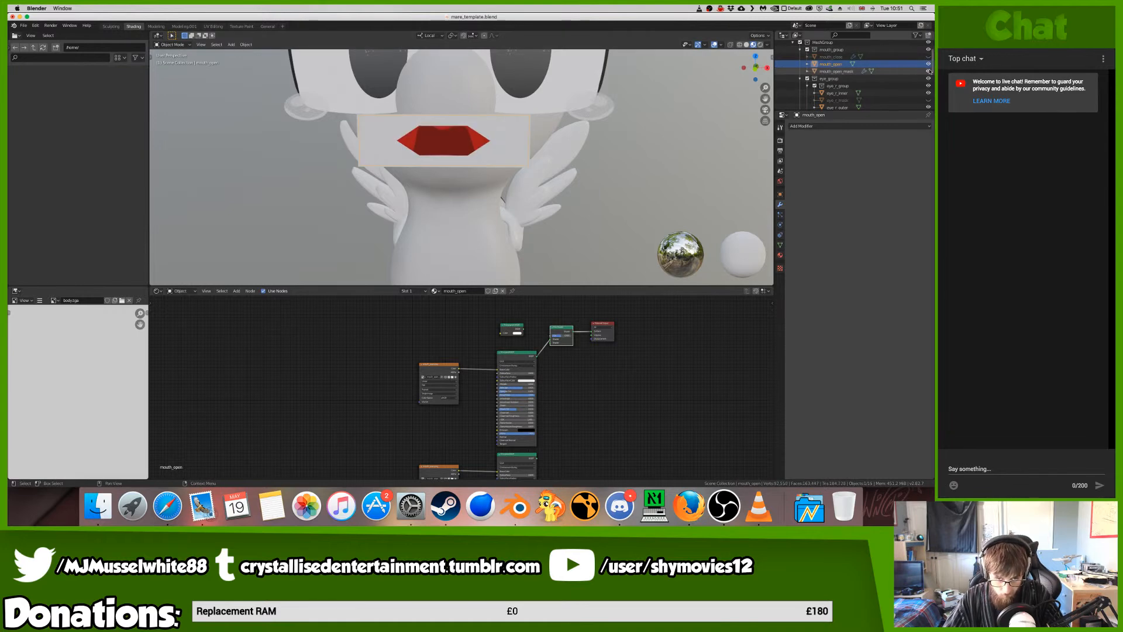
left_click(928, 71)
left_click(929, 71)
left_click(928, 71)
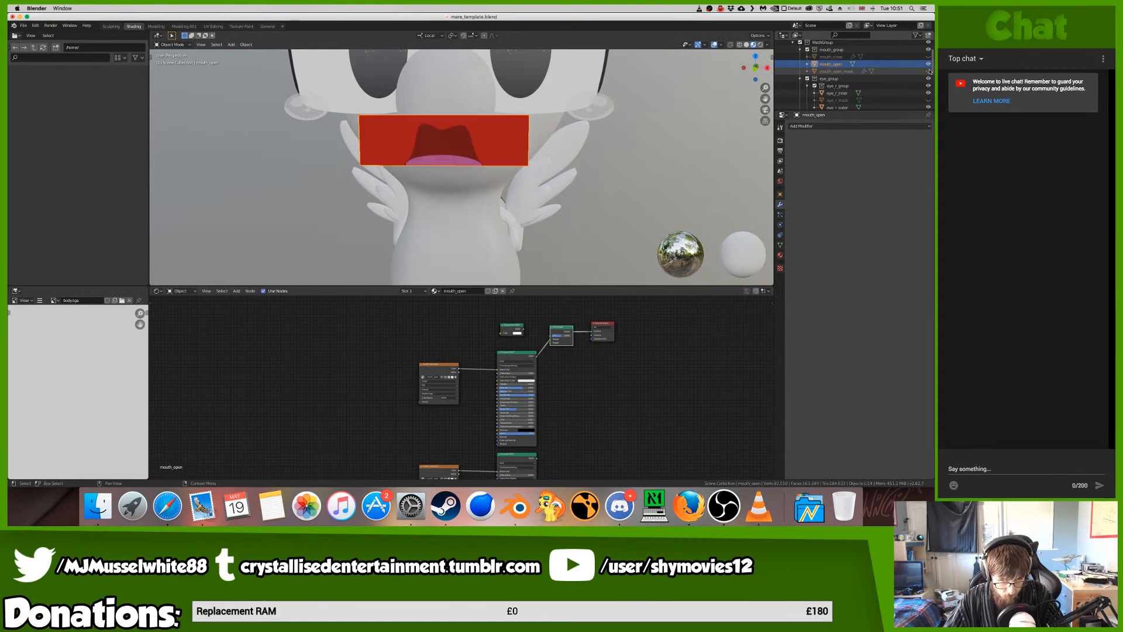
left_click(929, 71)
left_click(929, 71)
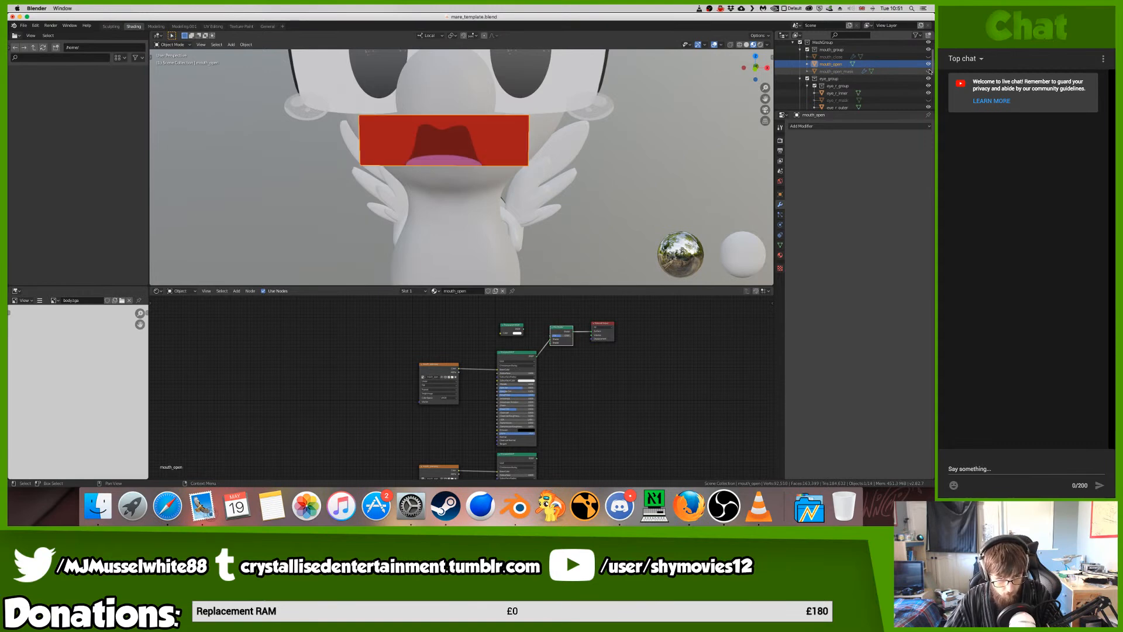
left_click(929, 71)
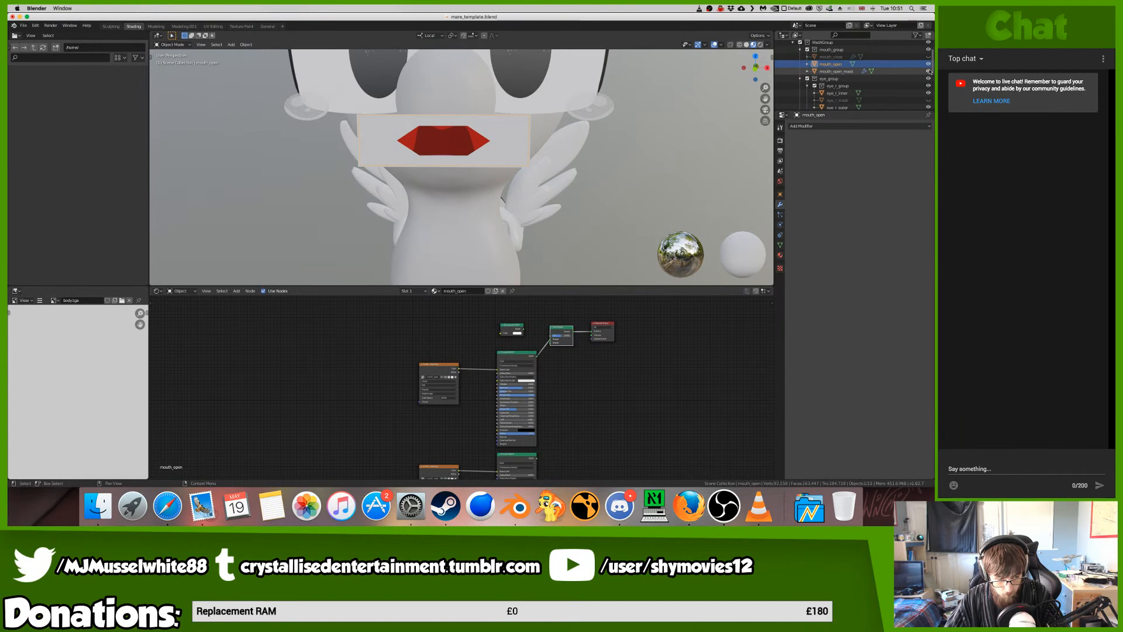
left_click(928, 71)
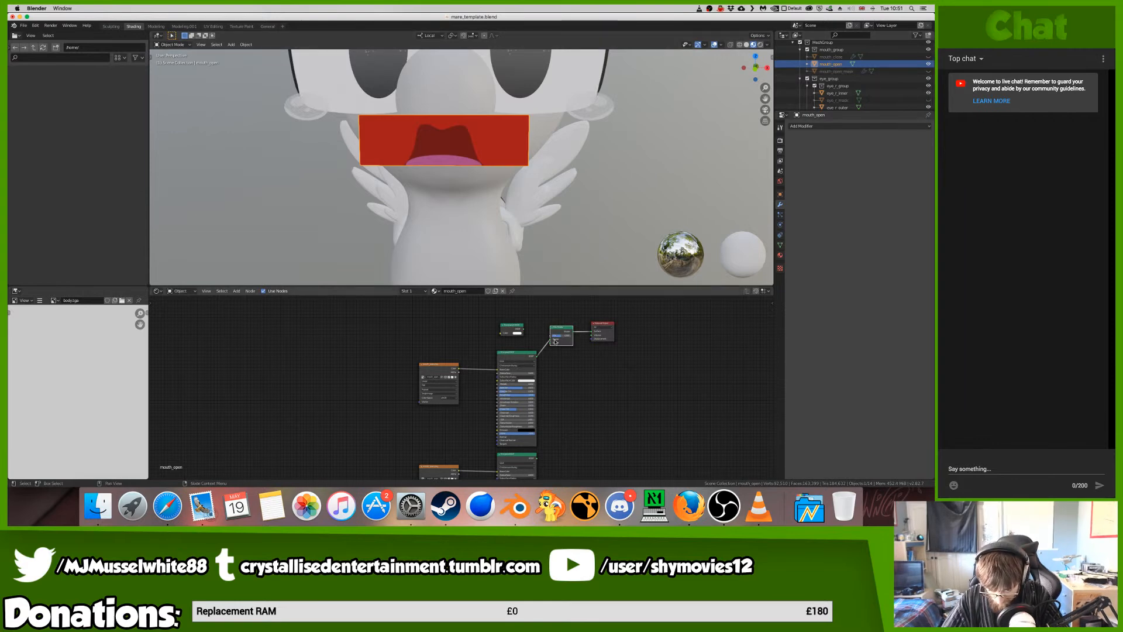
- Move the Principled BSDF link to the Mix Shader's second shader input
left_click_drag(551, 339, 550, 343)
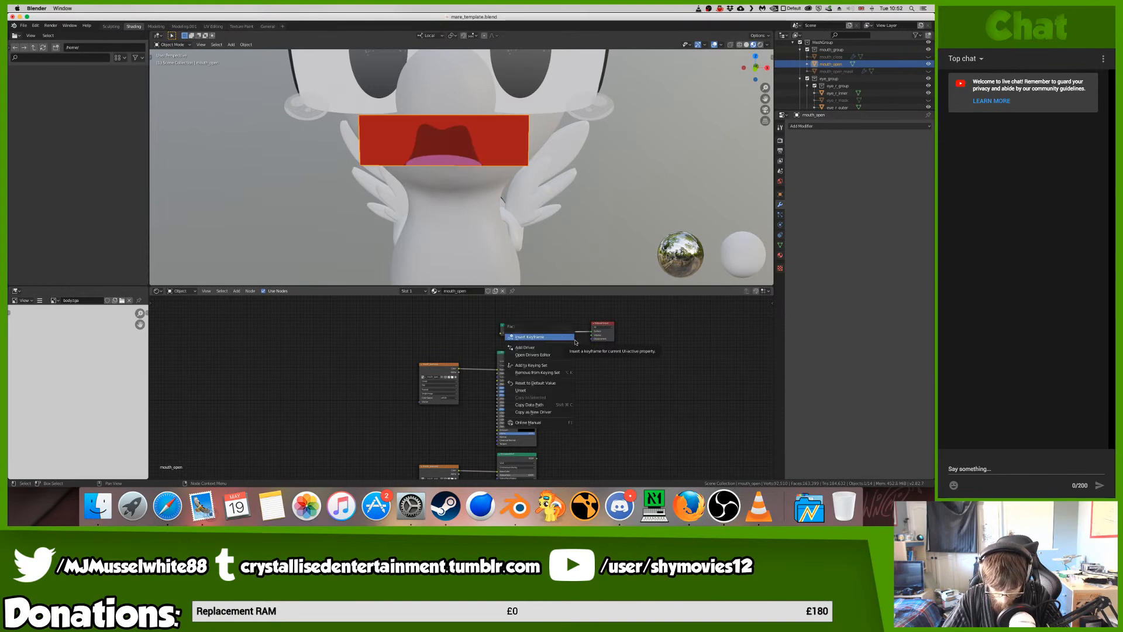
right_click(566, 329)
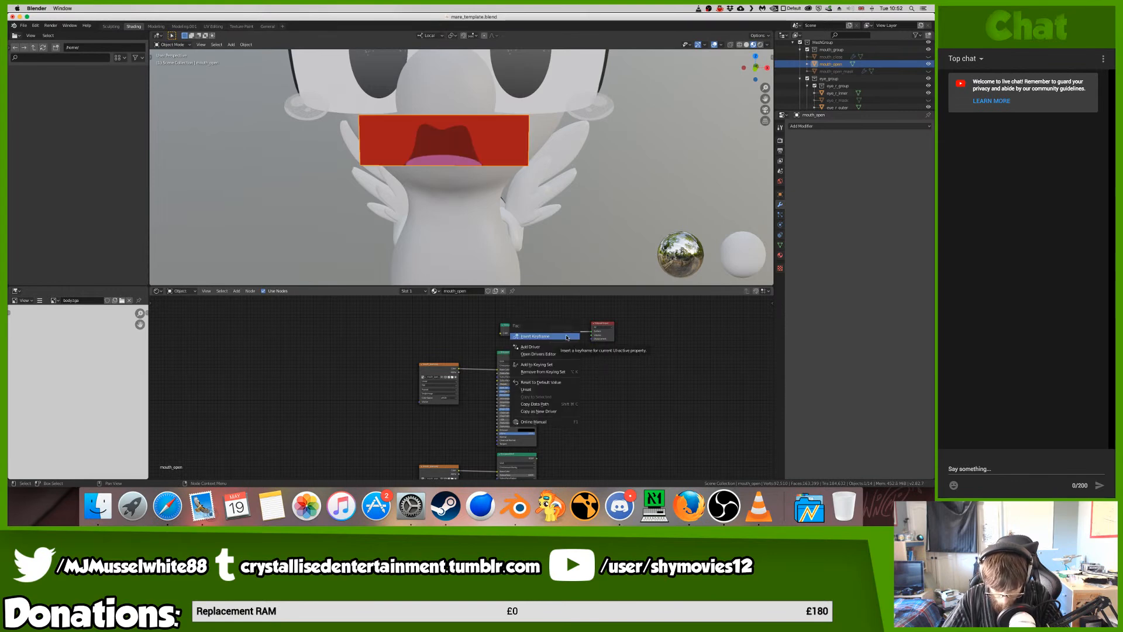
left_click(557, 348)
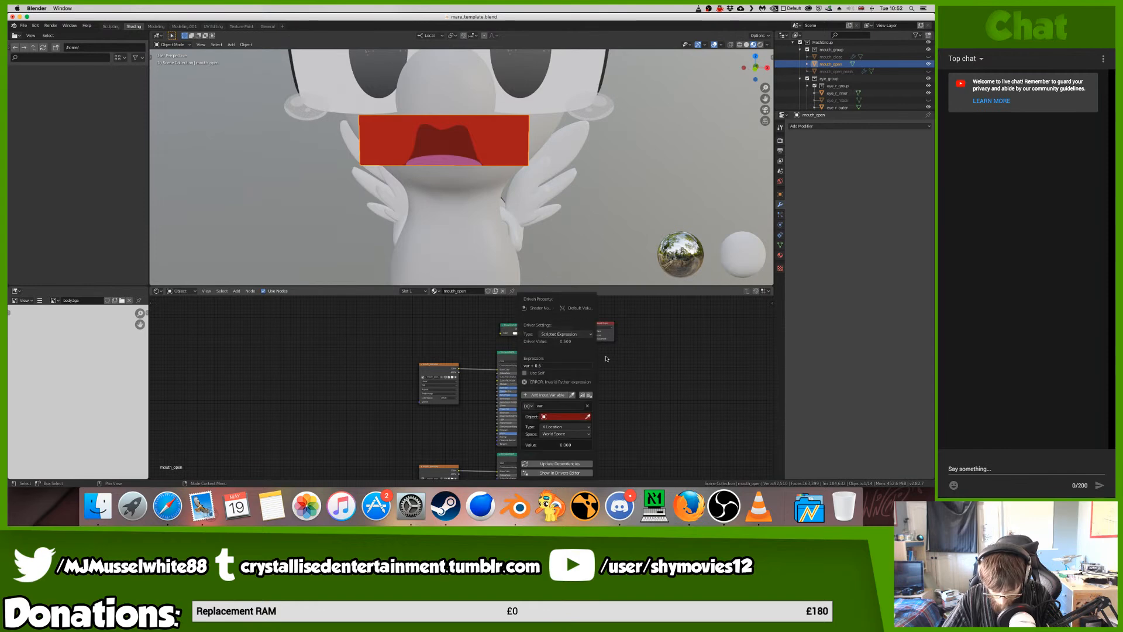
right_click(562, 335)
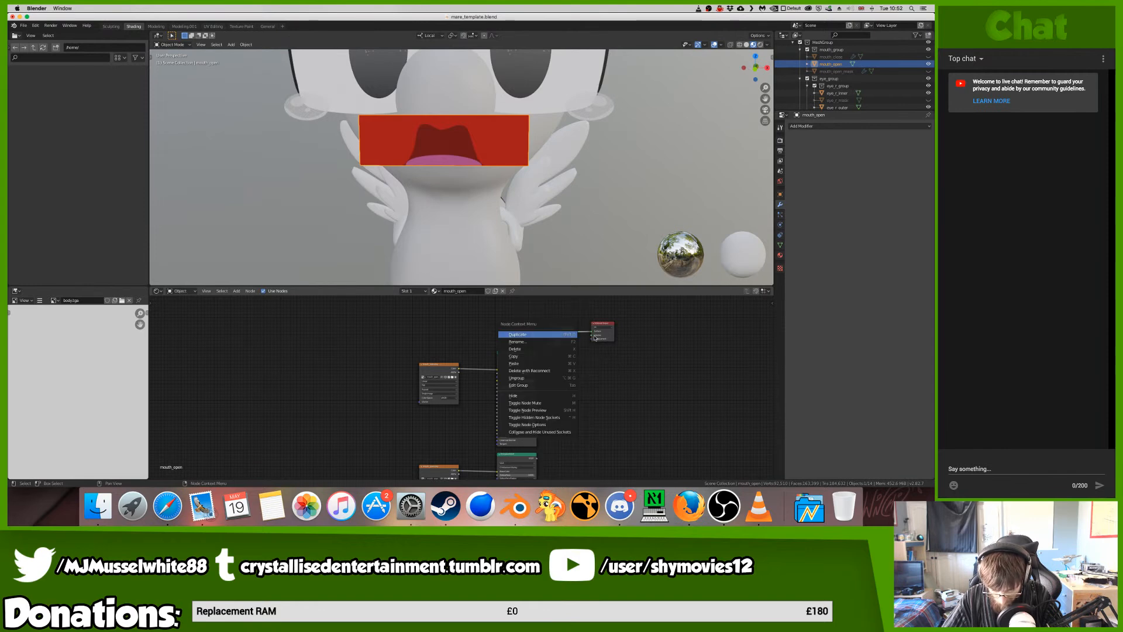
key("Escape")
right_click(562, 339)
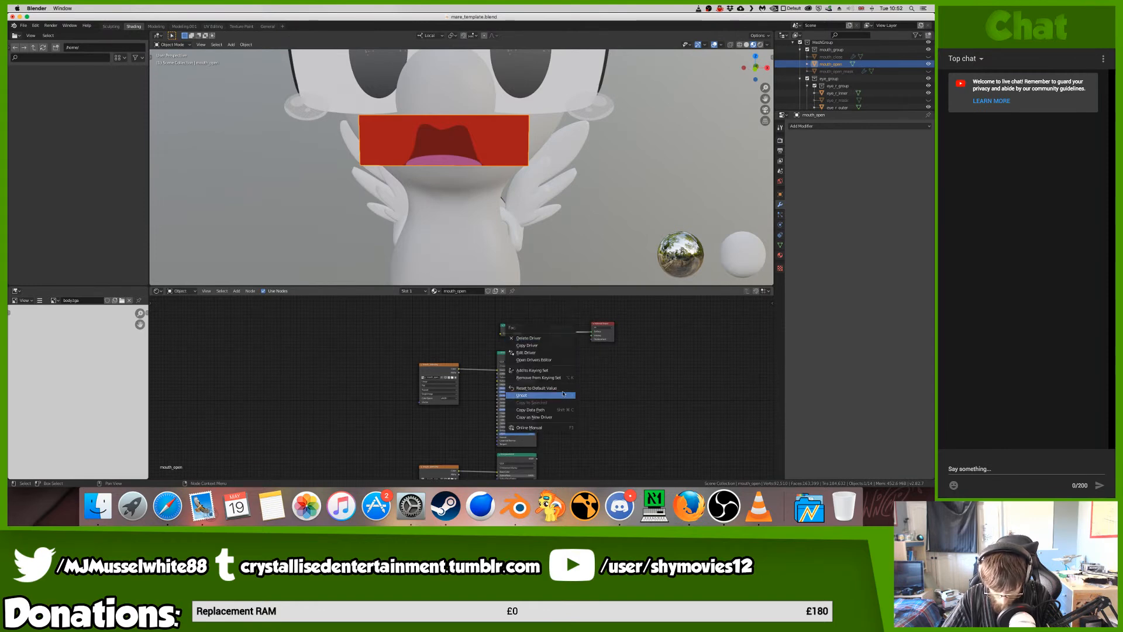
left_click(556, 371)
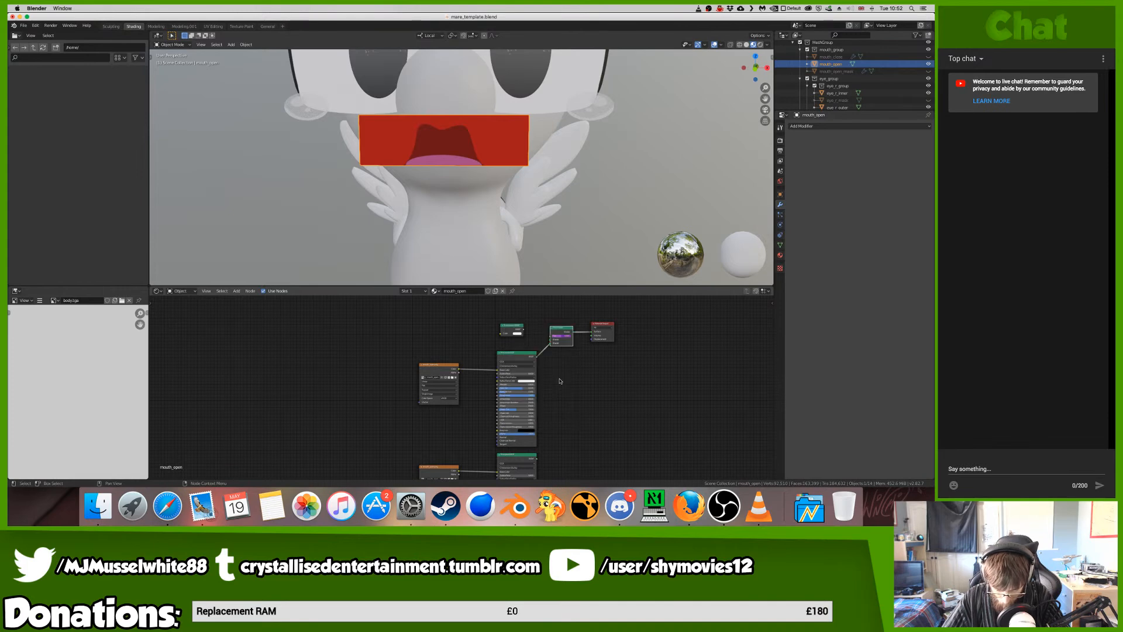
right_click(560, 331)
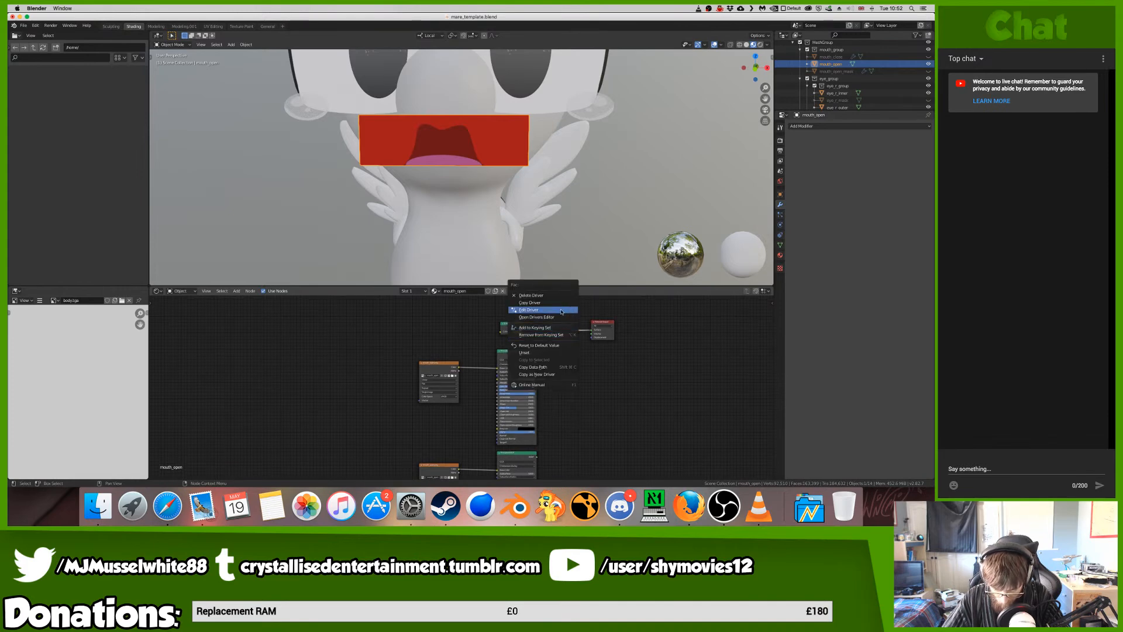
left_click(532, 295)
- Connect the Transparent BSDF to the Mix Shader's first shader input
mouse_move(523, 328)
left_mouse_down()
mouse_move(551, 341)
mouse_move(521, 332)
left_mouse_up()
scroll(514, 326, "down", 1)
left_click(515, 325)
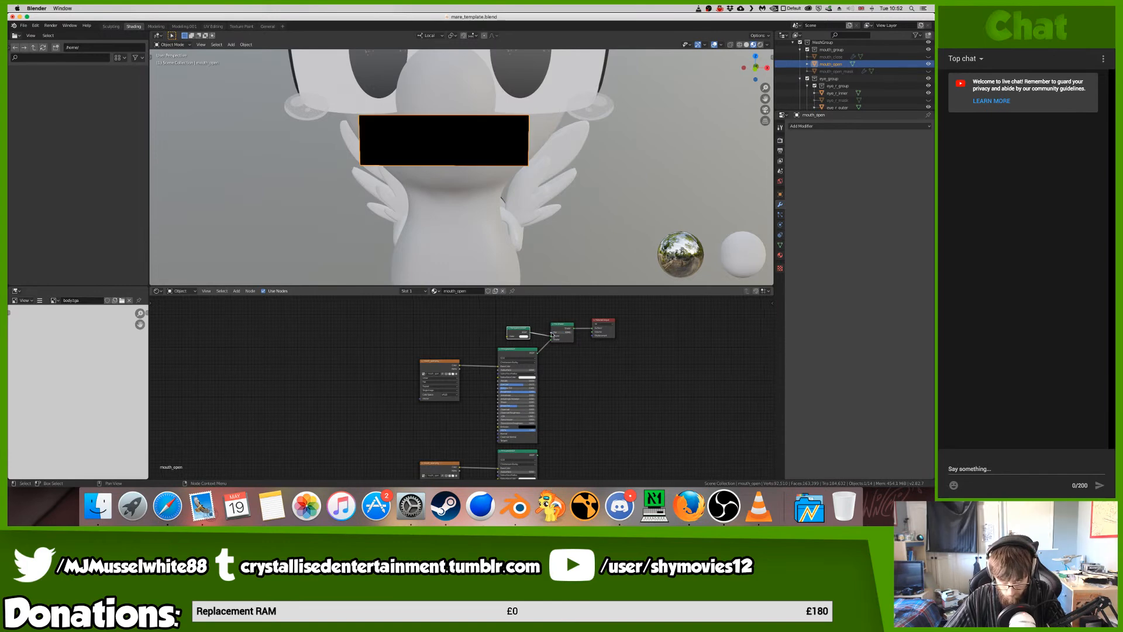
- Set the mouth_open material's blend mode to Alpha Clip and its shadow mode to None
left_click(780, 255)
left_click(872, 214)
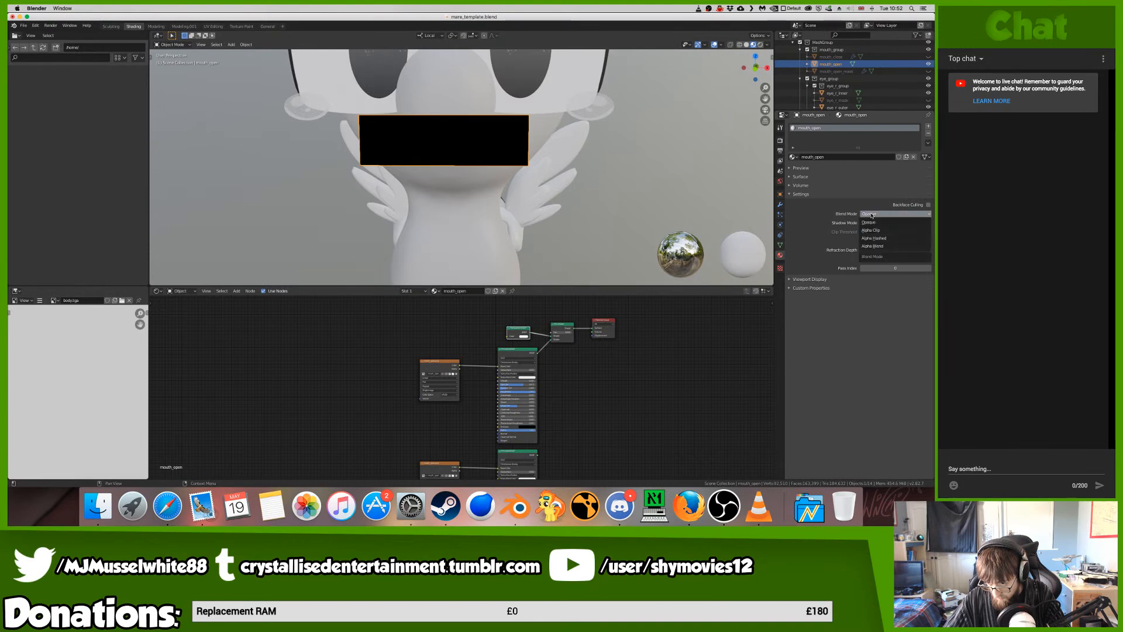
left_click(872, 229)
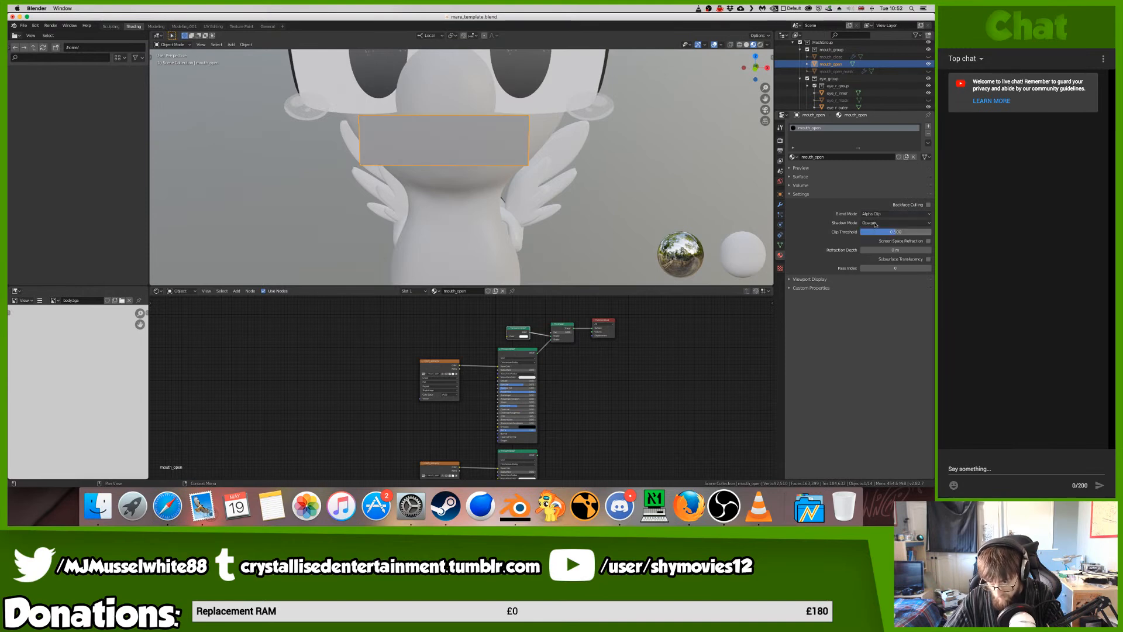
left_click(876, 222)
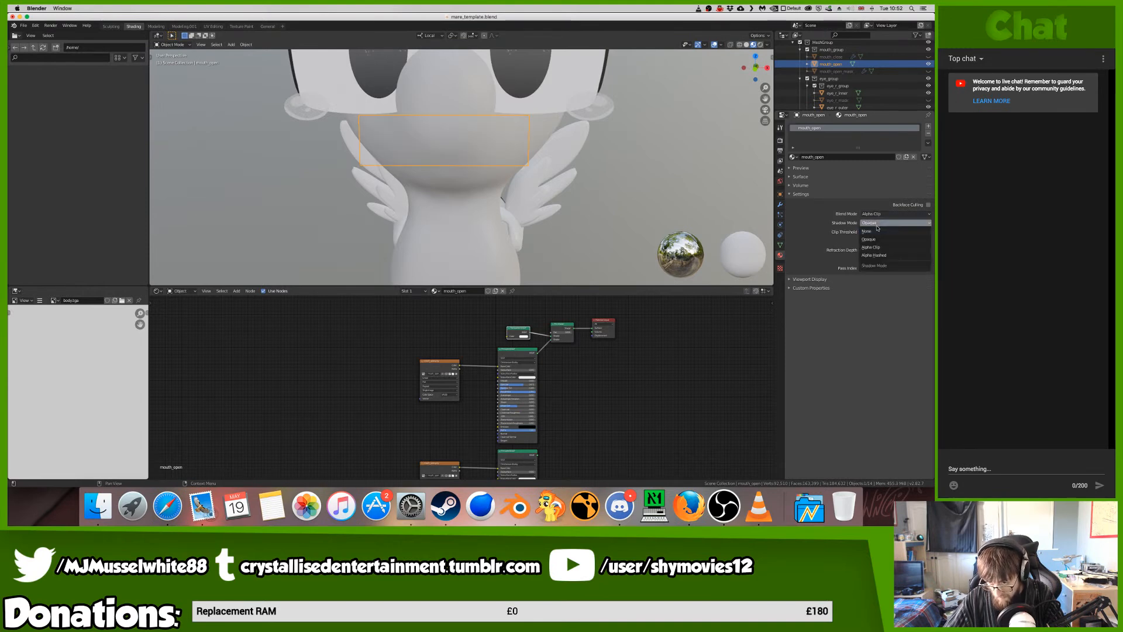
left_click(876, 231)
- Raise the Mix Shader's factor until the mouth_open image shows on the plane, and check it from the front
left_click(611, 189)
middle_click_drag(611, 188, 526, 184)
left_click(304, 192)
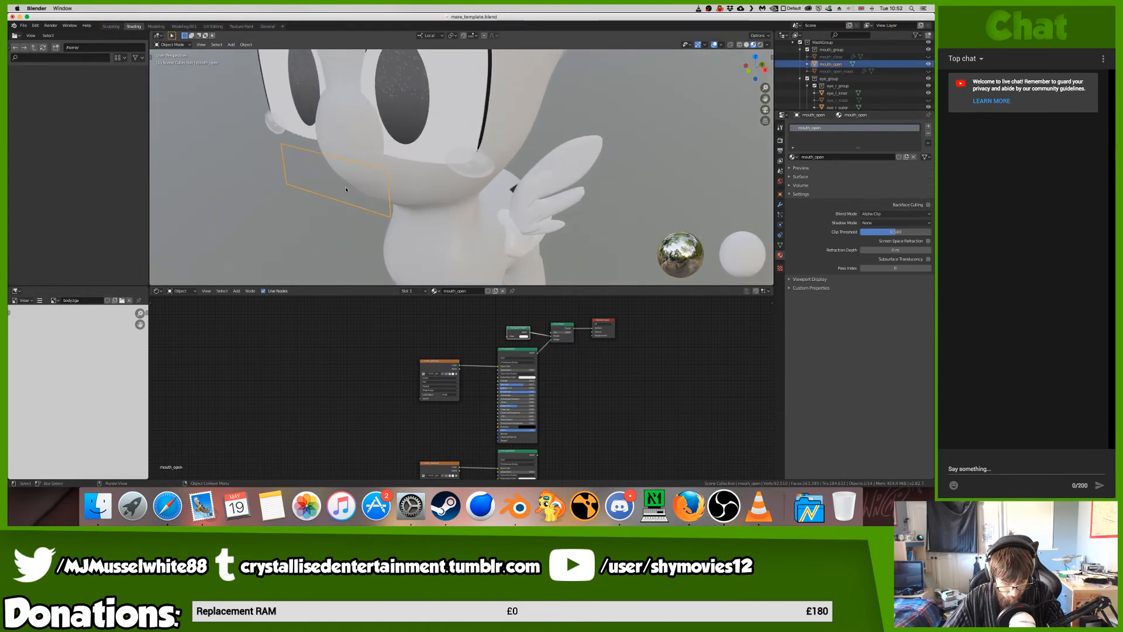
left_click(607, 233)
middle_click_drag(607, 234, 624, 236)
middle_click_drag(563, 334, 564, 336)
left_click_drag(566, 334, 584, 333)
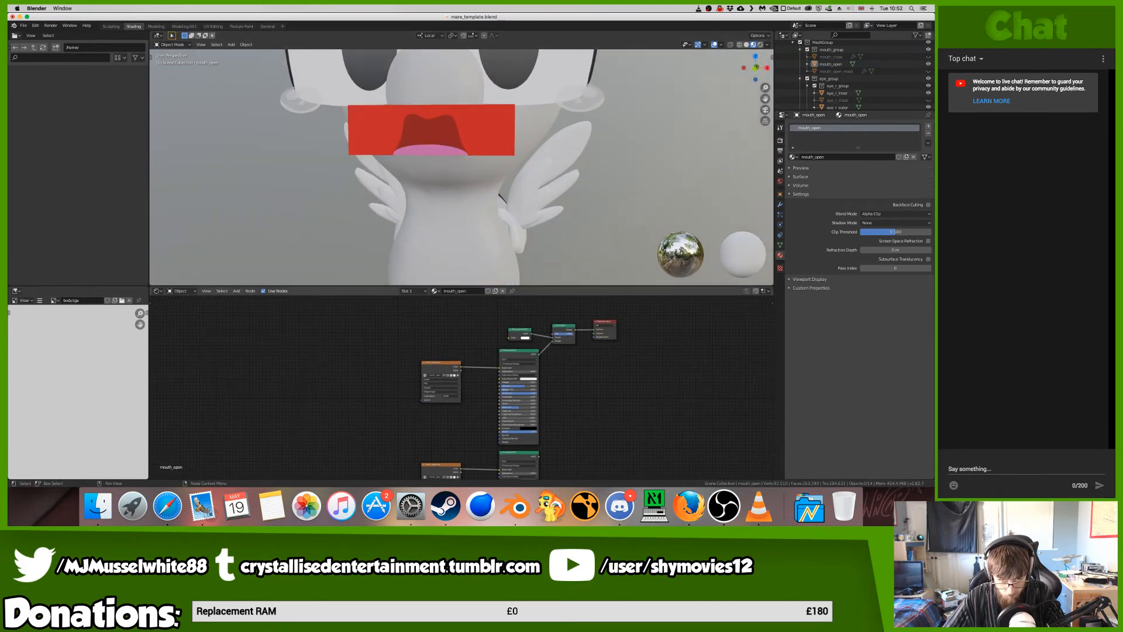
middle_click_drag(444, 196, 484, 197)
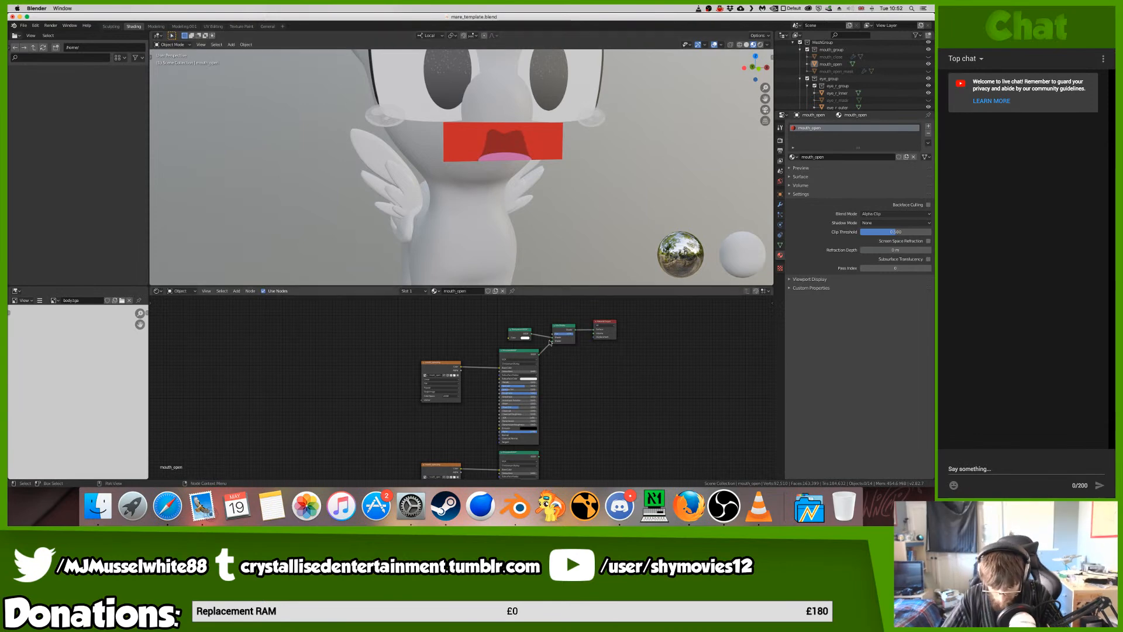
- Move the Mix Shader node down slightly and place a duplicate of it directly below
left_click_drag(562, 329, 563, 345)
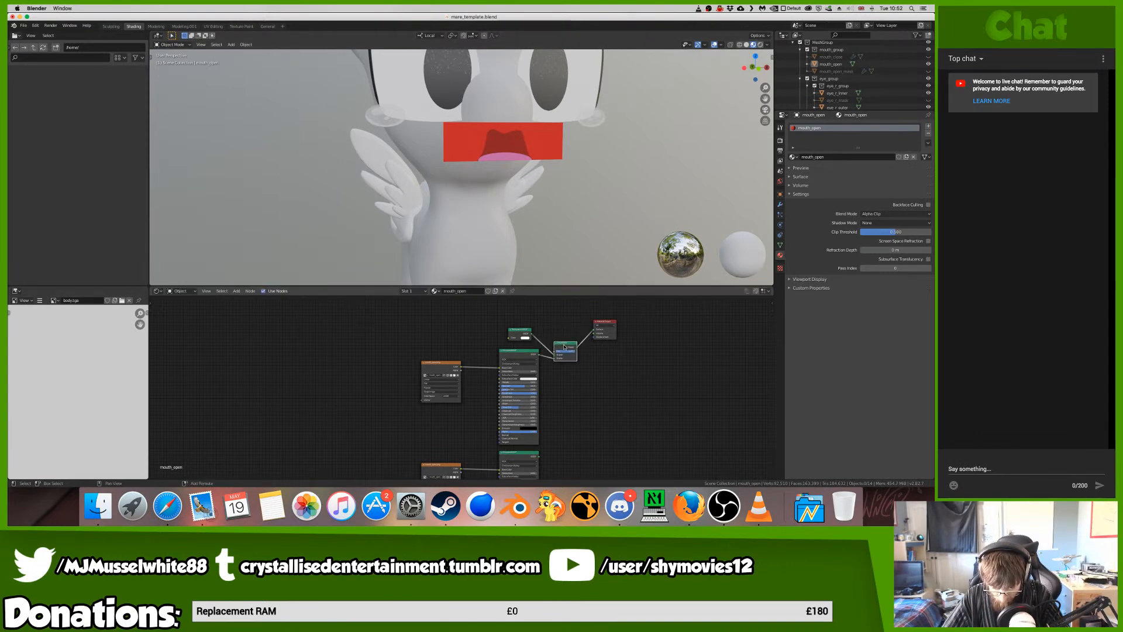
key("shift+a")
left_click(689, 420)
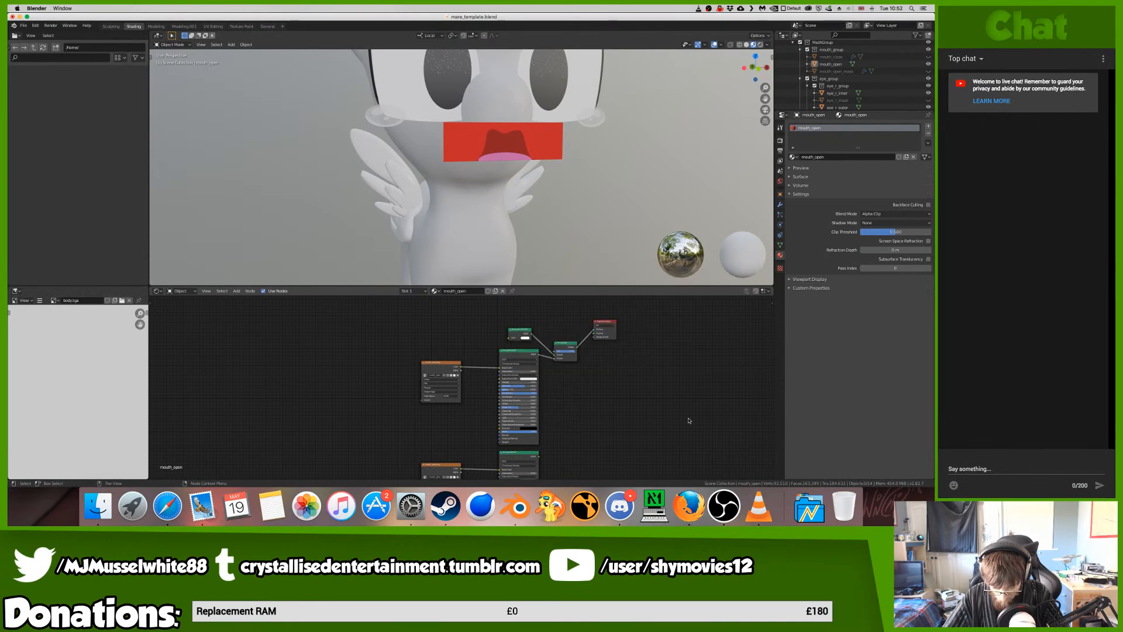
left_click(565, 348)
key("shift+d")
left_click(565, 377)
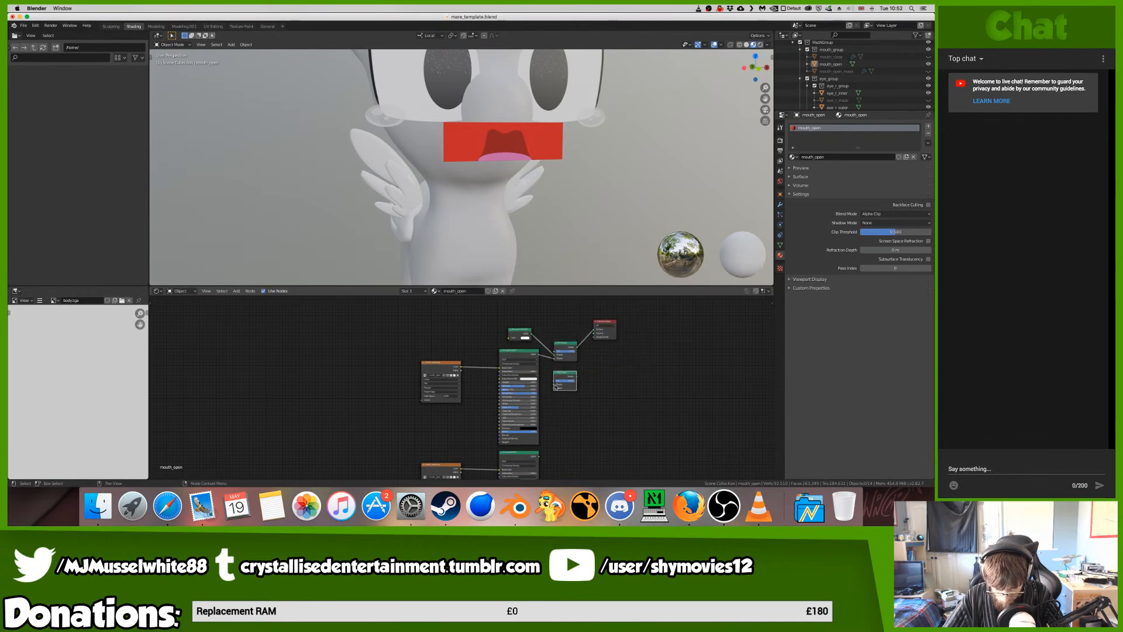
- Feed the upper Mix Shader and the lower Principled BSDF into the duplicate Mix Shader, and link its output to the Material Output's surface
left_click_drag(554, 385, 577, 347)
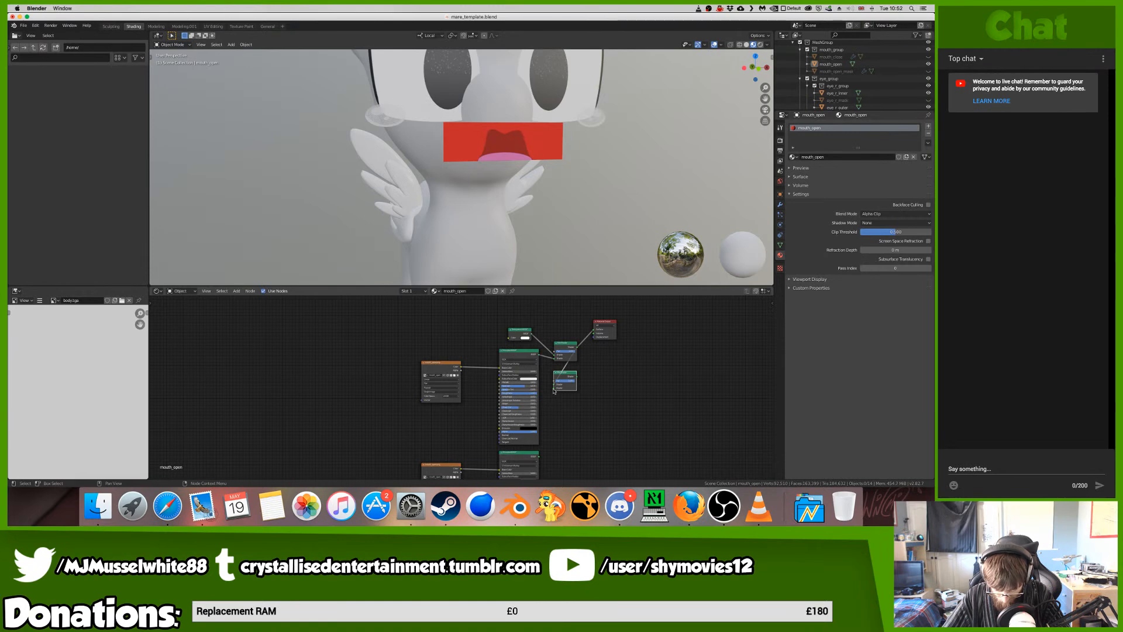
left_click_drag(553, 388, 538, 455)
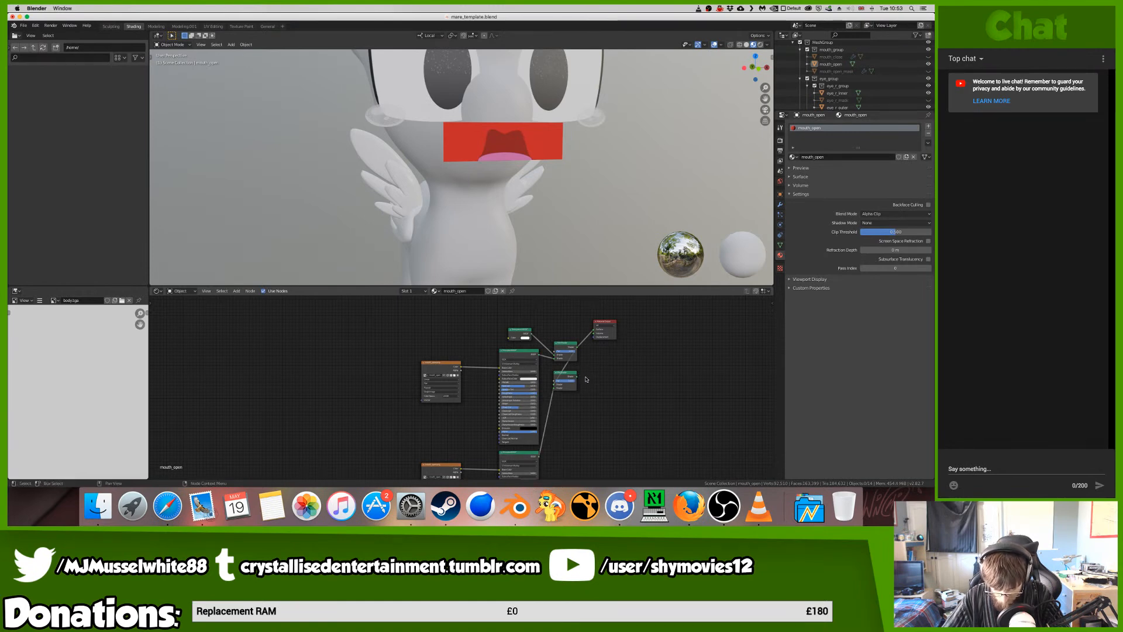
left_click_drag(577, 375, 594, 329)
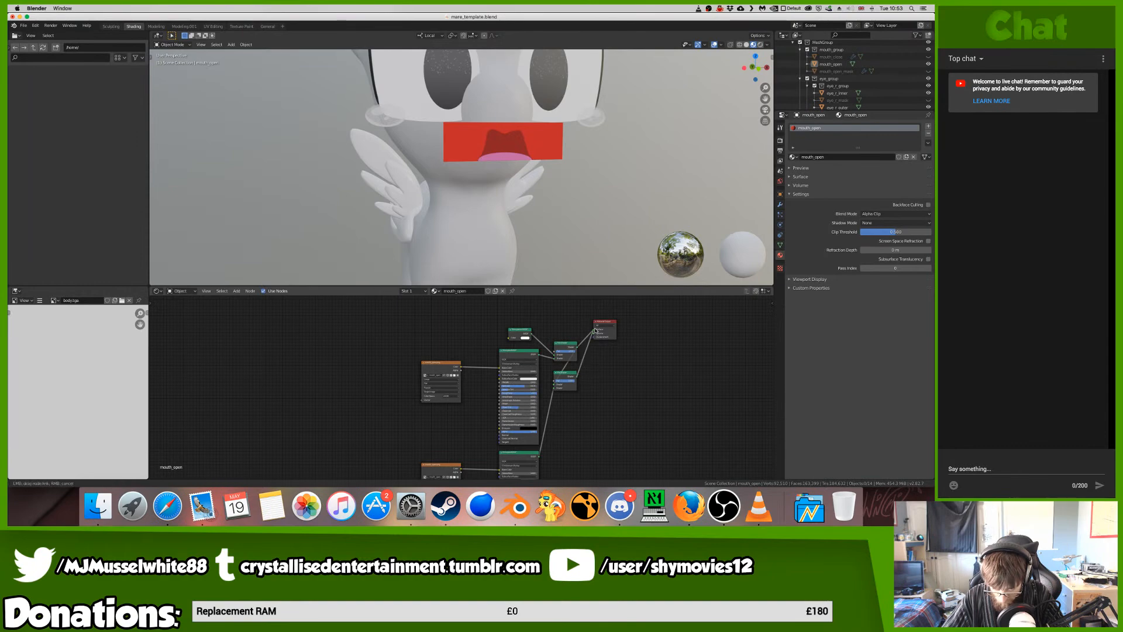
- Switch to Finder and open the cinema4d folder inside misc in a new tab
key("ctrl+Left")
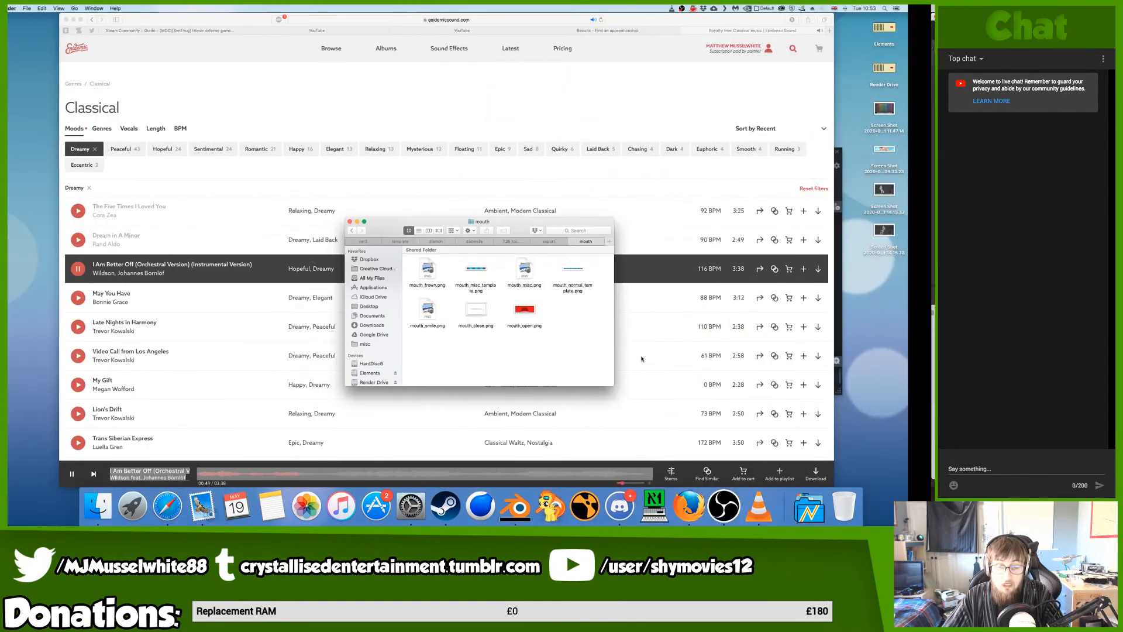
key("super+t")
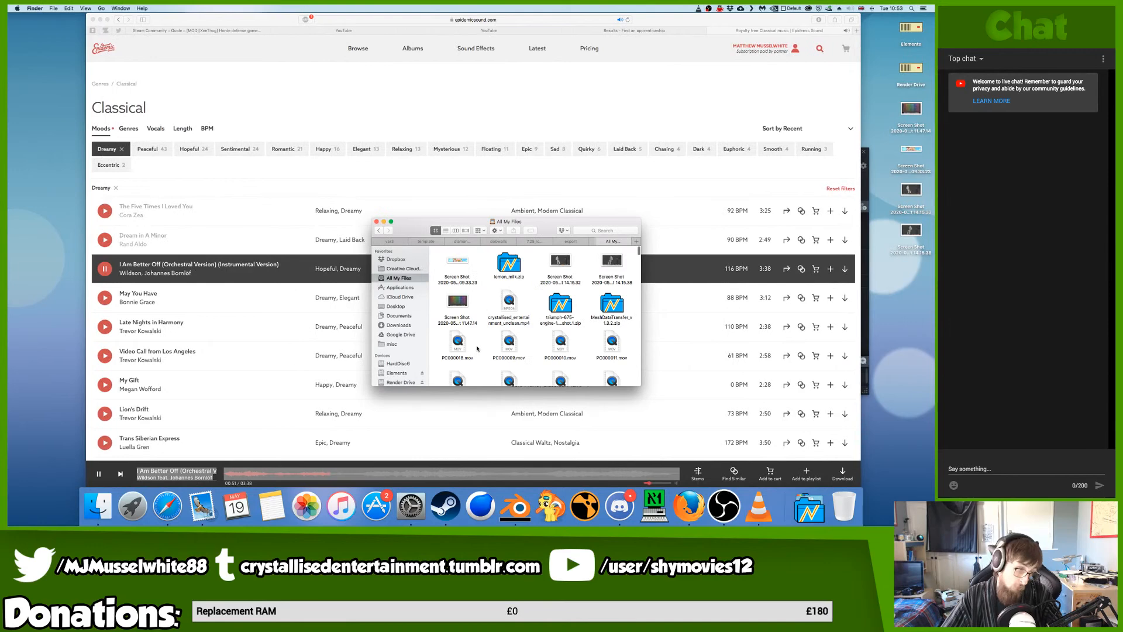
left_click(391, 344)
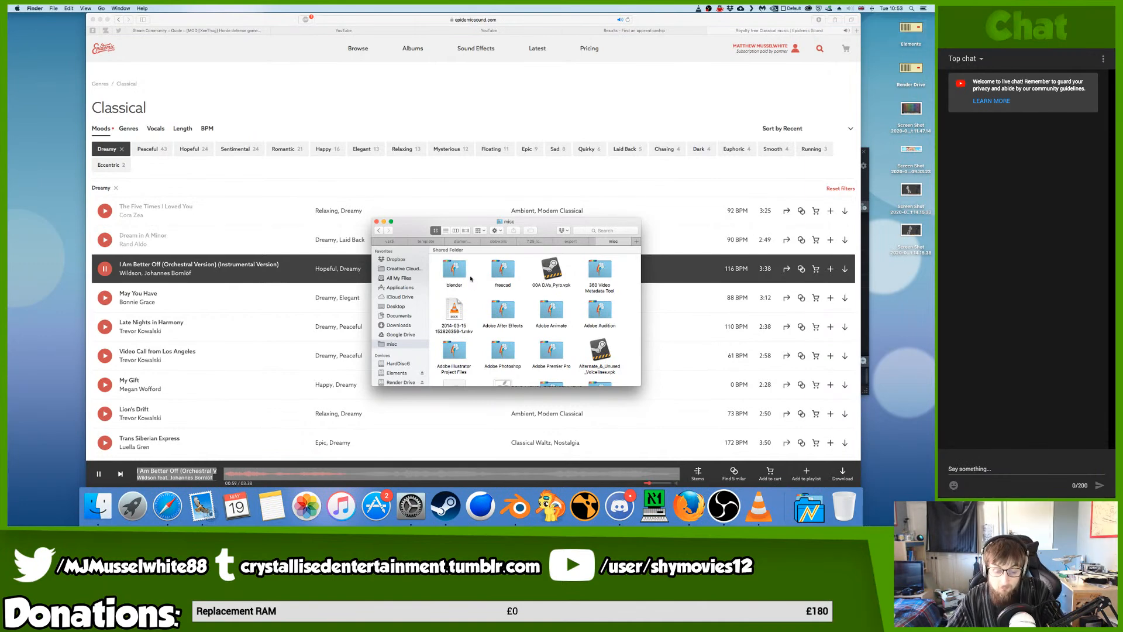
type("cinema4d")
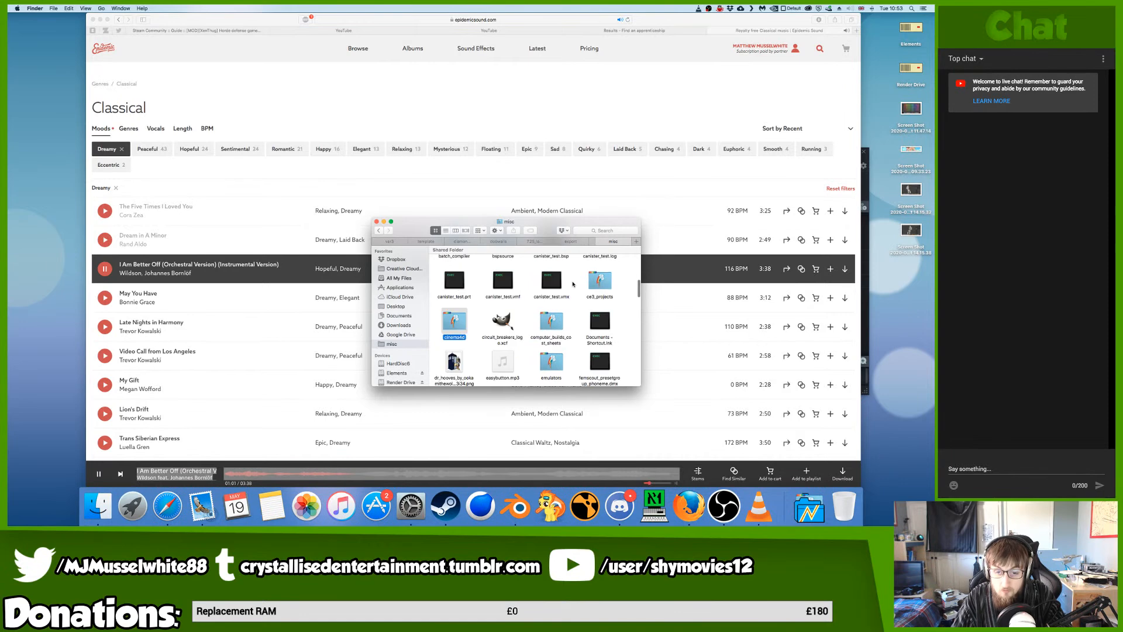
double_click(448, 320)
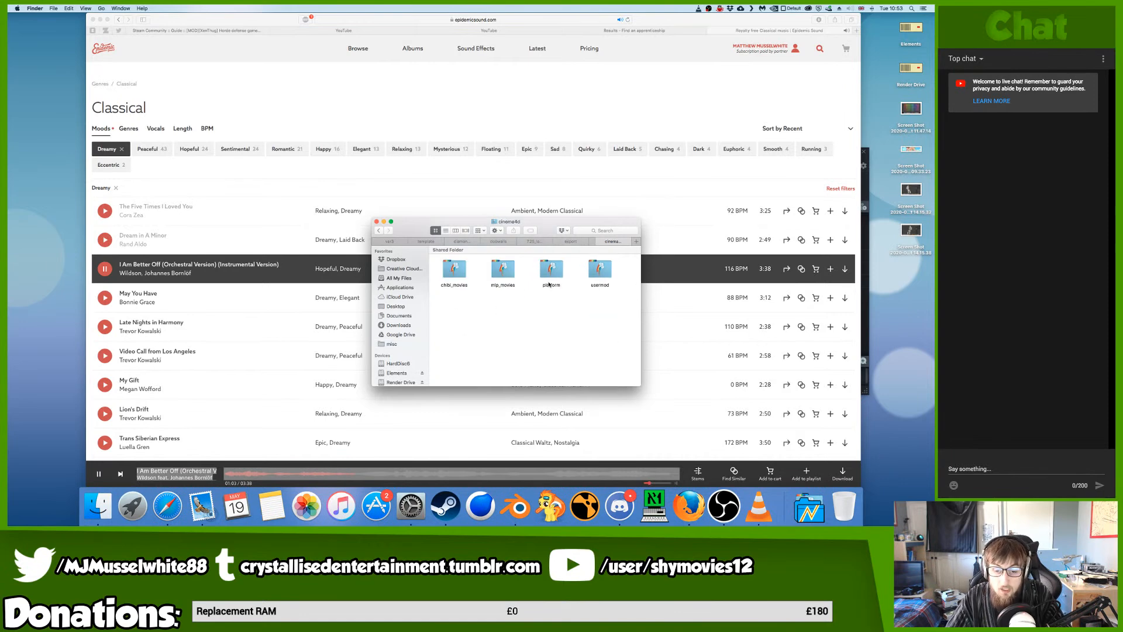
double_click(549, 272)
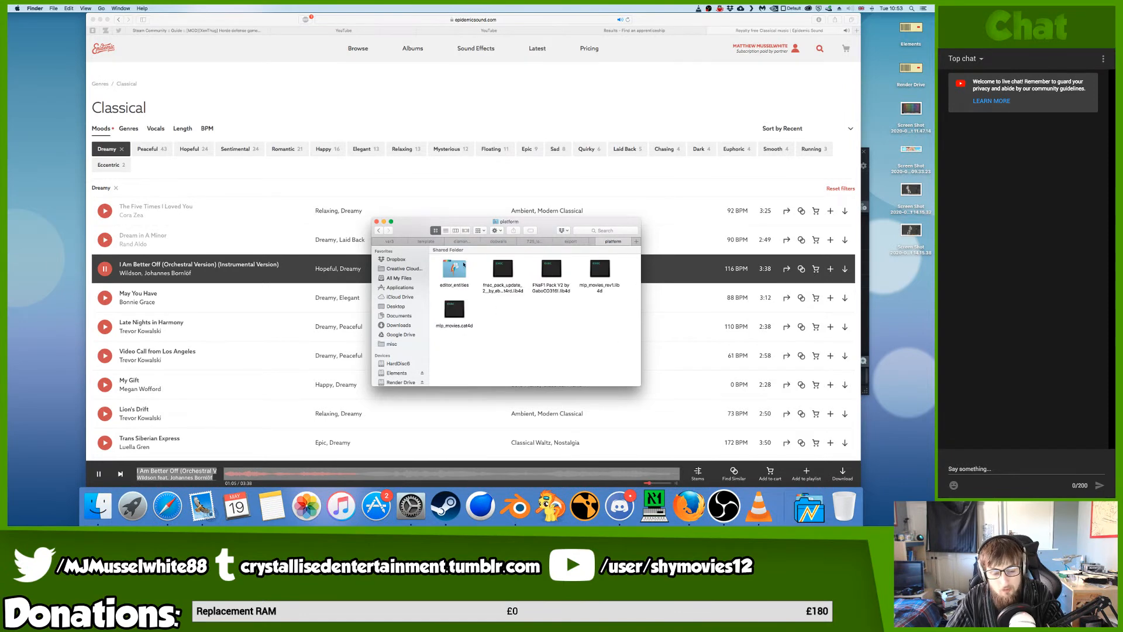
double_click(462, 268)
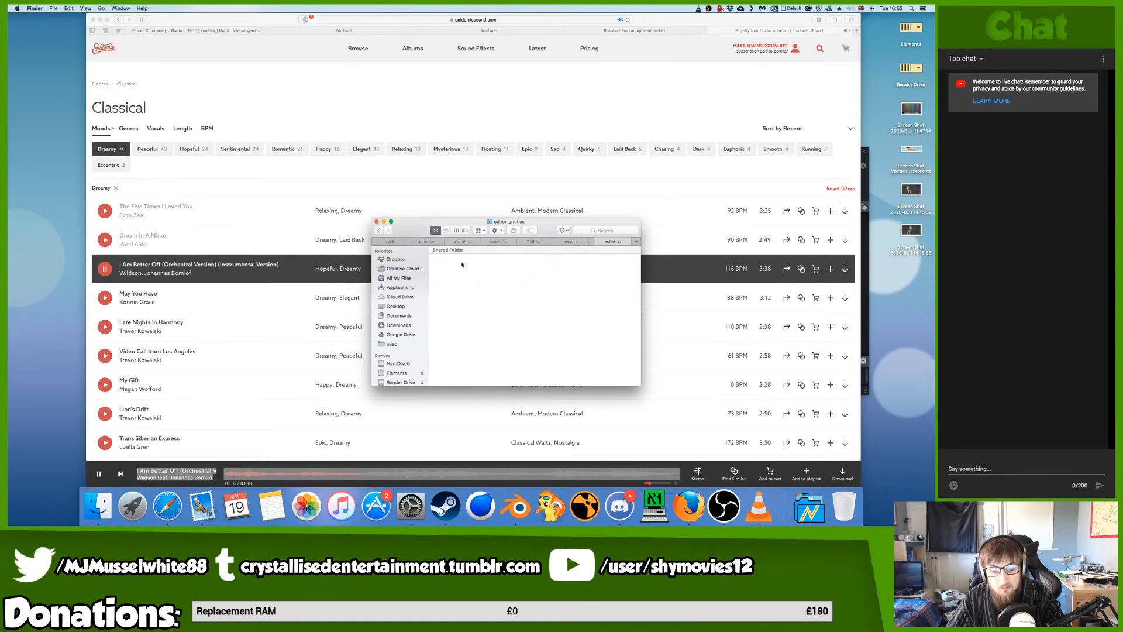
left_click(378, 231)
left_click(379, 231)
- Go to cinema4d's usermod/materials folder, look inside the console folder and copy that folder
double_click(600, 269)
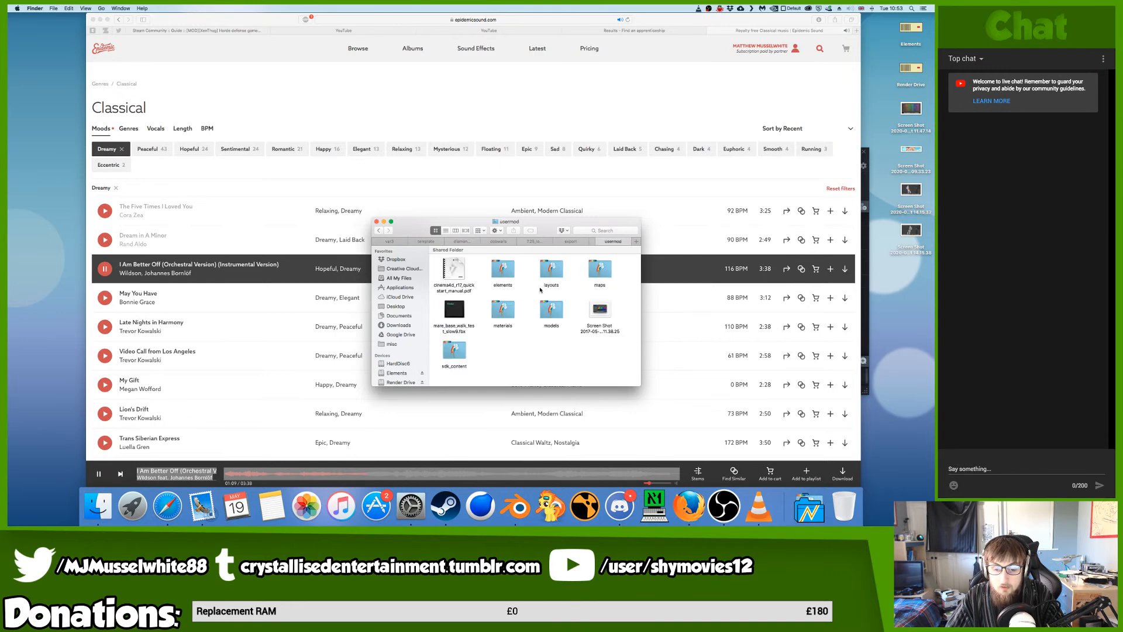
double_click(506, 312)
key("super+bracketleft")
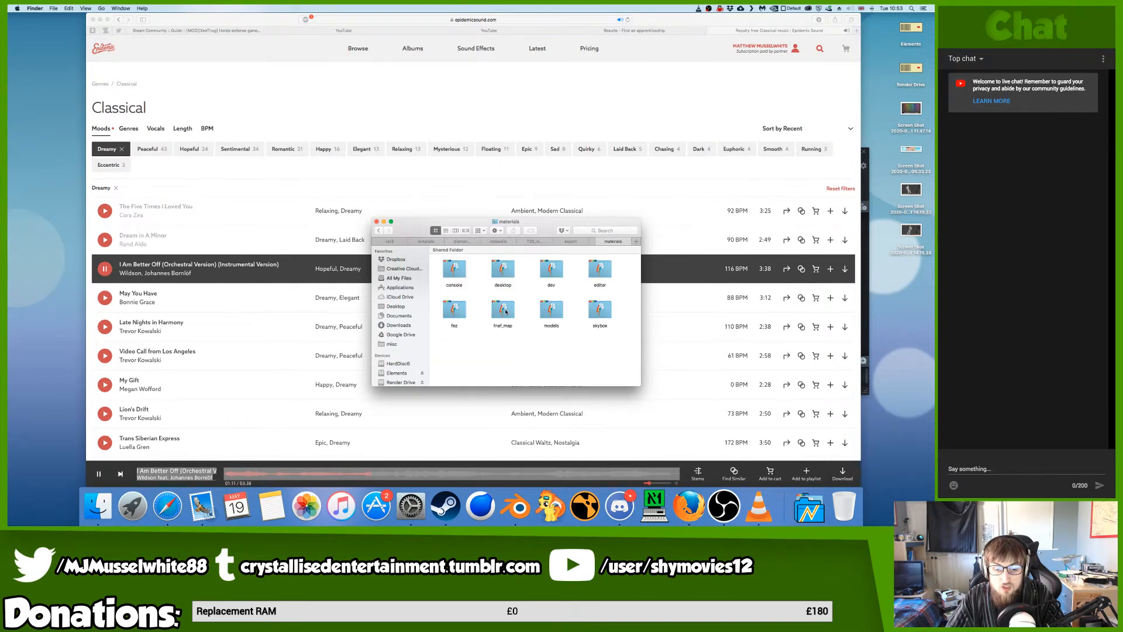
double_click(457, 272)
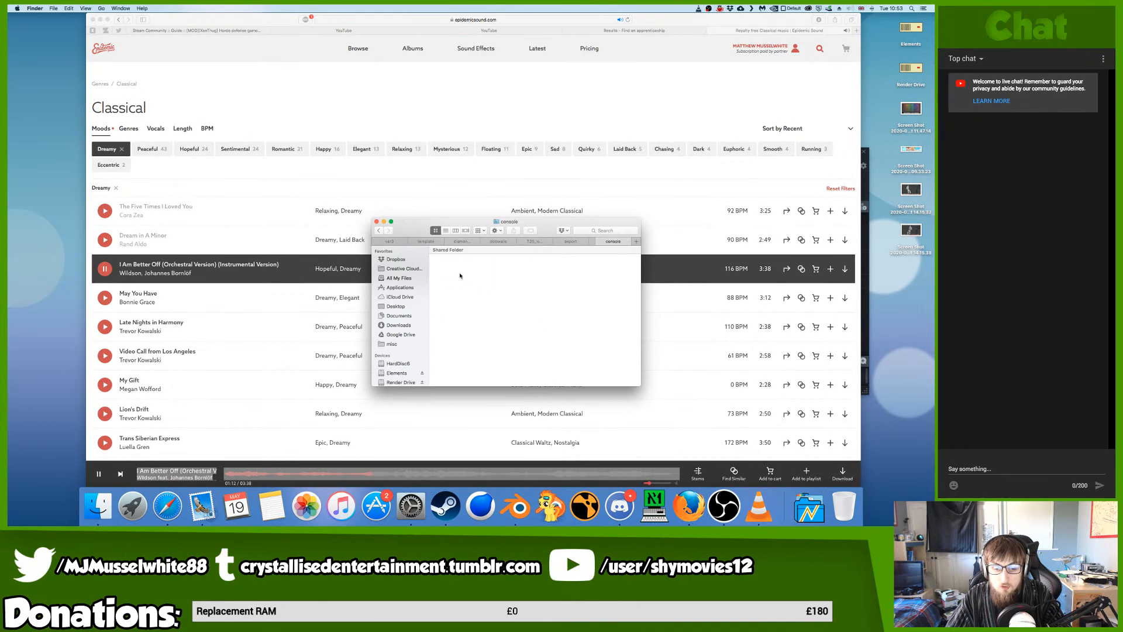
left_click(381, 233)
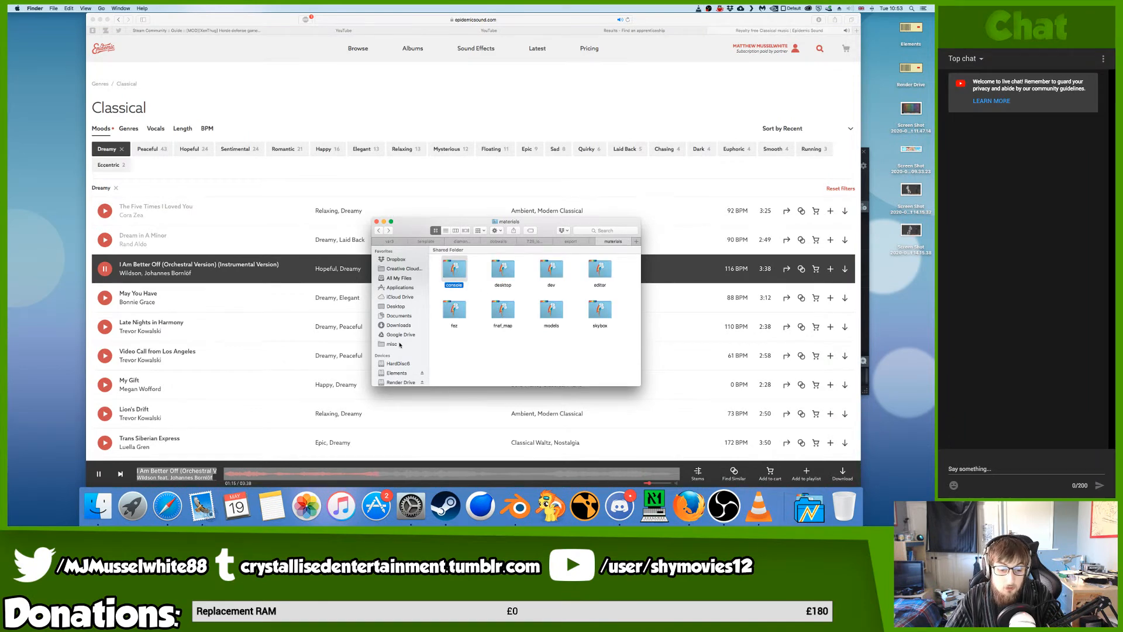
left_click(380, 230)
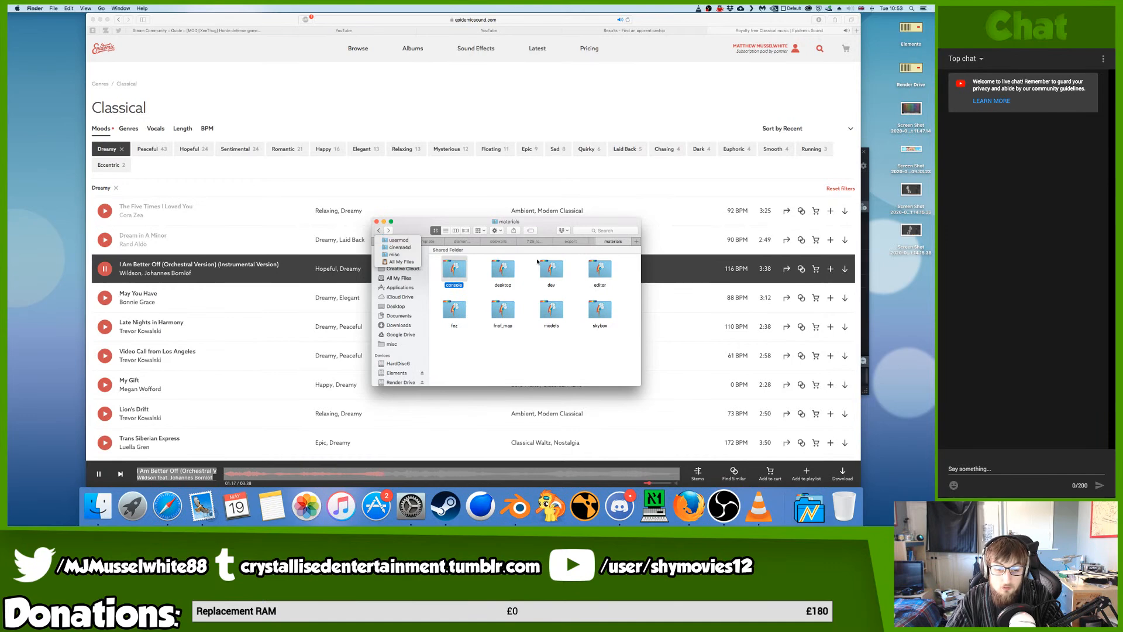
- Return to the tab showing the mouth folder and go back to Blender's usermod folder
left_click(575, 237)
left_click(592, 241)
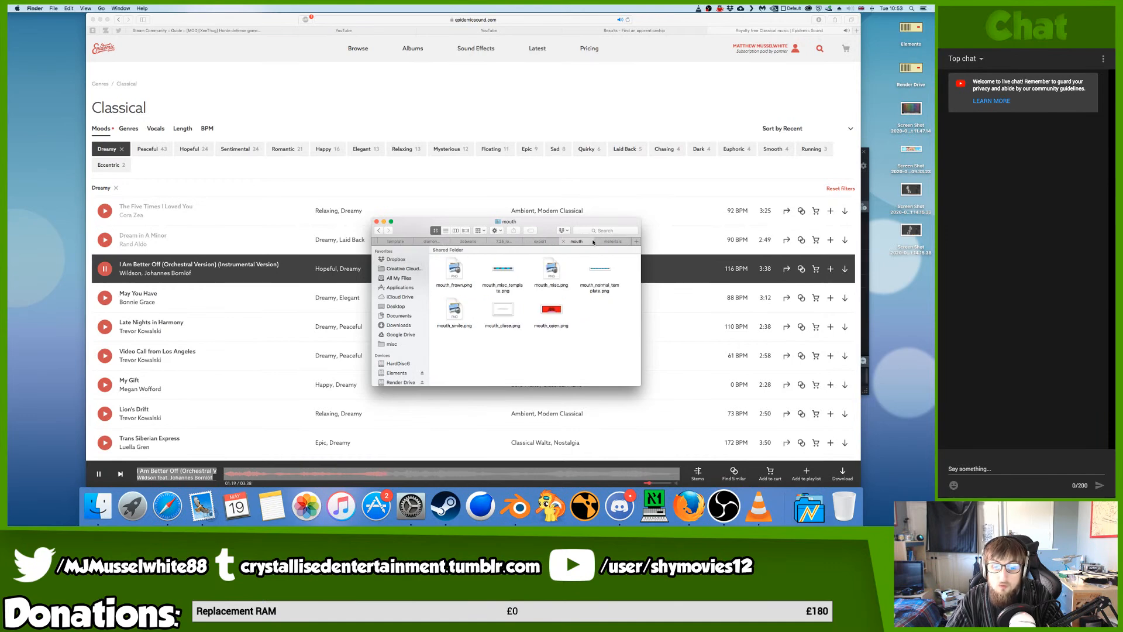
left_click(378, 231)
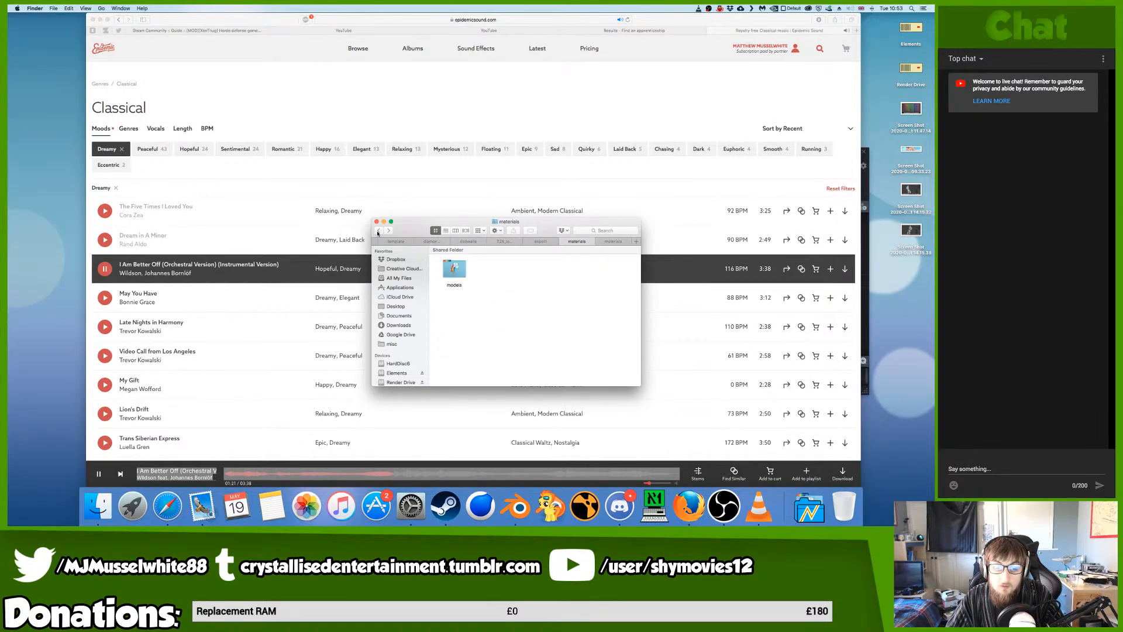
left_click(378, 231)
left_click(378, 231)
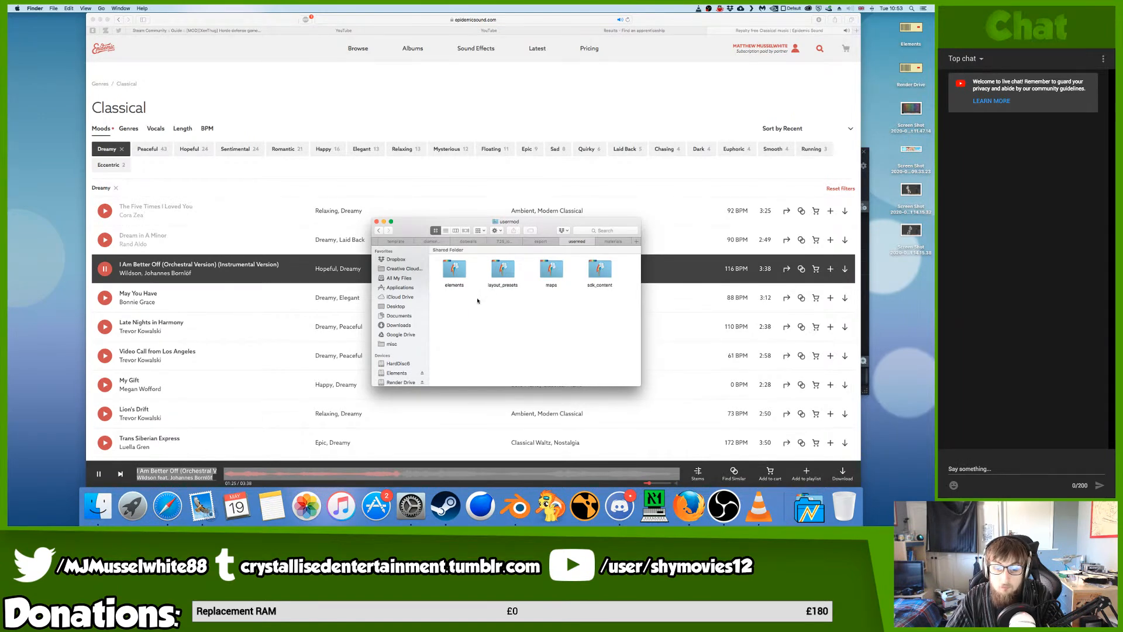
- Create a folder named materials in usermod and paste the copied console folder into it
right_click(477, 300)
left_click(488, 300)
type("materials")
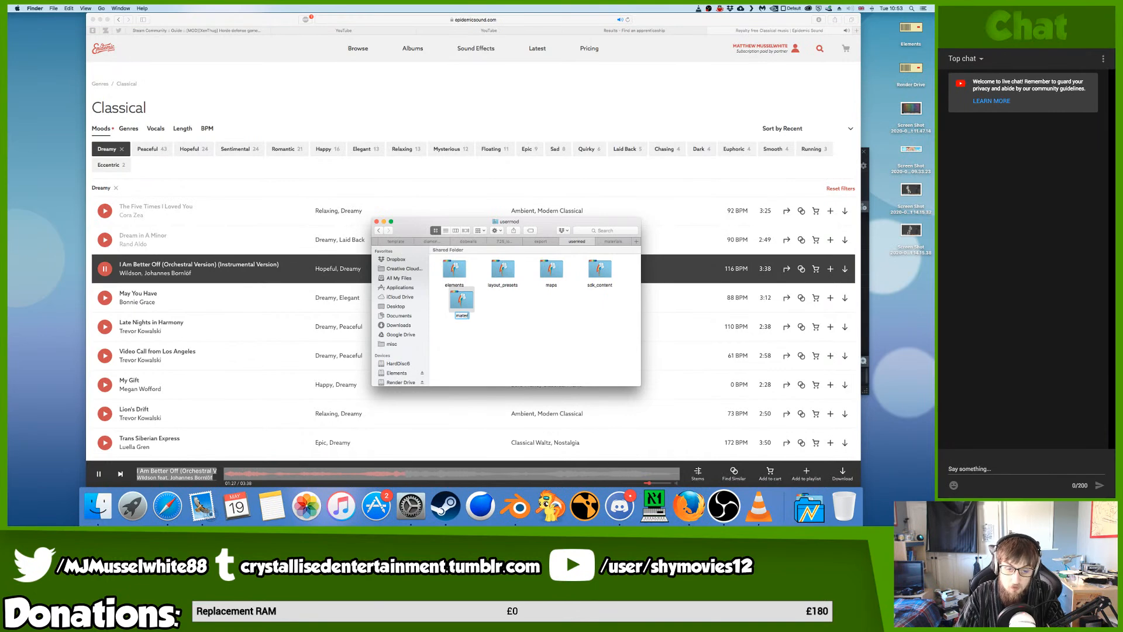
key("Return")
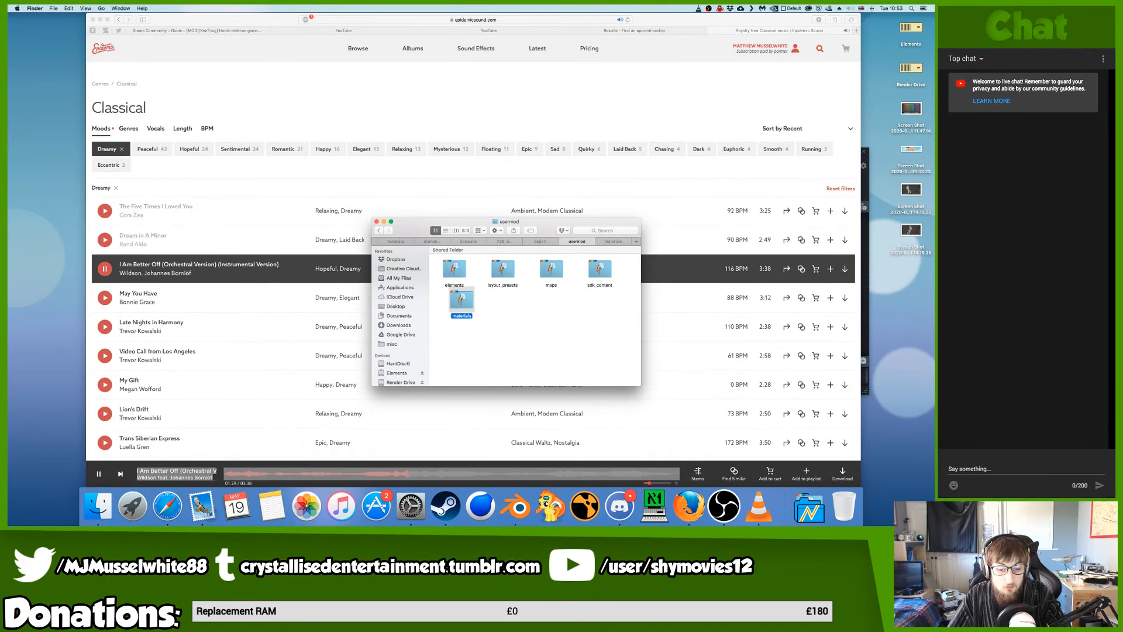
double_click(463, 307)
key("super+v")
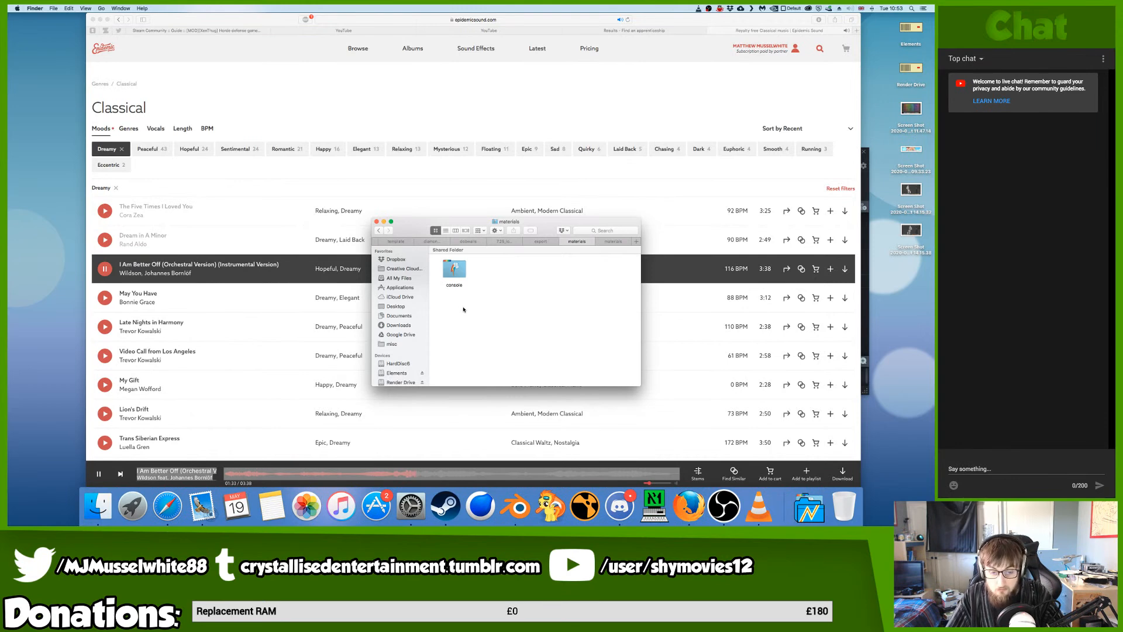
- Switch back to Blender and replace the lower Image Texture node's image with missing_texture.jpg from the usermod/materials/console folder
key("ctrl+Right")
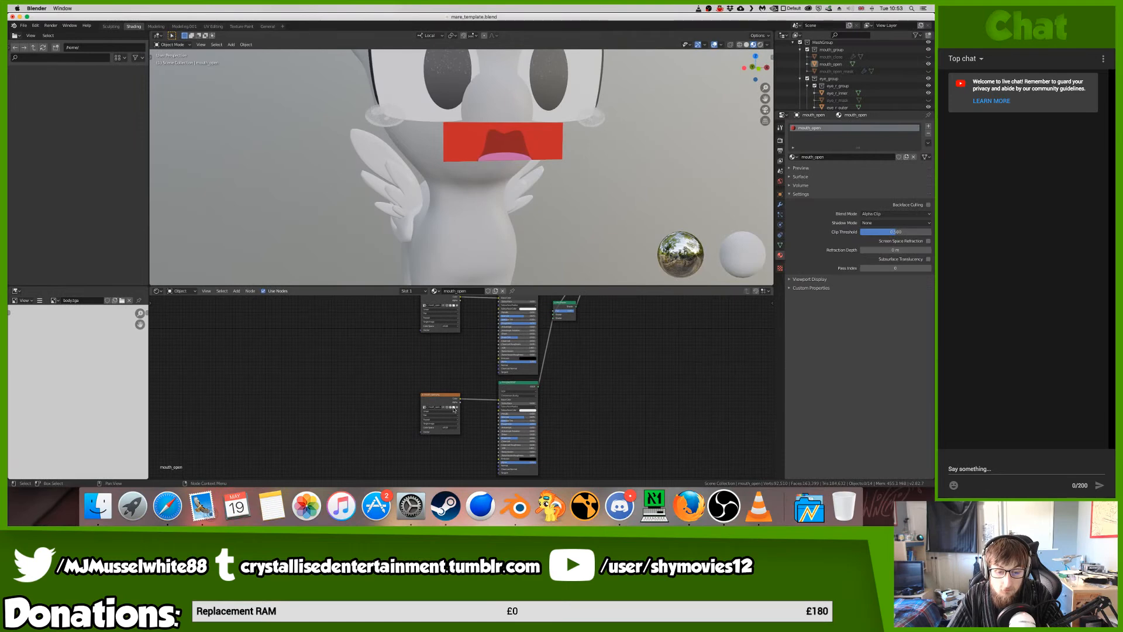
left_click(454, 408)
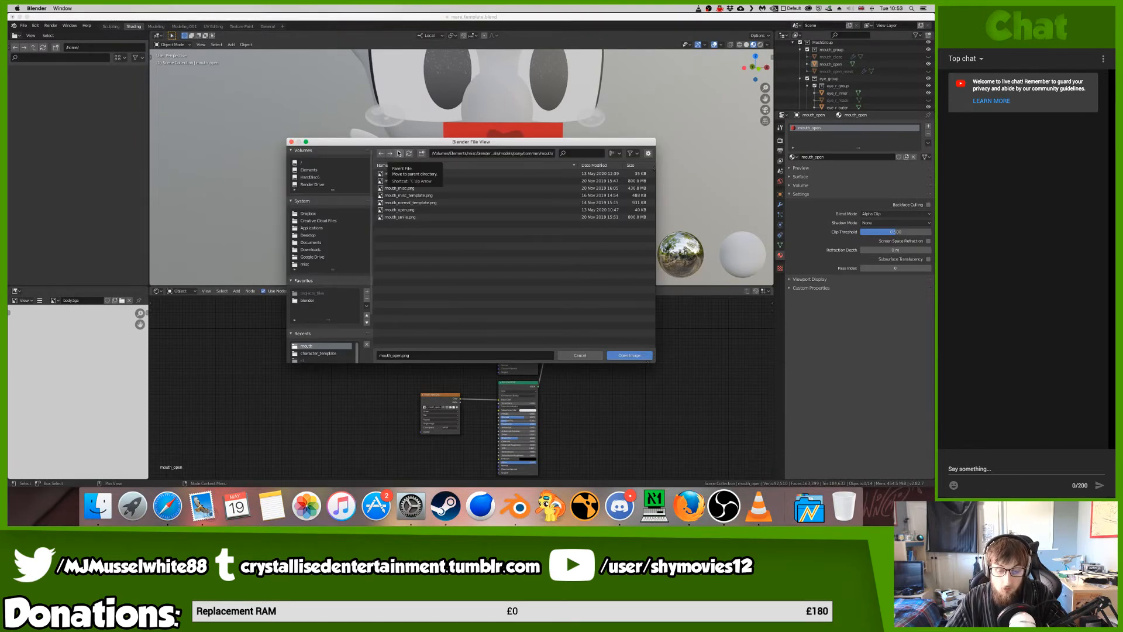
left_click(316, 301)
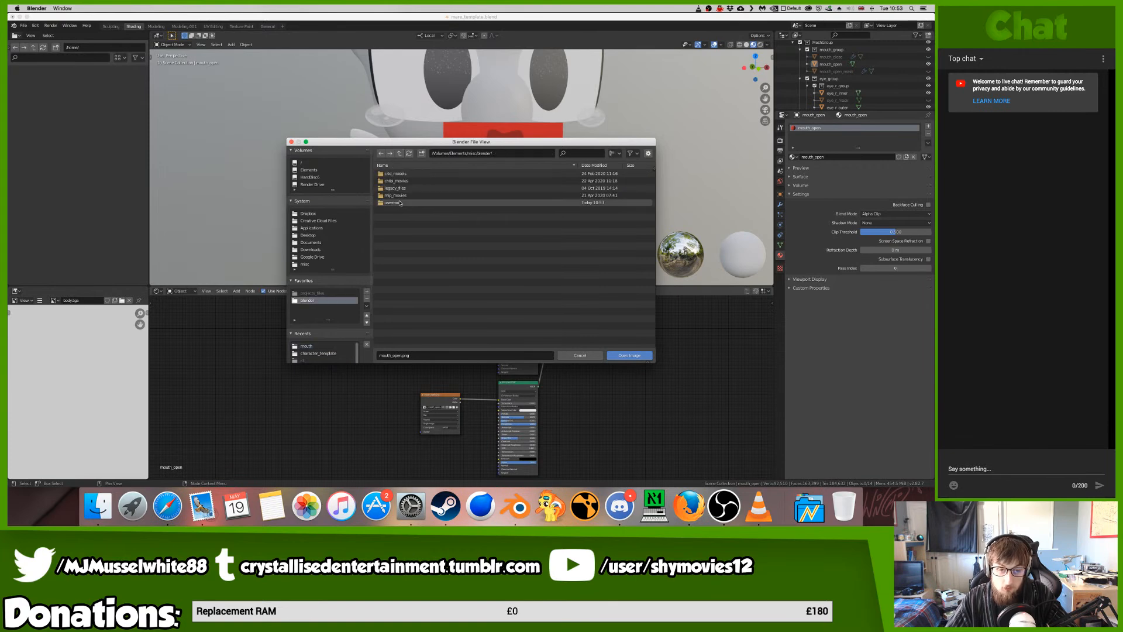
left_click(400, 203)
double_click(400, 203)
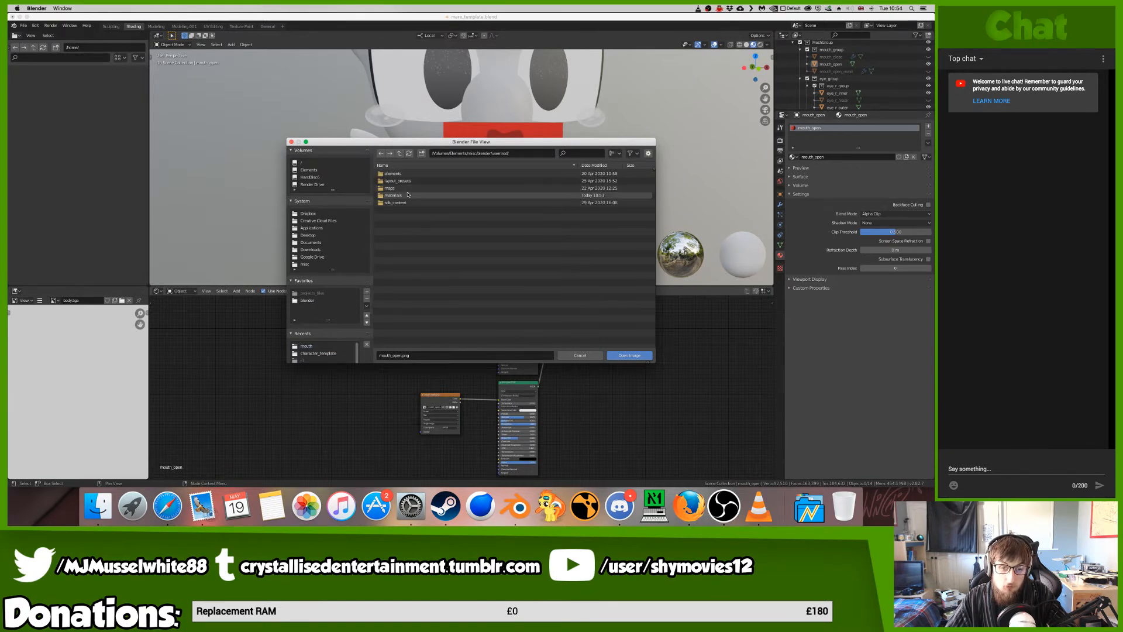
double_click(405, 185)
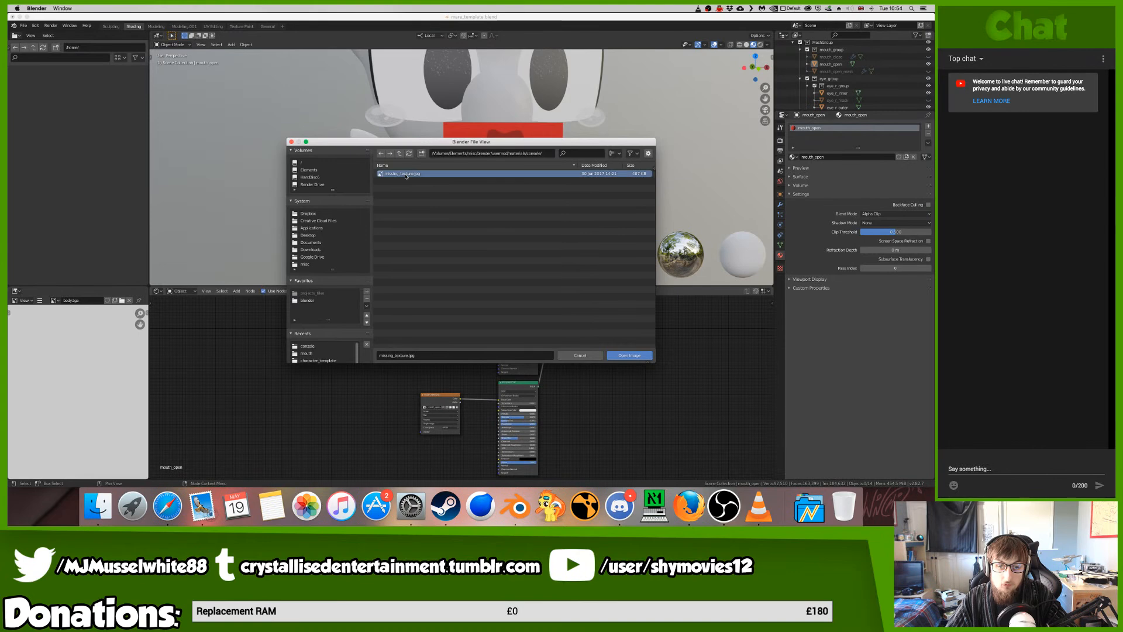
key("Escape")
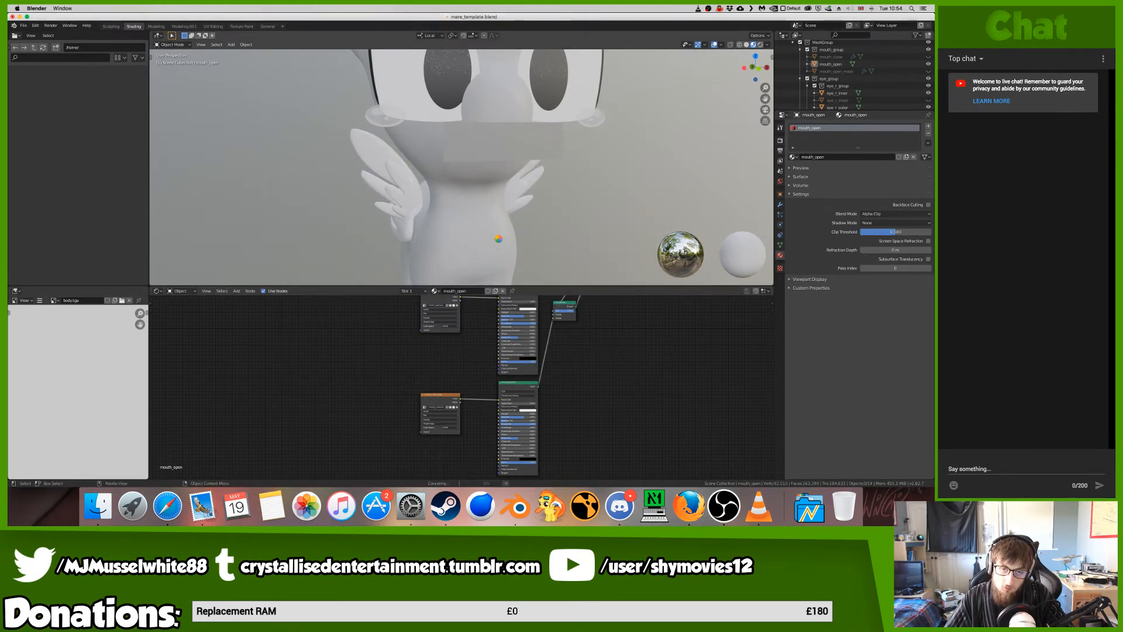
scroll(497, 244, "down", 5)
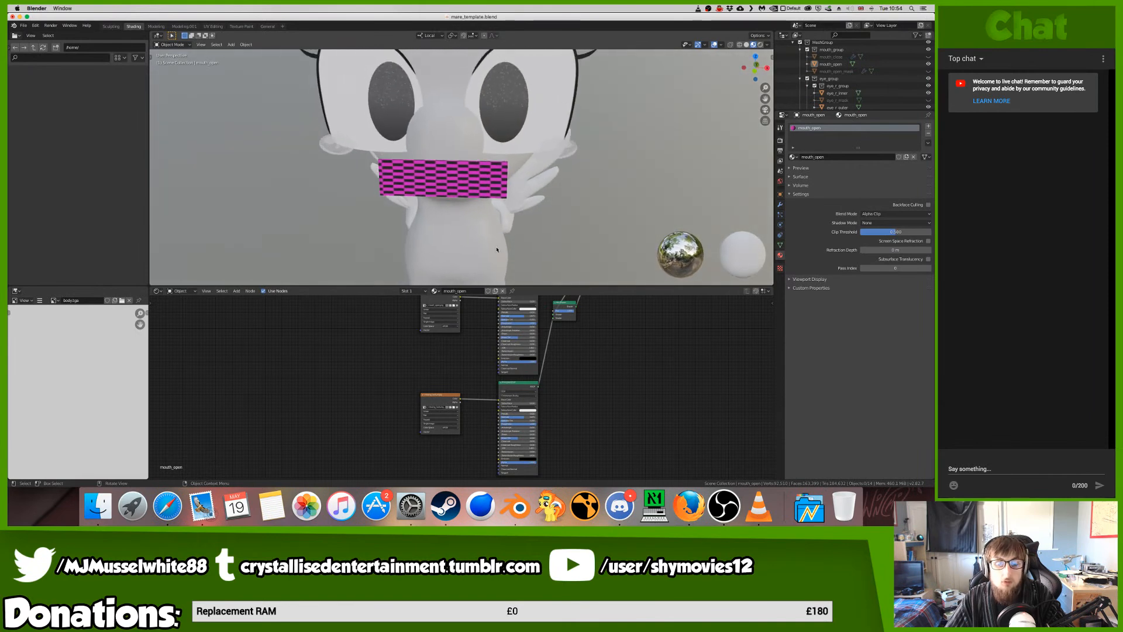
scroll(567, 369, "up", 5)
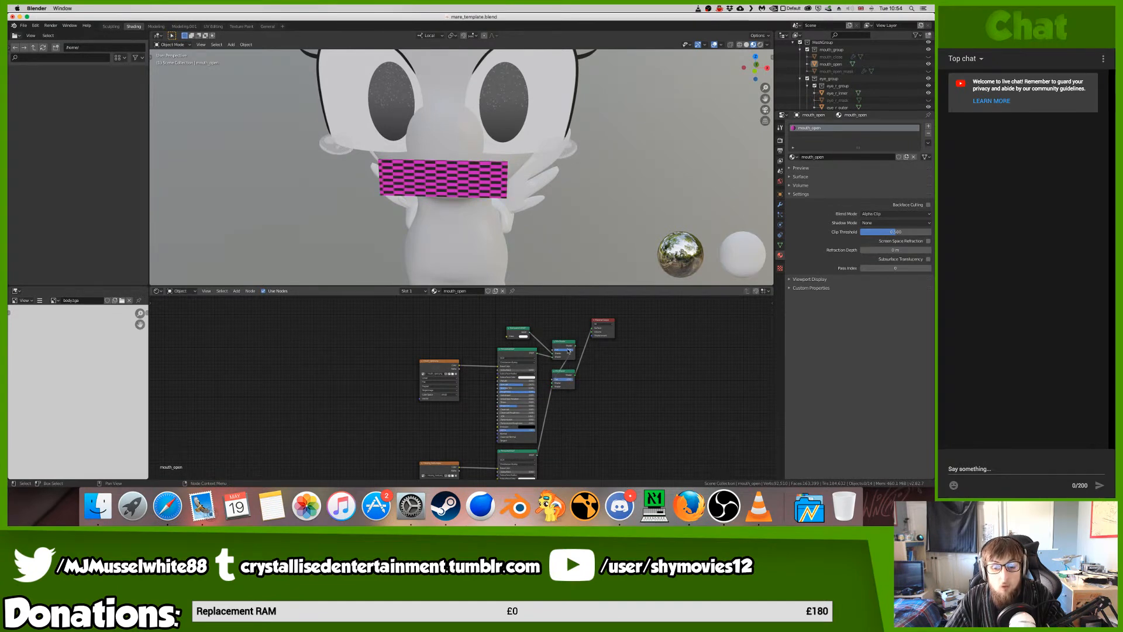
- Lower the factors of both Mix Shader nodes in the mouth_open material to zero
mouse_move(570, 379)
left_mouse_down()
mouse_move(551, 379)
mouse_move(573, 380)
left_mouse_up()
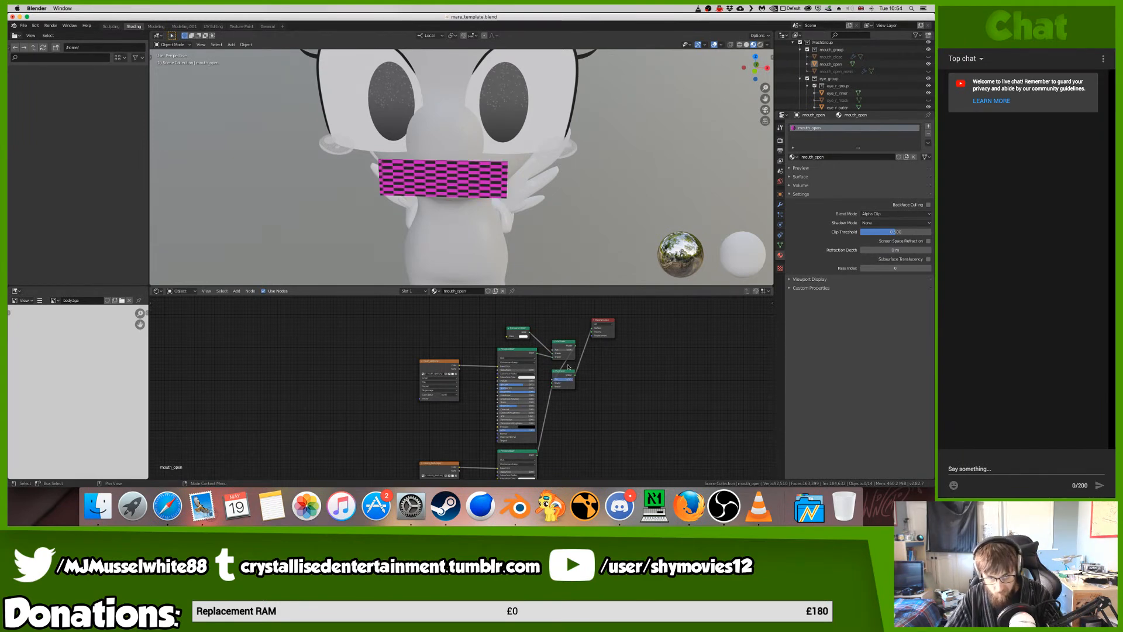
middle_click_drag(497, 240, 500, 239)
left_click_drag(560, 380, 552, 380)
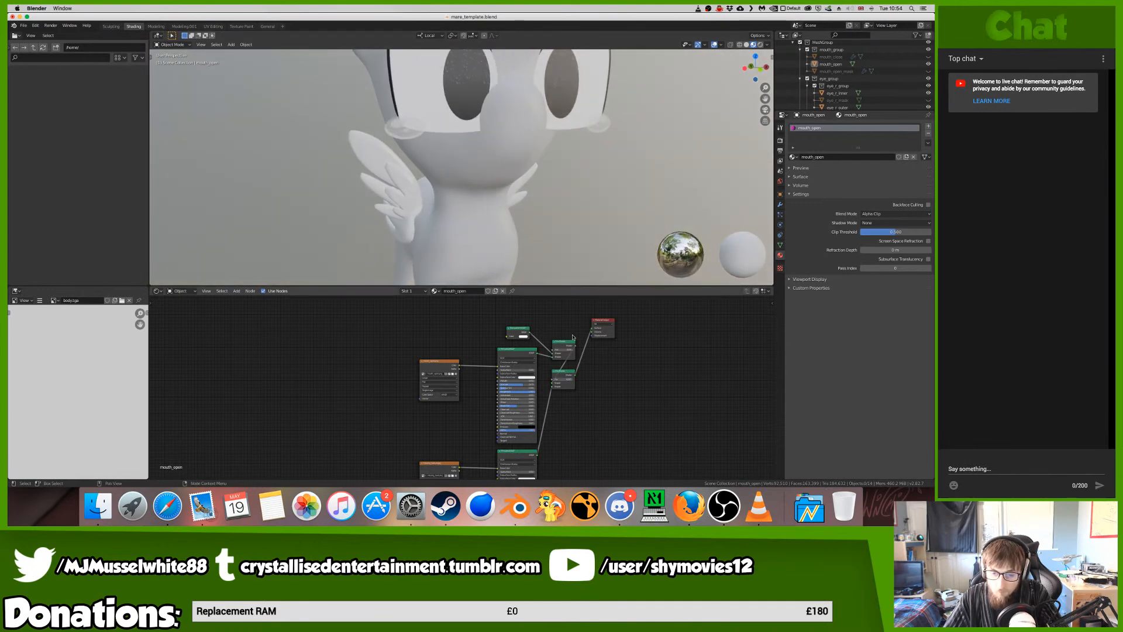
- Move the two Mix Shader nodes and the Material Output node farther away from the Principled BSDF nodes
left_click_drag(567, 307, 664, 452)
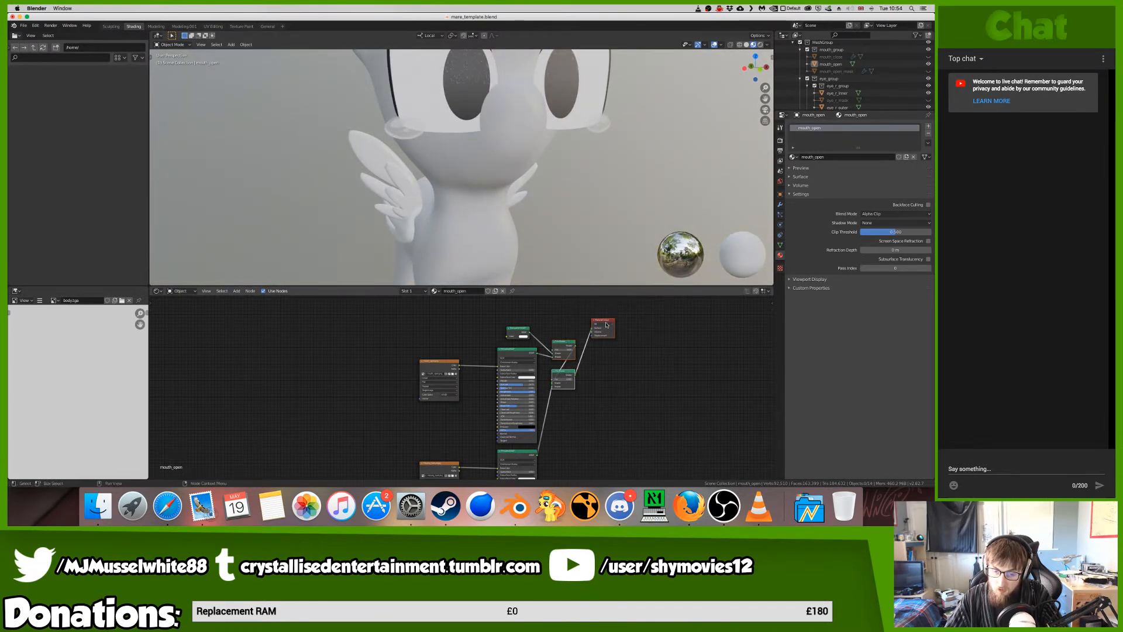
key("g")
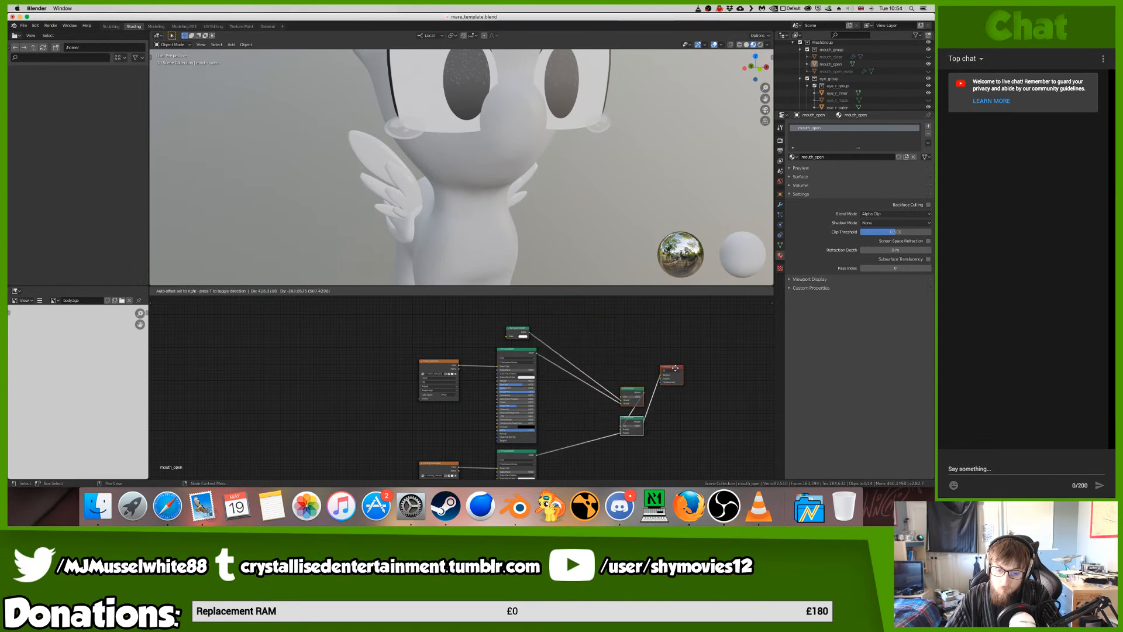
left_click(654, 373)
left_click_drag(657, 372, 658, 410)
middle_click_drag(646, 385, 648, 385)
scroll(648, 386, "down", 3, "shift")
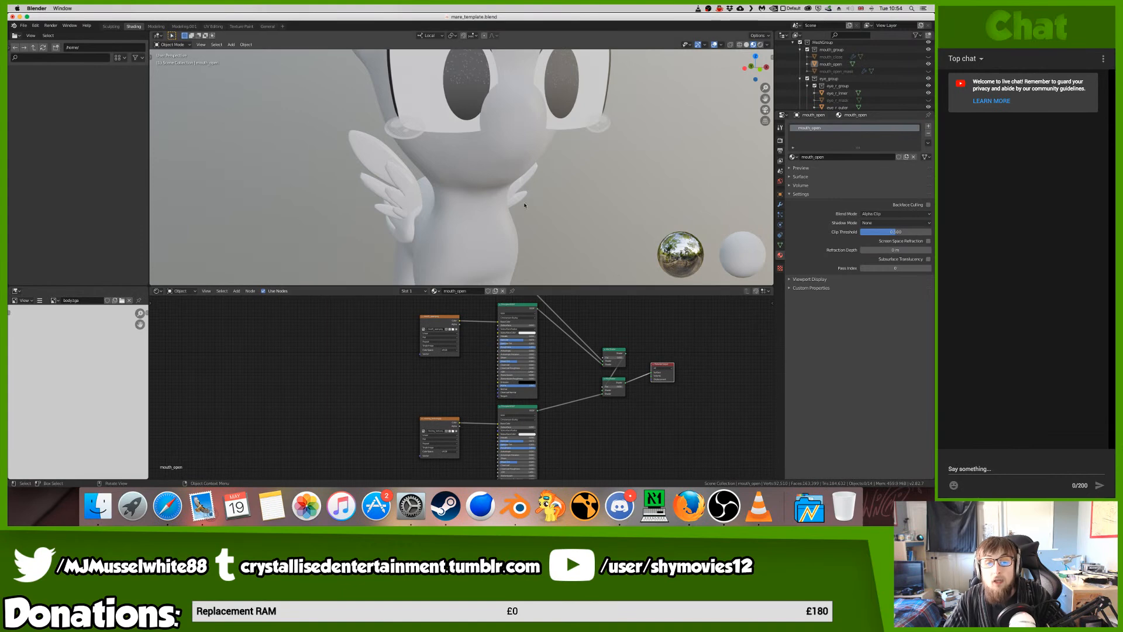
- Unhide the mouth_close object in the viewport and check it on the pony's face
scroll(507, 170, "up", 5)
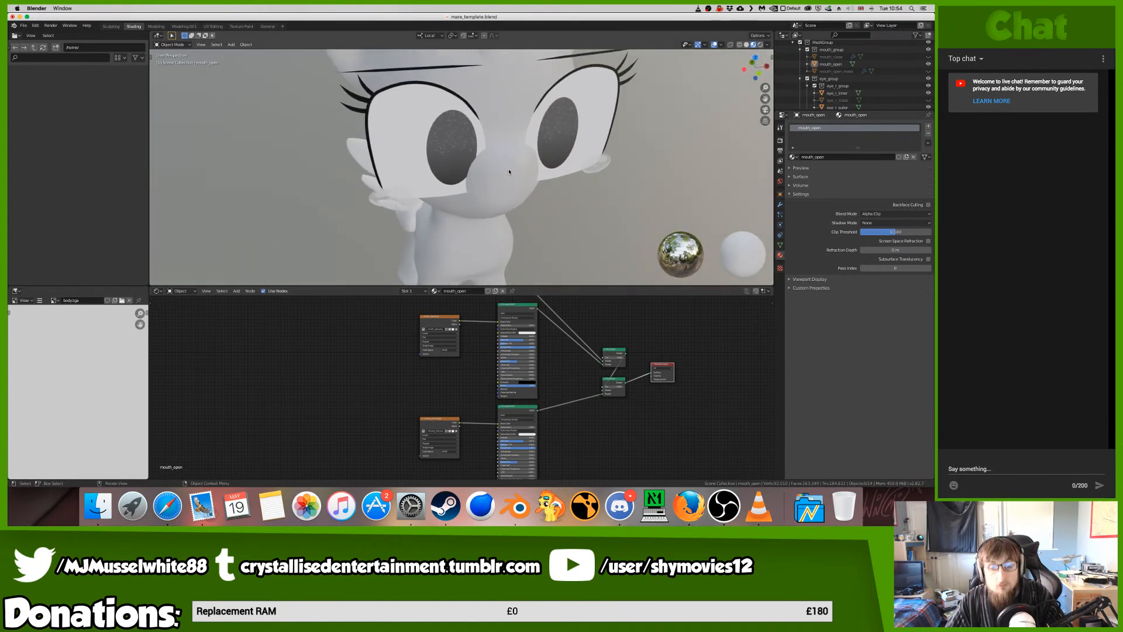
scroll(510, 172, "right", 5)
scroll(510, 172, "left", 4)
scroll(510, 172, "down", 5)
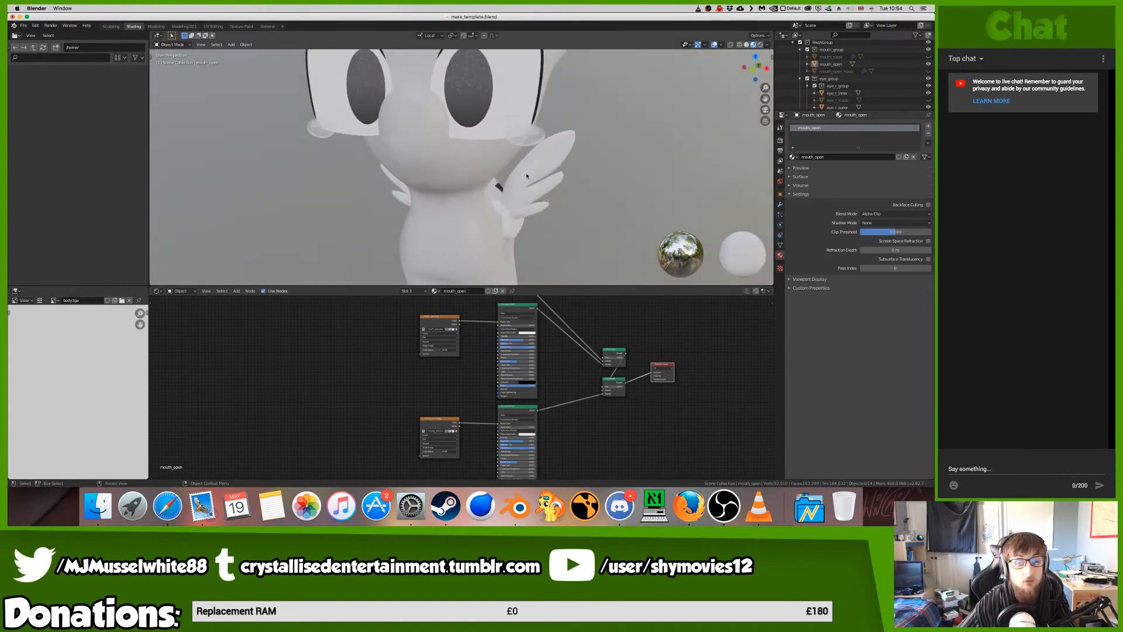
left_click_drag(933, 61, 934, 62)
left_click(928, 54)
scroll(631, 115, "left", 5)
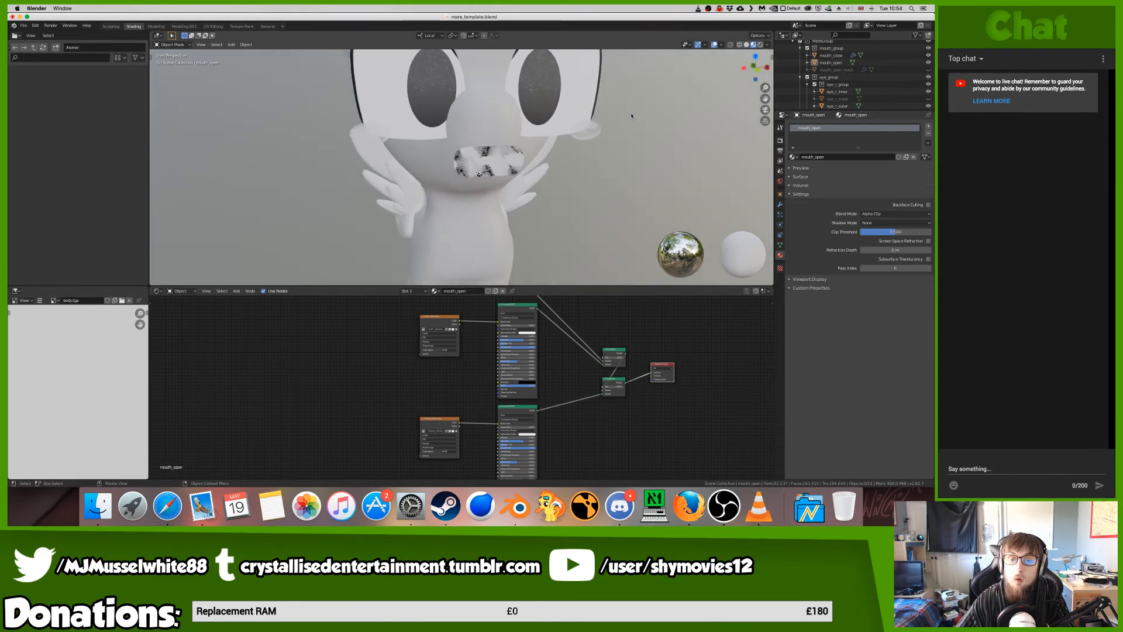
scroll(631, 115, "right", 5)
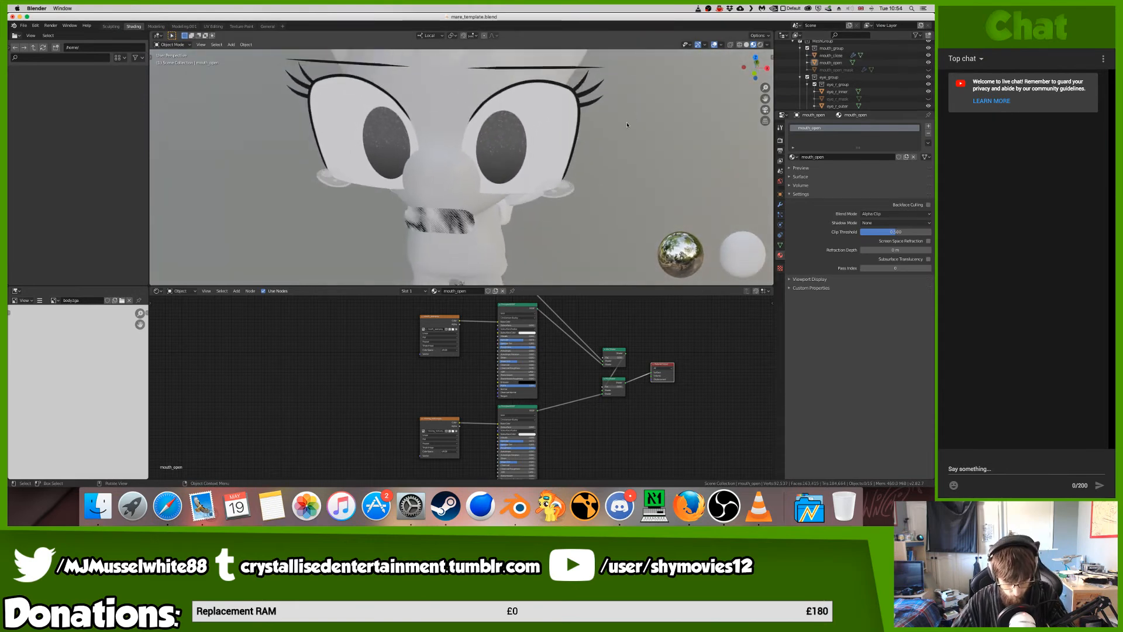
scroll(624, 142, "down", 4)
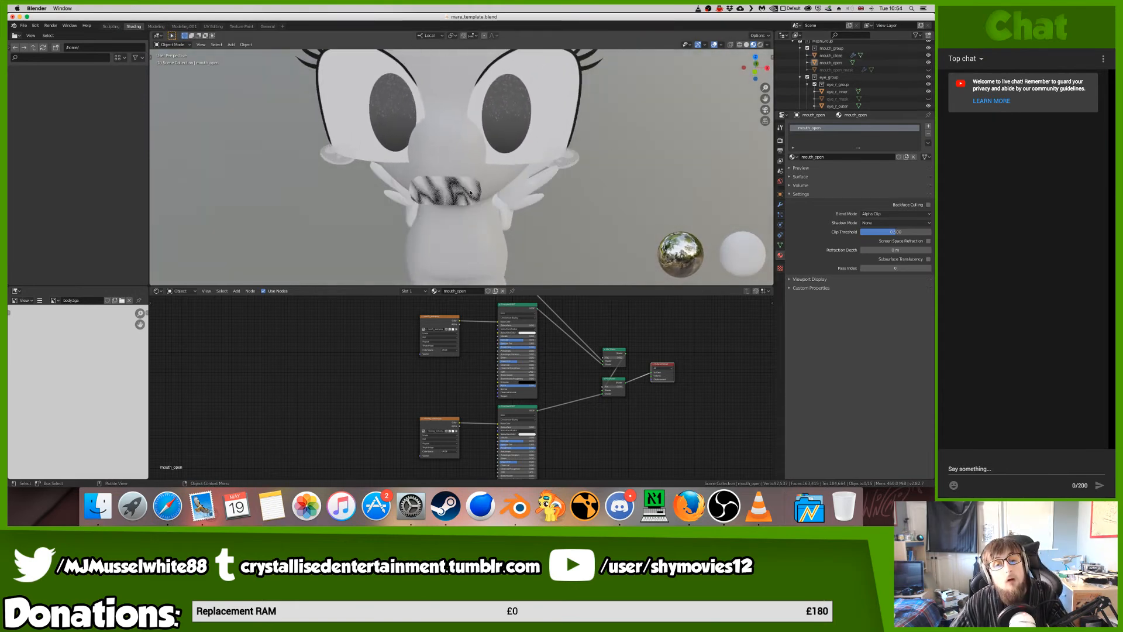
- Create a new material on the mouth_close mesh and name it mouth_close
left_click(470, 192)
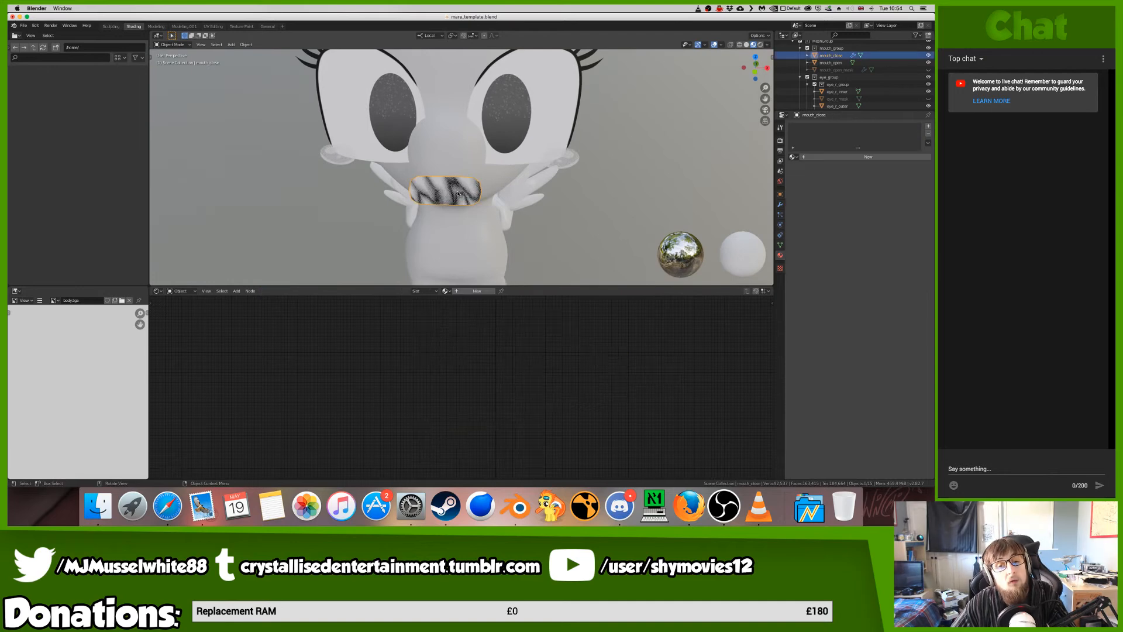
left_click(829, 157)
double_click(829, 157)
type("m")
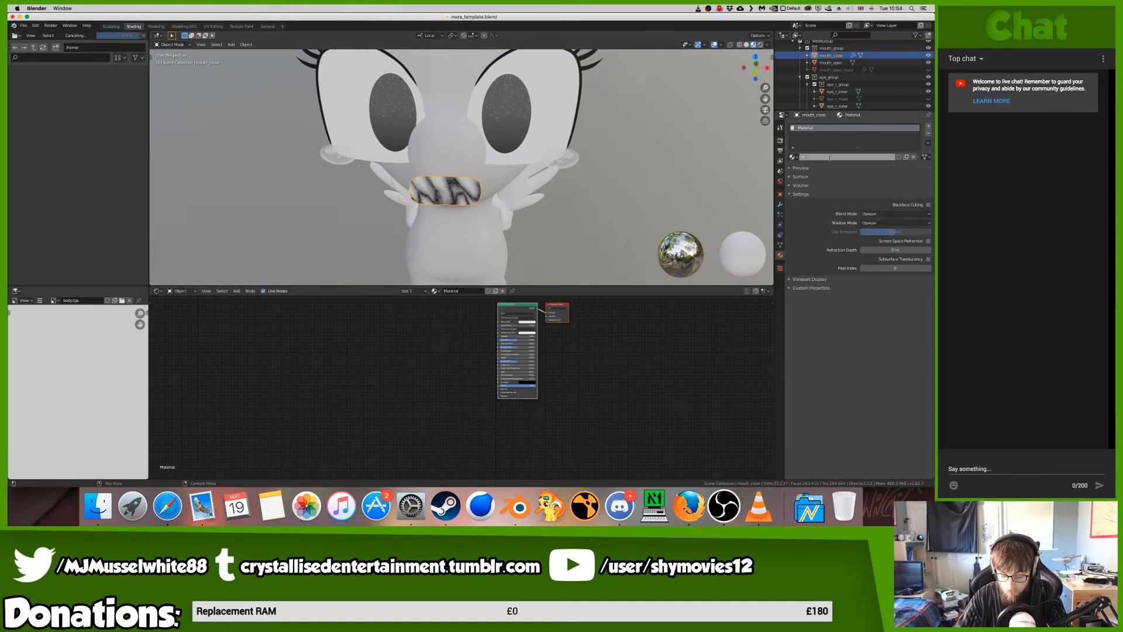
type("outh_clo")
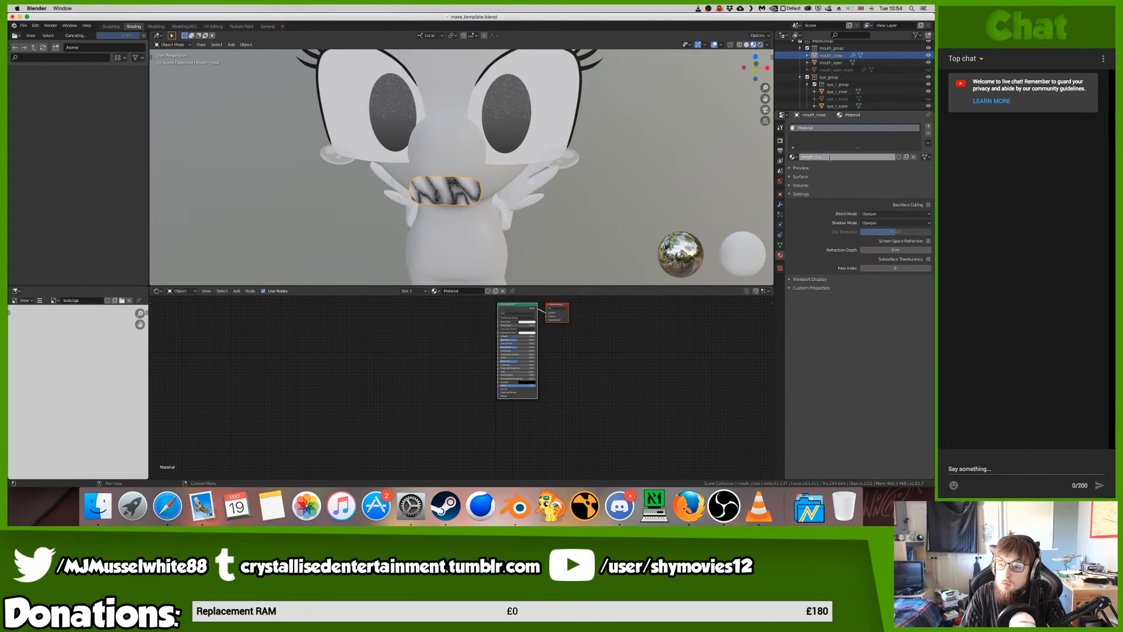
type("se")
key("Return")
- Set the mouth_close material's shadow mode to None and its blend mode to Alpha Clip
left_click(868, 223)
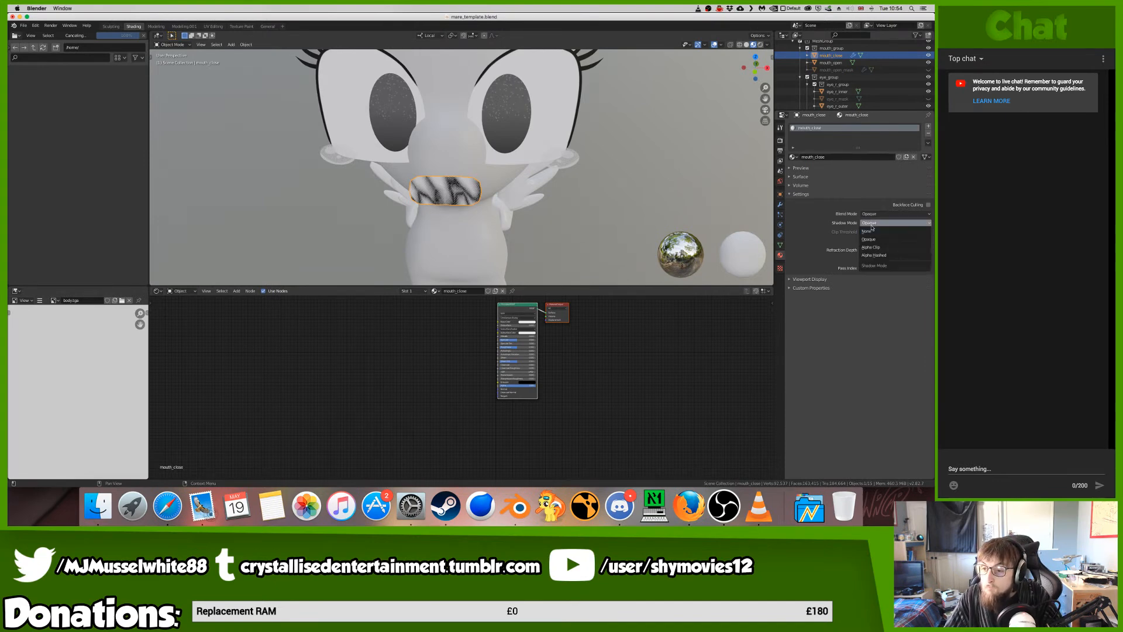
left_click(869, 214)
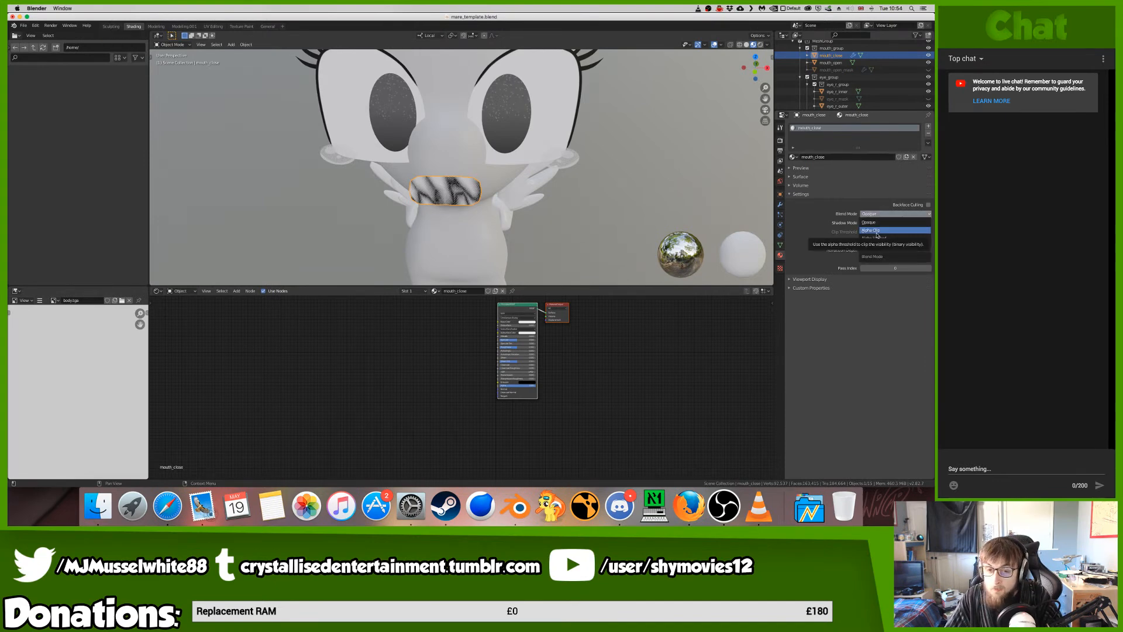
left_click(871, 230)
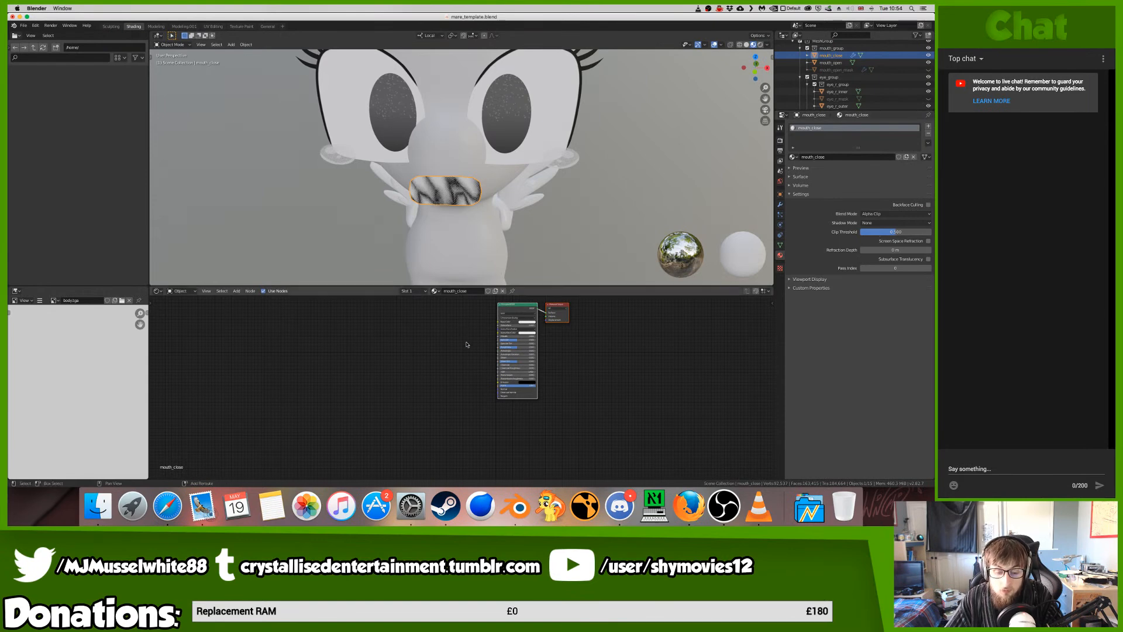
- Add an Image Texture node and link its Color to Base Color and its Alpha to Alpha on the Principled BSDF
key("shift+a")
type("image")
key("Return")
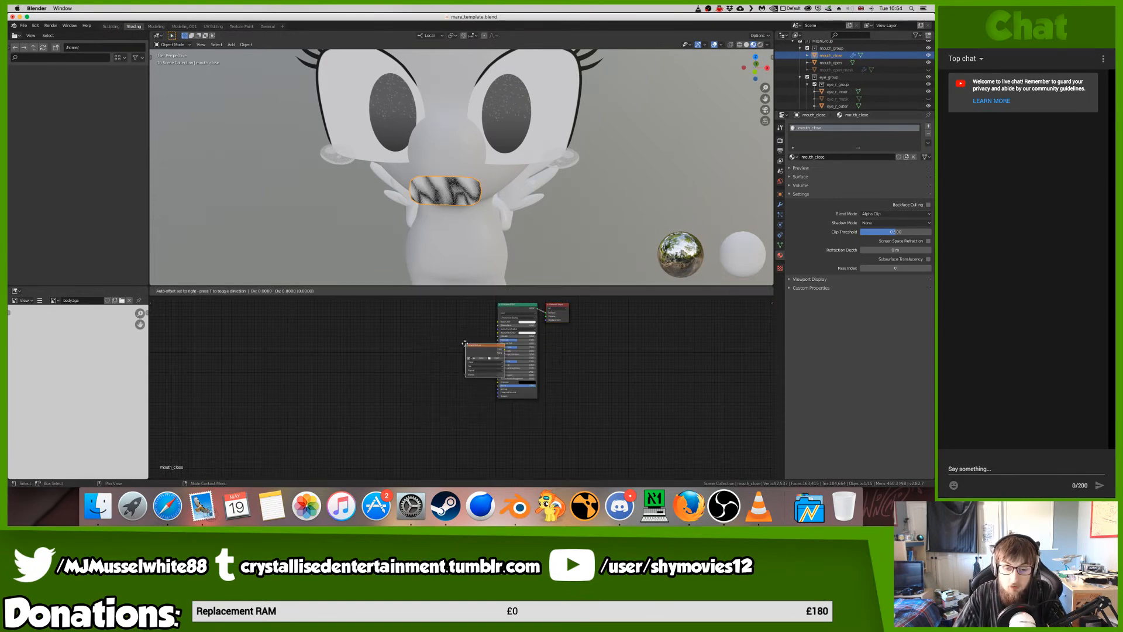
scroll(459, 349, "up", 3, "ctrl")
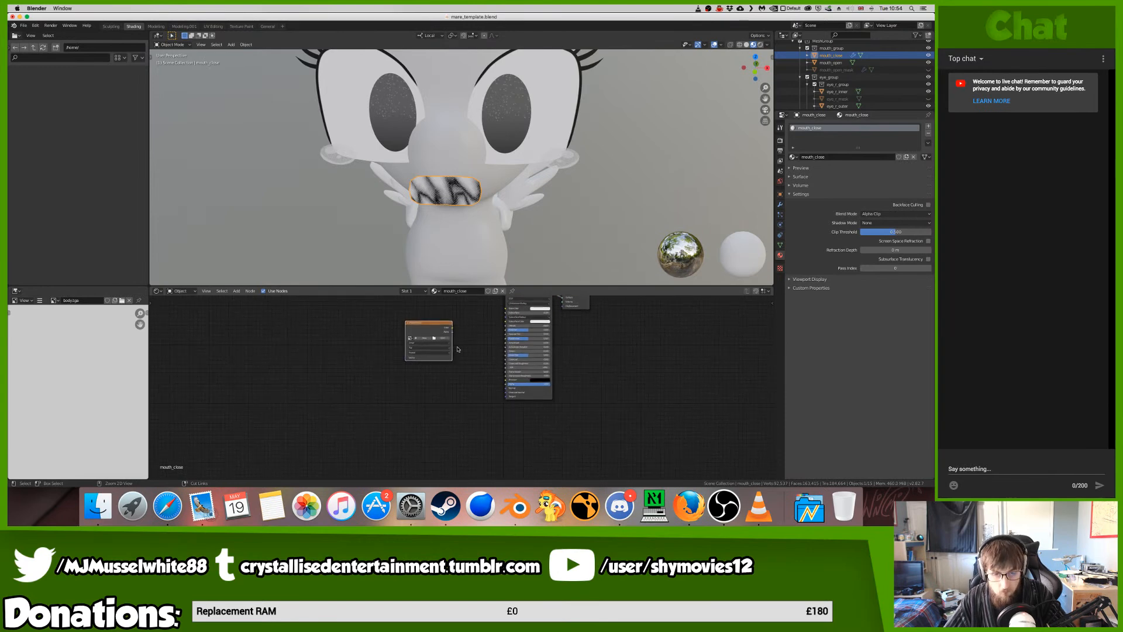
scroll(459, 349, "up", 3)
scroll(450, 342, "up", 2)
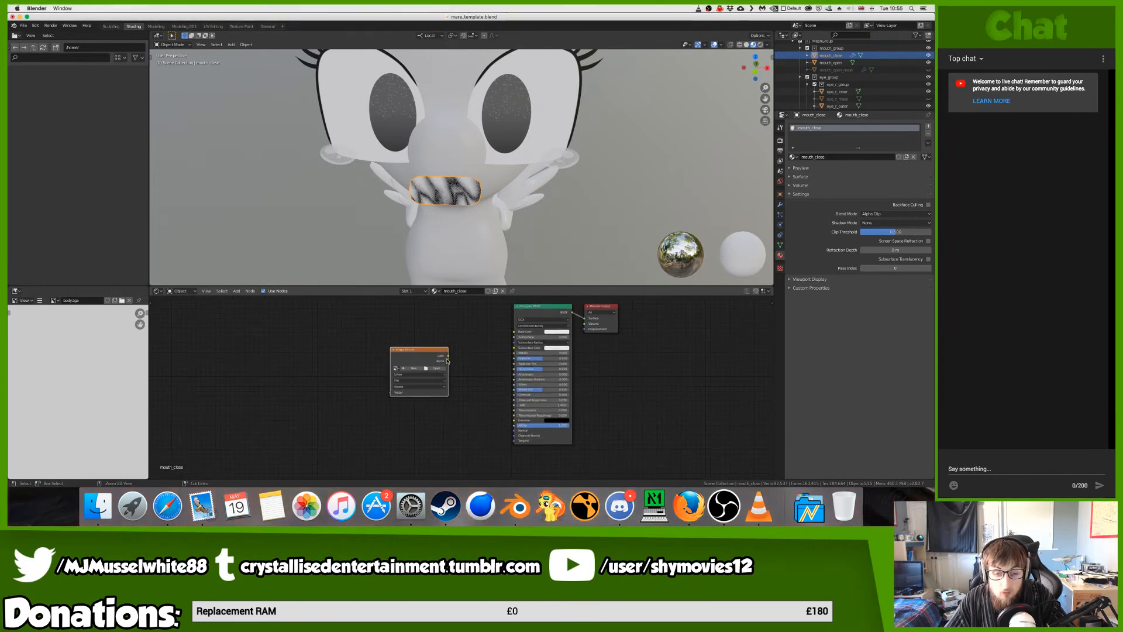
left_click_drag(448, 356, 515, 425)
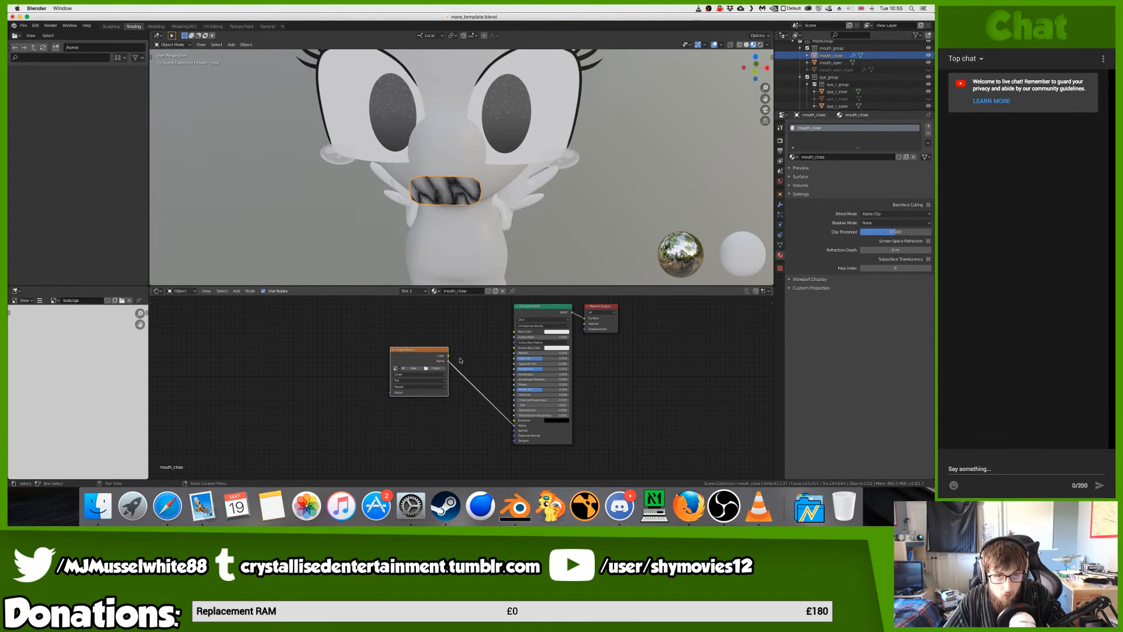
left_click_drag(448, 355, 515, 332)
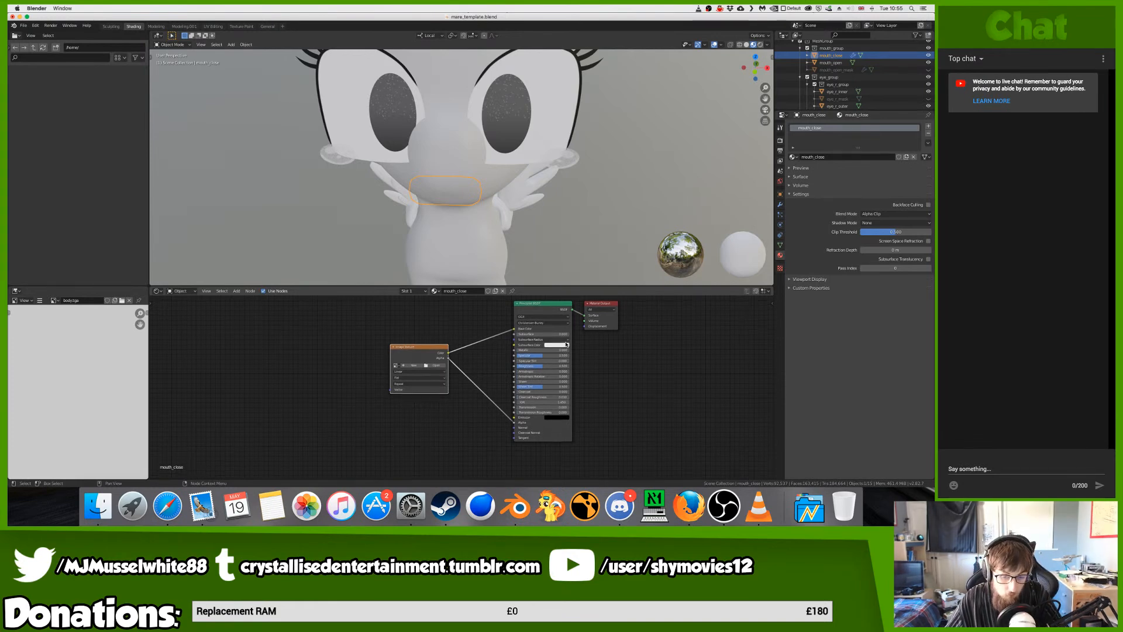
- Load mouth_close.png from the mouth folder into the Image Texture node, then deselect the mesh and check the mouth on the model
scroll(400, 399, "up", 2)
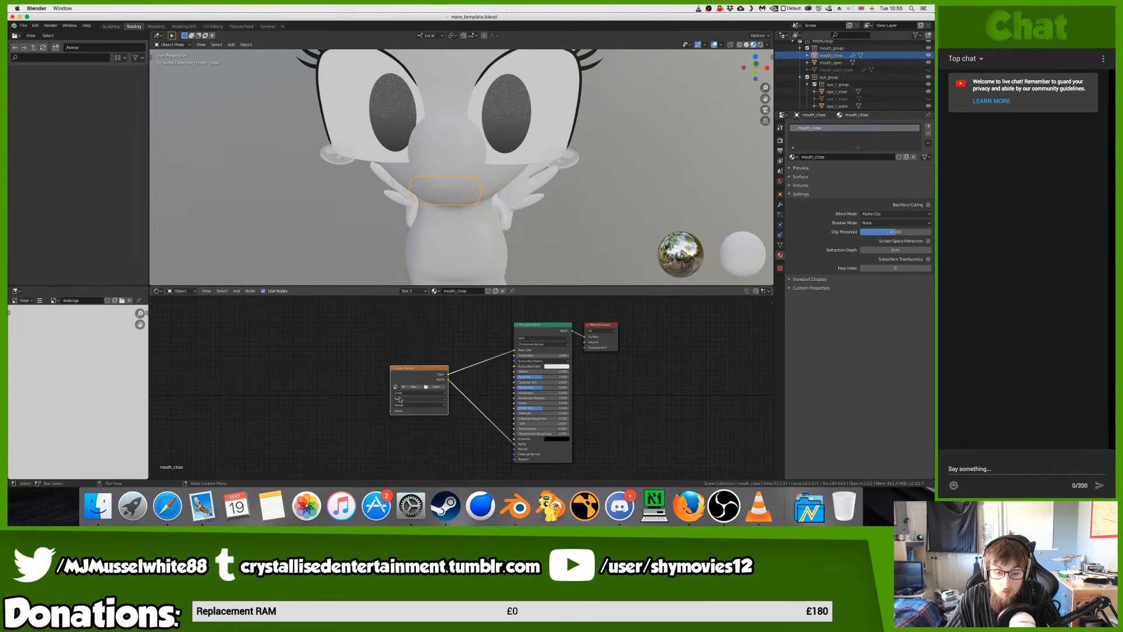
left_click(436, 387)
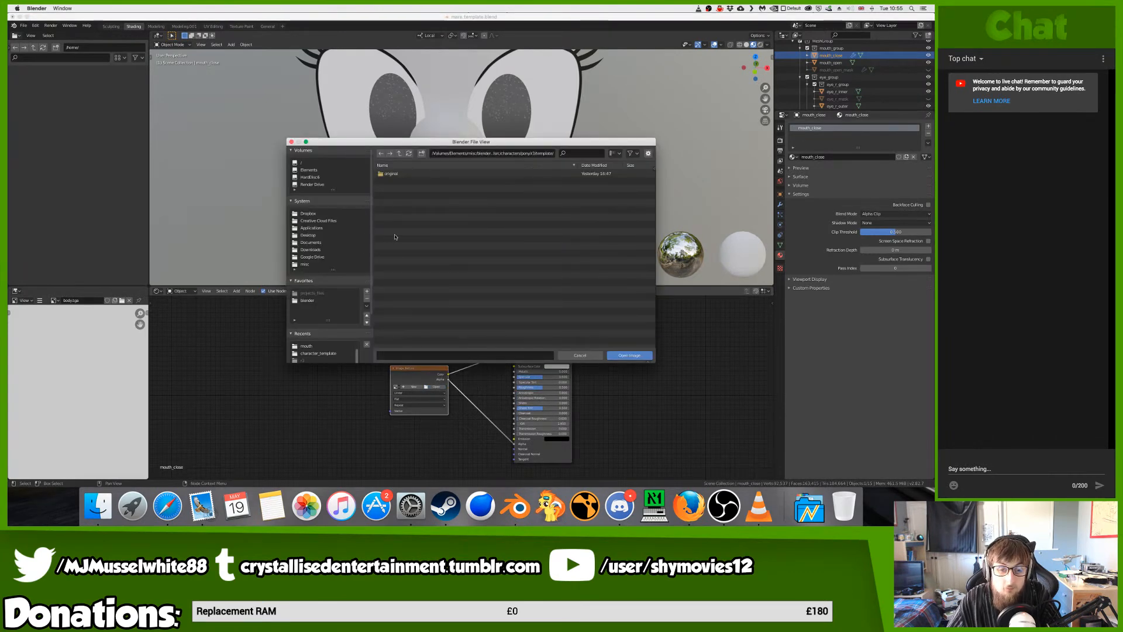
left_click(325, 346)
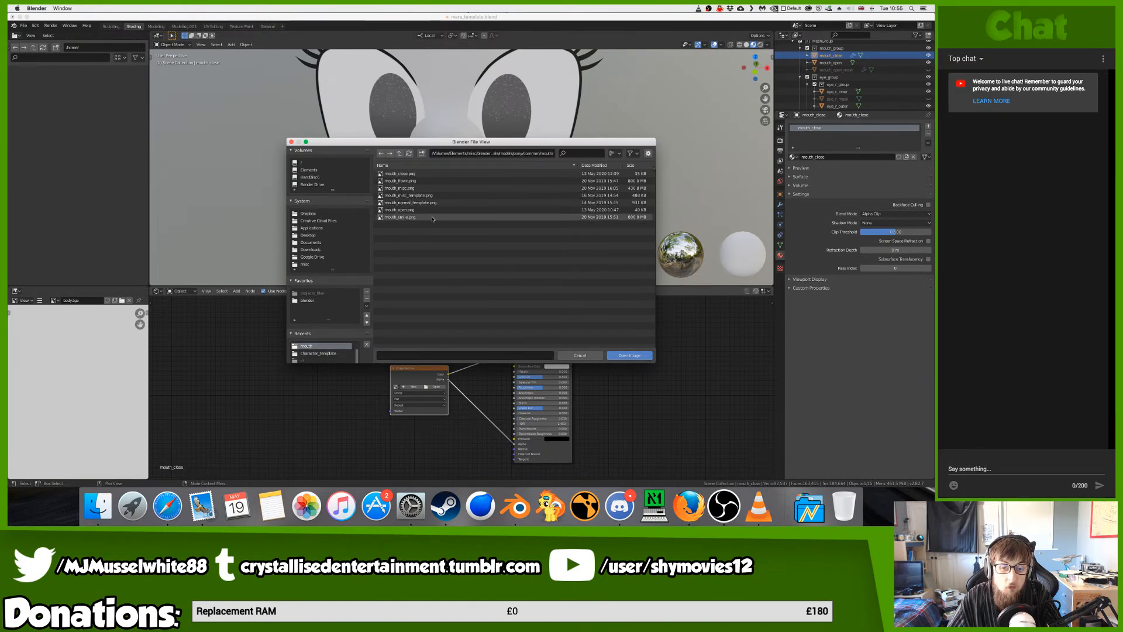
left_click(435, 175)
double_click(435, 175)
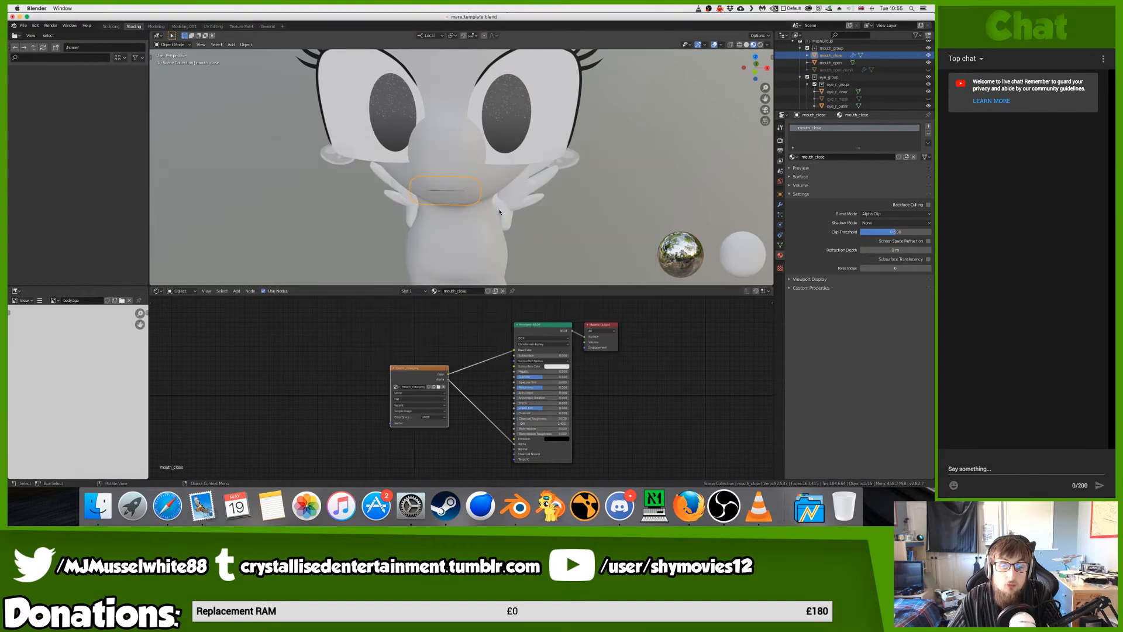
scroll(497, 213, "left", 3)
scroll(499, 213, "up", 5, "ctrl")
scroll(499, 213, "down", 8, "ctrl")
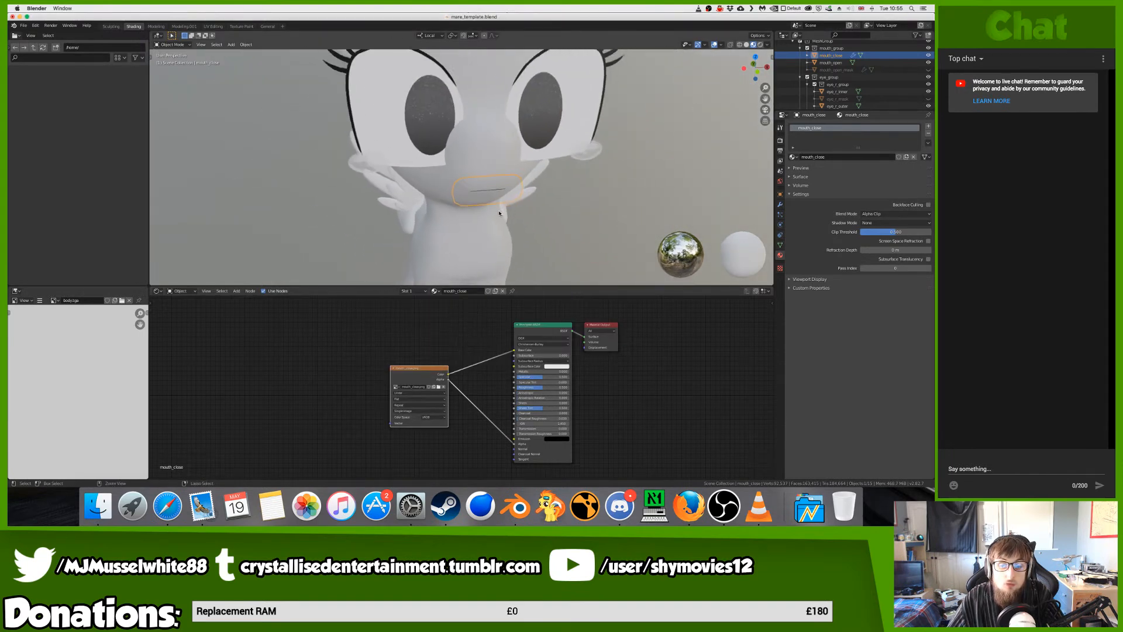
left_click(498, 213)
scroll(499, 213, "left", 5)
scroll(508, 214, "up", 5, "ctrl")
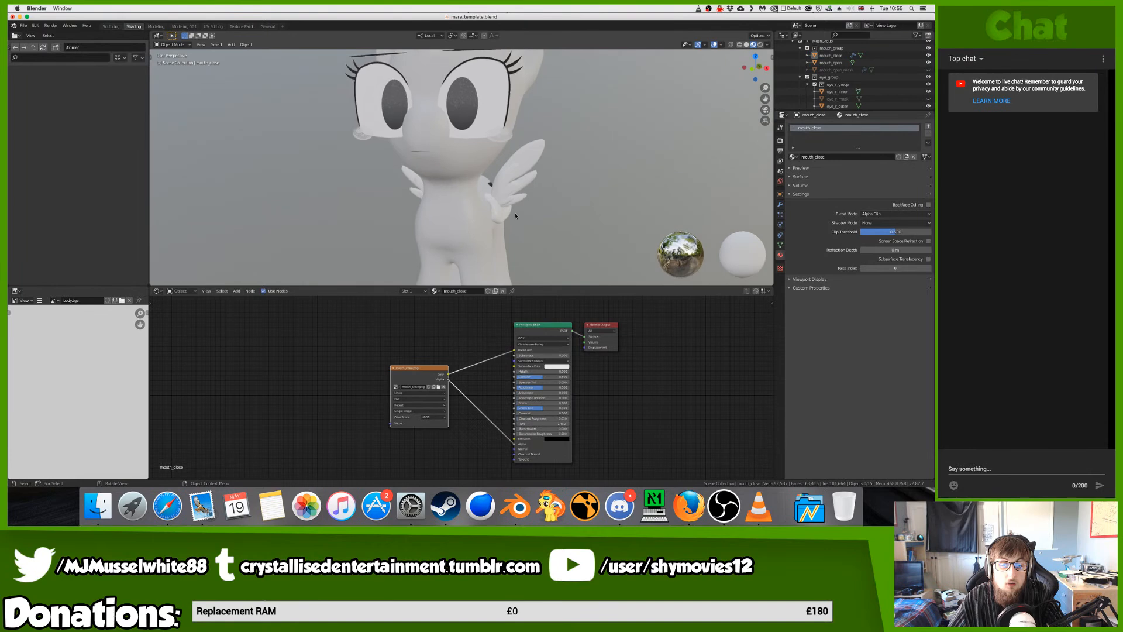
- Examine the closed-mouth texture on the pony's face from several angles and distances, briefly with the 3D viewport maximized
scroll(515, 216, "up", 5, "shift")
scroll(515, 216, "left", 5, "shift")
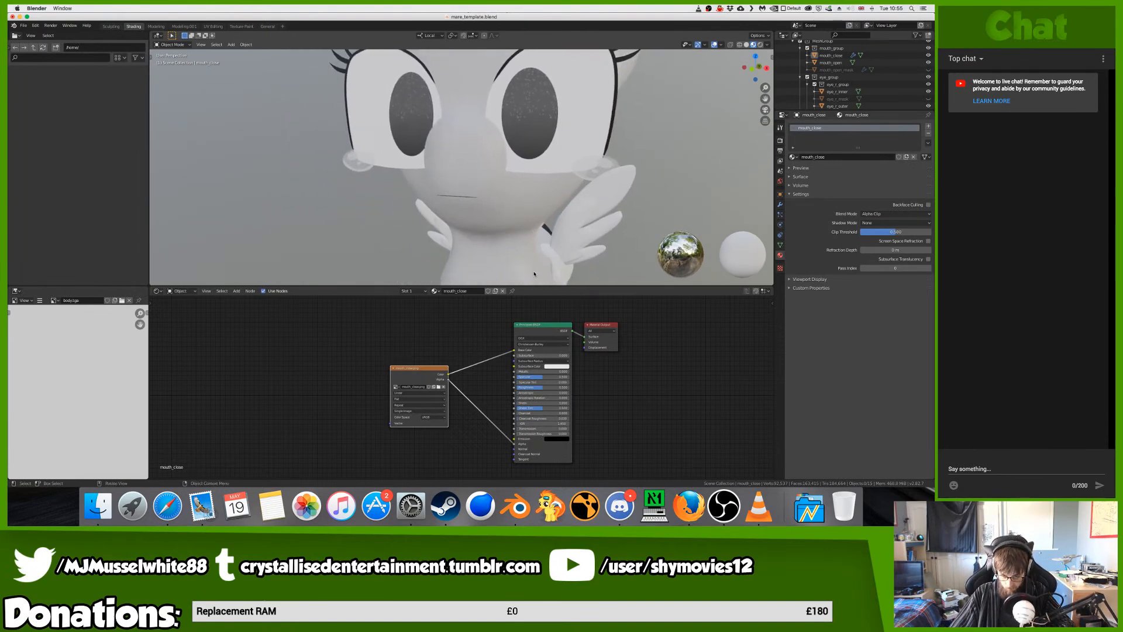
scroll(539, 259, "left", 3)
scroll(538, 259, "left", 3)
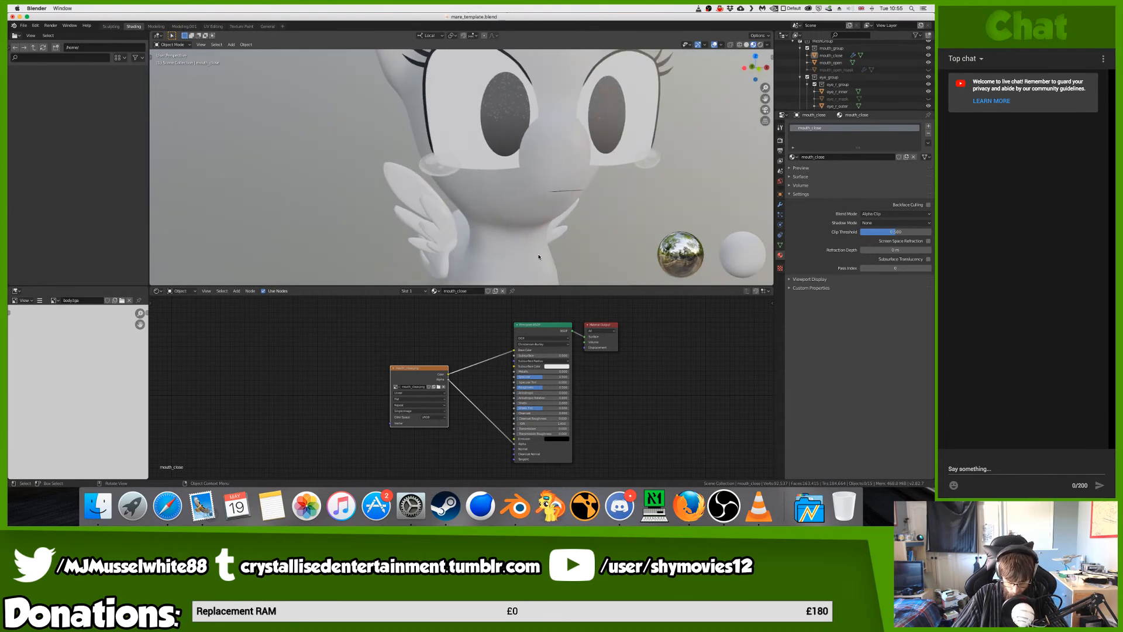
scroll(537, 255, "left", 6)
scroll(537, 256, "right", 9)
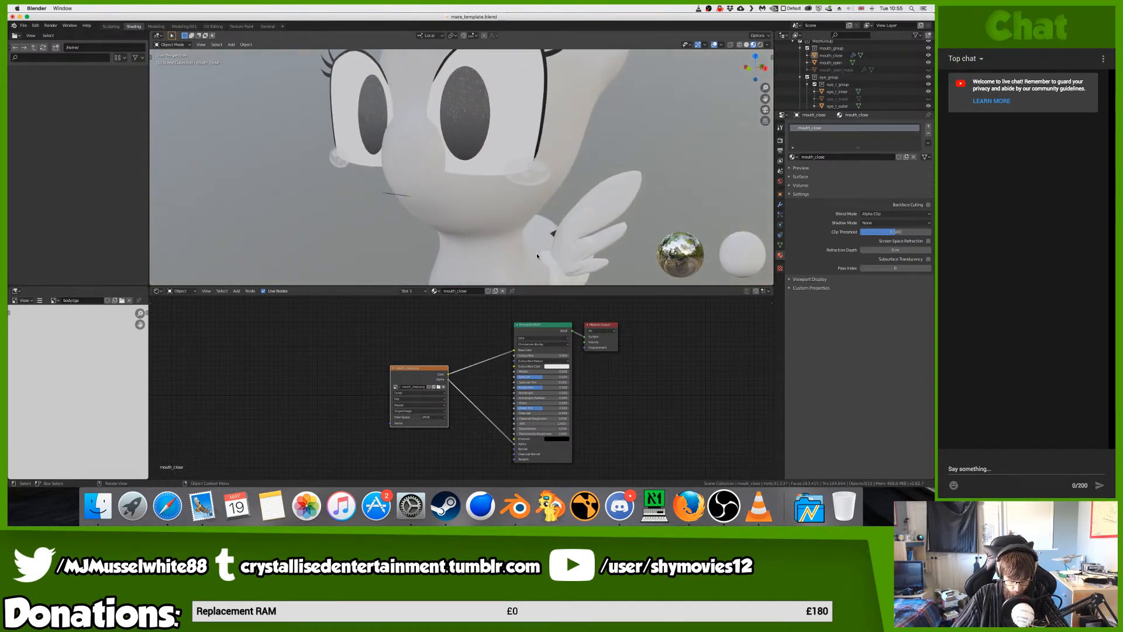
scroll(537, 255, "left", 5)
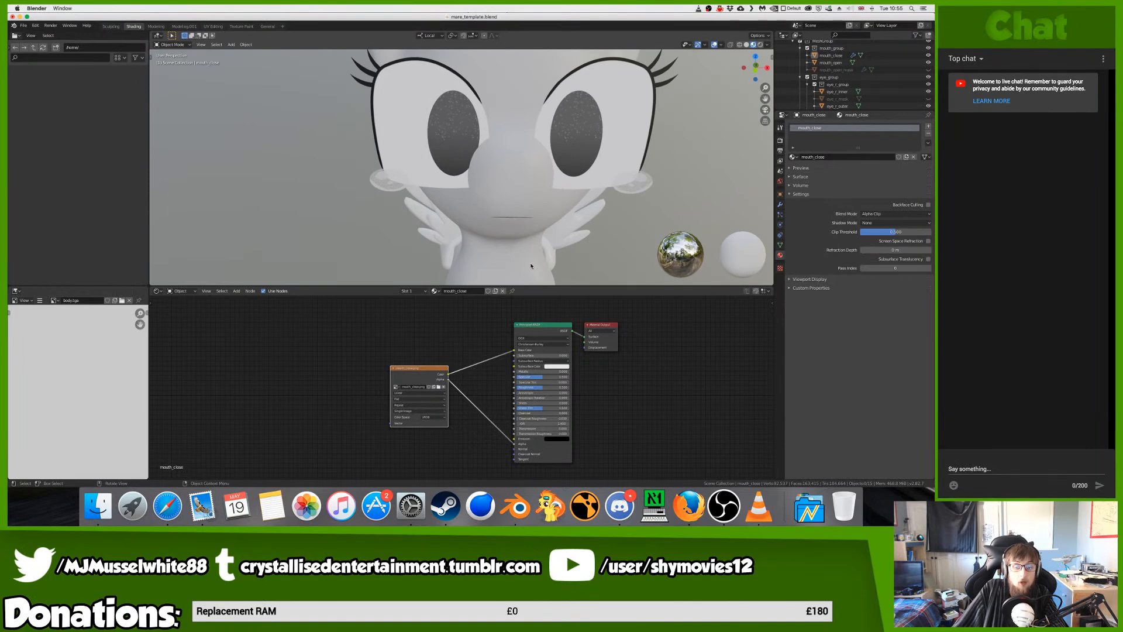
scroll(532, 265, "down", 5)
scroll(540, 258, "up", 4)
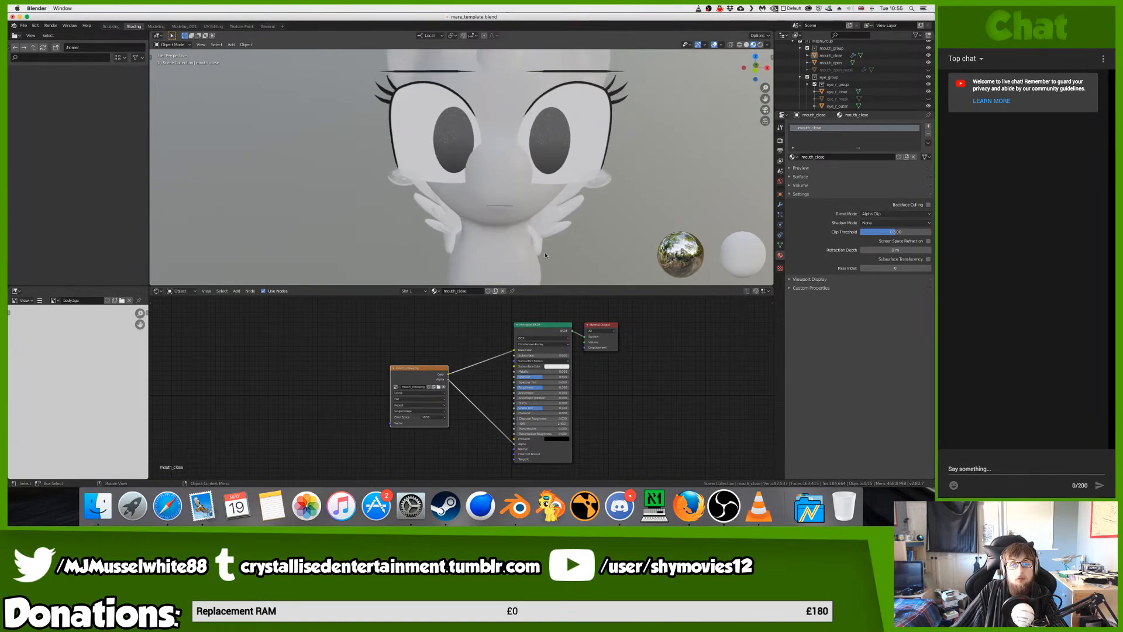
scroll(545, 255, "right", 3)
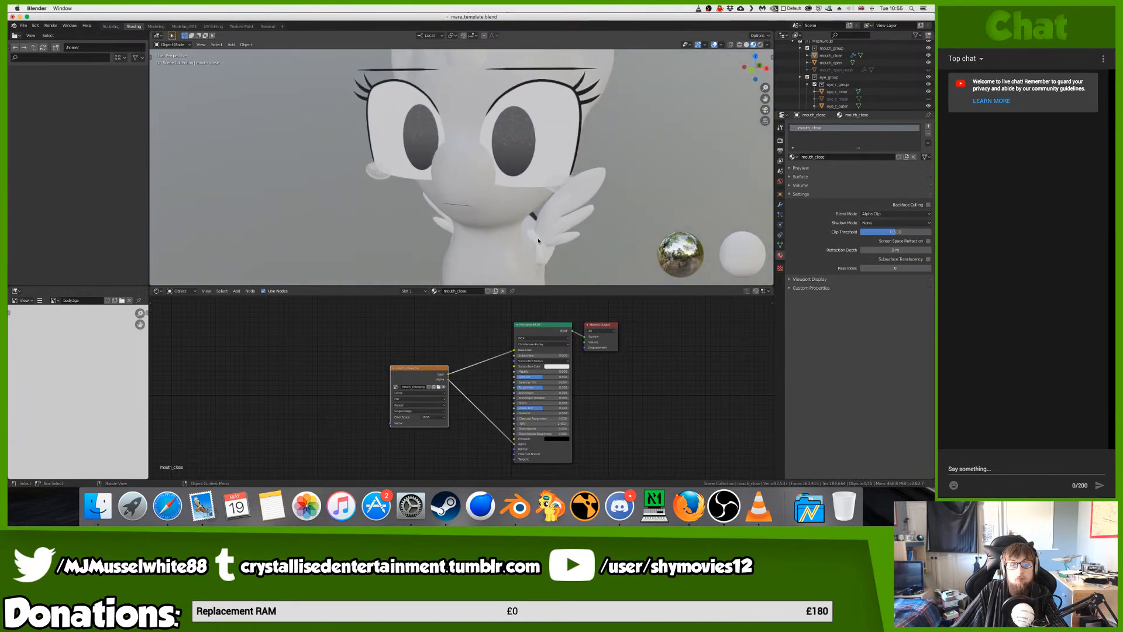
scroll(538, 241, "up", 3)
scroll(352, 236, "left", 3)
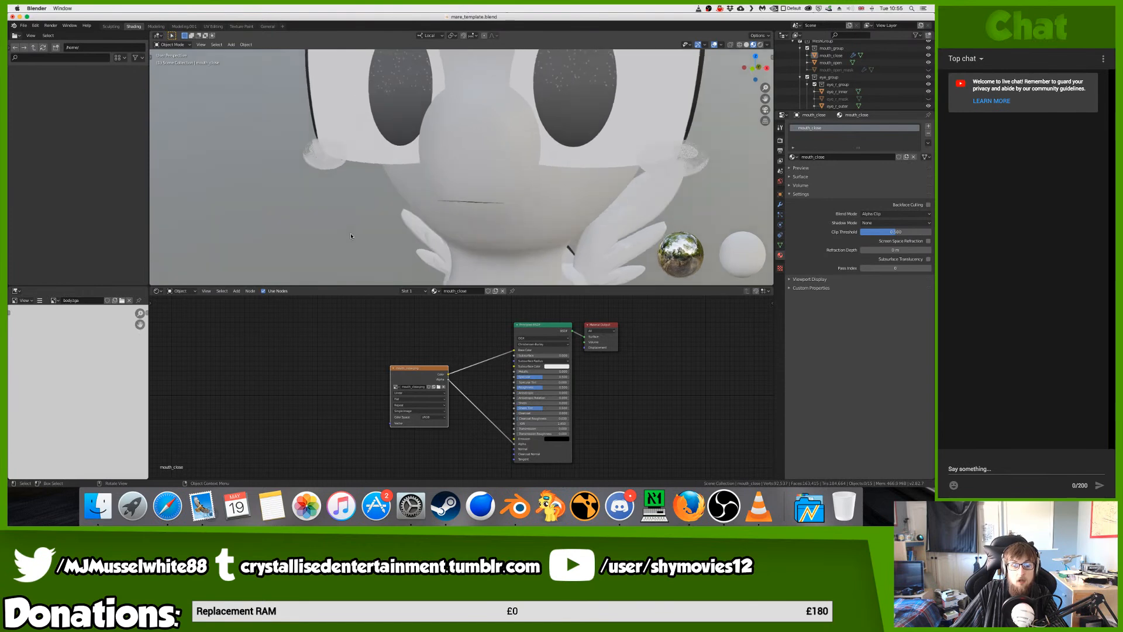
scroll(353, 236, "down", 3)
scroll(353, 236, "down", 3, "ctrl")
scroll(352, 237, "up", 6, "ctrl")
scroll(352, 236, "down", 8, "ctrl")
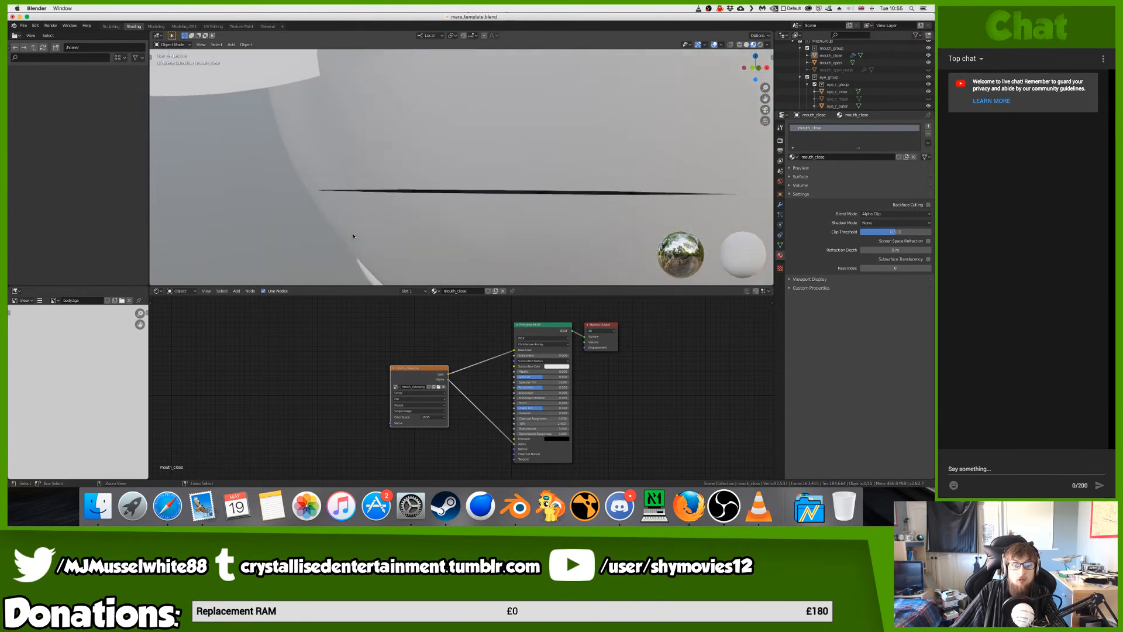
scroll(354, 236, "left", 10)
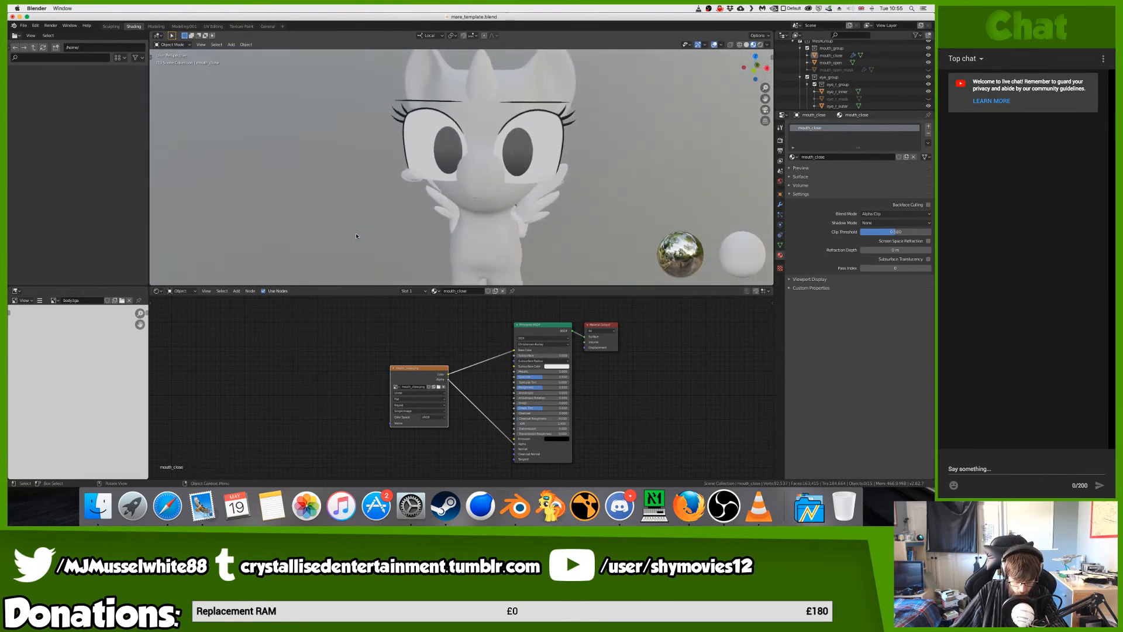
scroll(359, 235, "right", 10)
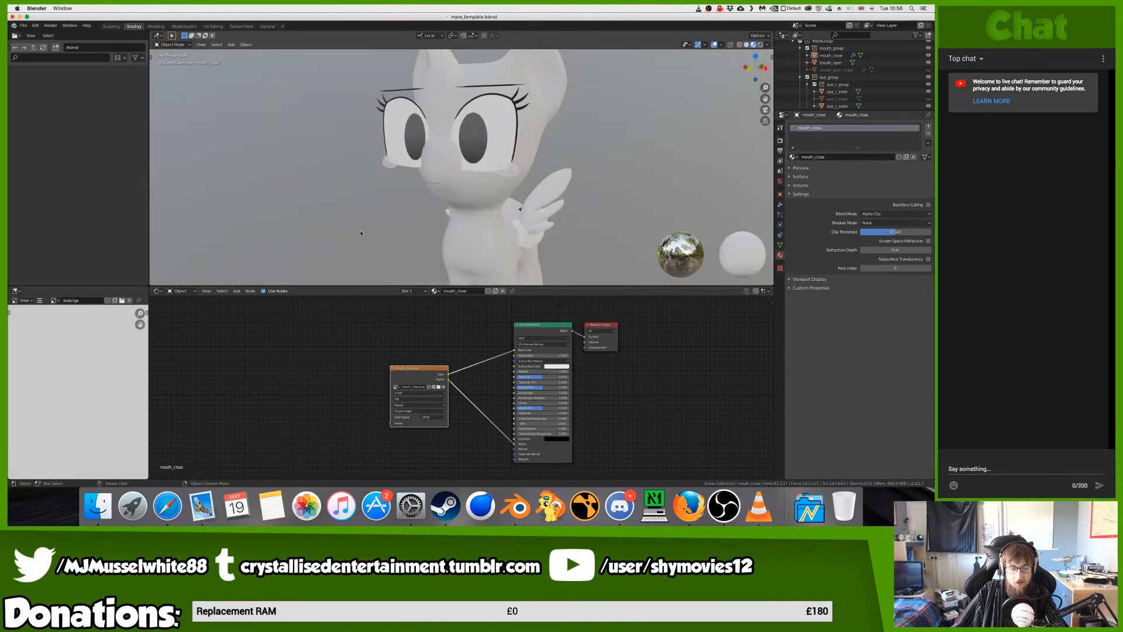
key("ctrl+space")
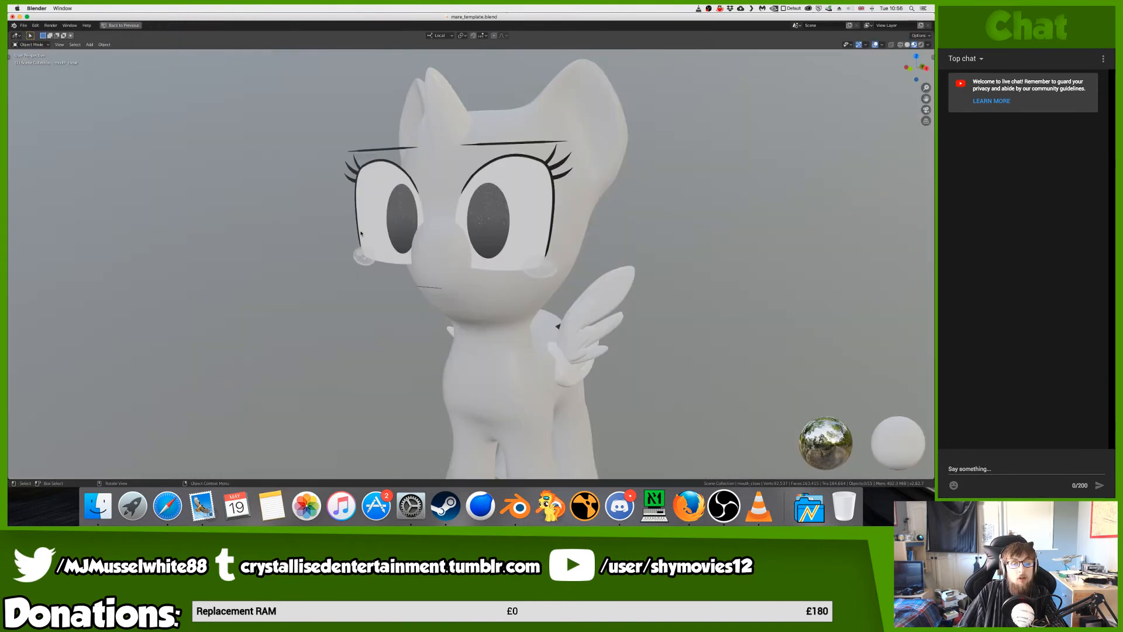
key("ctrl+space")
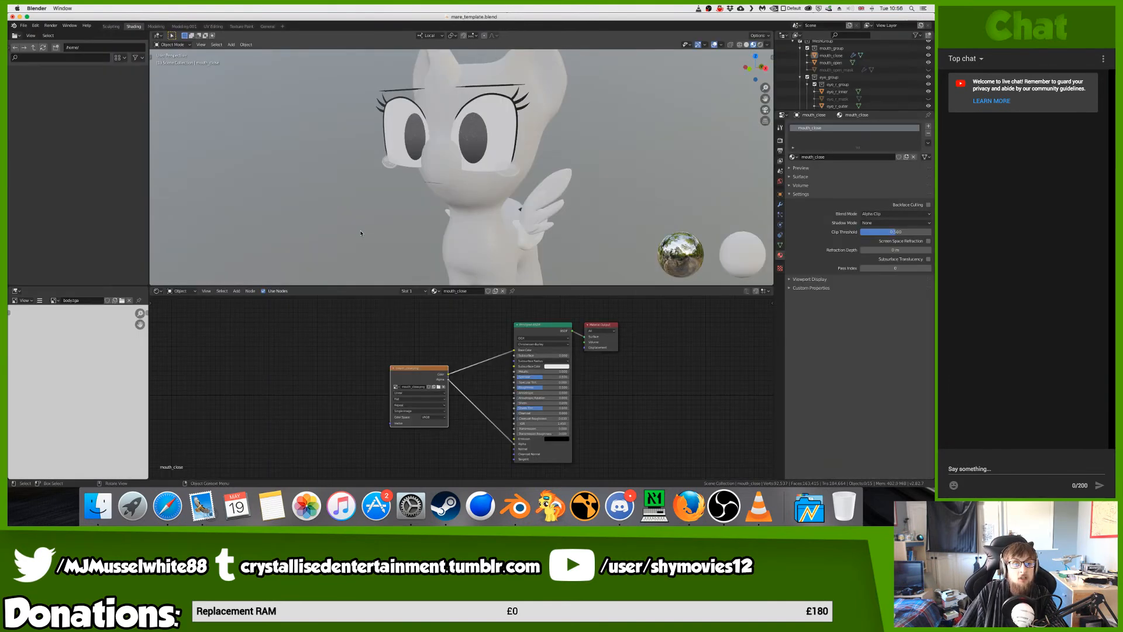
- Switch to the General workspace, inspect the pony's face and body from several sides, and save mare_template.blend
left_click(253, 26)
left_click(267, 27)
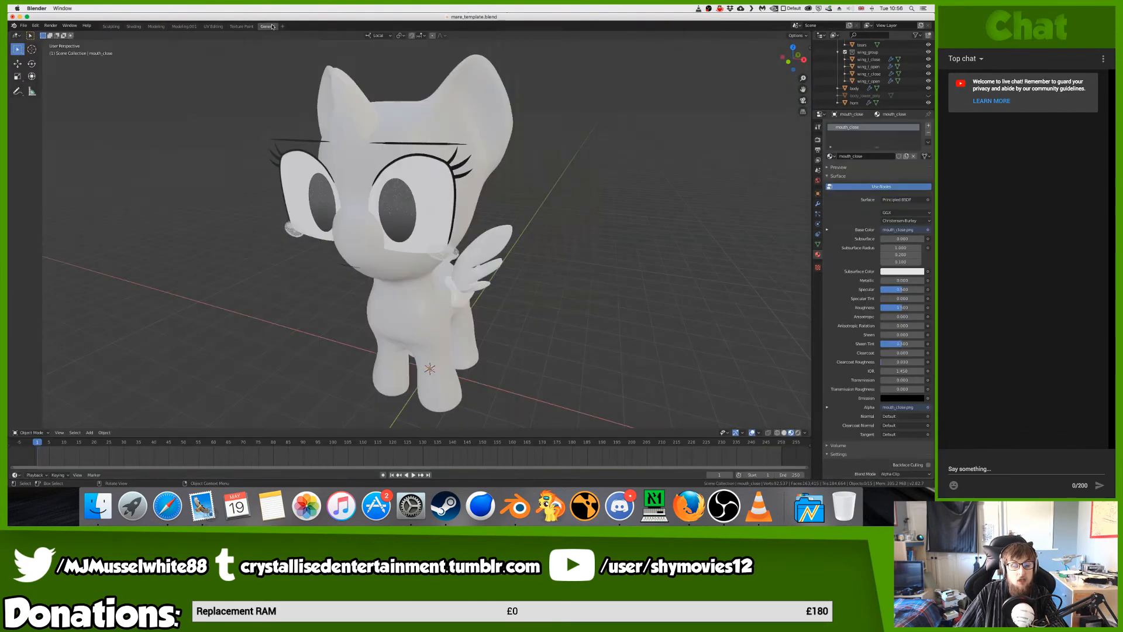
scroll(481, 220, "up", 3)
scroll(481, 220, "up", 4, "ctrl")
scroll(481, 220, "left", 10)
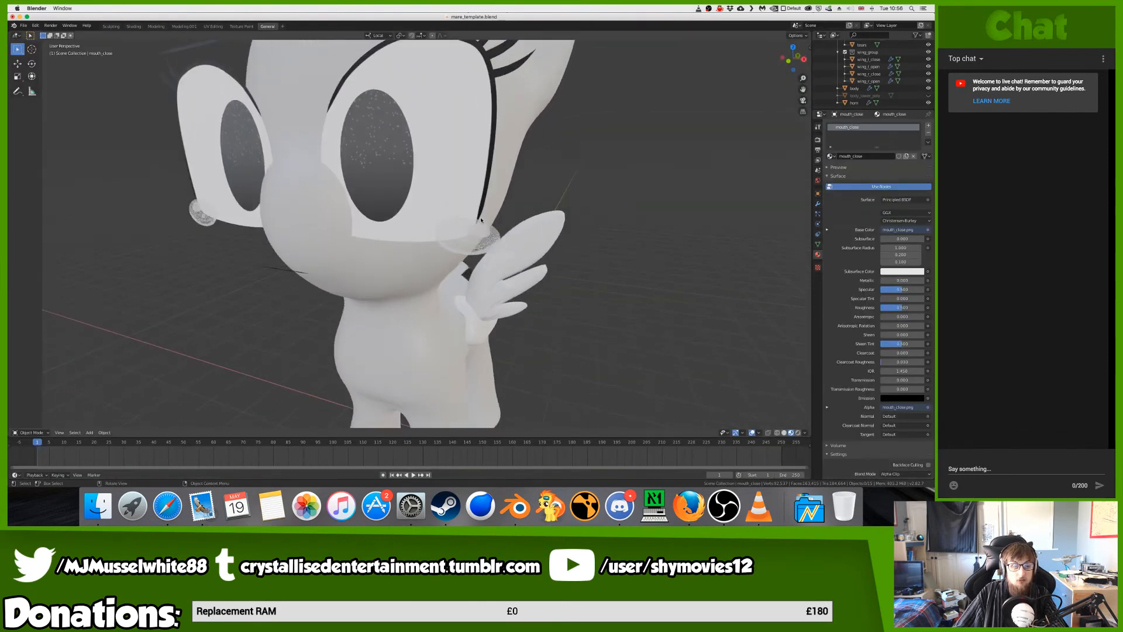
scroll(481, 220, "right", 10)
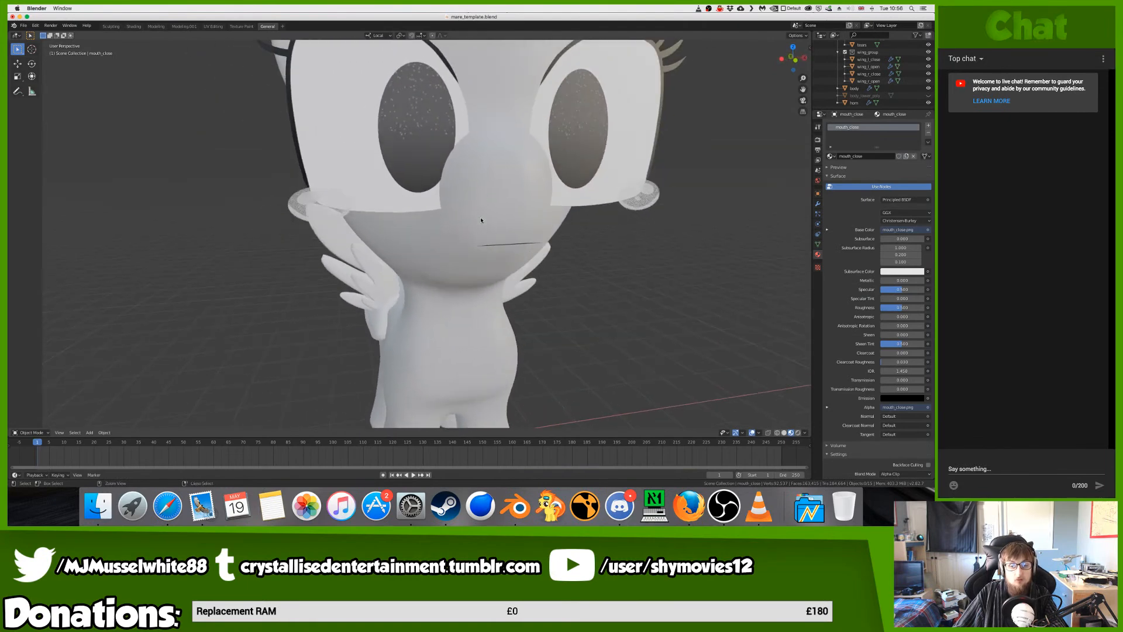
scroll(481, 219, "down", 5, "ctrl")
scroll(481, 220, "up", 3, "ctrl")
scroll(481, 220, "right", 10)
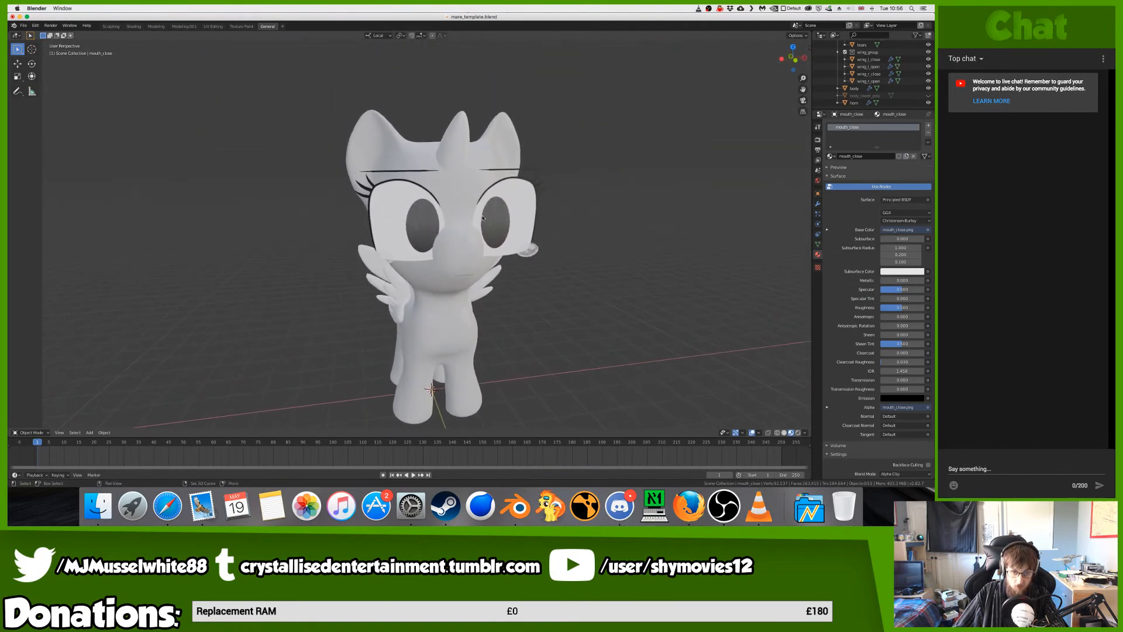
scroll(483, 217, "left", 5)
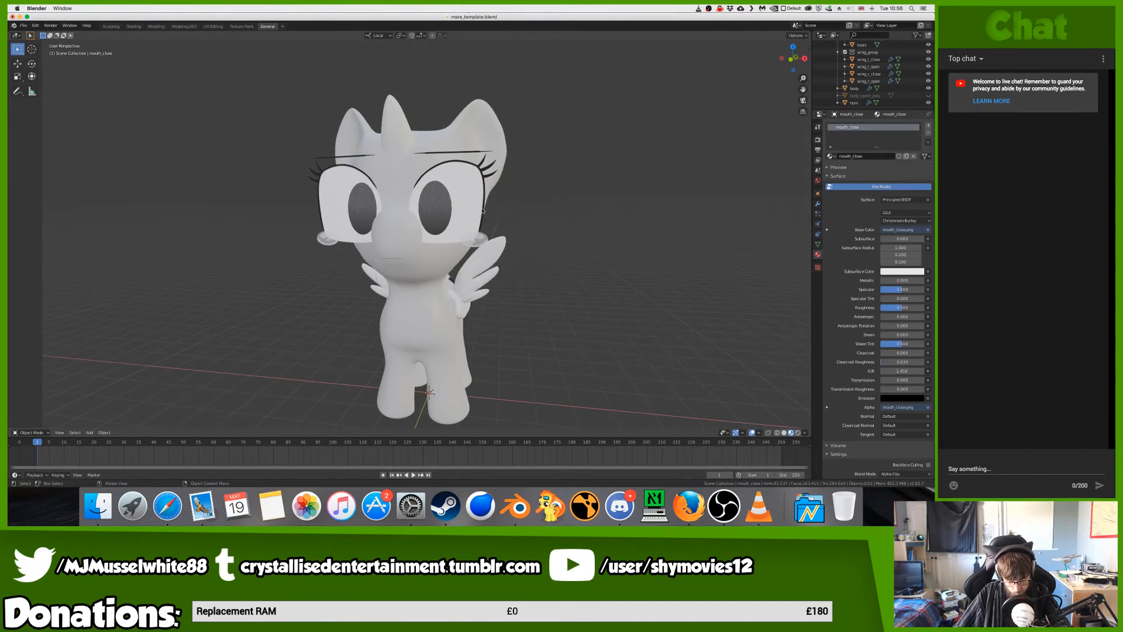
key("super+s")
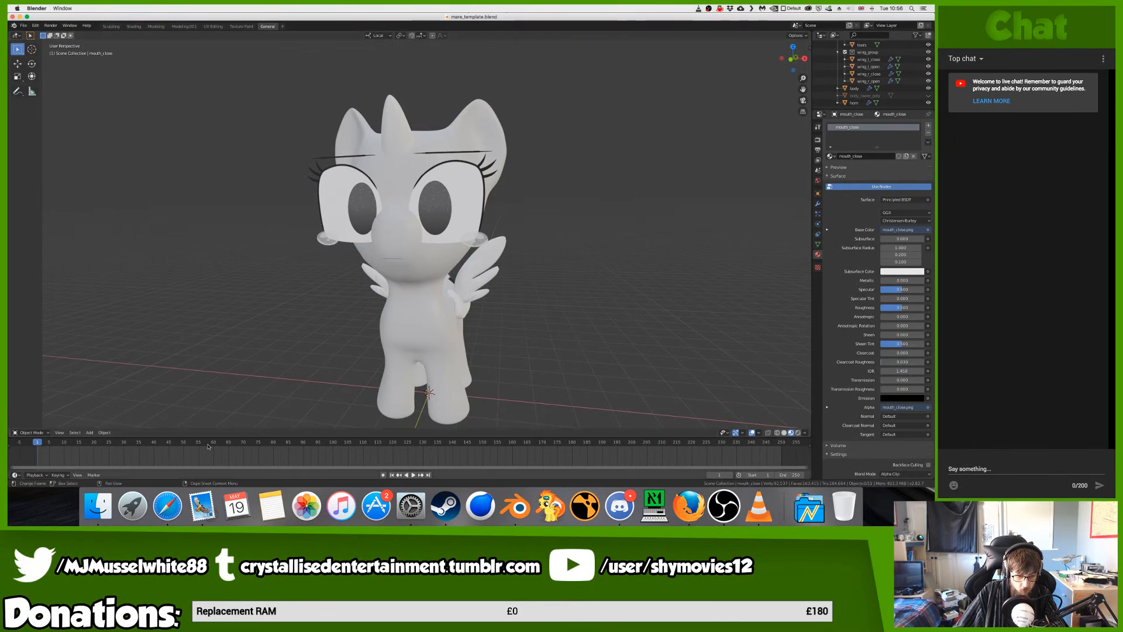
left_click(145, 516)
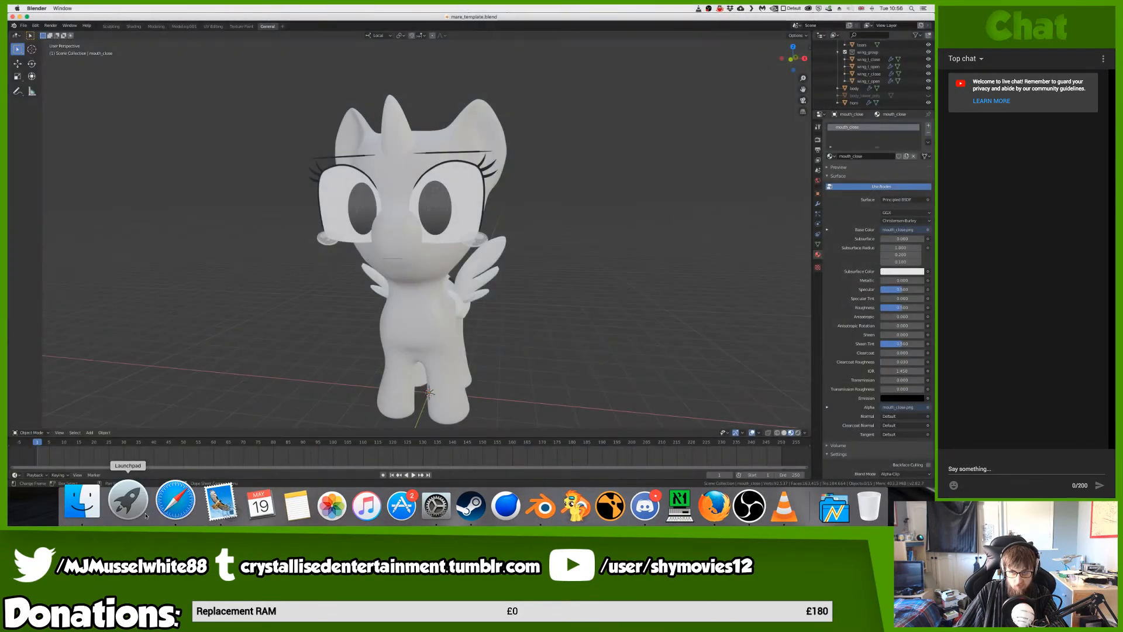
left_click(146, 515)
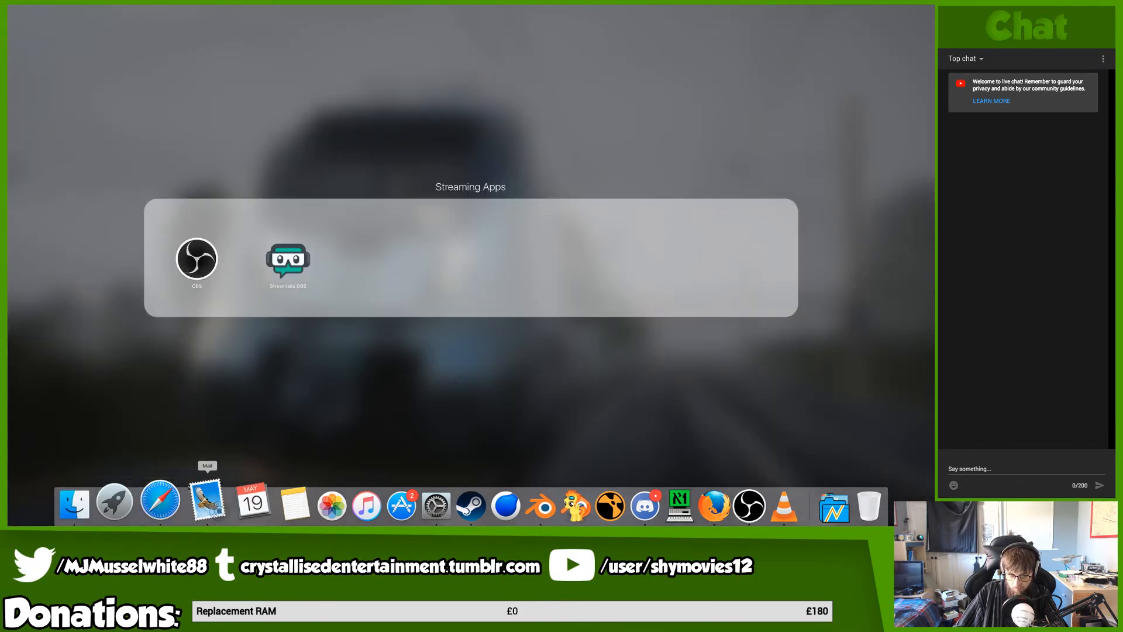
left_click(927, 268)
left_click(926, 268)
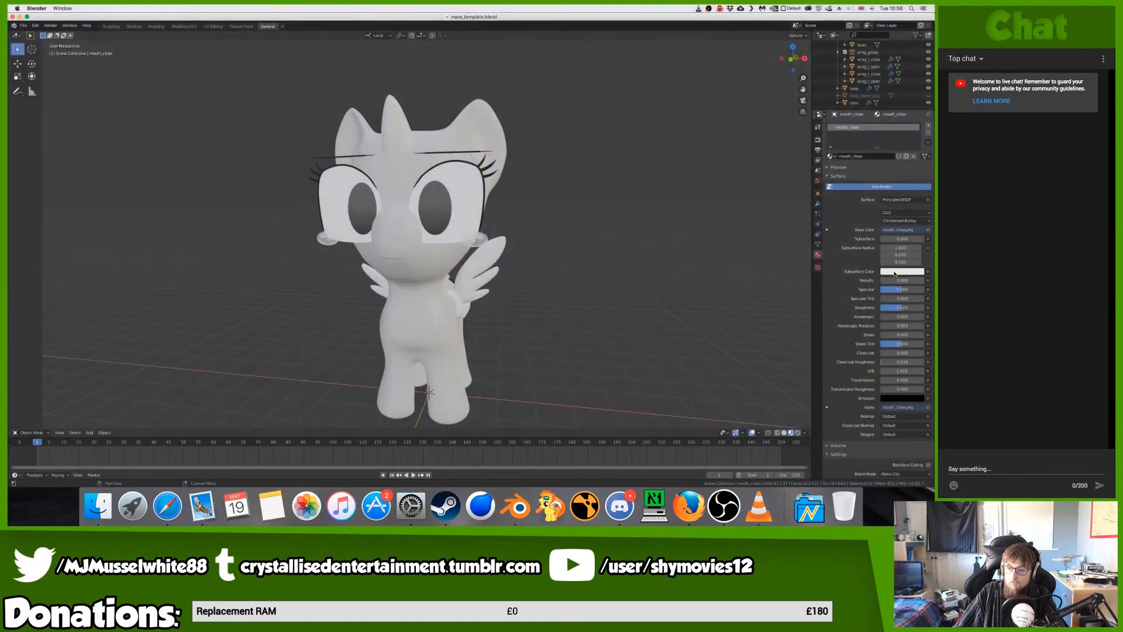
- Raise the Roughness, Specular and Sheen values of the mouth_close material and view the pony from the front
left_click_drag(908, 305, 917, 307)
left_click_drag(903, 289, 907, 289)
left_click_drag(902, 335, 854, 330)
middle_click_drag(561, 316, 532, 310)
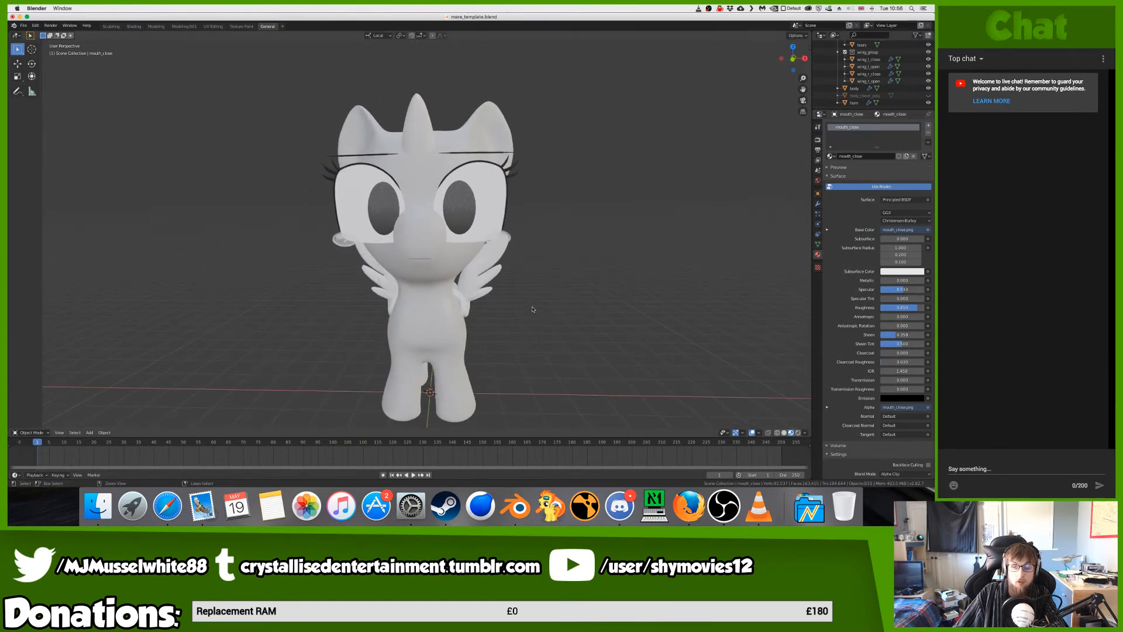
- Find Inkscape among the installed applications and launch it, then quit VLC
left_click(133, 504)
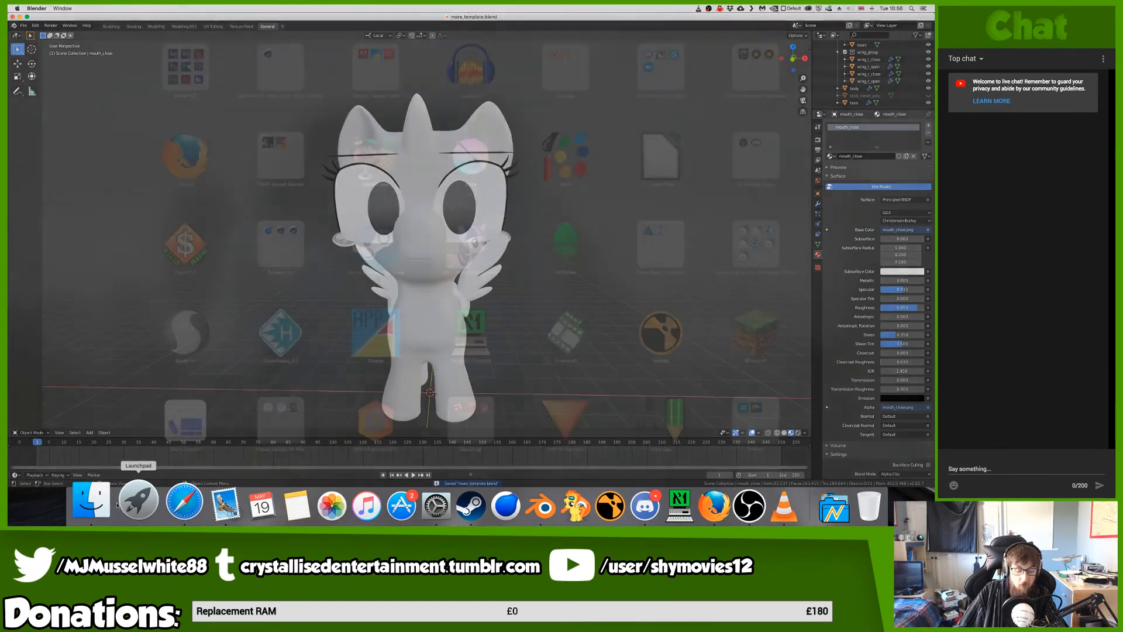
scroll(524, 297, "right", 3)
scroll(642, 225, "left", 3)
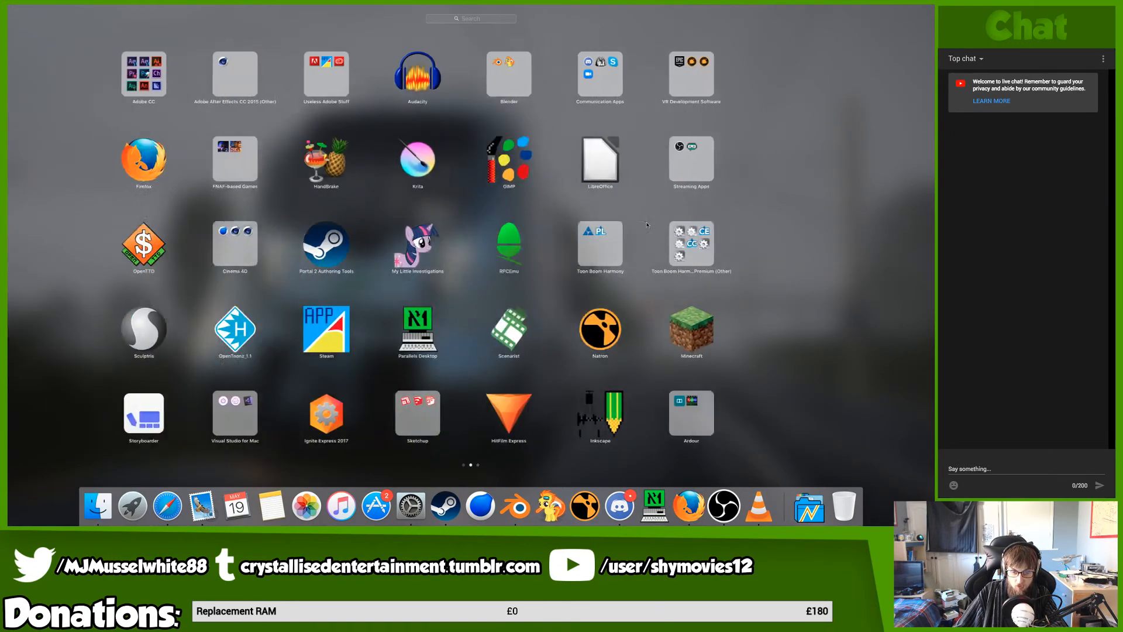
scroll(642, 225, "right", 3)
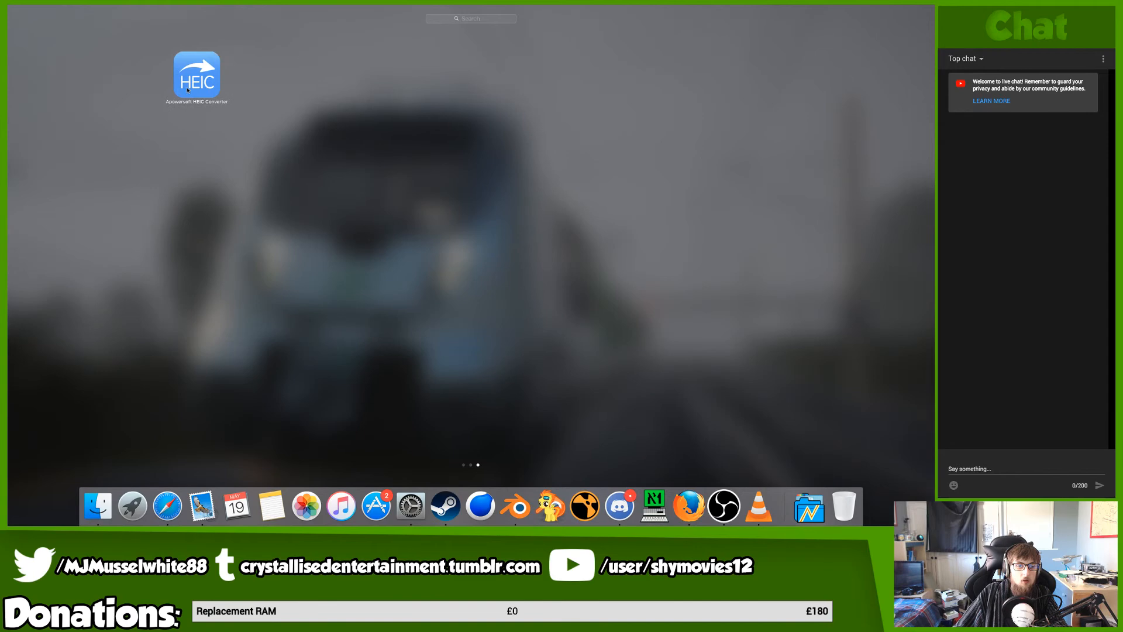
scroll(193, 102, "left", 3)
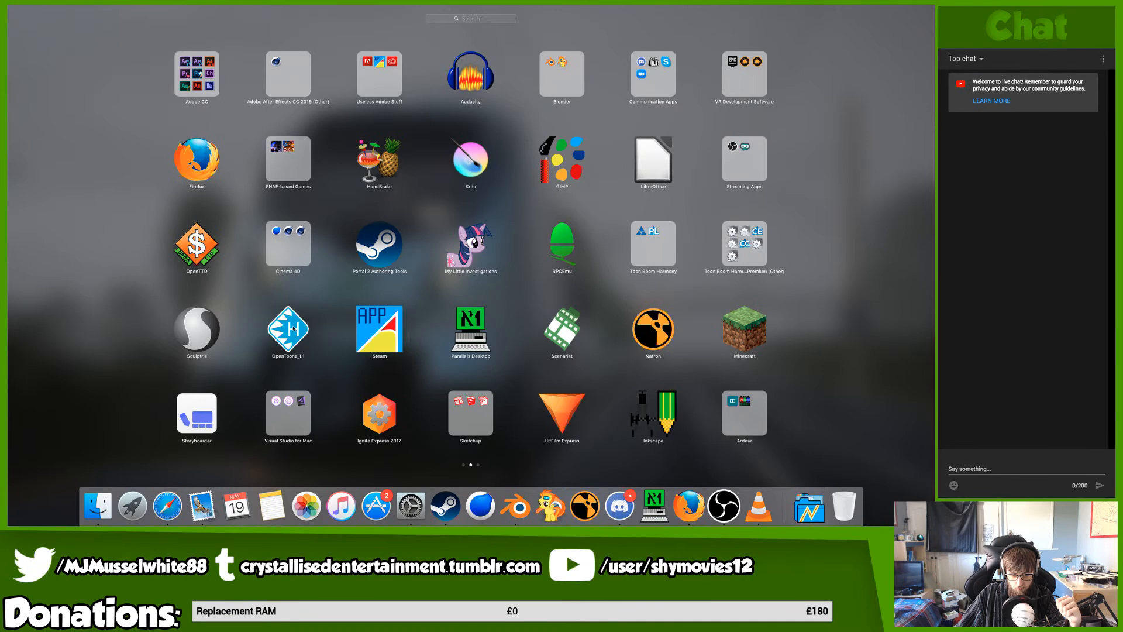
left_click(666, 406)
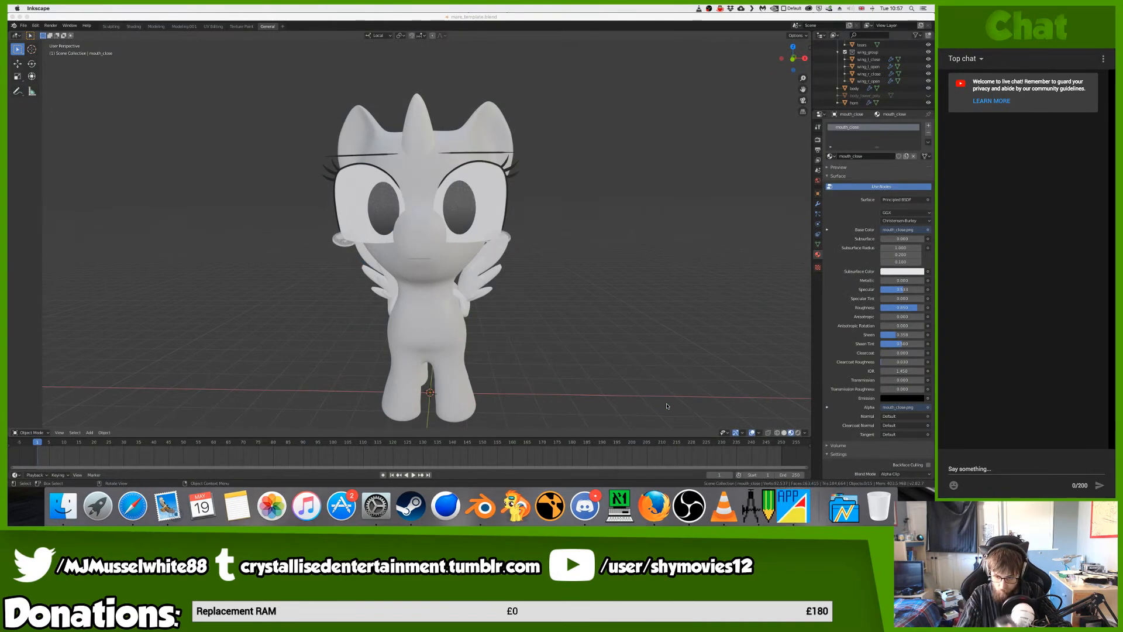
right_click(724, 502)
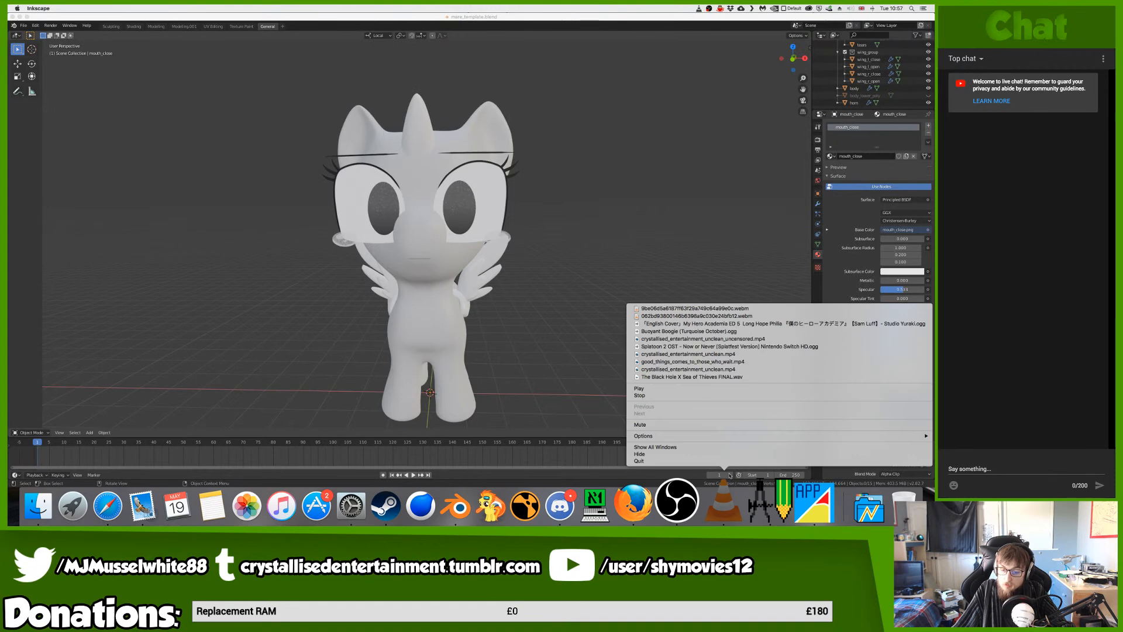
left_click(731, 461)
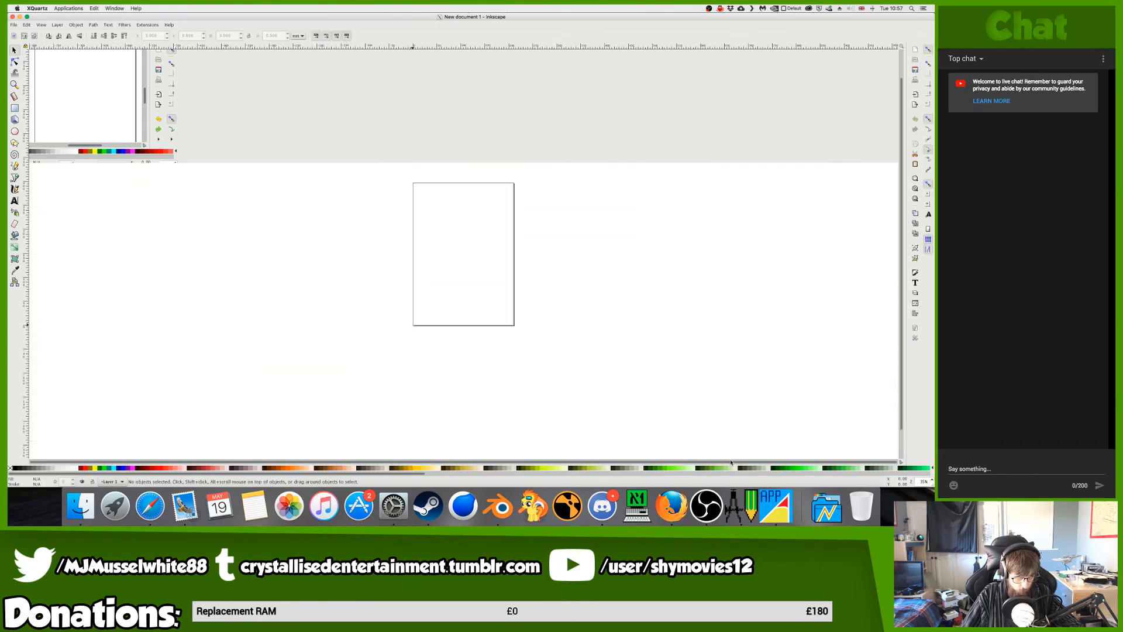
- Open mouth_close.svg from the pony textures inside the Inkscape chibi_stuff folder
left_click(12, 25)
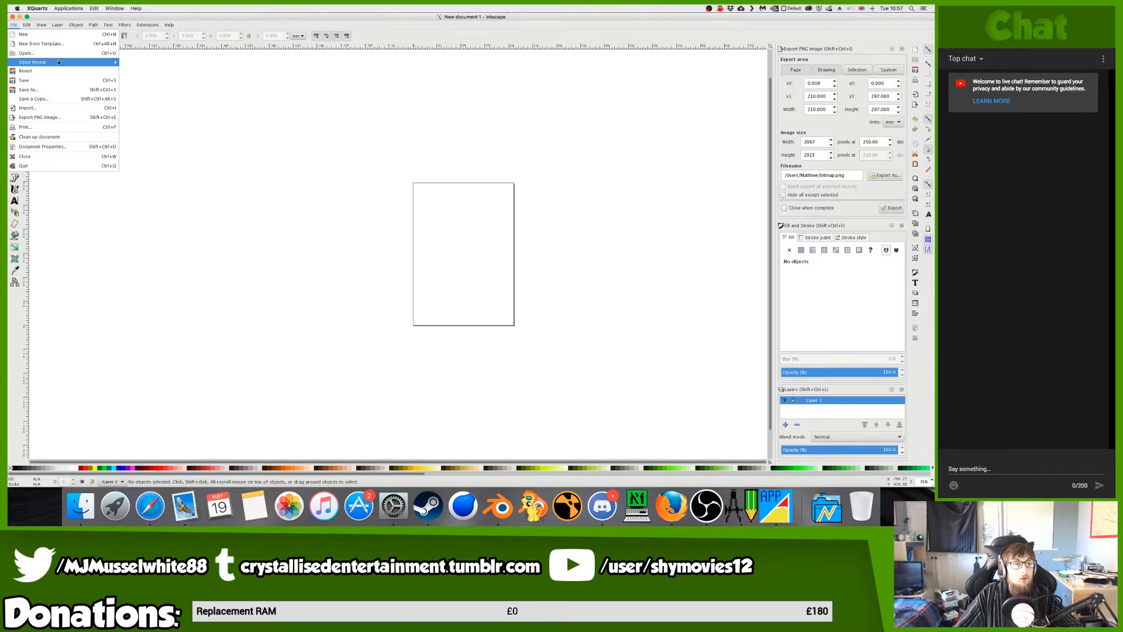
mouse_move(59, 62)
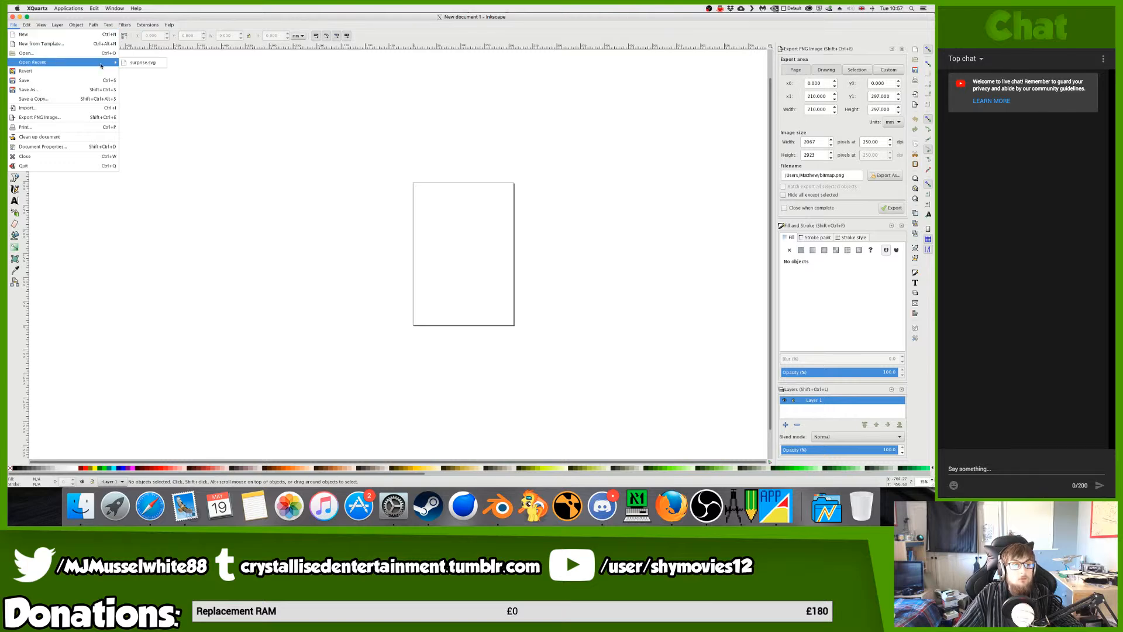
left_click(87, 52)
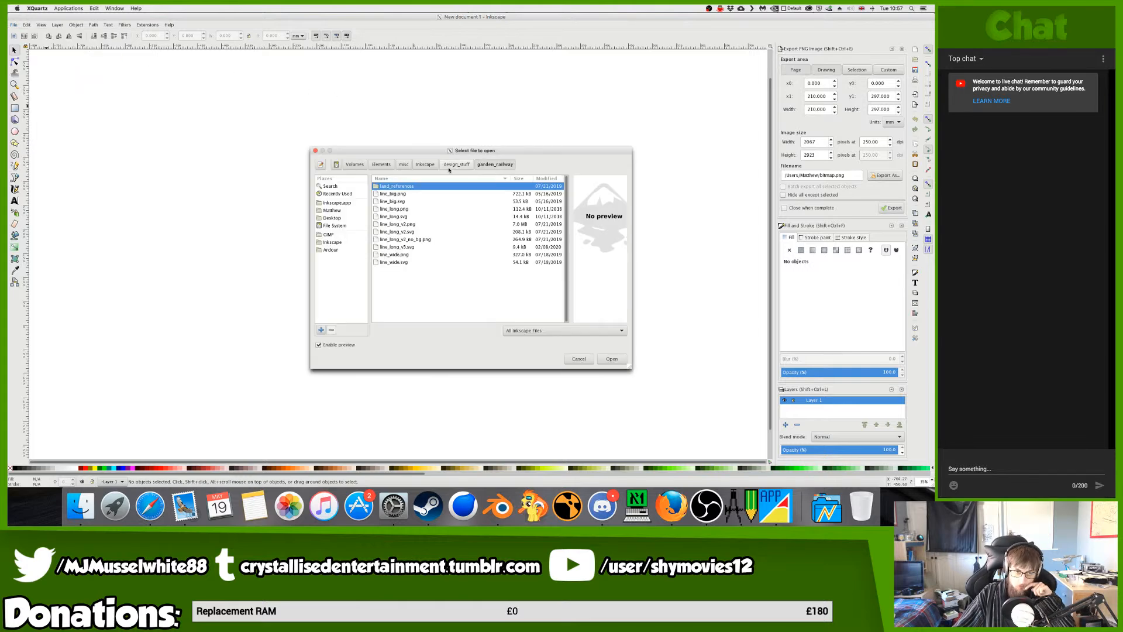
left_click(425, 165)
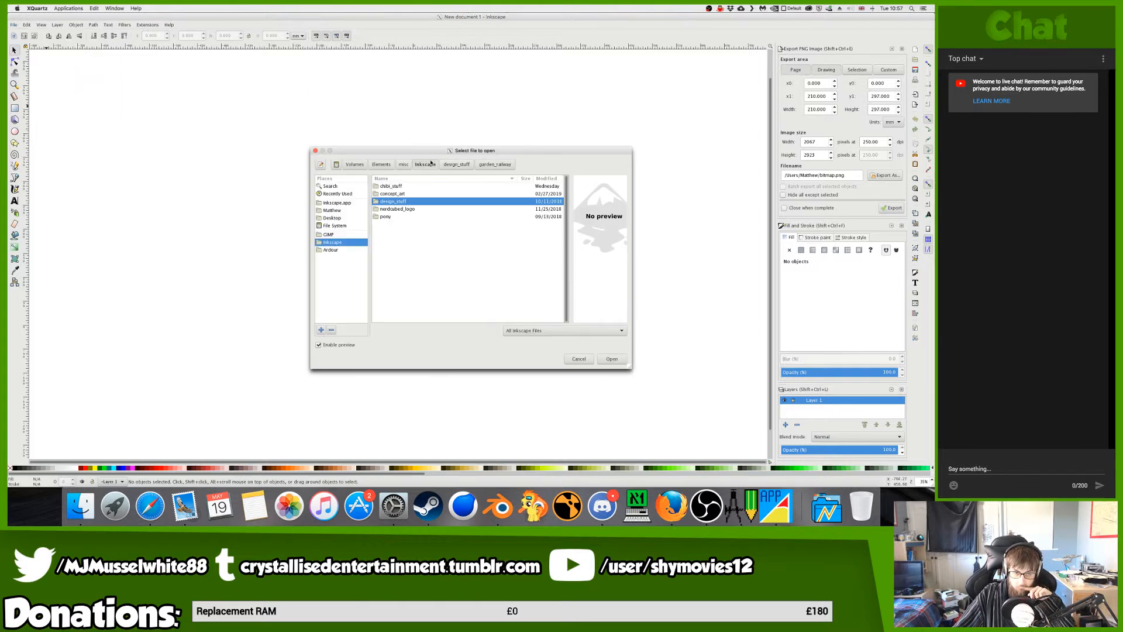
double_click(394, 187)
double_click(388, 209)
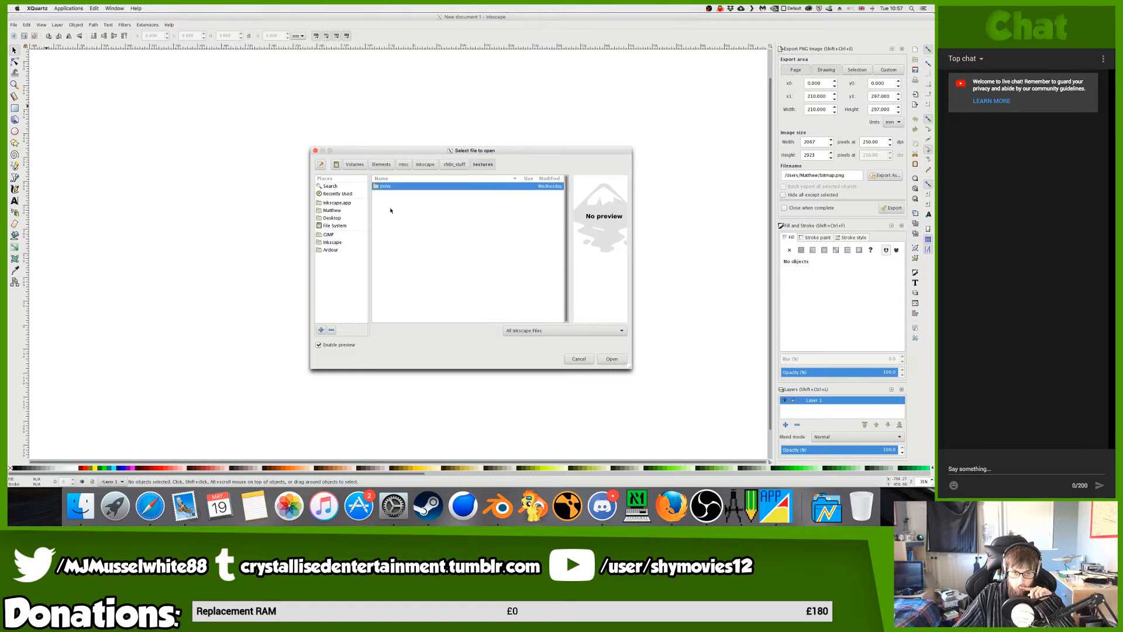
double_click(393, 187)
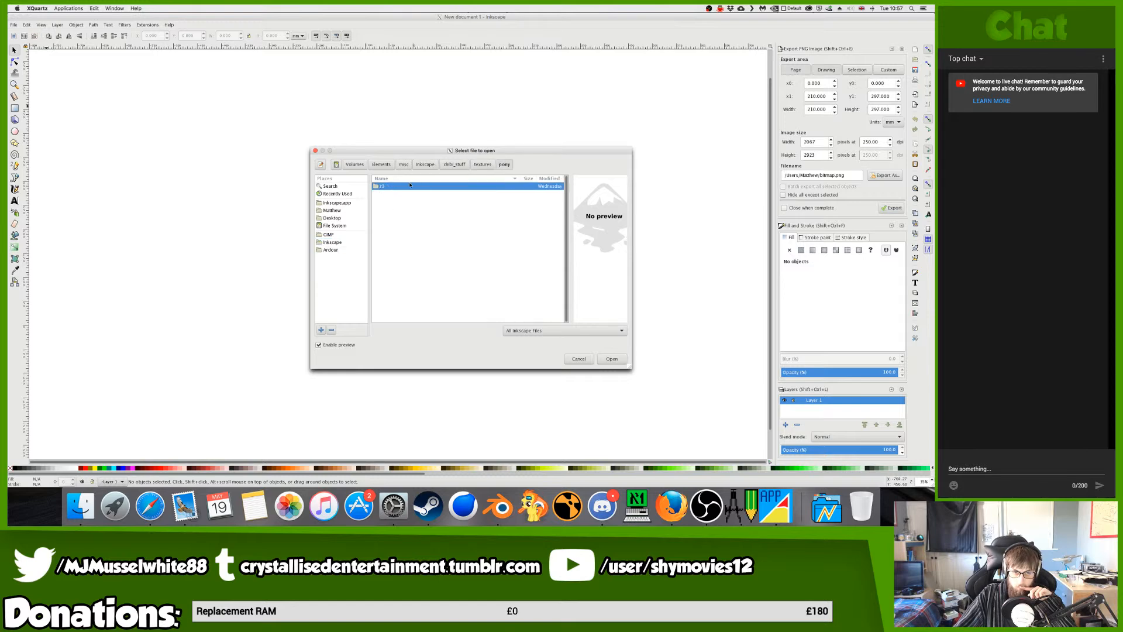
double_click(419, 186)
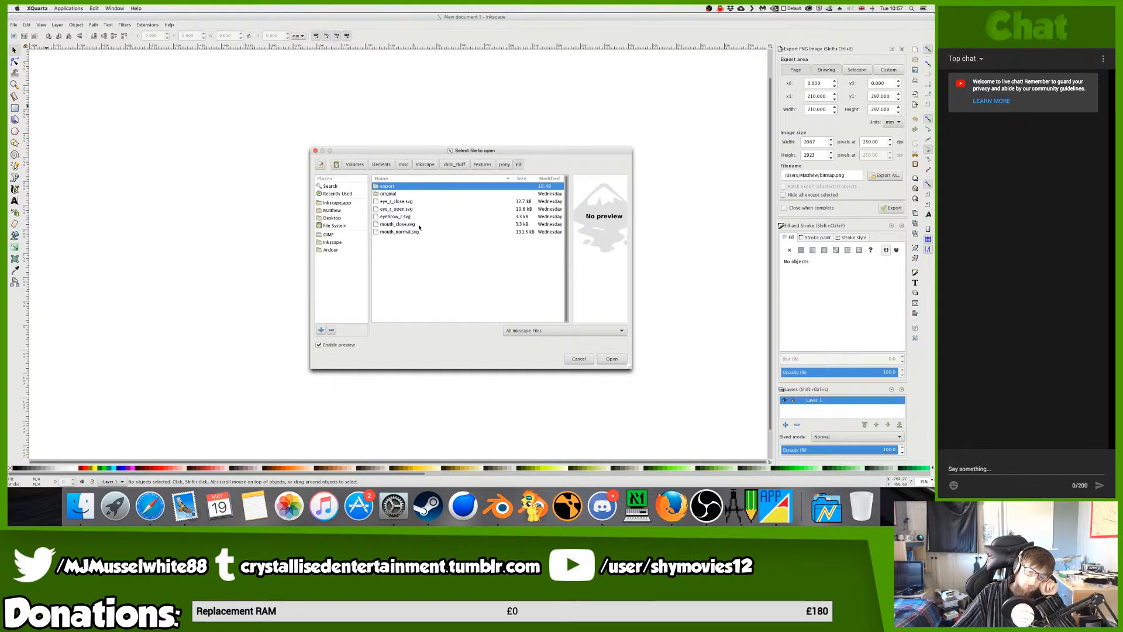
double_click(419, 225)
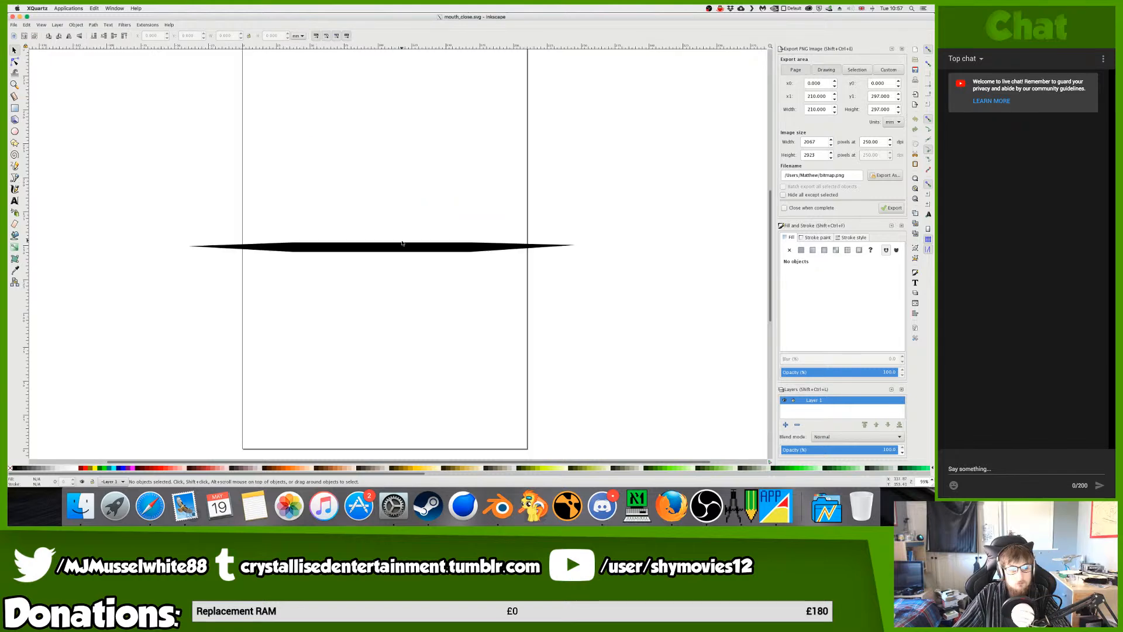
- Thicken the black mouth shape to about 28 mm high by moving its middle upper nodes up and lower nodes down
left_click(405, 247)
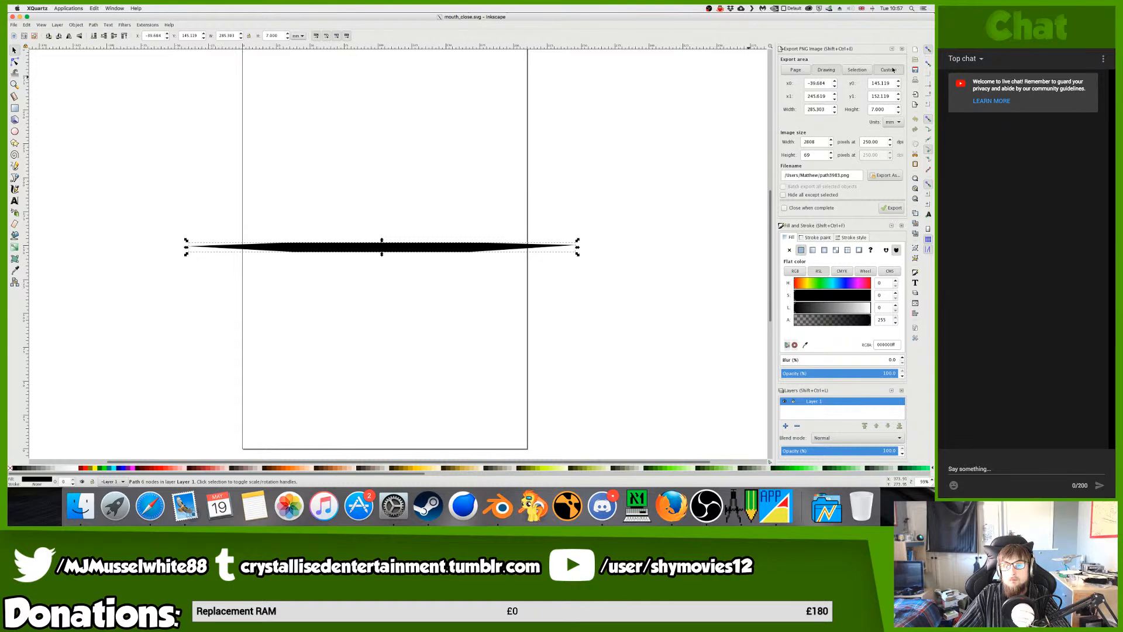
left_click(15, 62)
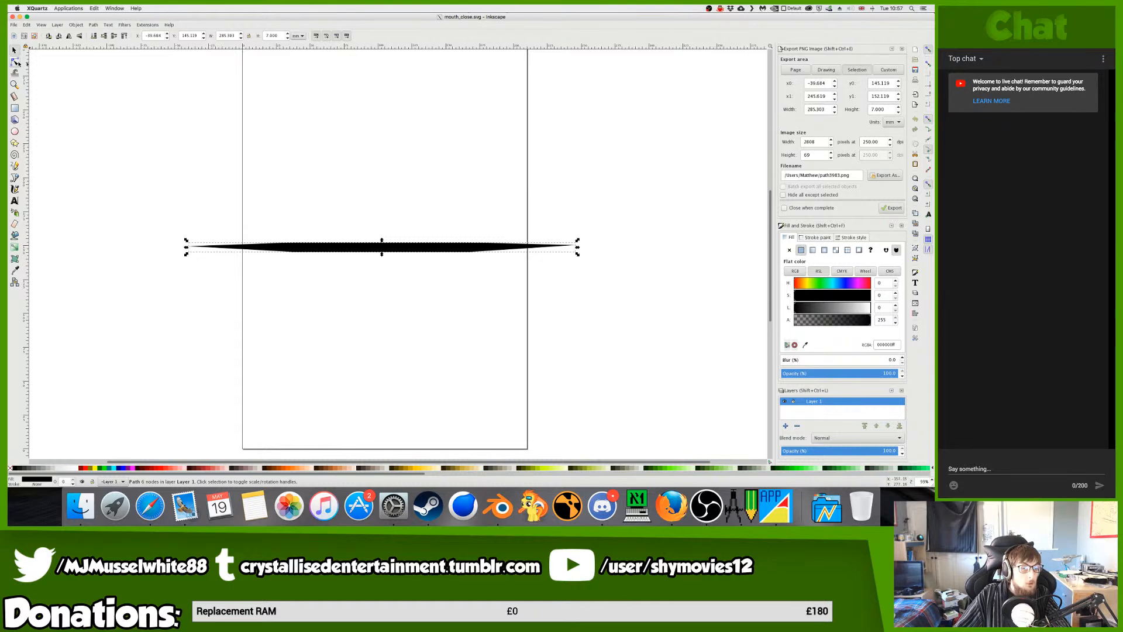
left_click_drag(263, 205, 504, 247)
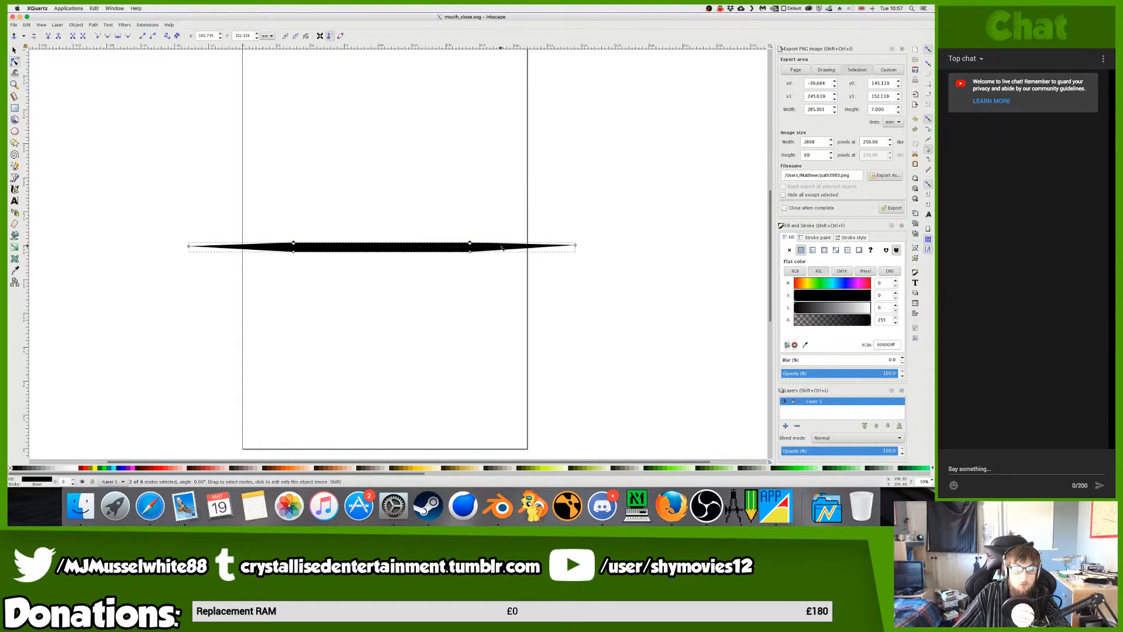
key("shift+Up")
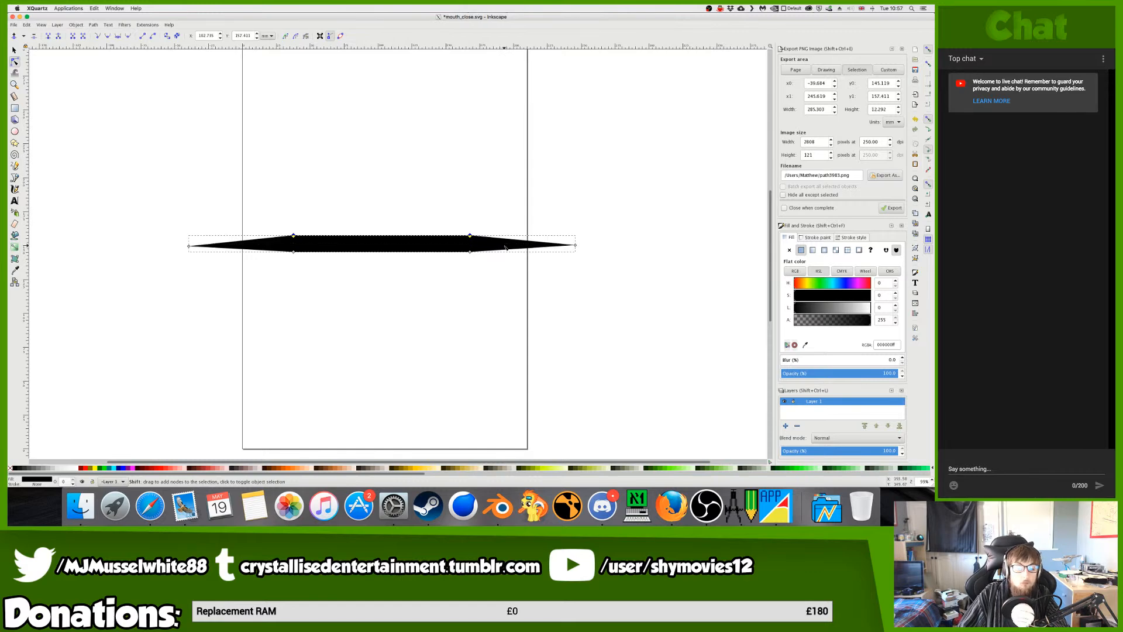
key("shift+Up")
left_click_drag(307, 238, 257, 245)
key("shift+Down")
key("shift+Down")
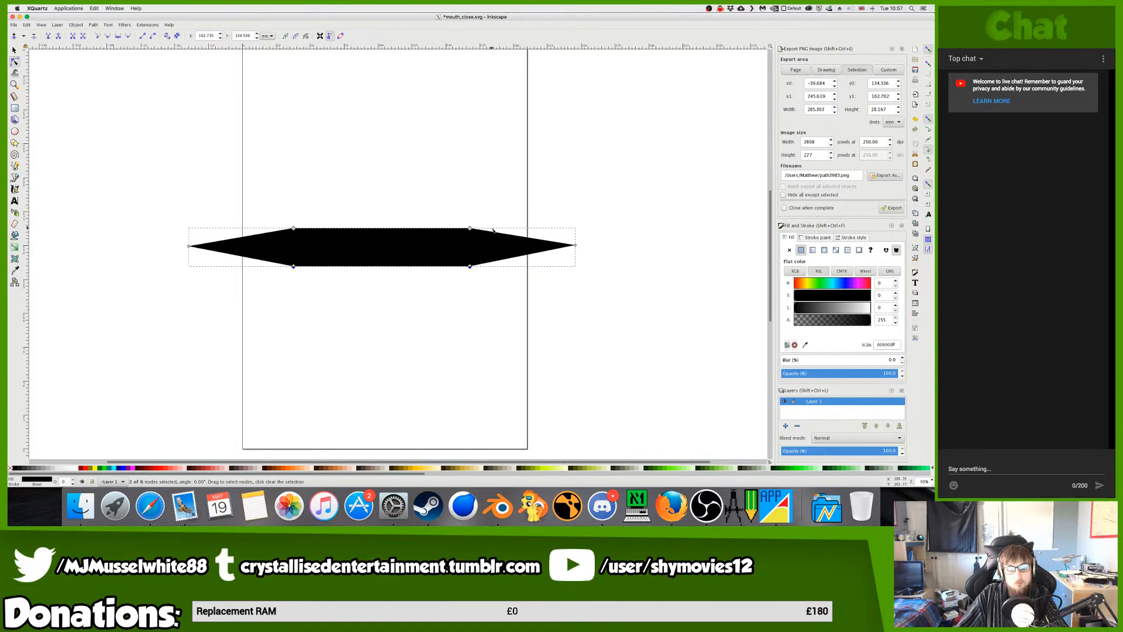
- Stretch the whole mouth shape symmetrically about its centre to about 385 mm wide
key("ctrl+Left")
key("ctrl+Right")
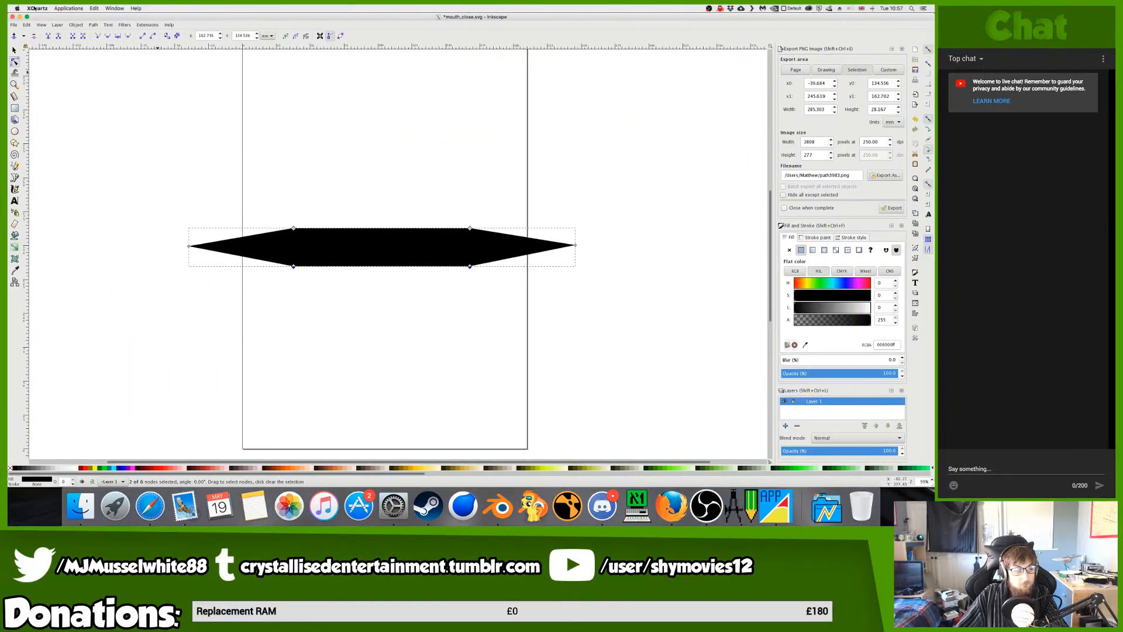
left_click(14, 50)
left_click_drag(577, 246, 644, 248)
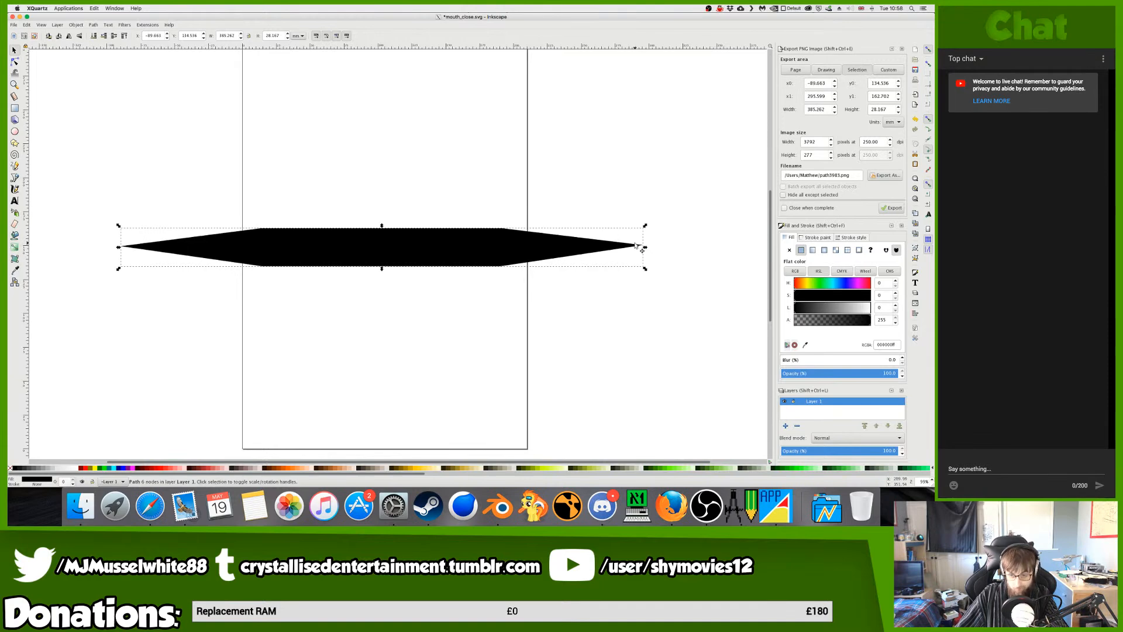
- Set the selection's PNG export file to the existing mouth_close_src.png in the pony textures' export folder under chibi_stuff
left_click(852, 174)
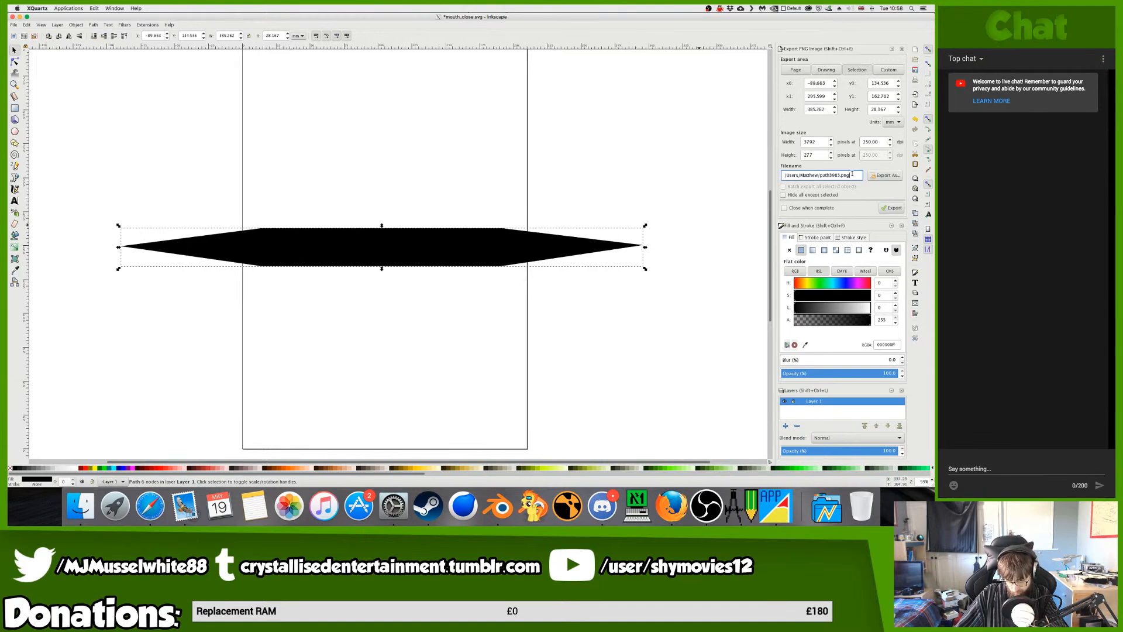
left_click(889, 175)
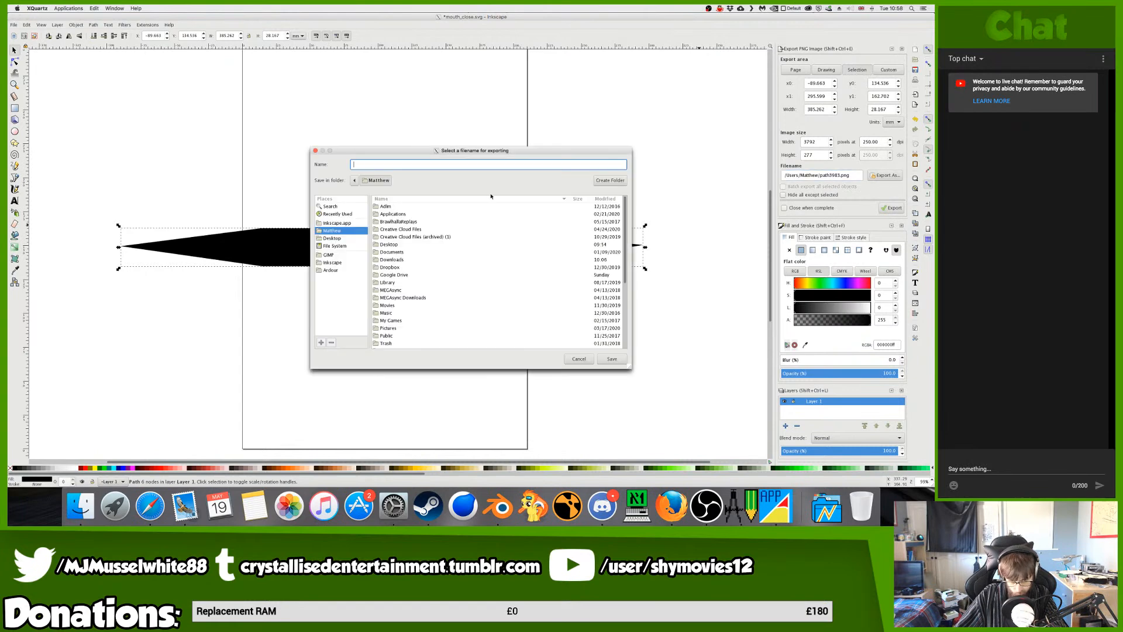
left_click(338, 263)
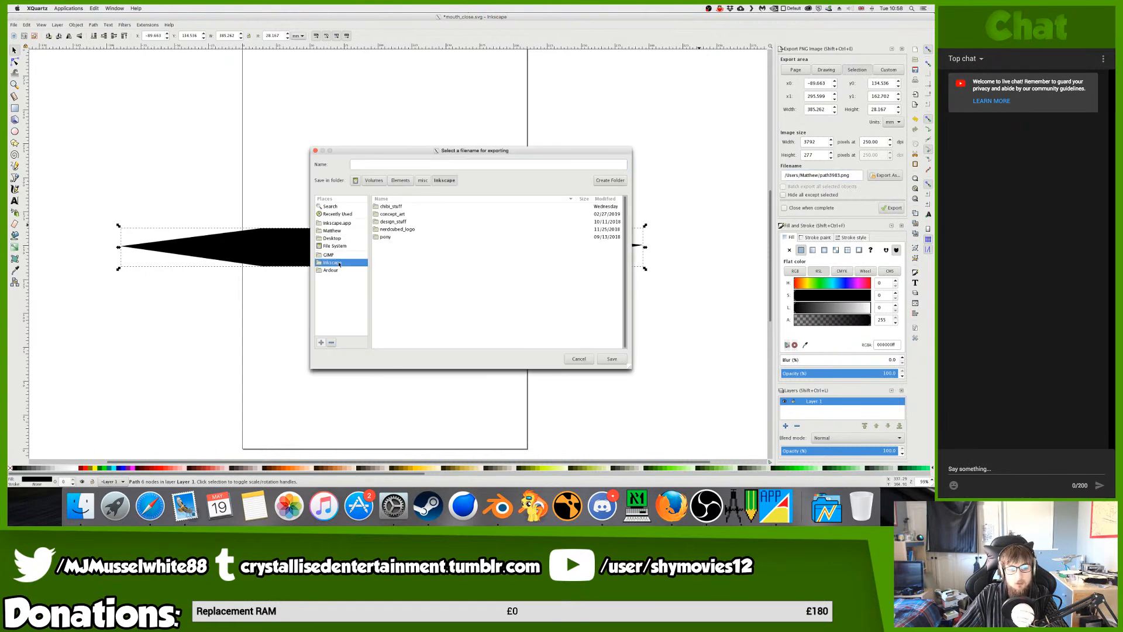
left_click(410, 206)
double_click(404, 206)
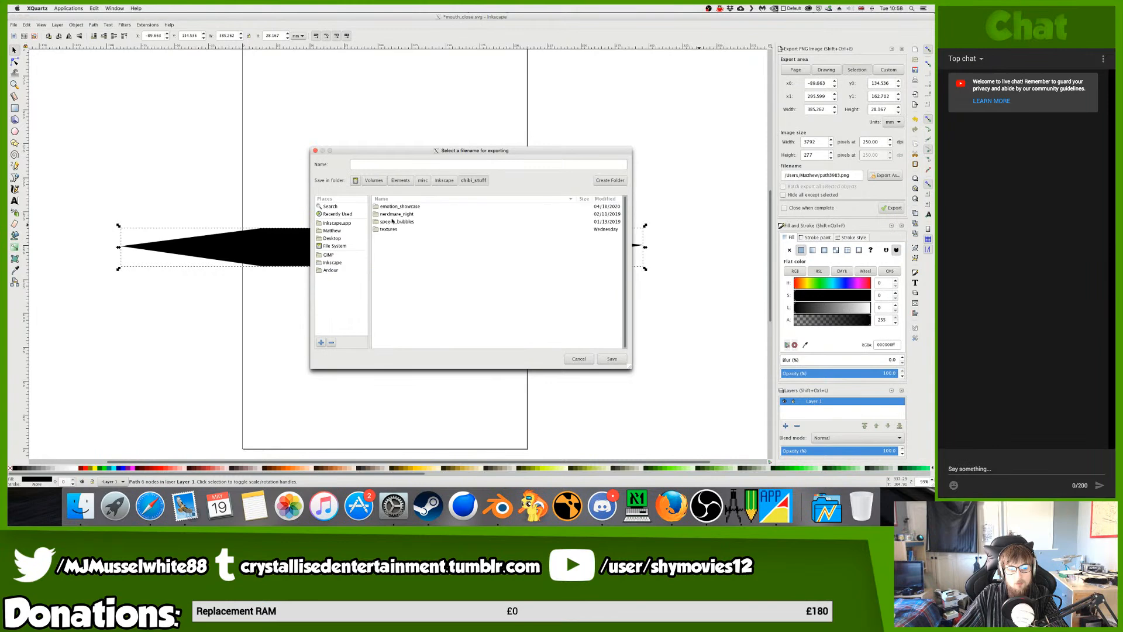
left_click(390, 230)
double_click(390, 229)
left_click(383, 206)
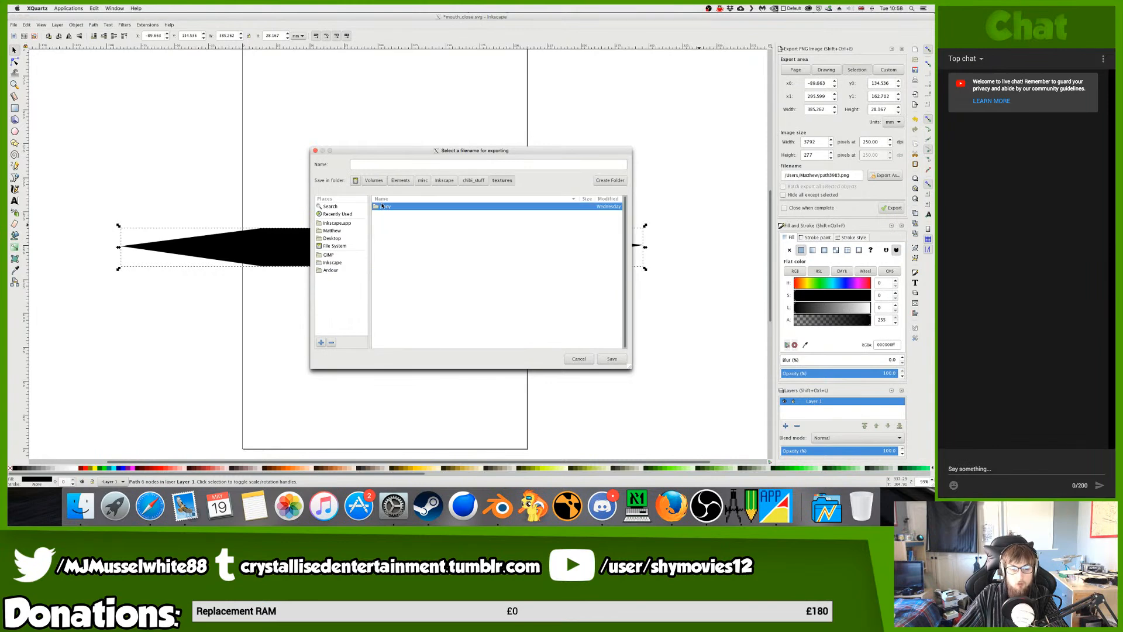
double_click(384, 208)
double_click(384, 208)
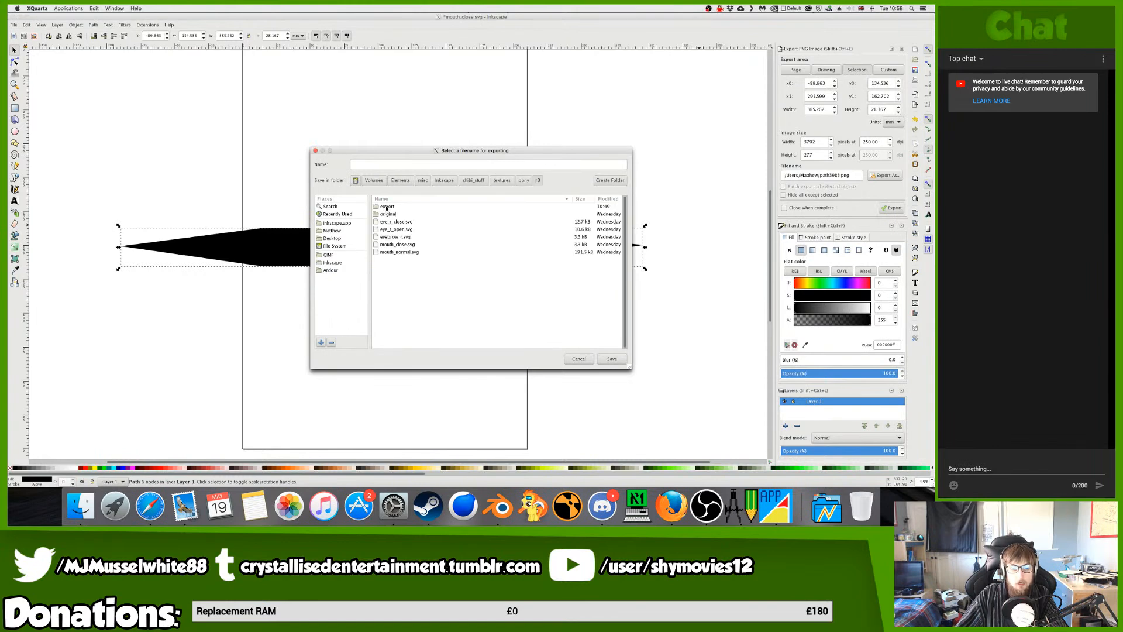
double_click(386, 207)
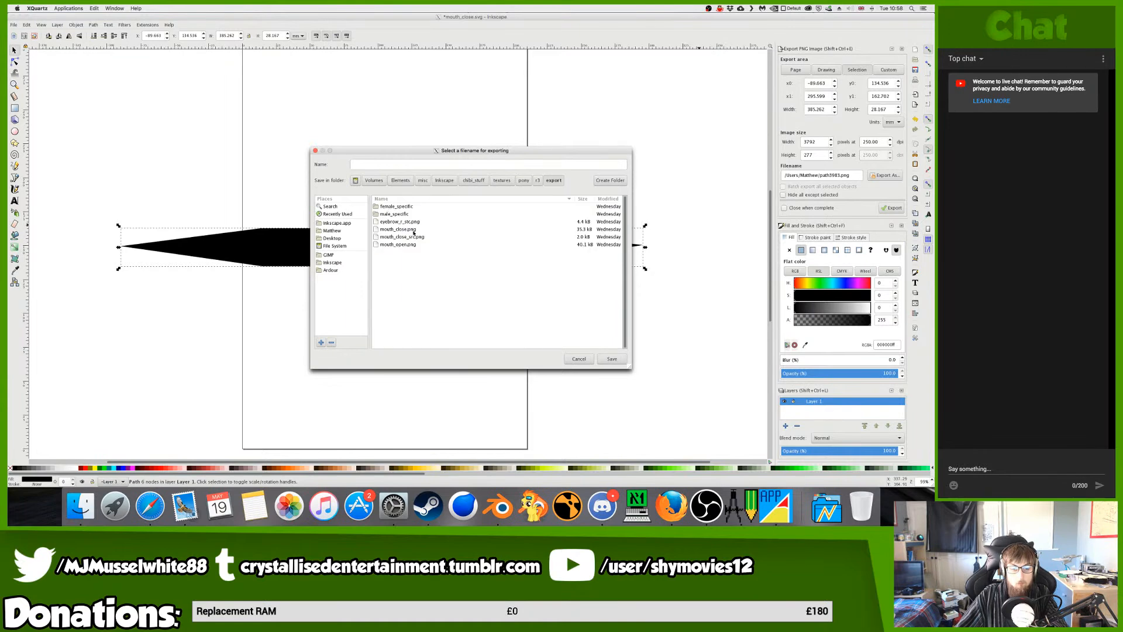
left_click(446, 237)
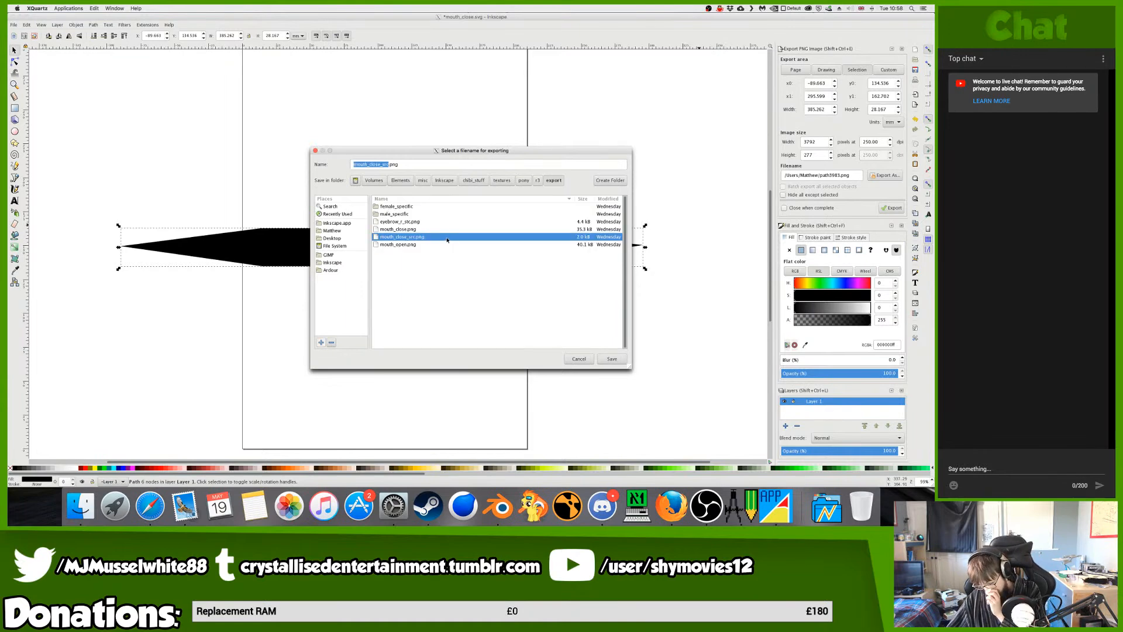
left_click(612, 359)
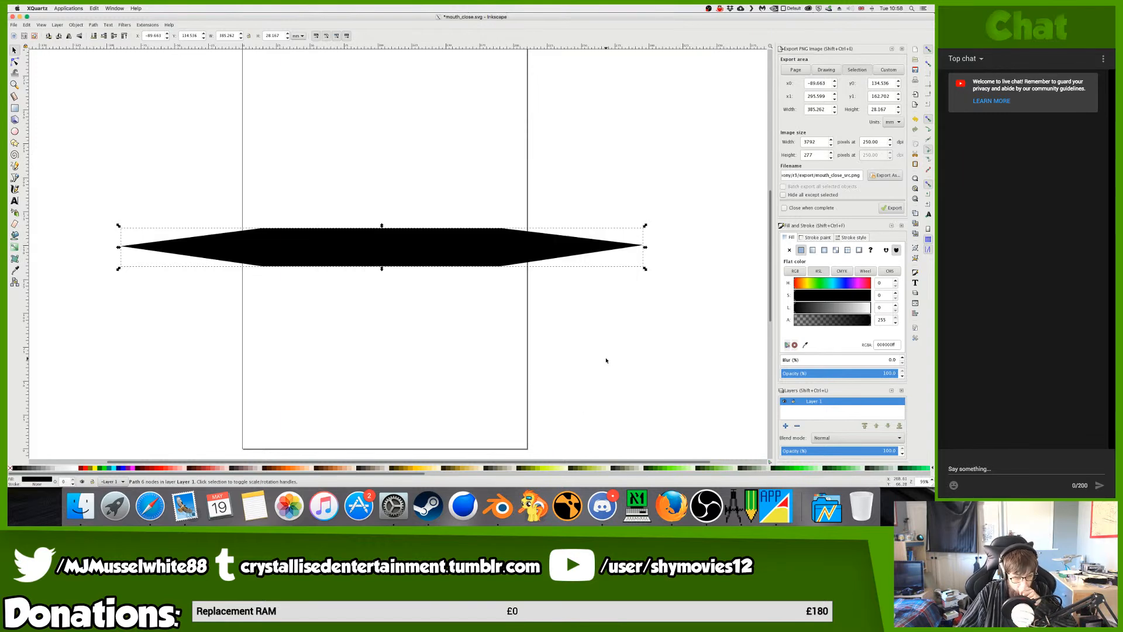
- Switch to Finder and open mouth_close.png from the export folder with GIMP
key("super+h")
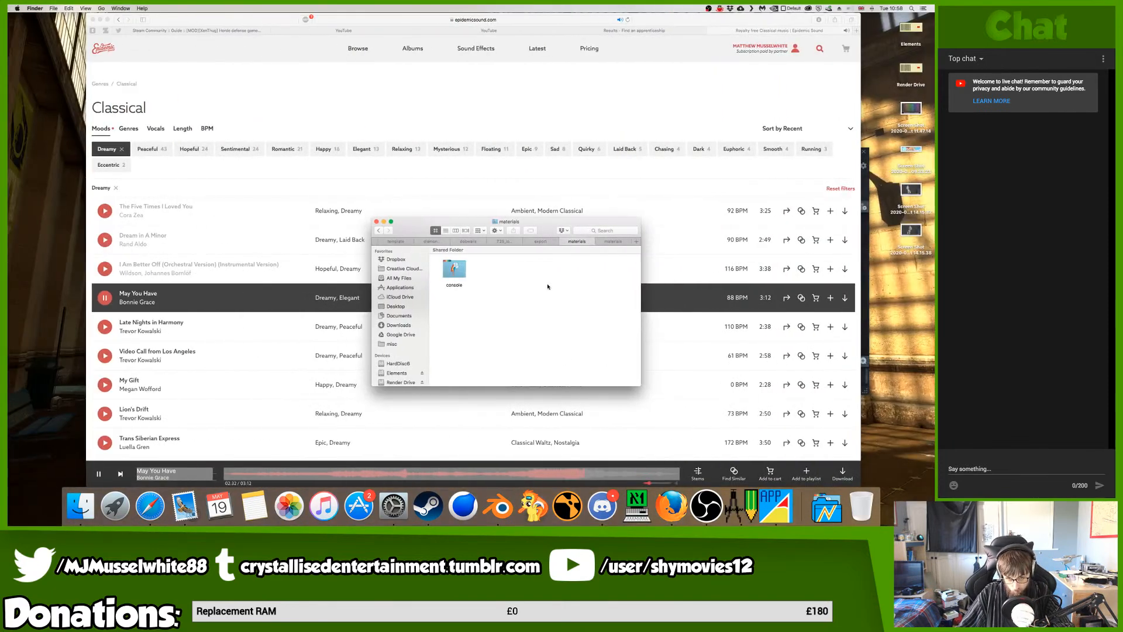
left_click(543, 242)
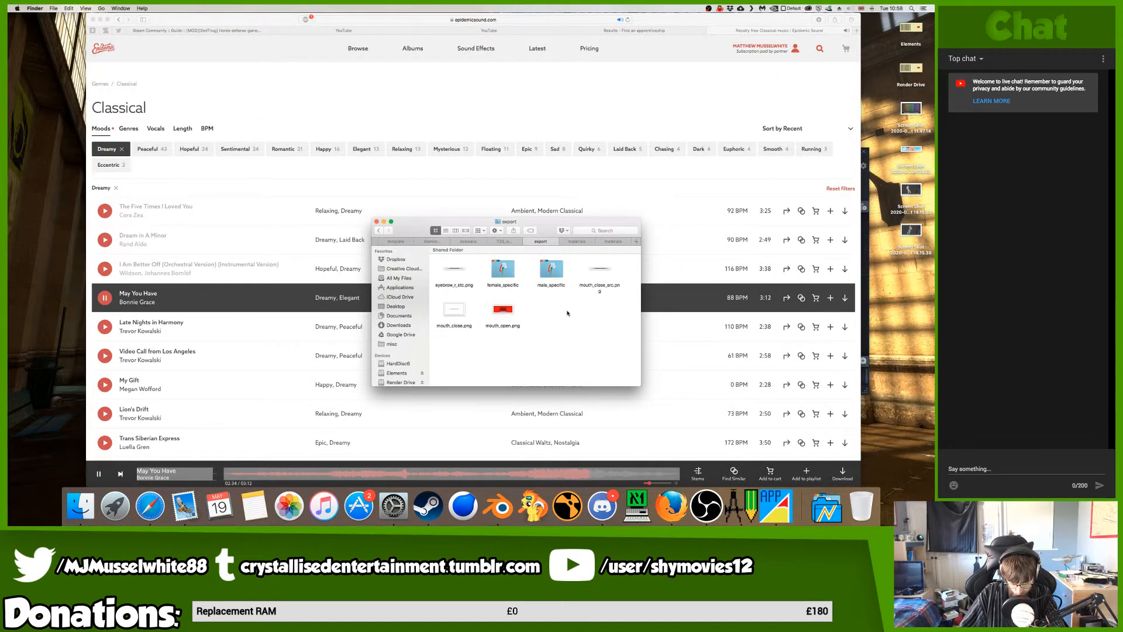
left_click(603, 271)
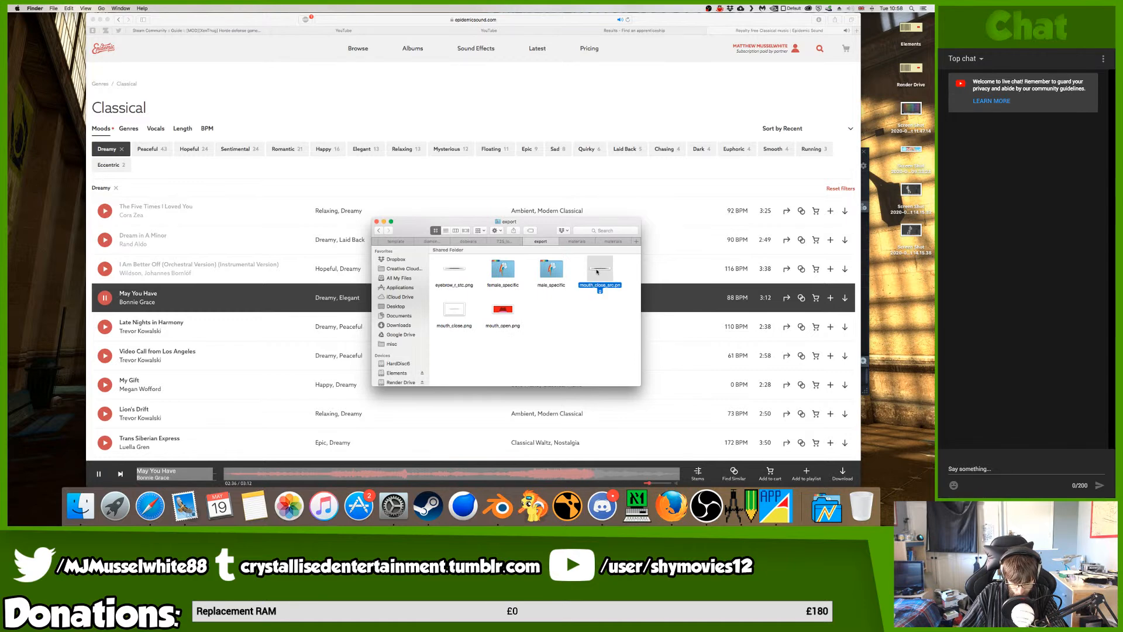
right_click(600, 270)
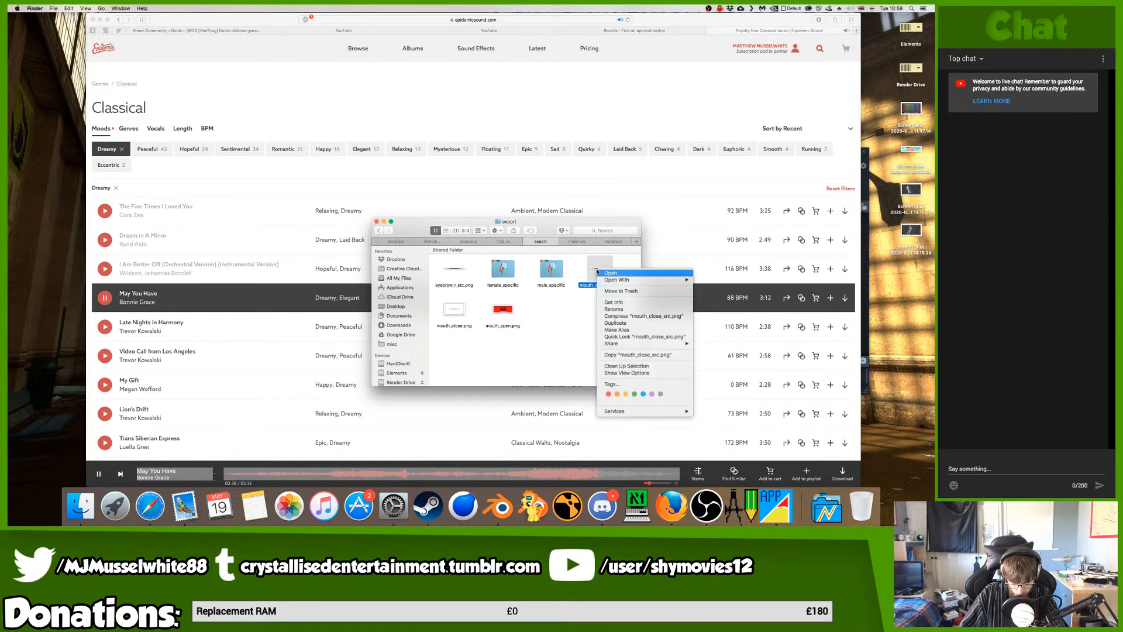
key("Escape")
right_click(455, 309)
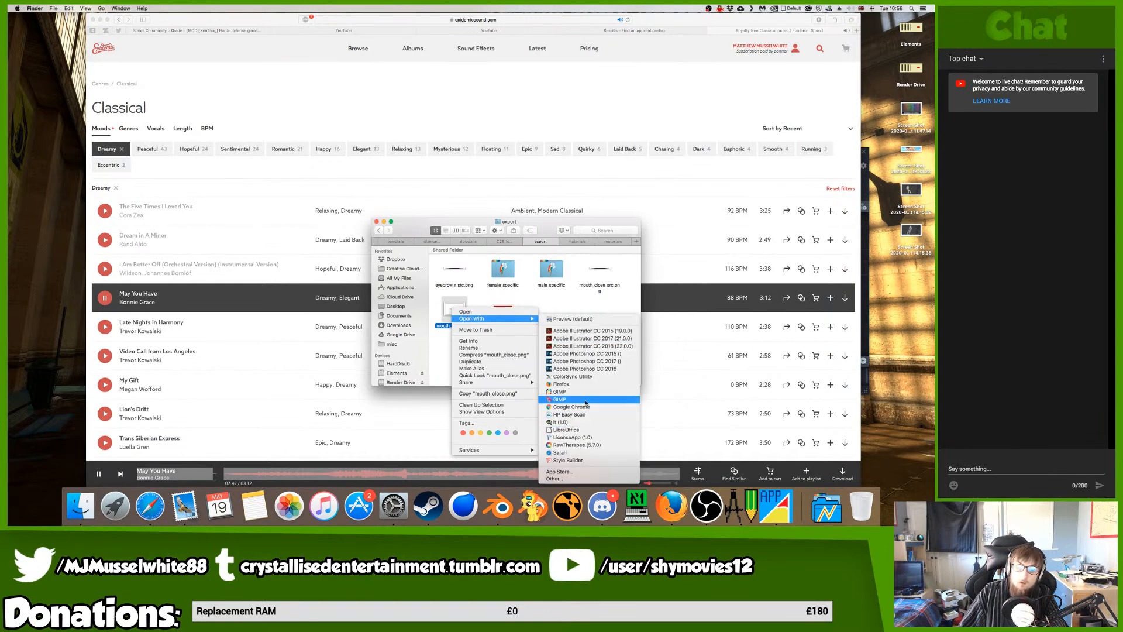
left_click(586, 400)
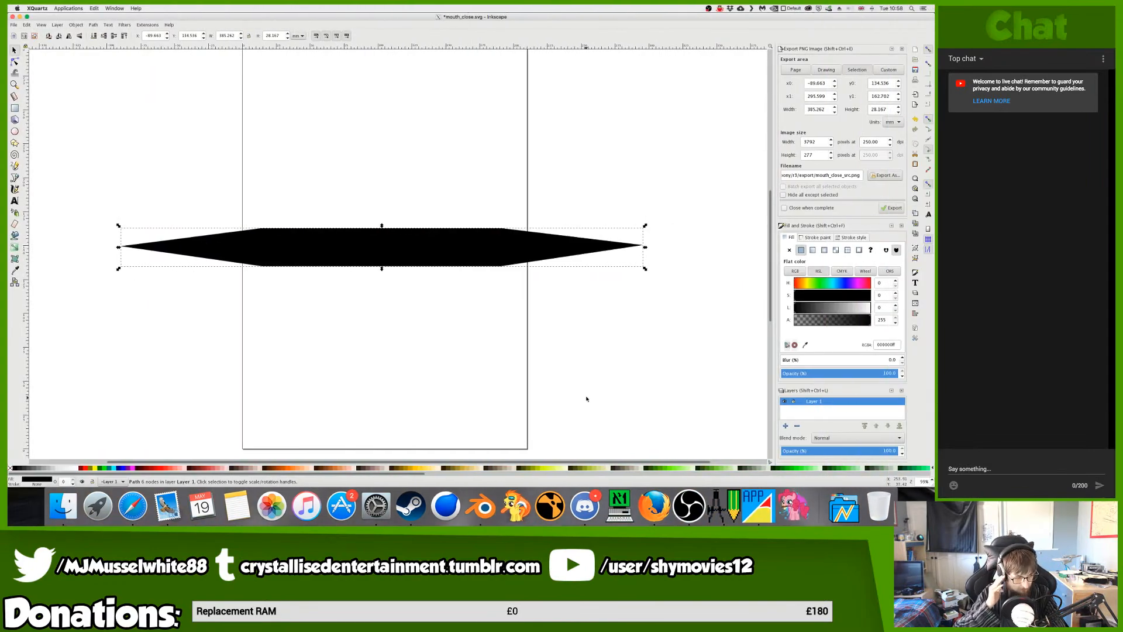
- Switch to GIMP and bring its mouth_close image window onto the desktop space that holds the Inkscape drawing
key("ctrl+Left")
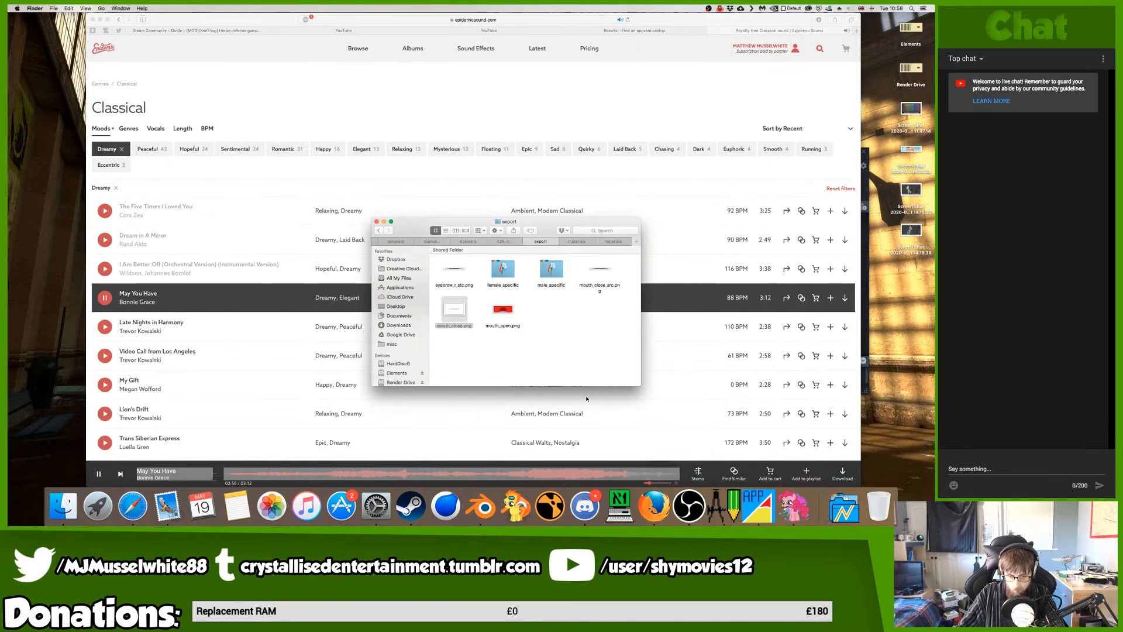
key("ctrl+Right")
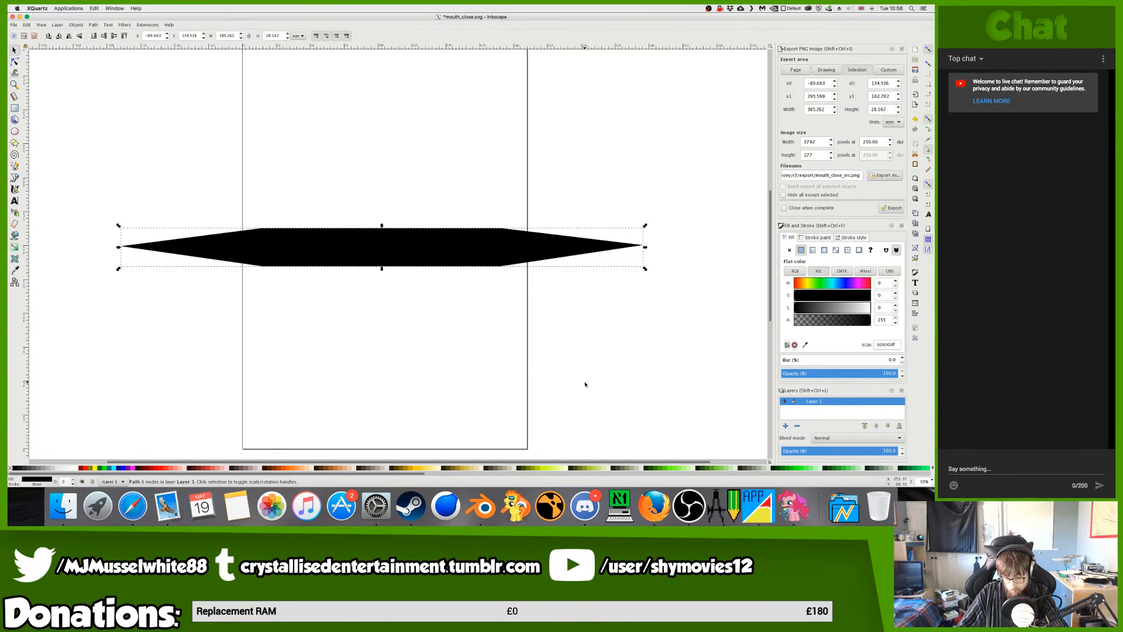
left_click(842, 508)
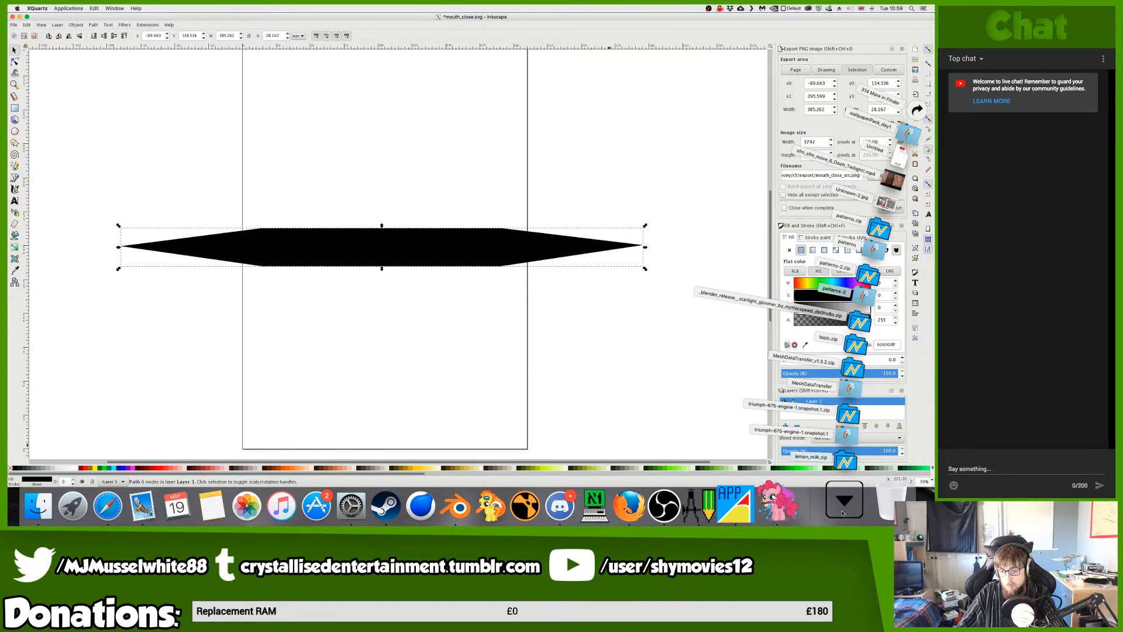
left_click(842, 508)
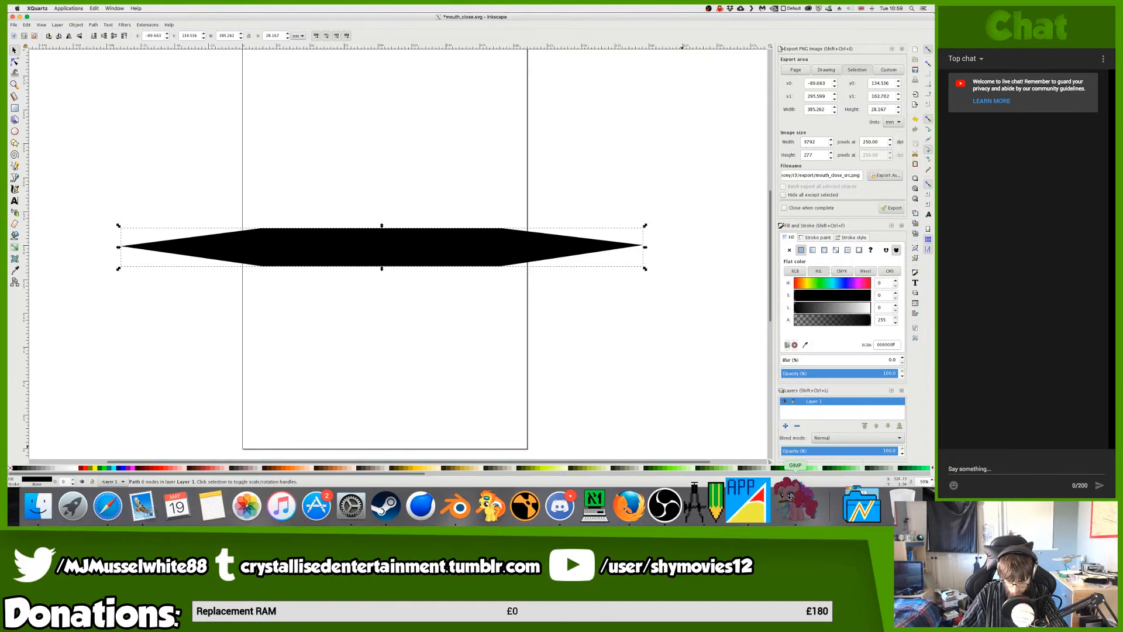
left_click(753, 506)
key("ctrl+Up")
left_click_drag(351, 269, 541, 29)
left_click(549, 30)
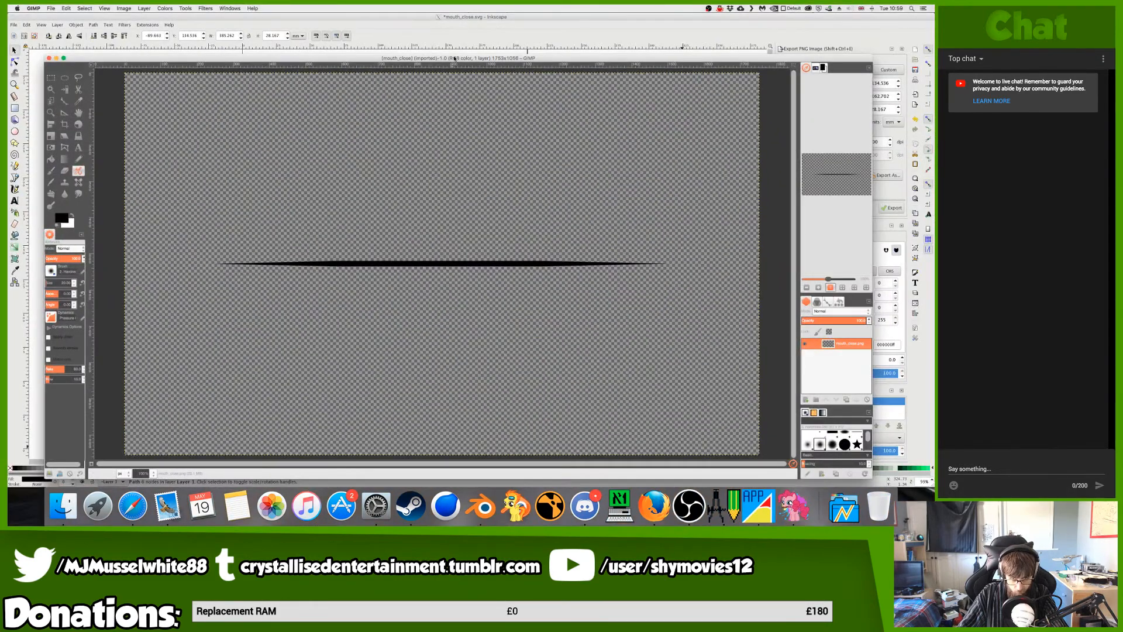
- Enlarge GIMP's mouth_close window and bring the Finder window showing the export folder onto the same desktop space
double_click(454, 58)
left_click(63, 507)
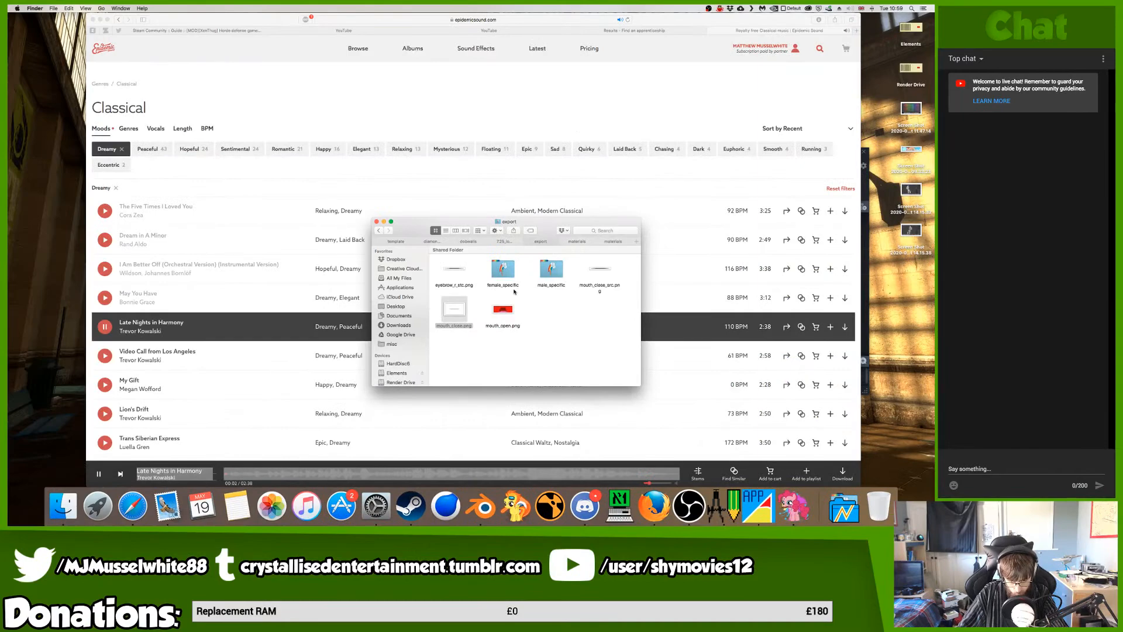
key("ctrl+Up")
left_click_drag(504, 389, 539, 30)
left_click(539, 30)
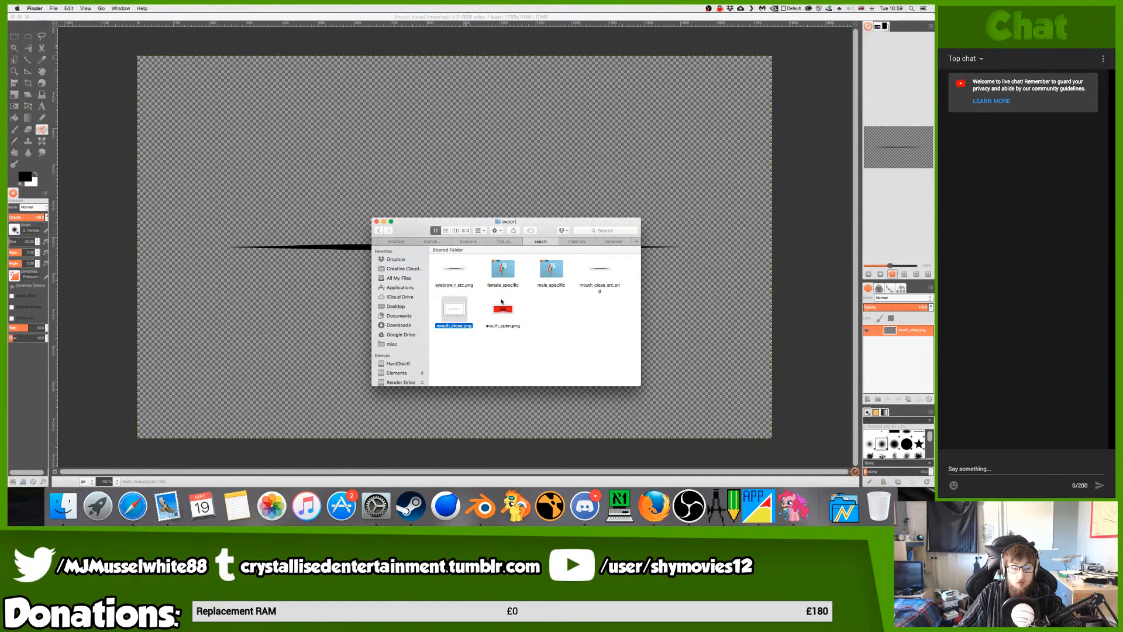
- Try adding mouth_close_src.png from the export folder to the mouth_close image as a layer, and undo it
left_click(600, 273)
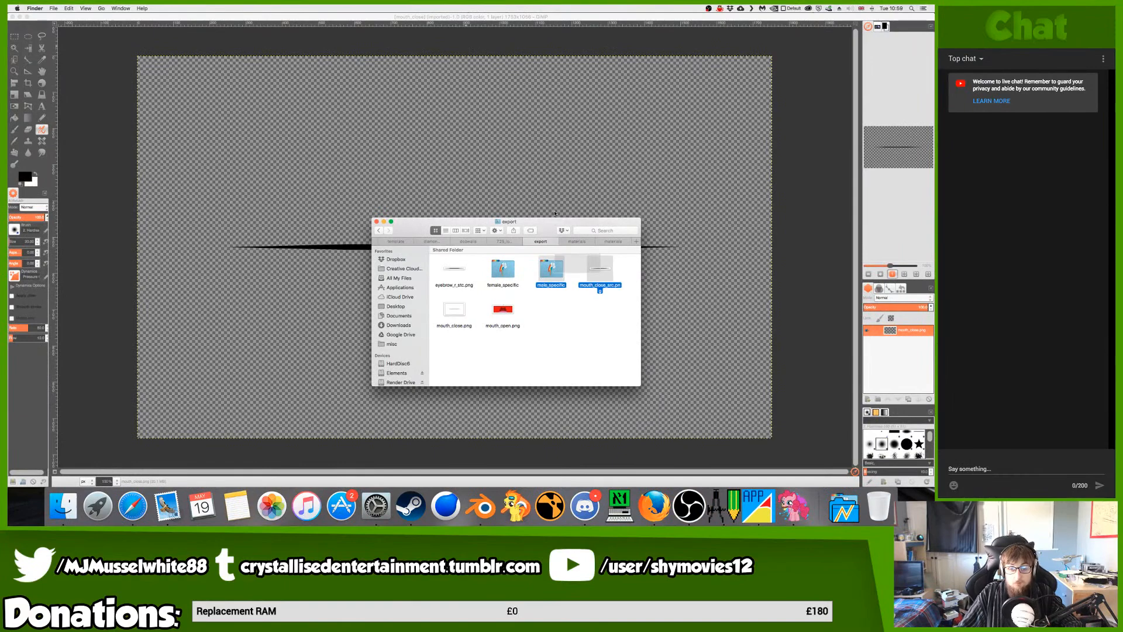
left_click_drag(598, 271, 686, 272)
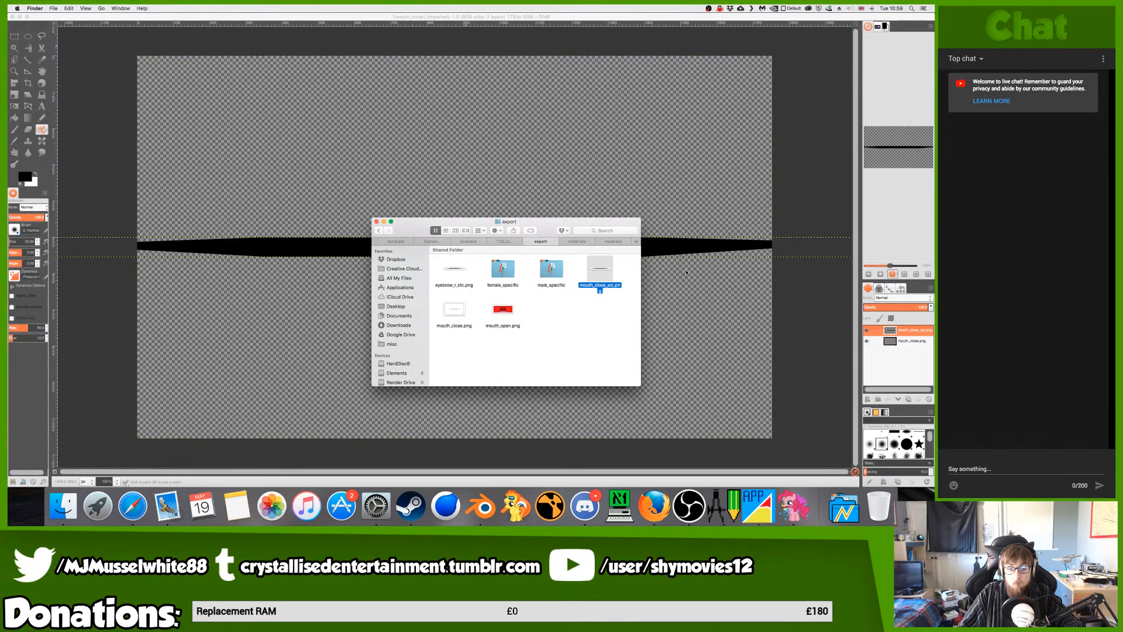
left_click(687, 246)
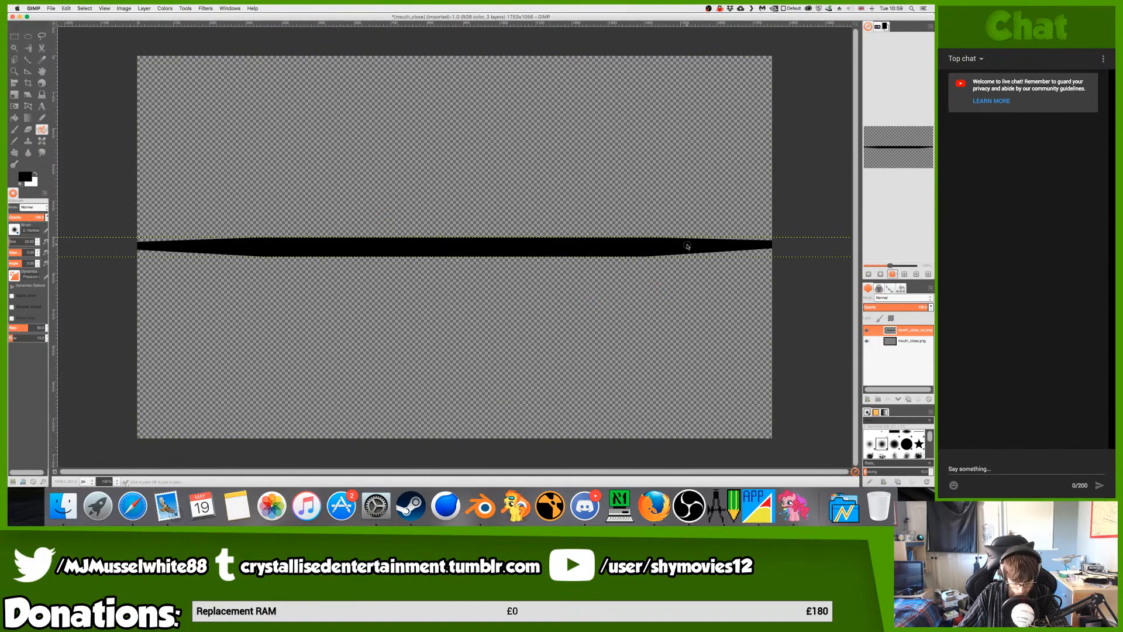
key("super+z")
- Preview the eyebrow and mouth_close_src images in Finder, and add mouth_close_src.png to the GIMP image as a layer
left_click(64, 498)
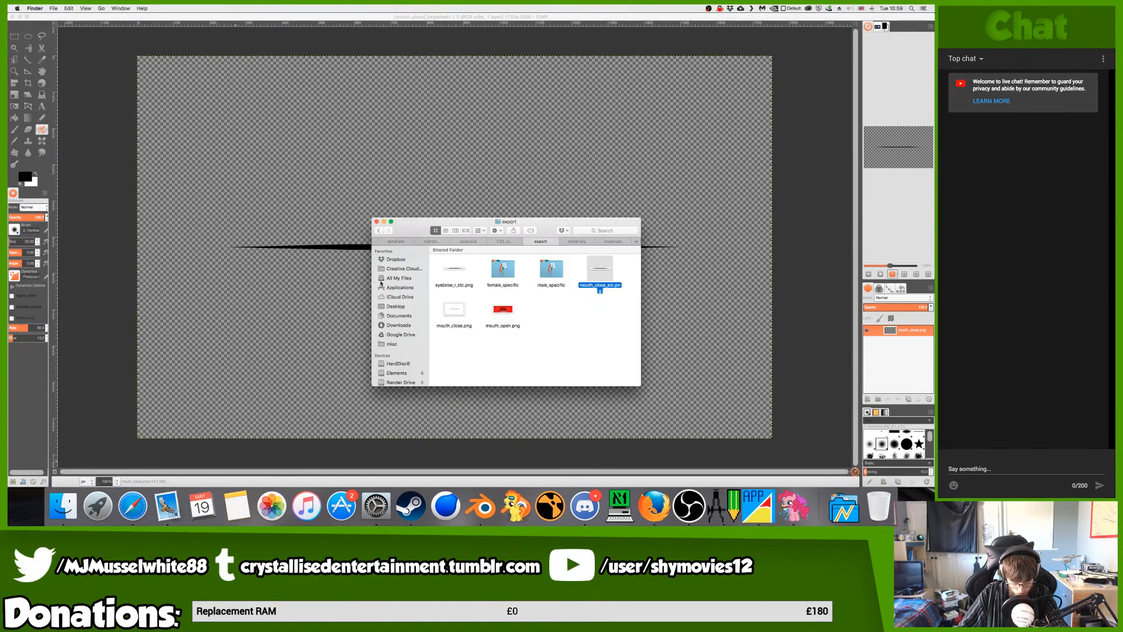
double_click(459, 270)
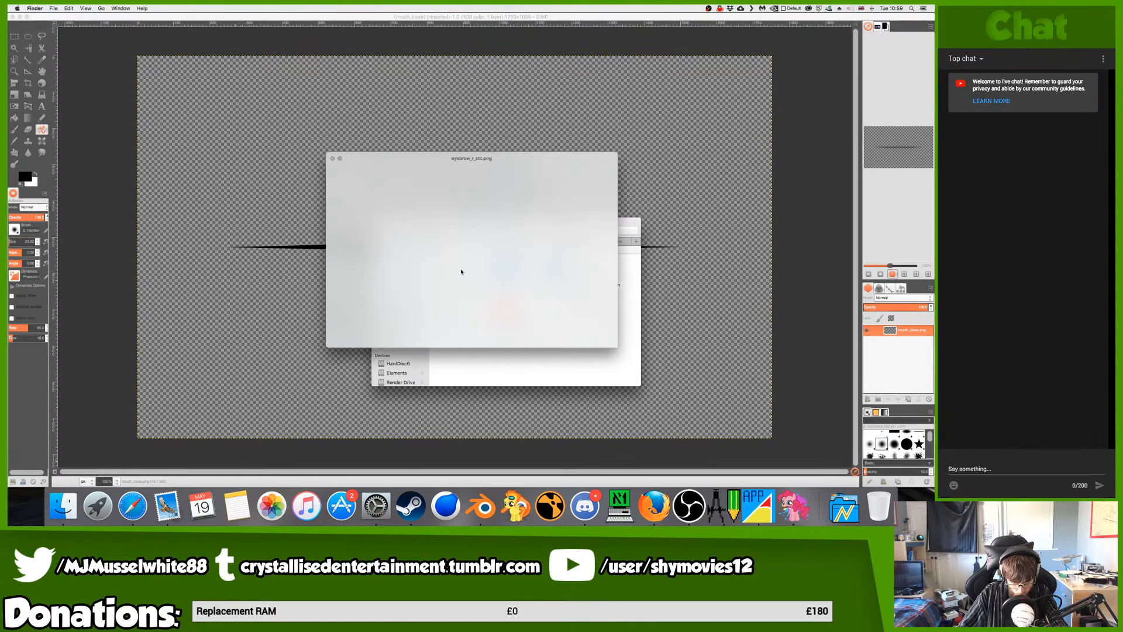
key("space")
left_click(613, 270)
left_click(611, 269)
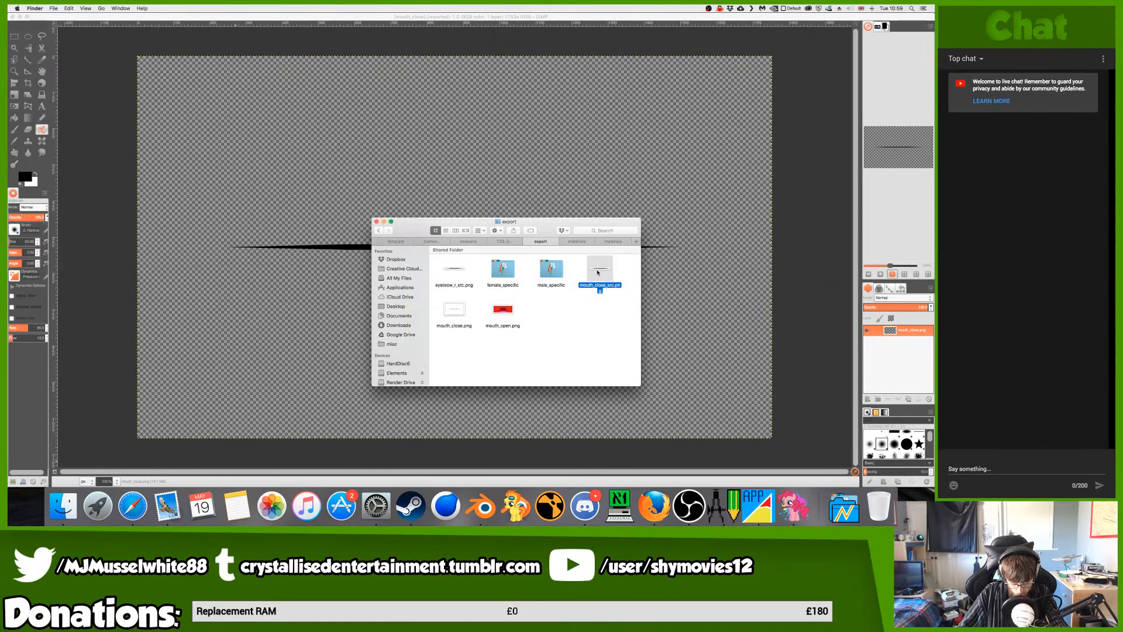
key("space")
key("space")
left_click_drag(602, 270, 453, 162)
left_click(286, 250)
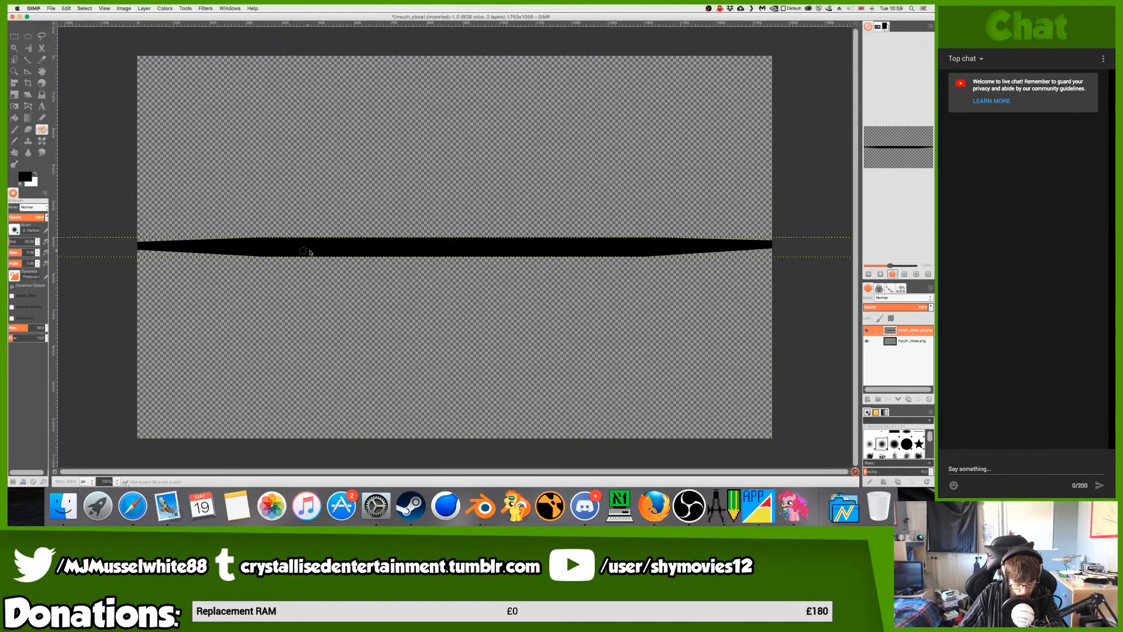
- Try to resize the mouth_close_src layer with the Scale tool so it fits within the canvas
key("ctrl+Left")
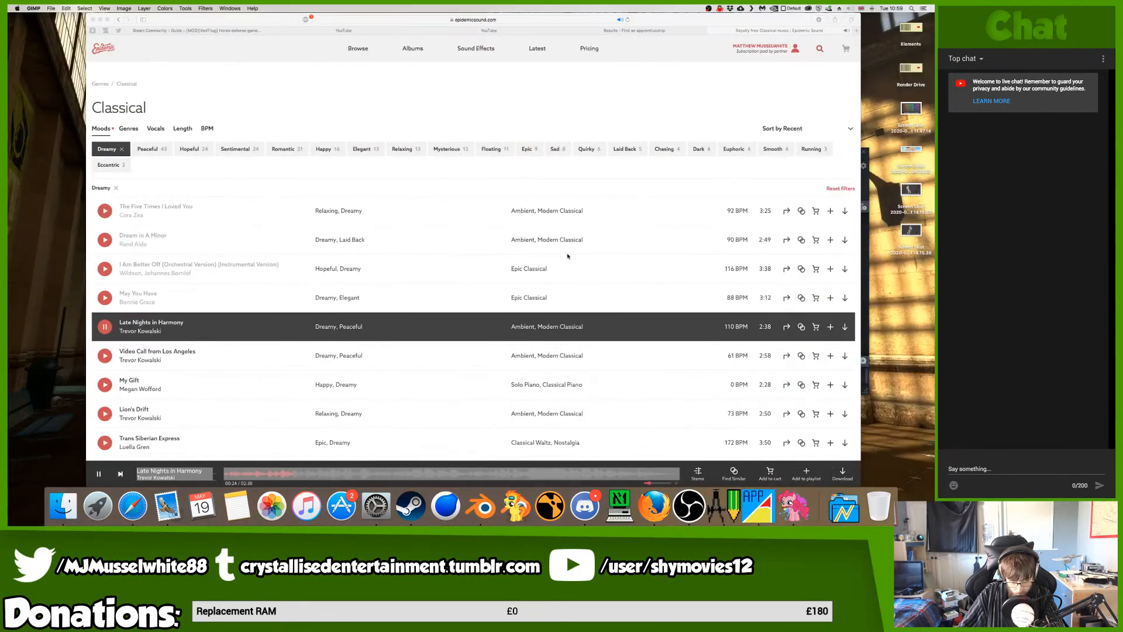
key("ctrl+Right")
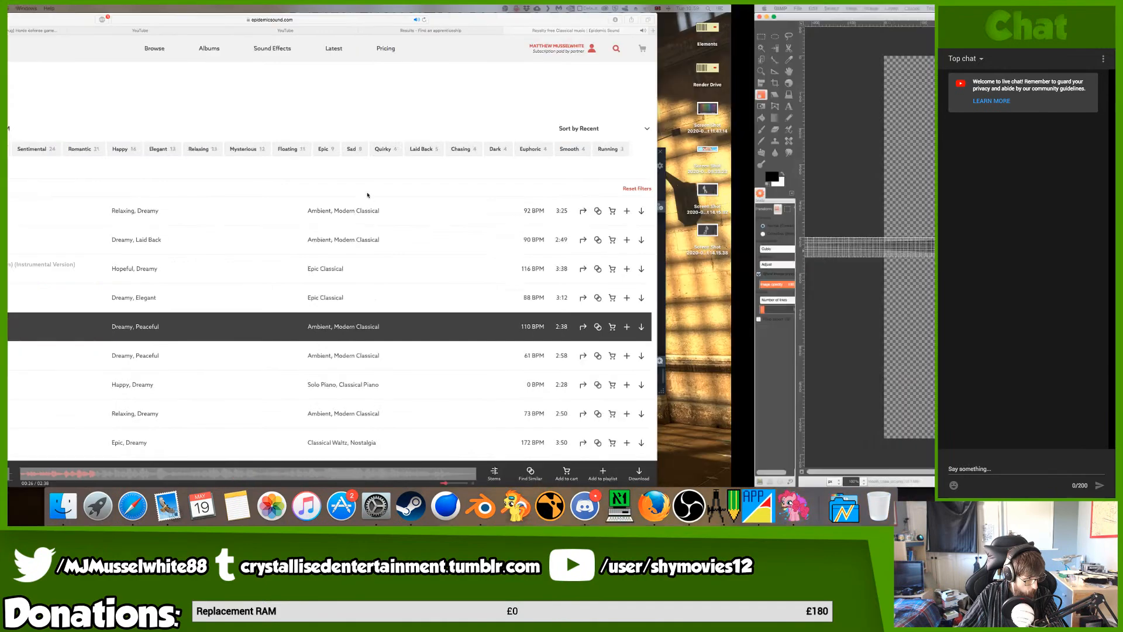
left_click_drag(8, 144, 132, 32)
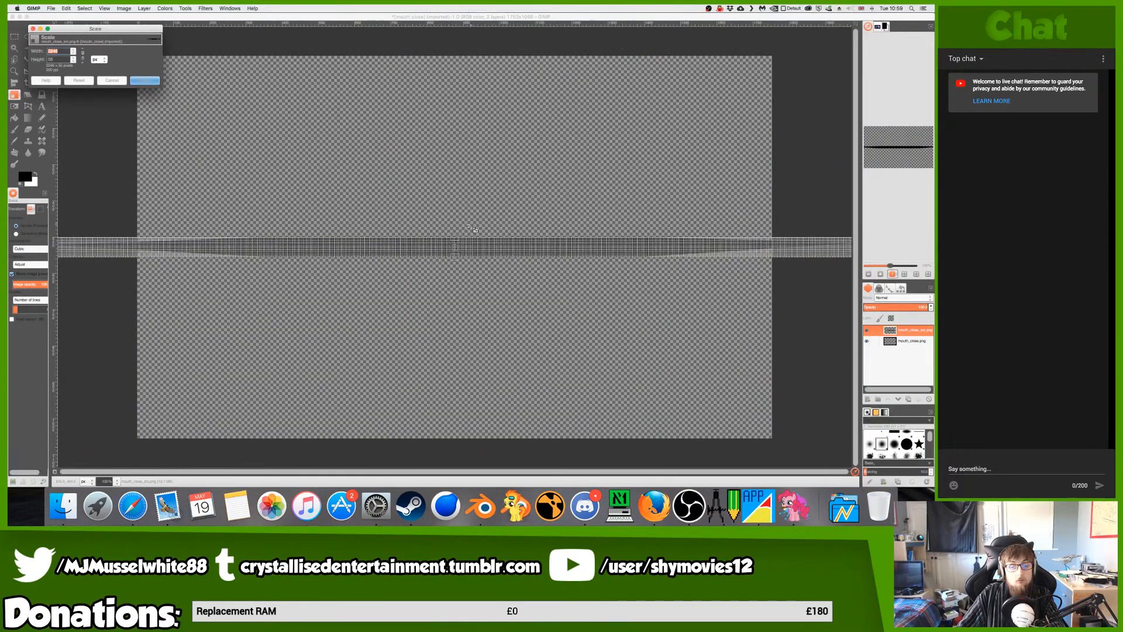
key("minus")
key("minus")
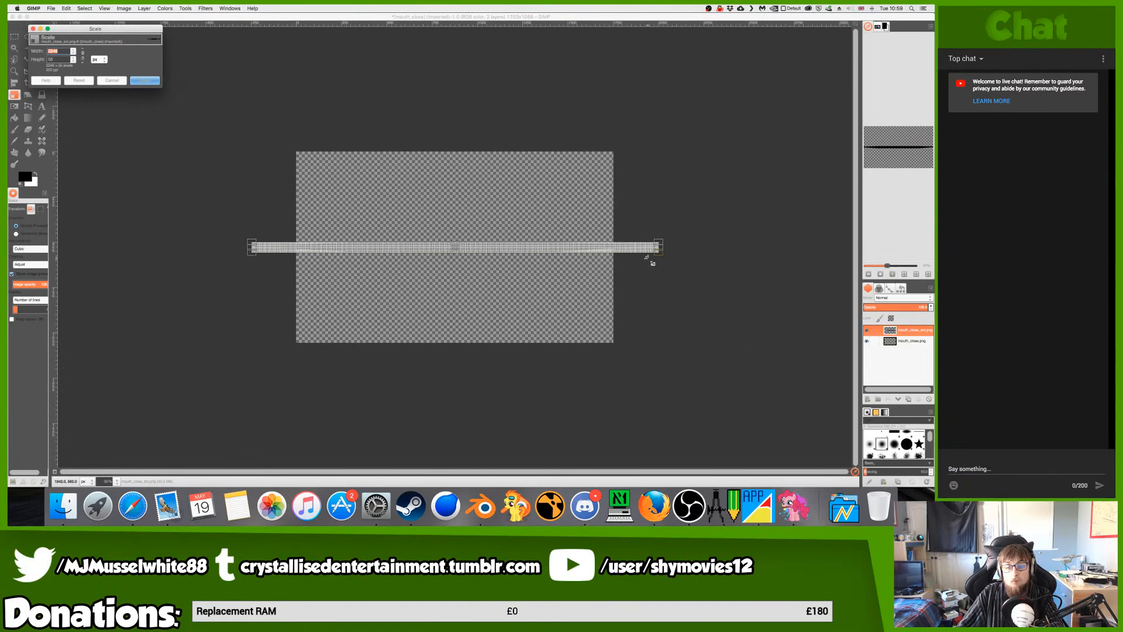
key("plus")
left_click_drag(728, 256, 572, 255)
key("Return")
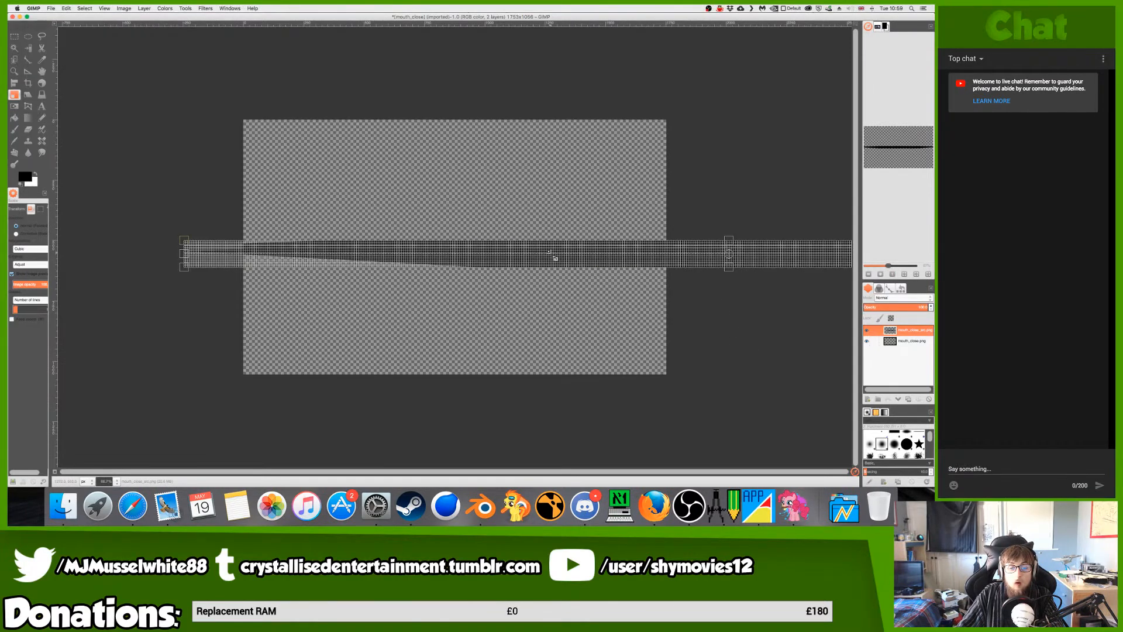
left_click(558, 250)
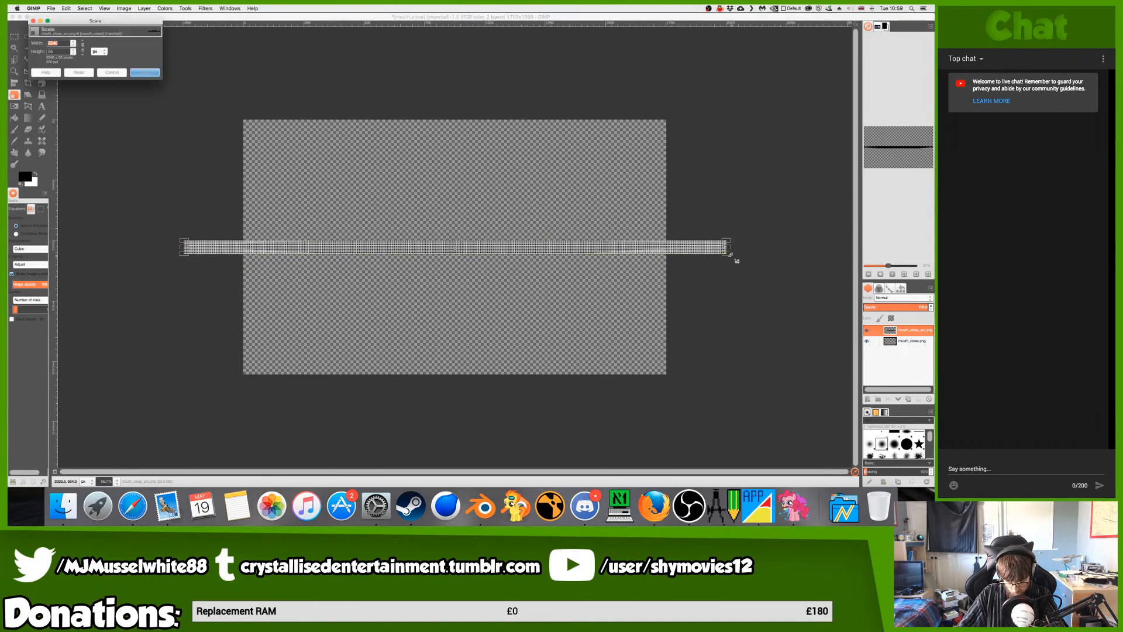
mouse_move(731, 255)
left_mouse_down()
mouse_move(679, 252)
mouse_move(711, 260)
mouse_move(731, 243)
left_mouse_up()
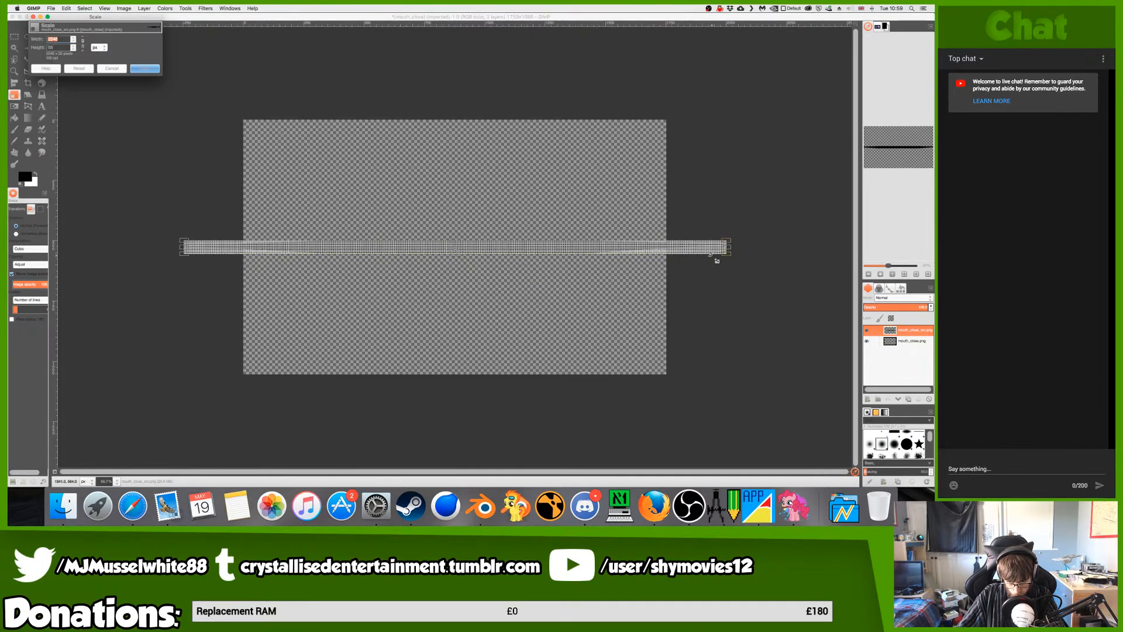
left_click_drag(731, 260, 703, 261)
key("ctrl+z")
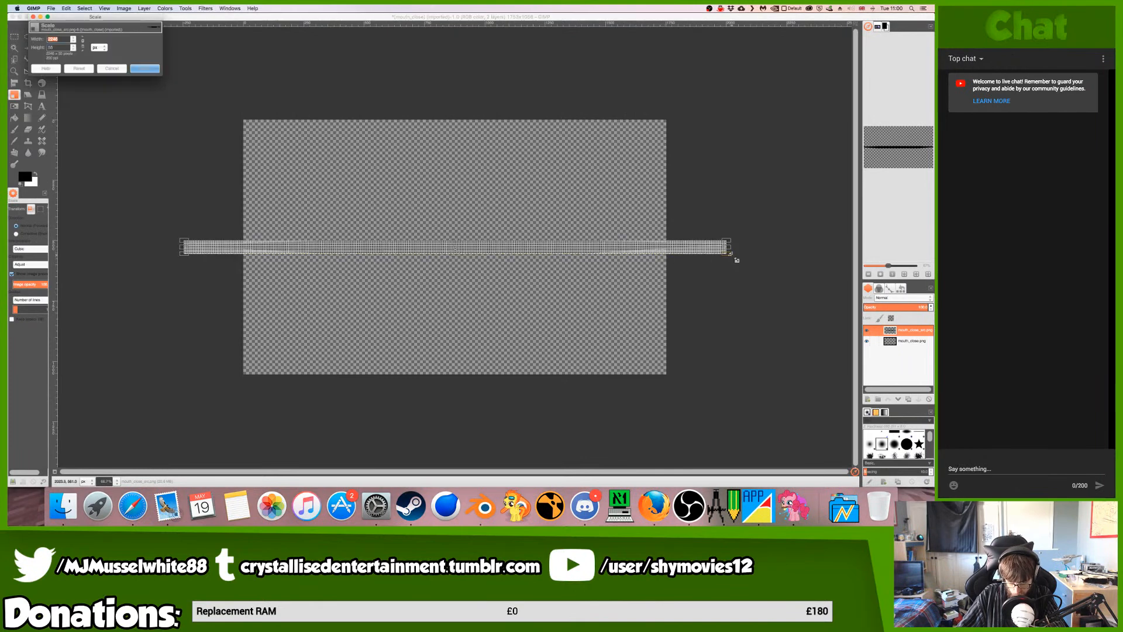
left_click(726, 254, "ctrl")
left_click(716, 250)
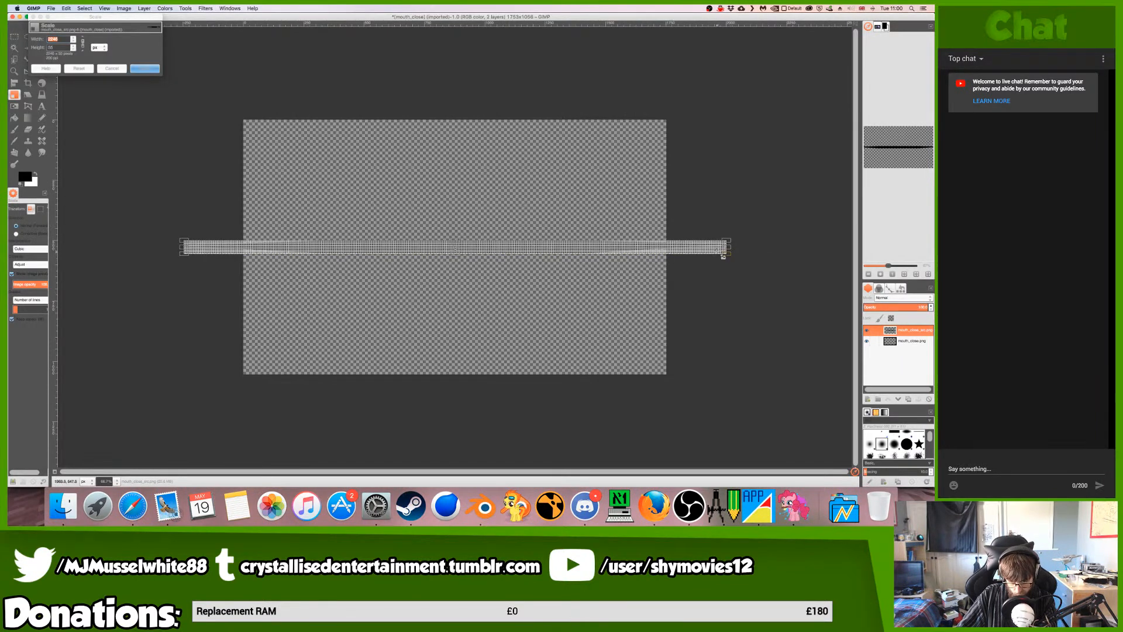
left_click_drag(735, 260, 724, 258)
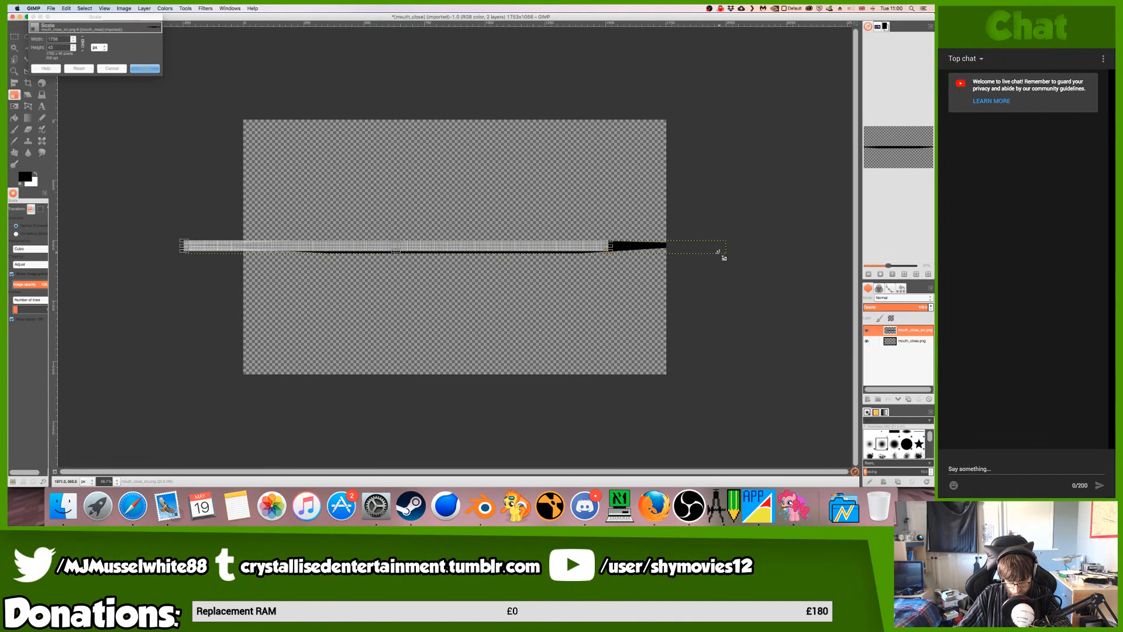
key("Escape")
- Try shrinking the mouth_close_src layer to about half its width, and undo both the scaling and the layer's import
left_click(666, 249)
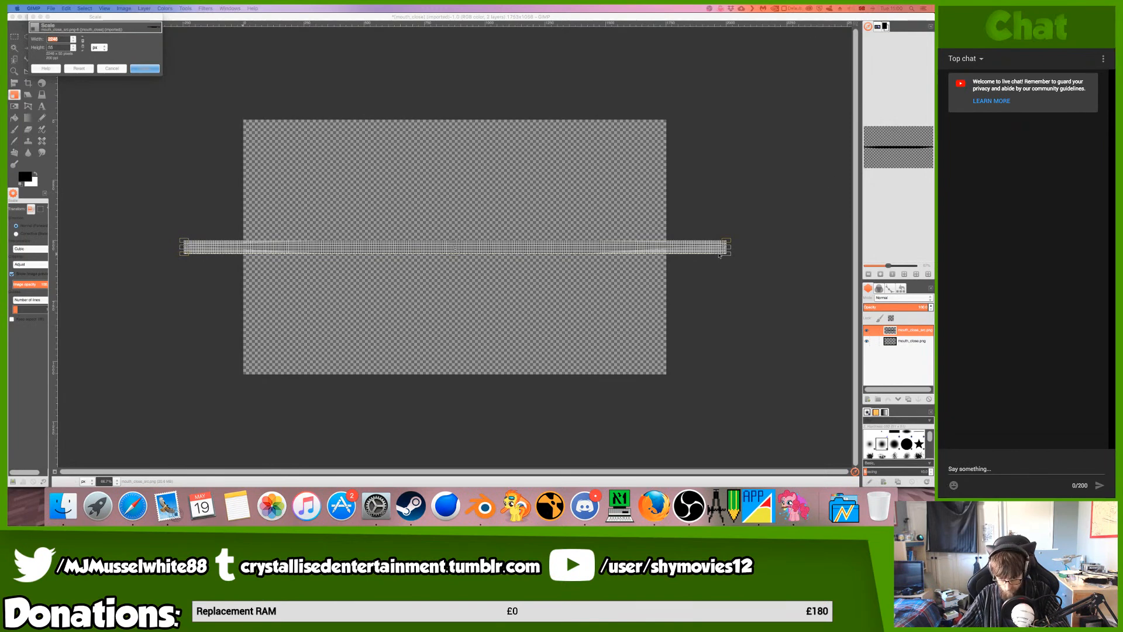
left_click_drag(725, 251, 565, 247)
key("Return")
key("Return")
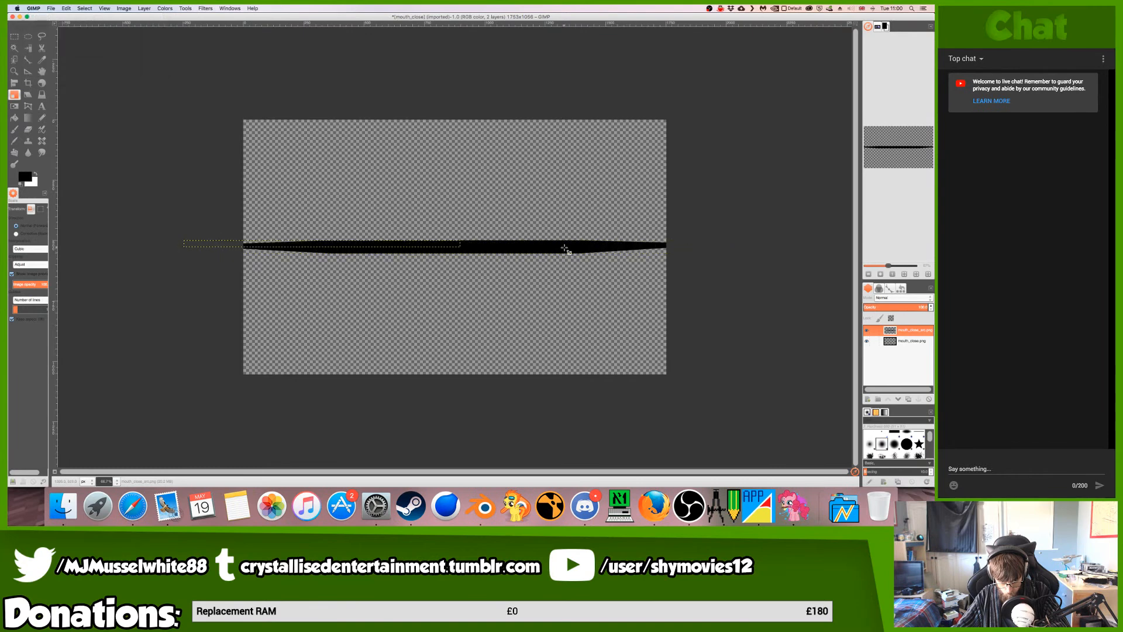
key("super+z")
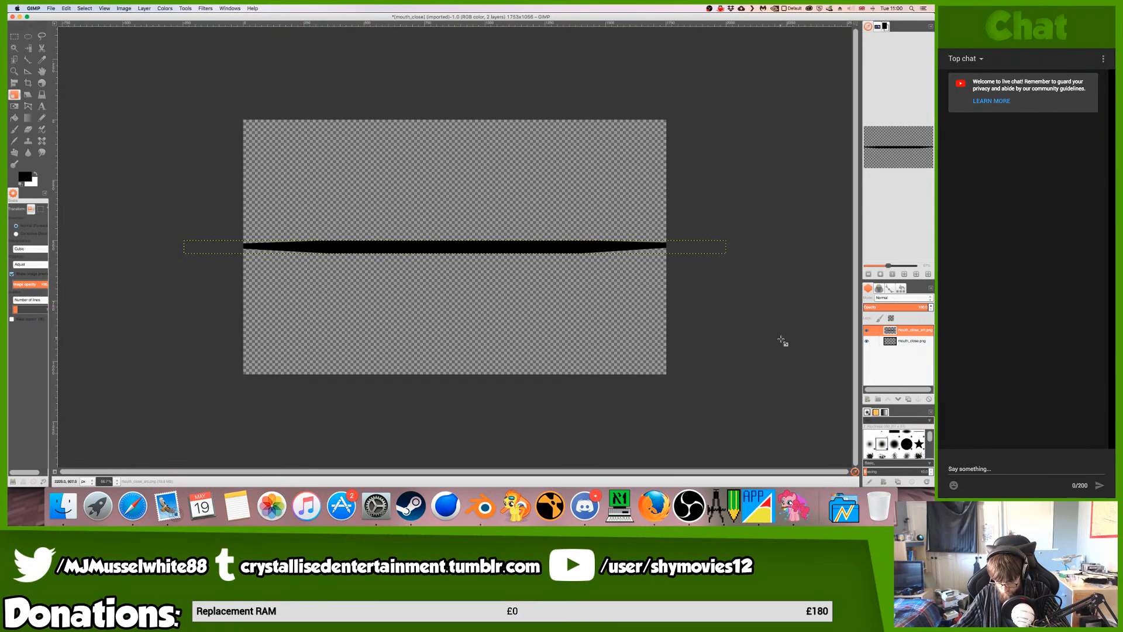
key("super+y")
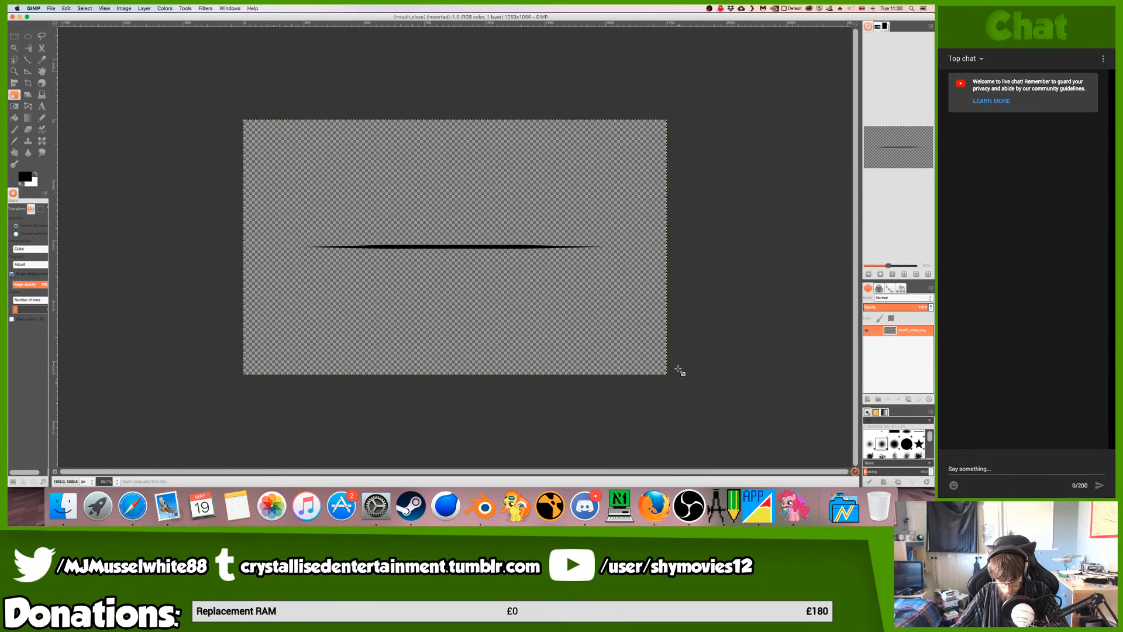
- Switch to Inkscape and export the selected mouth shape again, replacing the existing mouth_close_src.png
key("ctrl+Up")
left_click(386, 322)
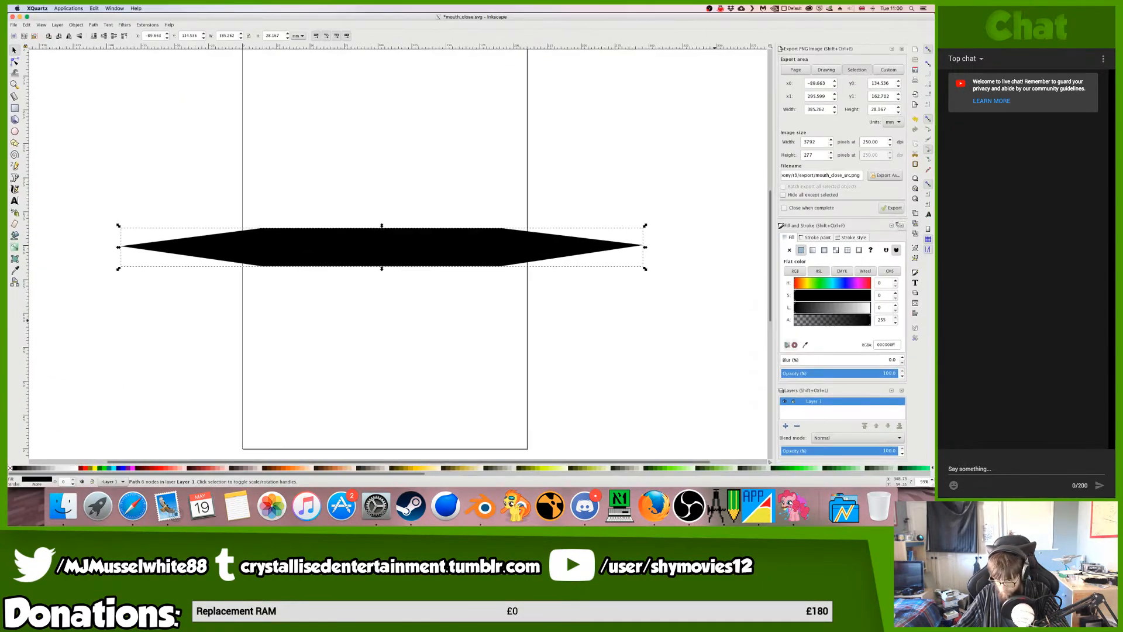
left_click(888, 212)
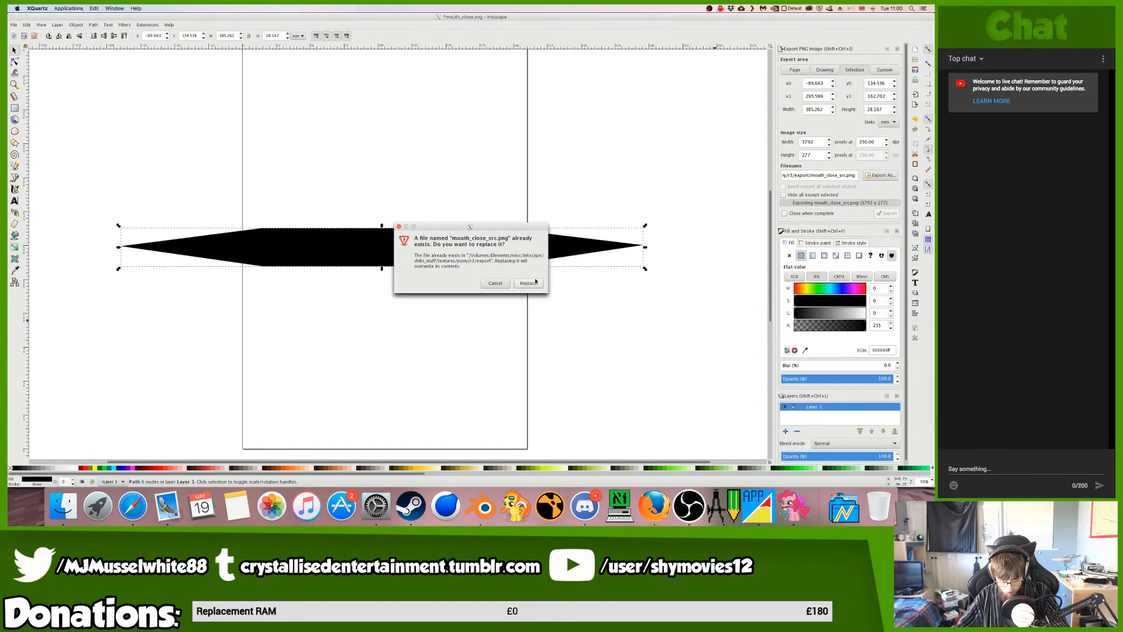
left_click(529, 283)
- Return to GIMP and add the newly exported mouth_close_src.png from the Finder export folder as a layer
key("ctrl+Up")
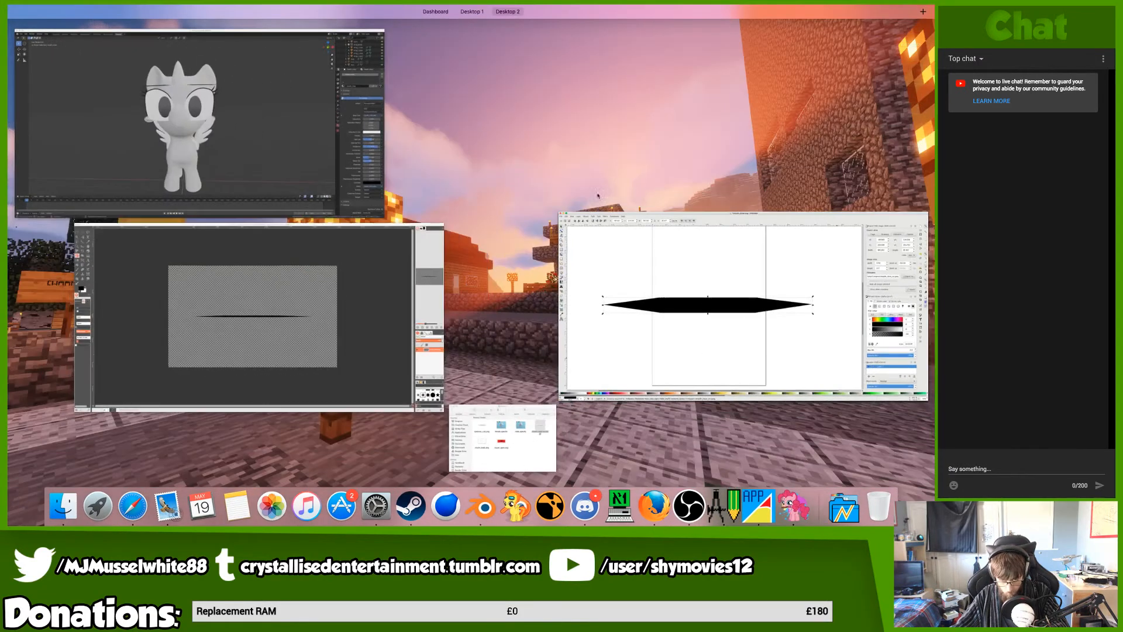
left_click(246, 261)
left_click(52, 505)
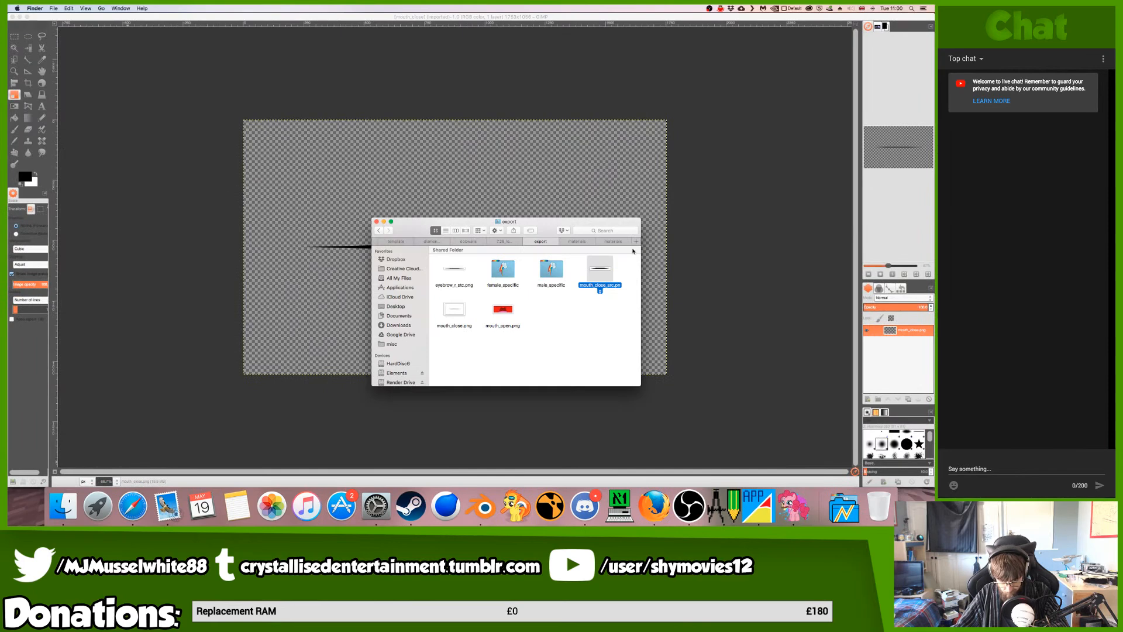
left_click_drag(599, 269, 548, 186)
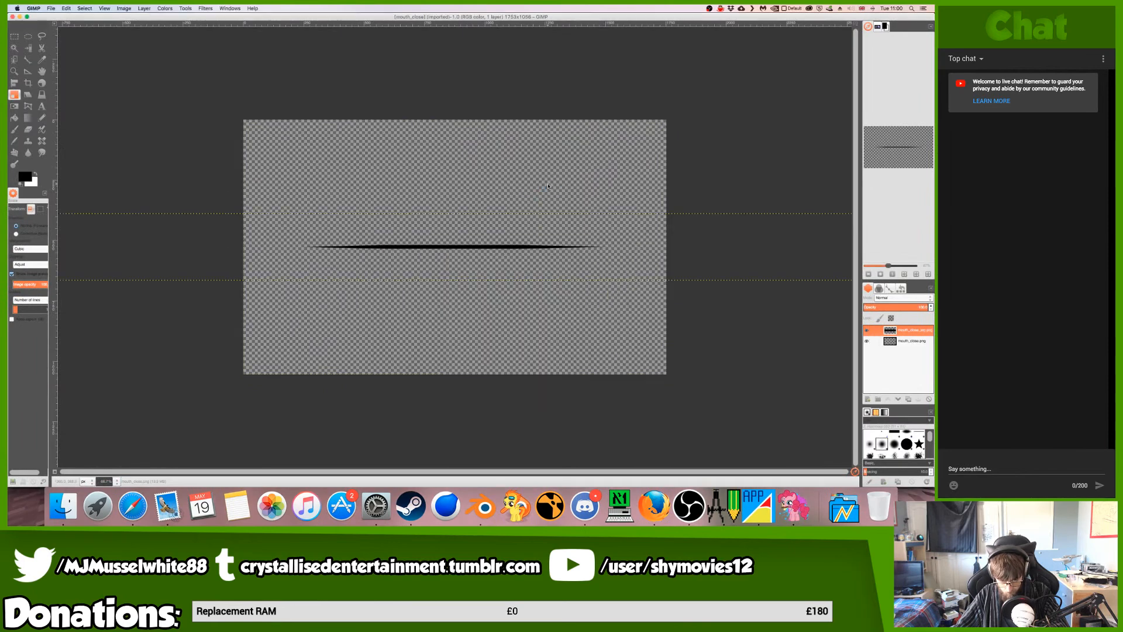
left_click(583, 240)
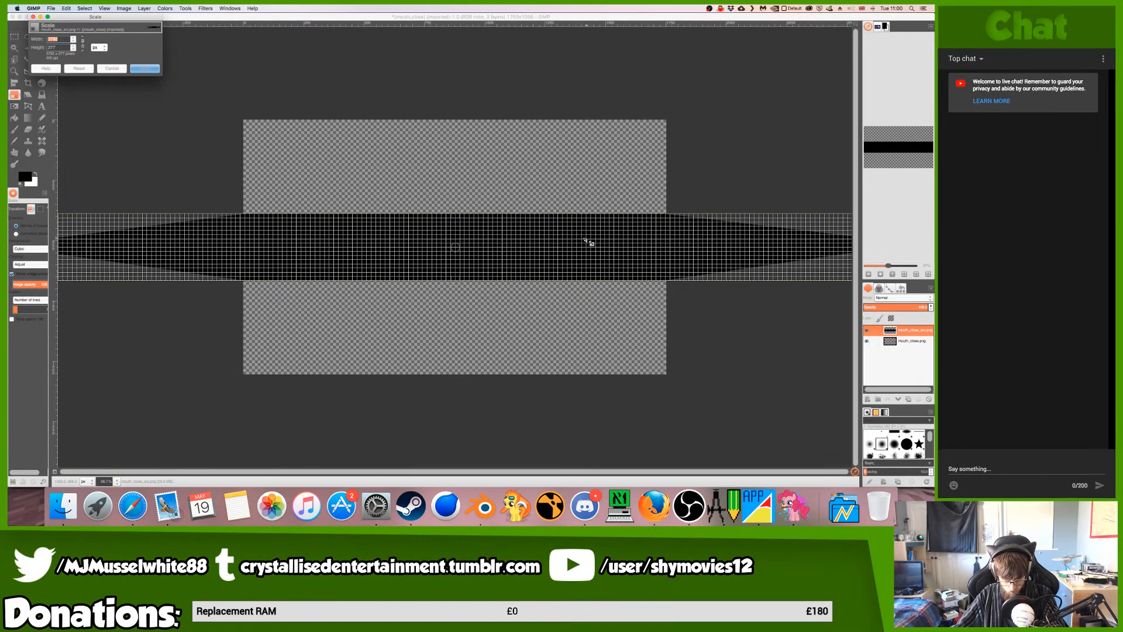
left_click(868, 274)
left_click(868, 274)
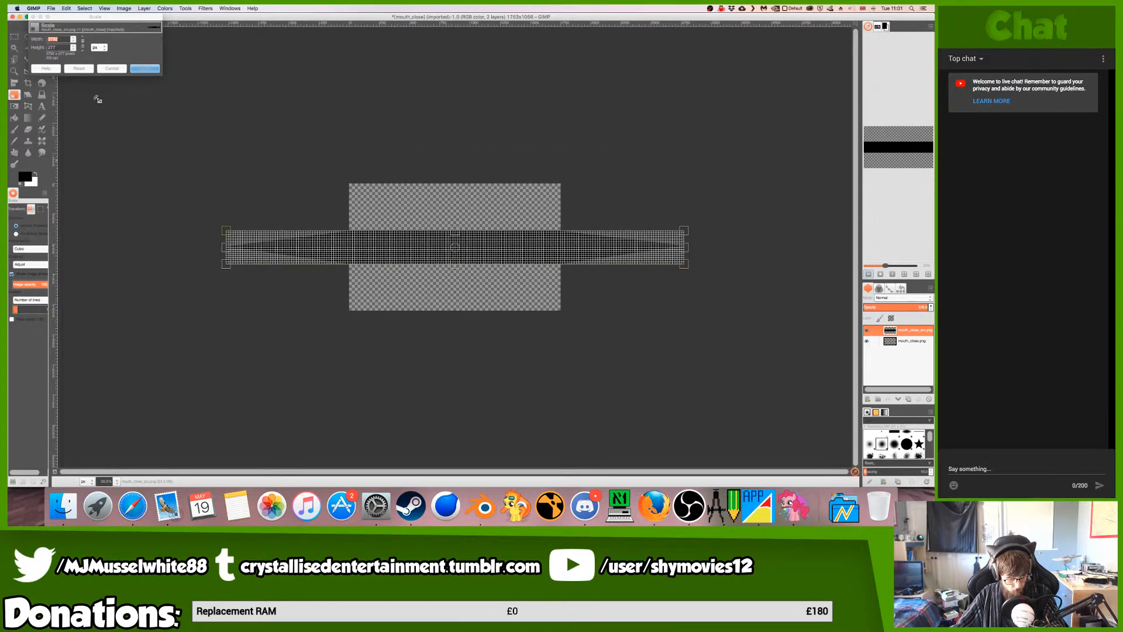
left_click(112, 69)
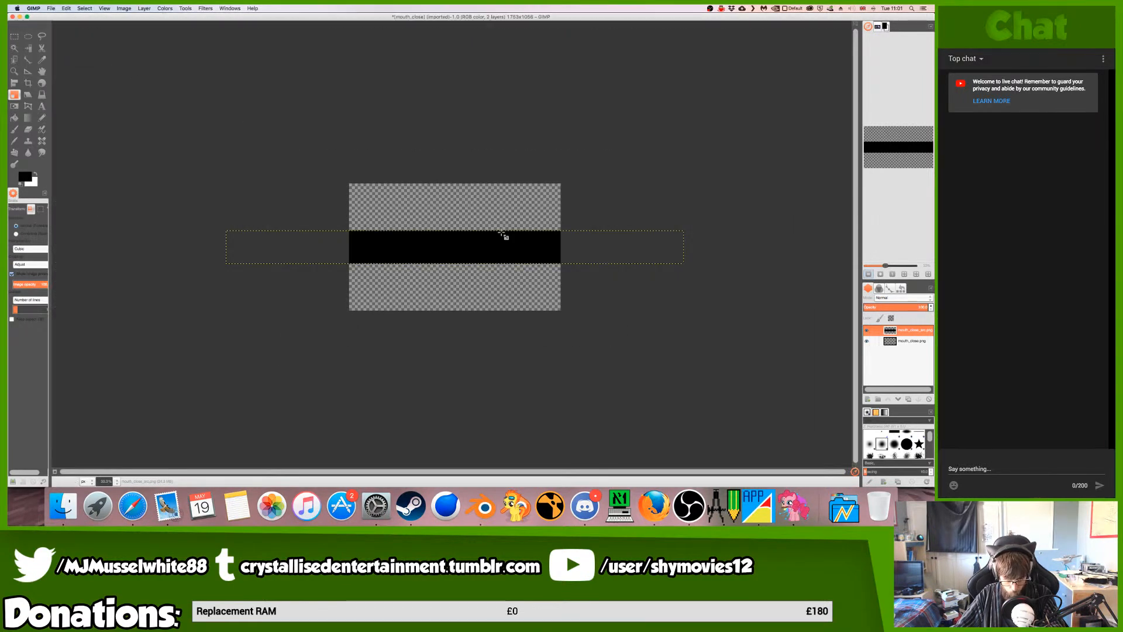
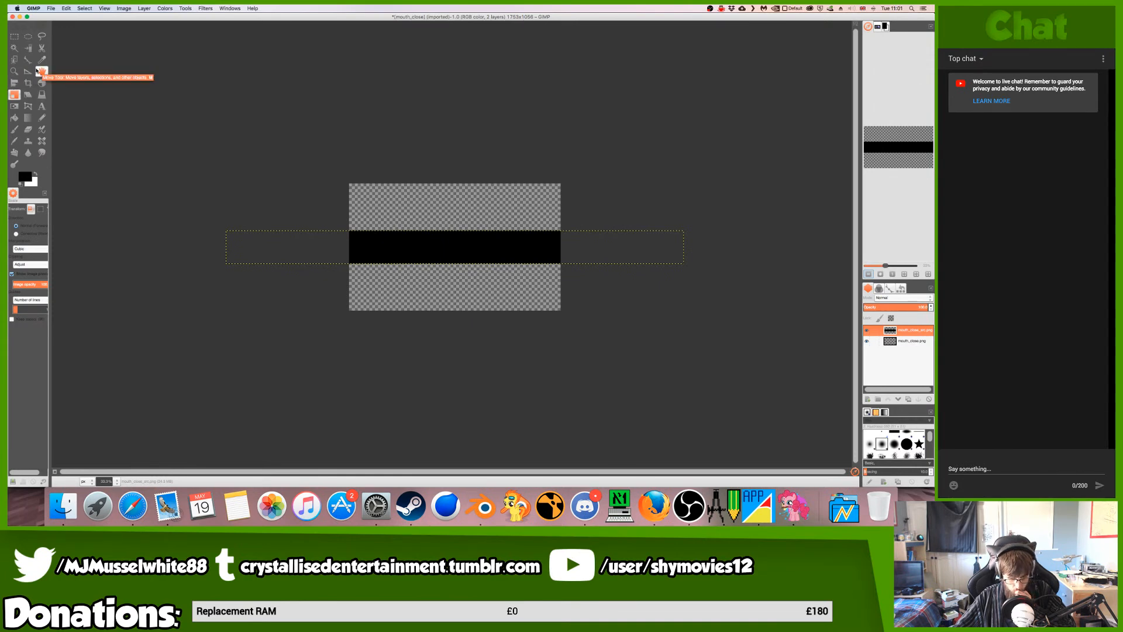
- Close the current GIMP image window and open mouth_close.png from the Finder export folder in GIMP 2.10 instead
left_click(12, 16)
left_click(225, 386)
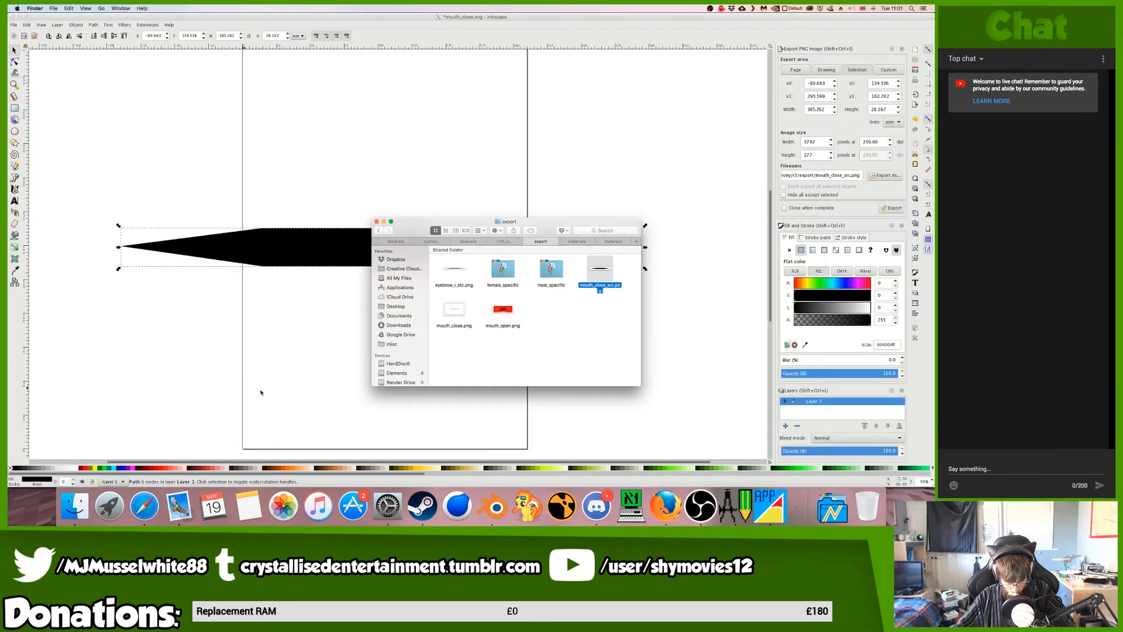
right_click(452, 312)
mouse_move(500, 323)
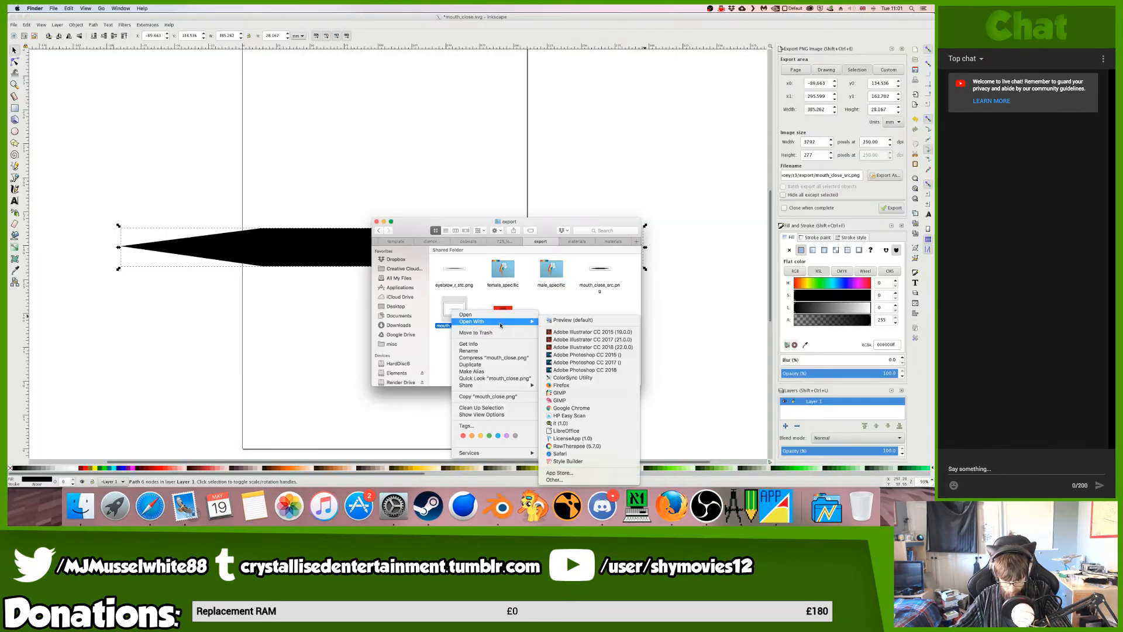
left_click(582, 393)
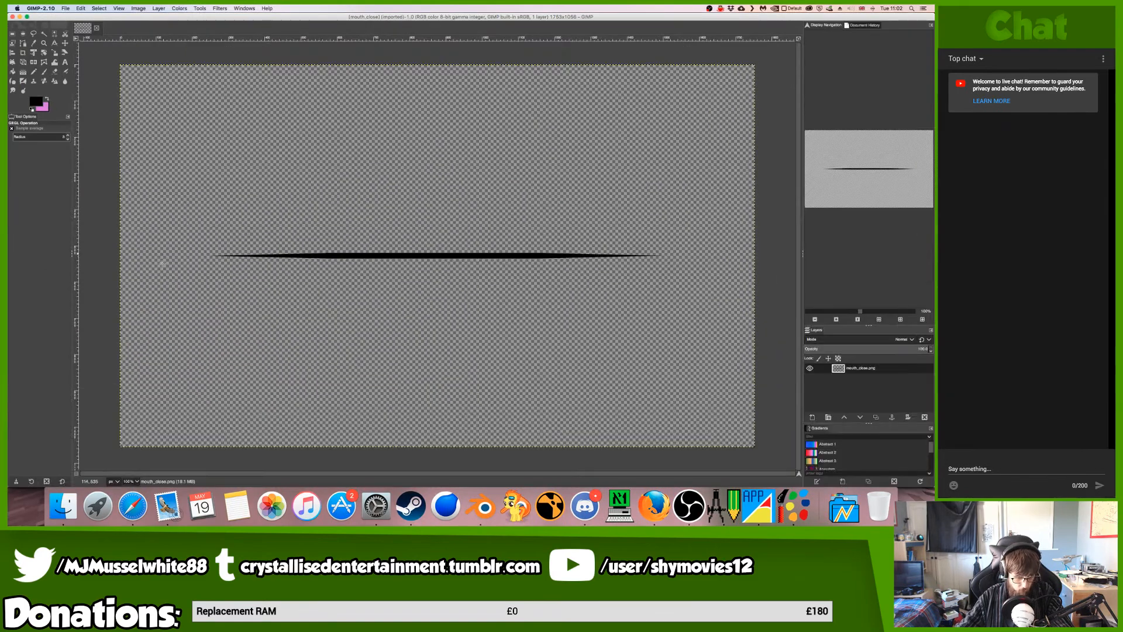
- Add mouth_close_src.png from the Finder export folder as a layer over the open mouth_close image
left_click(99, 502)
left_click(54, 502)
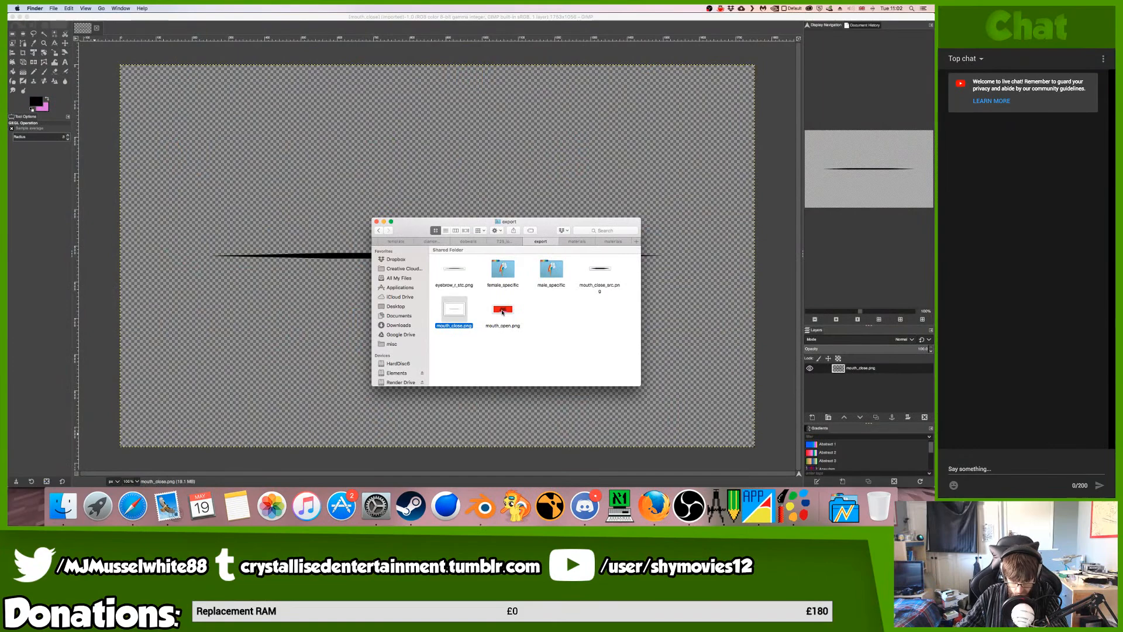
left_click_drag(599, 269, 454, 194)
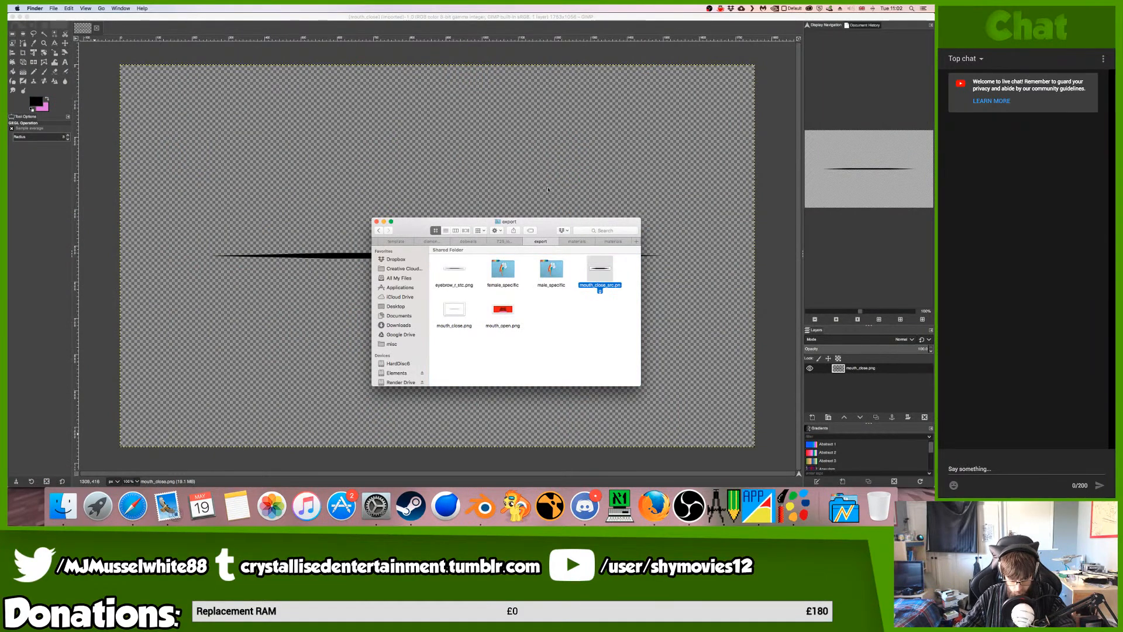
- Scale the mouth_close_src layer to about a third of its size with Unified Transform, centred over the original mouth line, which is hidden
key("shift+t")
left_click(503, 234)
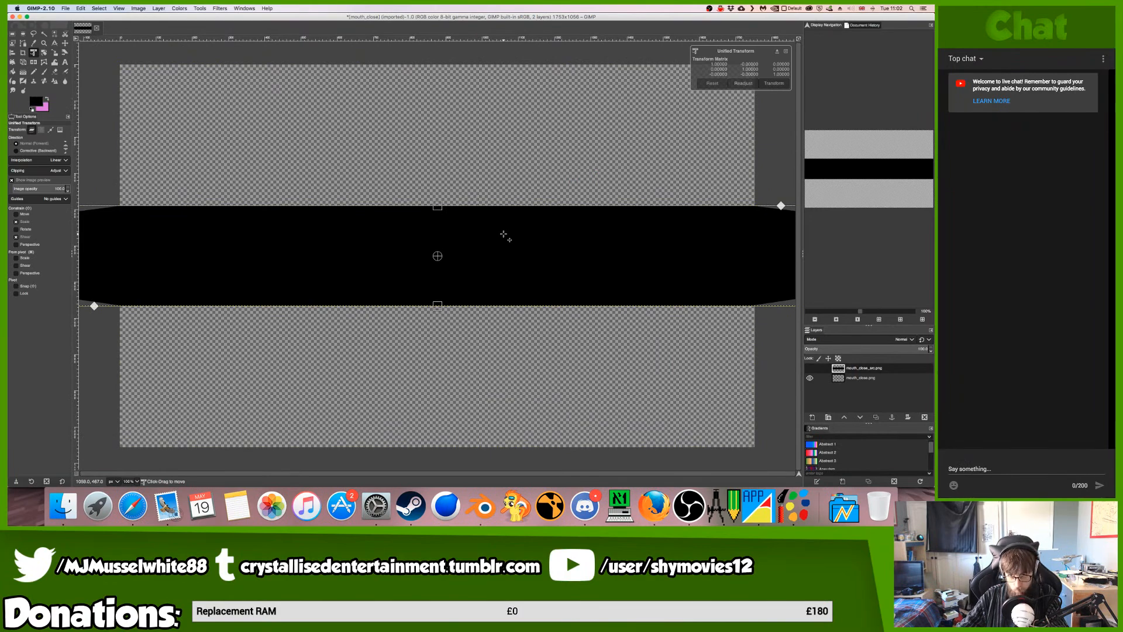
key("minus")
key("minus")
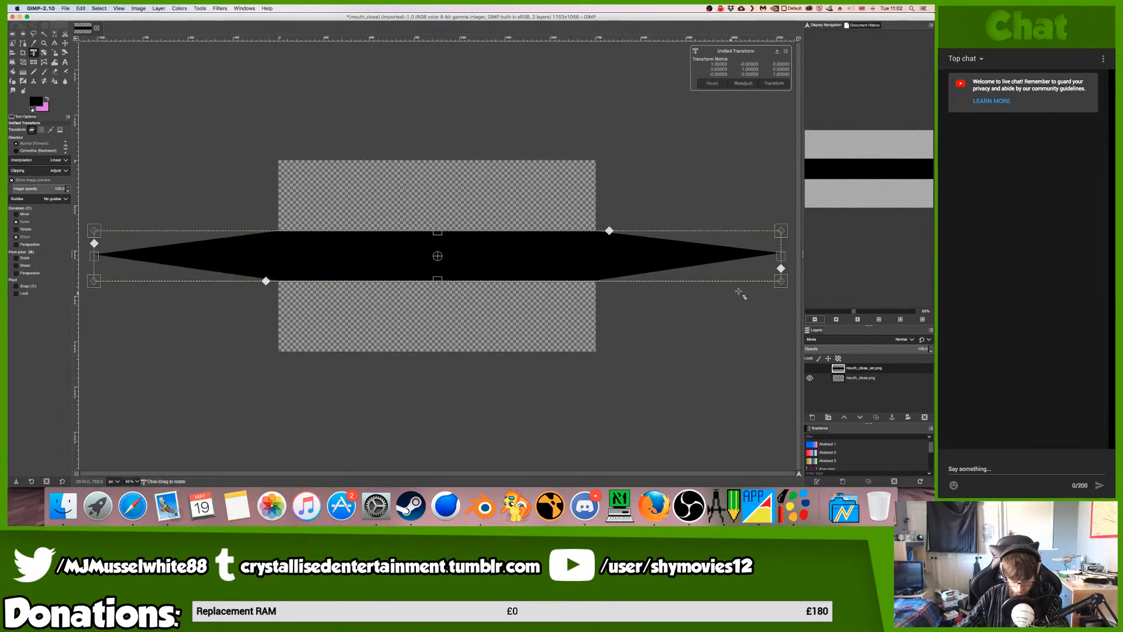
left_click_drag(780, 282, 596, 269)
left_click_drag(439, 250, 287, 256)
key("Return")
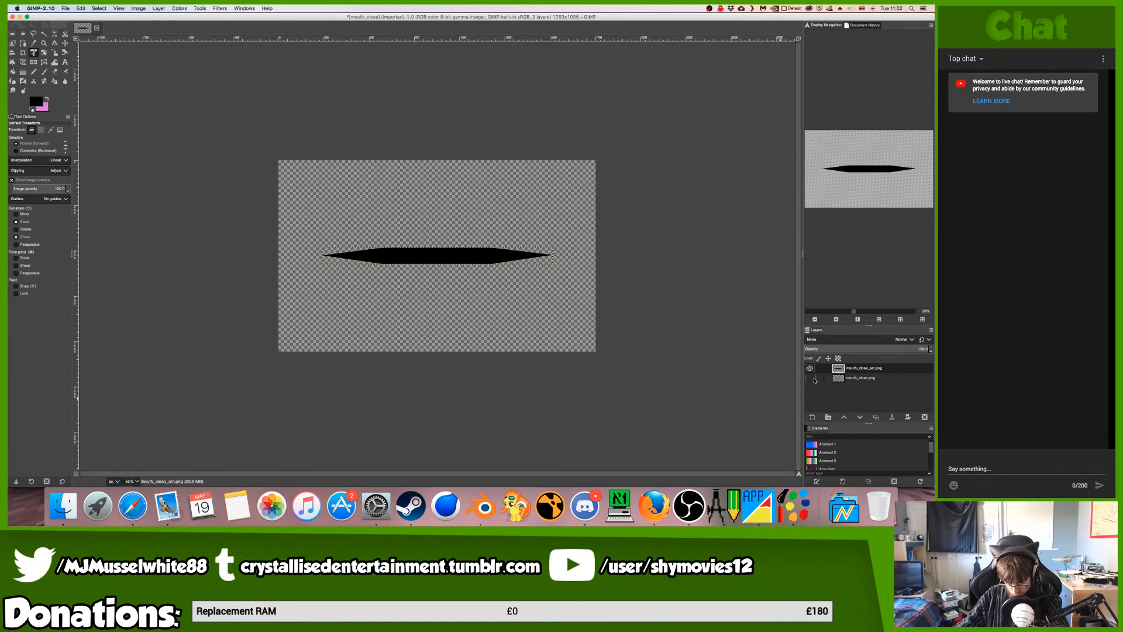
- Export the image as mouth_close.png into the export folder, replacing the existing file
key("super+shift+e")
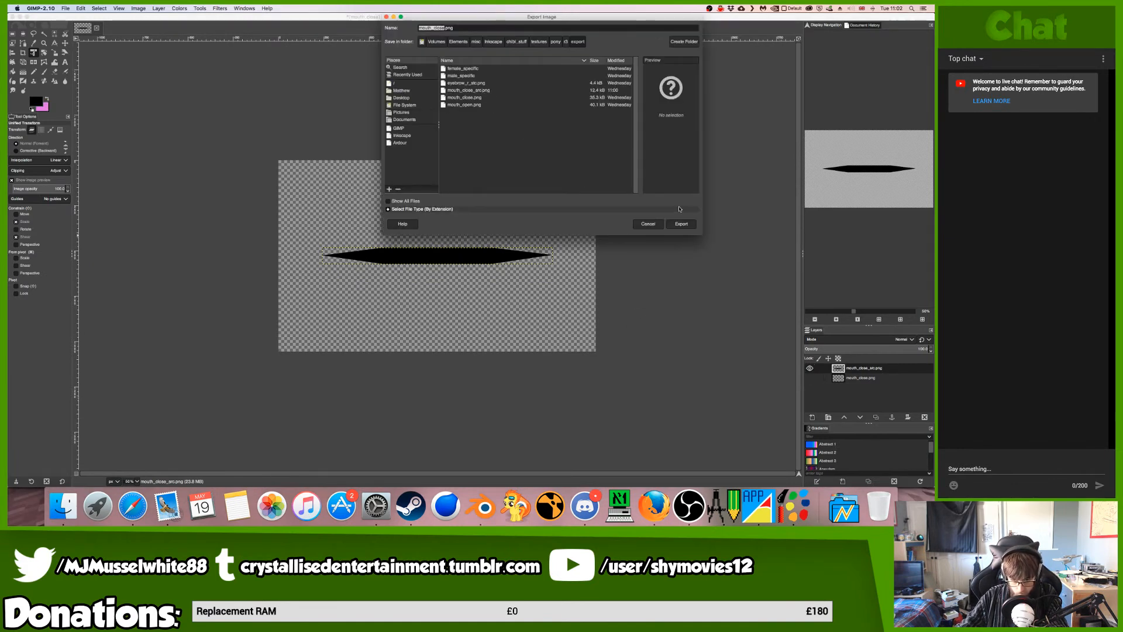
left_click(681, 223)
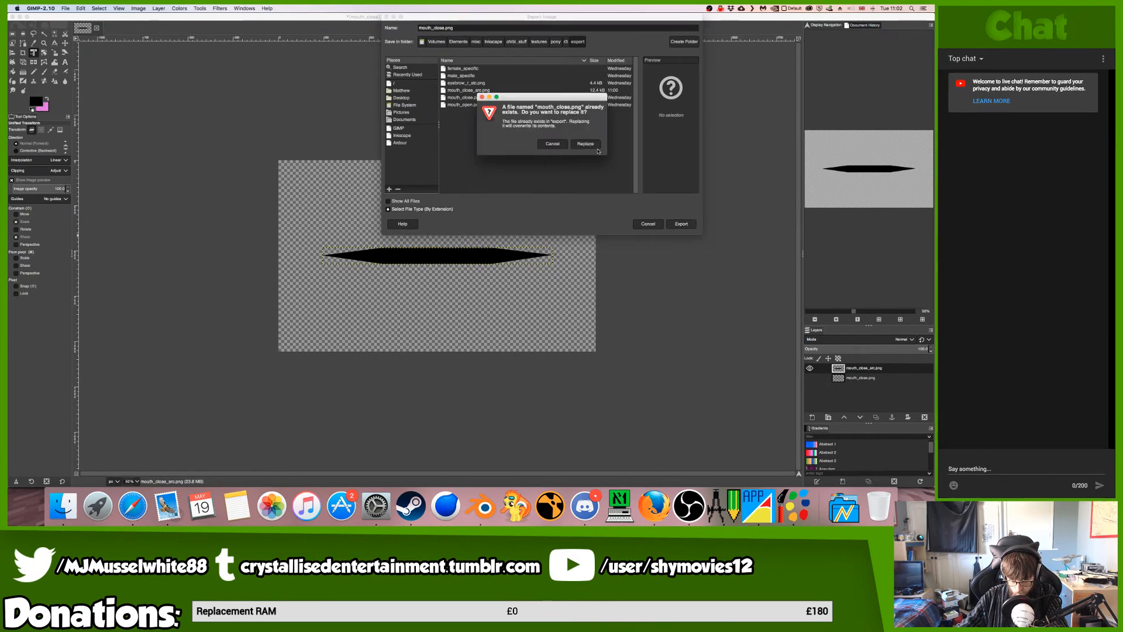
left_click(596, 149)
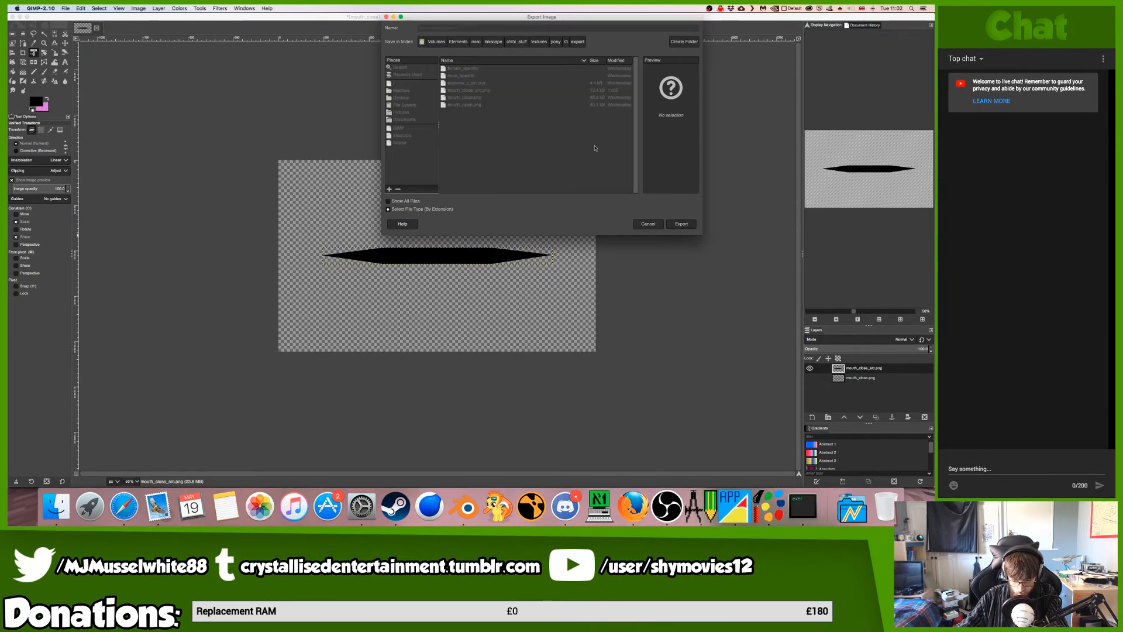
left_click(503, 335)
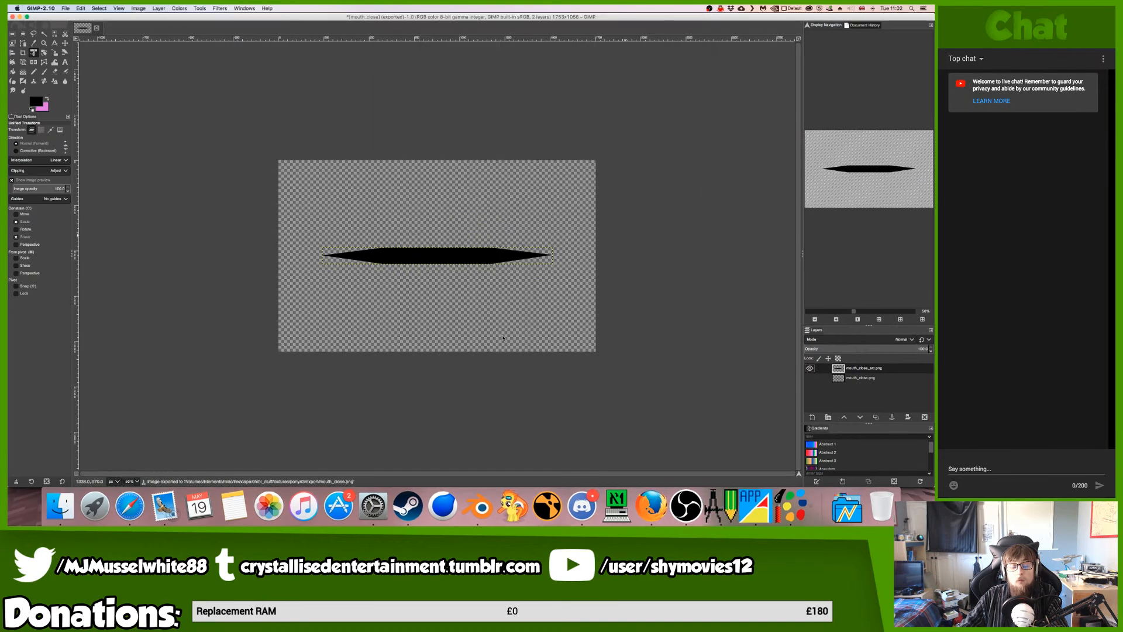
- Copy mouth_close.png from the Finder export folder into the pony models' common/mouth folder, replacing the older file
left_click(55, 506)
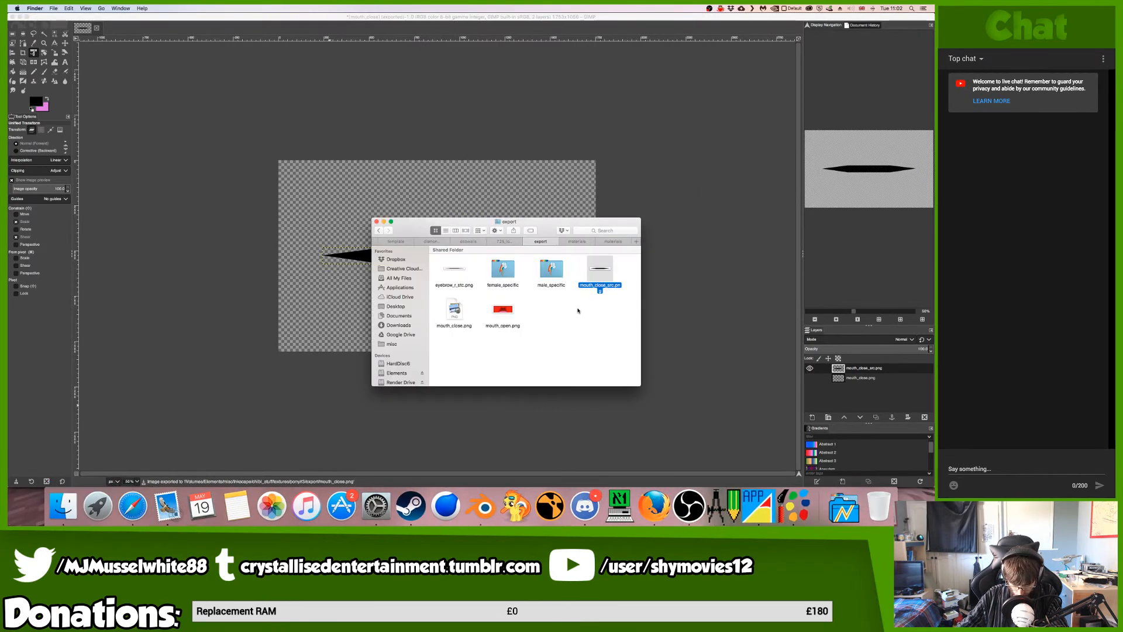
left_click(444, 314)
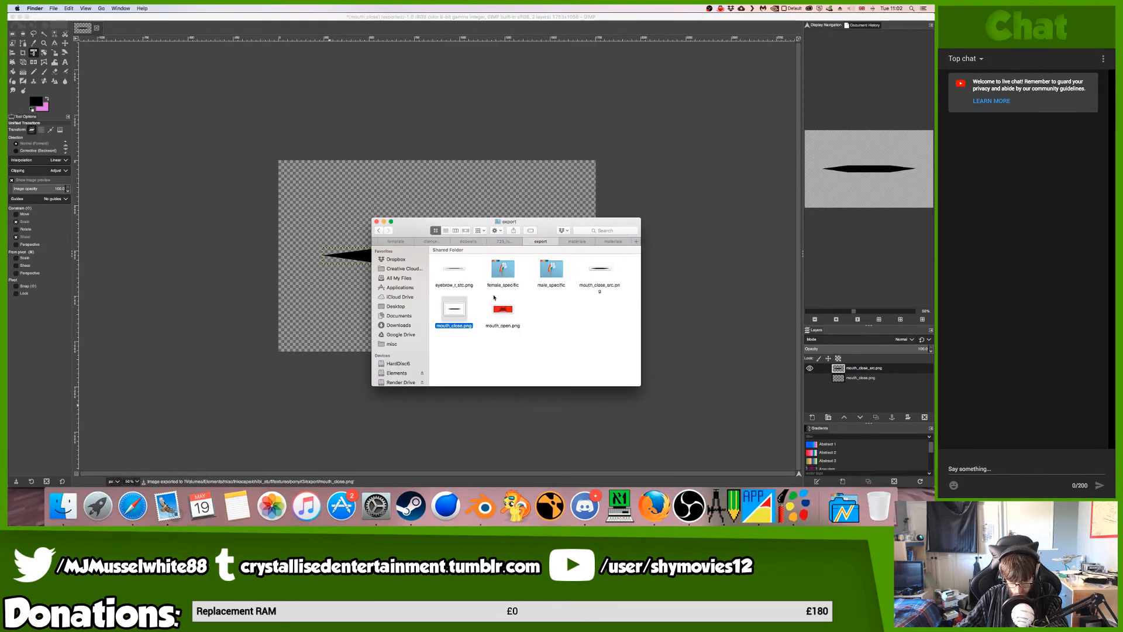
left_click(573, 241)
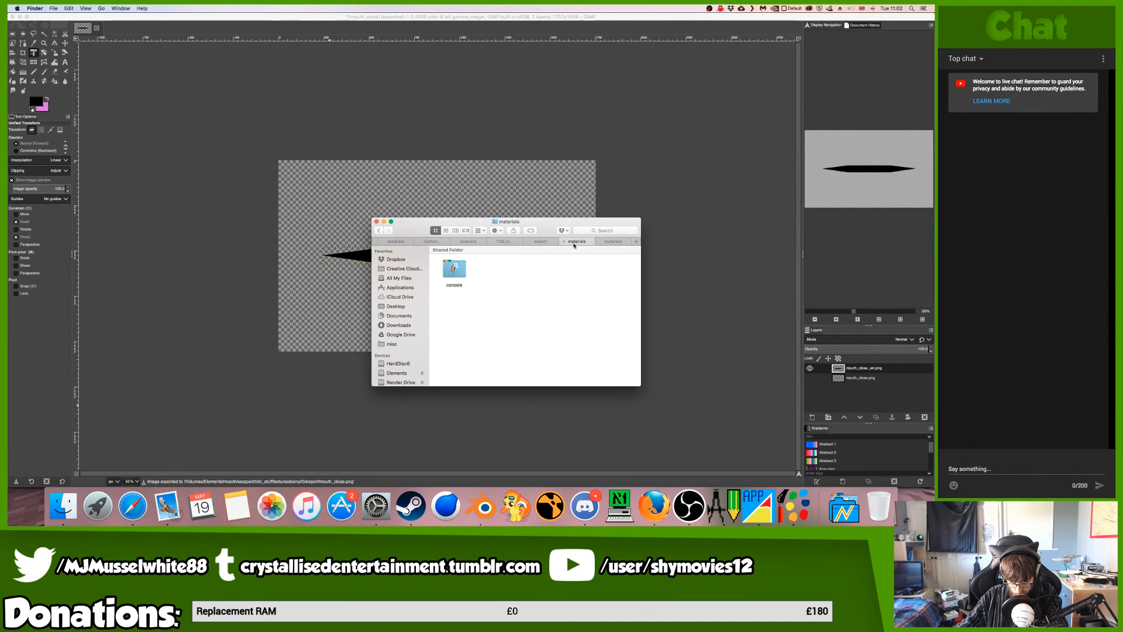
left_click(379, 231)
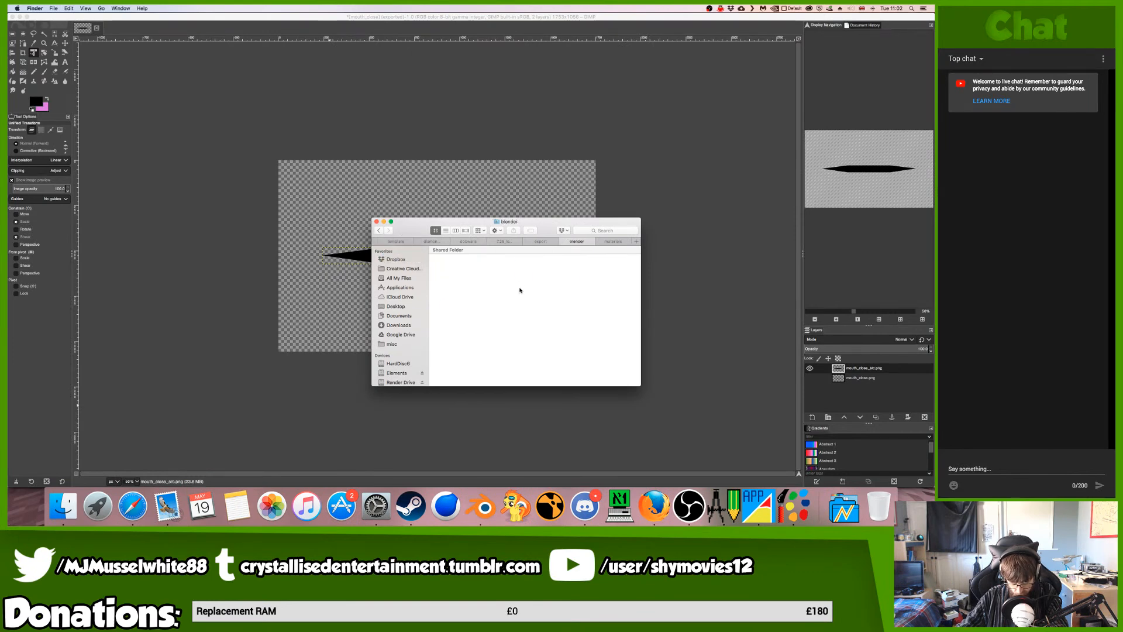
left_click(508, 272)
double_click(493, 272)
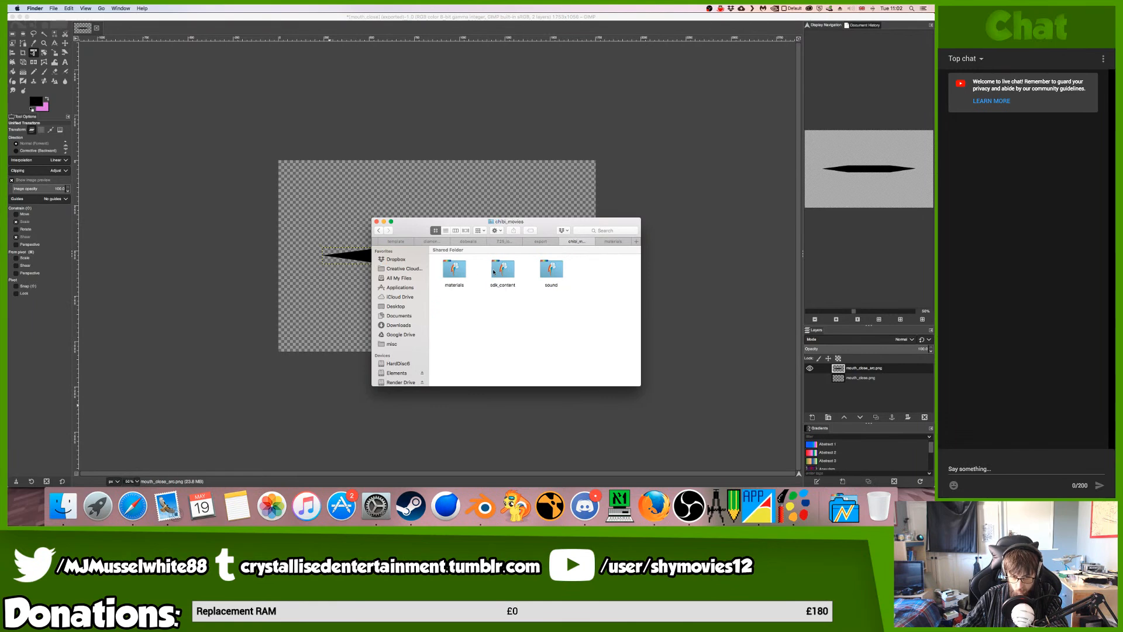
double_click(460, 262)
double_click(459, 262)
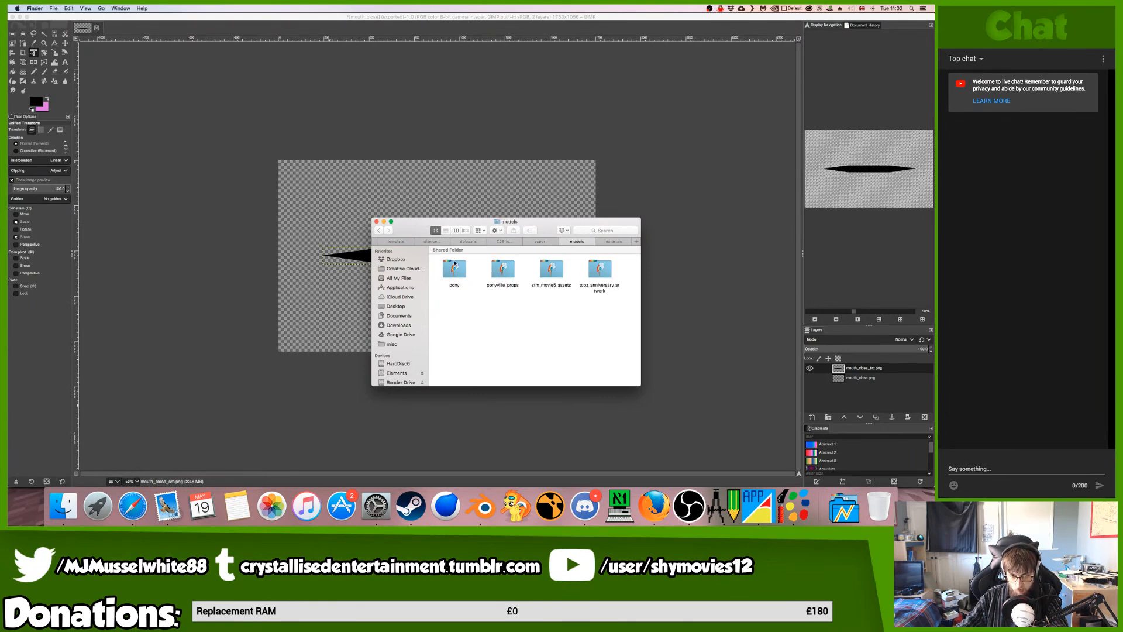
double_click(456, 266)
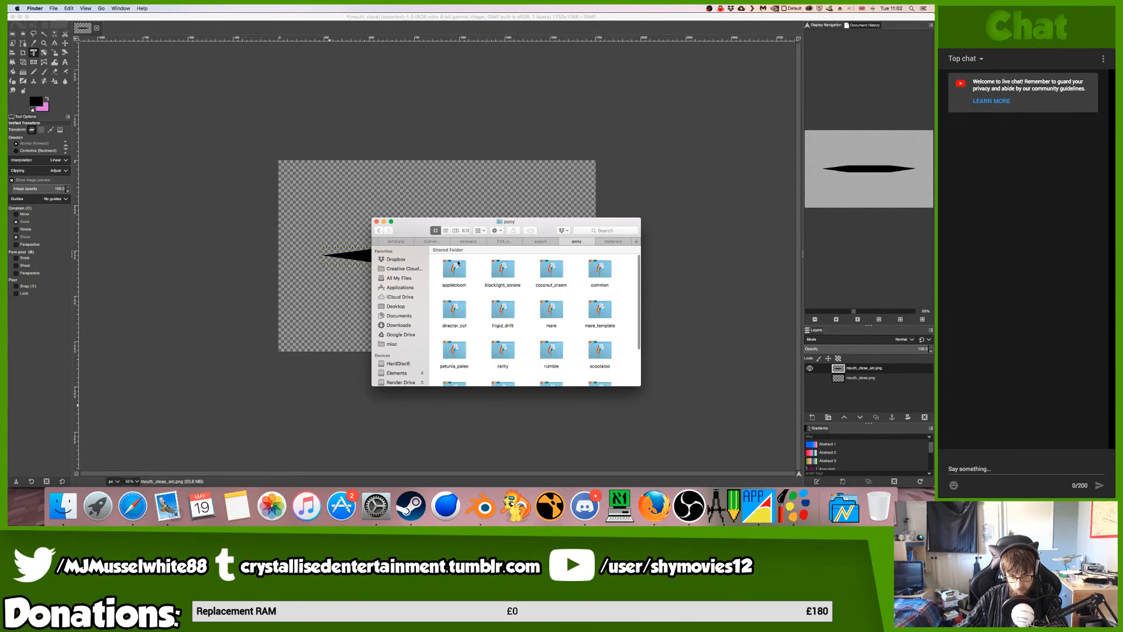
double_click(594, 270)
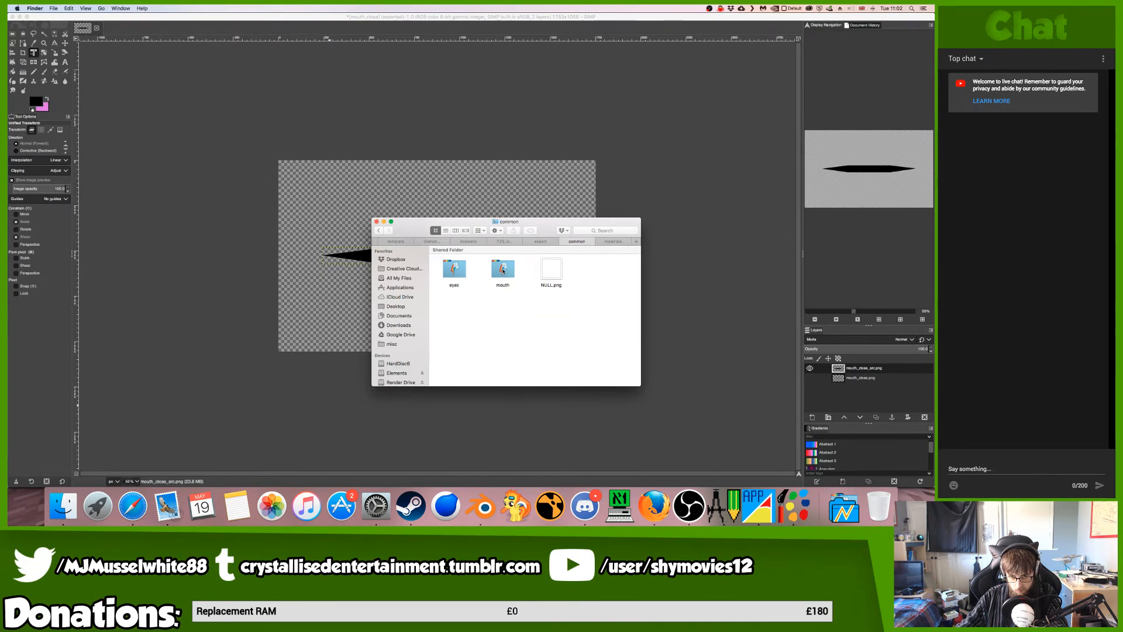
double_click(503, 269)
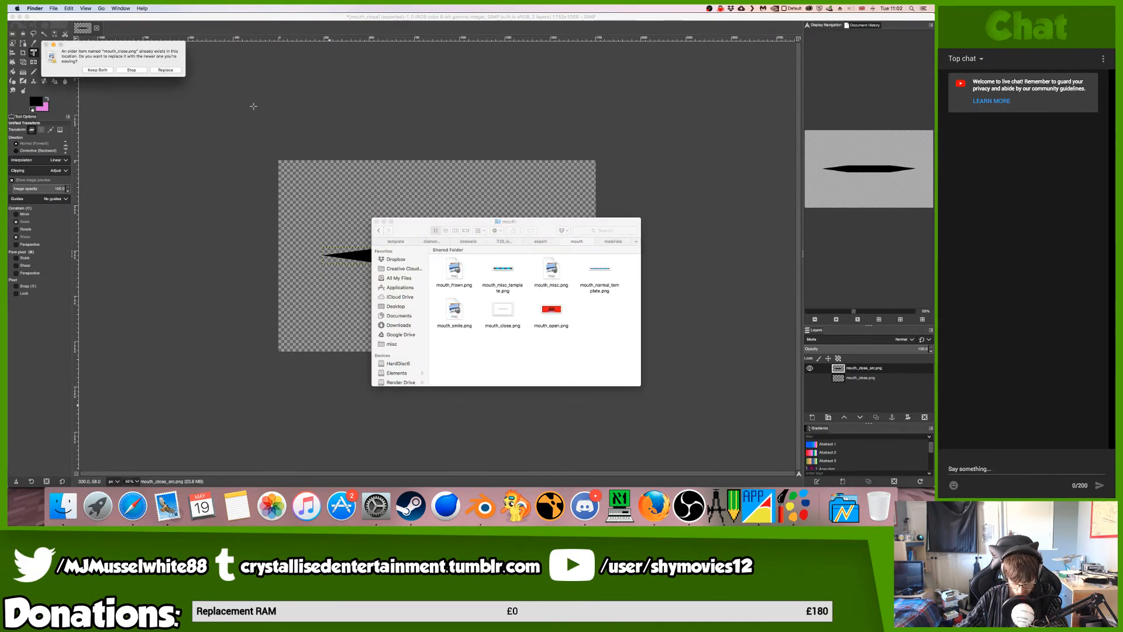
- Switch to Blender's Shading workspace and load the updated mouth_close.png in the mouth_close material's image texture node
key("ctrl+Up")
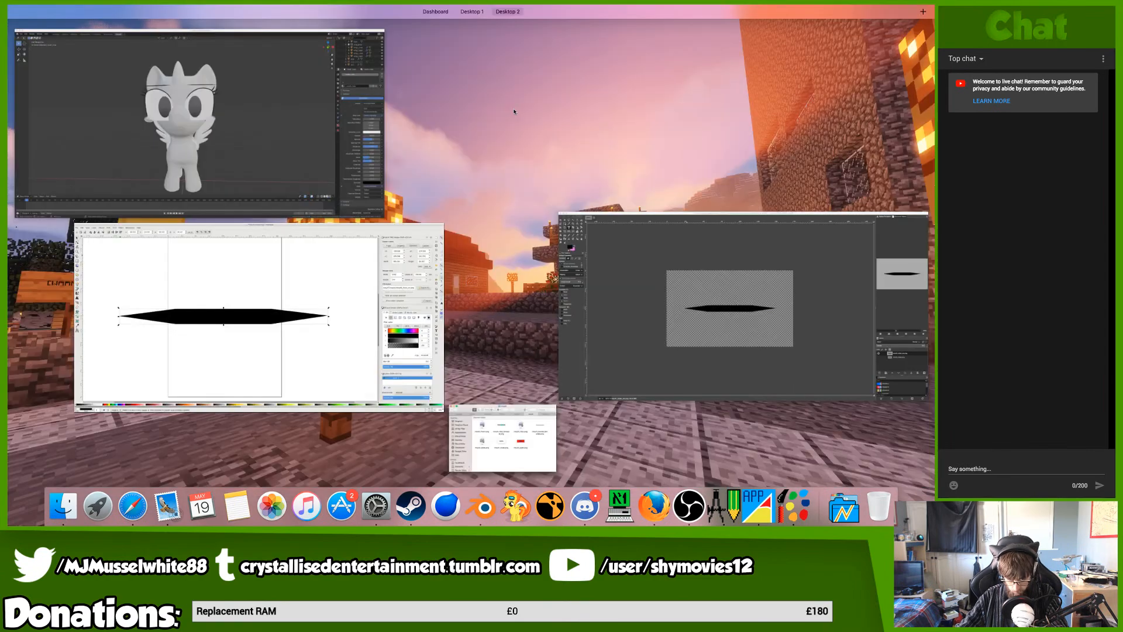
left_click(318, 160)
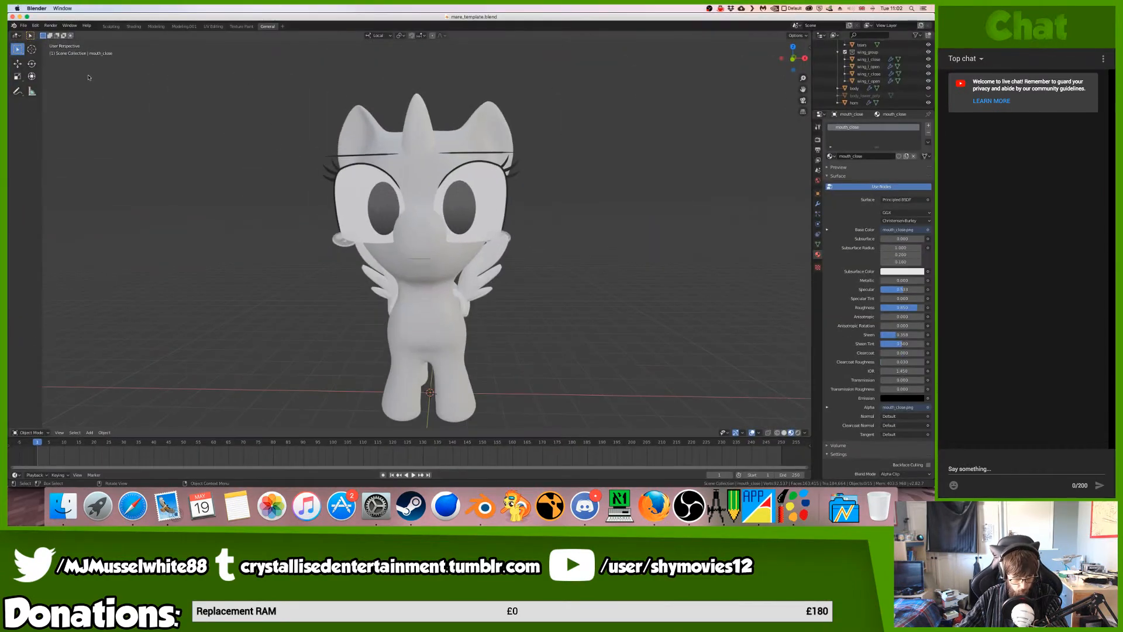
left_click(134, 26)
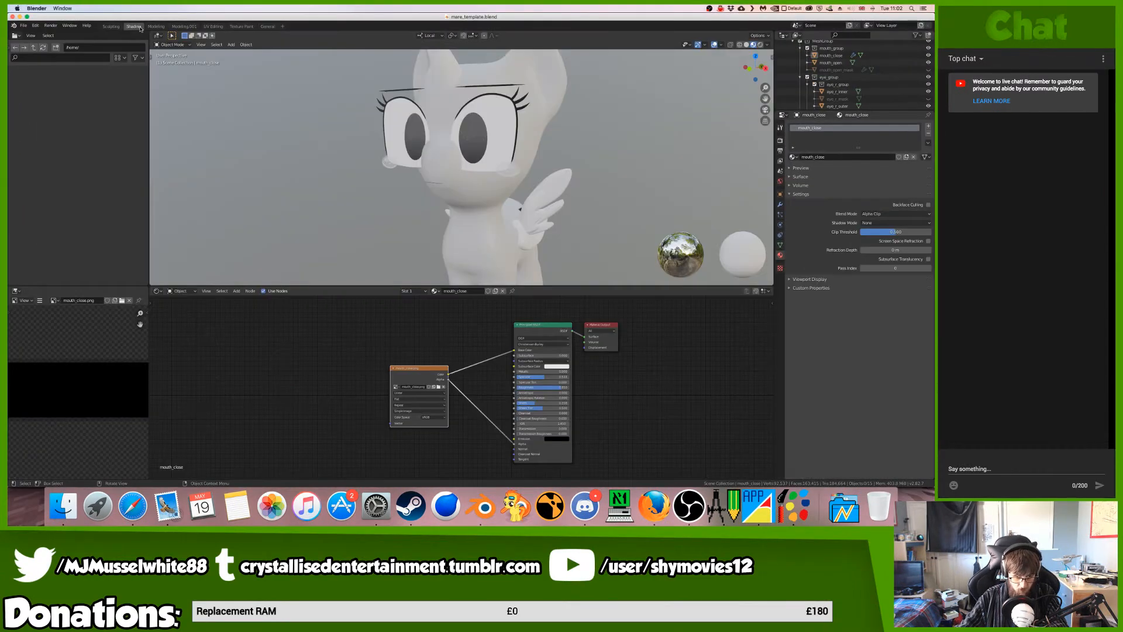
left_click(438, 387)
left_click(628, 355)
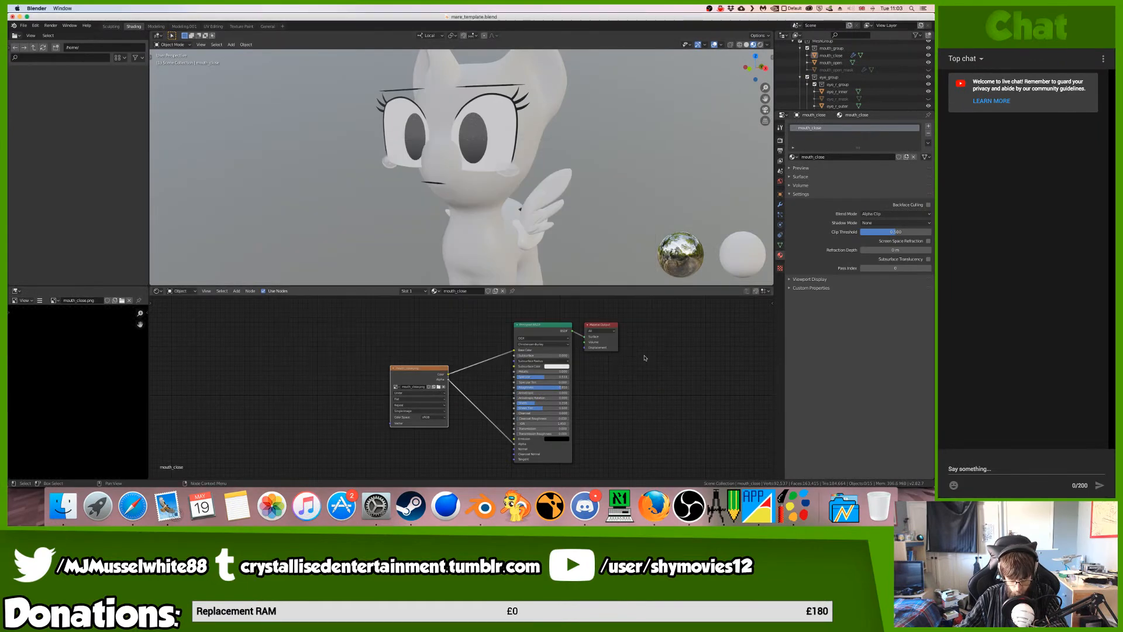
- Examine the updated closed mouth on the pony's face up close in the Shading and General workspaces
scroll(564, 221, "left", 10)
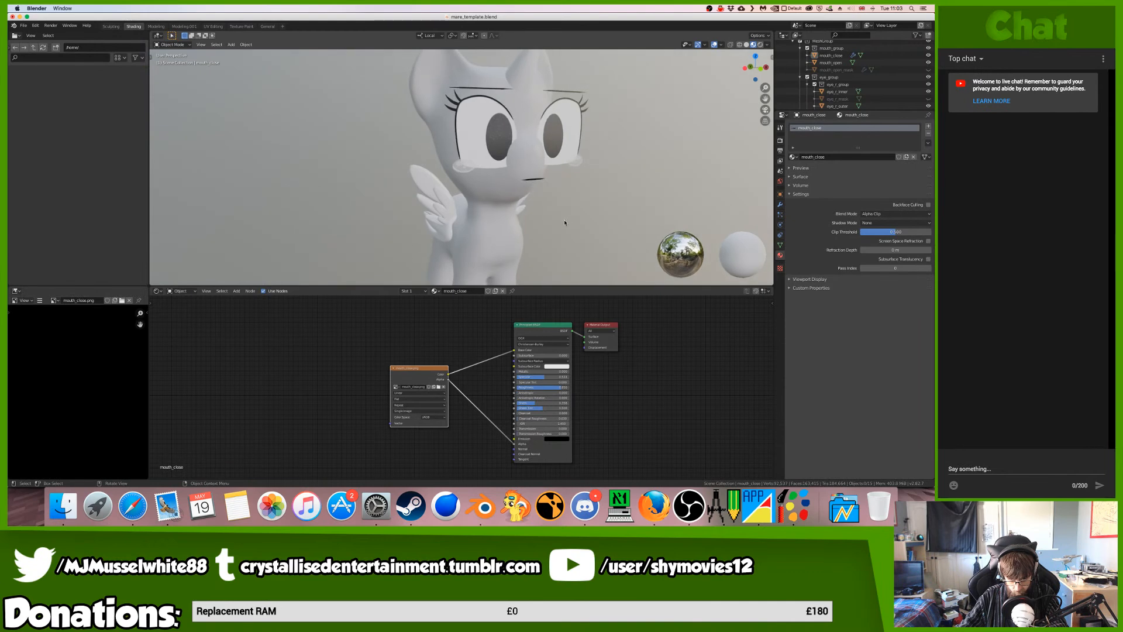
scroll(572, 221, "up", 5, "ctrl")
scroll(573, 221, "up", 1, "ctrl")
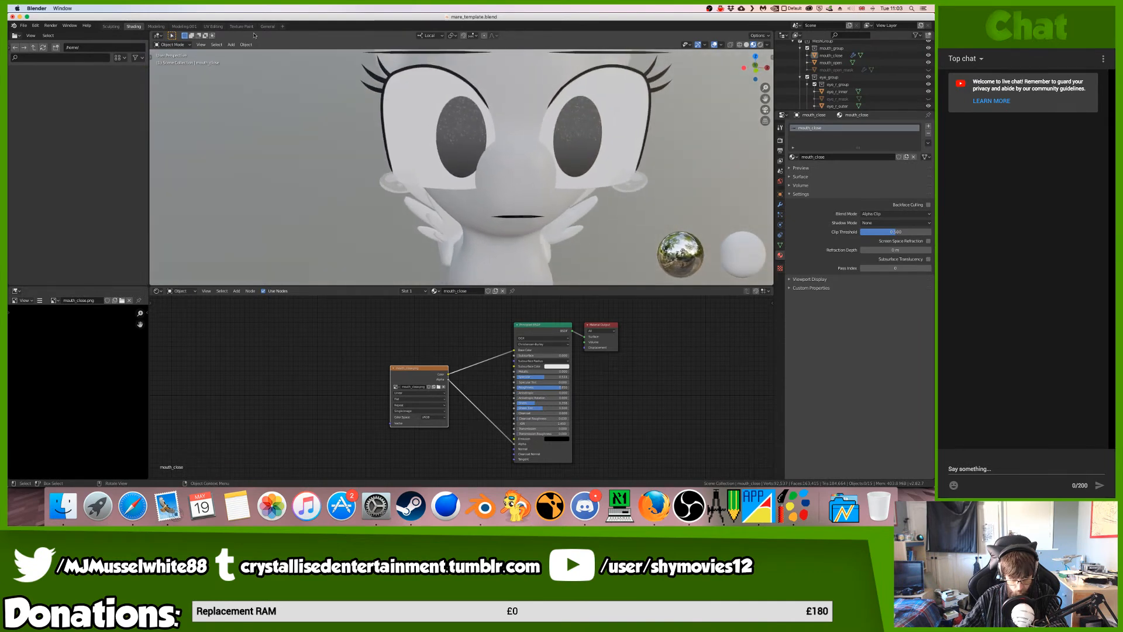
left_click(241, 26)
left_click(268, 27)
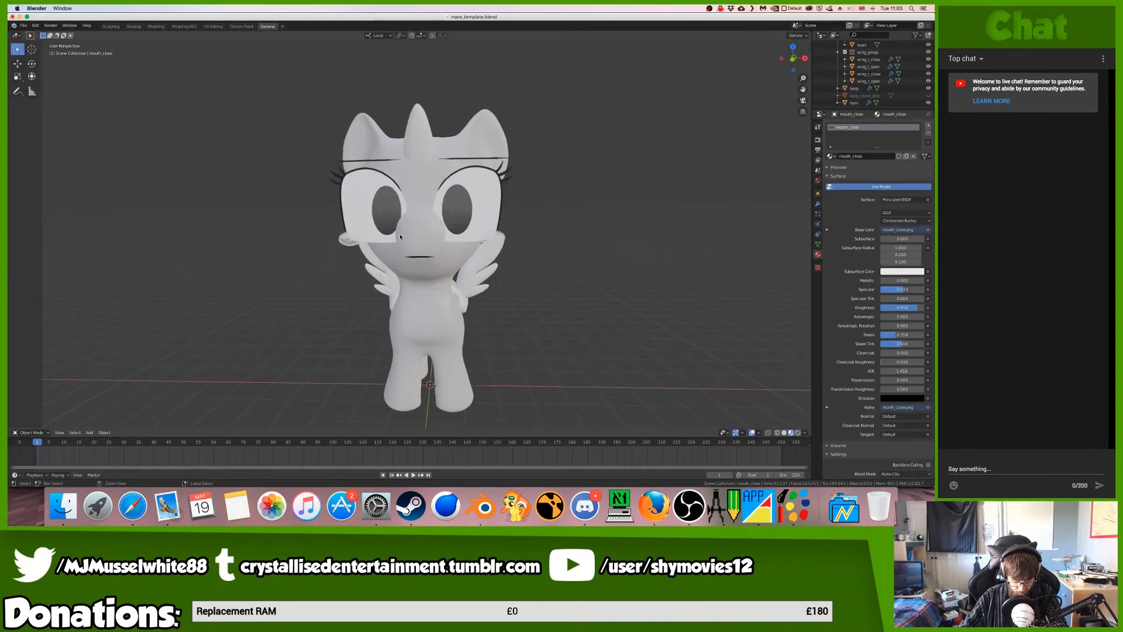
scroll(401, 236, "up", 4)
scroll(401, 235, "down", 5)
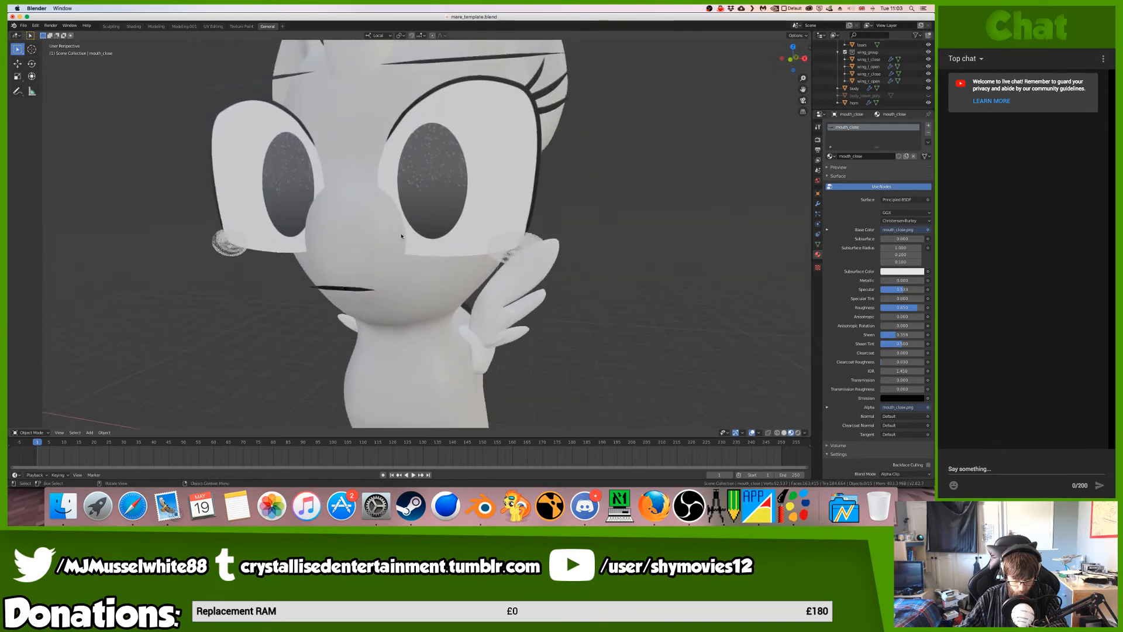
- Switch to Inkscape and thin the mouth shape to about 17.6 mm high by moving its upper and lower node pairs inward
key("ctrl+Up")
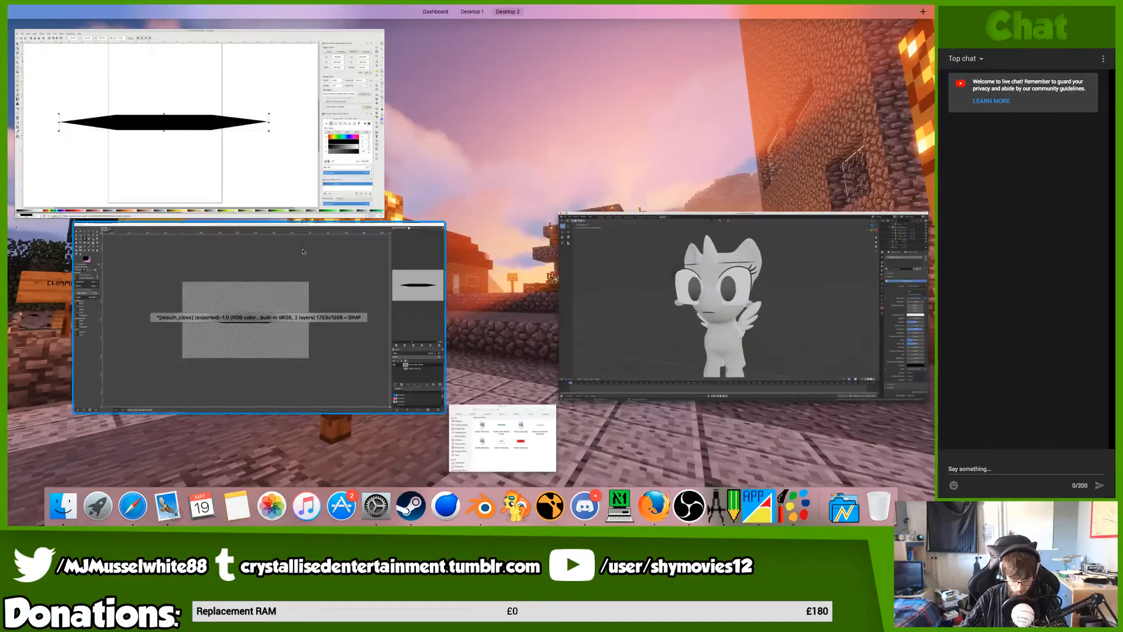
left_click(30, 101)
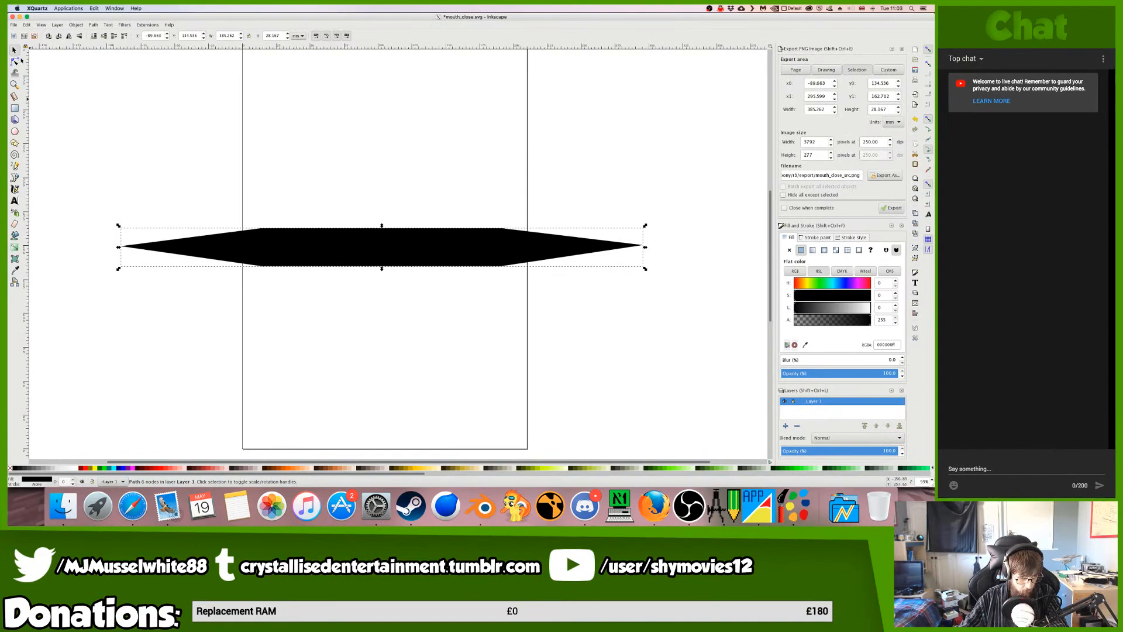
left_click(15, 61)
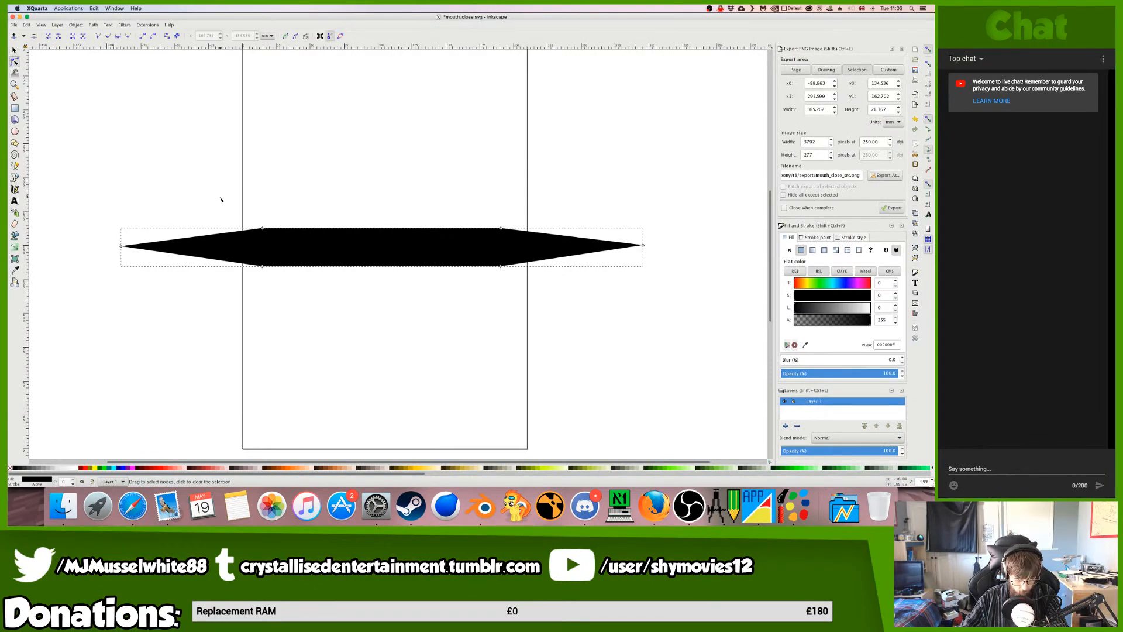
left_click_drag(218, 198, 535, 236)
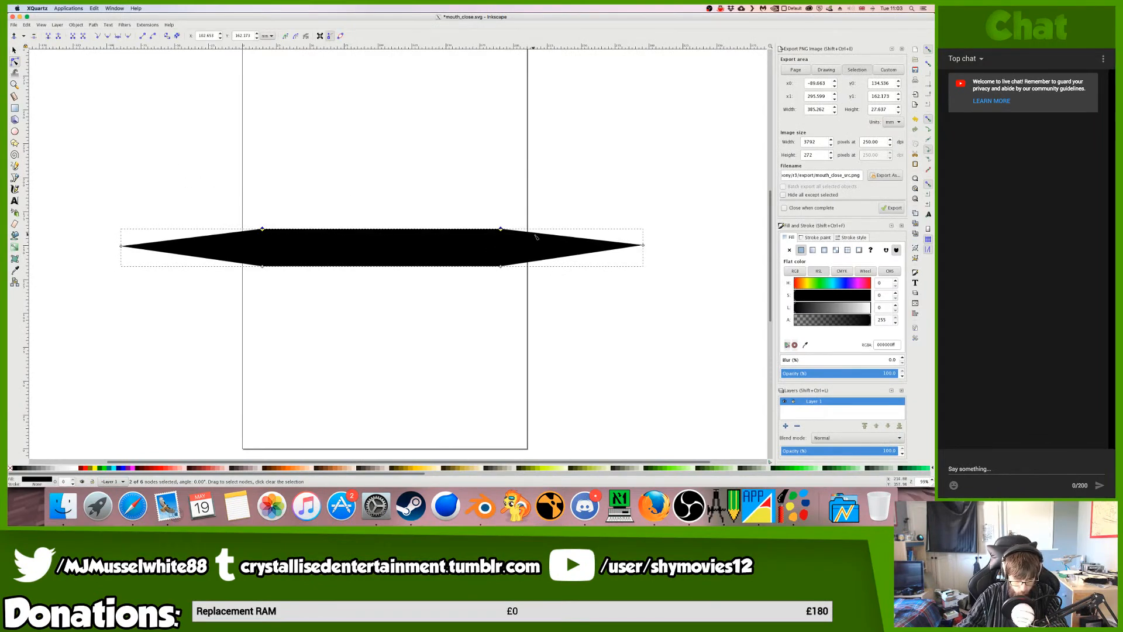
key("shift+Down")
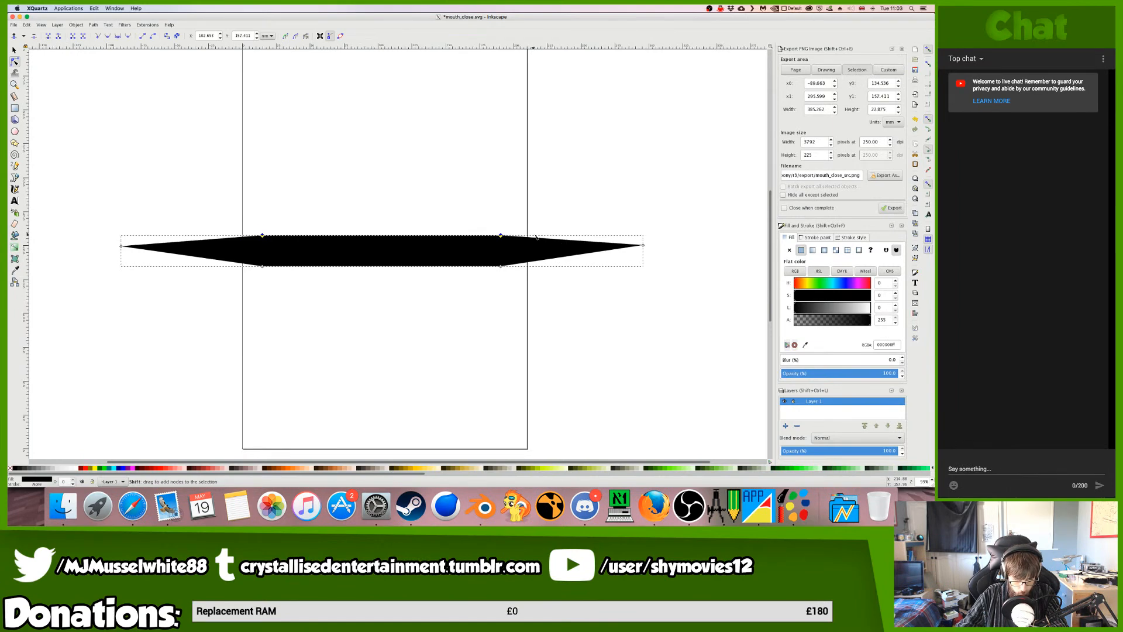
left_click_drag(514, 297, 189, 261)
key("shift+Up")
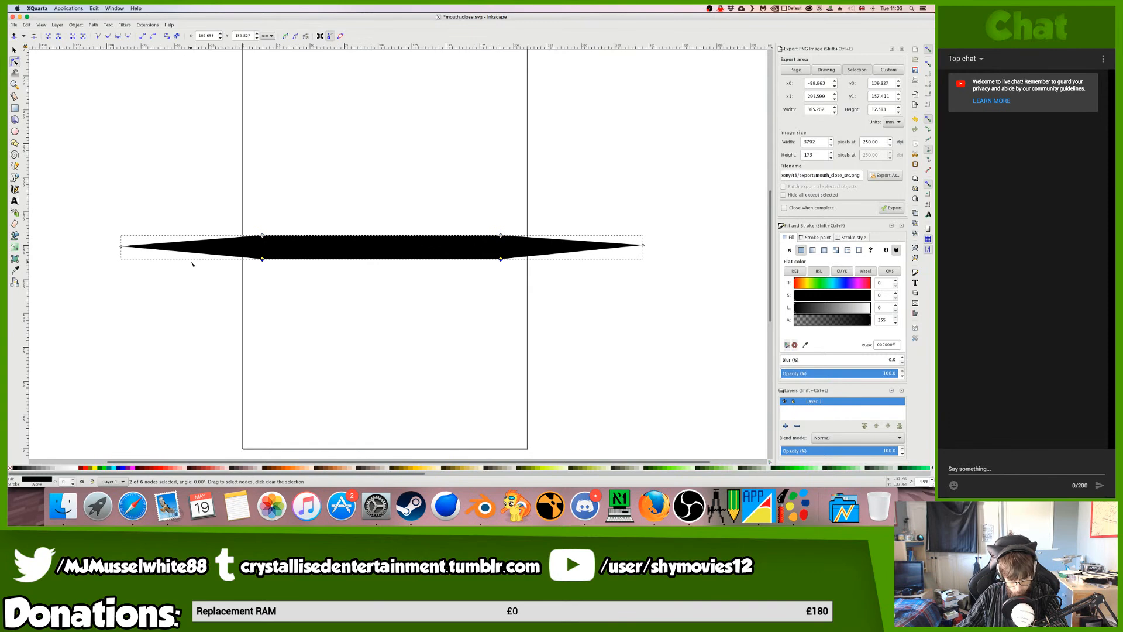
key("Escape")
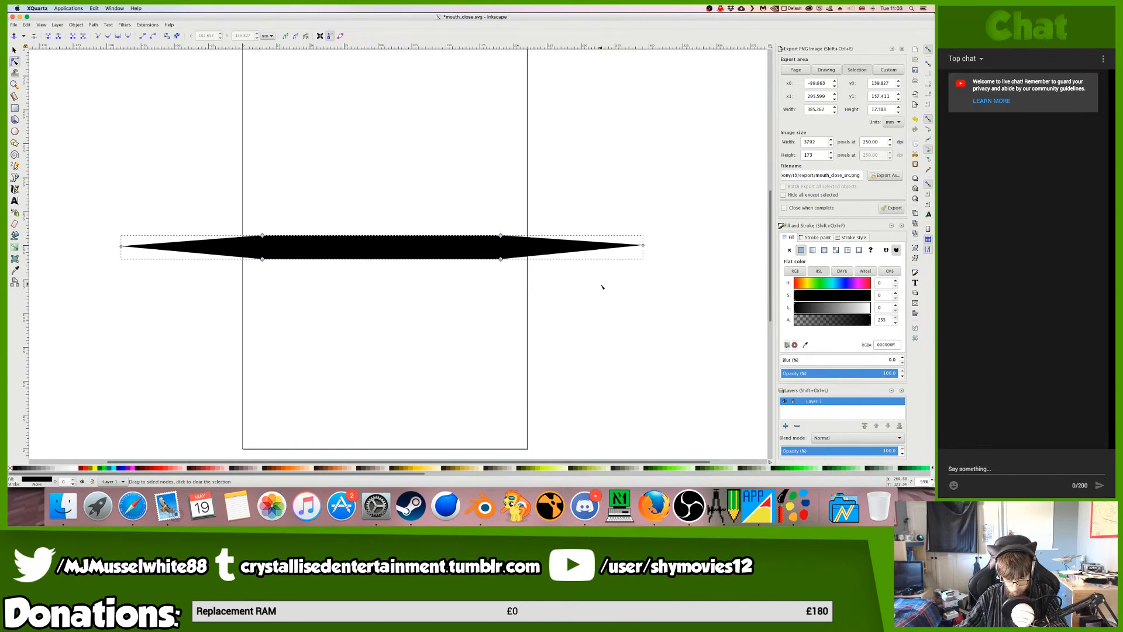
- Export the thinned mouth shape over mouth_close_src.png and switch back to the mouth_close image in GIMP
left_click(893, 209)
left_click(526, 283)
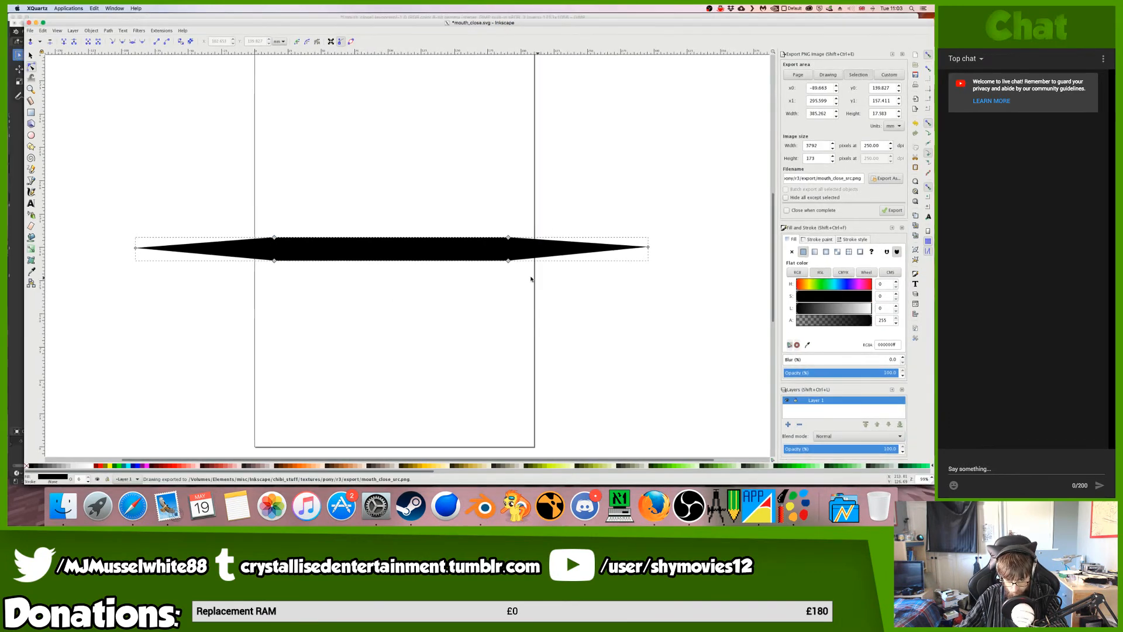
key("ctrl+Up")
left_click(238, 134)
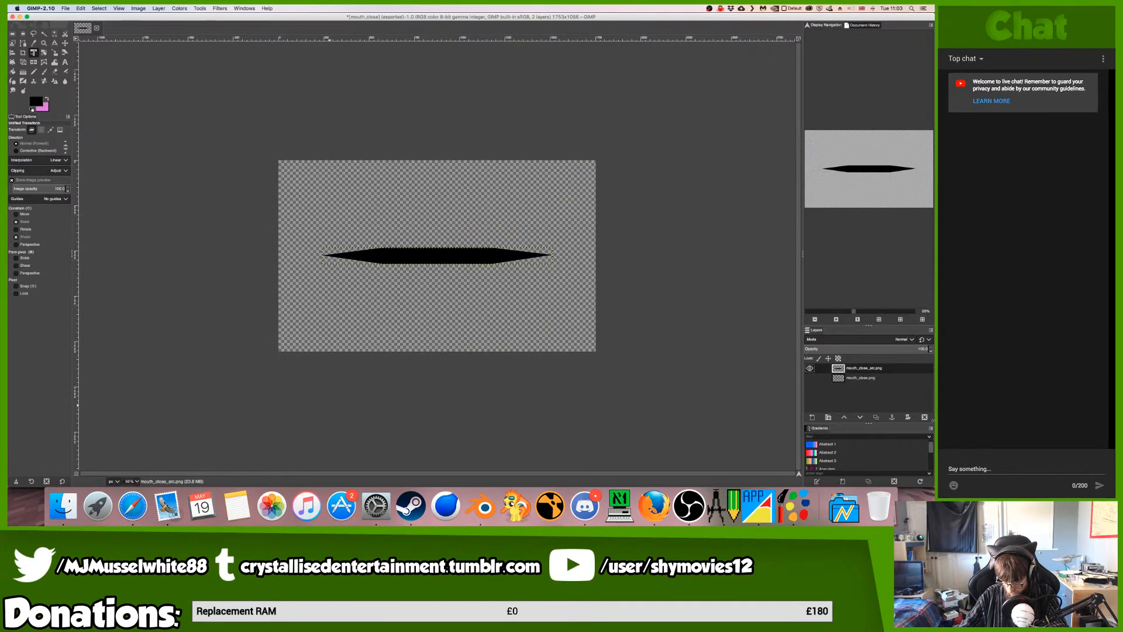
- Delete the old mouth_close_src.png layer and import the newly exported mouth_close_src.png from the Finder export folder as a layer
left_click(924, 417)
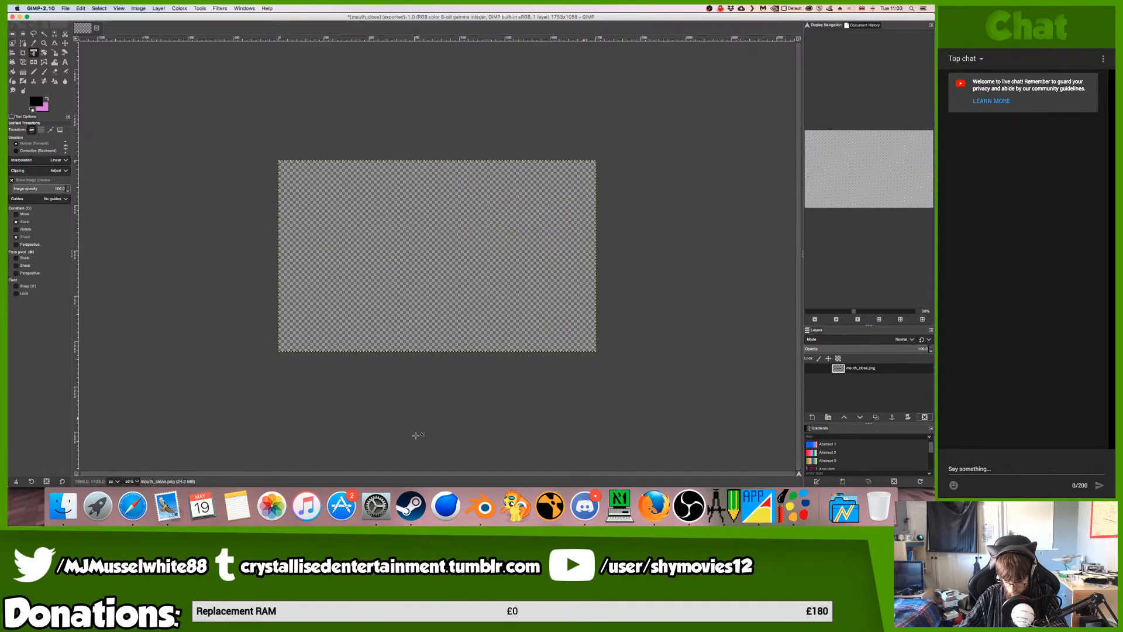
left_click(63, 505)
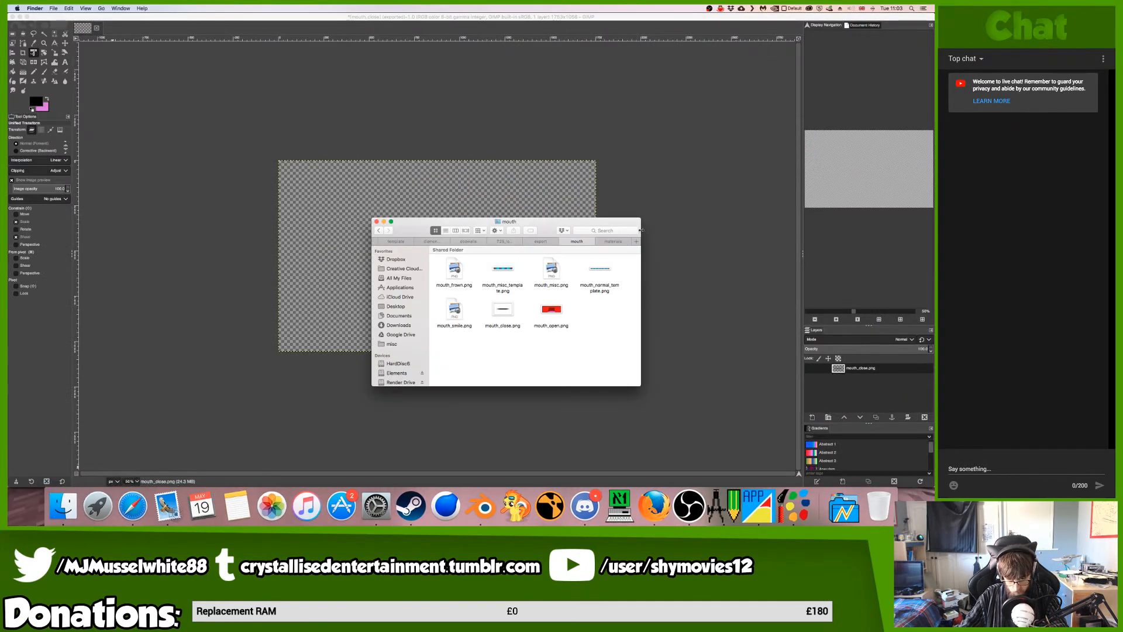
left_click(622, 241)
key("super+w")
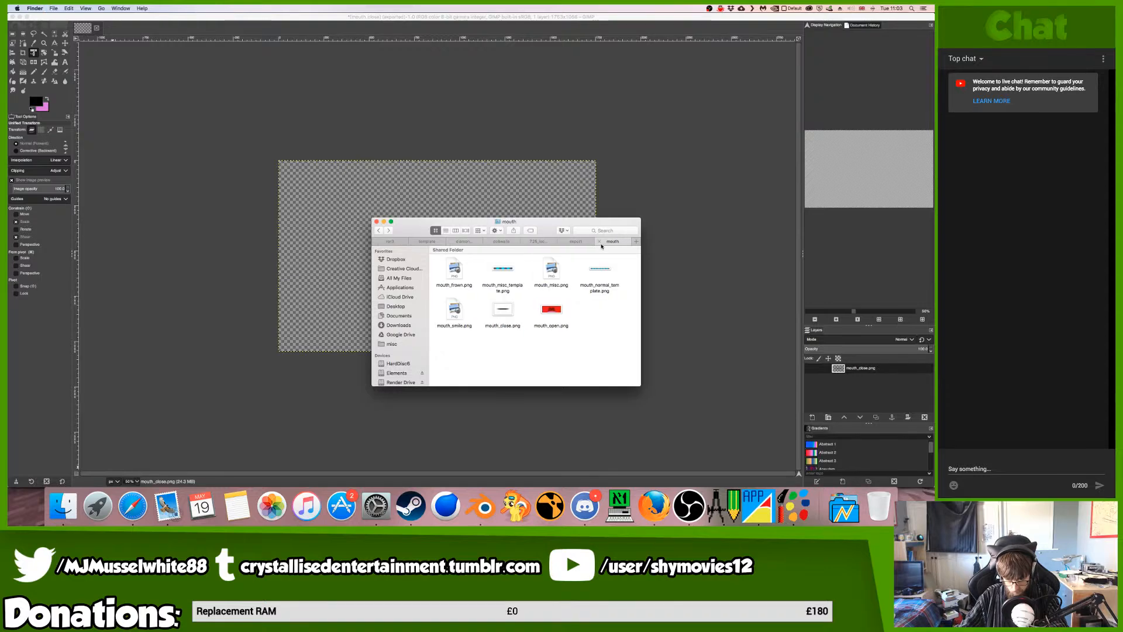
left_click_drag(615, 270, 585, 123)
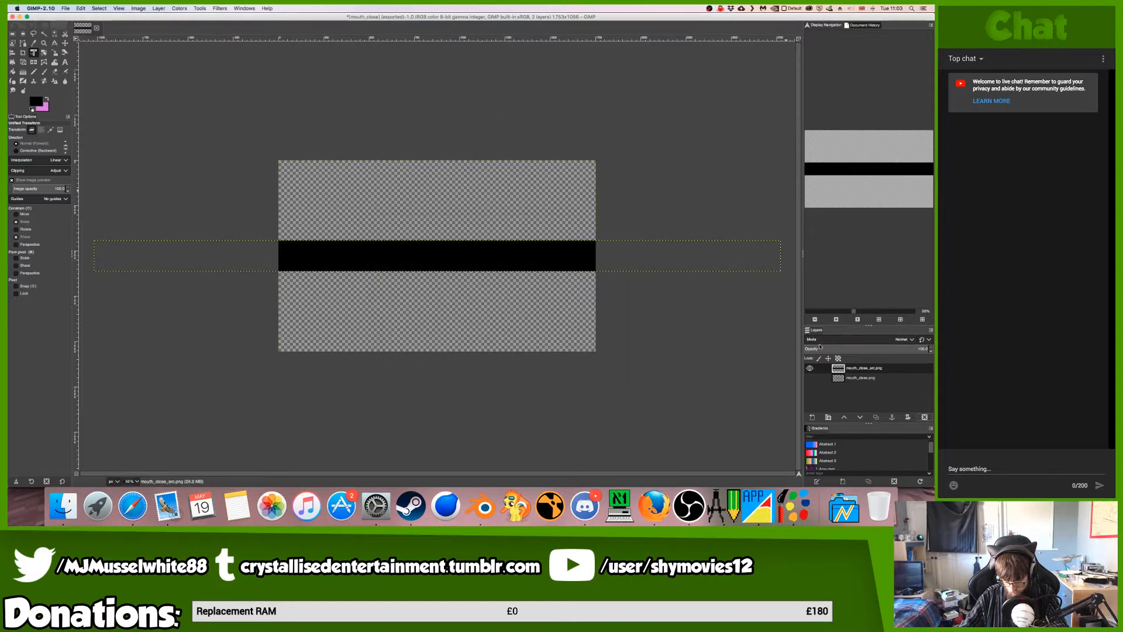
- Scale the new mouth_close_src.png layer about its center to roughly a third of its size with Unified Transform
left_click(557, 263)
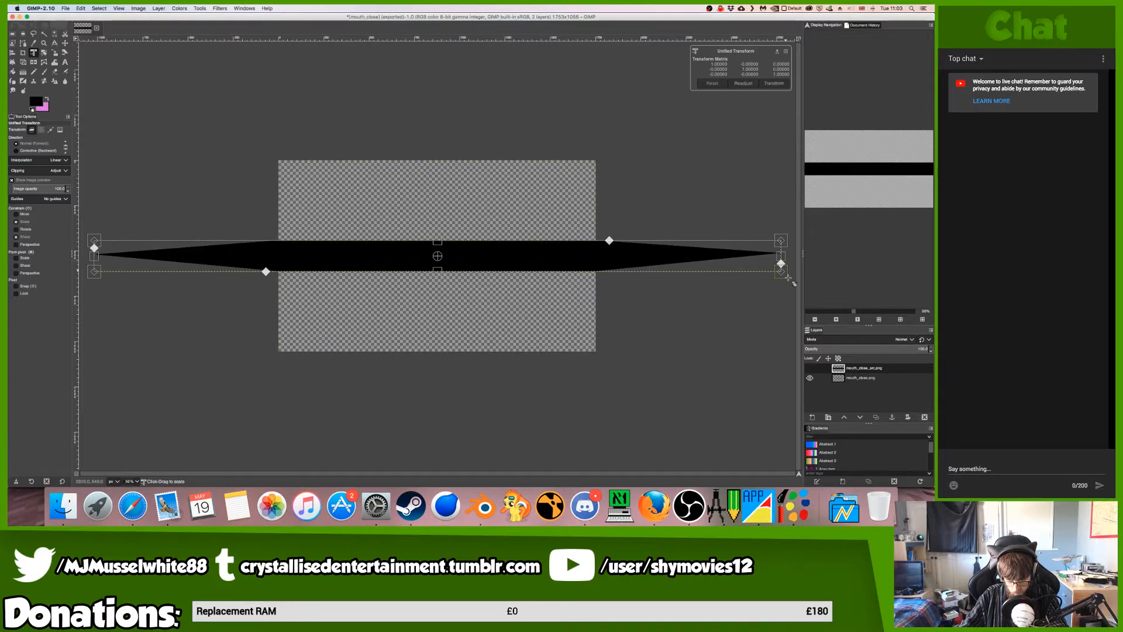
left_click_drag(785, 275, 329, 266, "shift")
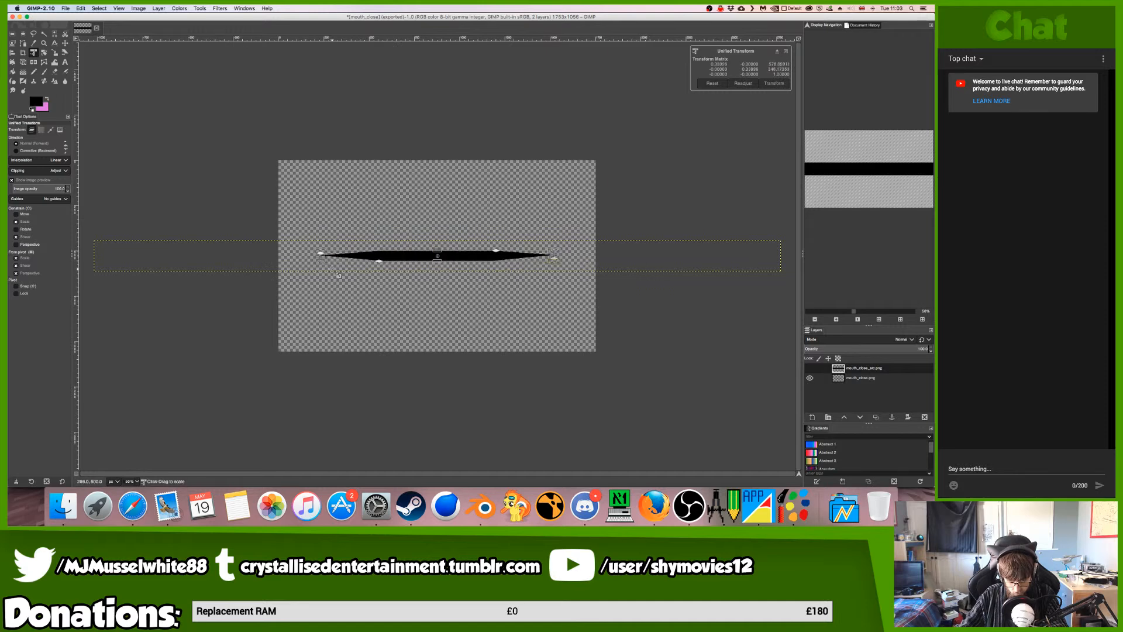
key("Return")
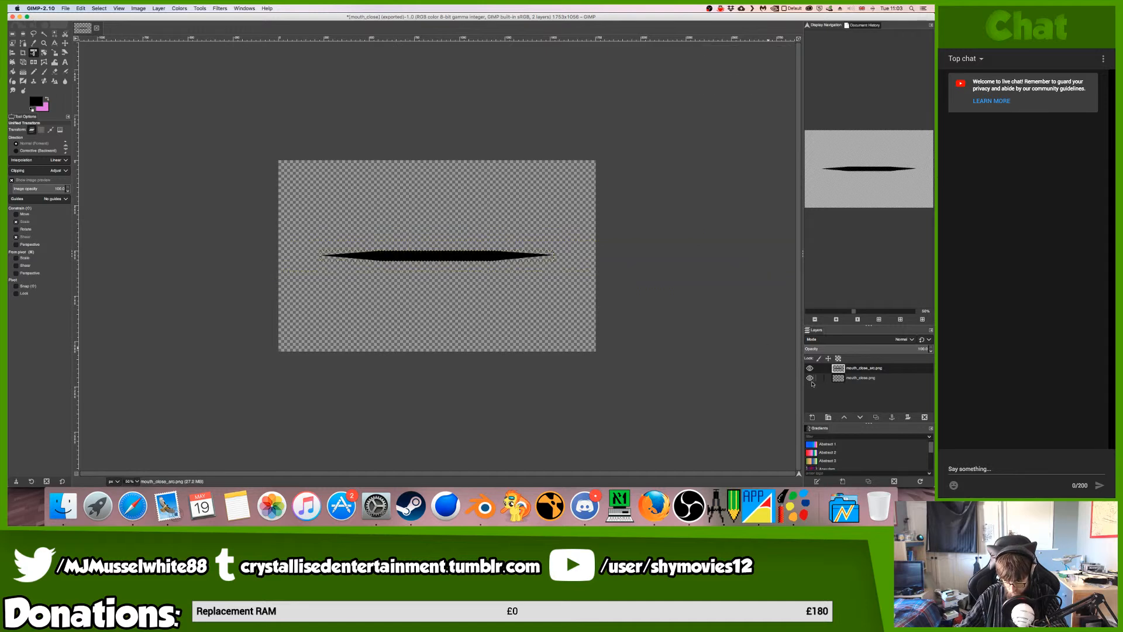
- Hide the blank mouth_close.png layer and export the image over mouth_close.png
key("ctrl+Left")
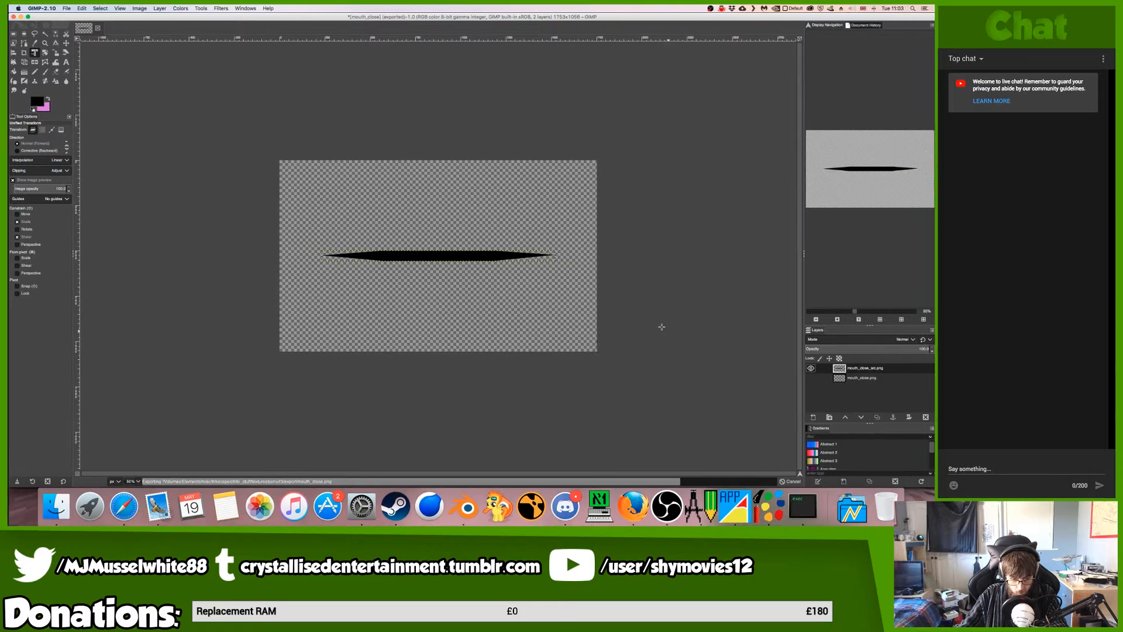
key("ctrl+Right")
key("ctrl+Left")
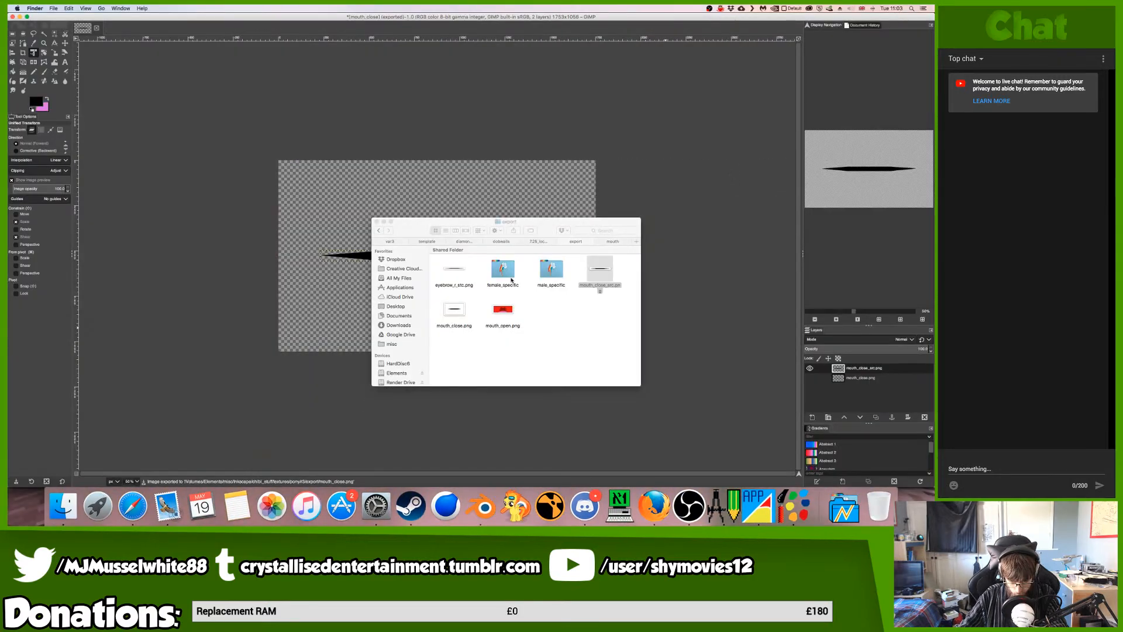
- Copy mouth_close.png from the export folder into the mouth folder, replacing the older file
left_click(465, 317)
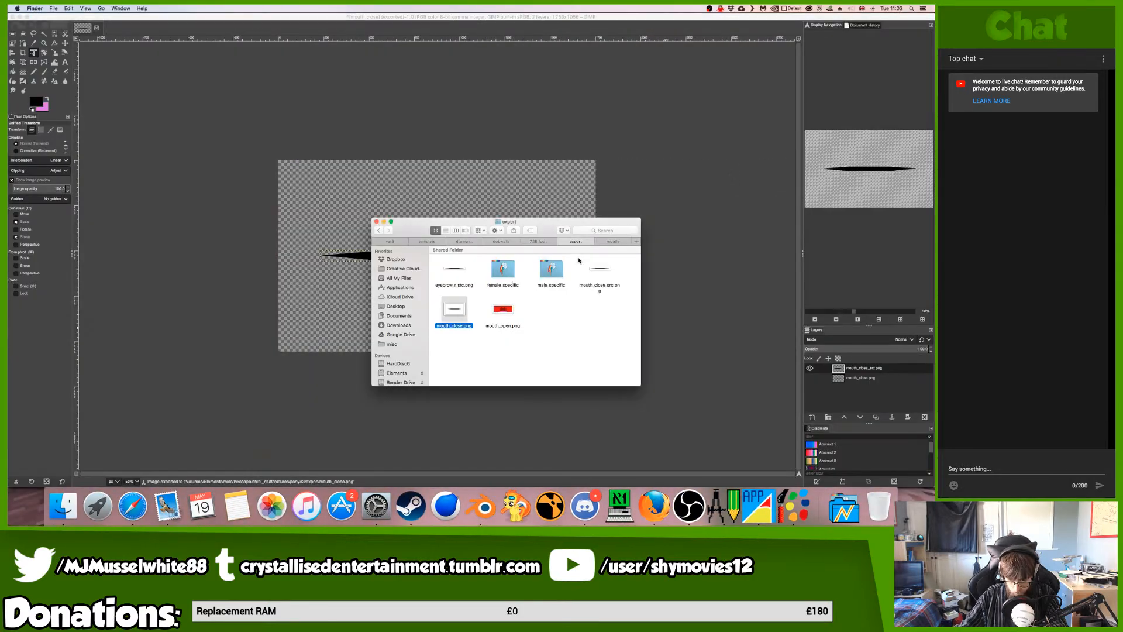
left_click(611, 241)
key("super+v")
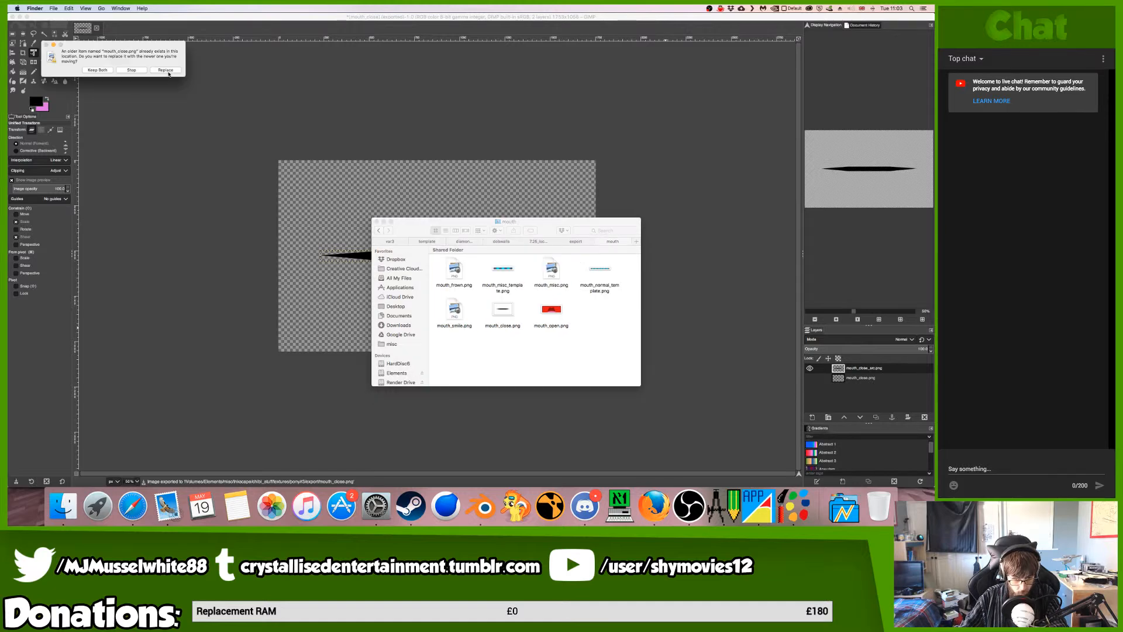
left_click(170, 71)
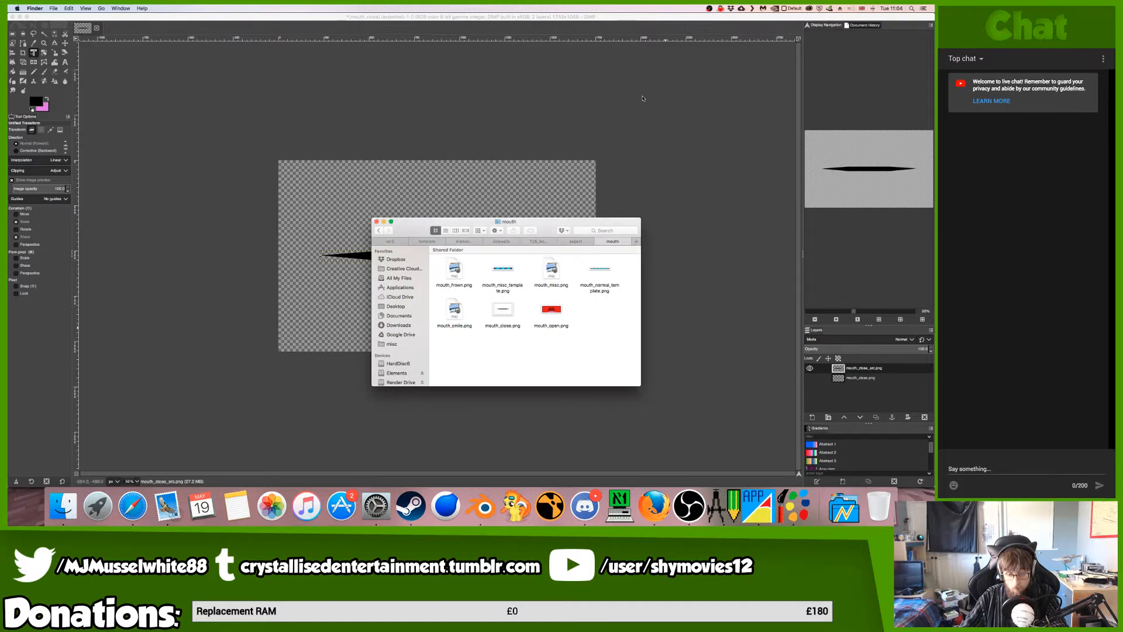
- Switch to Blender's Shading workspace and load the replaced mouth_close.png in the mouth_close object's image texture node
key("ctrl+Up")
left_click(157, 27)
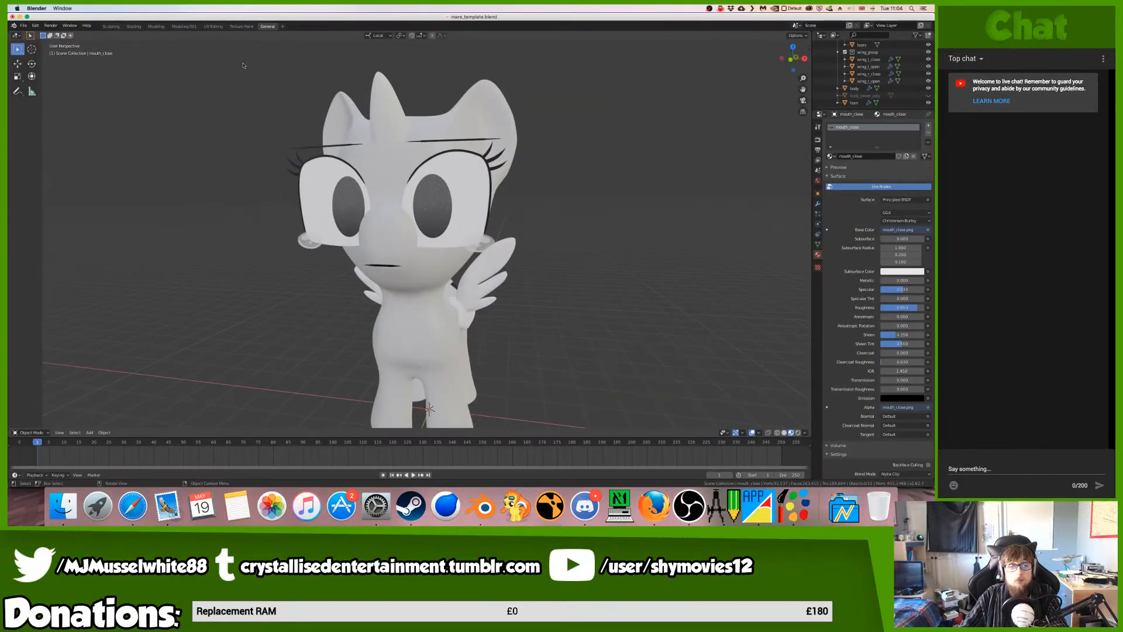
left_click(134, 26)
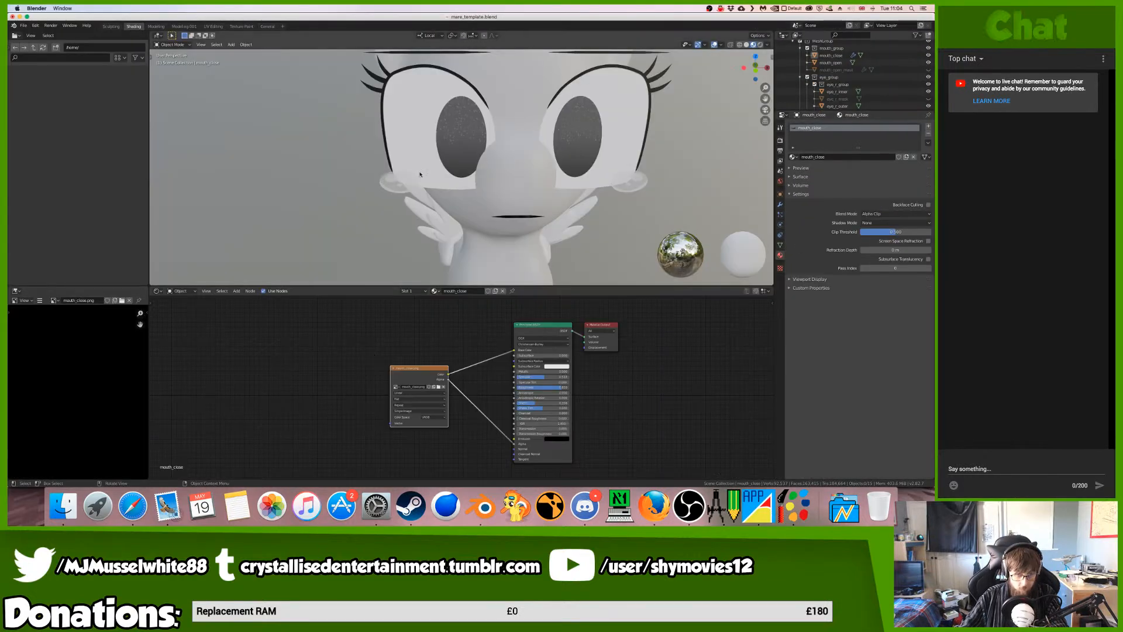
left_click(527, 218)
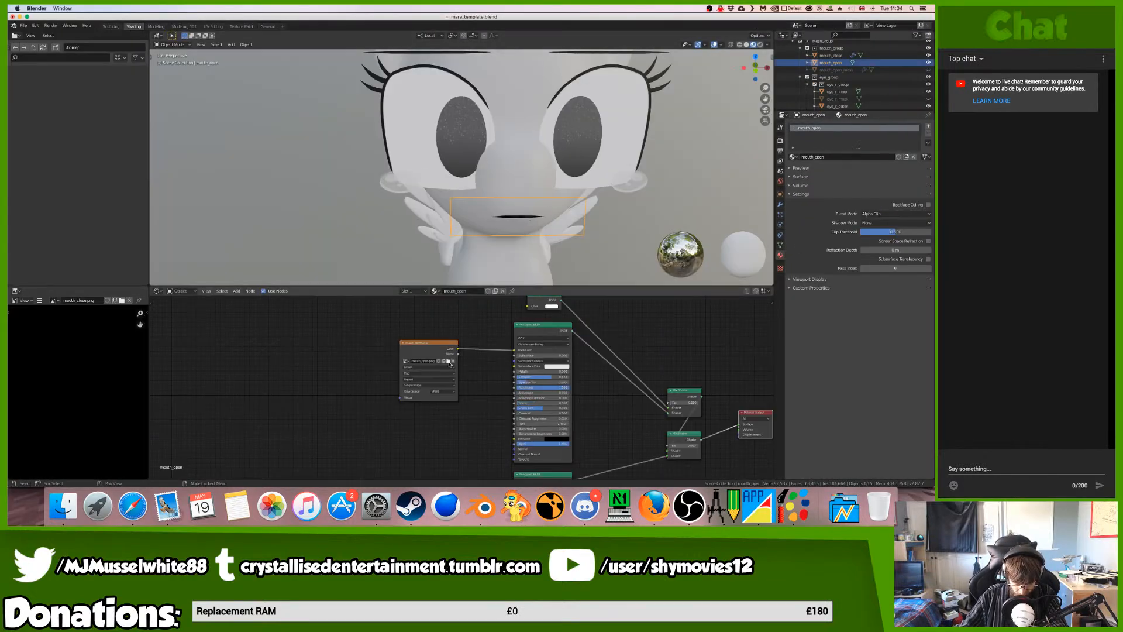
left_click(527, 219)
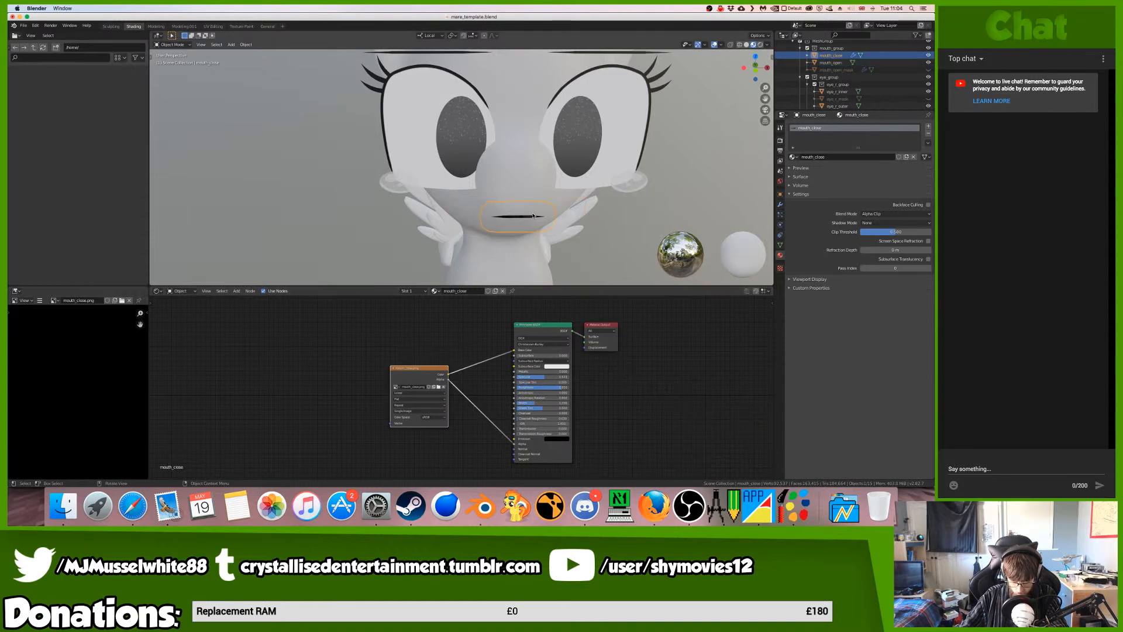
left_click(438, 387)
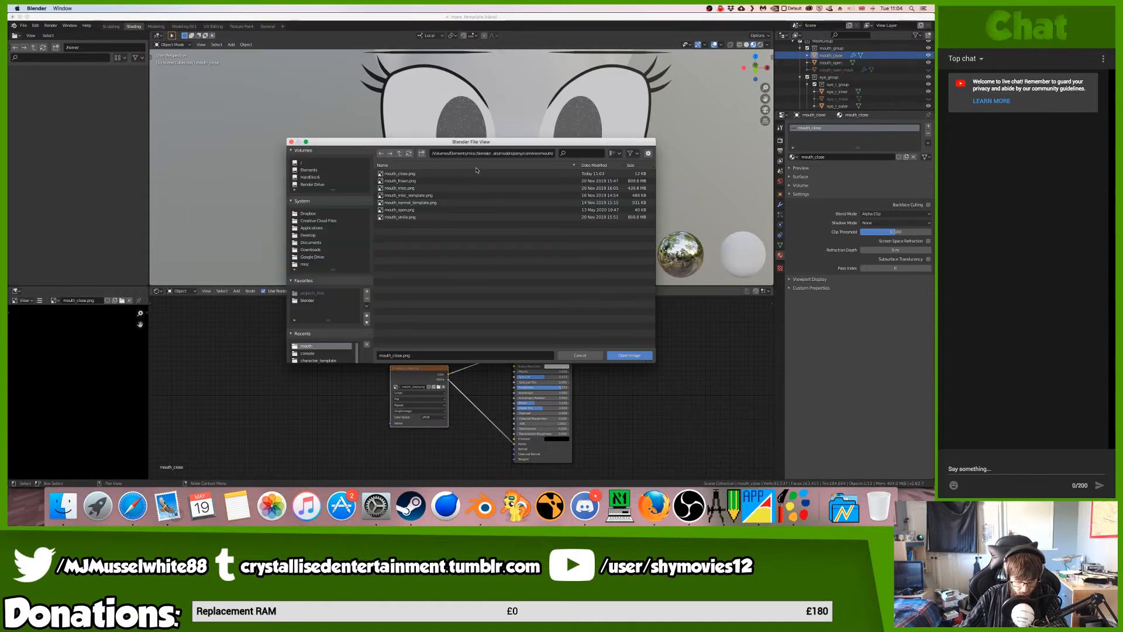
left_click(634, 356)
- Examine the thinner closed mouth on the pony's face from several angles in the General workspace
middle_click_drag(628, 235, 587, 217)
left_click(655, 245)
left_click(240, 26)
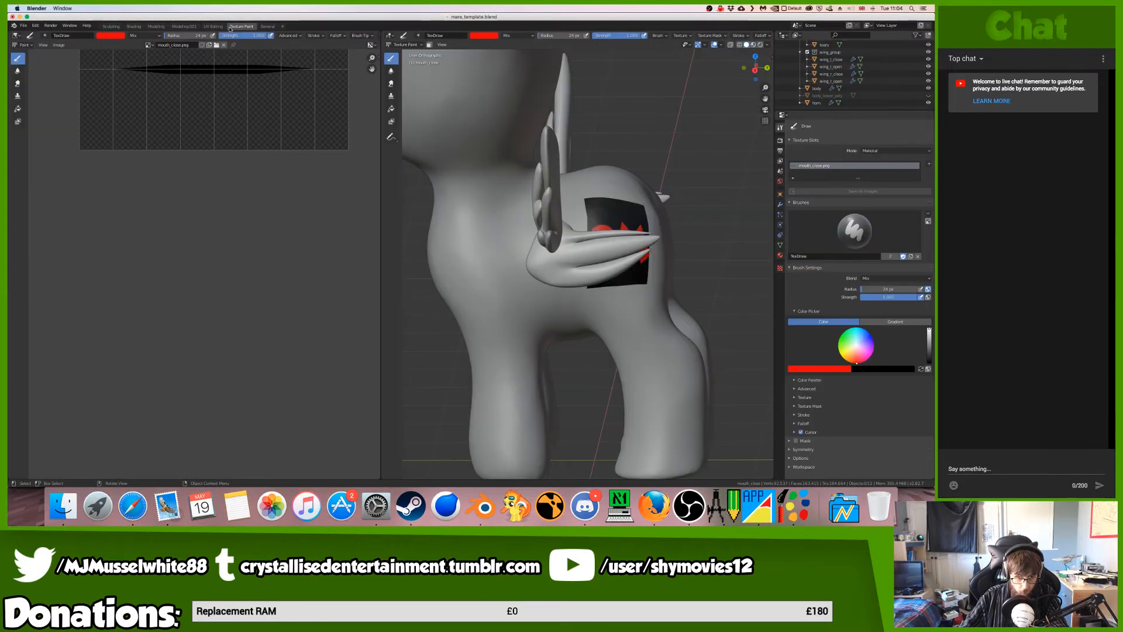
left_click(214, 26)
left_click(267, 27)
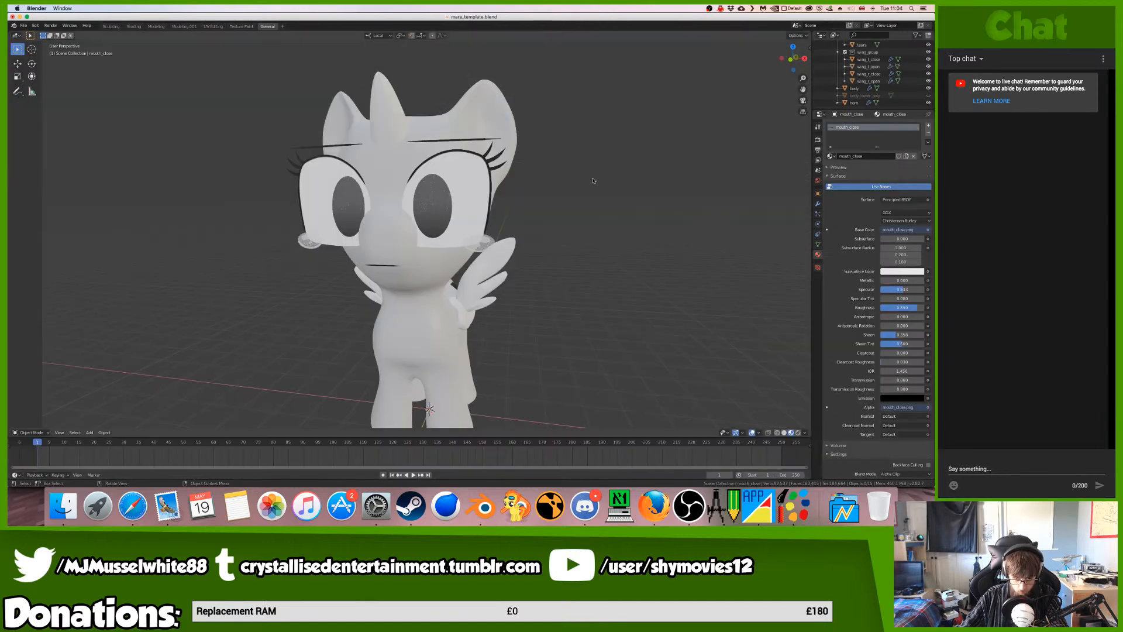
scroll(594, 175, "left", 15)
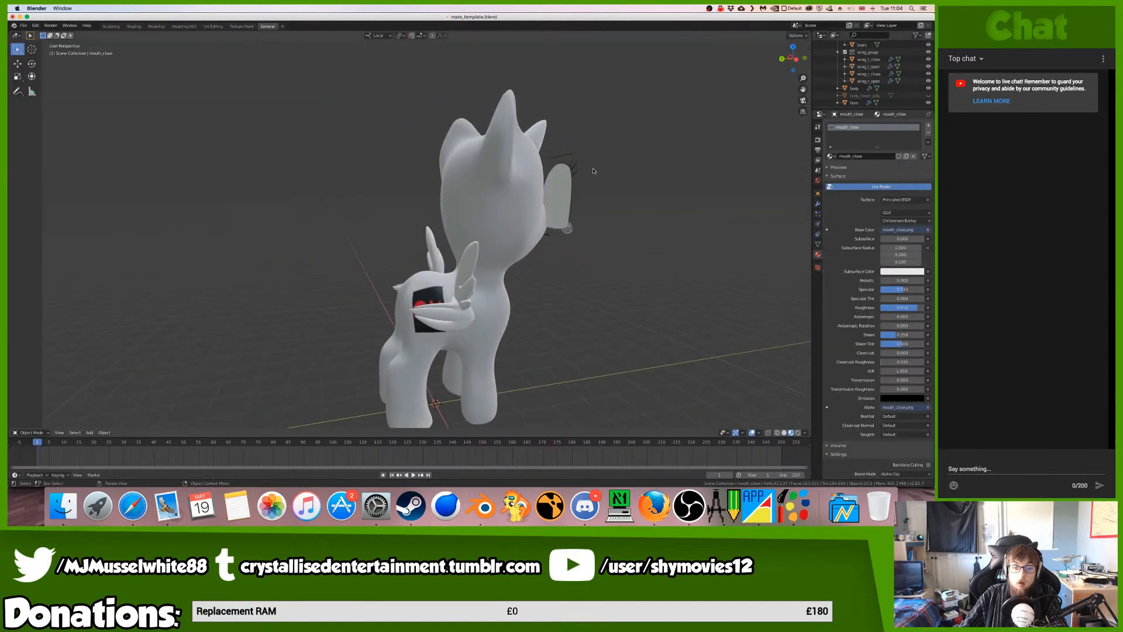
scroll(592, 170, "left", 15)
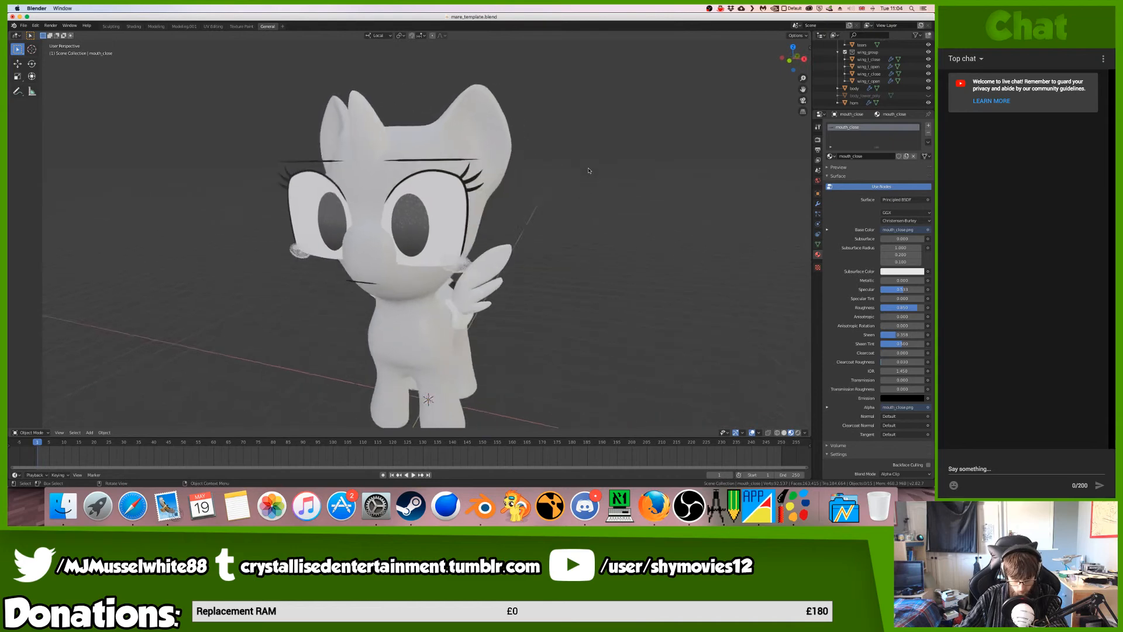
scroll(589, 171, "left", 8)
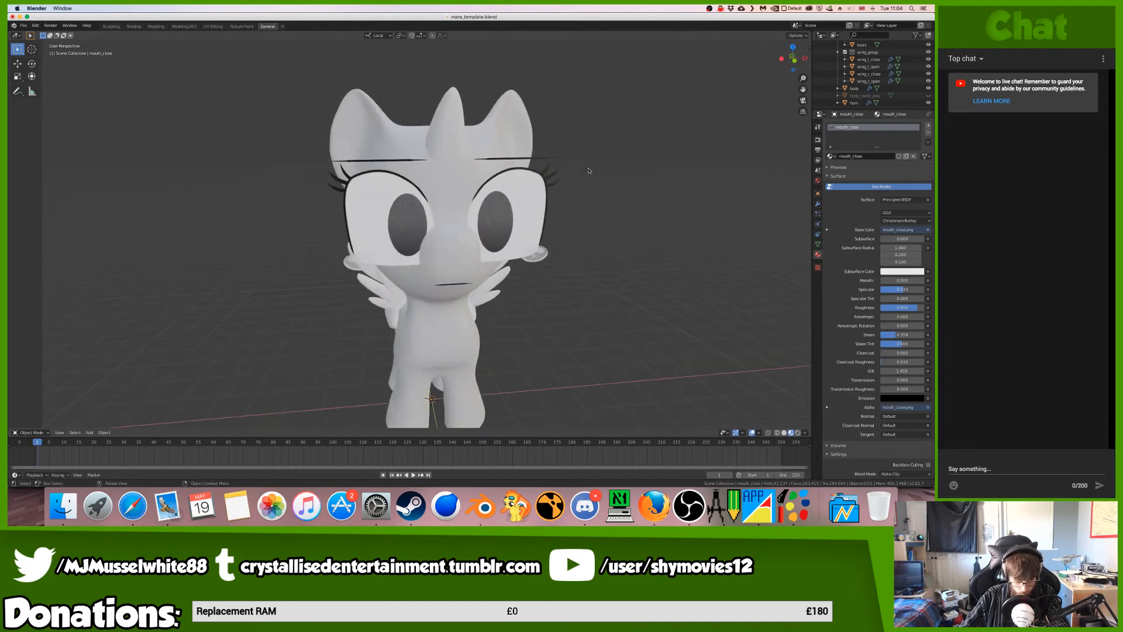
scroll(586, 169, "left", 12)
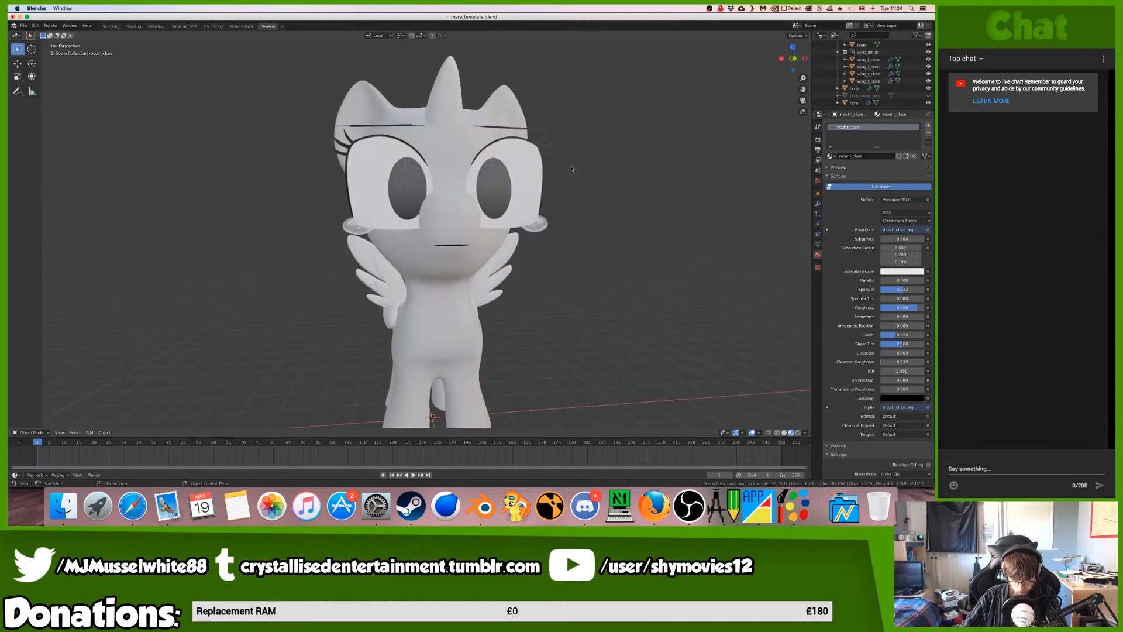
scroll(570, 169, "left", 3)
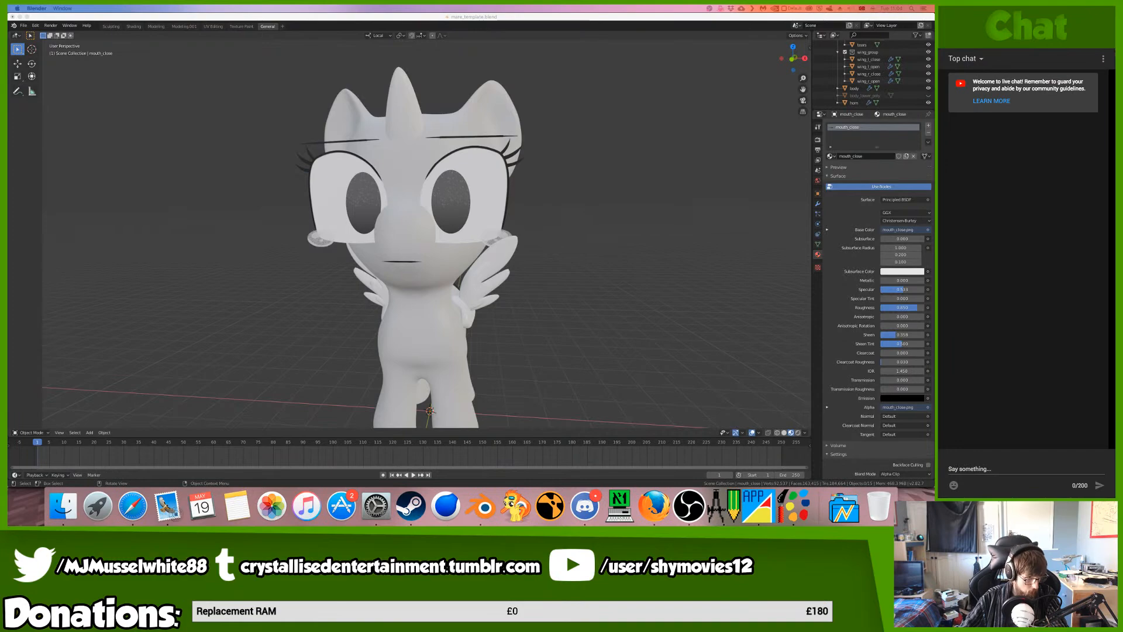
key("ctrl+Up")
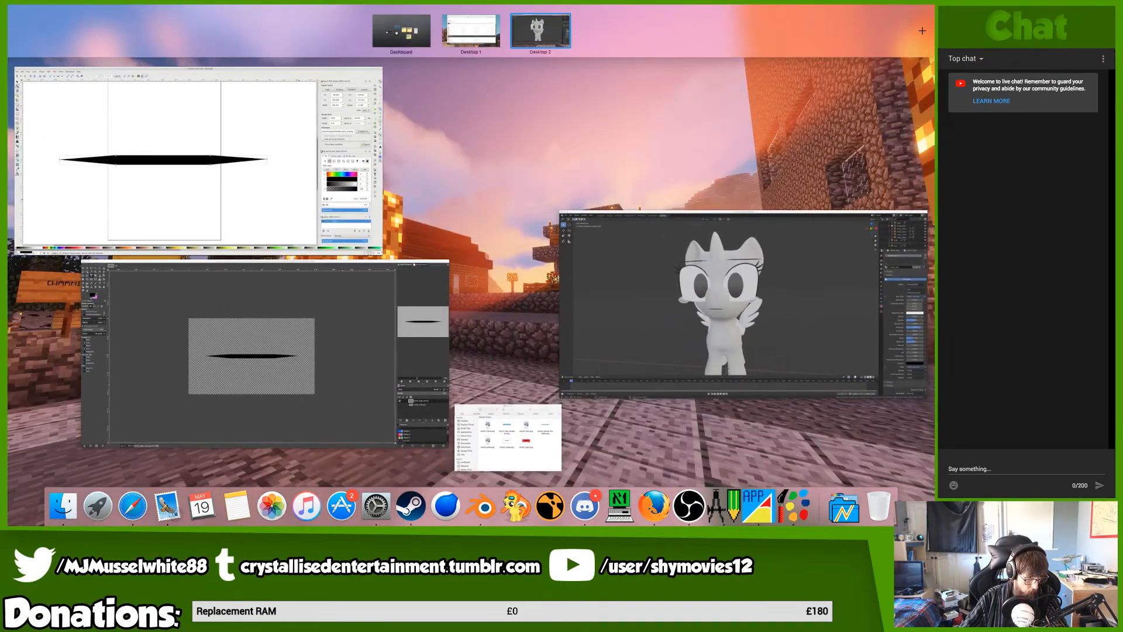
key("ctrl+Up")
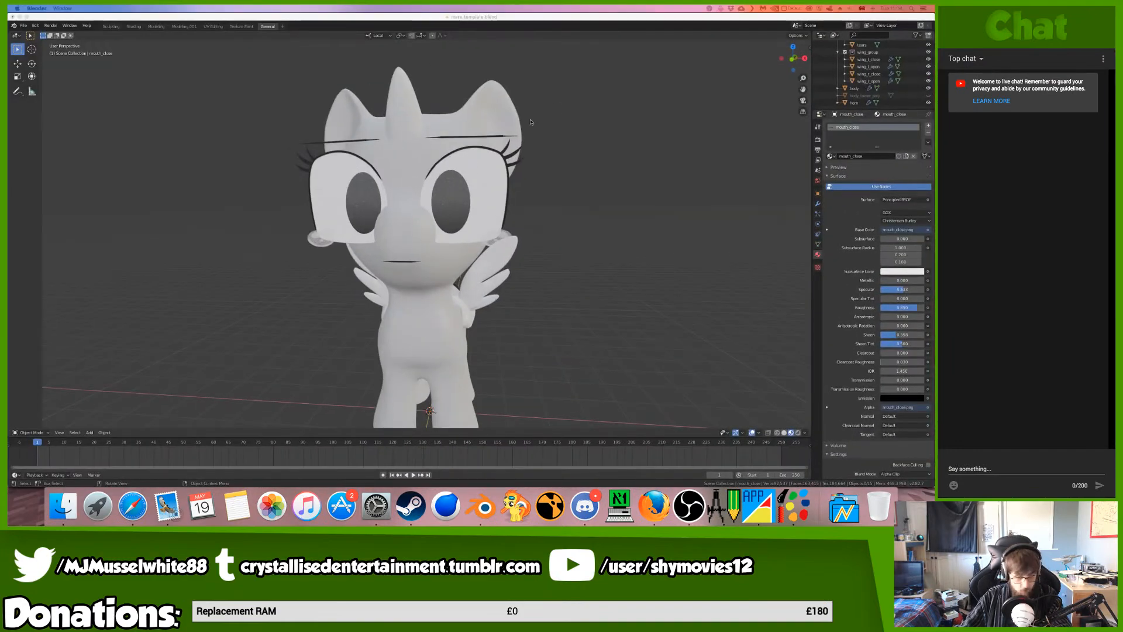
middle_click_drag(530, 122, 486, 244)
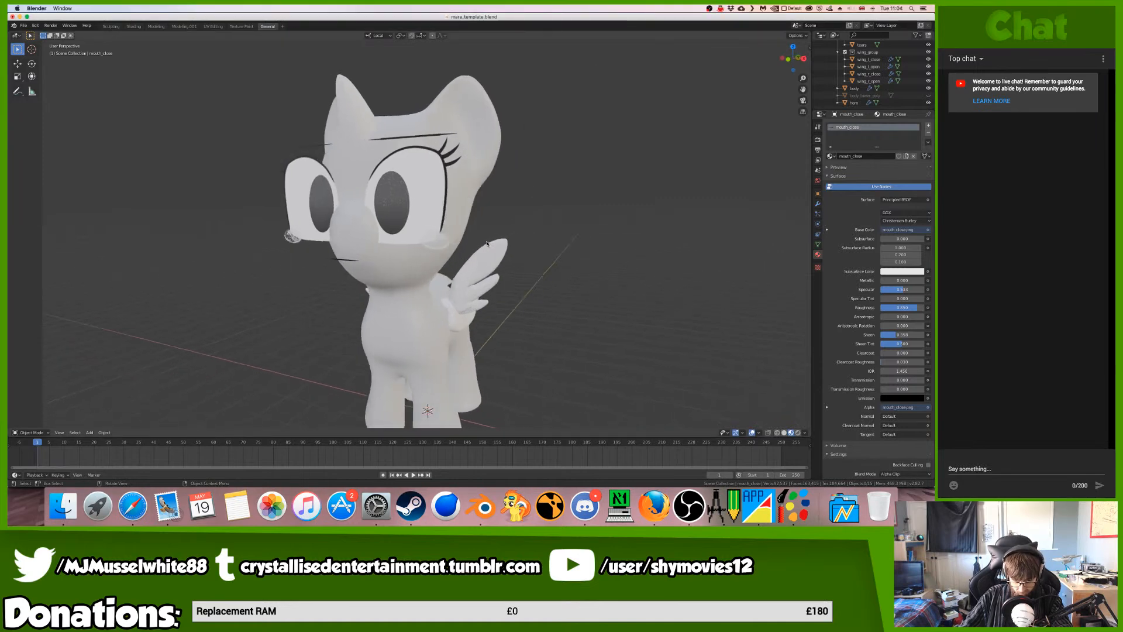
scroll(487, 244, "right", 5)
scroll(487, 243, "left", 10)
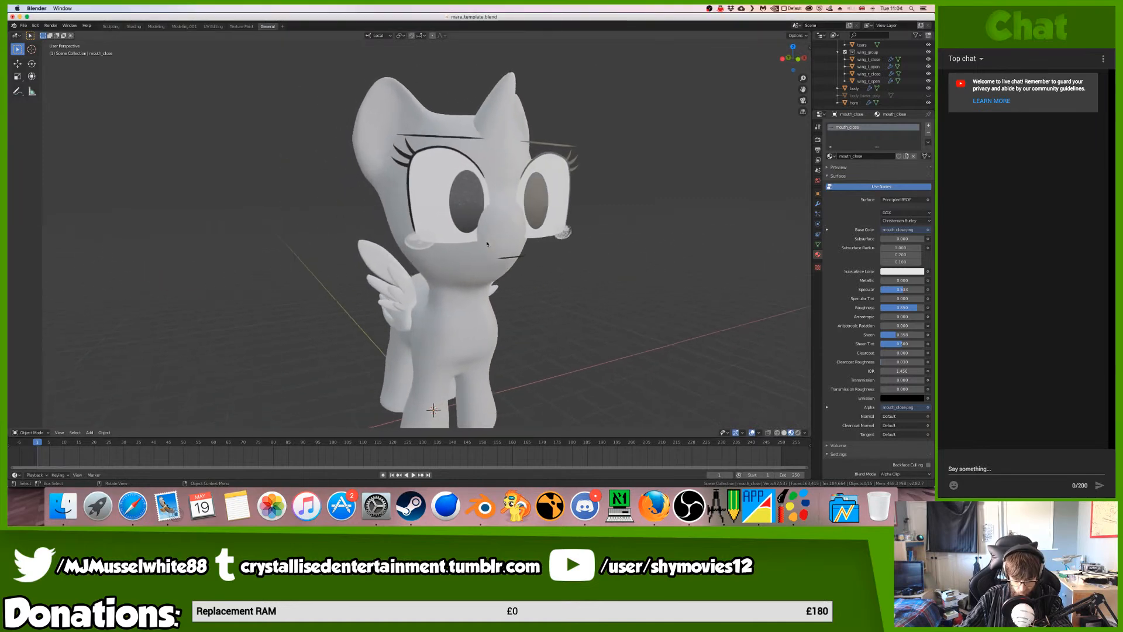
scroll(486, 244, "right", 5)
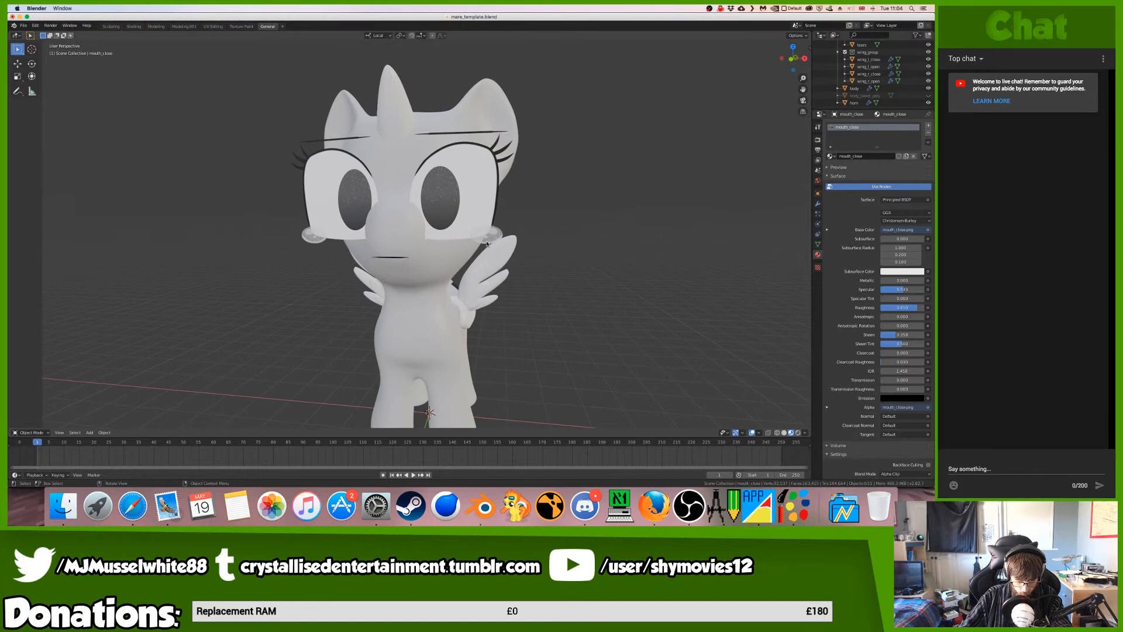
left_click(379, 257)
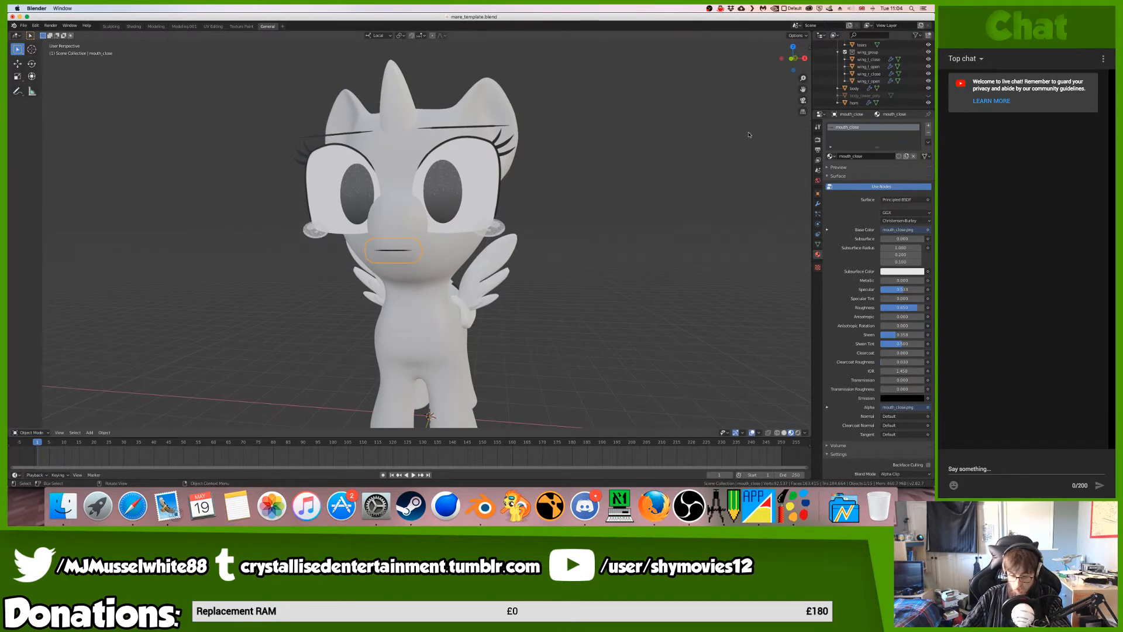
scroll(872, 85, "up", 3)
middle_click_drag(362, 235, 524, 214)
left_click(522, 219)
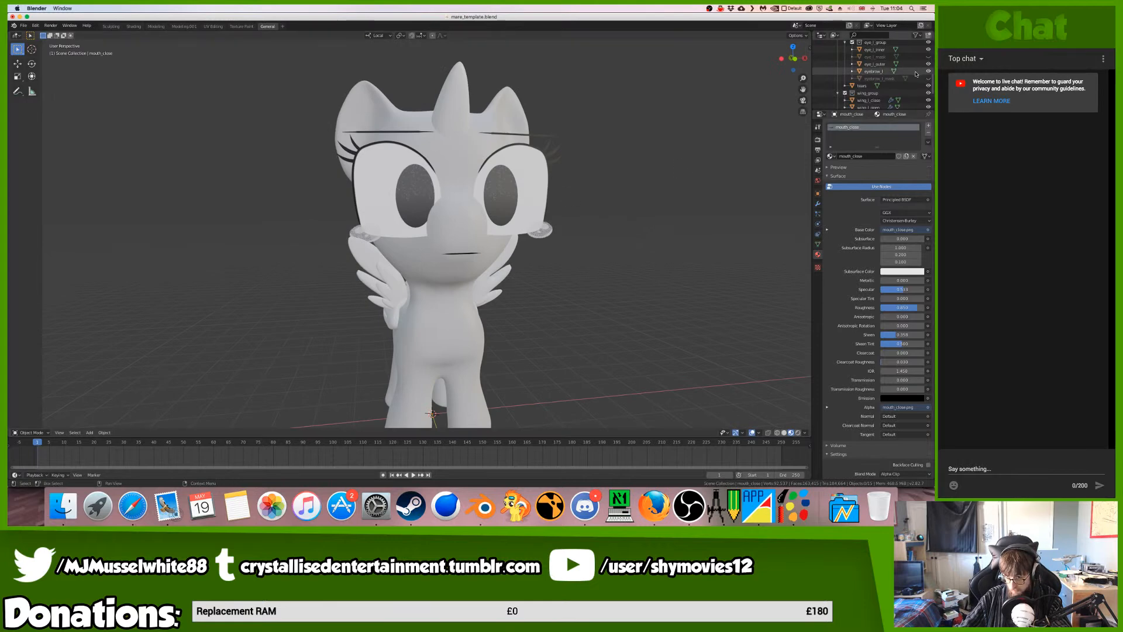
- Collapse the eye_group and wing_group collections, and switch visibility from mouth_close to mouth_open_mask in mouth_group
scroll(900, 74, "up", 4)
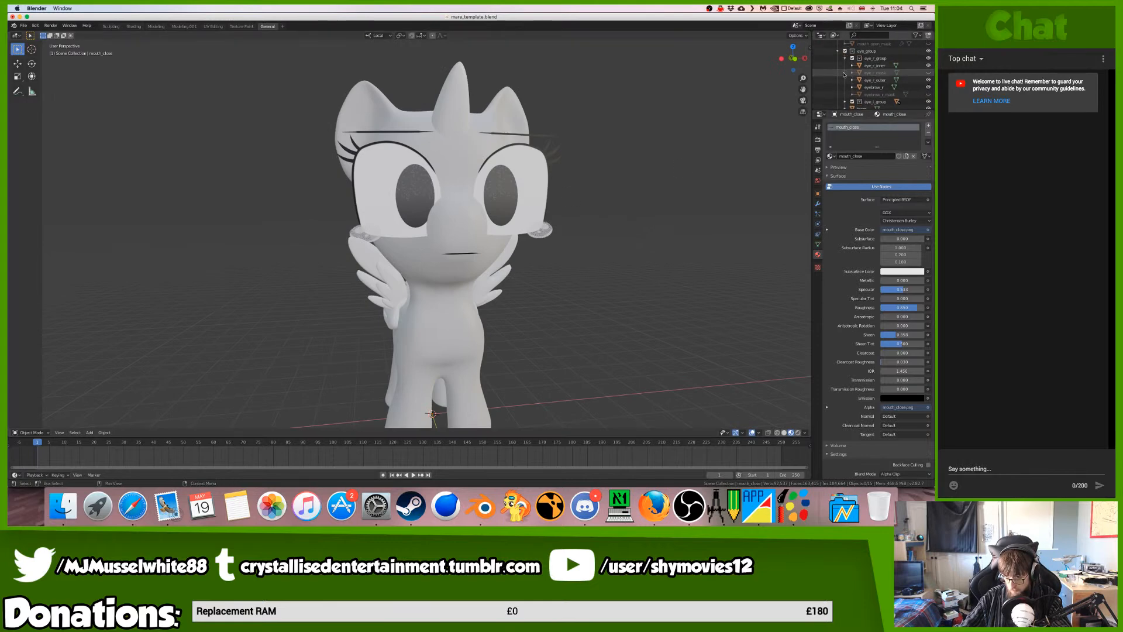
left_click(845, 51)
left_click(838, 60)
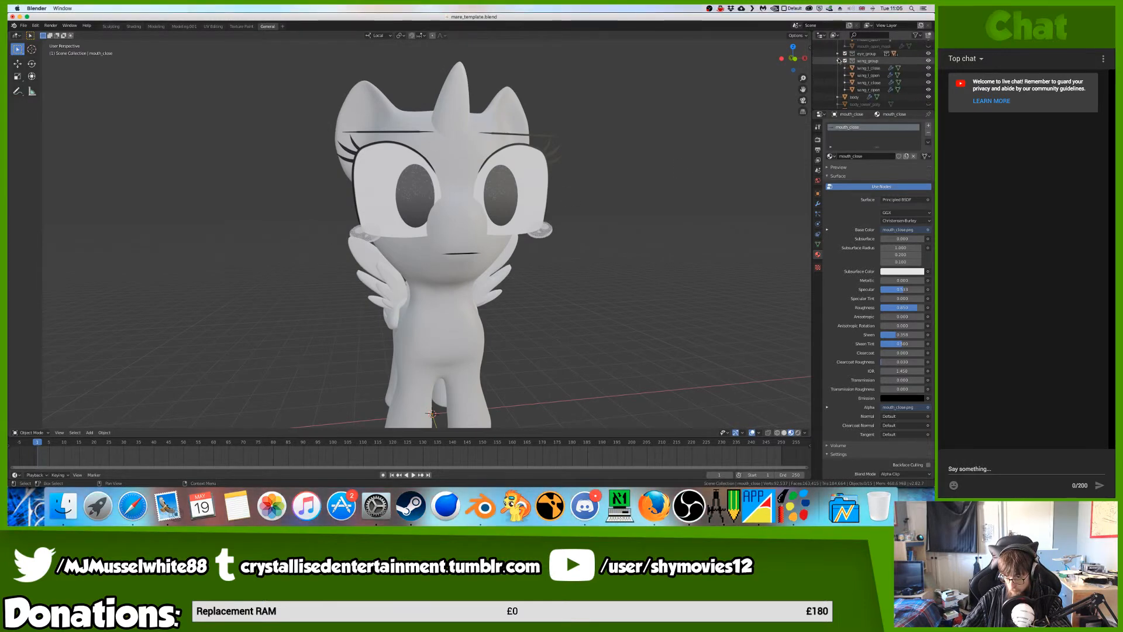
scroll(917, 87, "up", 5)
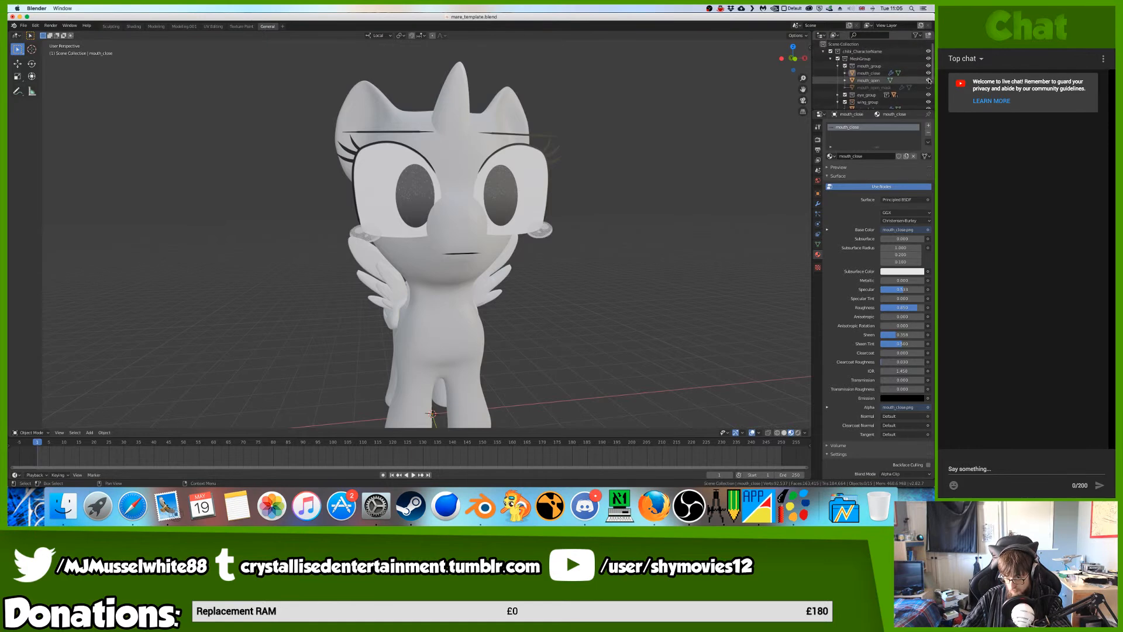
left_click(928, 73)
left_click(928, 87)
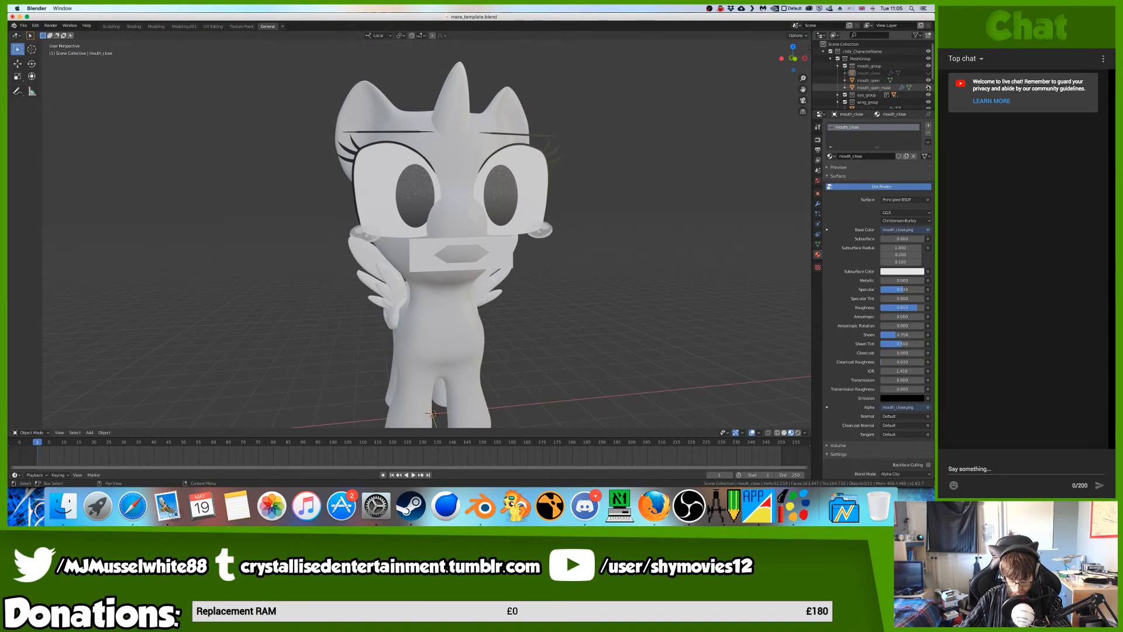
- Hide mouth_open_mask, leaving the closed mouth shown on the pony's face, and save mare_template.blend
left_click(928, 87)
middle_click_drag(544, 198, 524, 198)
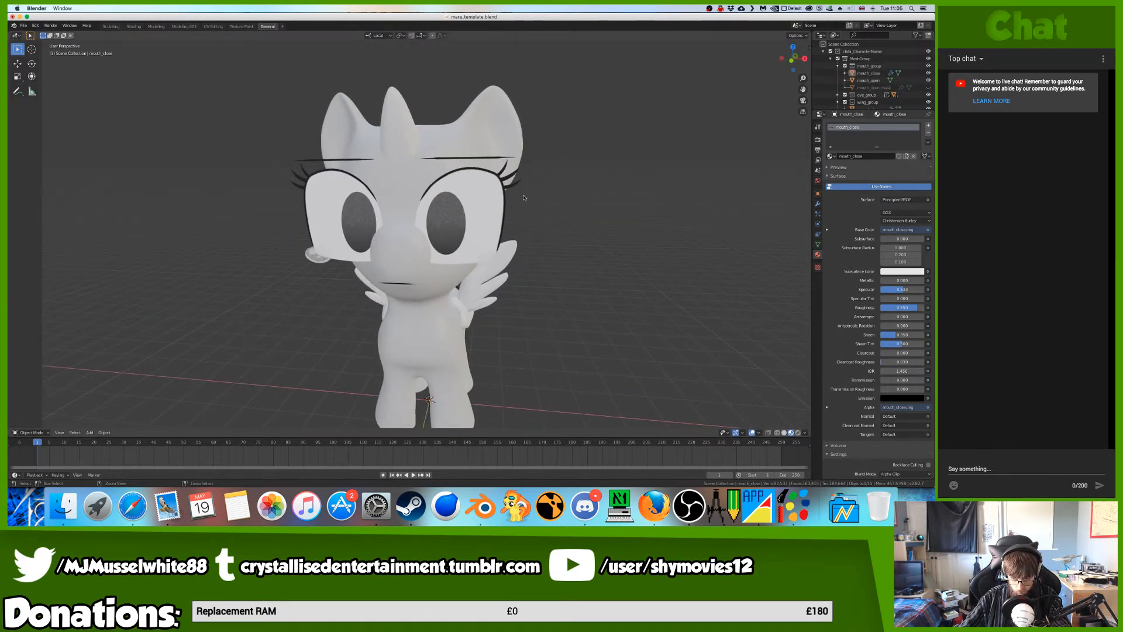
key("super+s")
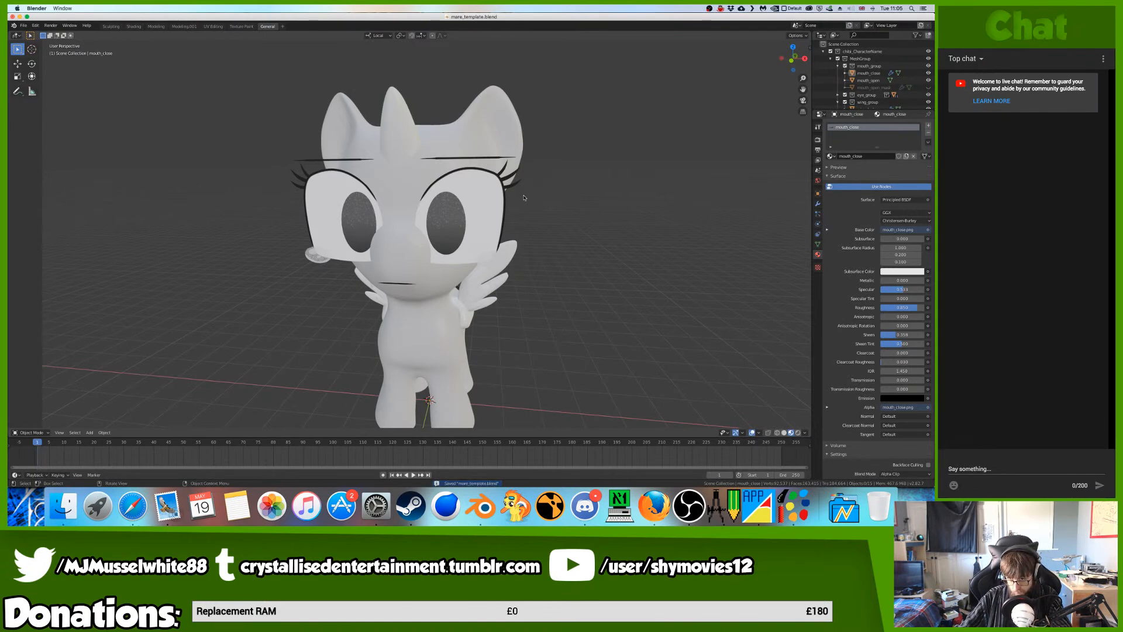
middle_click_drag(524, 198, 512, 194)
- Switch to GIMP and quit it, discarding the unsaved changes to the mouth_close image
left_click(64, 505)
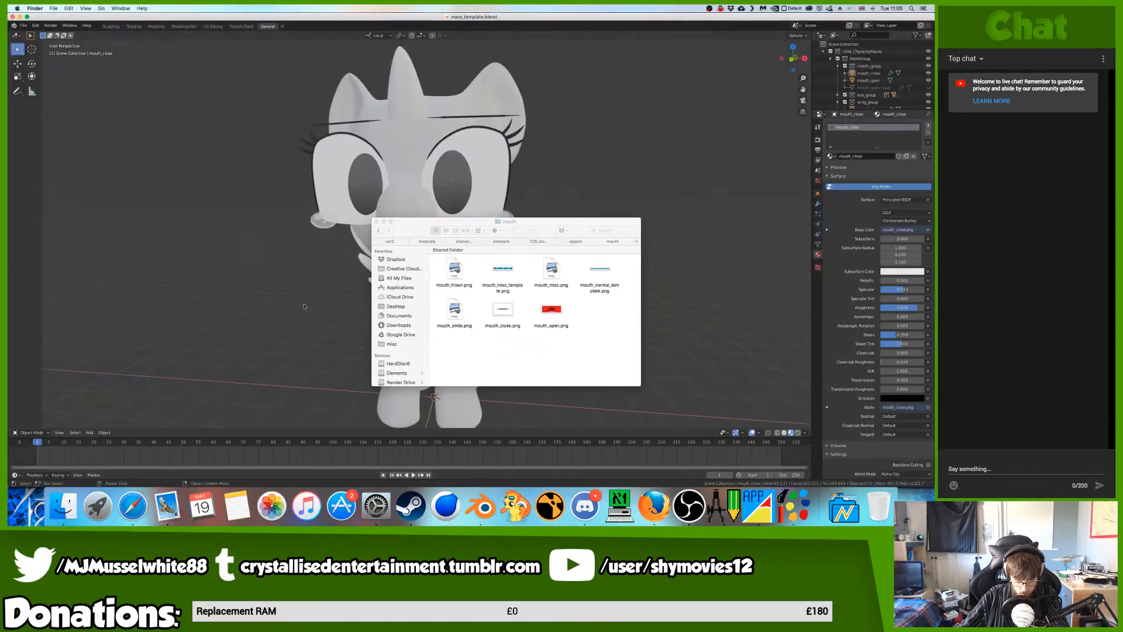
key("ctrl+Up")
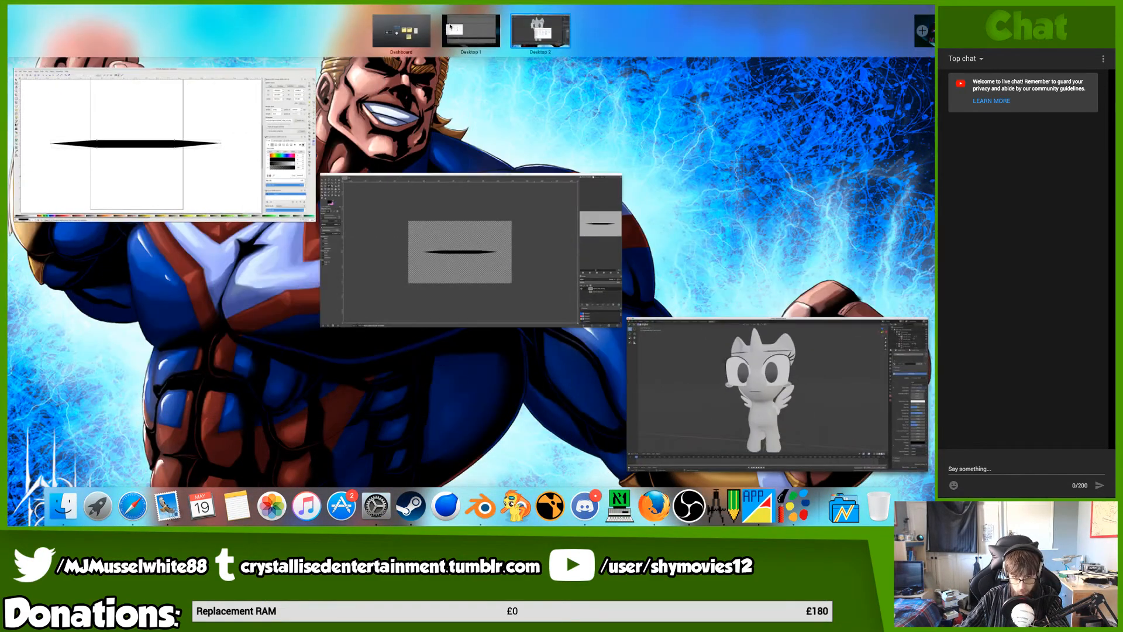
left_click(492, 211)
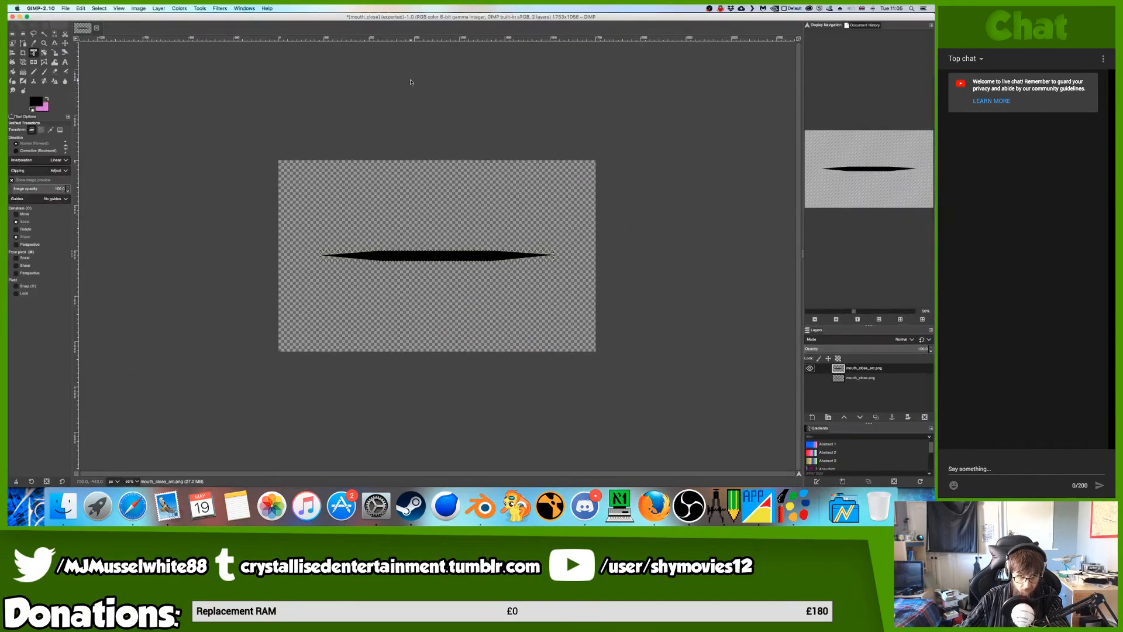
key("super+s")
key("Escape")
key("super+q")
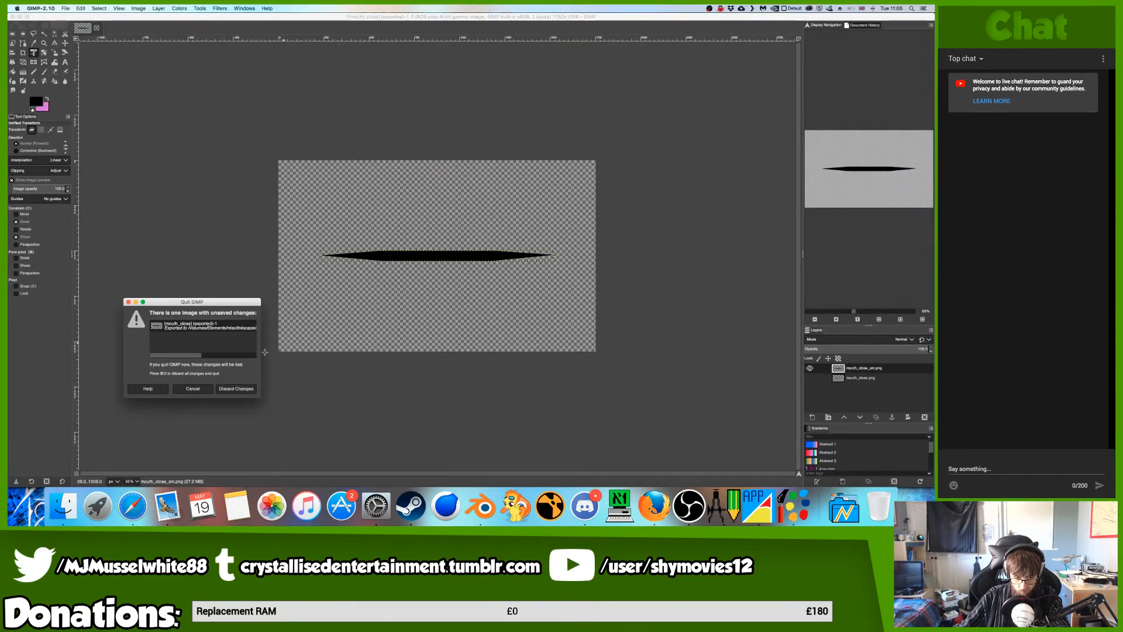
left_click(235, 388)
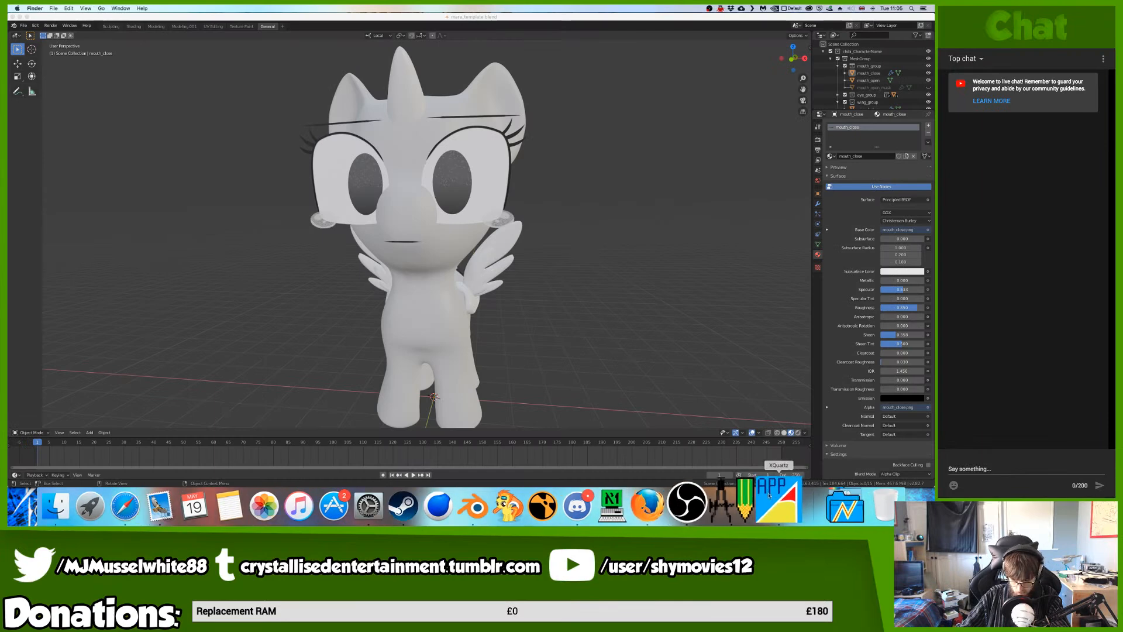
- Save mouth_close.svg in Inkscape, then quit Inkscape and XQuartz
key("super+Tab")
key("ctrl+s")
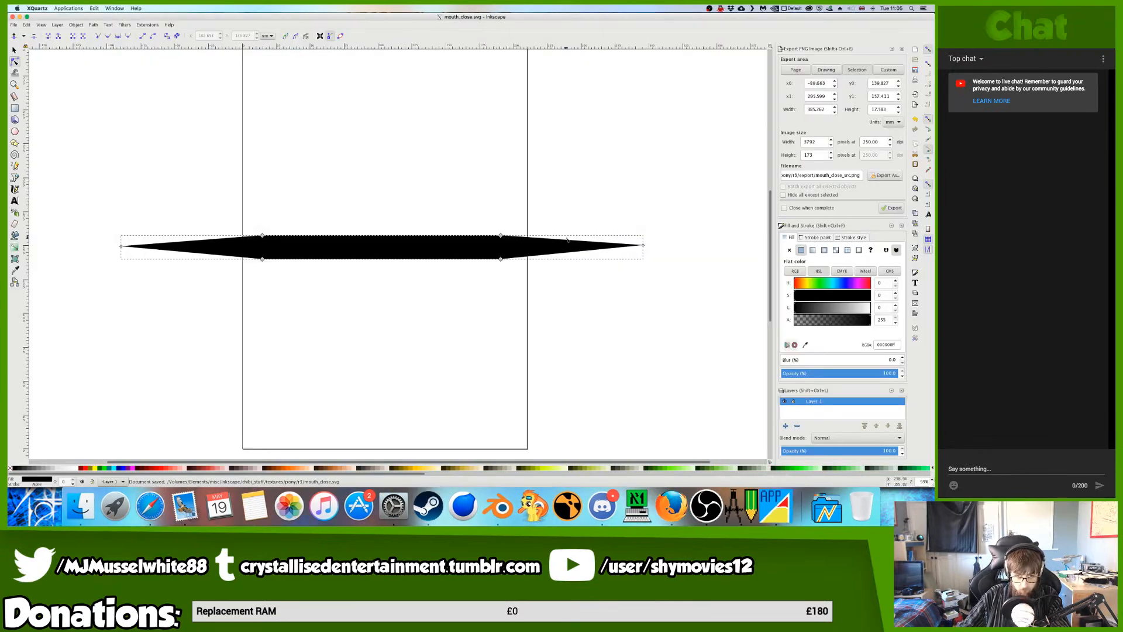
right_click(753, 504)
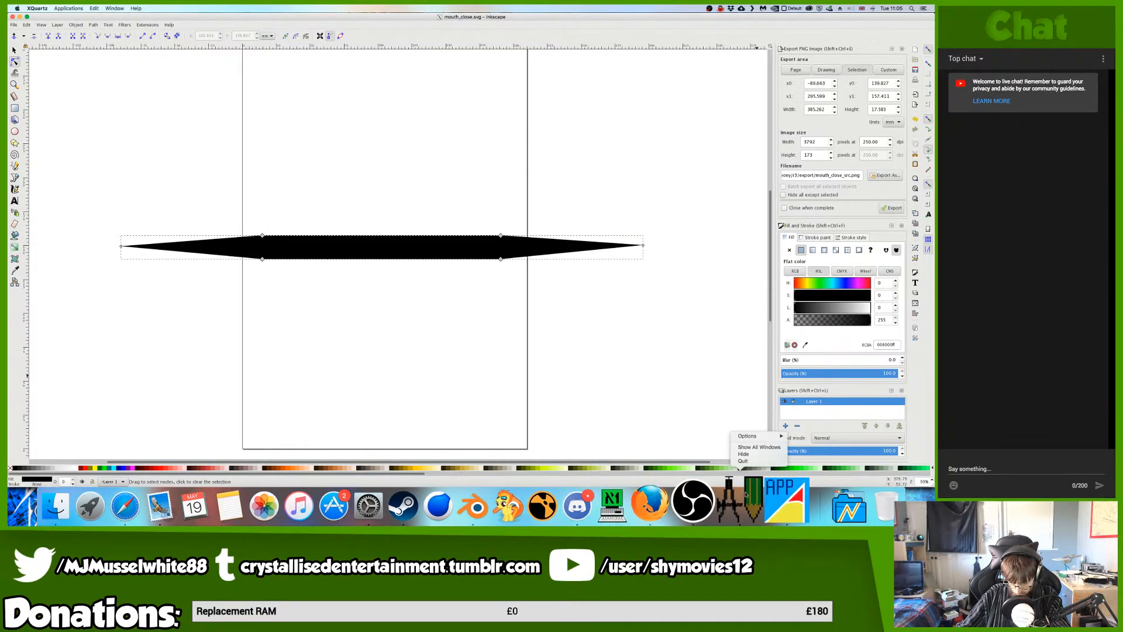
left_click(758, 461)
right_click(771, 503)
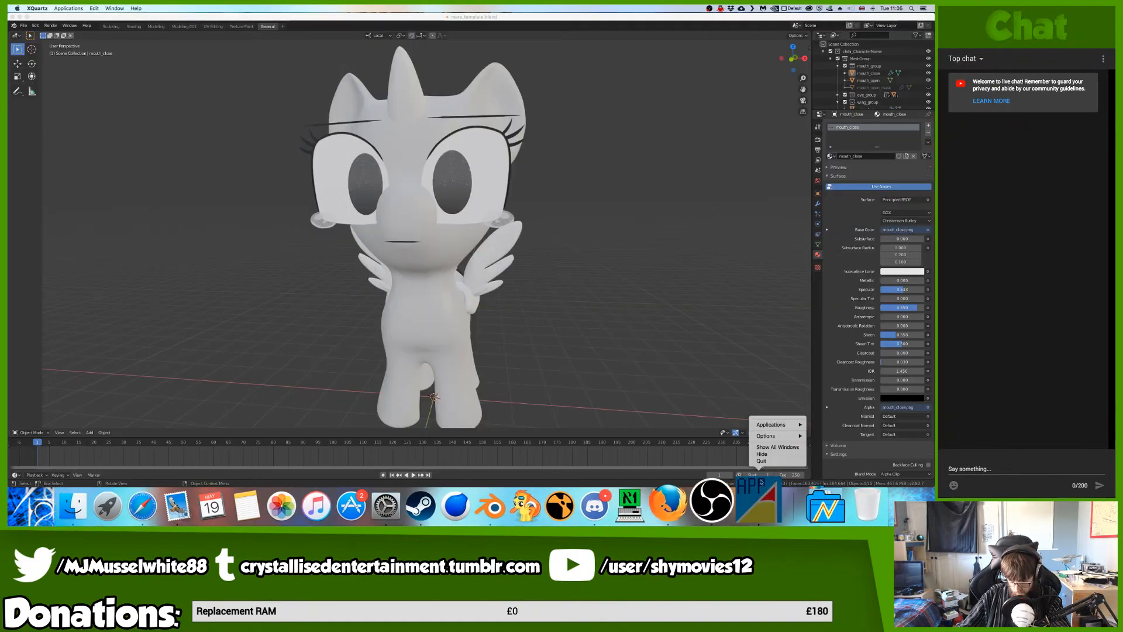
left_click(762, 461)
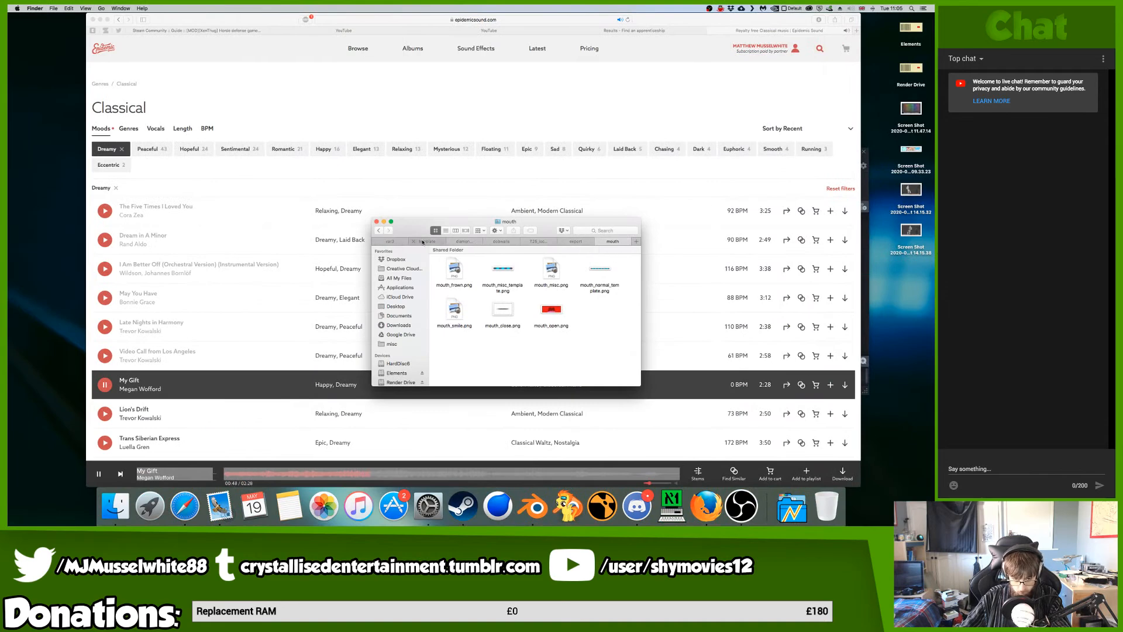
- Pick mare_template.blend in Finder's template folder for copying, and tidy the file icons in the original subfolder
left_click(422, 241)
left_click(448, 278)
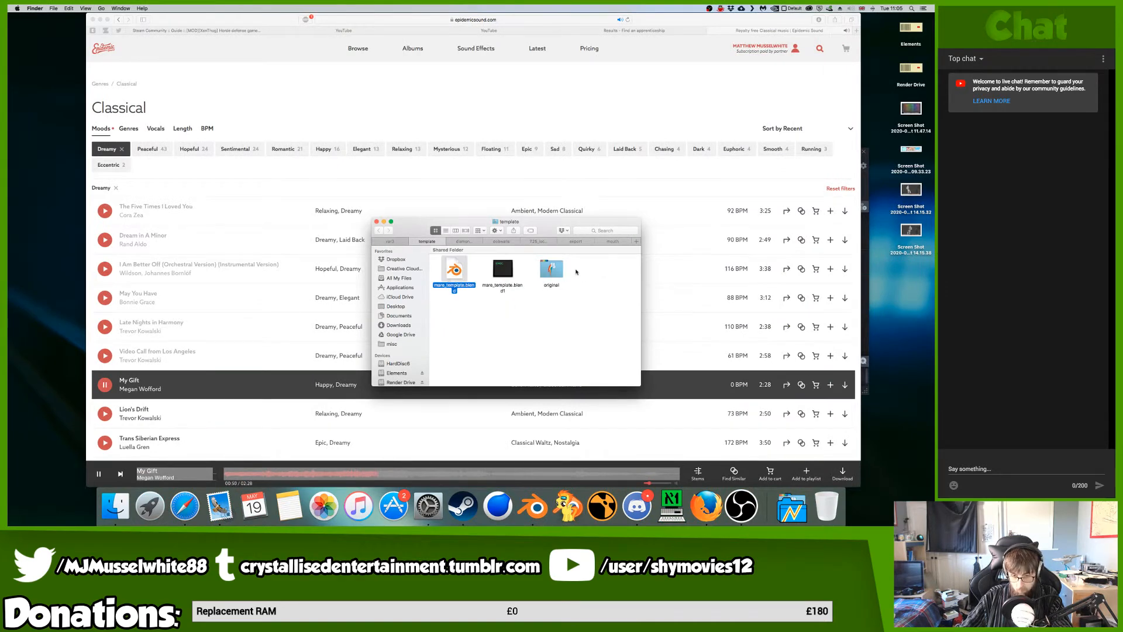
double_click(551, 269)
right_click(544, 357)
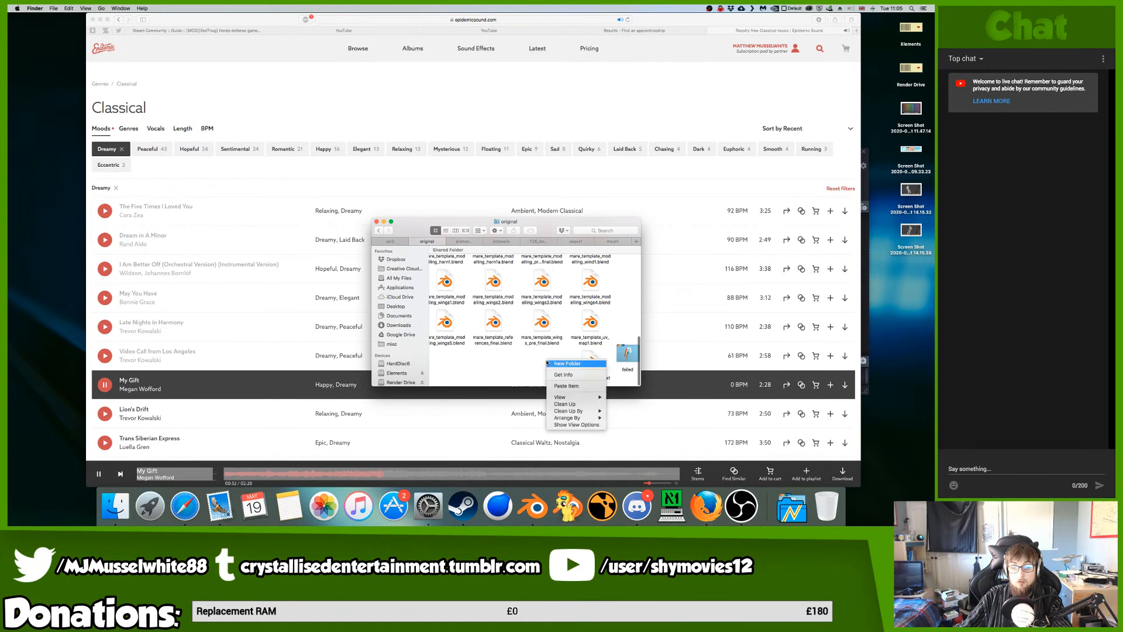
mouse_move(579, 413)
left_click(621, 412)
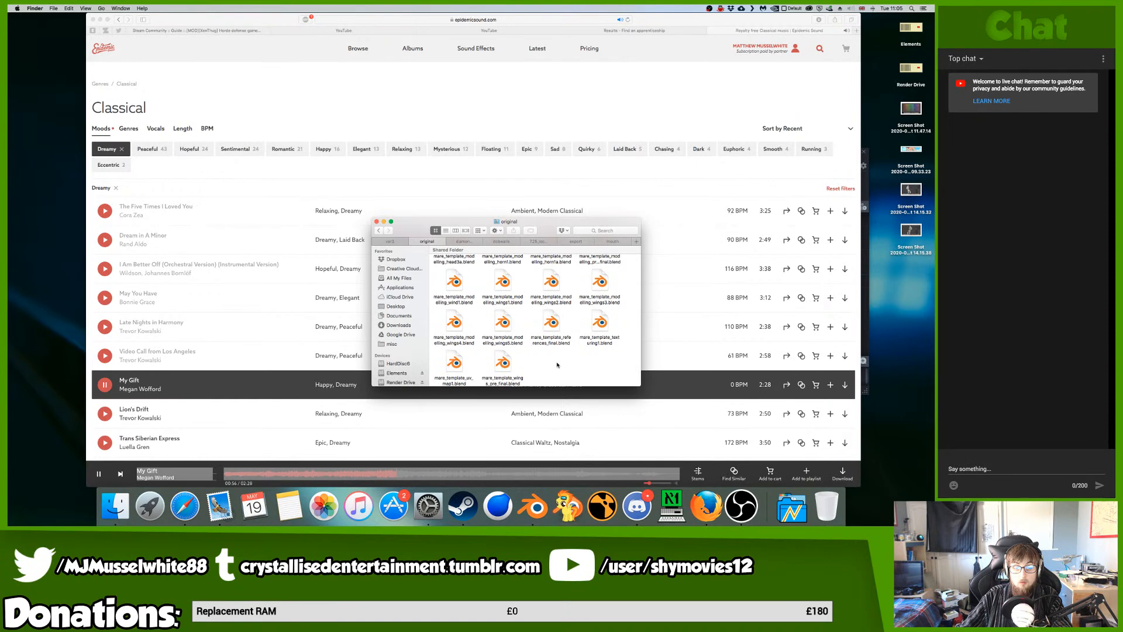
- Place the copy of mare_template.blend in the original folder and rename it mare_template_texturing2.blend
scroll(561, 351, "up", 3)
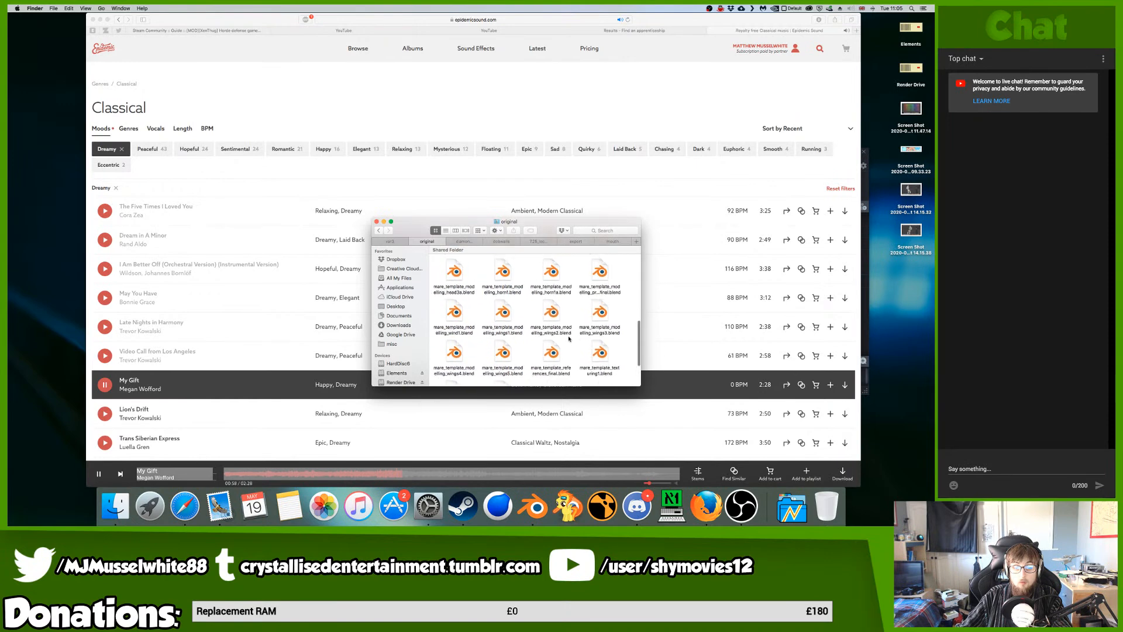
scroll(569, 339, "down", 2)
left_click_drag(454, 364, 562, 351)
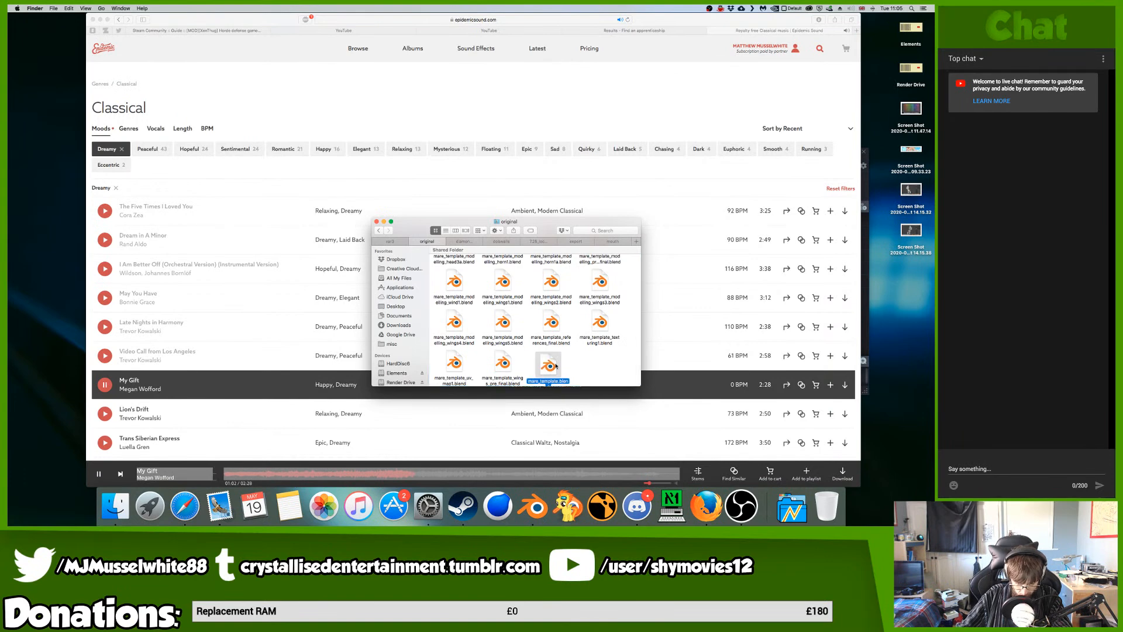
key("Return")
type("_texturing2")
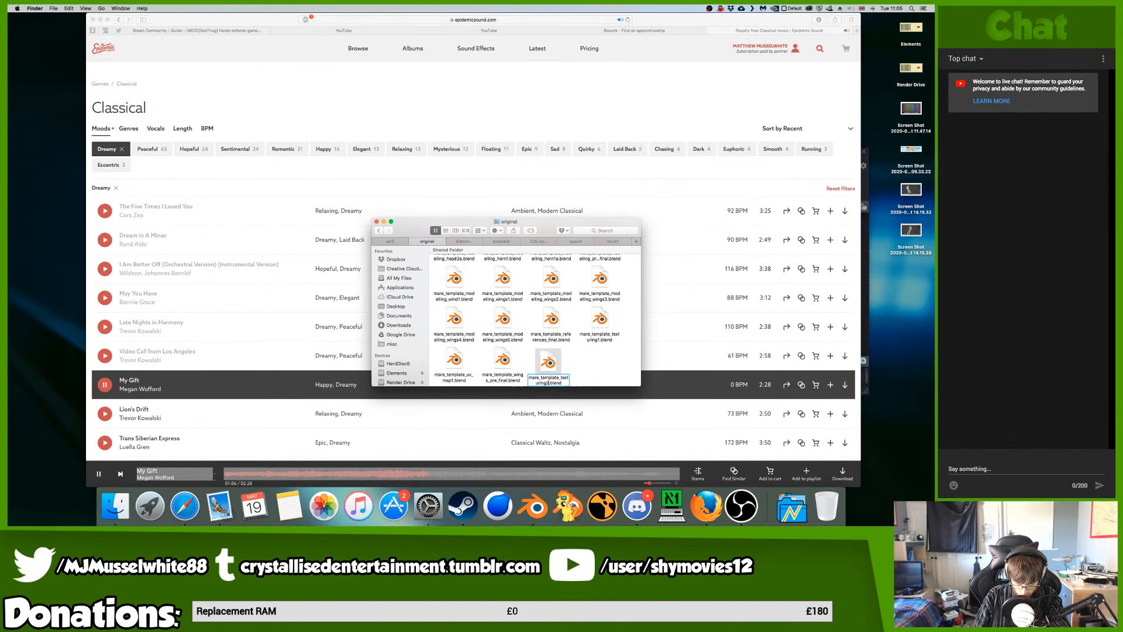
key("Return")
- Clean up the icon layout of the original folder to align the newly added backup file
left_click(592, 355)
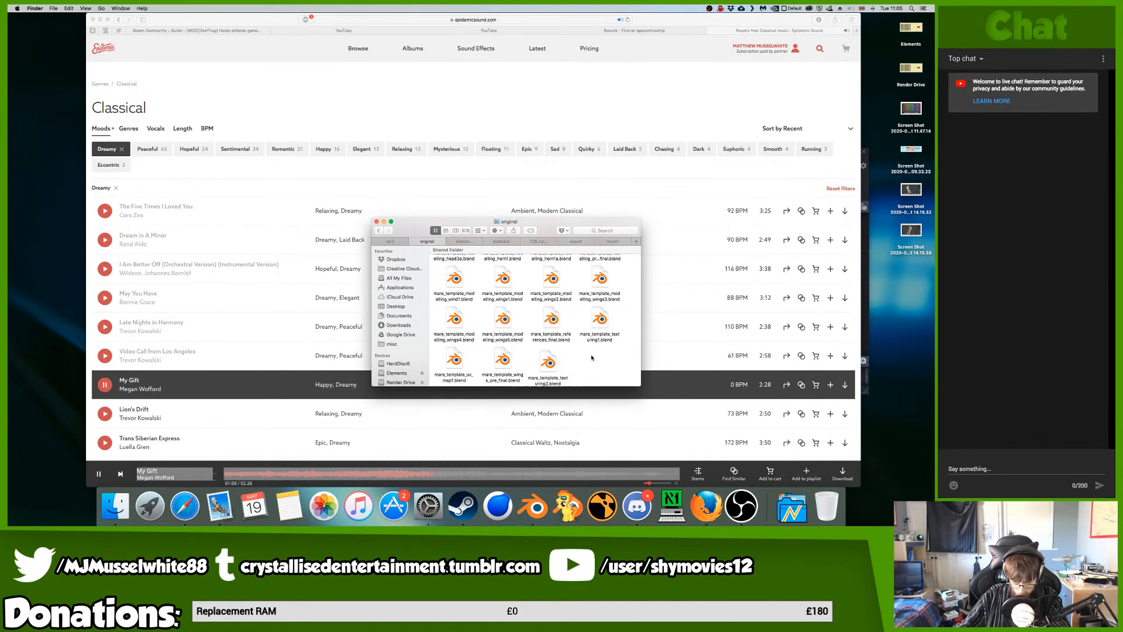
right_click(592, 355)
left_click(612, 401)
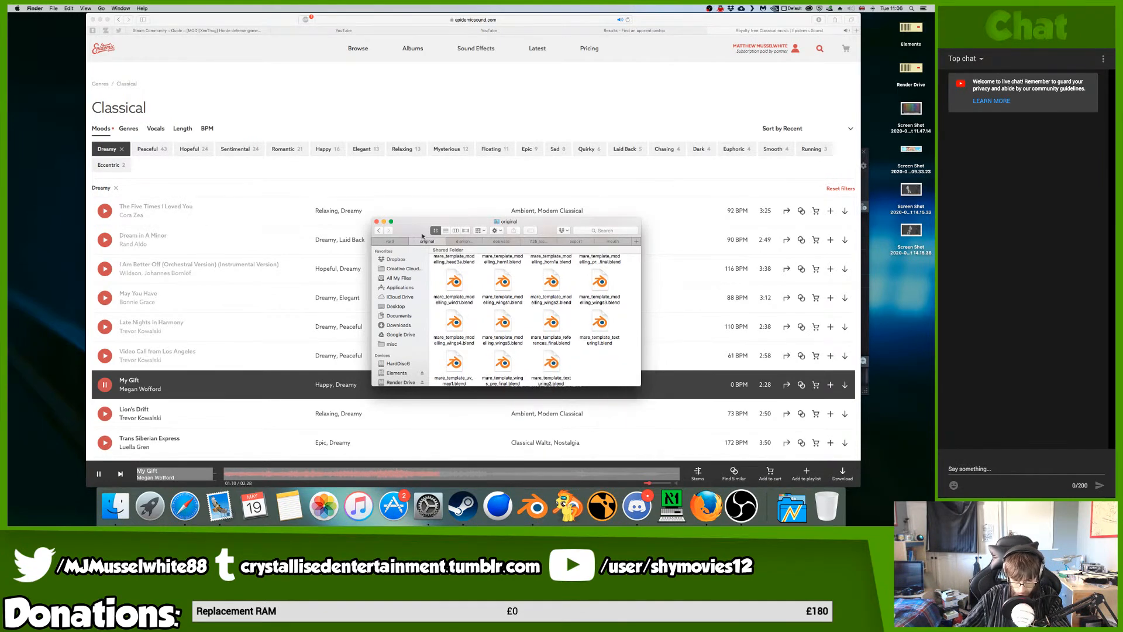
- Switch to Blender, maximise the body material's nodes in the Shading workspace, and capture a screenshot of the Principled BSDF node
key("ctrl+Right")
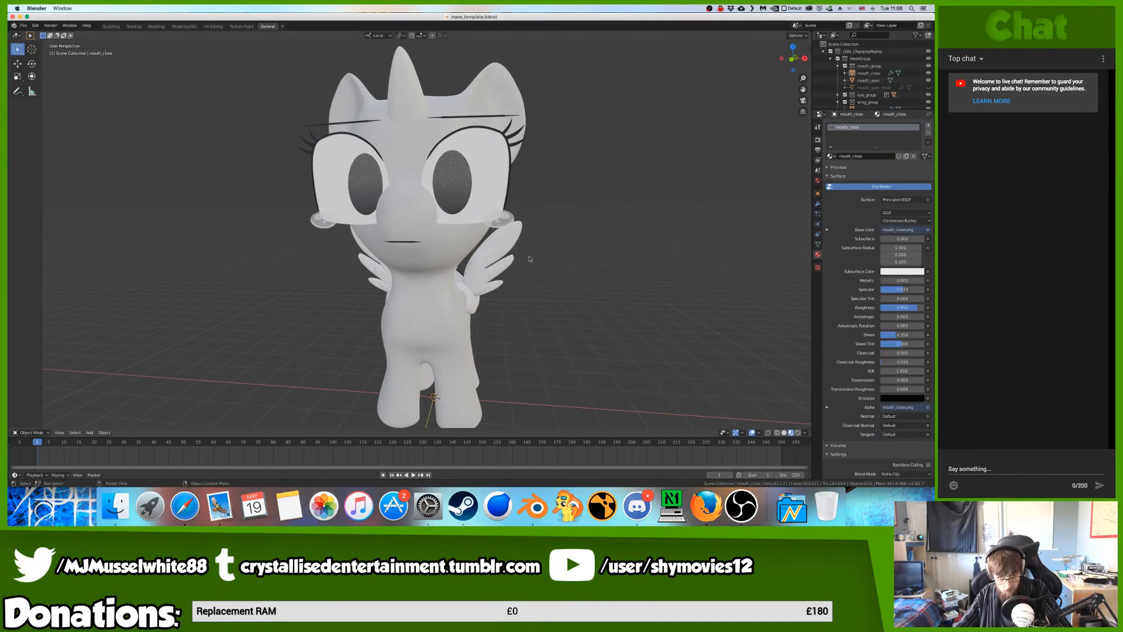
middle_click_drag(421, 90, 410, 90)
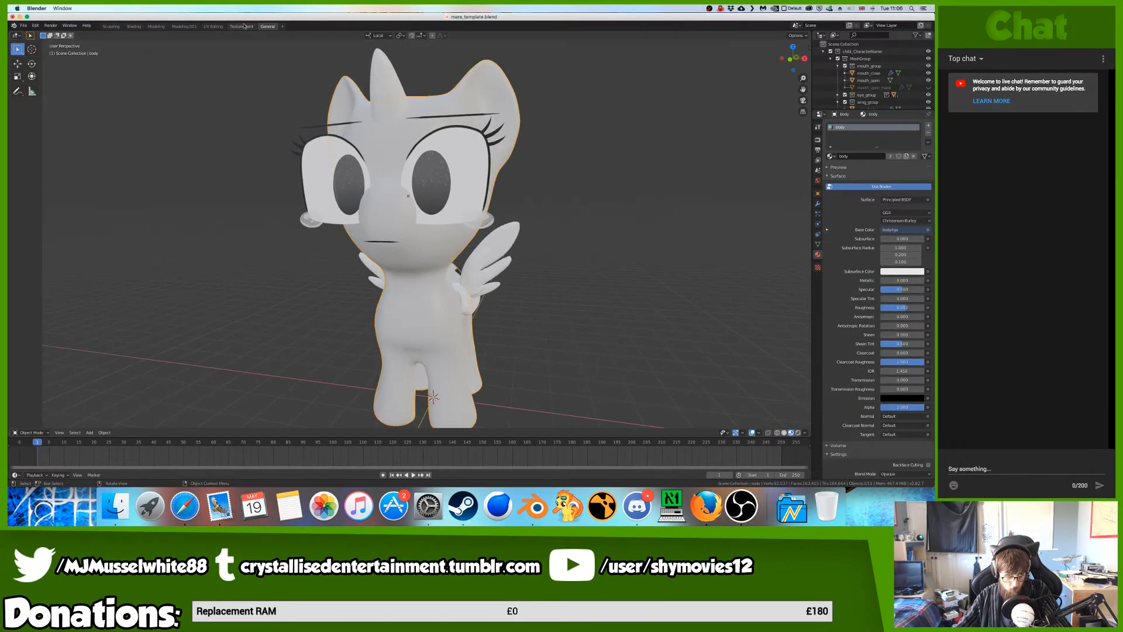
left_click(134, 26)
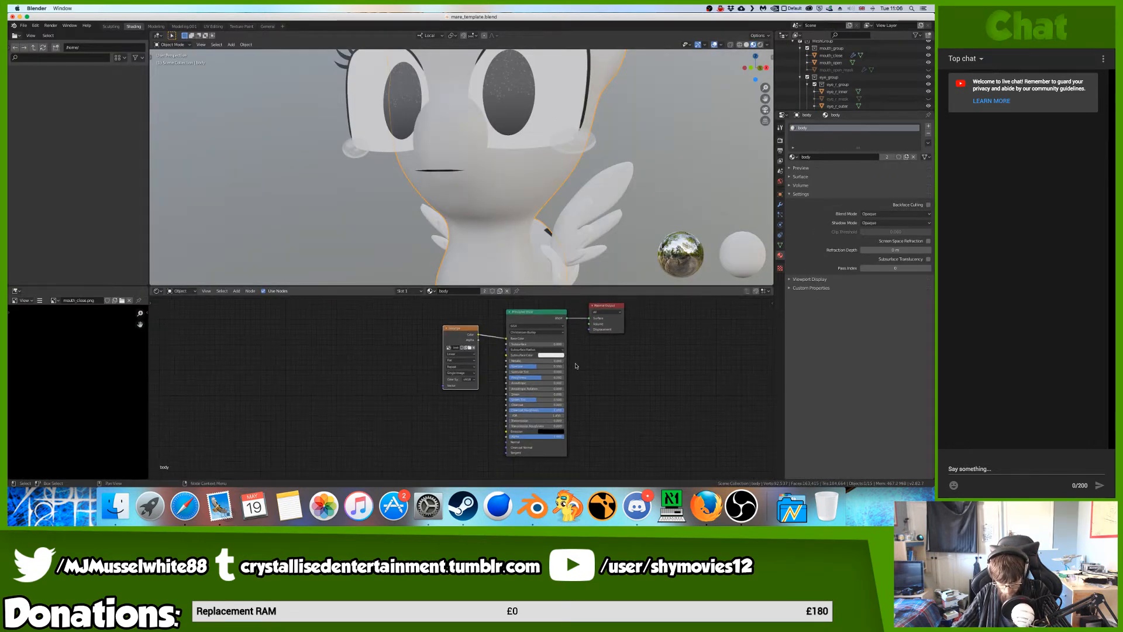
key("ctrl+space")
scroll(820, 197, "right", 5)
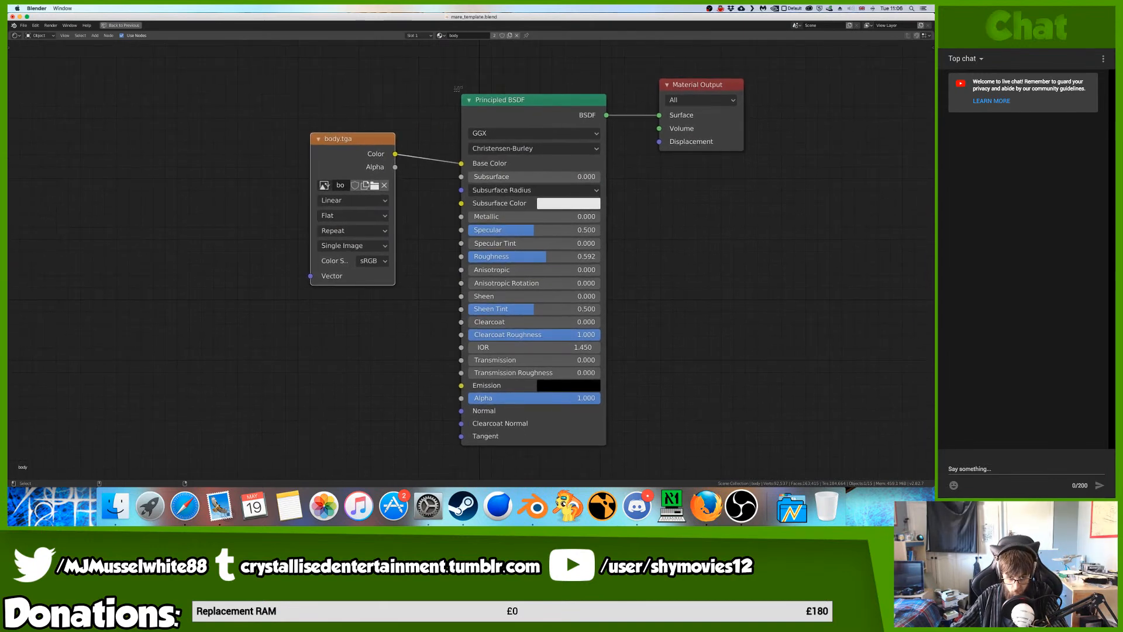
left_click_drag(452, 85, 631, 463)
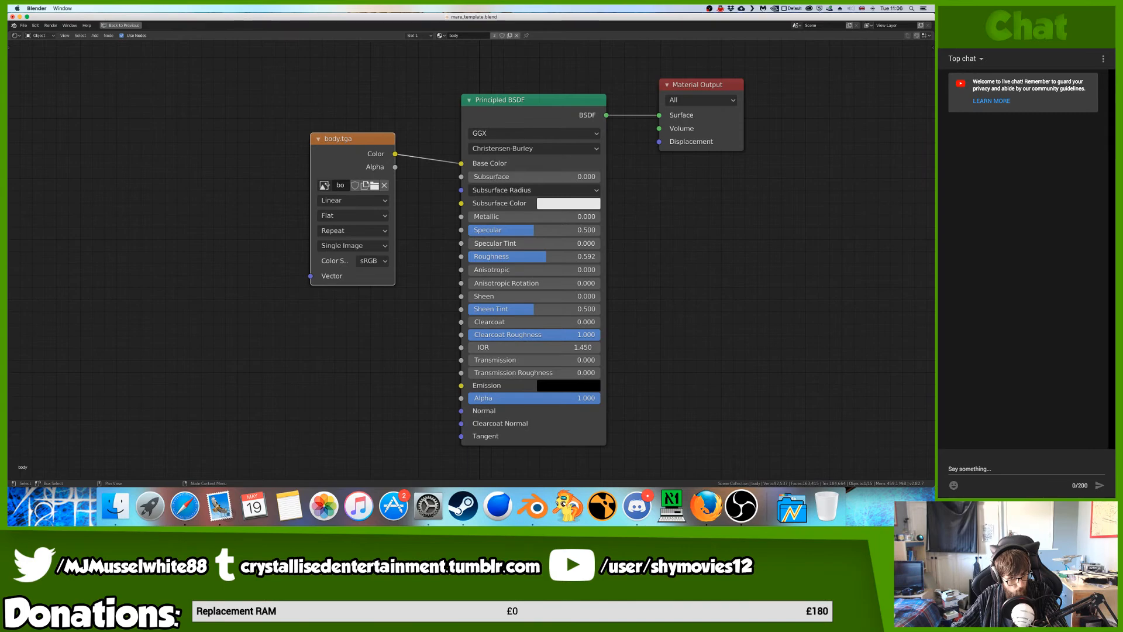
- Open the new Principled BSDF screenshot in Preview, move its window off the main display, and return to Blender
key("ctrl+Left")
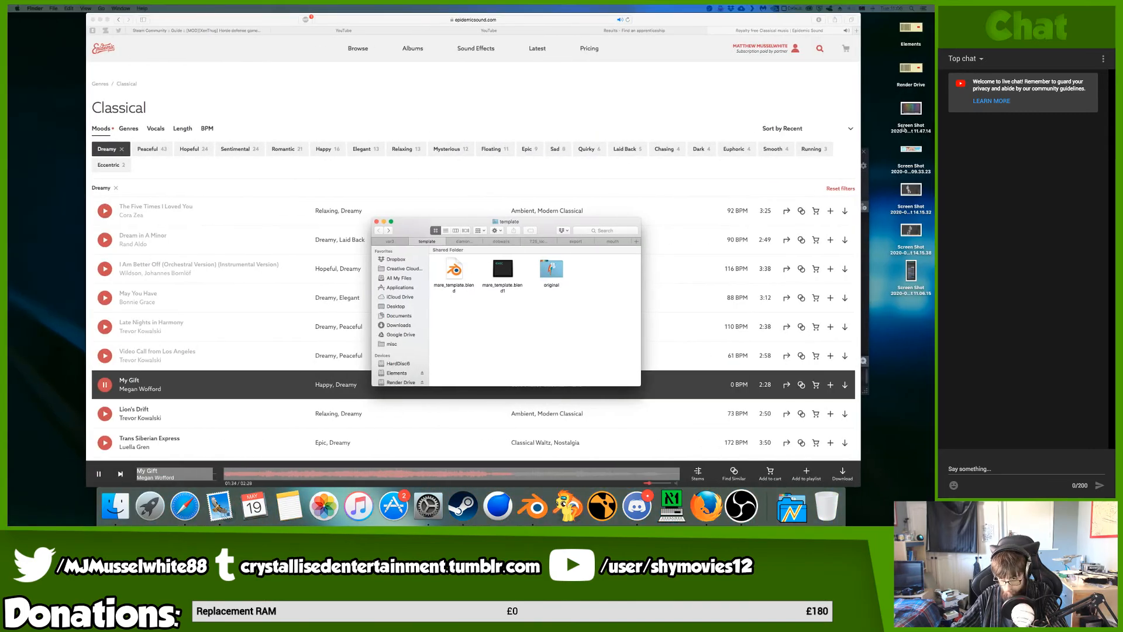
left_click(914, 272)
double_click(911, 271)
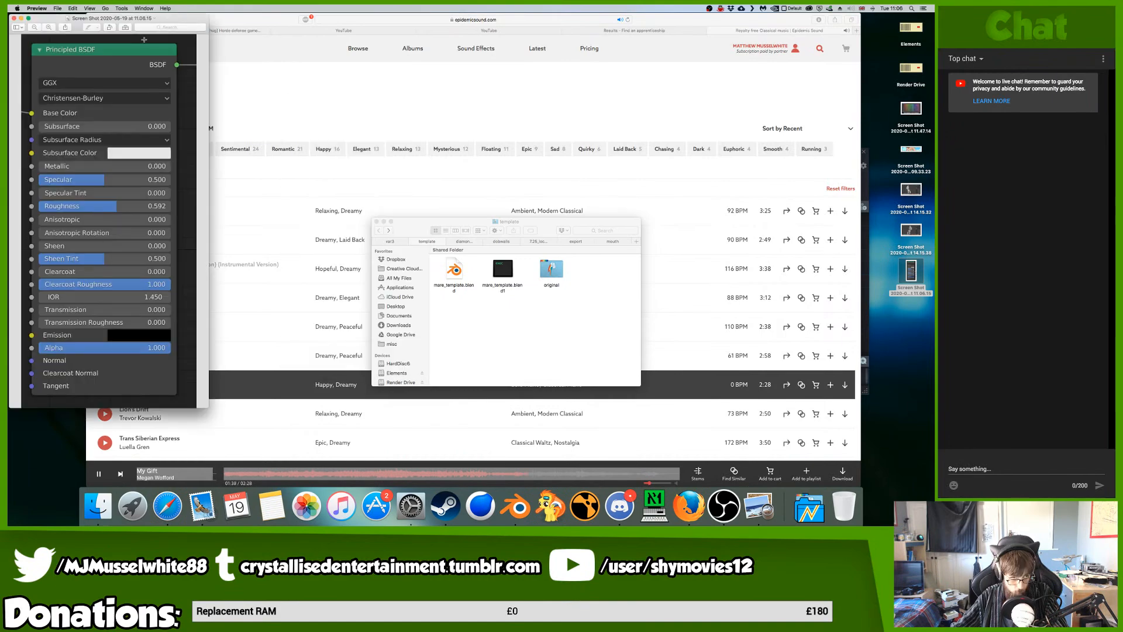
left_click_drag(144, 19, 8, 137)
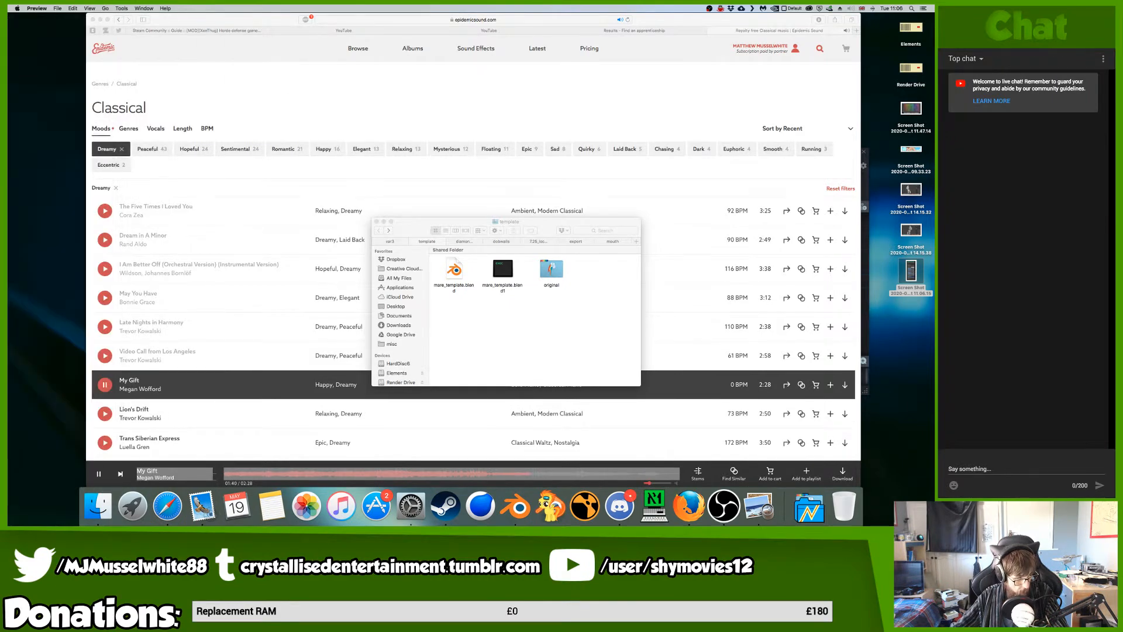
key("ctrl+Right")
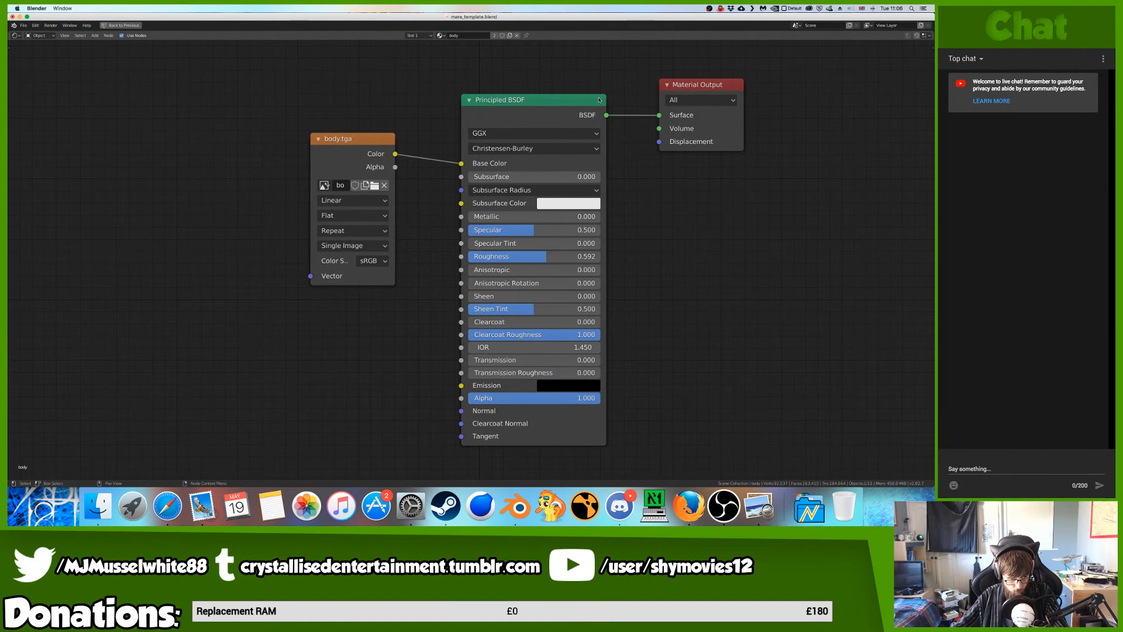
- Switch to Safari's Epidemic Sound page, pause and resume Lion's Drift, and restart the track from its beginning
key("ctrl+Left")
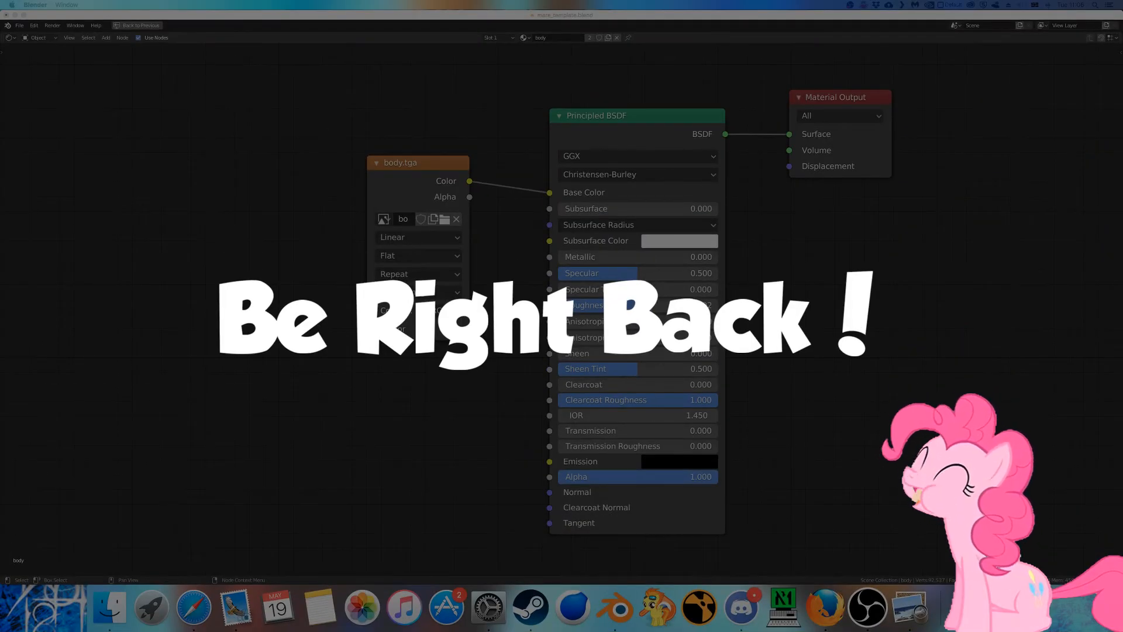
key("ctrl+Left")
left_click(120, 571)
left_click(120, 571)
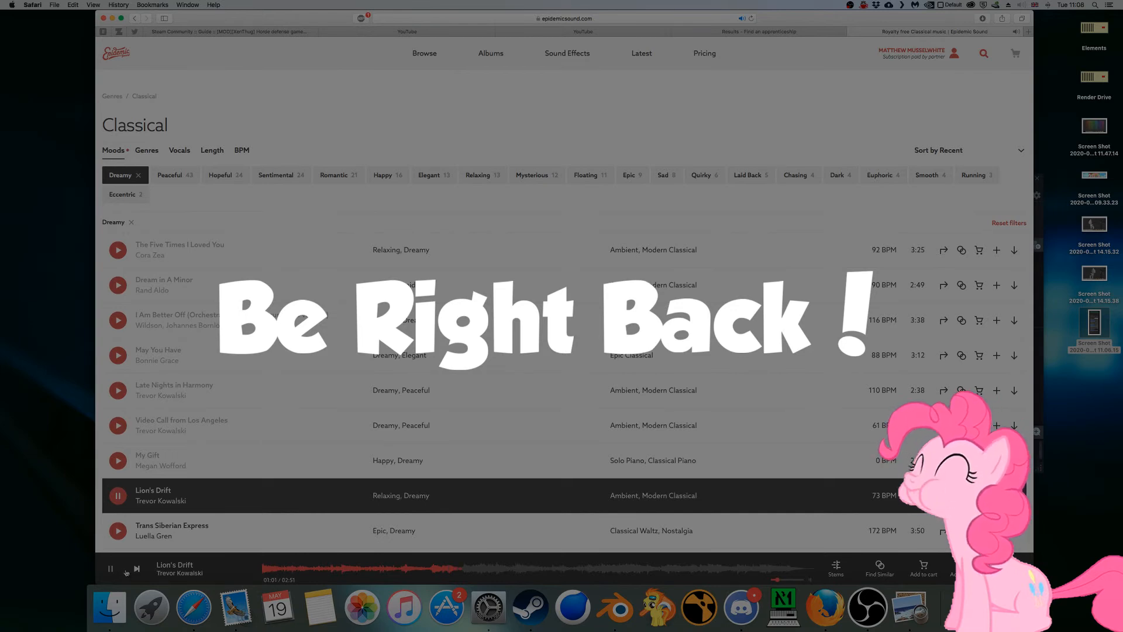
left_click(110, 568)
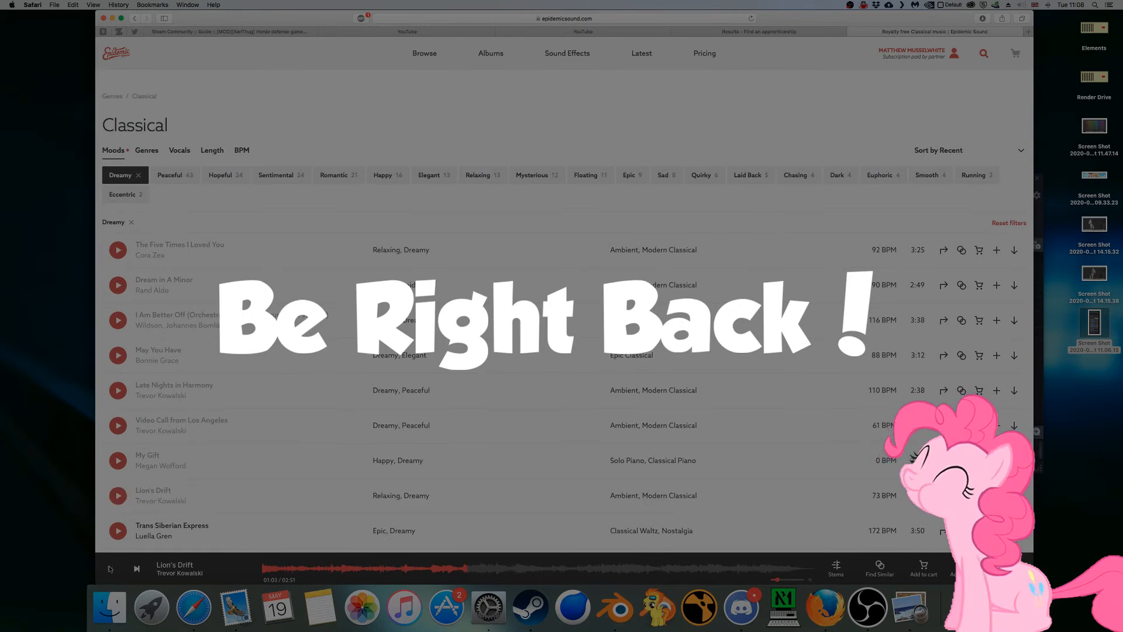
left_click(109, 568)
left_click(265, 568)
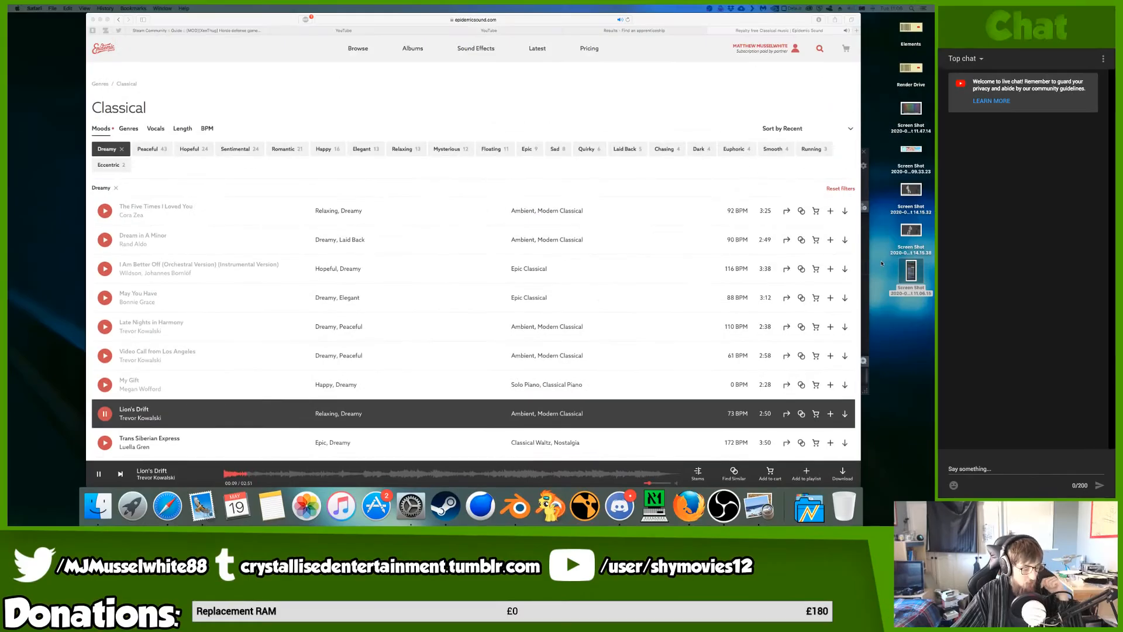
- Switch back to Blender's maximised node editor showing the body material
key("super+Tab")
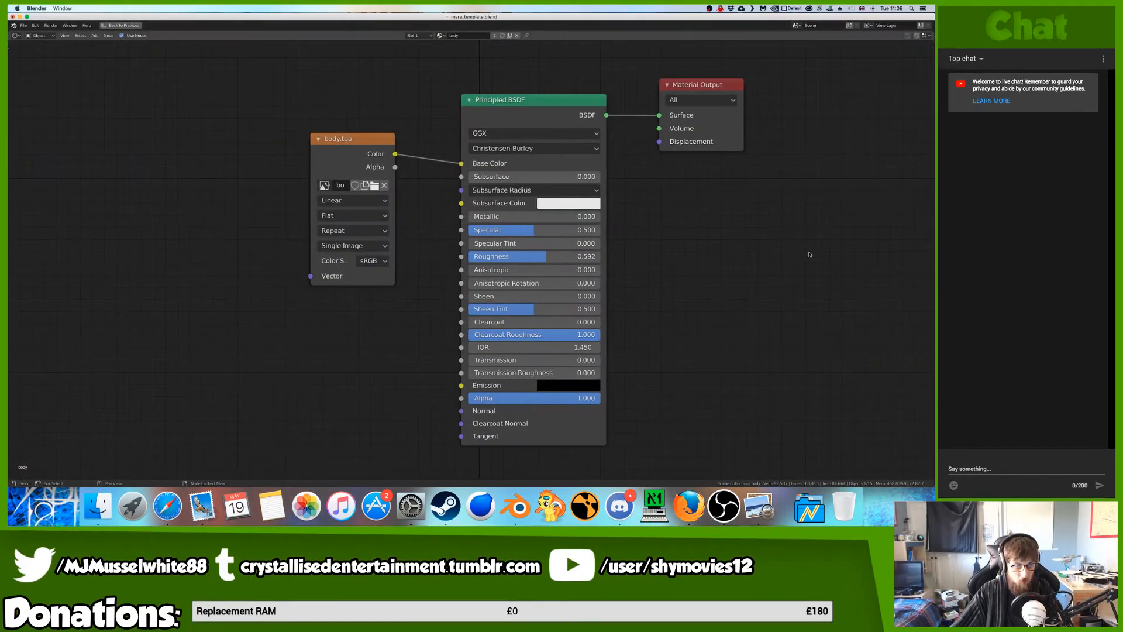
key("super+Tab")
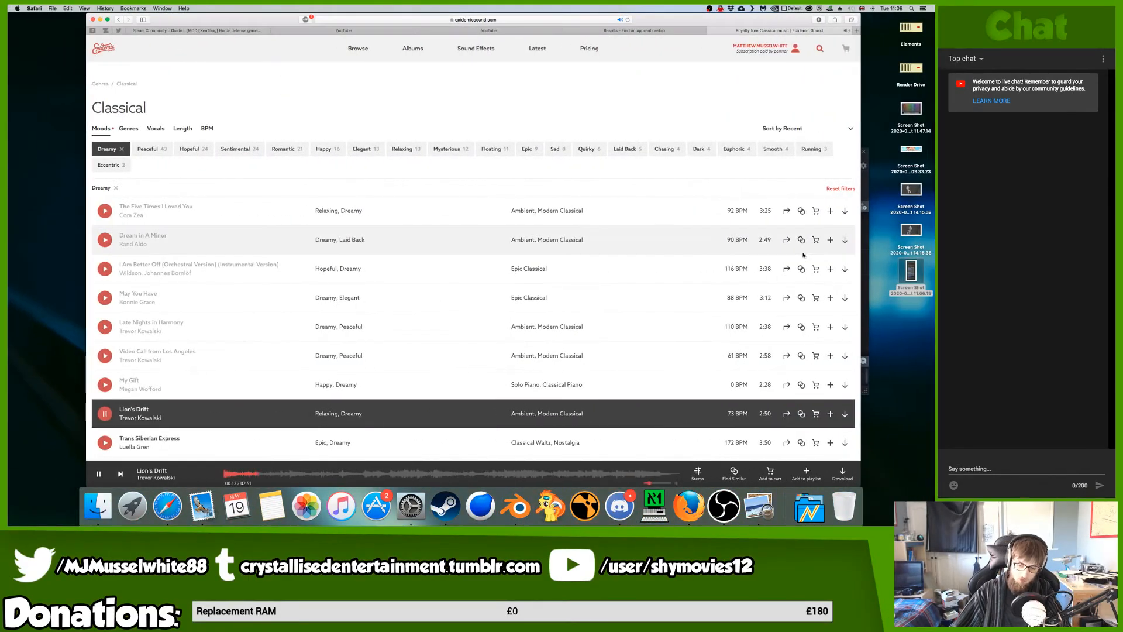
key("super+Tab")
key("super+Tab")
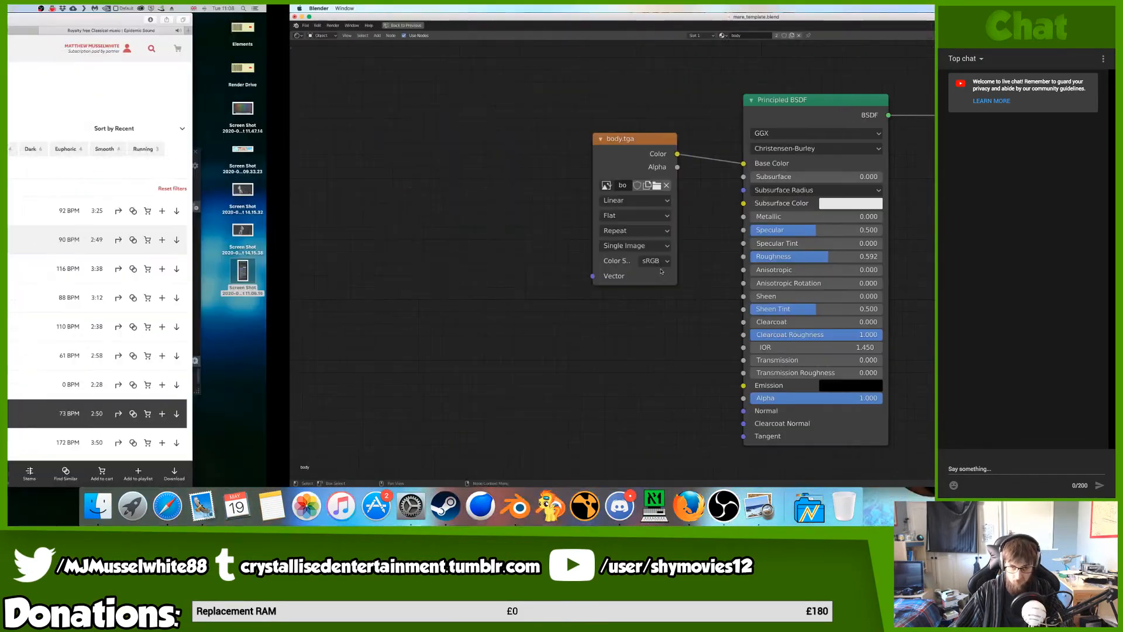
- Open the newest Principled BSDF screenshot from the desktop, and switch back to Blender with the full Shading workspace restored
double_click(911, 270)
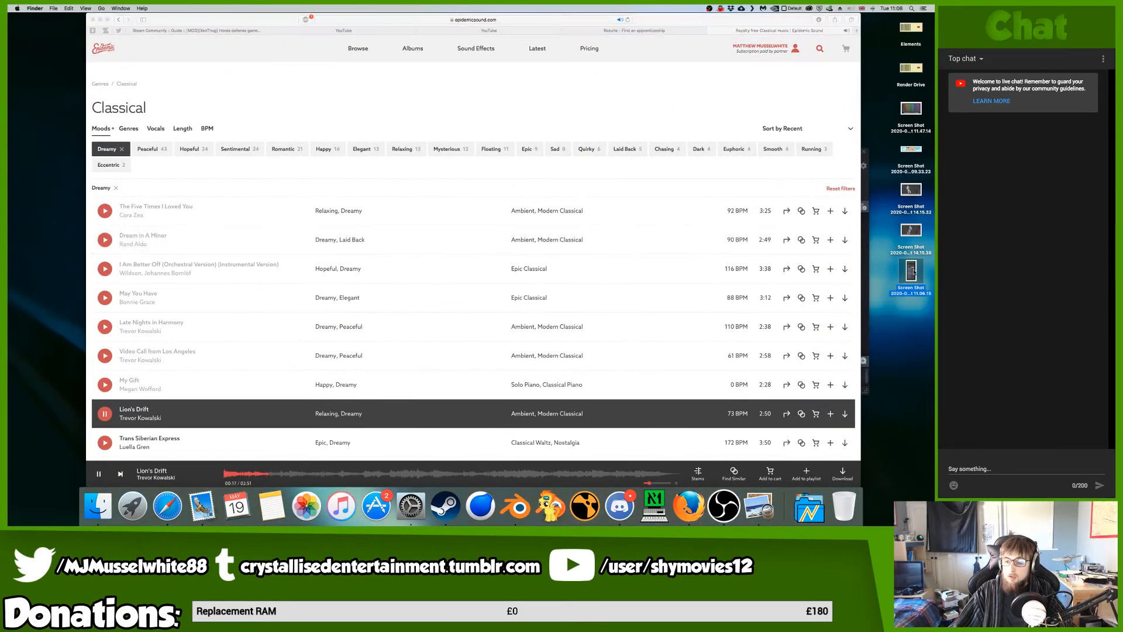
key("super+Tab")
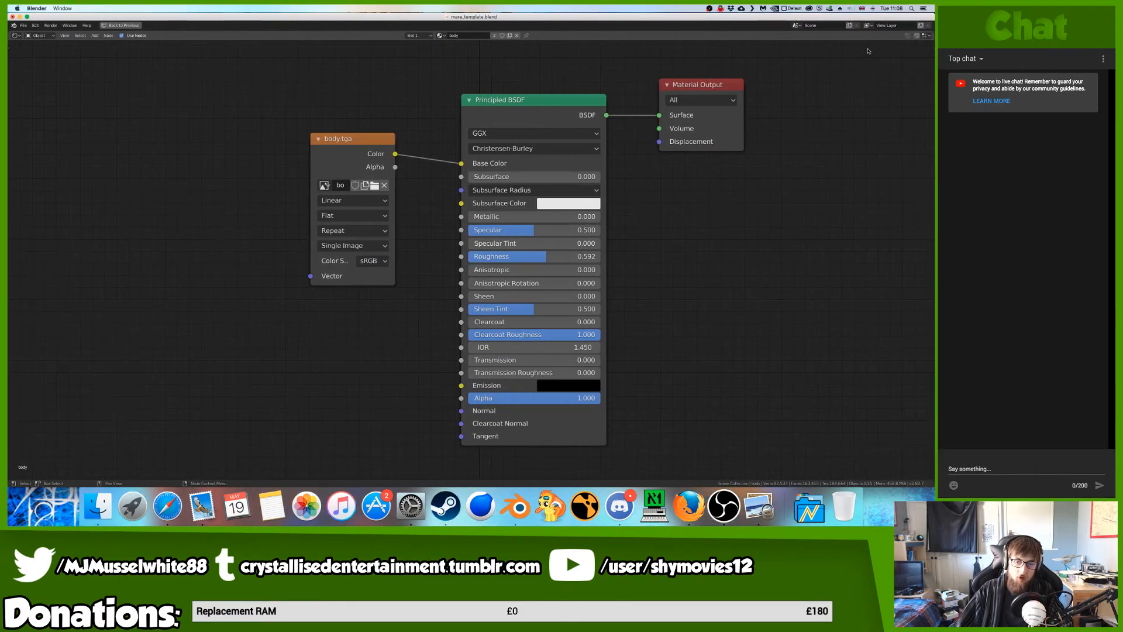
key("ctrl+space")
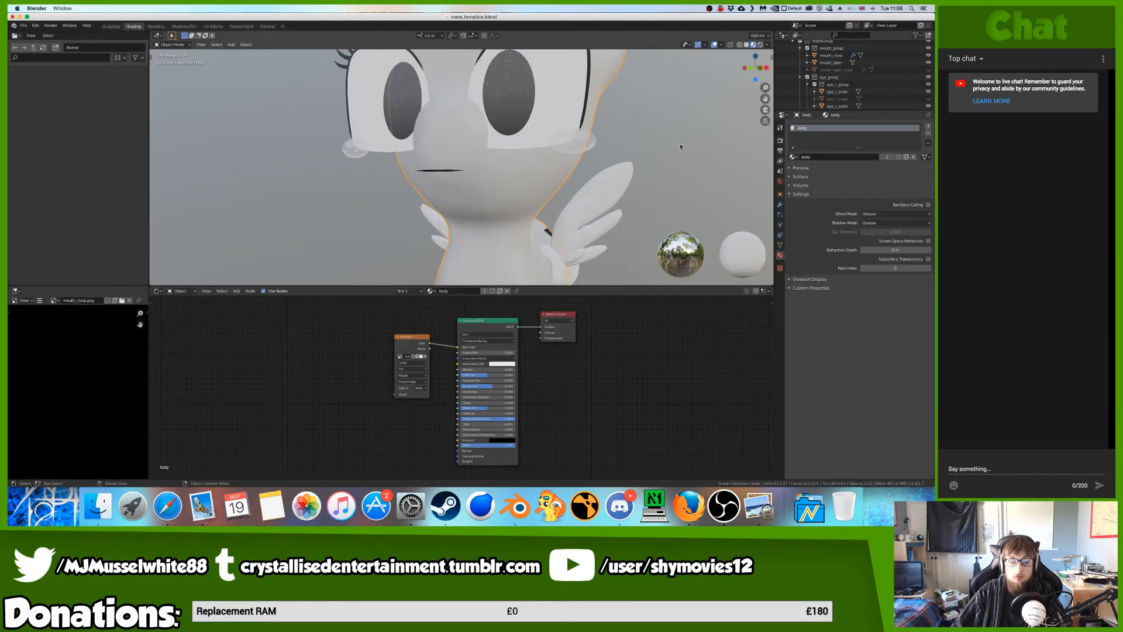
- Select the horn on the pony's head and give it a new material named horn
middle_click_drag(561, 146, 524, 178)
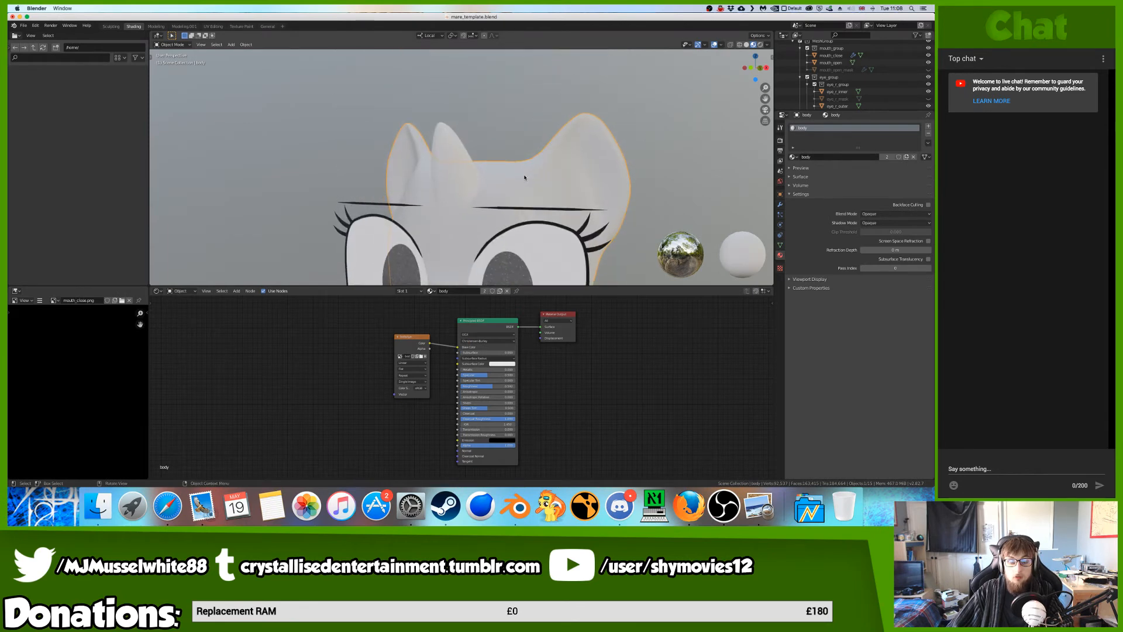
left_click(466, 178)
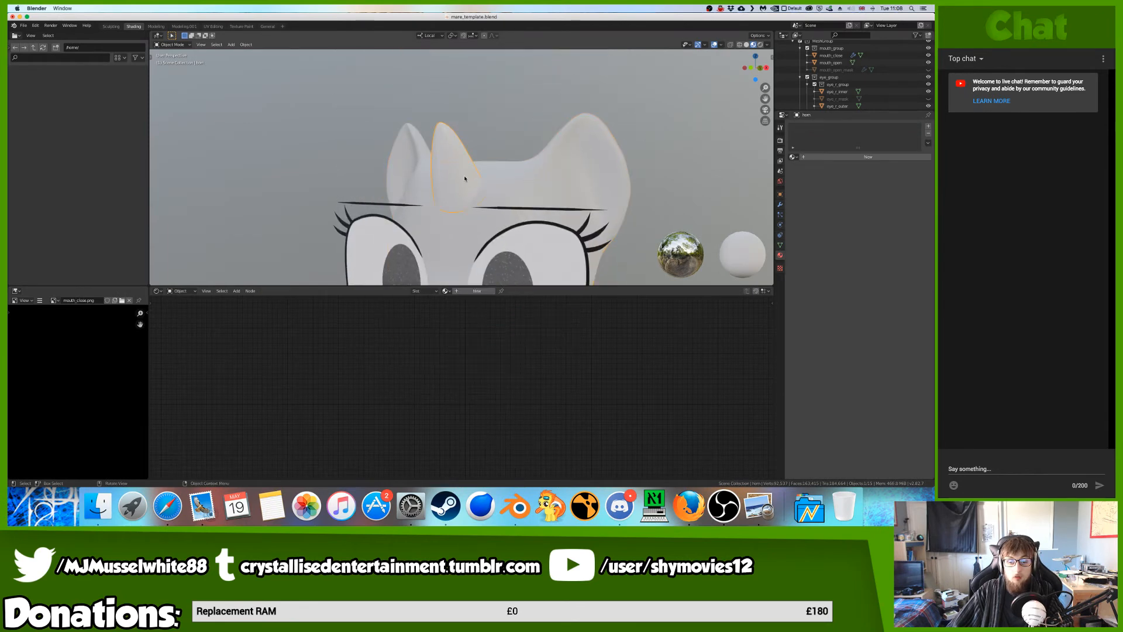
left_click(875, 156)
left_click(875, 155)
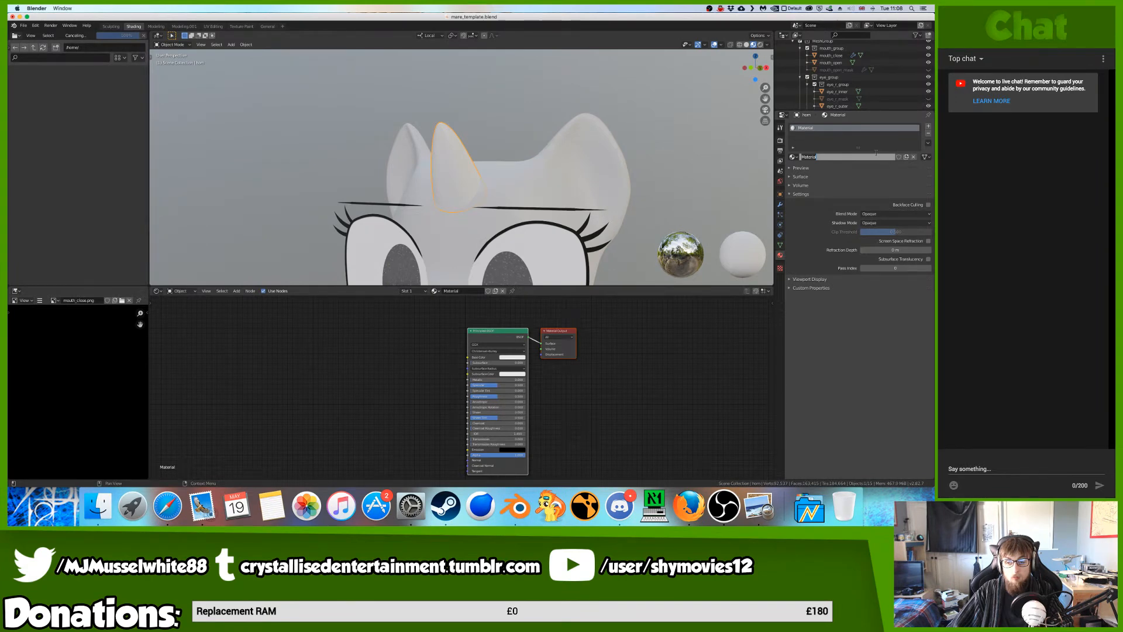
type("horn")
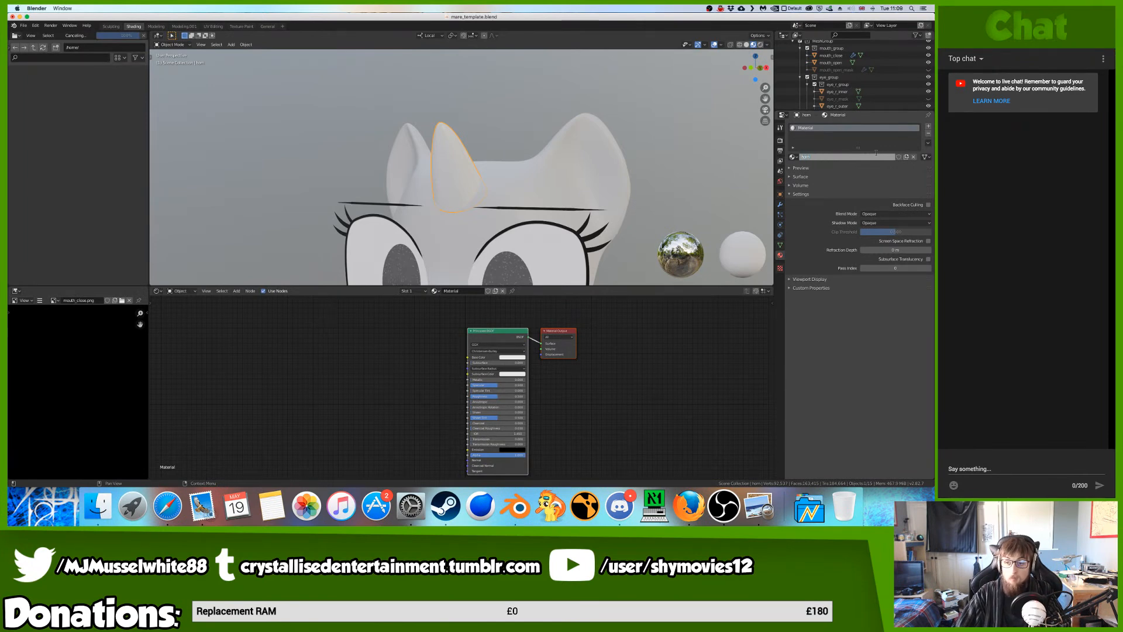
key("Return")
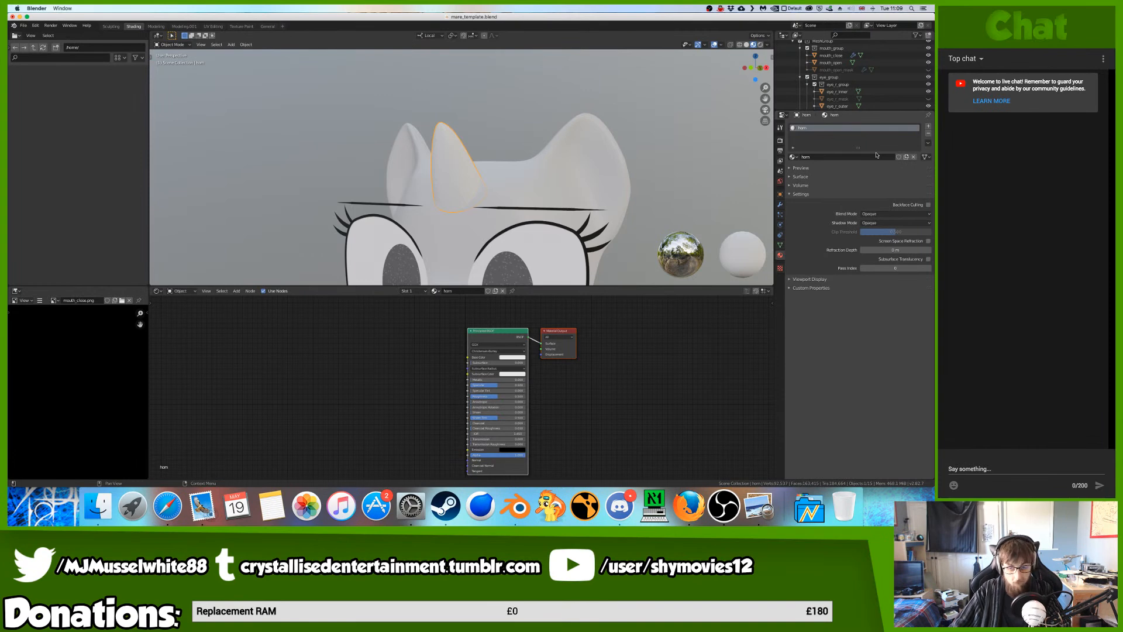
middle_click_drag(603, 170, 623, 167)
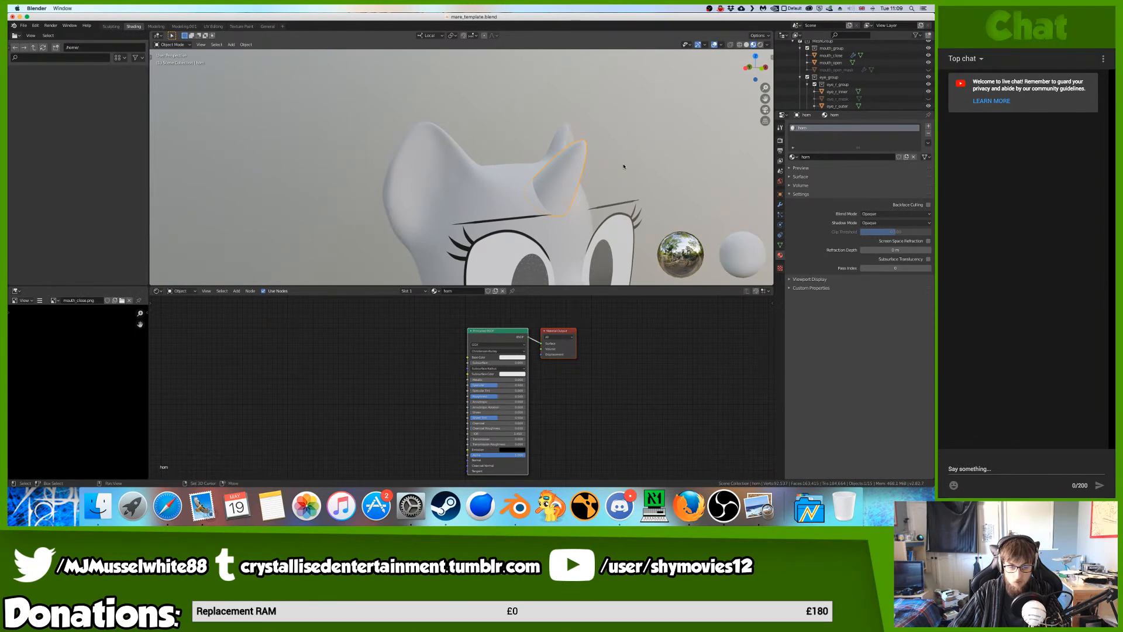
middle_click_drag(624, 167, 623, 167, "shift")
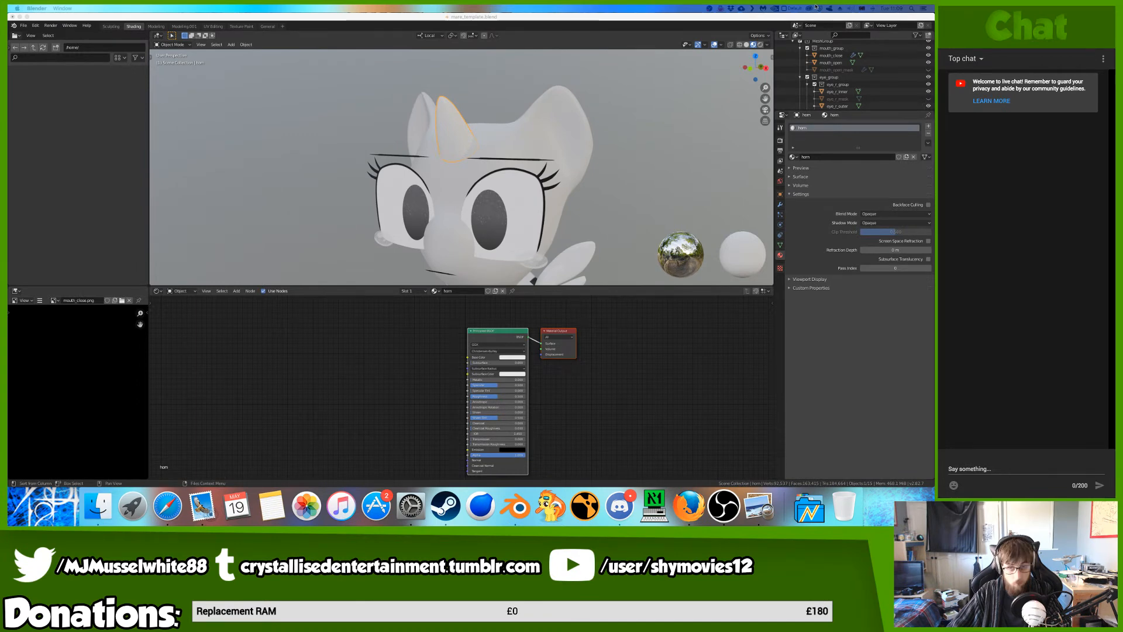
left_click(706, 41)
scroll(623, 92, "down", 3, "shift")
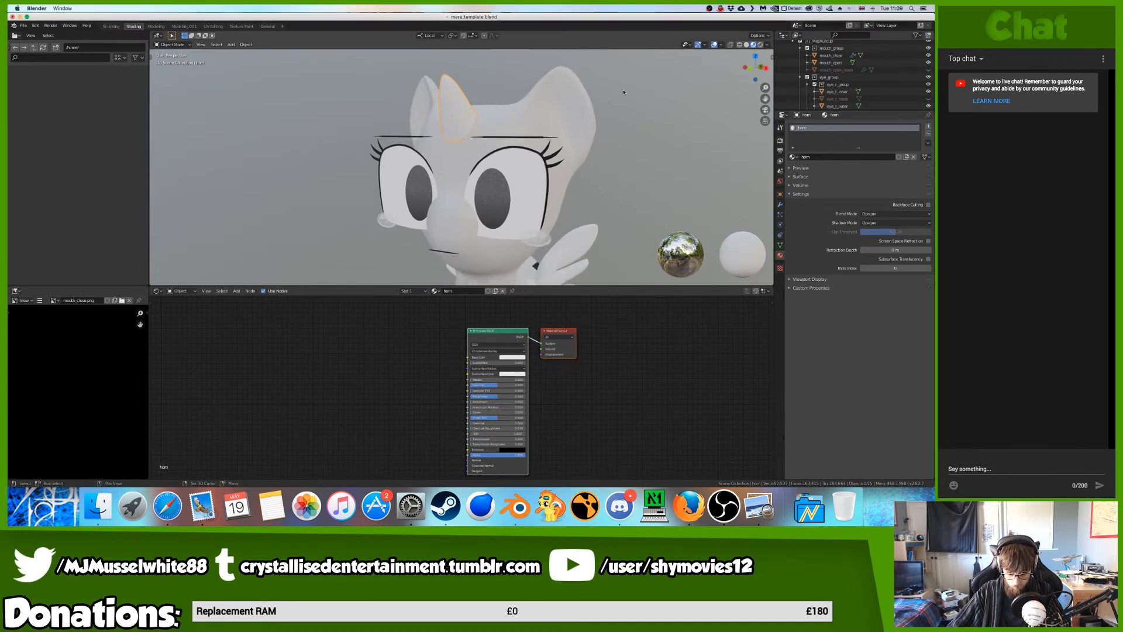
middle_click_drag(623, 92, 647, 83)
scroll(646, 83, "right", 10)
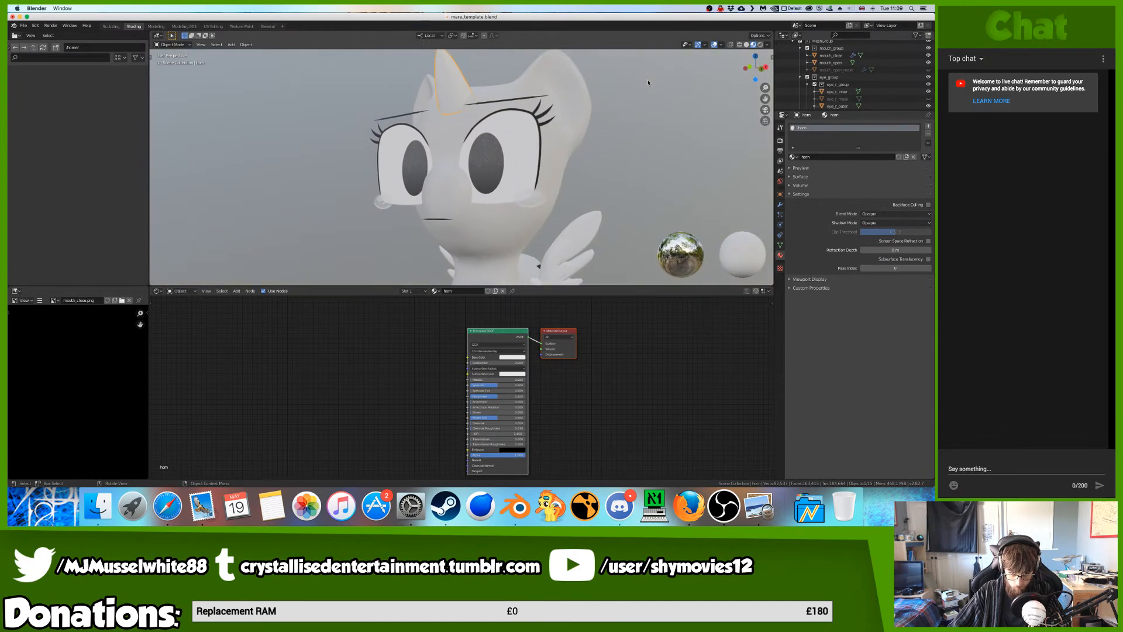
- Adjust the Roughness of the horn material's Principled BSDF and confirm the value
scroll(648, 83, "left", 5)
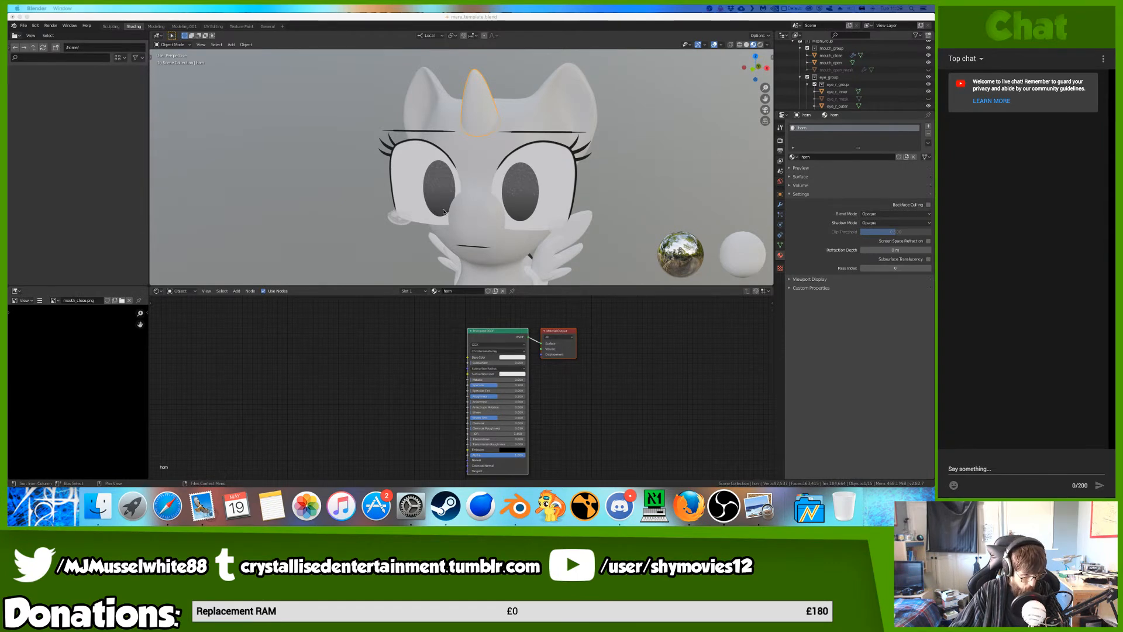
left_click(521, 386)
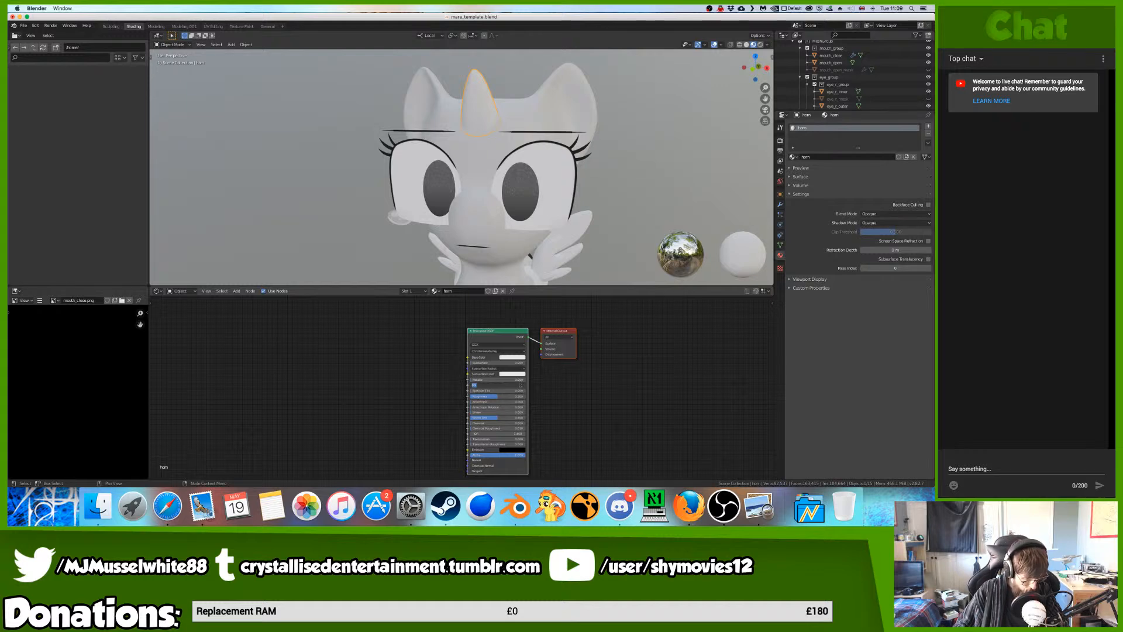
key("Tab")
key("Tab")
key("Tab")
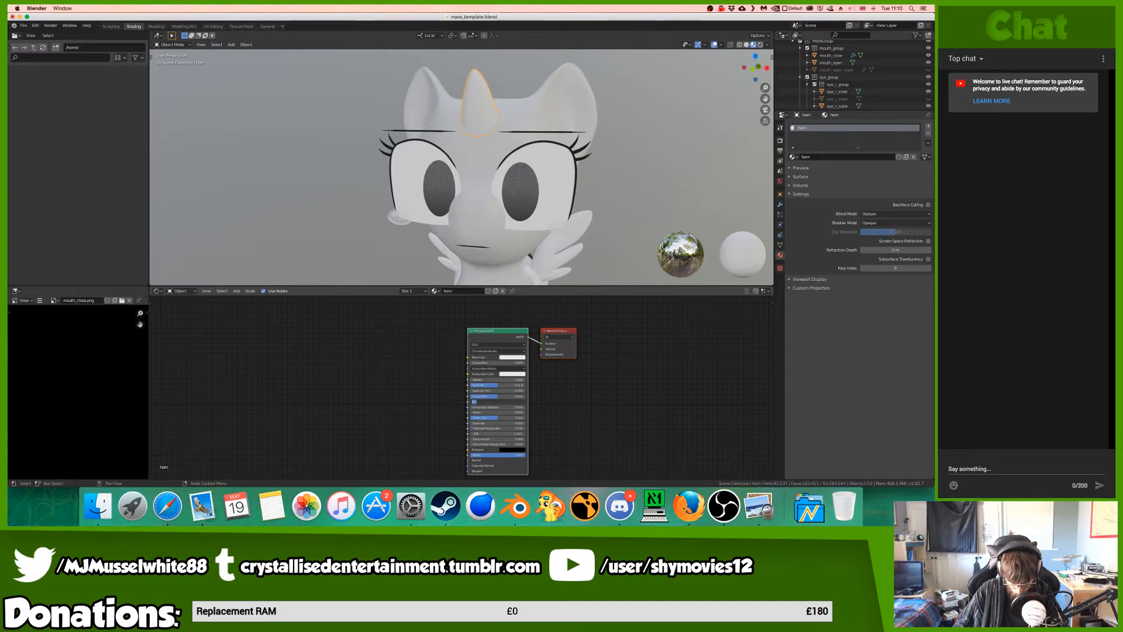
key("shift+Tab")
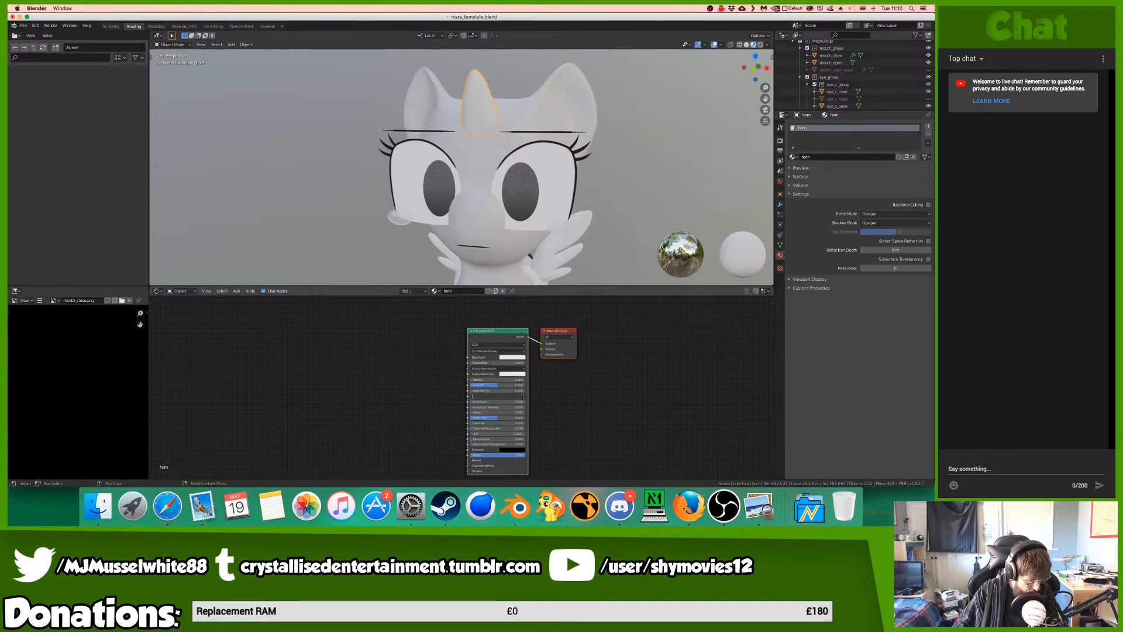
type(".39")
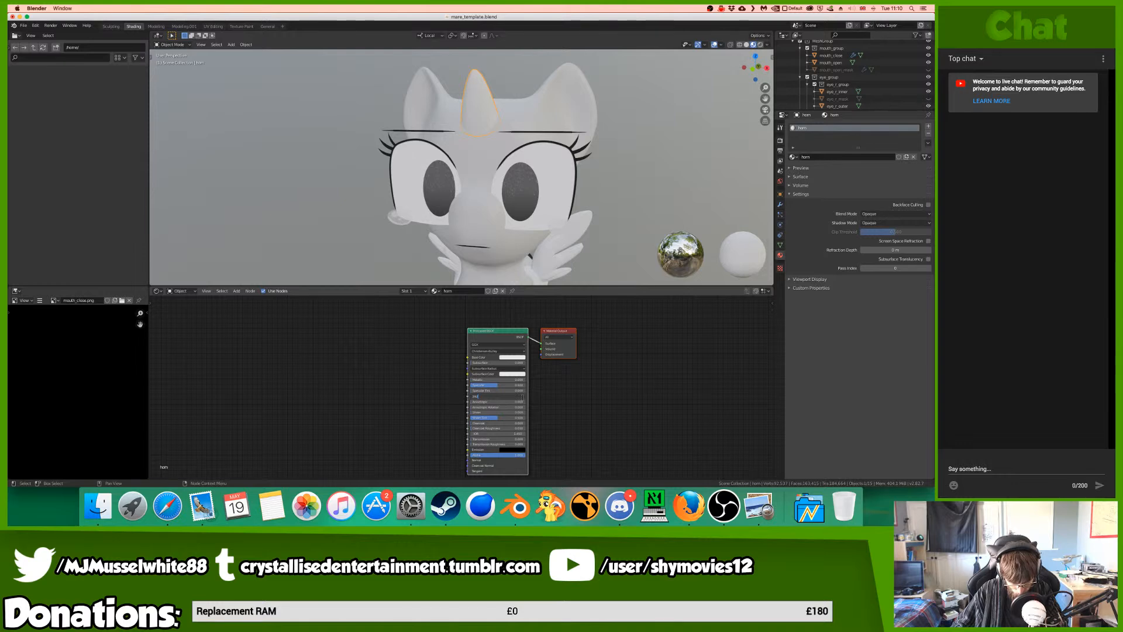
key("Tab")
key("Tab")
key("Tab")
key("Tab")
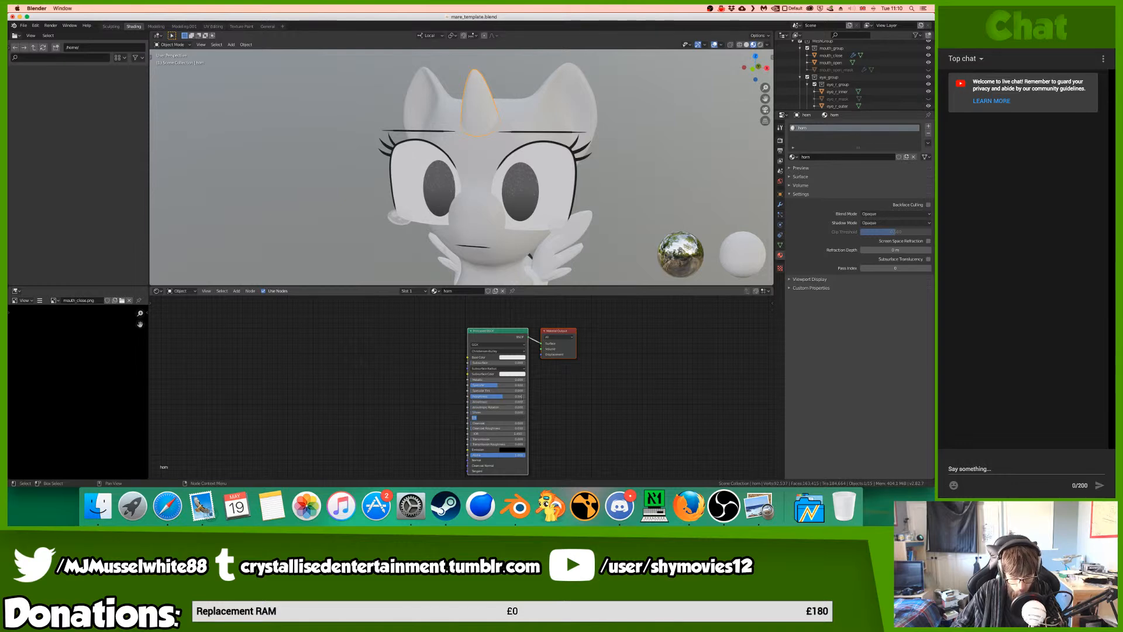
key("Tab")
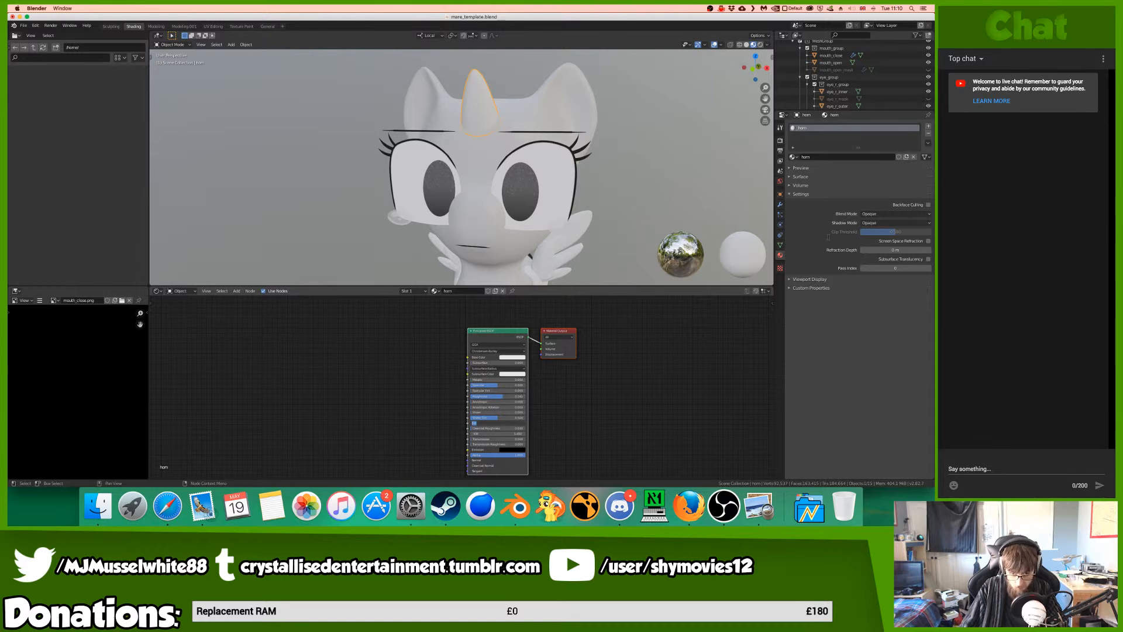
- Launch GIMP from the list of installed applications and return to Blender
left_click(756, 508)
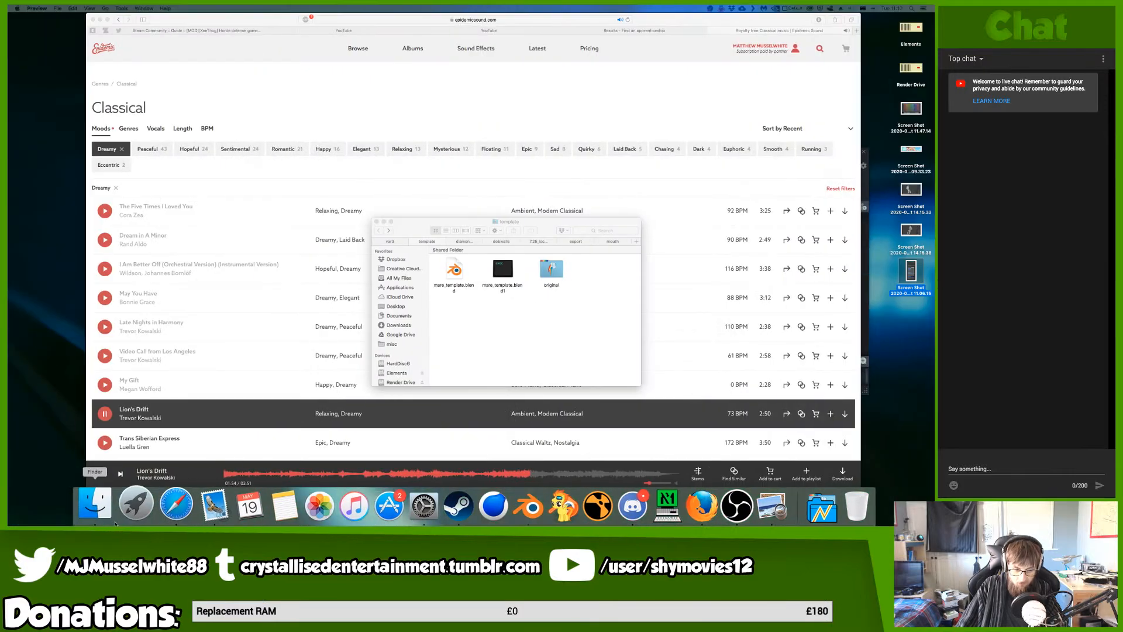
key("ctrl+Right")
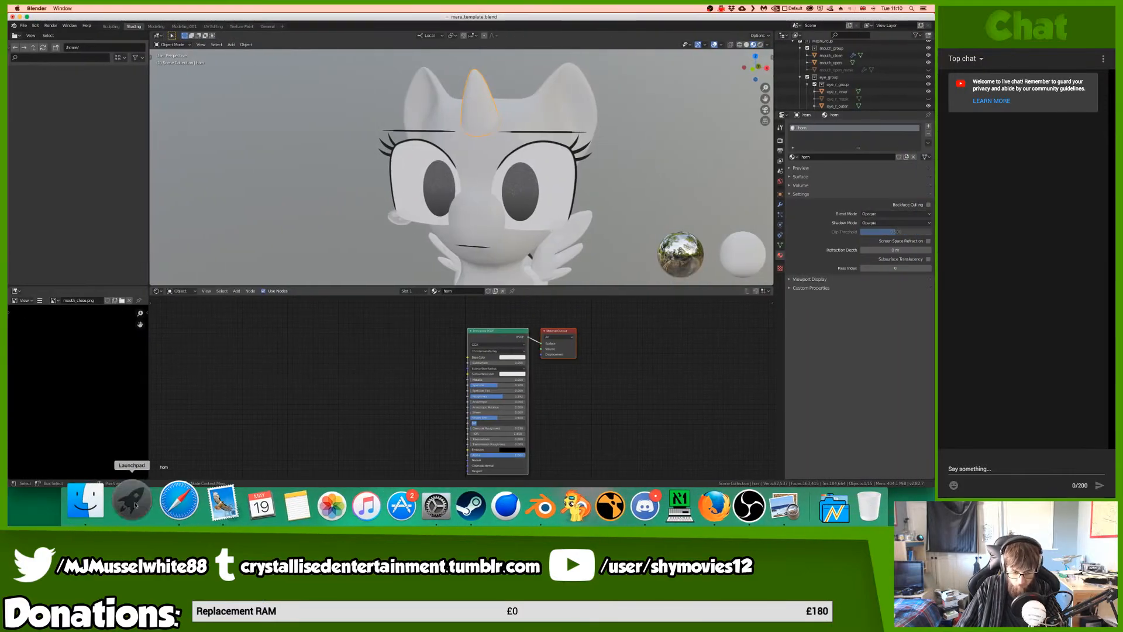
left_click(134, 504)
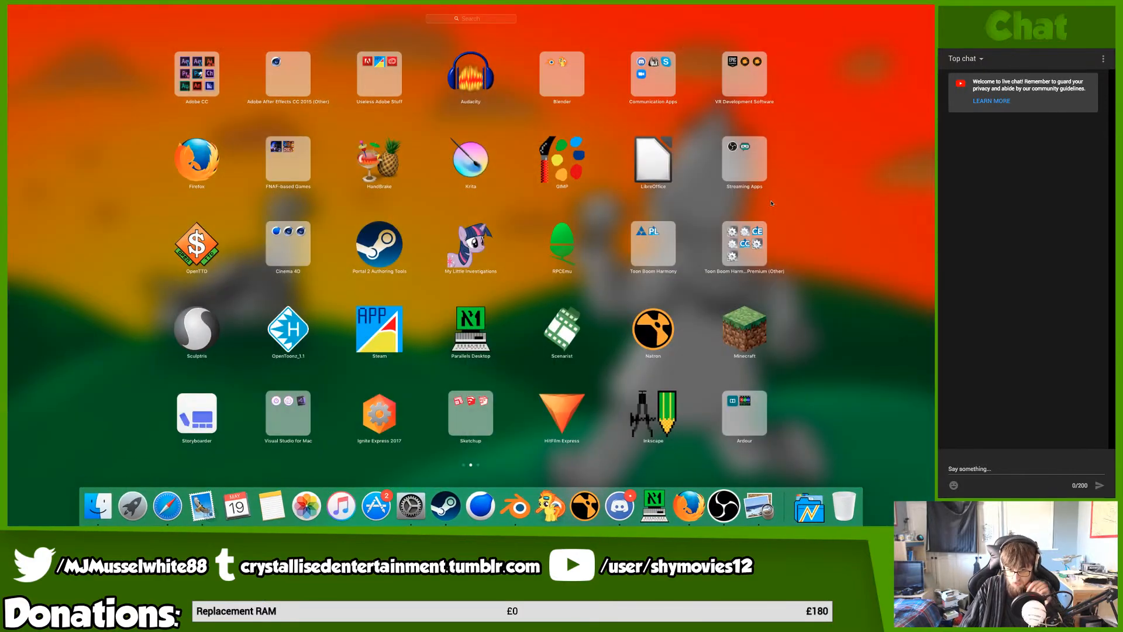
left_click(583, 186)
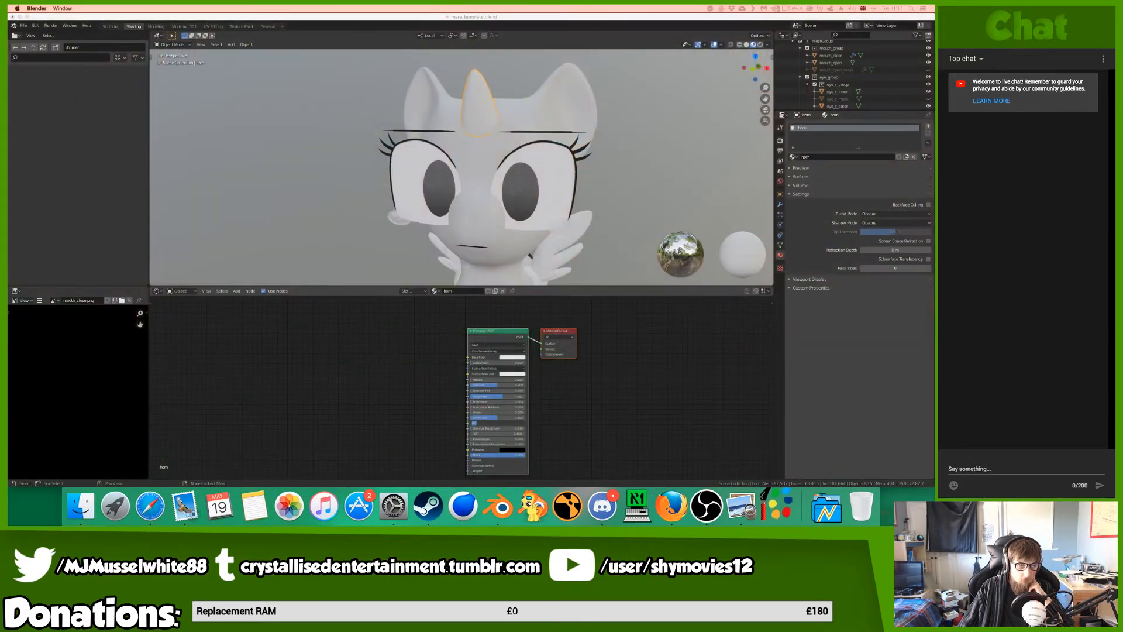
left_click(334, 339)
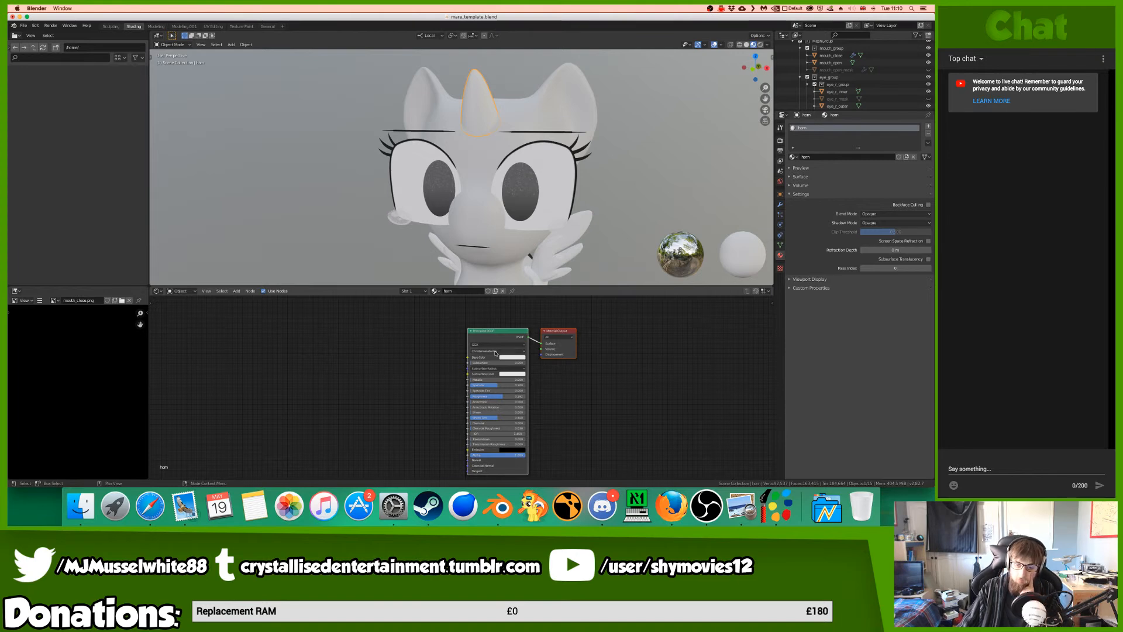
- Move the horn material's Principled BSDF node away from the Material Output to make room between them
left_click_drag(483, 336, 486, 335)
left_click(495, 330)
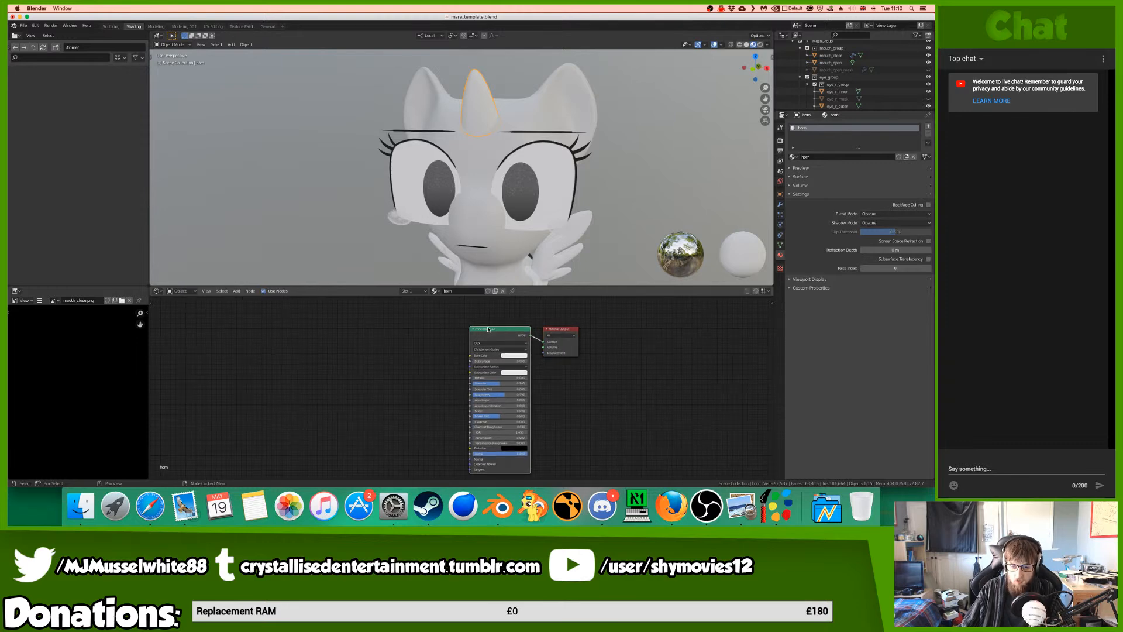
left_click_drag(488, 329, 397, 321)
key("shift+a")
left_click(534, 403)
type("sl")
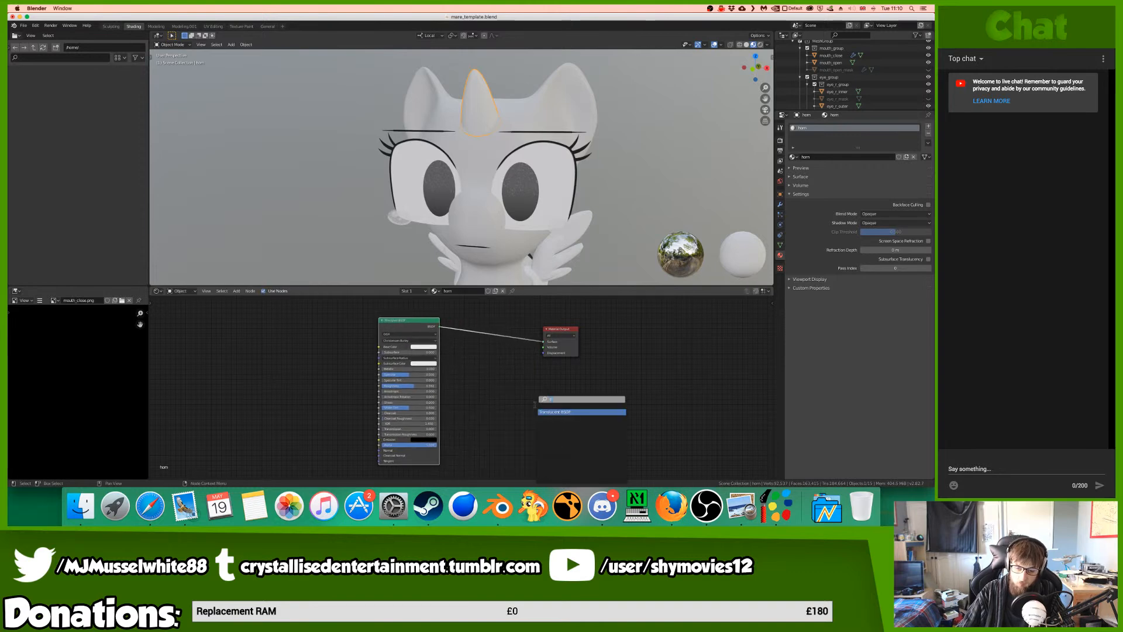
key("BackSpace")
key("BackSpace")
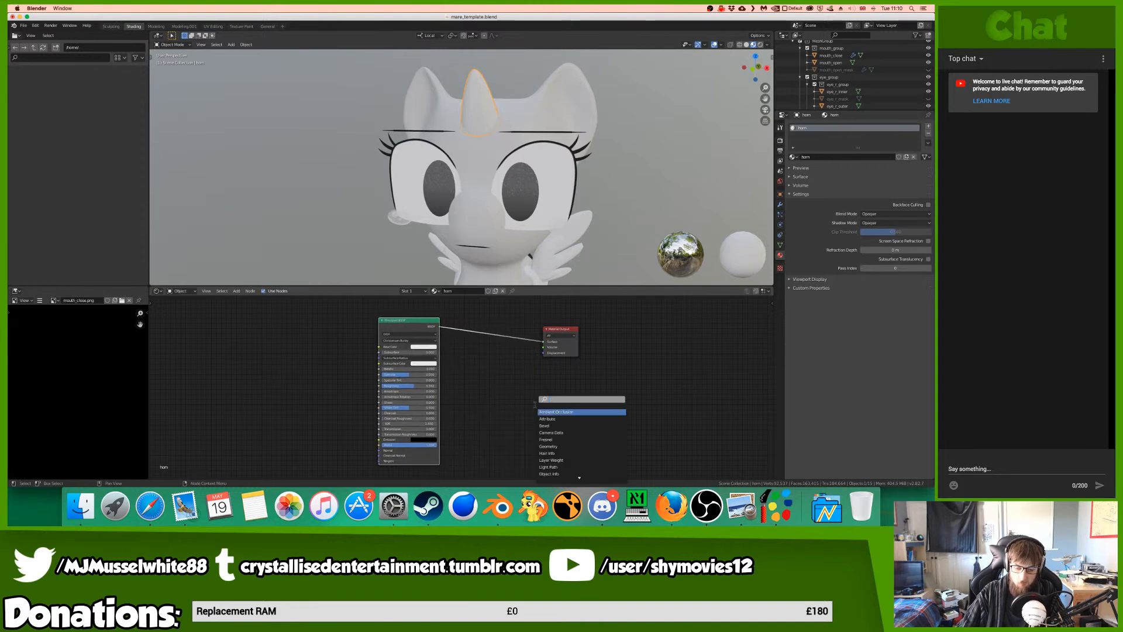
key("Escape")
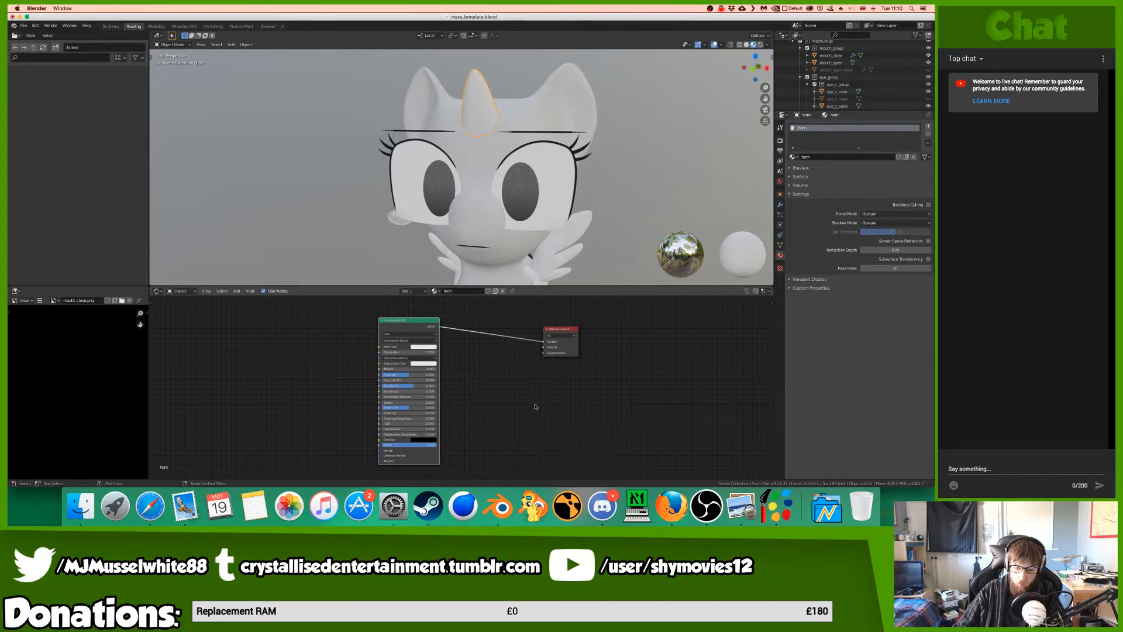
key("shift+a")
key("Escape")
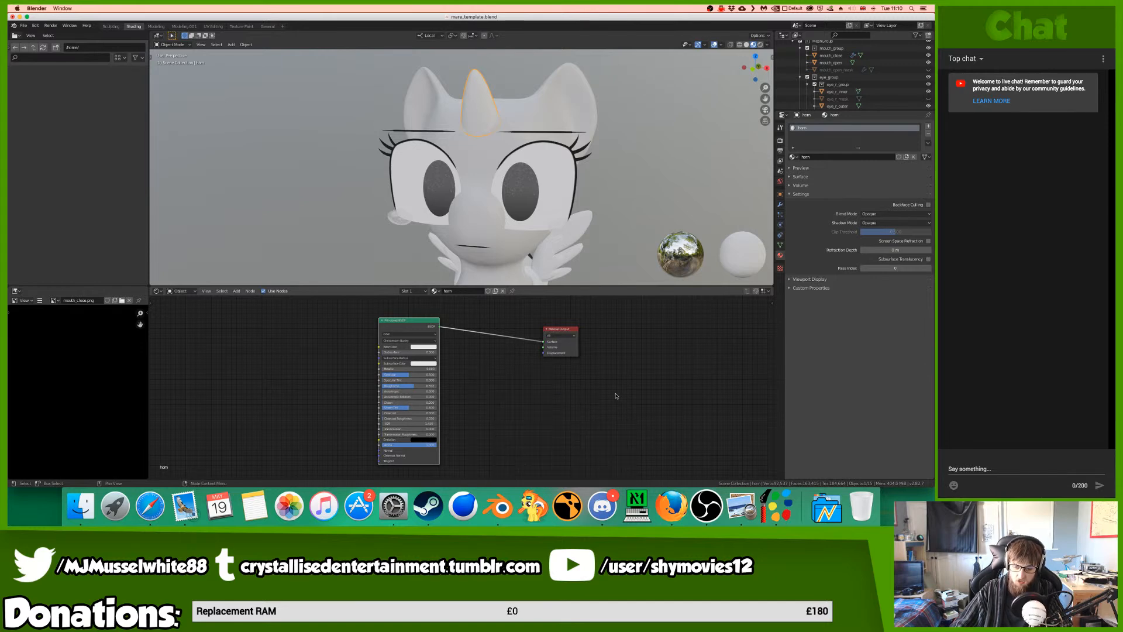
- Add an Emission shader node and place it below the Principled BSDF
key("shift+a")
left_click(550, 398)
type("em")
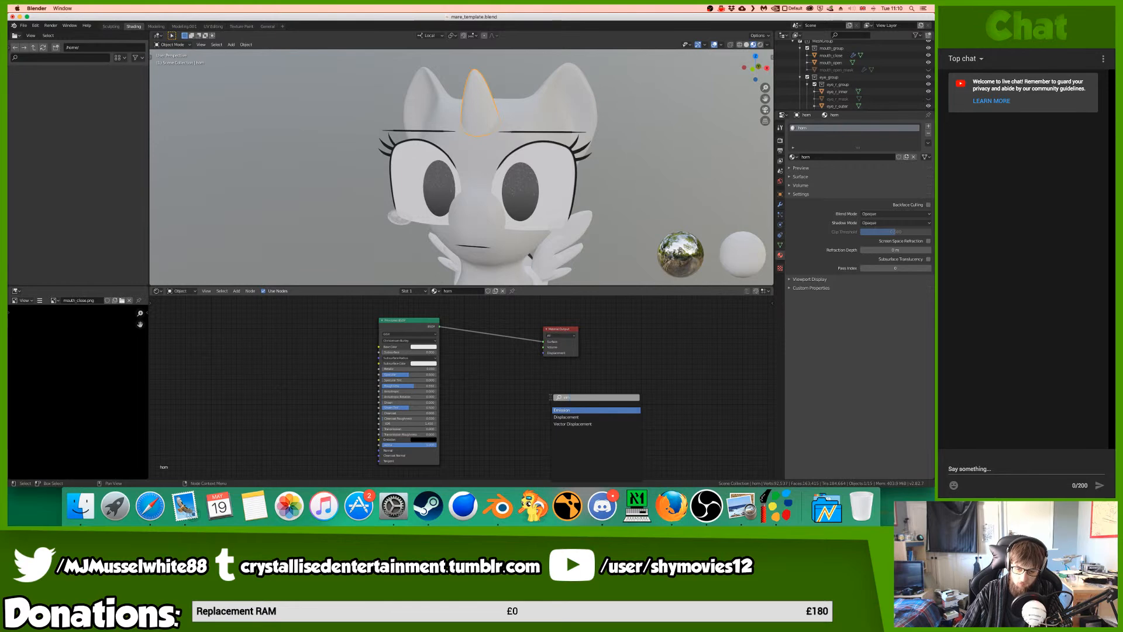
key("Return")
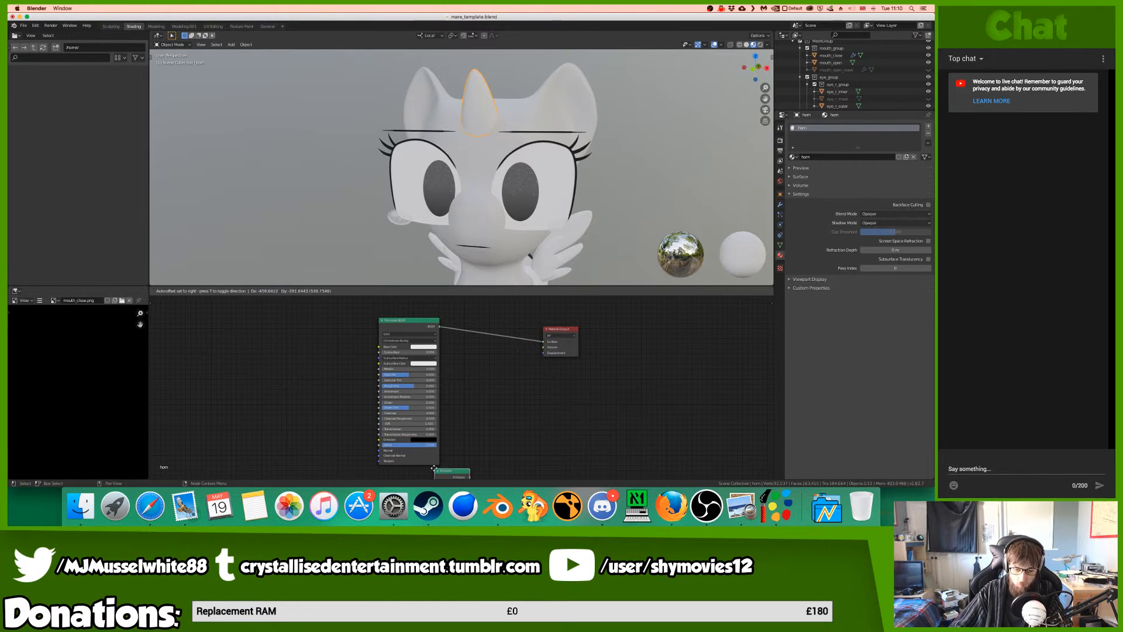
left_click(434, 462)
- Add a Mix Shader node on the link between the Principled BSDF and the Material Output
key("shift+a")
left_click(507, 352)
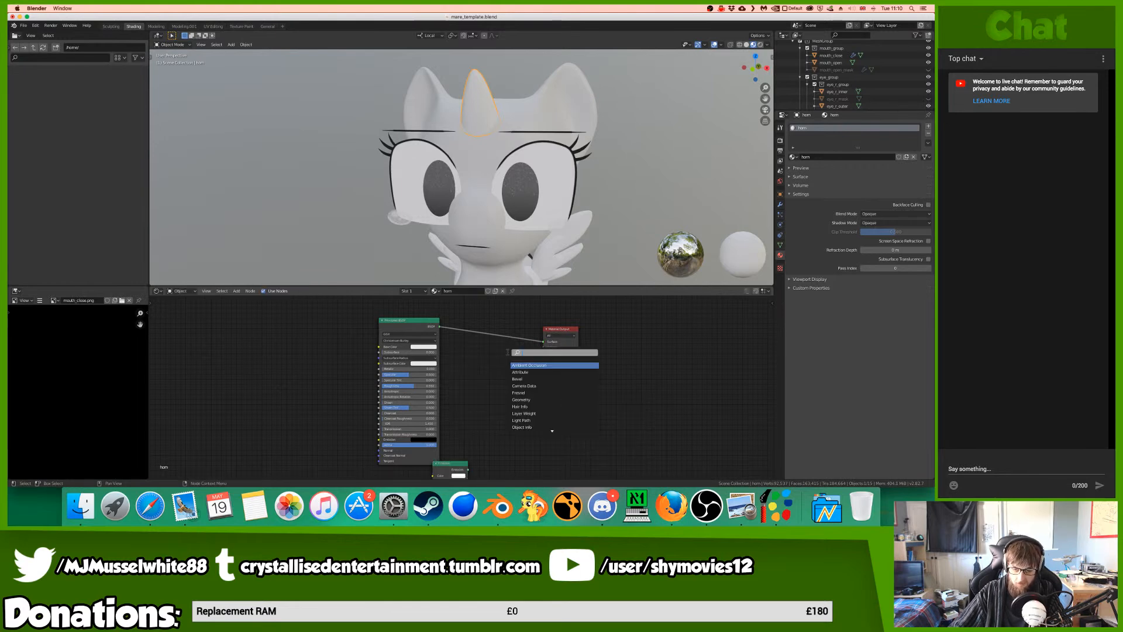
type("mix")
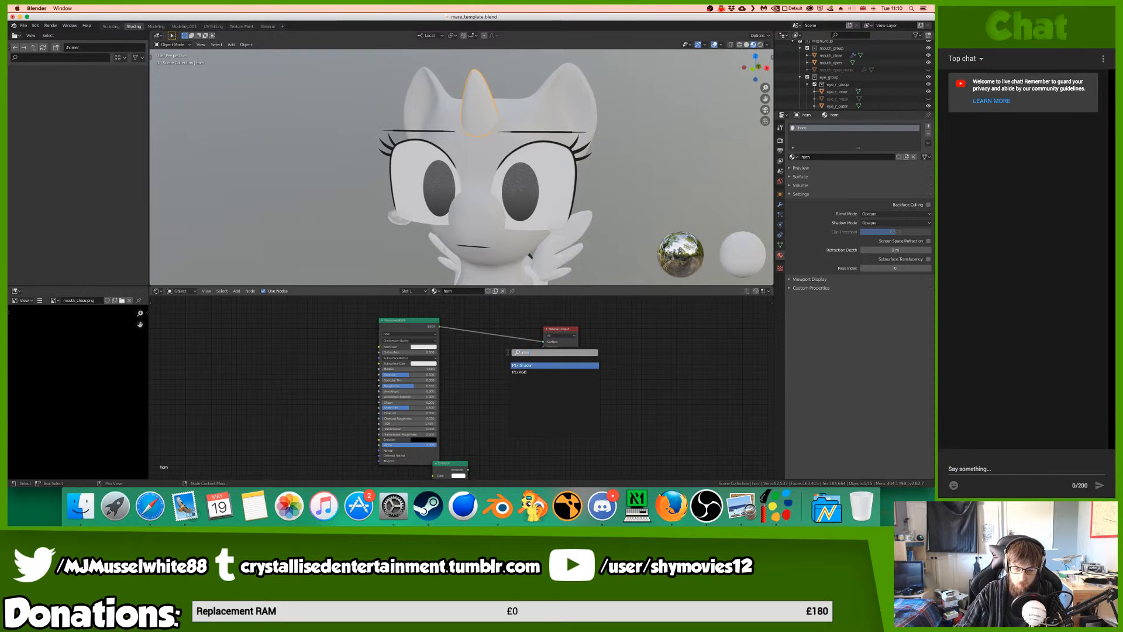
key("Return")
left_click(479, 352)
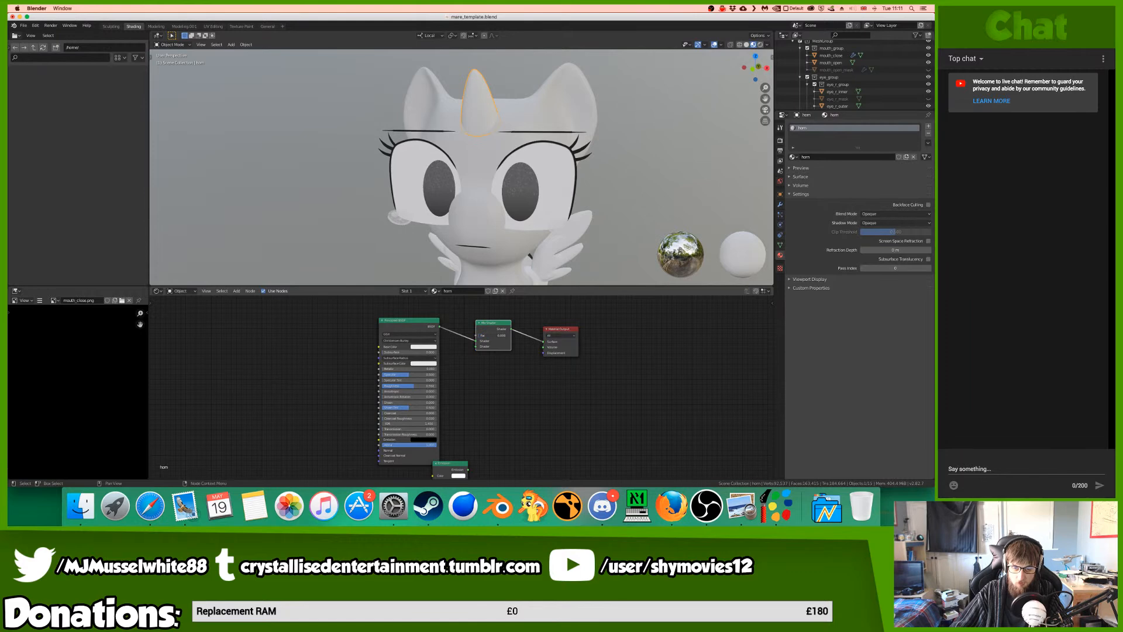
- Connect the Emission node to the Mix Shader's second shader input and set the mix factor to 1
left_click_drag(476, 346, 415, 472)
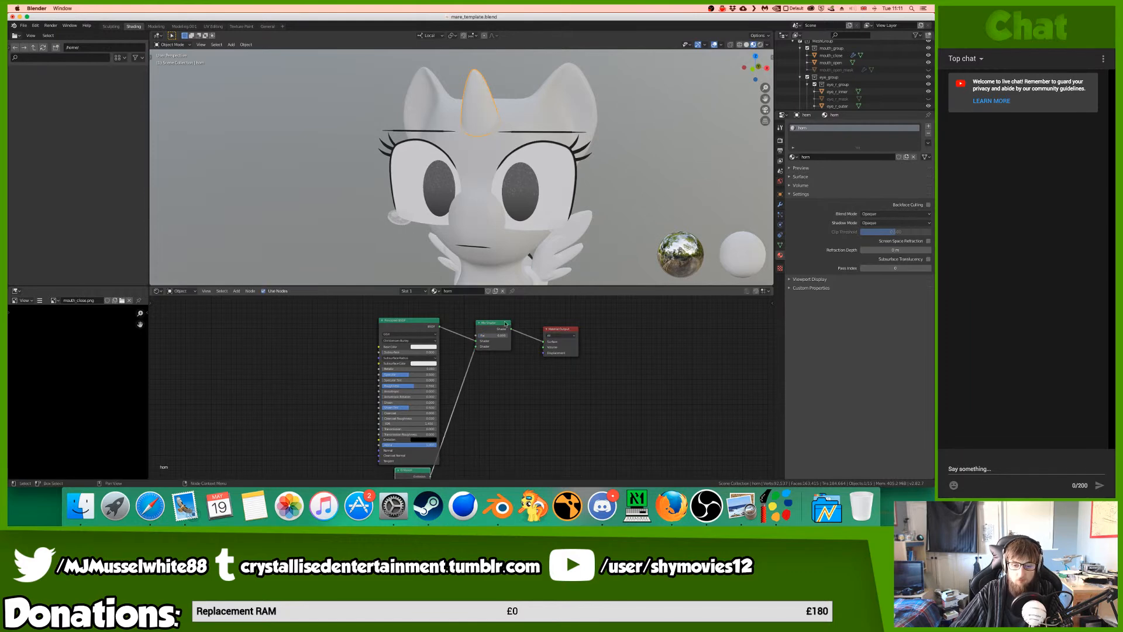
left_click(493, 335)
type("1")
key("Return")
key("super+z")
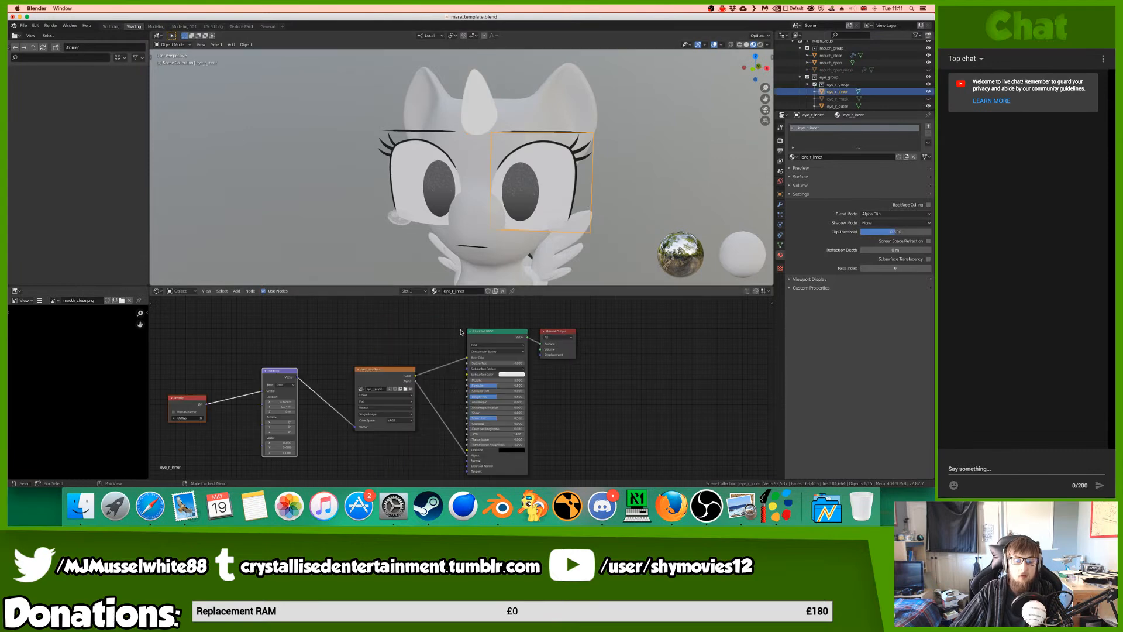
key("super+shift+z")
- Examine the emissive horn from several angles, including in Rendered viewport shading, and return to Material Preview
scroll(474, 320, "down", 5)
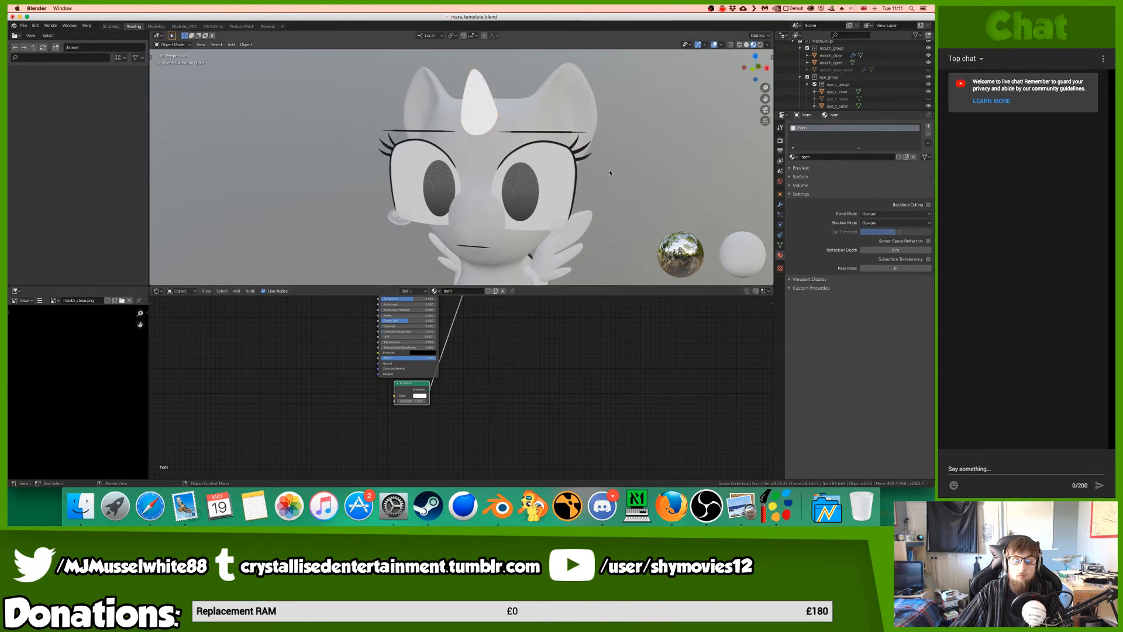
scroll(610, 173, "right", 10)
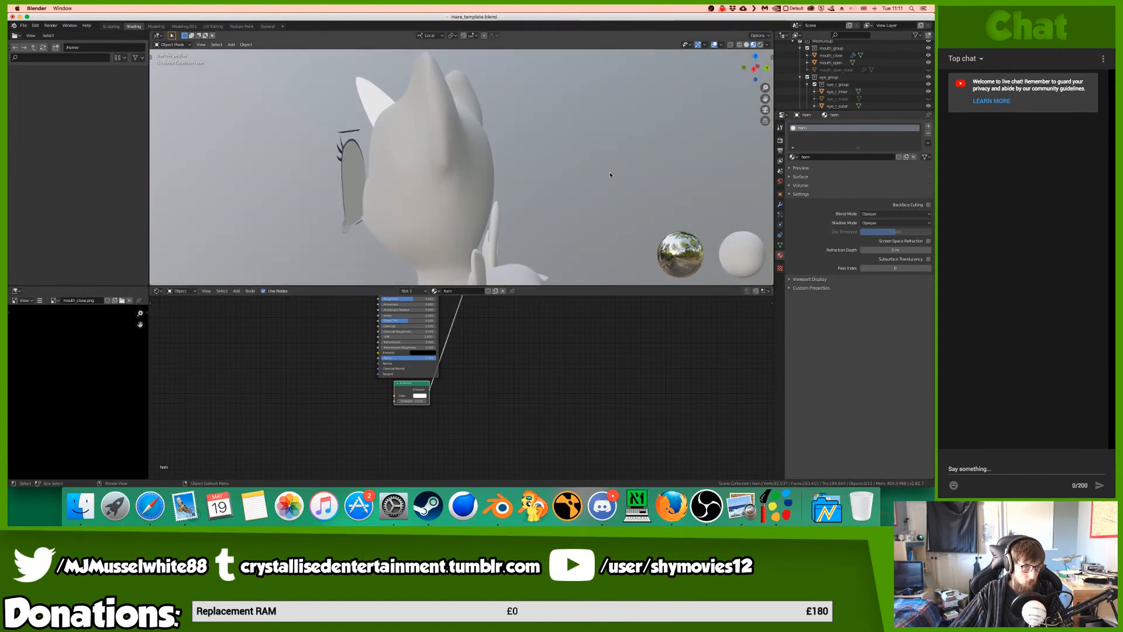
scroll(610, 174, "left", 10)
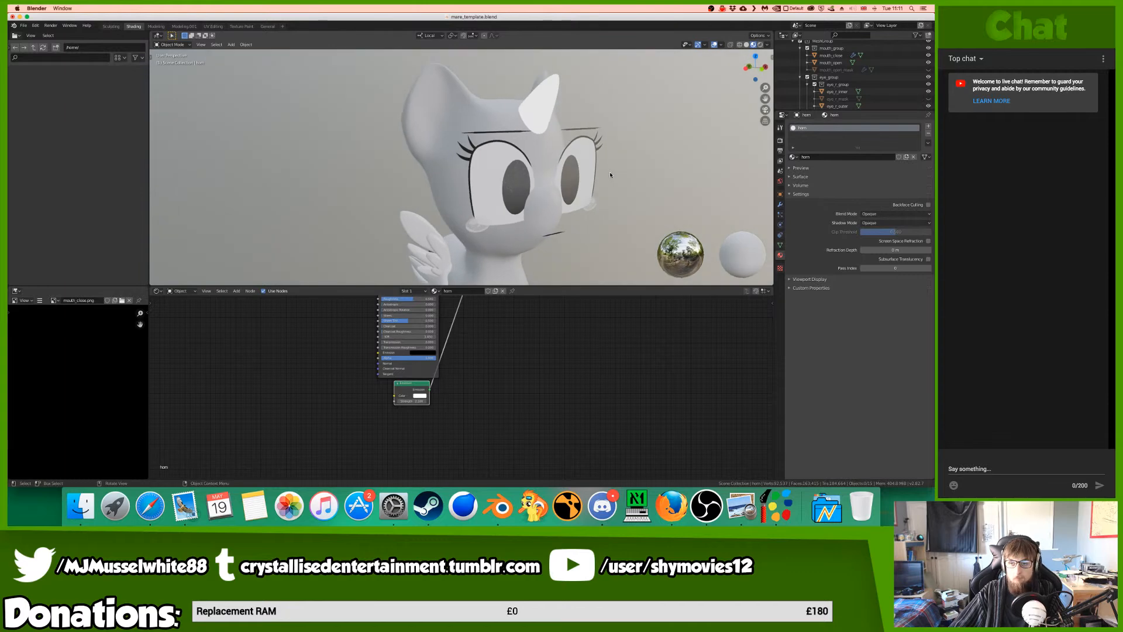
left_click(760, 44)
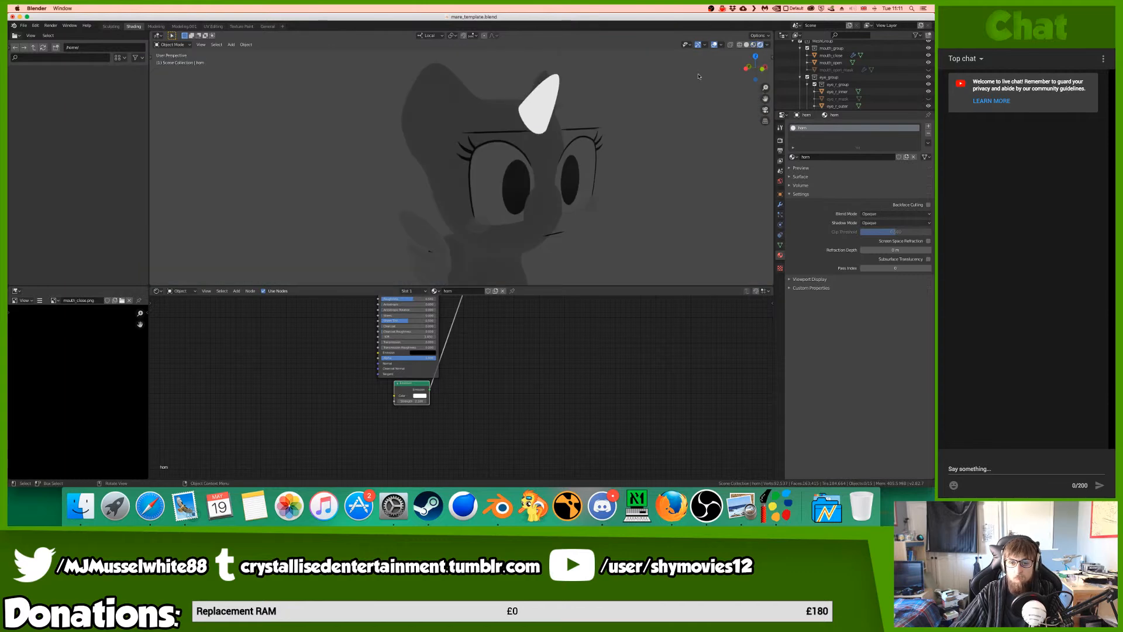
scroll(650, 98, "left", 5)
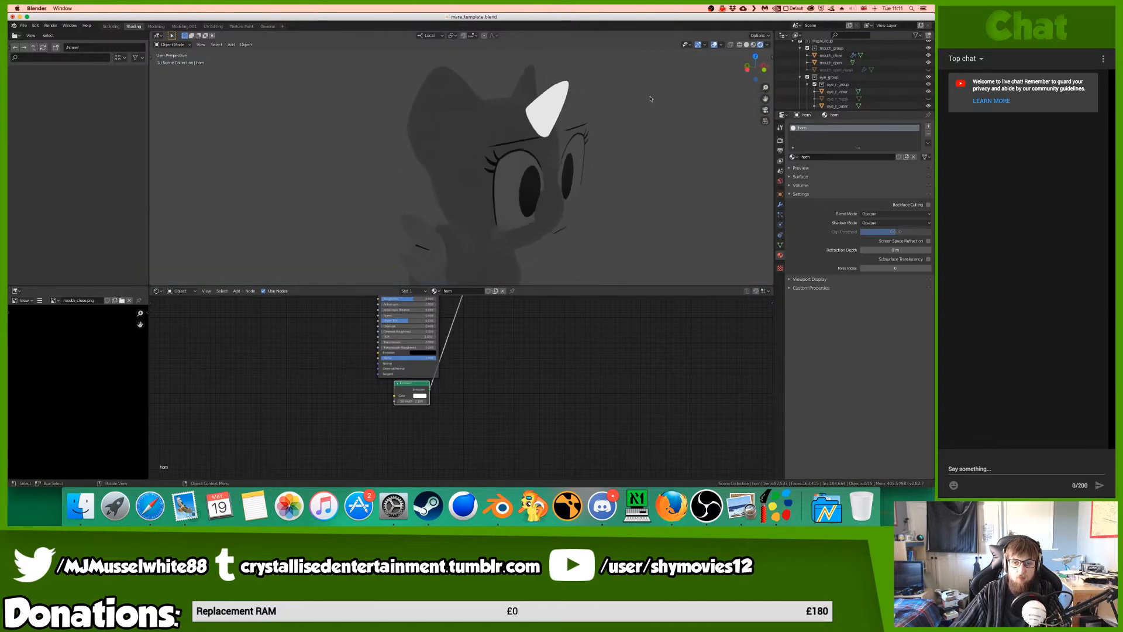
scroll(650, 99, "left", 5)
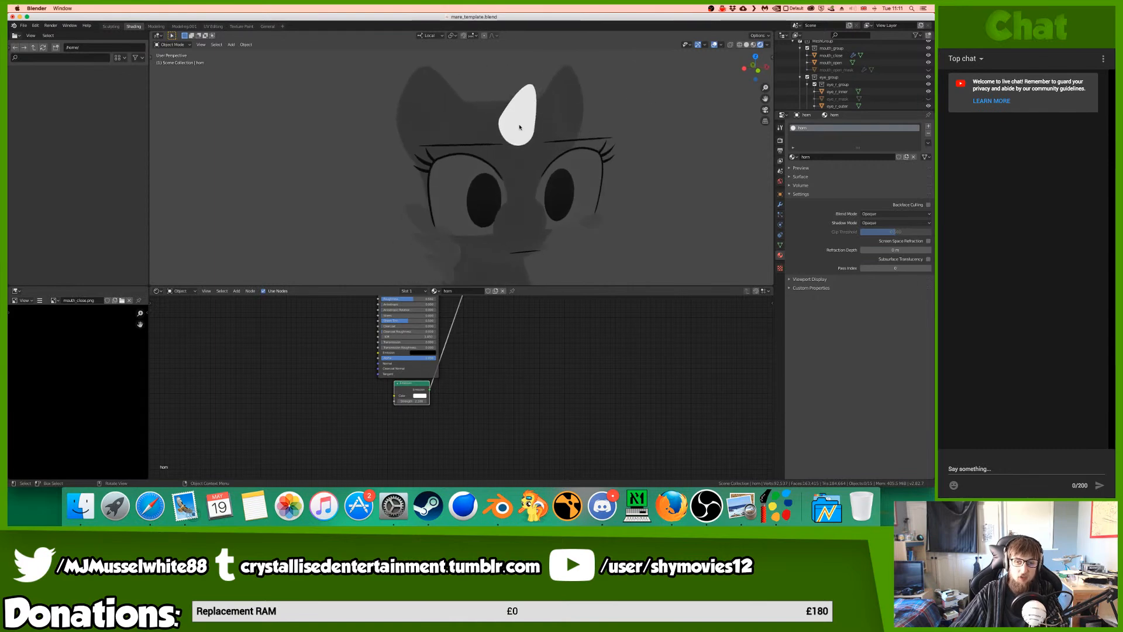
scroll(519, 127, "left", 5)
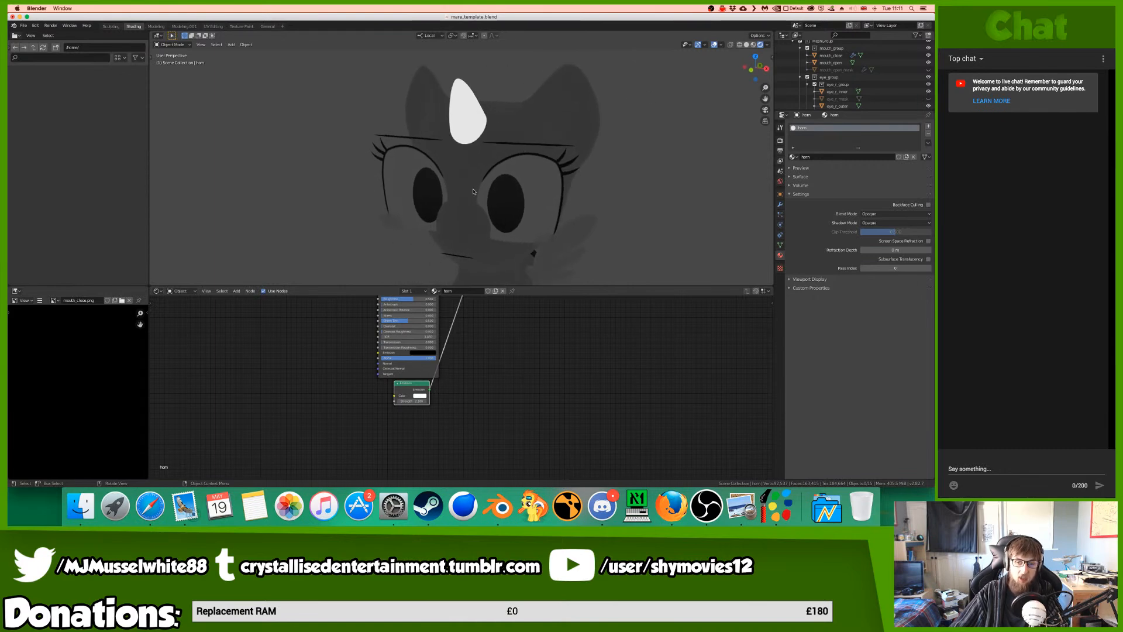
left_click(753, 45)
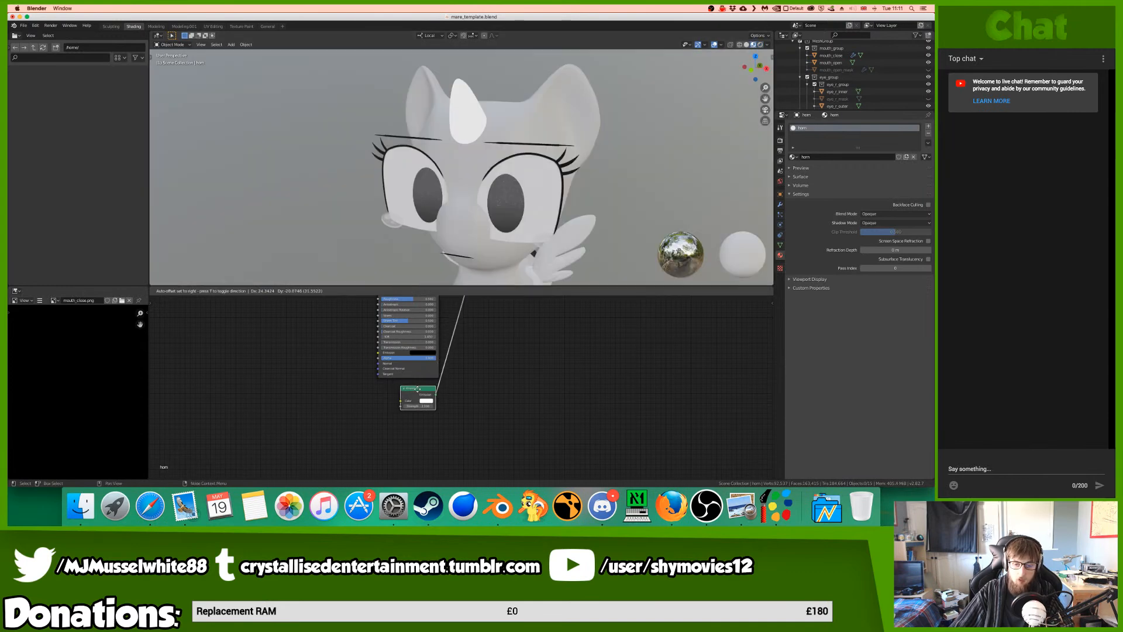
- Move the Principled BSDF further above the Emission node and lower the Mix Shader's factor to 0
scroll(397, 305, "up", 5)
left_click(415, 315)
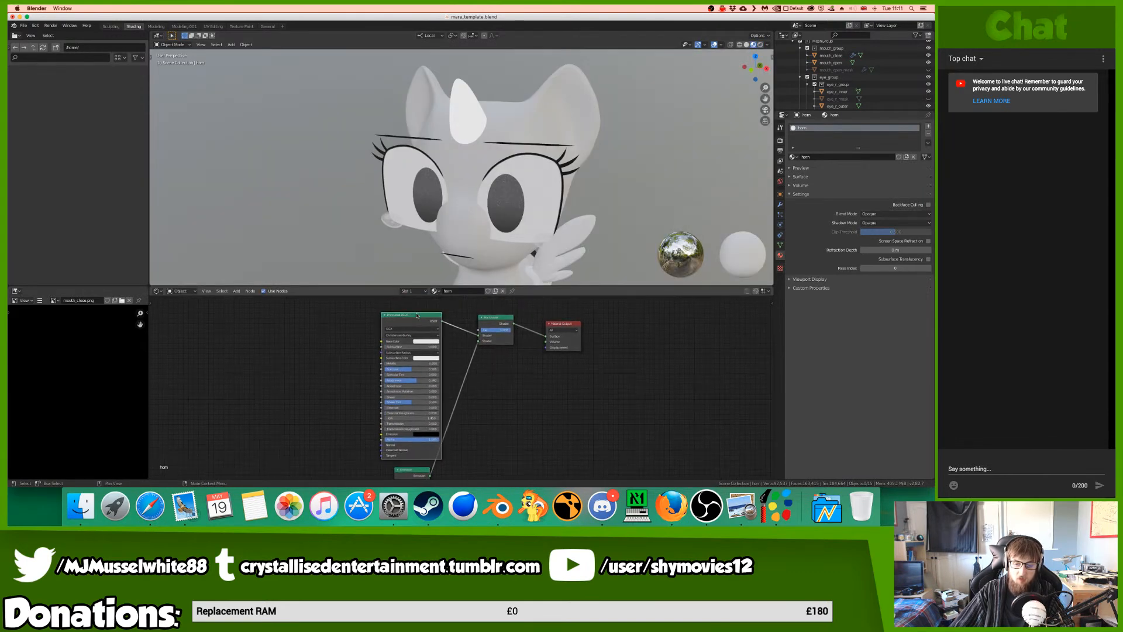
left_click_drag(415, 315, 459, 471)
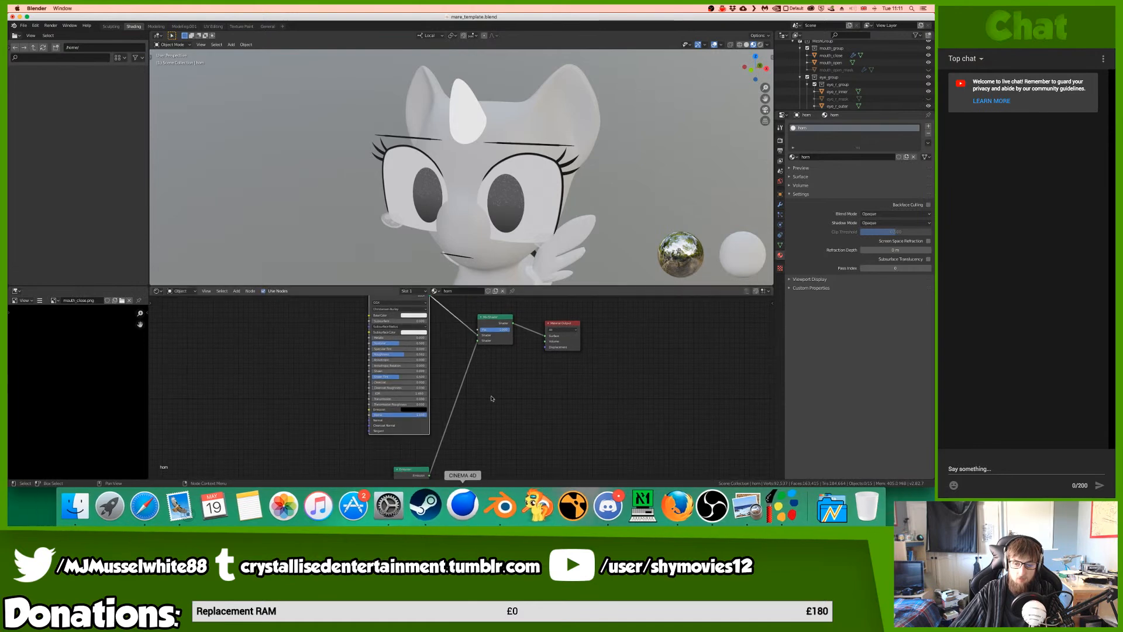
left_click_drag(497, 329, 479, 329)
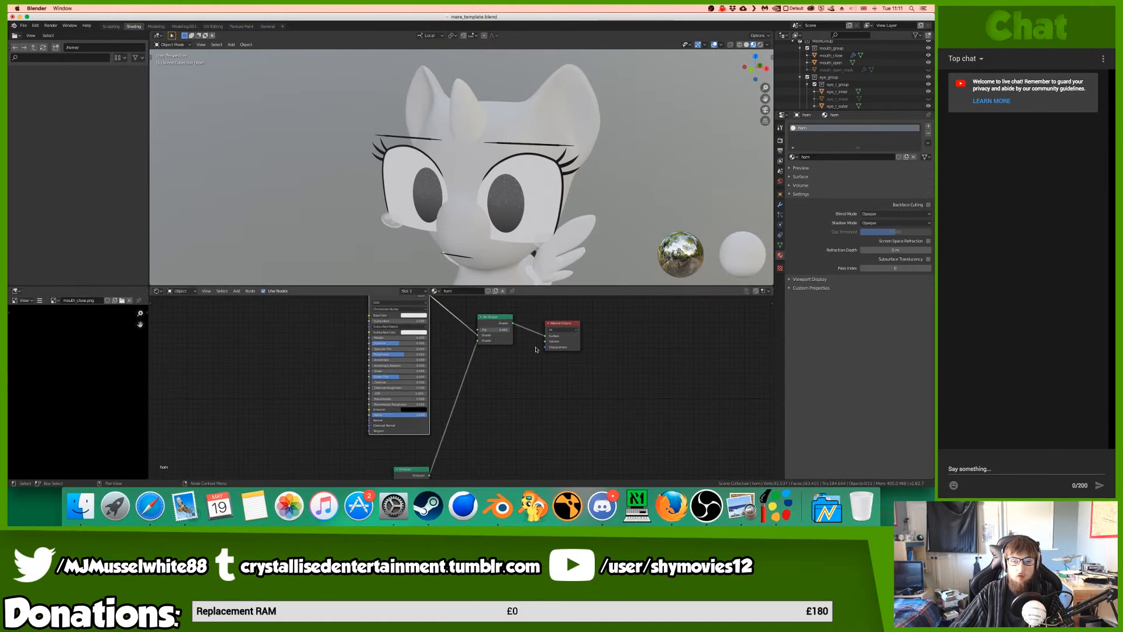
- Switch to GIMP and open body.xcf from the document history
scroll(515, 199, "right", 10)
scroll(515, 198, "right", 10)
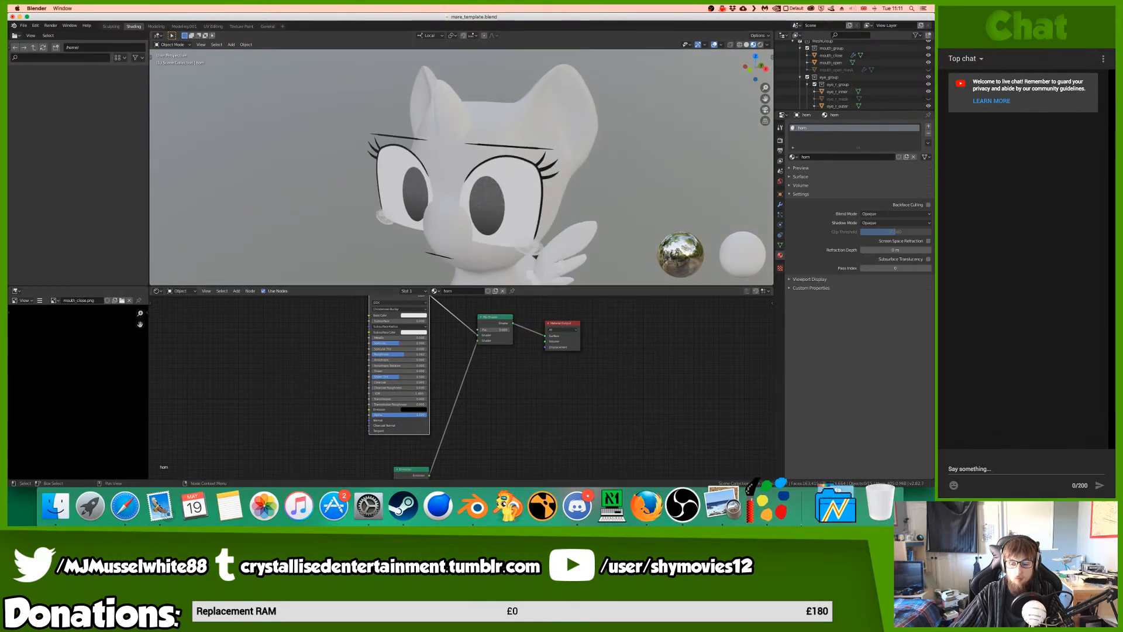
left_click(784, 519)
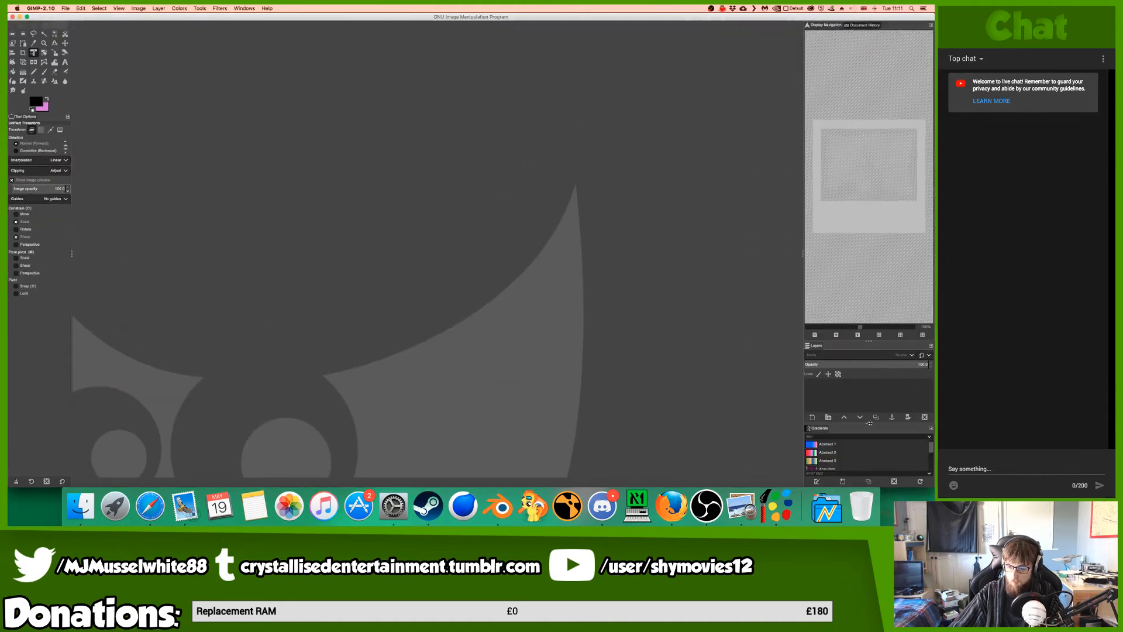
left_click_drag(870, 423, 861, 193)
left_click(853, 26)
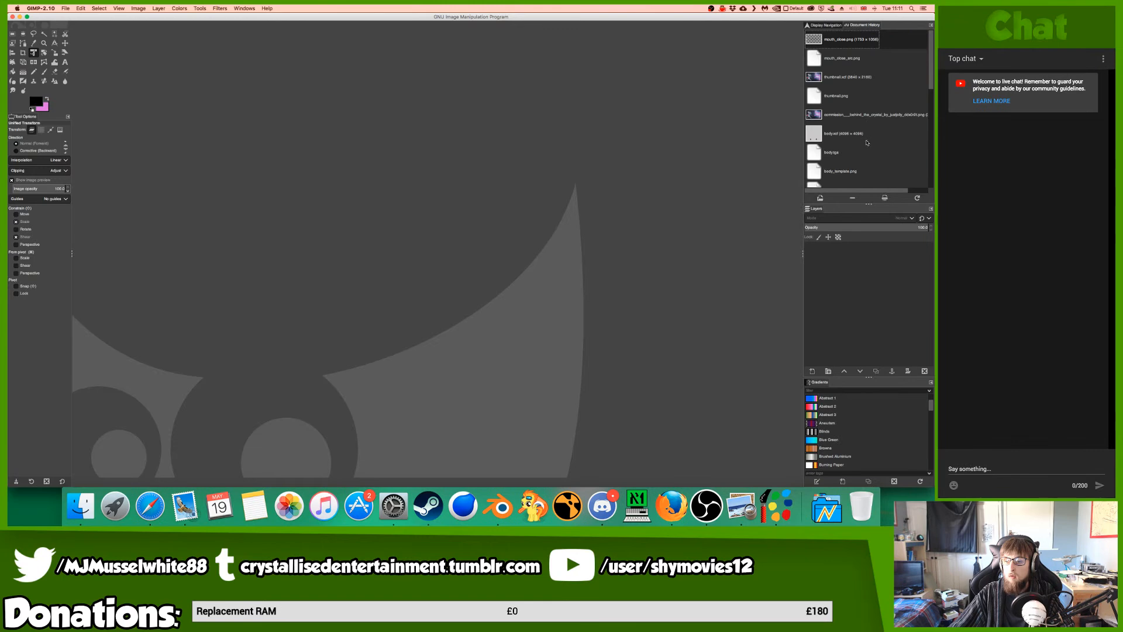
left_click(835, 154)
left_click(842, 137)
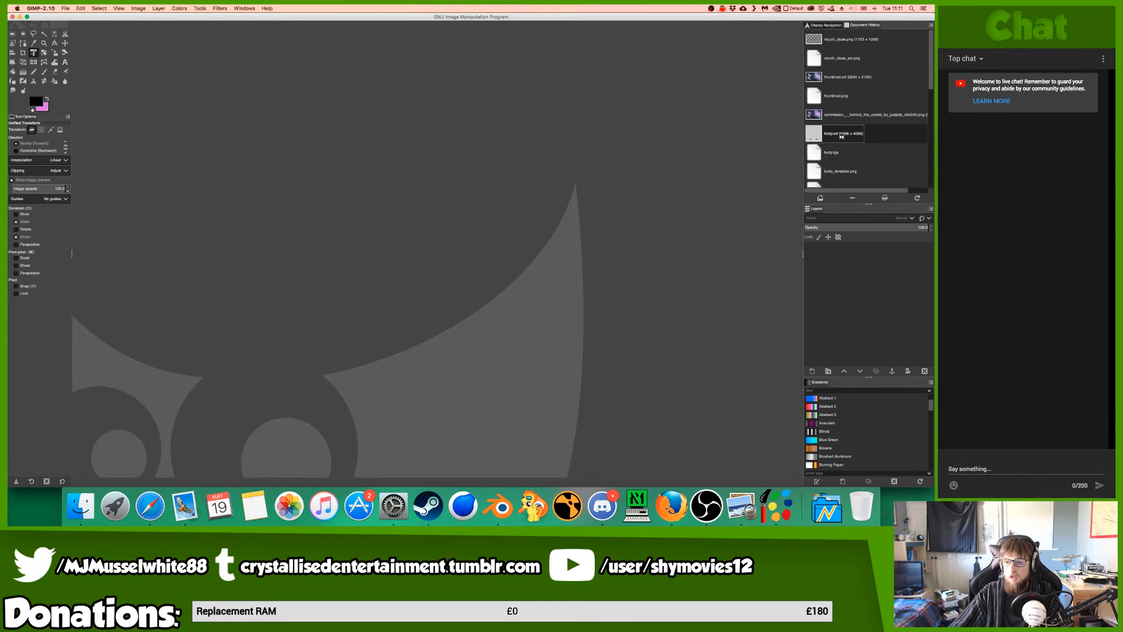
double_click(841, 135)
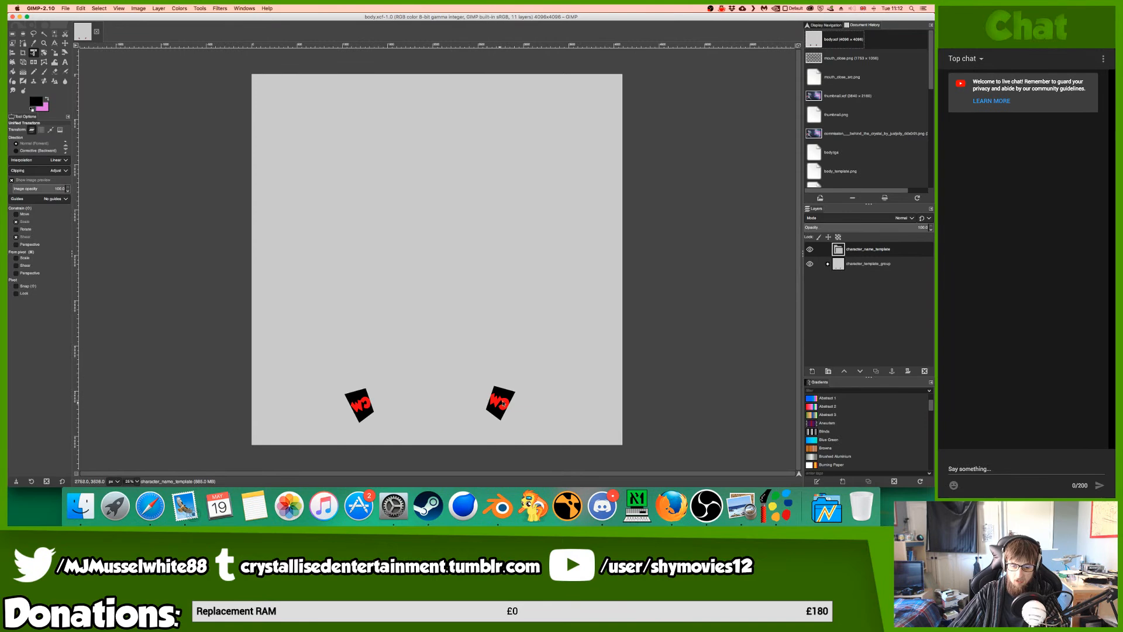
- Switch to Blender to check the cutie mark area on the pony's flank, and return to body.xcf in GIMP
key("ctrl+Up")
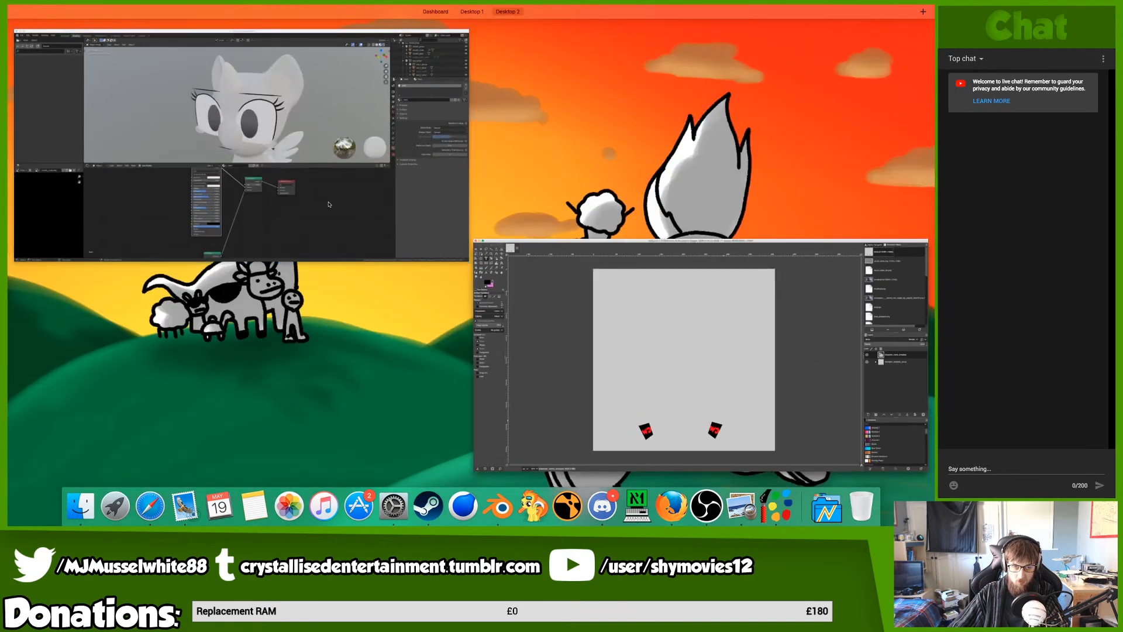
left_click(328, 205)
middle_click_drag(614, 225, 512, 217)
key("ctrl+Up")
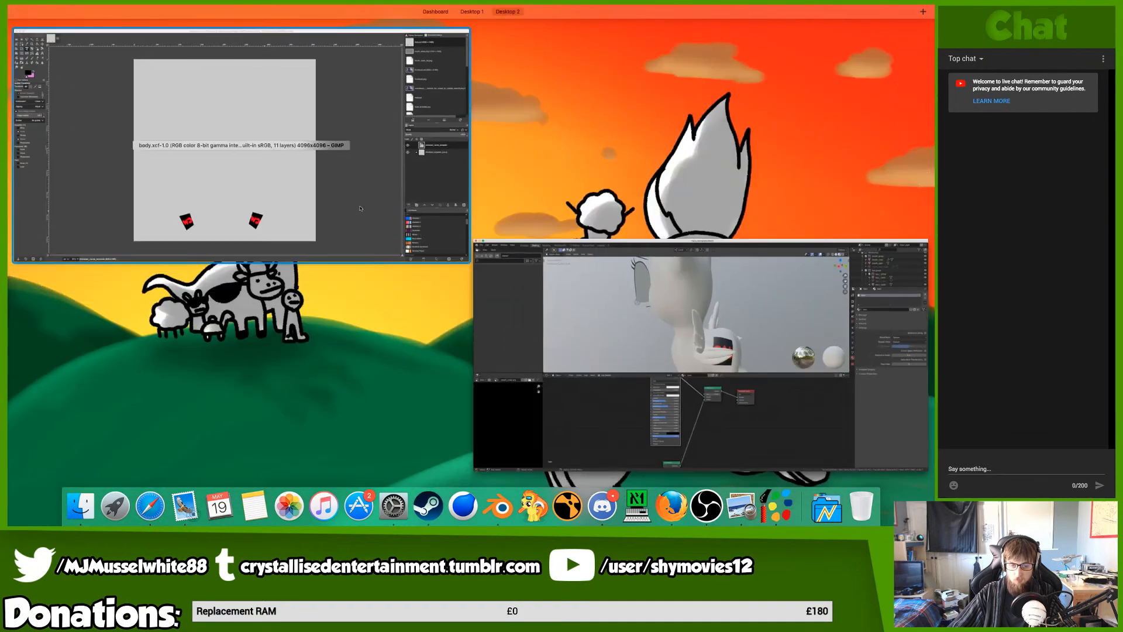
left_click(358, 208)
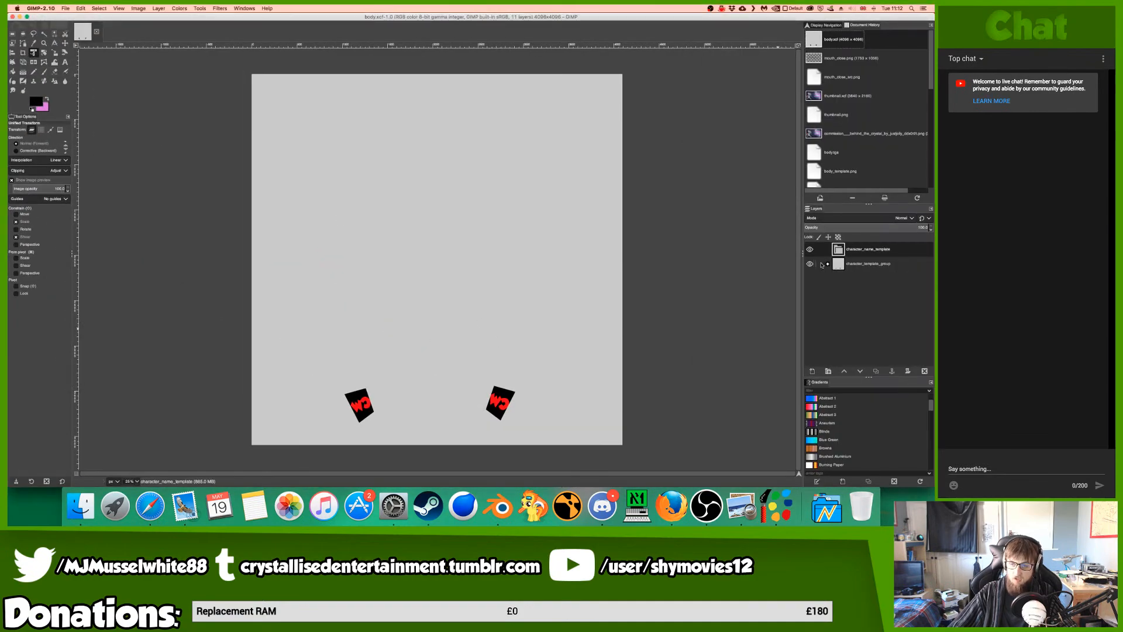
- Sample the light grey body colour from the character_template_group layer and get its HTML code, cacaca, from the foreground colour settings
left_click(847, 263)
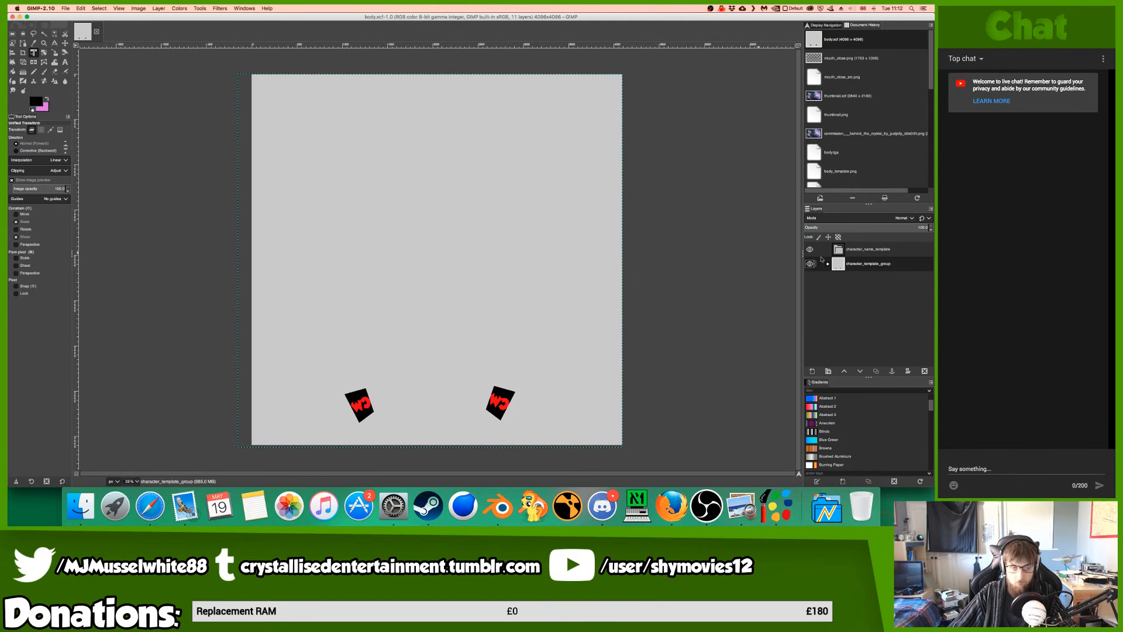
key("x")
key("o")
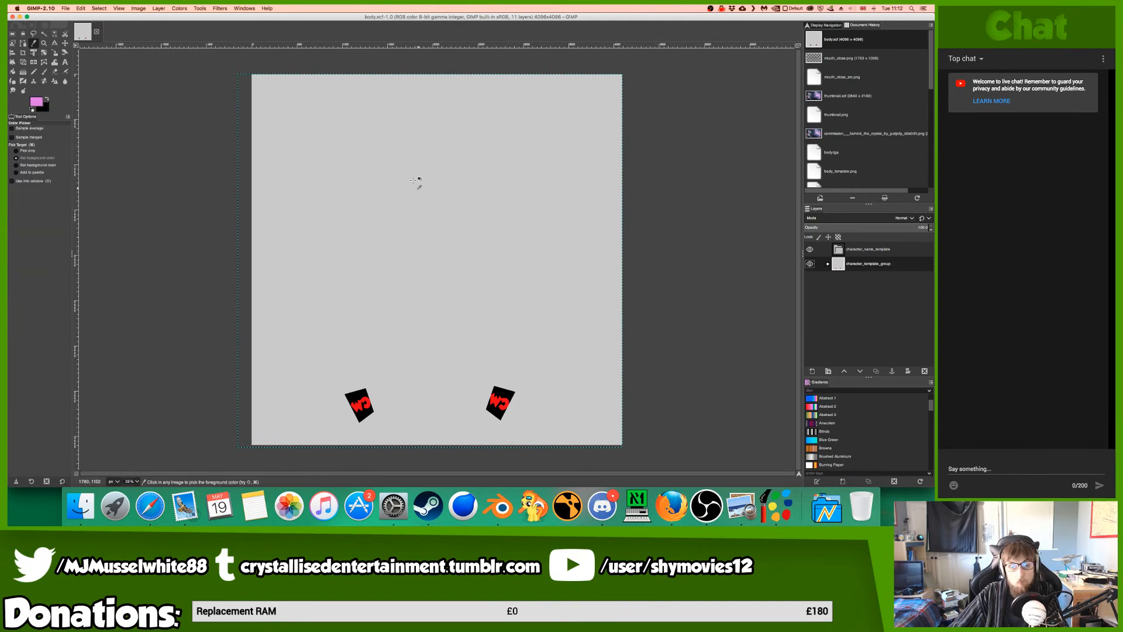
left_click(420, 166)
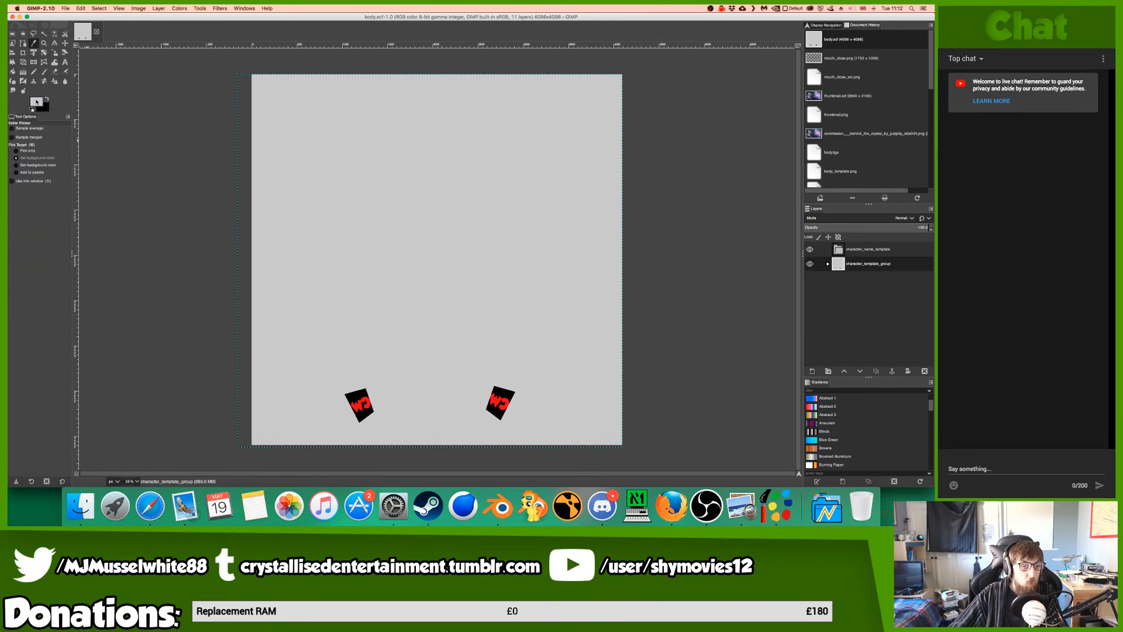
left_click(36, 101)
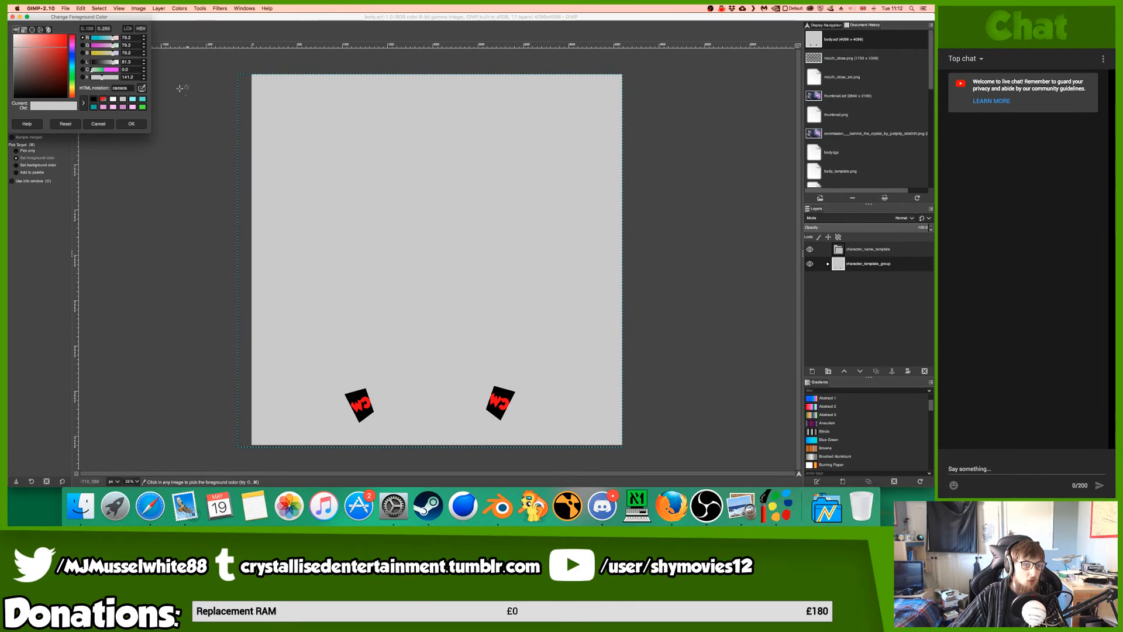
left_click_drag(113, 17, 150, 71)
left_click(135, 179)
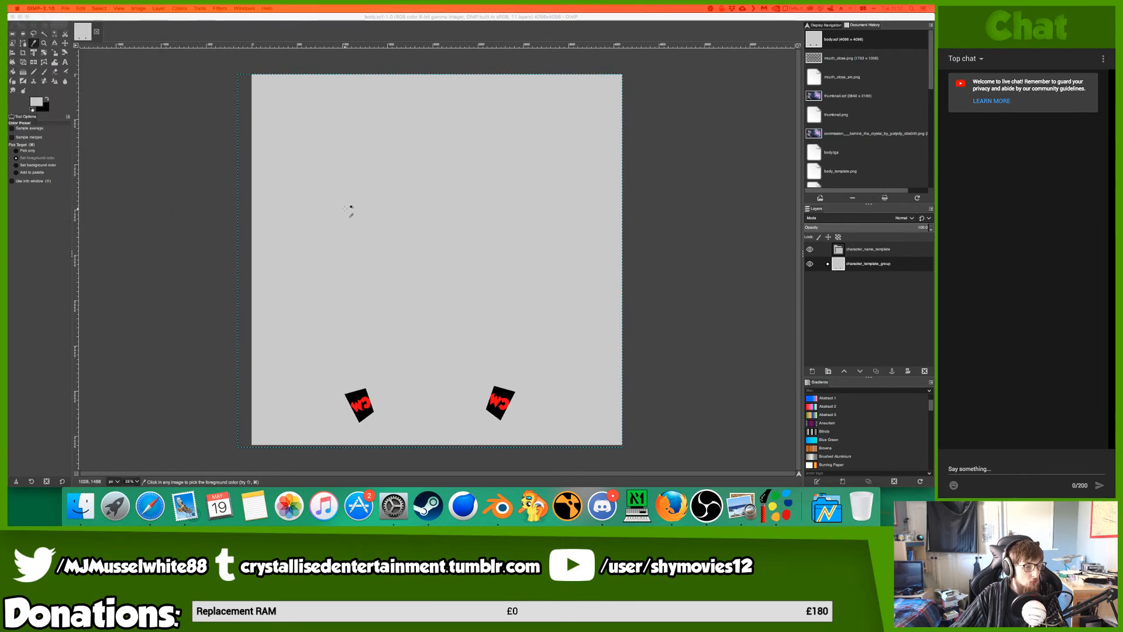
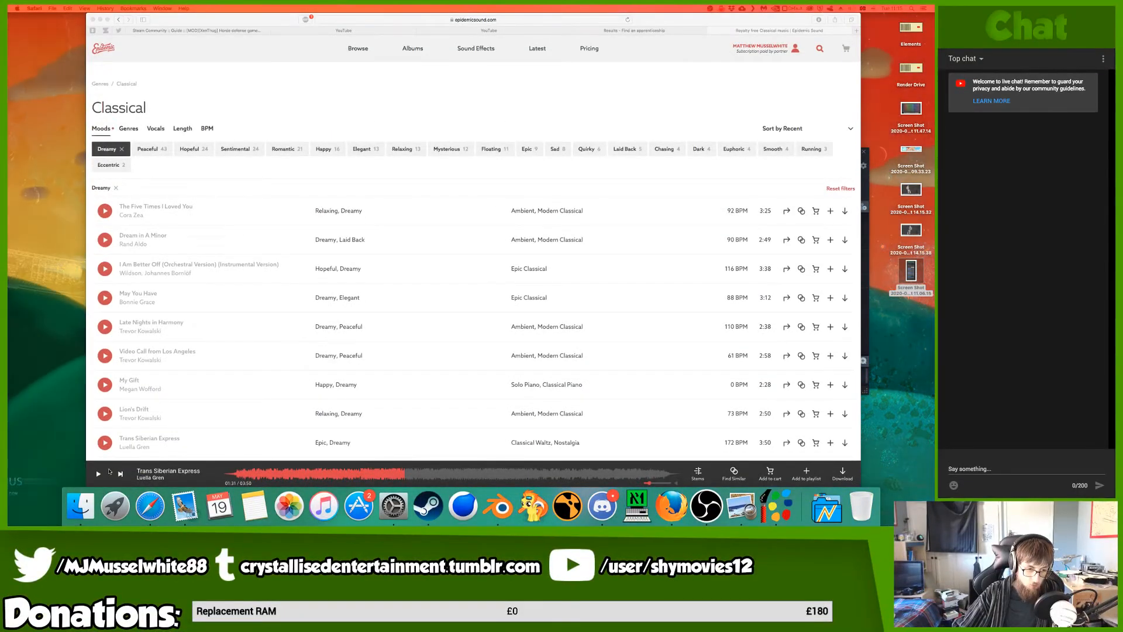
- Switch to Blender and set the base color of the horn's Principled BSDF to the hex code cacaca
key("ctrl+Right")
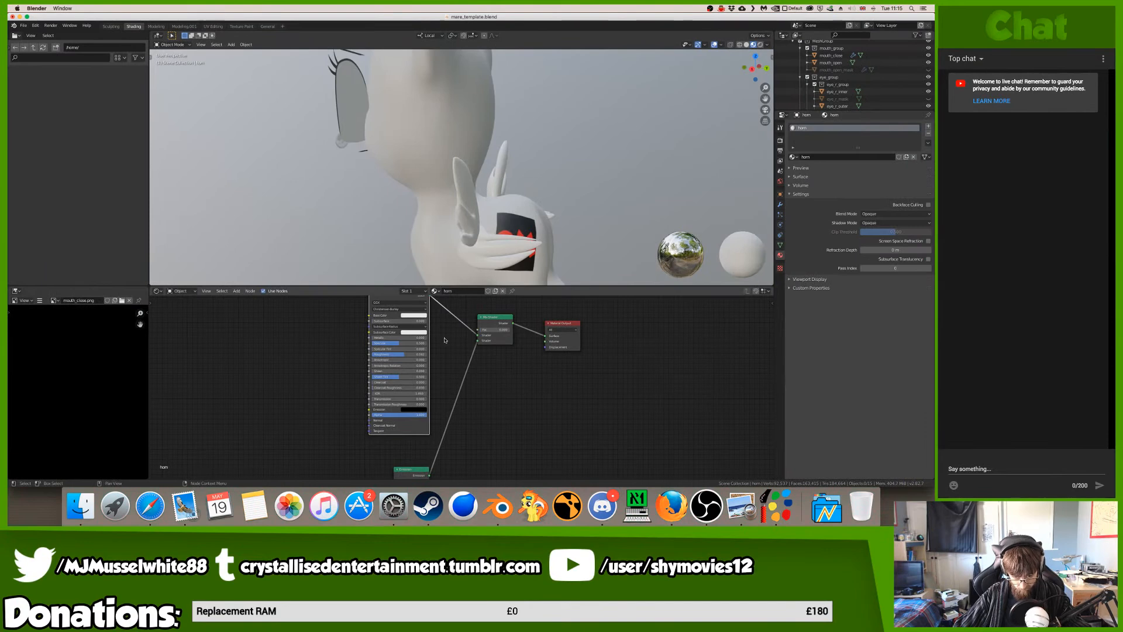
scroll(445, 339, "up", 2)
left_click(414, 335)
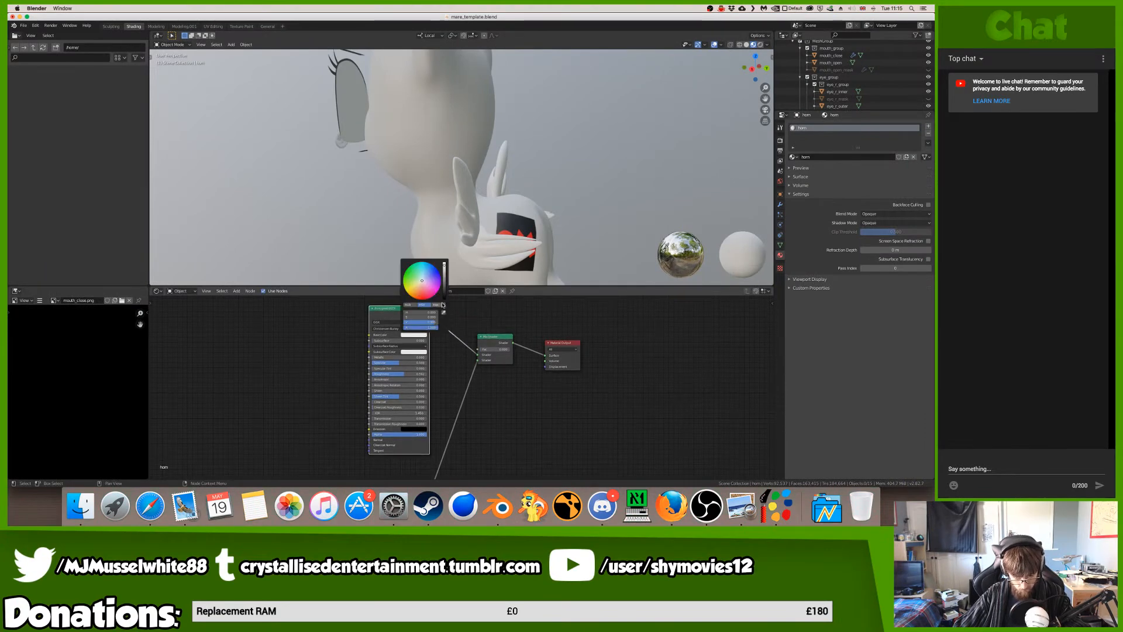
left_click(438, 305)
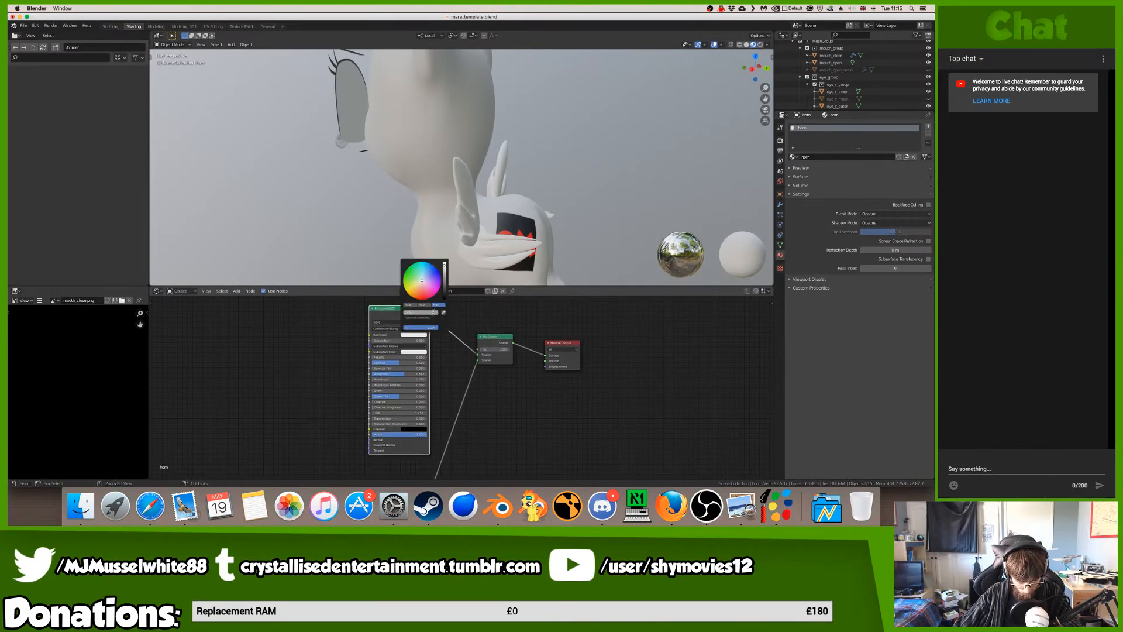
key("Return")
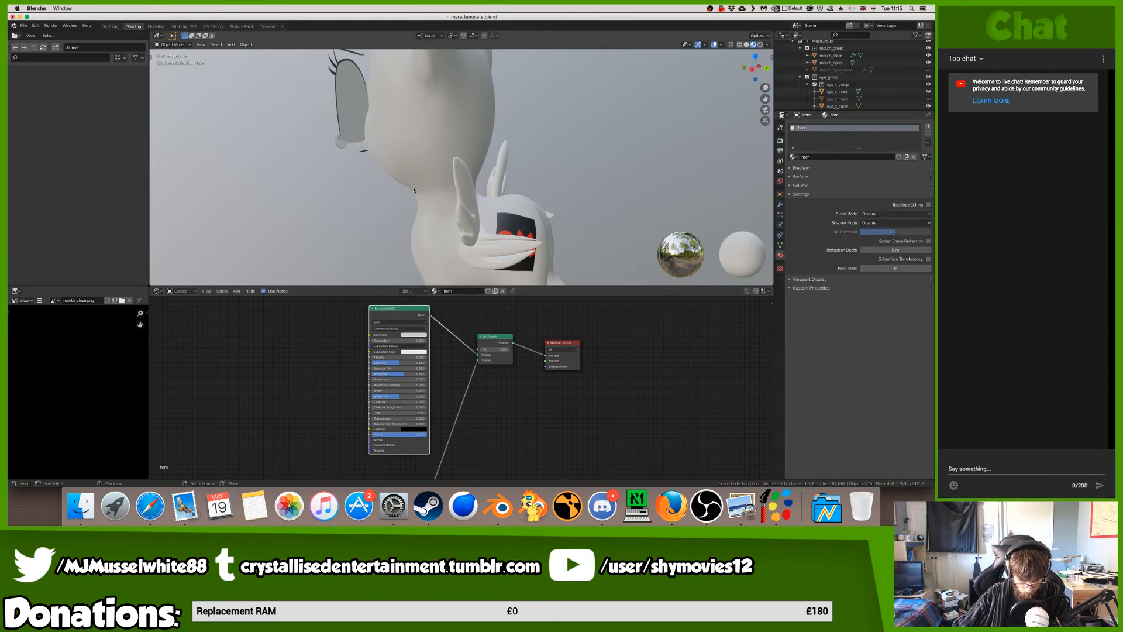
- Copy the horn's Principled BSDF node and give the pony's open right wing a new material named wings
scroll(414, 189, "up", 5, "shift")
scroll(414, 189, "left", 10)
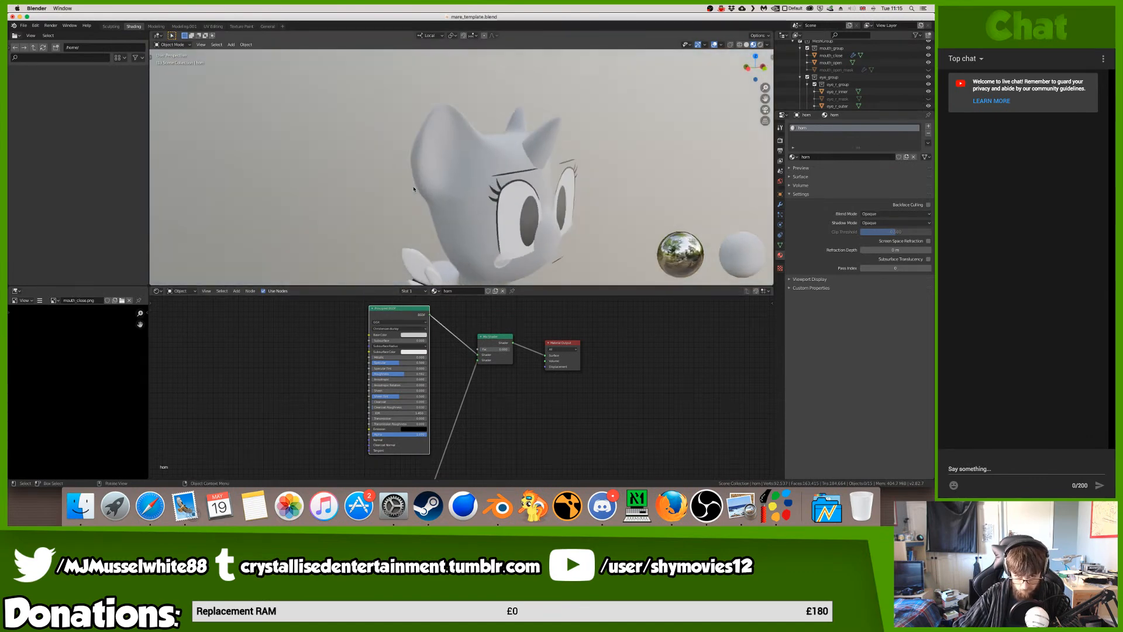
scroll(414, 189, "right", 10)
scroll(423, 185, "down", 5, "shift")
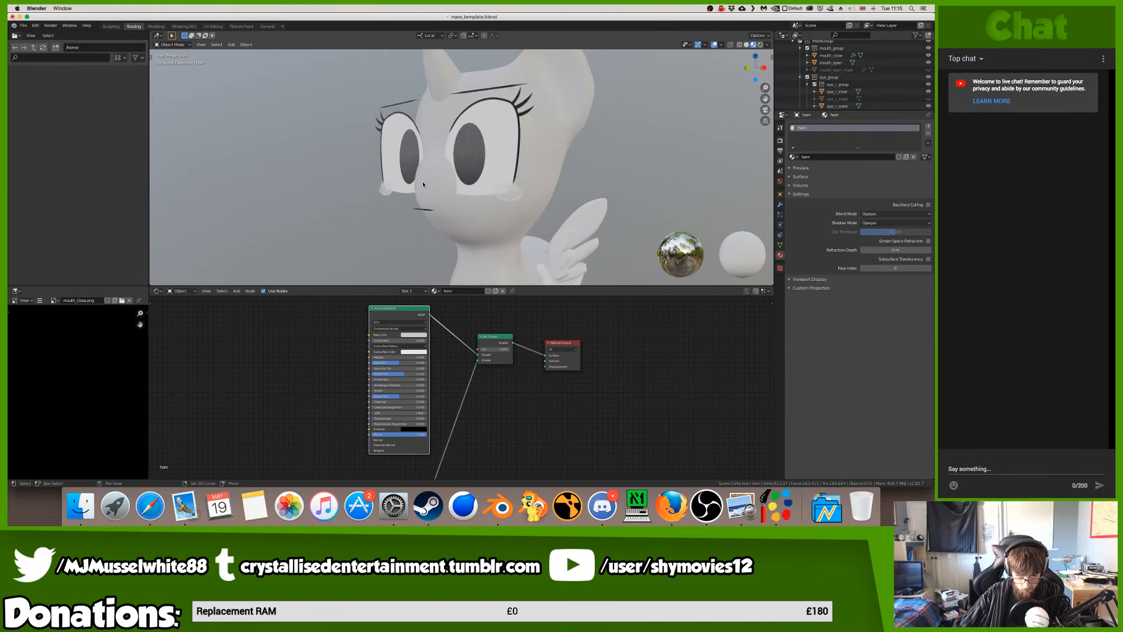
scroll(423, 185, "right", 5, "shift")
scroll(380, 313, "down", 1)
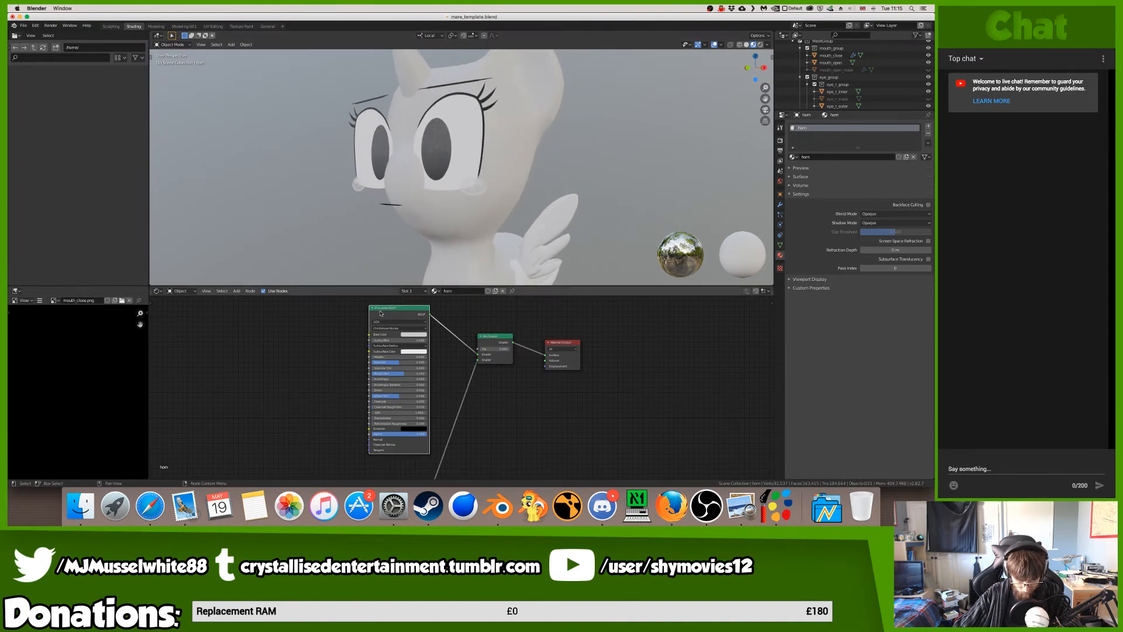
scroll(386, 313, "up", 2)
left_click(547, 225)
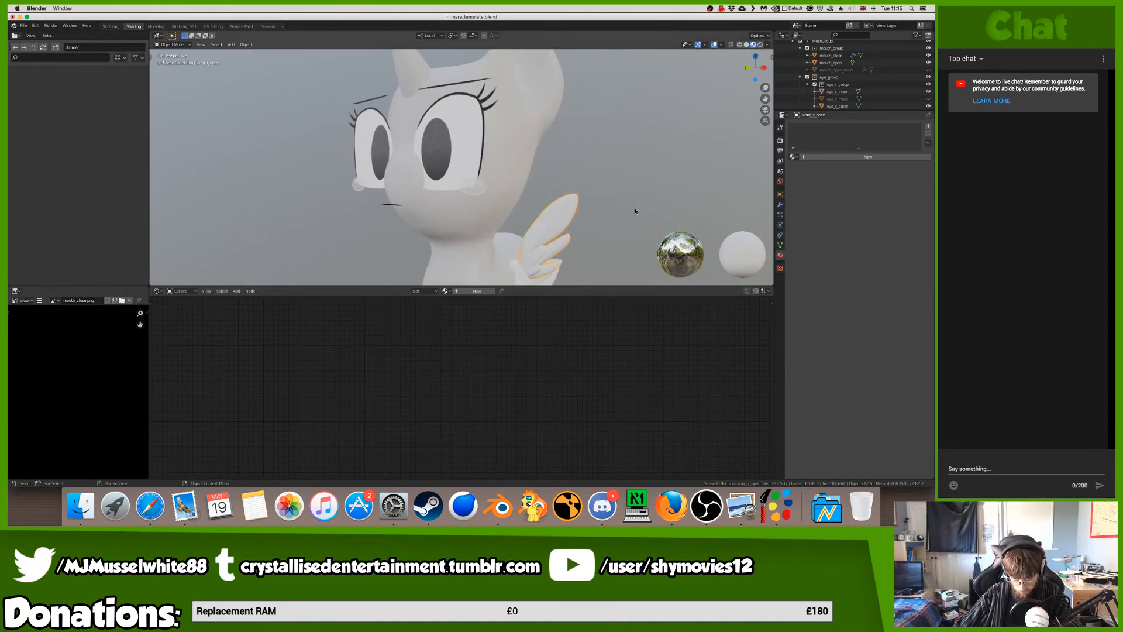
left_click(846, 157)
left_click(847, 157)
type("w")
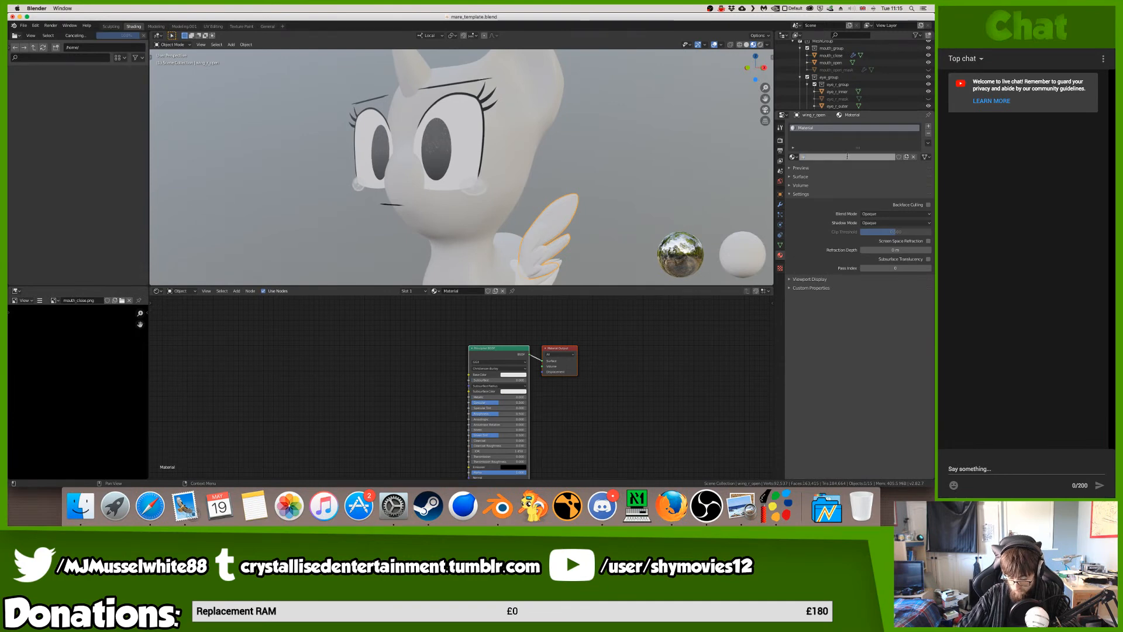
type("ings")
key("Return")
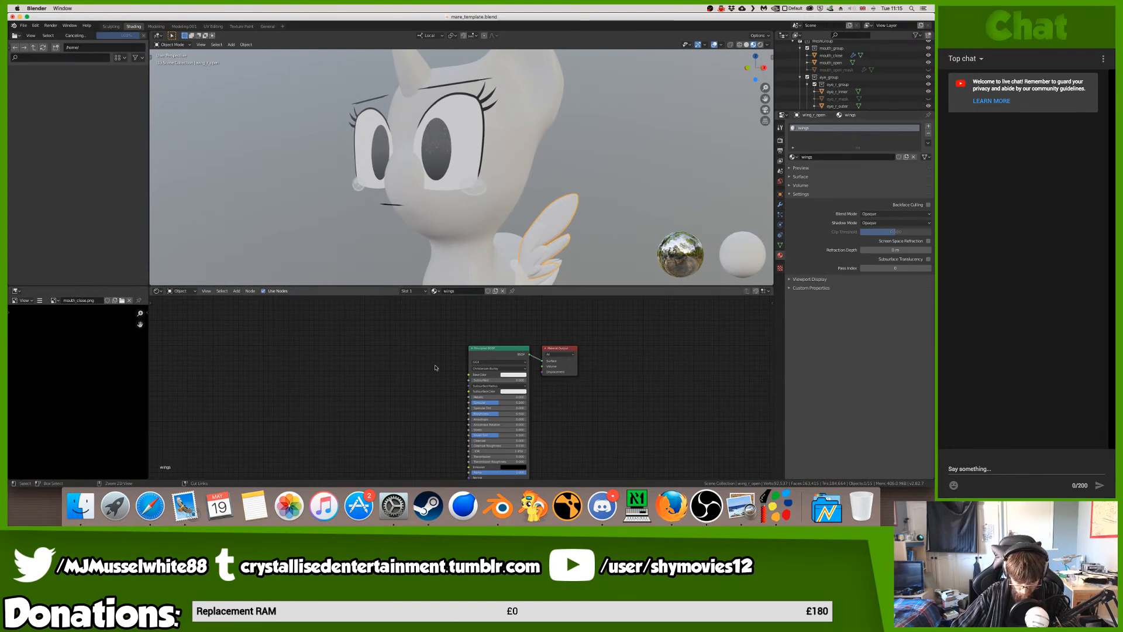
- Replace the wings material's default Principled BSDF with a pasted copy of the horn's, connected to the Material Output's Surface and placed beside it
key("ctrl+v")
left_click(414, 340)
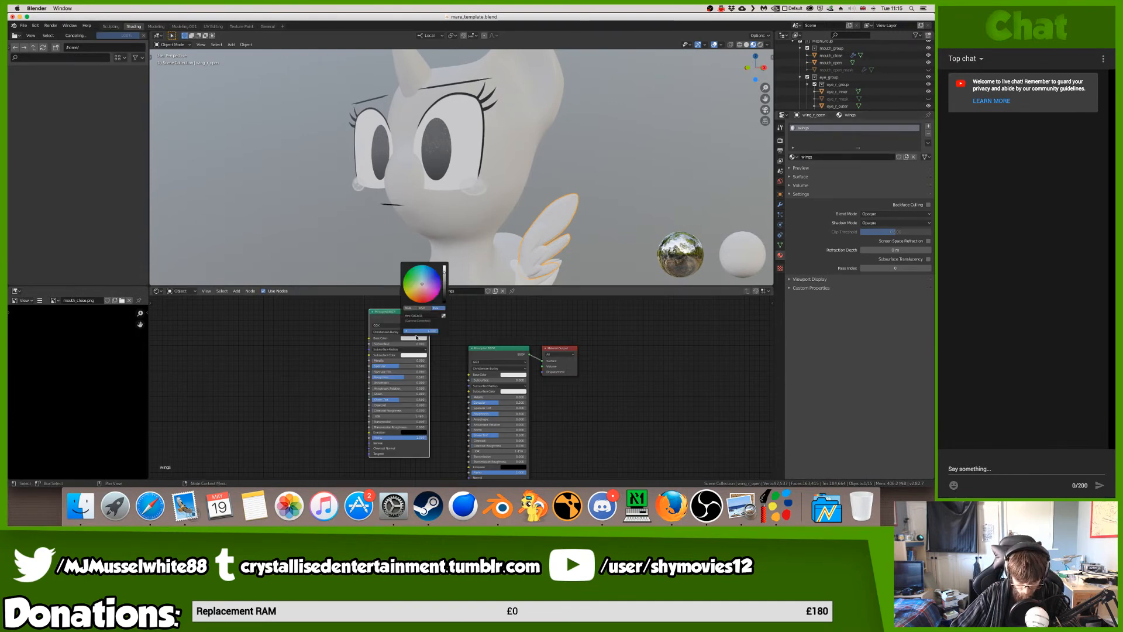
left_click(449, 351)
left_click(495, 354)
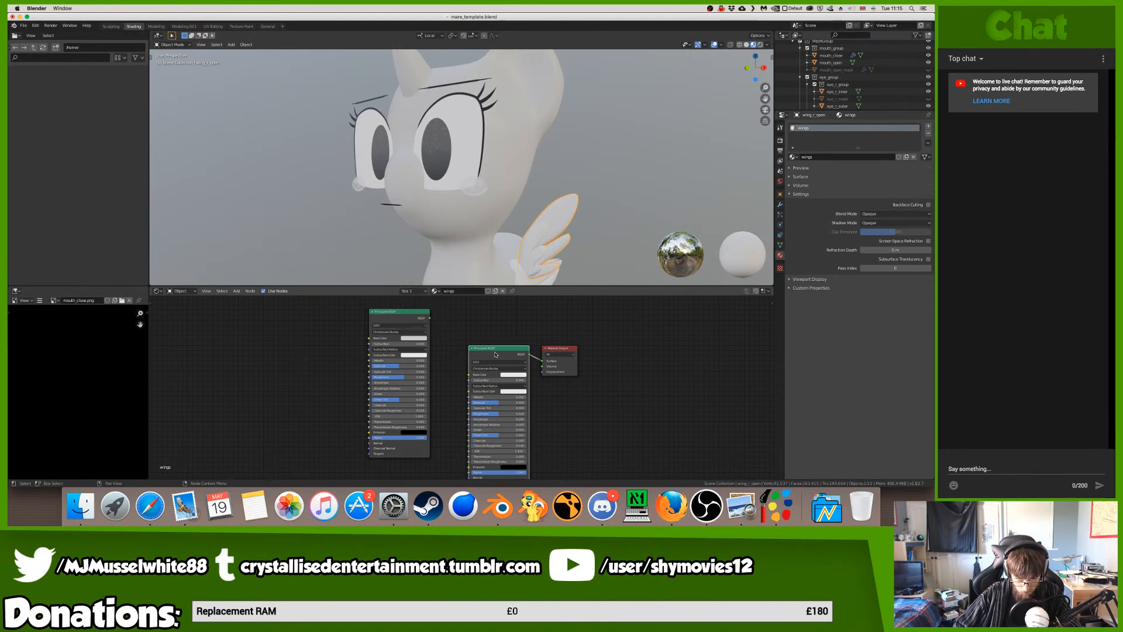
key("x")
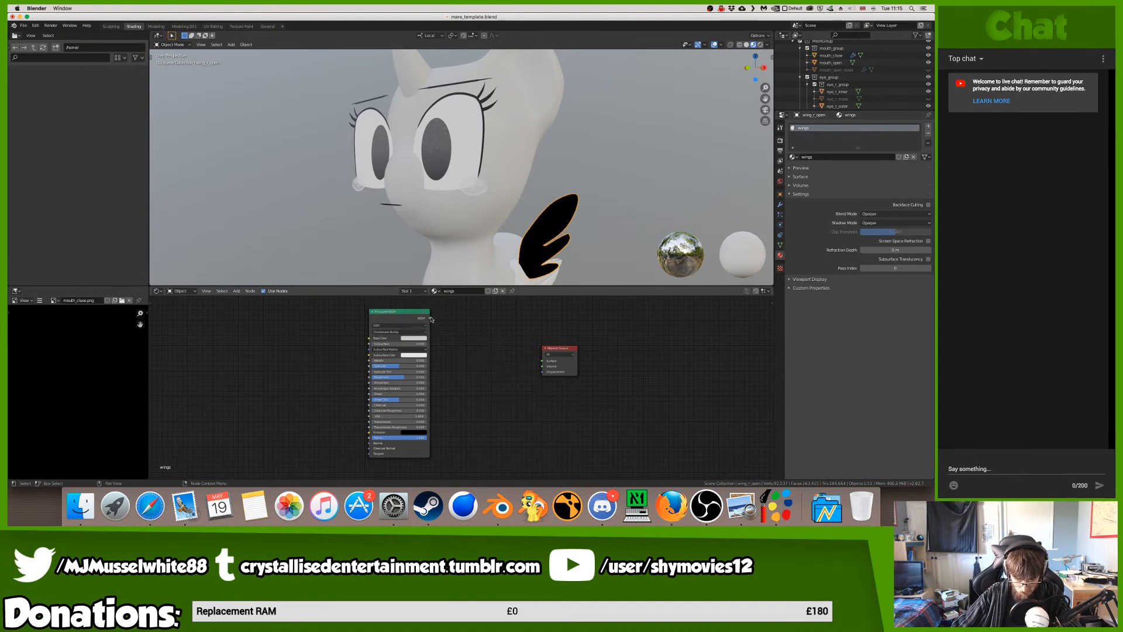
left_click_drag(429, 318, 542, 361)
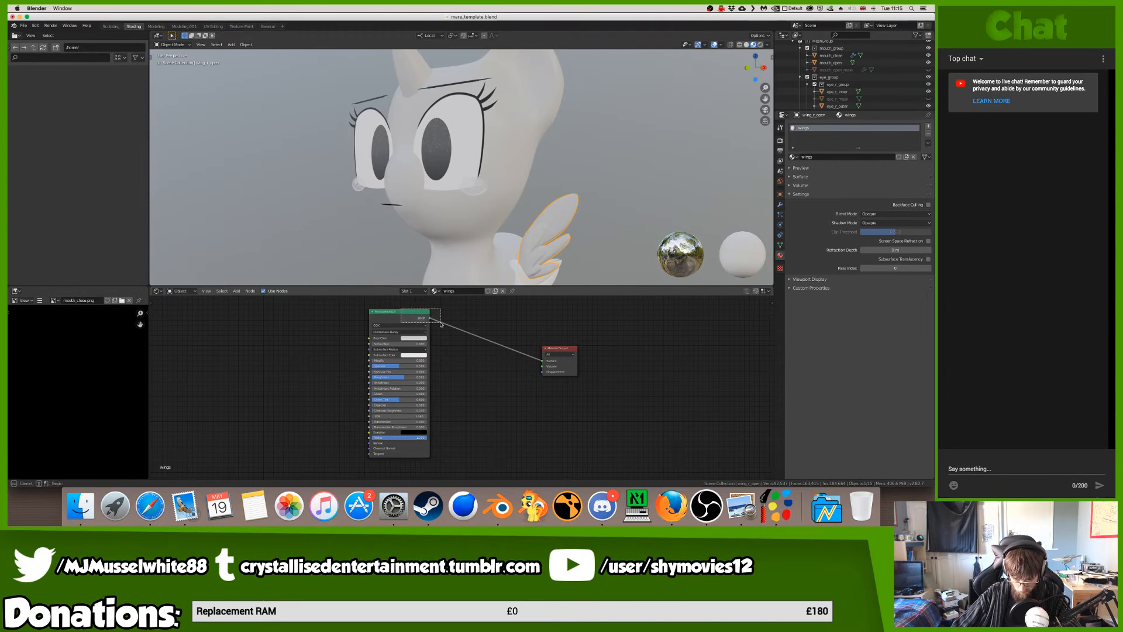
left_click(418, 314)
left_click_drag(419, 314, 509, 352)
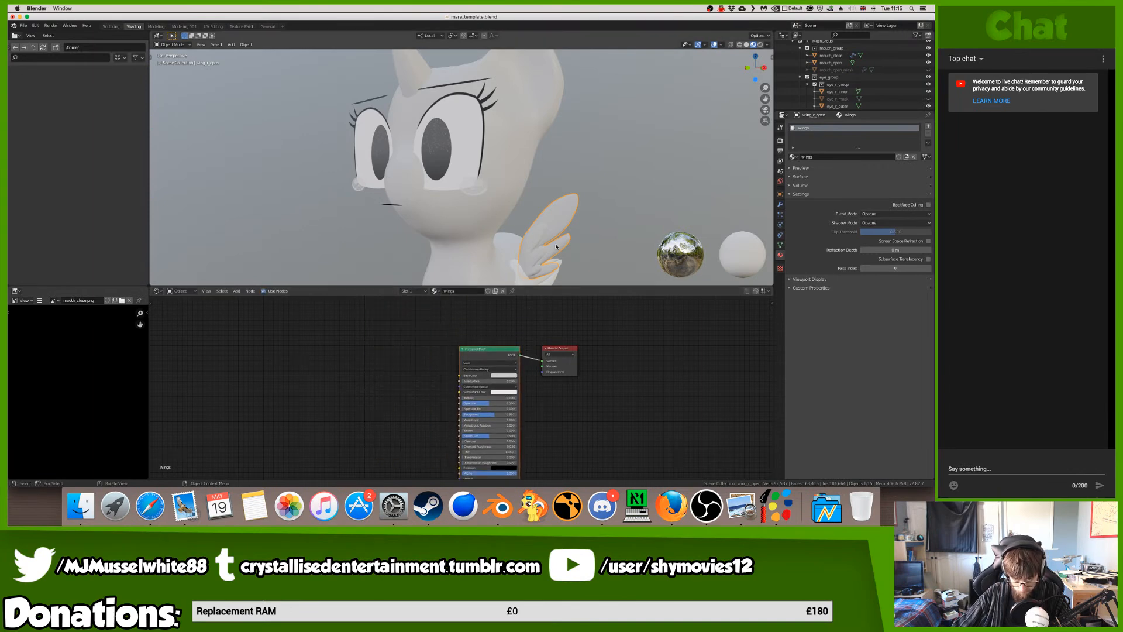
- Assign the existing wings material to the closed right wing
middle_click_drag(541, 240, 535, 202)
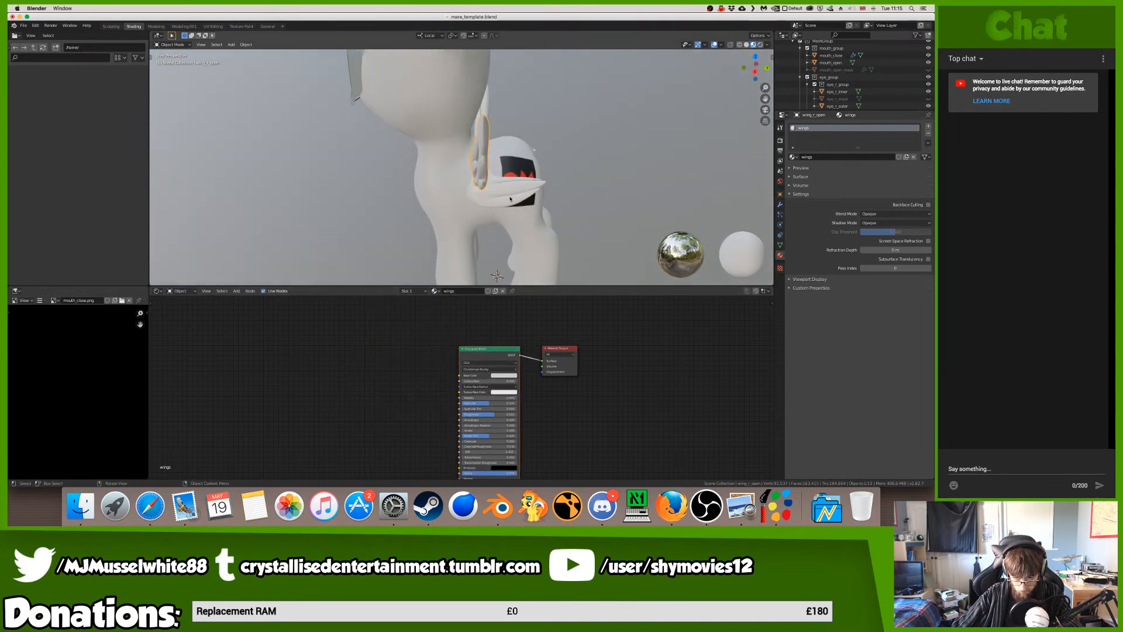
left_click(528, 189)
left_click(793, 157)
type("wi")
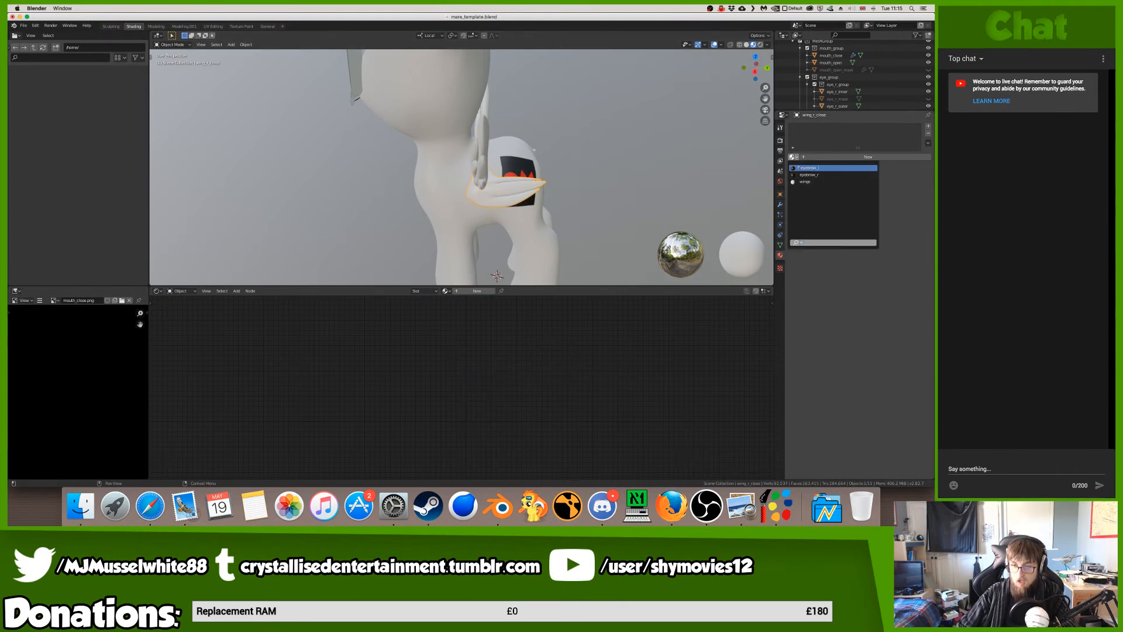
key("Return")
- Assign the existing wings material to the open left wing on the pony's other side
middle_click_drag(514, 135, 495, 147)
left_click(491, 149)
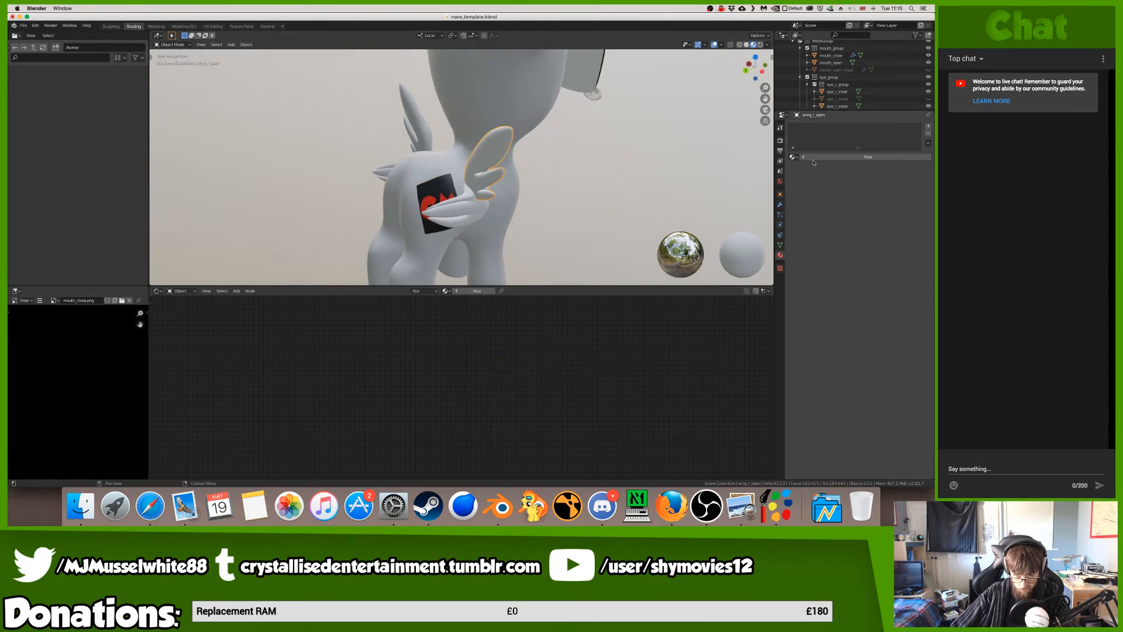
left_click(792, 156)
type("w")
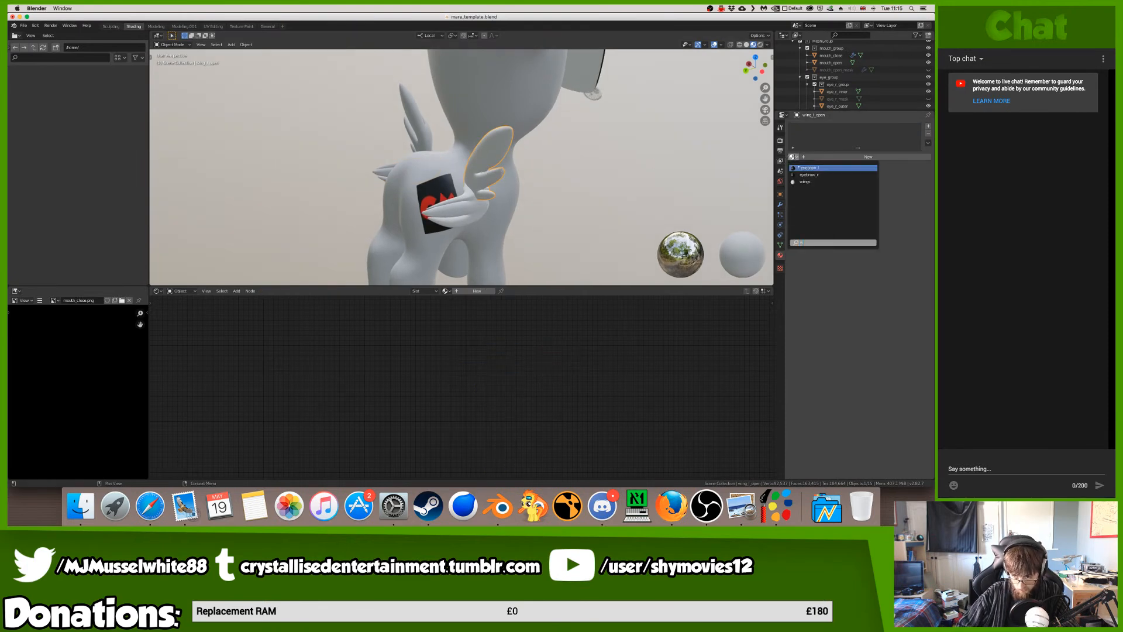
left_click(805, 181)
- Assign the existing wings material to the closed left wing
left_click(462, 211)
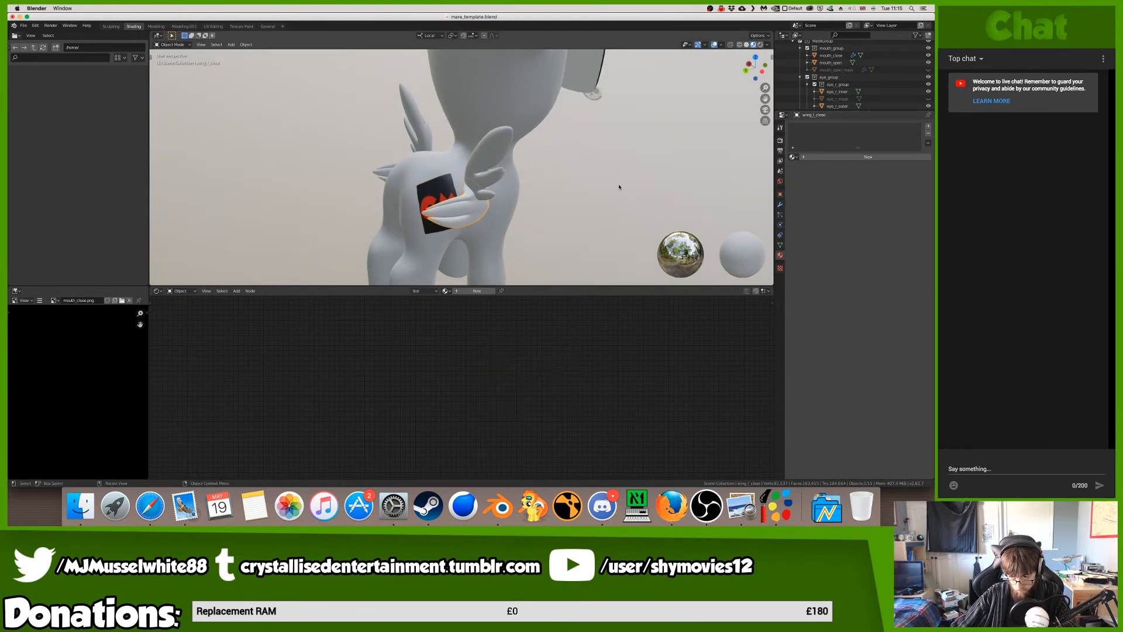
left_click(792, 157)
type("wi")
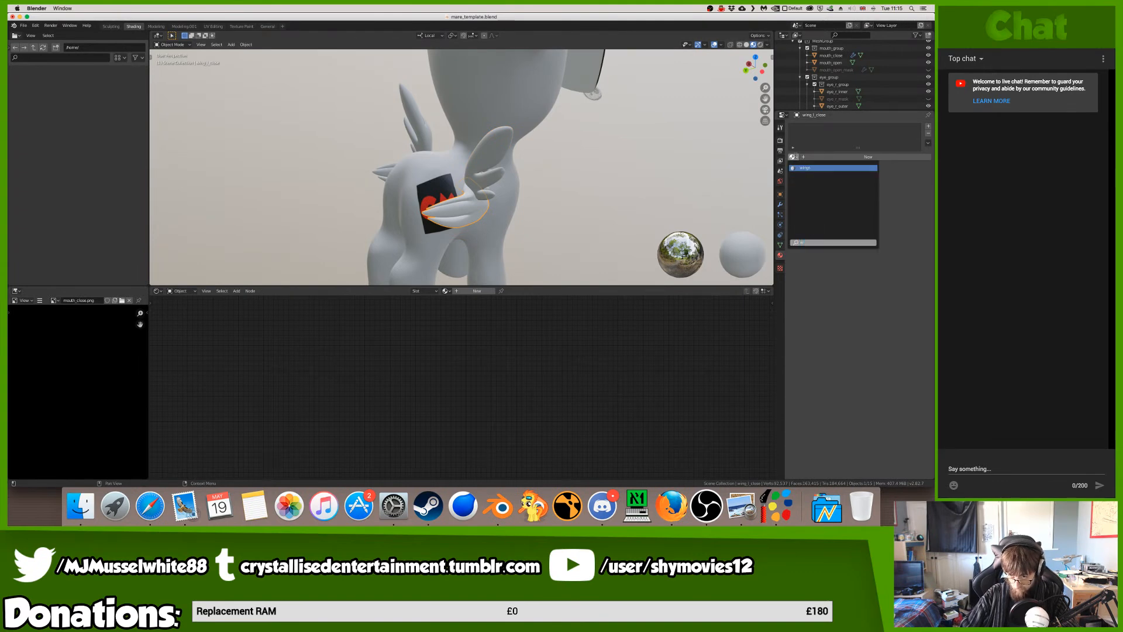
key("Return")
middle_click_drag(609, 226, 578, 226)
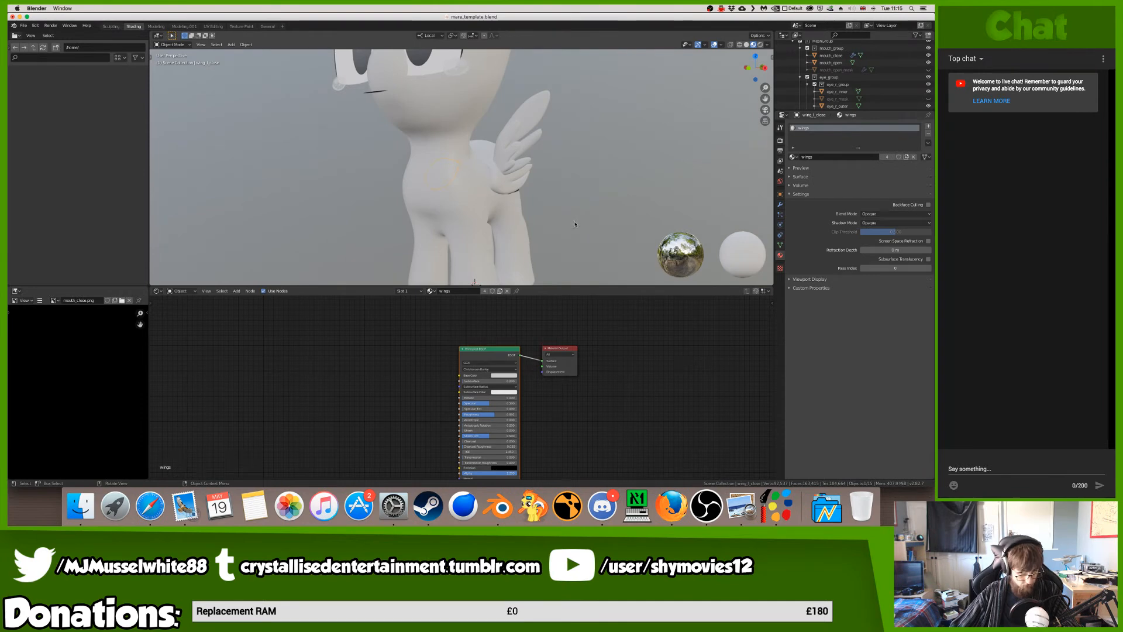
- Examine the whole pony in the General workspace from the front, side, back and underside to check the wing and horn shading
left_click(268, 26)
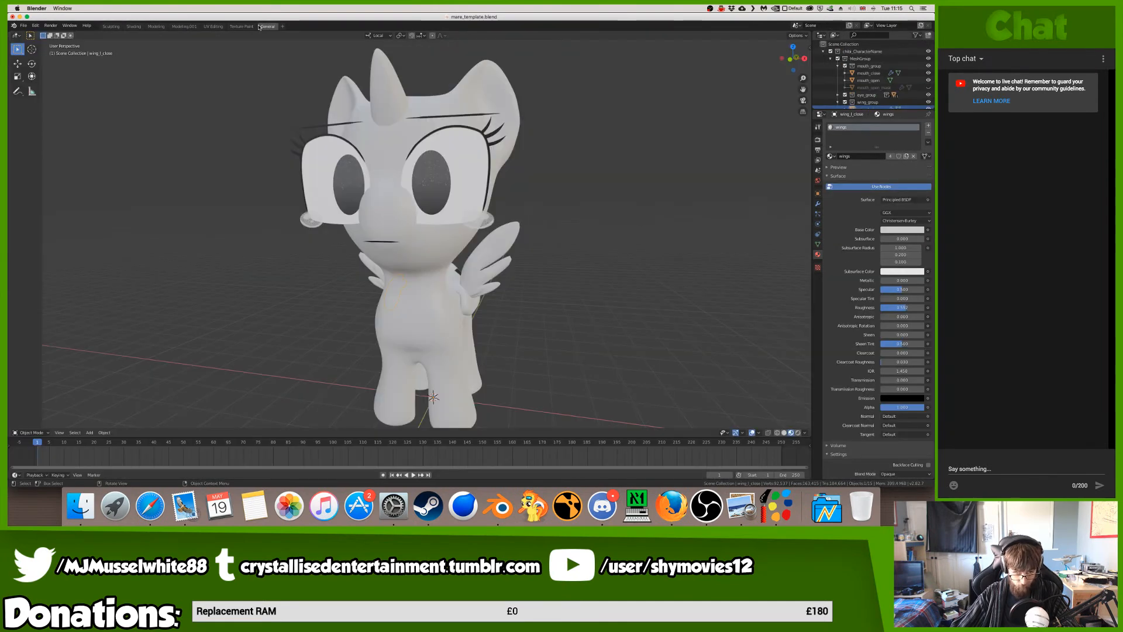
middle_click_drag(432, 208, 512, 279)
scroll(513, 278, "down", 5)
scroll(512, 279, "right", 5)
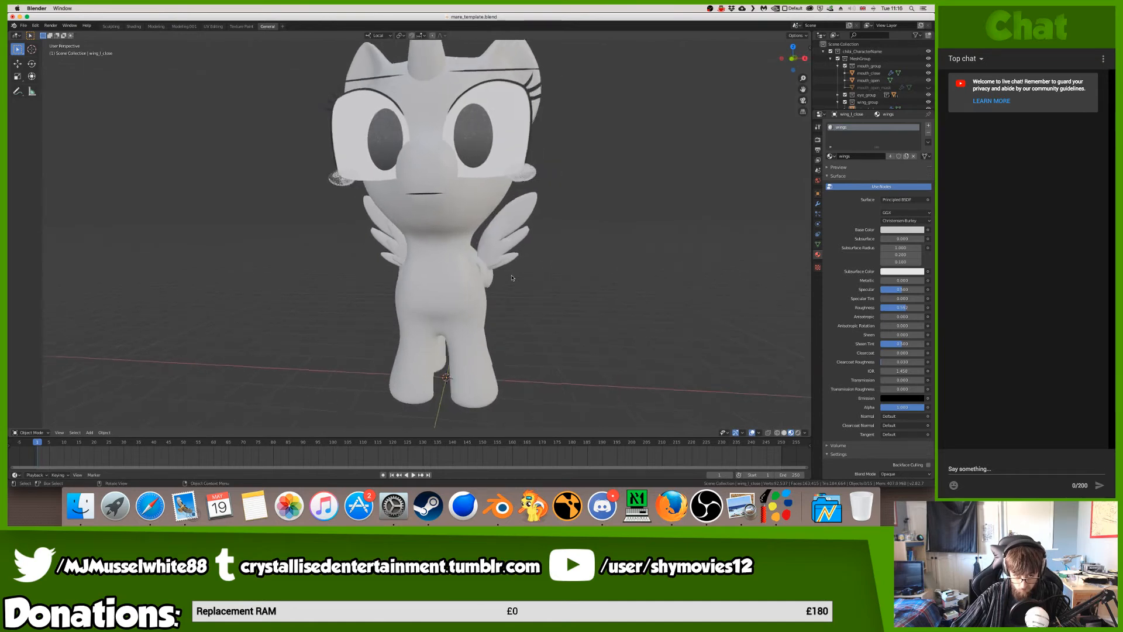
scroll(512, 278, "left", 3)
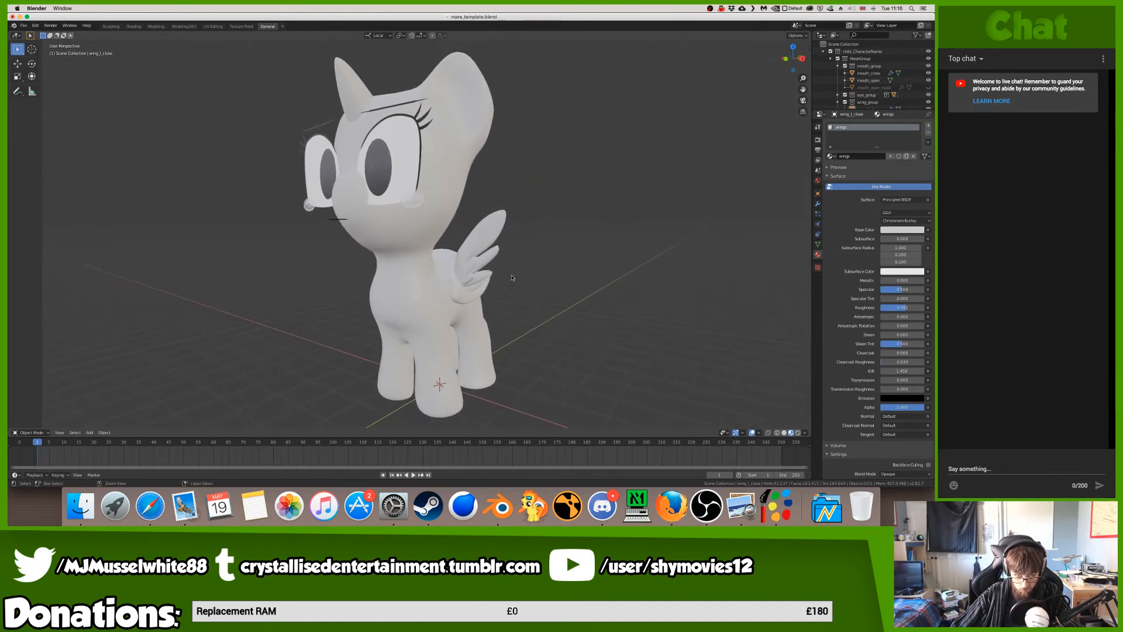
scroll(511, 278, "right", 10)
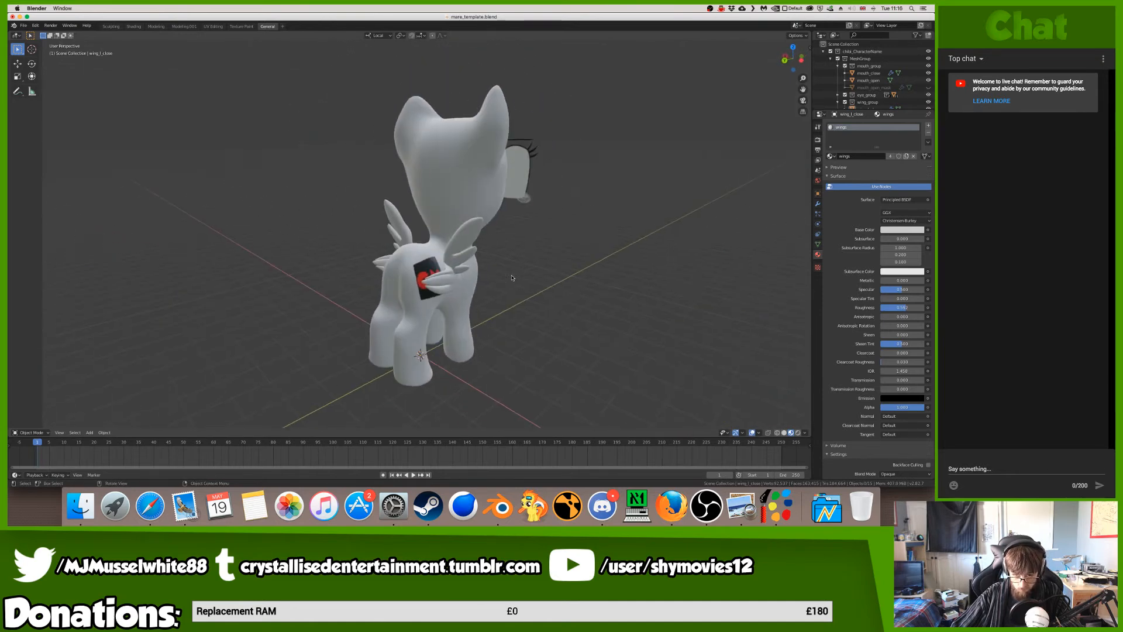
scroll(516, 278, "right", 20)
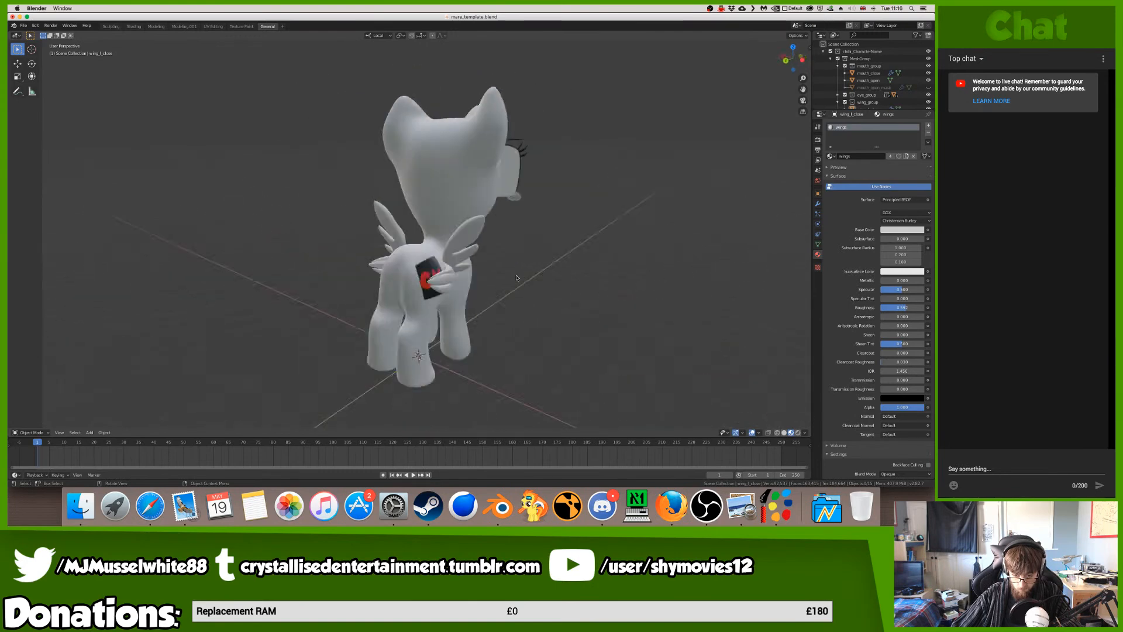
scroll(517, 278, "down", 20)
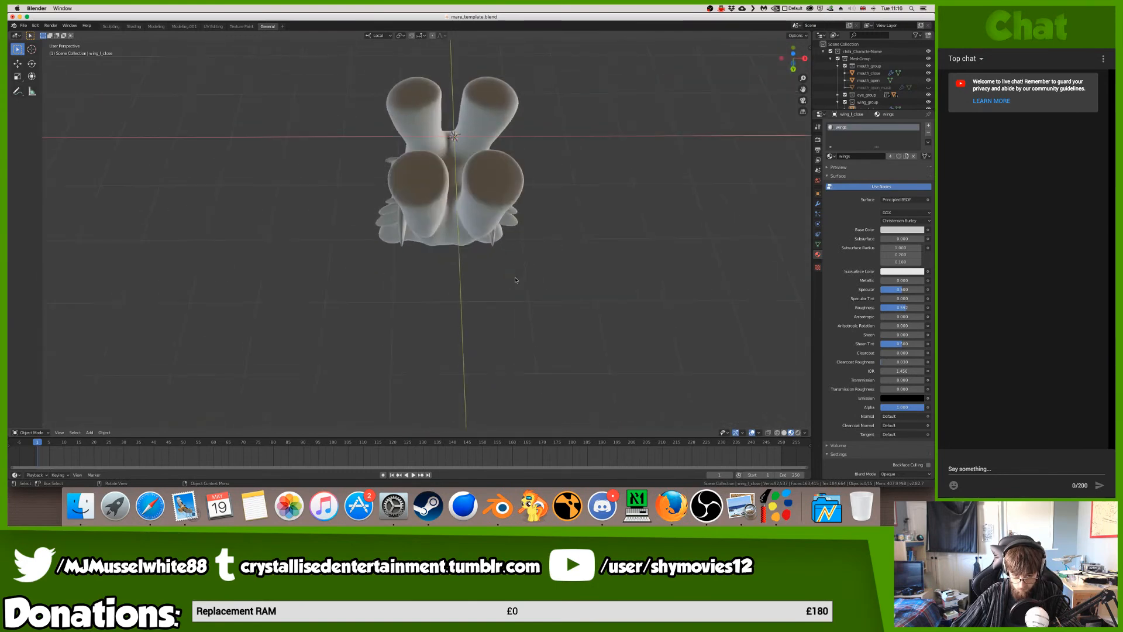
scroll(516, 281, "right", 10)
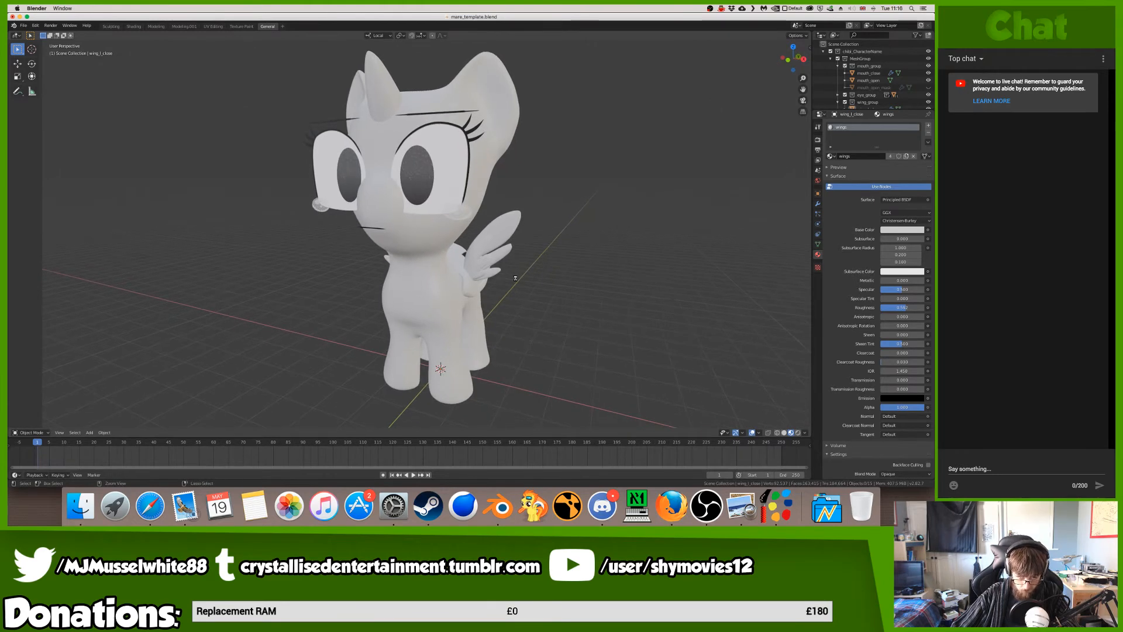
- Save the blend file
scroll(515, 279, "left", 10)
key("super+s")
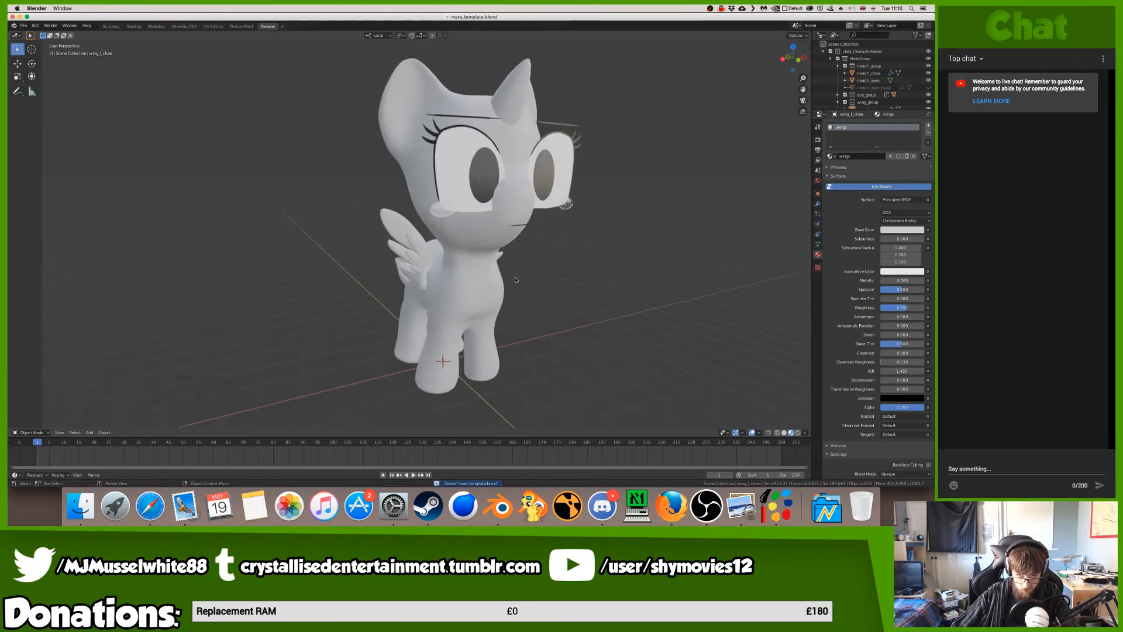
scroll(515, 280, "left", 5)
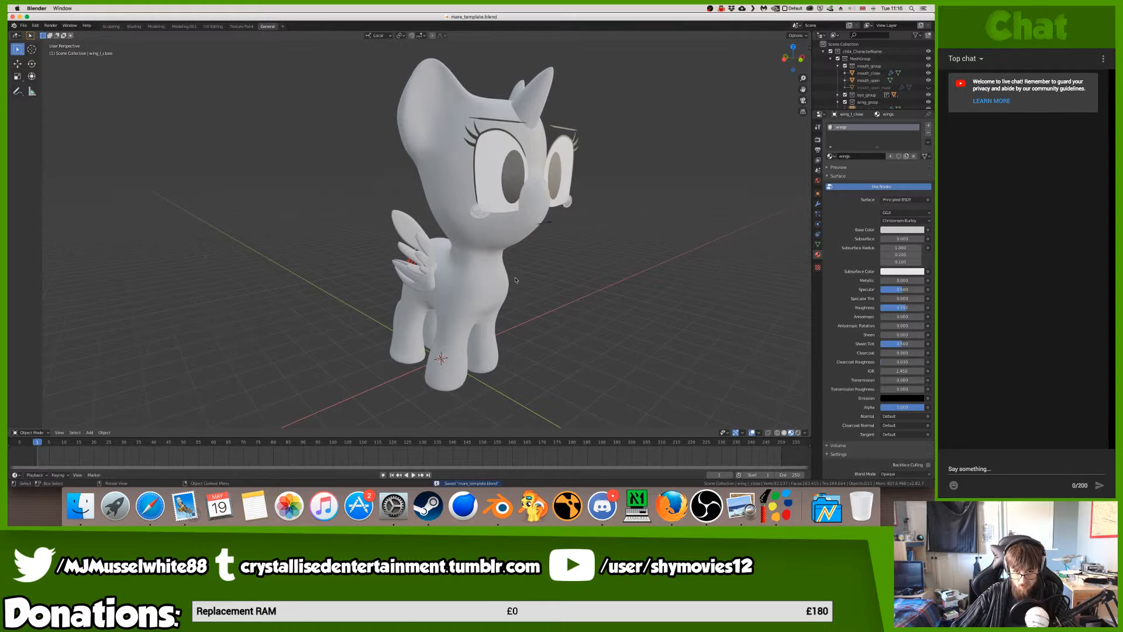
scroll(563, 166, "down", 1)
- Raise the Roughness of the Principled BSDF in the eye_r_inner material, working in the Shading workspace
left_click(562, 166)
left_click(184, 26)
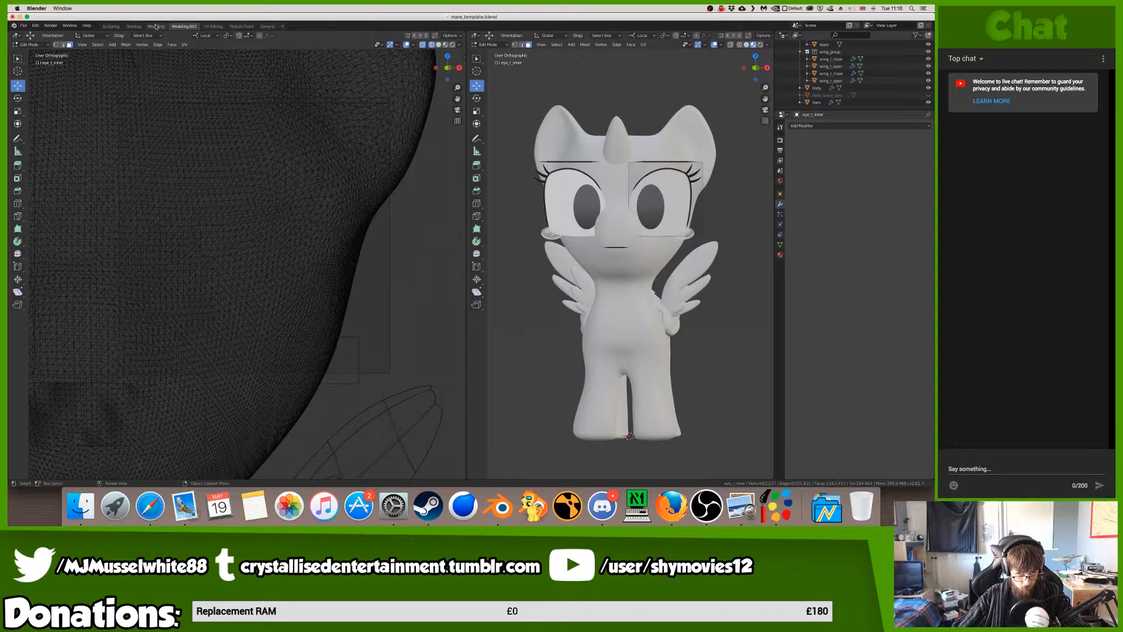
left_click(156, 26)
left_click(218, 27)
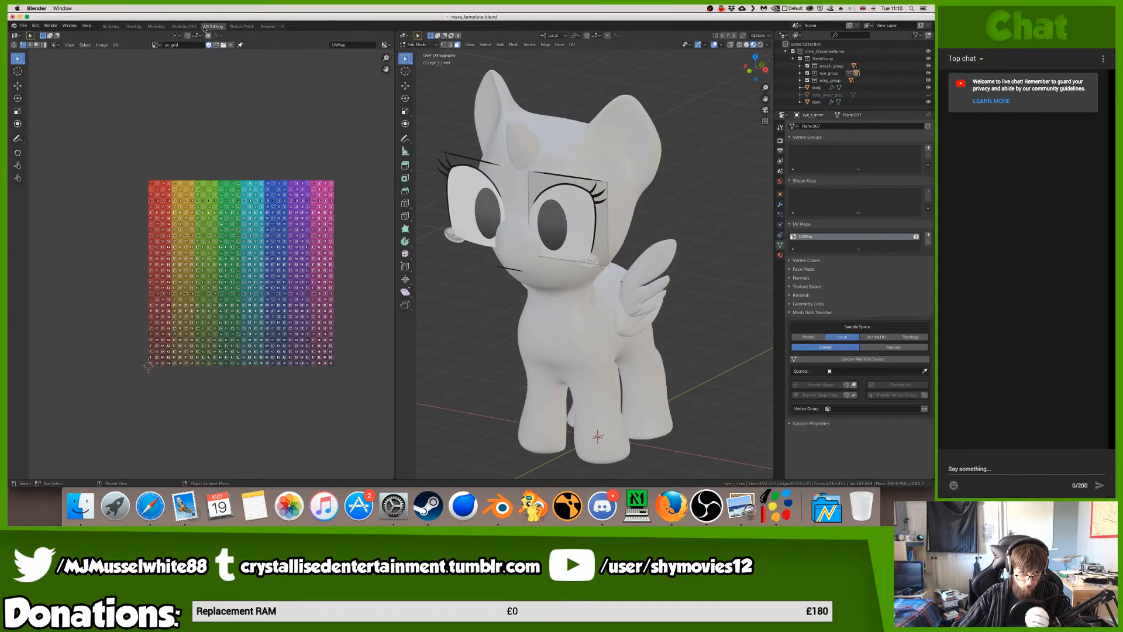
left_click(134, 26)
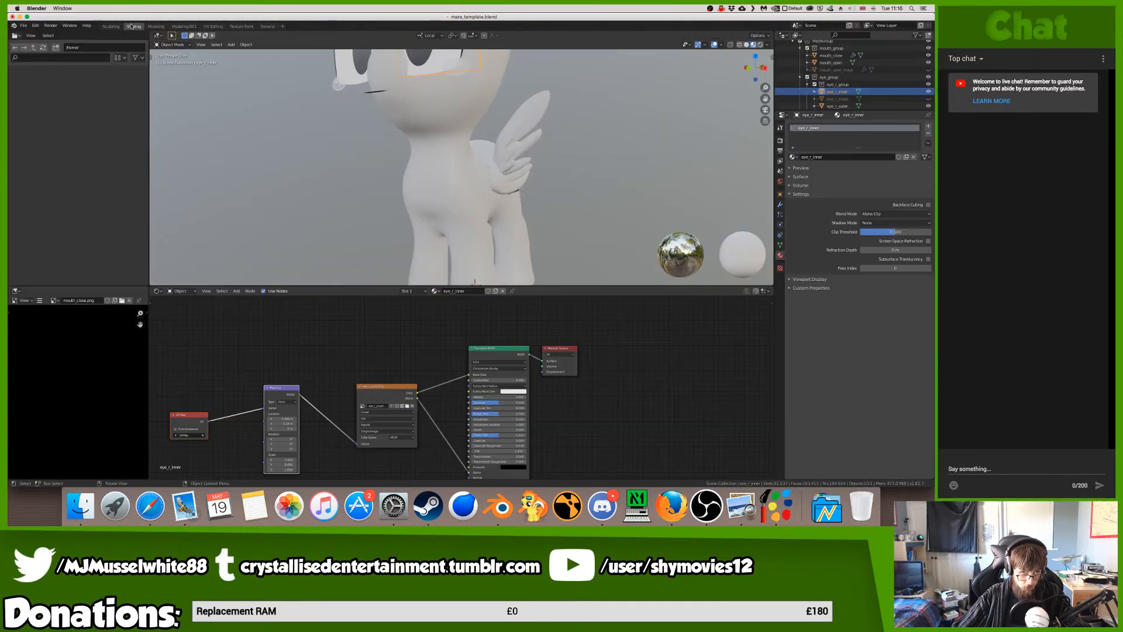
middle_click_drag(406, 180, 401, 321, "shift")
middle_click_drag(430, 368, 428, 323)
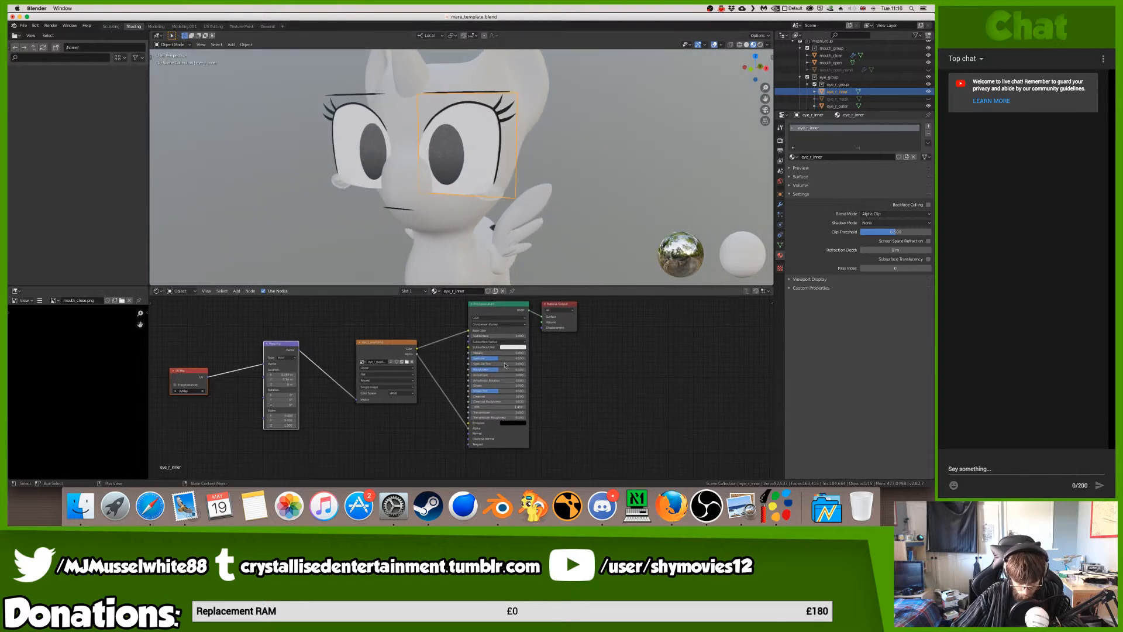
left_click_drag(500, 370, 506, 369)
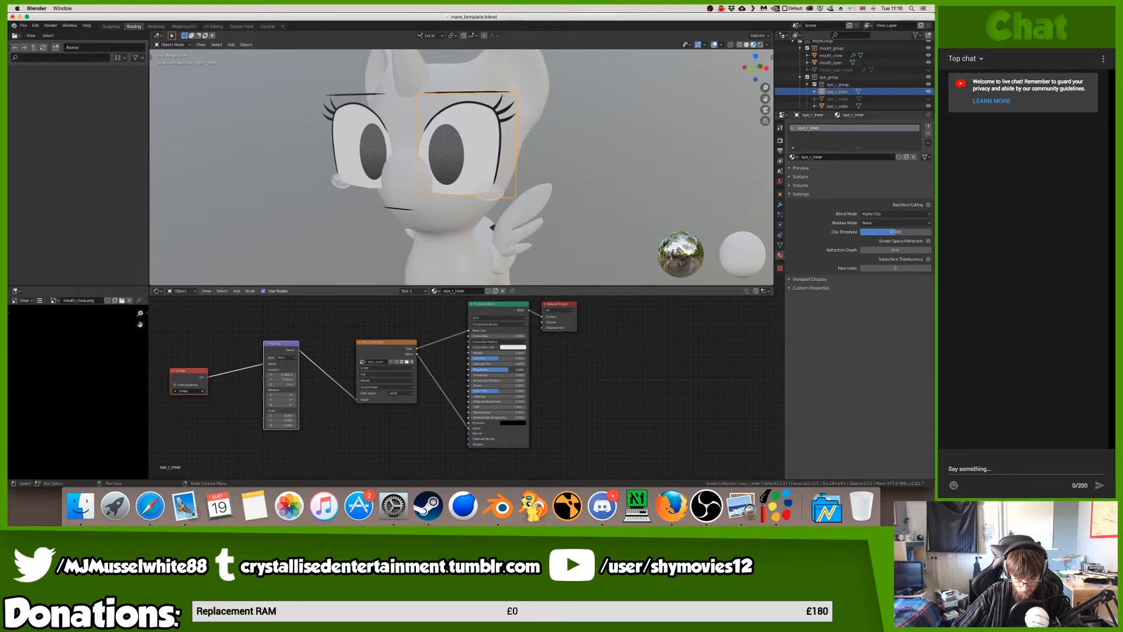
- Raise the Sheen of the eye_r_inner material's Principled BSDF to about 0.36
middle_click_drag(504, 213, 552, 209)
left_click_drag(498, 385, 515, 385)
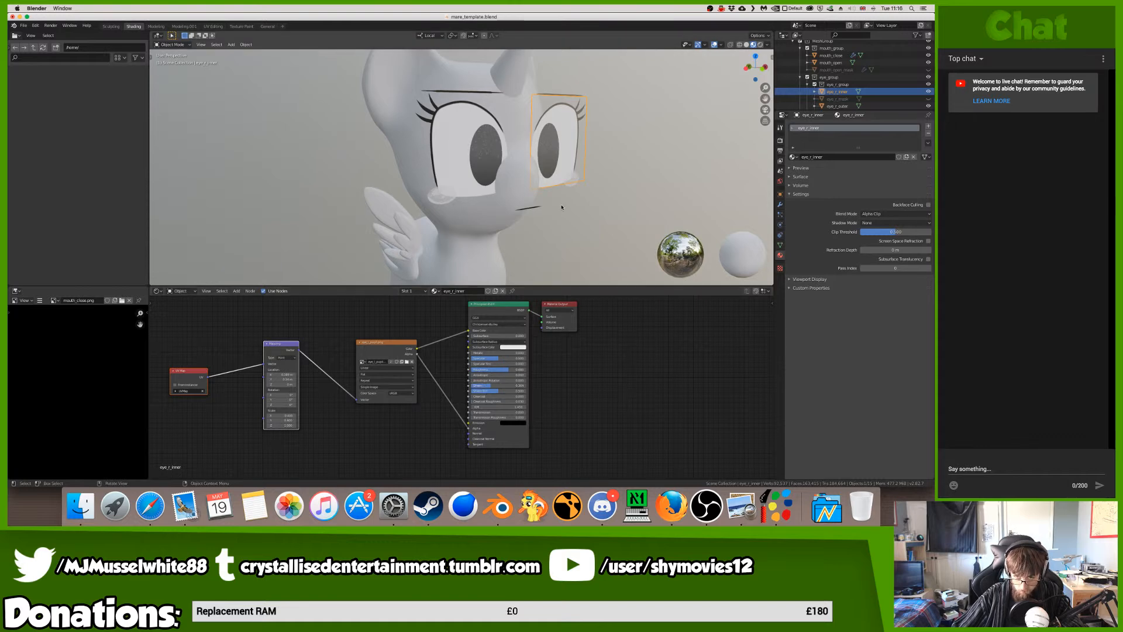
middle_click_drag(556, 209, 560, 207)
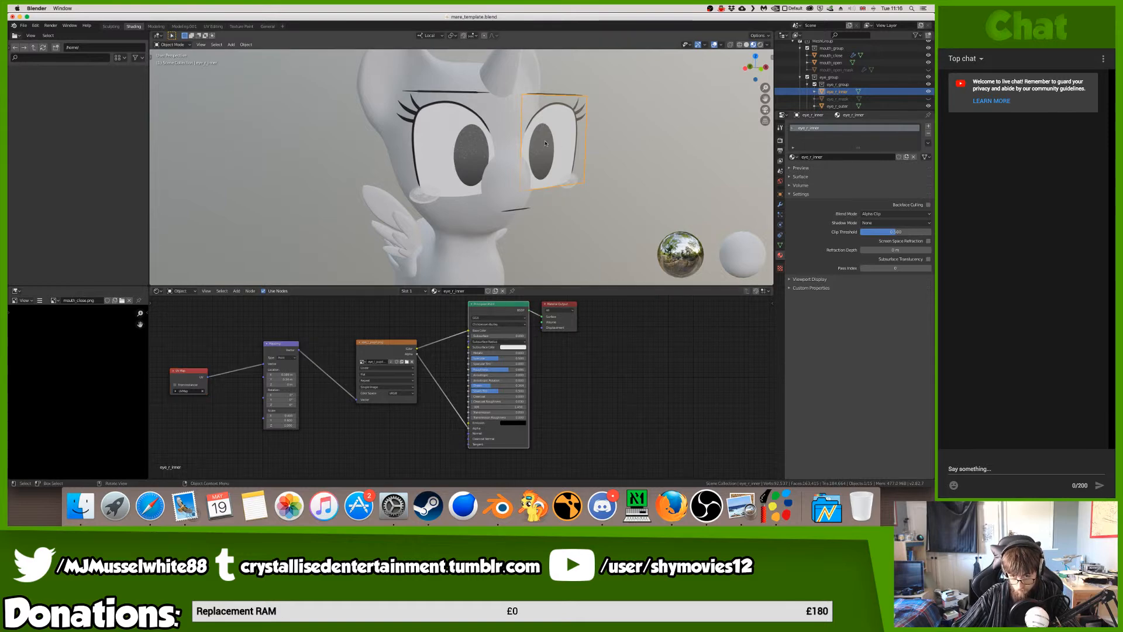
- Replace the eye_r_outer material's Principled BSDF with a copy of the inner eye's, wired to the eye image's Color and Alpha and to Surface
left_click(545, 144)
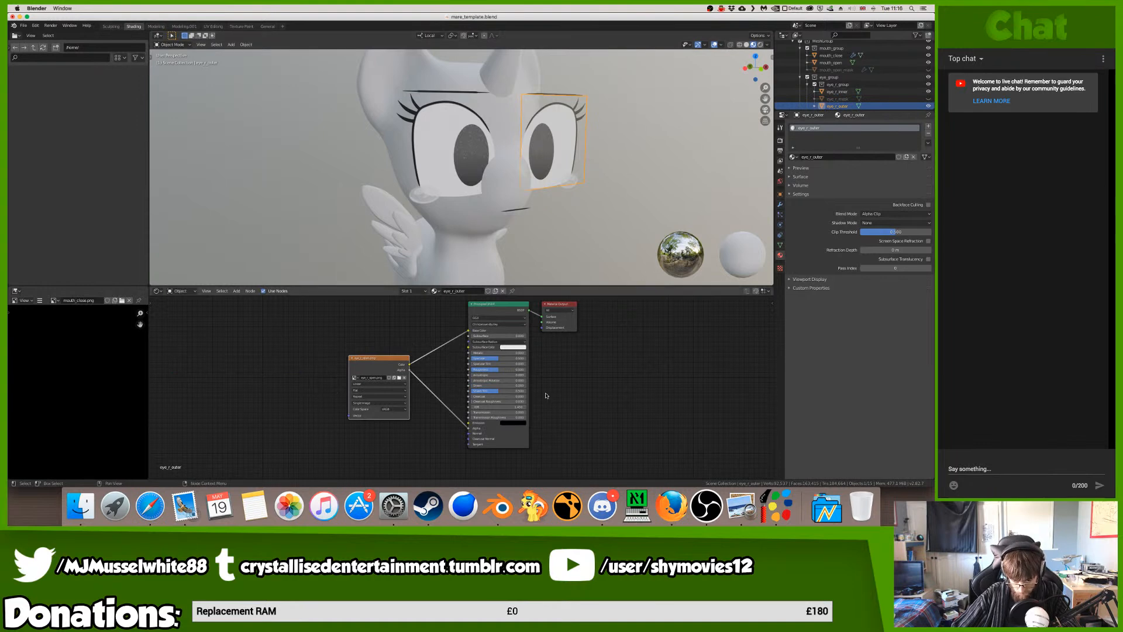
middle_click_drag(499, 301, 496, 302)
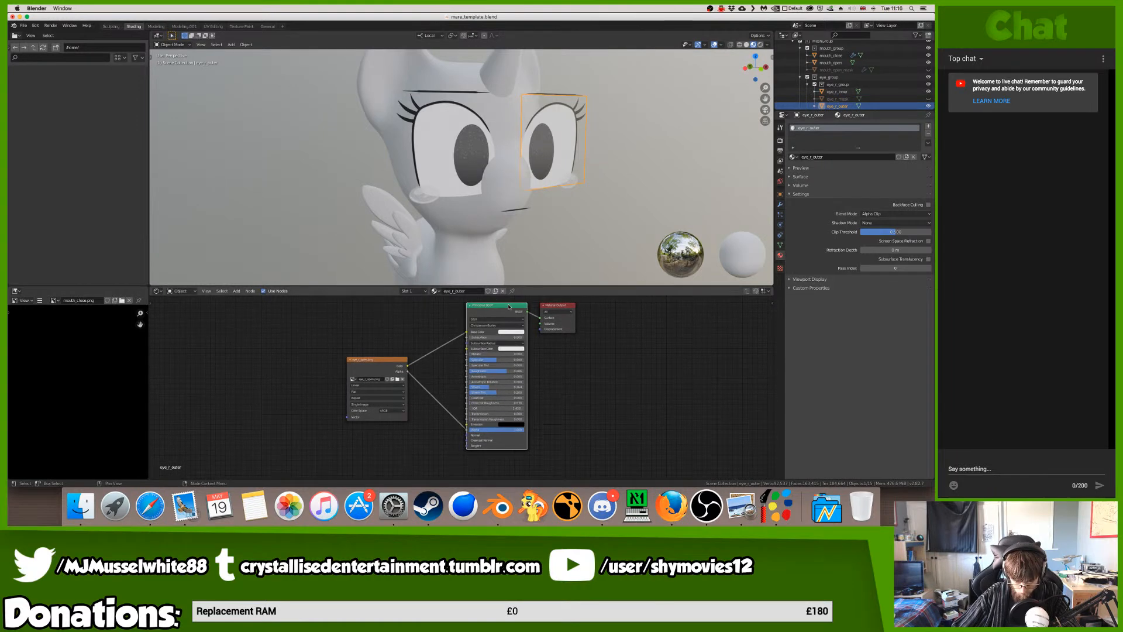
left_click_drag(505, 305, 459, 368)
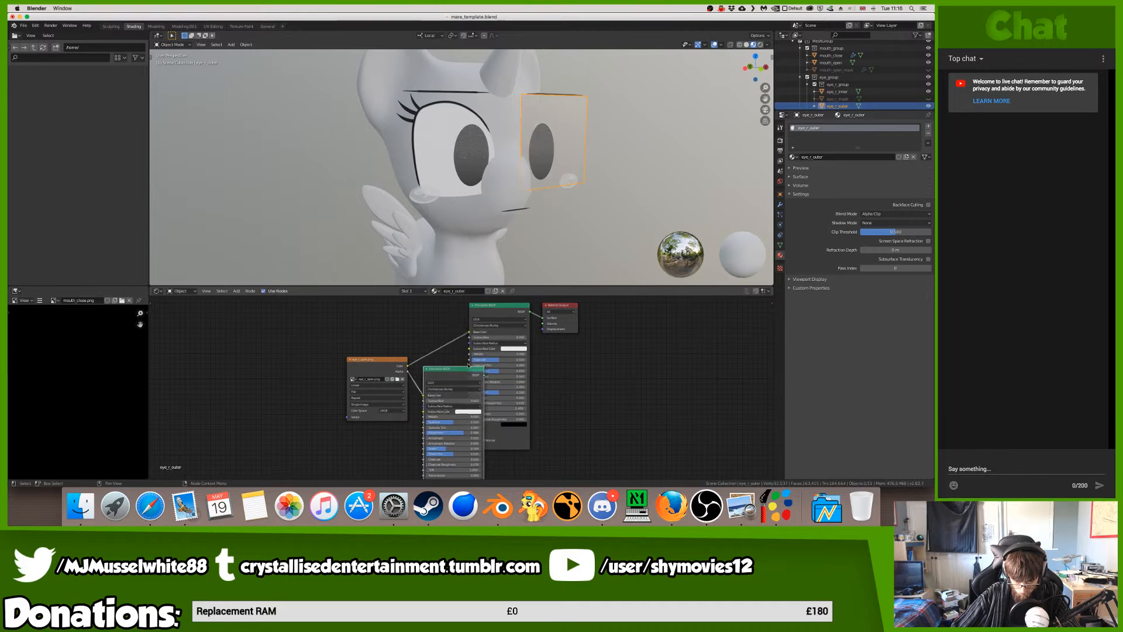
left_click(523, 314)
key("x")
left_click_drag(457, 367, 488, 427)
left_click_drag(547, 309, 583, 318)
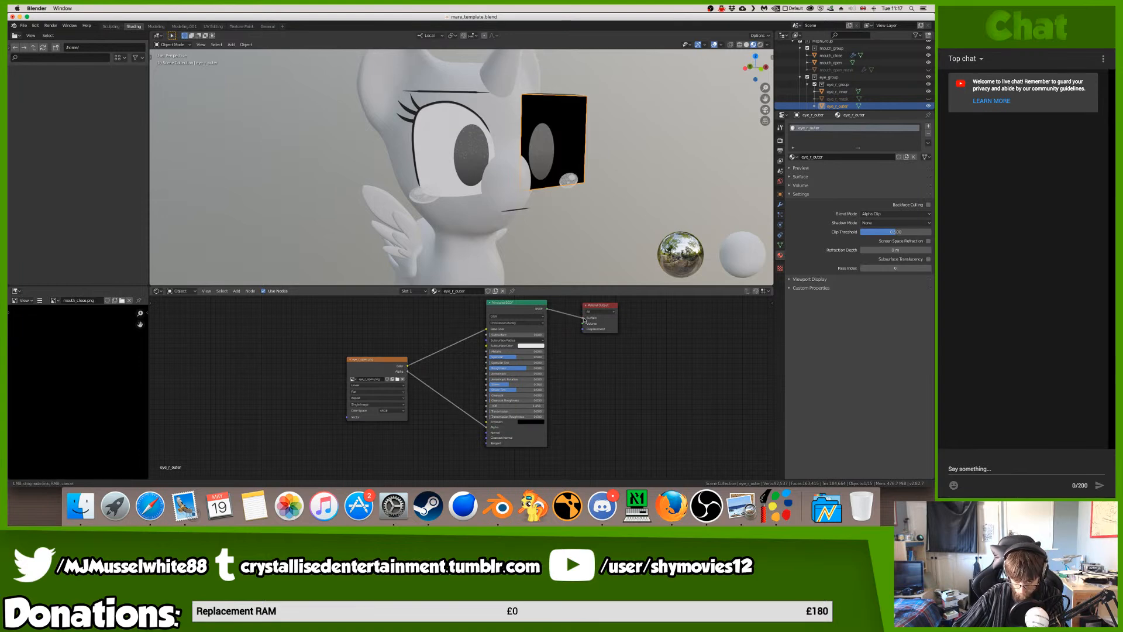
- Examine the right eye's shading against the other eye from several angles in the Shading and General workspaces
middle_click_drag(591, 181, 556, 183)
scroll(556, 184, "left", 5)
scroll(556, 184, "right", 15)
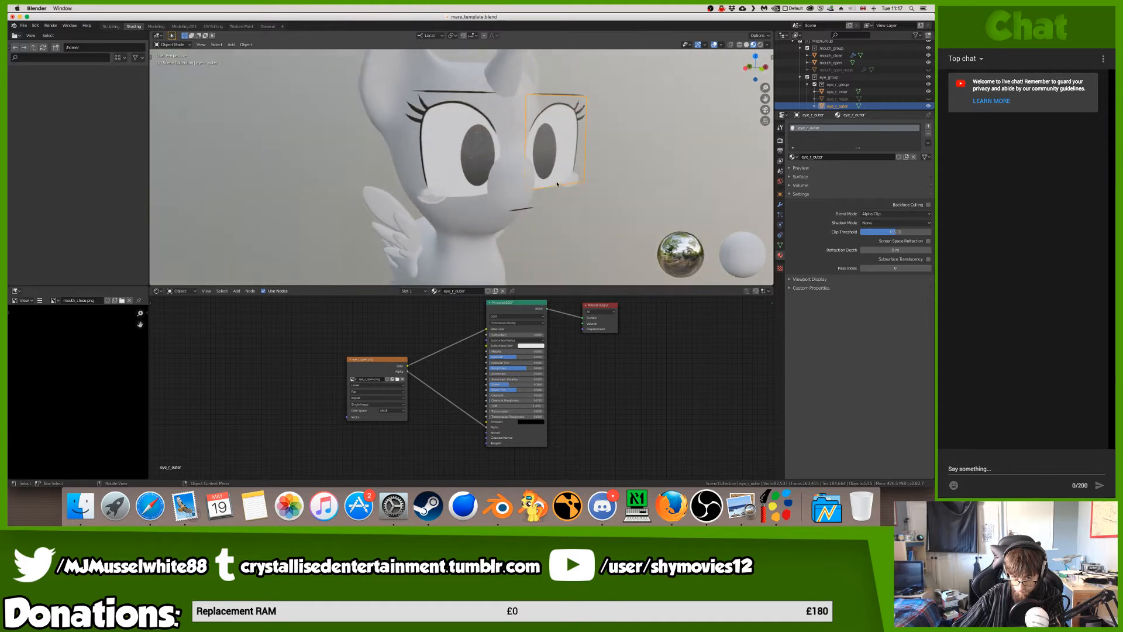
scroll(557, 183, "left", 15)
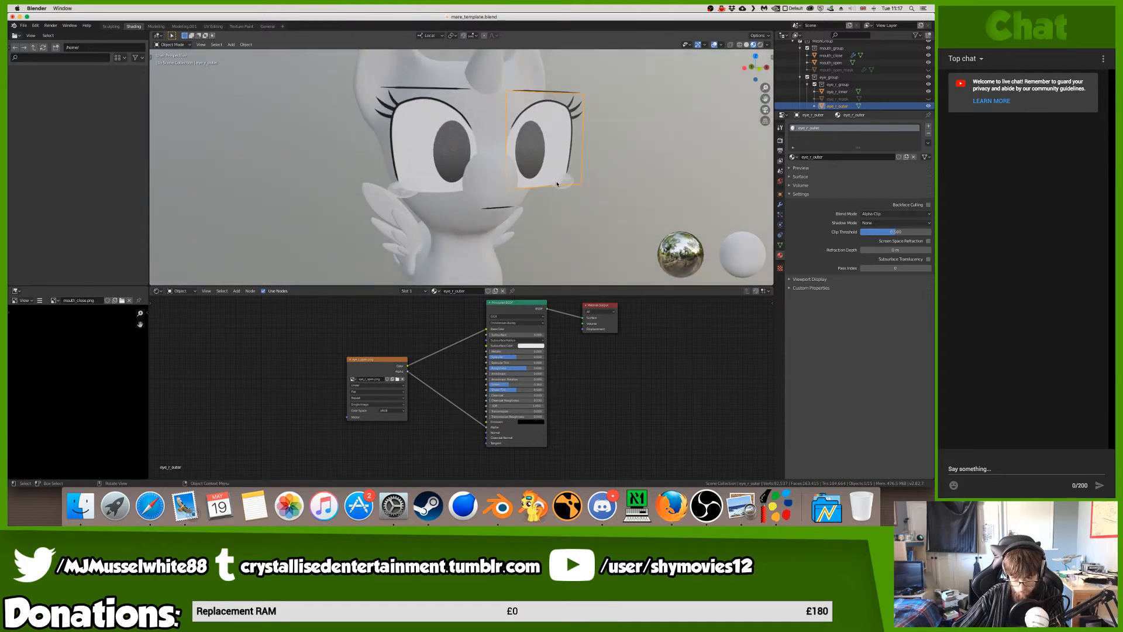
scroll(556, 184, "right", 15)
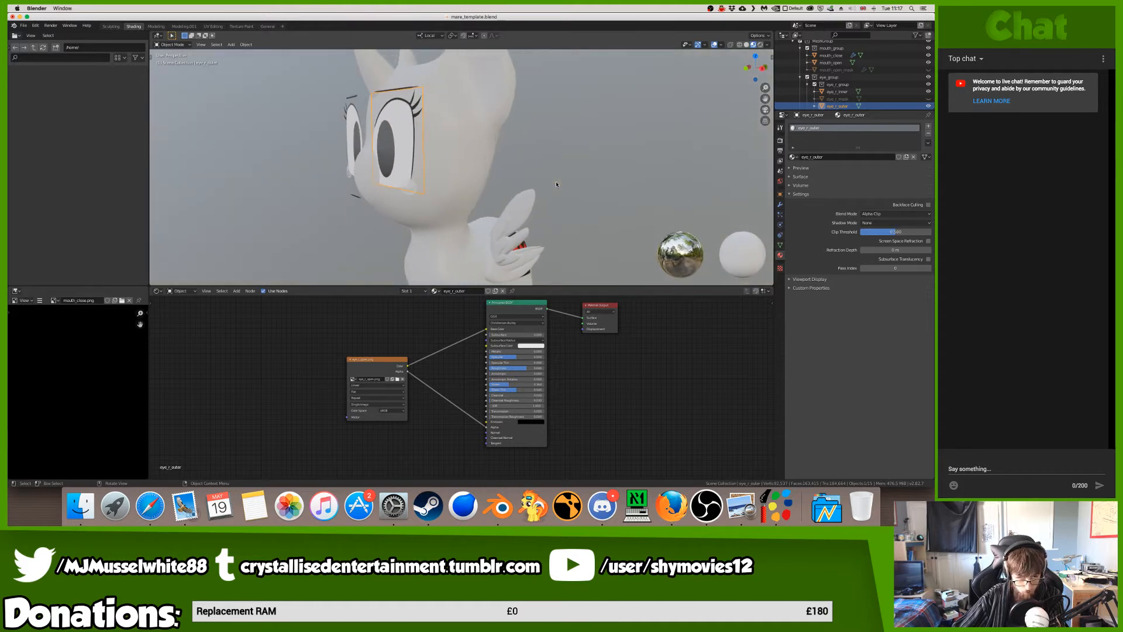
scroll(556, 184, "left", 8)
left_click(267, 25)
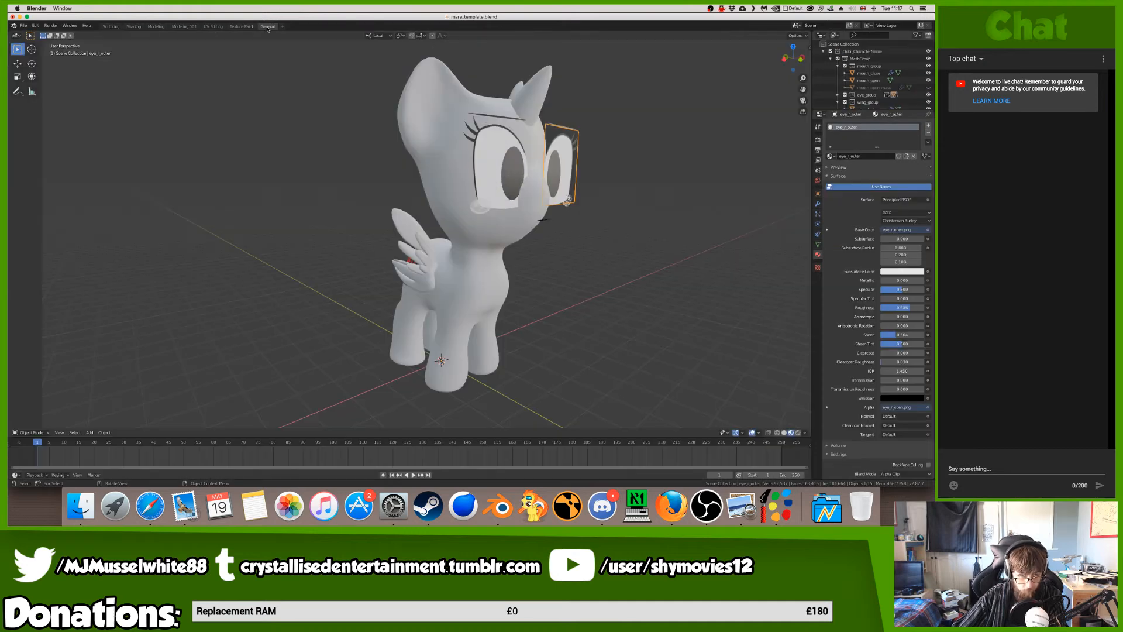
scroll(519, 136, "right", 8)
scroll(518, 137, "left", 8)
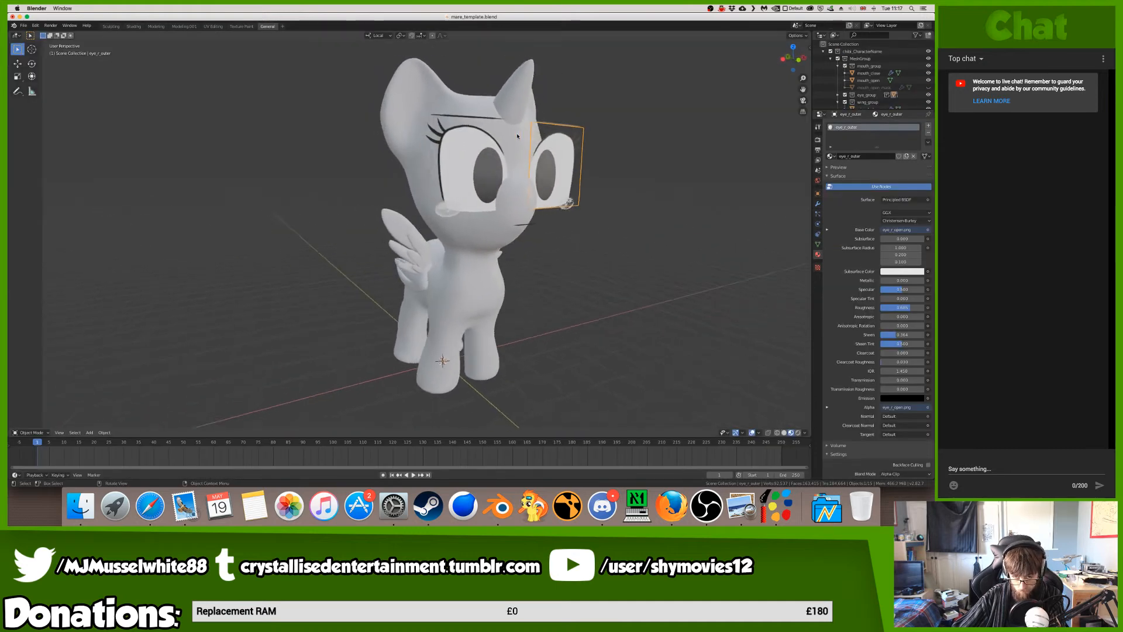
left_click(628, 176)
scroll(629, 177, "left", 2)
scroll(629, 176, "left", 2)
scroll(631, 177, "right", 4)
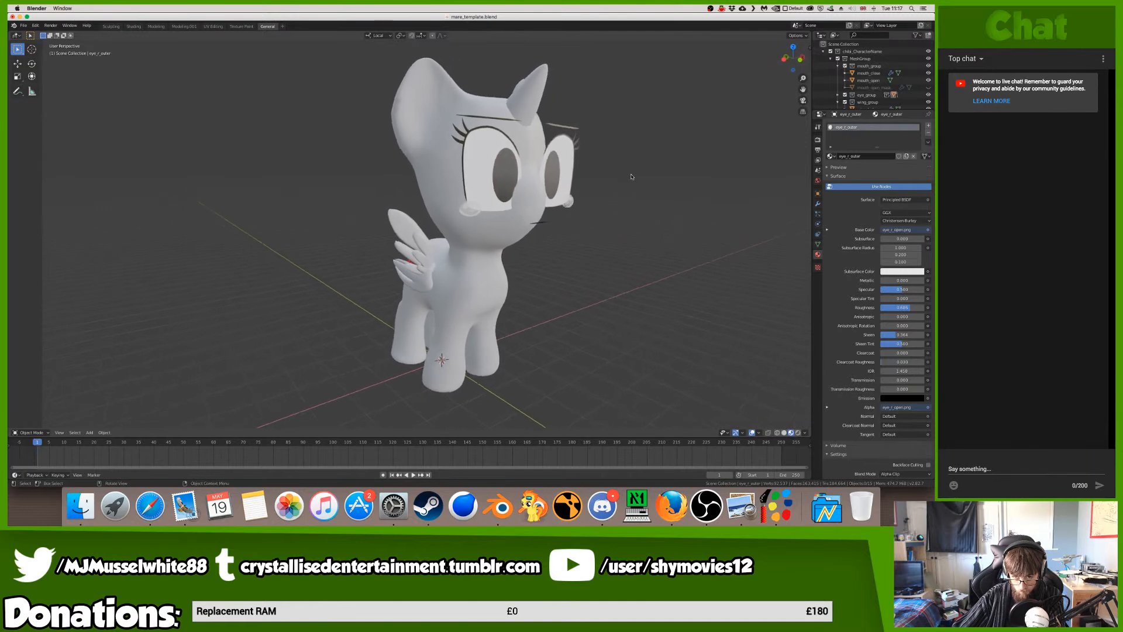
scroll(632, 173, "left", 3)
scroll(631, 174, "right", 5)
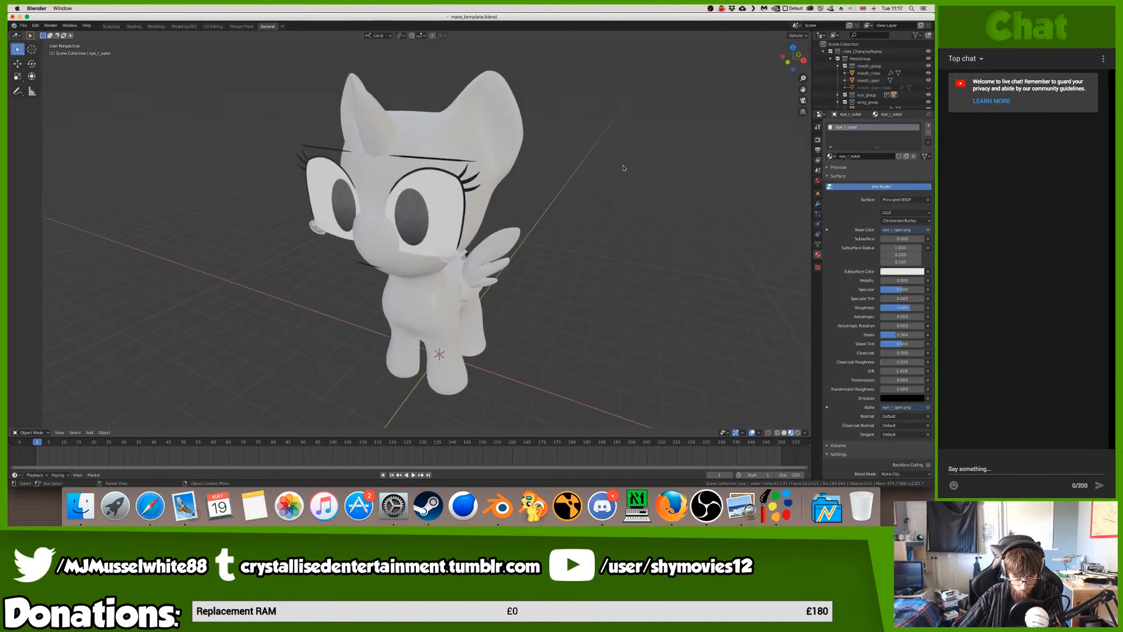
- Replace the eyebrow_r material's Principled BSDF with a pasted copy of the eye's
left_click(440, 158)
left_click(440, 157)
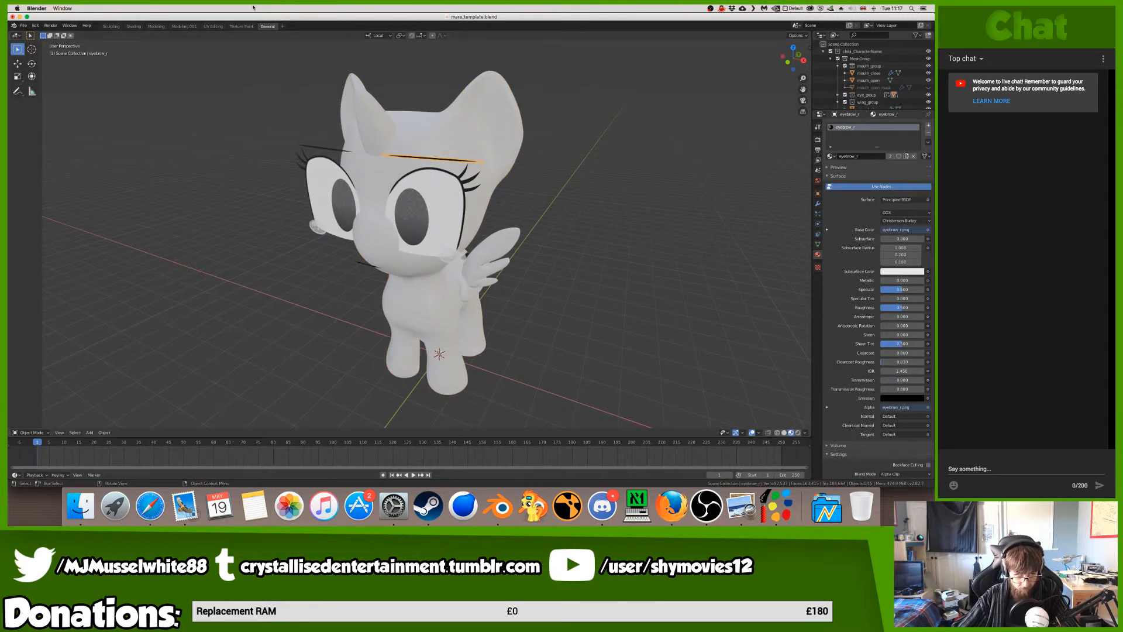
left_click(185, 27)
left_click(133, 26)
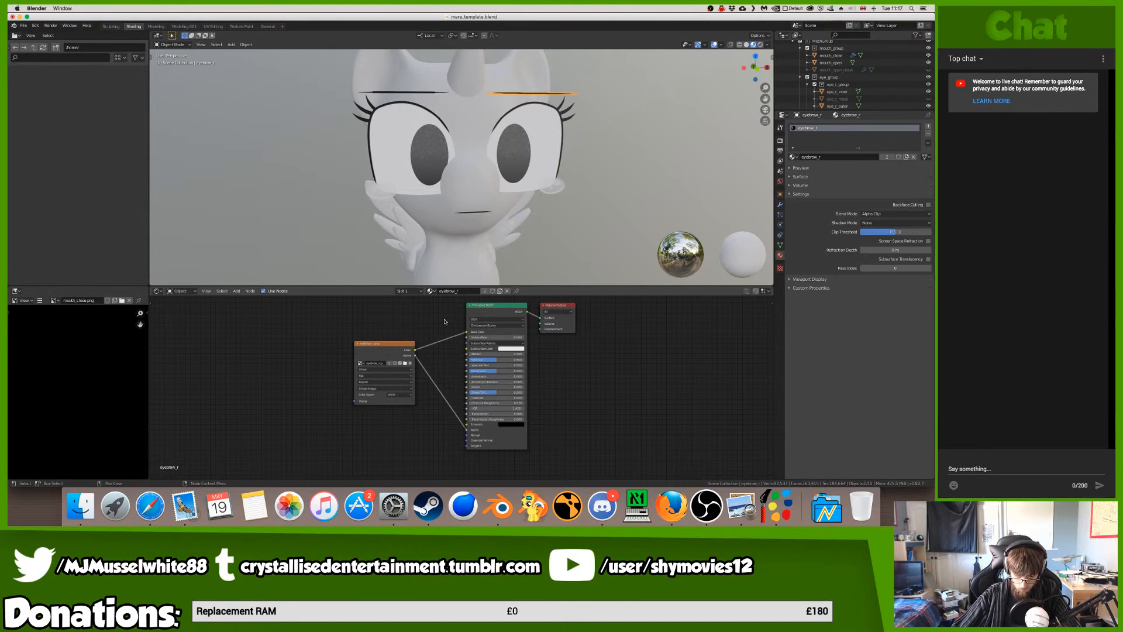
left_click(489, 308)
key("x")
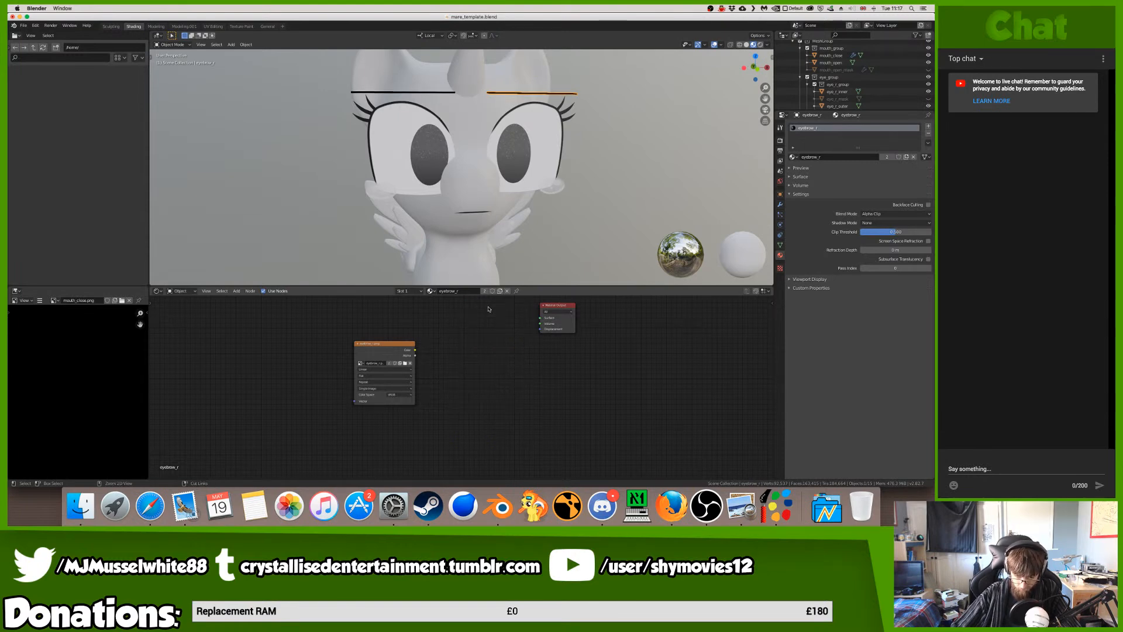
key("ctrl+v")
- Wire the eyebrow image's Color and Alpha into the pasted Principled BSDF and connect its BSDF output to the Material Output's Surface
left_click_drag(415, 349, 467, 331)
left_click_drag(463, 430, 414, 355)
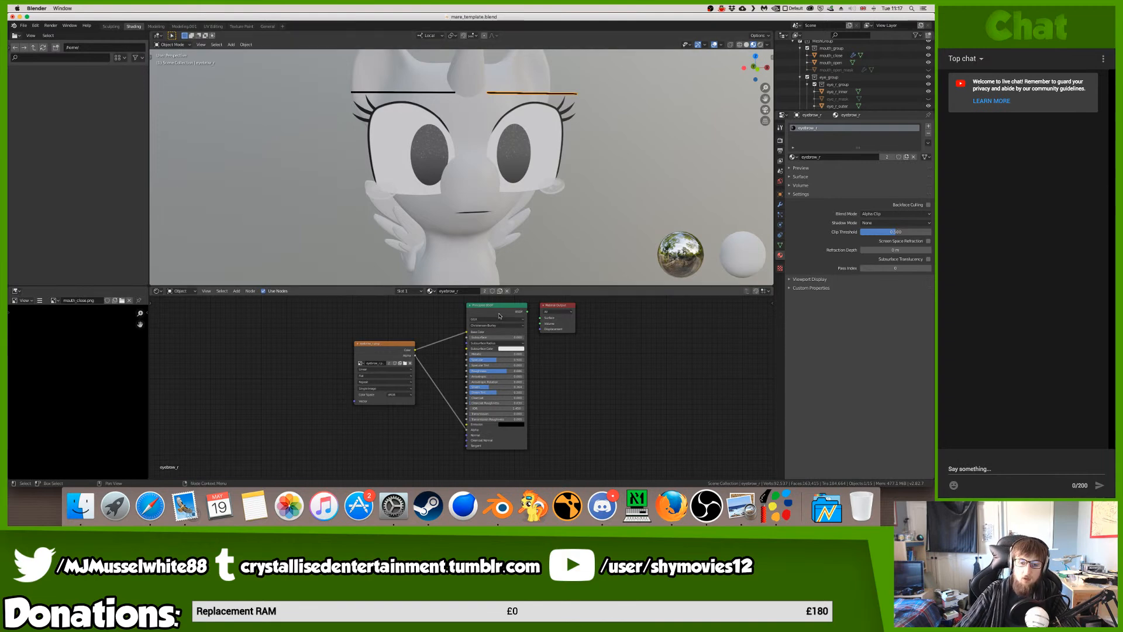
left_click_drag(501, 307, 487, 314)
left_click_drag(513, 318, 544, 320)
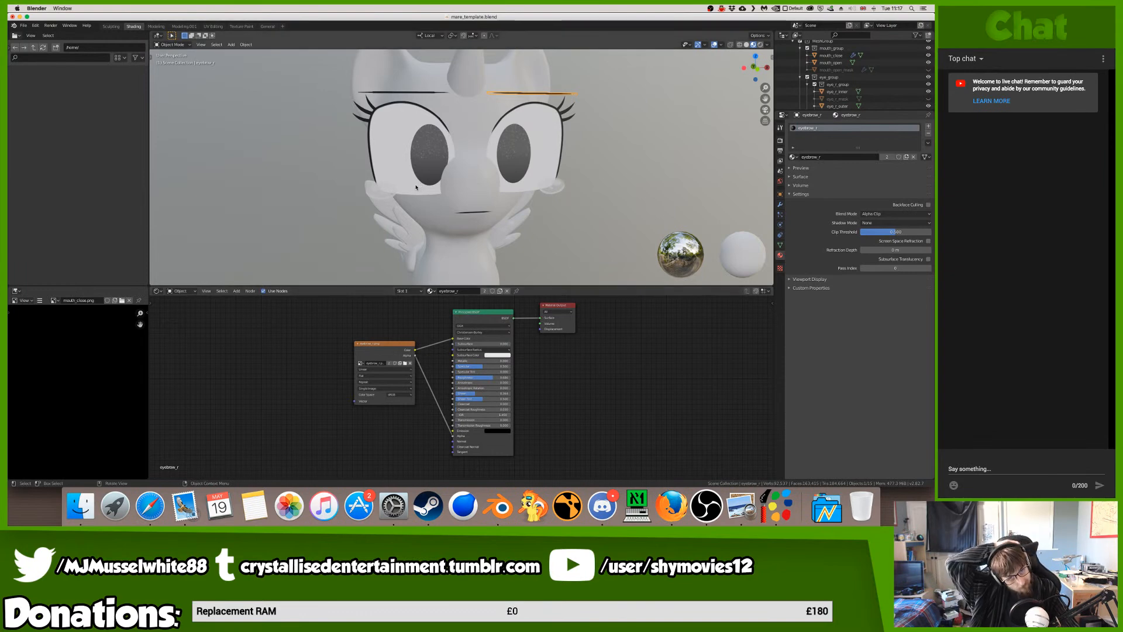
- Replace the eye_l_inner material's Principled BSDF with the copied one, wired to the eye image's Color and Alpha and to the Material Output's Surface
left_click(436, 137)
key("x")
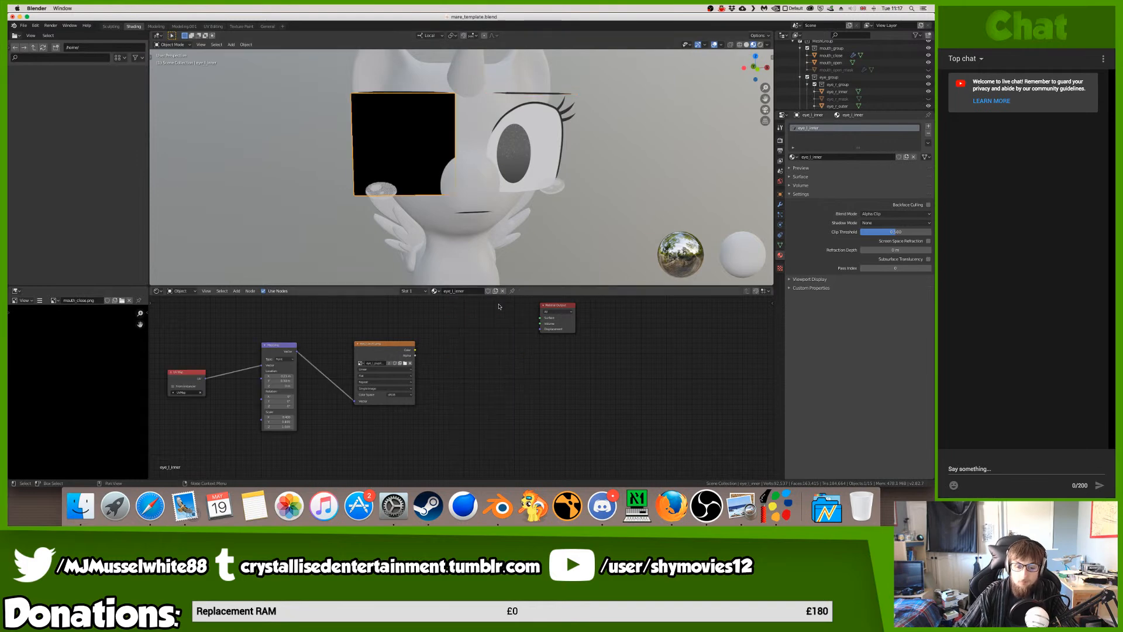
key("ctrl+v")
left_click_drag(467, 332, 460, 415)
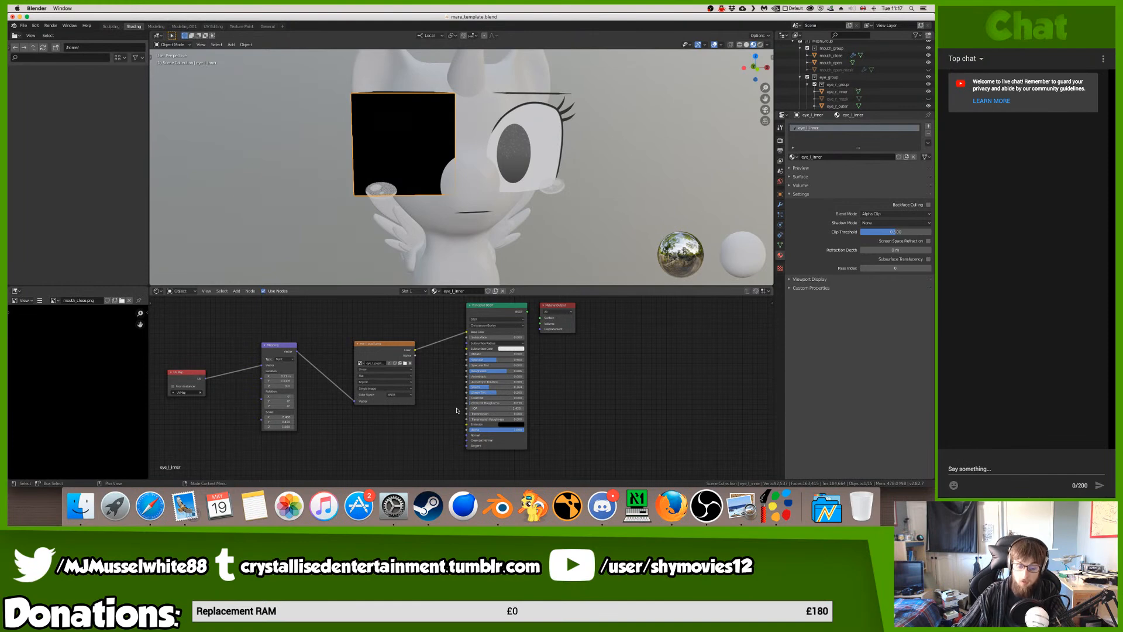
left_click_drag(466, 431, 415, 355)
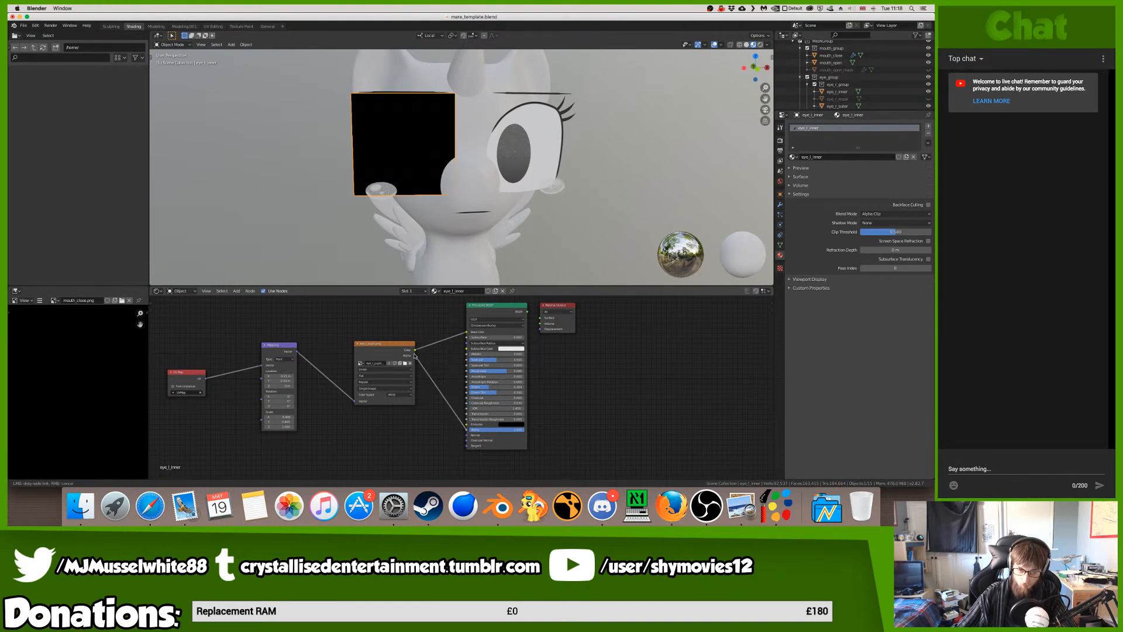
mouse_move(494, 306)
left_mouse_down()
mouse_move(469, 311)
mouse_move(539, 317)
mouse_move(500, 310)
left_mouse_up()
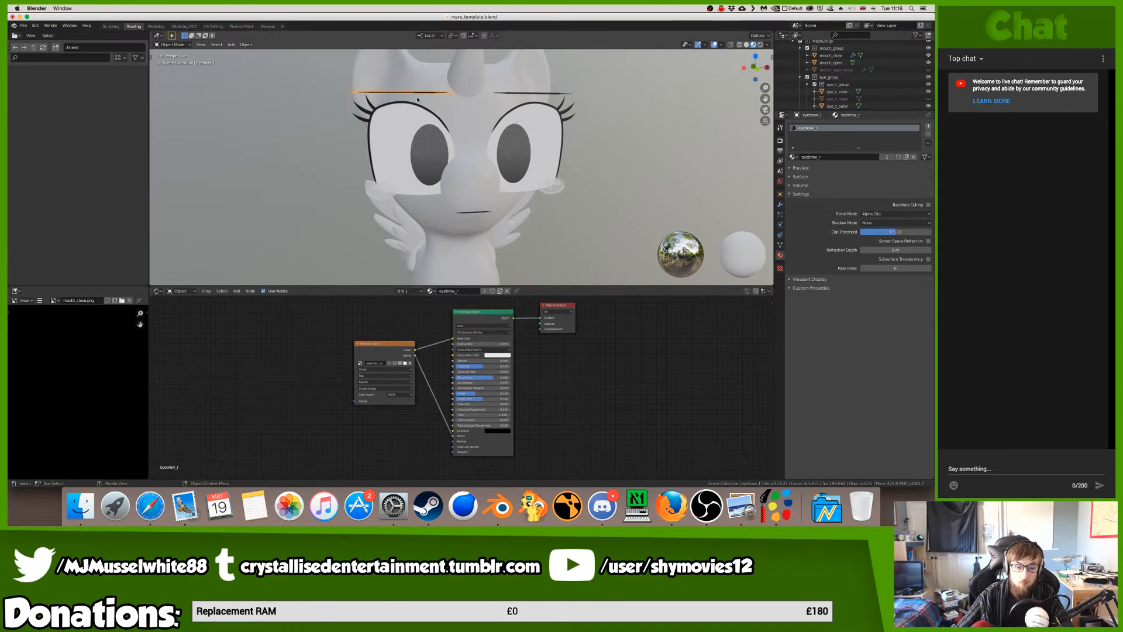
- Replace the eye_l_outer material's Principled BSDF with the copied one, connecting the eye image's Color and Alpha and the Material Output's Surface
left_click(425, 91)
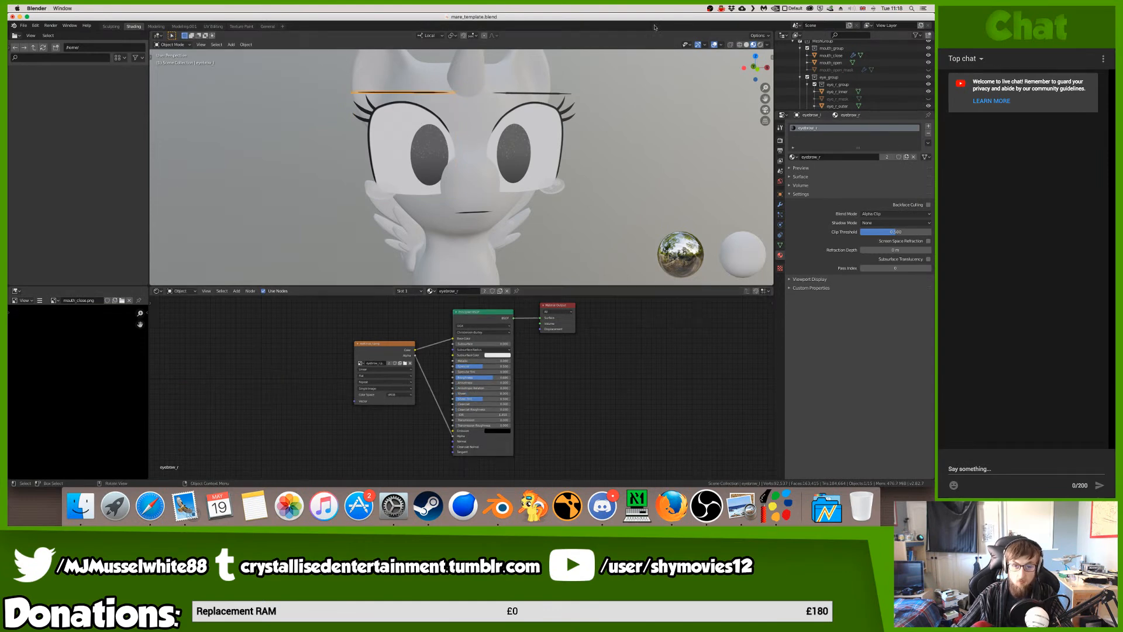
left_click(550, 93)
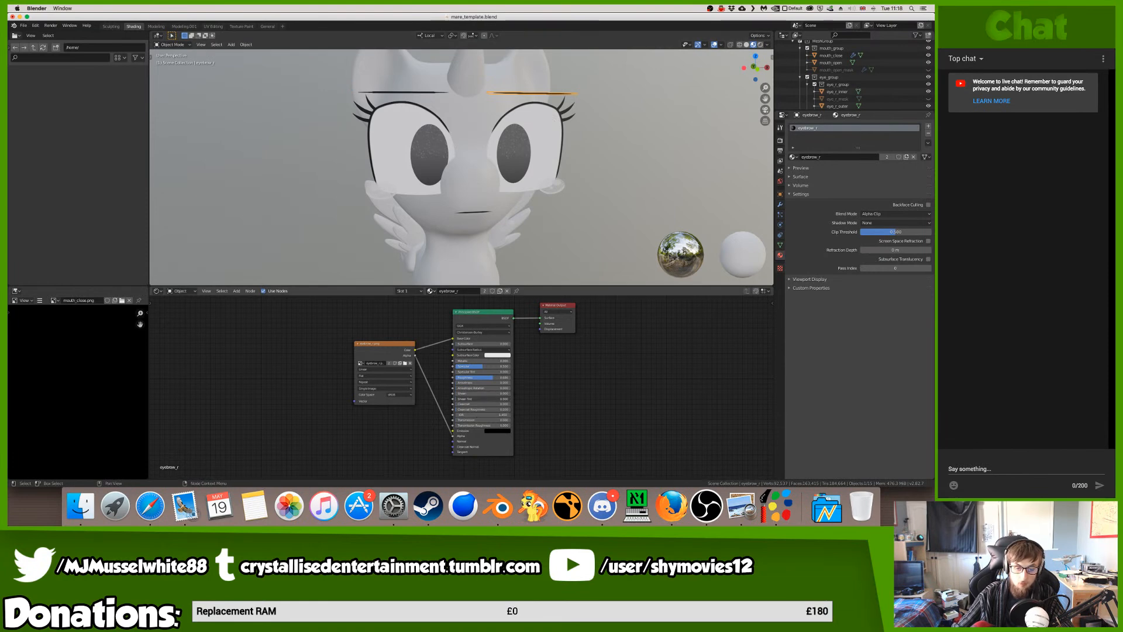
left_click(425, 117)
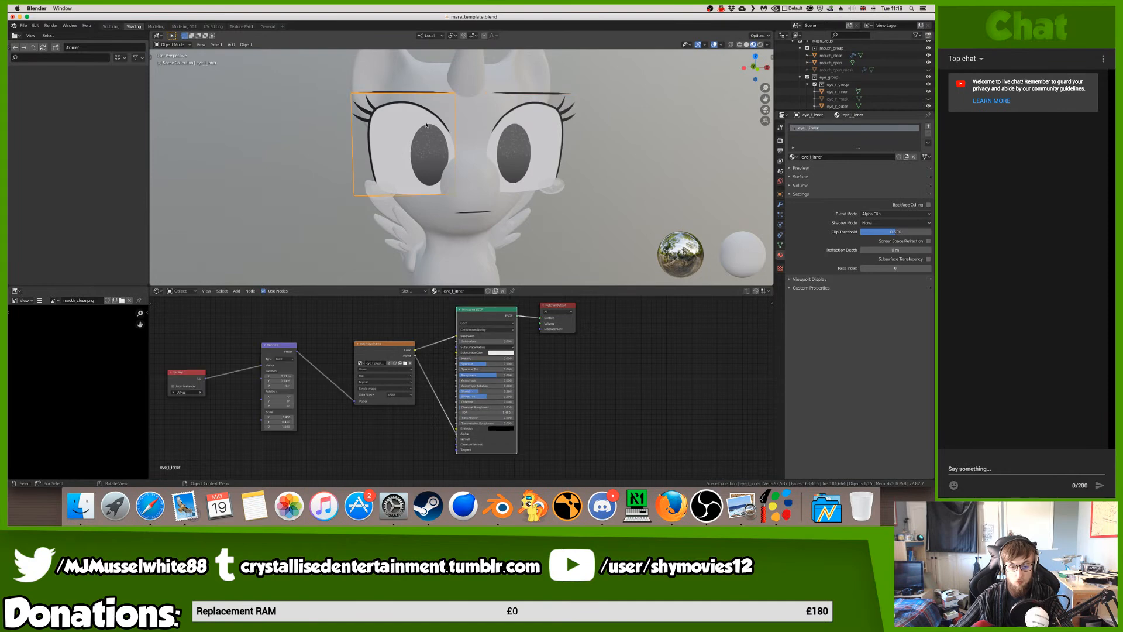
left_click(418, 156)
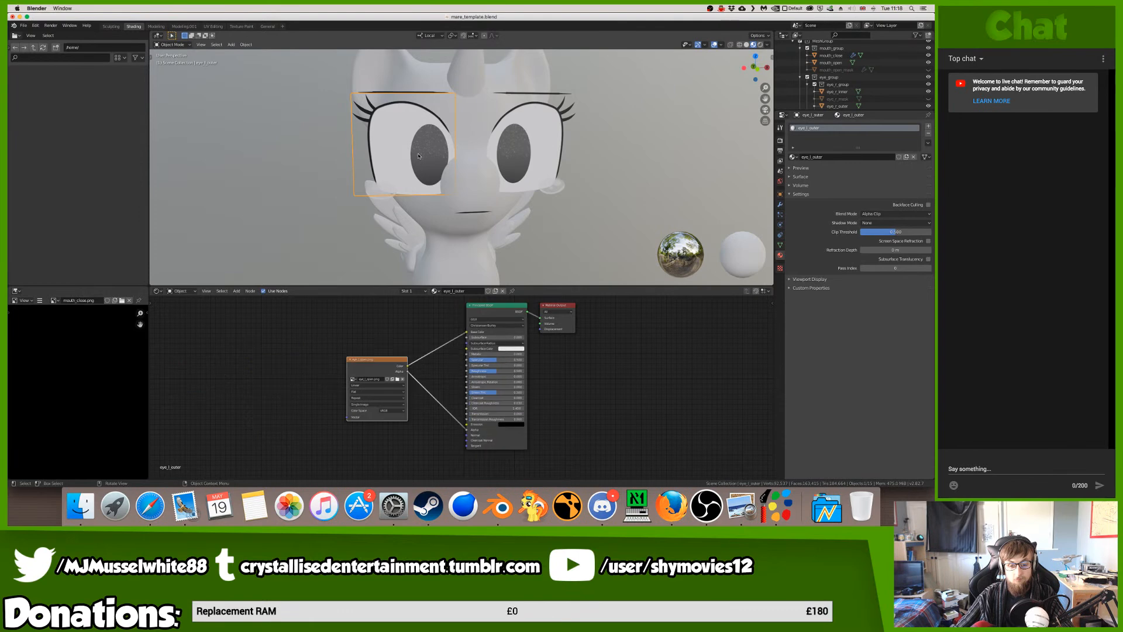
key("x")
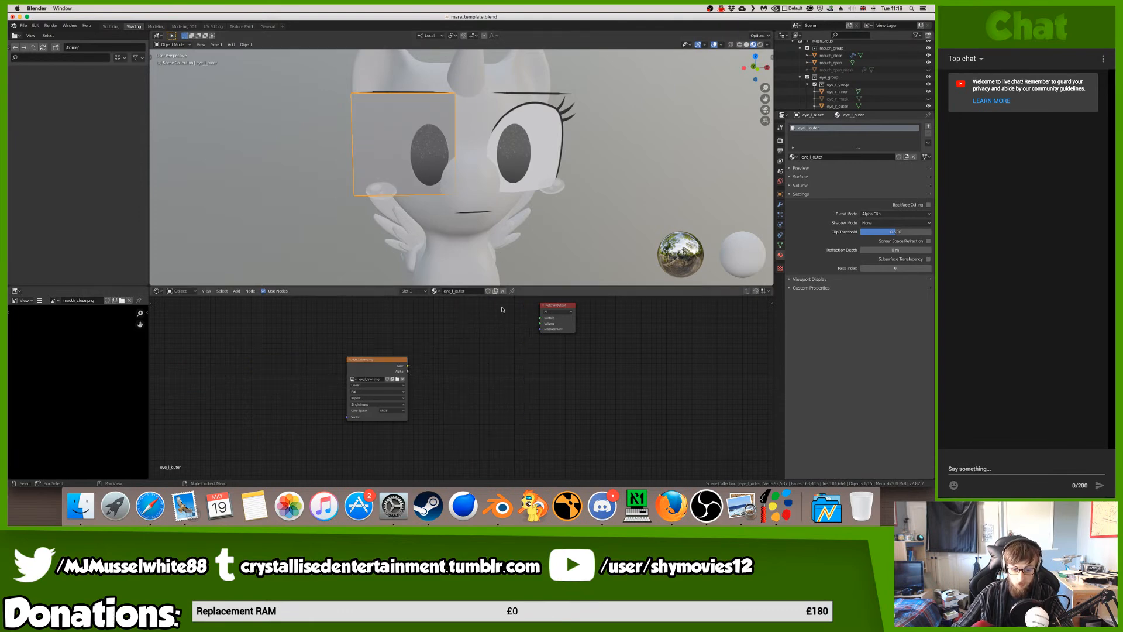
key("ctrl+z")
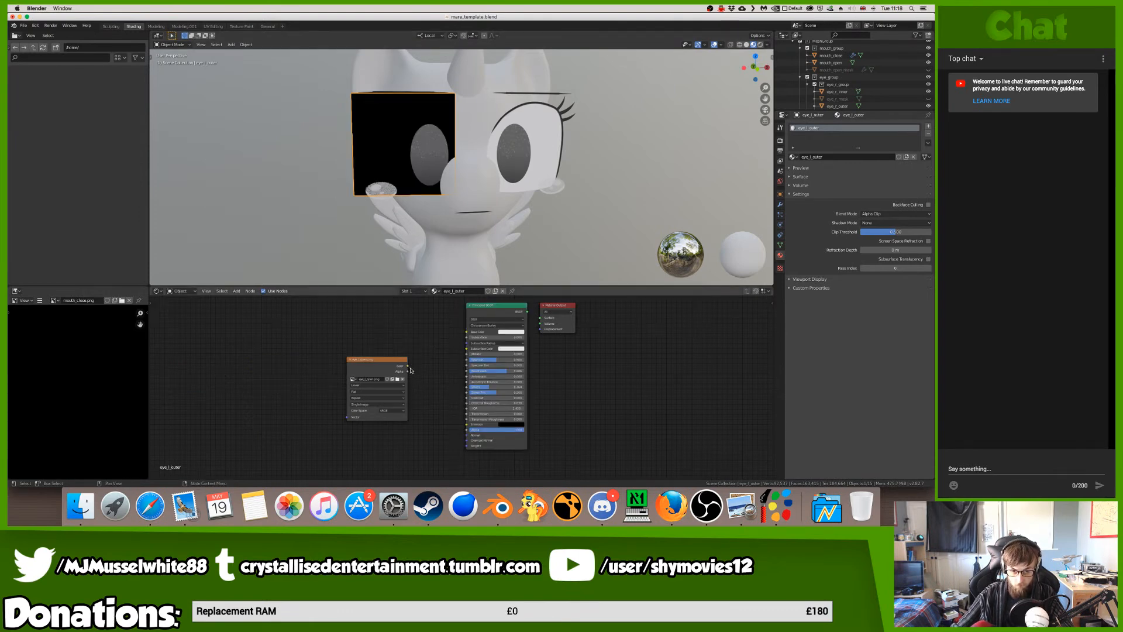
left_click_drag(408, 371, 467, 332)
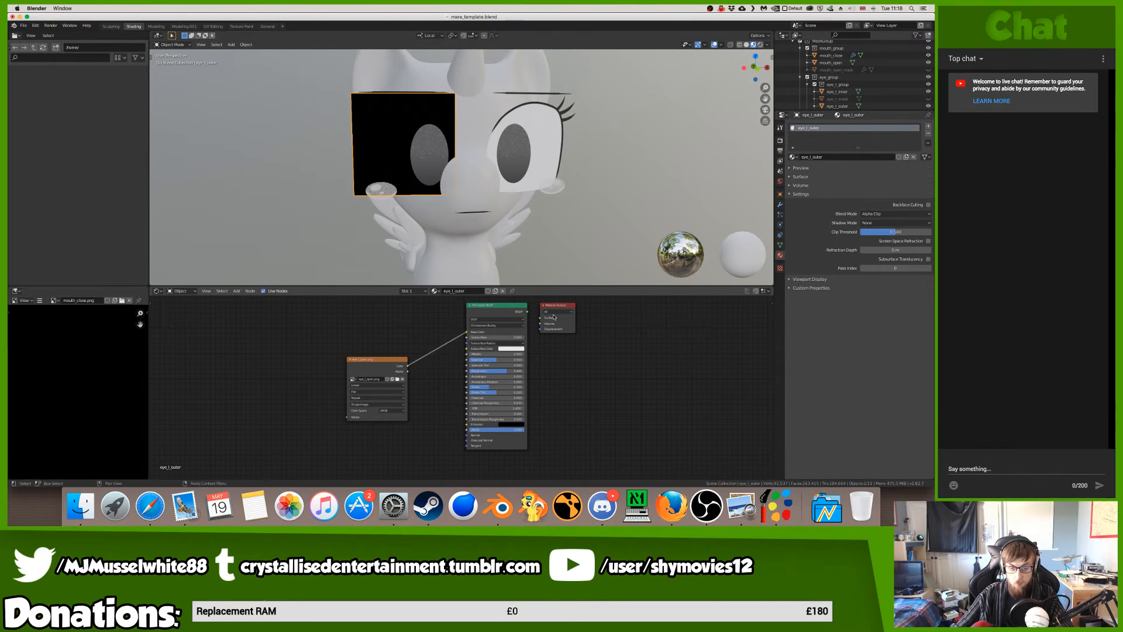
left_click_drag(532, 317, 539, 318)
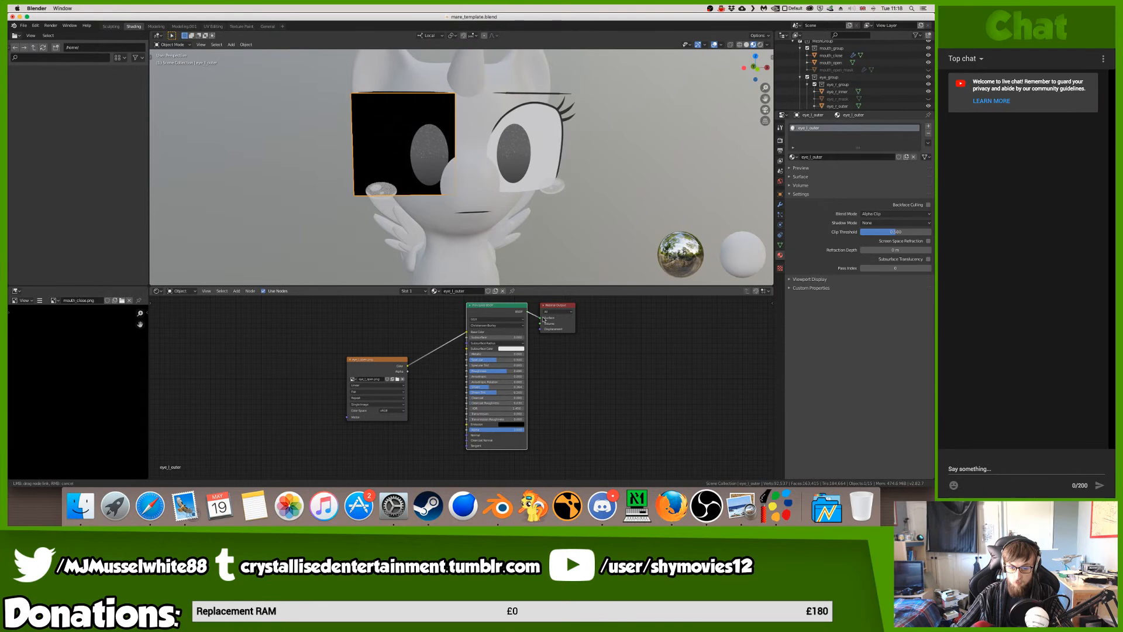
left_click_drag(468, 430, 409, 373)
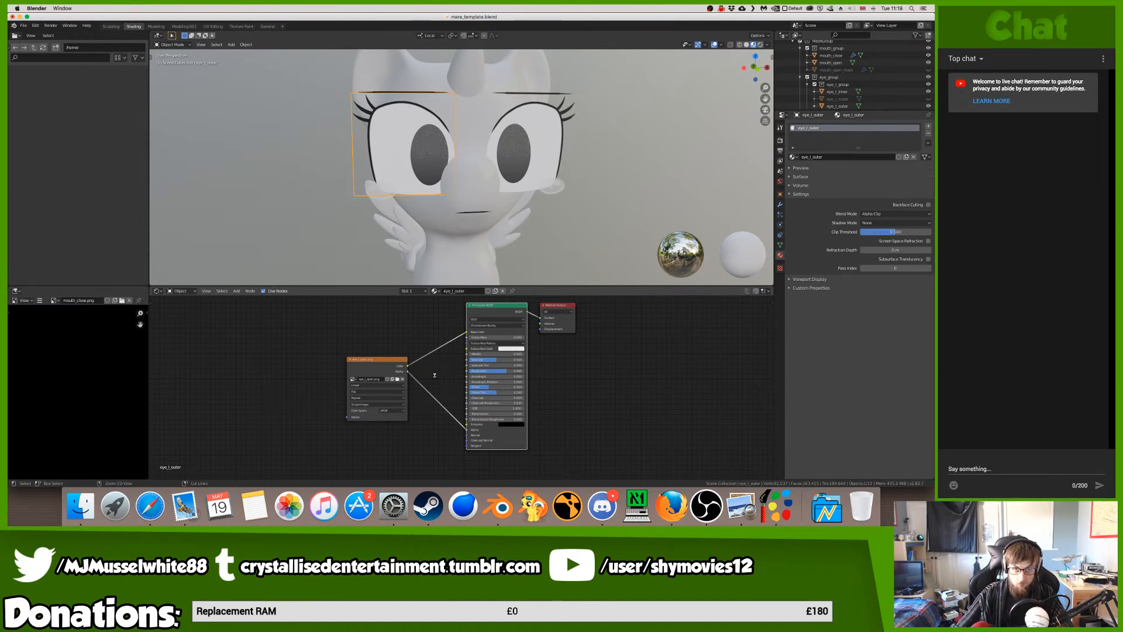
- Switch to Finder and copy mare_template.blend from the template folder into its original subfolder
key("ctrl+Right")
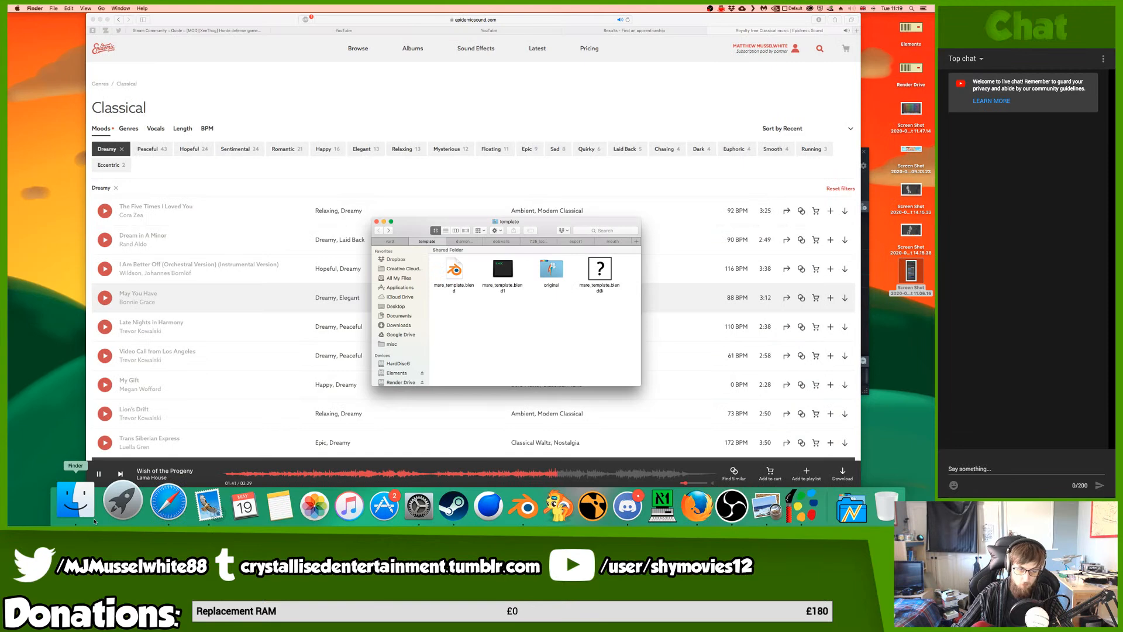
left_click(456, 270)
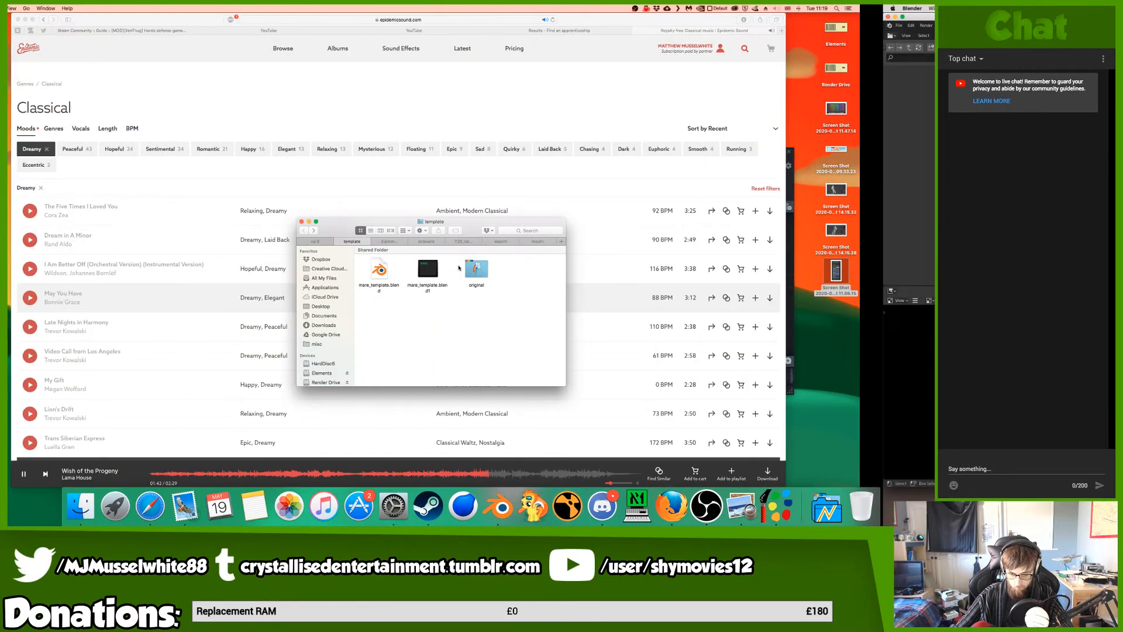
double_click(552, 269)
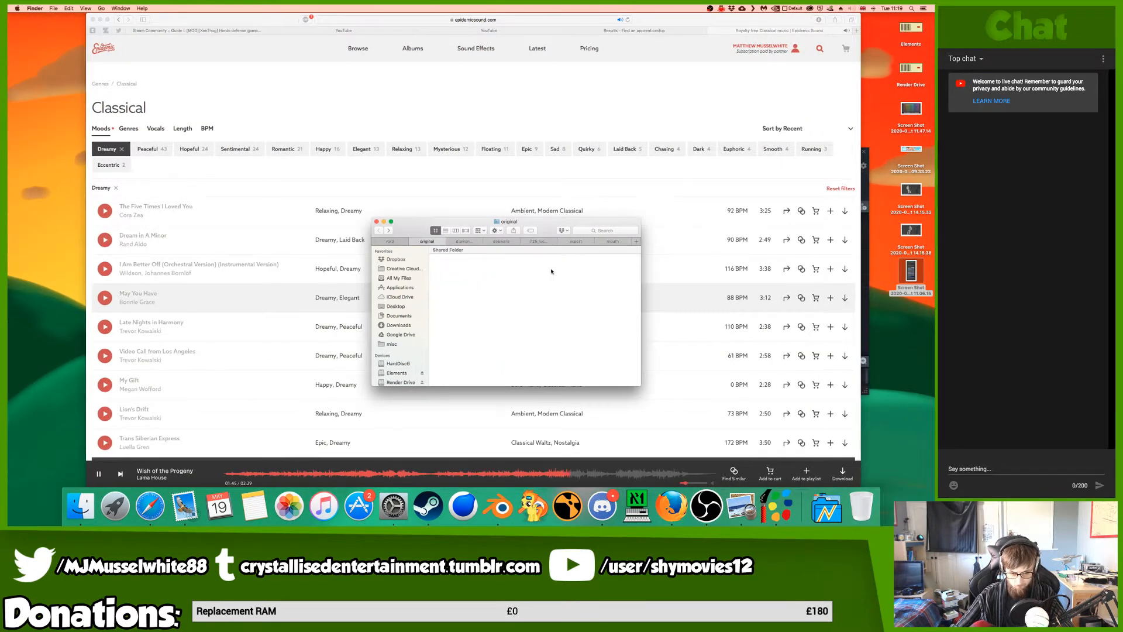
scroll(550, 271, "down", 2)
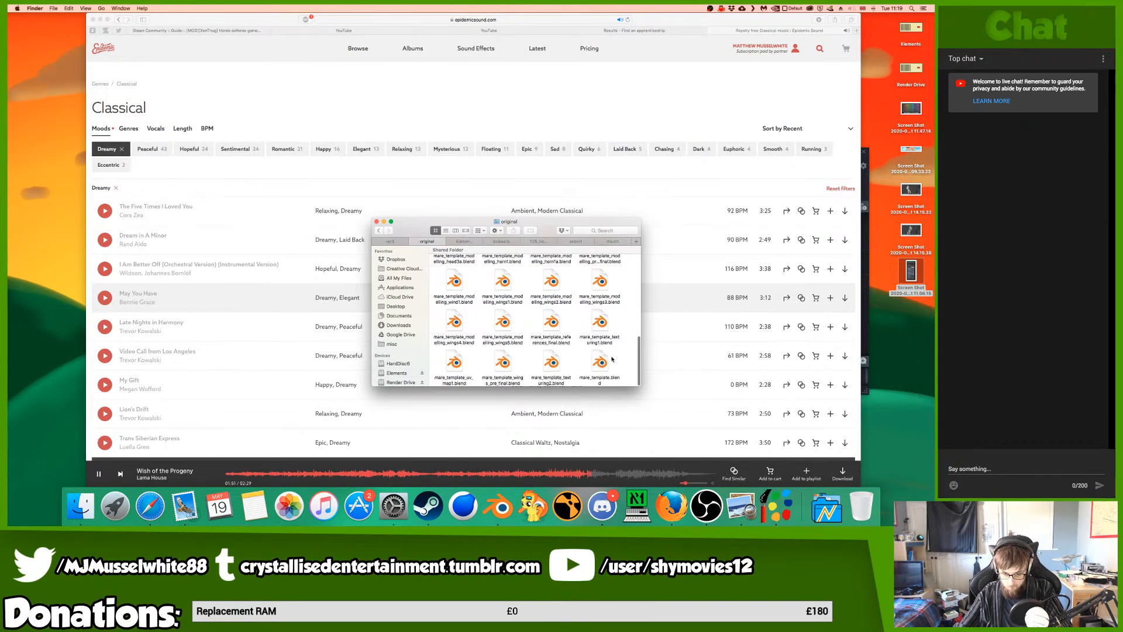
- Try to rename mare_template.blend in the original folder as mare_template_texturing3.blend
left_click(602, 362)
key("Return")
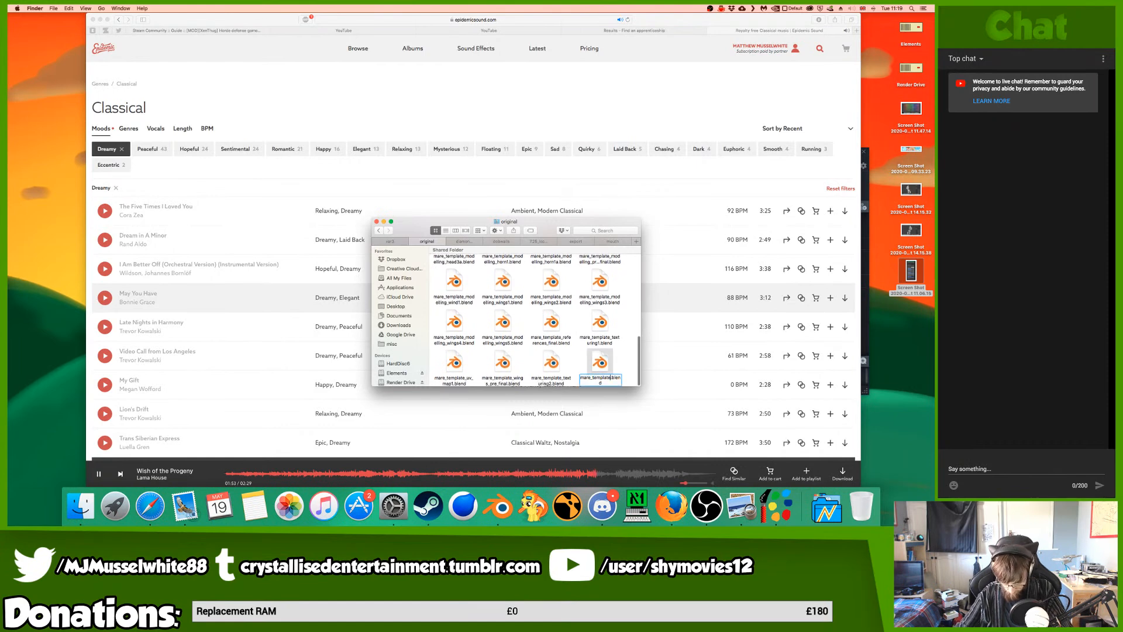
key("Right")
type("_texu")
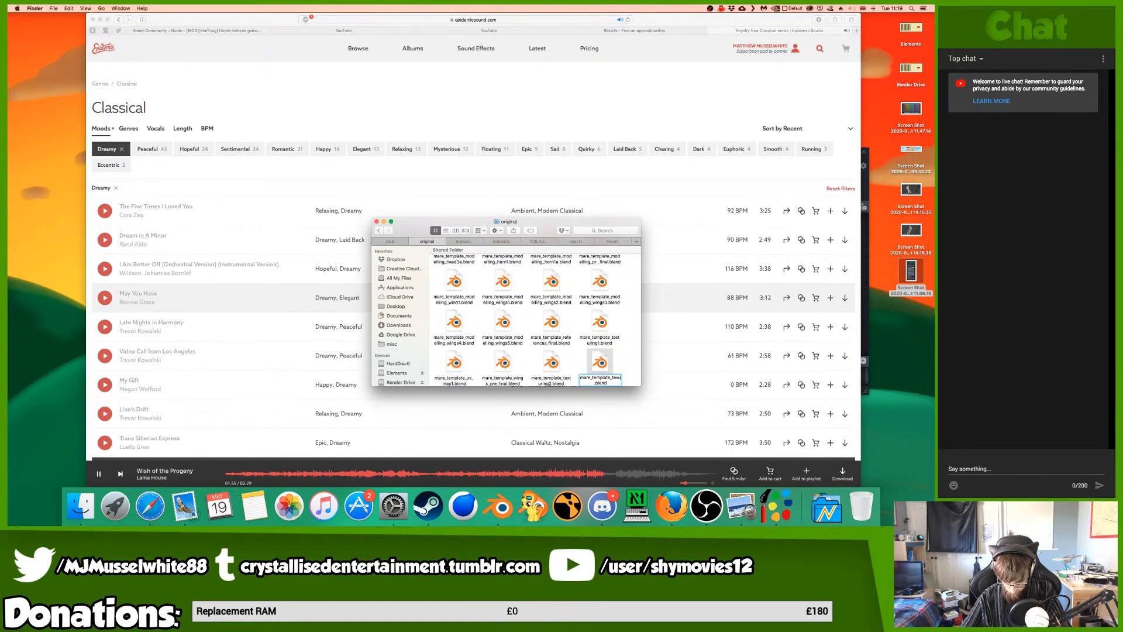
type("ure")
type("ing3")
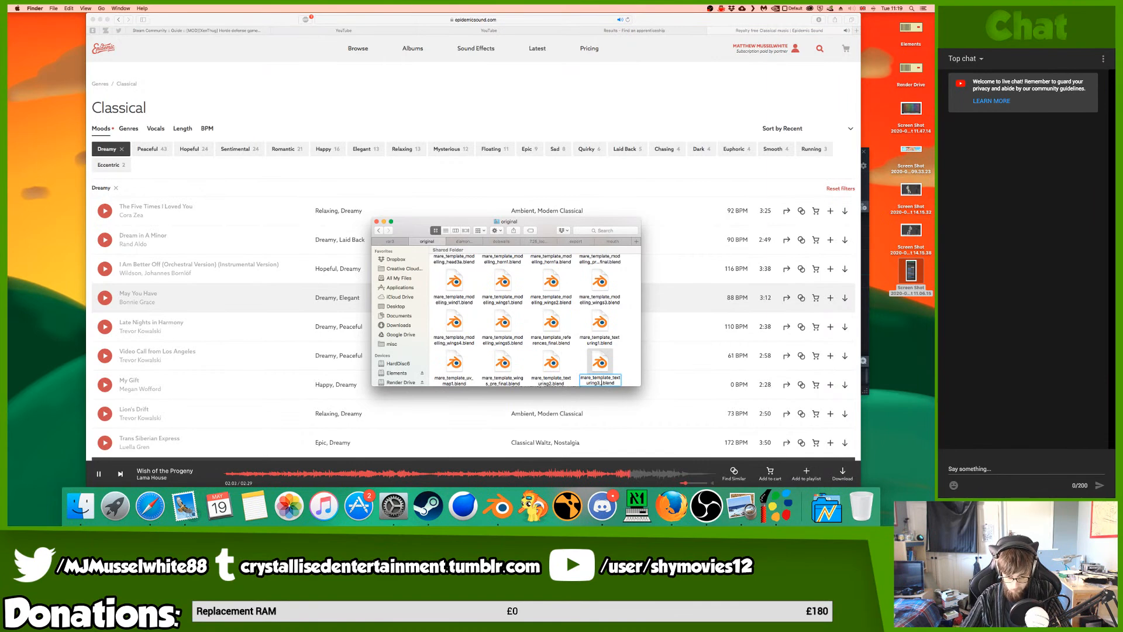
key("Escape")
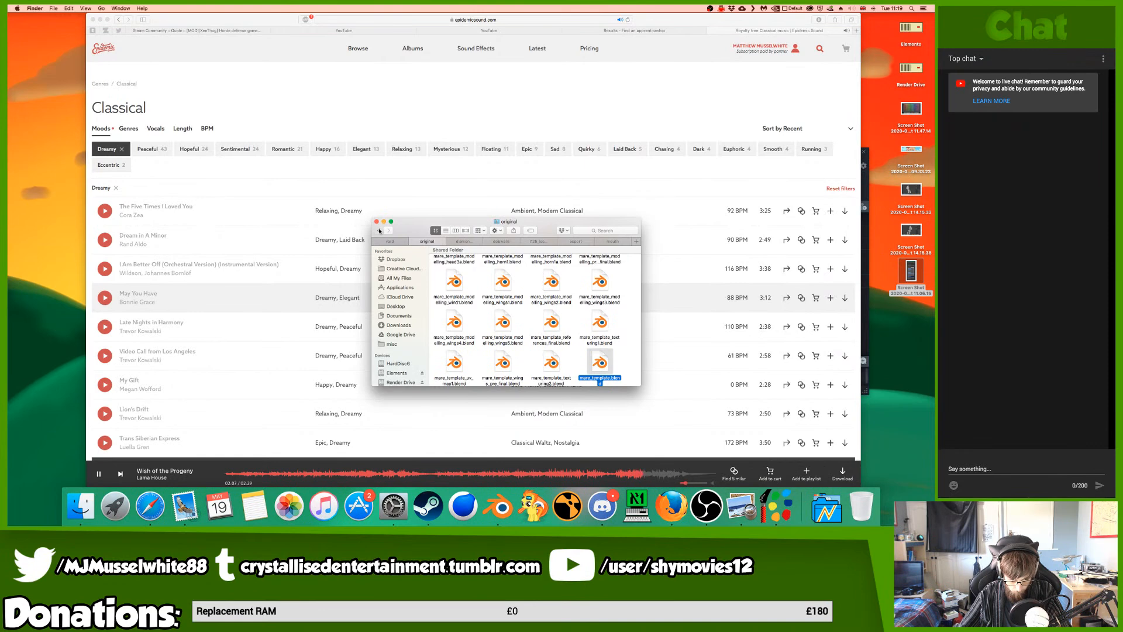
- Switch back to Blender and insert a Mix Shader between eye_l_outer's Principled BSDF and Material Output, spacing the nodes apart
key("super+Tab")
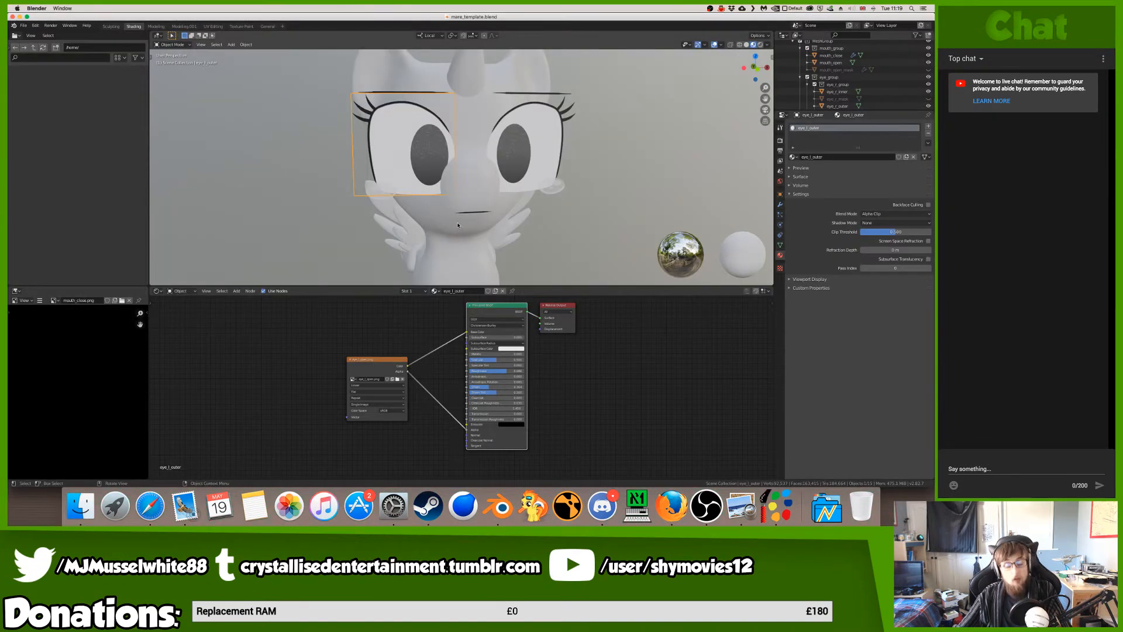
left_click_drag(553, 311, 622, 298)
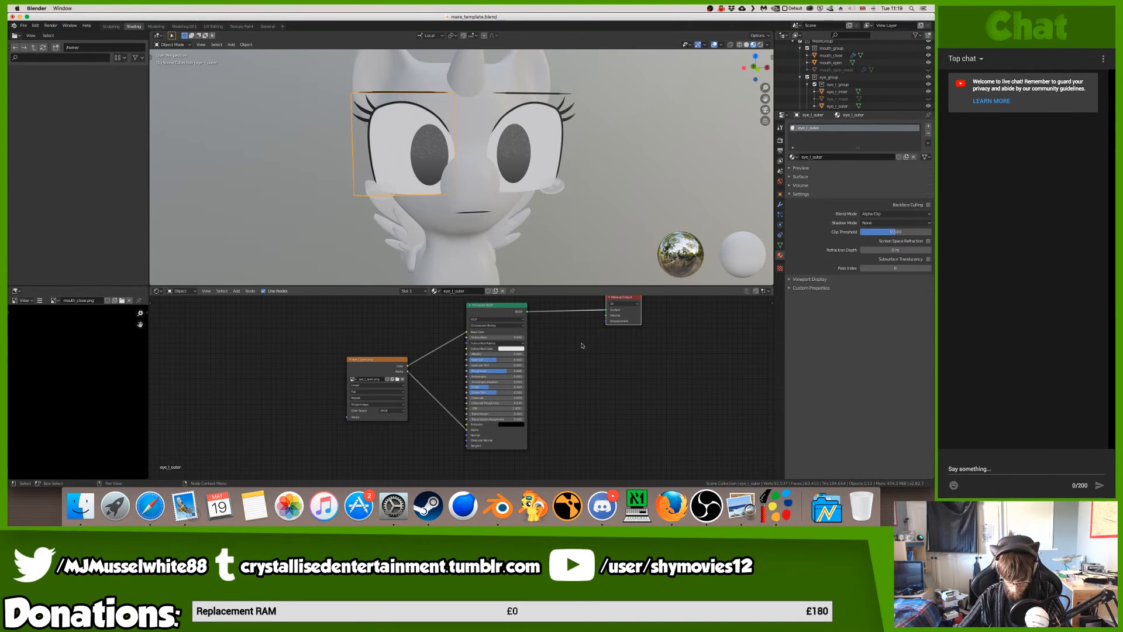
key("shift+a")
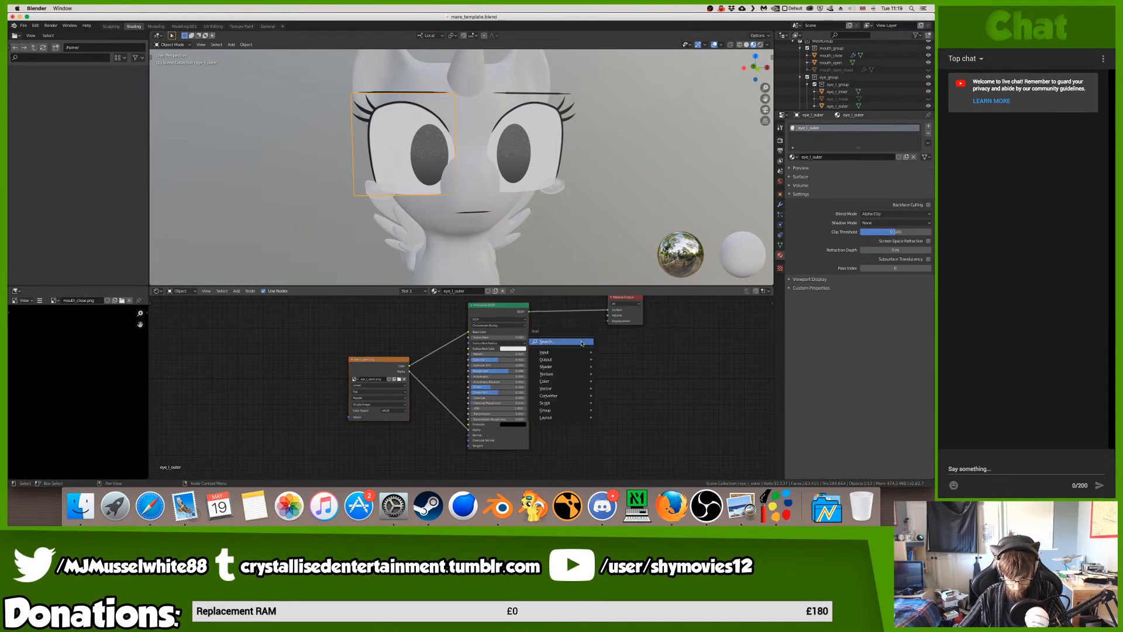
left_click(582, 342)
type("MIX")
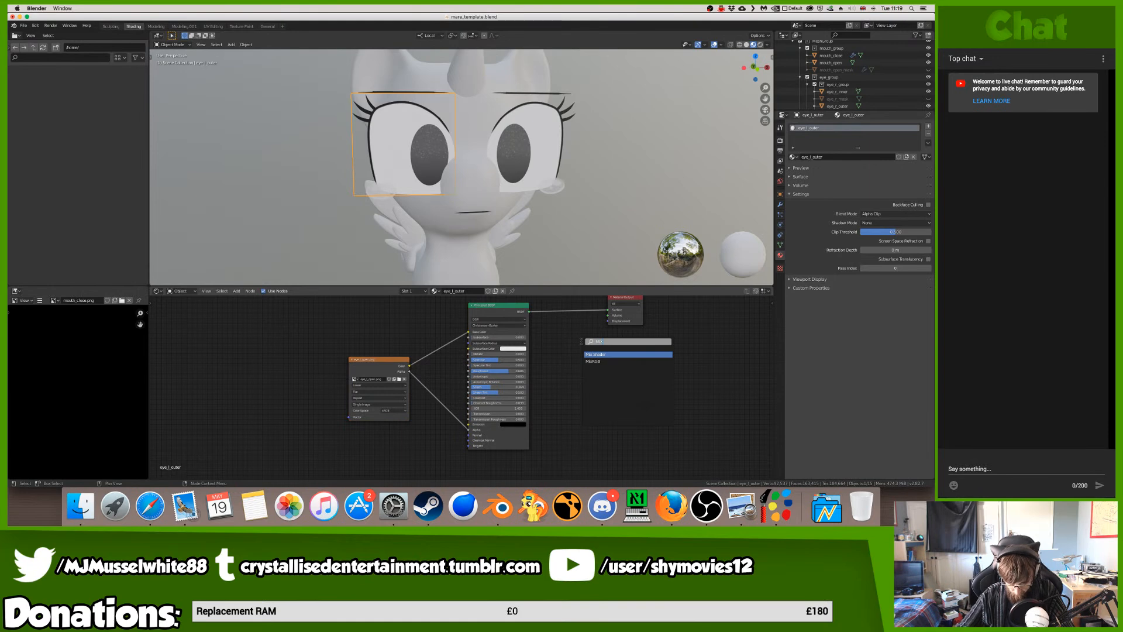
key("Return")
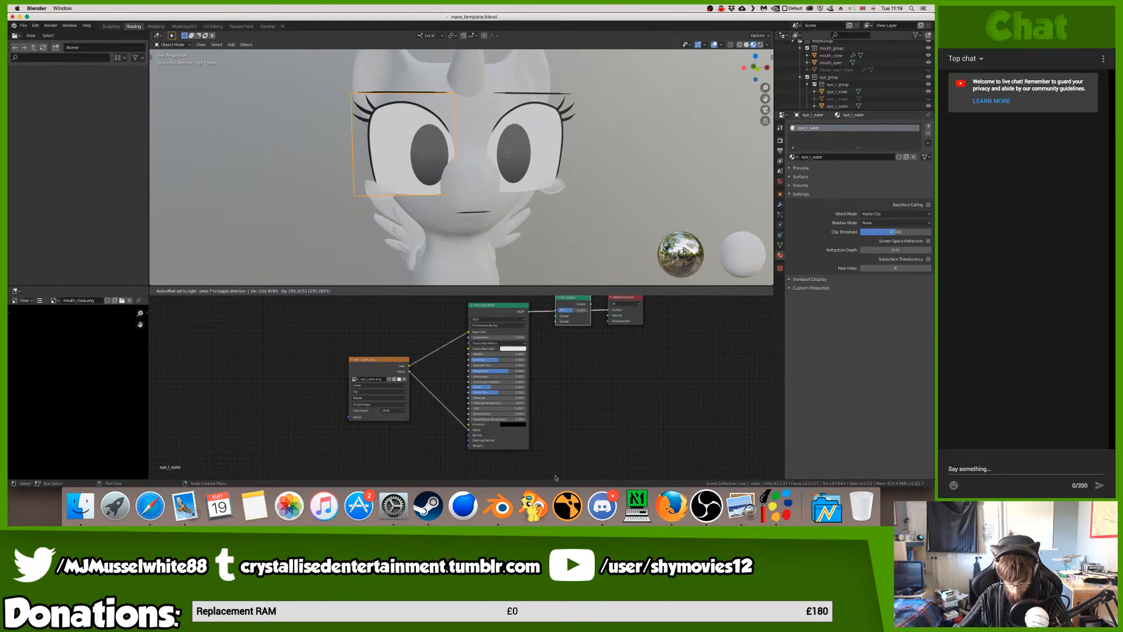
left_click(564, 298)
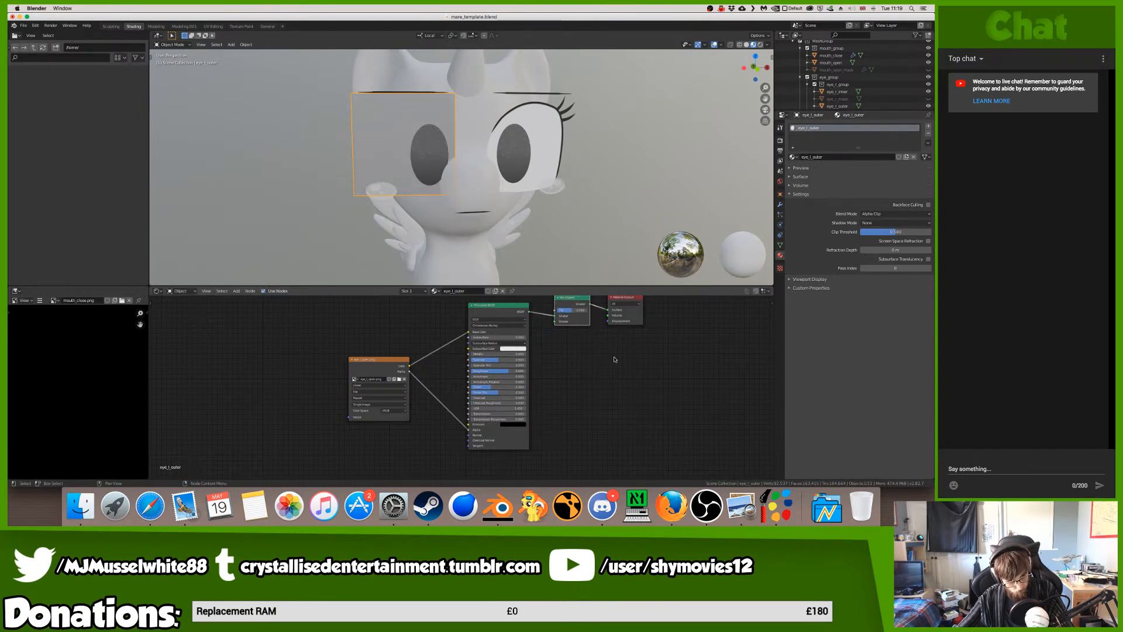
left_click_drag(626, 319, 654, 319)
left_click_drag(570, 319, 597, 357)
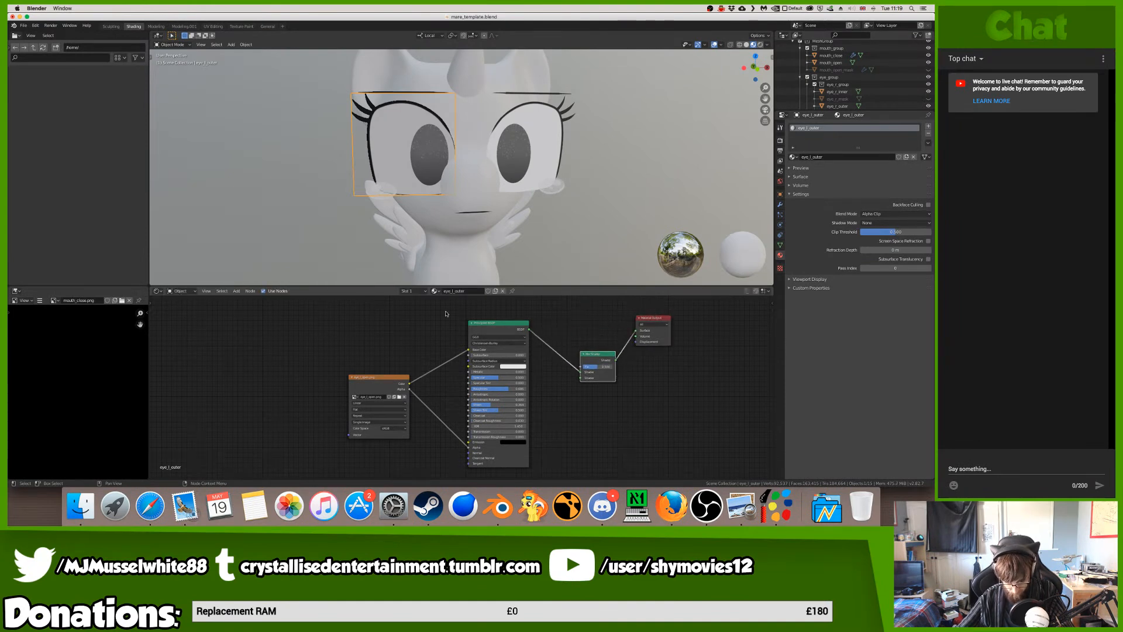
- Duplicate the Principled BSDF below the original and connect the copy's BSDF output to the Mix Shader's second Shader input
left_click(505, 325)
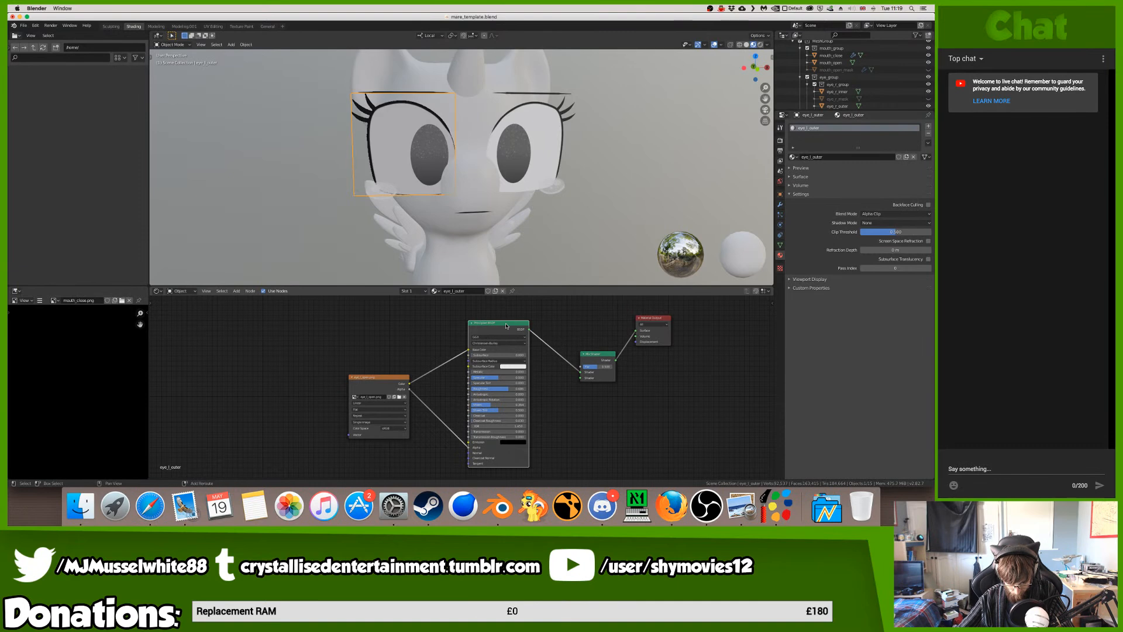
key("shift+d")
left_click(507, 475)
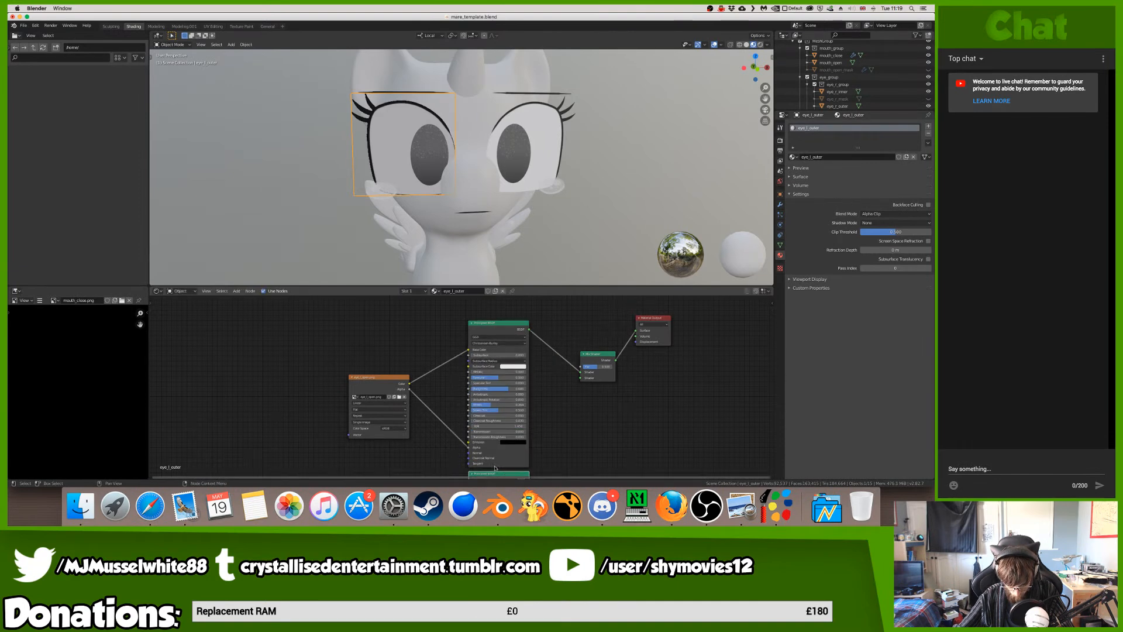
scroll(497, 409, "down", 3)
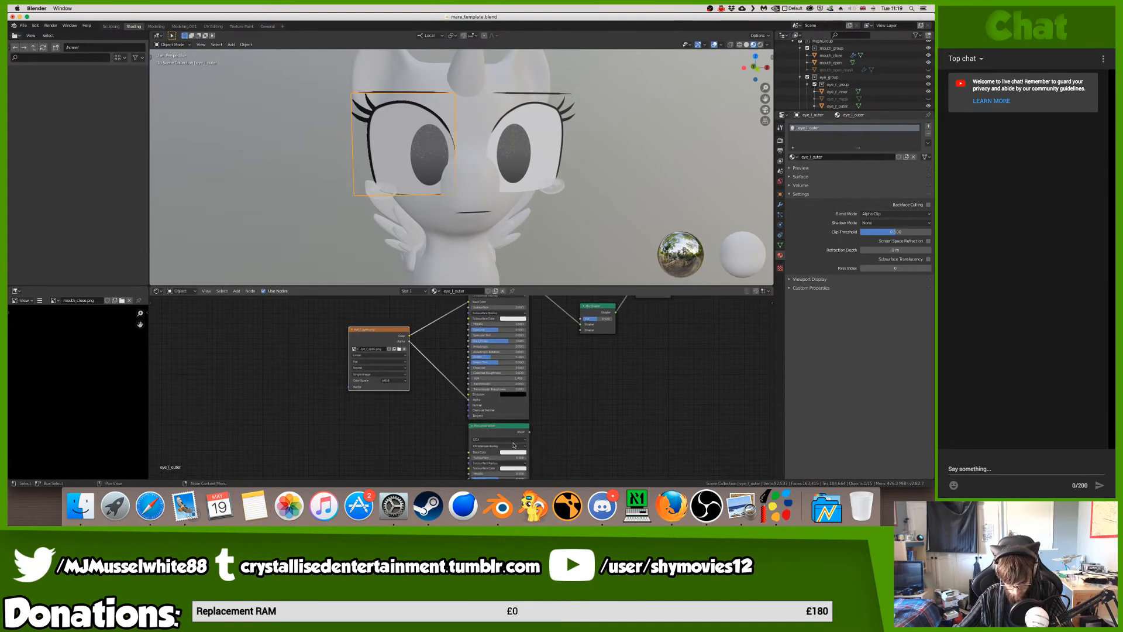
left_click_drag(530, 432, 579, 333)
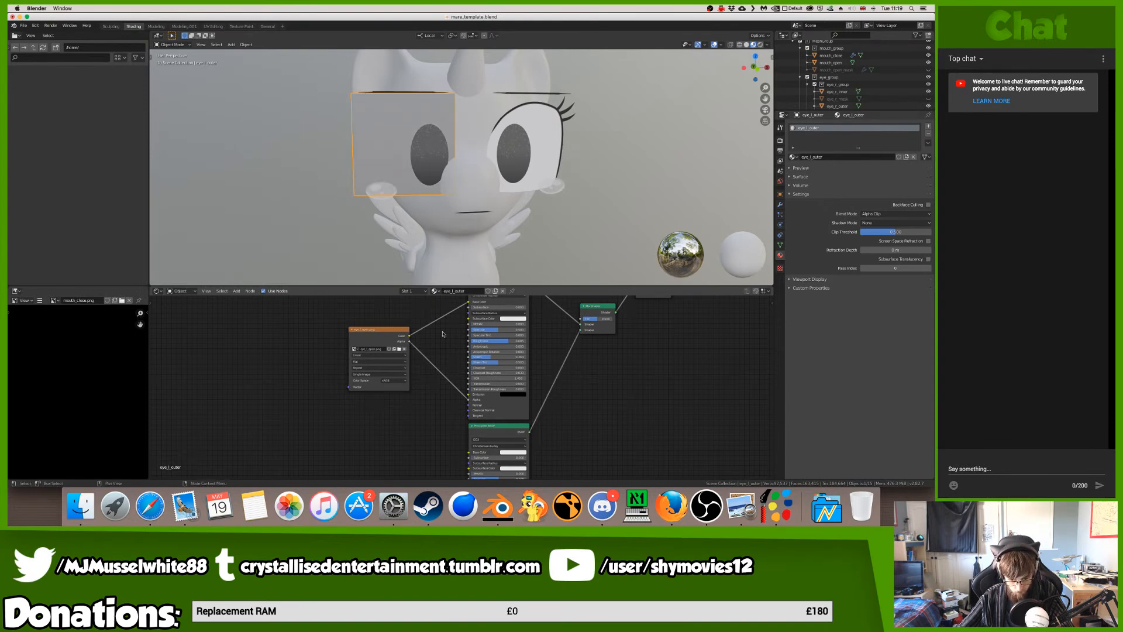
- Duplicate the eye image texture node and place the copy beside the second Principled BSDF
scroll(442, 331, "down", 1)
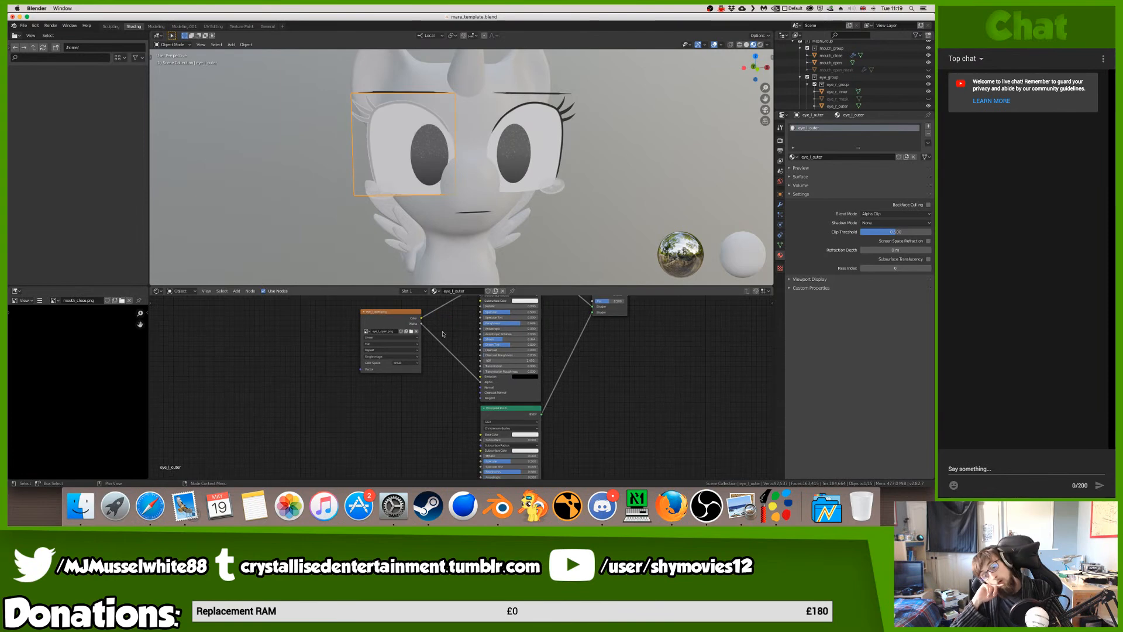
left_click(395, 313, "shift")
key("shift+d")
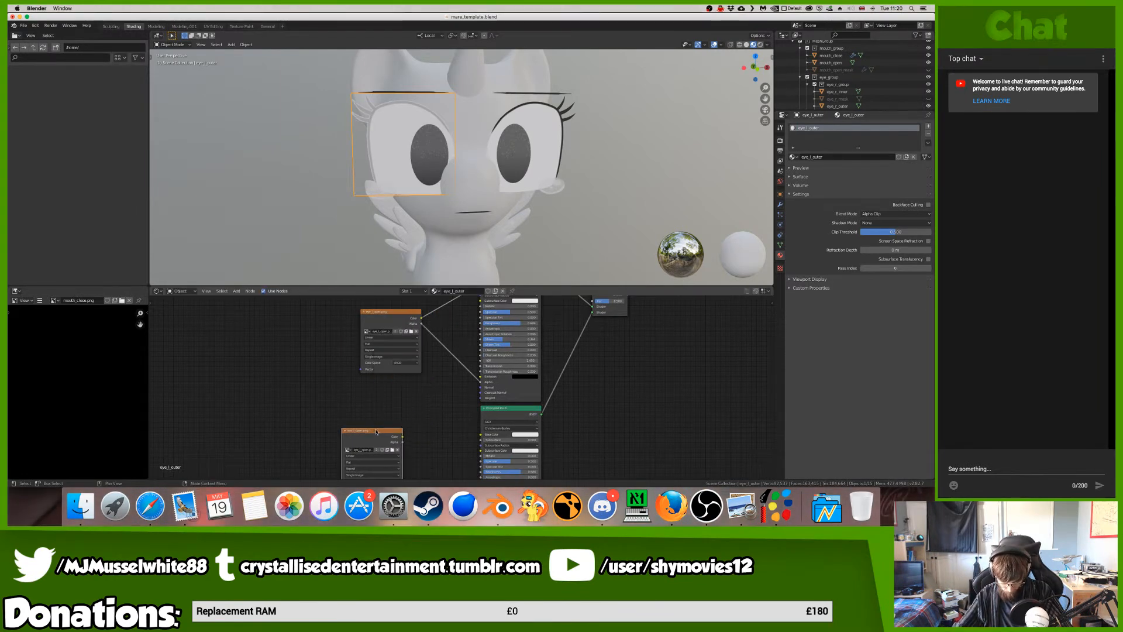
left_click(401, 443)
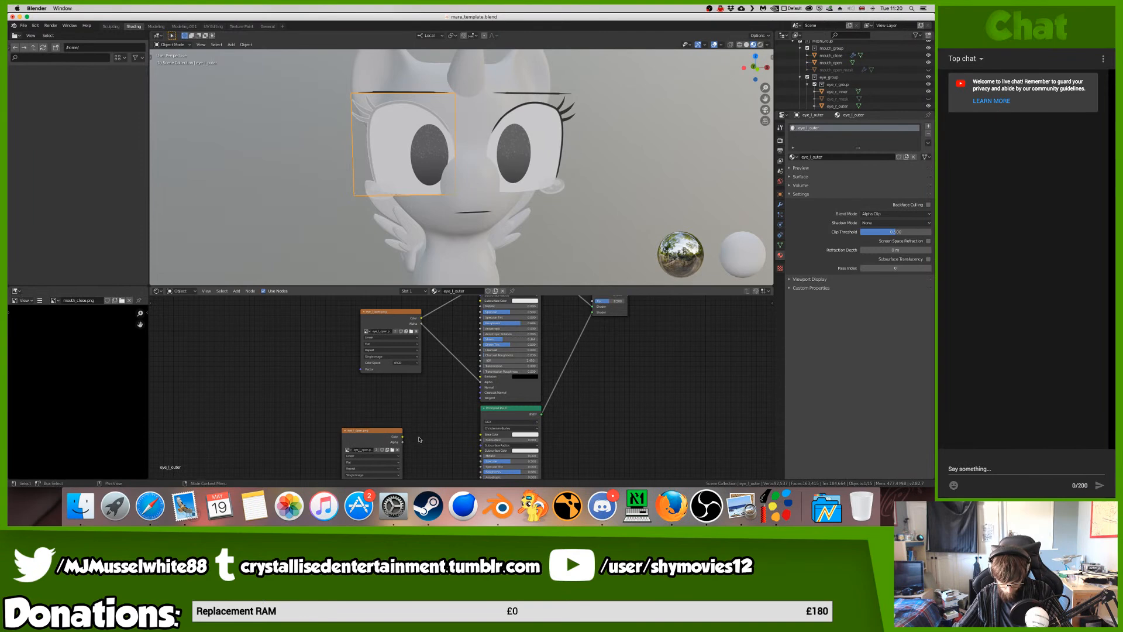
- Connect the duplicated eye texture's Alpha and Color outputs to the second Principled BSDF's Alpha and Base Color inputs
scroll(422, 427, "down", 3)
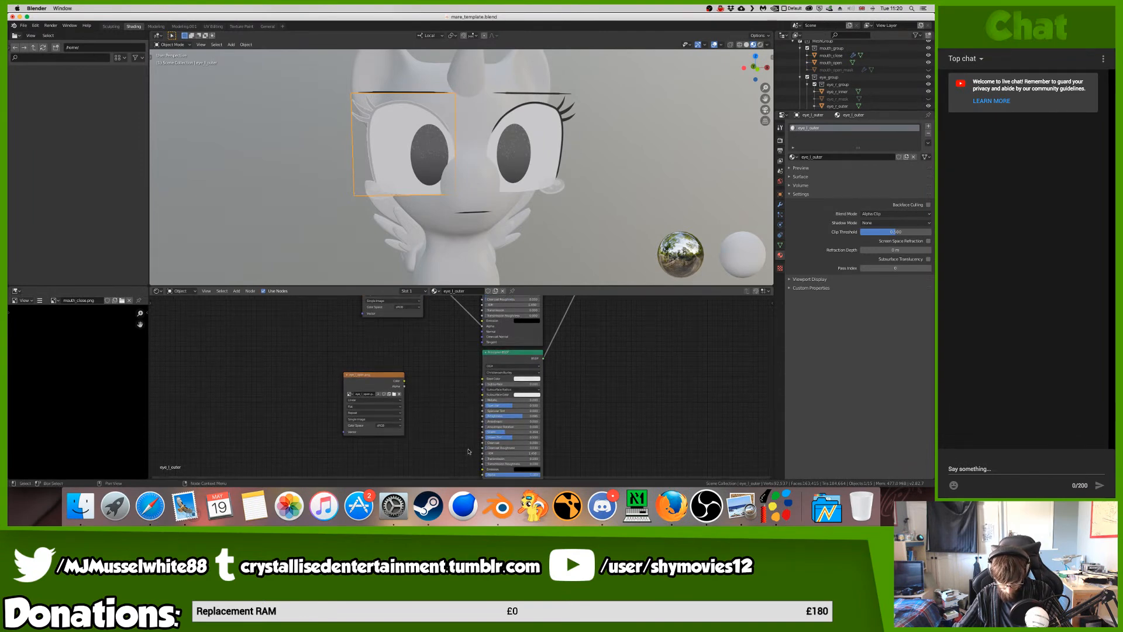
scroll(466, 442, "down", 3)
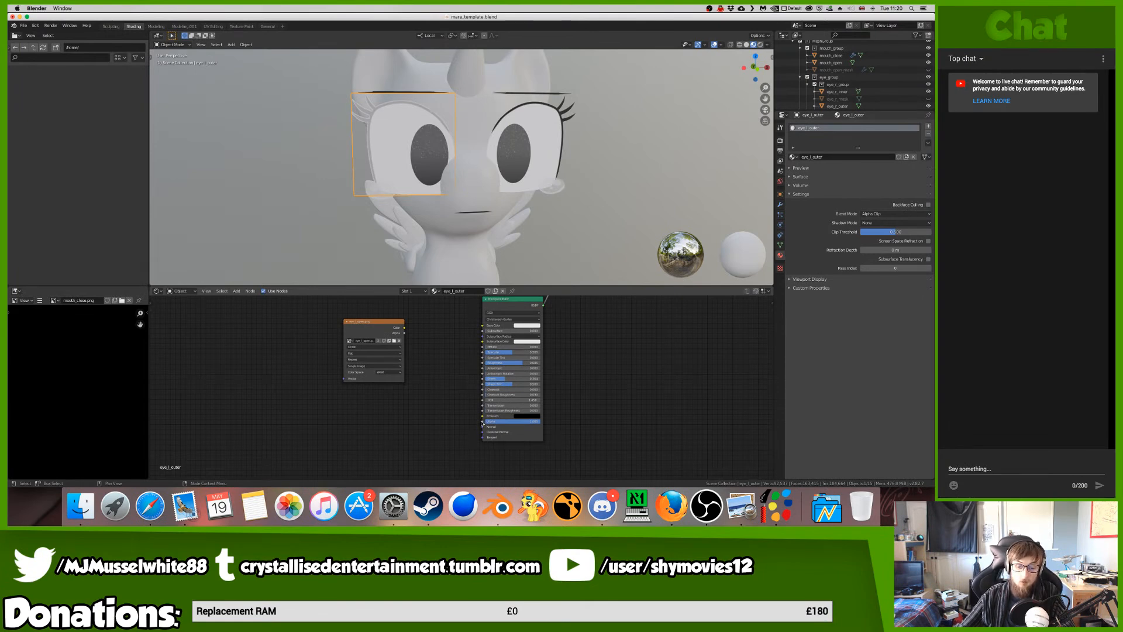
left_click_drag(483, 422, 404, 333)
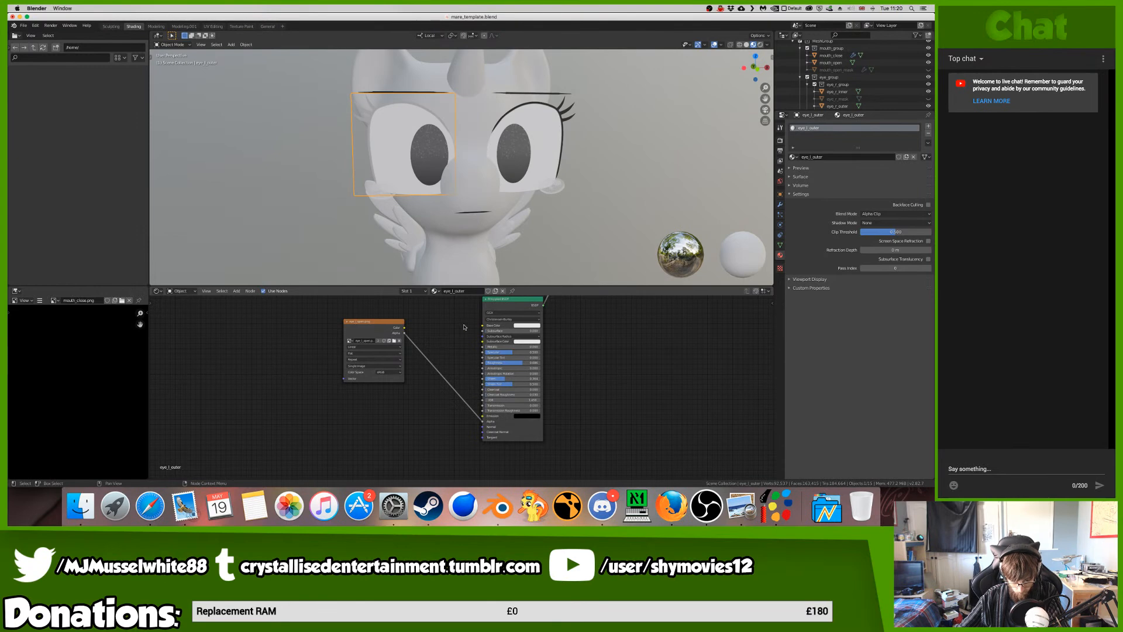
left_click_drag(485, 328, 404, 327)
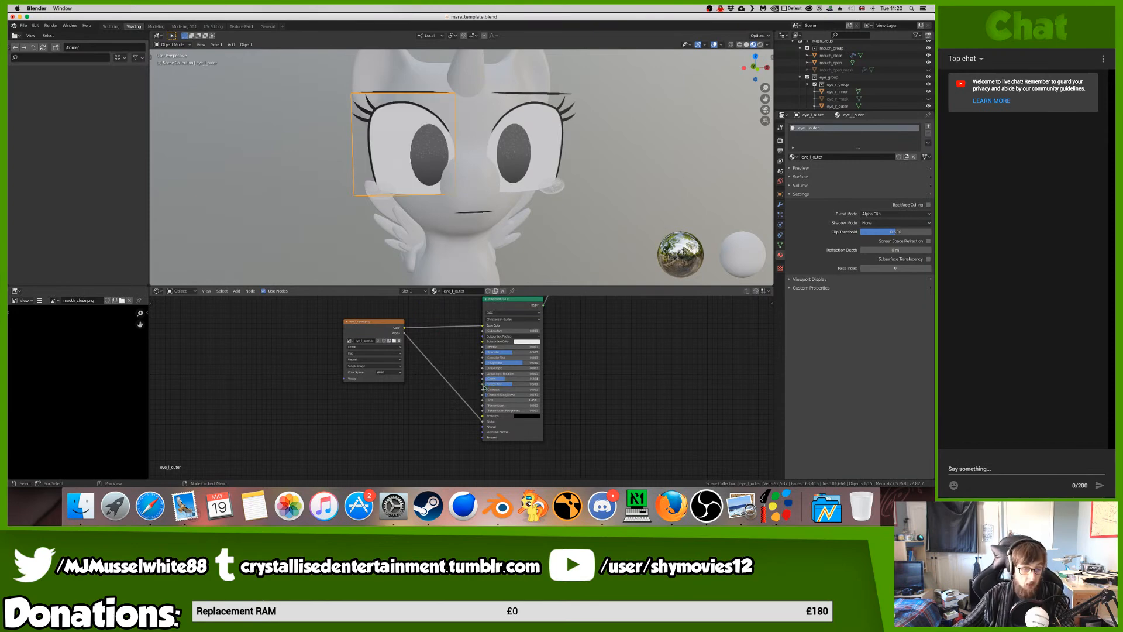
scroll(484, 387, "up", 3)
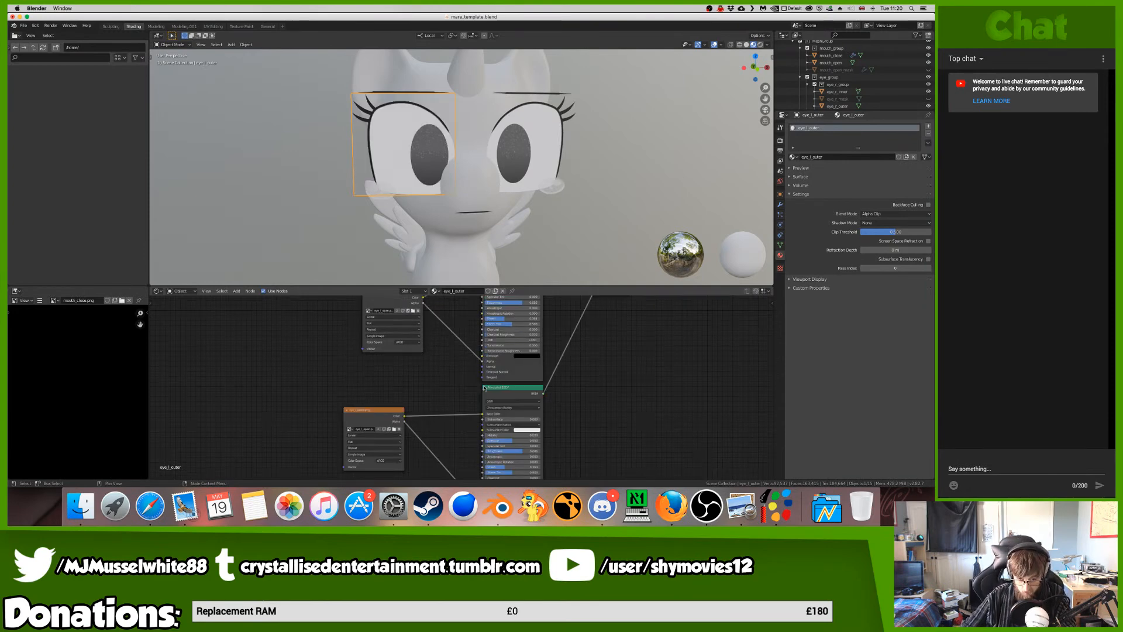
scroll(484, 387, "down", 1)
key("shift+a")
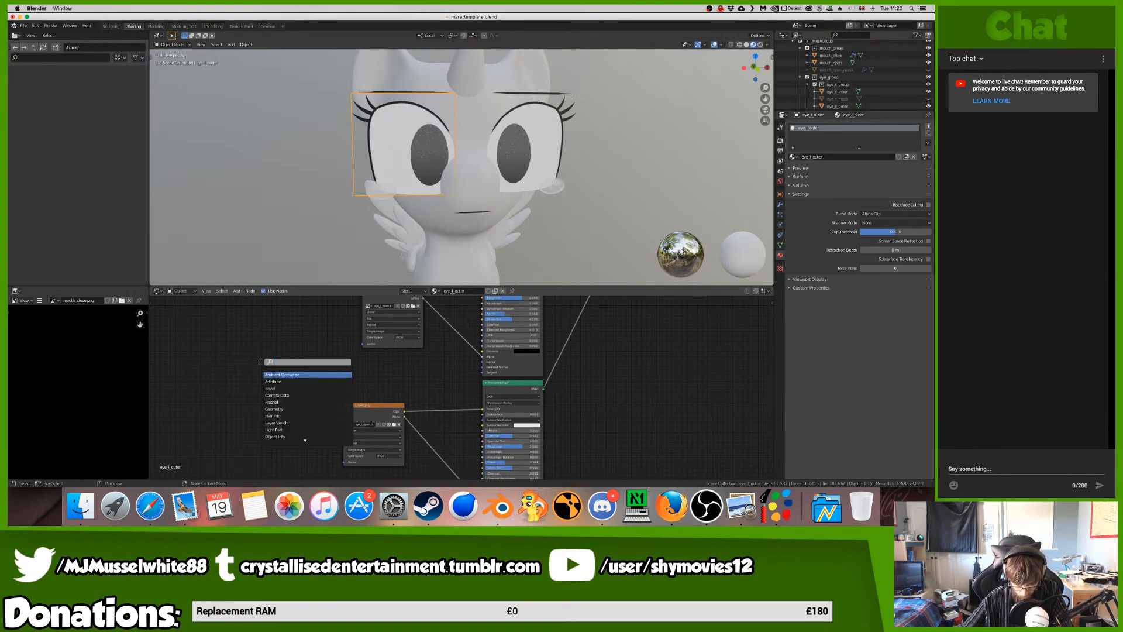
type("coo")
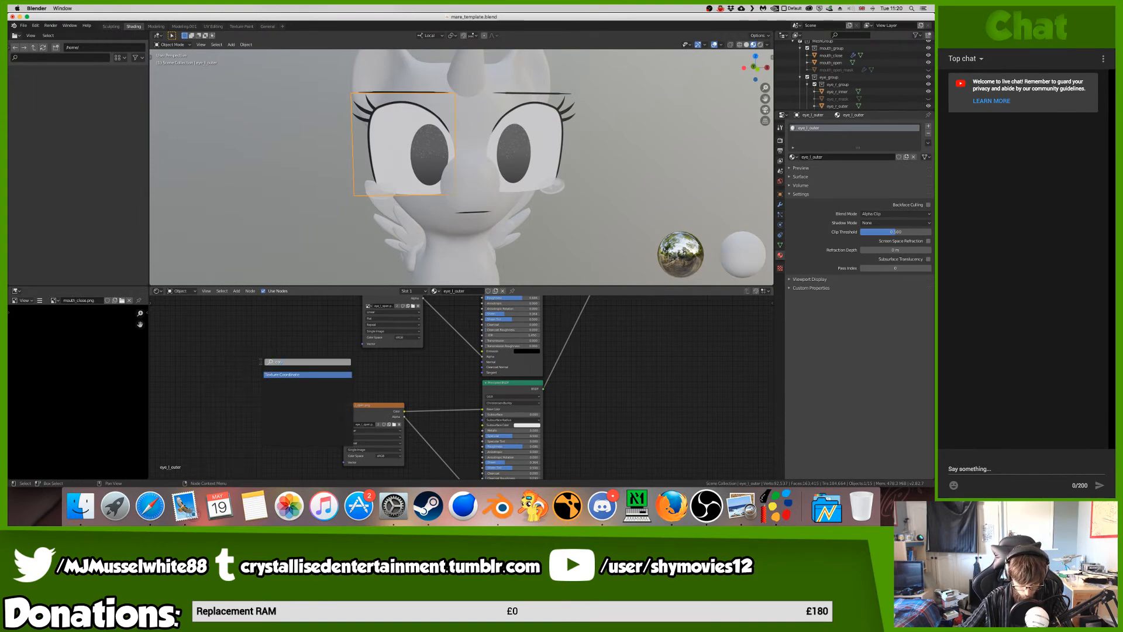
key("Return")
left_click(215, 350)
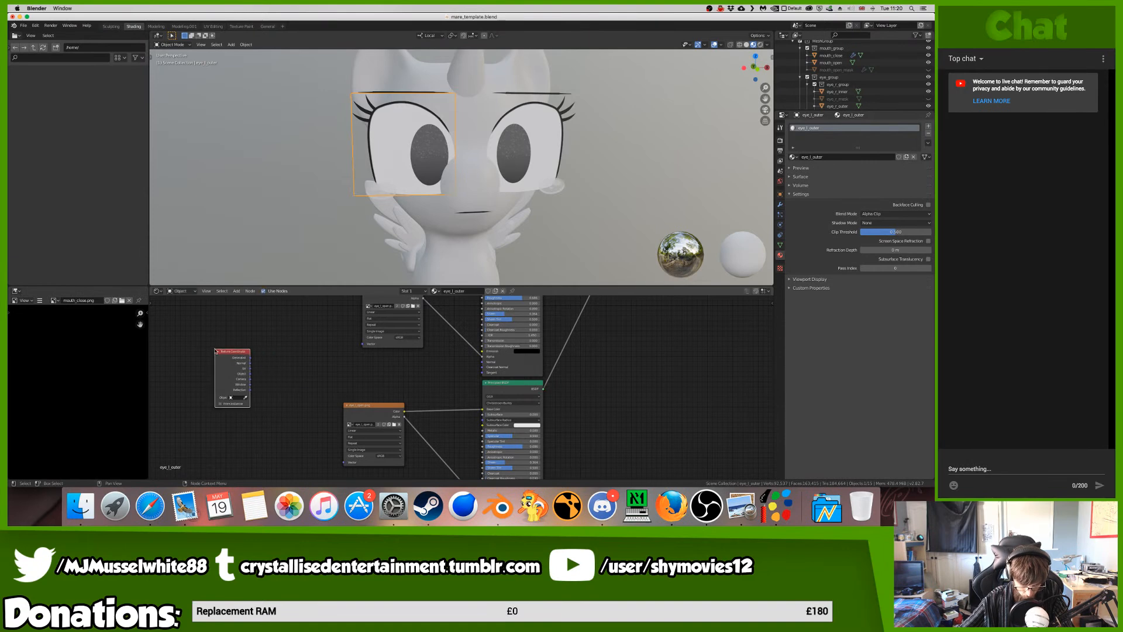
left_click(240, 399)
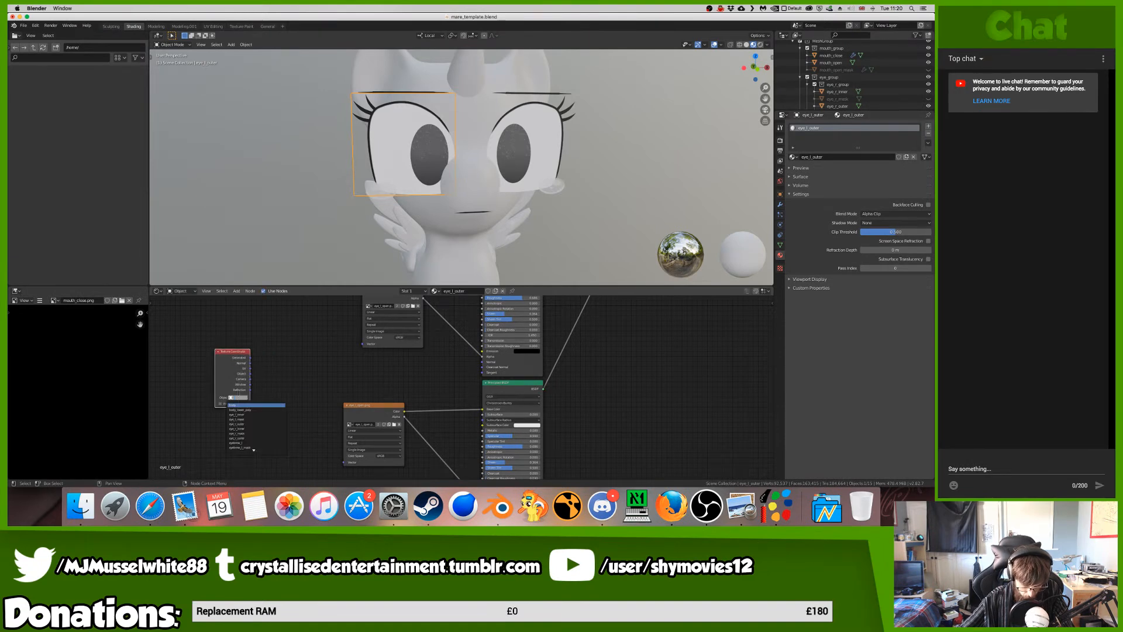
key("Escape")
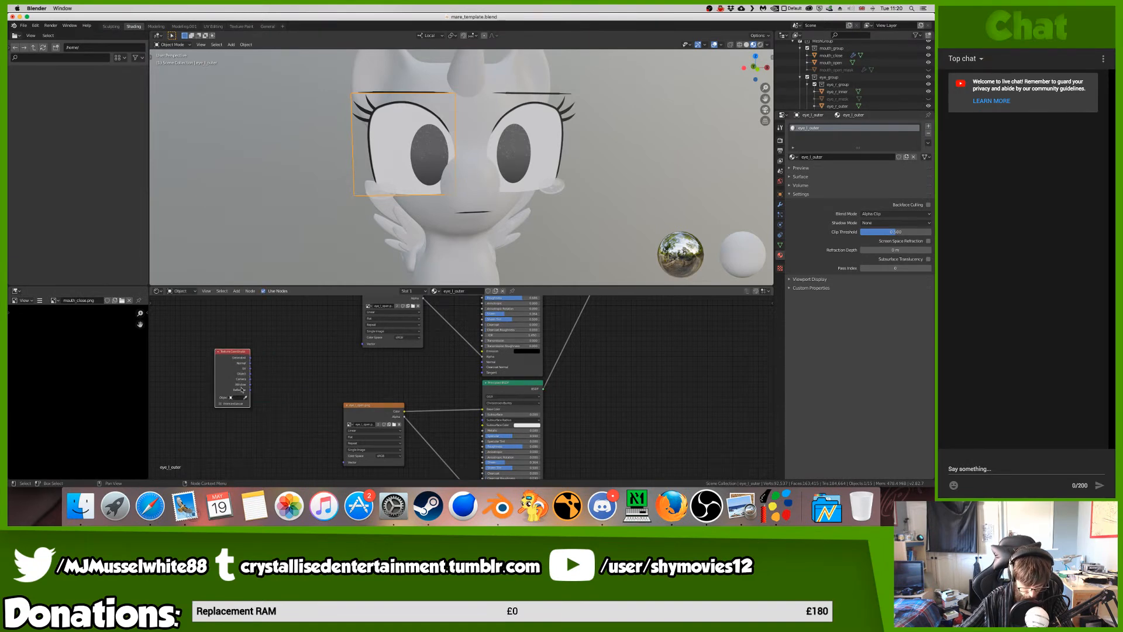
left_click(223, 351)
key("x")
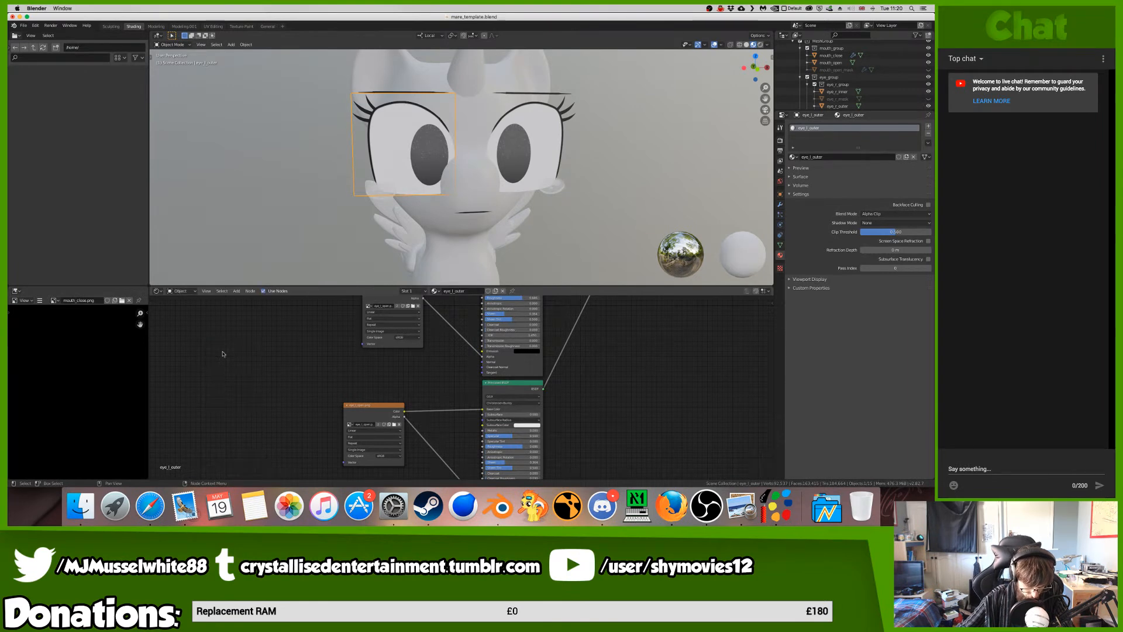
- Add a Mapping node and connect its Vector output to the upper eye texture's Vector input
key("shift+a")
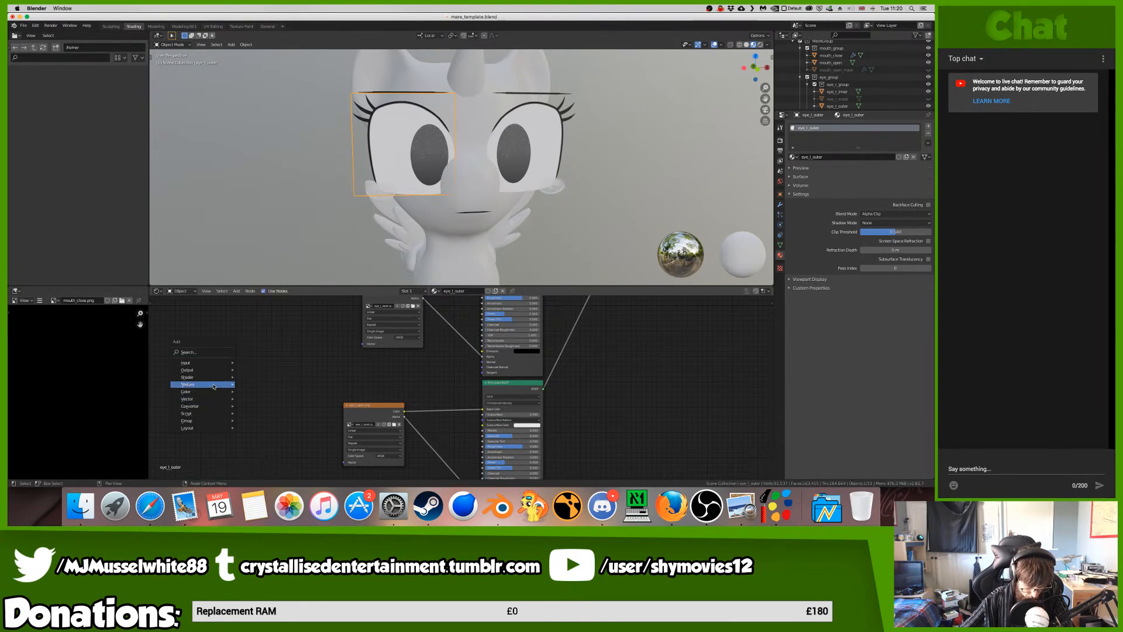
mouse_move(219, 397)
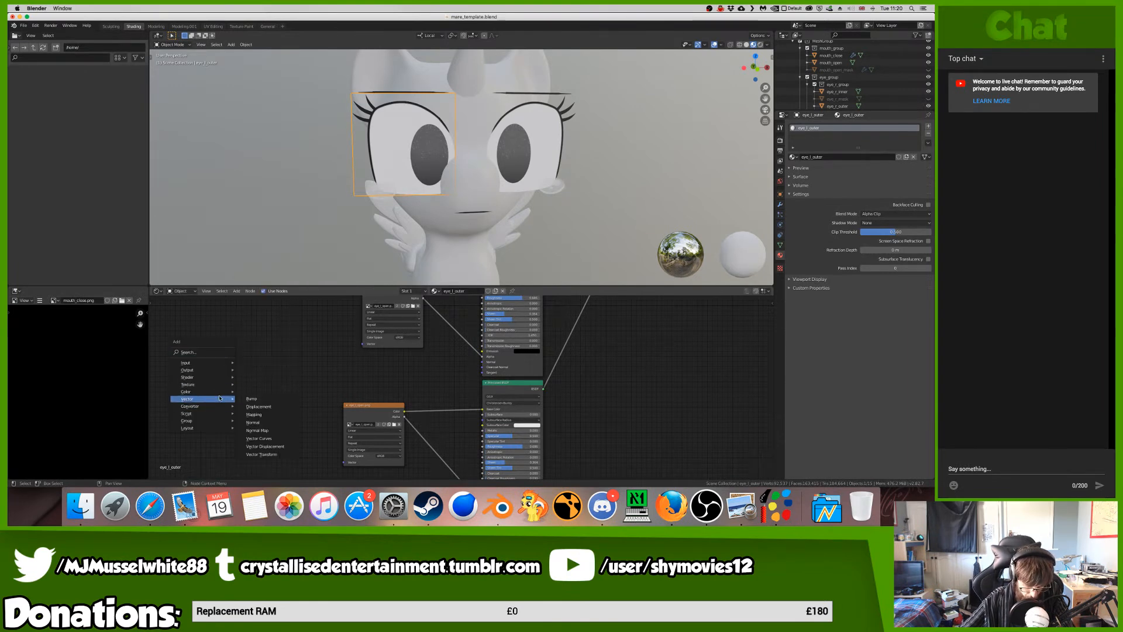
left_click(283, 414)
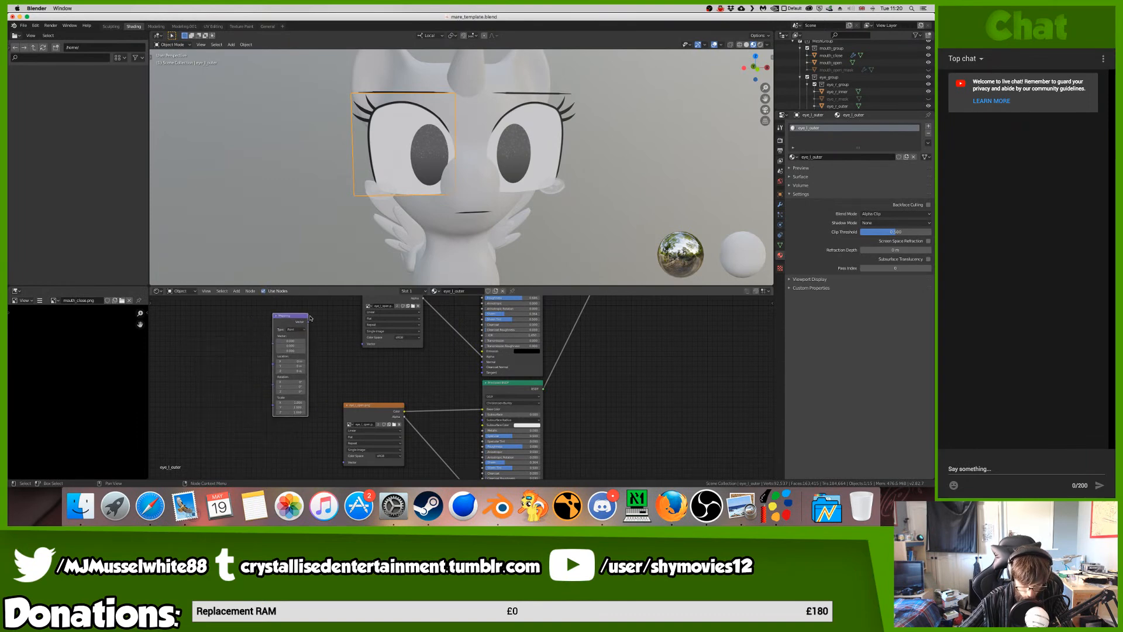
left_click(305, 314)
left_click_drag(309, 320, 363, 343)
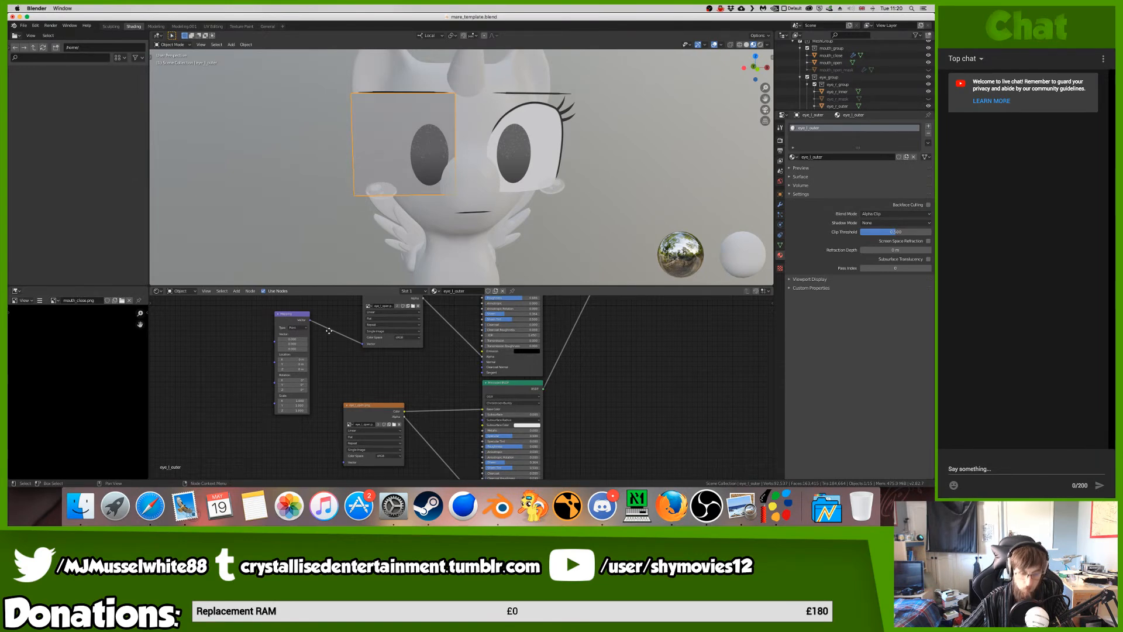
- Duplicate the Mapping node below the original and connect the copy's Vector output to the lower eye texture's Vector input
key("shift+d")
left_click(329, 448)
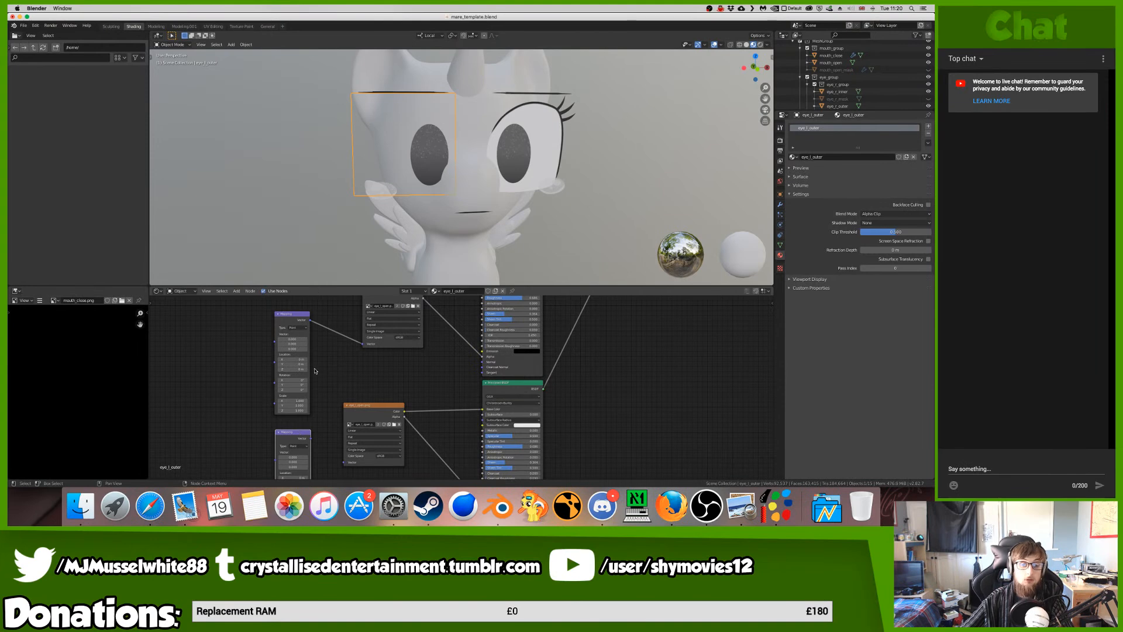
left_click_drag(278, 319, 280, 292)
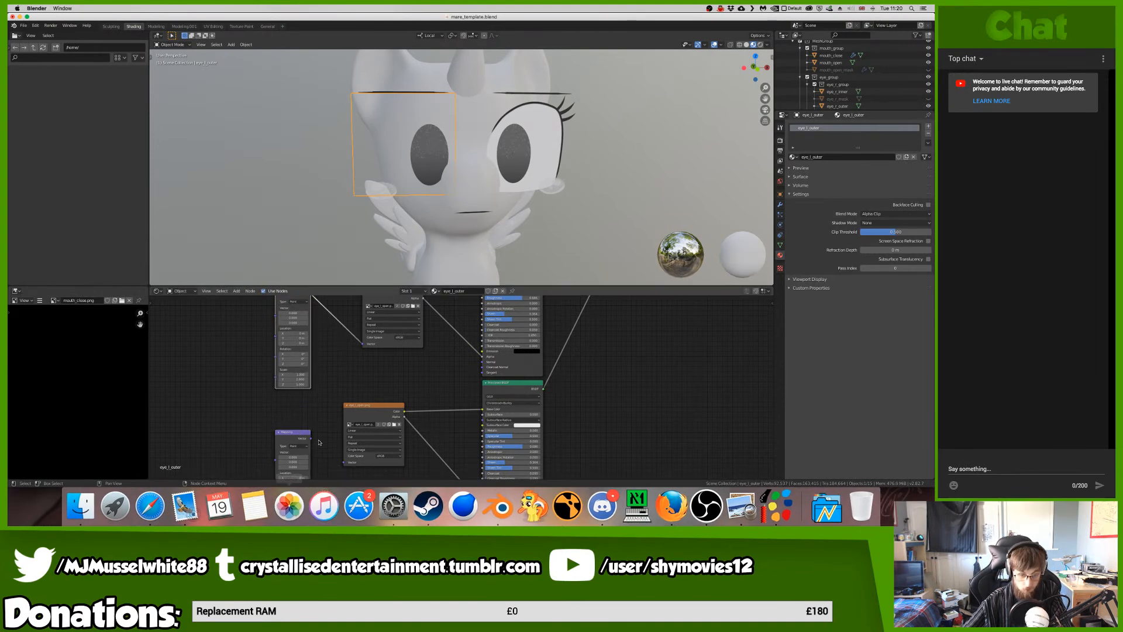
left_click_drag(311, 438, 344, 462)
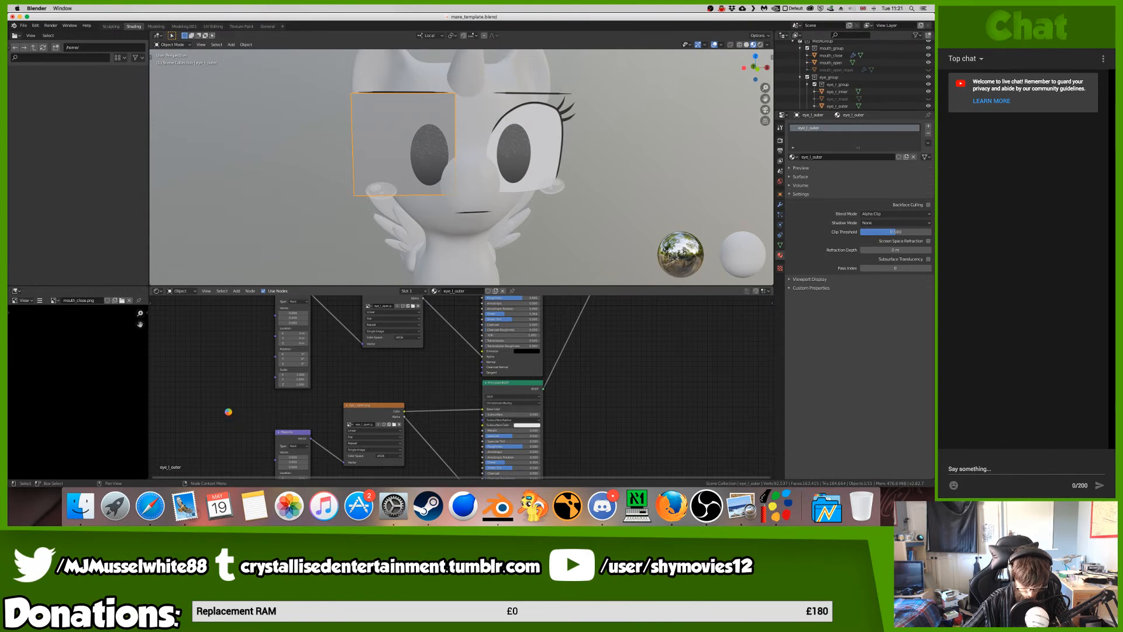
- Add a UV Map node before the Mapping nodes and connect its UV output to both of their Vector inputs
key("shift+a")
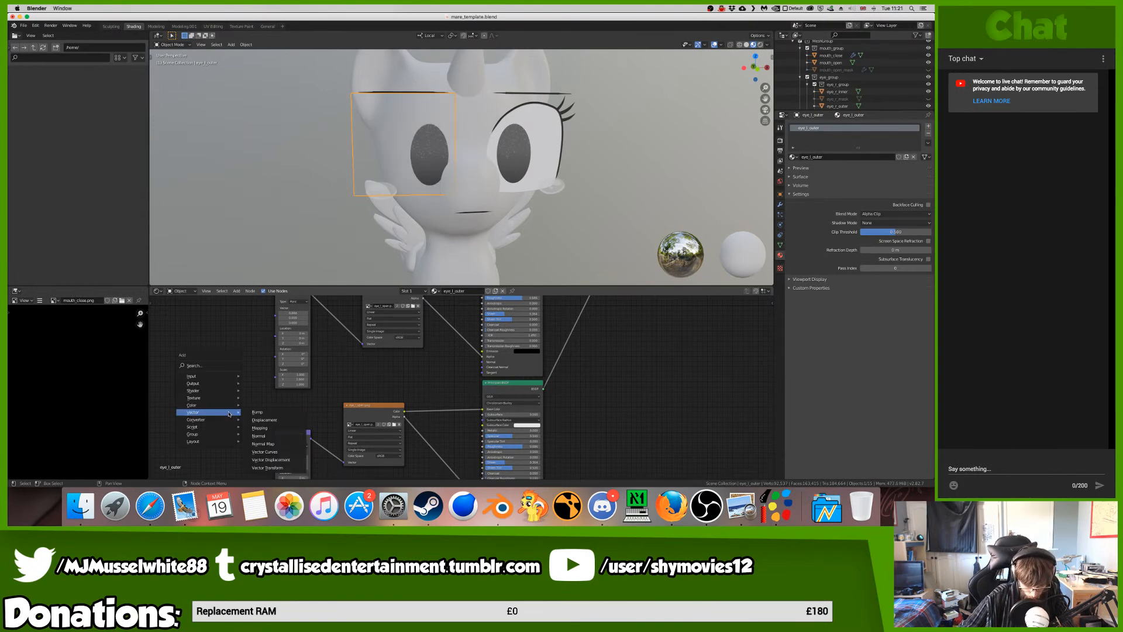
left_click(224, 364)
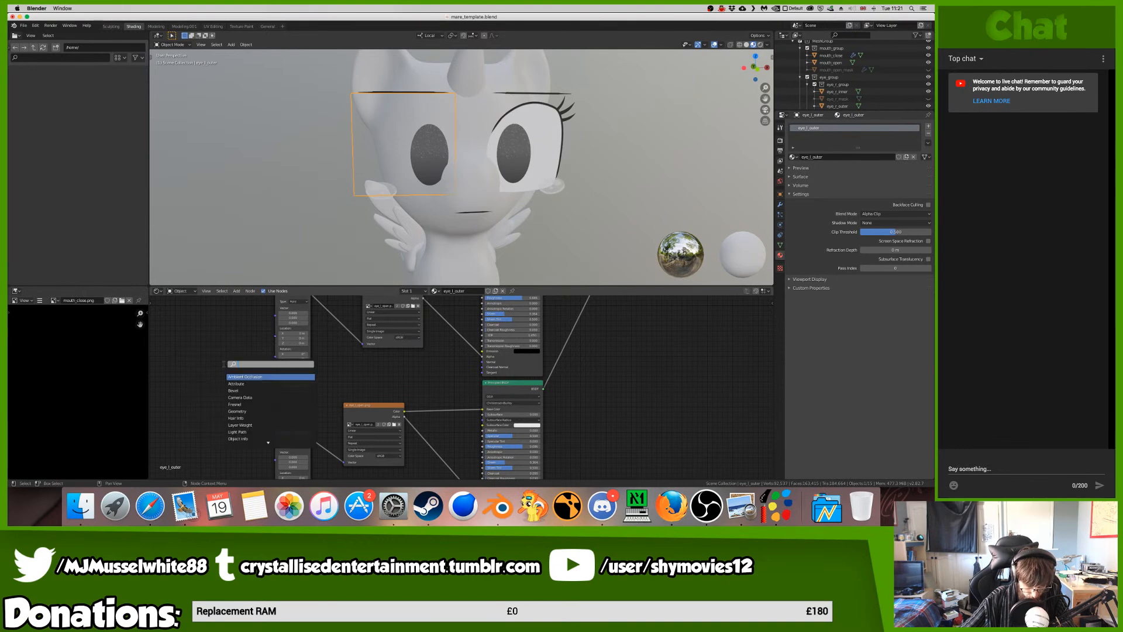
type("uv")
key("Return")
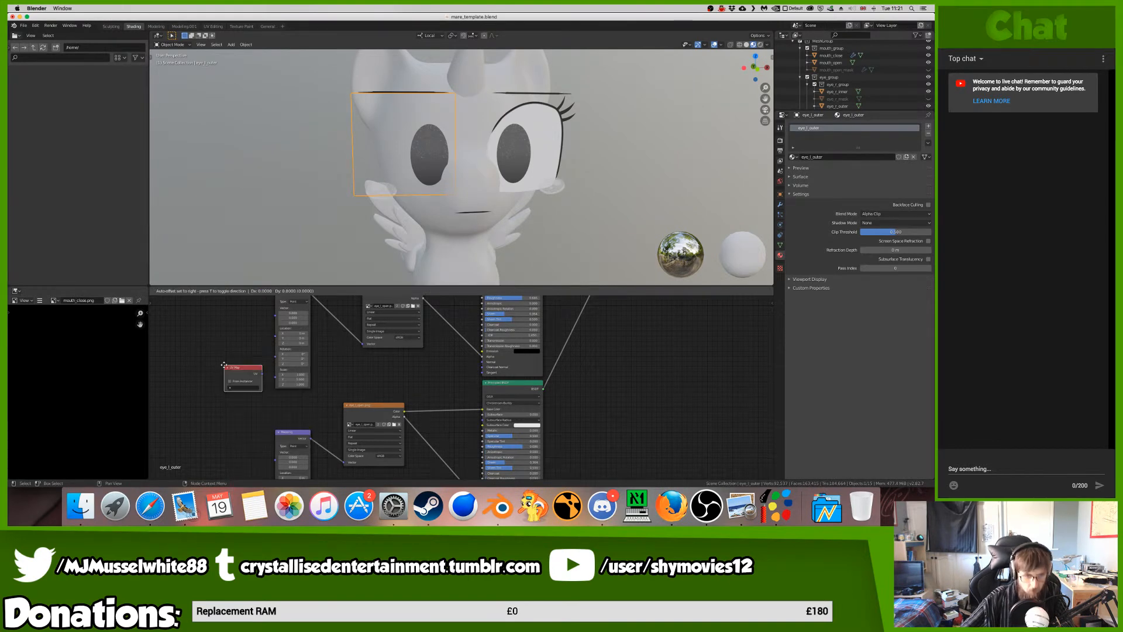
left_click(196, 360)
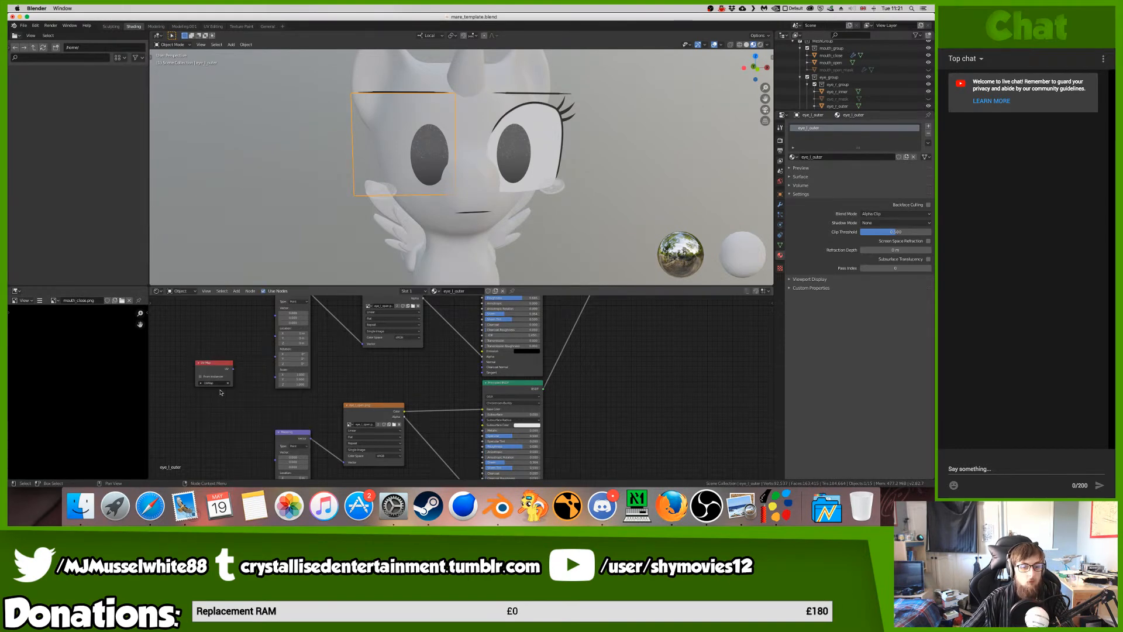
left_click_drag(230, 368, 275, 317)
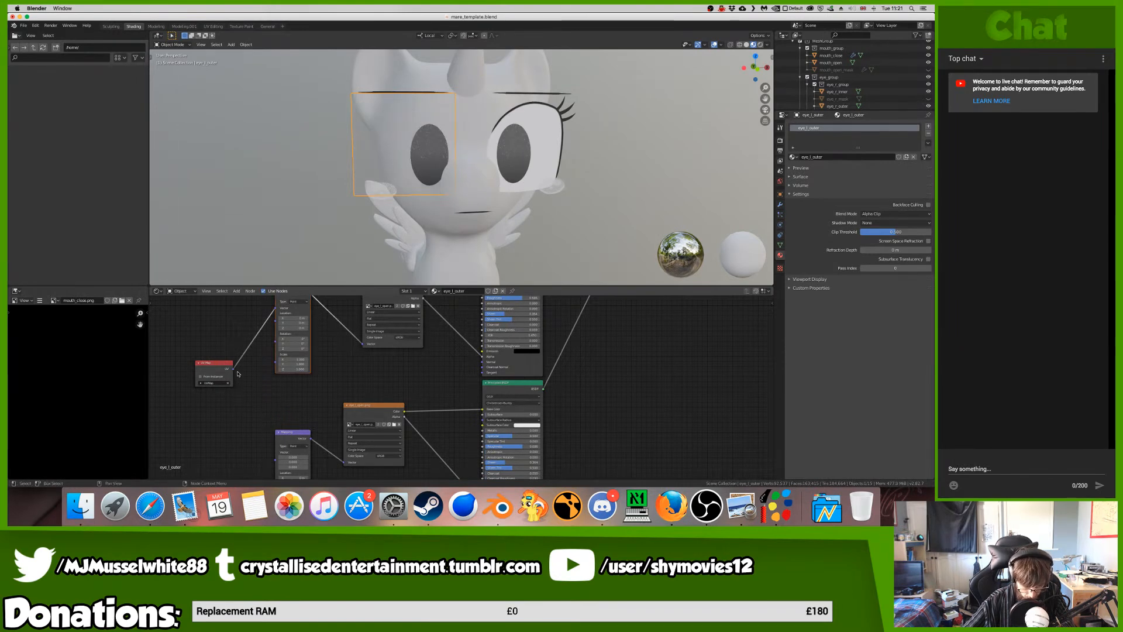
left_click_drag(233, 371, 276, 453)
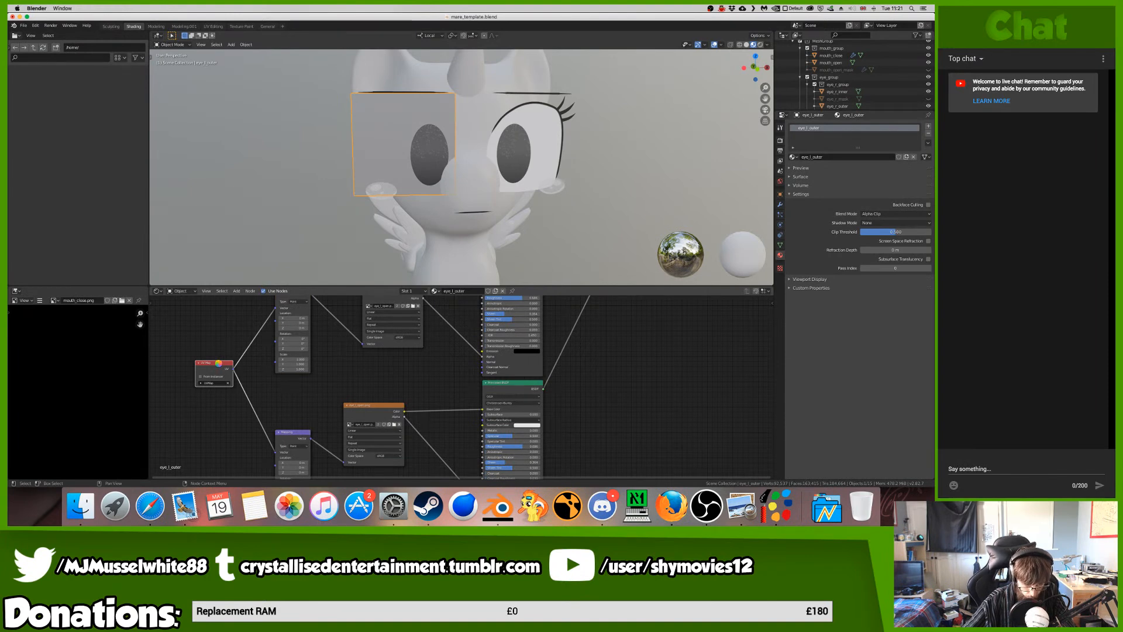
left_click_drag(210, 366, 192, 367)
- Move the Mix Shader and Material Output farther from the Principled BSDFs, line them up, and save mare_template.blend
middle_click_drag(481, 436, 482, 454, "ctrl")
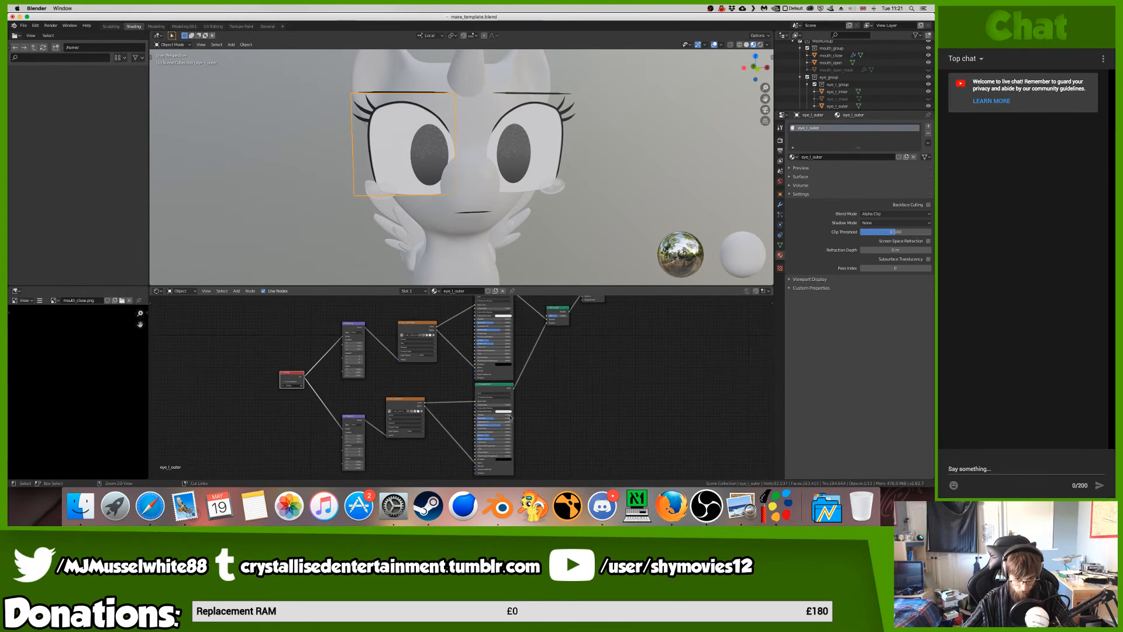
middle_click_drag(656, 334, 649, 370)
left_click_drag(670, 409, 540, 291)
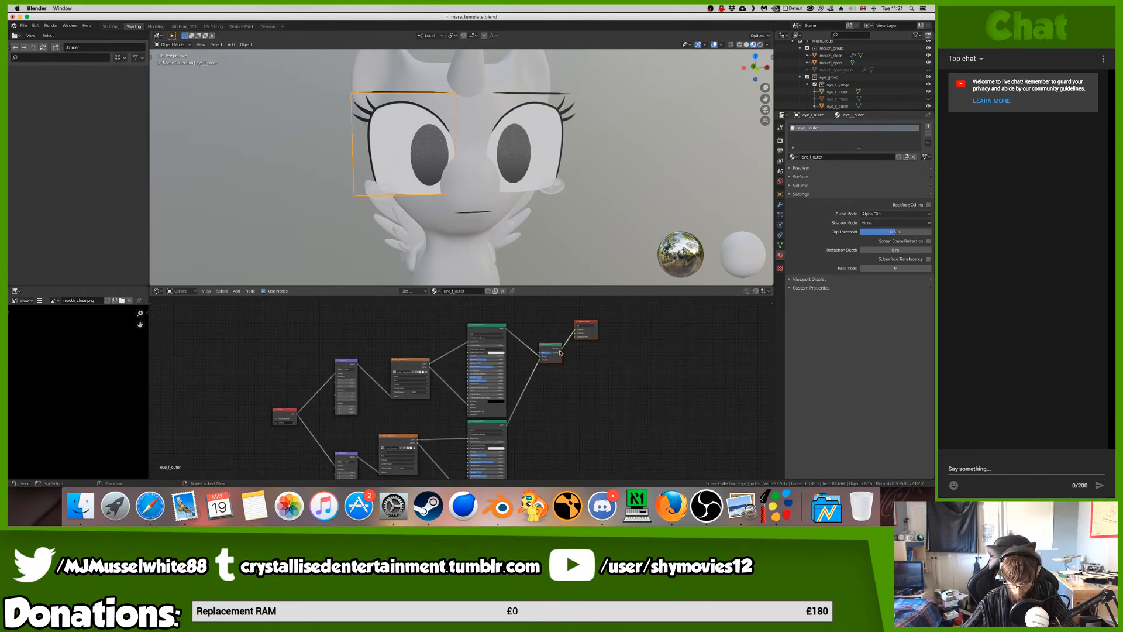
left_click_drag(553, 345, 619, 372)
scroll(556, 431, "down", 5)
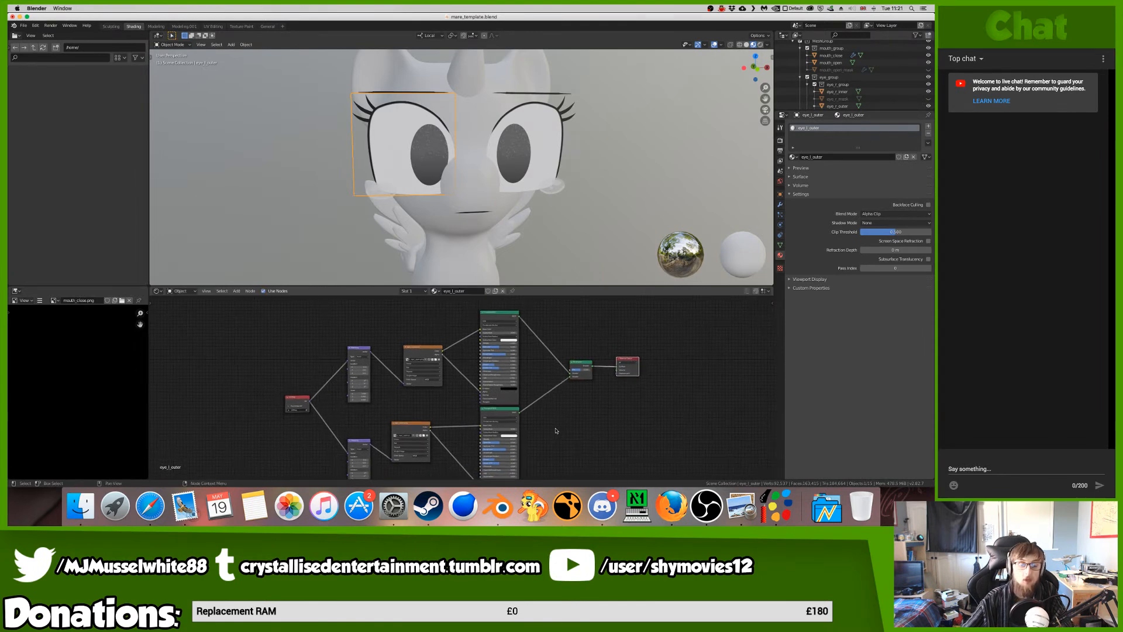
middle_click_drag(556, 428, 556, 427, "ctrl")
key("ctrl+s")
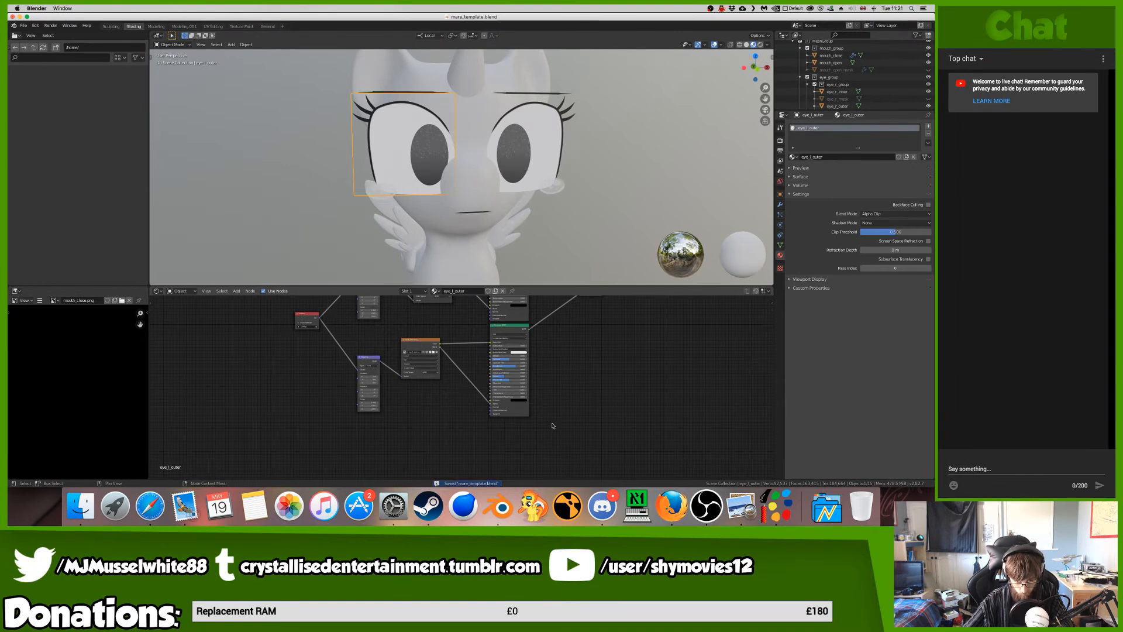
- Raise the Mix Shader's Fac toward the second Principled BSDF
scroll(552, 426, "up", 5)
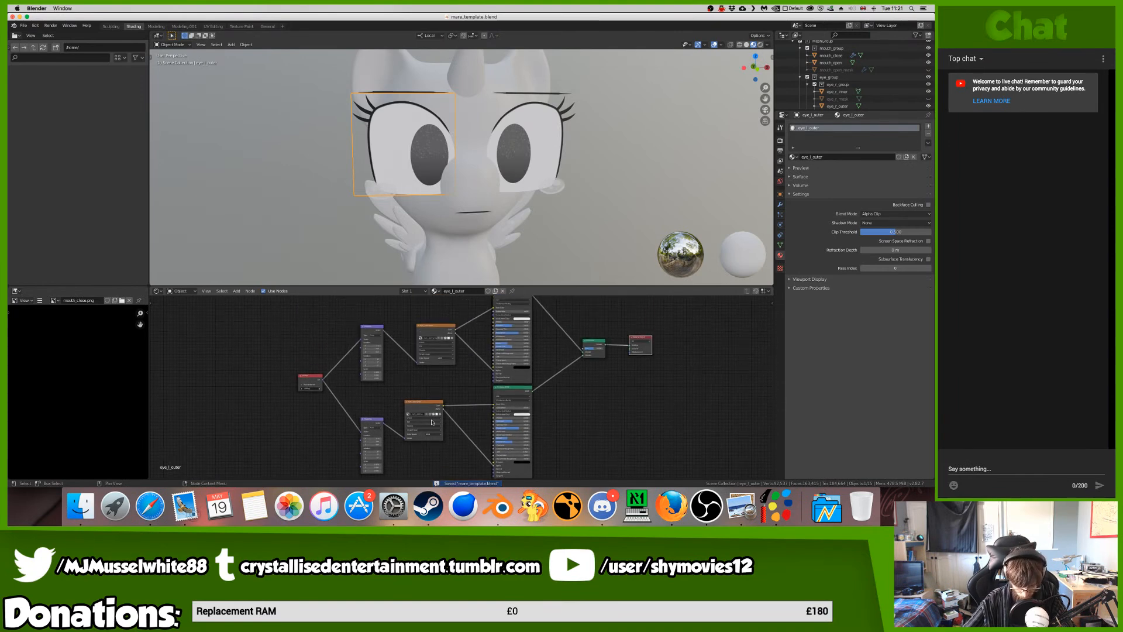
left_click_drag(594, 349, 605, 348)
middle_click_drag(531, 365, 531, 366)
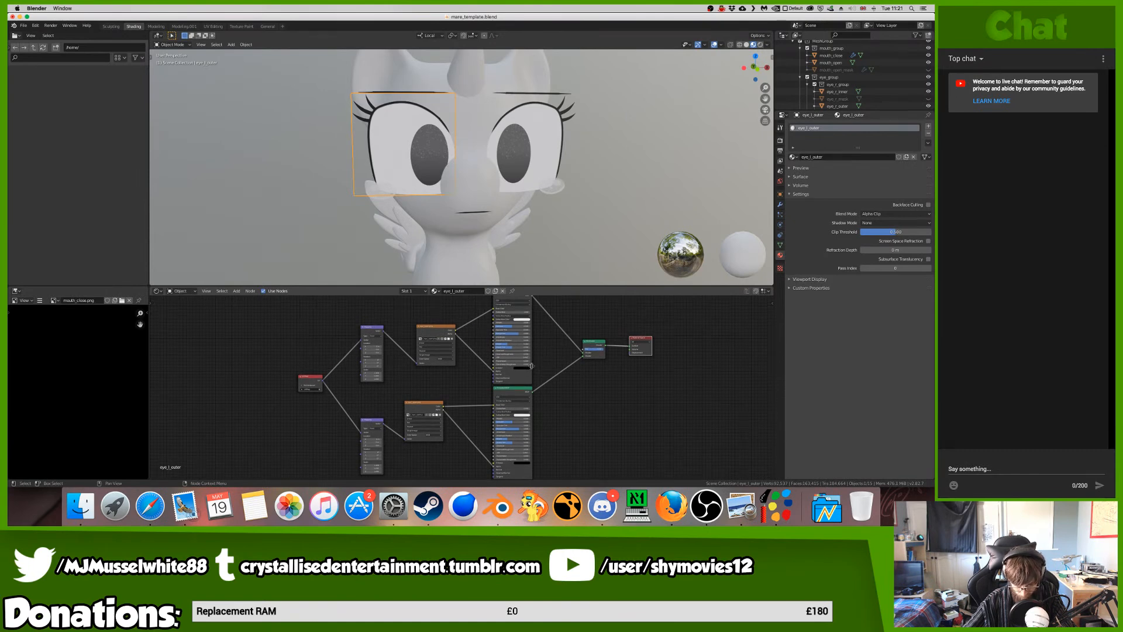
- Load eye_misc_eyes_template.png from the right eye's misc_eyes folder into the lower Image Texture node
left_click(436, 415)
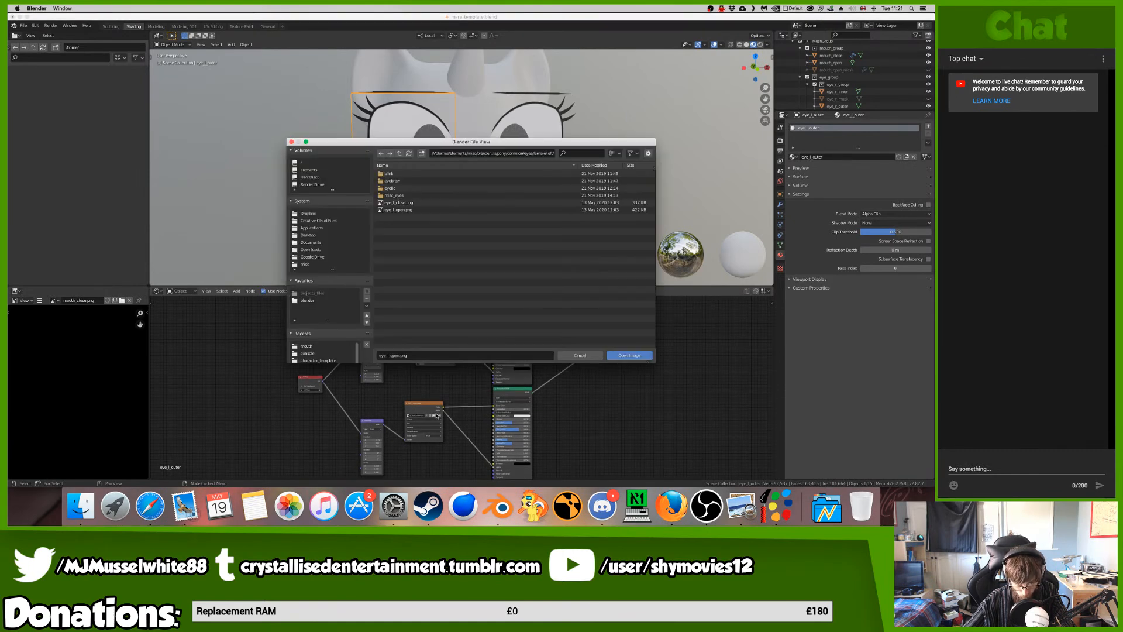
left_click(419, 195)
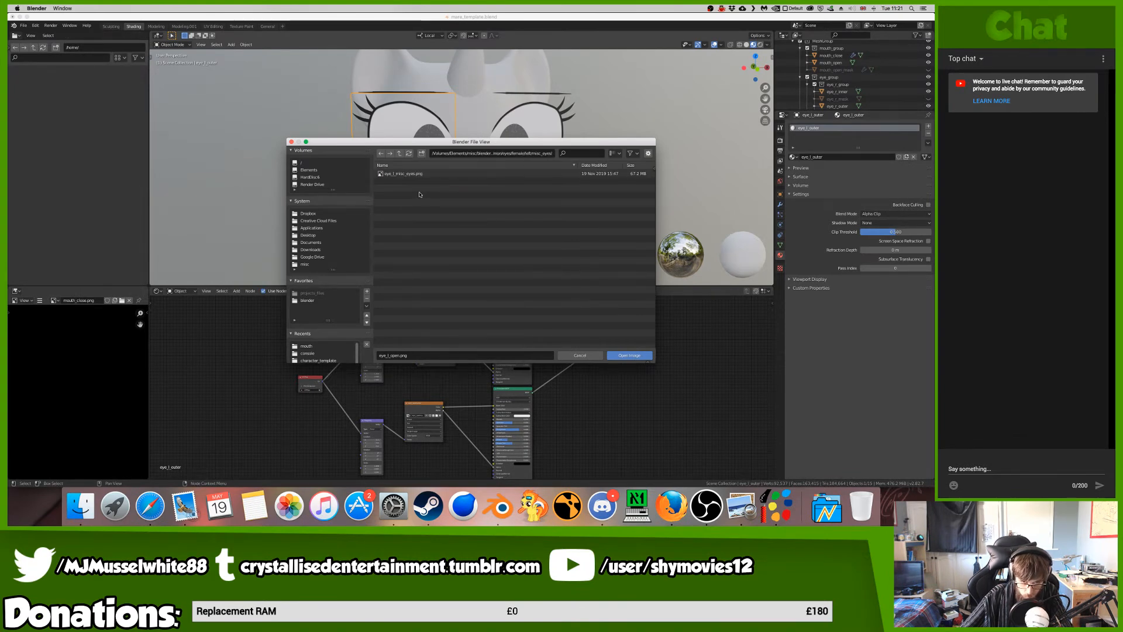
left_click(402, 155)
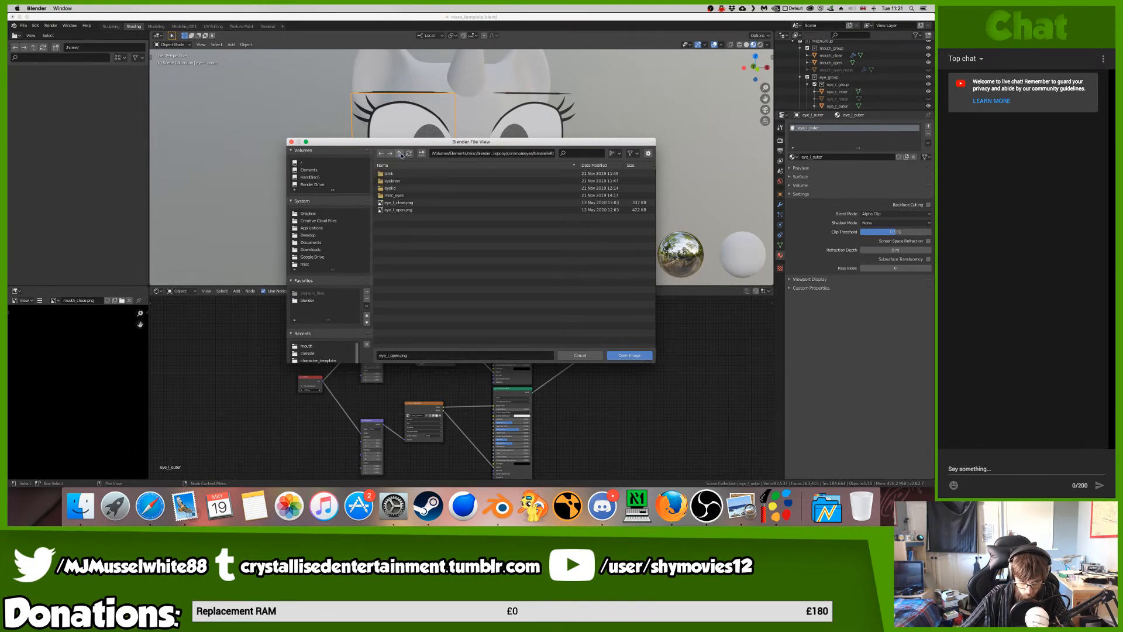
key("super+Tab")
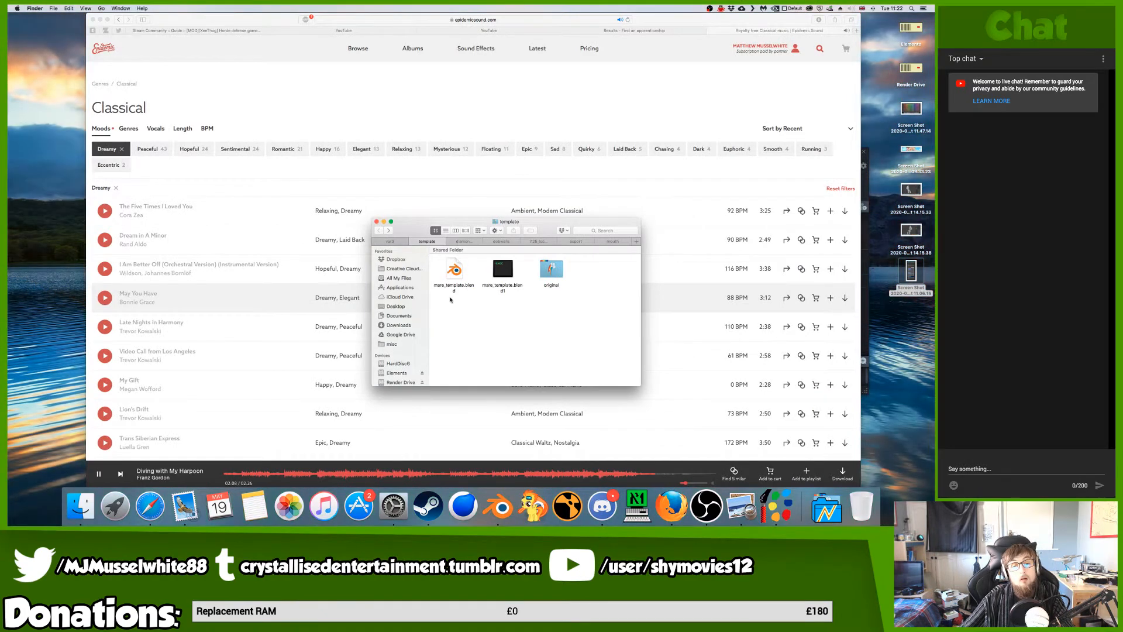
key("super+Tab")
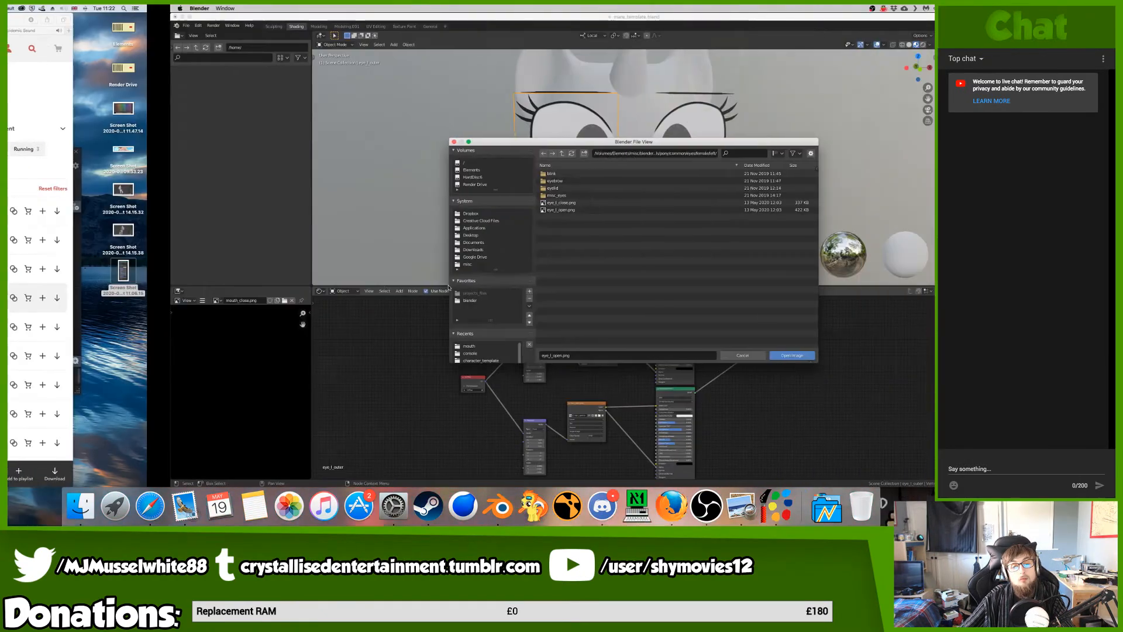
left_click(399, 153)
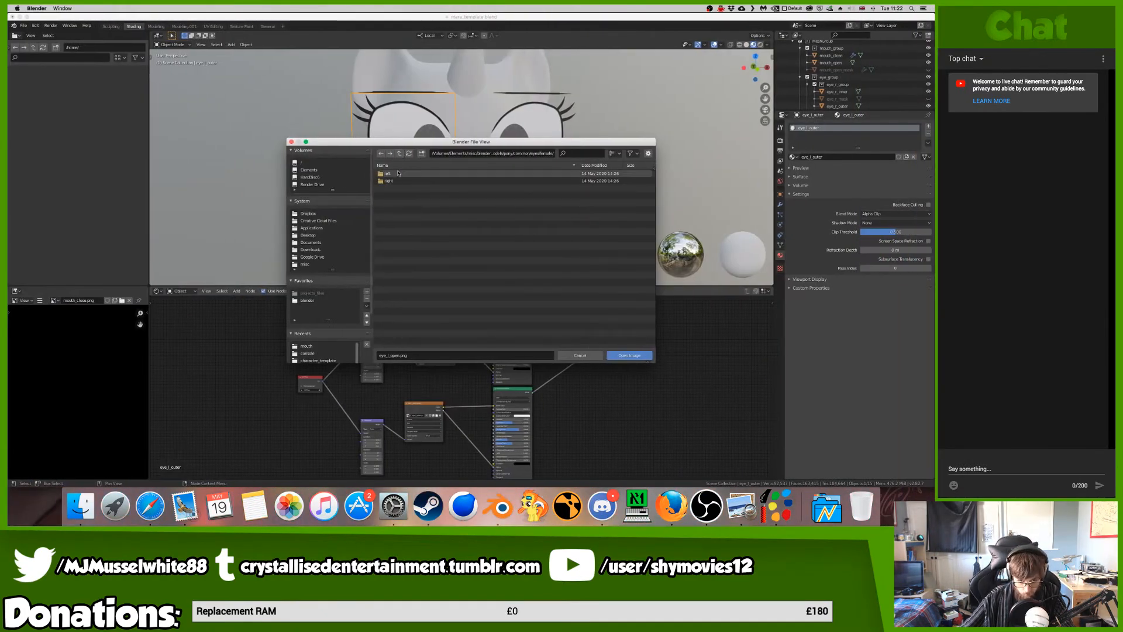
double_click(388, 180)
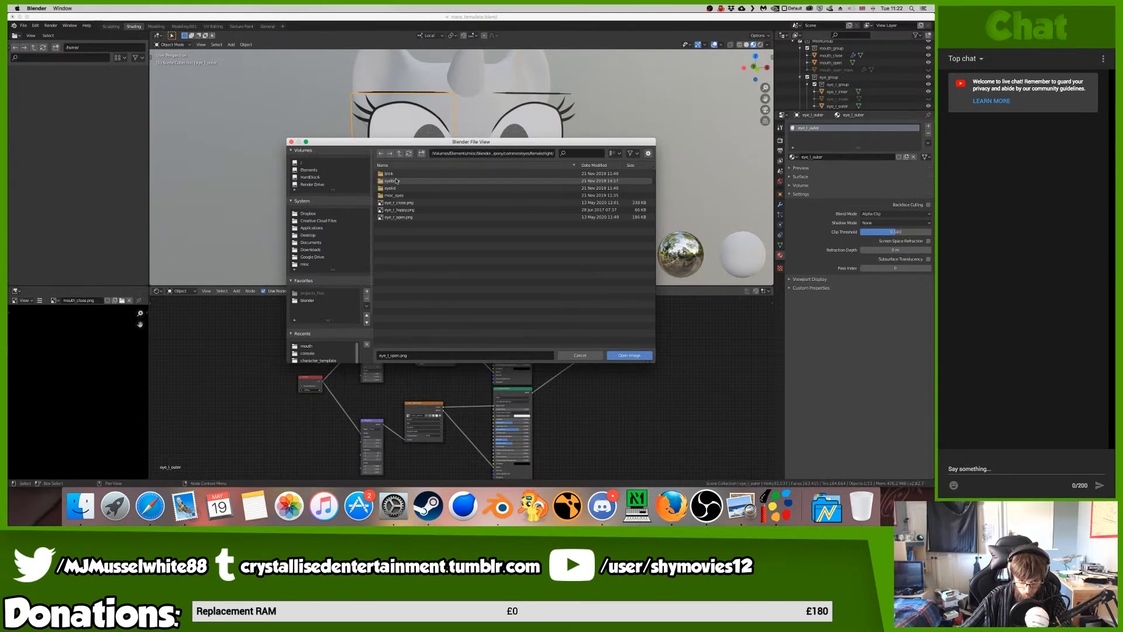
left_click(398, 188)
double_click(398, 188)
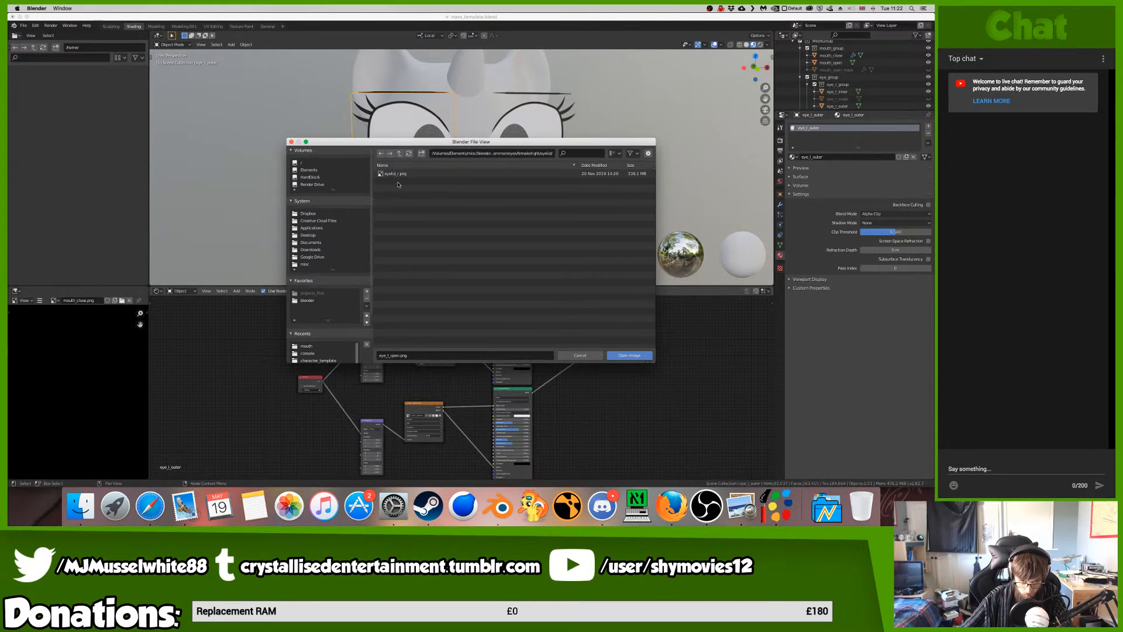
left_click(399, 153)
double_click(402, 195)
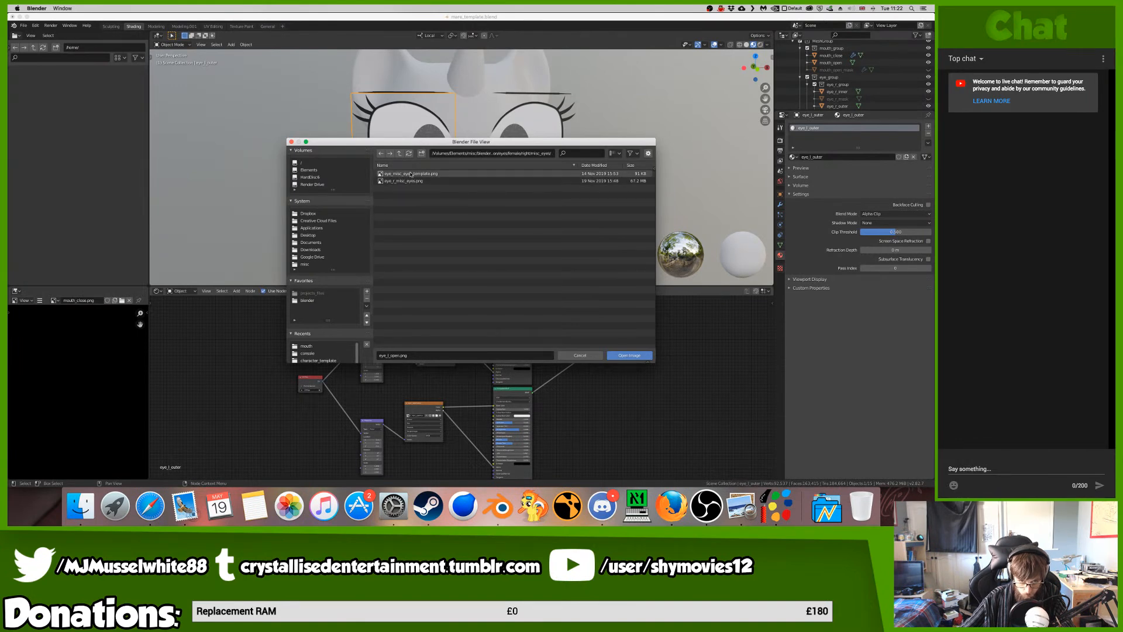
double_click(418, 174)
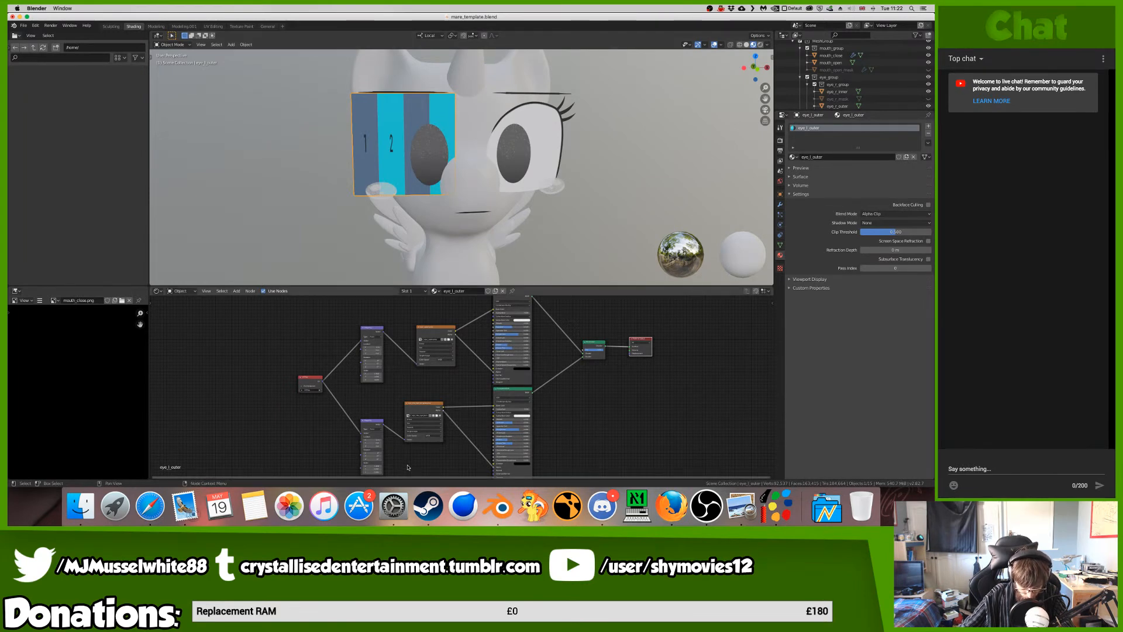
- Try a Y scale of 4 on the lower Mapping node and reset it to 1
scroll(384, 427, "down", 2)
scroll(385, 427, "up", 4)
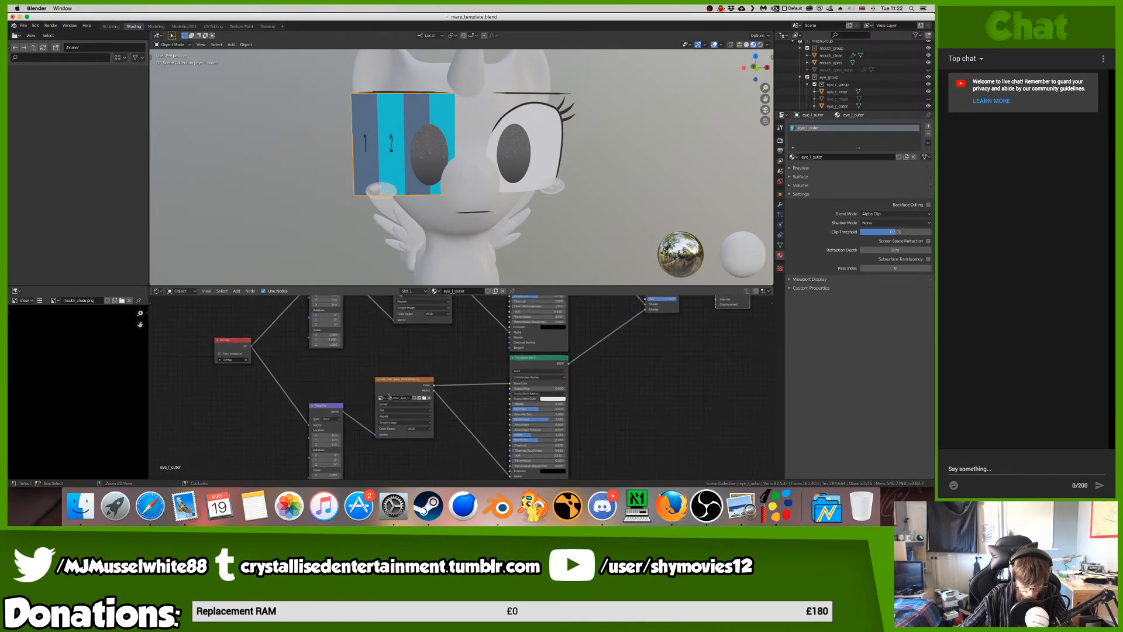
scroll(386, 396, "down", 5)
scroll(393, 347, "up", 6)
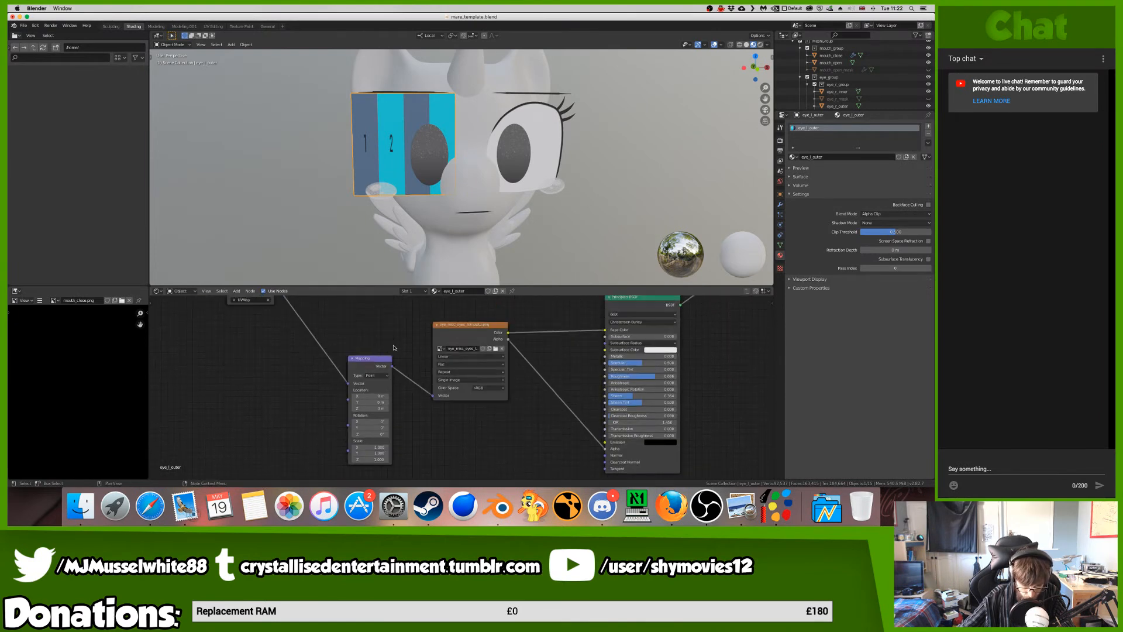
scroll(394, 348, "down", 5)
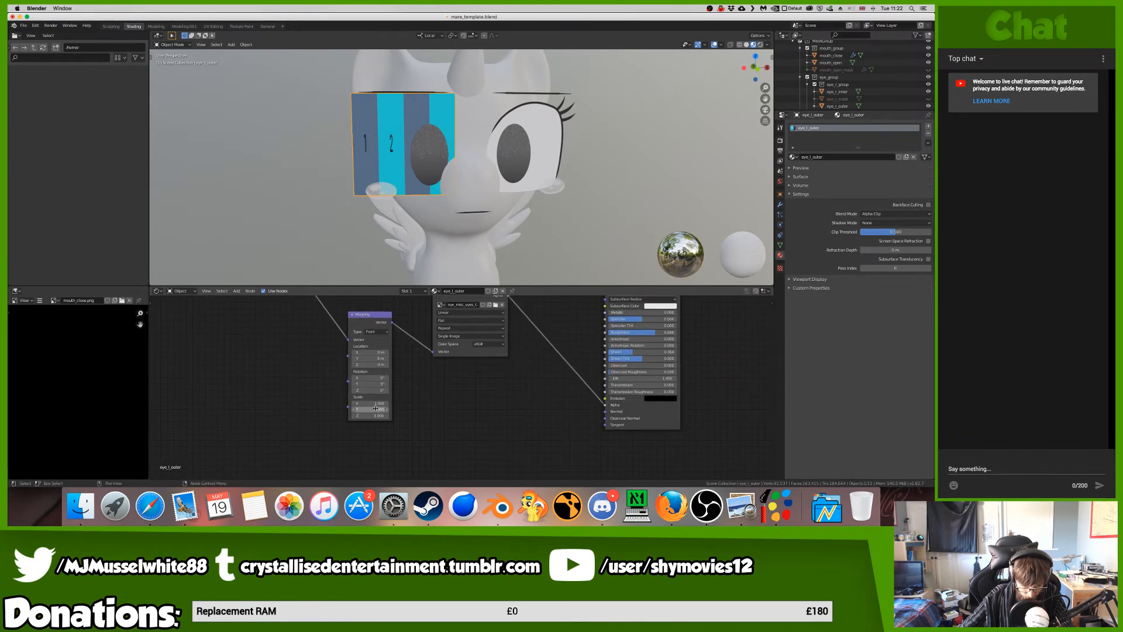
key("Return")
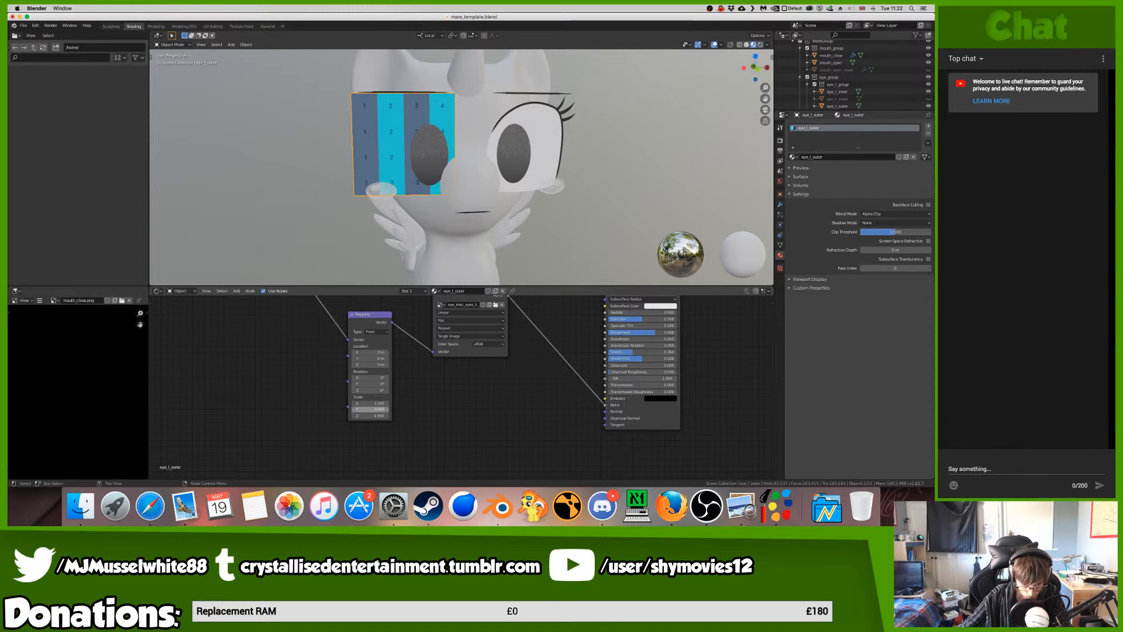
left_click(375, 408)
type("1")
key("Return")
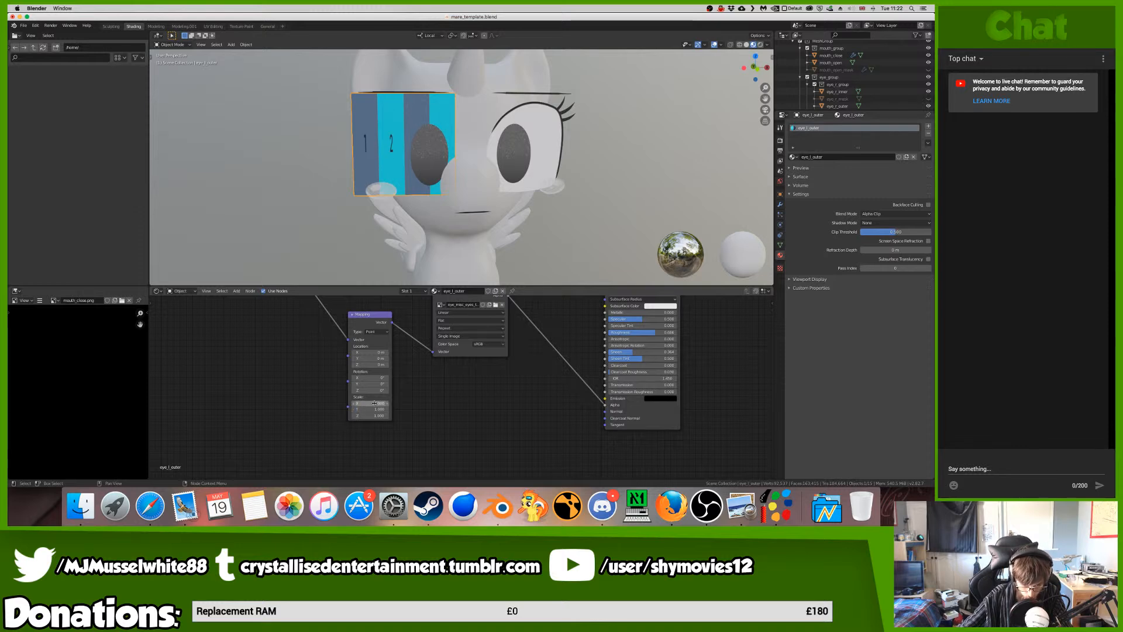
- Try an X scale of 4 on the lower Mapping node and reset it to 1
left_click_drag(374, 403, 374, 403)
left_click(374, 403)
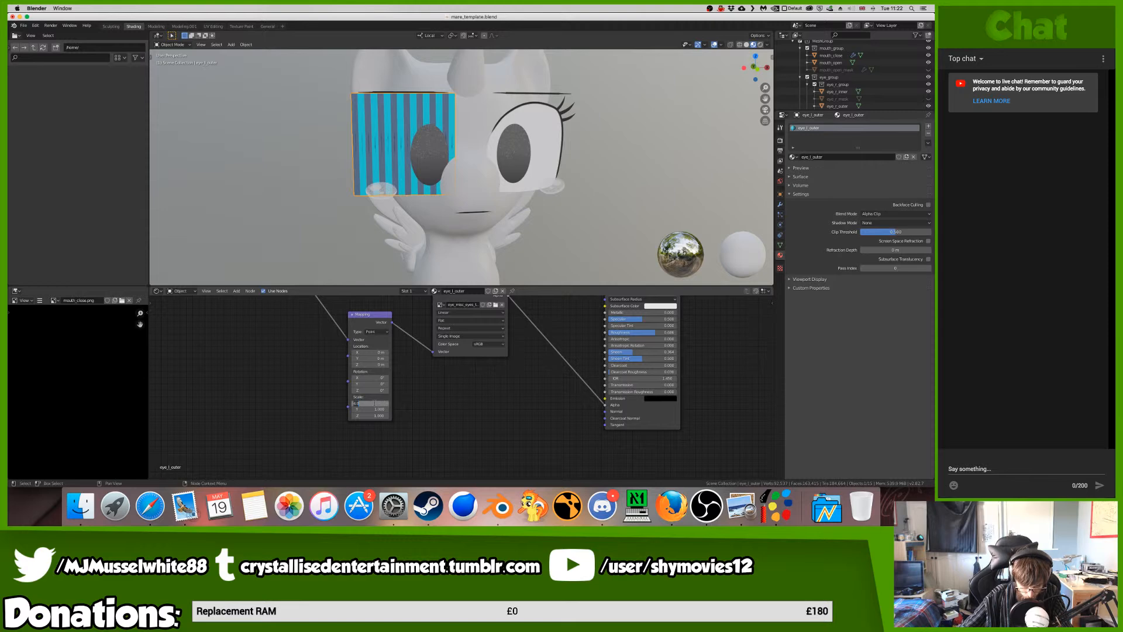
key("Return")
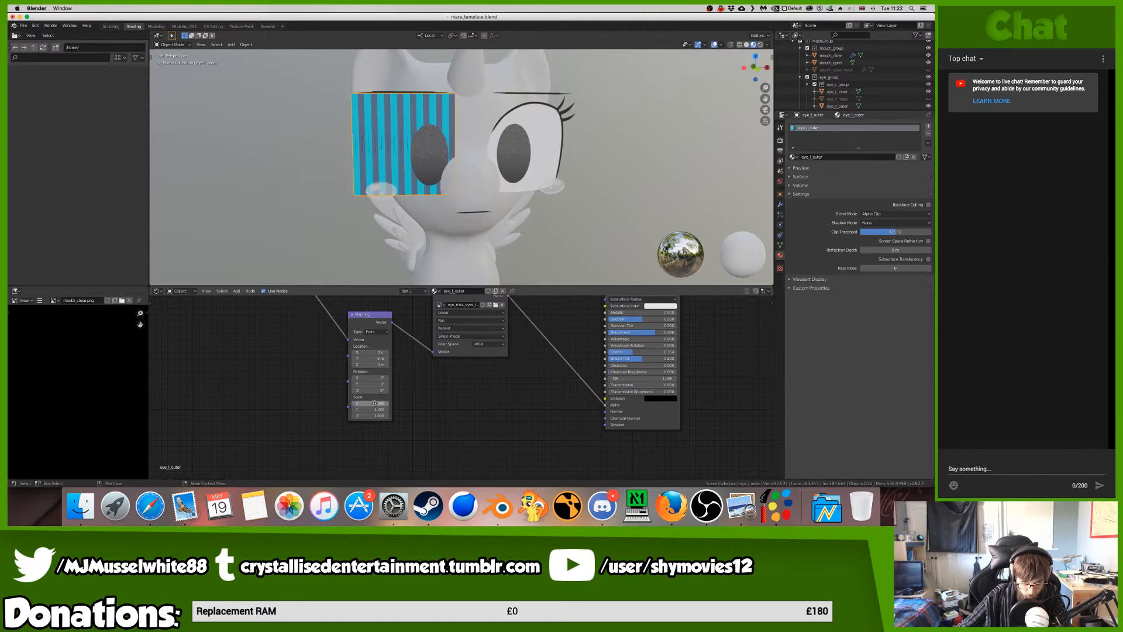
left_click(376, 403)
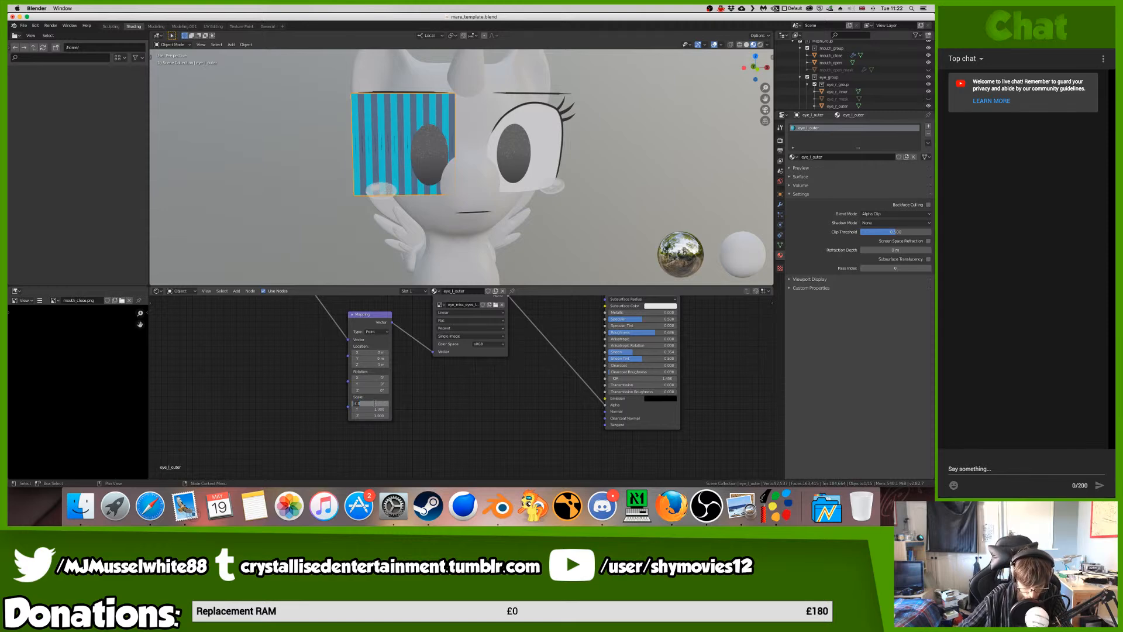
type("1")
key("Return")
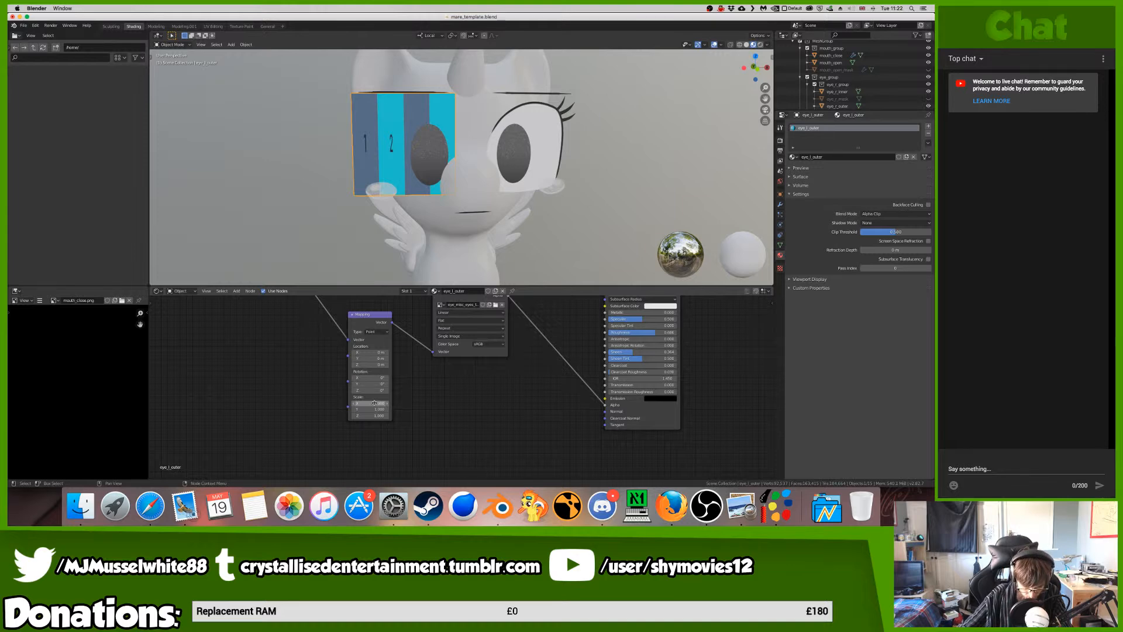
left_click(374, 403)
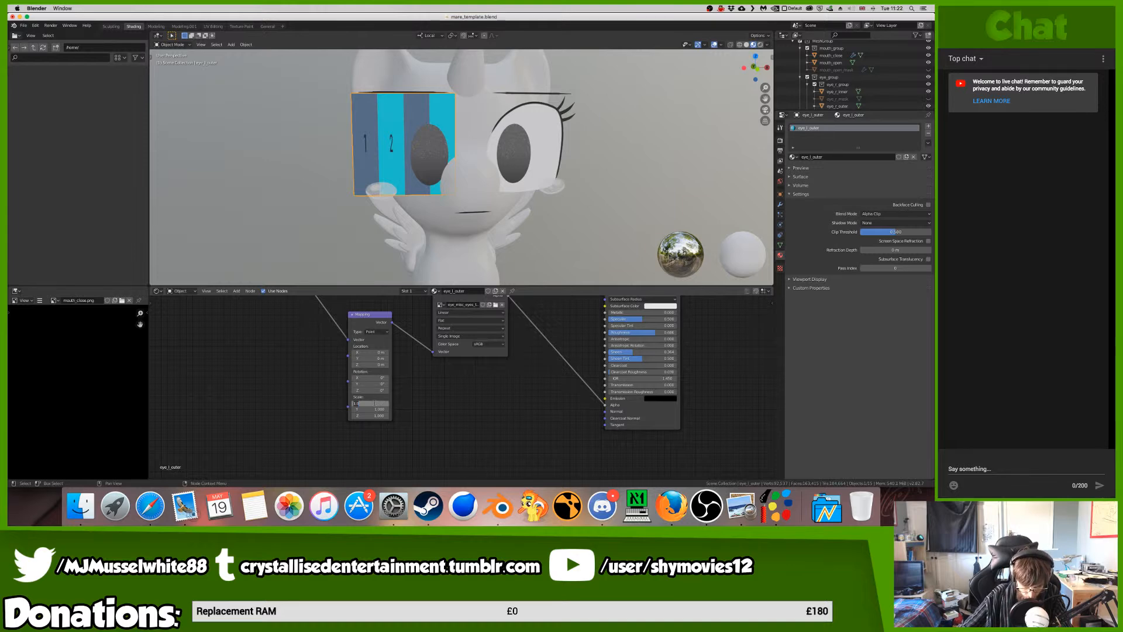
left_click(405, 390)
- Set the X scale of the upper Mapping node, which feeds the open-eye texture, to 4
scroll(416, 392, "up", 7)
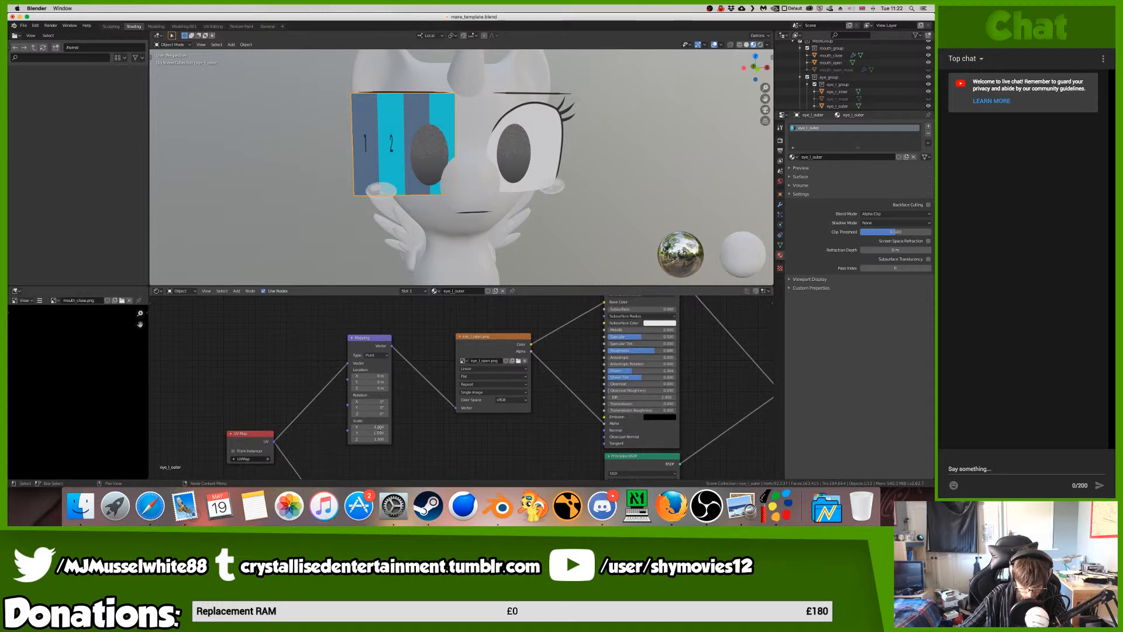
scroll(379, 430, "down", 4)
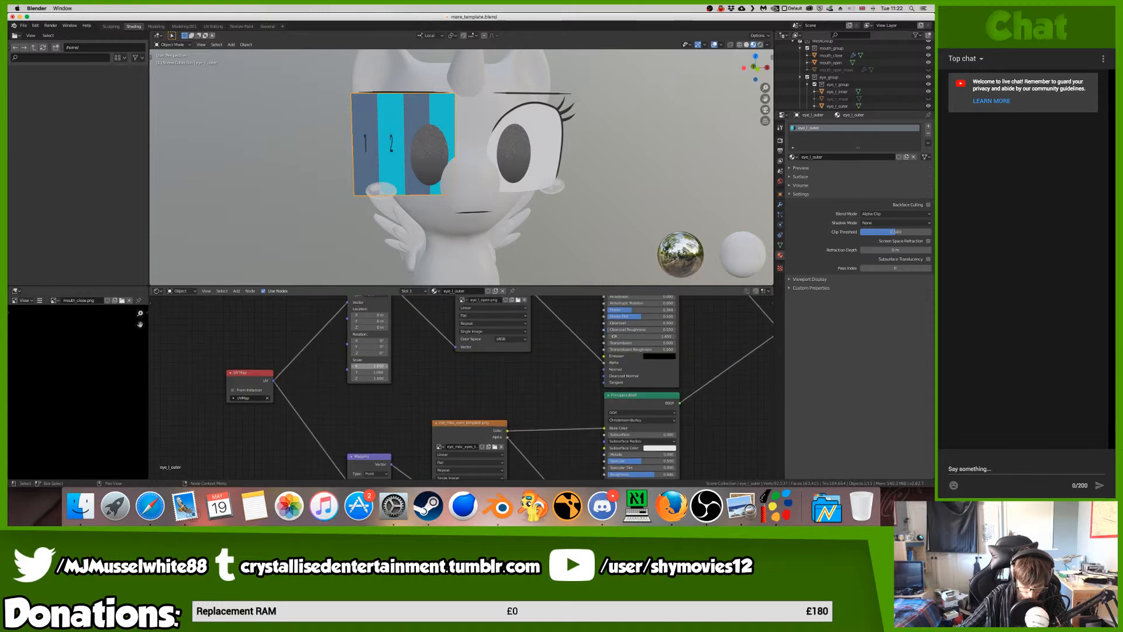
left_click(377, 366)
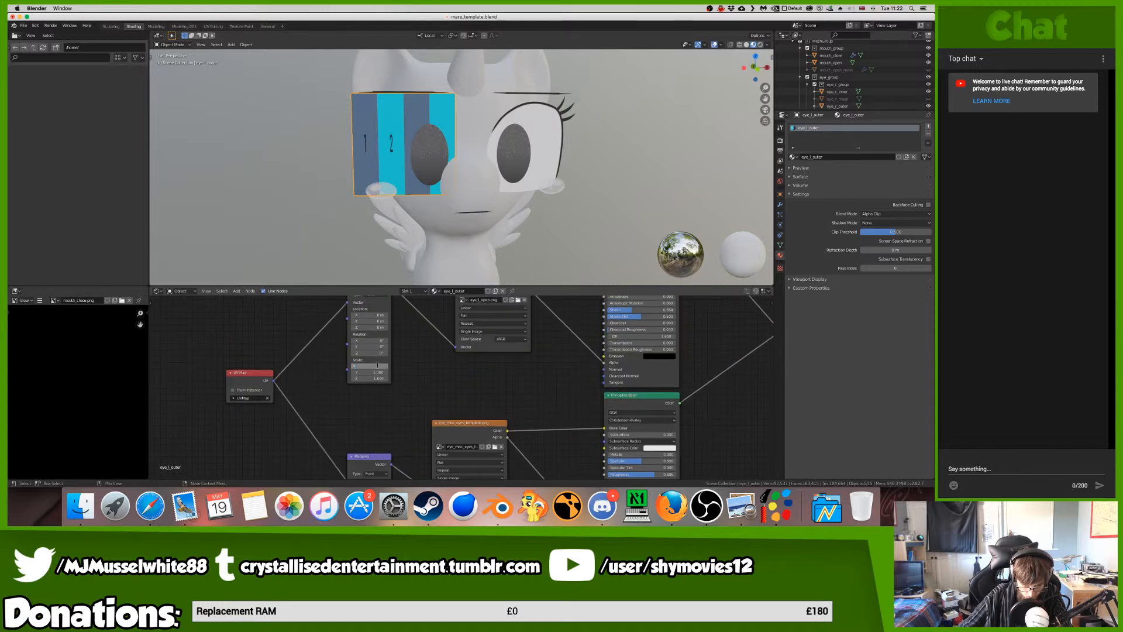
scroll(494, 388, "right", 10)
scroll(494, 388, "up", 3)
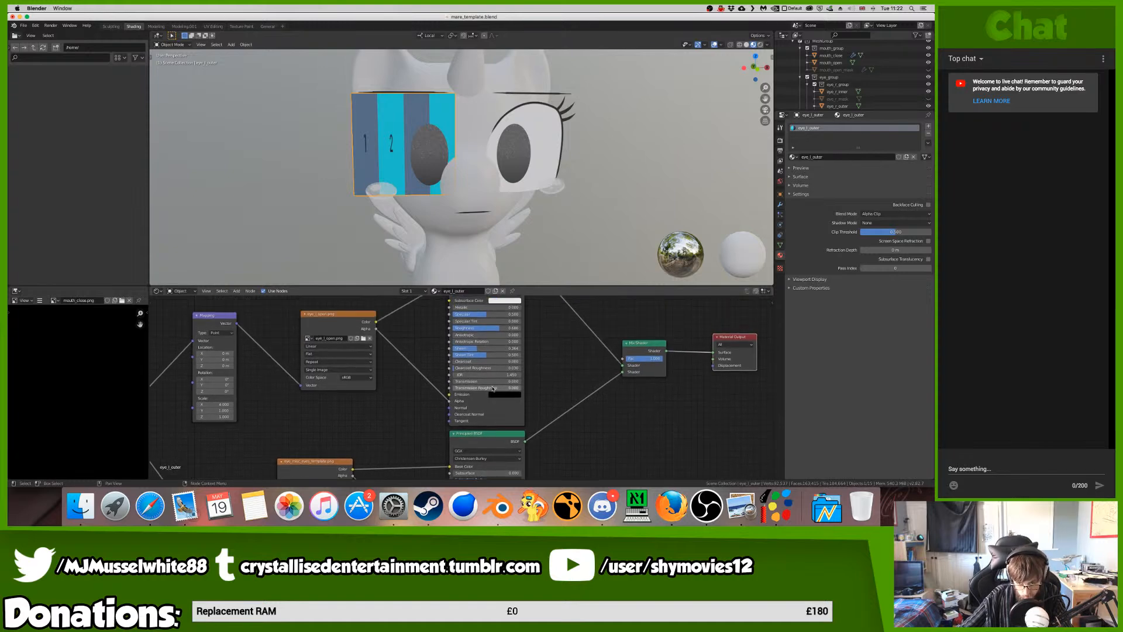
mouse_move(661, 371)
left_mouse_down()
mouse_move(626, 370)
mouse_move(661, 371)
left_mouse_up()
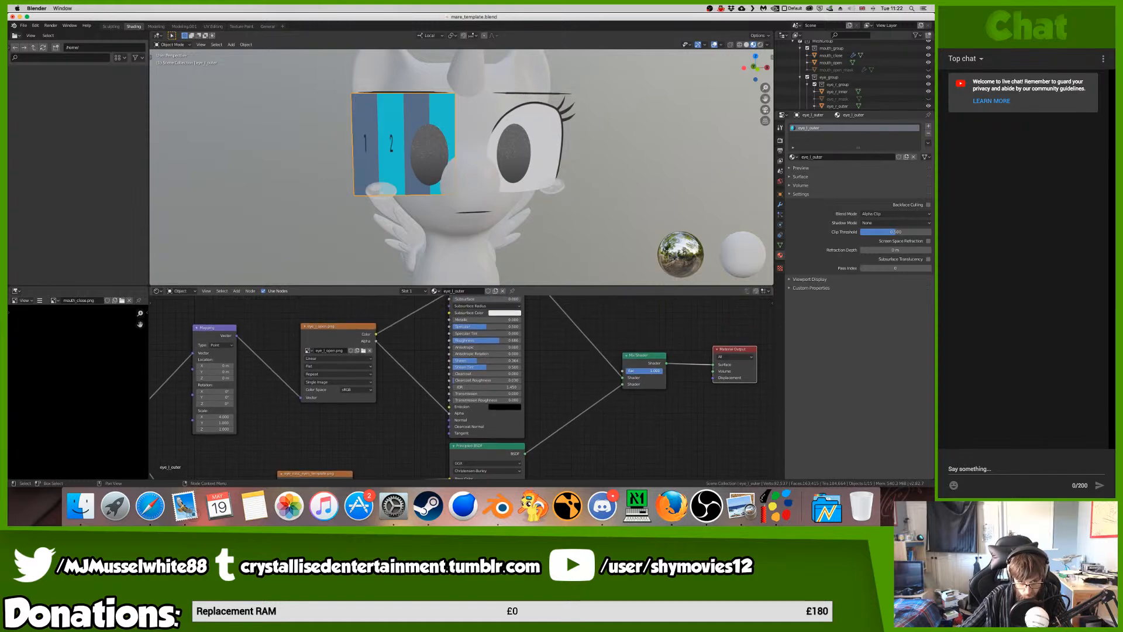
scroll(514, 367, "down", 5)
scroll(513, 367, "left", 2)
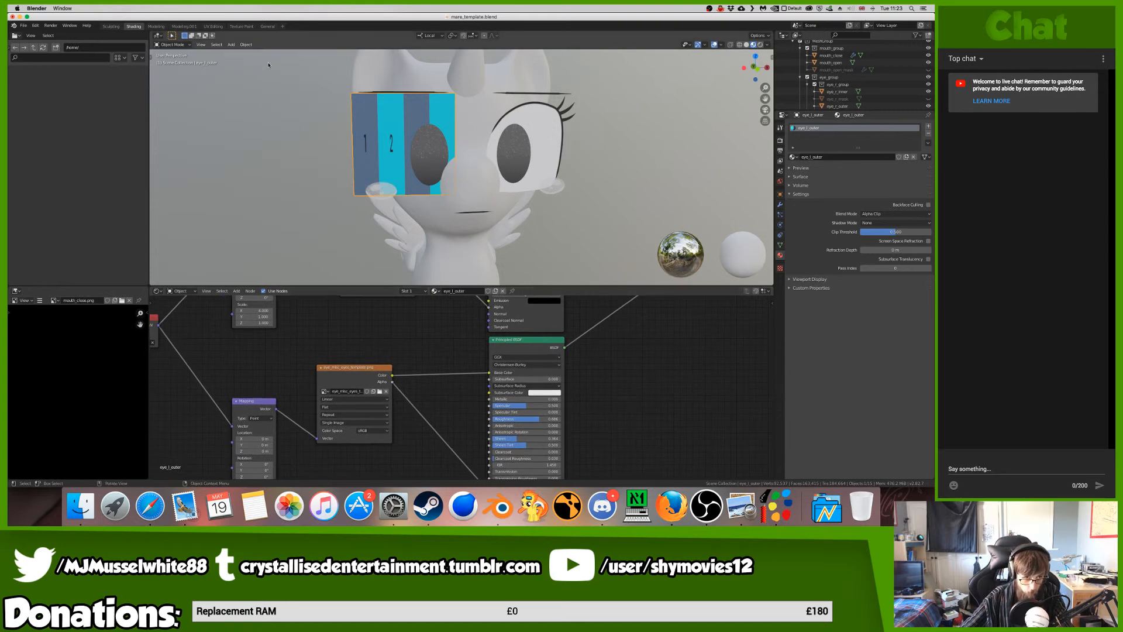
- Switch to the UV Editing workspace and display eye_misc_eyes_template.png behind the outer eye's UVs
left_click(156, 26)
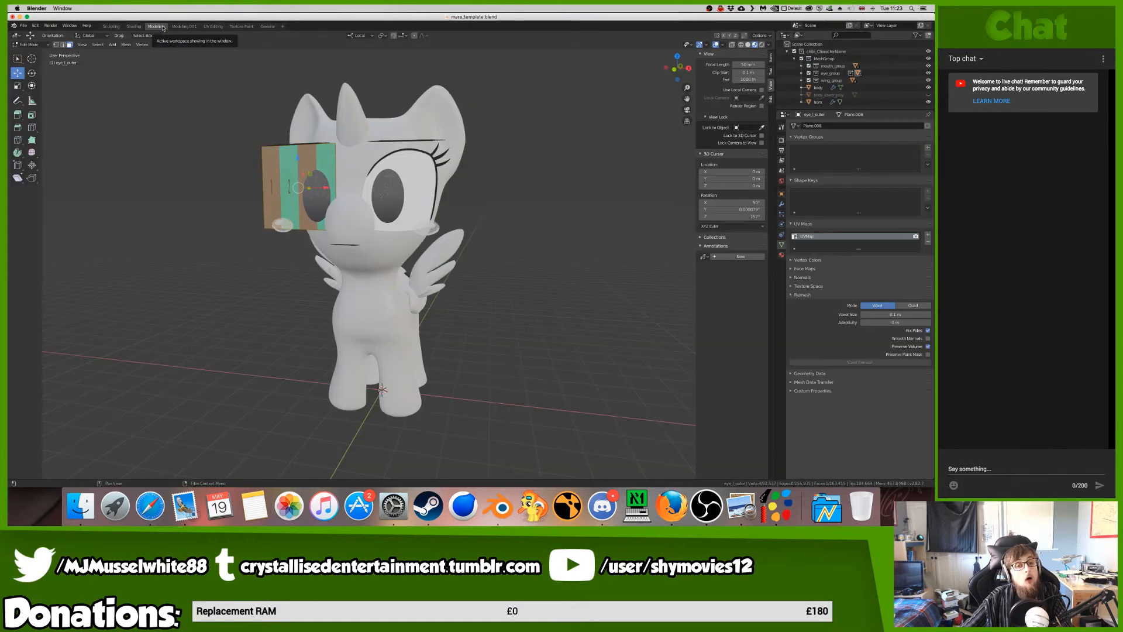
left_click(213, 26)
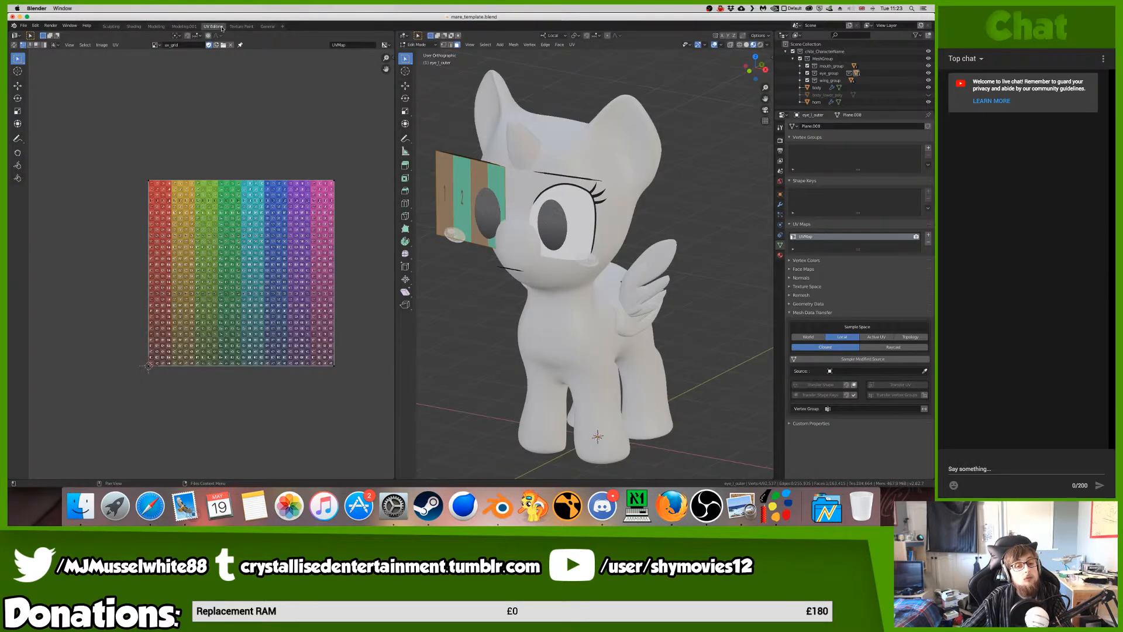
left_click(157, 45)
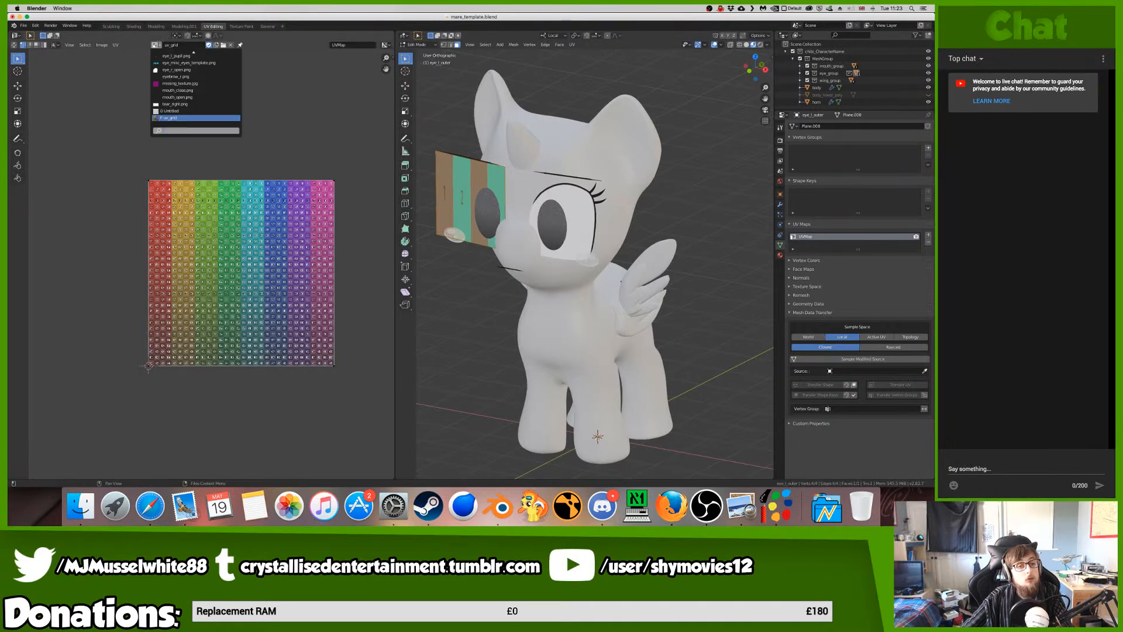
left_click(191, 63)
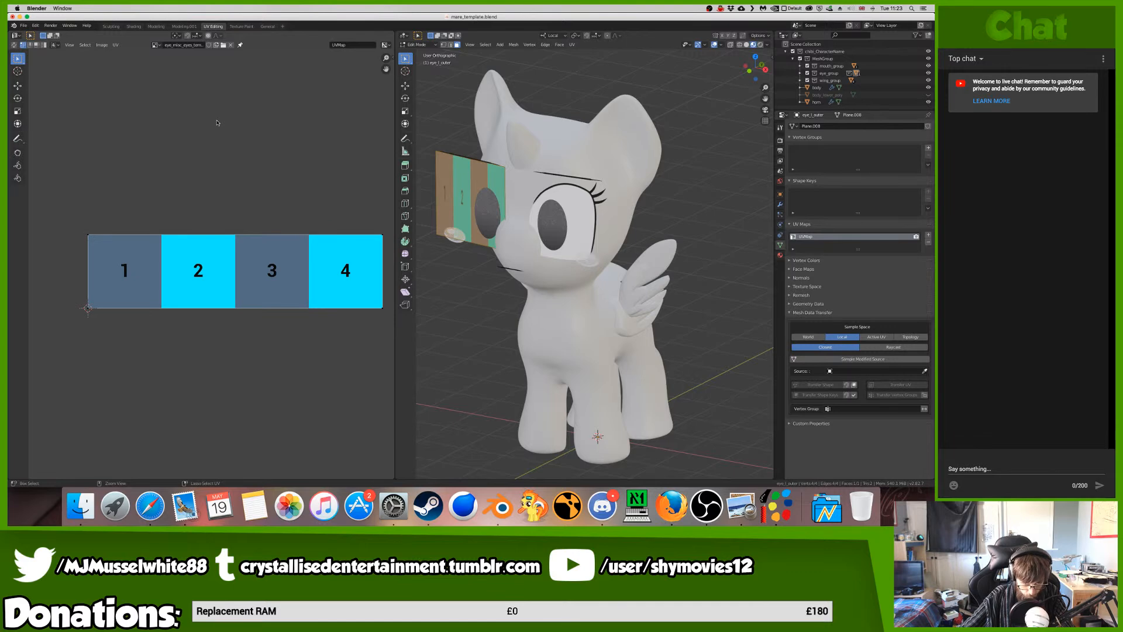
scroll(217, 123, "down", 1, "ctrl")
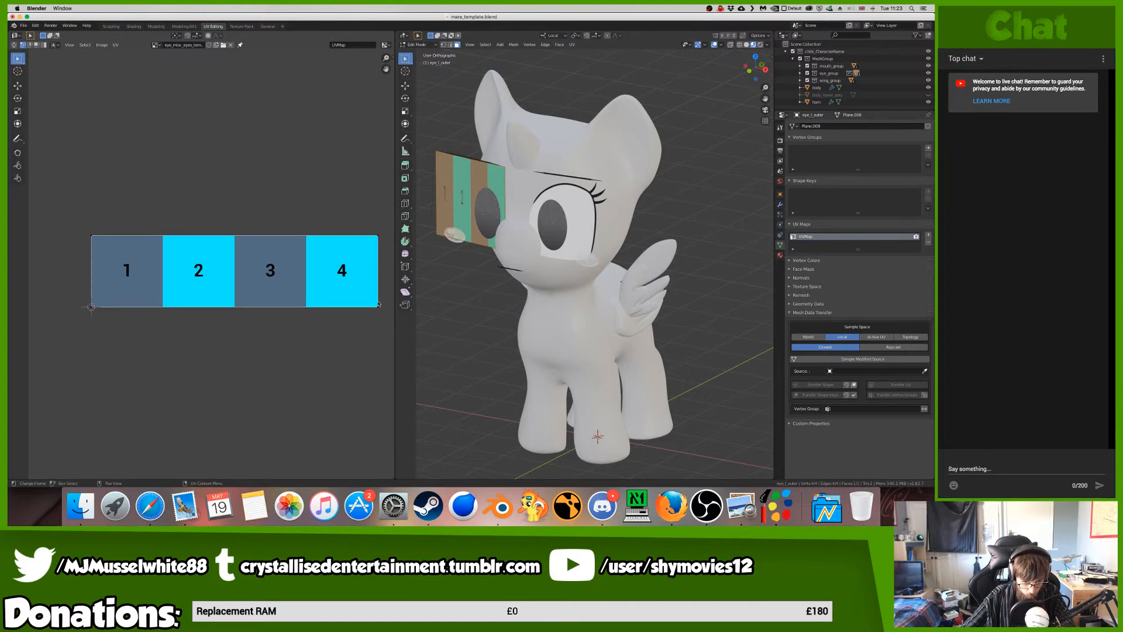
- Move the outer eye's outermost UV edge along X so the UV square covers only tile 1
key("c")
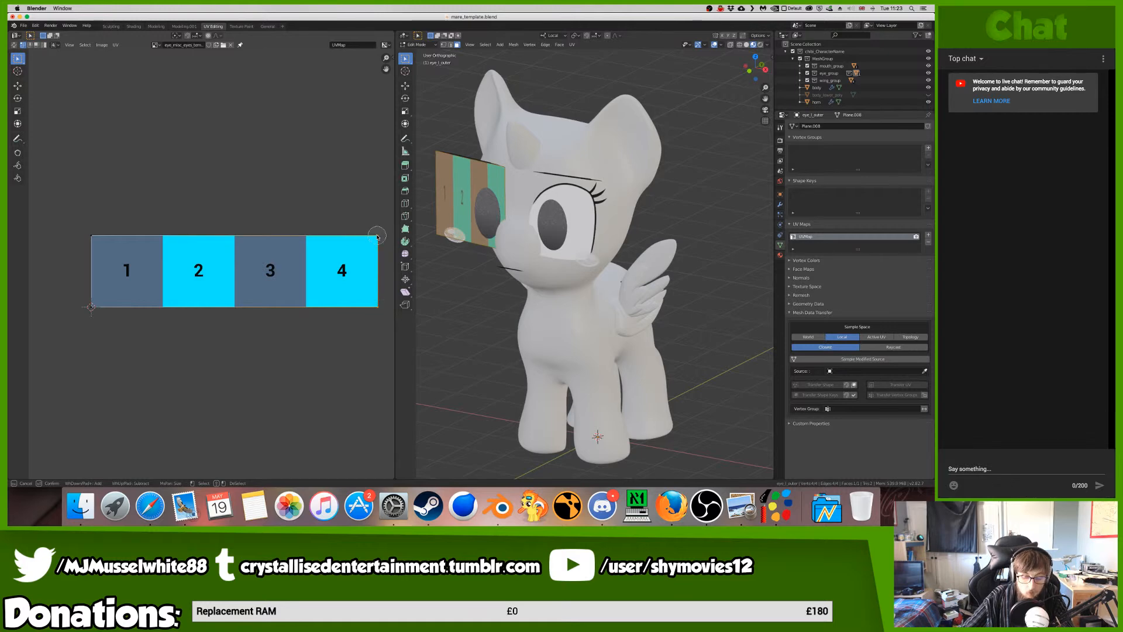
key("Escape")
key("g")
key("x")
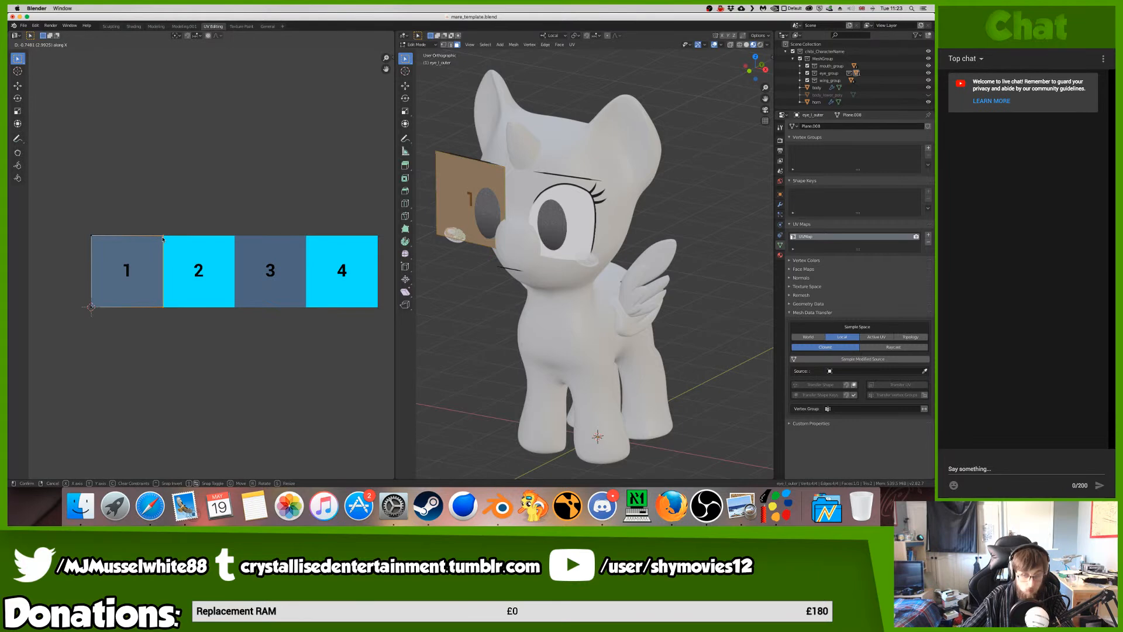
left_click(163, 239)
key("KP_Decimal")
scroll(192, 233, "up", 5)
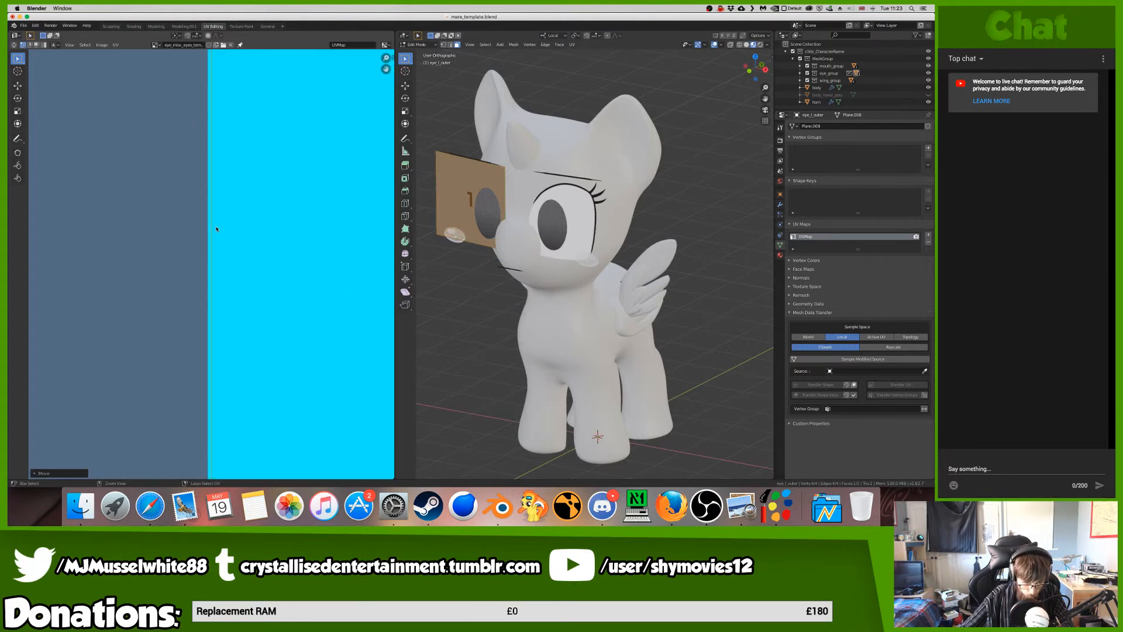
scroll(193, 232, "down", 3)
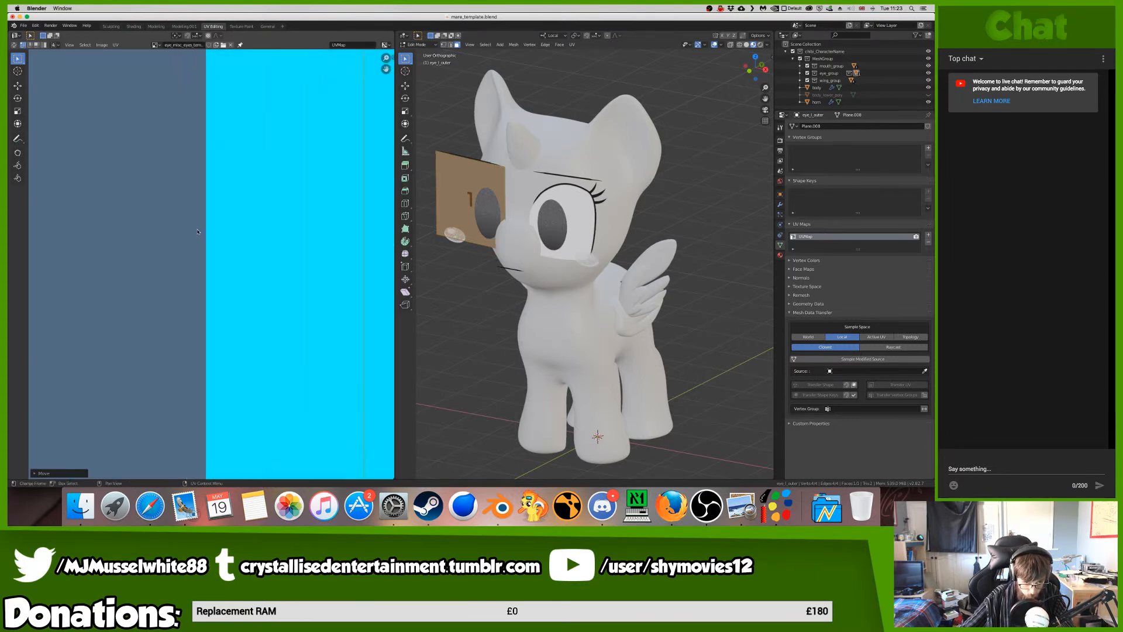
- Fine-tune the moved UV edge along X so it lines up exactly with the boundary between tiles 1 and 2
key("g")
key("x")
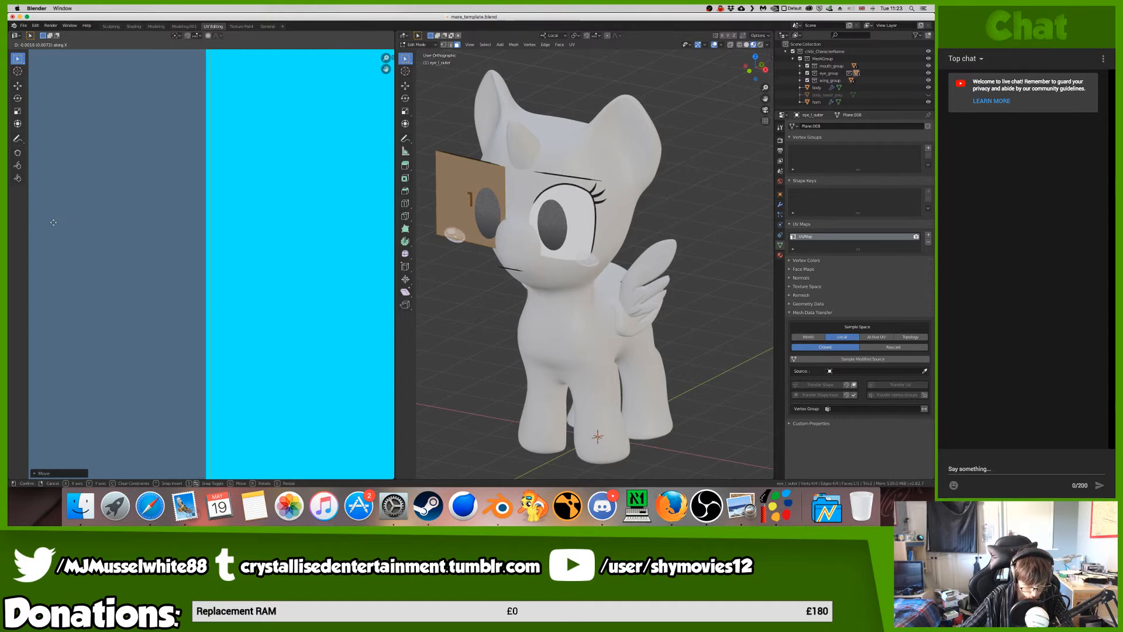
left_click(50, 224)
scroll(229, 234, "up", 5)
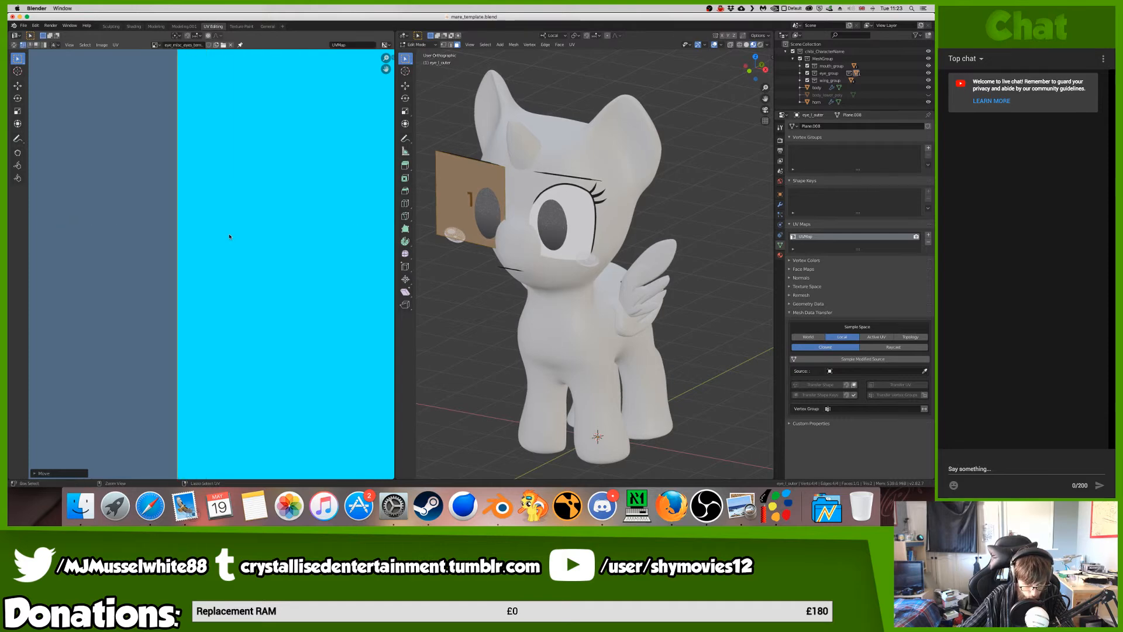
scroll(229, 234, "down", 3)
key("g")
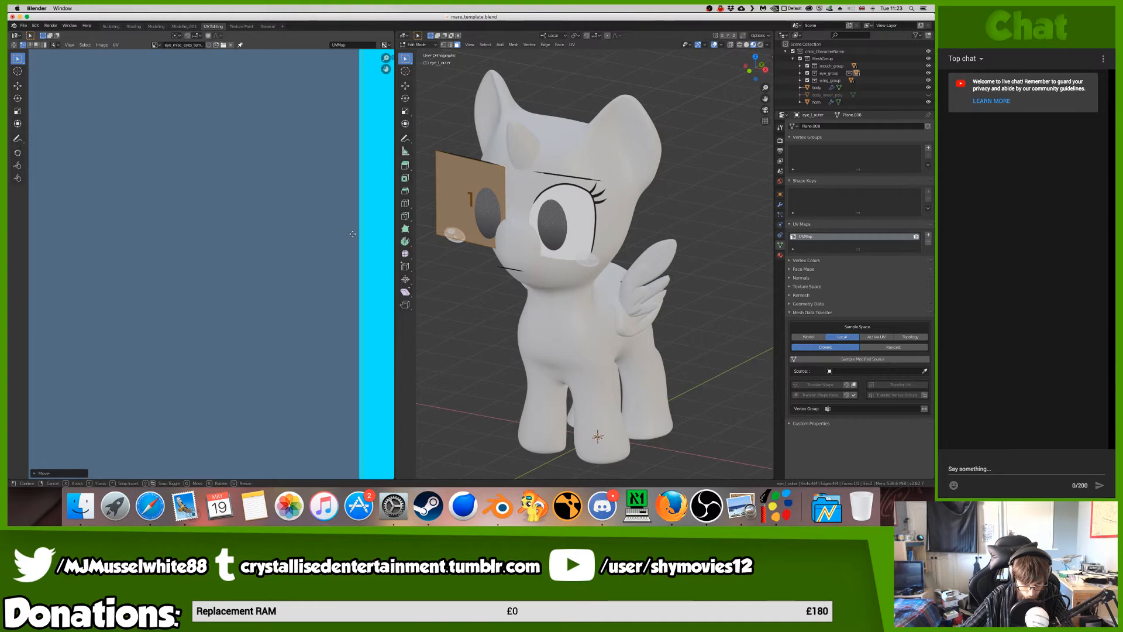
key("x")
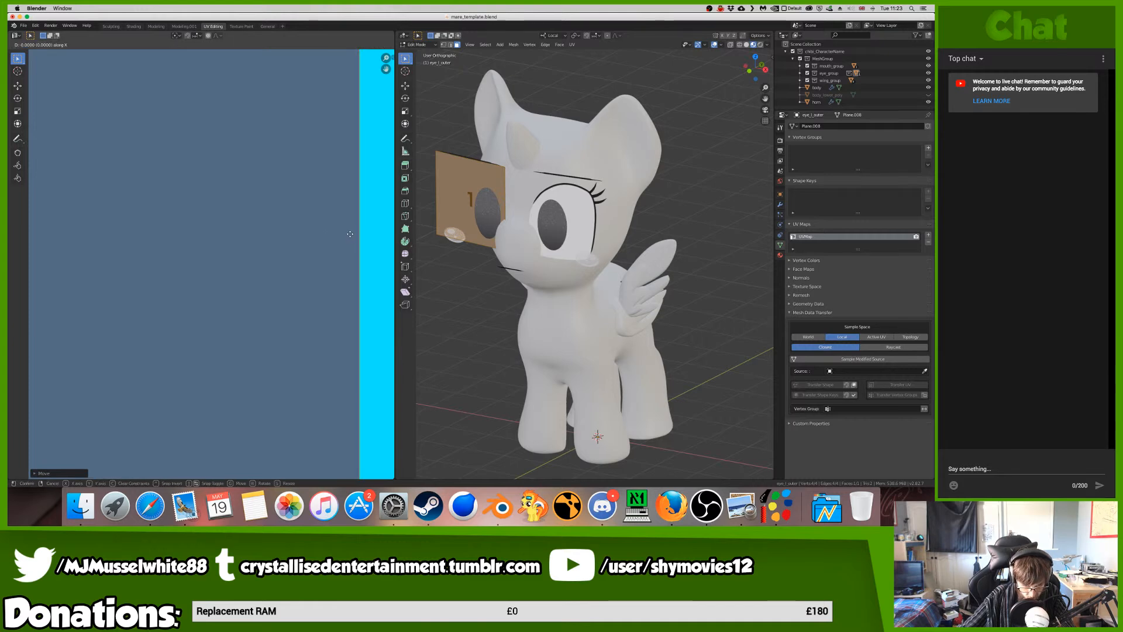
key("Escape")
key("Home")
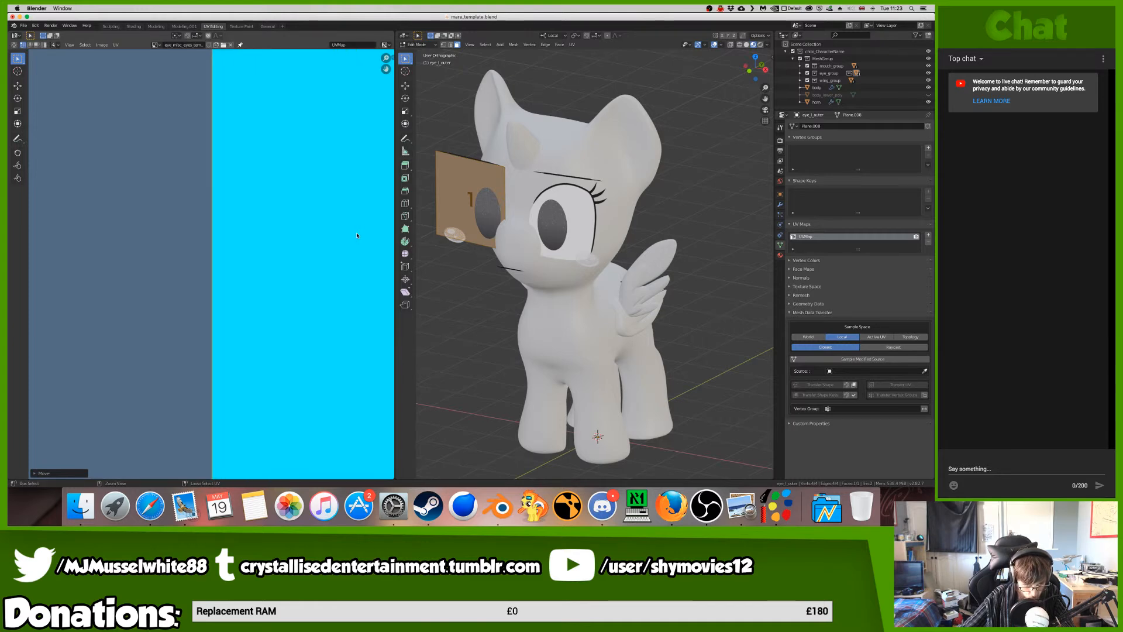
scroll(356, 235, "down", 5)
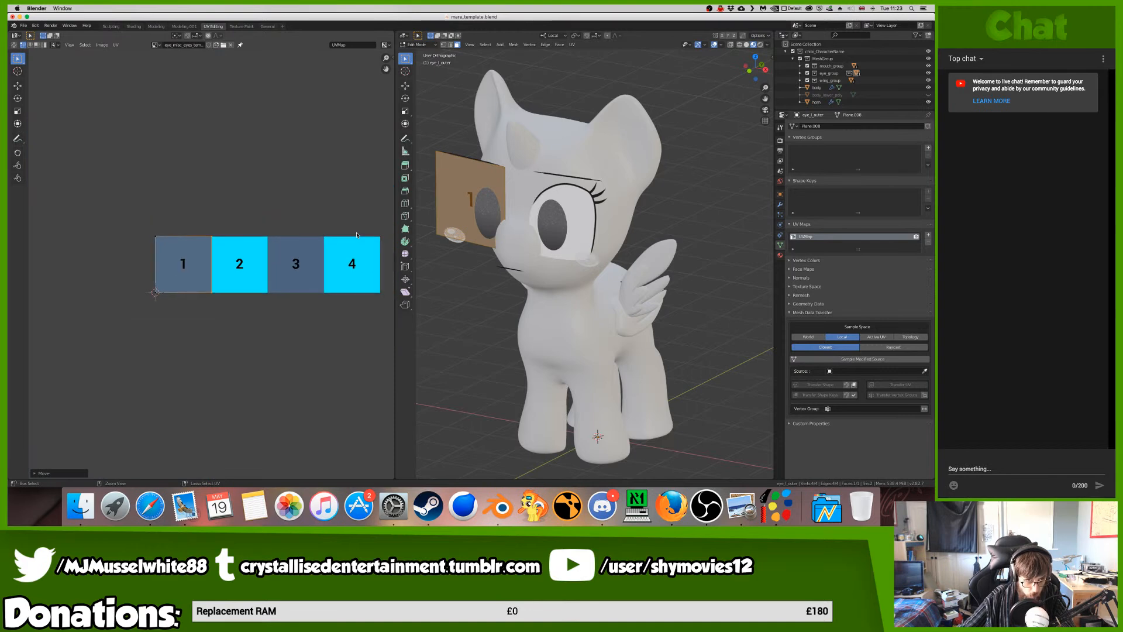
- Return to the Shading workspace and slide the Mix Shader's factor fully up to 1
left_click(133, 26)
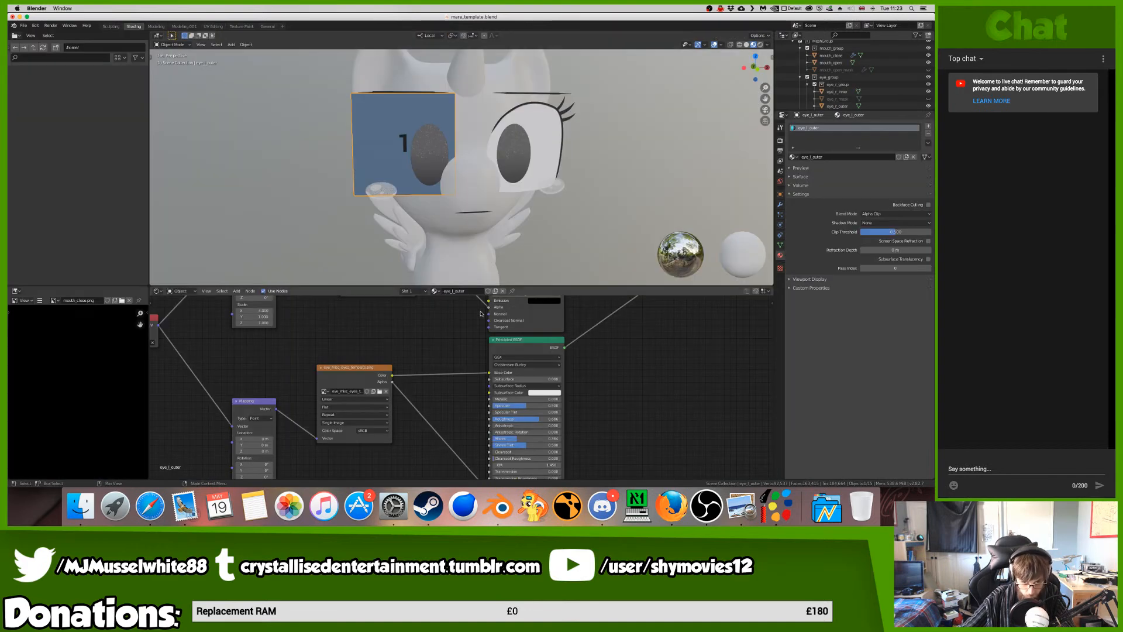
scroll(618, 353, "right", 5)
scroll(618, 353, "down", 2)
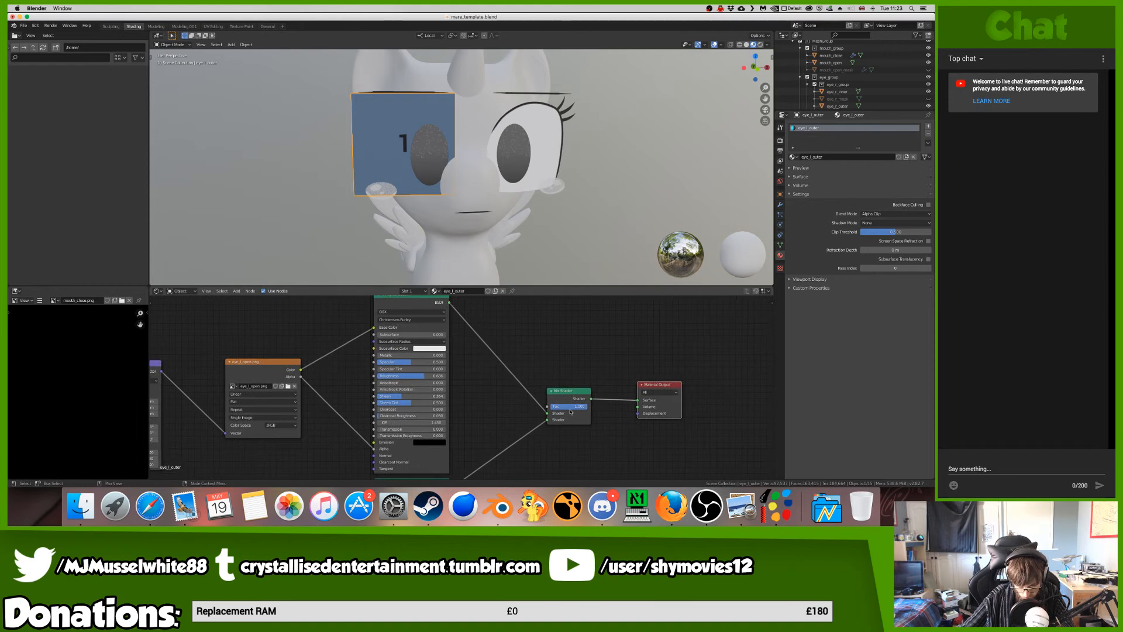
mouse_move(587, 406)
left_mouse_down()
mouse_move(551, 406)
mouse_move(587, 406)
left_mouse_up()
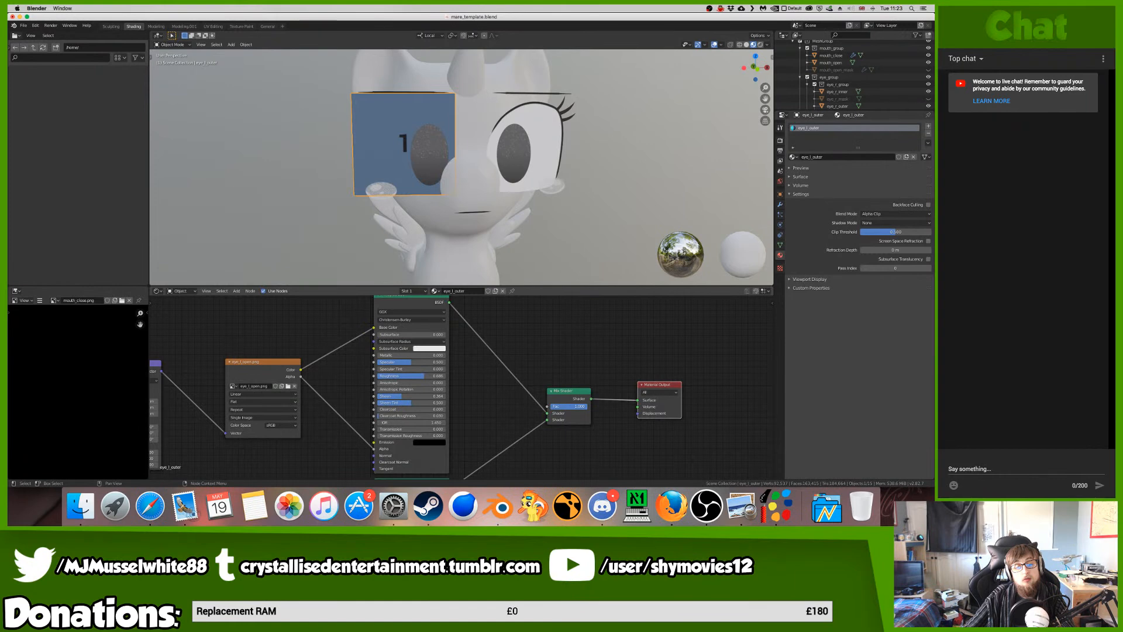
left_click_drag(587, 406, 614, 407)
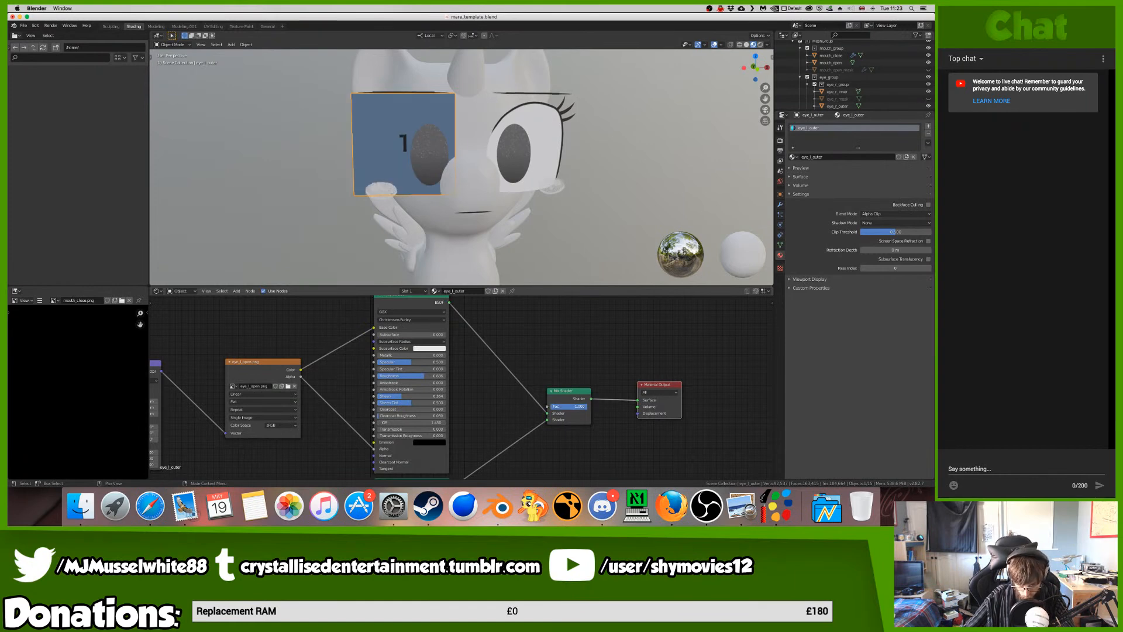
- Try an X location of 0.25 on the lower Mapping node, which feeds the misc-eyes texture
scroll(598, 421, "down", 10)
scroll(598, 421, "left", 5)
scroll(598, 422, "up", 5)
scroll(598, 421, "down", 5)
scroll(598, 421, "left", 2)
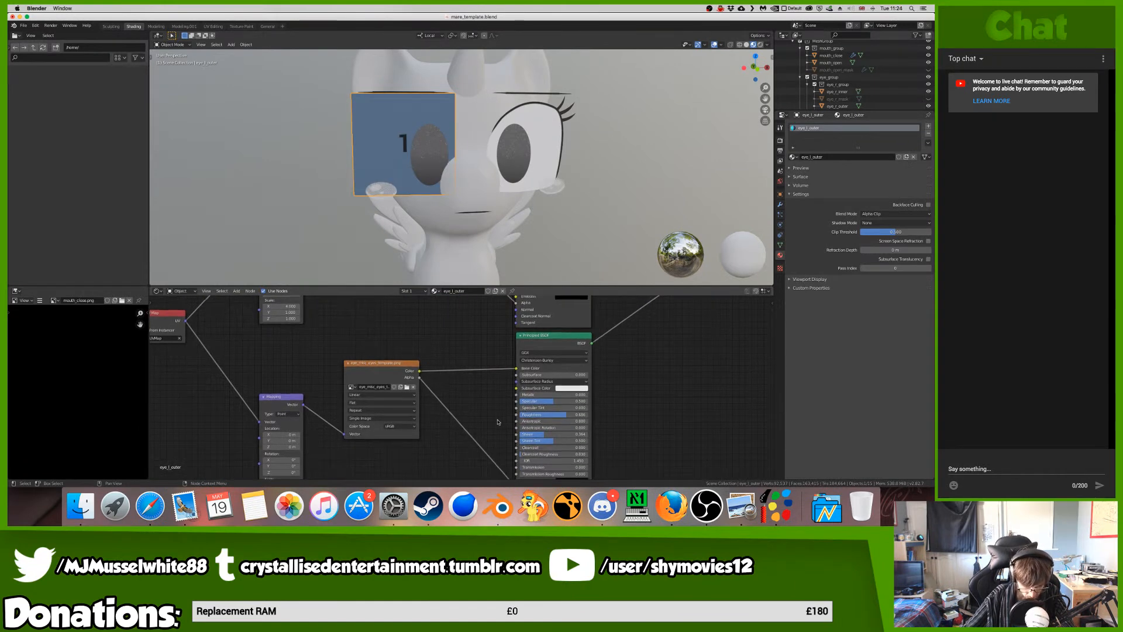
double_click(299, 385)
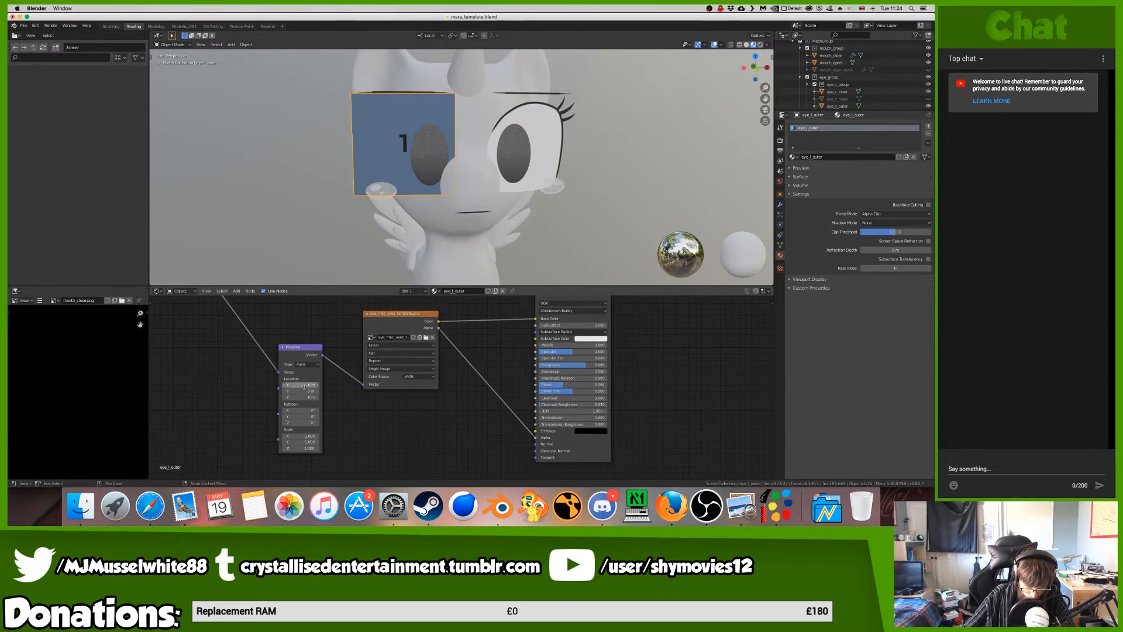
type(".25")
key("Return")
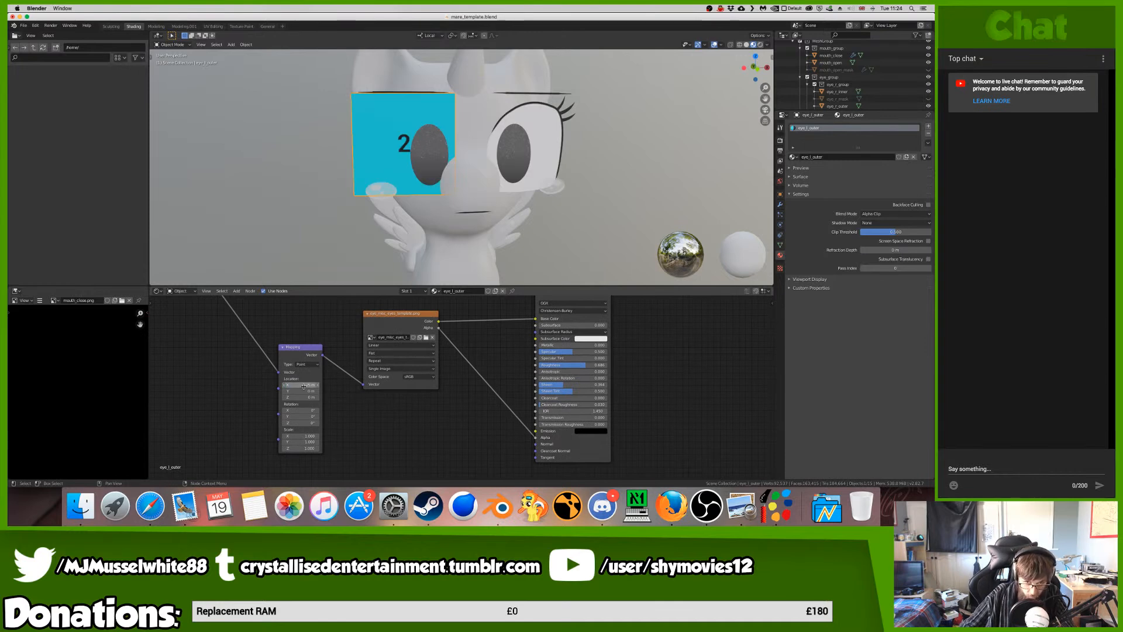
- Try X locations of 0.5 and then 0.75 on the lower Mapping node
double_click(303, 386)
type(".5")
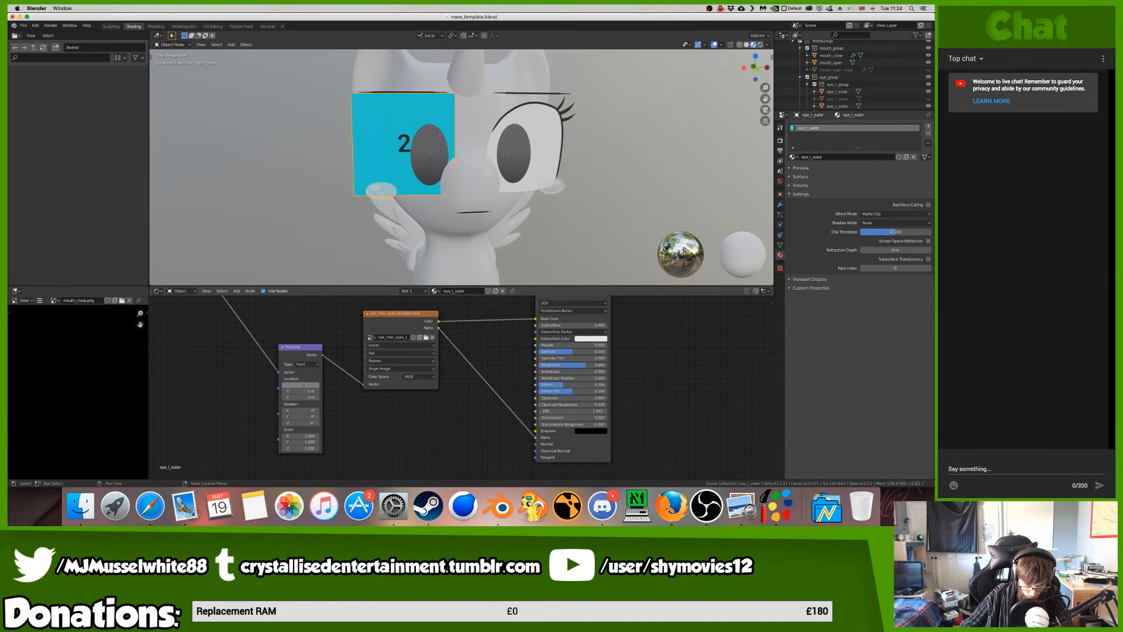
key("Return")
double_click(303, 386)
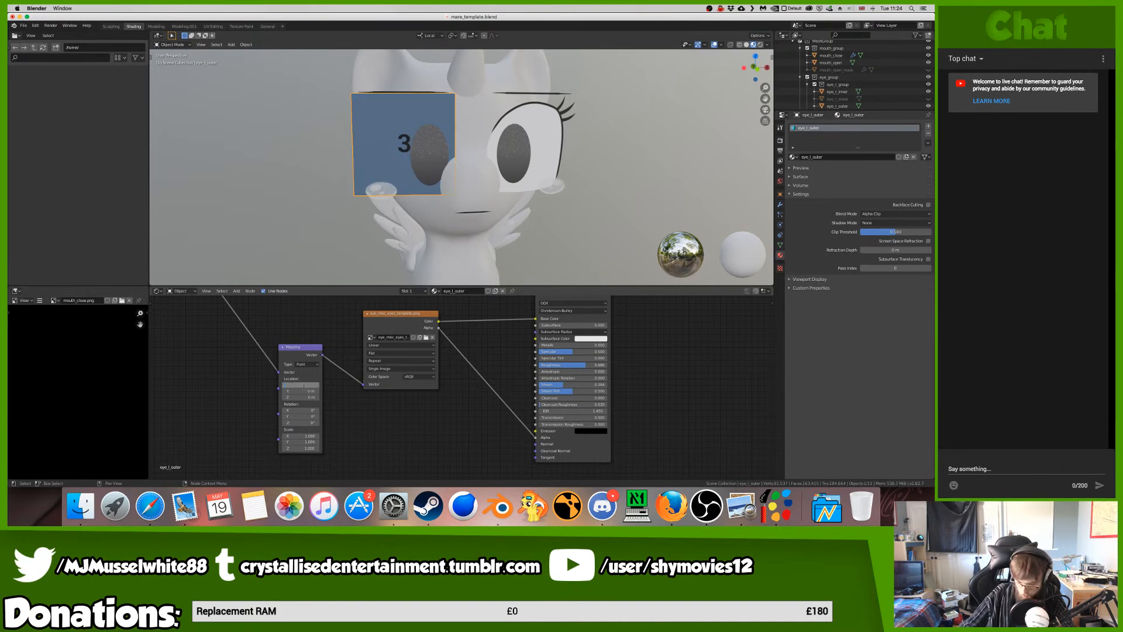
type(".75")
key("Return")
- Try an X location of 1 on the lower Mapping node and reset it to 0
double_click(303, 386)
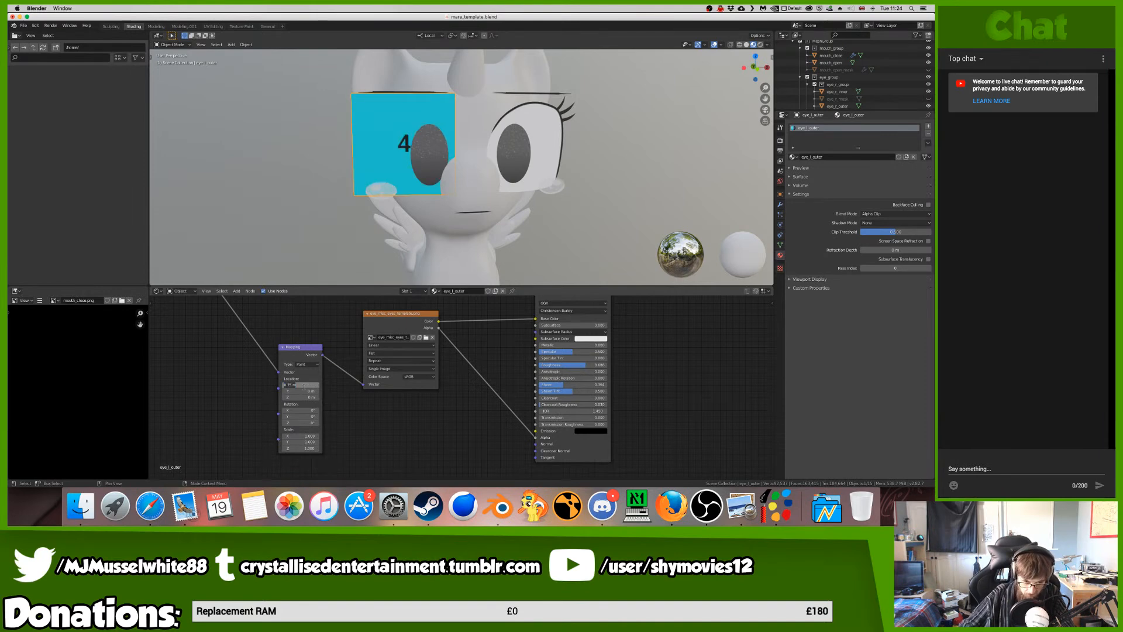
key("BackSpace")
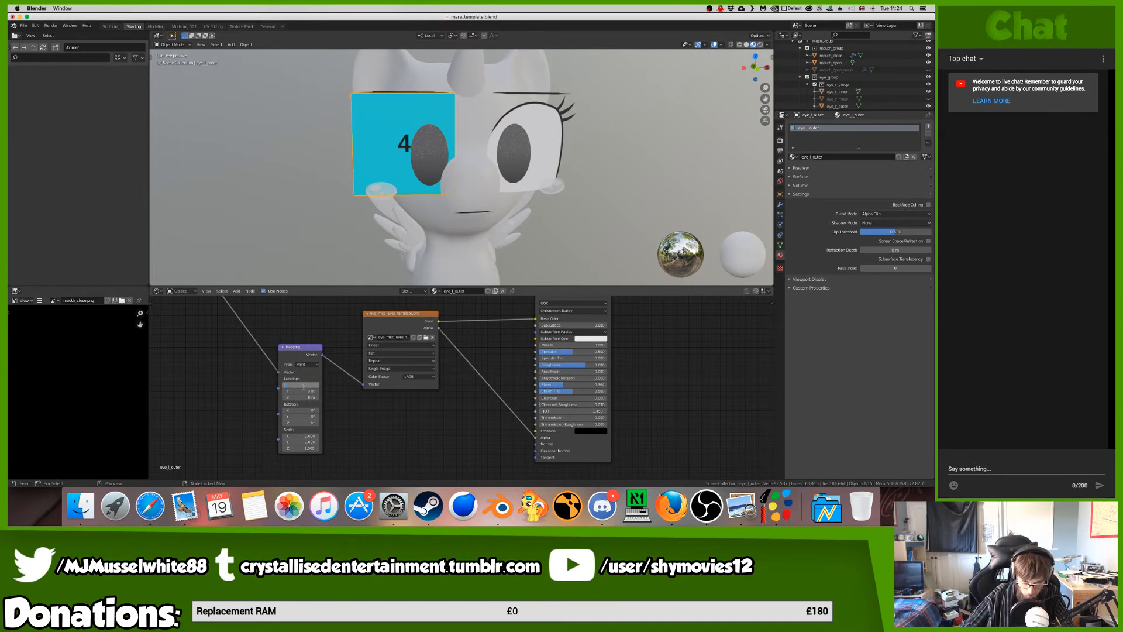
type("1")
key("Return")
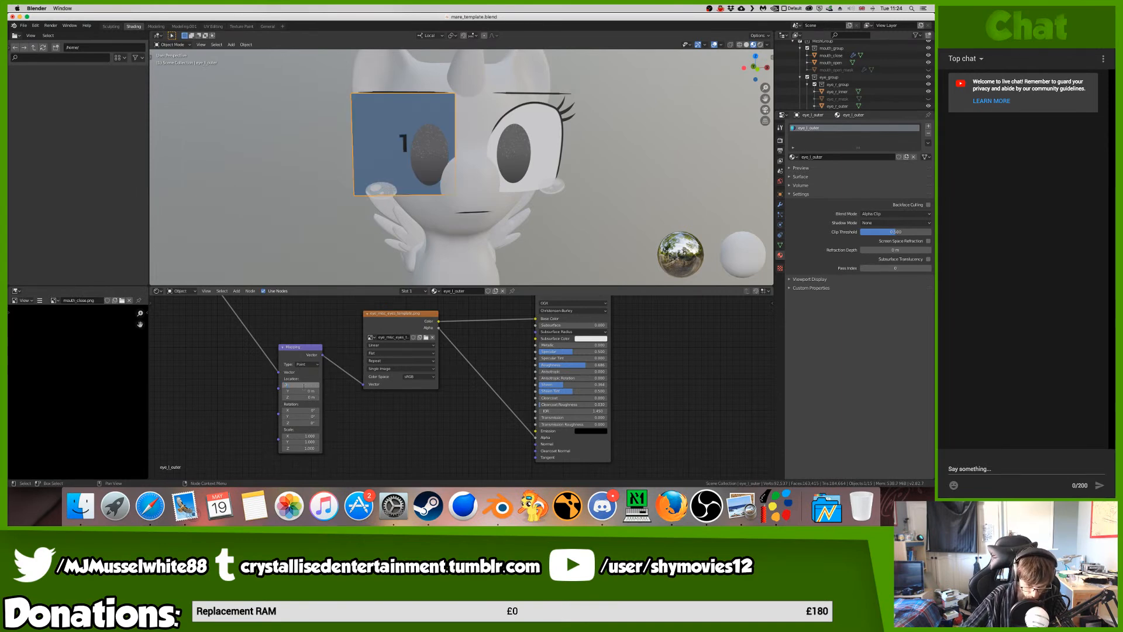
key("Return")
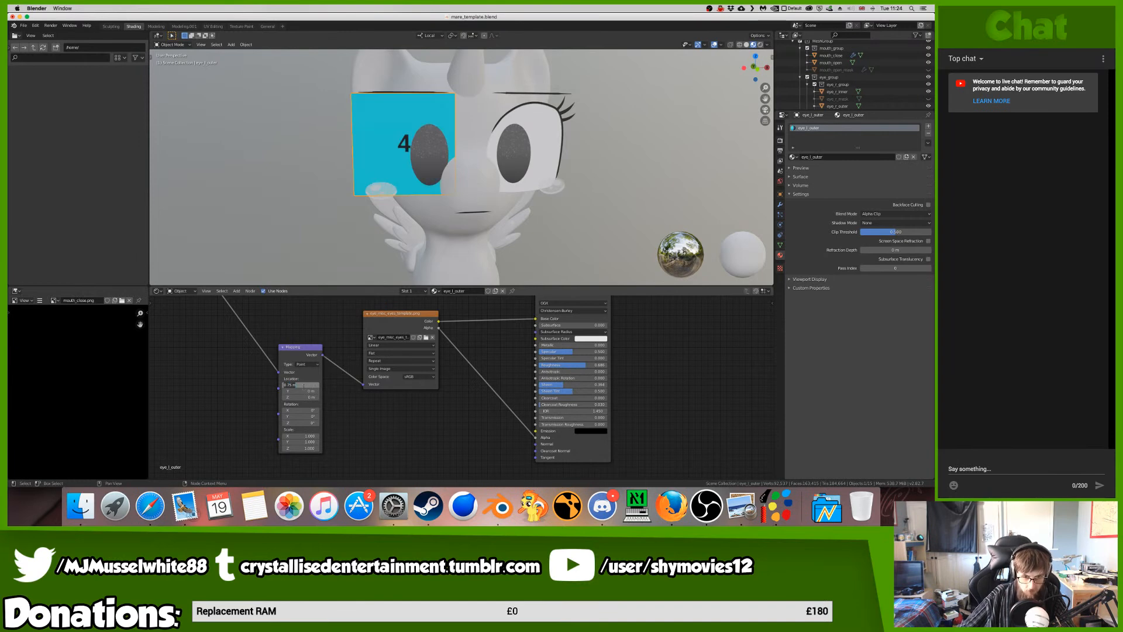
type("0")
key("Return")
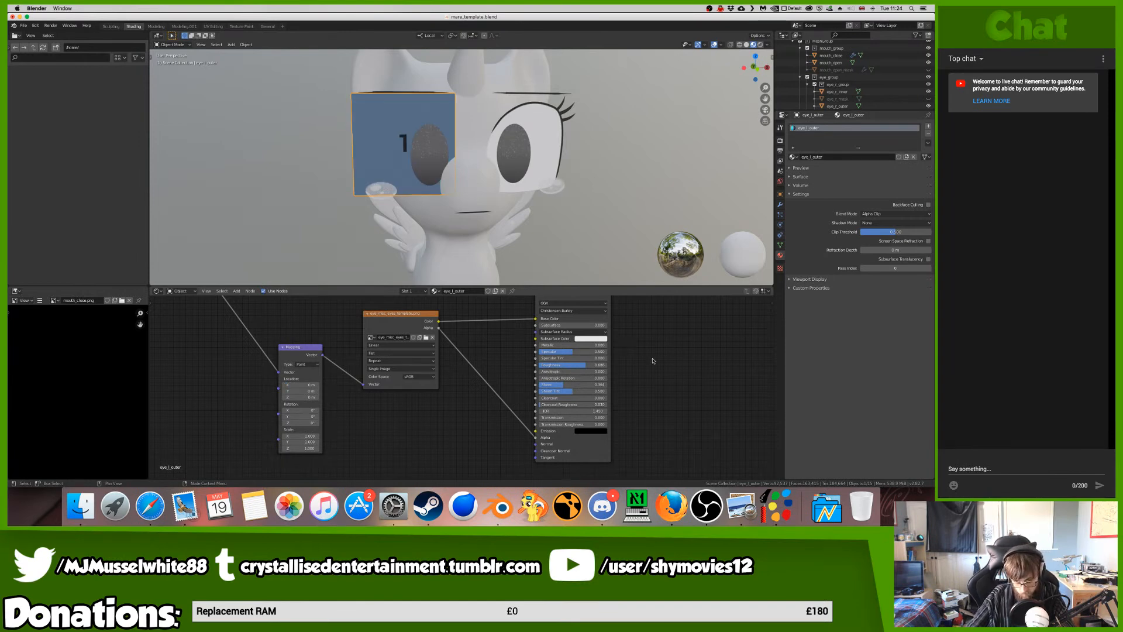
- Set the Mix Shader's factor to 0 so the outer eye uses the open-eye texture
scroll(652, 360, "up", 10)
scroll(654, 354, "right", 10)
scroll(653, 351, "left", 7)
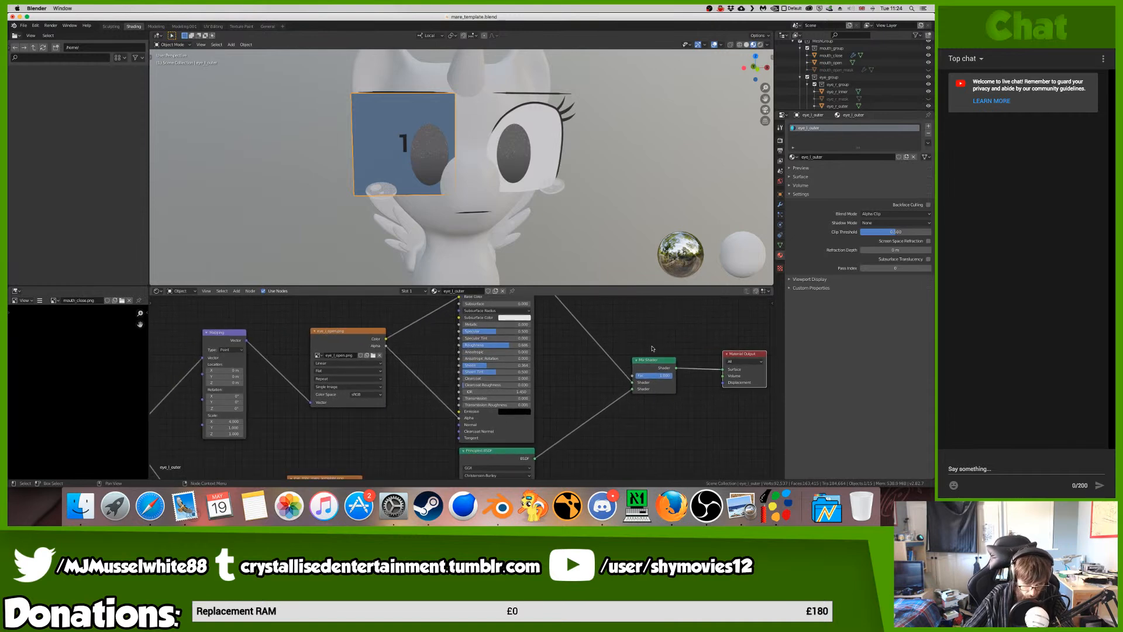
left_click_drag(668, 379, 629, 379)
- Duplicate the open-eye Image Texture and its Principled BSDF node, and place the copies above the originals
scroll(629, 394, "down", 3, "ctrl")
scroll(629, 394, "down", 2)
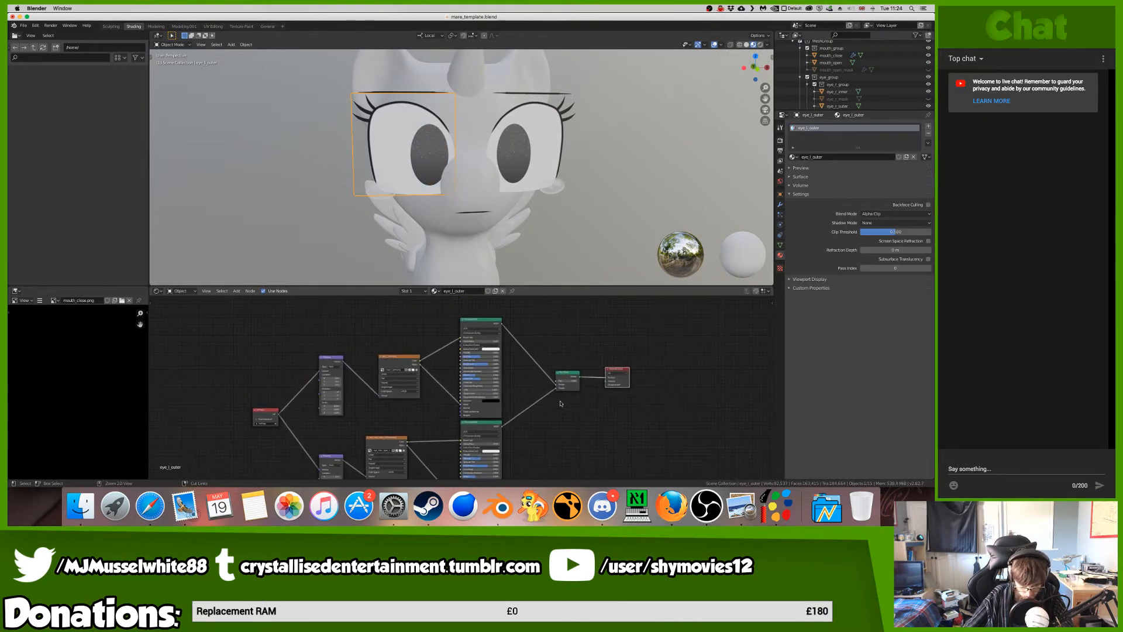
middle_click_drag(560, 404, 538, 398, "ctrl")
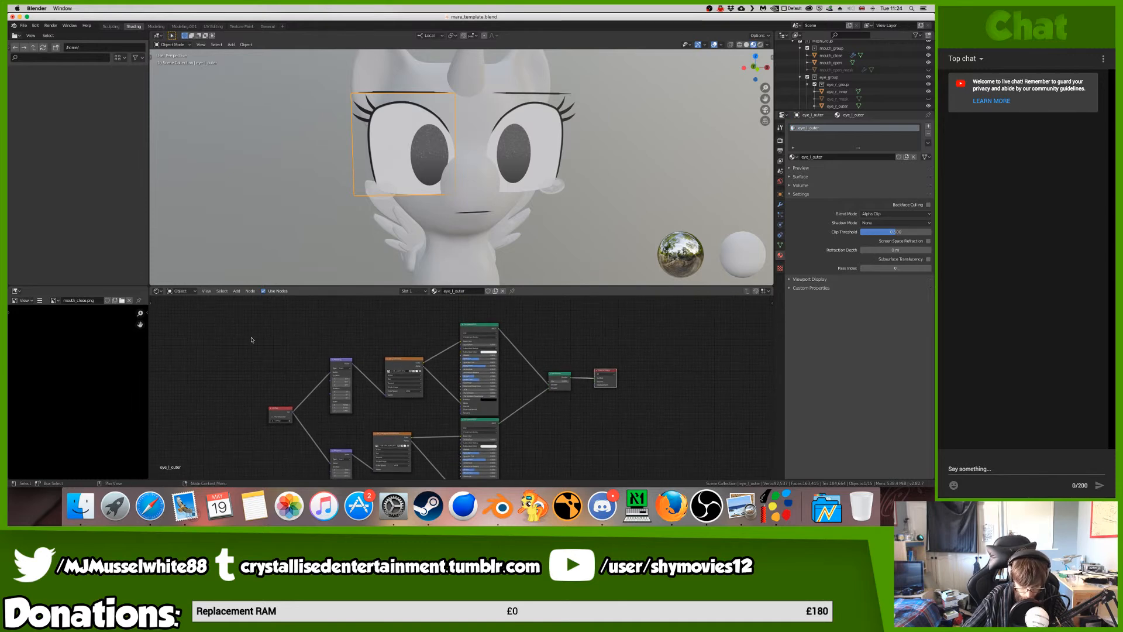
mouse_move(309, 304)
left_mouse_down()
mouse_move(412, 378)
mouse_move(480, 375)
mouse_move(426, 333)
mouse_move(513, 417)
left_mouse_up()
key("g")
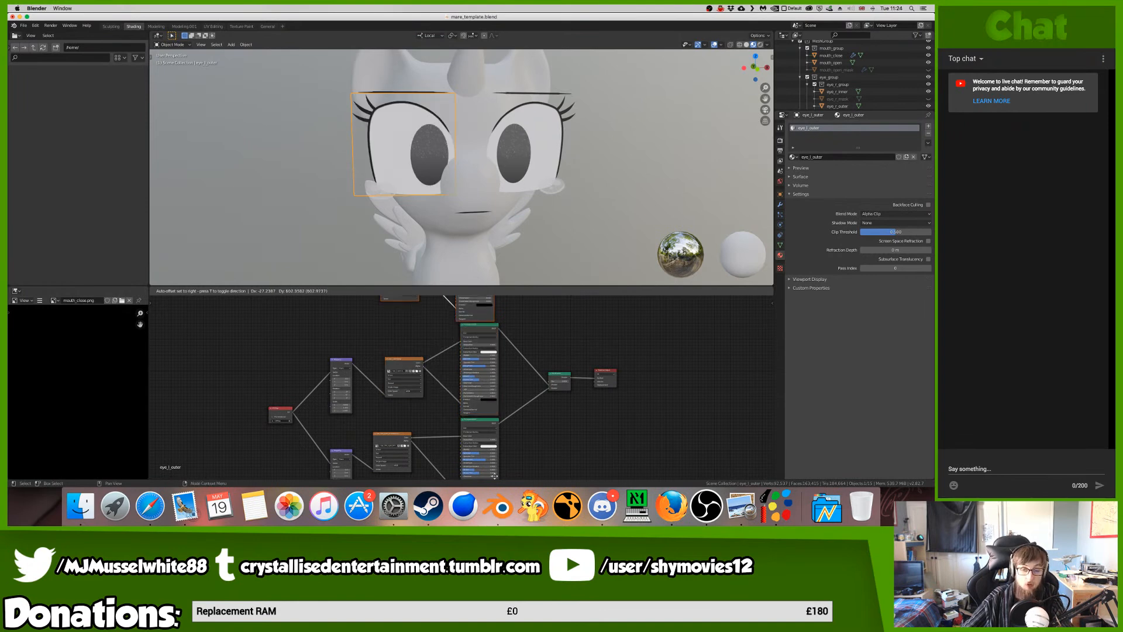
left_click(512, 319)
scroll(515, 430, "up", 5)
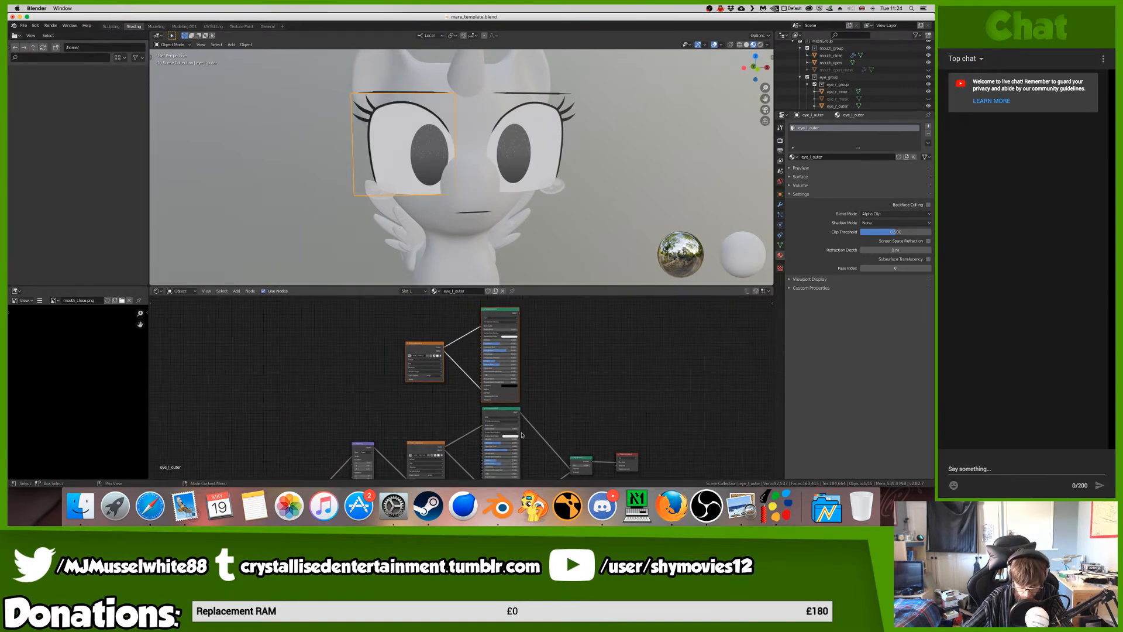
- Duplicate the Mix Shader and place the copy above the original, beside the duplicated Principled BSDF
left_click(597, 436)
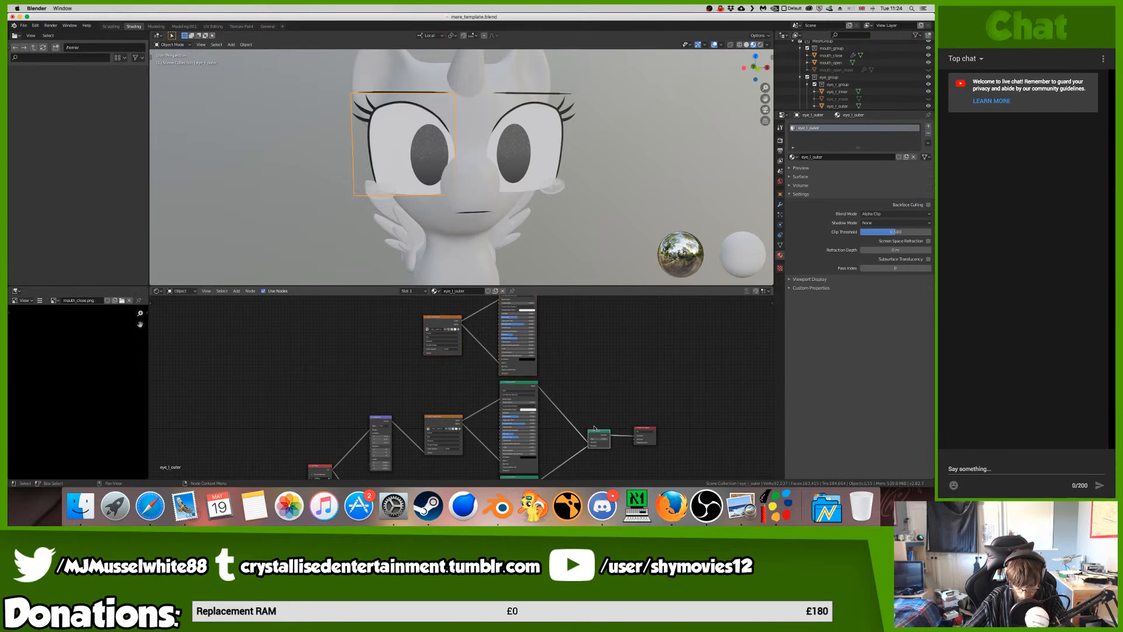
key("shift+d")
left_click(564, 361)
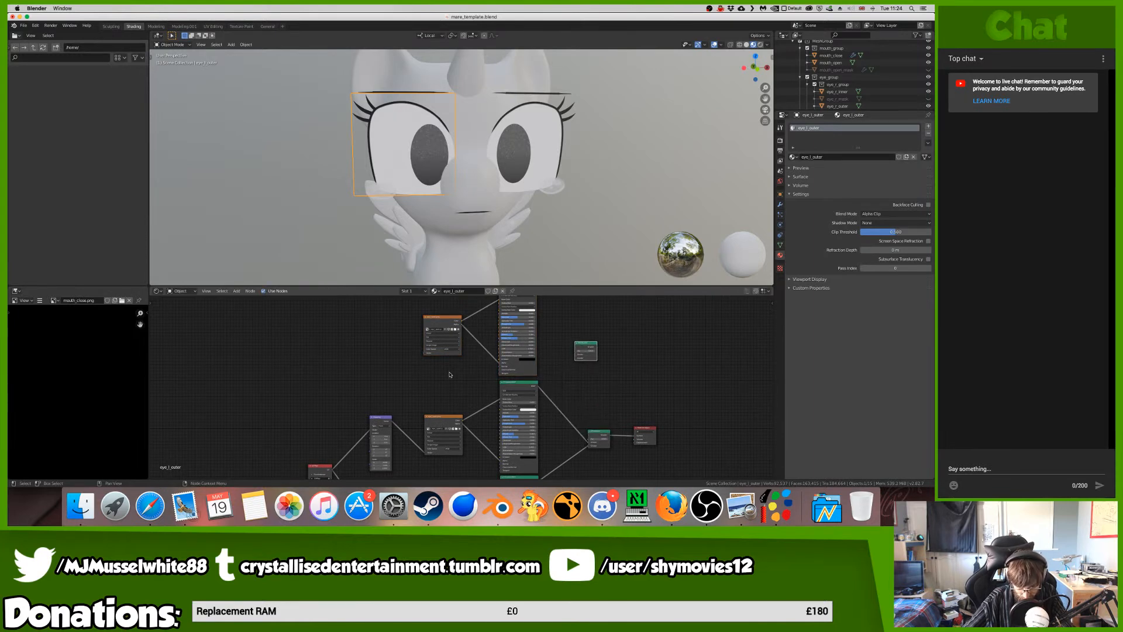
- Link the upper Mapping node's Vector output to the duplicated Image Texture's Vector input
left_click(422, 361)
scroll(424, 354, "up", 1)
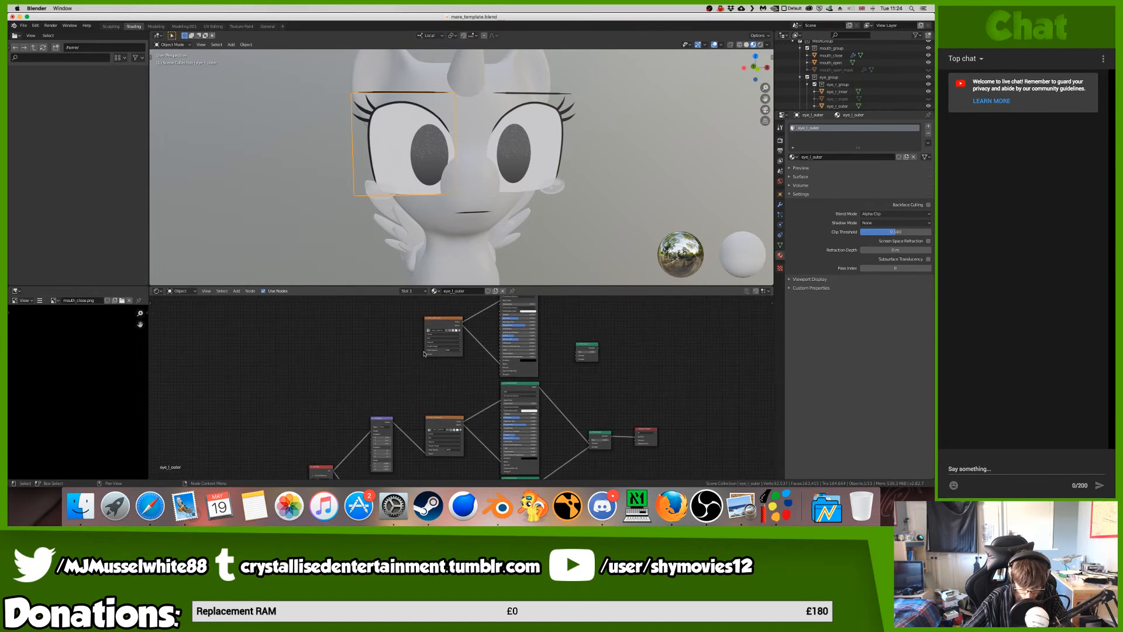
scroll(406, 379, "right", 1)
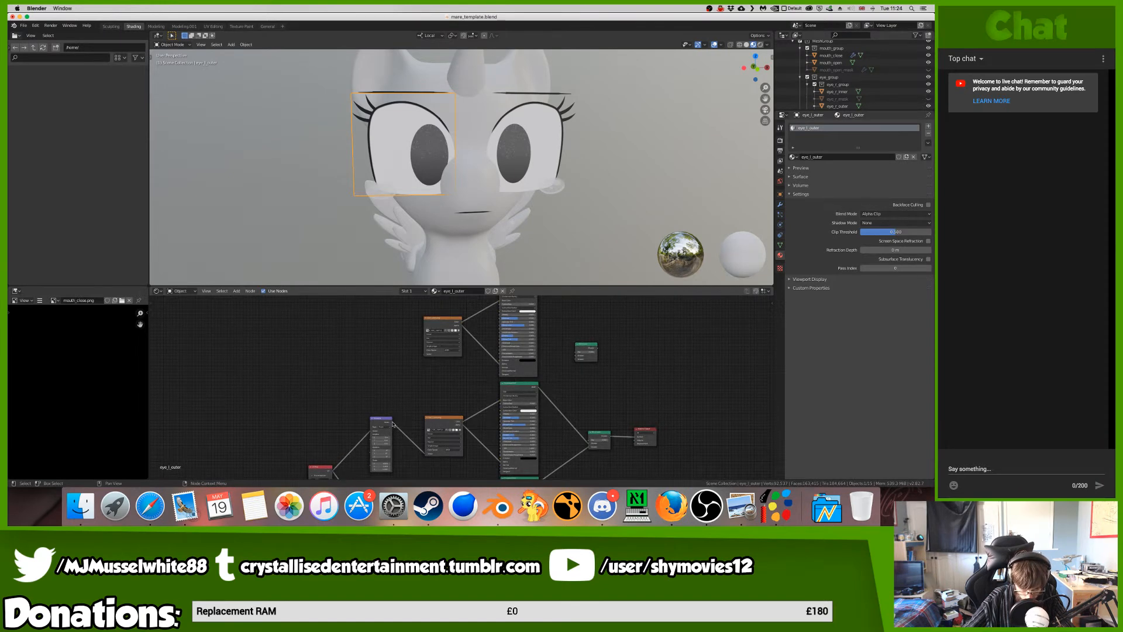
left_click_drag(392, 422, 424, 355)
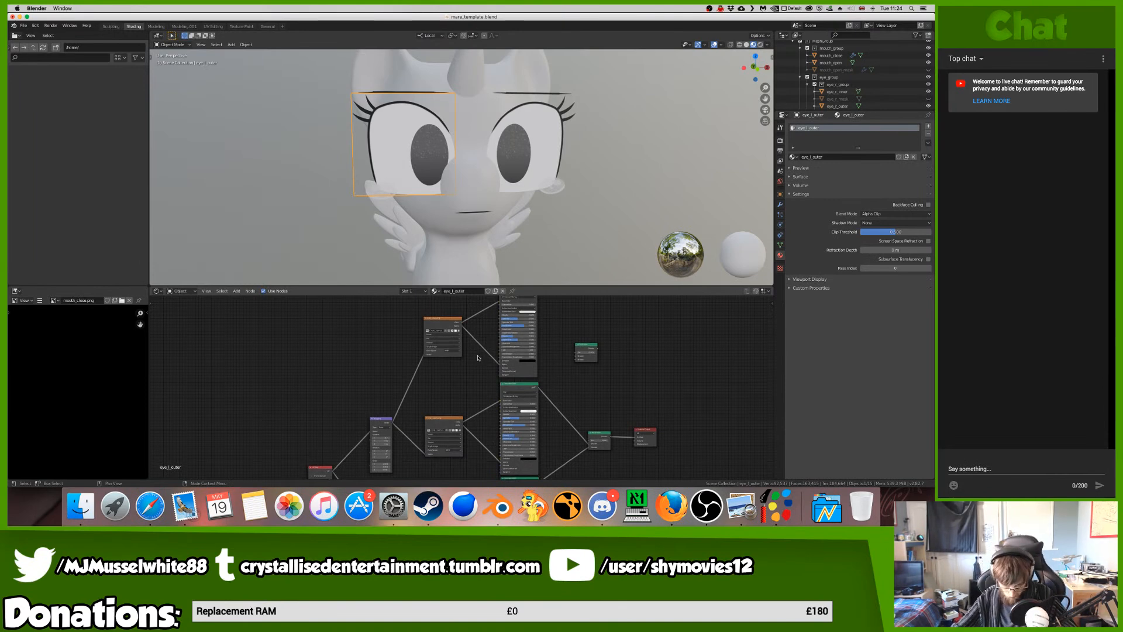
- Connect both eye-texture Principled BSDFs to the upper Mix Shader, and link its Shader output to the lower Mix Shader
scroll(496, 328, "right", 5)
scroll(496, 327, "up", 2)
left_click_drag(509, 301, 560, 455)
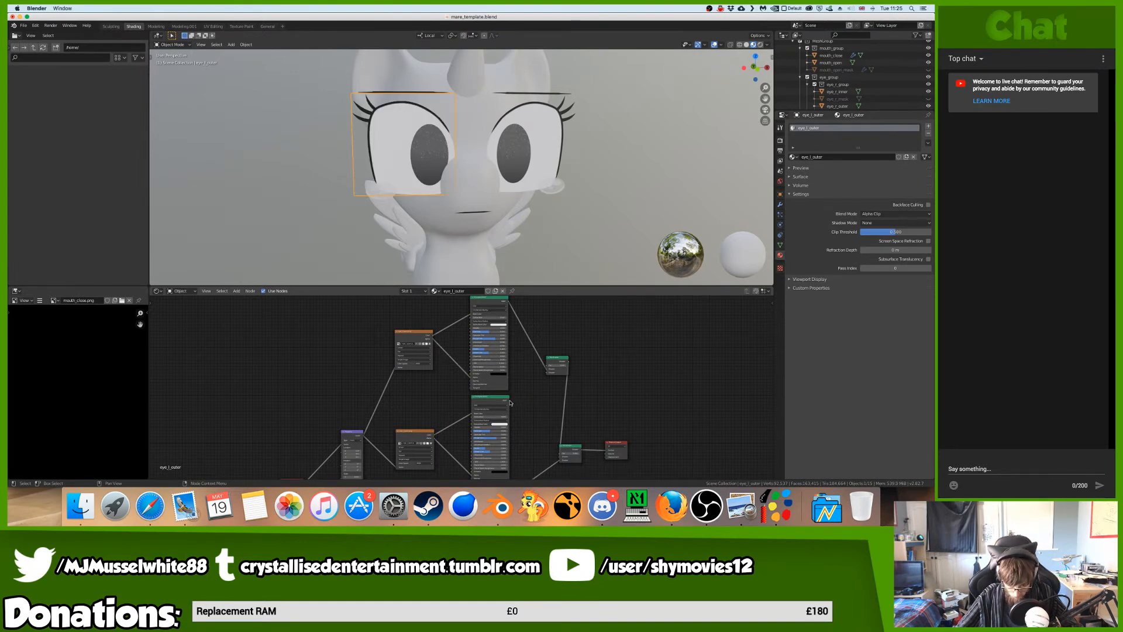
left_click_drag(509, 400, 549, 370)
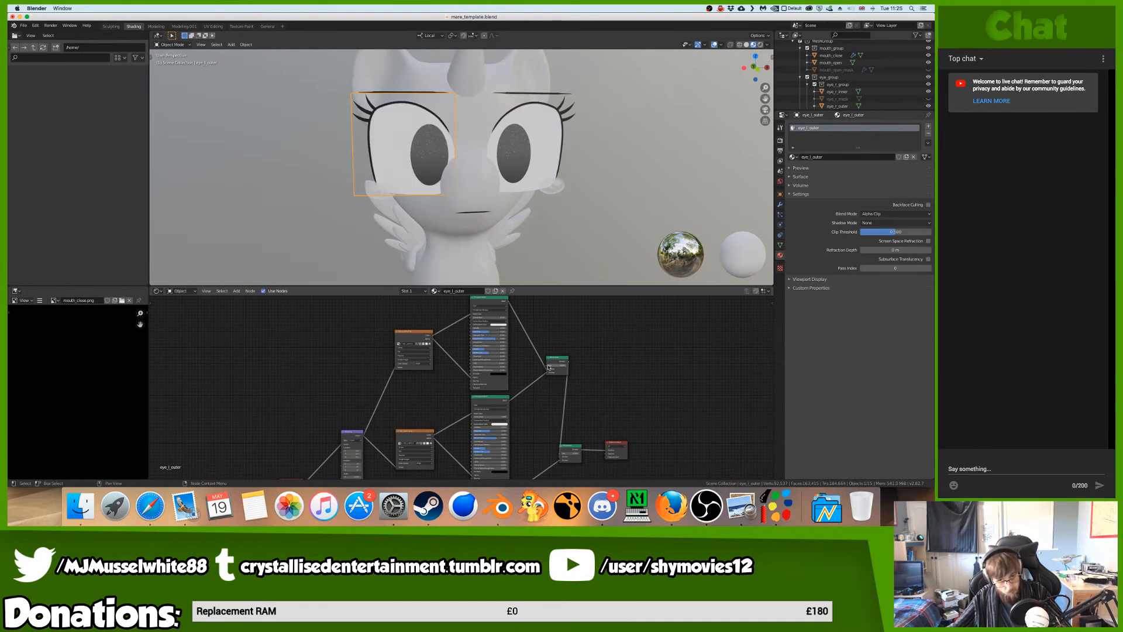
- Enlarge the node editor area by raising its border with the 3D viewport
middle_click_drag(588, 372, 590, 368)
scroll(590, 367, "down", 3)
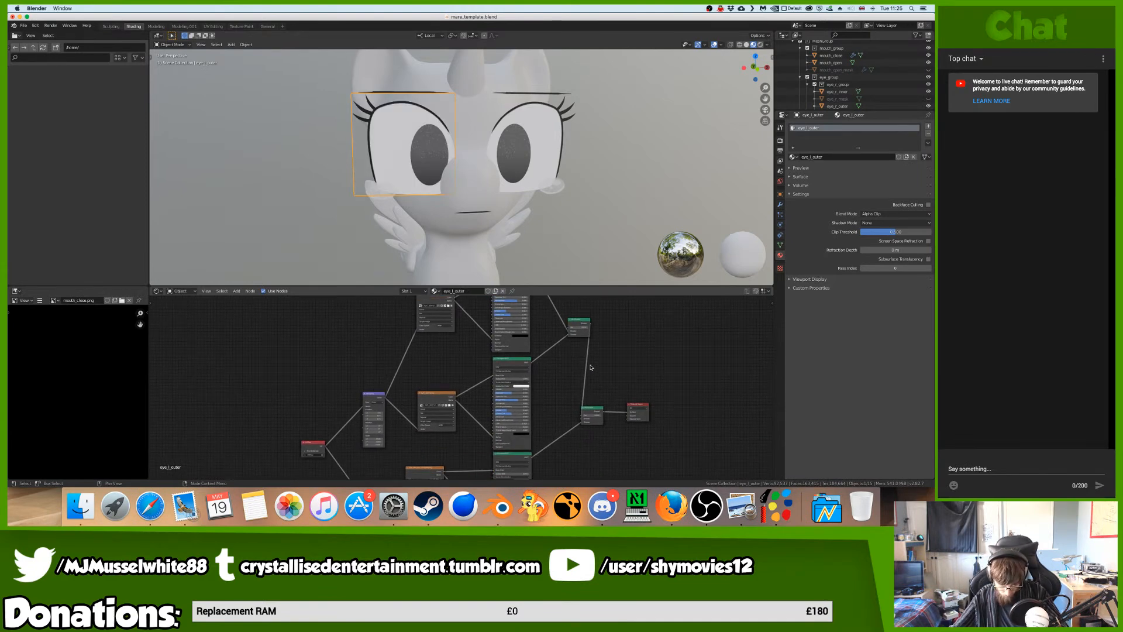
scroll(591, 367, "down", 3, "ctrl")
scroll(590, 368, "down", 5, "ctrl")
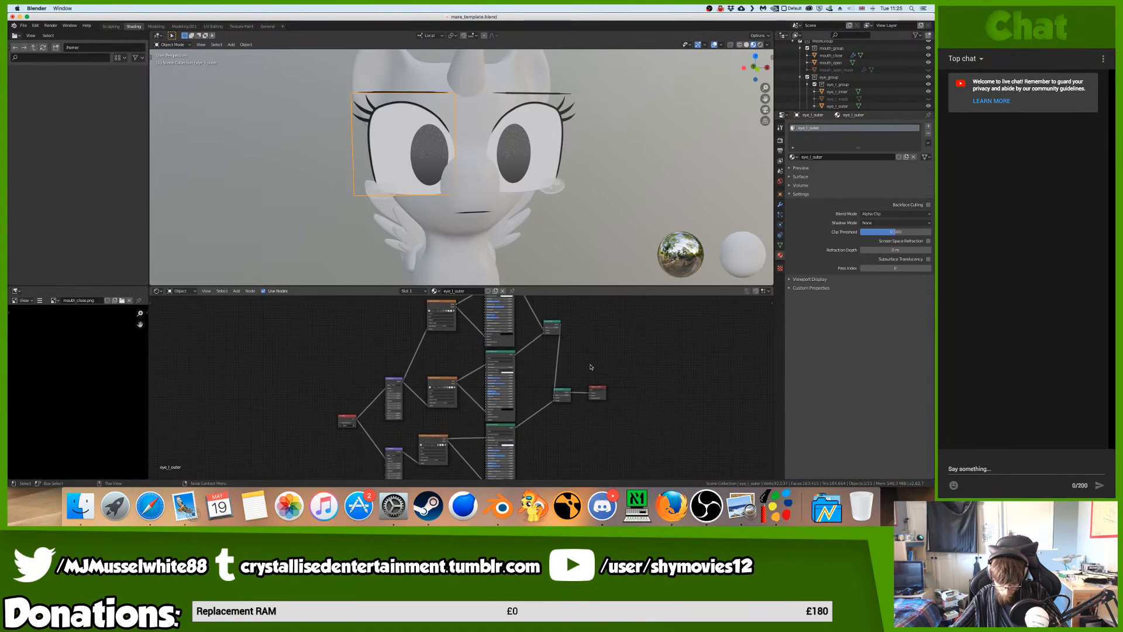
scroll(591, 366, "up", 5, "ctrl")
scroll(592, 366, "up", 5)
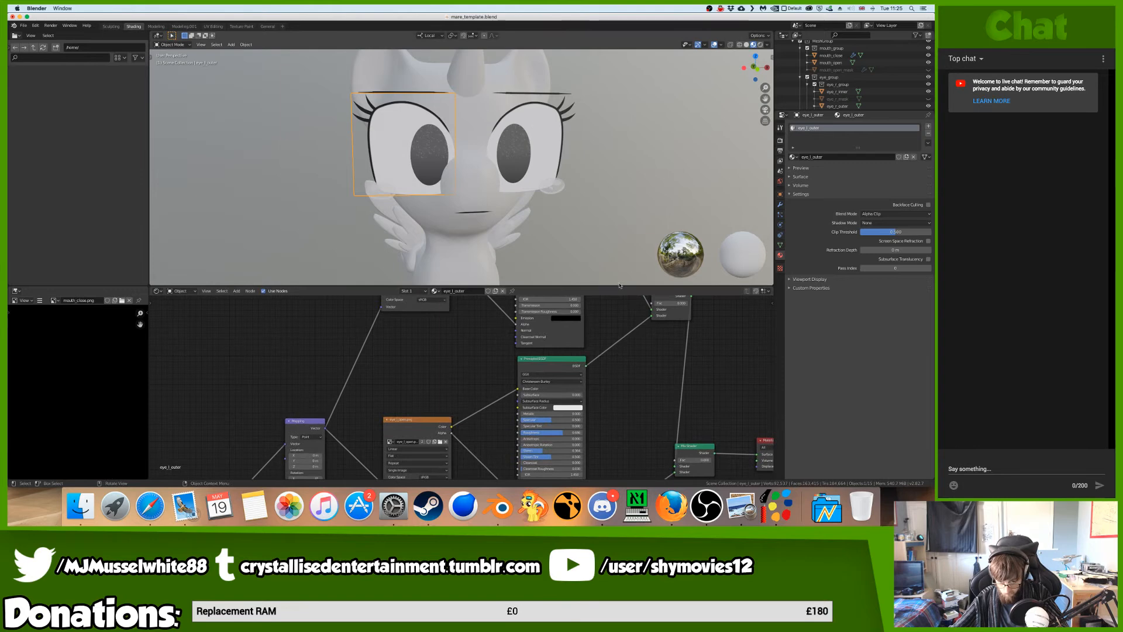
left_click_drag(597, 286, 602, 263)
scroll(690, 354, "right", 5)
scroll(690, 354, "up", 3)
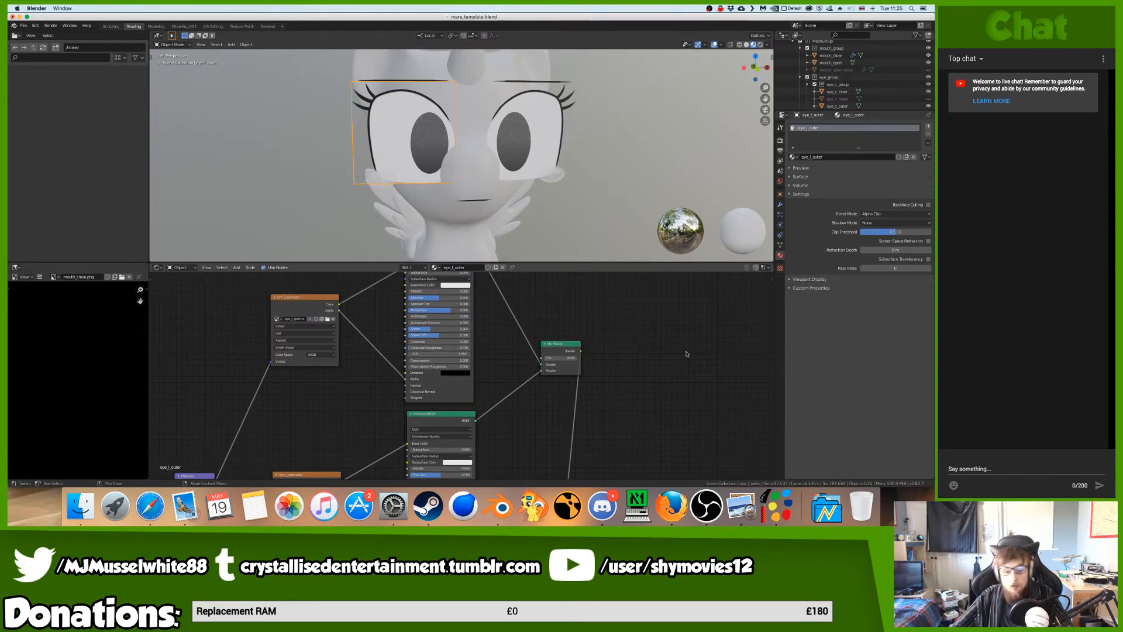
- Load eye_l_close.png into the original Image Texture node below the duplicated open-eye one
scroll(578, 364, "down", 4)
scroll(578, 363, "left", 2)
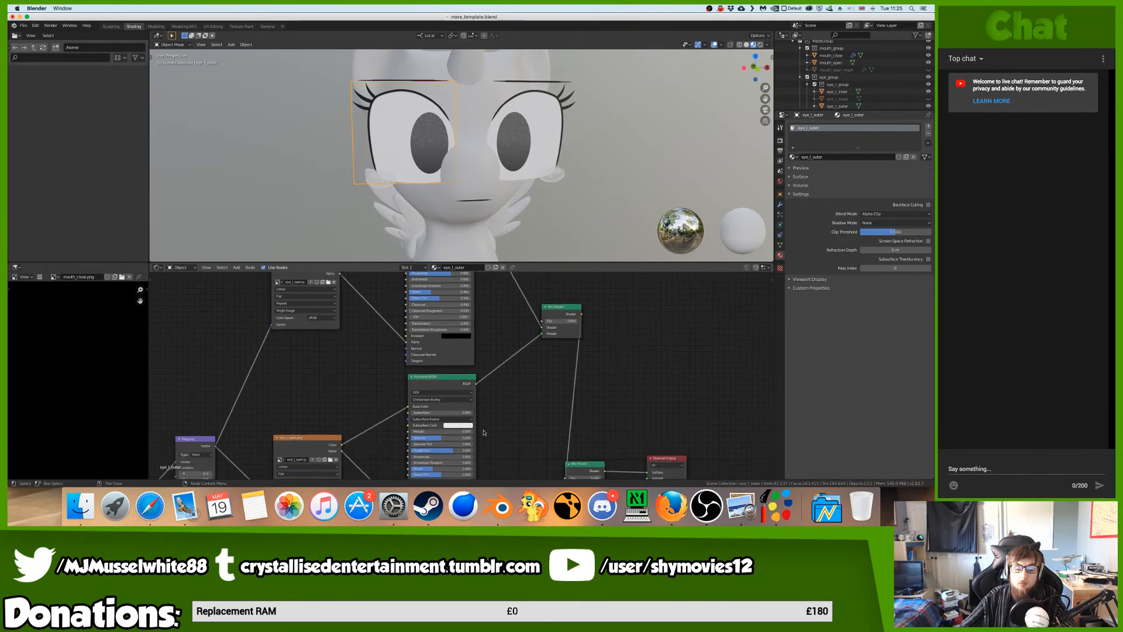
left_click(368, 409)
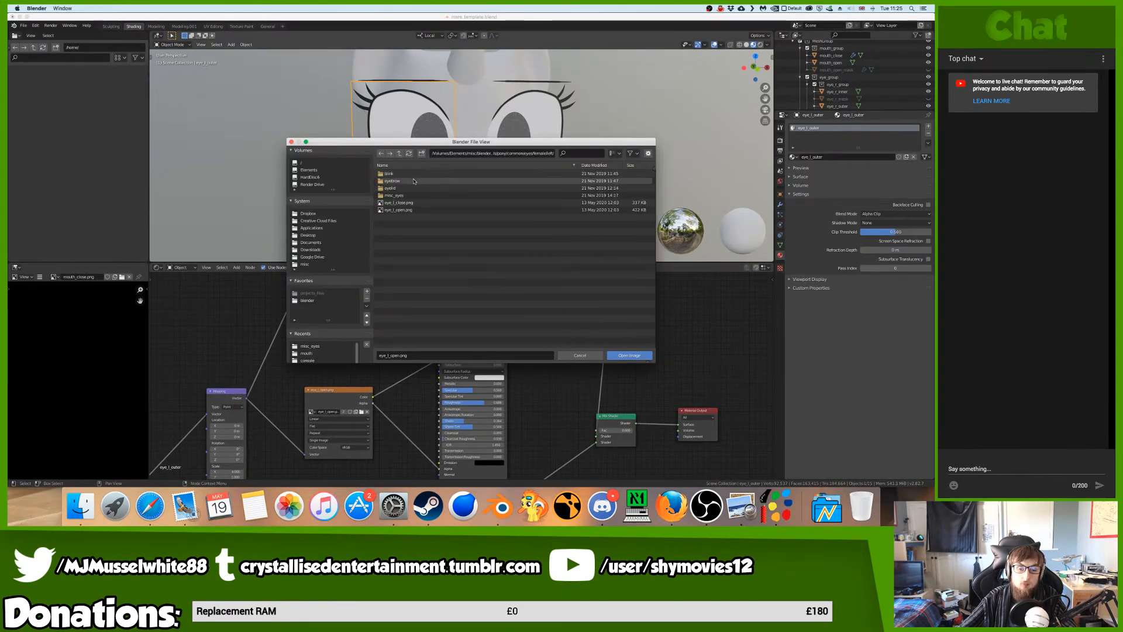
left_click(410, 202)
double_click(425, 203)
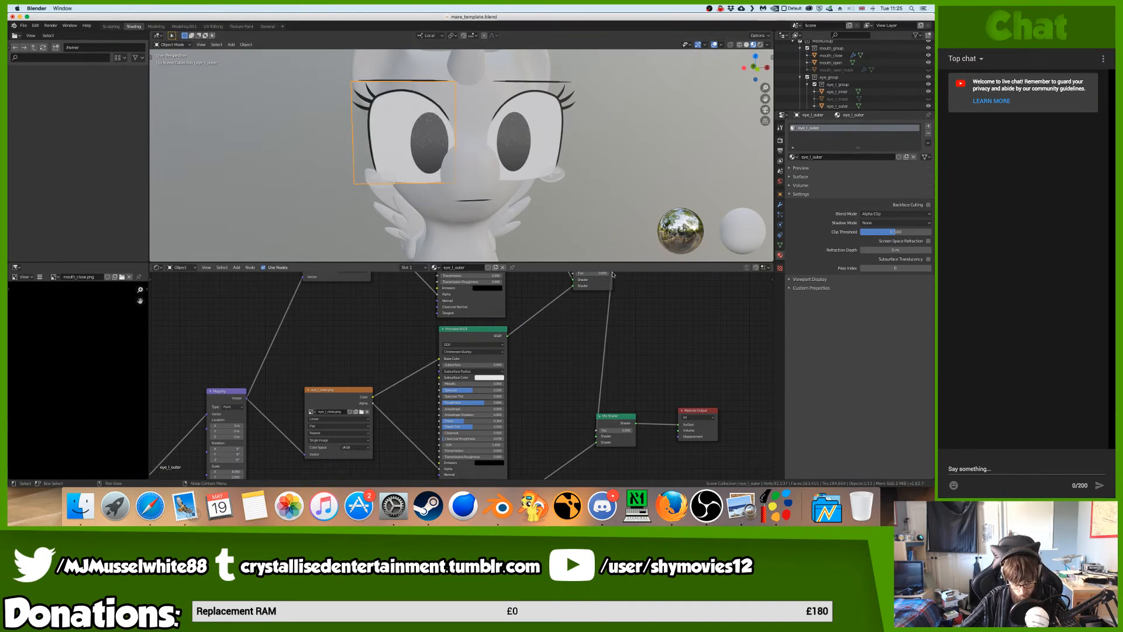
- Raise the upper Mix Shader's factor to 1 and inspect the closed-eye texture from an angled view
middle_click_drag(581, 280, 581, 345)
left_click_drag(582, 337, 608, 338)
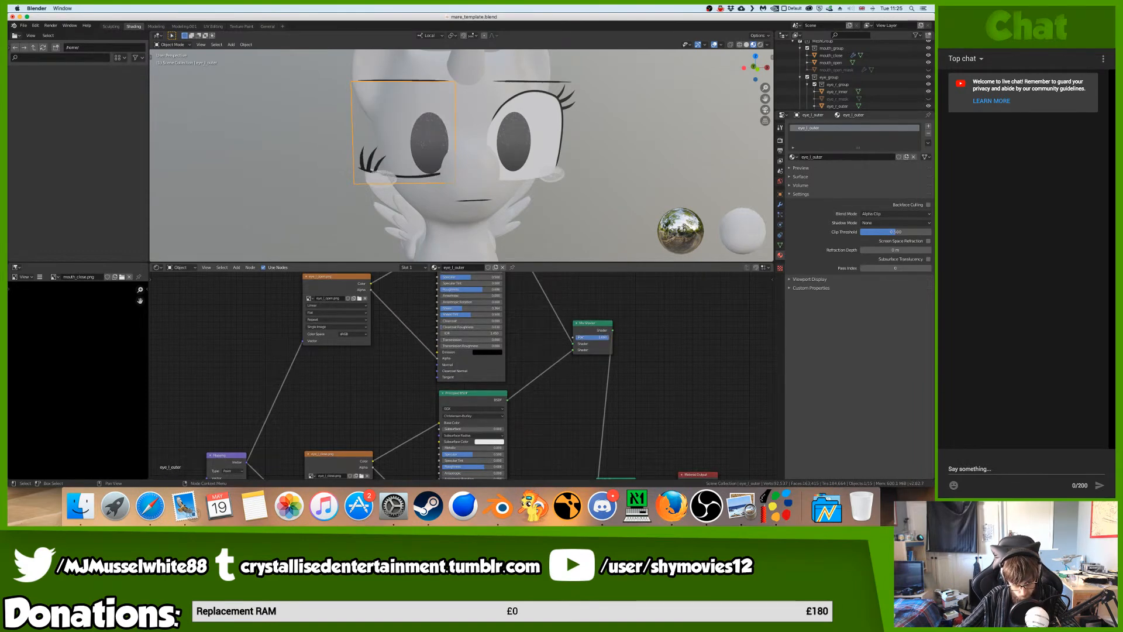
mouse_move(603, 337)
left_mouse_down()
mouse_move(581, 338)
mouse_move(608, 337)
left_mouse_up()
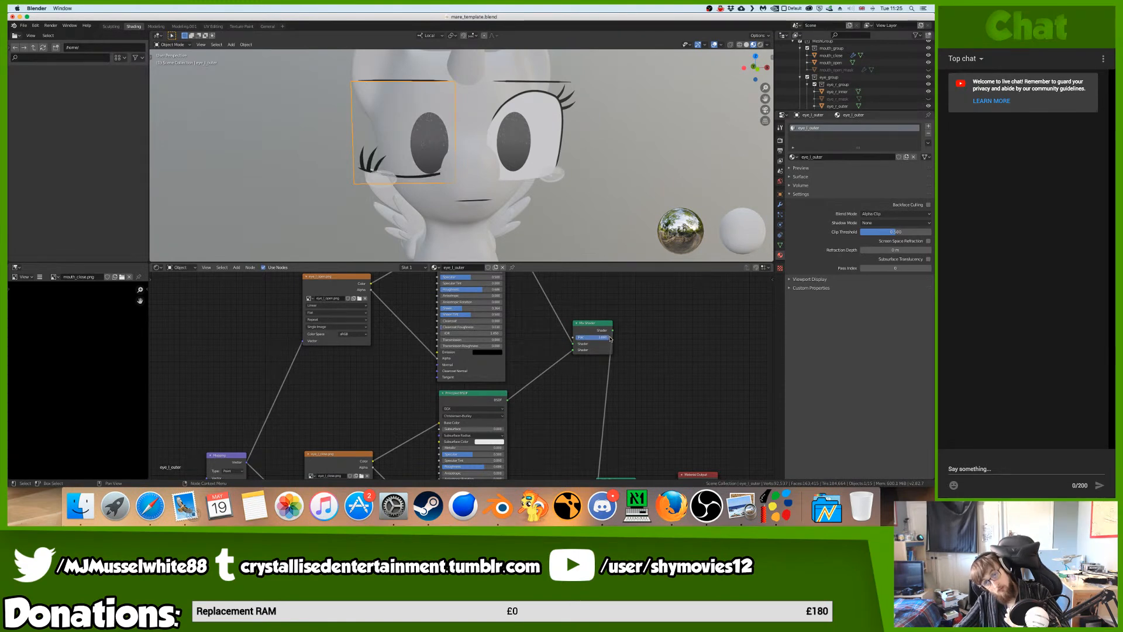
middle_click_drag(409, 198, 557, 181)
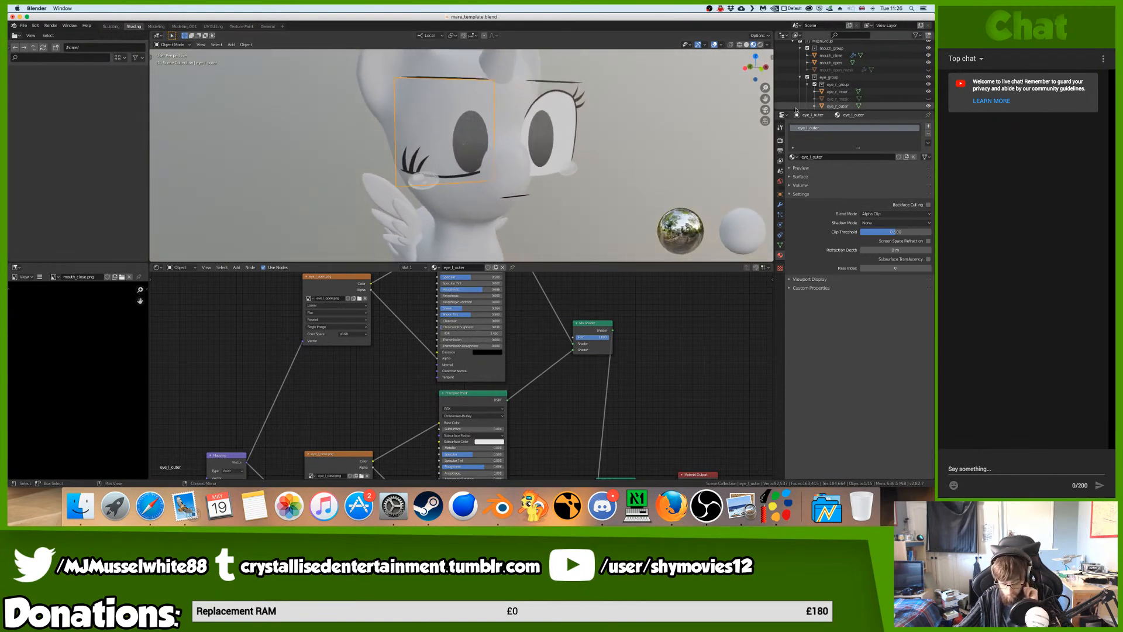
- Collapse mouth_group and eye_r_group in the outliner to reach the left-eye objects
scroll(854, 76, "down", 3)
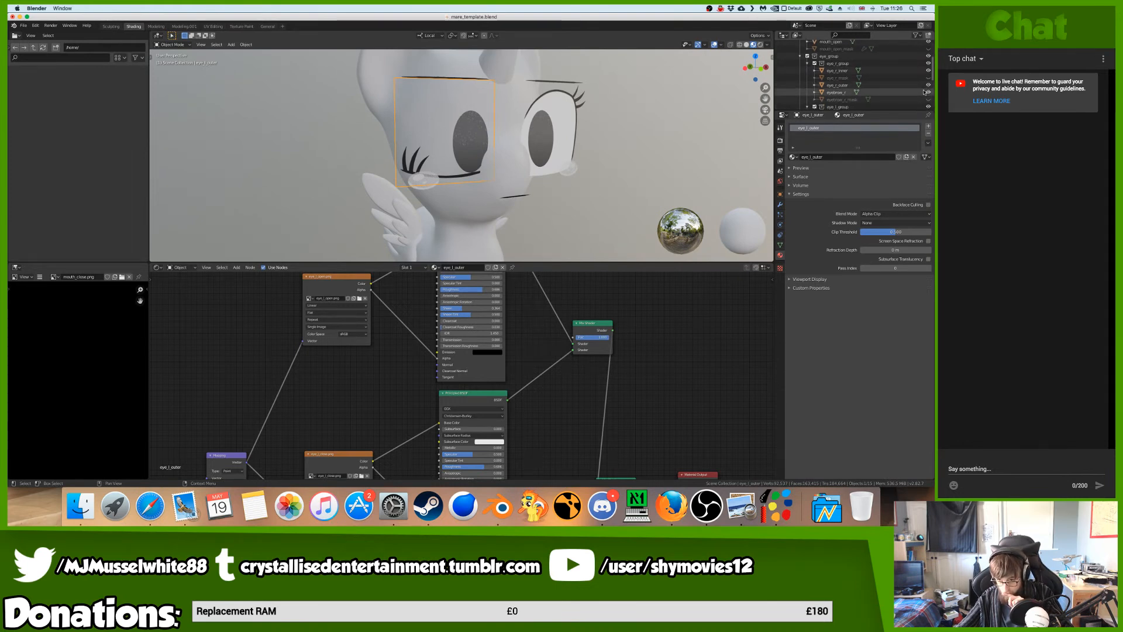
scroll(912, 87, "up", 5)
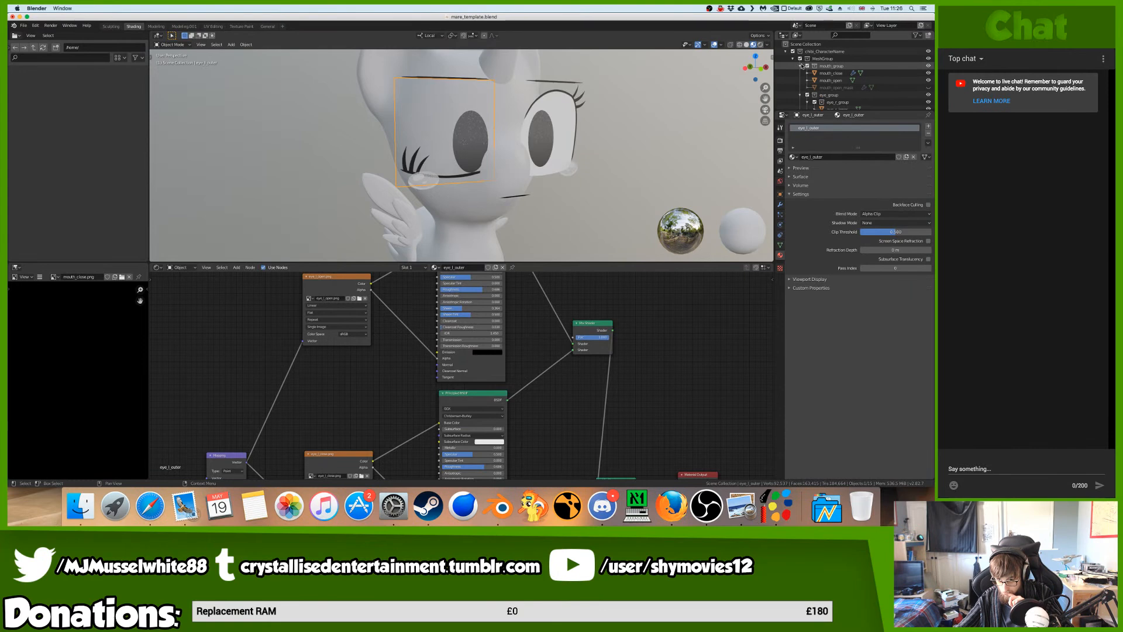
left_click(800, 66)
left_click(805, 81)
left_click(807, 81)
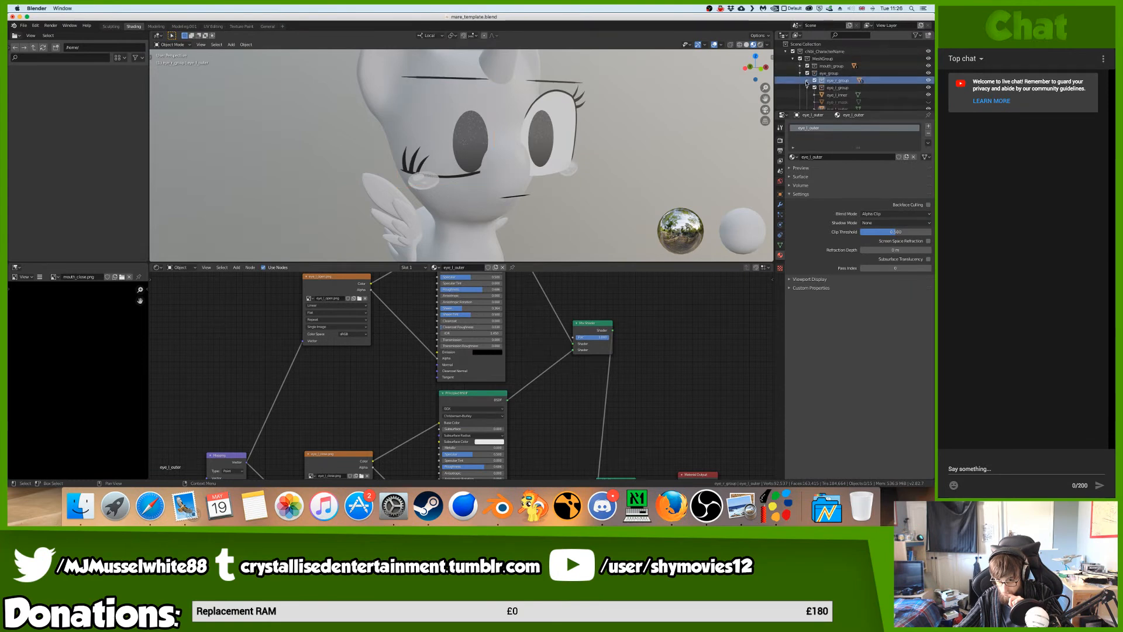
- Temporarily hide eye_l_inner to check the closed outer eye without its pupil, and show it again
scroll(848, 88, "down", 2)
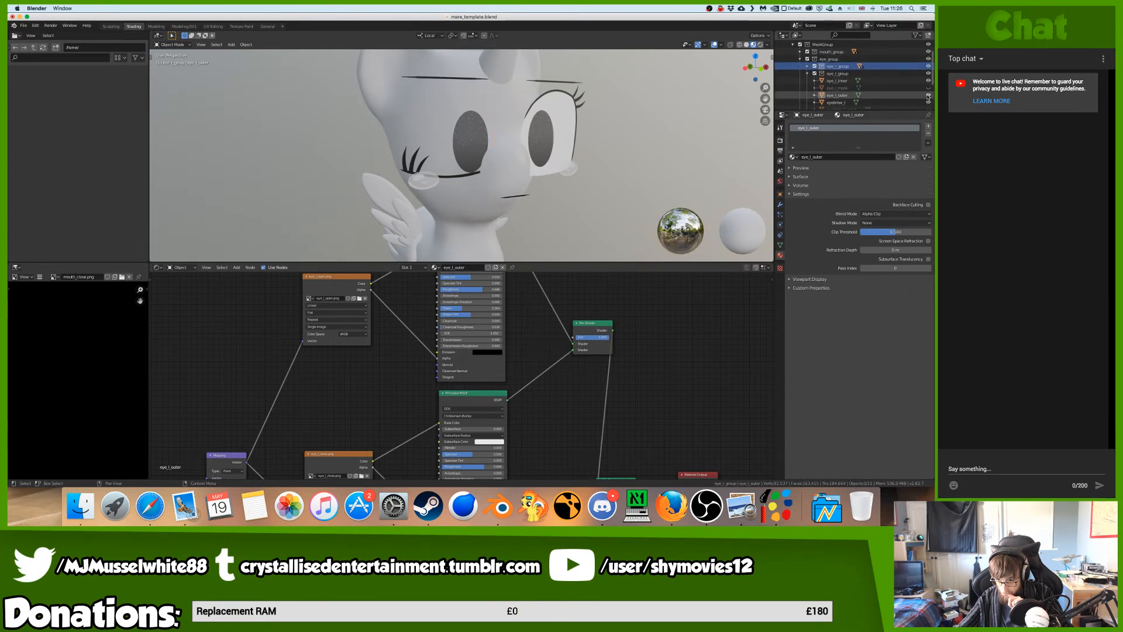
left_click(928, 81)
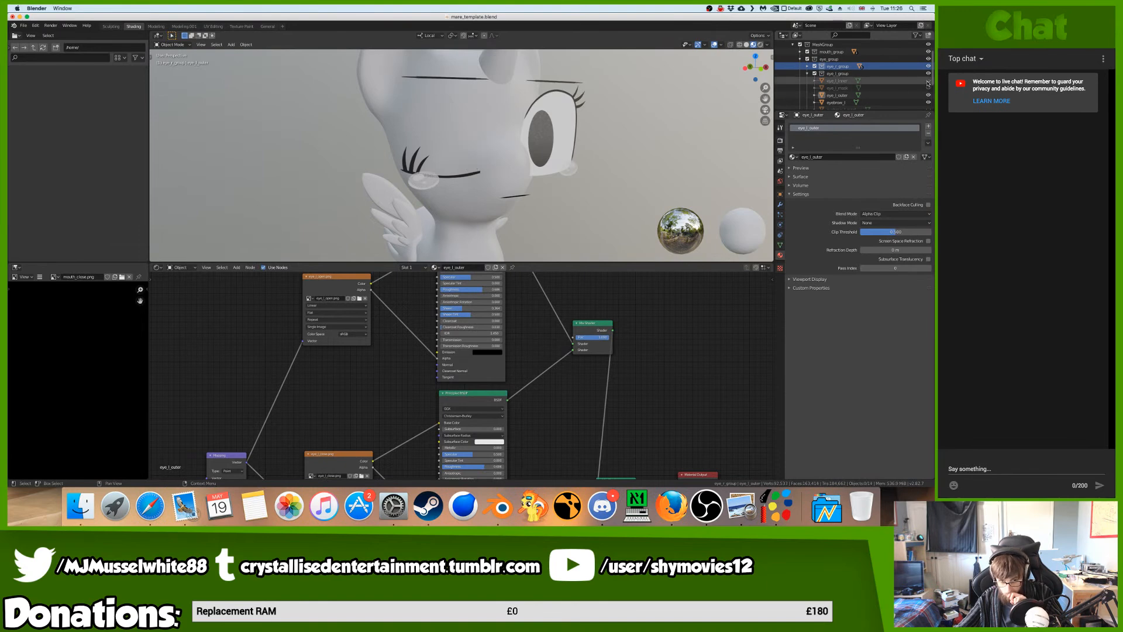
mouse_move(567, 114)
middle_mouse_down()
mouse_move(534, 110)
mouse_move(545, 114)
middle_mouse_up()
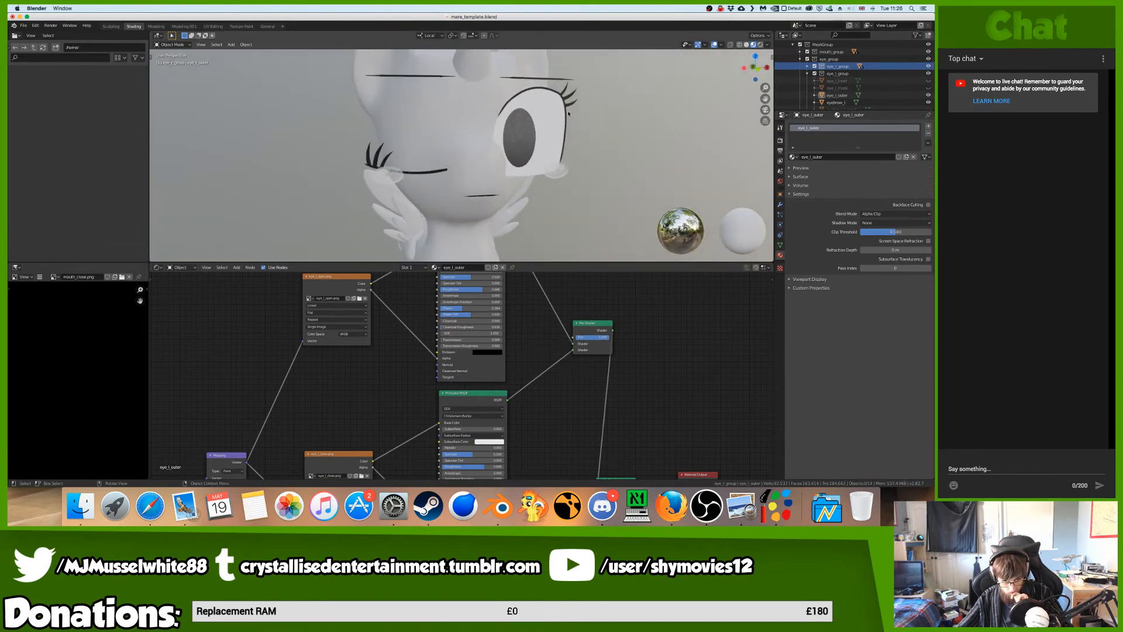
left_click(929, 80)
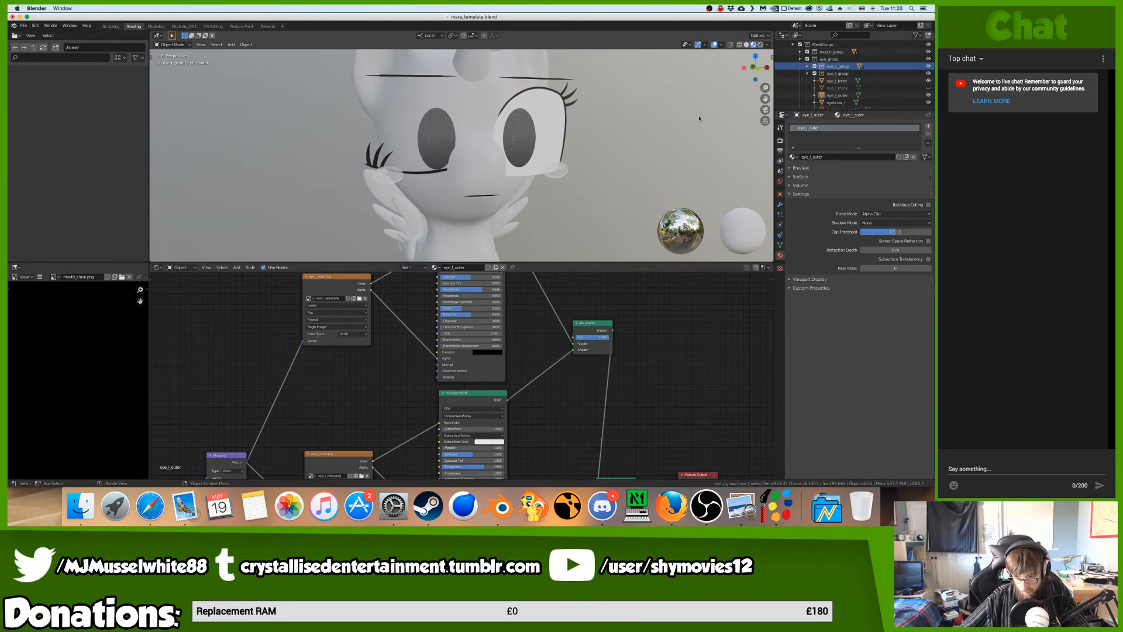
- Select eye_l_outer and return the upper Mix Shader's factor to 0 so the open-eye texture is used
left_click(418, 170)
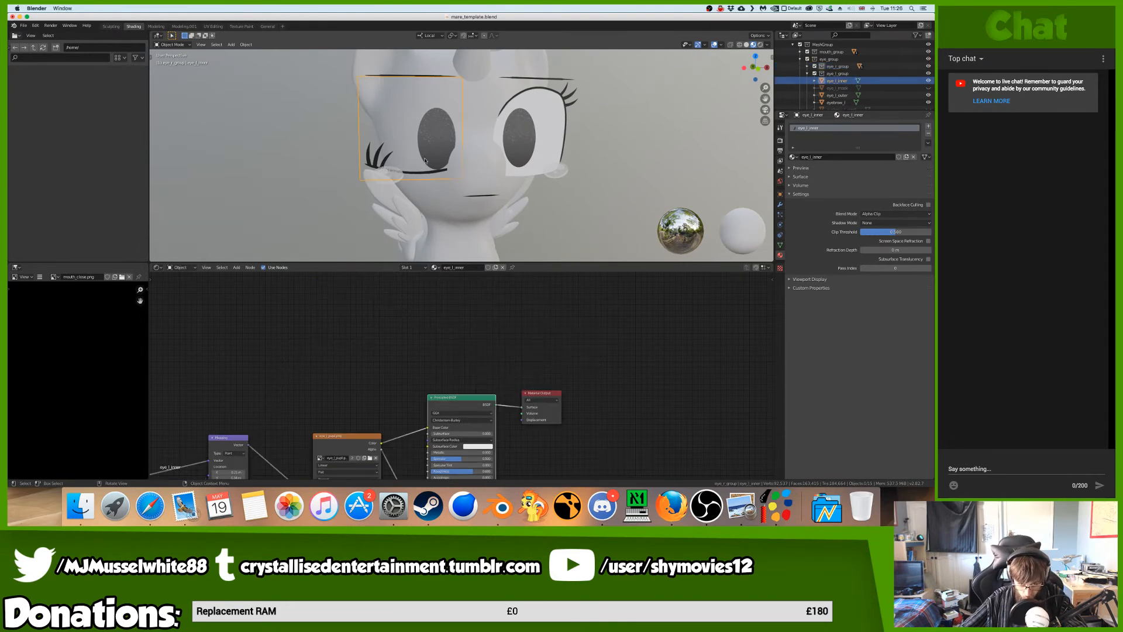
left_click(417, 159)
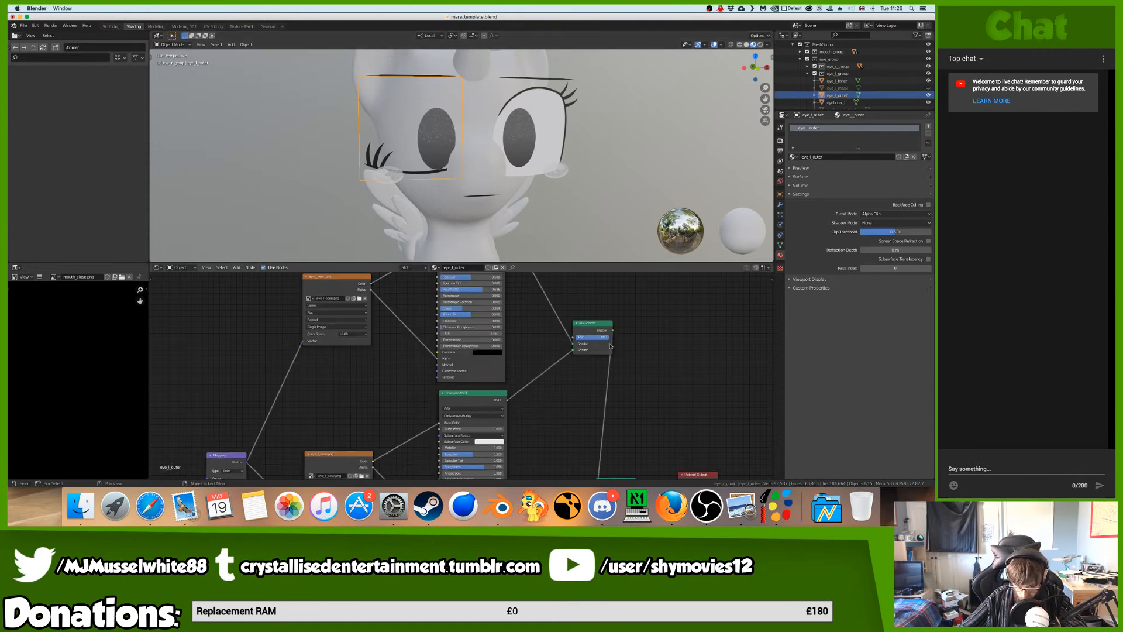
left_click_drag(608, 338, 577, 338)
scroll(719, 315, "down", 5)
scroll(721, 316, "up", 2)
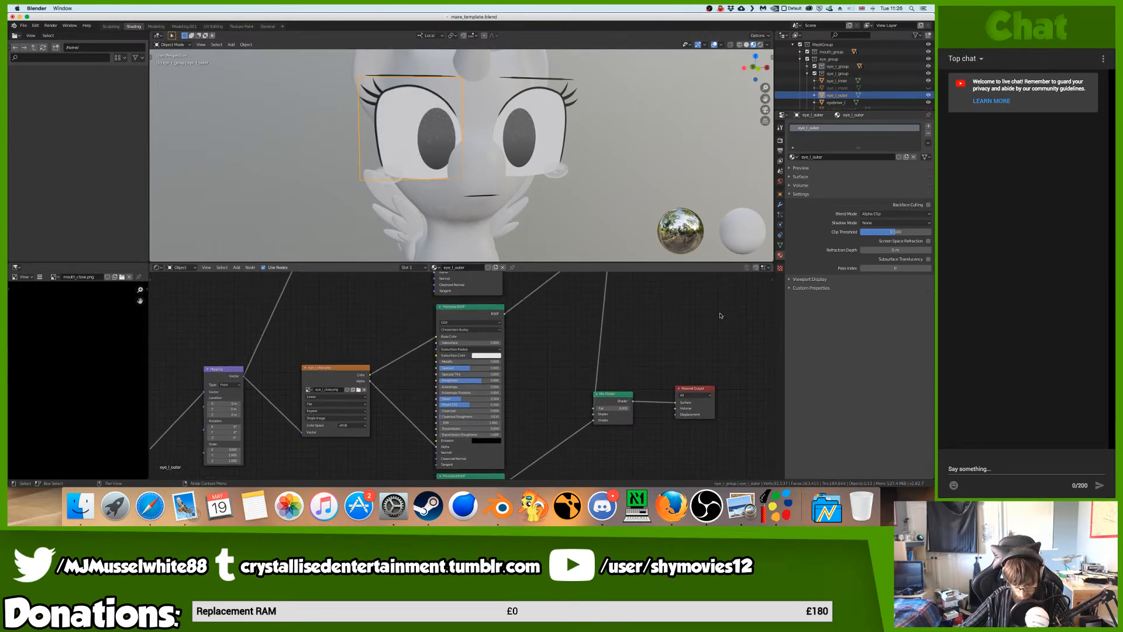
- Tidy the node layout by grouping the two Mix Shaders and the Material Output closely beside the Principled BSDFs
scroll(723, 315, "down", 3, "ctrl")
scroll(723, 316, "down", 2)
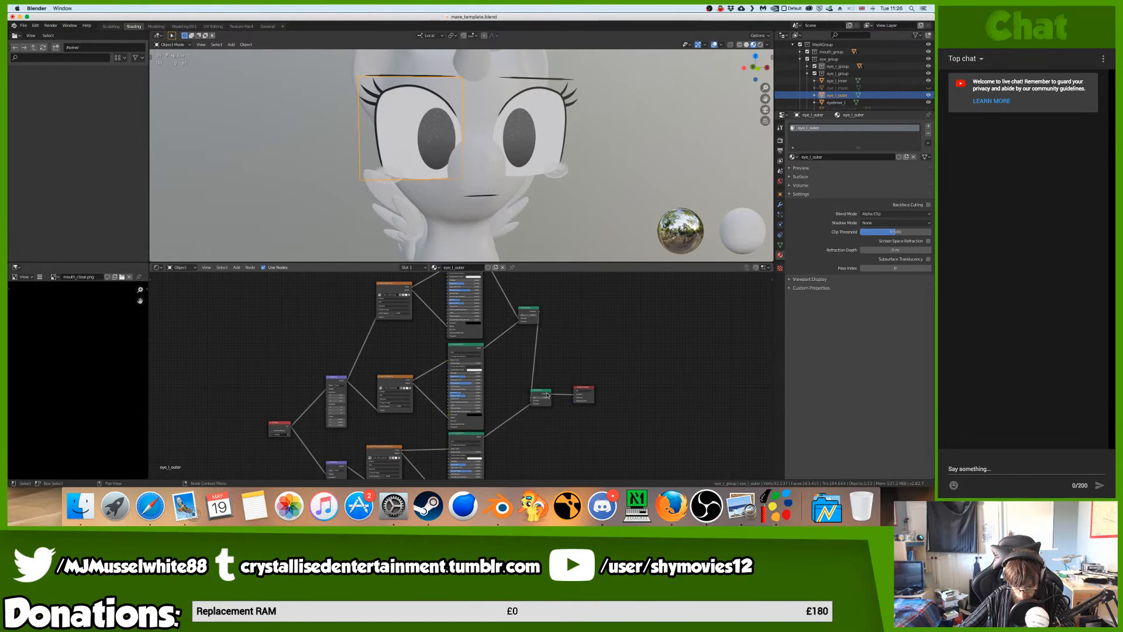
left_click_drag(545, 391, 539, 355)
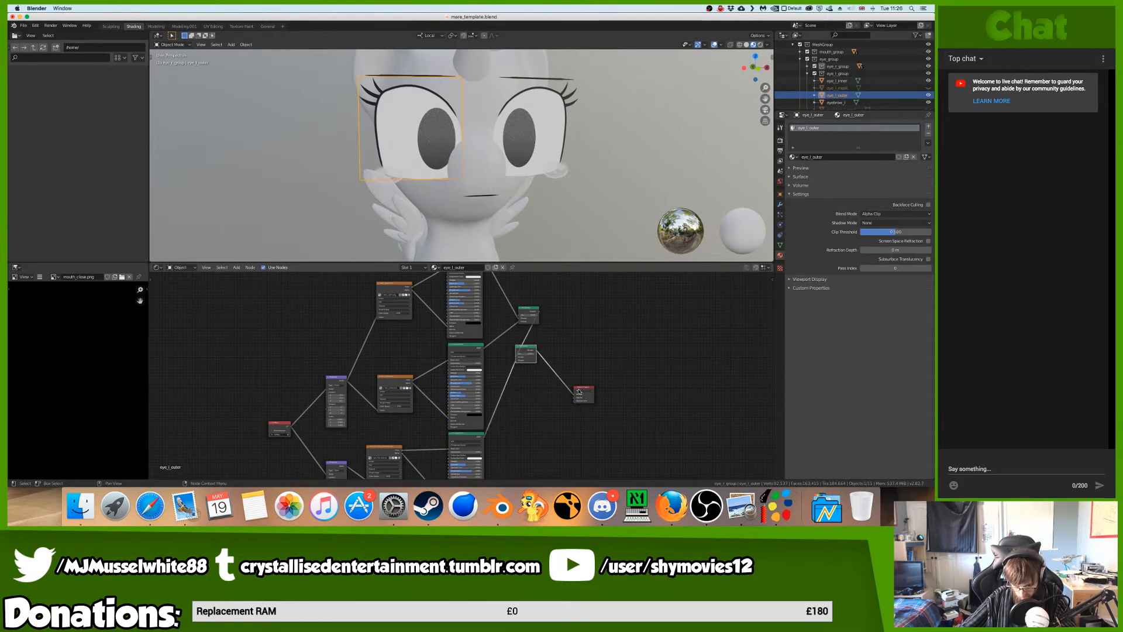
left_click_drag(579, 391, 576, 317)
scroll(584, 336, "down", 2)
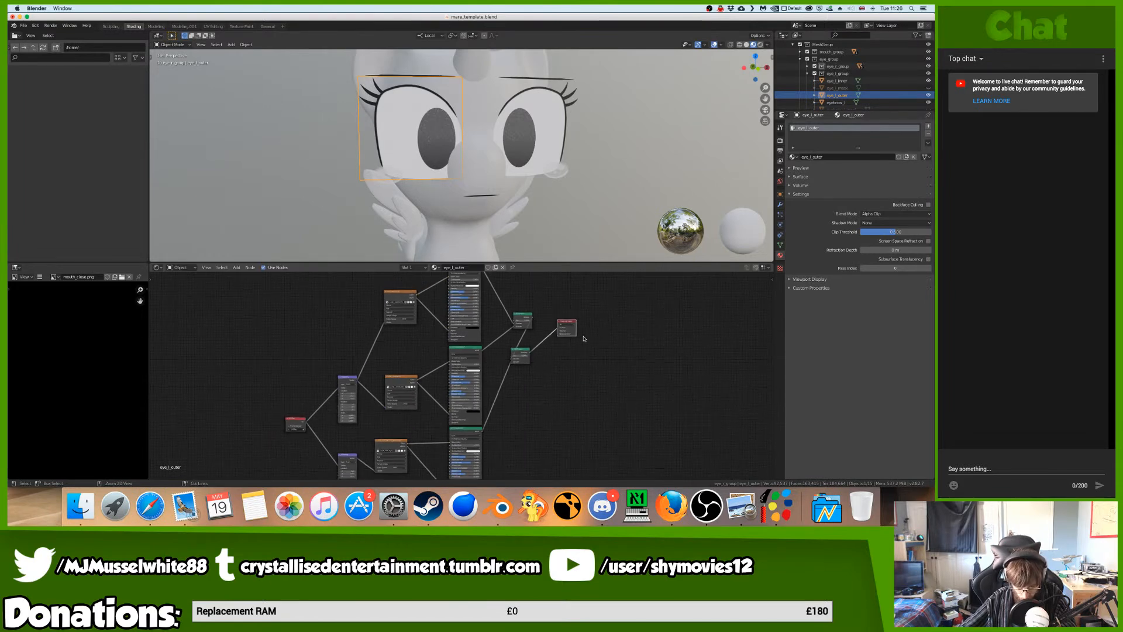
left_click_drag(651, 394, 515, 359)
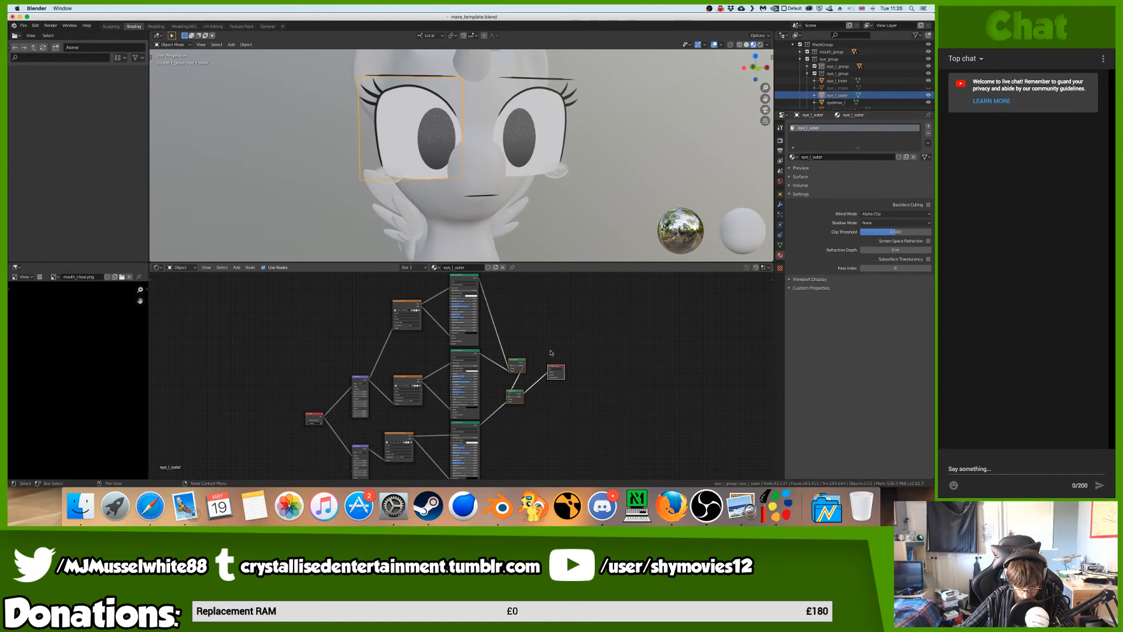
left_click(551, 352)
scroll(574, 365, "down", 2)
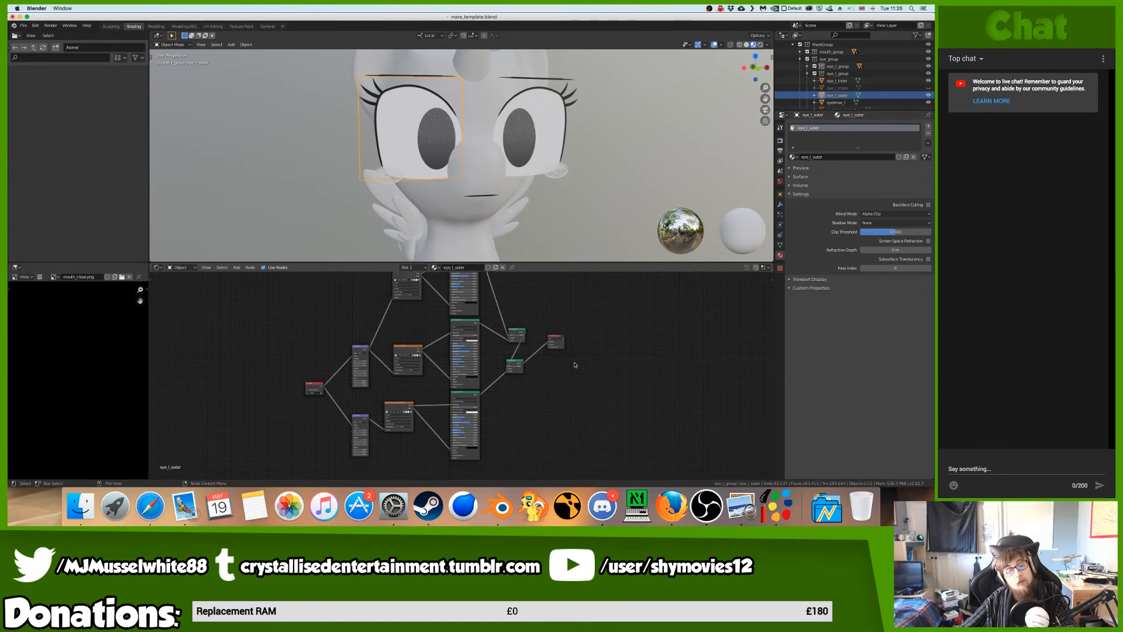
- Save the mare_template.blend file
scroll(575, 365, "up", 2)
scroll(576, 361, "up", 3)
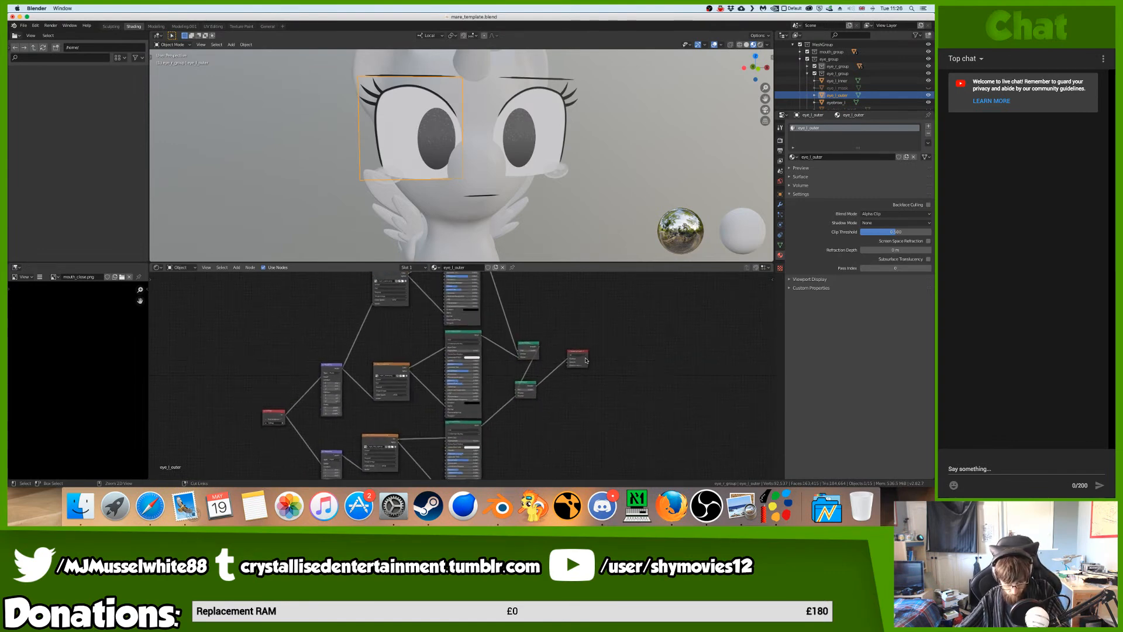
key("ctrl+s")
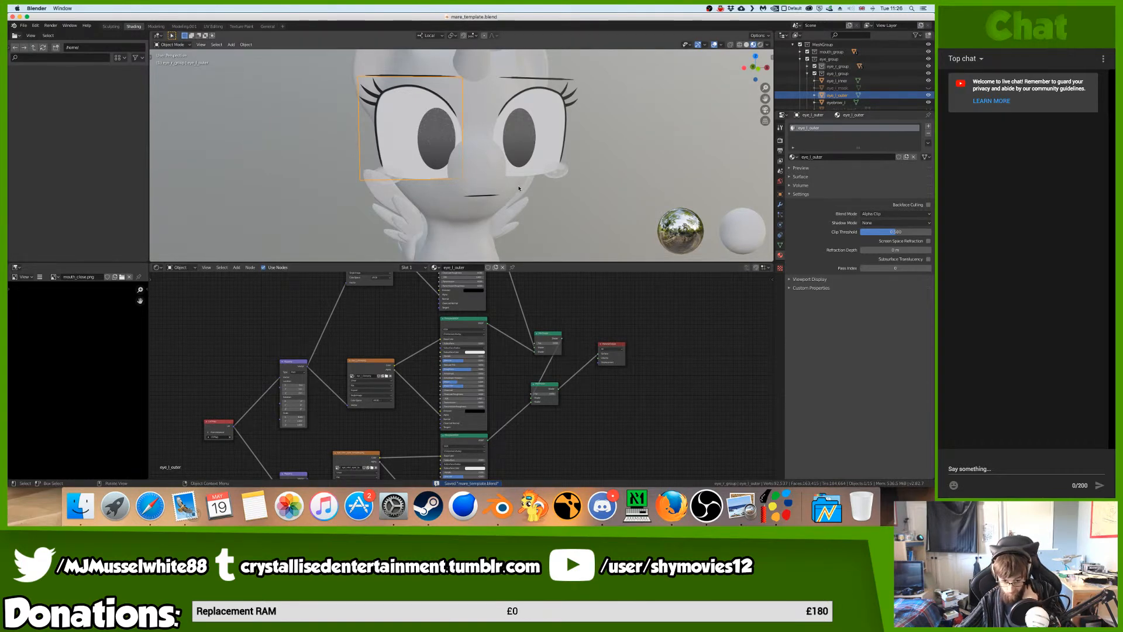
middle_click_drag(571, 128, 546, 129)
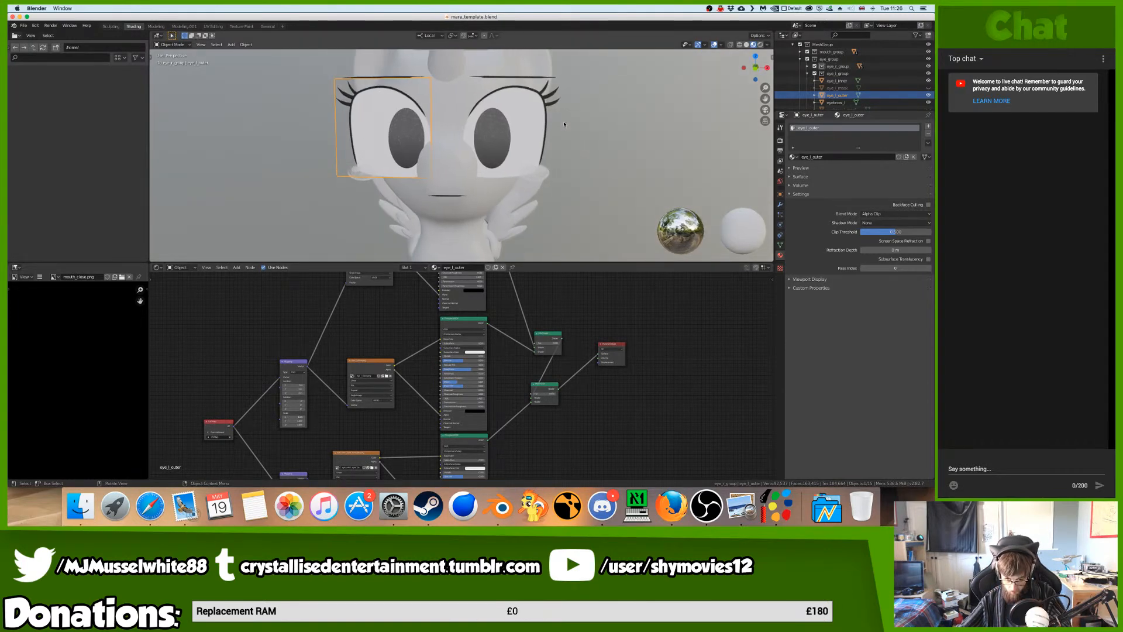
left_click(543, 130)
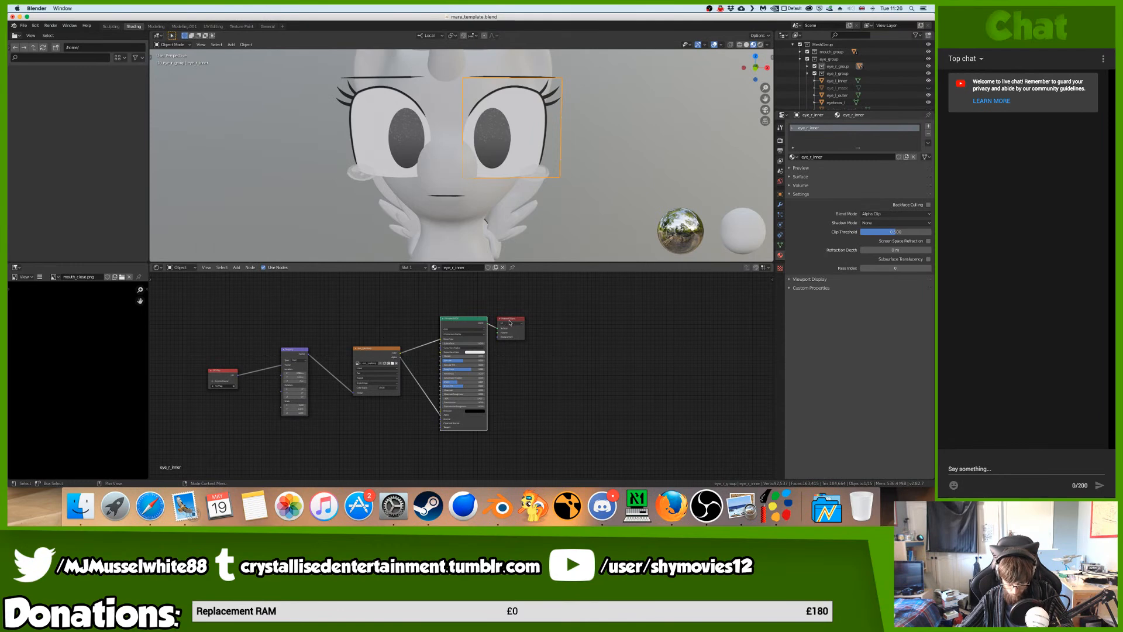
left_click_drag(509, 322, 616, 427)
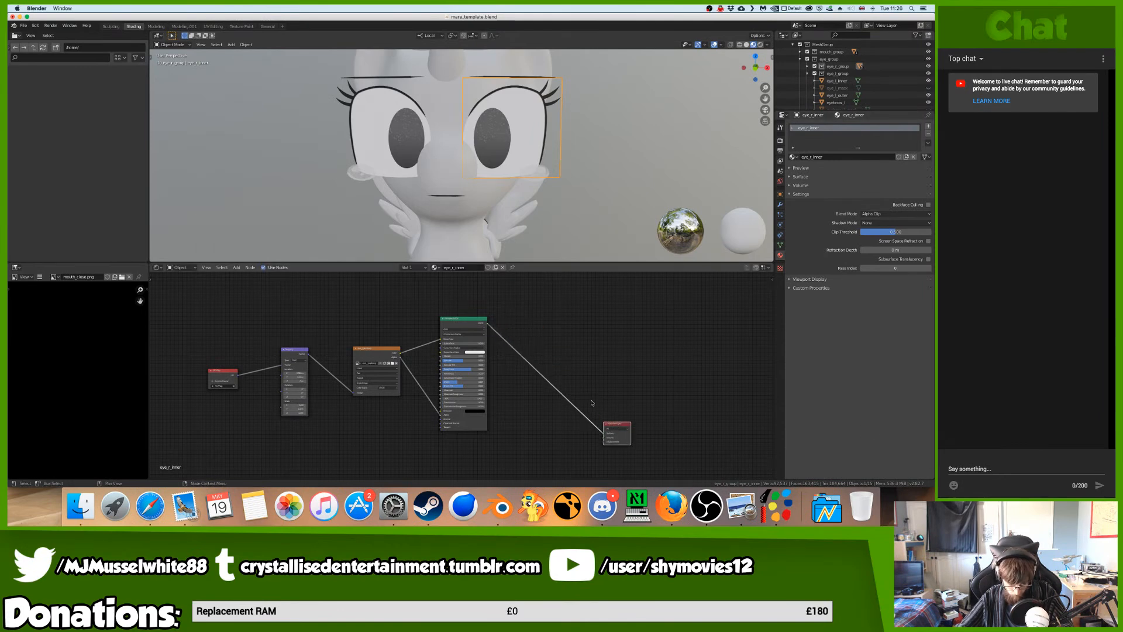
scroll(591, 403, "down", 2)
scroll(590, 402, "left", 2)
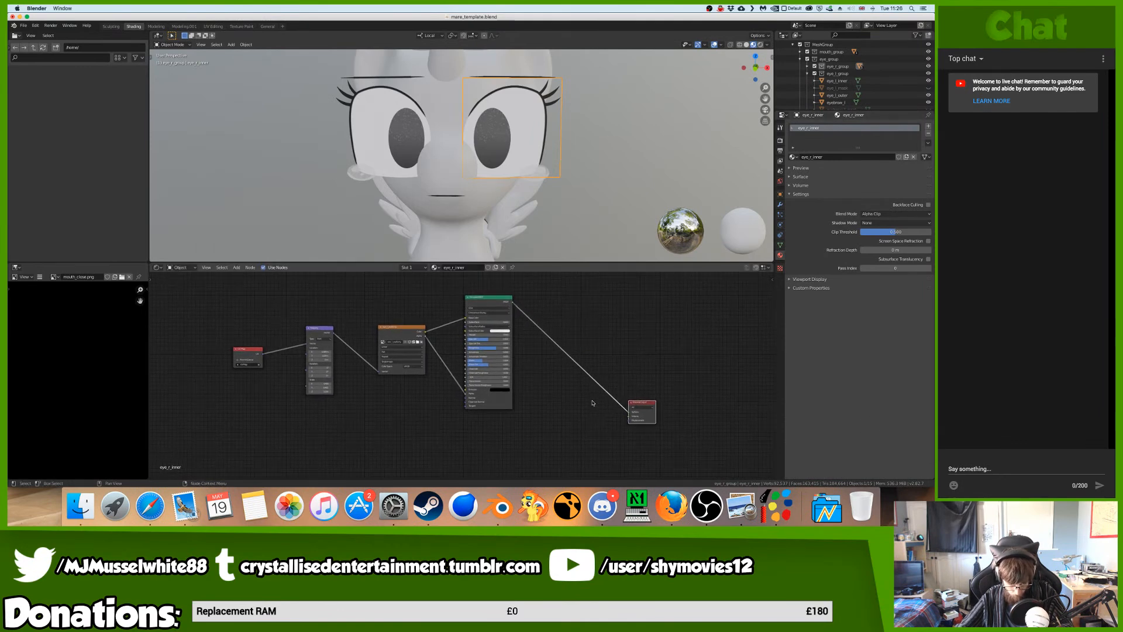
left_click_drag(653, 406, 558, 293)
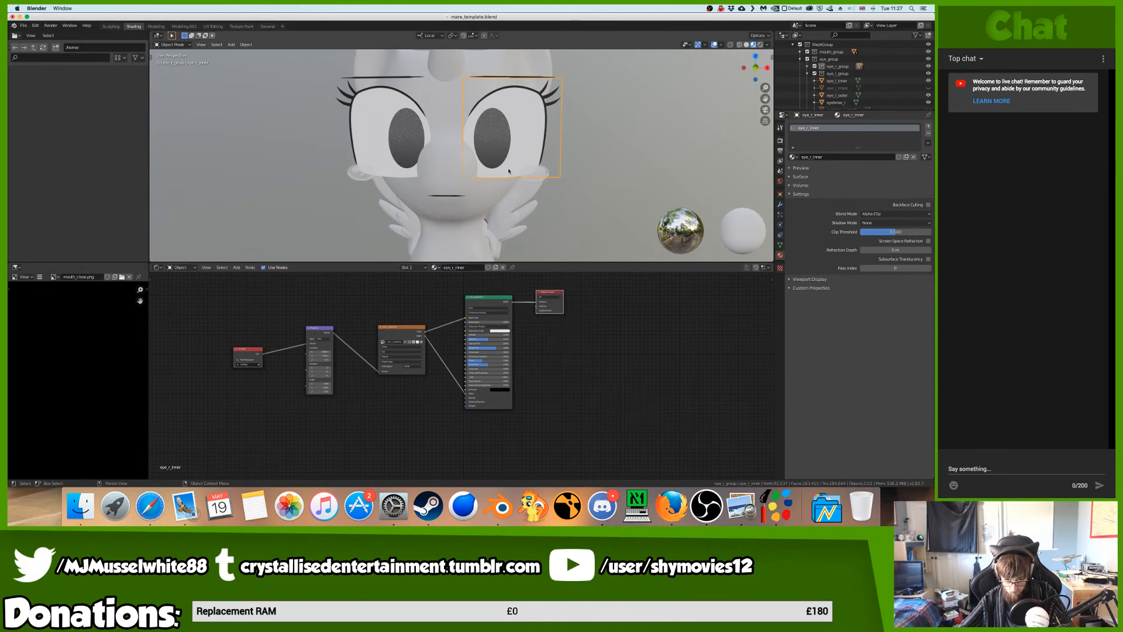
- Select eye_r_outer and add a UV Map node well ahead of its Image Texture node
left_click(499, 149)
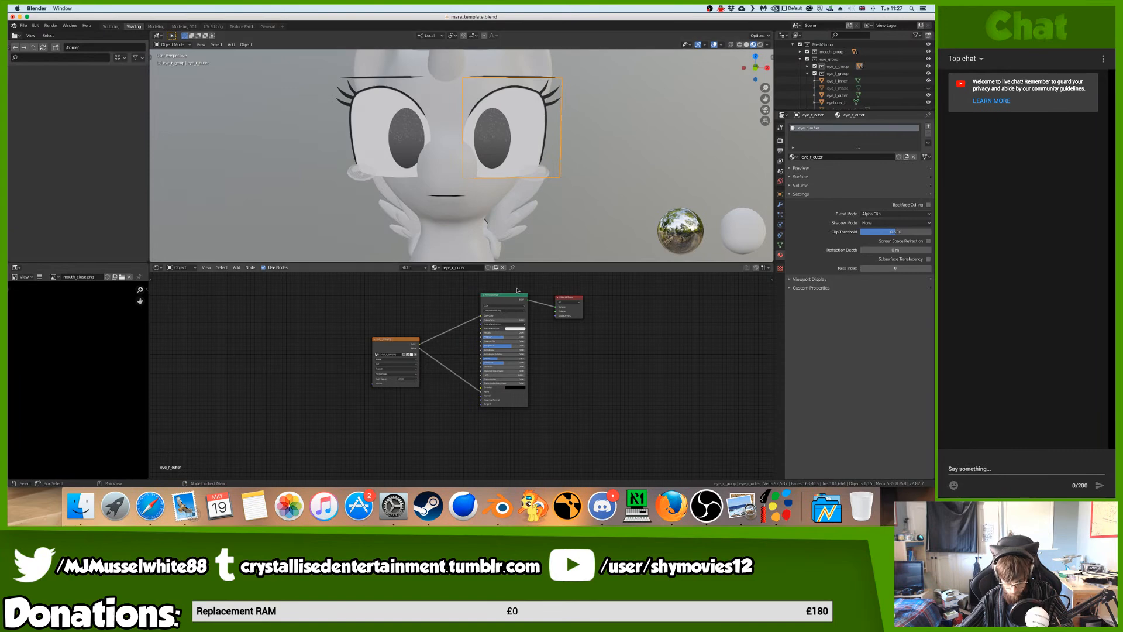
key("shift+a")
left_click(273, 323)
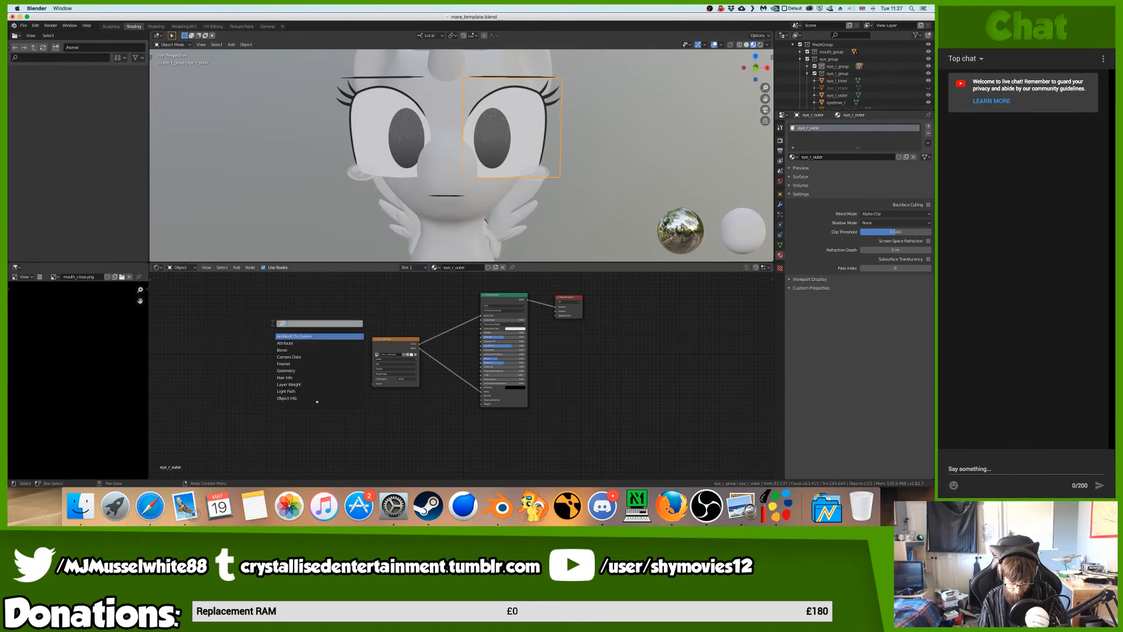
type("fres")
key("Return")
left_click(241, 340)
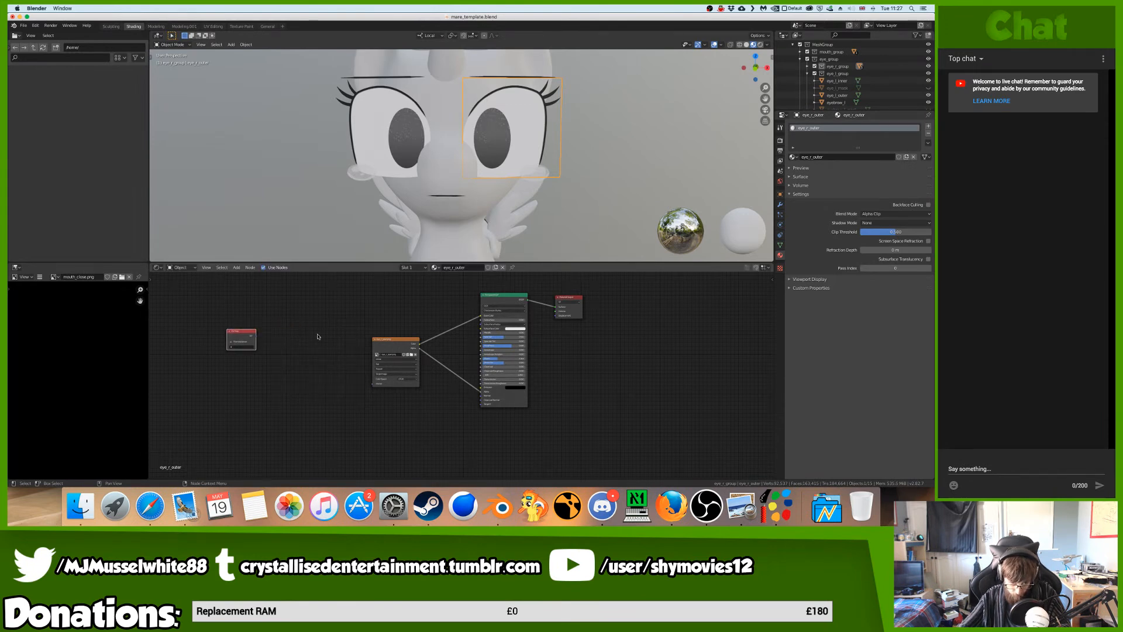
left_click(317, 336)
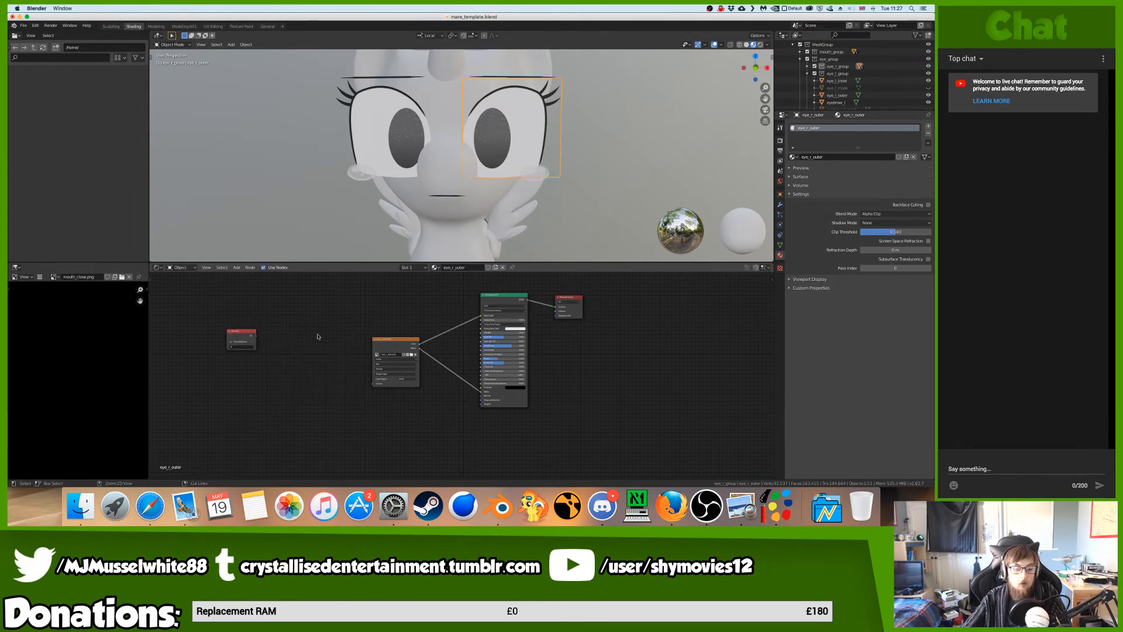
- Add a Mapping node ahead of the Image Texture, choose the UV map in the UV Map node and link it to the Mapping node's Vector input
key("shift+a")
left_click(318, 336)
type("mapp")
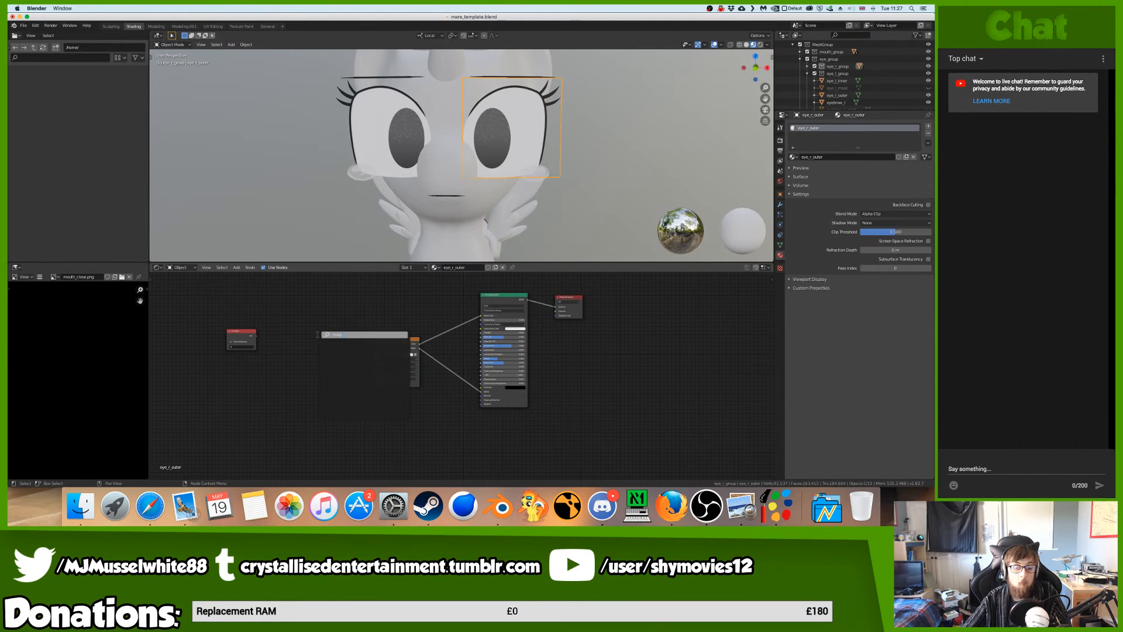
key("Return")
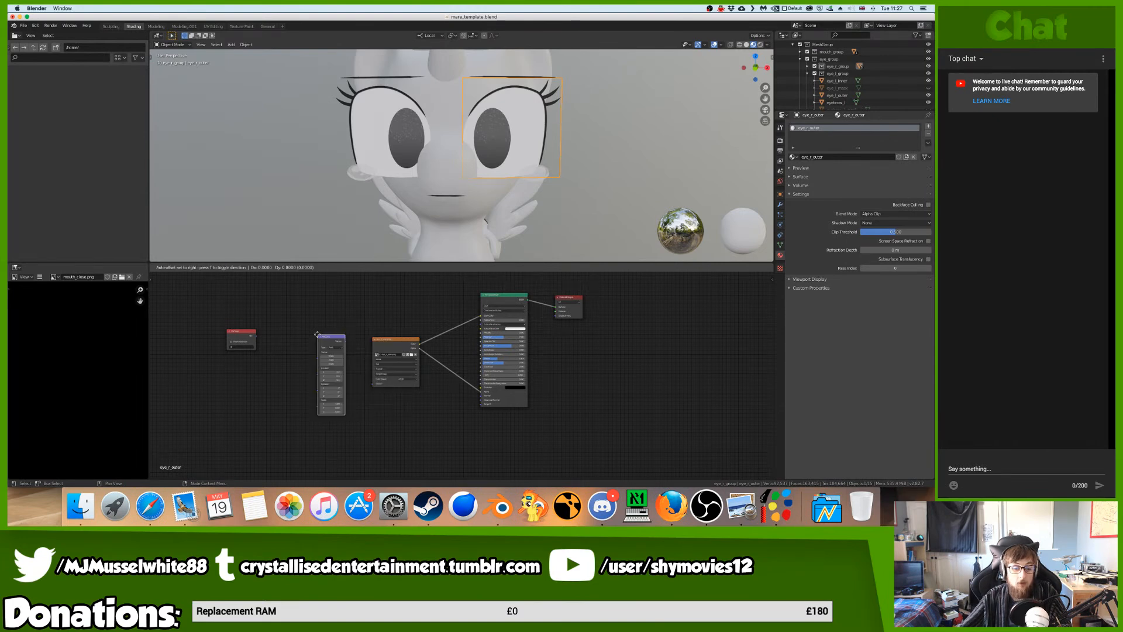
left_click(302, 325)
left_click_drag(255, 335, 234, 371)
left_click(241, 347)
left_click(241, 354)
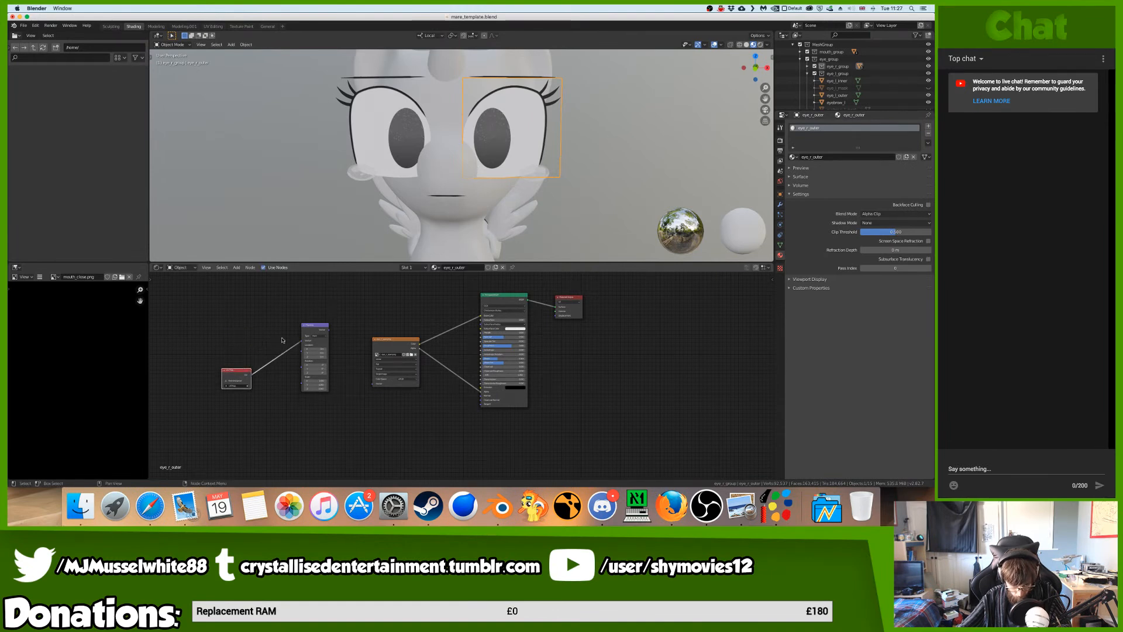
- Move the linked UV Map and Mapping nodes together below the level of the Image Texture
left_click(314, 326)
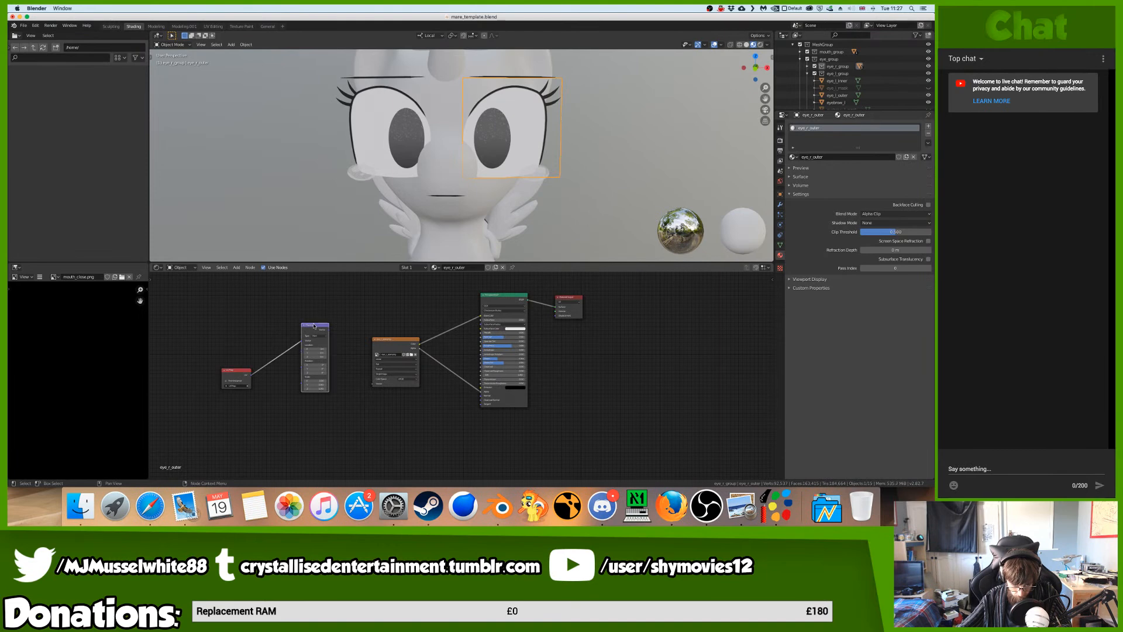
left_click_drag(314, 325, 316, 351)
left_click_drag(174, 344, 354, 449)
left_click_drag(311, 354, 312, 416)
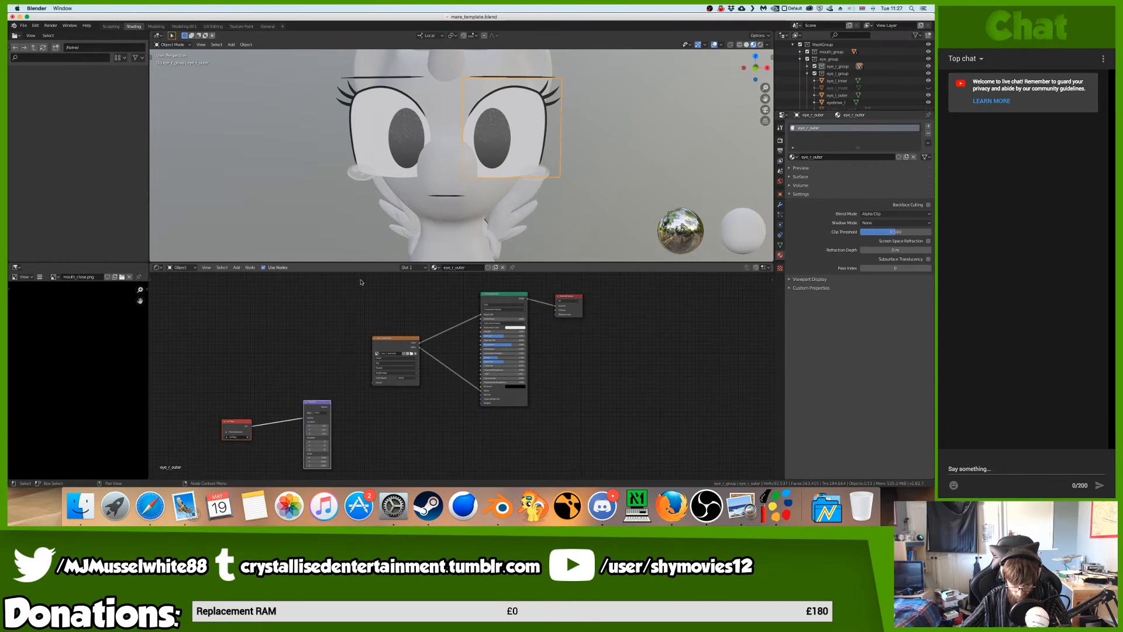
- Duplicate the Image Texture and Principled BSDF below the originals and link the Mapping node to both Image Textures' Vector inputs
left_click_drag(360, 281, 550, 437)
key("shift+d")
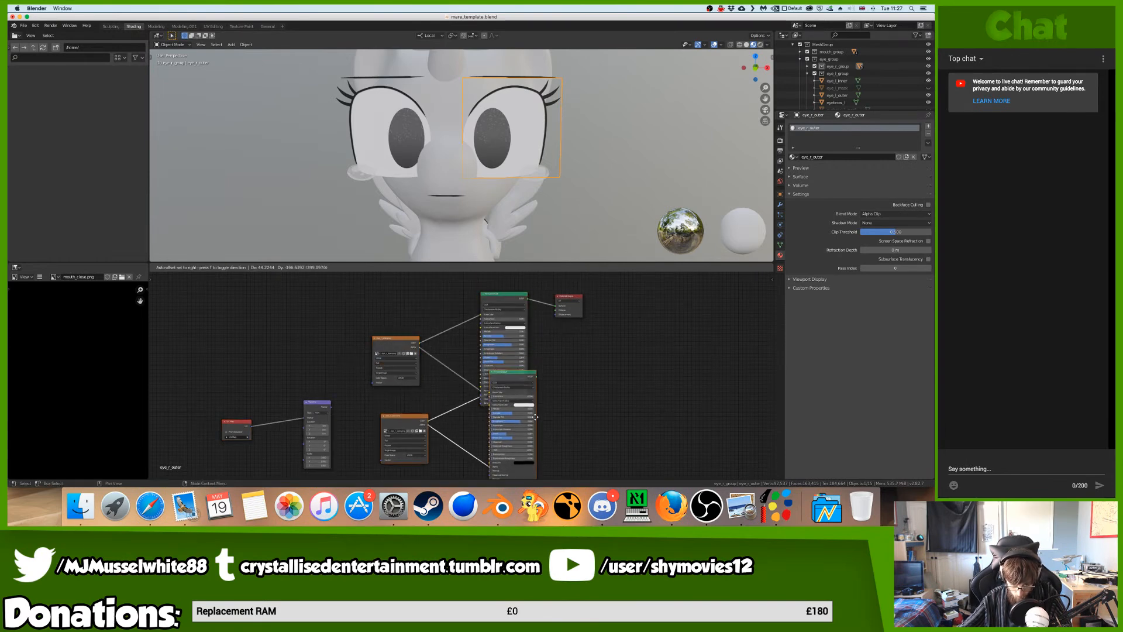
scroll(609, 401, "down", 5, "shift")
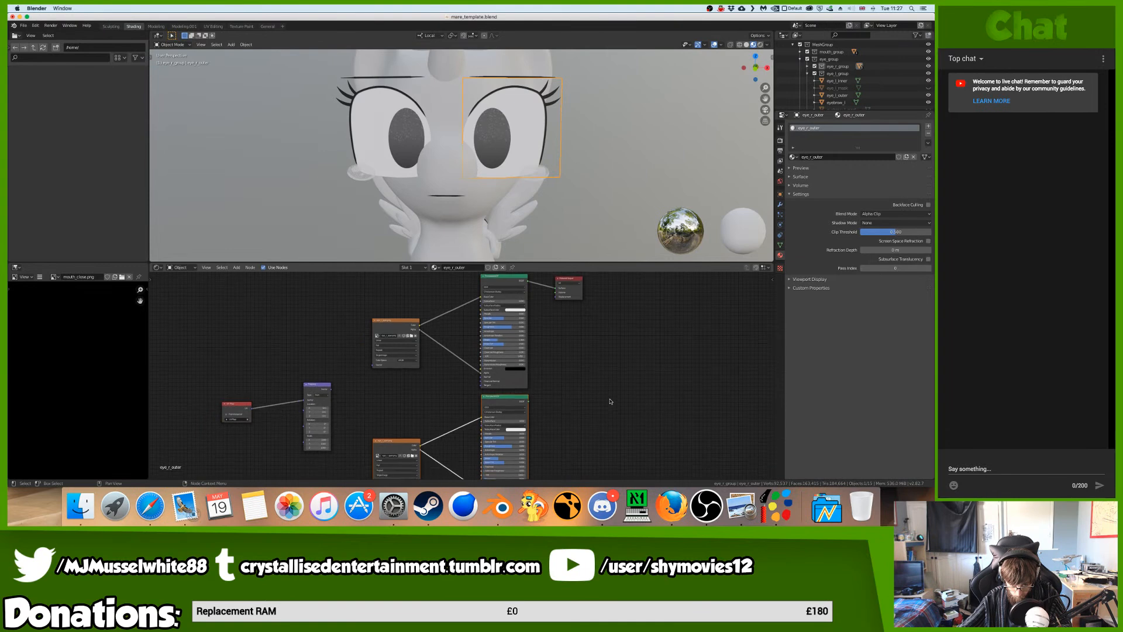
left_click(331, 317)
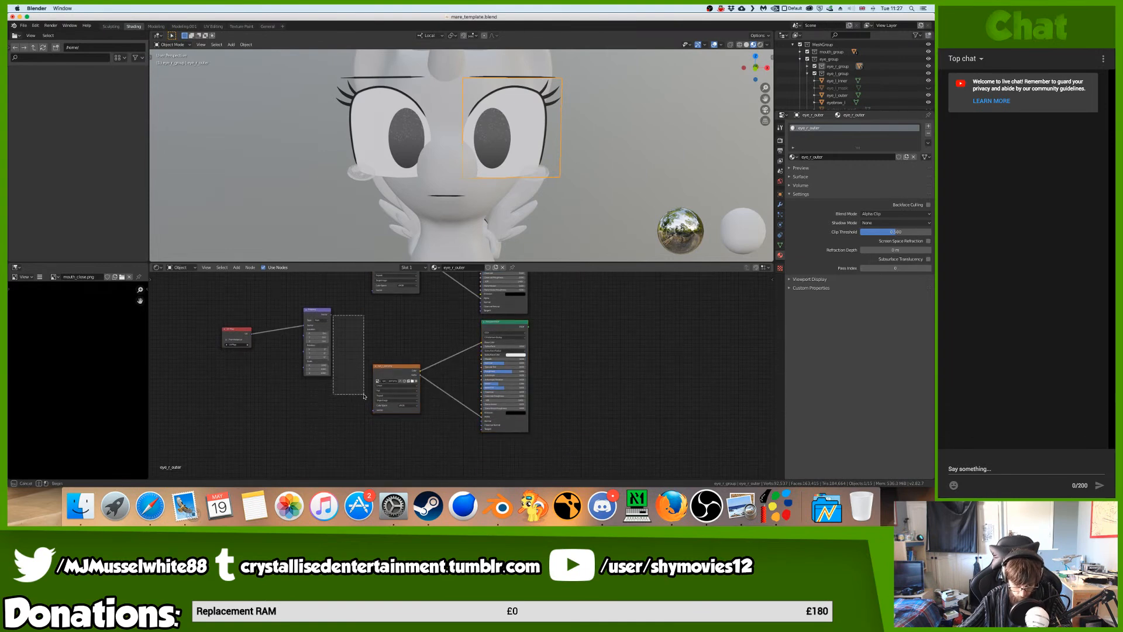
left_click_drag(331, 315, 372, 410)
- Duplicate the Mapping node and the Principled BSDF further down to start a third texture branch
left_click(320, 314)
key("shift+d")
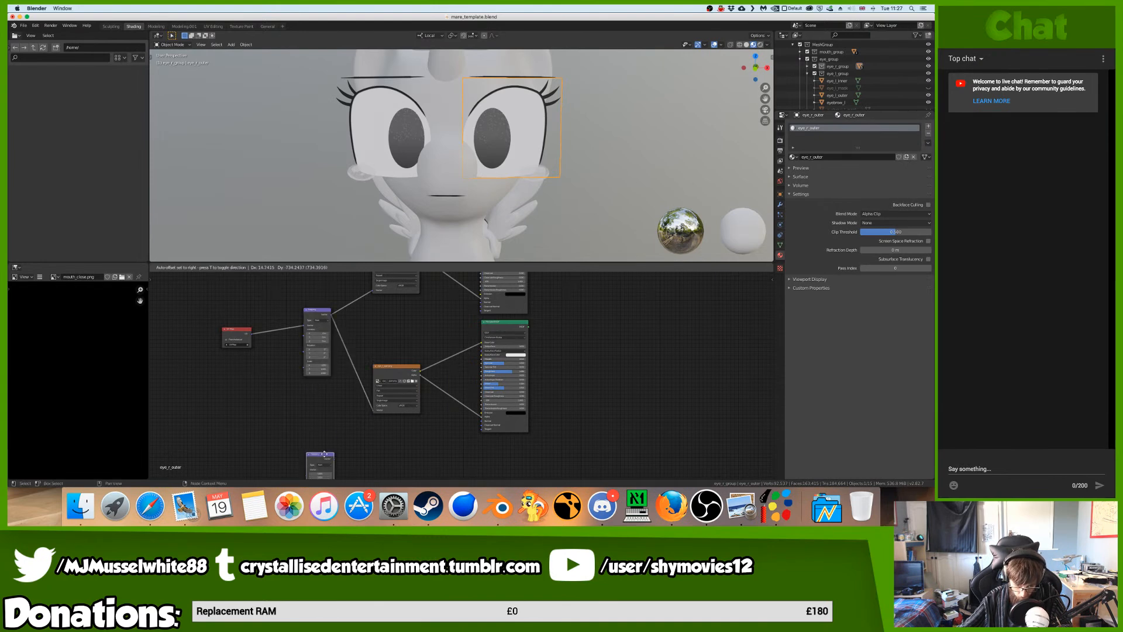
left_click(319, 462)
left_click(518, 325)
key("shift+d")
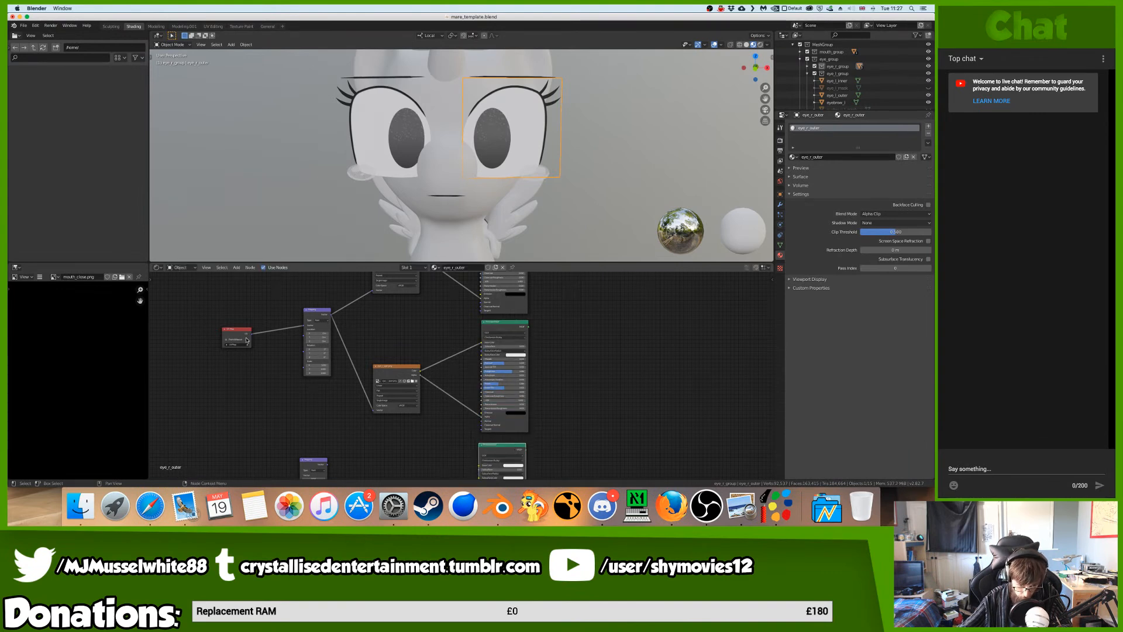
- Link the UV Map node to the Vector input of the third branch's Mapping node
scroll(261, 344, "down", 3)
scroll(264, 346, "left", 2)
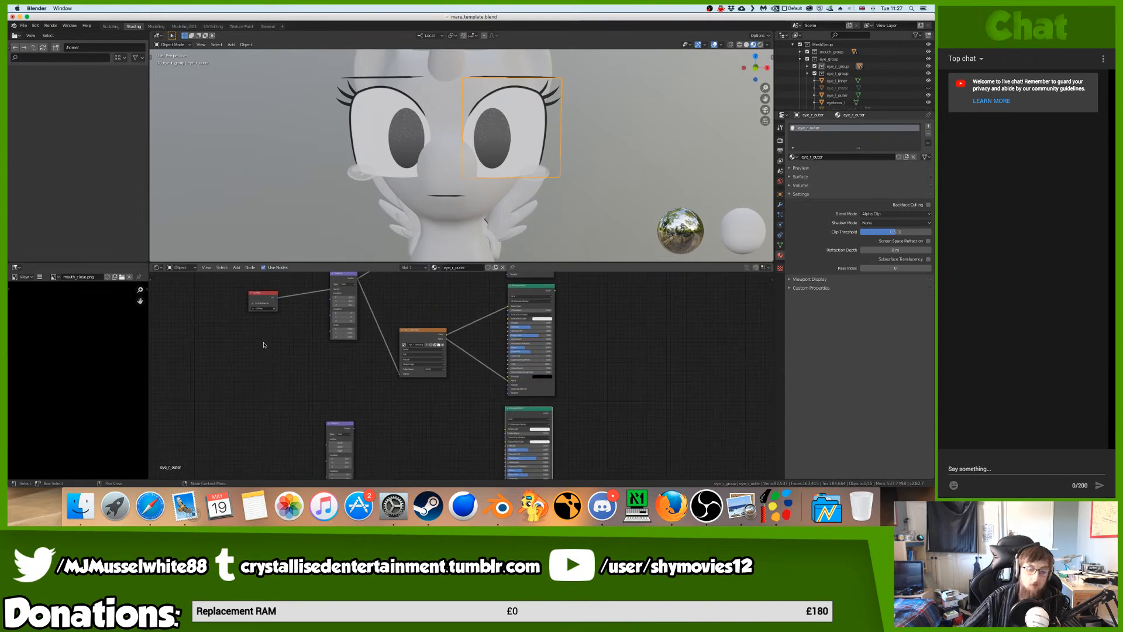
scroll(327, 447, "down", 1)
left_click(327, 447)
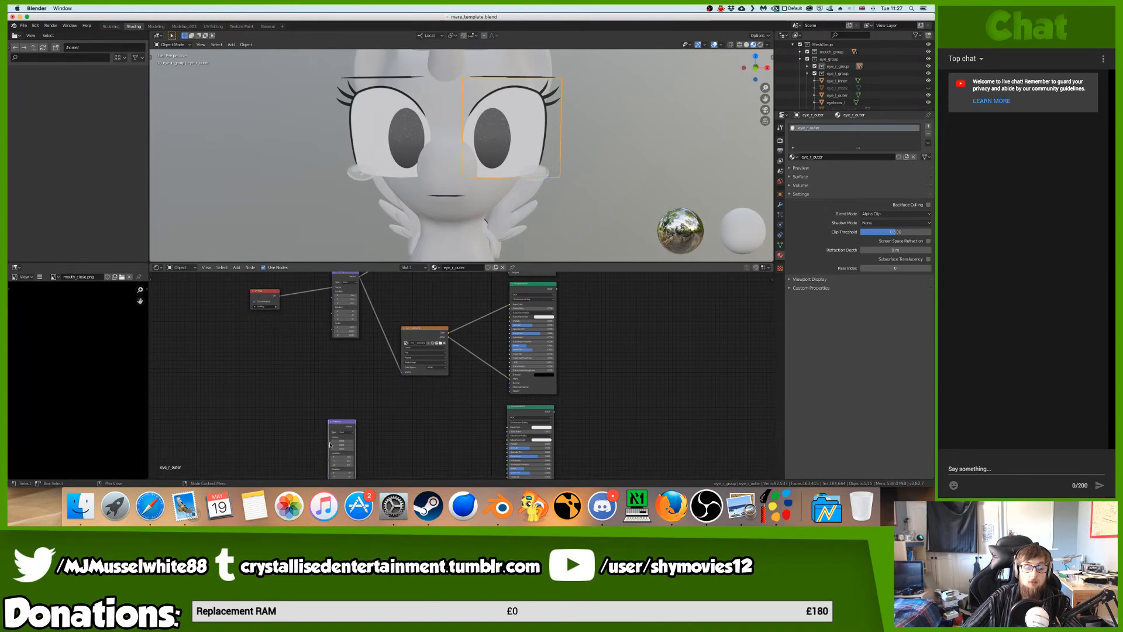
mouse_move(327, 442)
left_mouse_down()
mouse_move(275, 327)
mouse_move(278, 296)
mouse_move(316, 308)
mouse_move(331, 443)
left_mouse_up()
scroll(287, 362, "down", 1)
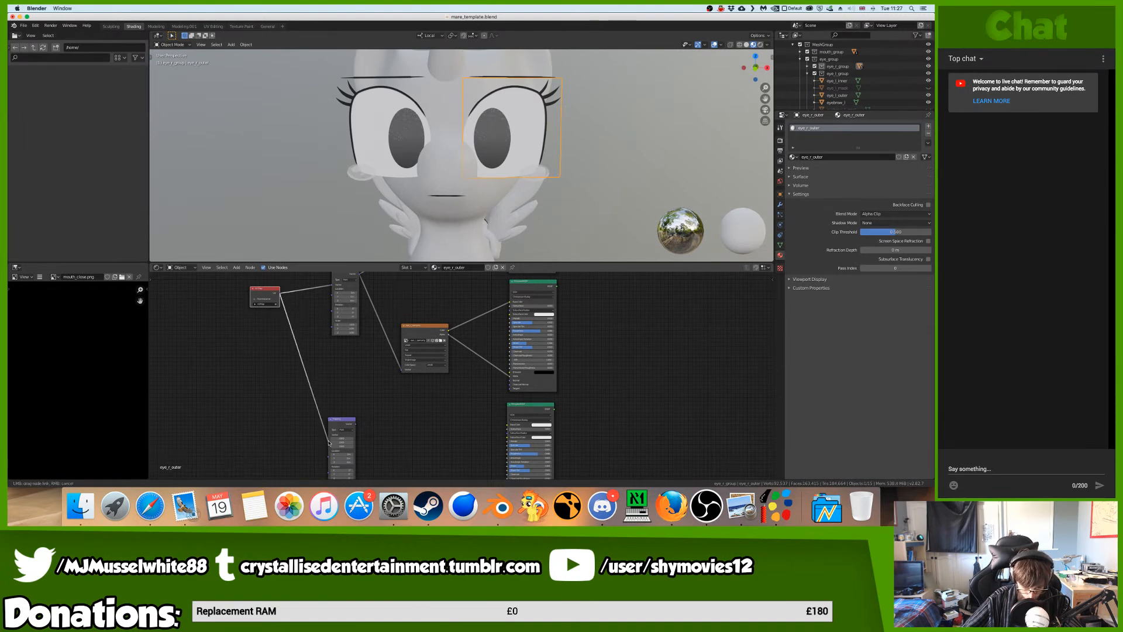
- Duplicate the Image Texture into the third branch and link the lower Mapping node to its Vector input
left_click(358, 427)
middle_click_drag(428, 356, 428, 321)
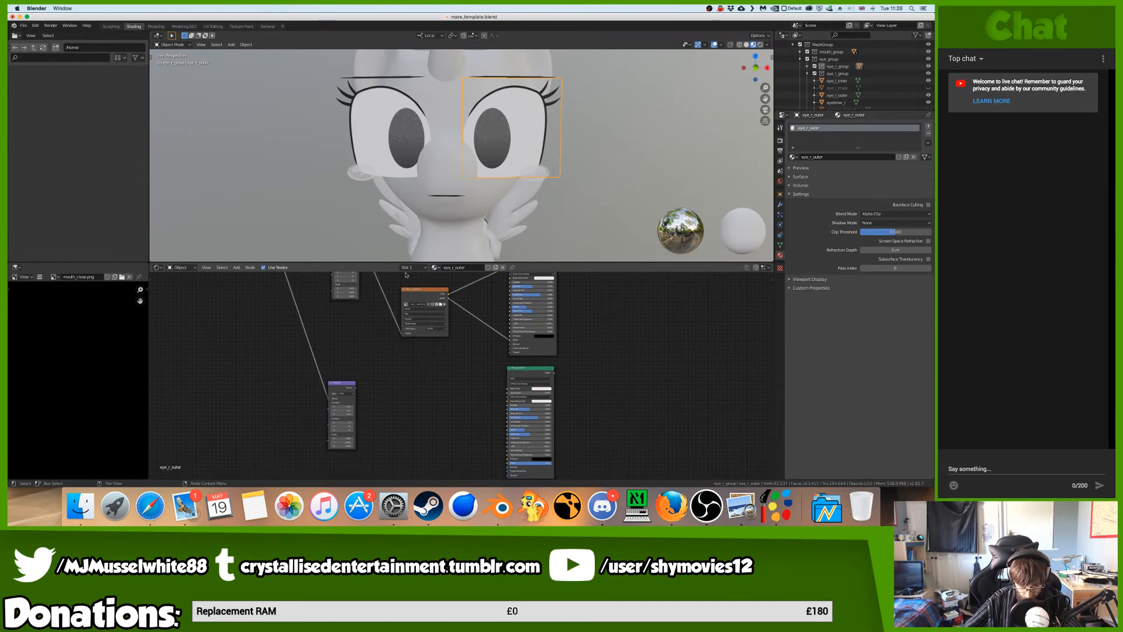
left_click(427, 293)
key("shift+d")
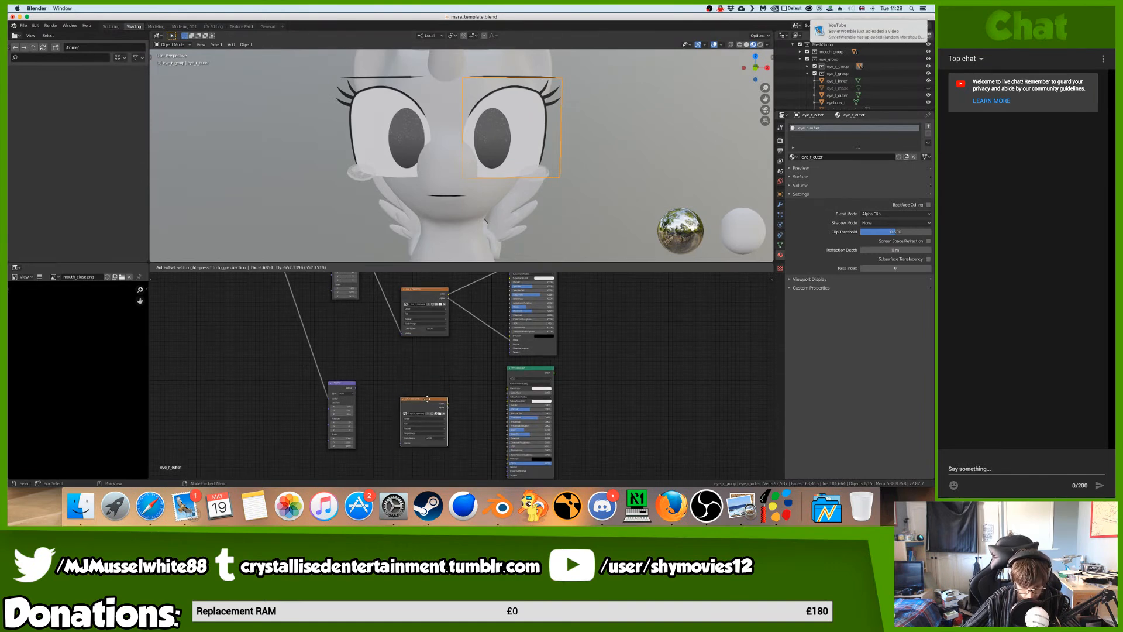
left_click(432, 393)
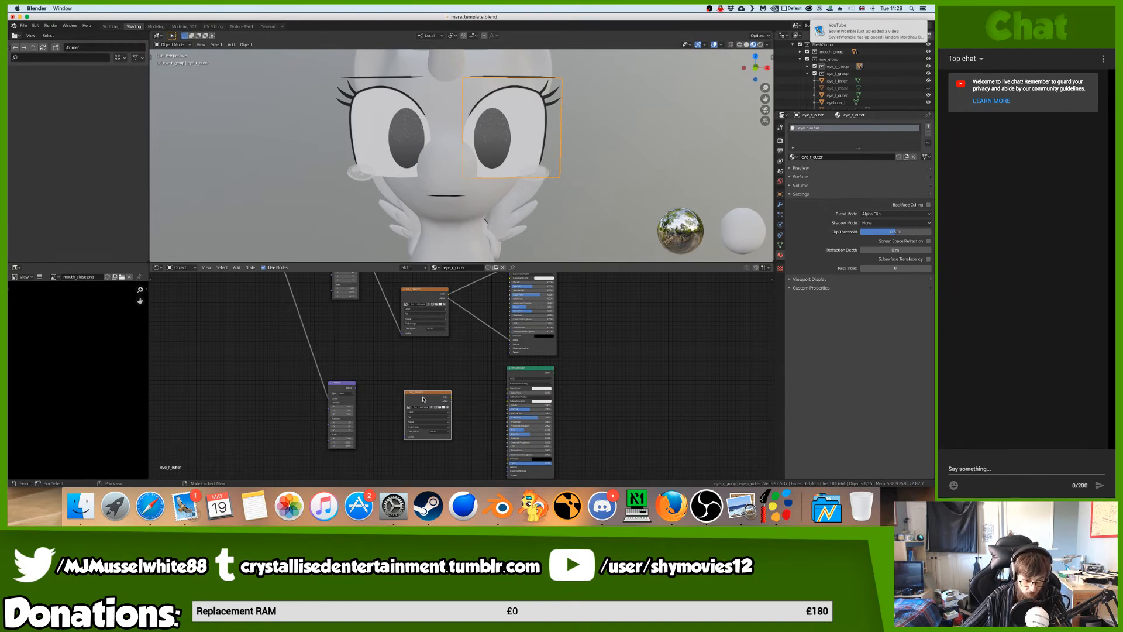
left_click_drag(357, 388, 404, 412)
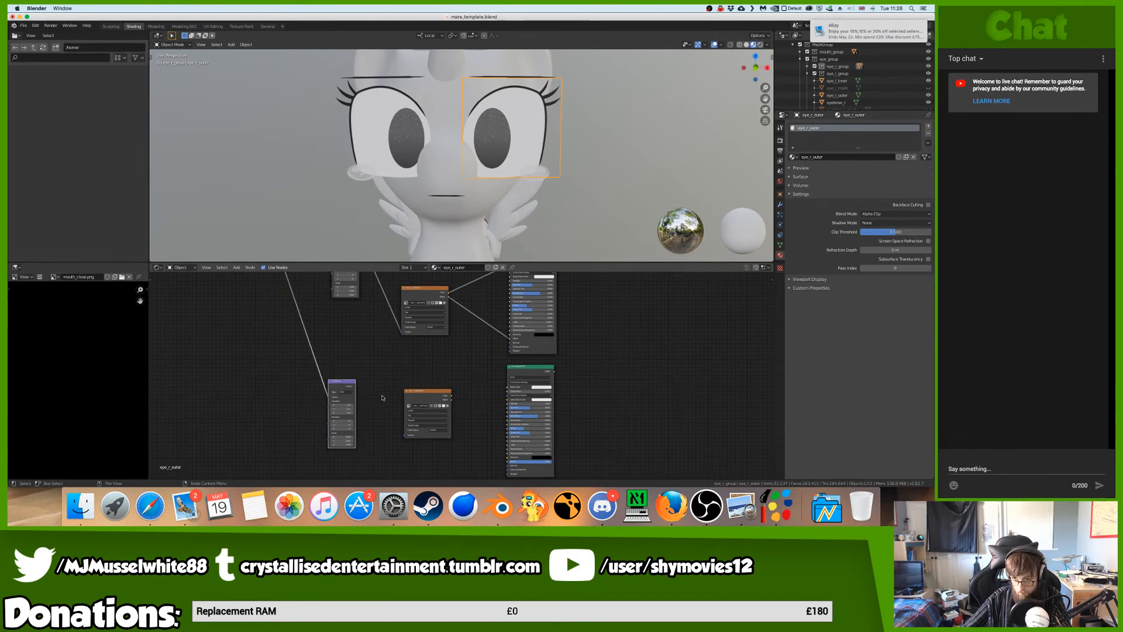
left_click_drag(355, 387, 404, 436)
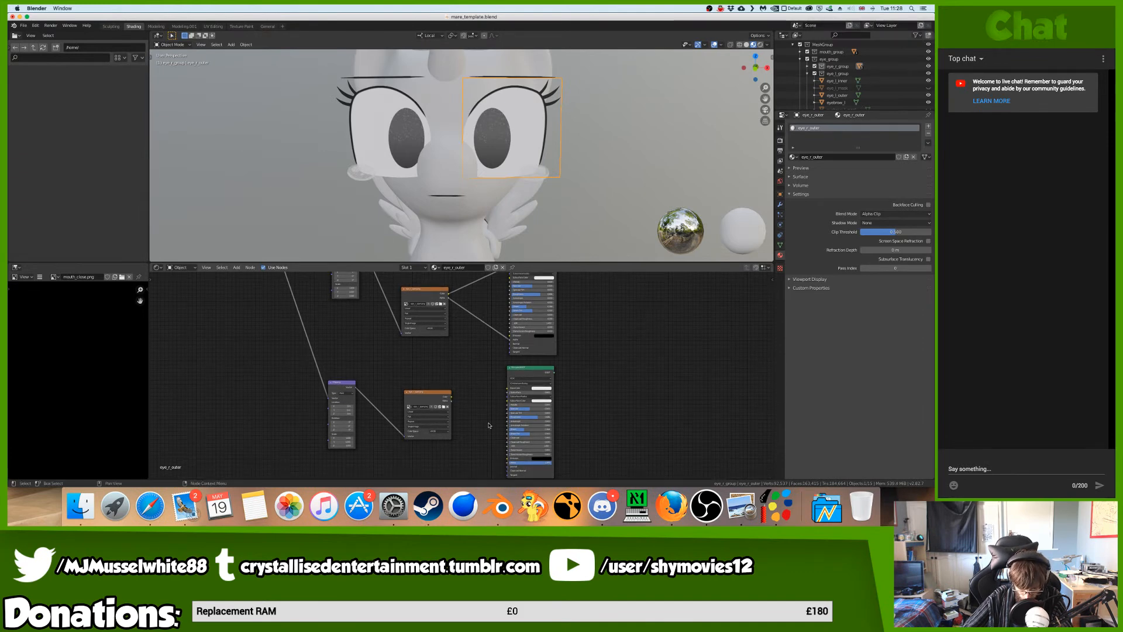
- Link the third Image Texture's Alpha and Color outputs to the lowest Principled BSDF's Alpha and Base Color inputs
scroll(498, 436, "down", 3)
scroll(487, 404, "up", 3)
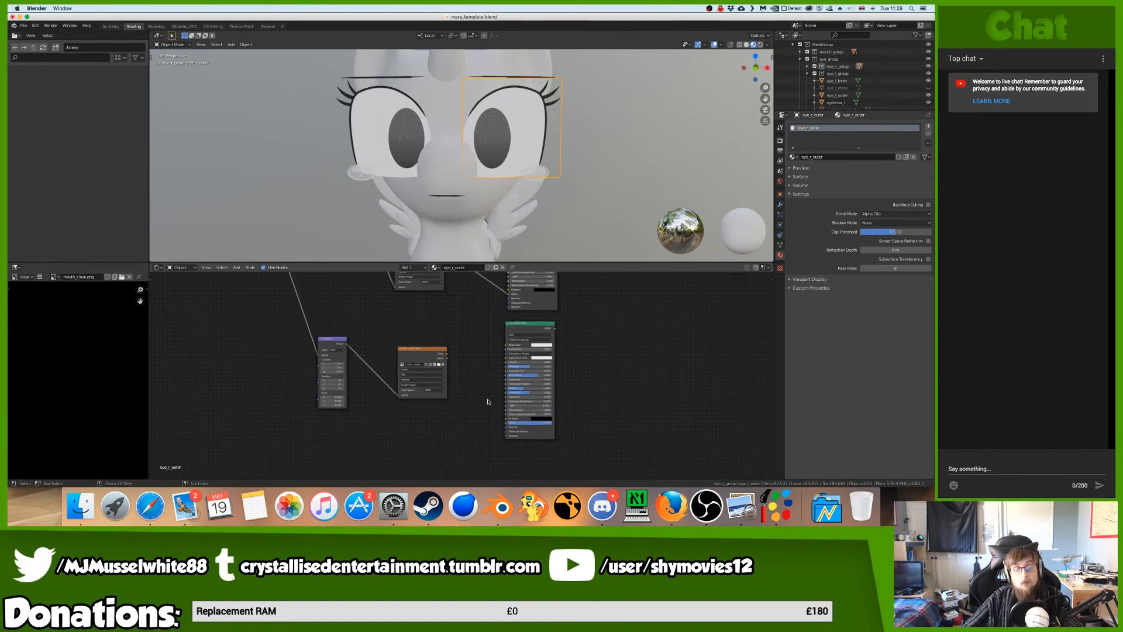
left_click_drag(301, 332, 336, 330)
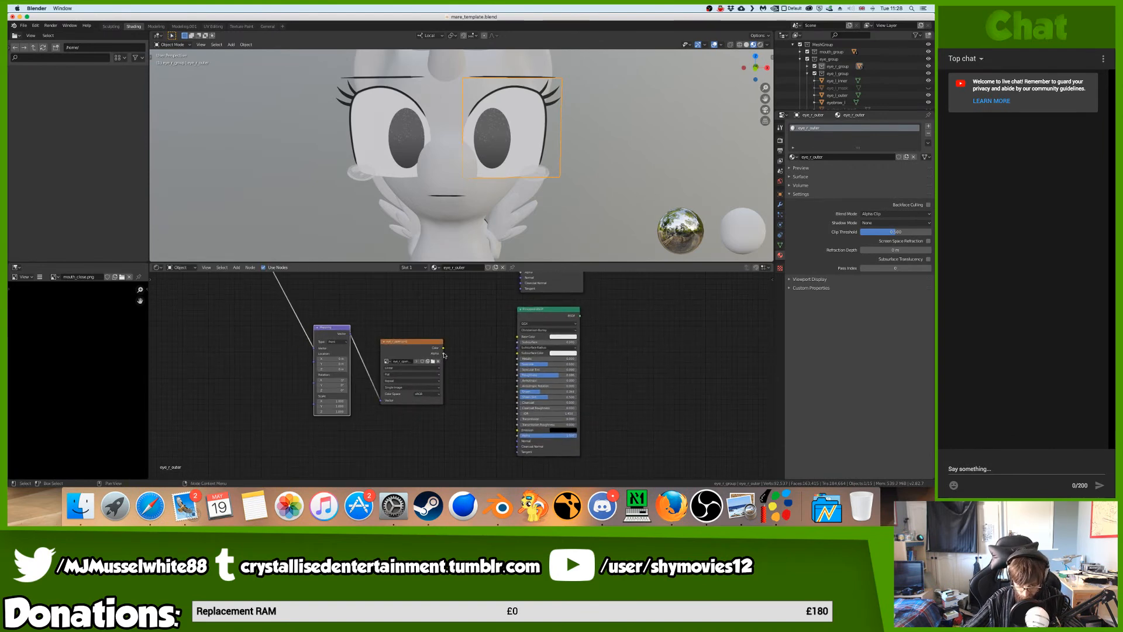
left_click_drag(443, 354, 518, 435)
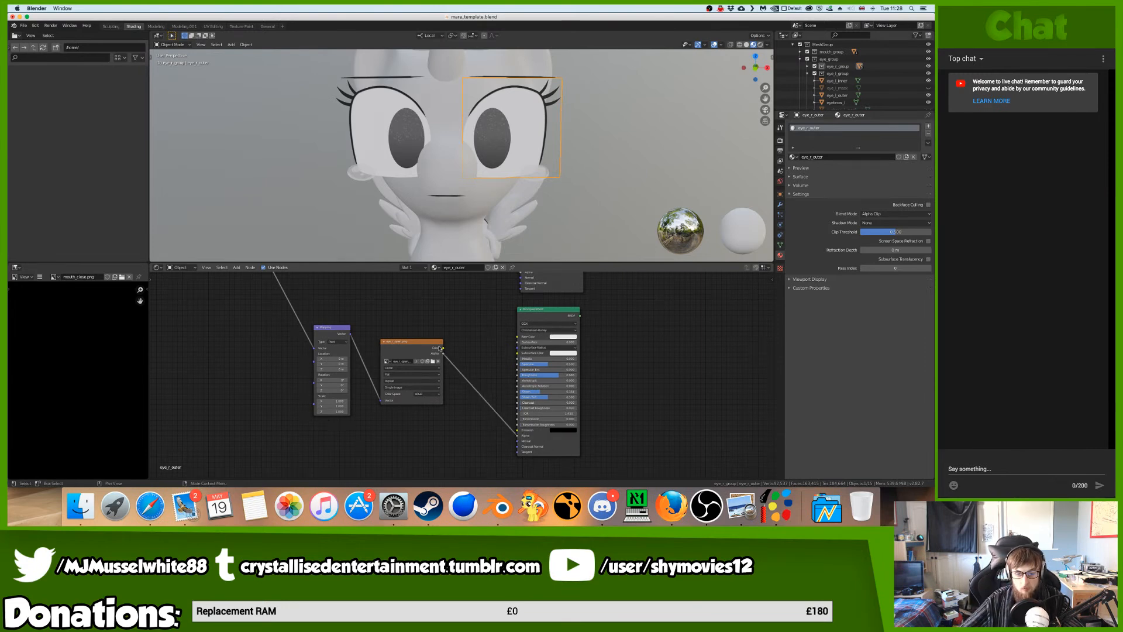
left_click_drag(441, 348, 517, 337)
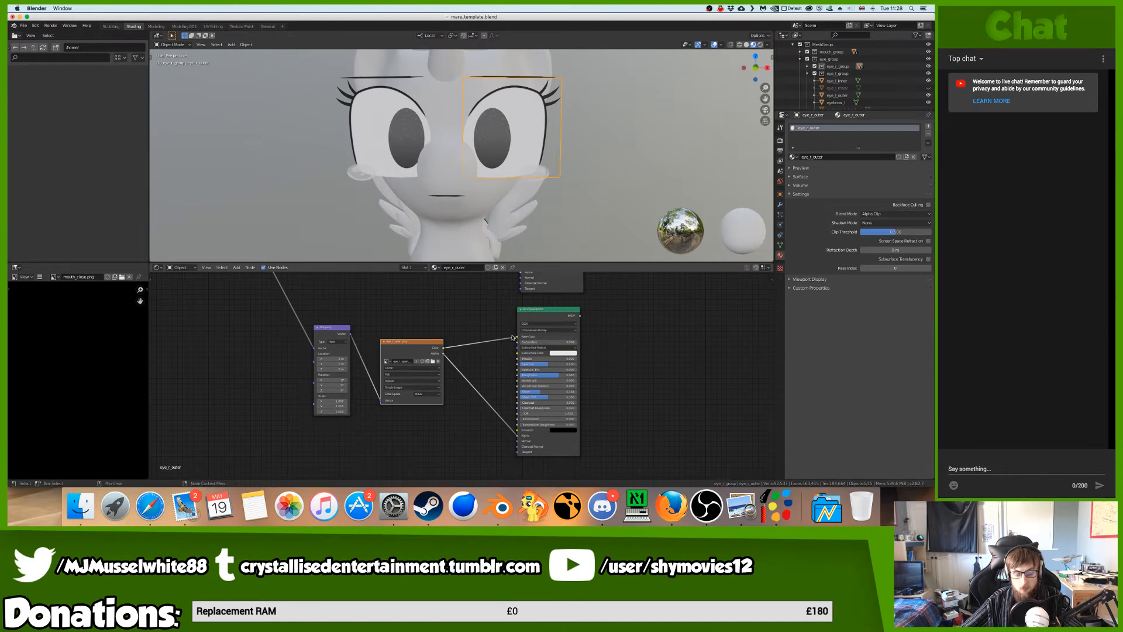
- Move the Material Output farther from the shaders and insert a Mix Shader on the link from the upper Principled BSDF
scroll(512, 337, "down", 4)
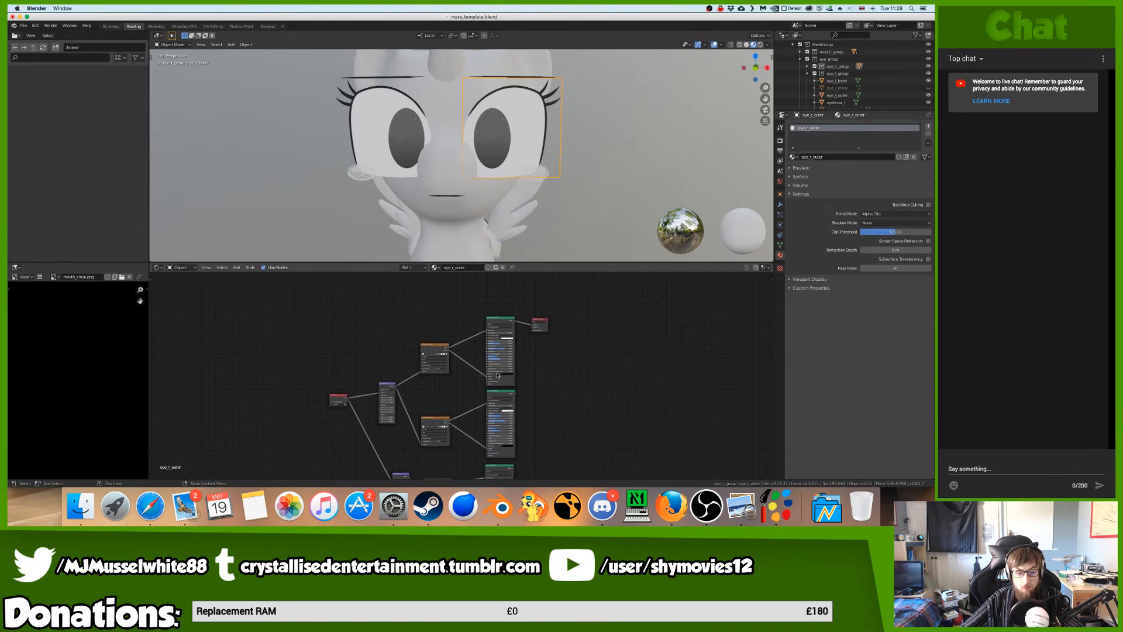
middle_click_drag(498, 366, 496, 366)
left_click(541, 321)
scroll(550, 323, "down", 1)
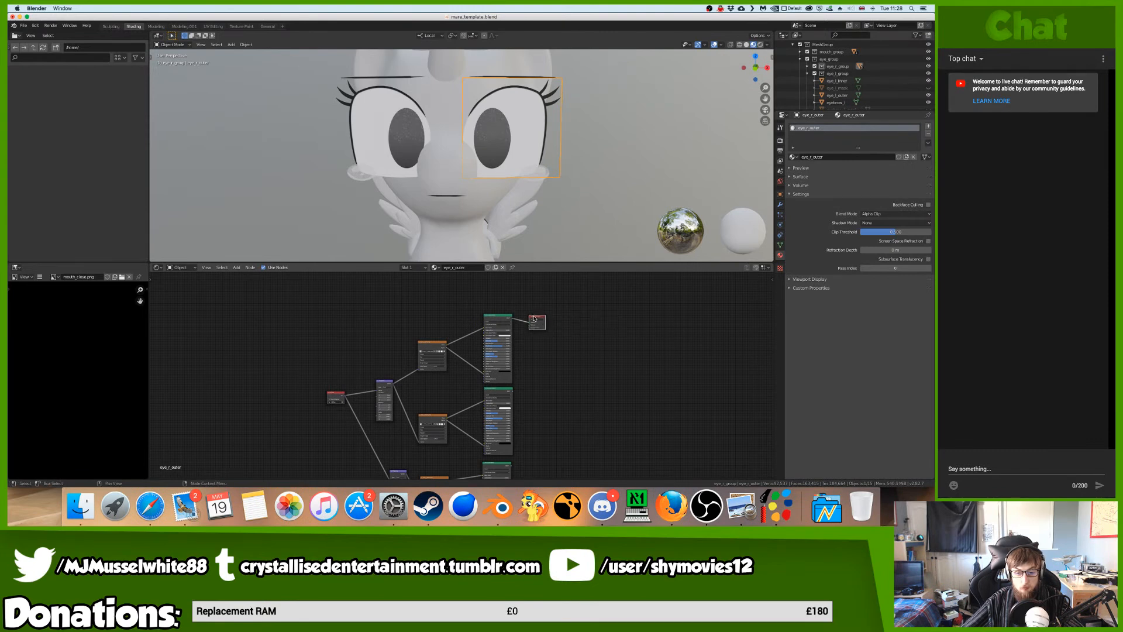
left_click_drag(543, 320, 627, 341)
key("shift+a")
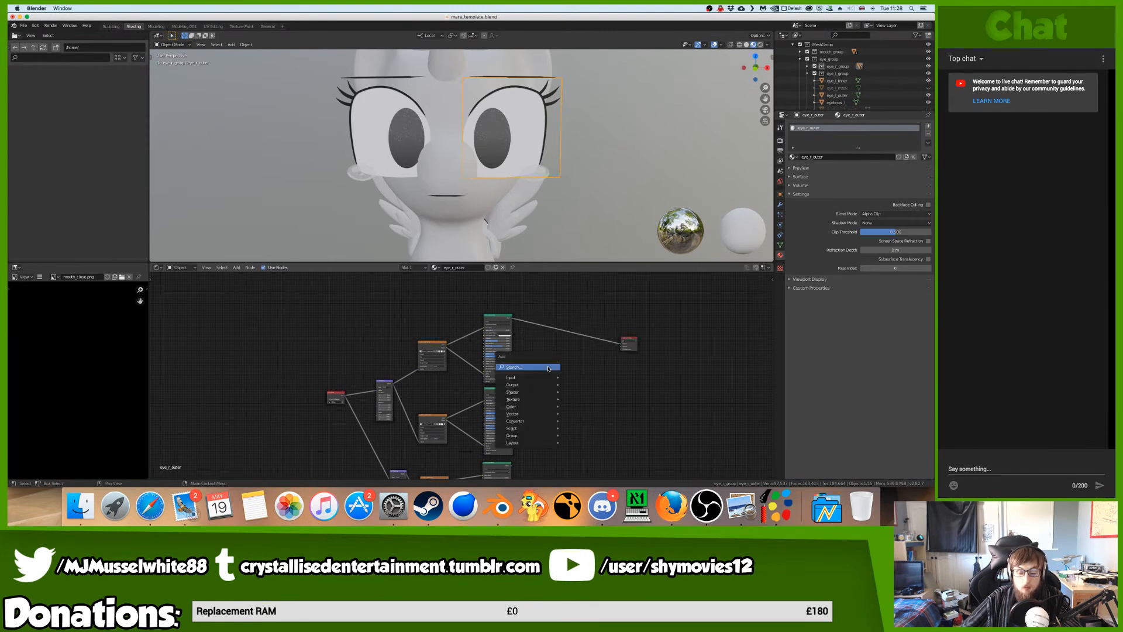
left_click(548, 367)
type("mix")
key("Return")
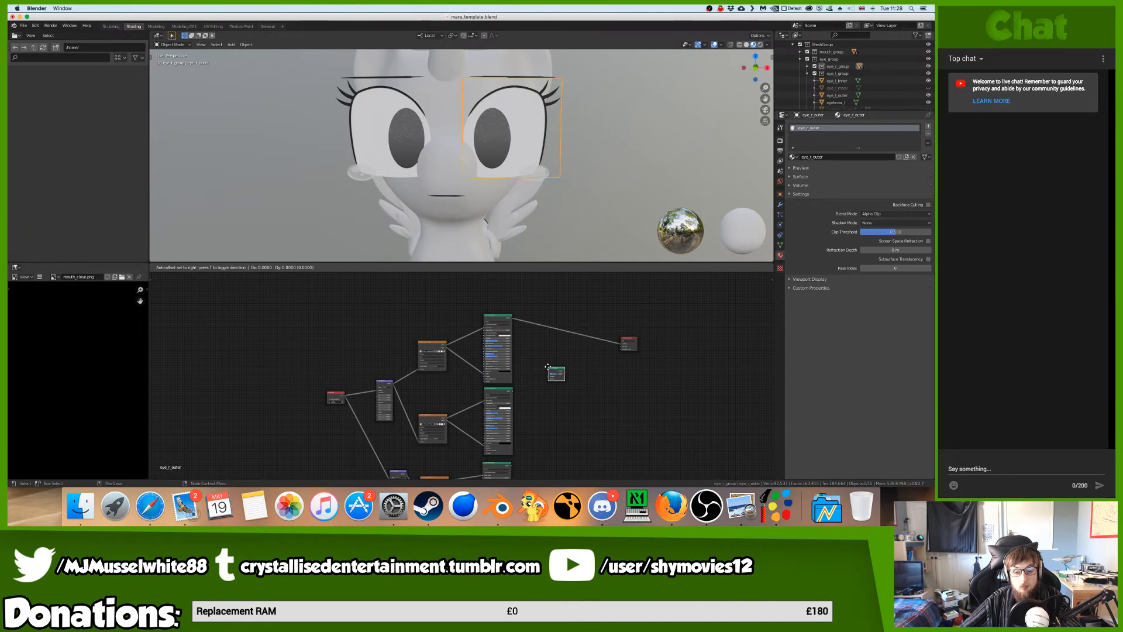
left_click(552, 323)
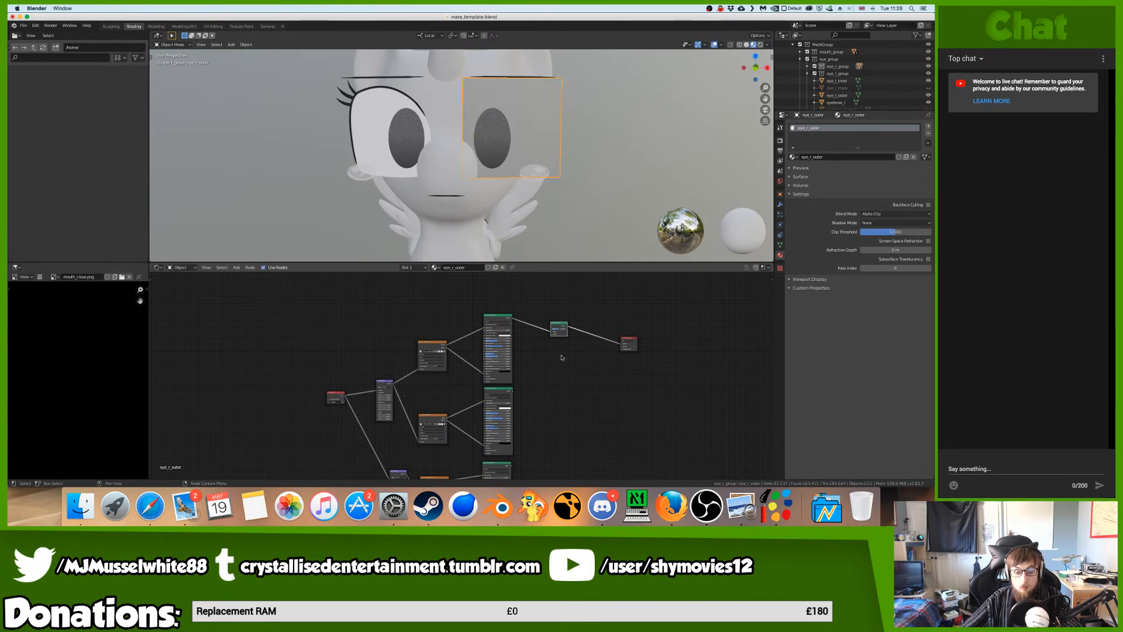
- Lower the Mix Shader between the first two branches and link the middle Principled BSDF to its second Shader input
left_click_drag(558, 332, 564, 394)
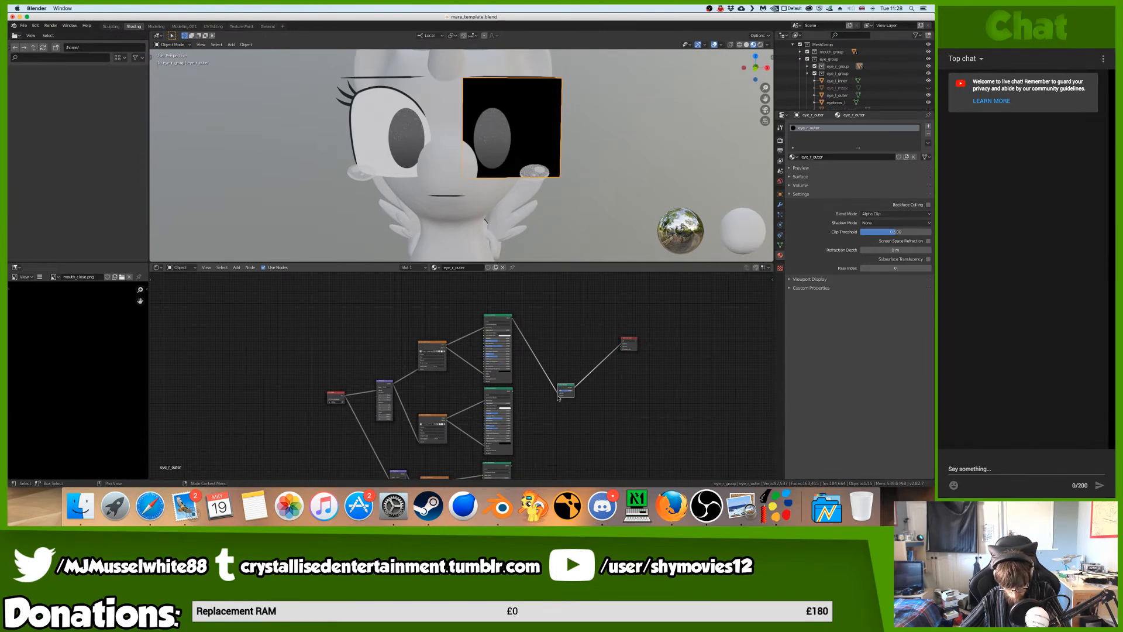
left_click_drag(558, 398, 514, 396)
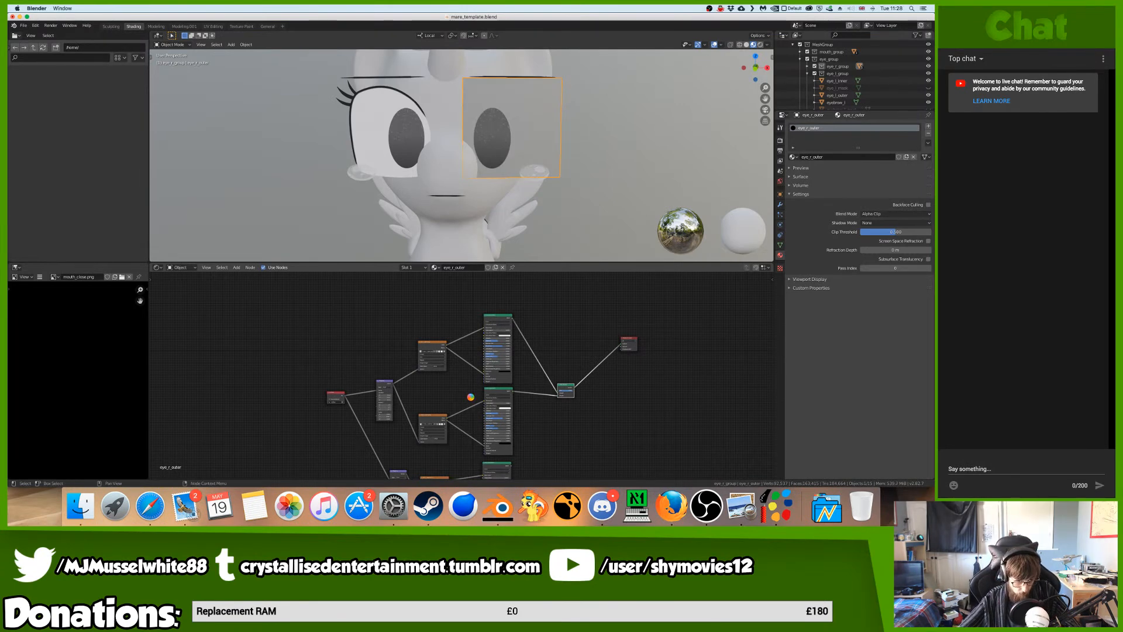
scroll(468, 402, "down", 3)
scroll(465, 407, "up", 2, "ctrl")
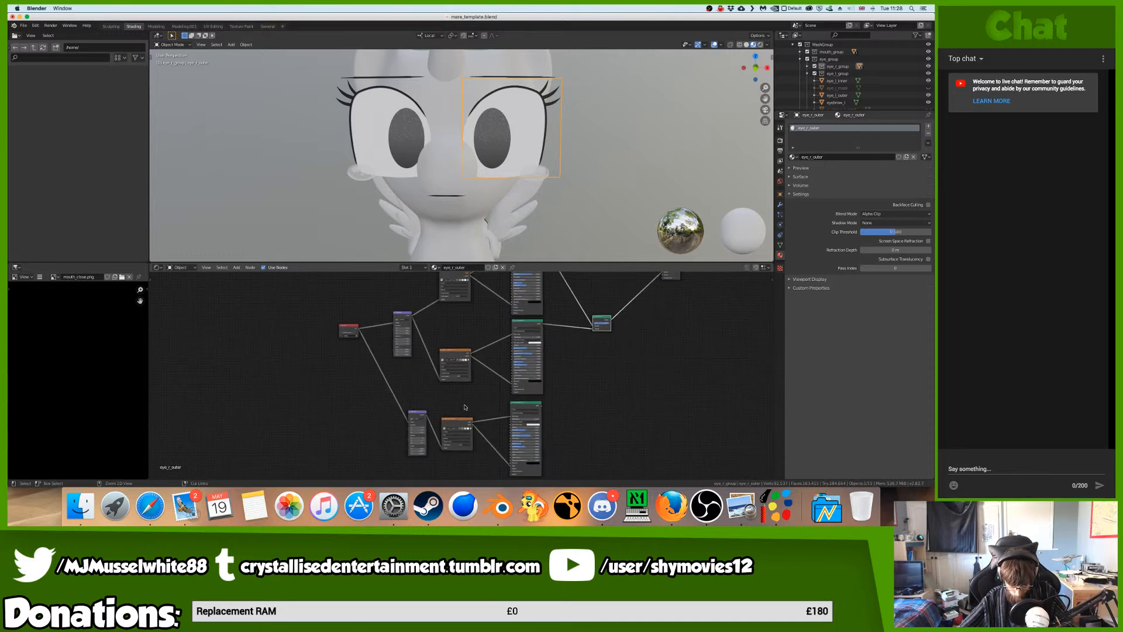
scroll(461, 363, "up", 3)
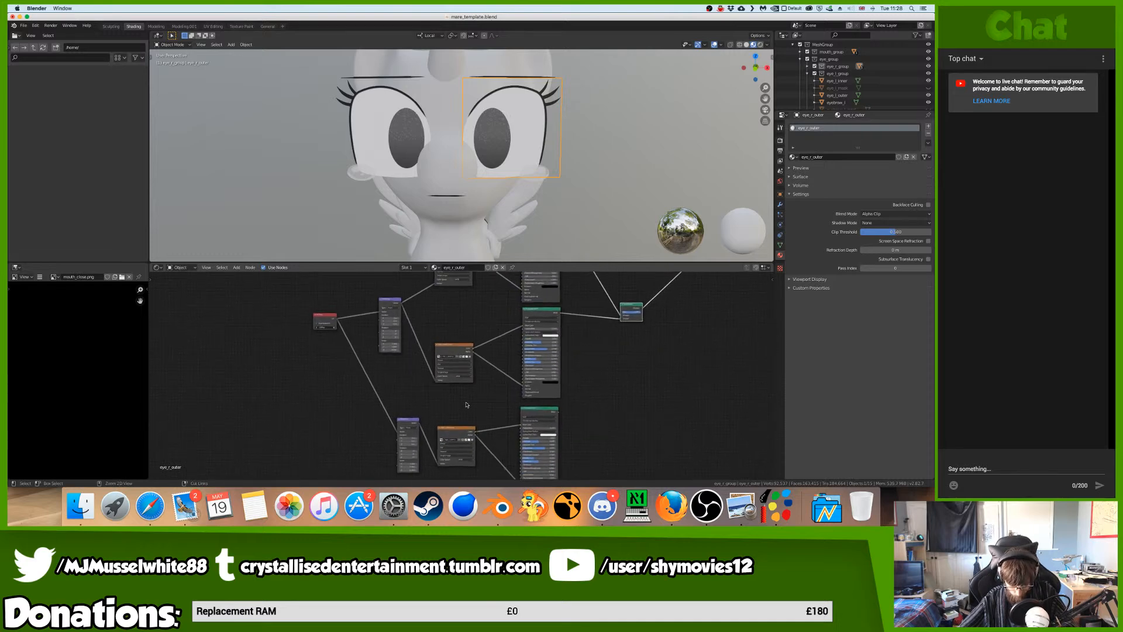
- Load eye_r_close.png into the middle branch's Image Texture node
left_click(470, 352)
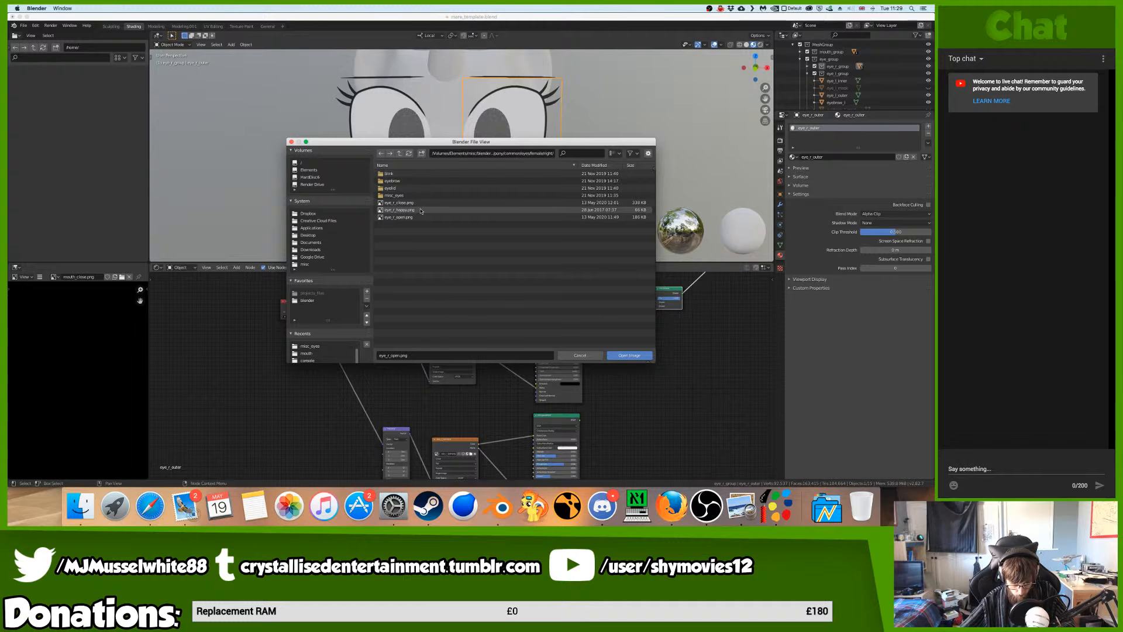
double_click(404, 203)
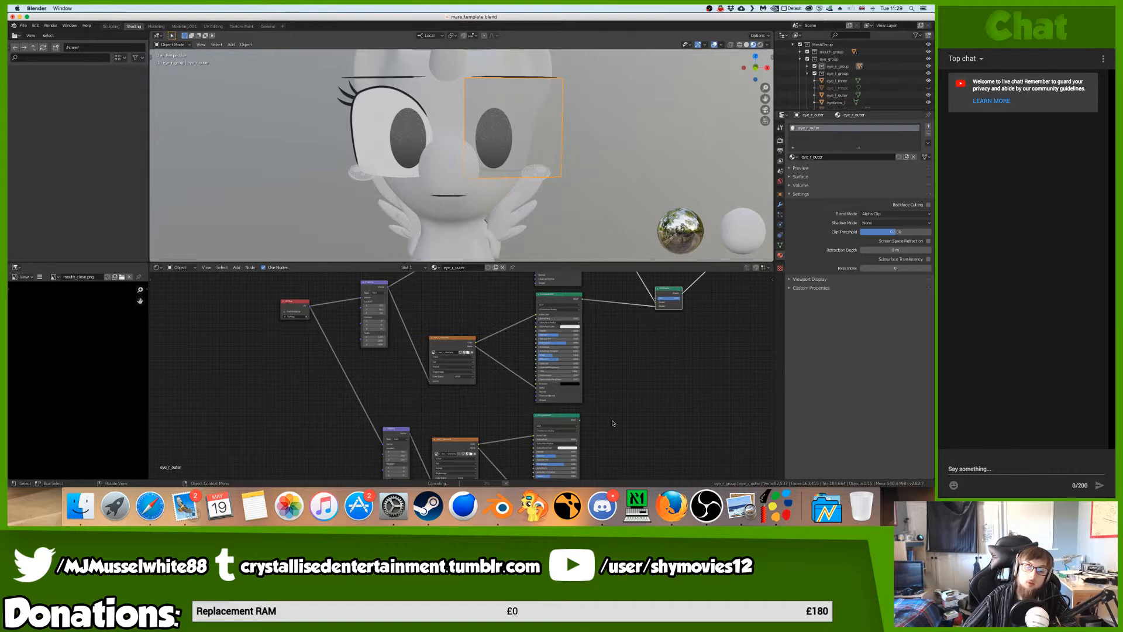
- Lower the Material Output and the Mix Shader beside the middle branch, and place a duplicate Mix Shader just below the first
scroll(627, 414, "right", 6)
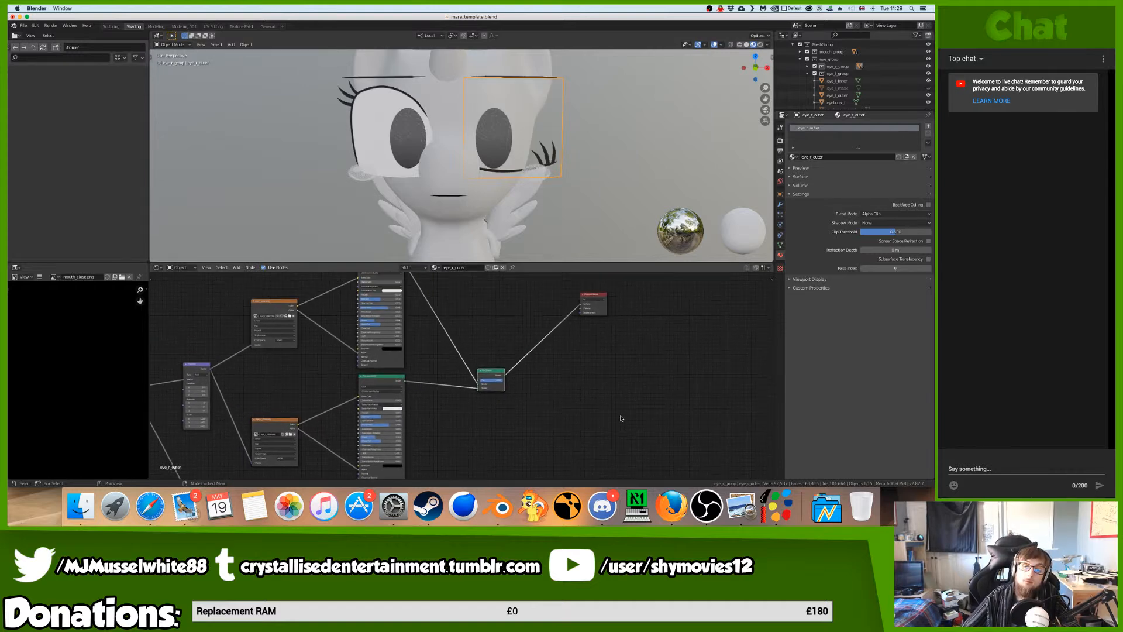
left_click_drag(592, 335, 564, 469)
scroll(581, 438, "down", 5)
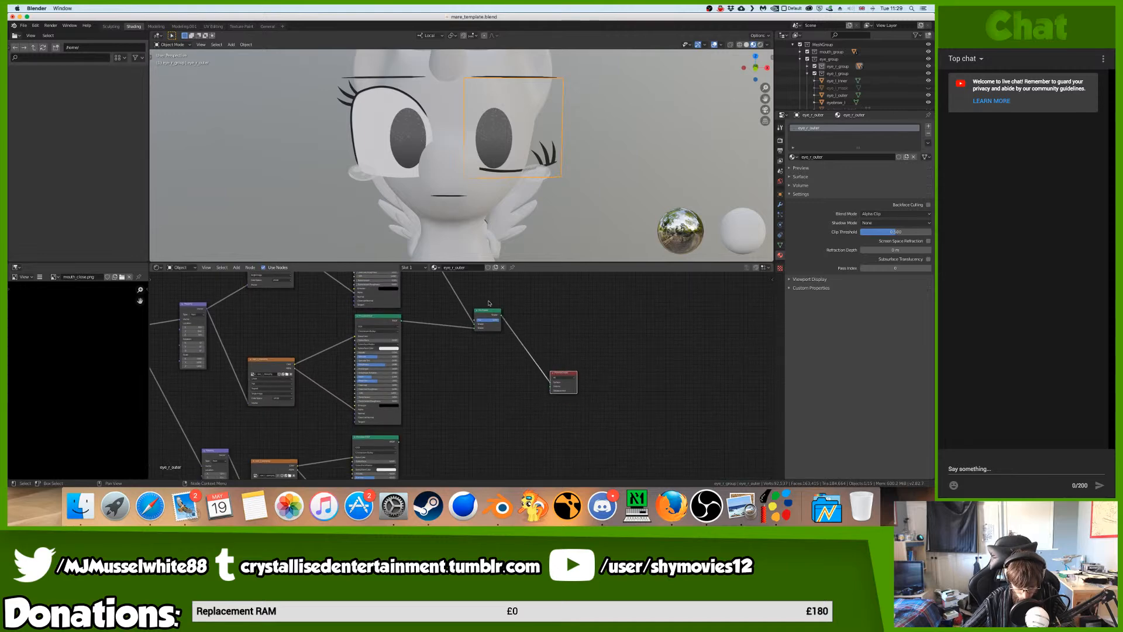
left_click_drag(492, 315, 478, 362)
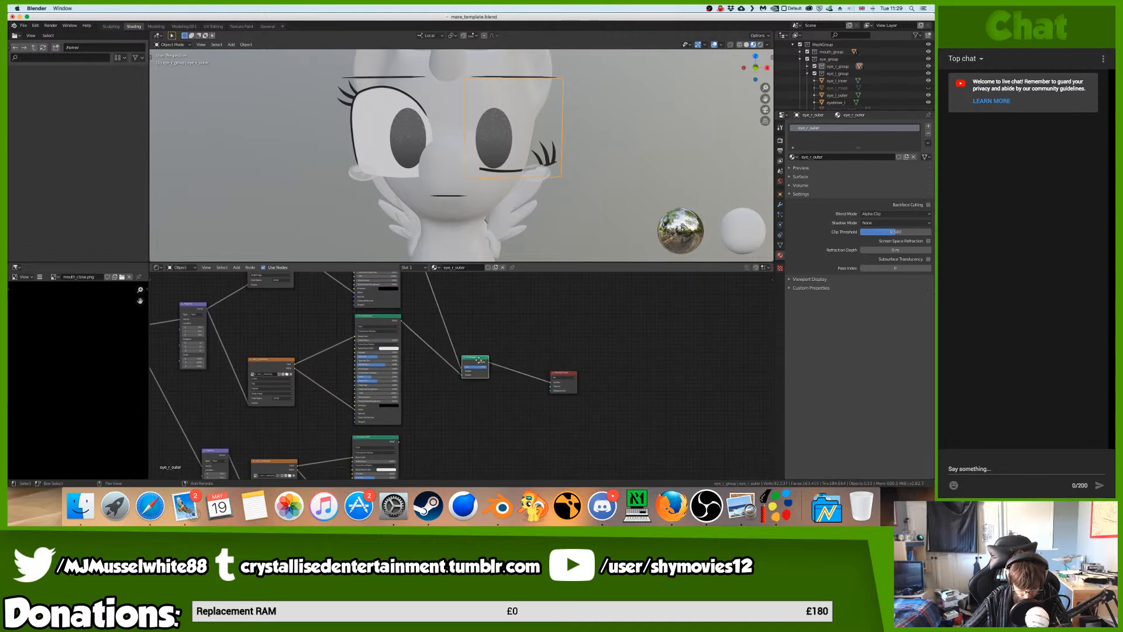
key("shift+d")
left_click(494, 402)
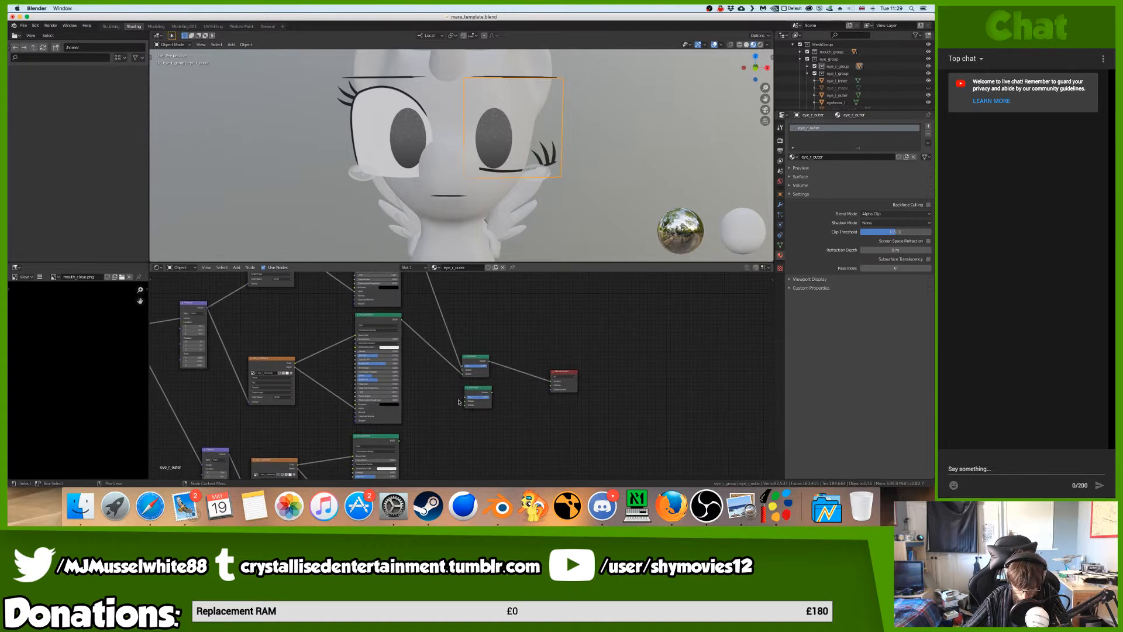
- Link the first Mix Shader's output to the duplicate's first Shader input and feed the duplicate into the Material Output
scroll(462, 400, "left", 1)
left_click_drag(466, 396, 491, 361)
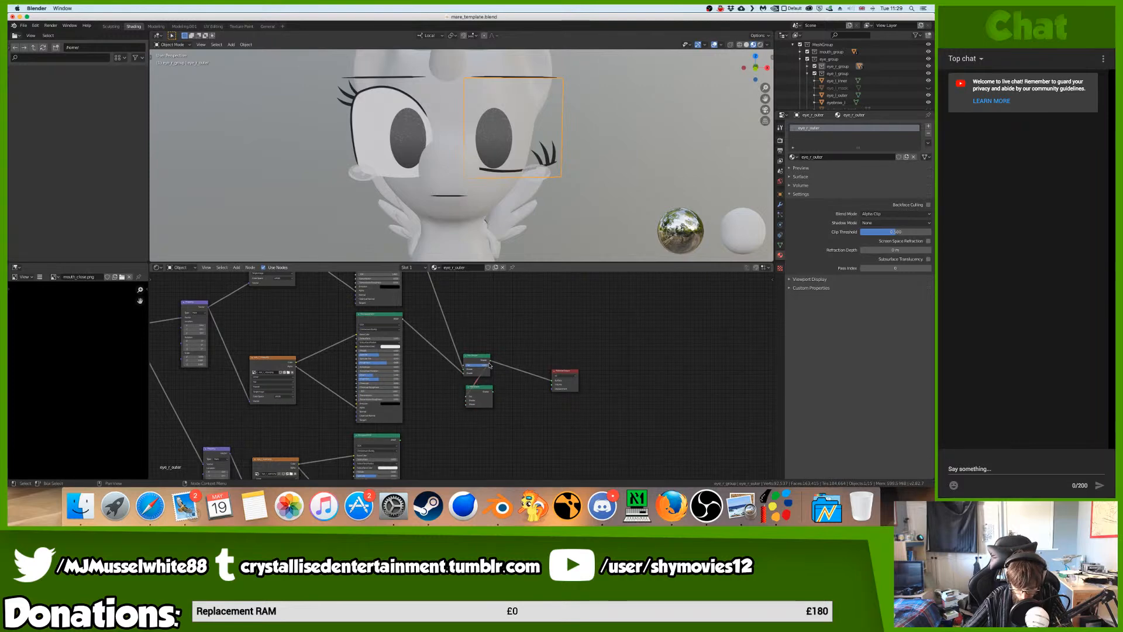
scroll(464, 401, "up", 1)
left_click_drag(467, 399, 533, 426)
left_click(484, 395)
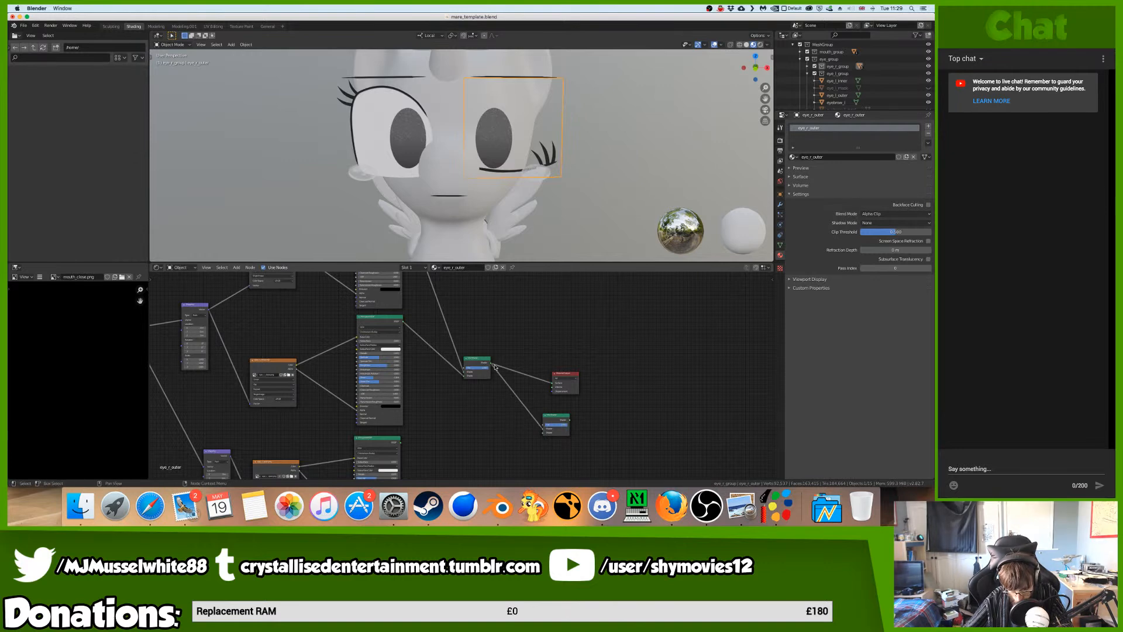
left_click_drag(495, 366, 569, 419)
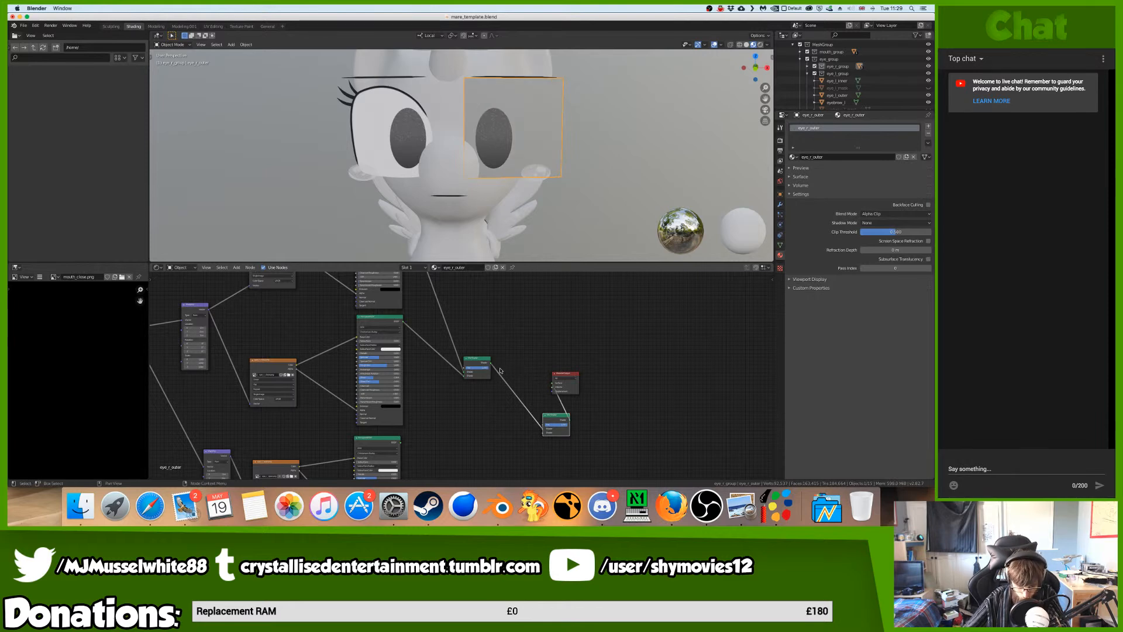
left_click(501, 372)
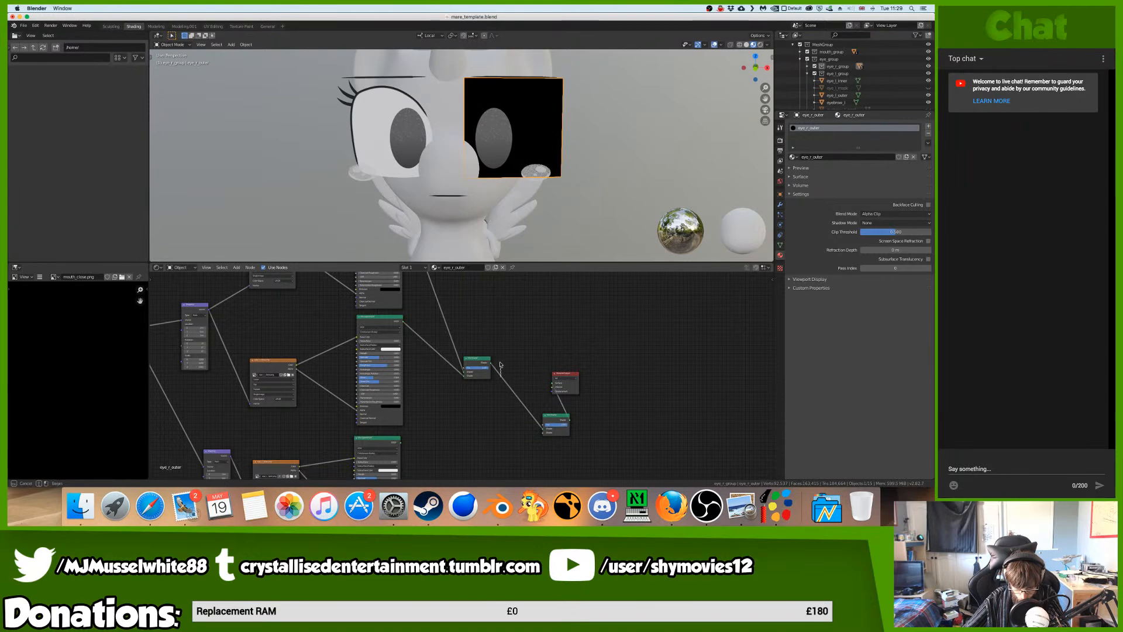
left_click_drag(542, 429, 490, 363)
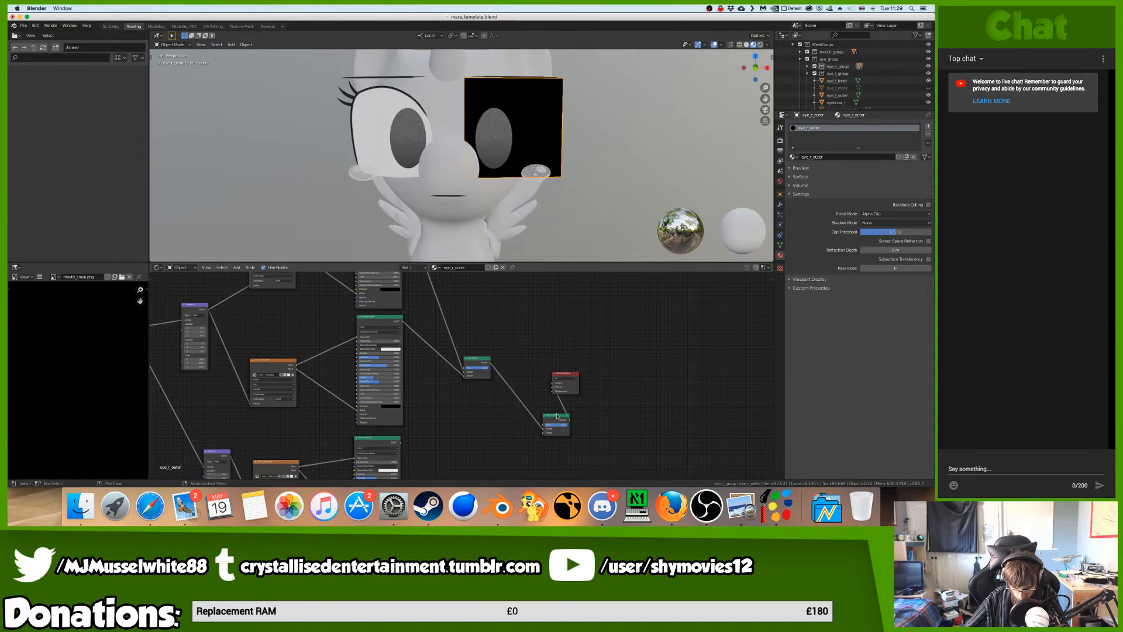
- Place the second Mix Shader under the first, link the lowest Principled BSDF to its second Shader input, and bring the Material Output closer
left_click_drag(557, 417, 478, 401)
left_click_drag(560, 374, 530, 363)
scroll(379, 381, "down", 5)
left_click_drag(407, 385, 475, 360)
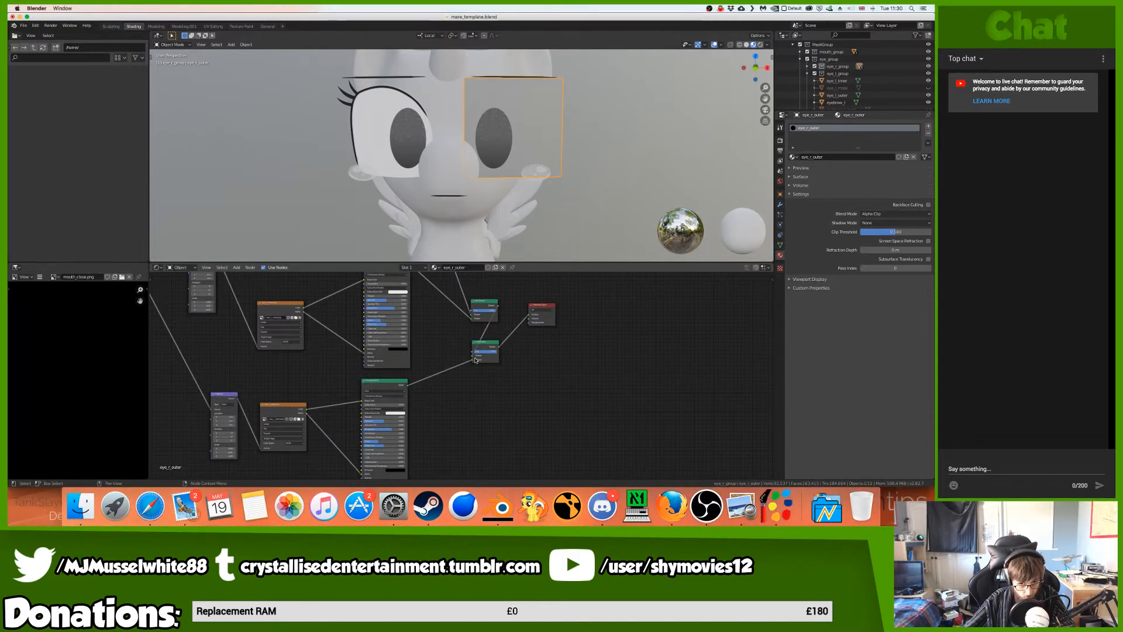
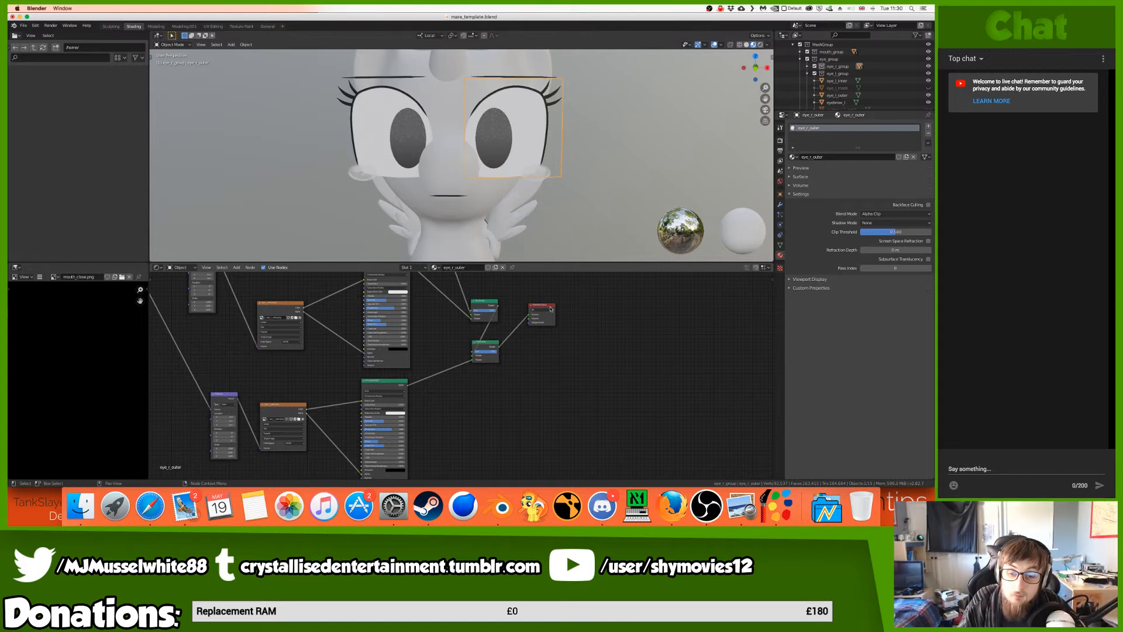
left_click_drag(547, 305, 536, 321)
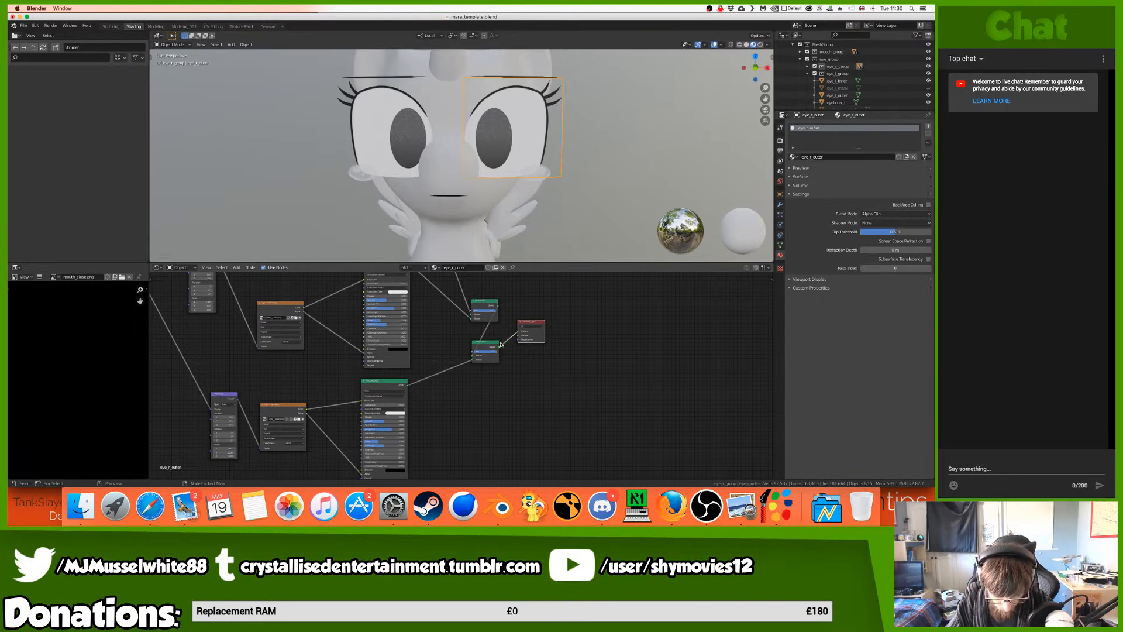
- Assign the misc eyes template image to the third branch's Image Texture and save the file
scroll(470, 409, "down", 3)
scroll(470, 408, "left", 5)
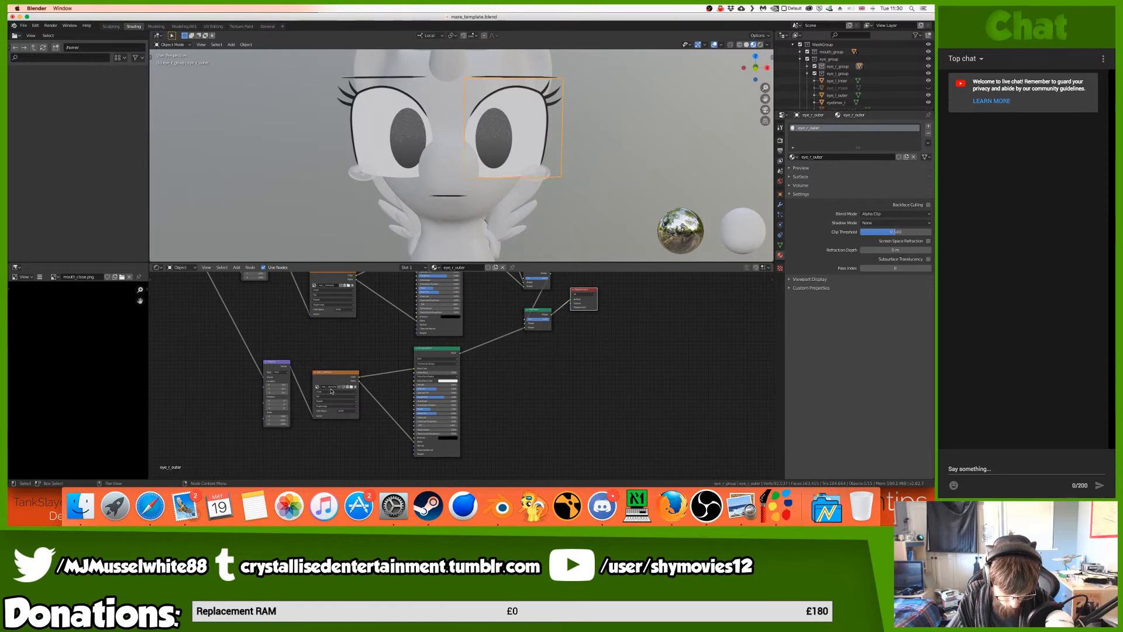
left_click(318, 386)
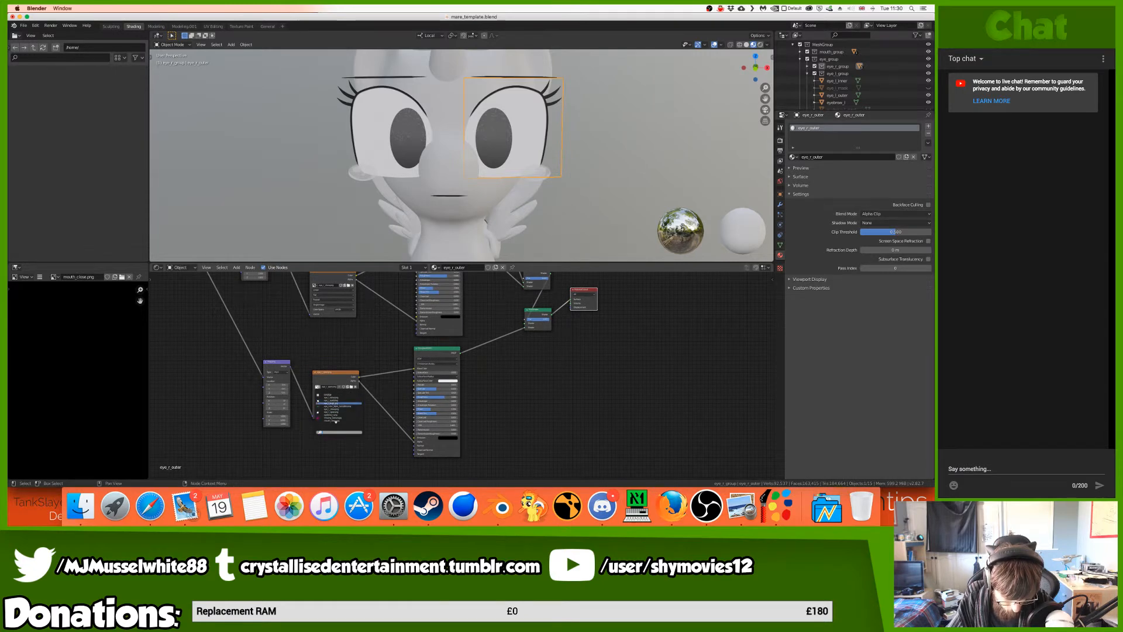
left_click(339, 407)
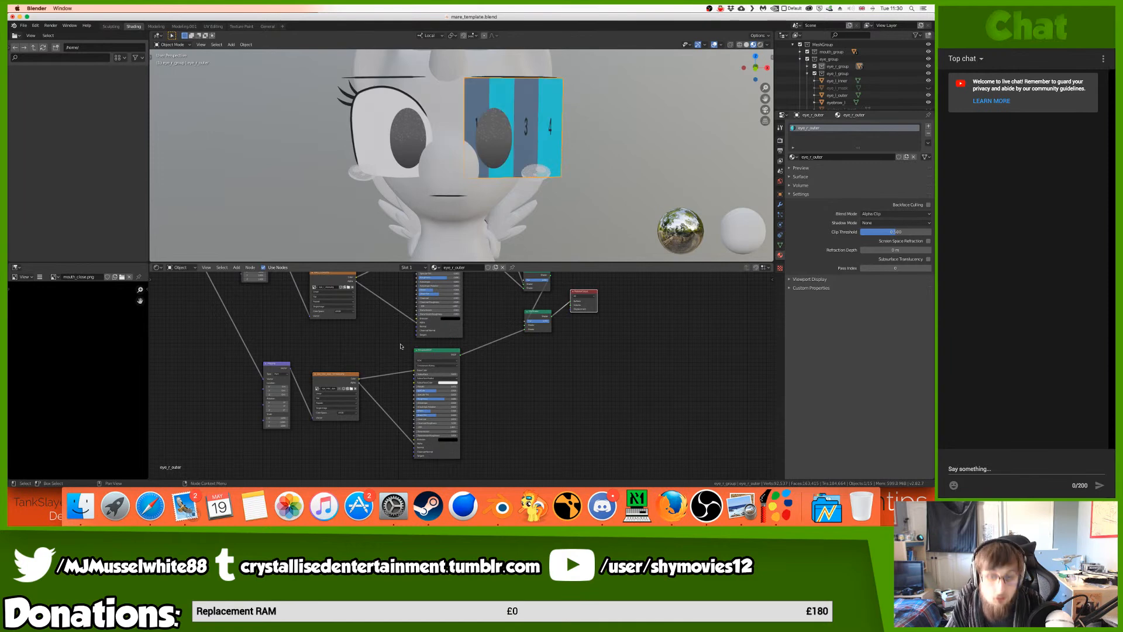
scroll(281, 376, "up", 5)
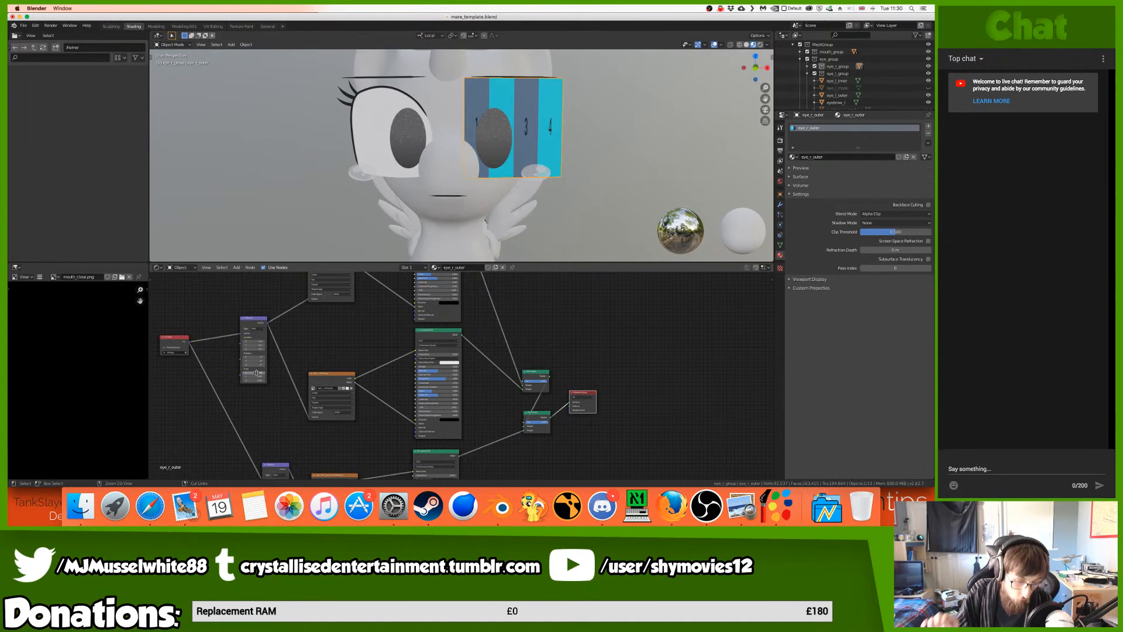
key("ctrl+s")
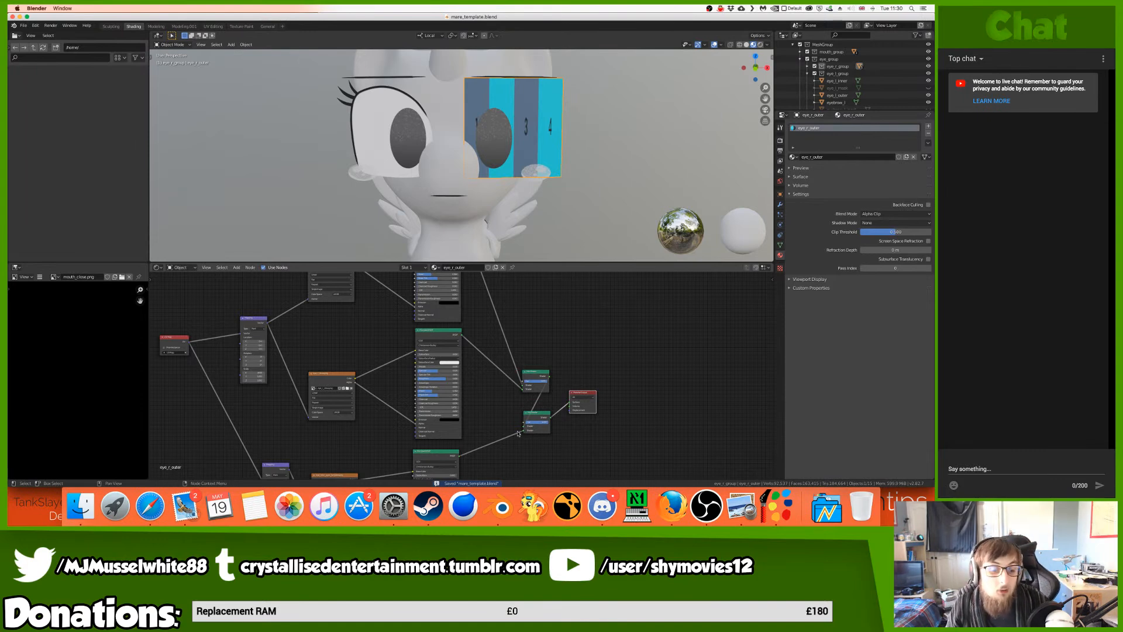
- Switch to the UV Editing workspace and check eye_r_outer's UV layout over the misc eyes template image
scroll(354, 402, "down", 2)
scroll(354, 402, "left", 2)
scroll(355, 403, "down", 1)
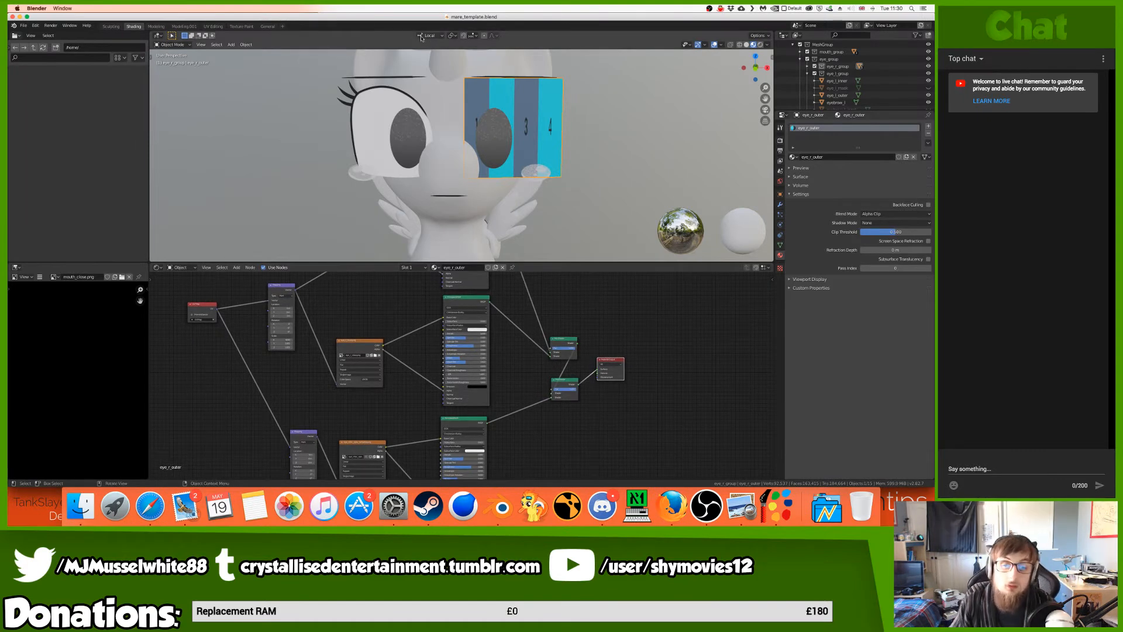
left_click(241, 26)
left_click(213, 26)
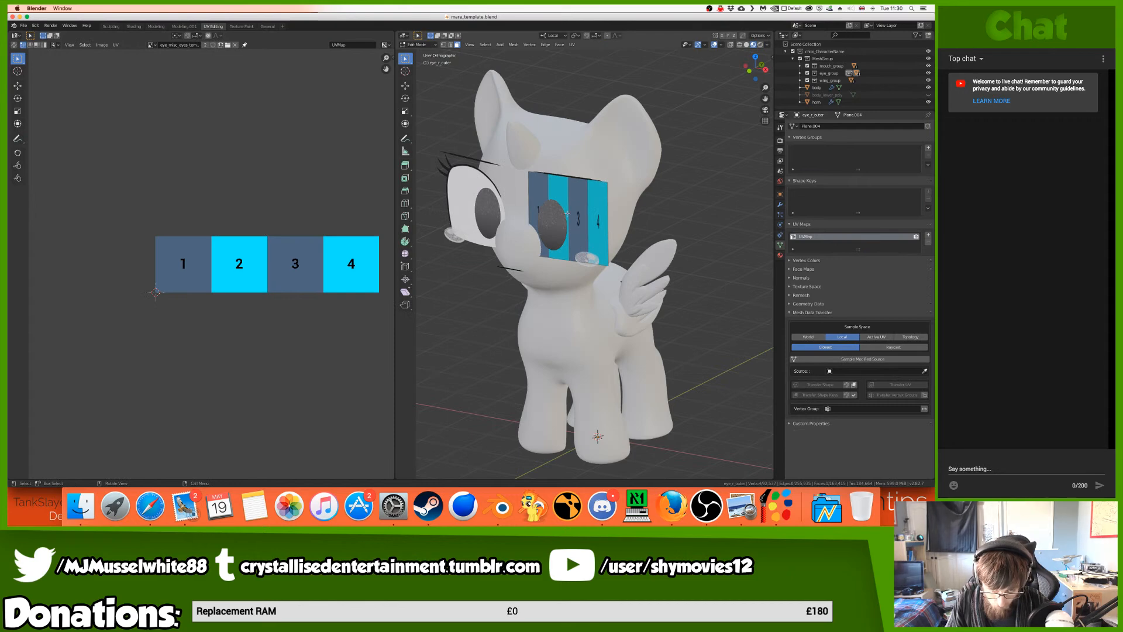
key("Tab")
key("Tab")
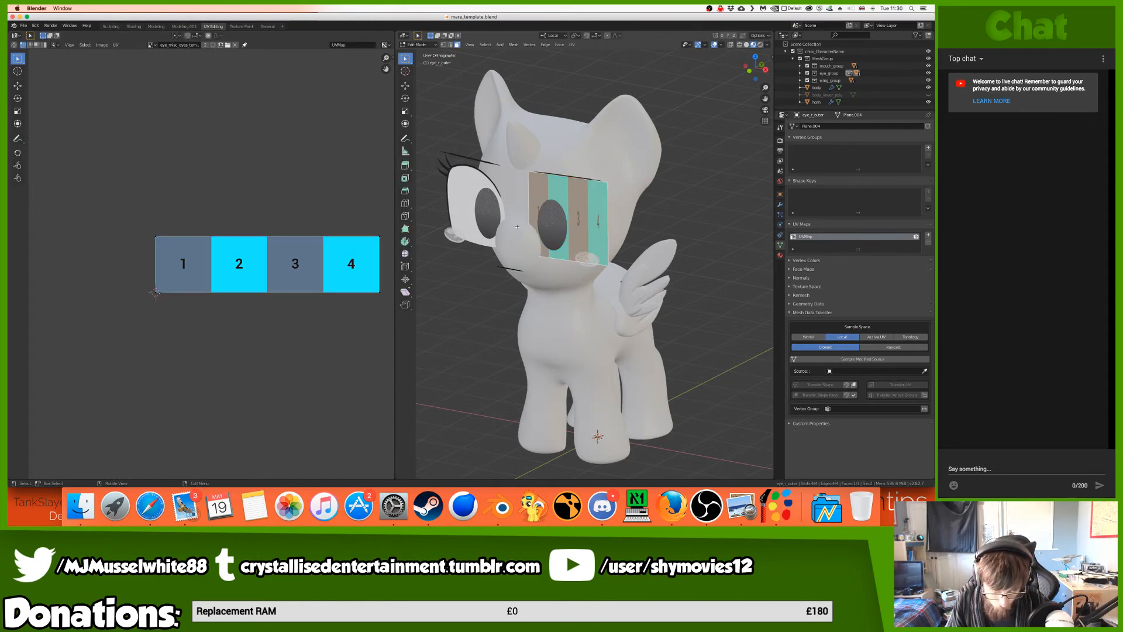
key("Tab")
key("Tab")
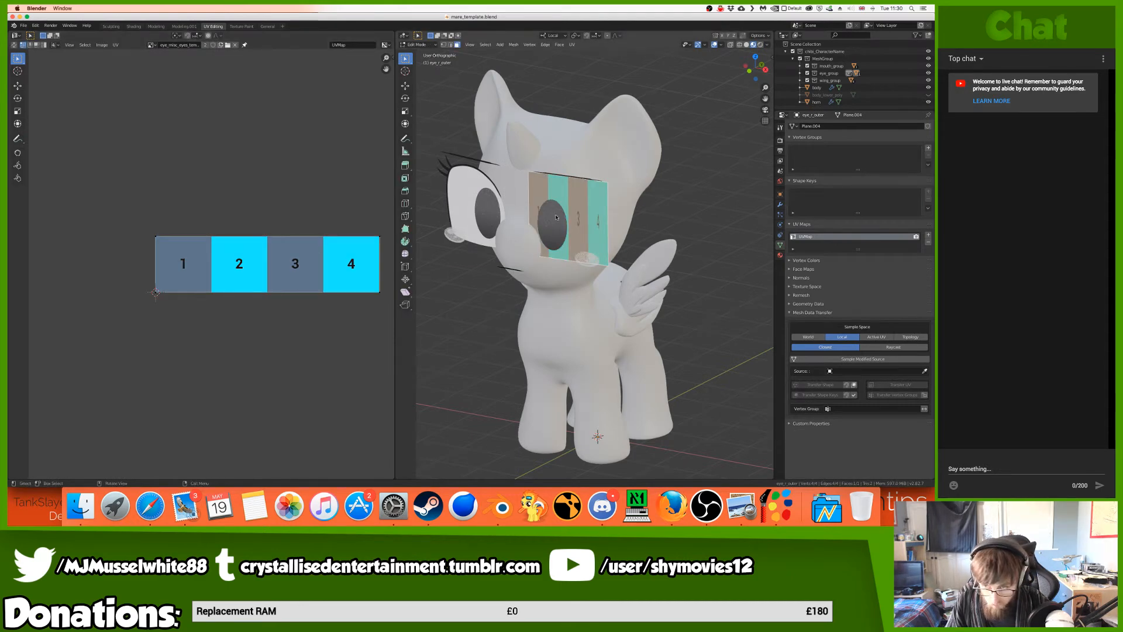
key("Tab")
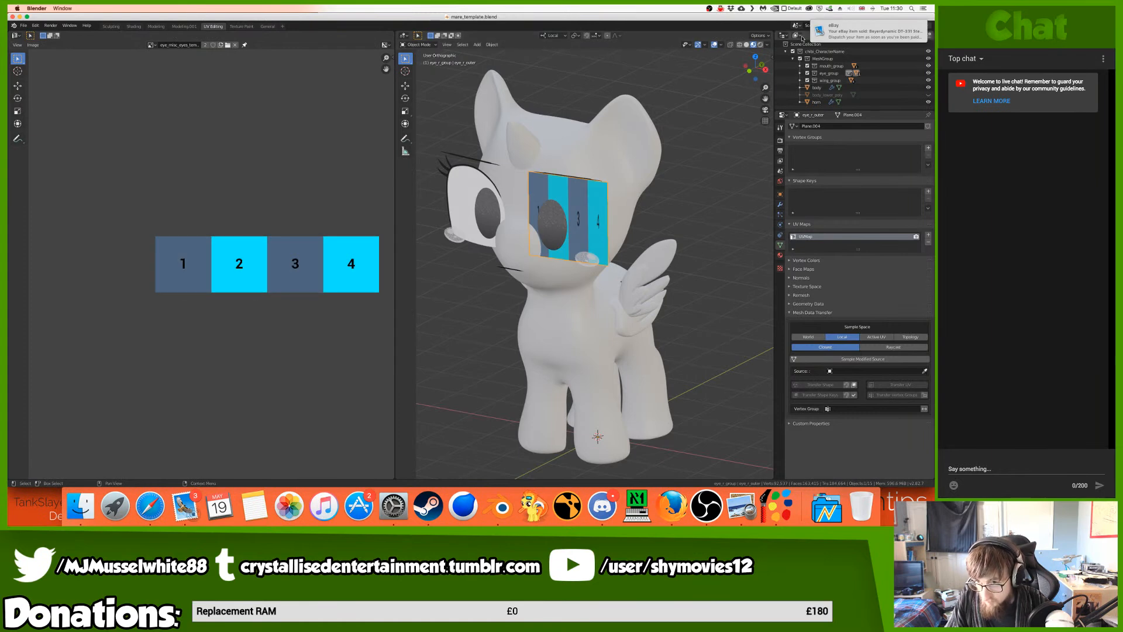
- Expand eye_group and its right-eye subgroup in the scene hierarchy and select eye_r_outer
mouse_move(817, 36)
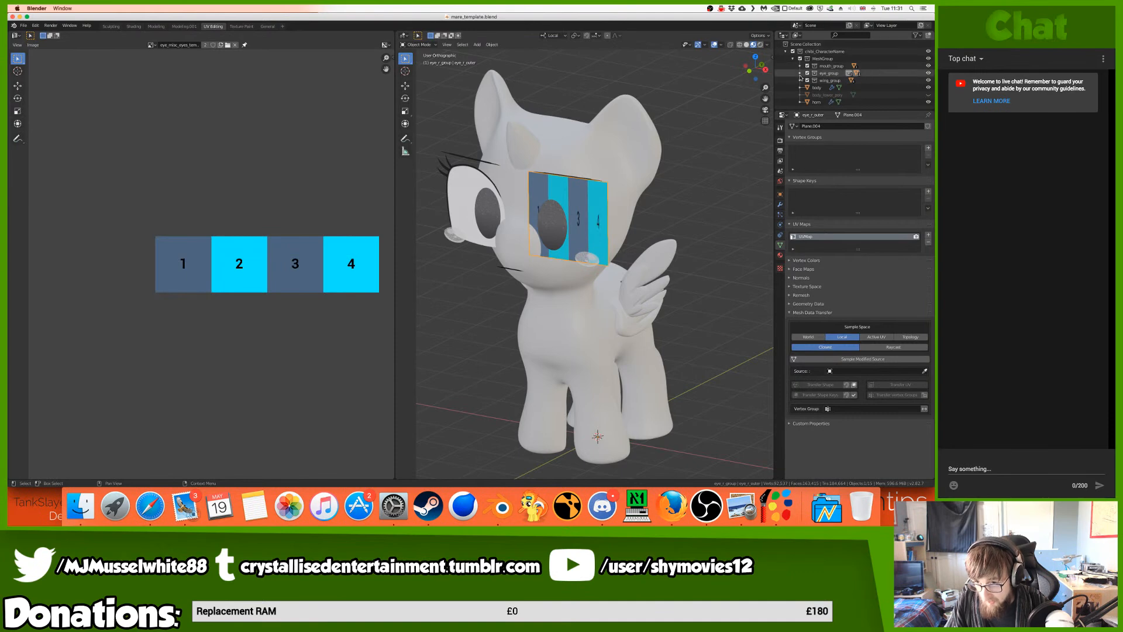
left_click(800, 73)
left_click(800, 73)
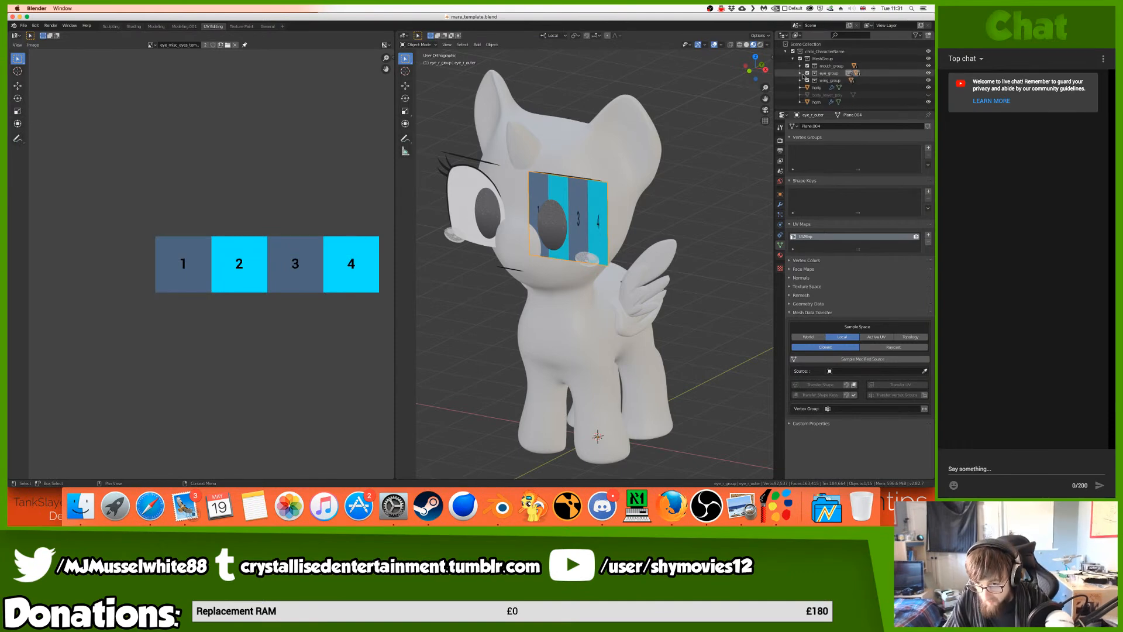
left_click(800, 66)
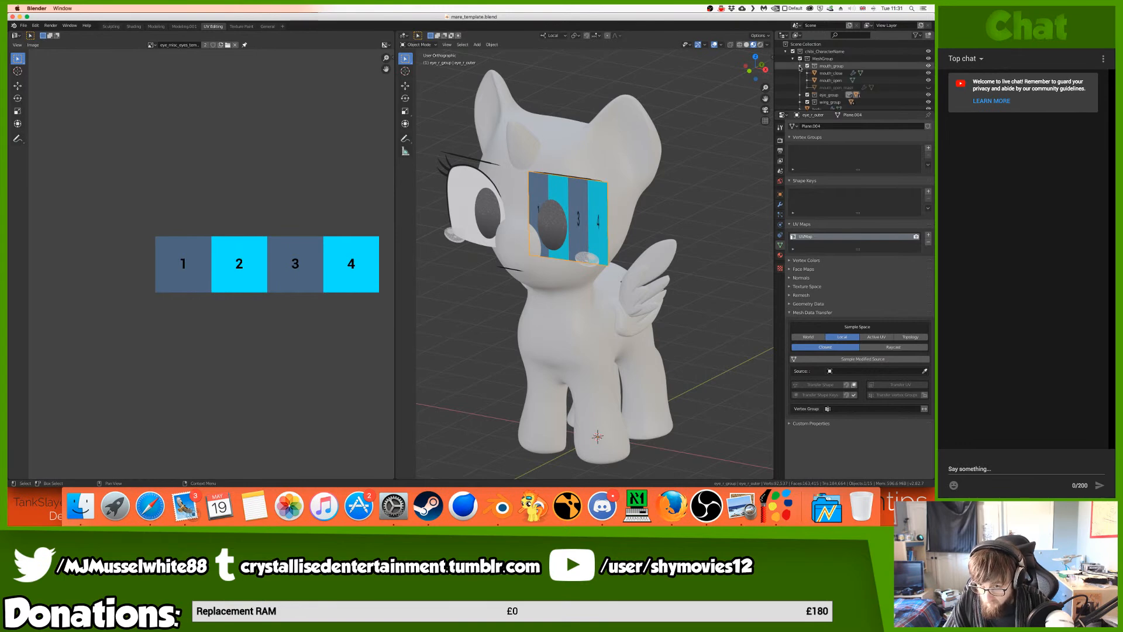
left_click(800, 66)
left_click(800, 73)
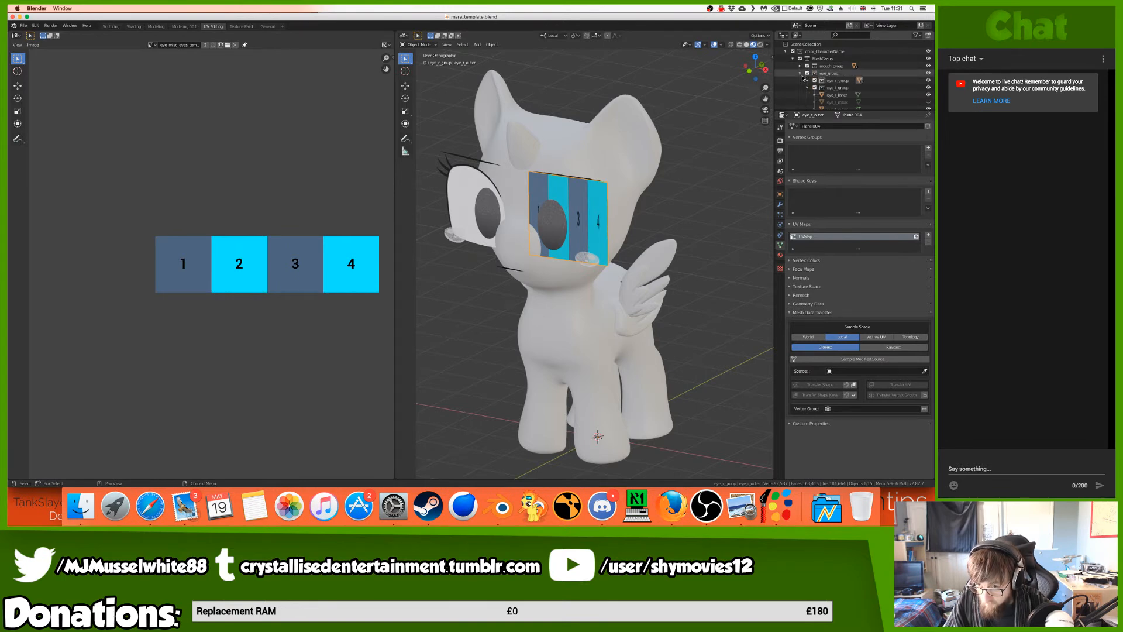
scroll(827, 92, "down", 2)
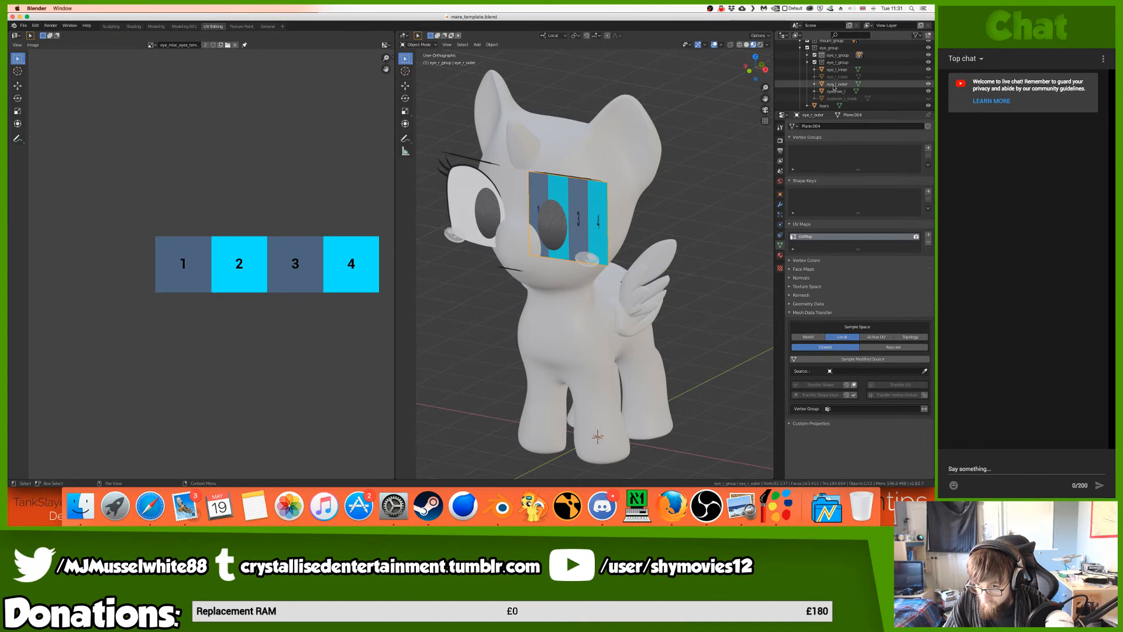
left_click(833, 85)
left_click(807, 62)
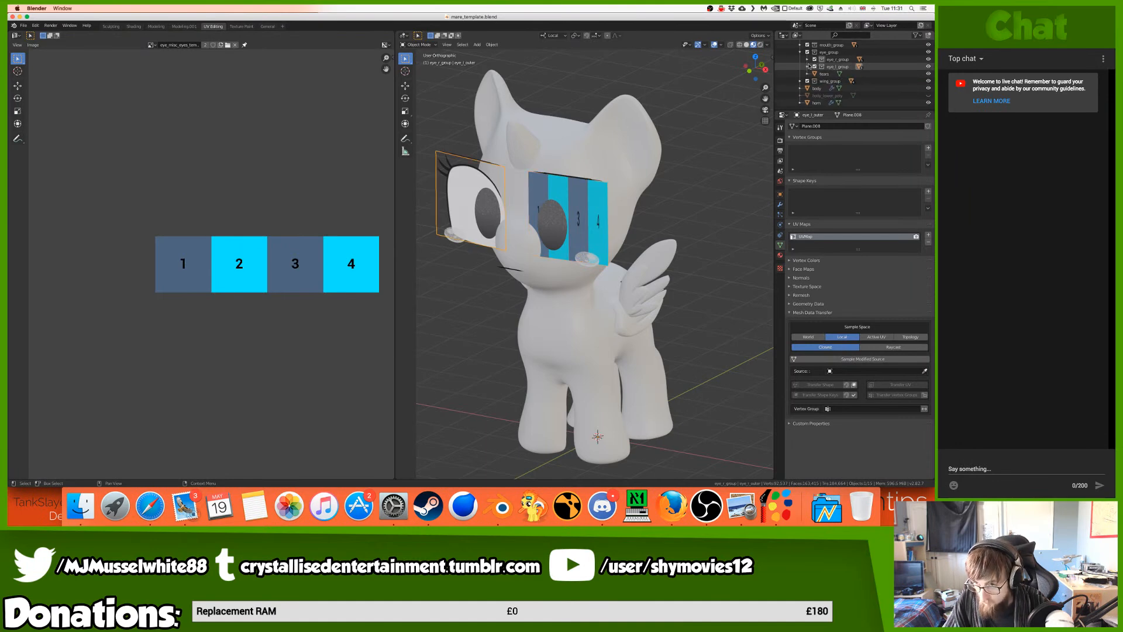
left_click(808, 59)
left_click(836, 81)
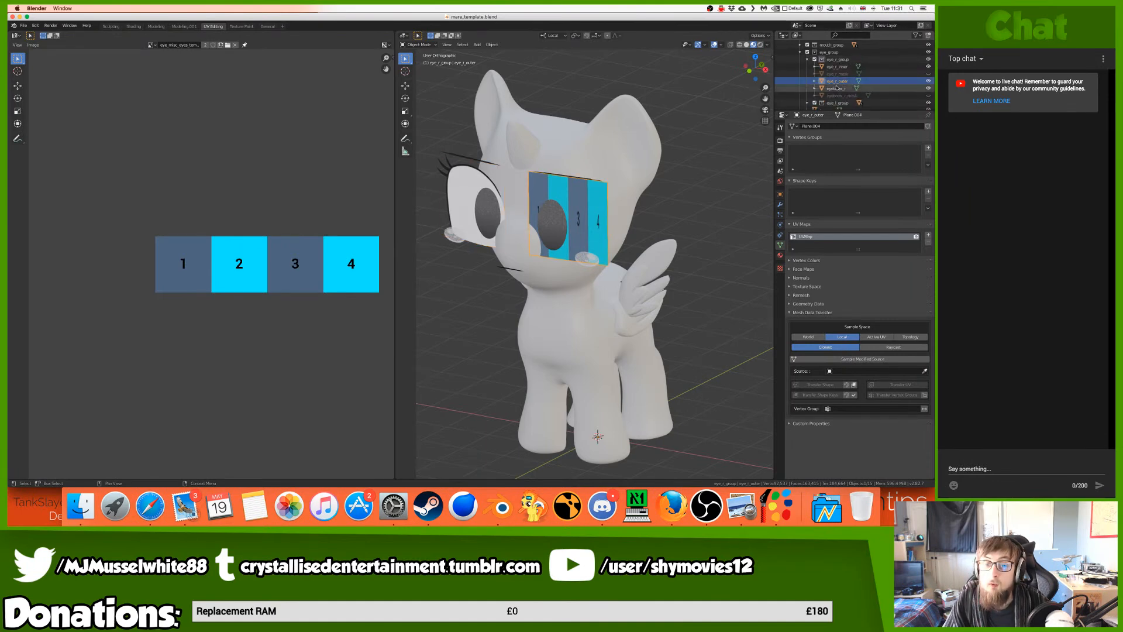
- In Edit Mode, select eye_r_outer's two far-edge UV vertices beside tile 4 and move them along X to the far side of tile 1
key("Tab")
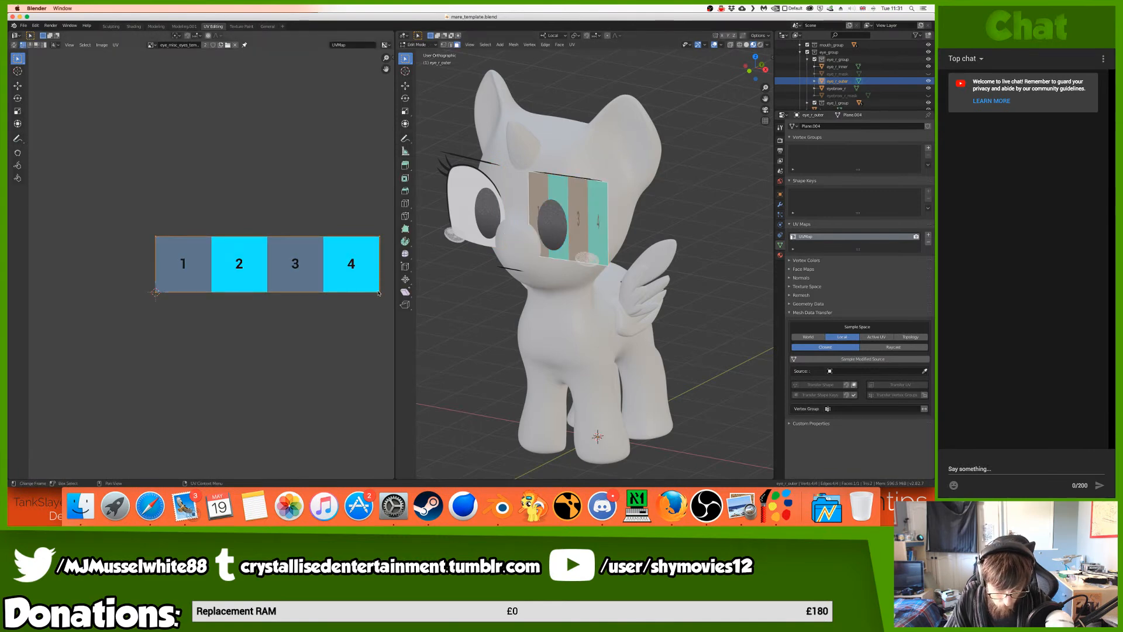
key("c")
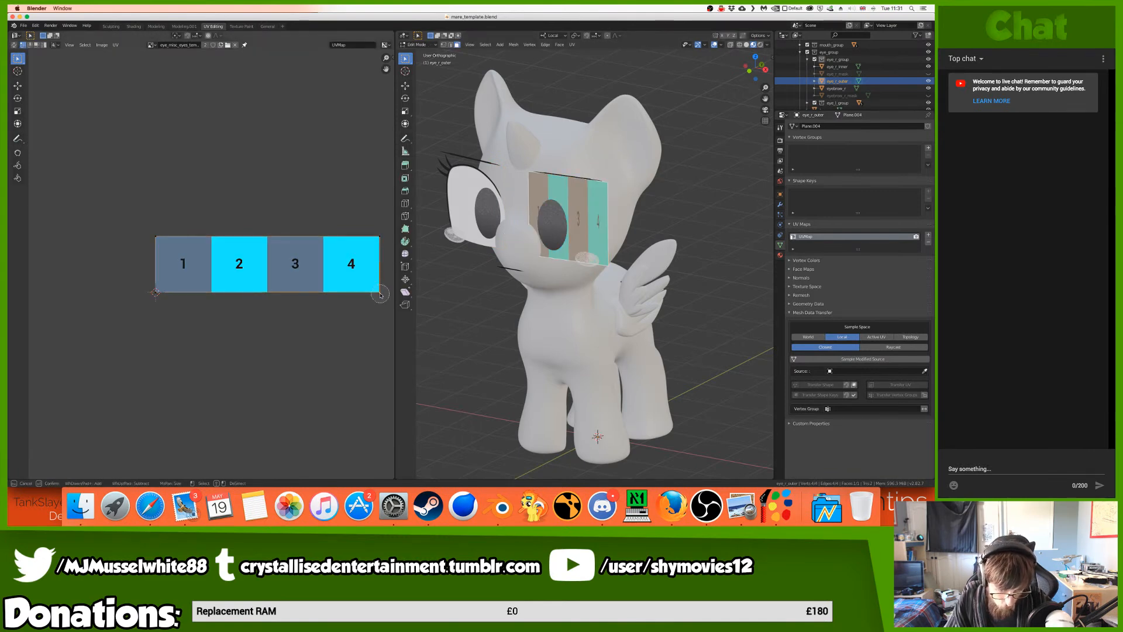
left_click(383, 237)
key("Escape")
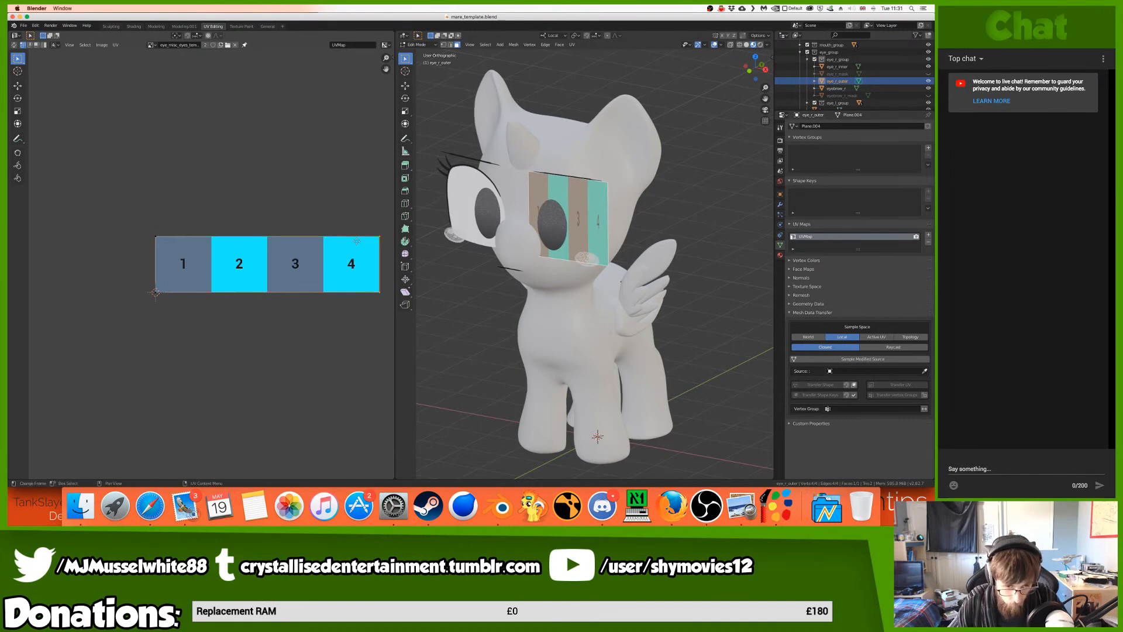
key("g")
key("x")
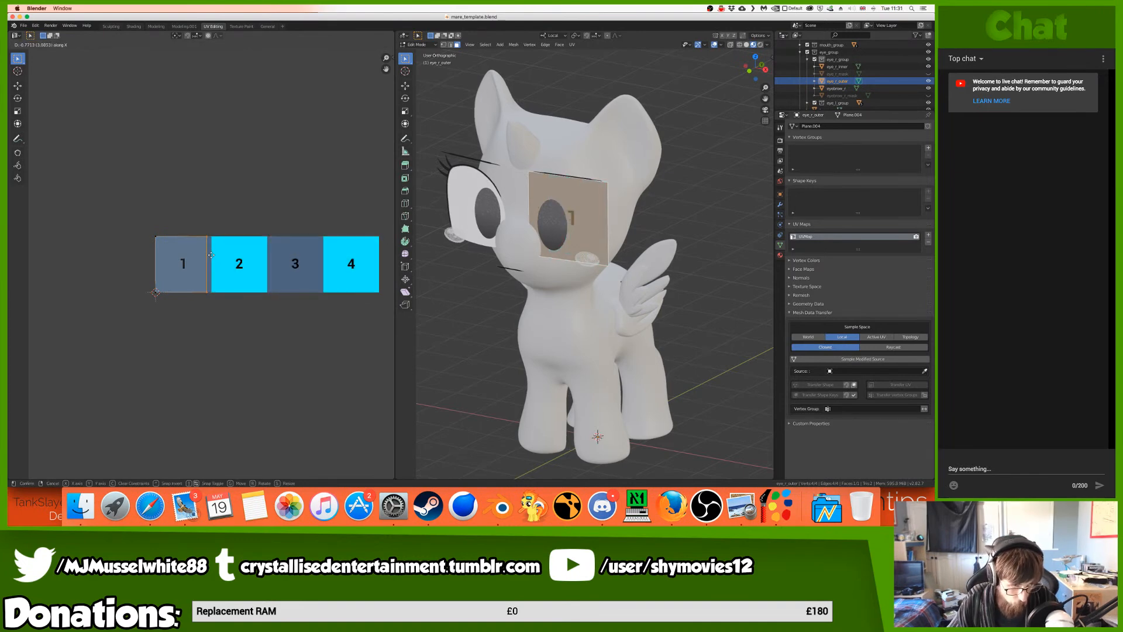
left_click(211, 255)
- Nudge the selected UV edge along X closer to the border between tiles 1 and 2
key("KP_Decimal")
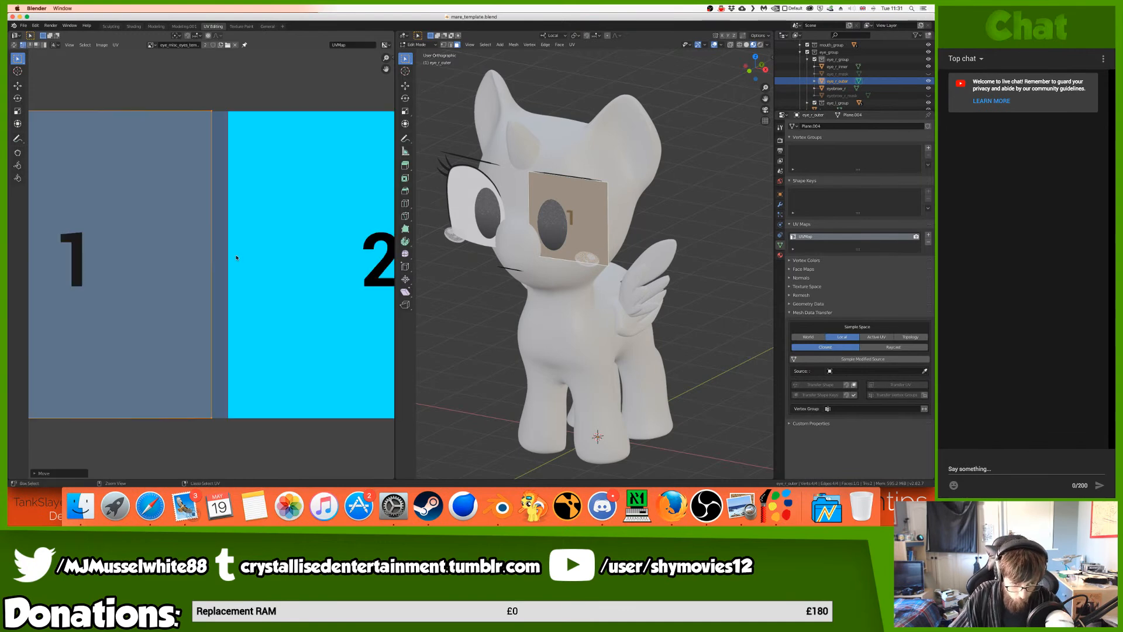
scroll(237, 257, "up", 5)
key("g")
key("x")
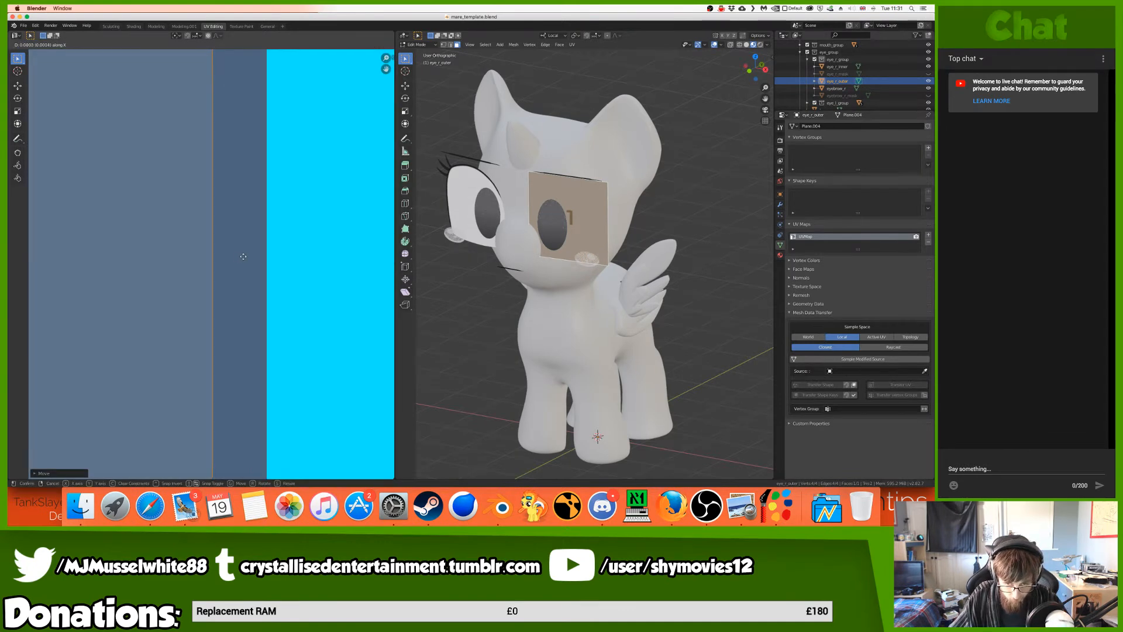
left_click(292, 263)
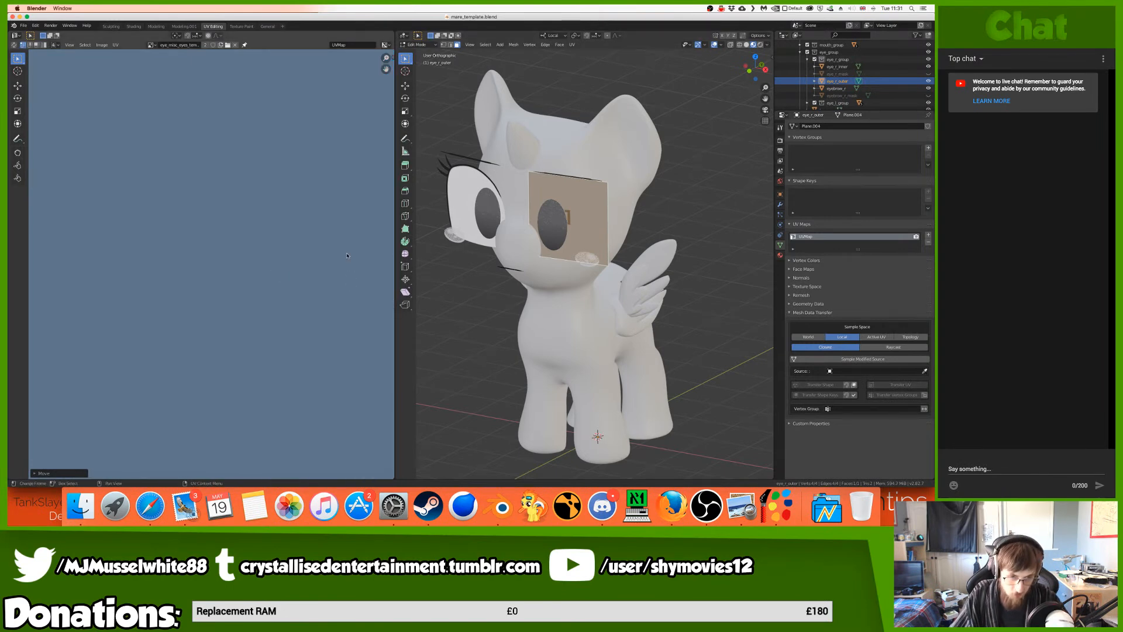
- Align the selected UV edge exactly with the border between tiles 1 and 2 so the face covers only tile 1
scroll(349, 256, "right", 5)
scroll(316, 256, "left", 5)
scroll(271, 258, "left", 2)
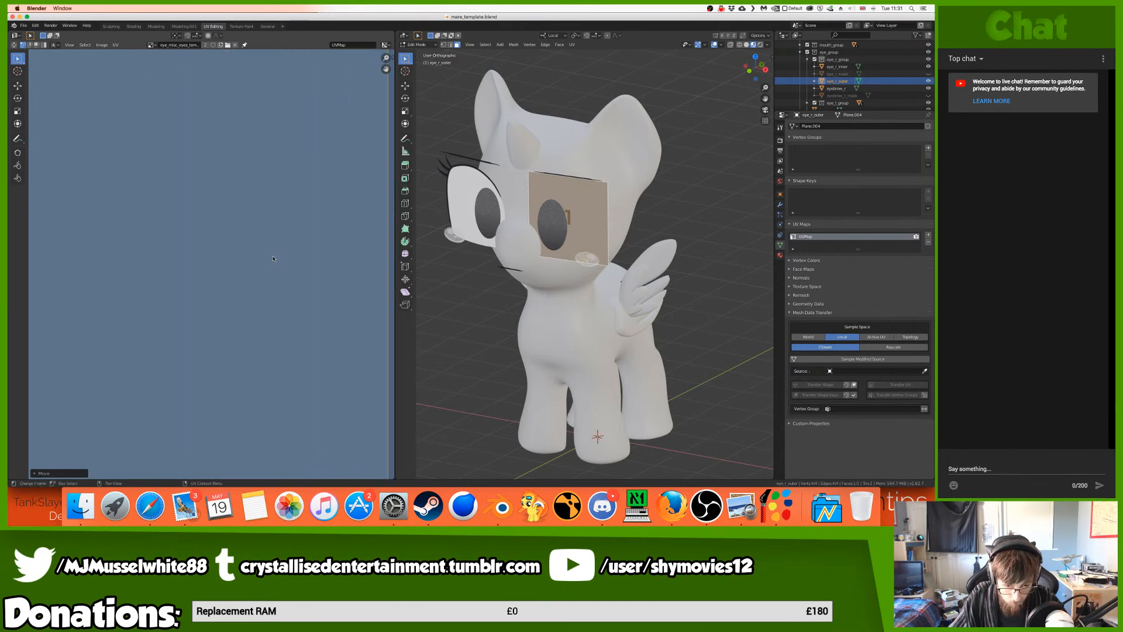
scroll(273, 258, "right", 6)
scroll(275, 258, "left", 3)
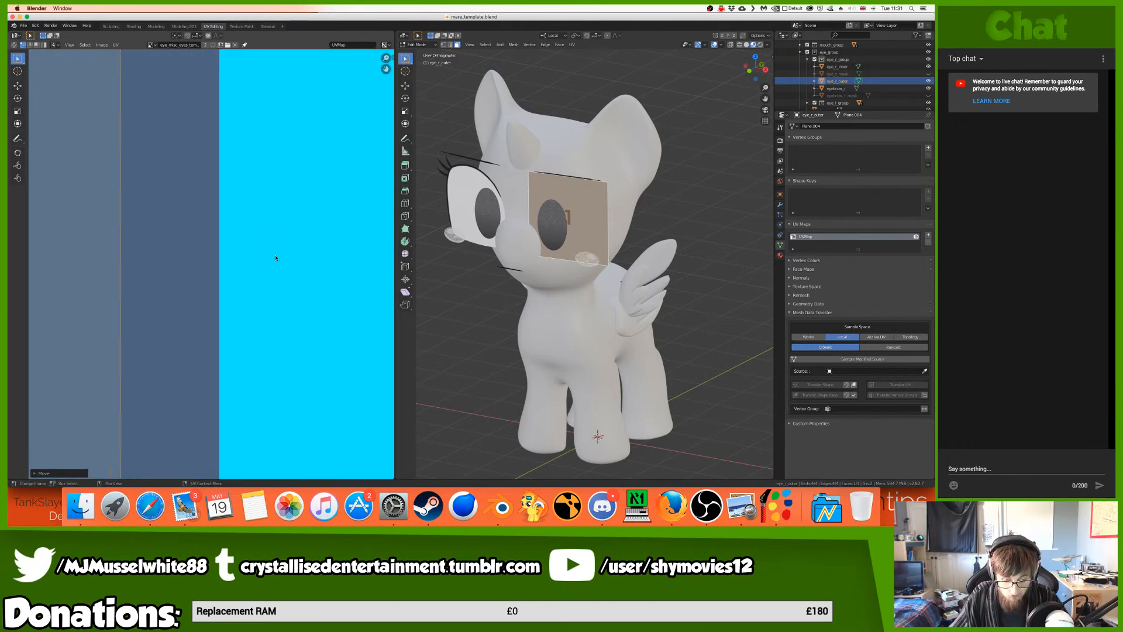
key("g")
key("x")
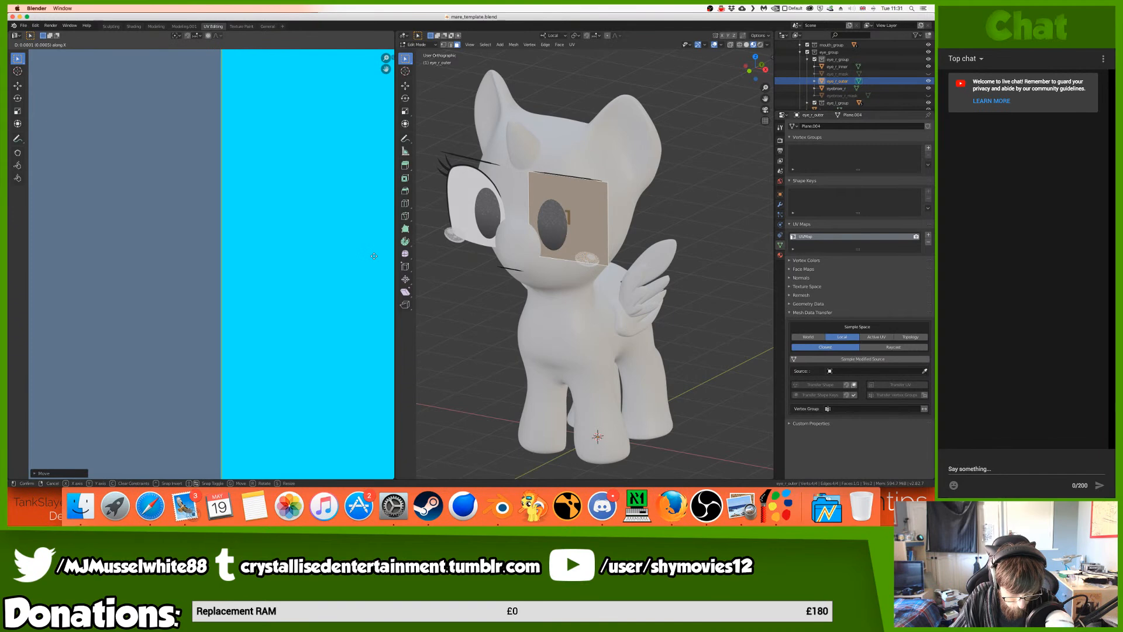
left_click(373, 256)
scroll(271, 283, "left", 1)
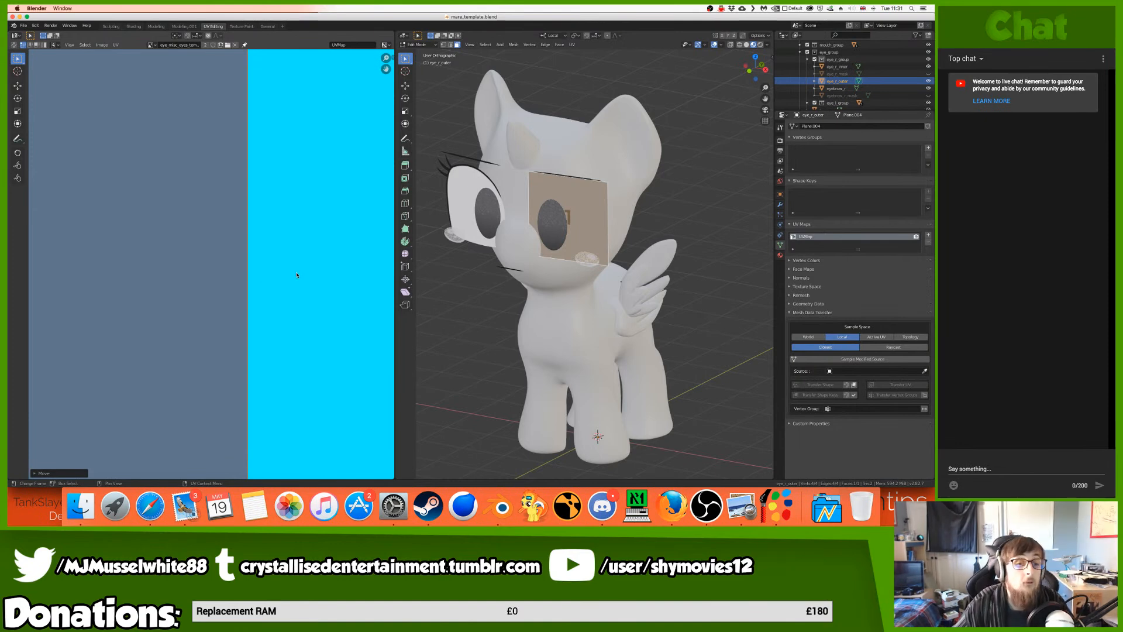
key("Home")
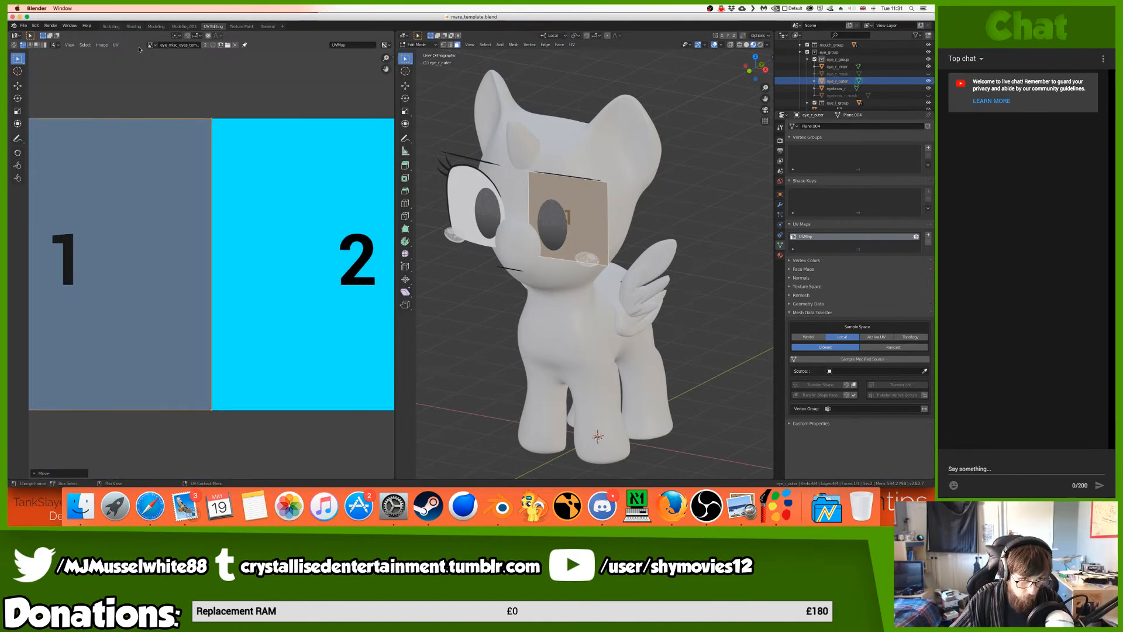
- Switch to the Shading workspace and set the factor of both Mix Shaders in the eye_r_outer material to 0
left_click(134, 27)
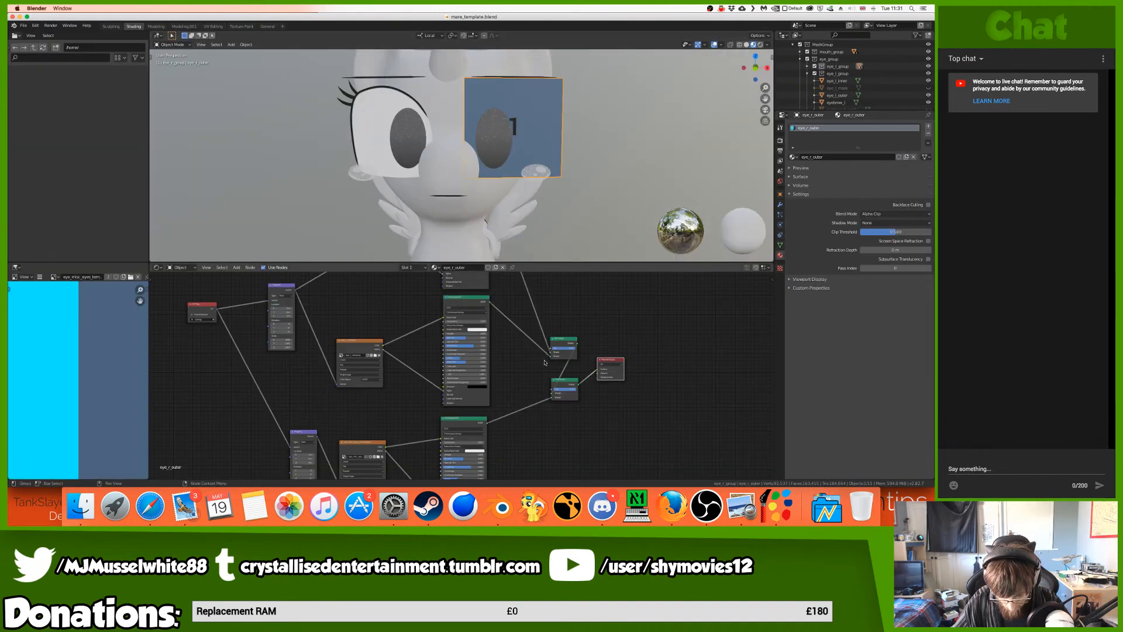
left_click_drag(565, 389, 539, 388)
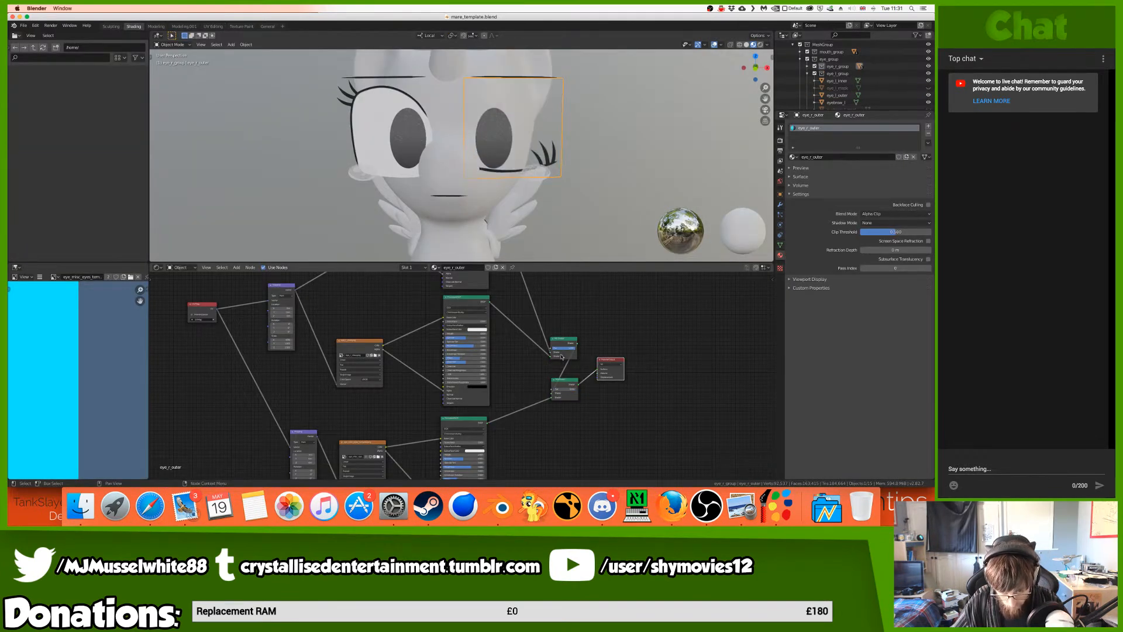
left_click_drag(565, 348, 539, 348)
mouse_move(563, 389)
left_mouse_down()
mouse_move(588, 389)
mouse_move(549, 389)
left_mouse_up()
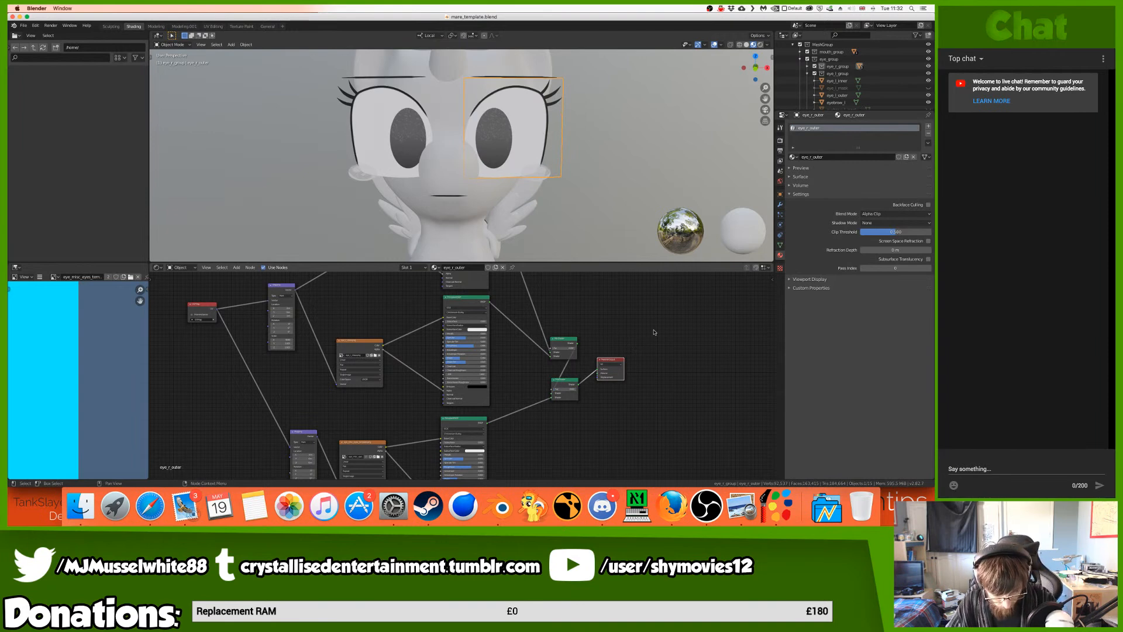
- Rearrange the UV Map and lower Mapping nodes so the branches spread evenly, and save the file
middle_click_drag(654, 331, 663, 341, "ctrl")
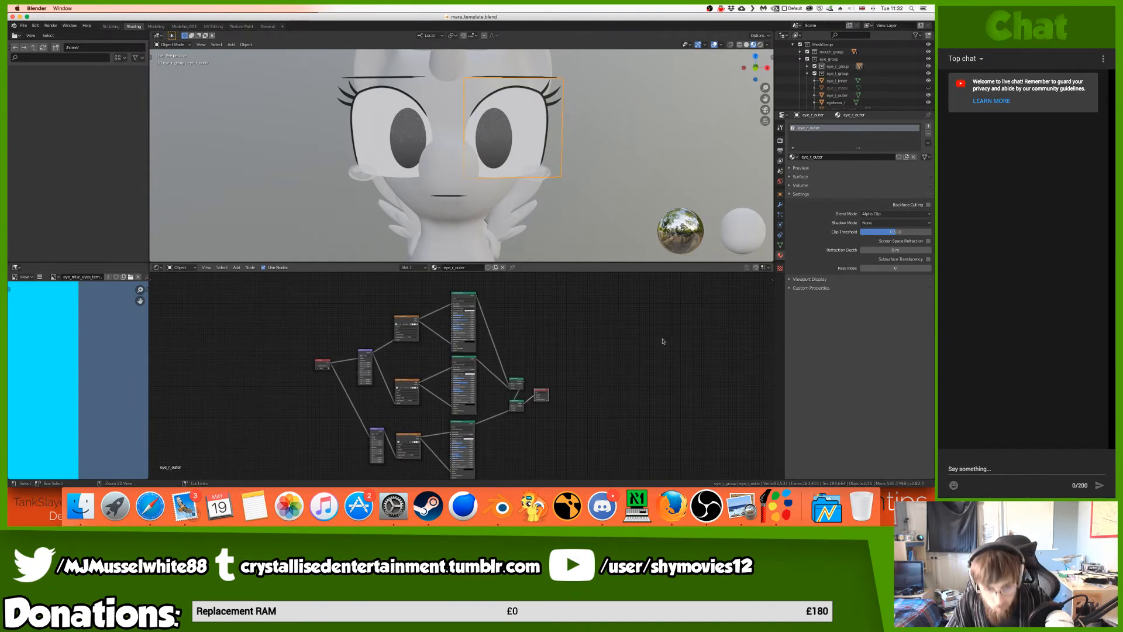
scroll(662, 341, "down", 2)
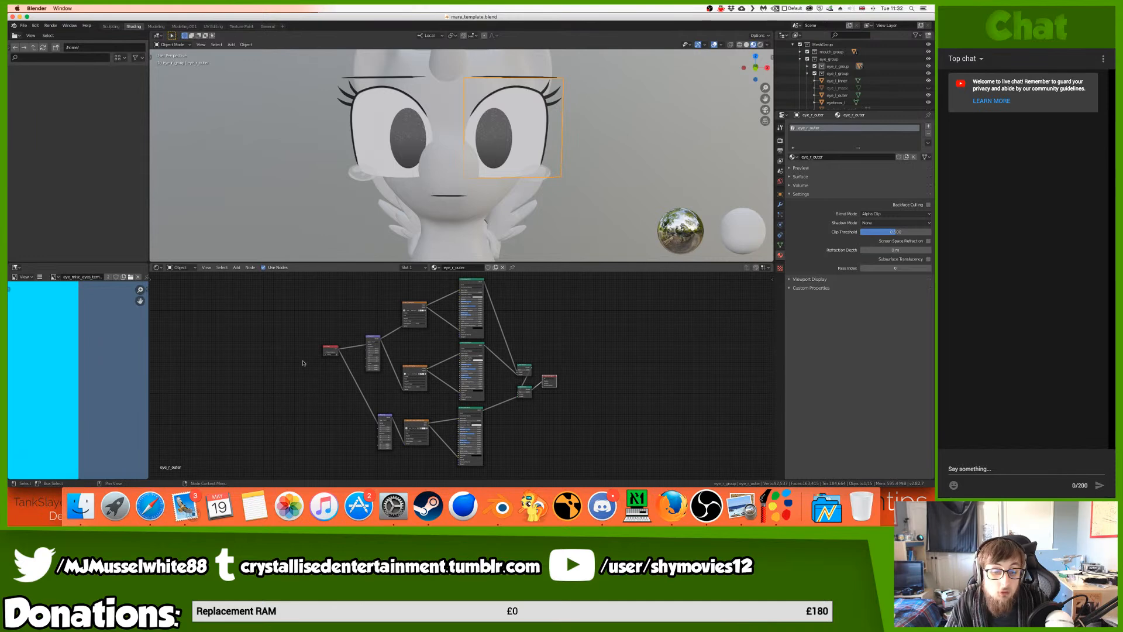
left_click_drag(329, 348, 317, 387)
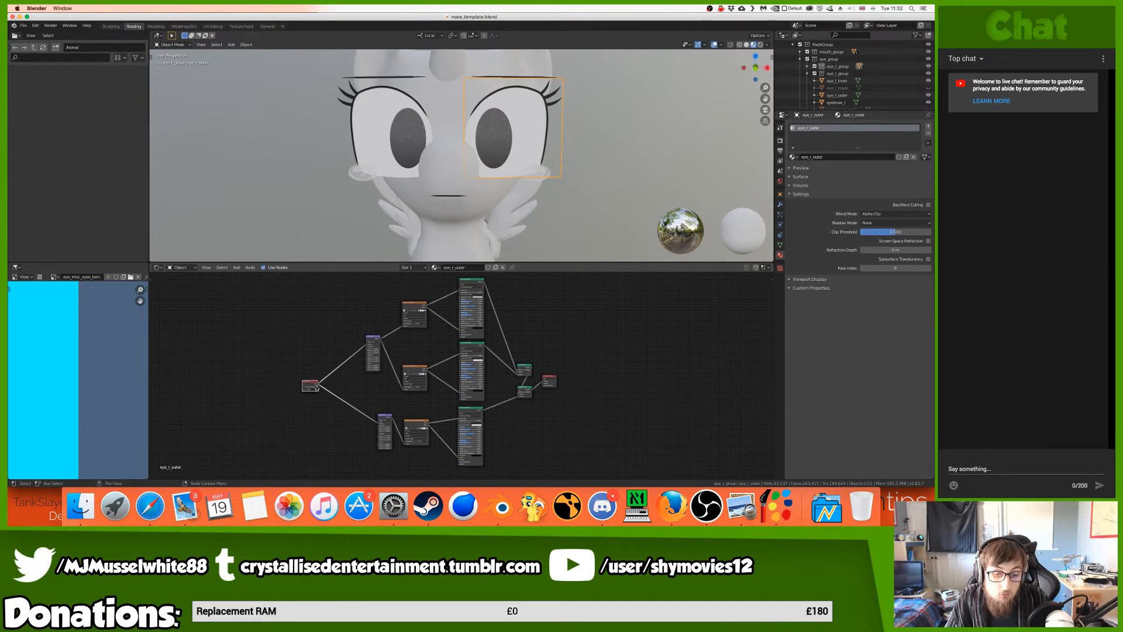
left_click_drag(383, 417, 368, 410)
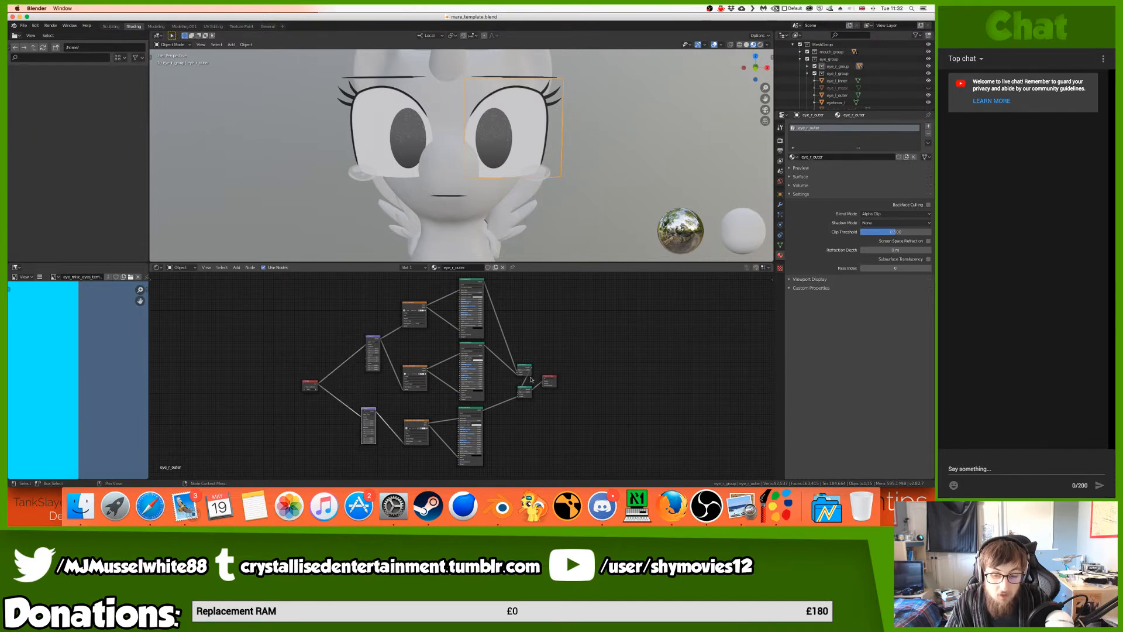
scroll(572, 367, "down", 2)
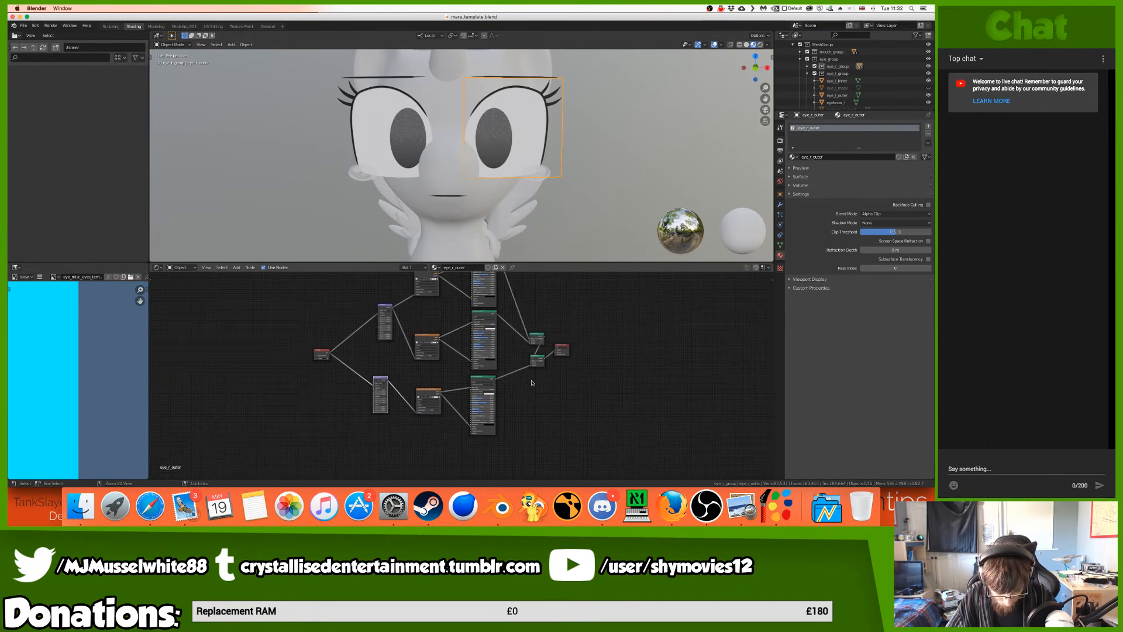
scroll(497, 379, "up", 5, "ctrl")
scroll(497, 379, "down", 3)
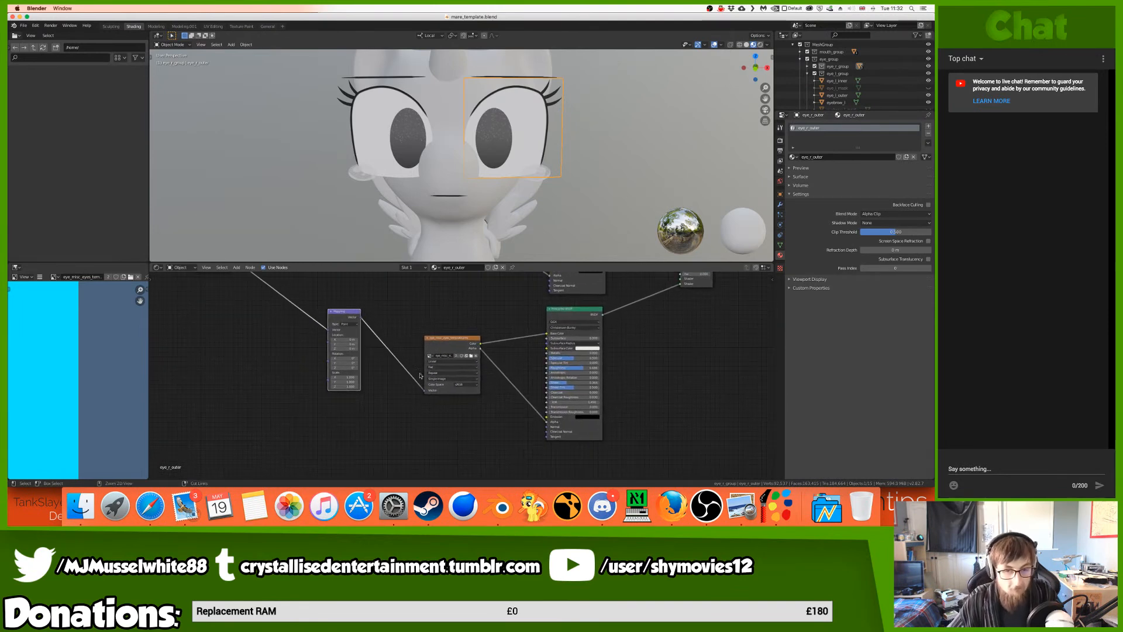
key("super+s")
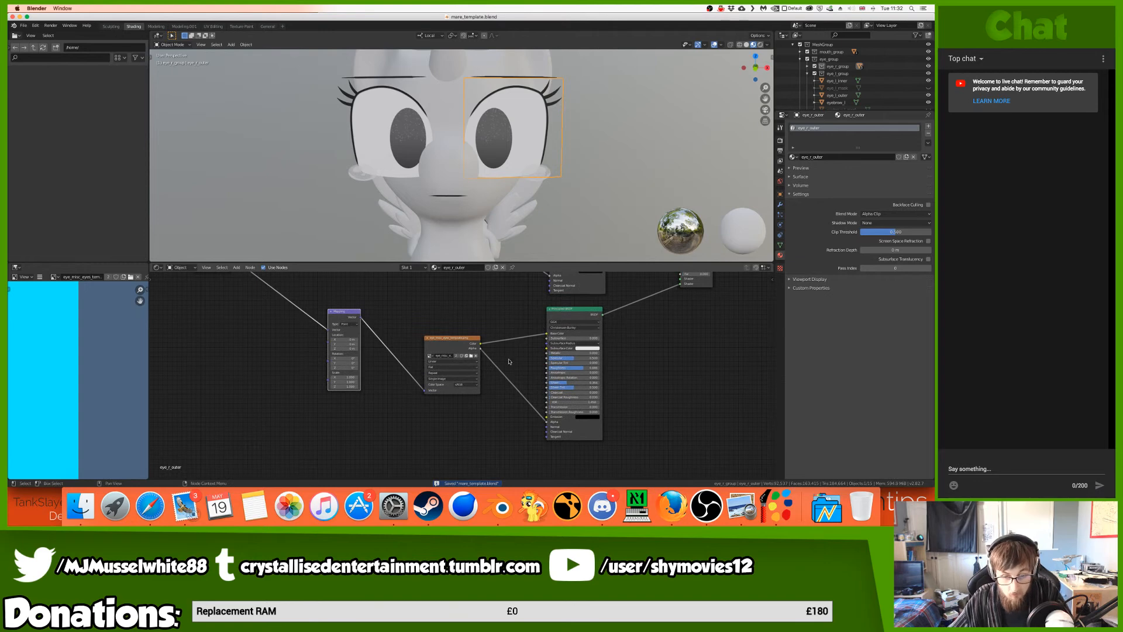
- Load eye_r_misc_eyes.png into the third branch's Image Texture in place of the template image
left_click(471, 355)
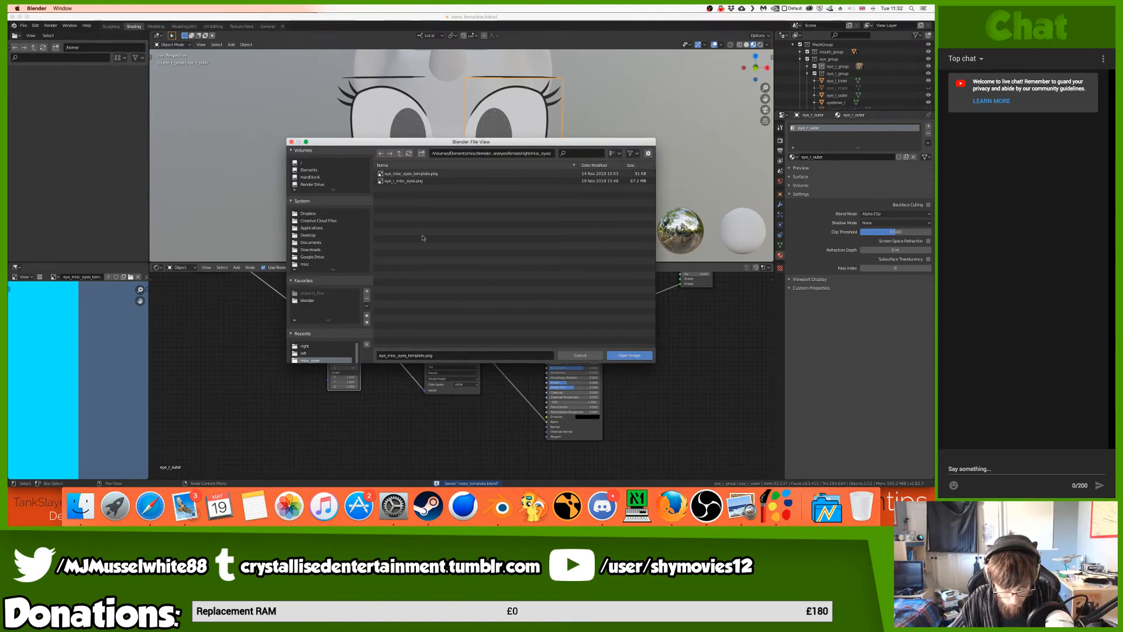
left_click(408, 181)
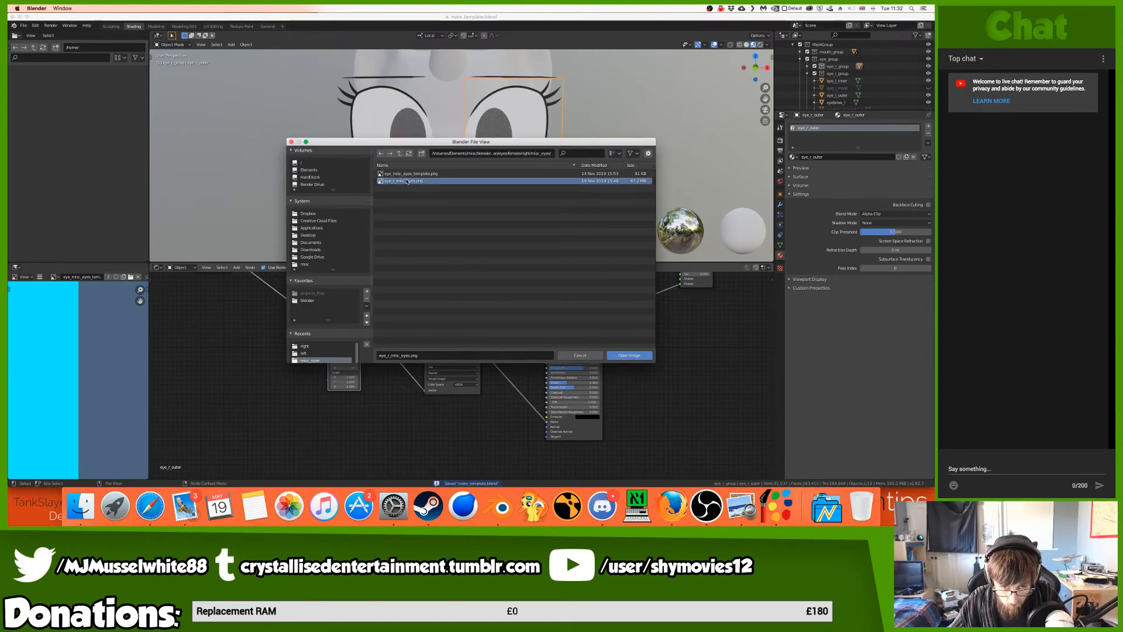
double_click(407, 182)
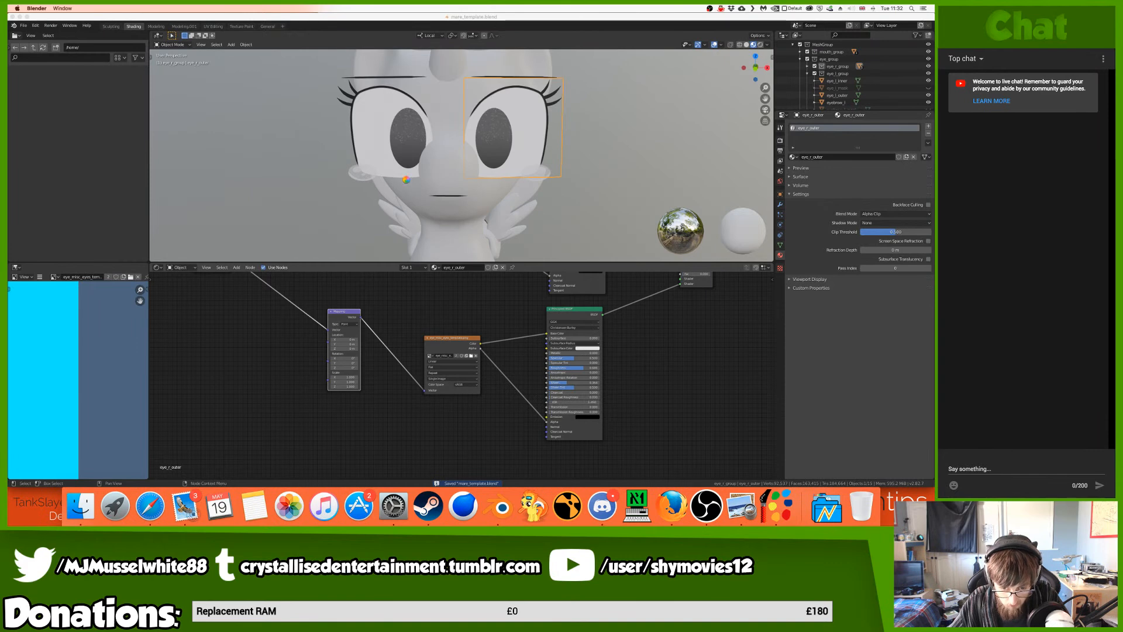
scroll(679, 303, "up", 2)
scroll(680, 303, "right", 2)
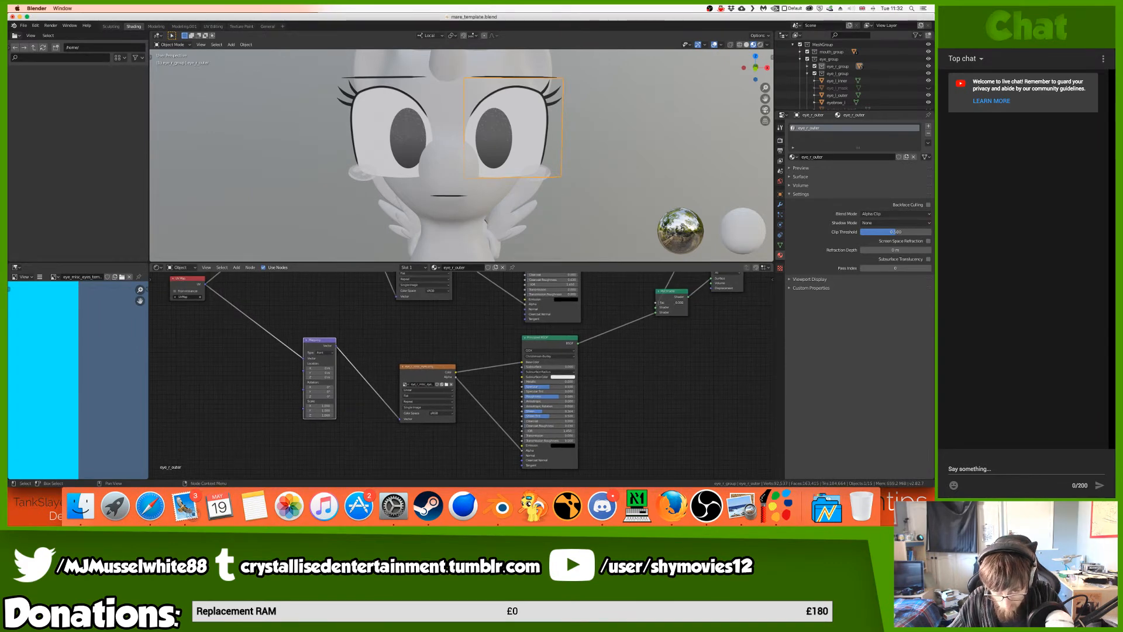
- Preview the misc eye texture by varying the second Mix Shader's factor between 0 and 1, ending at 1
mouse_move(672, 303)
left_mouse_down()
mouse_move(686, 302)
mouse_move(662, 302)
mouse_move(683, 303)
left_mouse_up()
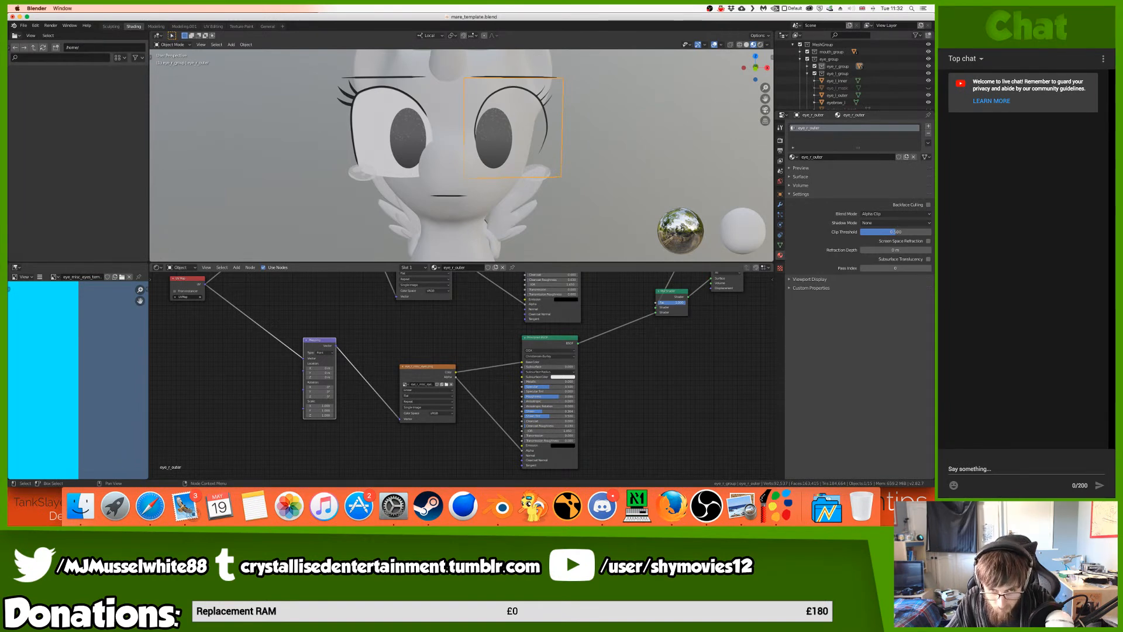
left_click_drag(678, 303, 658, 303)
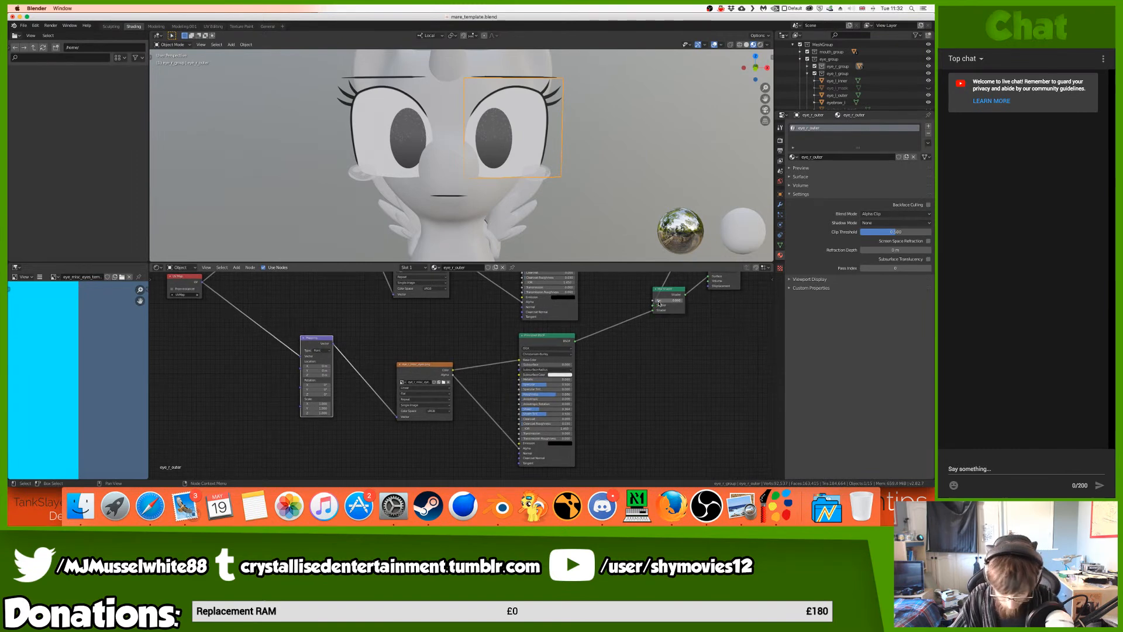
left_click_drag(659, 302, 681, 302)
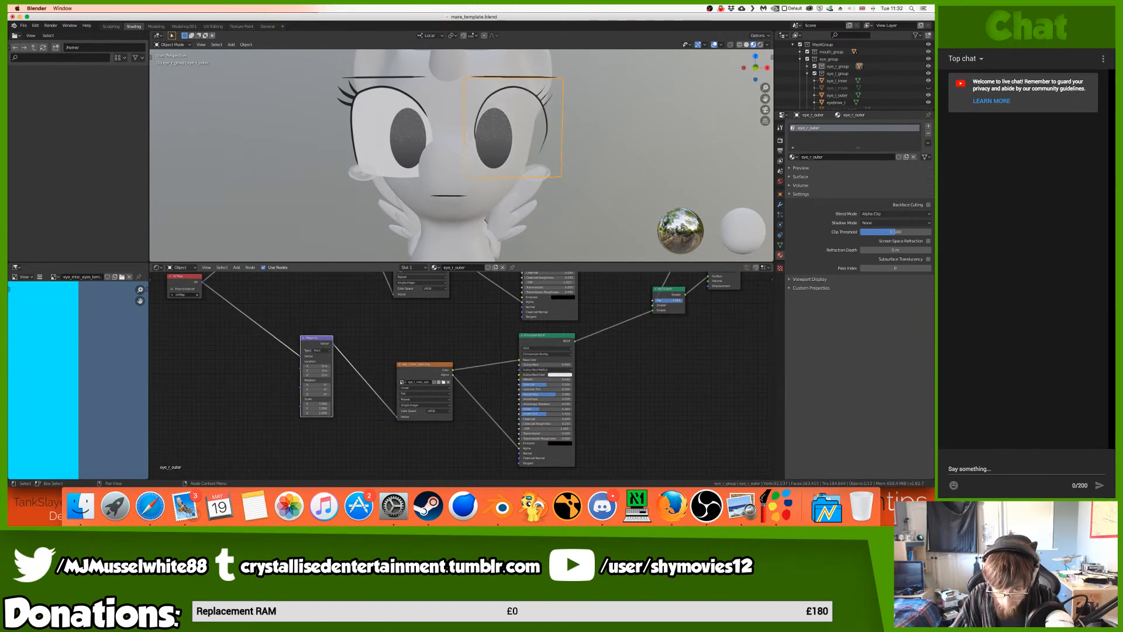
- Set the misc branch's Mapping X location to 0.5 and return the second Mix Shader's factor to 0
left_click(320, 367)
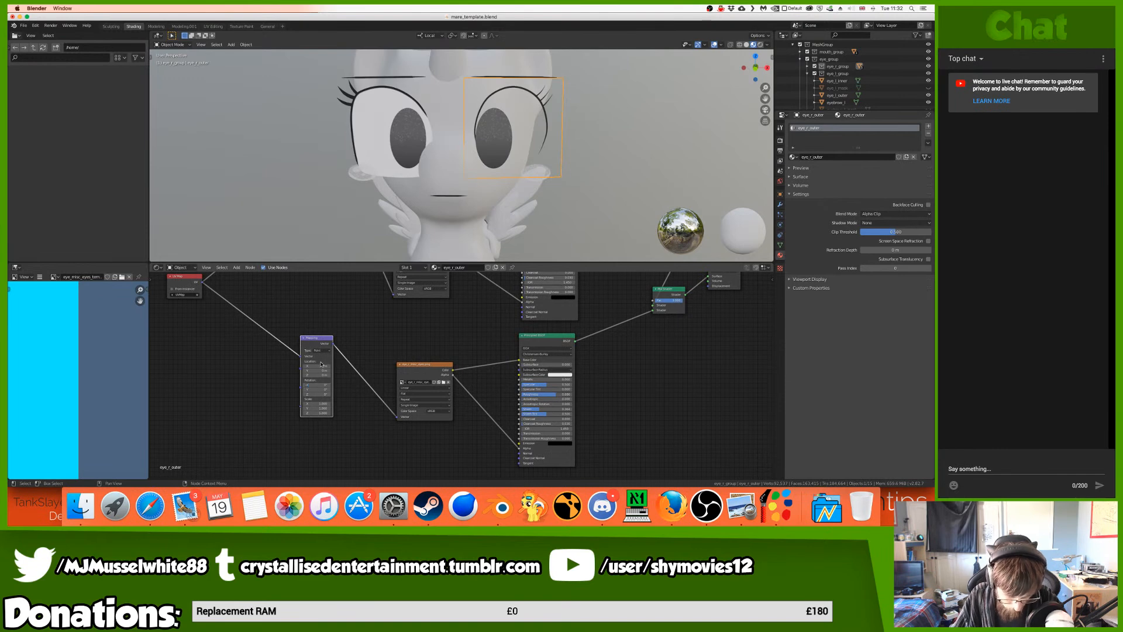
left_click(320, 366)
type("0.5")
key("Return")
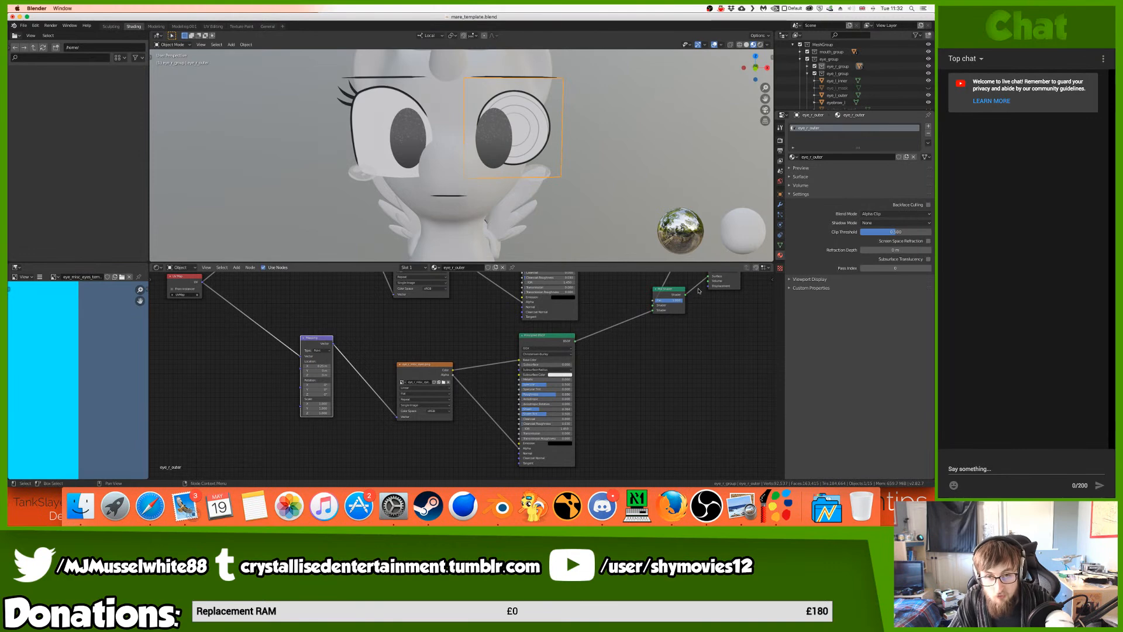
middle_click_drag(669, 320, 649, 431)
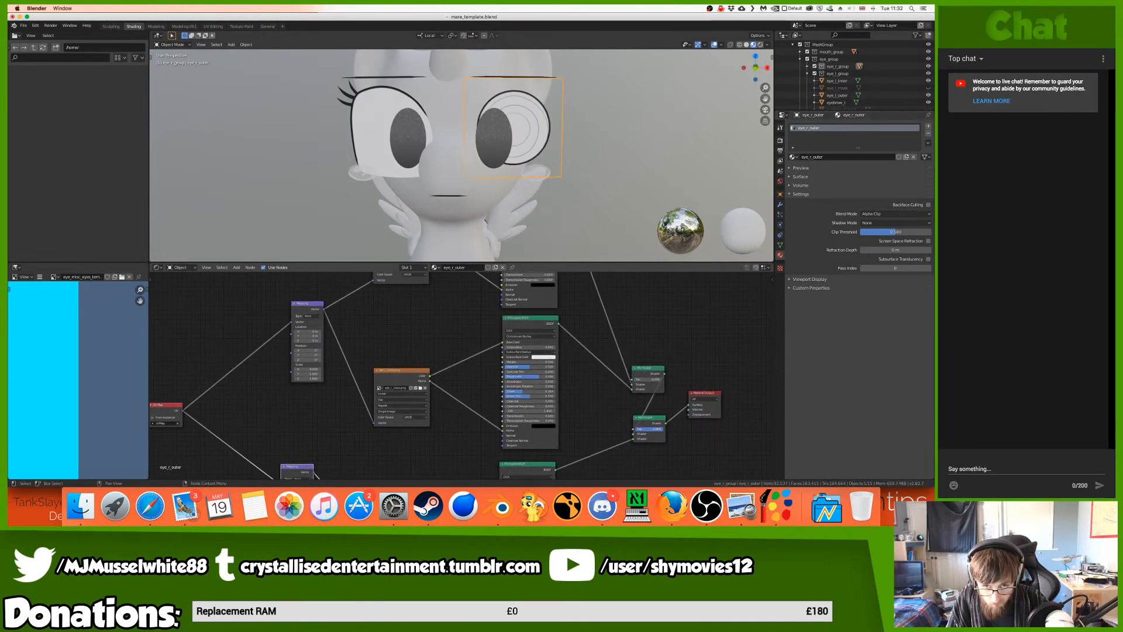
left_click_drag(662, 429, 635, 428)
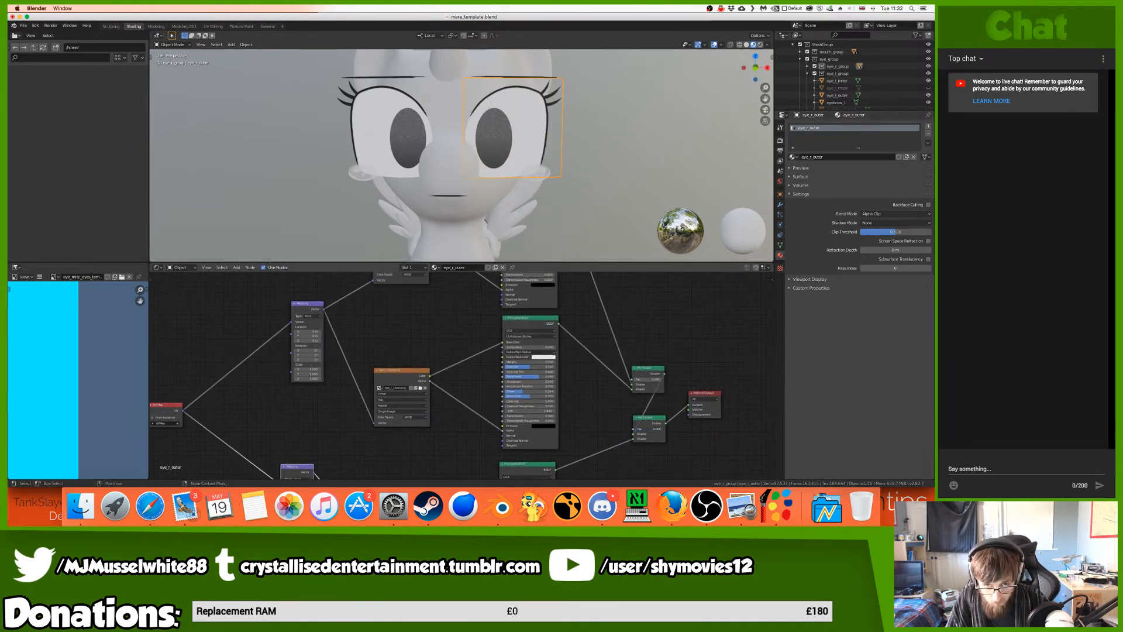
- Select the eye_l_outer mesh and adjust the X location of its misc branch's Mapping node
left_click(397, 144)
left_click(398, 144)
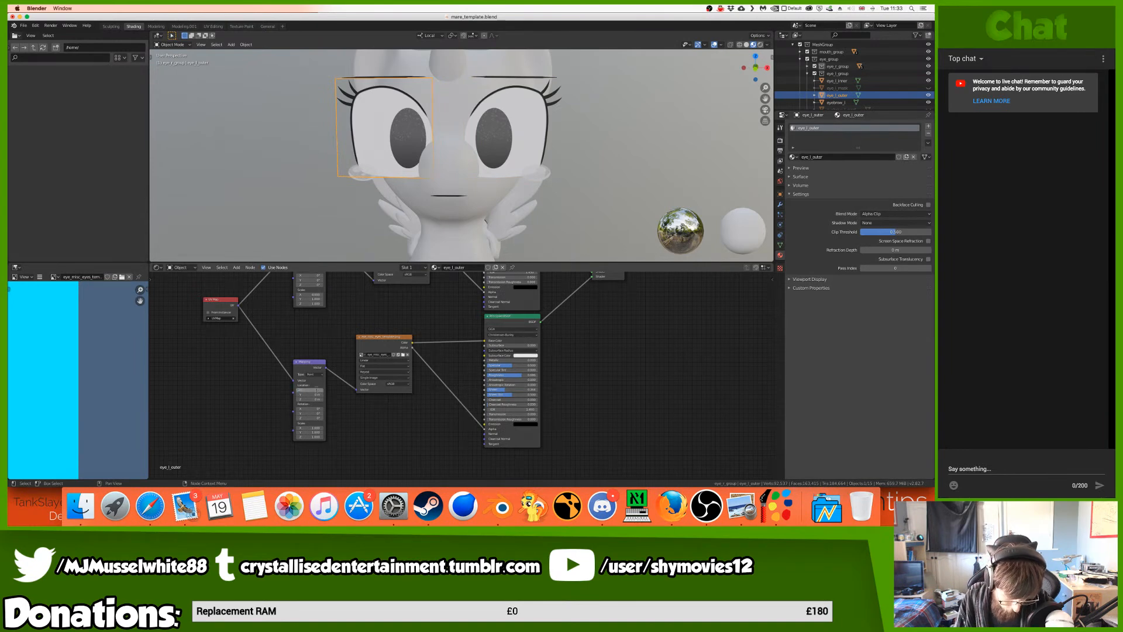
left_click_drag(316, 389, 350, 389)
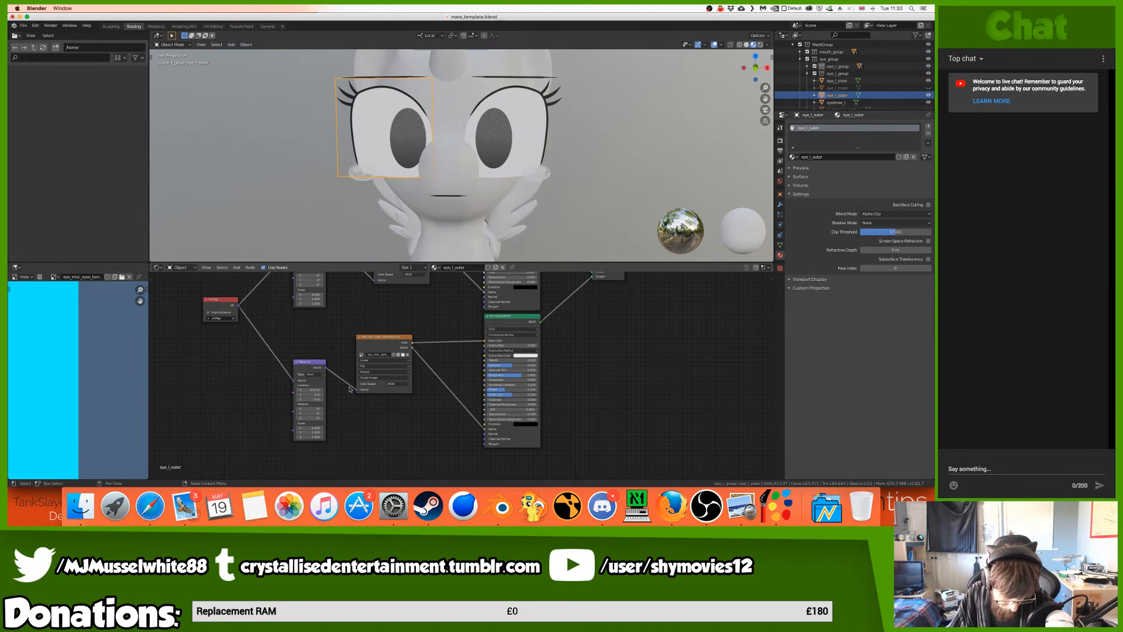
- Load eye_l_misc_eyes.png from the left eye's misc_eyes folder into the misc branch's Image Texture in place of the template
left_click(402, 355)
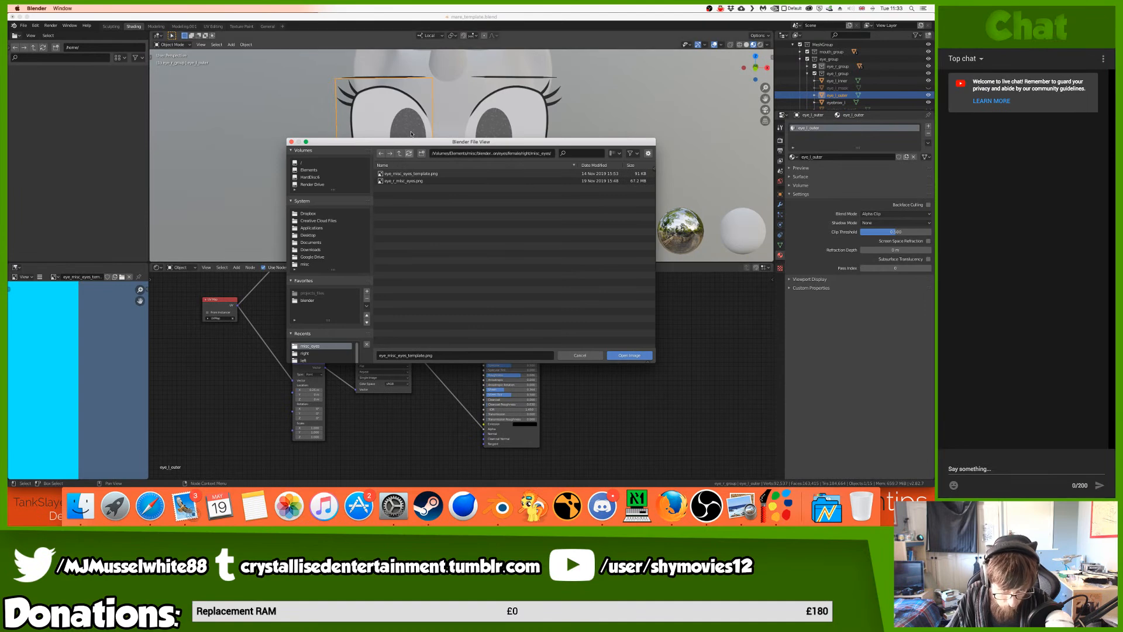
left_click(399, 153)
left_click(399, 154)
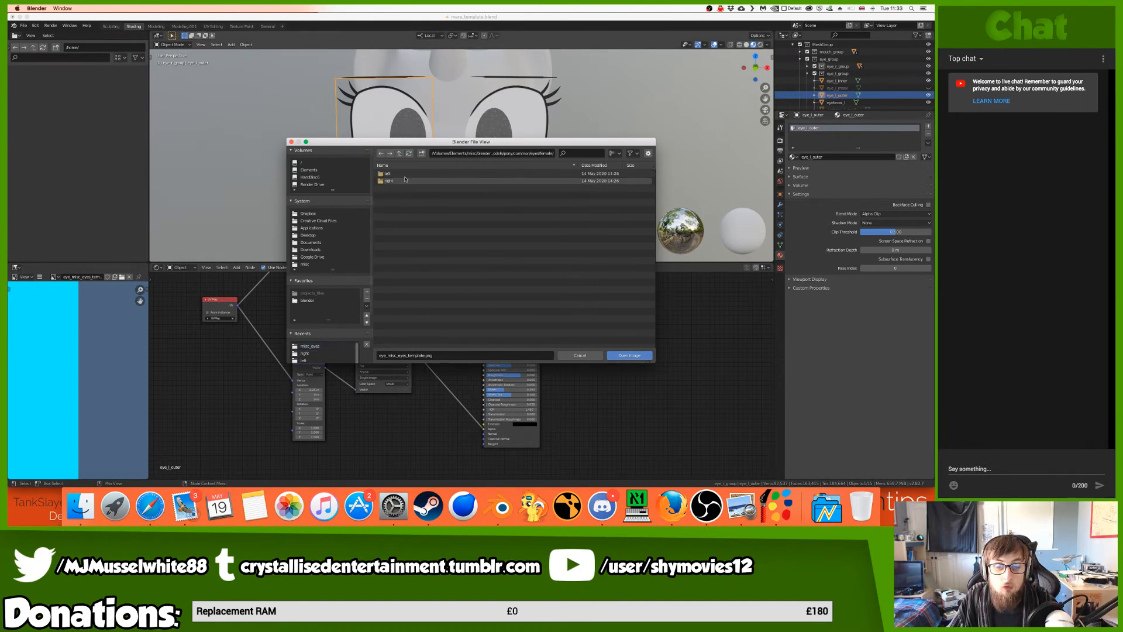
left_click(402, 173)
left_click(403, 196)
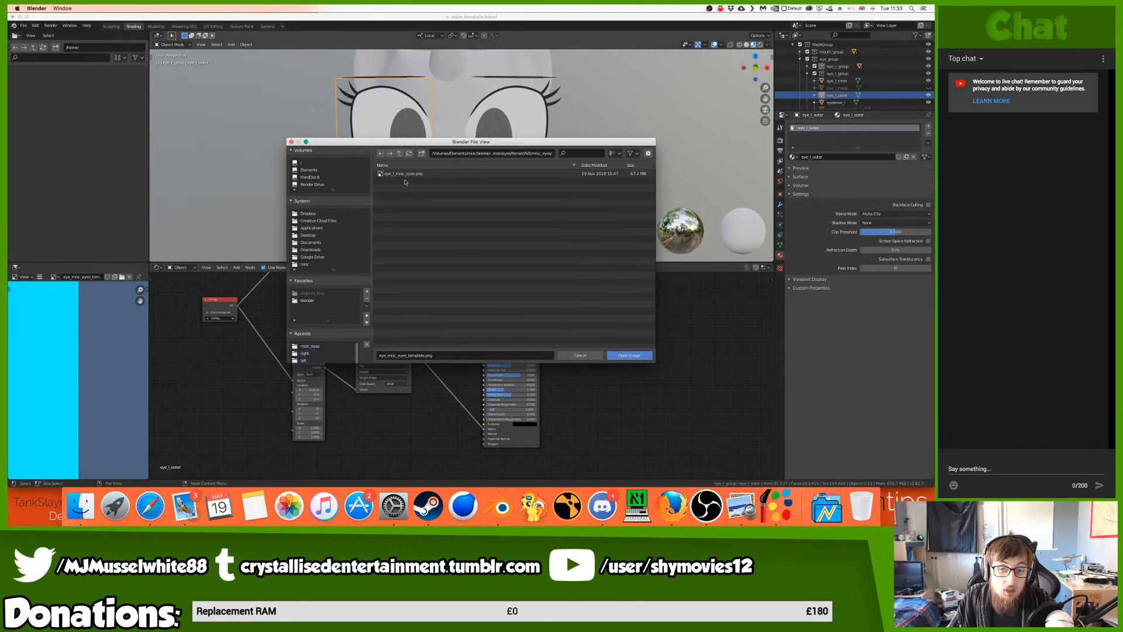
left_click(405, 175)
left_click(629, 355)
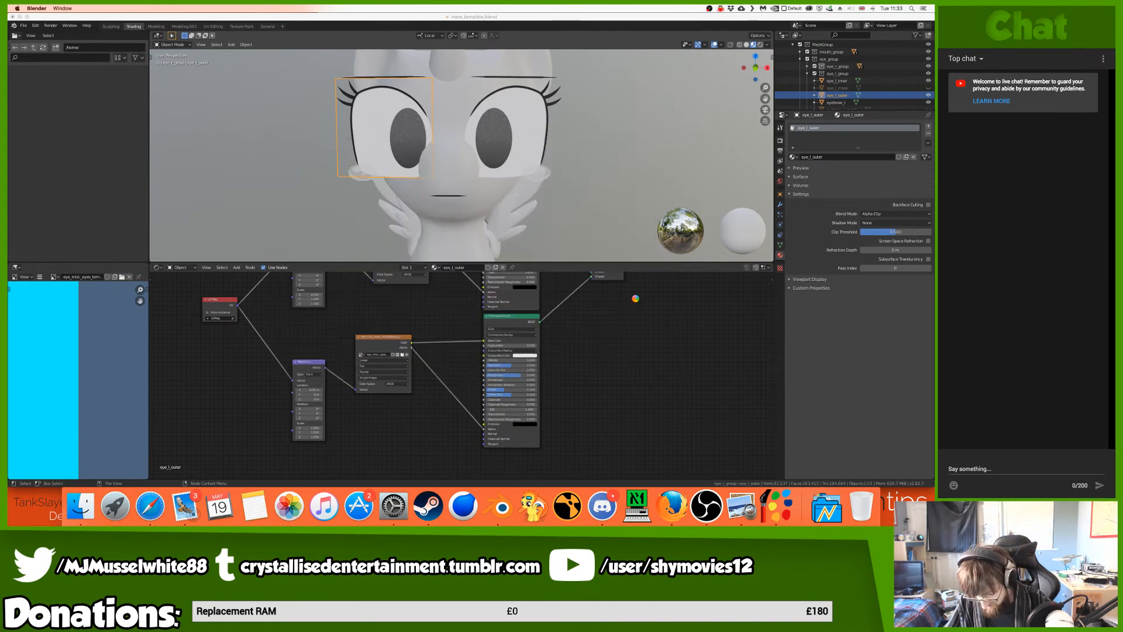
- Preview the left eye's misc texture by raising the second Mix Shader's factor to 1 and returning it to 0
scroll(636, 299, "up", 4)
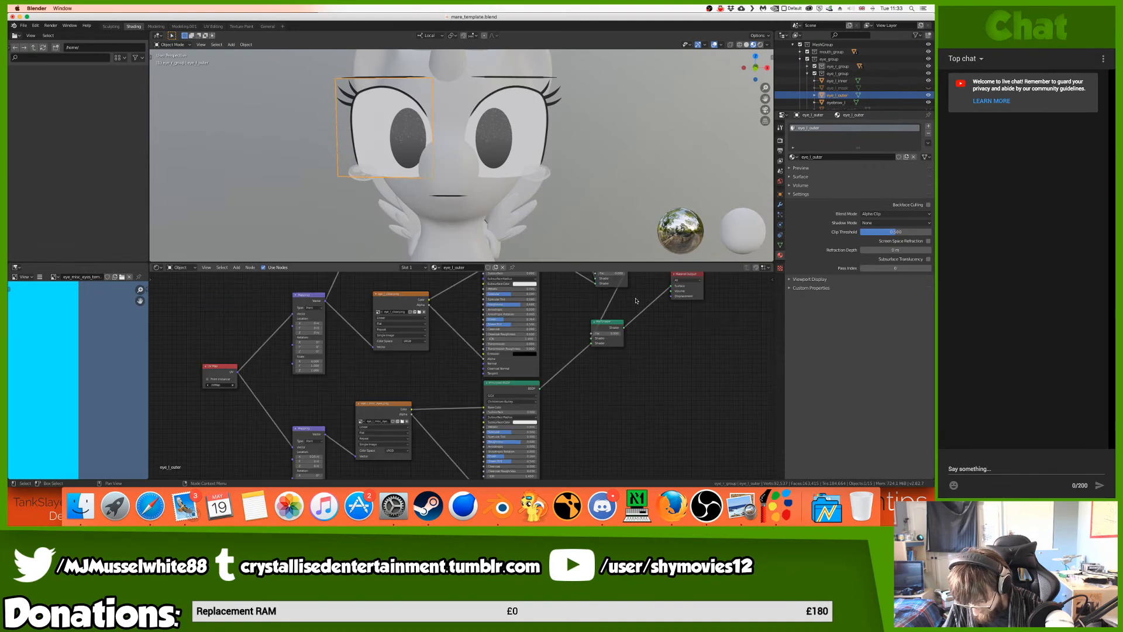
mouse_move(607, 364)
left_mouse_down()
mouse_move(622, 364)
mouse_move(593, 364)
mouse_move(622, 364)
left_mouse_up()
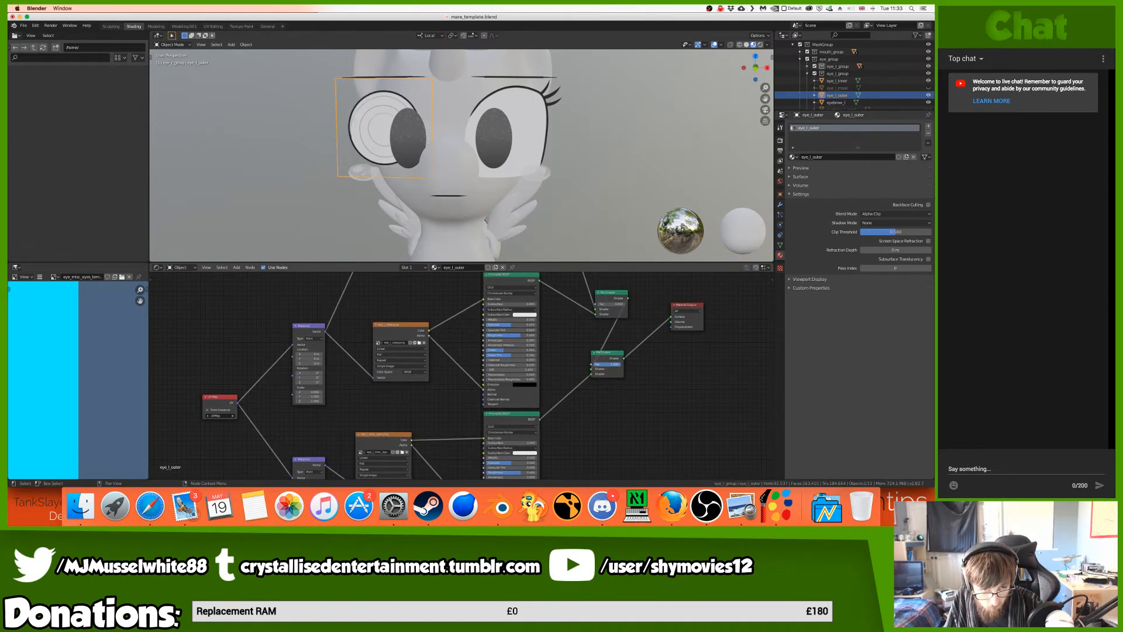
mouse_move(622, 364)
left_mouse_down()
mouse_move(593, 364)
mouse_move(622, 364)
left_mouse_up()
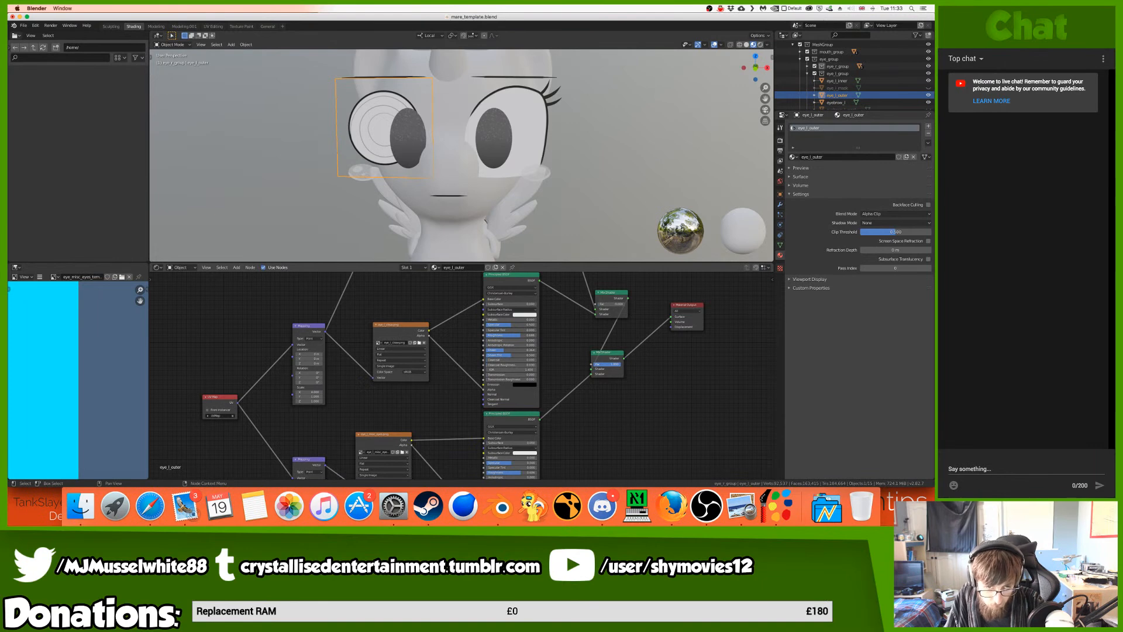
left_click_drag(622, 364, 593, 363)
- Inspect both eyes from different angles around the head, and switch to the General workspace to view the whole pony
scroll(579, 296, "up", 1)
scroll(587, 228, "right", 10)
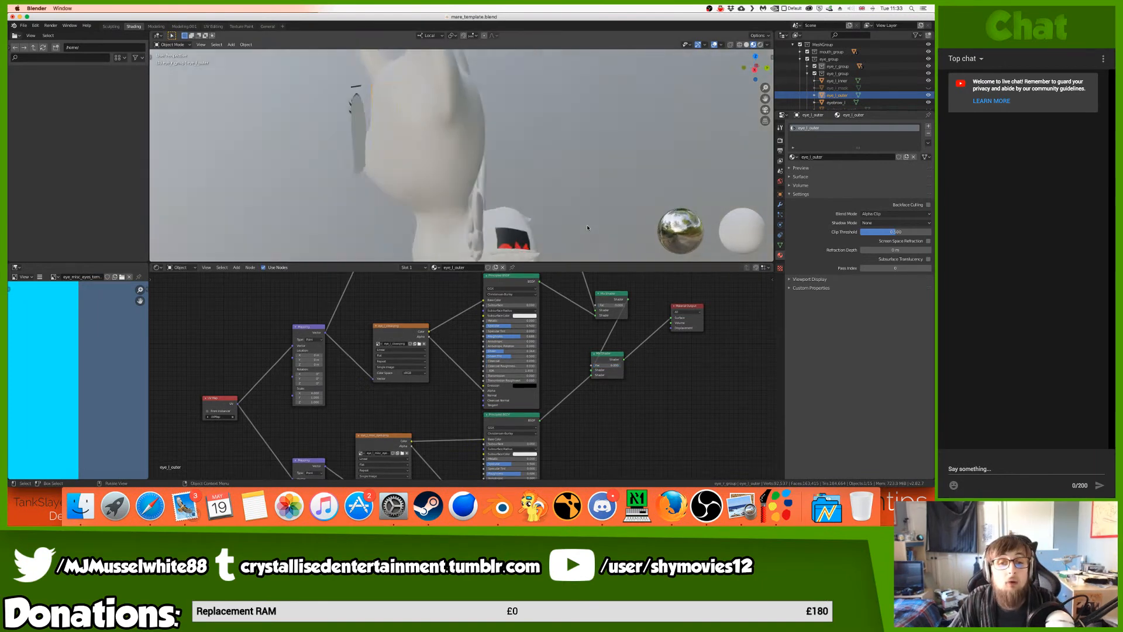
scroll(588, 228, "left", 10)
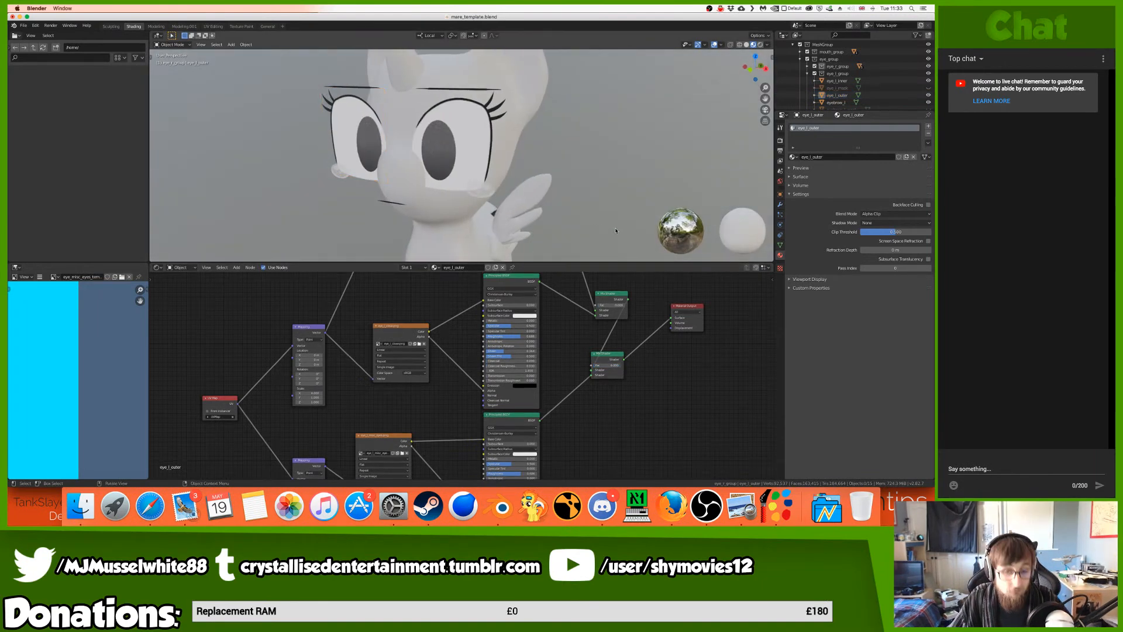
key("KP_1")
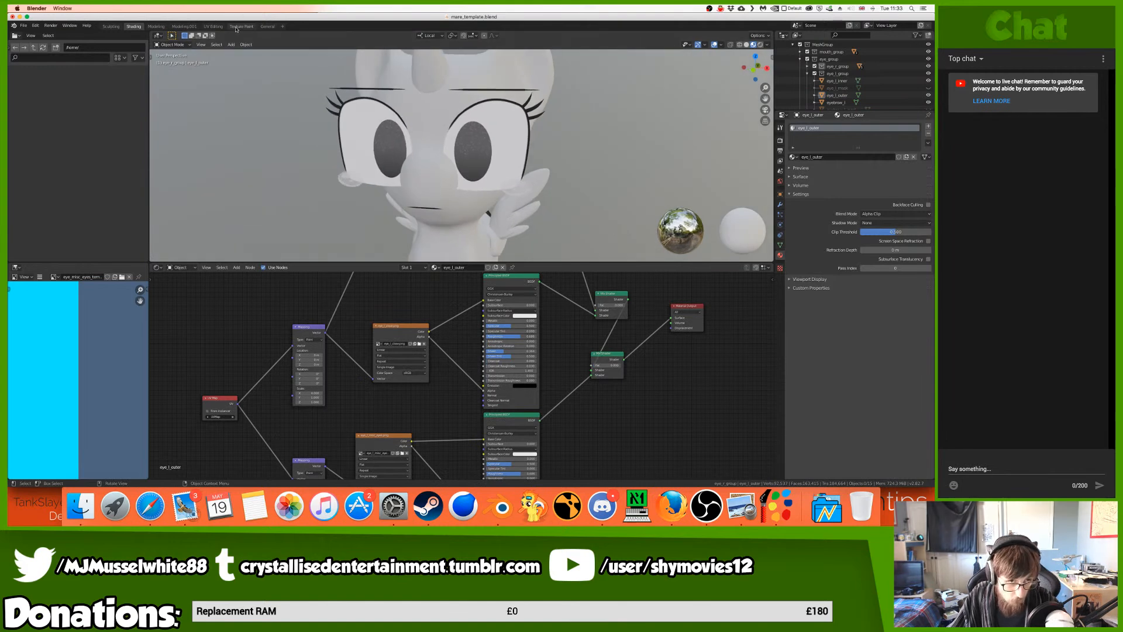
left_click(268, 26)
scroll(520, 156, "up", 4)
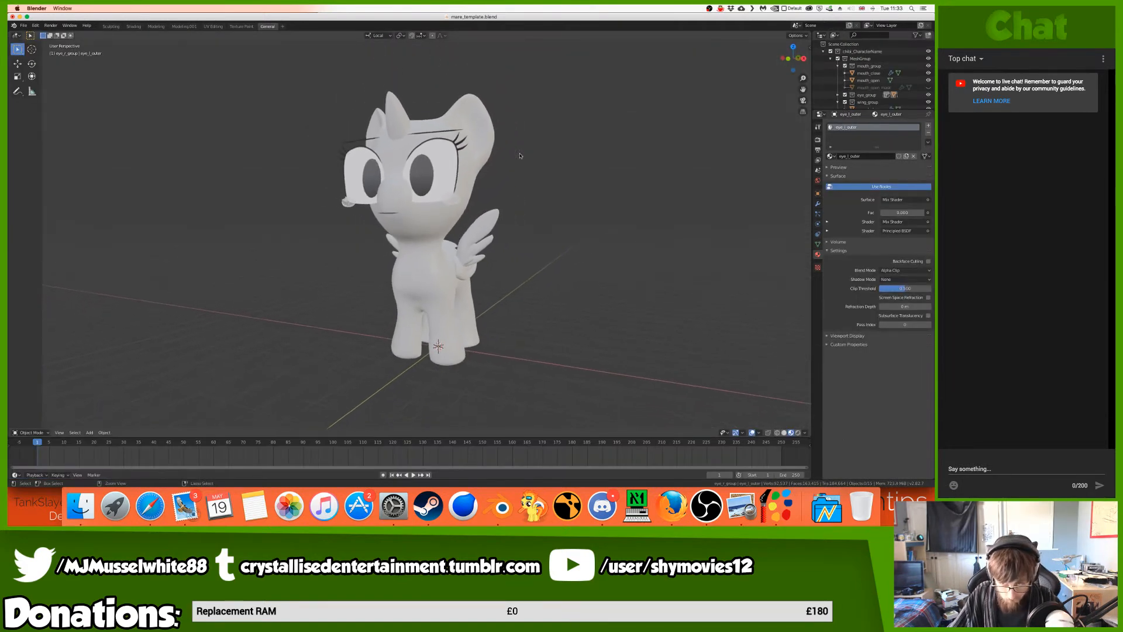
- Save the mare_template.blend file and switch to Finder
scroll(520, 156, "down", 3)
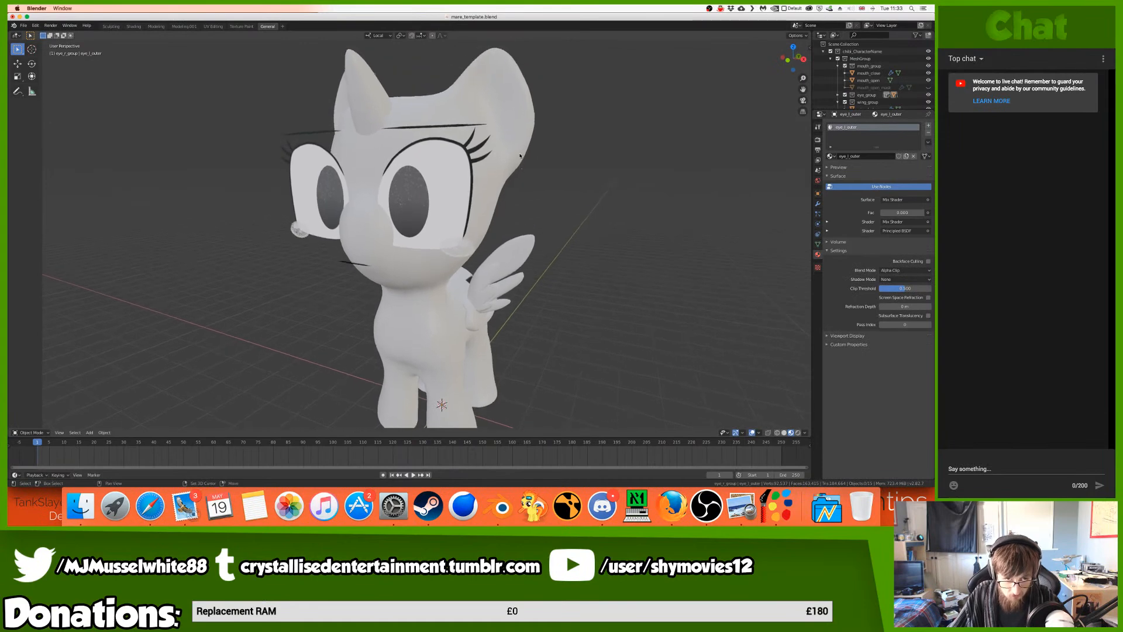
middle_click_drag(520, 156, 523, 154)
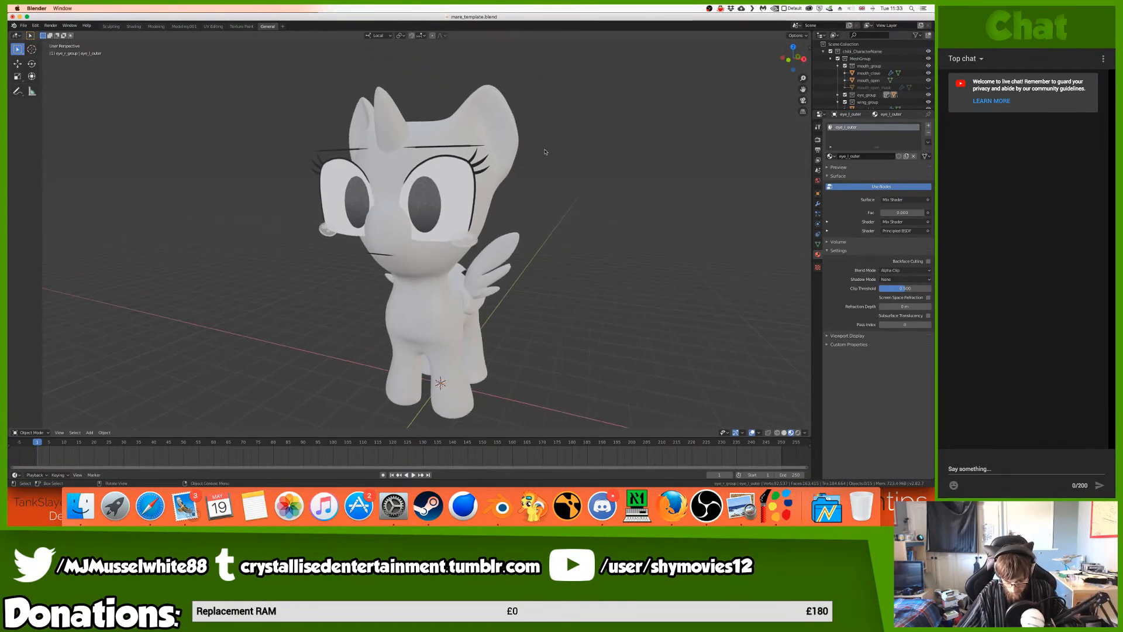
middle_click_drag(550, 151, 547, 151, "shift")
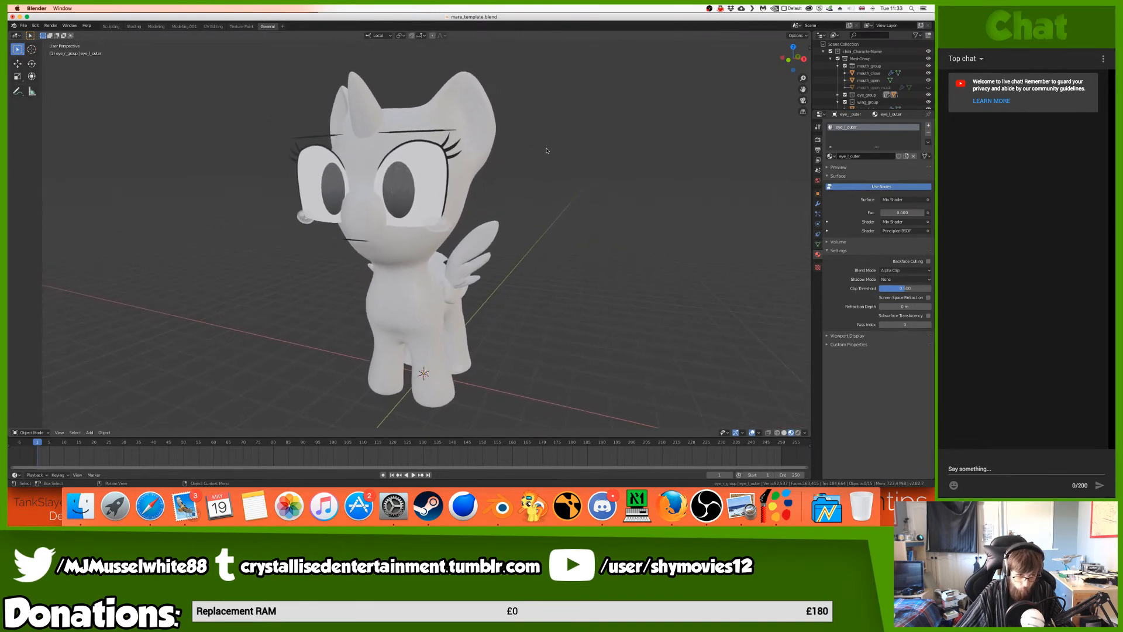
key("ctrl+s")
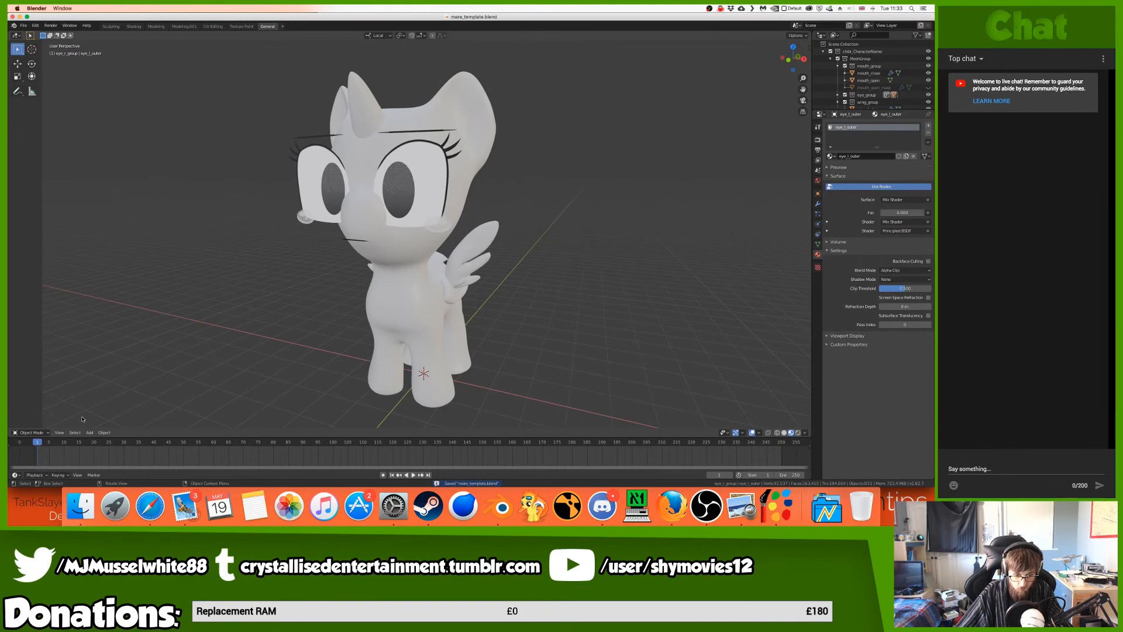
left_click(90, 493)
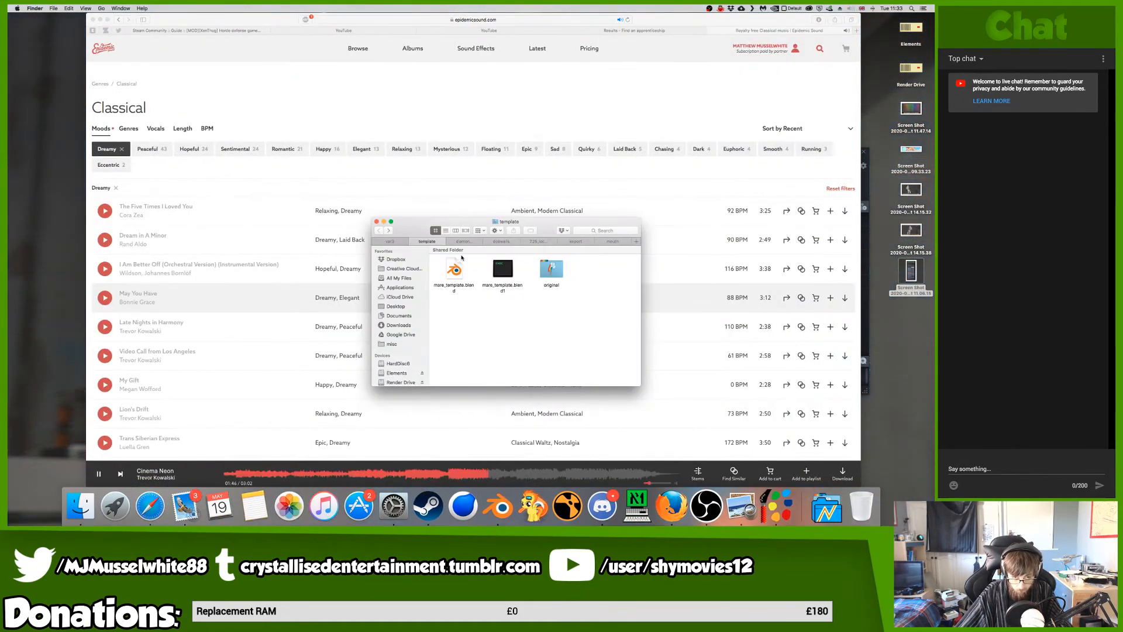
left_click(396, 240)
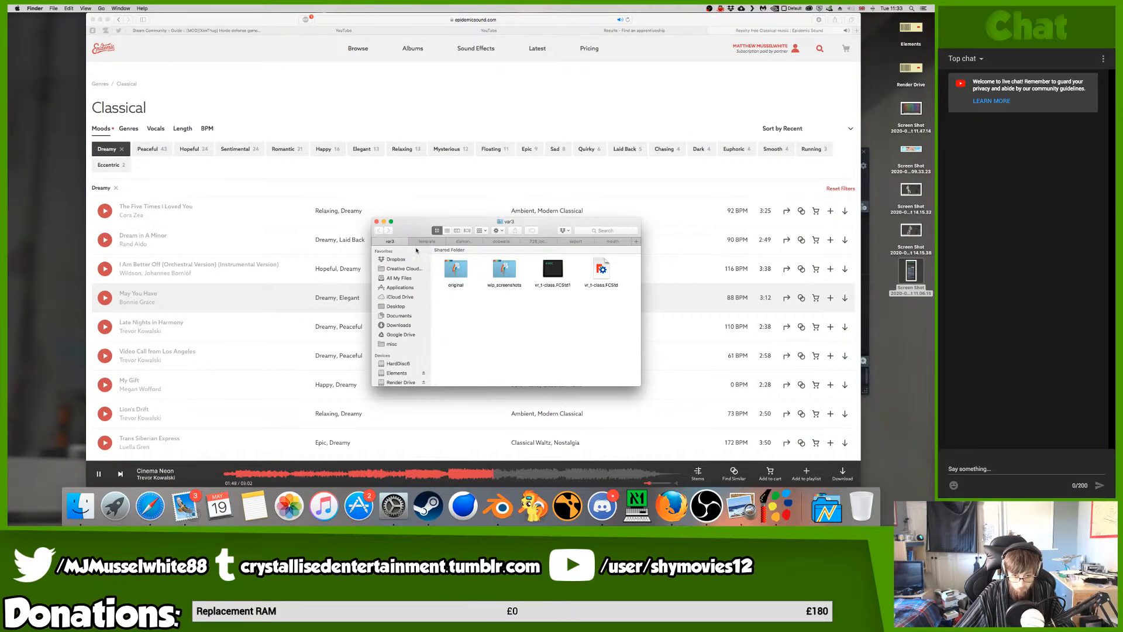
left_click(597, 267)
key("space")
key("space")
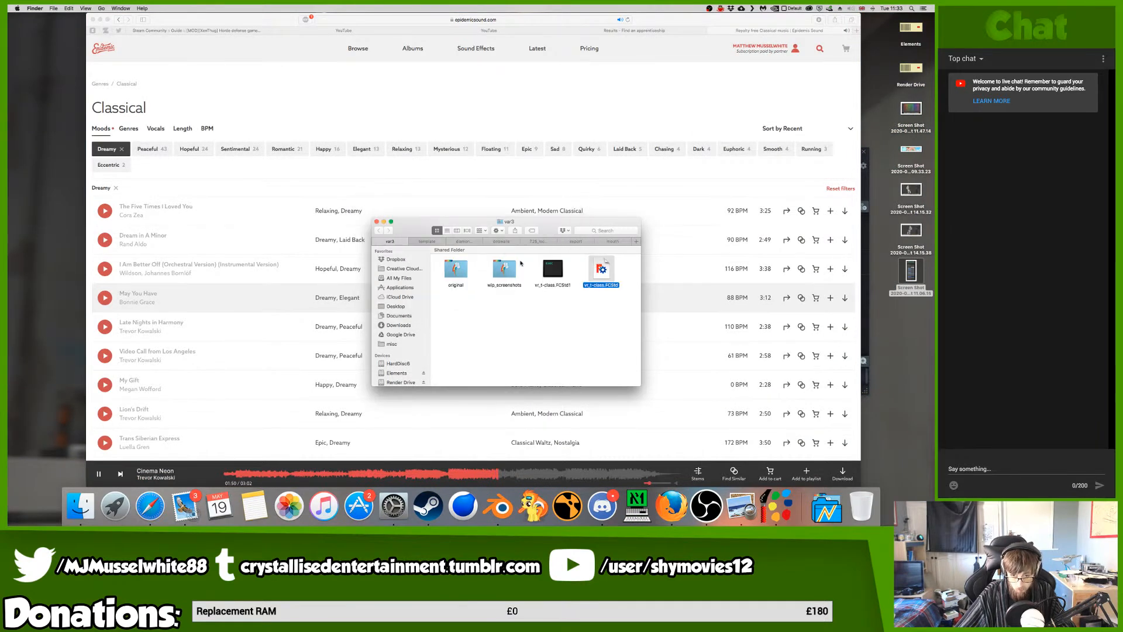
- Copy mare_template.blend from the template folder and paste the copy into its original subfolder
left_click(427, 241)
left_click(454, 269)
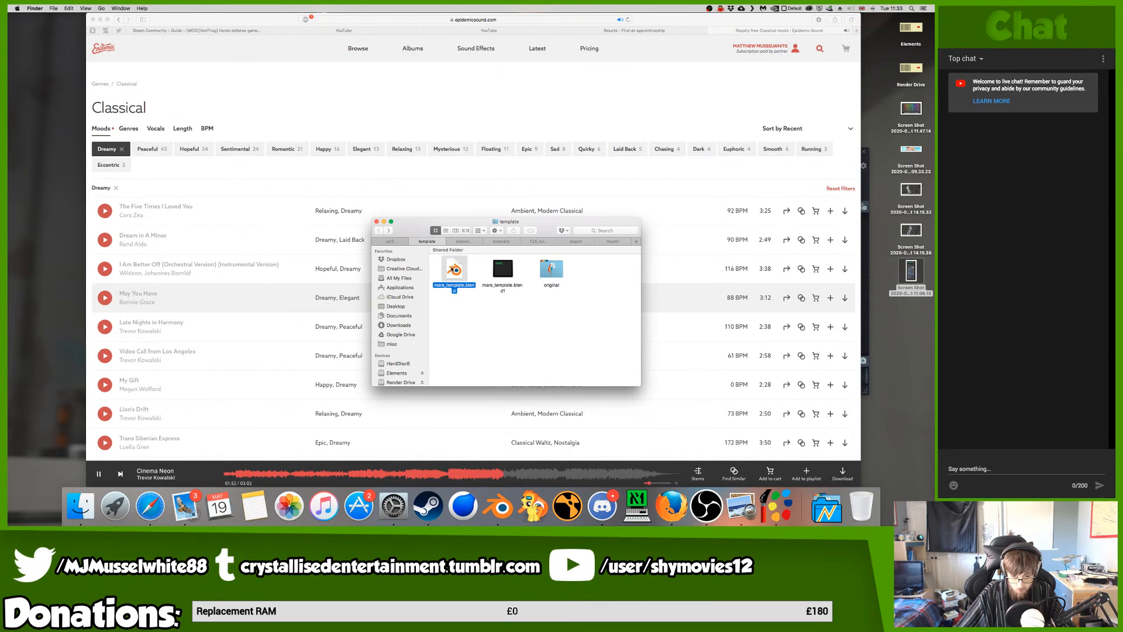
left_click(550, 266)
double_click(551, 266)
key("super+v")
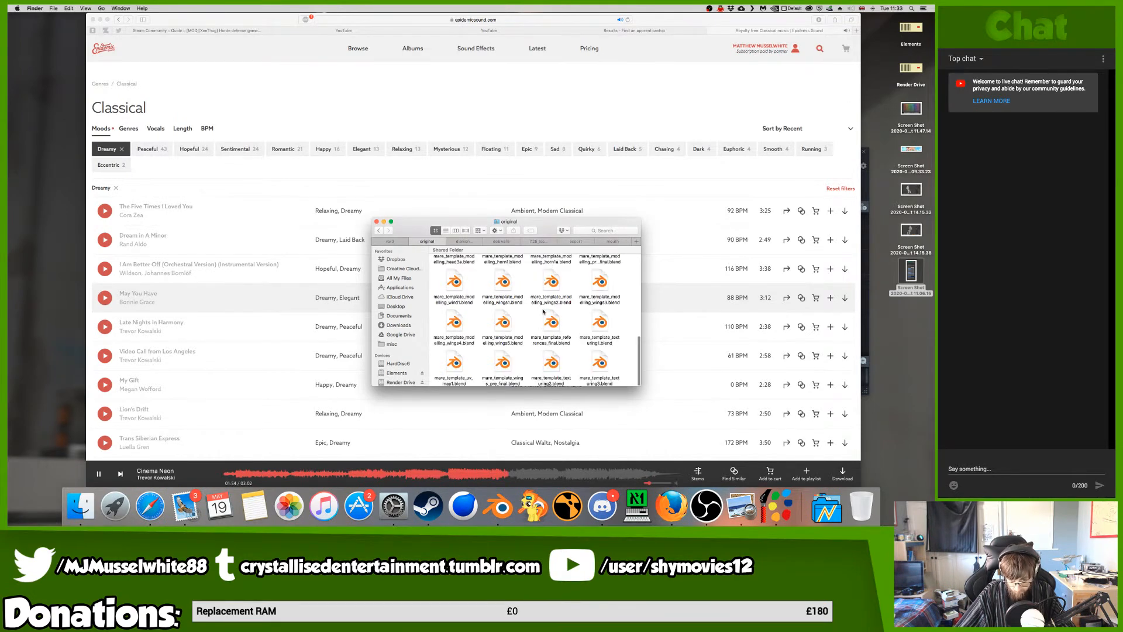
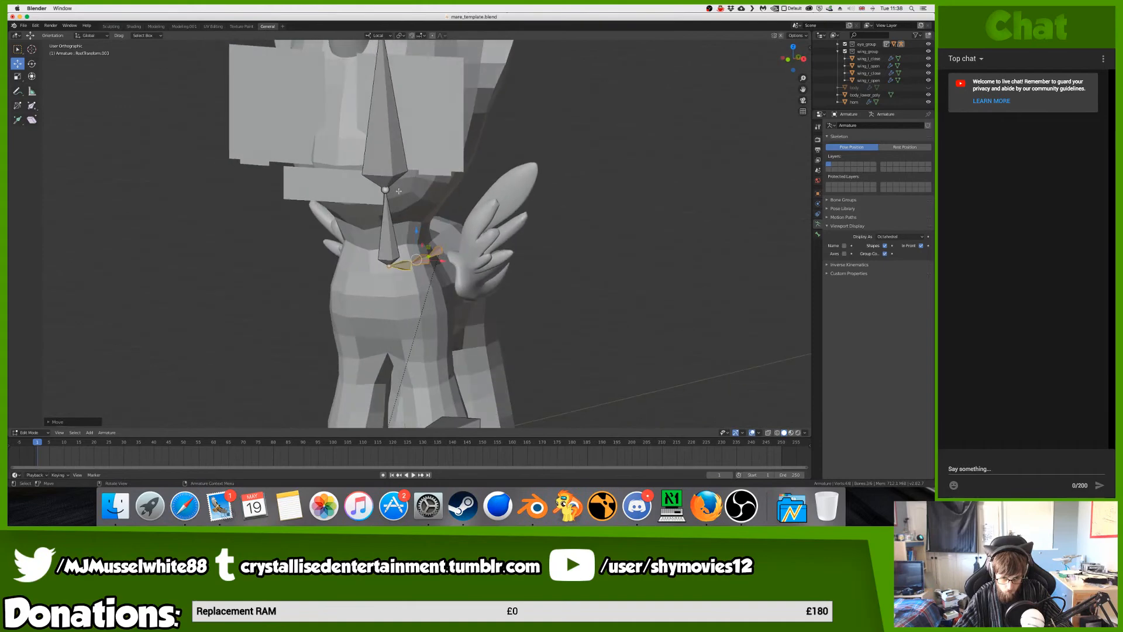
- Hide the wing group so that the armature's spine bones are unobstructed in the side view
key("KP_1")
key("KP_3")
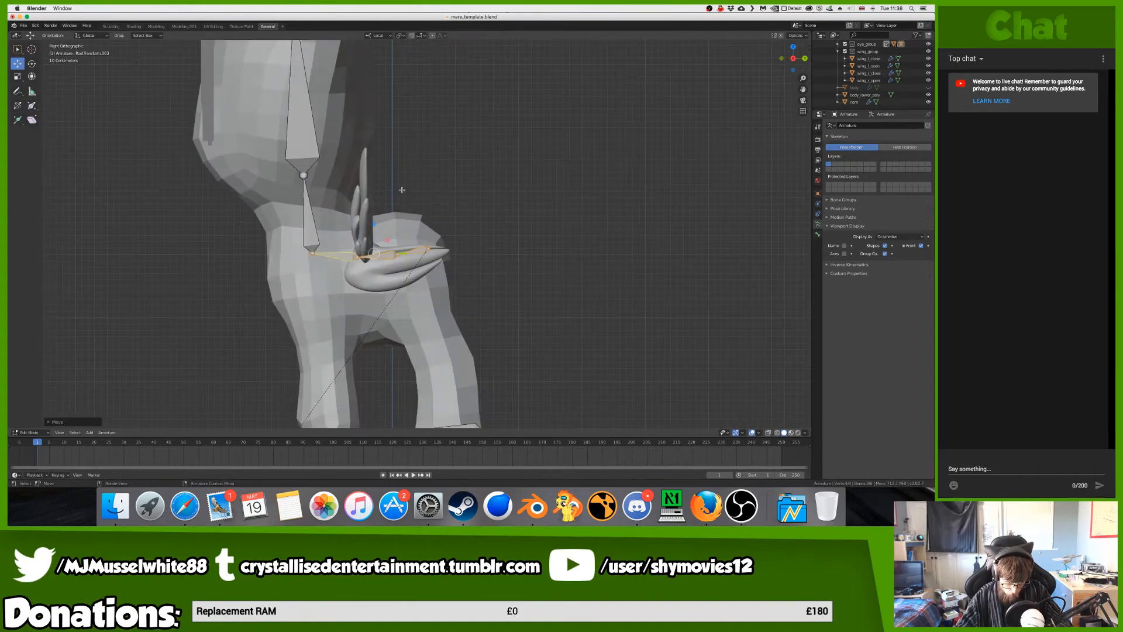
left_click(309, 225)
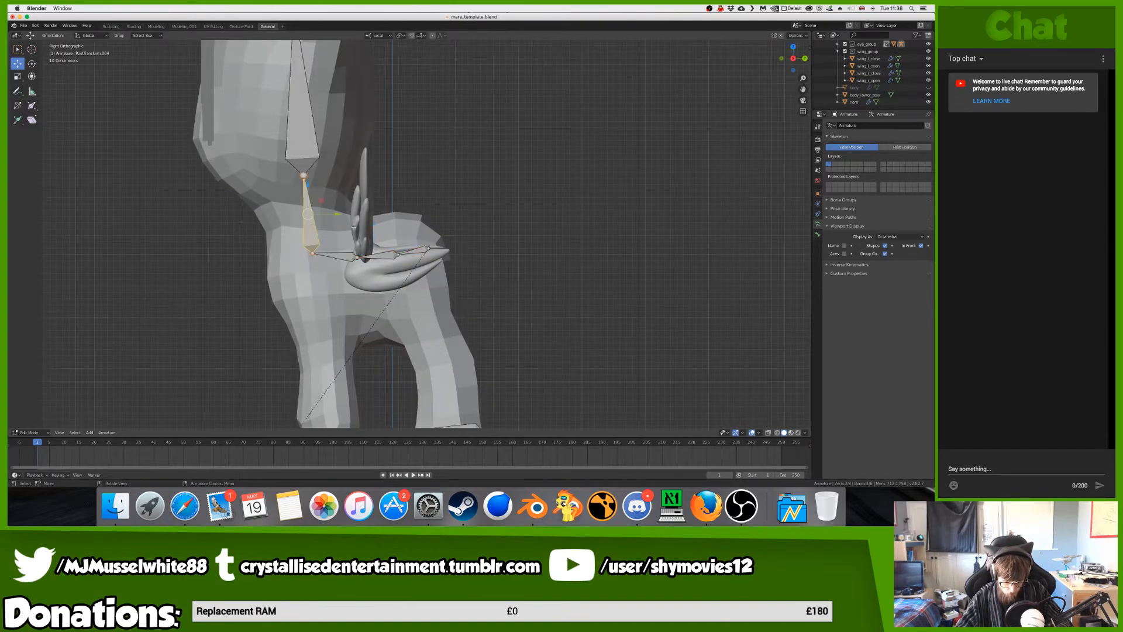
scroll(838, 65, "up", 2)
left_click(838, 66)
left_click(928, 80)
left_click(838, 45)
- Show the smooth body instead of the low-poly body and raise the joint at the base of the neck along Z
left_click(312, 254)
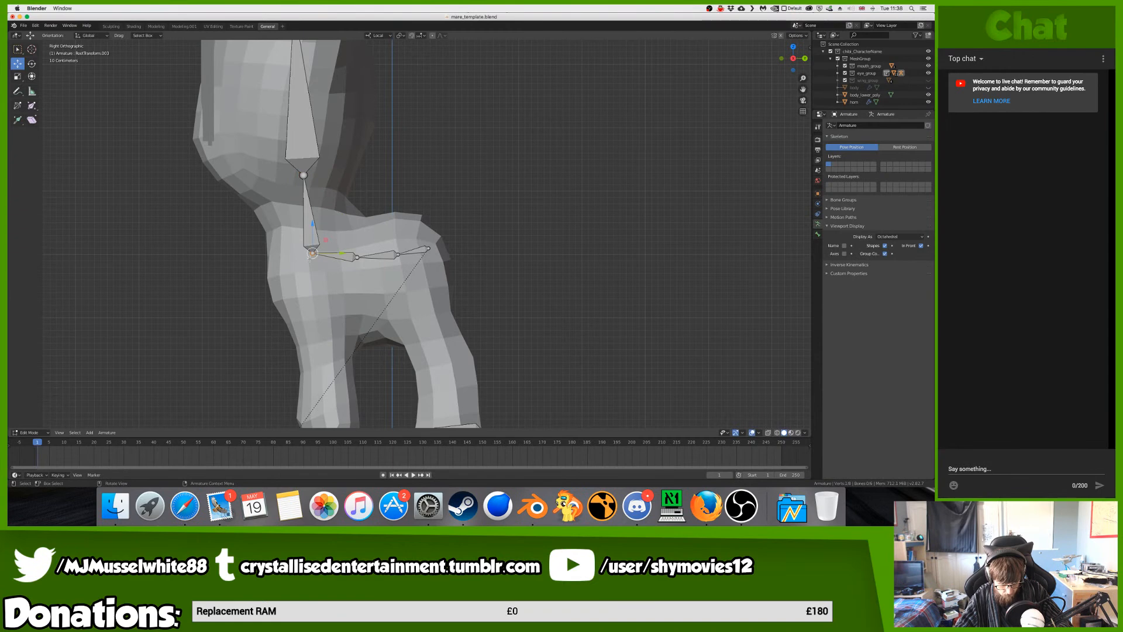
left_click(928, 87)
left_click(928, 94)
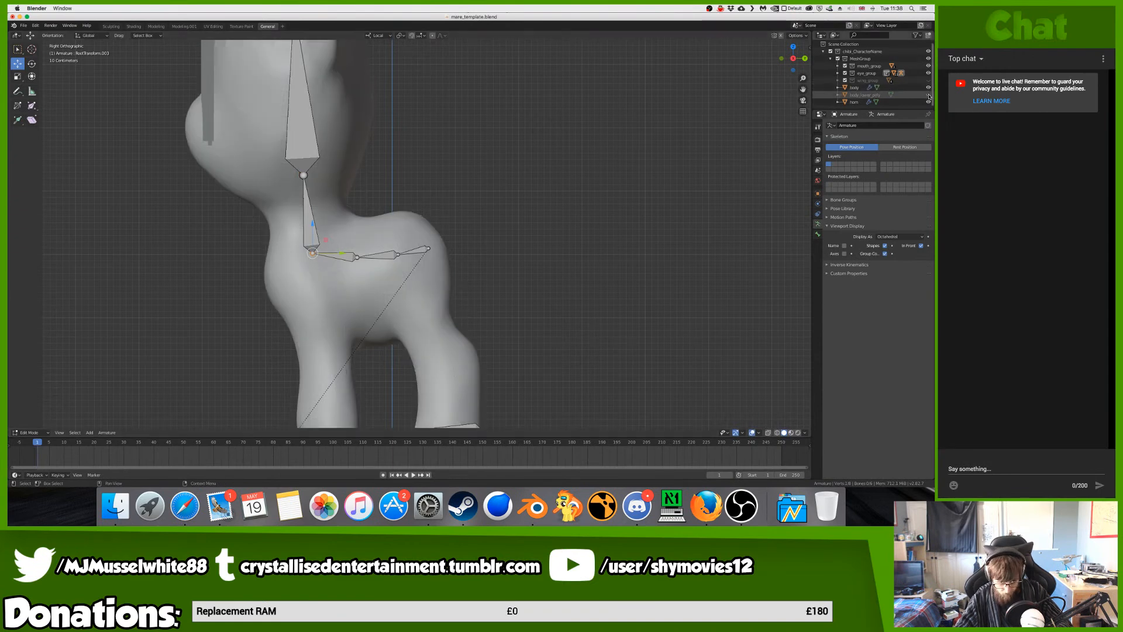
key("g")
key("z")
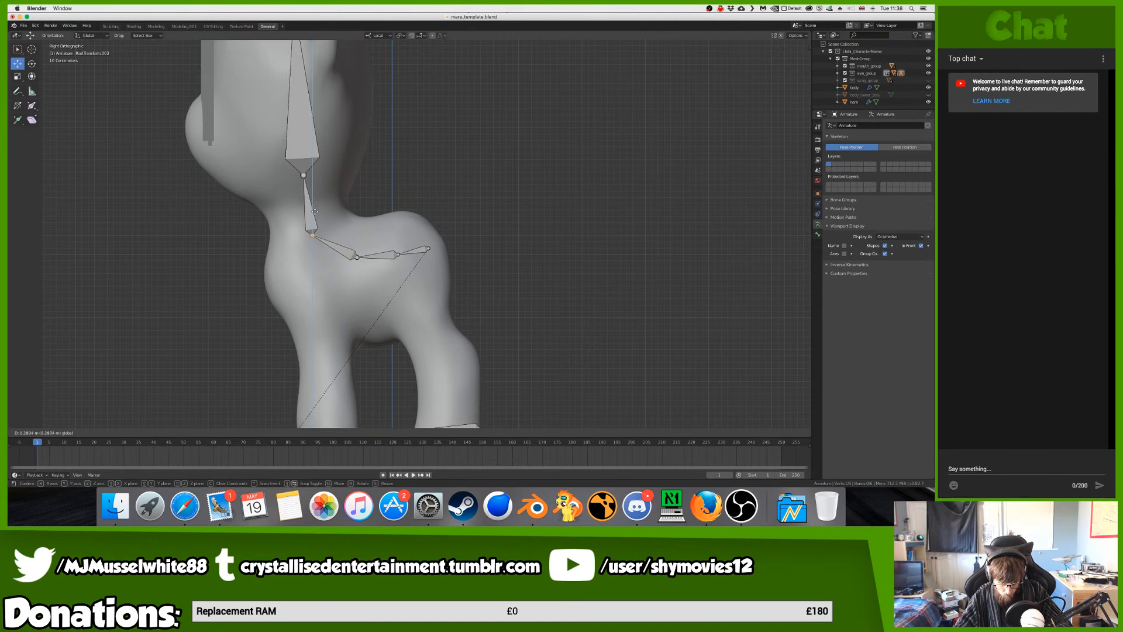
left_click(315, 215)
- Switch back to the low-poly body, raise the neck-base joint further, and slightly lift the spine joint behind it
left_click(928, 94)
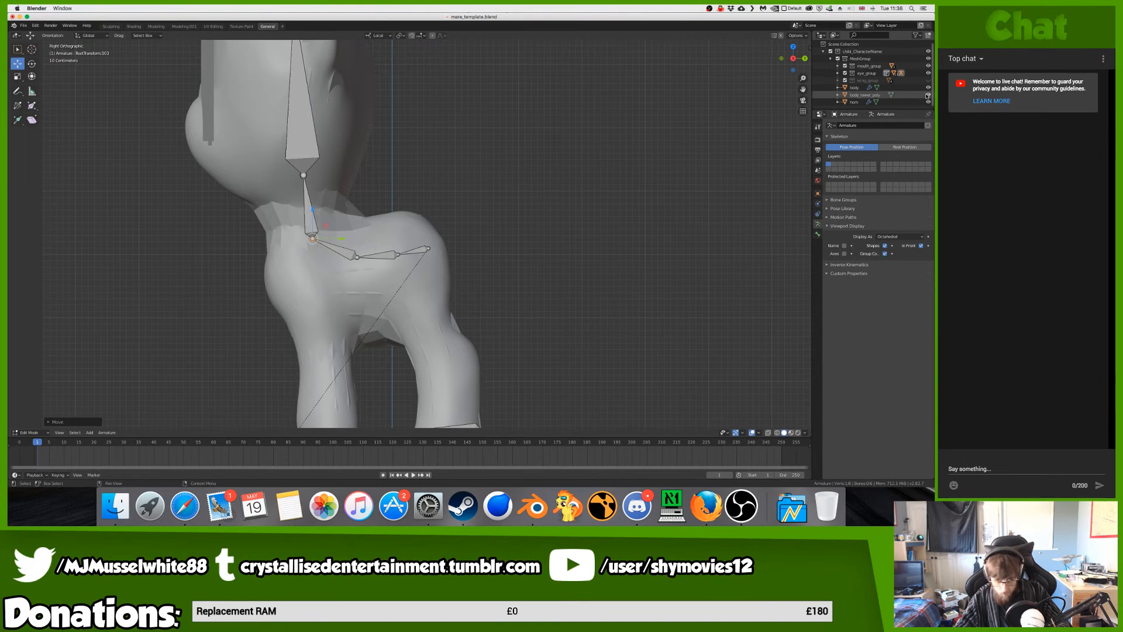
left_click(928, 87)
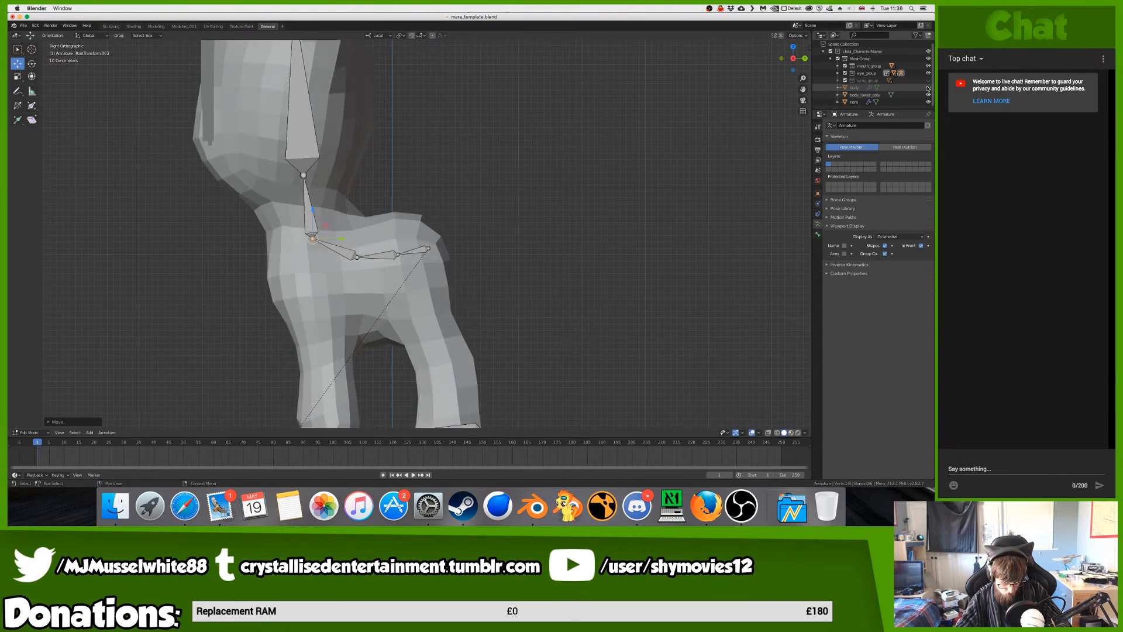
left_click_drag(308, 220, 314, 205)
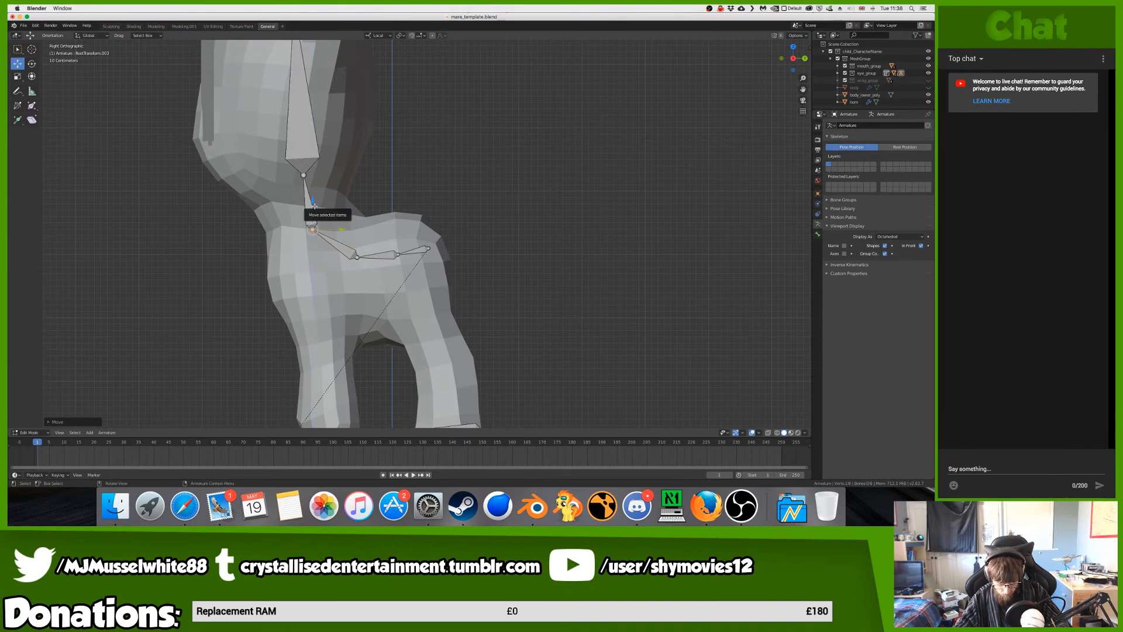
left_click(356, 257)
left_click_drag(356, 256, 361, 236)
middle_click_drag(361, 236, 420, 219)
- Rename the rearmost spine bone, at the hips, as Pelvis
left_click(415, 255)
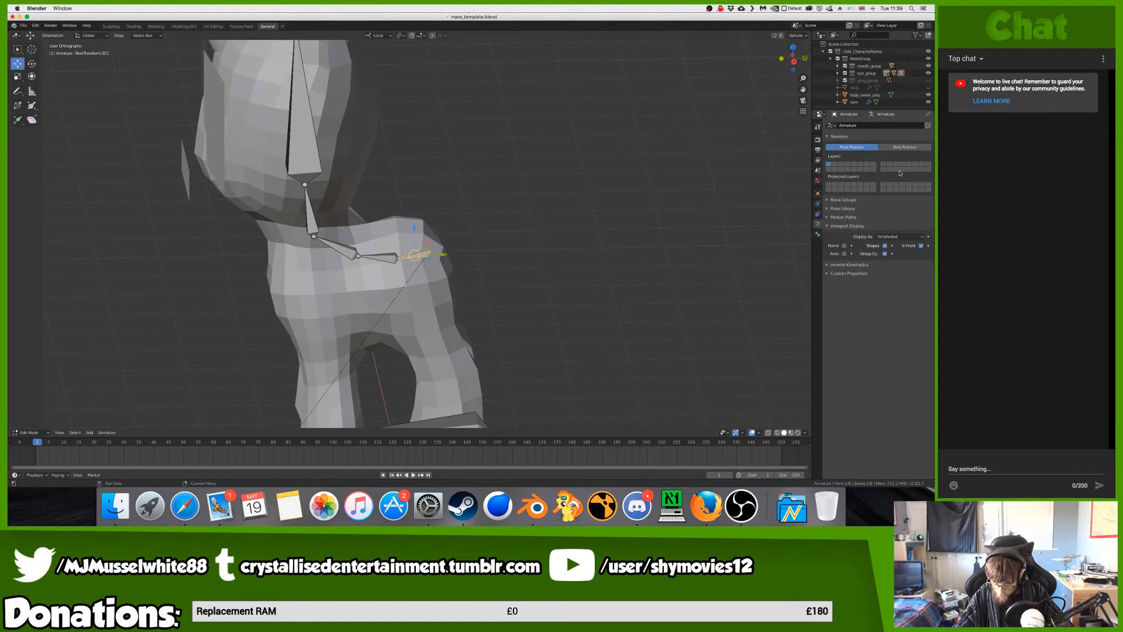
left_click(817, 234)
left_click(879, 127)
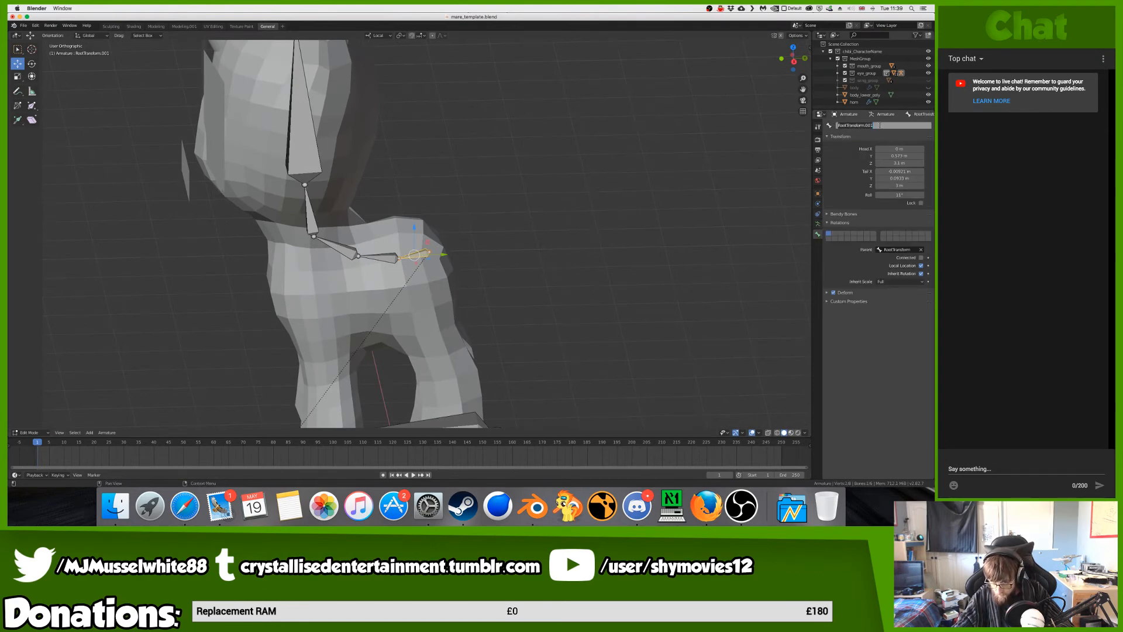
type("Pelvis")
key("Return")
- Rename the two spine bones in front of the pelvis as Spline1 and Spline2, from back to front
left_click(388, 254)
left_click(888, 127)
type("Spline1")
key("Return")
left_click(332, 250)
left_click(876, 125)
type("Sp")
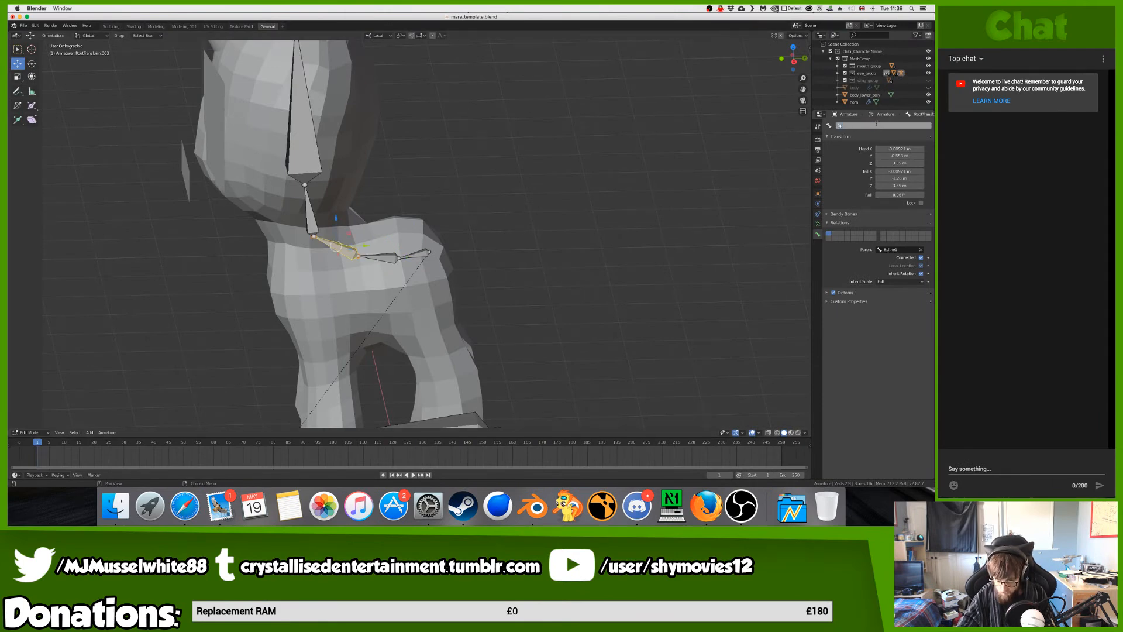
type("line2")
key("Return")
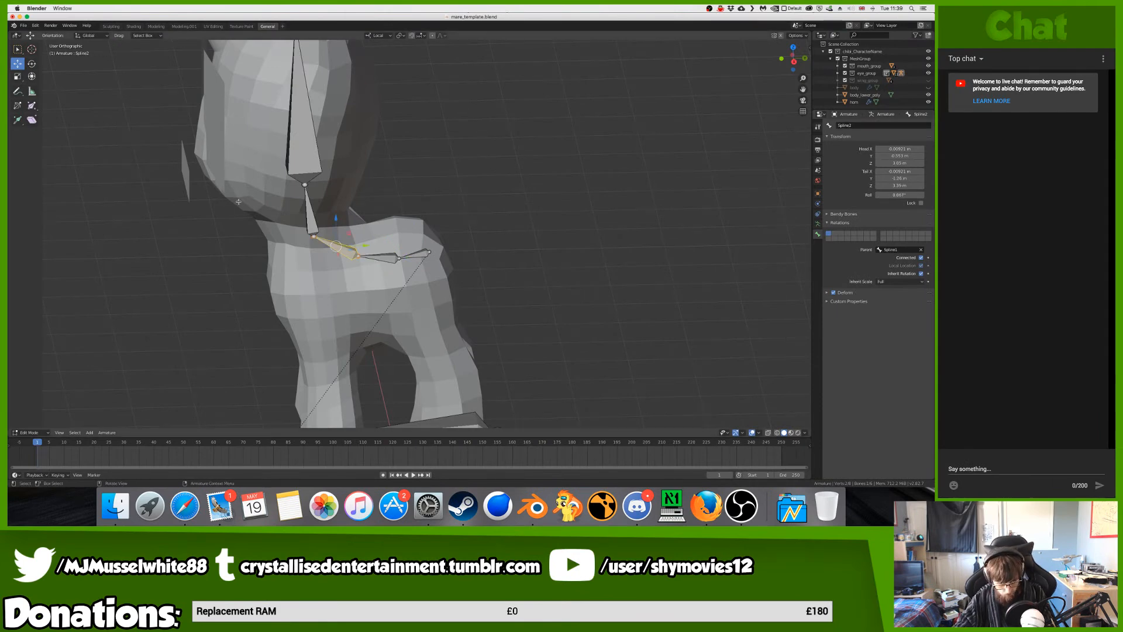
- Rename the neck bone as Neck and the large bone above it as Head
left_click(309, 209)
left_click(876, 125)
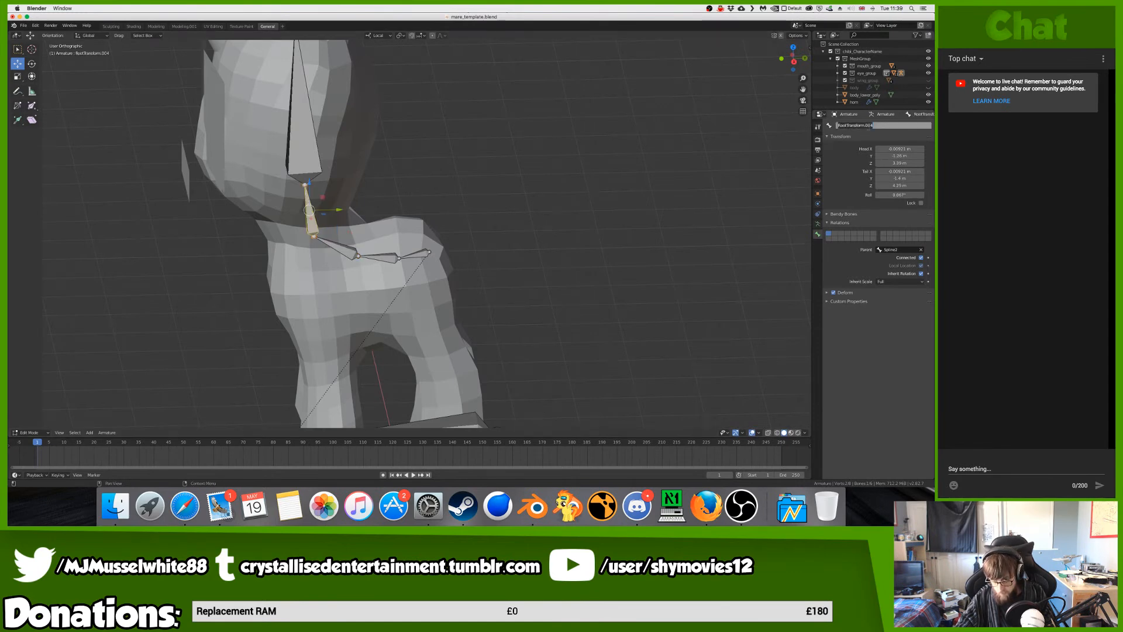
type("Neck")
key("Return")
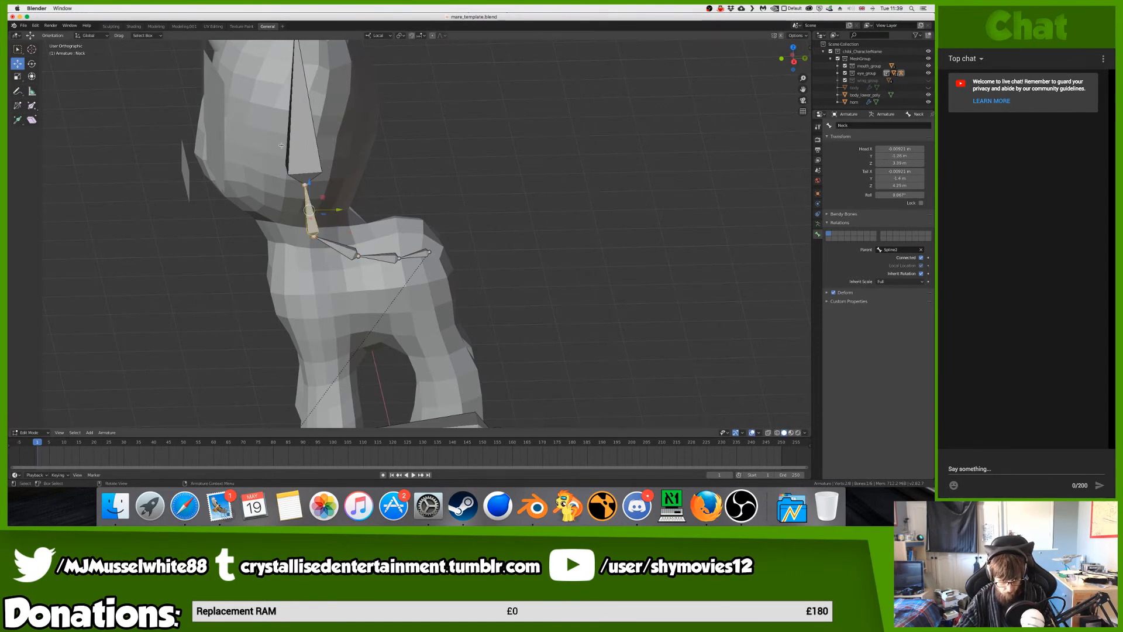
left_click(305, 140)
left_click(880, 125)
type("Head")
key("Return")
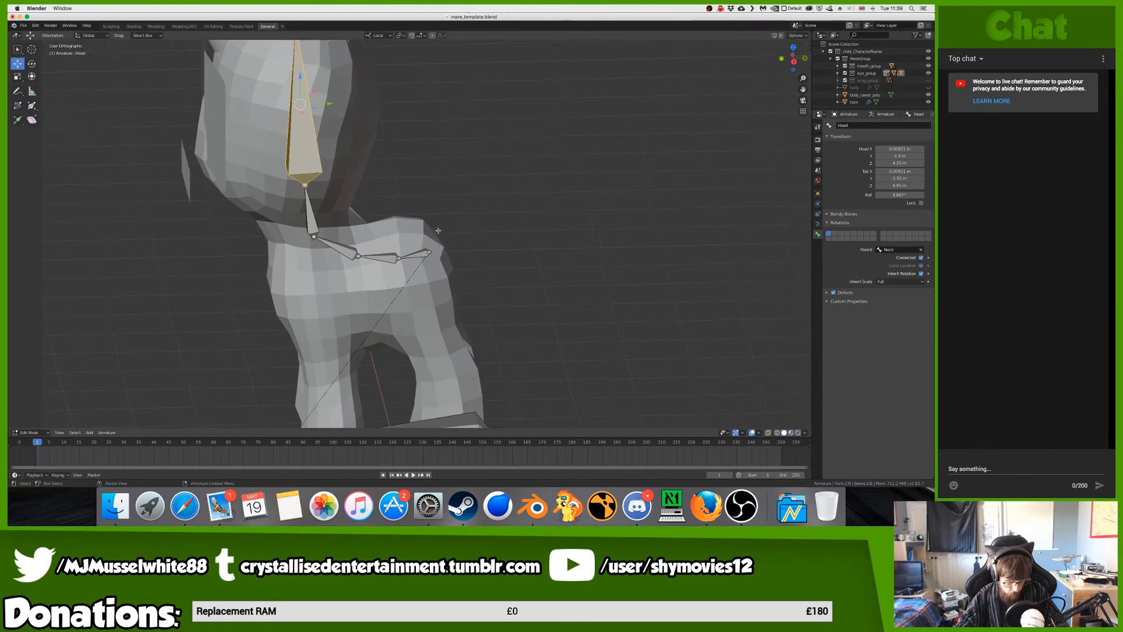
- Save the file with the renamed bones
key("KP_1")
middle_click_drag(515, 218, 449, 164)
key("ctrl+s")
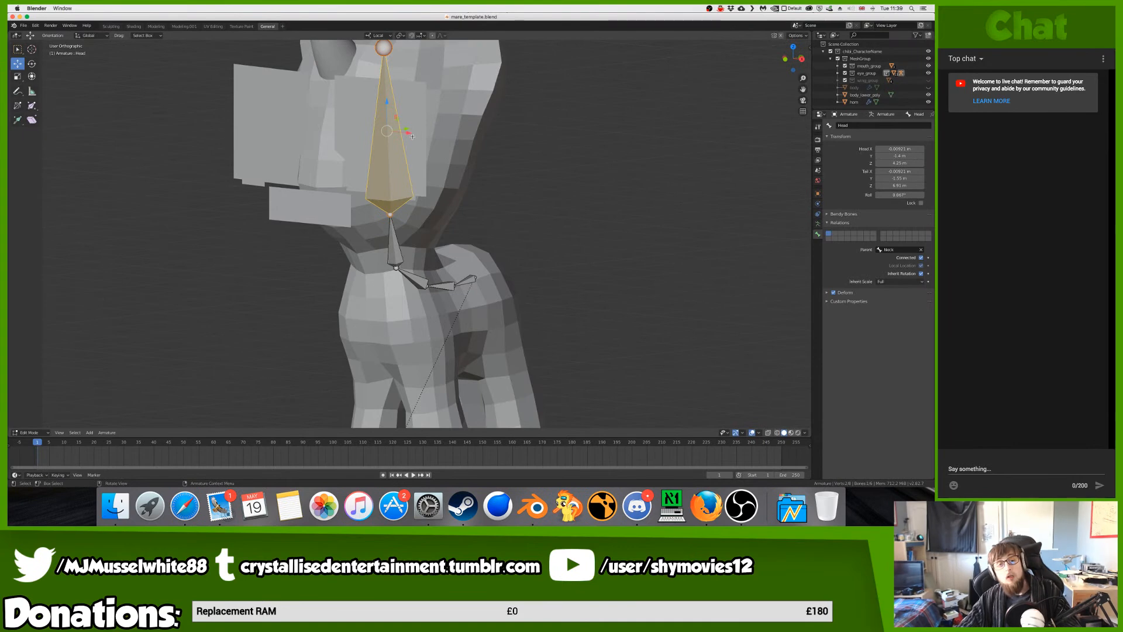
- Extrude a short new bone upward from the tip of the Head bone in the front view
middle_click_drag(395, 55, 394, 126, "shift")
left_click(394, 132)
key("KP_1")
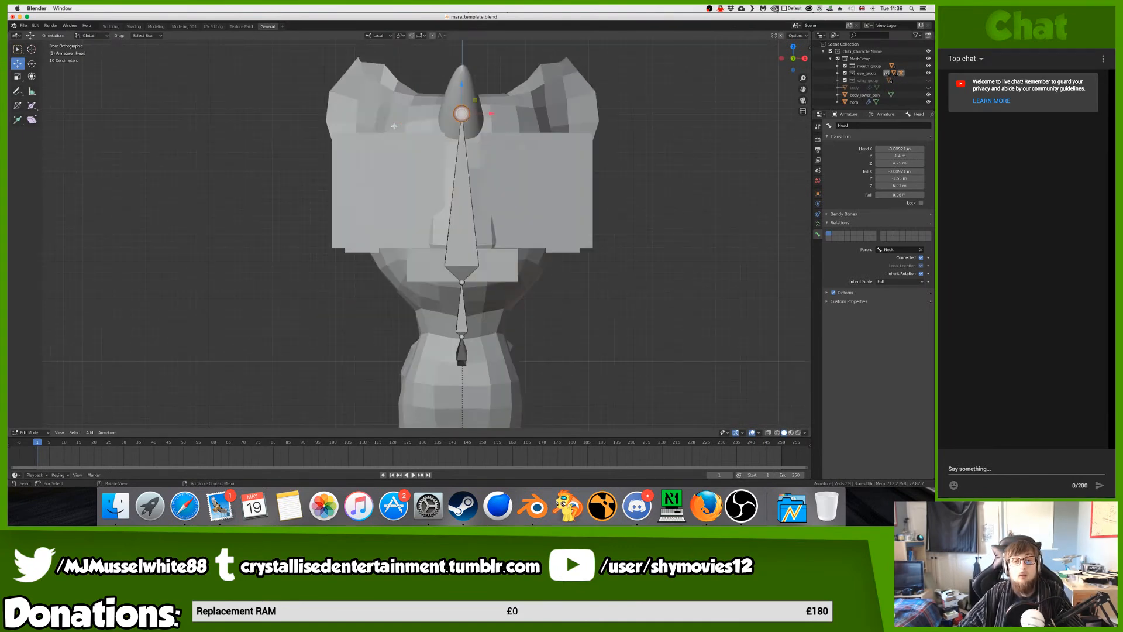
key("e")
left_click(395, 86)
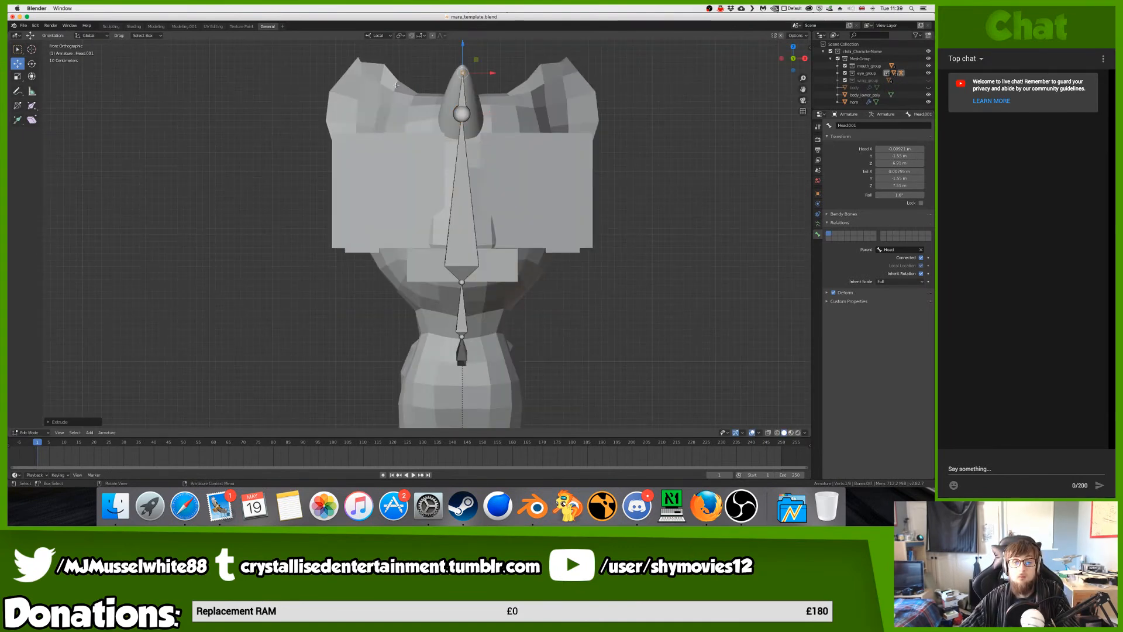
- Disconnect the new bone from its Head parent and move it to the ear on the positive X side
left_click(921, 258)
key("g")
left_click(772, 234)
- Fit the ear bone to the ear in side and front views, raising its tip to the ear's top and shifting it outward along X
middle_click_drag(667, 233, 616, 234)
key("KP_1")
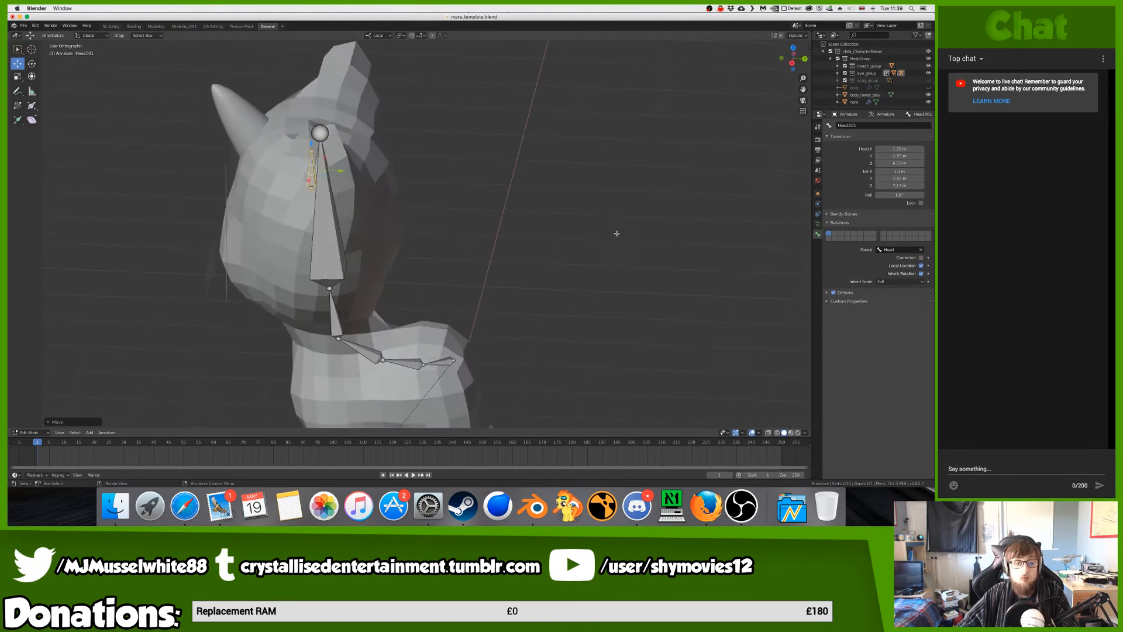
key("KP_3")
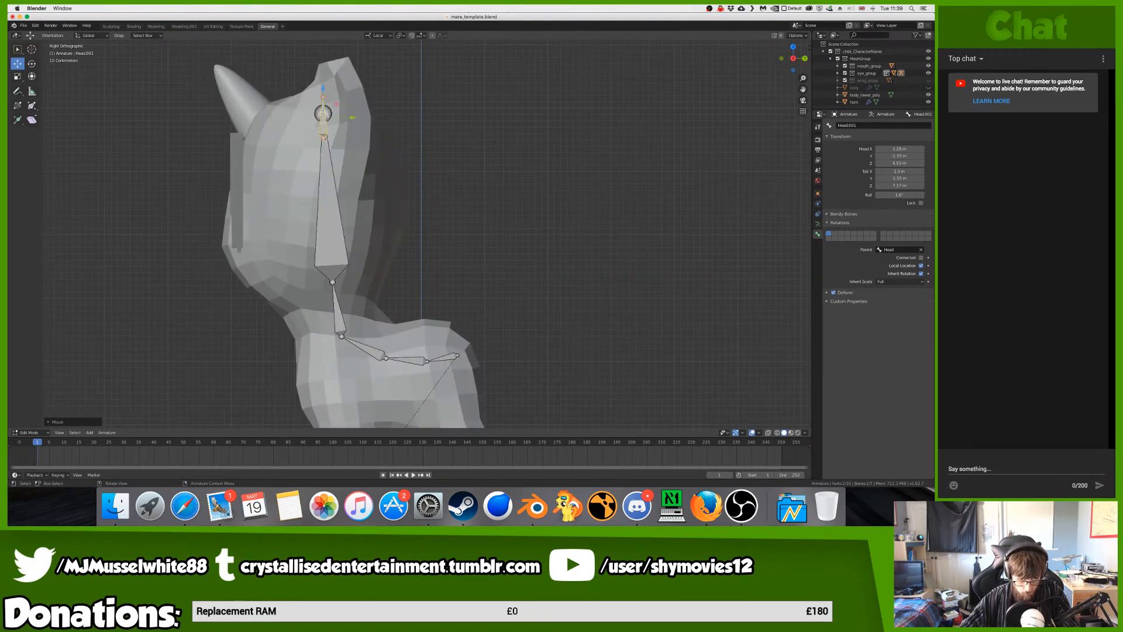
left_click_drag(349, 119, 370, 68)
left_click(331, 98)
key("KP_1")
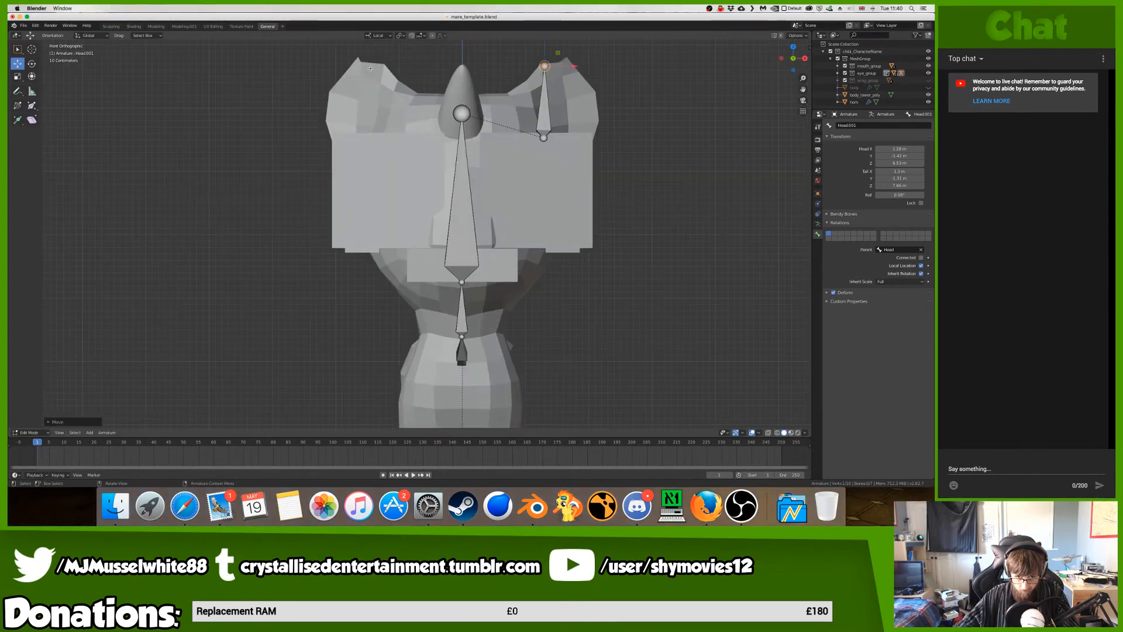
left_click_drag(576, 69, 596, 70)
- Rename the new ear bone as Ear_R
middle_click_drag(597, 71, 565, 101)
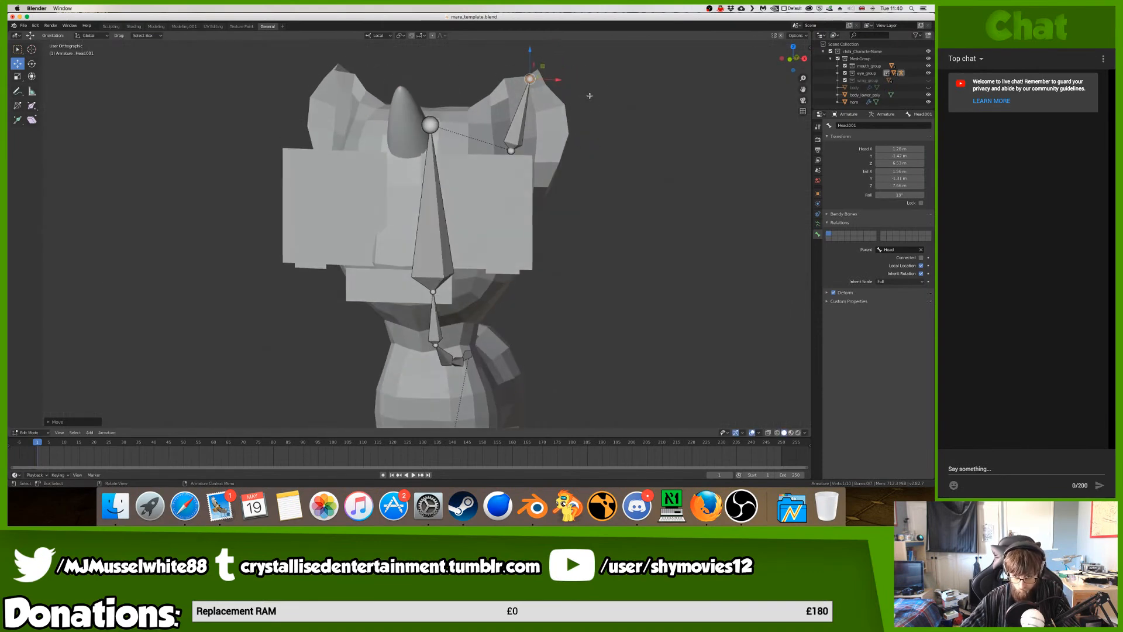
left_click(871, 125)
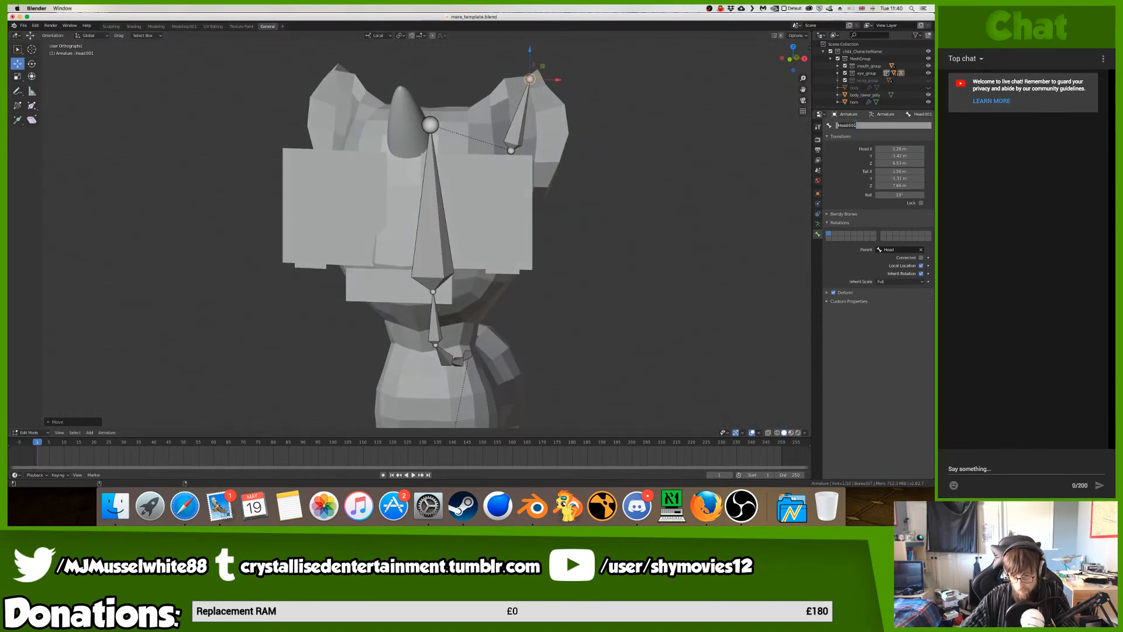
type("Ear.L")
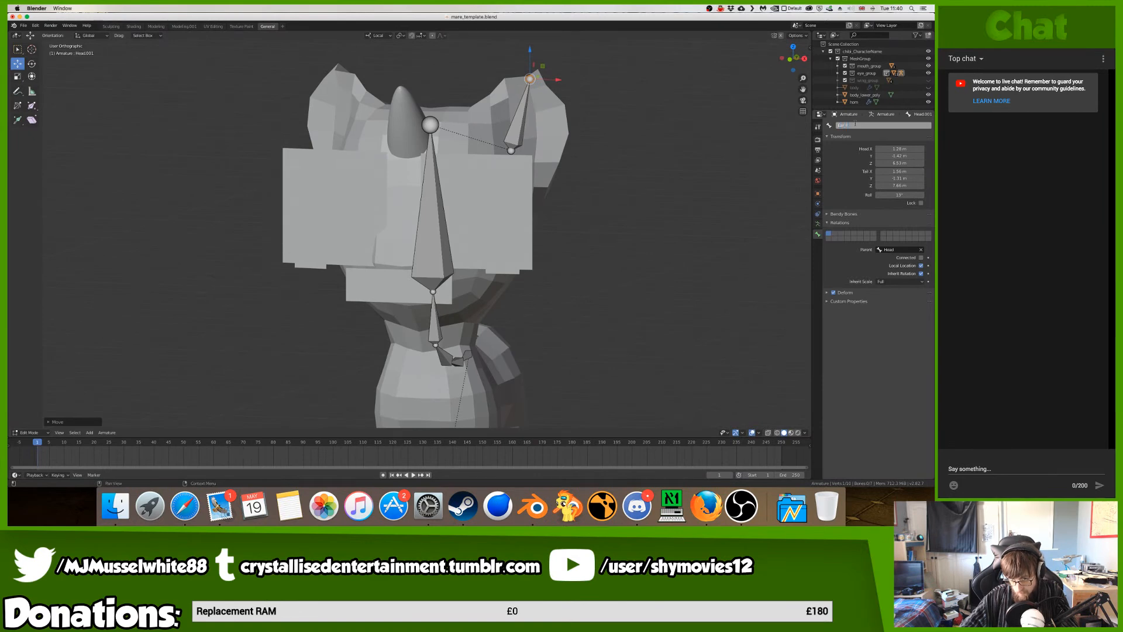
key("Return")
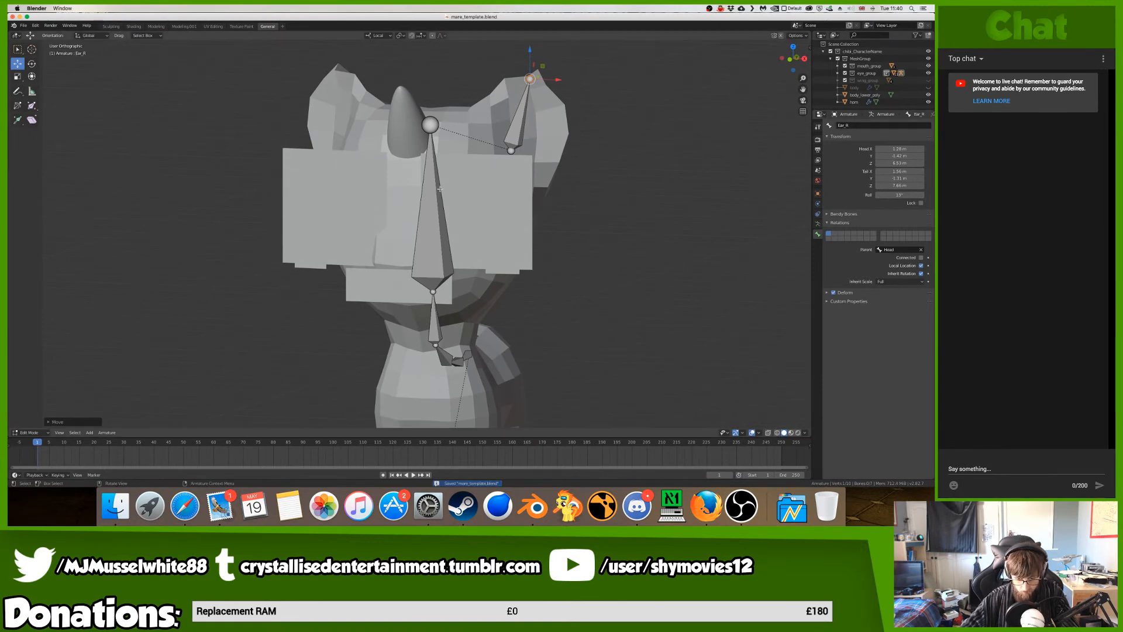
- Switch to Cinema 4D, open the project shes_the_doctor.c4d and view the pony characters up close
left_click(508, 515)
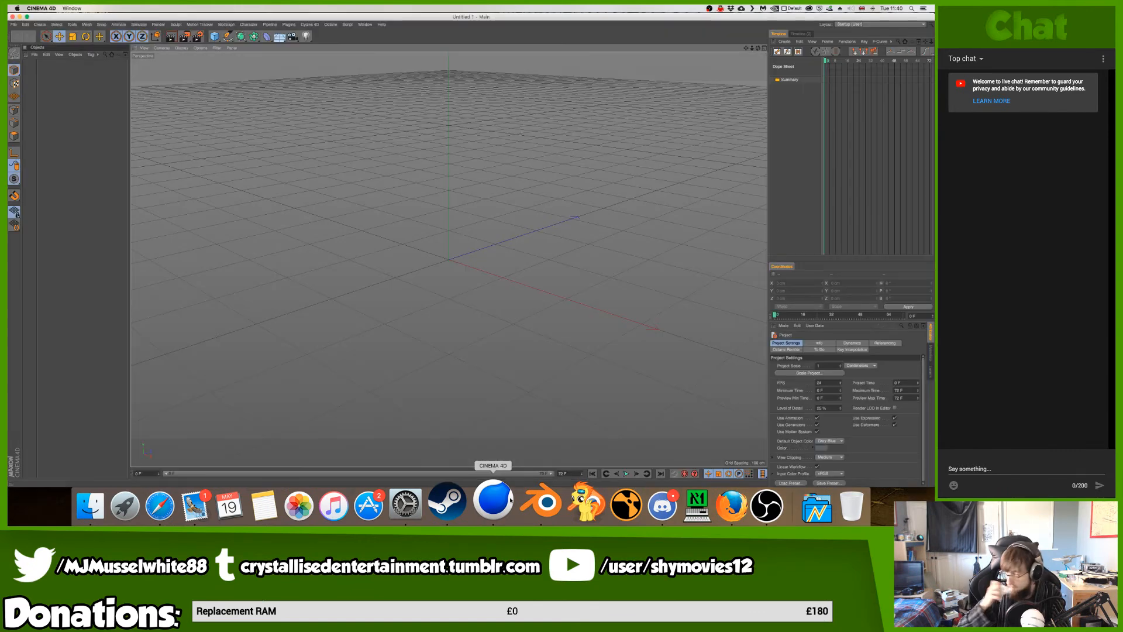
left_click(13, 24)
mouse_move(68, 170)
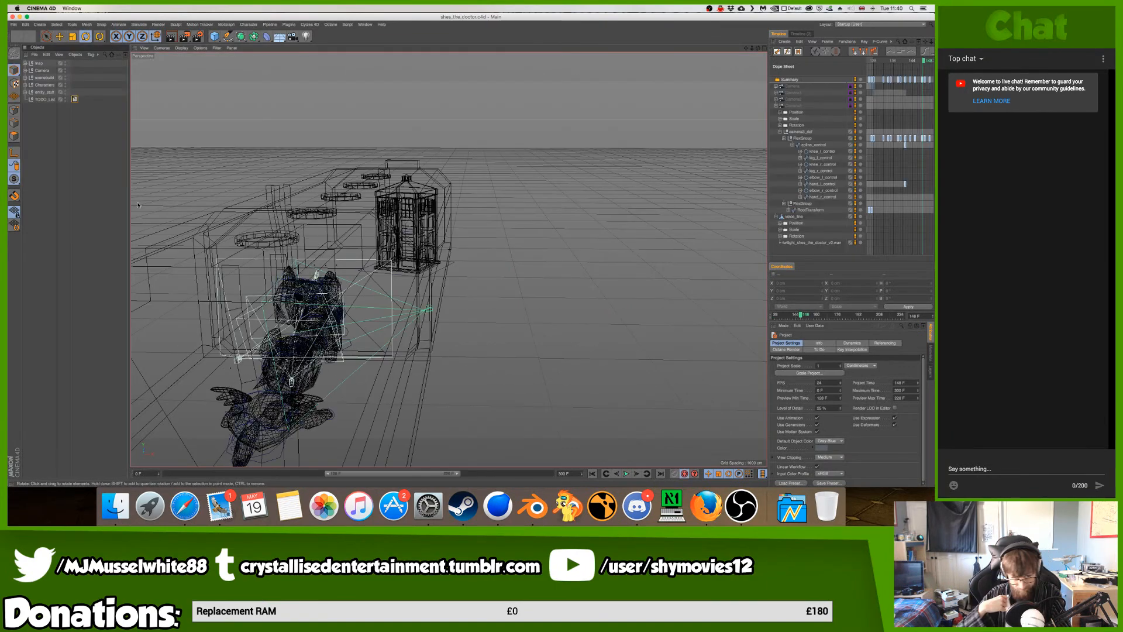
scroll(138, 205, "down", 1)
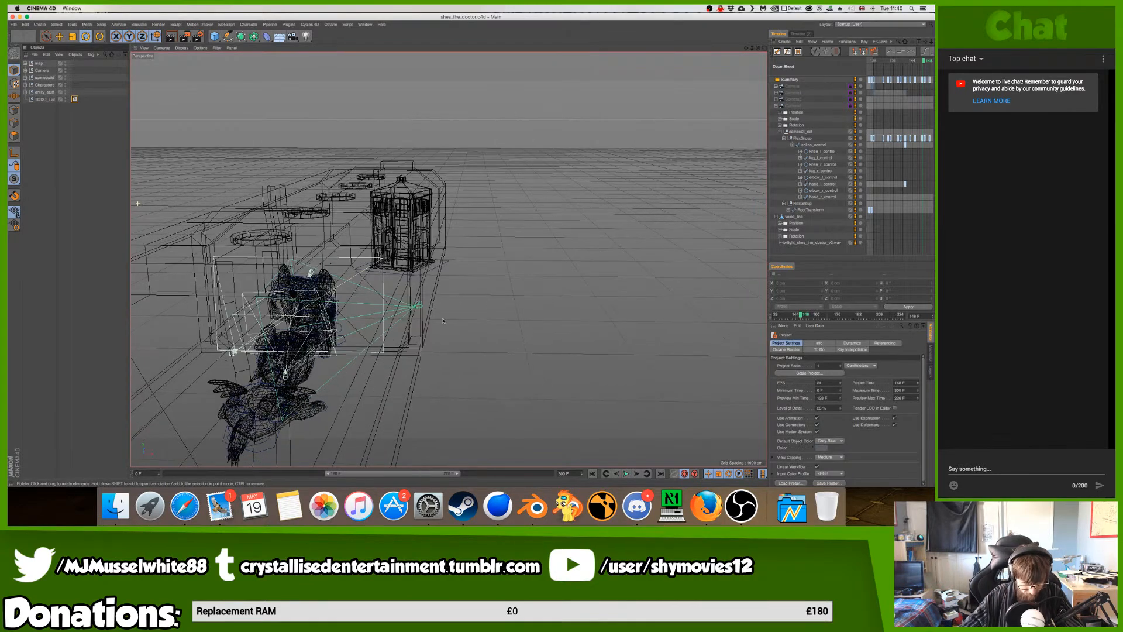
scroll(442, 320, "up", 10)
scroll(424, 308, "down", 6)
scroll(425, 309, "down", 3)
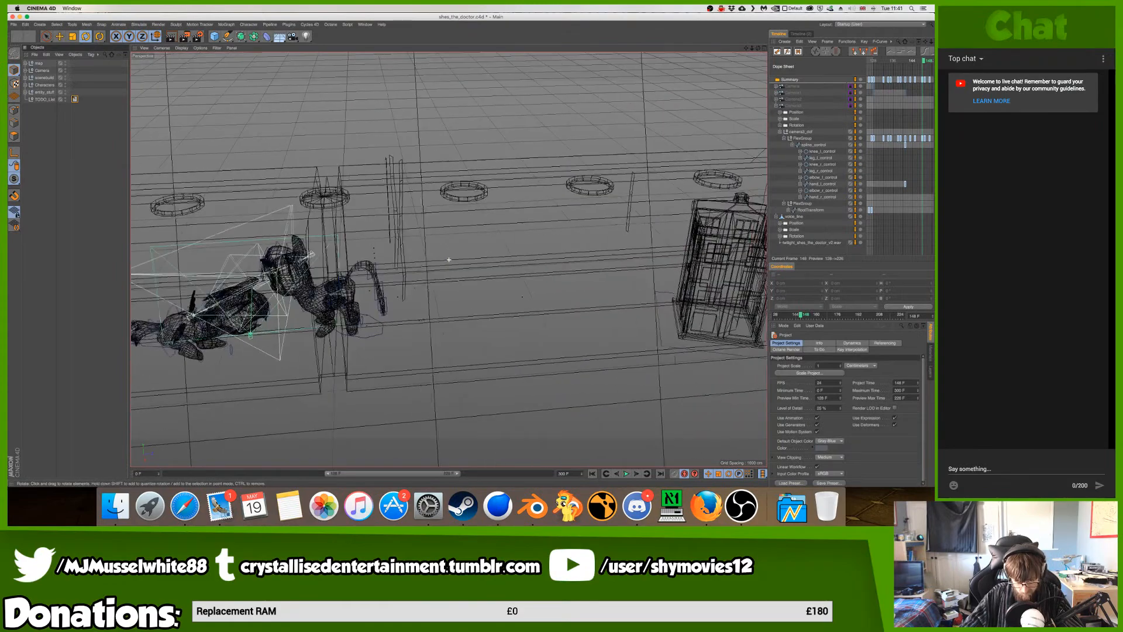
middle_click_drag(424, 308, 525, 299, "alt")
left_click_drag(526, 300, 421, 271, "alt")
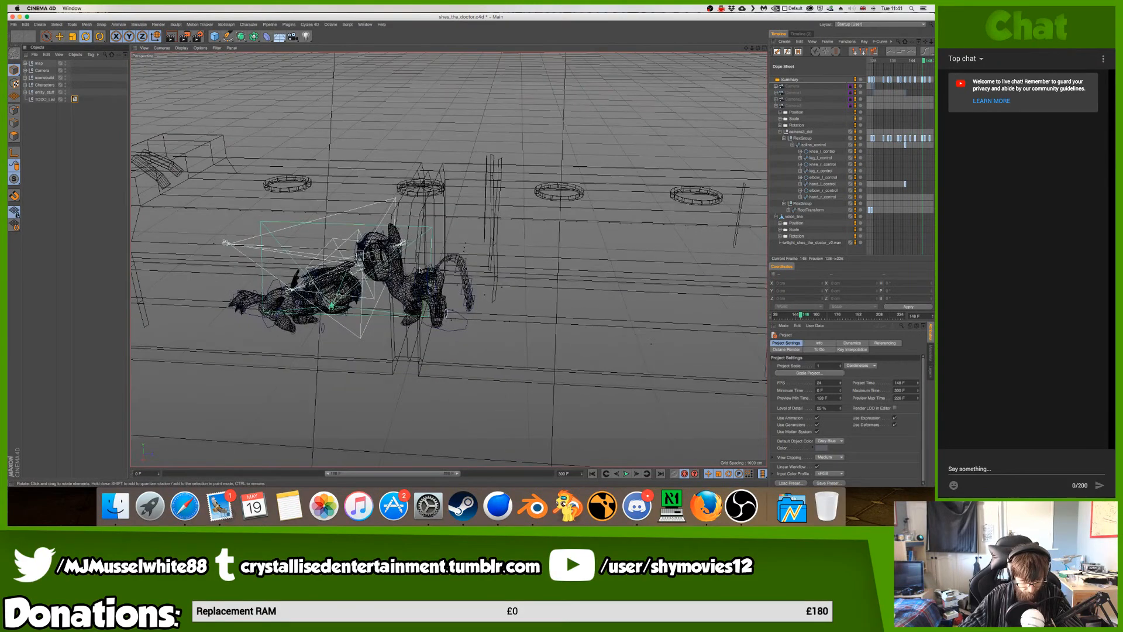
scroll(421, 271, "up", 4)
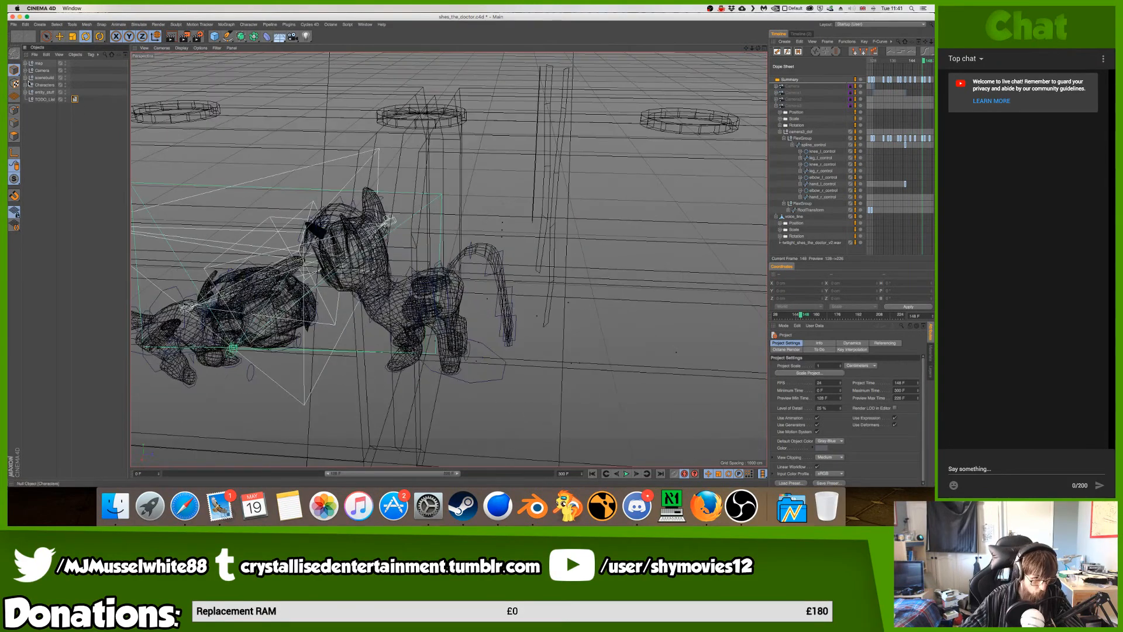
- Expand the first shot's character hierarchy down to the Root joints in SkeletonGroup and examine their naming
left_click(30, 84)
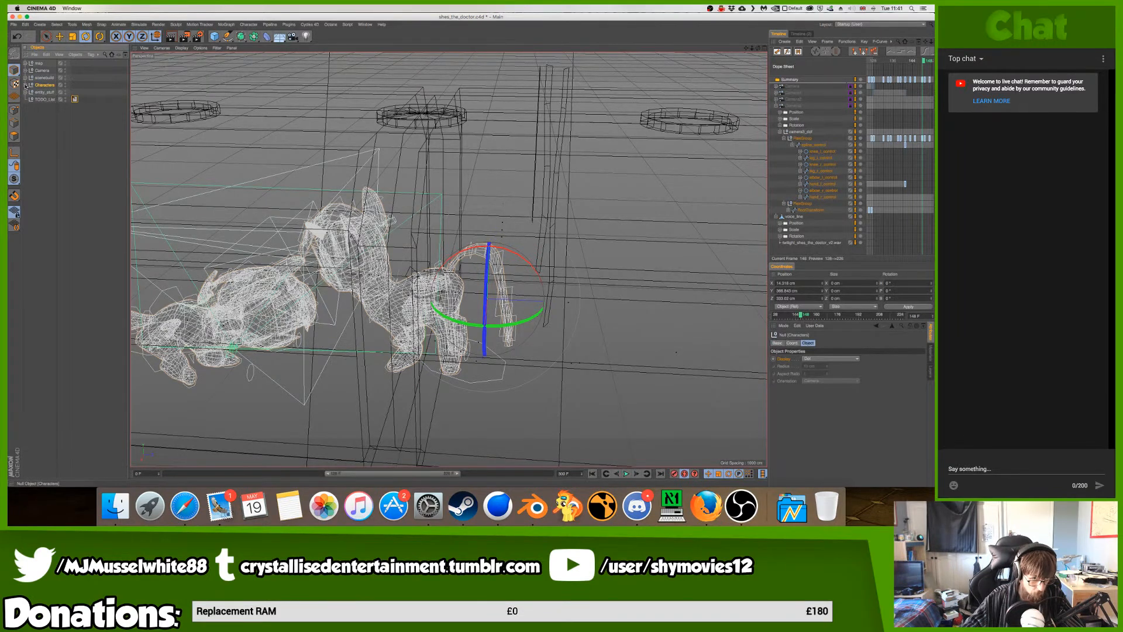
left_click(31, 92)
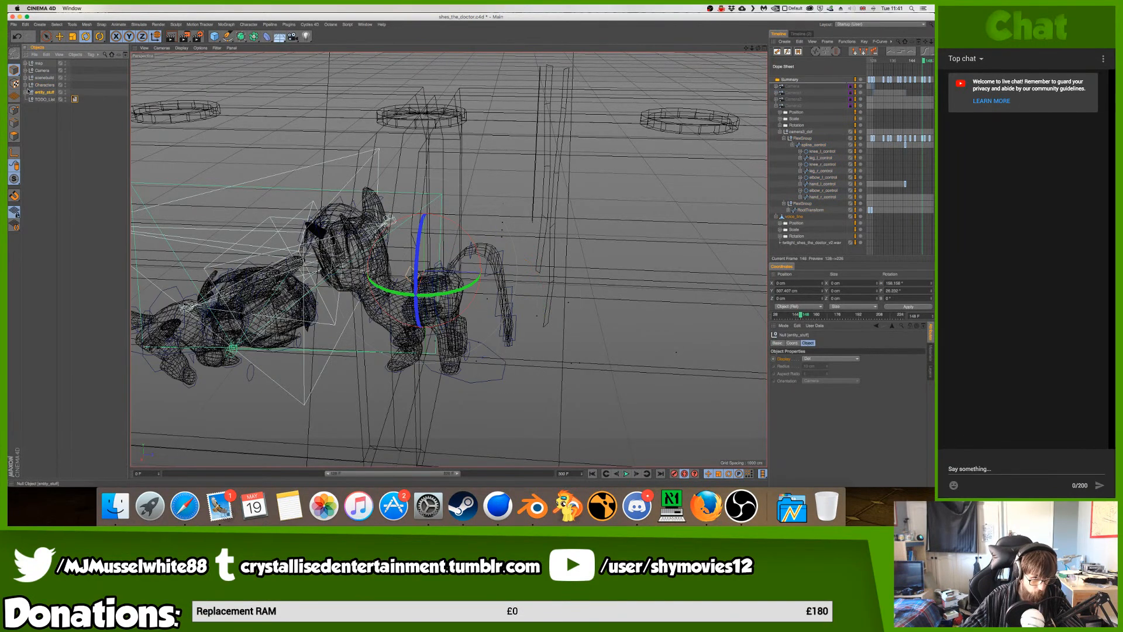
left_click(26, 85)
left_click(29, 92)
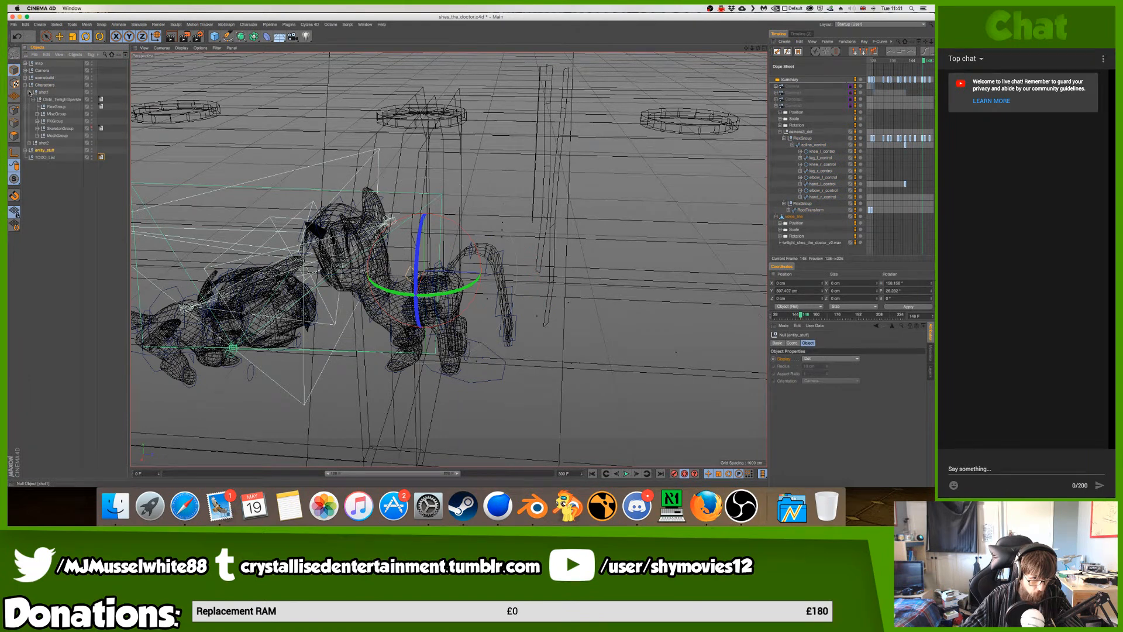
left_click(33, 100)
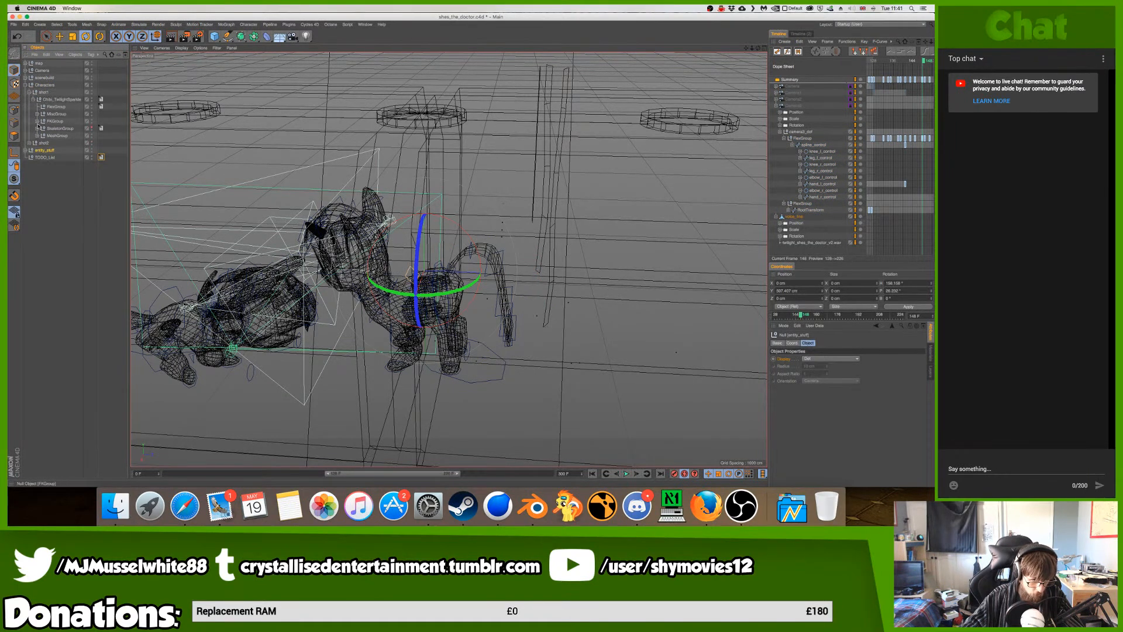
left_click(37, 128)
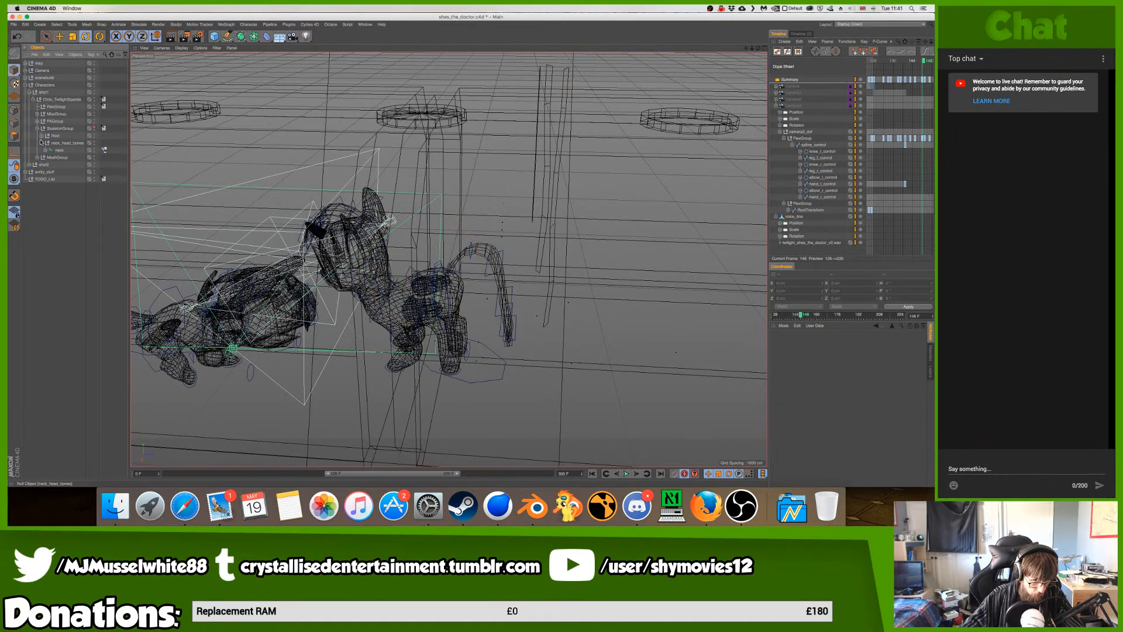
left_click(41, 135)
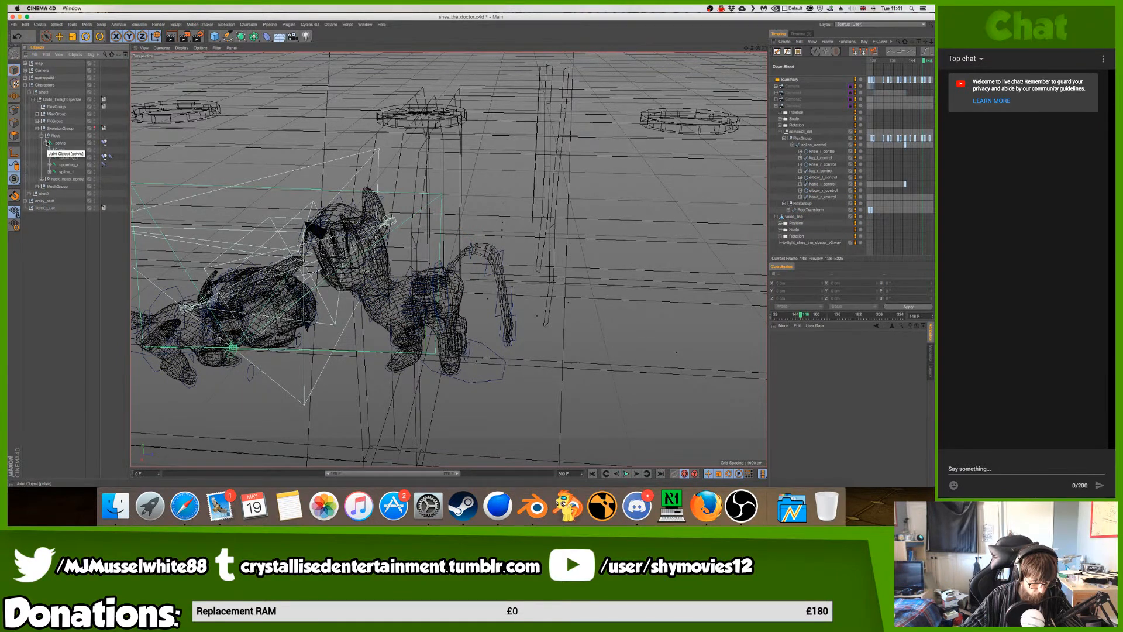
- Collapse the skeleton group and examine the control splines nested under the character's RootTransform
left_click(41, 135)
left_click(37, 128)
left_click(37, 121)
left_click(42, 128)
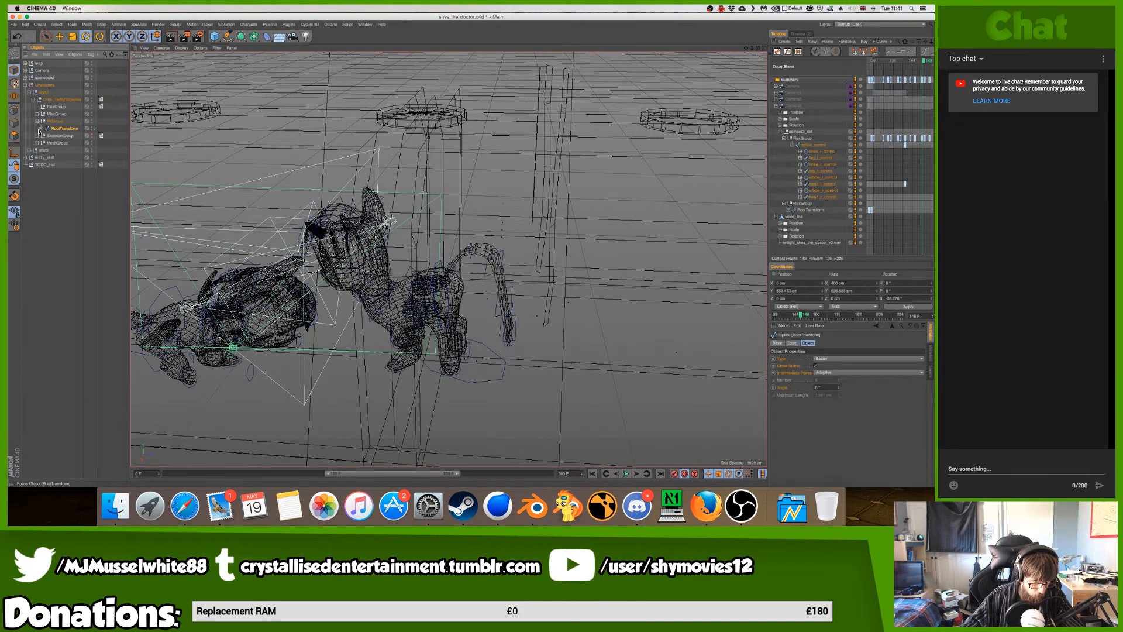
left_click(41, 128)
left_click(46, 135)
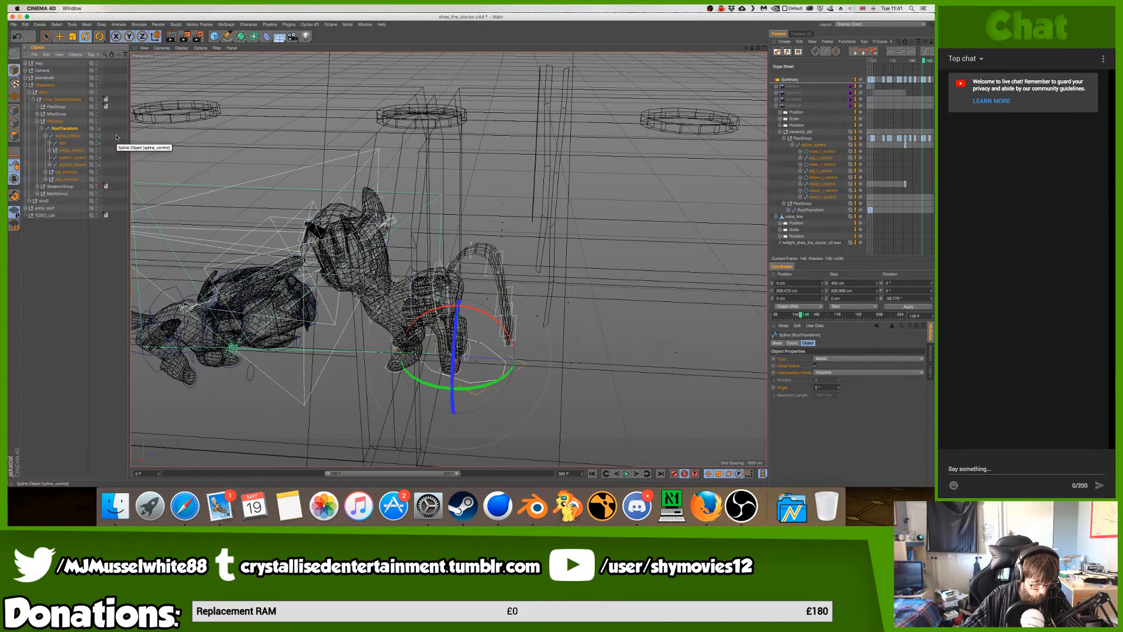
- Close the reference project without saving, force quit Cinema 4D and return to Blender
left_click(13, 17)
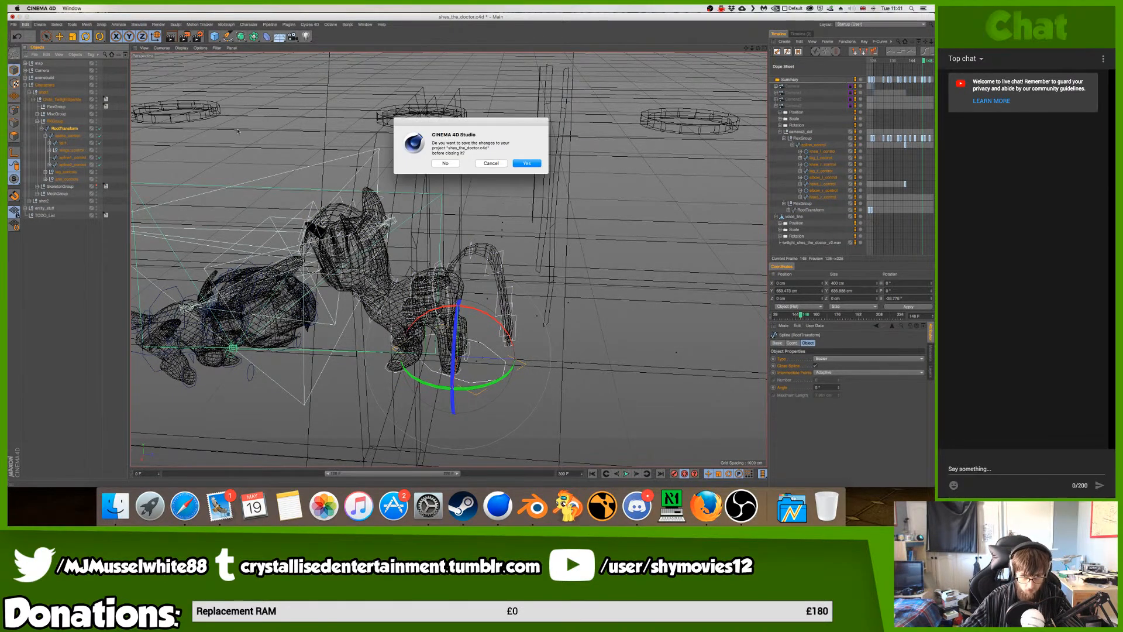
left_click(444, 163)
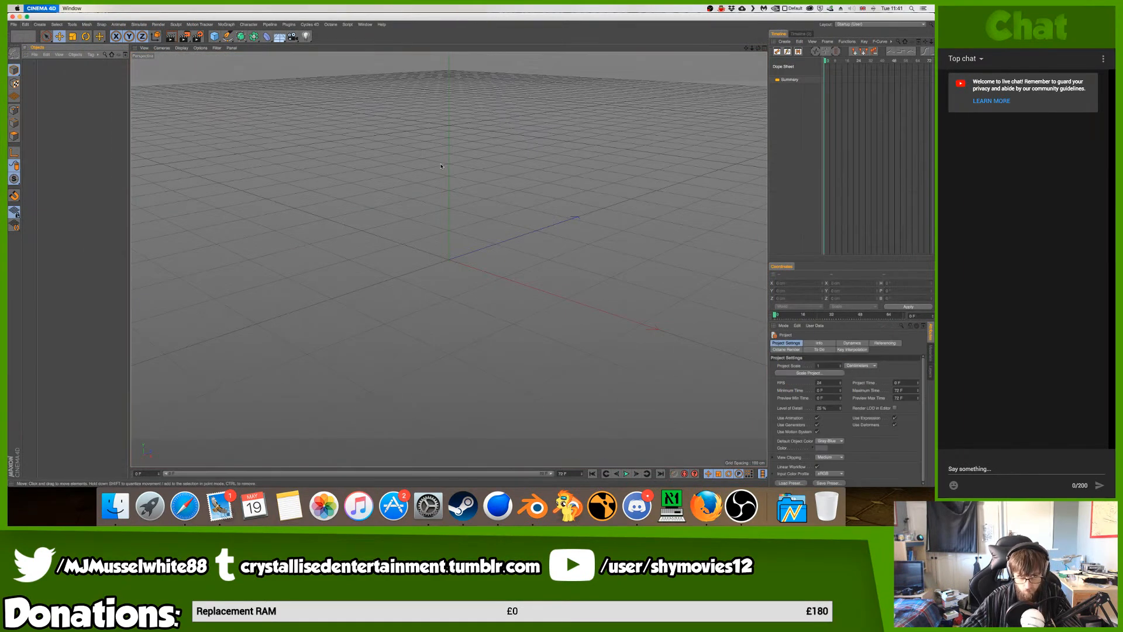
key("cmd+alt+Escape")
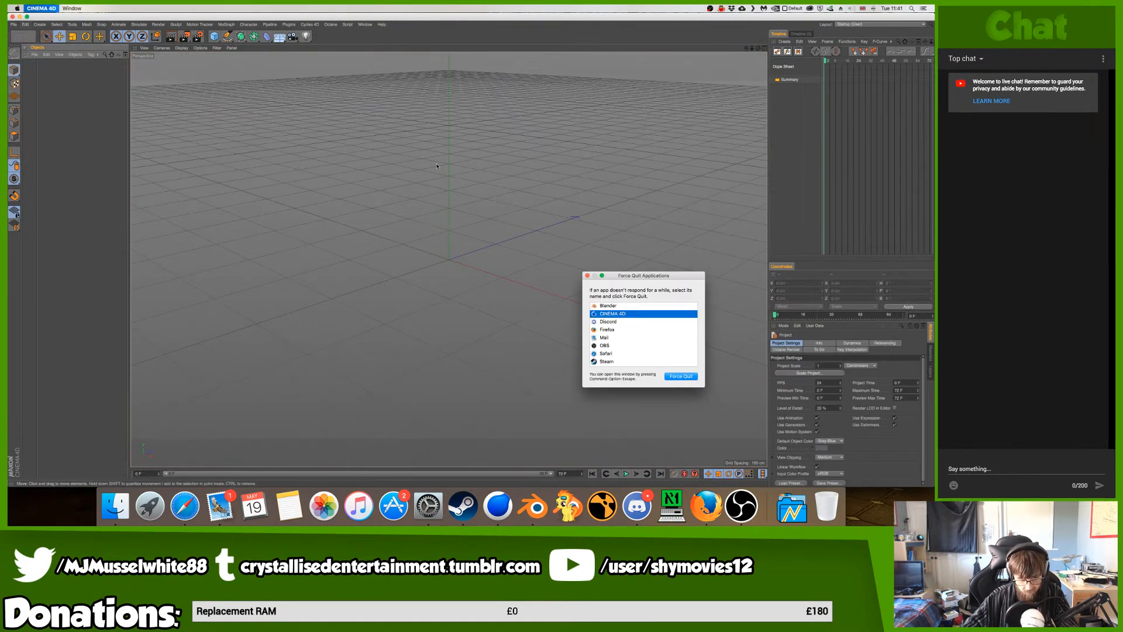
key("Return")
key("Return")
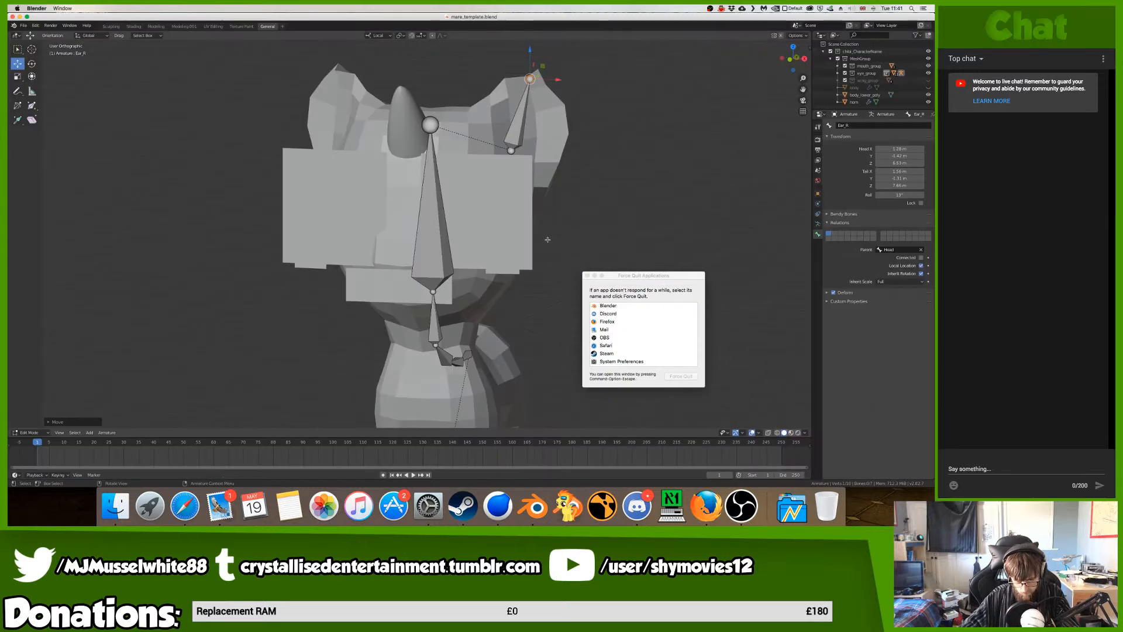
left_click(588, 276)
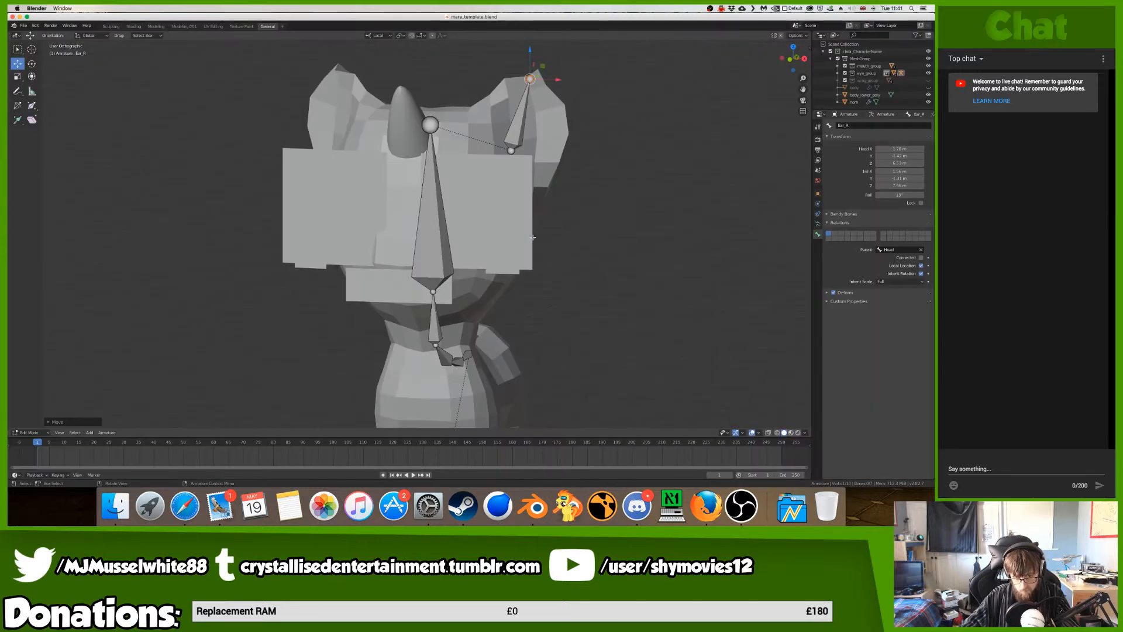
- Rename the rearmost bone of the spine chain as pelvis in lowercase
scroll(533, 238, "right", 10)
left_click(449, 365)
left_click(437, 362)
left_click(870, 124)
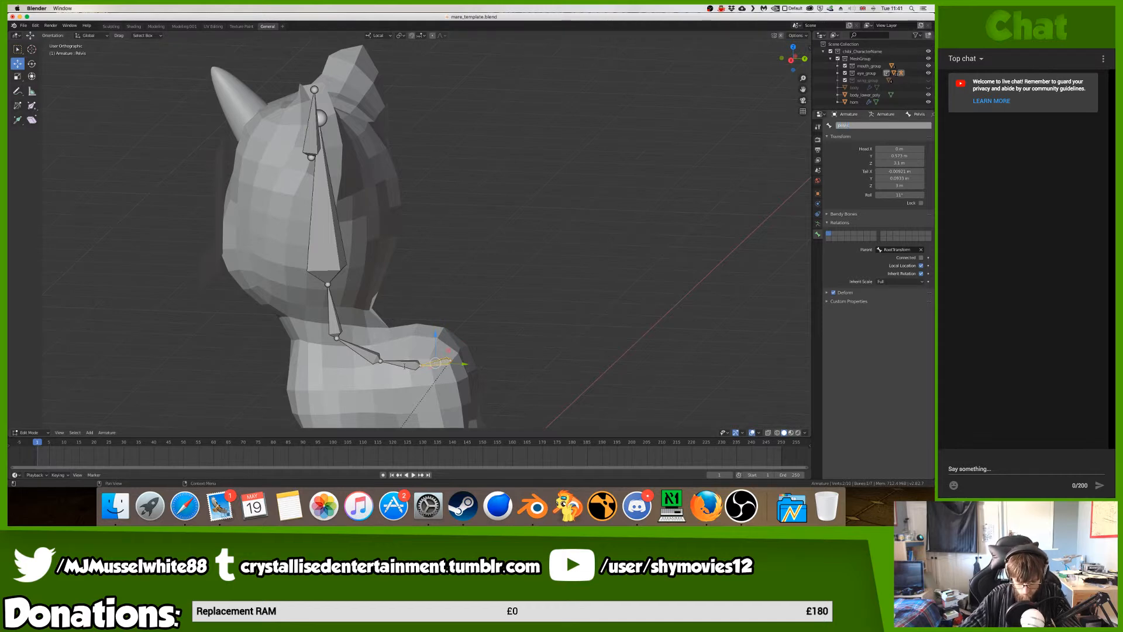
- Rename the spine bone directly in front of the pelvis as spine1
left_click(404, 366)
left_click(404, 366)
left_click(858, 126)
type("spibe1")
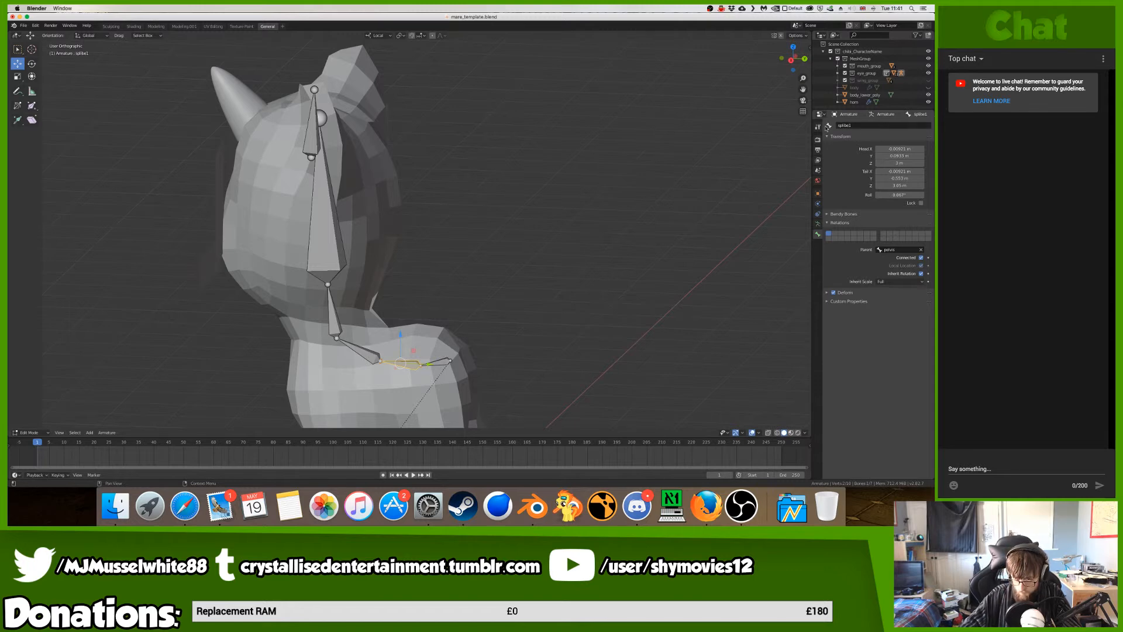
left_click(891, 126)
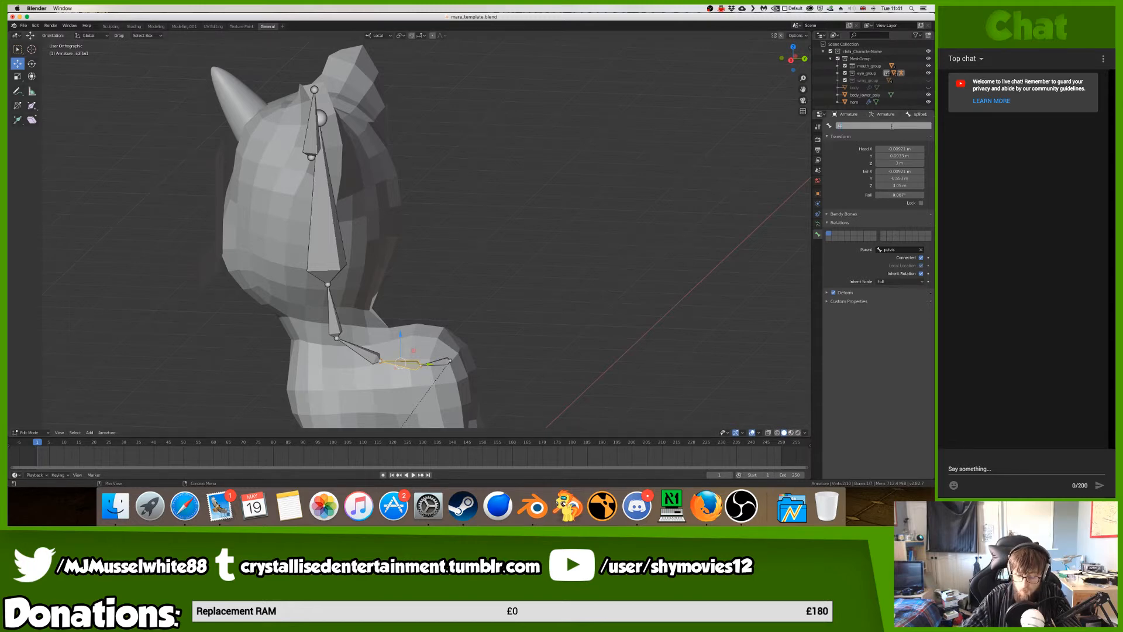
key("Escape")
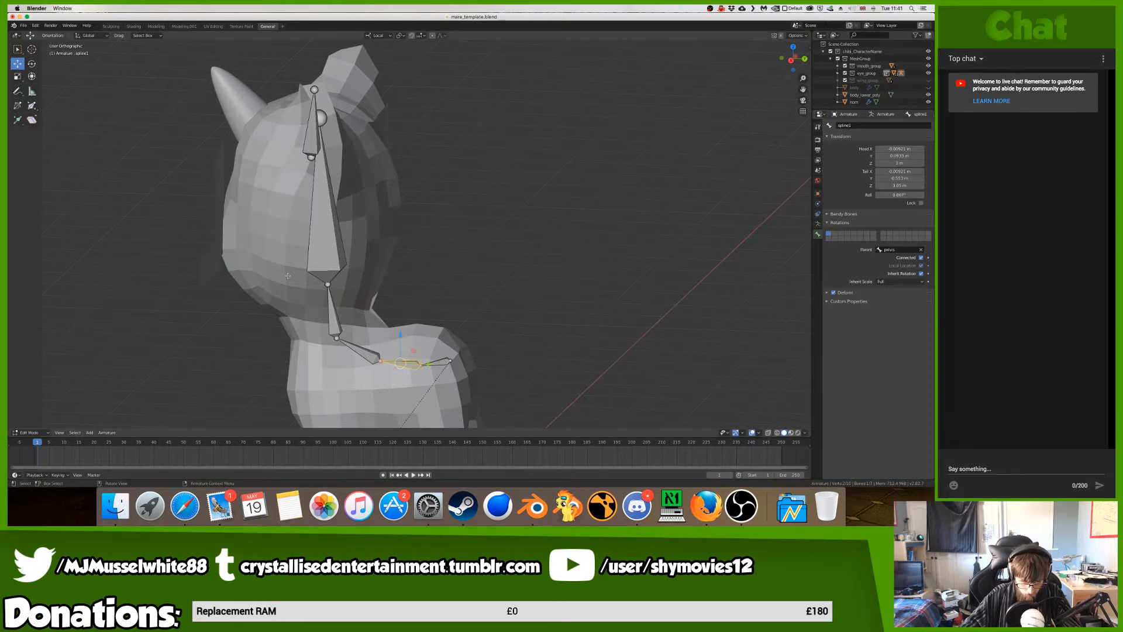
- Rename the spine bone just below the neck as spine2 in lowercase
left_click(354, 345)
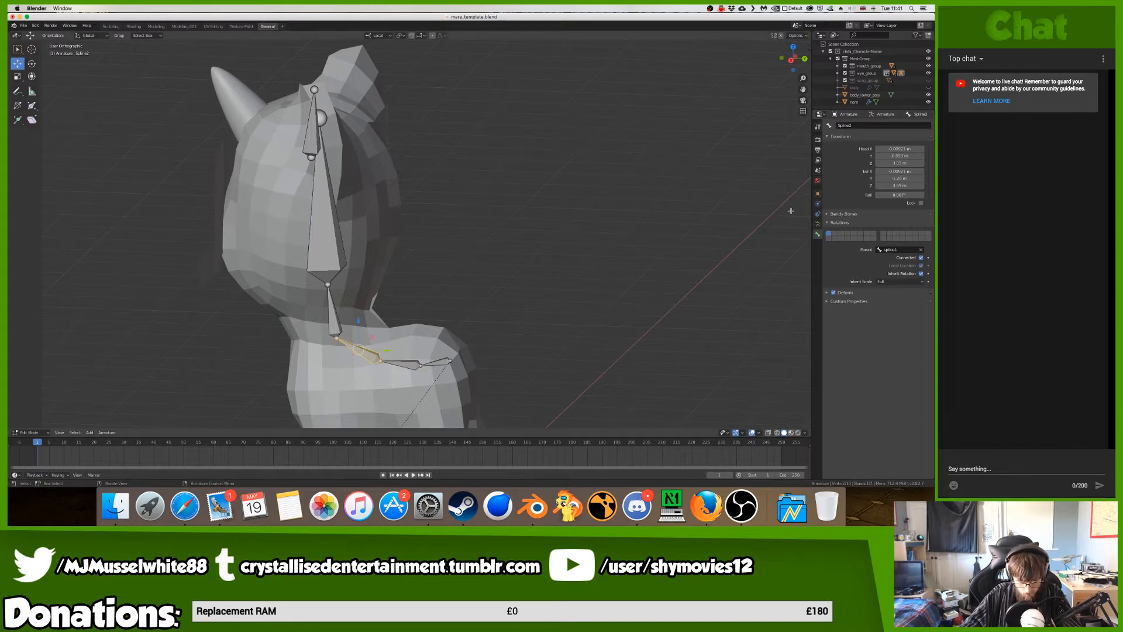
left_click(871, 124)
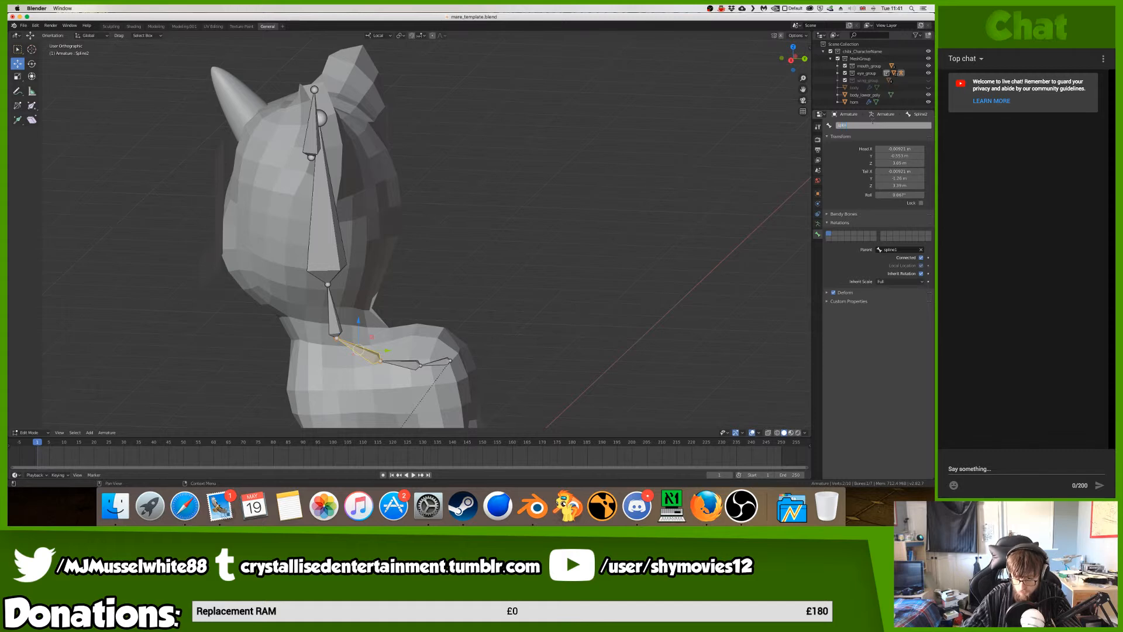
type("spline2")
key("Return")
- Rename the bone between the spine and the head as neck in lowercase
left_click(330, 310)
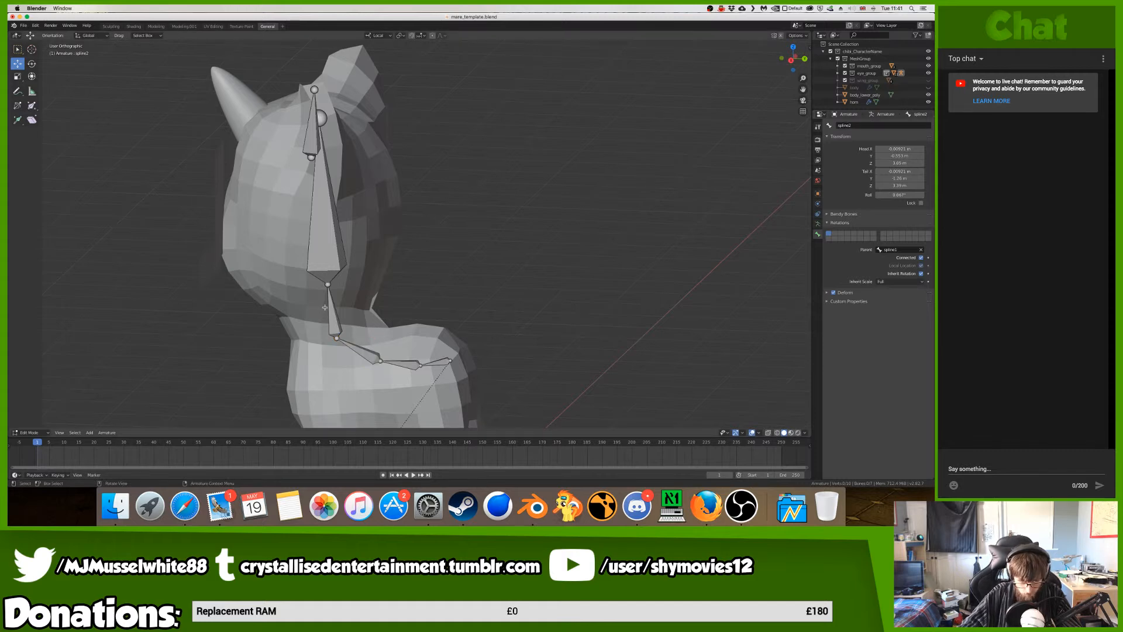
left_click(869, 125)
type("ne")
key("Return")
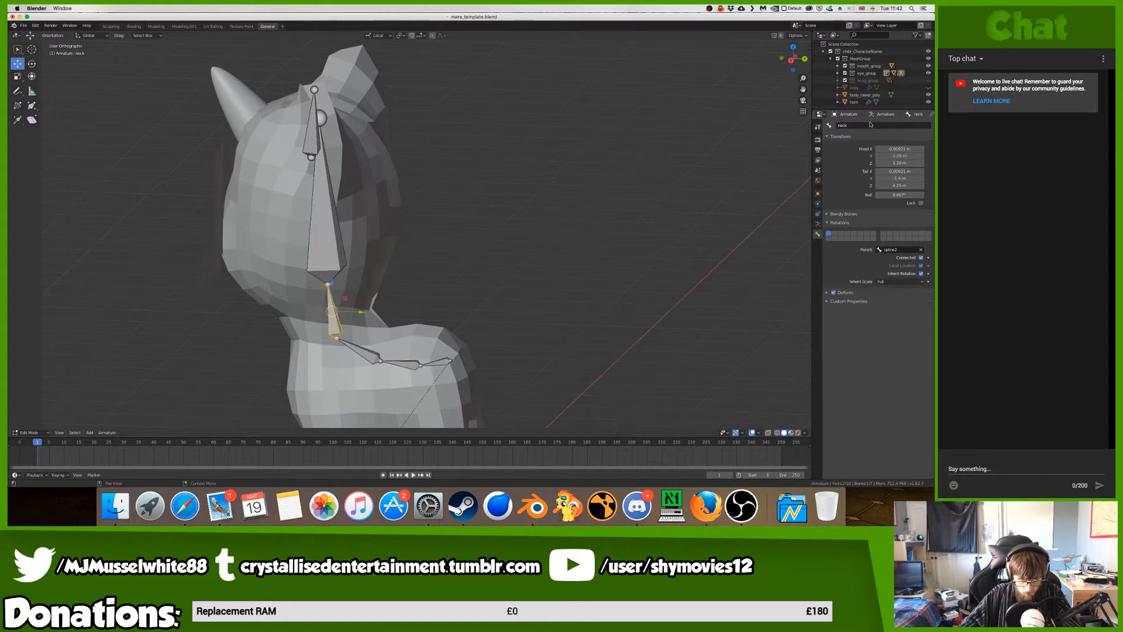
- Rename the large bone inside the head as head in lowercase
left_click(315, 236)
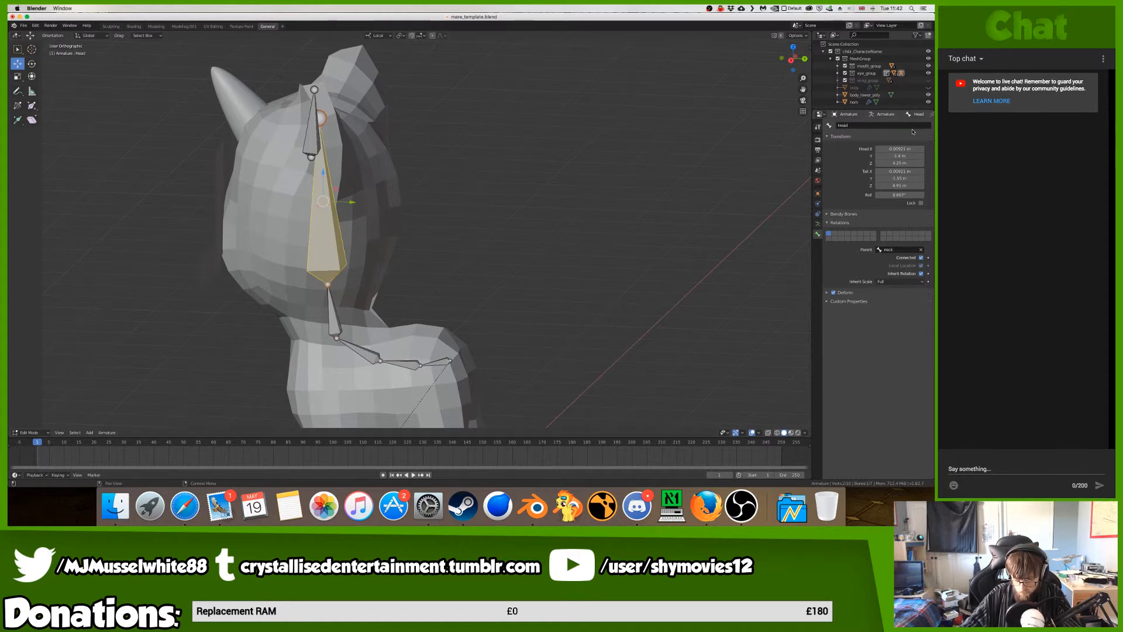
left_click(883, 125)
type("head")
key("Return")
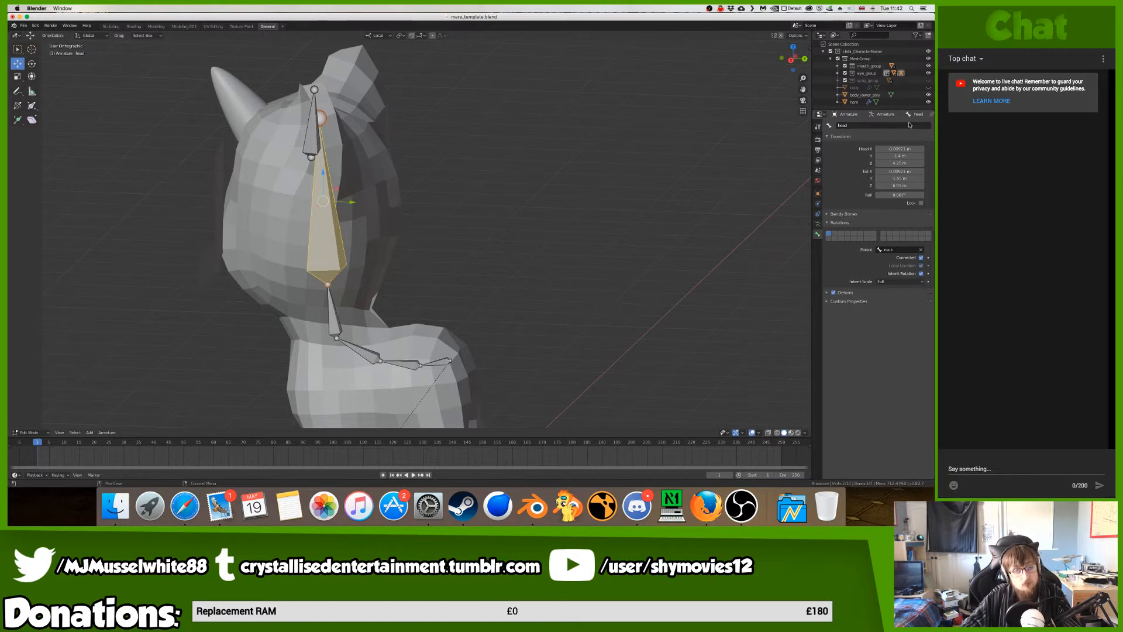
- Rename the ear bone as ear_r in lowercase
middle_click_drag(445, 179, 479, 158)
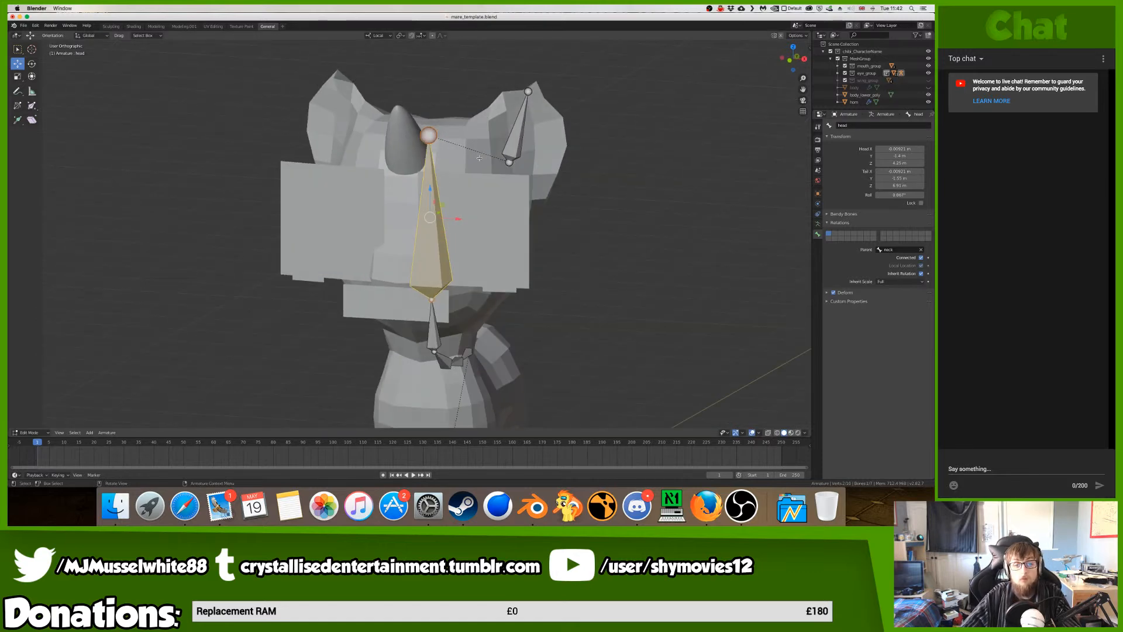
left_click(519, 131)
left_click(907, 125)
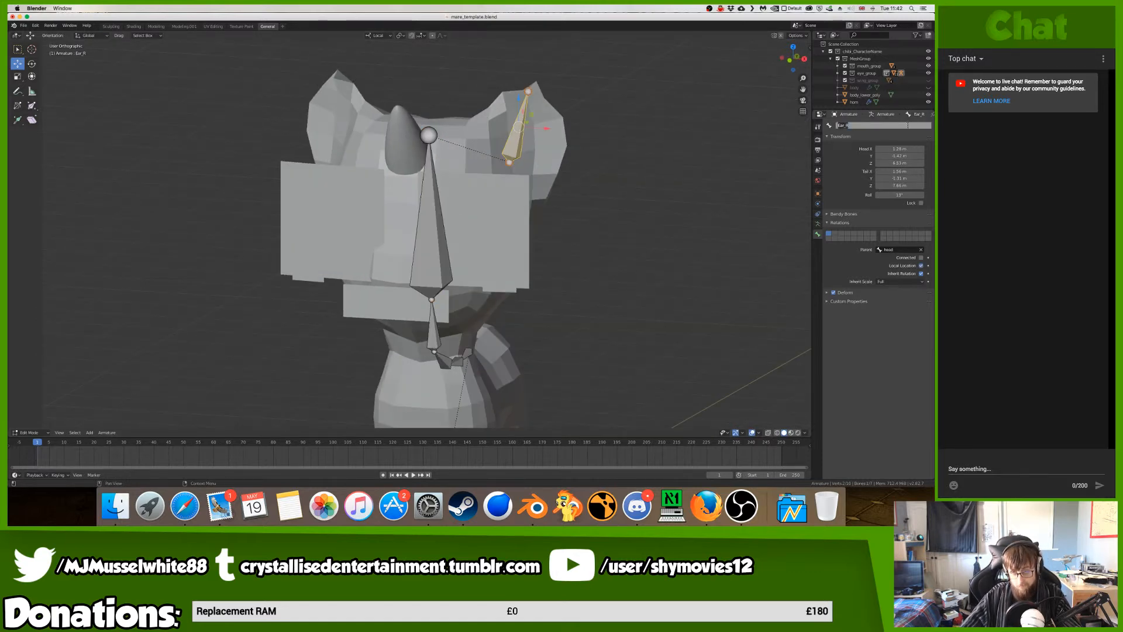
type("ear_r")
key("Return")
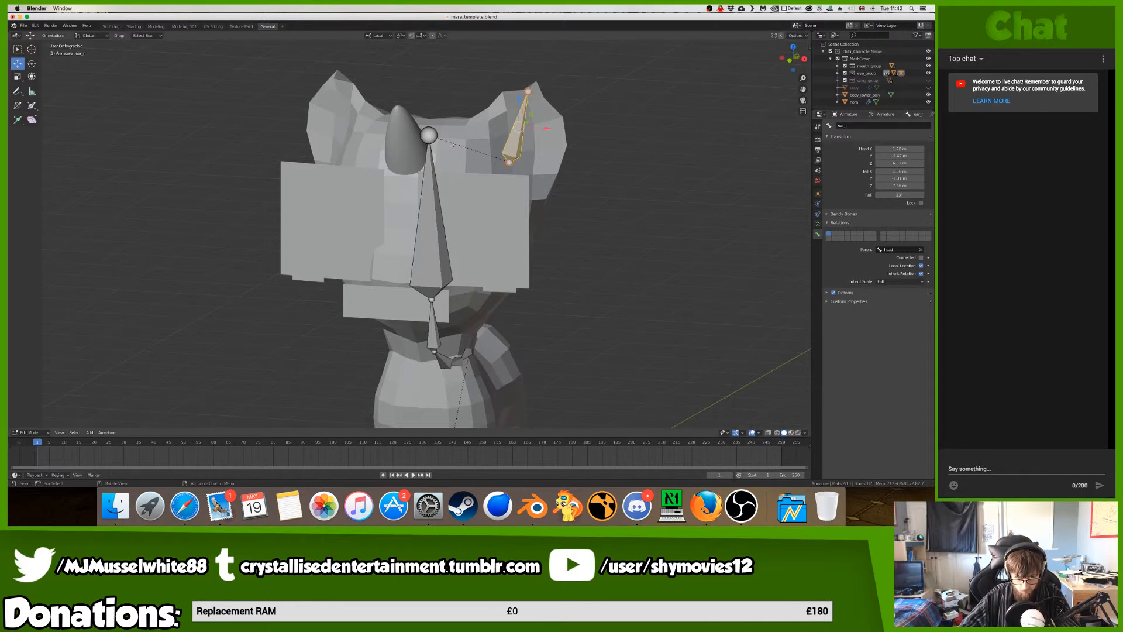
middle_click_drag(438, 136, 482, 135)
key("ctrl+Left")
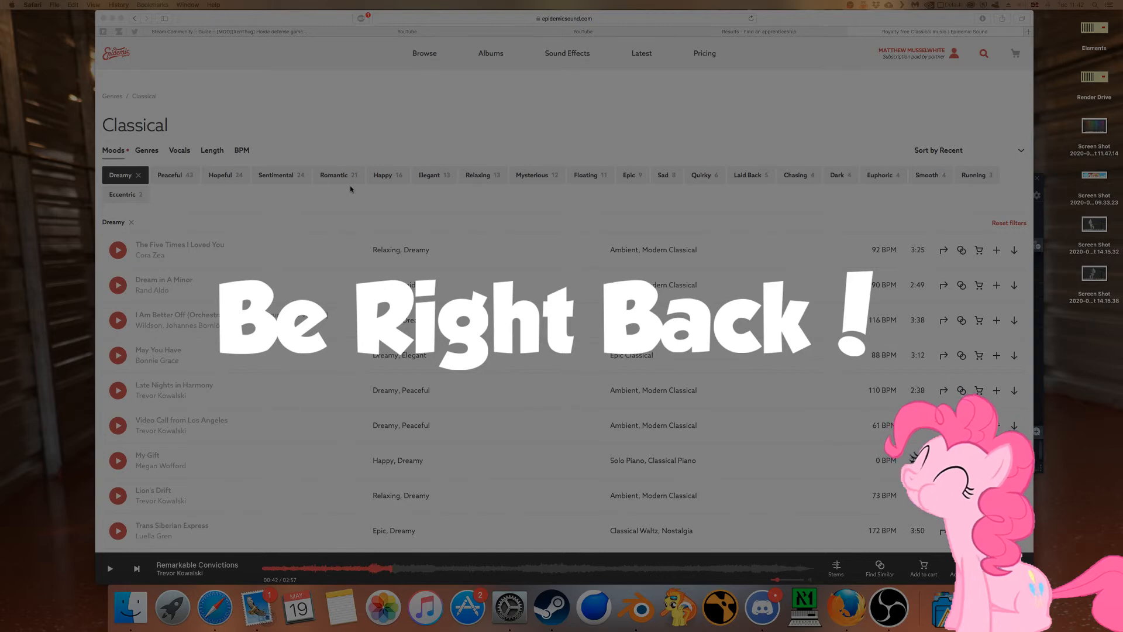
key("ctrl+Right")
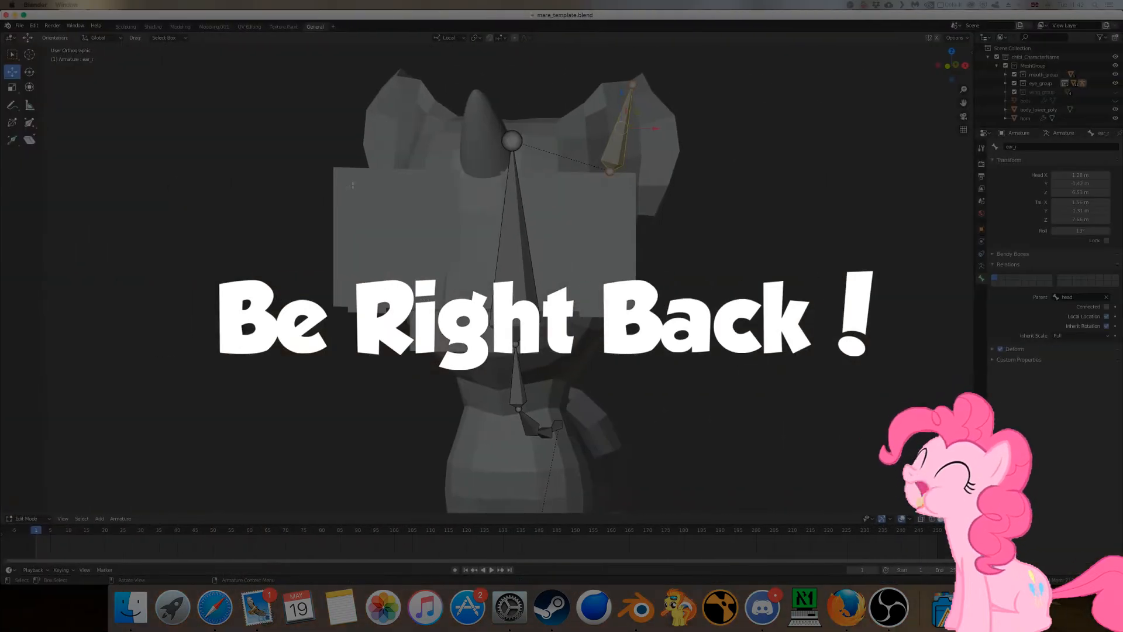
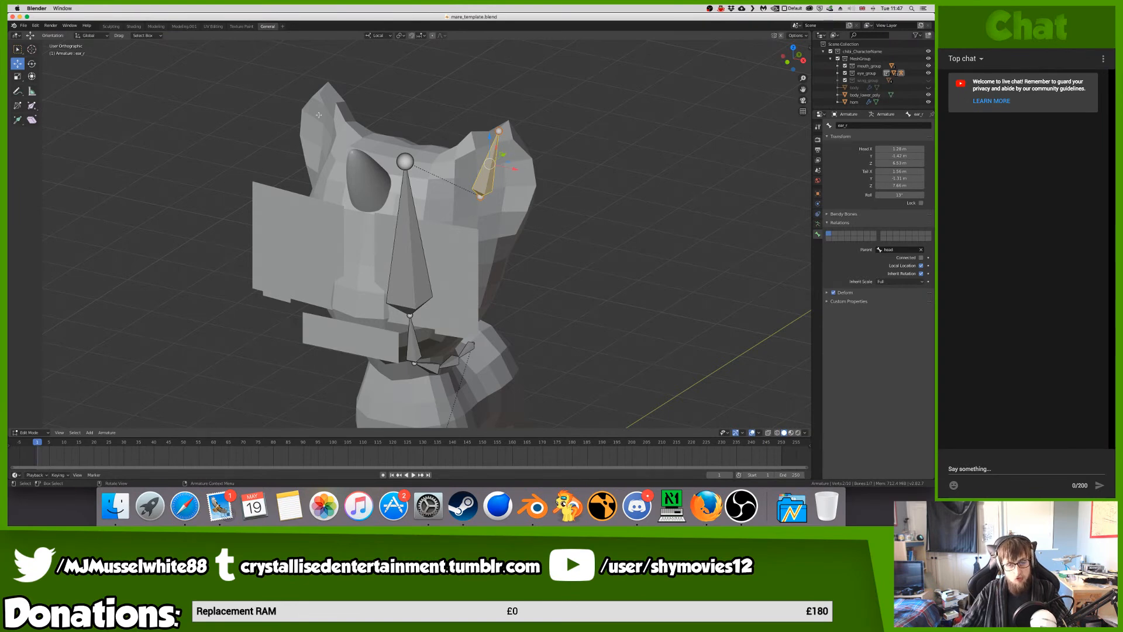
- Extrude a new bone upward from the head bone's tip and disconnect it from its parent bone
left_click(406, 163)
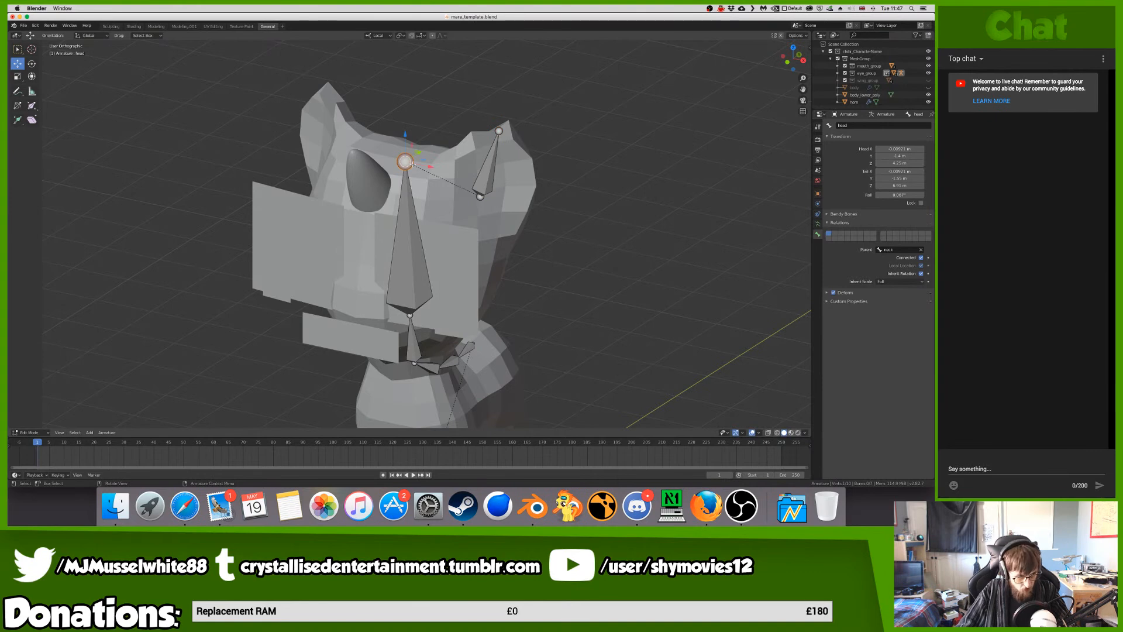
key("KP_1")
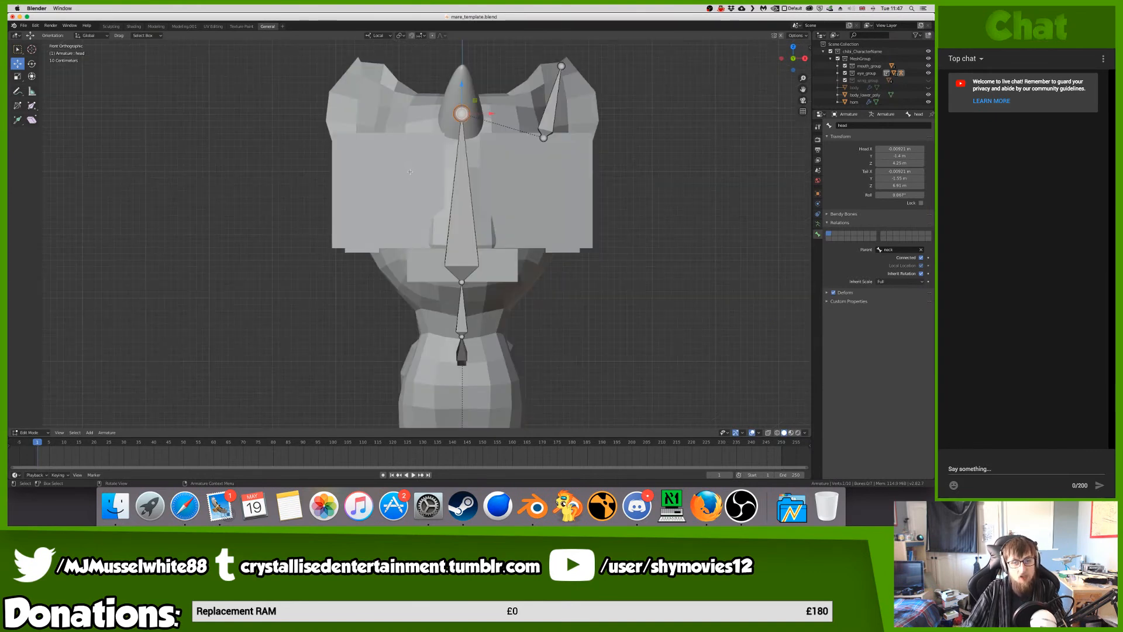
key("e")
left_click(458, 90)
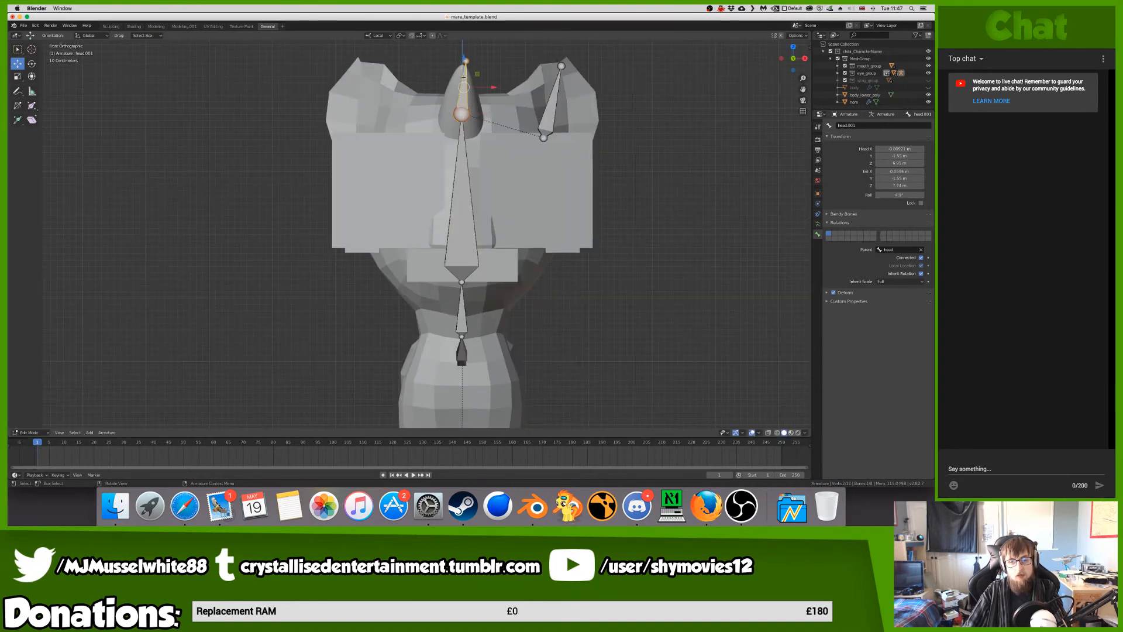
left_click(465, 61)
left_click(920, 257)
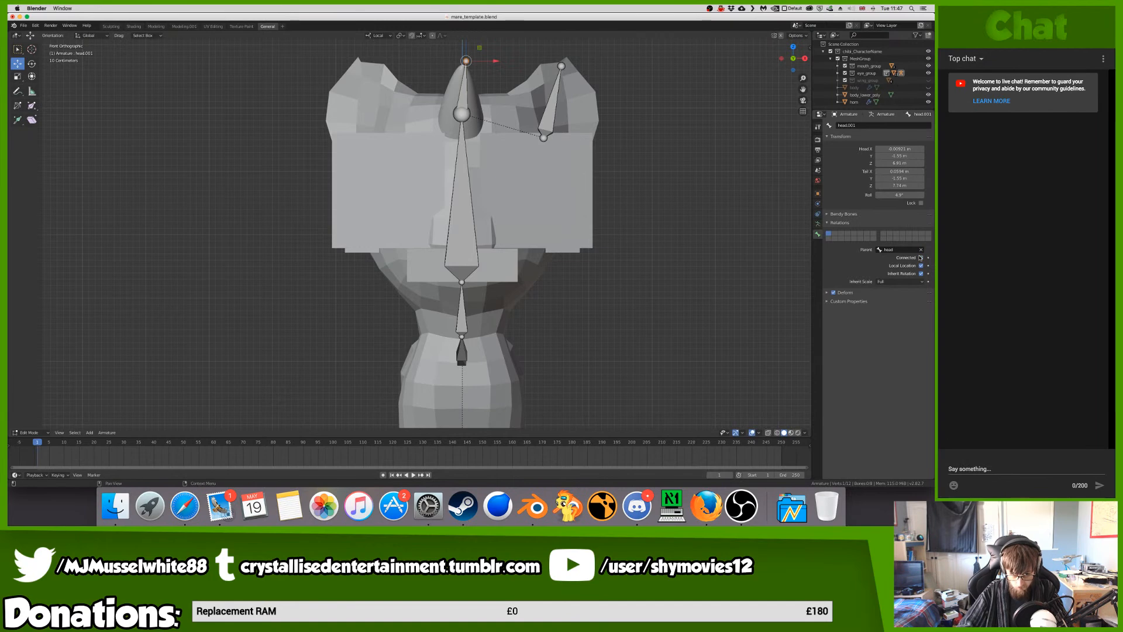
- Move the disconnected bone sideways into the ear that has no bone yet
left_click(463, 86)
left_click_drag(463, 85, 375, 104)
key("KP_Decimal")
key("KP_1")
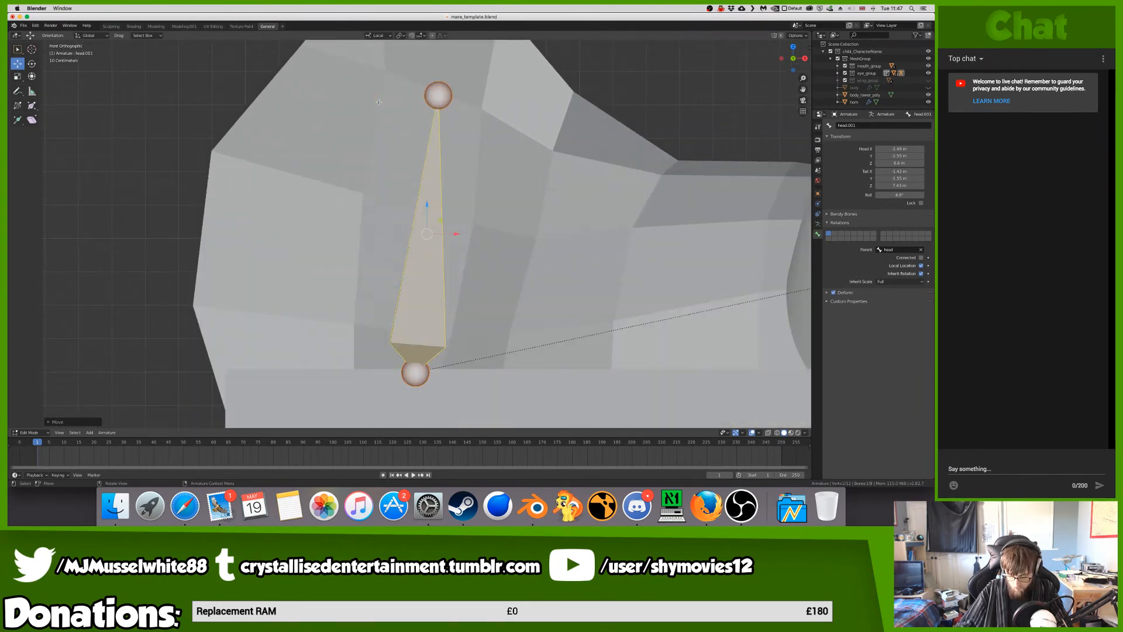
- Show the model as wireframe and move the new ear bone's base onto the ear_r bone's base in side view
key("z")
left_click(304, 106)
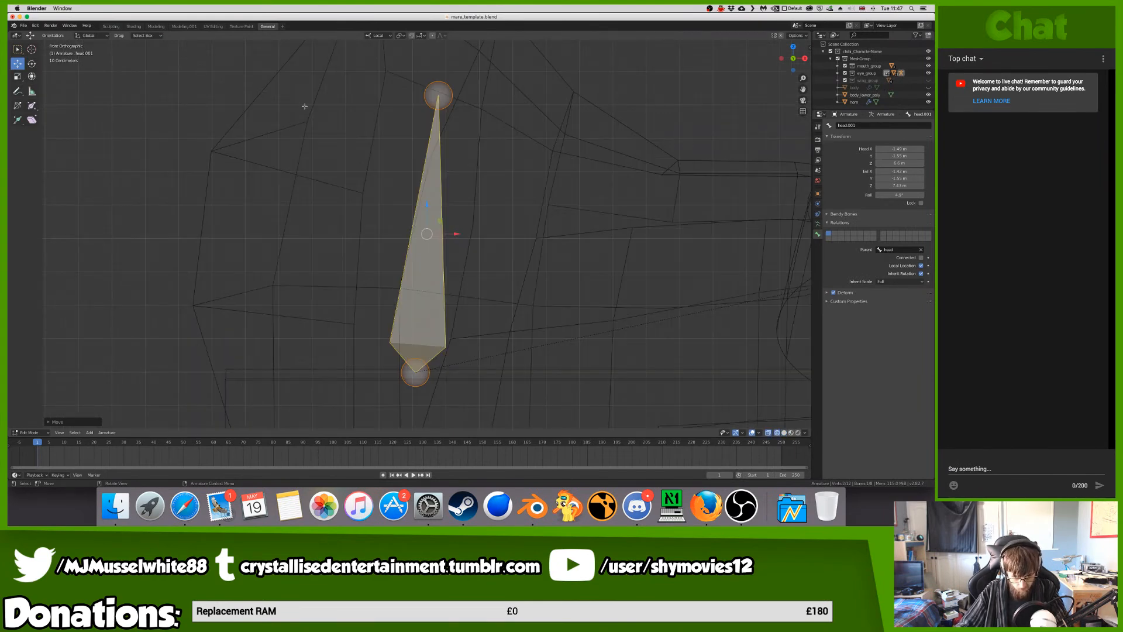
key("KP_3")
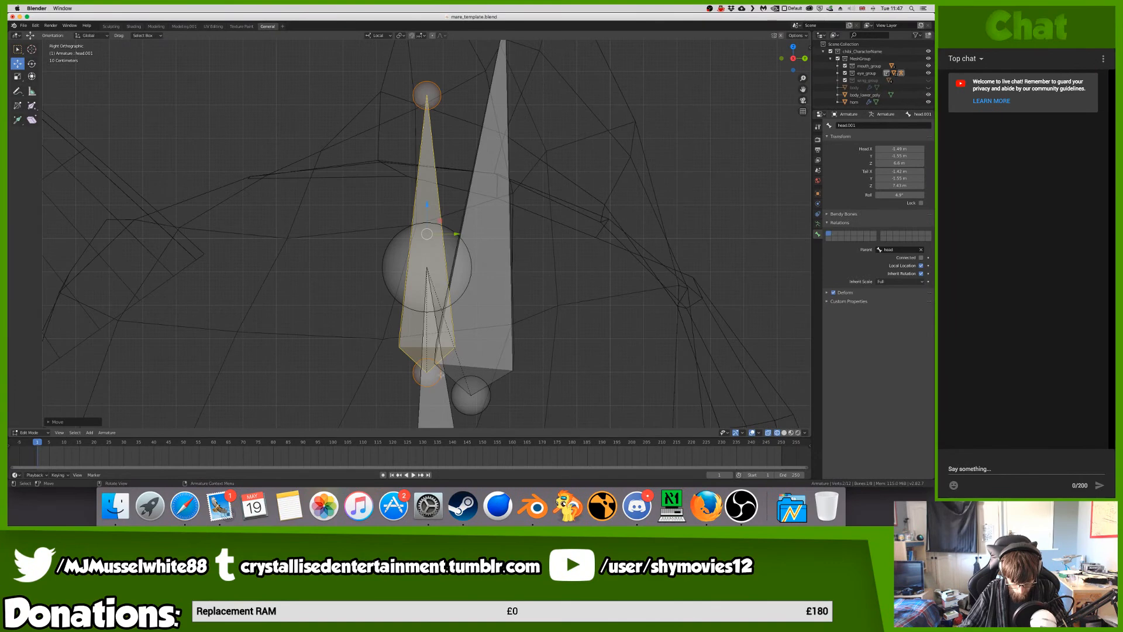
left_click(430, 374)
key("g")
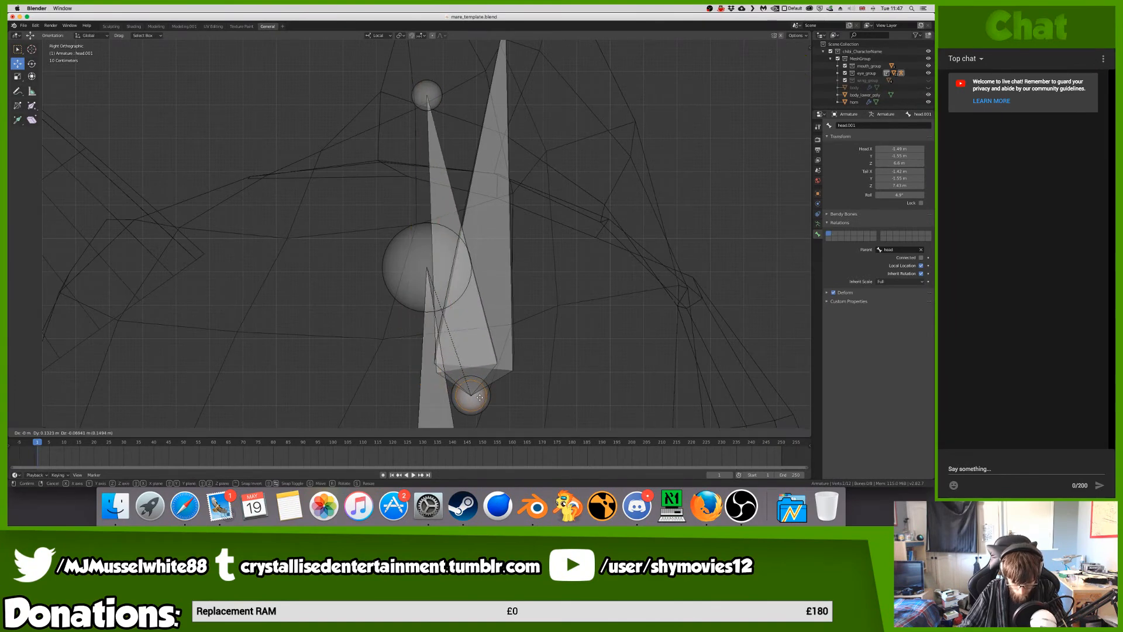
left_click(479, 397)
- Fine-tune the new ear bone's base in close-up so it lines up exactly with the opposite ear bone's base
key("KP_Decimal")
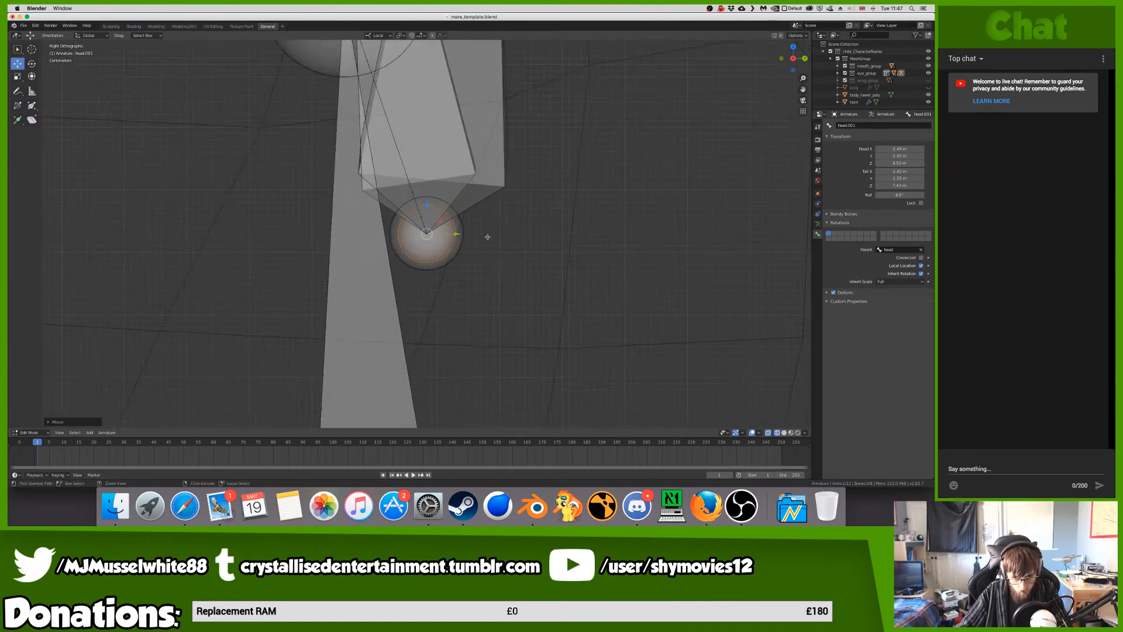
key("g")
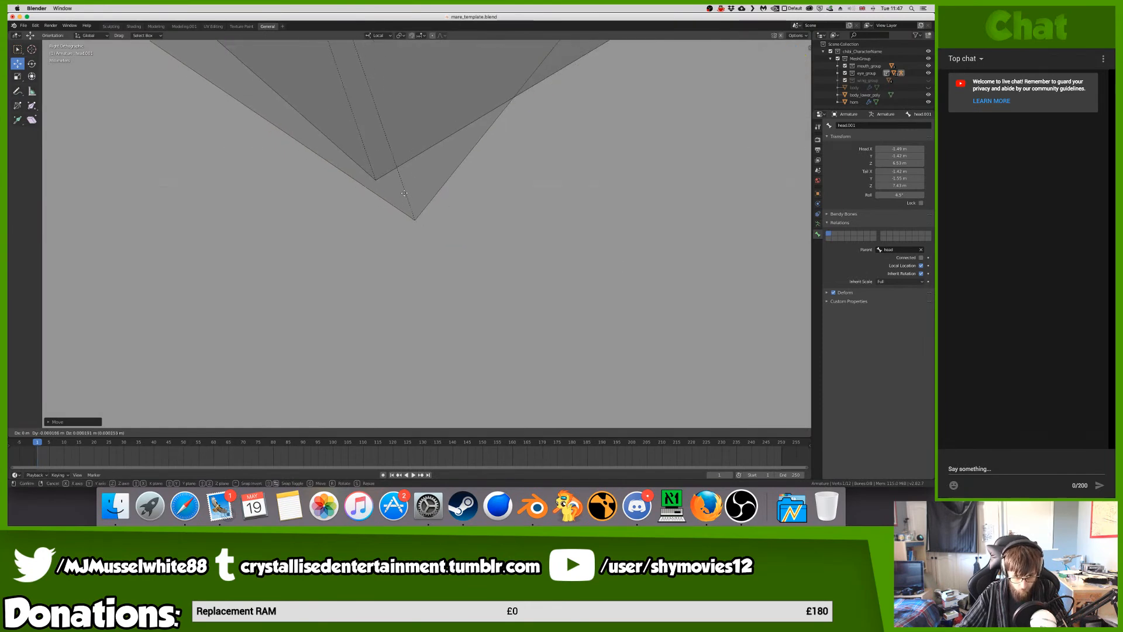
left_click(366, 154)
scroll(364, 167, "up", 8, "ctrl")
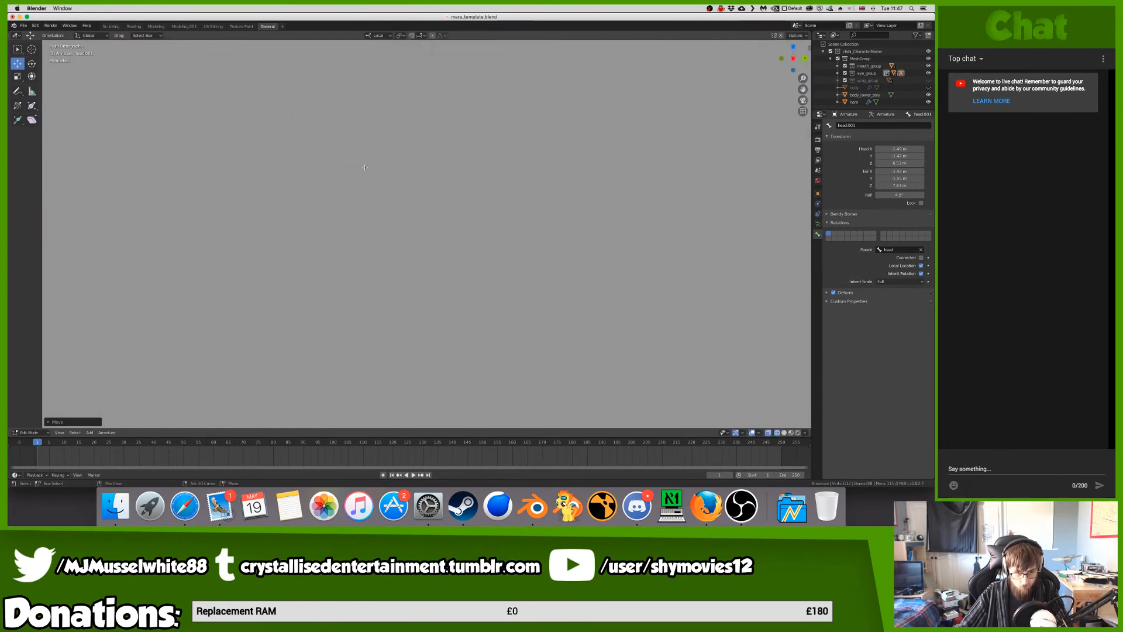
scroll(364, 168, "down", 8)
key("g")
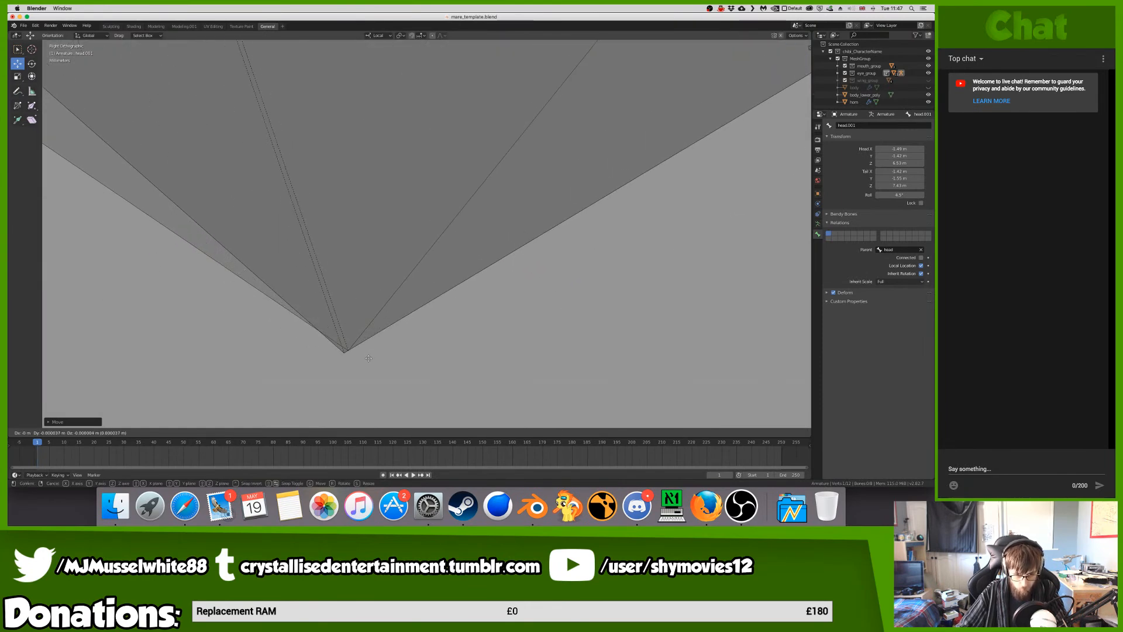
left_click(367, 356)
- Move the new ear bone's tip onto the ear_r bone's tip in side view
scroll(365, 355, "down", 5)
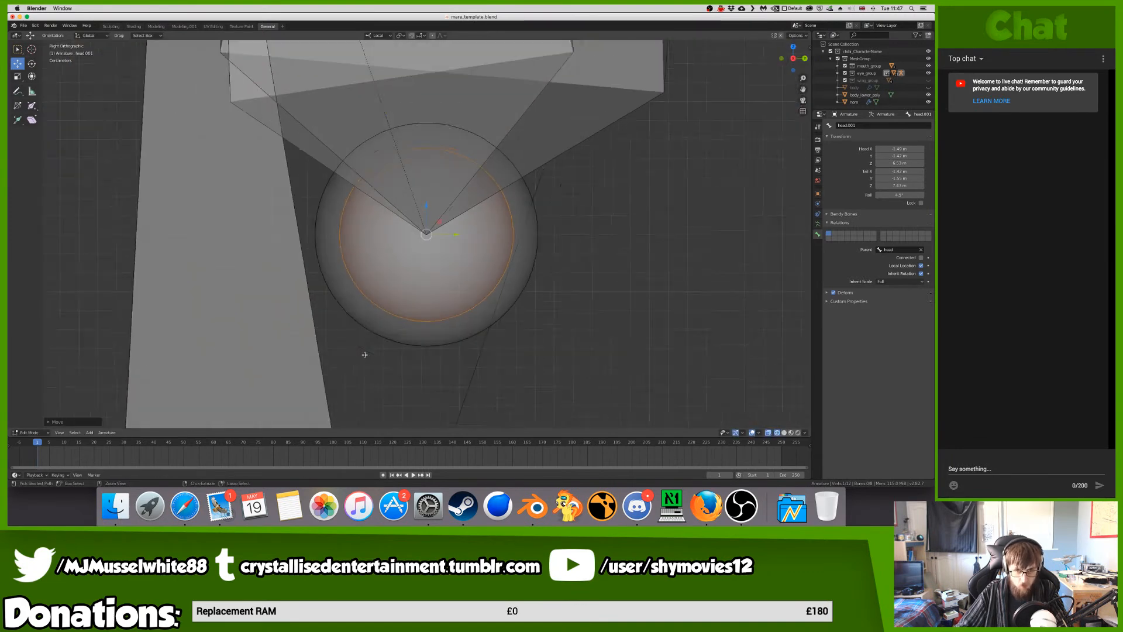
scroll(365, 351, "down", 15, "ctrl")
scroll(366, 346, "up", 4, "ctrl")
scroll(407, 60, "up", 2, "shift")
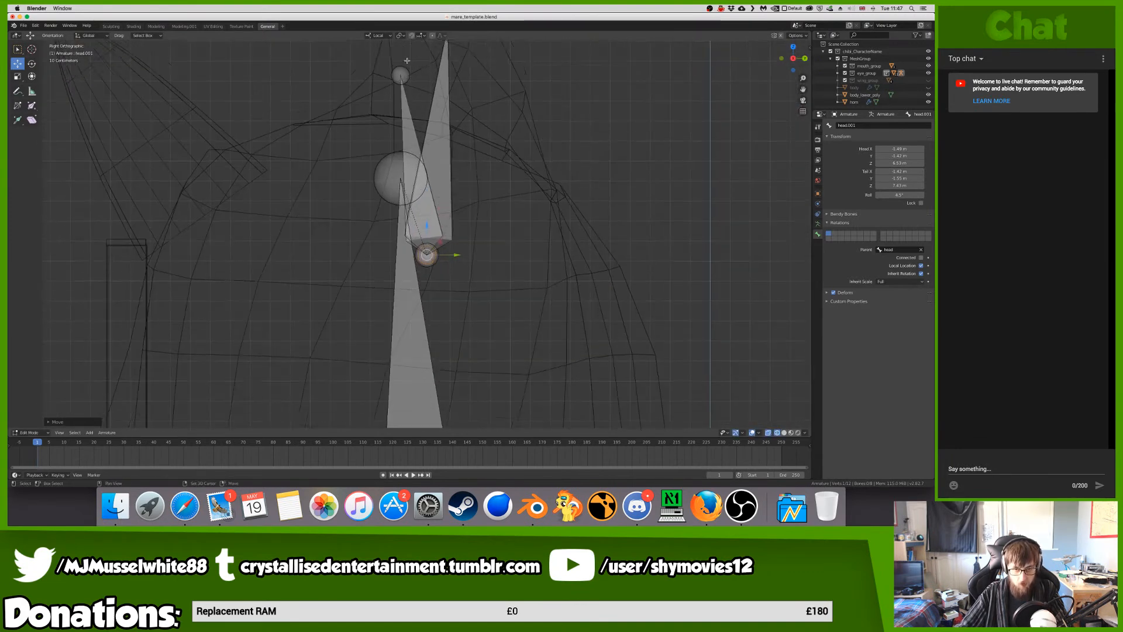
middle_click_drag(407, 61, 392, 180)
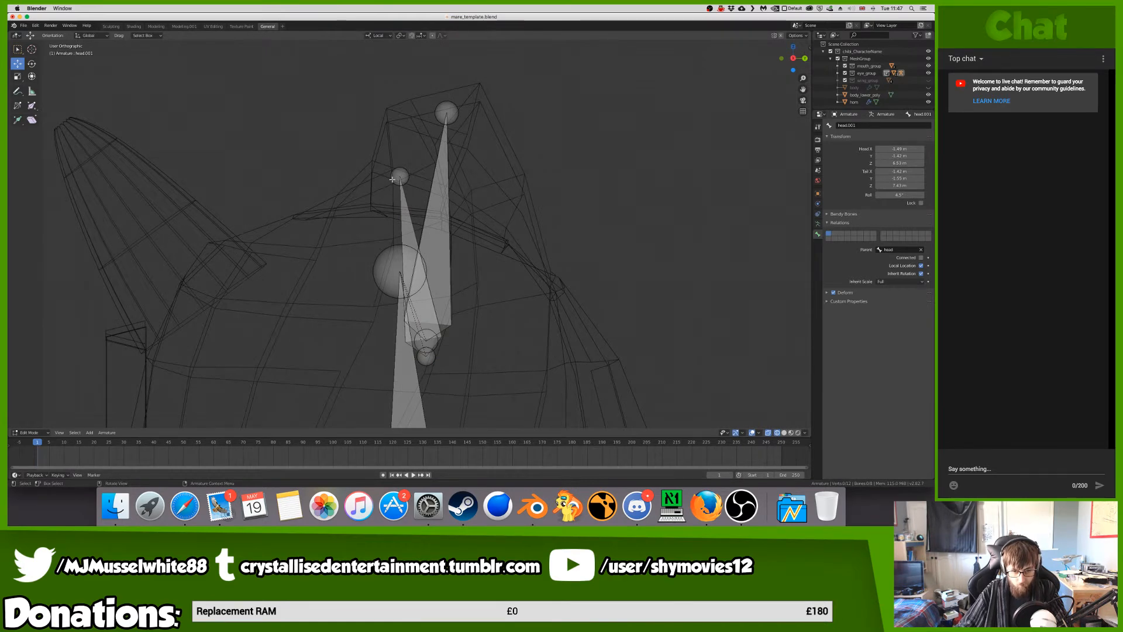
key("KP_3")
left_click(399, 176)
key("g")
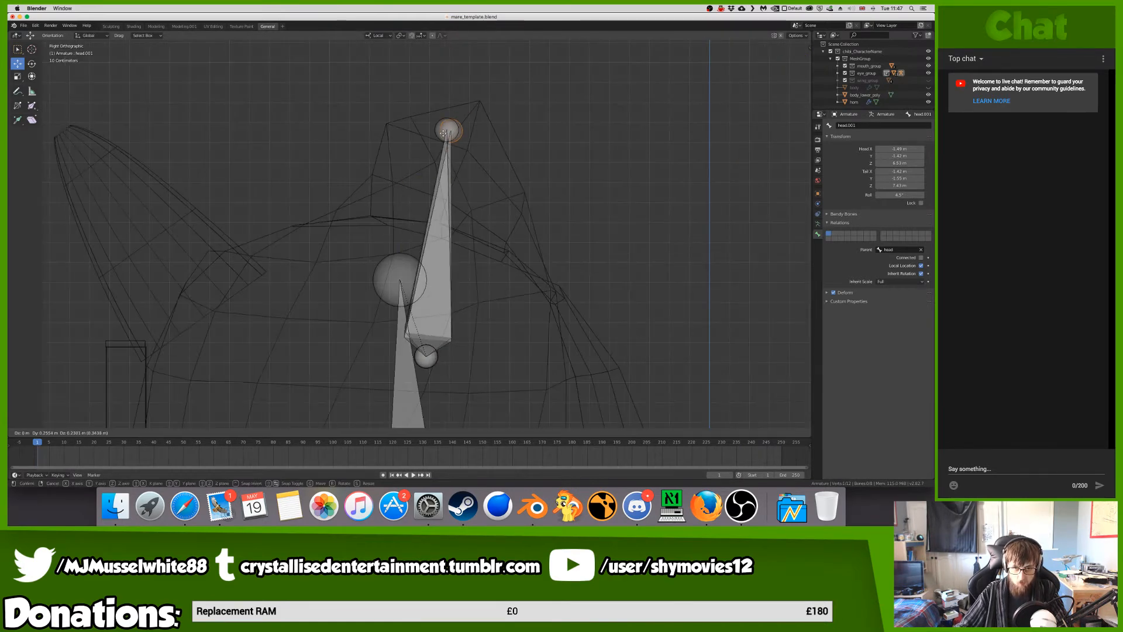
left_click(446, 126)
- Fine-tune the new ear bone's tip in close-up so it lines up exactly with the opposite ear bone's tip
scroll(433, 231, "up", 3, "ctrl")
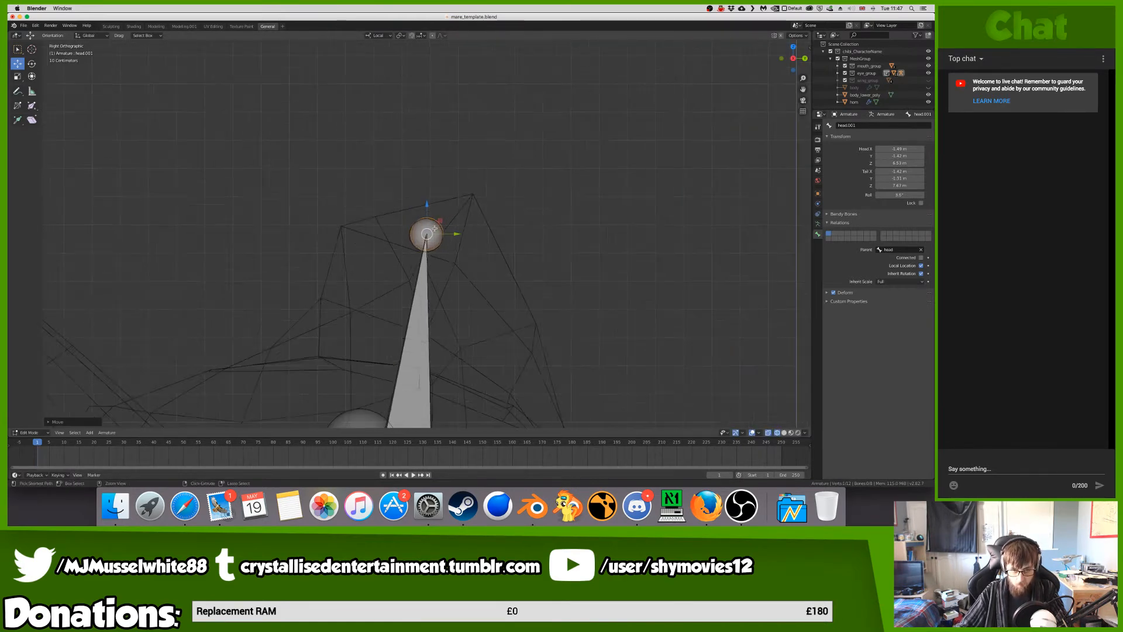
key("KP_Decimal")
key("g")
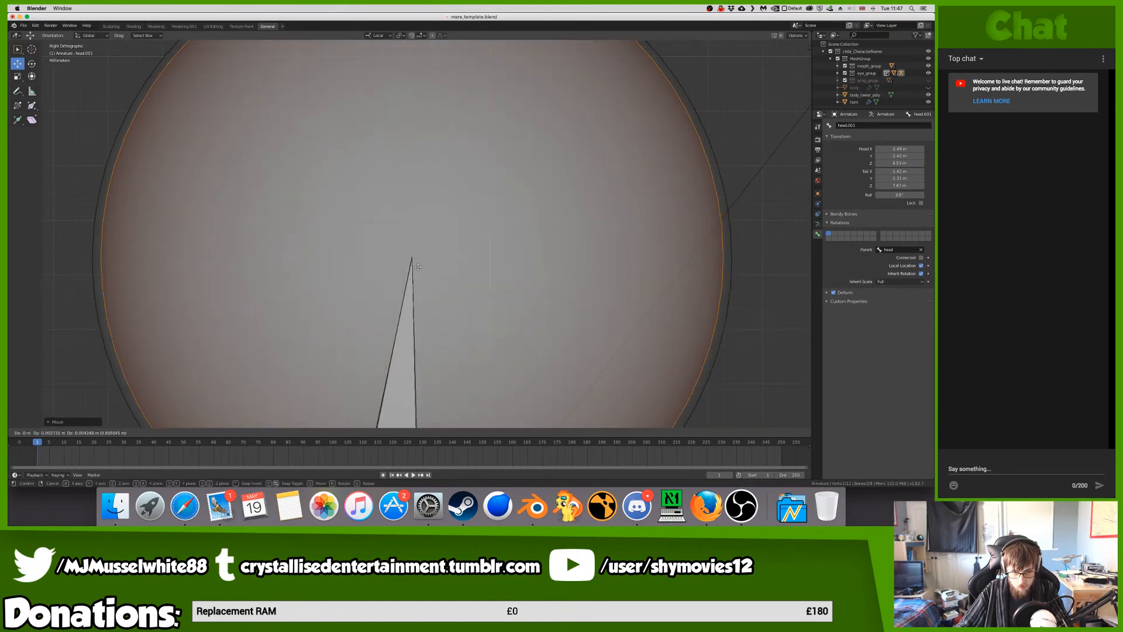
left_click(419, 267)
key("KP_Decimal")
scroll(466, 242, "up", 10, "ctrl")
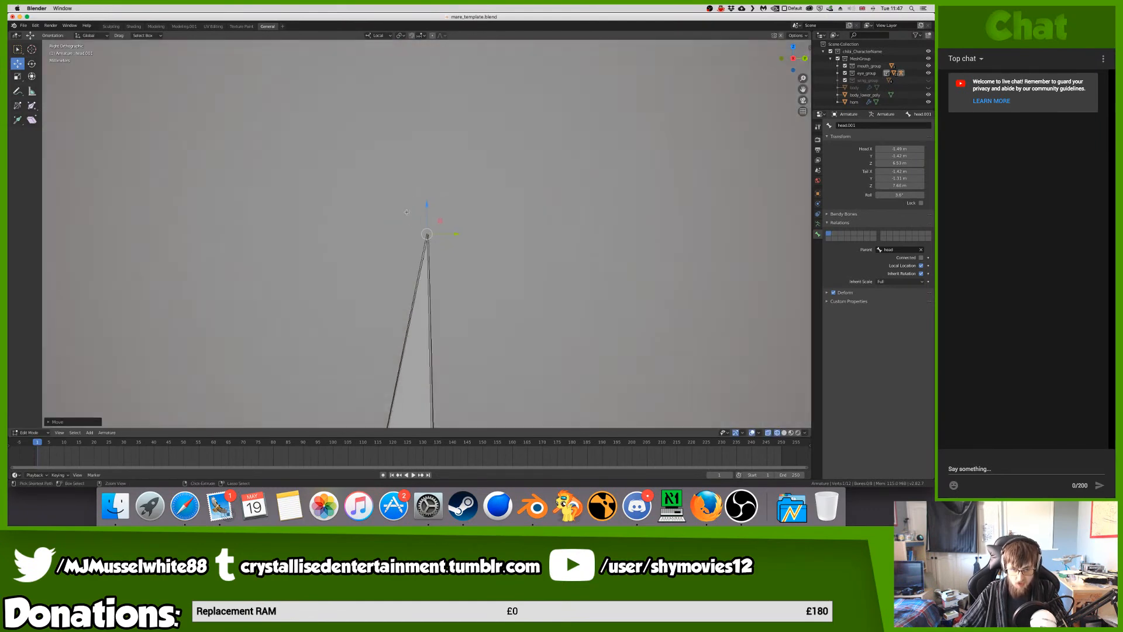
key("g")
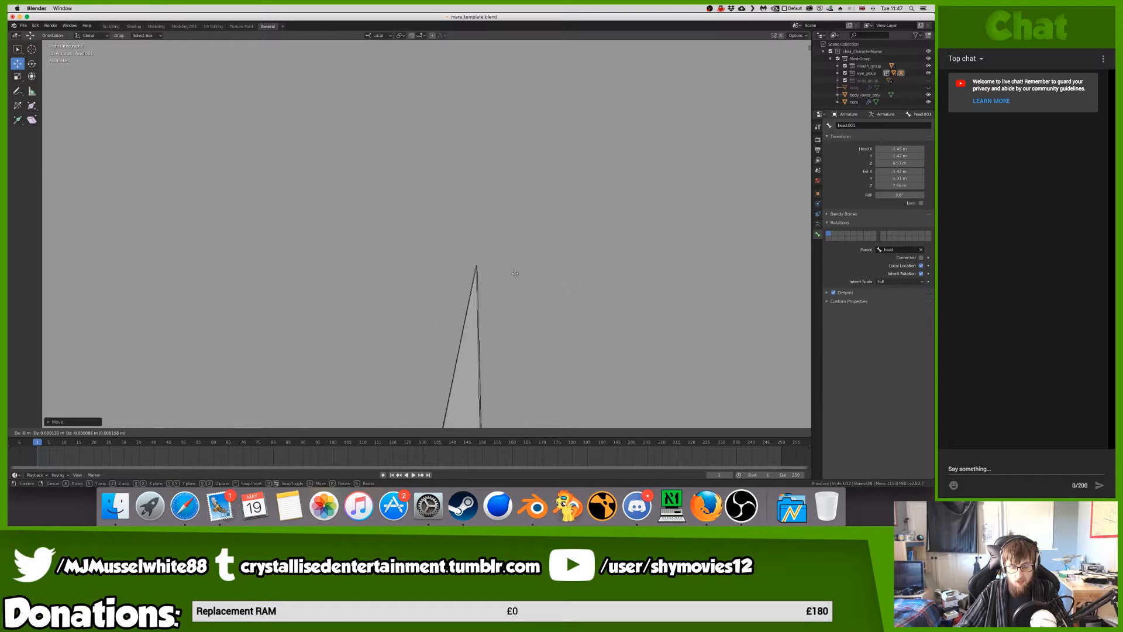
left_click(517, 274)
scroll(517, 273, "down", 3, "shift")
scroll(513, 269, "right", 3, "shift")
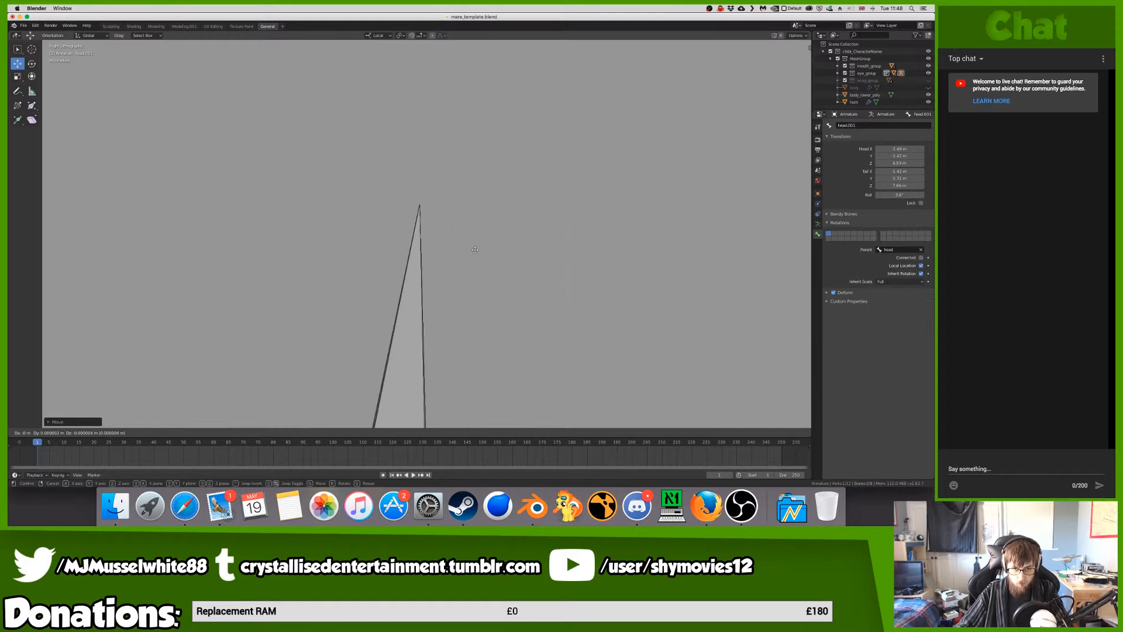
- In front view, shift the new ear bone's tip outward and its base about 0.04 m inward along X
key("KP_1")
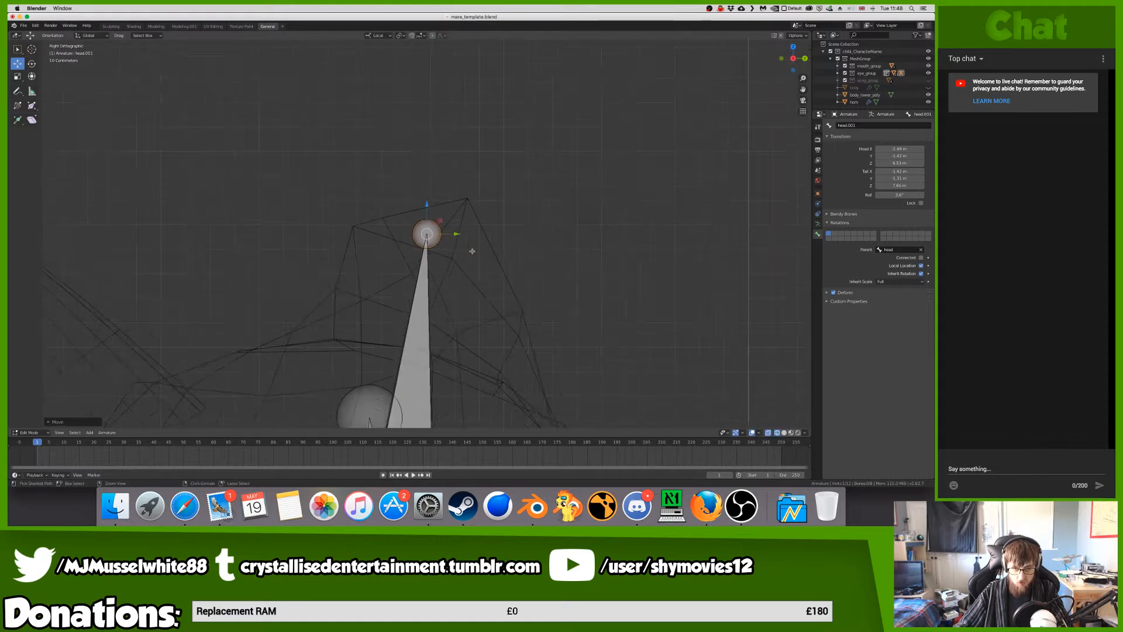
scroll(461, 239, "down", 5)
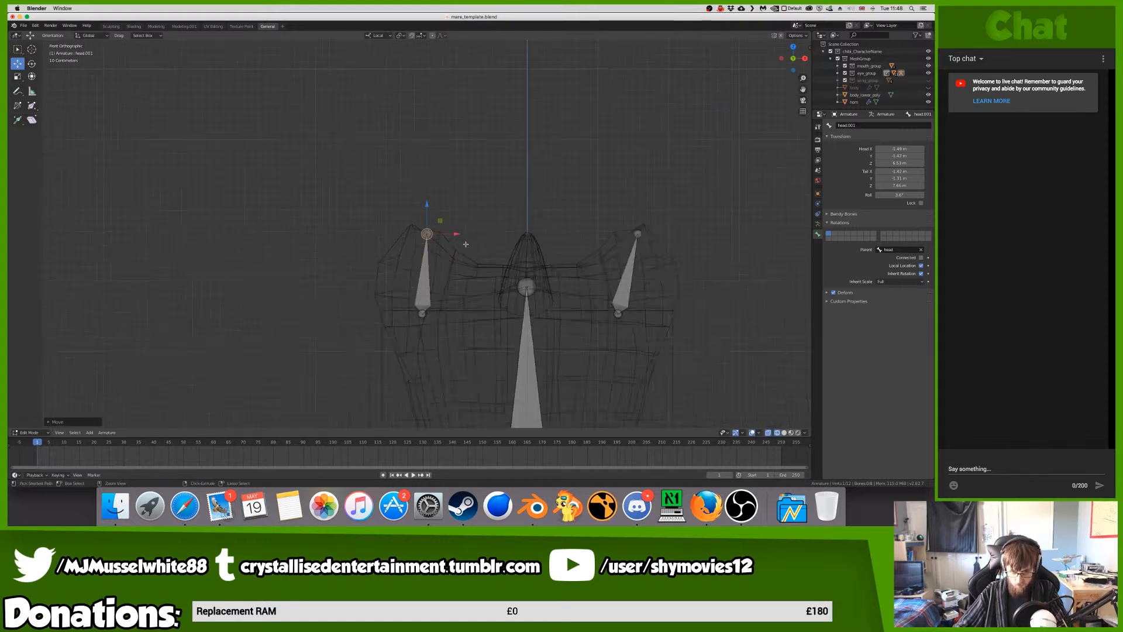
left_click_drag(456, 235, 447, 235)
left_click(424, 294)
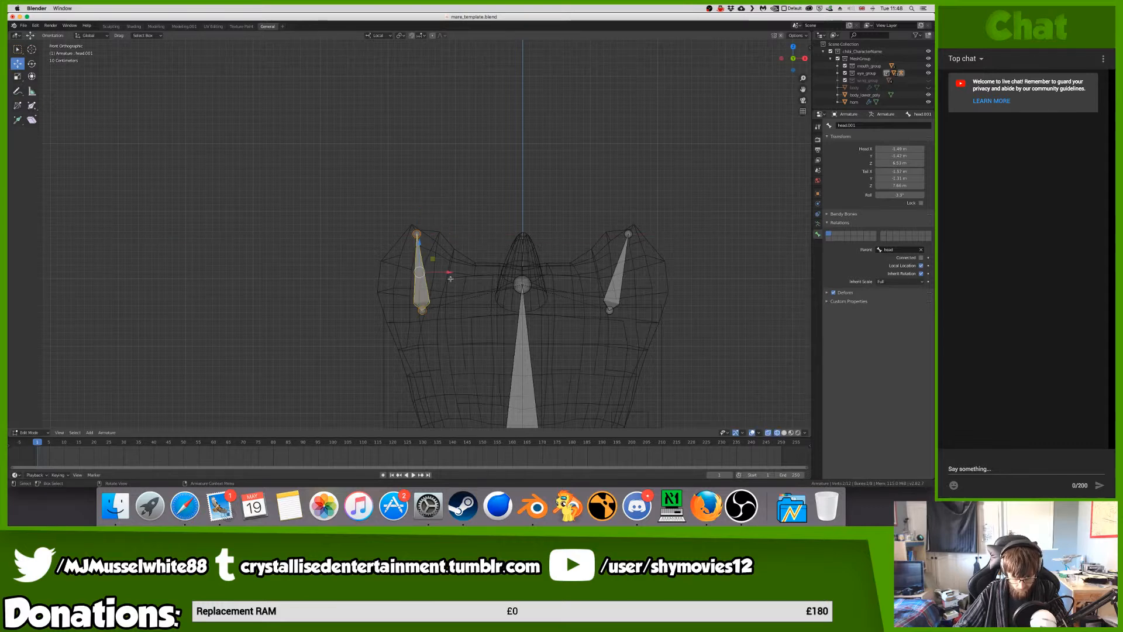
left_click(422, 310)
key("g")
key("x")
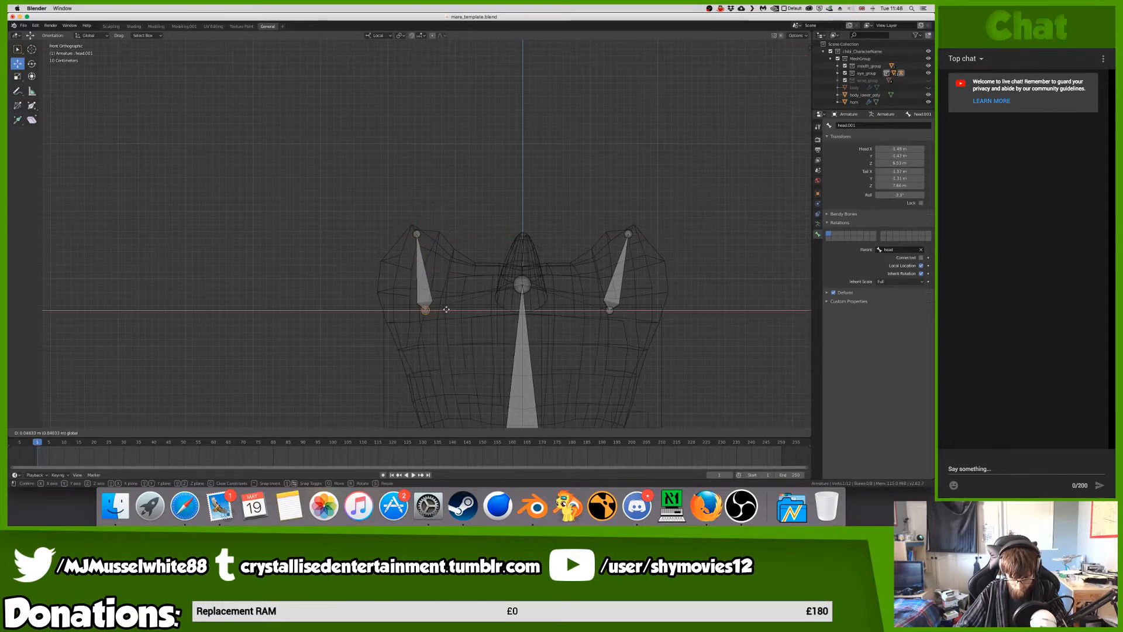
left_click(447, 309)
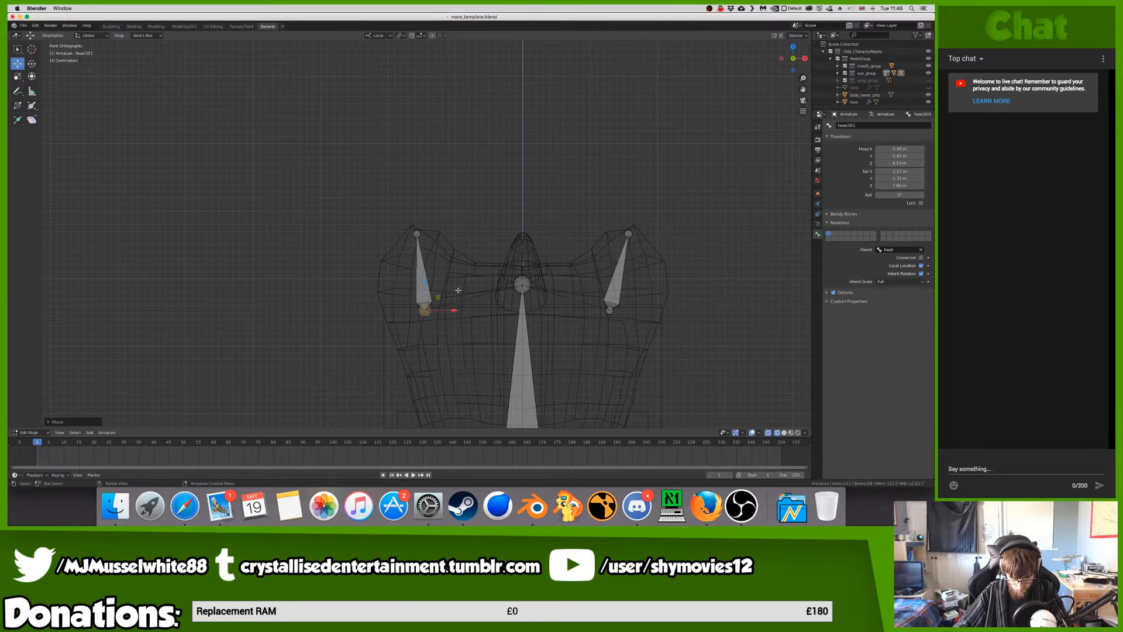
- Save the file and rename the new ear bone as ear_l in lowercase
scroll(457, 288, "down", 6)
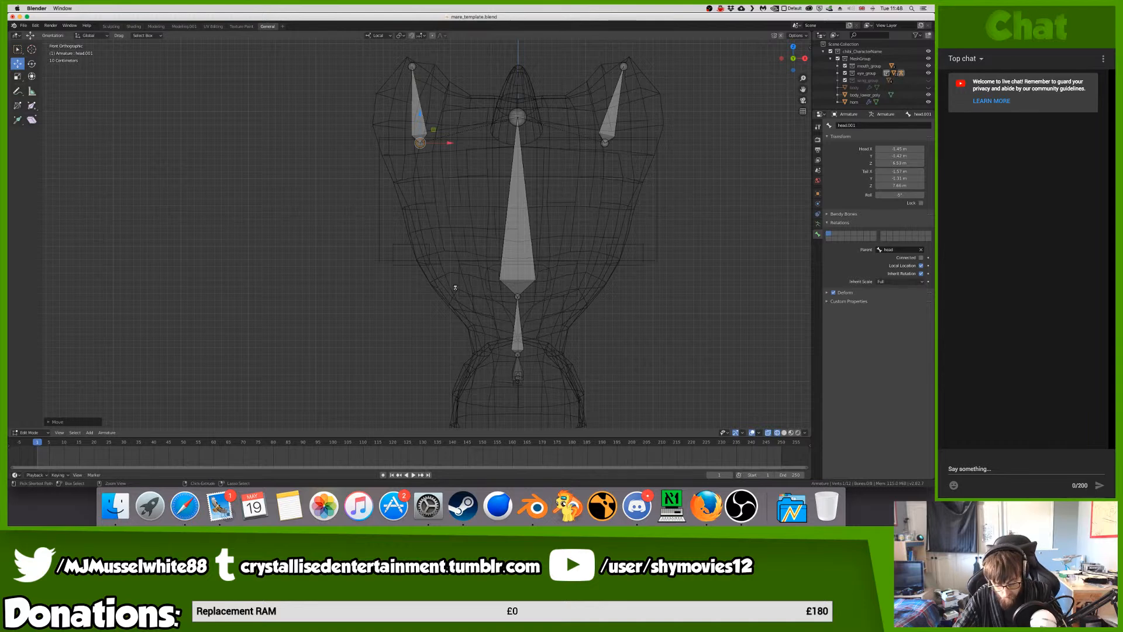
key("cmd+s")
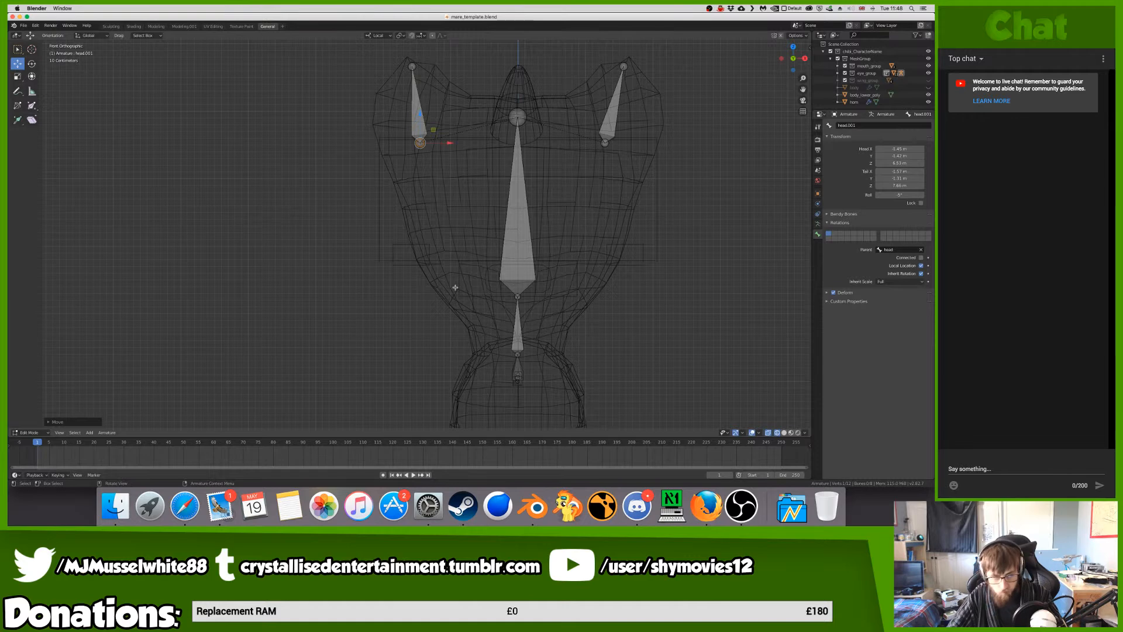
left_click(901, 125)
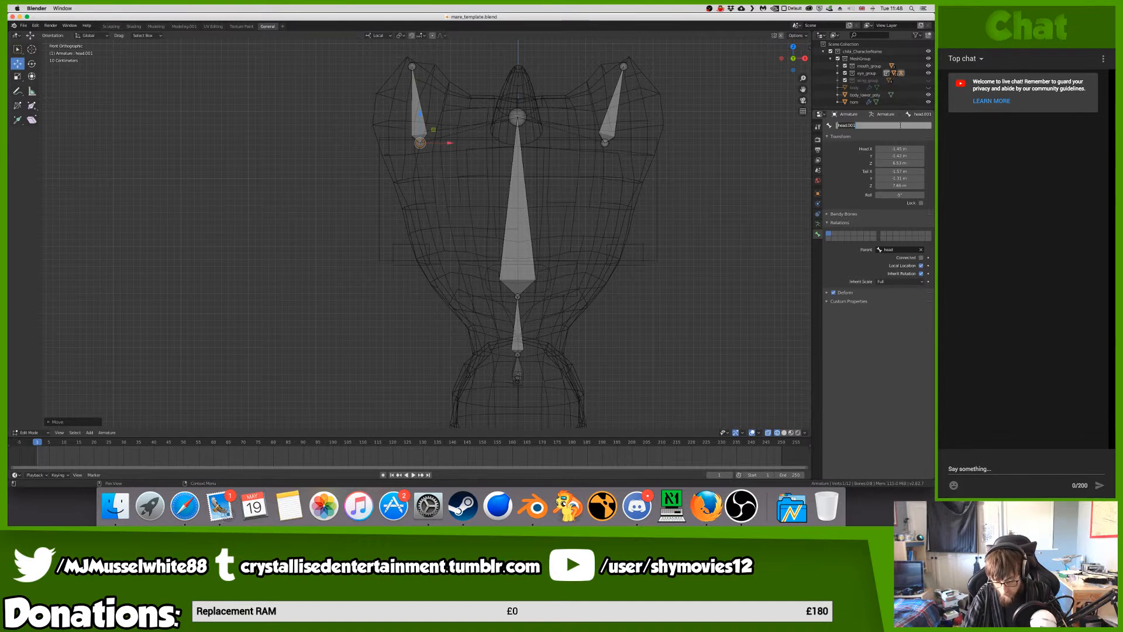
type("ear_l")
key("Return")
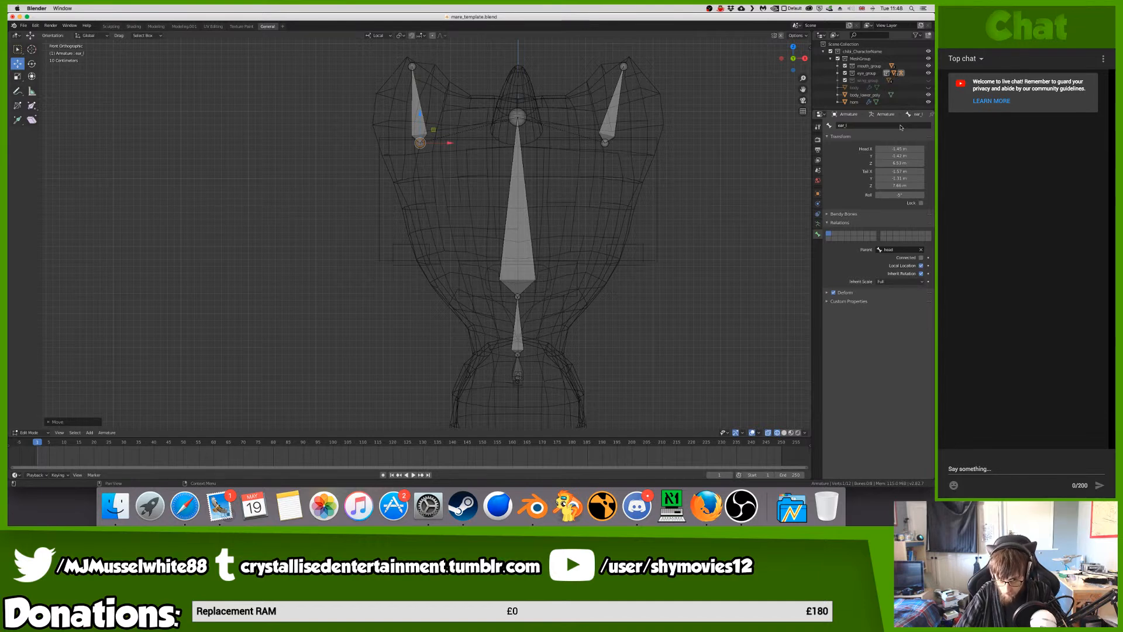
left_click(615, 111)
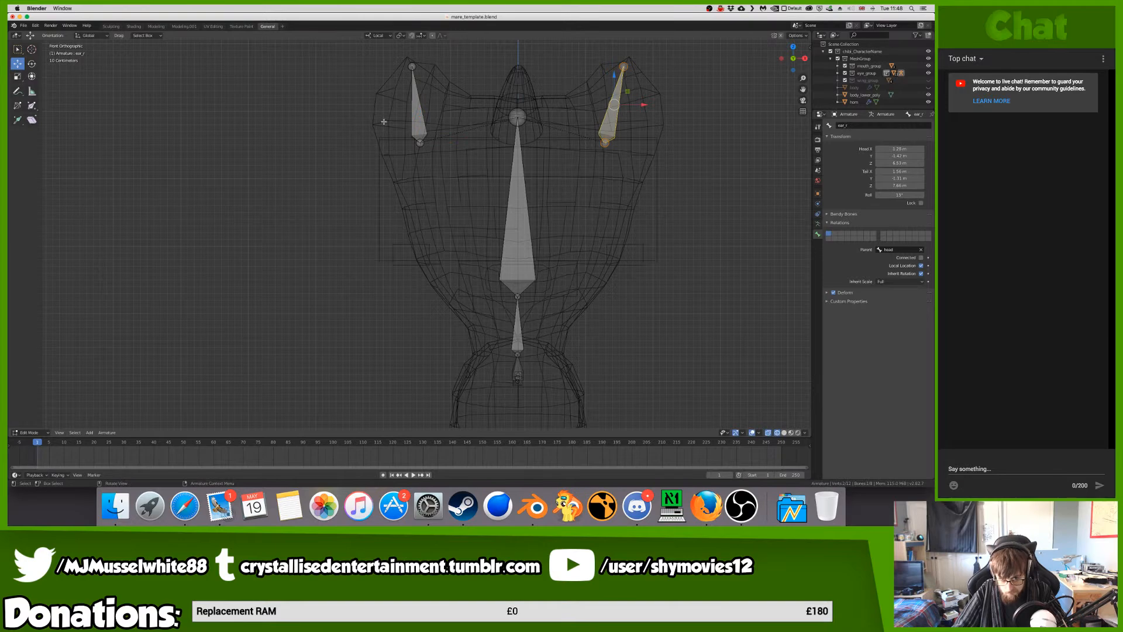
left_click(417, 110)
- In side view, extrude a short bone downward from the joint between the front spine bone and the neck, and leave it disconnected from its parent
scroll(540, 246, "down", 6, "shift")
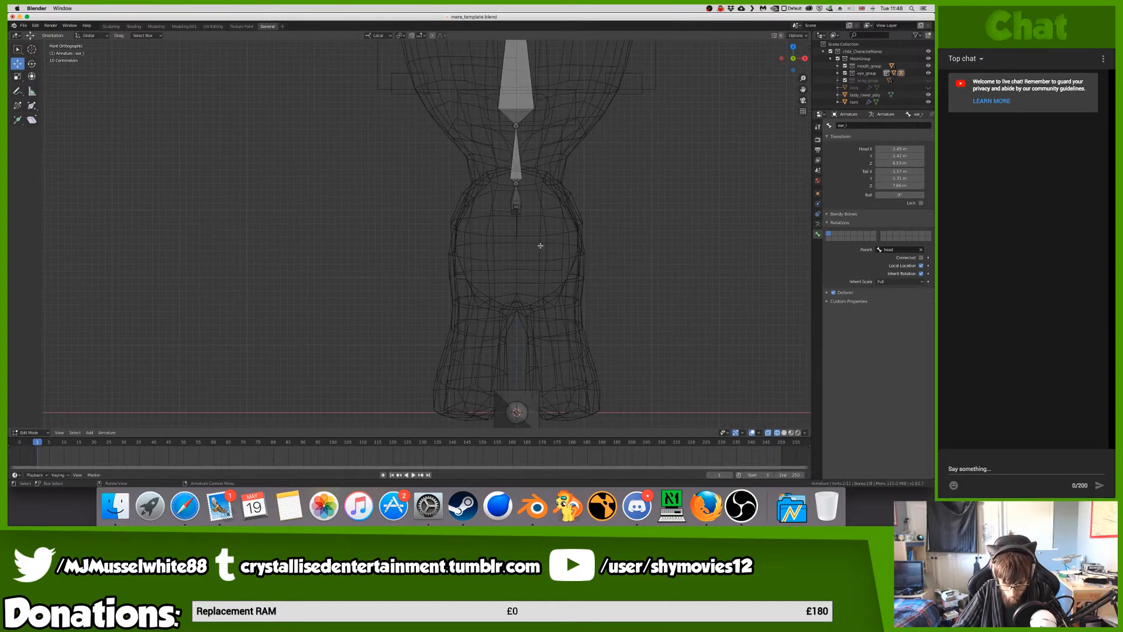
scroll(539, 245, "left", 10)
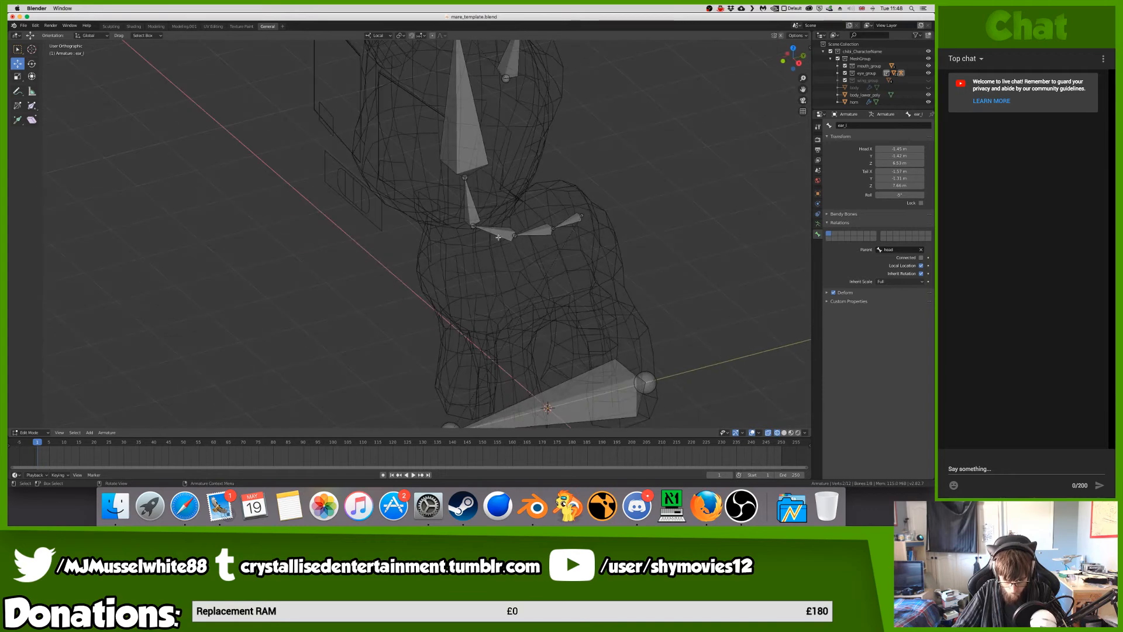
left_click(490, 237)
left_click(472, 231)
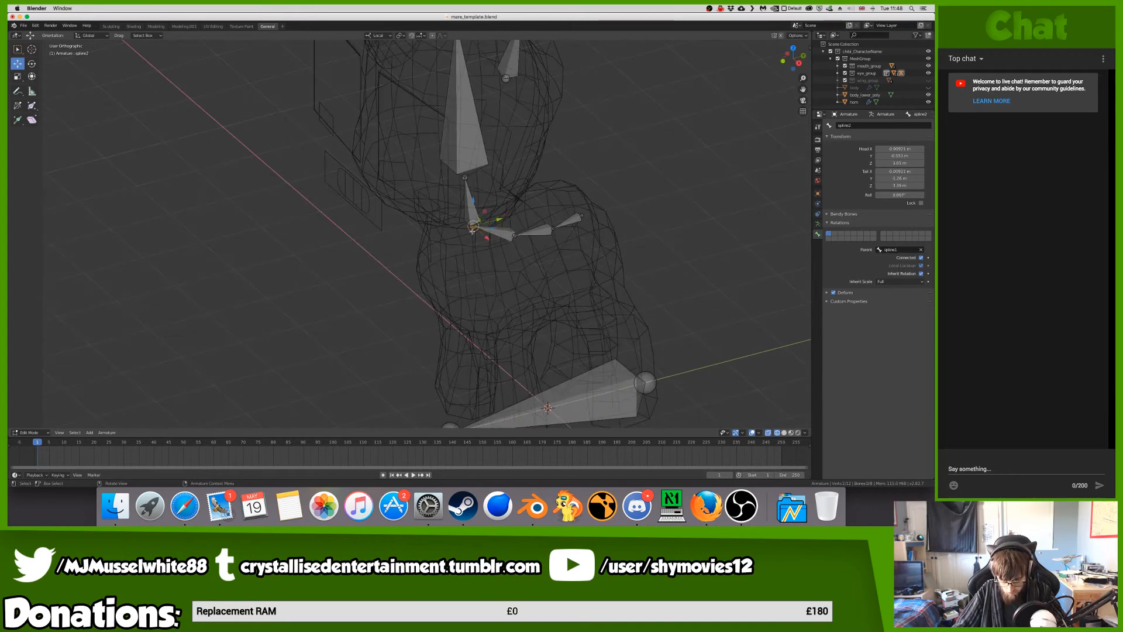
key("KP_3")
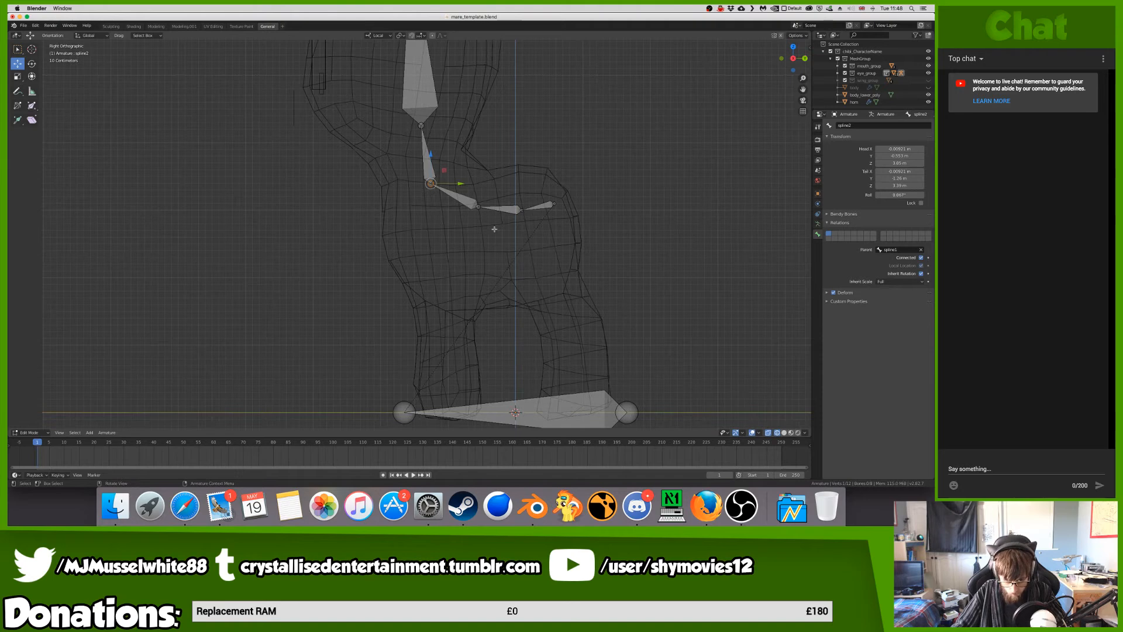
key("e")
left_click(487, 246)
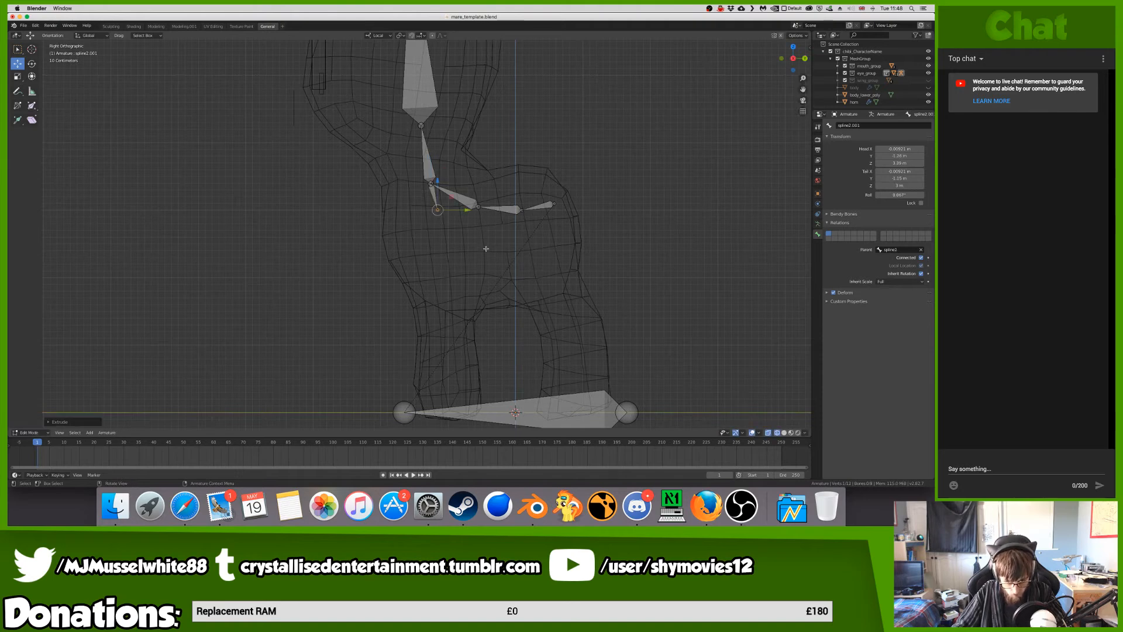
left_click(920, 257)
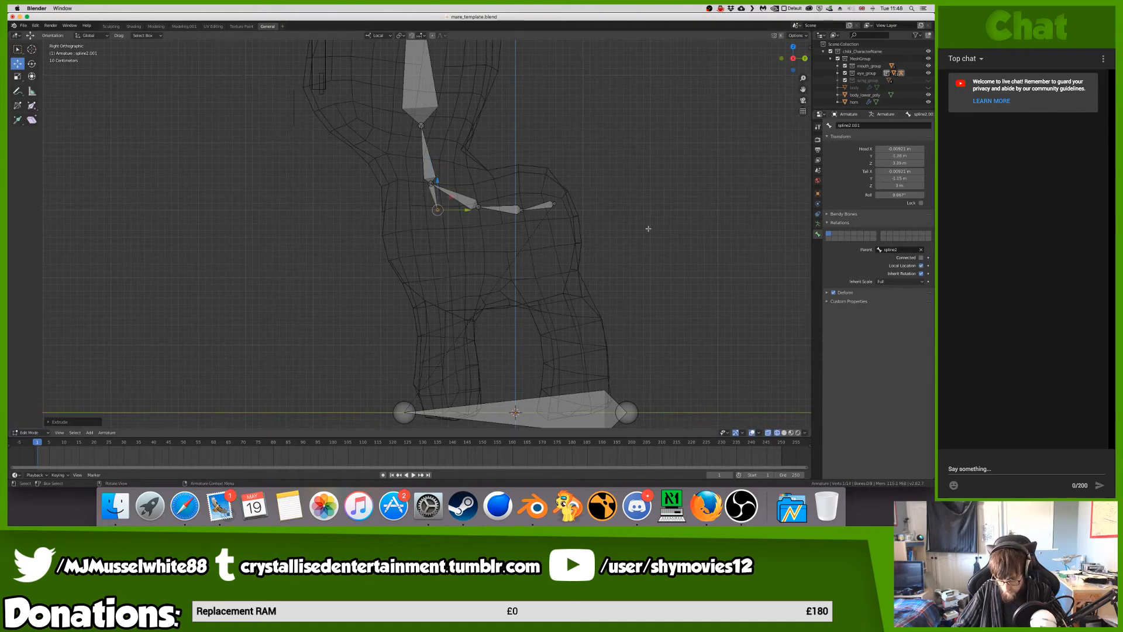
- Move the disconnected bone down to the top of the front leg and angle its tip backward toward the elbow
key("g")
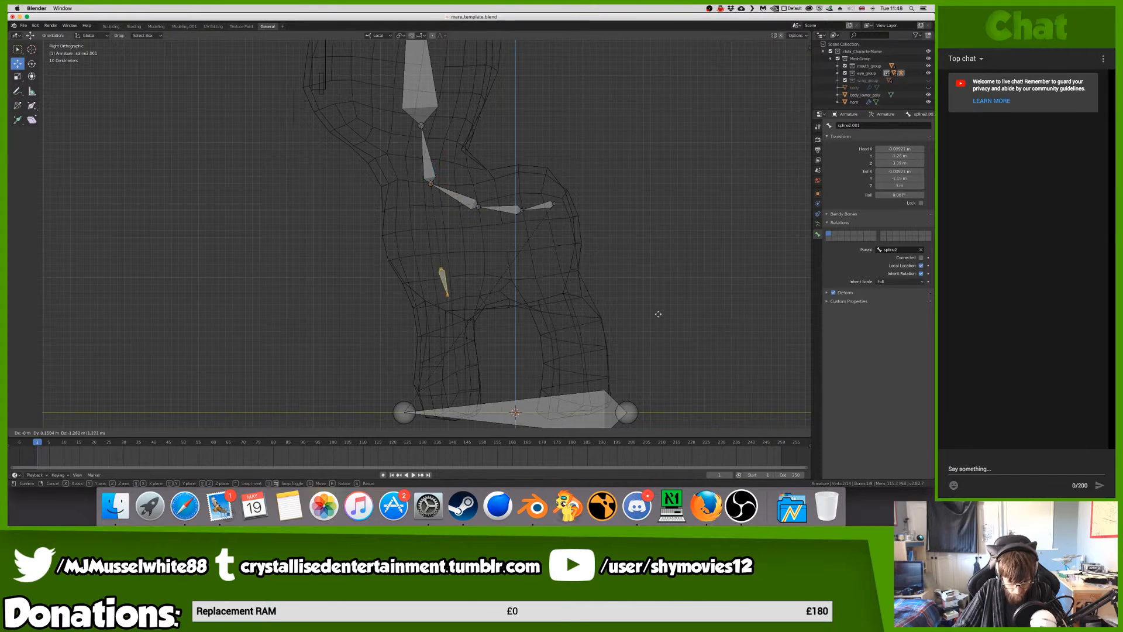
left_click(652, 324)
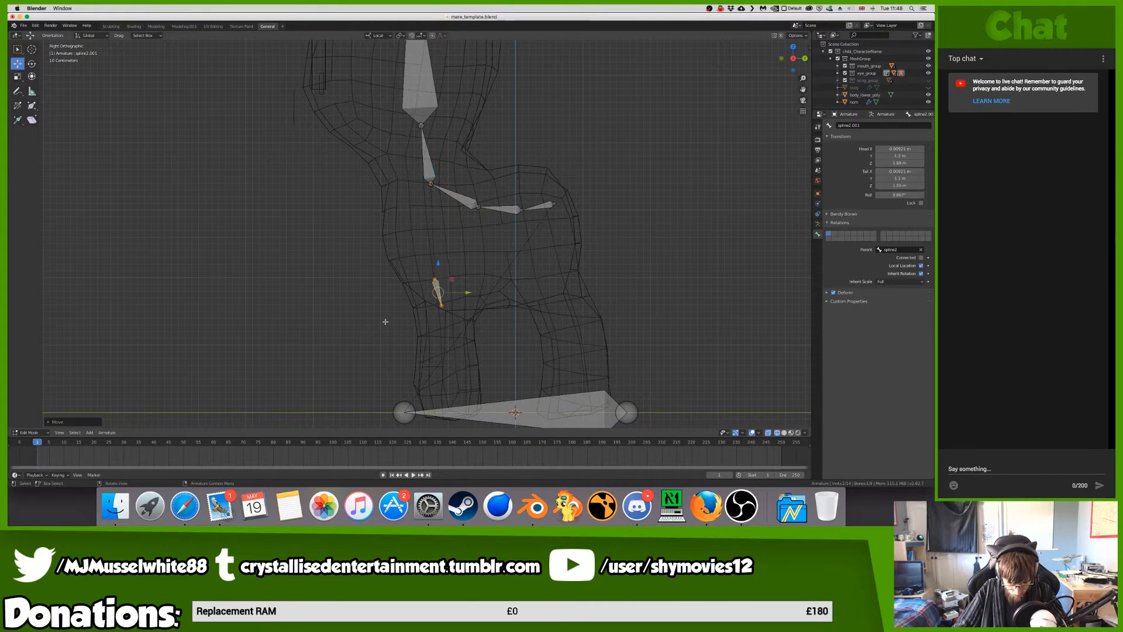
left_click(464, 300)
left_click(441, 305)
key("g")
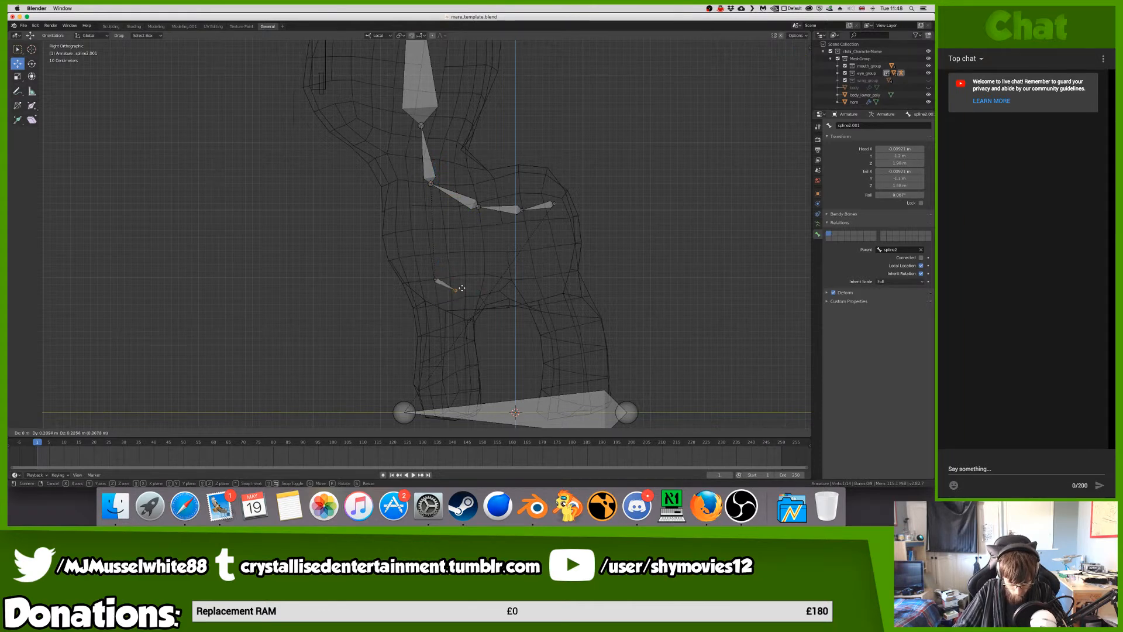
left_click(459, 292)
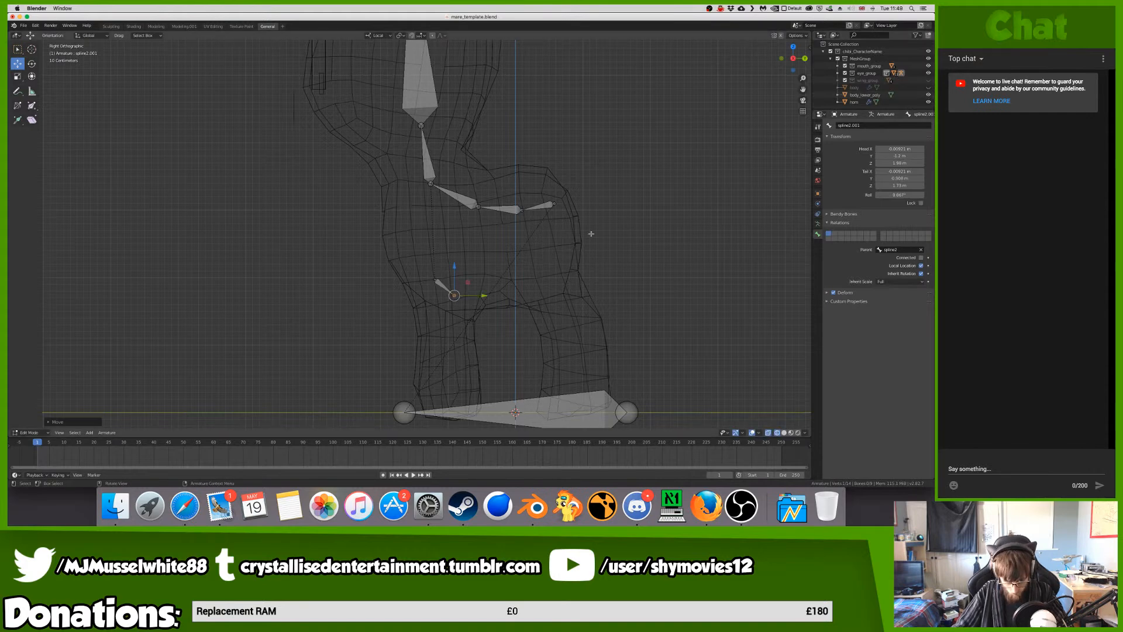
key("g")
left_click(493, 289)
- Extrude an upper-leg bone down from the elbow and place its tip at the knee, with the viewport in solid shading
key("e")
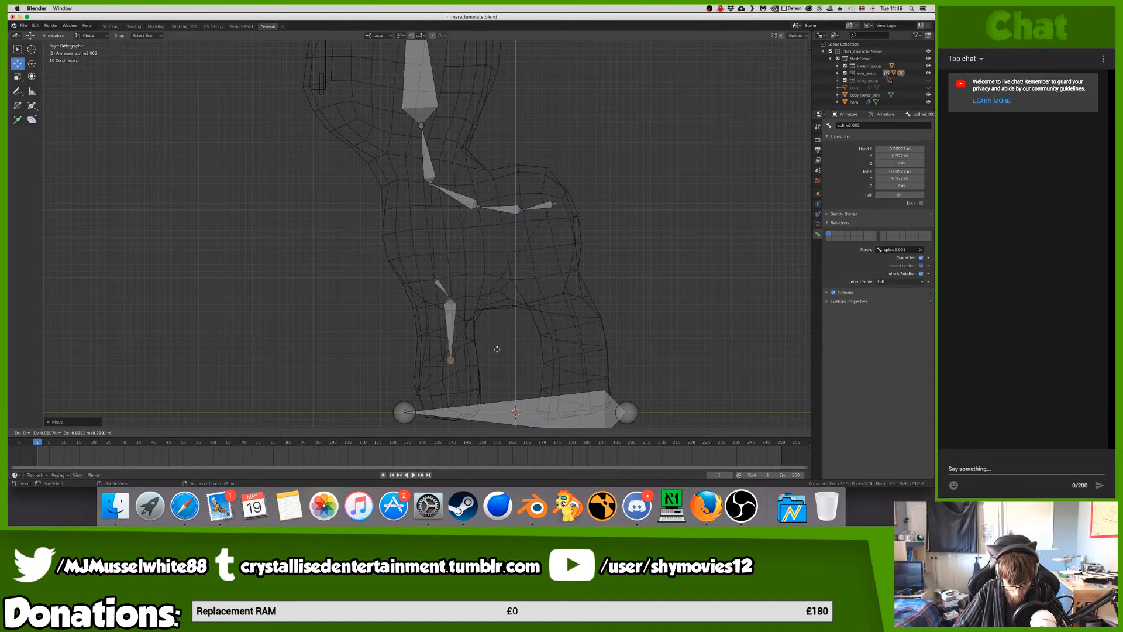
left_click(495, 344)
key("z")
left_click(530, 346)
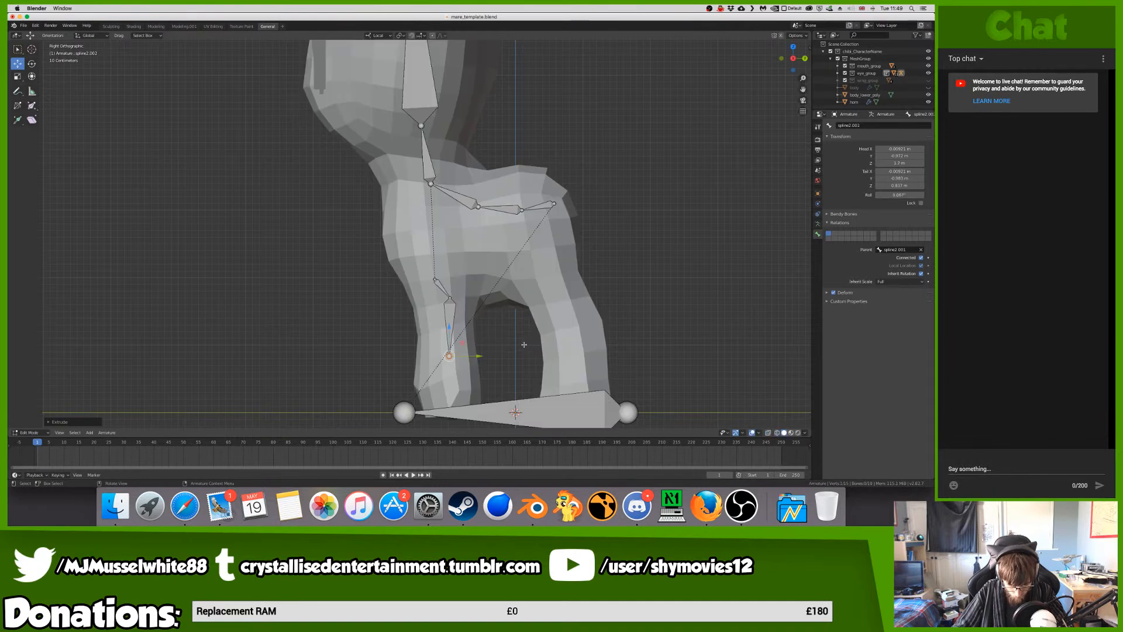
key("g")
left_click(479, 345)
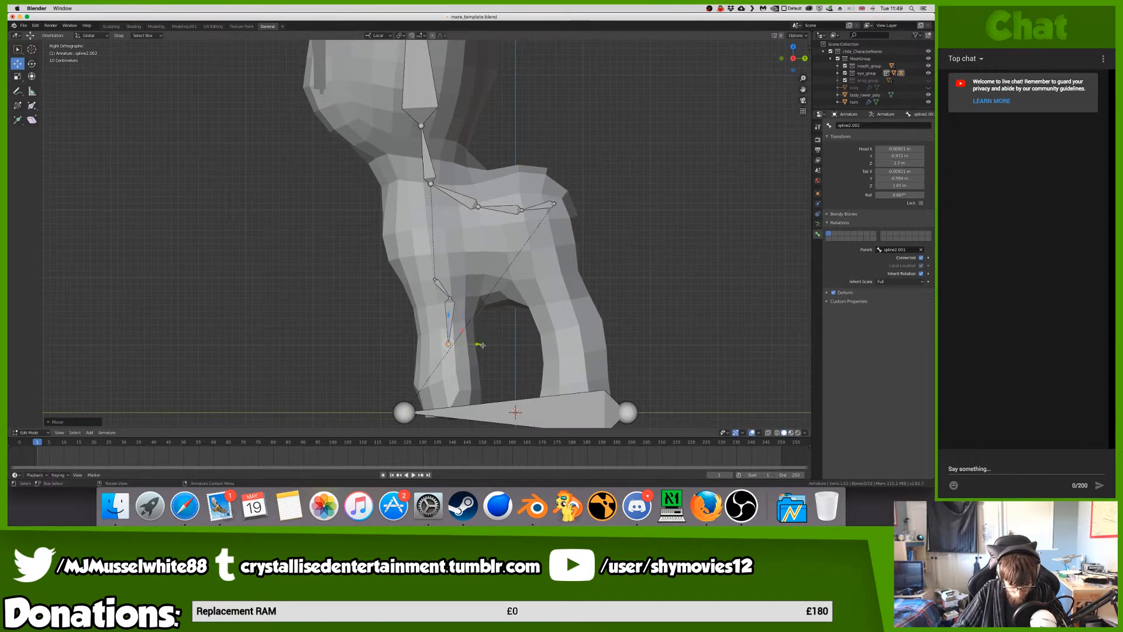
- Check the knee joint's position against the edge loops of body_lower_poly in edit mode, and return to editing the armature in side view
key("Tab")
left_click(437, 358)
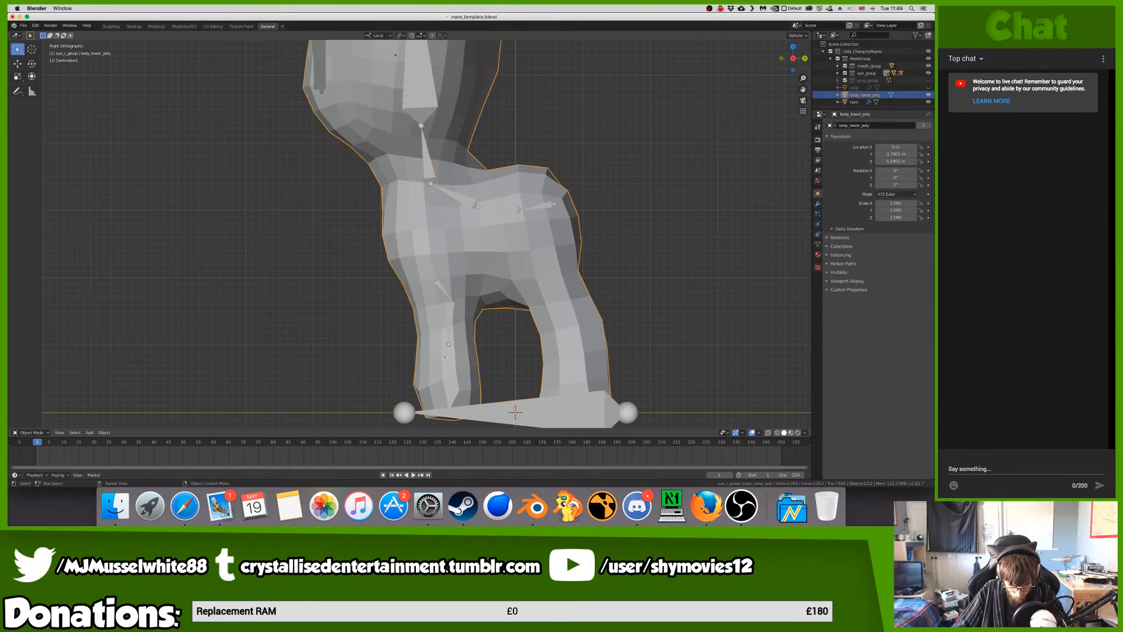
key("Tab")
key("Tab")
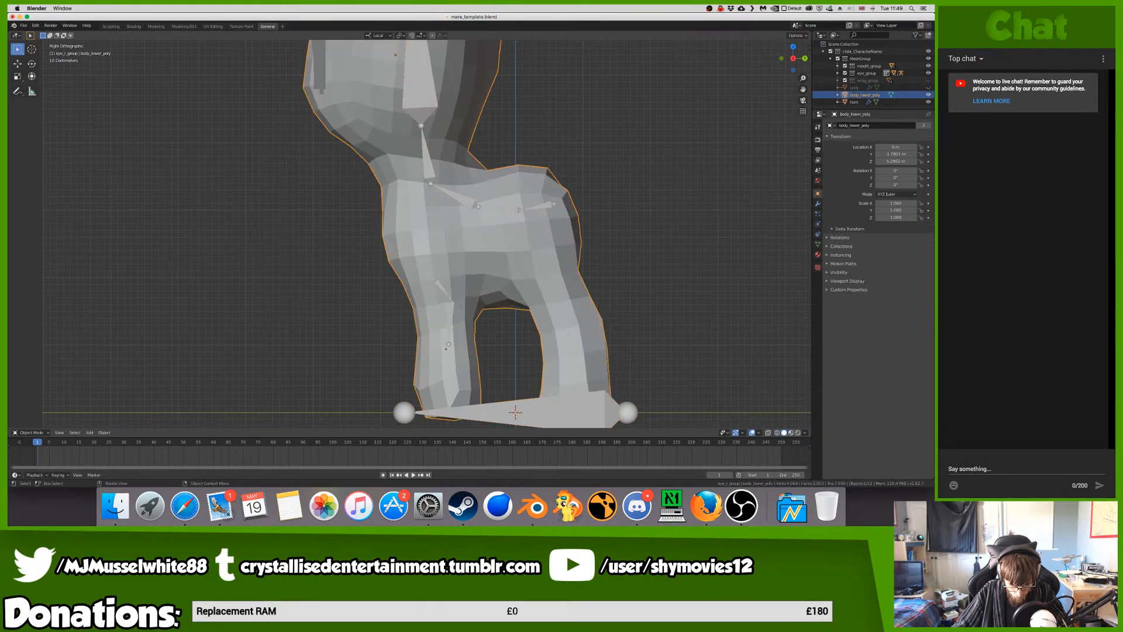
key("Tab")
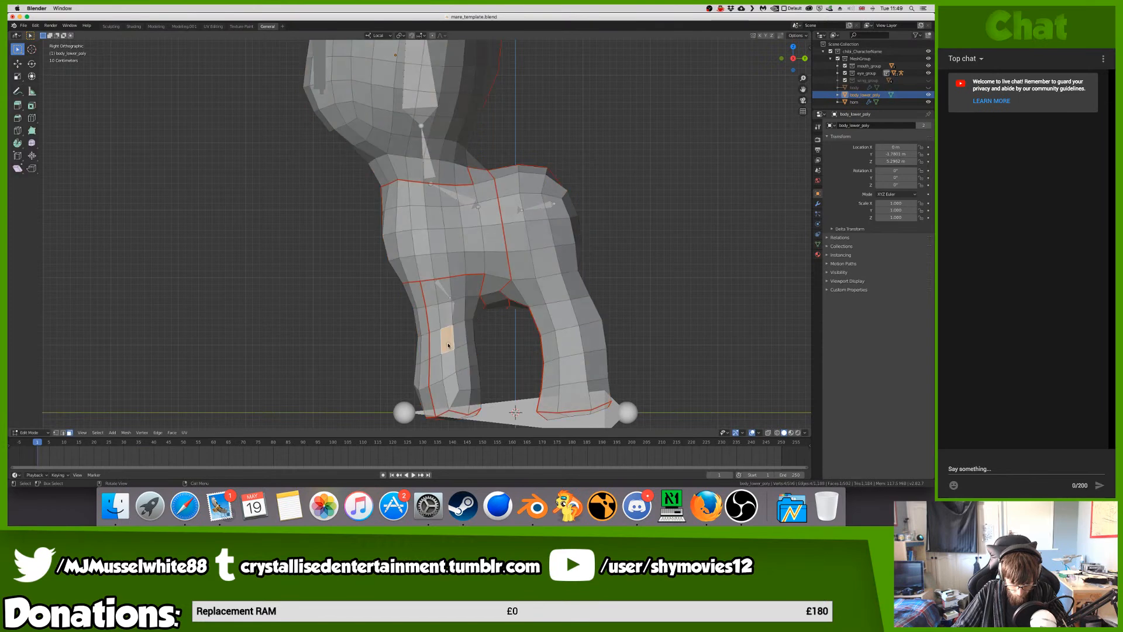
key("Tab")
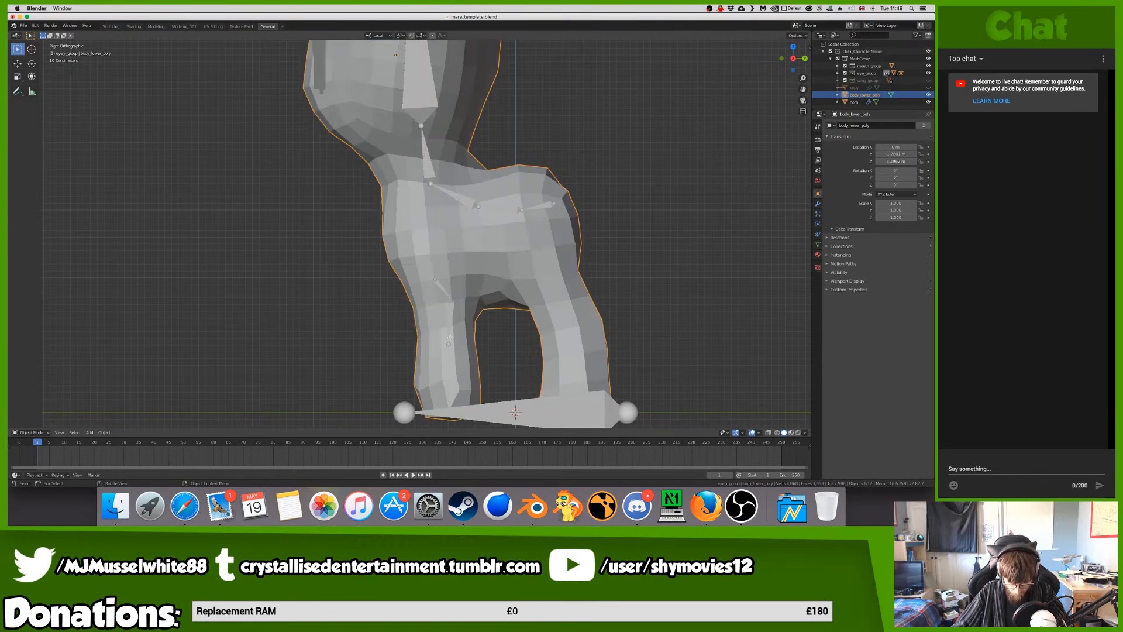
key("Tab")
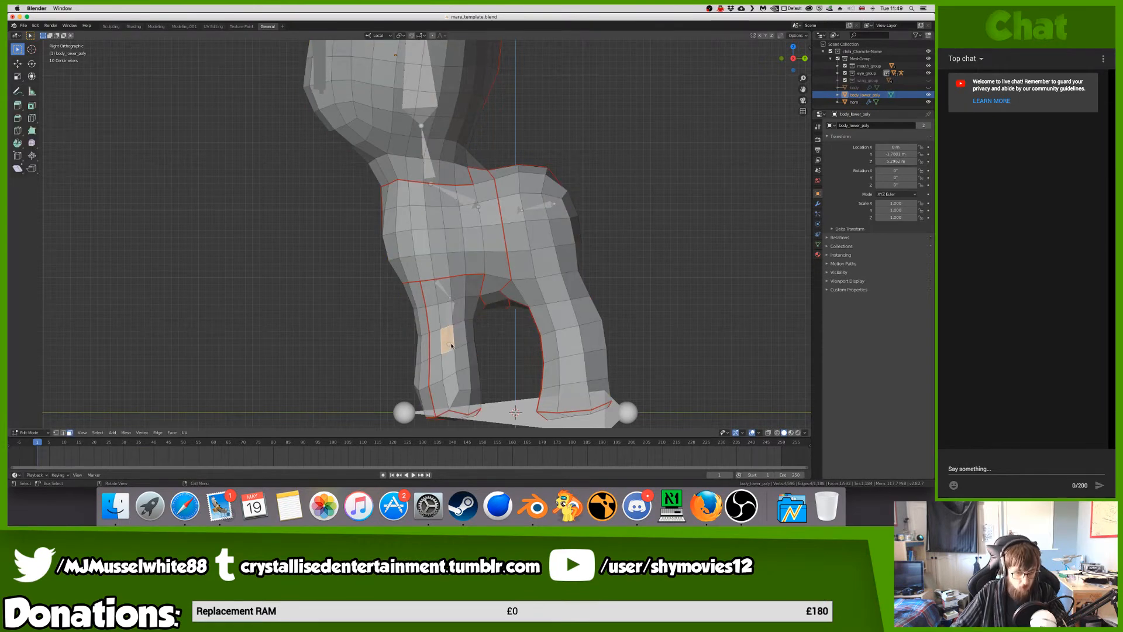
key("Tab")
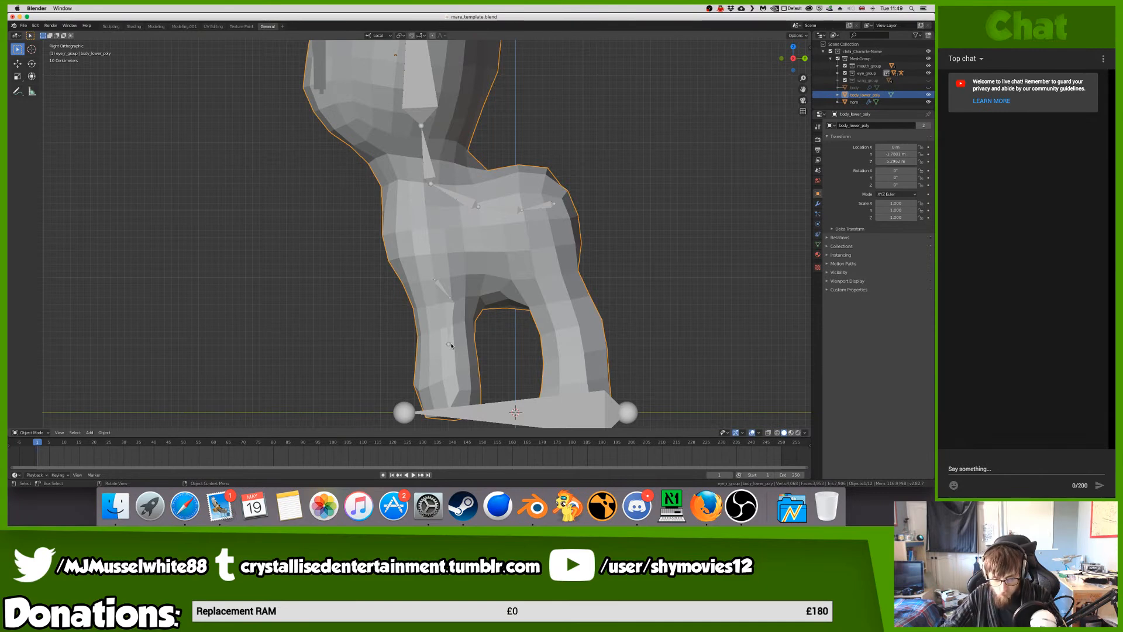
middle_click_drag(450, 345, 451, 345)
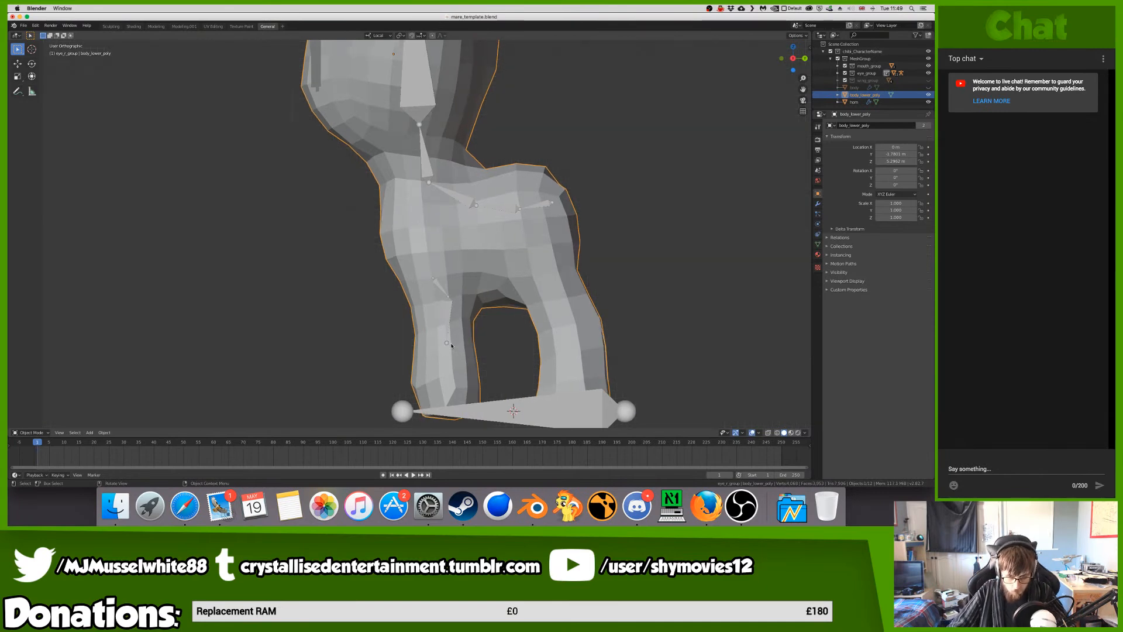
left_click(447, 344)
key("KP_1")
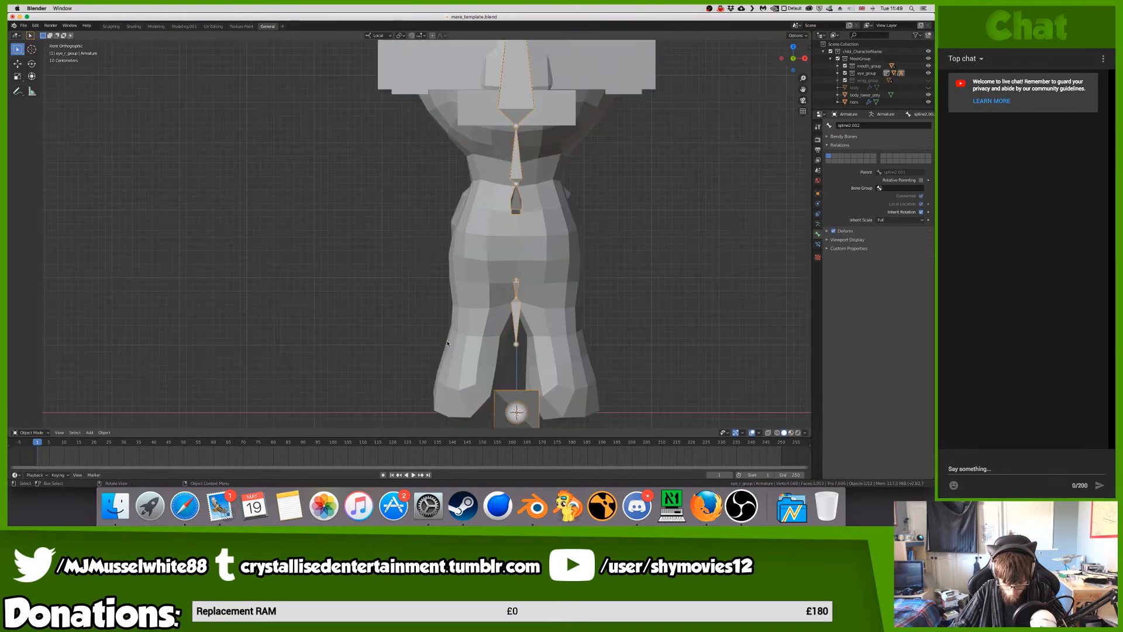
key("KP_3")
key("Tab")
- Extrude a lower-leg bone from the knee to just above the hoof, and a short hoof bone down to the ground
left_click(447, 343)
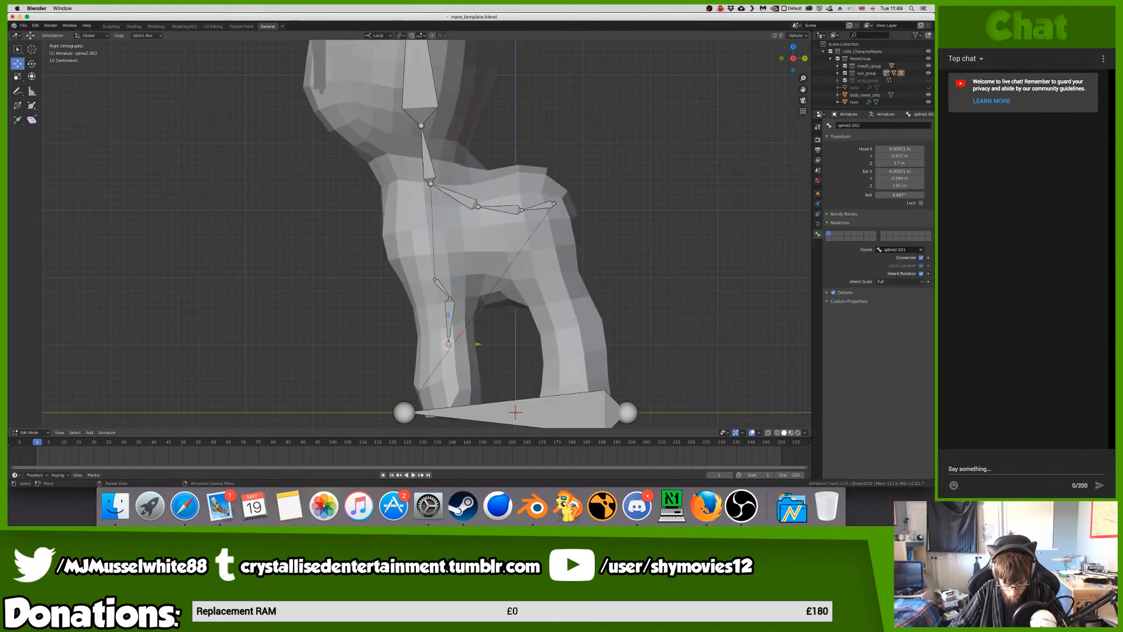
key("e")
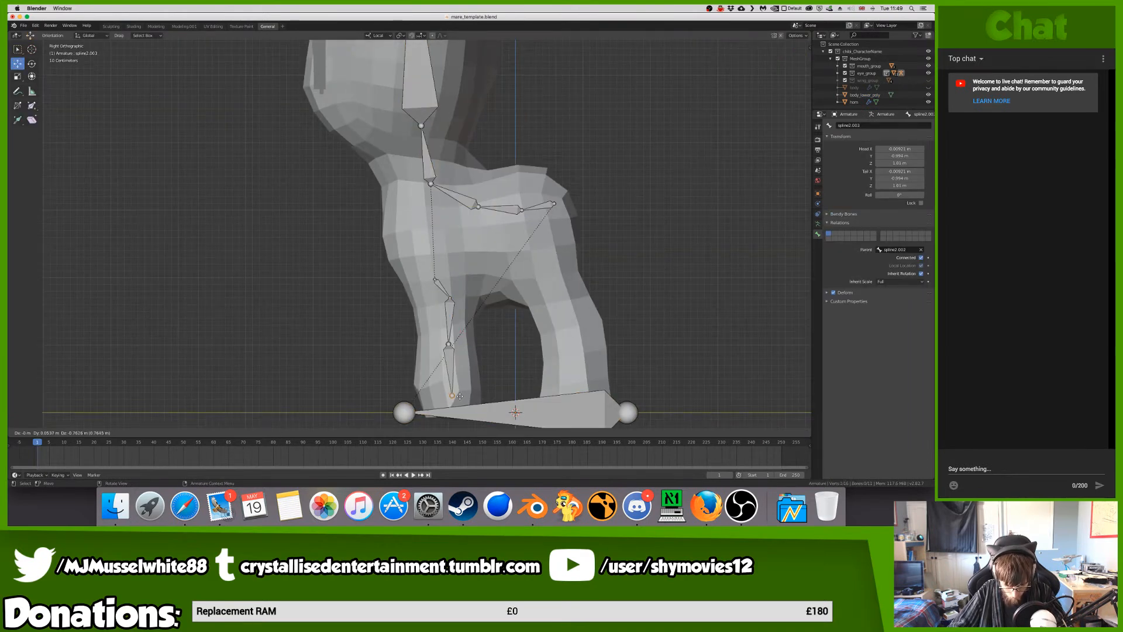
left_click(456, 396)
key("e")
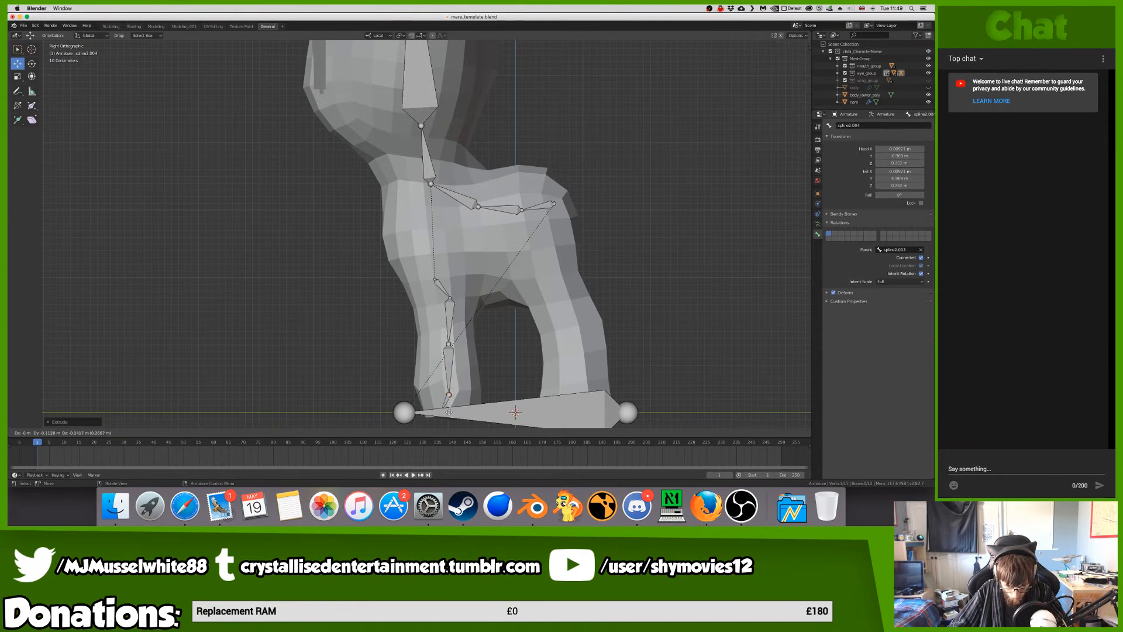
left_click(450, 409)
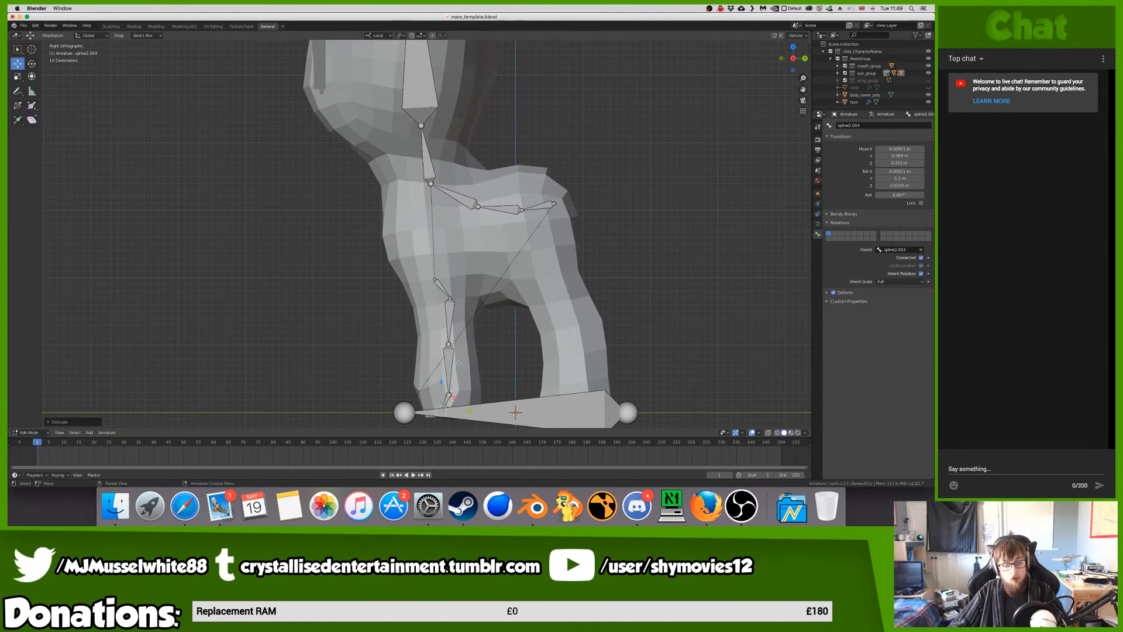
- Shift the short bone at the top of the front leg slightly forward and down
left_click(451, 316)
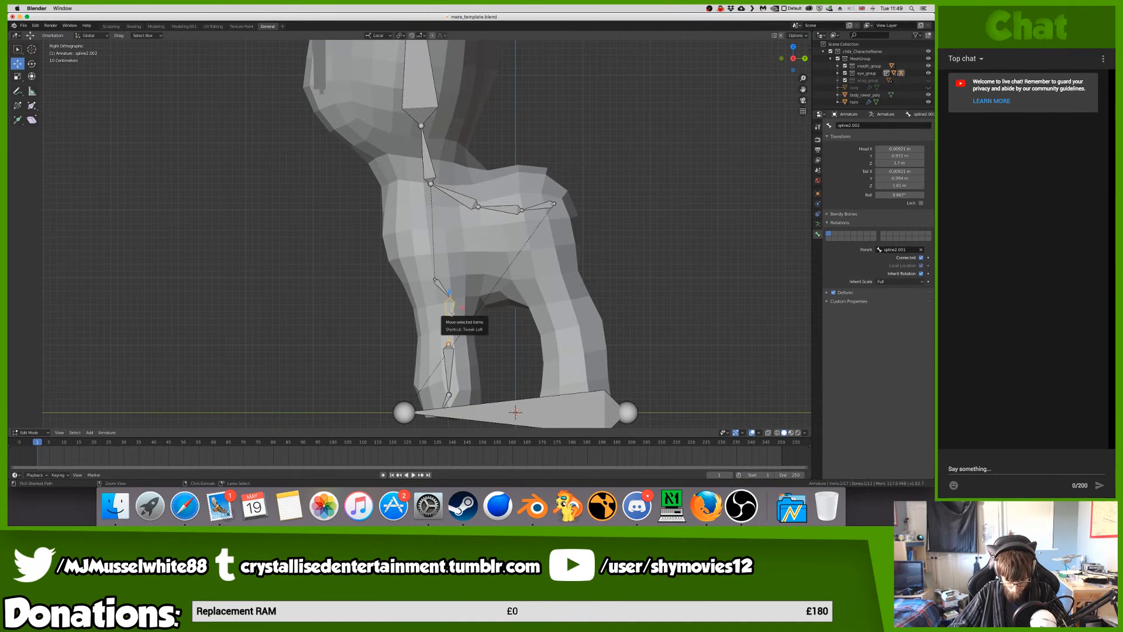
left_click(440, 283)
key("g")
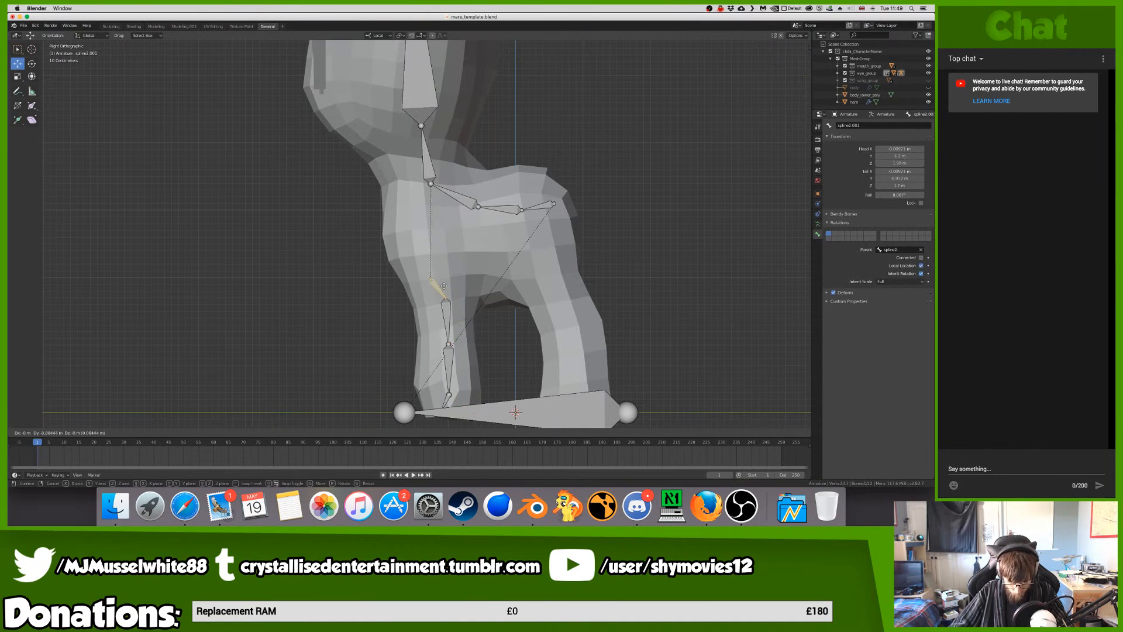
left_click(435, 292)
- In front view, select the whole front-leg bone chain and move it about 0.5 m along X into the leg on the positive X side
left_click(446, 342)
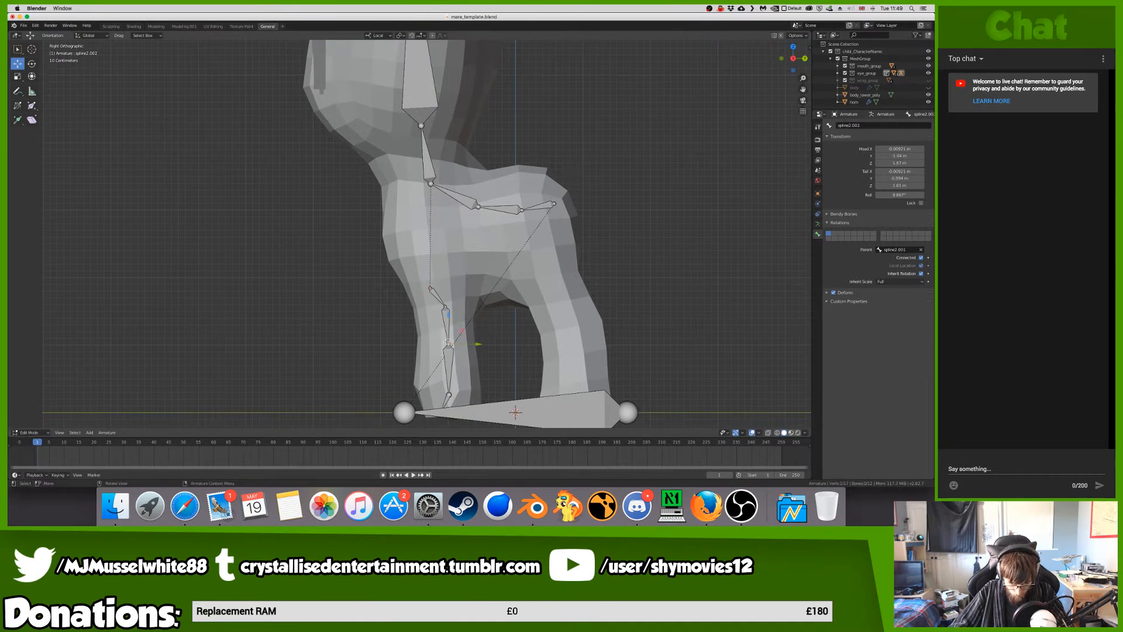
key("KP_1")
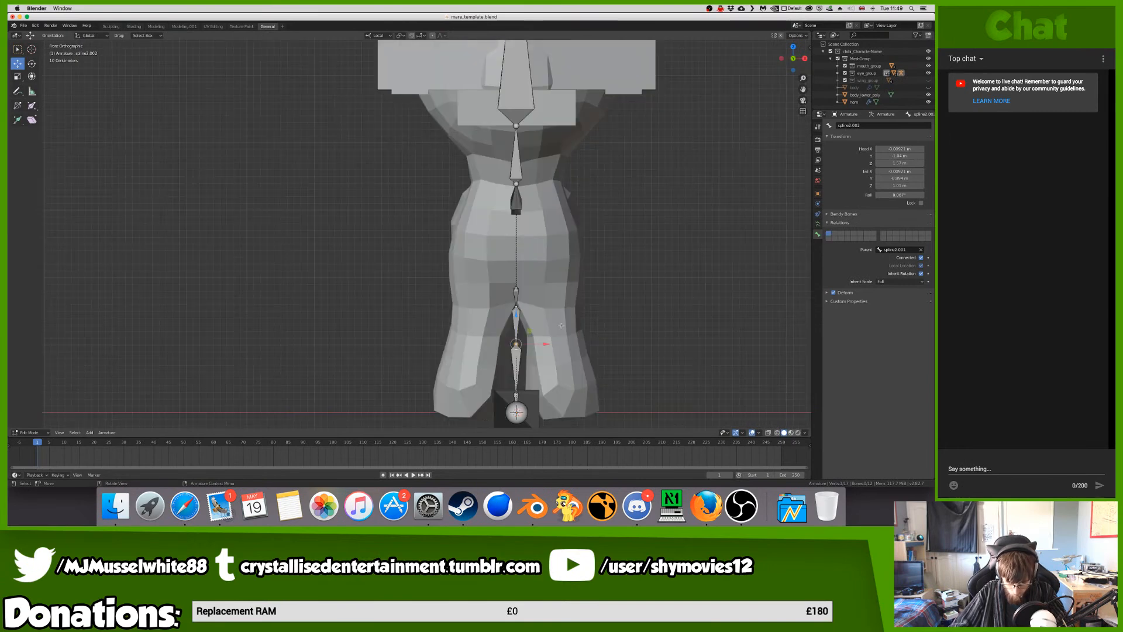
key("ctrl+KP_Add")
key("ctrl+KP_Add")
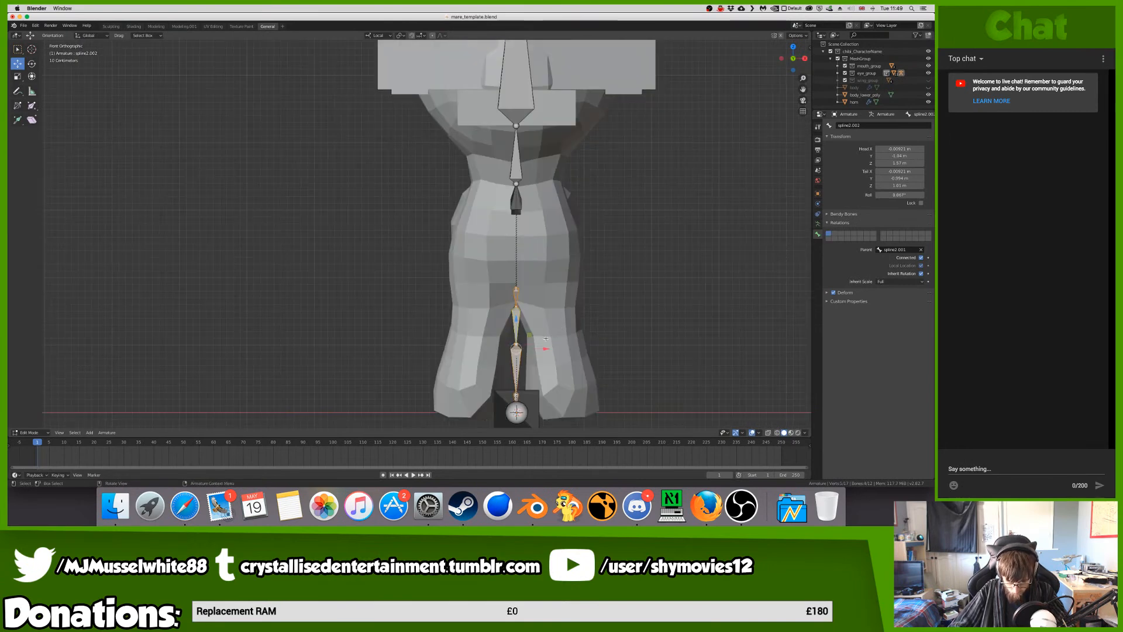
left_click_drag(540, 349, 579, 344)
- Shift the knee, ankle and hoof tip outward along X, and nudge the hoof bone about 0.05 m further to follow the leg
left_click(554, 343)
left_click(550, 396)
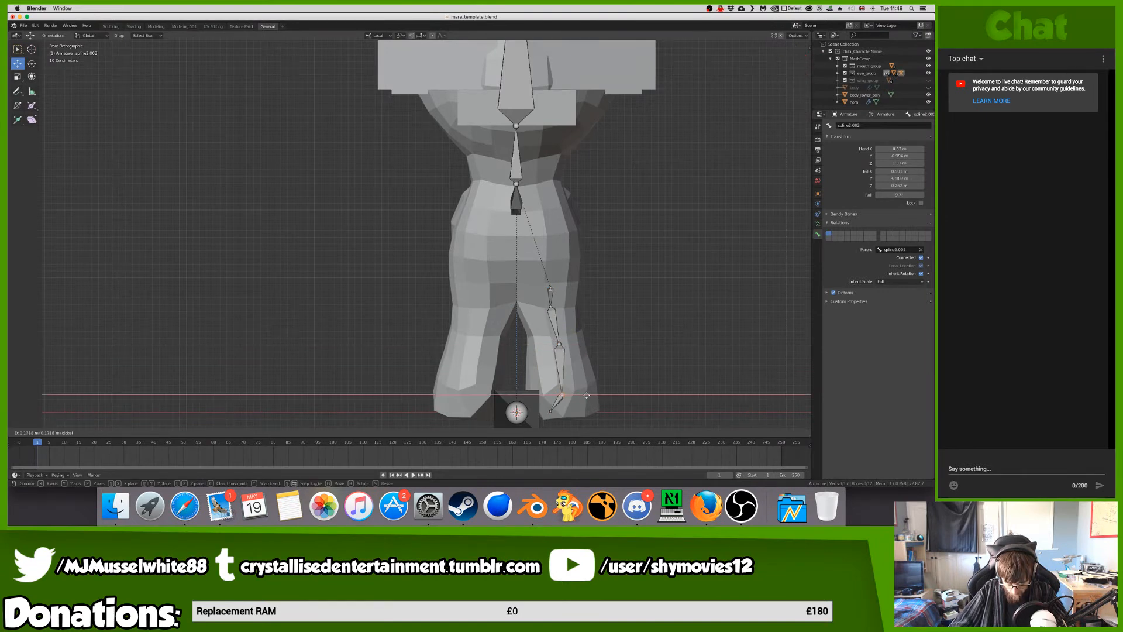
left_click(550, 406)
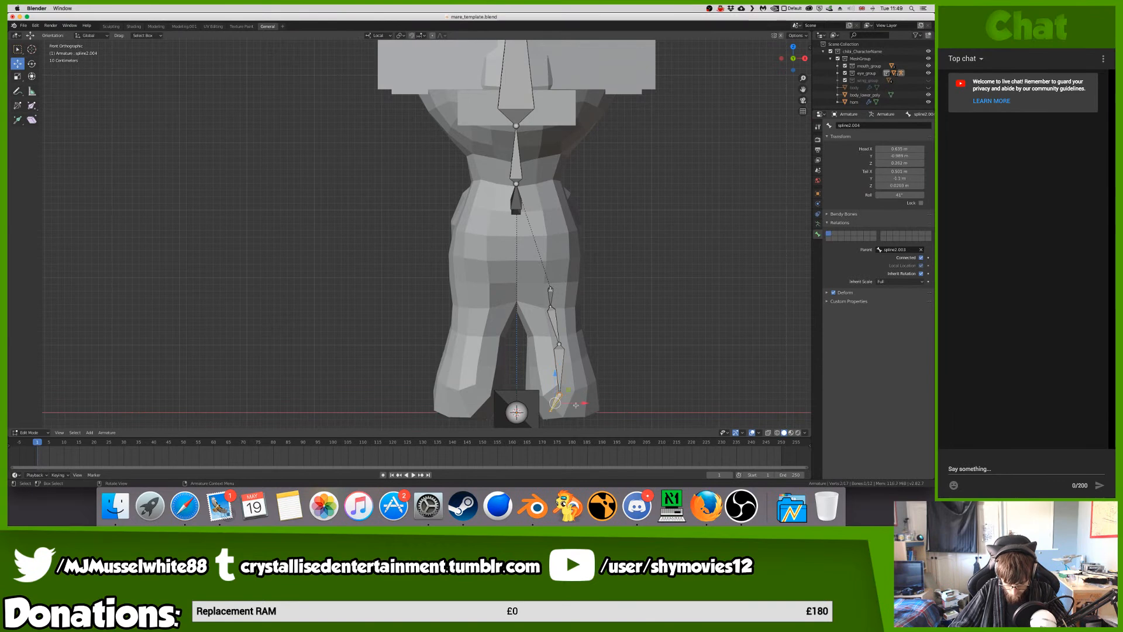
left_click(550, 412)
left_click_drag(570, 410, 579, 409)
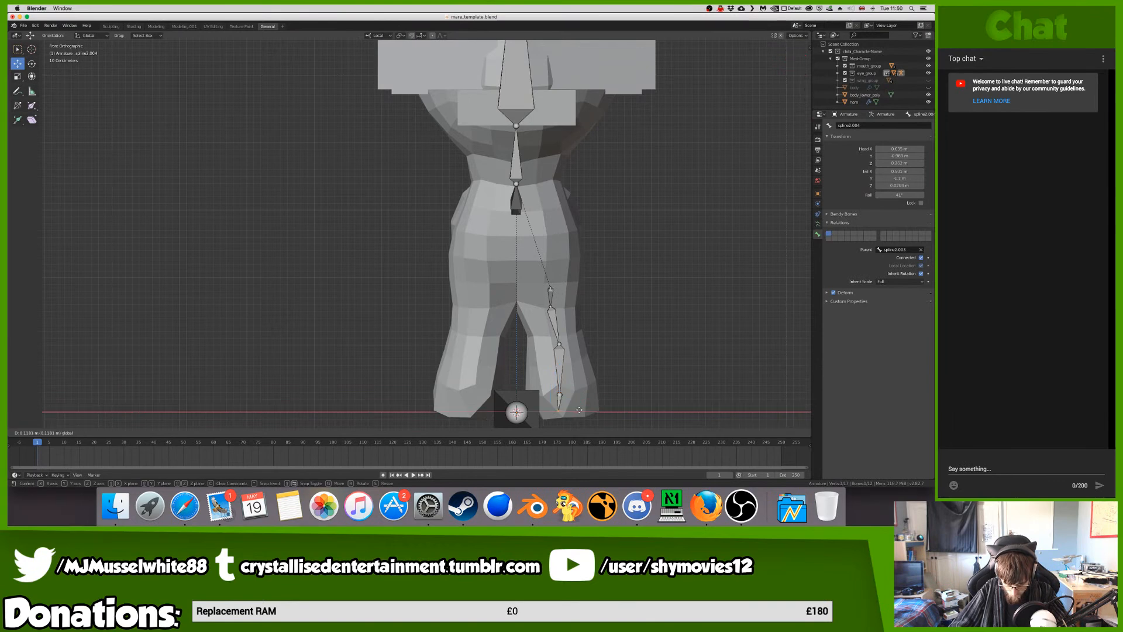
left_click(579, 410)
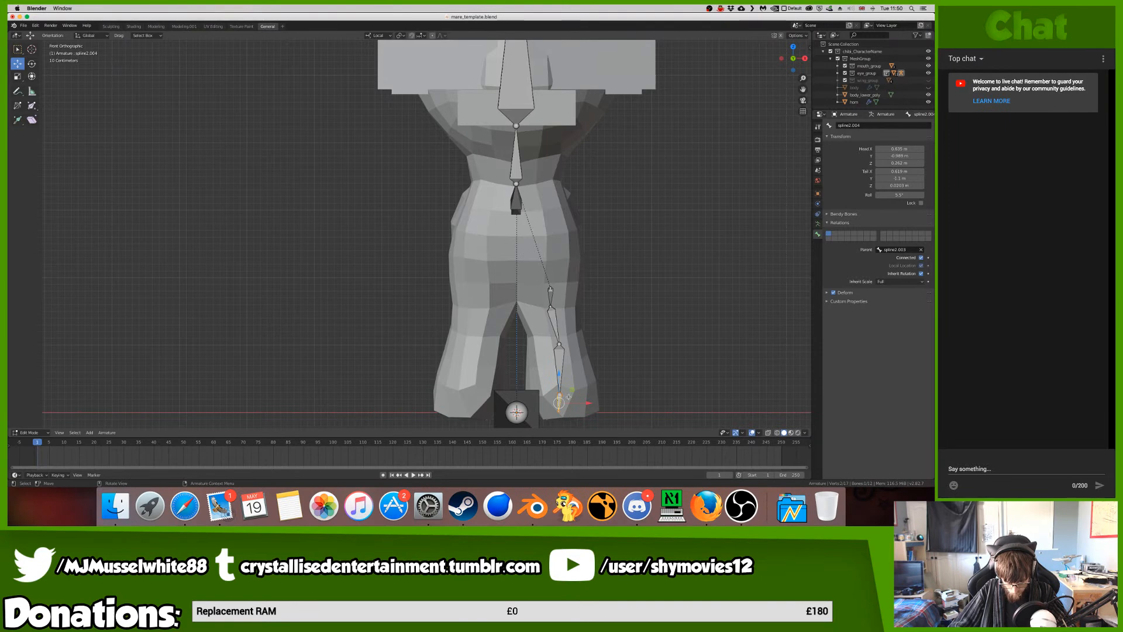
left_click_drag(583, 402, 588, 404)
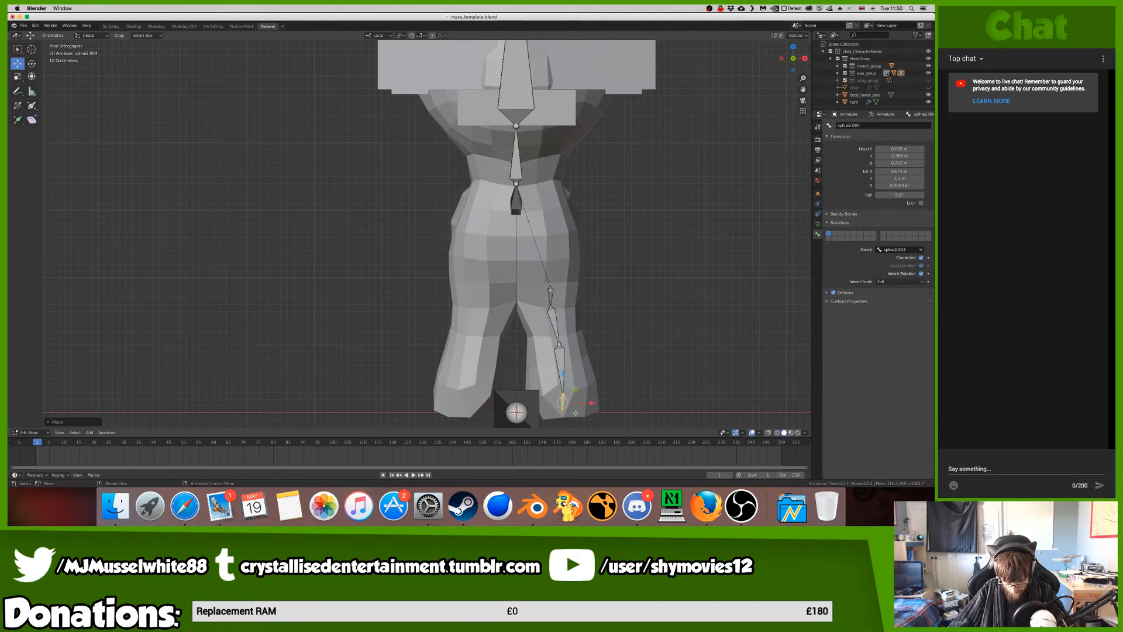
- In side view, nudge the hoof bone slightly downward, then check the front-leg chain from several angles
key("KP_3")
key("g")
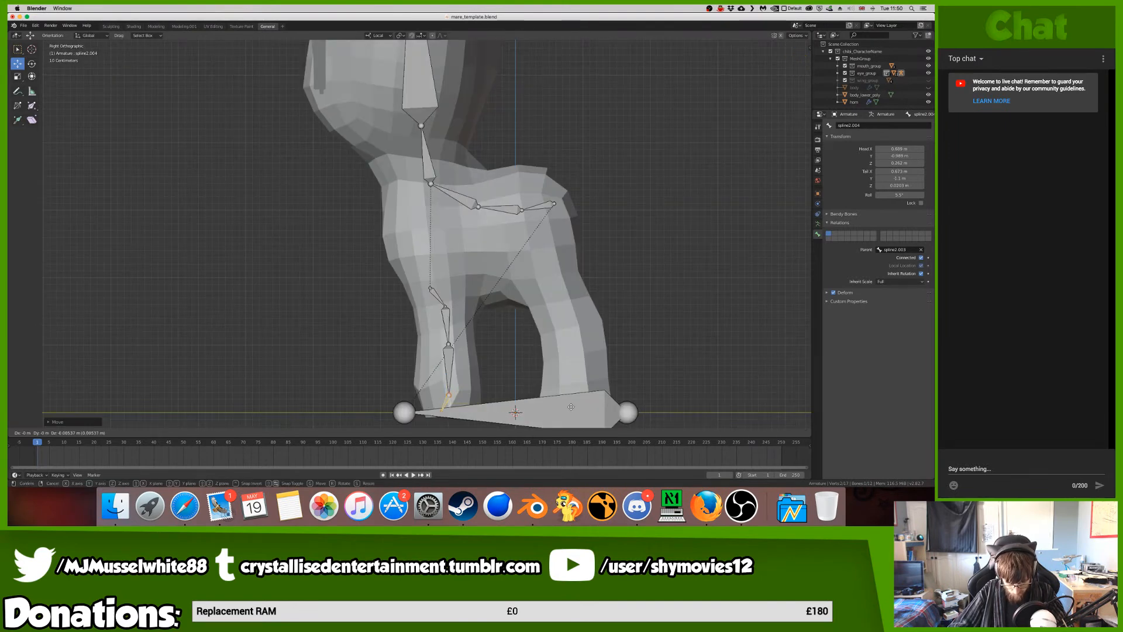
left_click(570, 407)
middle_click_drag(571, 405, 567, 362)
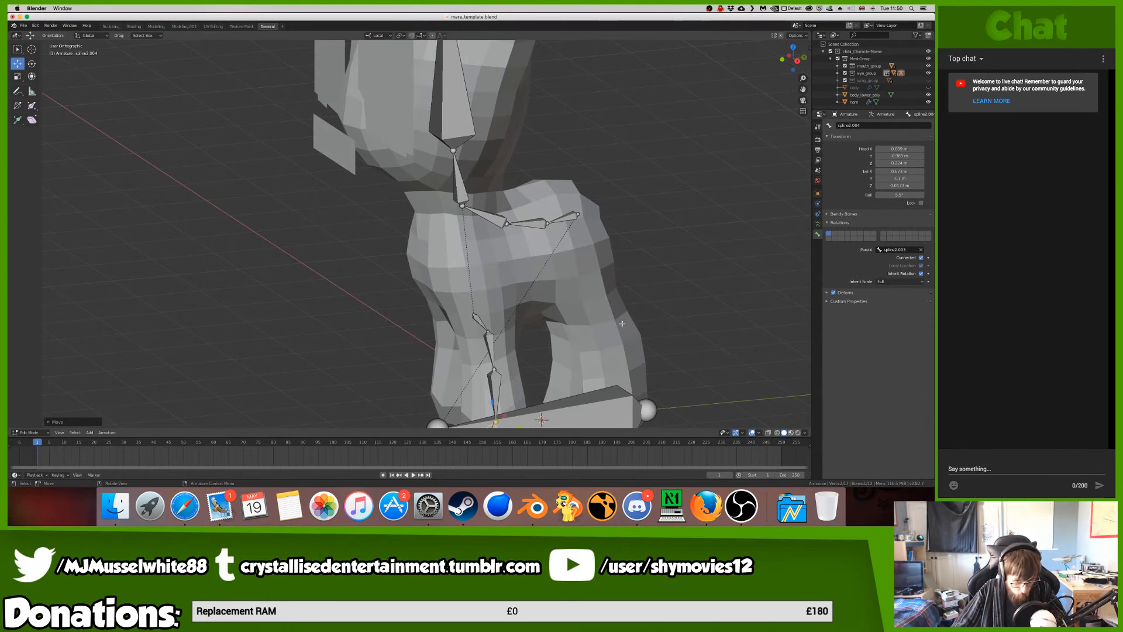
scroll(623, 326, "left", 10)
scroll(624, 329, "left", 10)
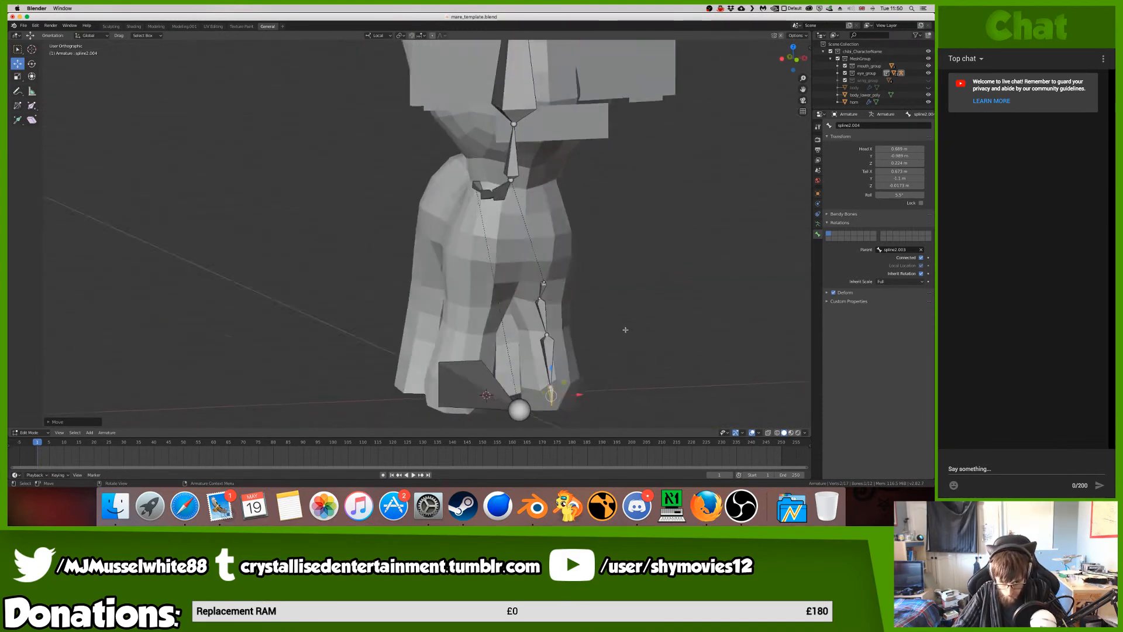
scroll(625, 324, "left", 8)
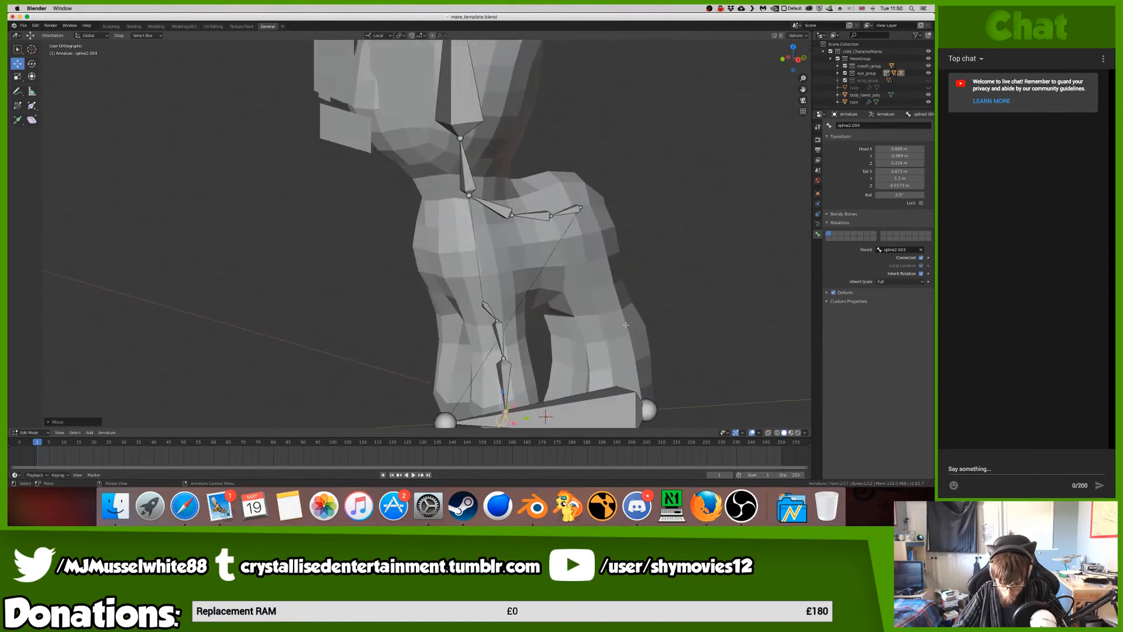
- In front view, move the joint between the short top bone and the upper-leg bone about 0.04 m outward along X
key("KP_1")
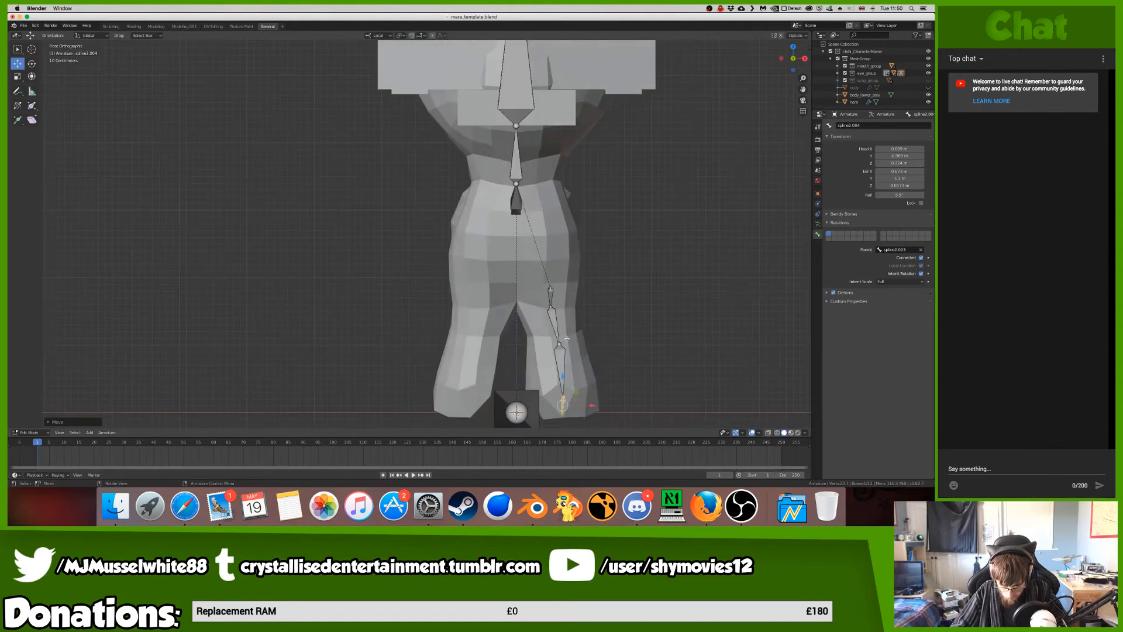
left_click(549, 307)
key("g")
key("x")
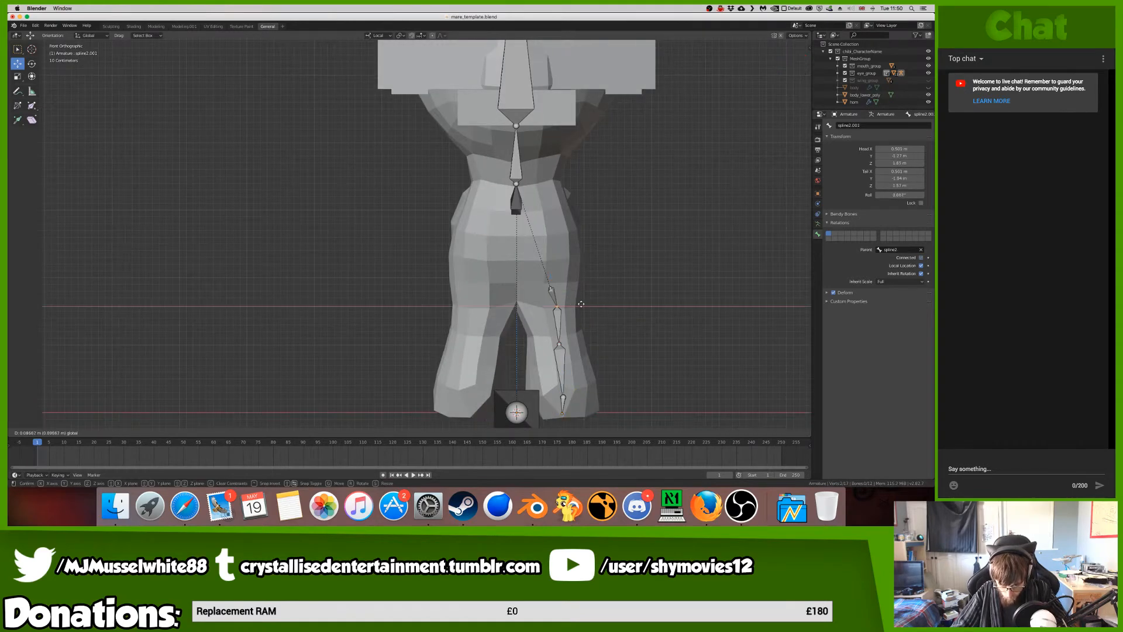
left_click(577, 303)
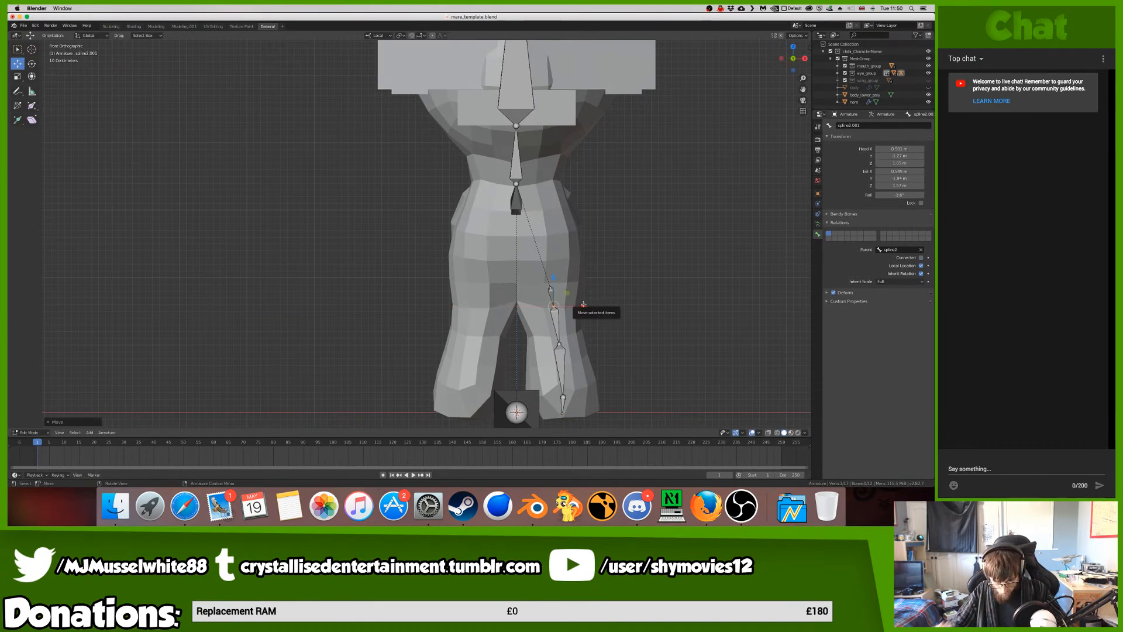
- Rename the short bone at the top of the front leg to collar_r
left_click(548, 287)
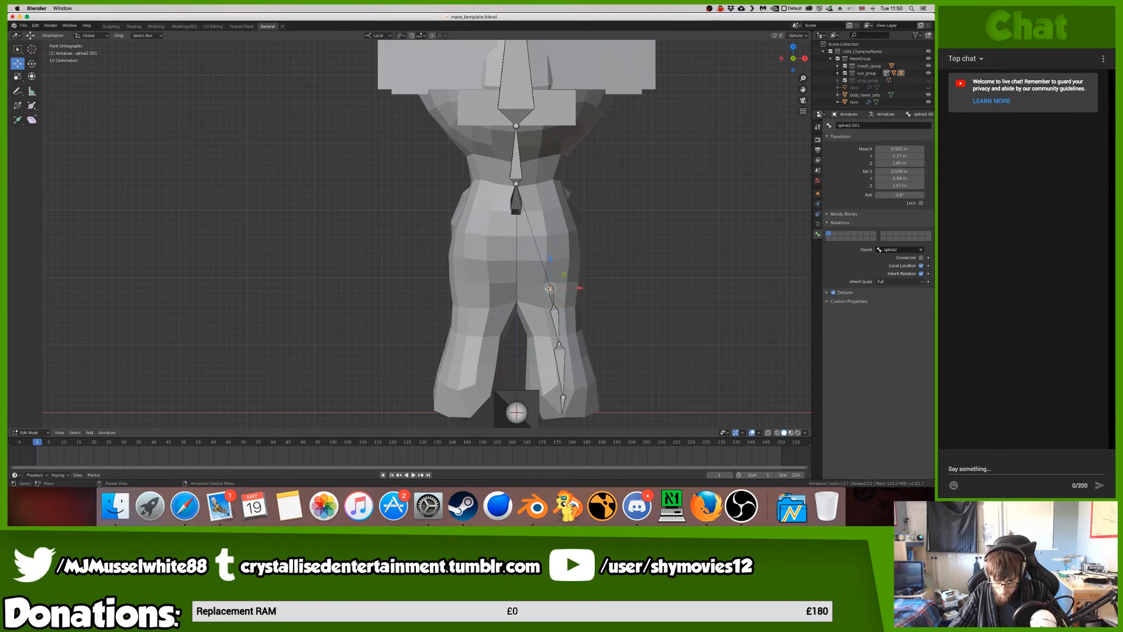
middle_click_drag(575, 294, 529, 321)
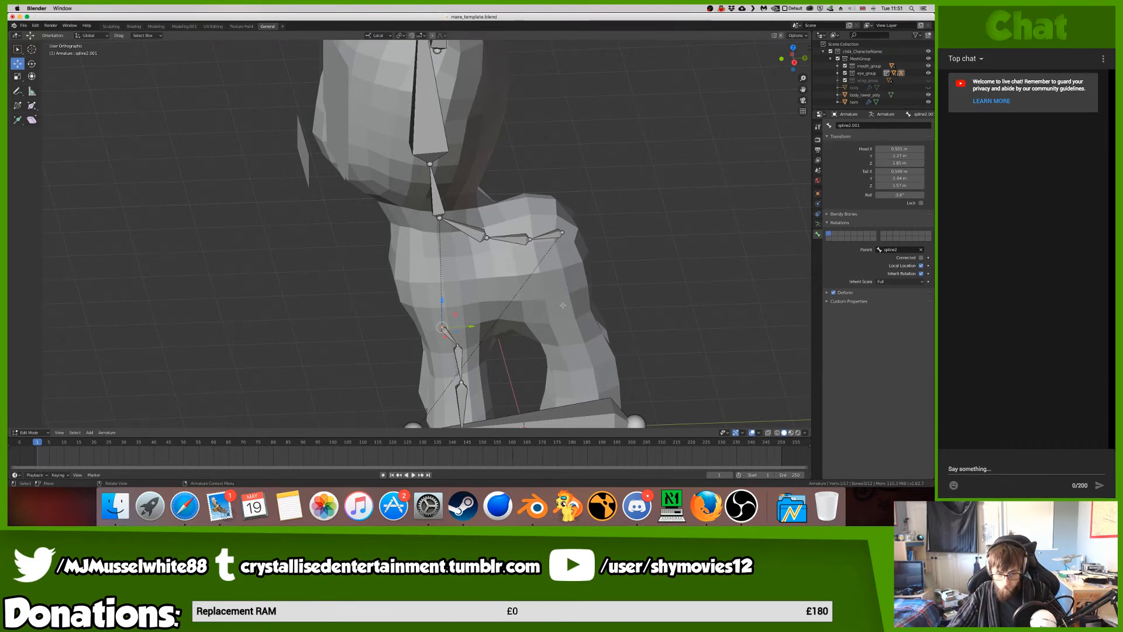
left_click(901, 124)
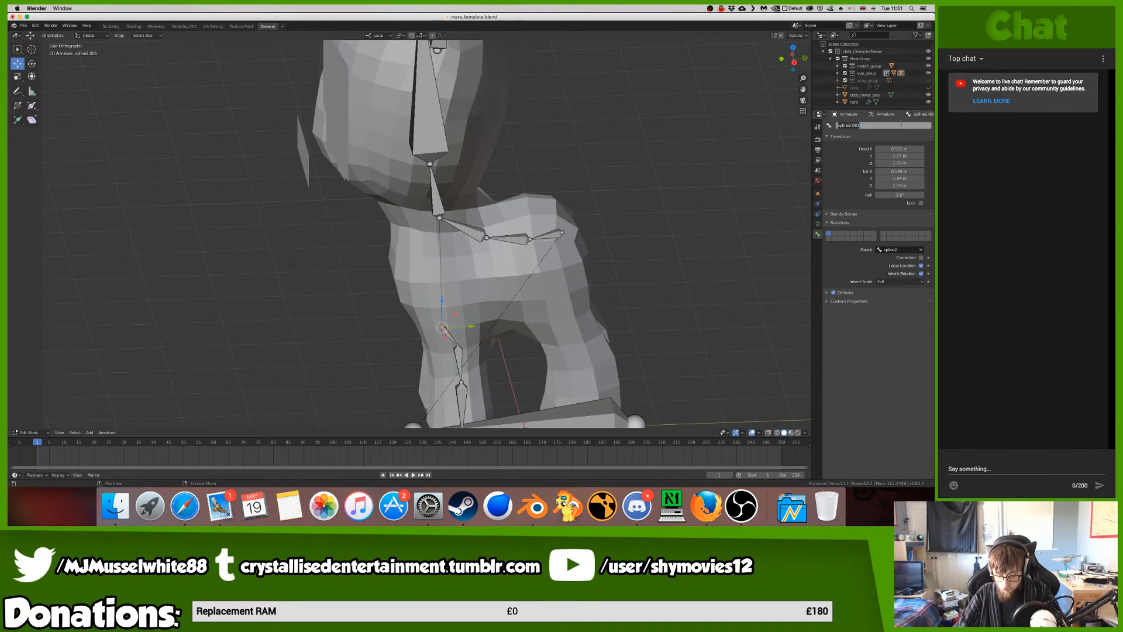
type("e")
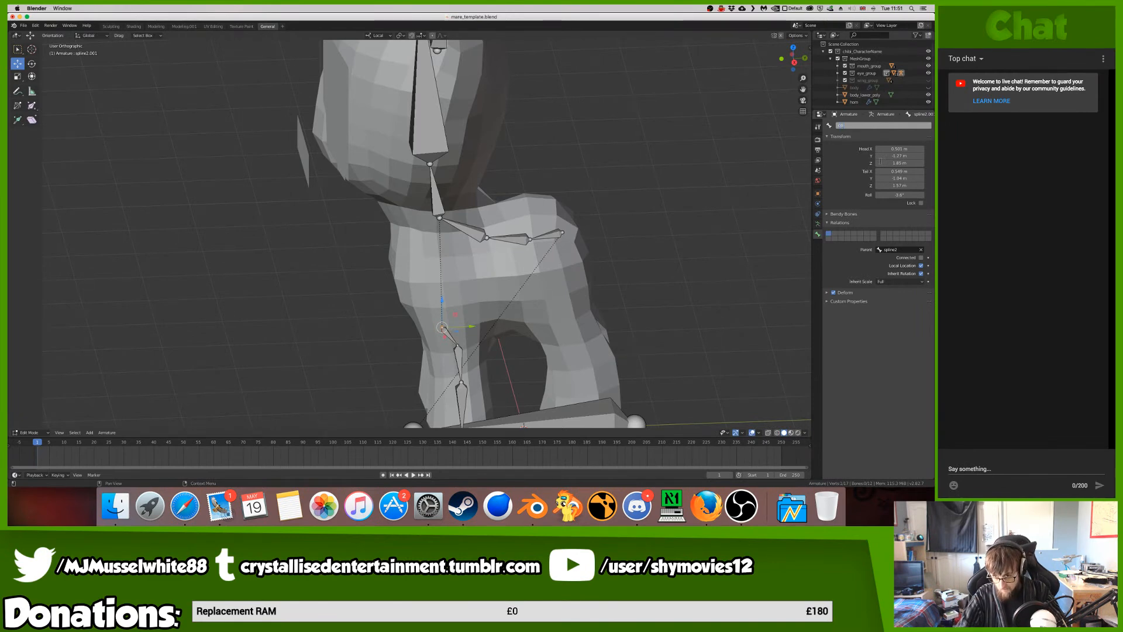
key("Return")
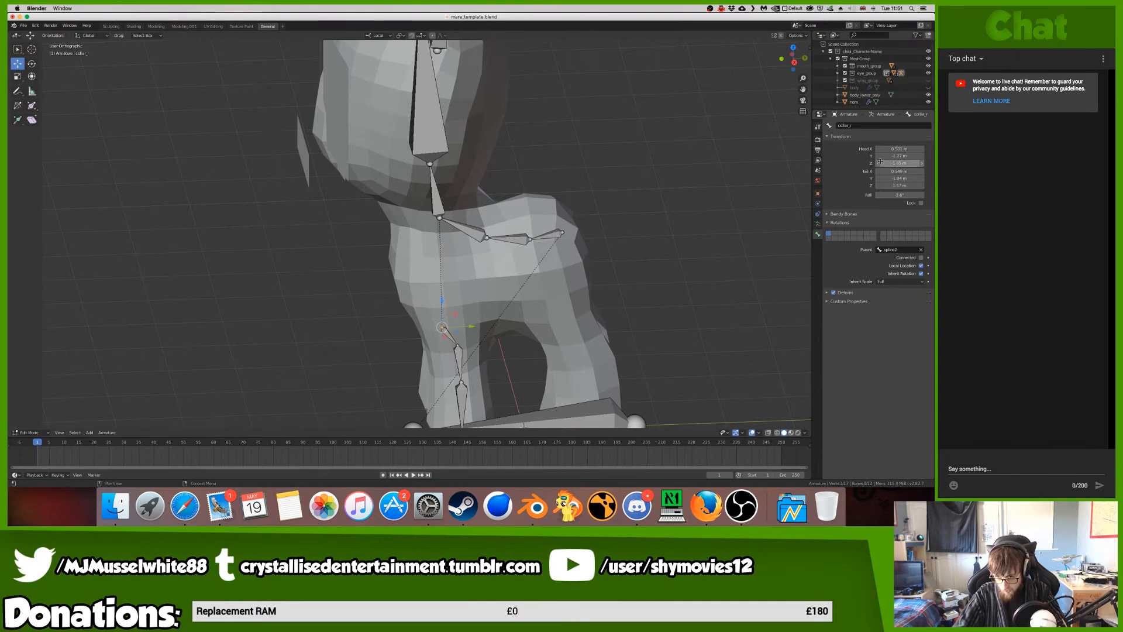
- Rename the upper front-leg bone below collar_r to upperarm_r
left_click(453, 343)
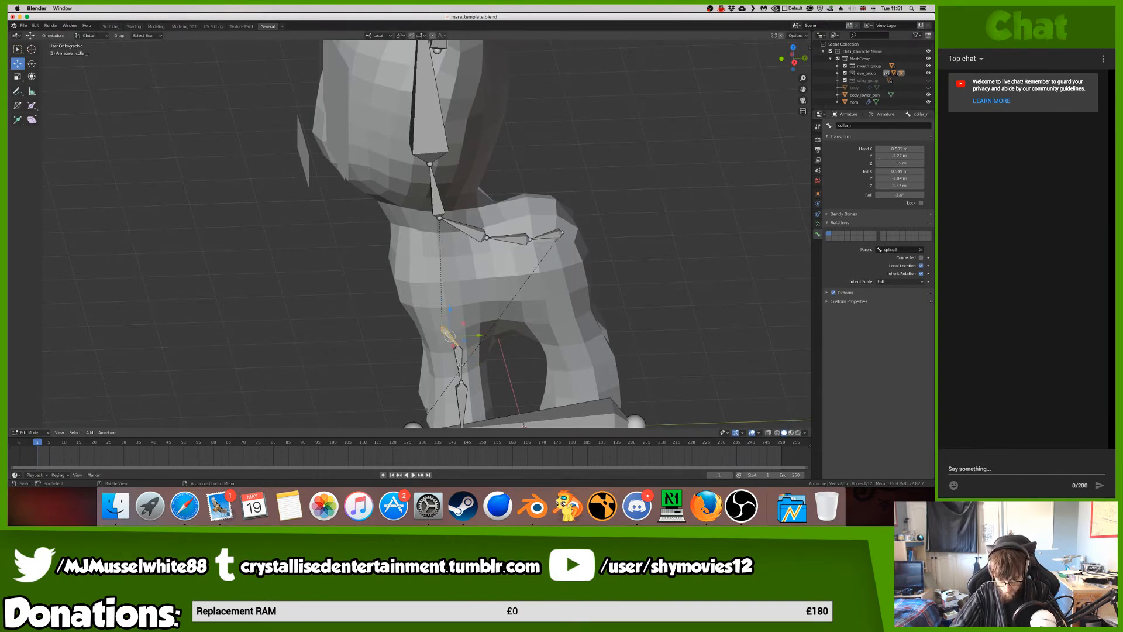
left_click(458, 358)
double_click(874, 125)
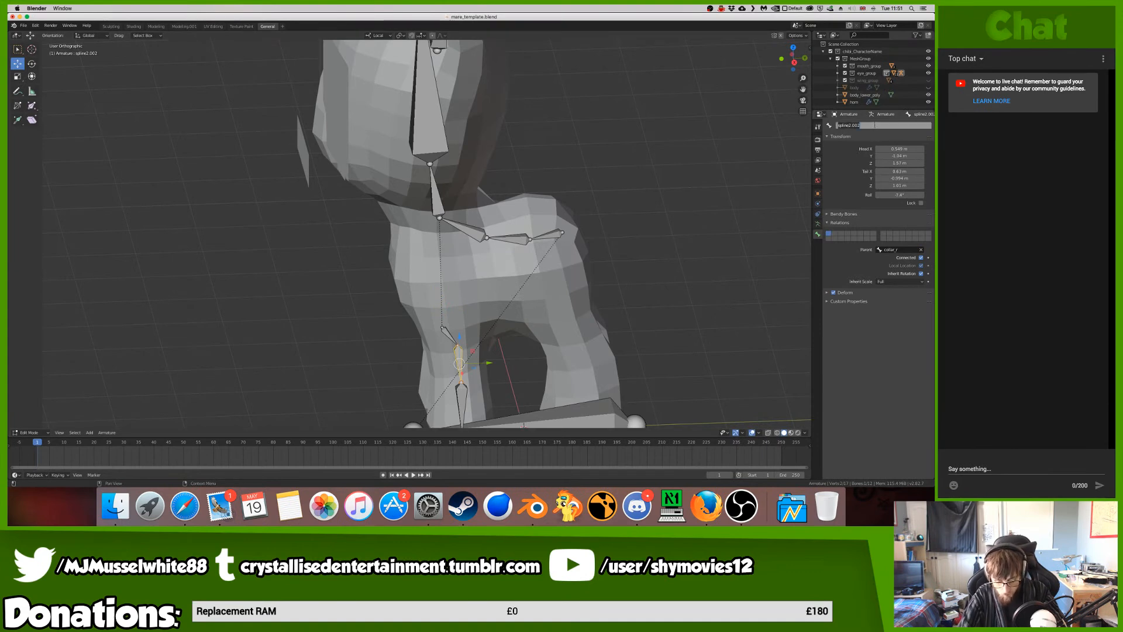
key("BackSpace")
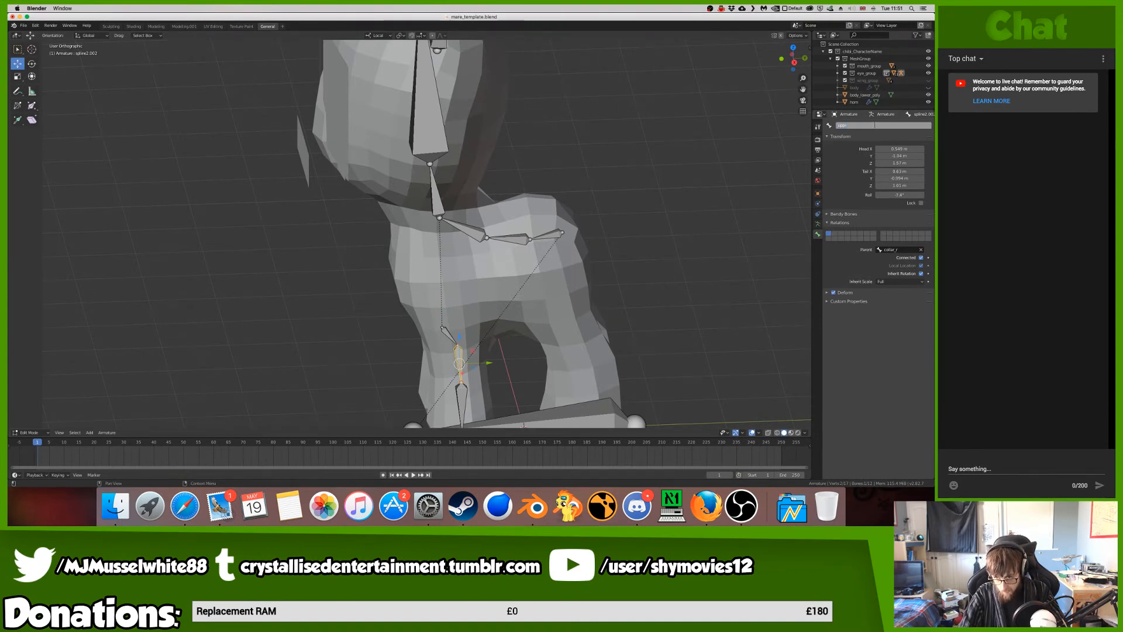
type("upperarm_r")
key("Return")
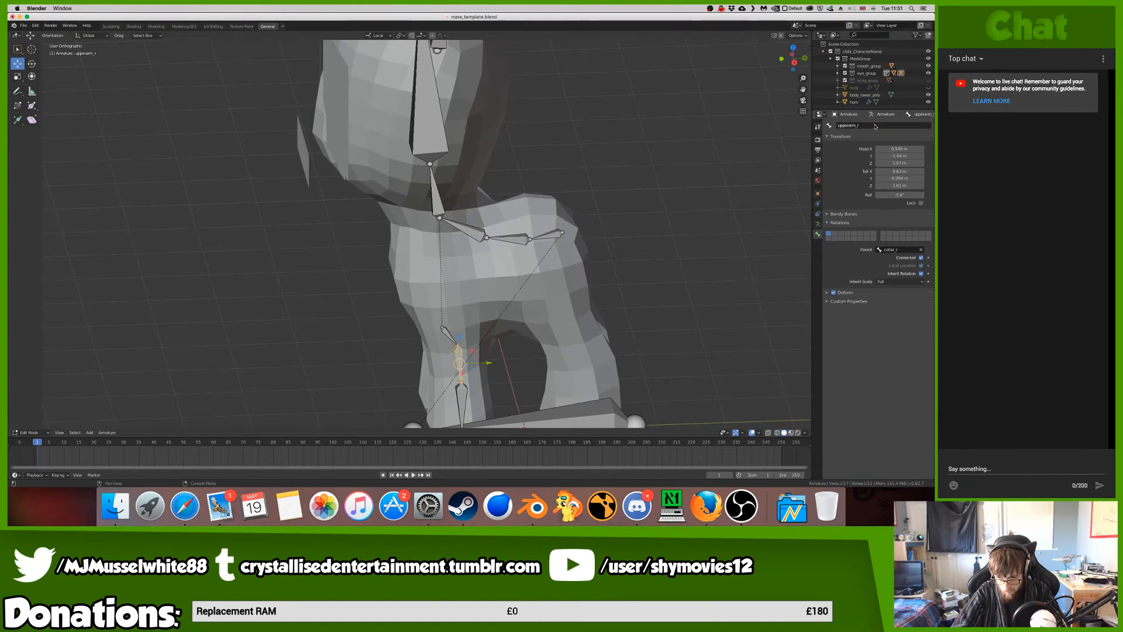
- Rename the lower front-leg bone between the knee and the hoof to lowerarm_r
middle_click_drag(633, 210, 626, 167)
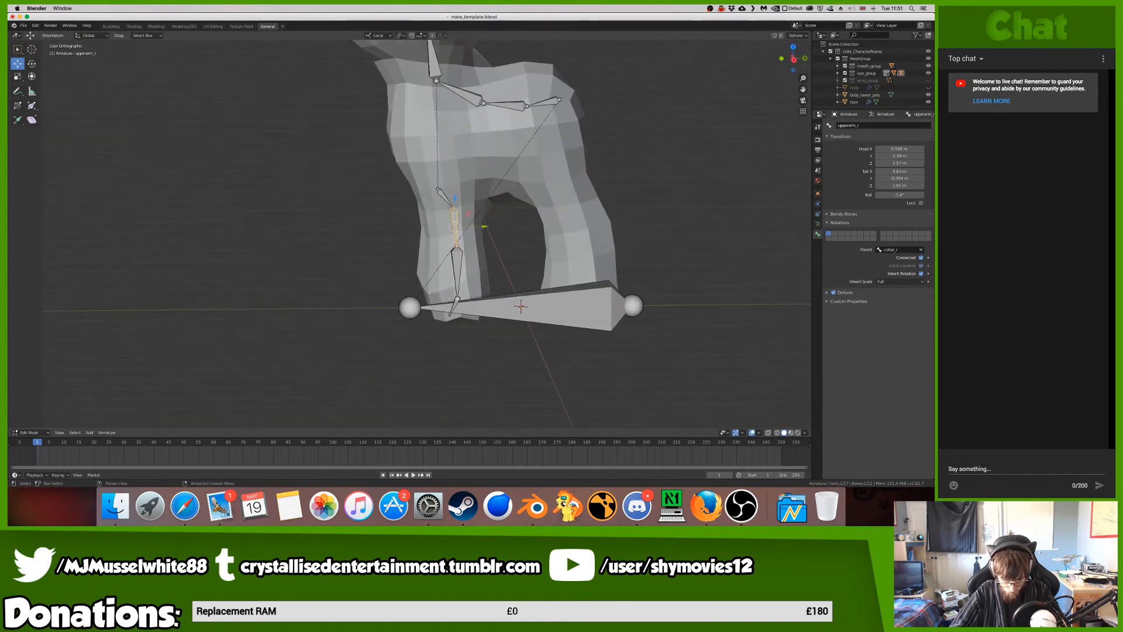
left_click(458, 270)
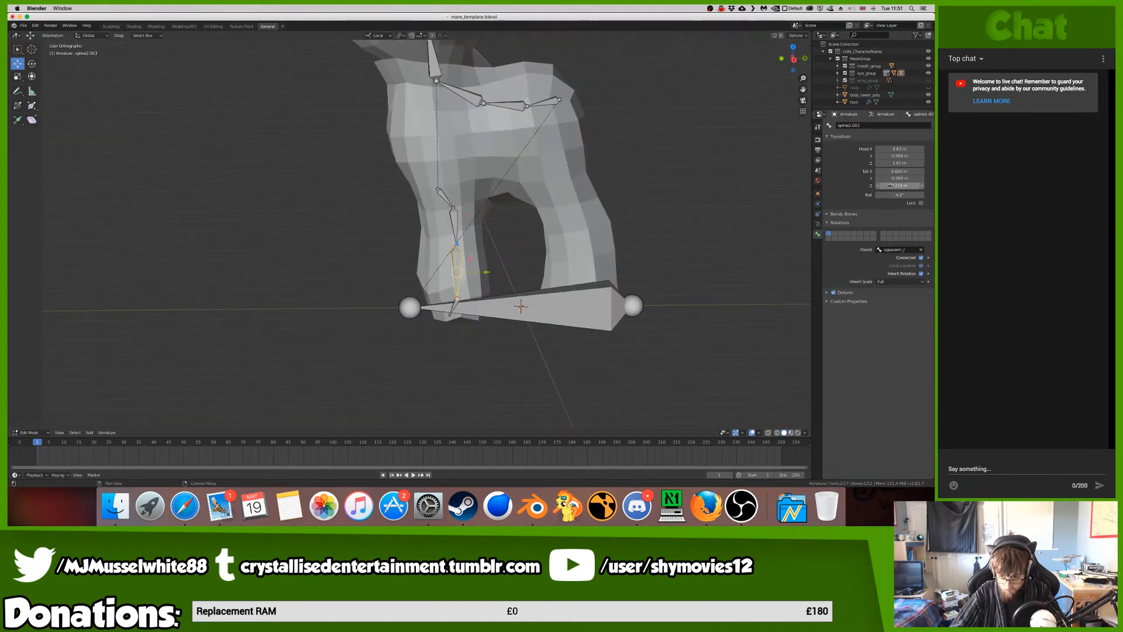
left_click(875, 125)
key("BackSpace")
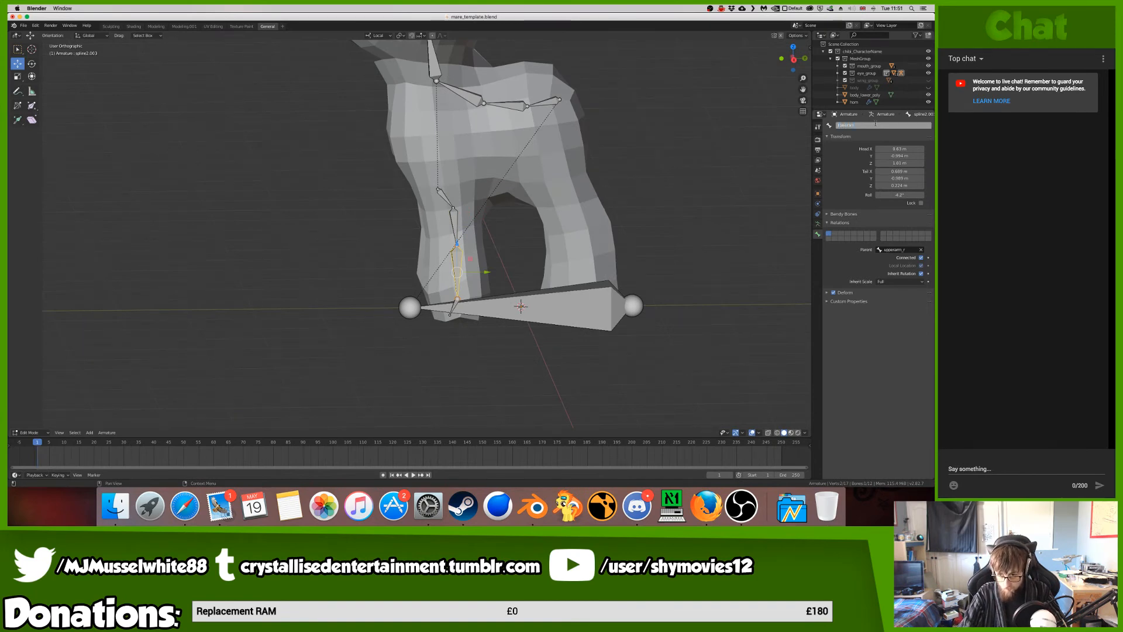
type("lowerarm_r")
key("Return")
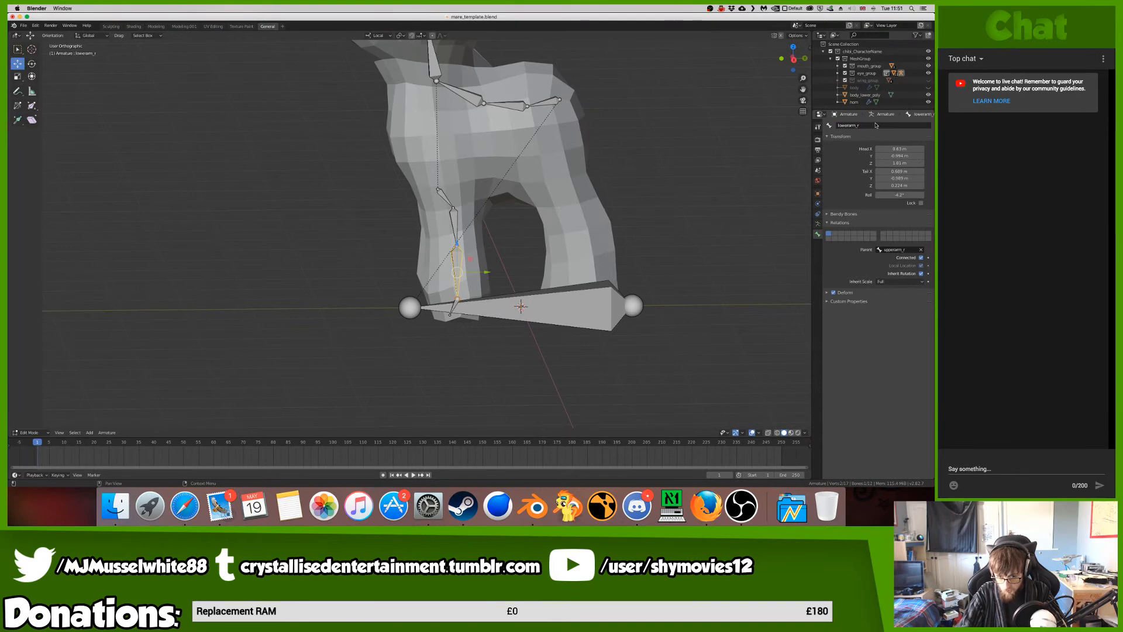
- Rename the hoof bone to hand_r and save the file
left_click(454, 303)
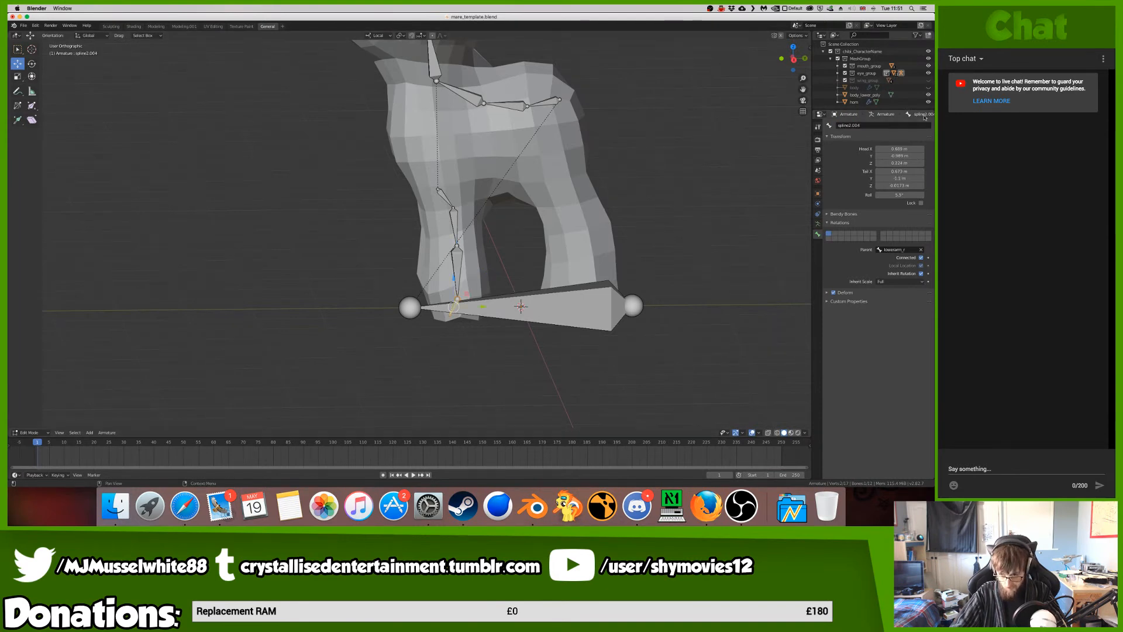
left_click(891, 124)
type("hand")
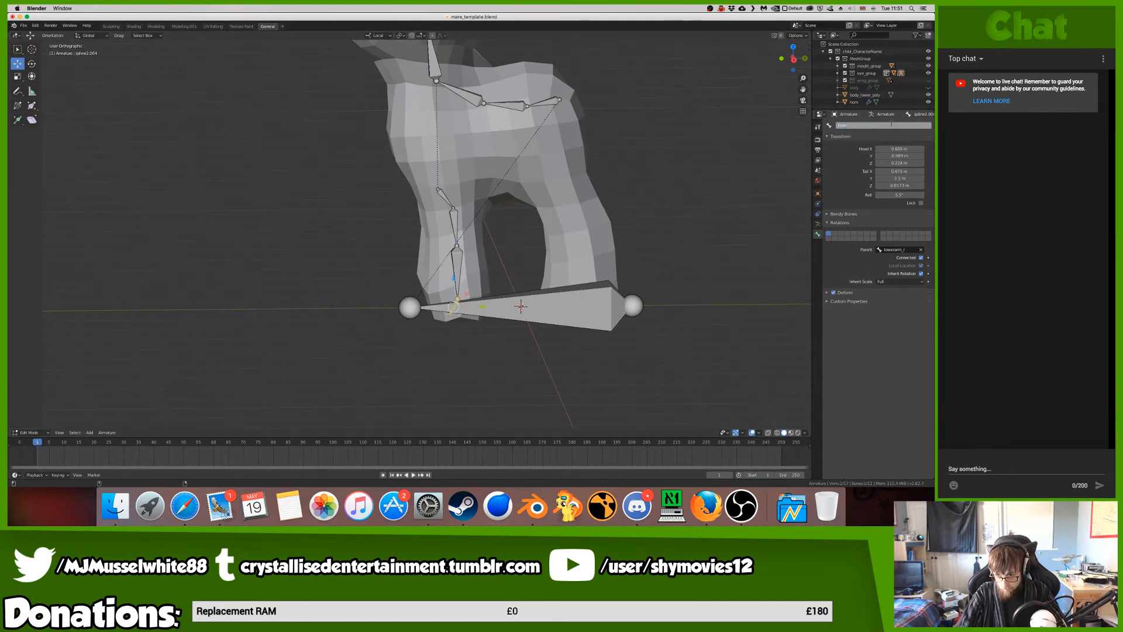
type("_r")
key("Return")
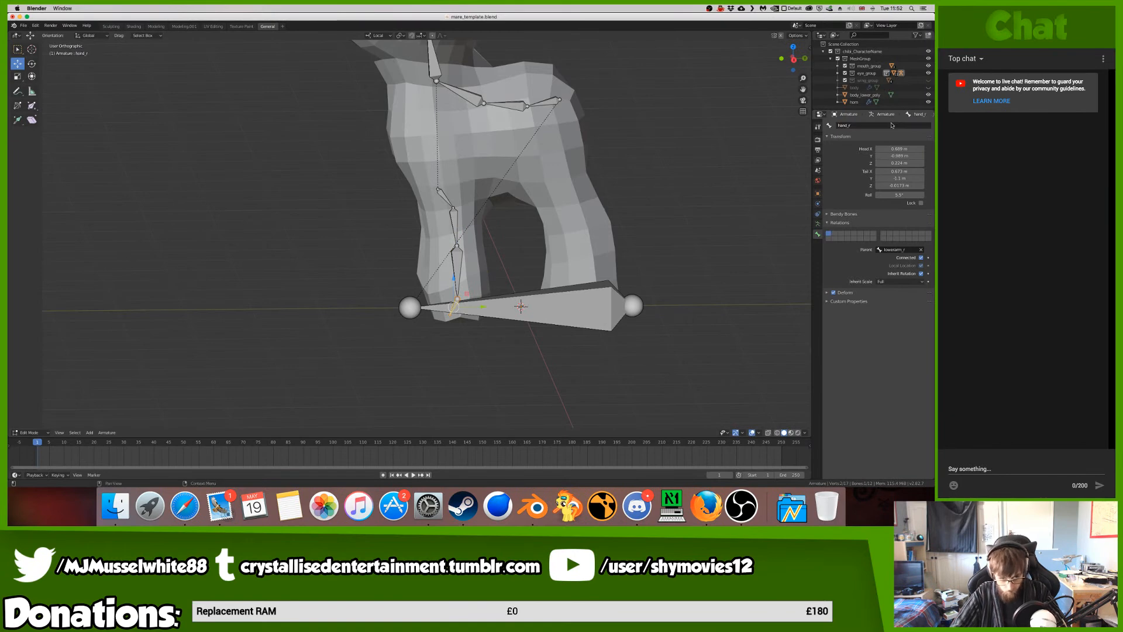
mouse_move(579, 234)
middle_mouse_down()
mouse_move(613, 234)
mouse_move(596, 236)
middle_mouse_up()
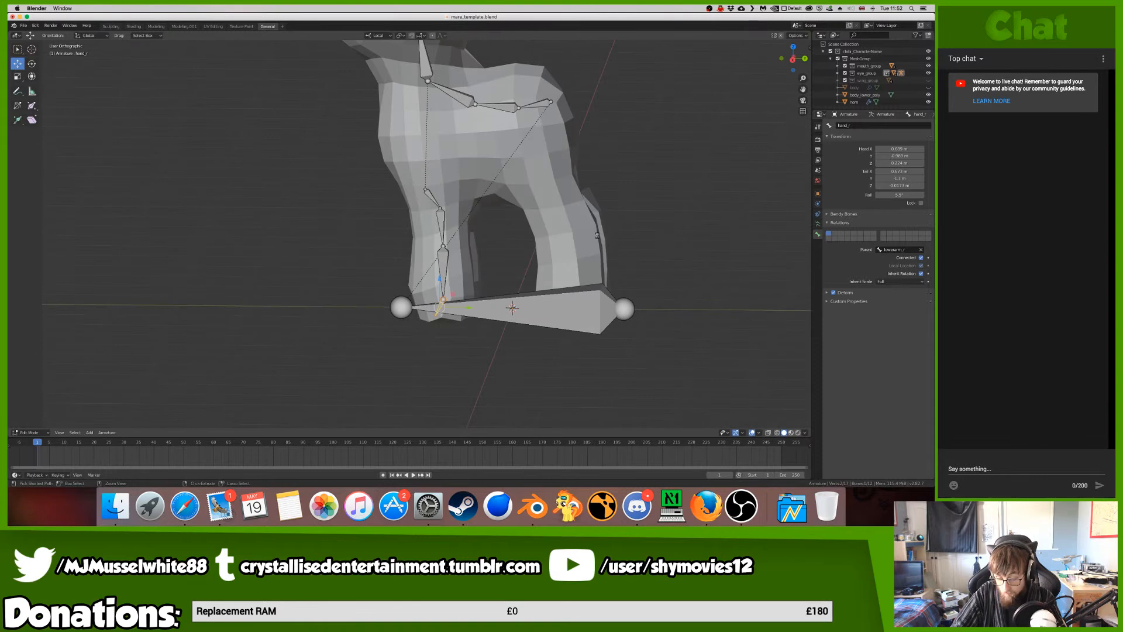
key("ctrl+s")
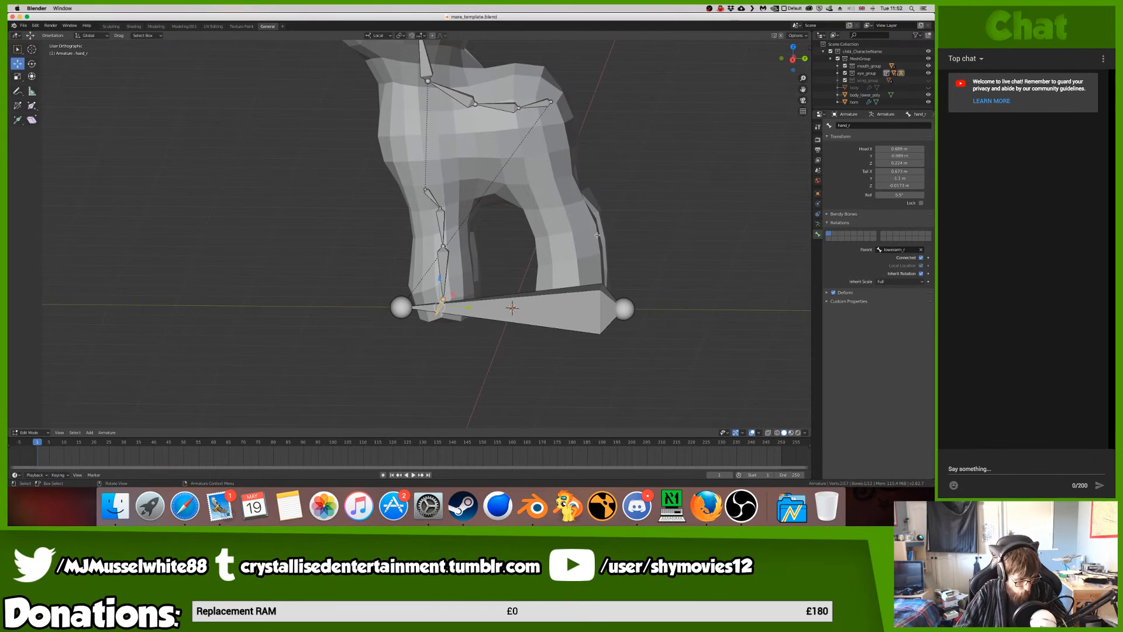
- Extrude a bone about 0.4 m long from the spine joint at the neck base, down towards the negative X side, and disconnect it from its parent
middle_click_drag(548, 333, 549, 336)
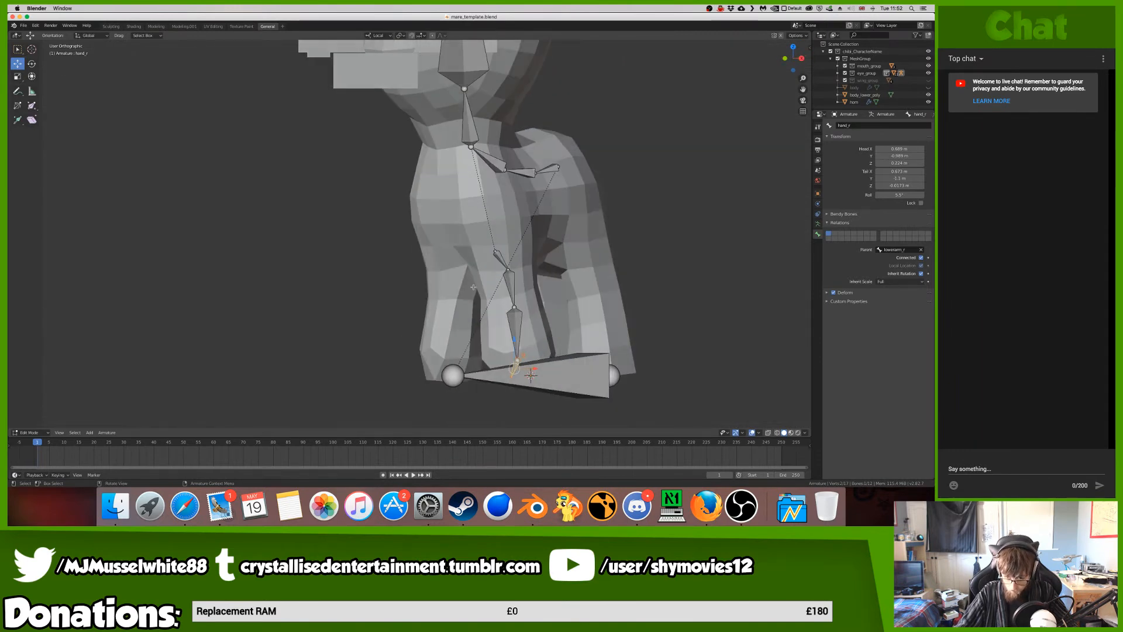
left_click(473, 150)
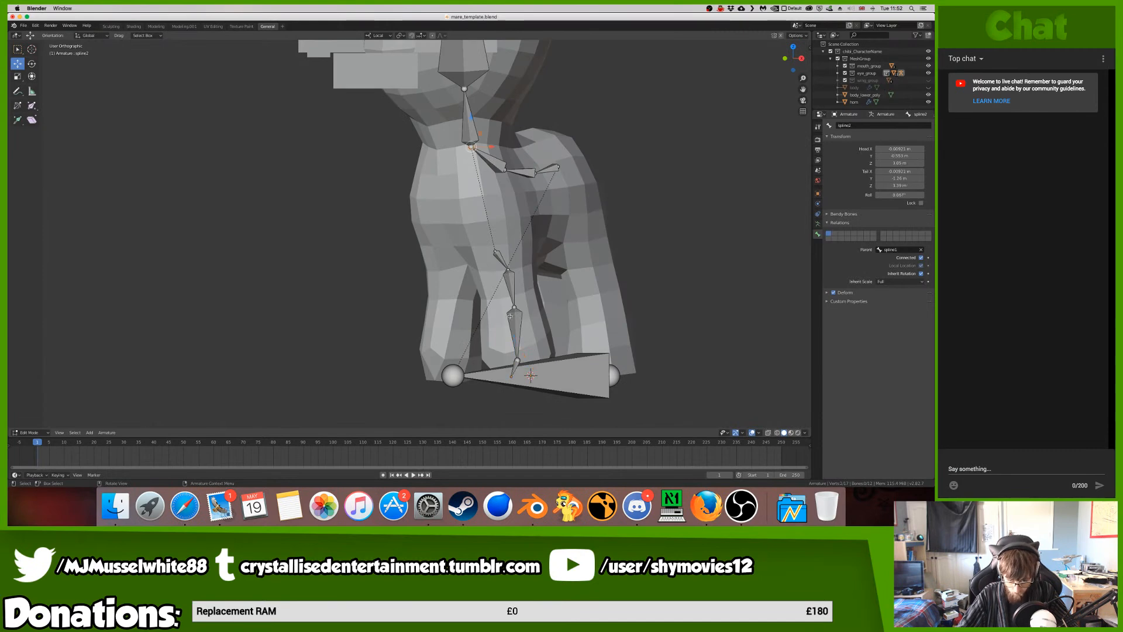
mouse_move(498, 299)
middle_mouse_down()
mouse_move(510, 319)
mouse_move(503, 306)
middle_mouse_up()
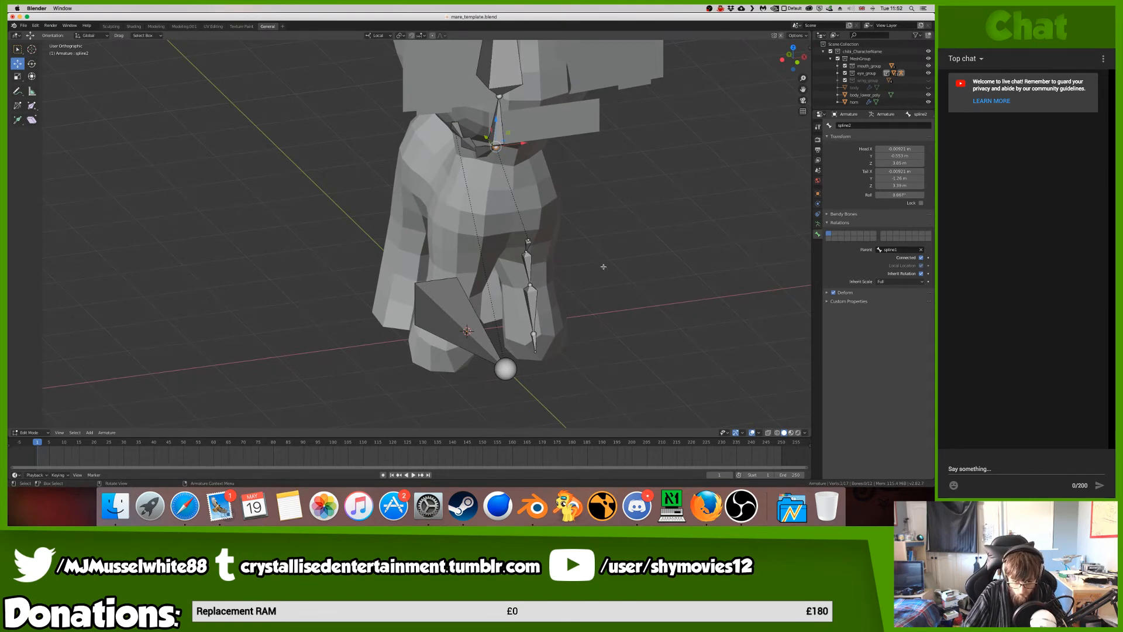
key("e")
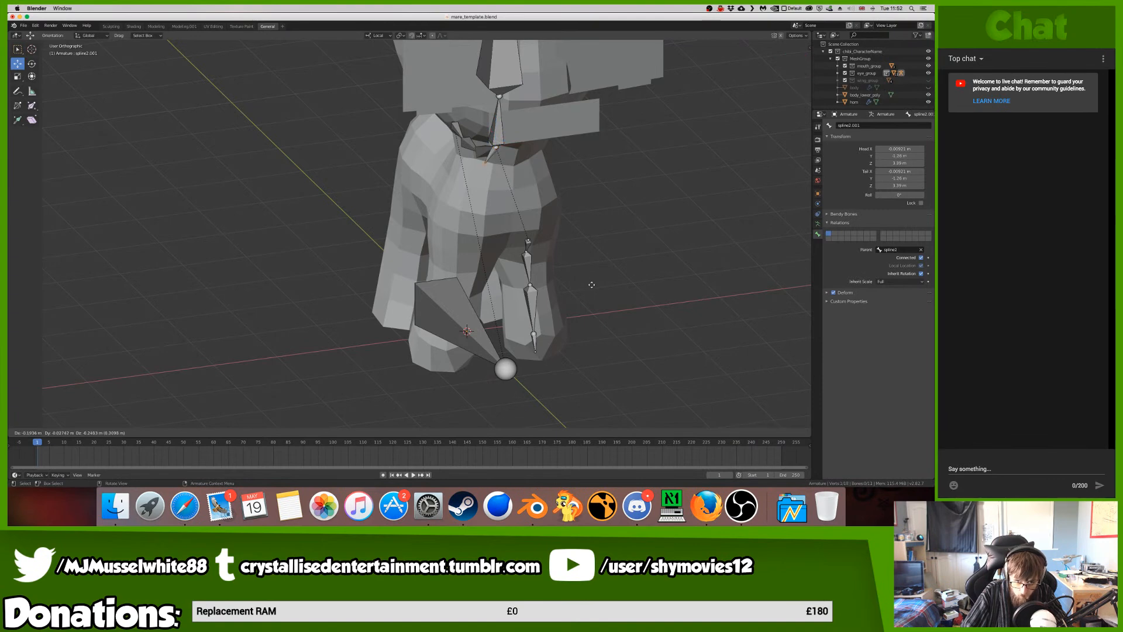
key("Escape")
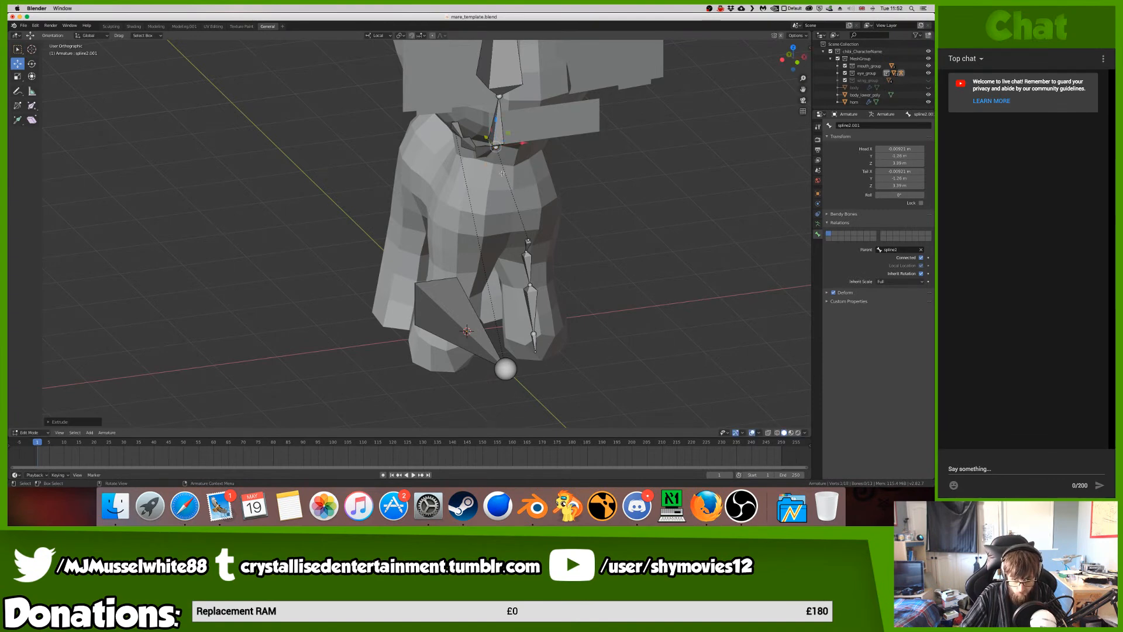
key("e")
key("Escape")
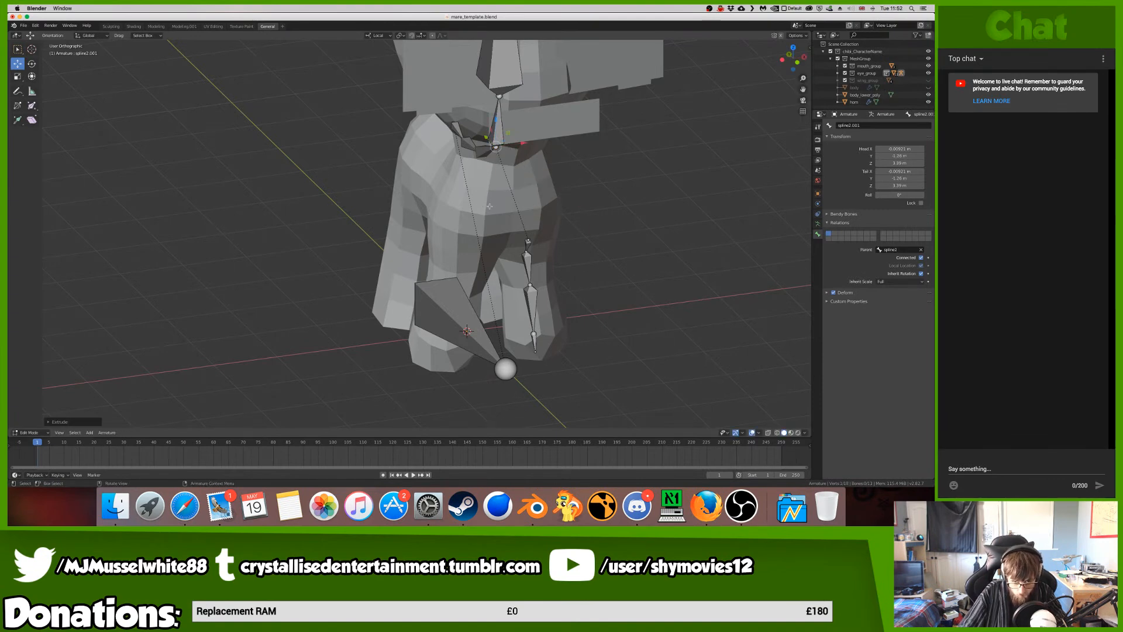
key("KP_1")
key("e")
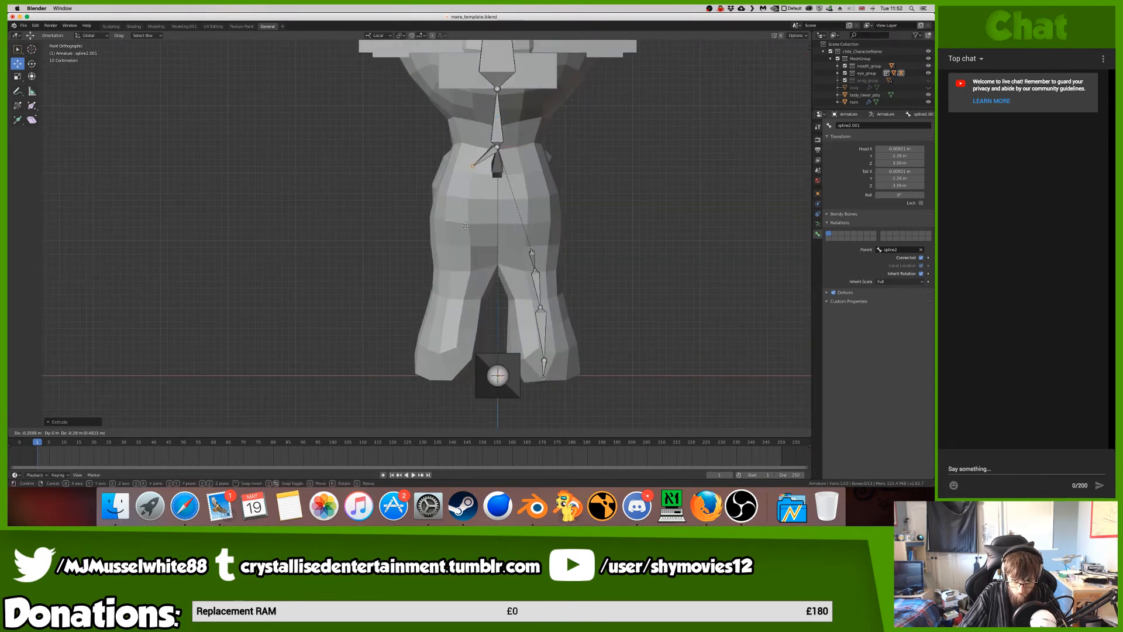
left_click(464, 226)
left_click(921, 257)
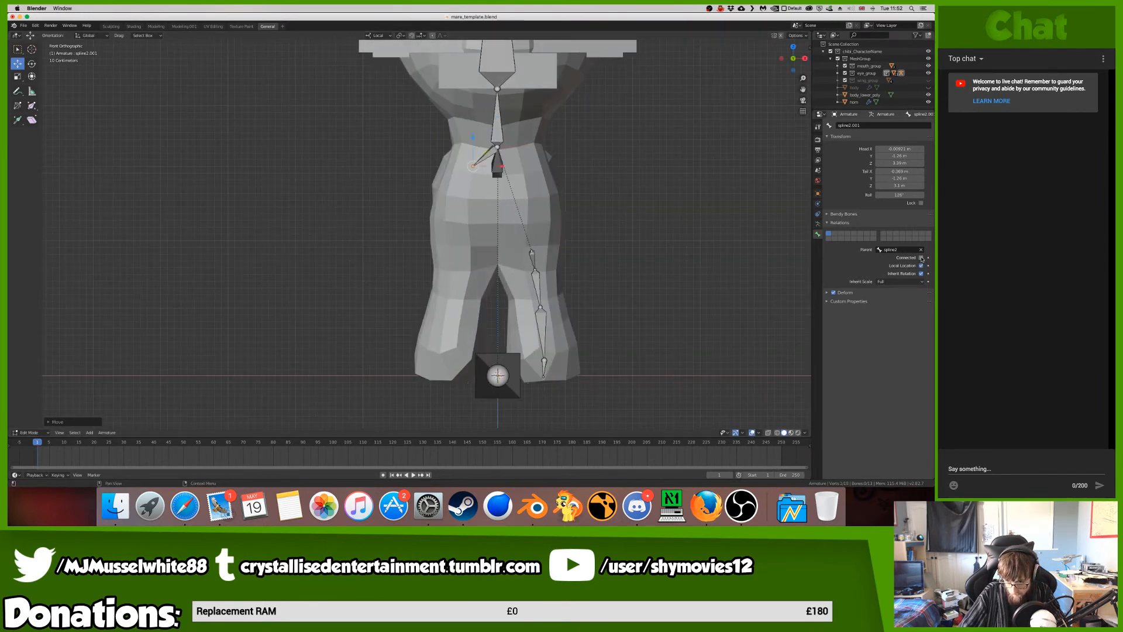
- Move the disconnected bone about 1.5 m down in the front view to the shoulder of the negative X front leg
left_click(485, 156)
middle_click_drag(381, 212, 513, 218)
key("g")
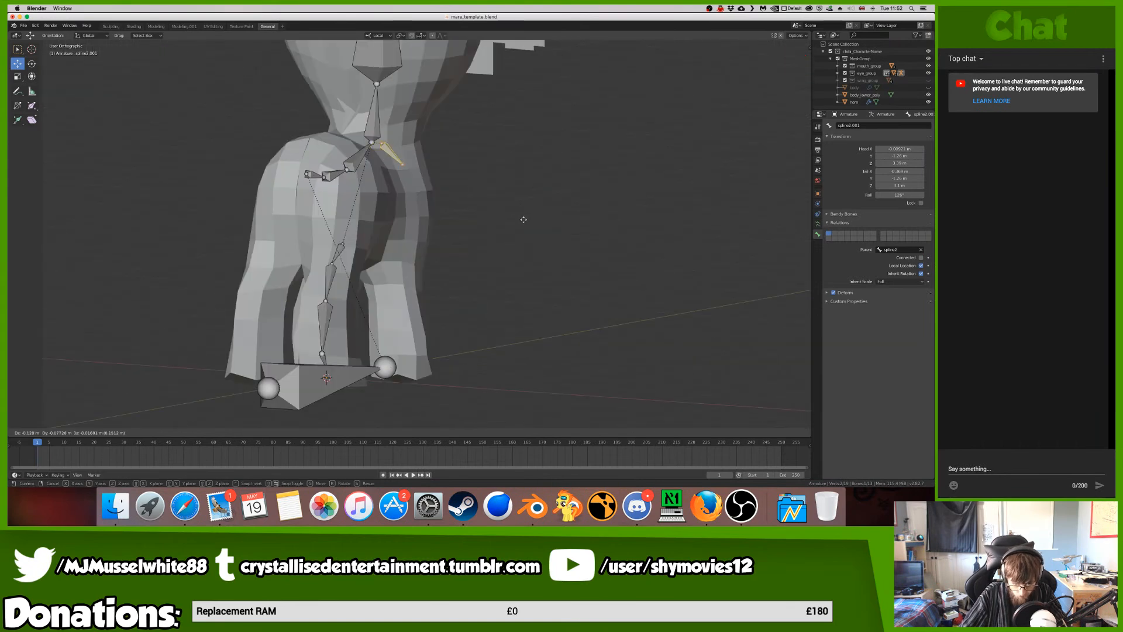
right_click(526, 221)
key("KP_3")
key("KP_1")
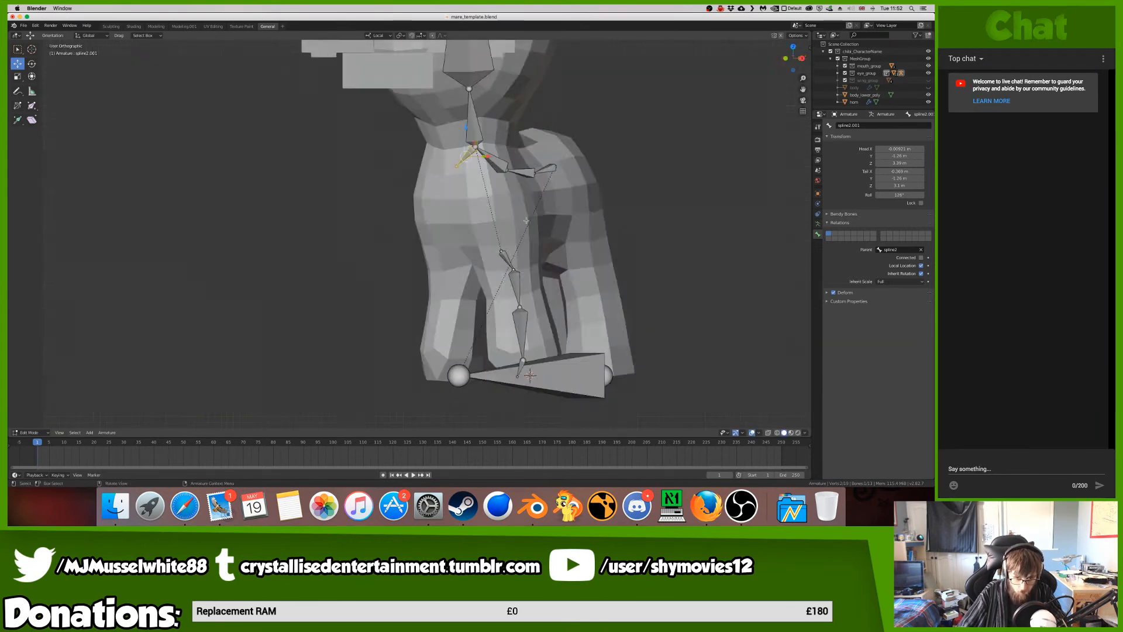
key("g")
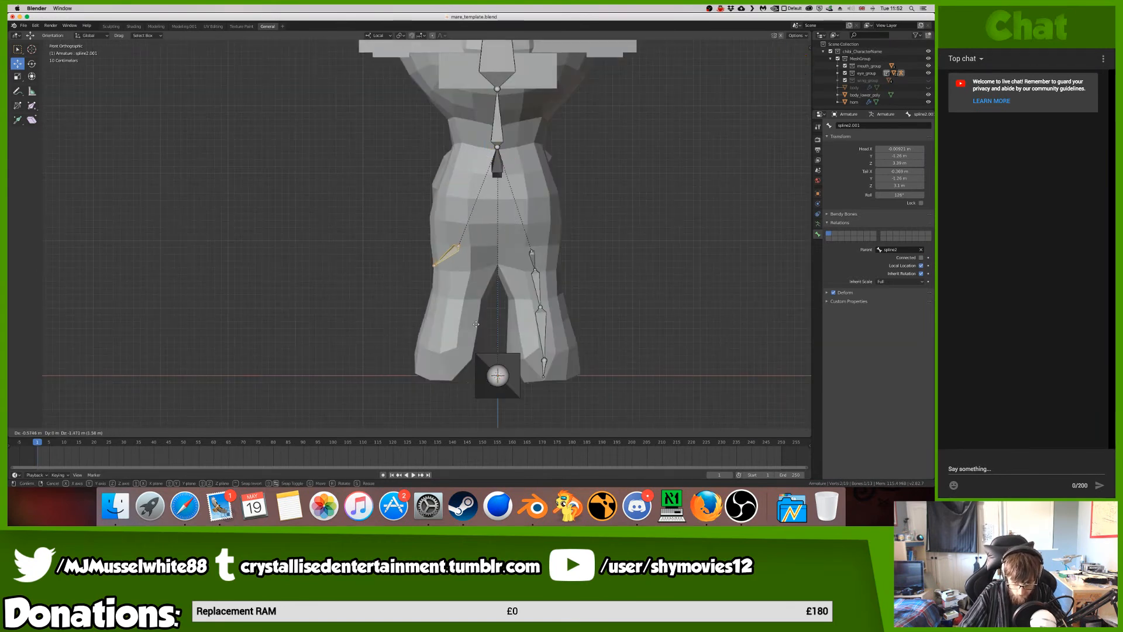
left_click(478, 329)
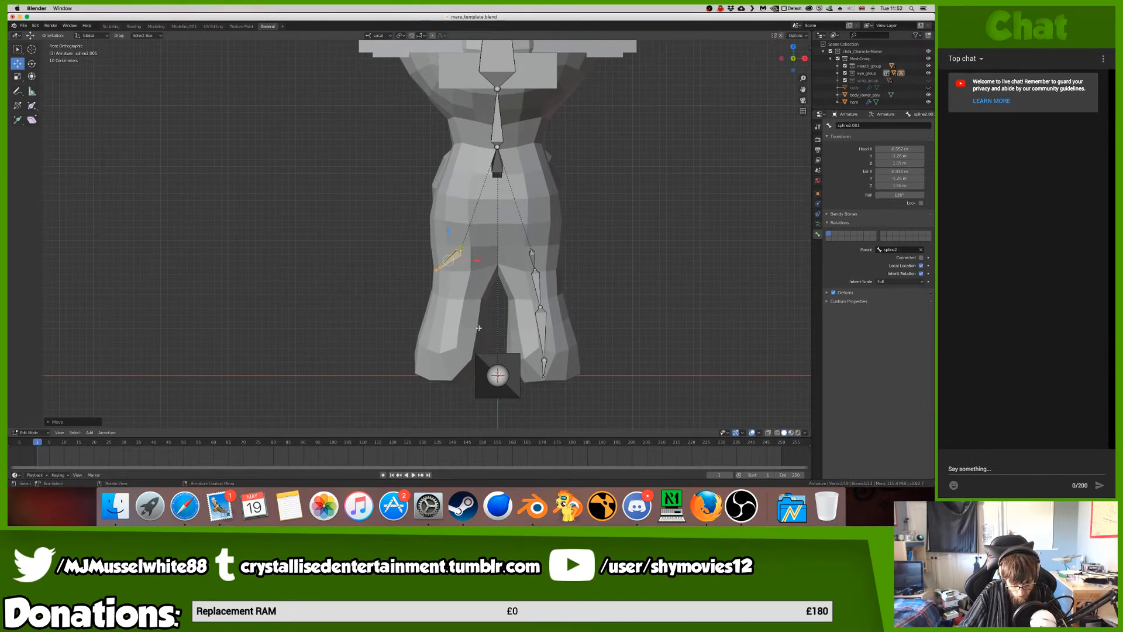
- Switch the viewport to wireframe and move the new bone in the side view so its head overlaps the head of collar_r
key("KP_3")
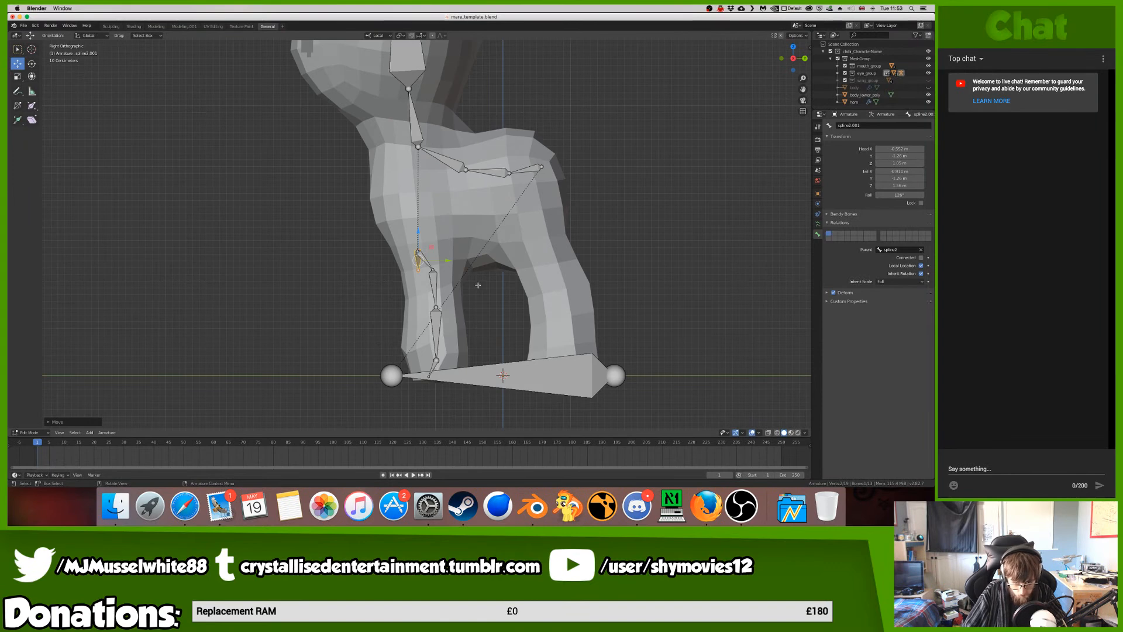
key("KP_Decimal")
key("z")
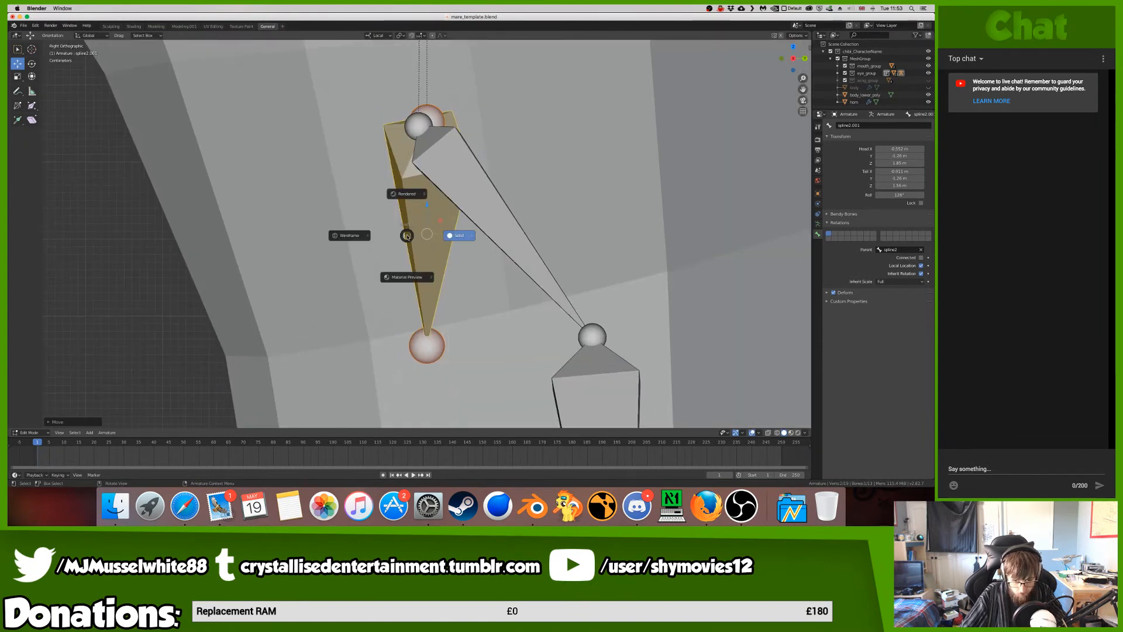
left_click(355, 237)
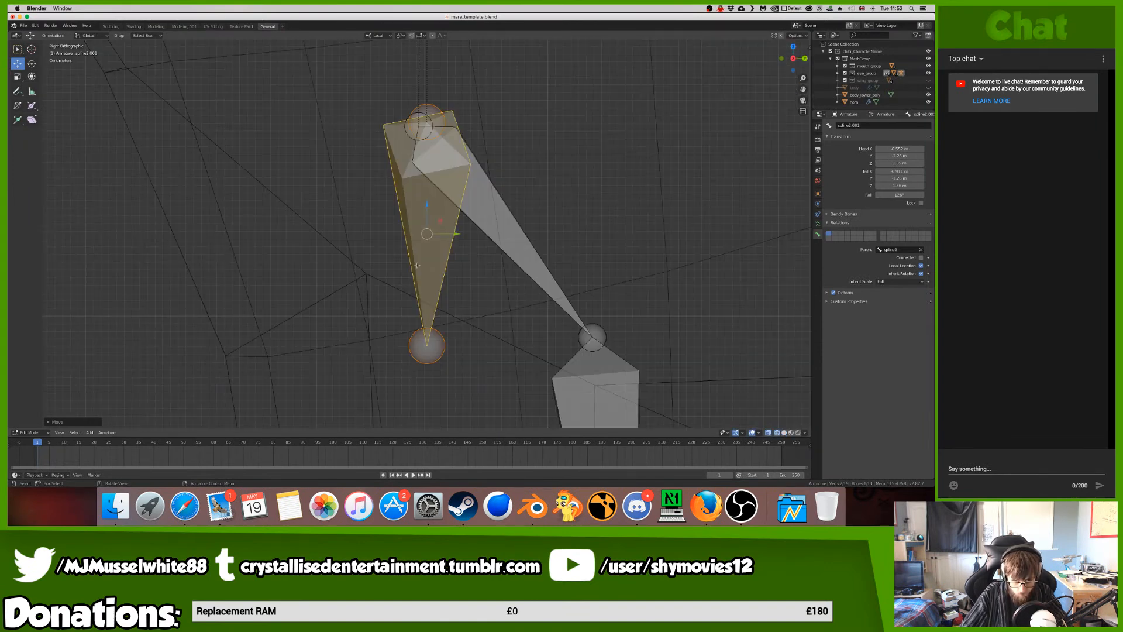
scroll(449, 147, "up", 2)
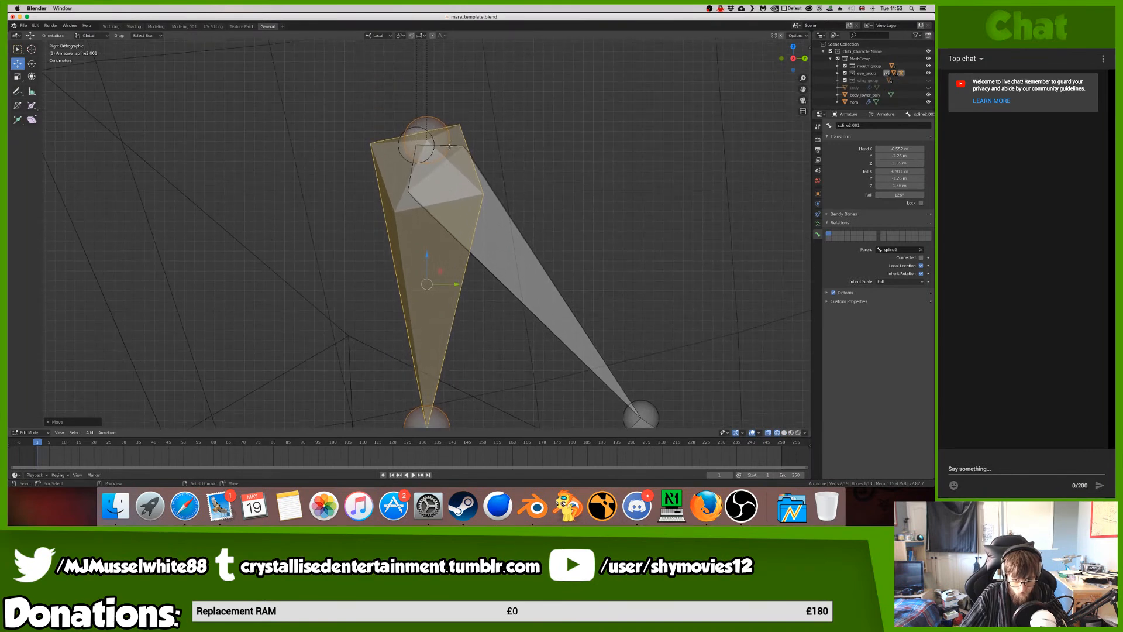
scroll(449, 146, "up", 3)
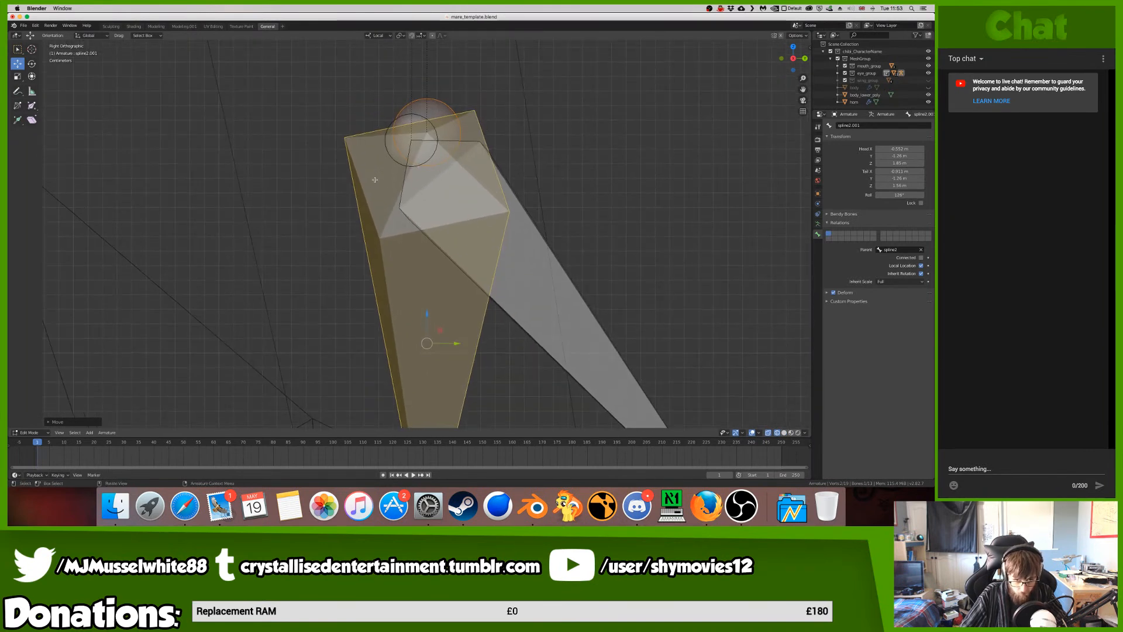
key("g")
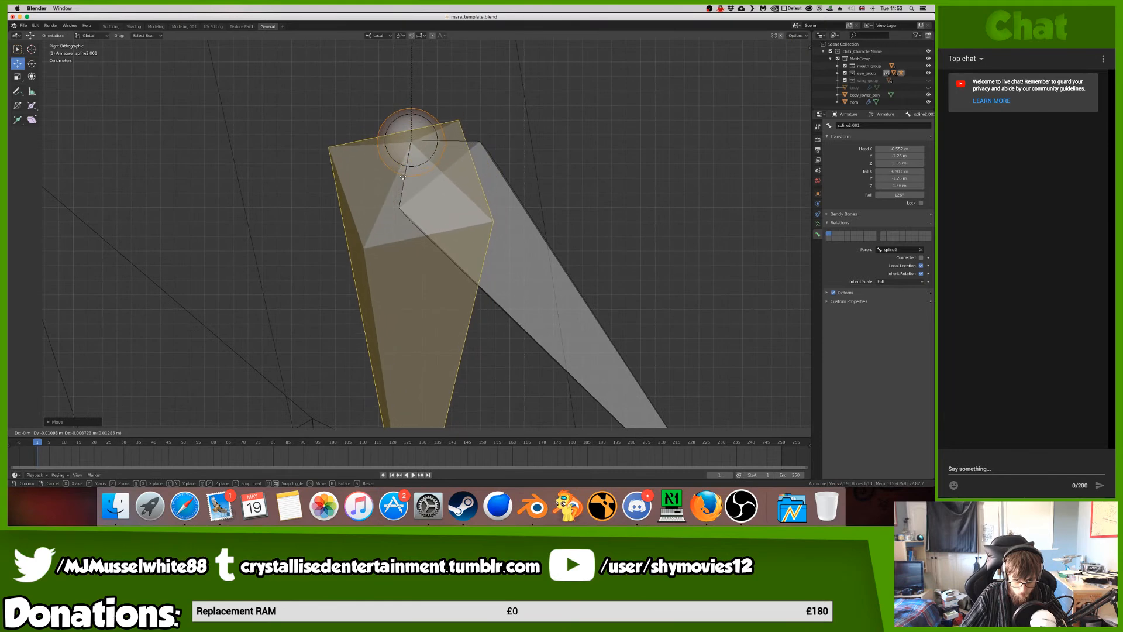
left_click(407, 141)
- Fine-tune the new collar bone's position in close-up so its head lines up exactly with the head of collar_r
scroll(406, 141, "up", 8)
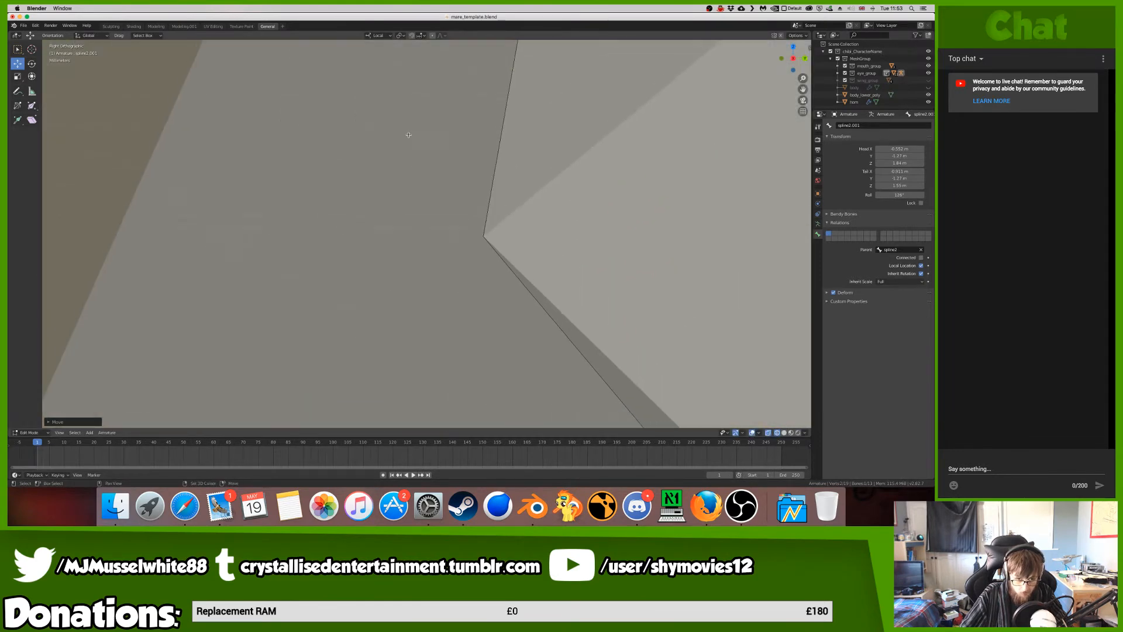
middle_click_drag(409, 135, 234, 421, "shift")
middle_click_drag(424, 76, 413, 309, "shift")
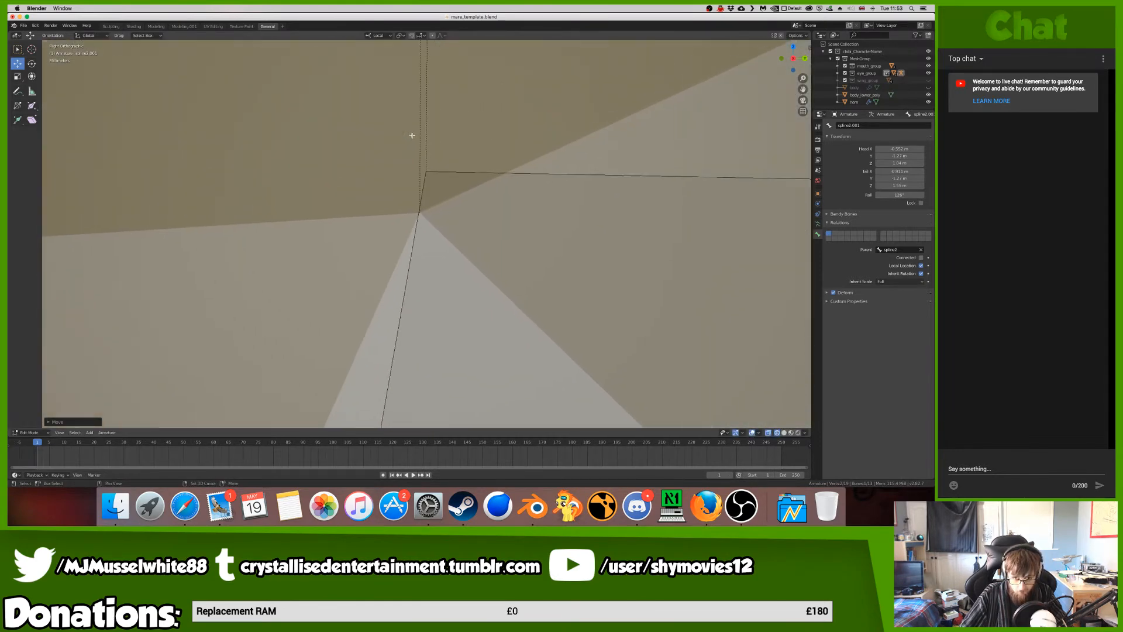
key("g")
left_click(467, 179)
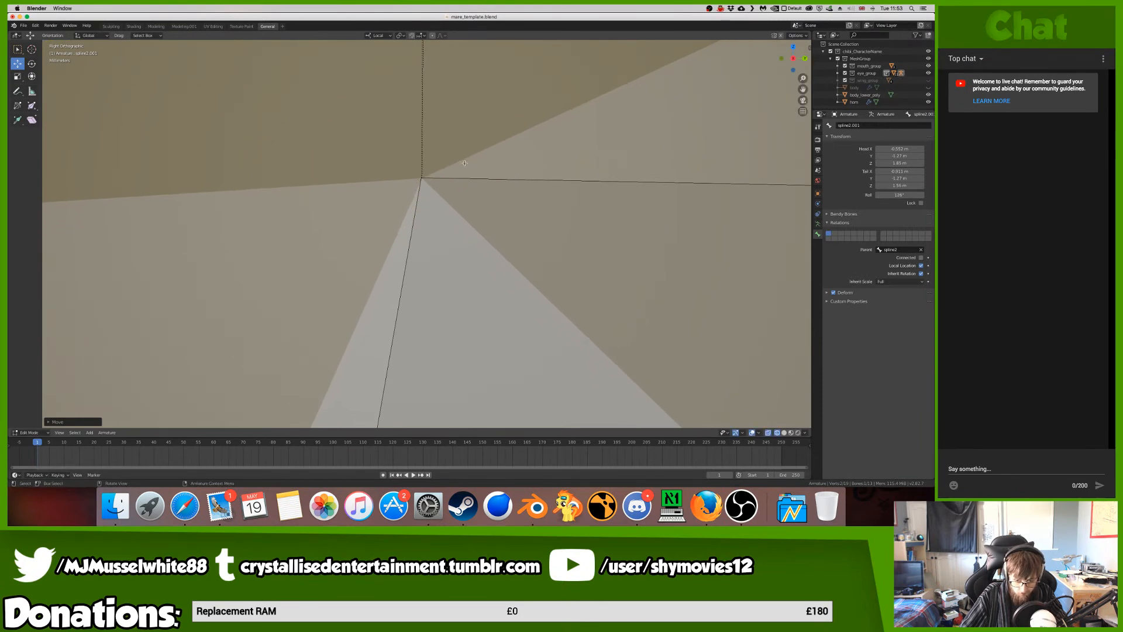
scroll(468, 181, "down", 10, "ctrl")
scroll(427, 243, "up", 4)
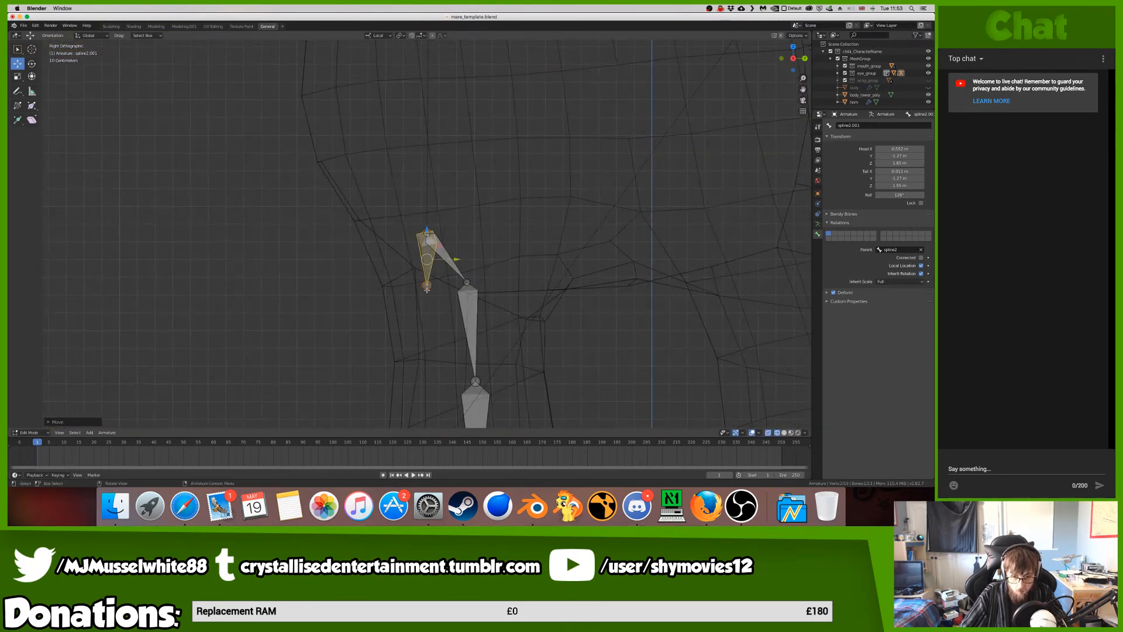
- Move the new collar bone's tail onto the tail of collar_r in the side view and set its roll to 0
key("g")
left_click(474, 284)
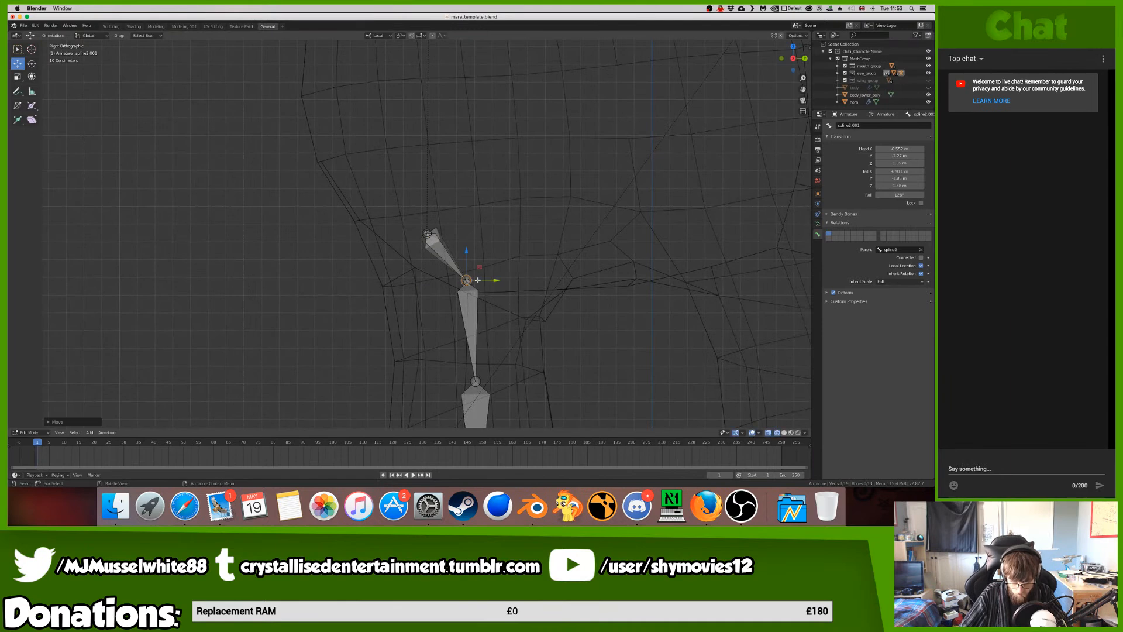
middle_click_drag(477, 280, 438, 233, "shift")
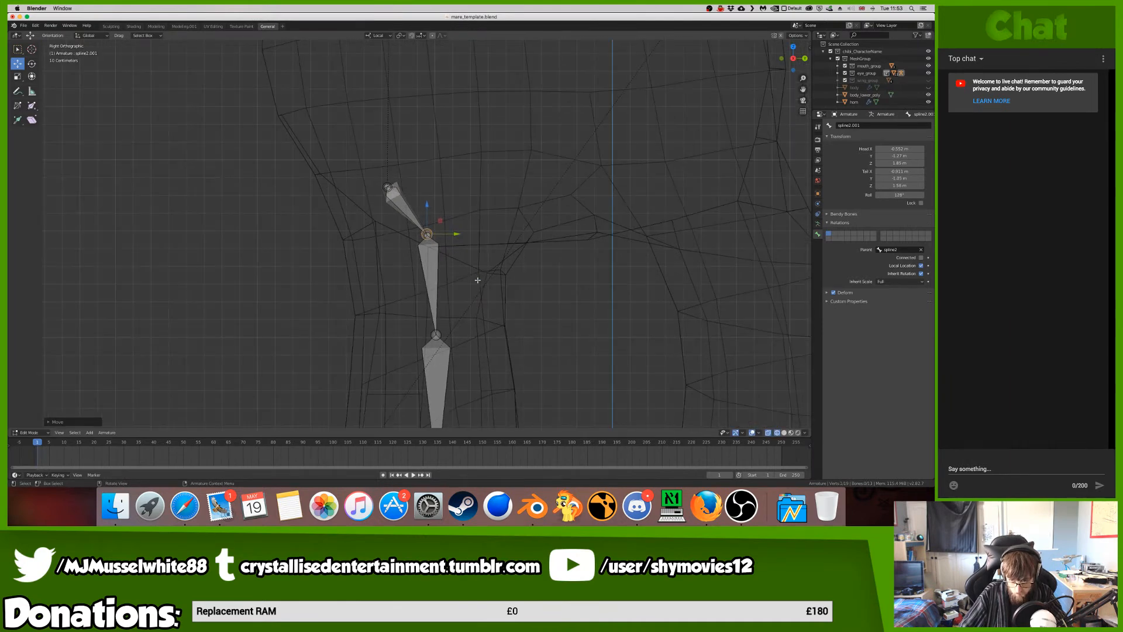
left_click(899, 195)
type("0")
key("Return")
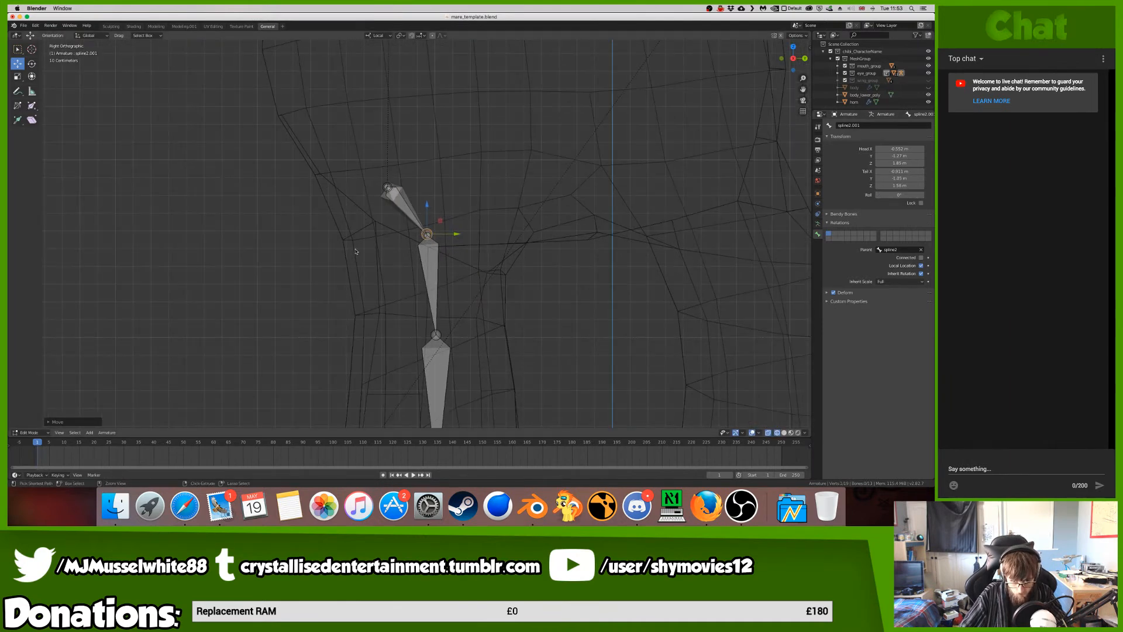
- Fine-tune the new collar bone's tail in close-up so it lines up exactly with the tail of collar_r
scroll(423, 294, "up", 10)
key("g")
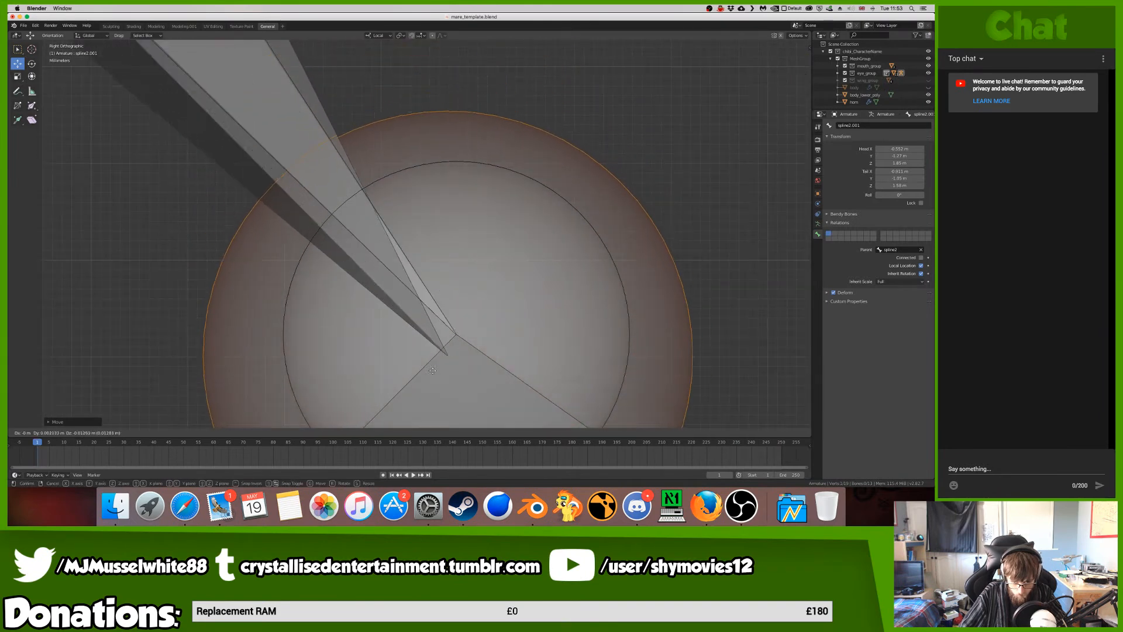
left_click(443, 351)
key("KP_Decimal")
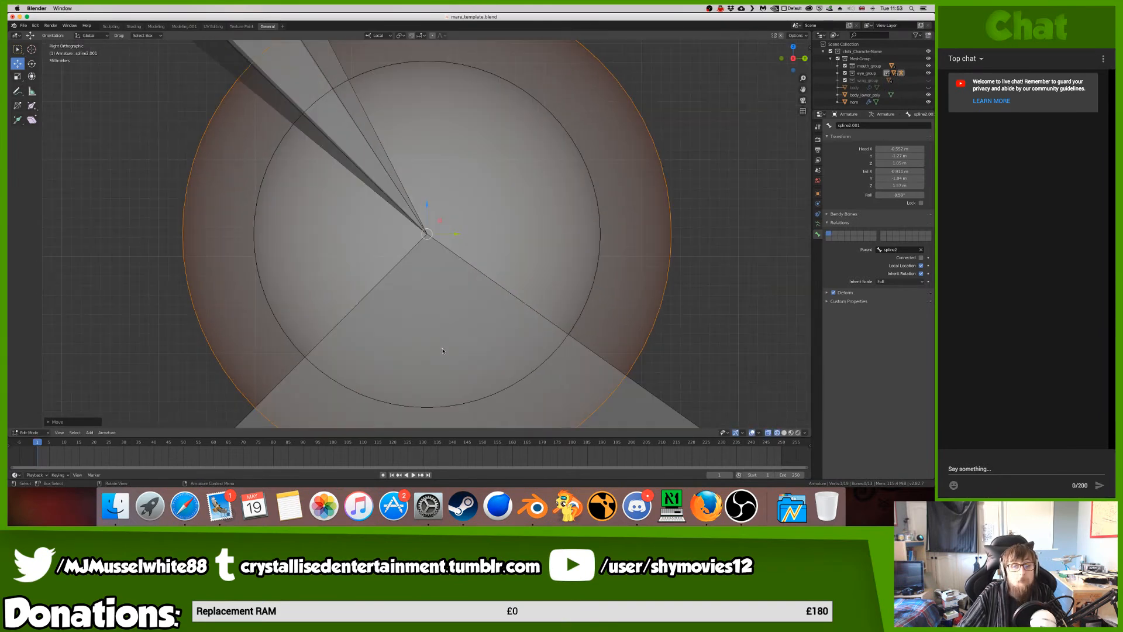
- Move the new collar bone's tail inward along X to mirror collar_r, and save the file
middle_click_drag(502, 319, 449, 251, "ctrl")
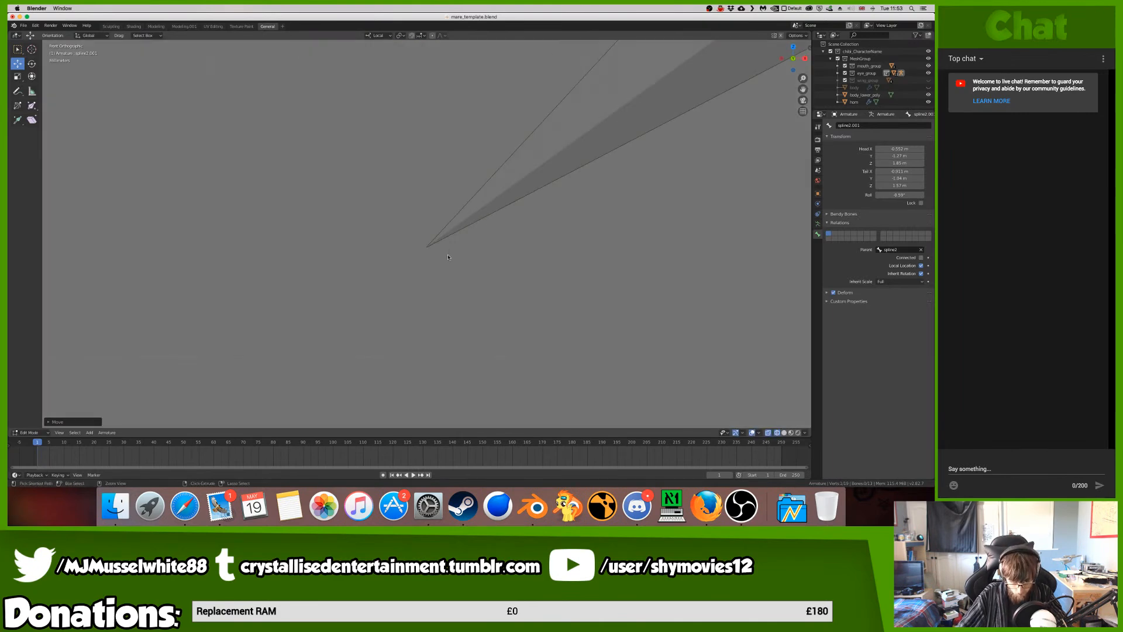
scroll(450, 252, "down", 15, "ctrl")
key("g")
key("x")
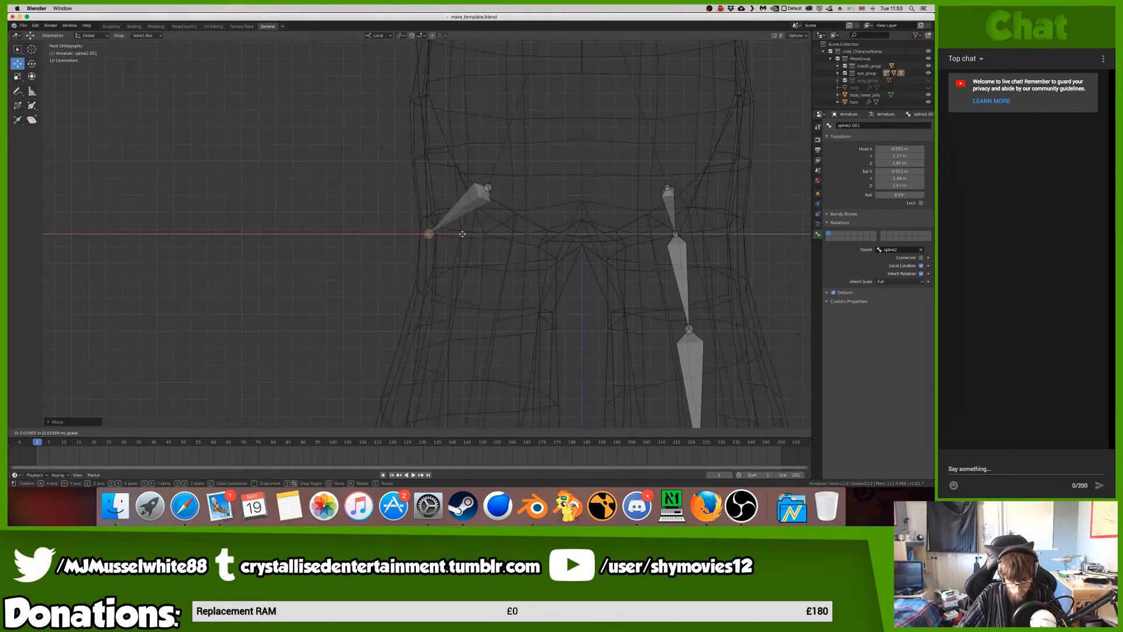
left_click(513, 238)
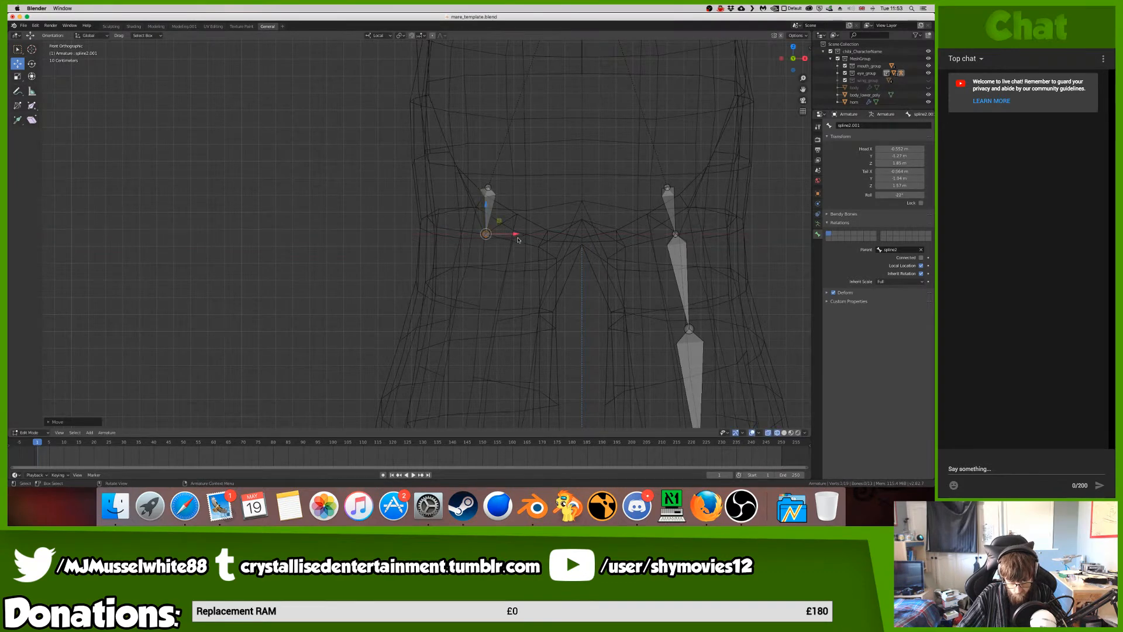
key("KP_3")
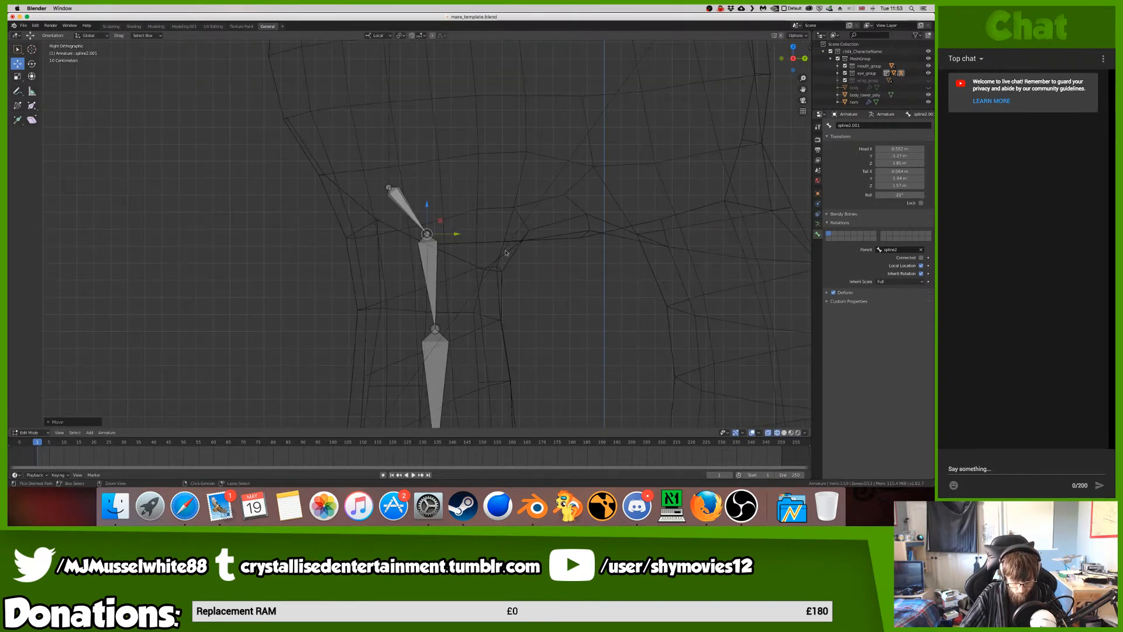
scroll(503, 254, "up", 8, "ctrl")
scroll(503, 254, "down", 5)
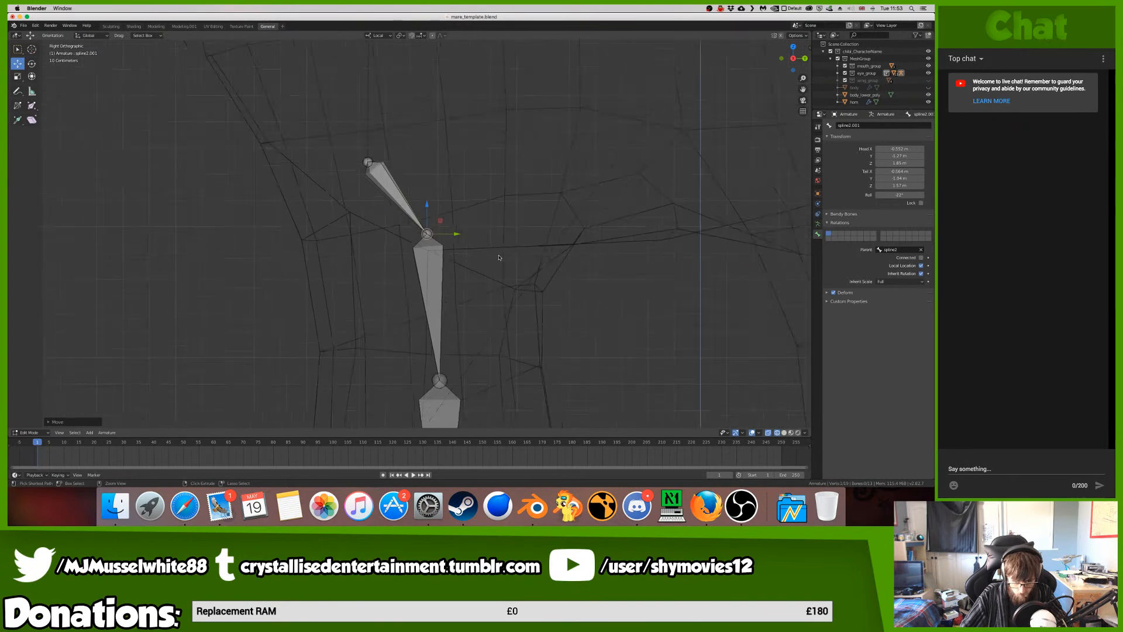
key("super+s")
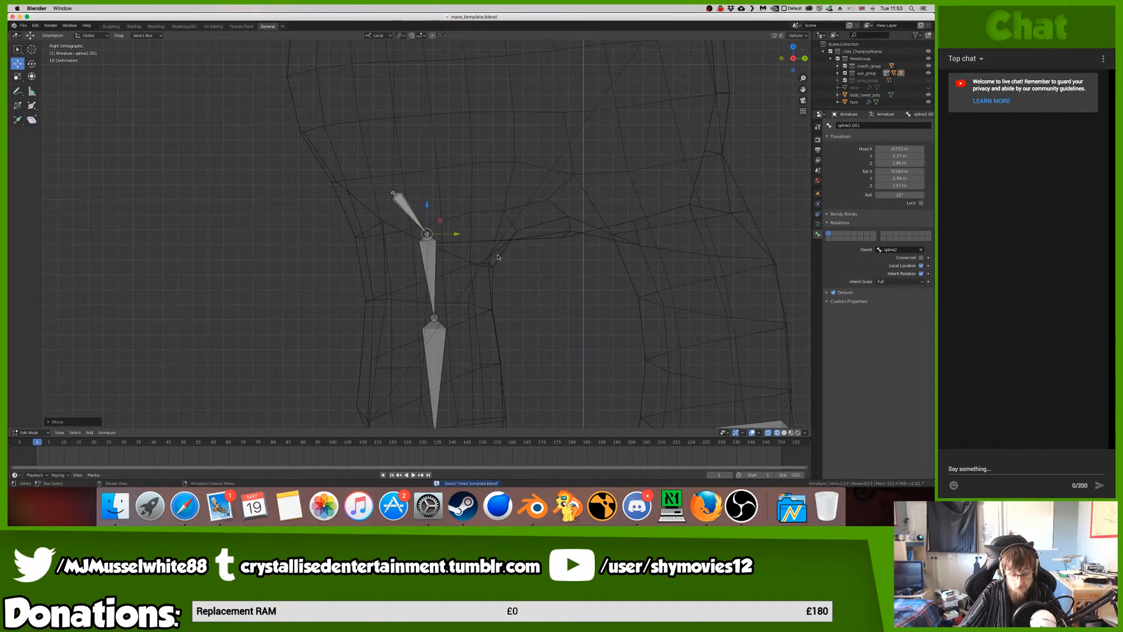
- Extrude an upper front-leg bone from the new collar bone's tail down to the knee in the side view
scroll(479, 302, "down", 3, "shift")
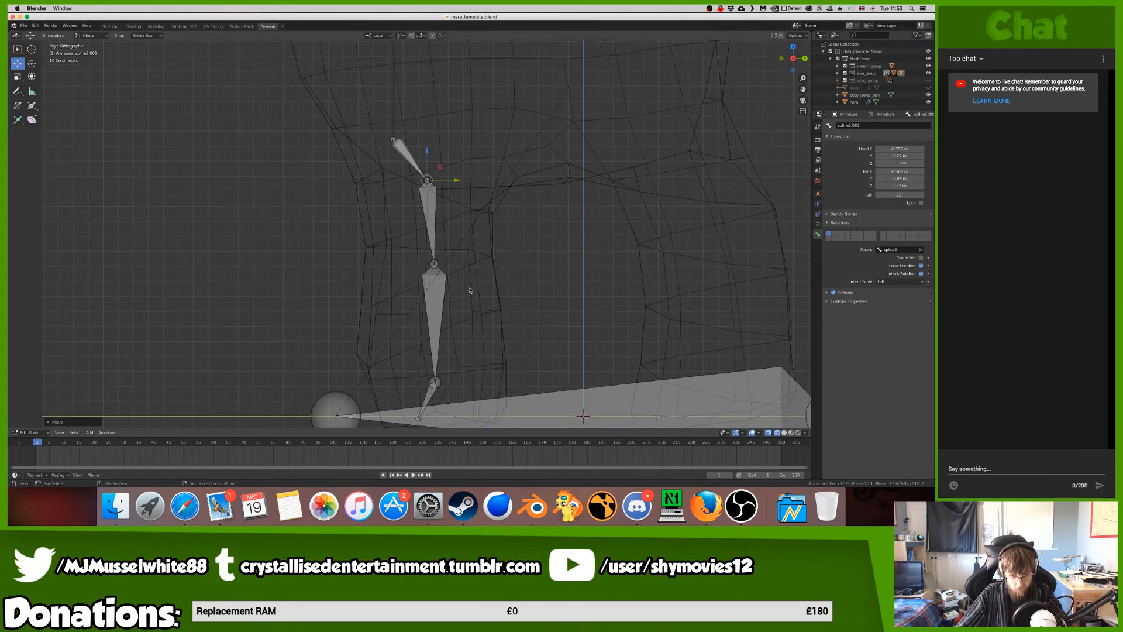
key("e")
left_click(477, 363)
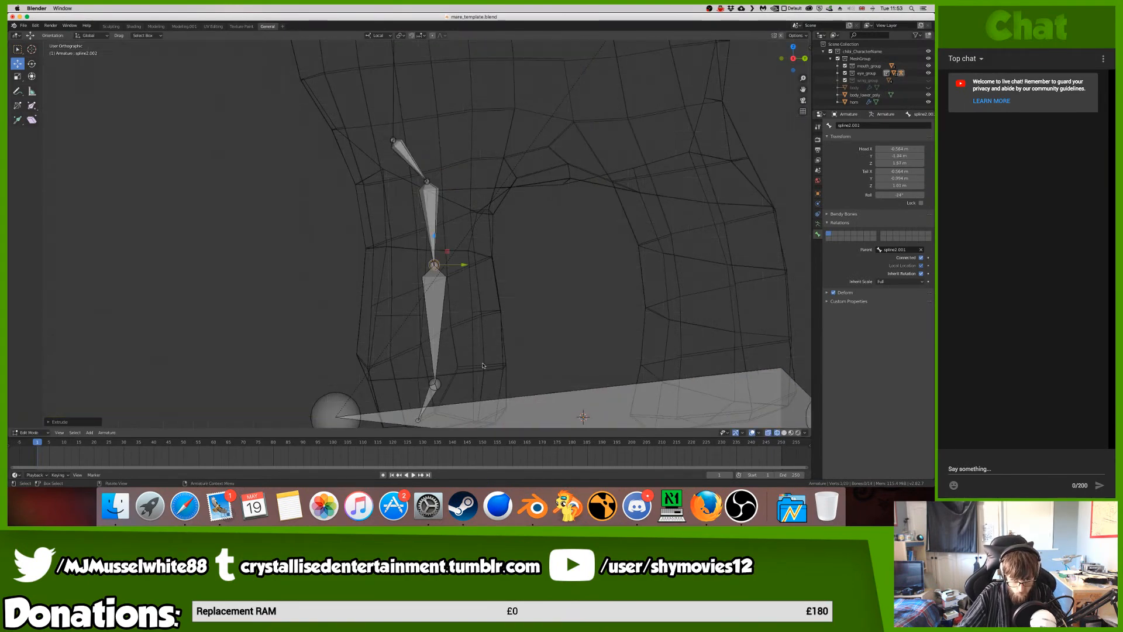
scroll(468, 292, "down", 2, "shift")
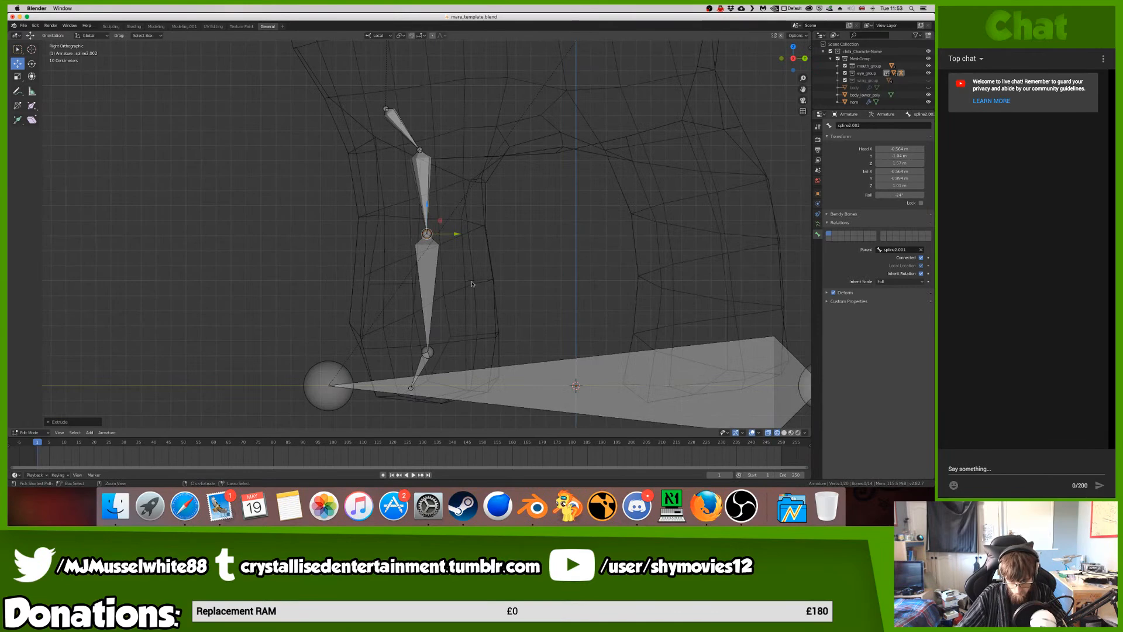
- Fine-tune the new upper front-leg bone's tail in close-up so it lines up exactly with the tail of upperarm_r
scroll(472, 283, "up", 15)
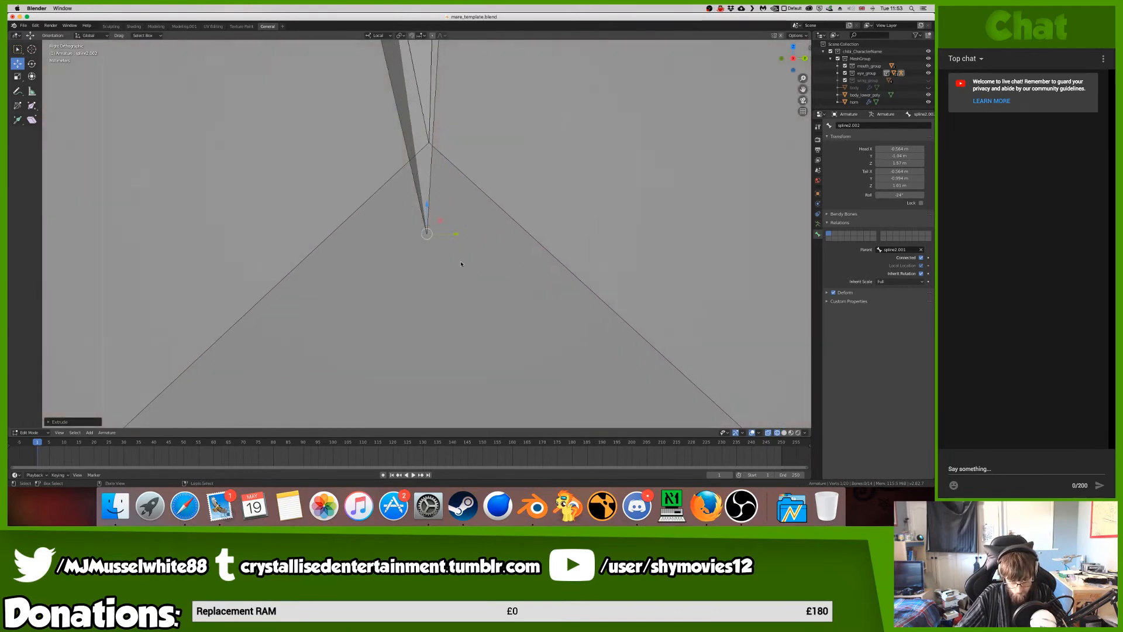
scroll(461, 264, "up", 8)
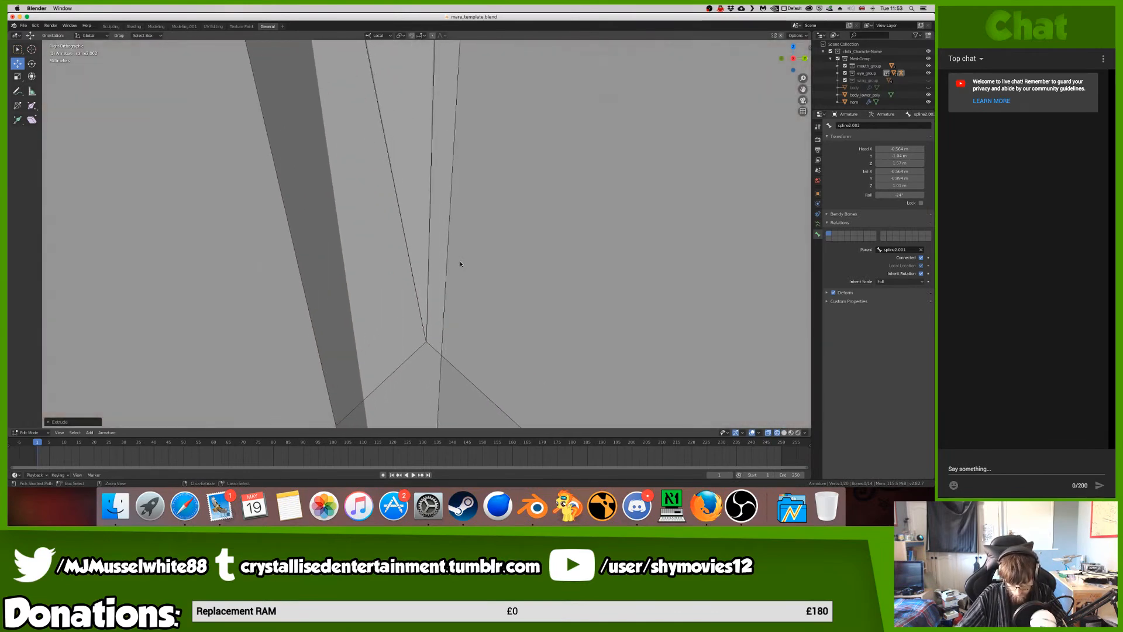
key("g")
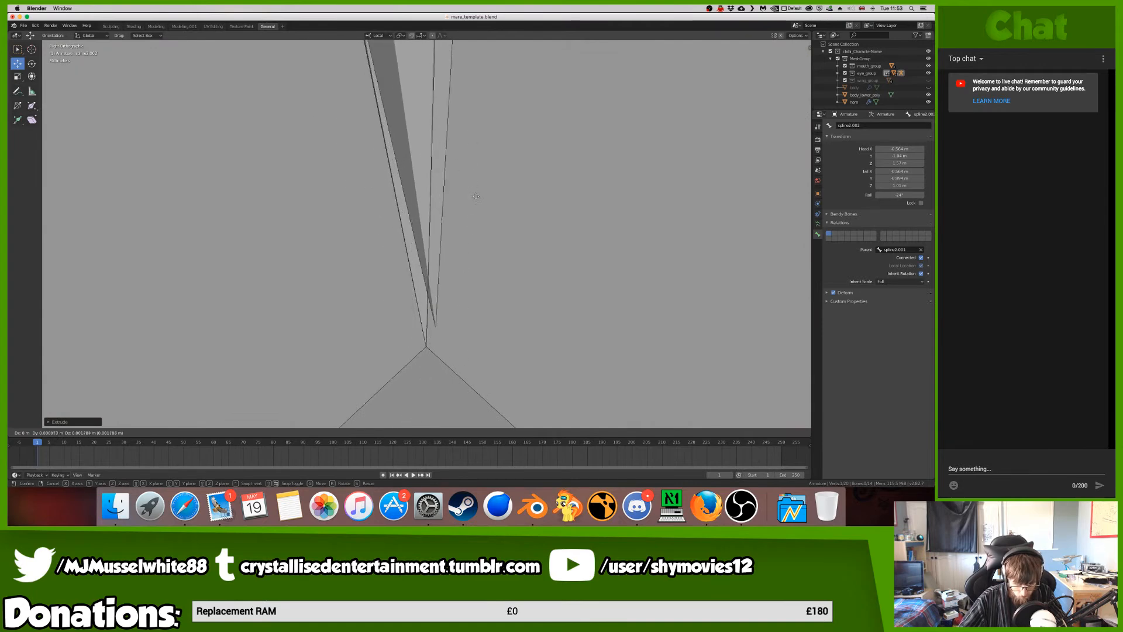
left_click(466, 214)
scroll(442, 329, "up", 2, "ctrl")
scroll(439, 328, "down", 10, "ctrl")
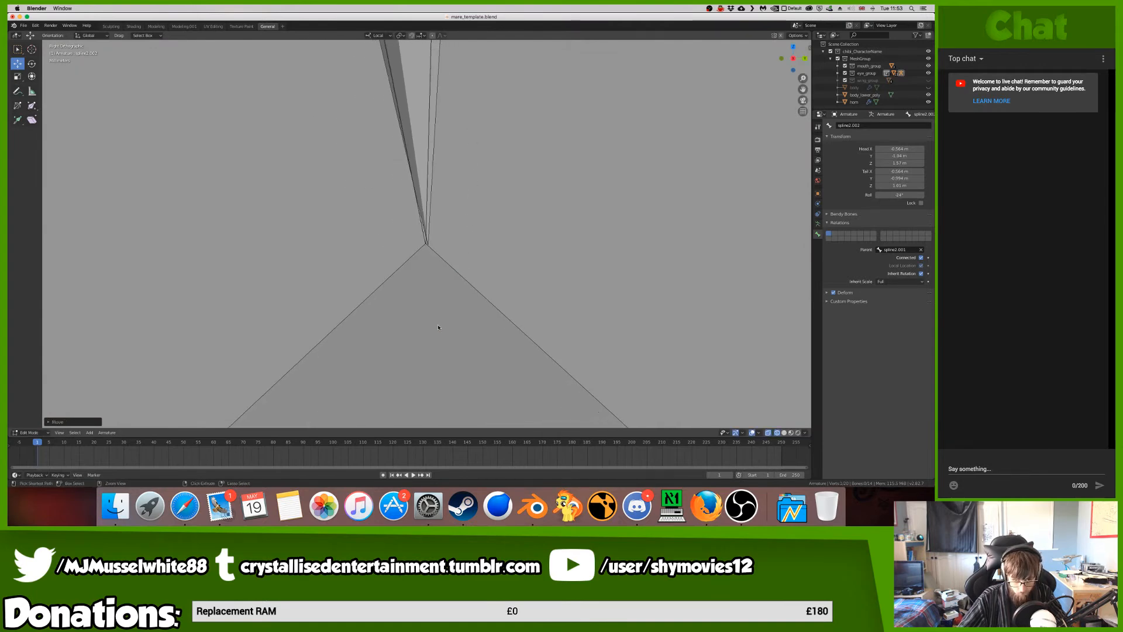
key("g")
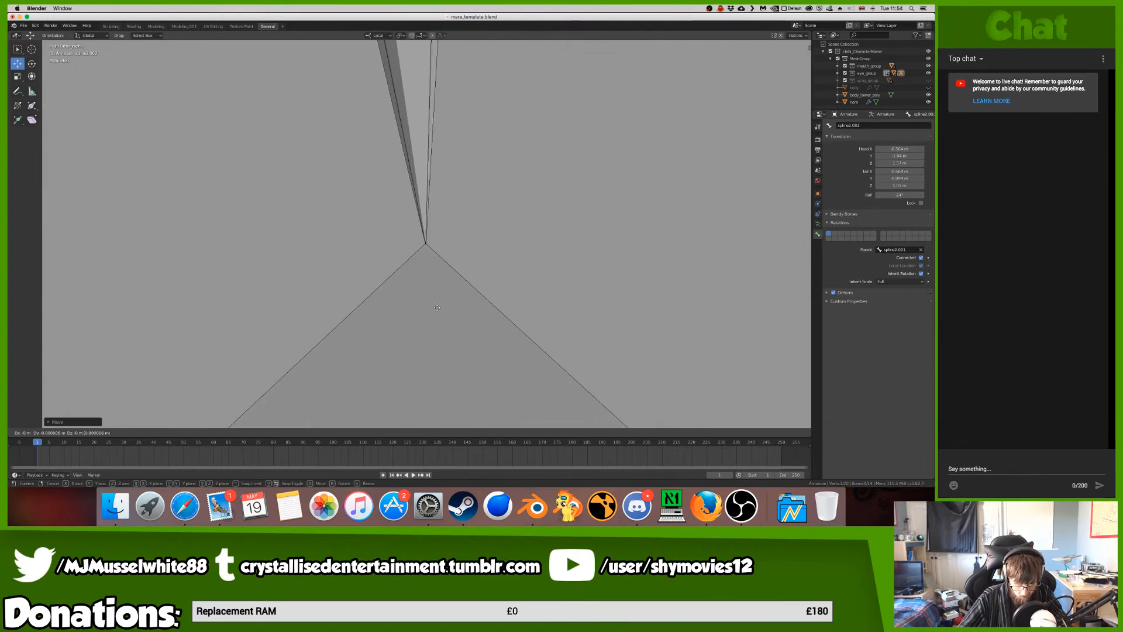
left_click(437, 307)
- Extrude a lower front-leg bone from the new upper front-leg bone's tail down to the joint above the hoof in the side view
scroll(436, 313, "down", 10)
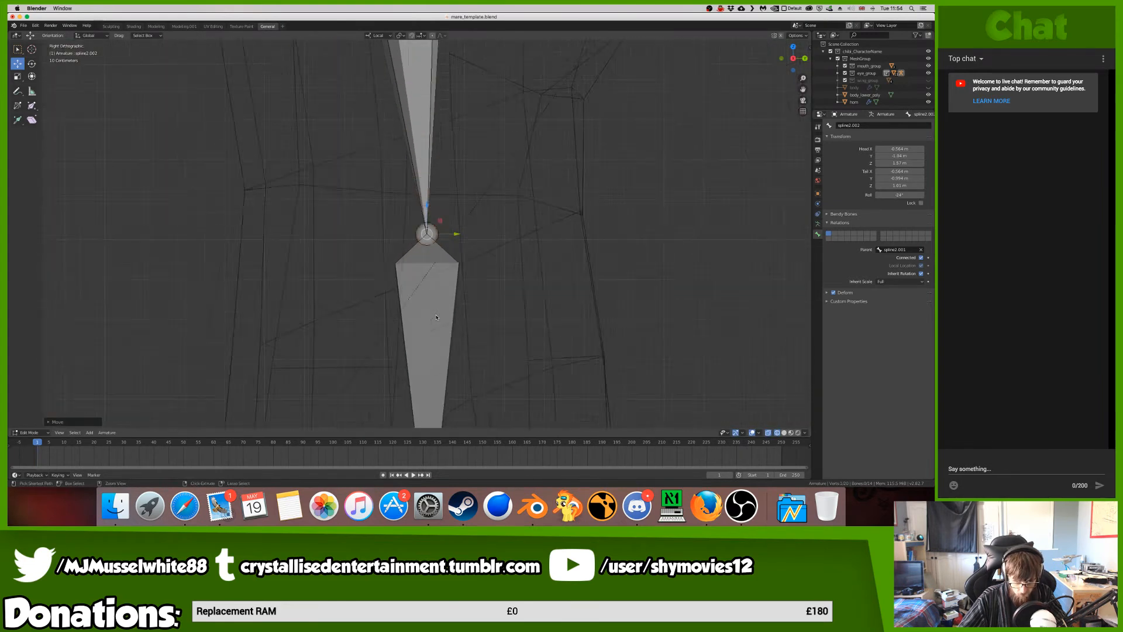
scroll(436, 317, "down", 5)
key("e")
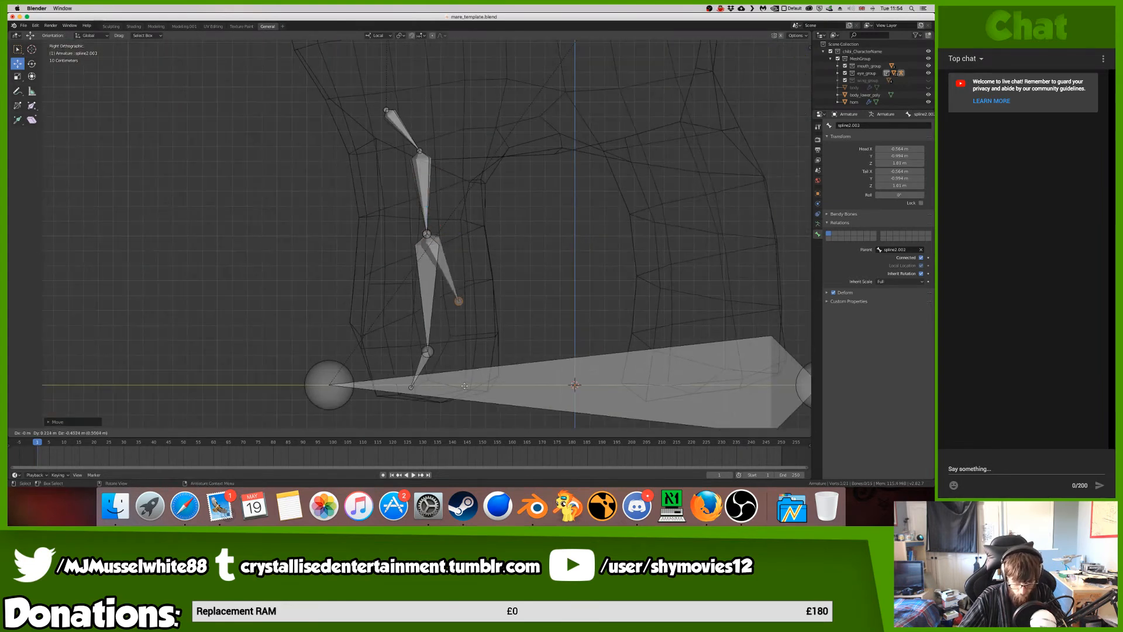
left_click(434, 436)
key("KP_Decimal")
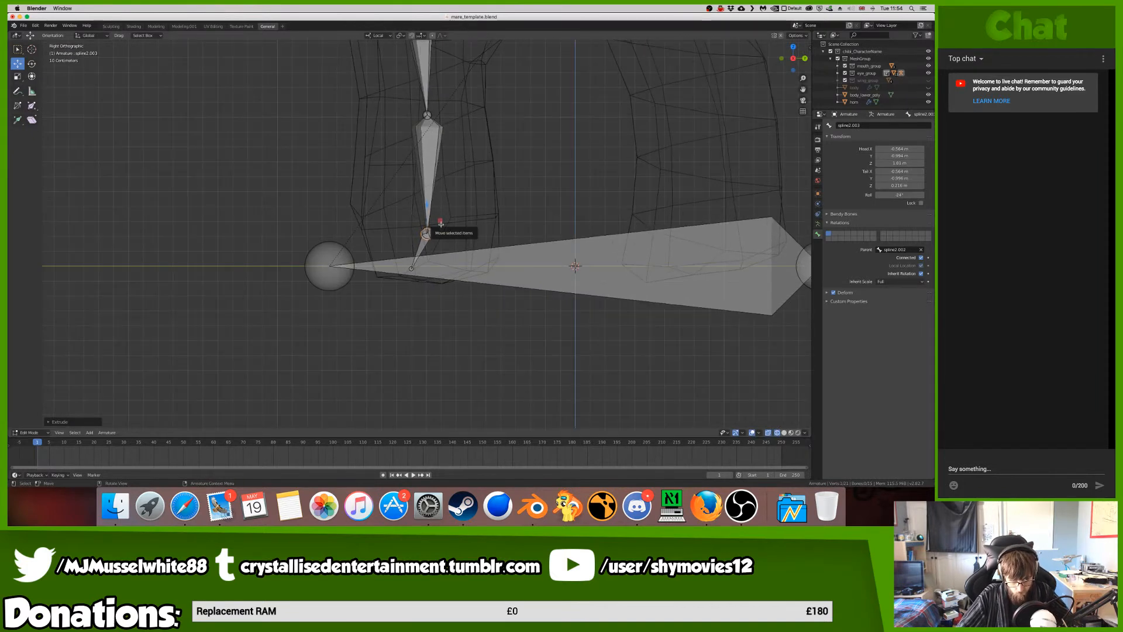
- Fine-tune the new lower front-leg bone's tail in close-up so it lines up exactly with the matching tail on the finished front leg
scroll(441, 224, "up", 20, "ctrl")
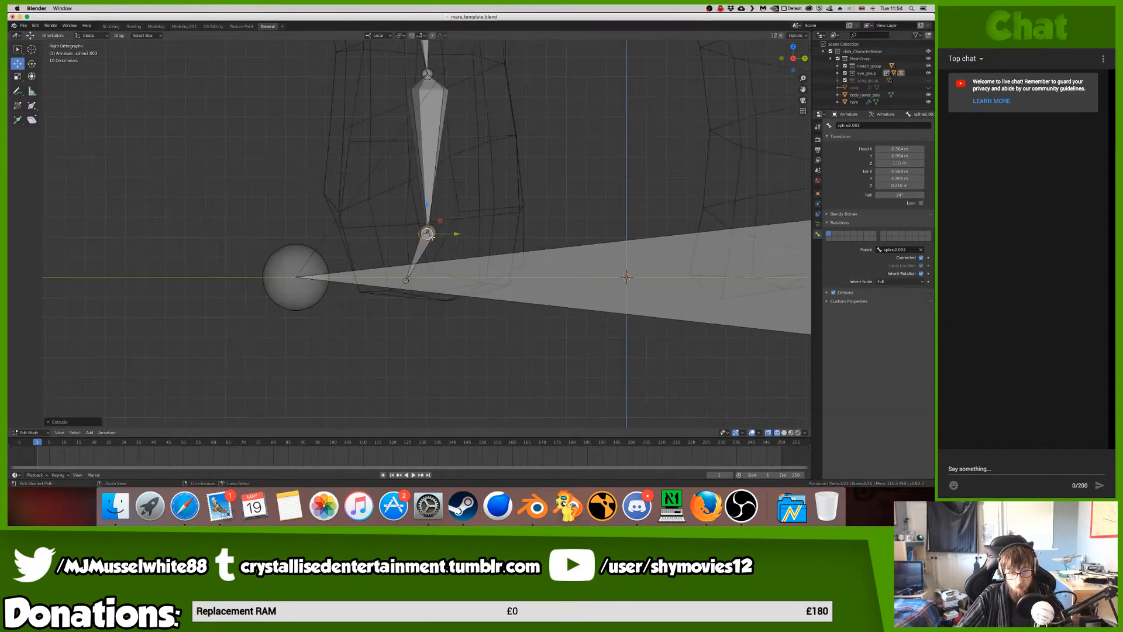
left_click_drag(441, 223, 501, 159)
scroll(502, 159, "up", 5)
scroll(502, 159, "up", 7, "shift")
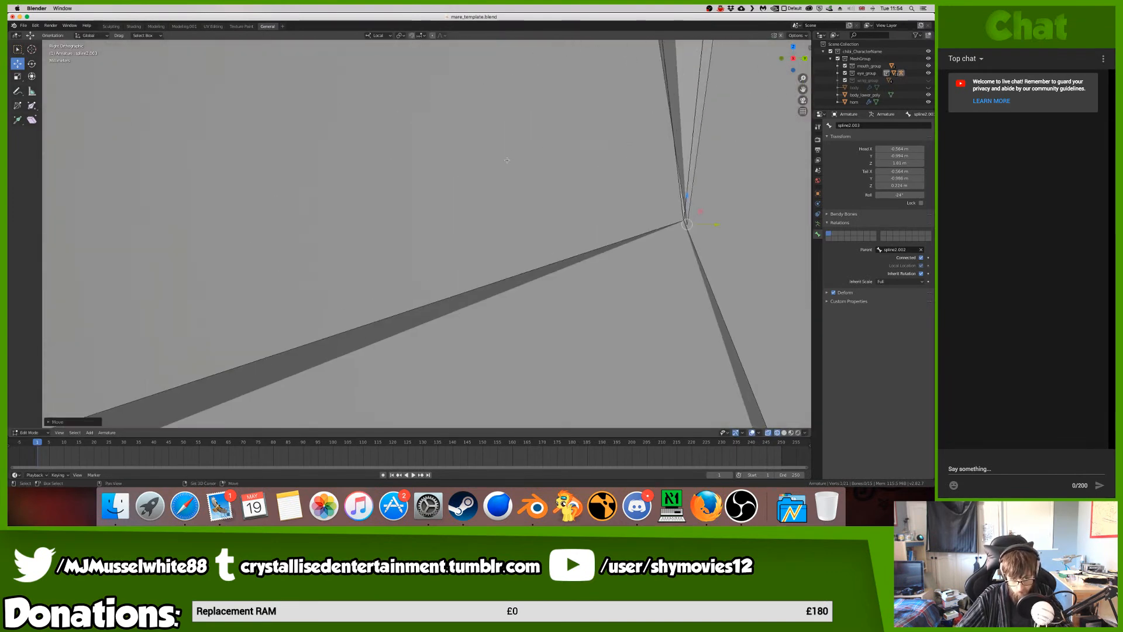
scroll(557, 257, "right", 4, "shift")
scroll(635, 241, "up", 10, "ctrl")
scroll(636, 241, "down", 6, "ctrl")
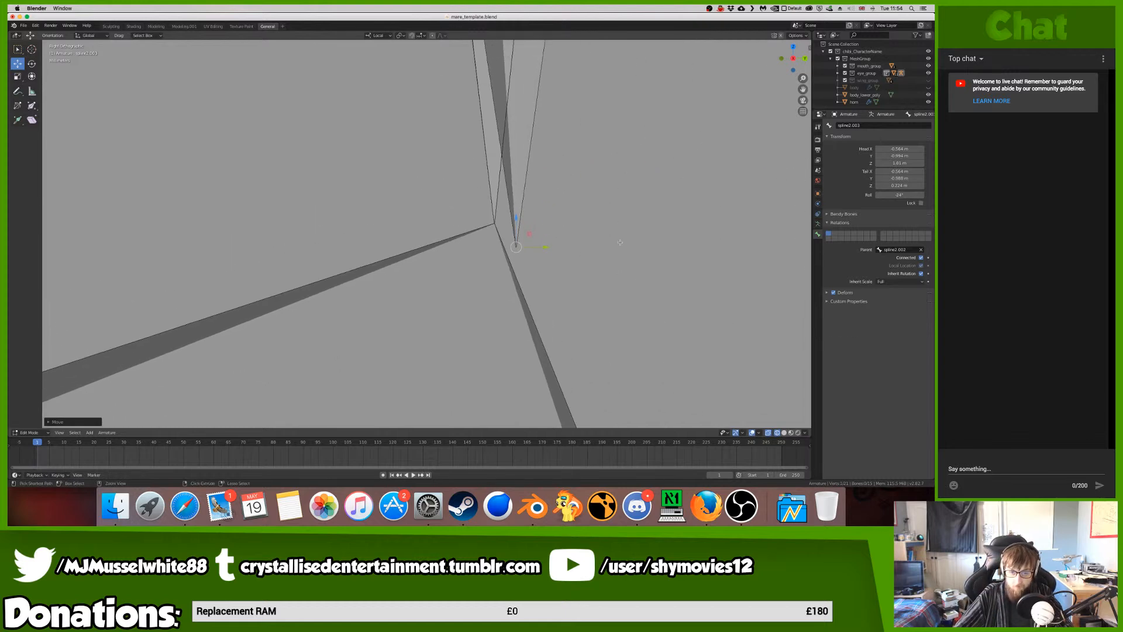
key("g")
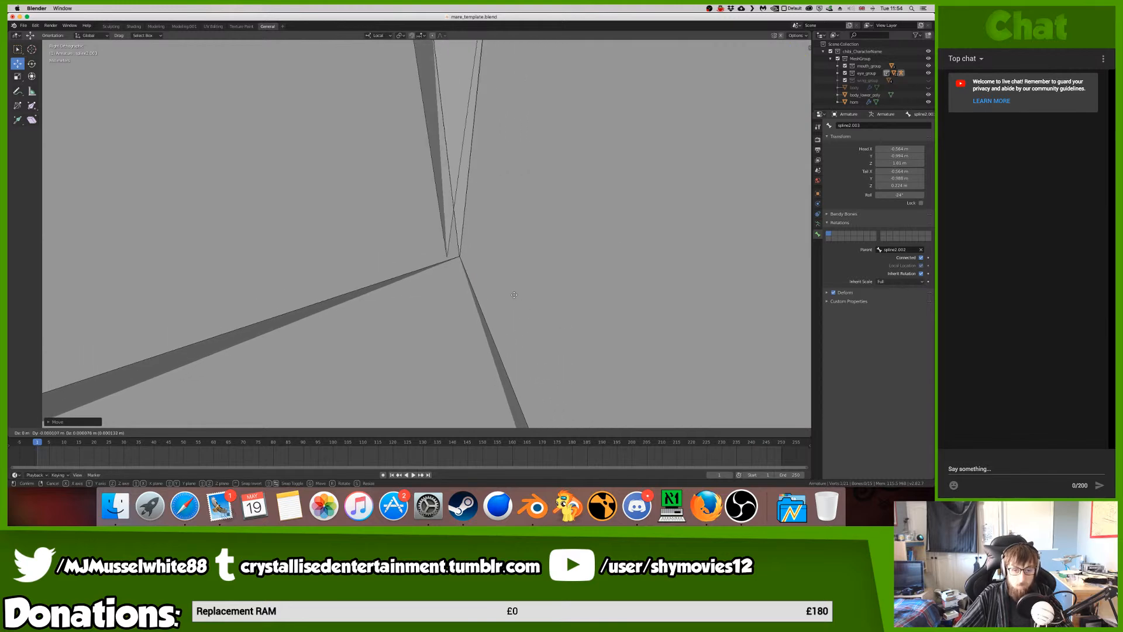
left_click(527, 295)
scroll(527, 294, "down", 1)
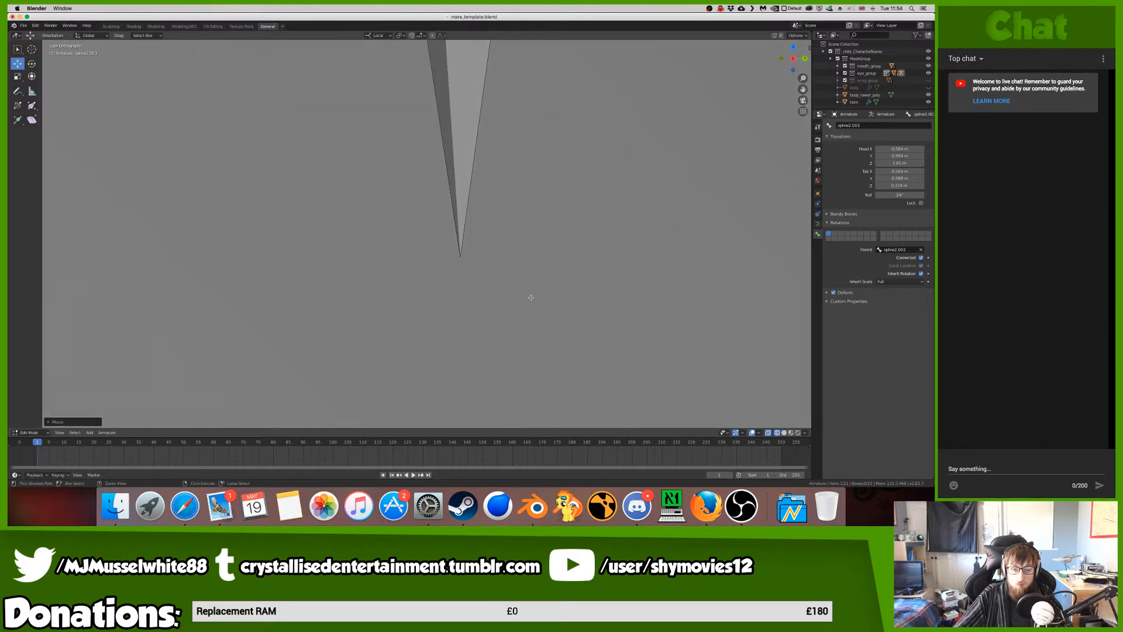
scroll(531, 298, "down", 10, "ctrl")
key("KP_1")
key("KP_3")
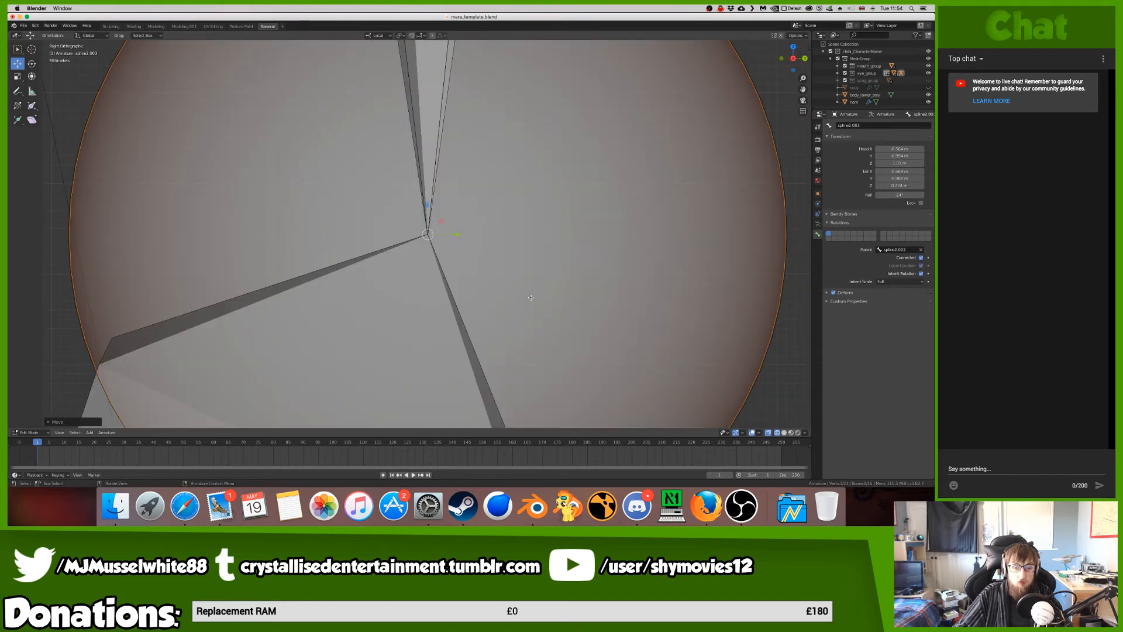
scroll(523, 291, "up", 10, "ctrl")
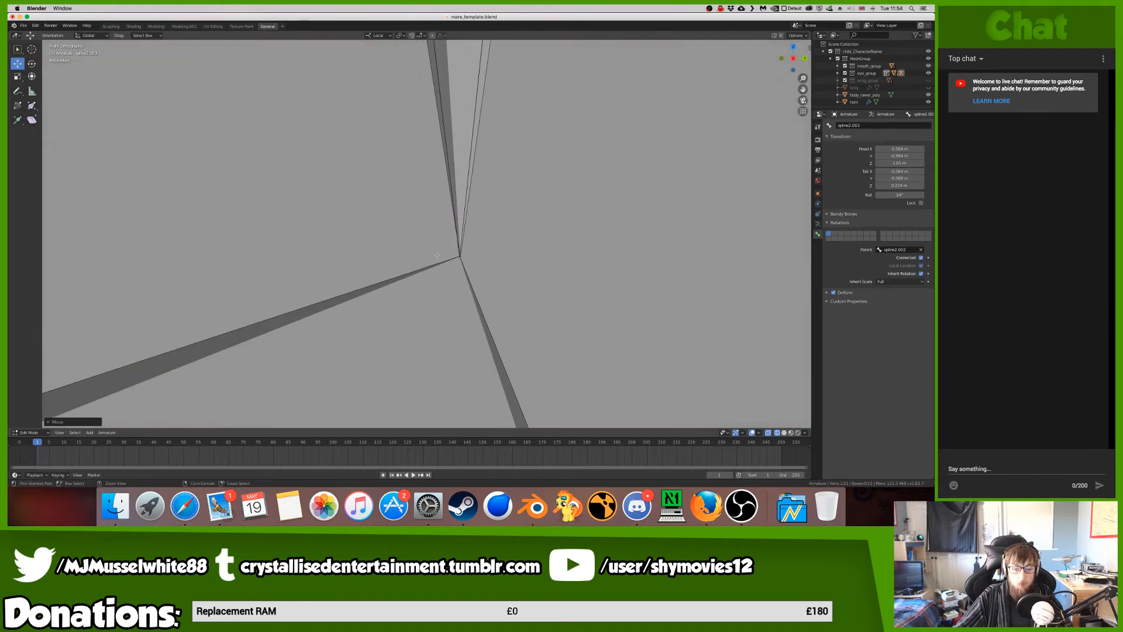
- Extrude a hoof bone from the new lower front-leg bone's tail down and forward into the hoof in the side view
scroll(530, 250, "down", 10)
key("e")
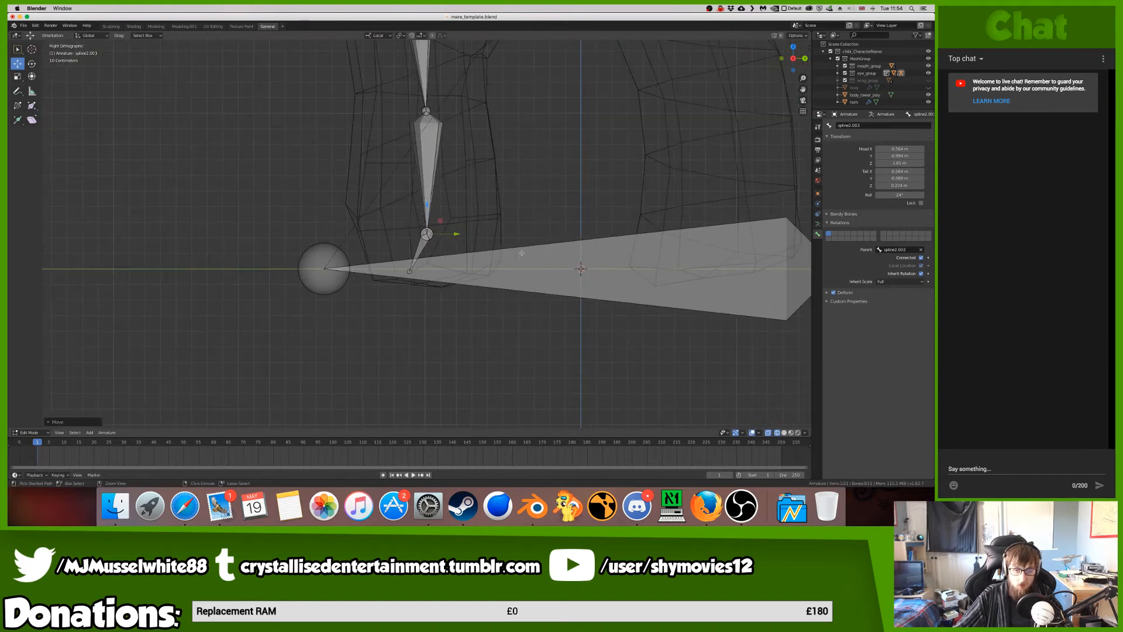
left_click(492, 299)
middle_click_drag(492, 300, 492, 299)
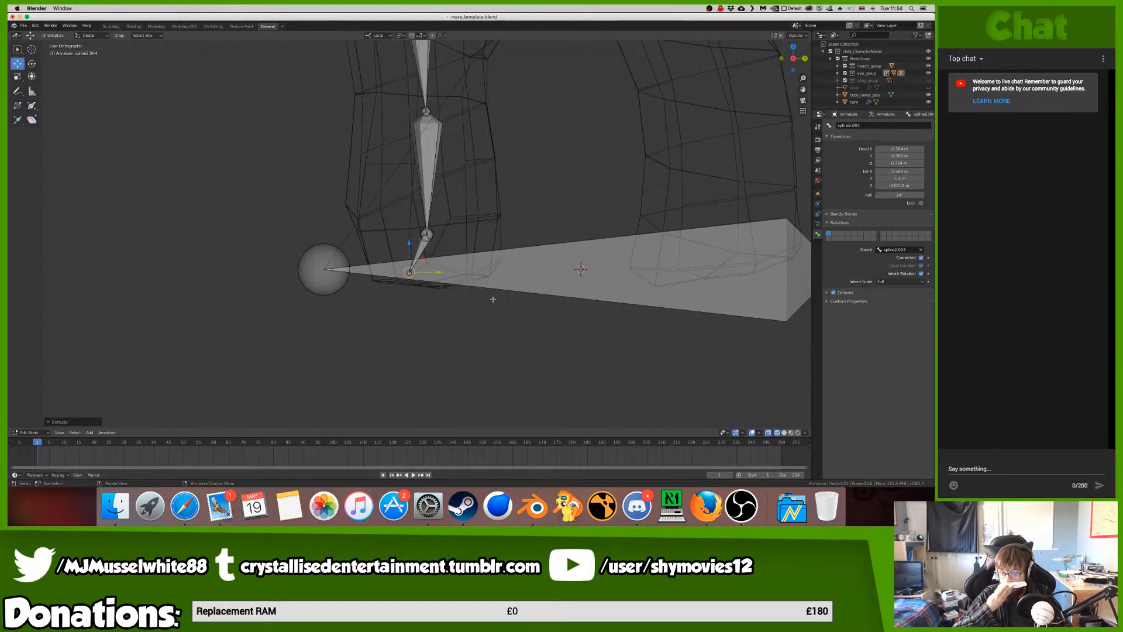
- Fine-tune the new hoof bone's tail in close-up so it lines up exactly with the hoof bone tail on the finished front leg
scroll(514, 221, "up", 4, "ctrl")
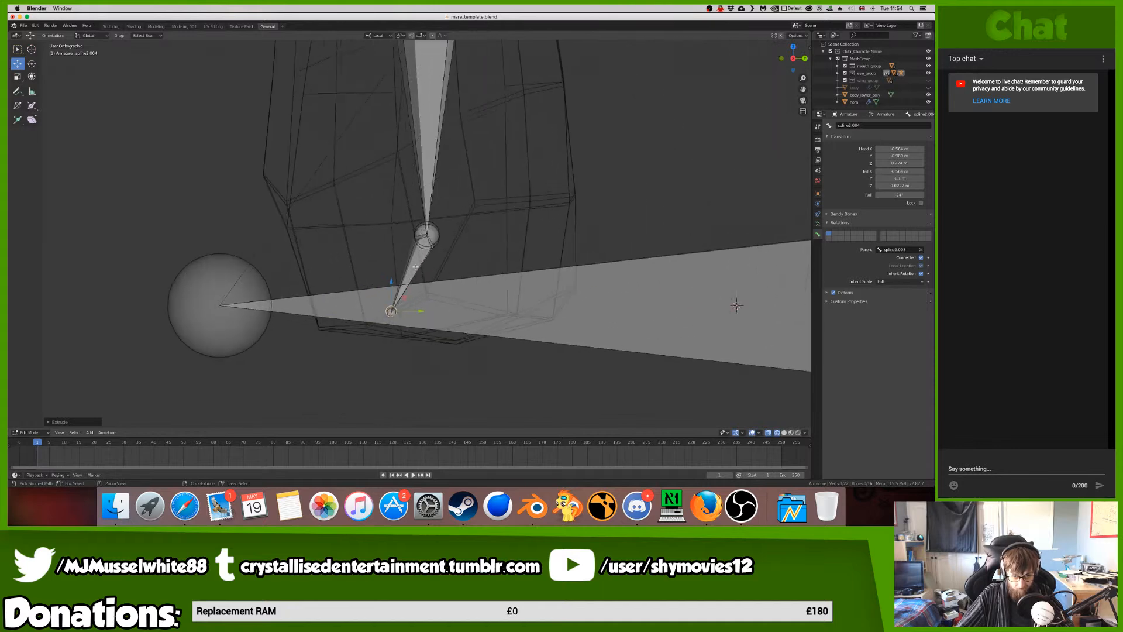
key("KP_3")
scroll(415, 267, "up", 10)
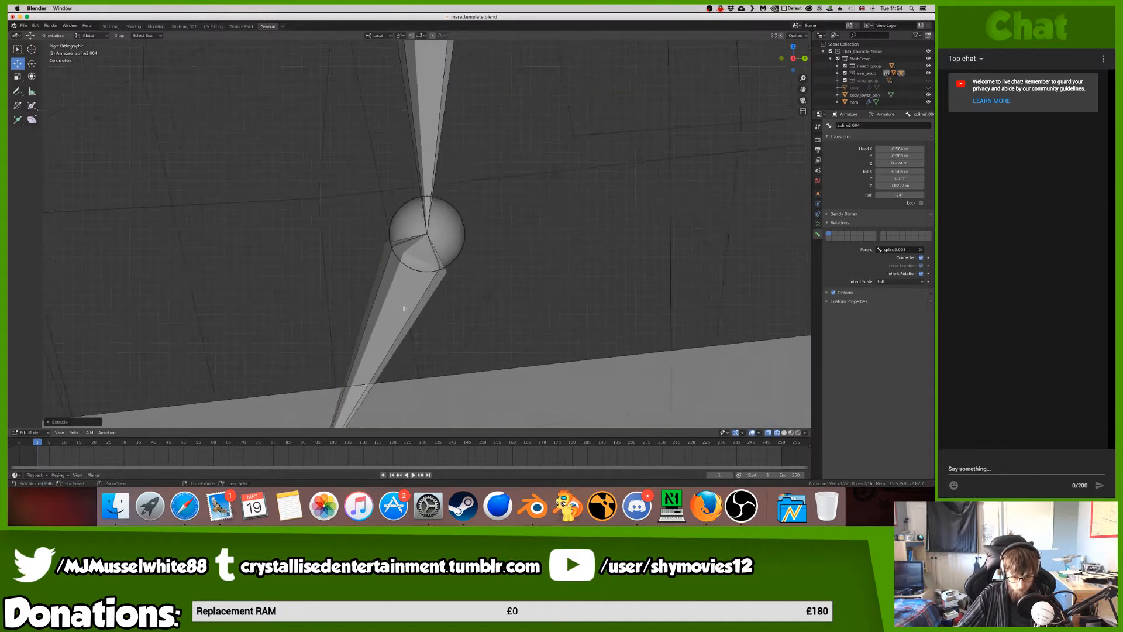
scroll(443, 254, "up", 6)
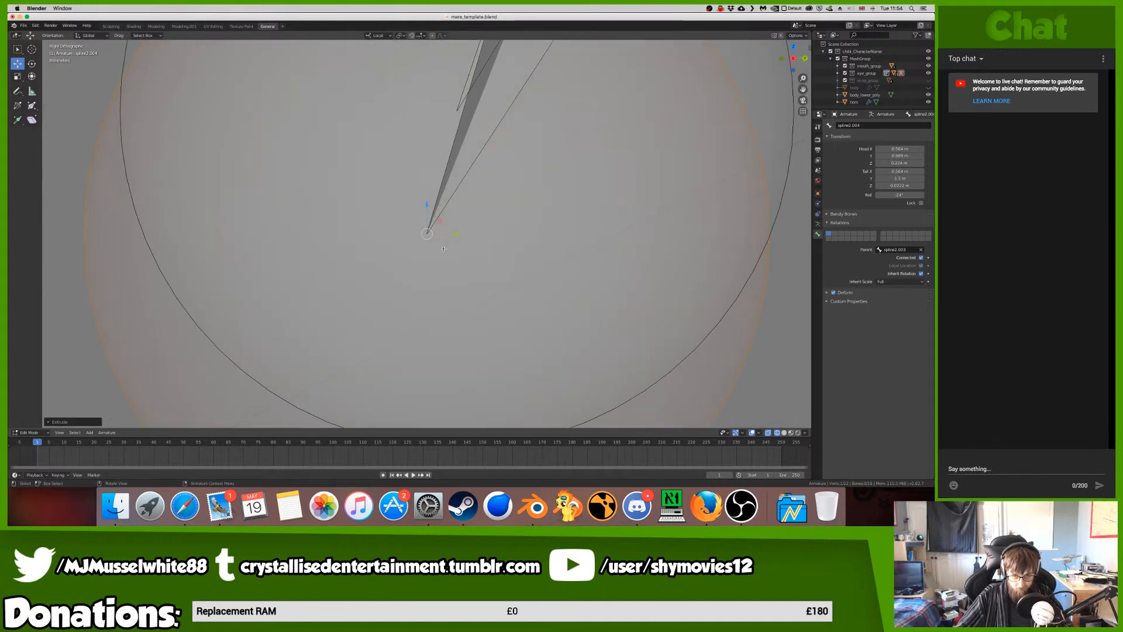
key("g")
left_click(471, 128)
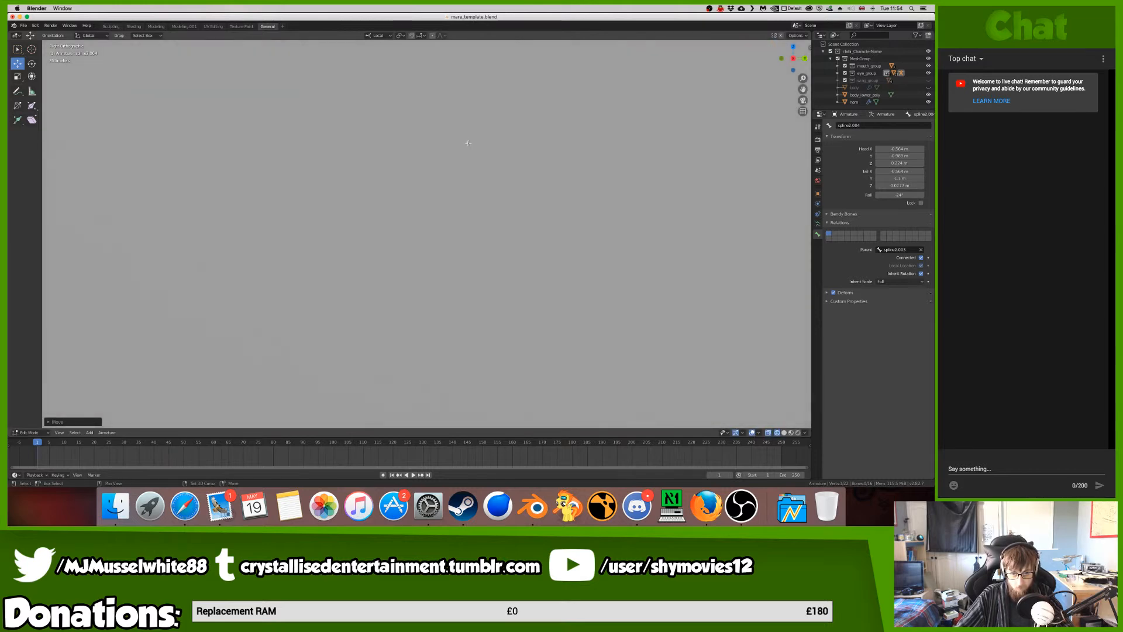
scroll(468, 144, "down", 12, "ctrl")
scroll(469, 149, "up", 12, "ctrl")
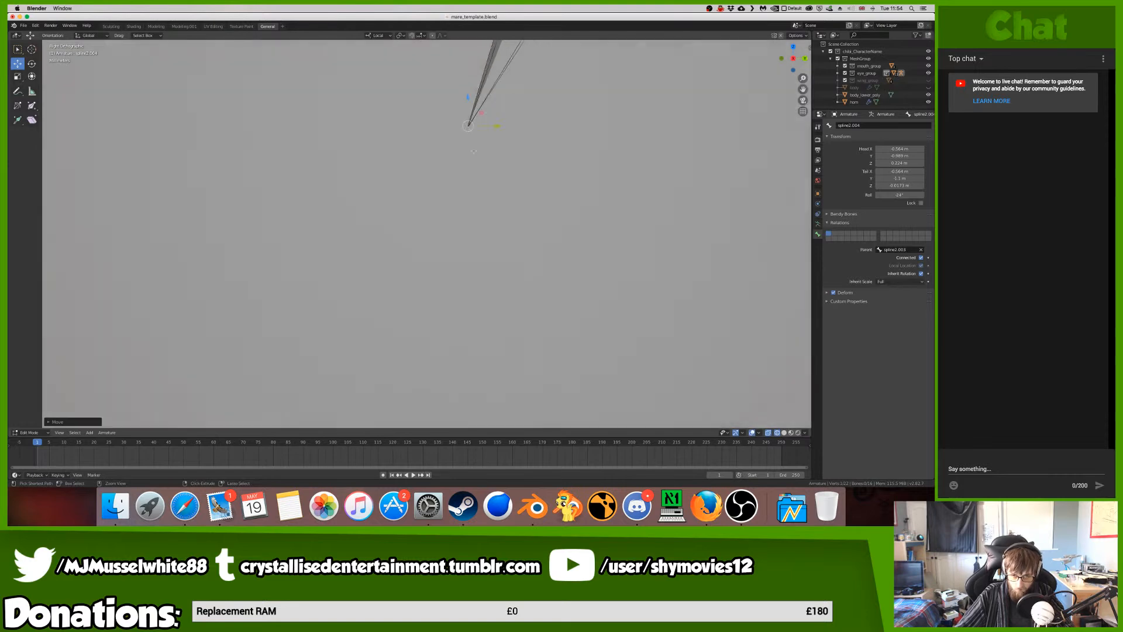
scroll(469, 149, "up", 5, "shift")
scroll(468, 148, "right", 3, "shift")
key("g")
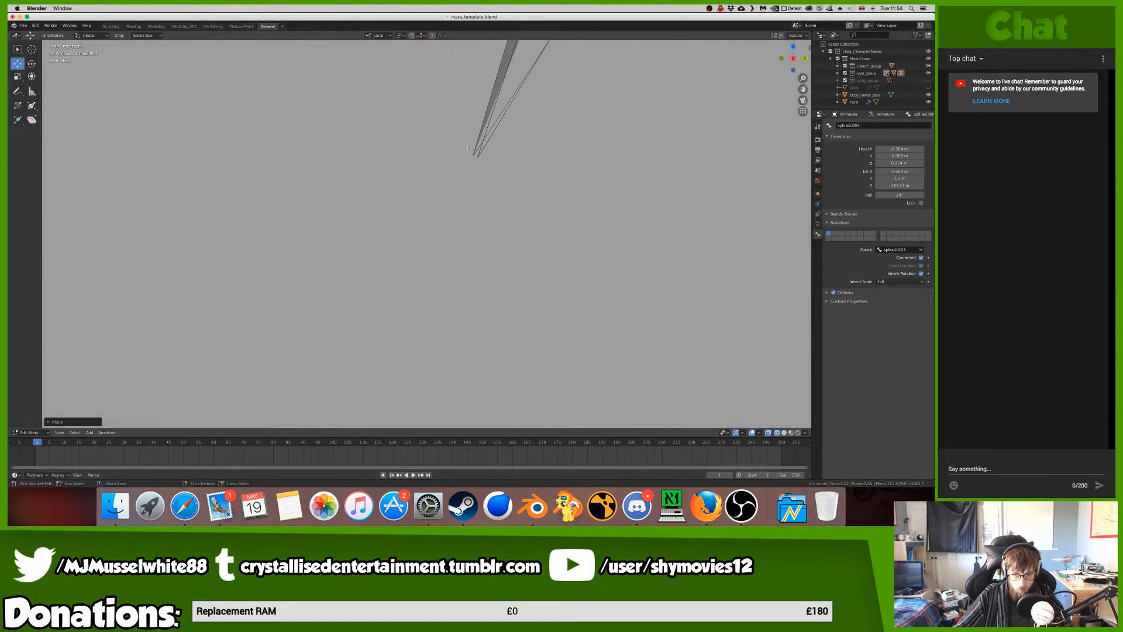
key("Escape")
key("g")
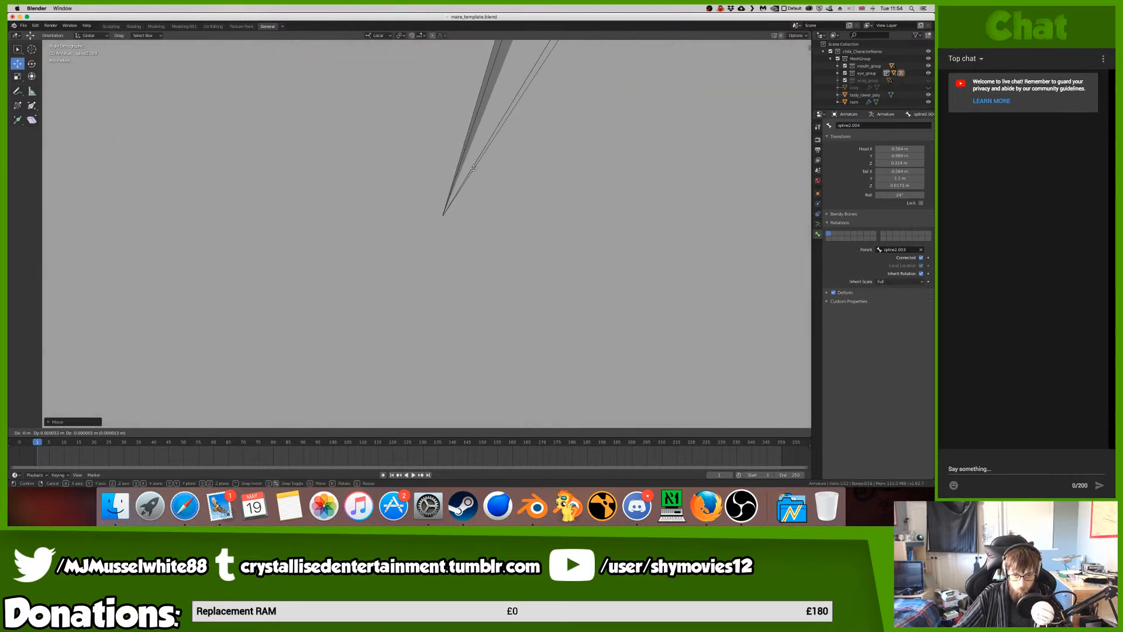
left_click(472, 169)
scroll(472, 164, "down", 10, "ctrl")
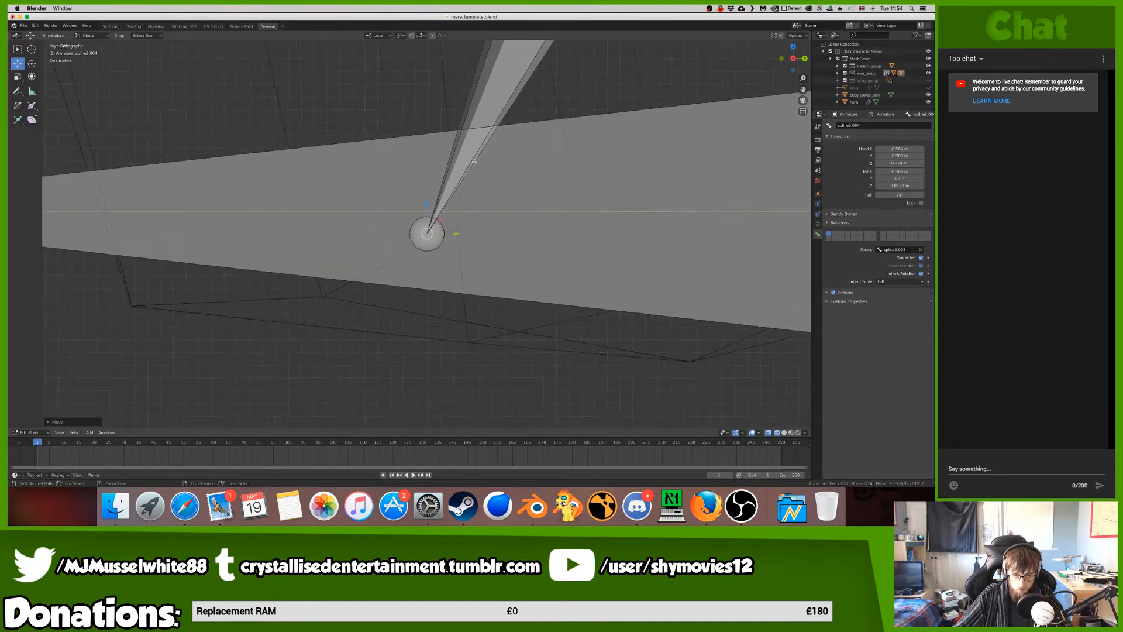
scroll(473, 161, "up", 8)
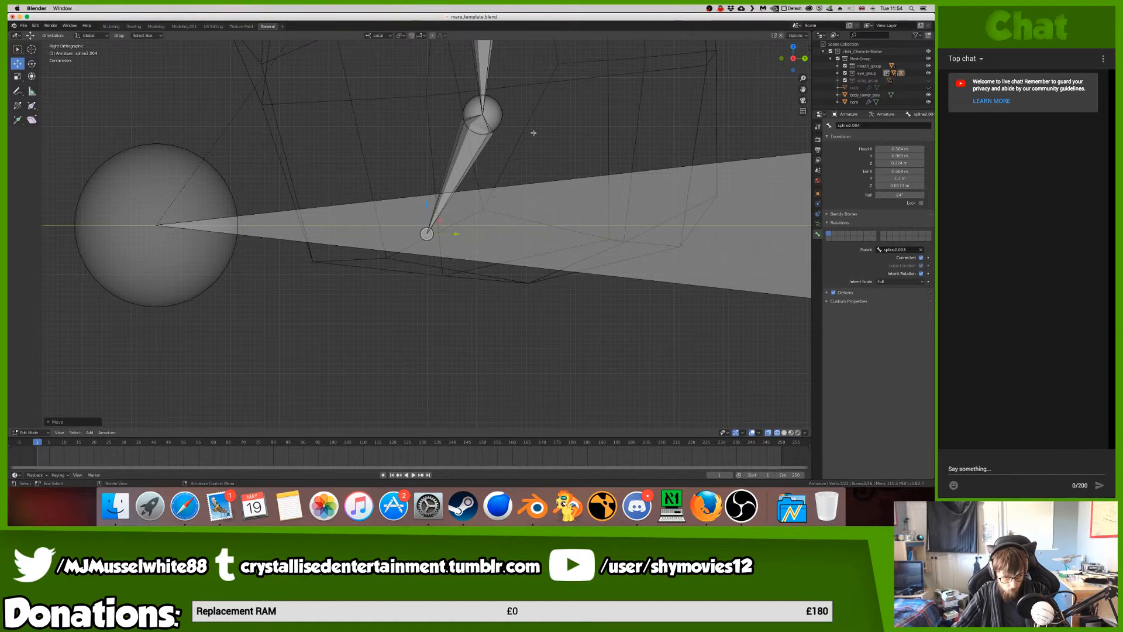
- Move the new upper-leg, lower-leg and hoof bone joints outward along X in the front view to mirror the finished front leg
middle_click_drag(471, 154, 519, 140)
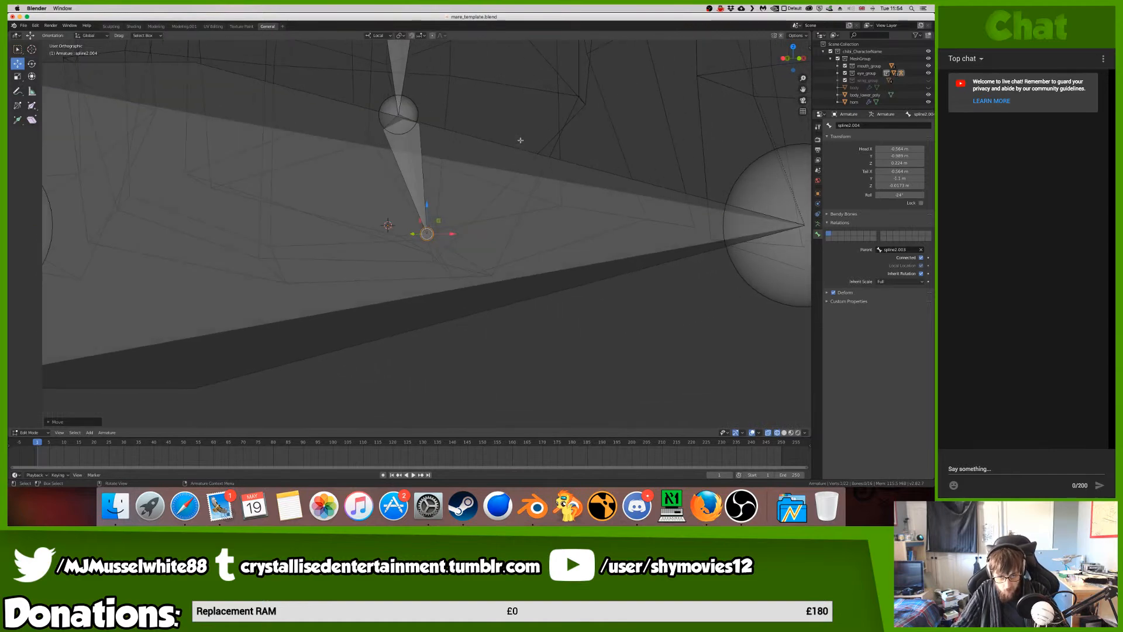
key("KP_1")
scroll(505, 137, "down", 20, "ctrl")
scroll(506, 135, "up", 15)
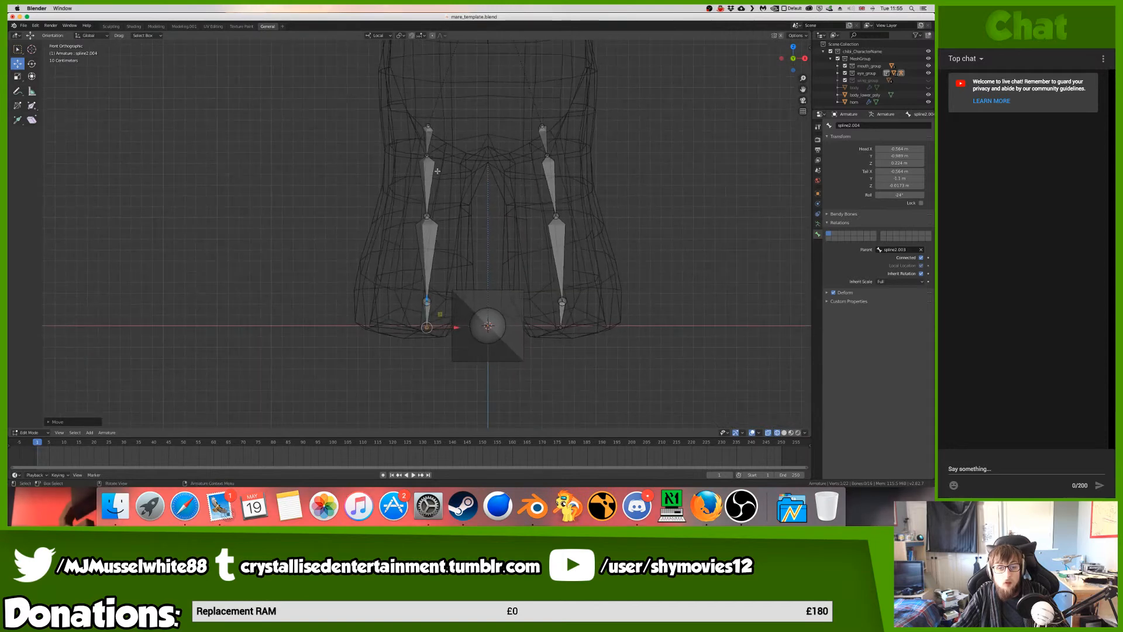
left_click(437, 171)
left_click_drag(450, 185, 425, 221)
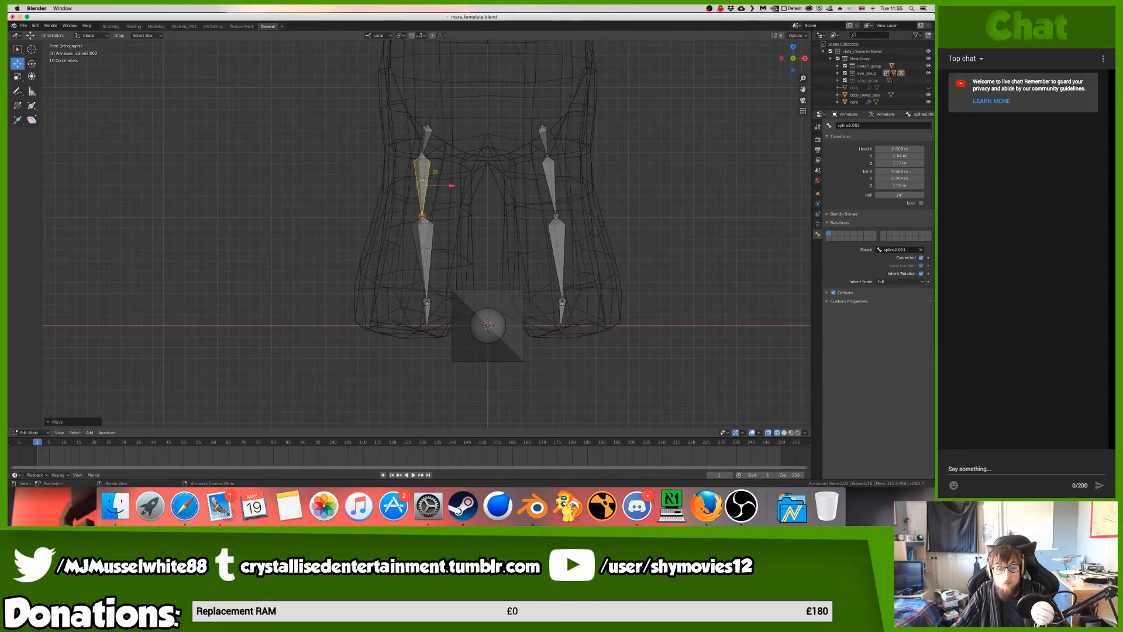
left_click(425, 252)
left_click_drag(449, 258, 430, 327)
left_click(424, 315)
left_click(420, 329)
- Switch the viewport to solid shading and examine both front-leg bone chains against the body mesh from several angles
key("z")
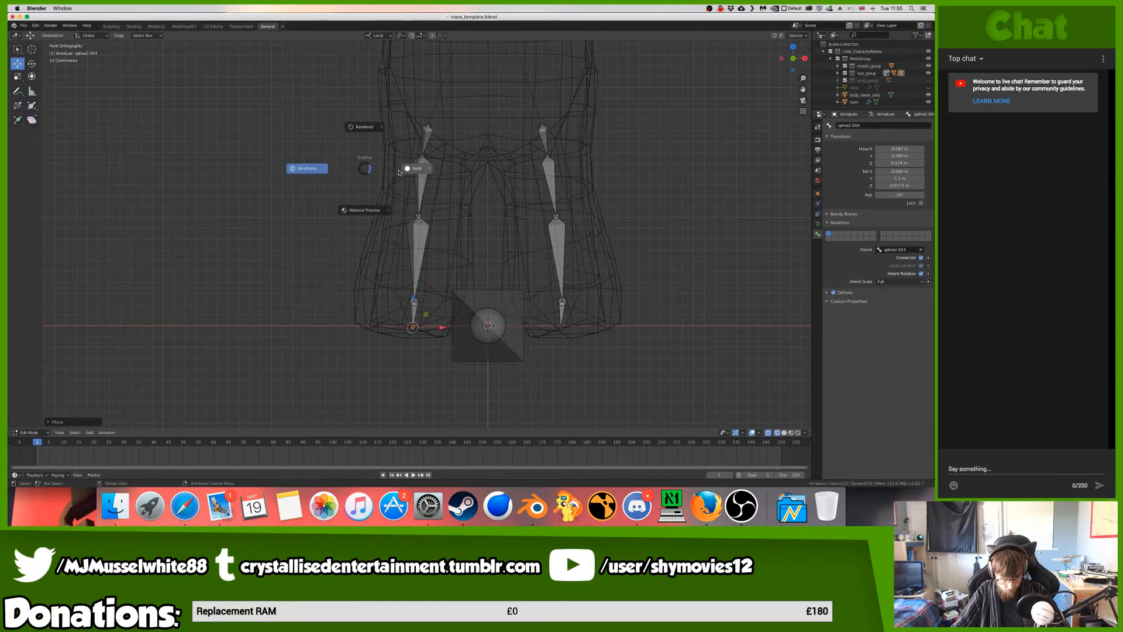
left_click(408, 167)
middle_click_drag(397, 157, 397, 169, "ctrl")
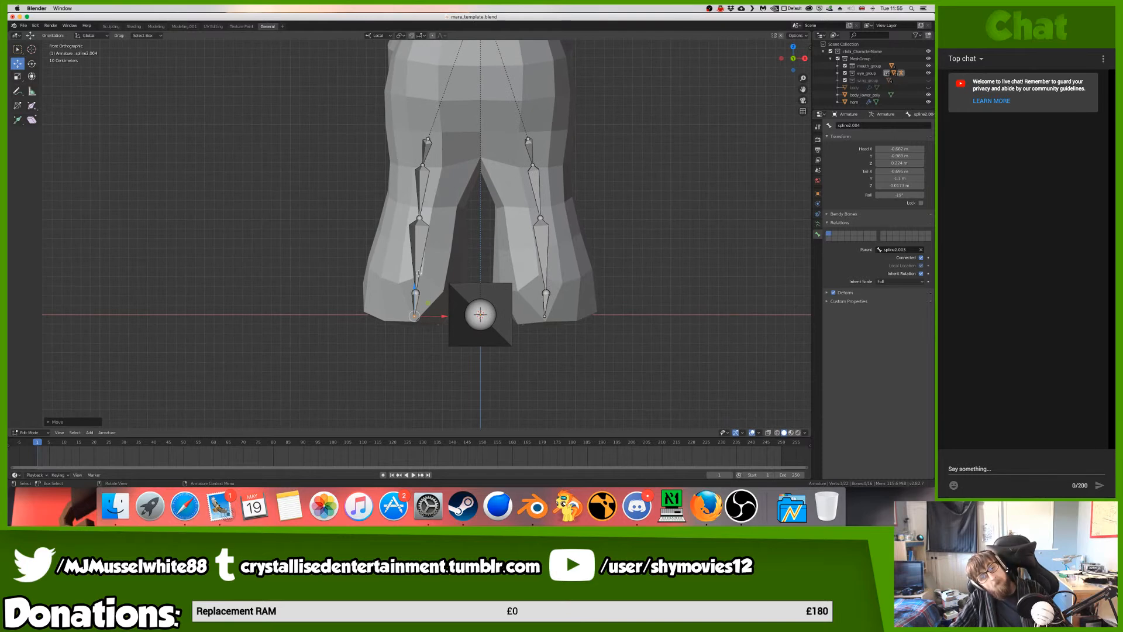
middle_click_drag(418, 272, 419, 272)
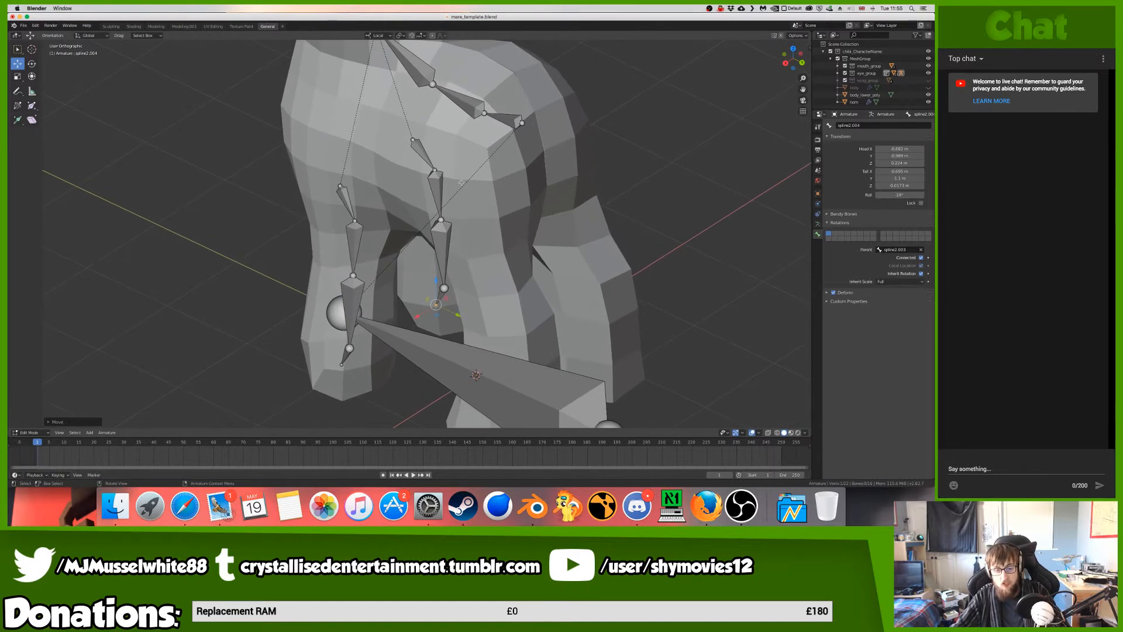
middle_click_drag(461, 183, 602, 139)
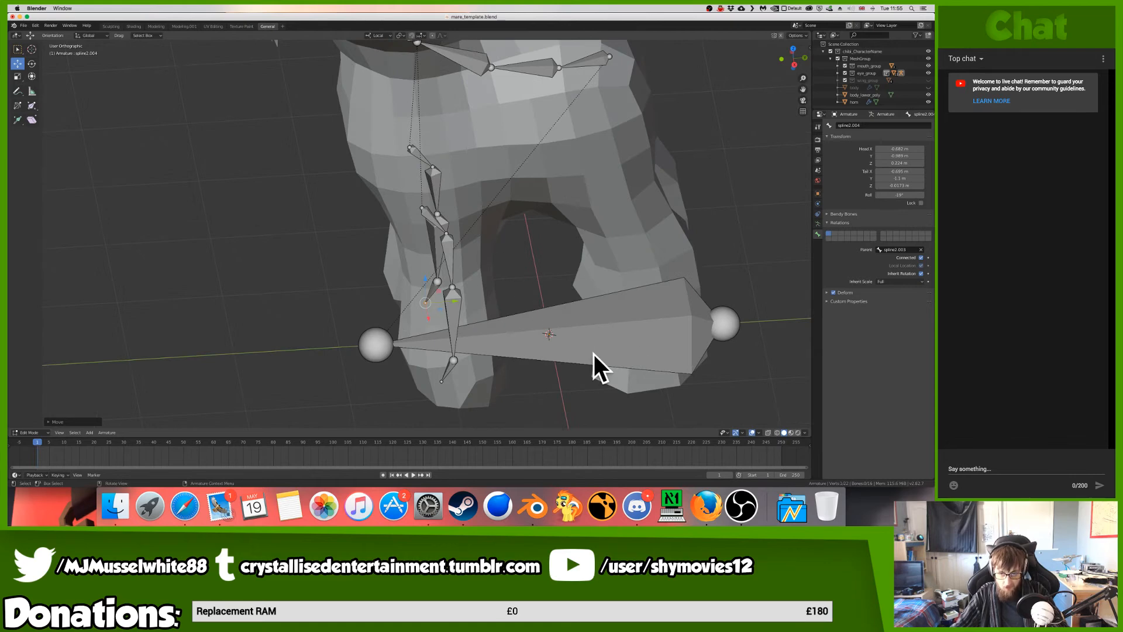
middle_click_drag(546, 296, 555, 290)
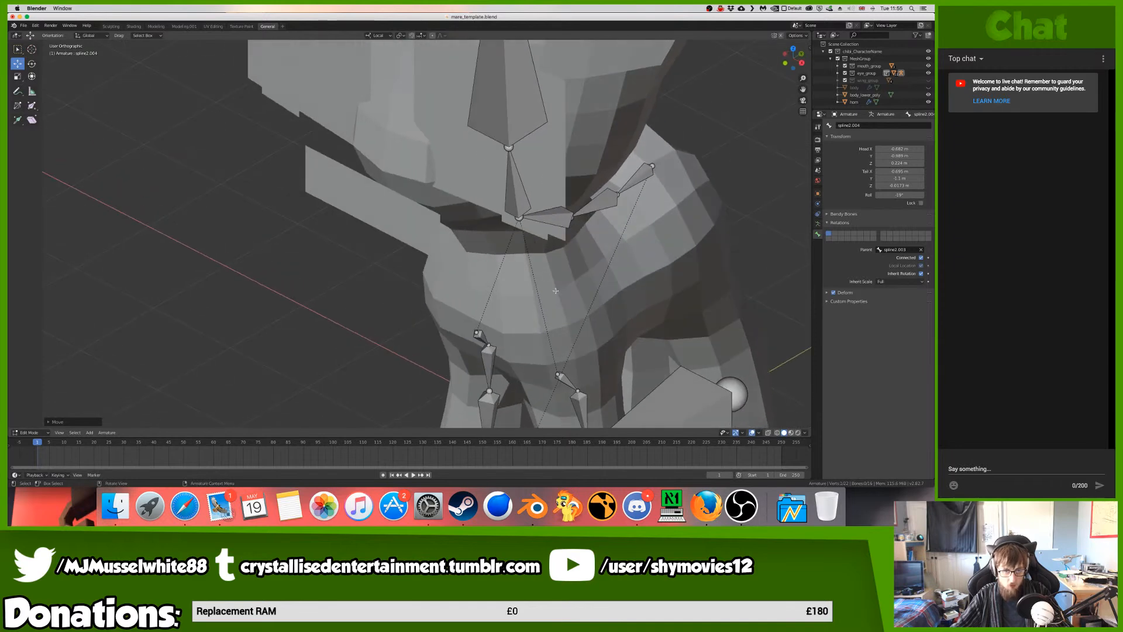
scroll(412, 192, "up", 5, "shift")
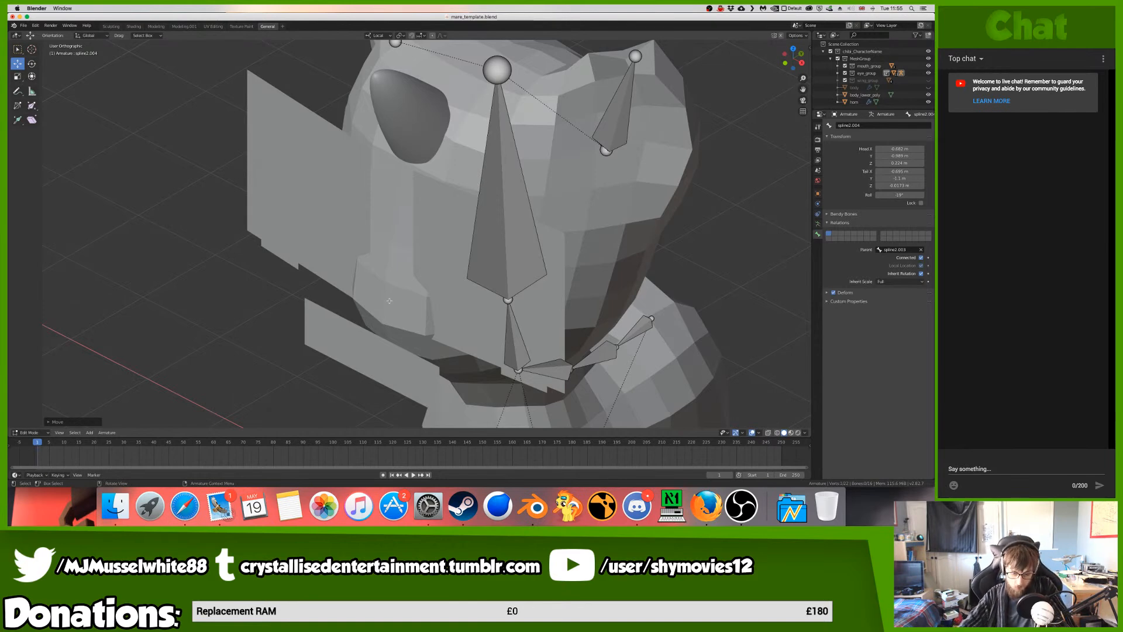
scroll(389, 300, "down", 10, "shift")
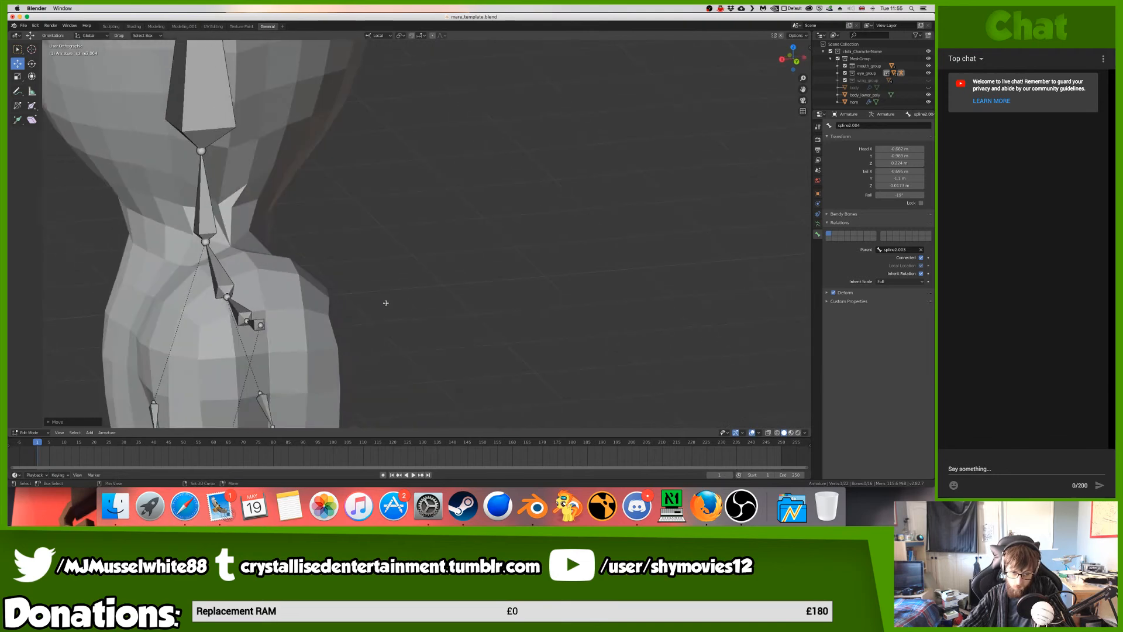
scroll(385, 303, "down", 5, "shift")
scroll(384, 305, "right", 10)
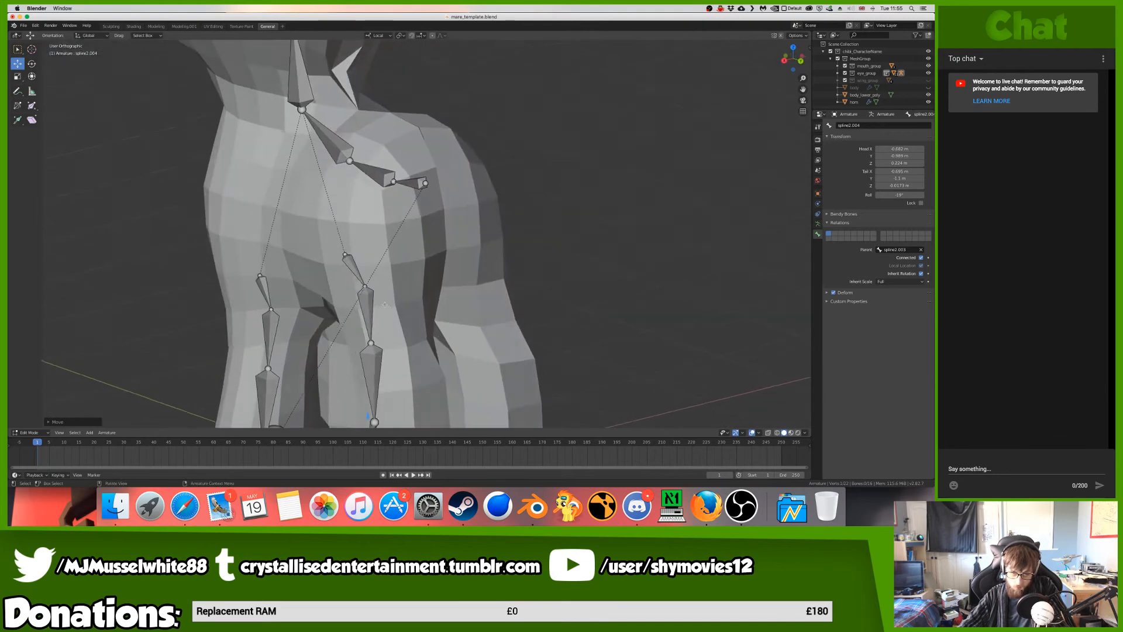
scroll(379, 301, "right", 2)
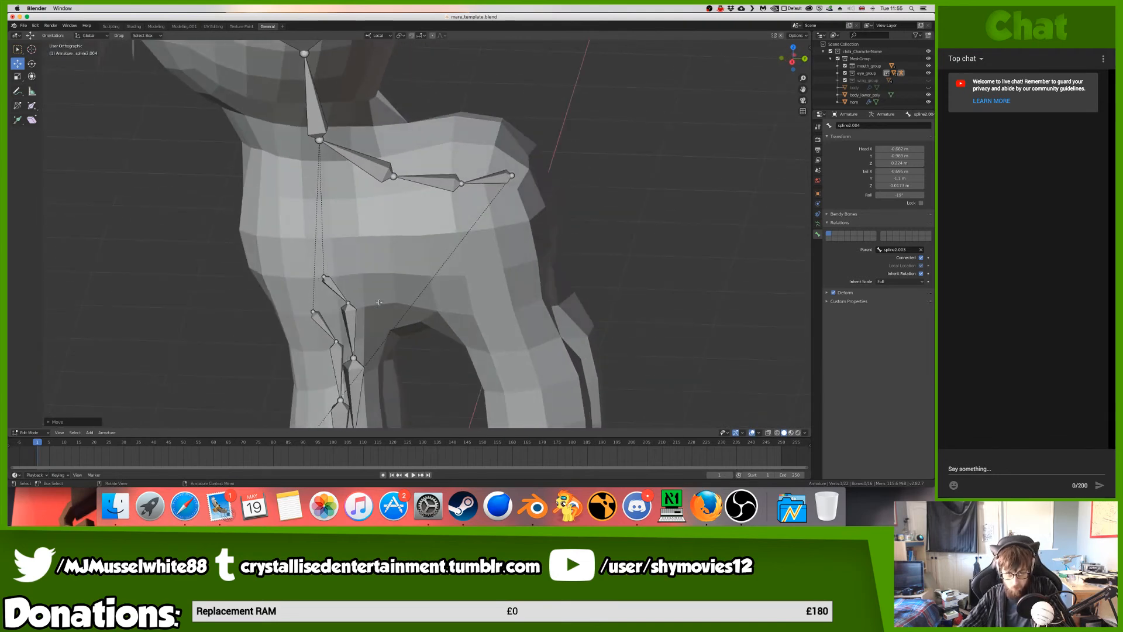
- Save the file, then hide the body_lower_poly mesh and show the smooth body mesh instead
key("ctrl+s")
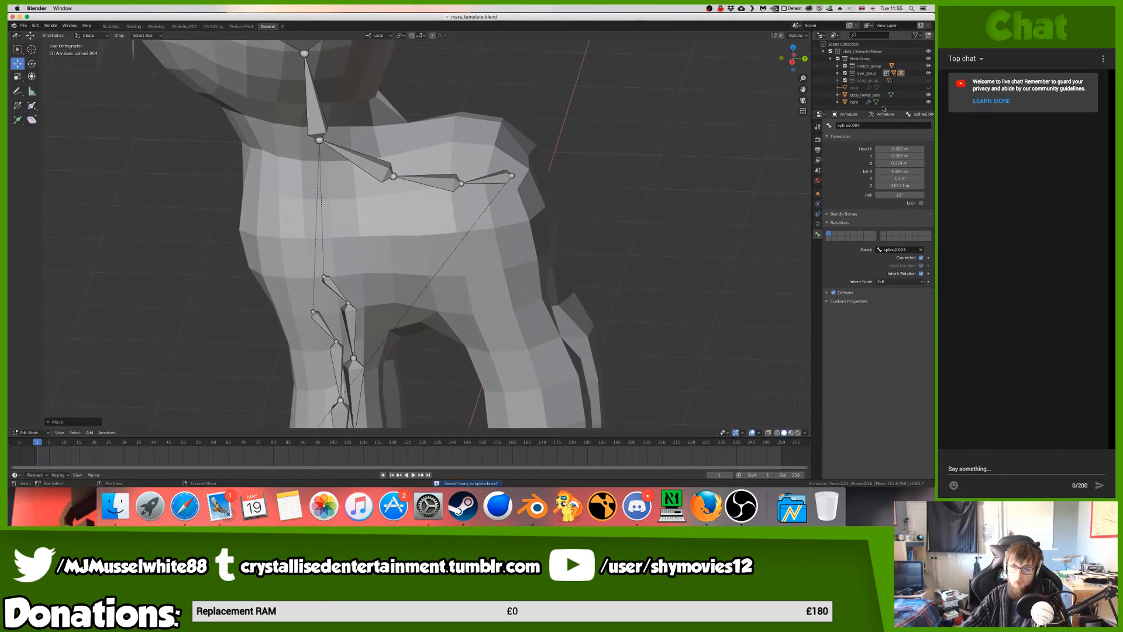
left_click(928, 94)
left_click(928, 88)
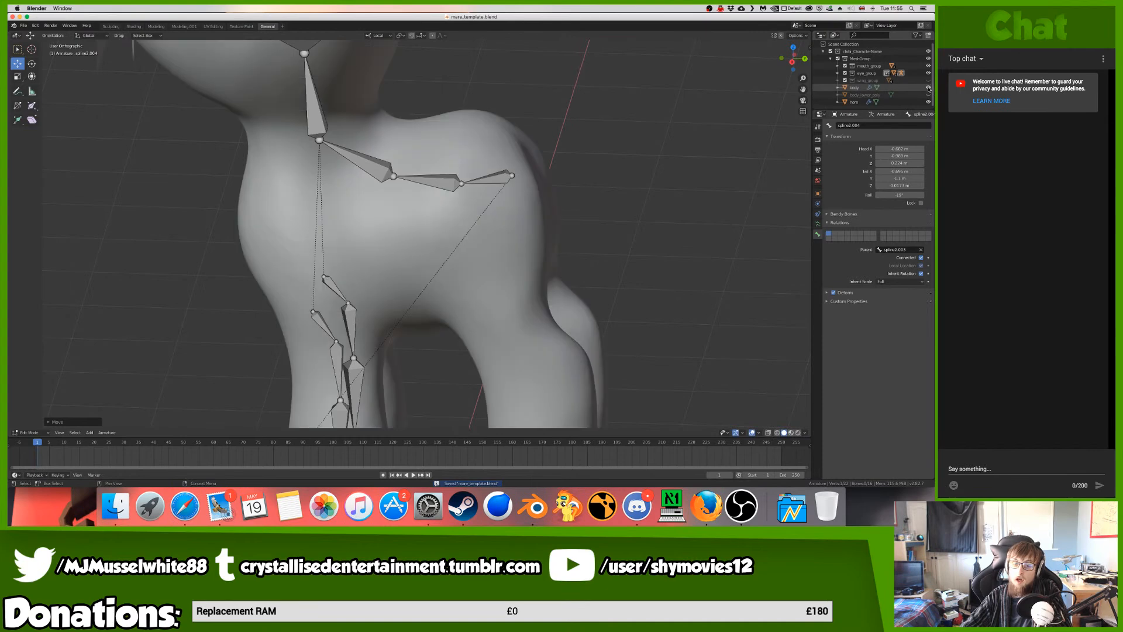
- Extrude a new bone downward from the end of the pelvis bone in the right side view to start the hind leg
scroll(633, 162, "up", 3)
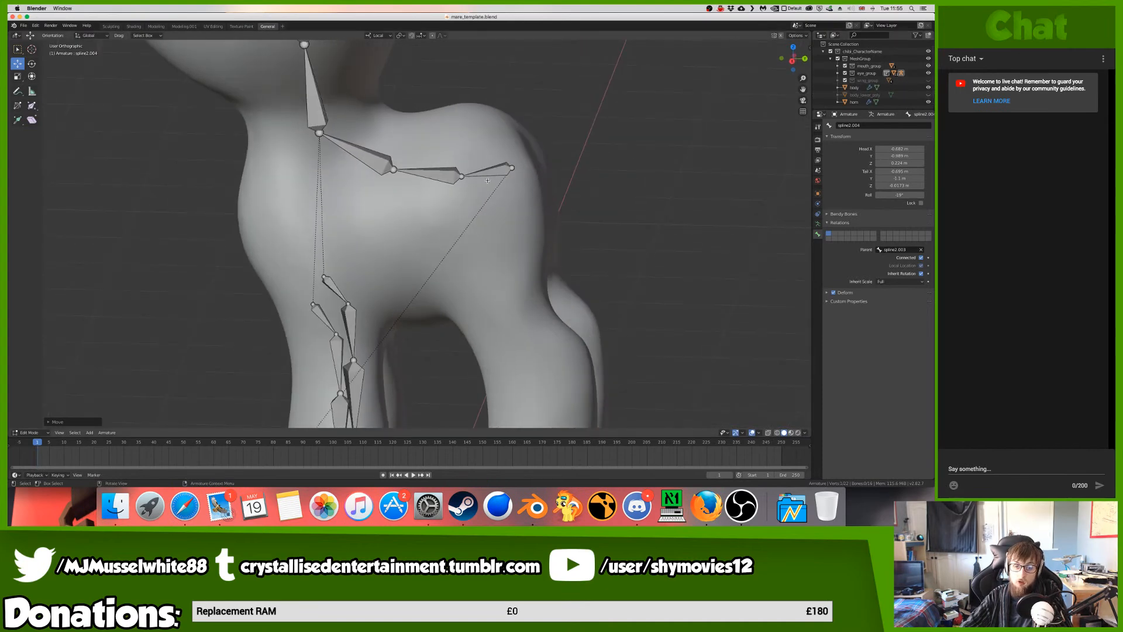
scroll(488, 184, "right", 10)
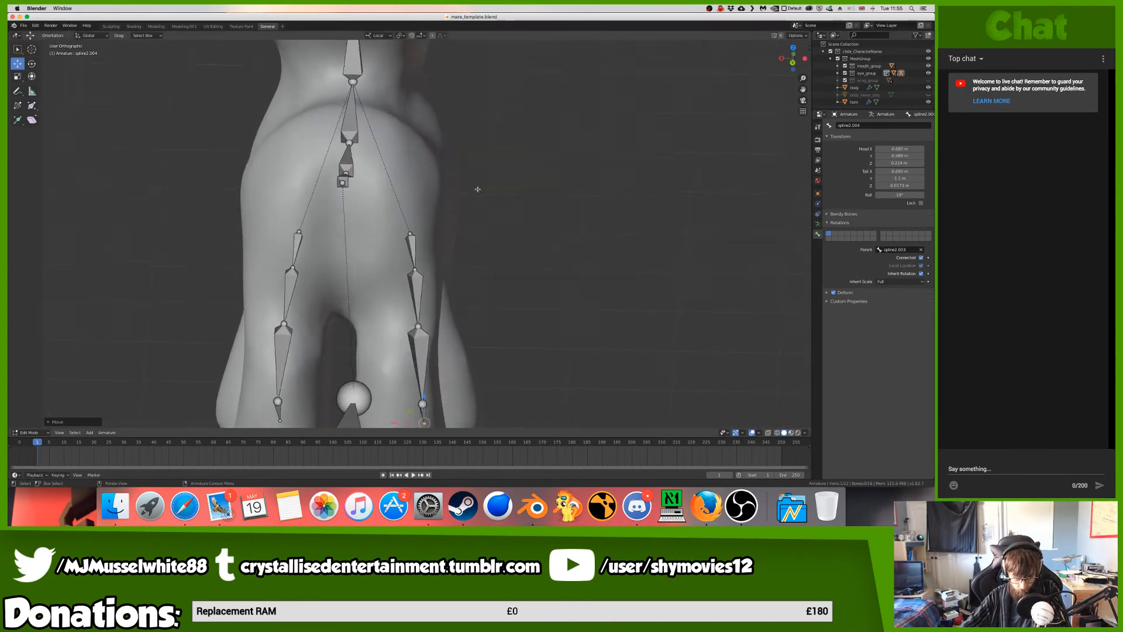
scroll(477, 188, "right", 10)
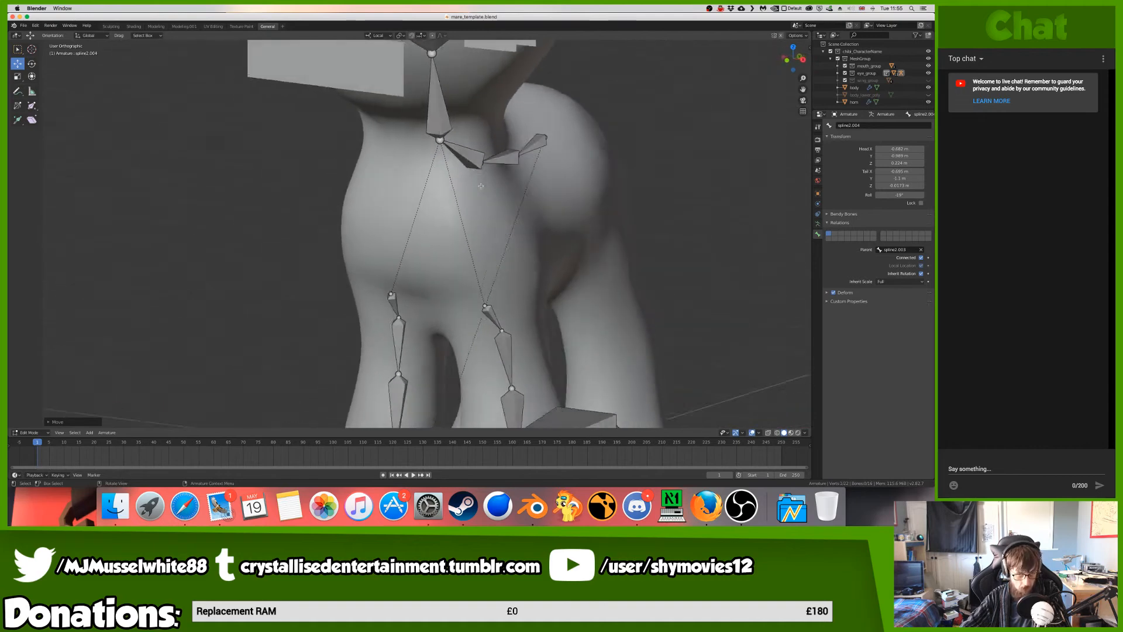
scroll(484, 185, "right", 5)
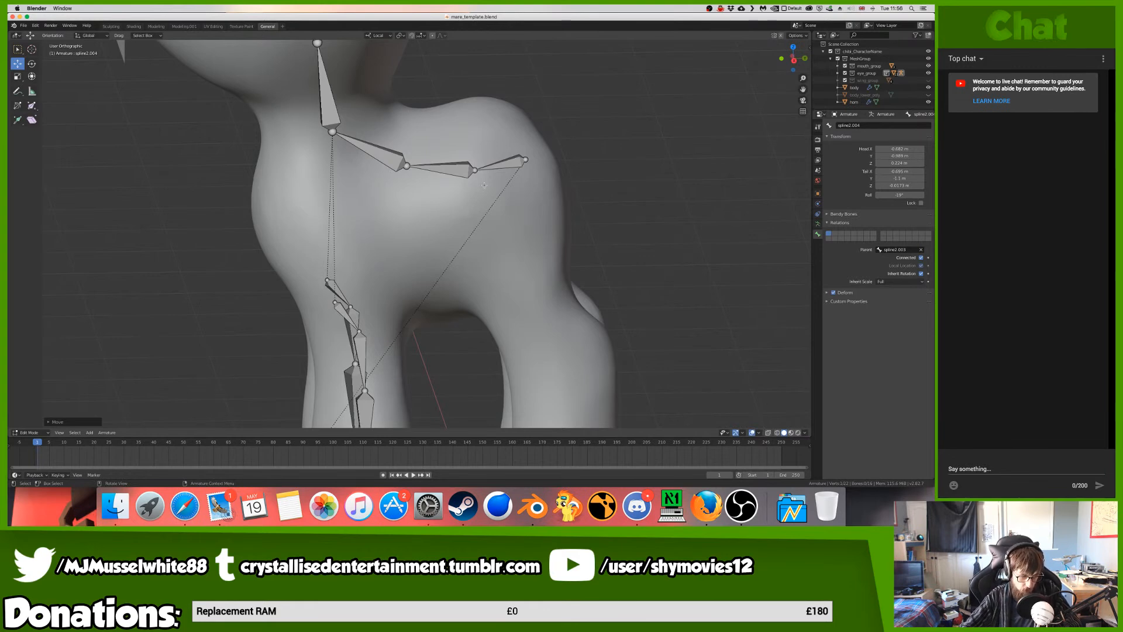
left_click(521, 164)
key("KP_1")
key("KP_3")
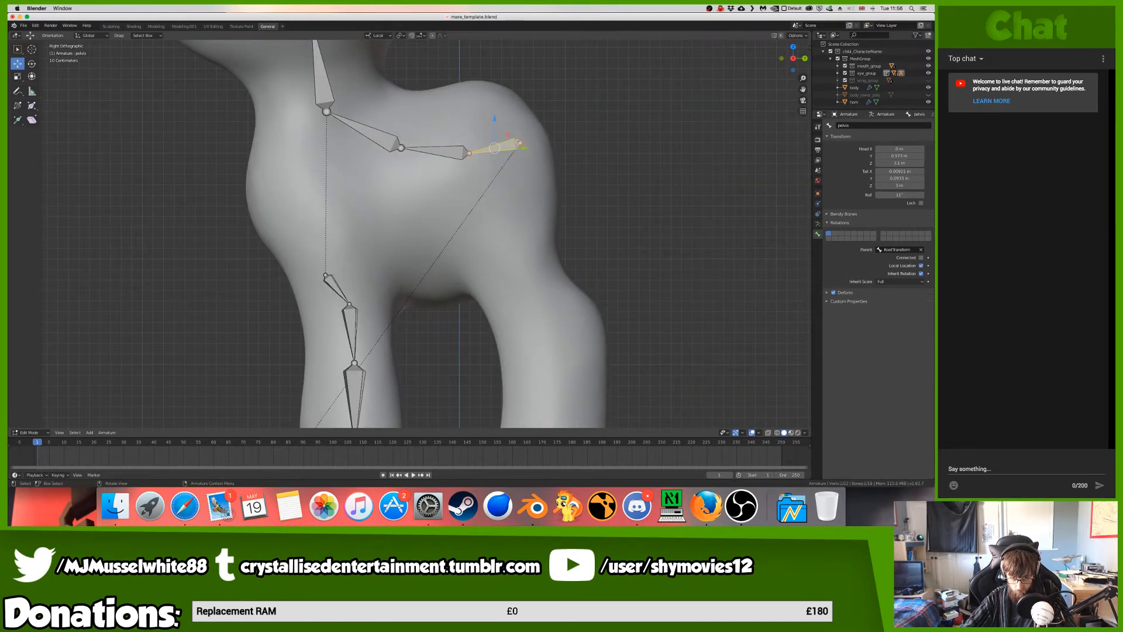
key("e")
left_click(532, 177)
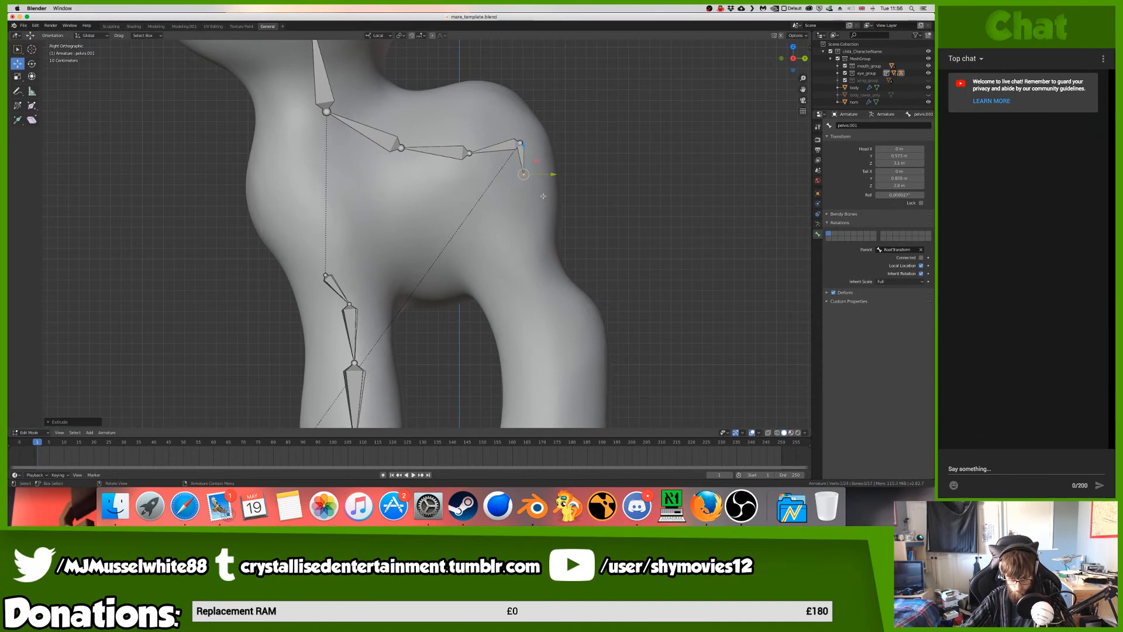
- Place the new bone as the upper hind leg from hip to knee, then extrude a lower-leg bone back to the hock
key("ctrl+l")
key("g")
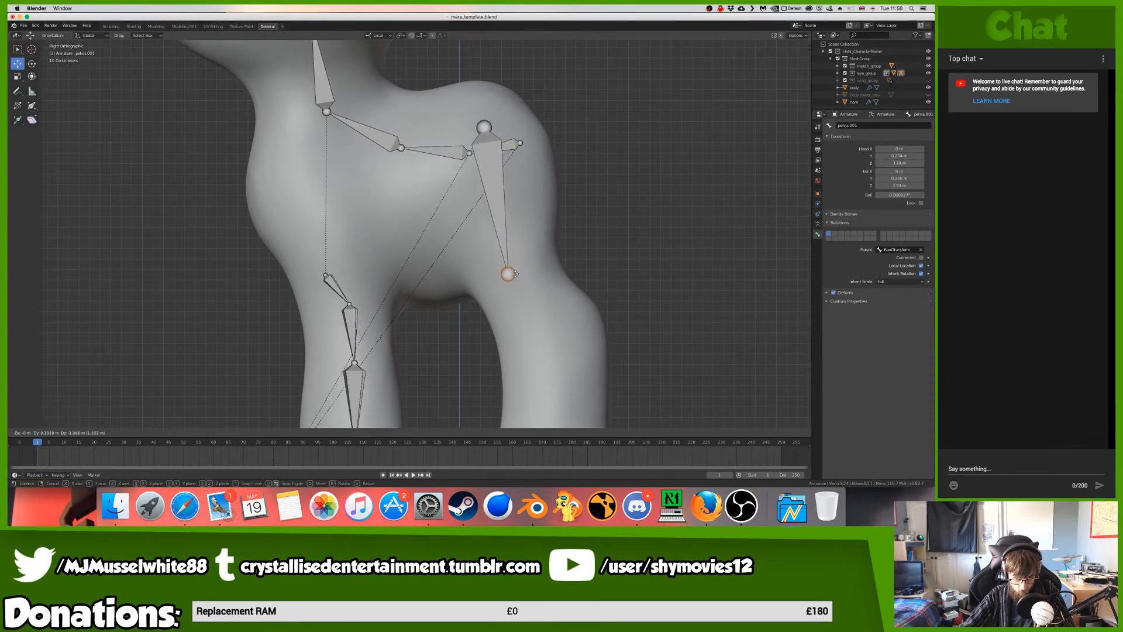
left_click(507, 274)
key("e")
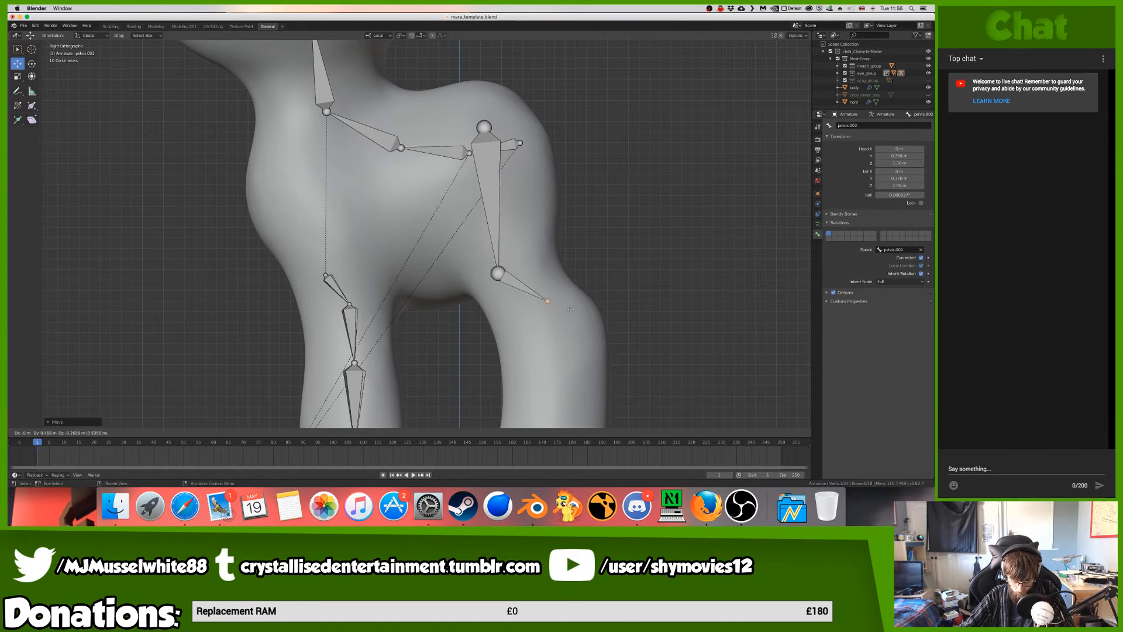
left_click(587, 316)
key("g")
left_click(590, 311)
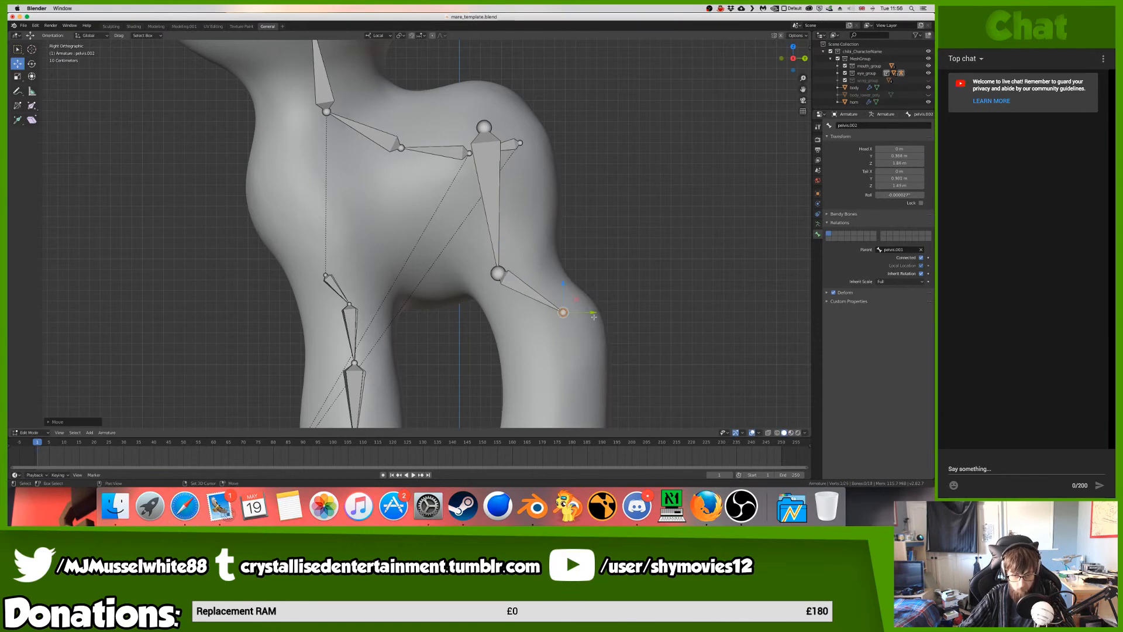
- Switch to wireframe shading and extrude a second lower-leg bone down from the hock, followed by a short hoof bone
scroll(594, 306, "down", 5, "shift")
key("z")
left_click(539, 268)
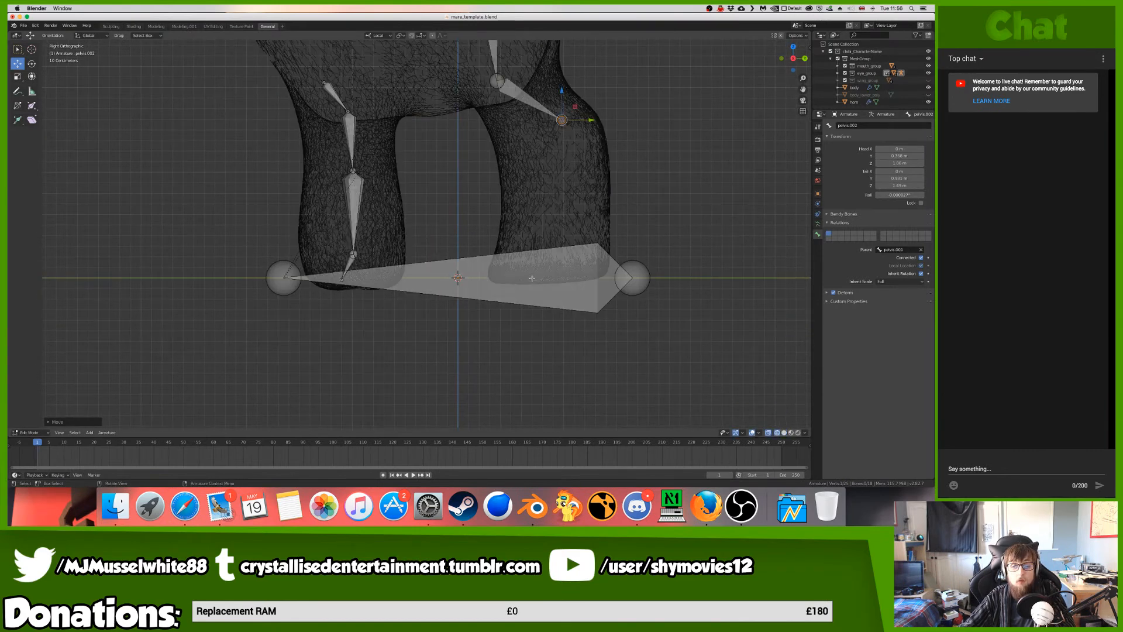
key("e")
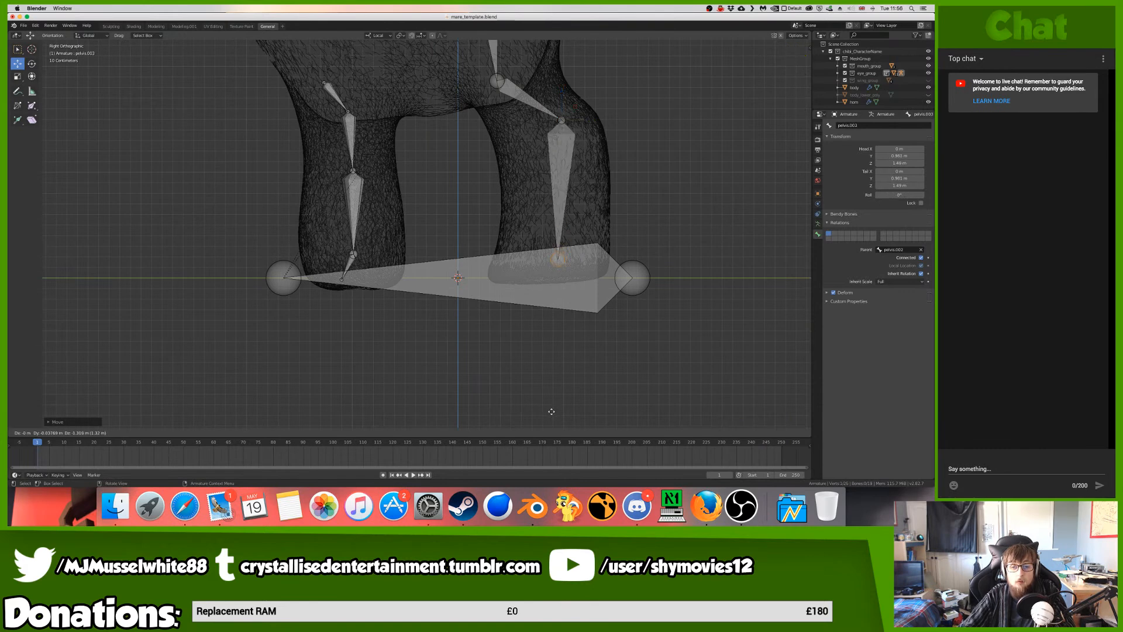
left_click(551, 411)
key("e")
left_click(549, 47)
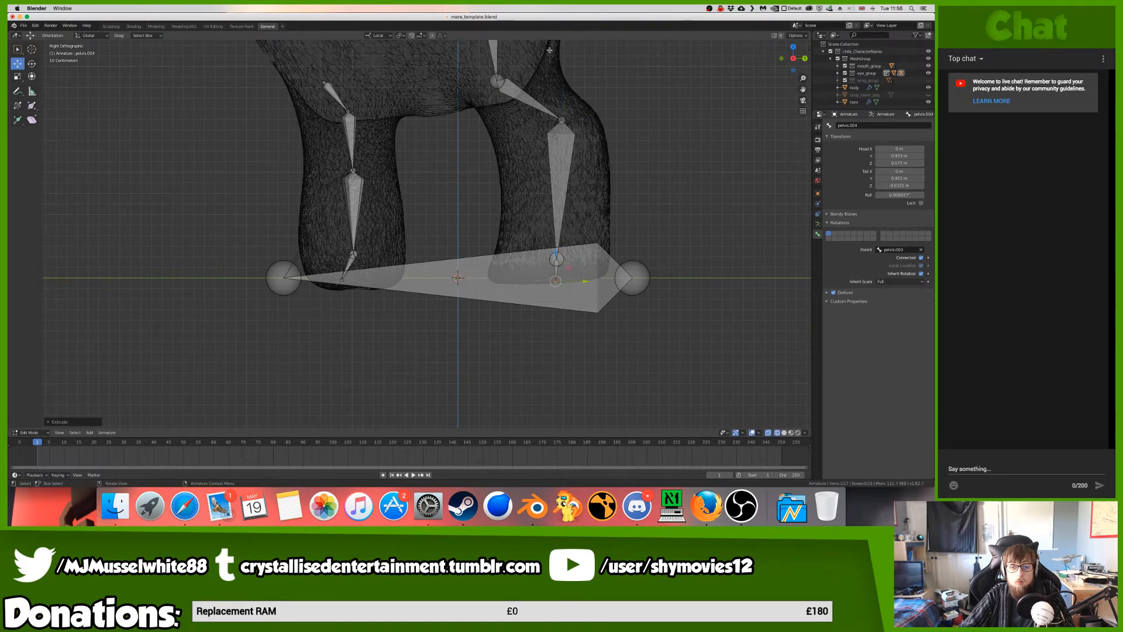
- Restore solid shading and move the entire hind-leg bone chain outward along X to about 0.435 m, checking front and back views
key("KP_1")
key("ctrl+KP_Add")
key("ctrl+KP_Add")
key("ctrl+KP_Add")
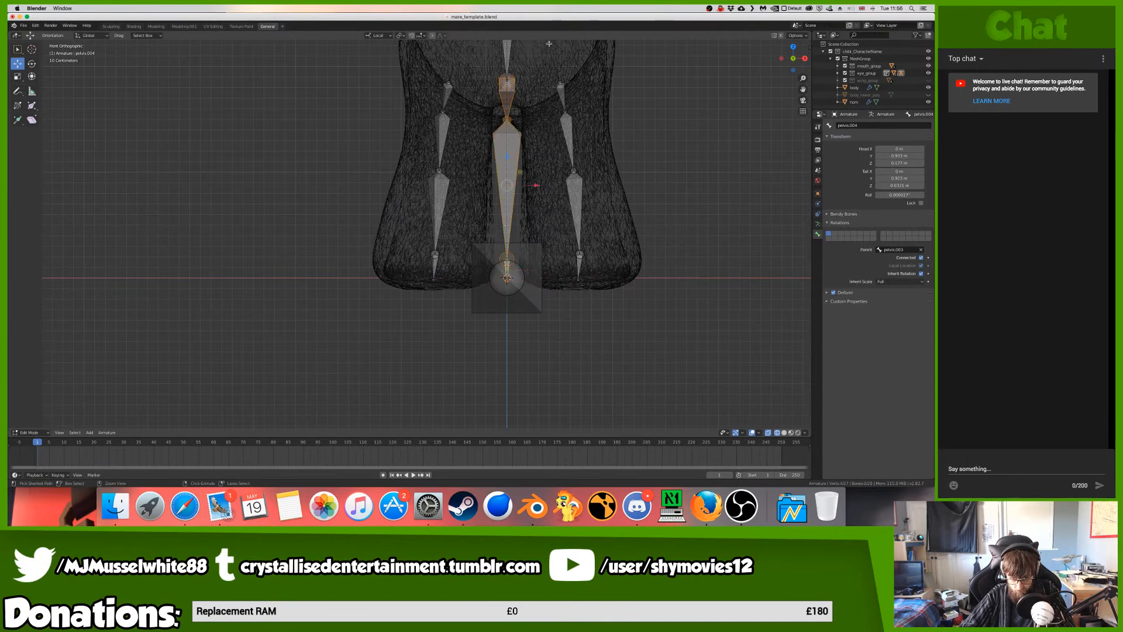
key("ctrl+r")
right_click(579, 55)
scroll(580, 59, "up", 10, "shift")
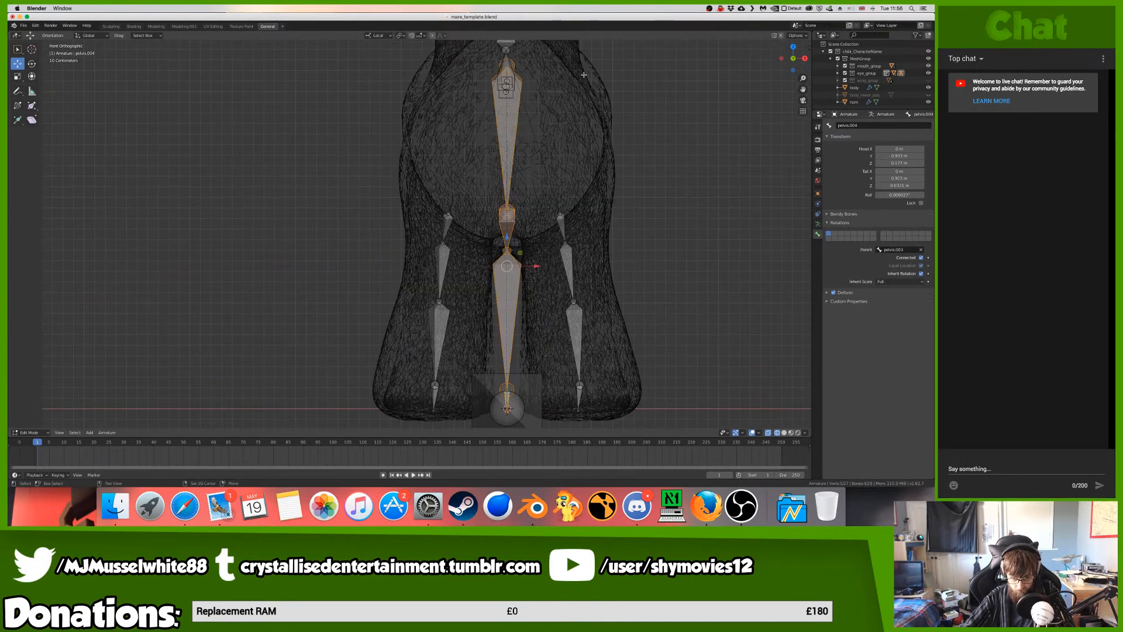
key("z")
left_click(616, 82)
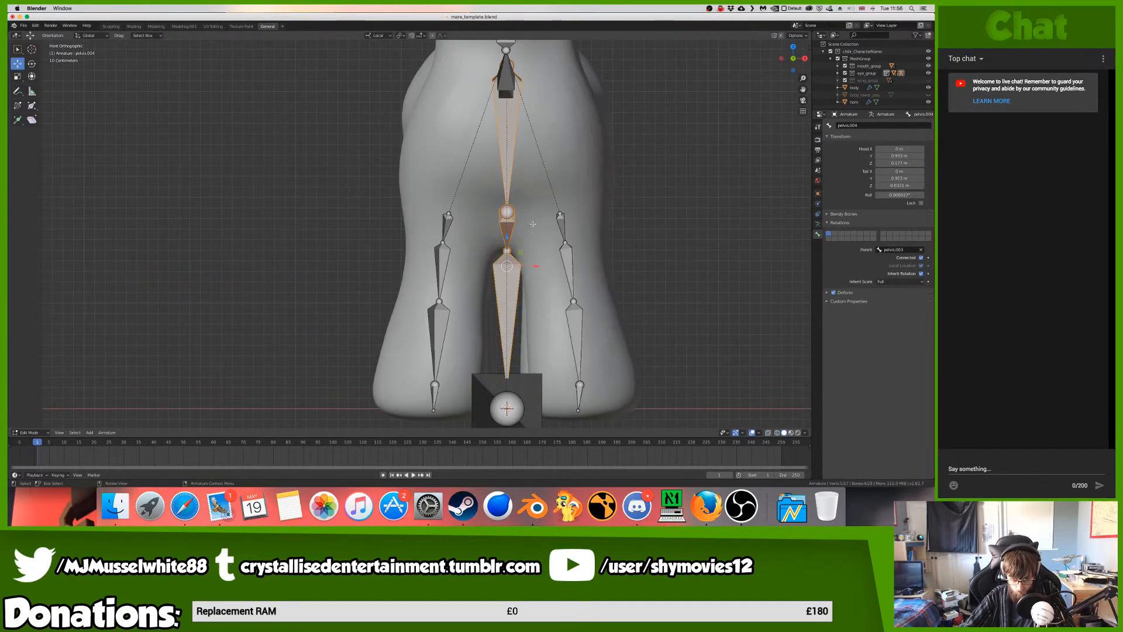
left_click_drag(539, 266, 576, 266)
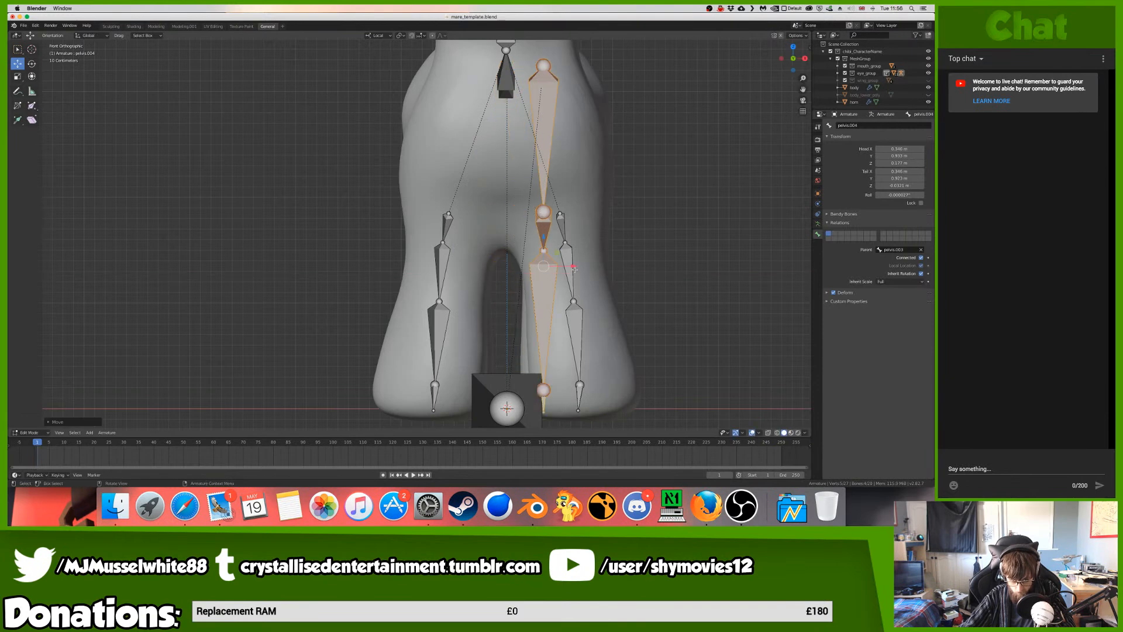
key("ctrl+KP_1")
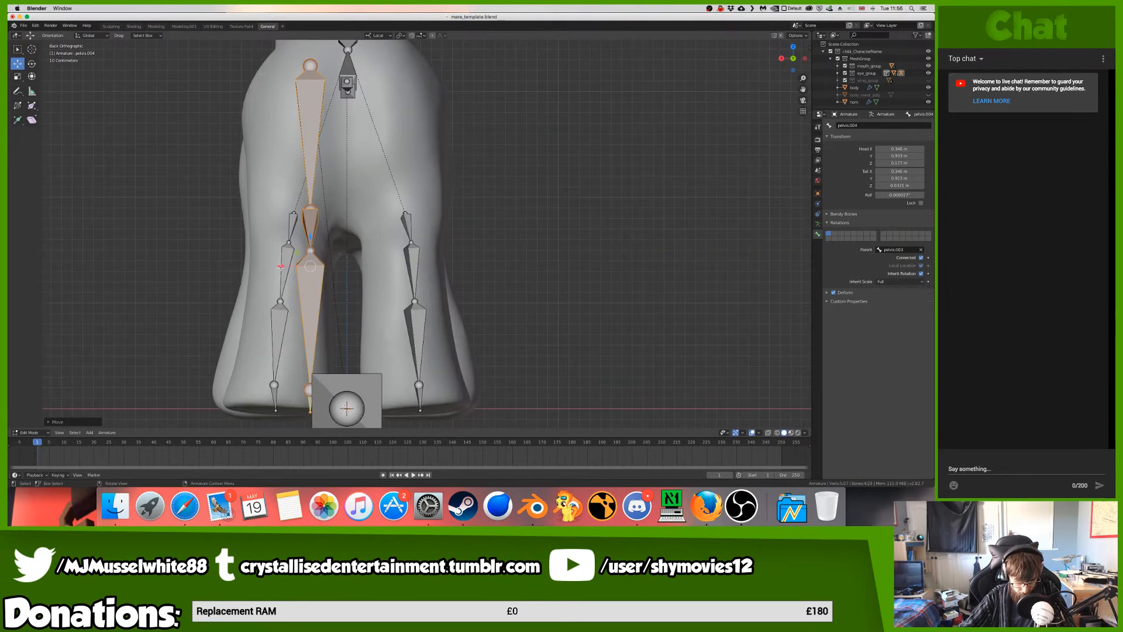
left_click_drag(307, 288, 297, 288)
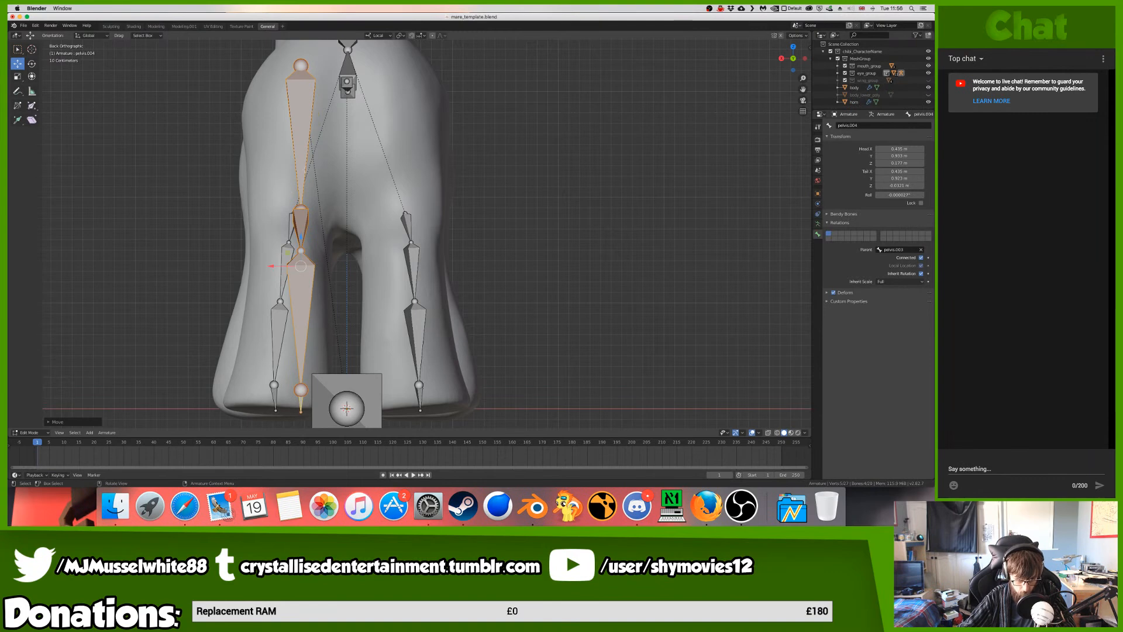
- Move the hind leg's lower joints farther outward along X, bringing the hock and hoof joints to about 0.607 m
left_click(310, 160, "shift")
left_click(302, 235, "shift")
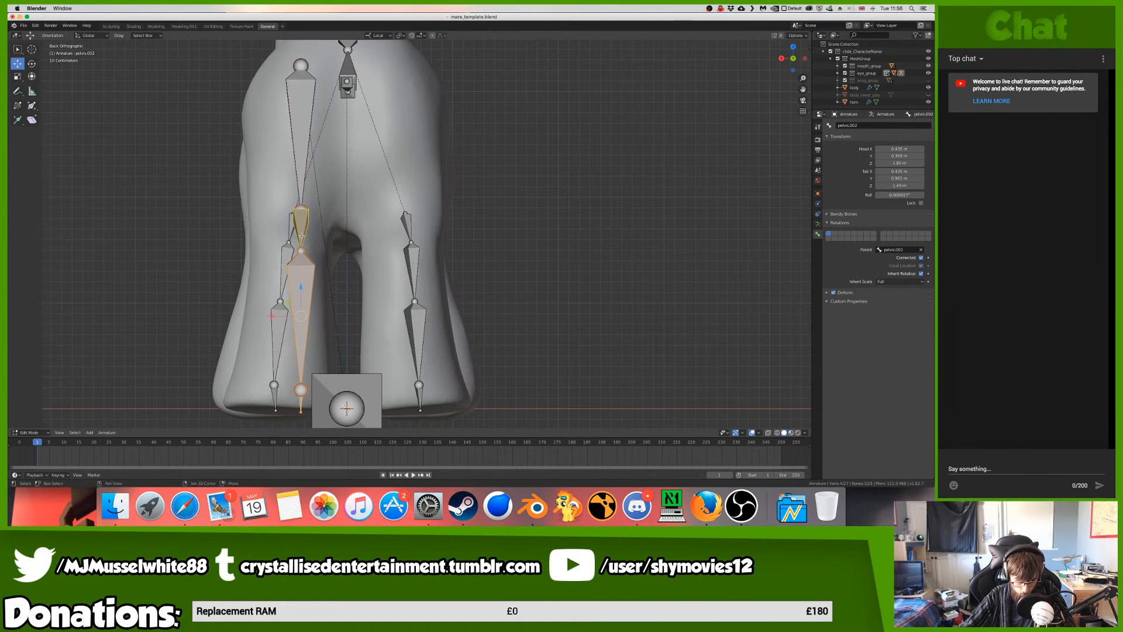
left_click_drag(270, 318, 254, 355)
key("ctrl+KP_Subtract")
scroll(526, 278, "left", 10)
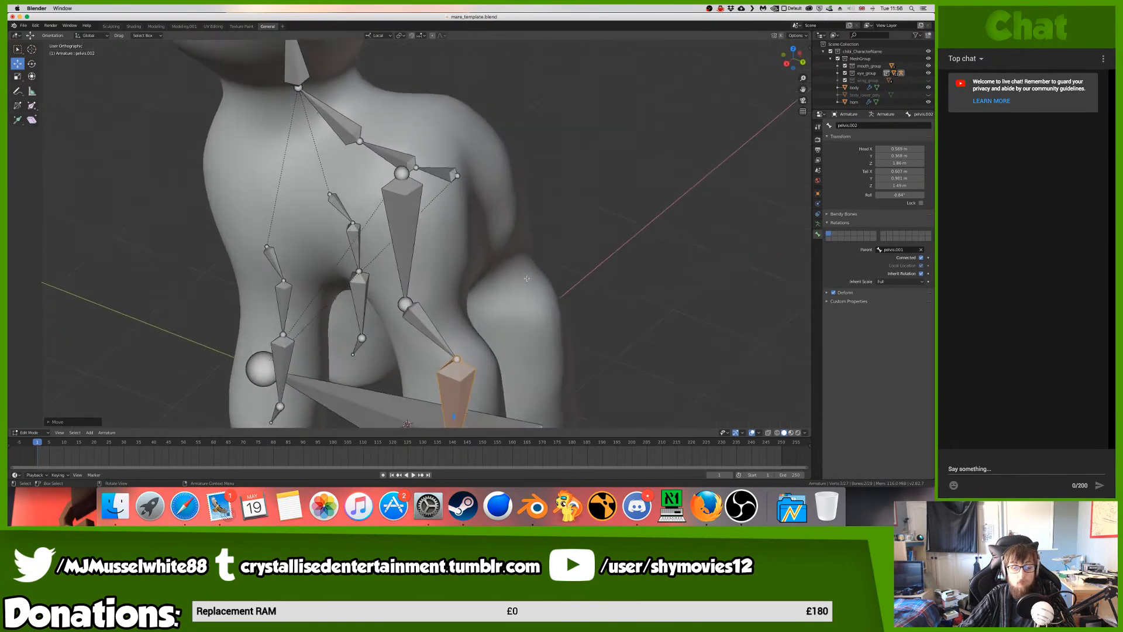
- Rename the hind leg's top bone as upperleg_r
scroll(526, 274, "left", 5)
middle_click_drag(528, 265, 533, 123)
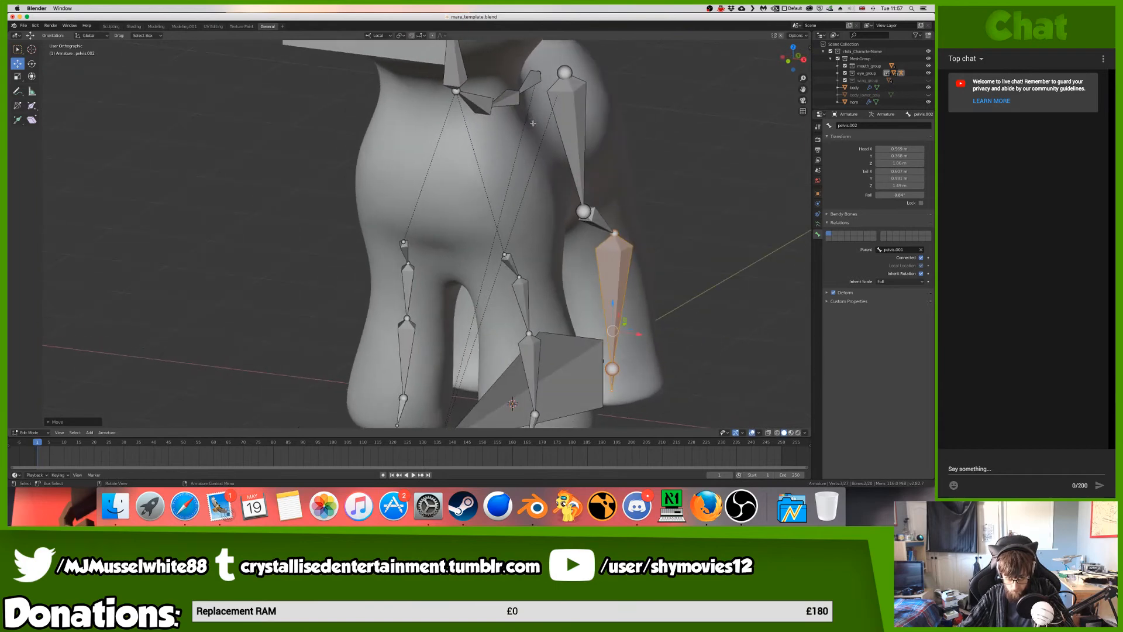
left_click(566, 102)
double_click(848, 126)
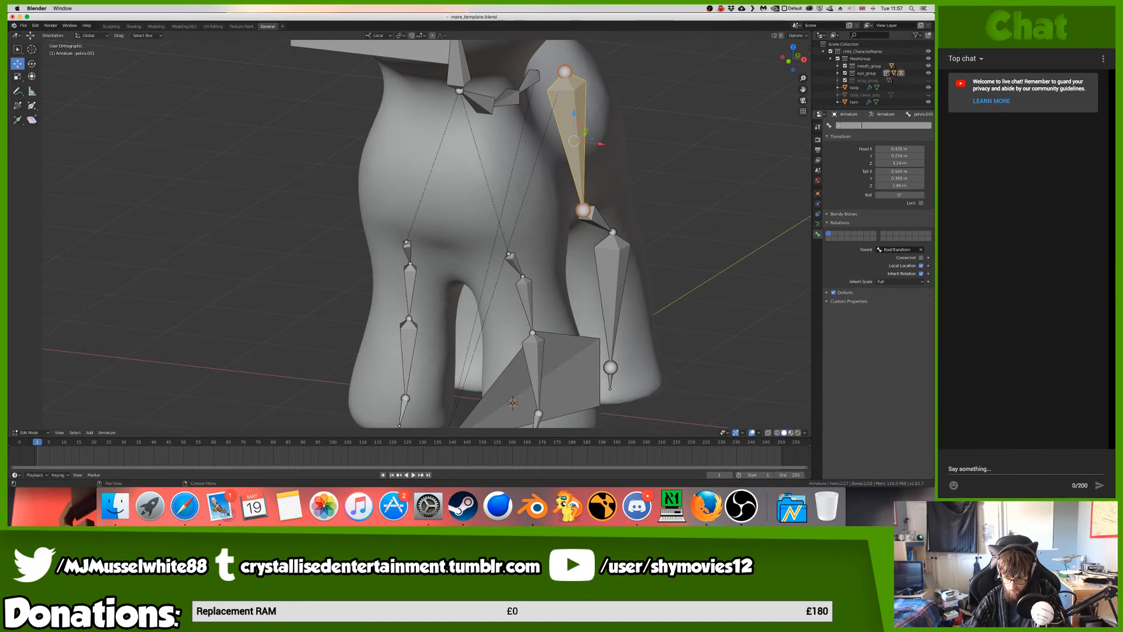
key("Return")
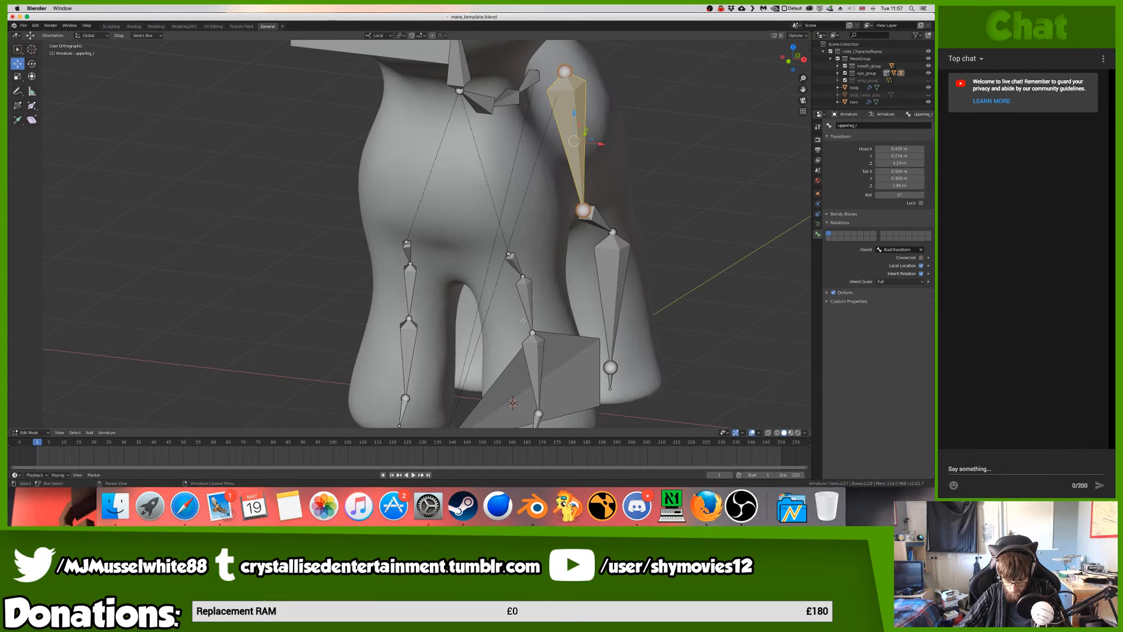
- Set pelvis as the parent of the upperleg_r bone
left_click(526, 286)
left_click(581, 79)
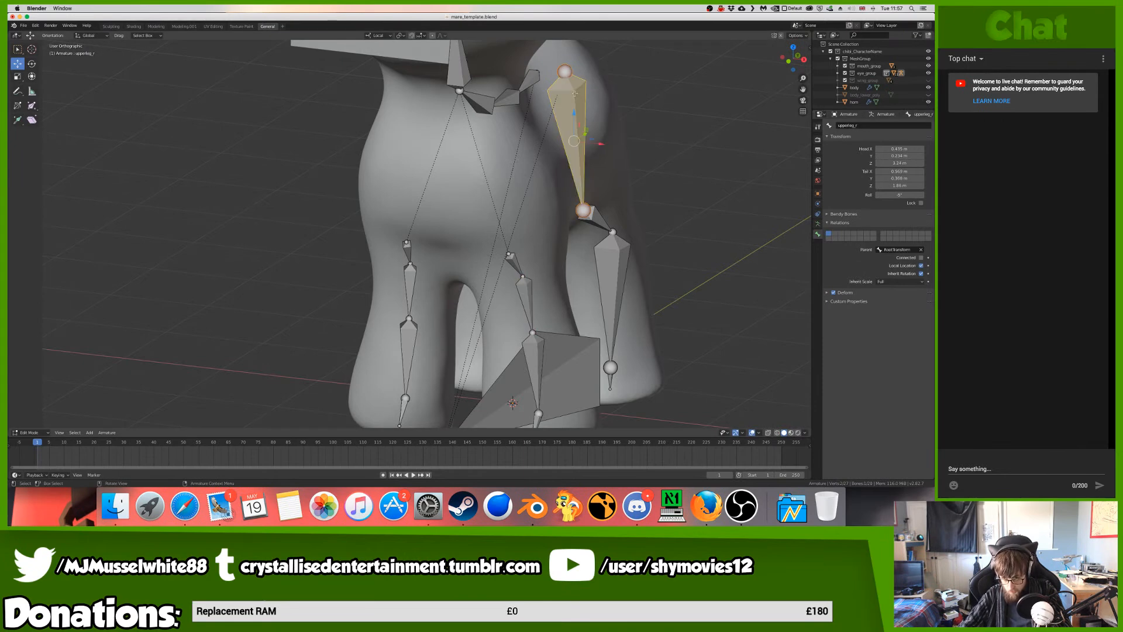
left_click(898, 250)
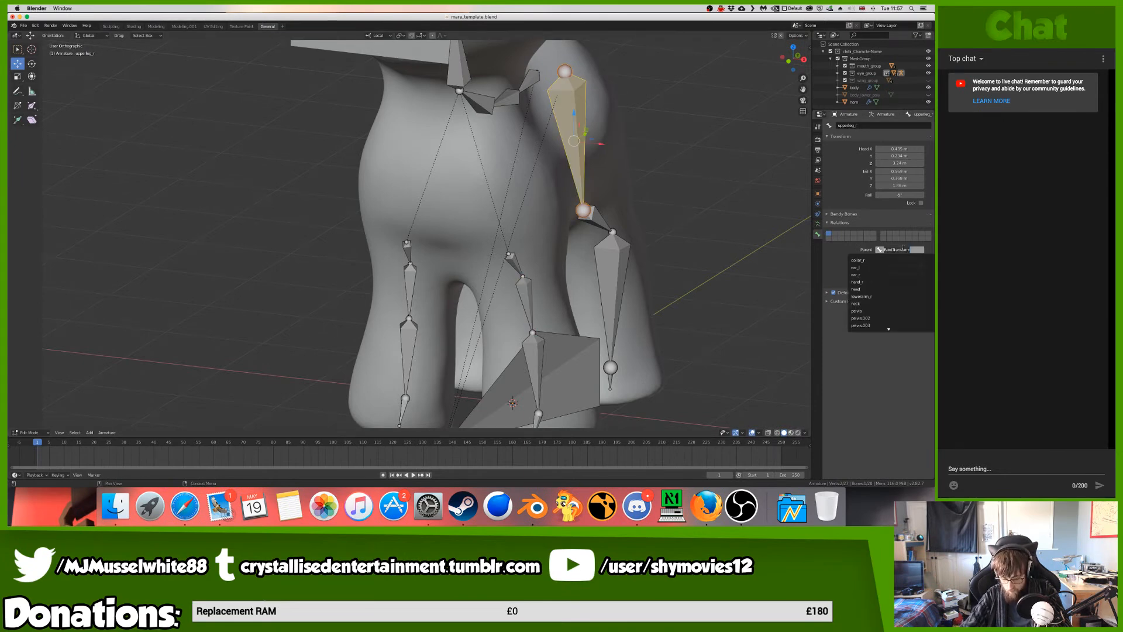
type("pelvis")
key("Return")
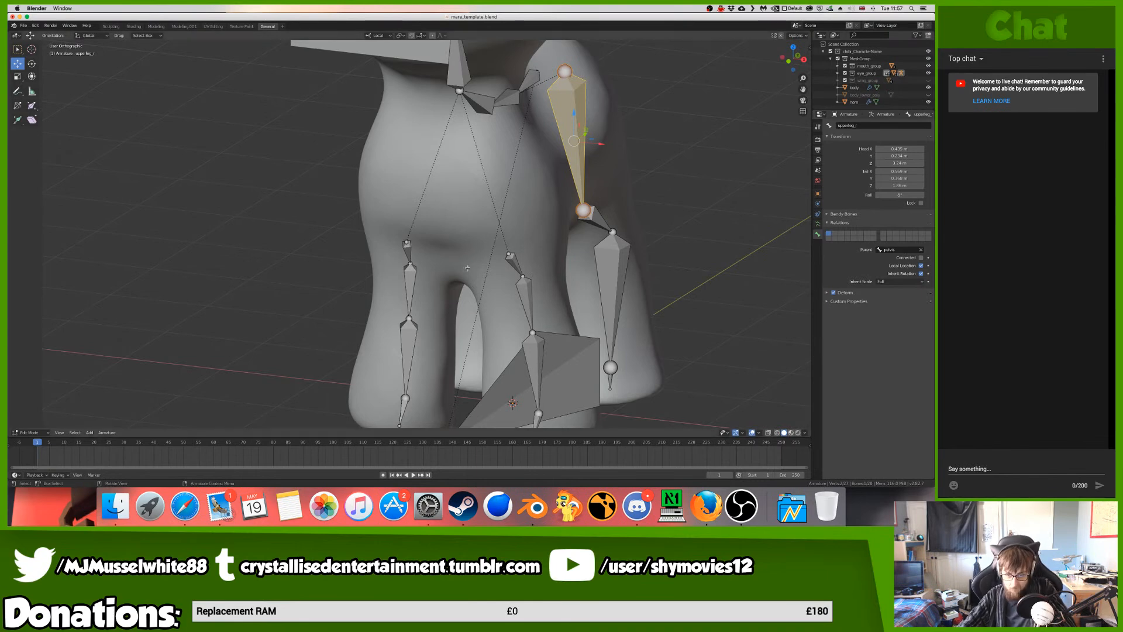
- Rename the bone between the hind leg's knee and hock as lowerleg1_r
middle_click_drag(514, 263, 475, 261)
left_click(528, 231)
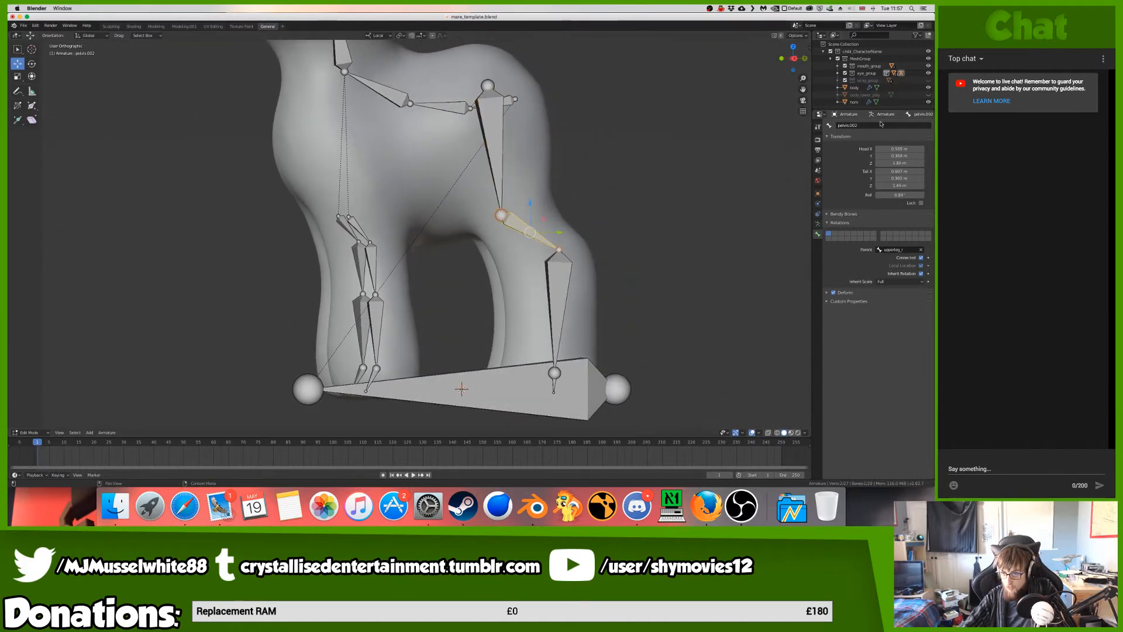
left_click(884, 123)
type("lowerleg_r")
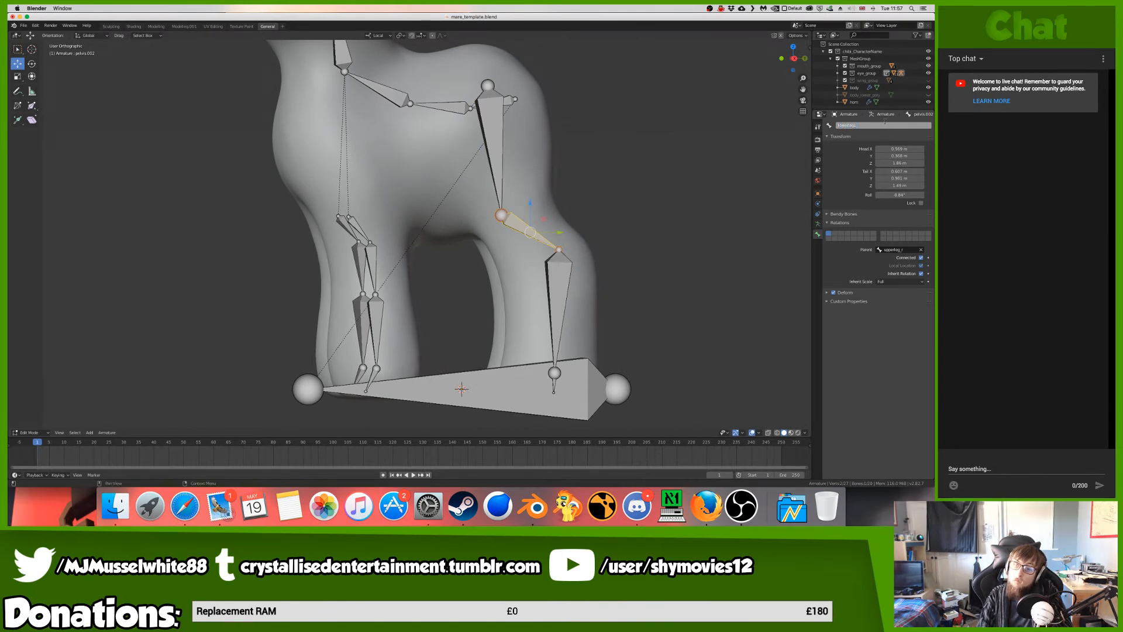
key("Return")
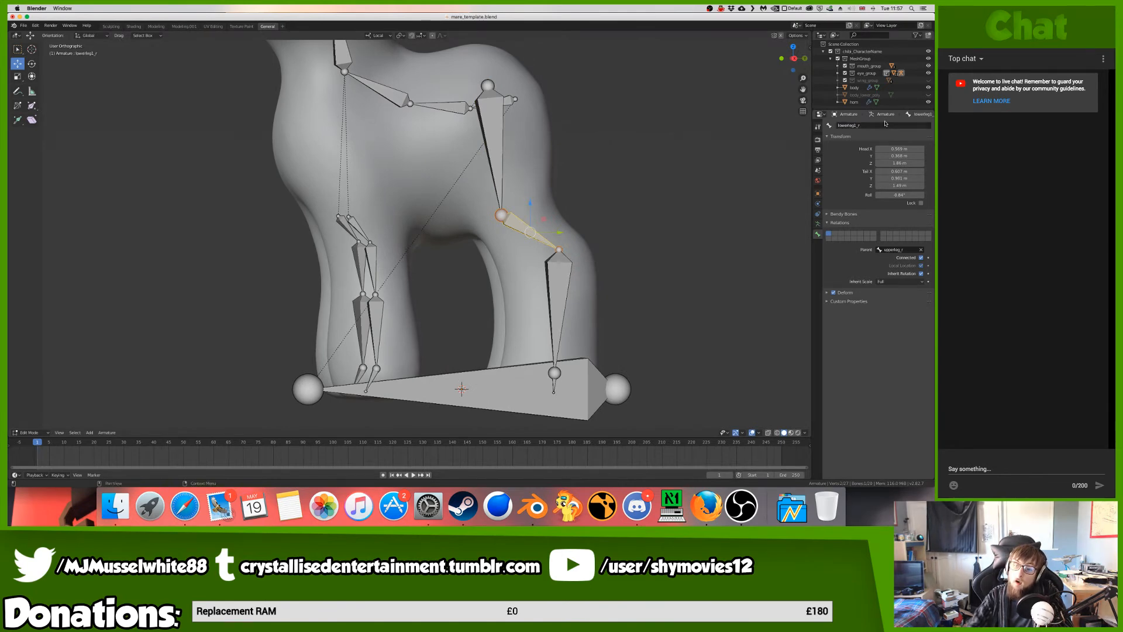
- Rename the long bone between the hock and hoof as lowerleg2_r
left_click(556, 304)
left_click(910, 124)
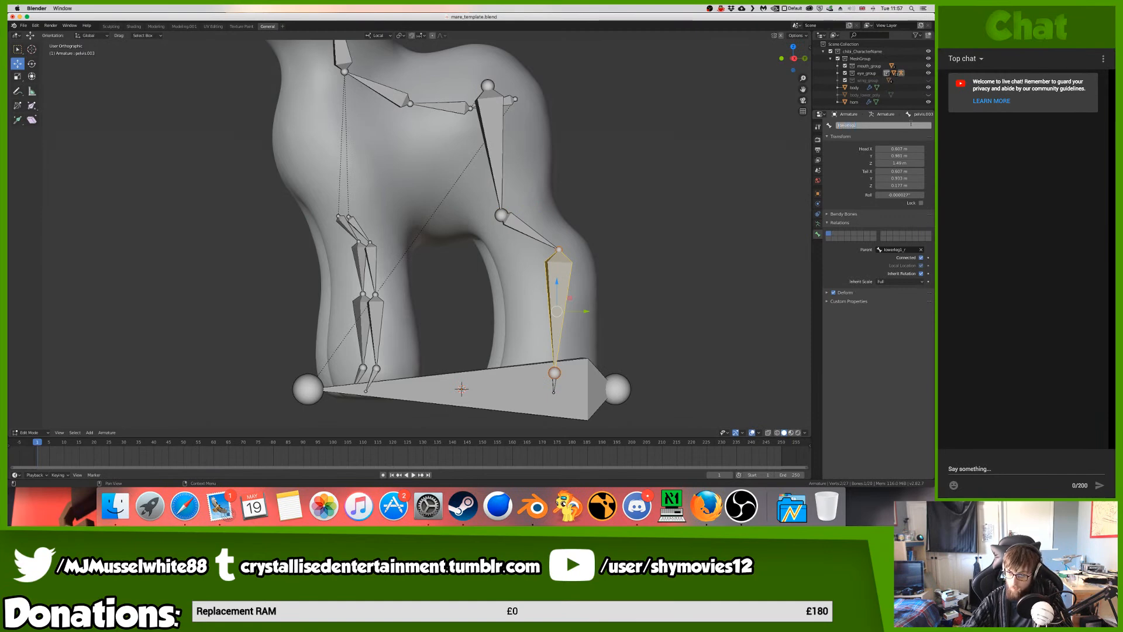
type("lowerleg2_r")
key("Return")
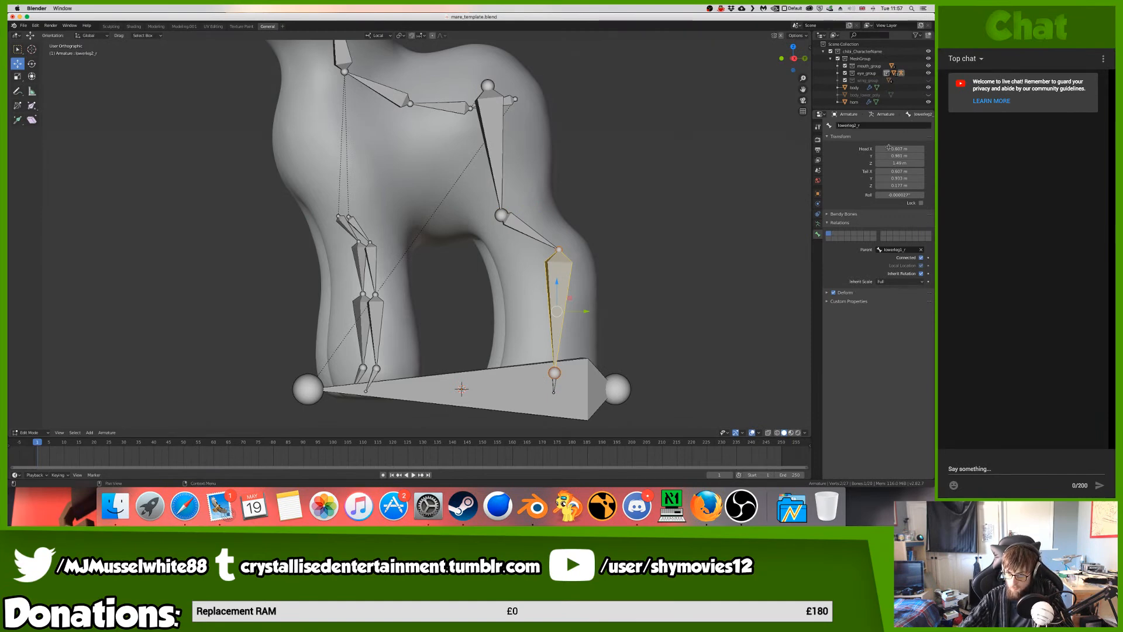
- Rename the hind hoof bone as foot_r and save the file
right_click(551, 381, "ctrl")
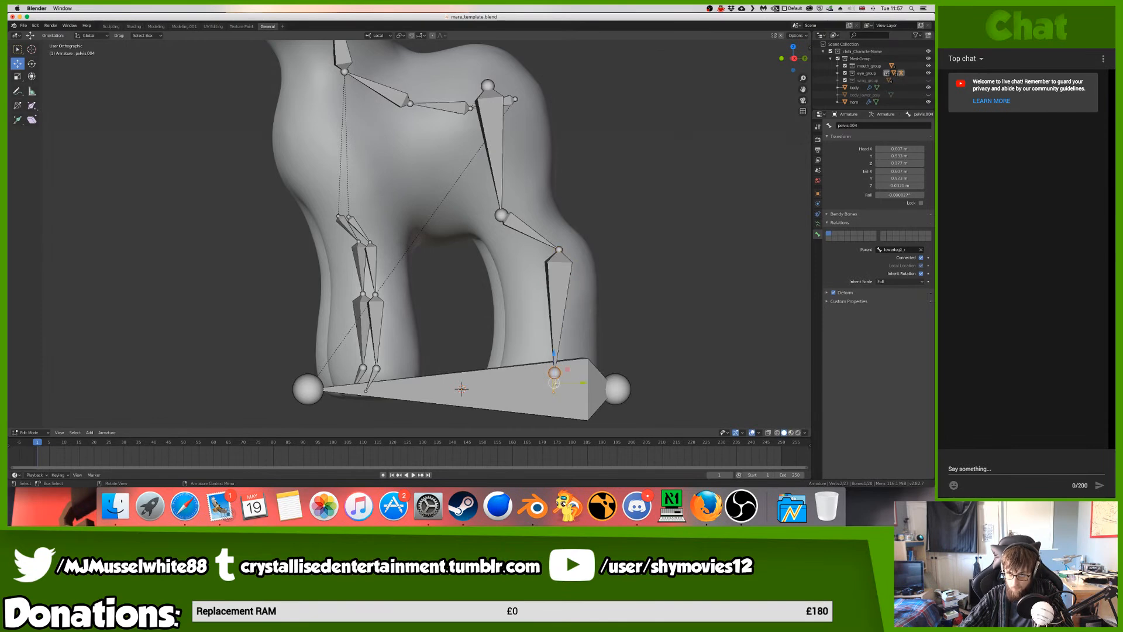
left_click(846, 125)
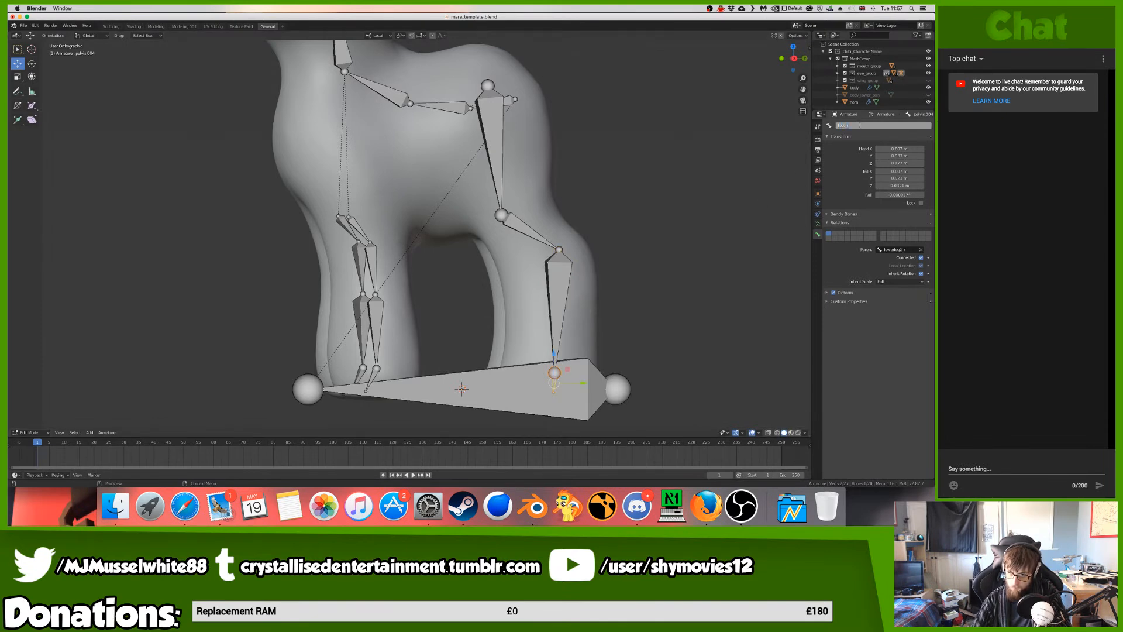
type("foot_r")
key("Return")
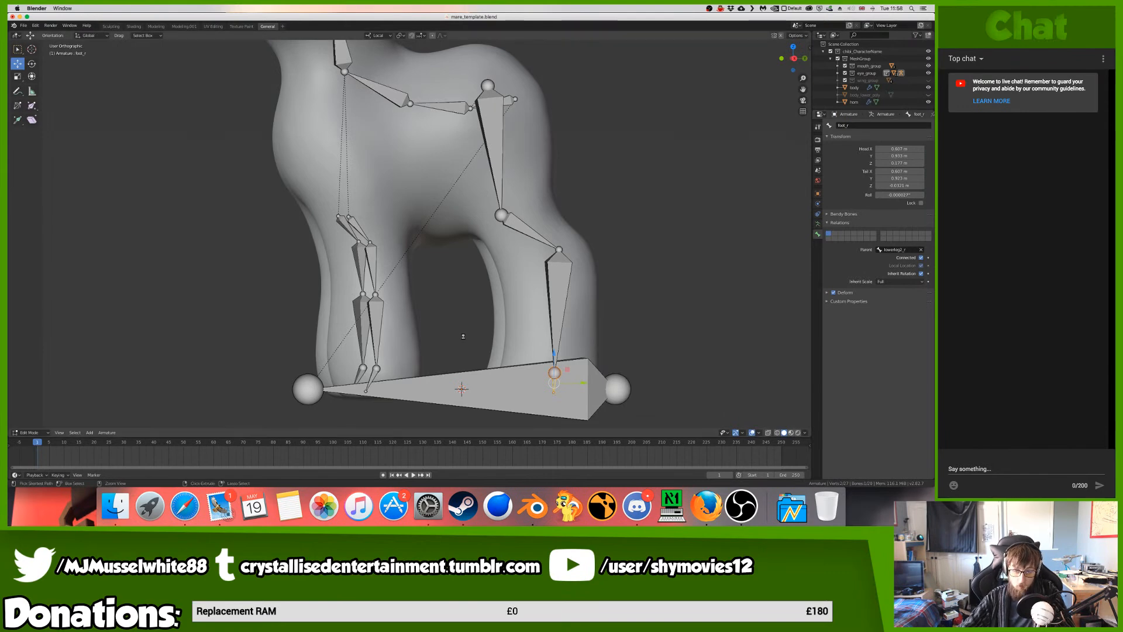
key("ctrl+s")
middle_click_drag(463, 336, 469, 342)
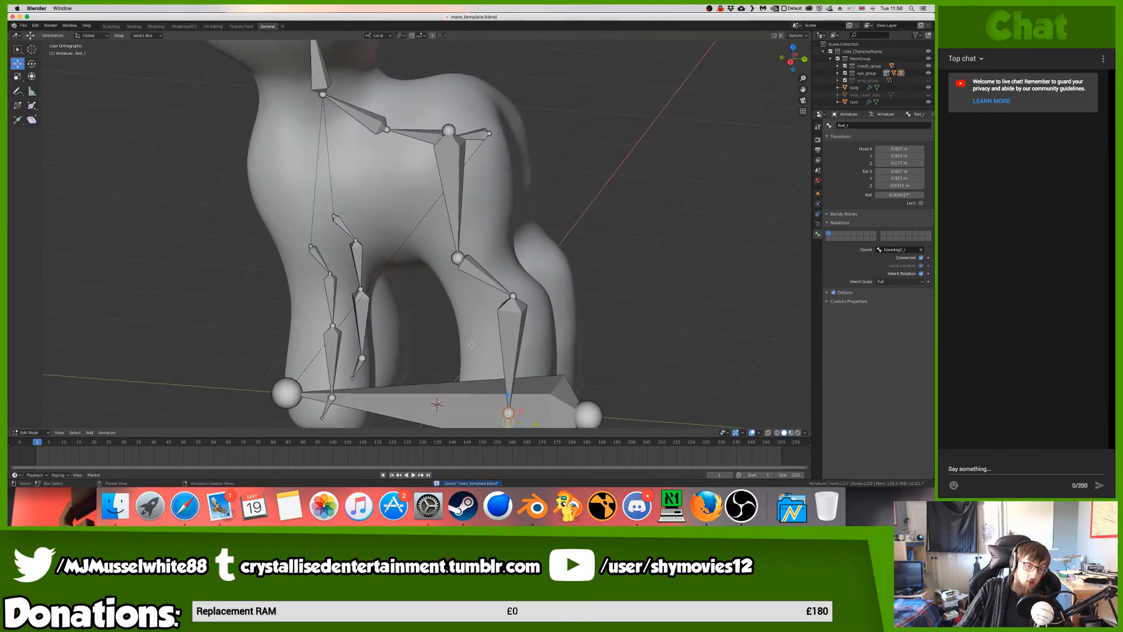
- Extrude a short new bone from the pelvis bone's rear end and move it over the hind leg's hip joint in side view
left_click(489, 133)
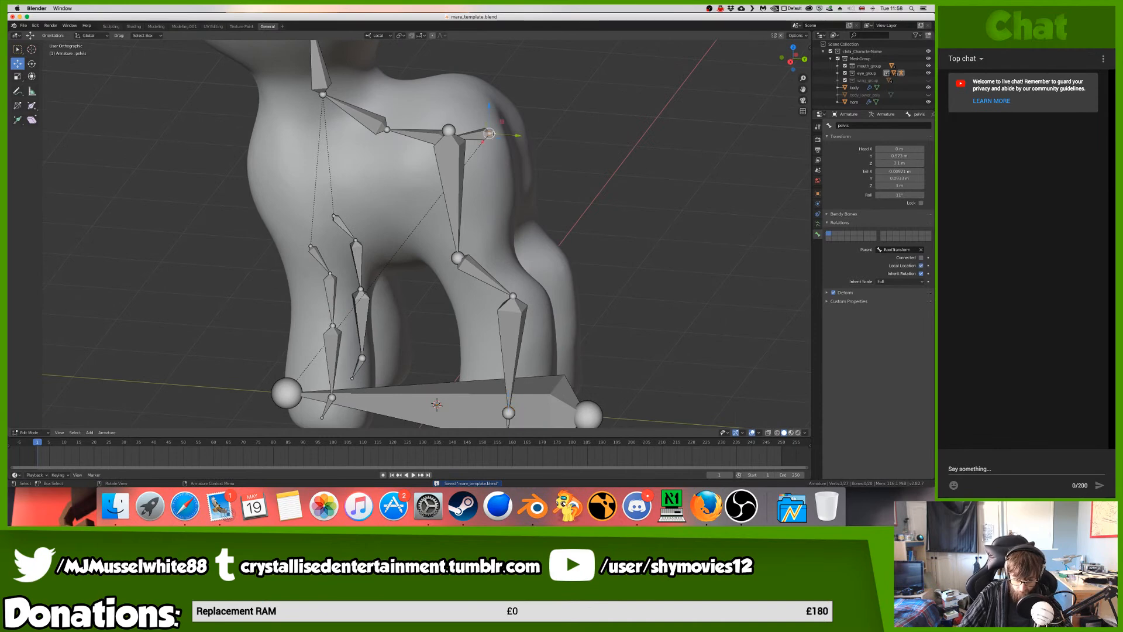
key("e")
left_click(493, 153)
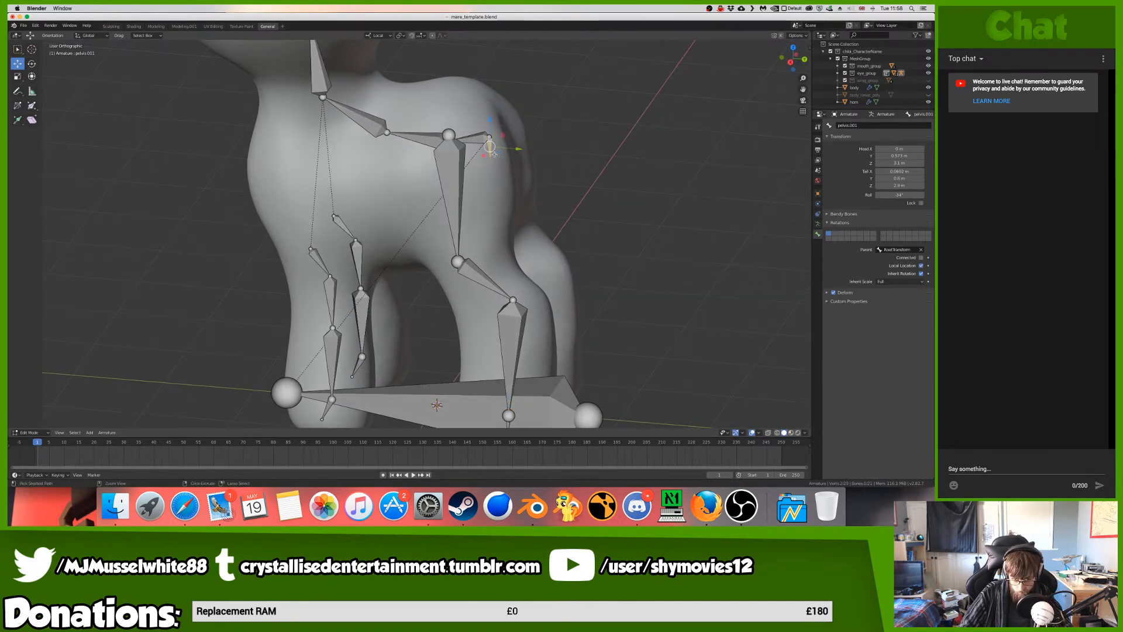
key("KP_3")
key("g")
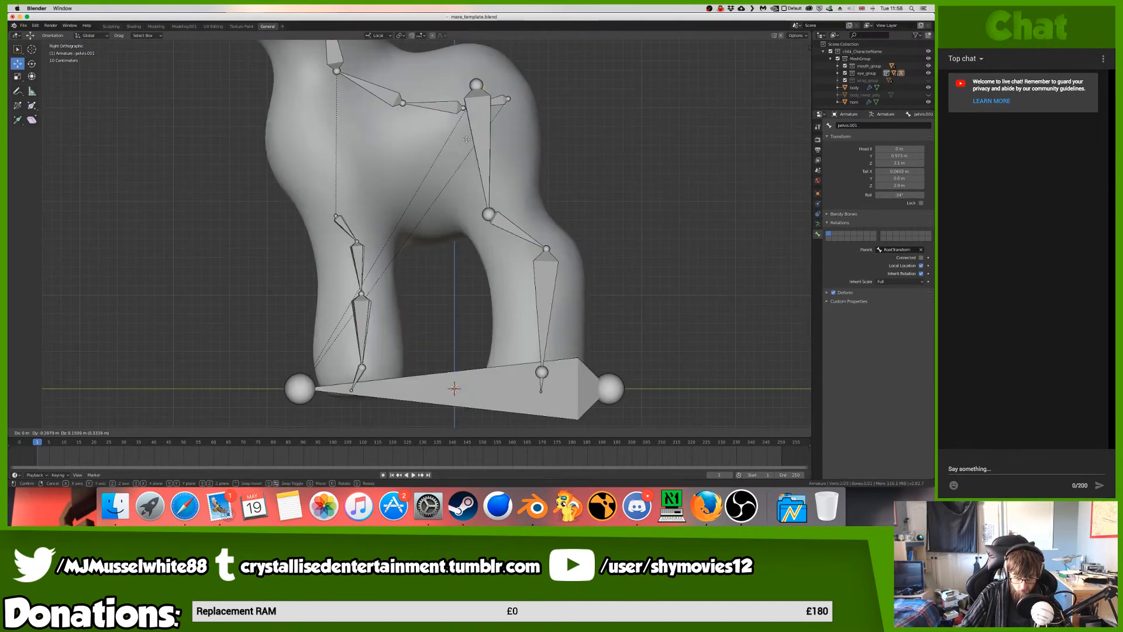
left_click(466, 140)
- Switch the viewport to wireframe shading and move the new bone closer to the head of upperleg_r
key("z")
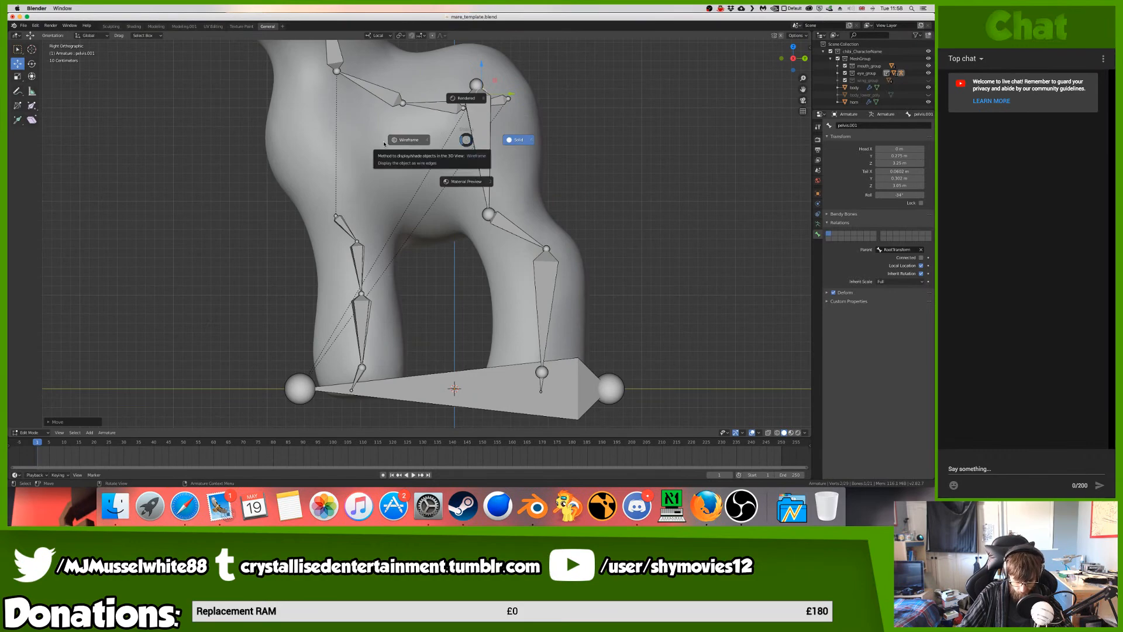
left_click(406, 141)
scroll(438, 121, "up", 6)
scroll(438, 121, "down", 8)
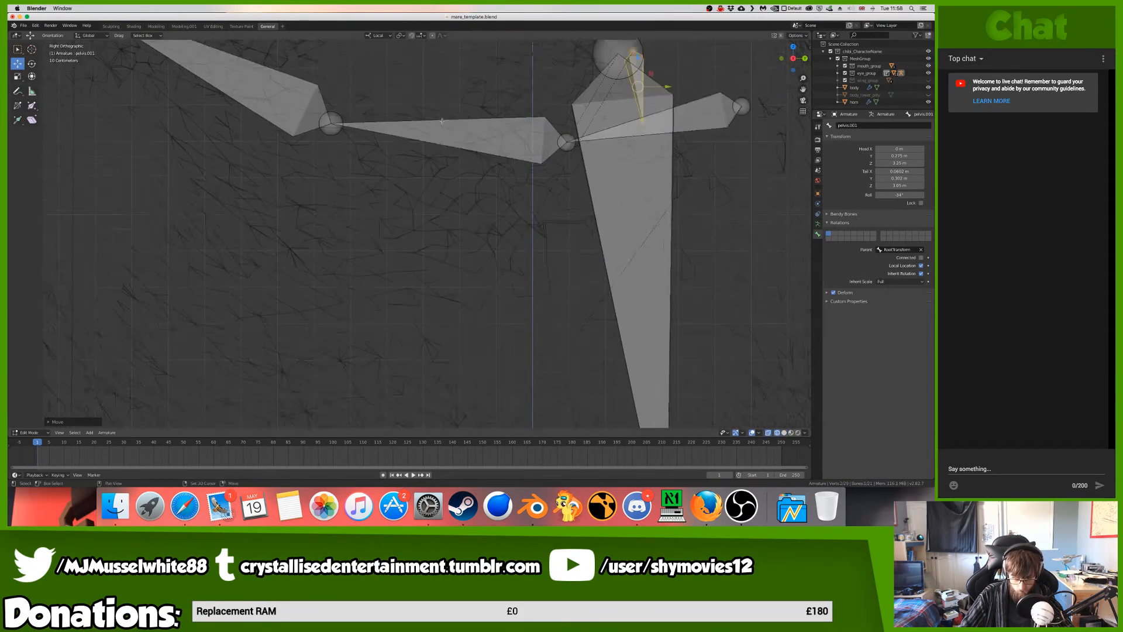
key("g")
left_click(652, 168)
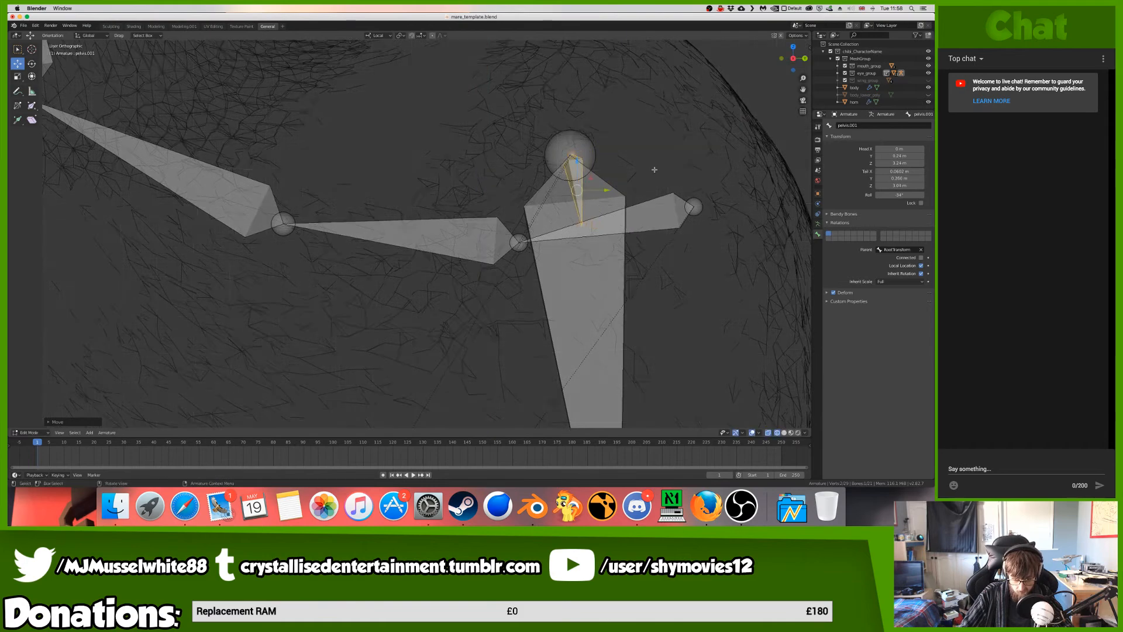
- Fine-position the new bone in side view so its head lines up exactly with the head of upperleg_r
scroll(647, 160, "up", 10)
middle_click_drag(649, 160, 646, 157)
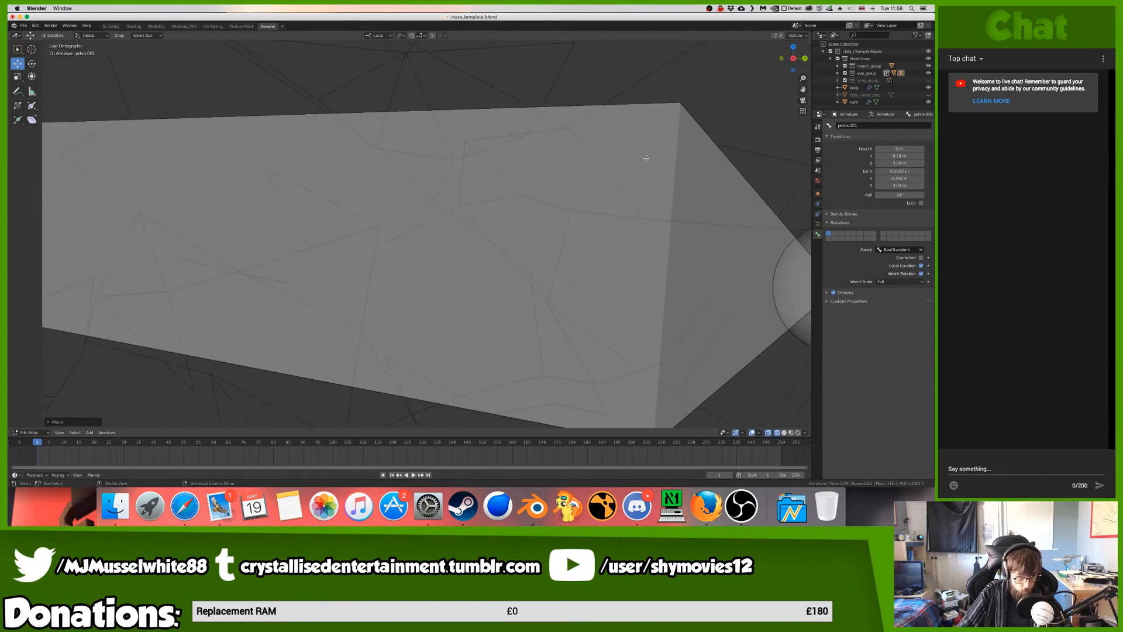
key("KP_1")
key("KP_3")
scroll(651, 161, "up", 4, "shift")
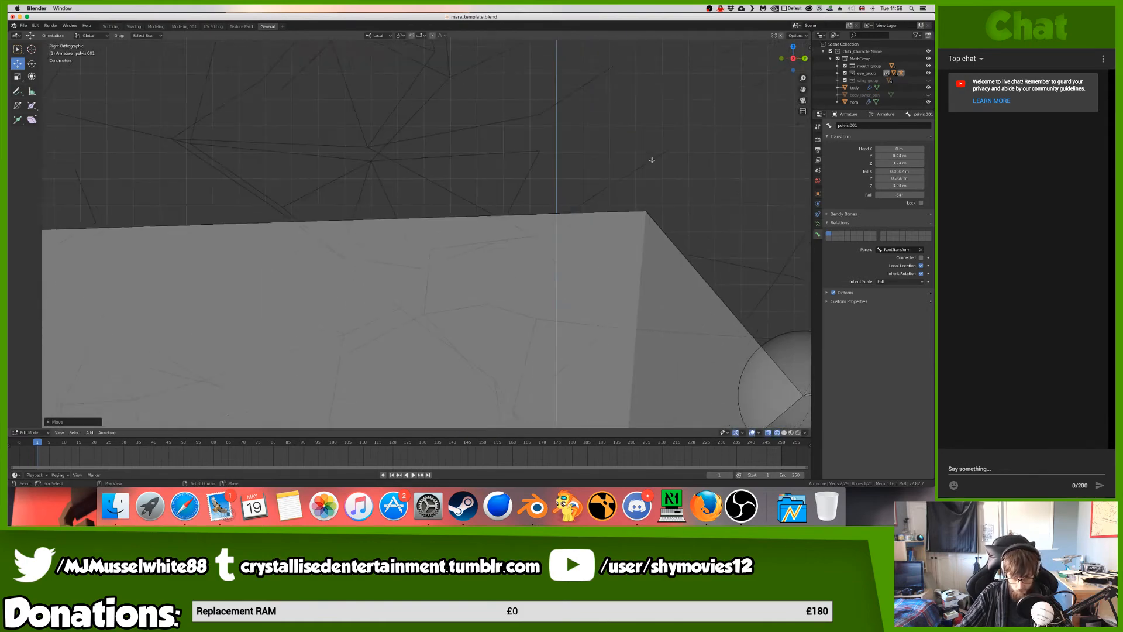
scroll(651, 160, "right", 10, "shift")
scroll(652, 160, "up", 5, "shift")
scroll(432, 160, "up", 7, "ctrl")
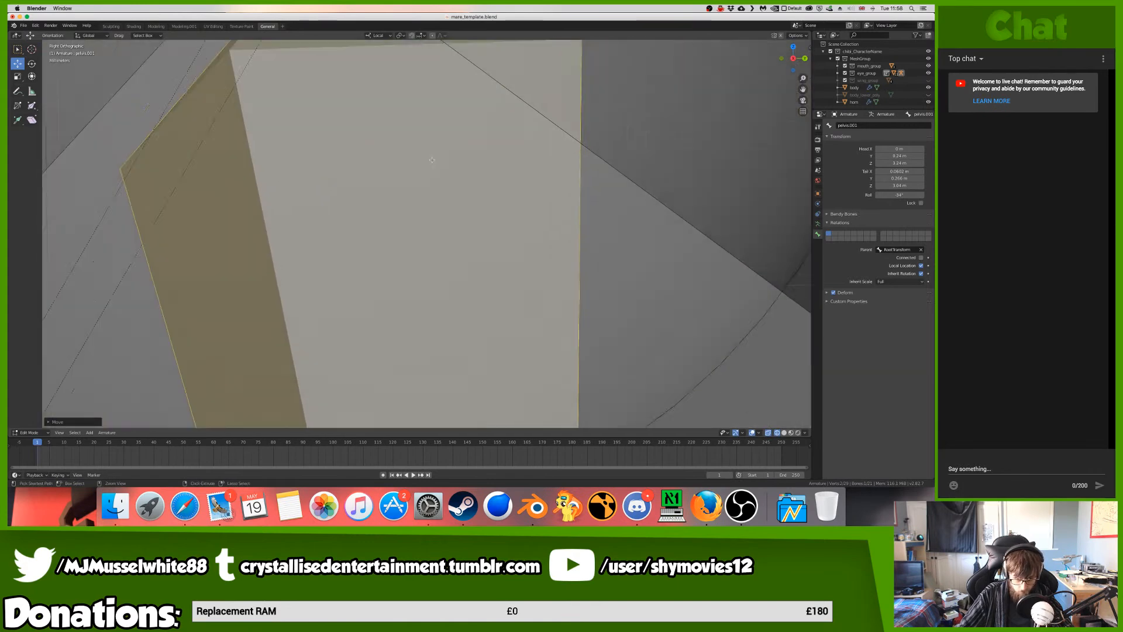
scroll(432, 160, "up", 7, "ctrl")
scroll(431, 160, "up", 10, "shift")
scroll(432, 160, "up", 8, "shift")
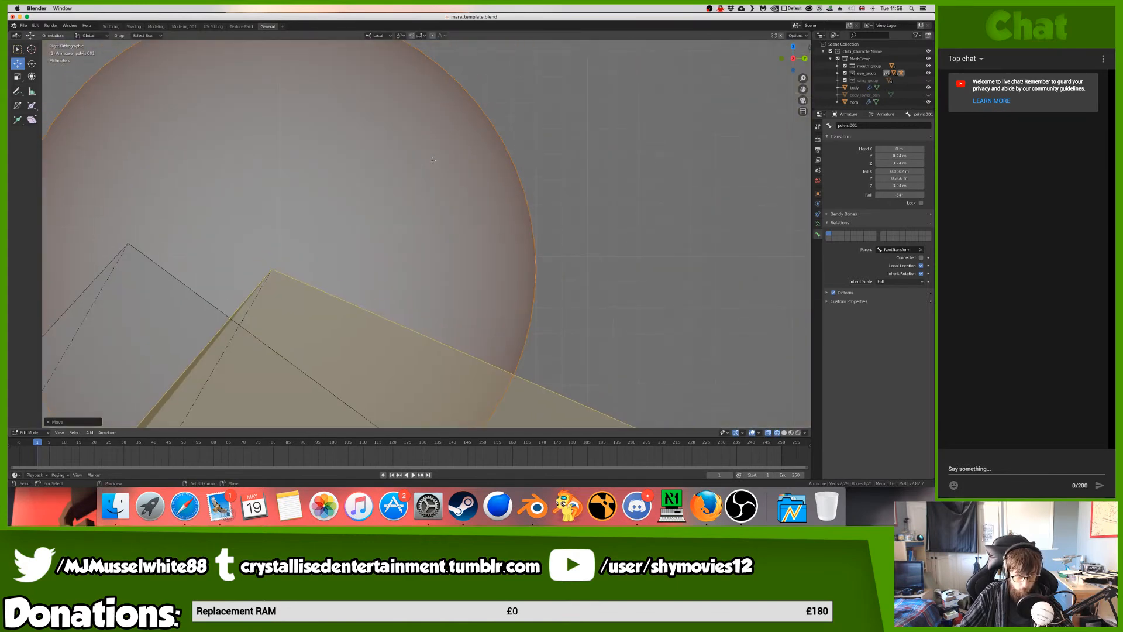
key("g")
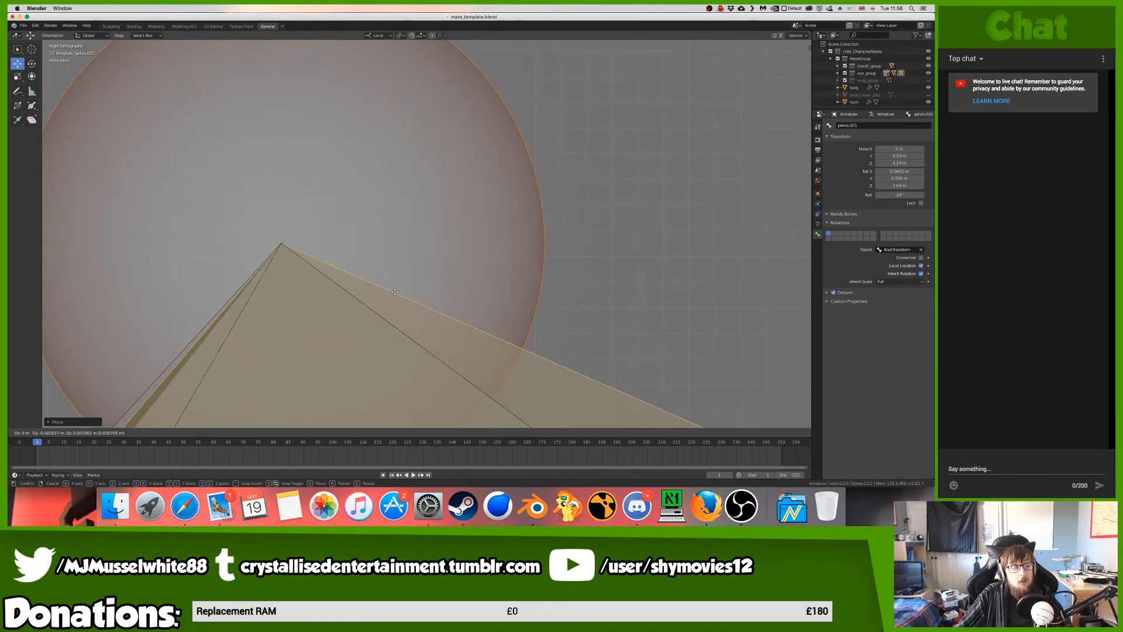
left_click(395, 291)
scroll(437, 346, "down", 10)
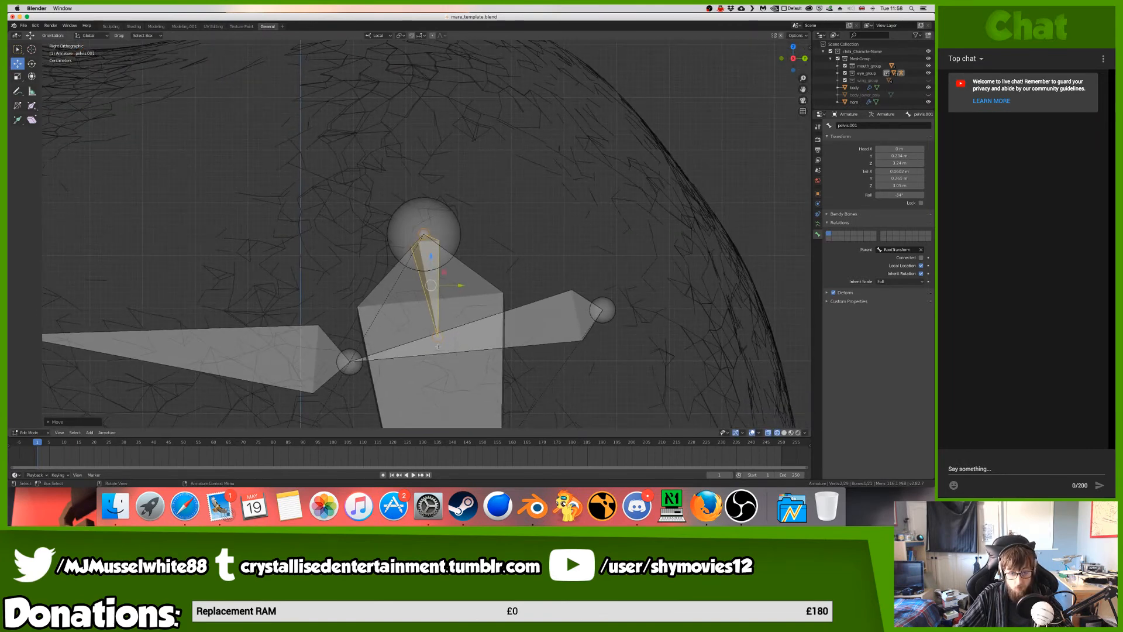
- Move the new bone's tip down to the hind leg's knee joint
scroll(442, 339, "down", 4)
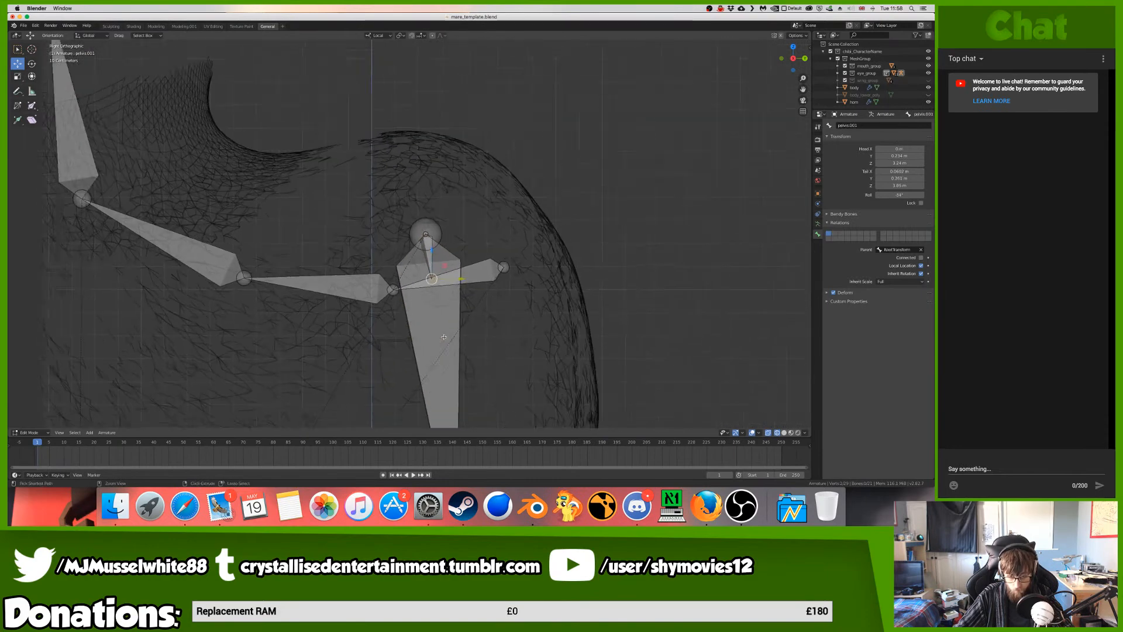
scroll(443, 336, "up", 6)
key("g")
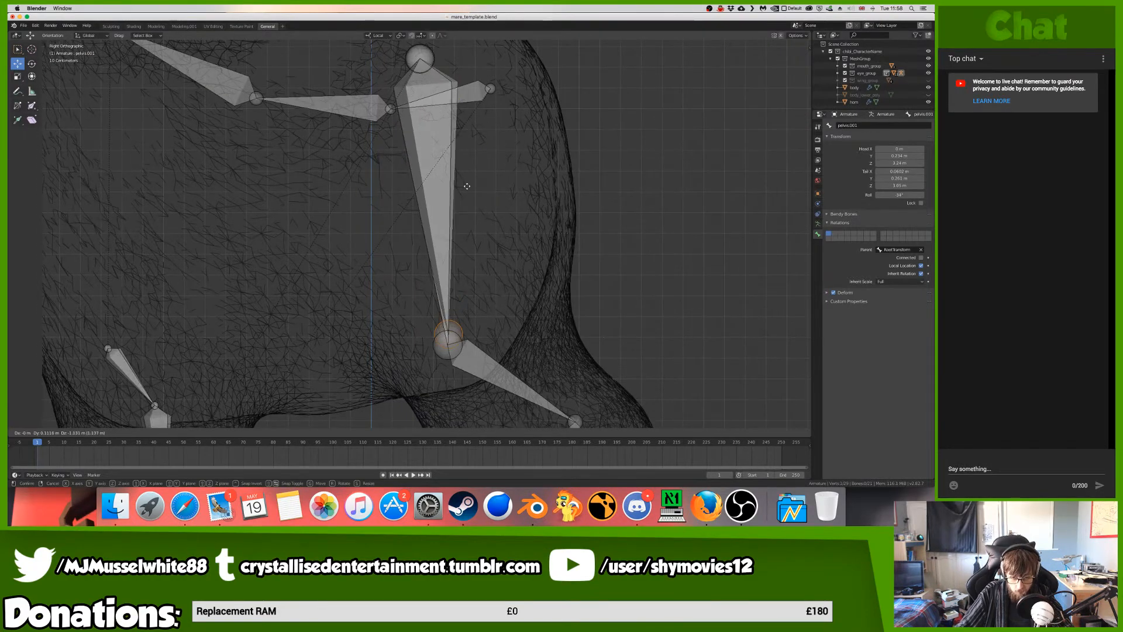
left_click(466, 196)
scroll(468, 198, "down", 5, "shift")
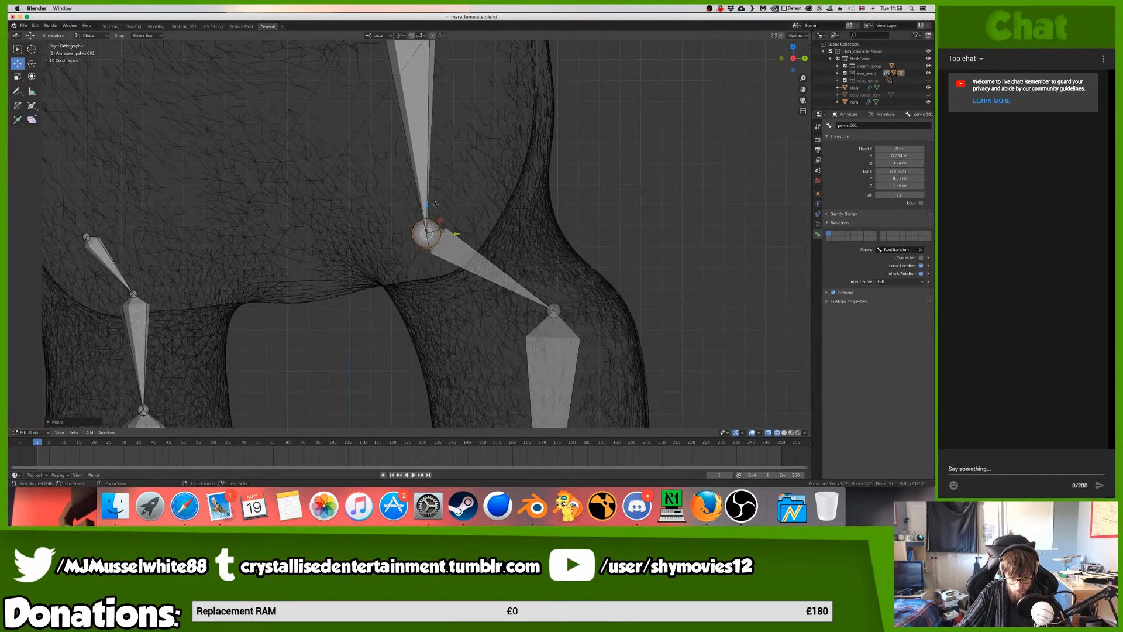
- Fine-position the new bone's tip so it lines up exactly with the knee joint of the existing hind-leg chain
scroll(435, 204, "up", 12)
key("g")
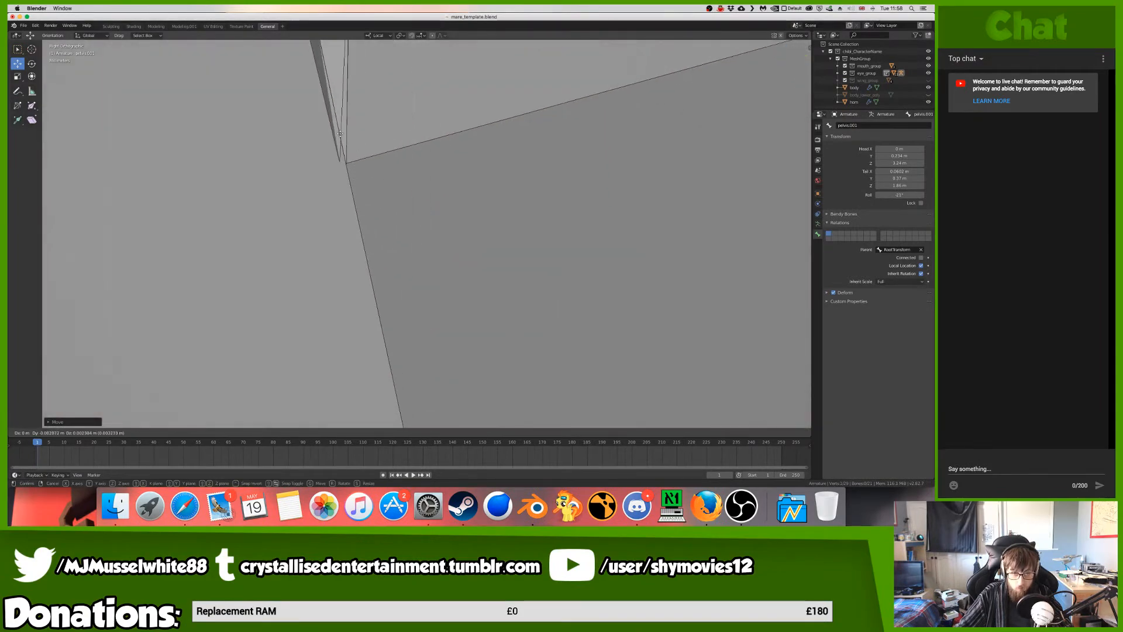
left_click(339, 133)
key("KP_Decimal")
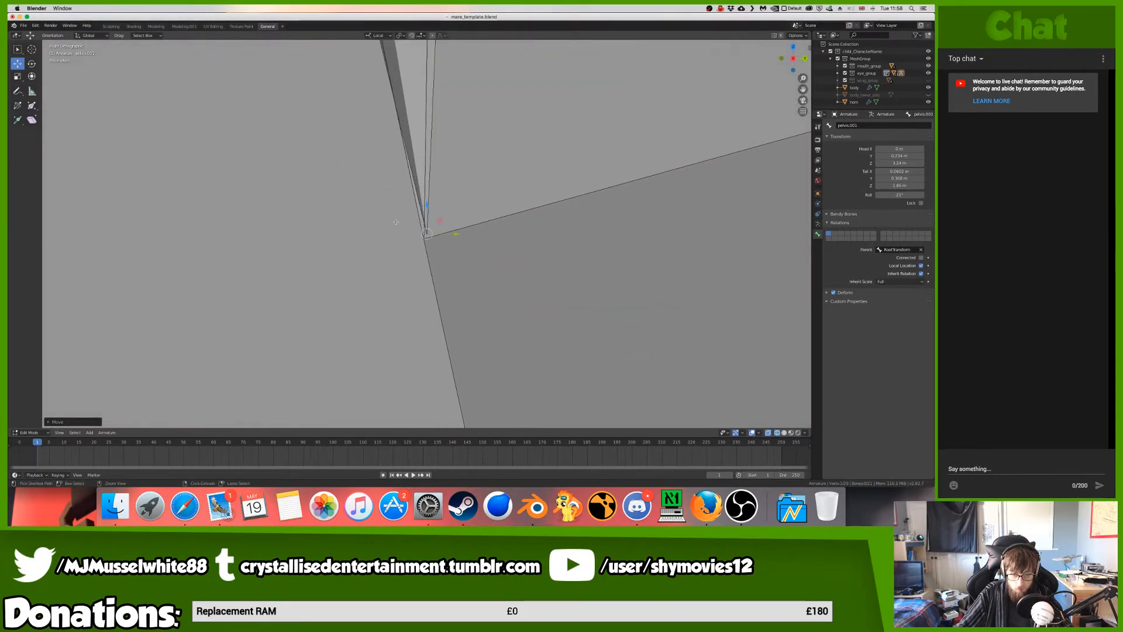
scroll(396, 221, "up", 2, "ctrl")
key("g")
left_click(435, 243)
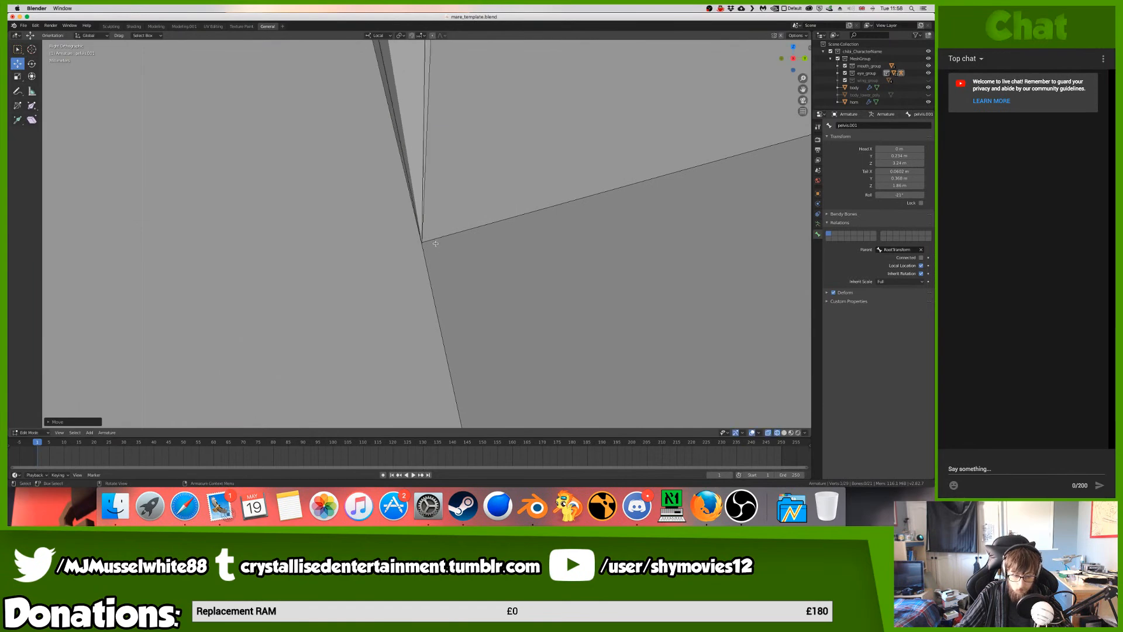
- Extrude a second bone from the knee to the hind leg's hock joint
scroll(435, 244, "down", 20)
key("e")
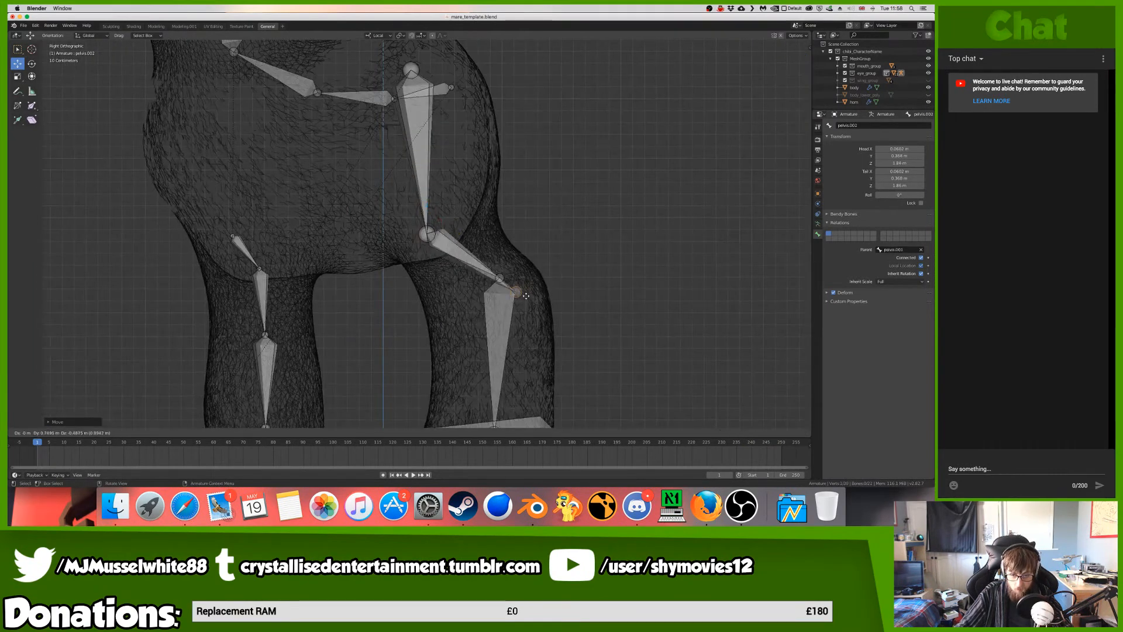
right_click(504, 289)
key("KP_Decimal")
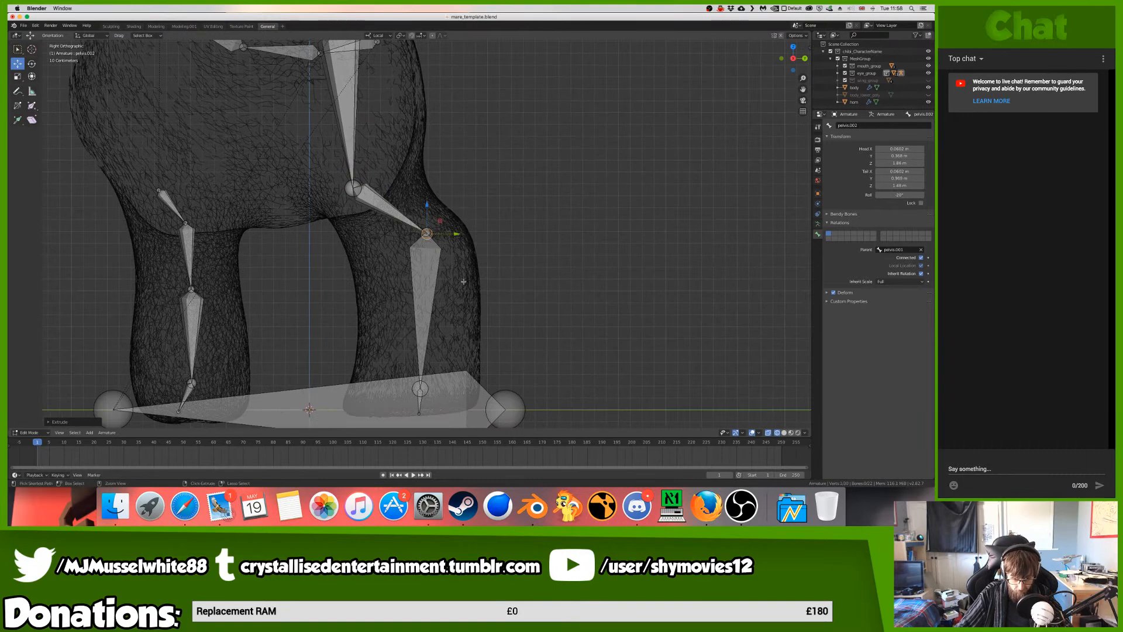
- Fine-position the second bone's tip so it lines up exactly with the top of lowerleg2_r at the hock
scroll(463, 281, "up", 20)
key("g")
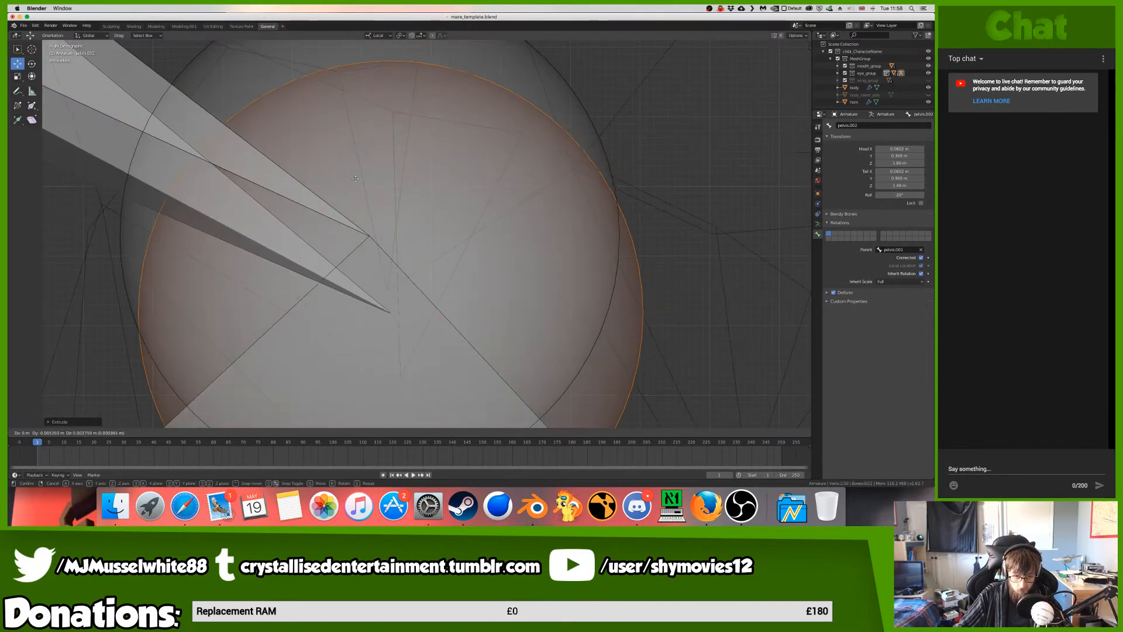
left_click(345, 154)
key("KP_Decimal")
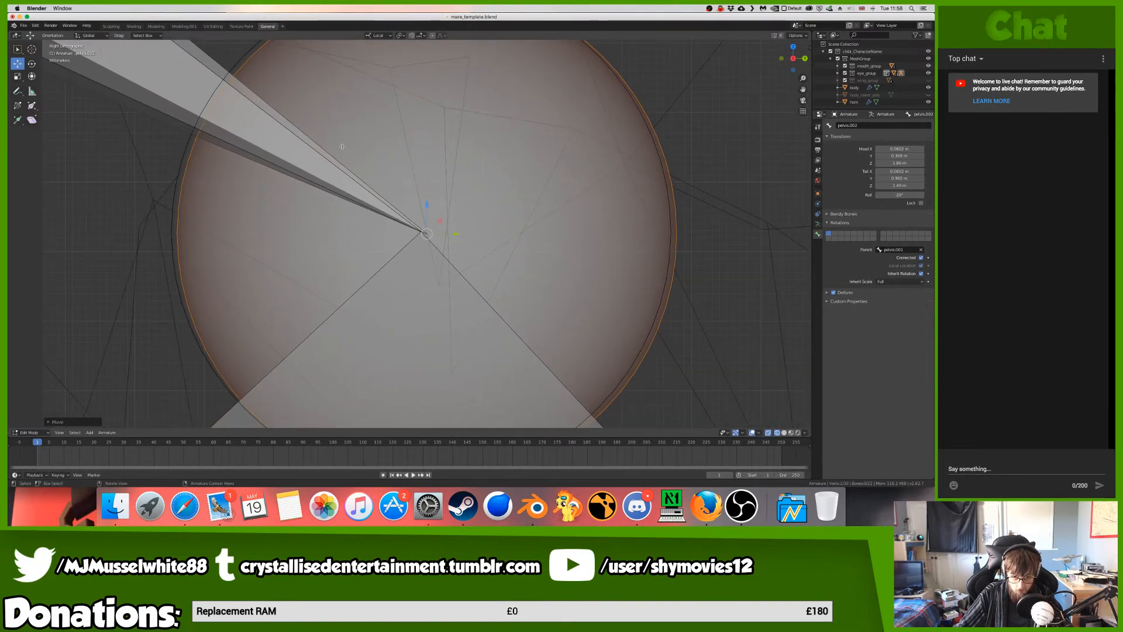
key("g")
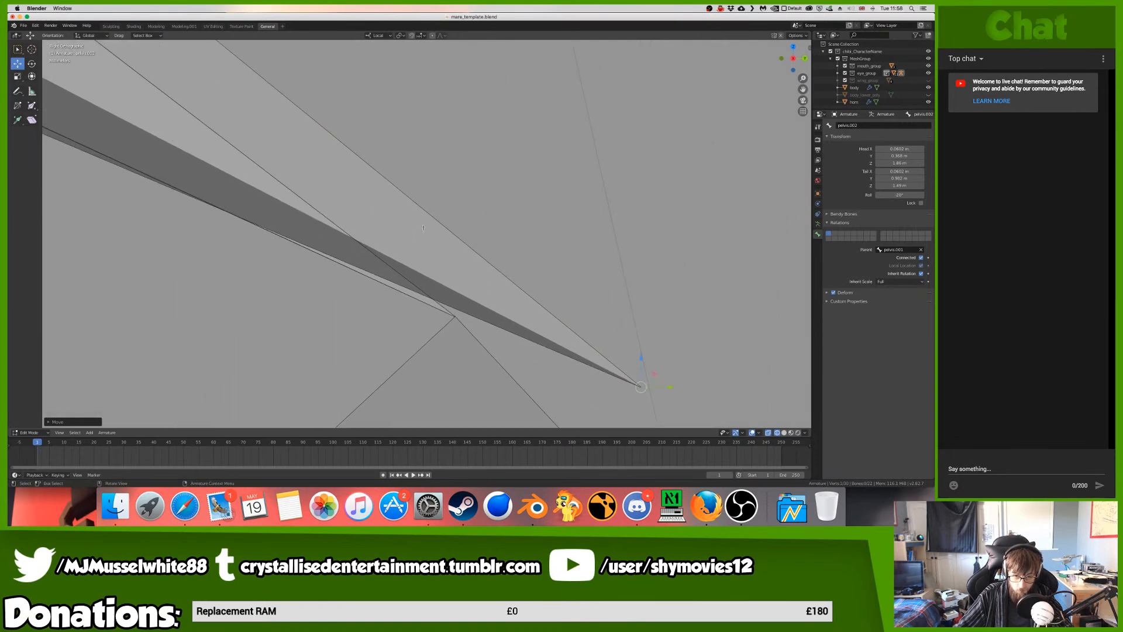
left_click(498, 260)
scroll(498, 260, "up", 3)
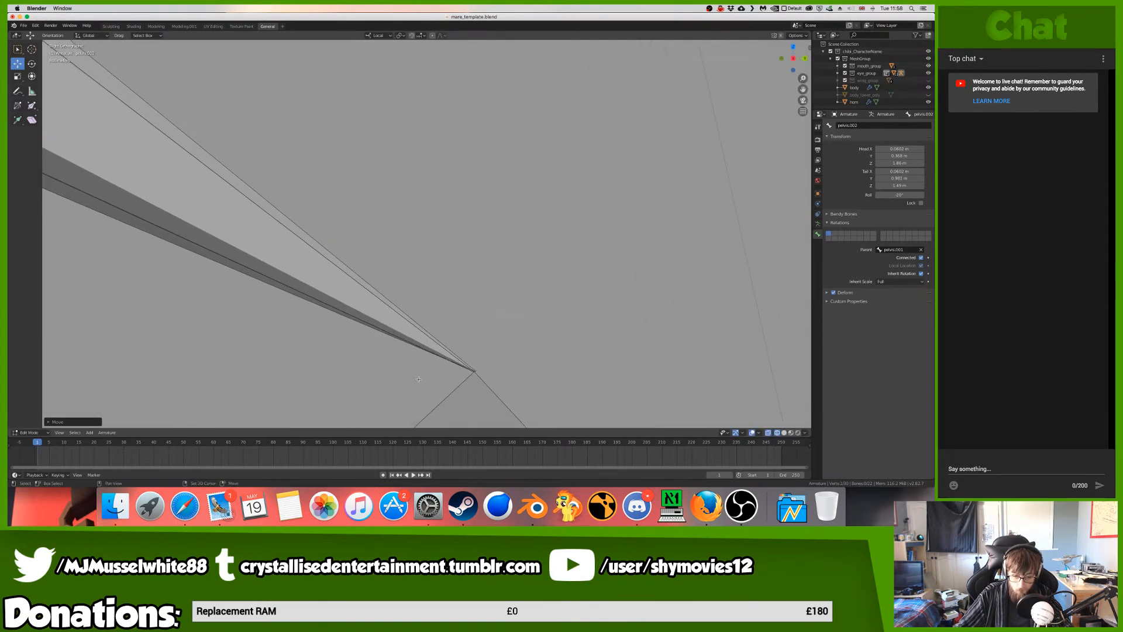
scroll(519, 345, "down", 3, "shift")
key("g")
left_click(517, 345)
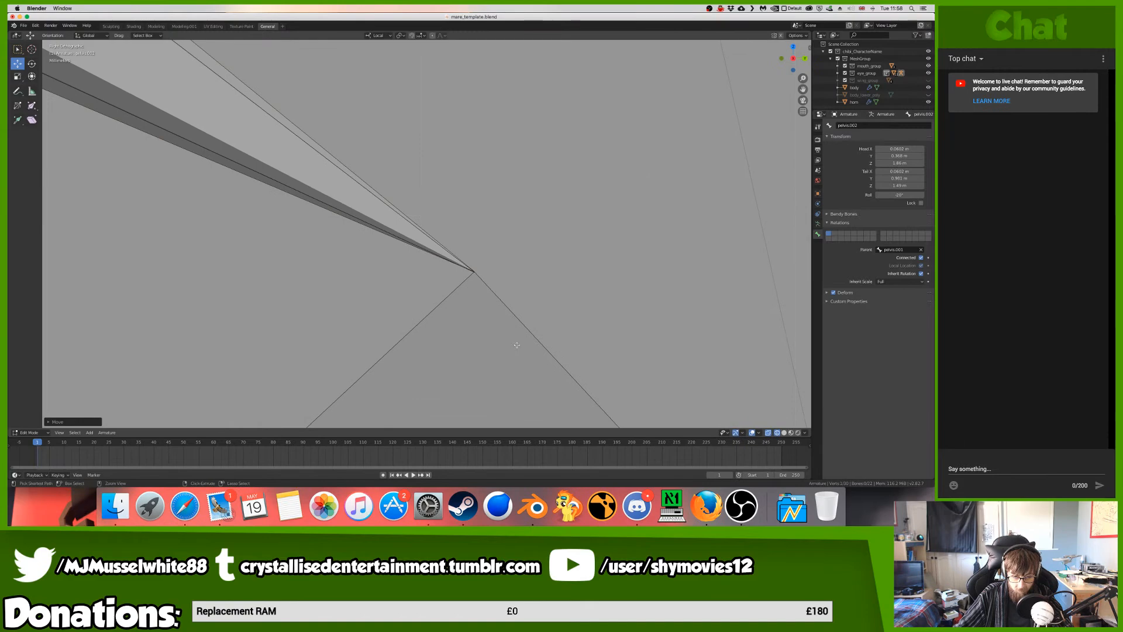
- Extrude a third bone from the hock down to the hind hoof joint
scroll(515, 345, "down", 6)
scroll(513, 345, "down", 7)
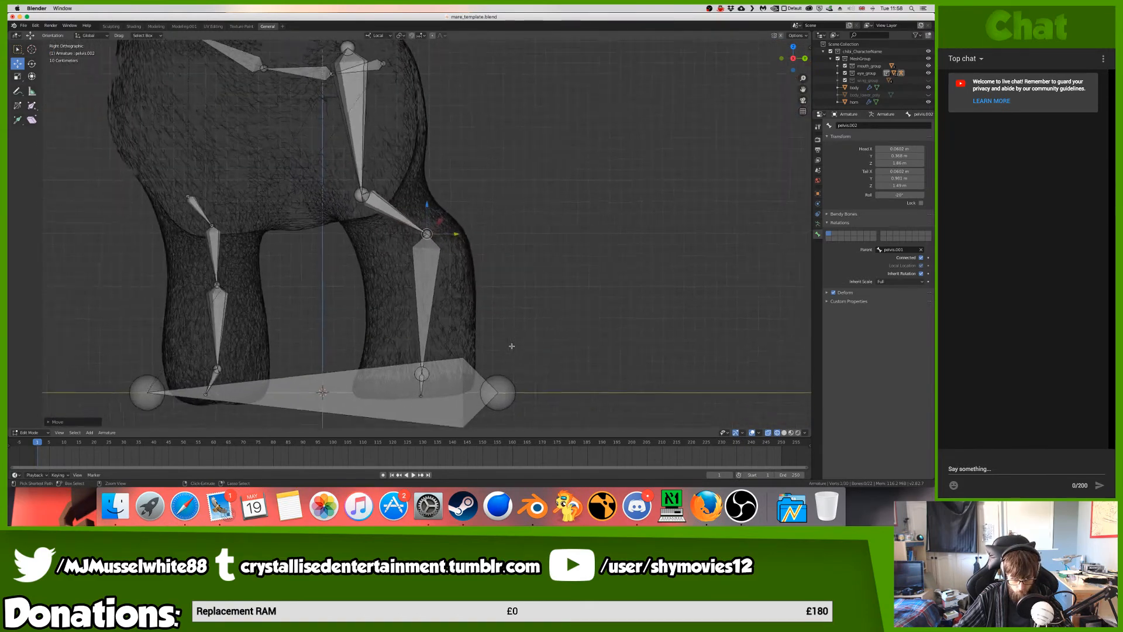
key("e")
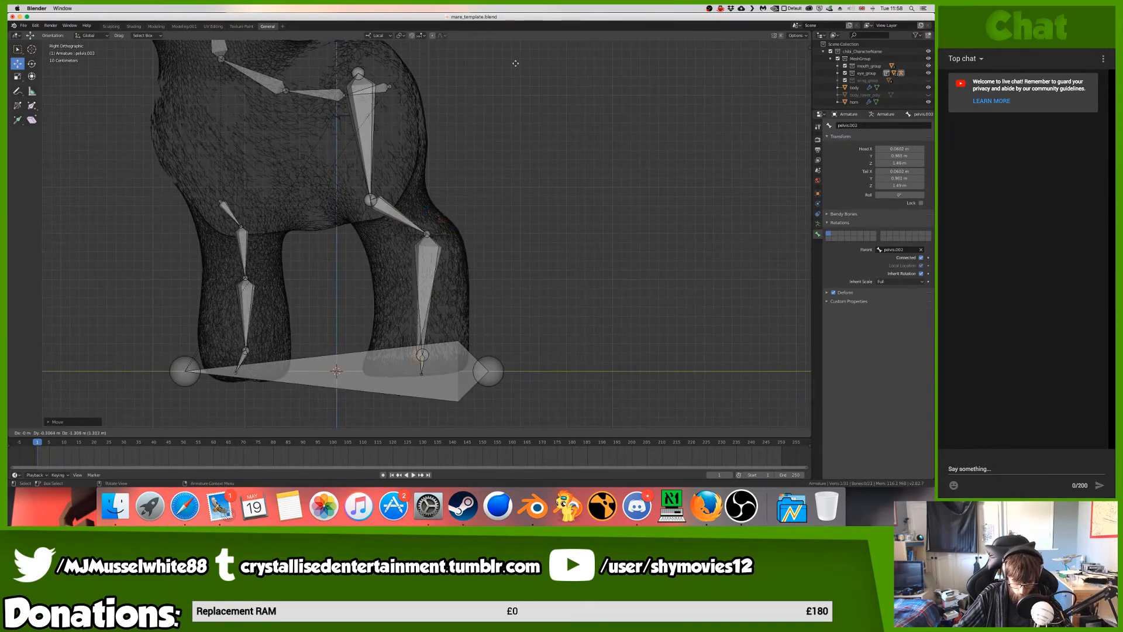
right_click(521, 64)
middle_click_drag(520, 66, 520, 64)
key("KP_3")
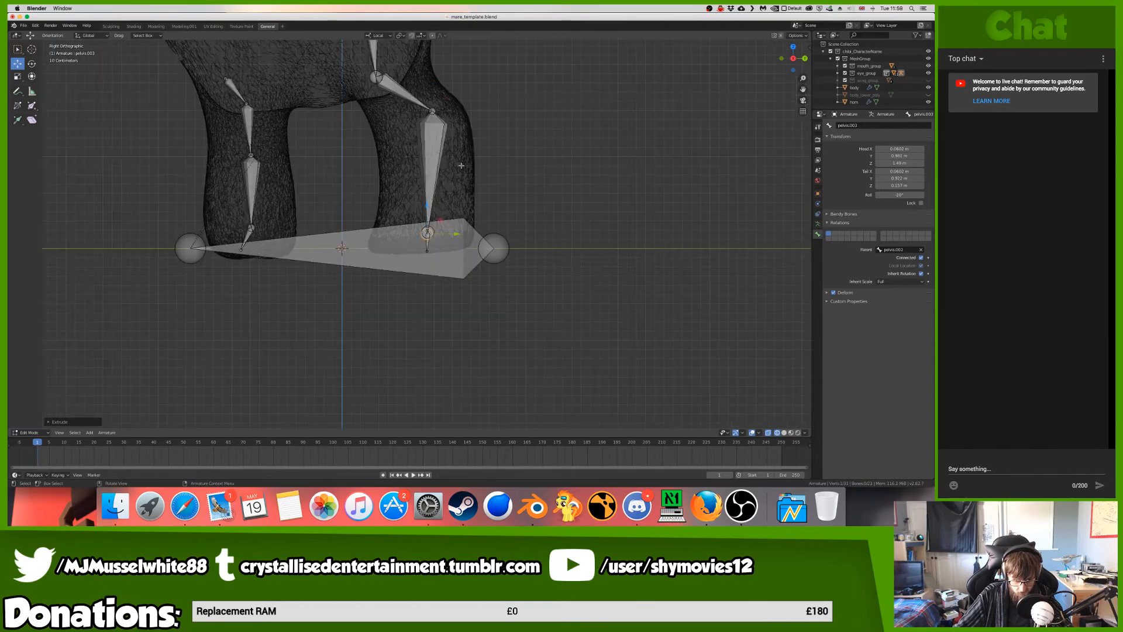
- Fine-position the third bone's tip in side view so it lines up exactly with the head of foot_r
key("KP_Decimal")
key("g")
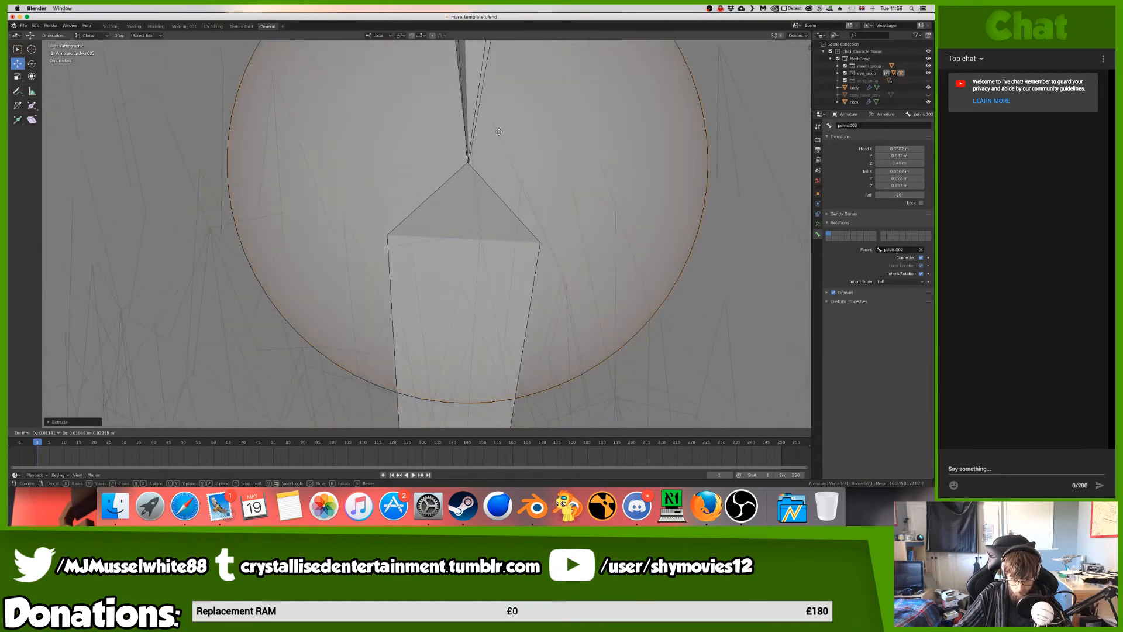
left_click(498, 130)
key("KP_Decimal")
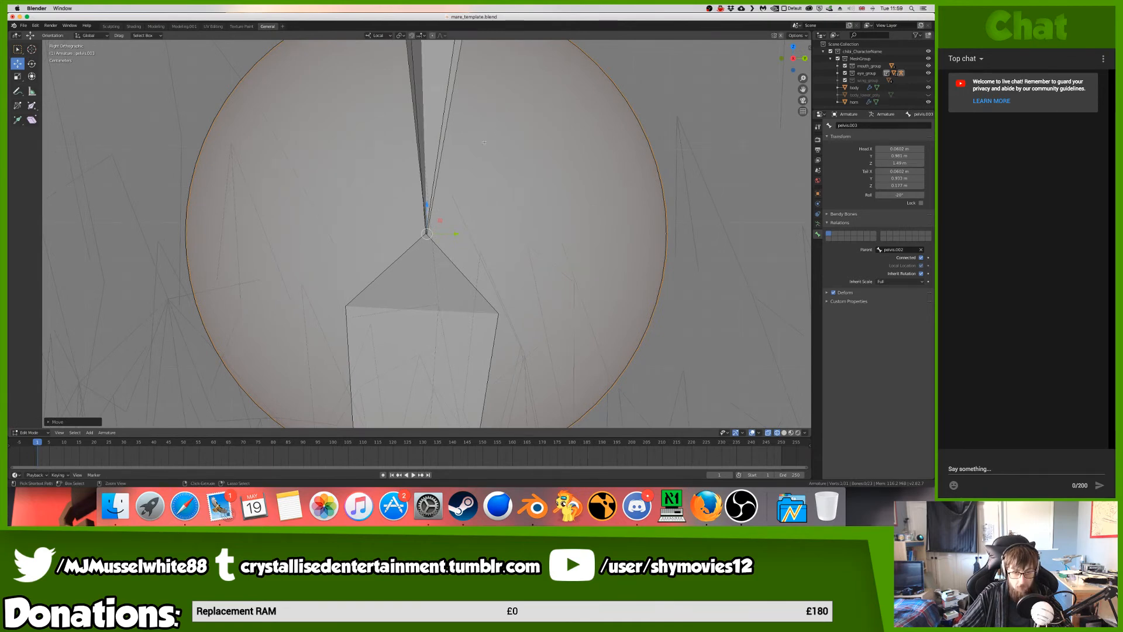
scroll(501, 132, "up", 5)
key("g")
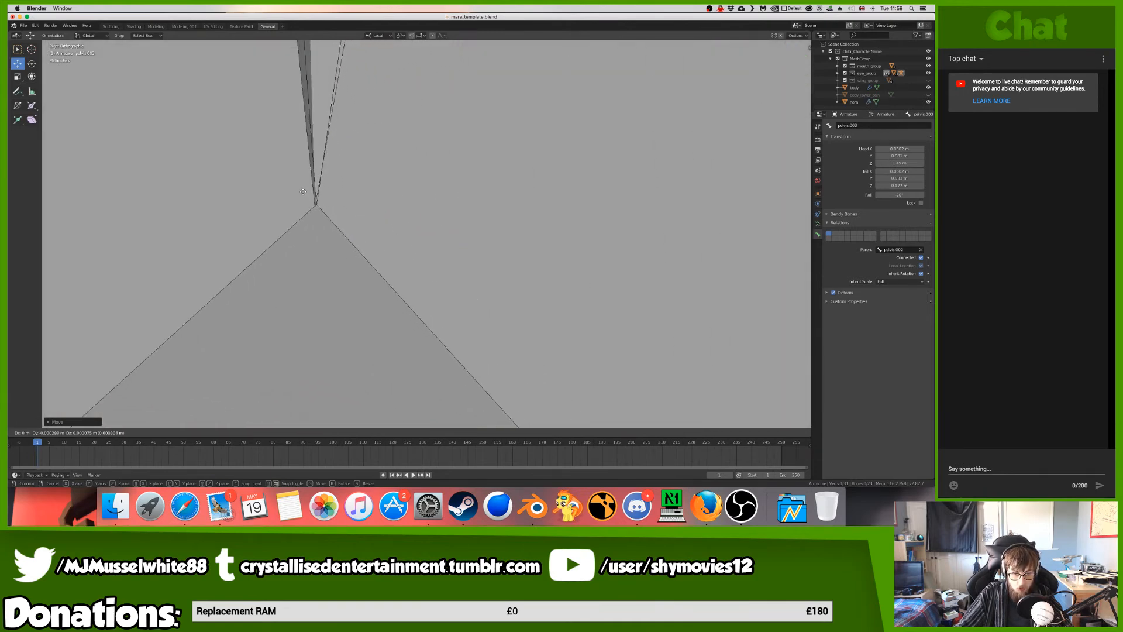
left_click(286, 200)
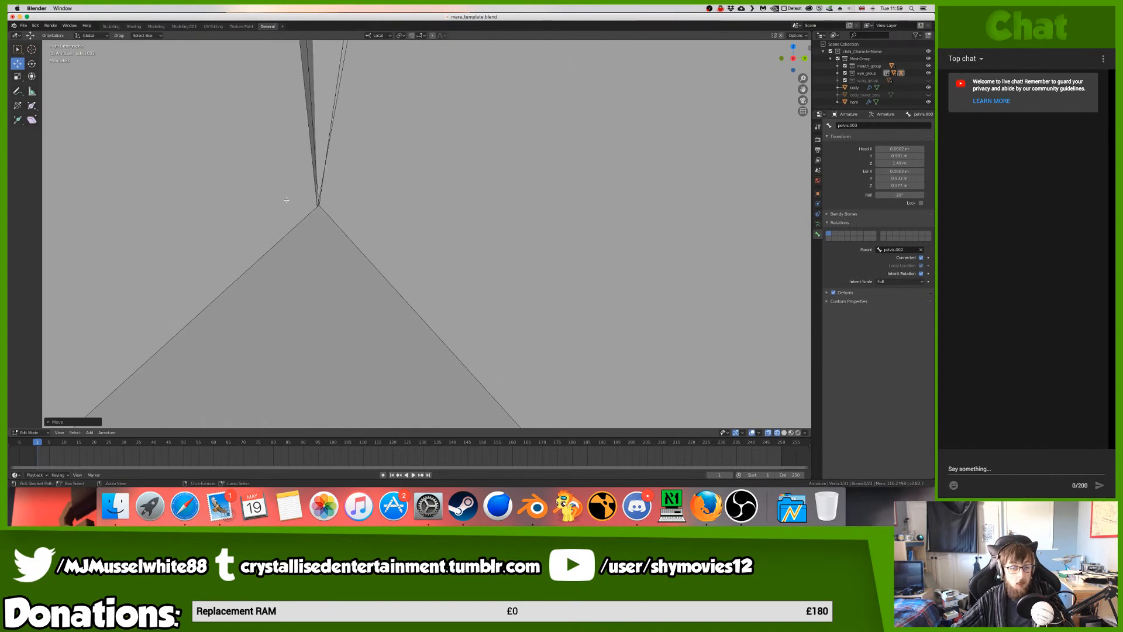
key("g")
left_click(316, 200)
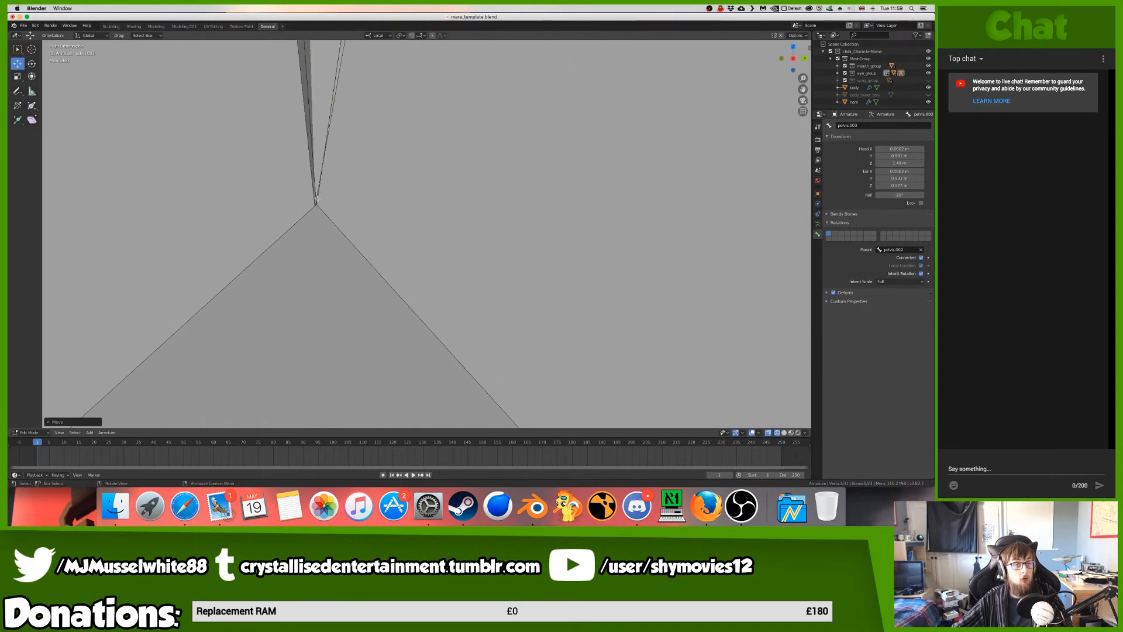
scroll(316, 200, "up", 3)
scroll(316, 199, "down", 3)
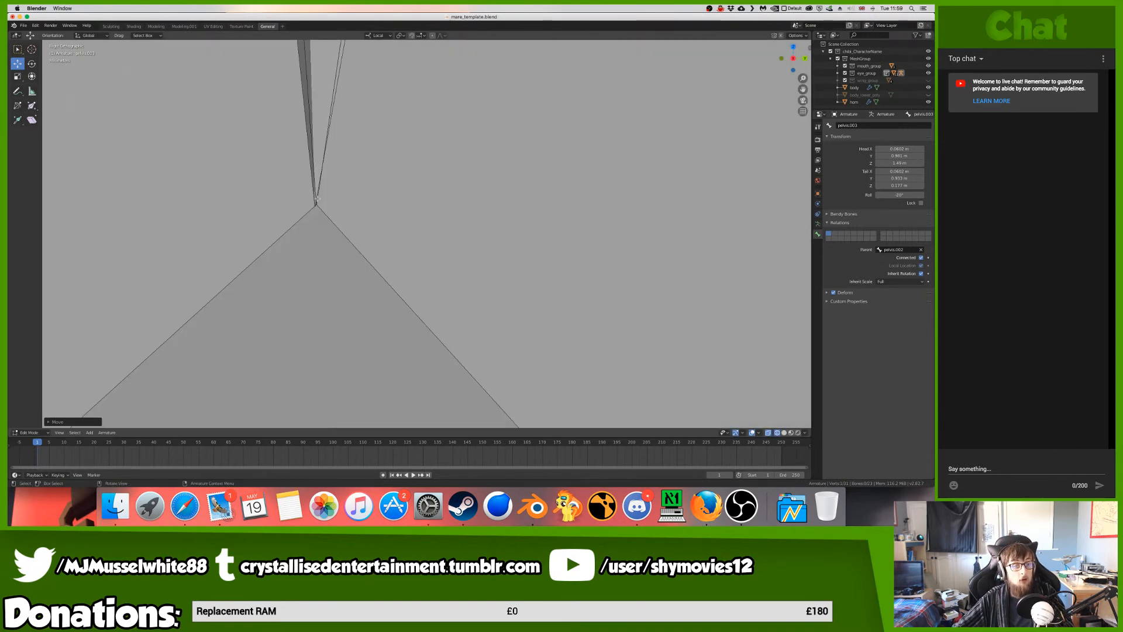
key("g")
left_click(321, 198)
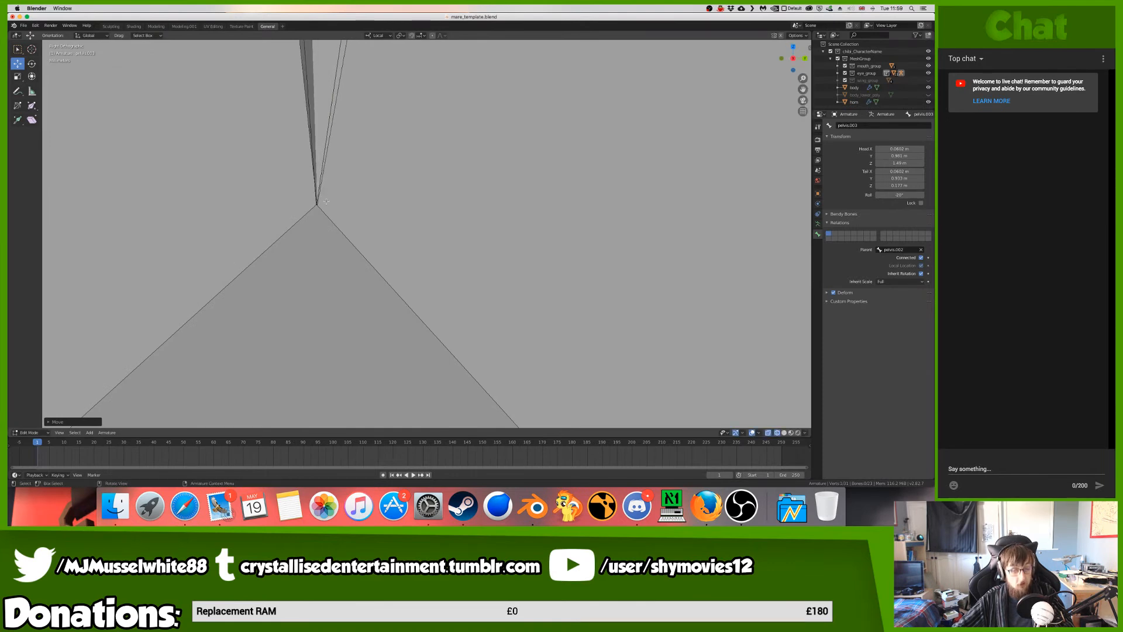
- Extrude a fourth bone from the hind hoof joint down to the sole of the hoof
key("KP_Decimal")
middle_click_drag(330, 203, 370, 162, "ctrl")
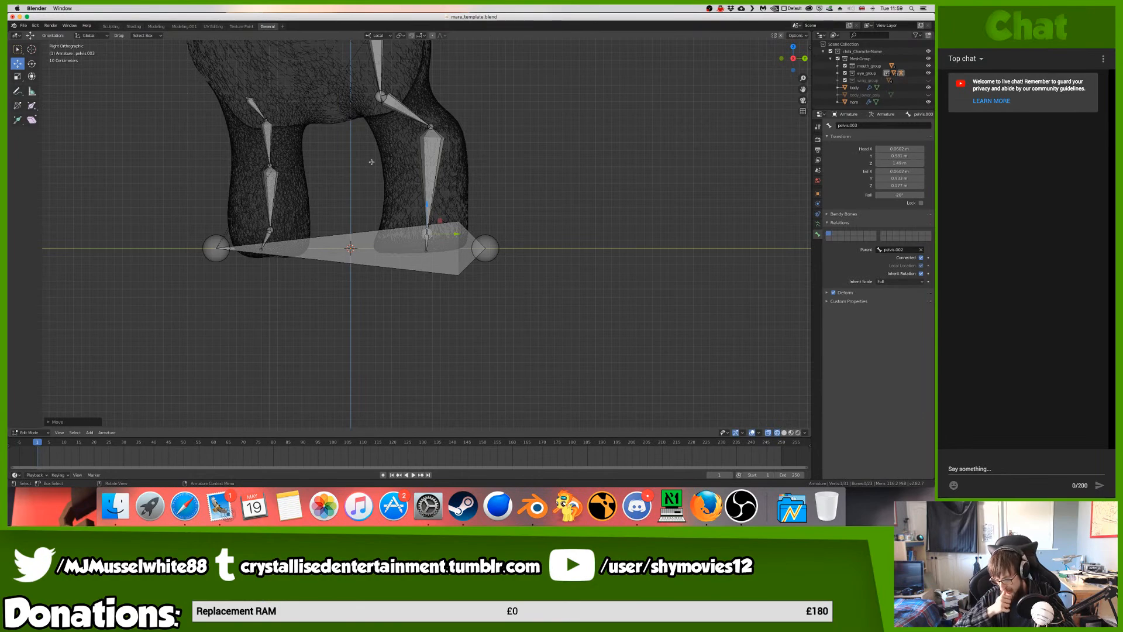
scroll(391, 215, "up", 9)
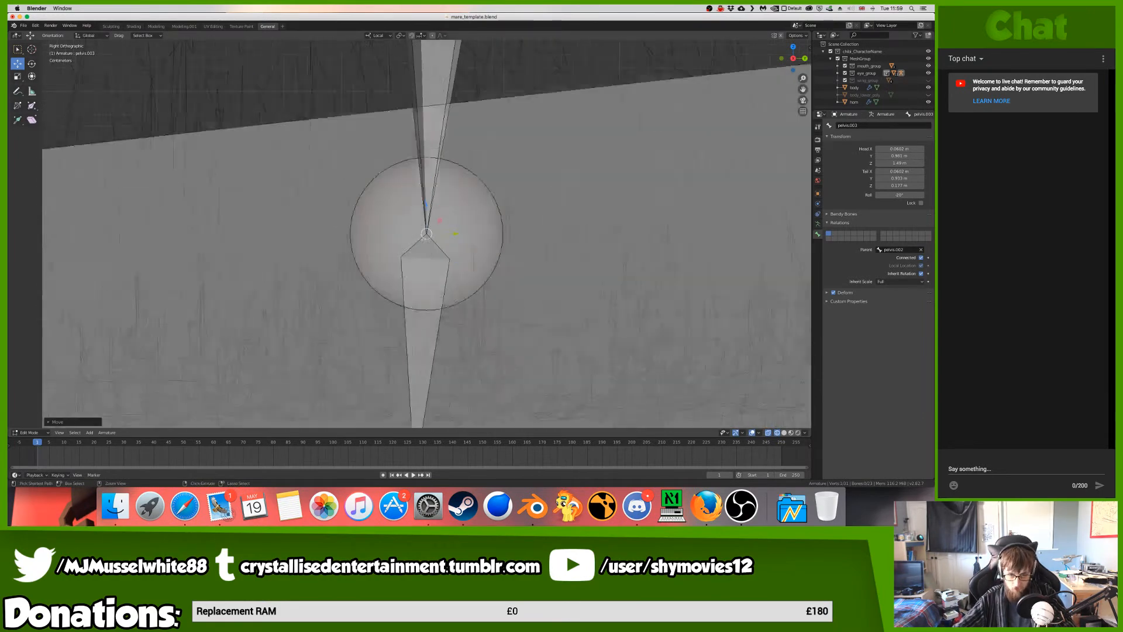
scroll(391, 215, "down", 3)
key("e")
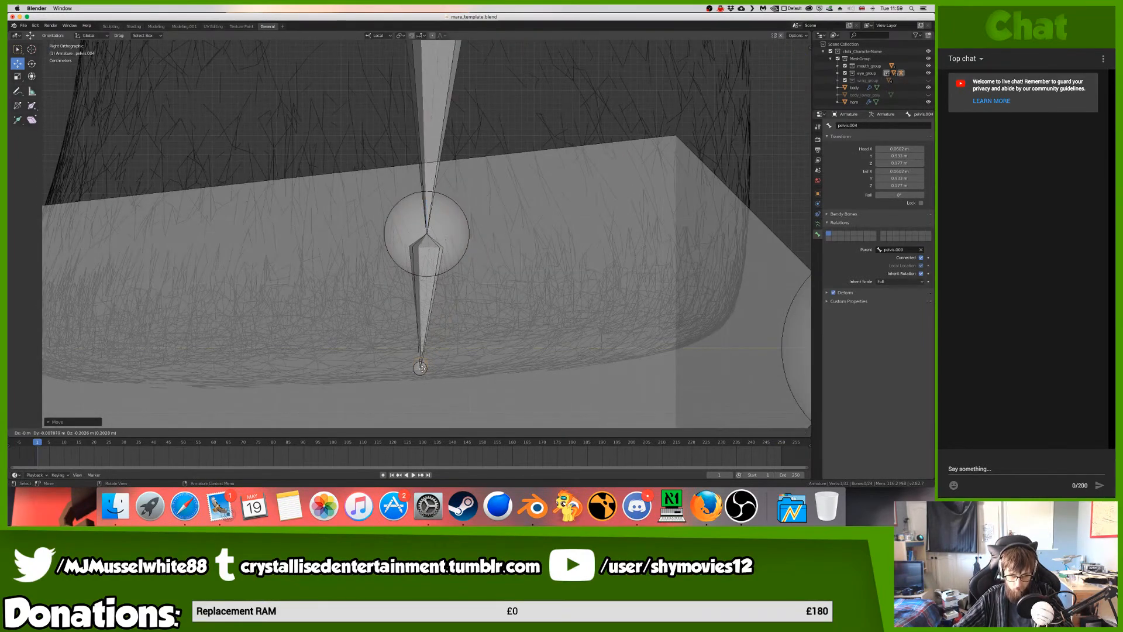
left_click(419, 379)
- Fine-position the fourth bone's tip in side view so it lines up exactly with the tip of foot_r
key("KP_Decimal")
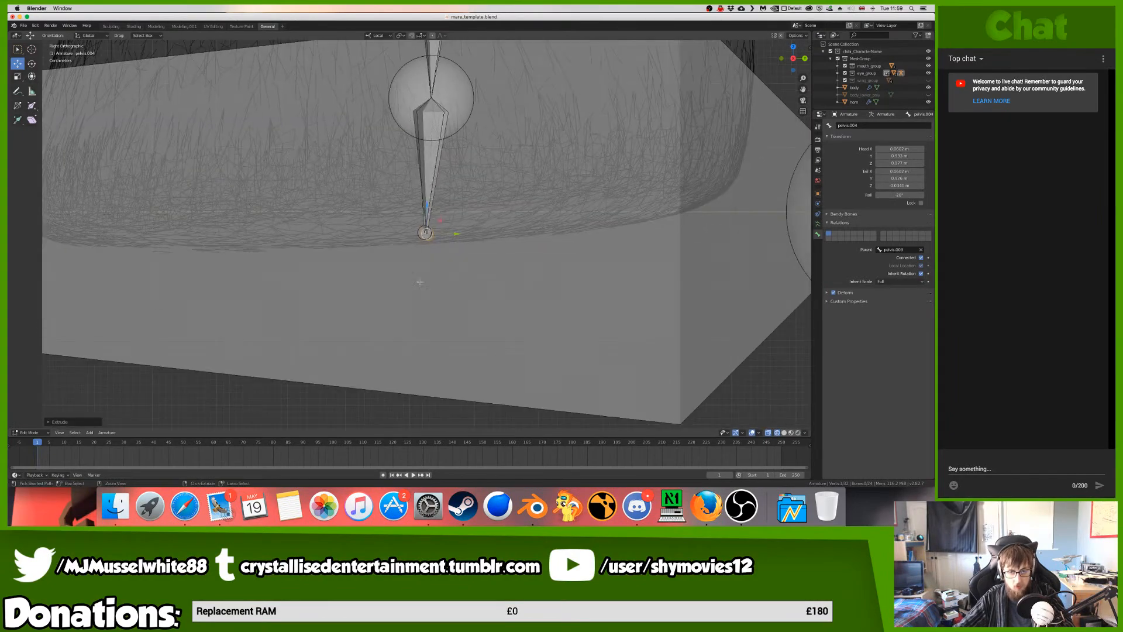
scroll(419, 221, "up", 15)
key("g")
left_click(399, 199)
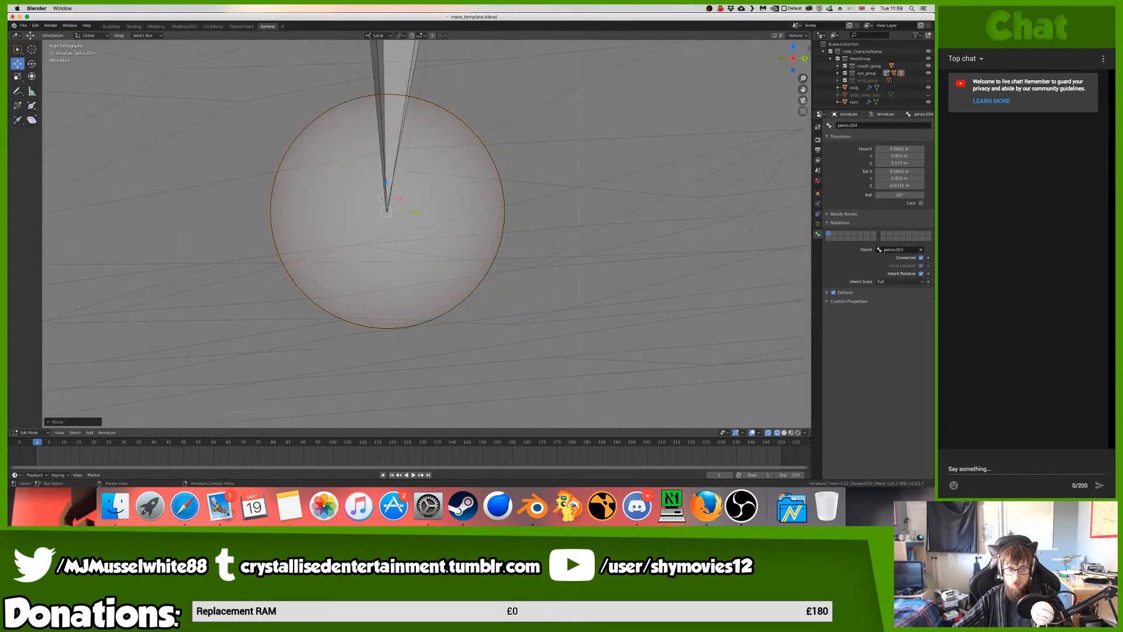
scroll(409, 216, "up", 4)
scroll(426, 233, "up", 3)
key("g")
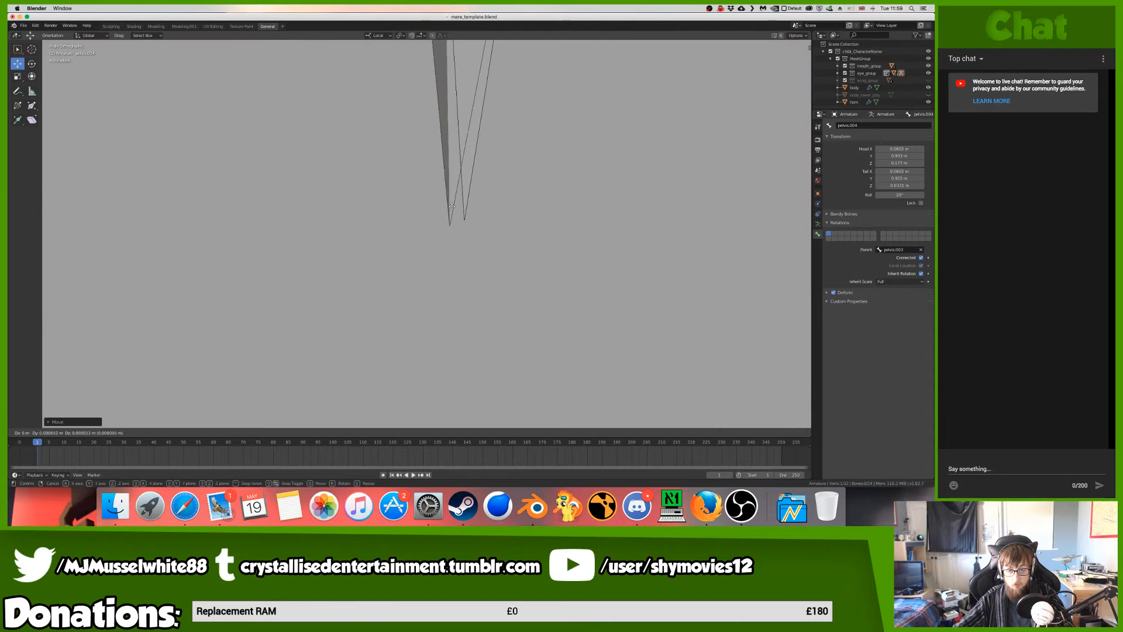
left_click(464, 202)
scroll(462, 204, "down", 15)
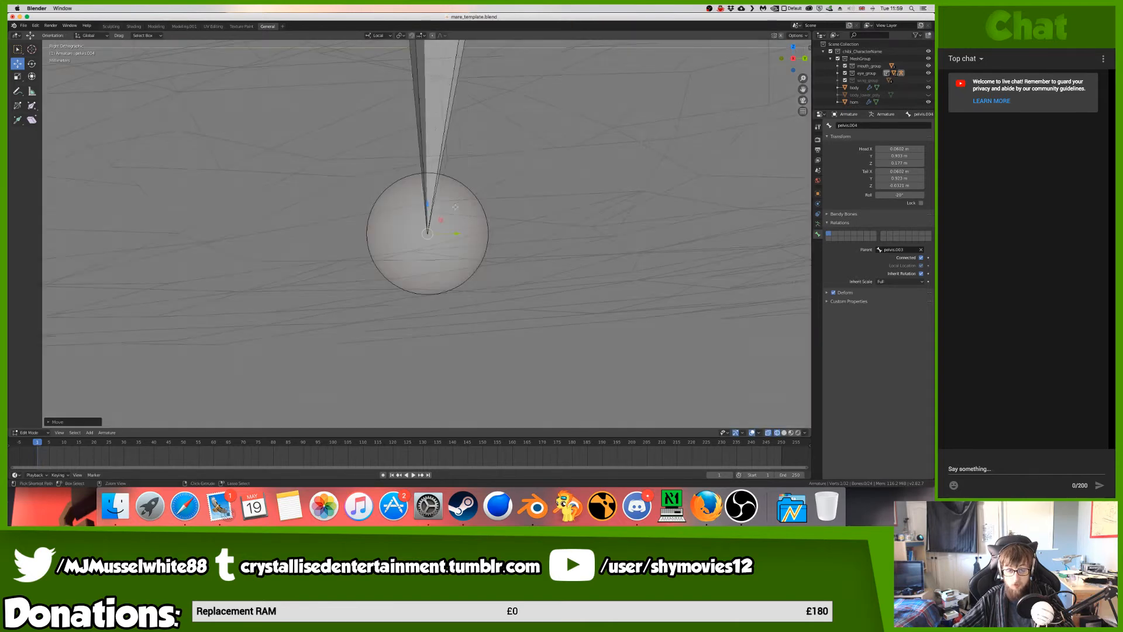
scroll(461, 206, "up", 4)
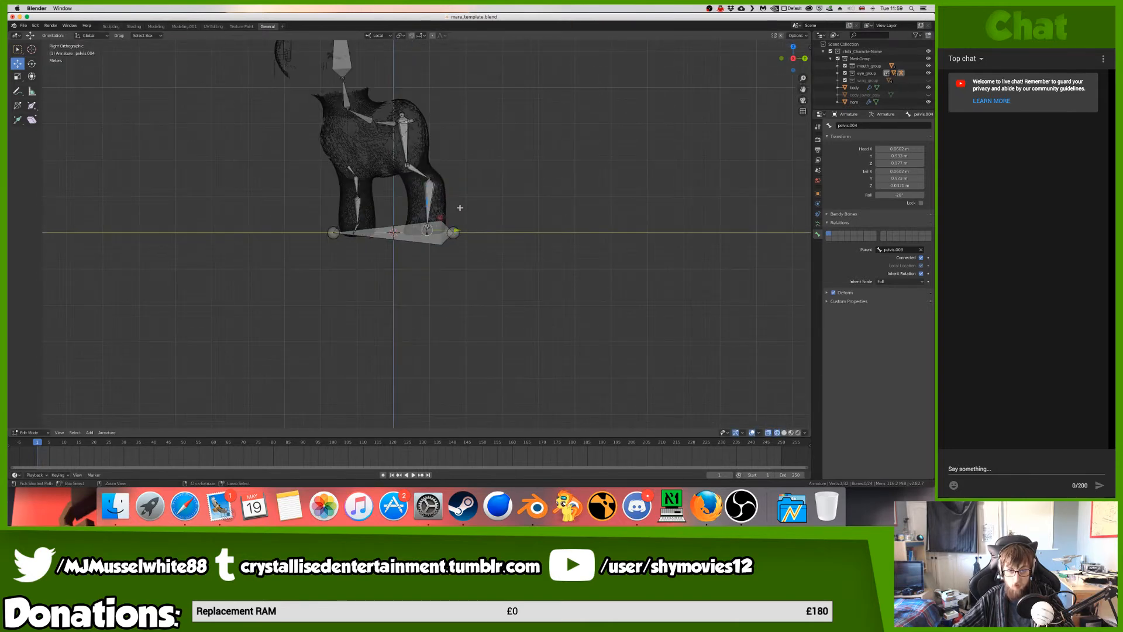
- Switch to solid shading and move the new bone chain along its local X axis into the opposite hind leg, hip at about X -0.49 m
key("KP_1")
key("z")
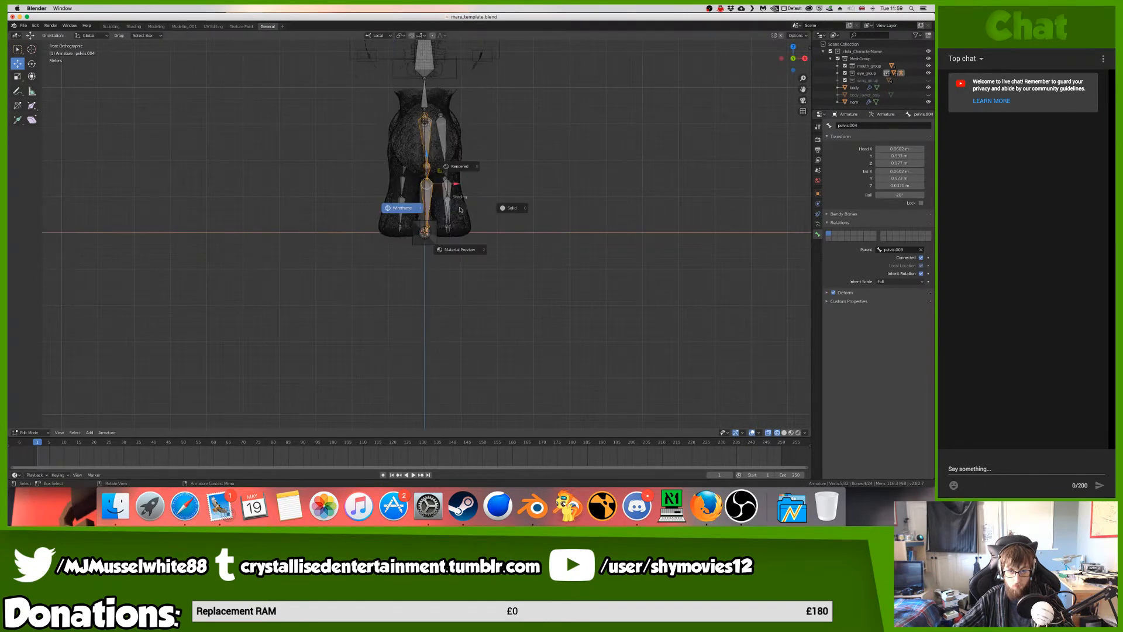
left_click(478, 207)
key("ctrl+KP_1")
scroll(480, 205, "up", 6)
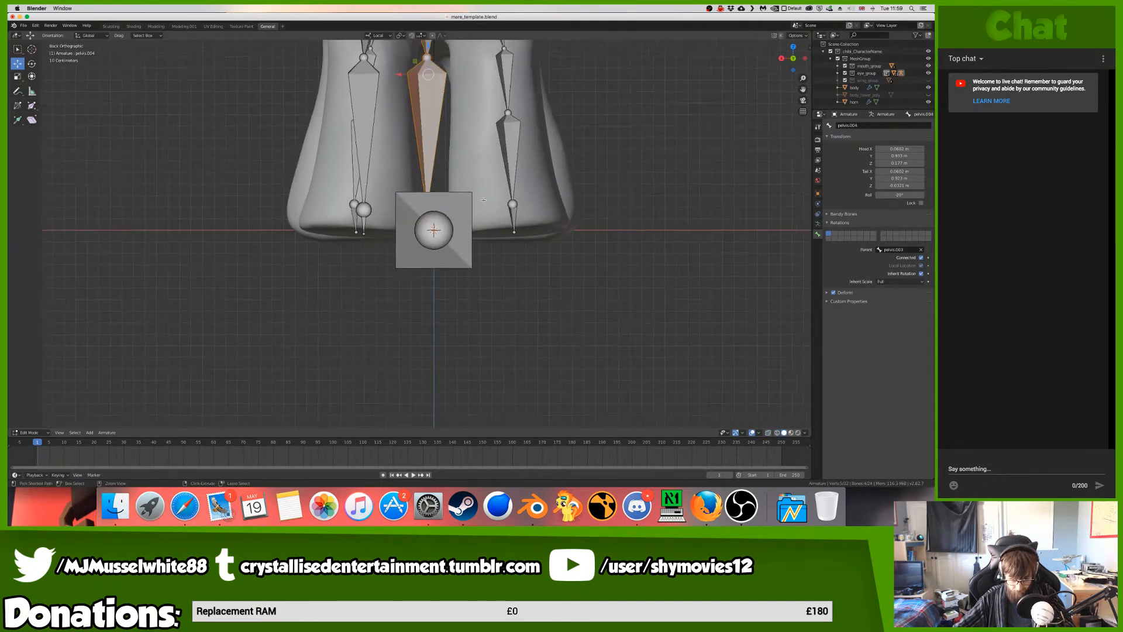
key("g")
key("x")
key("x")
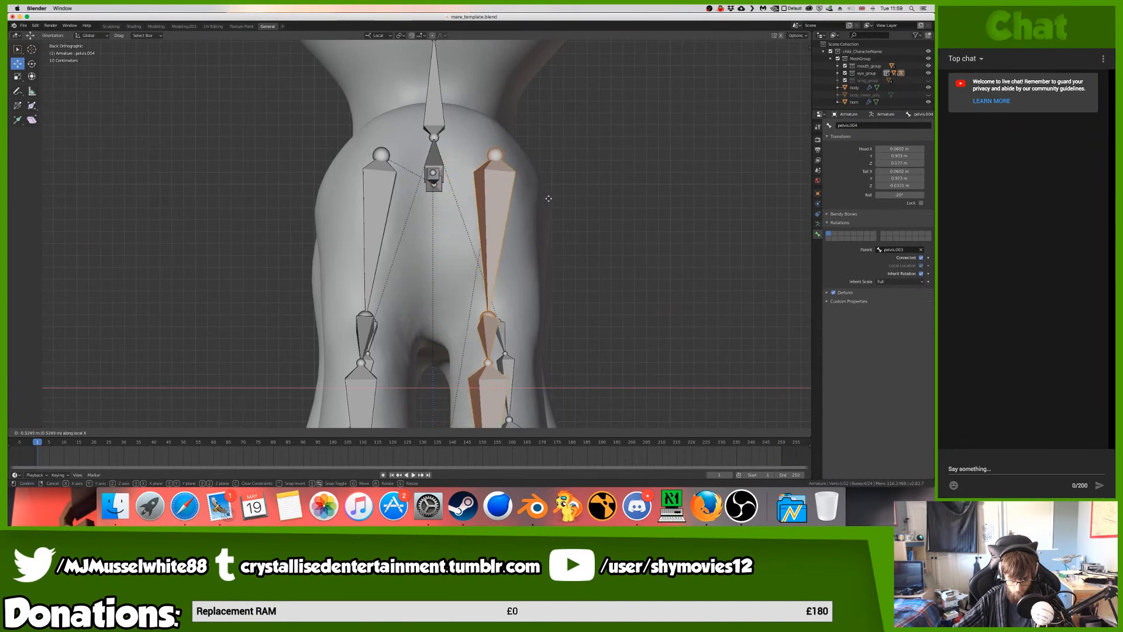
left_click(542, 199)
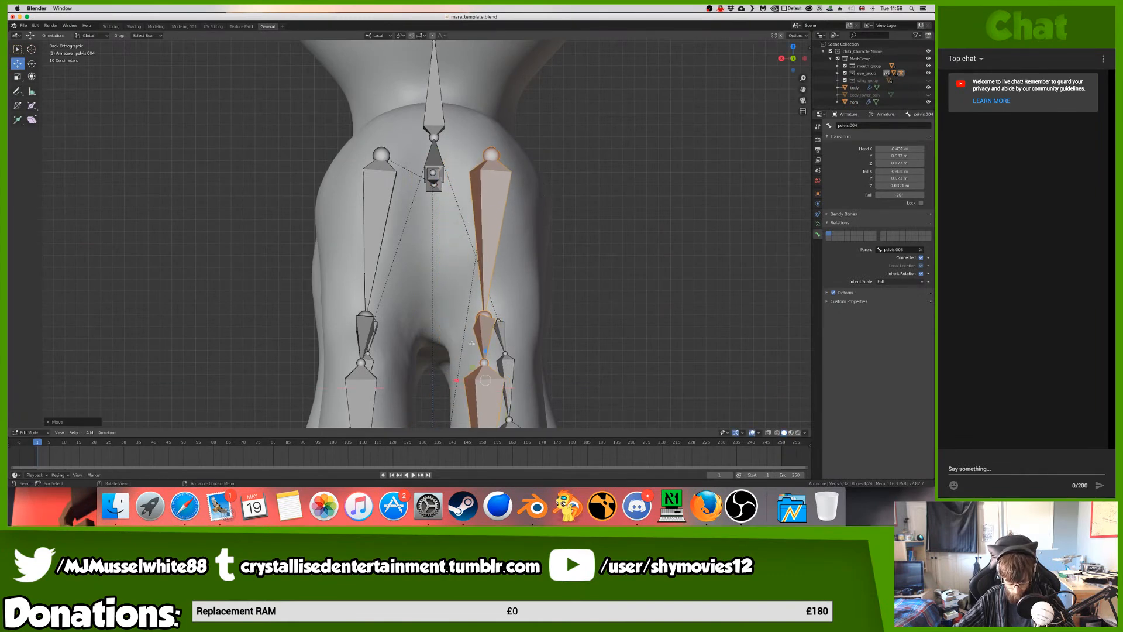
- Move the new chain's bones from the knee down outward along X, placing the knee at about X -0.52 m
left_click(480, 256, "shift")
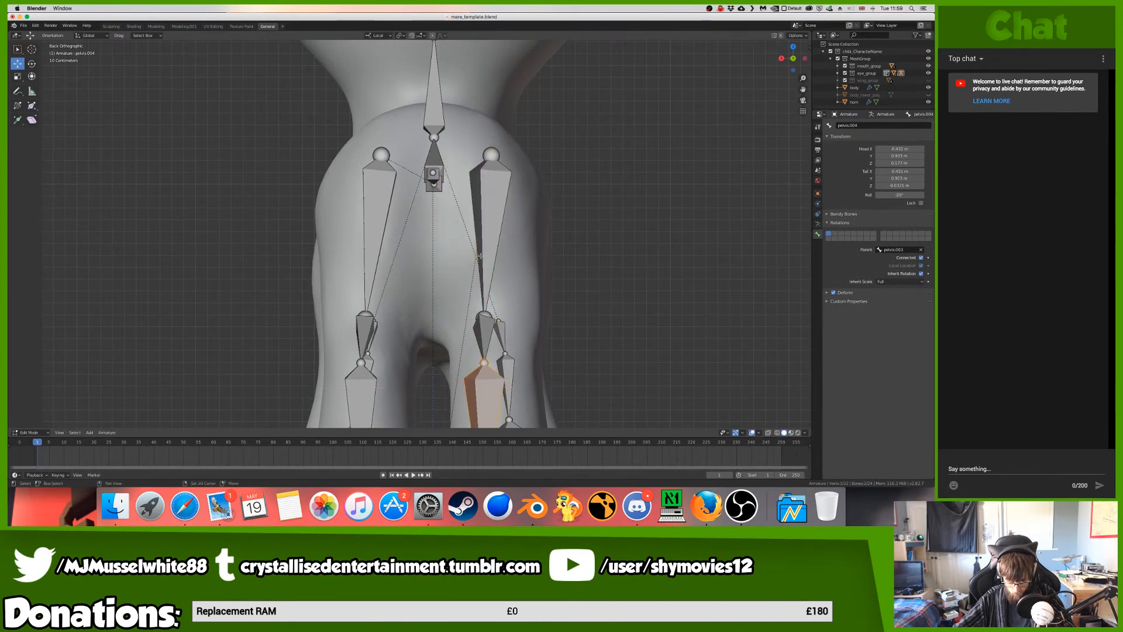
left_click(485, 336, "shift")
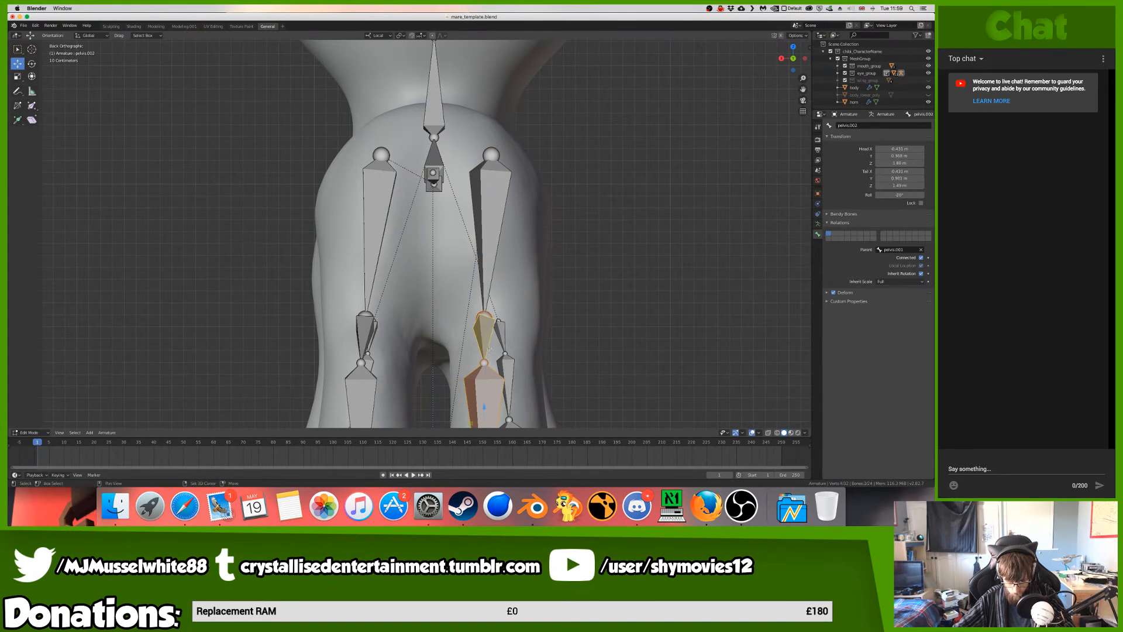
scroll(433, 347, "down", 5, "shift")
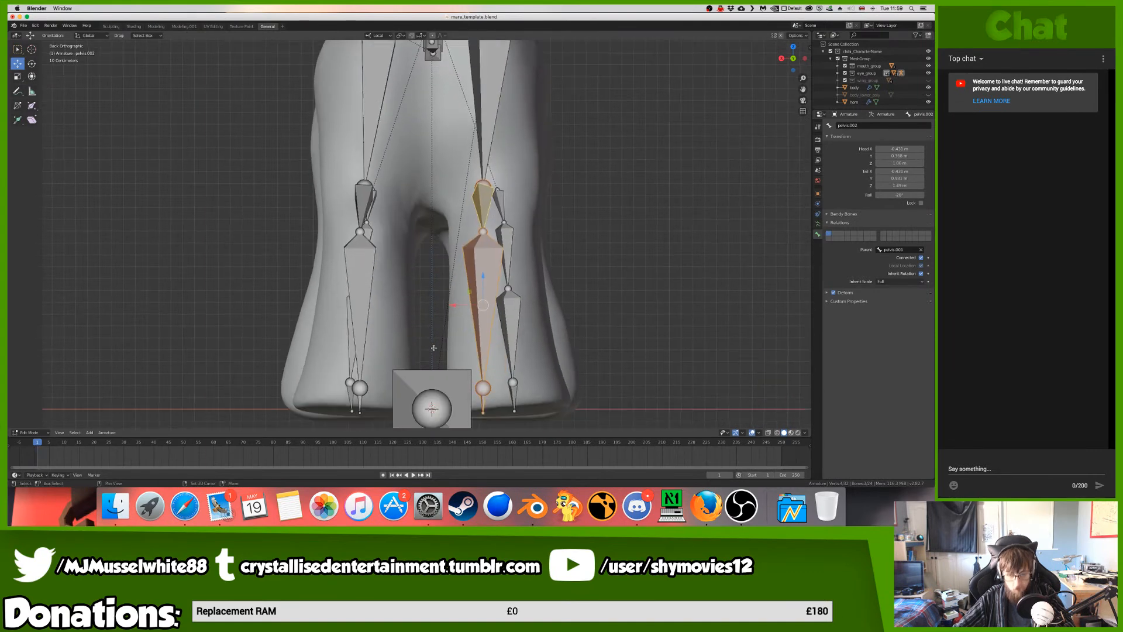
left_click_drag(450, 304, 466, 306)
left_click(465, 305)
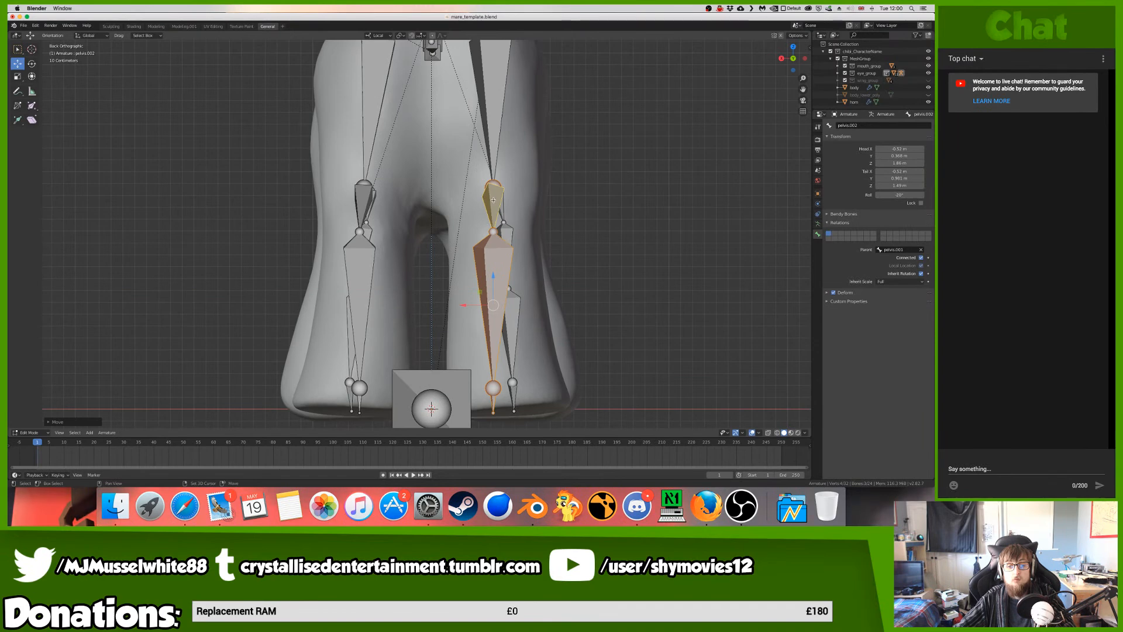
- Move only the new chain's bones below the hock outward along X, placing the hock at about X -0.6 m
left_click(494, 216, "shift")
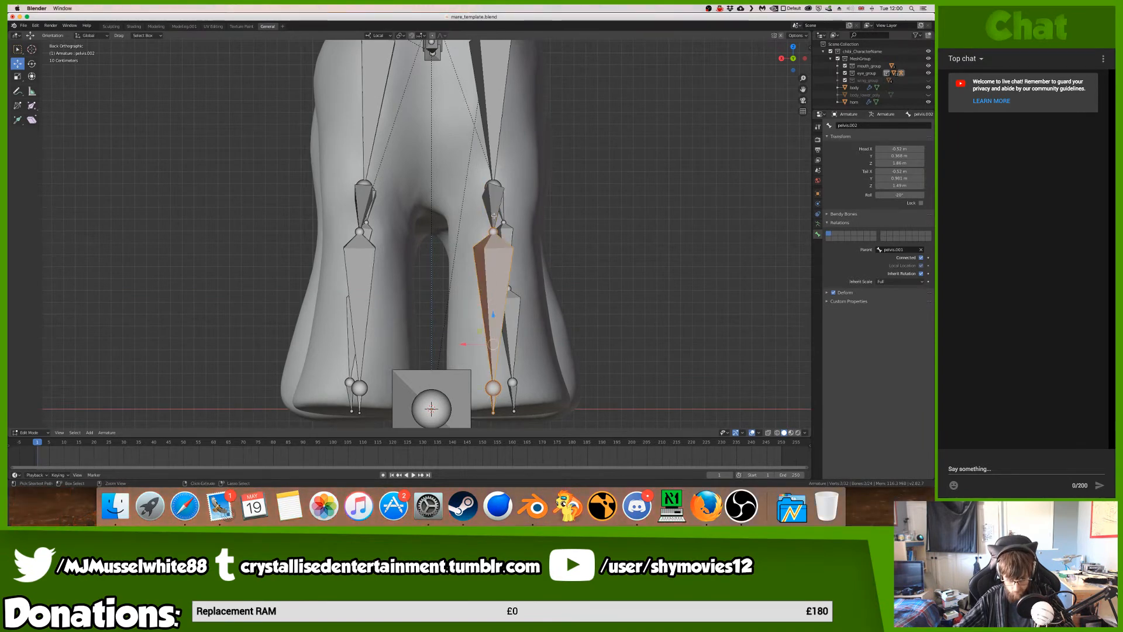
left_click_drag(466, 345, 474, 346)
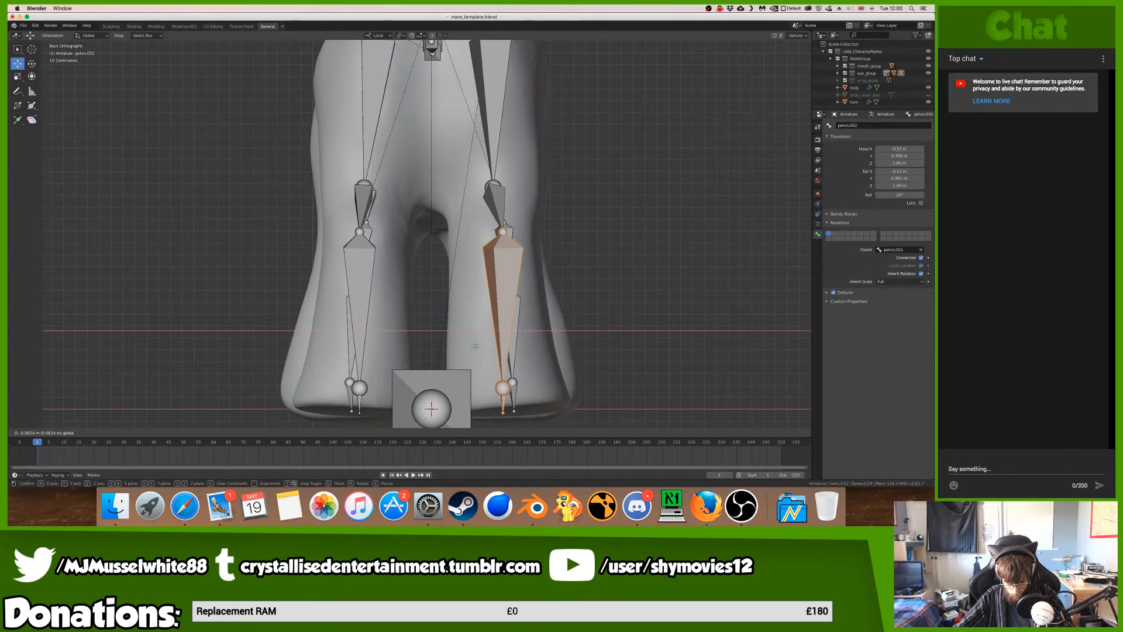
left_click_drag(475, 346, 474, 345)
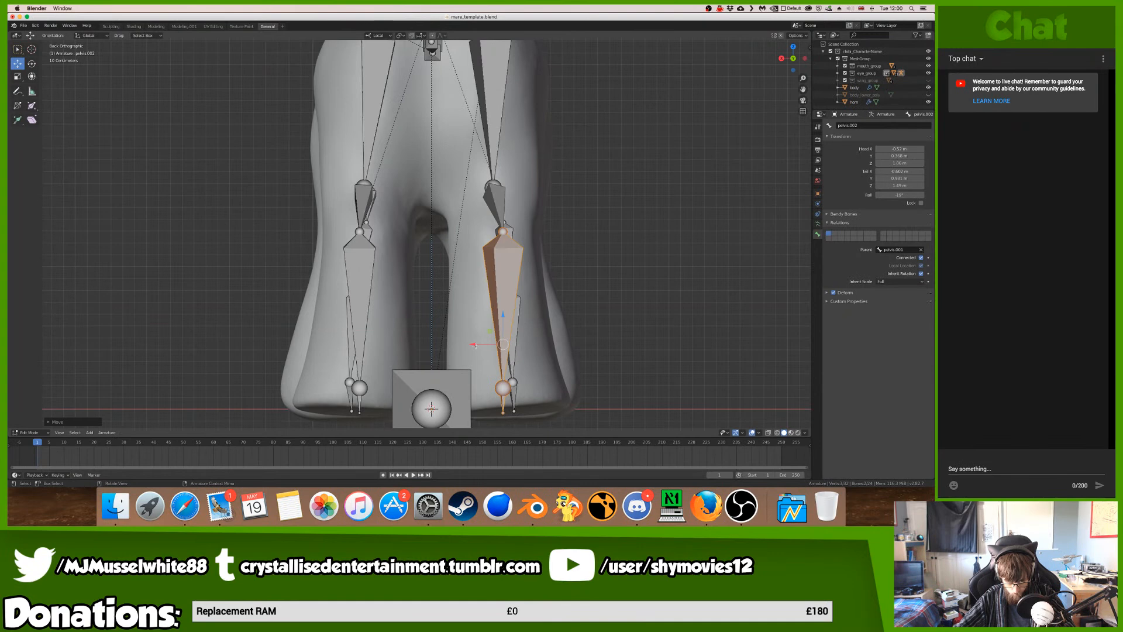
- Parent the new chain's upper leg bone to the pelvis bone
middle_click_drag(478, 344, 323, 335)
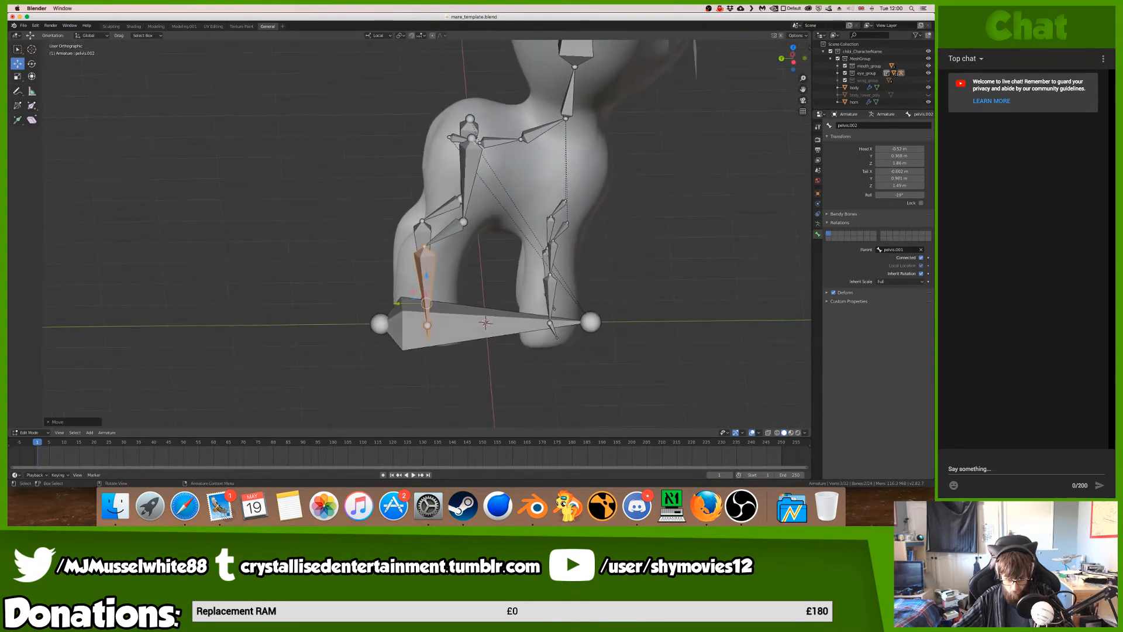
left_click(475, 146)
left_click(900, 249)
type("p")
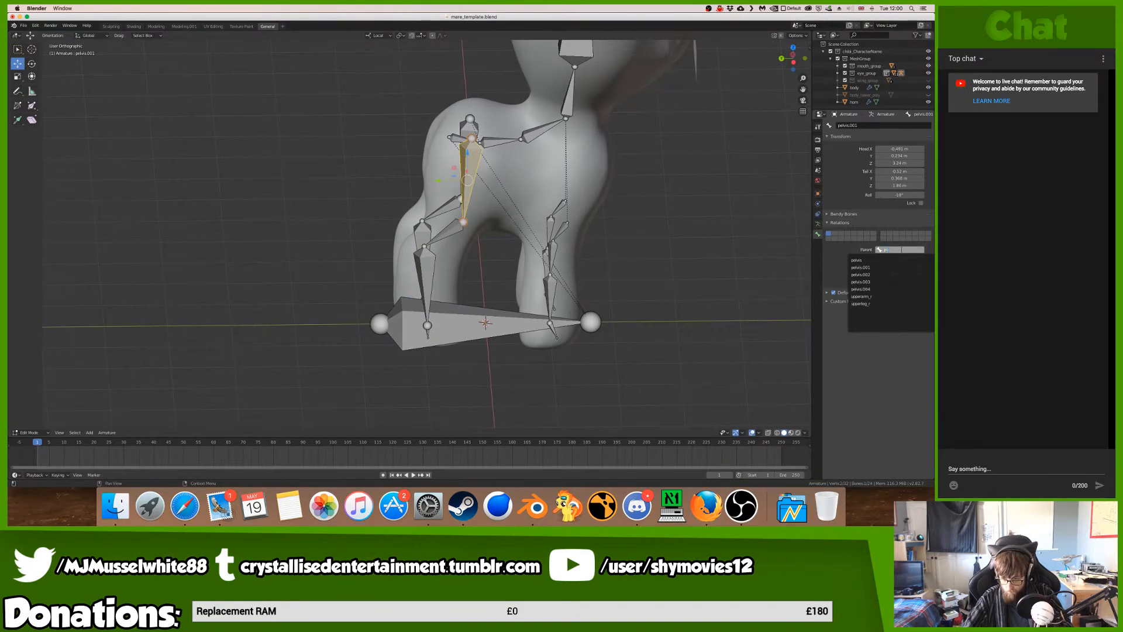
key("Down")
key("Return")
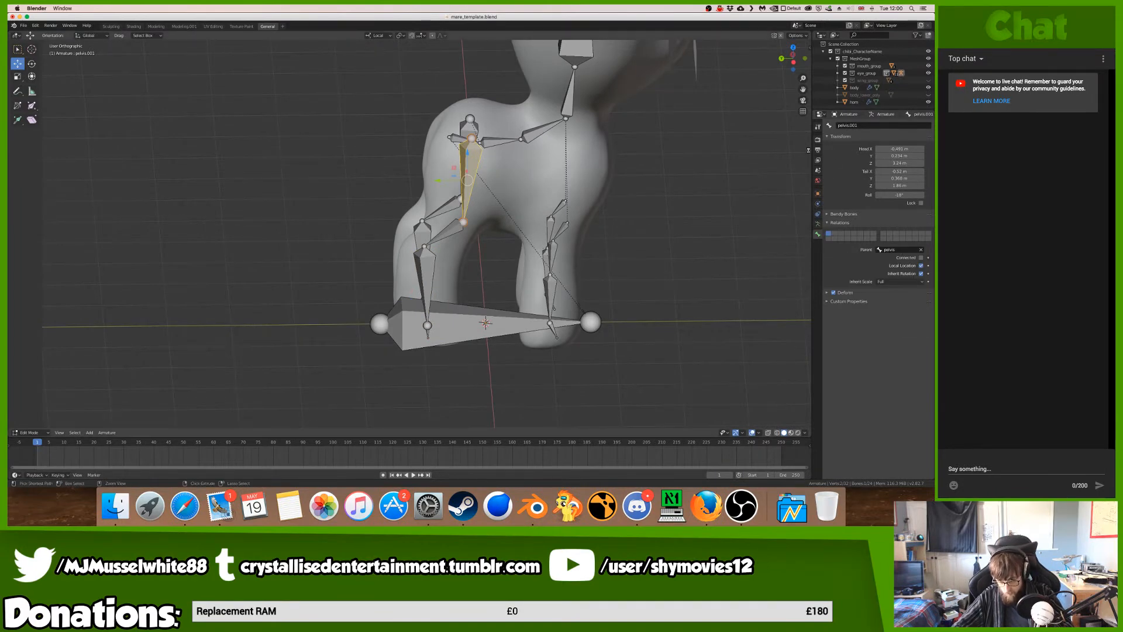
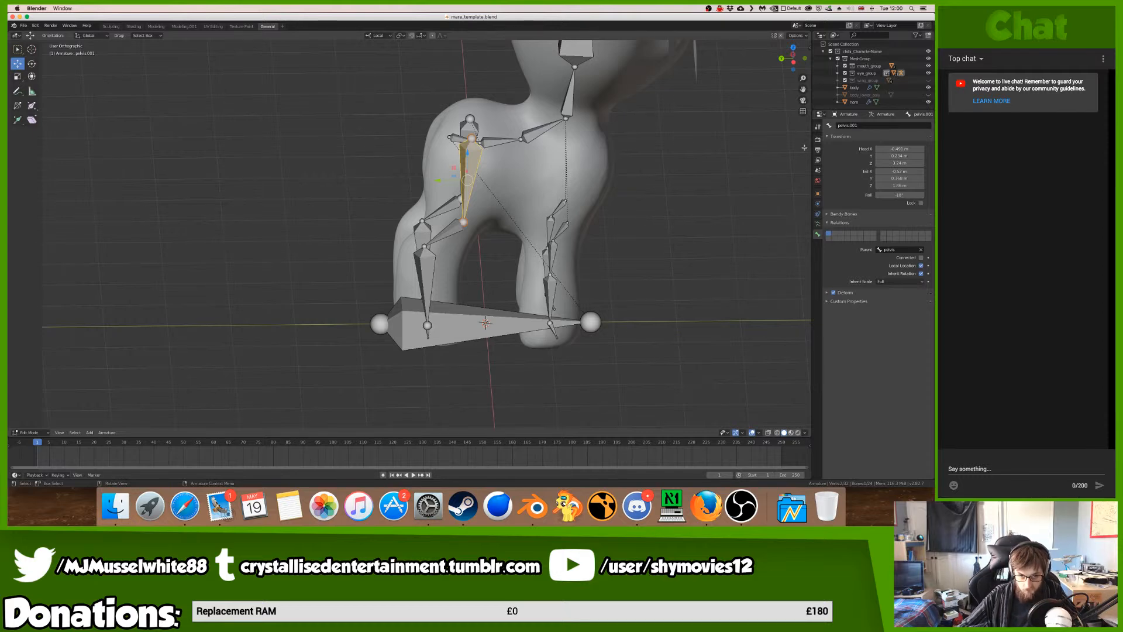
- Rename the new chain's upper leg bone as upperleg_l
middle_click_drag(522, 180, 503, 175)
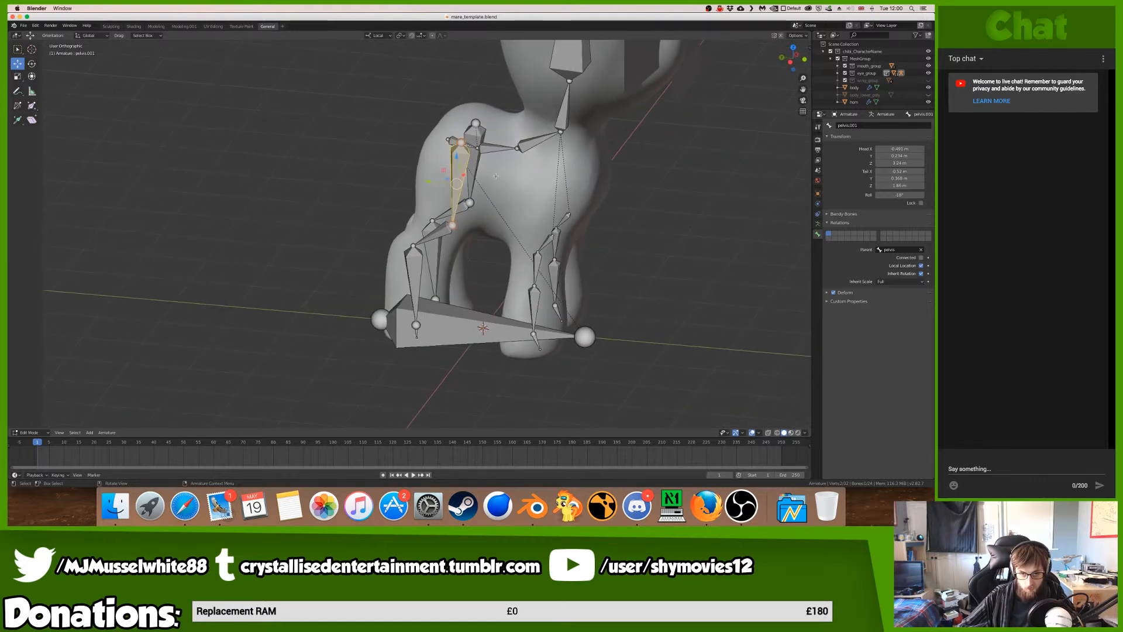
left_click(885, 125)
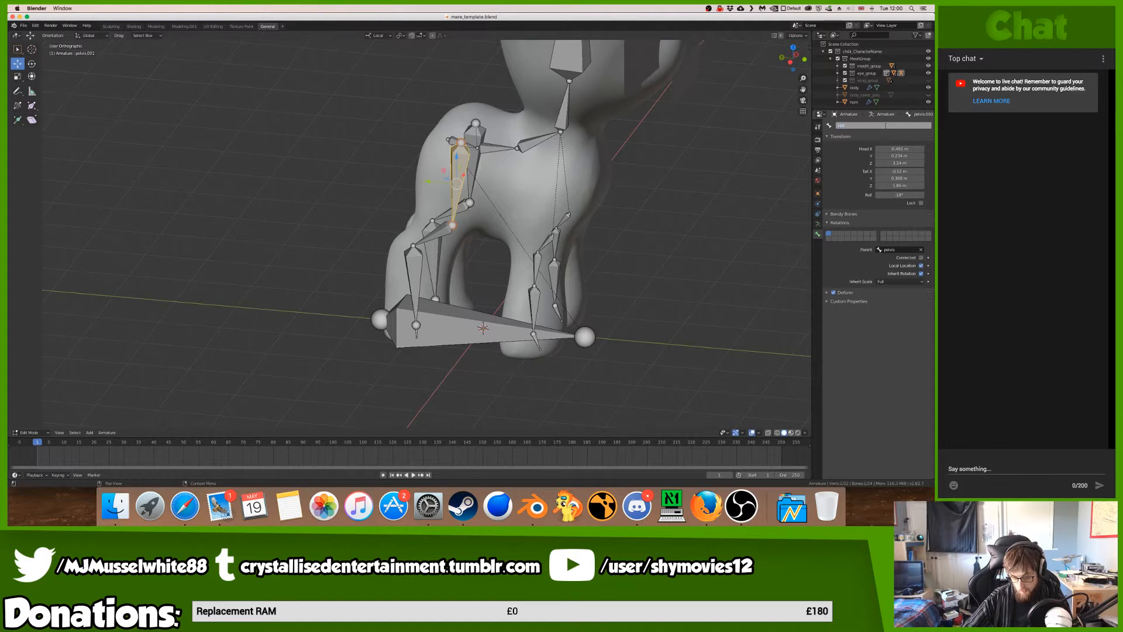
type("upperleg_l")
key("Return")
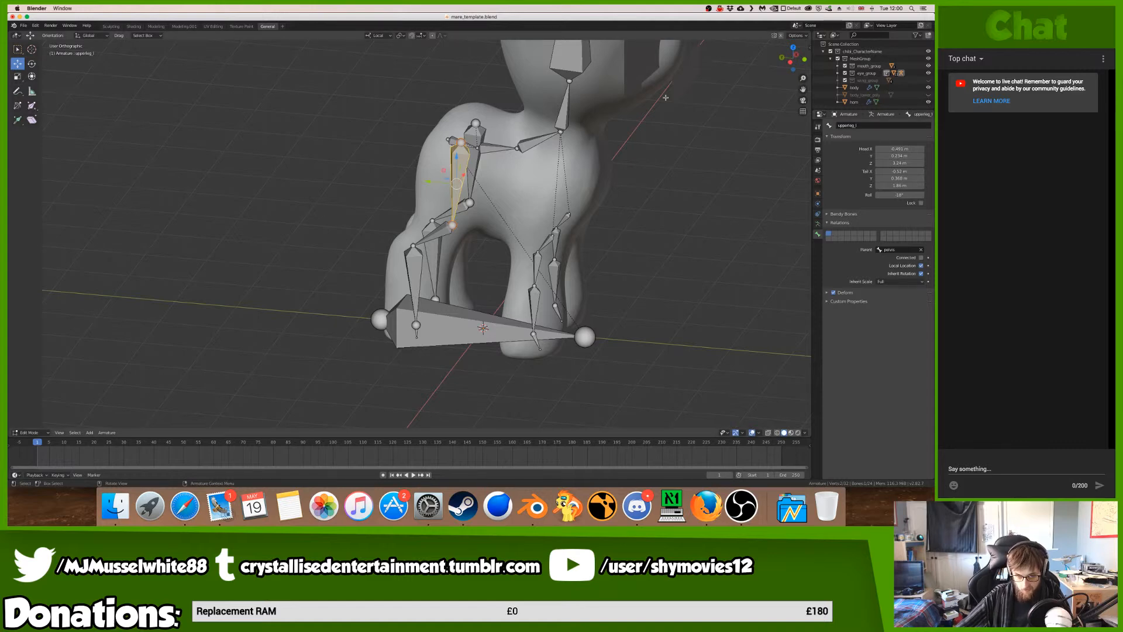
- Rename the new chain's knee-to-hock bone as lowerleg_l1
left_click(441, 230)
left_click(897, 125)
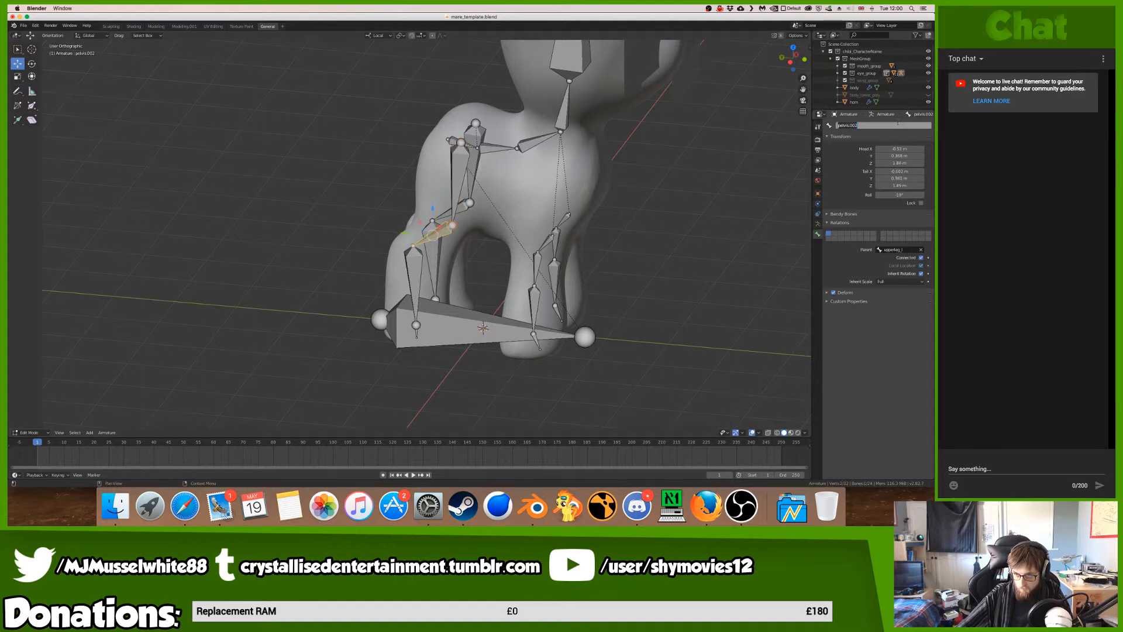
type("lowerleg")
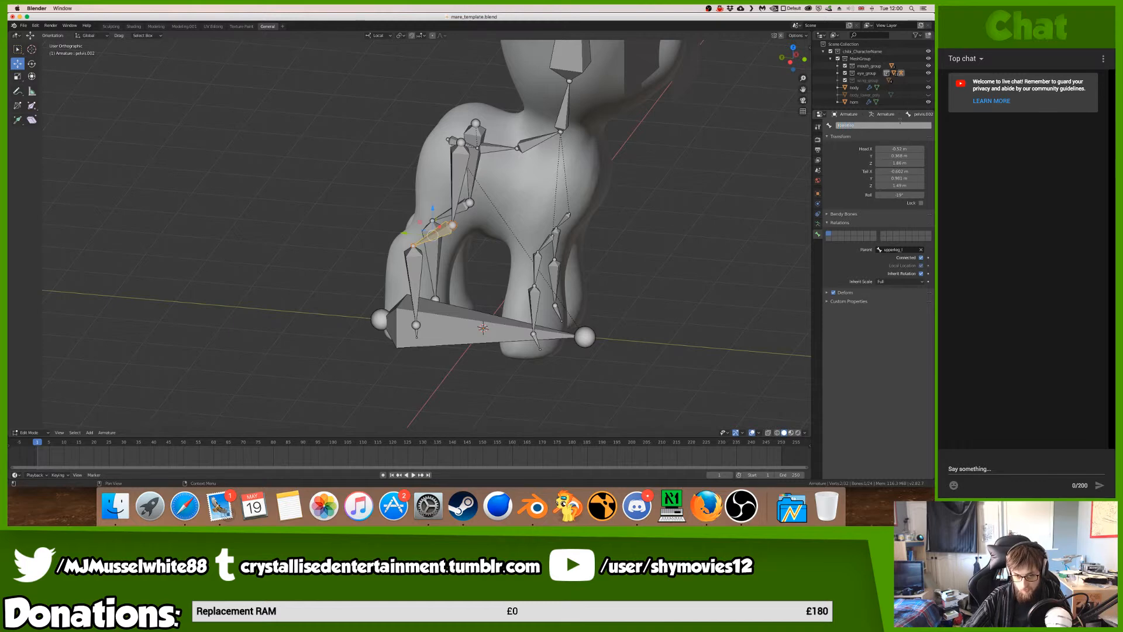
type("_l1")
key("Return")
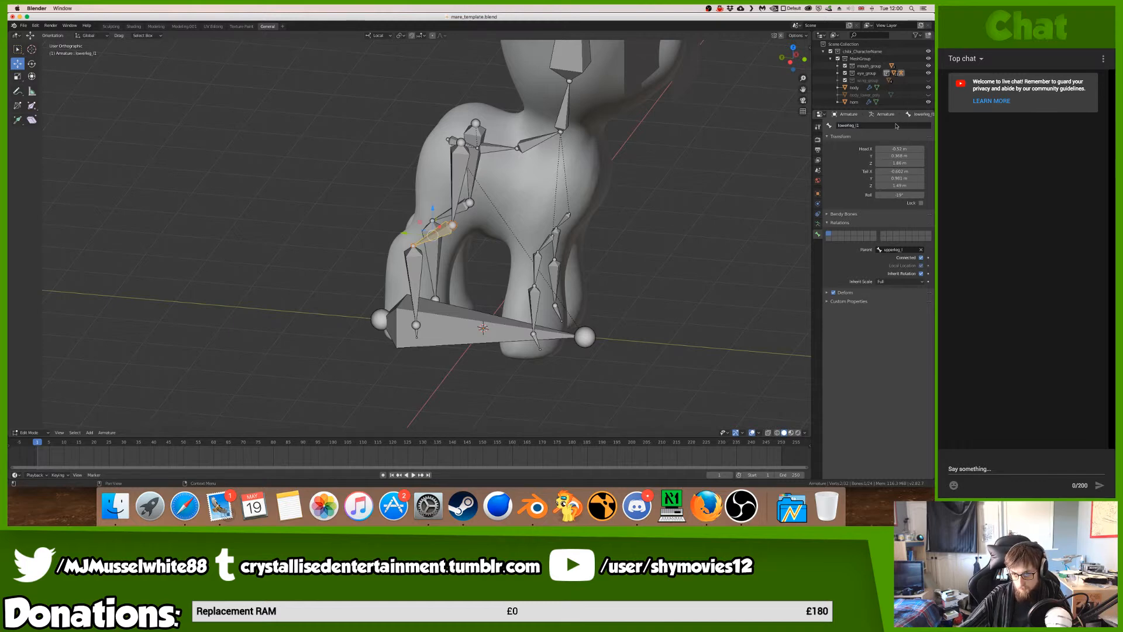
- Correct the knee-to-hock bone's name to lowerleg1_l and compare it with the matching bone of the other hind leg
left_click(898, 125)
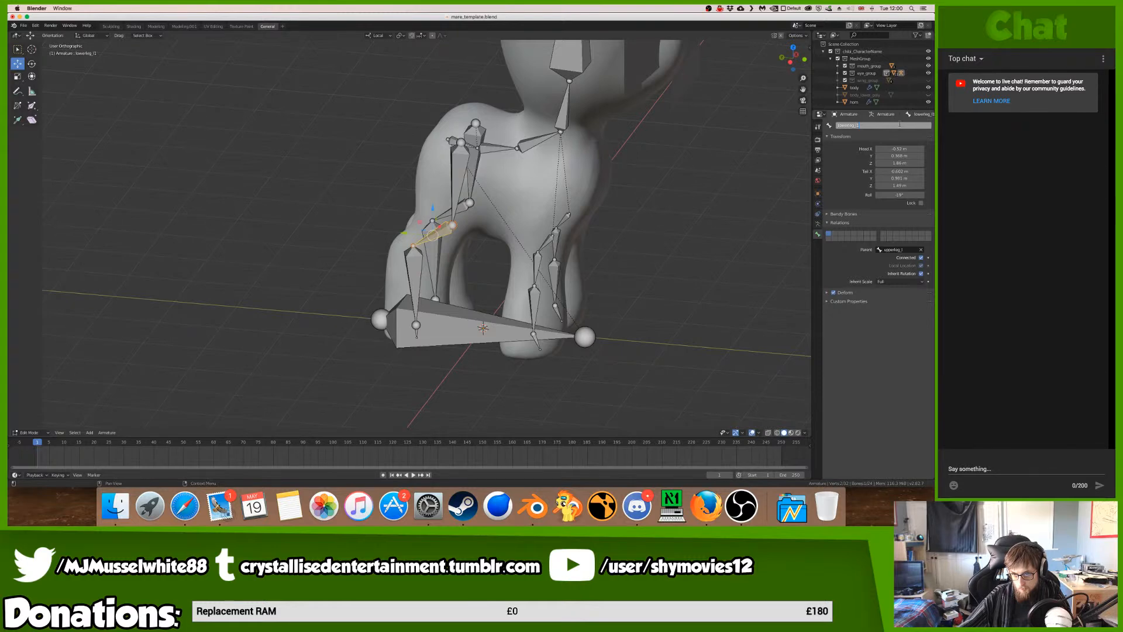
key("Return")
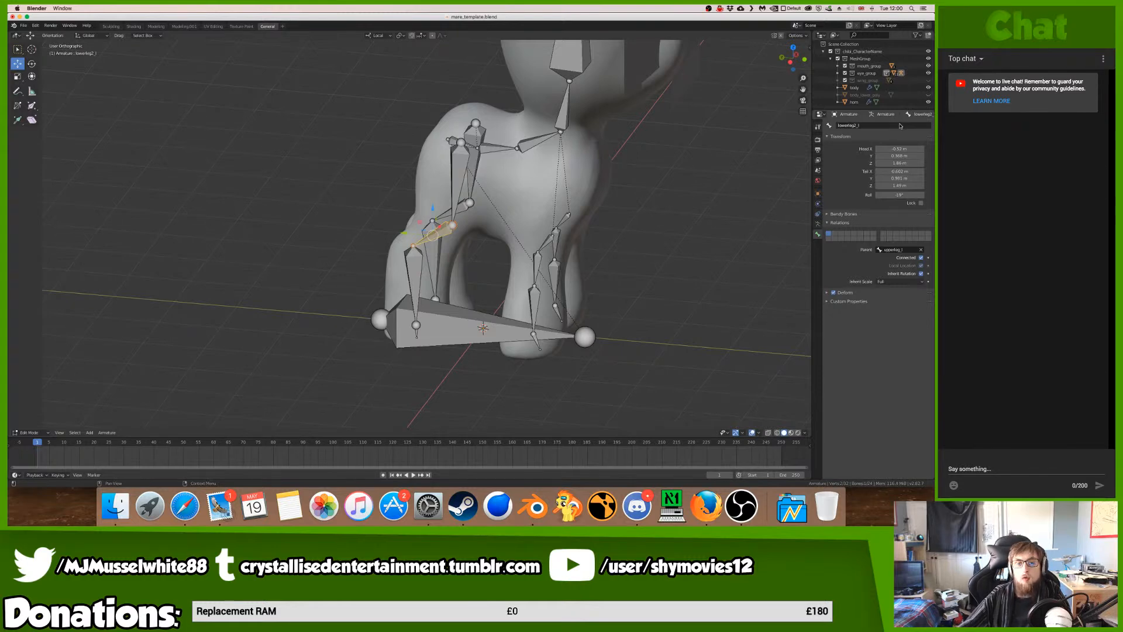
left_click(460, 174)
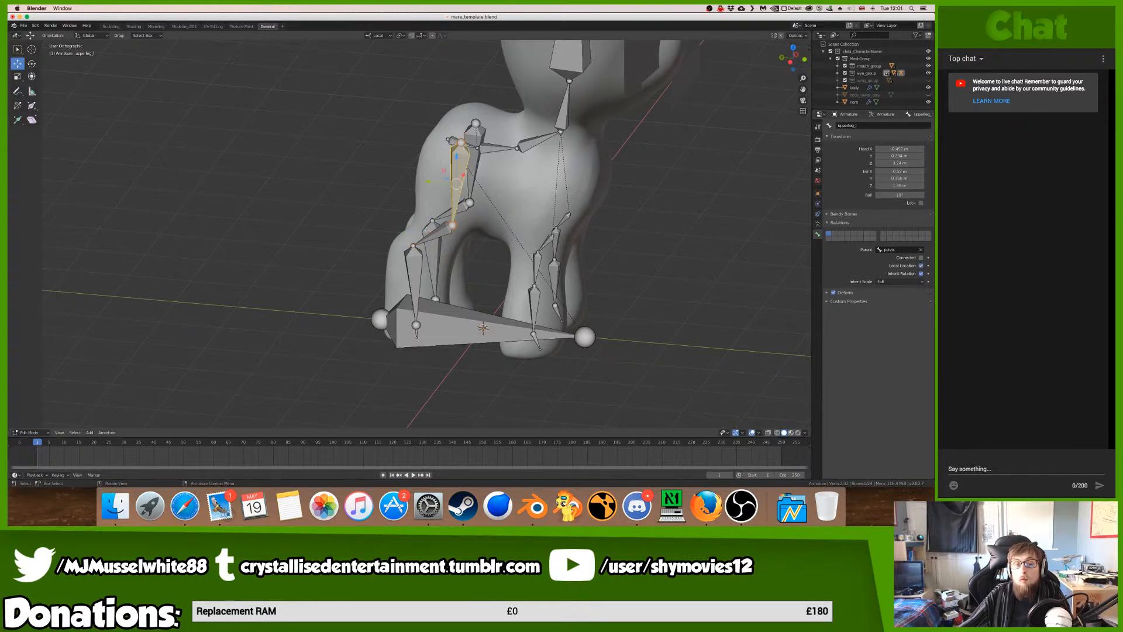
left_click(439, 231)
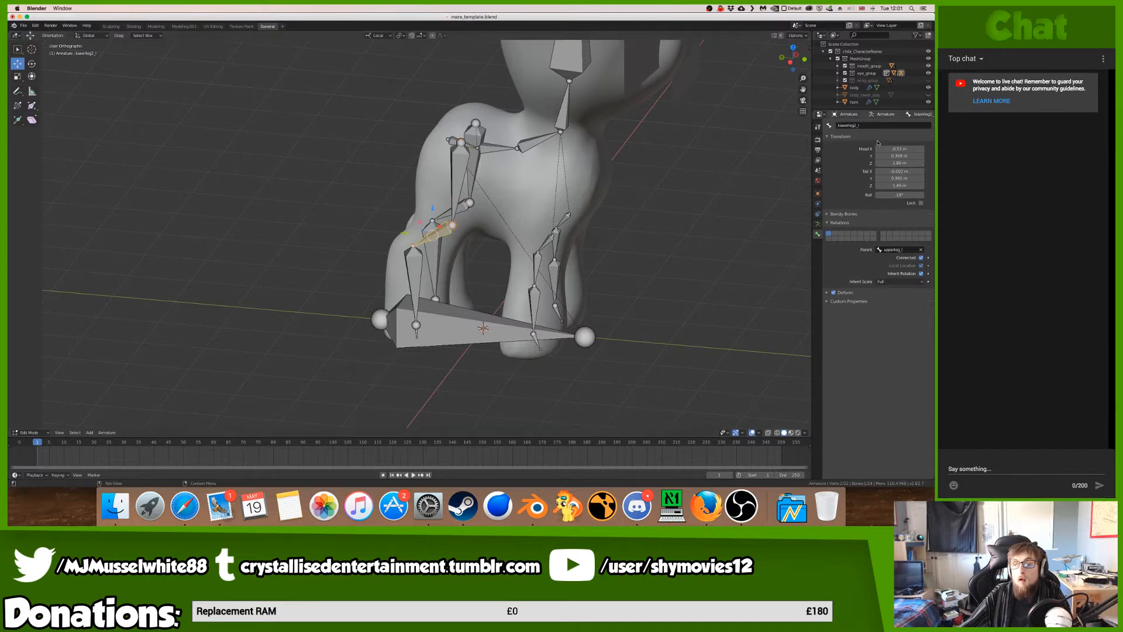
left_click(857, 125)
type("lowerleg1_l")
key("Return")
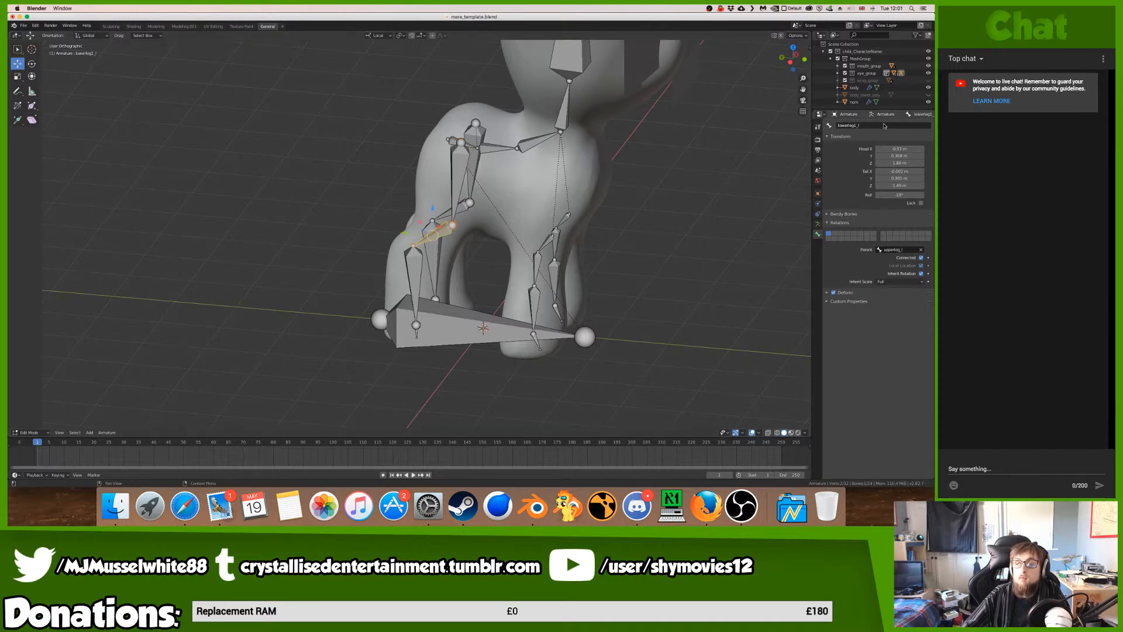
left_click(466, 205)
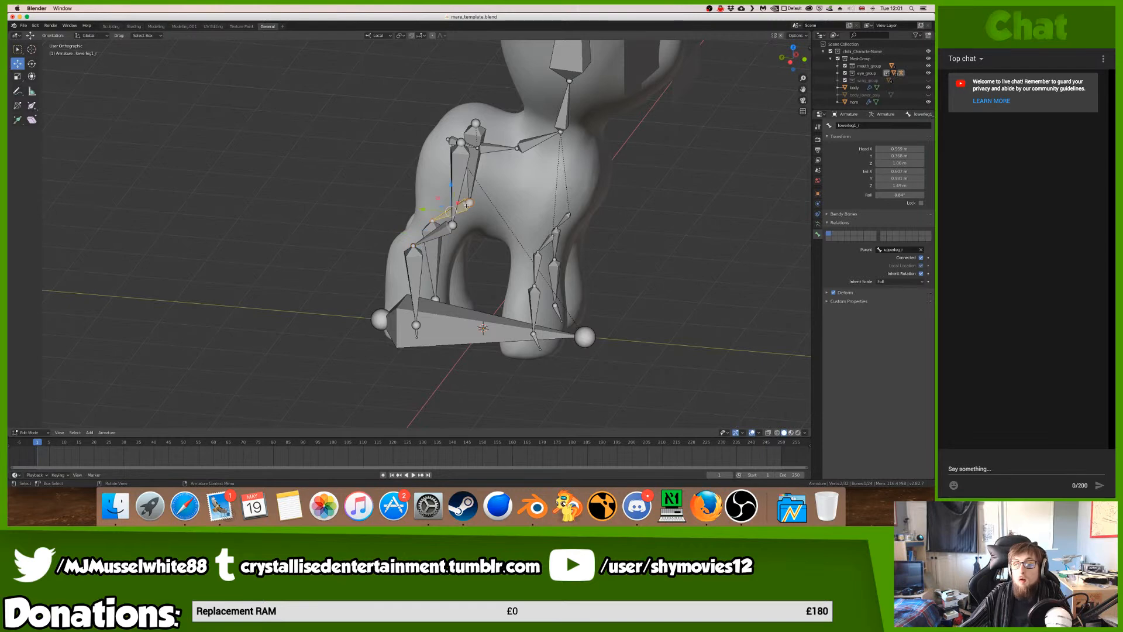
- Rename the new chain's hock-to-foot bone as lowerleg2_l
left_click(436, 231)
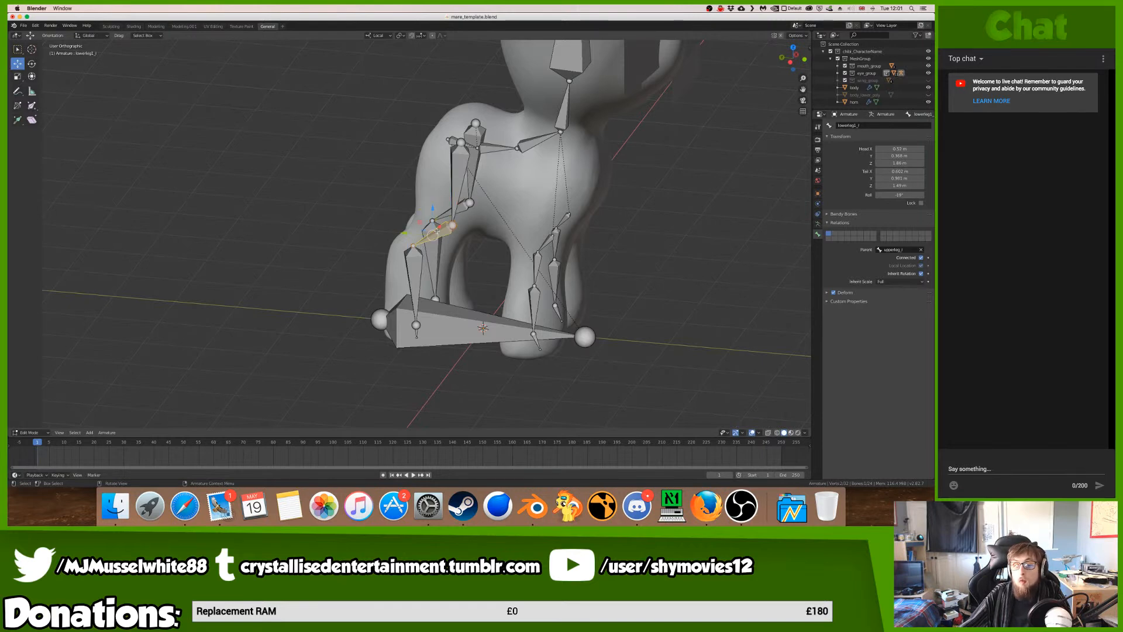
left_click(410, 253)
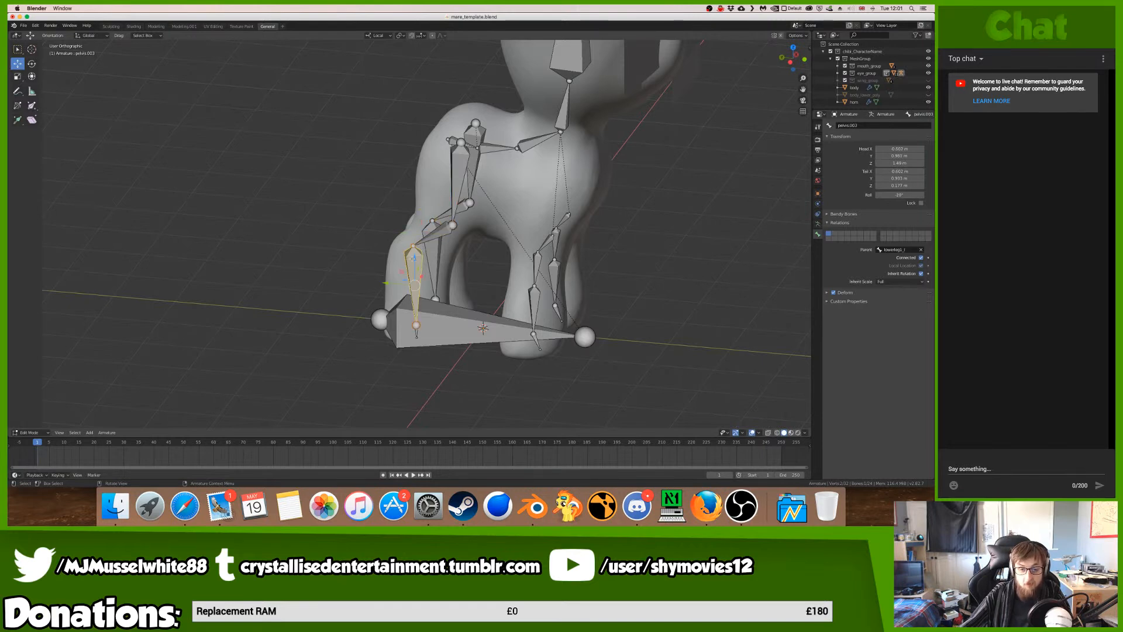
left_click(862, 125)
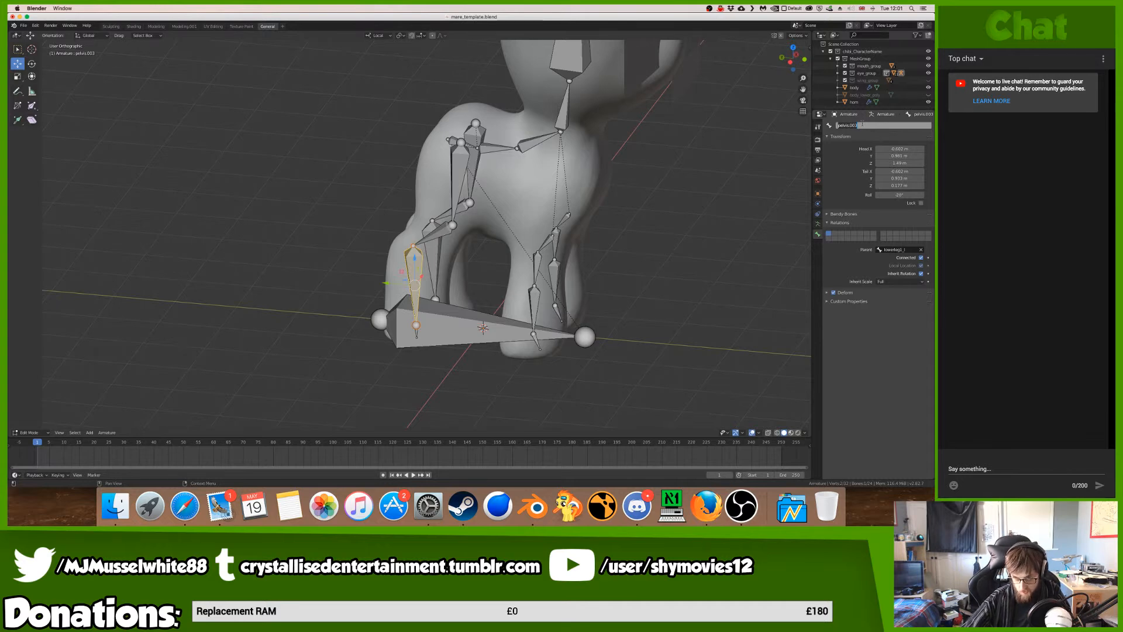
type("foo")
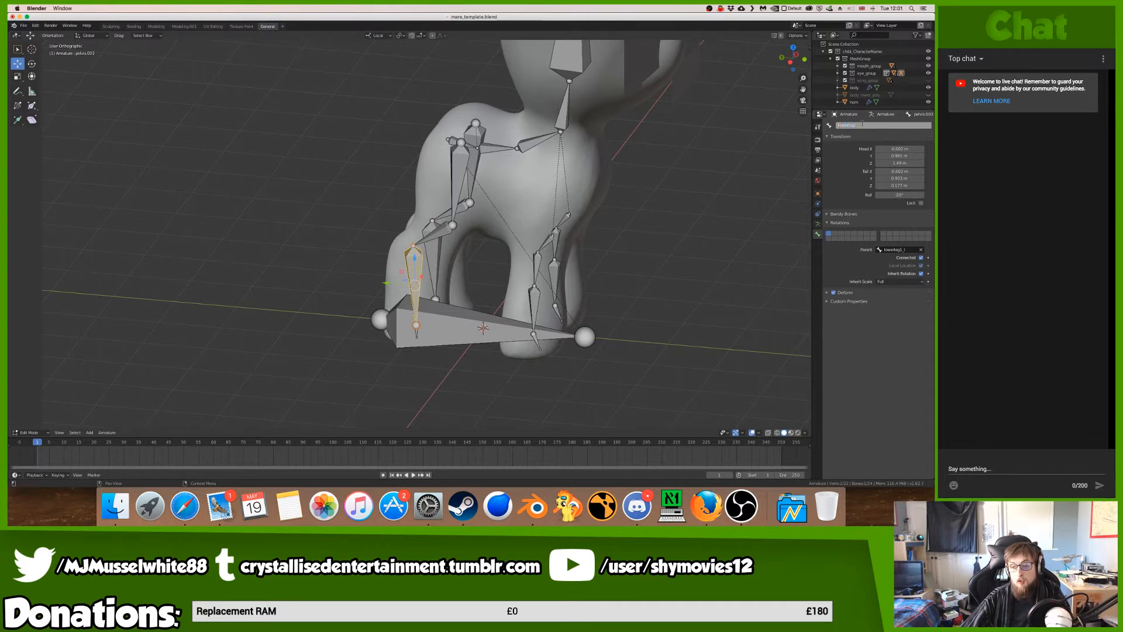
key("Return")
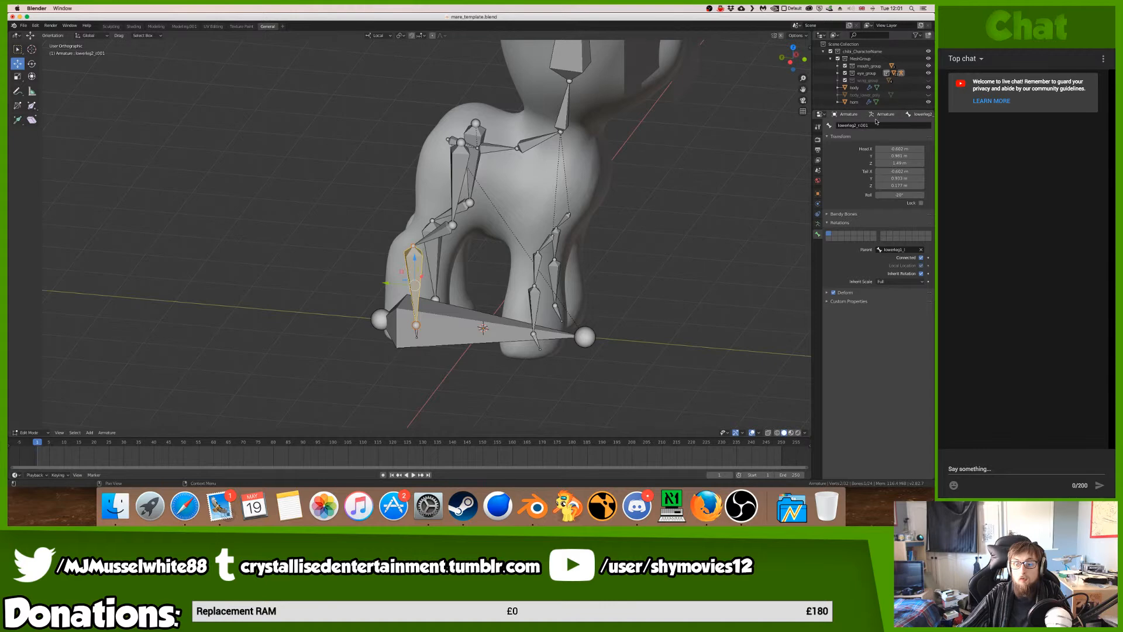
left_click(862, 125)
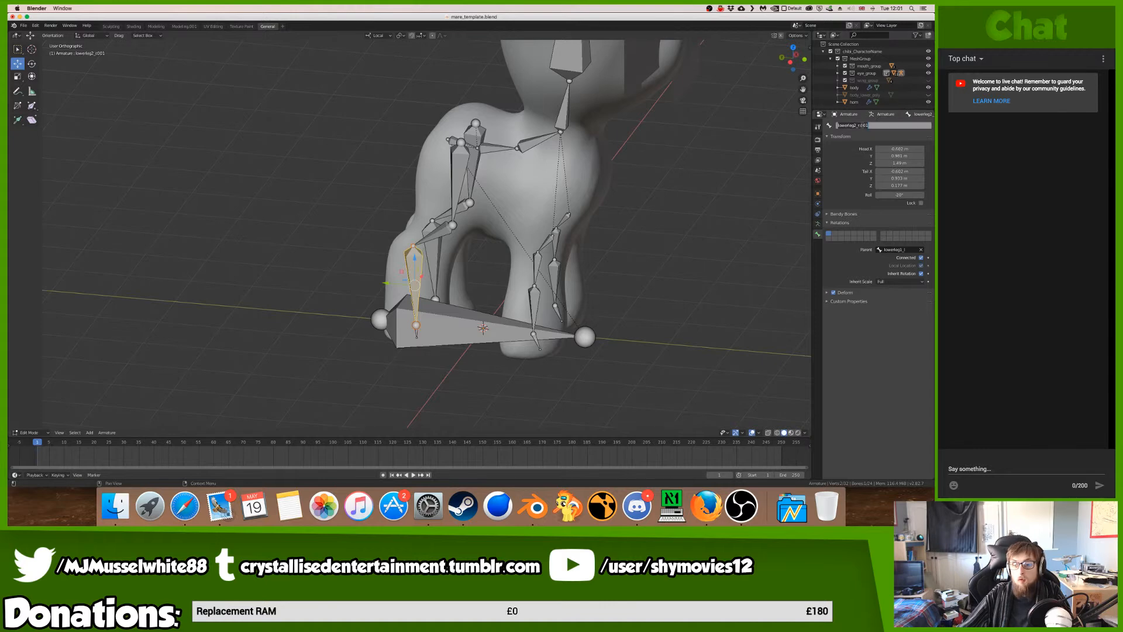
key("Return")
left_click(878, 125)
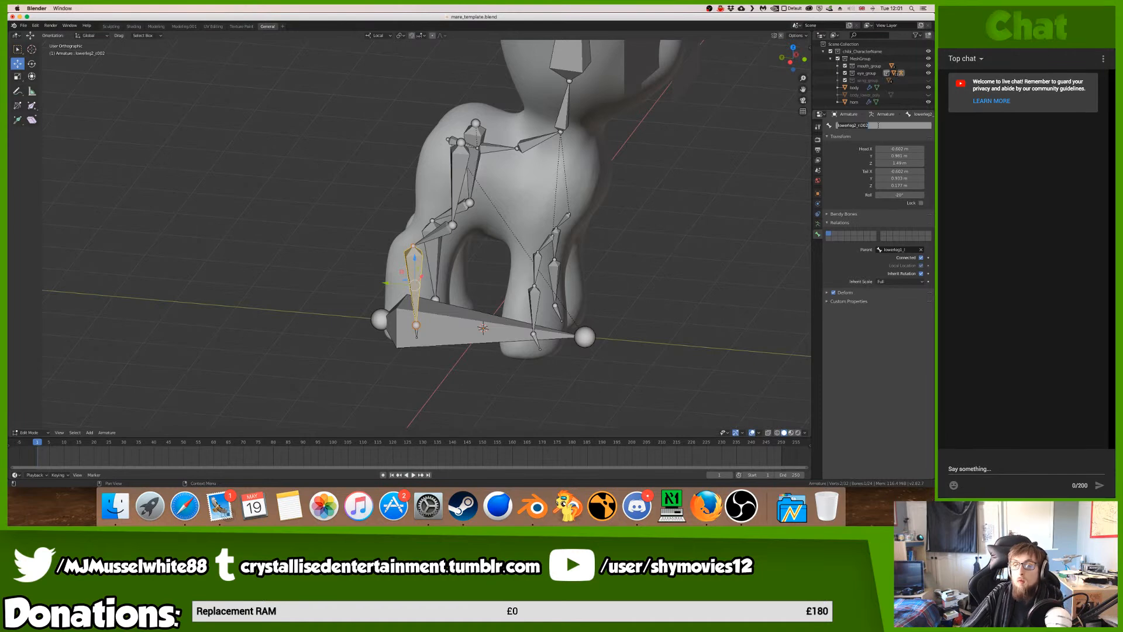
key("Return")
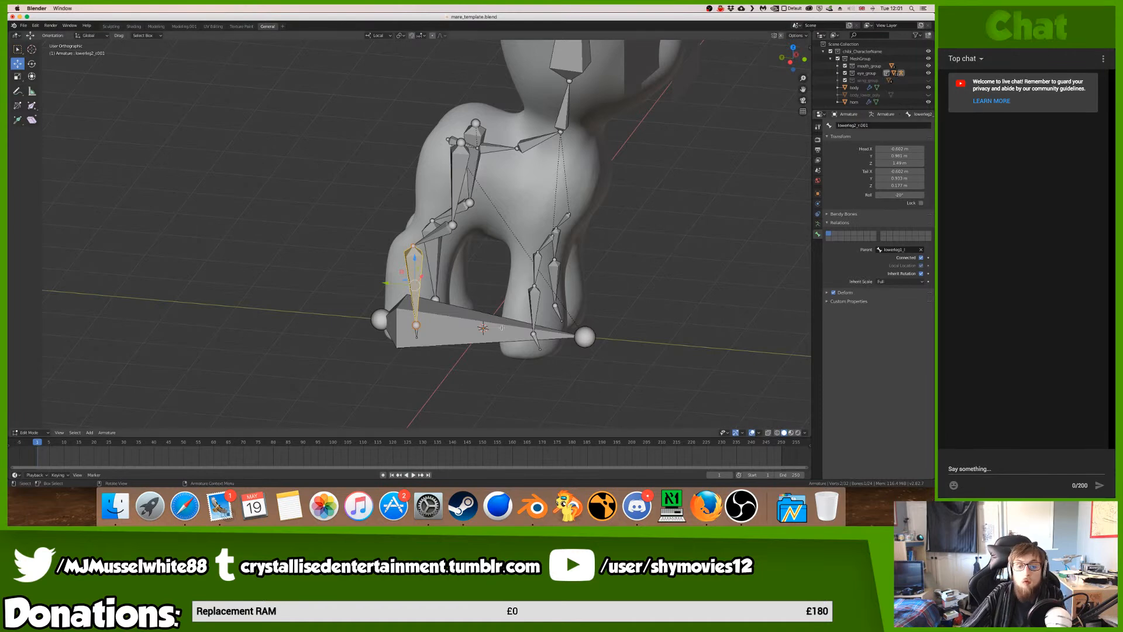
double_click(875, 126)
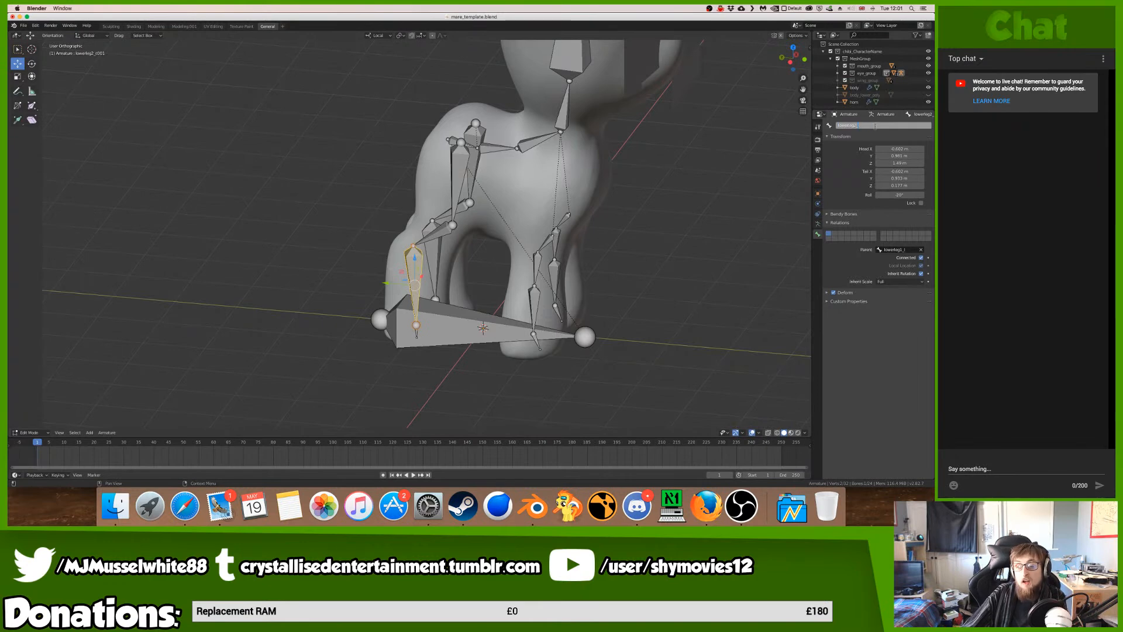
key("Return")
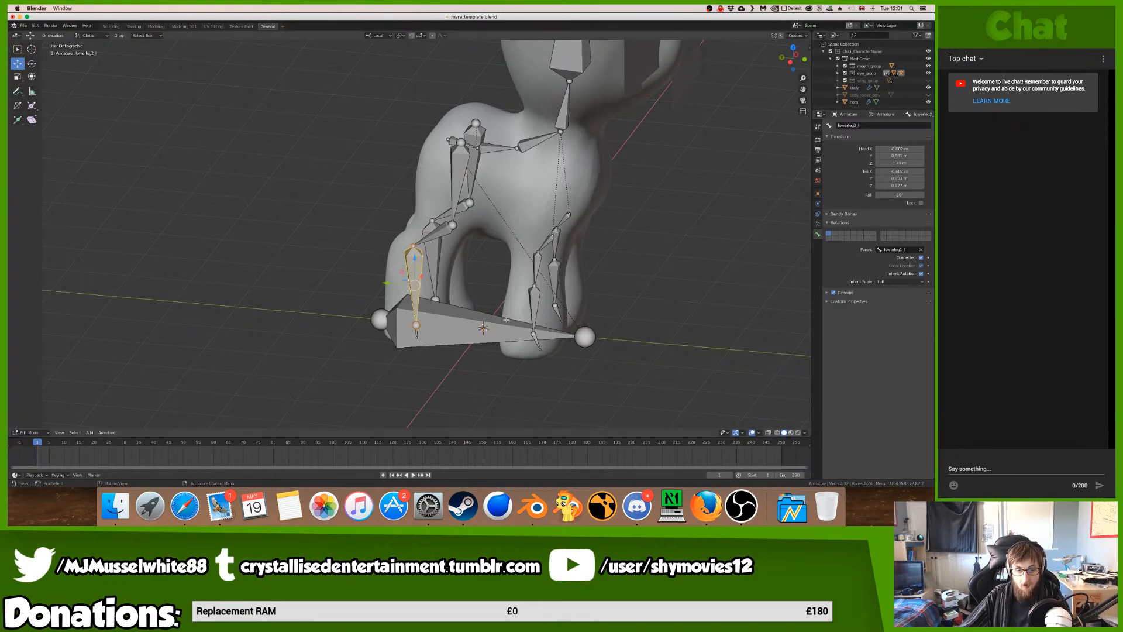
- Rename the small end bone at the new chain's hoof as foot_l
left_click(412, 337)
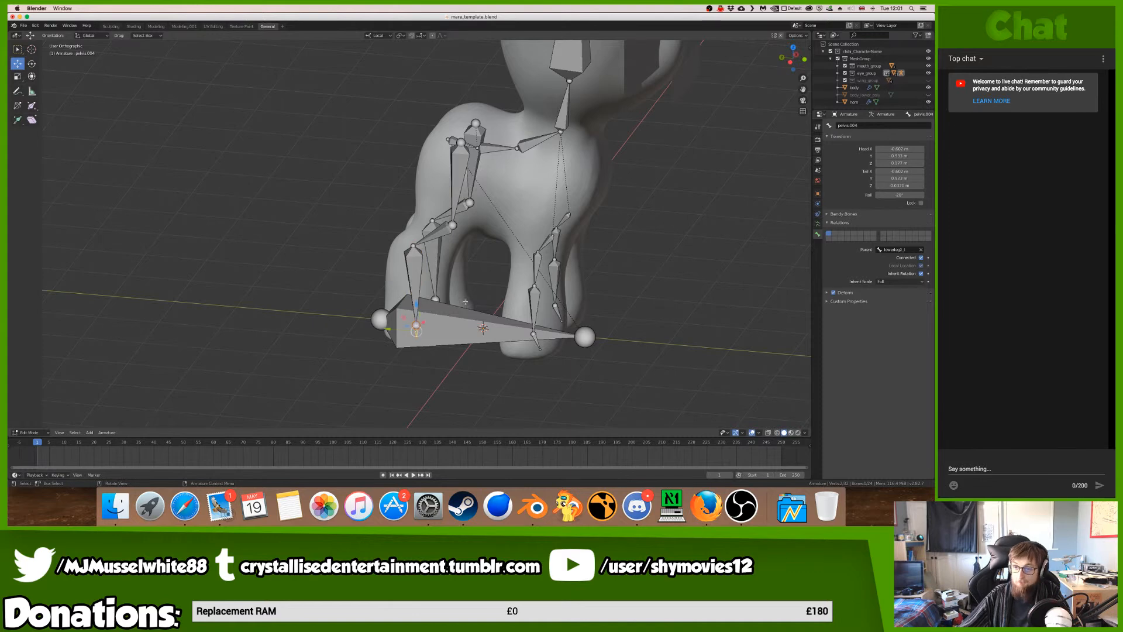
double_click(862, 125)
type("foot_l")
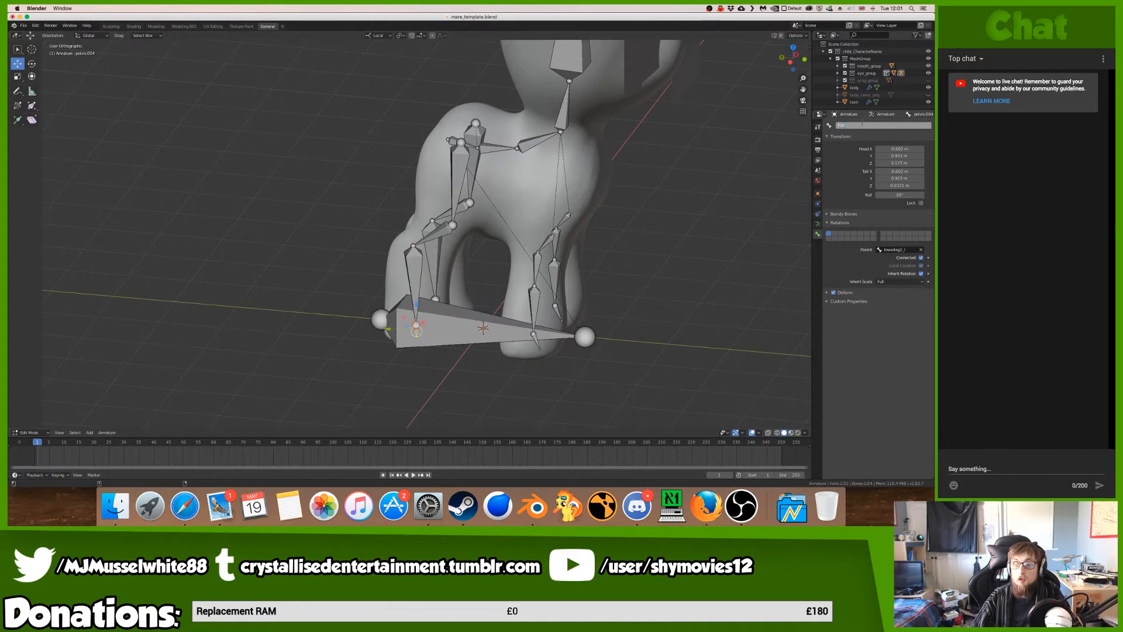
key("Return")
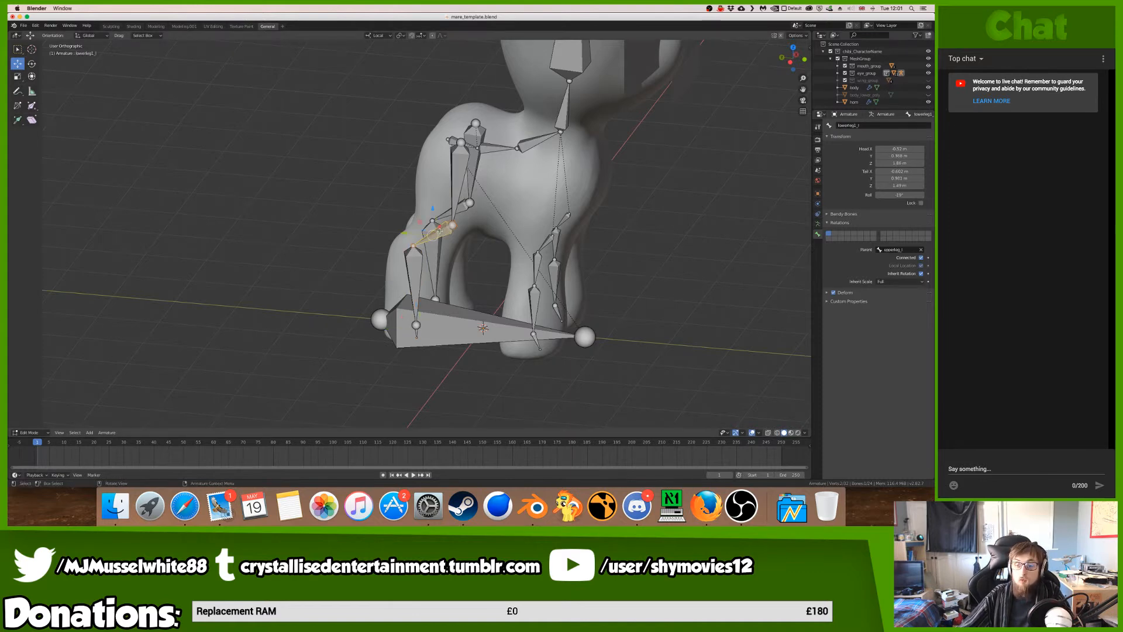
- Check the new lower leg bone, leave armature editing and examine the skeleton inside the pony from several angles
left_click(417, 265)
scroll(605, 222, "left", 20)
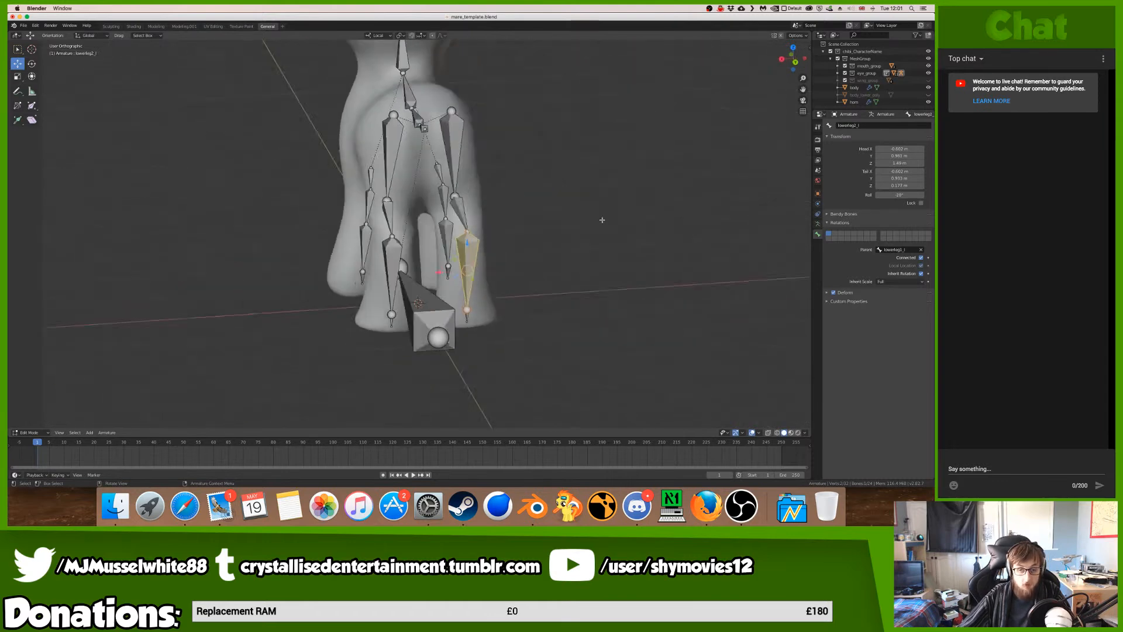
scroll(605, 216, "left", 15)
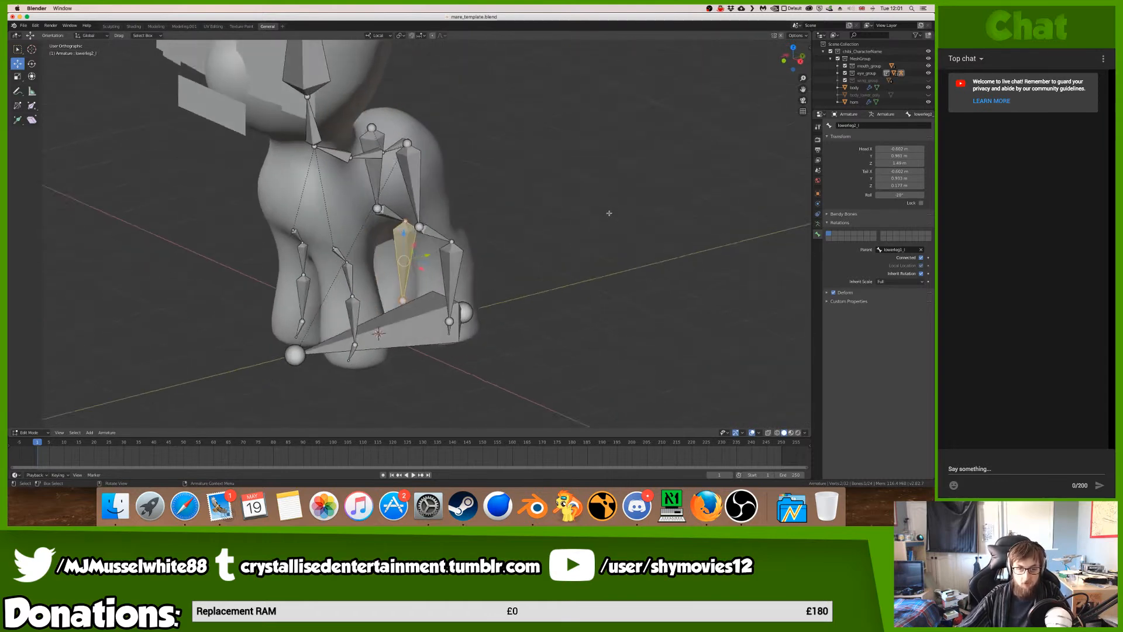
key("Tab")
scroll(608, 215, "left", 15)
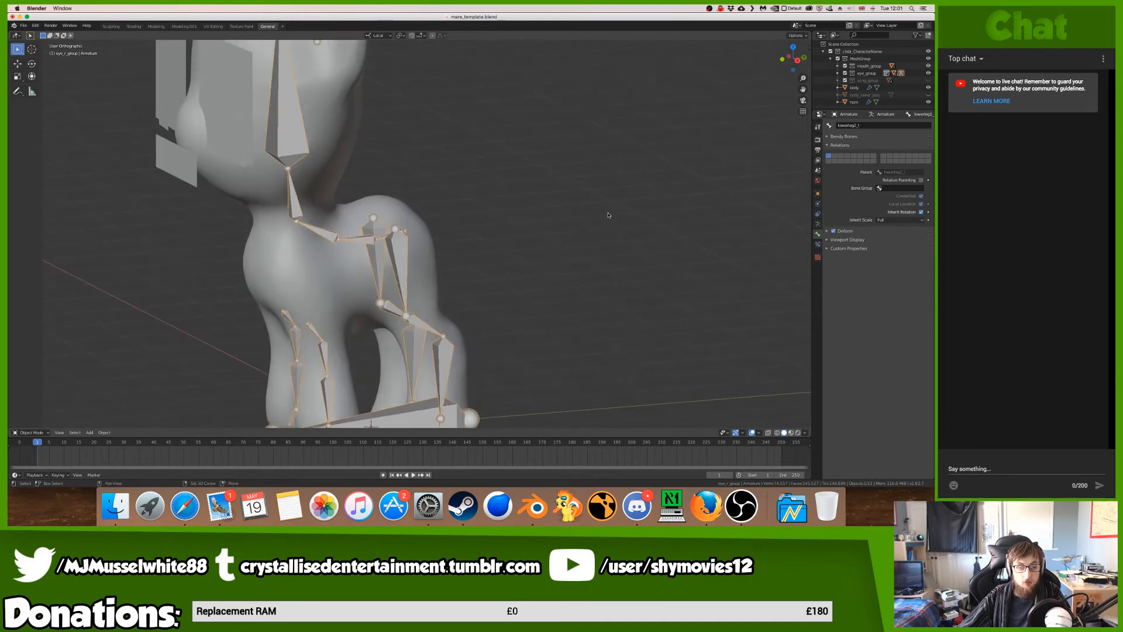
scroll(605, 214, "left", 15)
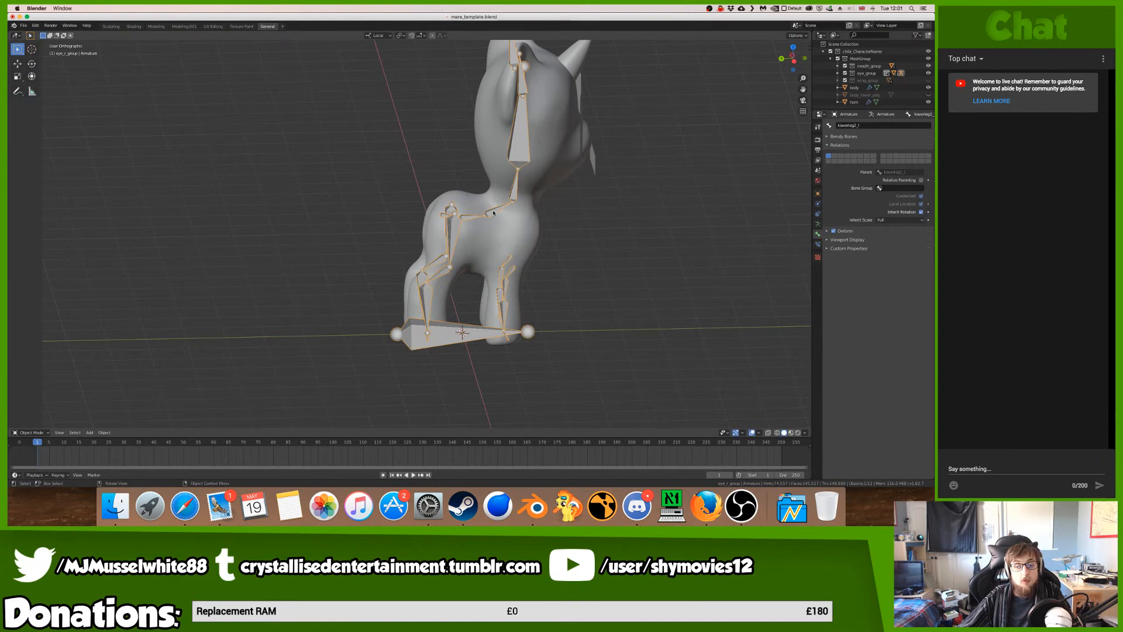
scroll(499, 200, "down", 10)
scroll(499, 197, "up", 10)
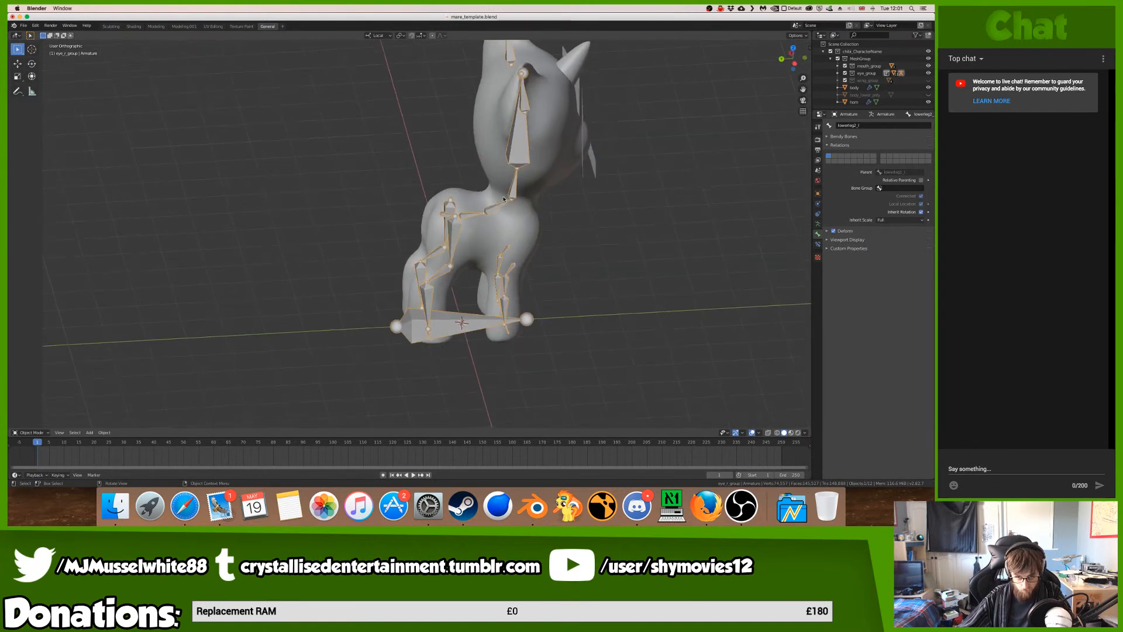
scroll(499, 196, "down", 3)
- Edit the armature in the side view and shift the pelvis bone's front tip slightly forward along Y
key("KP_3")
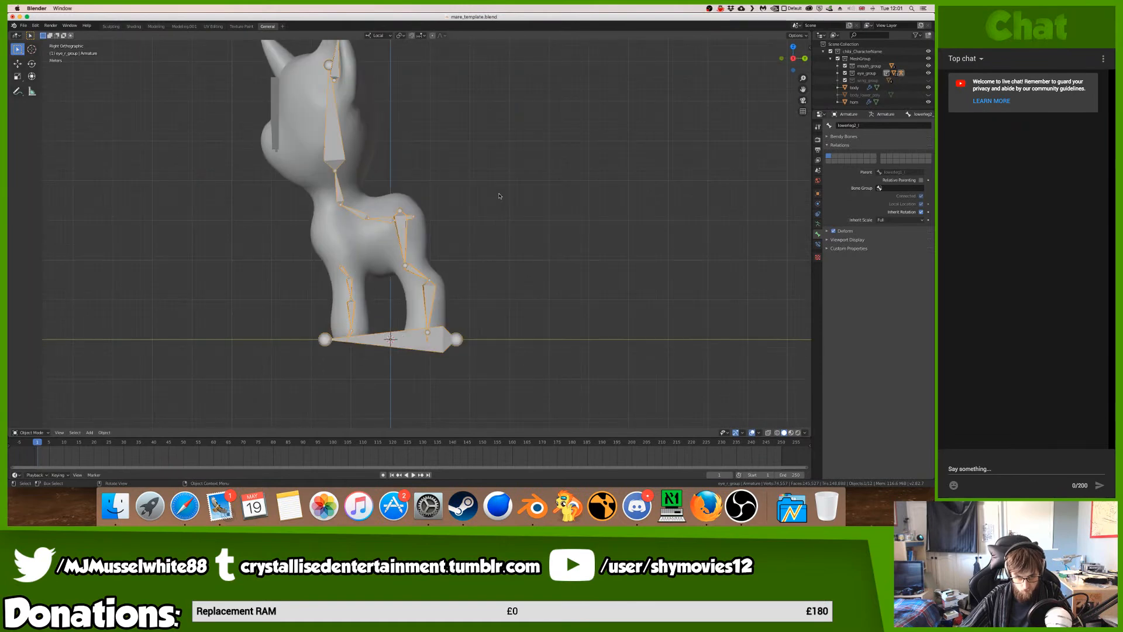
scroll(459, 208, "up", 6)
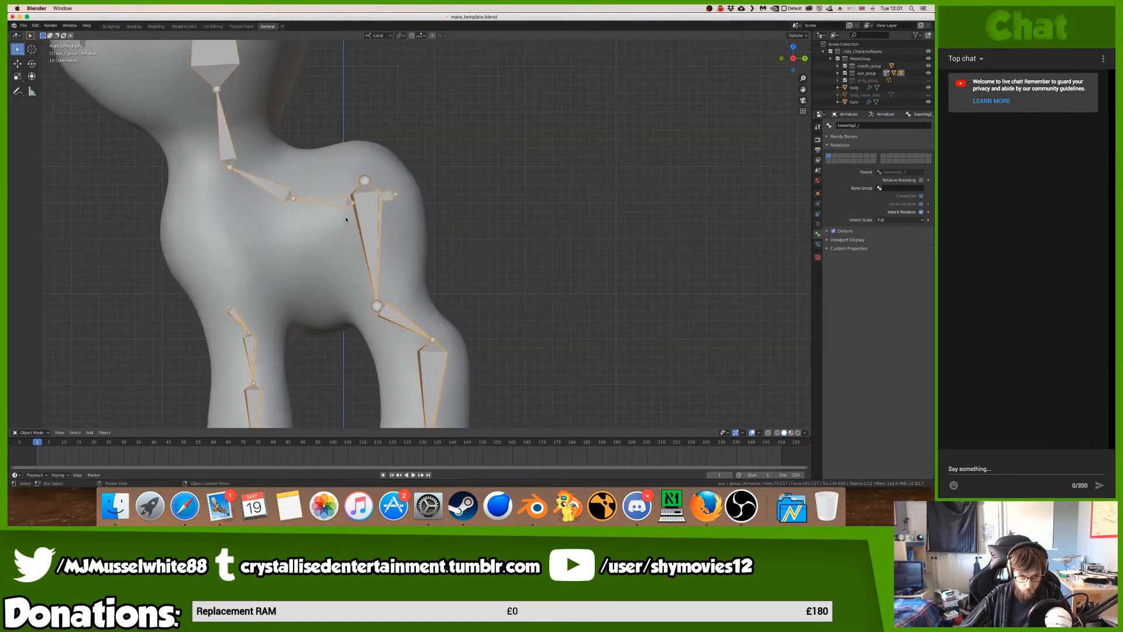
key("Tab")
left_click(351, 202)
left_click_drag(370, 203, 365, 202)
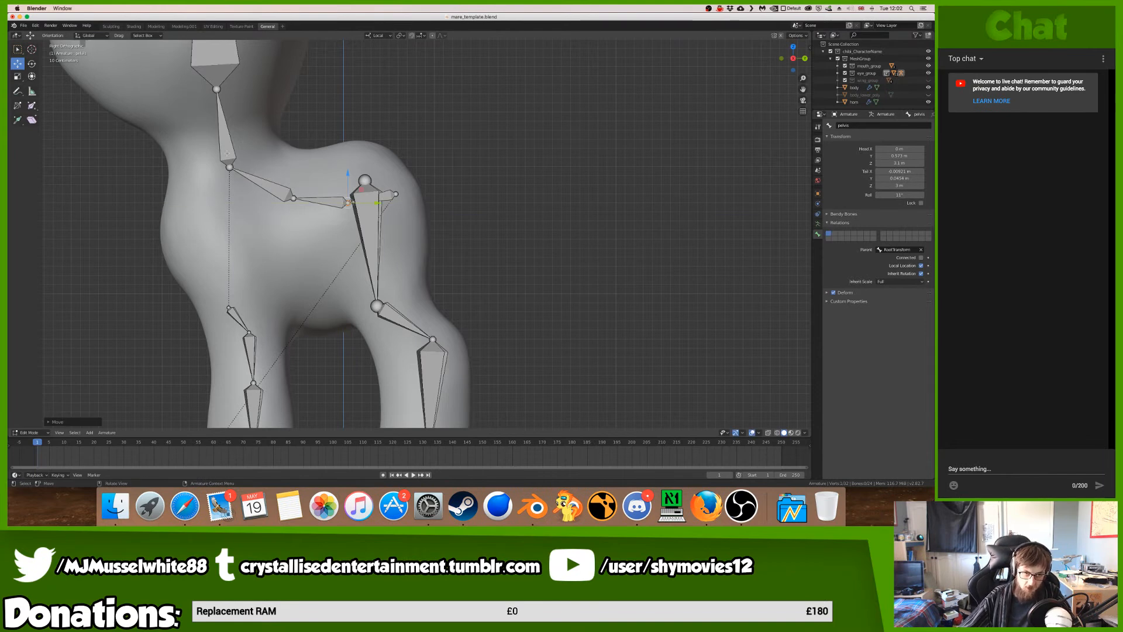
- Look over the head, neck and spine bones in the side view and save mare_template.blend
scroll(130, 321, "up", 5)
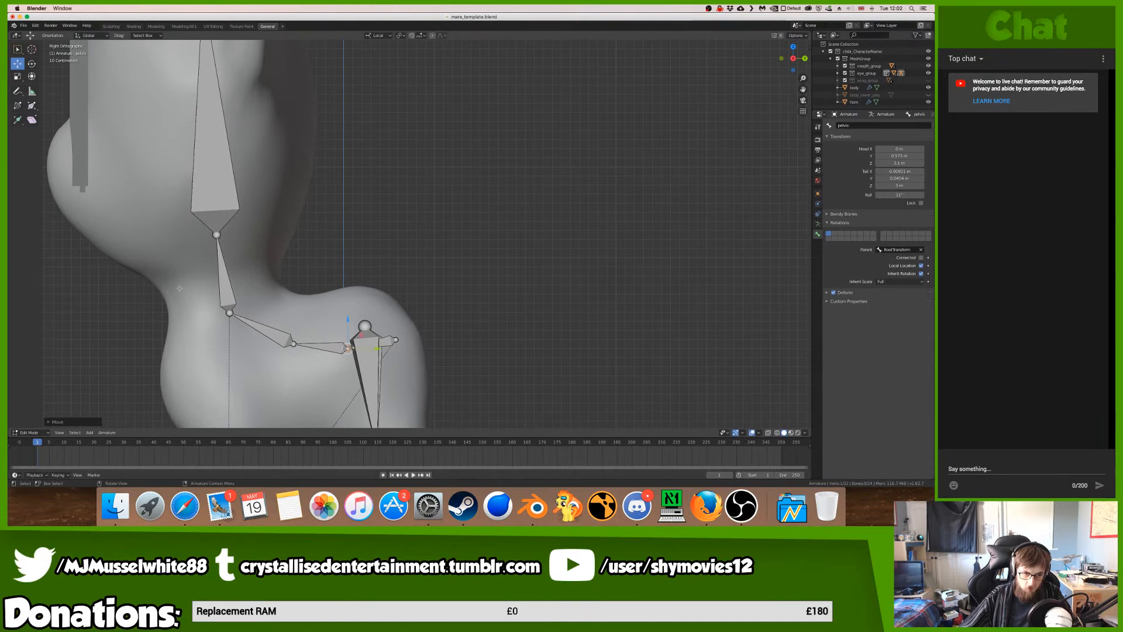
scroll(193, 174, "up", 5)
scroll(193, 174, "down", 5)
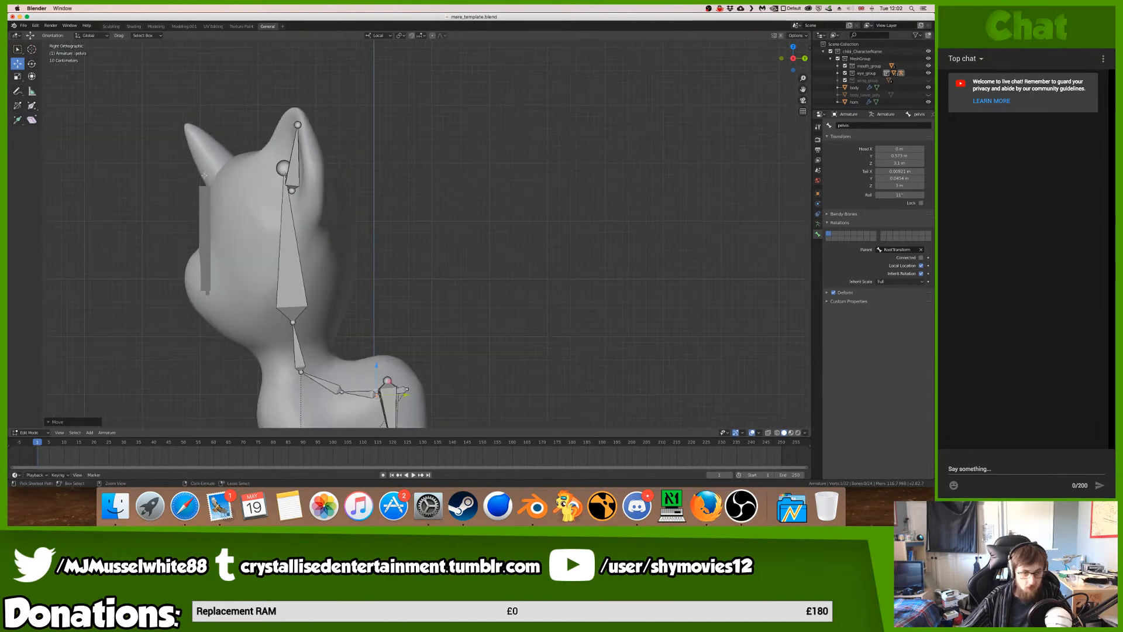
scroll(199, 174, "up", 3)
scroll(204, 175, "down", 2, "shift")
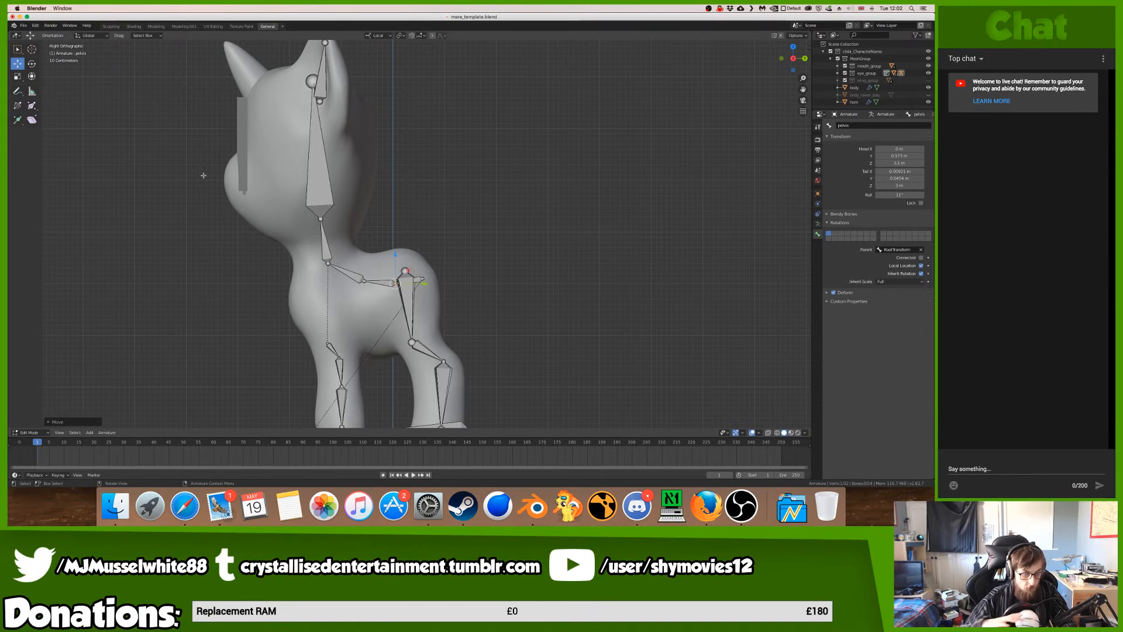
key("ctrl")
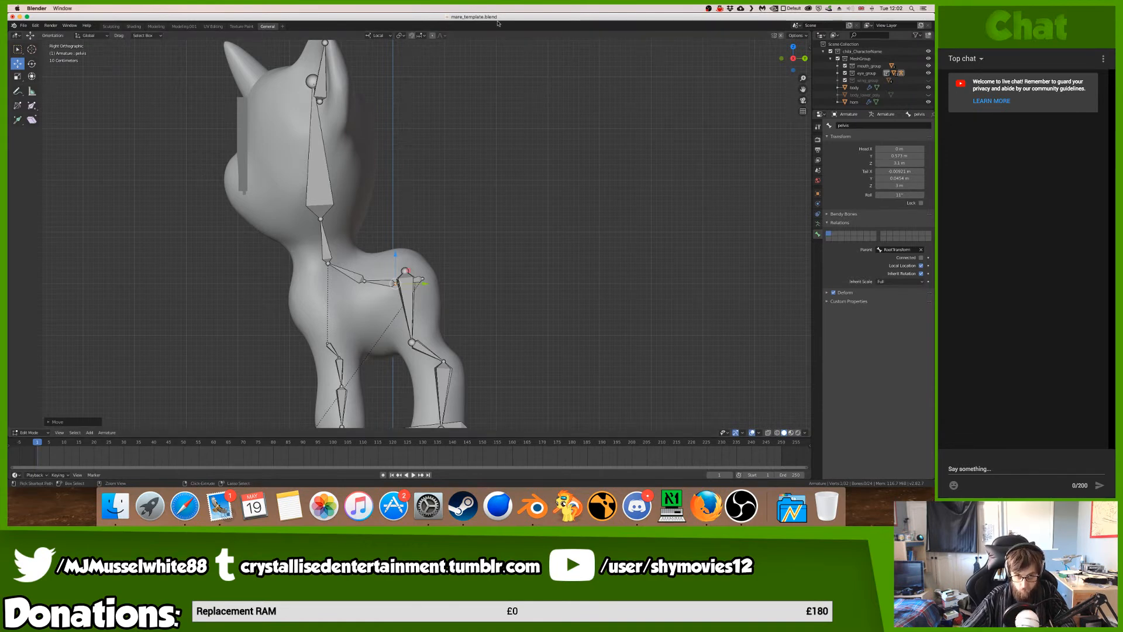
- Switch to Discord, look at the streaming-posts channel and move its window back over the desktop
key("super+Tab")
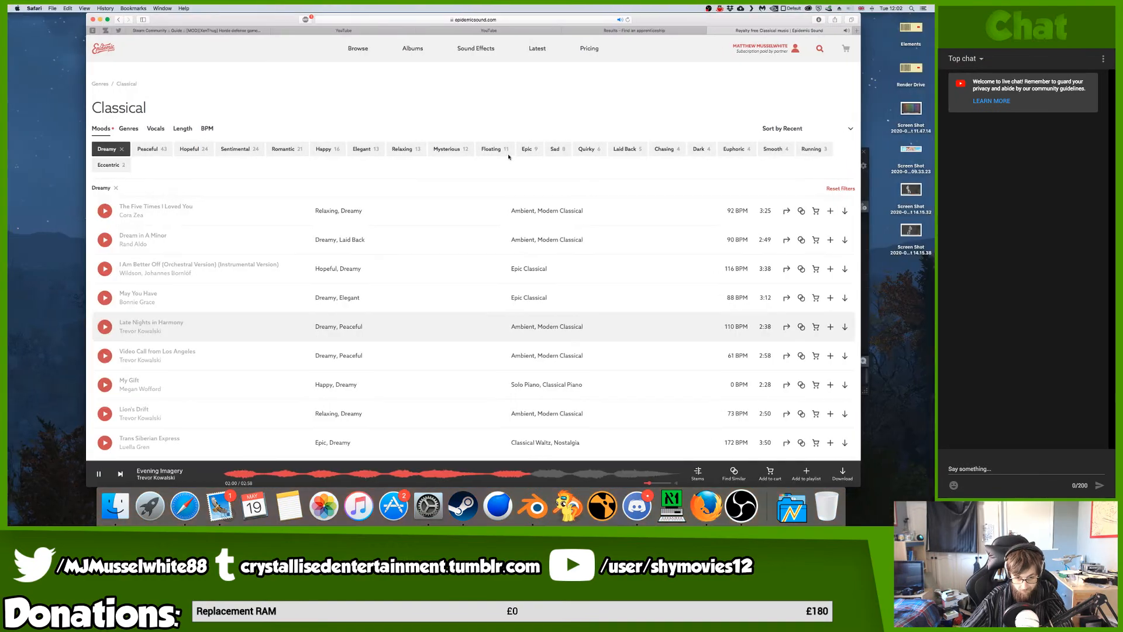
key("super+Tab")
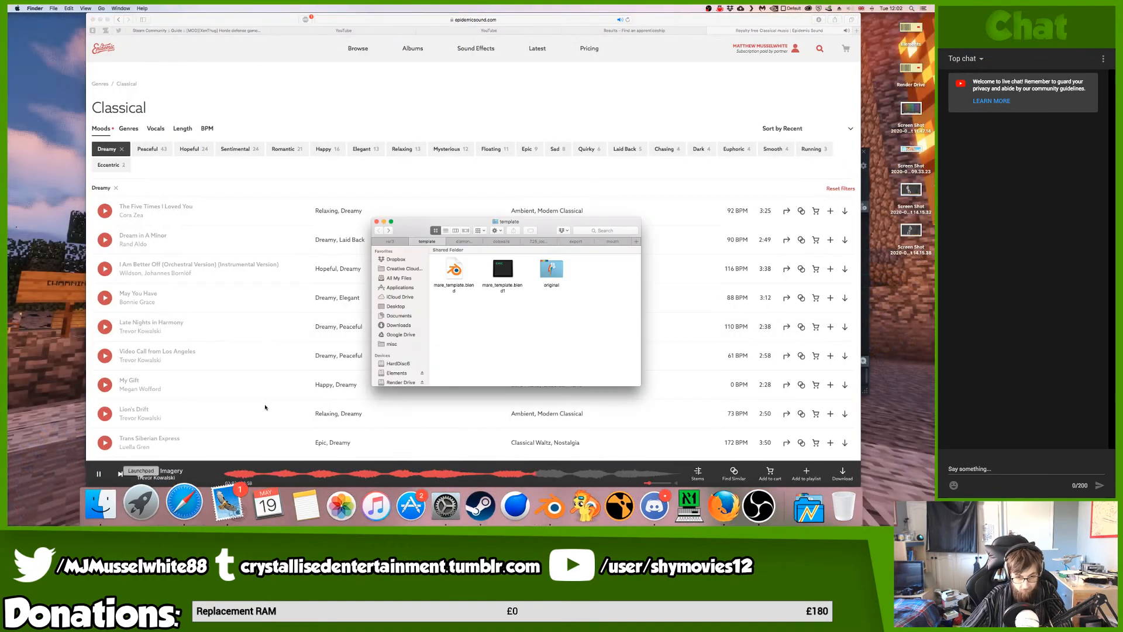
left_click(644, 494)
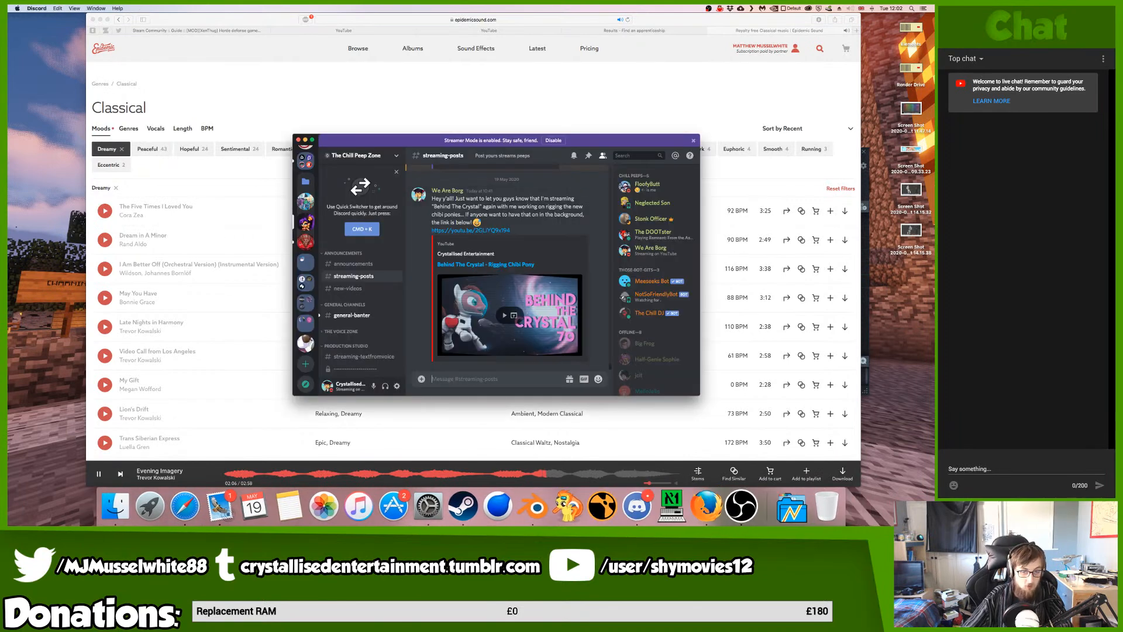
key("super+w")
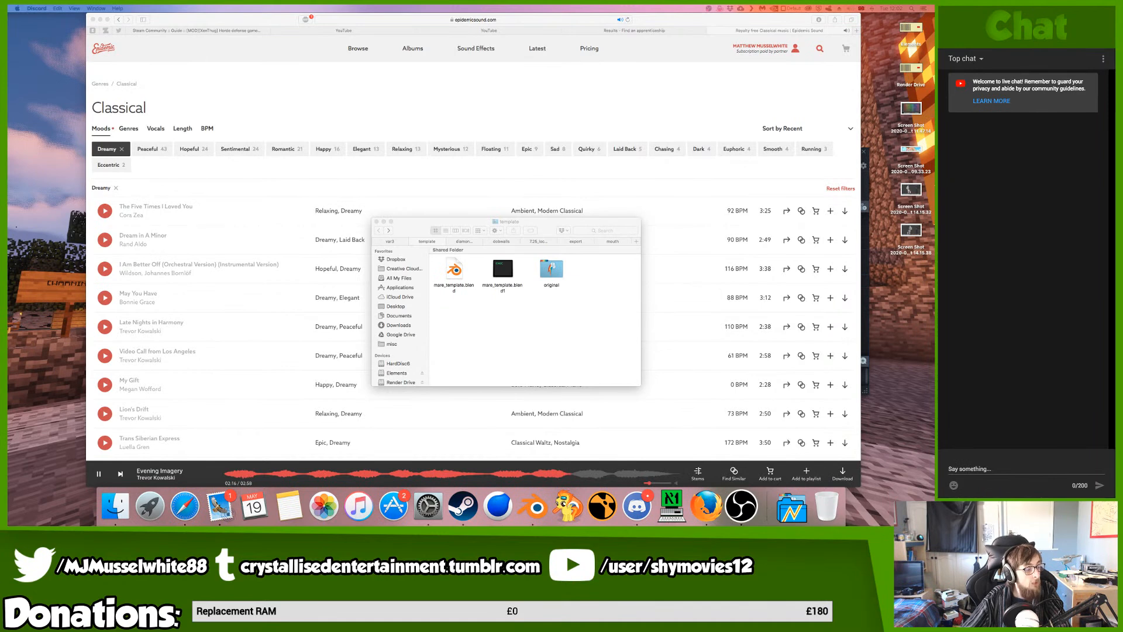
left_click_drag(8, 196, 408, 178)
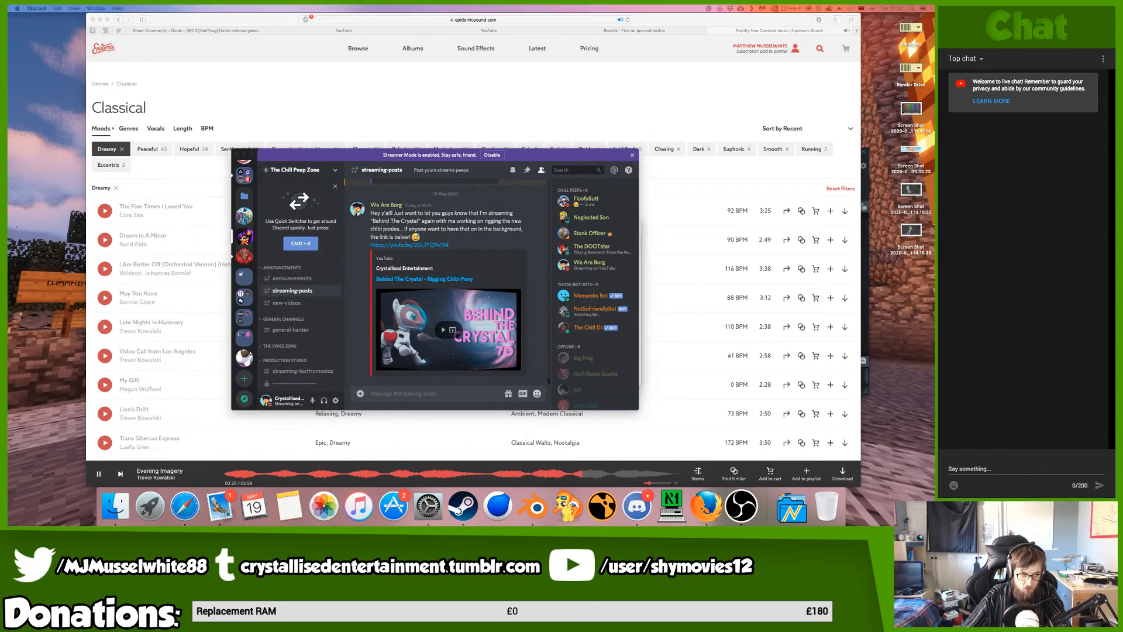
- Switch to Finder and copy mare_template.blend from the template folder into the original folder
left_click(130, 513)
left_click(454, 270)
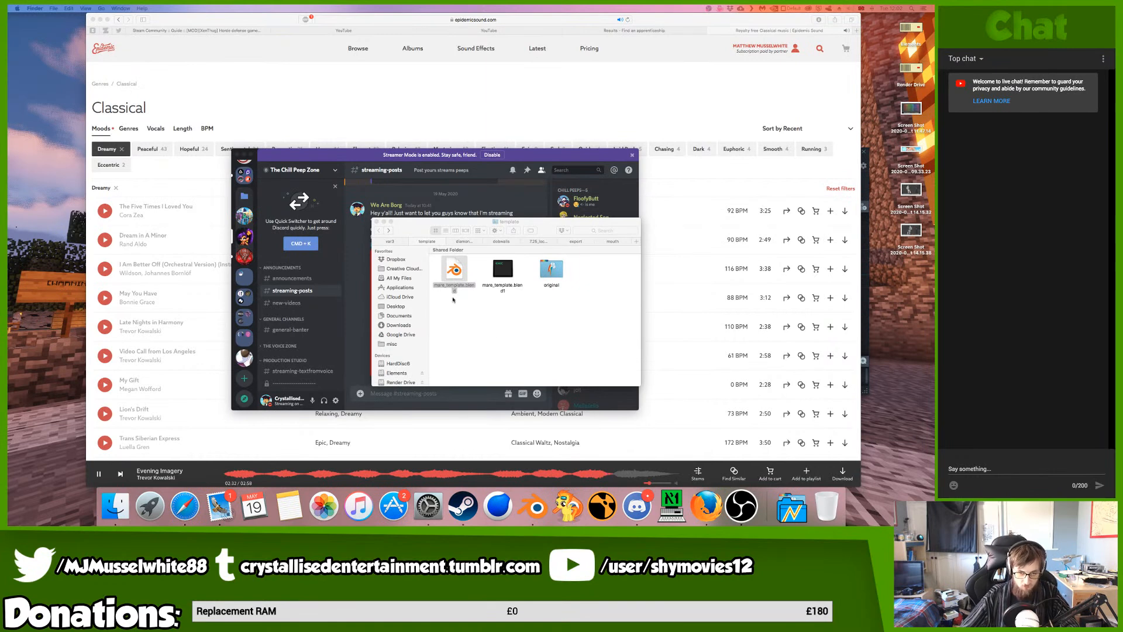
left_click_drag(444, 278, 510, 330)
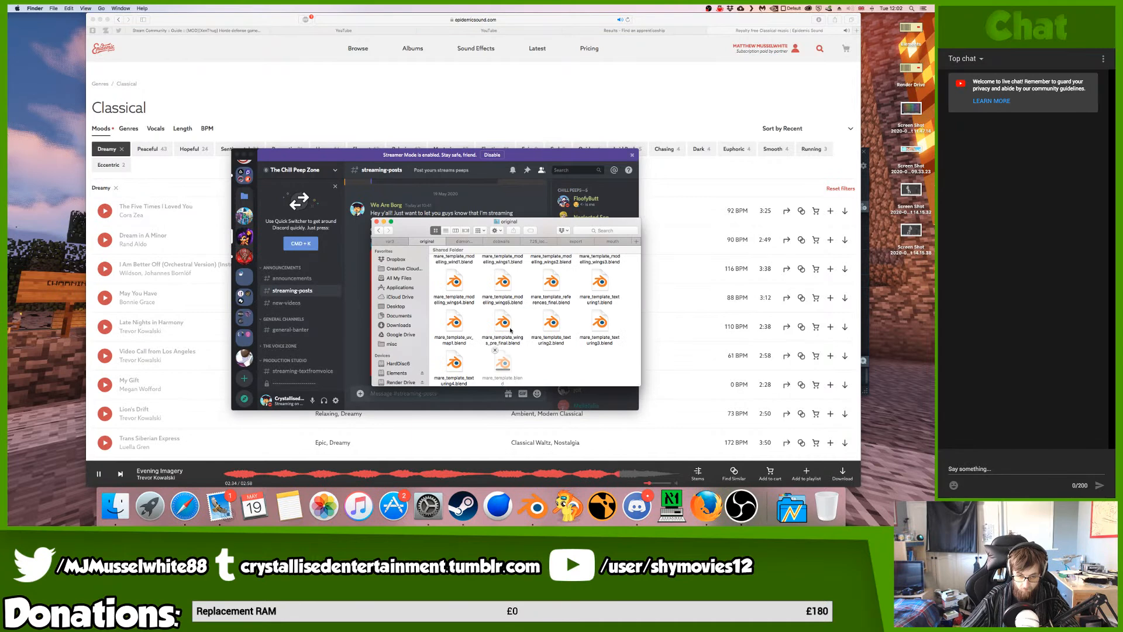
- Rename the copied file as mare_template_rigging_skeleton.blend and go back to the template folder
left_click(504, 362)
key("Return")
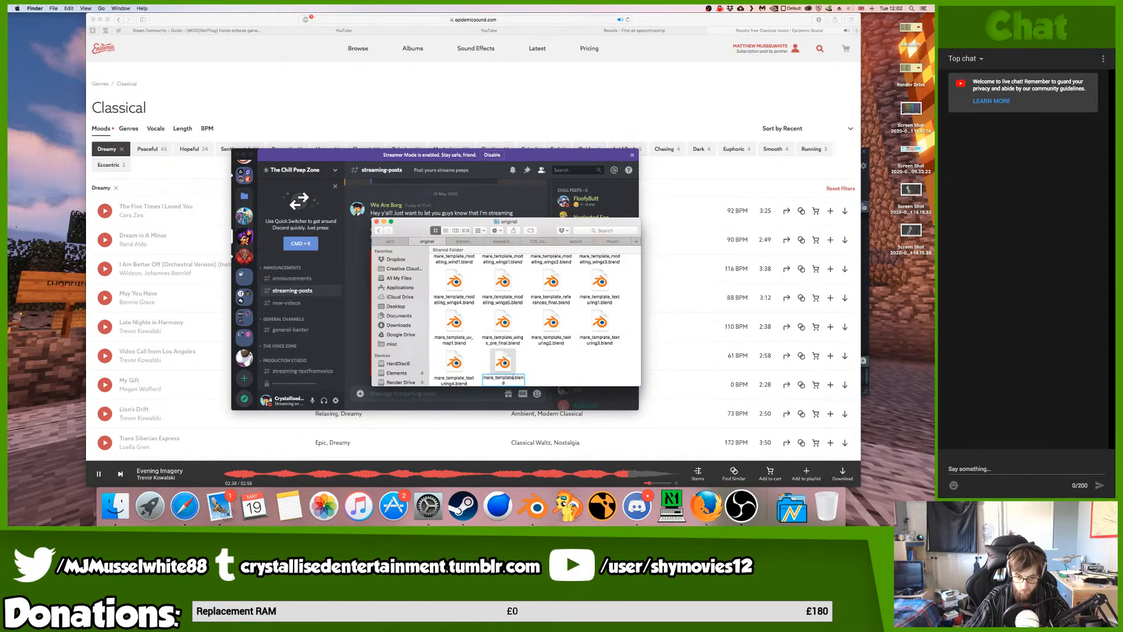
type("_rigging")
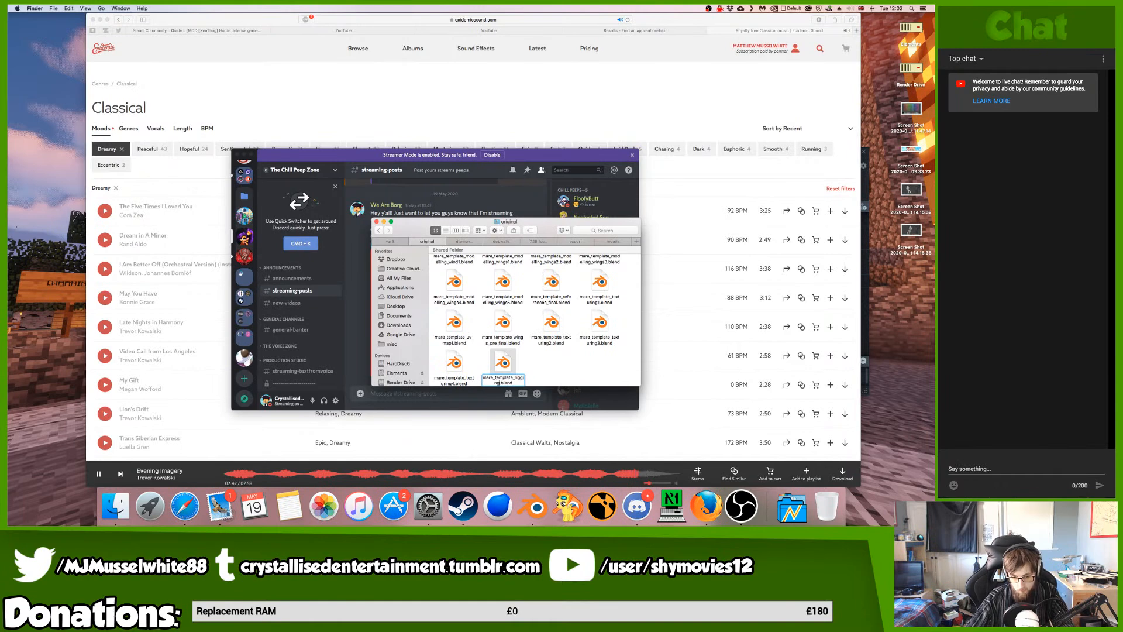
type("_skel")
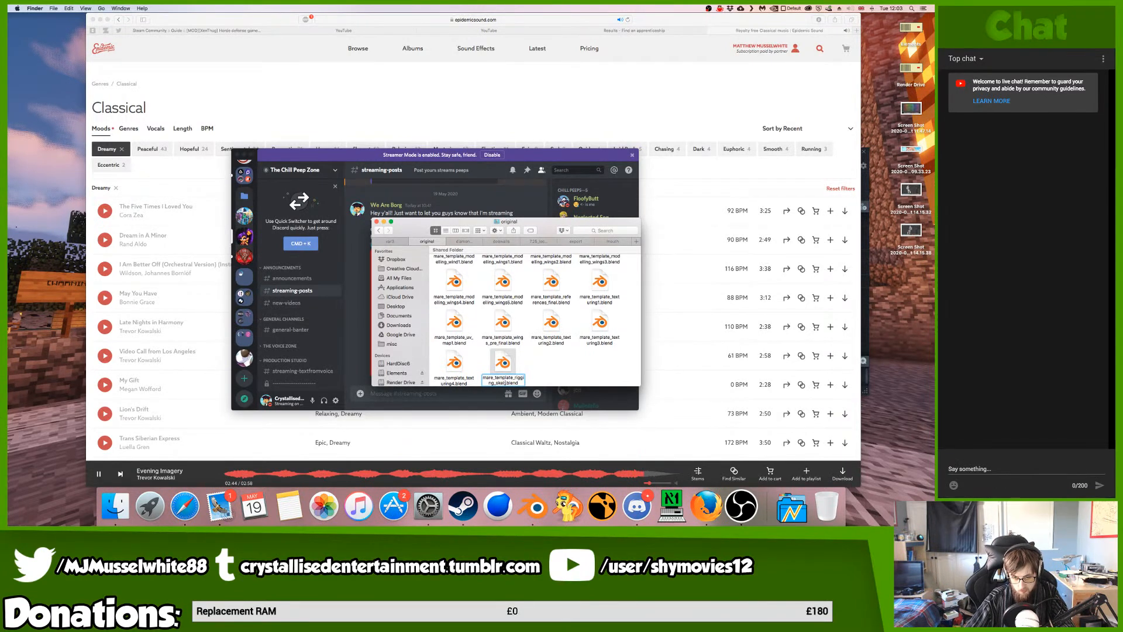
type("eton")
key("Escape")
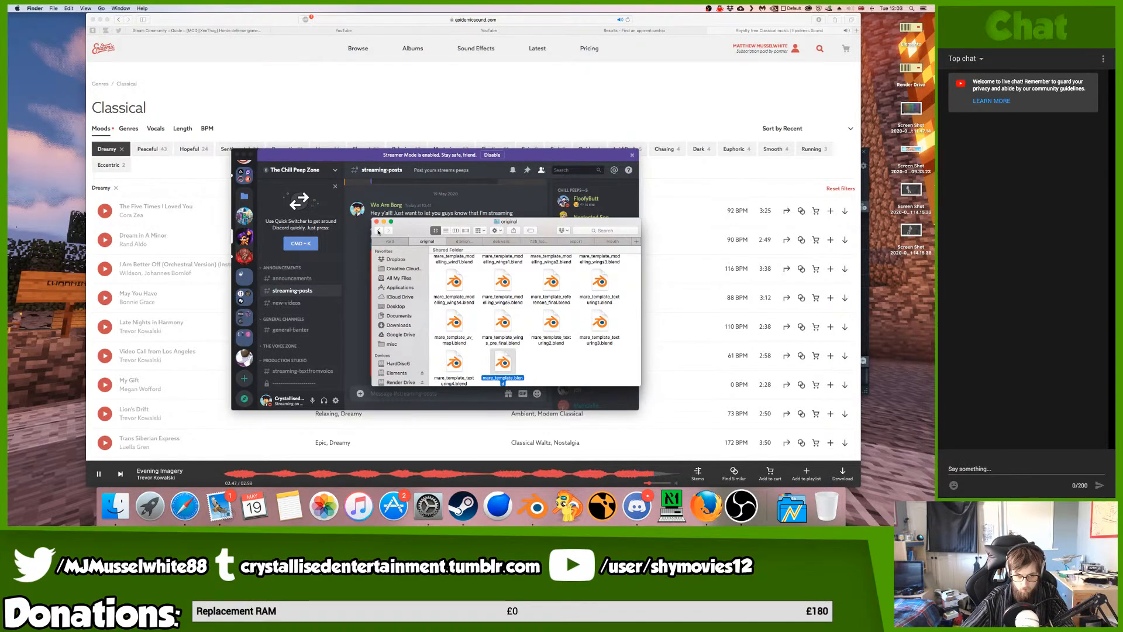
left_click(378, 230)
- Switch back to Blender and select the hock joint at the end of the right hind leg's lowerleg1_r bone
key("super+Tab")
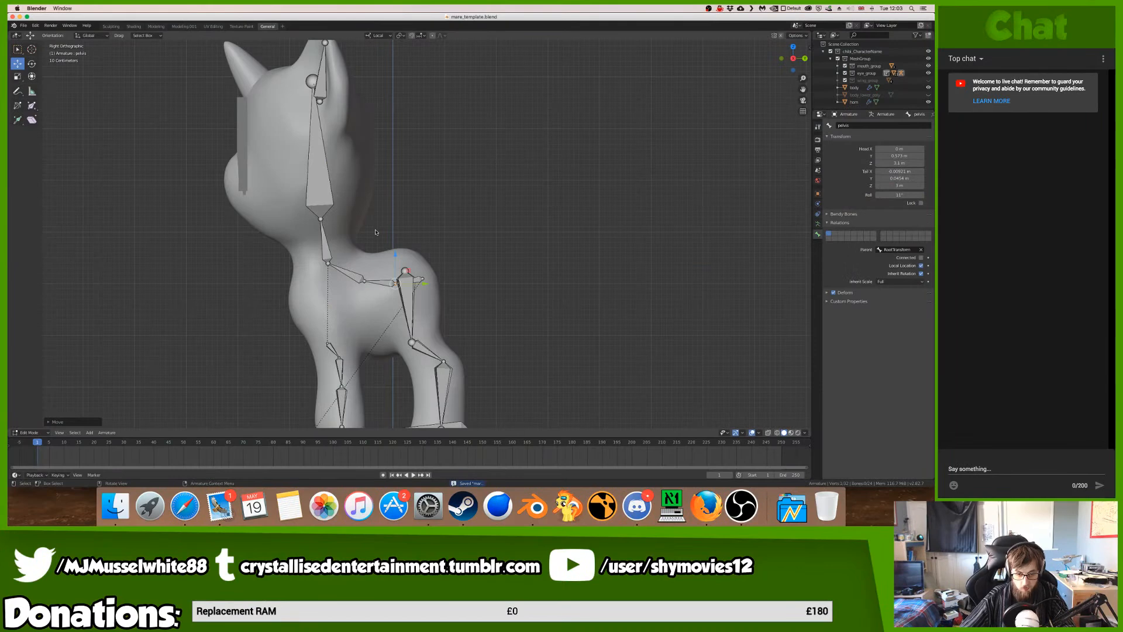
middle_click_drag(376, 235, 465, 292, "shift")
left_click(476, 291)
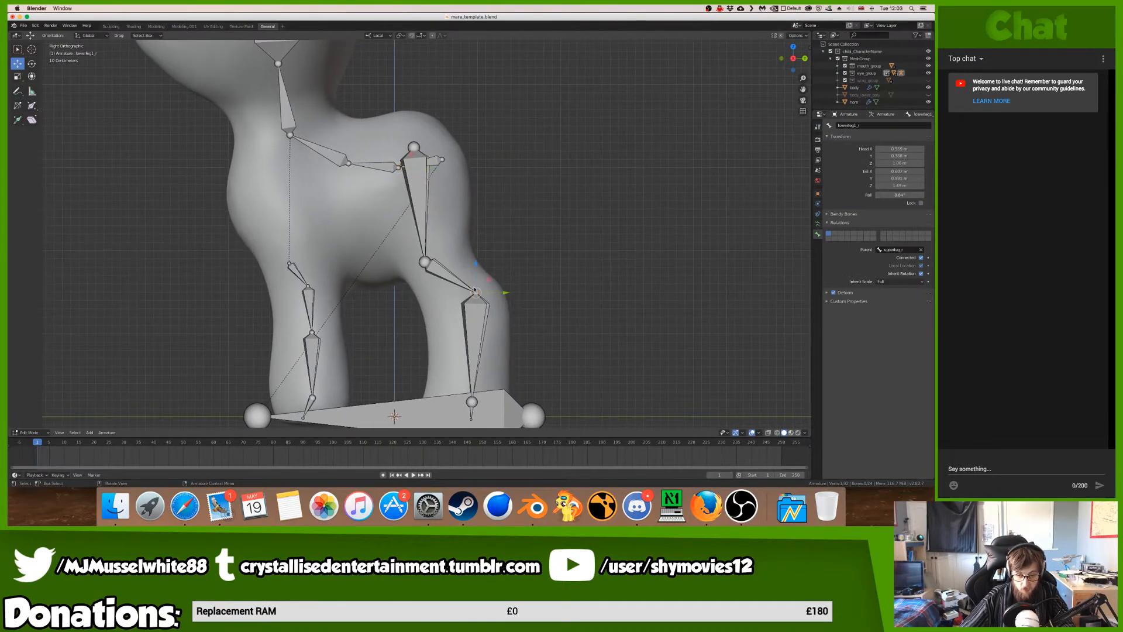
- Extrude a short bone forward from the lower joint of the right hind leg's knee-to-hock bone and disconnect it from its parent
key("e")
left_click(452, 297)
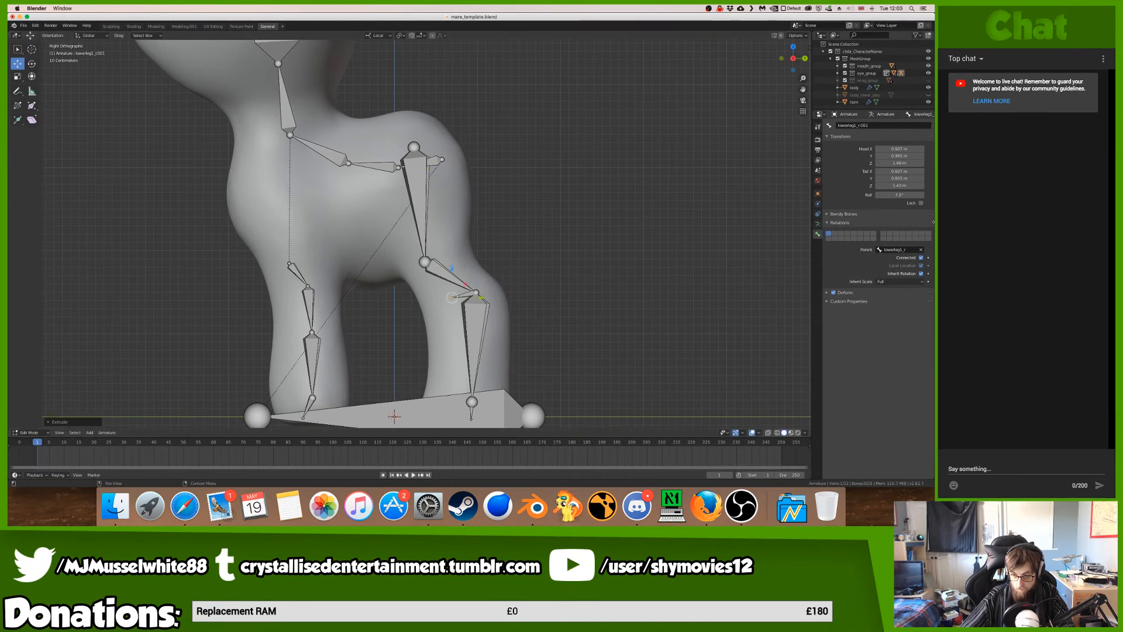
left_click(921, 257)
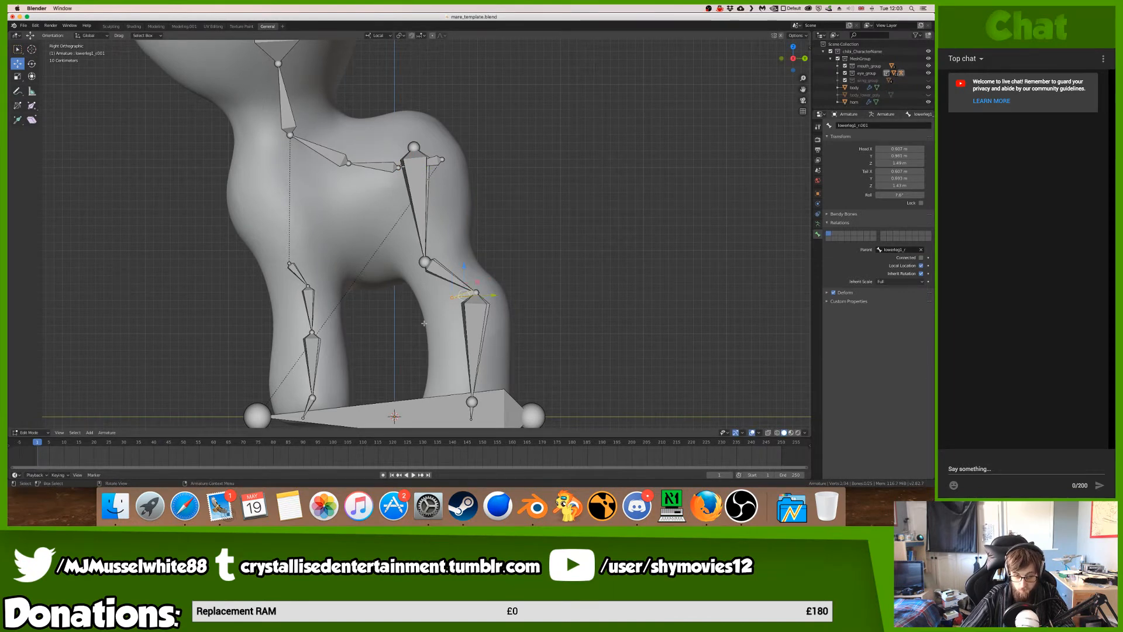
- Move the disconnected bone into the gap between the front and hind legs and rotate it in the side view
key("g")
left_click(361, 345)
key("r")
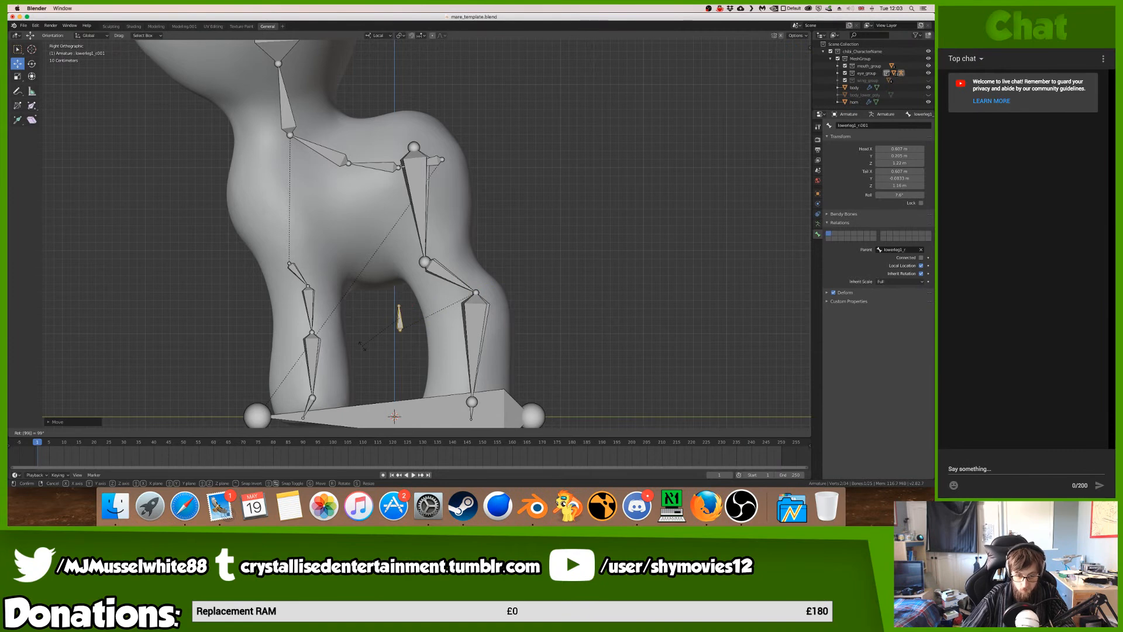
left_click(397, 309)
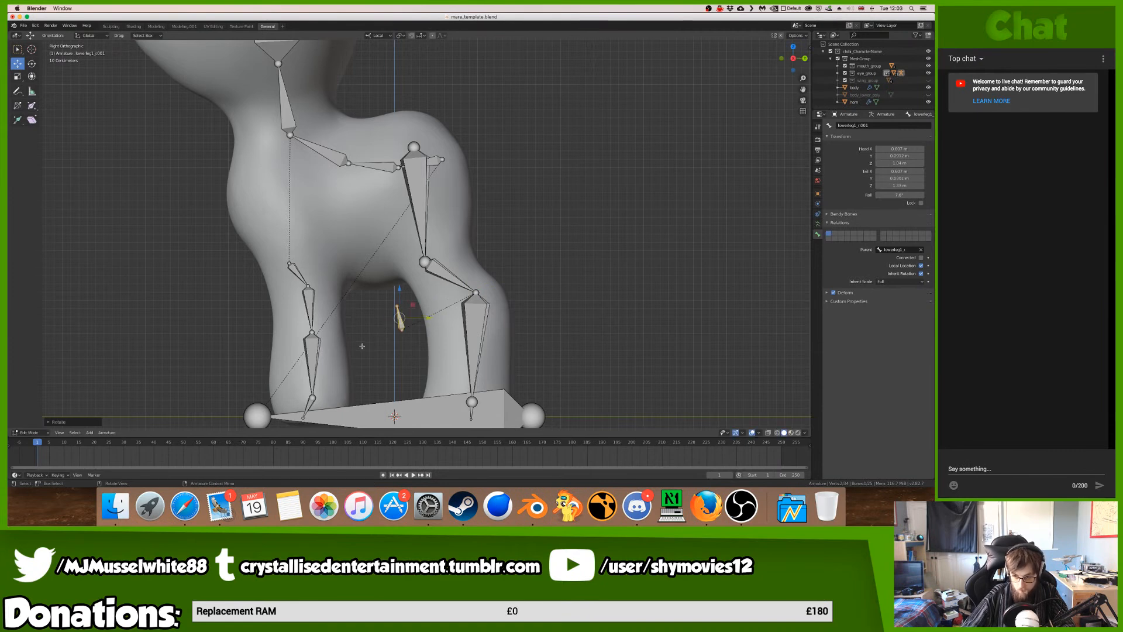
- Set the bone's roll to 90° and shift the bone slightly toward the hind leg
left_click(890, 194)
type("90")
key("Return")
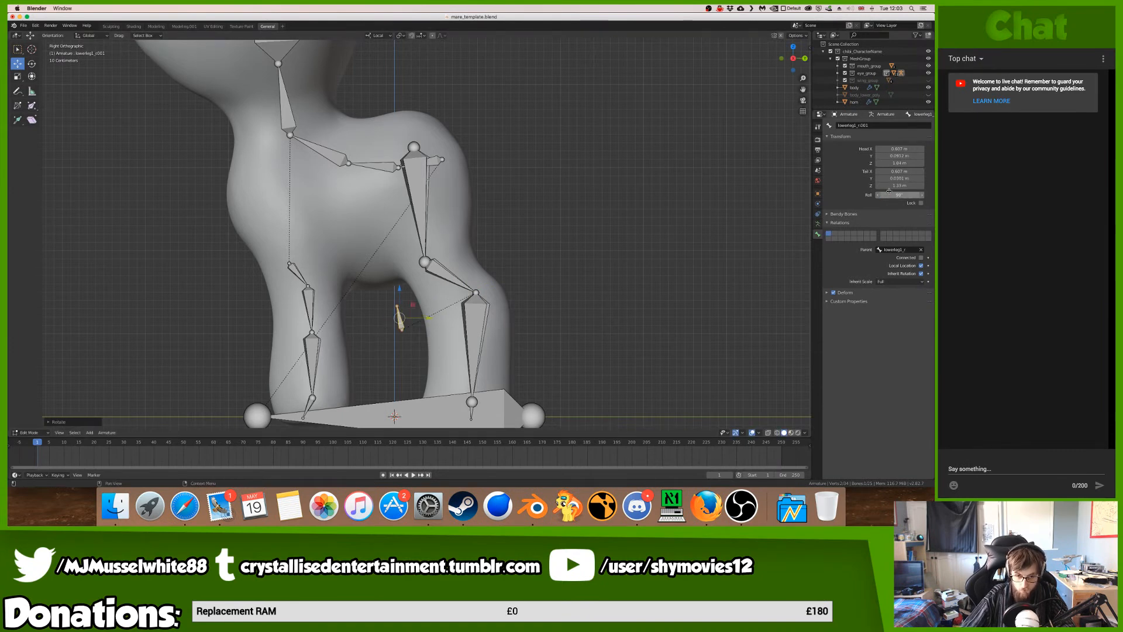
scroll(396, 316, "up", 5)
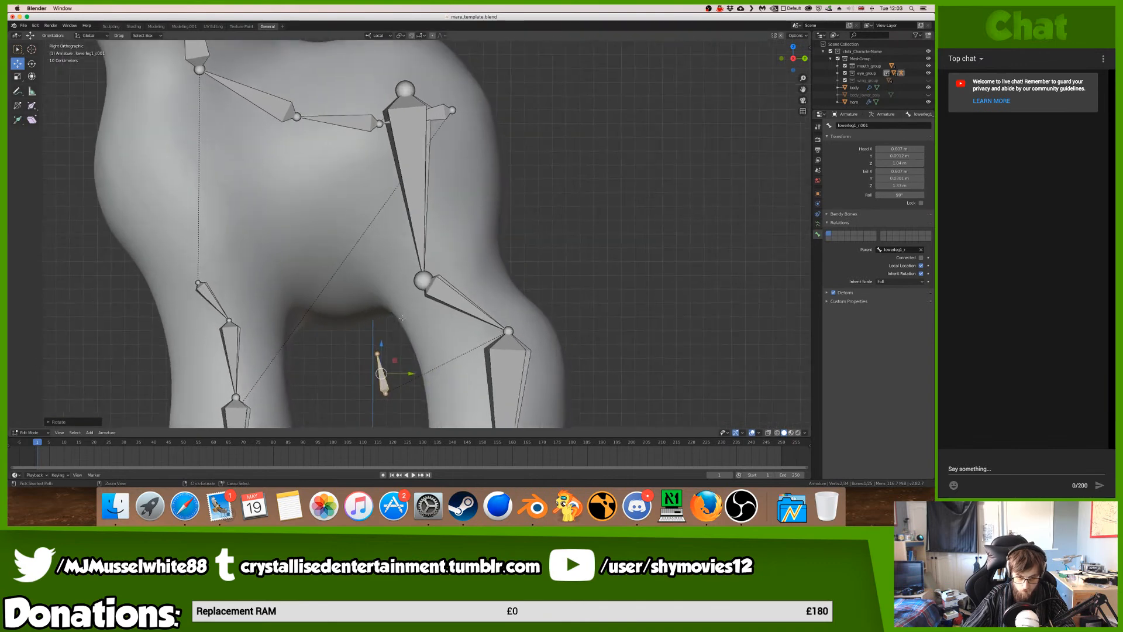
scroll(406, 322, "down", 1, "shift")
key("g")
left_click(411, 316)
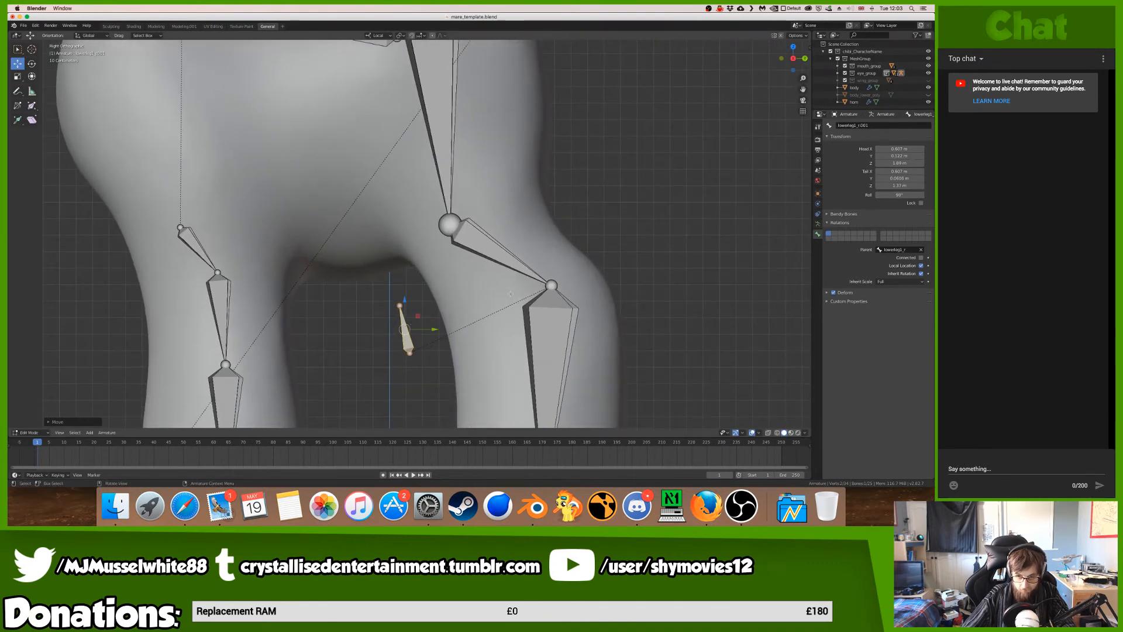
- Try parenting the detached bone to the pelvis bone
left_click(905, 249)
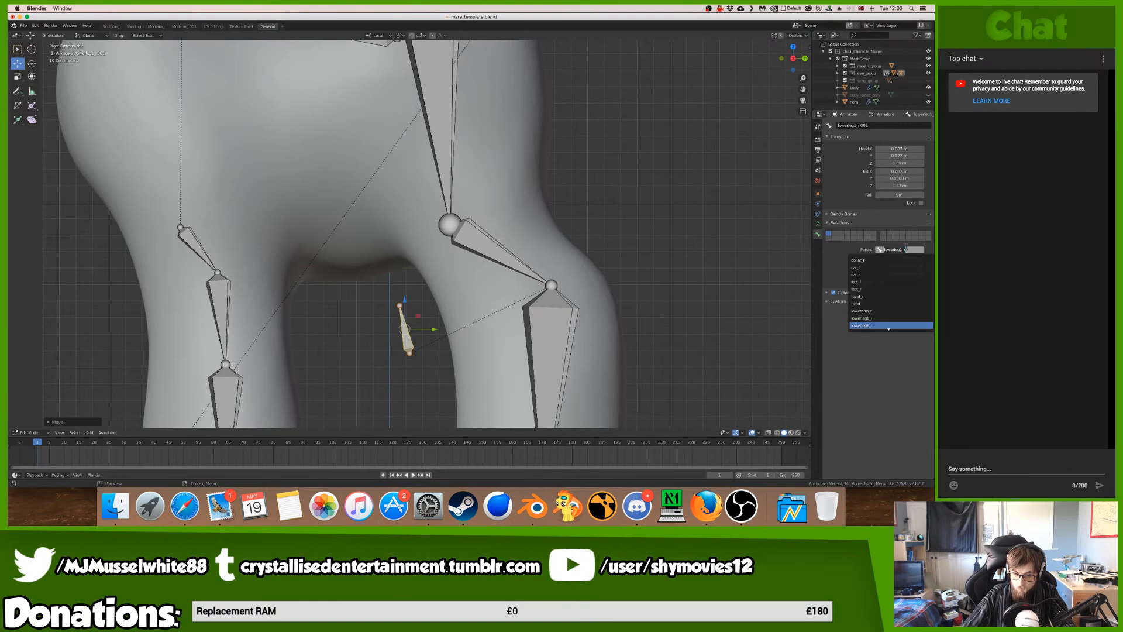
type("pelvis")
key("Return")
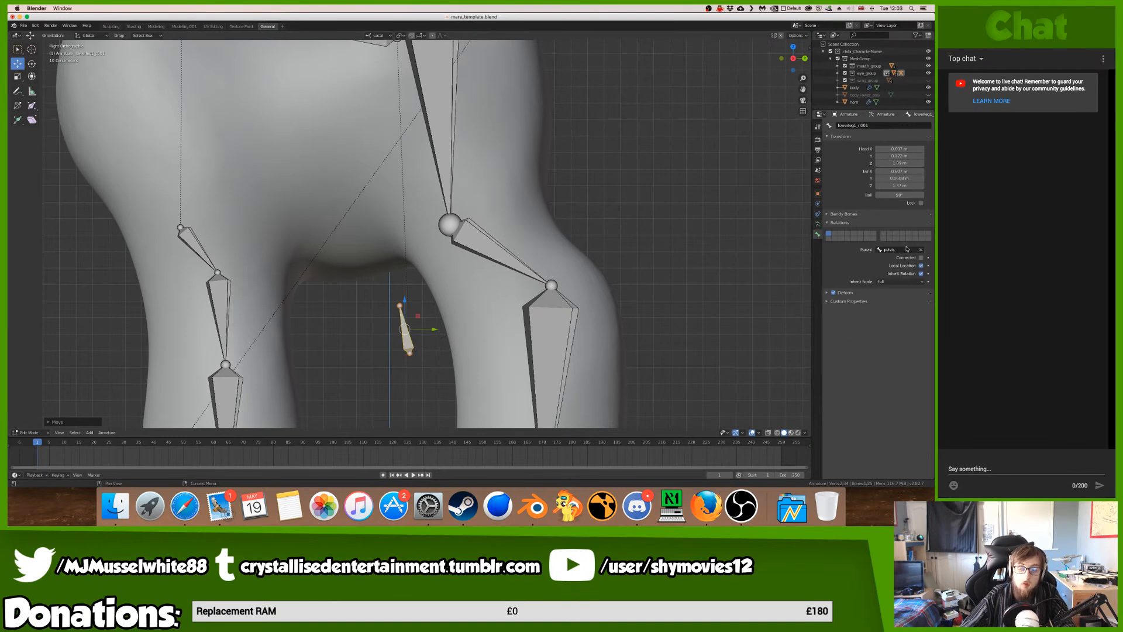
- Set the detached bone's parent to RootTransform
left_click(905, 250)
type("root")
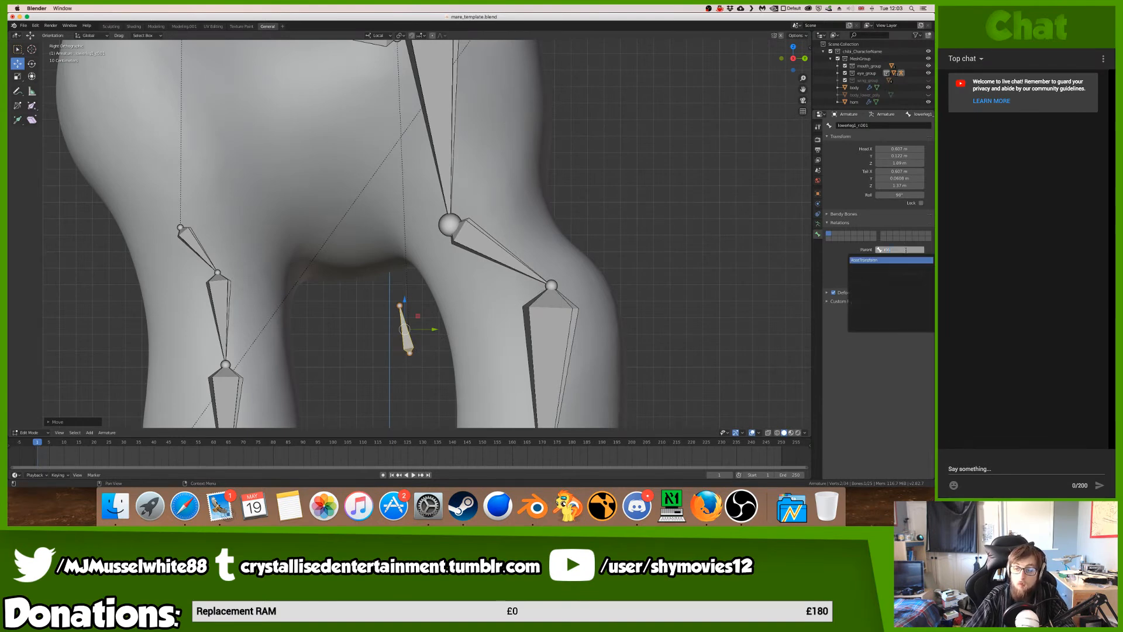
key("Return")
- Adjust the upper joint of the detached bone so that the bone stands upright
left_click(400, 305)
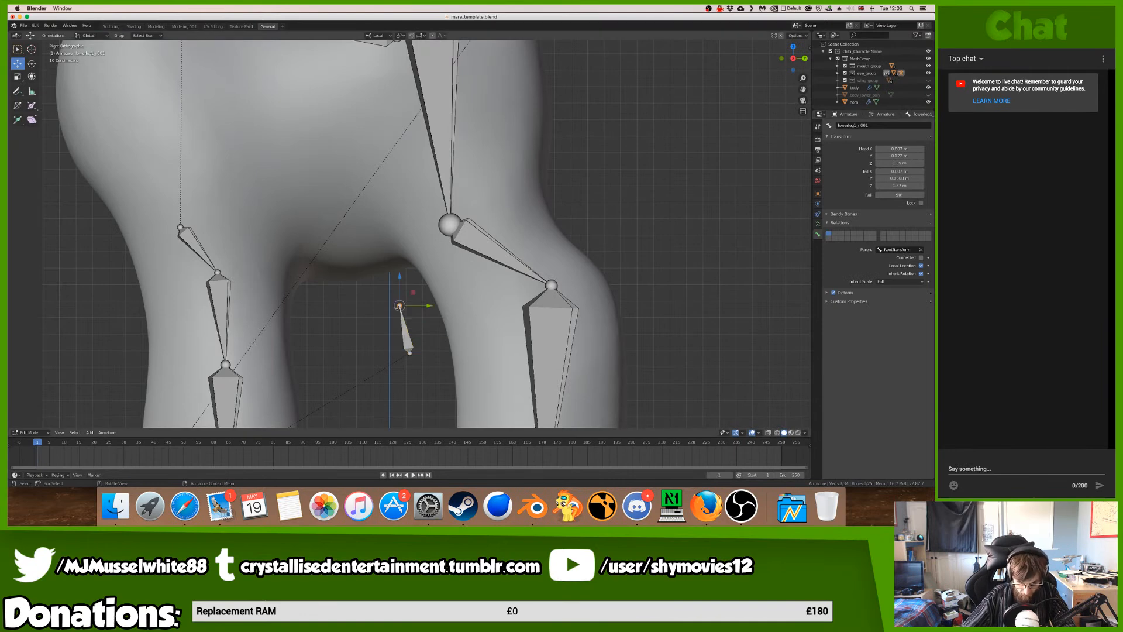
key("r")
left_click(409, 307)
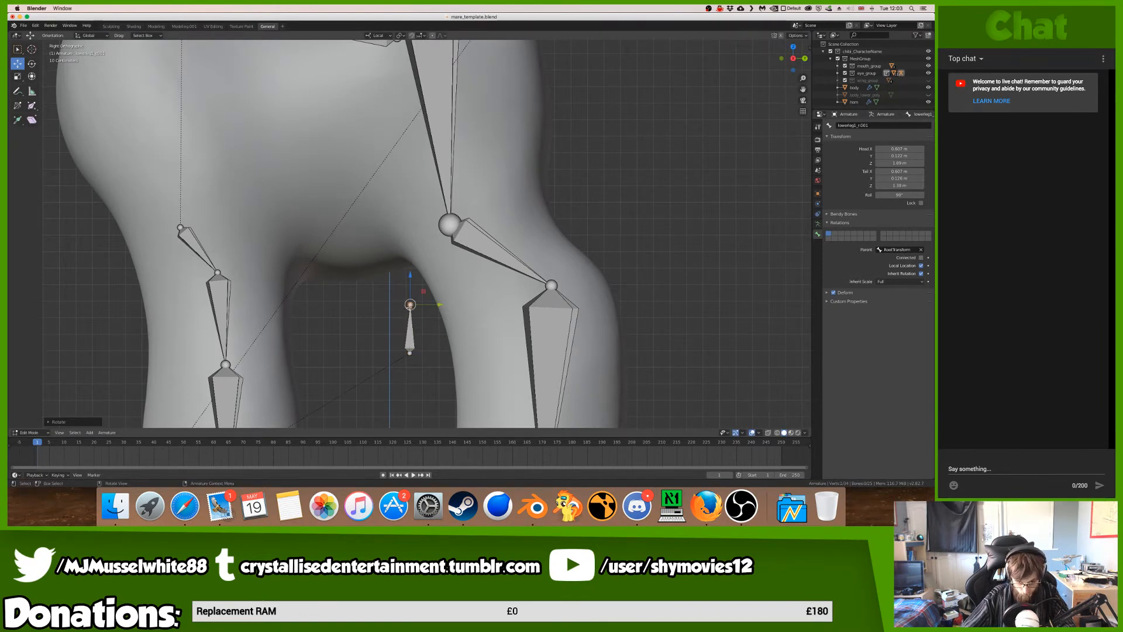
- Rename the upright bone knee_r_control and save the file
left_click(870, 126)
type("kn")
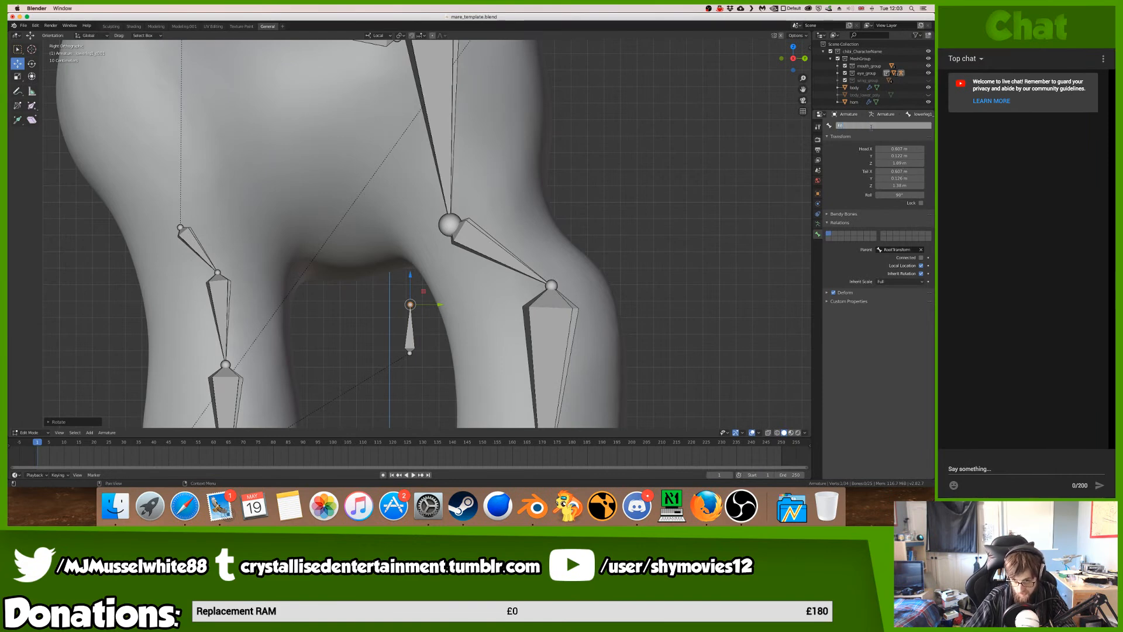
type("ee_r.001")
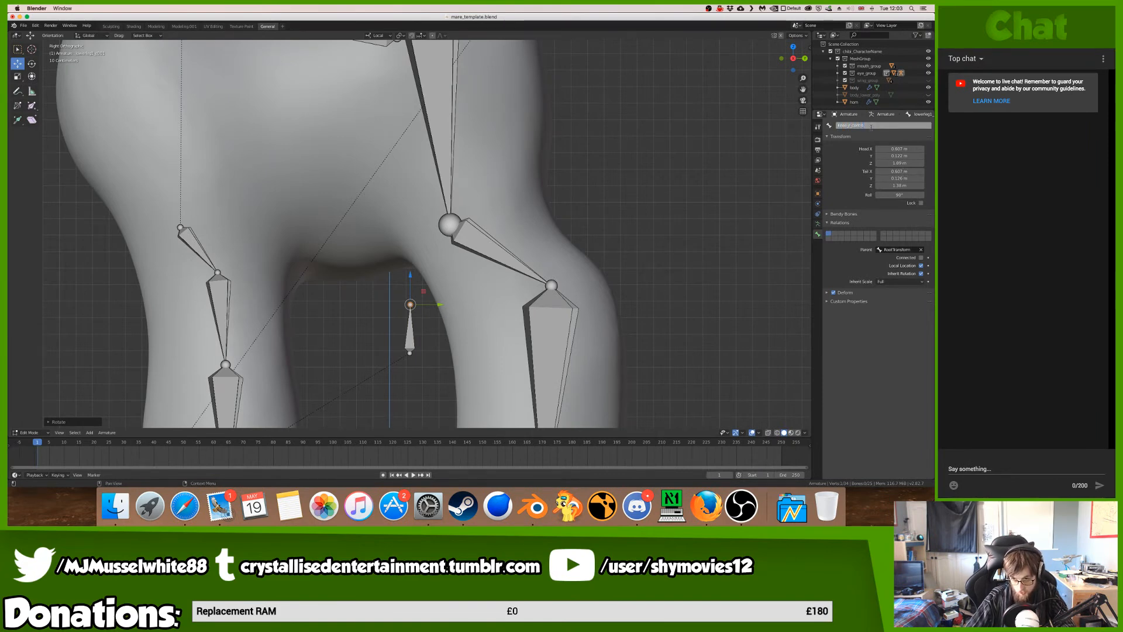
type("trol")
key("Return")
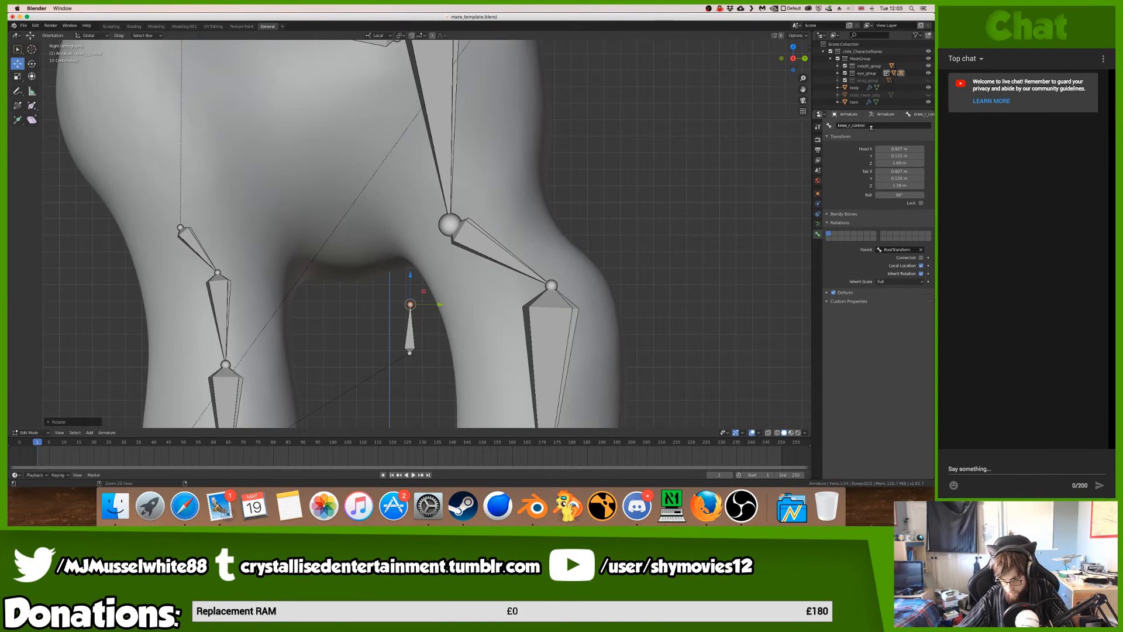
key("ctrl+s")
- Shorten the upright bone's name to knee_r
left_click(857, 127)
left_click_drag(852, 127, 909, 128)
key("BackSpace")
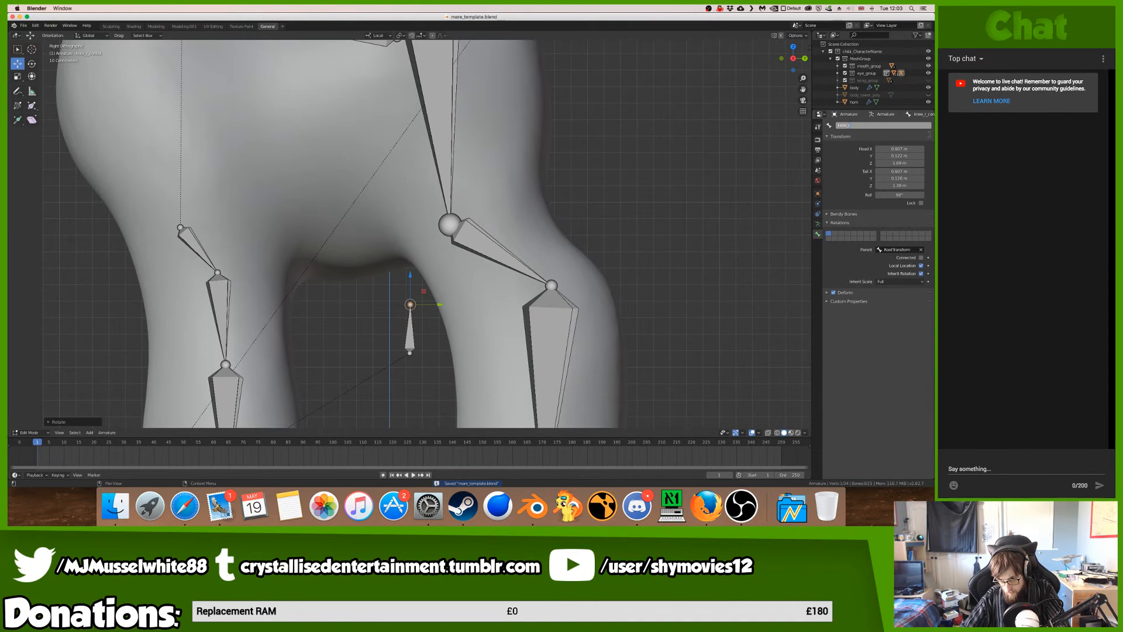
key("Return")
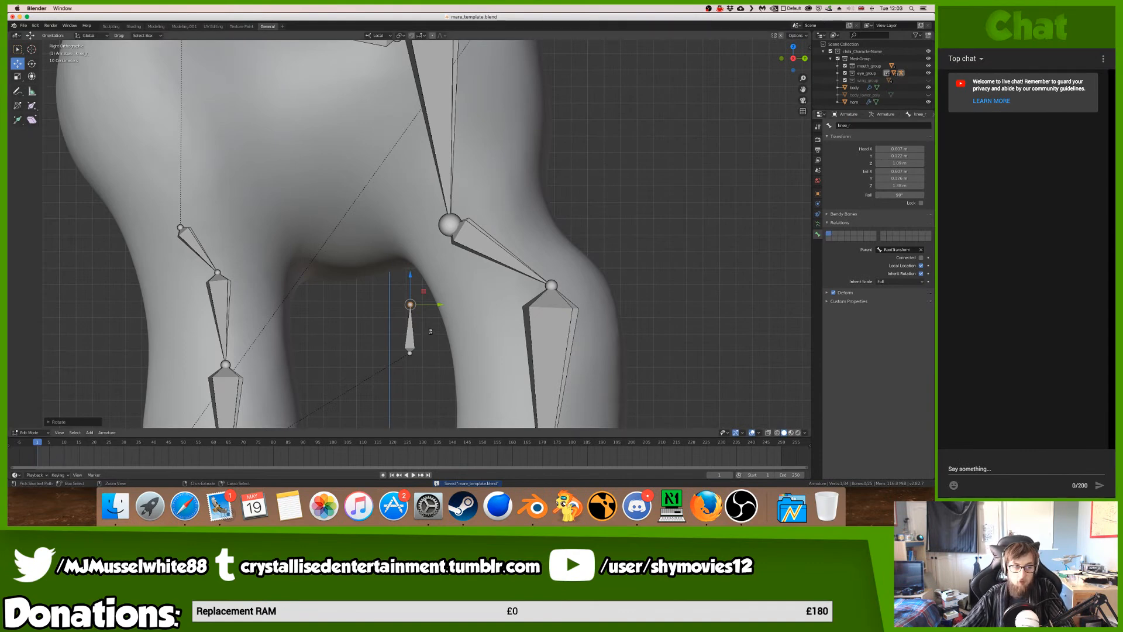
- Extrude a short bone from the matching joint of the left hind leg in the side view and disconnect it from its parent
middle_click_drag(431, 331, 403, 324)
left_click(296, 286)
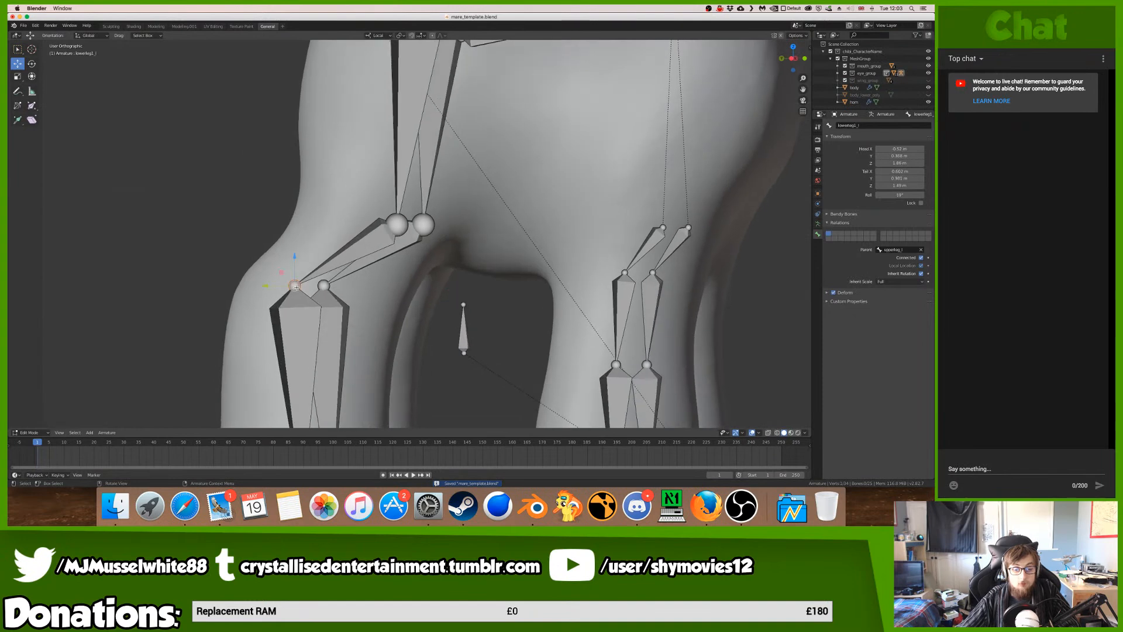
key("KP_3")
key("e")
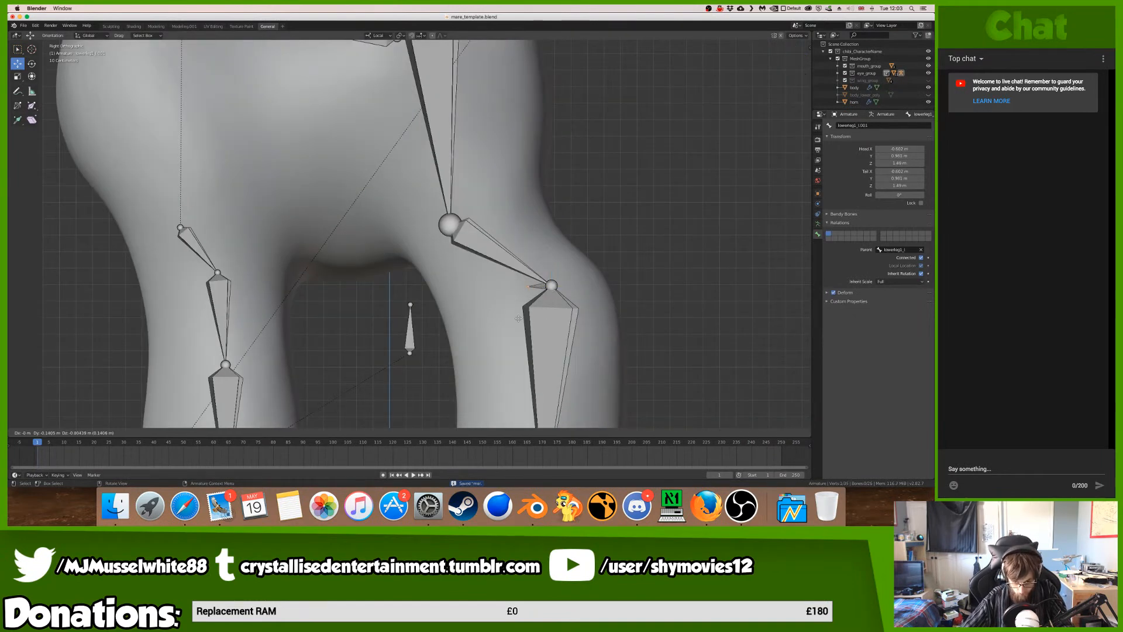
left_click(518, 317)
left_click(921, 258)
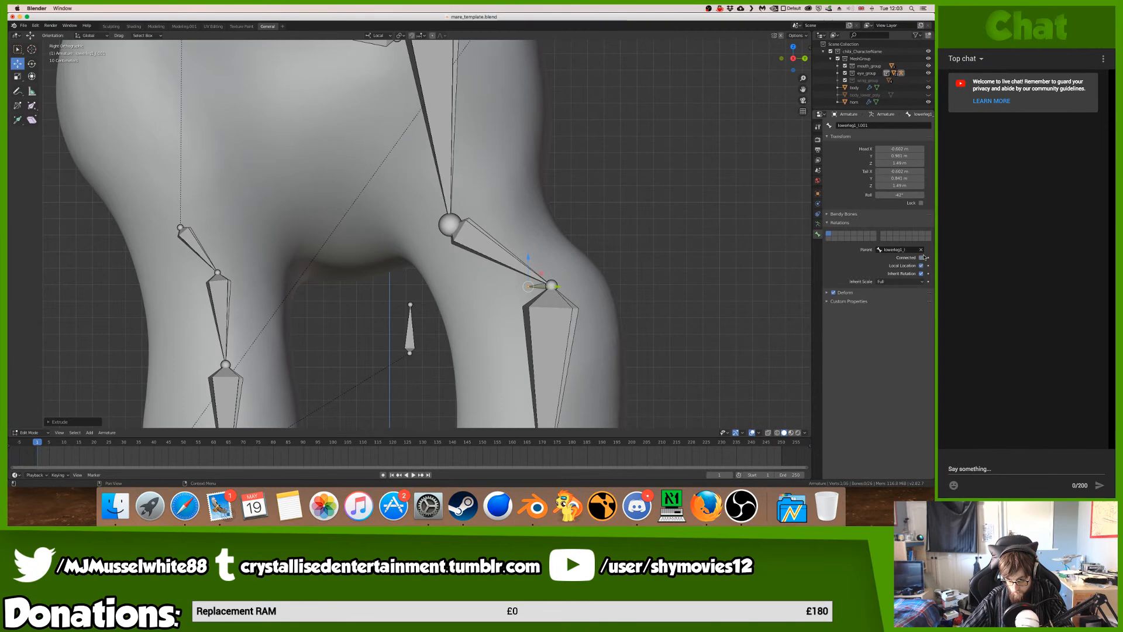
- Move the new left bone over the knee_r bone and set its roll to 90°
key("g")
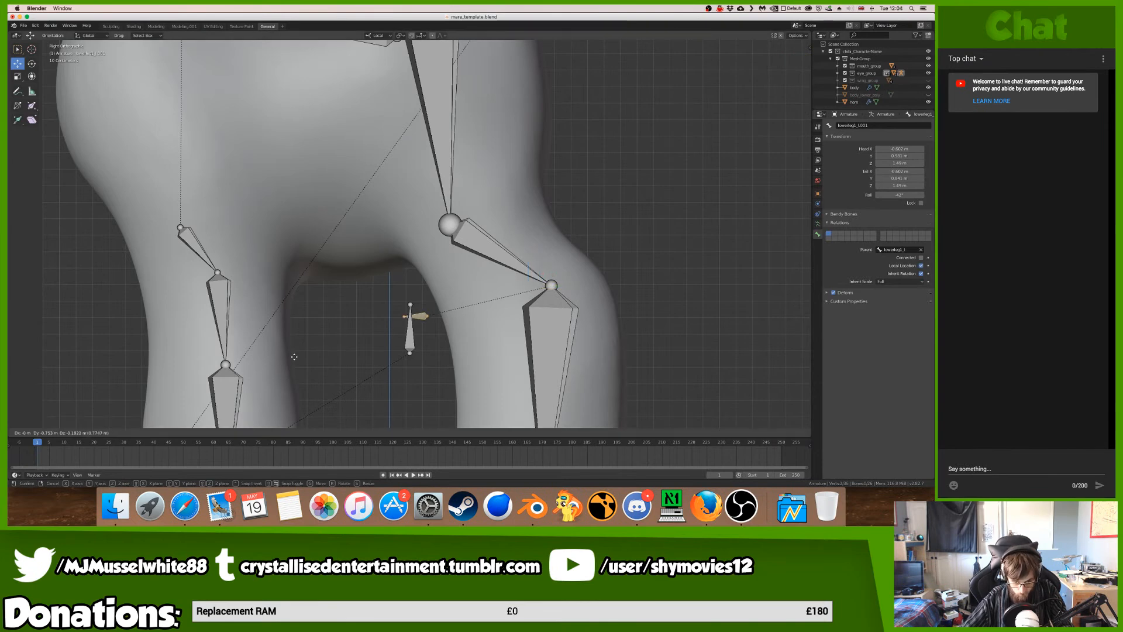
left_click(290, 367)
double_click(903, 195)
type("90")
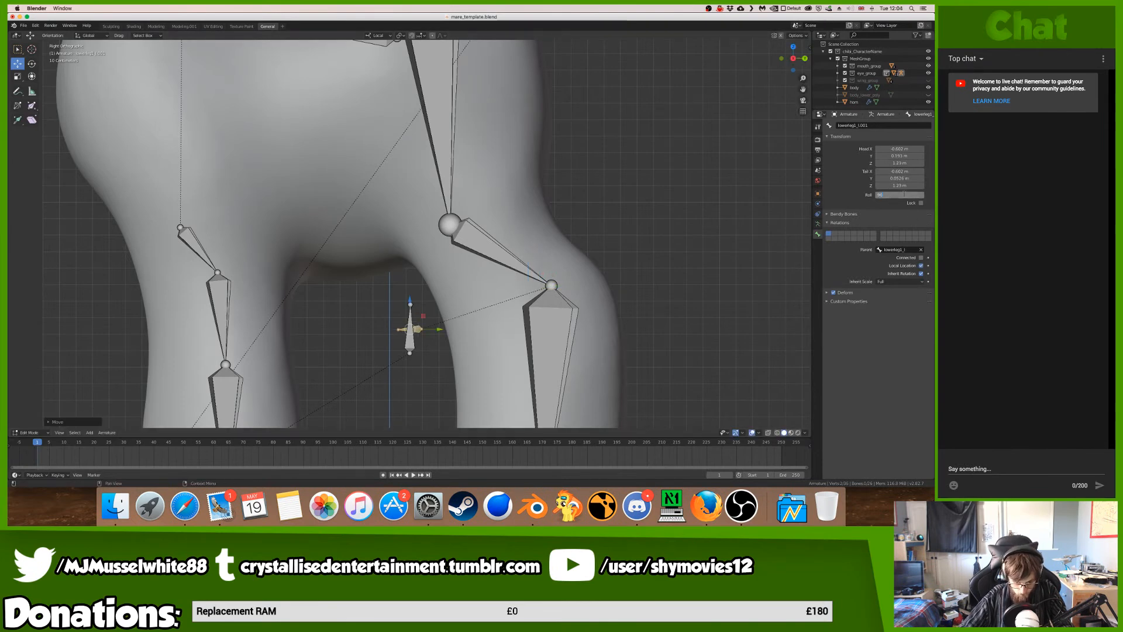
key("Return")
- Rotate the left bone by 90° and set its parent to RootTransform
type("r90")
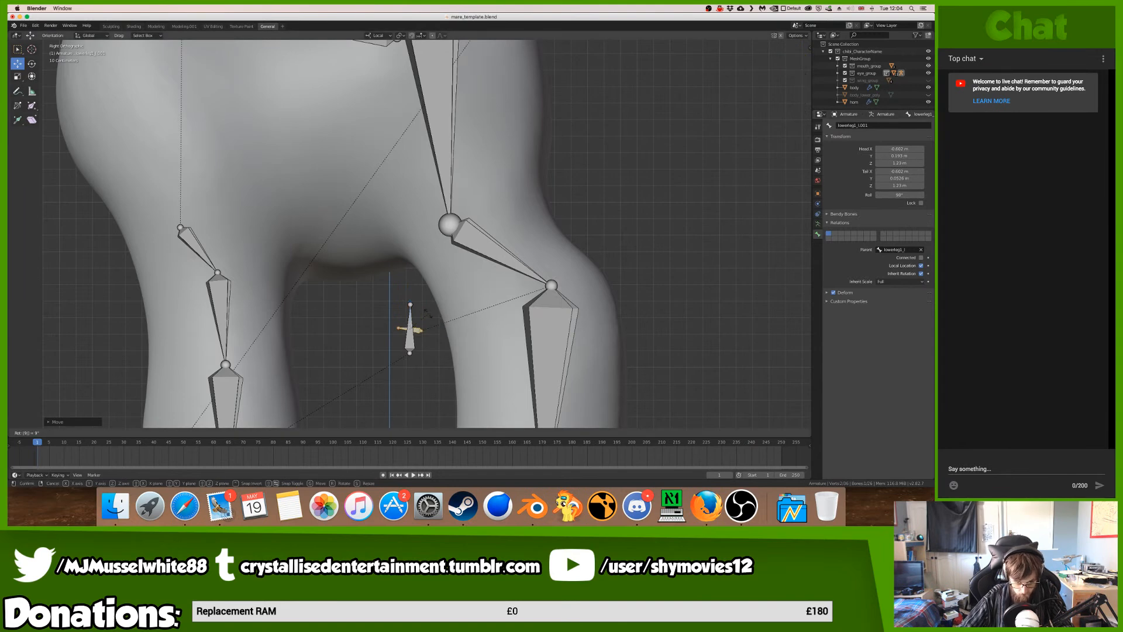
key("Return")
left_click(905, 249)
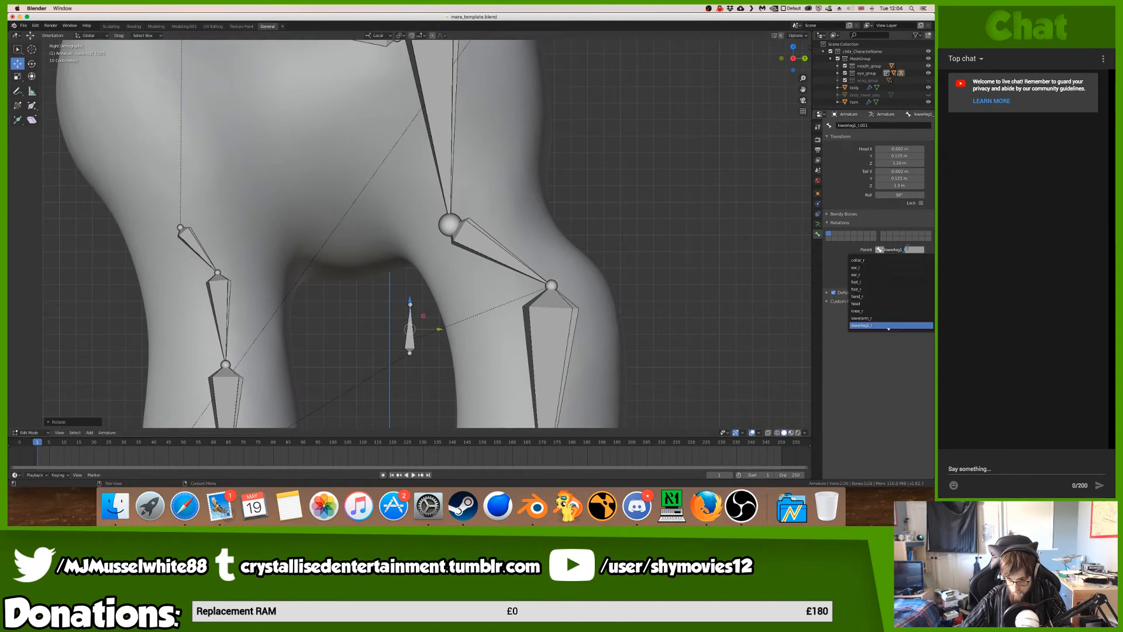
type("roo")
key("Return")
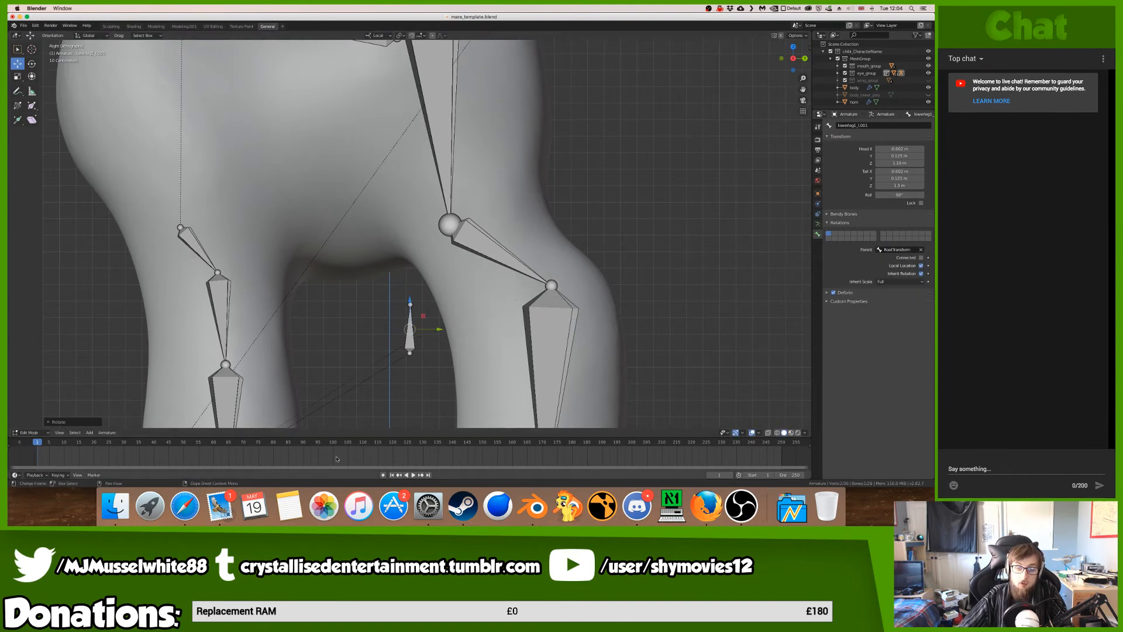
- Switch to wireframe display and move the left bone's base joint onto the base joint of knee_r
key("z")
left_click(407, 317)
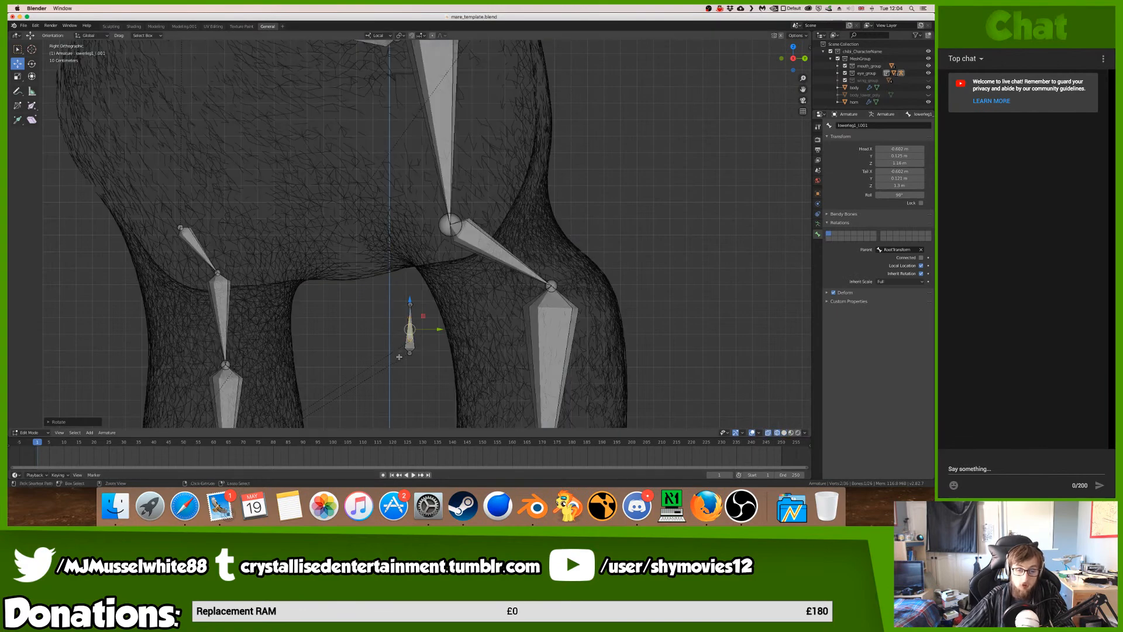
scroll(402, 353, "up", 3)
key("KP_Decimal")
key("KP_3")
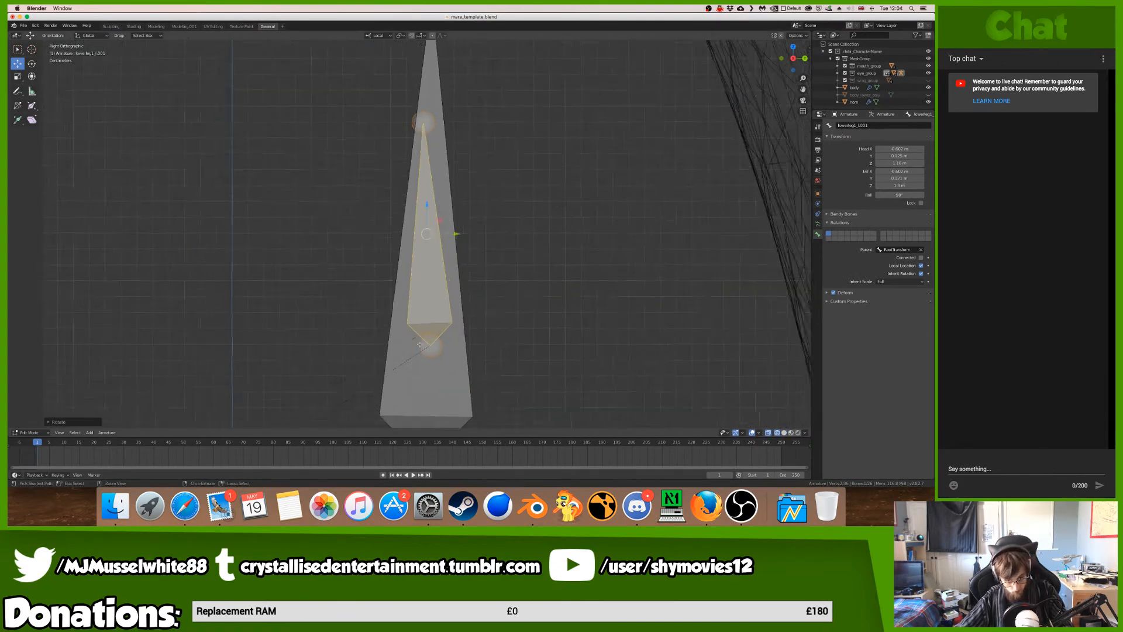
left_click(429, 295)
key("g")
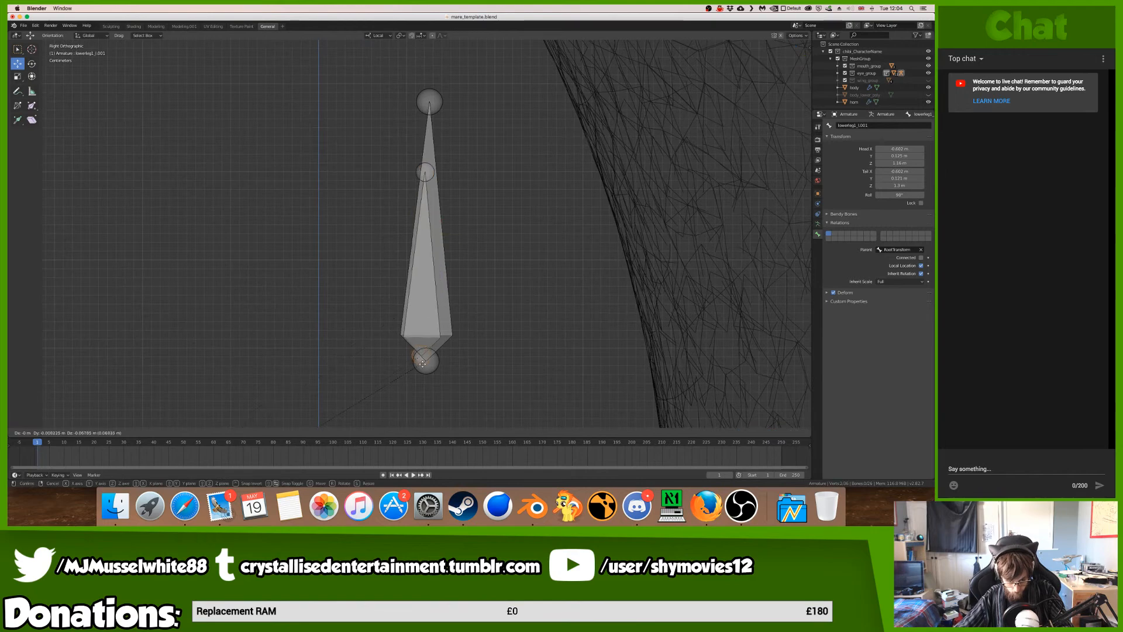
left_click(426, 367)
scroll(427, 369, "down", 8, "shift")
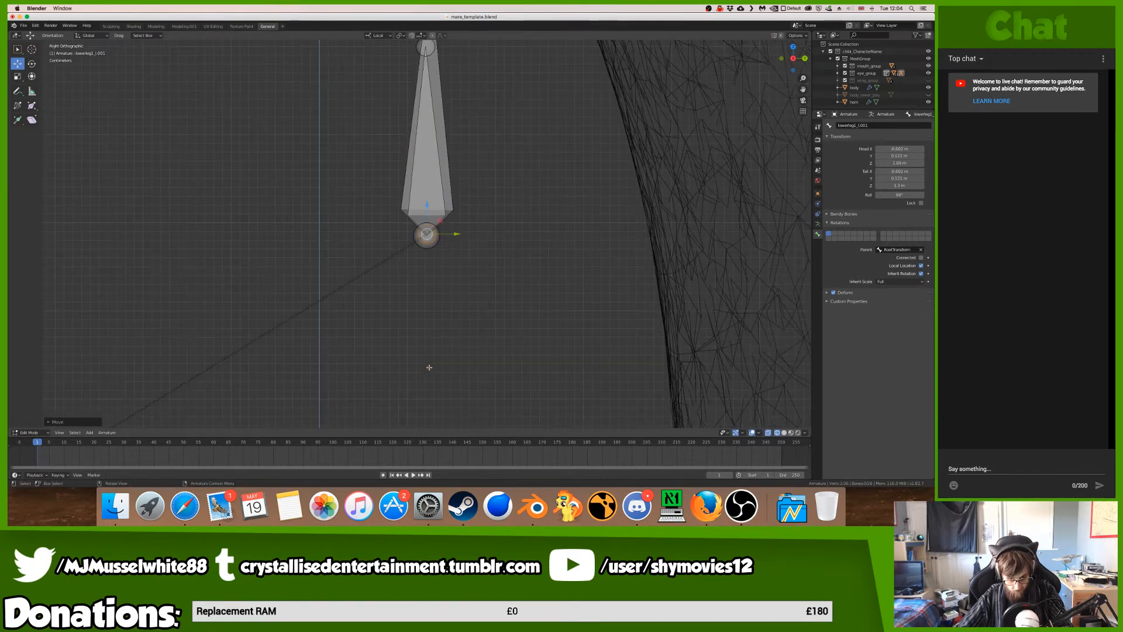
scroll(436, 221, "up", 10, "ctrl")
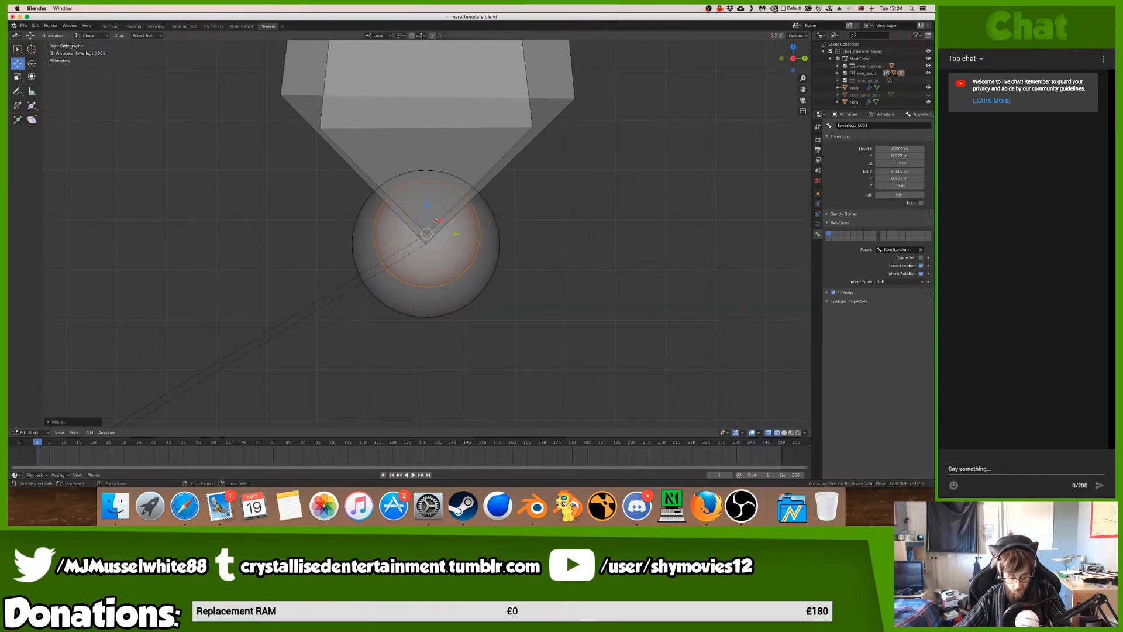
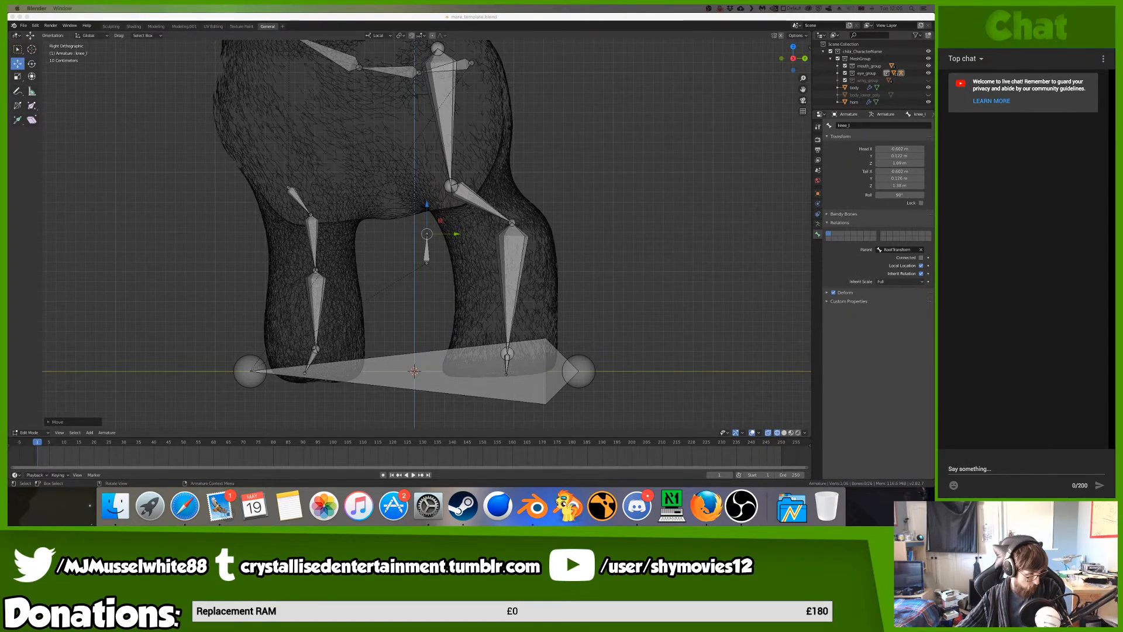
- Extrude a short horizontal bone backward from the elbow joint at the end of the right upper arm bone
left_click(577, 222)
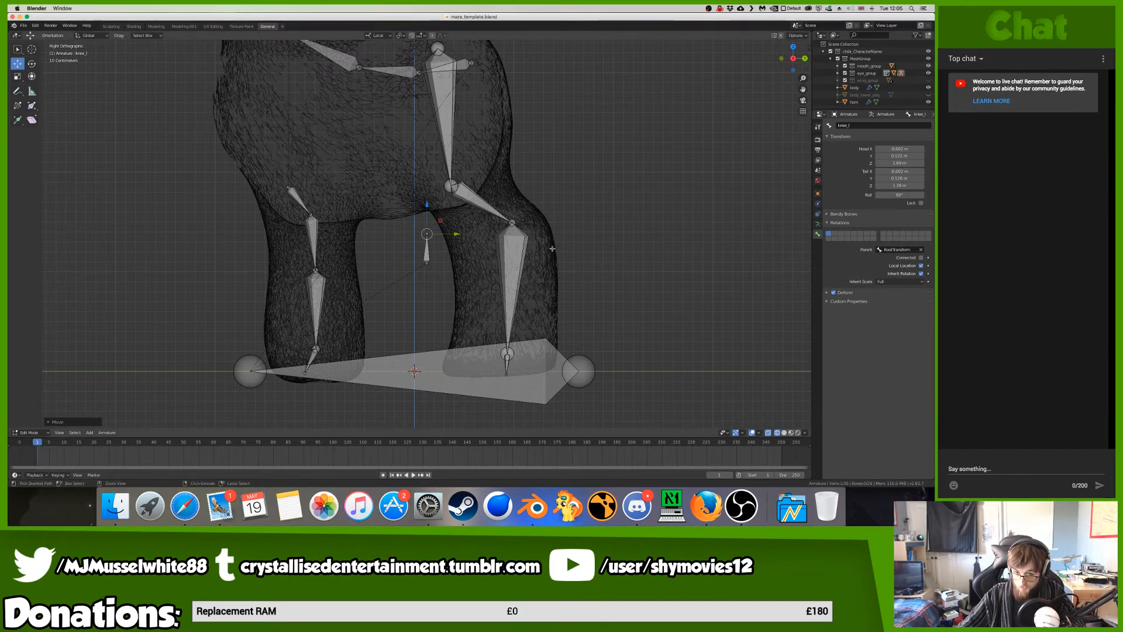
middle_click_drag(553, 249, 569, 253, "ctrl")
scroll(569, 252, "down", 4, "ctrl")
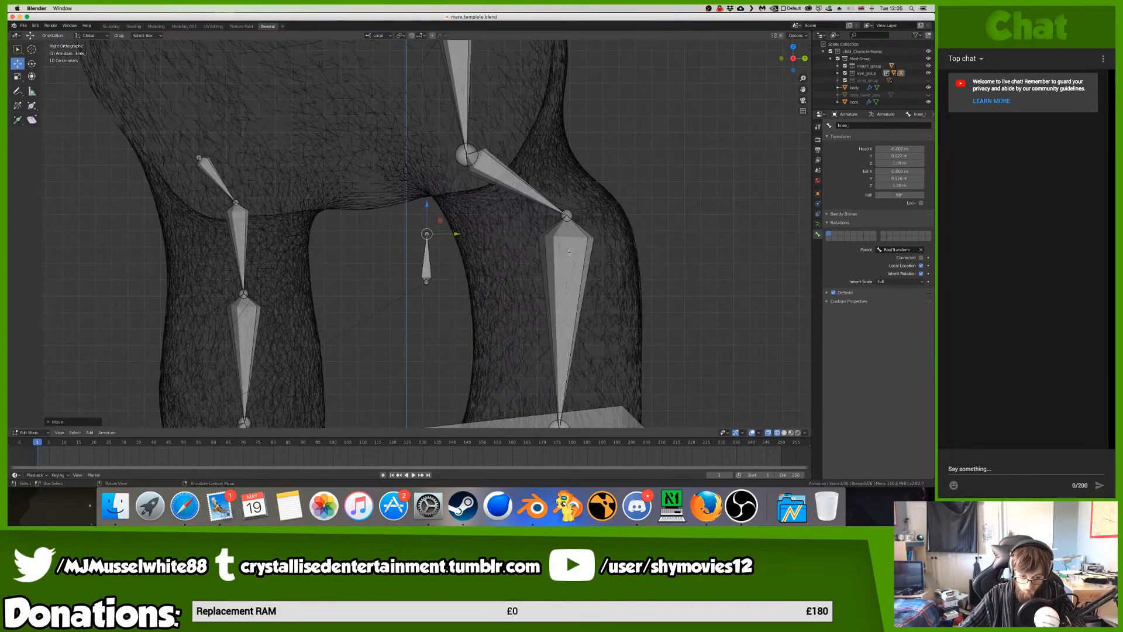
left_click(244, 293)
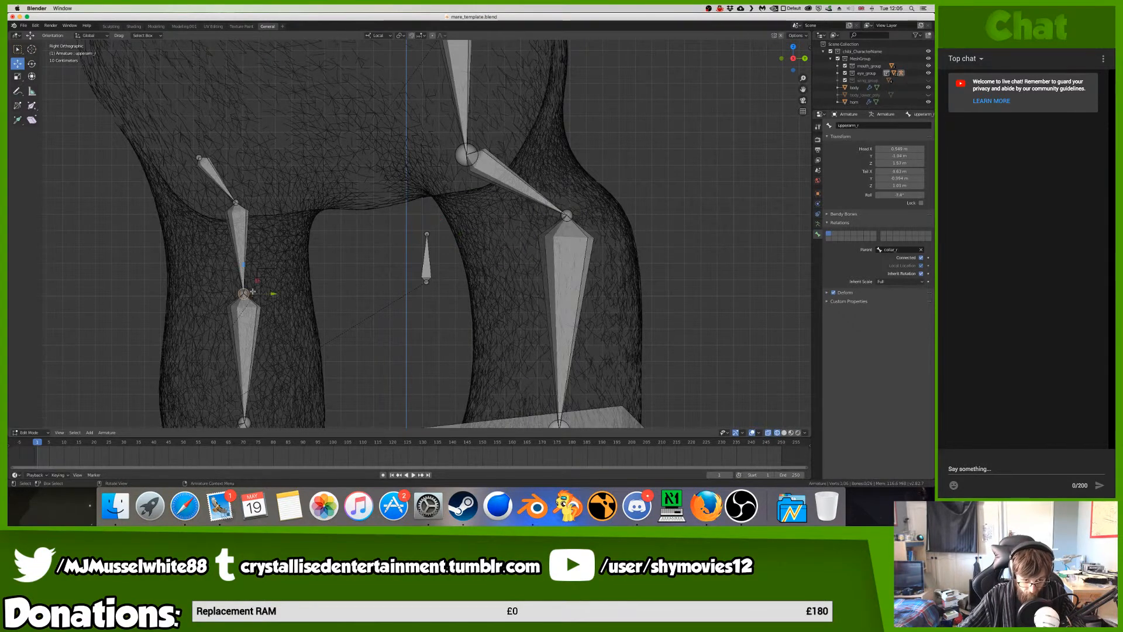
key("e")
left_click(291, 290)
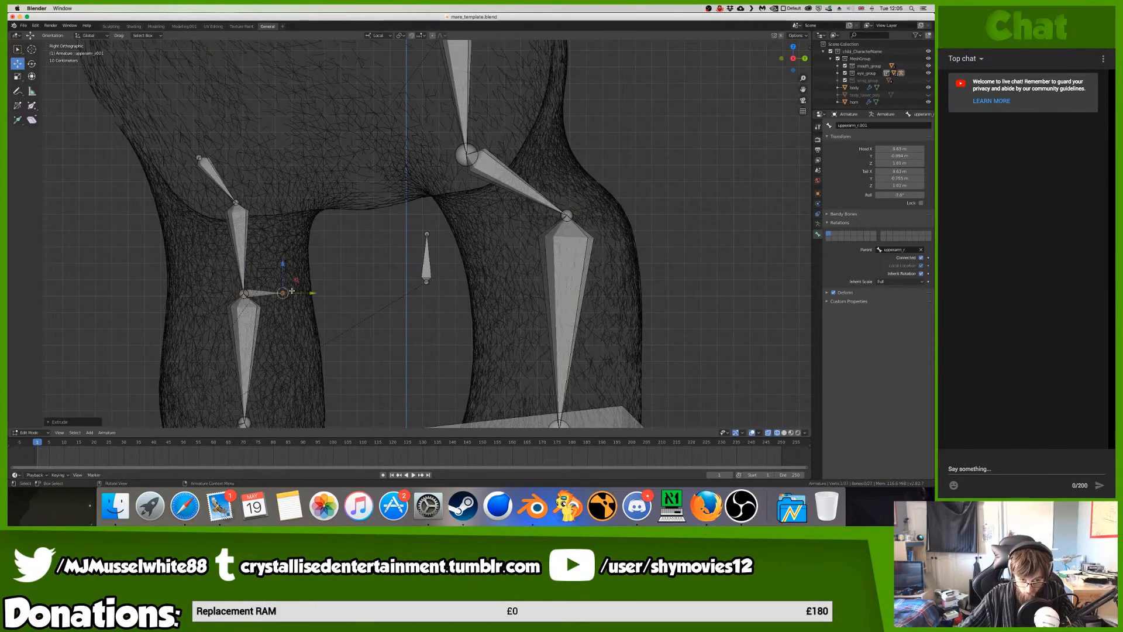
- Disconnect the new right elbow bone from the upper arm and set its parent to RootTransform
left_click(906, 195)
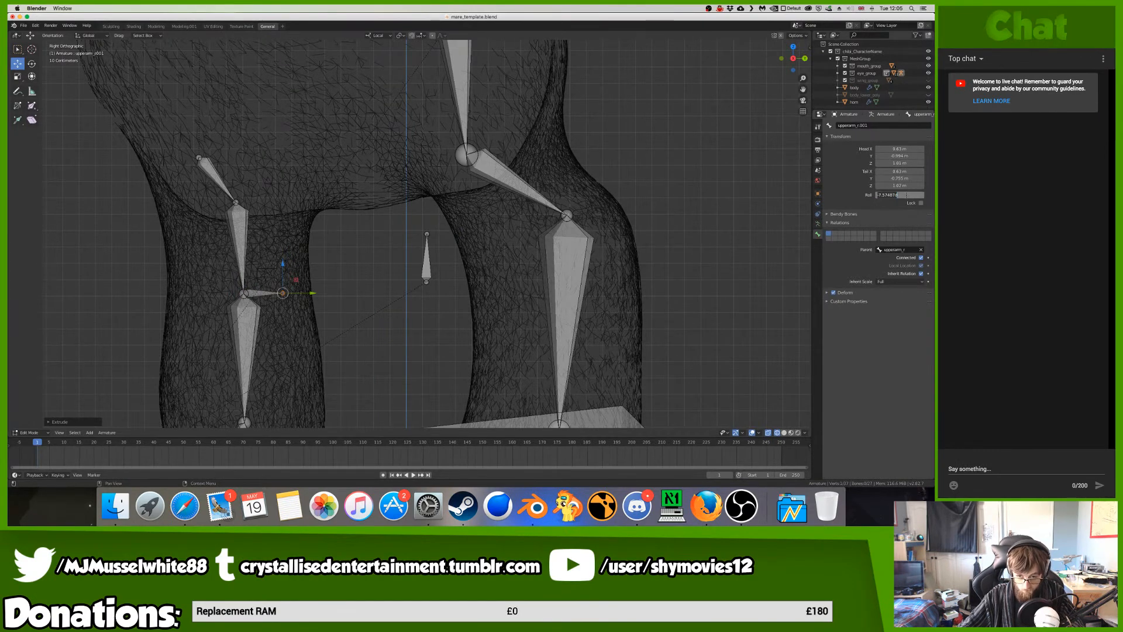
key("Return")
left_click(921, 258)
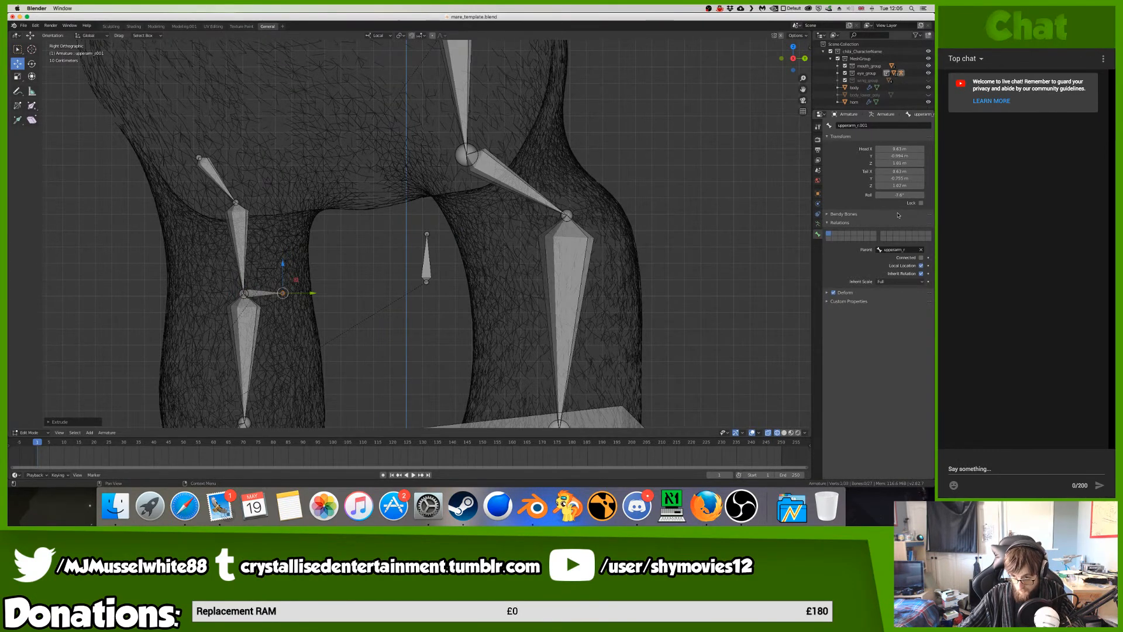
left_click(908, 249)
type("root")
key("Return")
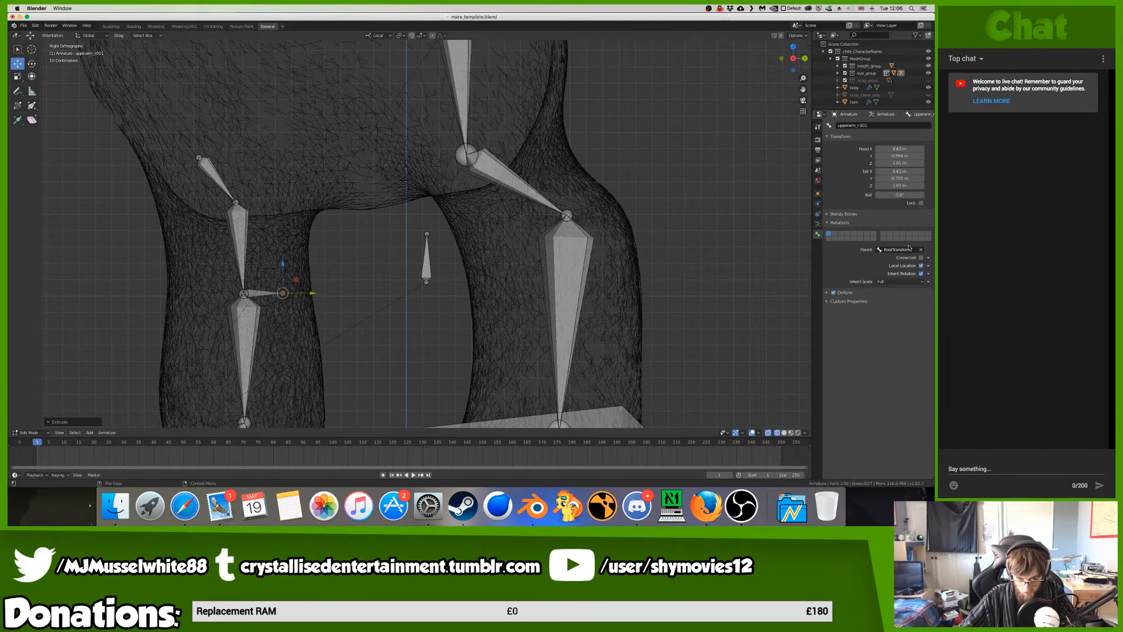
- Rotate the new right elbow bone by -90° so it stands upright and move it behind the front leg
key("ctrl+KP_Add")
type("r90-")
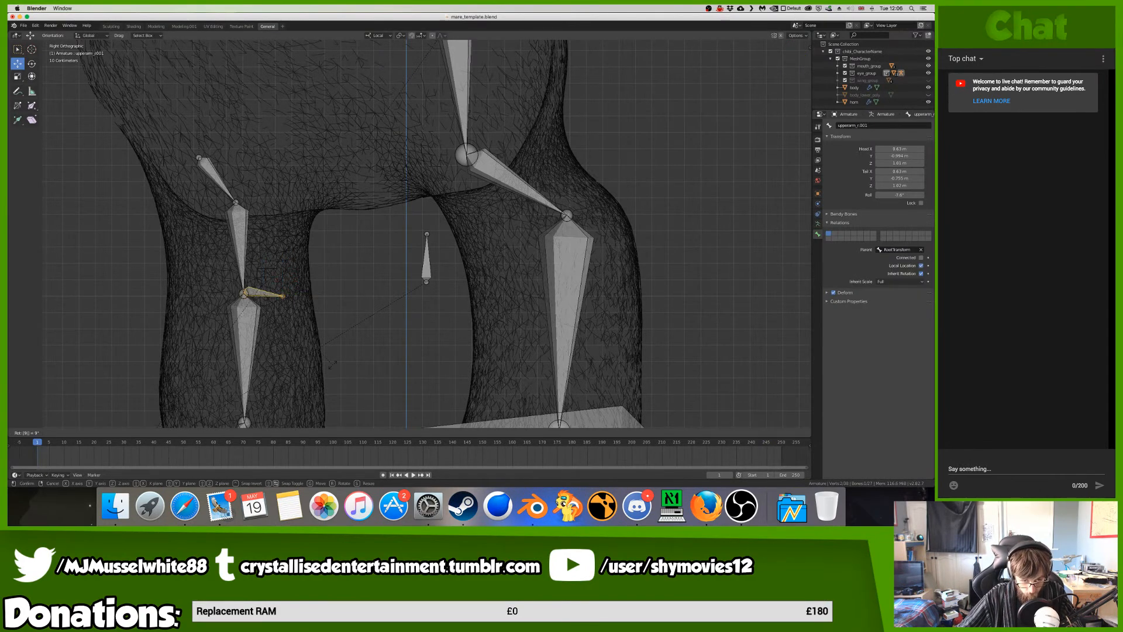
key("Return")
key("g")
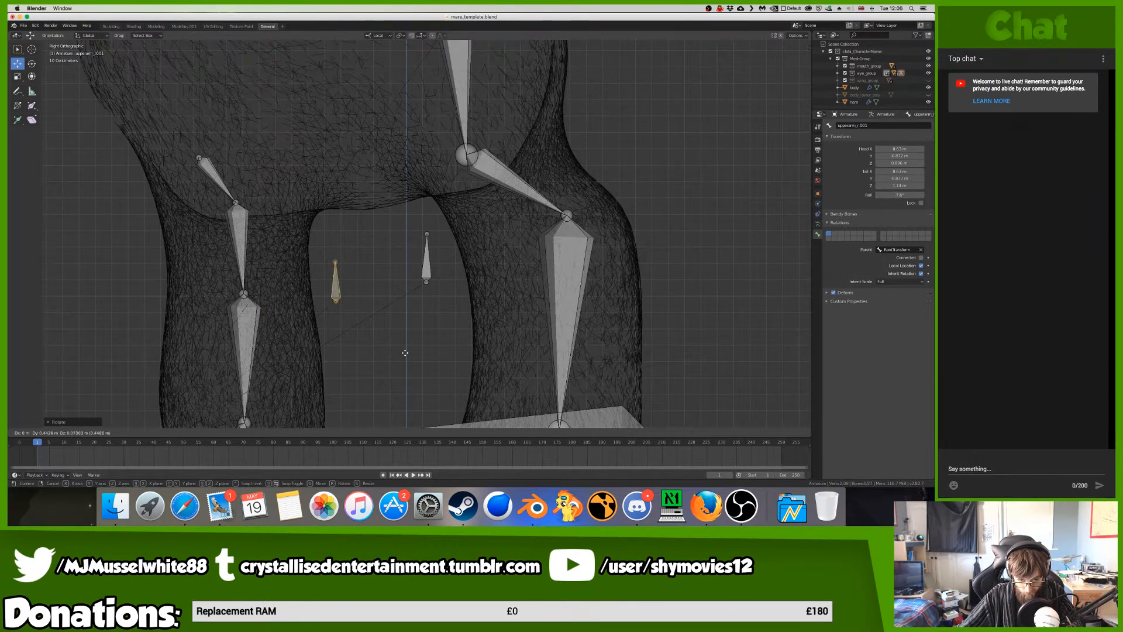
left_click(404, 367)
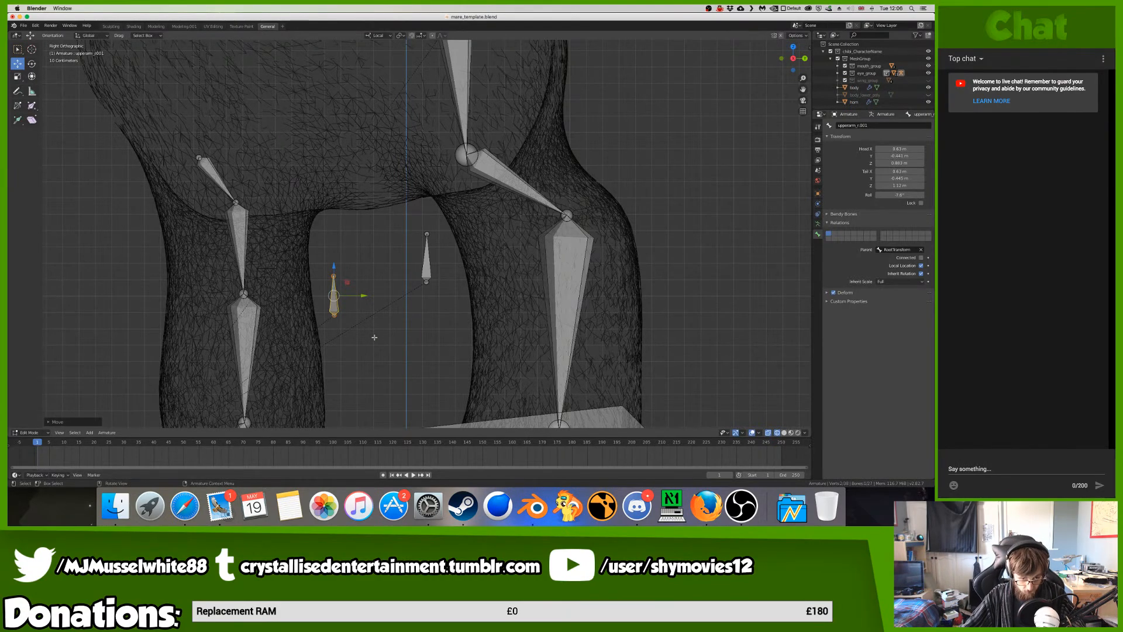
- Rename the detached bone behind the right front leg to elbow_r
middle_click_drag(356, 330, 566, 298)
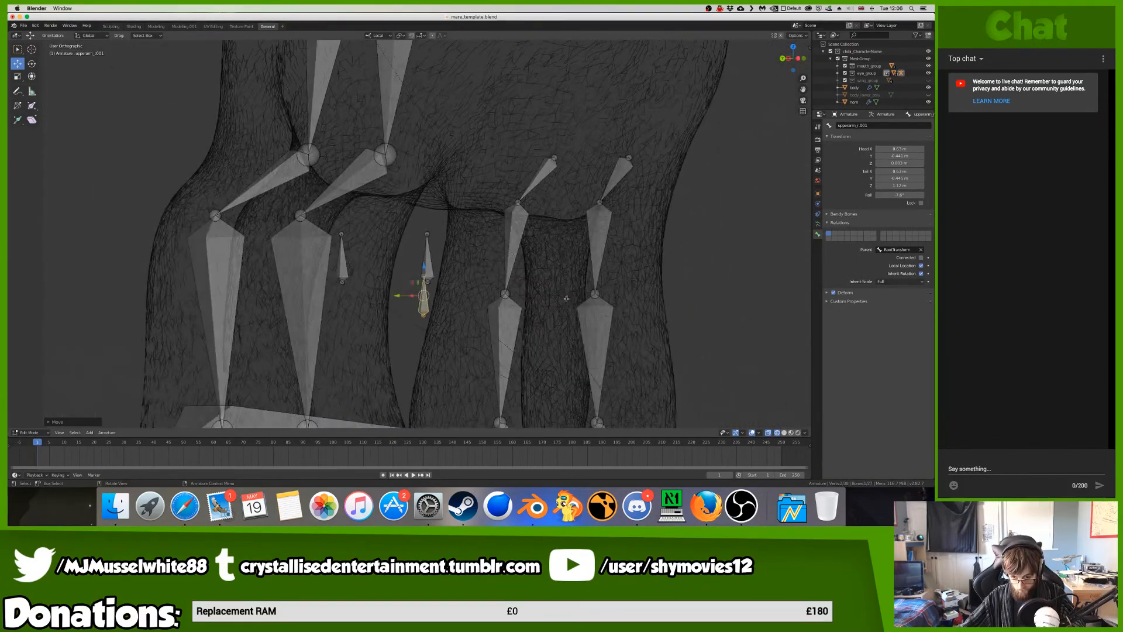
left_click(593, 298)
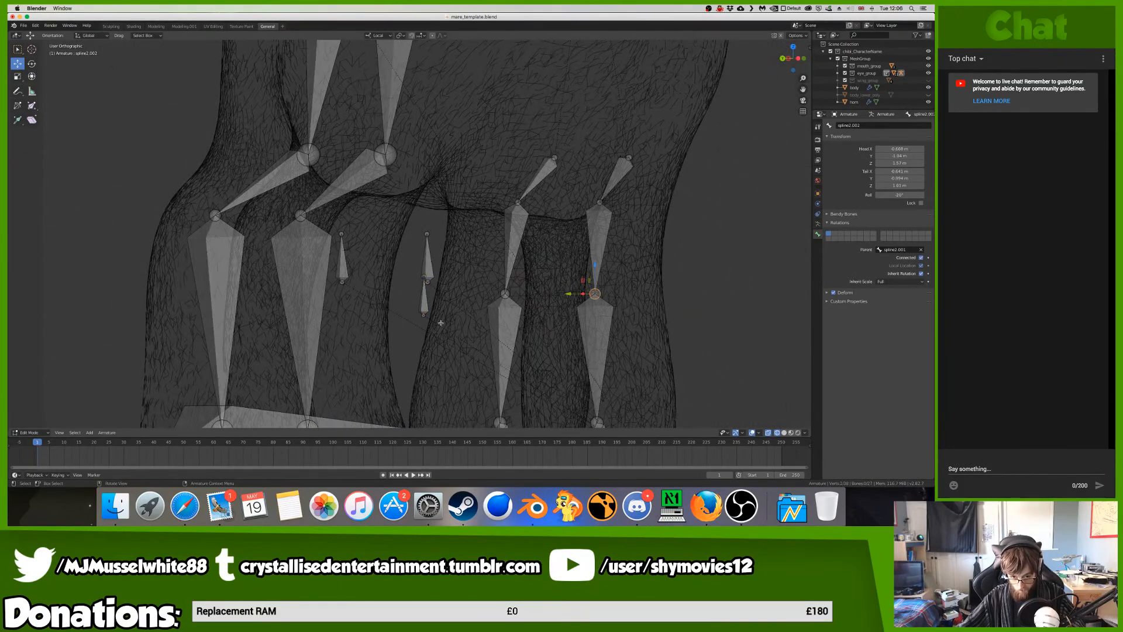
left_click(428, 308)
double_click(899, 123)
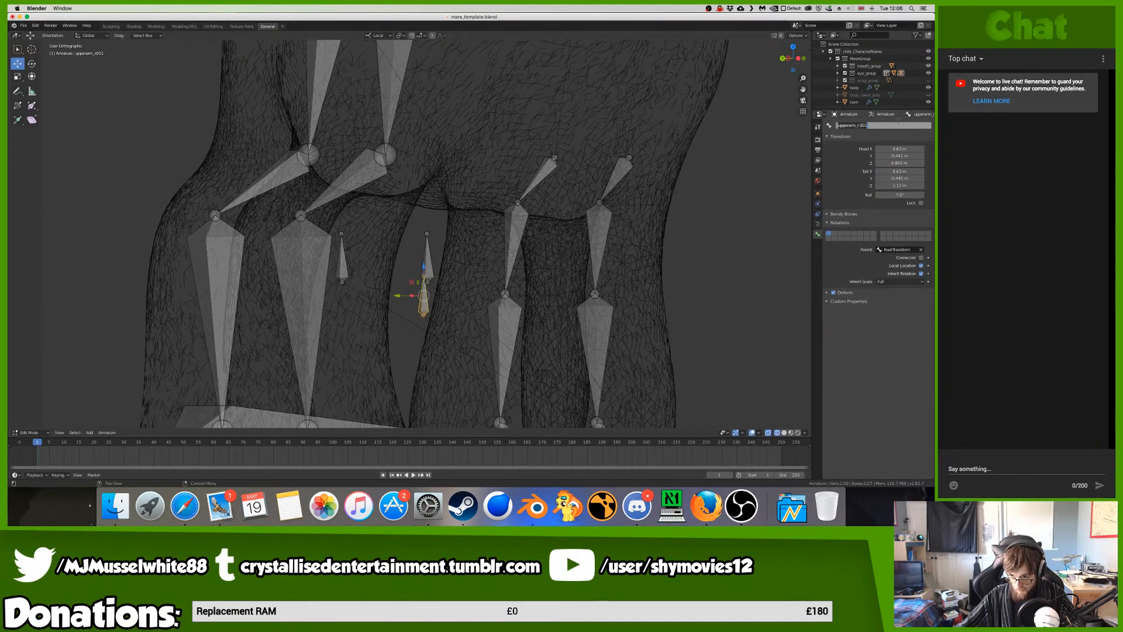
type("elbow")
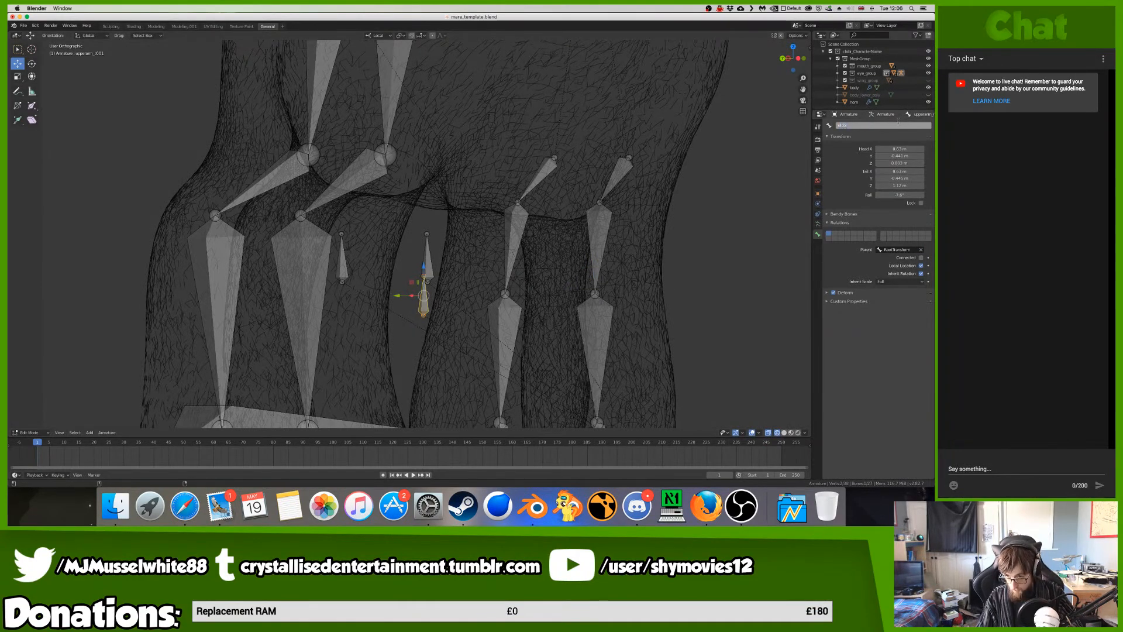
type("_r")
key("Return")
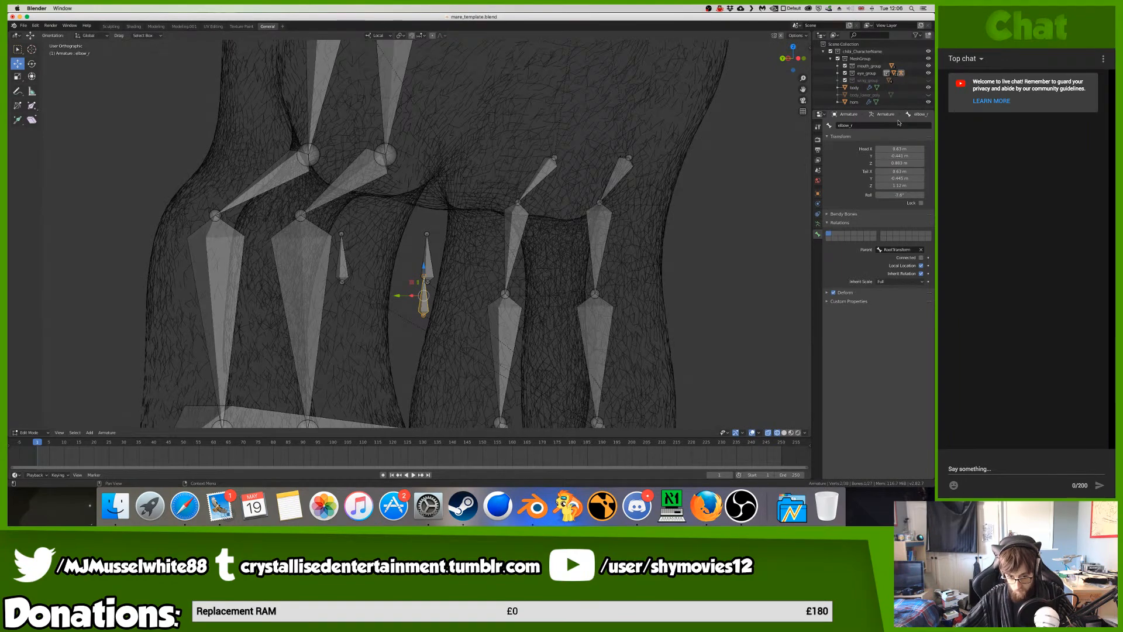
- Save the file and extrude a short bone backward from the left front leg's elbow joint in right view
scroll(404, 191, "right", 10)
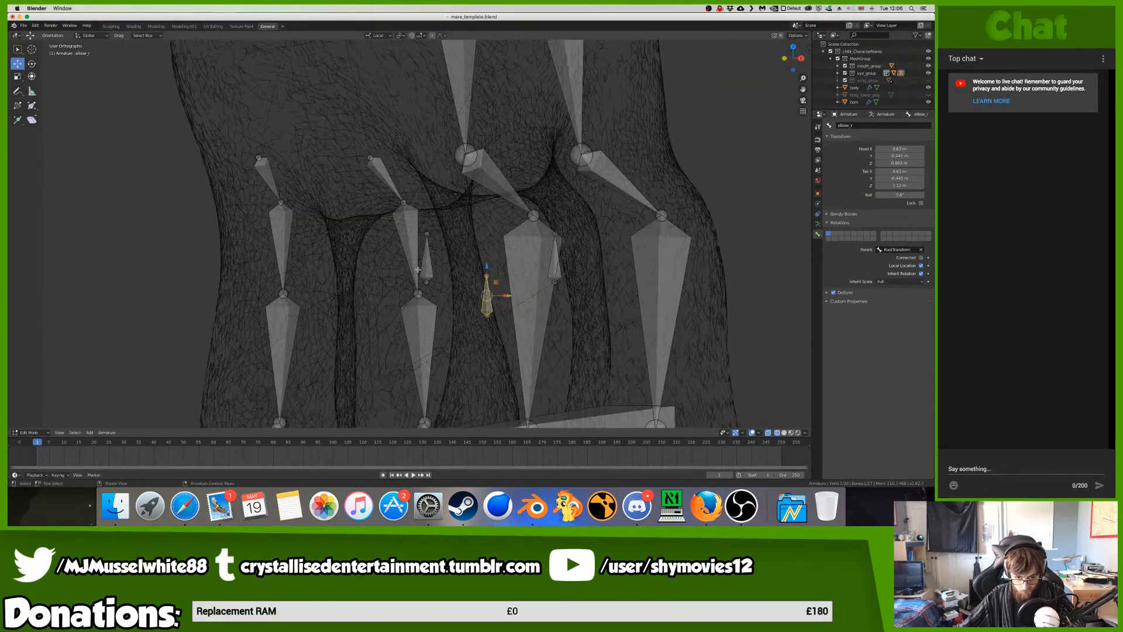
middle_click_drag(418, 269, 313, 320)
left_click(274, 305)
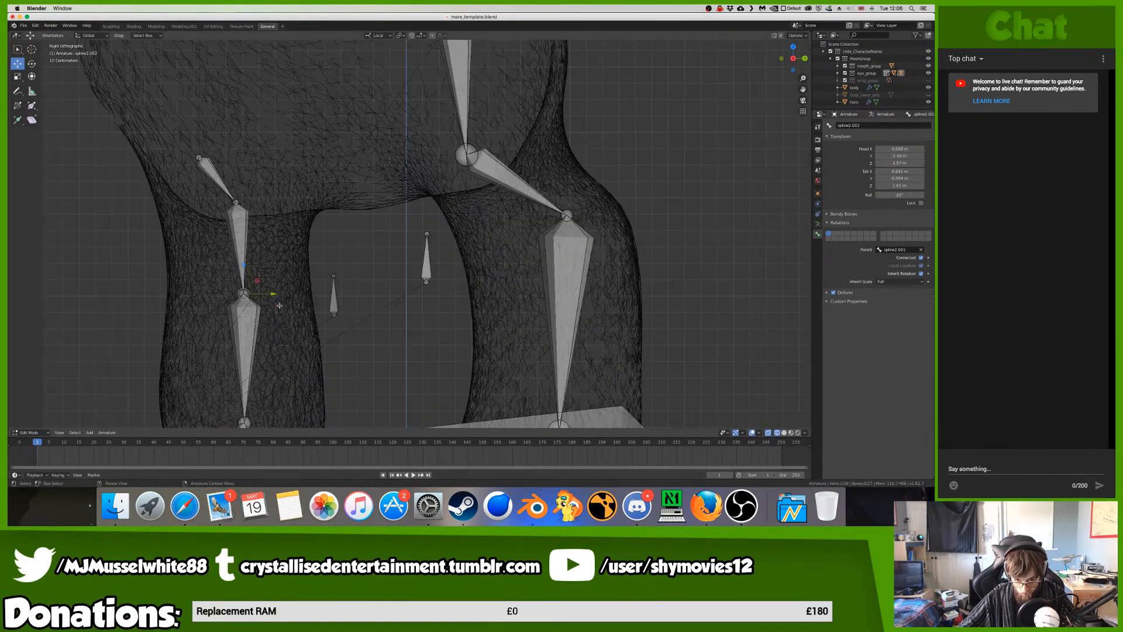
key("KP_3")
key("ctrl+s")
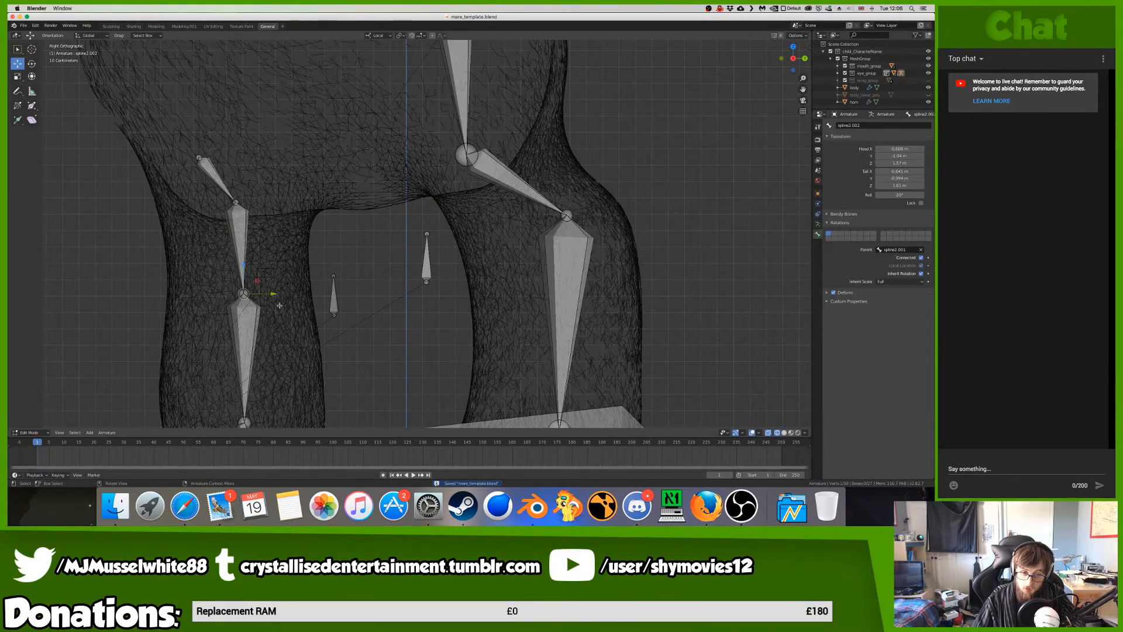
key("e")
left_click(305, 309)
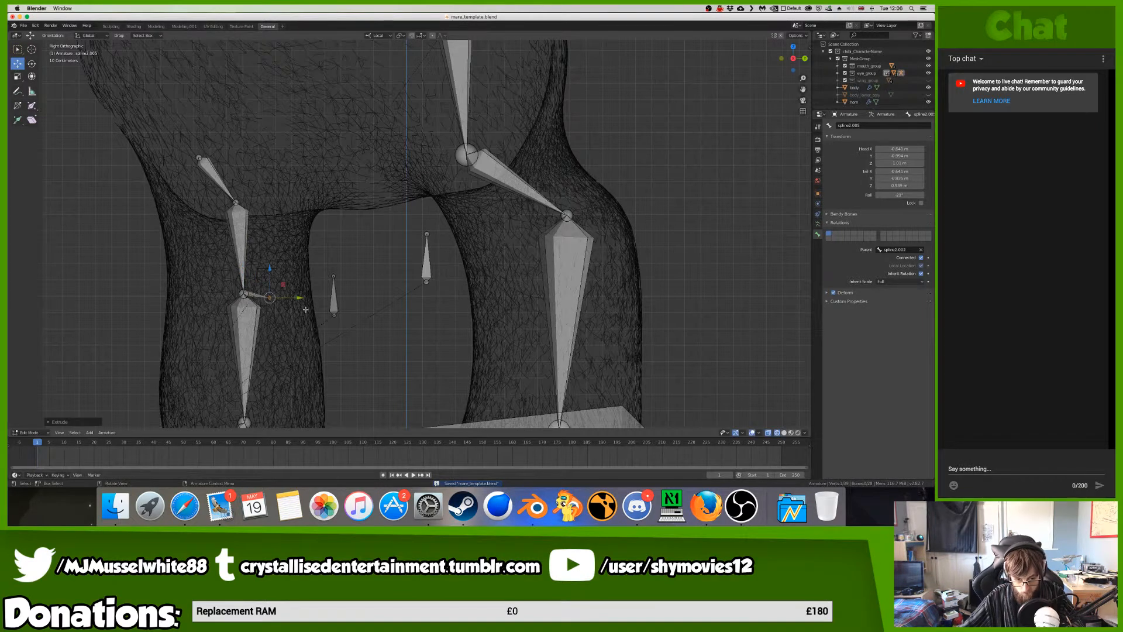
- Disconnect the newly extruded left elbow bone from its parent and move it just below the elbow_r bone
left_click(921, 257)
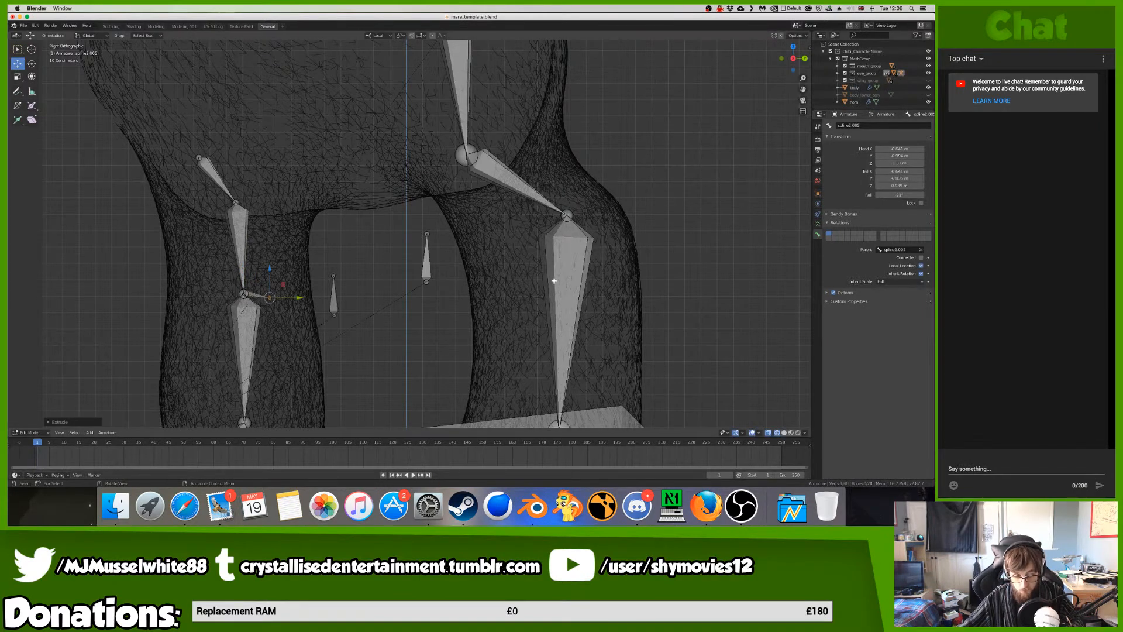
left_click(257, 295)
key("g")
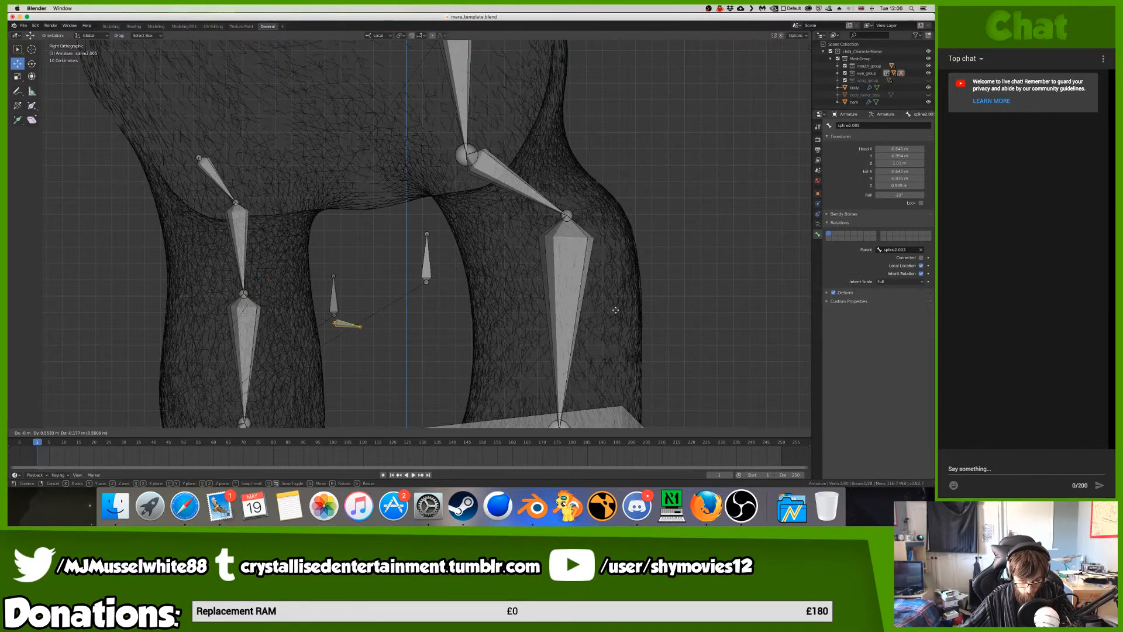
left_click(616, 312)
- Rotate the new left elbow bone by 90° and set its roll to 90°
type("r90")
key("Return")
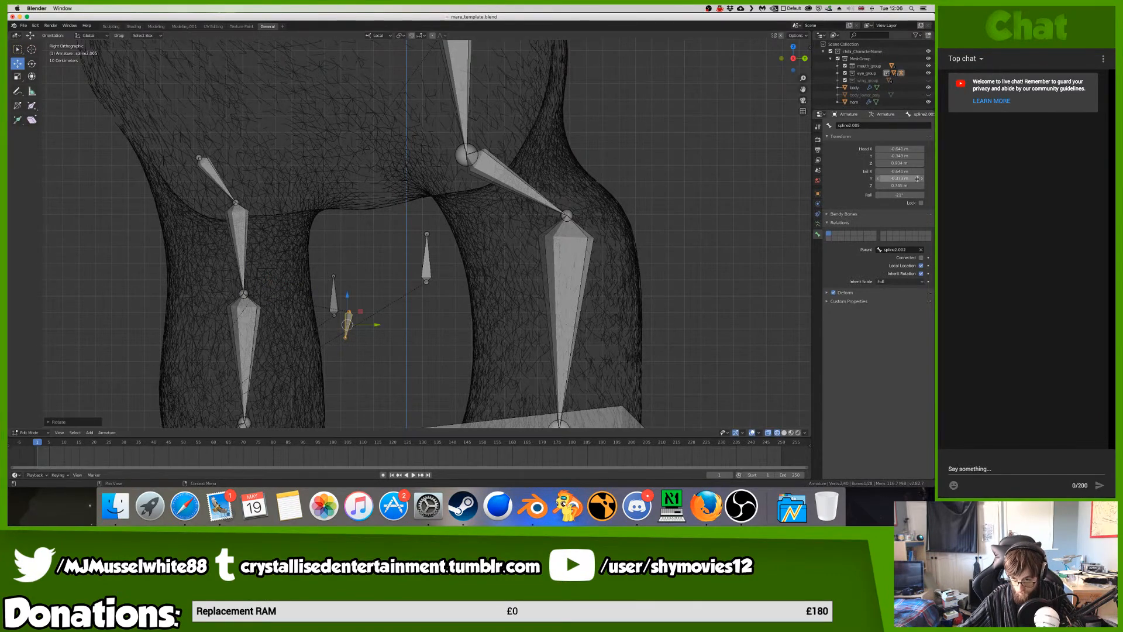
left_click(903, 194)
type("90")
key("Return")
- Rotate the new left elbow bone by 180° so its tip points upward
type("r")
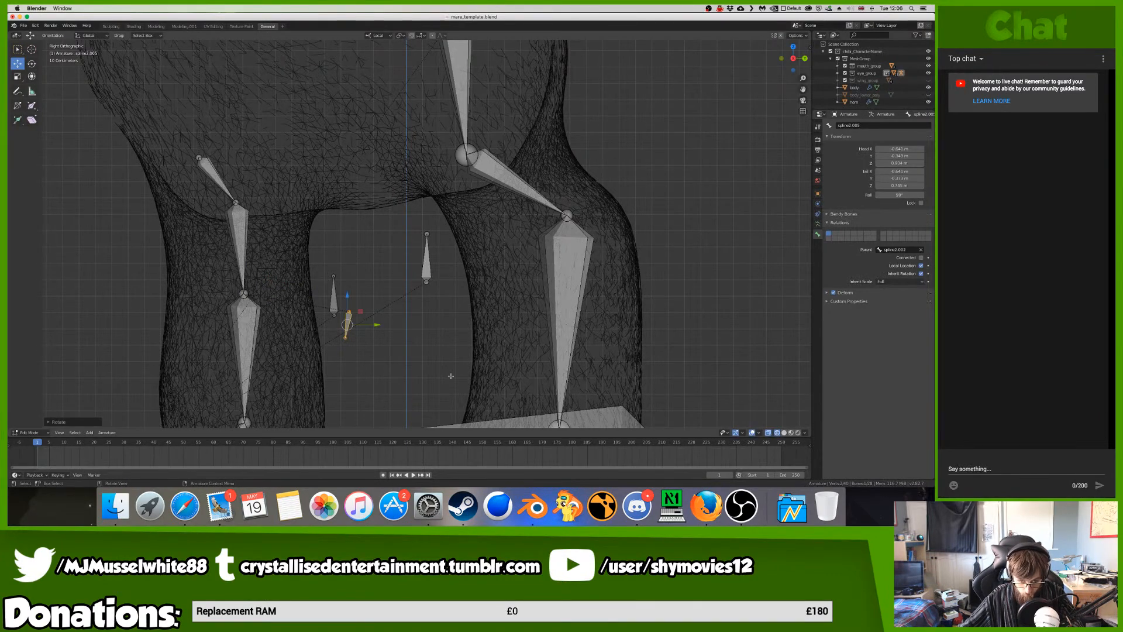
type("187")
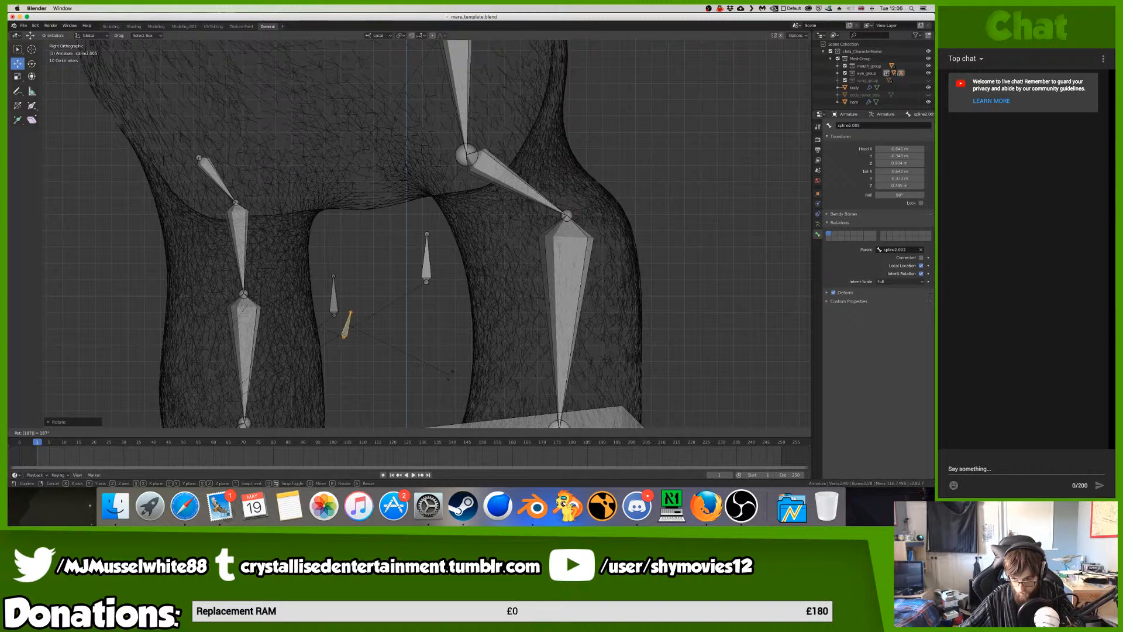
key("BackSpace")
type("0")
key("Return")
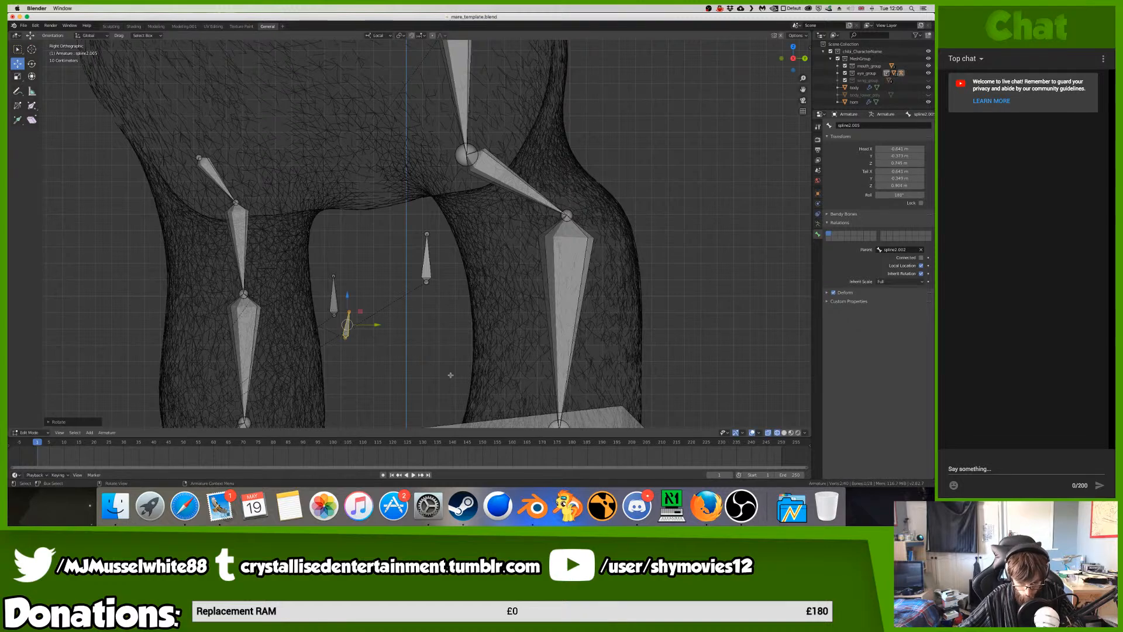
- Set the roll of the elbow_r bone to 90°
left_click(330, 301)
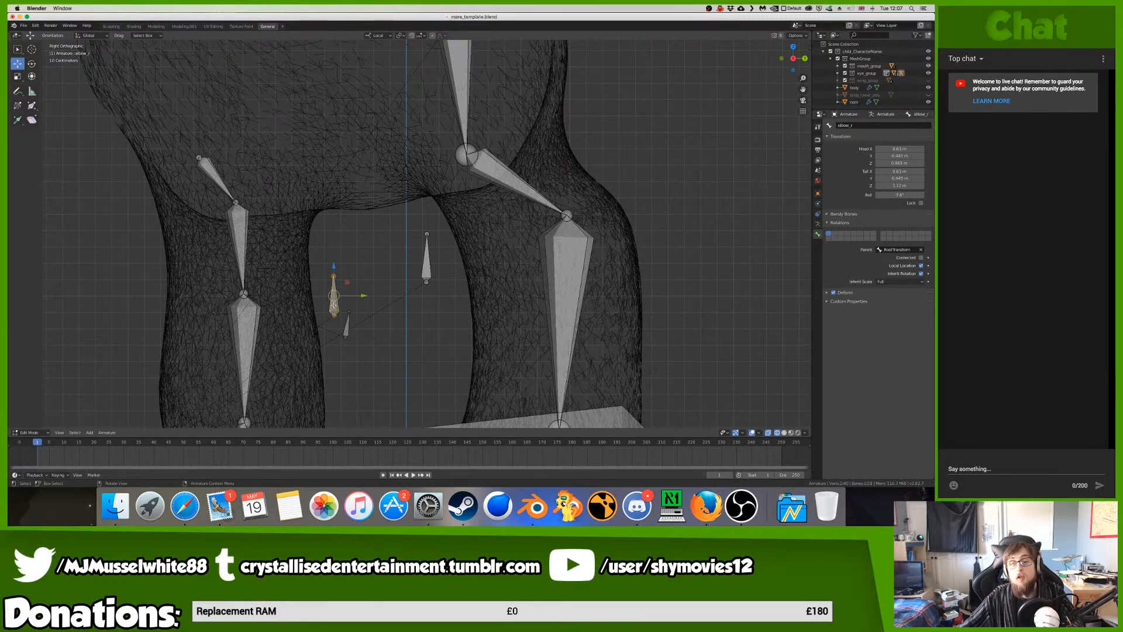
double_click(901, 195)
type("90")
key("Return")
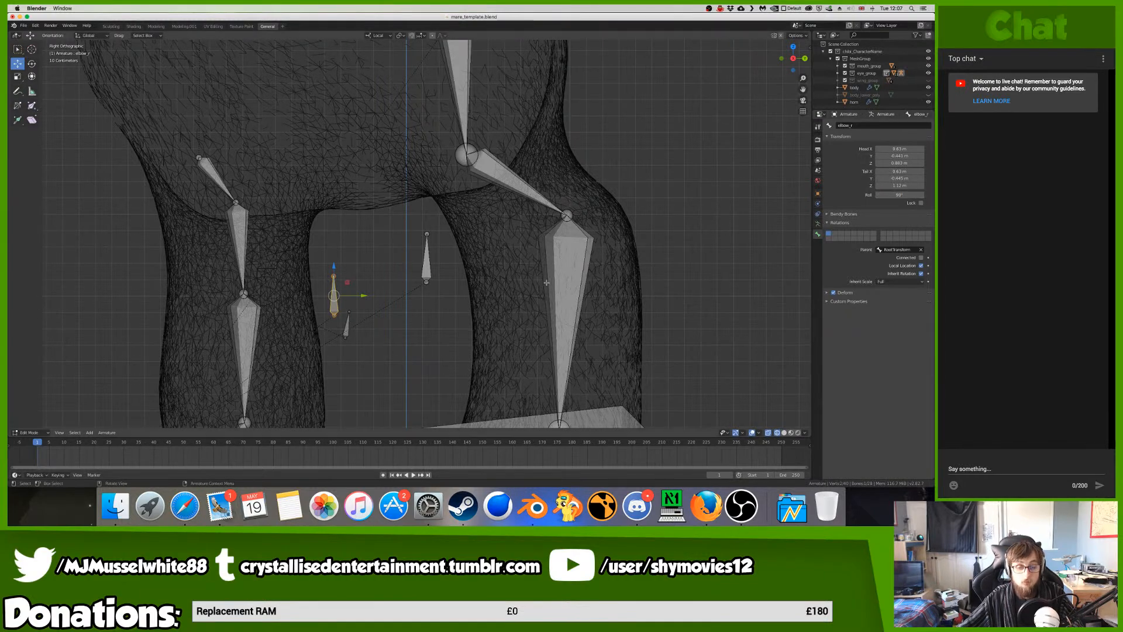
- Move the new left elbow bone over the elbow_r bone and set its roll to 90°
left_click(351, 317)
key("g")
left_click(342, 294)
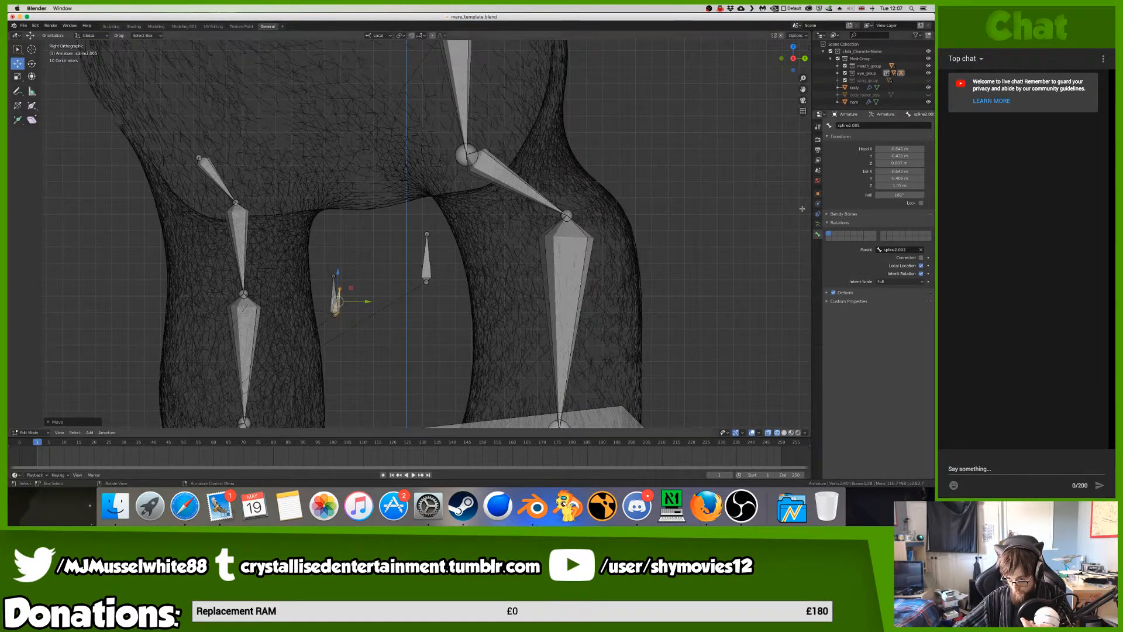
left_click(911, 195)
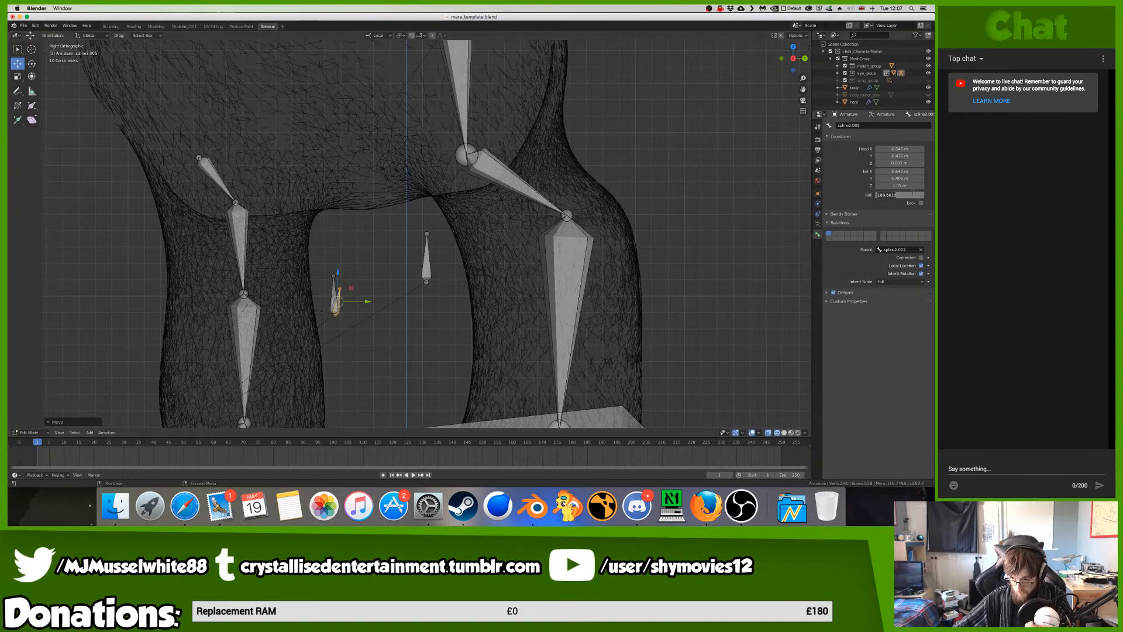
type("90")
key("Return")
- Move the left elbow bone so its base joint lies exactly on the base joint of elbow_r in right view
key("KP_Decimal")
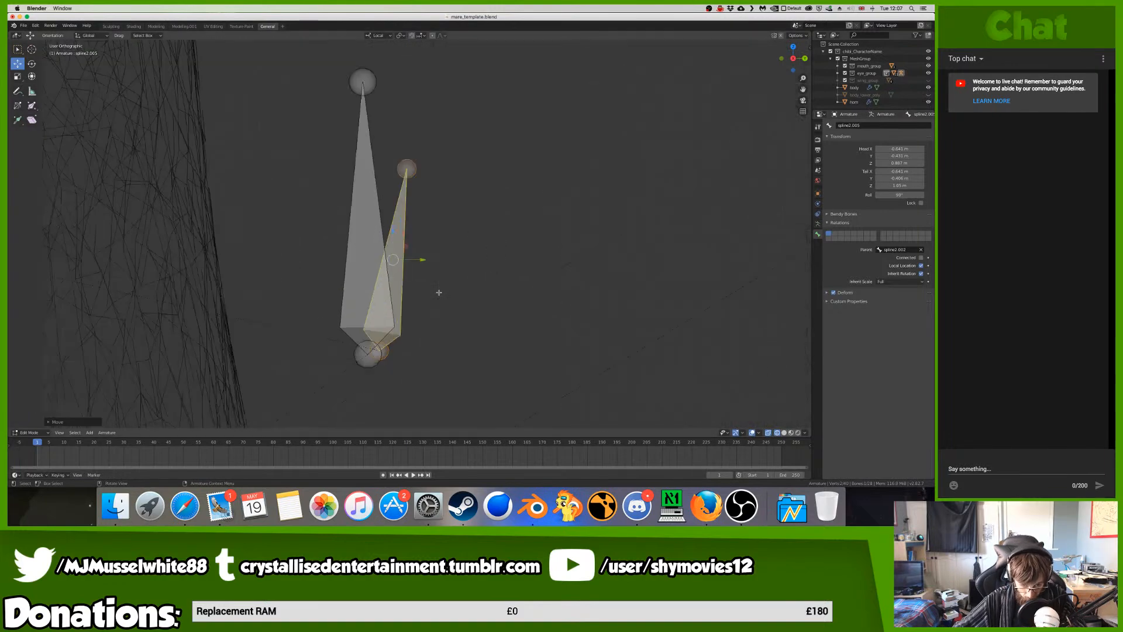
key("g")
left_click(411, 305)
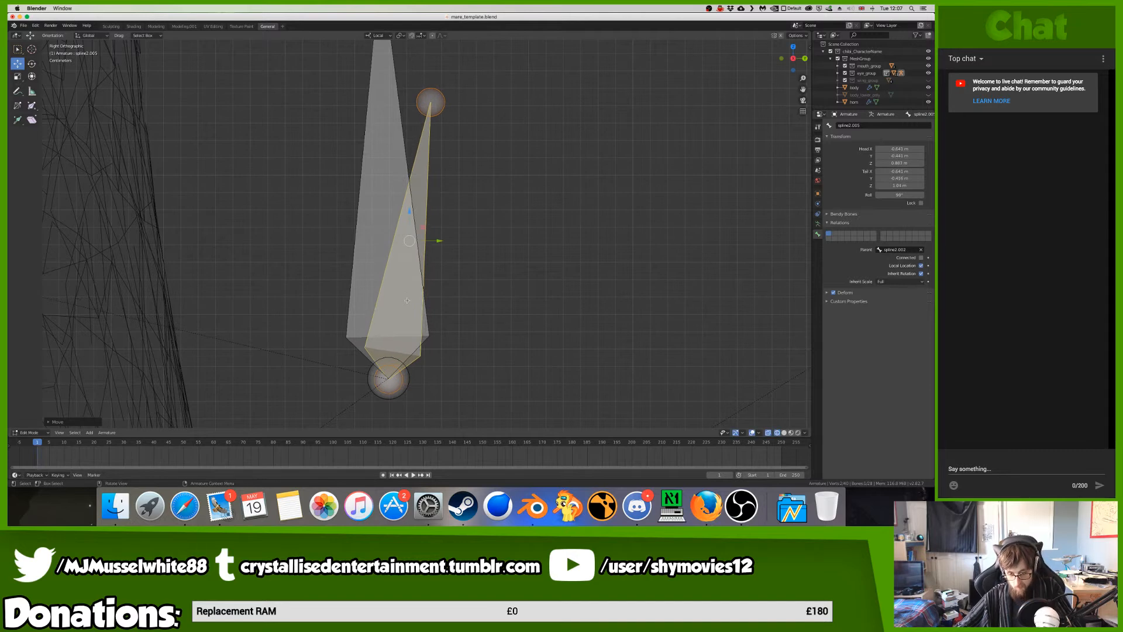
scroll(417, 315, "up", 2)
scroll(417, 315, "up", 2)
scroll(420, 310, "down", 2)
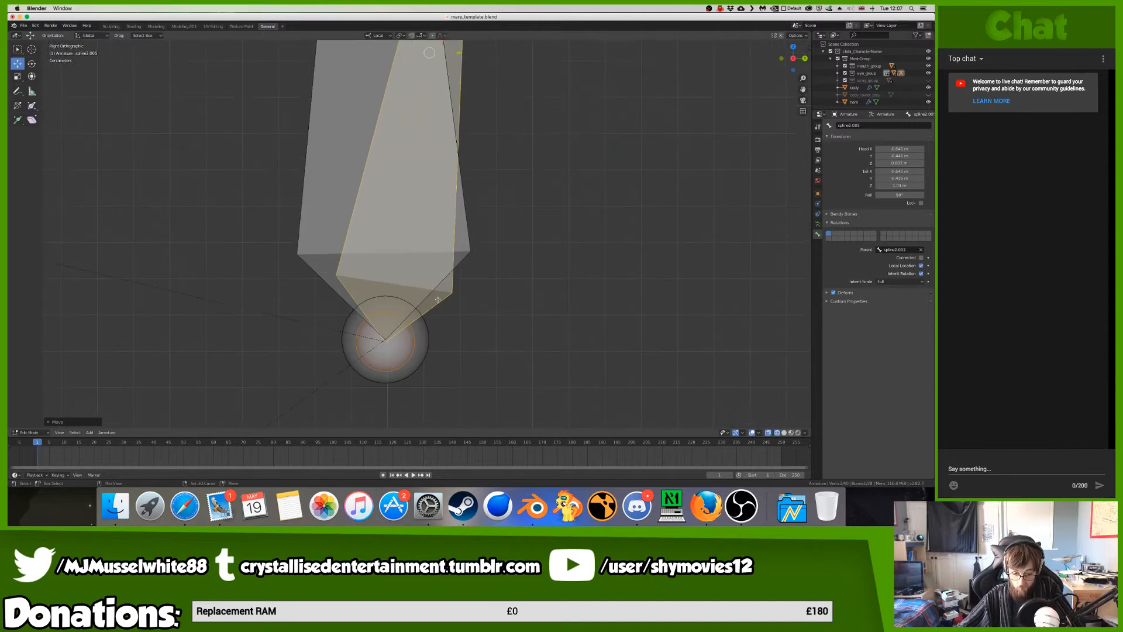
scroll(423, 305, "up", 3)
scroll(423, 306, "down", 3)
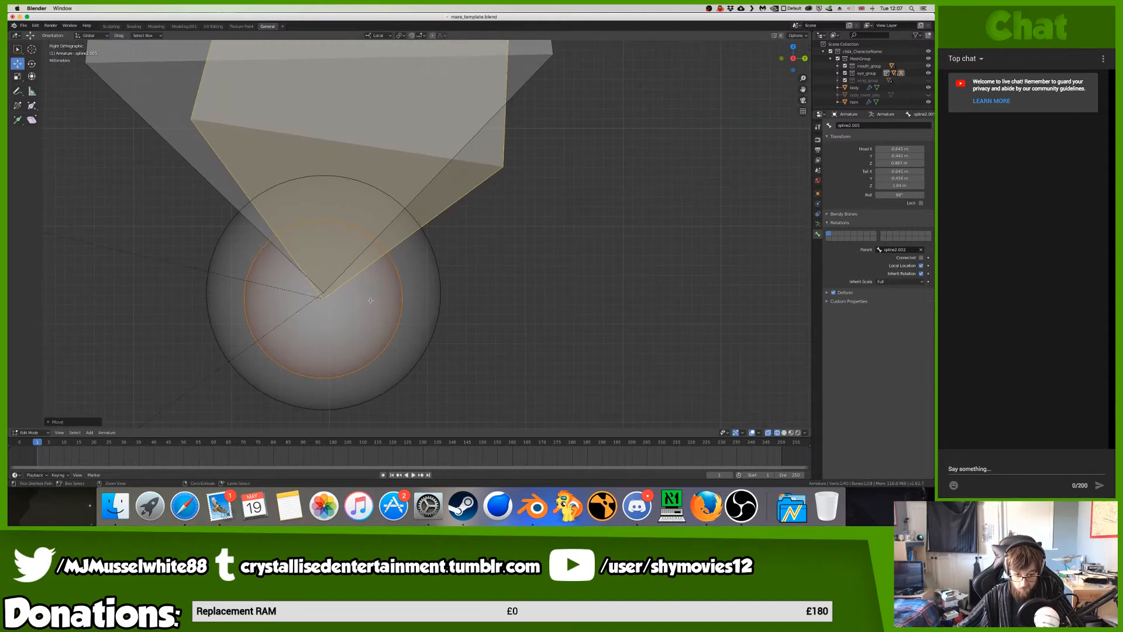
scroll(351, 303, "up", 6)
scroll(352, 303, "left", 5, "shift")
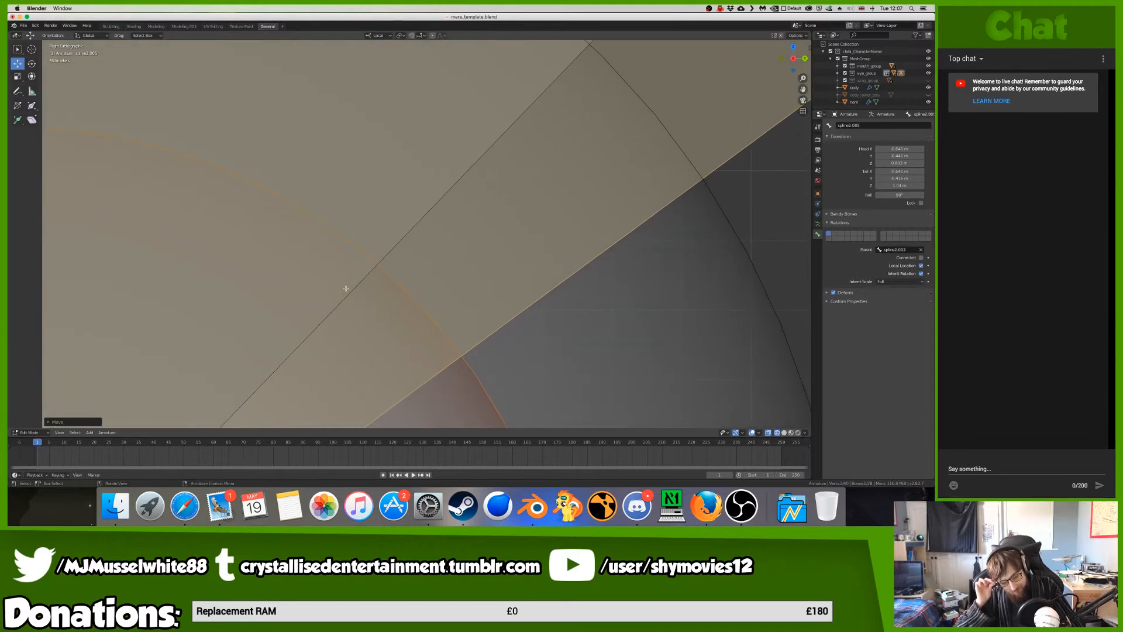
scroll(403, 262, "left", 5, "shift")
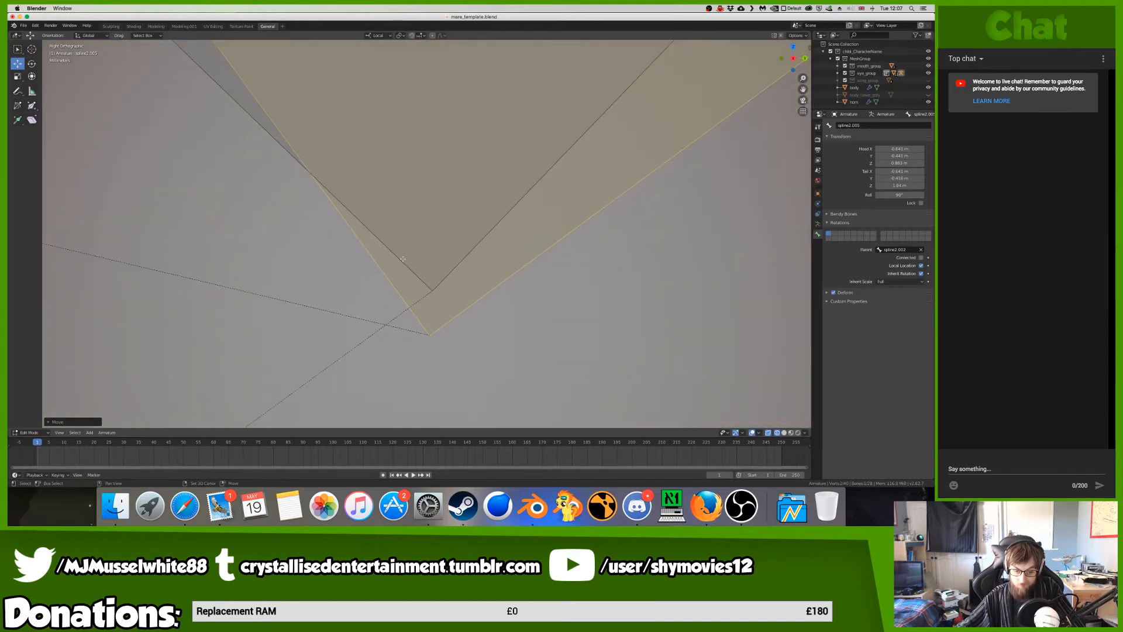
key("g")
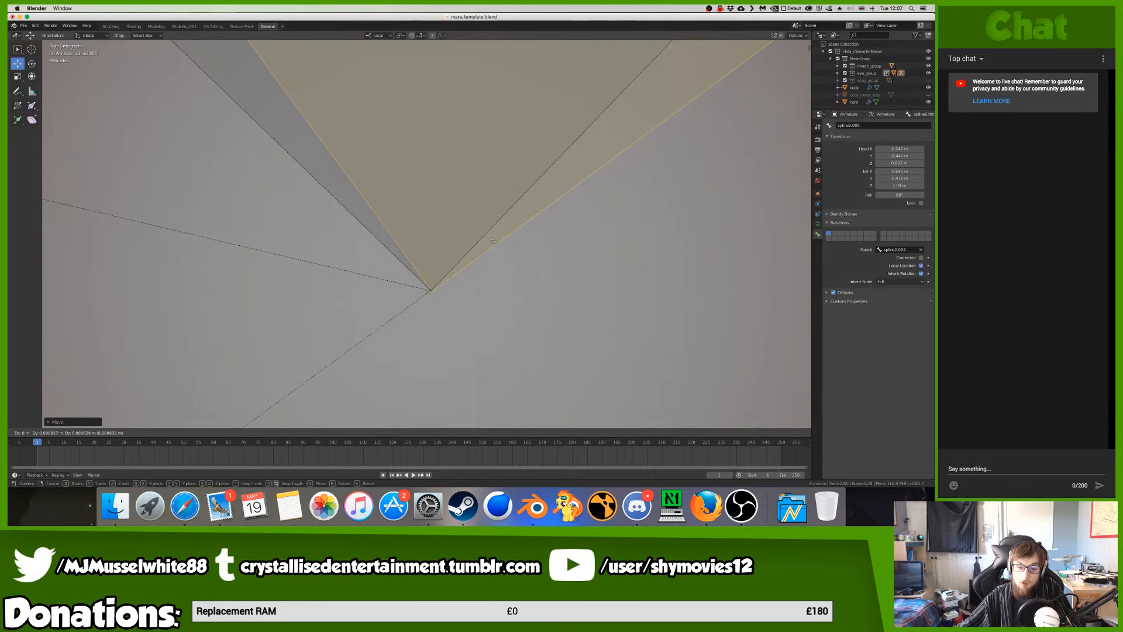
left_click(491, 242)
- Move the left elbow bone's tip joint onto the tip joint of elbow_r
scroll(490, 243, "down", 10)
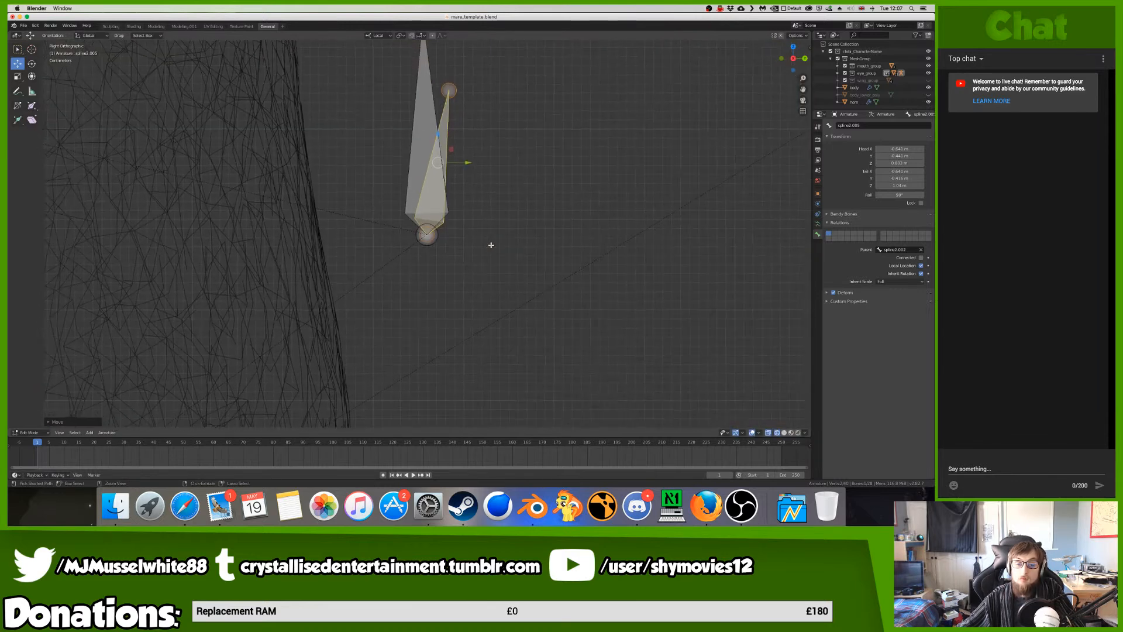
middle_click_drag(463, 89, 448, 296, "shift")
left_click(447, 296)
left_click_drag(447, 296, 425, 213)
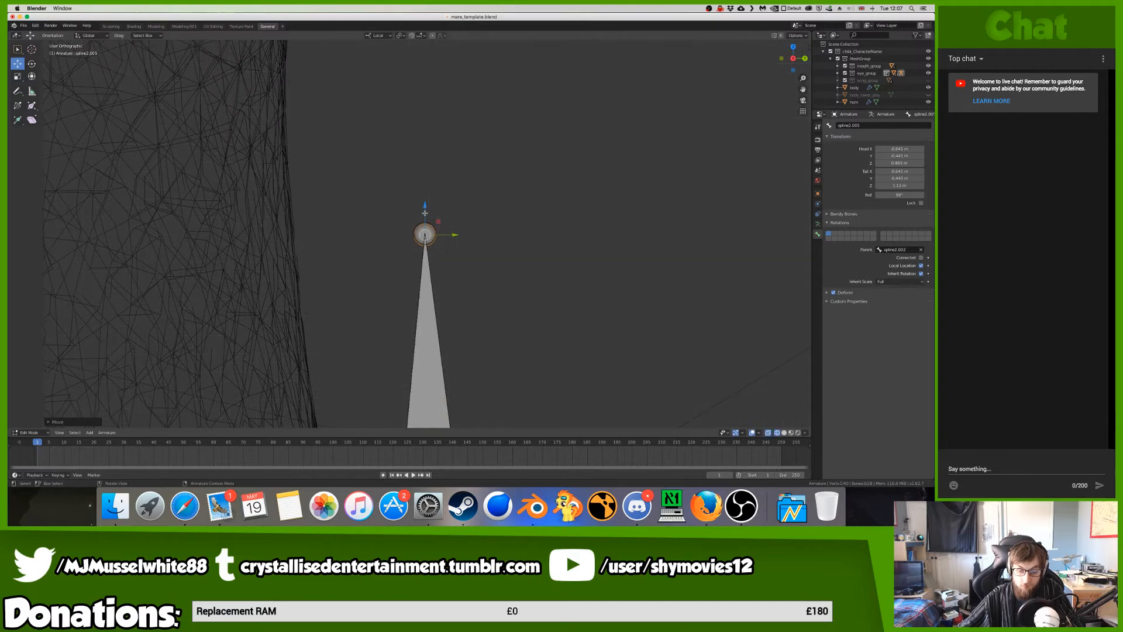
key("g")
scroll(430, 205, "down", 4)
left_click(430, 195)
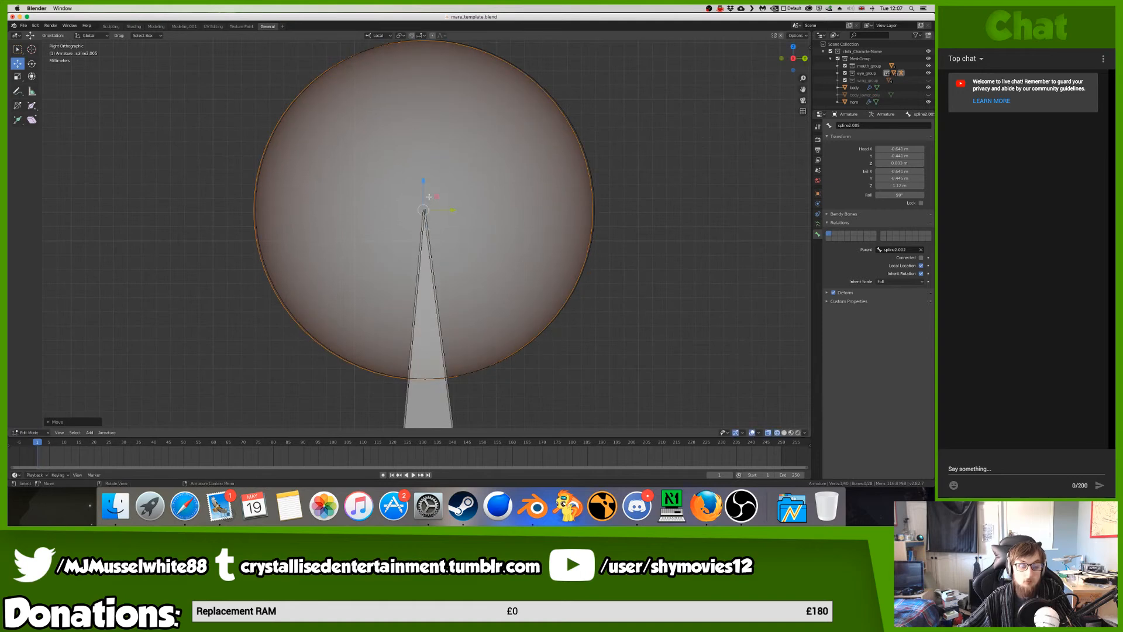
- Fine-tune the left elbow bone's tip joint to sit exactly on the tip joint of elbow_r in right view
middle_click_drag(431, 194, 553, 214, "shift")
scroll(445, 217, "up", 10, "ctrl")
key("g")
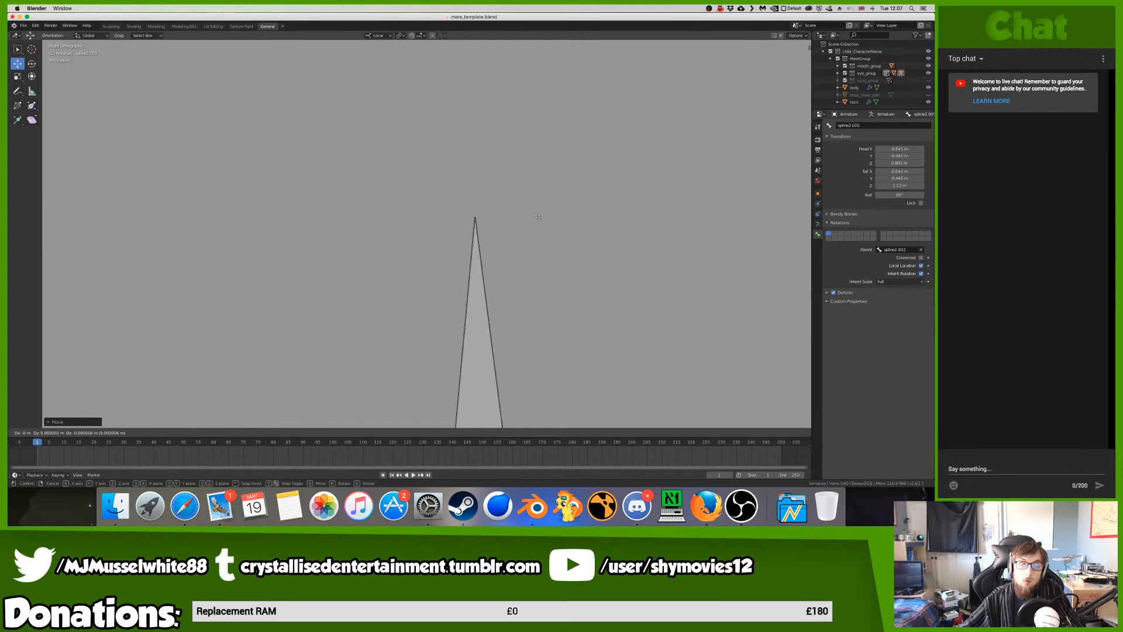
left_click(538, 217)
scroll(538, 218, "down", 10)
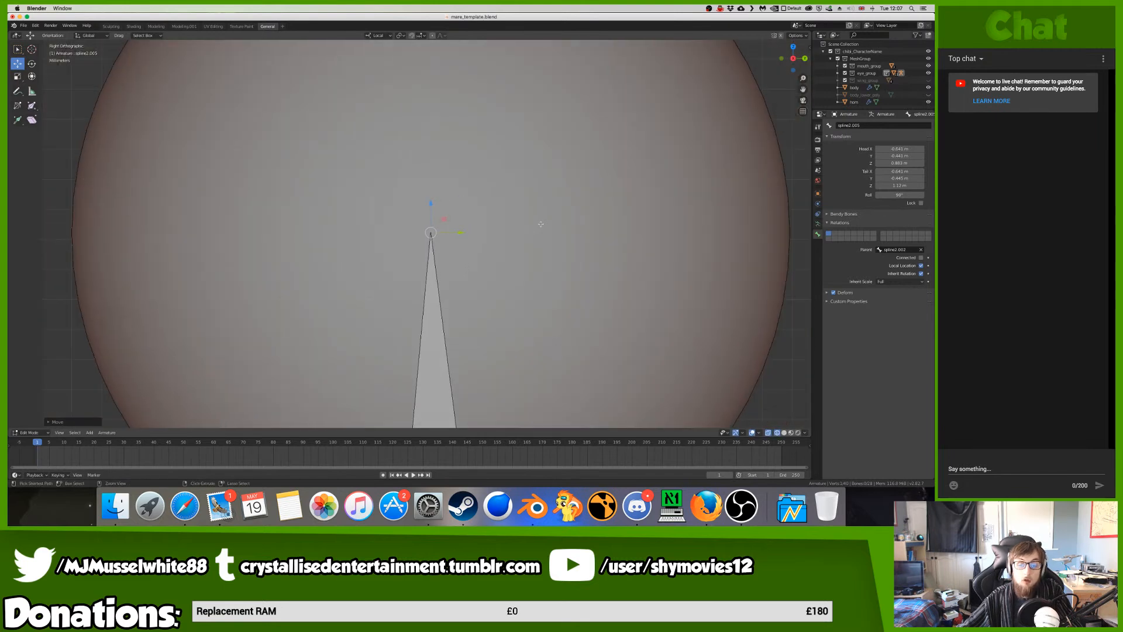
key("KP_1")
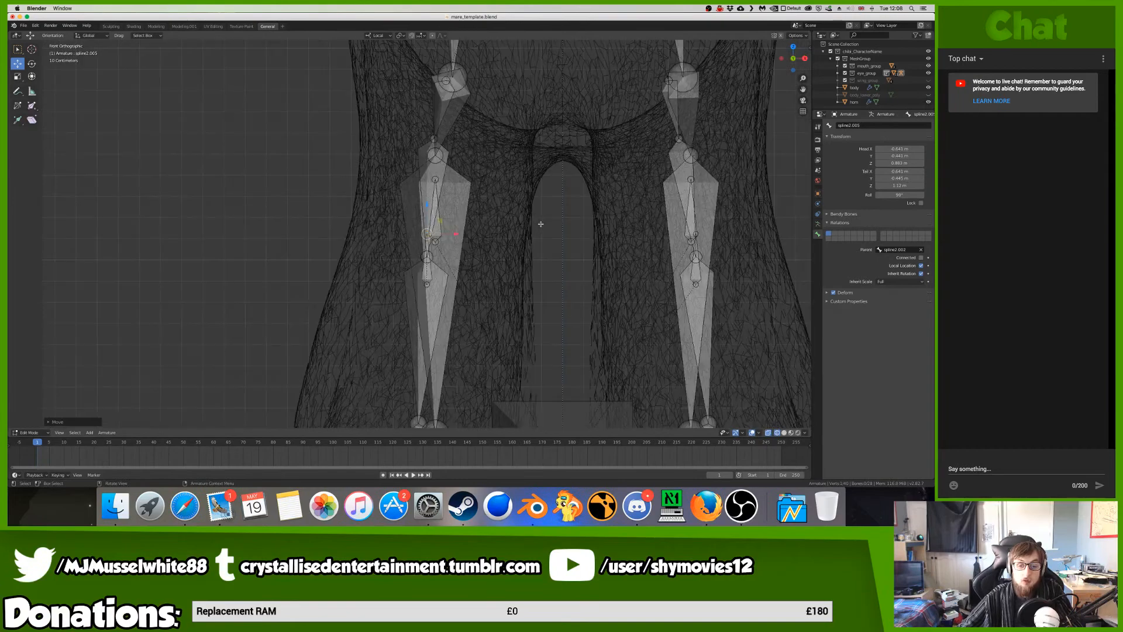
key("KP_3")
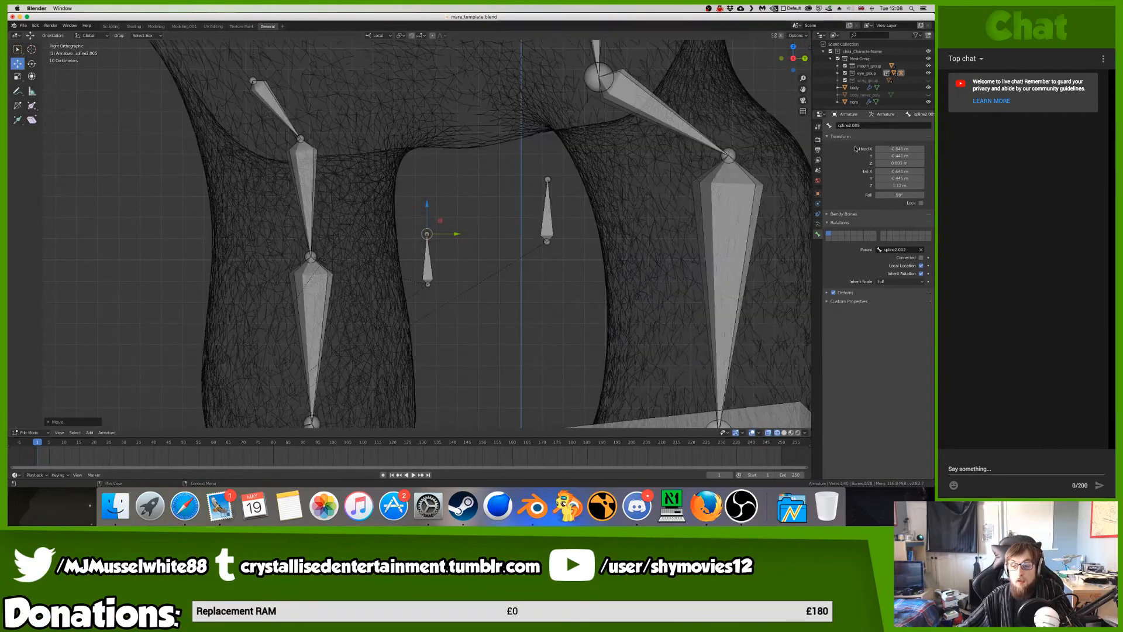
left_click(895, 249)
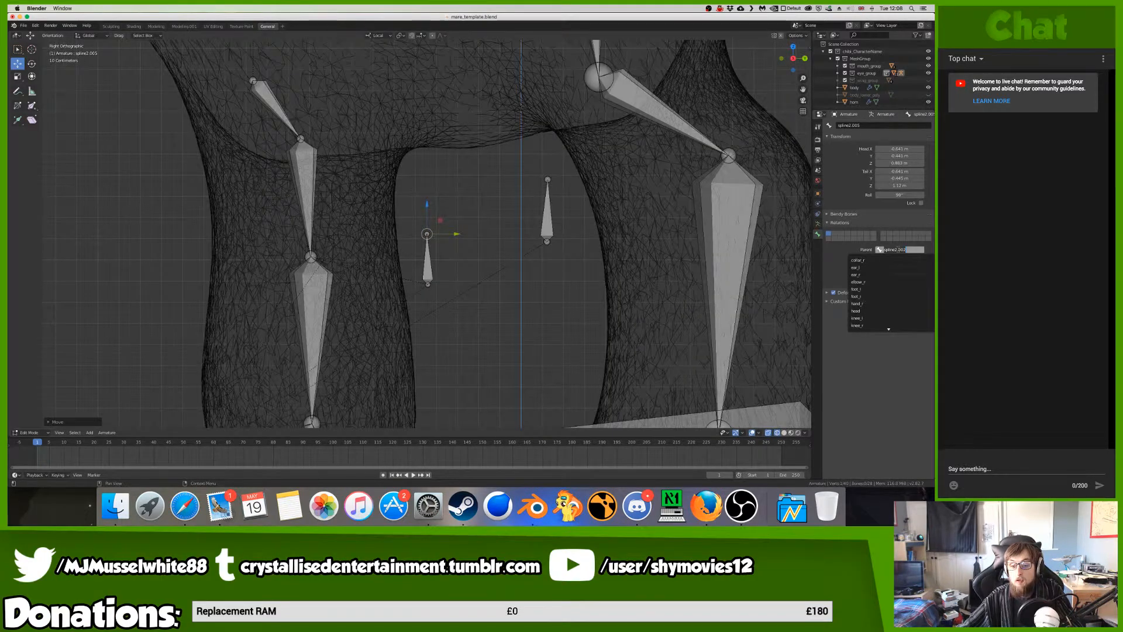
key("Escape")
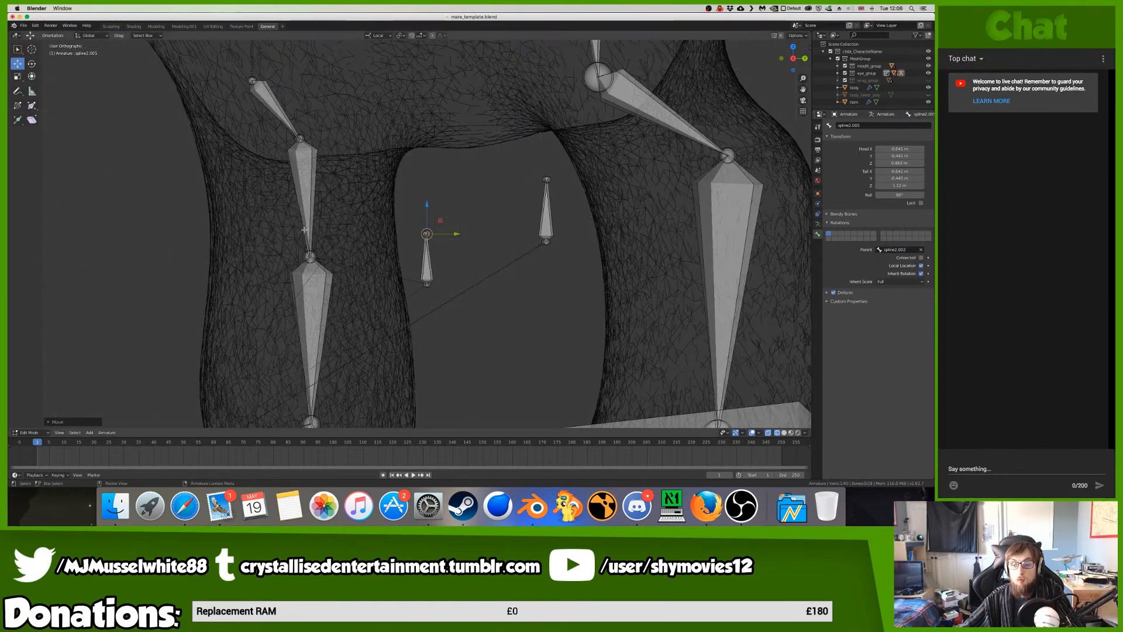
- Rename the topmost bone of the left front leg as collar_l
middle_click_drag(324, 69, 431, 70)
left_click(517, 100)
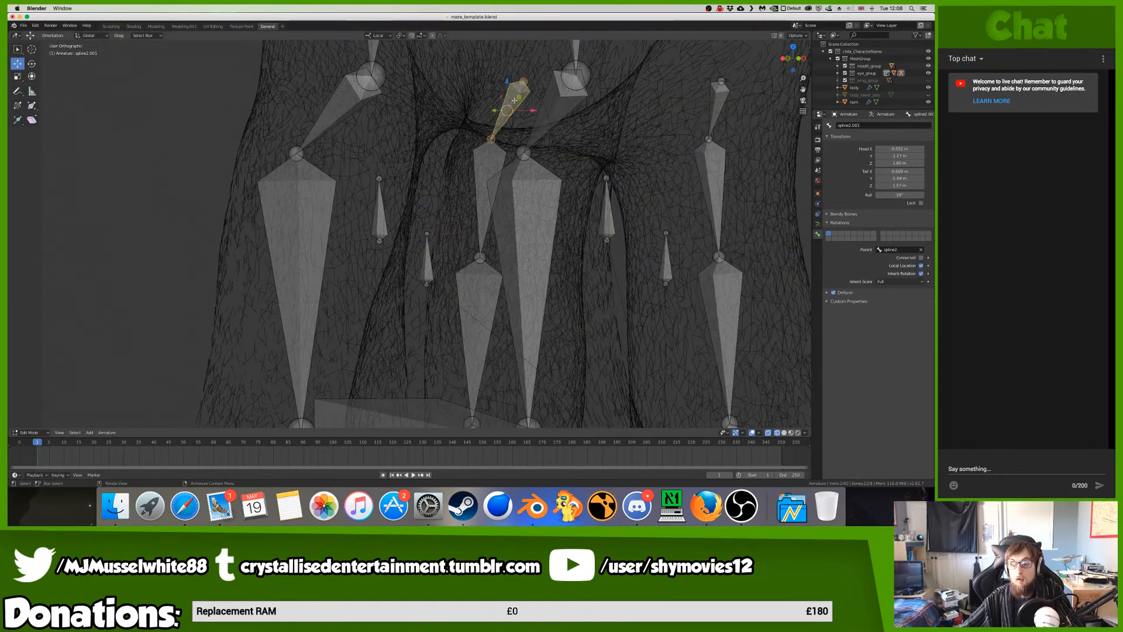
middle_click_drag(747, 134, 746, 172)
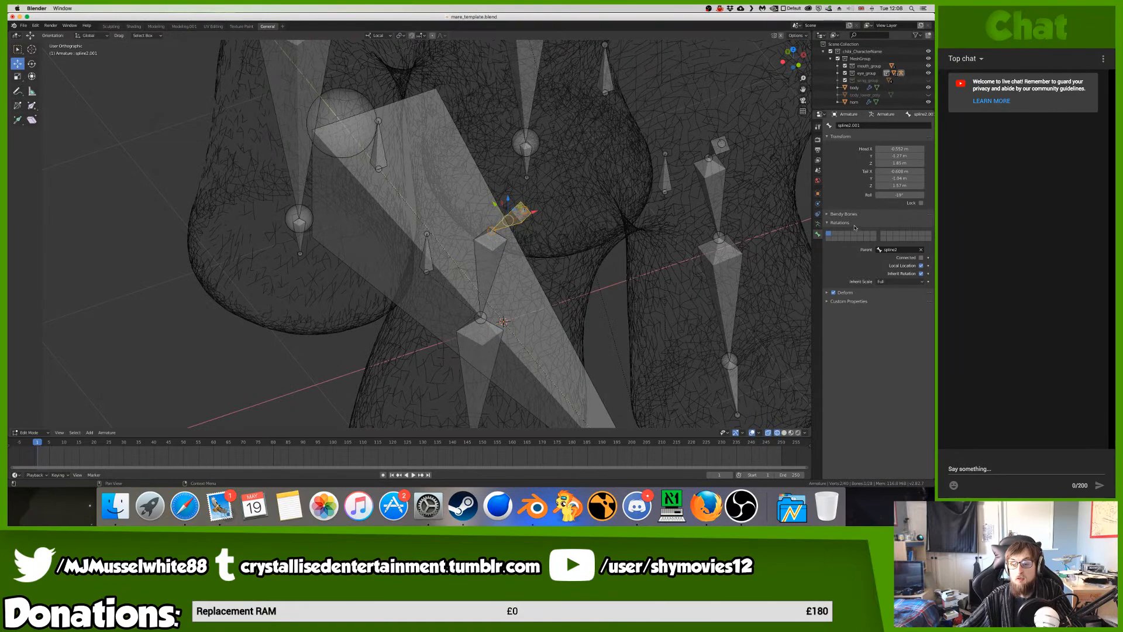
left_click(864, 127)
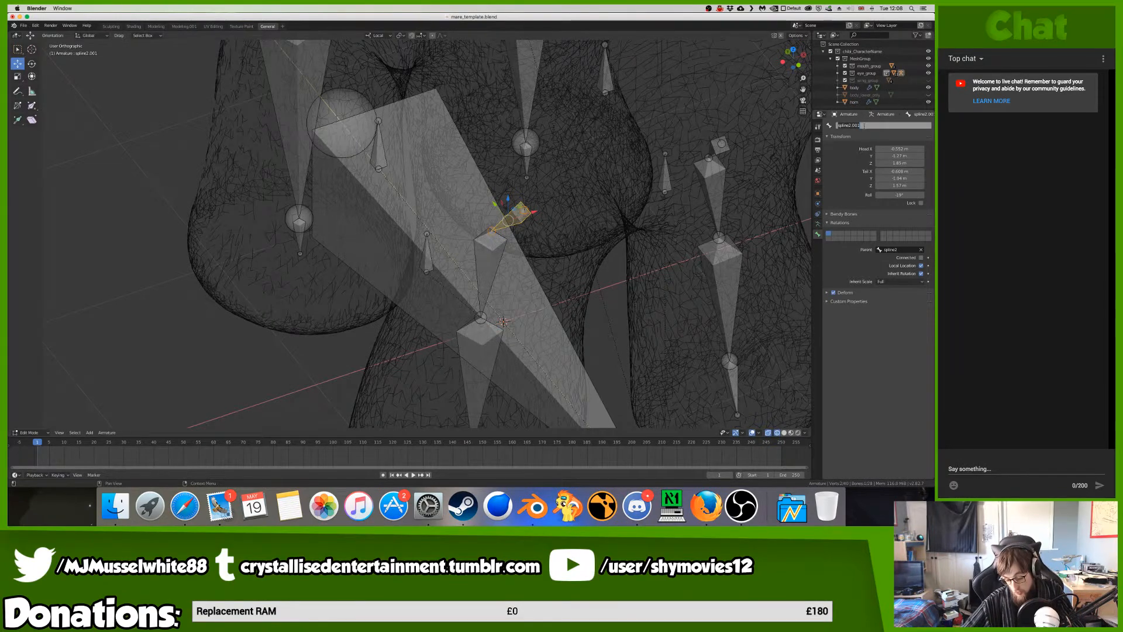
type("collar")
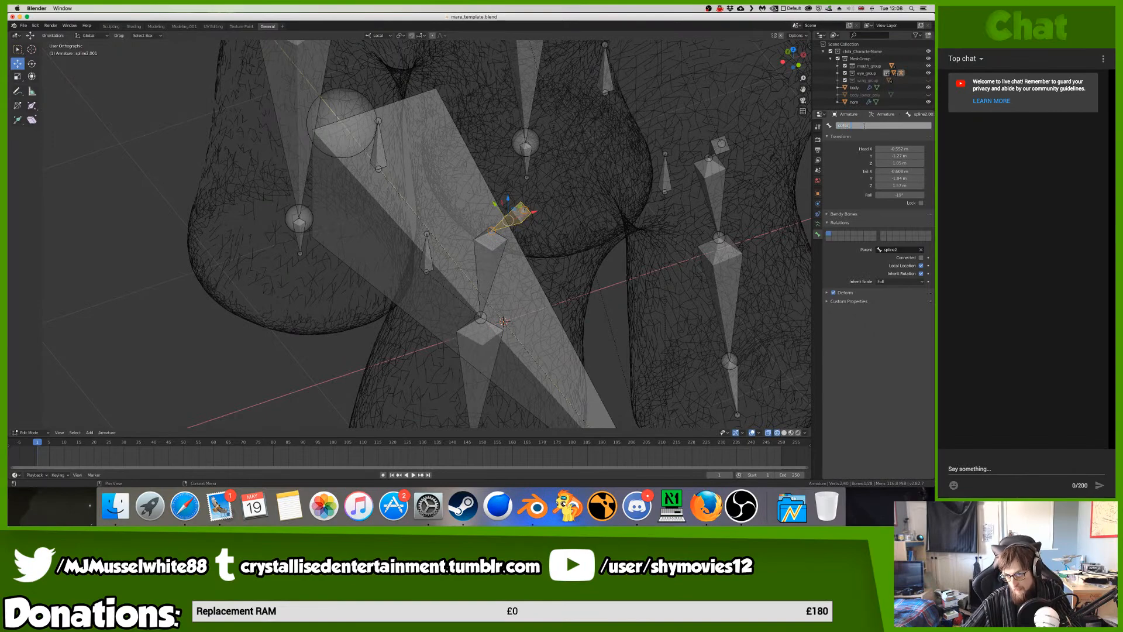
type("_l")
key("Return")
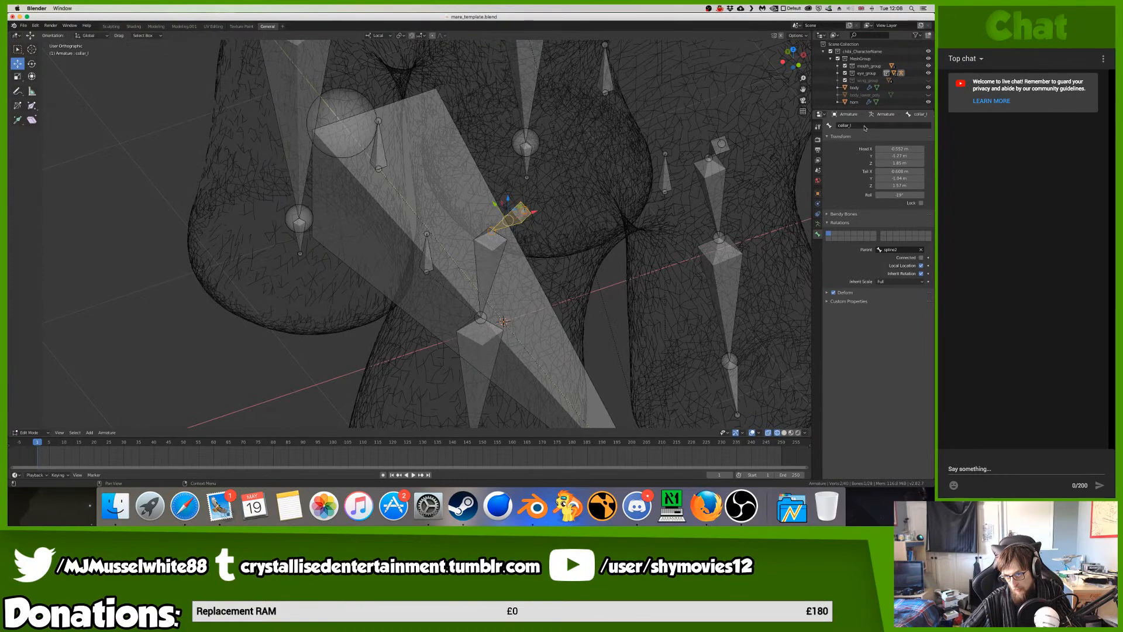
- Rename the left front leg bone connected below collar_l as upperarm_l
left_click(482, 277)
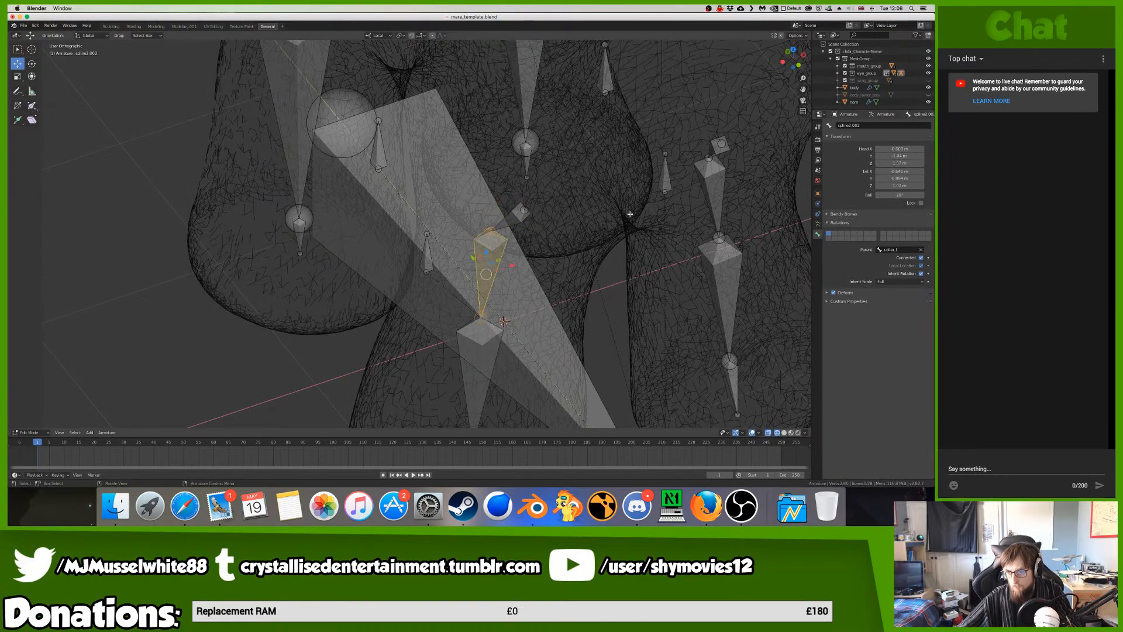
left_click(863, 124)
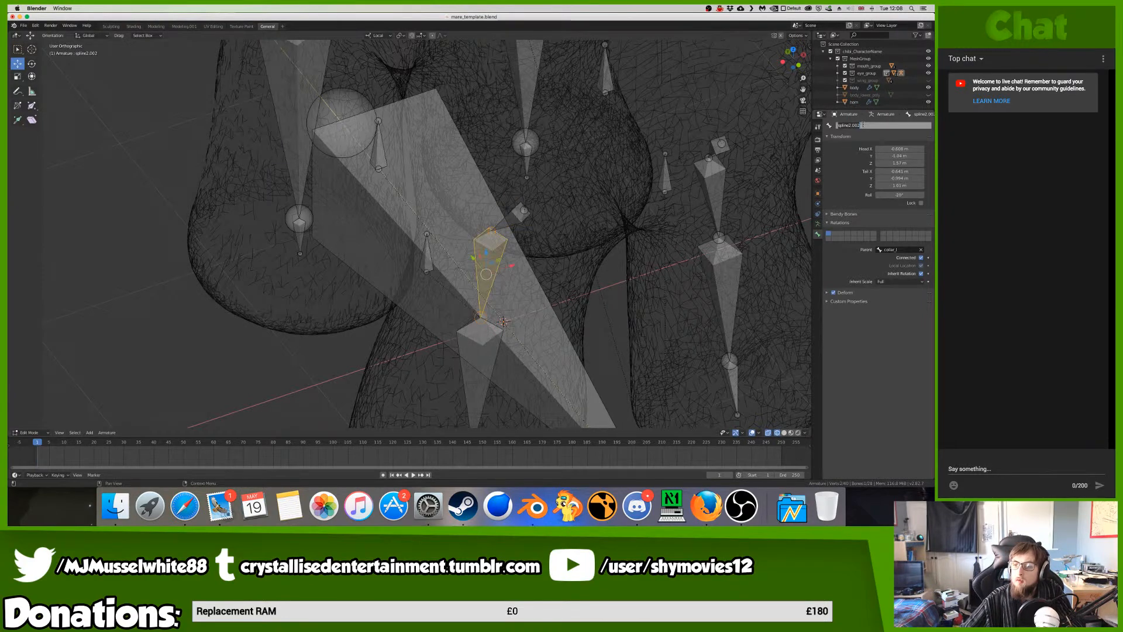
type("sp")
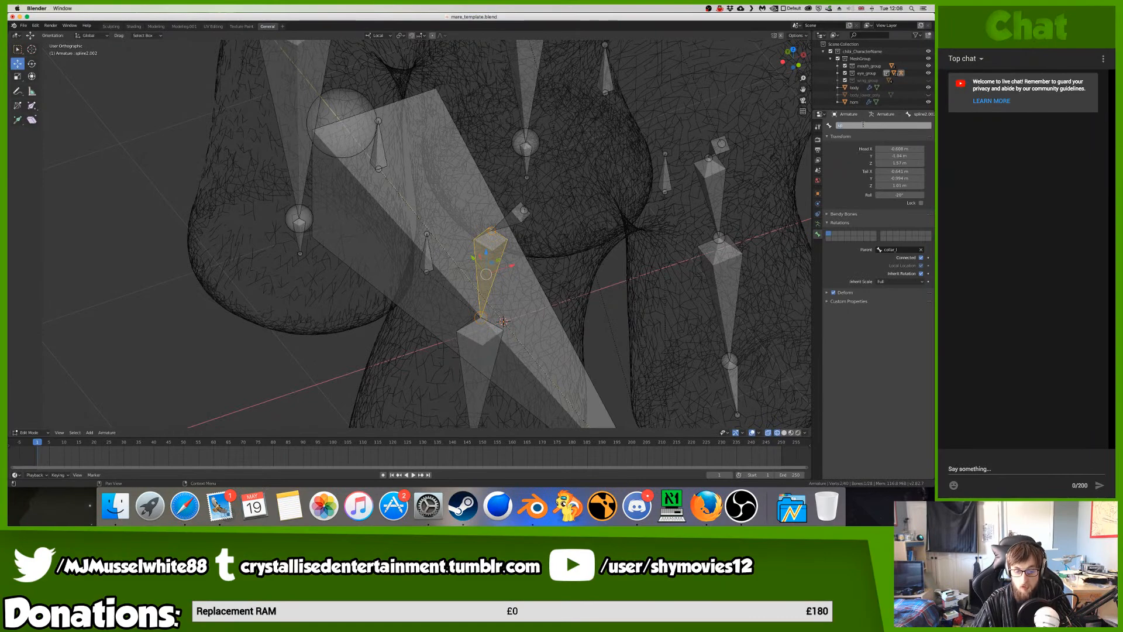
key("Return")
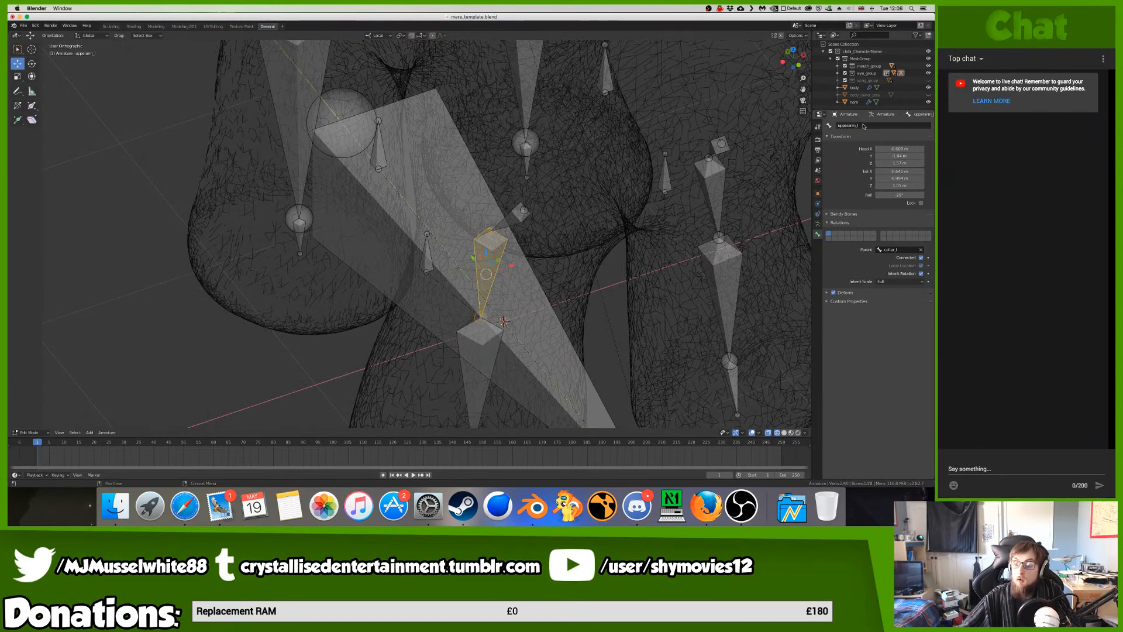
- Rename the left front leg bone connected below upperarm_l as lowerarm_l
middle_click_drag(595, 366, 587, 242, "shift")
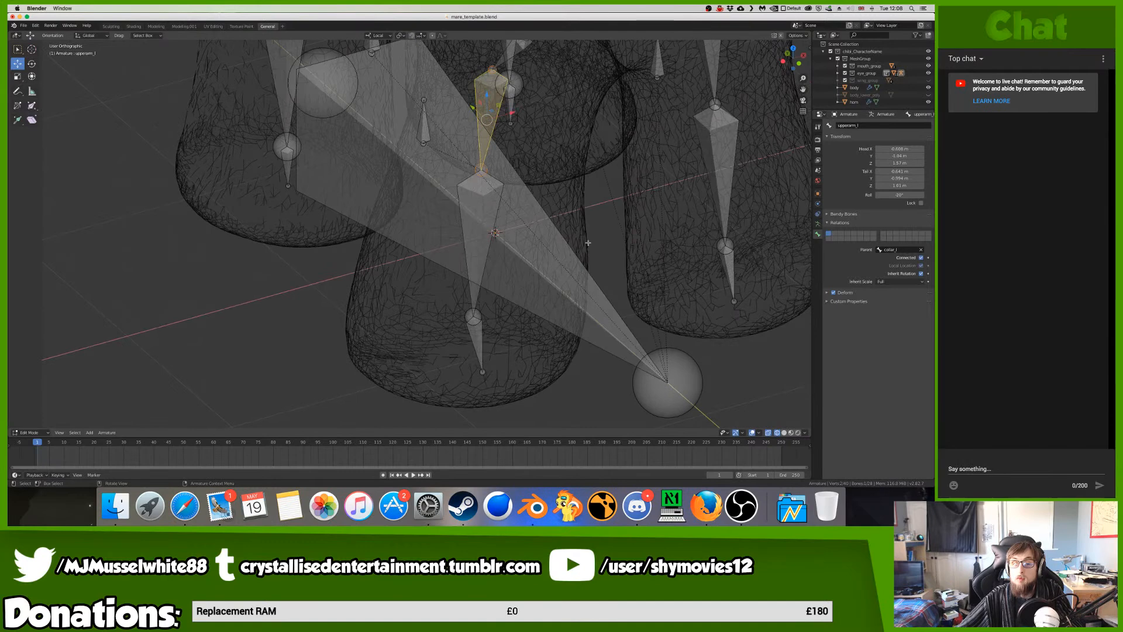
left_click(478, 228)
double_click(896, 125)
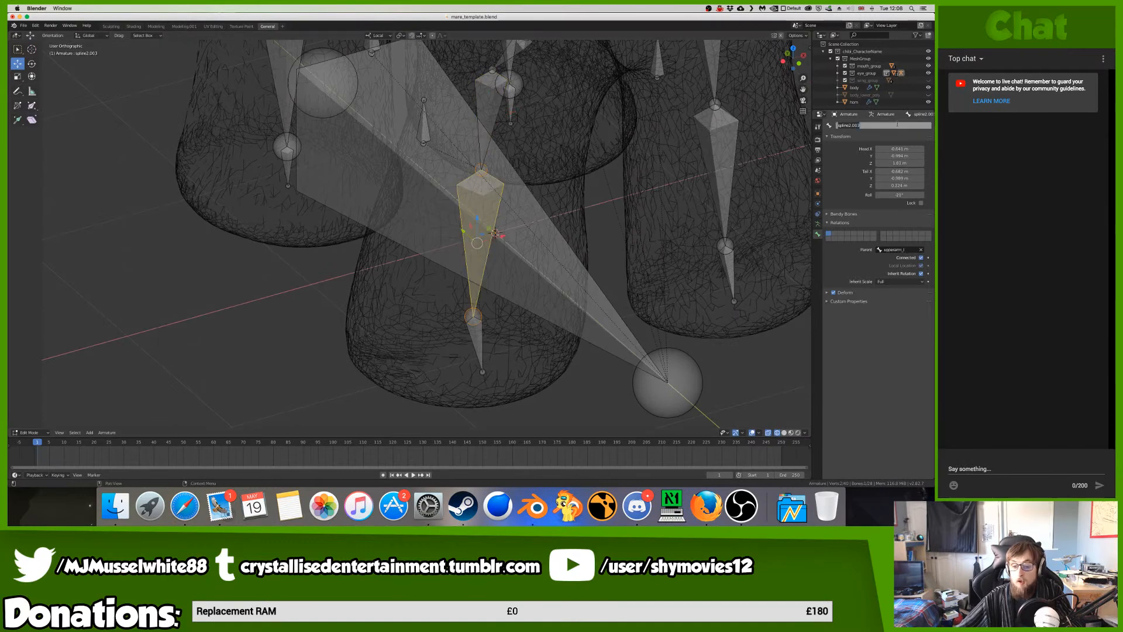
type("l")
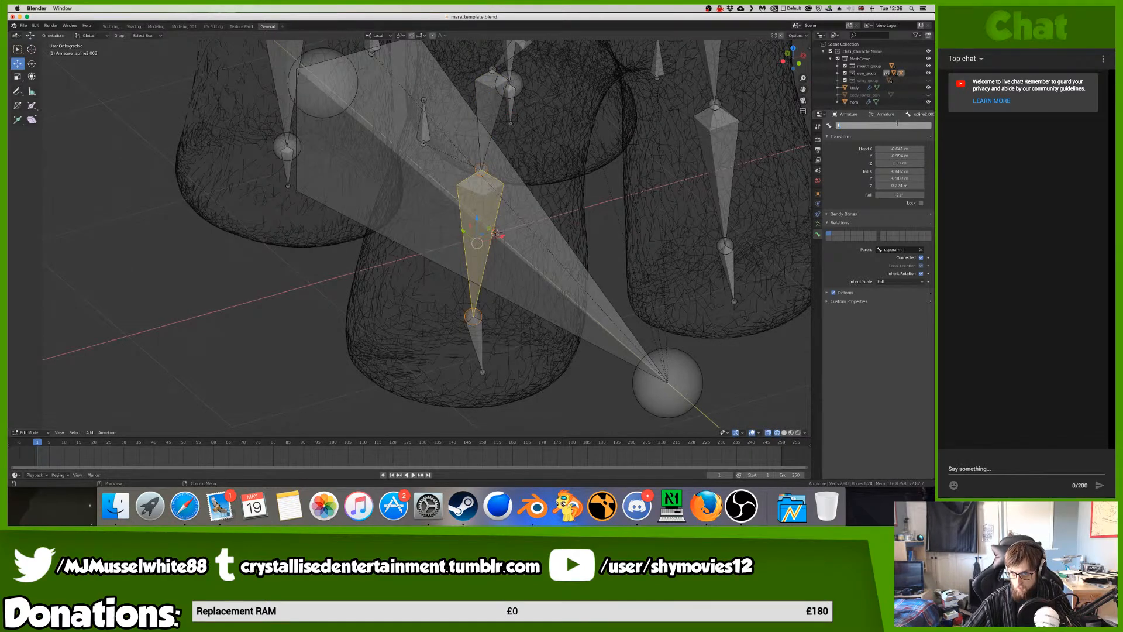
type("owerarm_l")
key("Return")
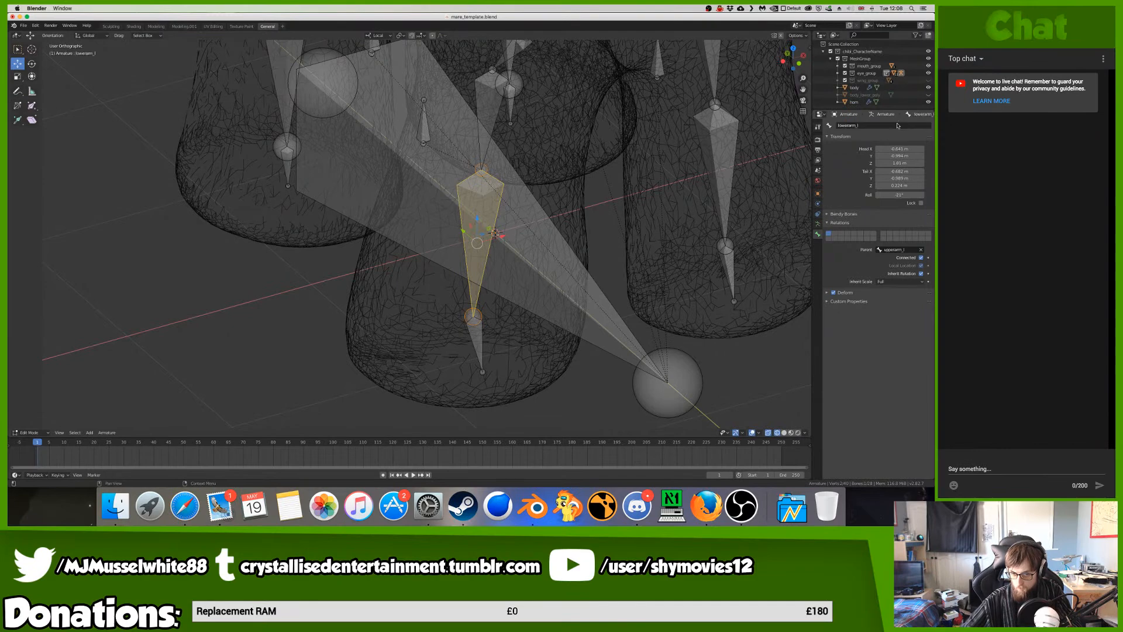
- Rename the hoof bone at the end of the left front leg as hand_l
left_click(477, 342)
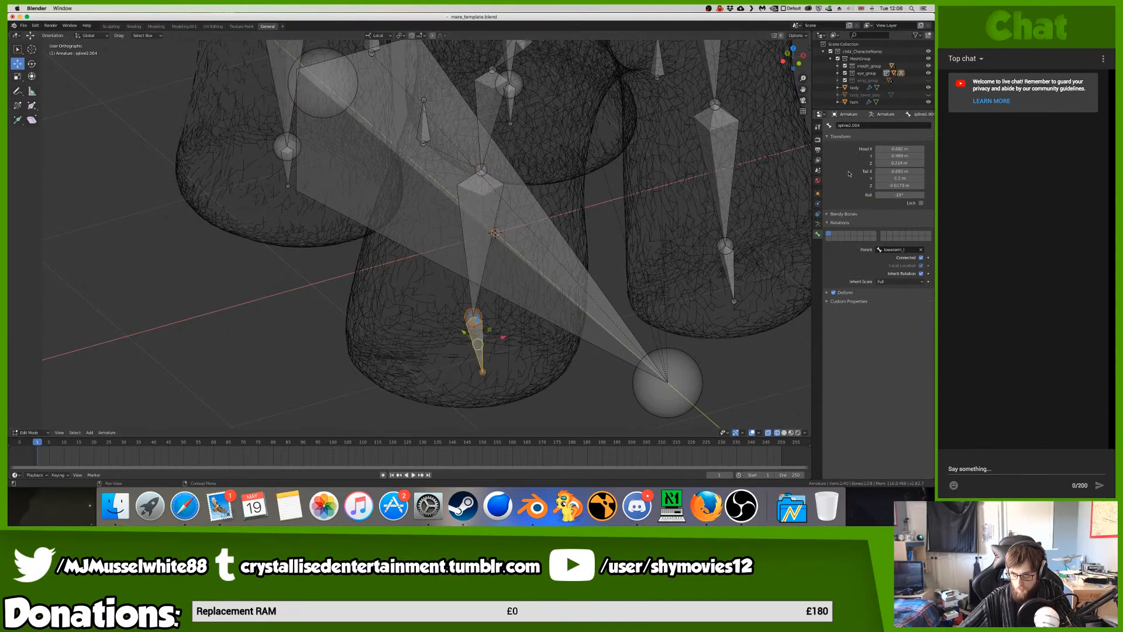
double_click(872, 125)
type("low")
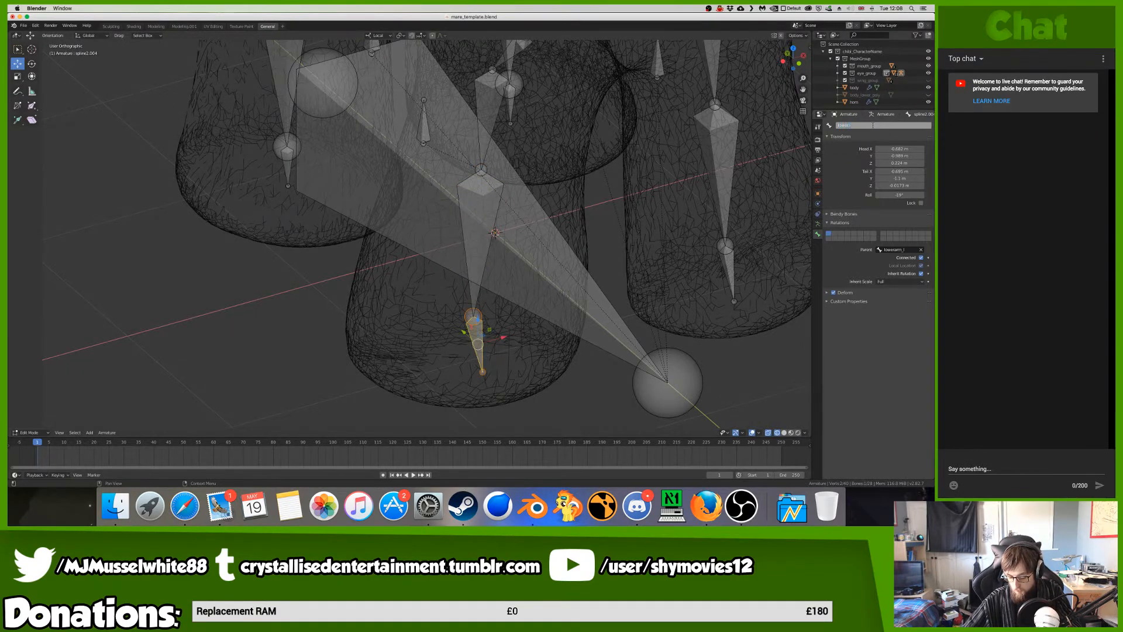
type("erarm_l")
key("Return")
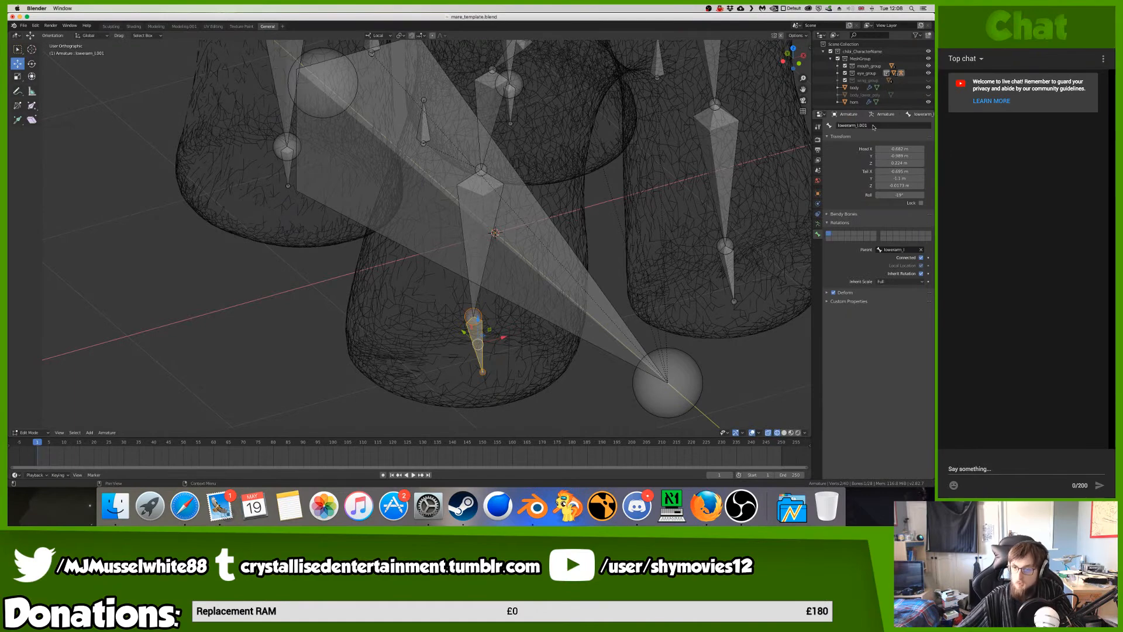
left_click(908, 124)
type("hand_l")
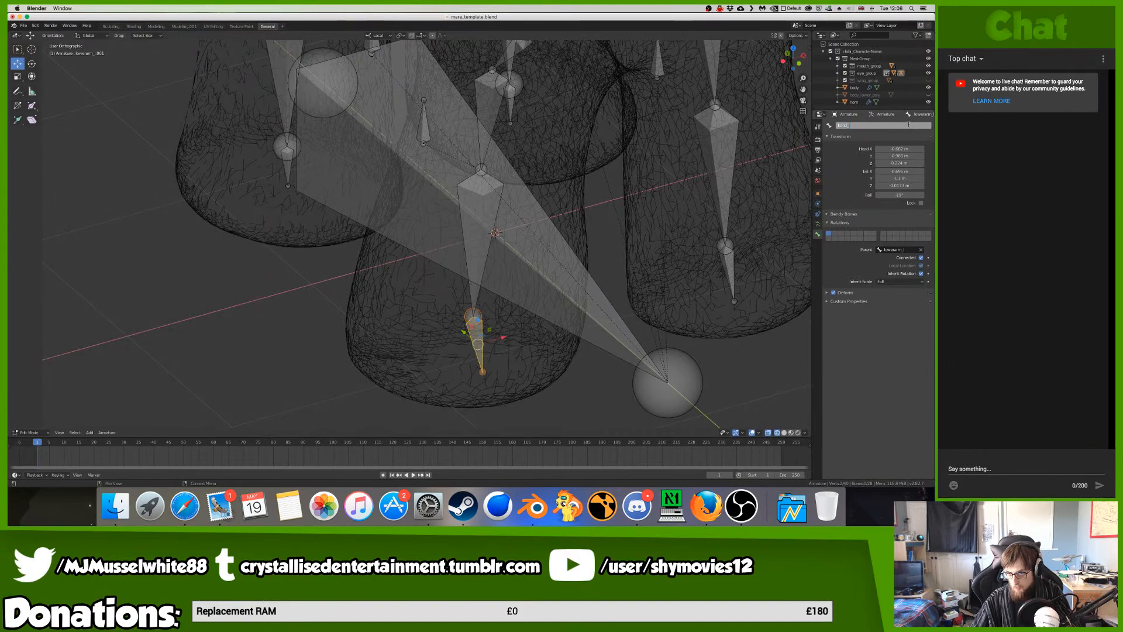
key("Return")
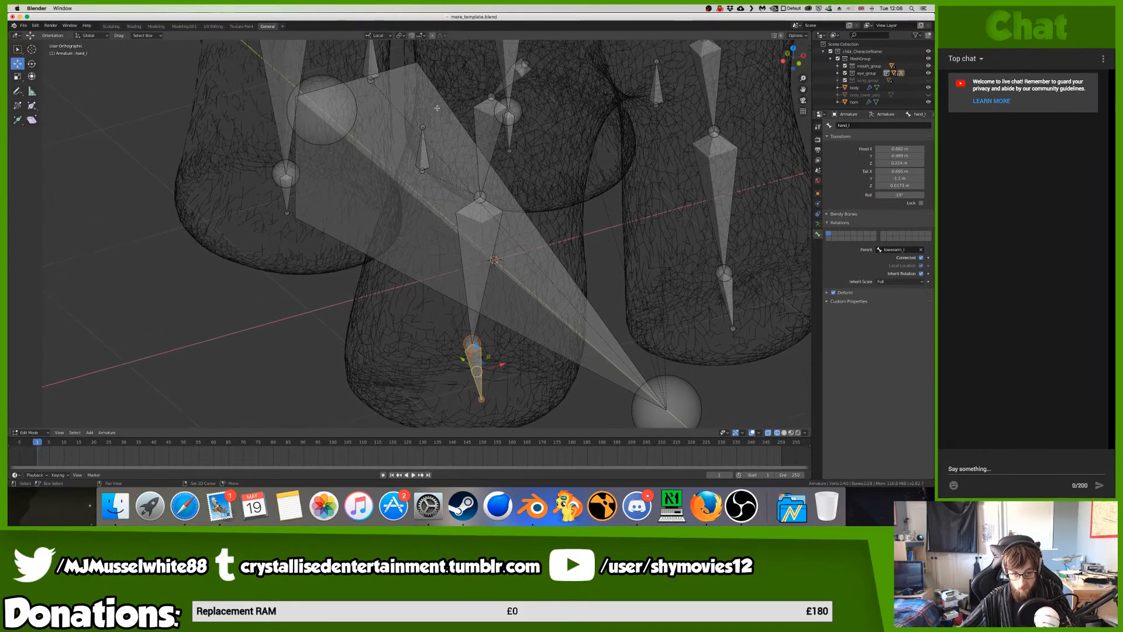
- Rename the left elbow control bone as elbow_l and set its parent to RootTransform
left_click(421, 149)
left_click(871, 125)
type("sh")
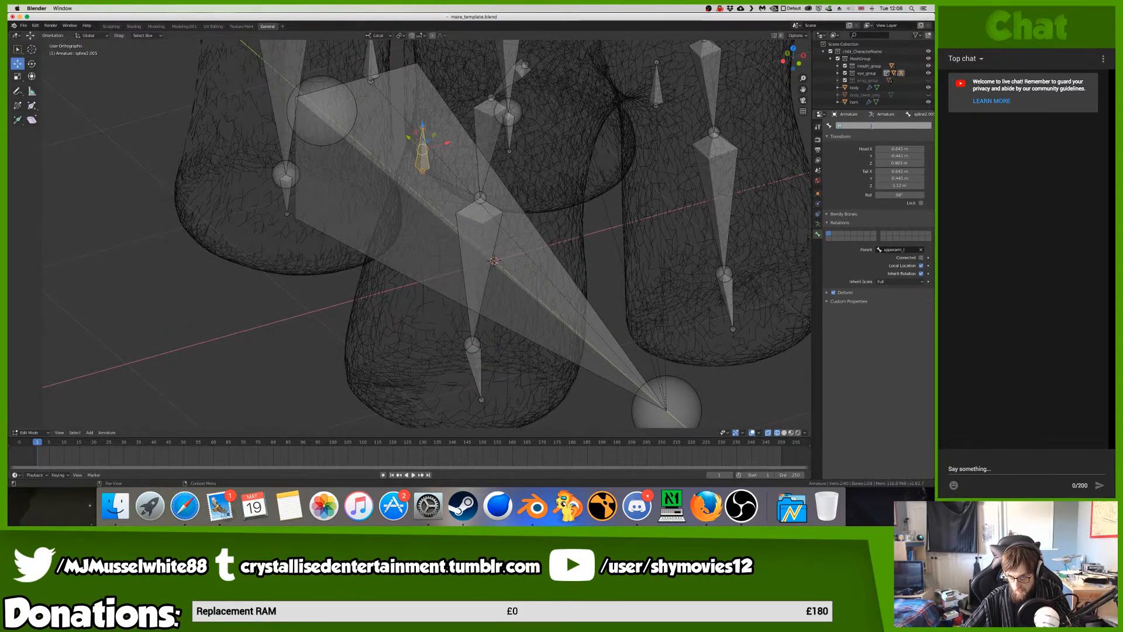
type("bow_l")
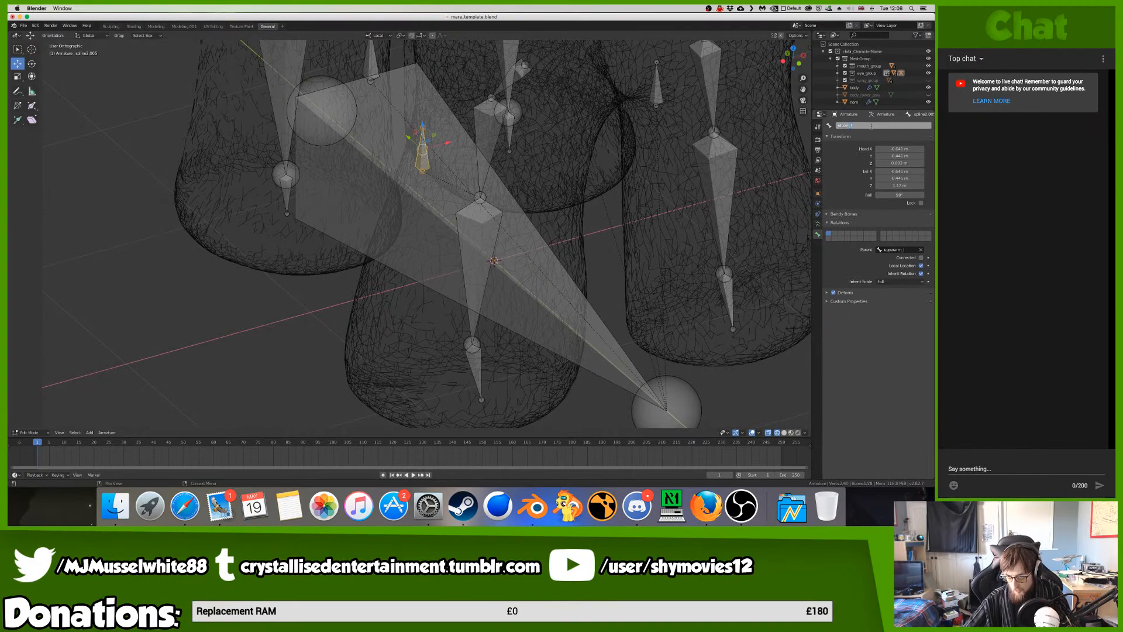
key("Return")
left_click(899, 249)
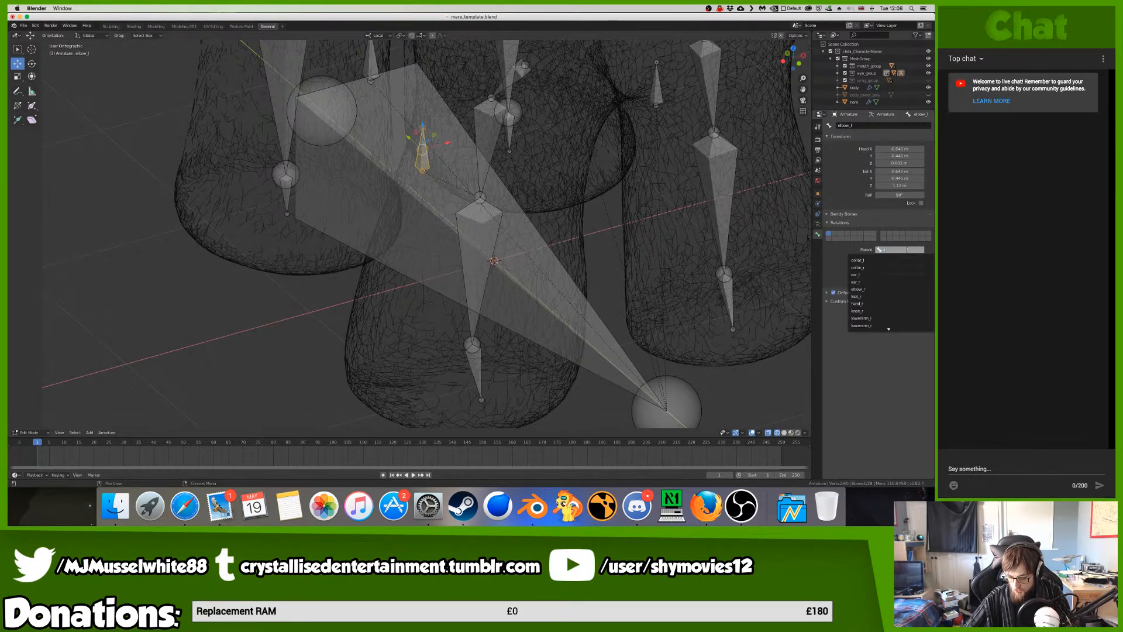
left_click(903, 259)
- Save the mare_template.blend file with the updated left front leg and elbow bones
middle_click_drag(650, 416, 606, 391)
scroll(648, 386, "down", 4)
scroll(606, 392, "up", 3, "shift")
scroll(606, 392, "down", 1, "ctrl")
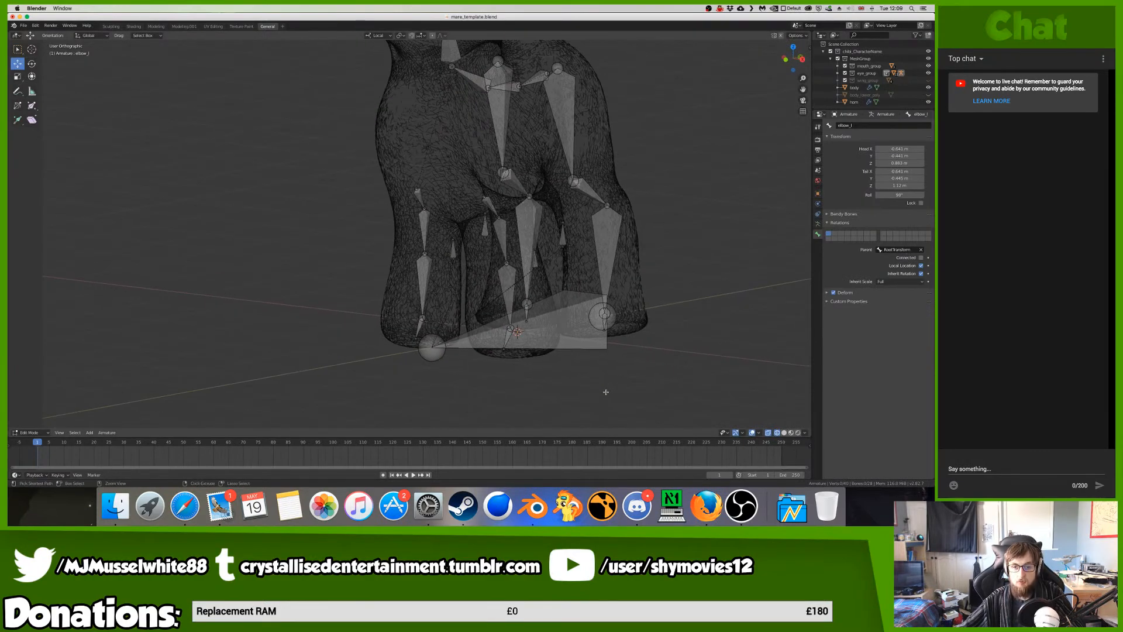
scroll(606, 392, "up", 2, "shift")
scroll(606, 391, "right", 3)
scroll(606, 392, "down", 1, "shift")
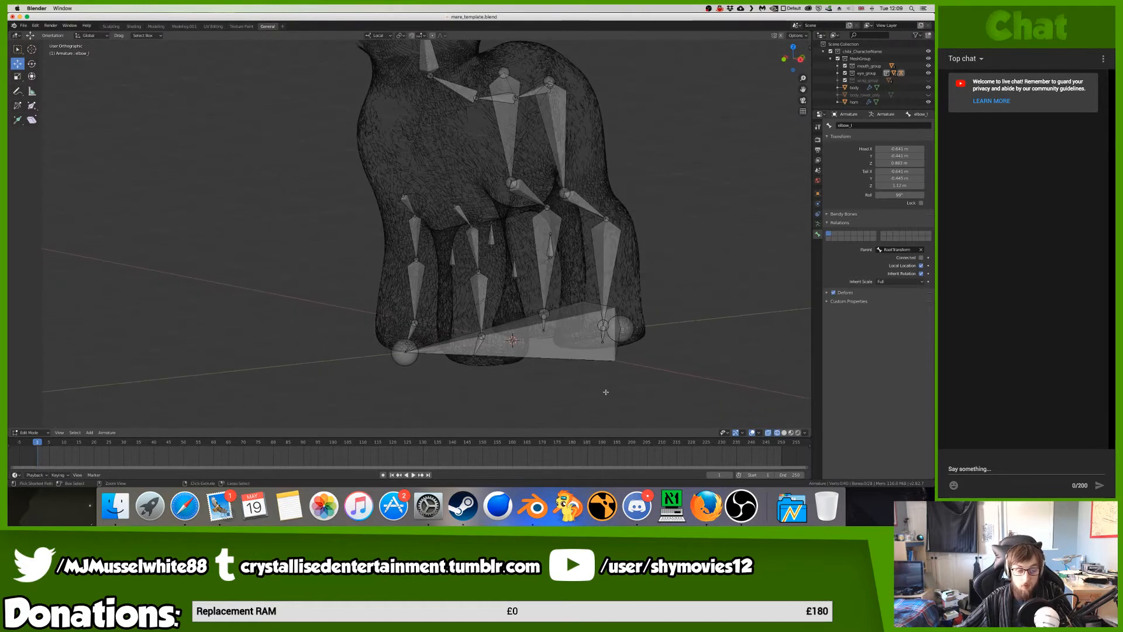
key("ctrl+s")
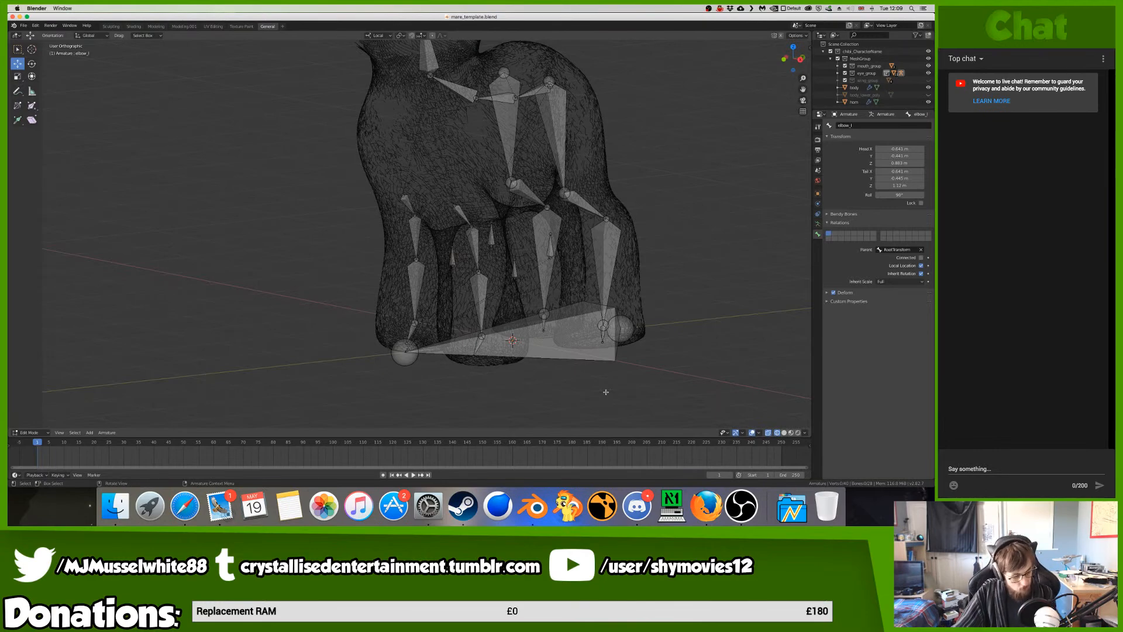
- Examine the whole pony armature from several angles, including the leg chains and the knee and elbow control bones
scroll(556, 381, "right", 10)
scroll(555, 383, "up", 15)
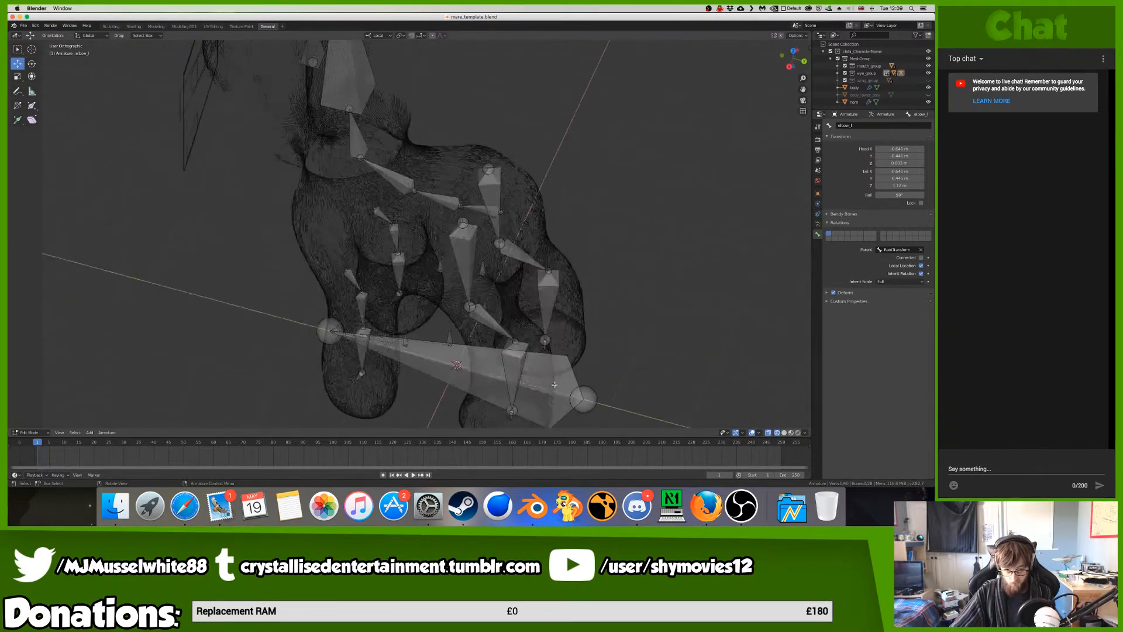
scroll(555, 384, "down", 8)
scroll(555, 386, "left", 15)
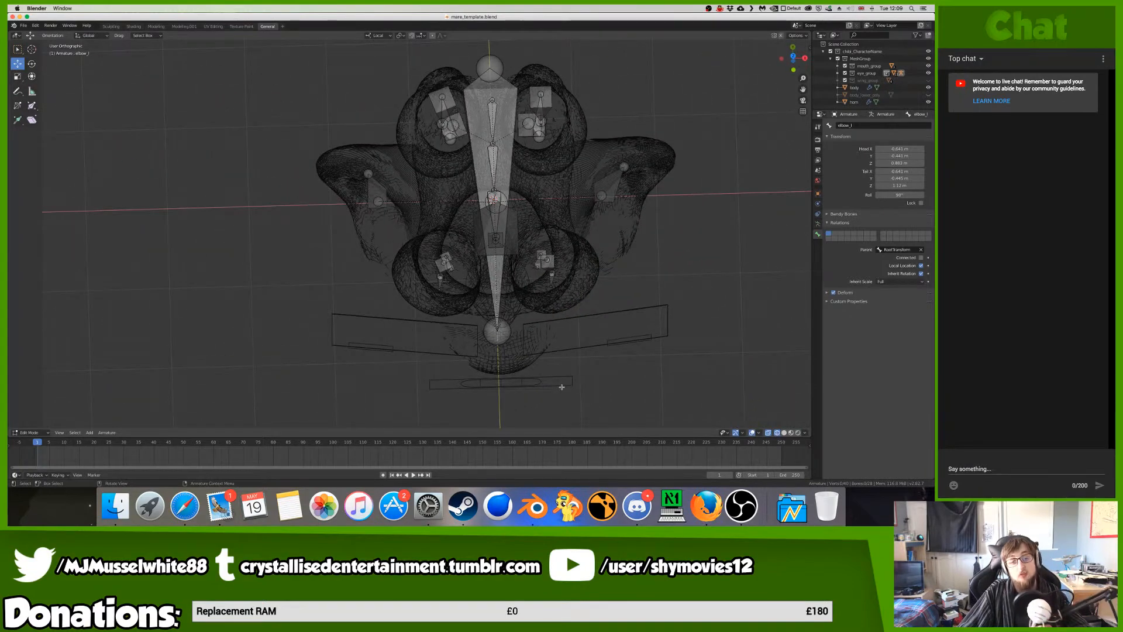
scroll(561, 387, "up", 10)
scroll(560, 387, "left", 15)
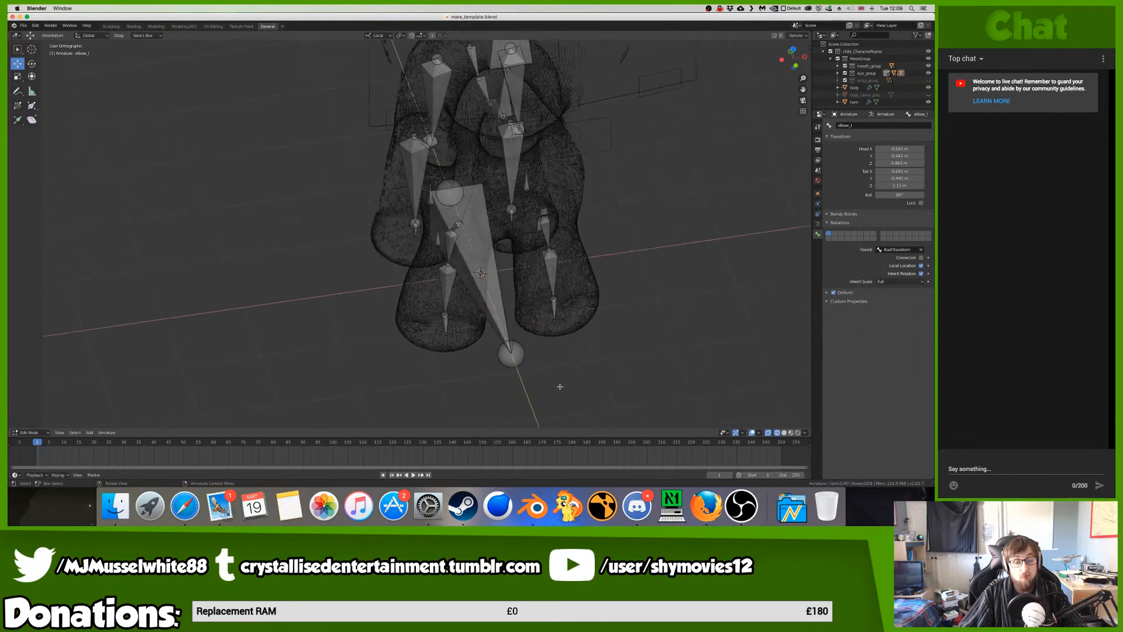
scroll(560, 387, "up", 10)
scroll(561, 387, "left", 15)
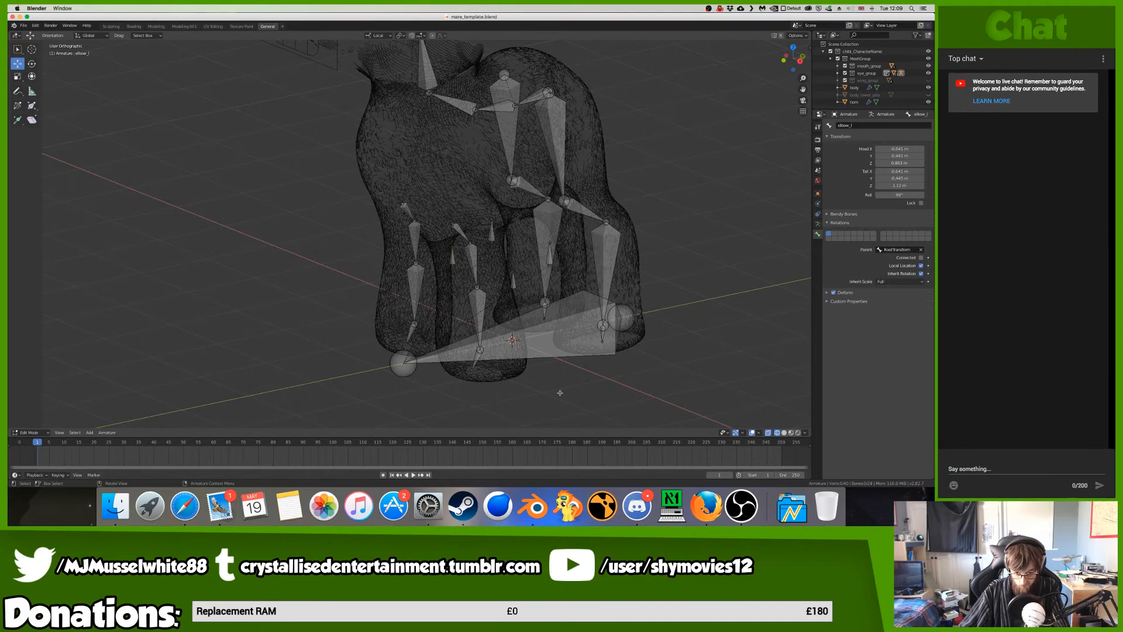
- Switch to Finder and copy mare_template.blend from the template folder into the original folder
key("ctrl+Left")
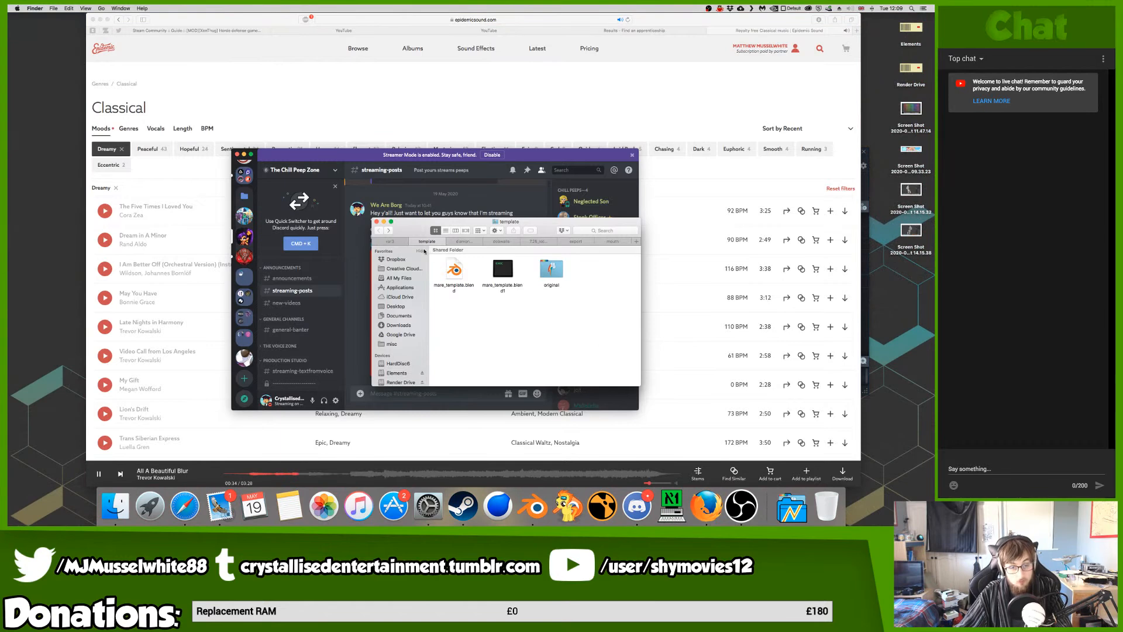
left_click(451, 269)
double_click(552, 269)
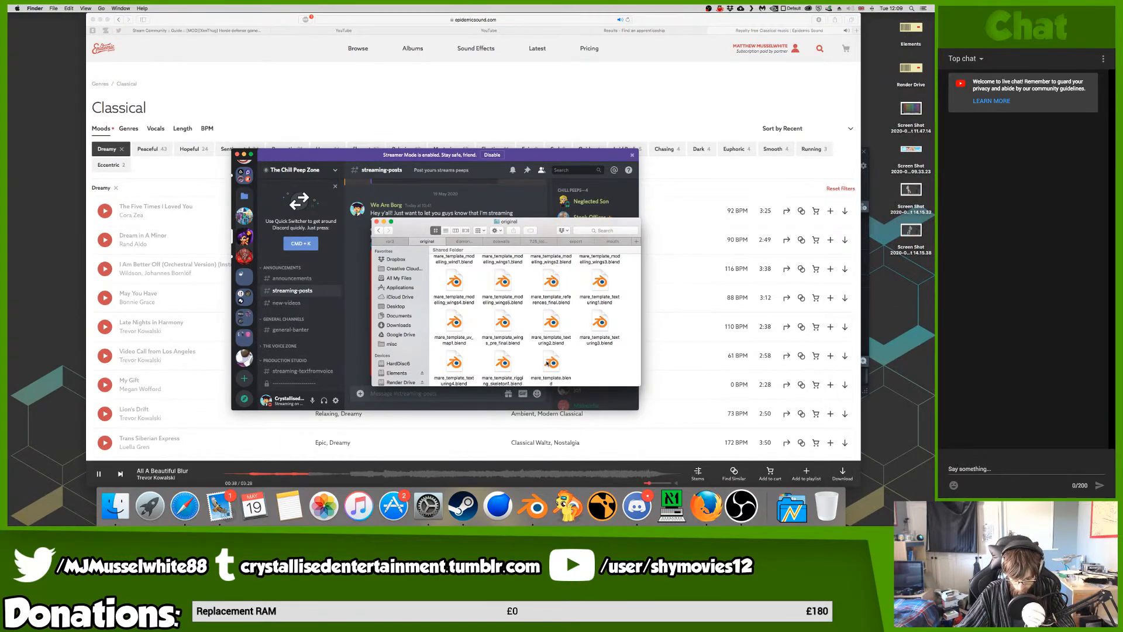
- Try to rename the mare_template.blend copy in the original folder as mare_template_rigging_skeleton, and return to Blender
left_click(547, 364)
key("Return")
key("Right")
type("_riggin")
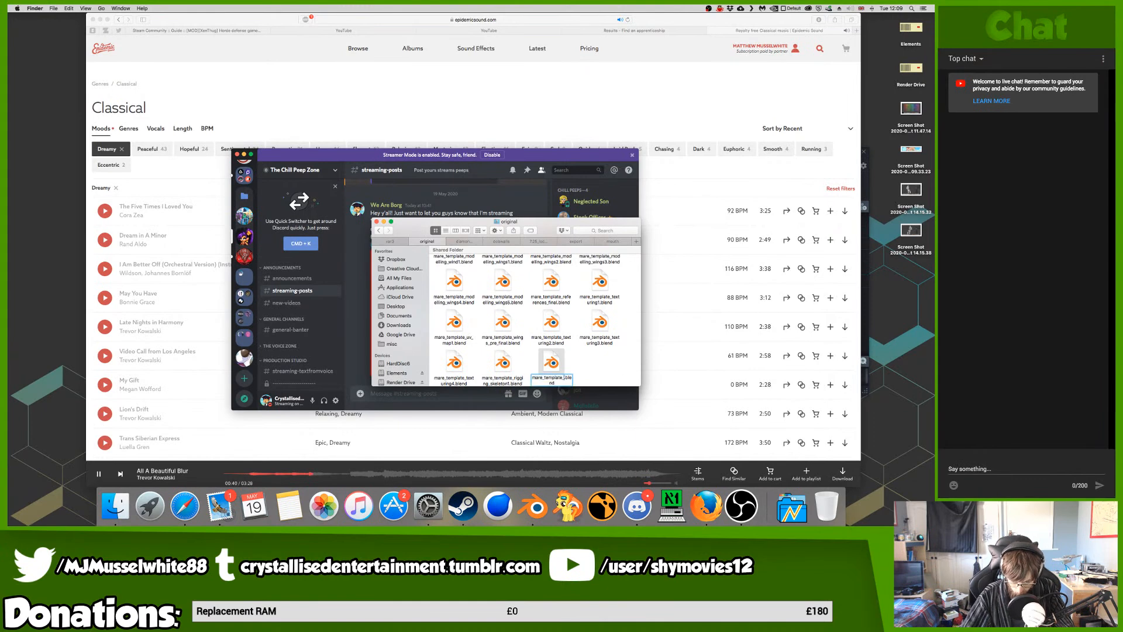
type("g_skeleton")
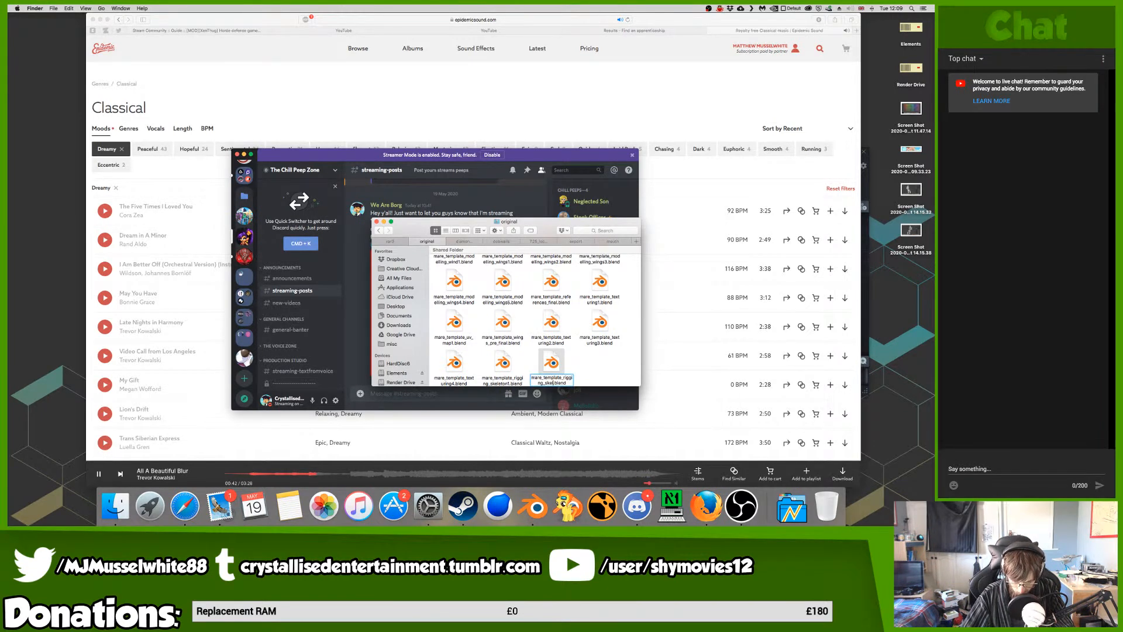
key("Escape")
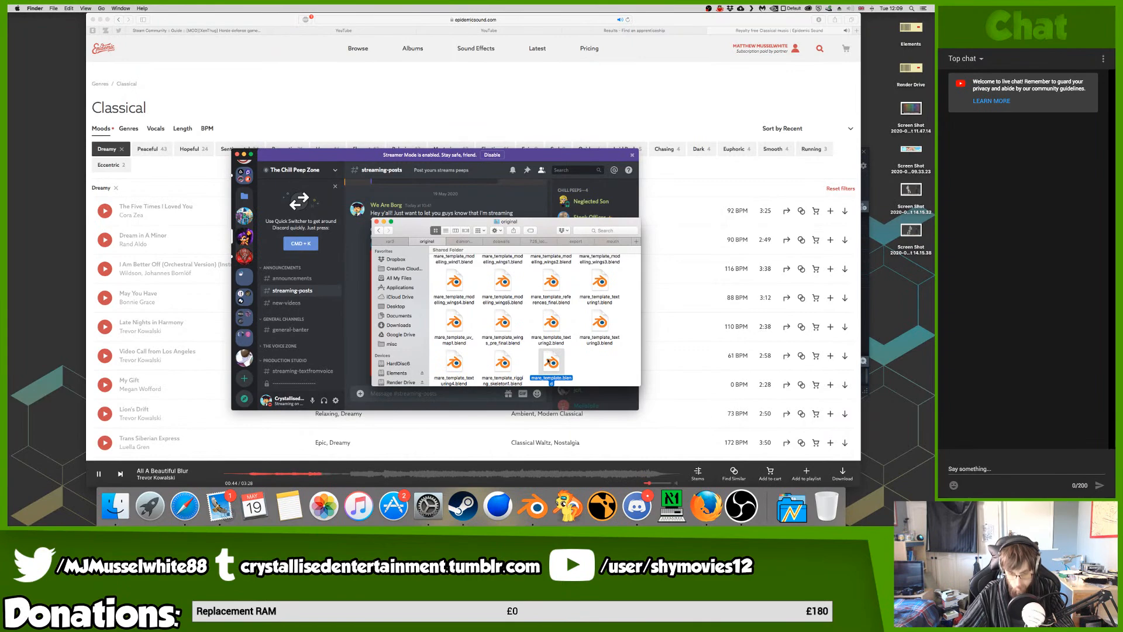
left_click(380, 231)
key("ctrl+Right")
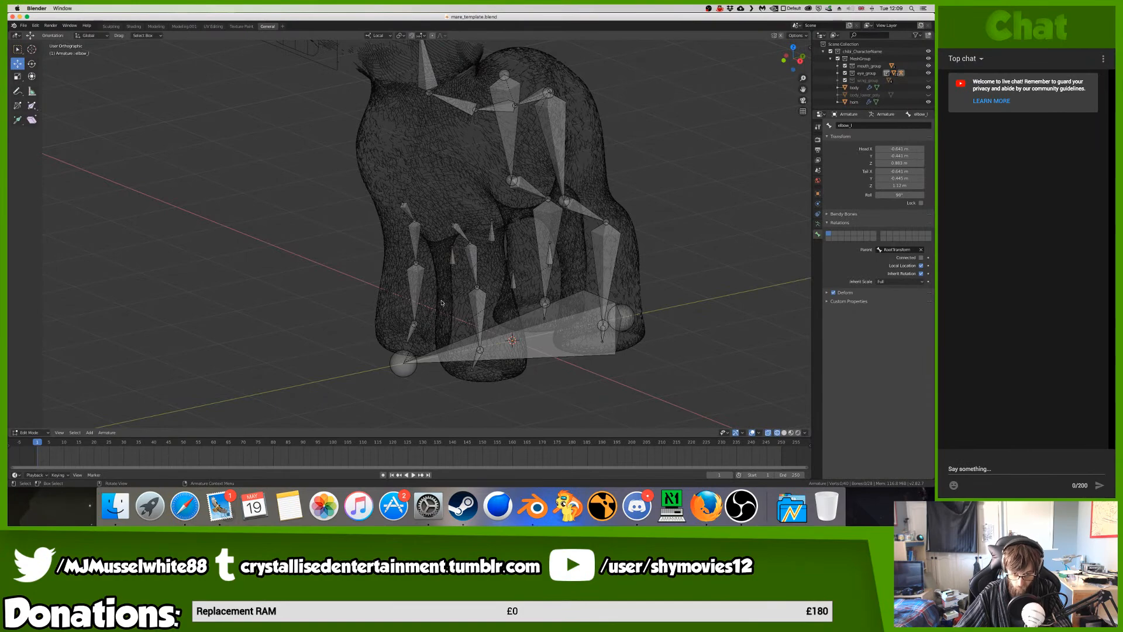
- Expand mouth_group in the outliner and make the mouth_open_mask object visible
scroll(442, 302, "left", 15)
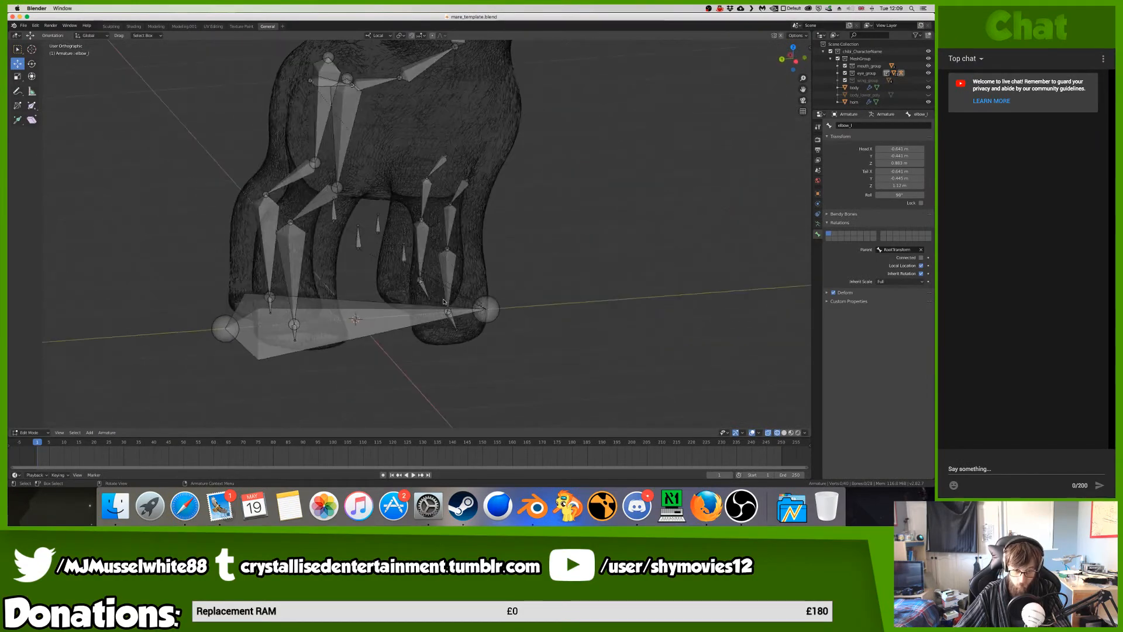
scroll(443, 301, "left", 15)
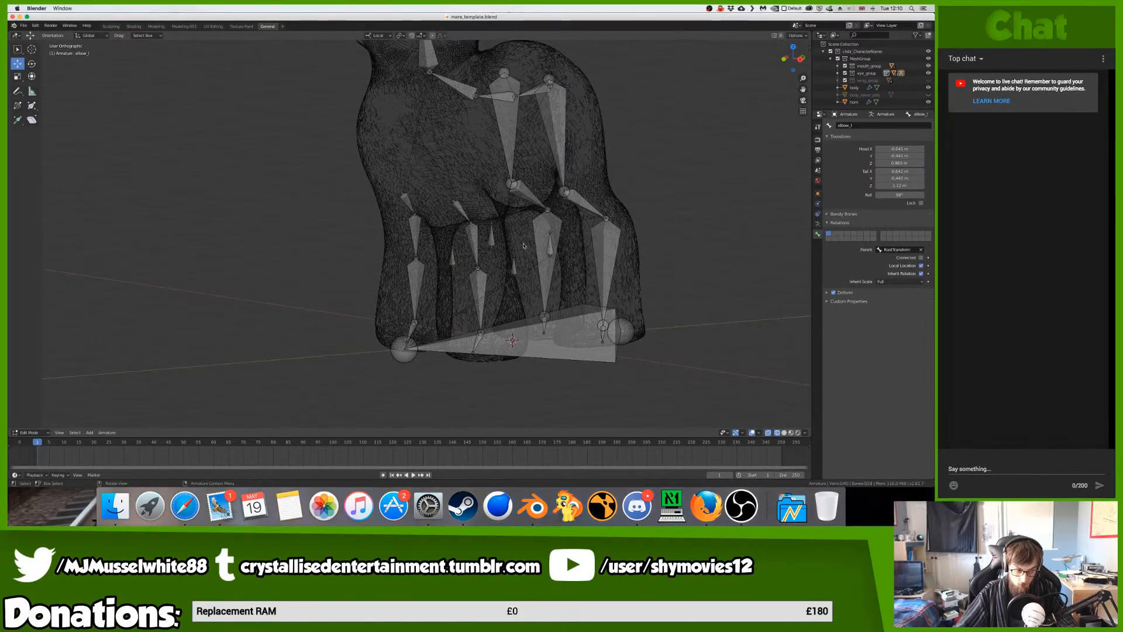
scroll(525, 246, "down", 10)
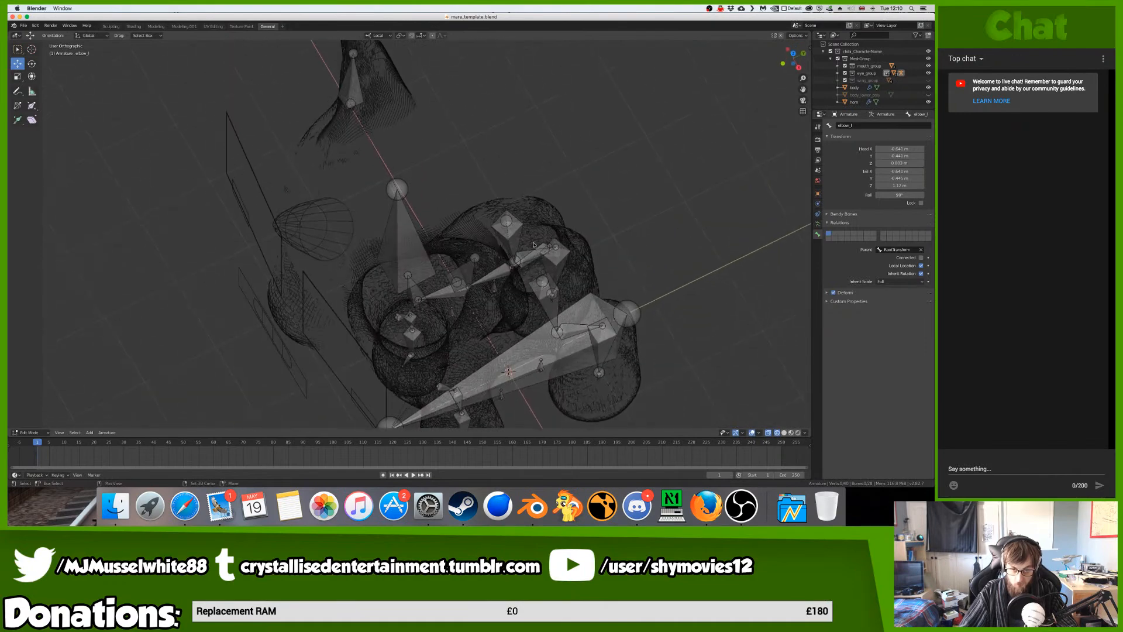
scroll(532, 245, "up", 2, "shift")
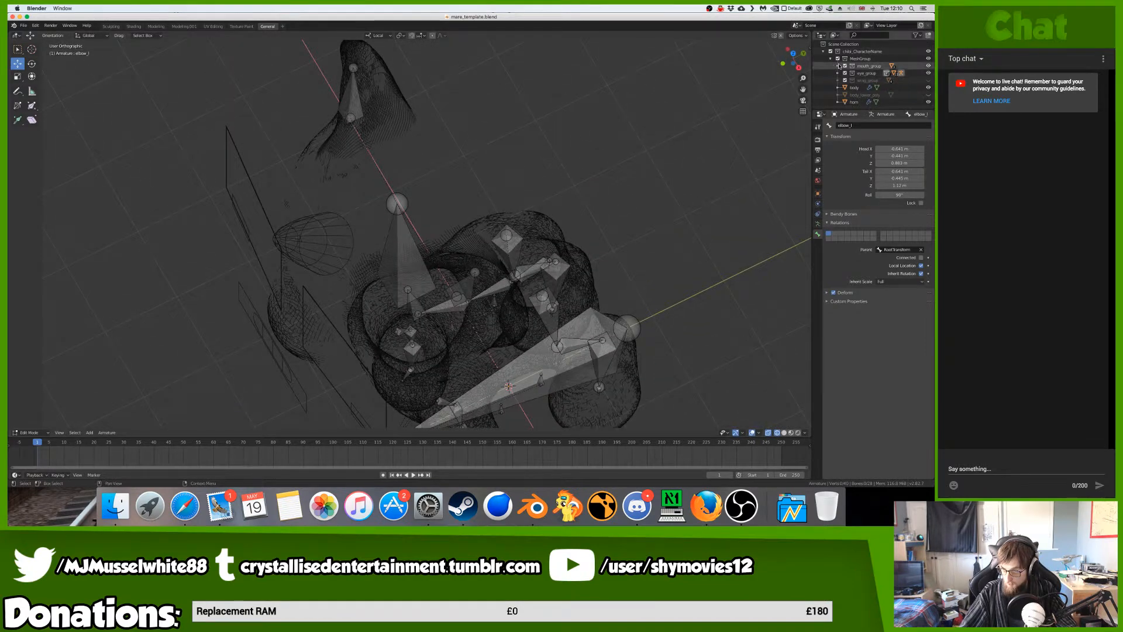
left_click(838, 66)
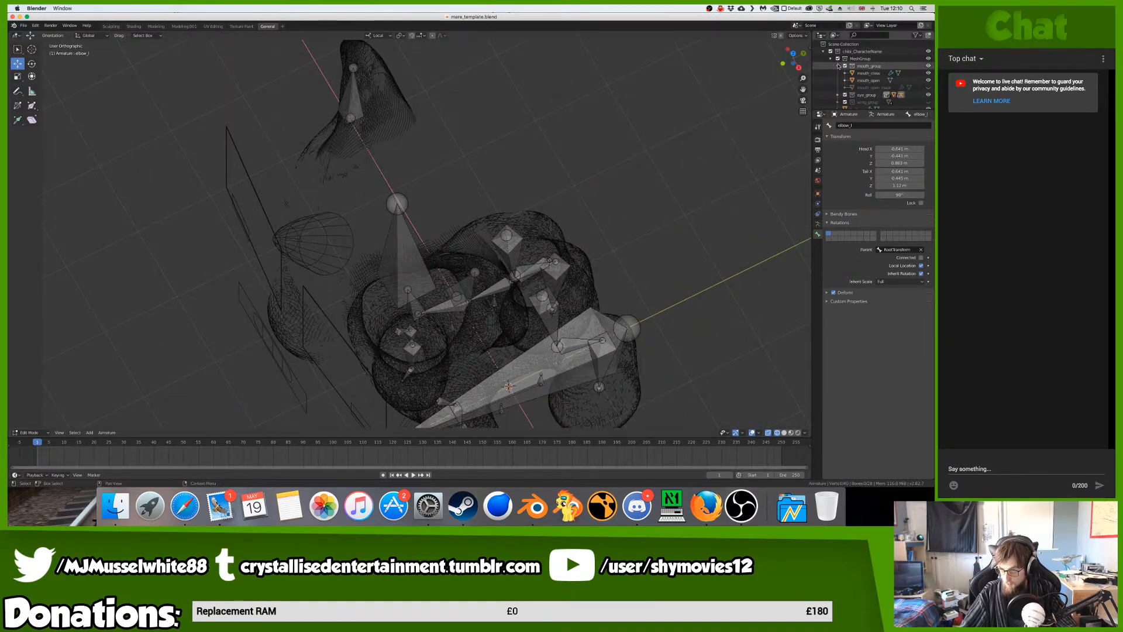
left_click(929, 88)
- Extrude a short bone forward from the tip of the head bone, parented to head but not connected
scroll(438, 185, "left", 10)
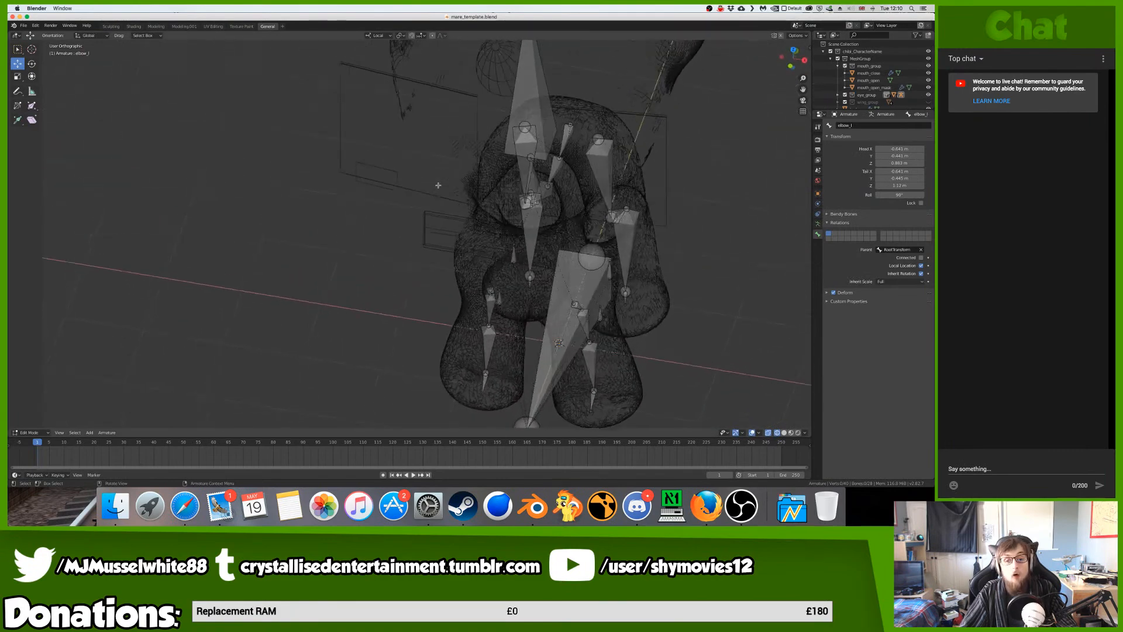
scroll(438, 186, "left", 10)
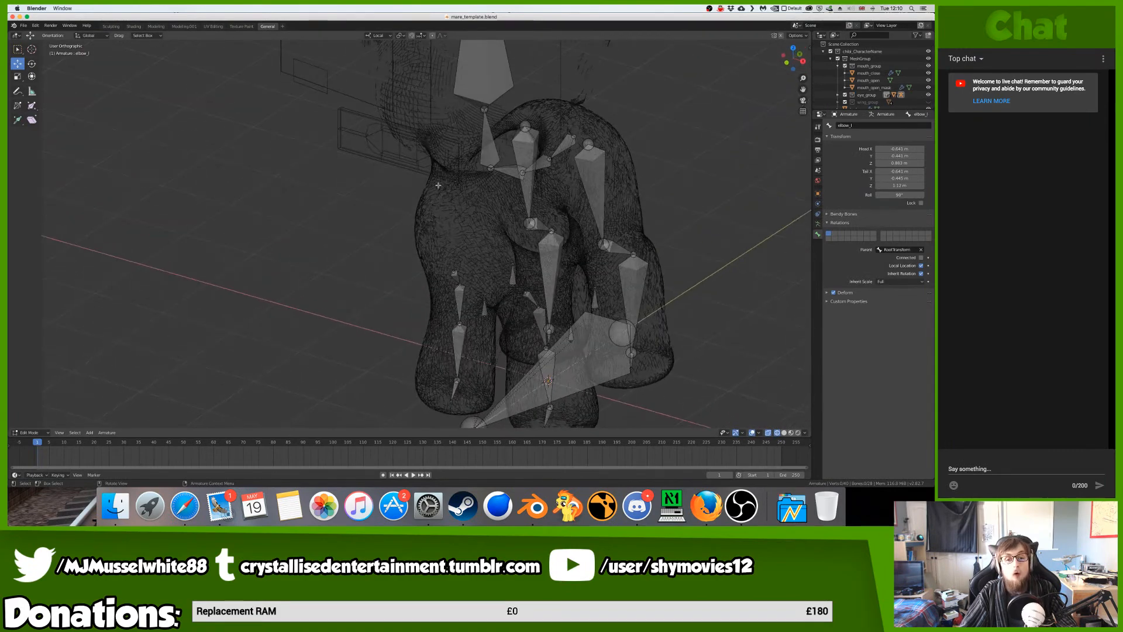
scroll(438, 185, "left", 5)
scroll(459, 153, "left", 3)
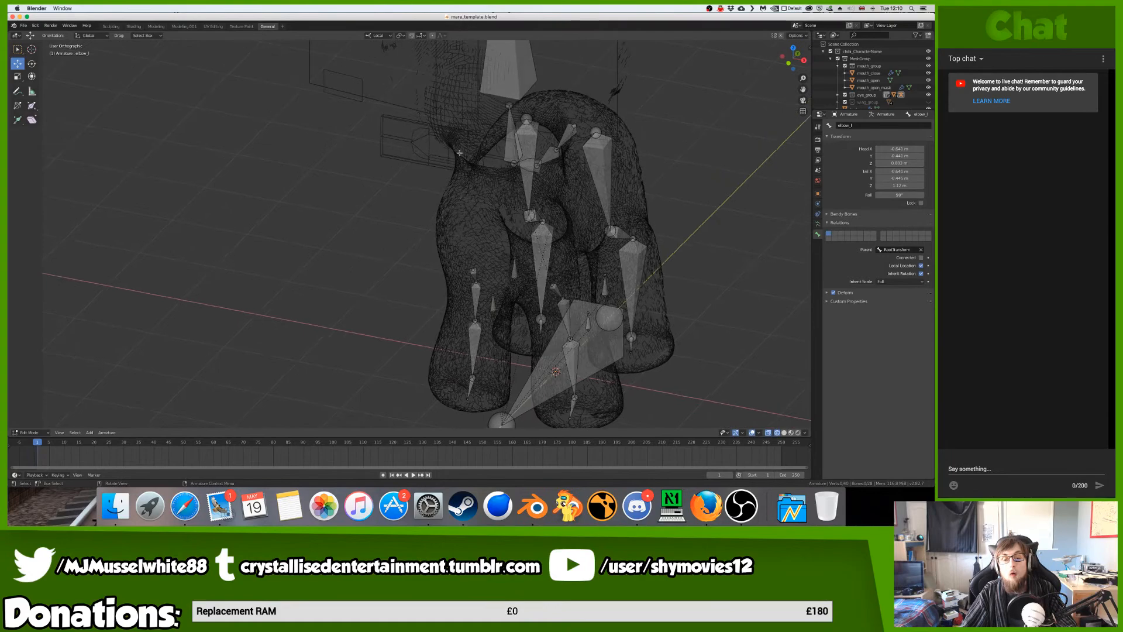
left_click(515, 80)
scroll(623, 201, "up", 5, "shift")
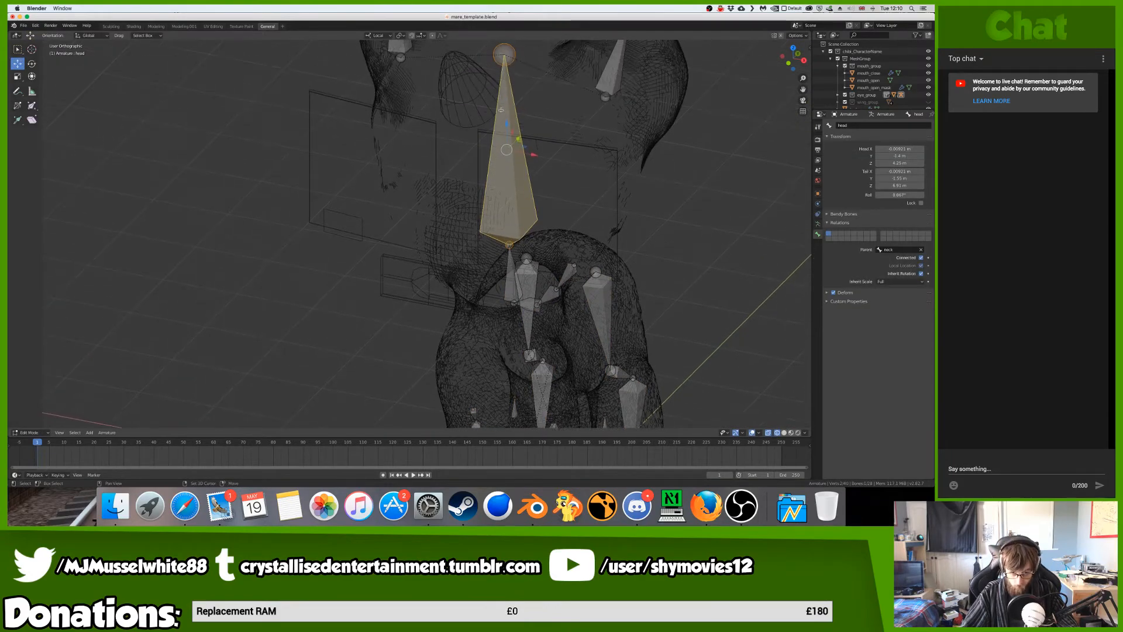
scroll(623, 201, "left", 6)
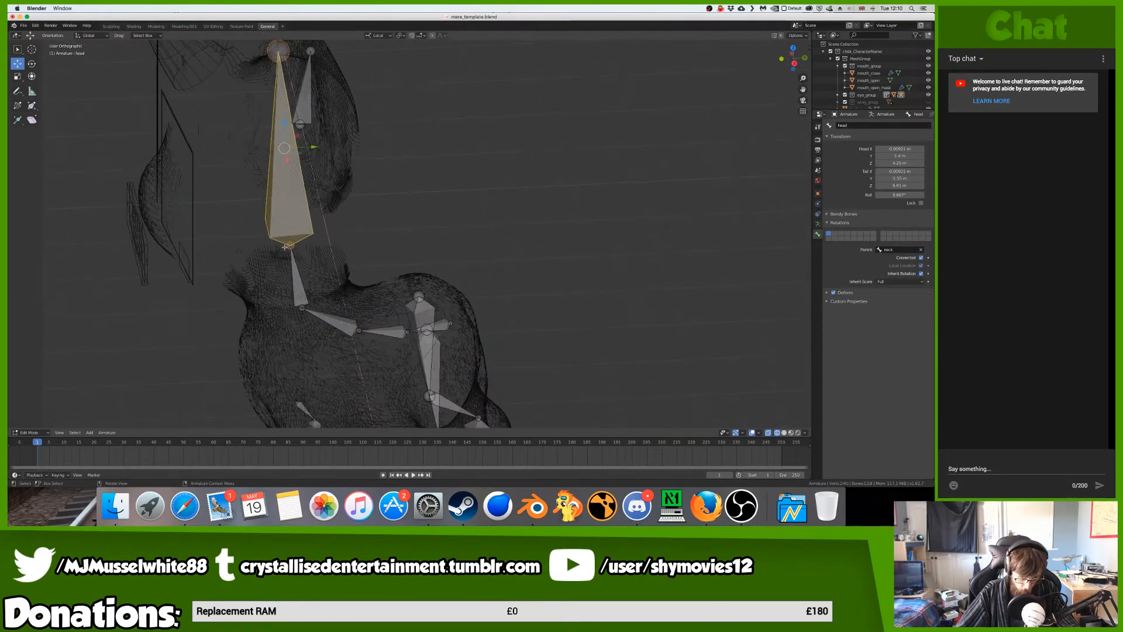
left_click(283, 246)
left_click(279, 88)
scroll(279, 88, "up", 2)
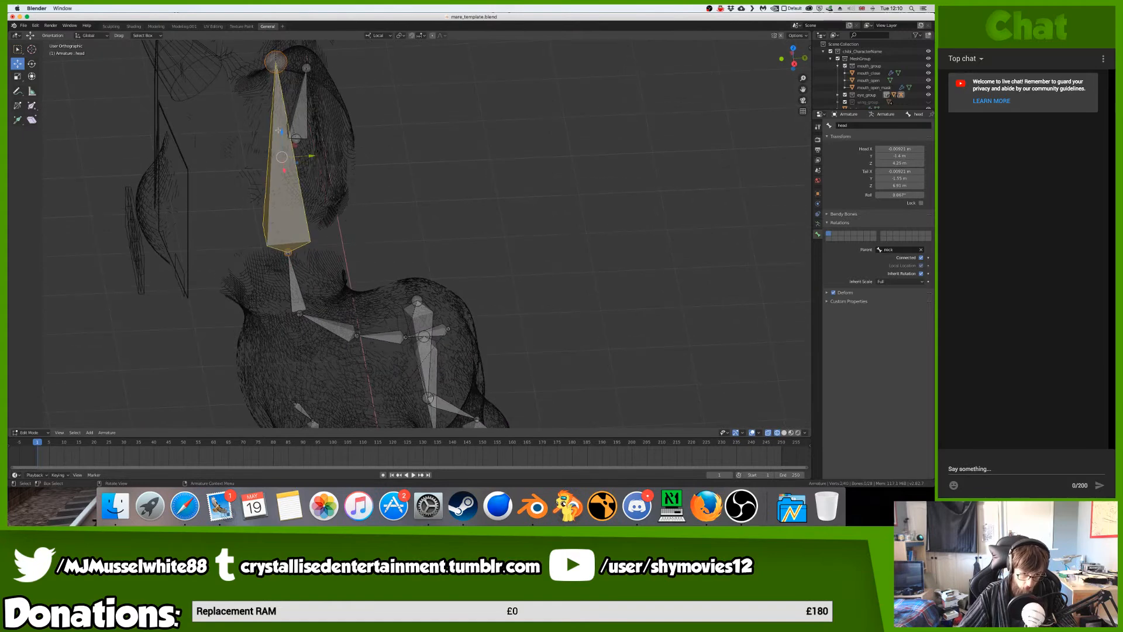
left_click(274, 52)
key("e")
left_click(258, 53)
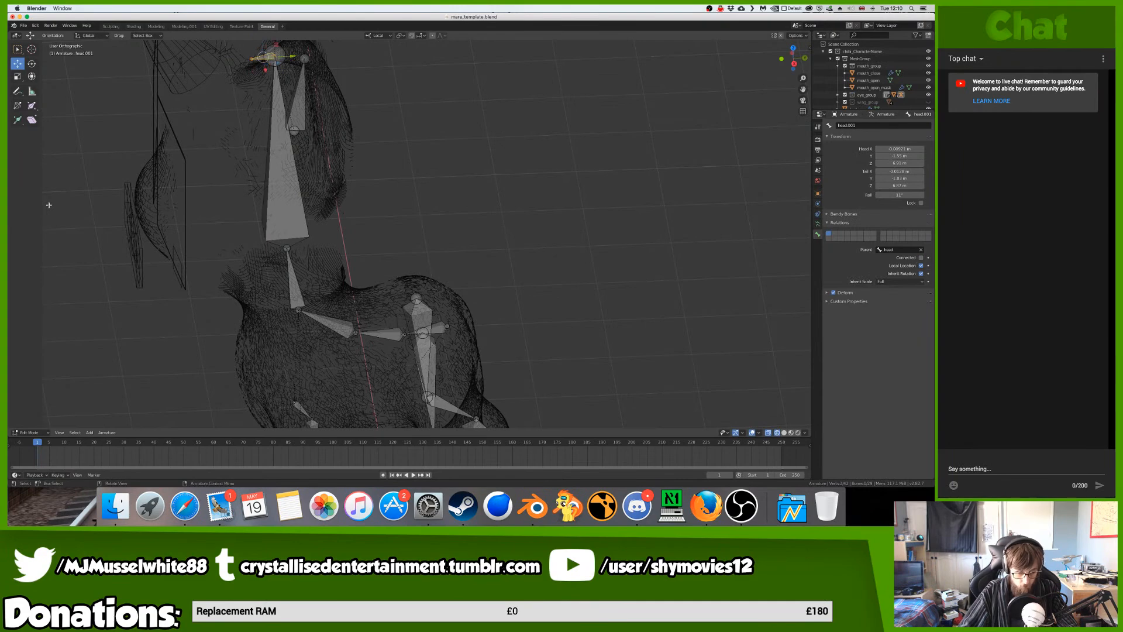
- Move the new bone in side view down to the mouth at the front of the muzzle and rotate it upright
key("KP_1")
key("KP_3")
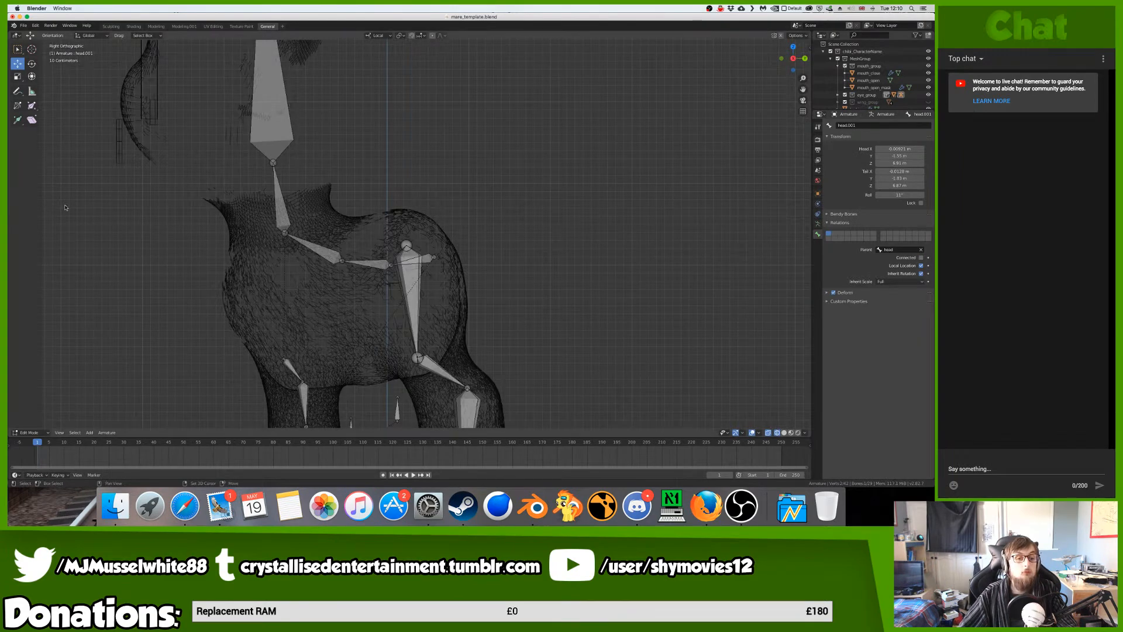
scroll(311, 206, "up", 5)
key("g")
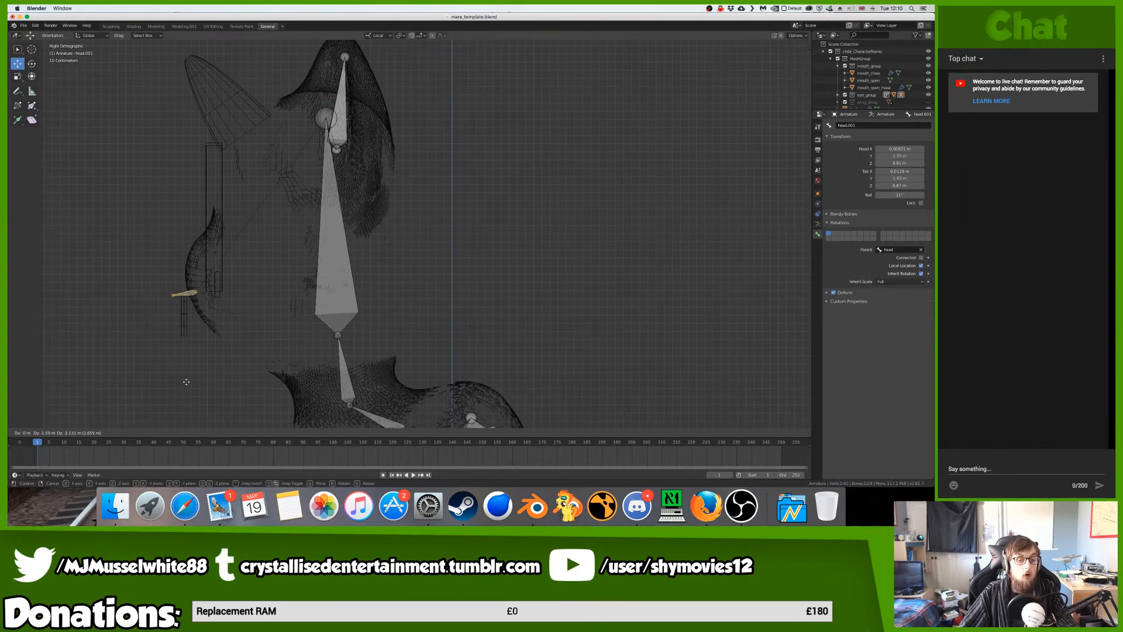
key("Return")
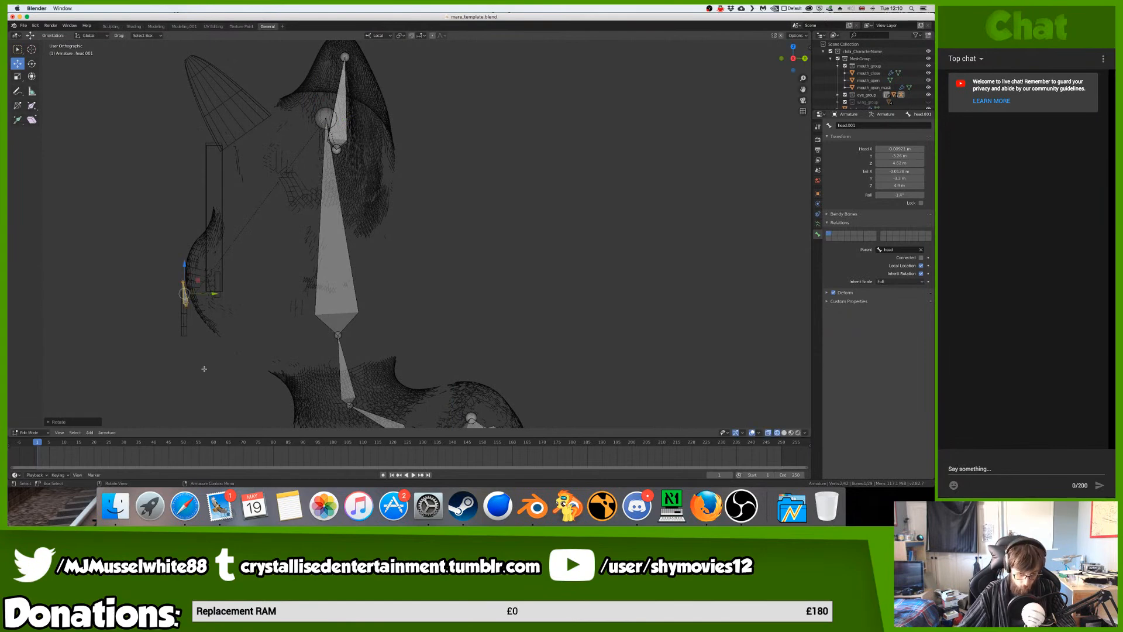
- Set the new mouth bone's roll to 0°
left_click(899, 196)
type("0")
key("Return")
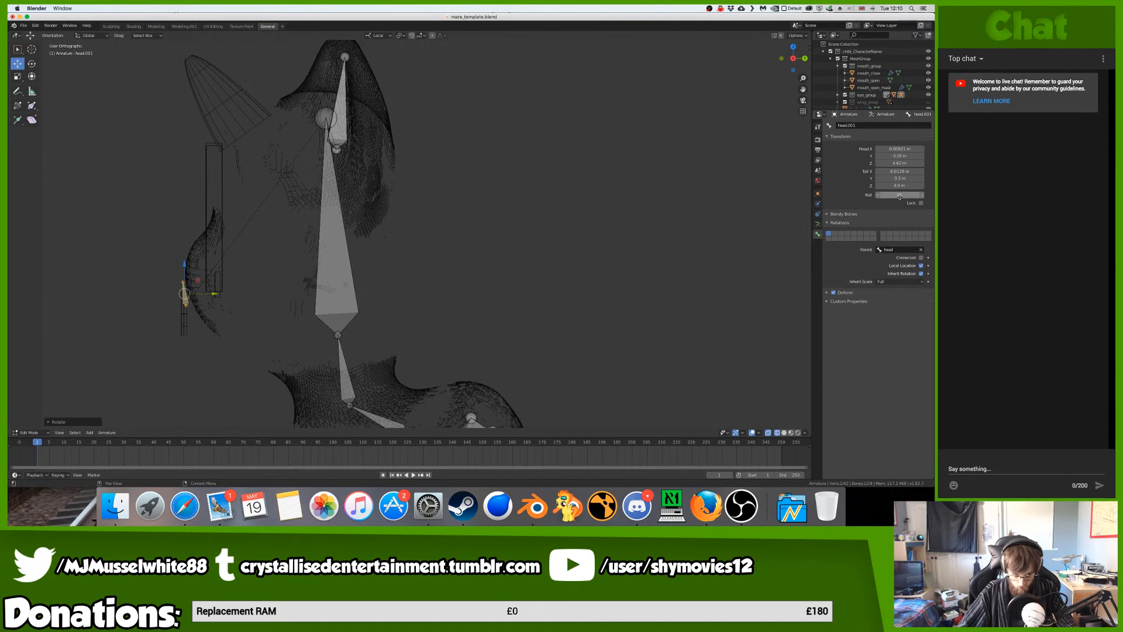
- Scale the mouth bone down in front view and move it onto the centre line of the mouth
key("KP_1")
scroll(652, 272, "up", 5, "ctrl")
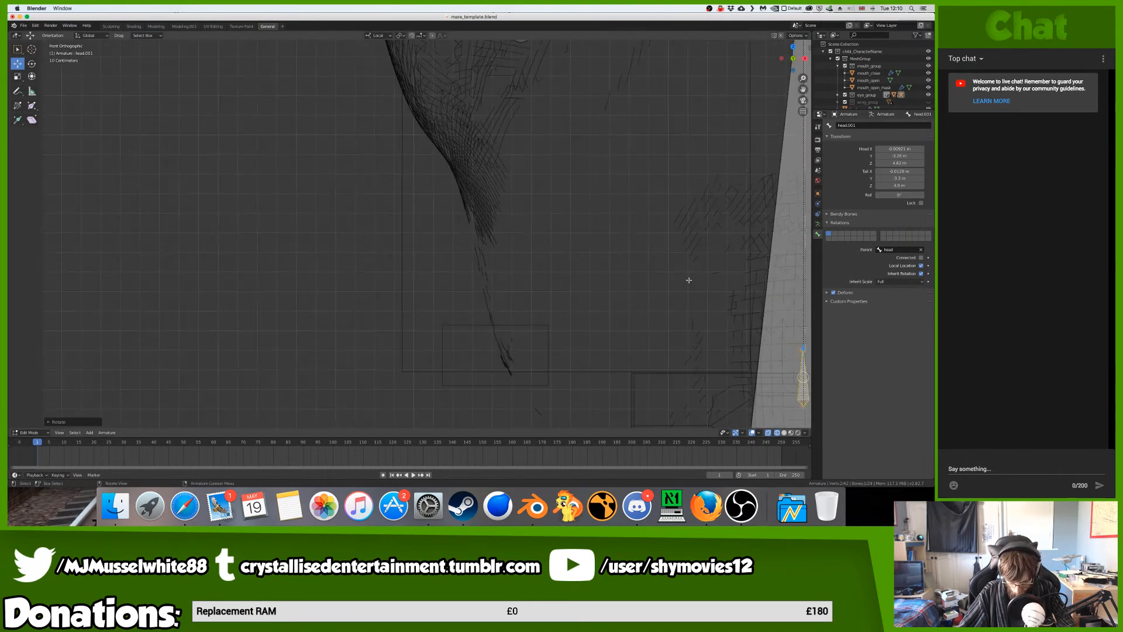
scroll(689, 279, "right", 6, "shift")
scroll(660, 269, "down", 3, "shift")
scroll(656, 266, "up", 4, "ctrl")
scroll(555, 299, "up", 3, "ctrl")
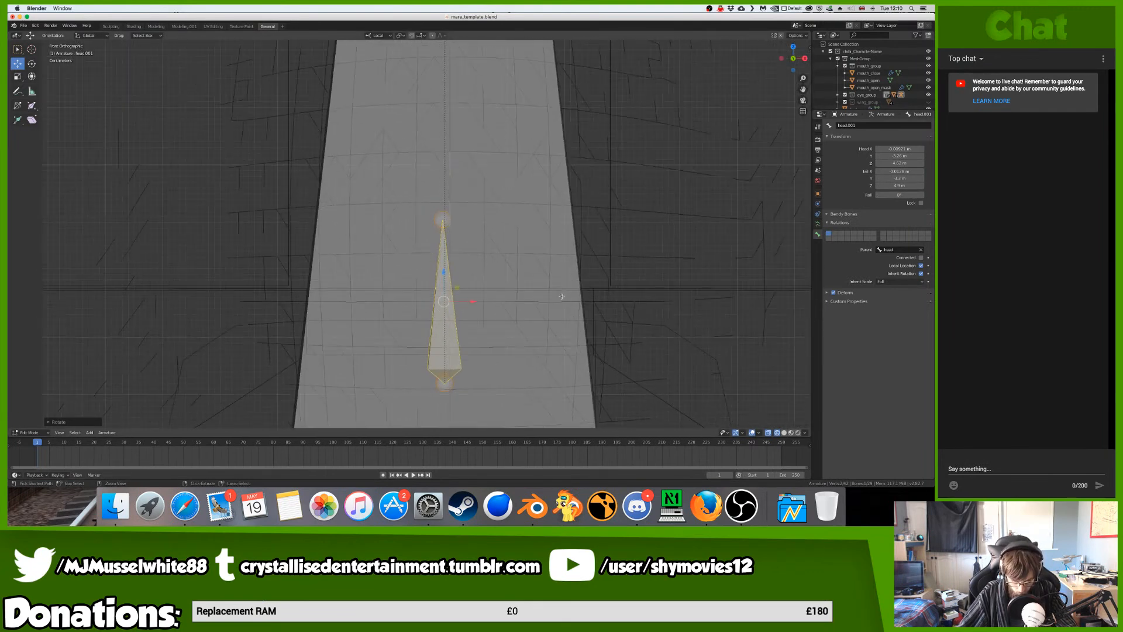
scroll(555, 300, "down", 5, "shift")
key("s")
left_click(477, 224)
key("g")
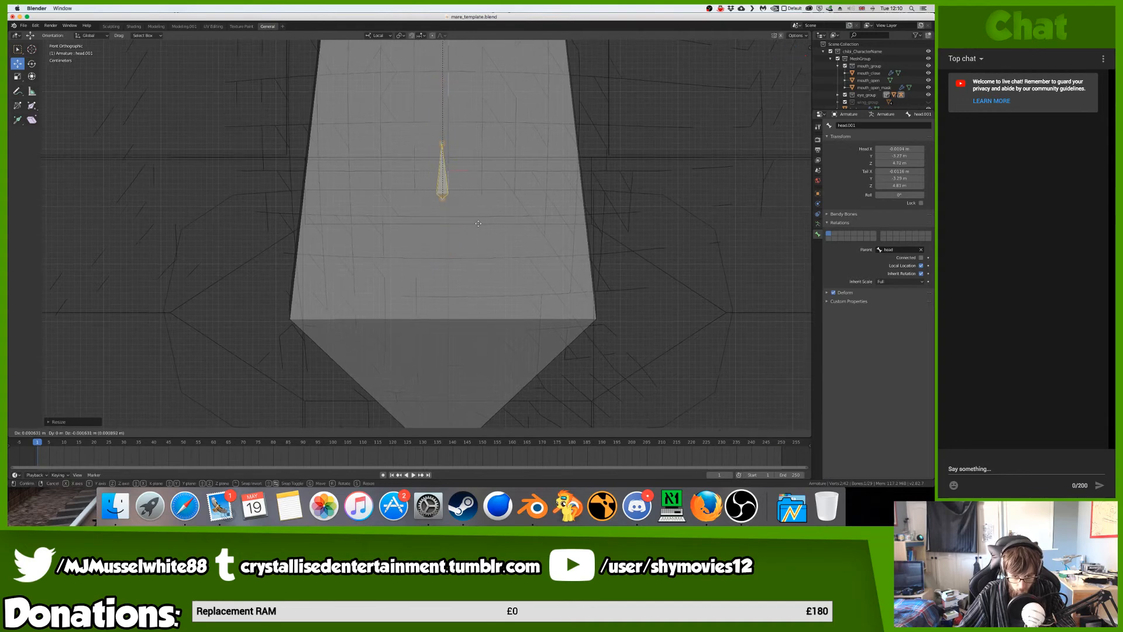
left_click(509, 271)
key("s")
right_click(509, 273)
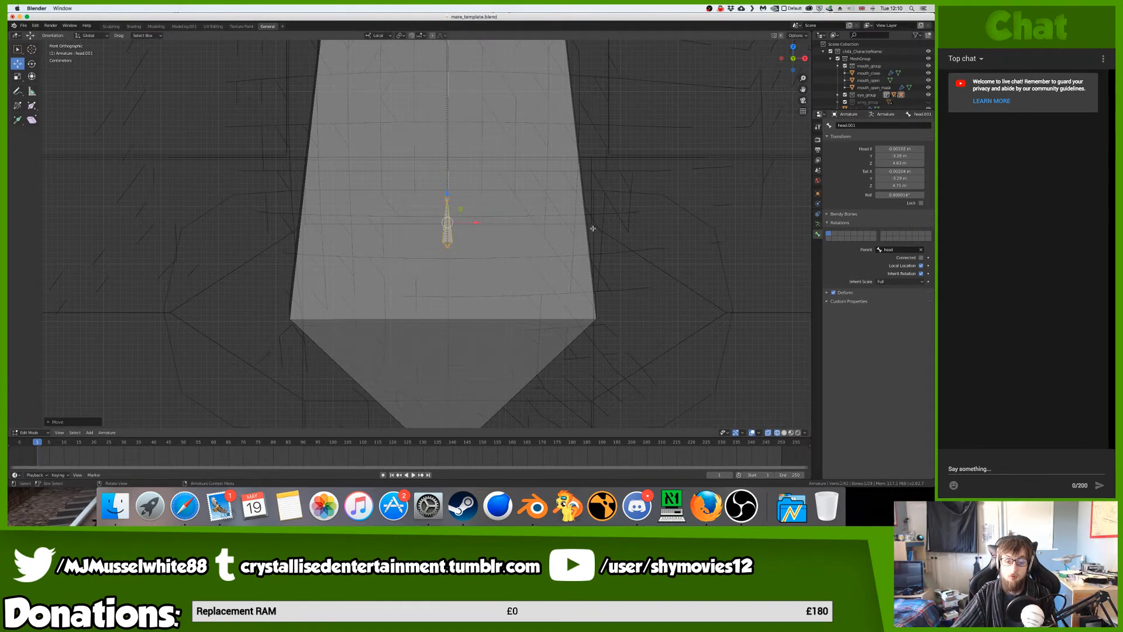
- Hide the body mesh so only the mouth and eye objects surround the mouth bone
scroll(593, 228, "right", 5)
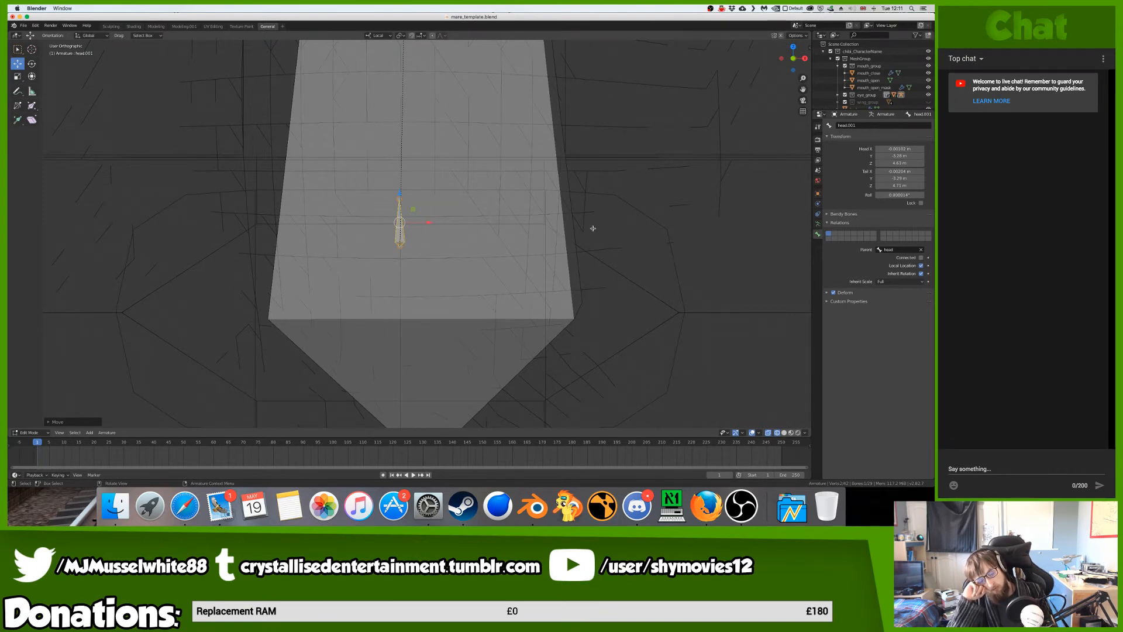
scroll(933, 88, "down", 3)
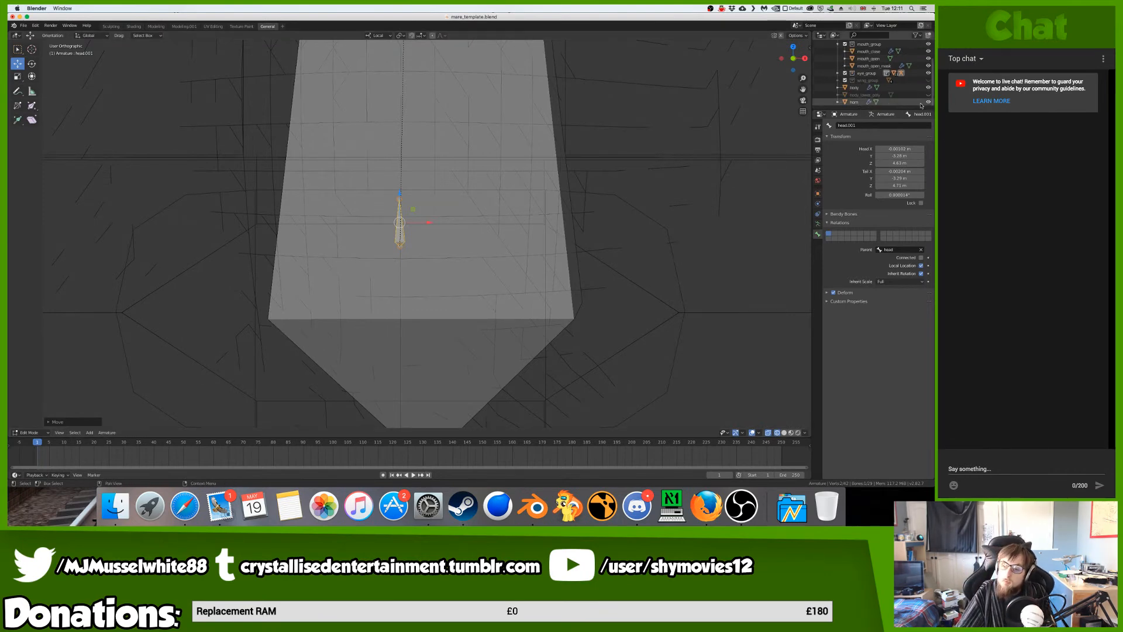
left_click(928, 87)
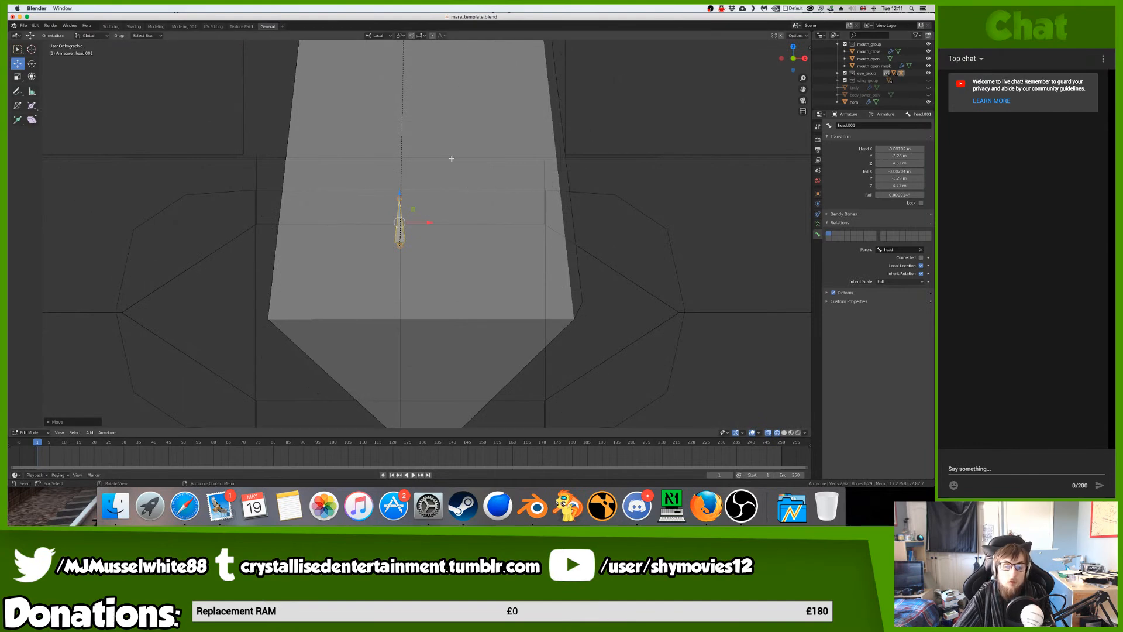
scroll(928, 64, "up", 1)
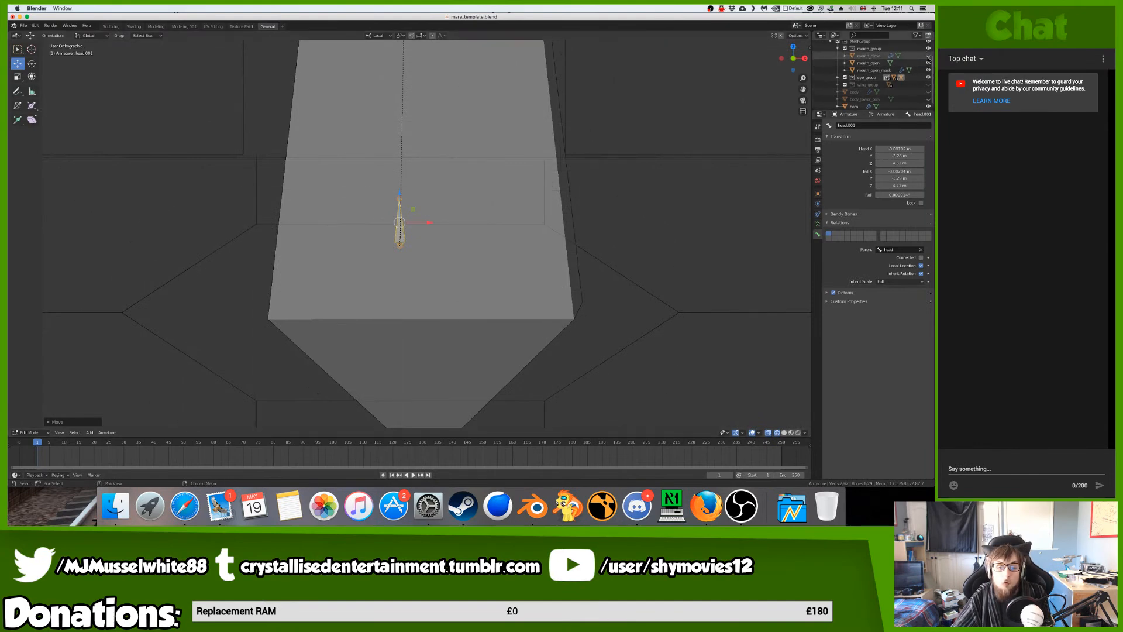
- Nudge the mouth bone sideways towards the mouth's centre and flatten it by scaling to 0 along local X
key("g")
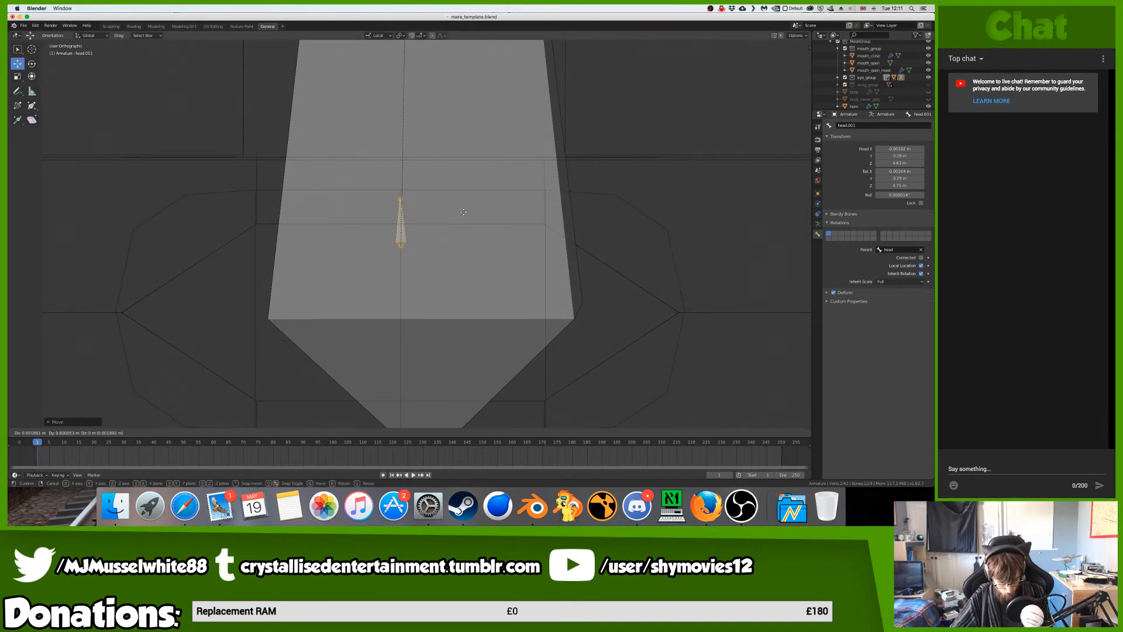
left_click(465, 211)
key("s")
key("x")
key("x")
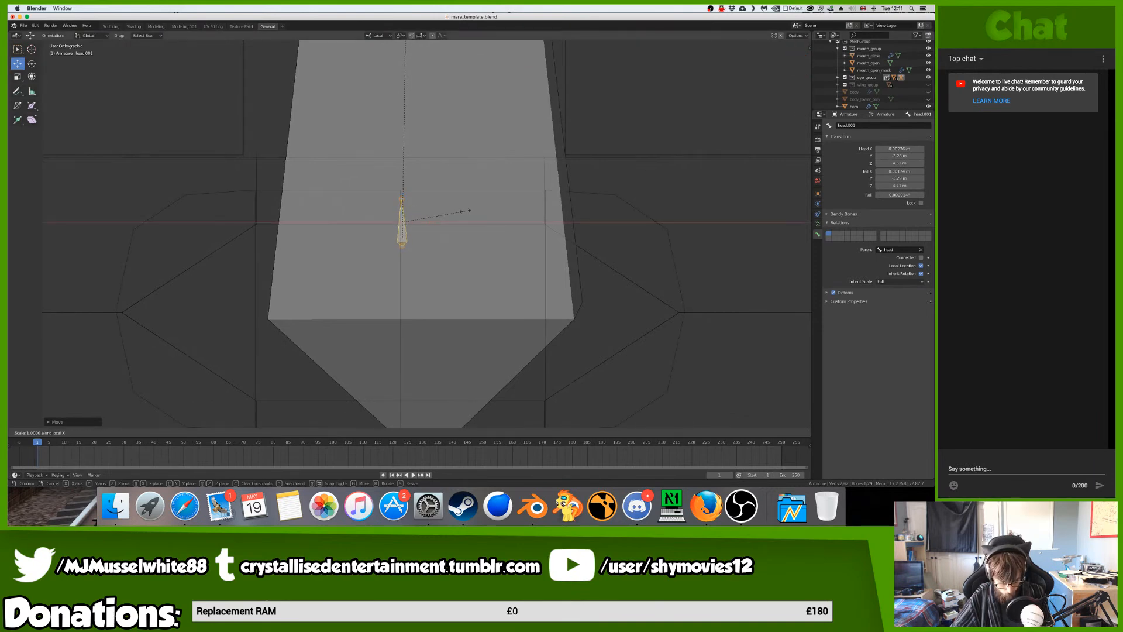
key("0")
key("Return")
key("s")
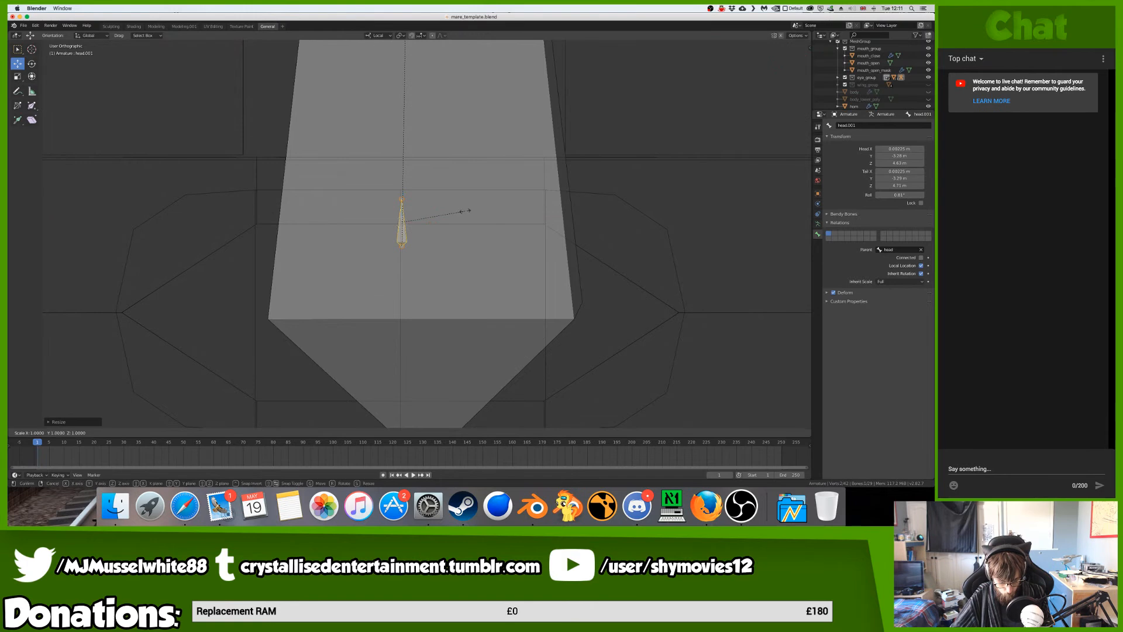
key("y")
key("y")
key("Escape")
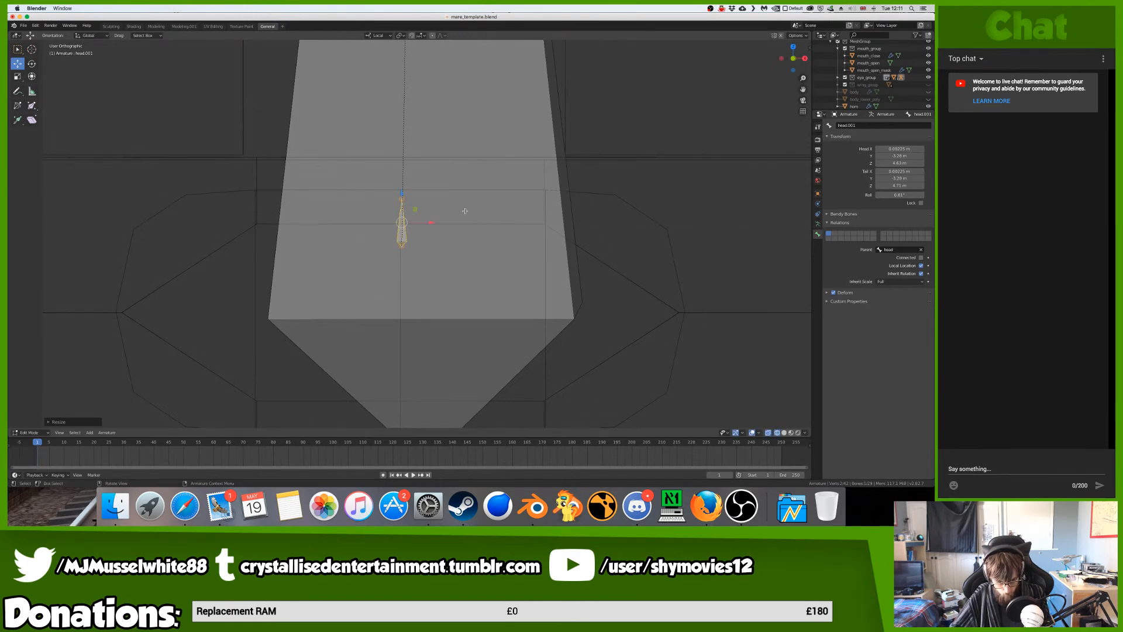
- Shift the mouth bone along Y in side view into the middle of the mouth mesh's thickness
key("KP_3")
key("KP_Decimal")
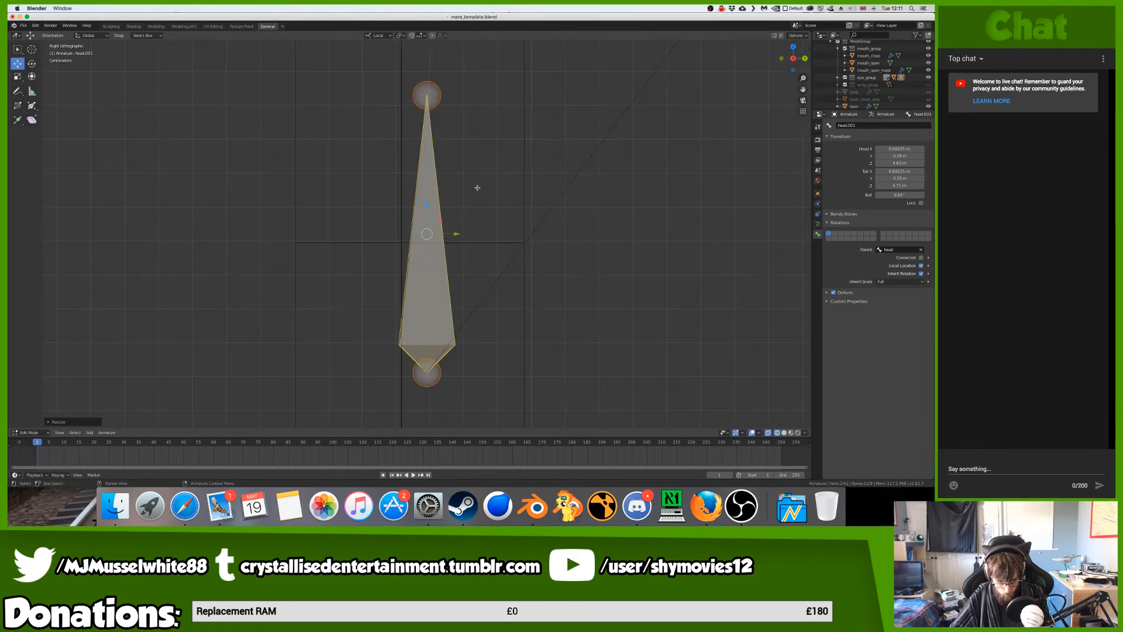
scroll(514, 180, "down", 7)
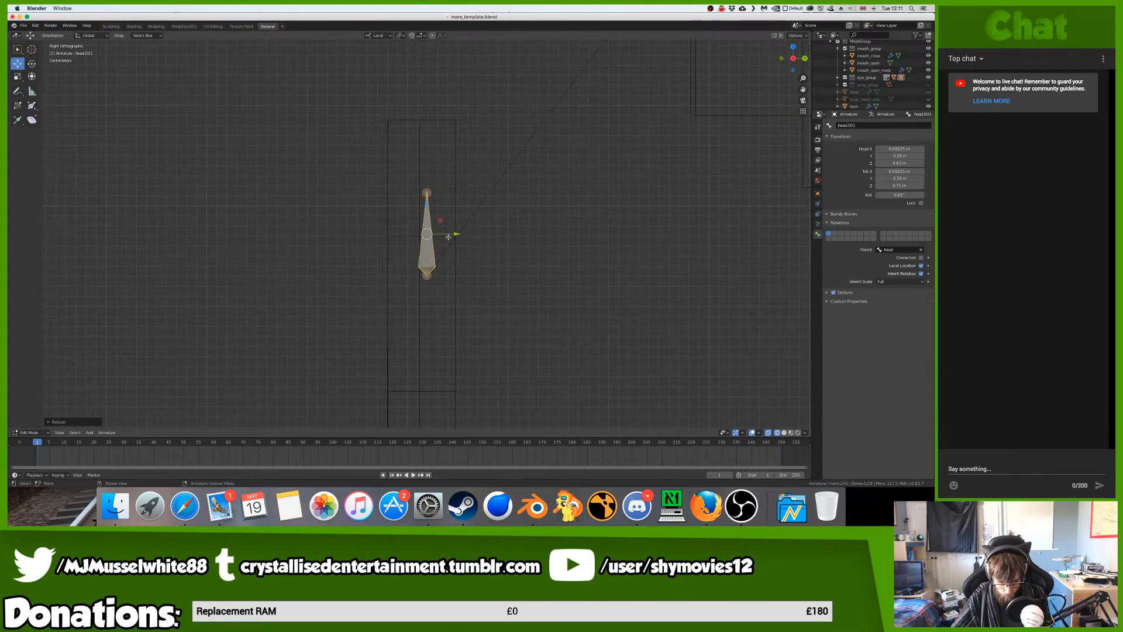
left_click_drag(448, 237, 442, 237)
key("KP_1")
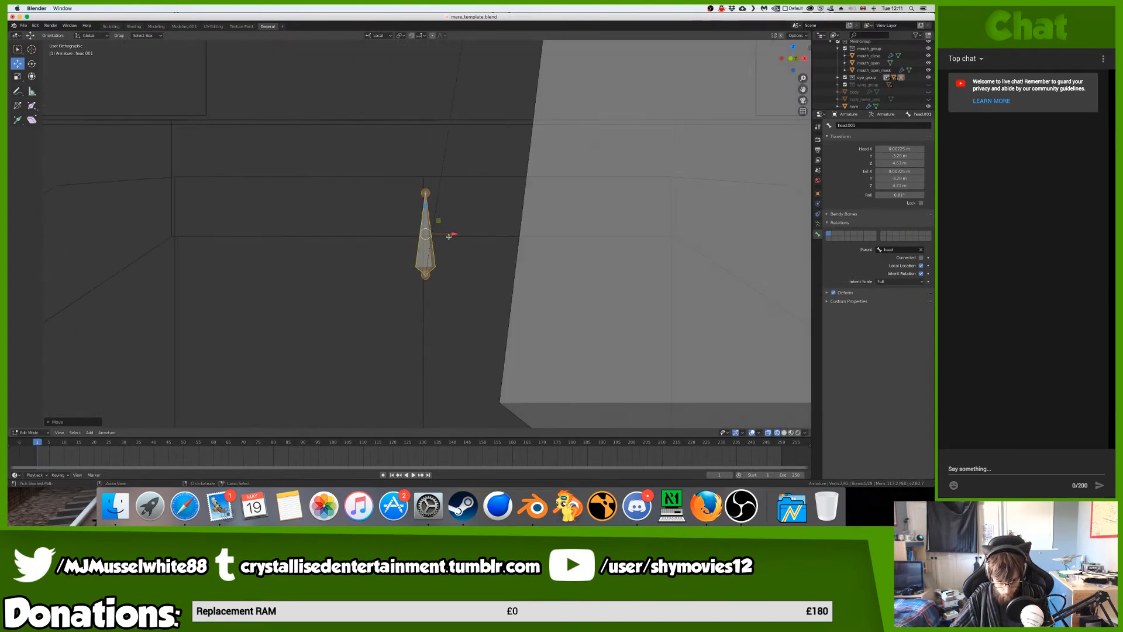
scroll(449, 237, "down", 6, "ctrl")
scroll(449, 237, "up", 4)
scroll(450, 235, "right", 10)
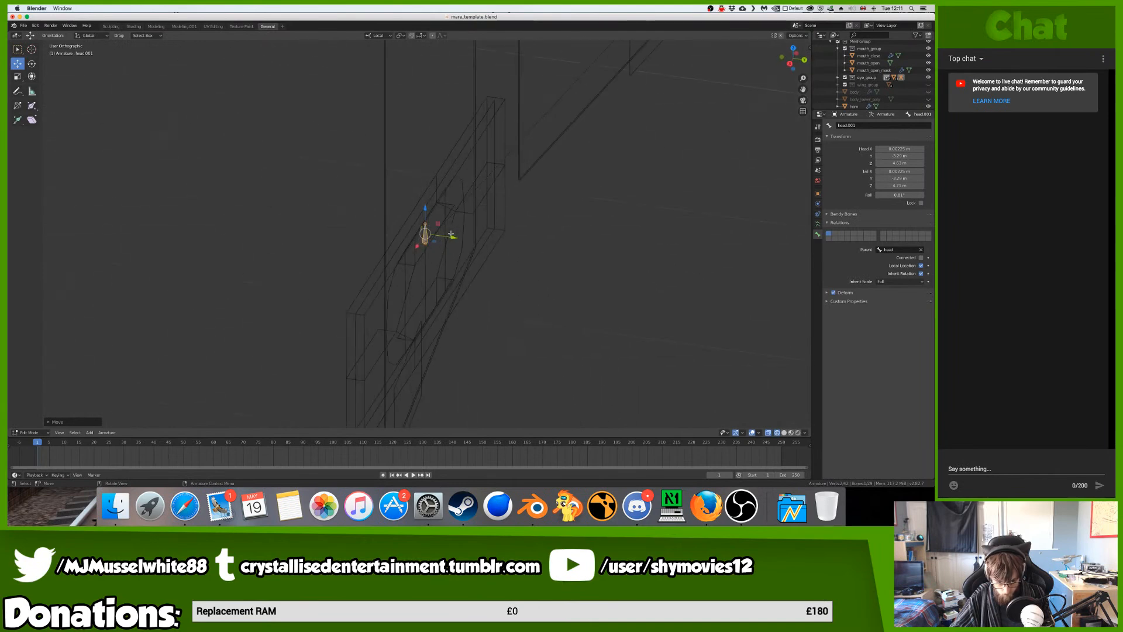
scroll(588, 153, "left", 10)
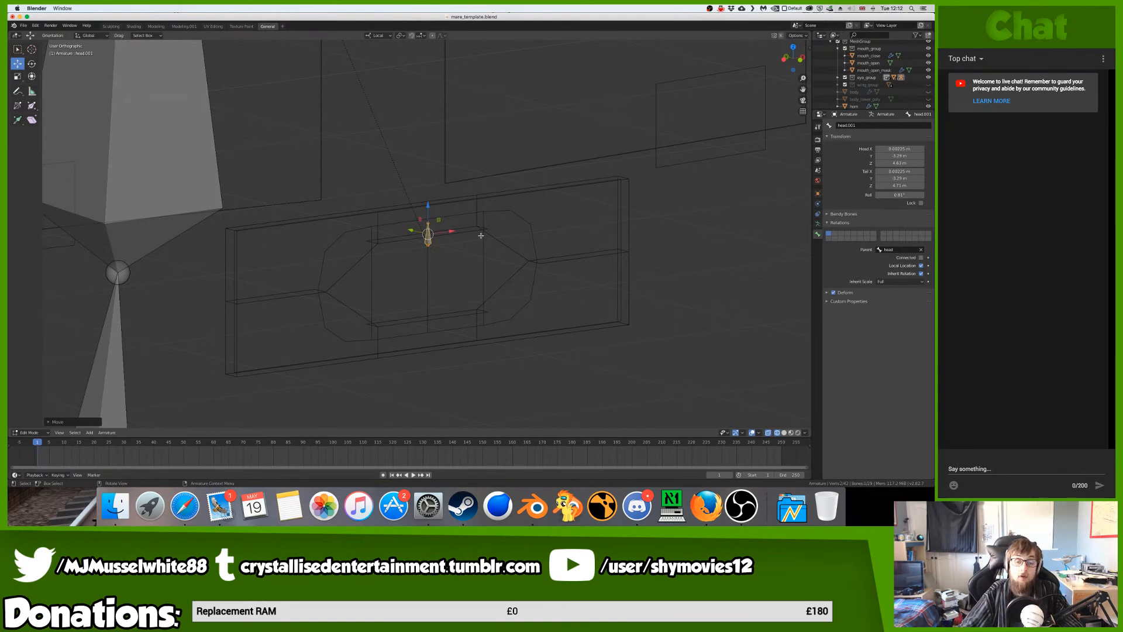
- Extrude a new bone from the head bone's tip and disconnect it from its parent while keeping the head parenting
key("KP_1")
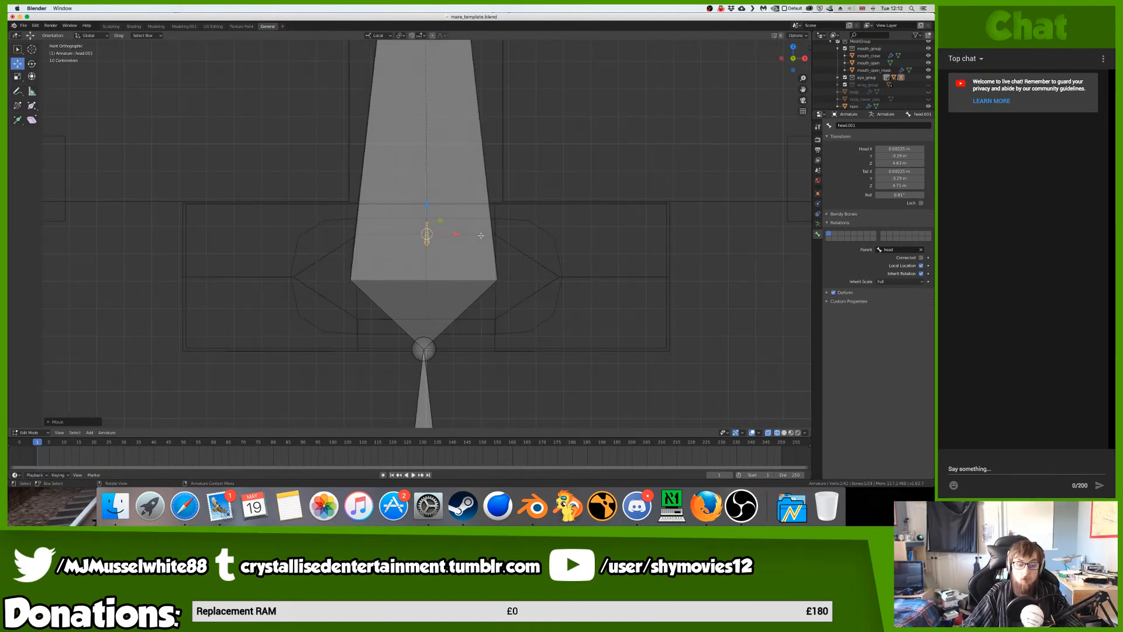
scroll(481, 236, "up", 5, "ctrl")
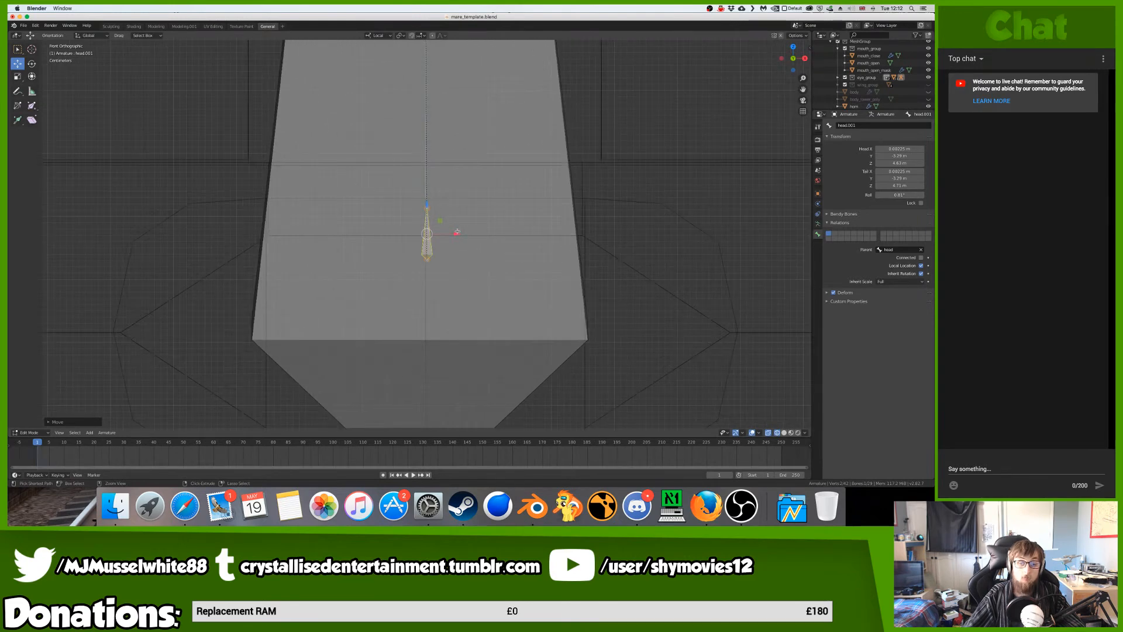
key("KP_3")
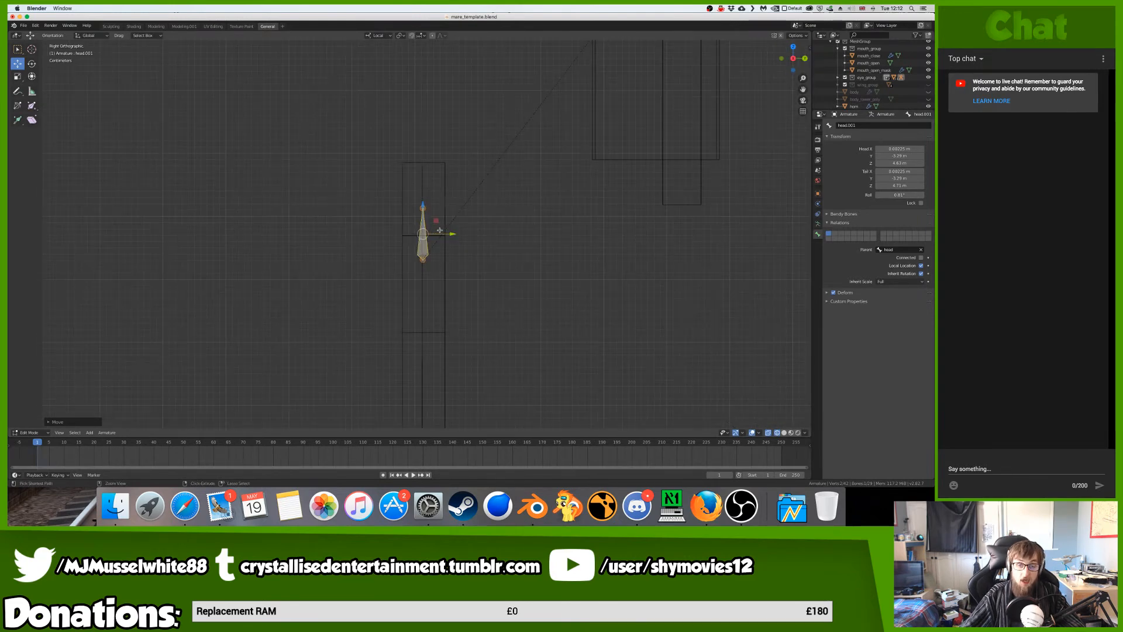
scroll(439, 230, "down", 6, "ctrl")
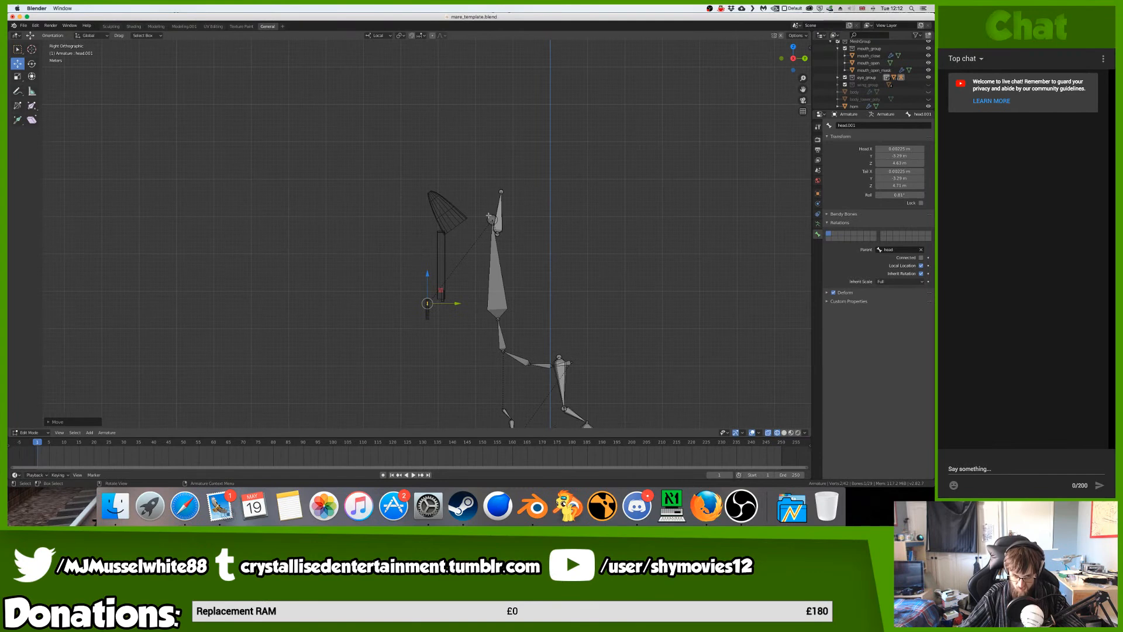
left_click(490, 217)
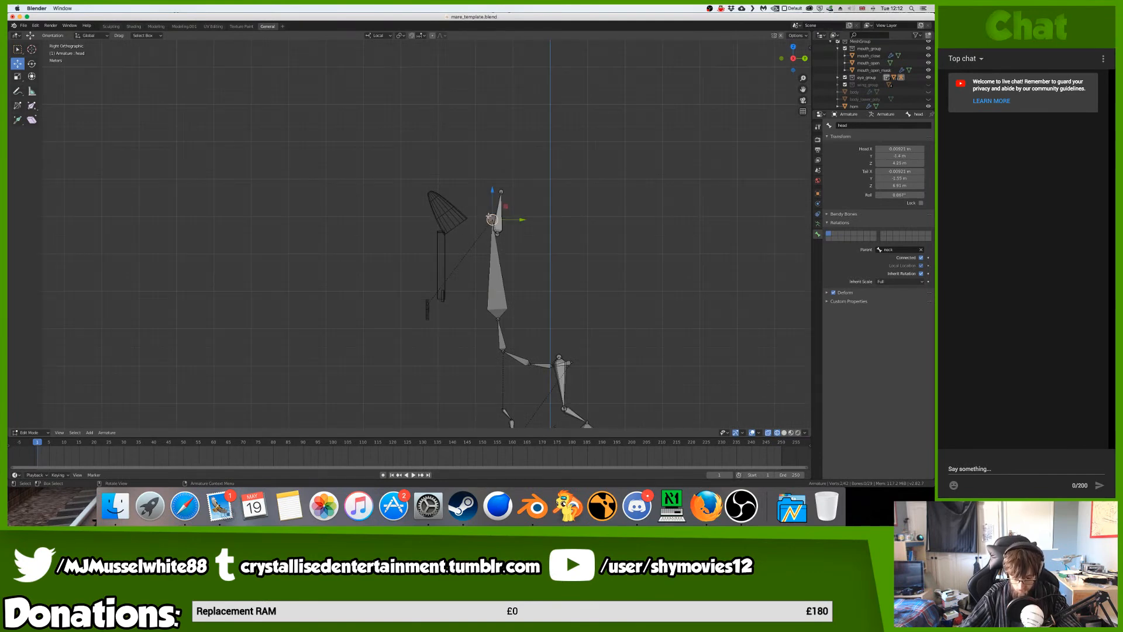
key("e")
left_click(490, 200)
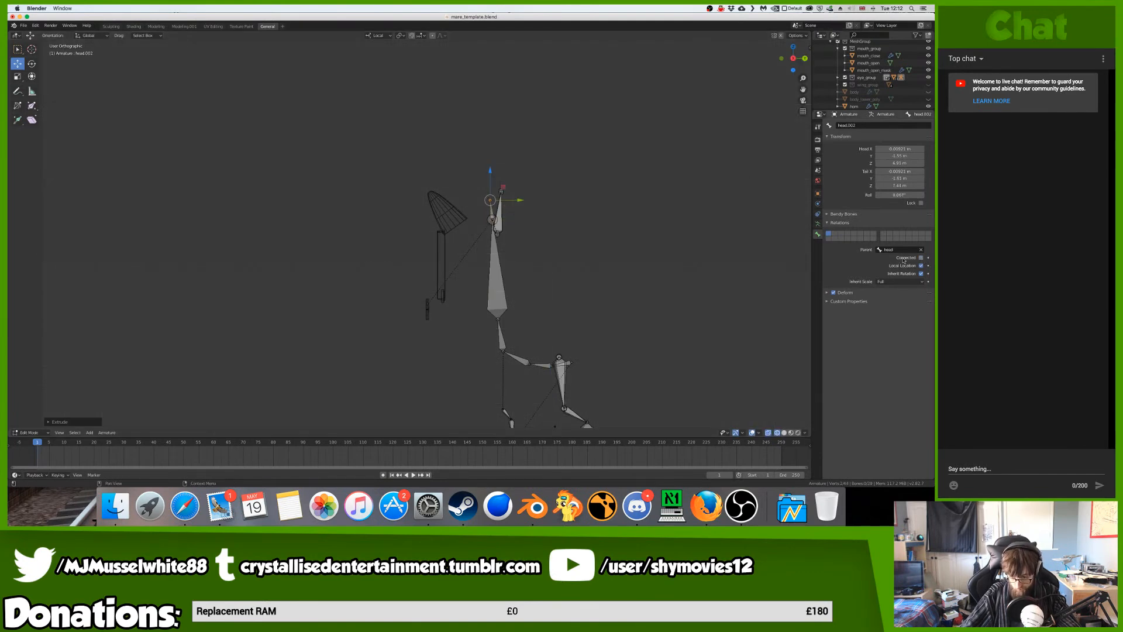
left_click(491, 210)
key("f")
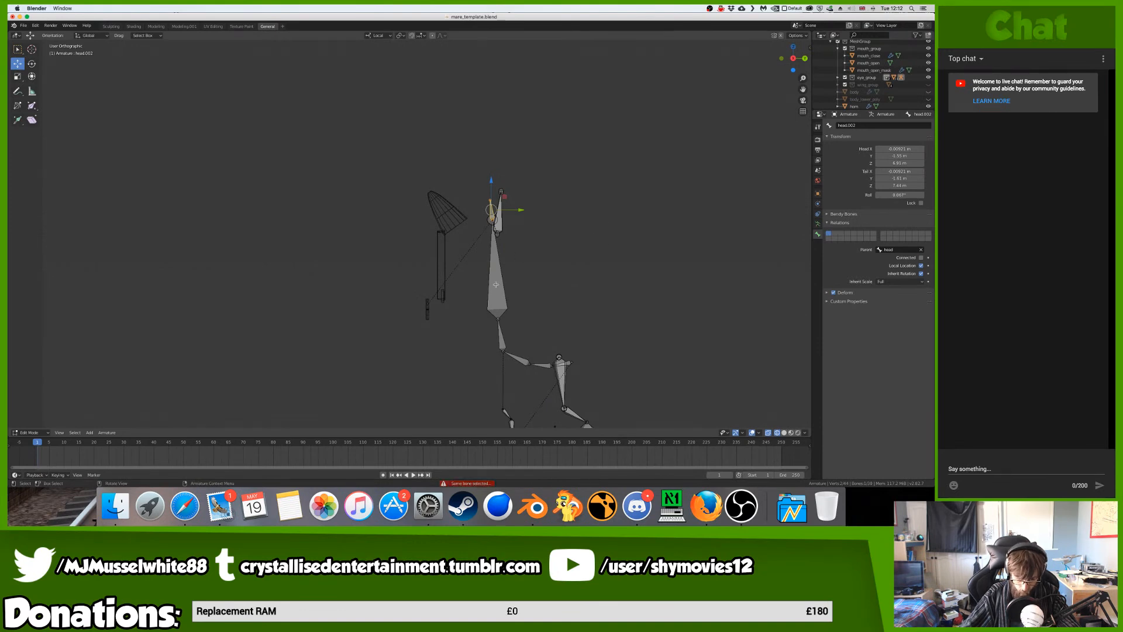
- Move the new bone down to the first mouth bone's base and set its roll to 0°
key("g")
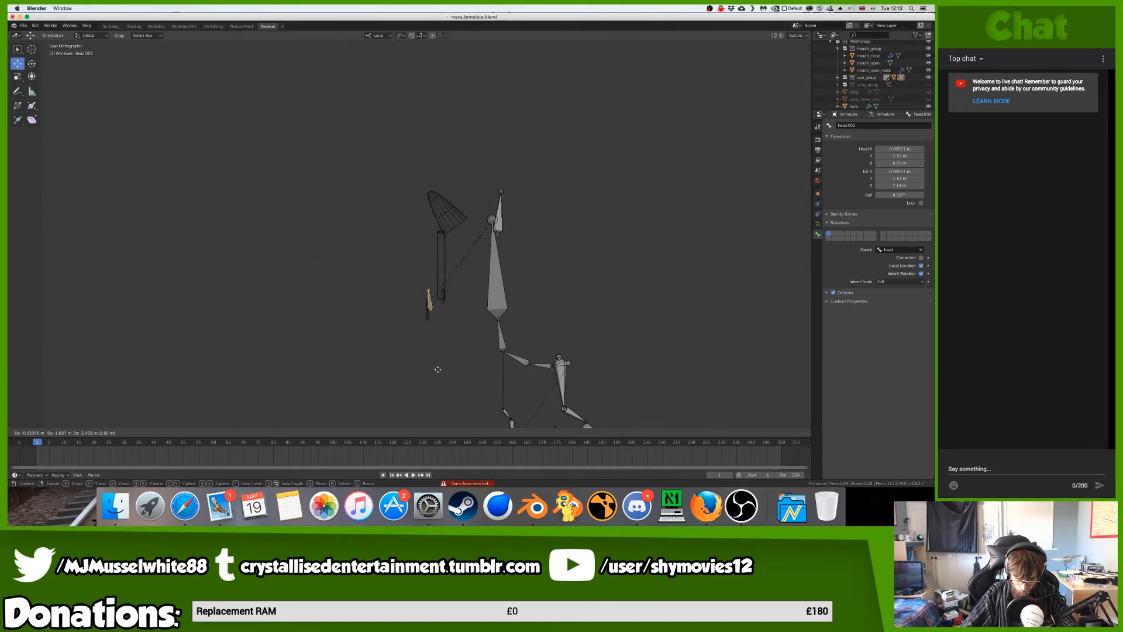
left_click(438, 369)
key("KP_Decimal")
key("g")
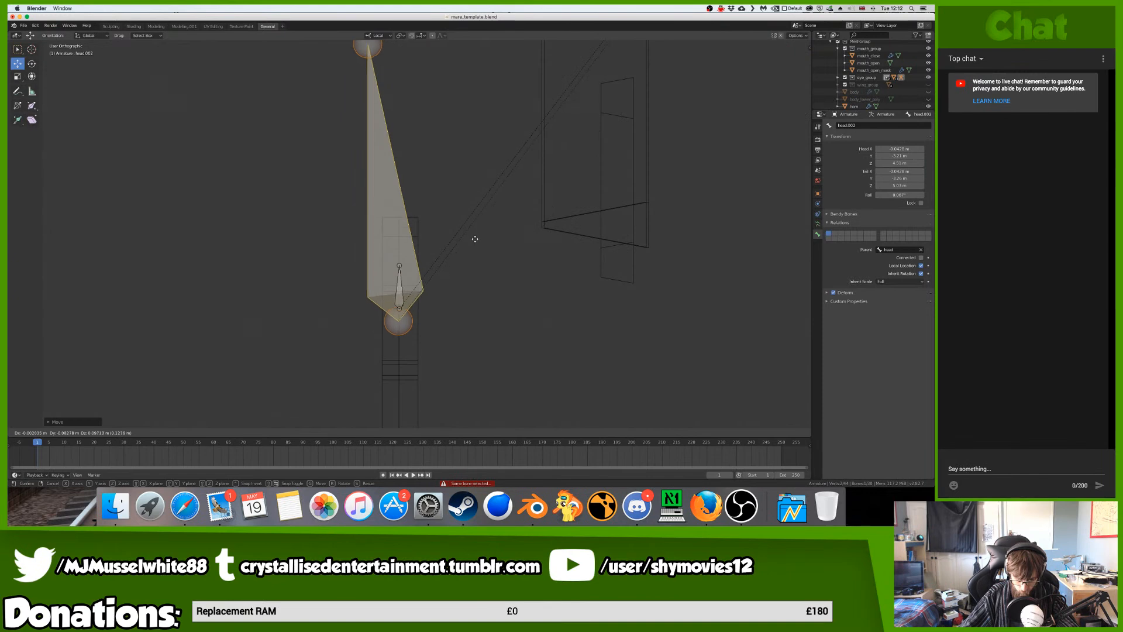
left_click(472, 234)
left_click(899, 195)
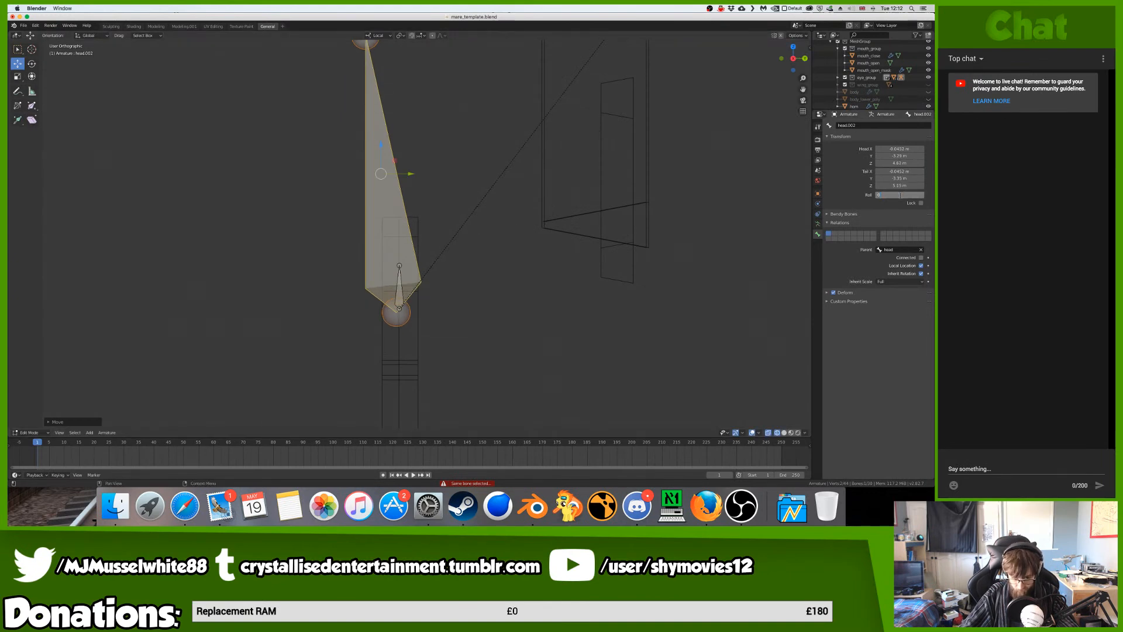
key("Return")
key("g")
left_click(408, 310)
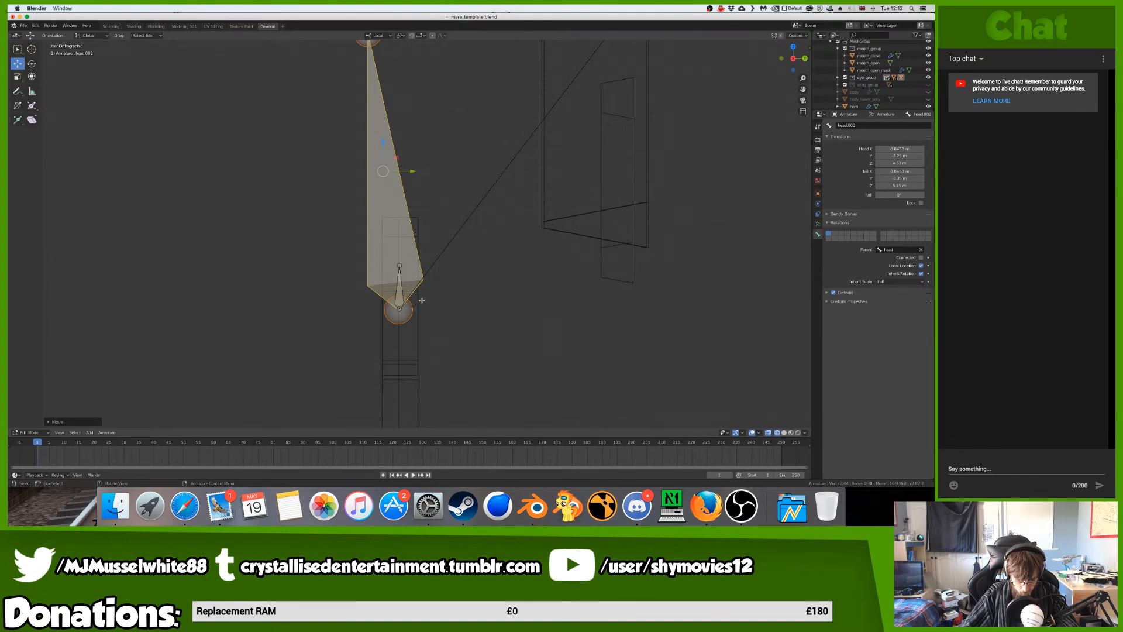
- Straighten the new bone by scaling to 0 along Y and move it along Y over the first mouth bone
key("s")
key("y")
key("0")
key("Return")
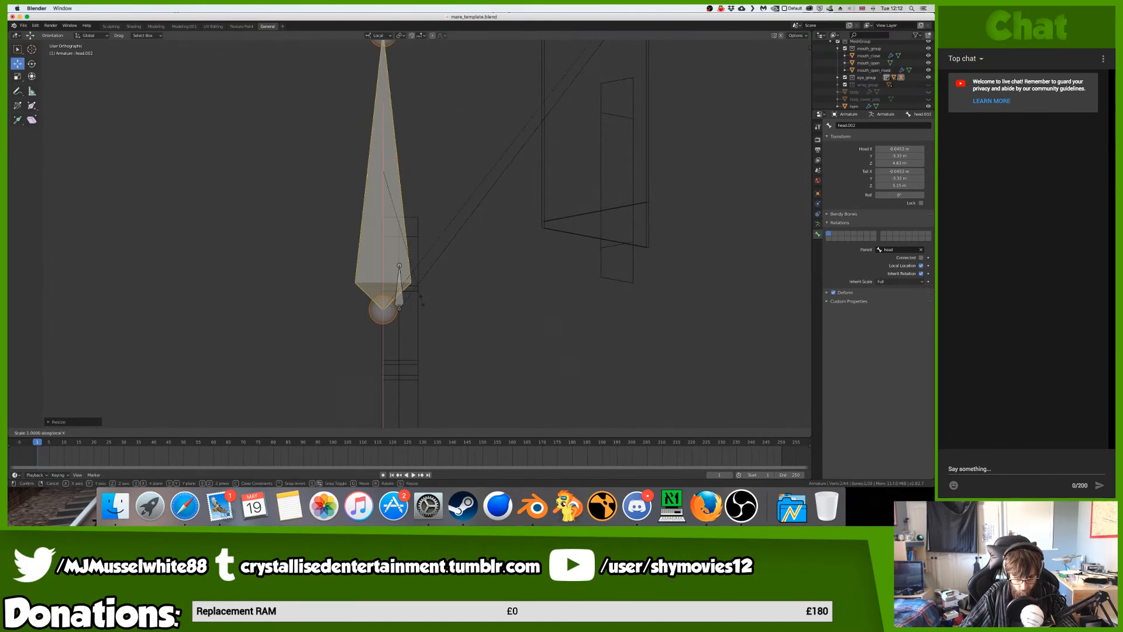
key("g")
key("y")
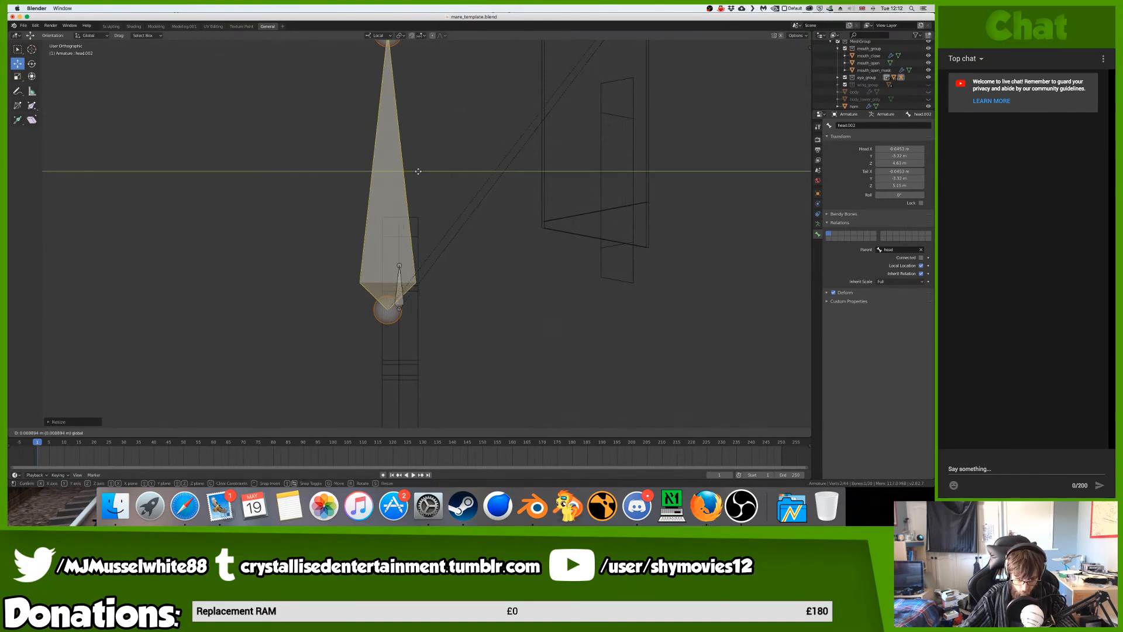
left_click(427, 169)
- Fine-position the new bone in close-up so its base lines up with the first mouth bone's base
middle_click_drag(427, 169, 423, 298, "ctrl")
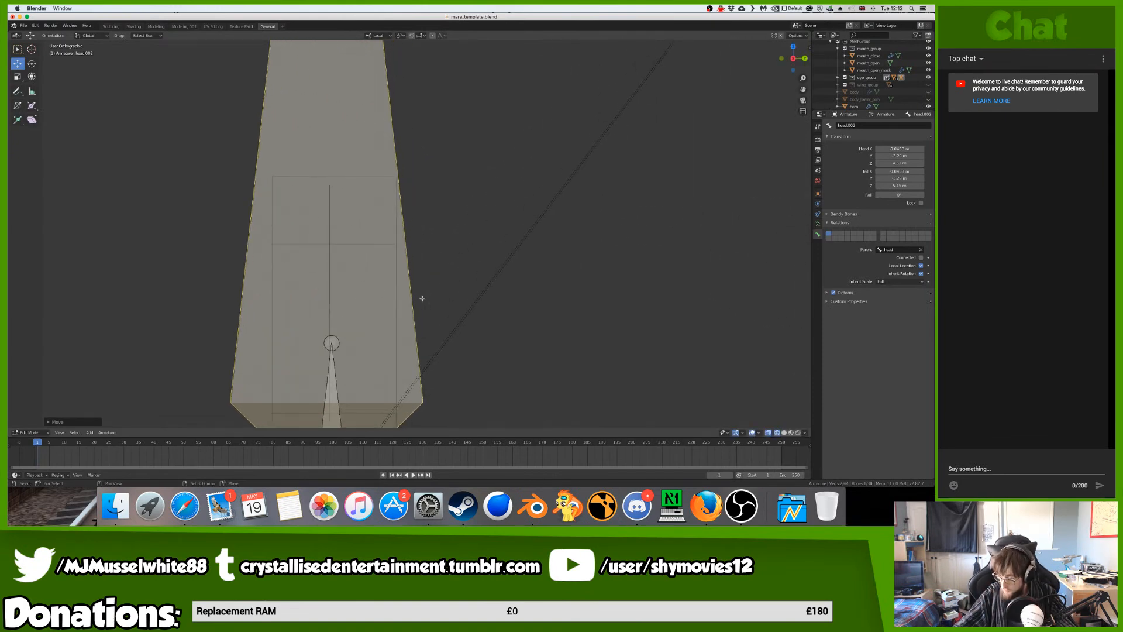
scroll(427, 299, "down", 6, "shift")
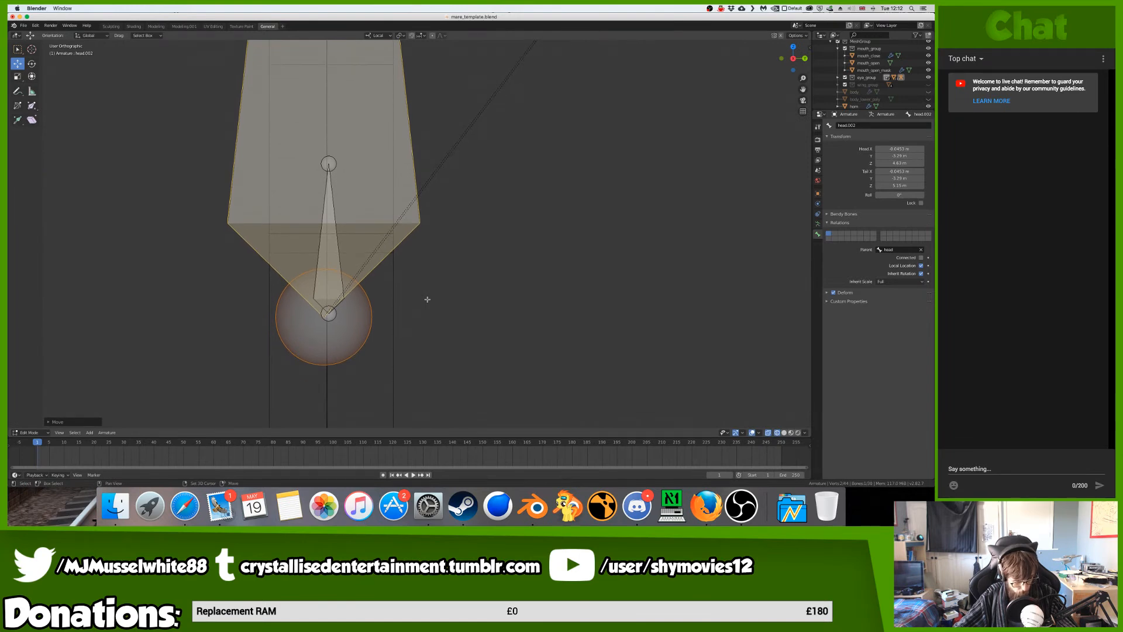
scroll(408, 311, "up", 7, "ctrl")
scroll(411, 308, "down", 8, "shift")
scroll(412, 309, "left", 8, "shift")
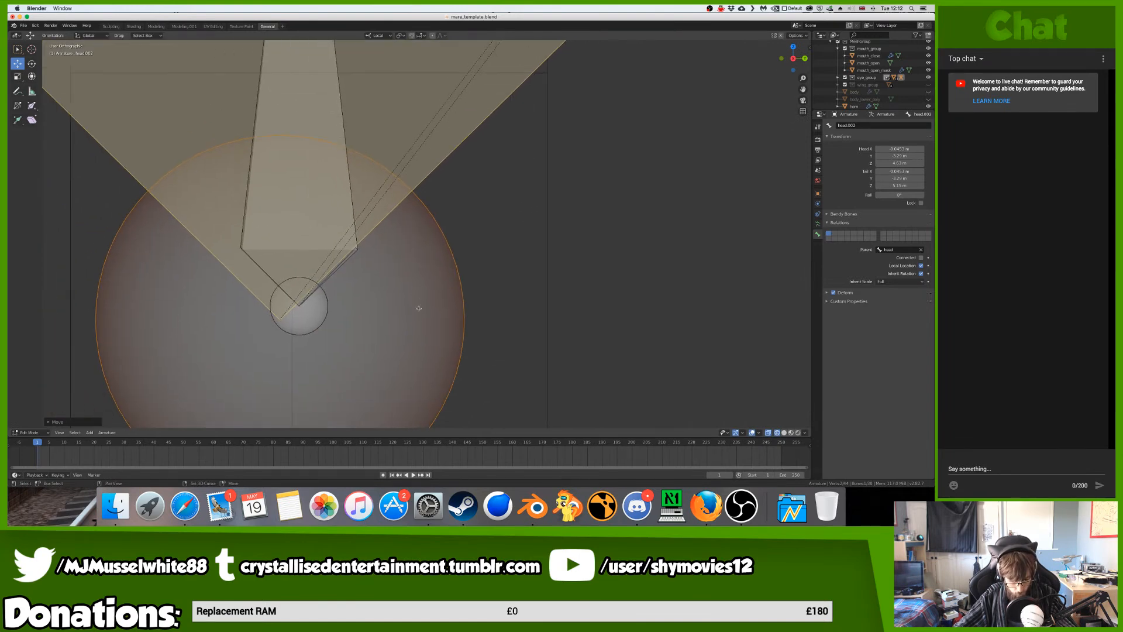
key("g")
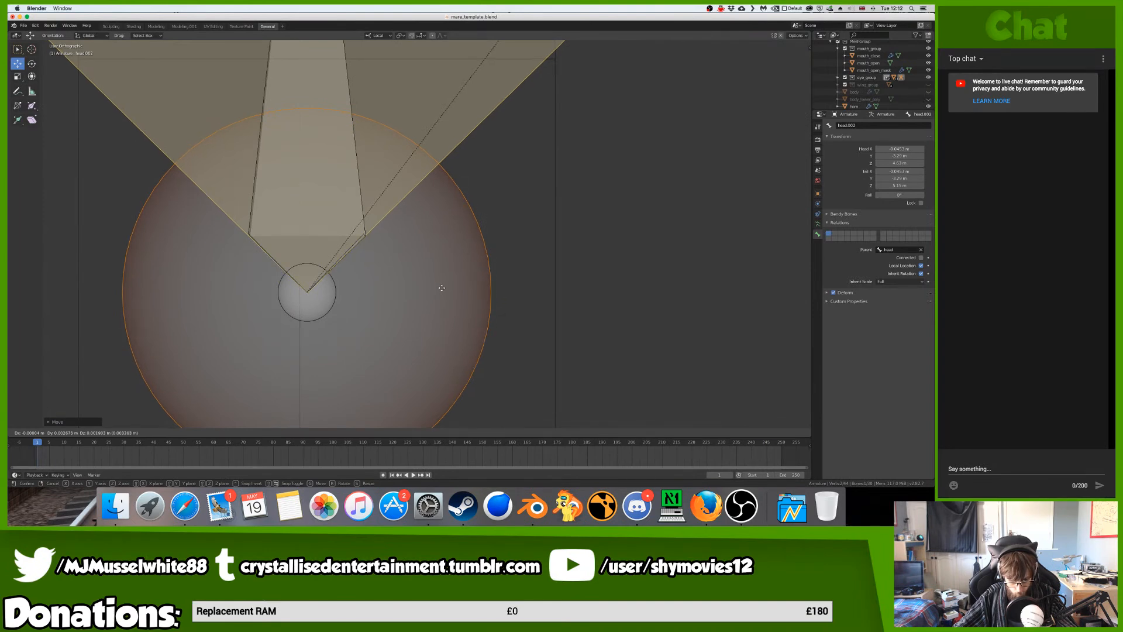
left_click(441, 287)
- Shorten the new bone by moving its tip onto the first mouth bone's tip in side view
scroll(439, 295, "down", 20, "ctrl")
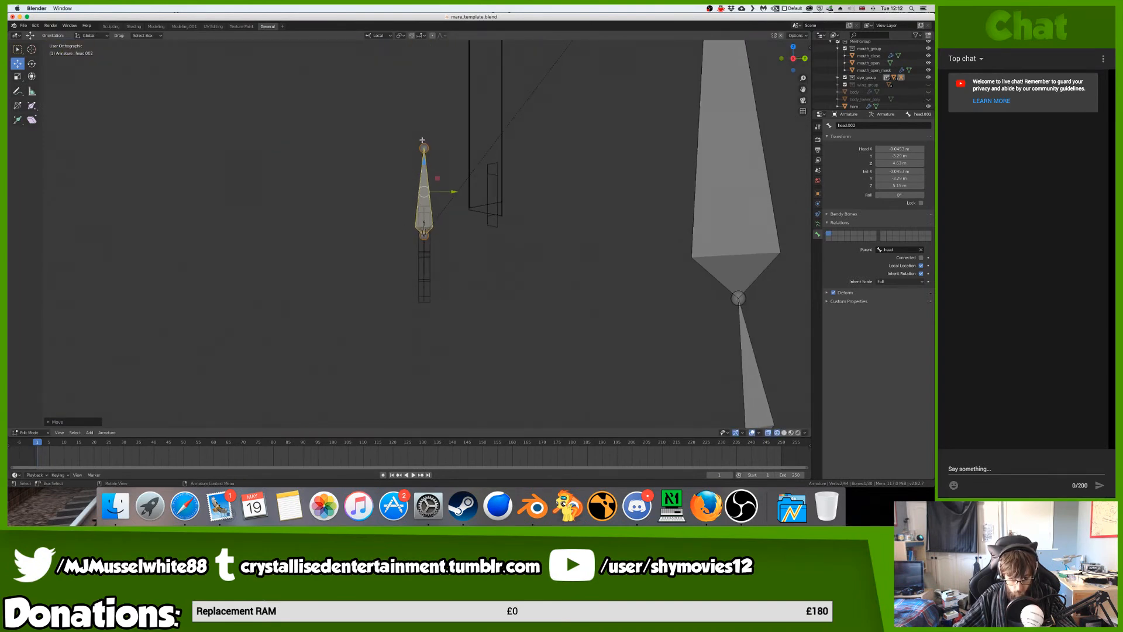
left_click(424, 138)
left_click_drag(425, 136, 413, 310)
scroll(422, 234, "up", 10)
scroll(422, 243, "up", 1, "ctrl")
middle_click_drag(416, 325, 414, 328)
key("KP_3")
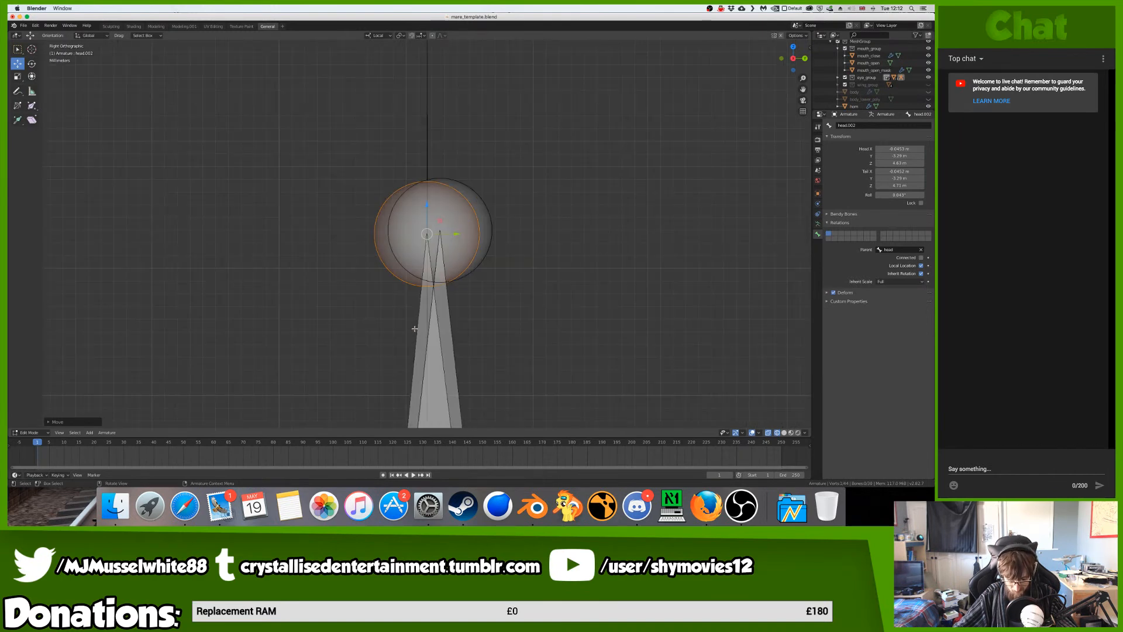
scroll(414, 328, "up", 6)
key("g")
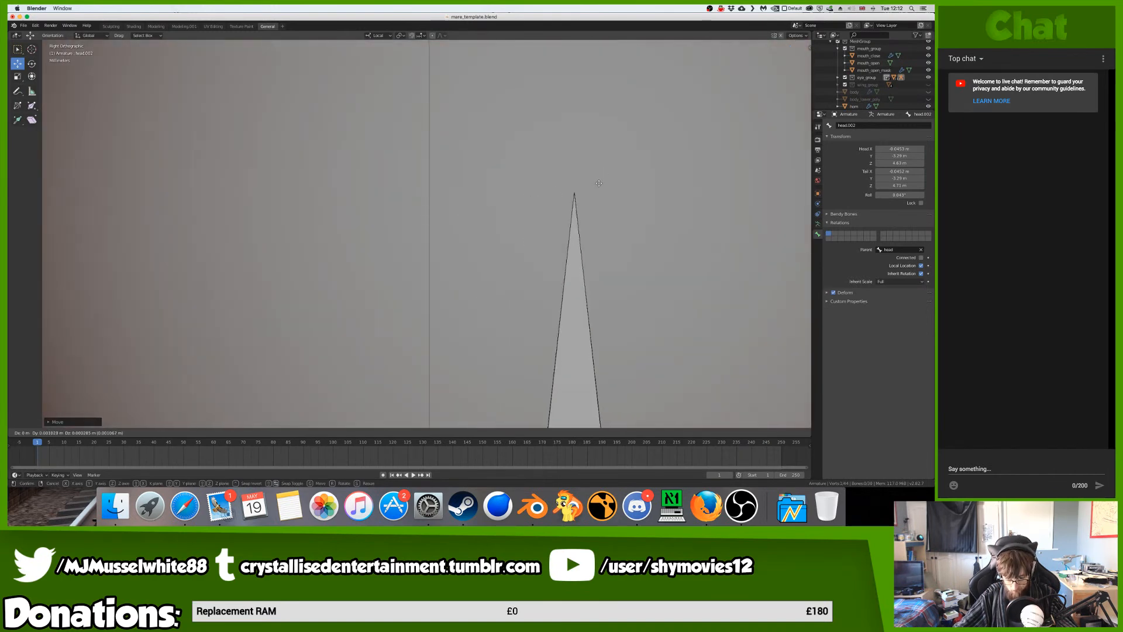
left_click(599, 183)
key("KP_Decimal")
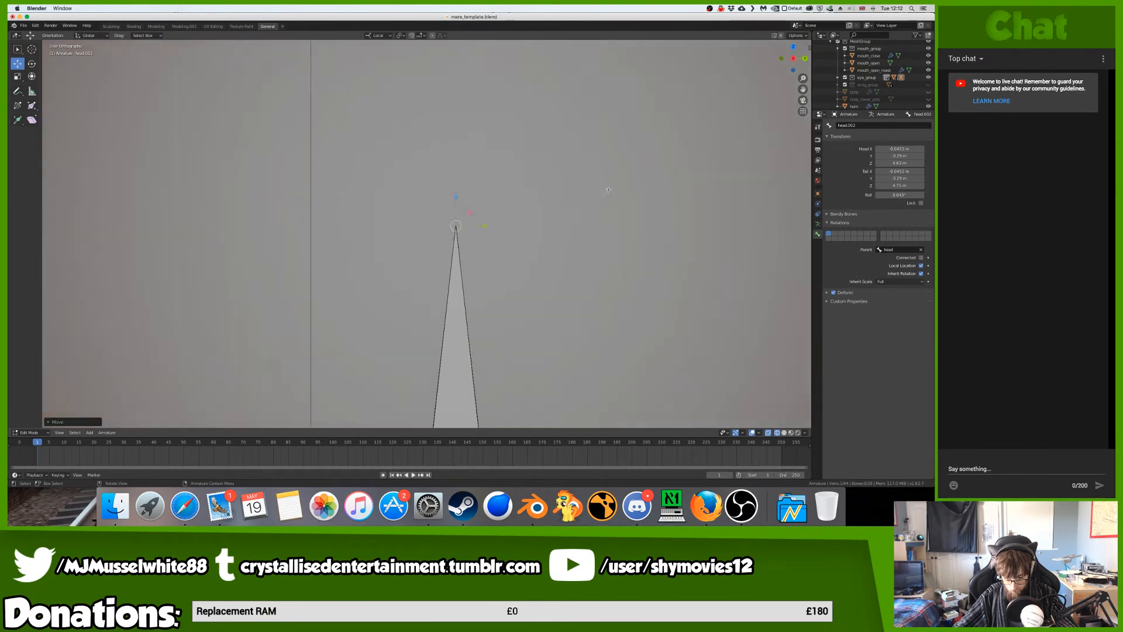
- Select the whole new bone and move it about 0.21 m along X to the mouth's upper-left corner in front view
scroll(441, 243, "up", 5, "ctrl")
scroll(442, 243, "down", 10, "ctrl")
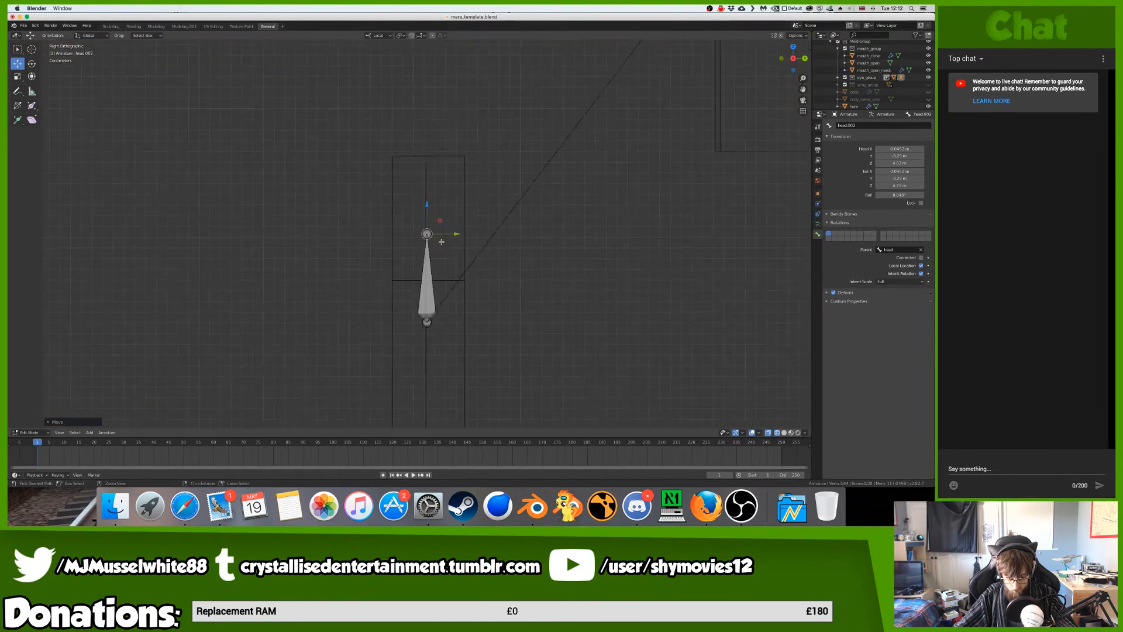
key("KP_1")
key("KP_4")
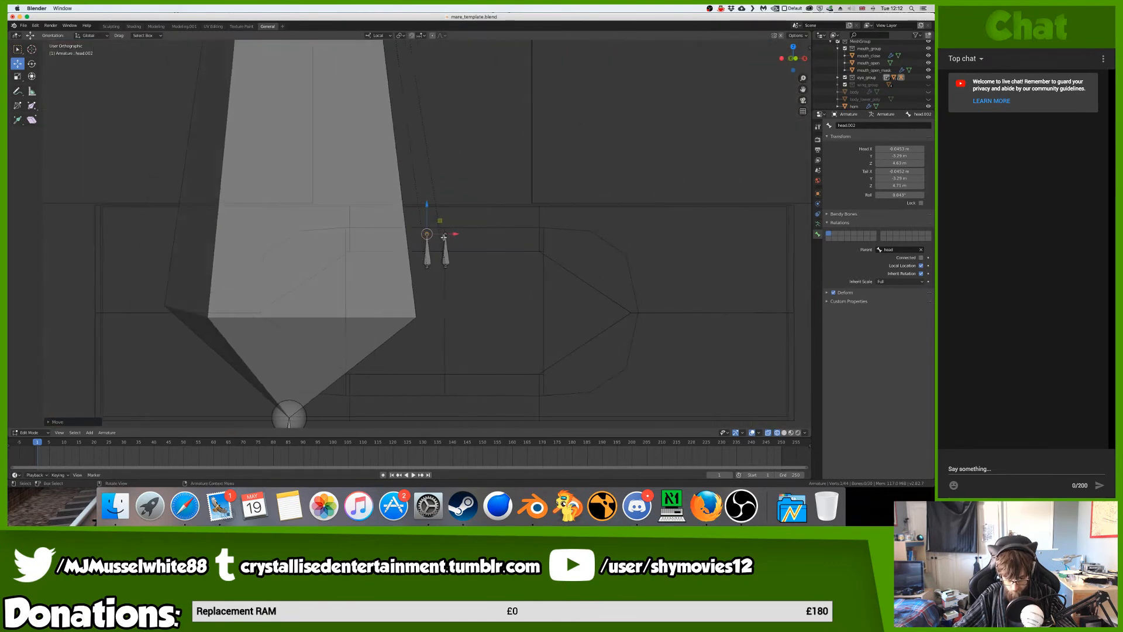
key("KP_3")
key("KP_1")
key("ctrl+KP_Add")
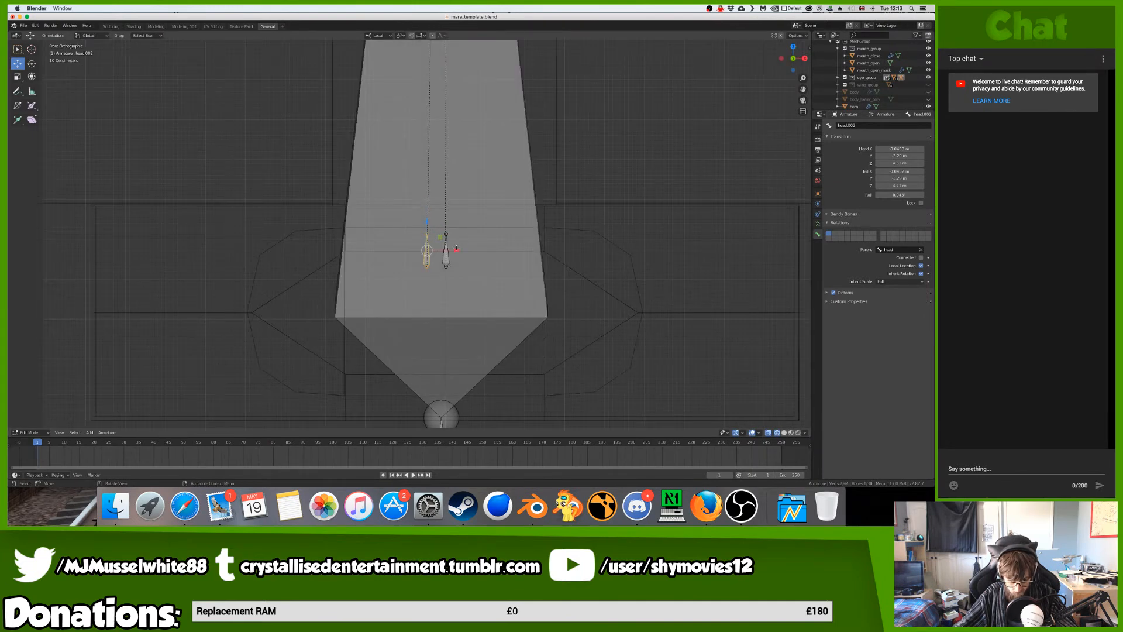
key("g")
key("x")
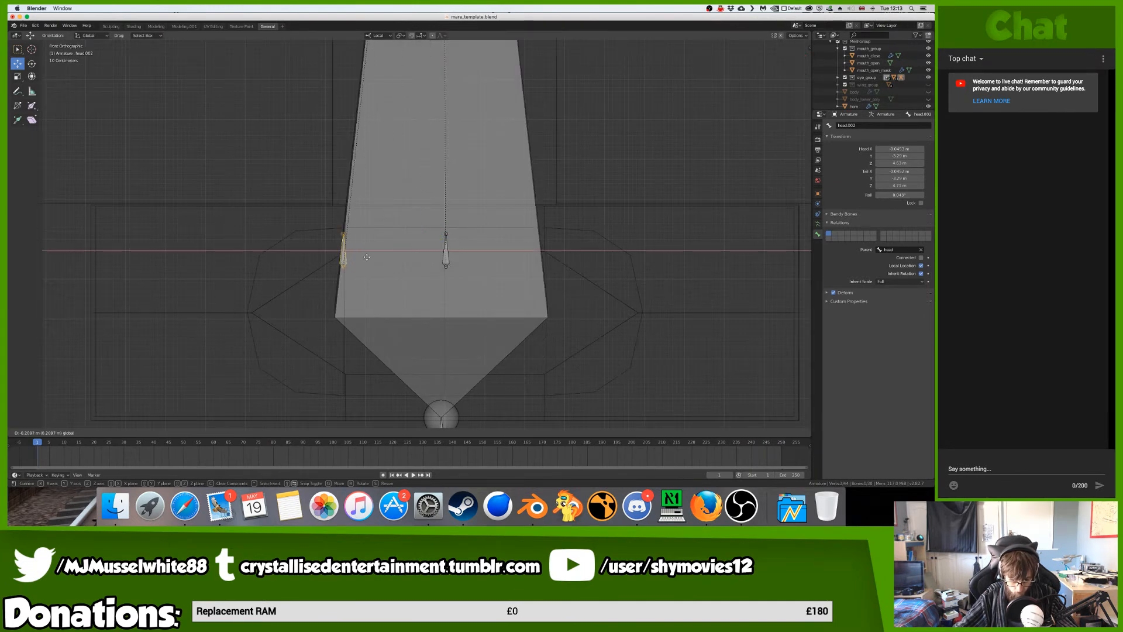
left_click(366, 257)
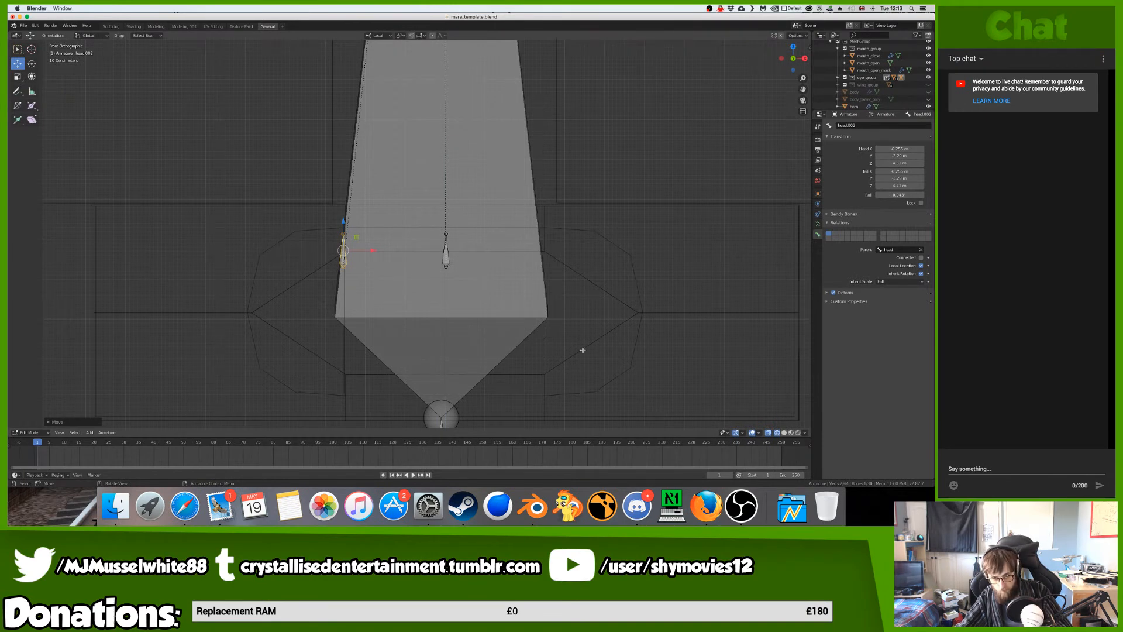
- Check the placement of both mouth bones around the mouth mesh and save the file
scroll(503, 297, "right", 10)
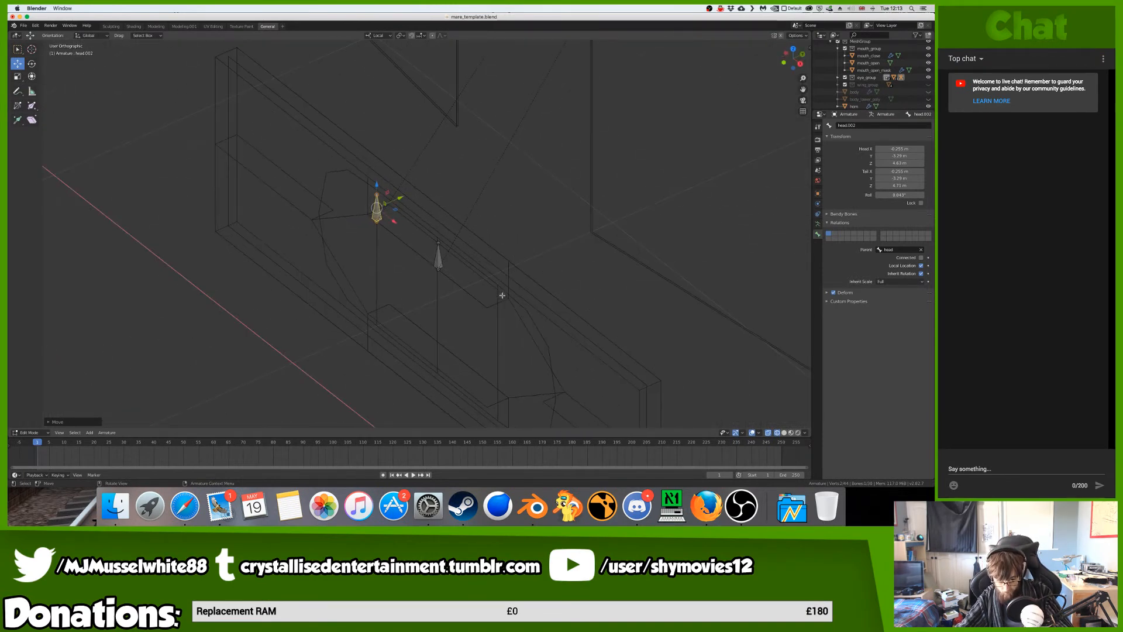
scroll(498, 290, "left", 10)
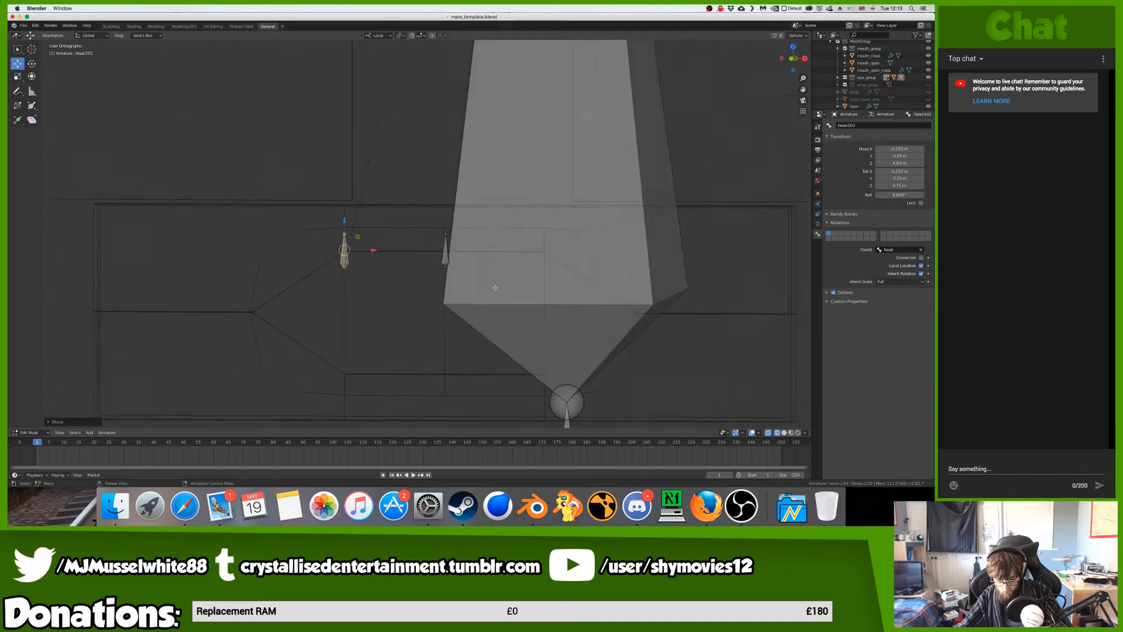
scroll(502, 289, "down", 4, "ctrl")
scroll(500, 289, "right", 5)
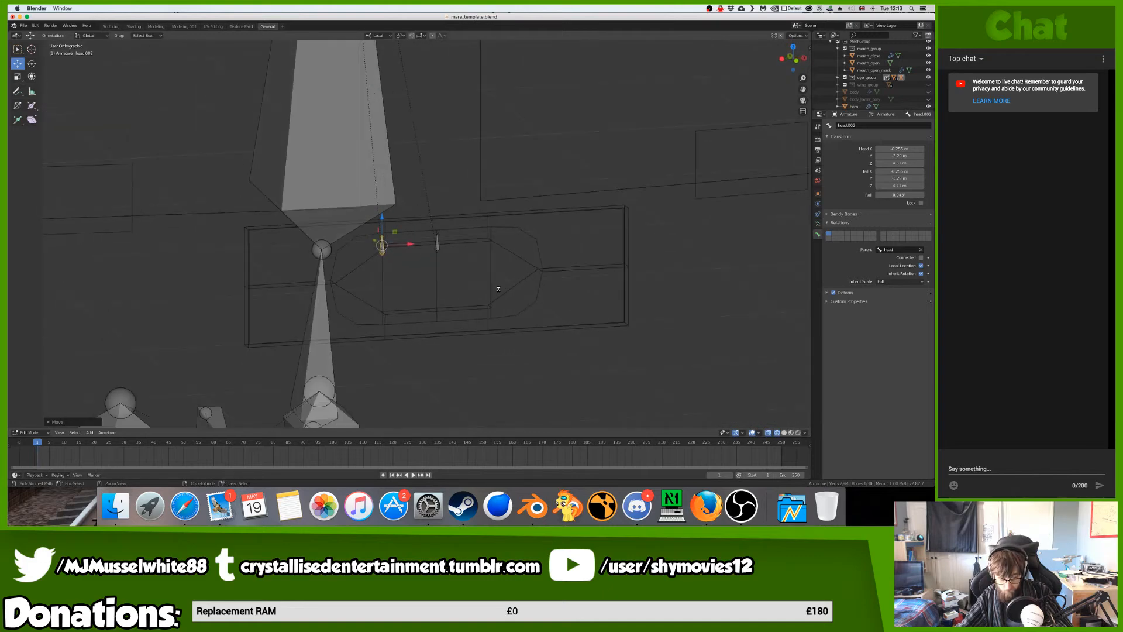
key("ctrl+s")
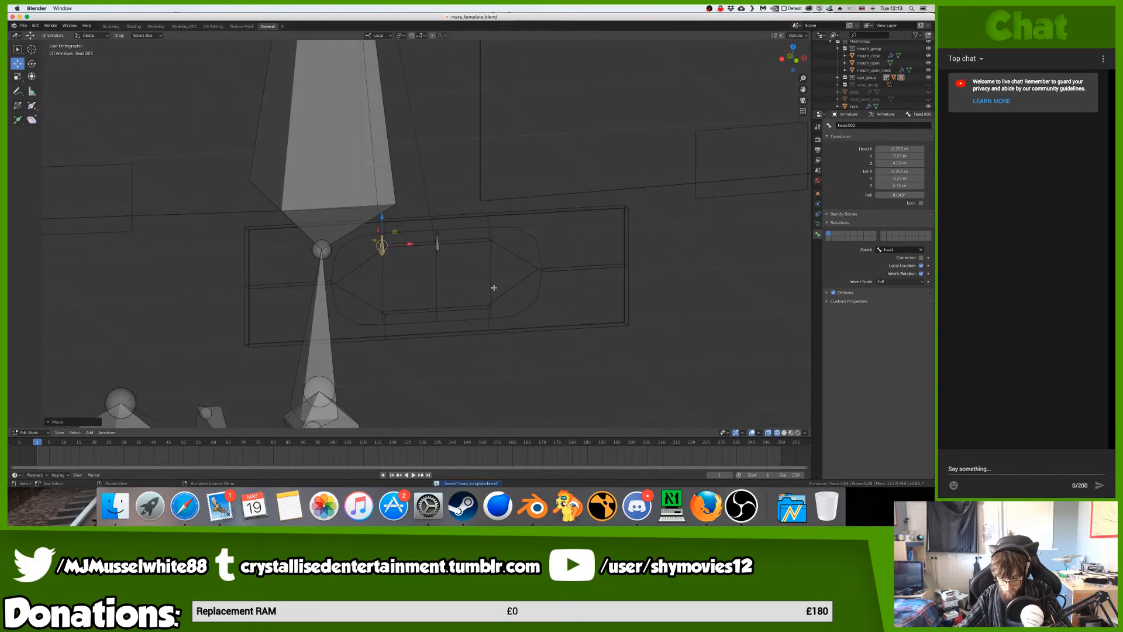
- Extrude a short new bone forward from the head bone's tip in side view
scroll(494, 287, "right", 5)
scroll(494, 288, "up", 2)
scroll(493, 289, "right", 7)
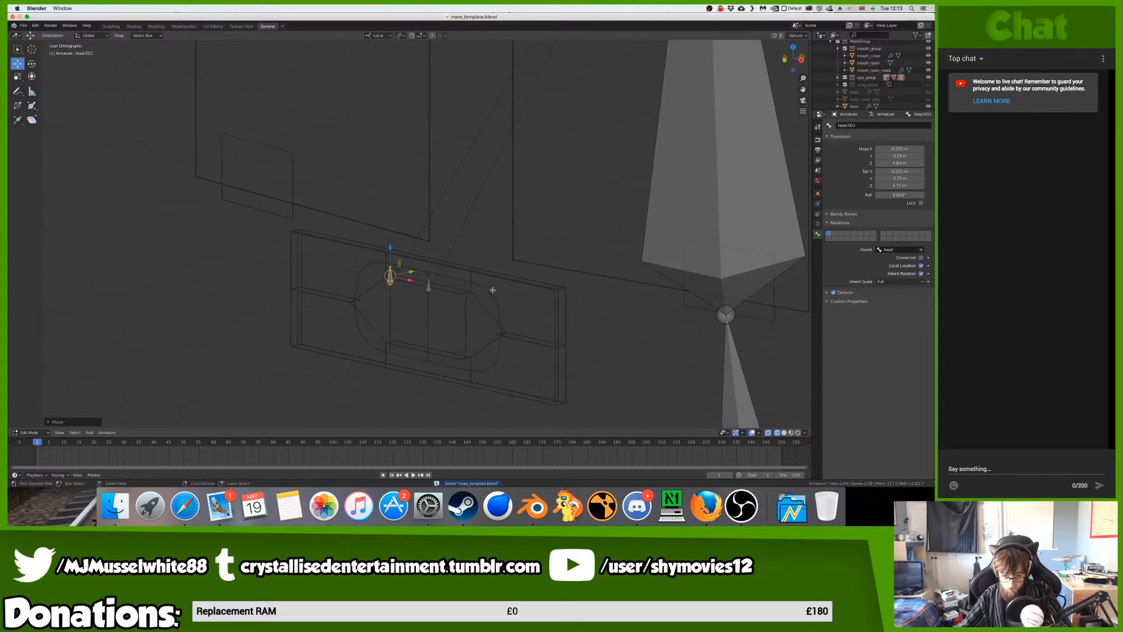
scroll(492, 289, "down", 5, "ctrl")
scroll(543, 124, "up", 4, "shift")
left_click(541, 111)
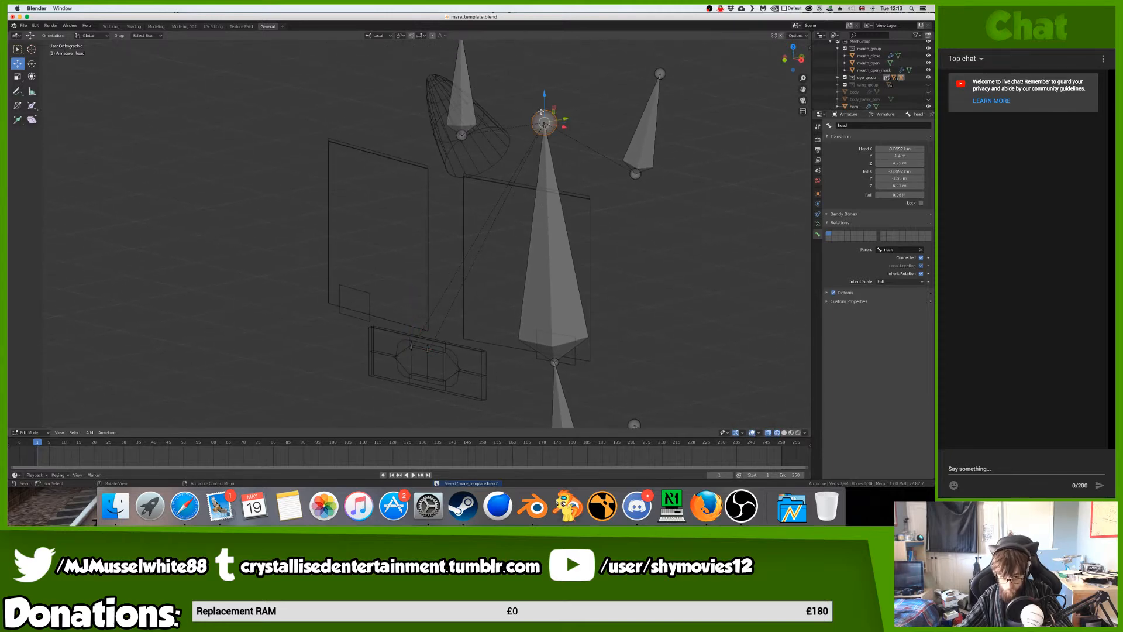
key("KP_3")
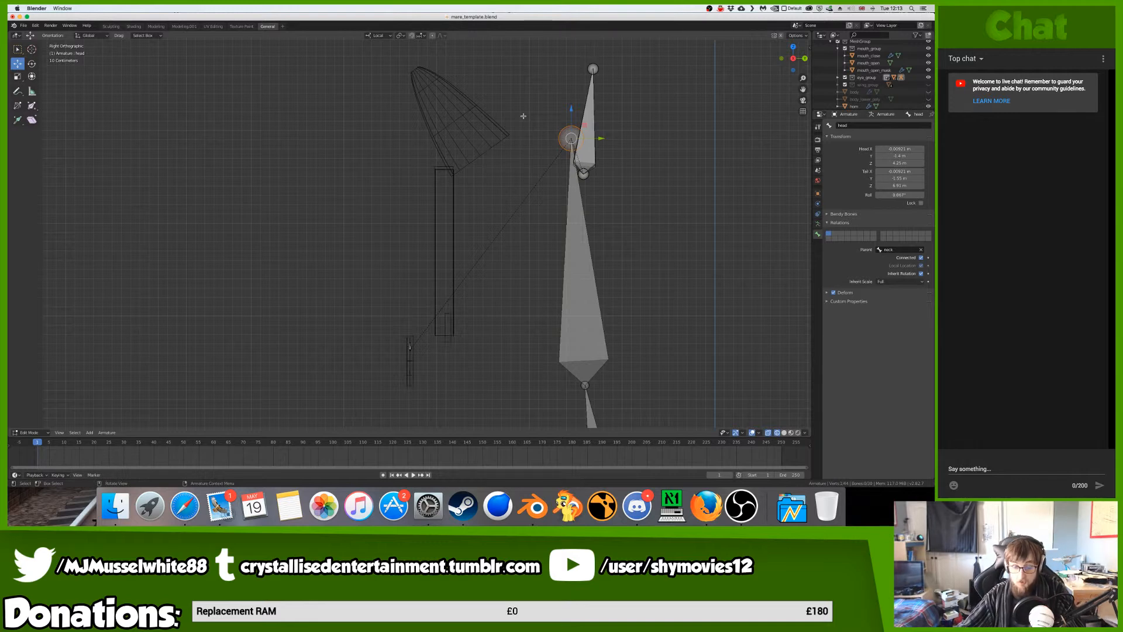
middle_click_drag(552, 159, 551, 171, "shift")
key("e")
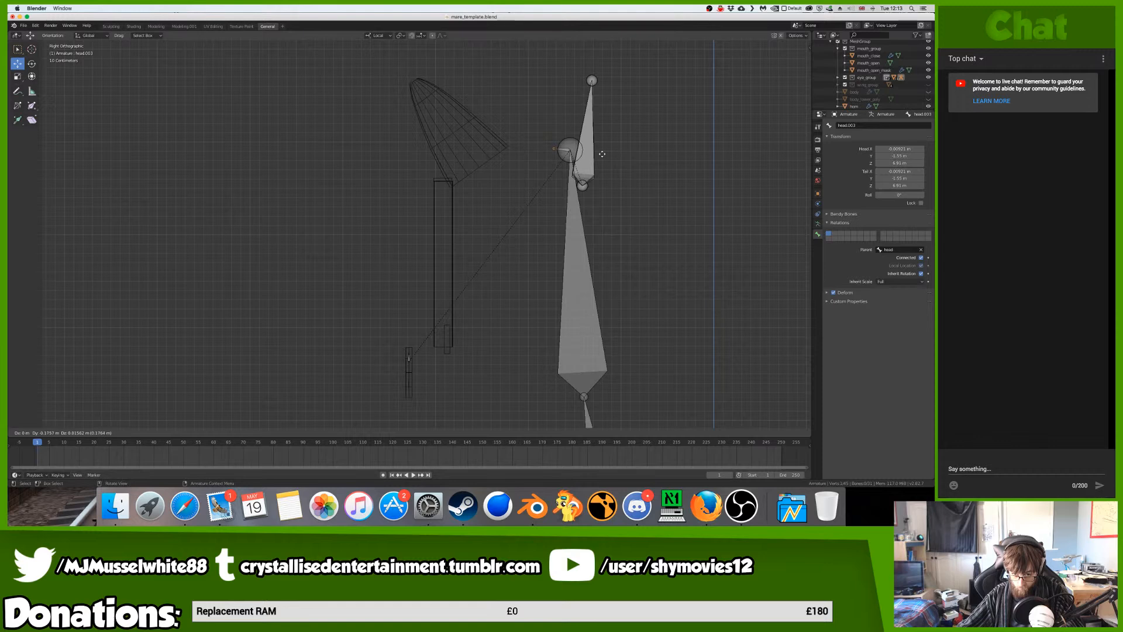
left_click(528, 169)
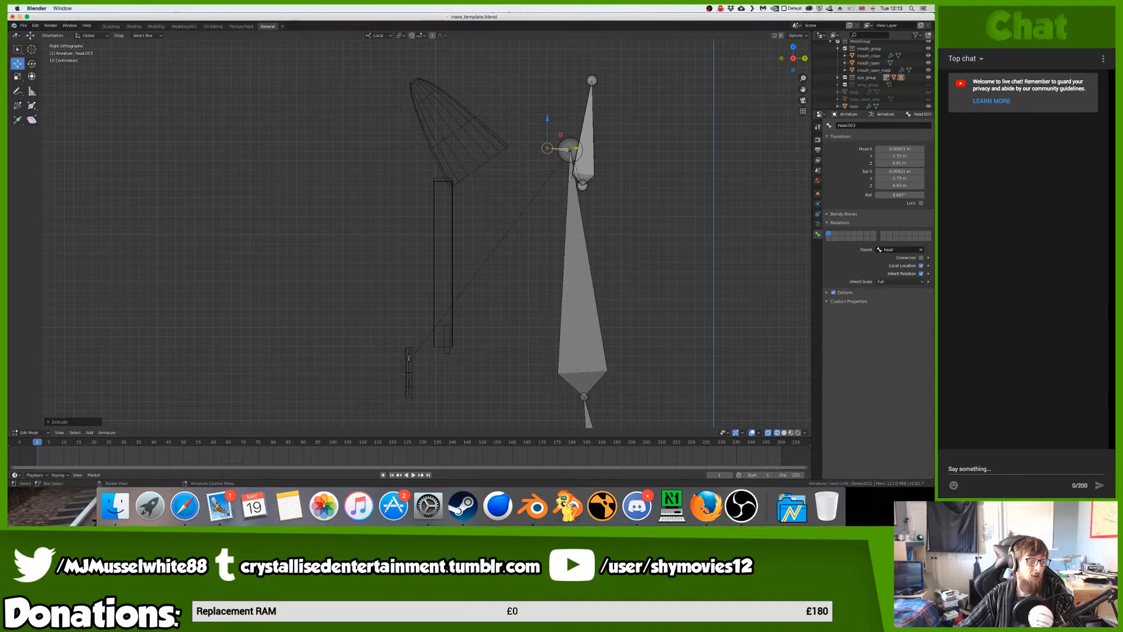
- Switch to Mail and open the live stream's YouTube page from its "Now live on your channel" notification
key("ctrl+Left")
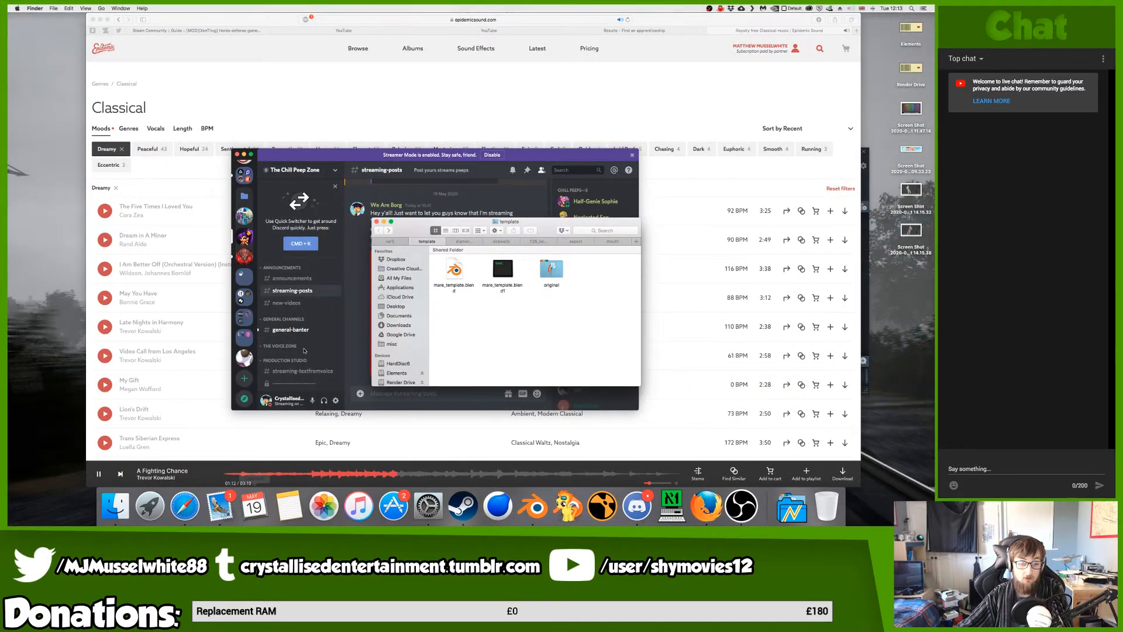
left_click(219, 506)
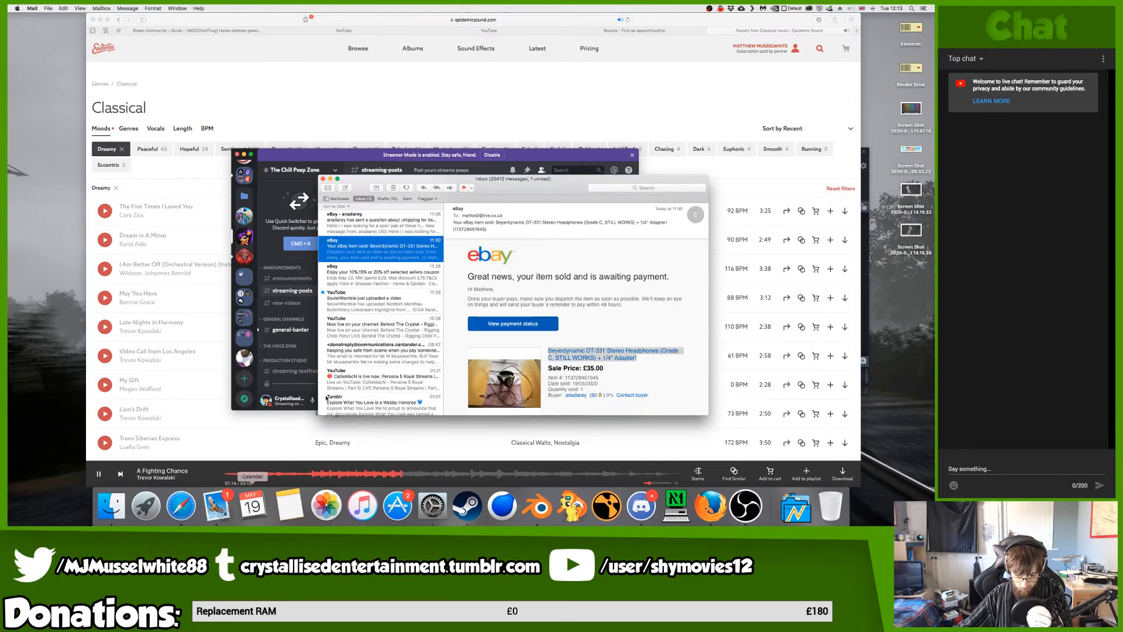
left_click(358, 309)
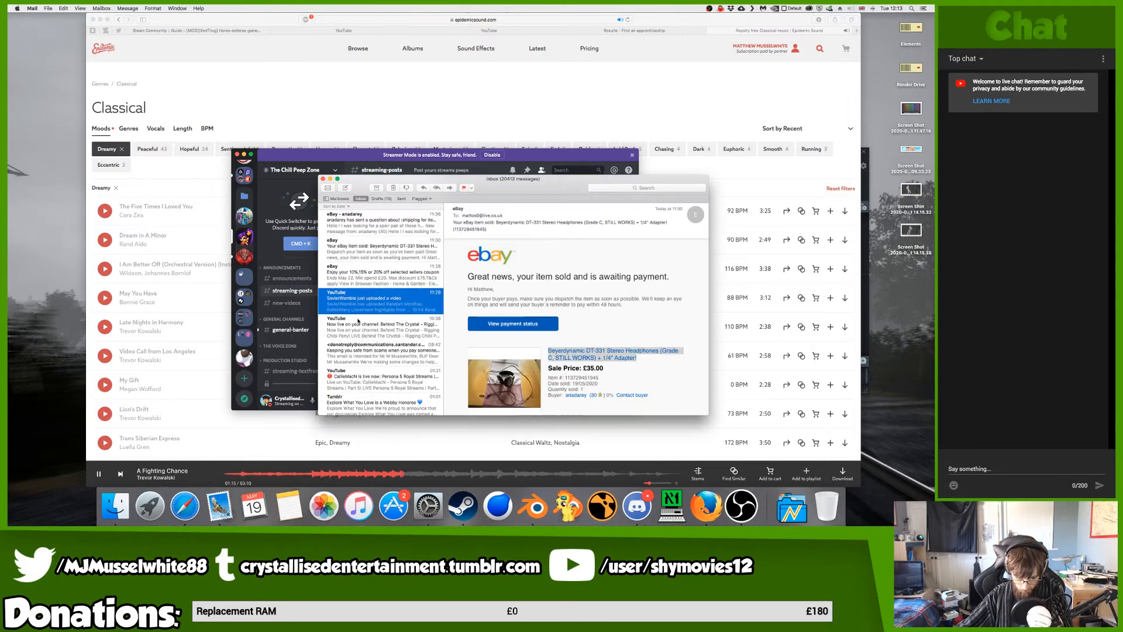
left_click(358, 320)
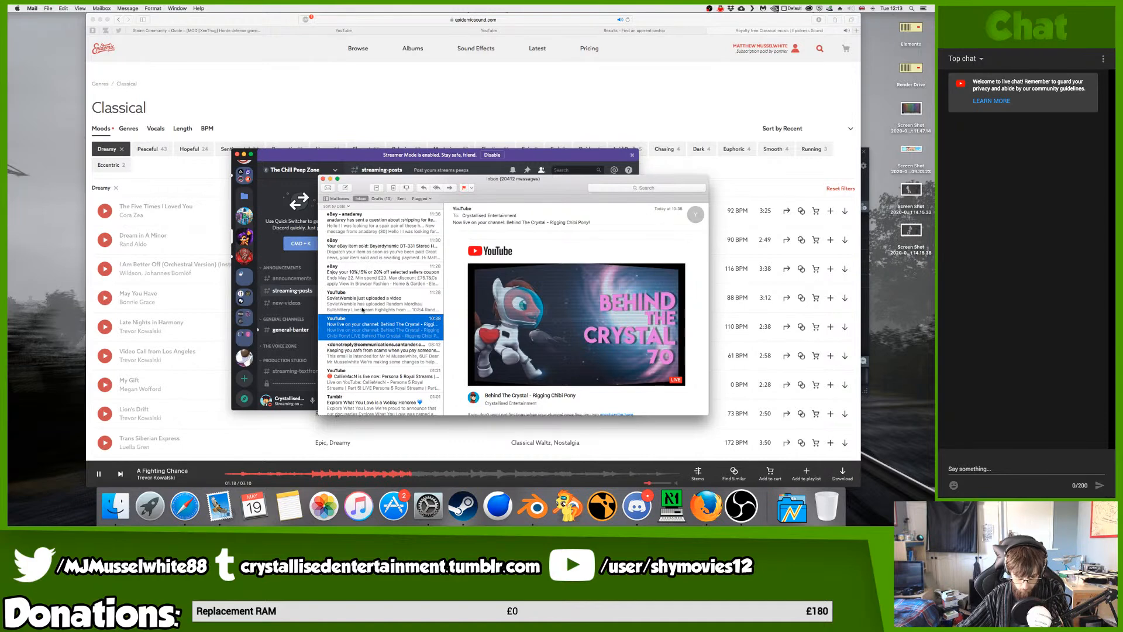
scroll(362, 309, "left", 5)
left_click(576, 287)
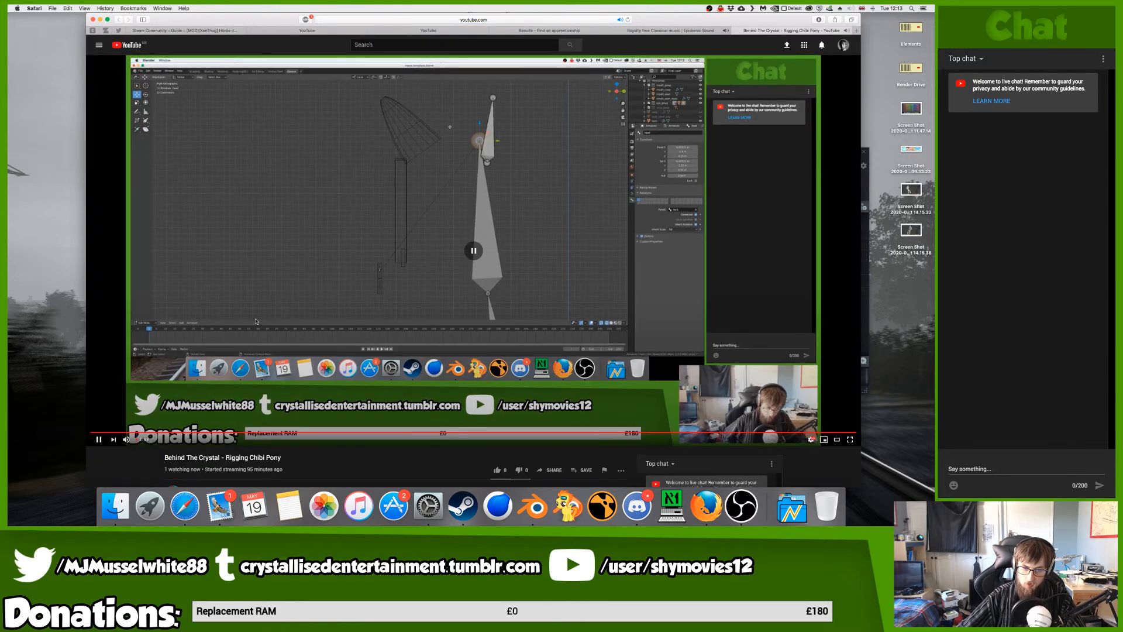
- Look over the live stream's video and description, close its page and switch back to Blender
scroll(263, 319, "down", 3)
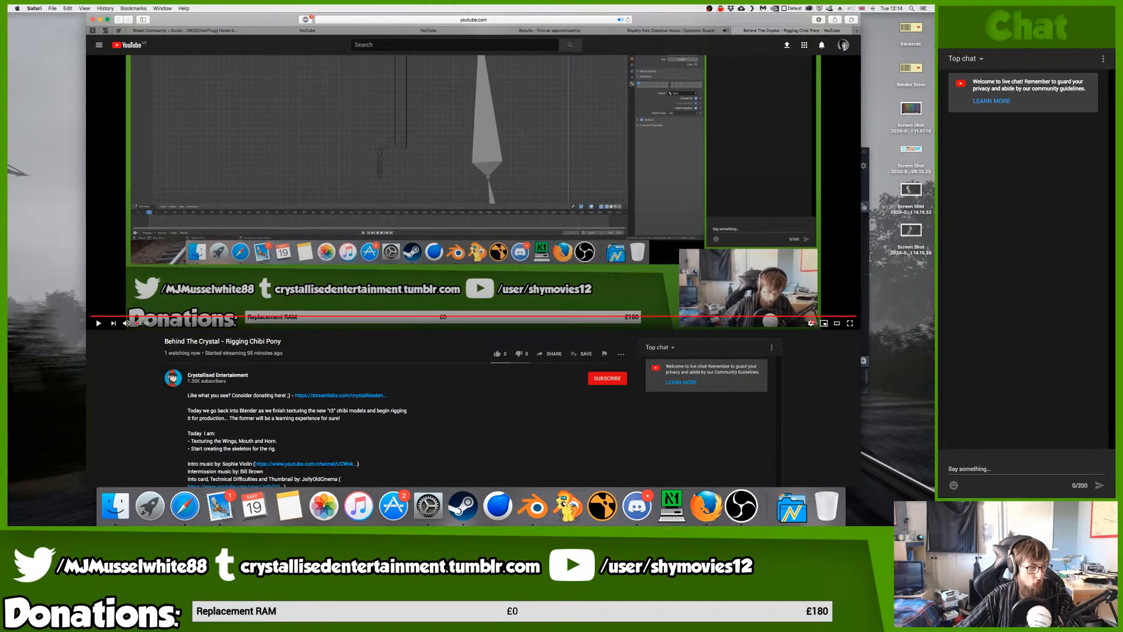
scroll(351, 330, "up", 3)
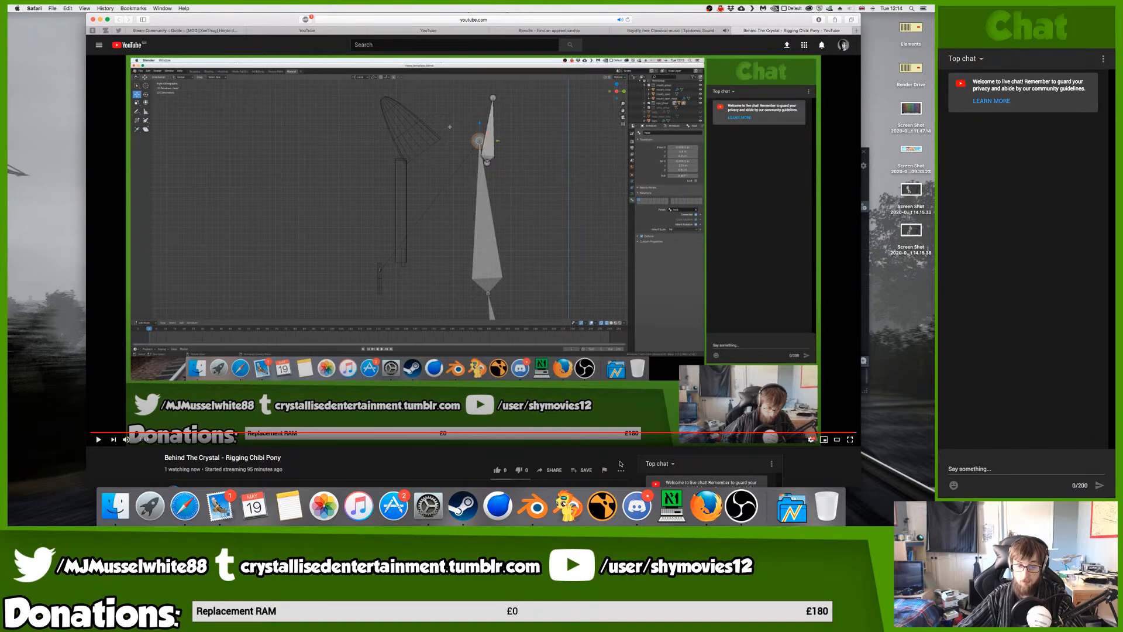
key("super+w")
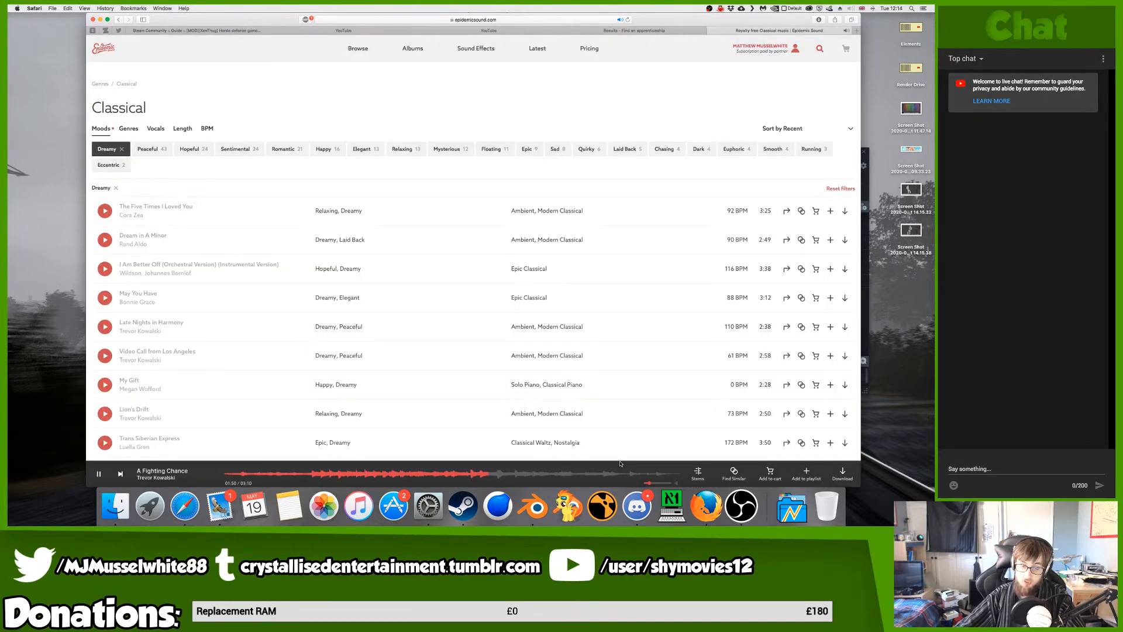
key("super+Tab")
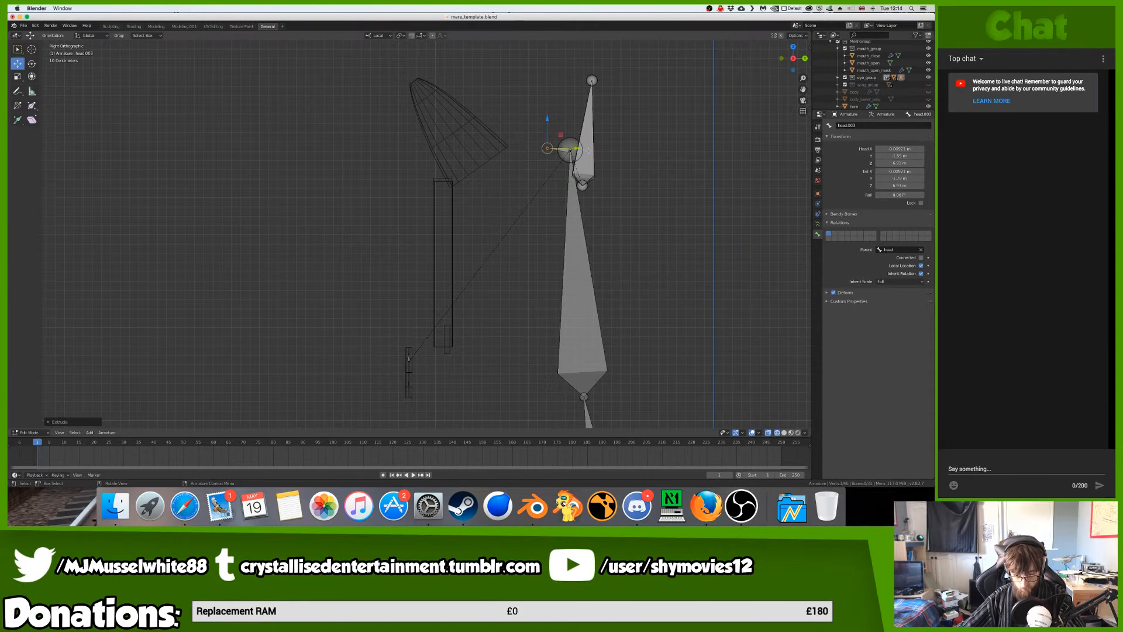
- Select the whole bone extruded from the head's tip in close-up side view
scroll(599, 145, "up", 8)
scroll(599, 145, "down", 5)
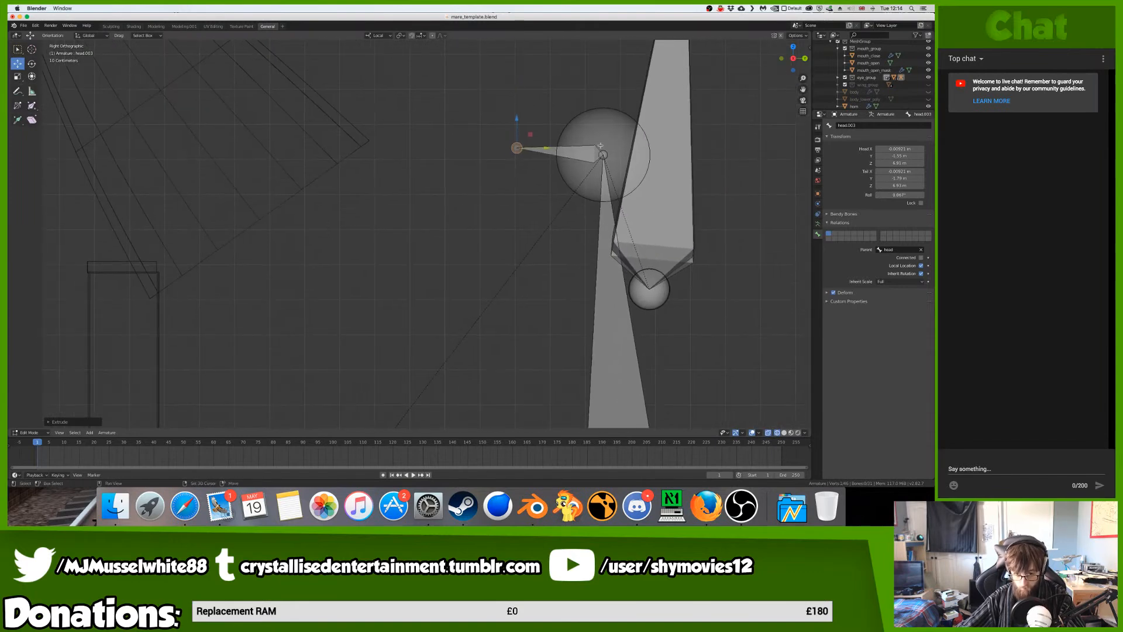
scroll(600, 146, "up", 4)
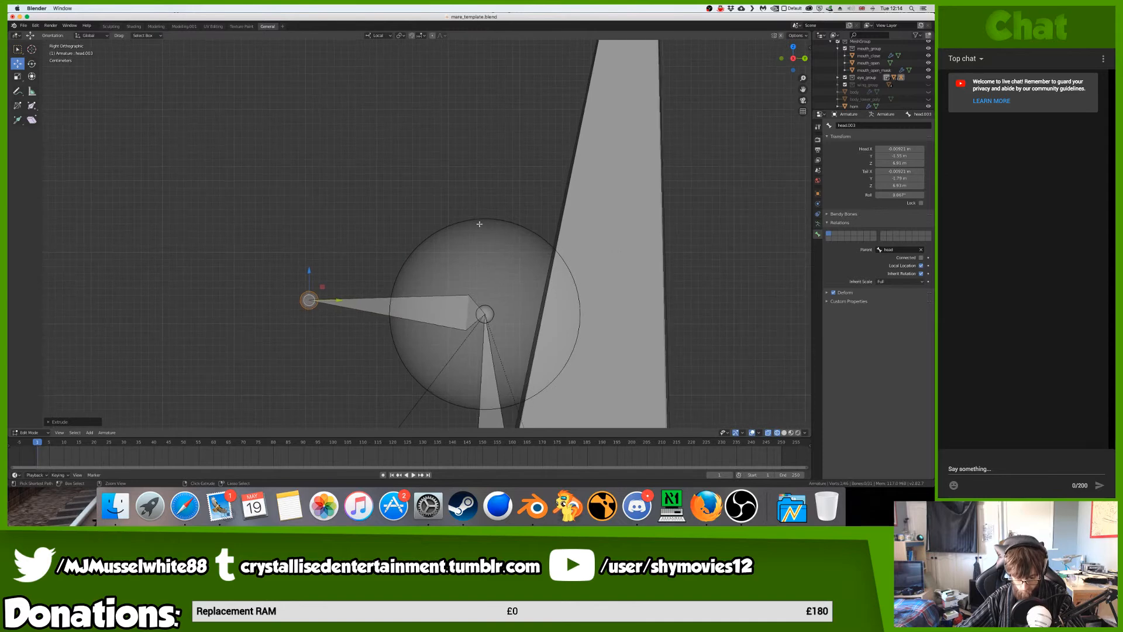
key("ctrl+z")
middle_click_drag(480, 221, 515, 335)
key("KP_3")
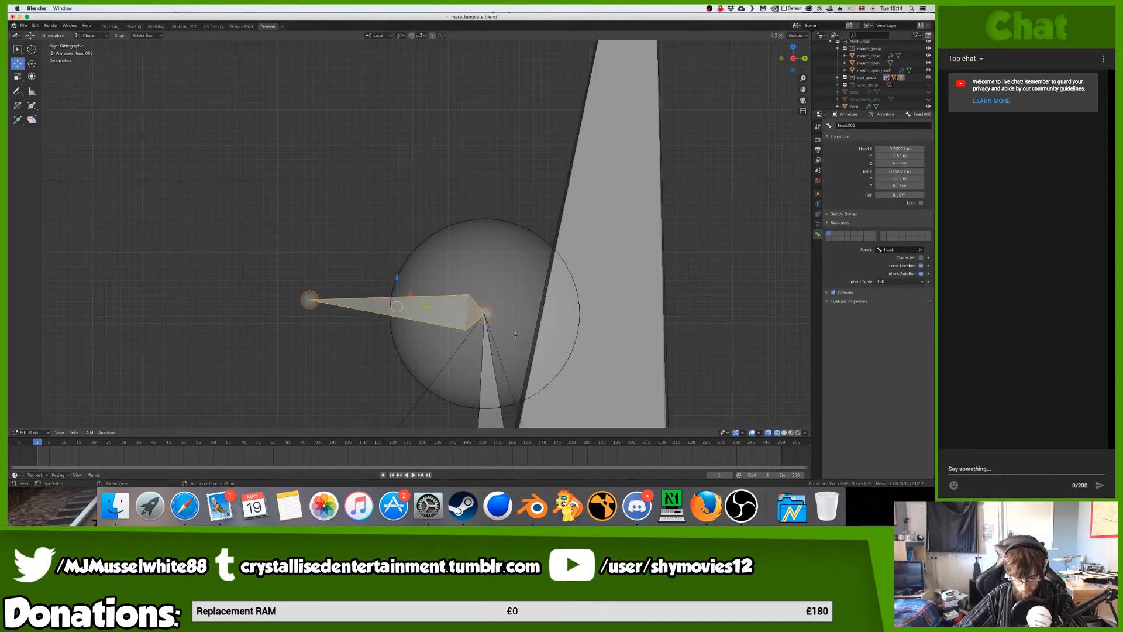
- Try to scale the selected bone along its local X axis
key("s")
key("x")
key("x")
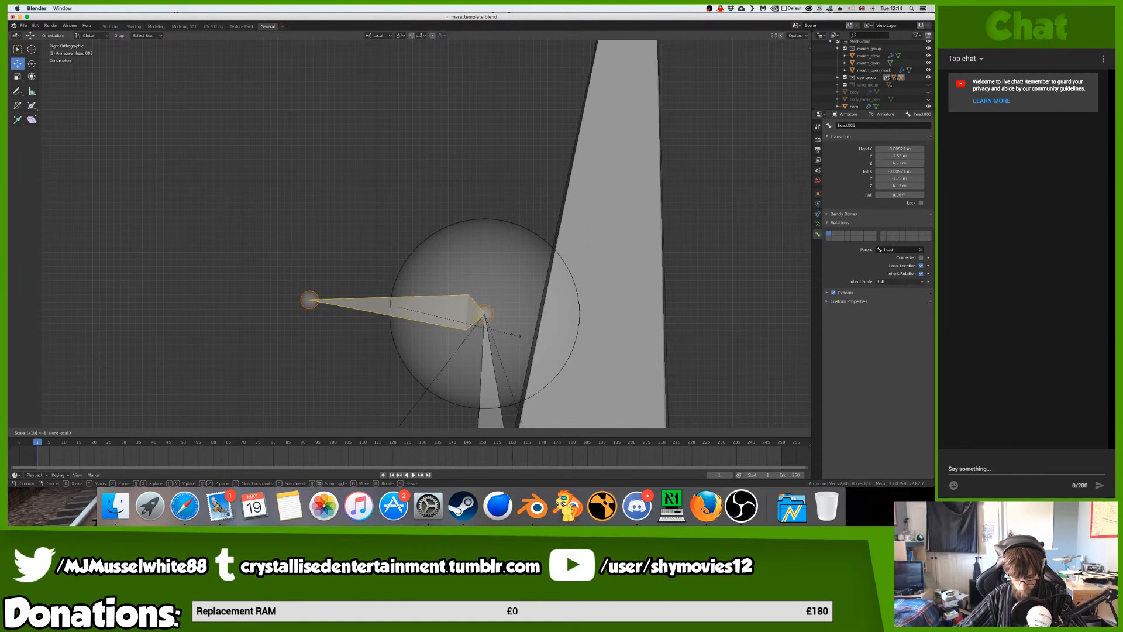
key("Return")
- Move the new bone down from the head's tip to just in front of the mouth bones' base
scroll(515, 345, "down", 5)
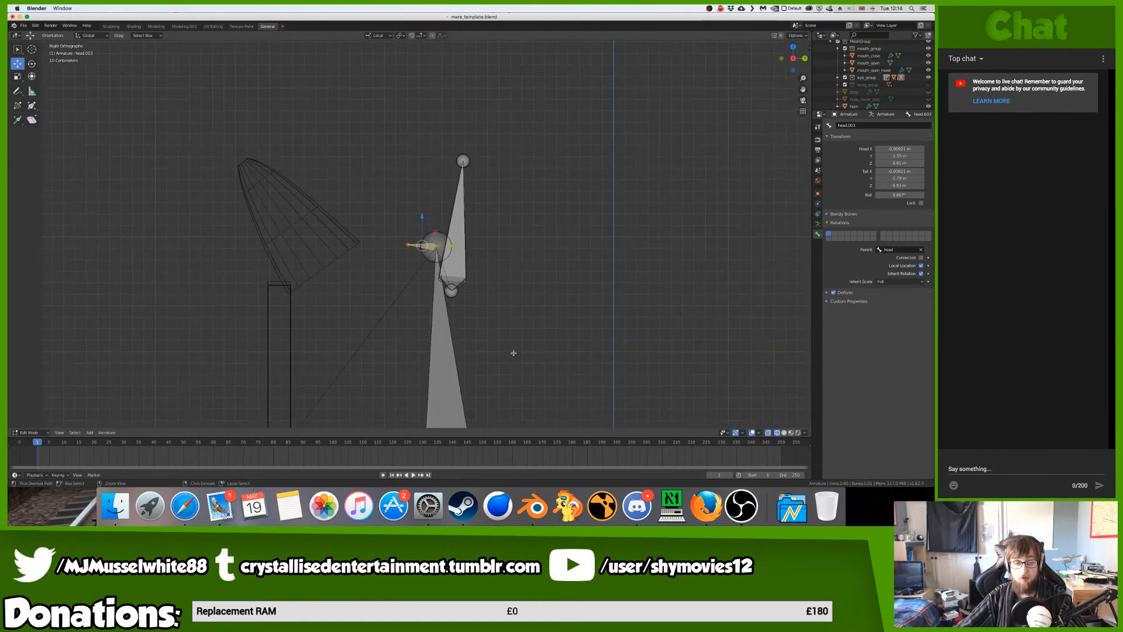
key("g")
left_click(416, 88)
middle_click_drag(416, 89, 420, 88)
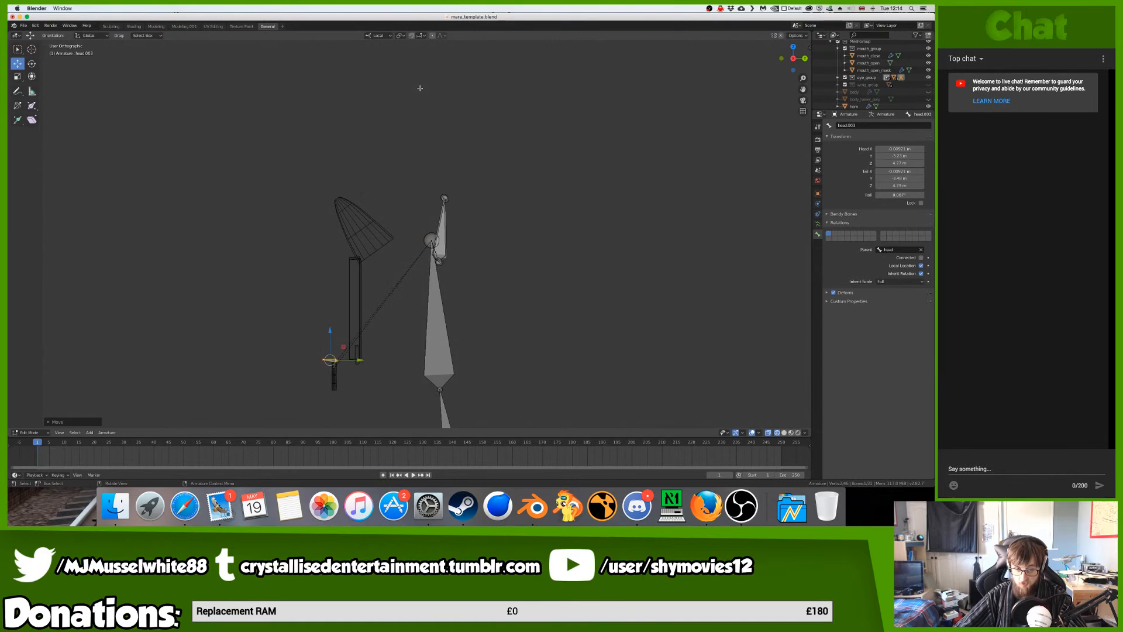
key("KP_Decimal")
key("g")
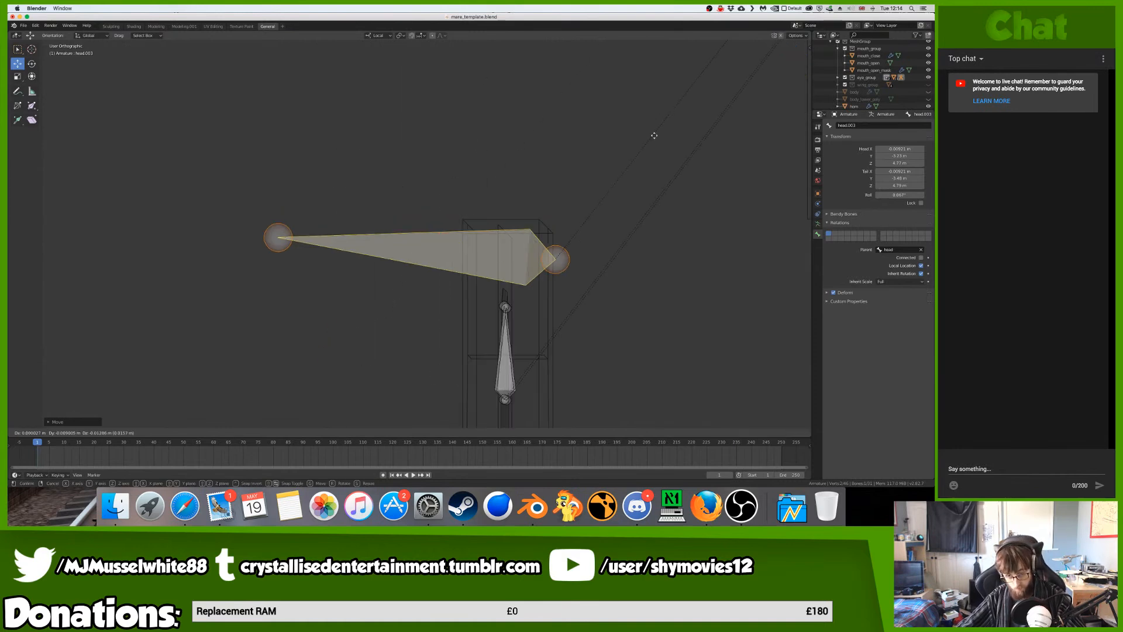
left_click(592, 284)
key("KP_3")
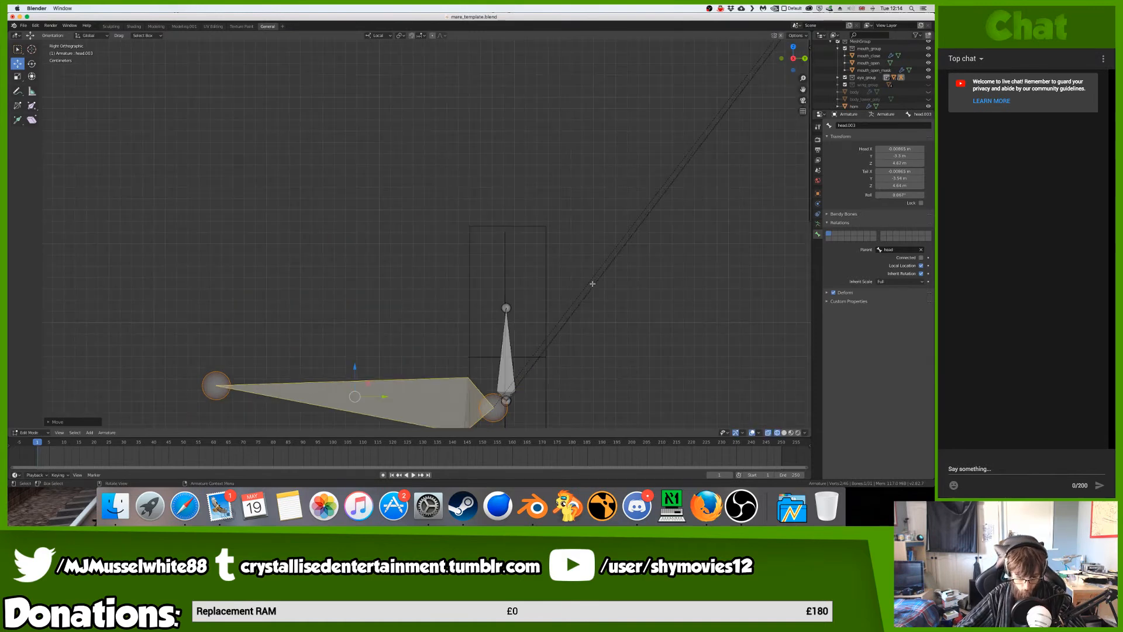
- Fine-position the forward-pointing bone in close-up so its base meets the upright mouth bones' base
scroll(591, 280, "down", 5, "shift")
scroll(564, 261, "right", 3, "ctrl")
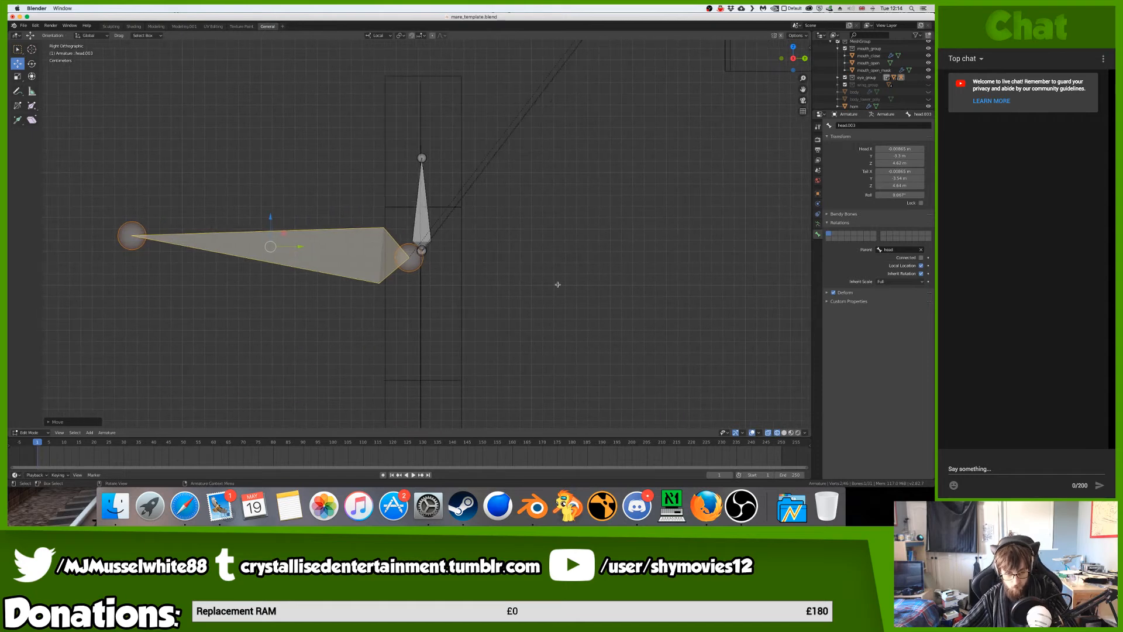
scroll(538, 285, "up", 7)
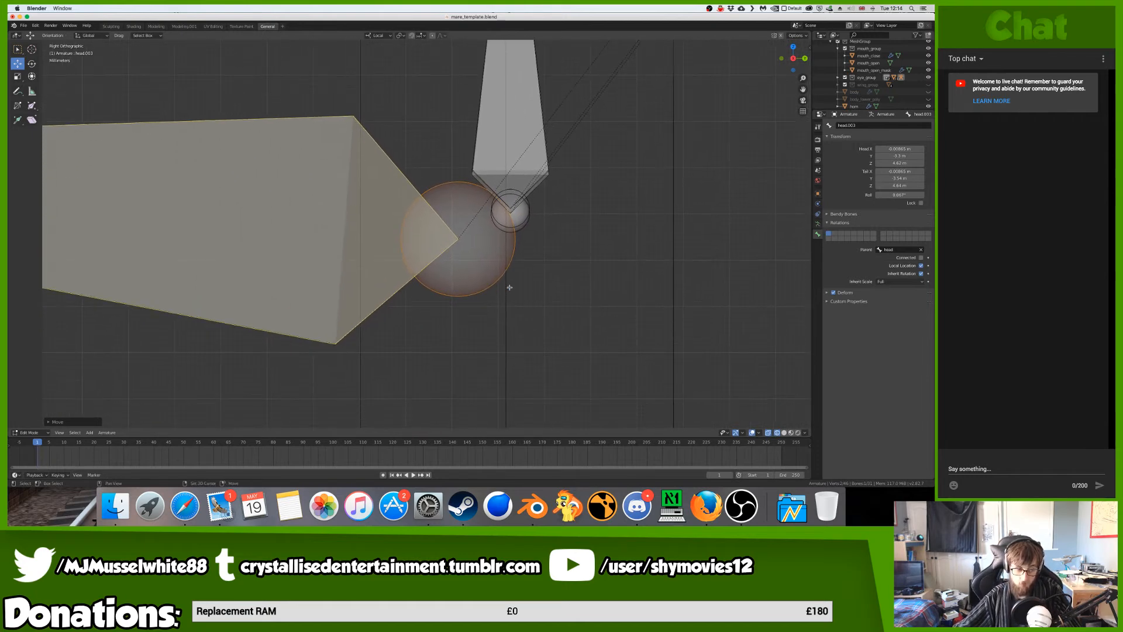
key("g")
left_click(549, 266)
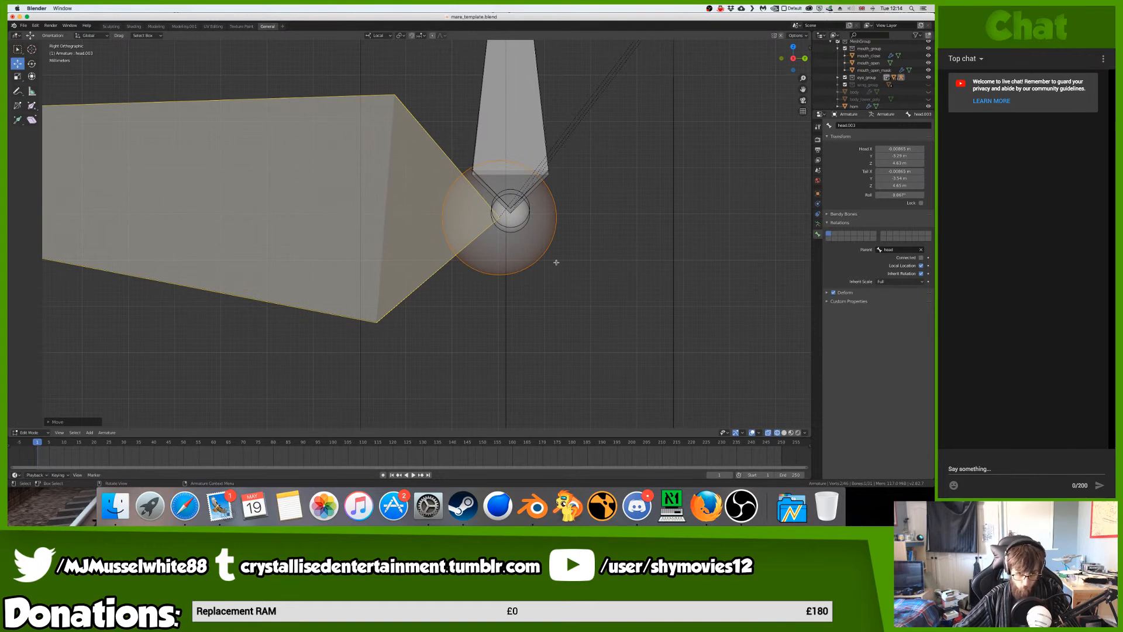
- Select the base of the corner mouth bone and move it slightly up towards the central mouth bone's base height
scroll(556, 262, "up", 5, "shift")
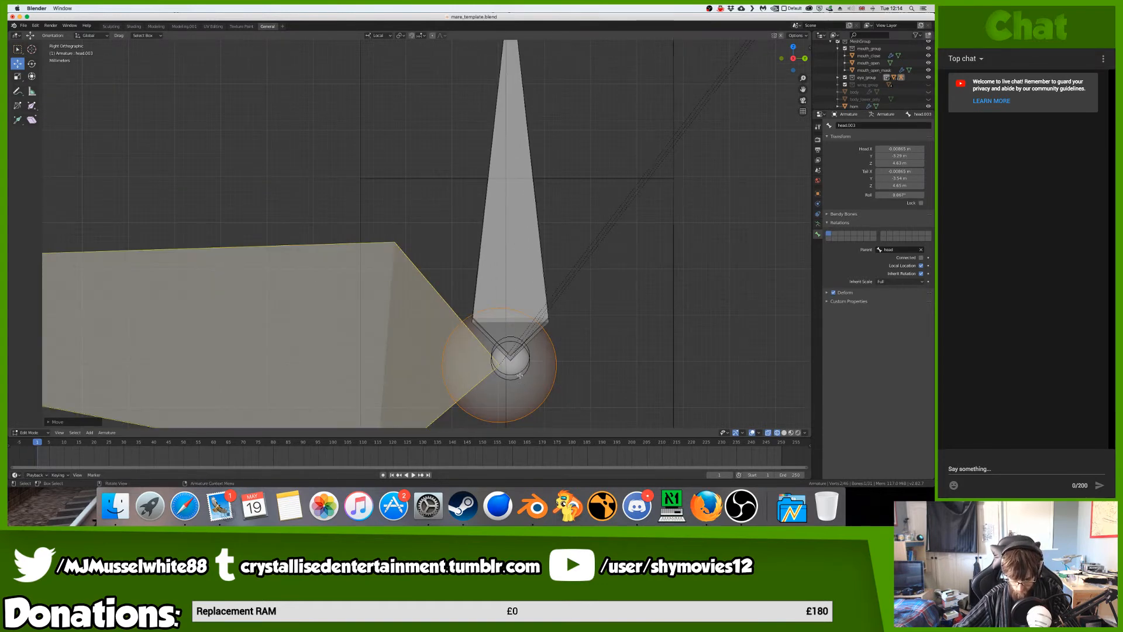
left_click(522, 369)
middle_click_drag(522, 364, 398, 356)
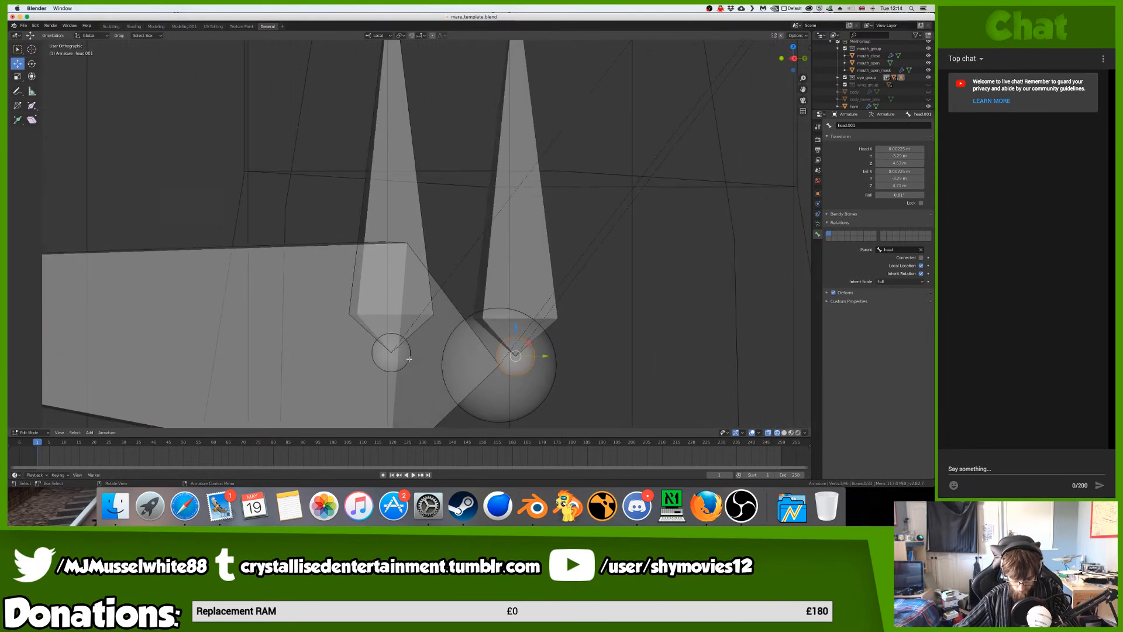
left_click(390, 353)
key("KP_3")
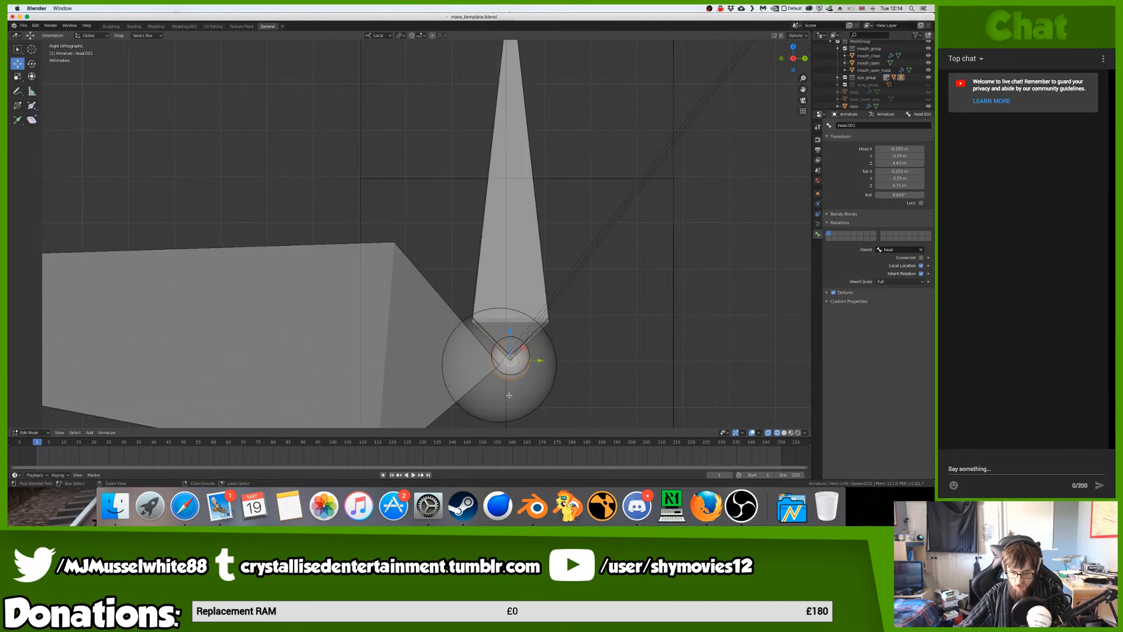
key("KP_Decimal")
scroll(510, 388, "up", 6)
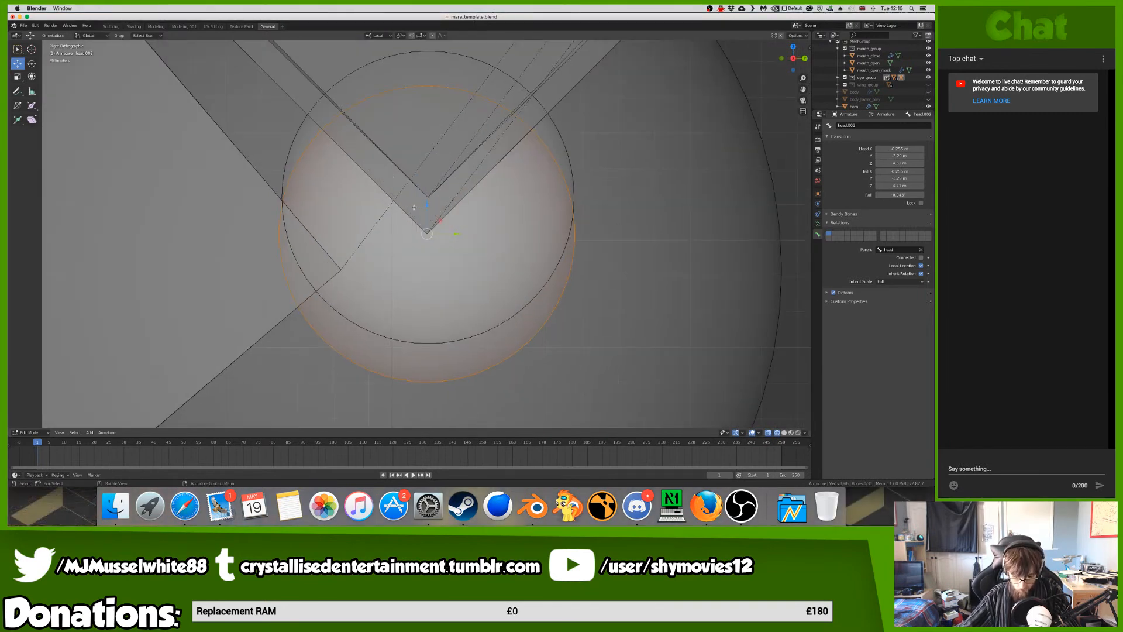
key("g")
left_click(427, 190)
middle_click_drag(428, 190, 428, 190)
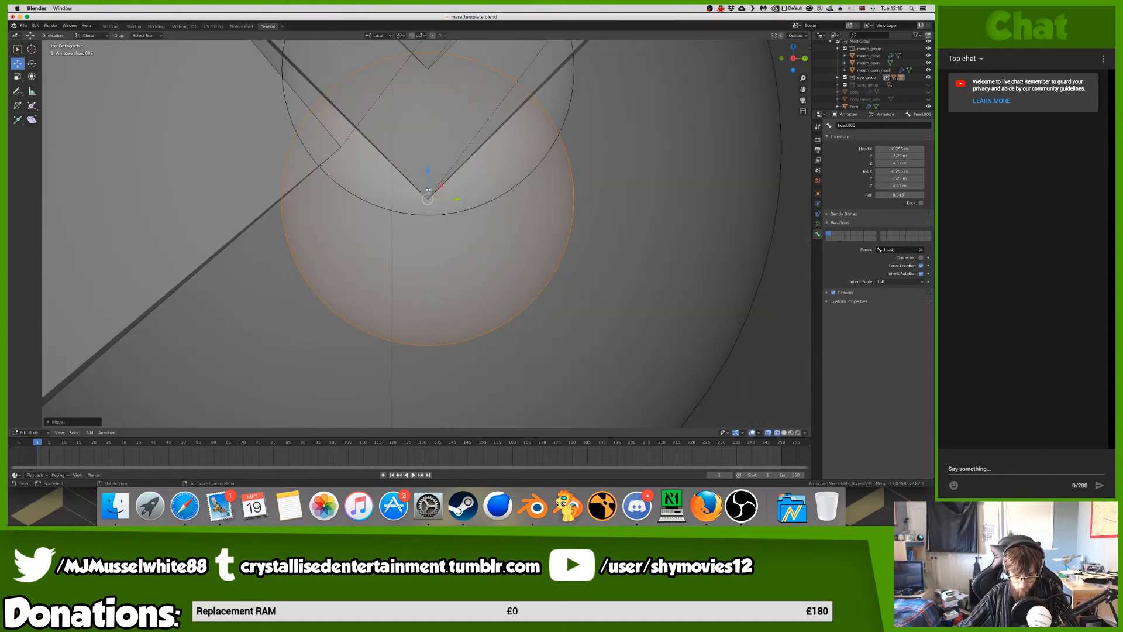
- Refine the corner mouth bone's base in extreme close-up so it coincides with the central mouth bone's base in side view
key("KP_3")
scroll(429, 189, "up", 12, "ctrl")
scroll(429, 188, "up", 10, "shift")
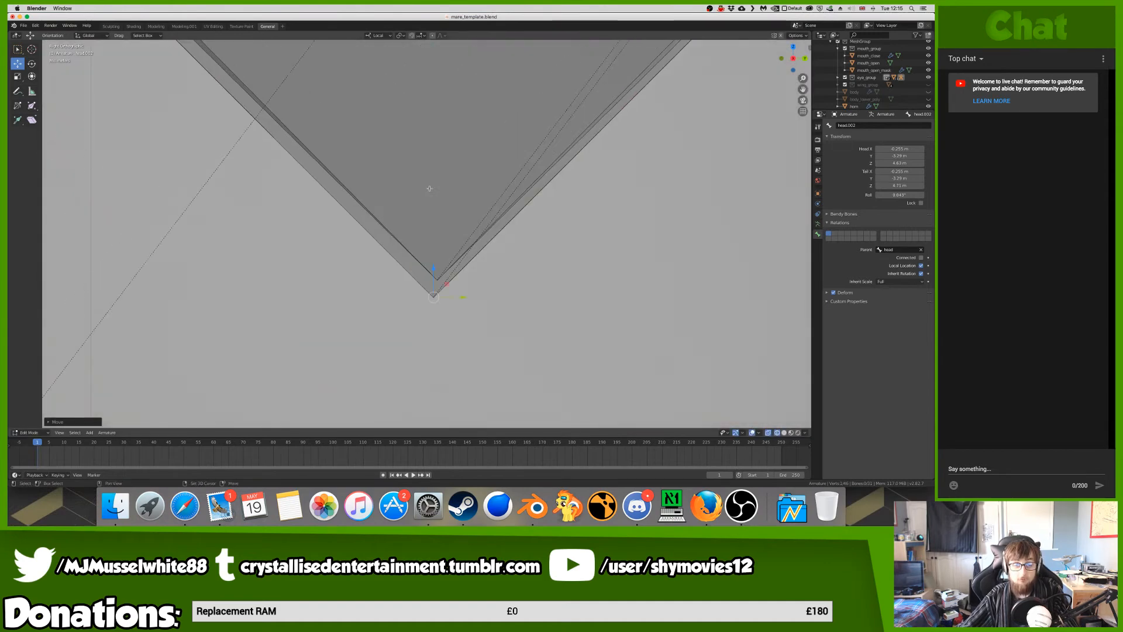
scroll(430, 189, "down", 1, "shift")
key("g")
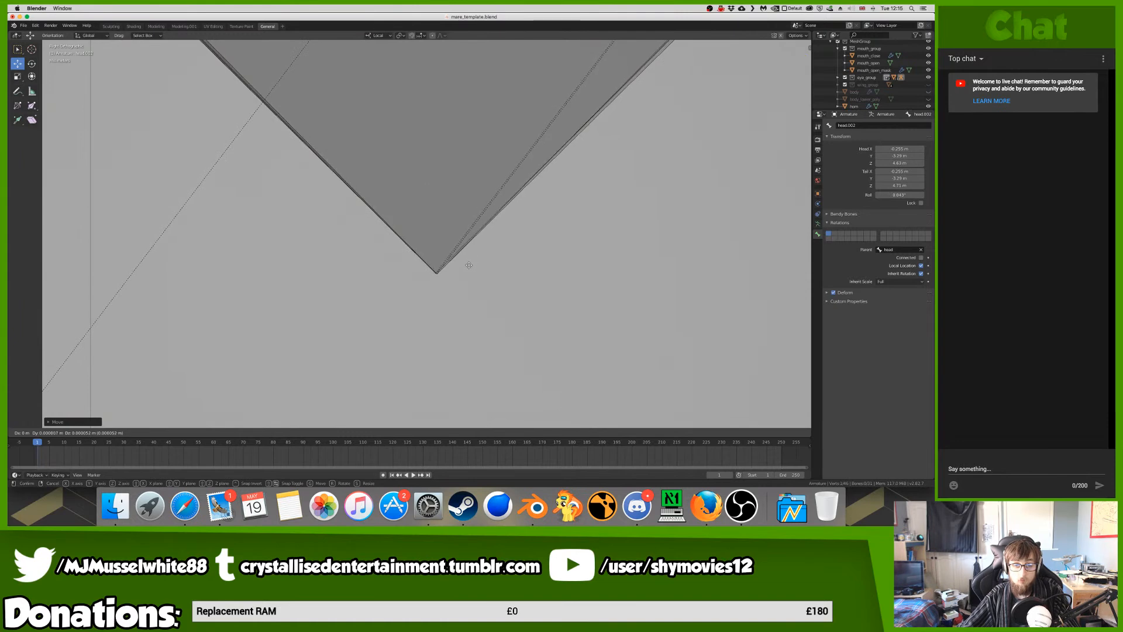
left_click(468, 265)
key("KP_Decimal")
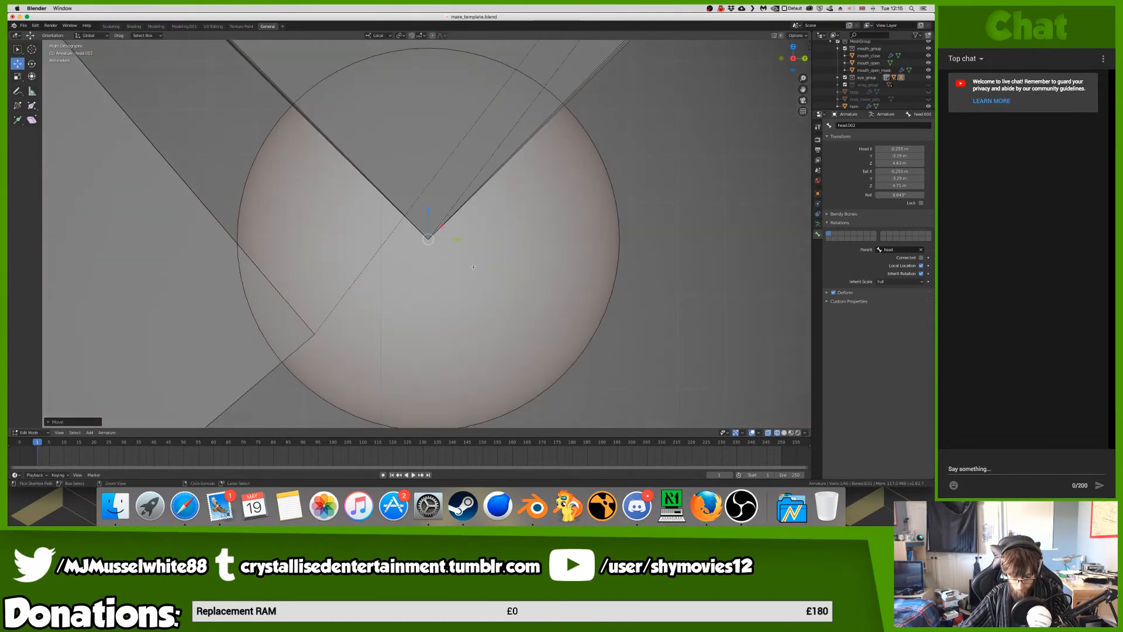
- Select the forward-pointing mouth bone at the mouth's centre
scroll(473, 266, "down", 8)
scroll(474, 266, "up", 6)
scroll(473, 266, "down", 2)
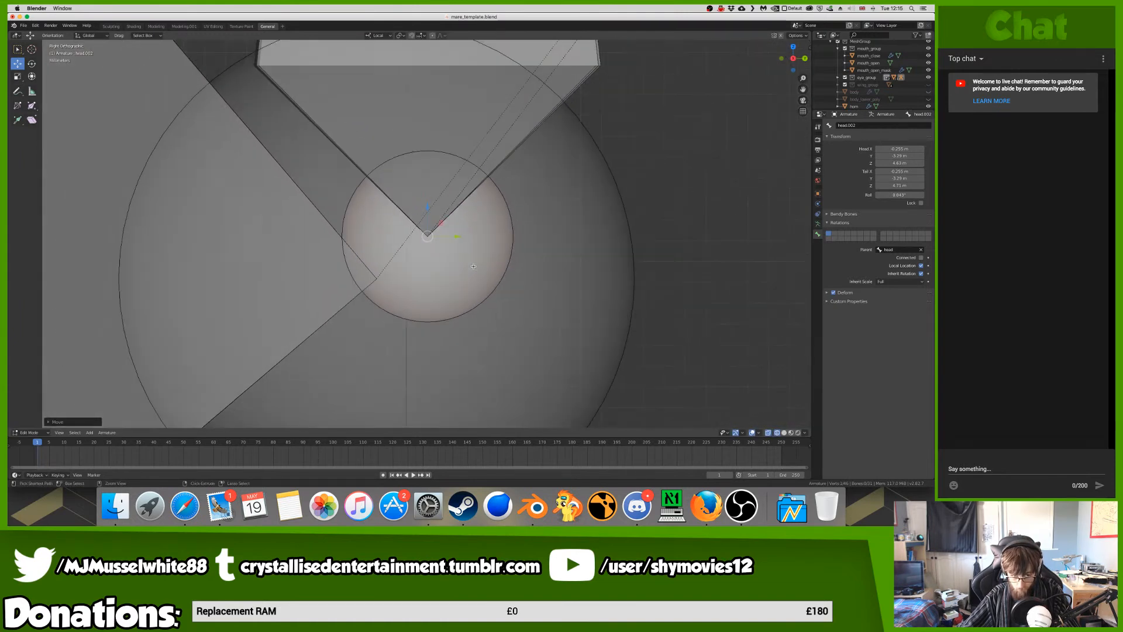
scroll(473, 266, "down", 9, "ctrl")
scroll(323, 306, "down", 3)
left_click(324, 306)
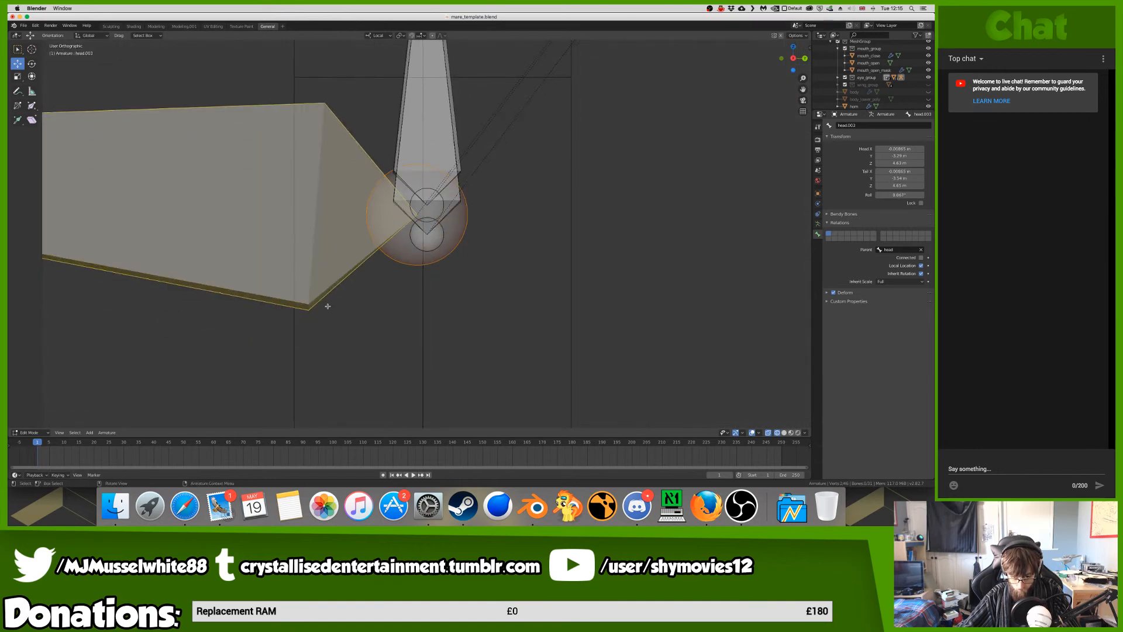
key("KP_1")
scroll(485, 266, "down", 15, "ctrl")
scroll(484, 267, "up", 5, "ctrl")
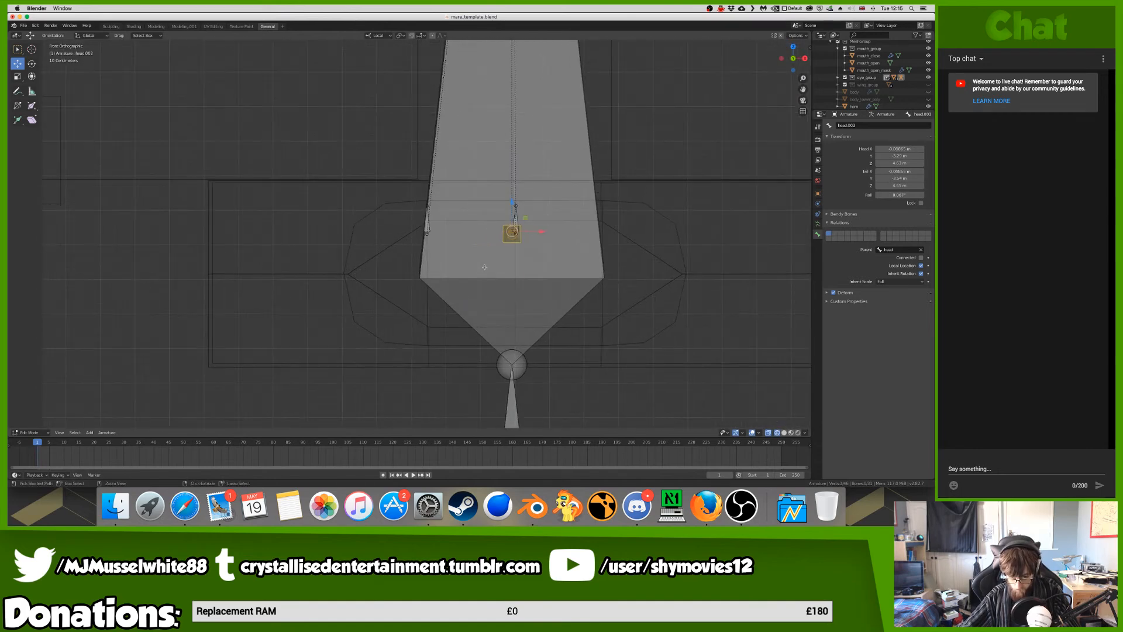
key("g")
left_click(634, 246)
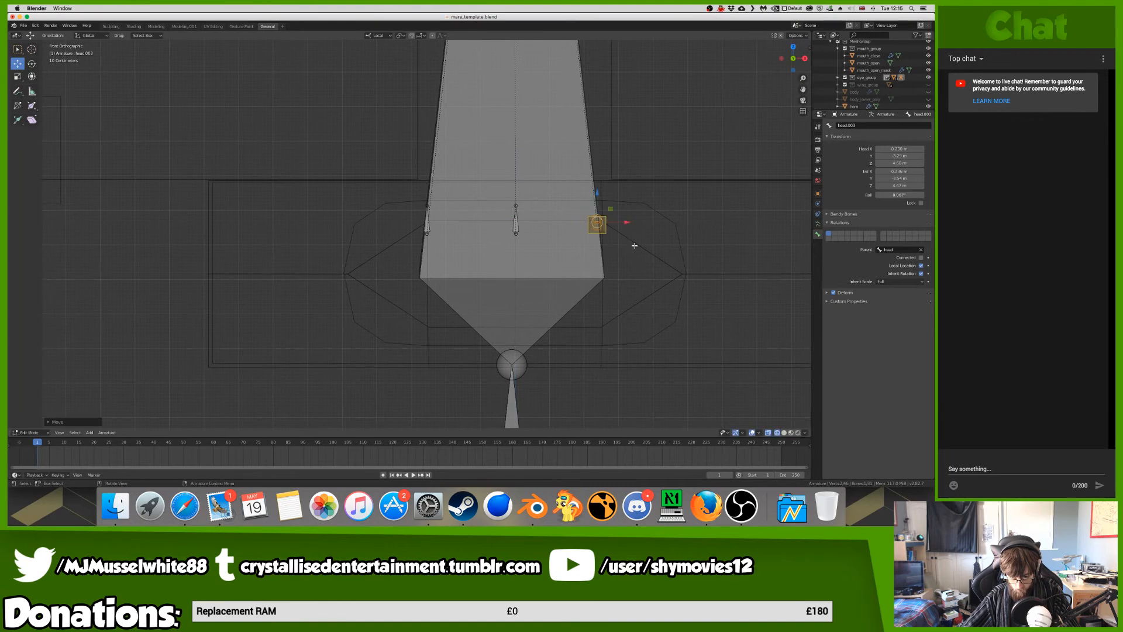
key("ctrl+z")
- Rotate the forward-pointing mouth bone 90 degrees in side view so it stands upright
key("KP_3")
key("r")
key("9")
key("0")
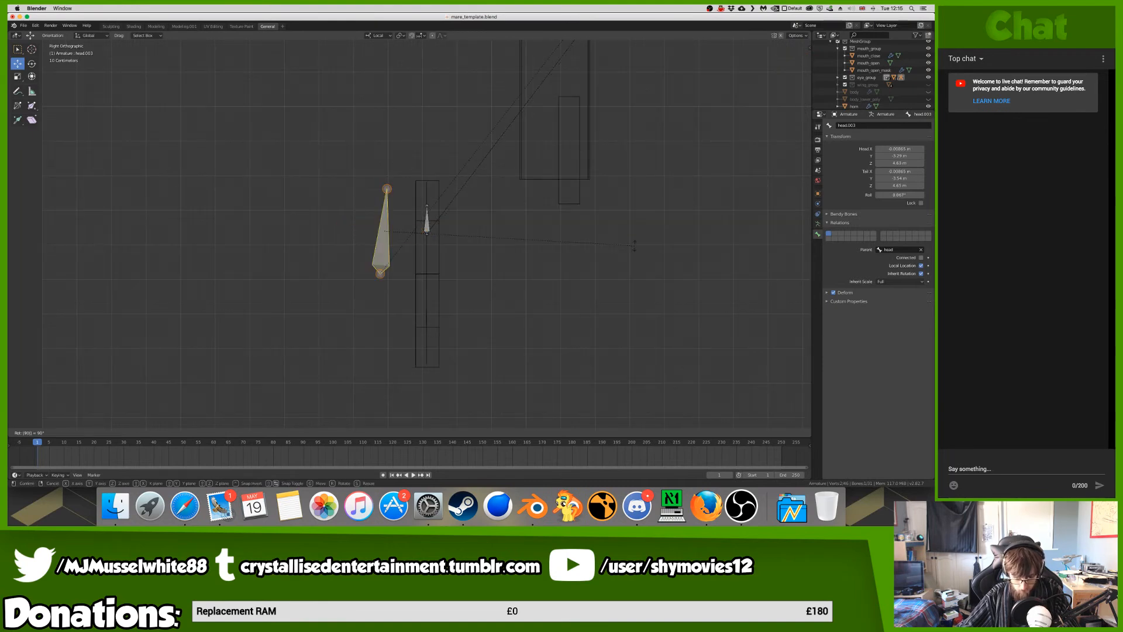
key("Return")
key("h")
key("ctrl+z")
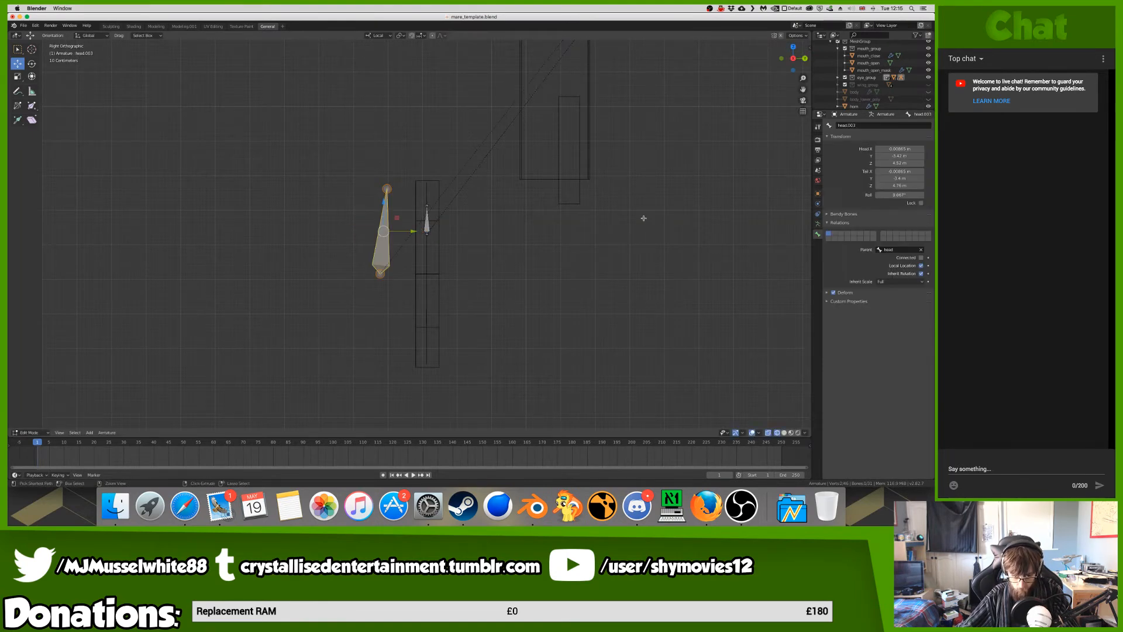
- Scale the rotated bone to 0 along Y so it is exactly vertical
key("s")
key("0")
key("Escape")
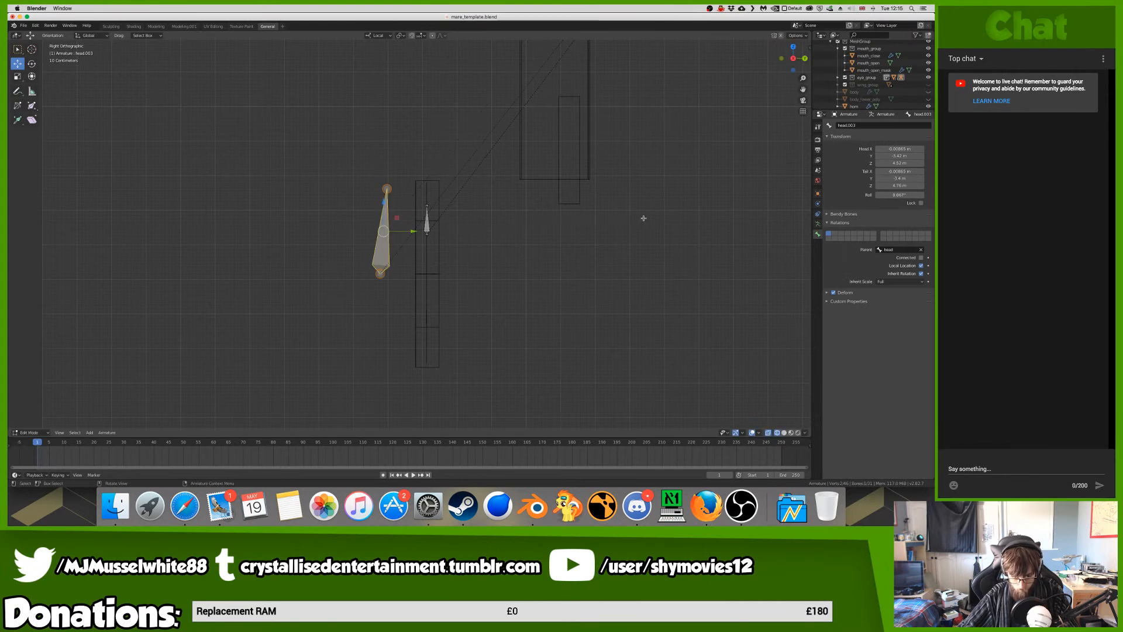
key("s")
key("y")
key("0")
key("Return")
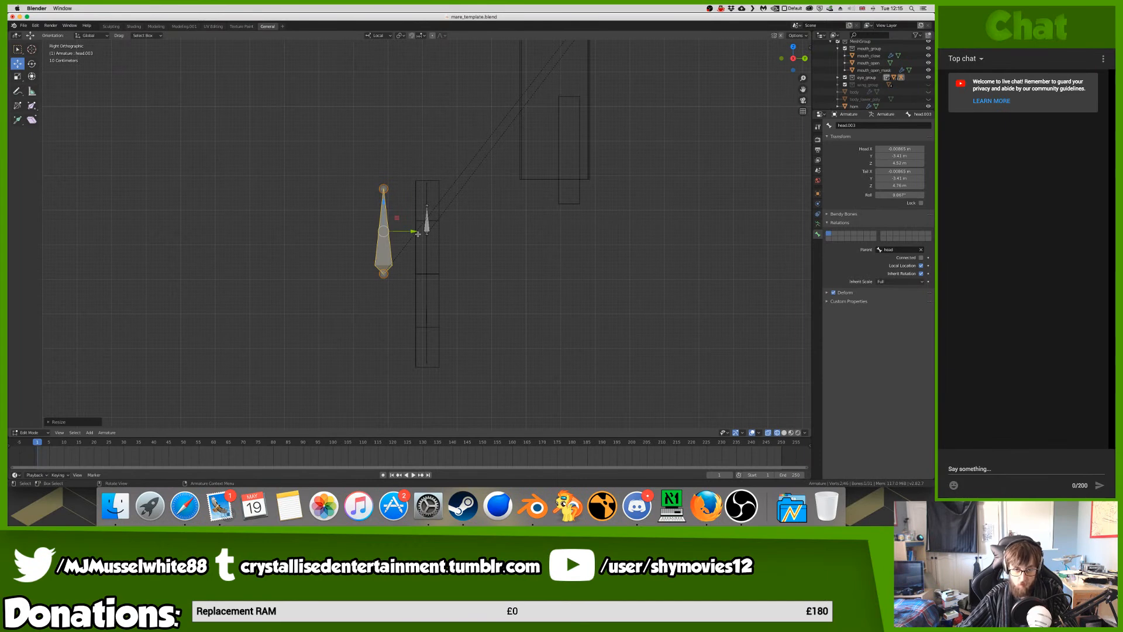
- Move the vertical bone back along Y onto the other mouth bones, then raise it so their bases roughly meet in side view
key("g")
key("y")
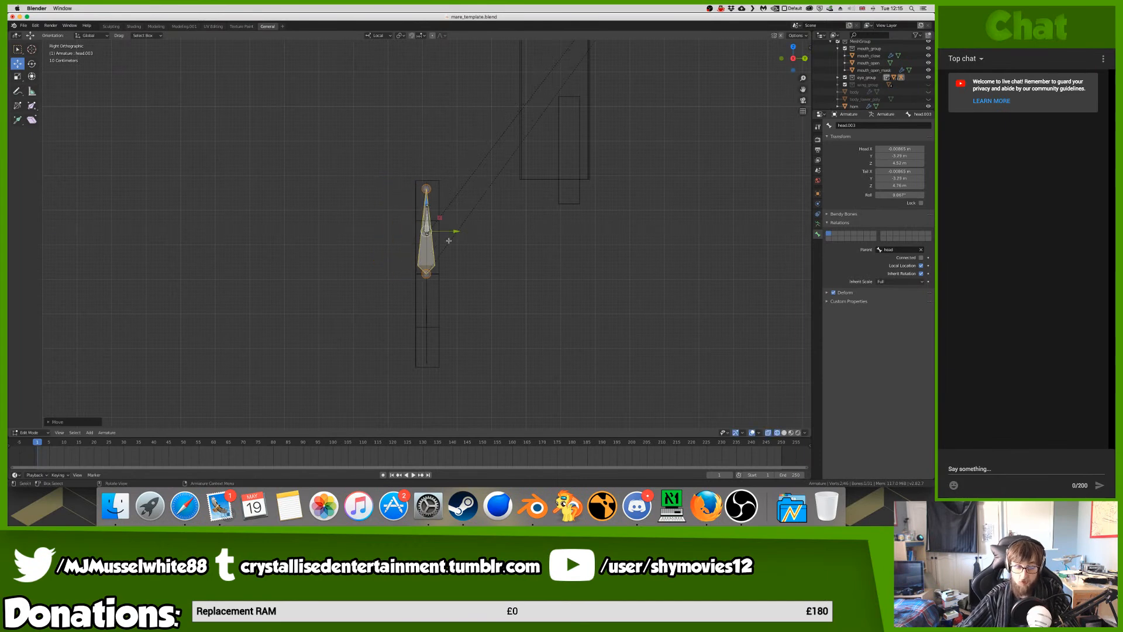
scroll(449, 240, "up", 5)
key("g")
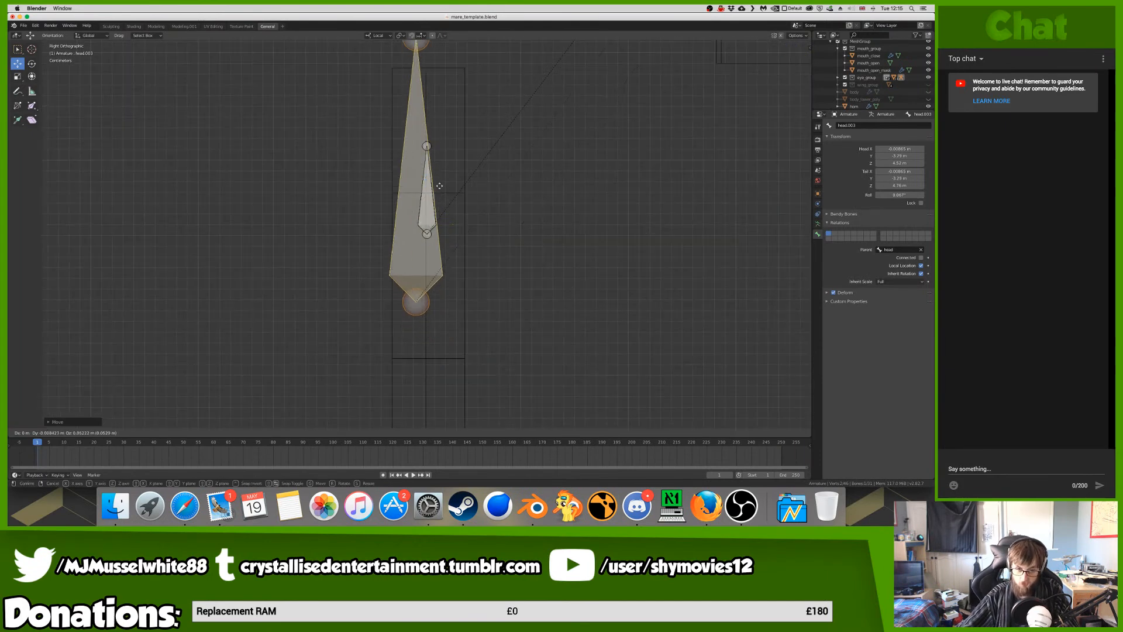
scroll(431, 293, "up", 2)
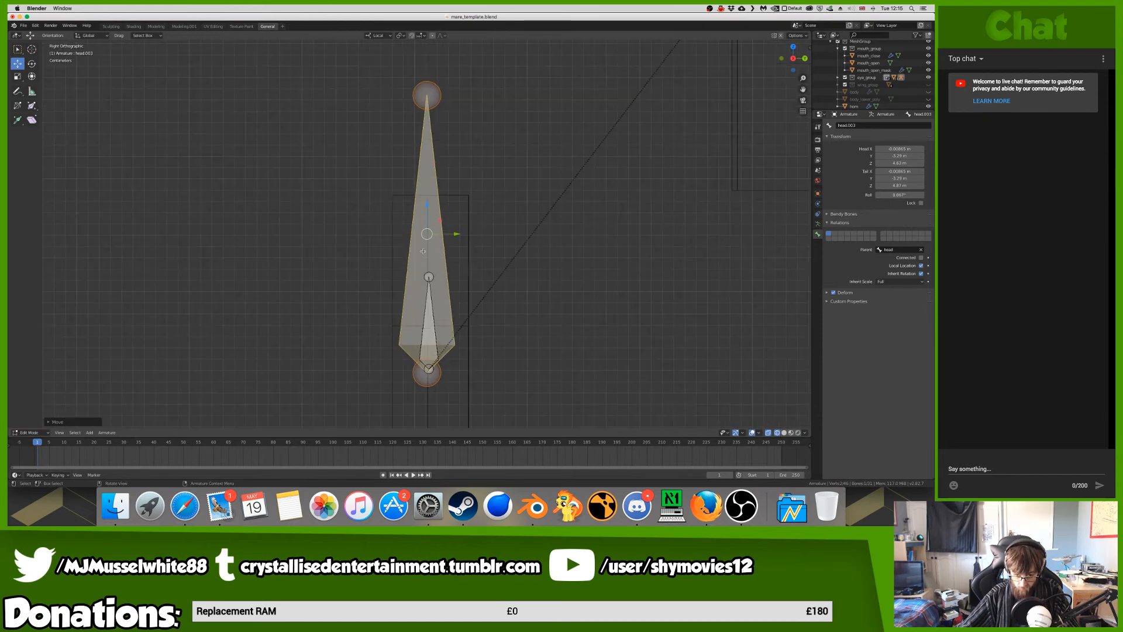
left_click(431, 293)
- Fine-position the large upright bone in extreme close-up so its base point coincides with the other mouth bones' base
scroll(430, 293, "up", 6)
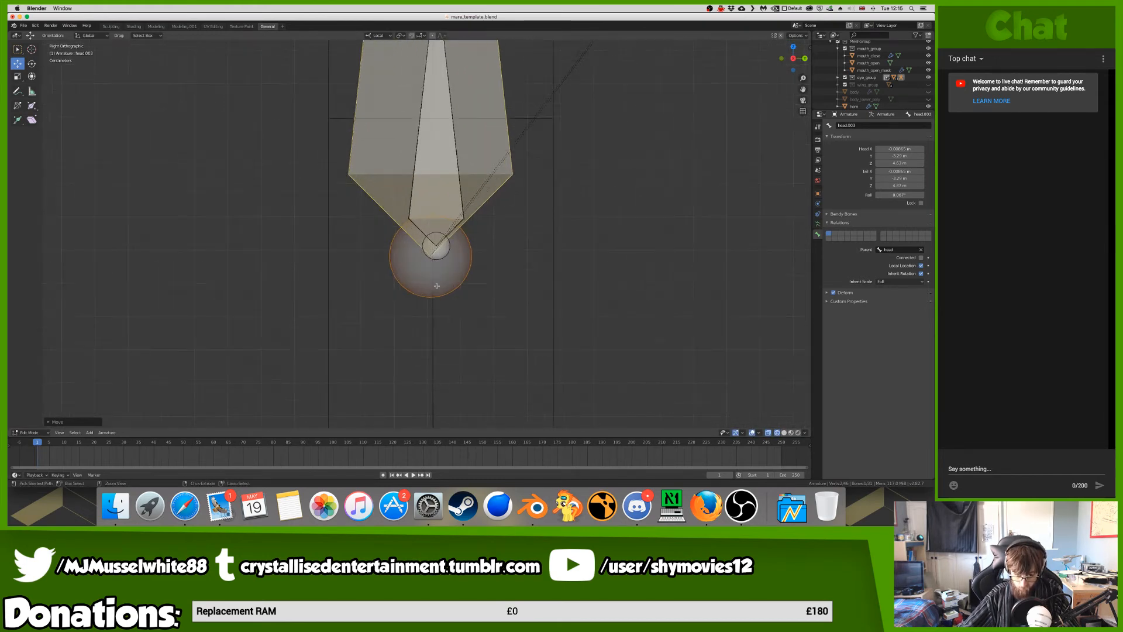
scroll(438, 285, "up", 3)
key("g")
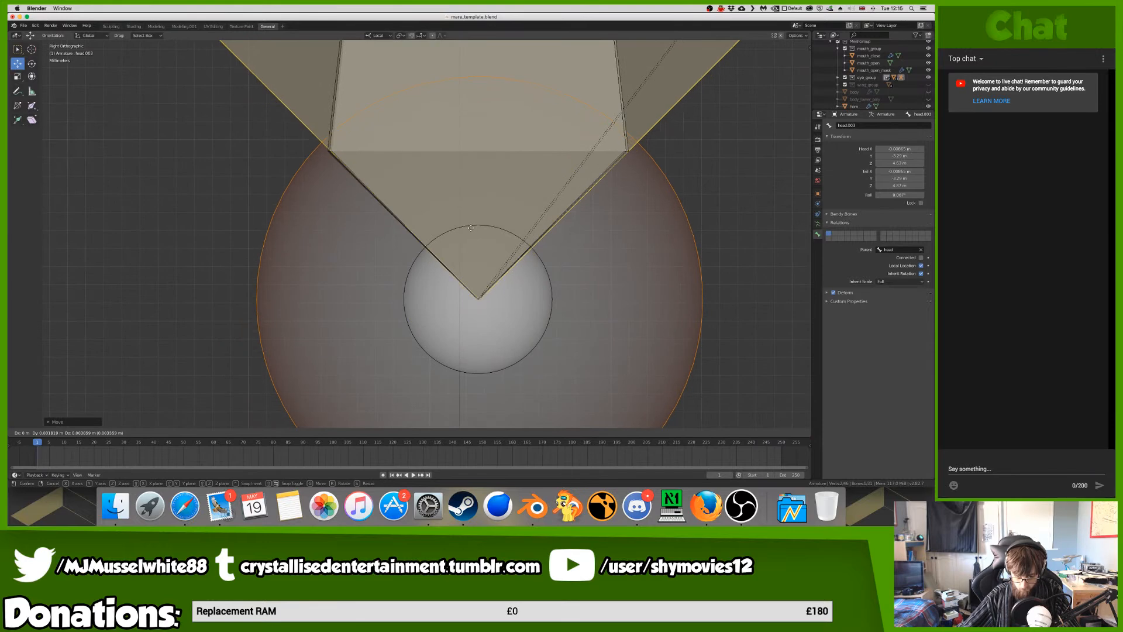
left_click(468, 227)
scroll(554, 302, "up", 6)
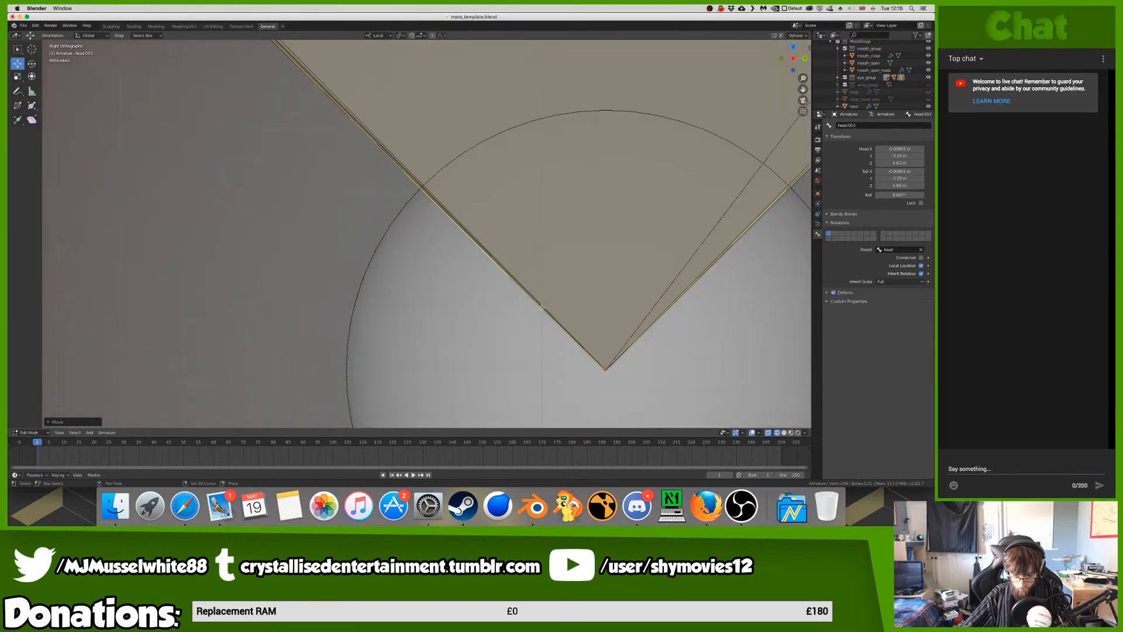
scroll(554, 302, "up", 5)
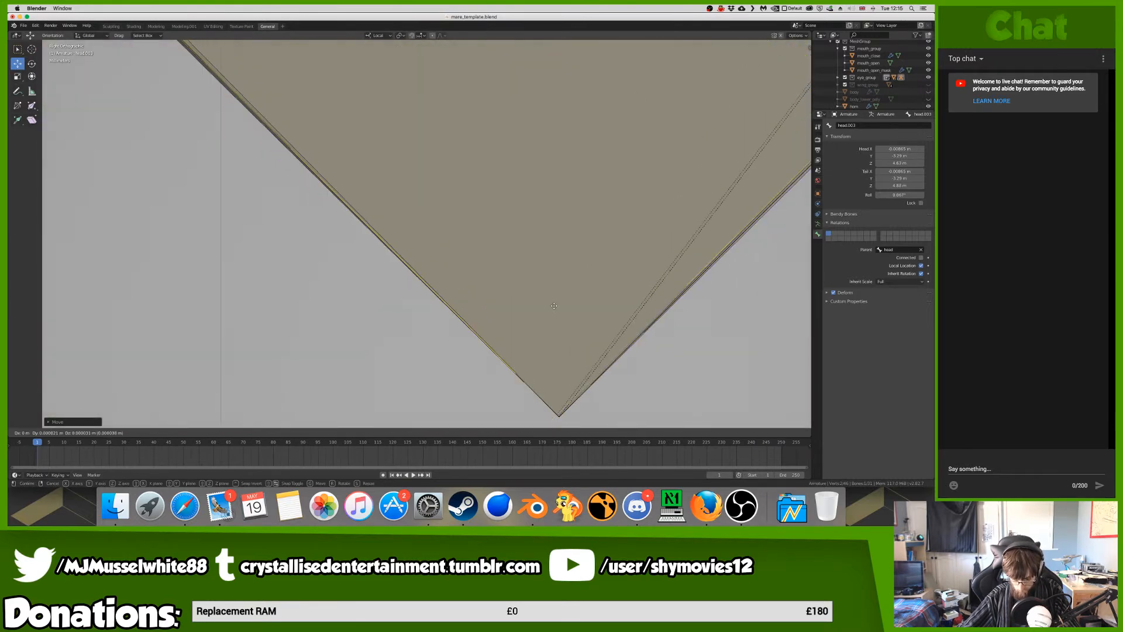
key("g")
left_click(558, 307)
scroll(556, 308, "down", 8)
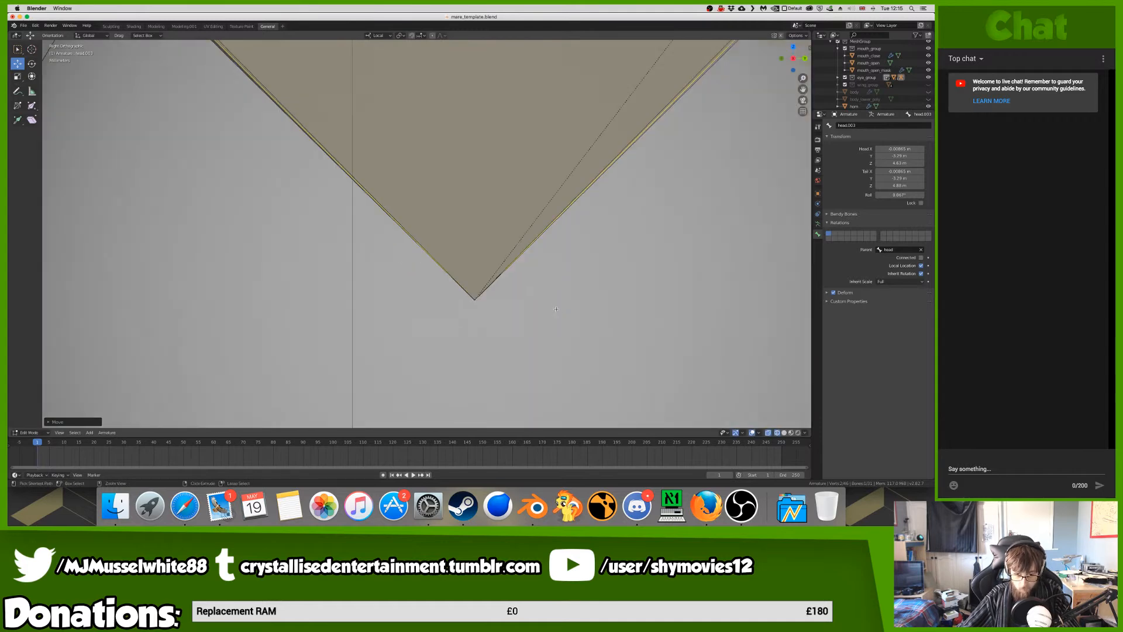
- Select the large upright bone's tip and lower it to the height of the other mouth bones' tips
scroll(555, 306, "down", 5)
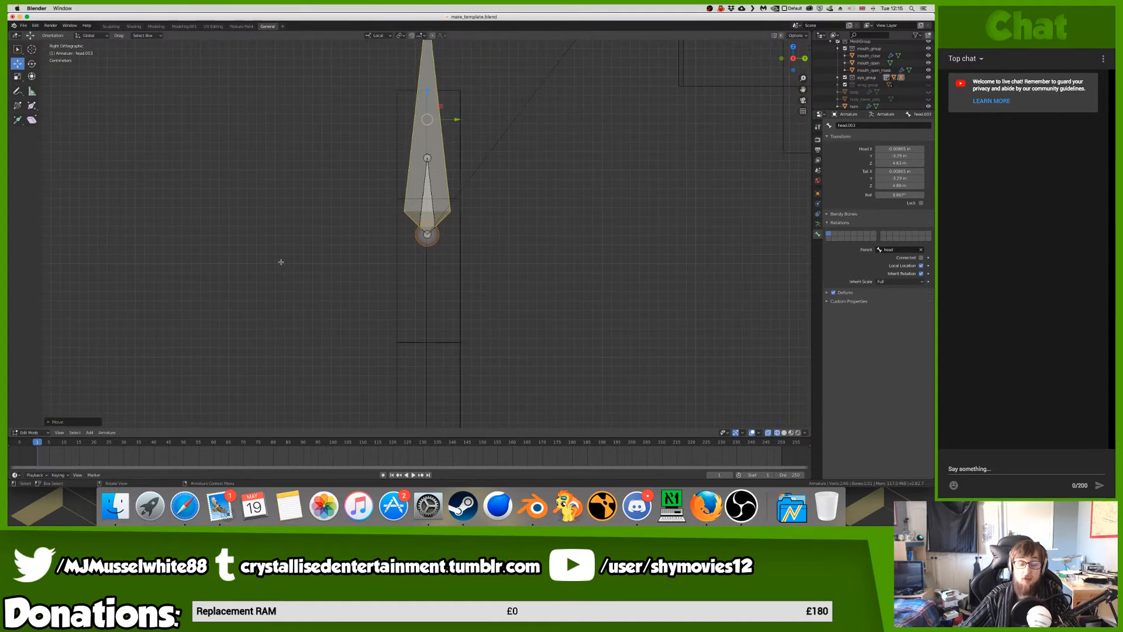
scroll(436, 220, "up", 8, "shift")
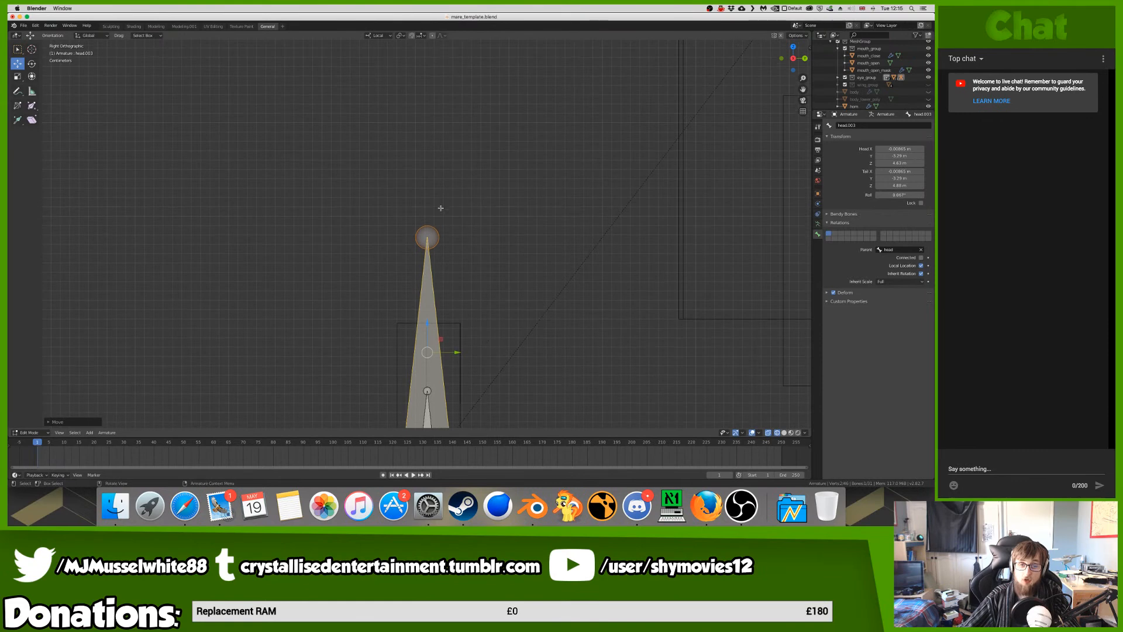
left_click(435, 224)
scroll(435, 223, "right", 3)
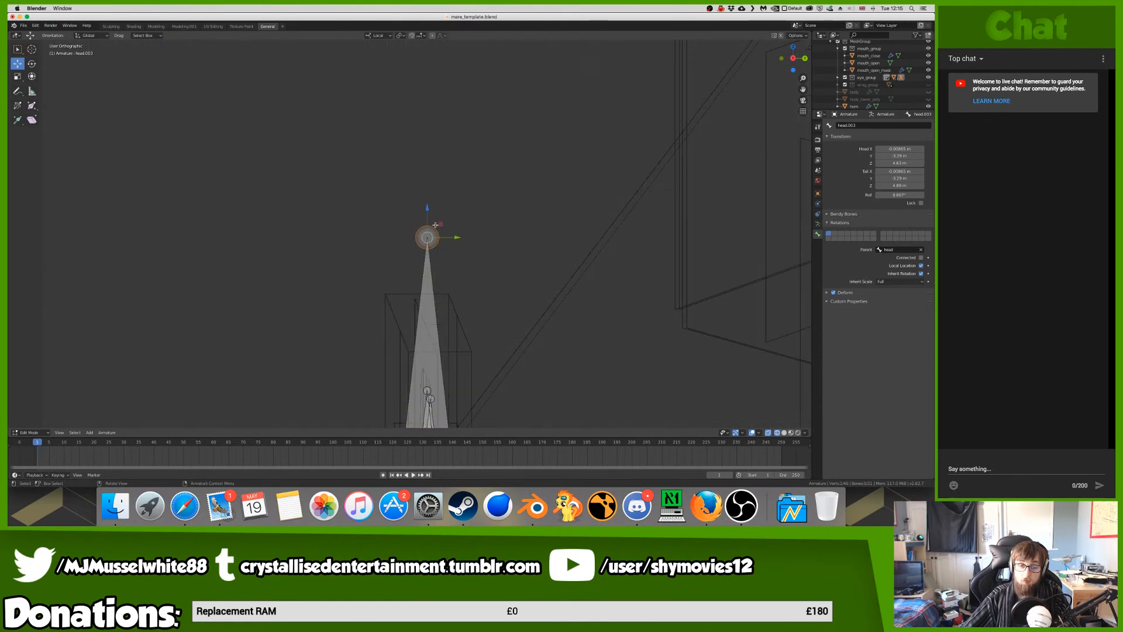
key("3")
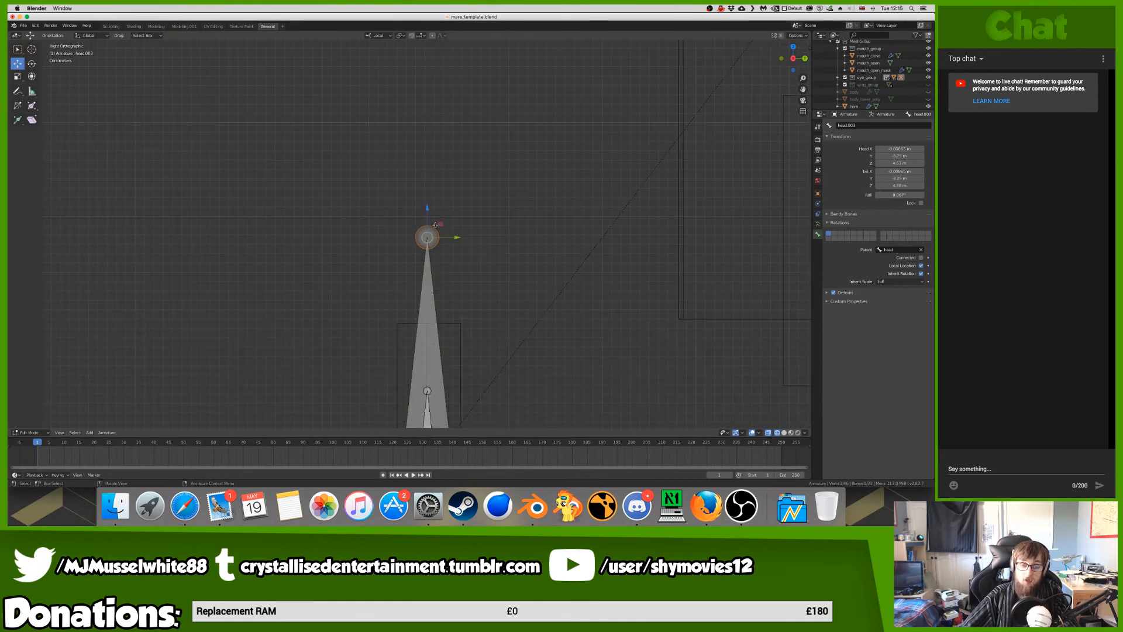
left_click_drag(435, 225, 433, 383)
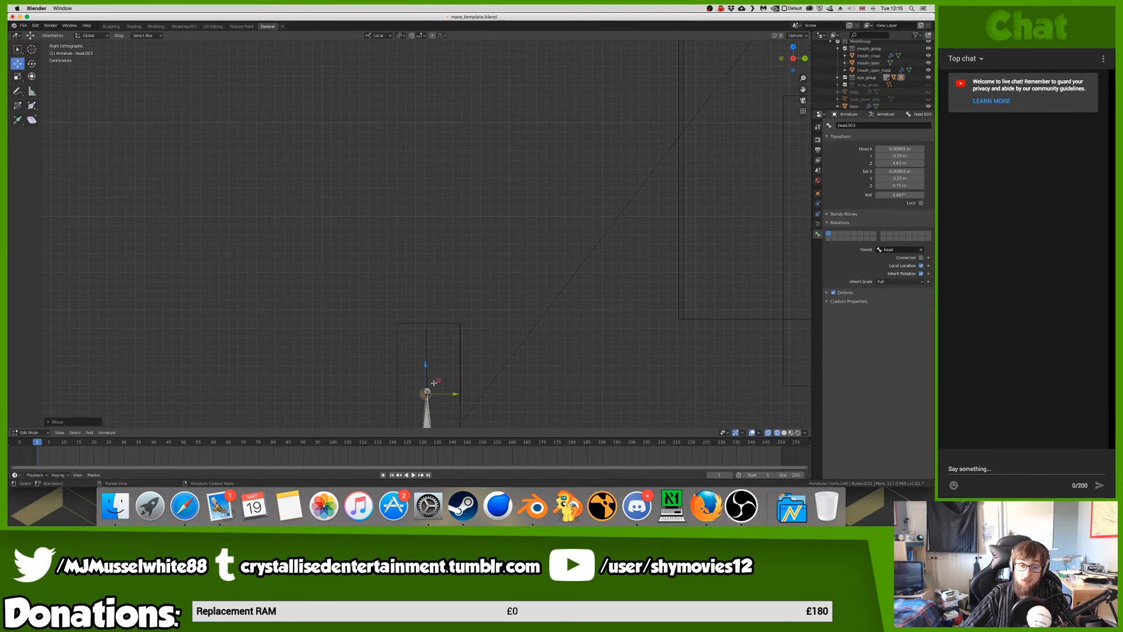
- Refine the shortened bone's tip in extreme close-up to line up with the other mouth bones' tips in side view
scroll(434, 383, "down", 5, "shift")
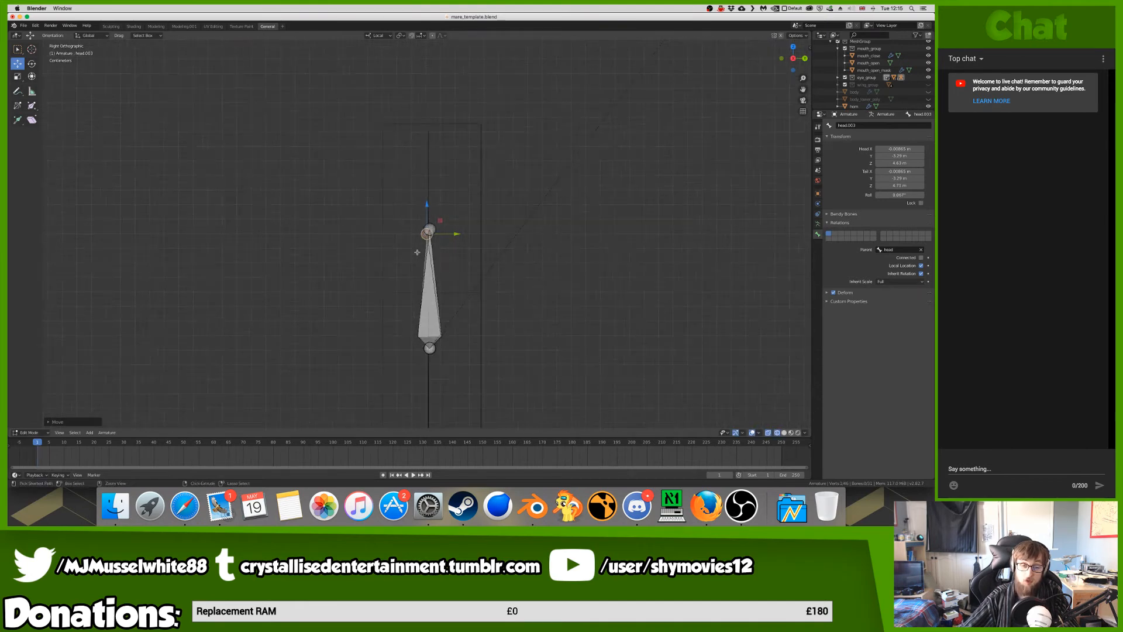
scroll(425, 258, "up", 6)
mouse_move(425, 258)
left_mouse_down()
mouse_move(456, 202)
mouse_move(423, 254)
left_mouse_up()
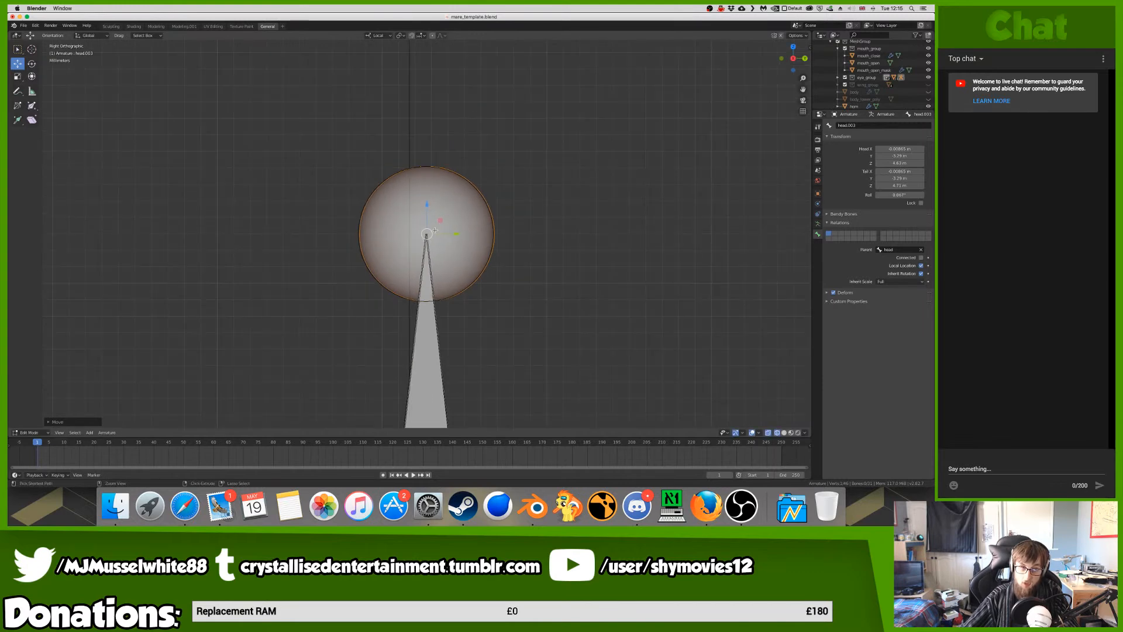
middle_click_drag(433, 234, 451, 211, "ctrl")
key("g")
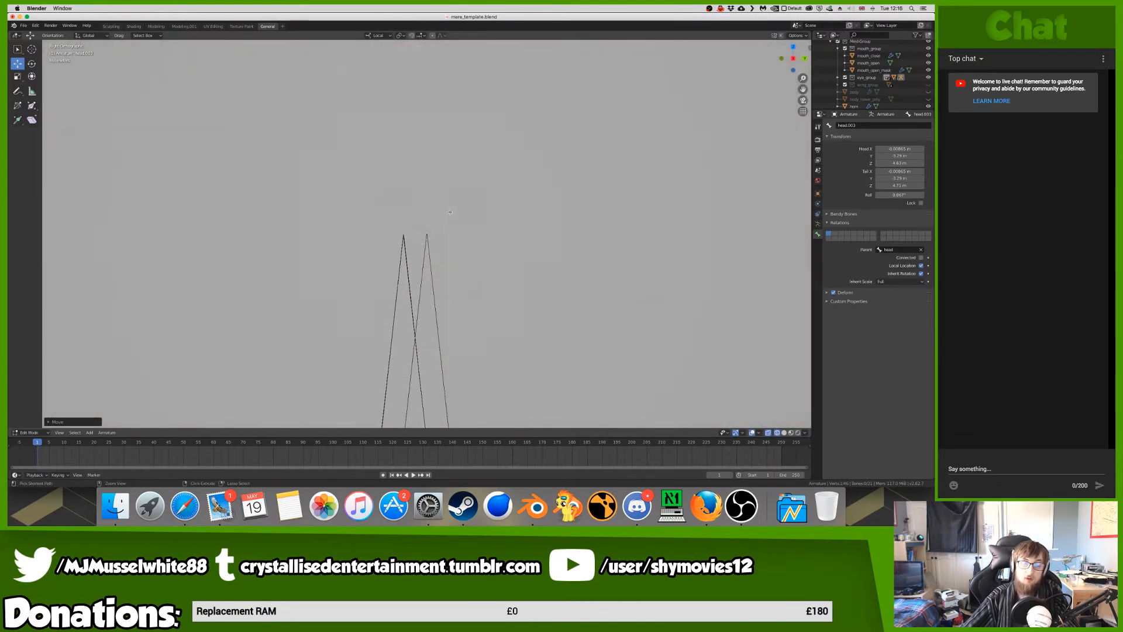
left_click(427, 212)
- Select the whole shortened bone and move it along X to the empty mouth corner in front view
scroll(433, 212, "down", 6)
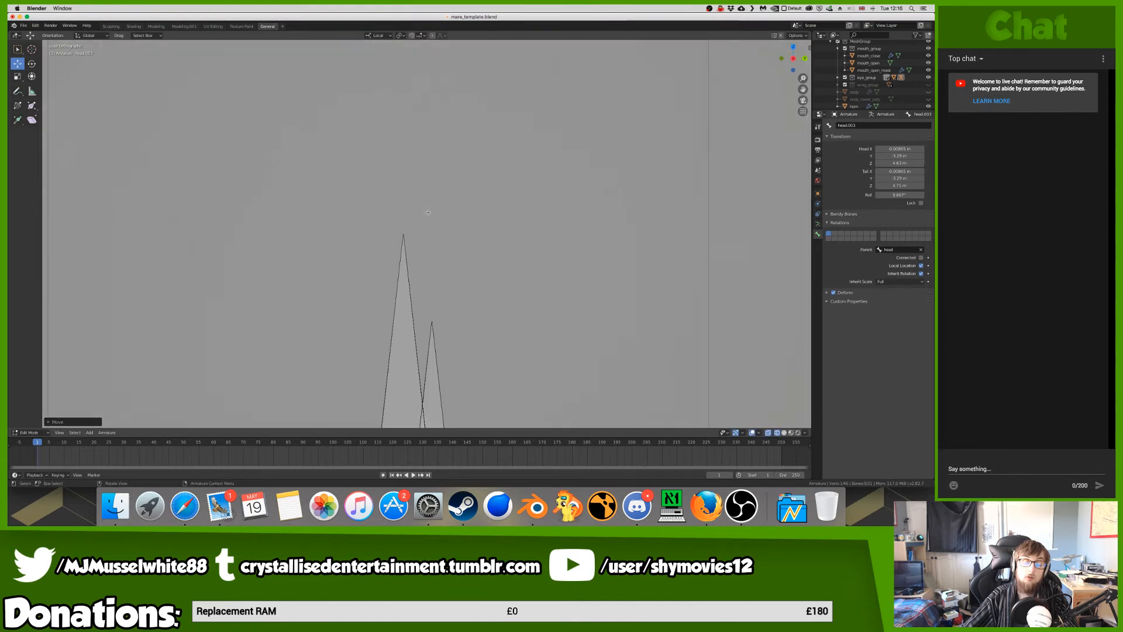
scroll(432, 213, "down", 5)
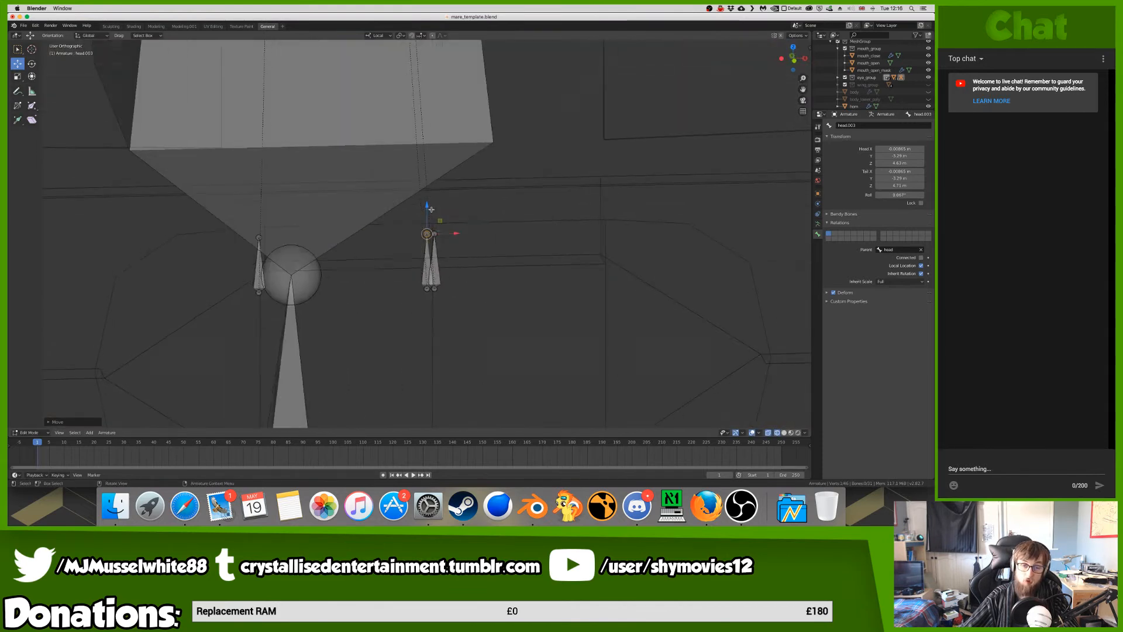
key("KP_1")
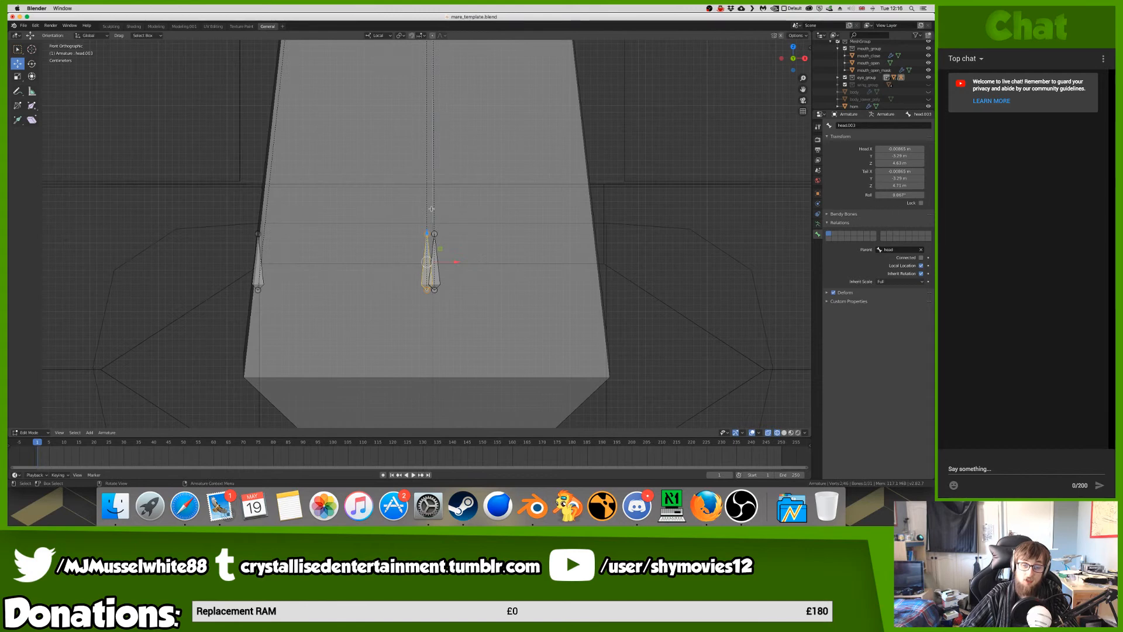
key("g")
key("x")
key("x")
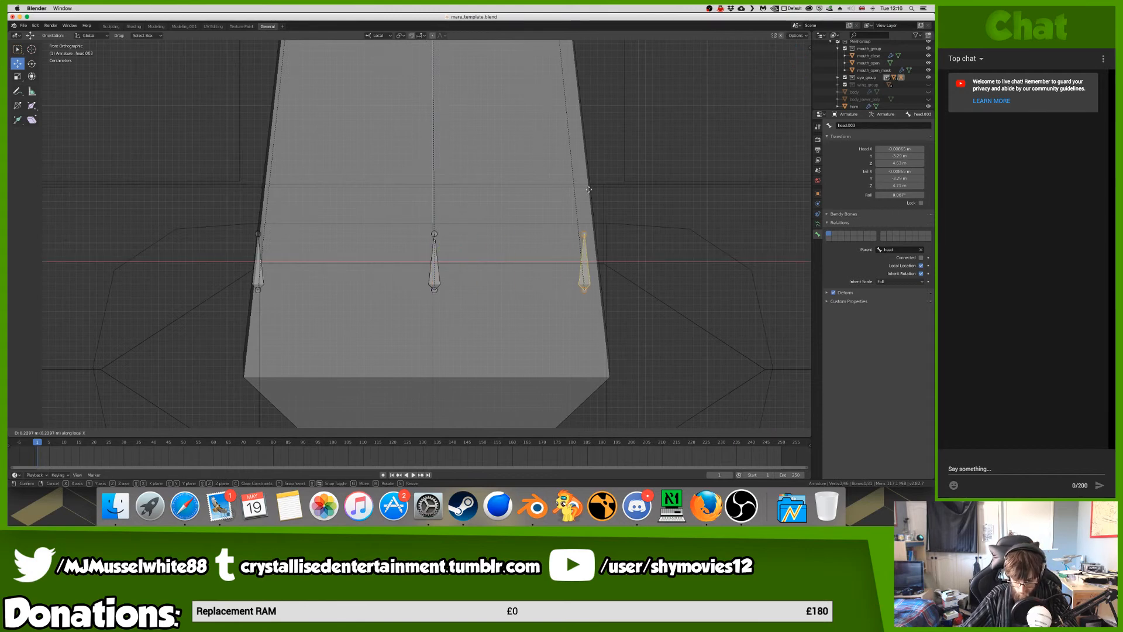
left_click(609, 190)
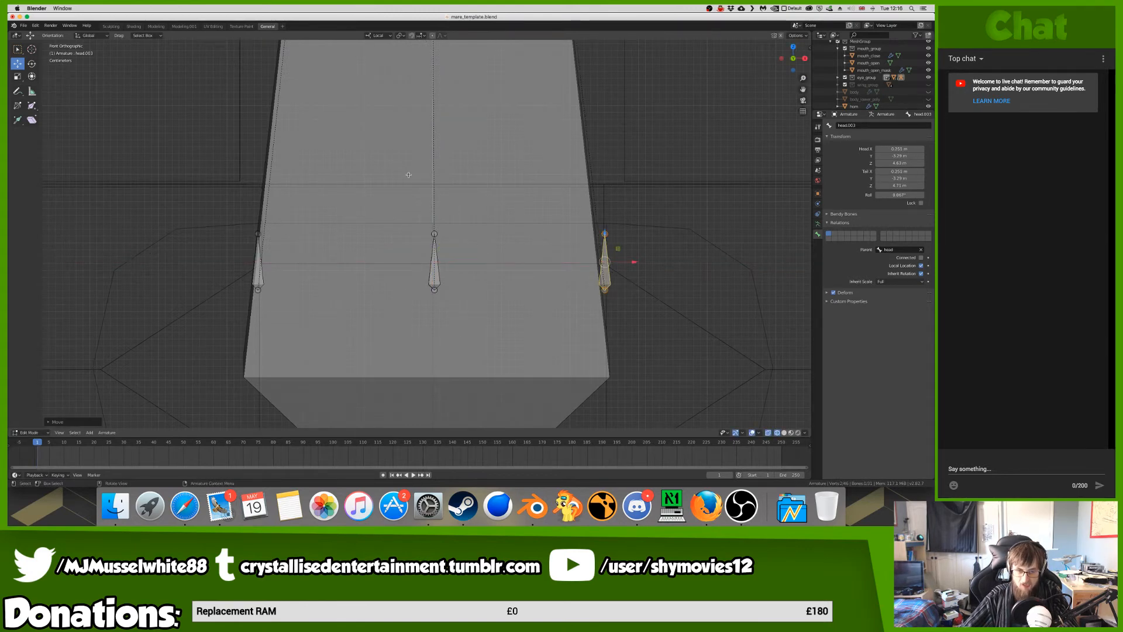
- Nudge the new corner bone along X to 0.25 m at the mouth corner, and save the file
scroll(408, 174, "down", 8)
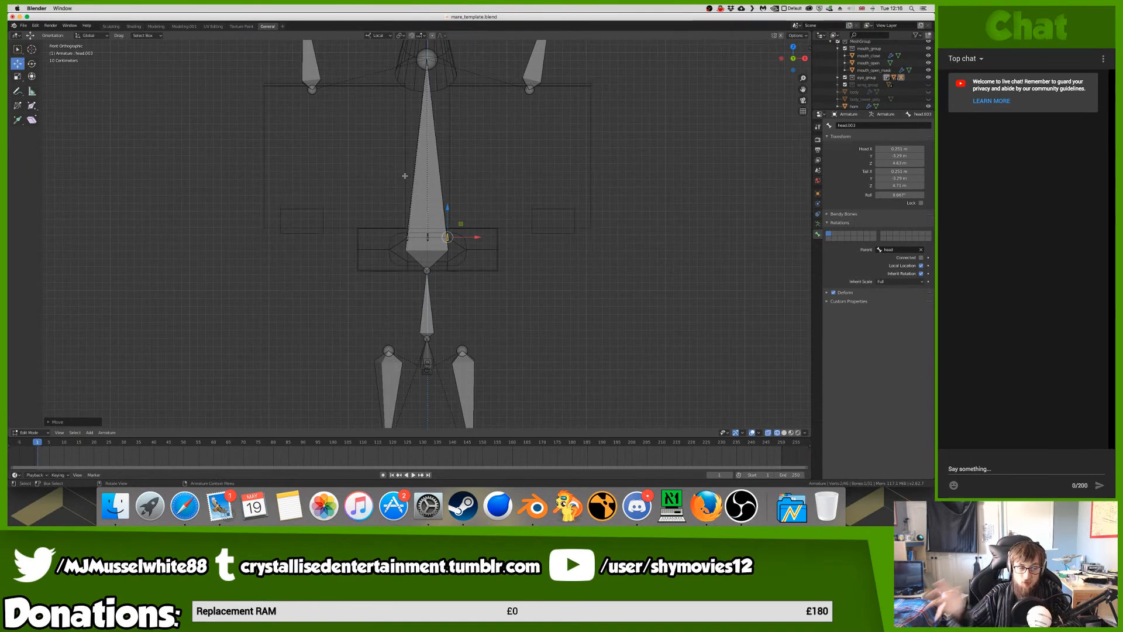
key("KP_Decimal")
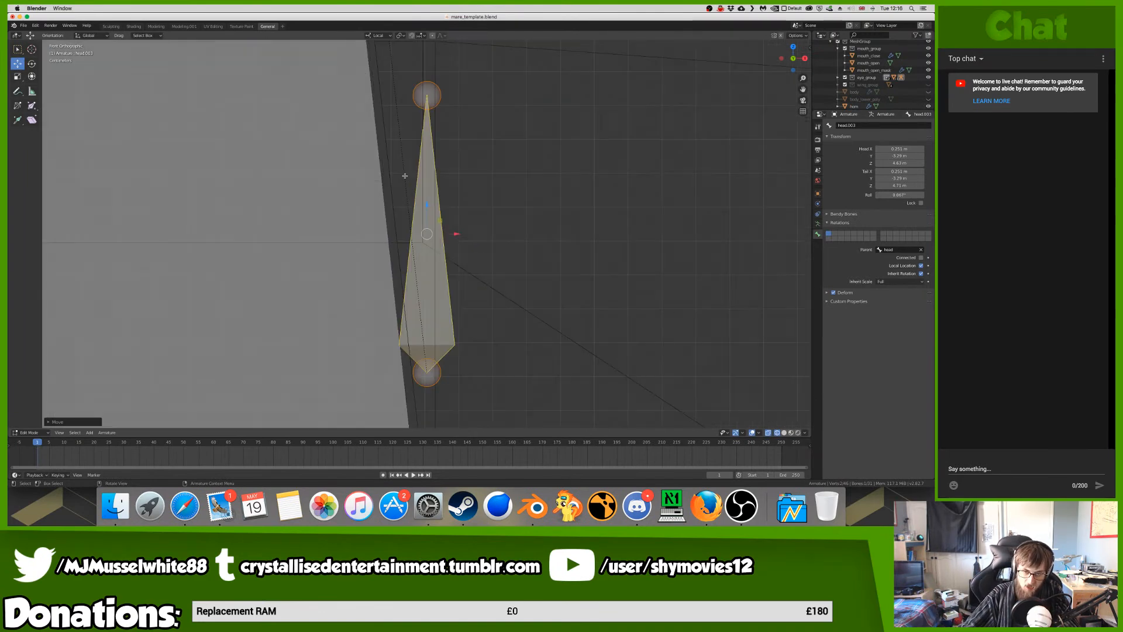
key("g")
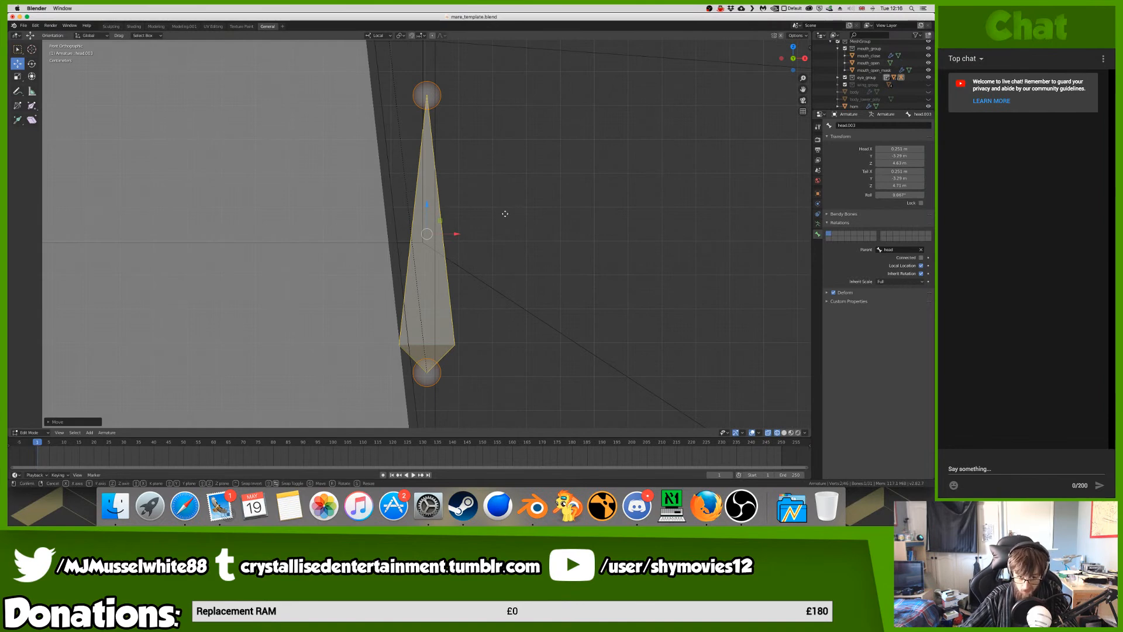
key("x")
left_click(502, 213)
middle_click_drag(502, 212, 479, 224)
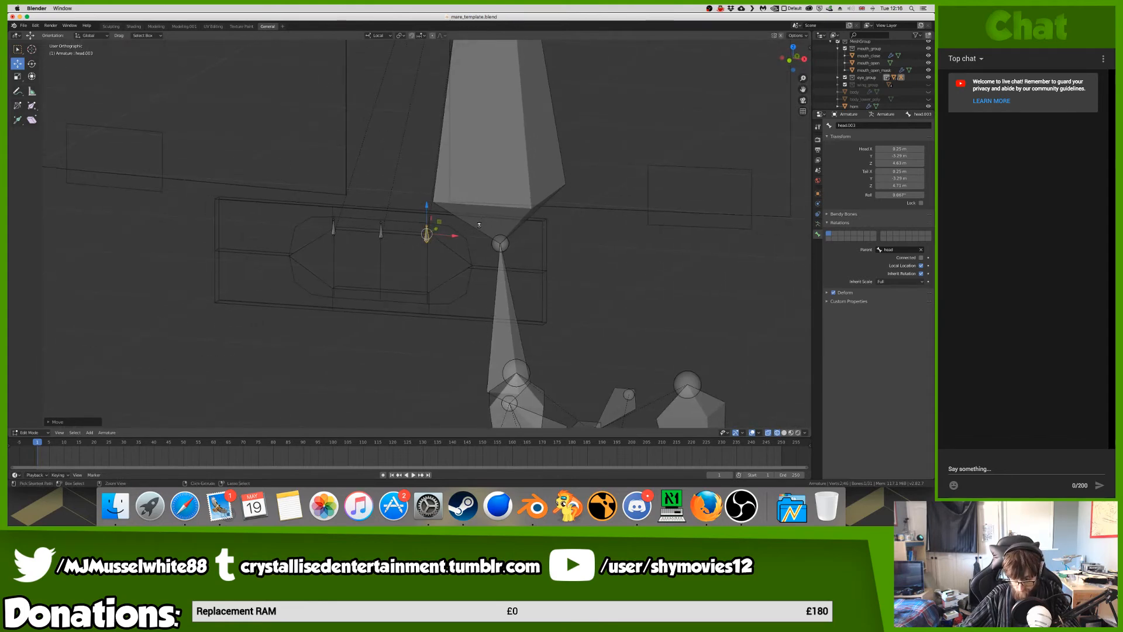
key("ctrl+s")
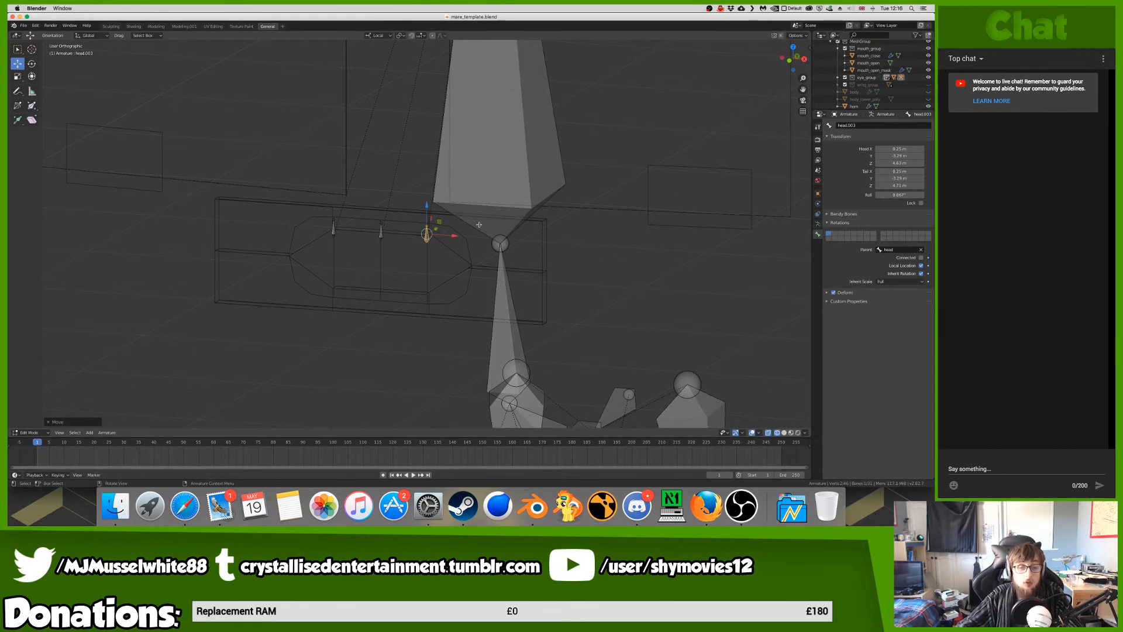
key("KP_3")
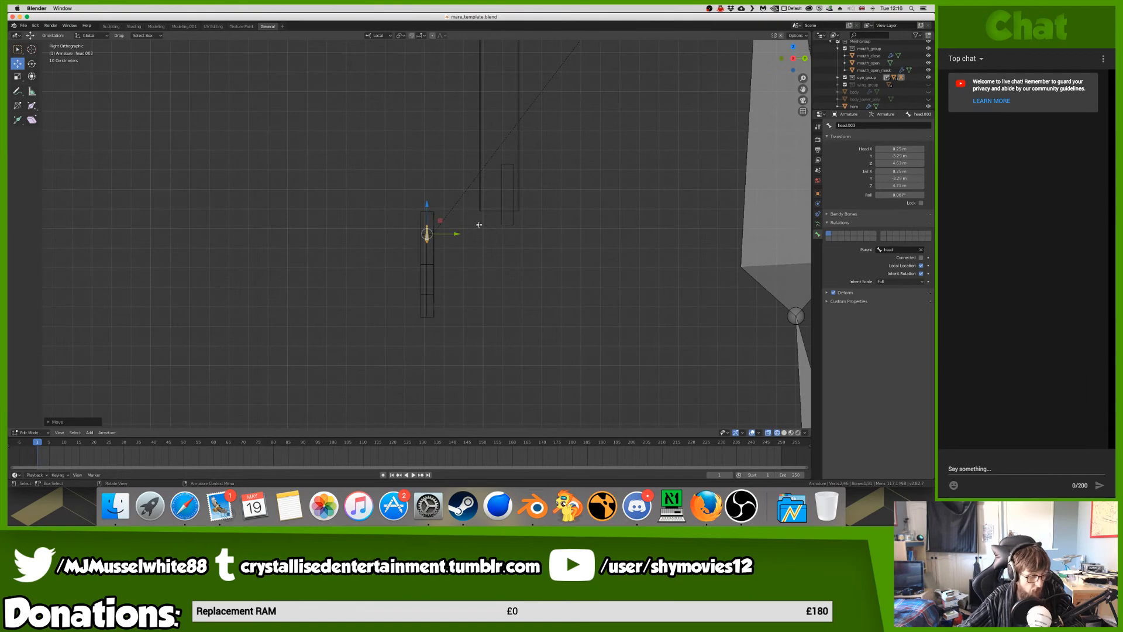
- Switch to Safari, pause and resume the music on the Epidemic Sound page, and return to Blender
key("ctrl+Left")
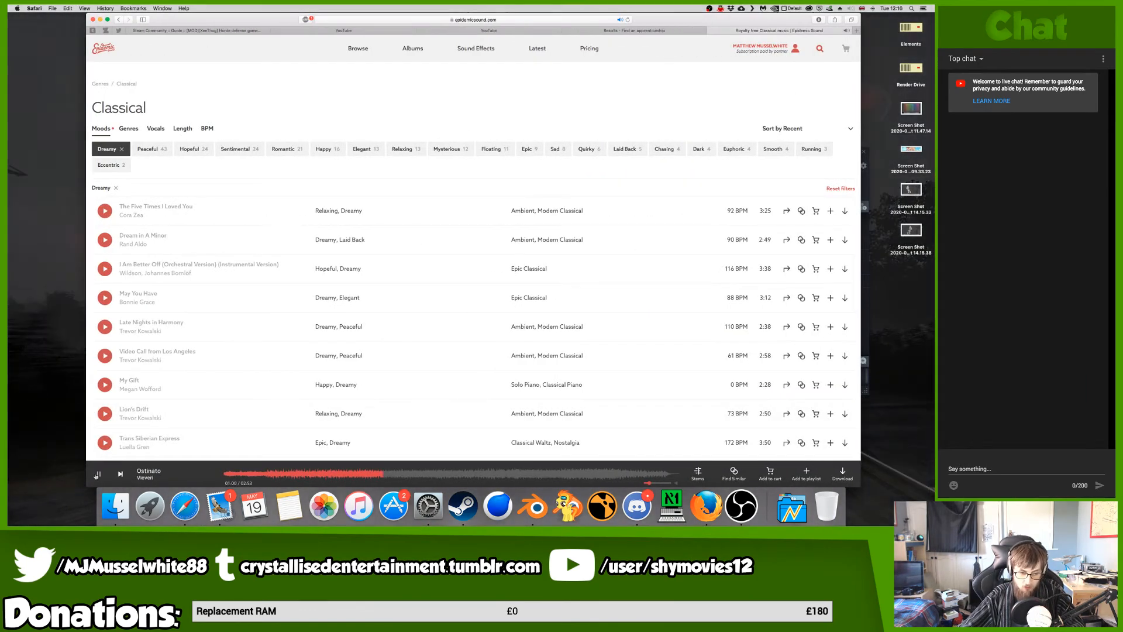
key("space")
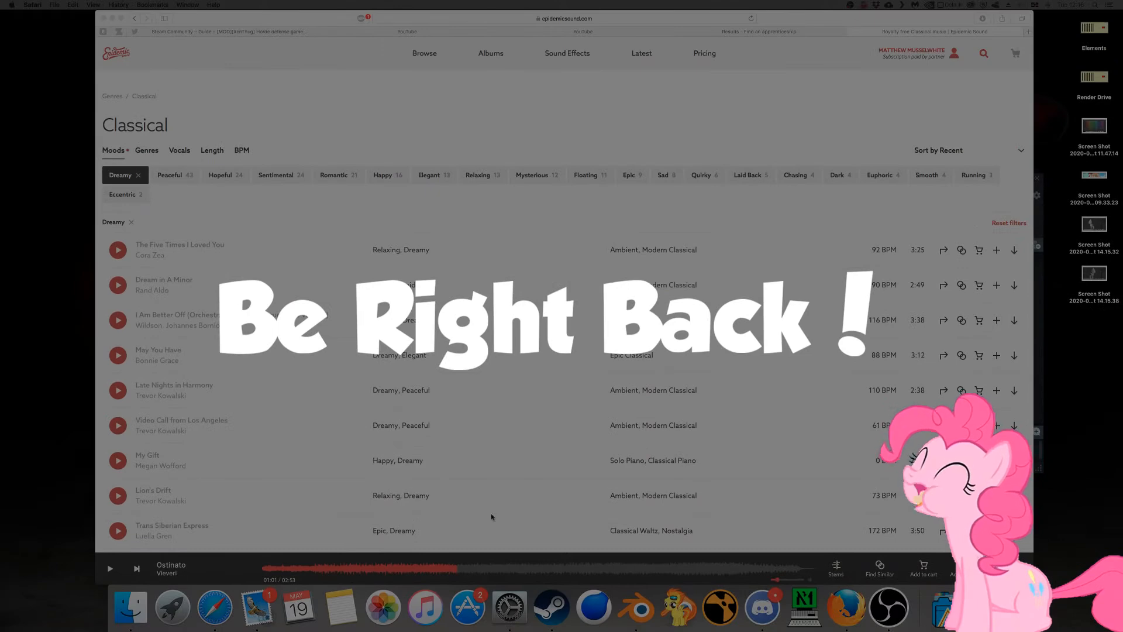
key("ctrl+Right")
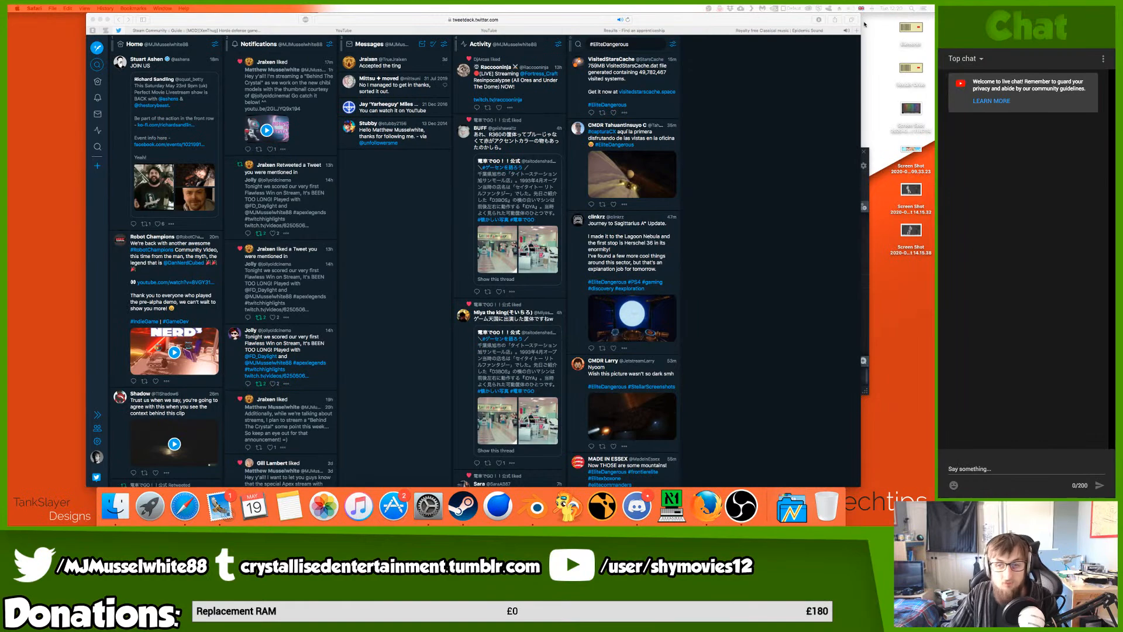
left_click(820, 31)
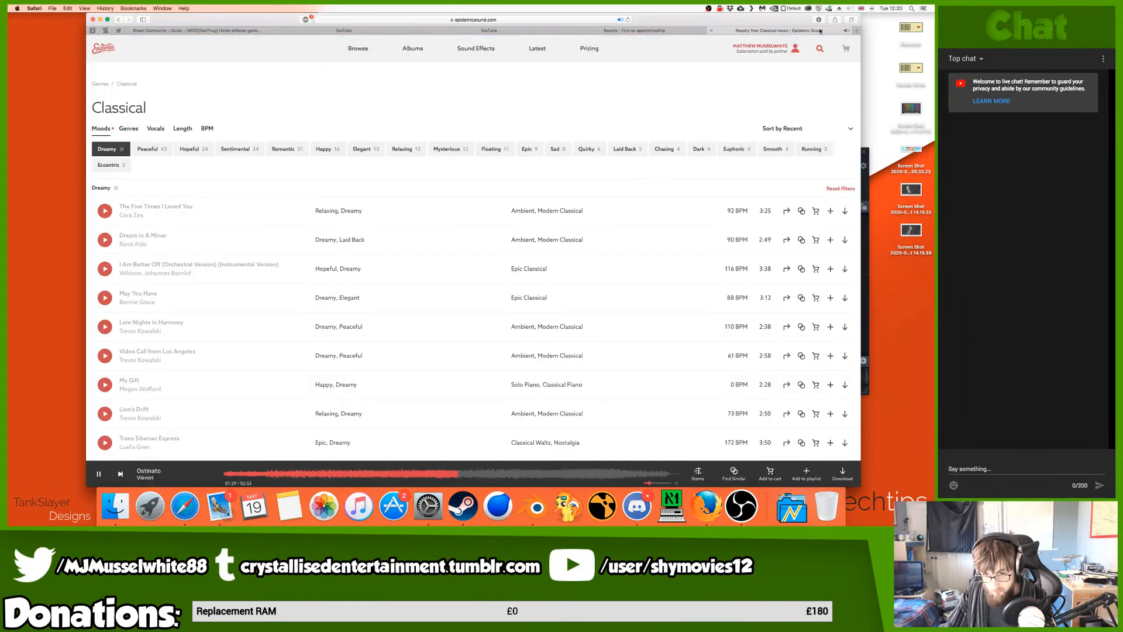
key("super+Tab")
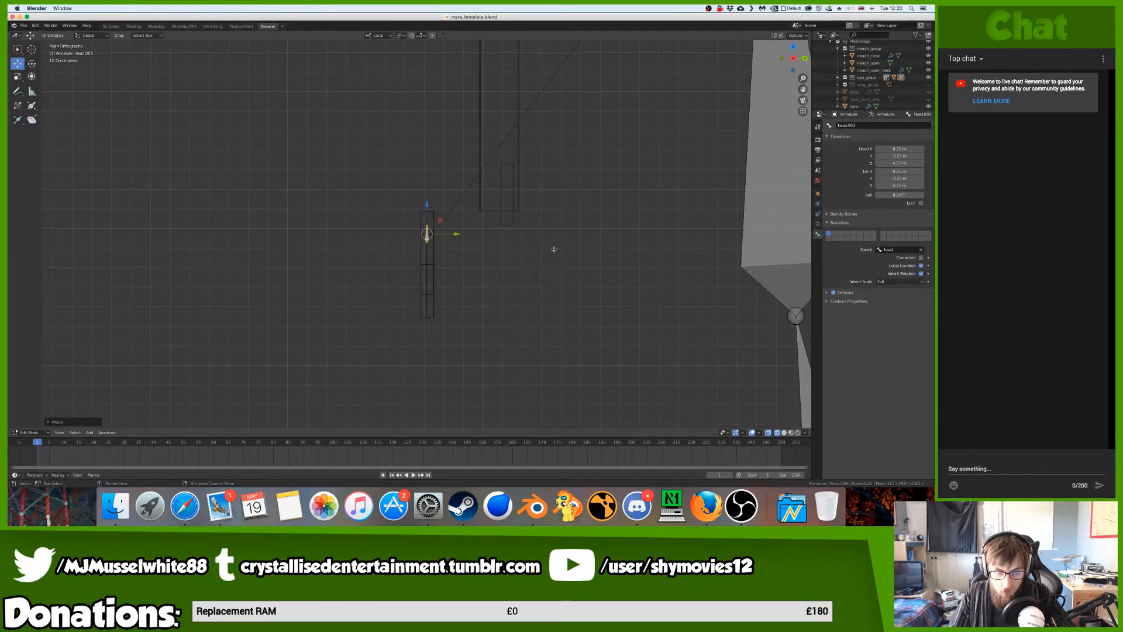
- Extrude a short new bone from the tip of the head bone, pointing diagonally up toward the face in side view
scroll(616, 237, "up", 10, "shift")
scroll(617, 237, "right", 5, "shift")
scroll(617, 237, "up", 5, "shift")
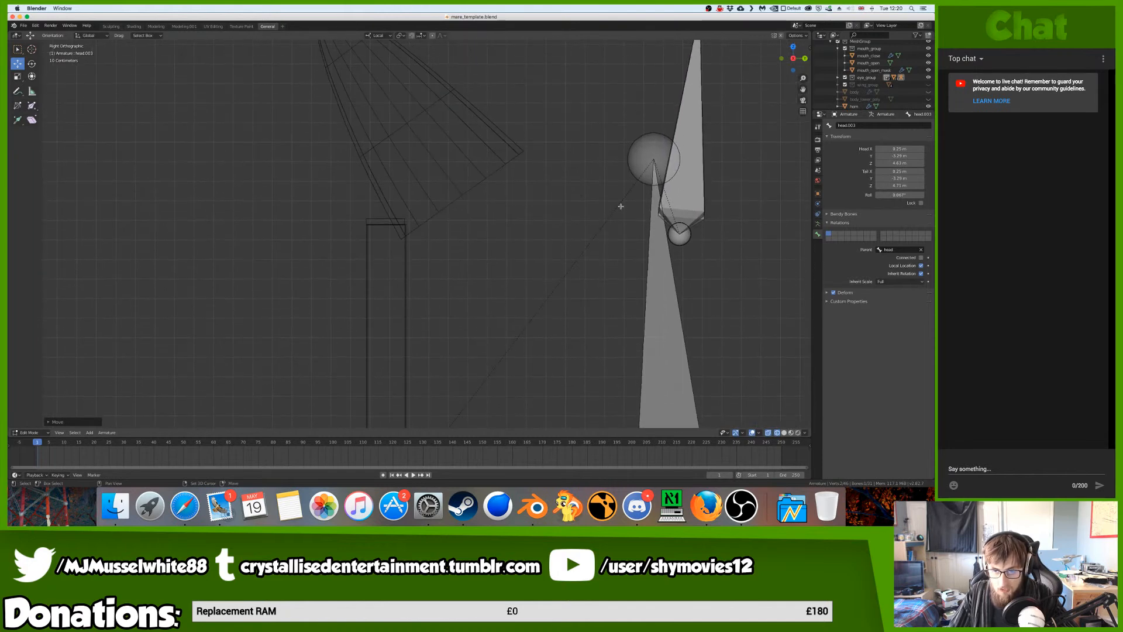
left_click(628, 172)
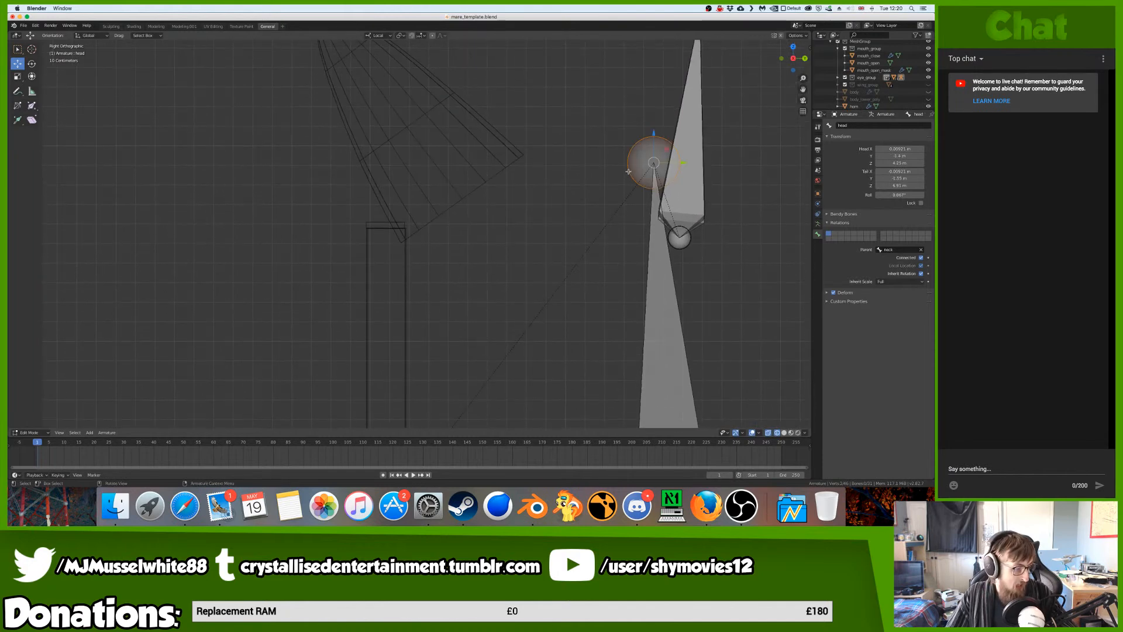
key("e")
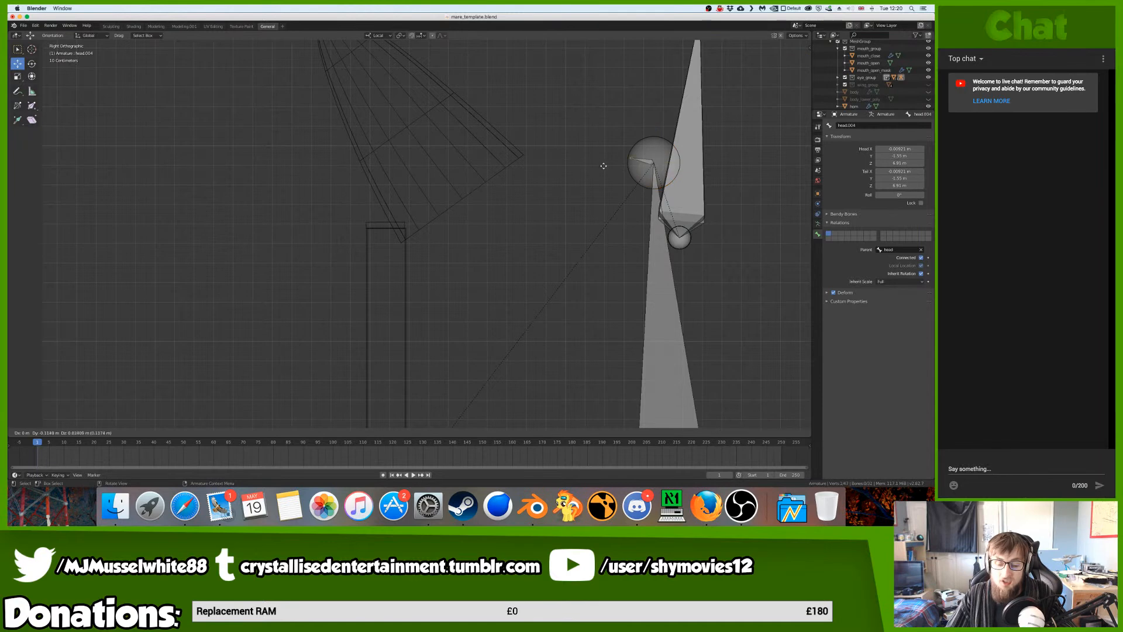
left_click(571, 141)
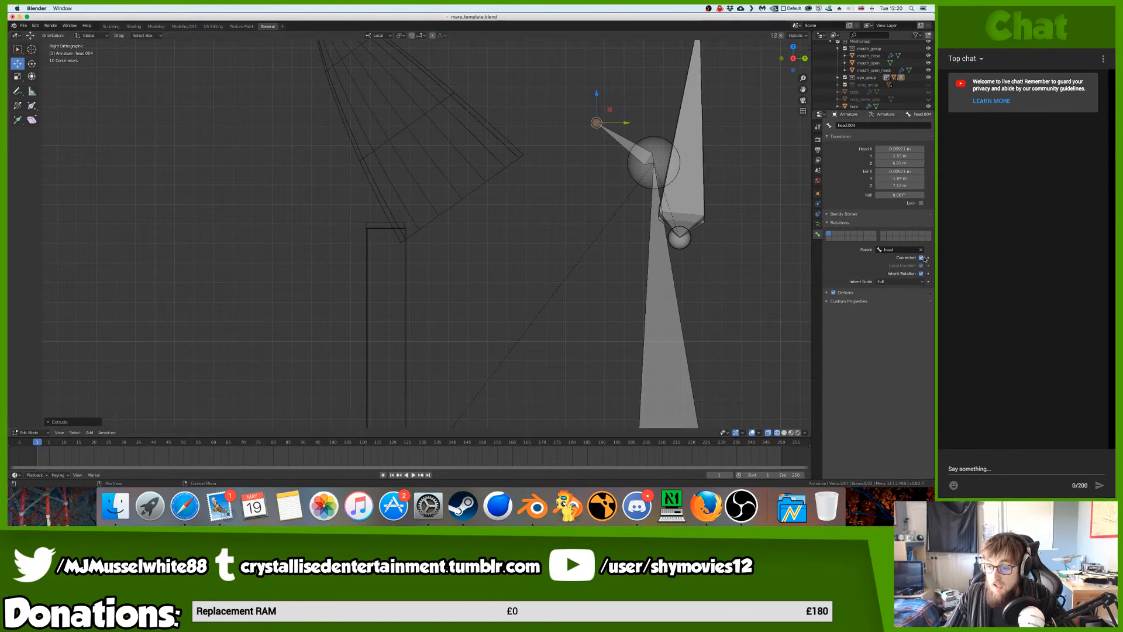
- Disconnect the new bone from its head parent, select the whole bone, and rotate it nearly upright
left_click(921, 257)
key("ctrl+l")
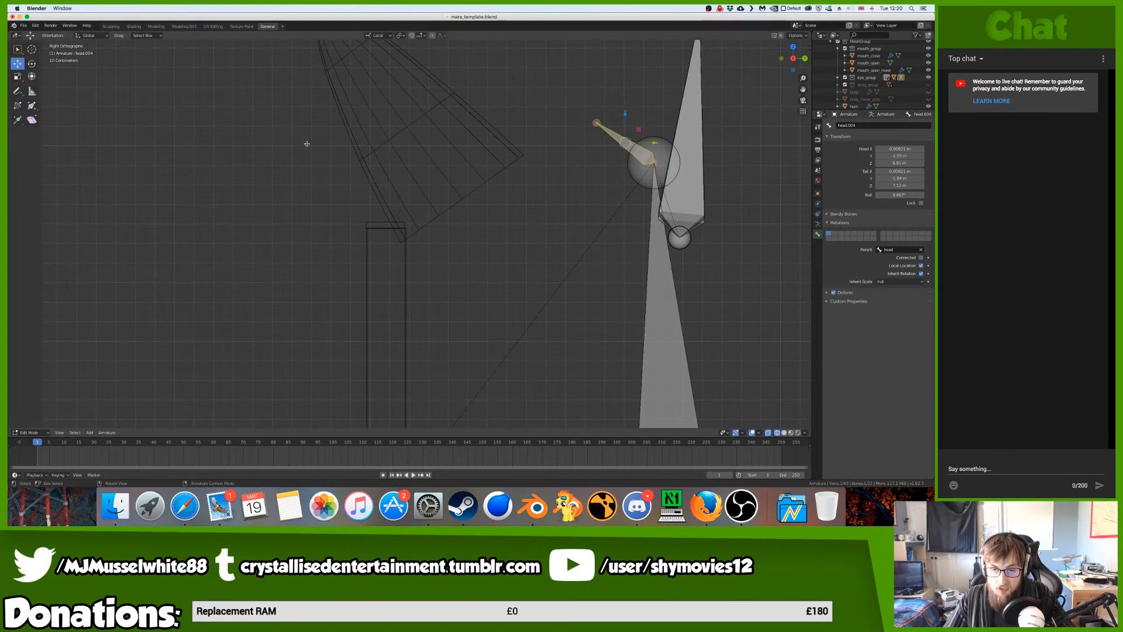
type("r-90")
key("Return")
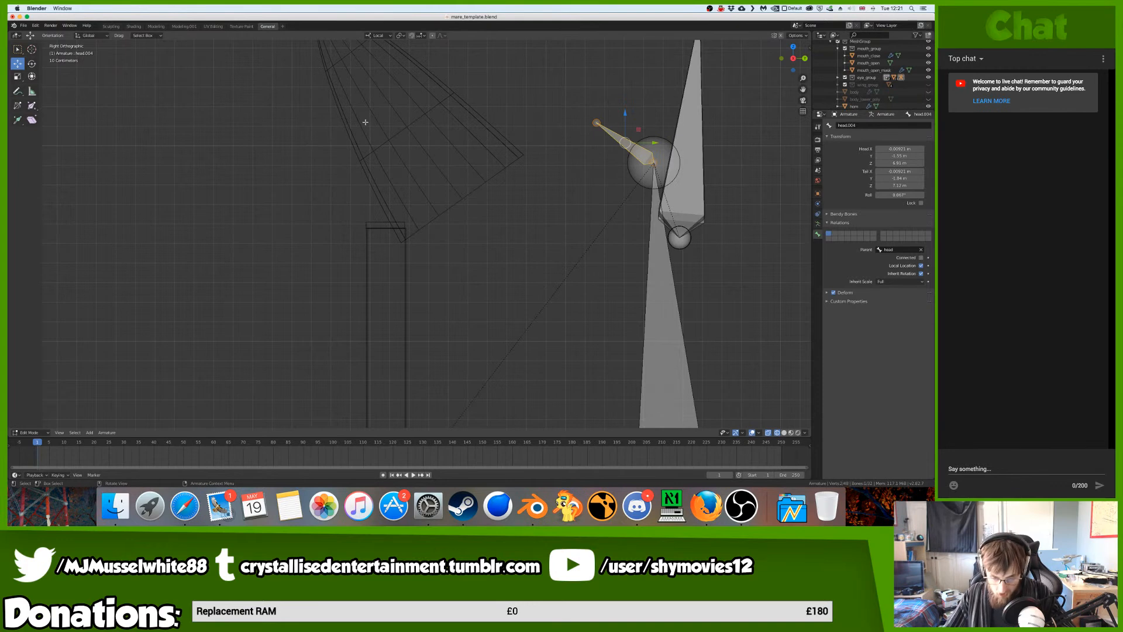
key("r")
left_click(584, 258)
- Scale the new bone to 0 along its local X axis
key("s")
key("x")
key("x")
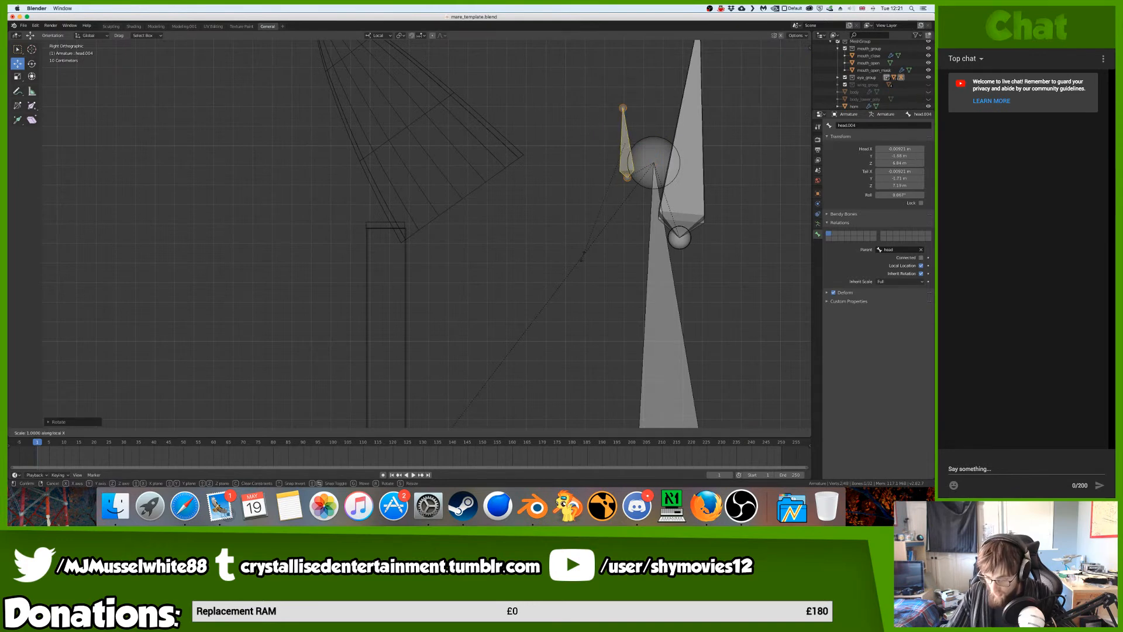
type("-10")
key("BackSpace")
key("BackSpace")
key("BackSpace")
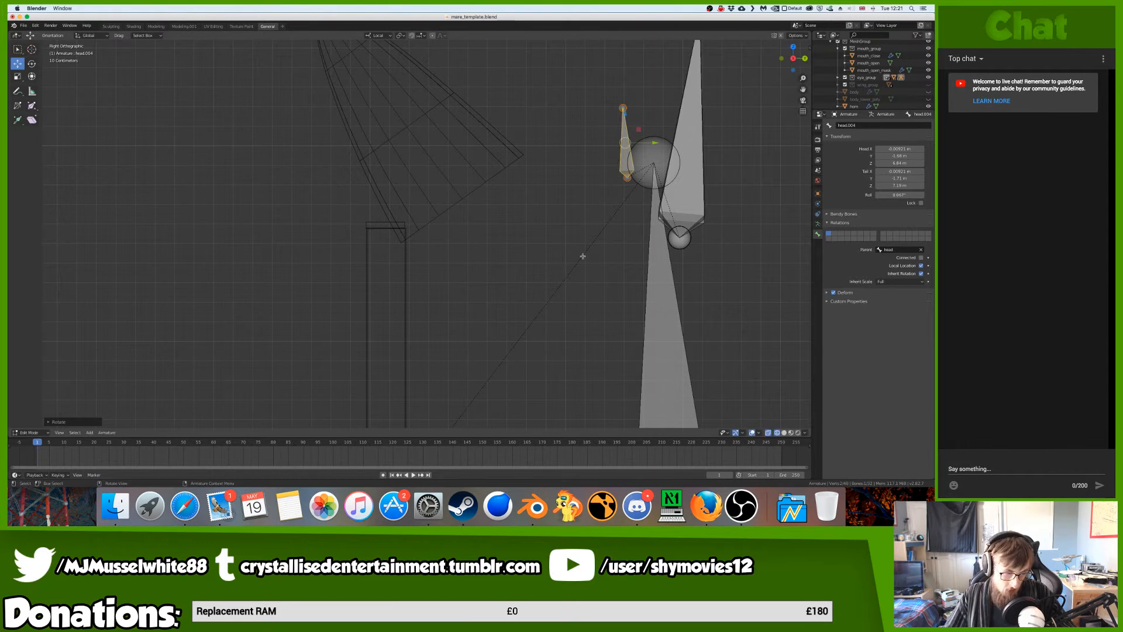
key("x")
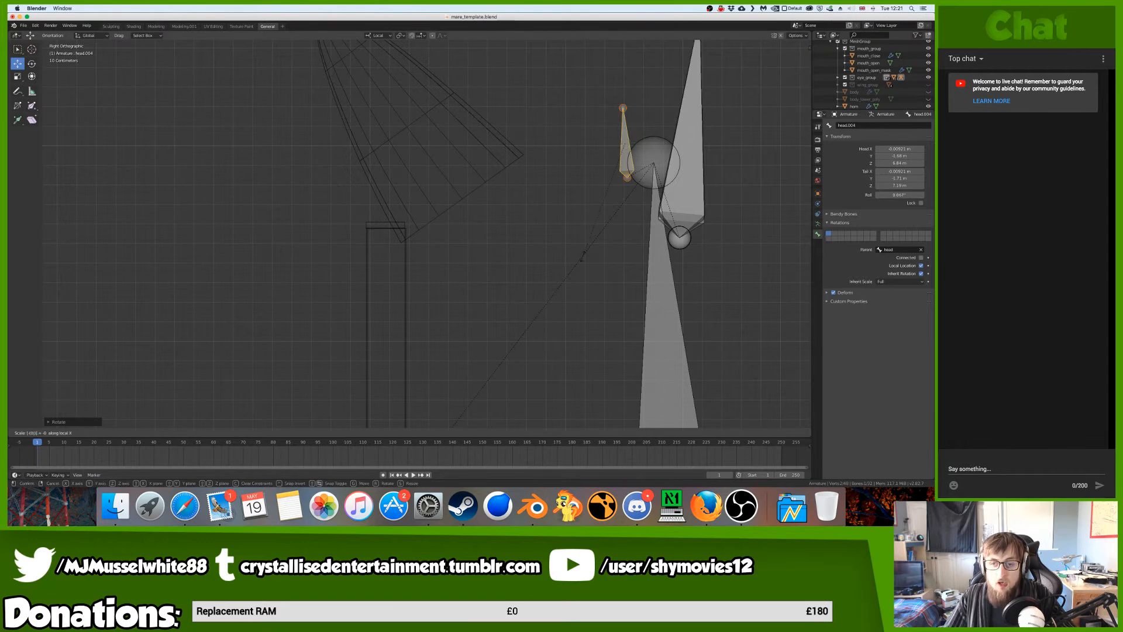
key("Return")
- Scale the new bone to 0 along its local Y axis so that it stands exactly vertical in side view
key("s")
key("y")
key("y")
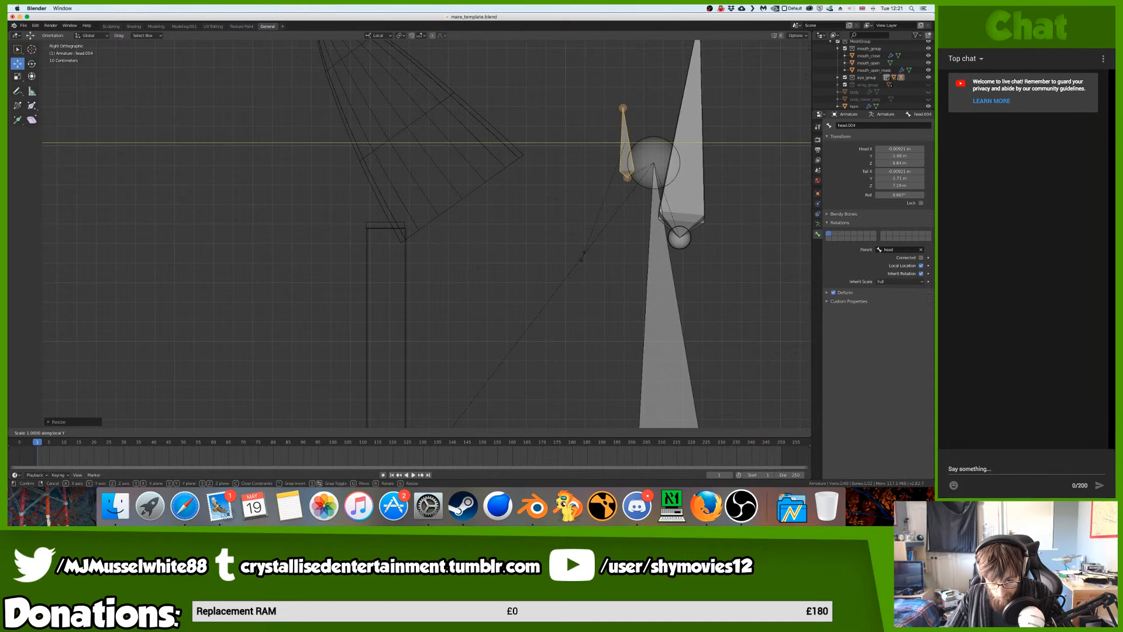
type("-10")
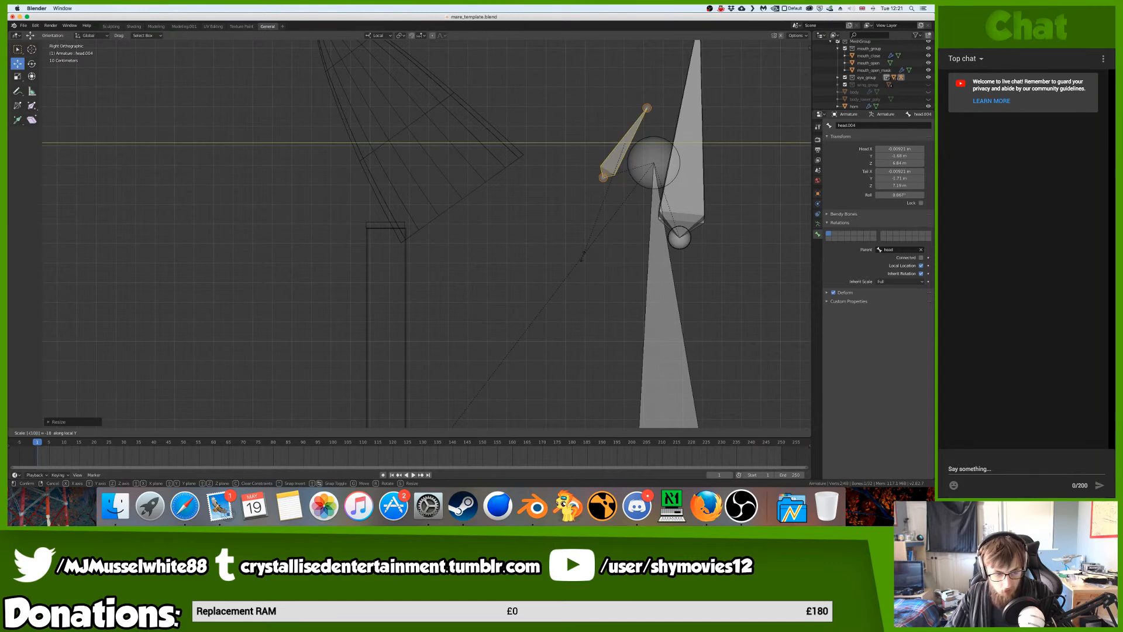
key("BackSpace")
key("BackSpace")
key("BackSpace")
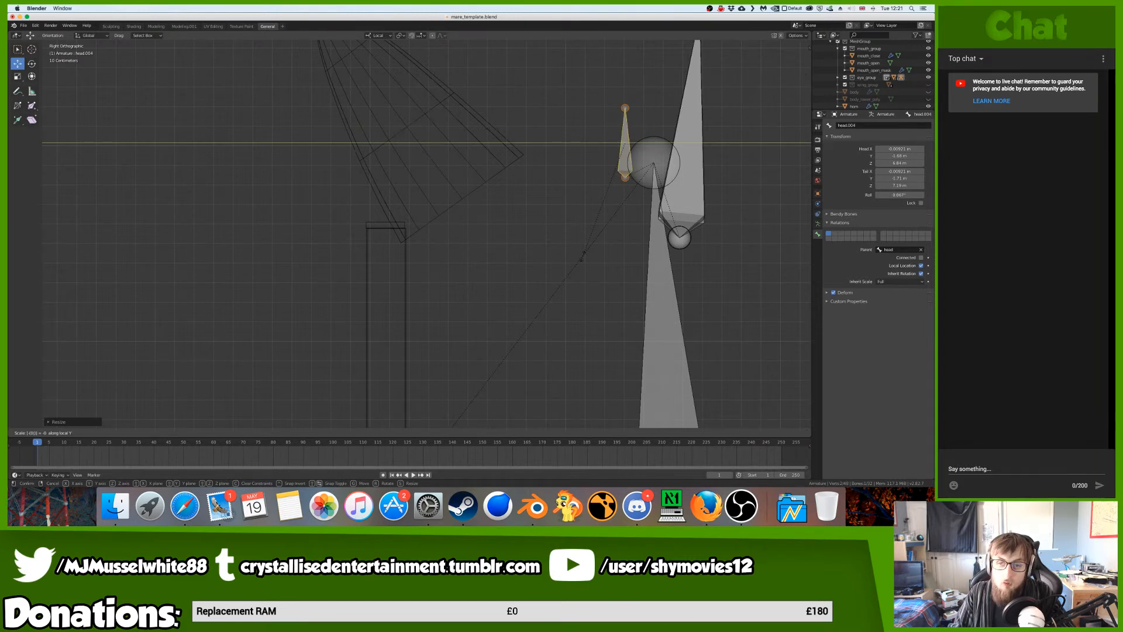
key("Escape")
- Move the upright bone down and forward from the head to just beside the existing mouth bones
key("g")
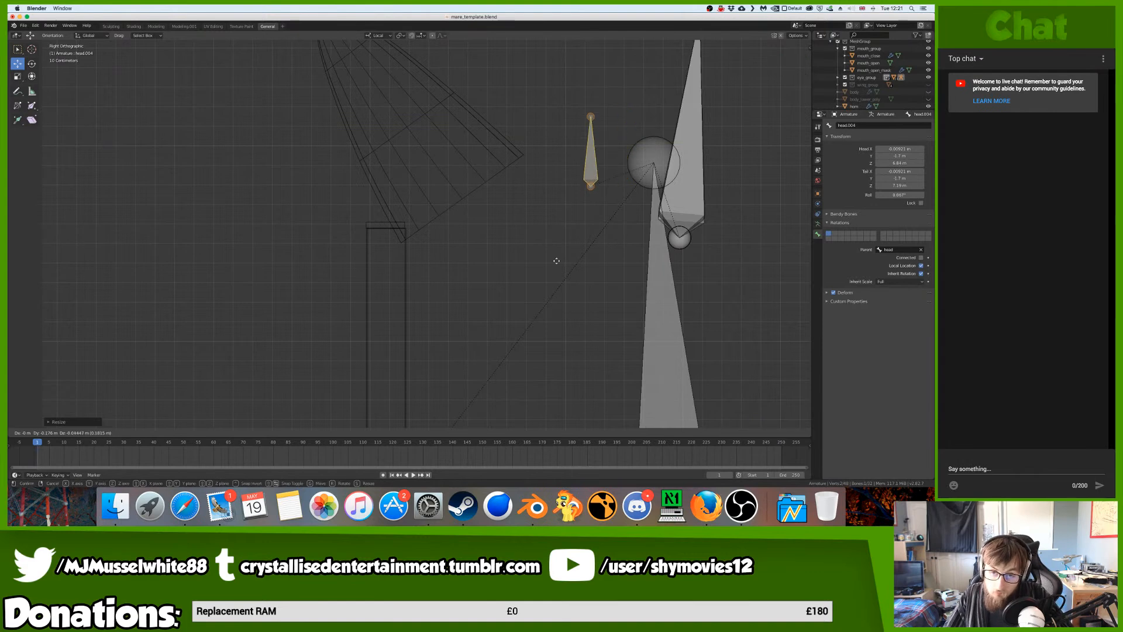
left_click(360, 389)
scroll(416, 351, "down", 15, "shift")
scroll(415, 351, "down", 4)
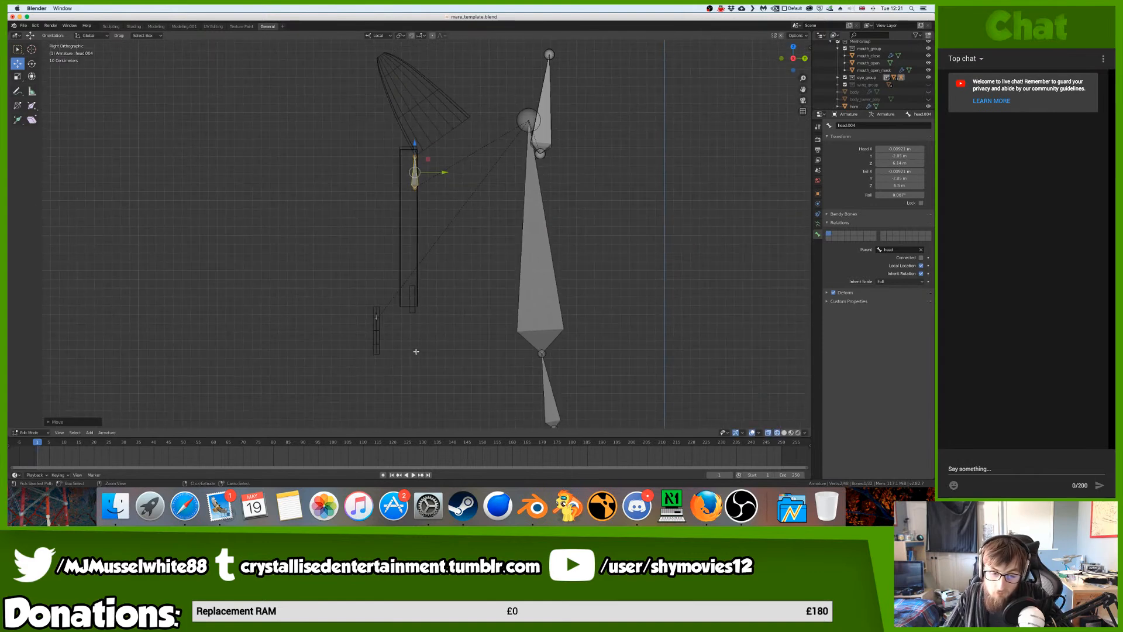
key("g")
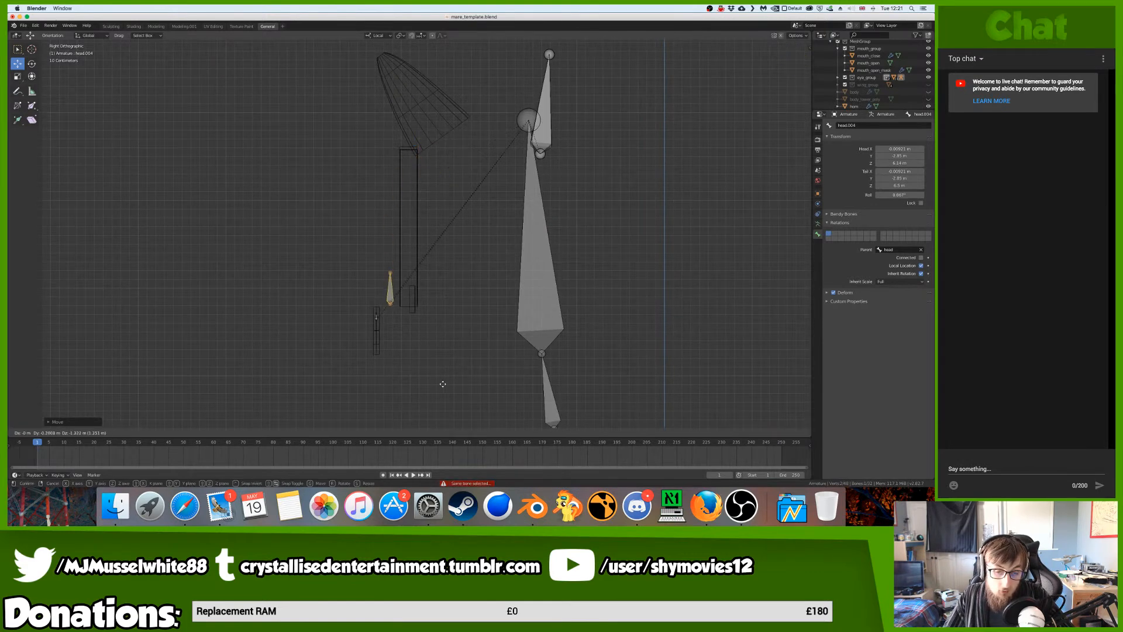
left_click(437, 394)
key("KP_Decimal")
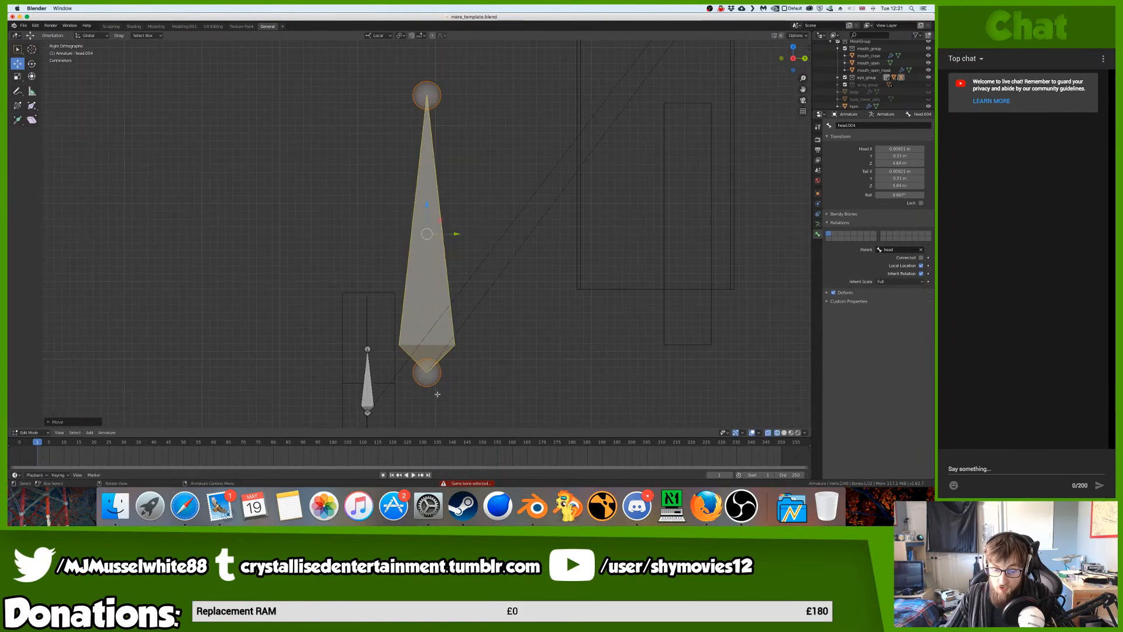
- Move the upright bone so its base sits on the base of the existing mouth bones in side view
middle_click_drag(457, 396, 512, 298, "shift")
middle_click_drag(371, 400, 548, 196, "shift")
key("ctrl+Right")
key("ctrl+Left")
scroll(556, 194, "right", 10, "shift")
scroll(556, 194, "up", 3, "shift")
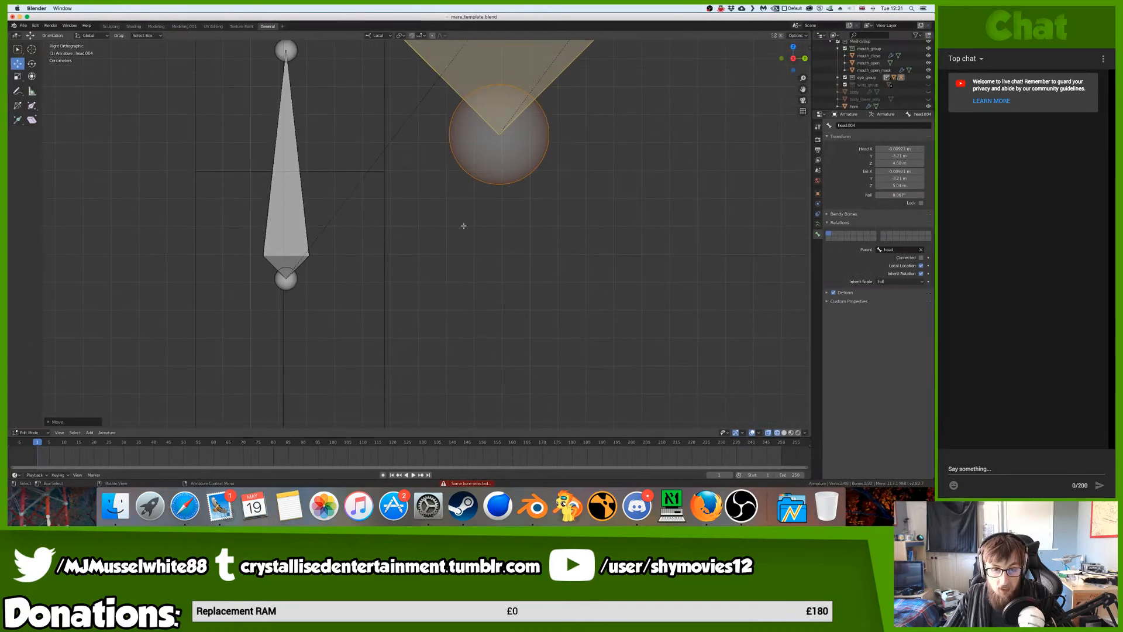
key("g")
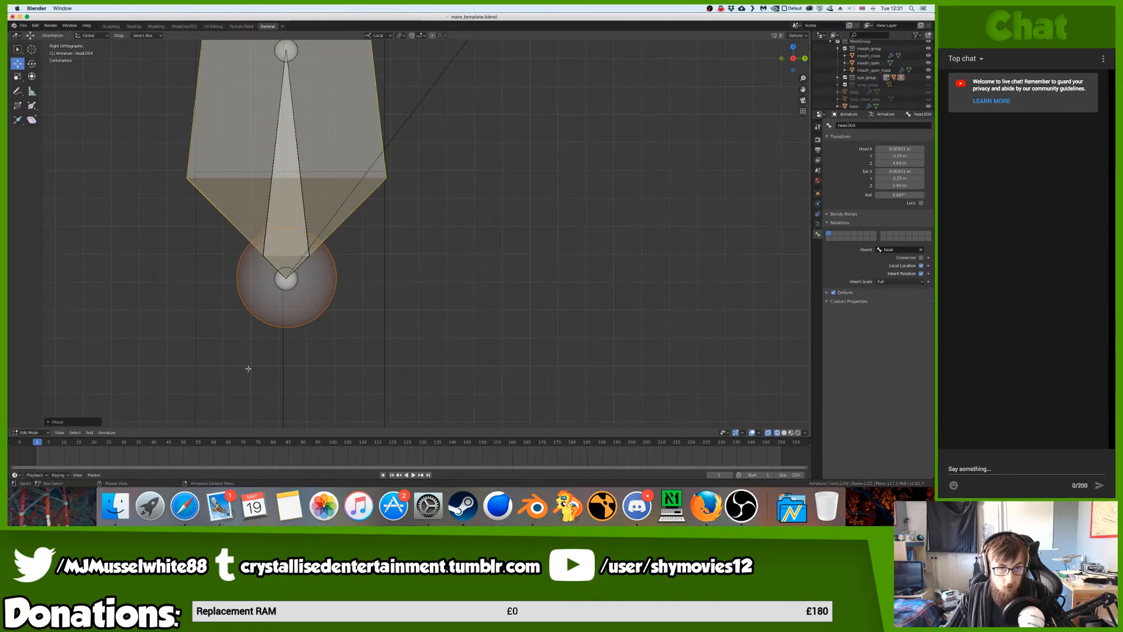
left_click(248, 369)
- Refine the bone's position in extreme close-up so its base point matches the other mouth bones' base
key("KP_Decimal")
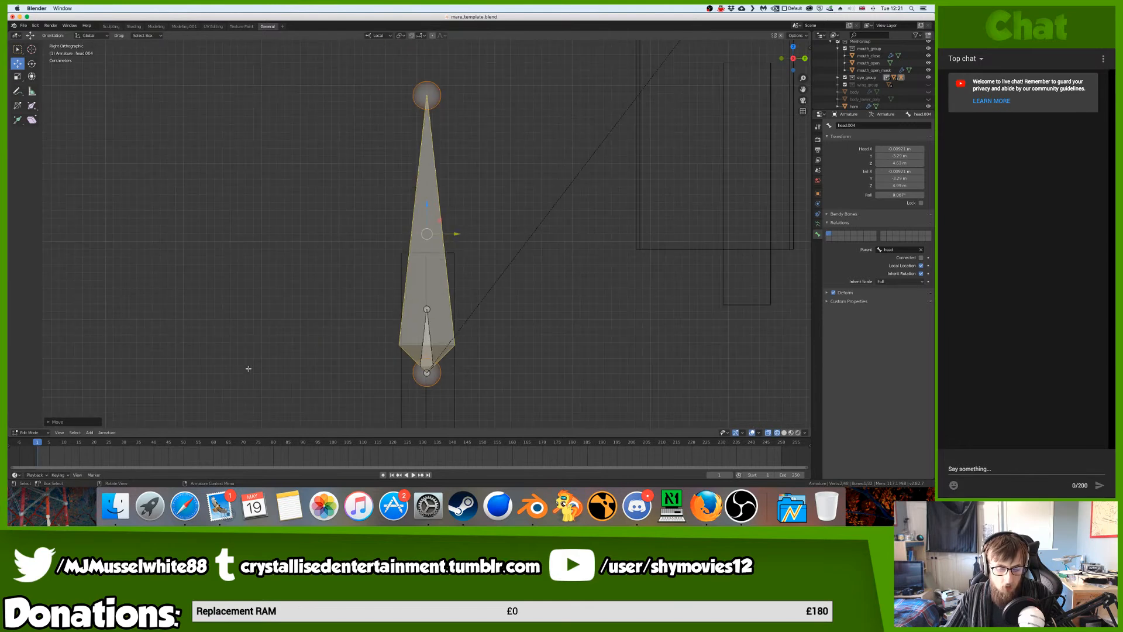
scroll(446, 324, "up", 9, "ctrl")
scroll(439, 324, "down", 12, "shift")
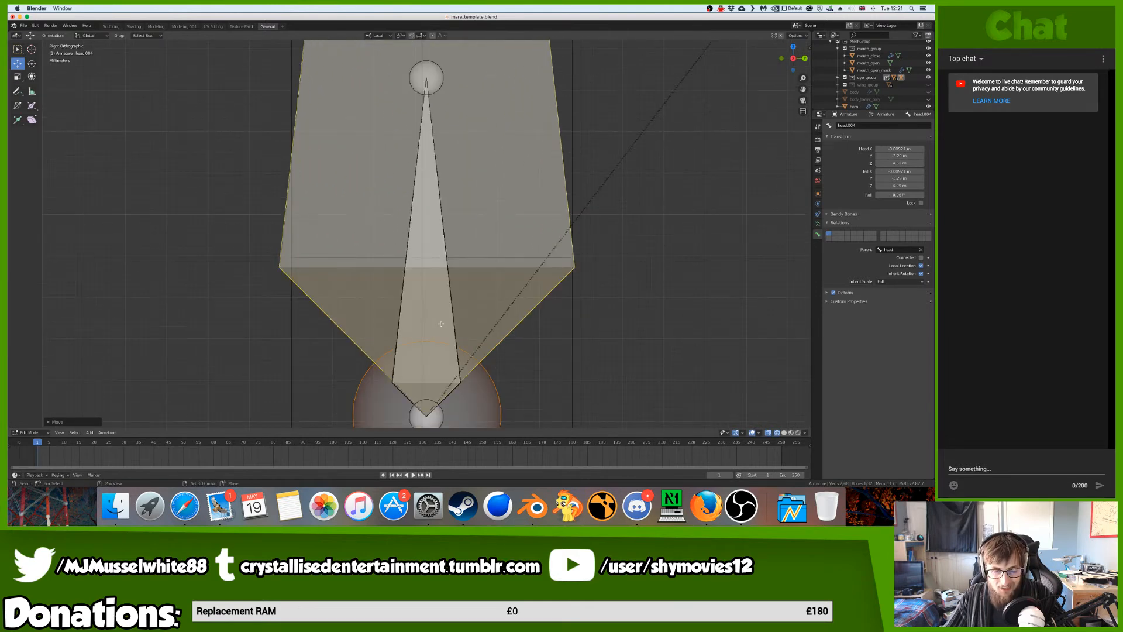
scroll(431, 303, "up", 15, "ctrl")
scroll(462, 252, "up", 5, "shift")
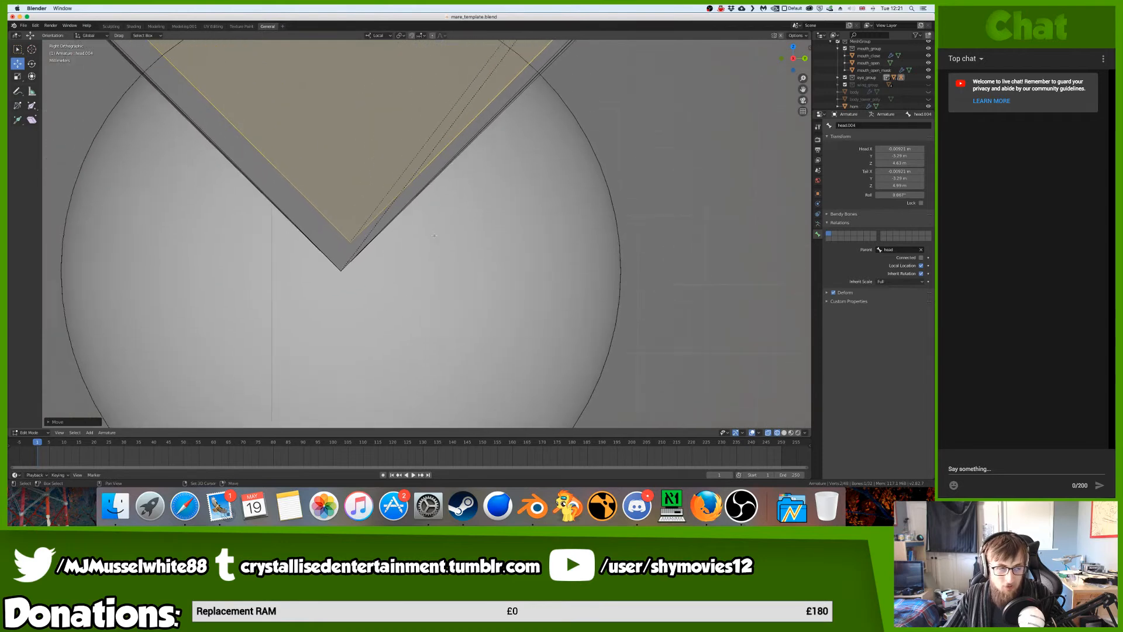
scroll(477, 227, "left", 6, "shift")
scroll(476, 227, "down", 5, "shift")
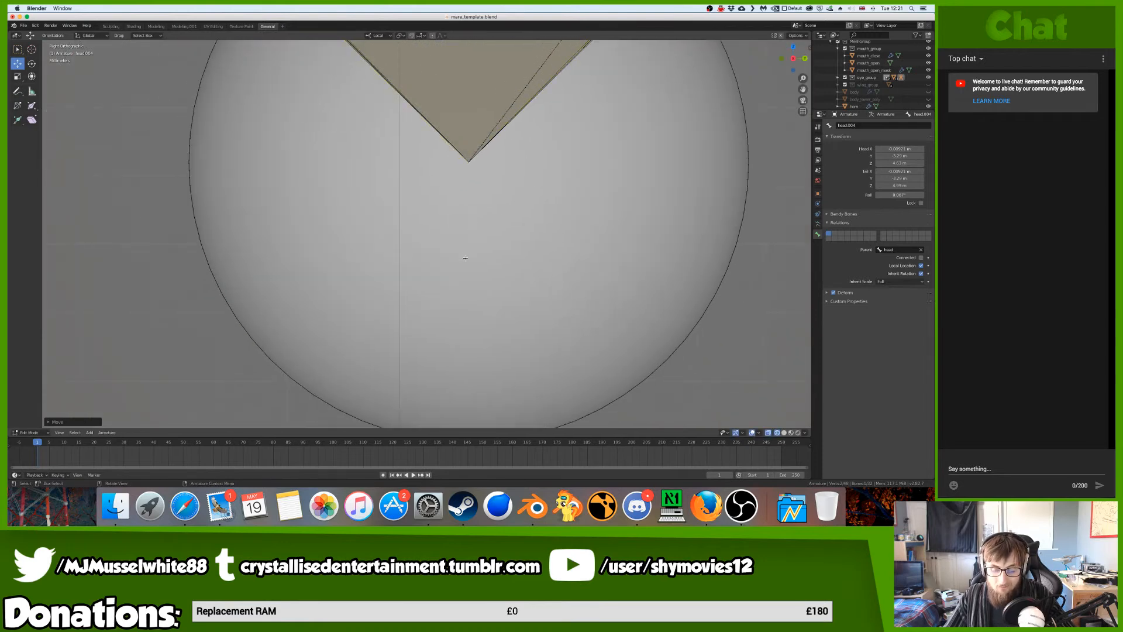
- Select the new bone's tip and lower it in side view to line up with the other mouth bones' tips
scroll(467, 236, "down", 8, "ctrl")
scroll(466, 236, "down", 10, "ctrl")
key("g")
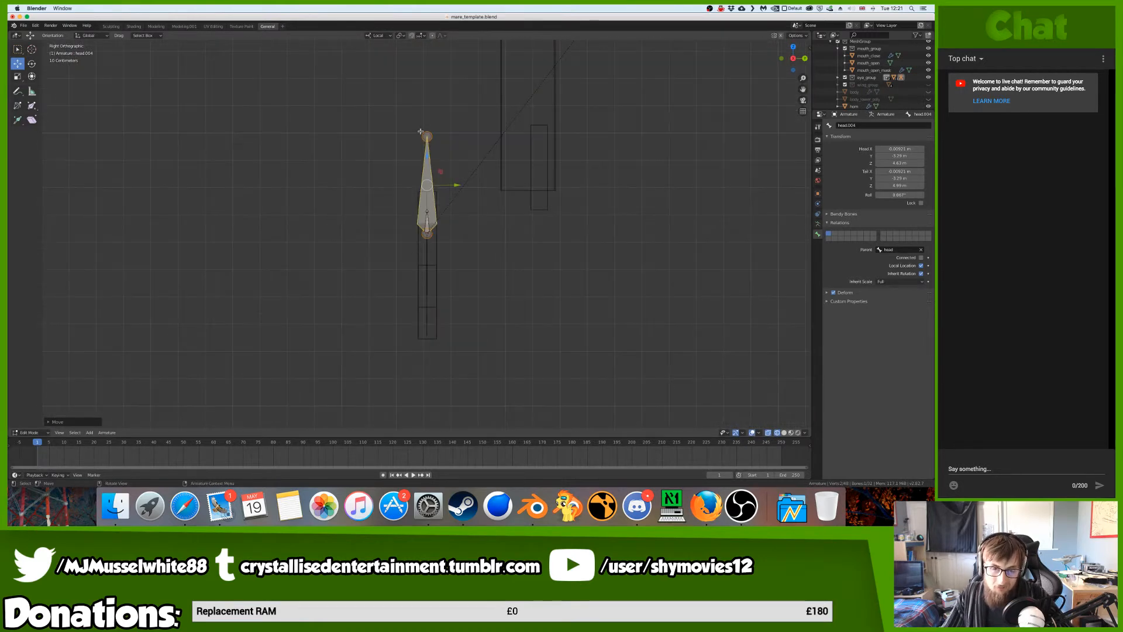
left_click(421, 212)
scroll(421, 211, "up", 2, "shift")
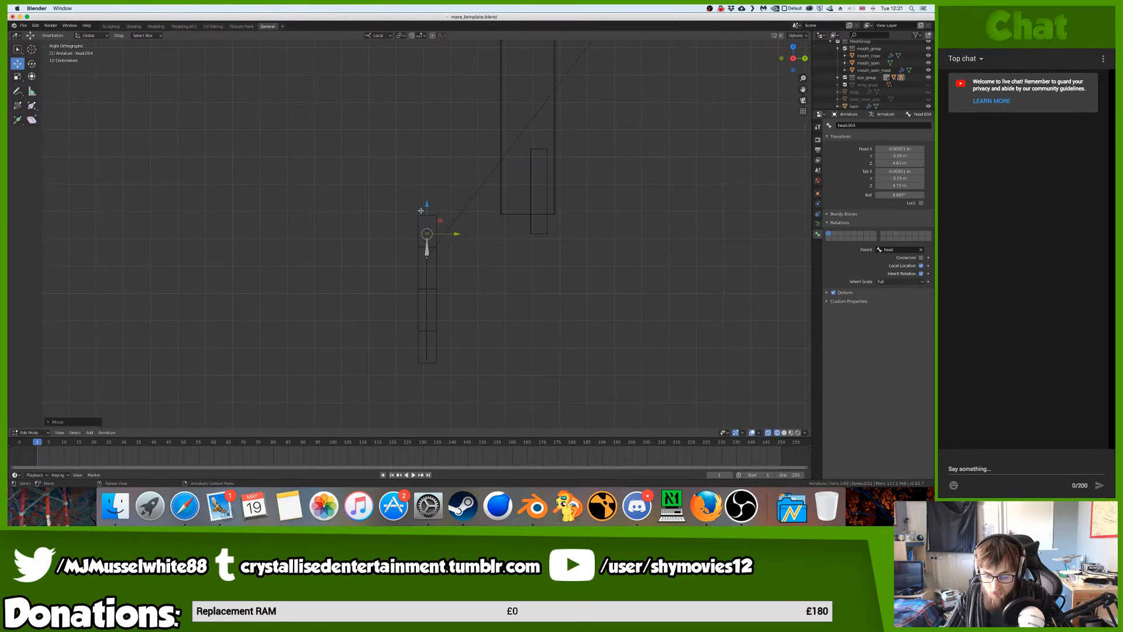
scroll(442, 206, "up", 12, "ctrl")
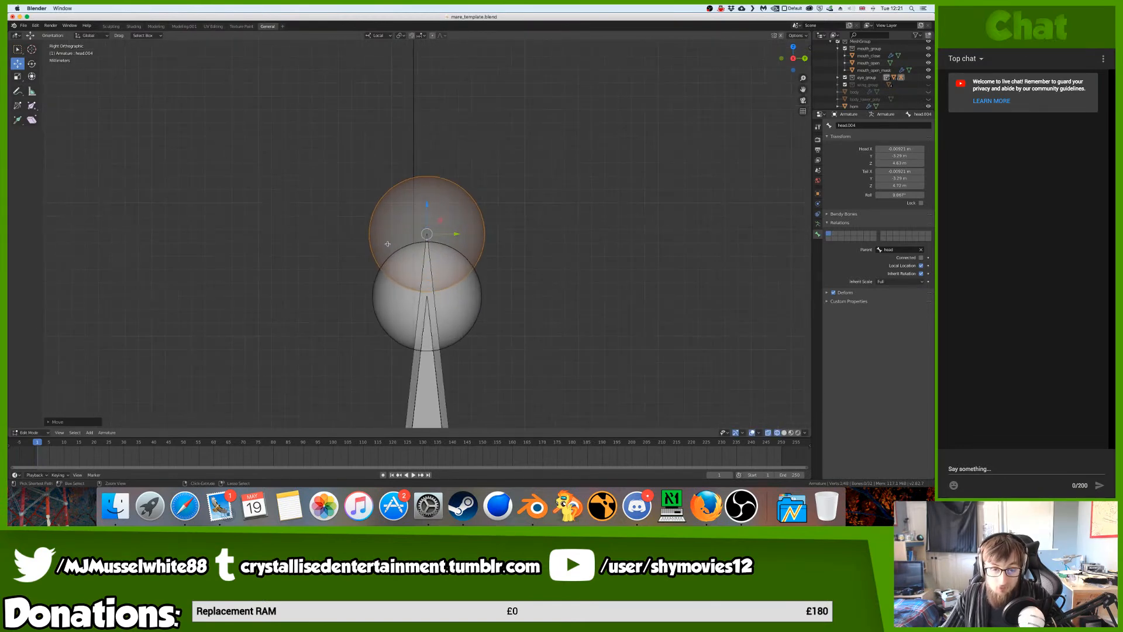
key("g")
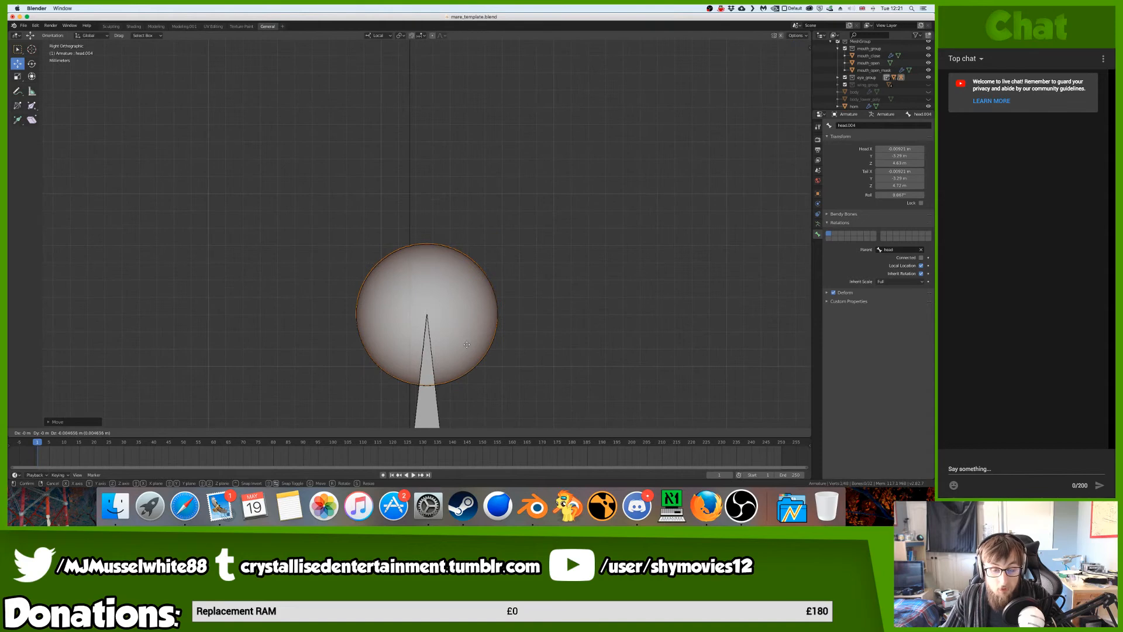
left_click(467, 344)
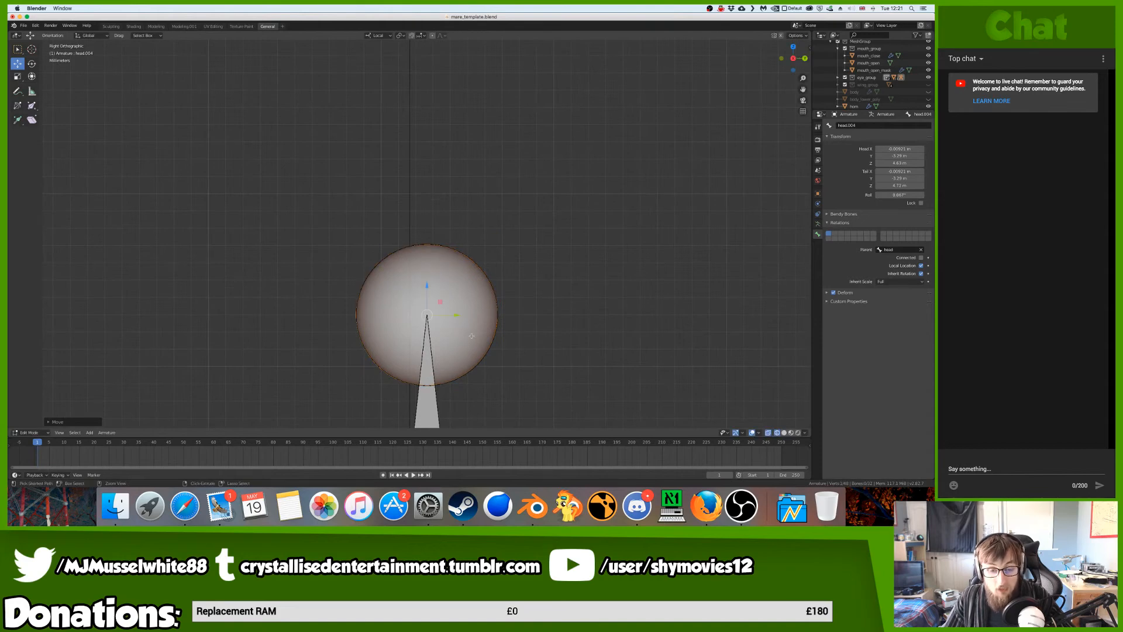
- Move the selected upright bone in front view onto the mouth's left corner, and save the file
scroll(479, 340, "down", 9, "ctrl")
key("KP_1")
key("ctrl+KP_Add")
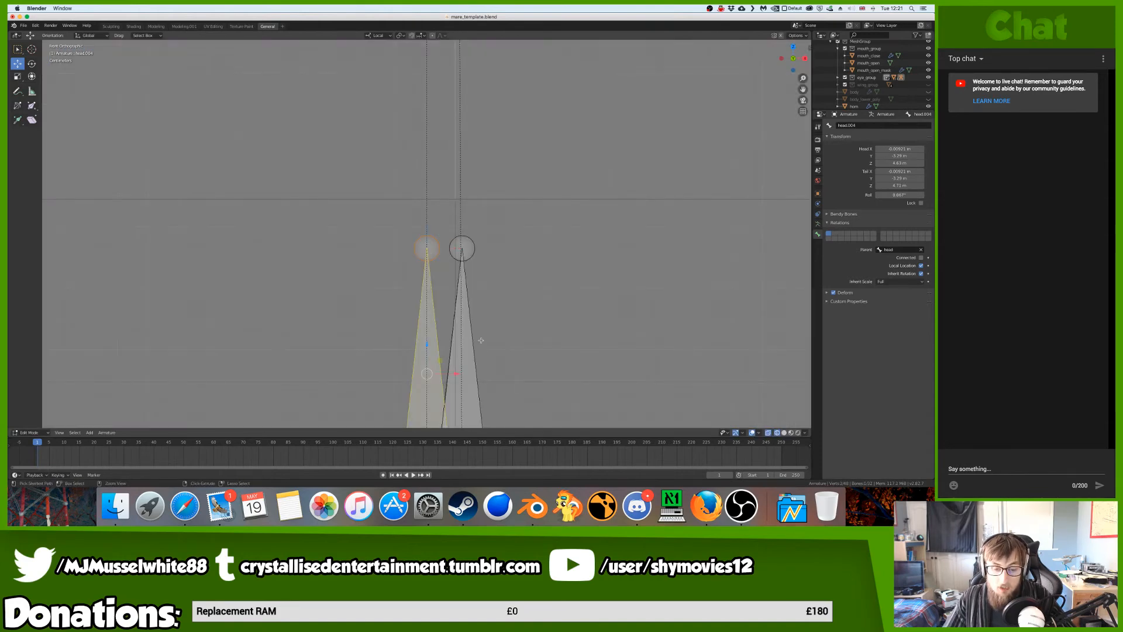
key("KP_Divide")
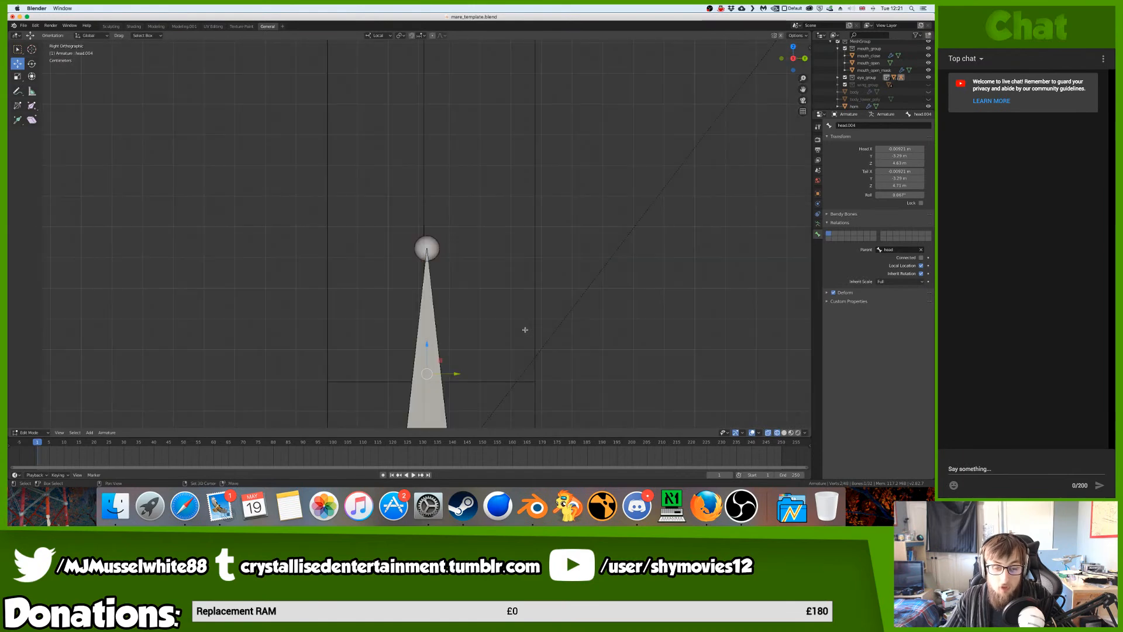
key("KP_3")
key("KP_Divide")
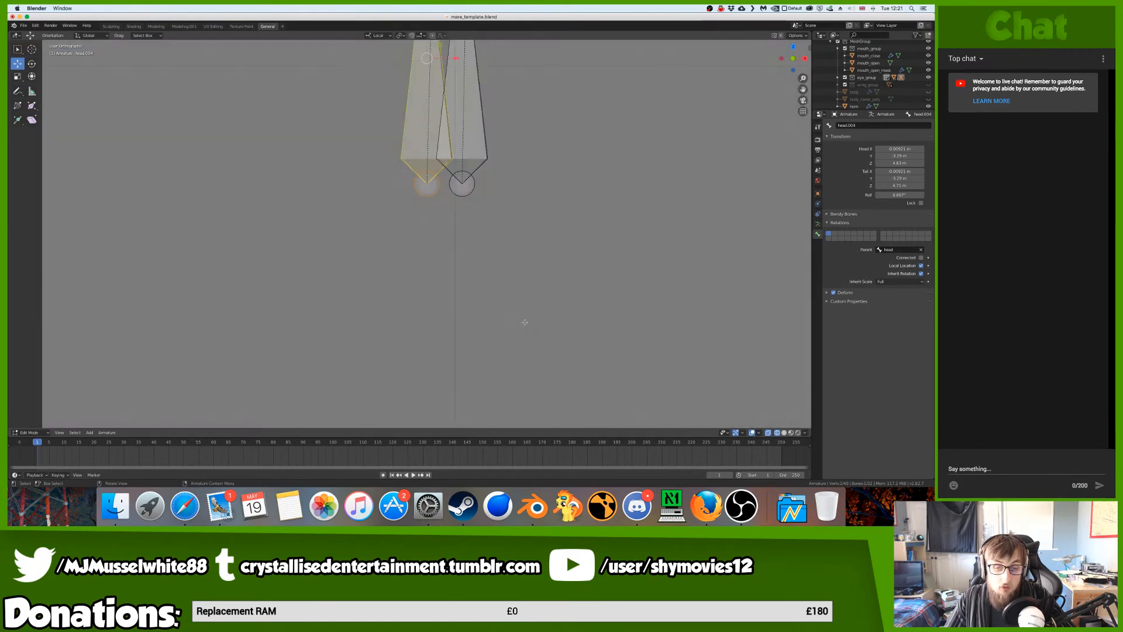
key("KP_1")
scroll(529, 319, "down", 3)
key("g")
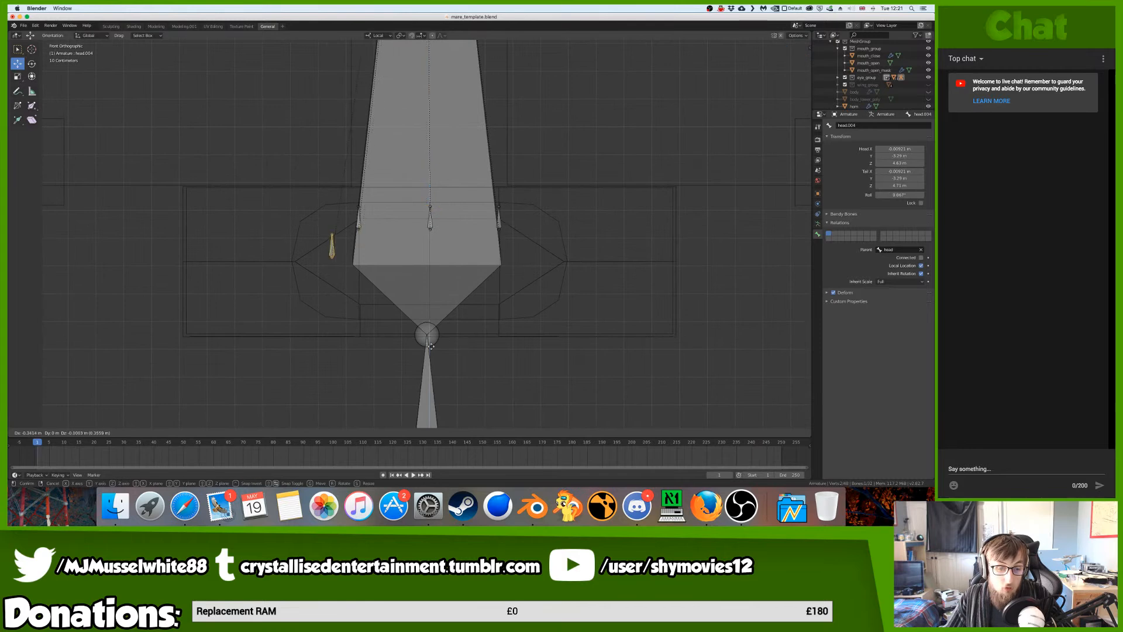
left_click(396, 361)
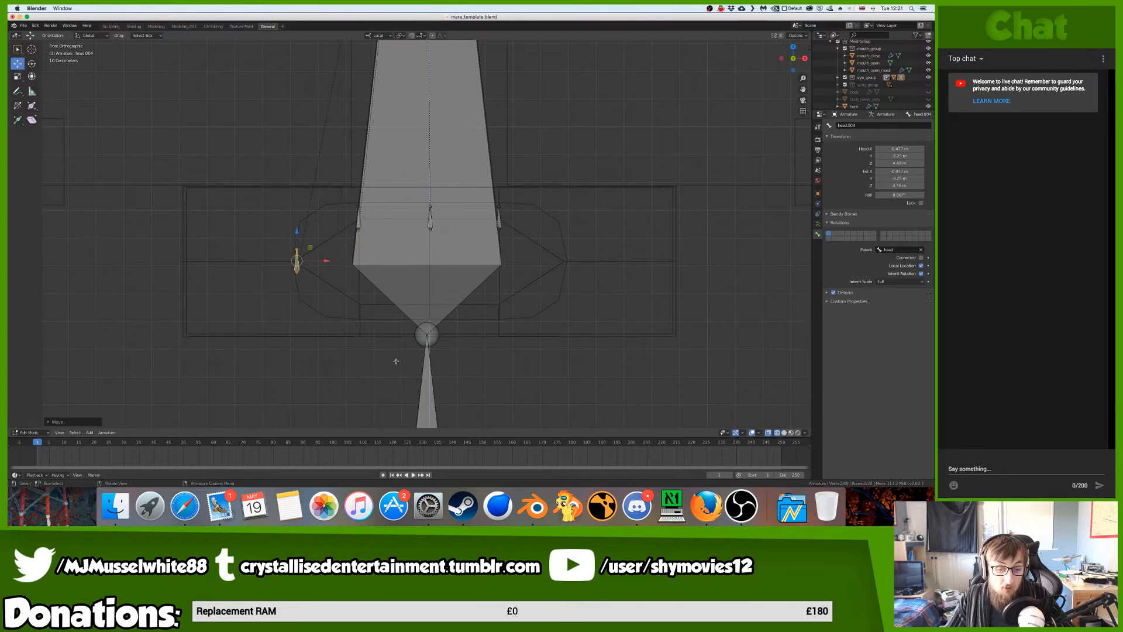
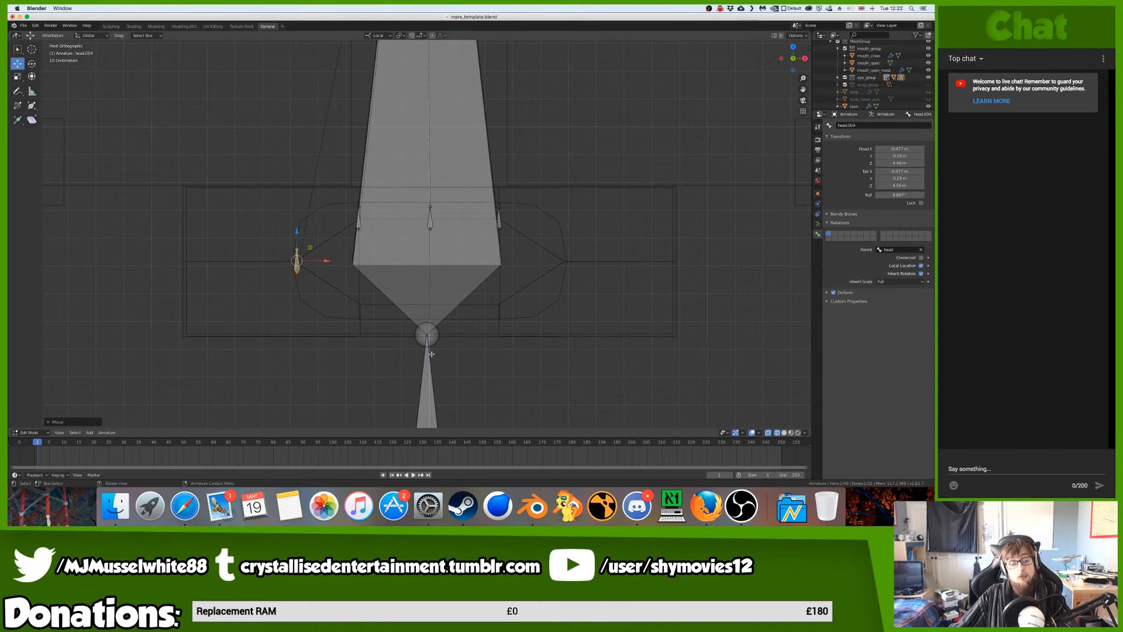
key("ctrl")
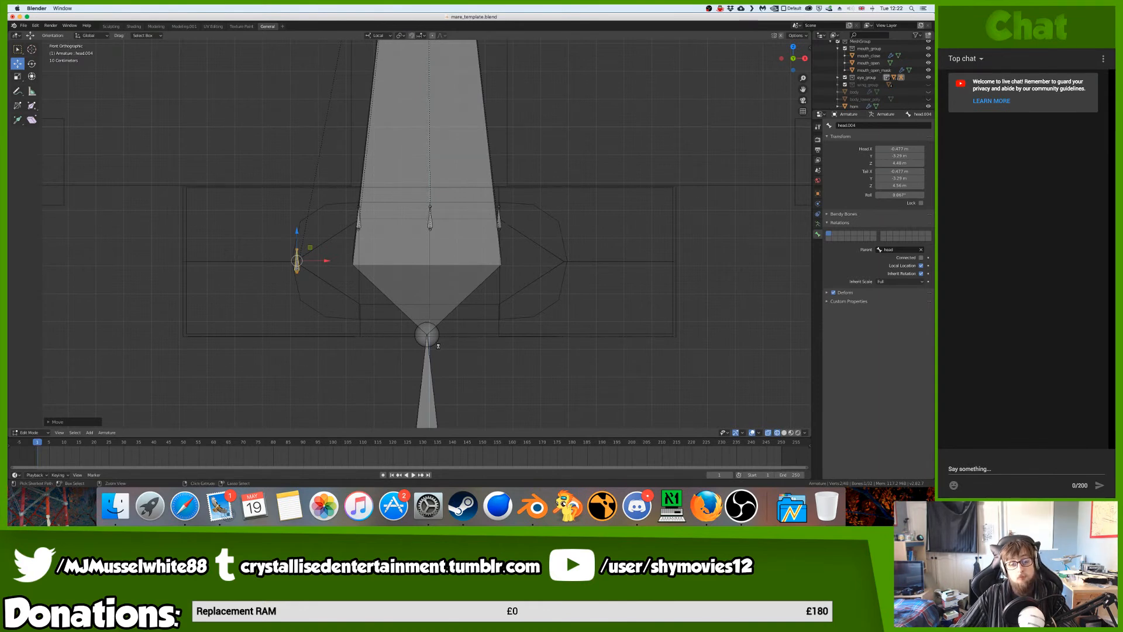
key("ctrl+s")
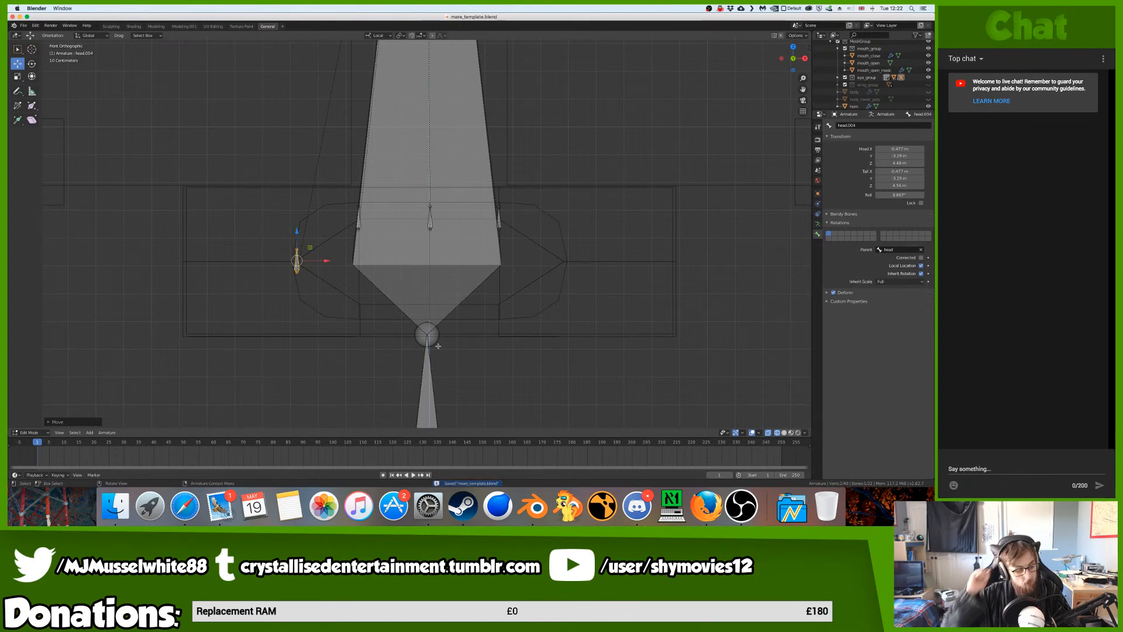
- In side view, extrude a short unconnected bone forward from the head bone's tip and rotate it 90° to stand upright
key("KP_3")
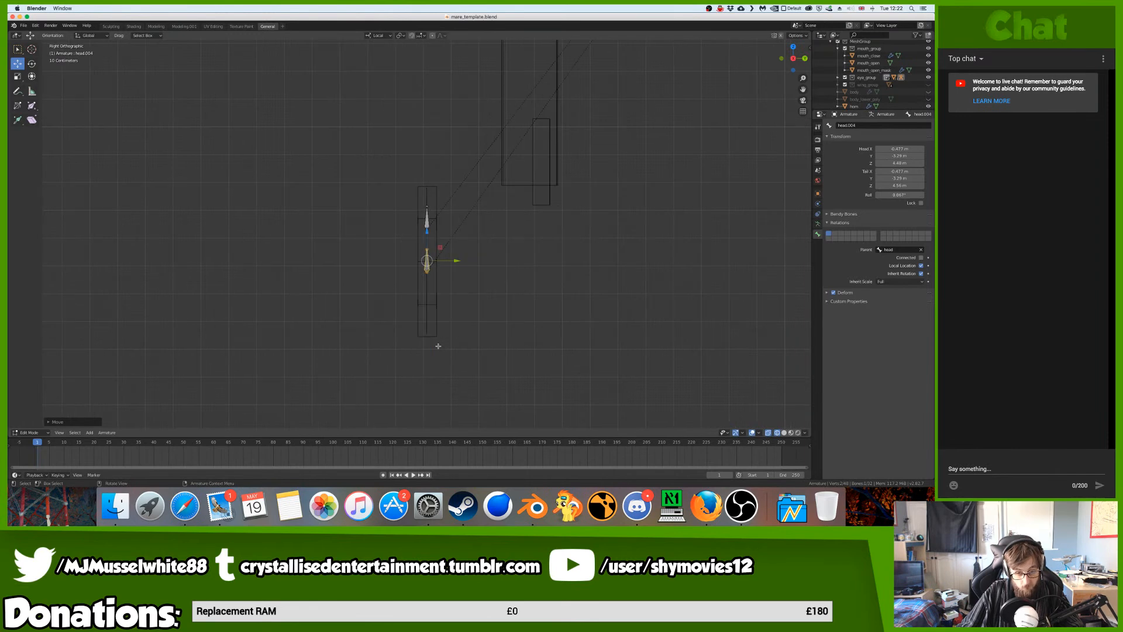
scroll(438, 346, "up", 8, "shift")
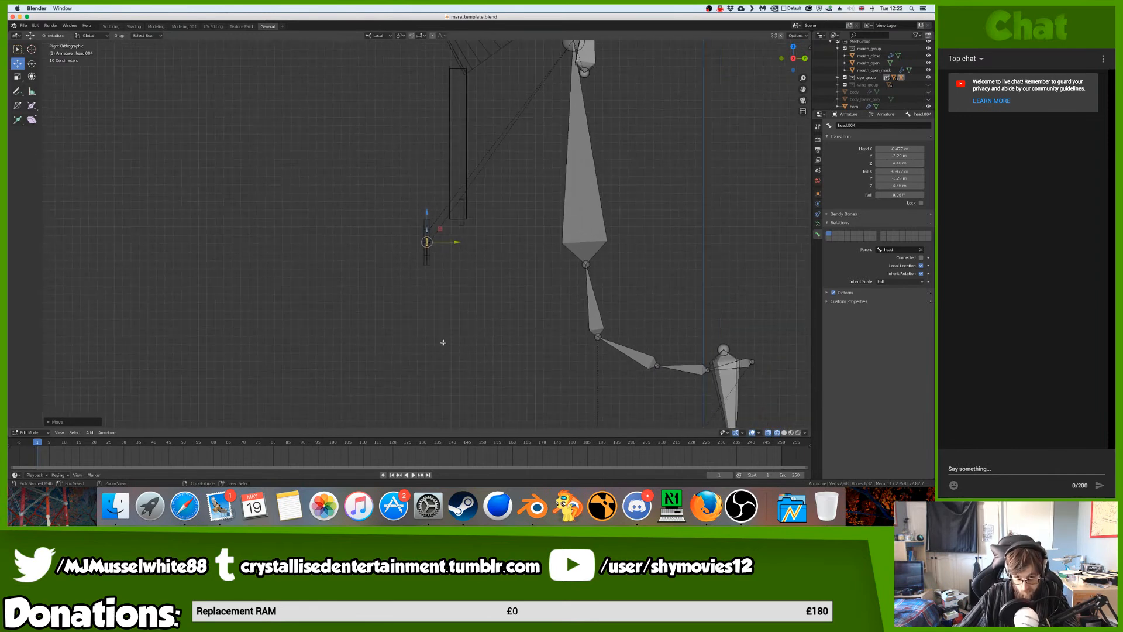
scroll(503, 284, "right", 5, "shift")
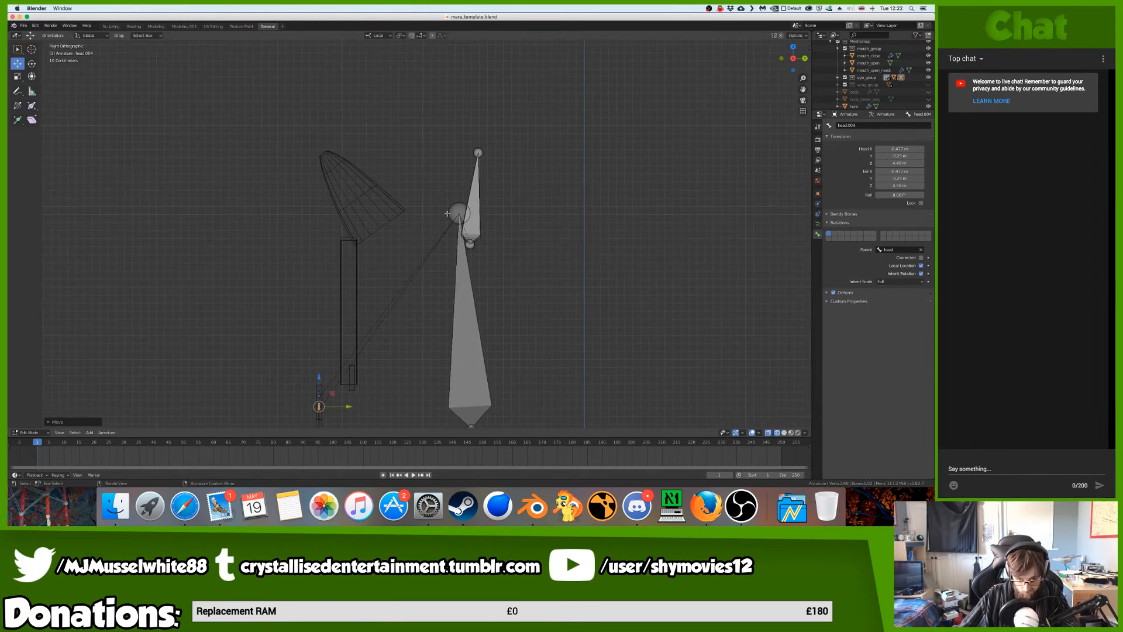
left_click(456, 213)
key("e")
left_click(419, 212)
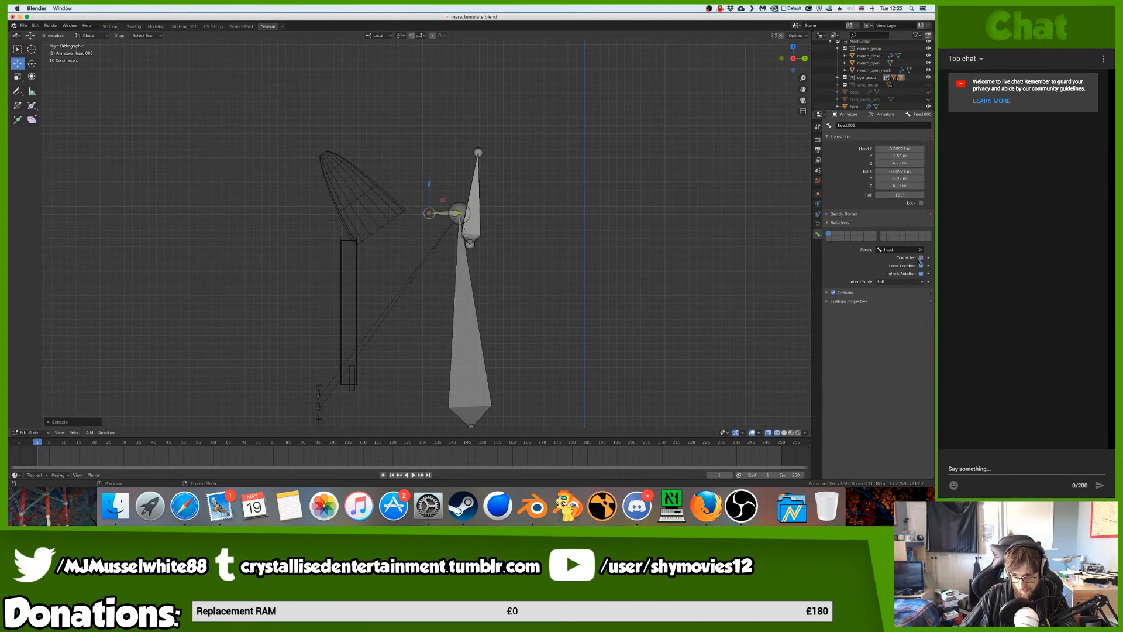
key("ctrl+KP_Add")
type("r90")
key("Return")
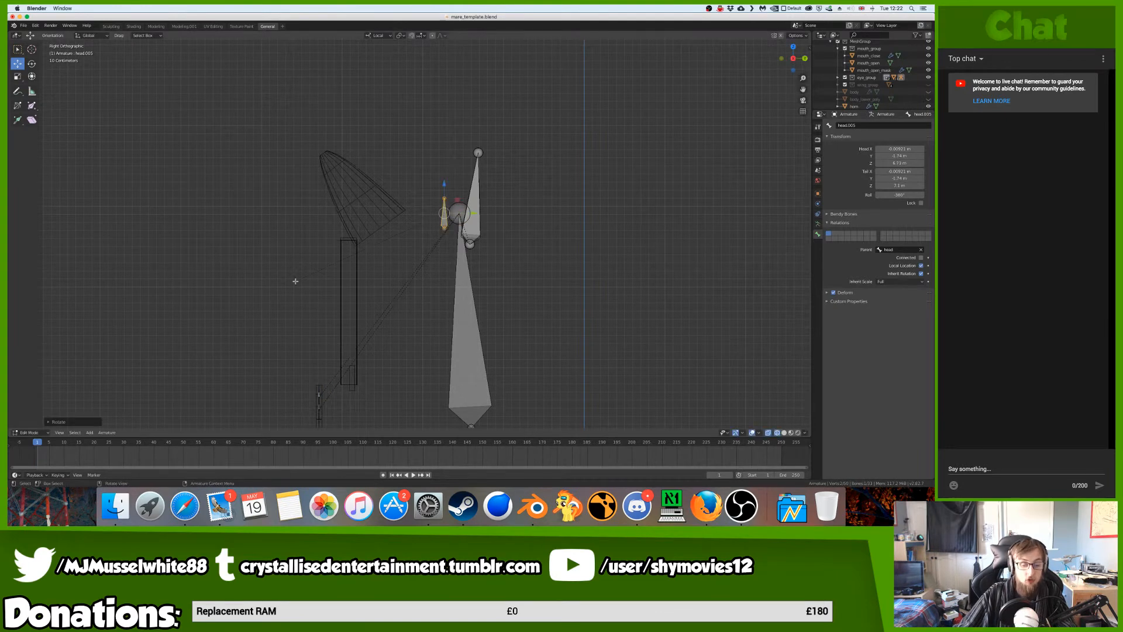
- Move the new upright bone down and forward from the head to just in front of the existing mouth bones
key("g")
left_click(163, 82)
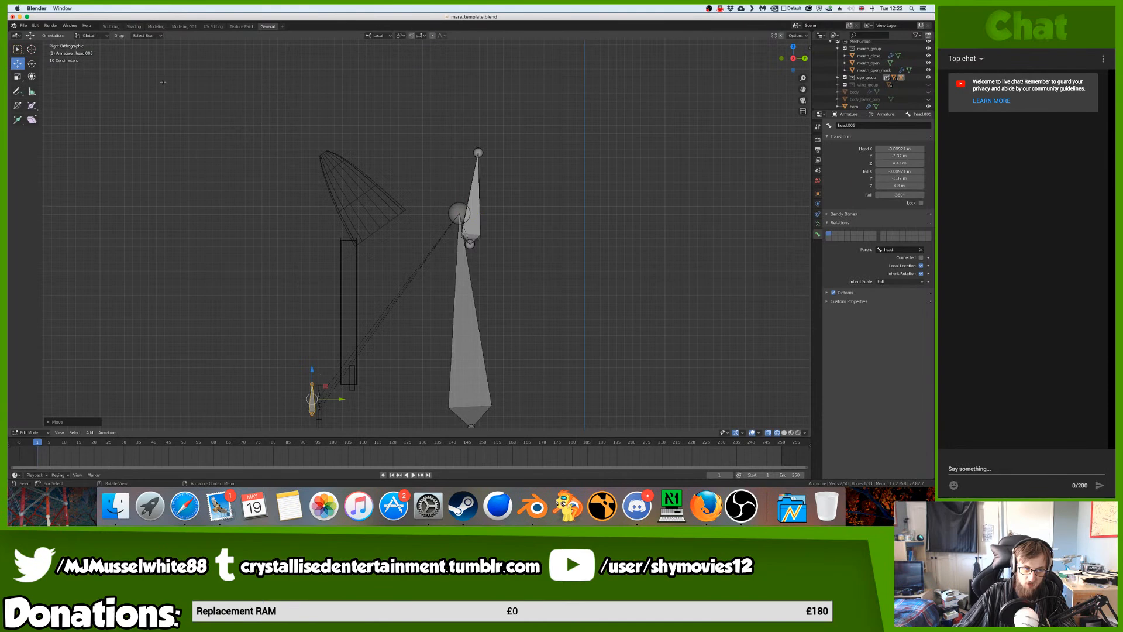
scroll(295, 170, "down", 10, "shift")
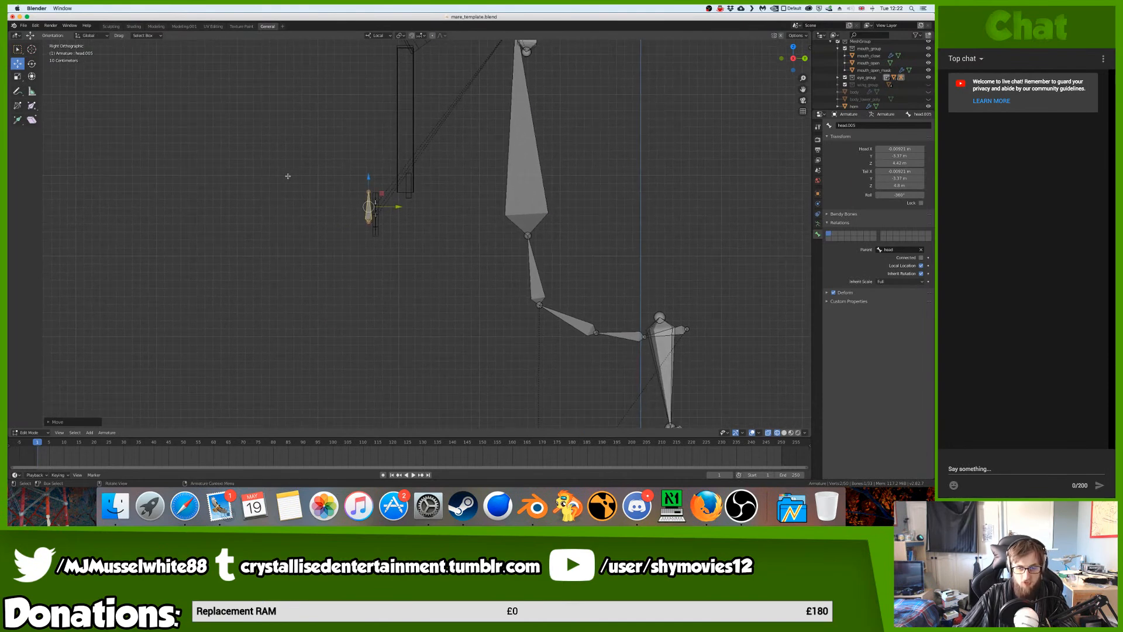
scroll(290, 175, "up", 10, "ctrl")
scroll(290, 174, "left", 10, "shift")
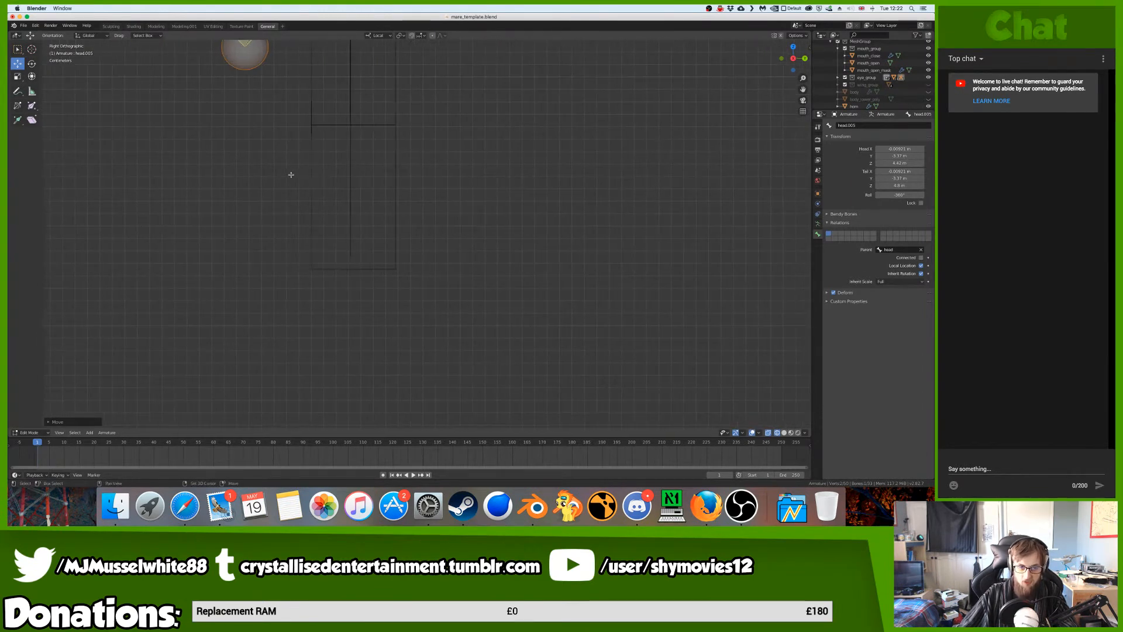
scroll(290, 174, "up", 8, "shift")
- Switch to Safari and open the Crystallised Entertainment Tumblr blog in a new tab
key("ctrl+Left")
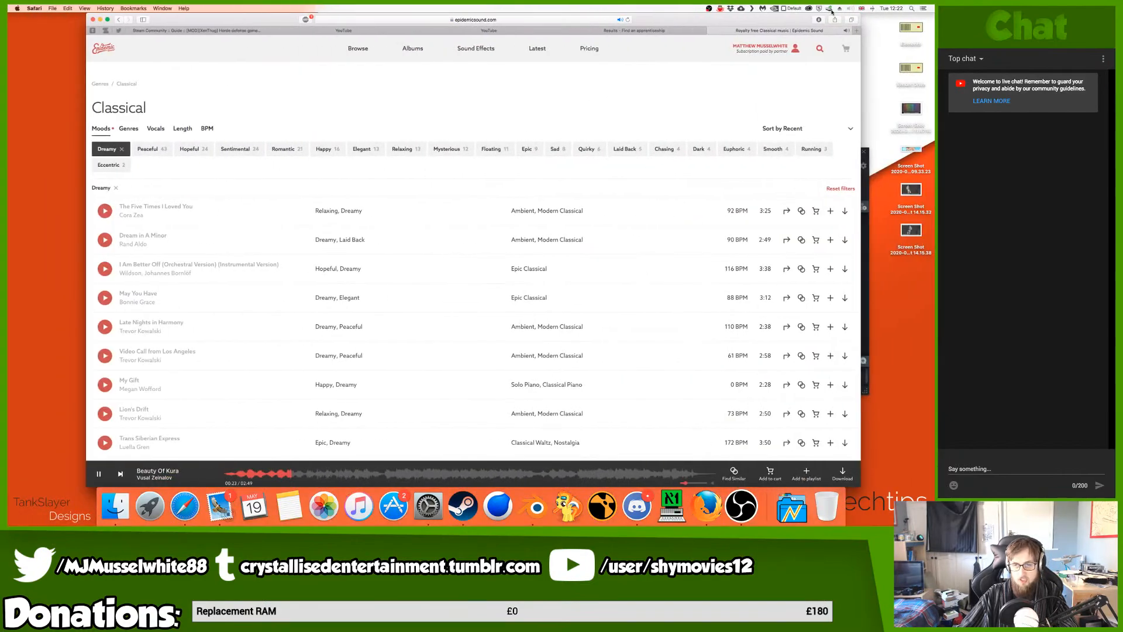
key("super+t")
left_click(506, 66)
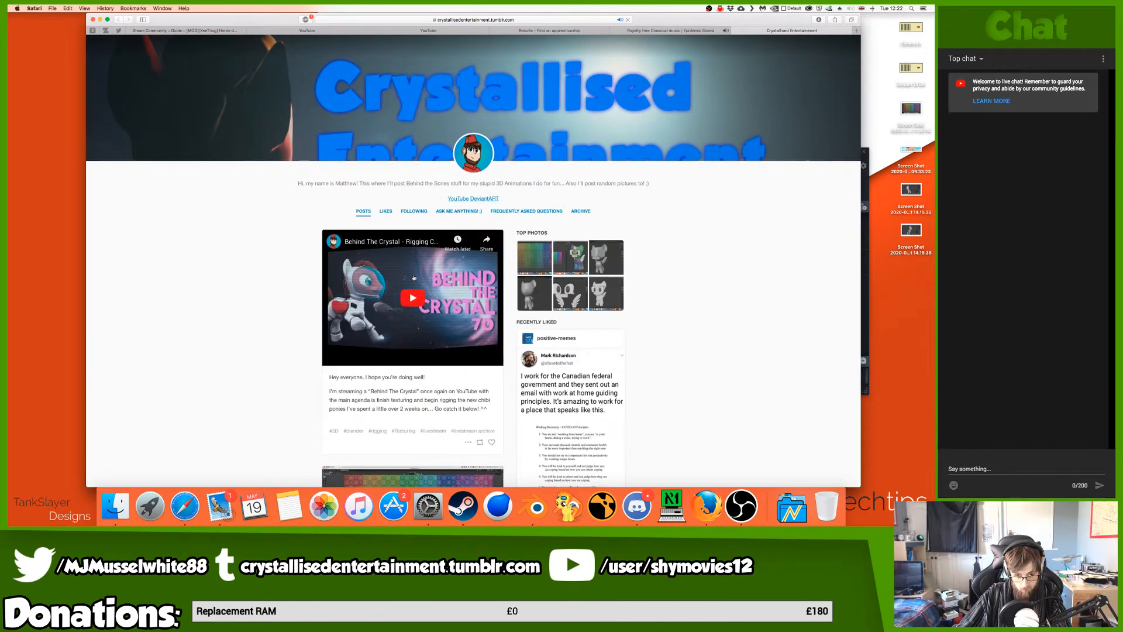
- Browse the blog's progress posts and highlight the "RIP Octane" line in the "Moving Back to Hackintosh VW" post
scroll(415, 272, "down", 1)
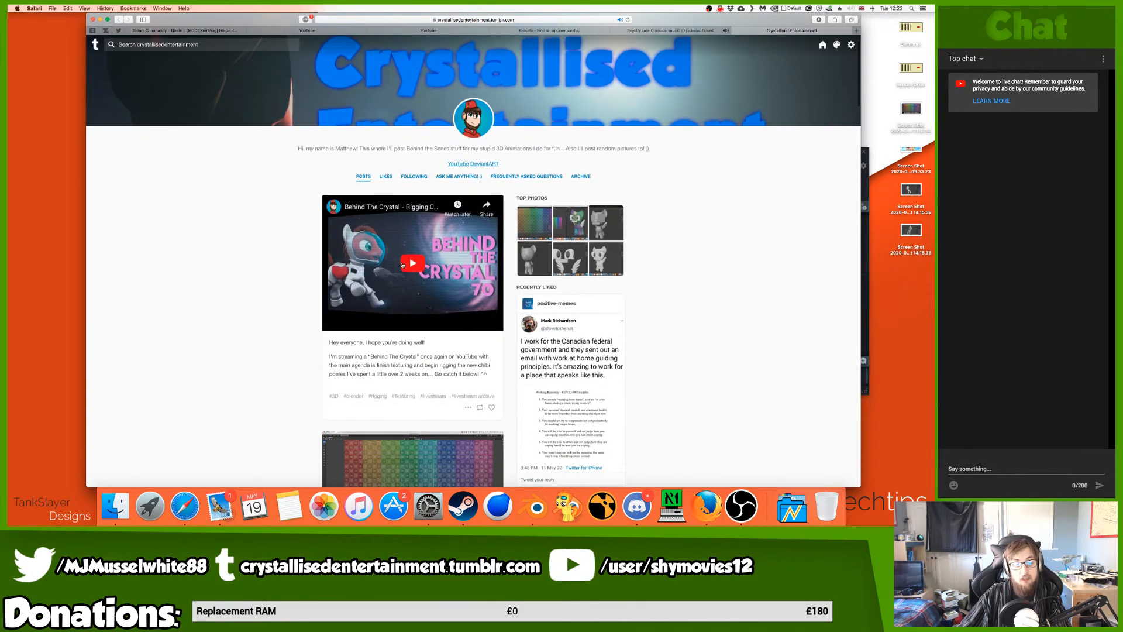
scroll(402, 264, "down", 5)
scroll(486, 215, "down", 3)
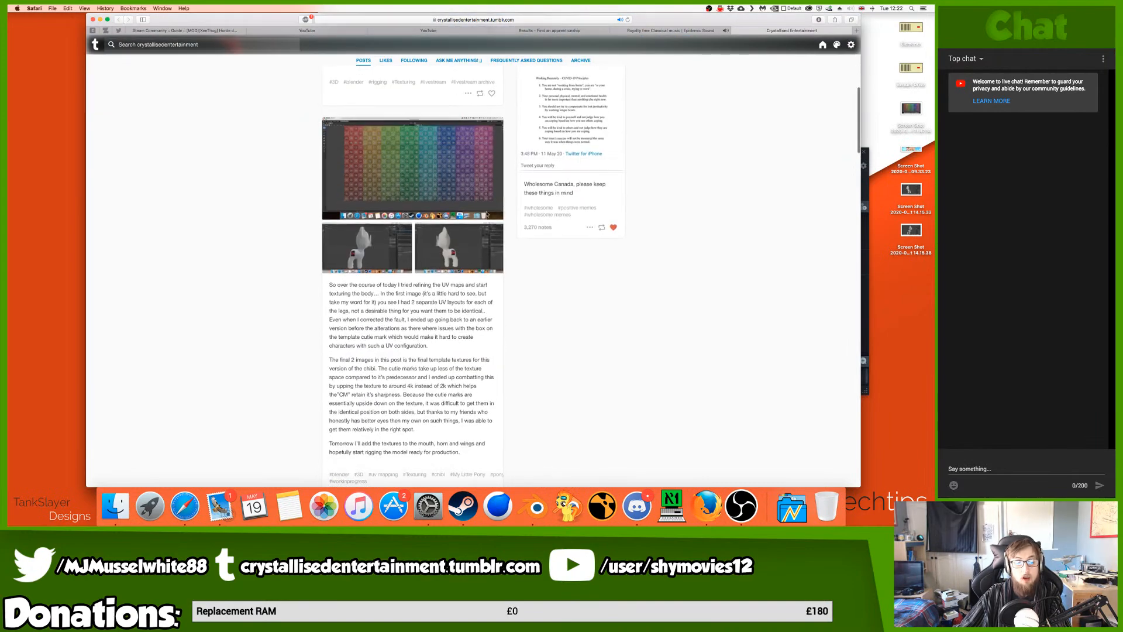
scroll(419, 177, "down", 5)
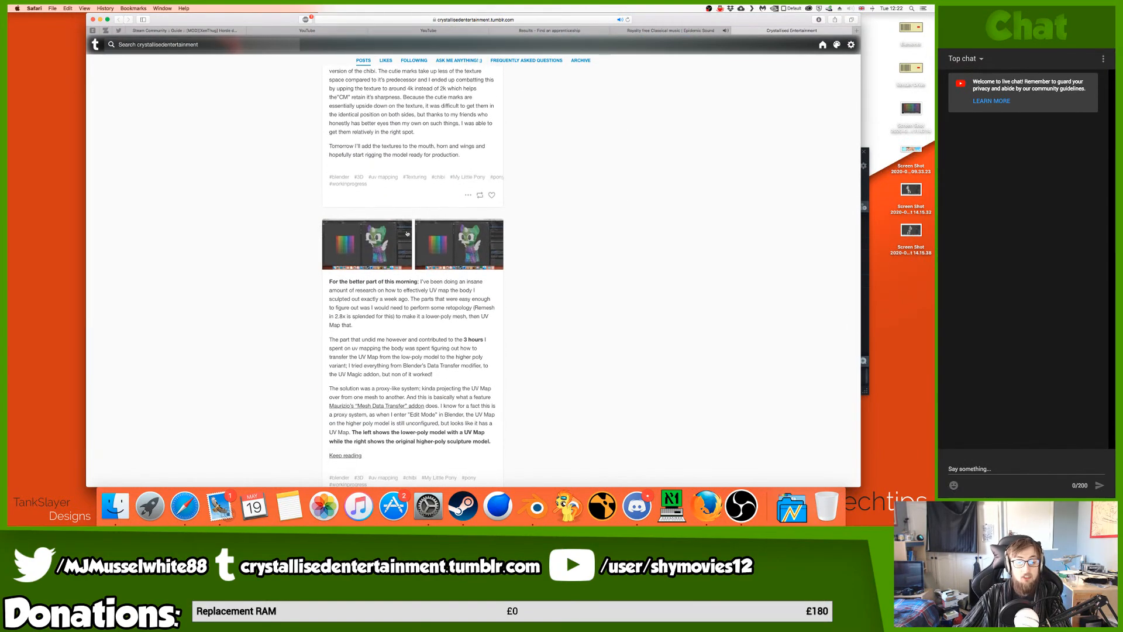
scroll(394, 245, "down", 6)
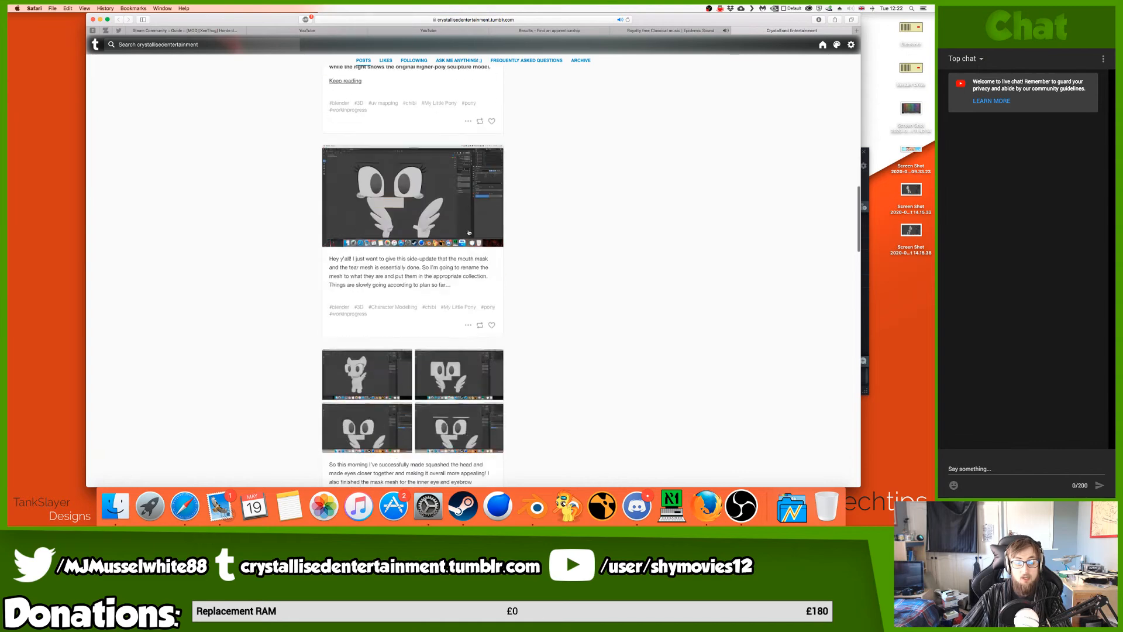
scroll(449, 243, "down", 12)
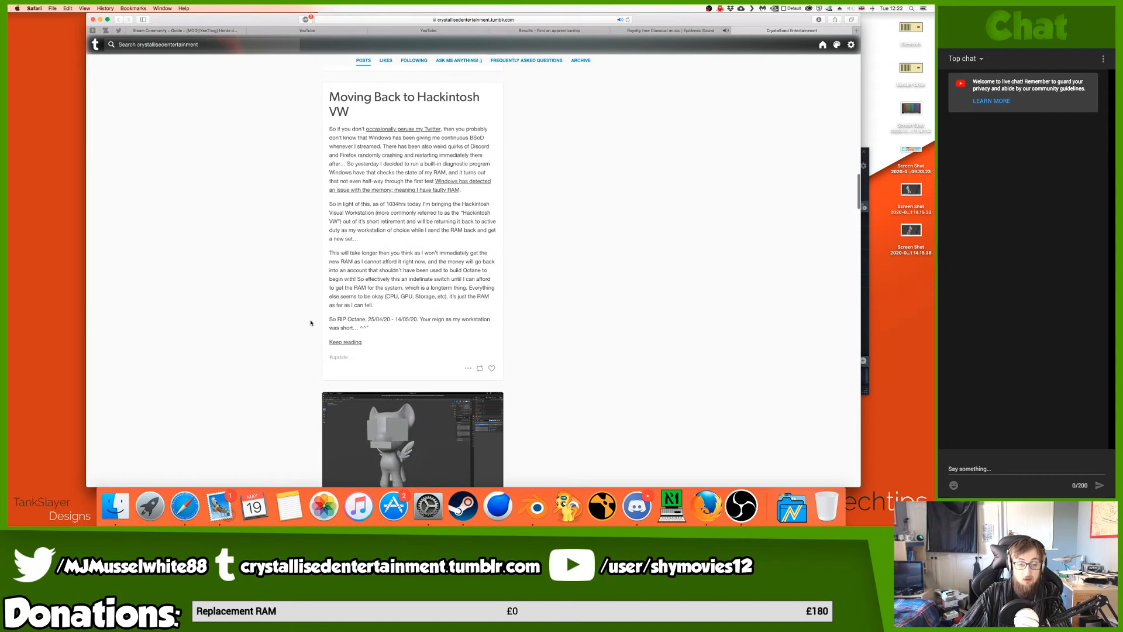
left_click_drag(337, 319, 438, 320)
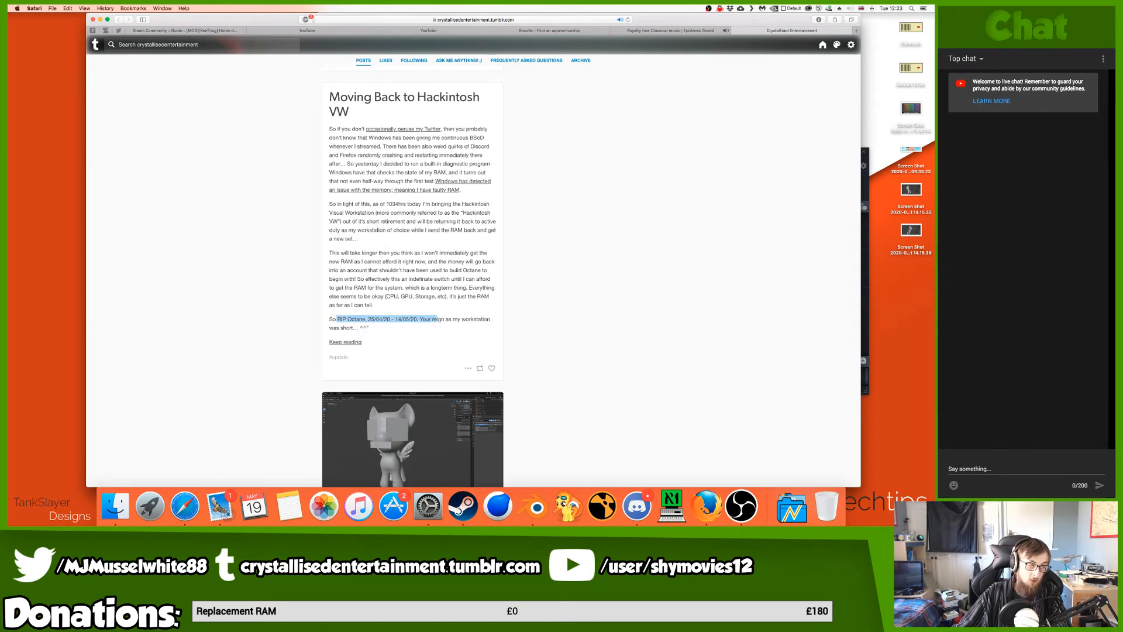
- Find the post on the new chibi textures and view its eye and inner mouth images enlarged
scroll(569, 410, "down", 5)
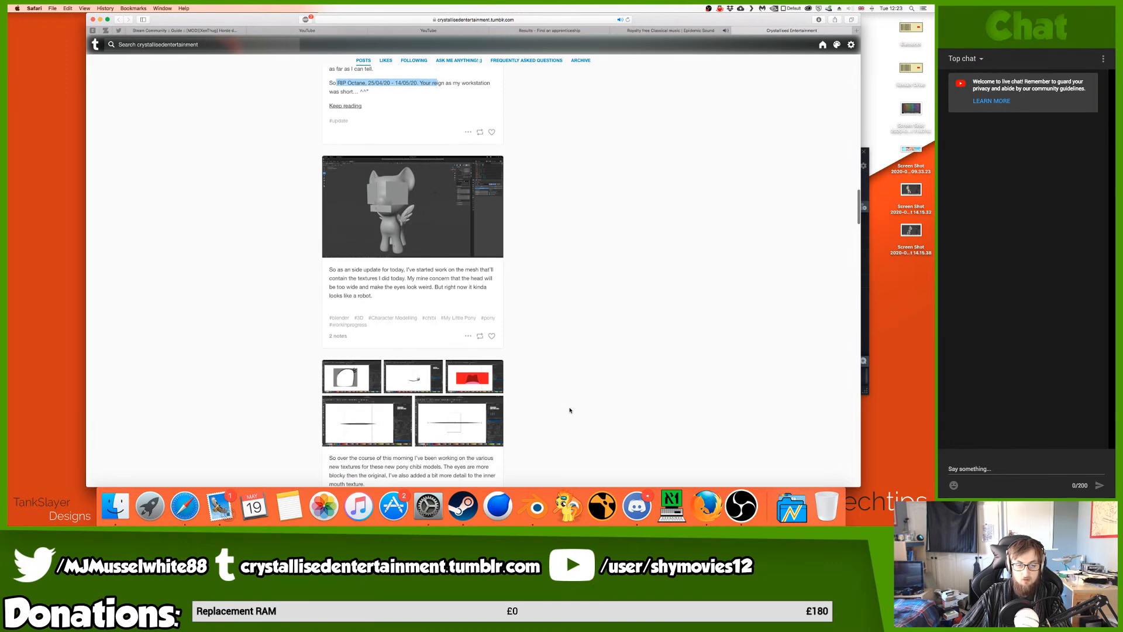
scroll(570, 411, "down", 2)
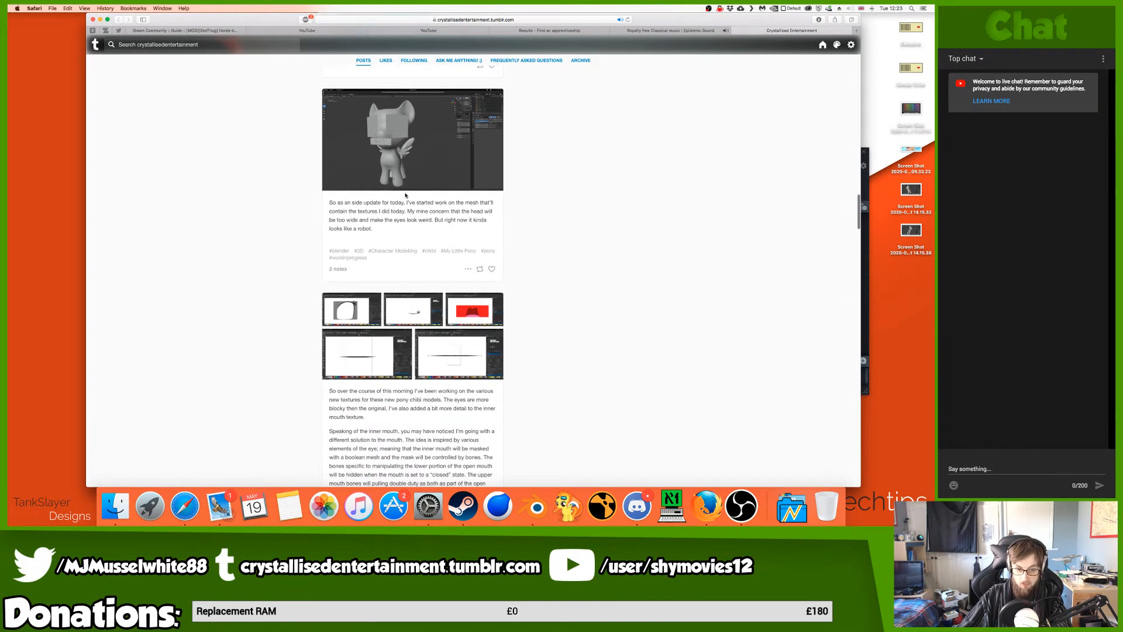
scroll(406, 194, "down", 2)
left_click(351, 245)
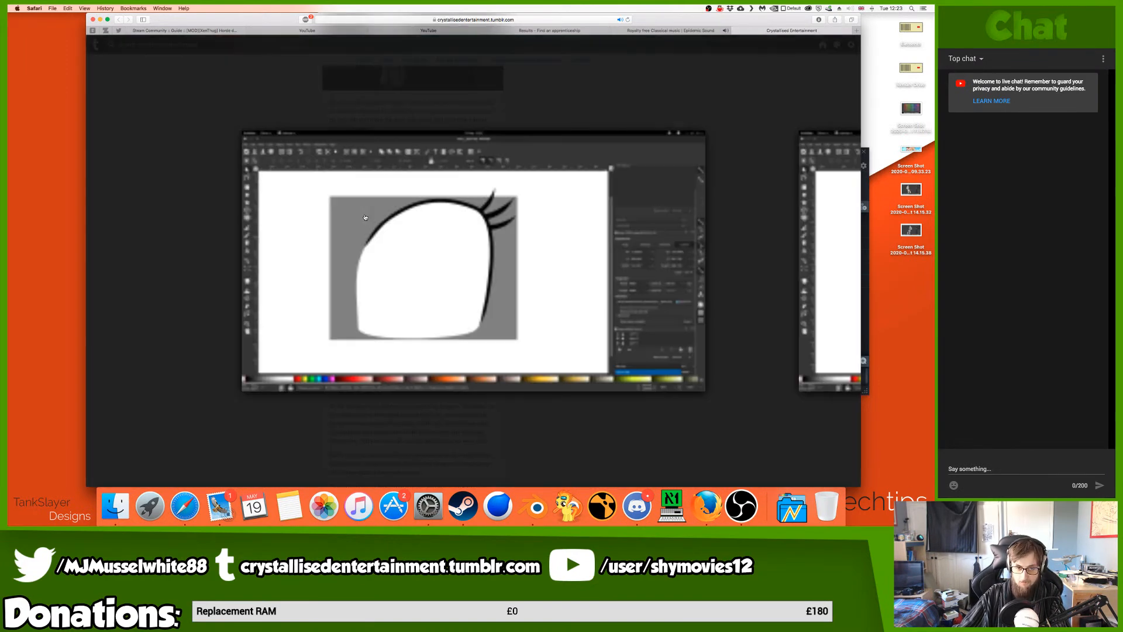
left_click(841, 227)
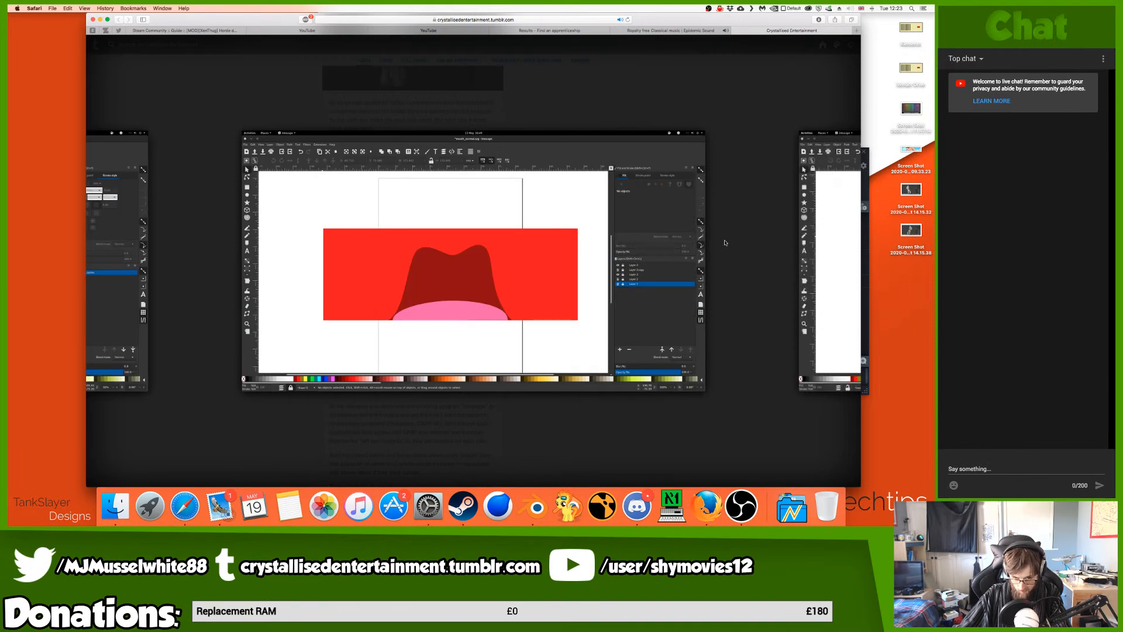
left_click(774, 201)
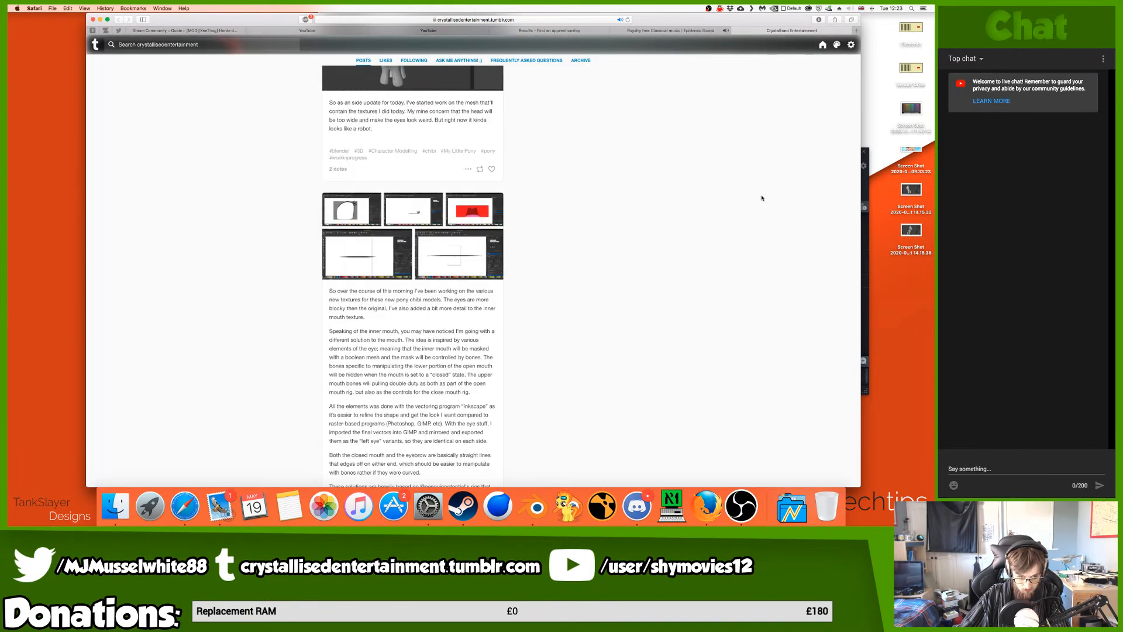
- Find the post about the finished wings and horn and view its pony model images enlarged
scroll(735, 206, "down", 8)
scroll(737, 207, "down", 3)
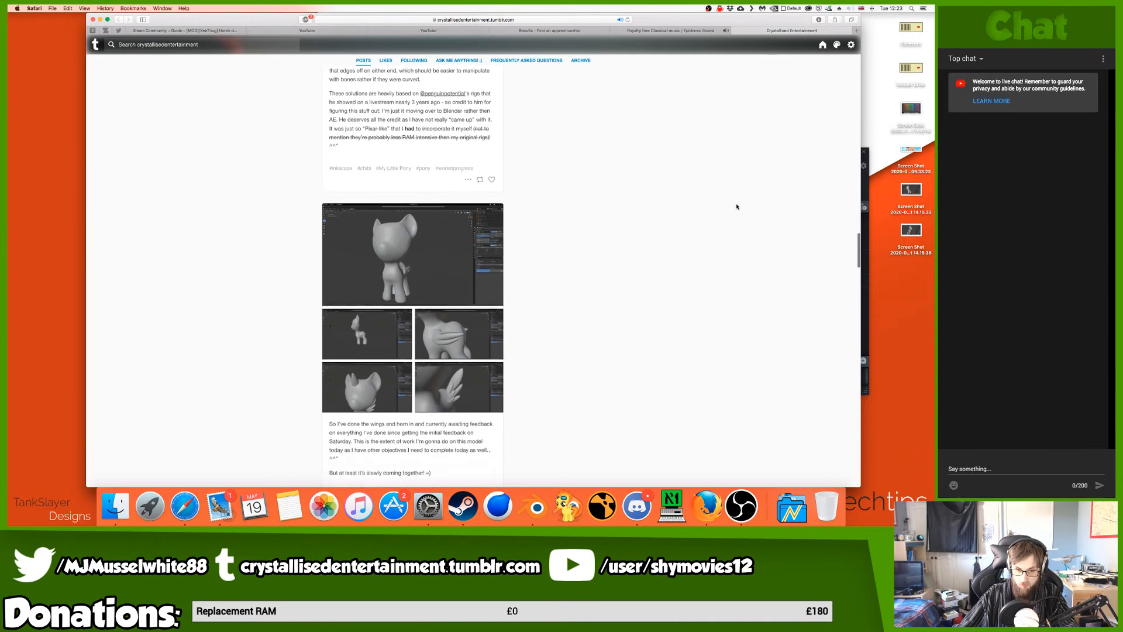
left_click(458, 186)
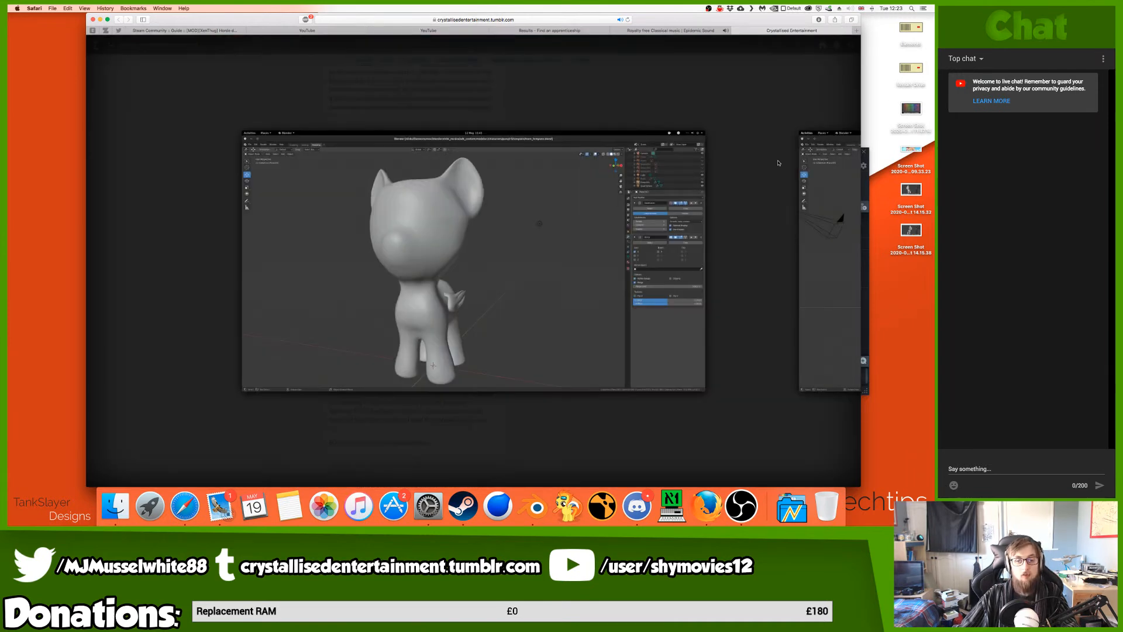
left_click(813, 195)
left_click(813, 195)
- Look through the older blog posts on sculpting, eye rig testing and video post-production
scroll(812, 196, "down", 5)
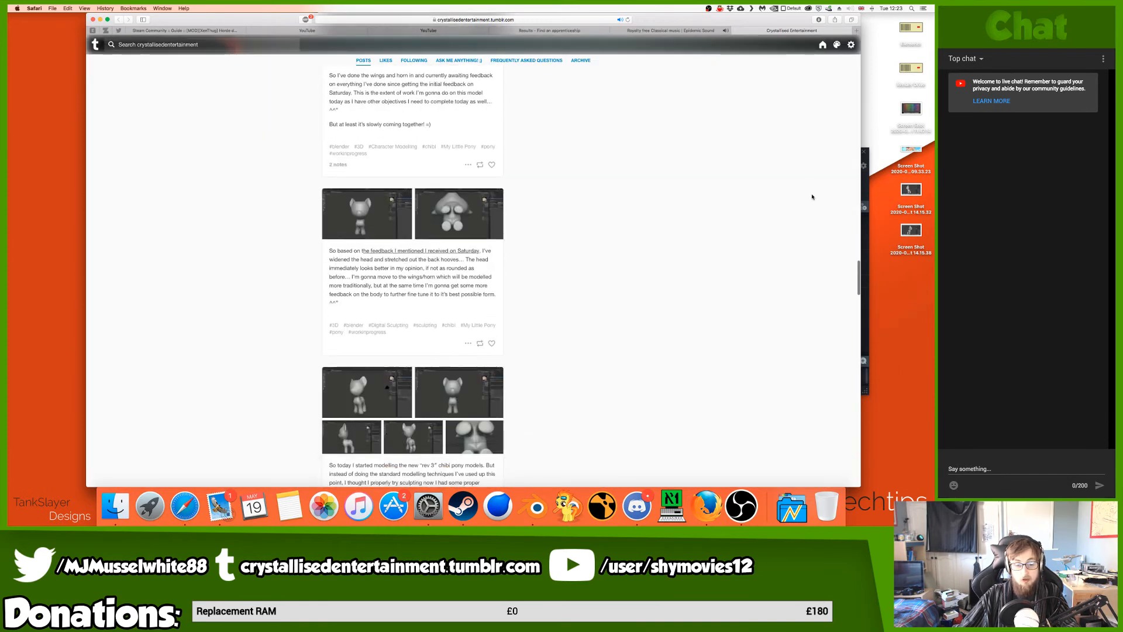
scroll(812, 196, "down", 3)
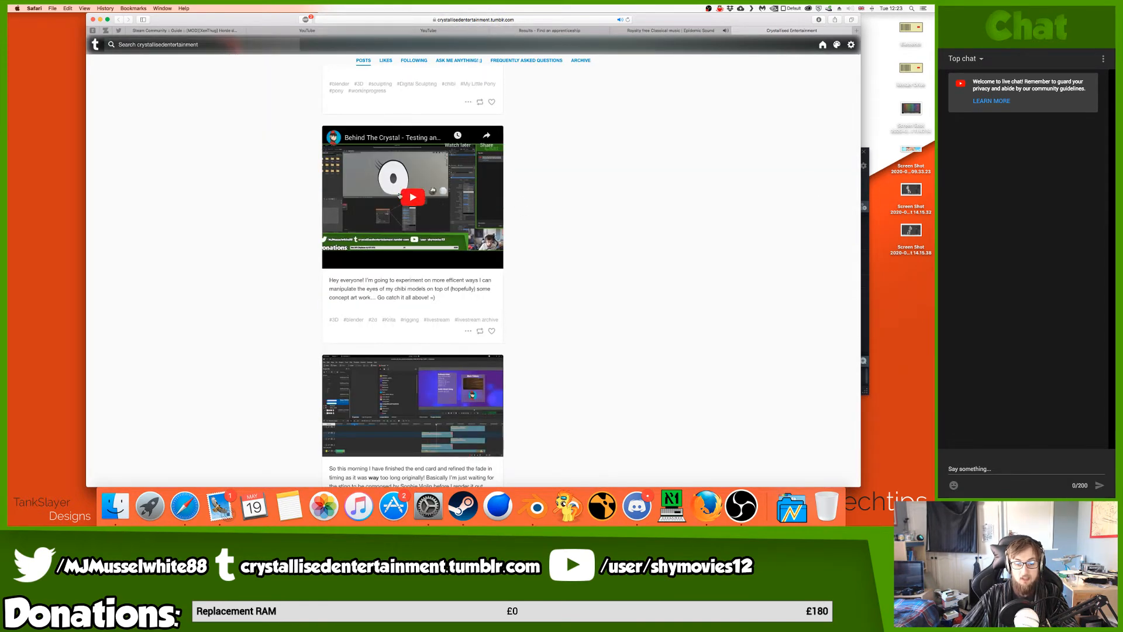
scroll(400, 196, "down", 7)
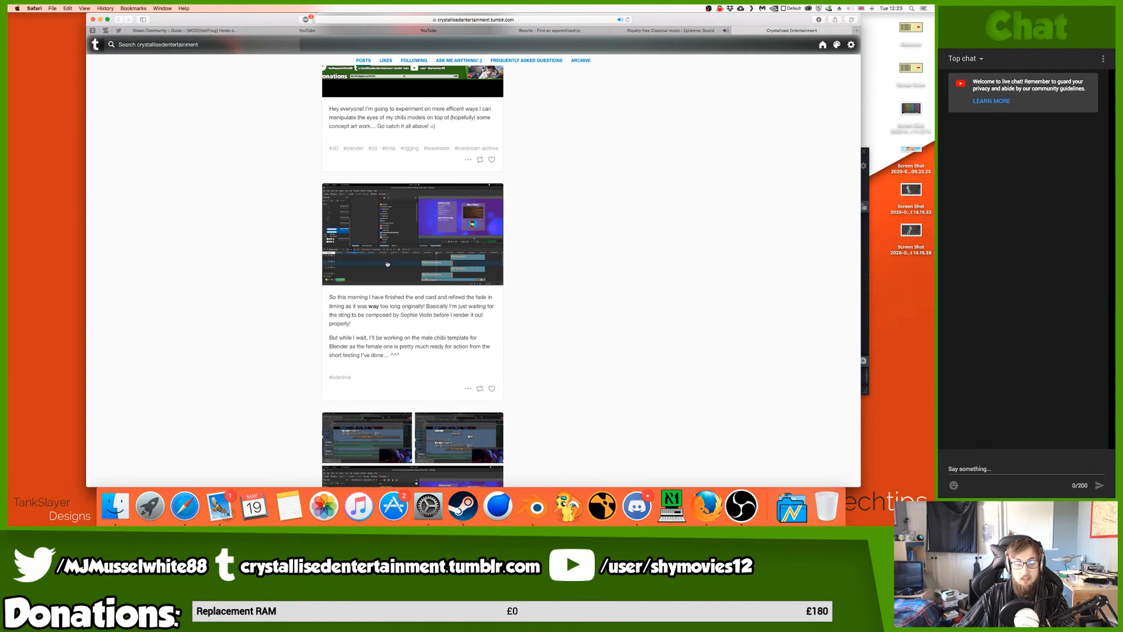
scroll(461, 257, "down", 15)
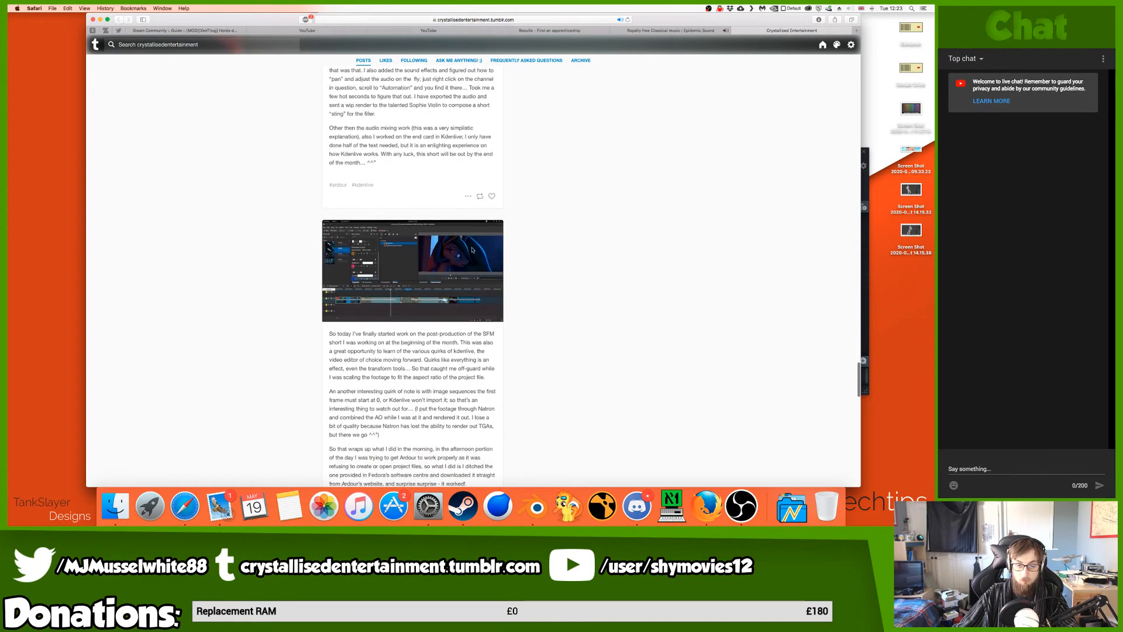
- Look through the older blog posts on tablet sculpting, chibi rig tests, the Blender layout preset and the SFM short
scroll(474, 249, "down", 2)
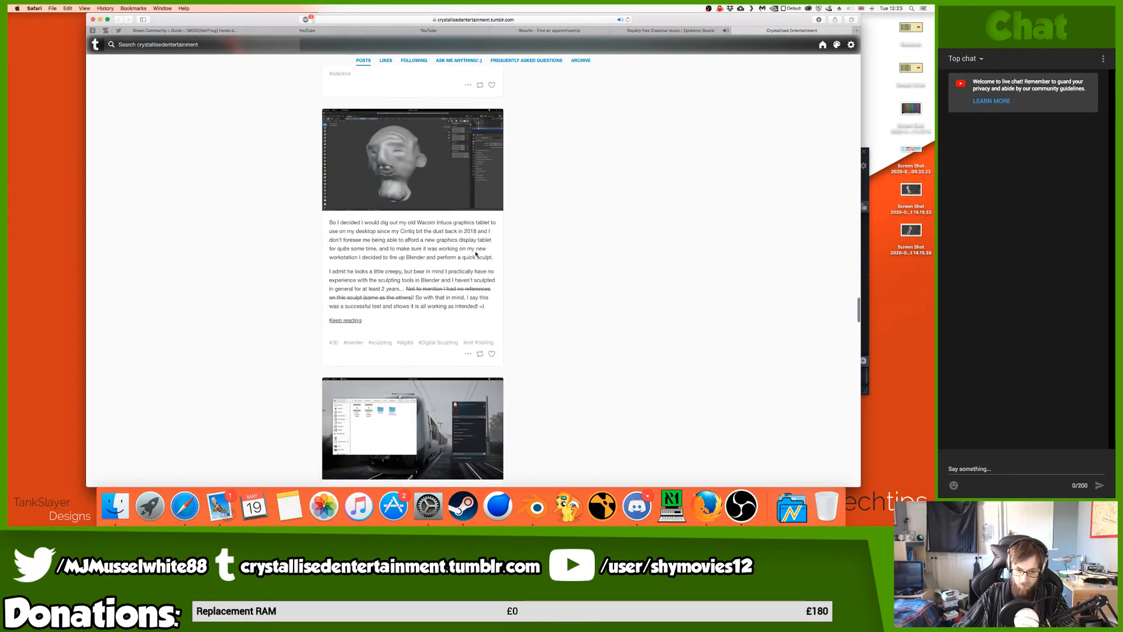
scroll(476, 254, "down", 10)
scroll(467, 275, "down", 16)
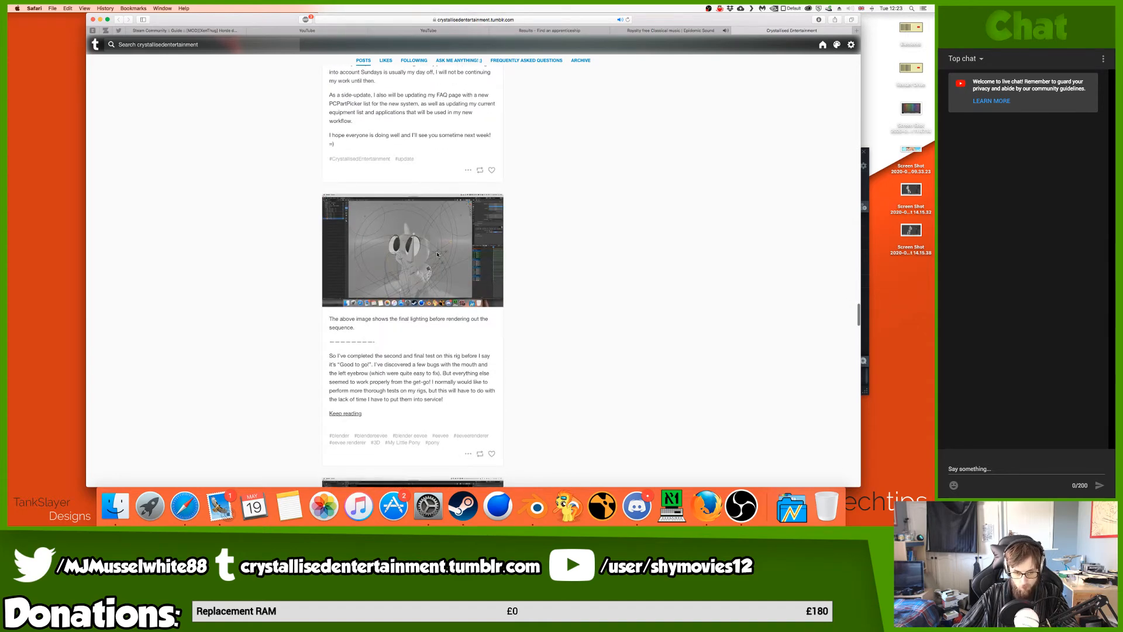
scroll(414, 247, "down", 7)
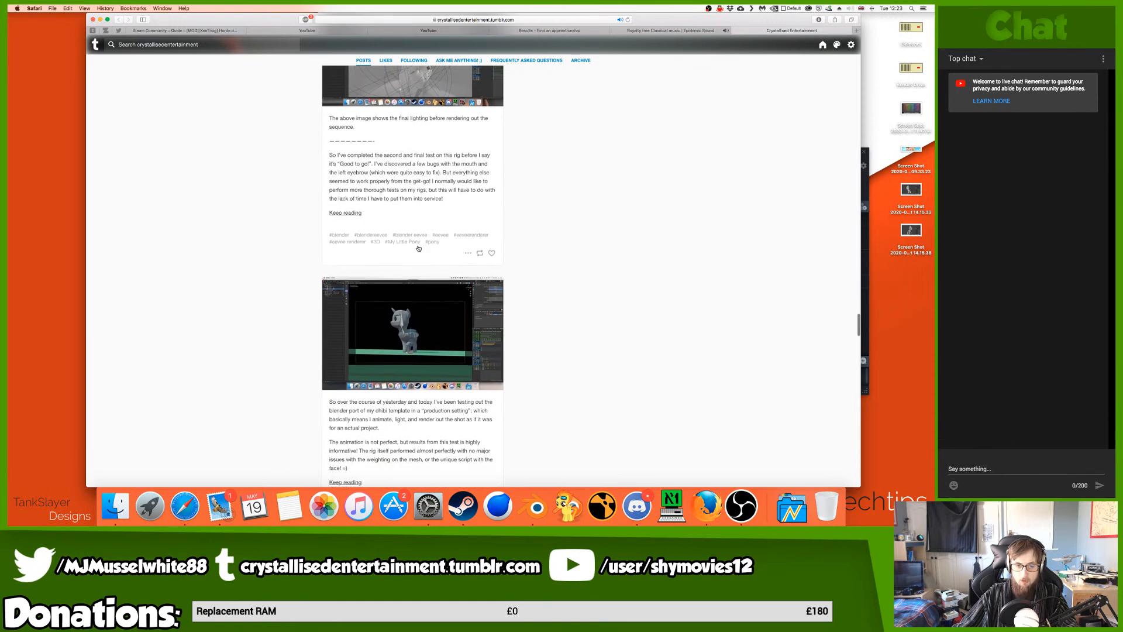
scroll(436, 247, "down", 5)
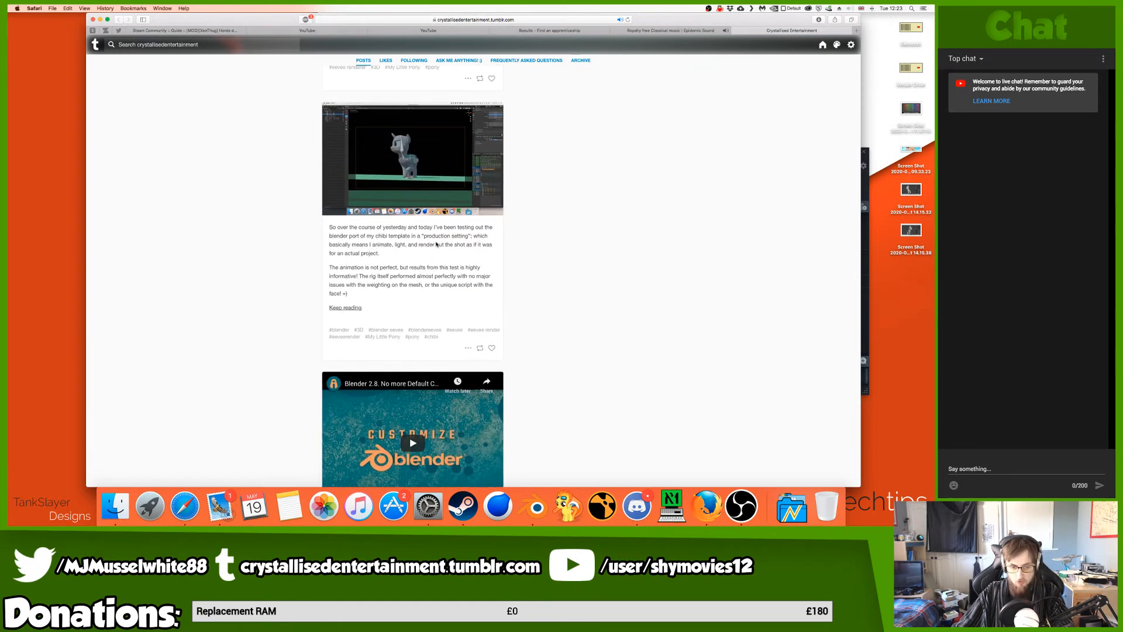
scroll(435, 245, "down", 8)
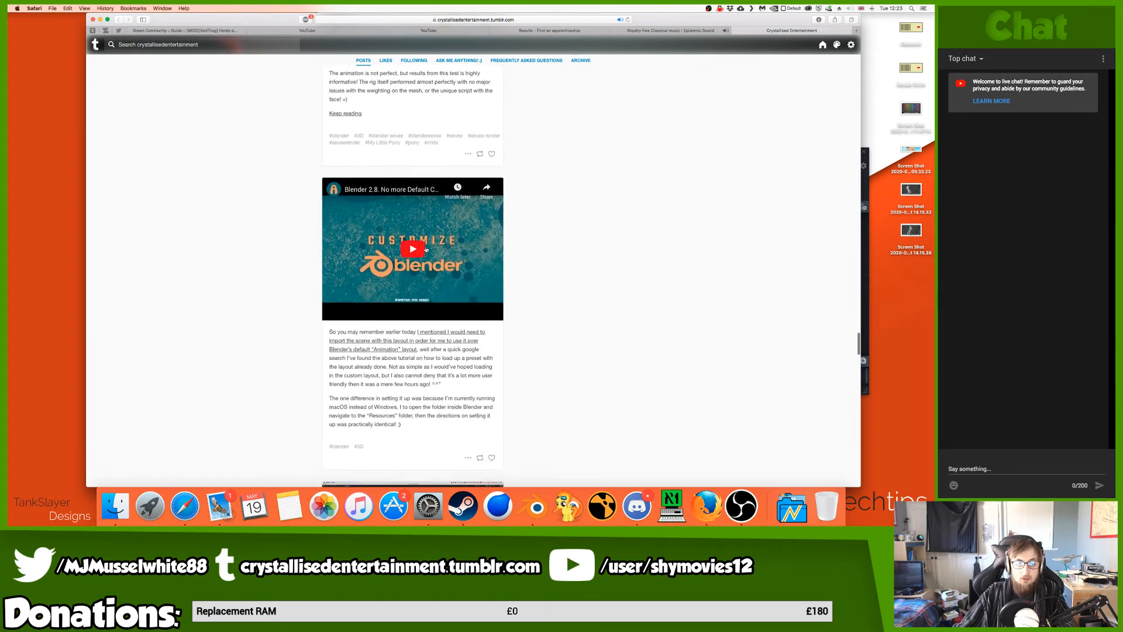
scroll(386, 256, "down", 20)
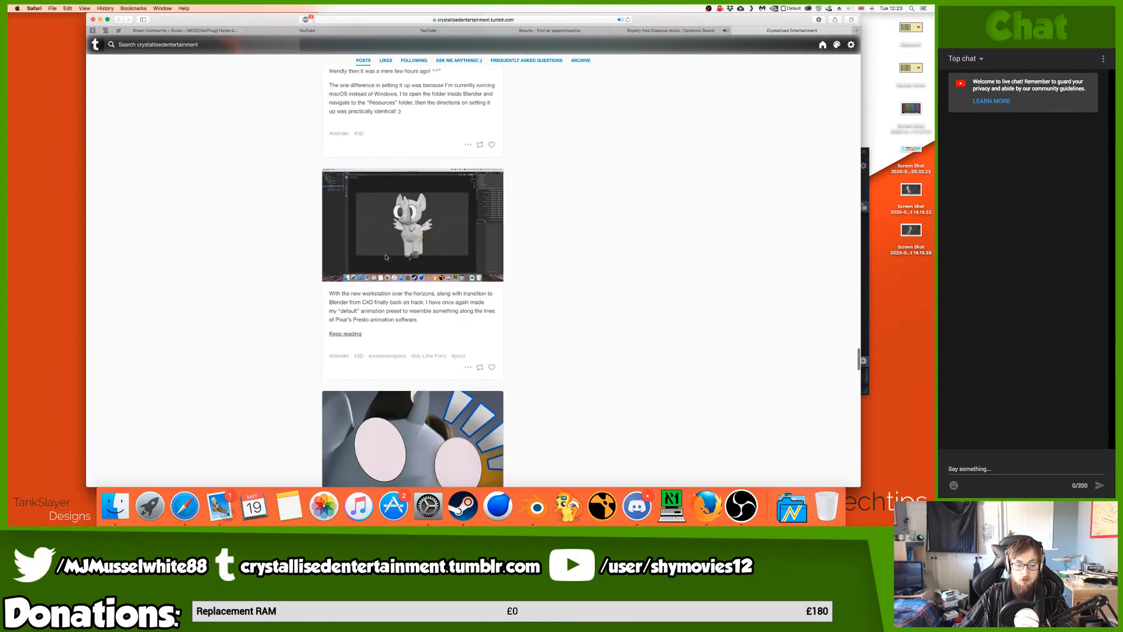
scroll(389, 251, "down", 17)
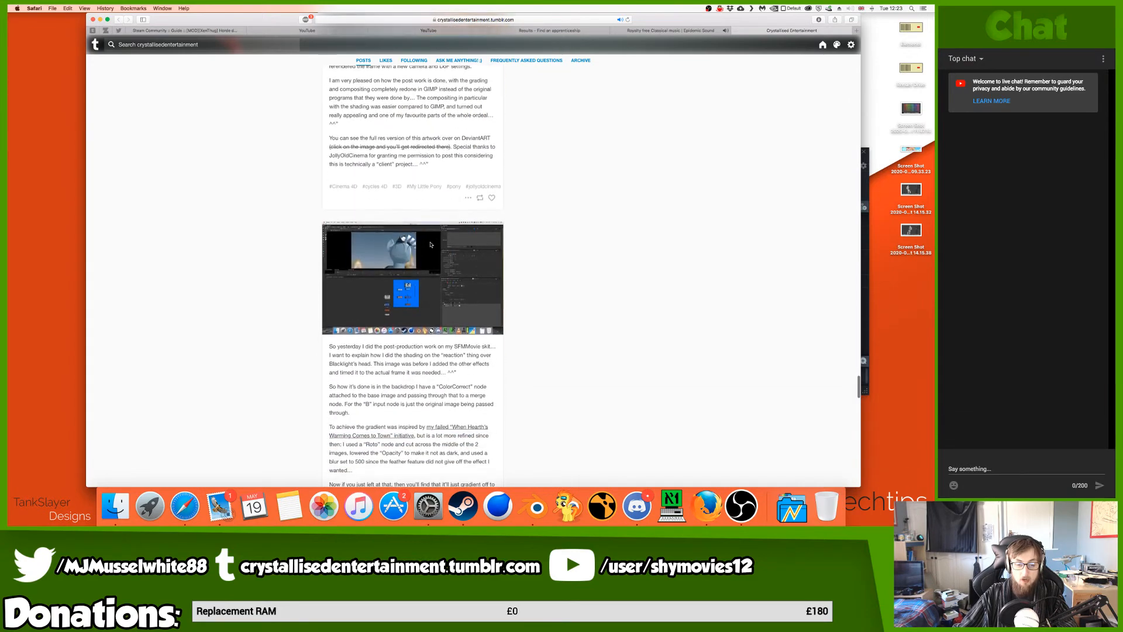
scroll(611, 178, "down", 20)
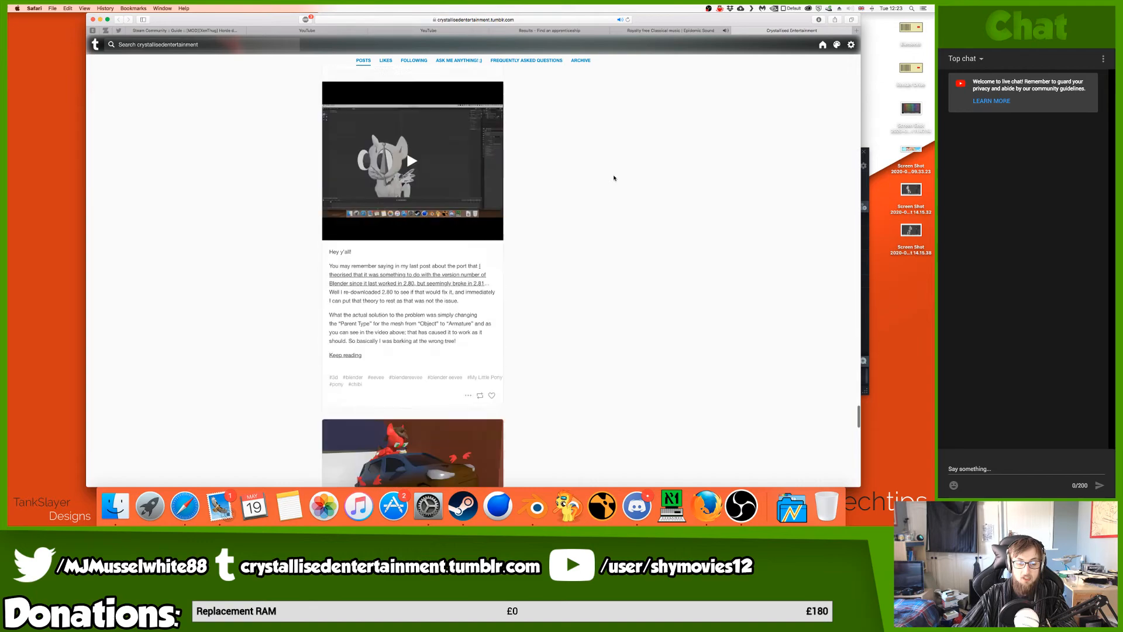
scroll(607, 180, "down", 12)
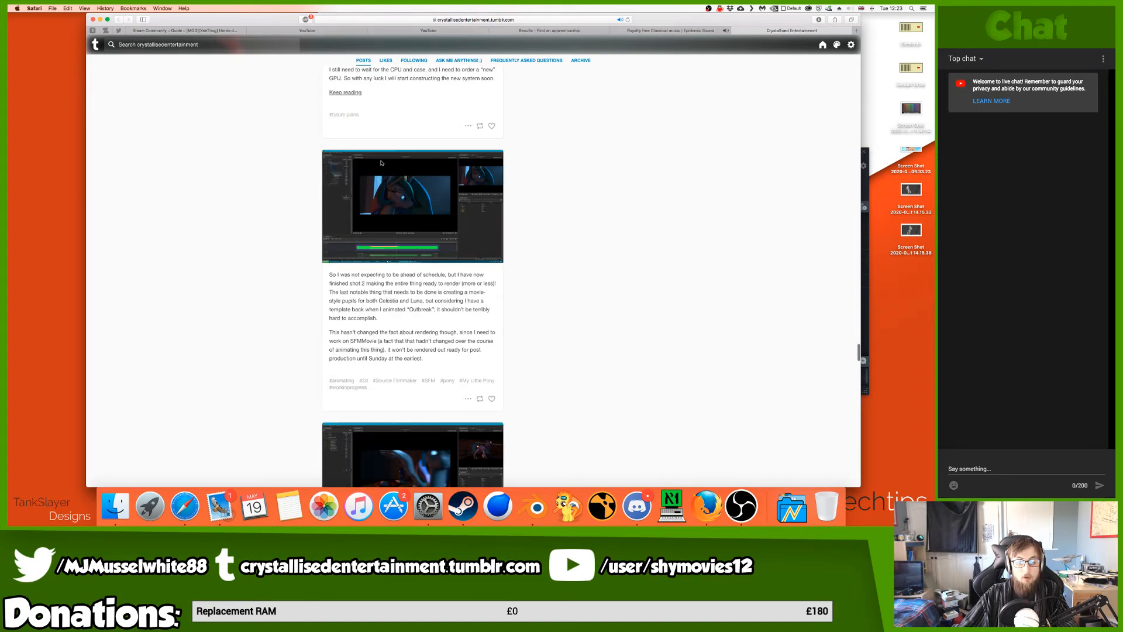
scroll(380, 167, "down", 20)
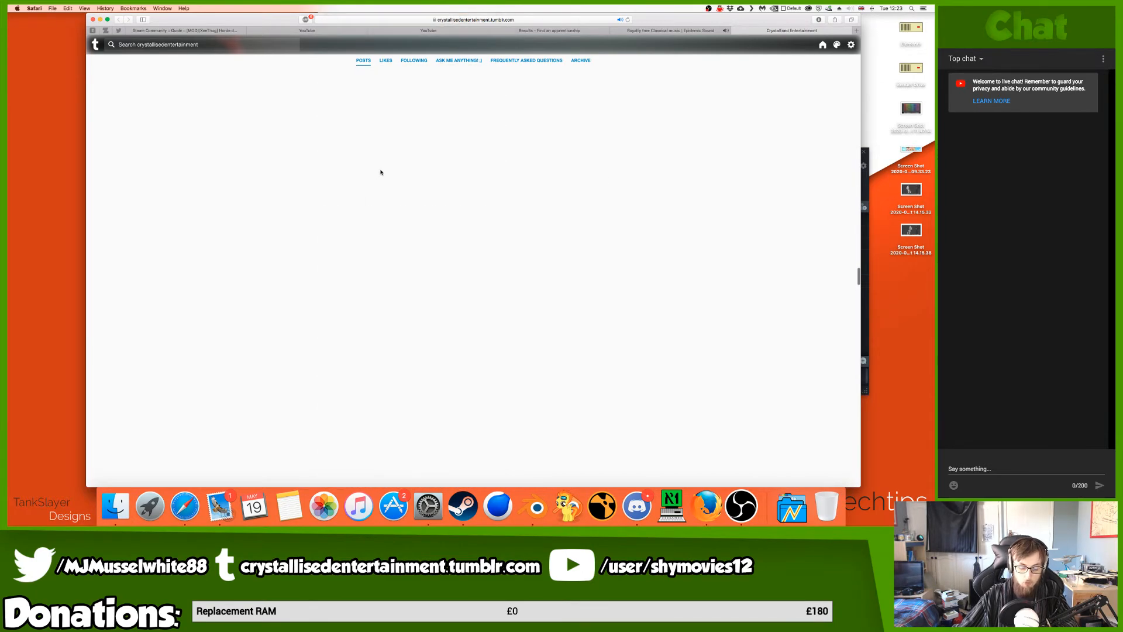
scroll(380, 172, "down", 20)
- Leave the blog for the music page, switch to Blender and move the selected large bone onto the lower small bone's base
left_click(735, 30)
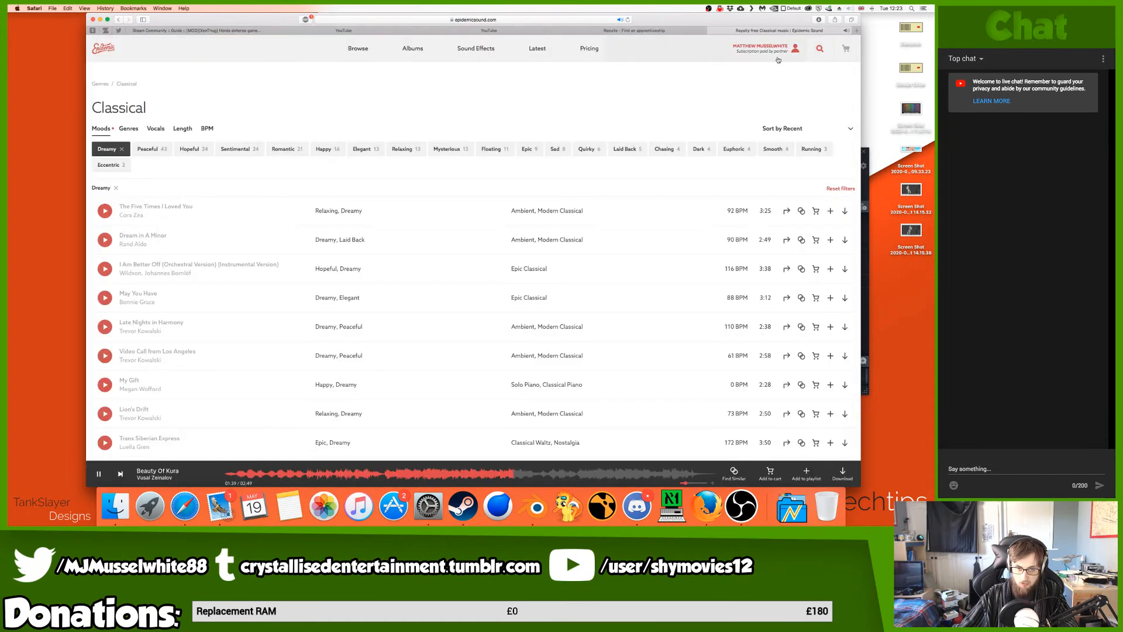
key("ctrl+Right")
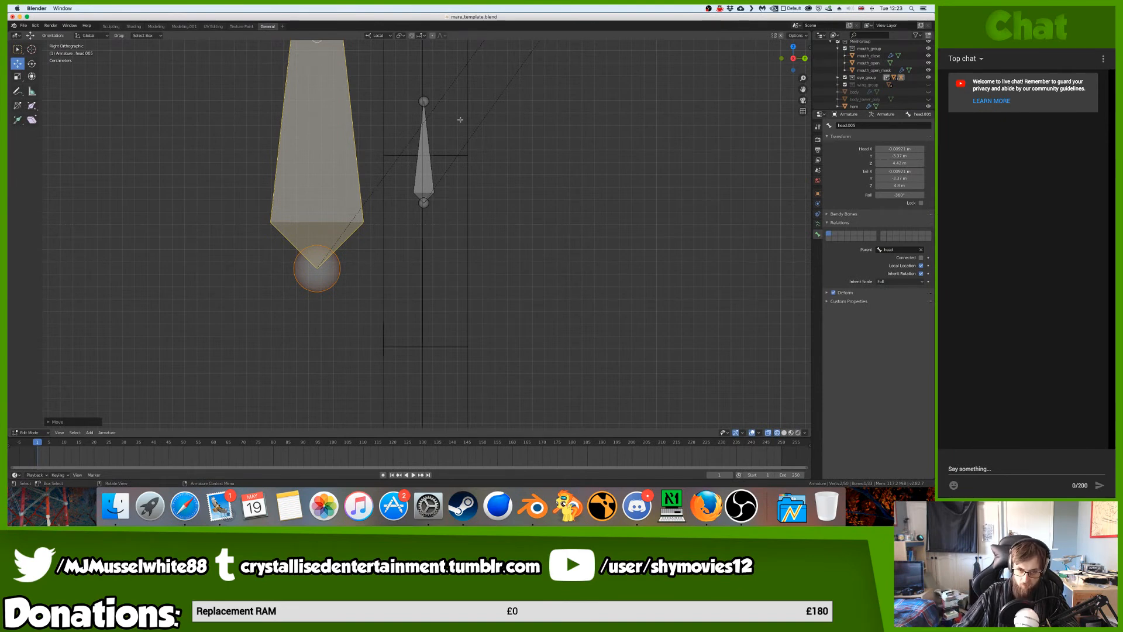
middle_click_drag(461, 131, 438, 179, "shift")
key("g")
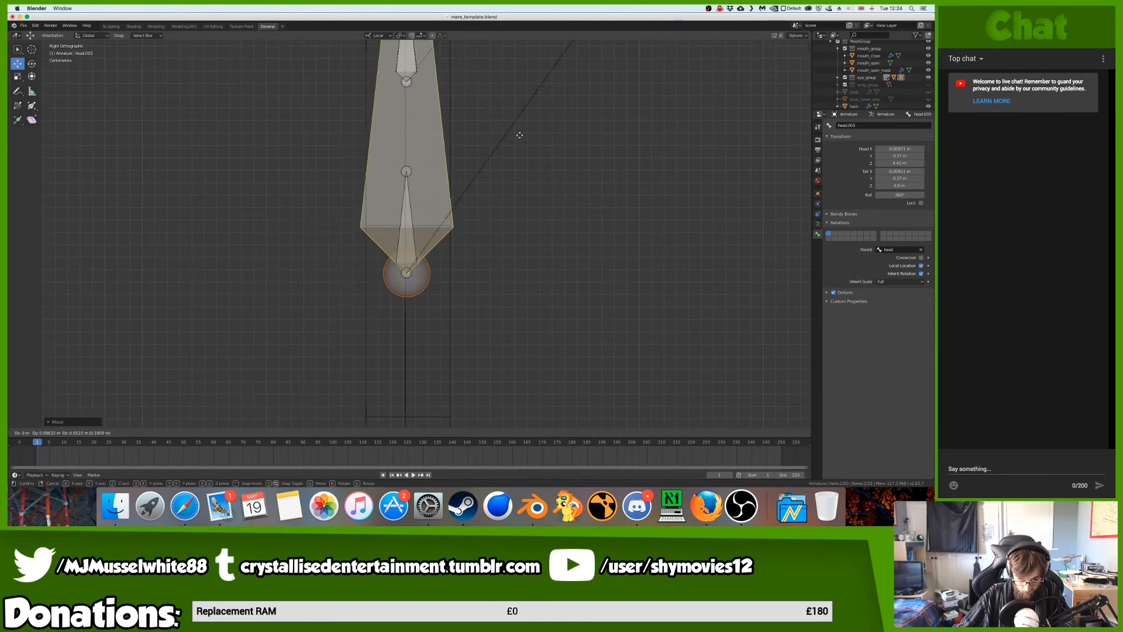
left_click(519, 134)
key("KP_Decimal")
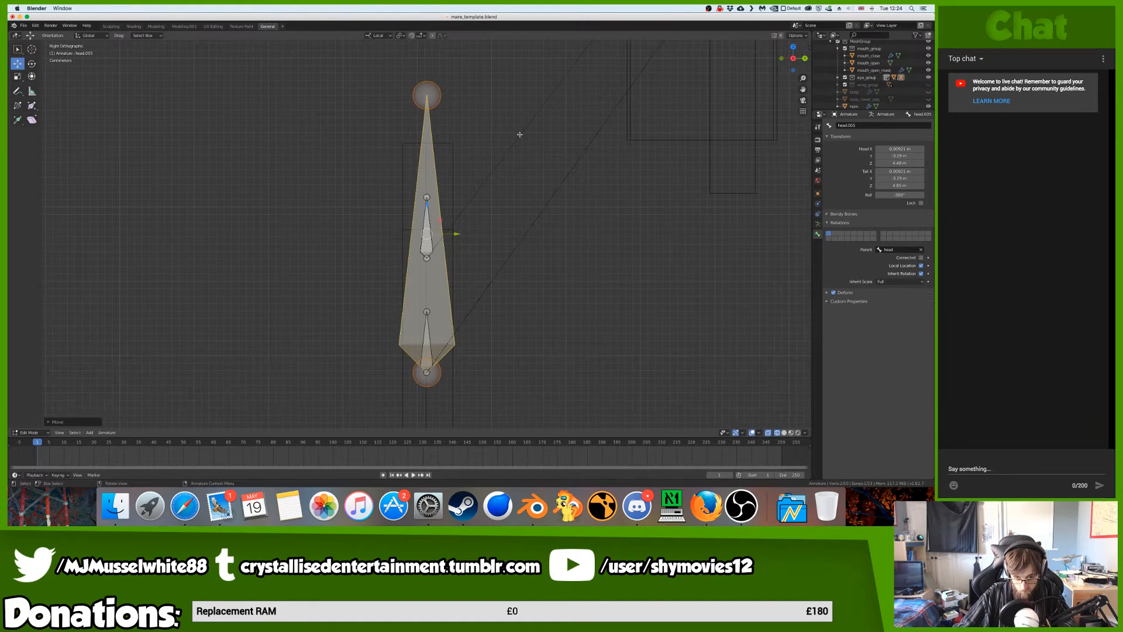
- Scale the selected bone to 0 along its local X axis
key("s")
key("x")
key("x")
key("0")
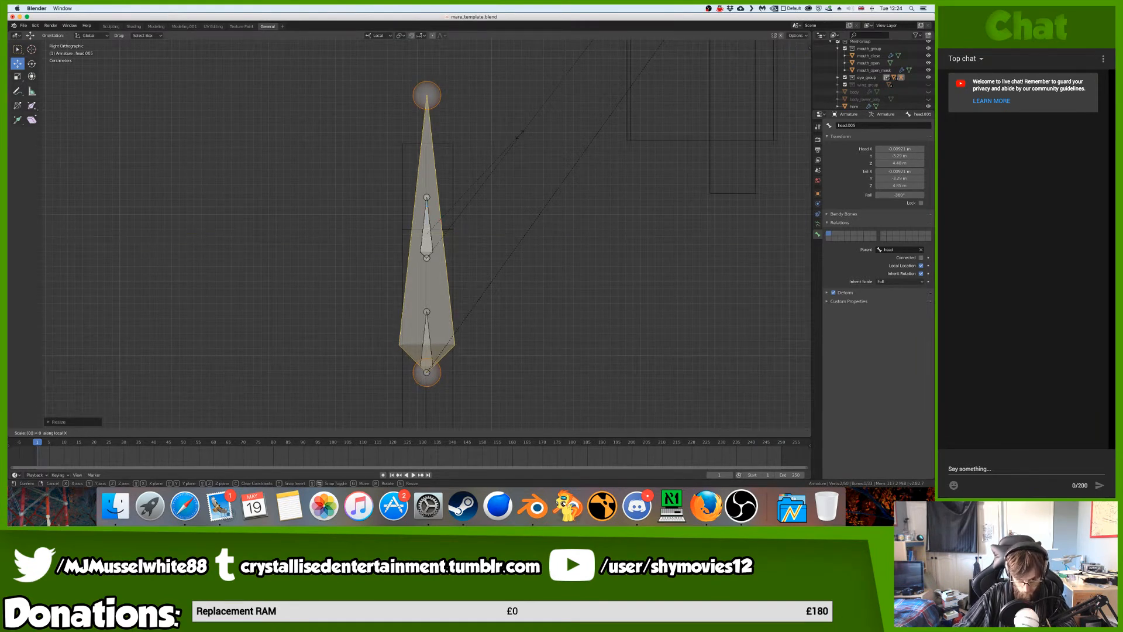
key("Return")
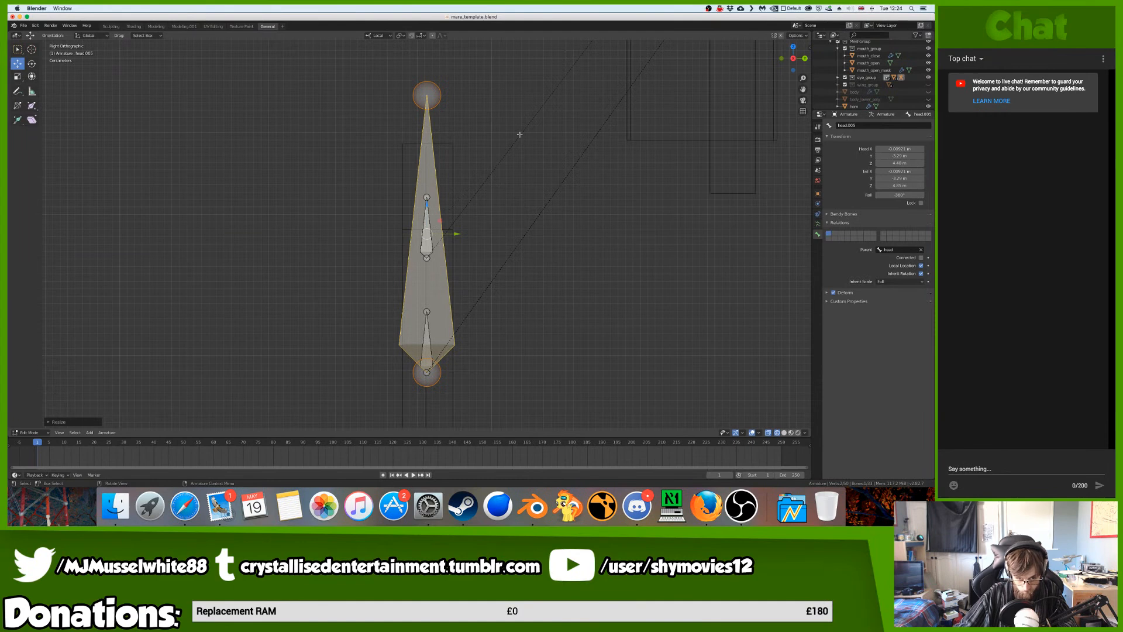
- Fine-tune the large bone's position so its base joint is centred on the lower small bone's base joint
scroll(509, 225, "down", 4)
scroll(509, 233, "up", 10)
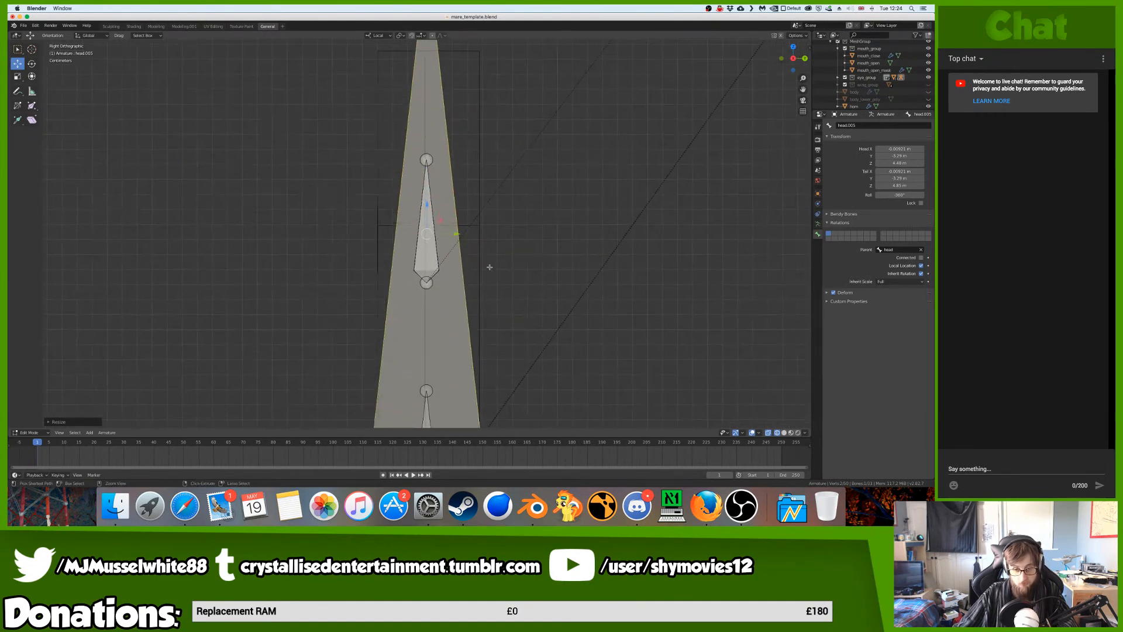
scroll(491, 268, "down", 8, "shift")
scroll(435, 181, "up", 6)
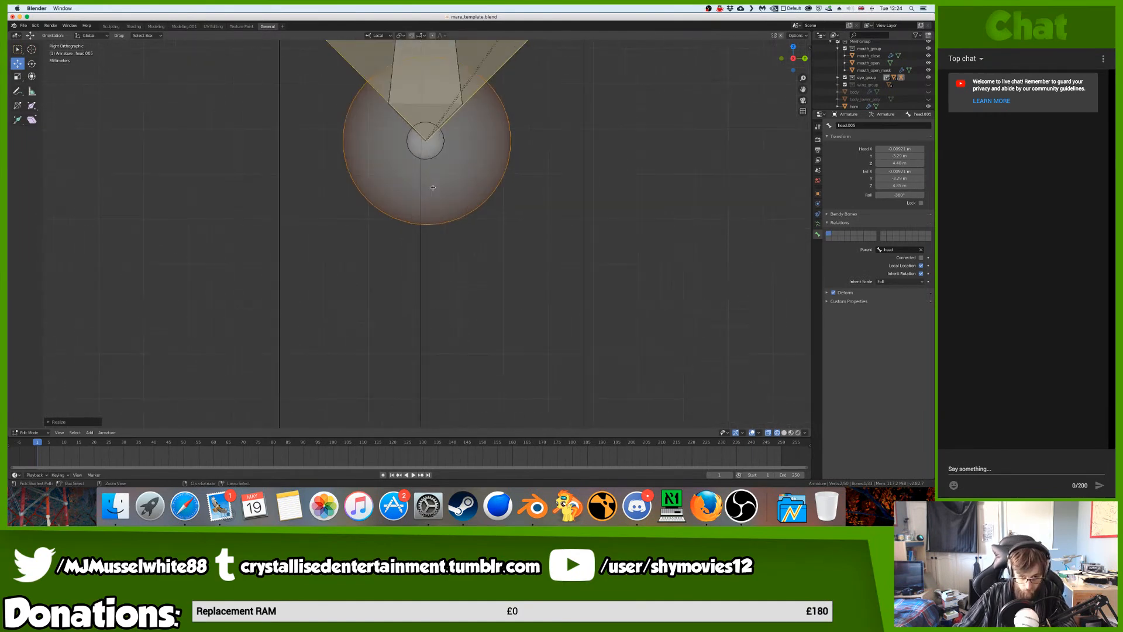
scroll(438, 182, "up", 5, "shift")
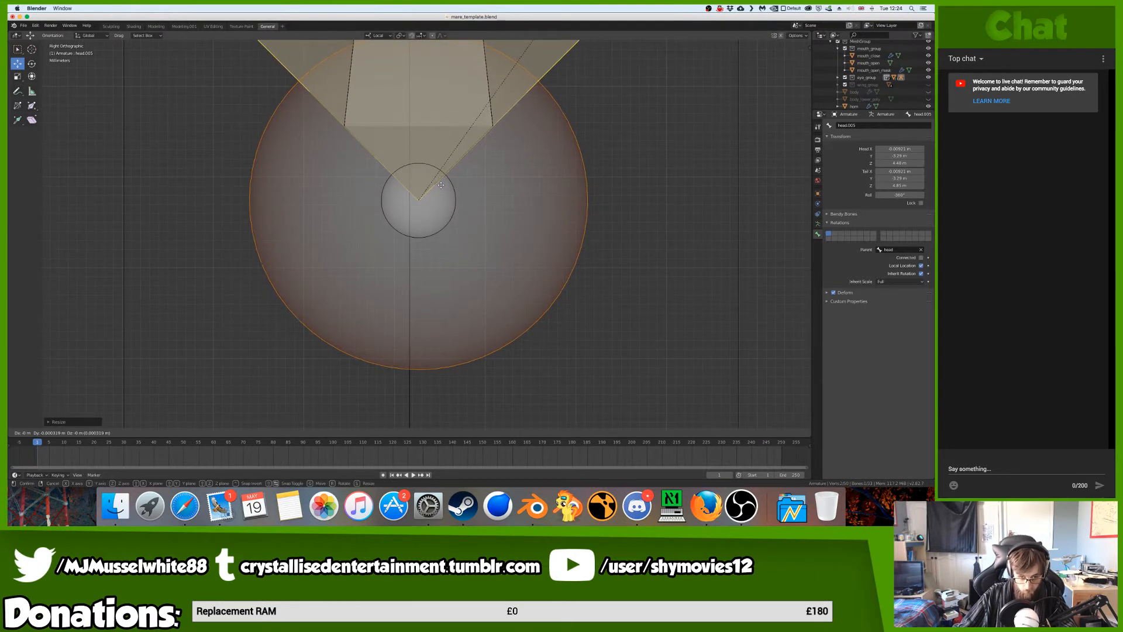
scroll(445, 185, "down", 10)
scroll(450, 184, "down", 6, "shift")
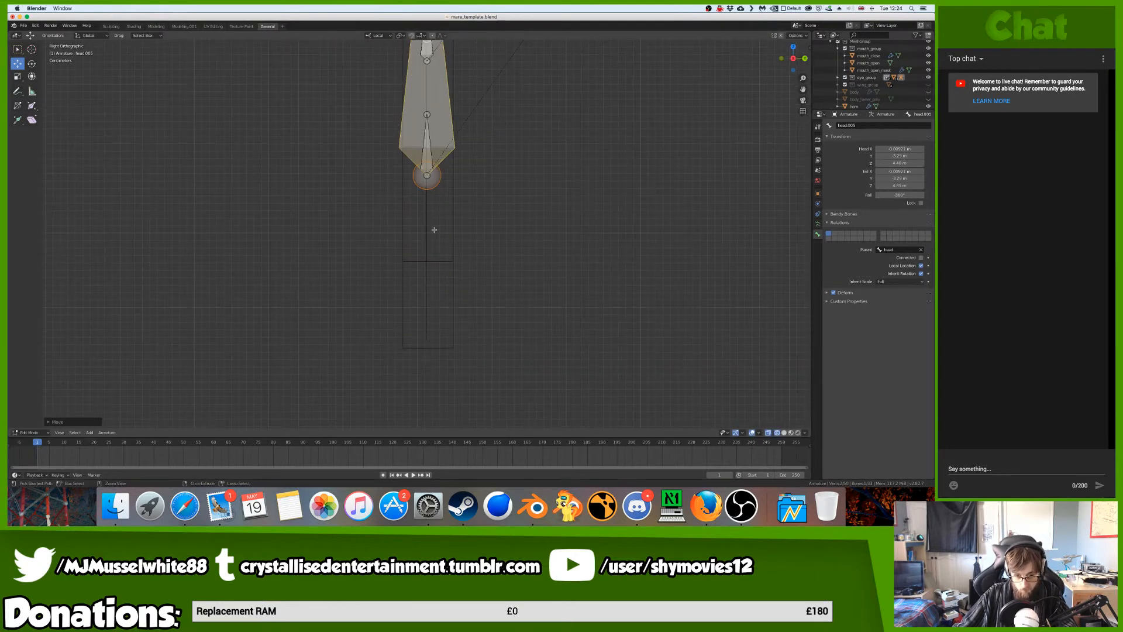
scroll(452, 182, "up", 8)
scroll(453, 183, "down", 8)
scroll(460, 187, "up", 8)
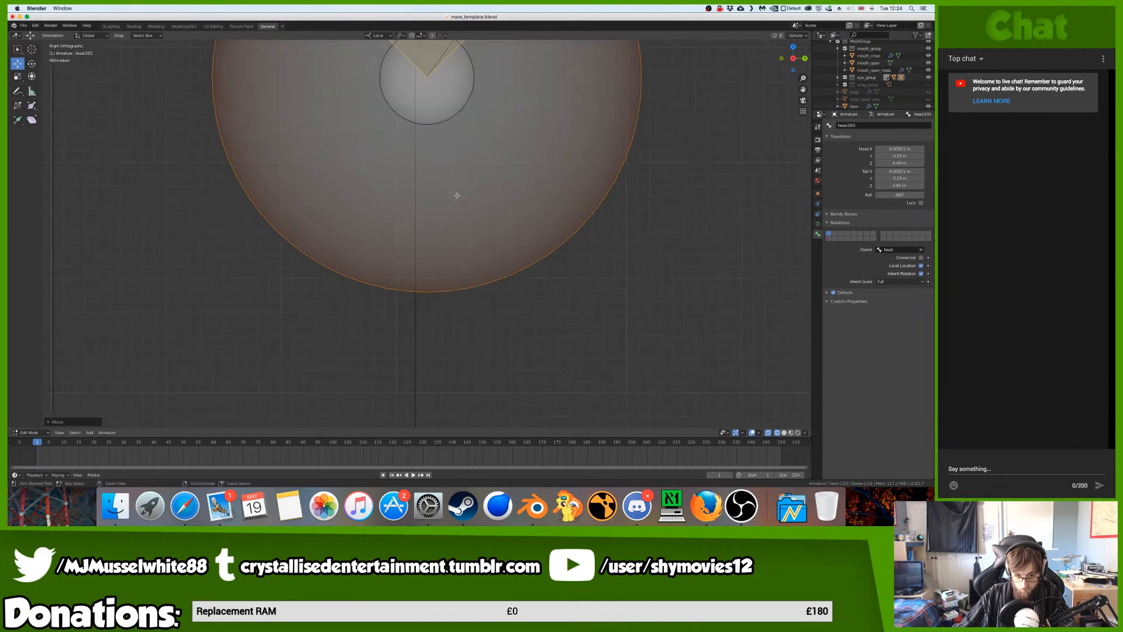
scroll(462, 189, "down", 8)
scroll(460, 205, "up", 10)
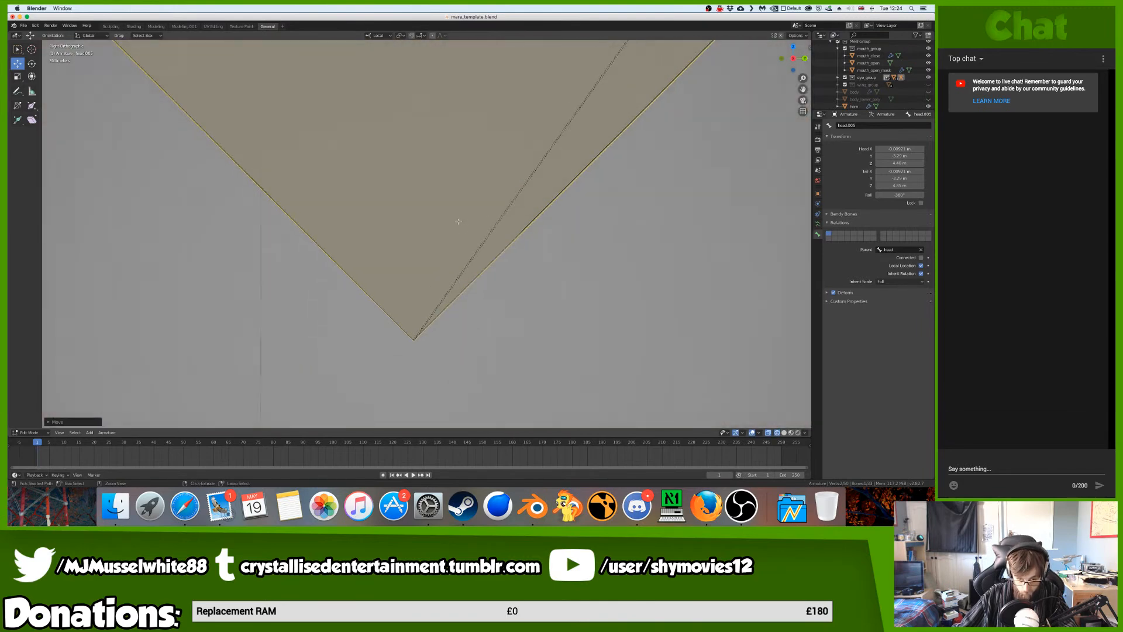
scroll(458, 221, "down", 6)
key("g")
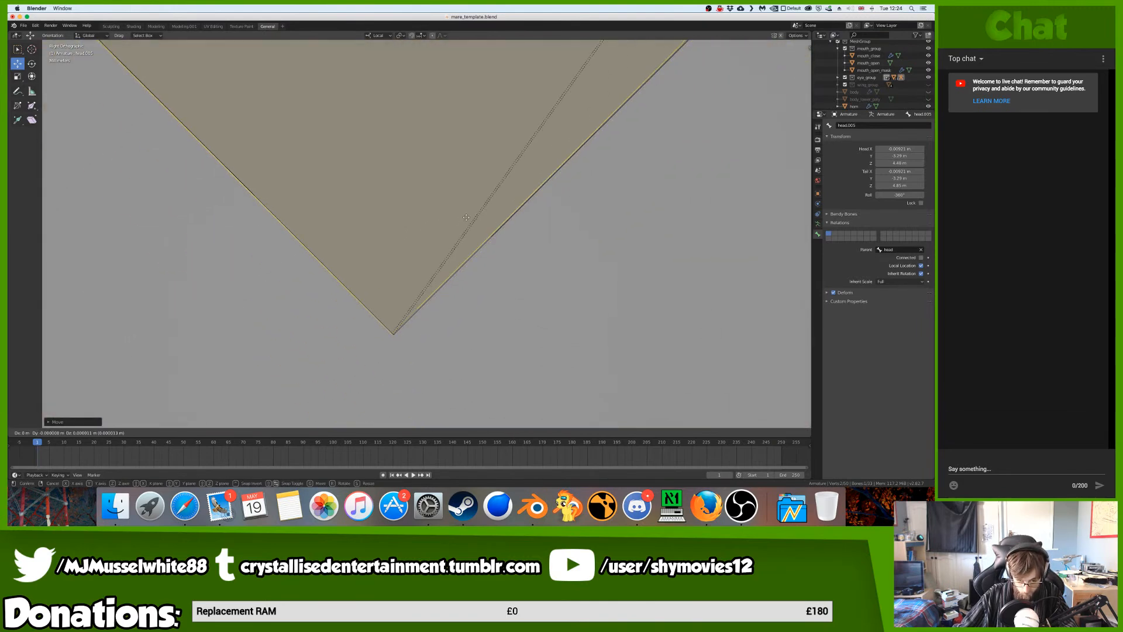
key("Escape")
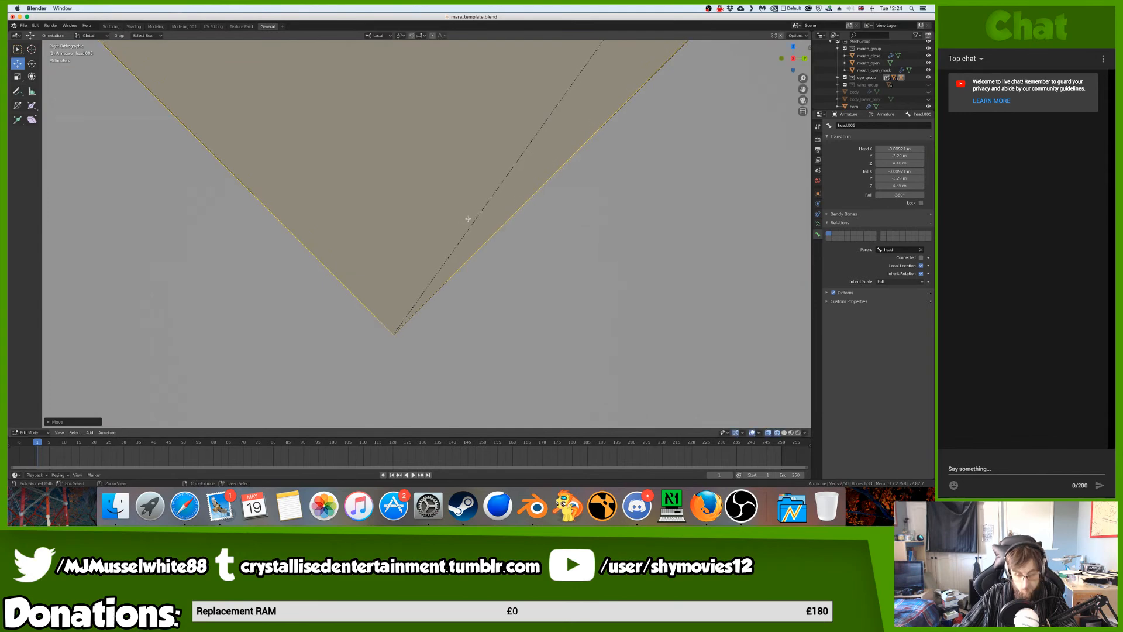
scroll(467, 219, "down", 5)
scroll(467, 219, "down", 4)
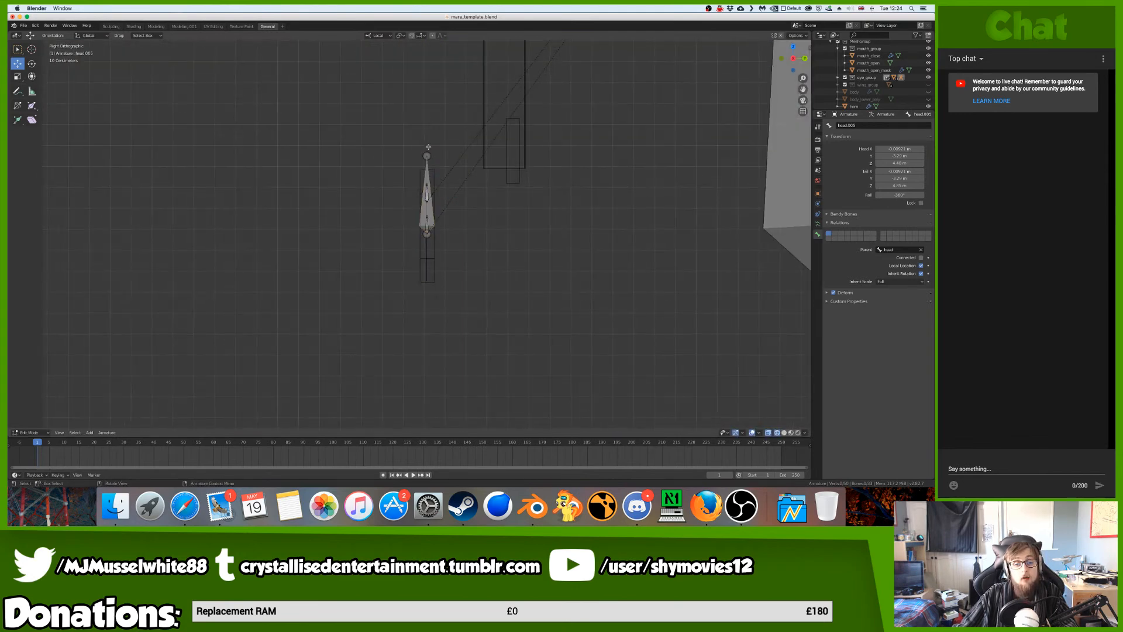
middle_click_drag(427, 158, 433, 157)
left_click(433, 157)
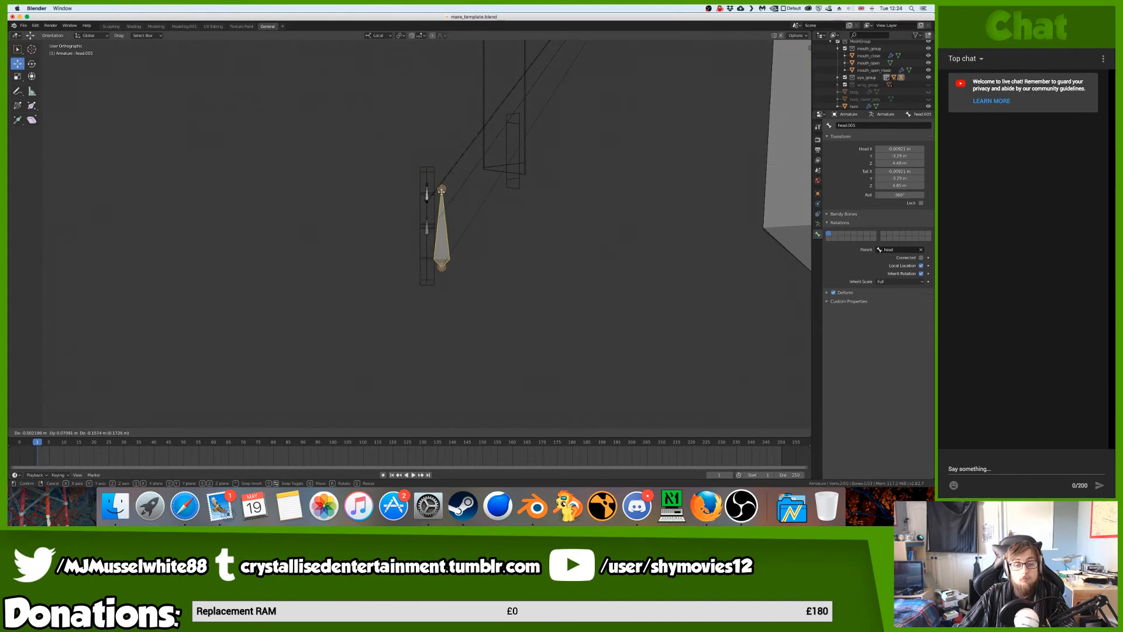
key("KP_3")
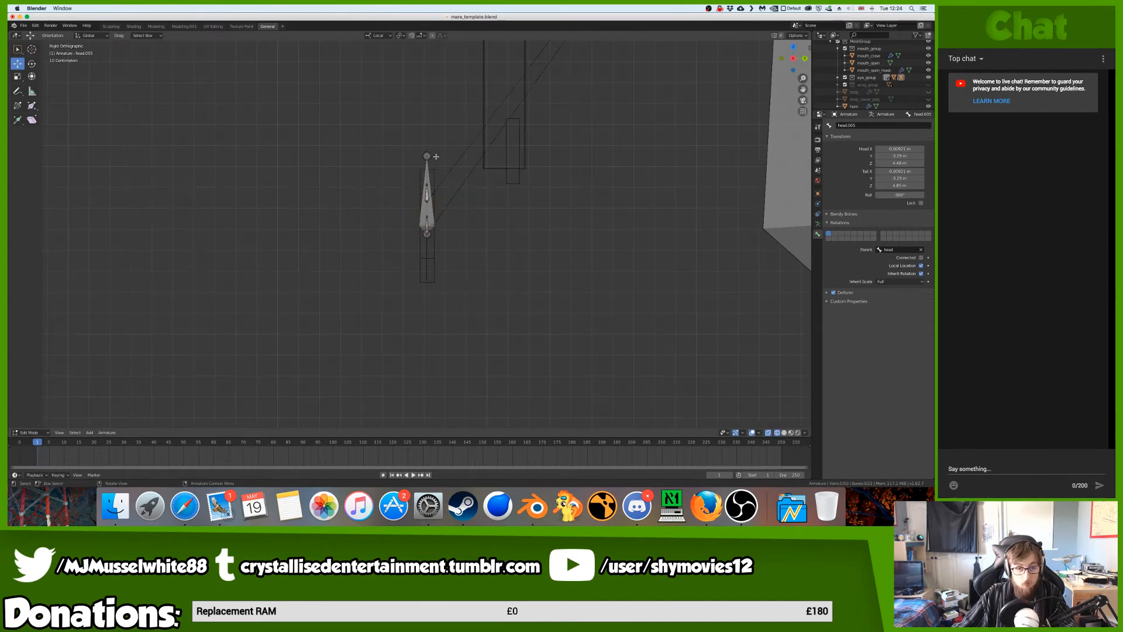
- Shorten the large bone in the right view by moving its tail joint down towards the lower small bone's tip
middle_click_drag(436, 156, 428, 160)
left_click(427, 160)
key("KP_3")
key("g")
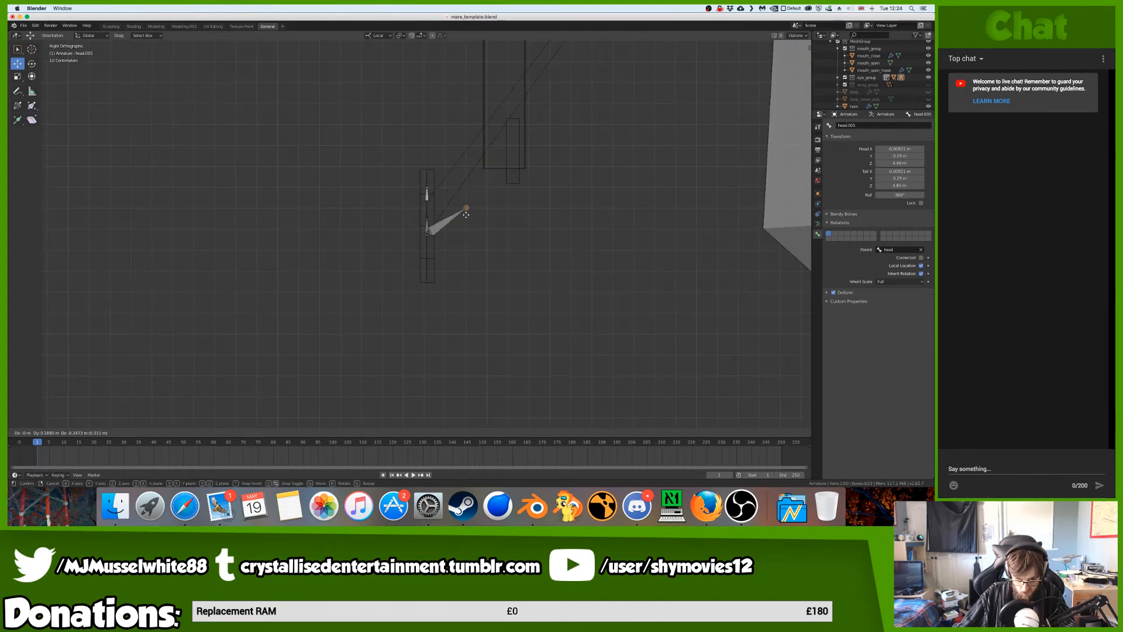
left_click(427, 227)
- Move the shortened bone's tail joint onto the tip of the small bone it overlaps
middle_click_drag(421, 249, 422, 260, "shift")
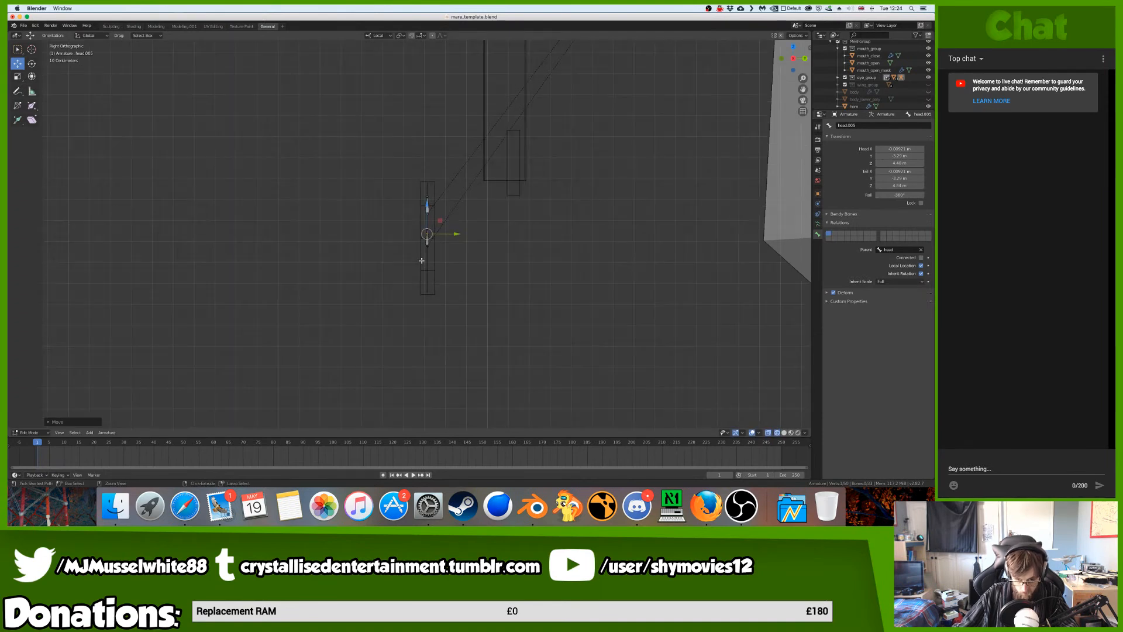
scroll(421, 260, "up", 15, "ctrl")
scroll(426, 258, "down", 8, "ctrl")
scroll(440, 255, "down", 10, "shift")
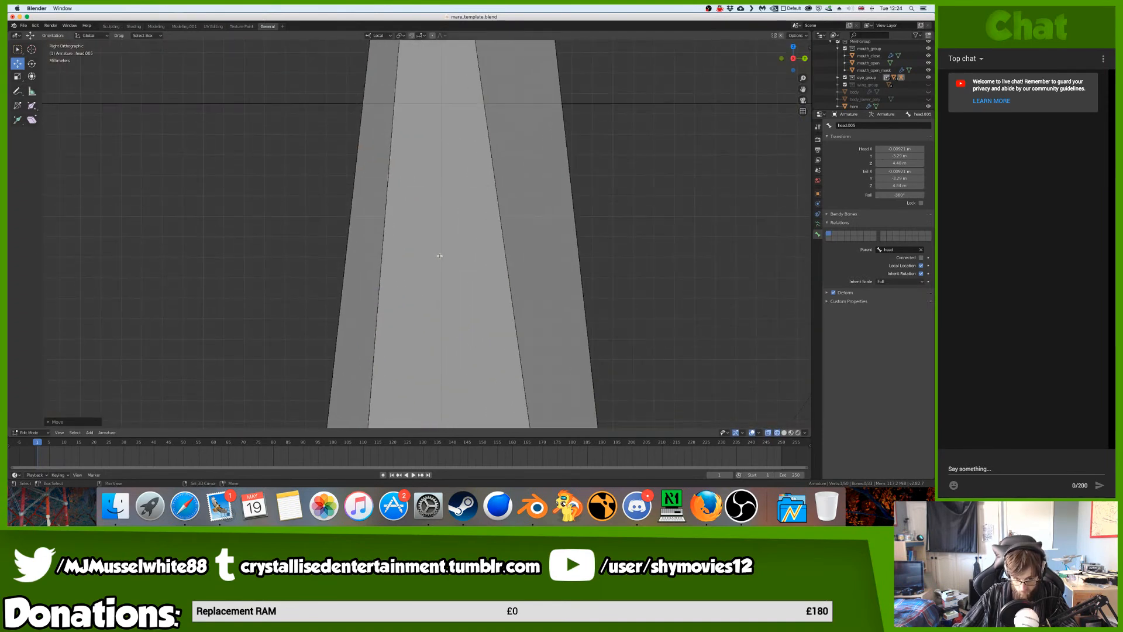
scroll(440, 256, "down", 6)
scroll(440, 252, "up", 8, "shift")
scroll(440, 252, "down", 6)
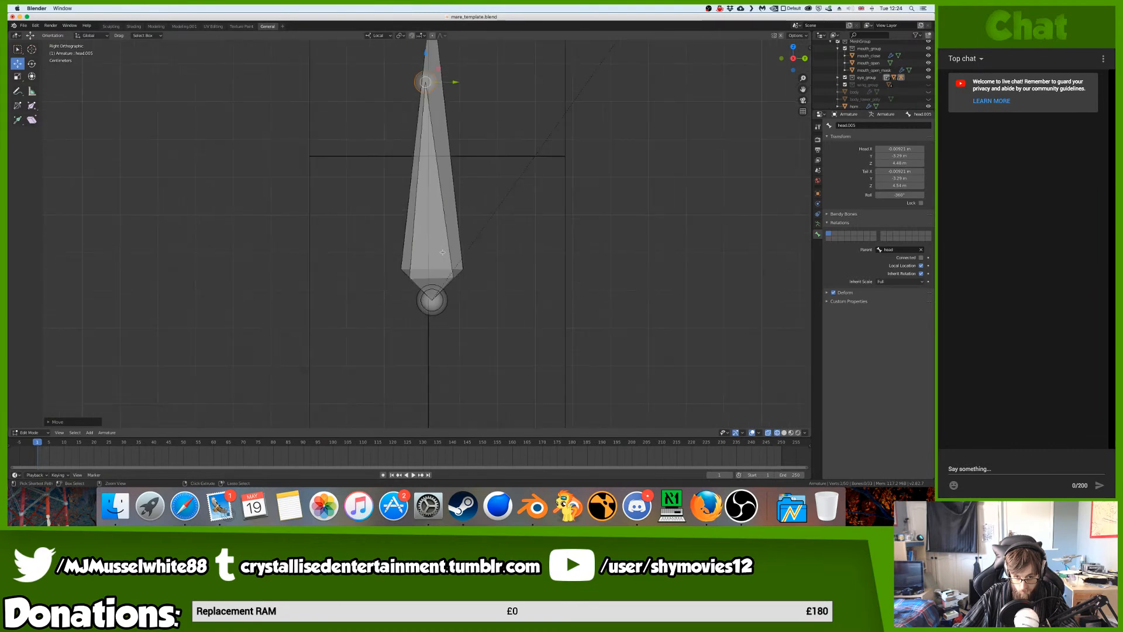
key("g")
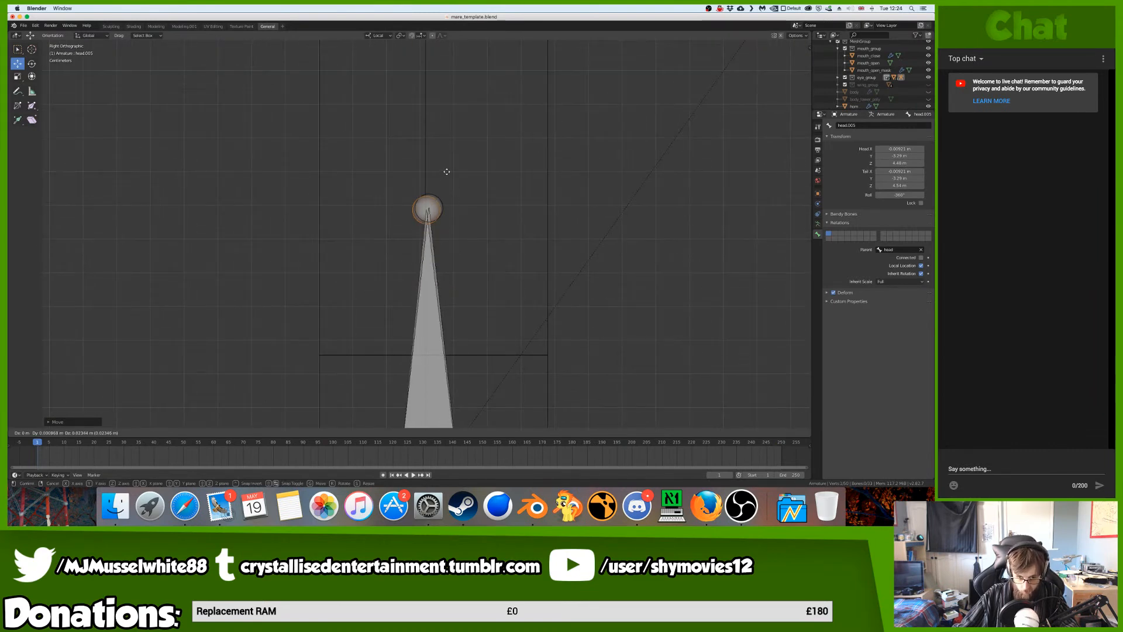
left_click(449, 170)
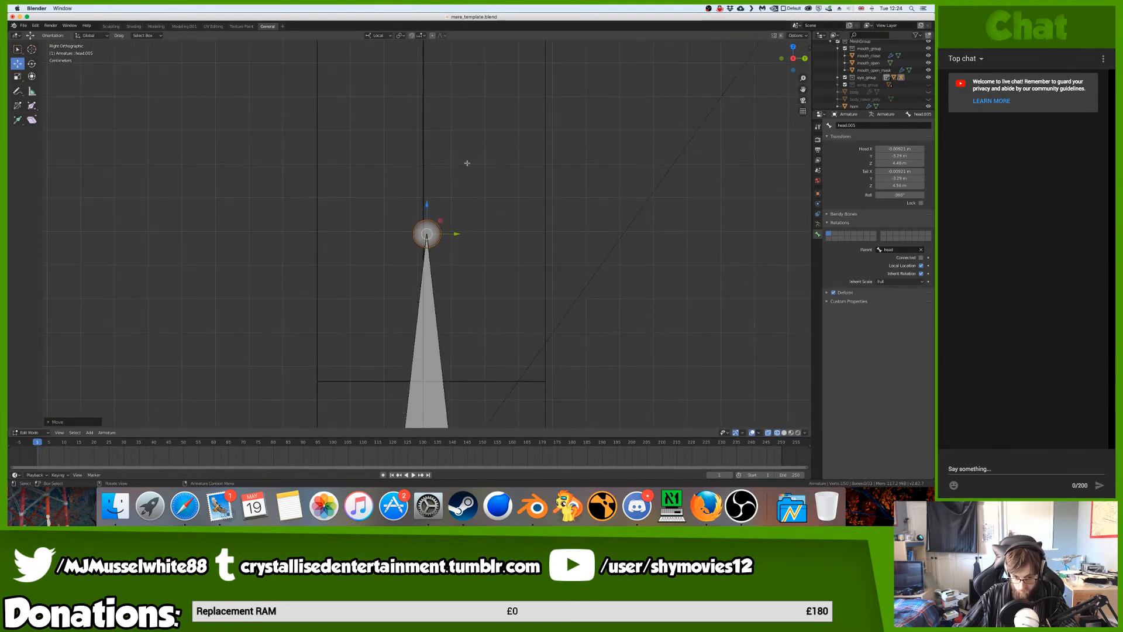
- Nudge the tail joint at close range until it is centred on the overlapping bone's tip joint
scroll(456, 193, "up", 5)
key("g")
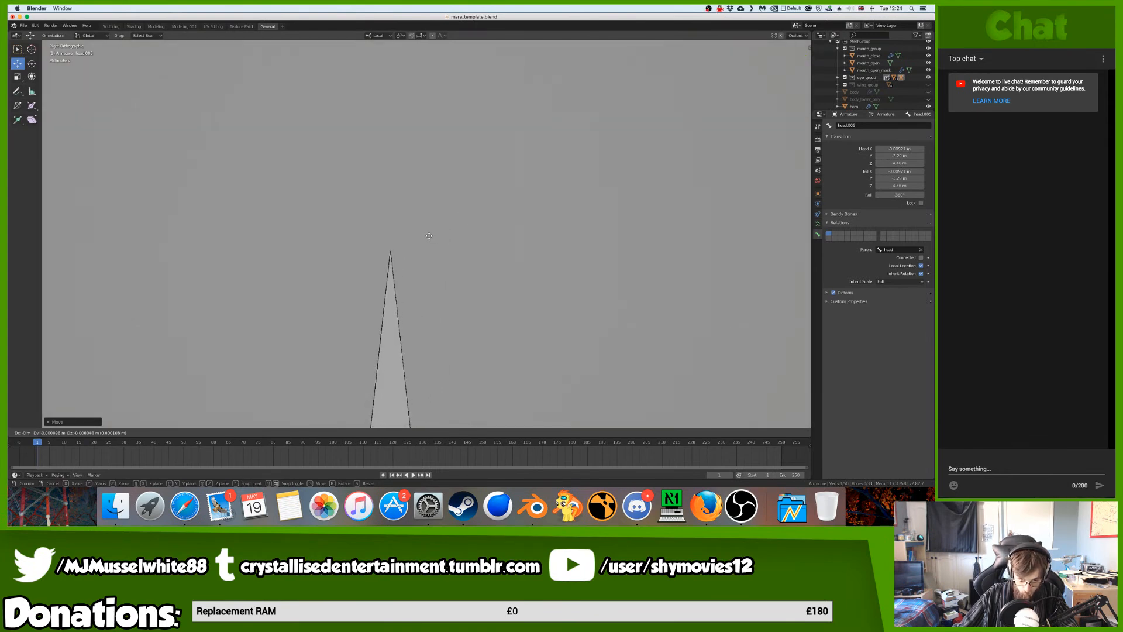
left_click(429, 236)
scroll(453, 226, "down", 15, "ctrl")
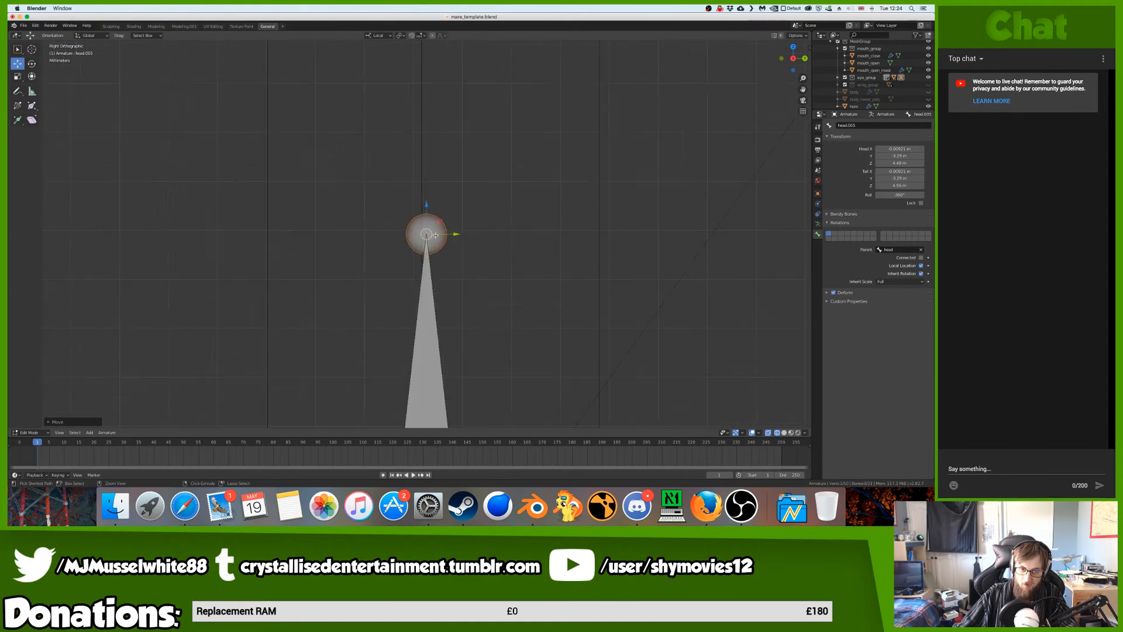
- Move the bone sideways in the front view to the mouth outline's free outer corner, opposite the existing corner bone, and save the file
key("KP_1")
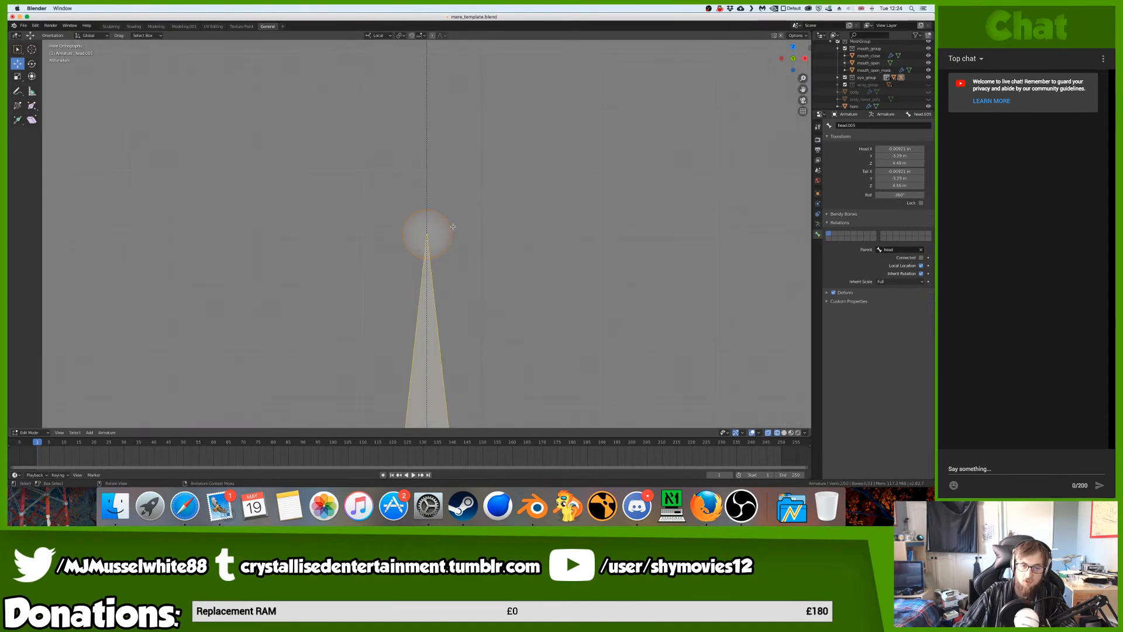
scroll(534, 256, "down", 10)
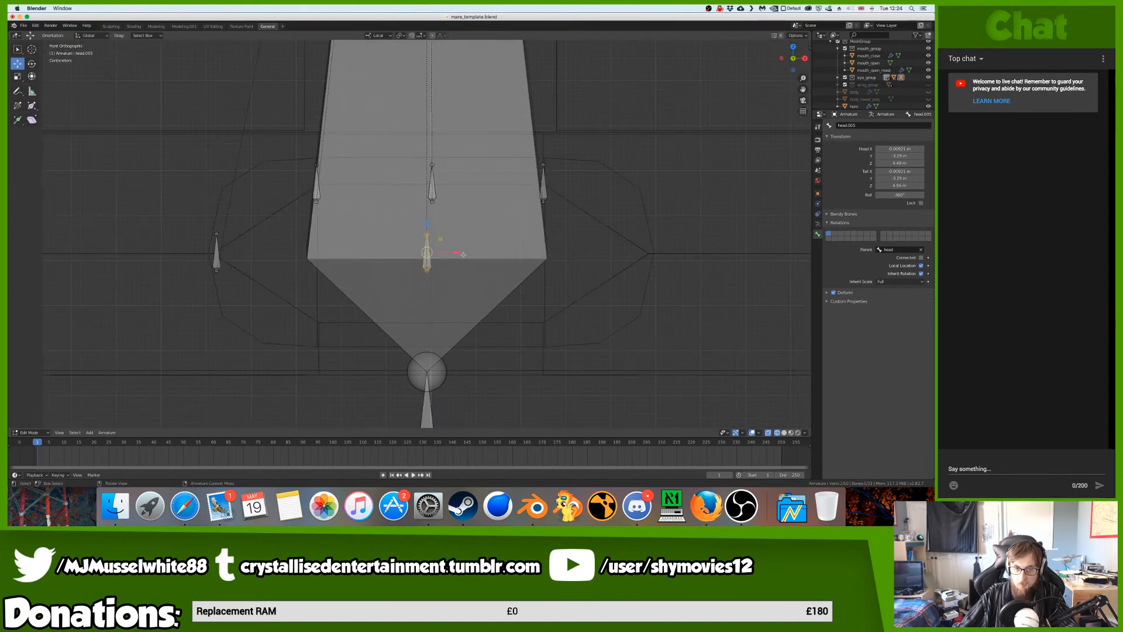
left_click_drag(462, 254, 680, 244)
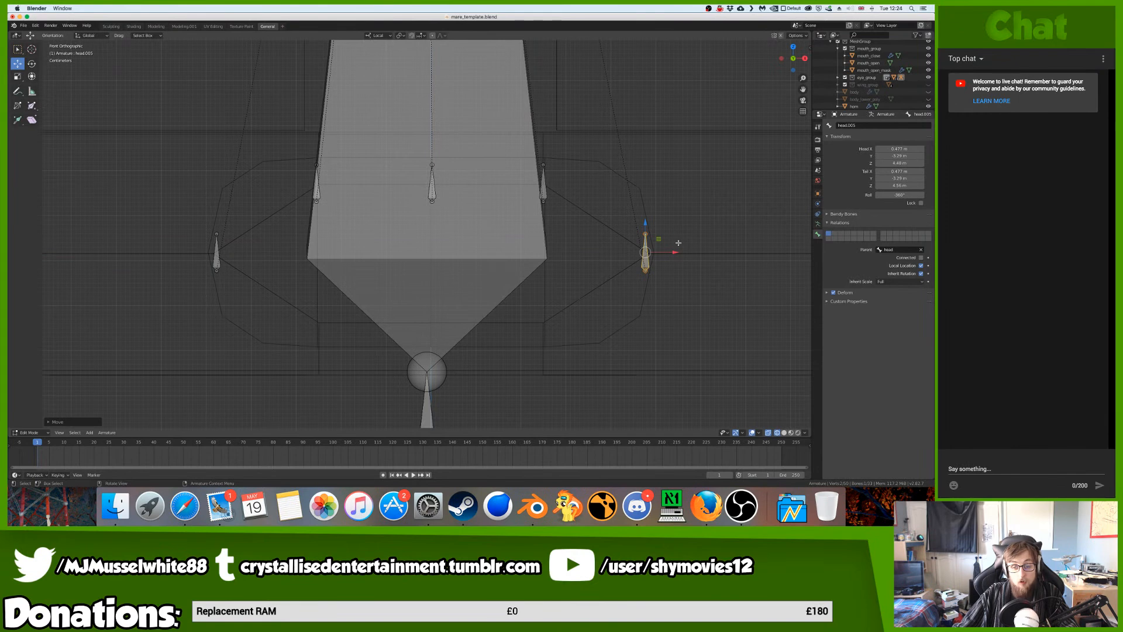
scroll(678, 244, "down", 1)
scroll(679, 244, "down", 2)
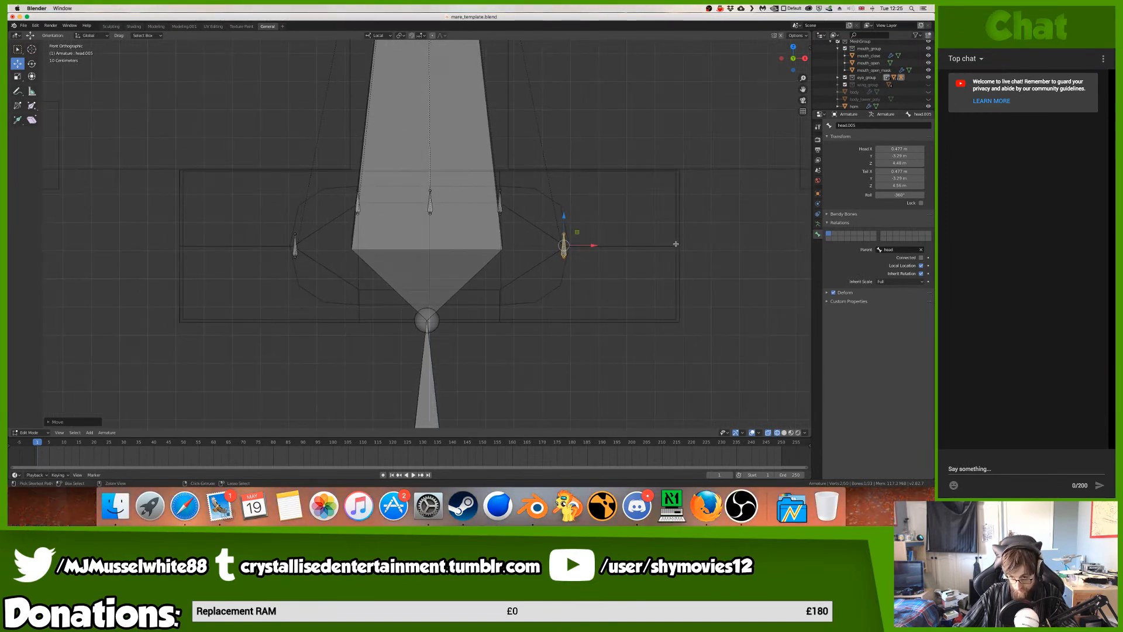
key("ctrl+s")
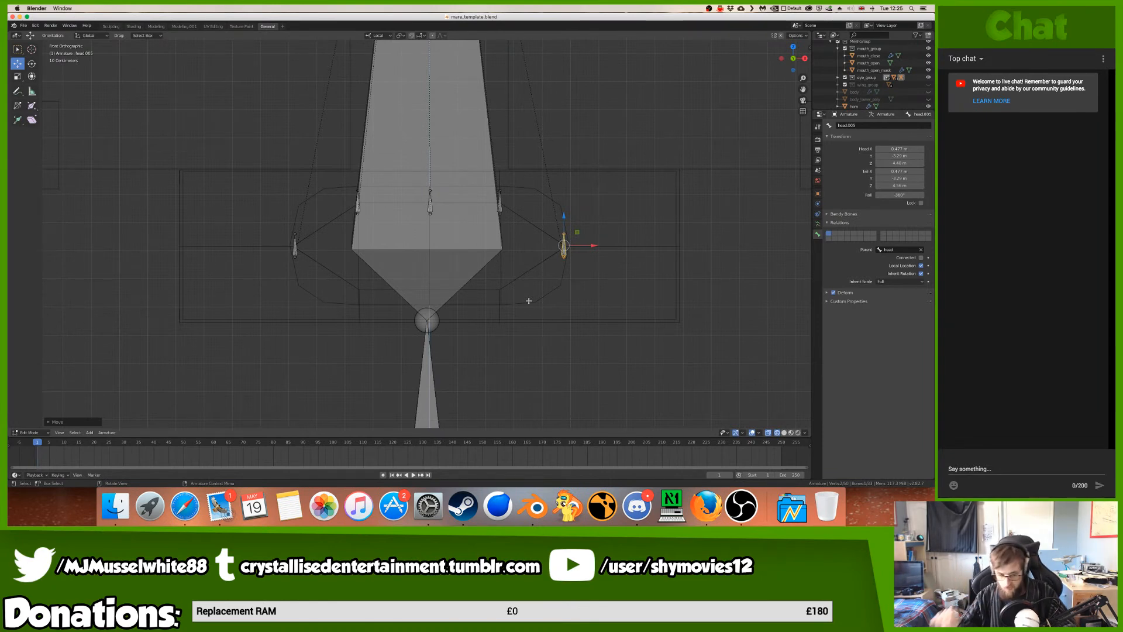
- Extrude a short horizontal bone from the head bone's tip in the right view and disconnect it from its parent
mouse_move(542, 296)
middle_mouse_down()
mouse_move(519, 286)
mouse_move(527, 289)
middle_mouse_up()
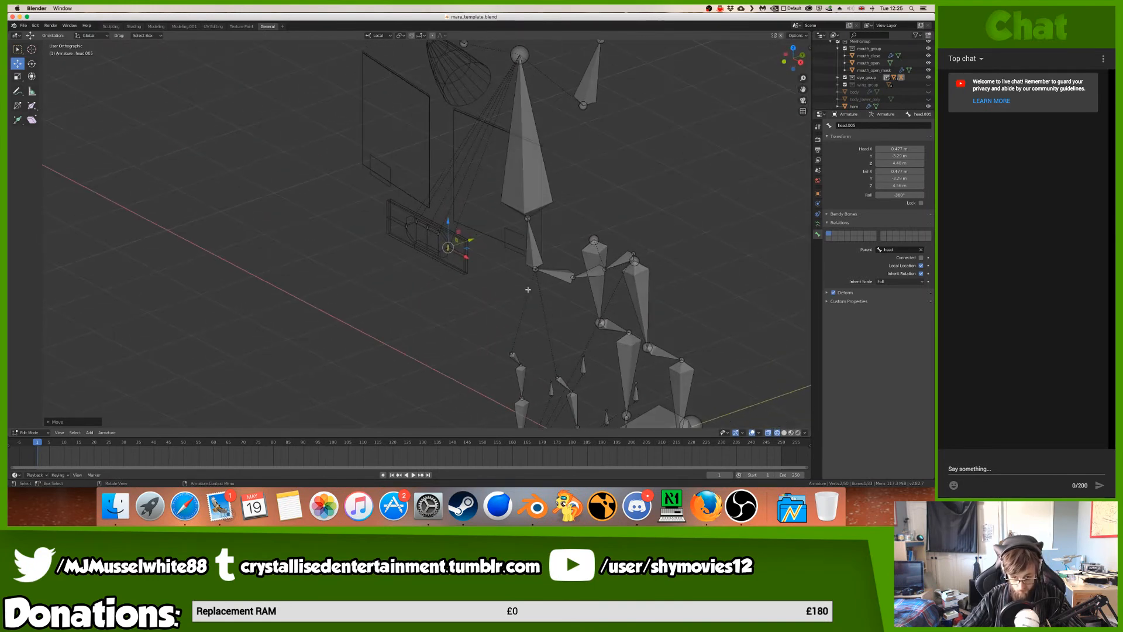
key("KP_3")
scroll(528, 290, "down", 2)
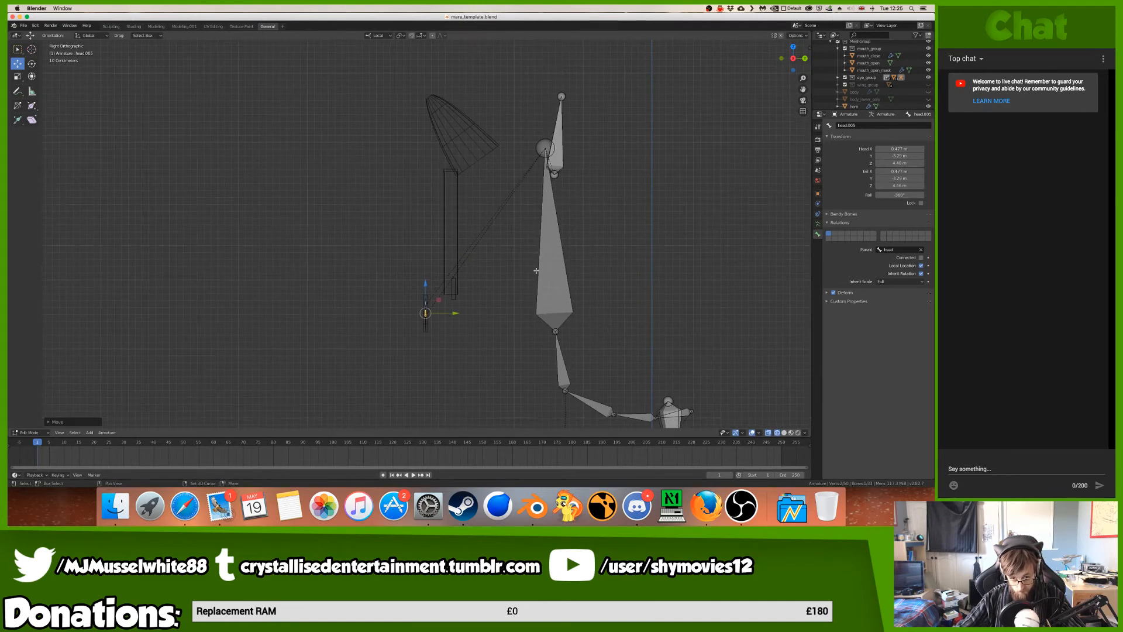
left_click(545, 148)
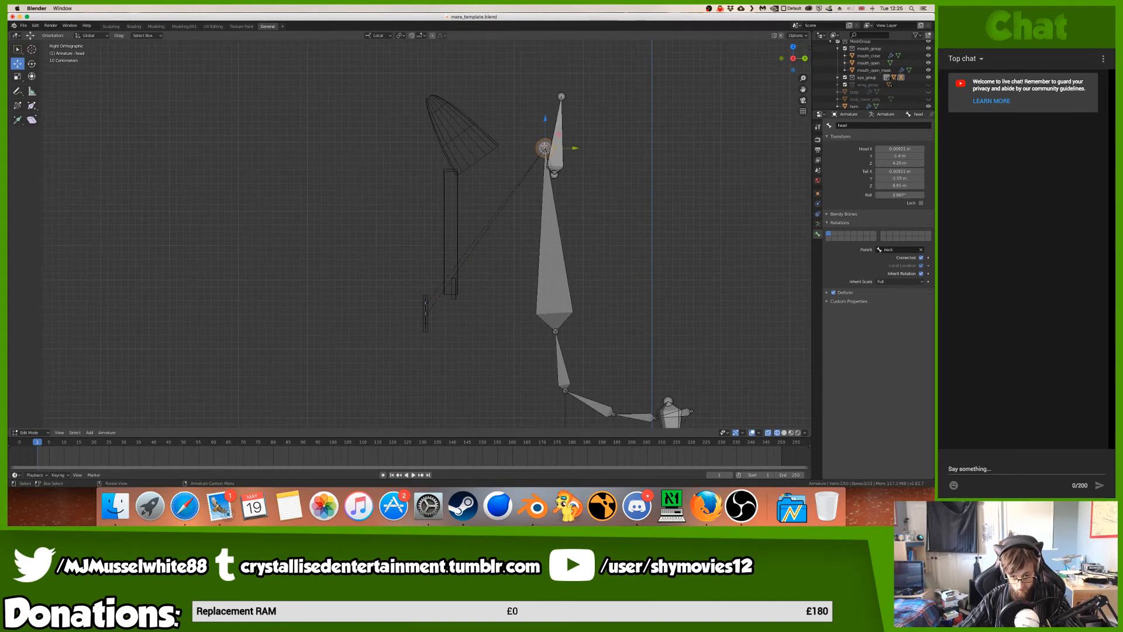
key("e")
left_click(528, 147)
left_click(921, 258)
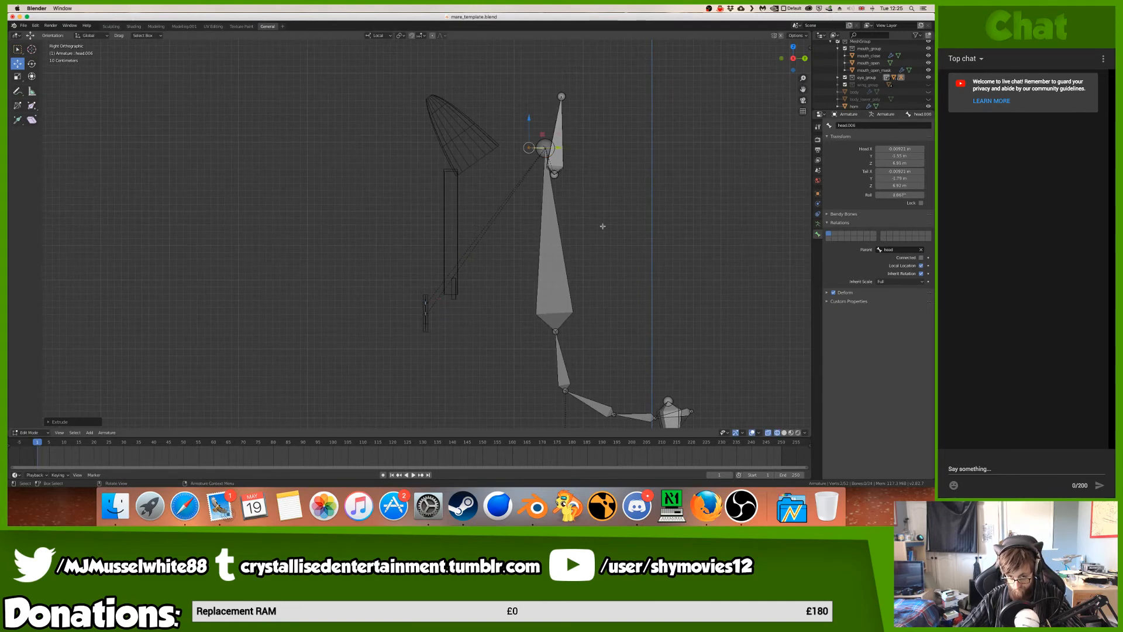
- Move the new disconnected bone down beside the lower part of the mouth outline
key("g")
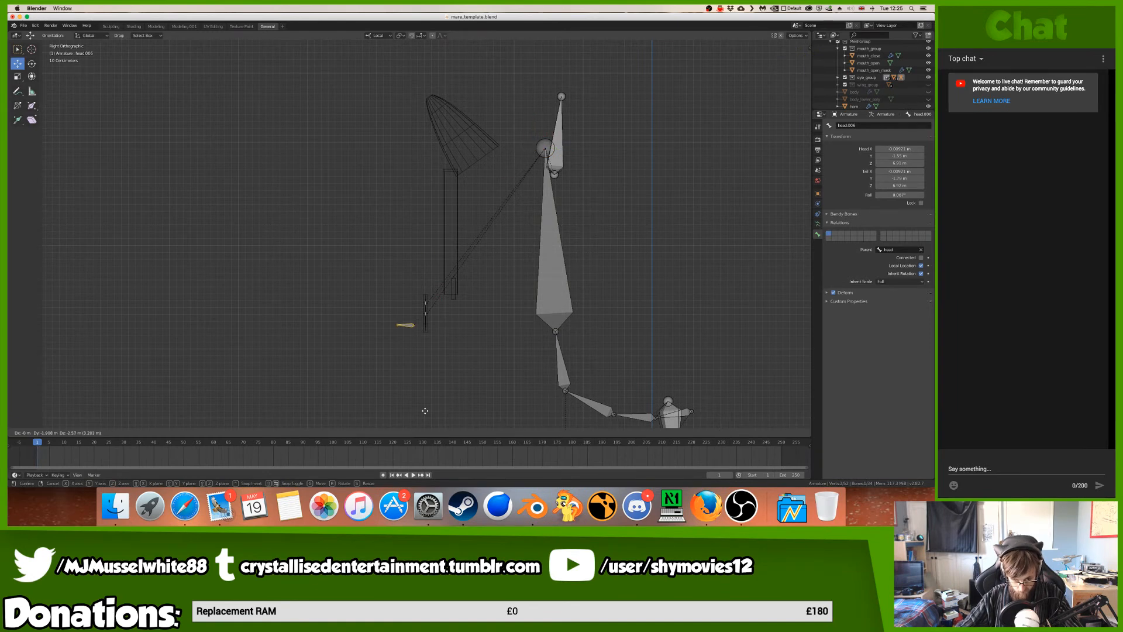
left_click(452, 397)
key("KP_Decimal")
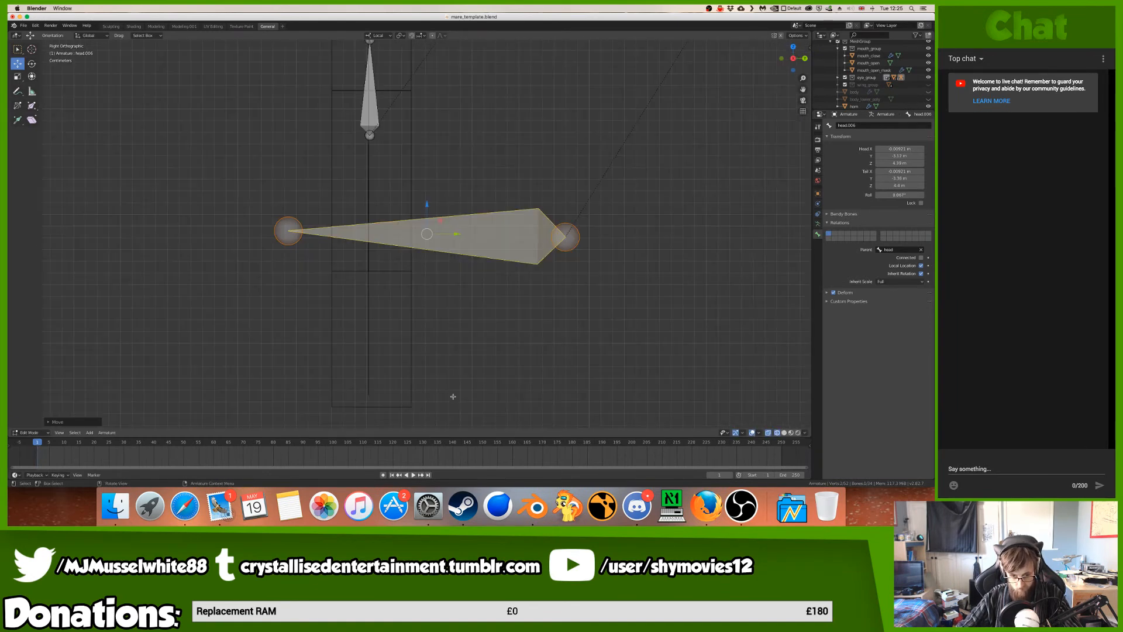
key("e")
key("9")
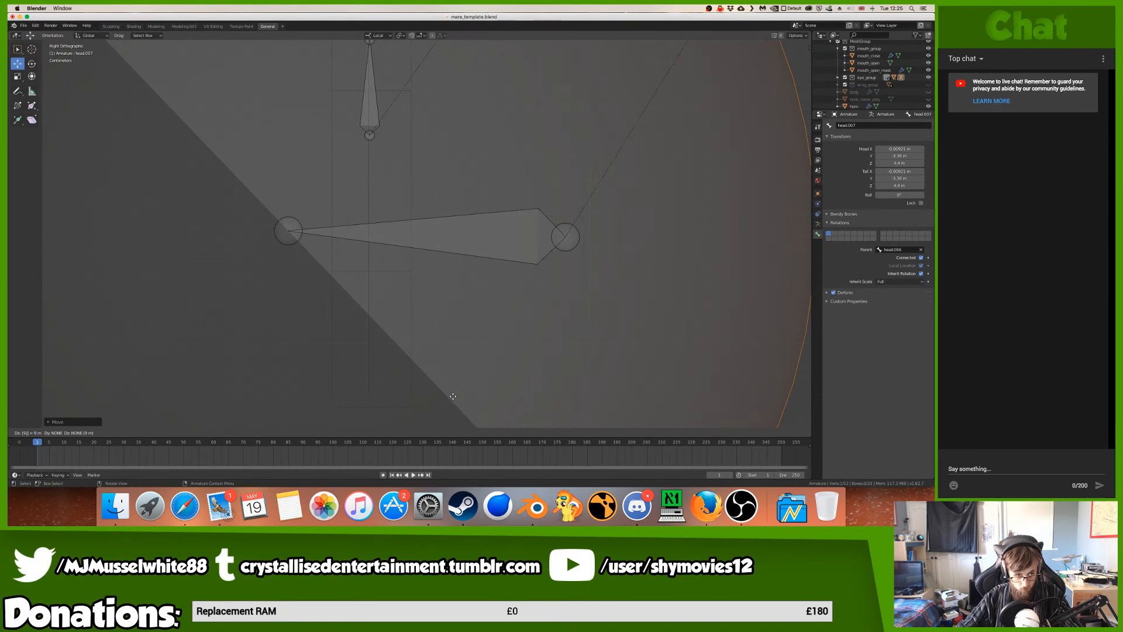
key("Escape")
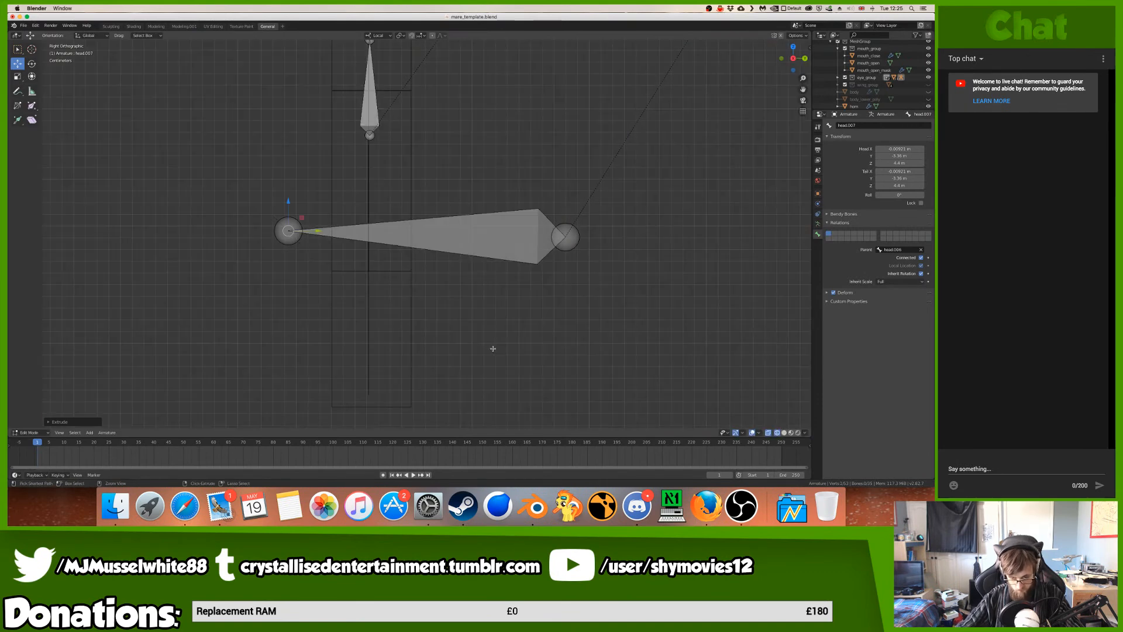
scroll(491, 347, "down", 15, "ctrl")
scroll(493, 346, "up", 2, "ctrl")
scroll(493, 346, "up", 1)
key("g")
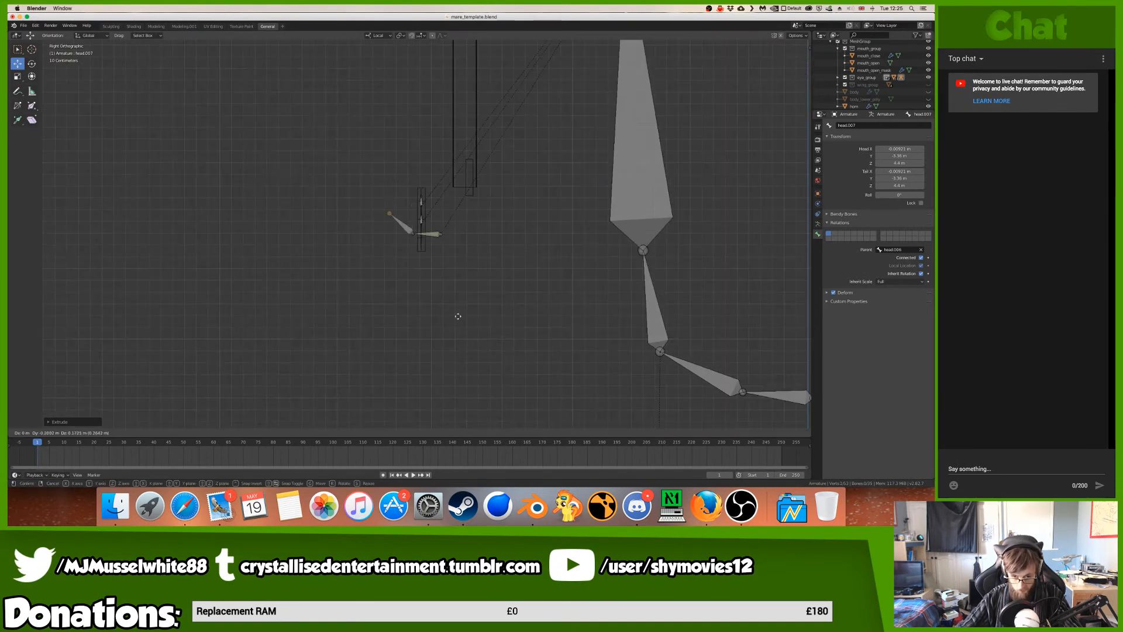
left_click(413, 279)
key("x")
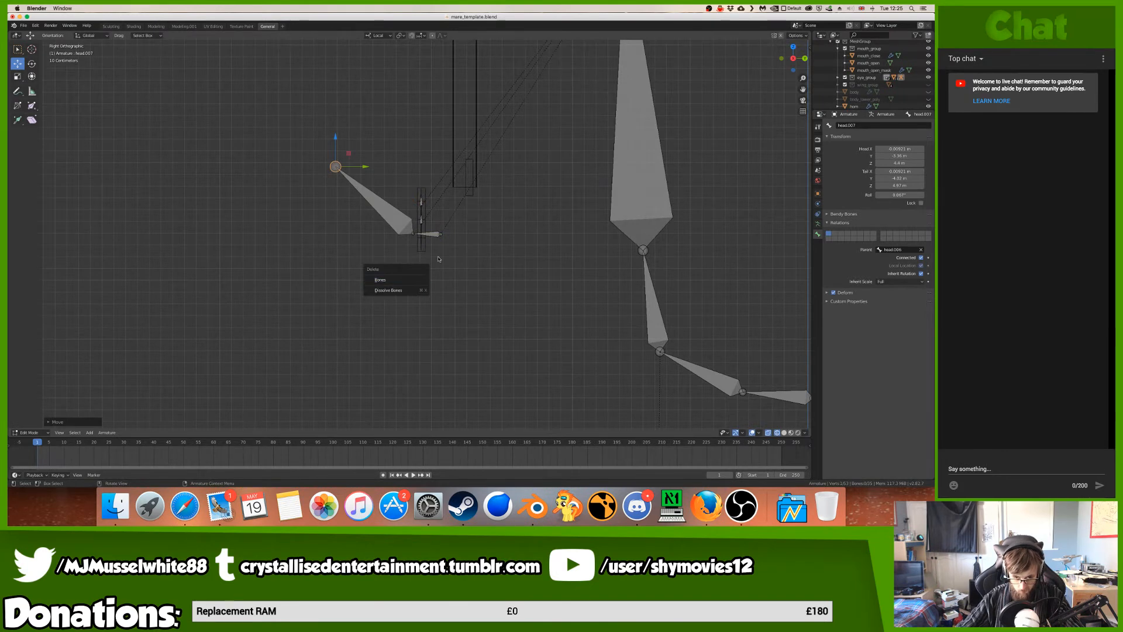
left_click(388, 281)
key("x")
left_click(388, 281)
key("x")
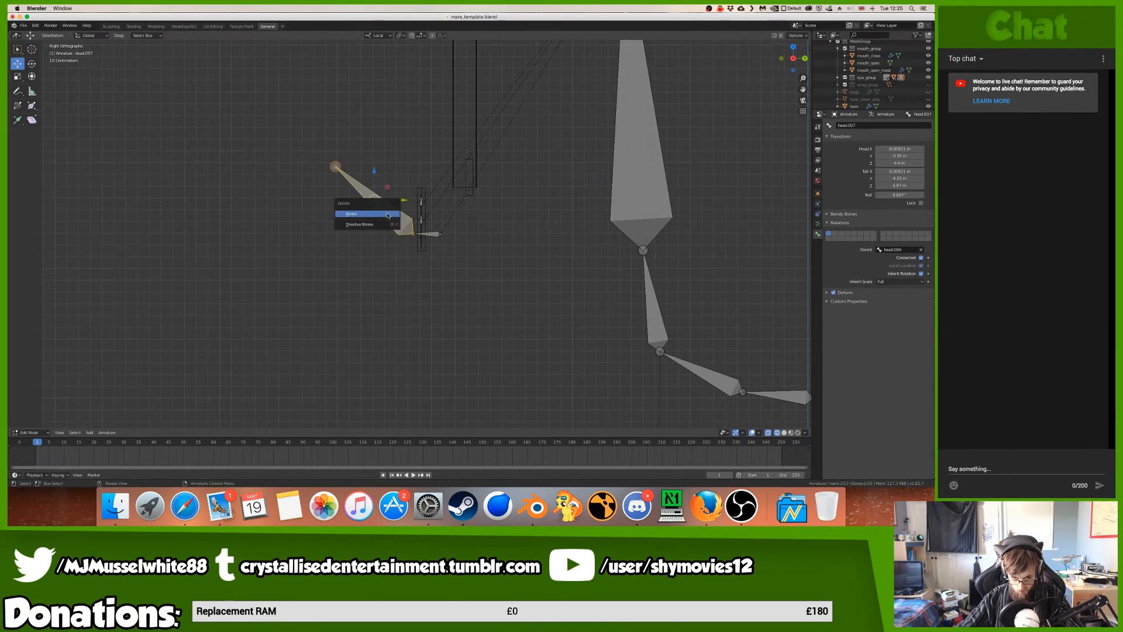
left_click(374, 222)
- Rotate the new horizontal bone by 90° so it stands upright in the right view
scroll(373, 288, "up", 9)
scroll(372, 288, "up", 5)
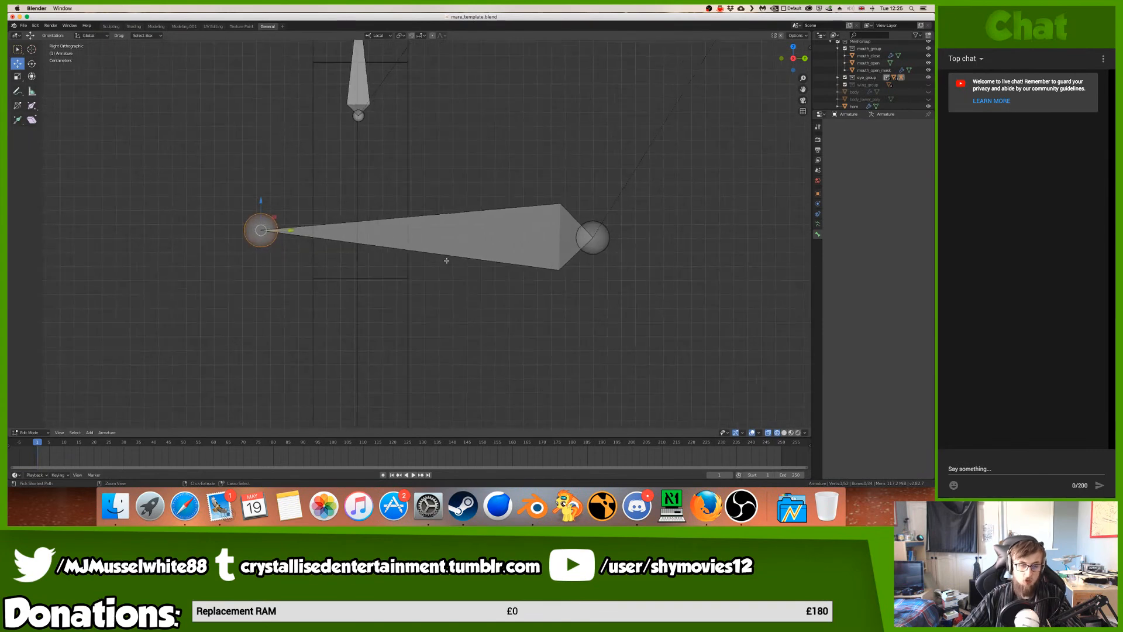
left_click(456, 255)
type("r90")
key("Return")
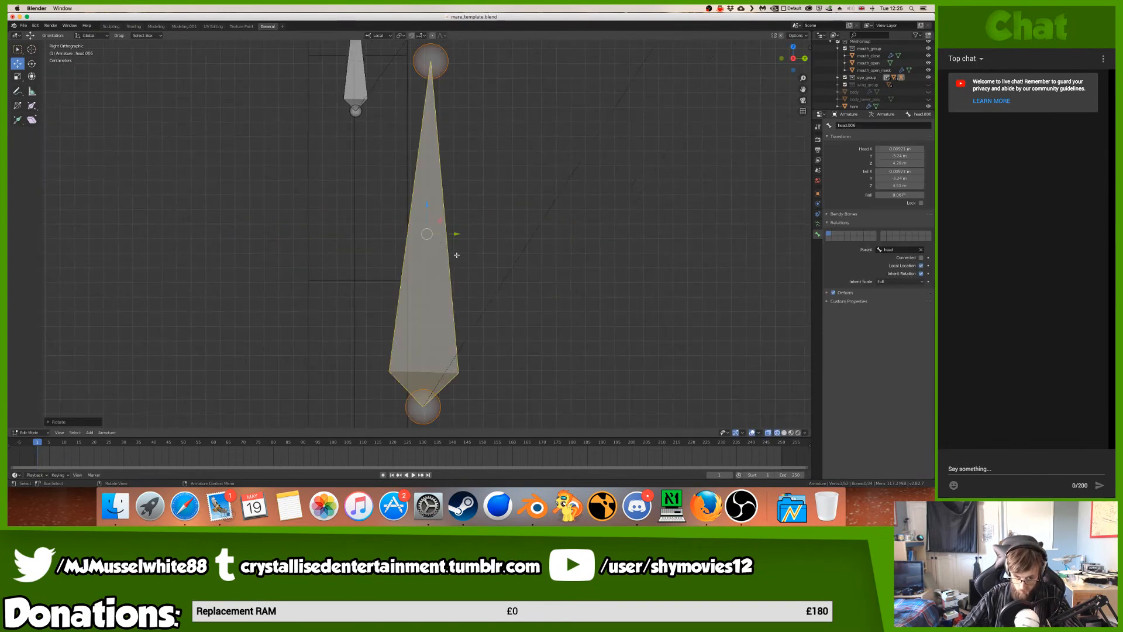
- Scale the upright bone flat across its width so its base and tail joints line up vertically
scroll(456, 255, "down", 5)
scroll(458, 252, "up", 4)
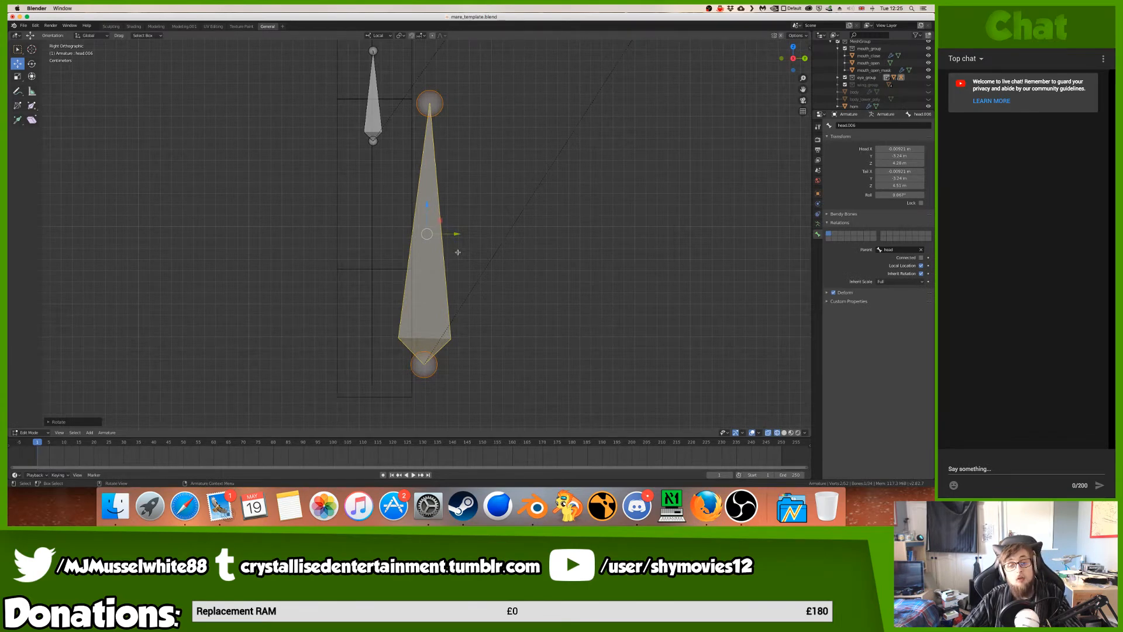
key("s")
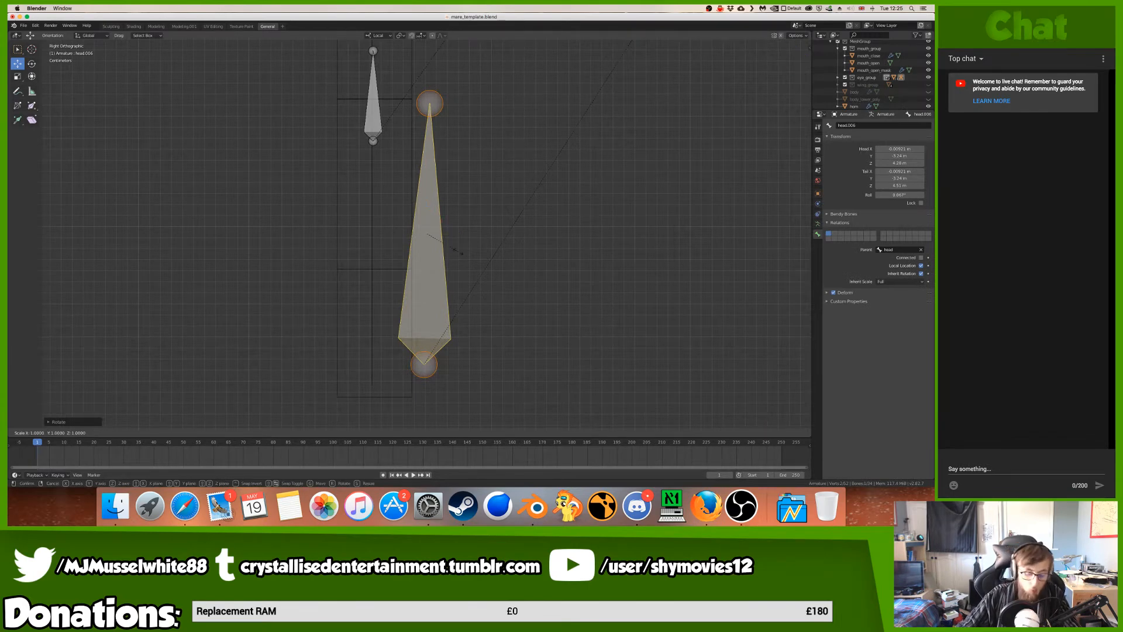
key("x")
key("x")
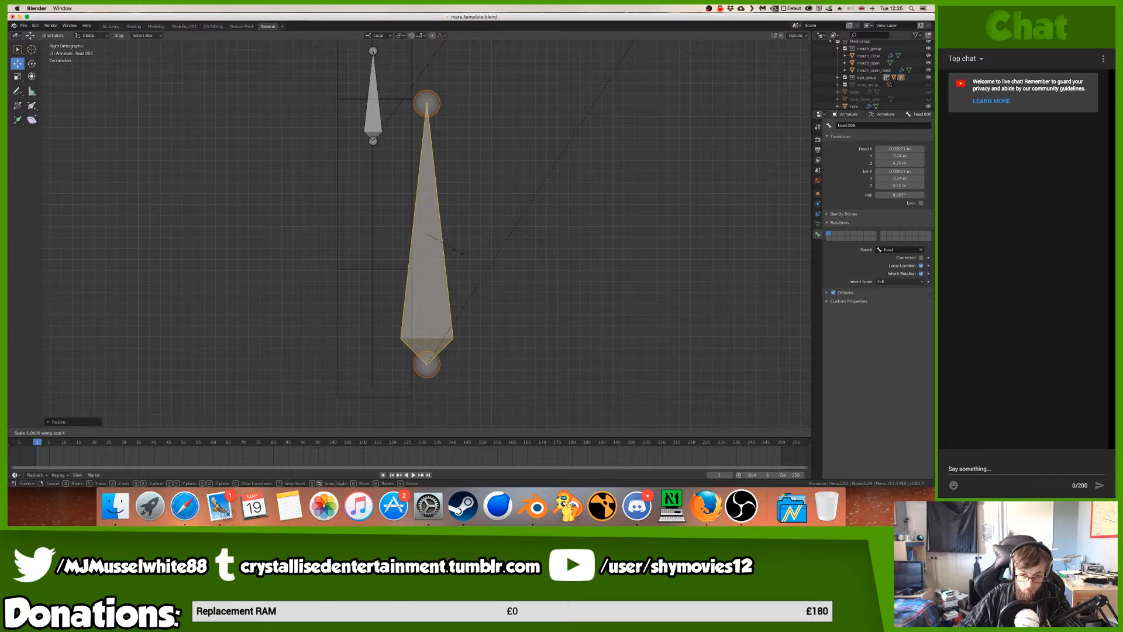
key("Return")
- Move the upright bone over the small mouth bones, placing its base joint on the lower small bone's base joint
key("g")
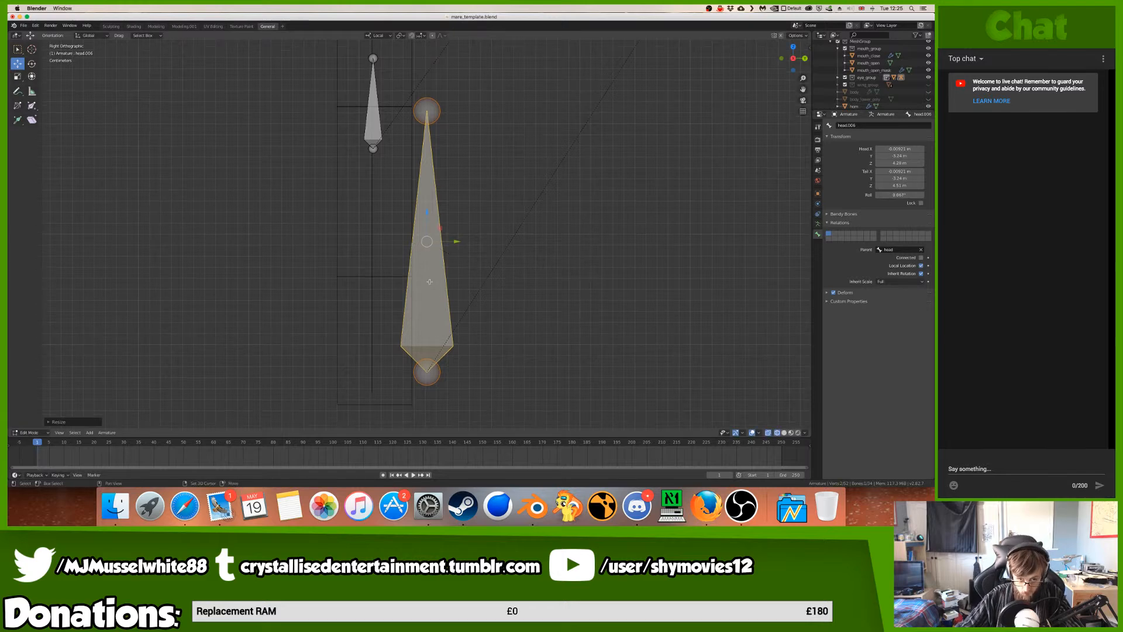
left_click(455, 114)
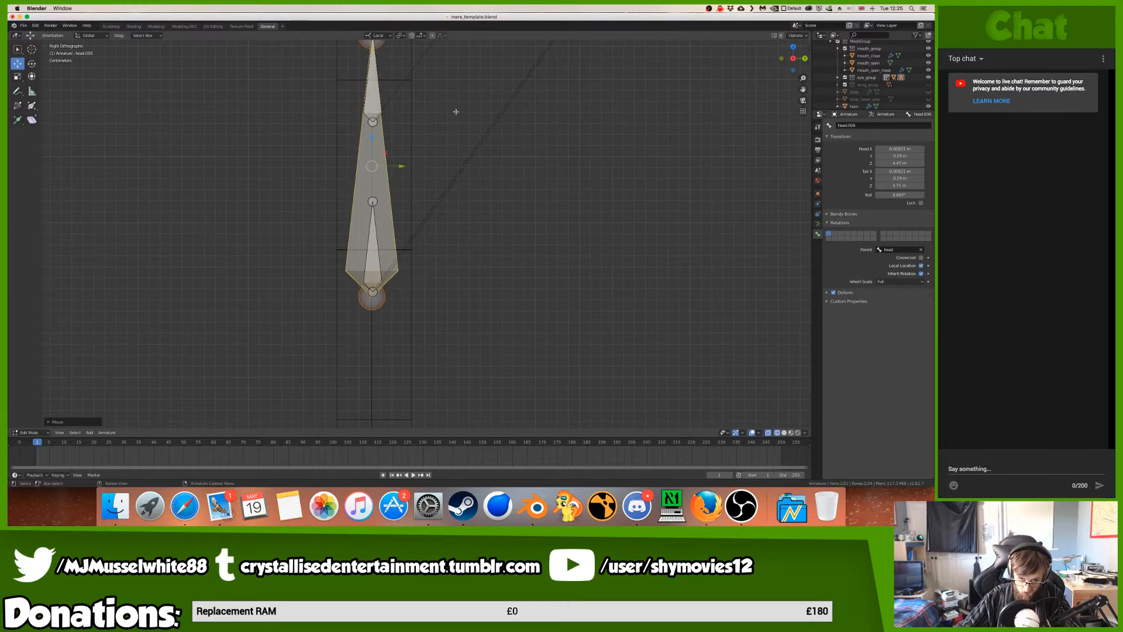
scroll(456, 246, "down", 5)
scroll(444, 210, "up", 5)
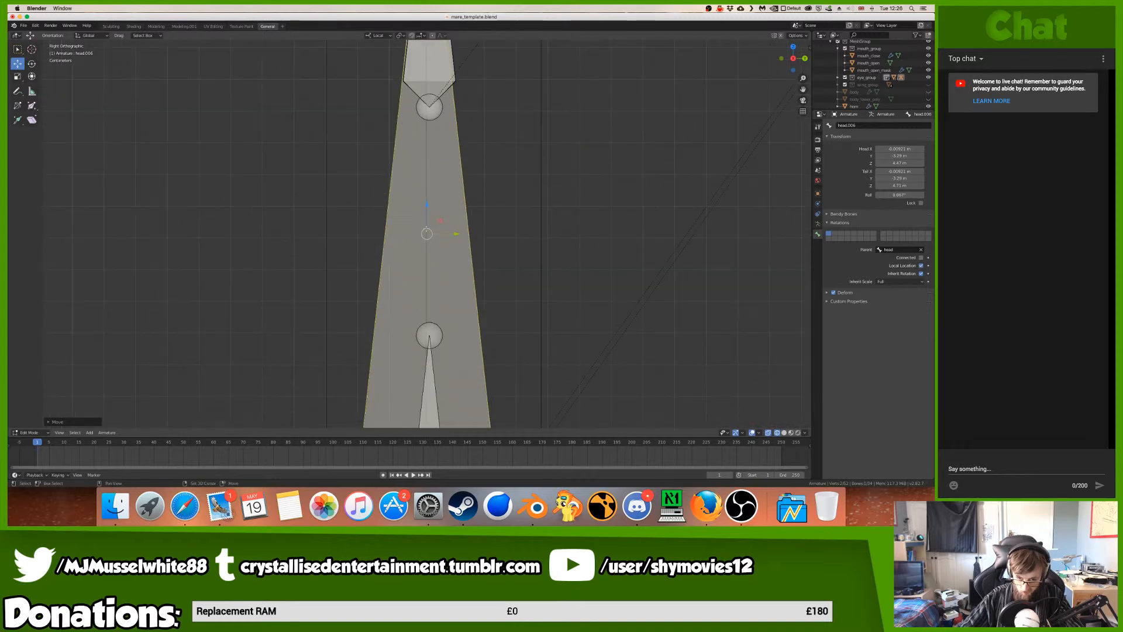
scroll(450, 228, "down", 2)
scroll(459, 240, "up", 4)
scroll(458, 239, "down", 3)
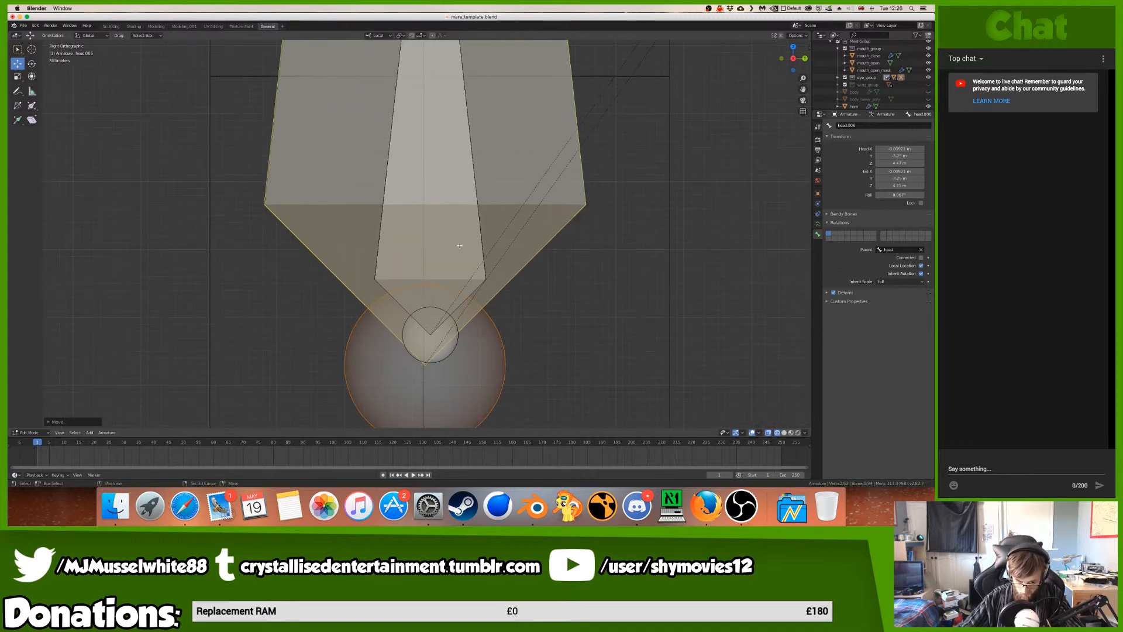
scroll(465, 238, "up", 5)
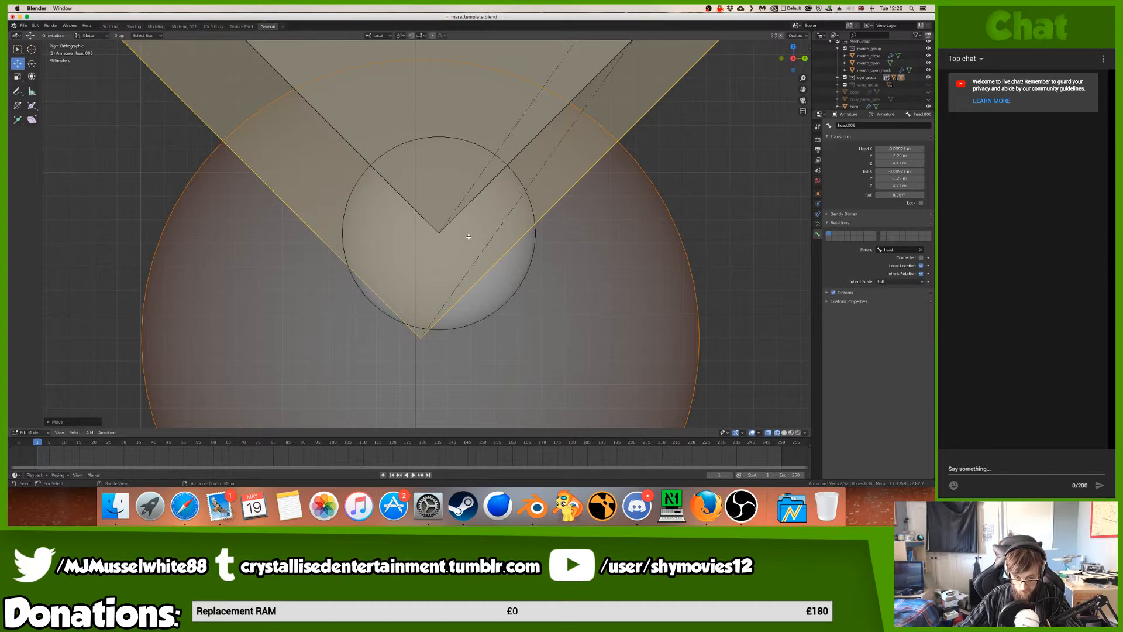
key("g")
left_click(483, 128)
- Fine-tune the bone's position at close range until its base joint is centred on the small bone's base joint
scroll(451, 193, "up", 15, "ctrl")
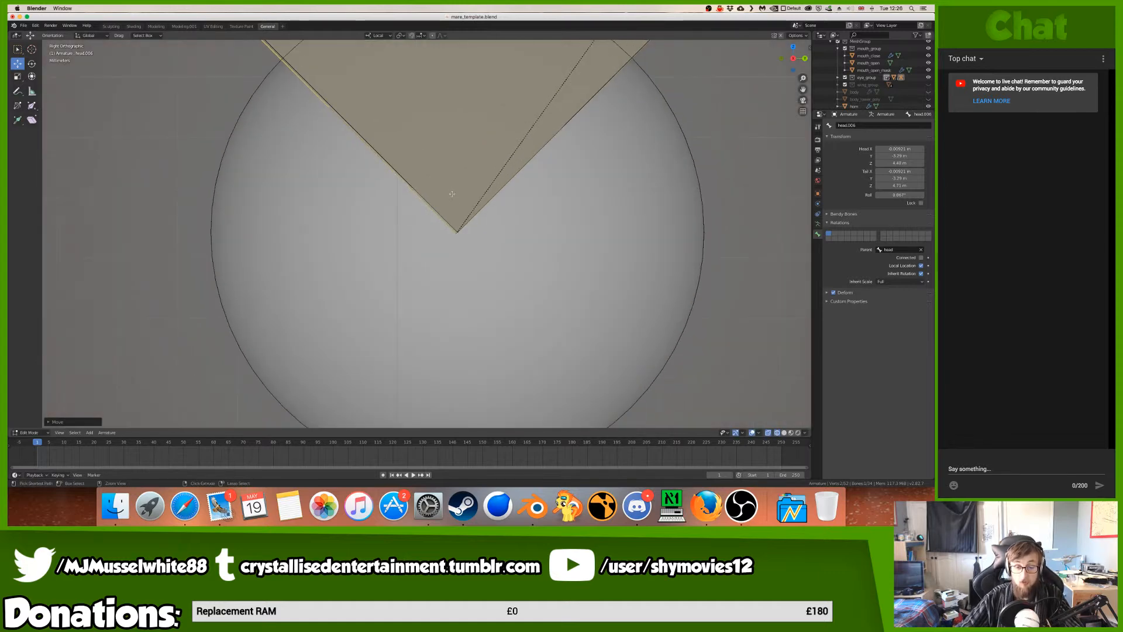
scroll(563, 200, "right", 4, "shift")
middle_click_drag(563, 200, 485, 223, "shift")
key("g")
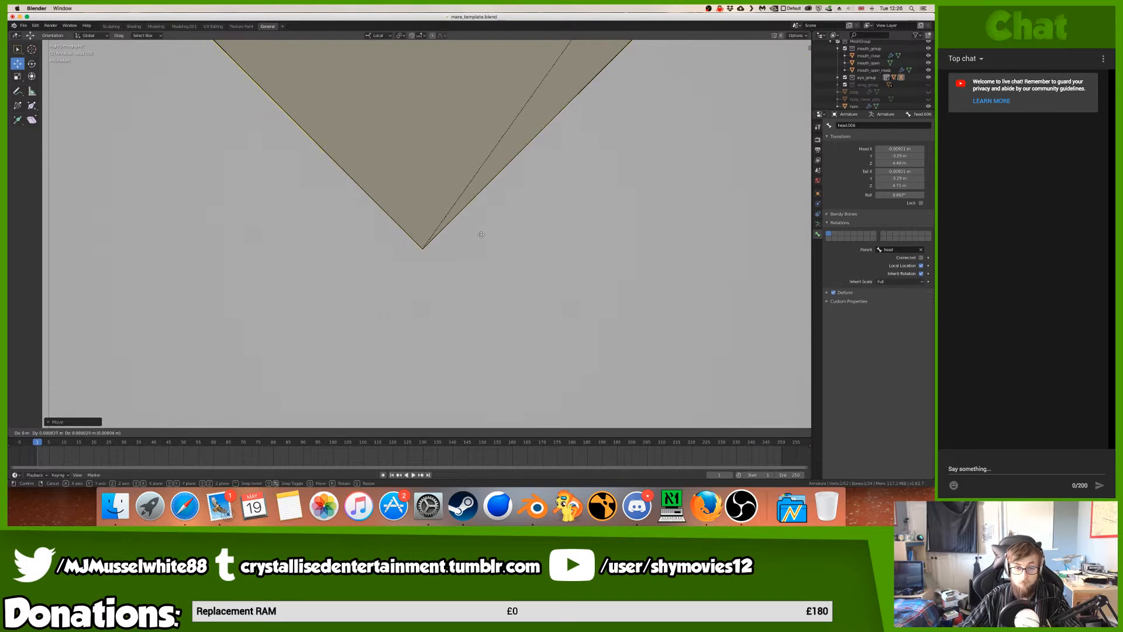
left_click(482, 234)
scroll(482, 235, "down", 10)
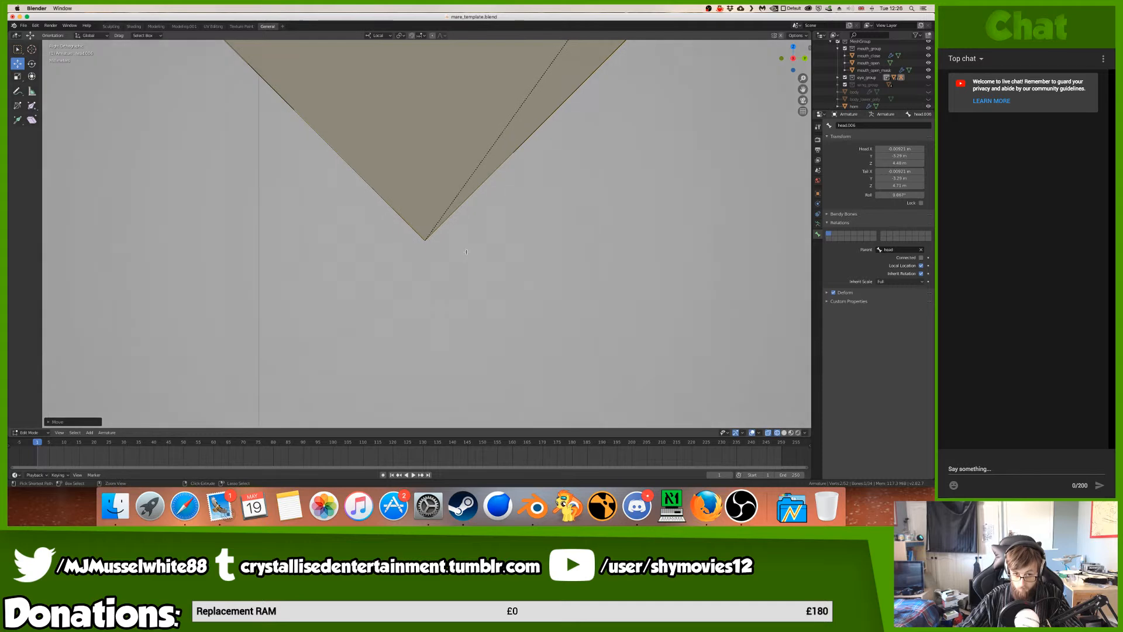
left_click(427, 88)
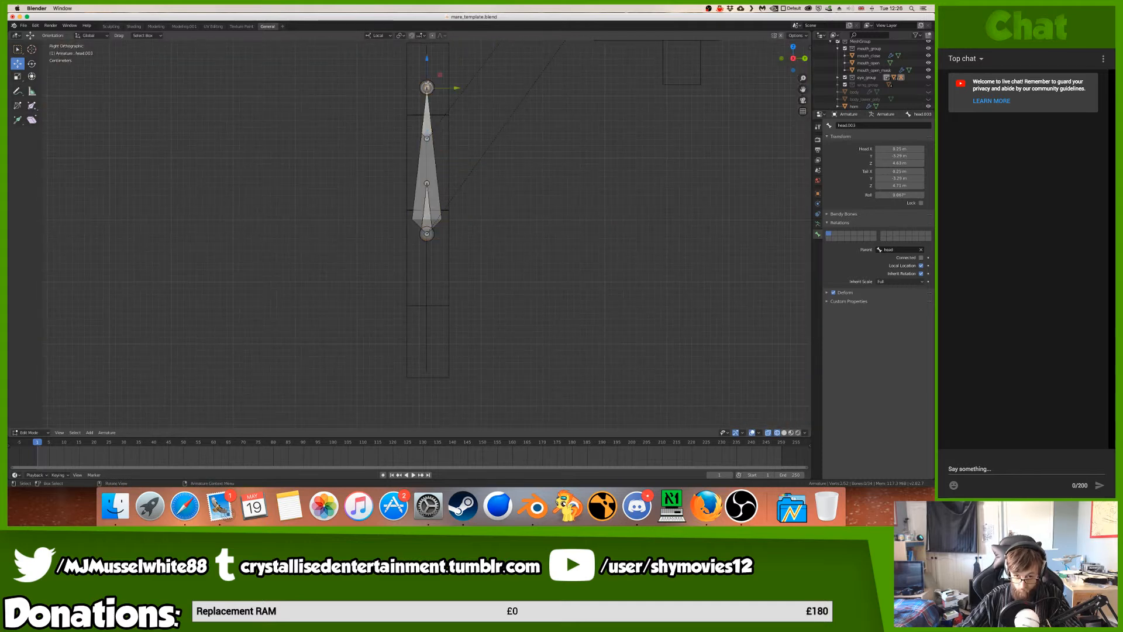
key("g")
key("Escape")
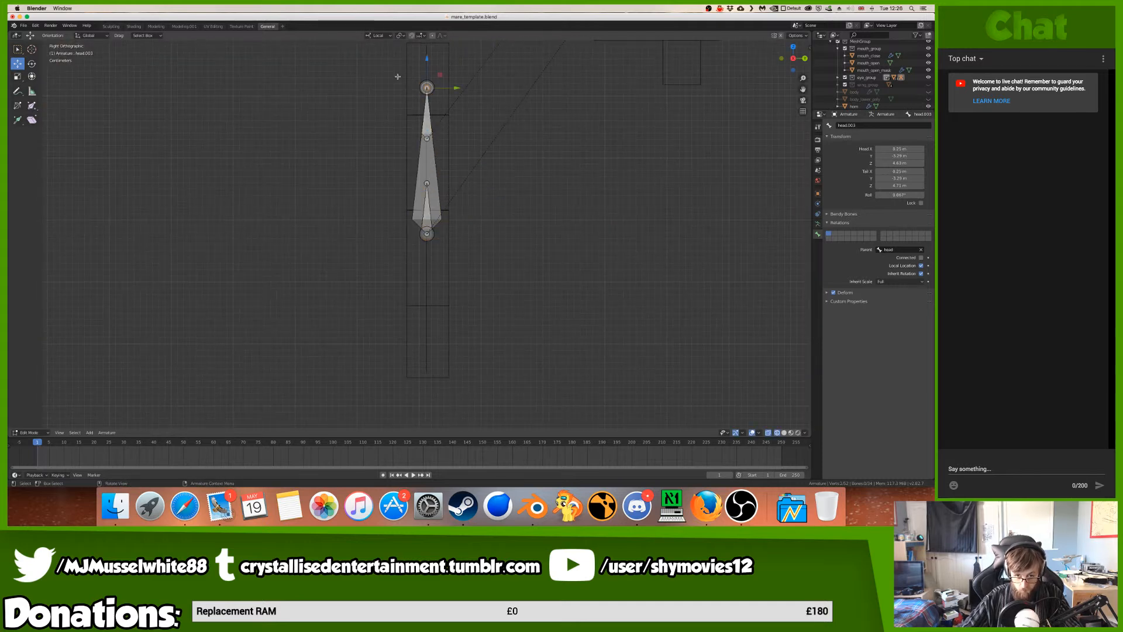
key("shift+a")
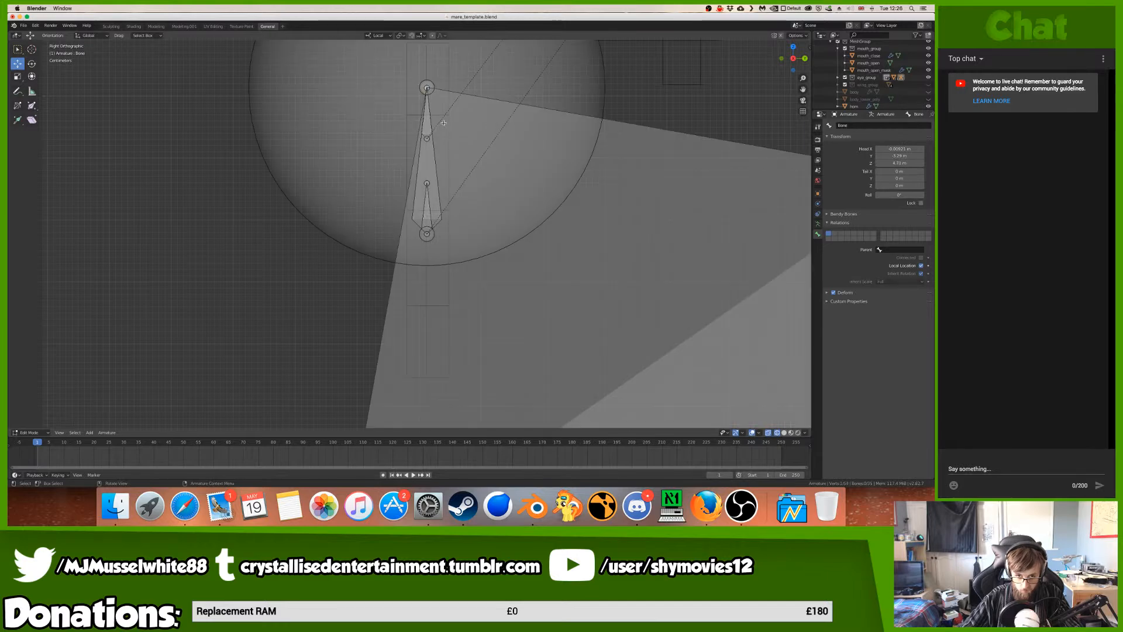
key("super+z")
key("super+z")
- Shorten the large bone by moving its tail joint down near the lower small bone's tip
key("g")
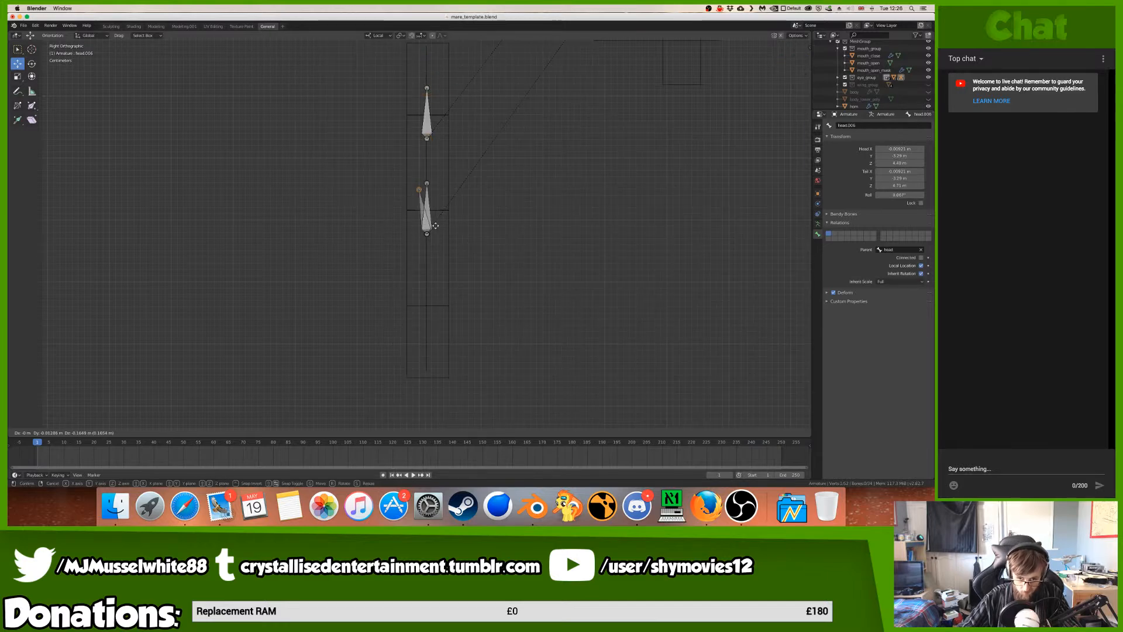
left_click(445, 221)
key("KP_Decimal")
scroll(444, 221, "up", 16, "ctrl")
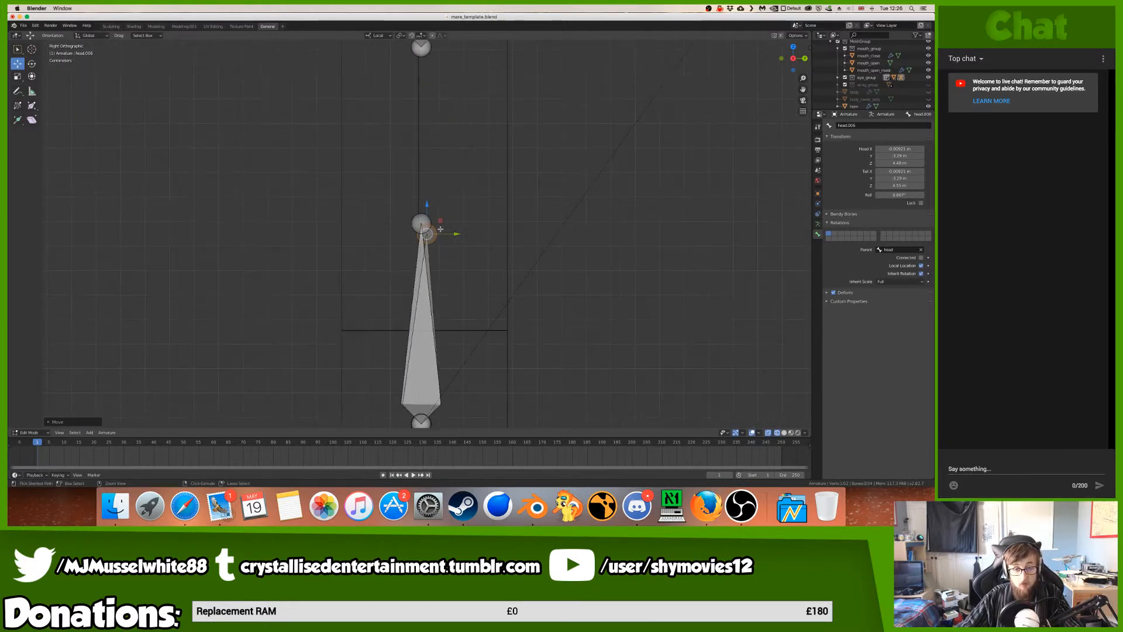
- Move the tail joint closer onto the overlapping small bone's tip joint to match the two bones' lengths
key("g")
left_click(462, 189)
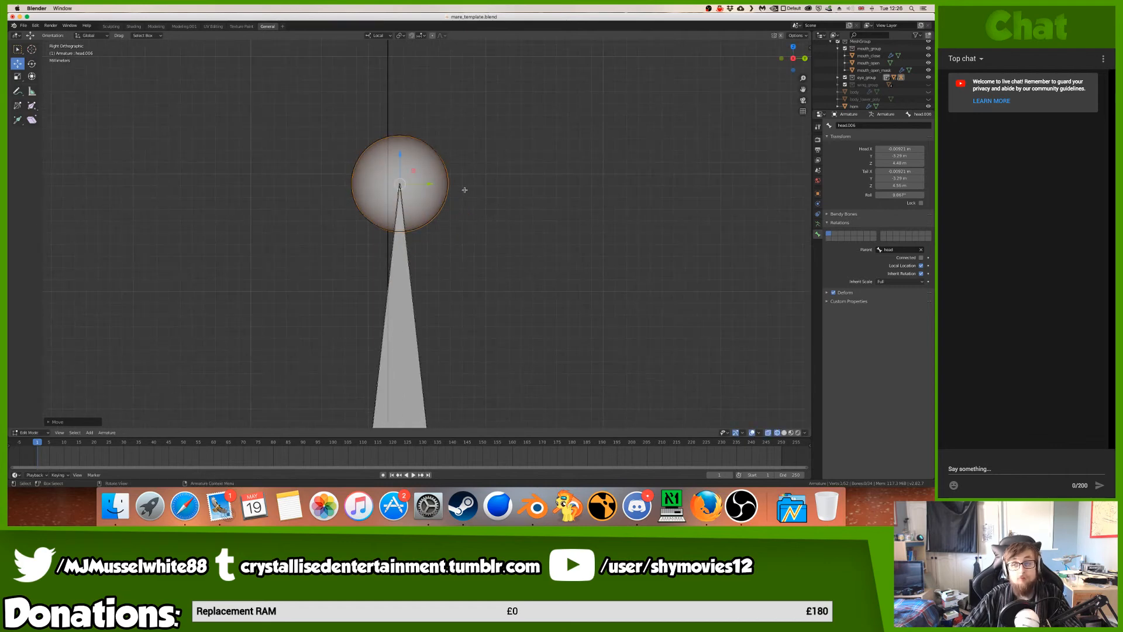
key("KP_Decimal")
scroll(464, 190, "up", 20, "ctrl")
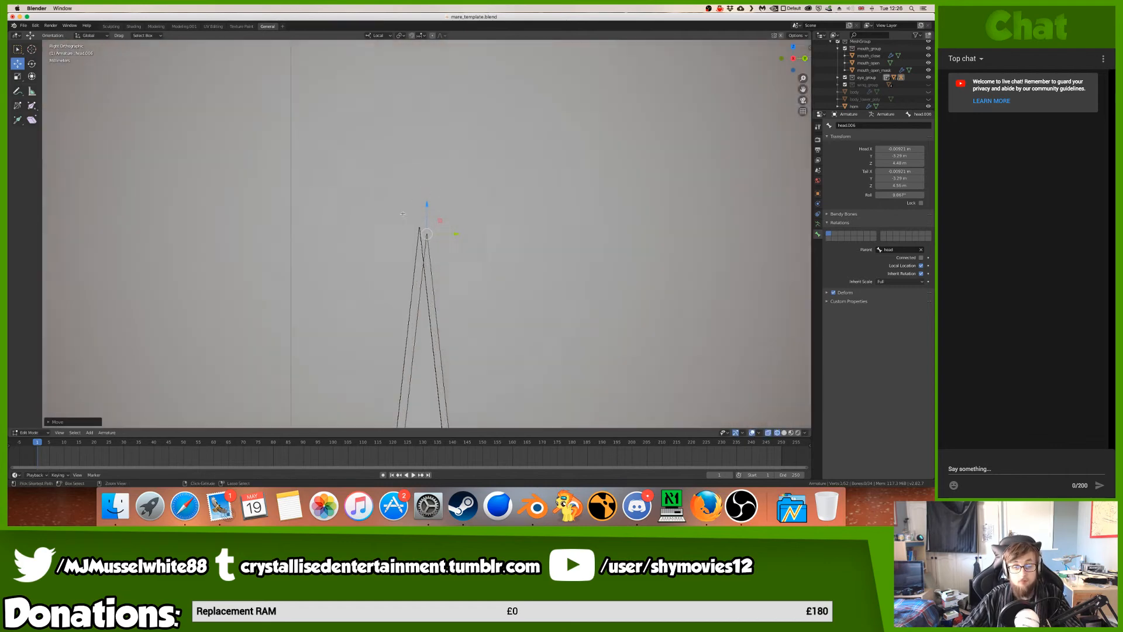
- Move the selected bone's tip precisely onto the tip of the overlapping mouth bone
key("g")
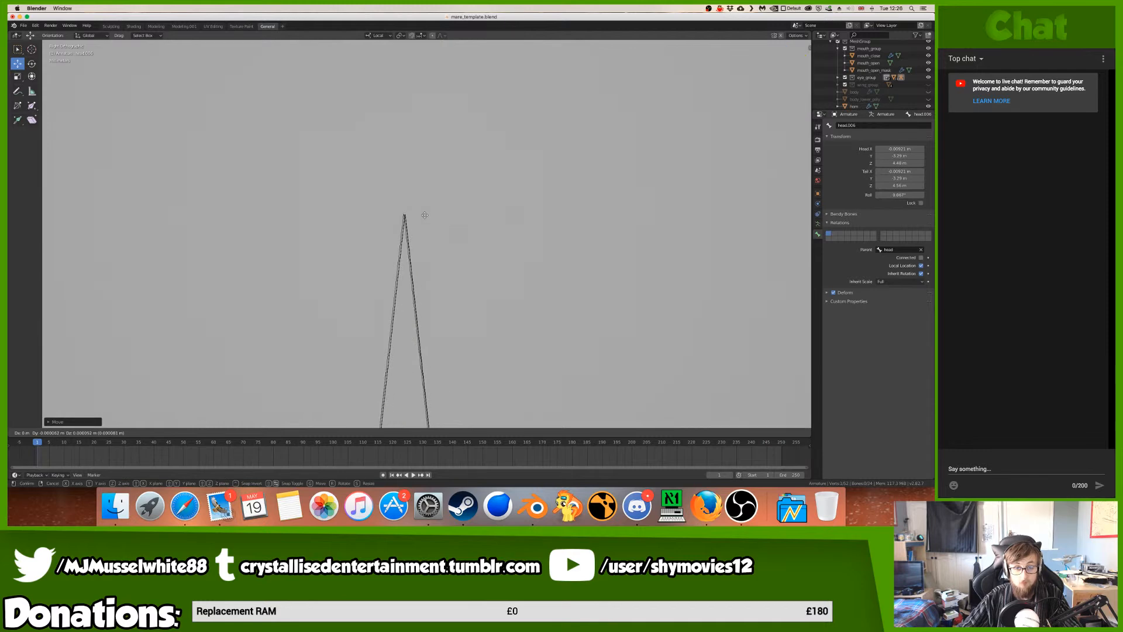
left_click(426, 217)
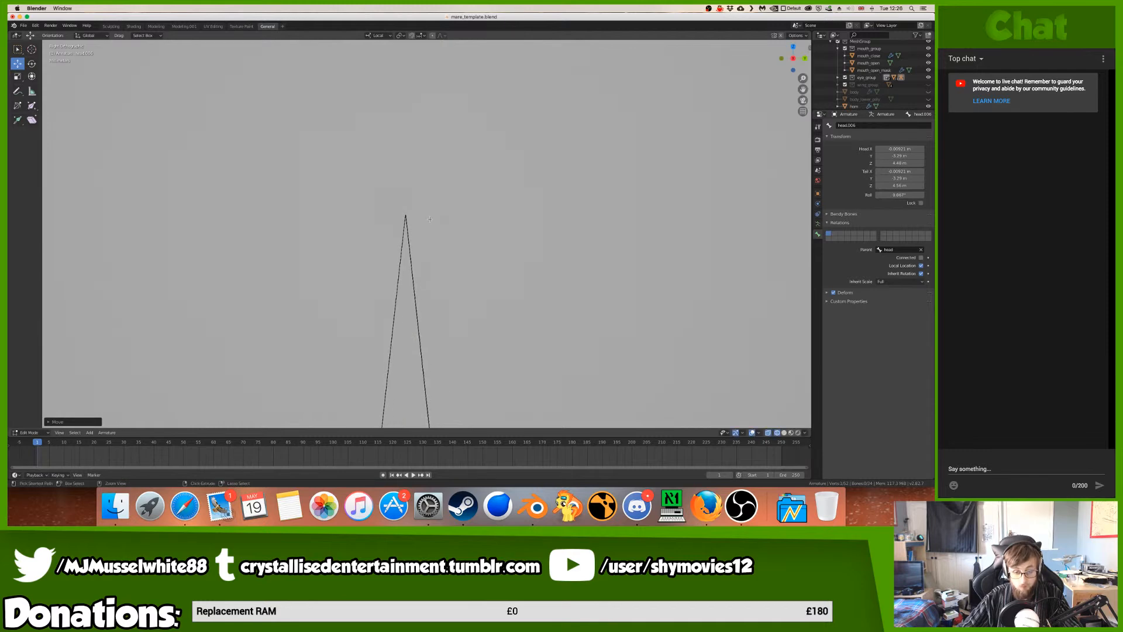
key("KP_Decimal")
scroll(430, 217, "up", 5)
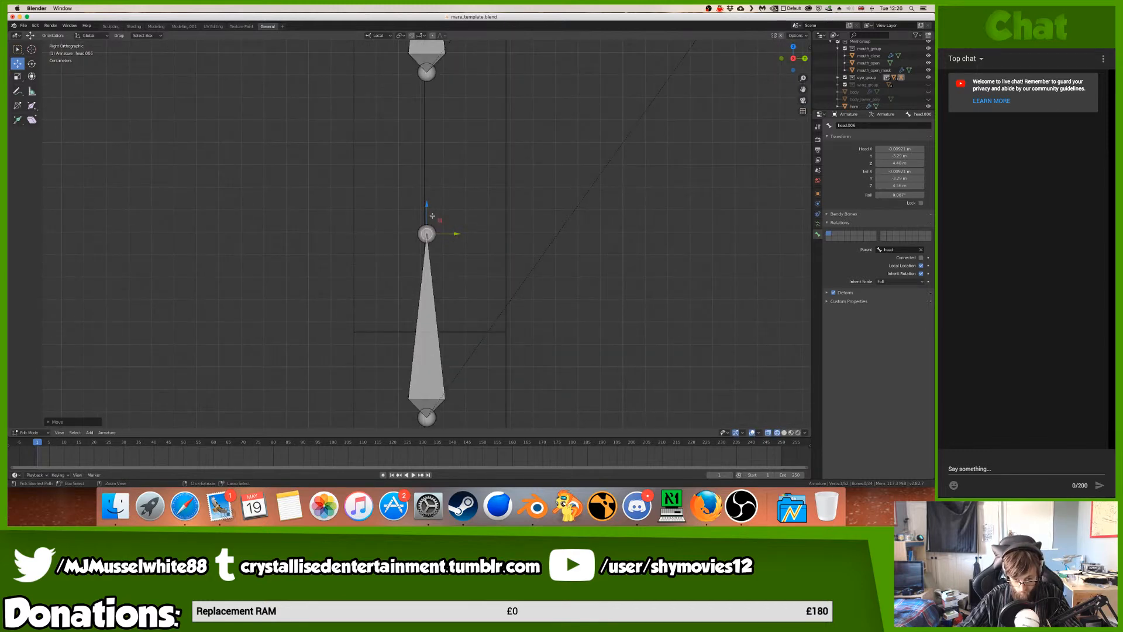
- Move the small centre bone down about 0.15 m onto the lower edge of the mouth outline
key("KP_1")
scroll(453, 208, "down", 3)
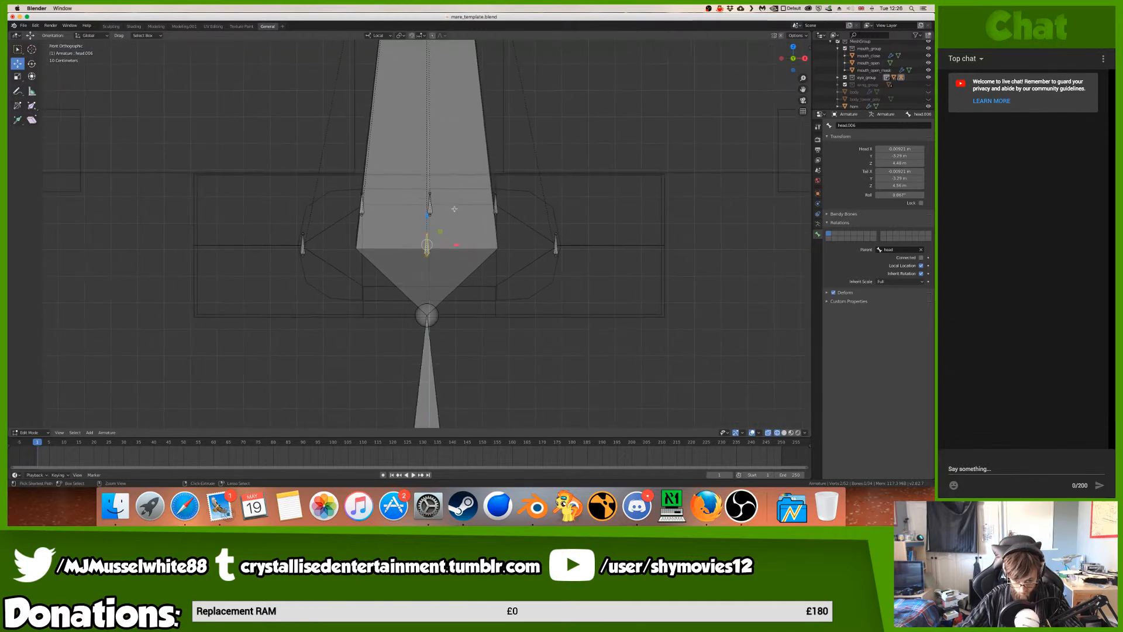
scroll(454, 209, "up", 3)
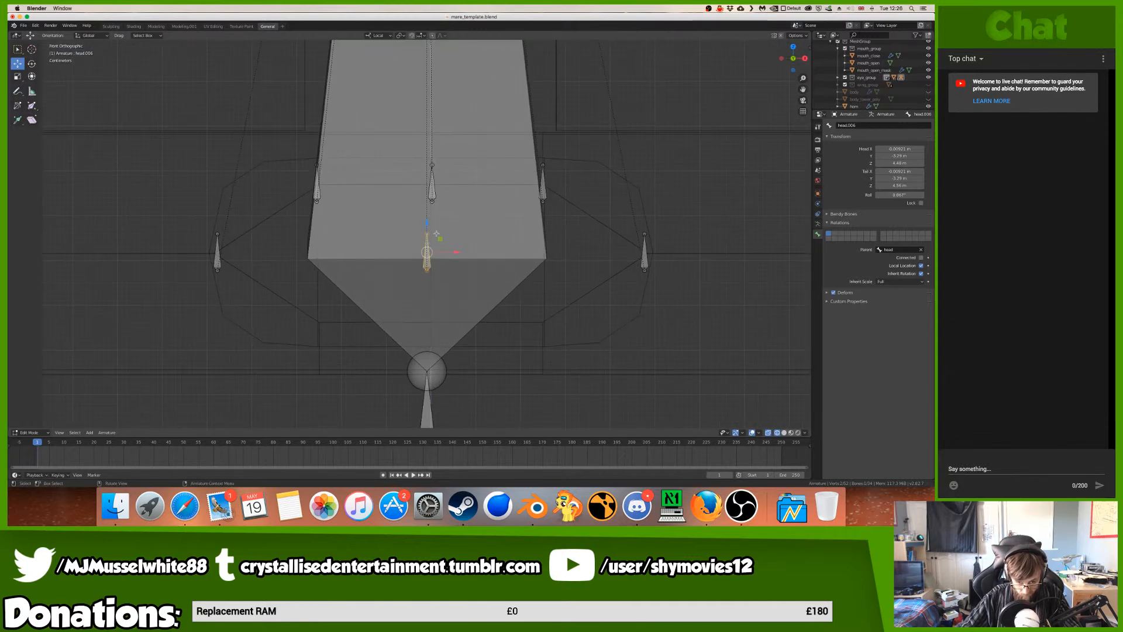
key("g")
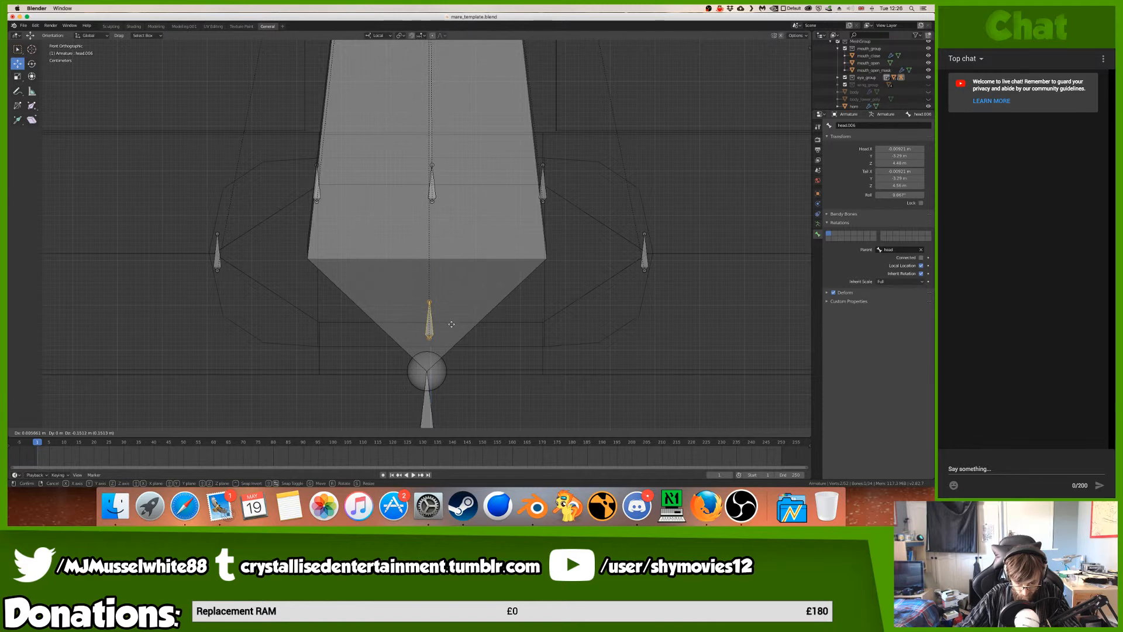
left_click(451, 324)
middle_click_drag(451, 324, 453, 322)
key("KP_3")
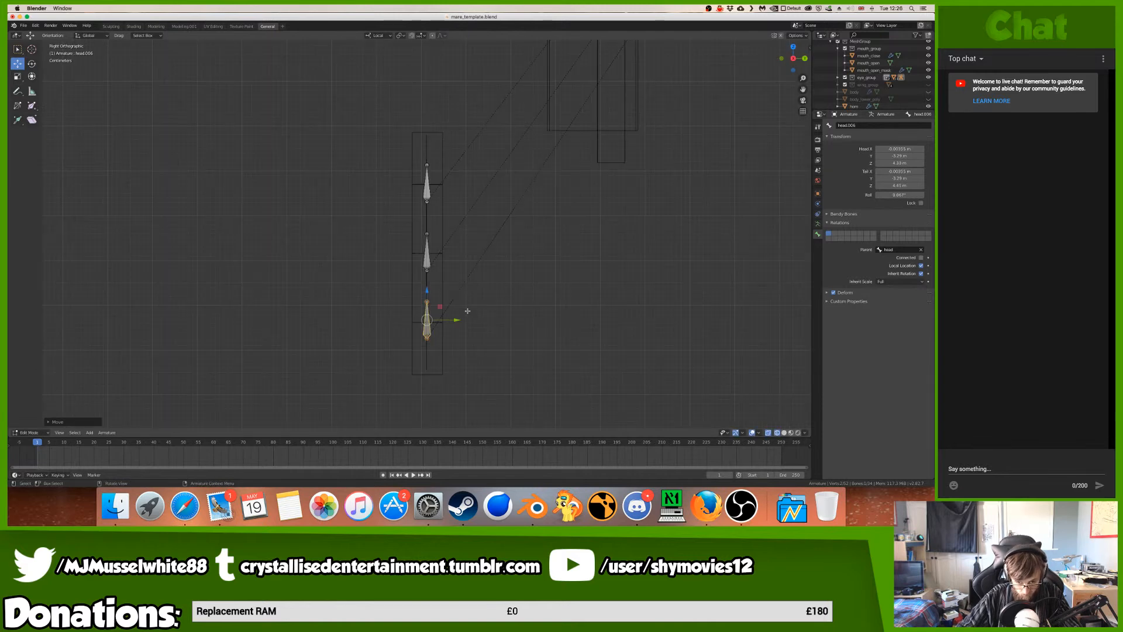
key("KP_1")
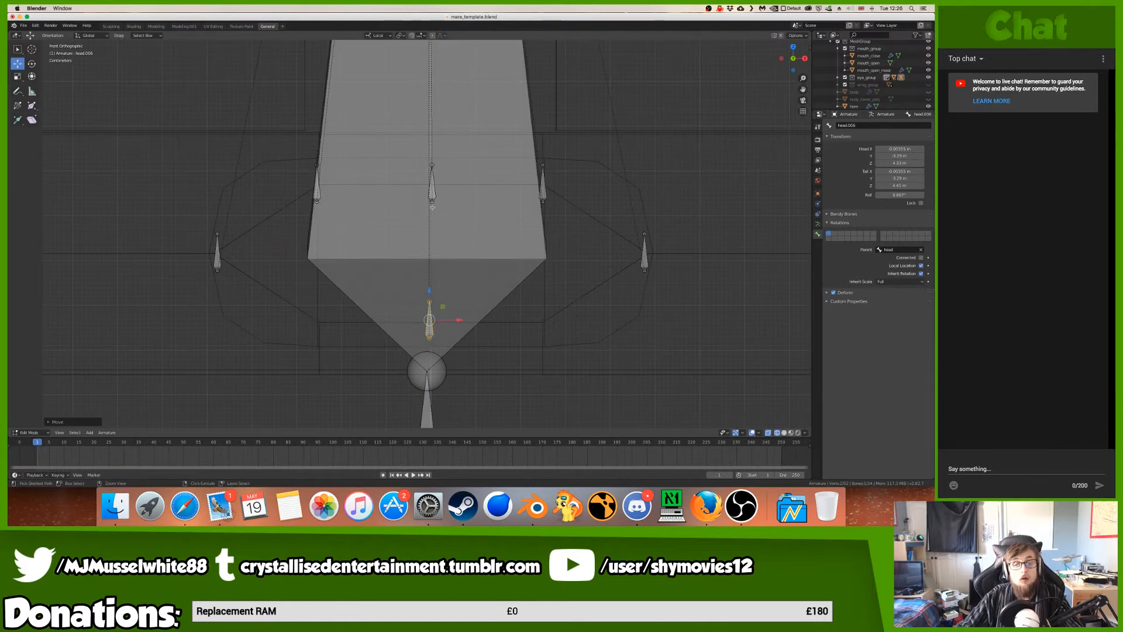
- Lower the lower-centre mouth bone slightly along the Z axis
scroll(458, 243, "up", 2, "ctrl")
scroll(435, 333, "up", 8, "ctrl")
key("KP_Decimal")
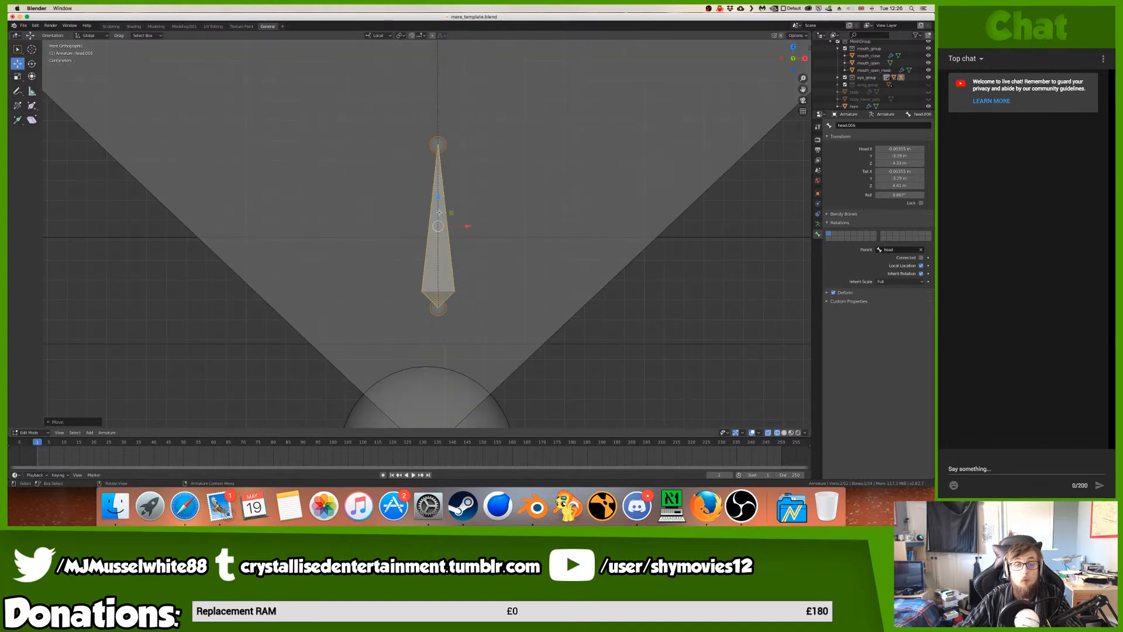
left_click_drag(439, 213, 440, 218)
scroll(440, 222, "down", 8, "shift")
scroll(440, 222, "up", 8, "shift")
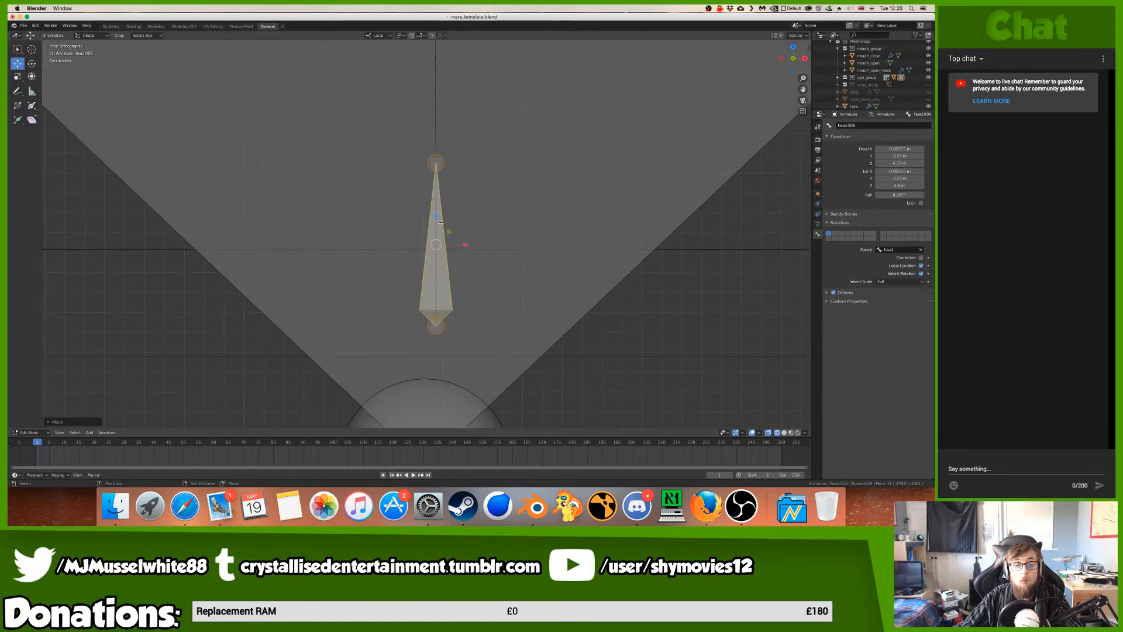
- Shift the upper-centre mouth bone along the X axis onto the vertical centre line and save the file
scroll(441, 222, "up", 8, "shift")
scroll(459, 266, "up", 15, "shift")
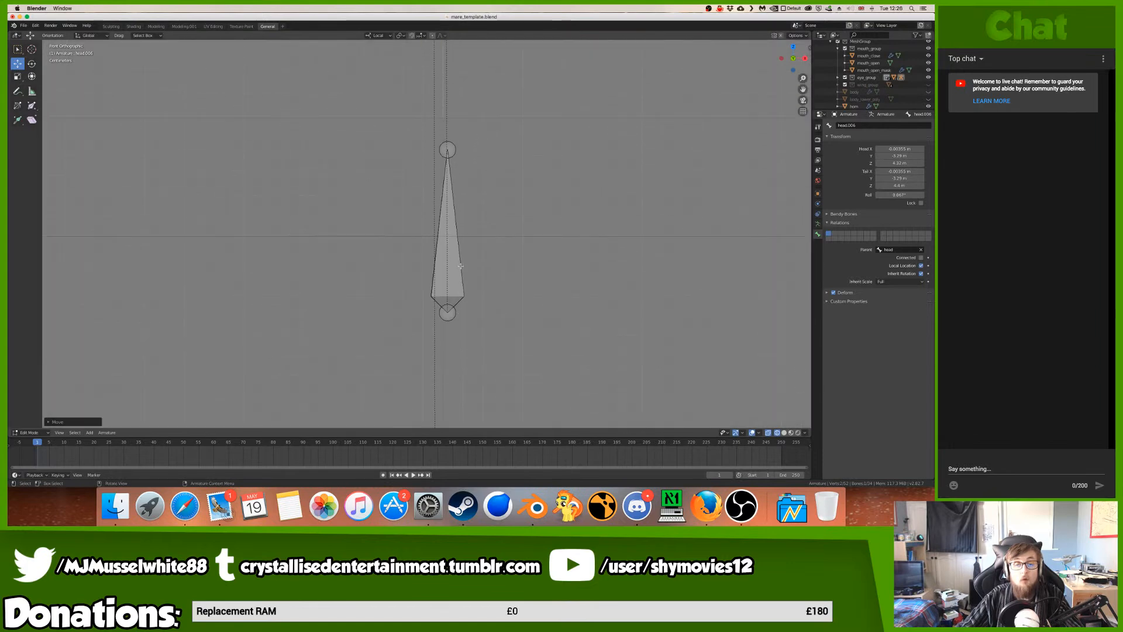
left_click(461, 266)
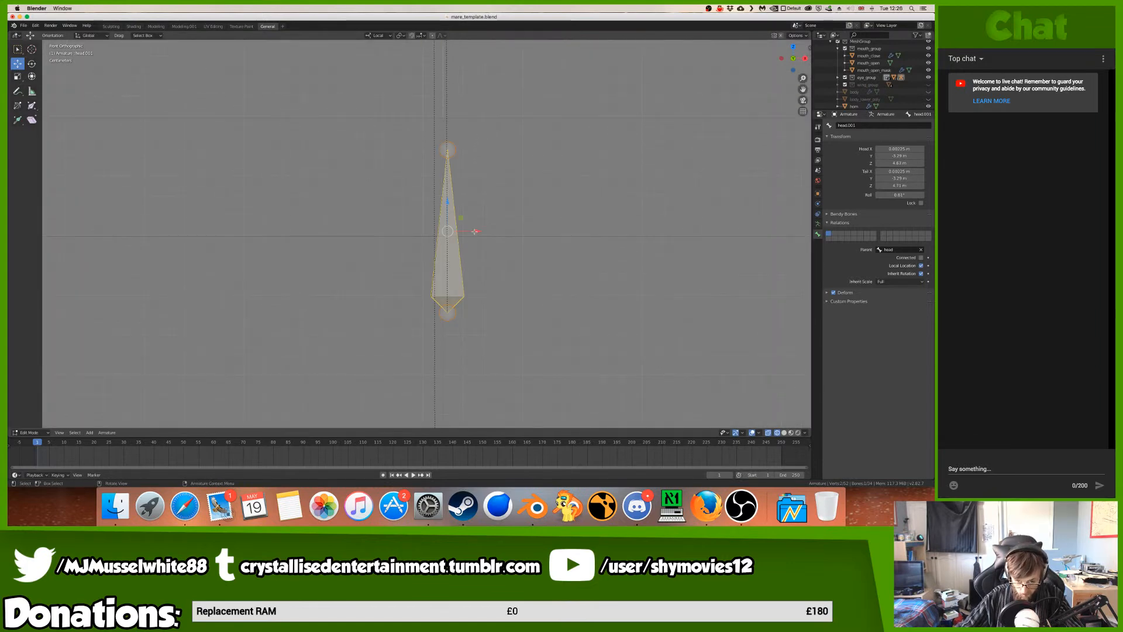
left_click_drag(475, 232, 460, 232)
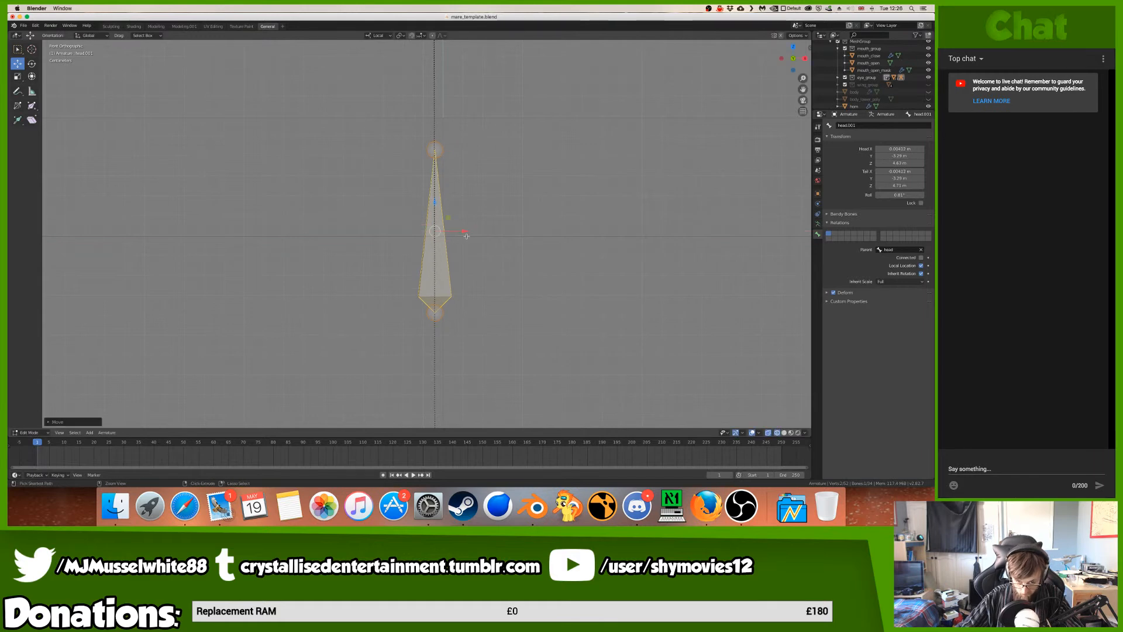
scroll(466, 235, "down", 15, "ctrl")
scroll(483, 234, "up", 6, "ctrl")
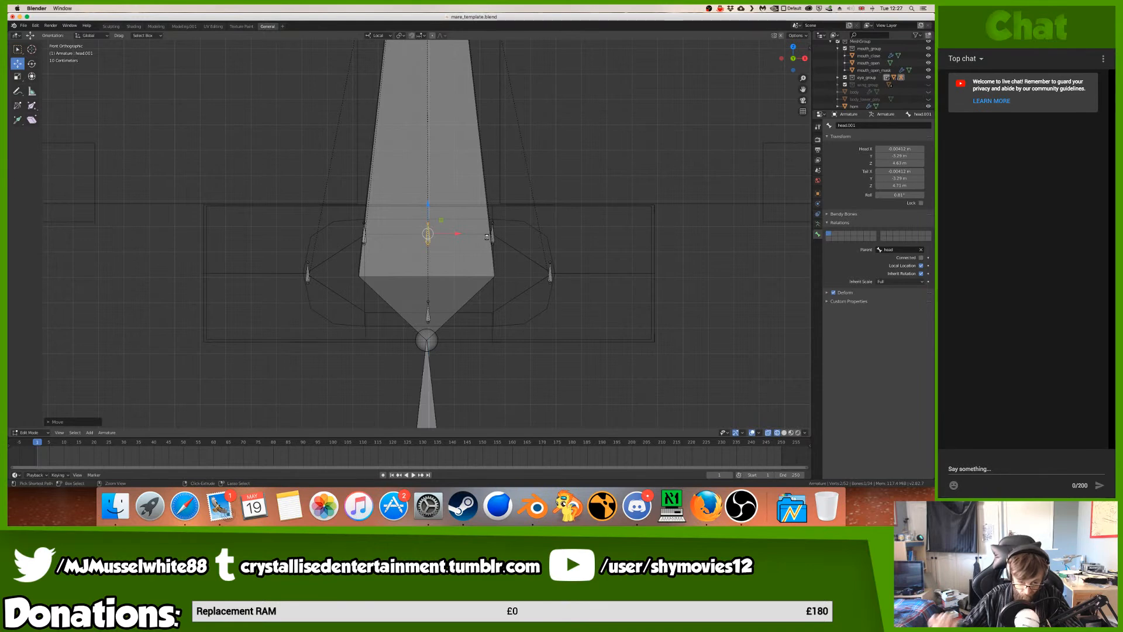
key("ctrl+s")
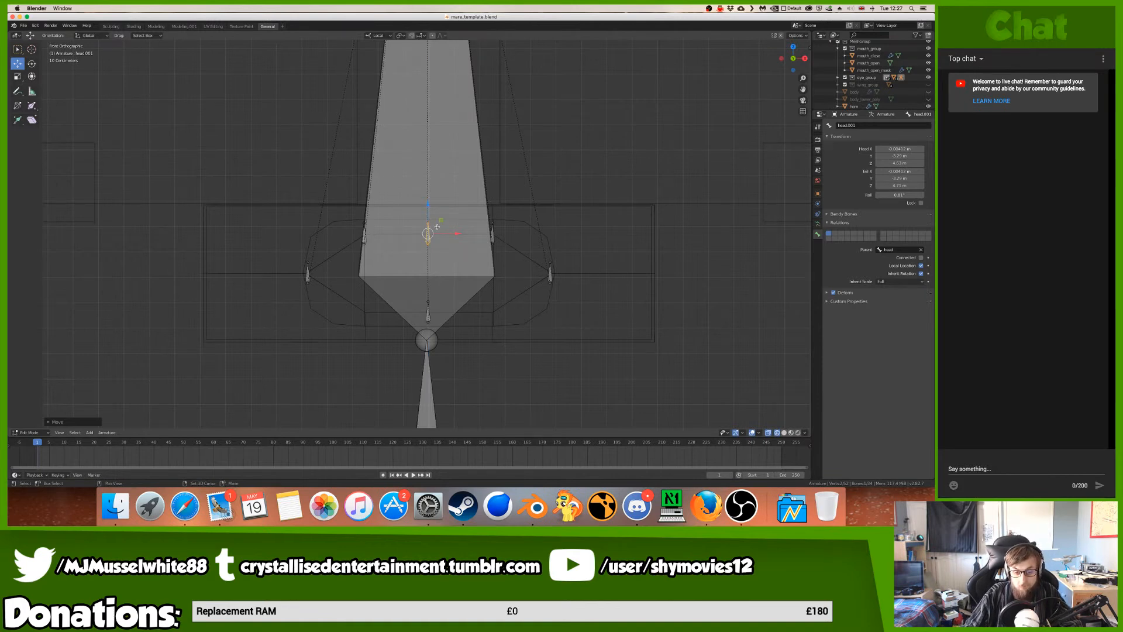
- Extrude a short new bone upward from the tip of the head bone
scroll(437, 227, "up", 3)
left_click(428, 128)
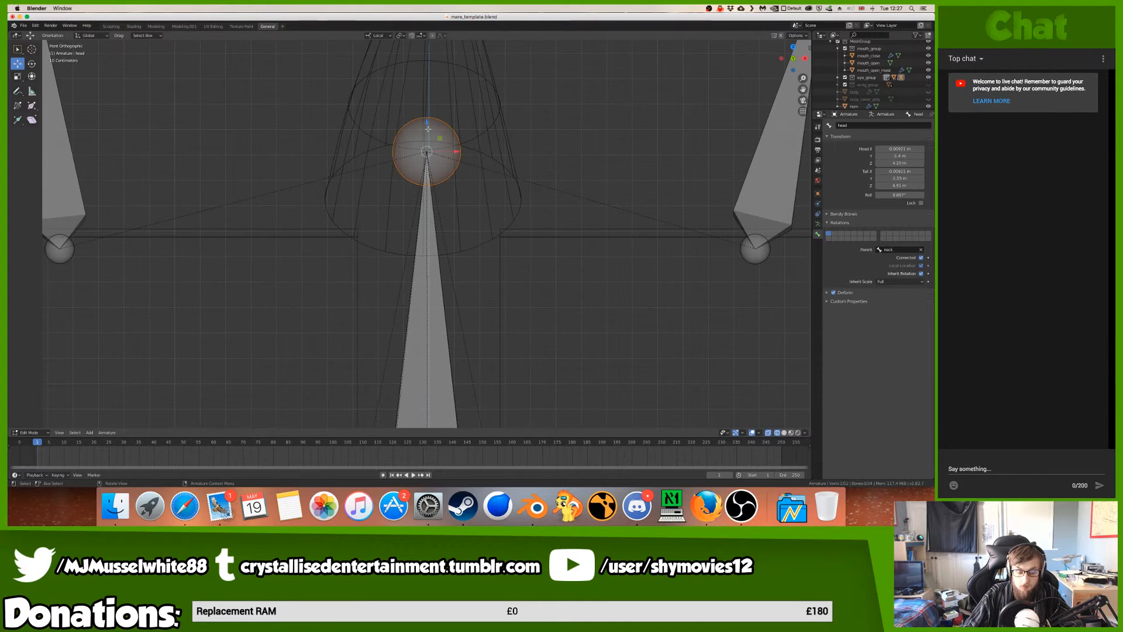
key("KP_3")
scroll(493, 88, "down", 5)
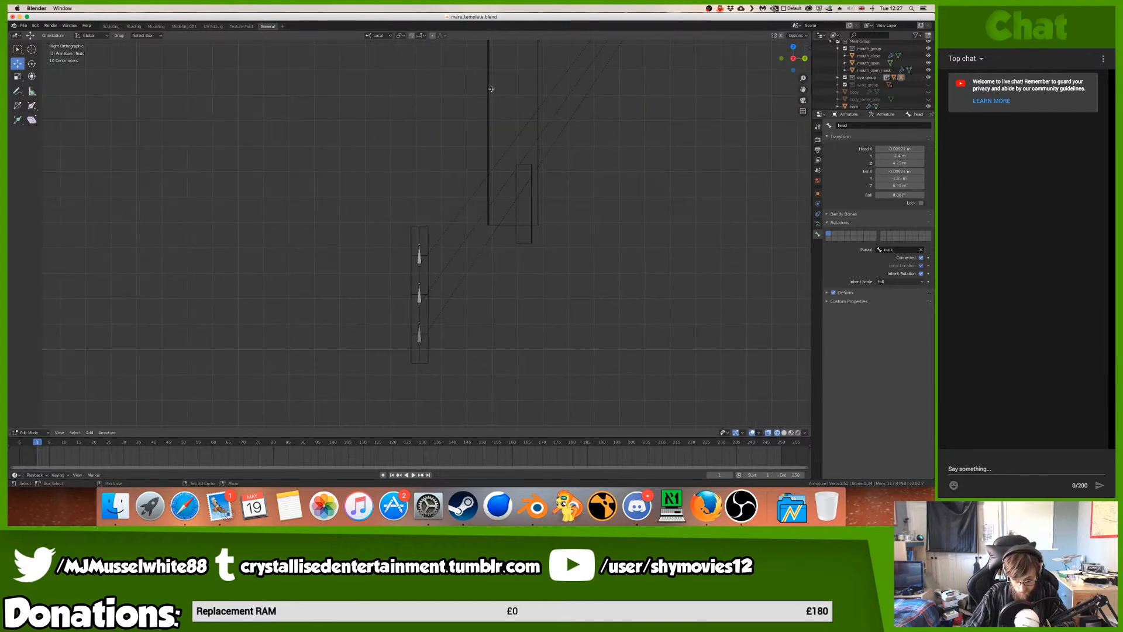
scroll(491, 100, "up", 2)
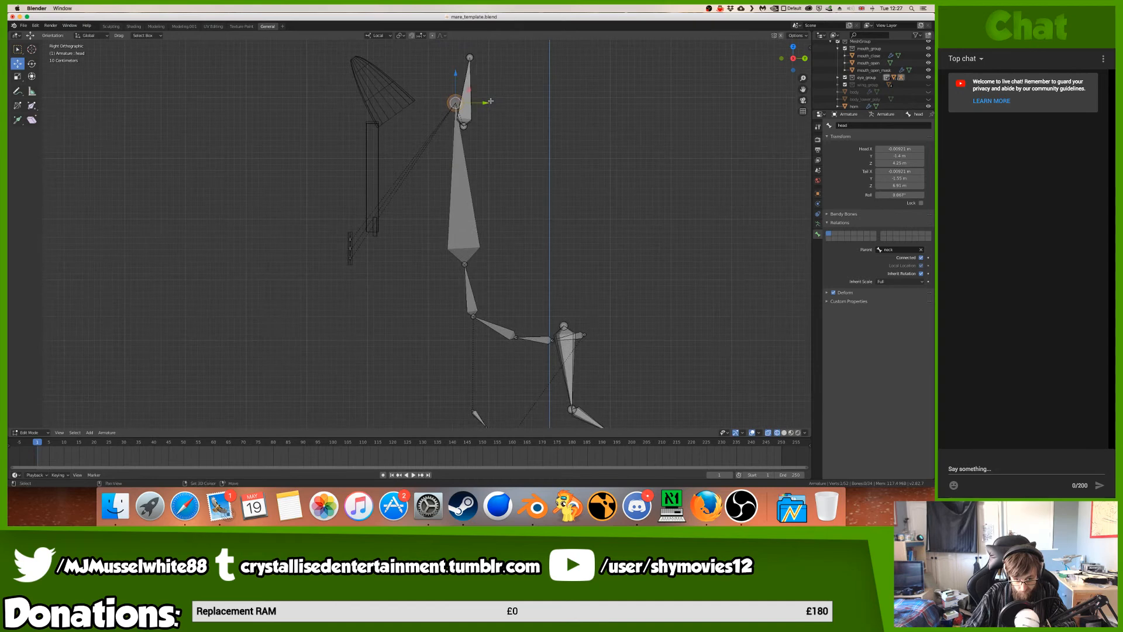
key("e")
left_click(491, 96)
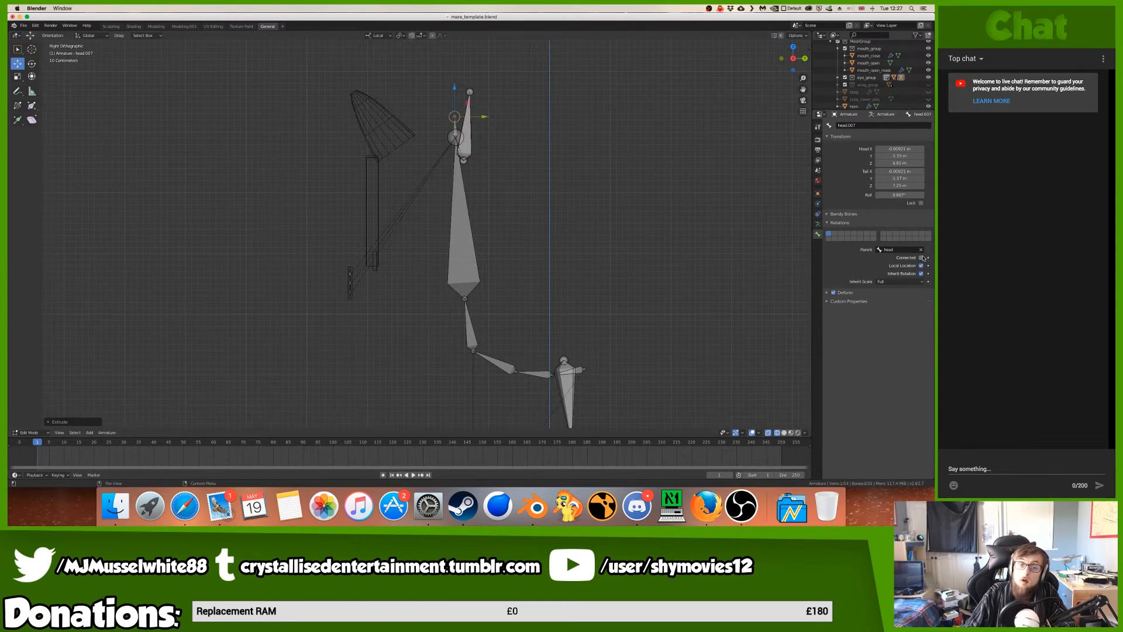
- Disconnect the new bone from the head bone and move it down beside the mouth bones
key("g")
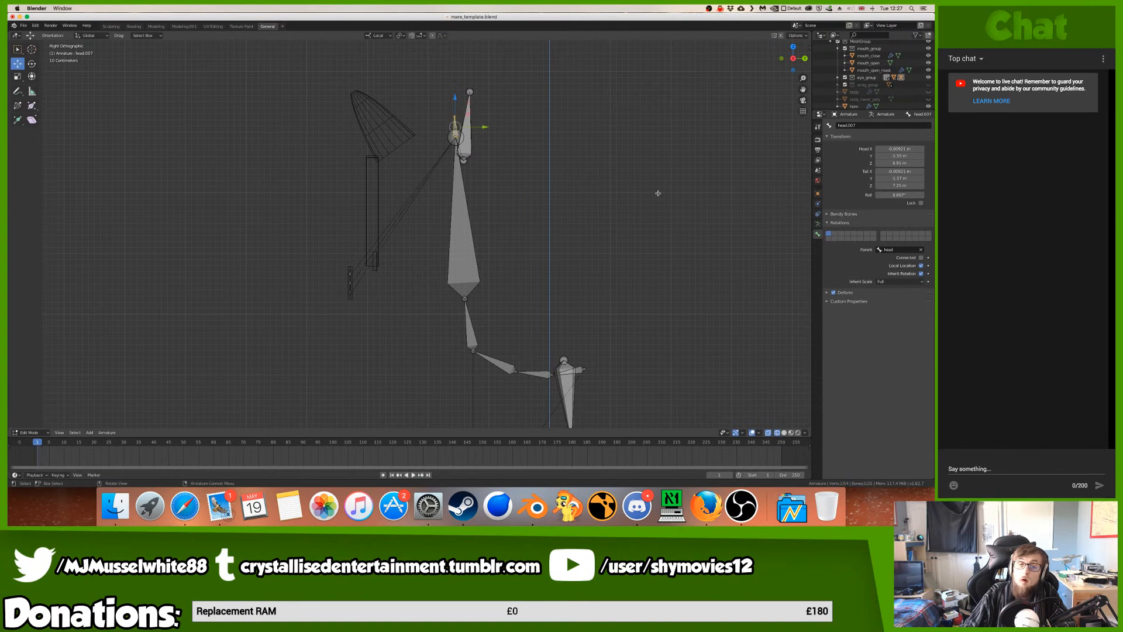
left_click(547, 352)
key("KP_Decimal")
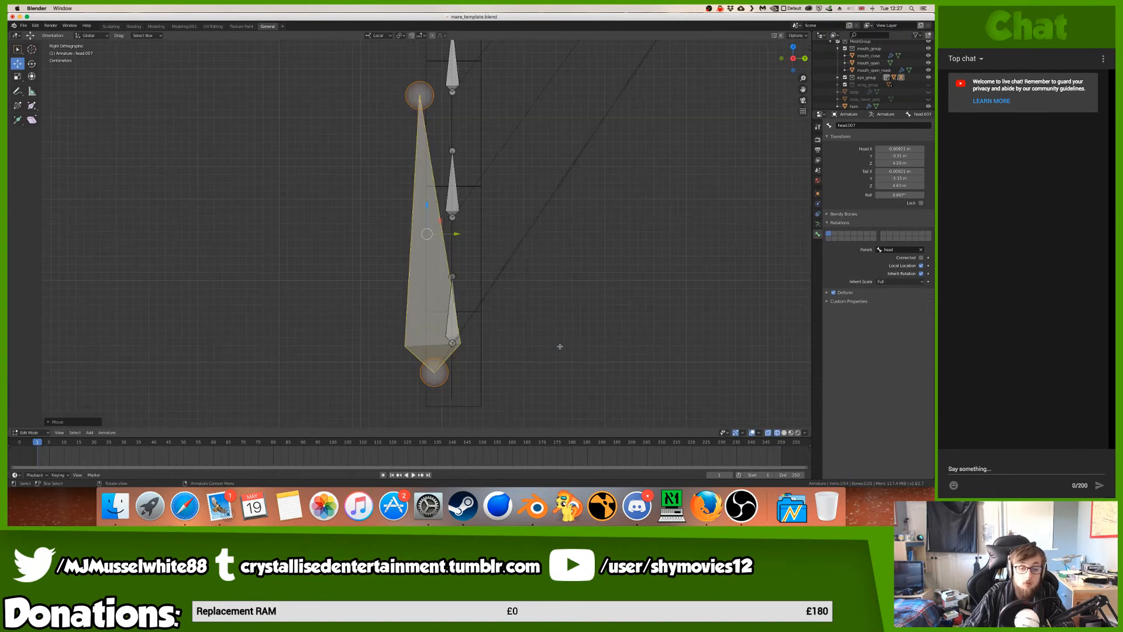
- Straighten the new bone by flattening it along the Y axis, and shrink it to about 0.16 of its size
key("s")
key("x")
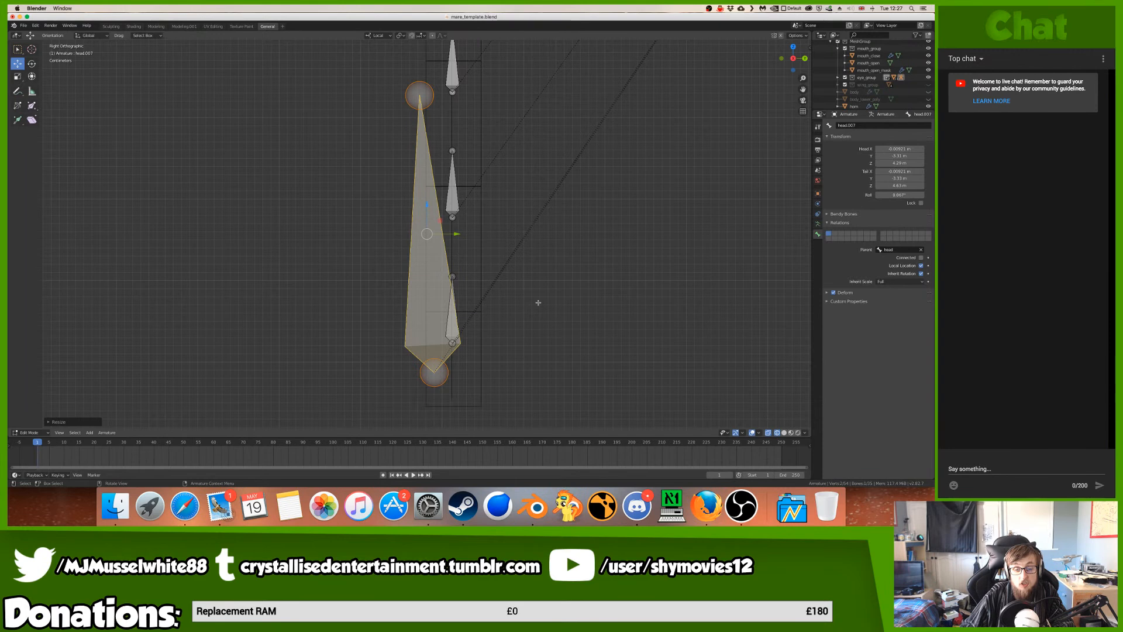
key("y")
key("Return")
key("s")
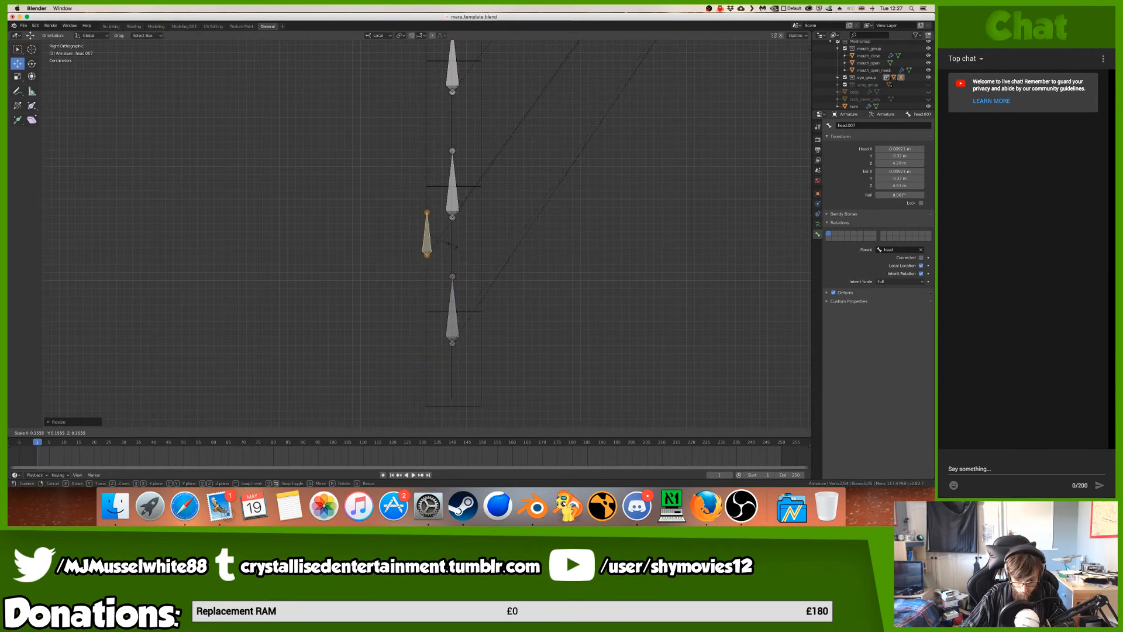
left_click(451, 248)
- Move the shrunken bone onto the lowest mouth bone
key("g")
left_click(484, 336)
scroll(485, 337, "up", 1)
key("KP_Decimal")
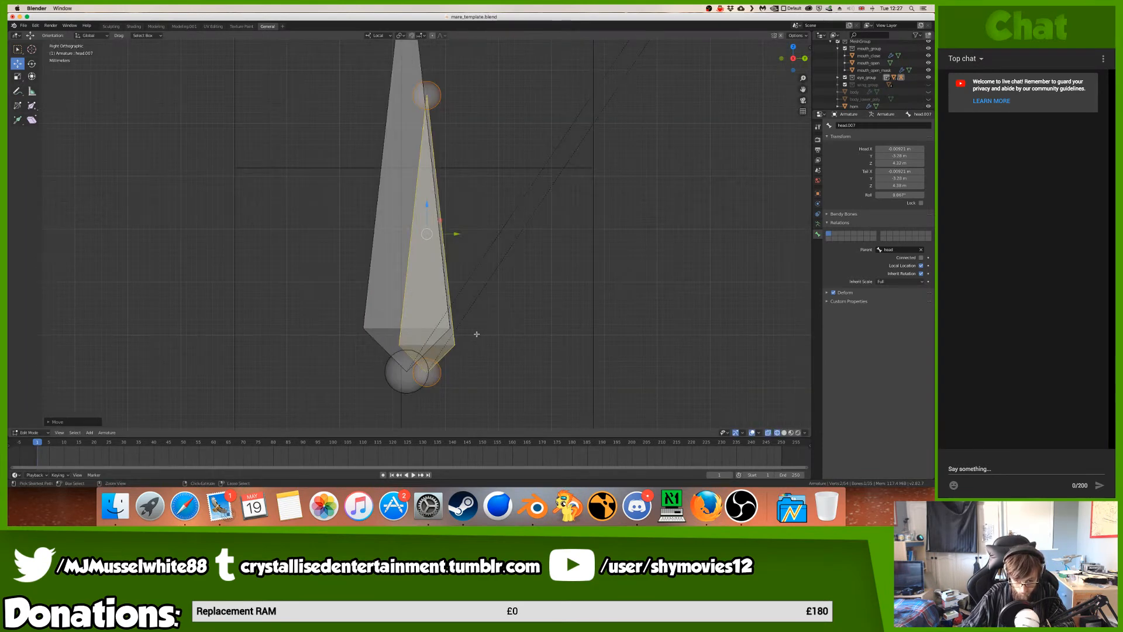
- Align the new bone's base precisely with the base of the lowest mouth bone
key("KP_3")
middle_click_drag(406, 341, 398, 278, "shift")
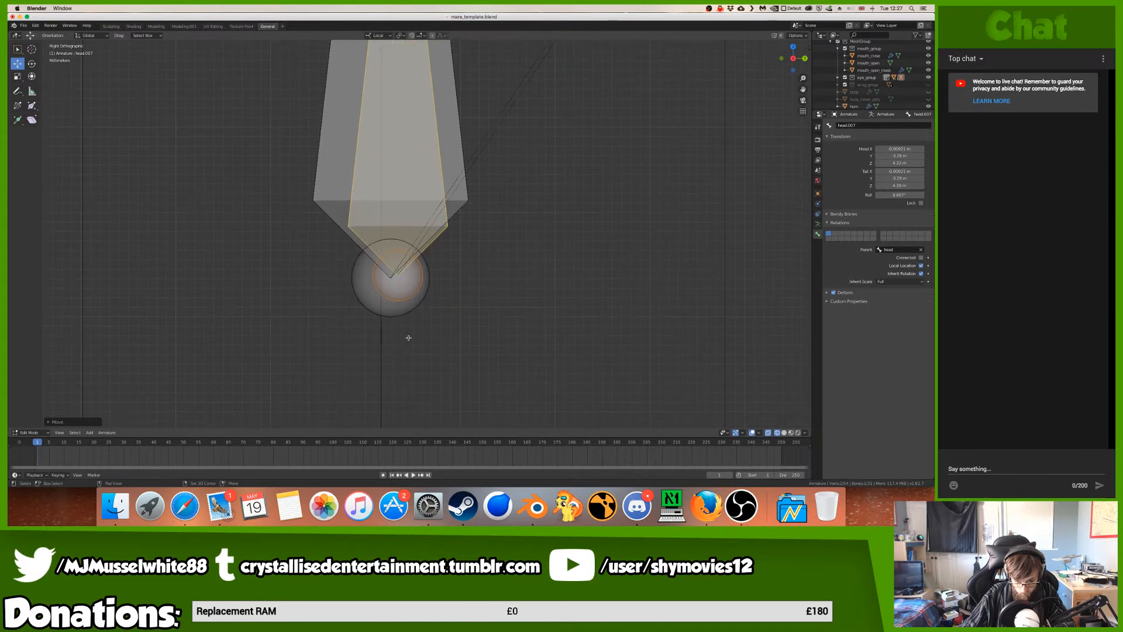
scroll(398, 278, "up", 6)
key("g")
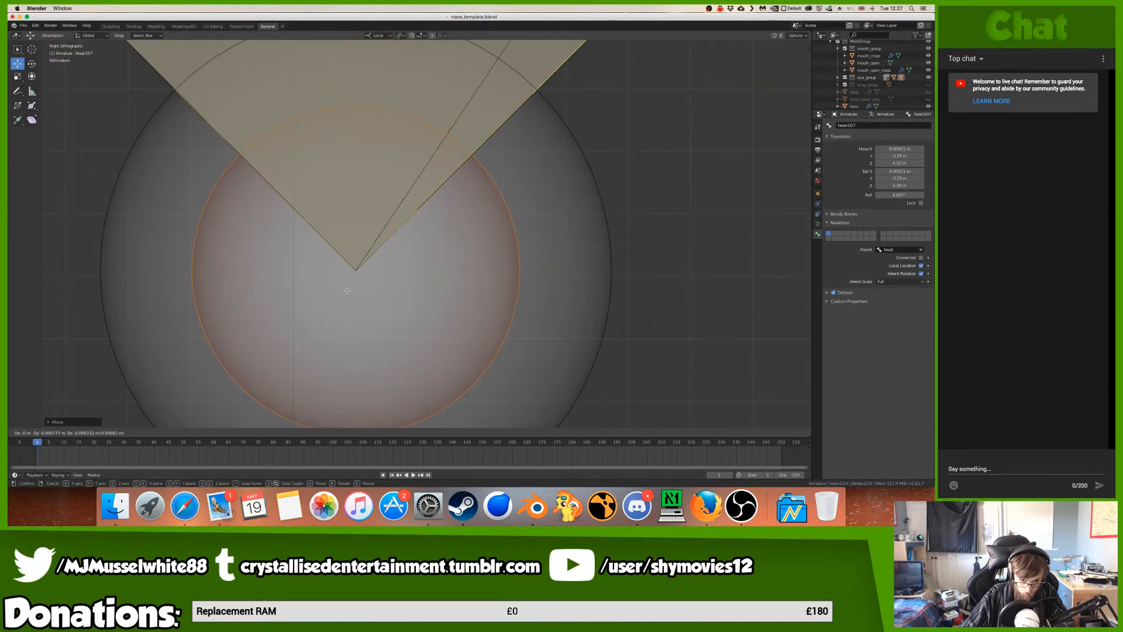
left_click(347, 291)
scroll(351, 292, "down", 8)
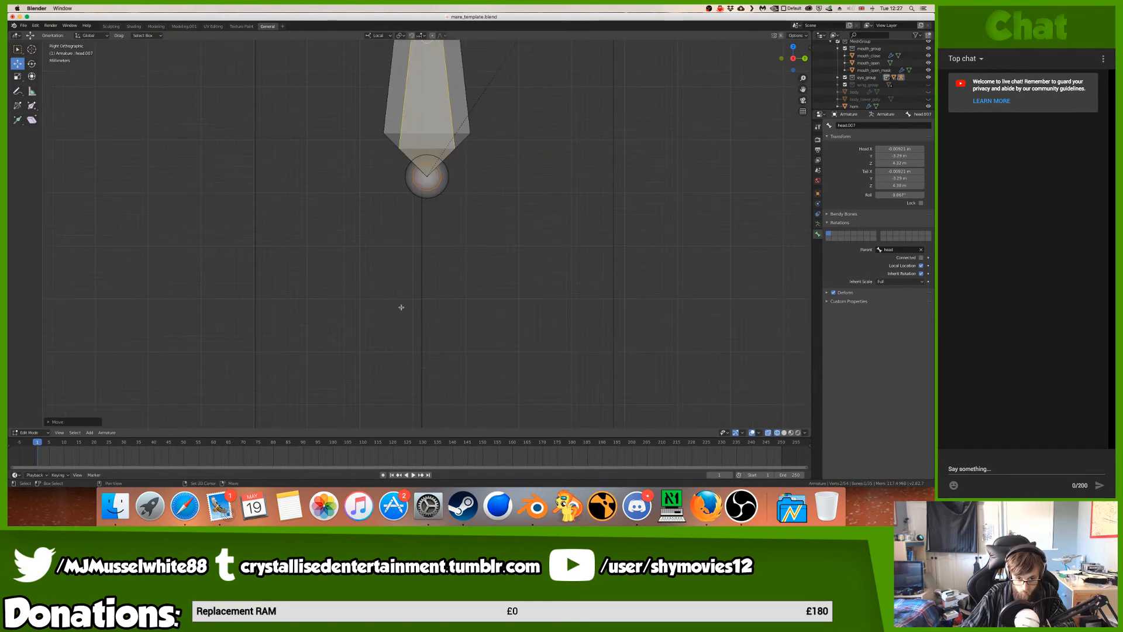
scroll(419, 158, "up", 6)
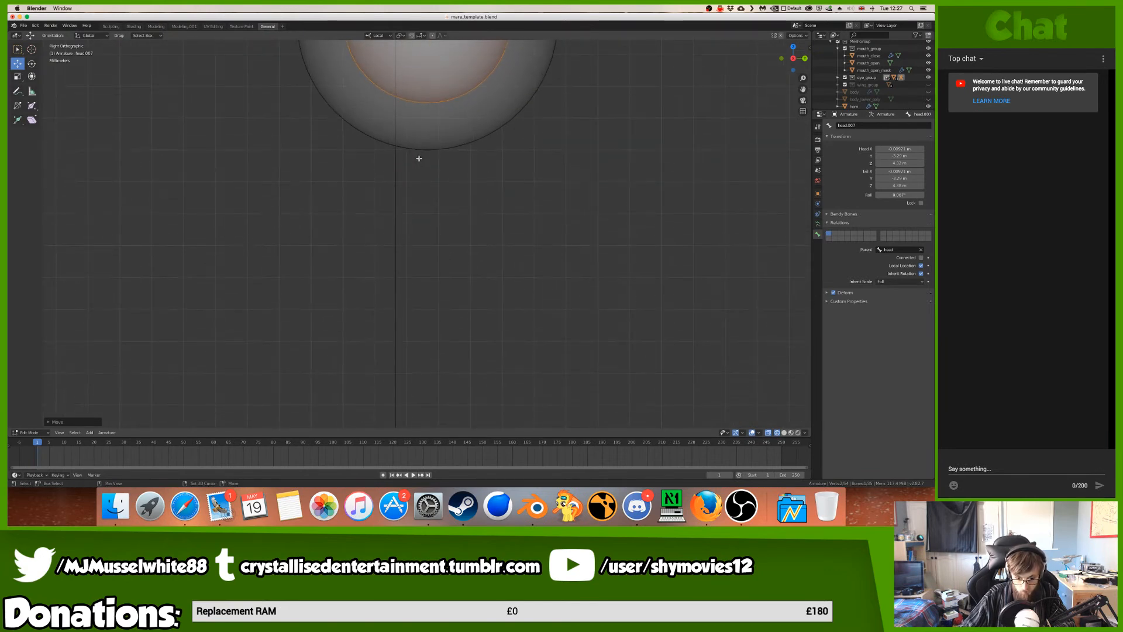
scroll(419, 158, "up", 8, "shift")
scroll(415, 175, "up", 10, "ctrl")
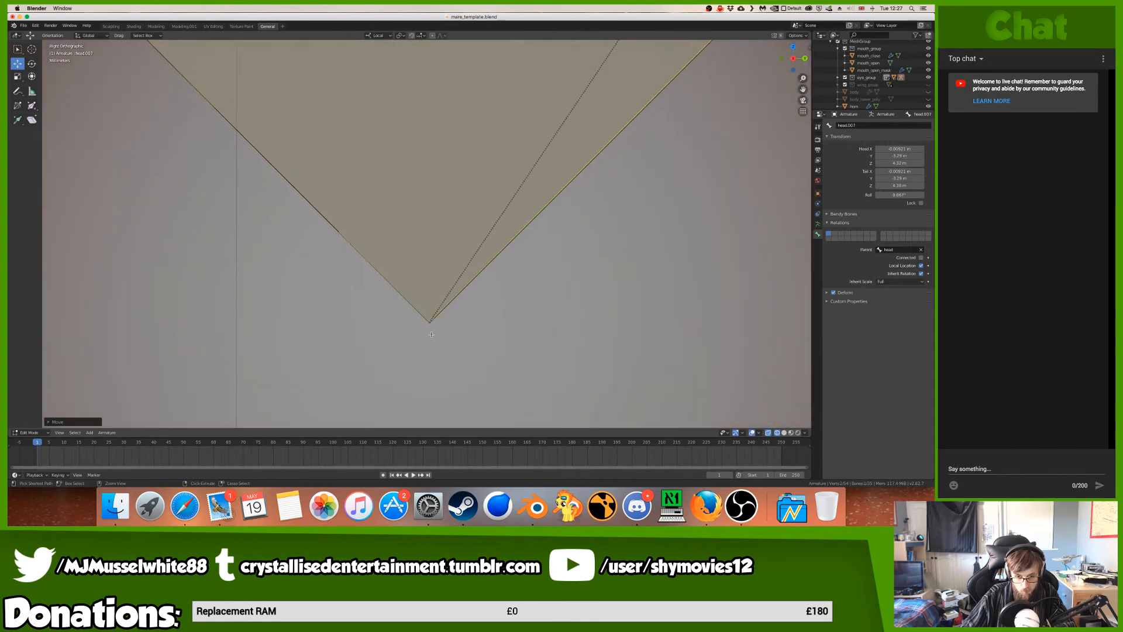
scroll(431, 334, "up", 4, "ctrl")
scroll(436, 331, "down", 8, "ctrl")
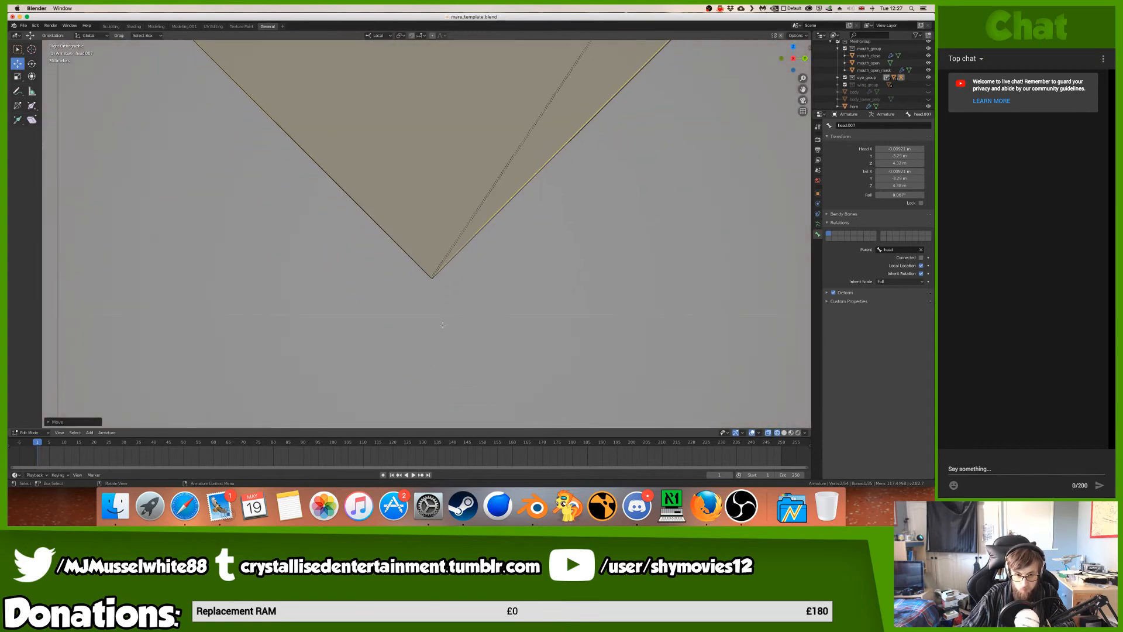
key("g")
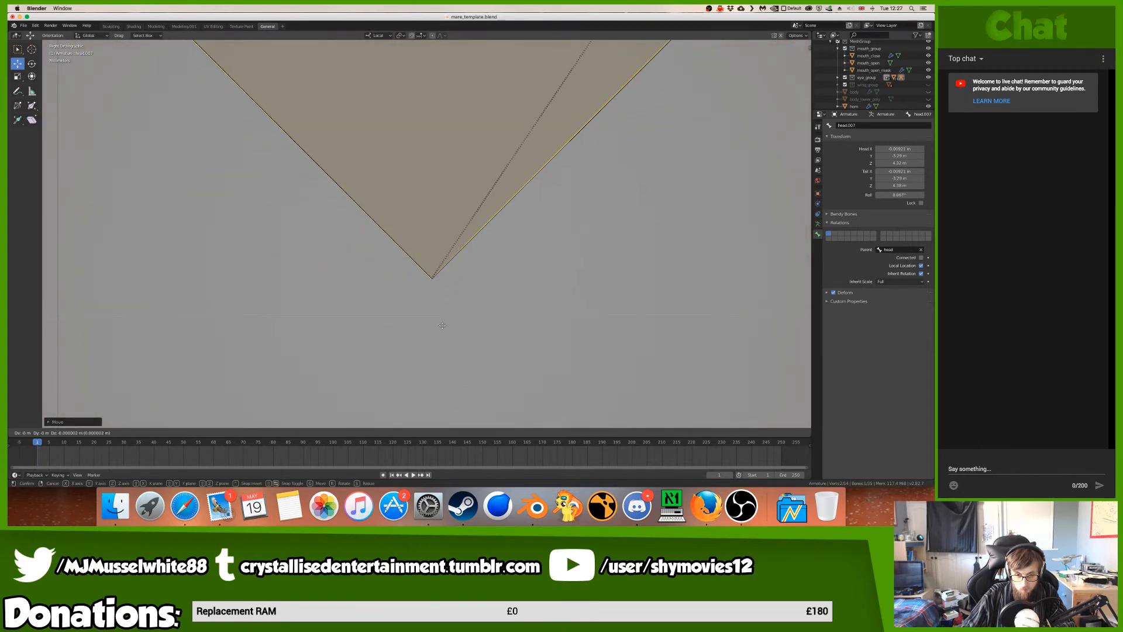
key("Escape")
- Align the new bone's tip precisely with the tip of the lowest mouth bone in the side view
scroll(433, 323, "down", 10, "ctrl")
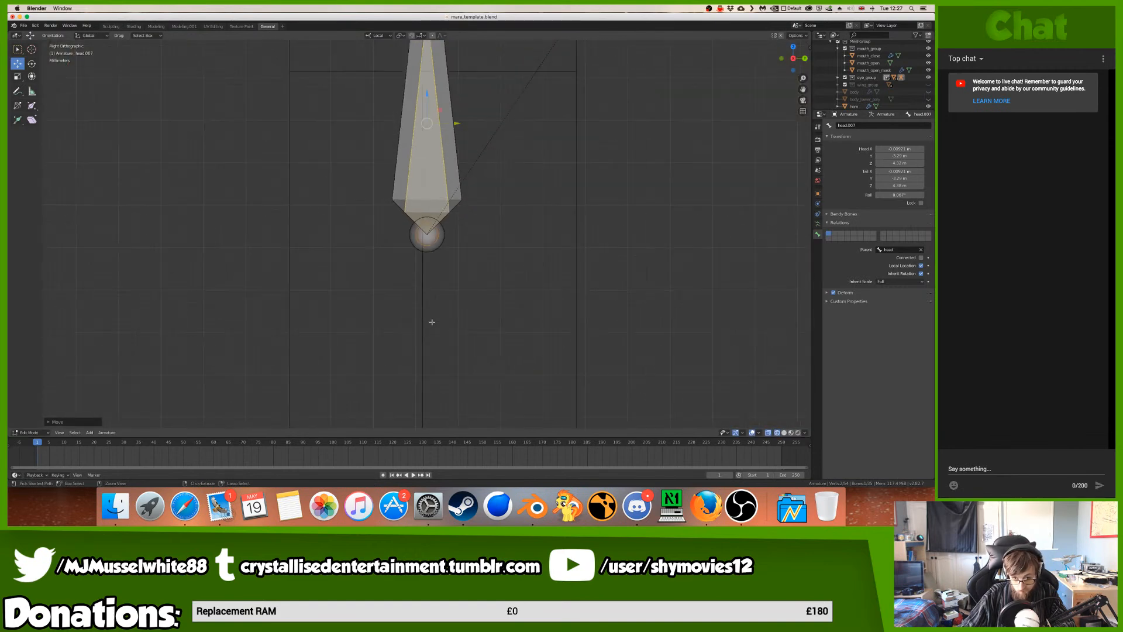
scroll(431, 321, "down", 6, "ctrl")
key("g")
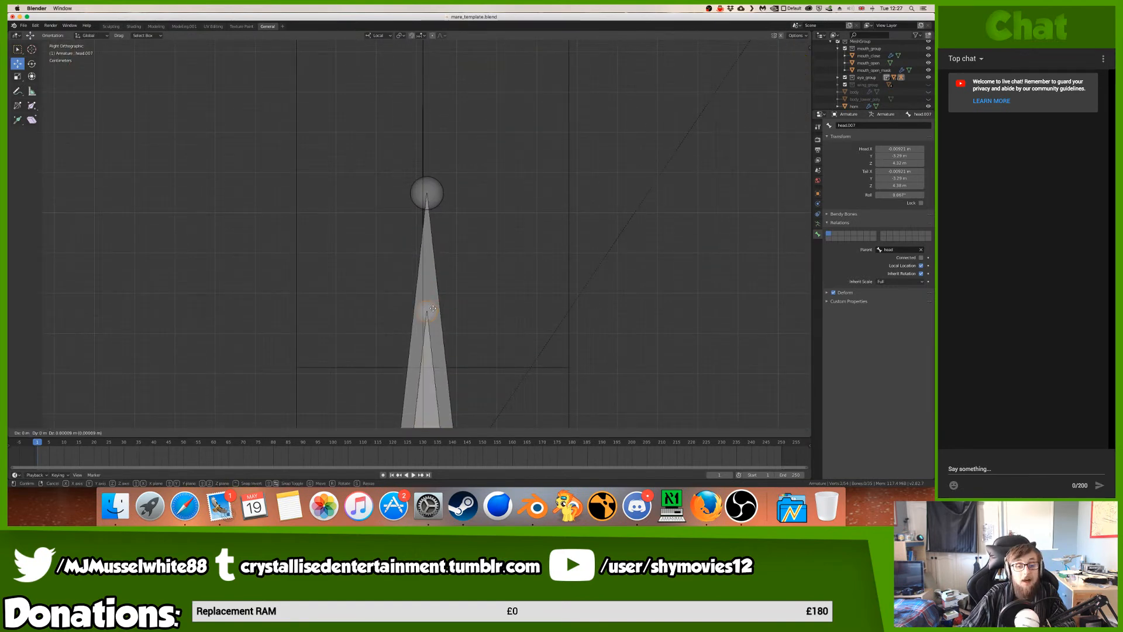
left_click(434, 189)
scroll(433, 189, "up", 5, "shift")
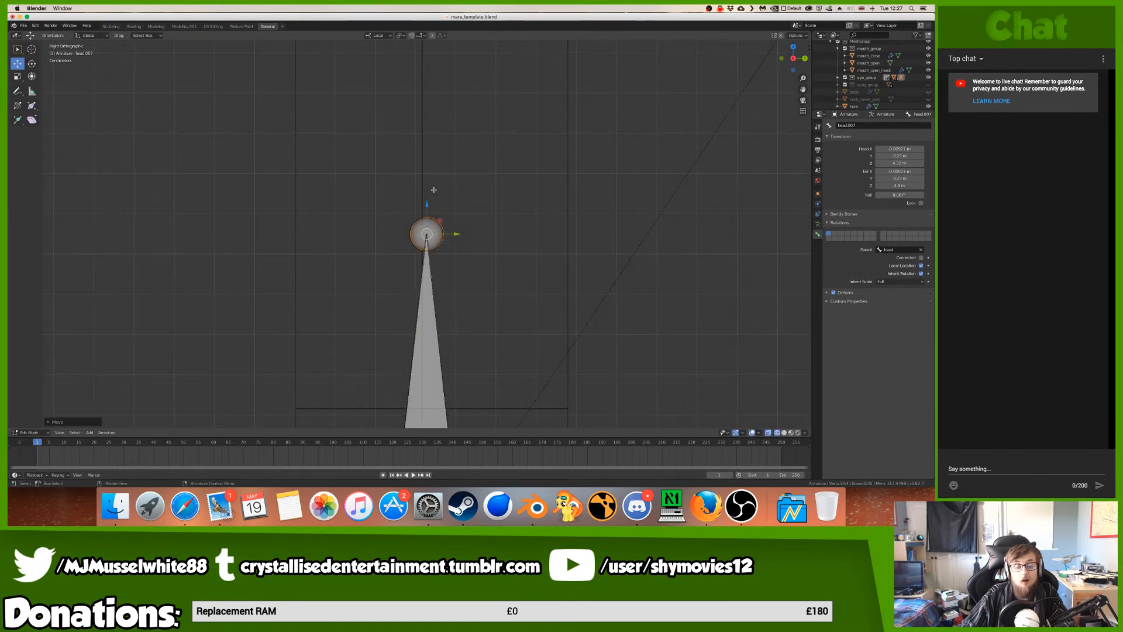
scroll(433, 190, "up", 5)
key("g")
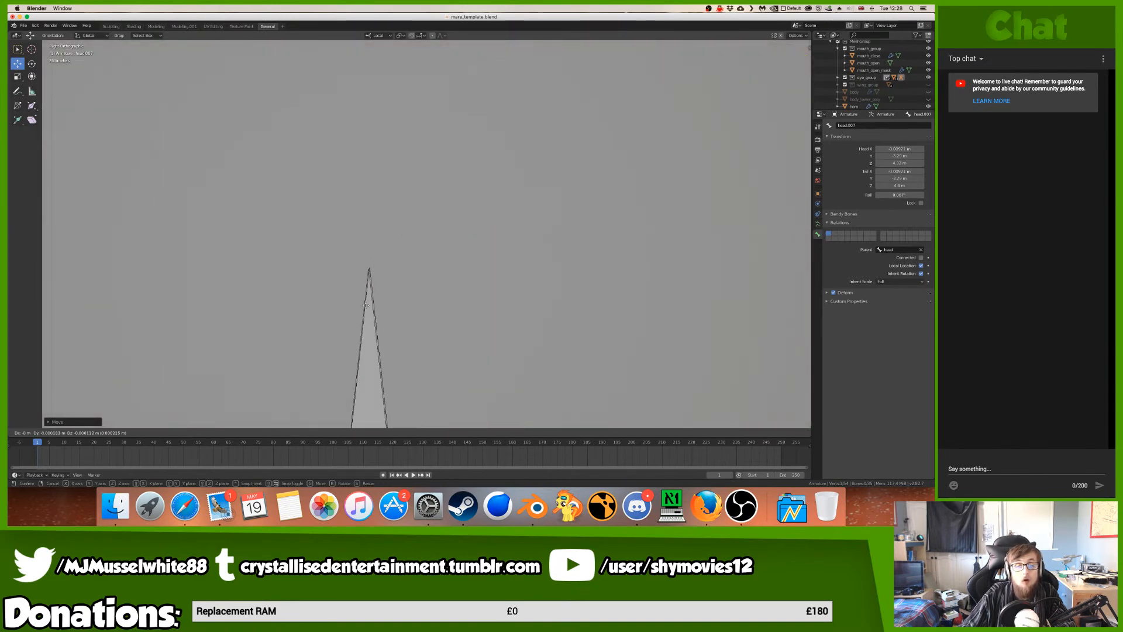
left_click(365, 302)
middle_click_drag(365, 302, 416, 259, "shift")
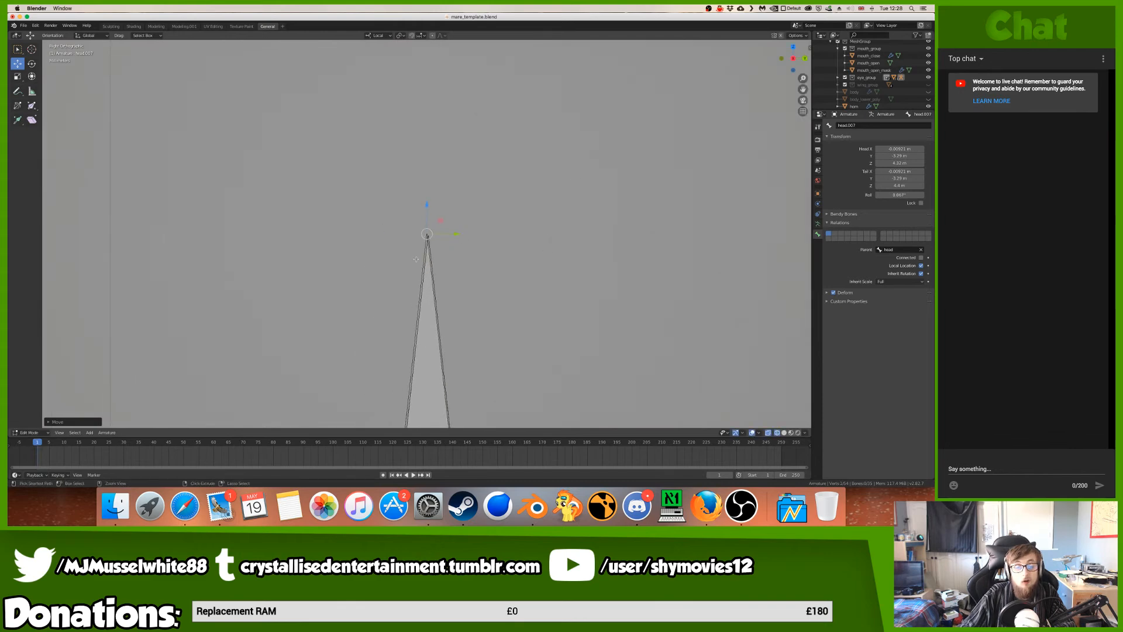
key("g")
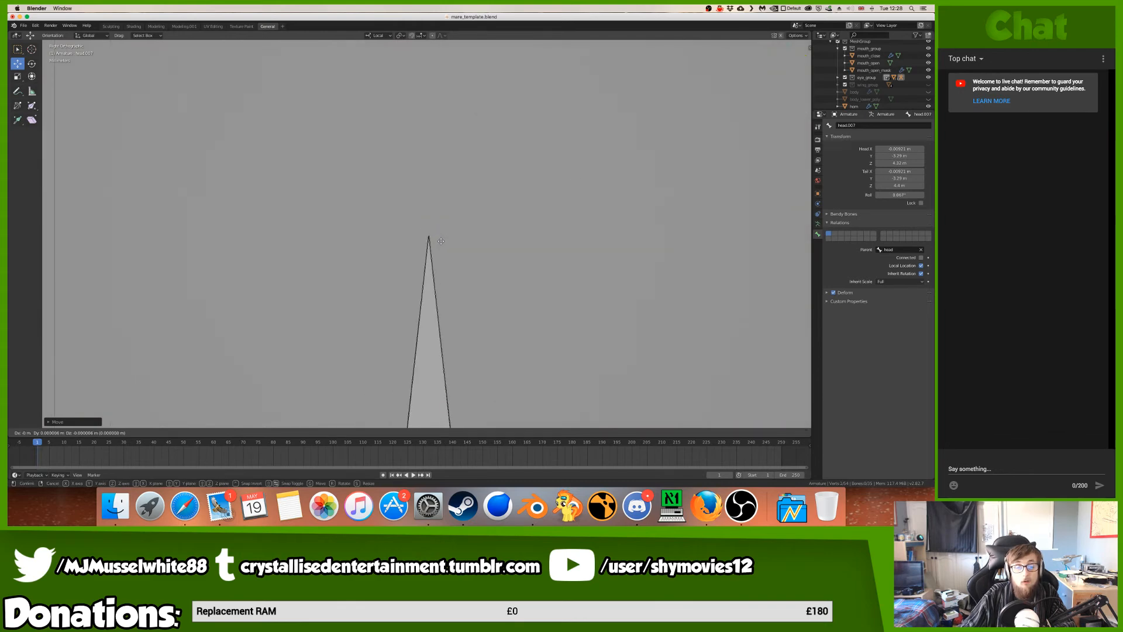
left_click(440, 241)
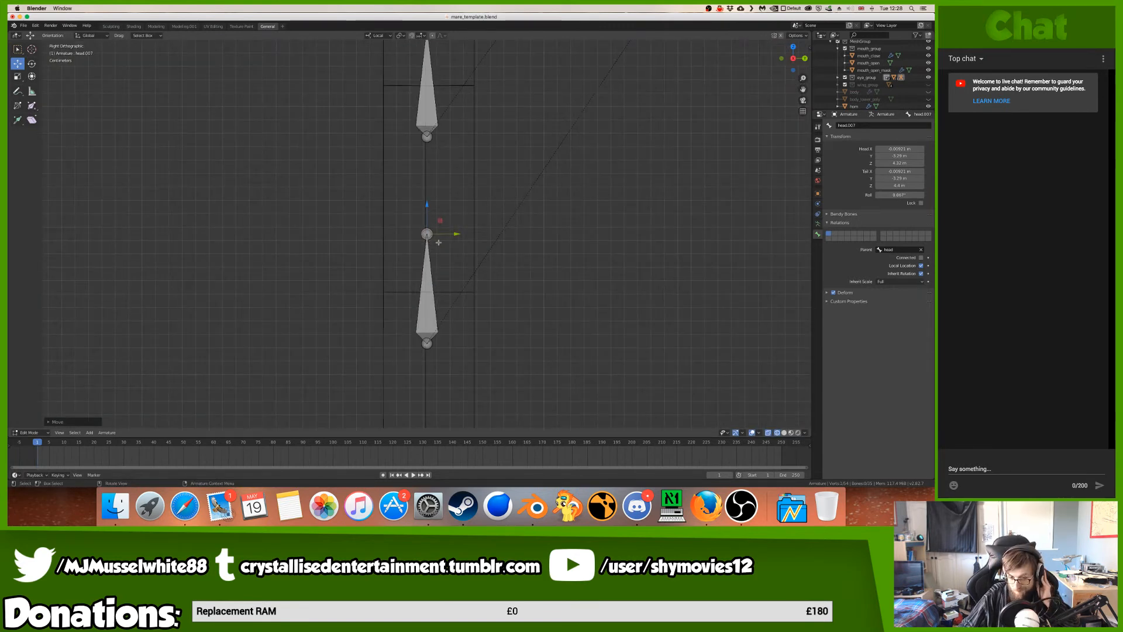
- Straighten the new bone and the lowest mouth bone by scaling each to 0 along the X axis, and save the file
key("KP_1")
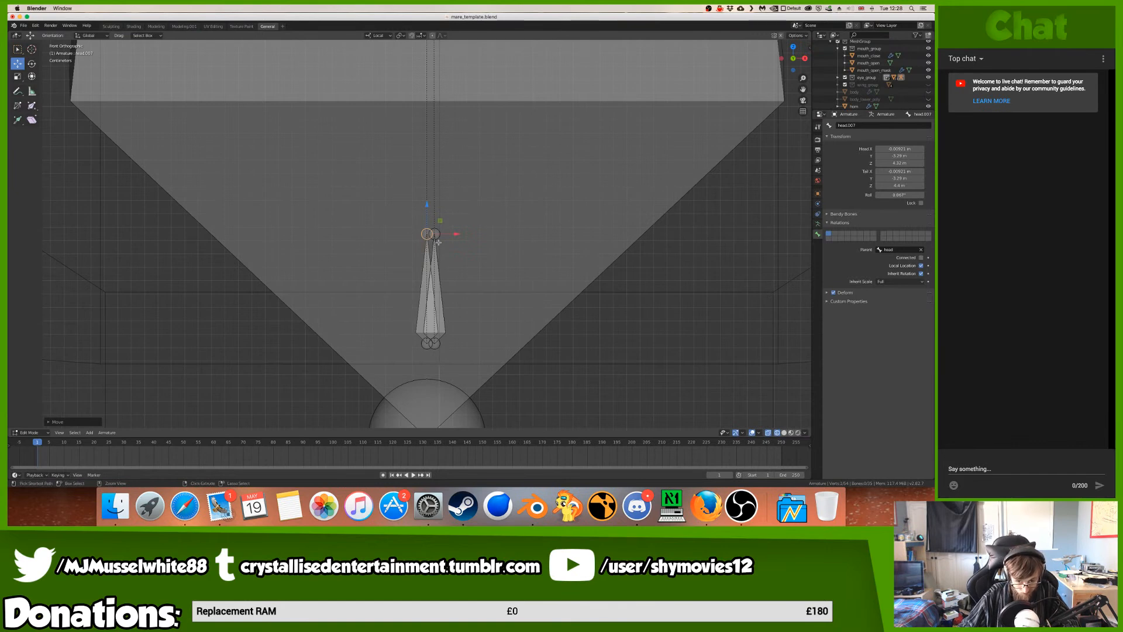
left_click(438, 242)
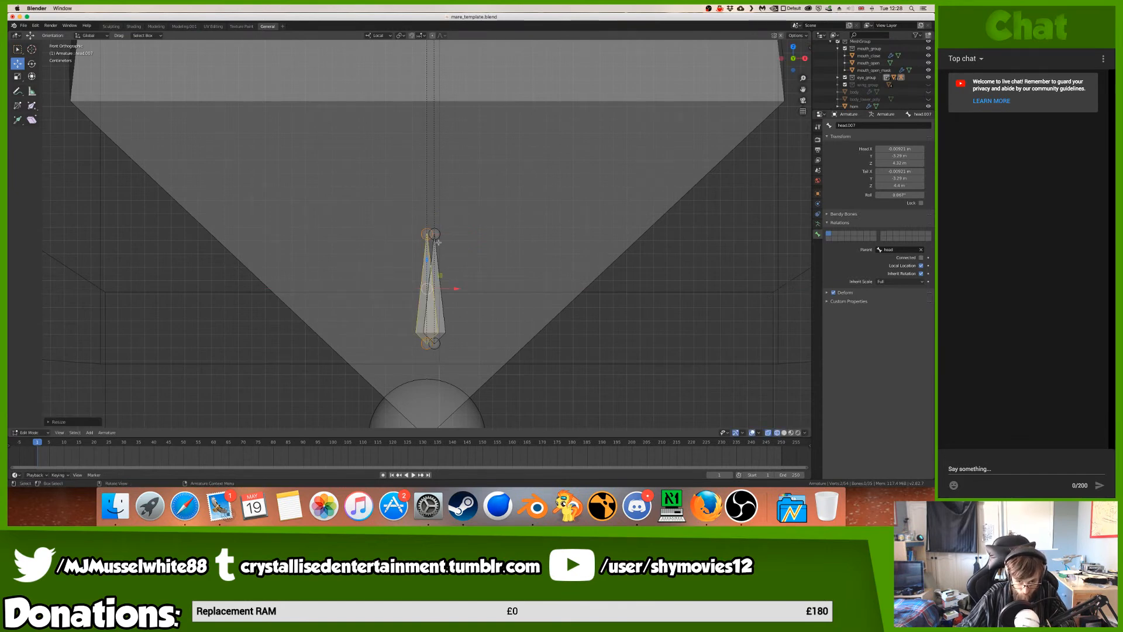
left_click(438, 242)
left_click(439, 235)
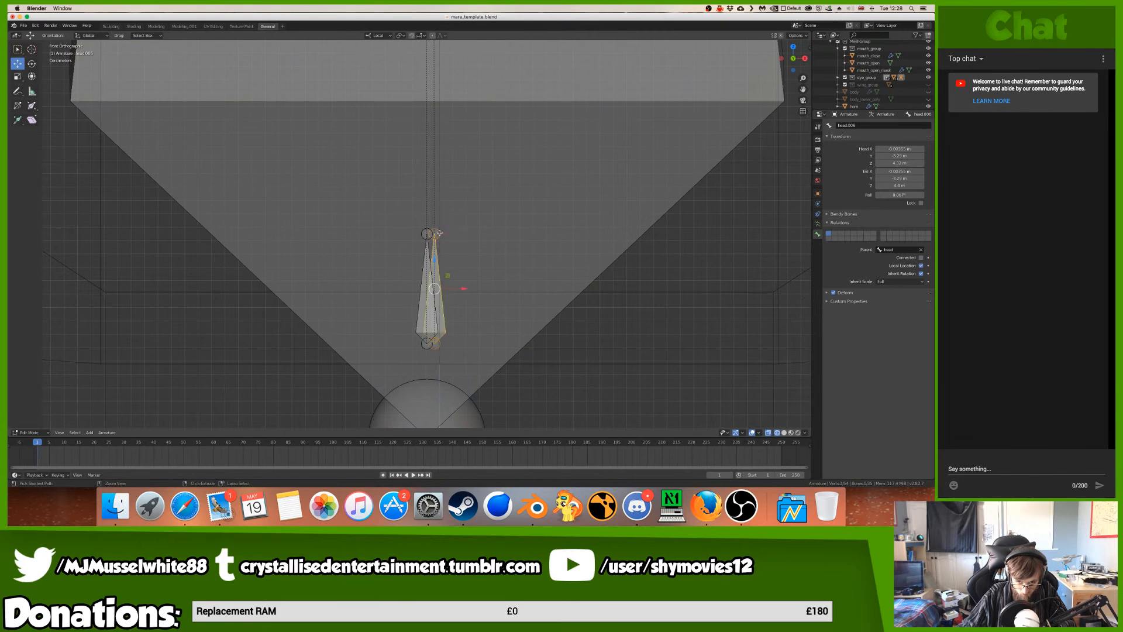
key("x")
left_click(439, 233)
key("super+z")
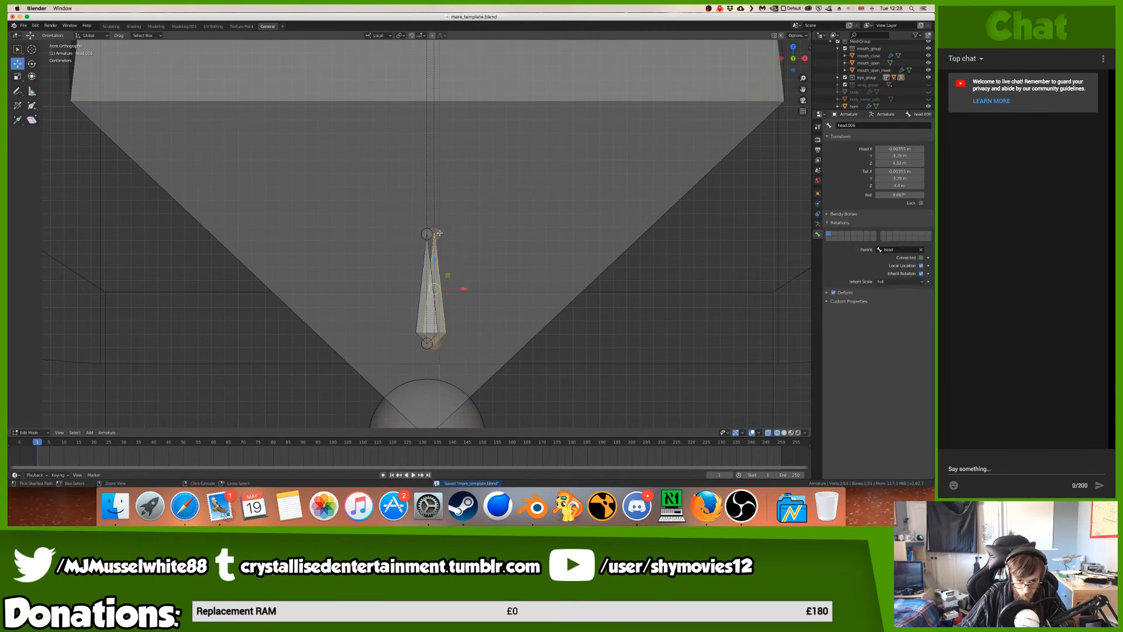
key("s")
key("x")
key("0")
key("Return")
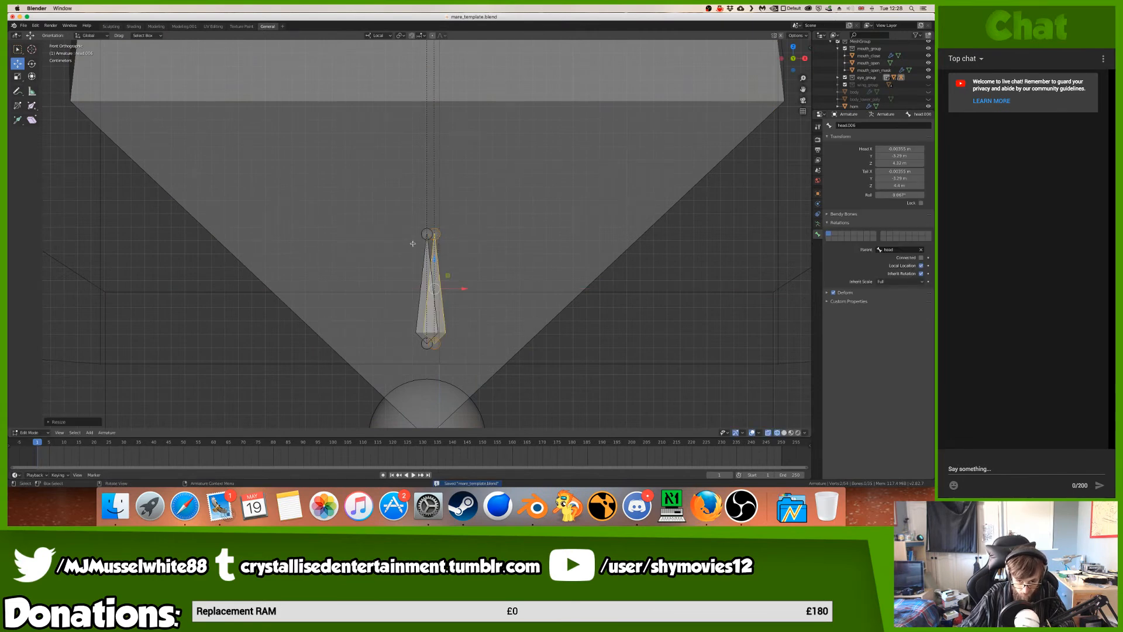
- Move the new bone about 0.24 m along negative X, away from the centre bone to the side of the lower mouth
left_click(421, 254)
left_click(424, 255)
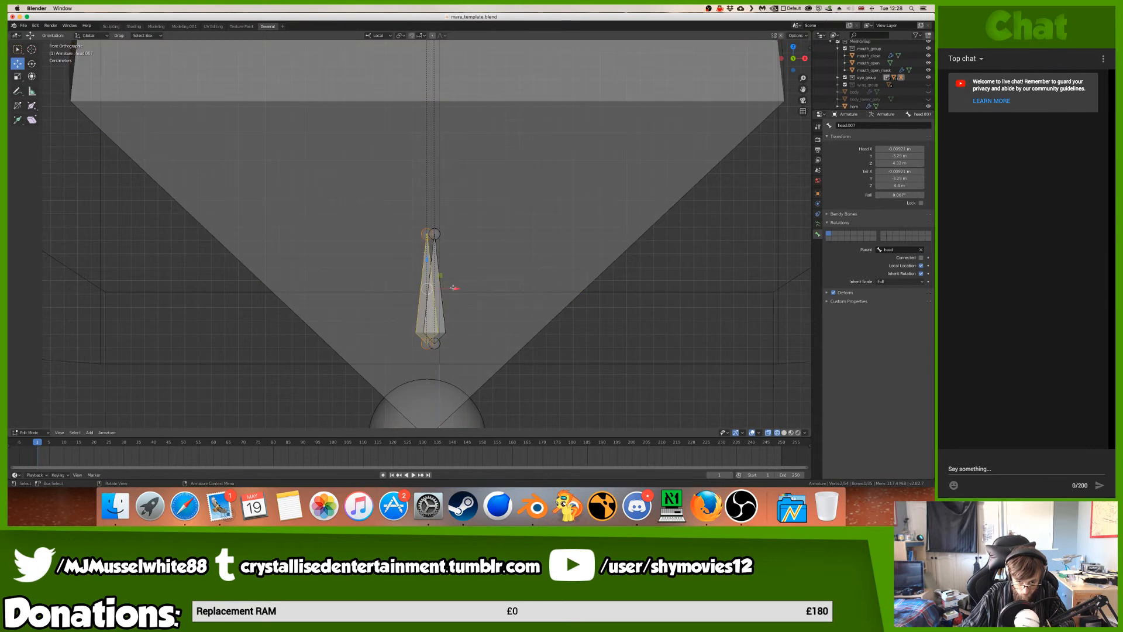
key("g")
key("x")
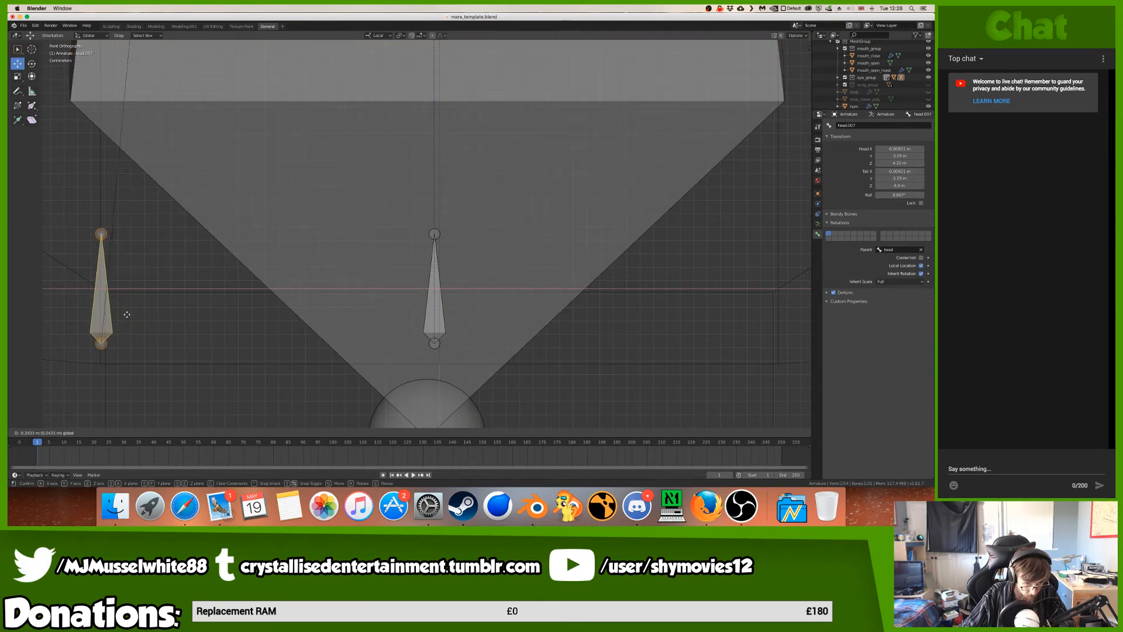
left_click(125, 314)
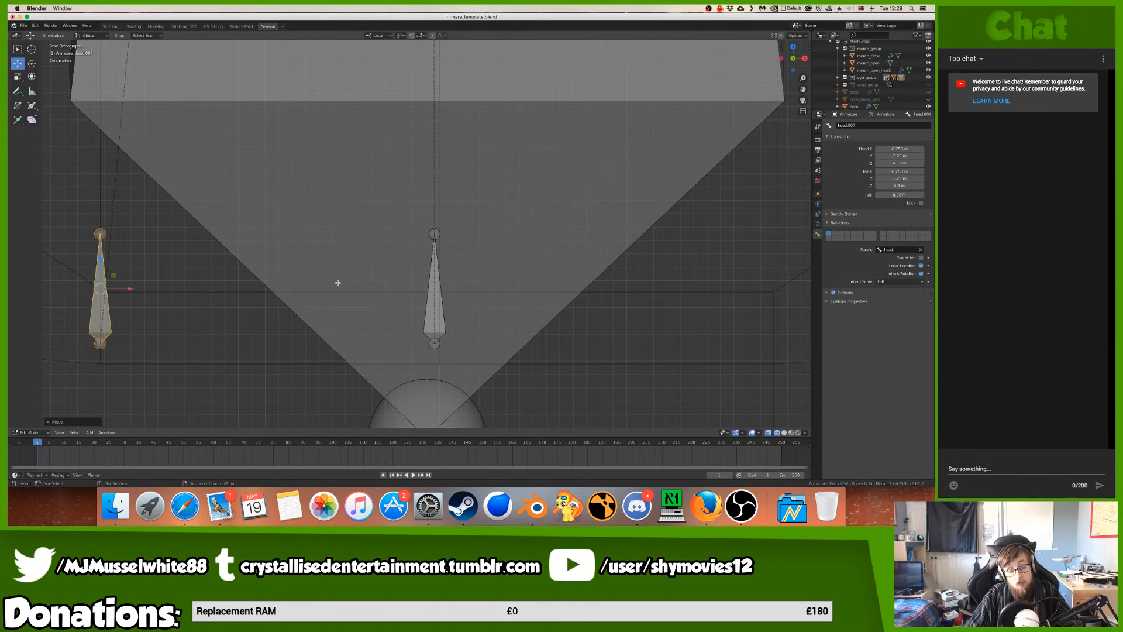
- Extrude another small bone upward from the head bone's tip in the side view and disconnect it from its parent
scroll(337, 282, "down", 10, "ctrl")
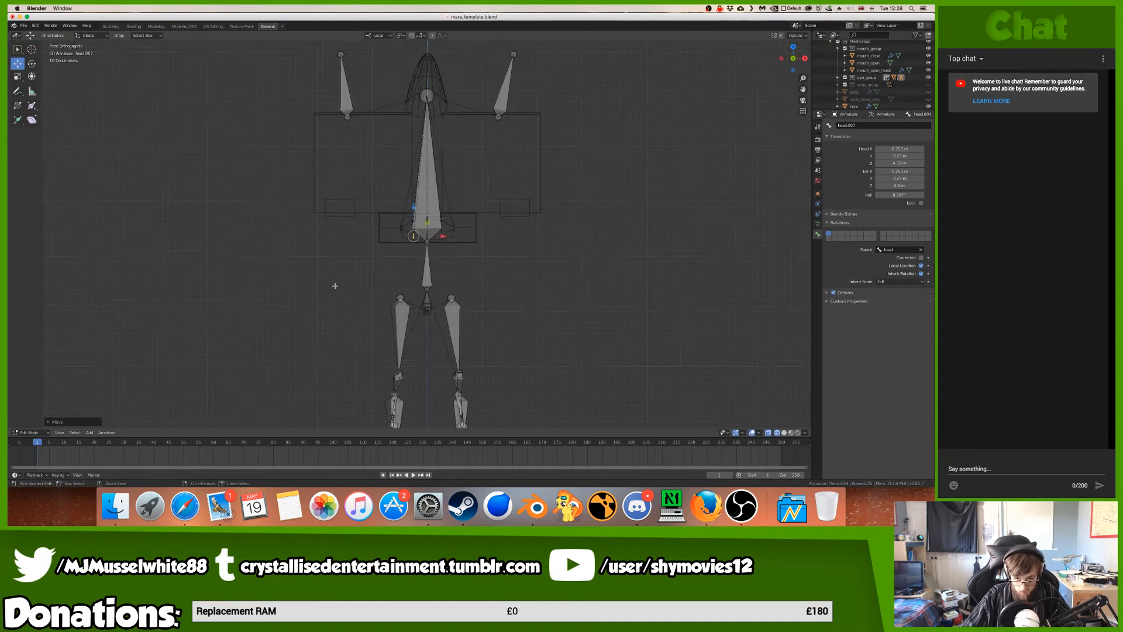
scroll(334, 286, "up", 8)
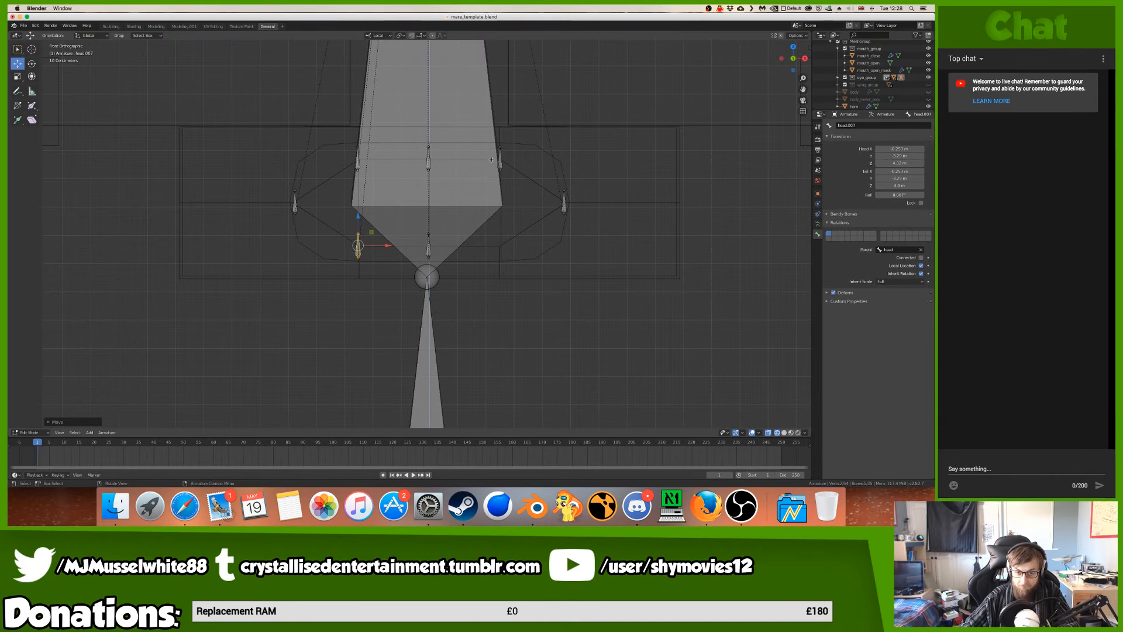
scroll(492, 159, "up", 5, "shift")
left_click(420, 281)
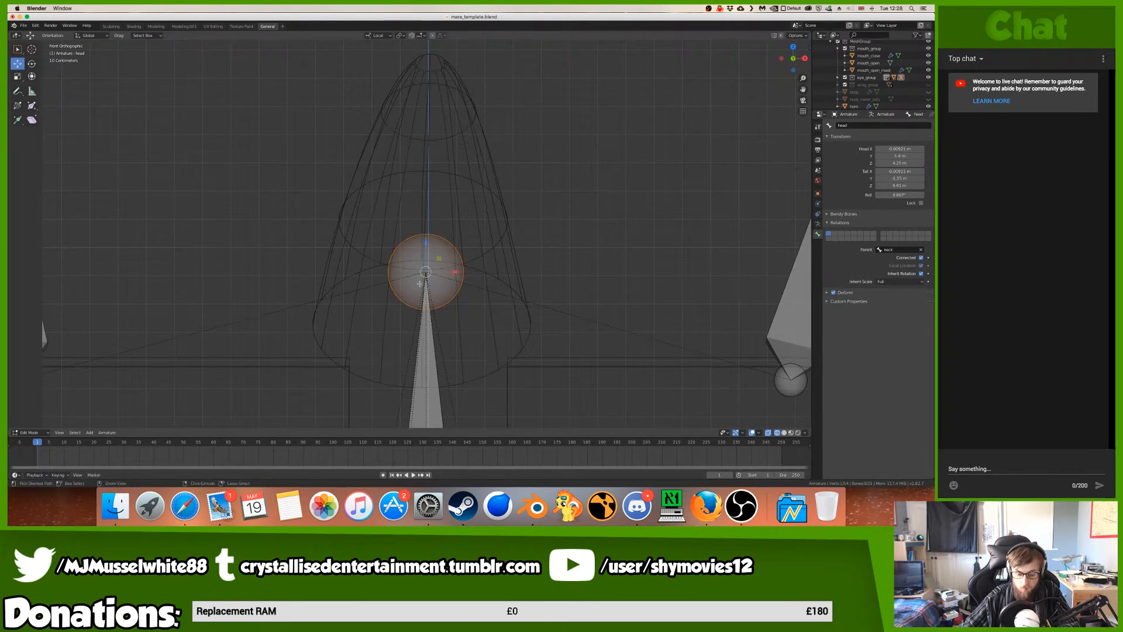
key("KP_3")
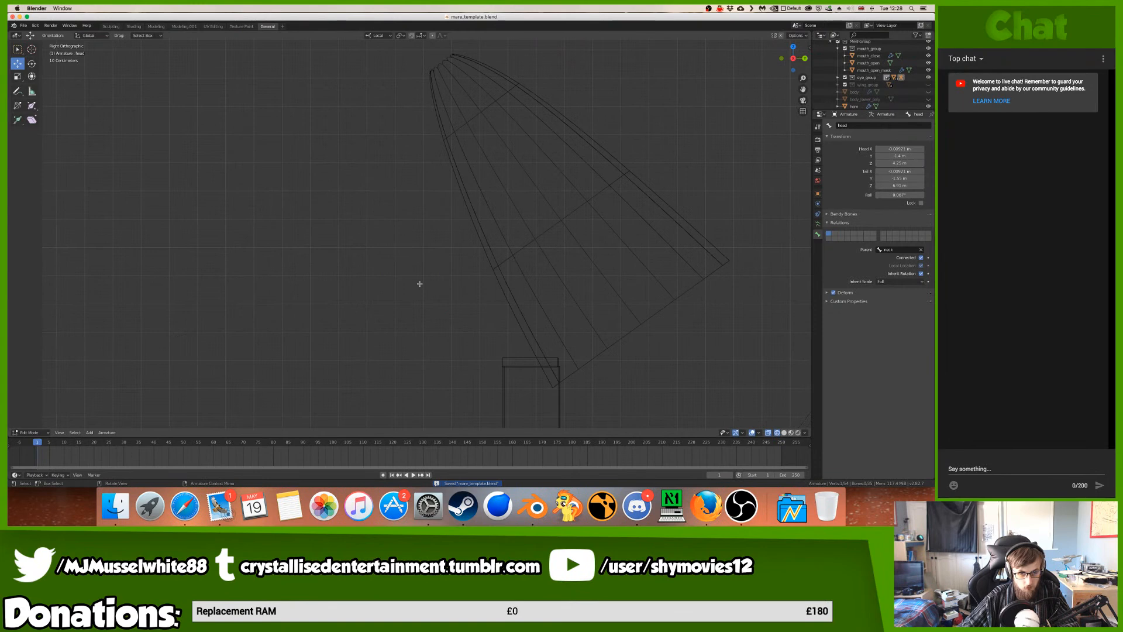
scroll(426, 282, "down", 8, "ctrl")
key("KP_Decimal")
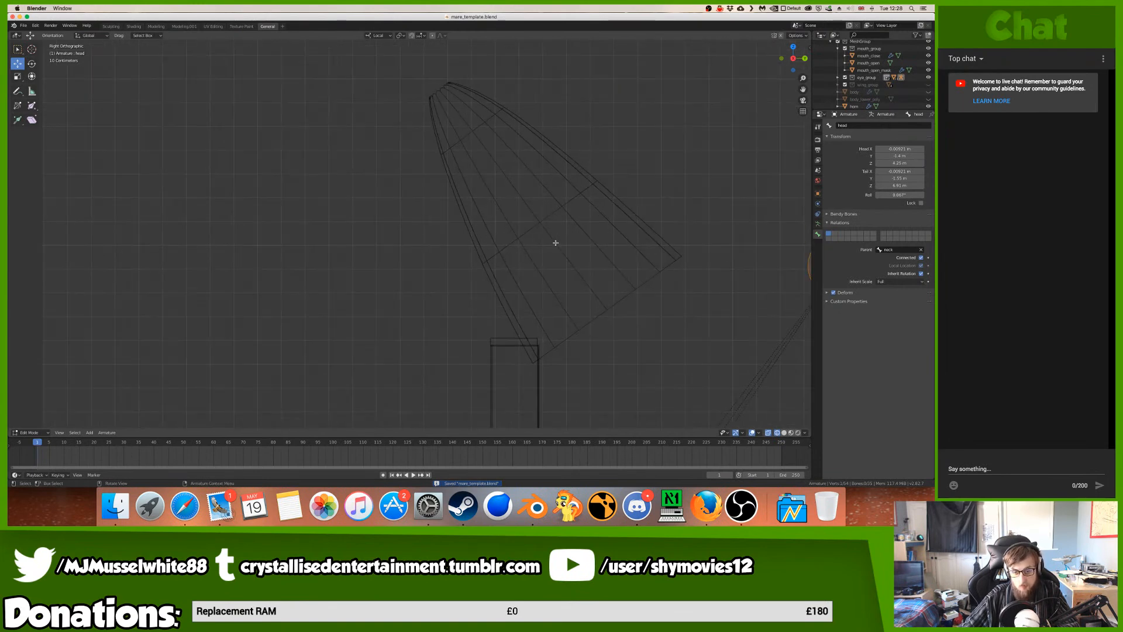
key("e")
left_click(466, 230)
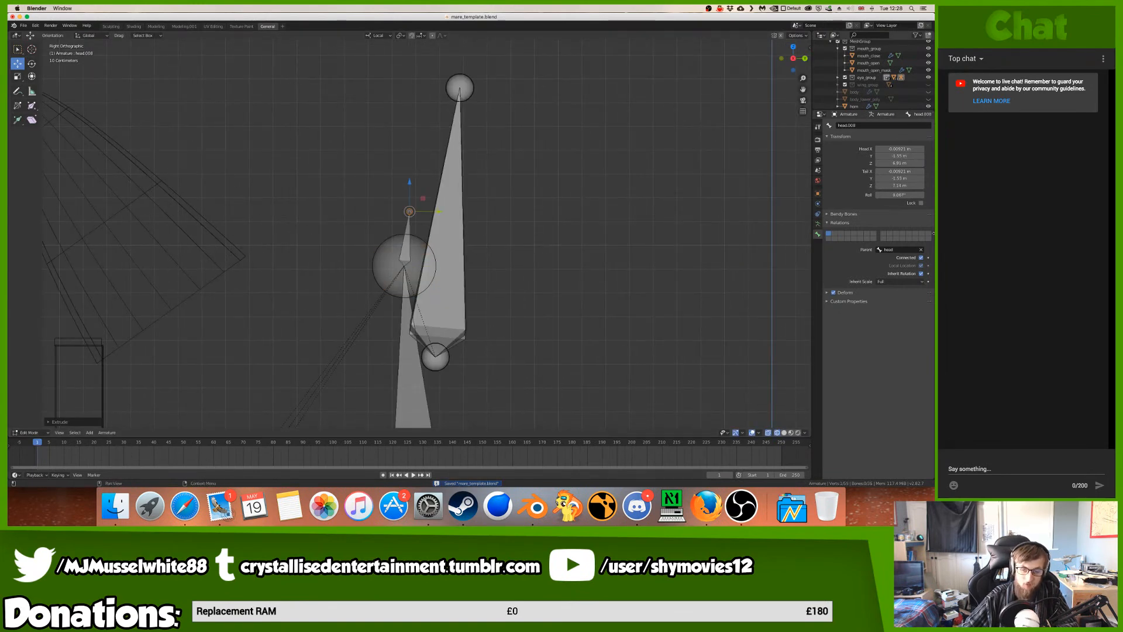
left_click(921, 258)
- Move the whole newly extruded bone down from the top of the head to the lower mouth bones
left_click(404, 270)
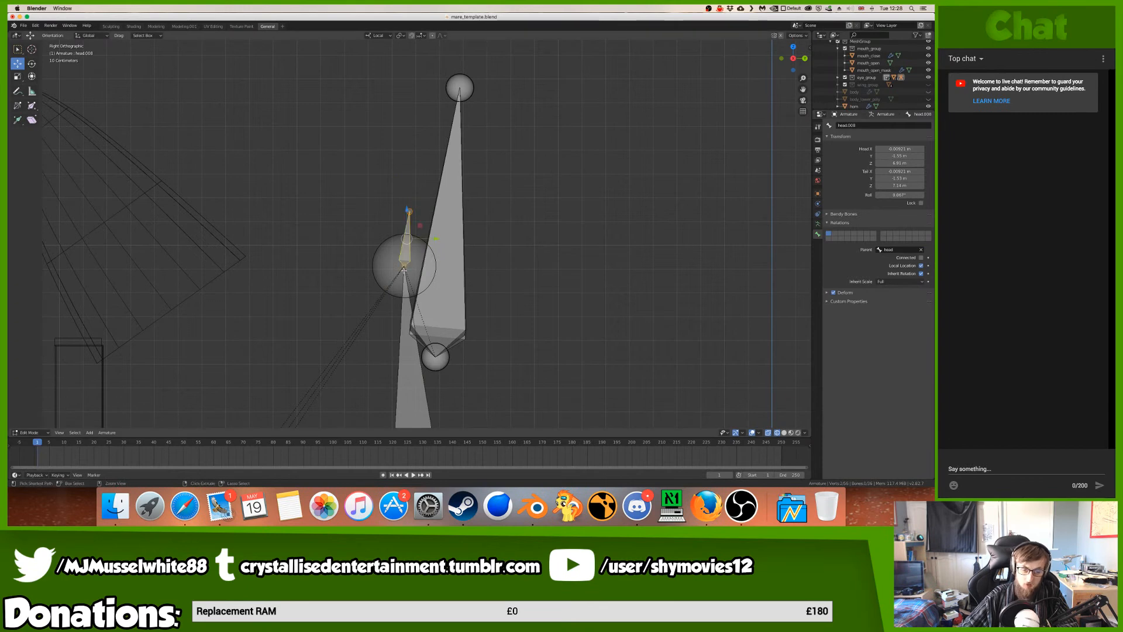
scroll(403, 269, "down", 8)
key("g")
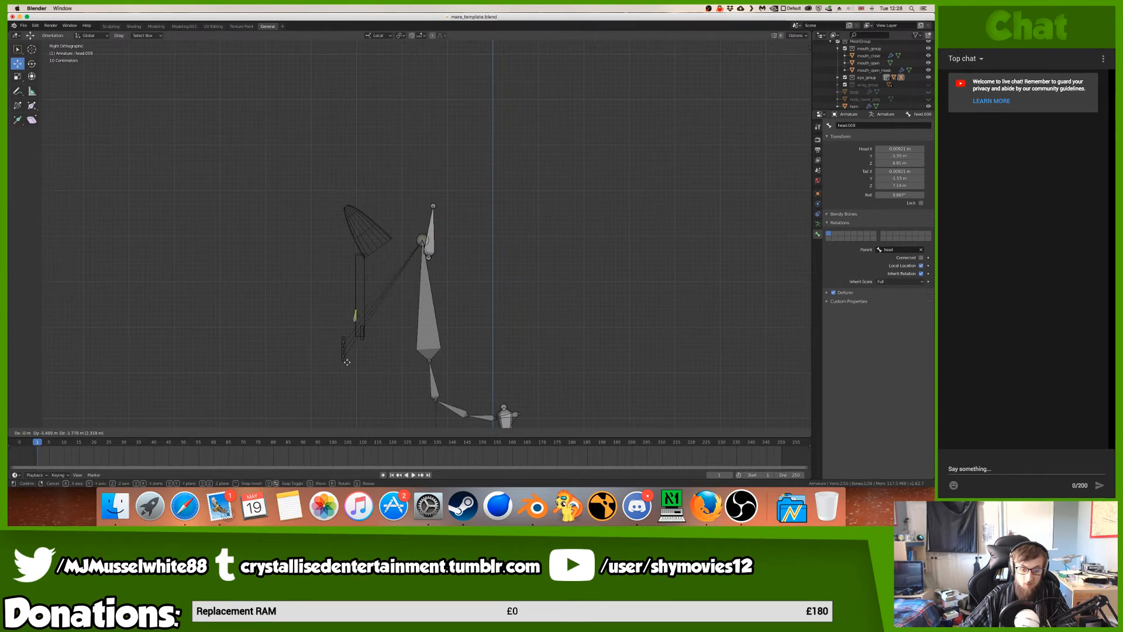
left_click(338, 393)
middle_click_drag(338, 394, 337, 396)
scroll(336, 396, "up", 10)
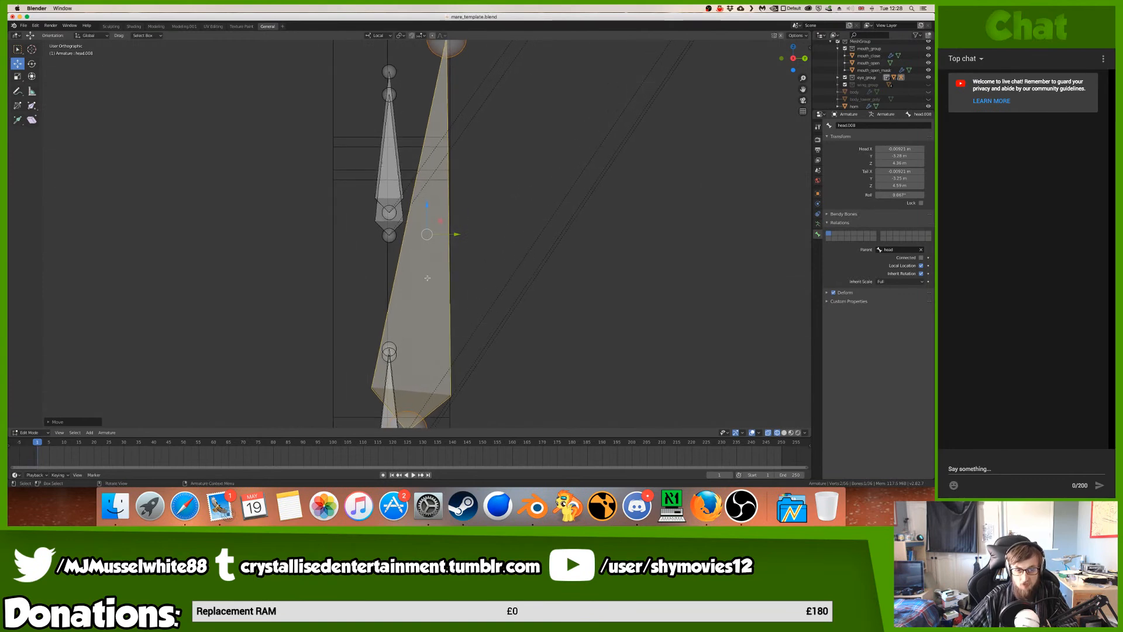
- Align the newly extruded bone's base precisely with the base of the lowest mouth bone in the side view
key("KP_3")
middle_click_drag(427, 267, 441, 388)
key("KP_3")
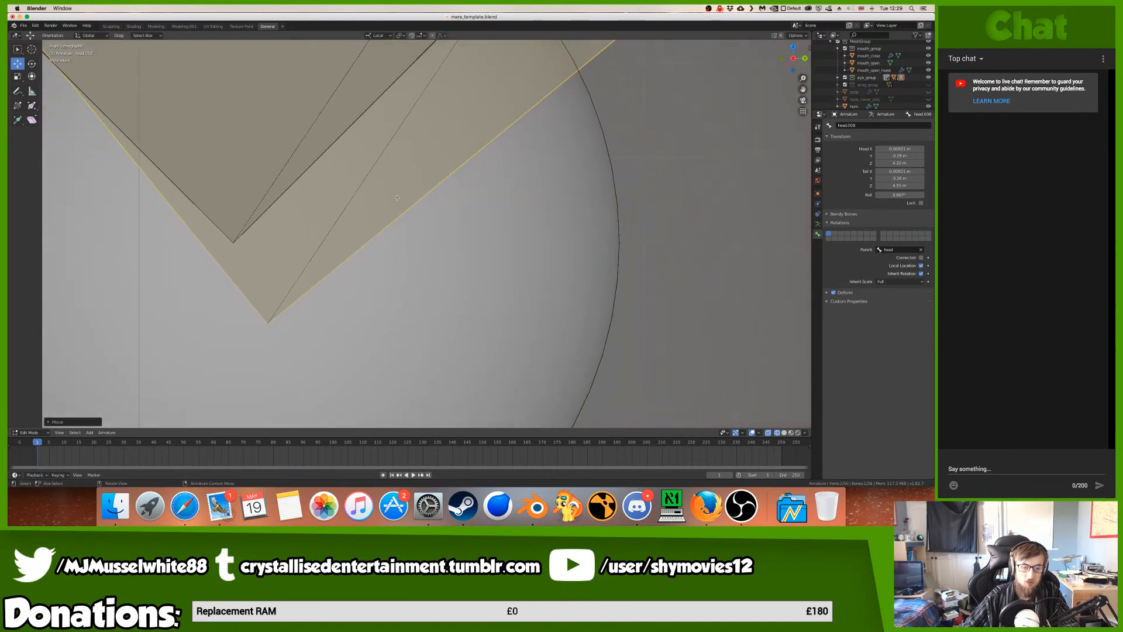
key("g")
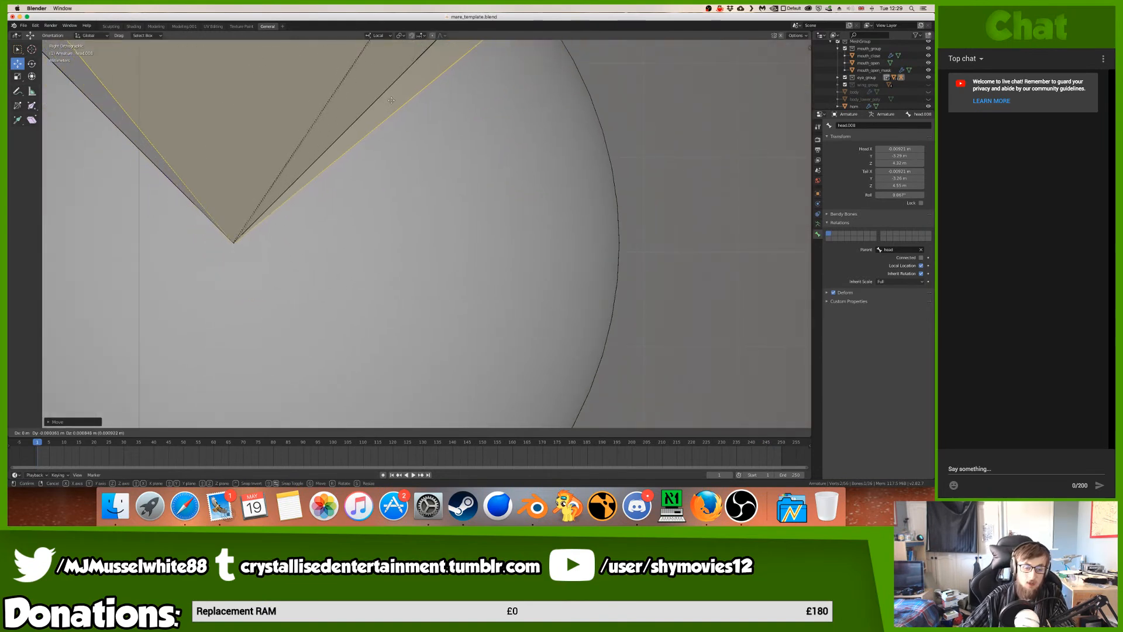
left_click(391, 100)
key("shift+s")
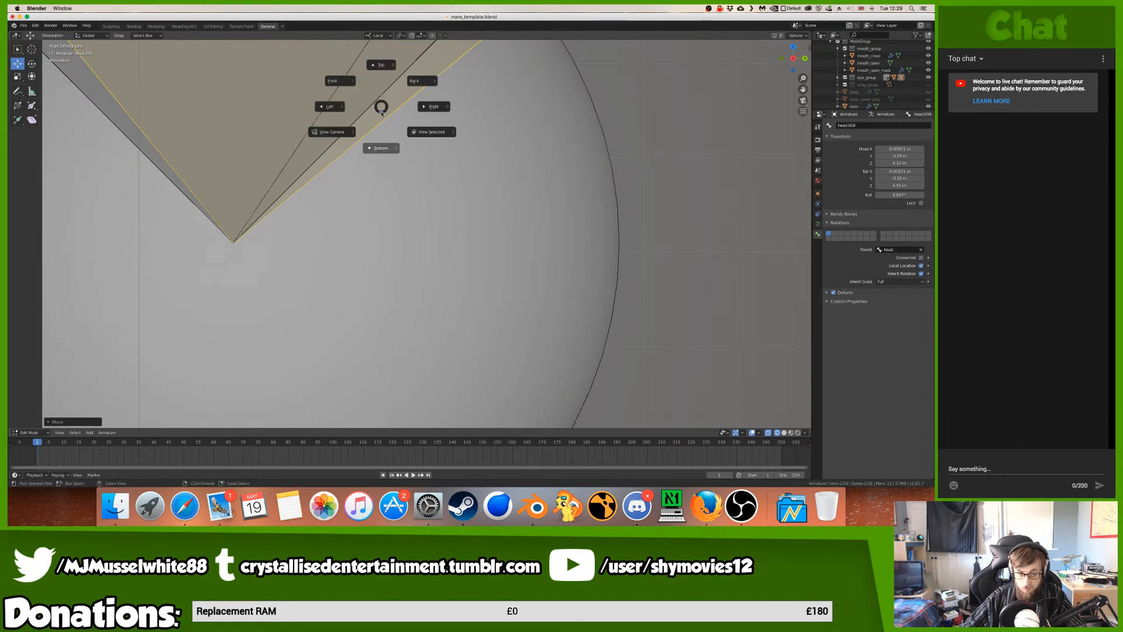
key("Escape")
- Bring the newly extruded bone's tip down and align it precisely with the tip of the lowest mouth bone
key("Home")
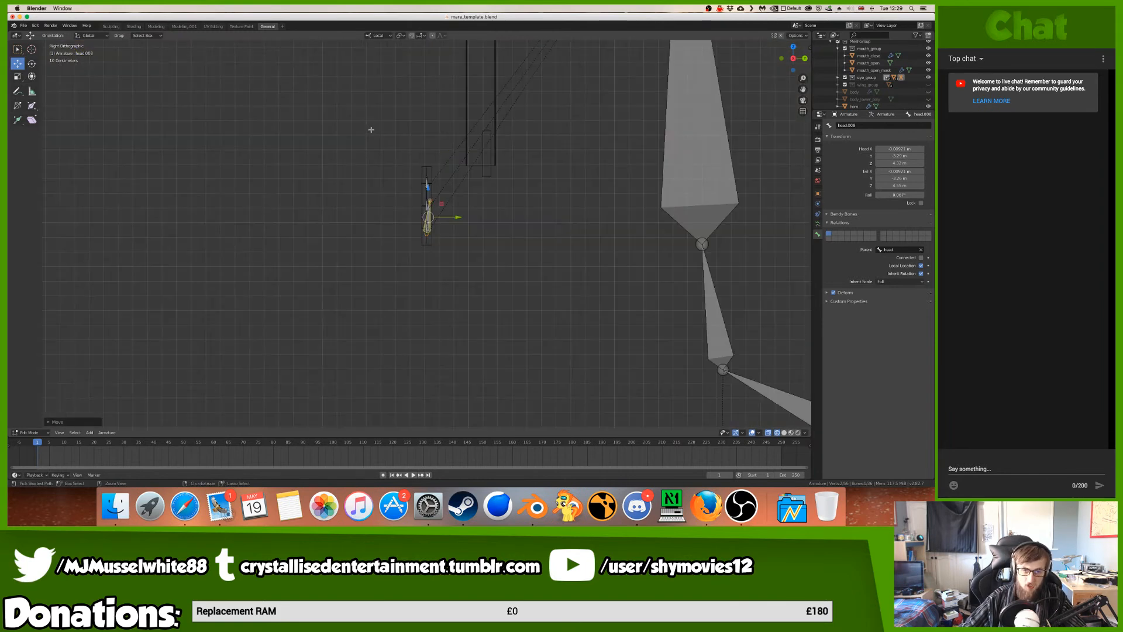
key("g")
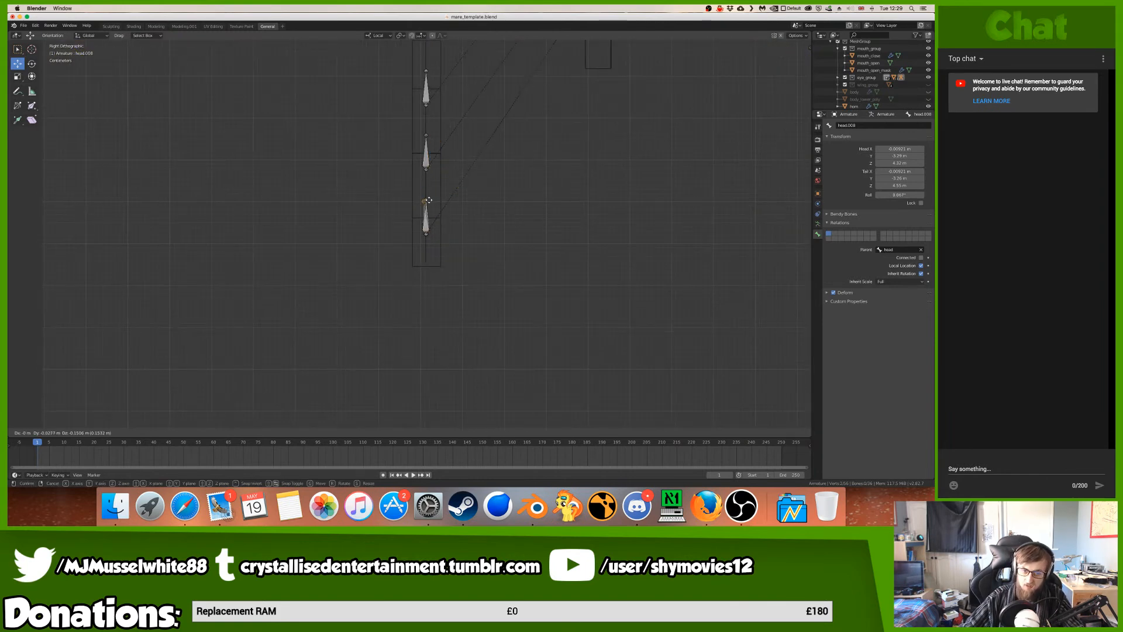
left_click(430, 199)
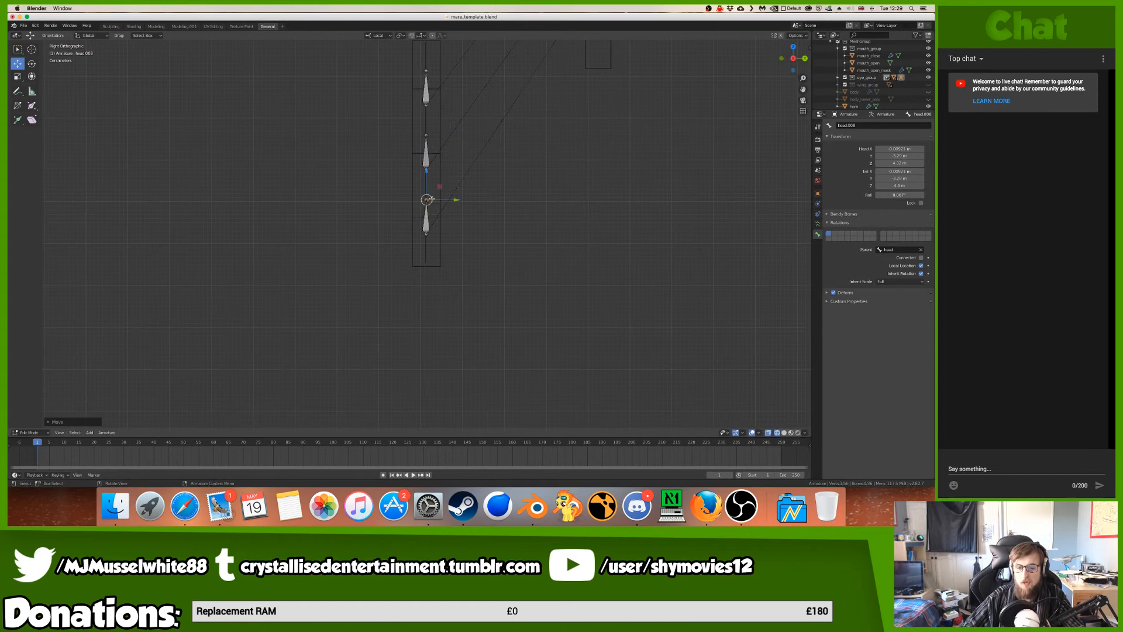
scroll(428, 198, "up", 3)
scroll(427, 284, "up", 10)
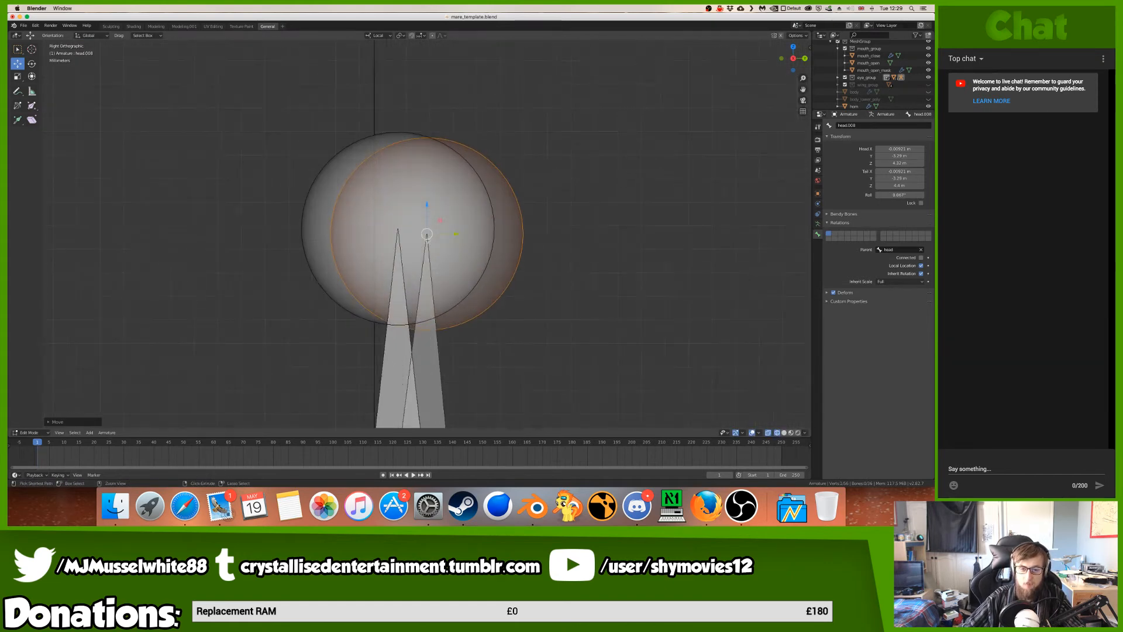
key("g")
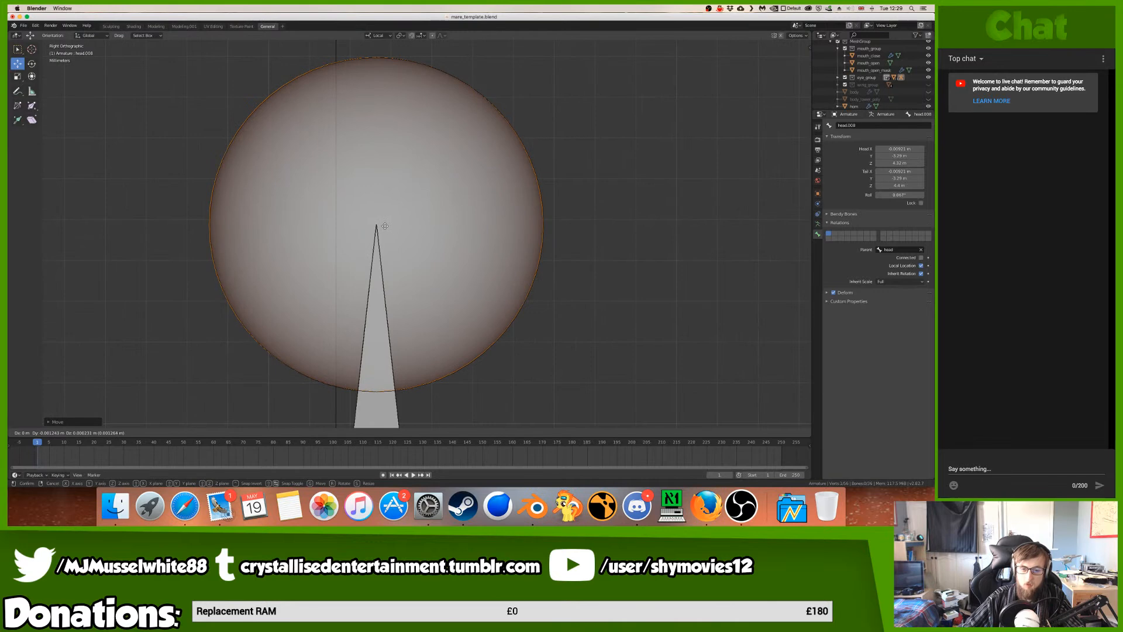
left_click(385, 226)
key("KP_Decimal")
scroll(458, 236, "up", 12, "ctrl")
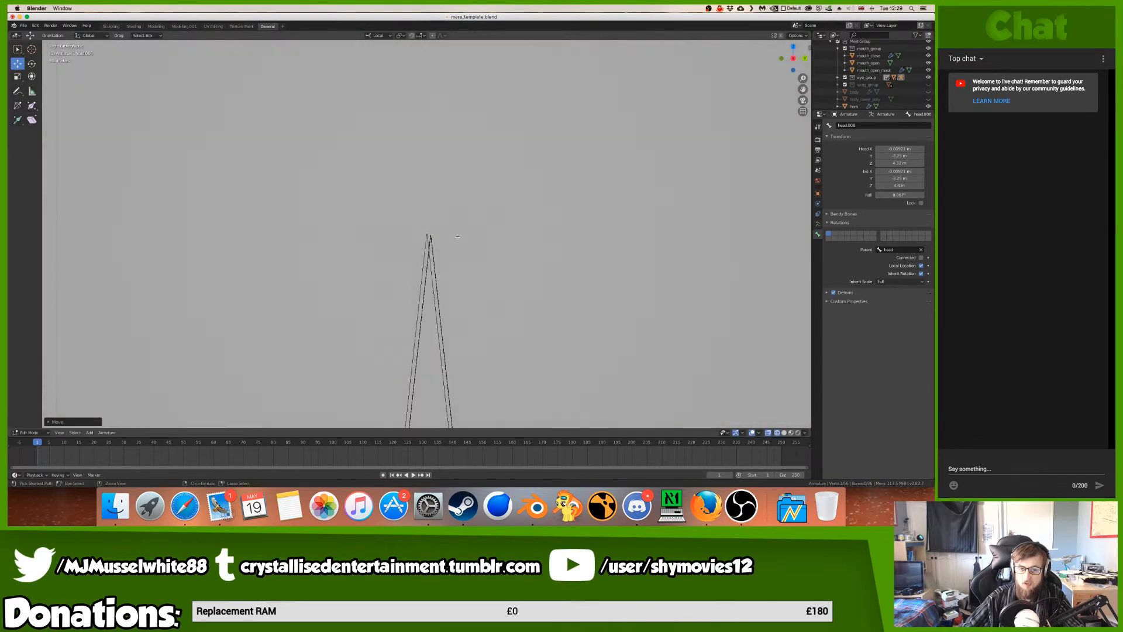
key("g")
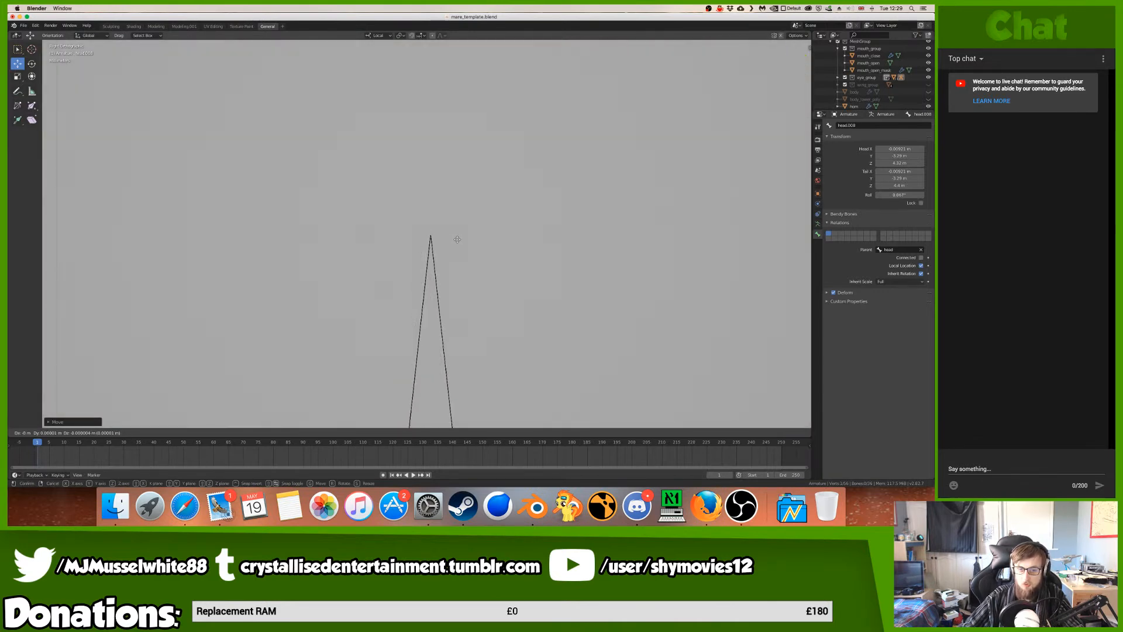
left_click(458, 240)
scroll(457, 238, "down", 10)
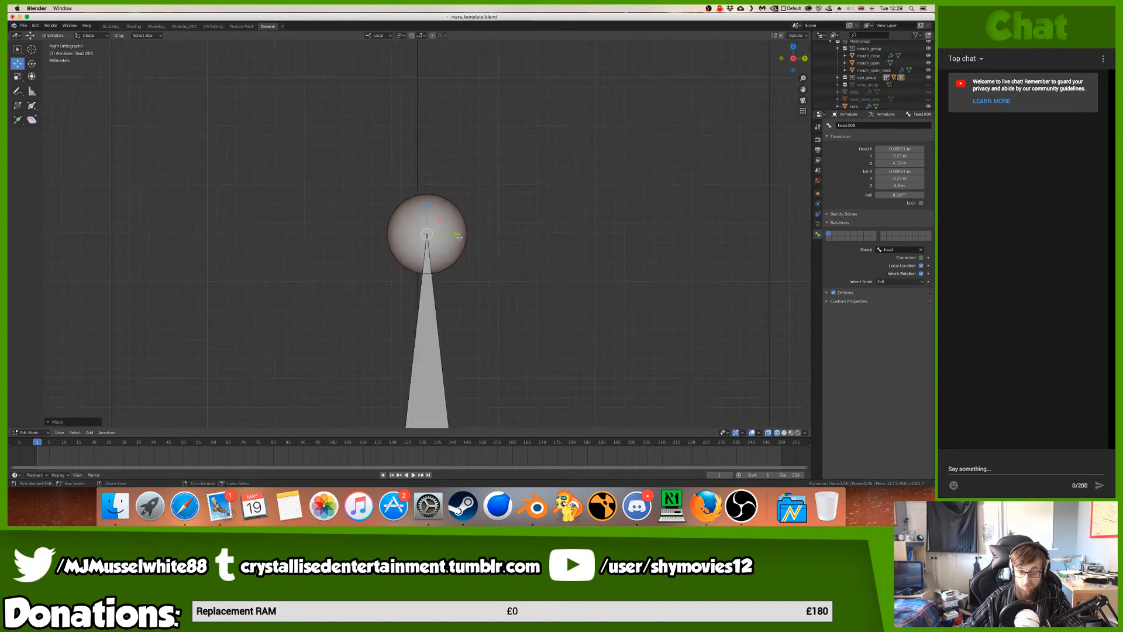
- Undo the last tip move and scale the whole newly extruded bone to 0 along X in the front view
key("KP_1")
key("ctrl+z")
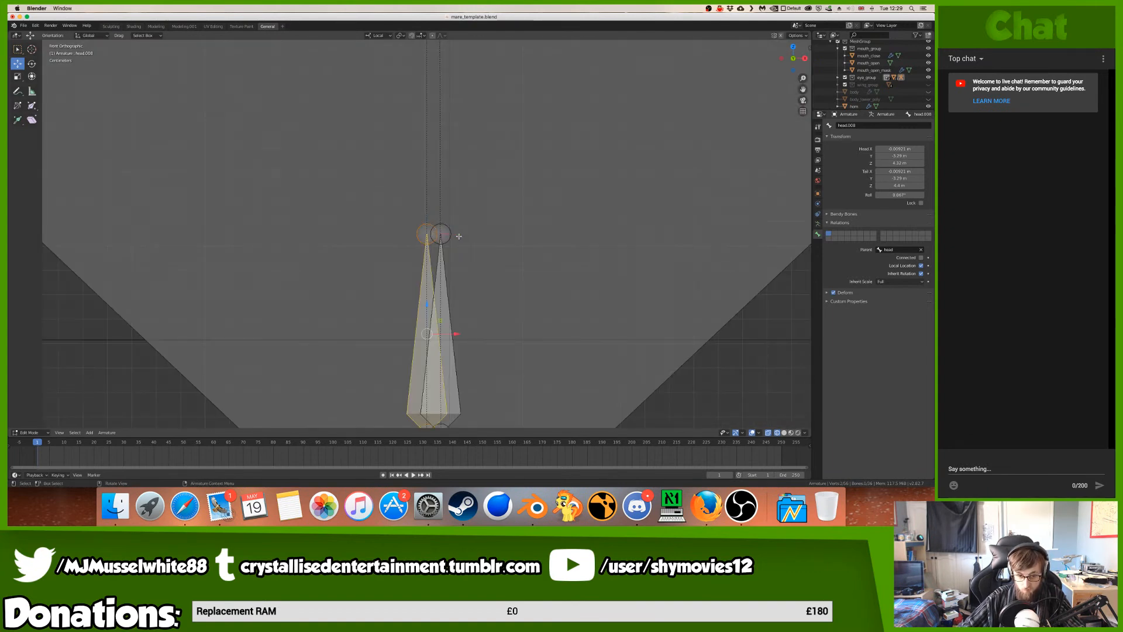
key("s")
key("x")
key("0")
key("Return")
scroll(456, 237, "down", 7, "ctrl")
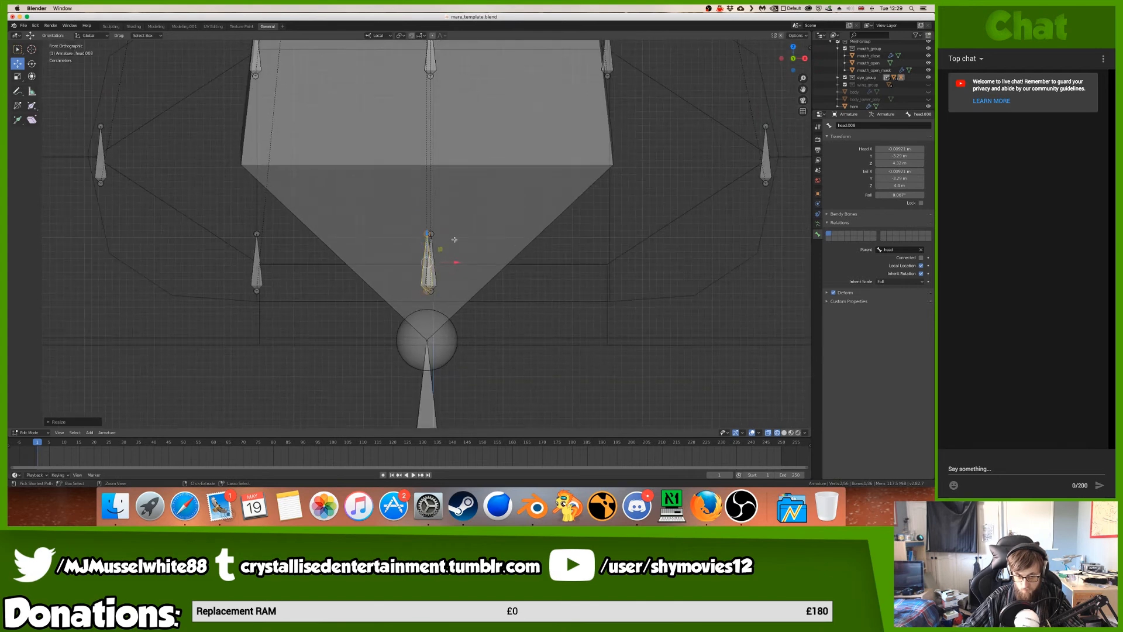
- Move the bone along the X axis from the mouth's centre to the right end of the lower lip, opposite the lower-left bone
key("g")
key("x")
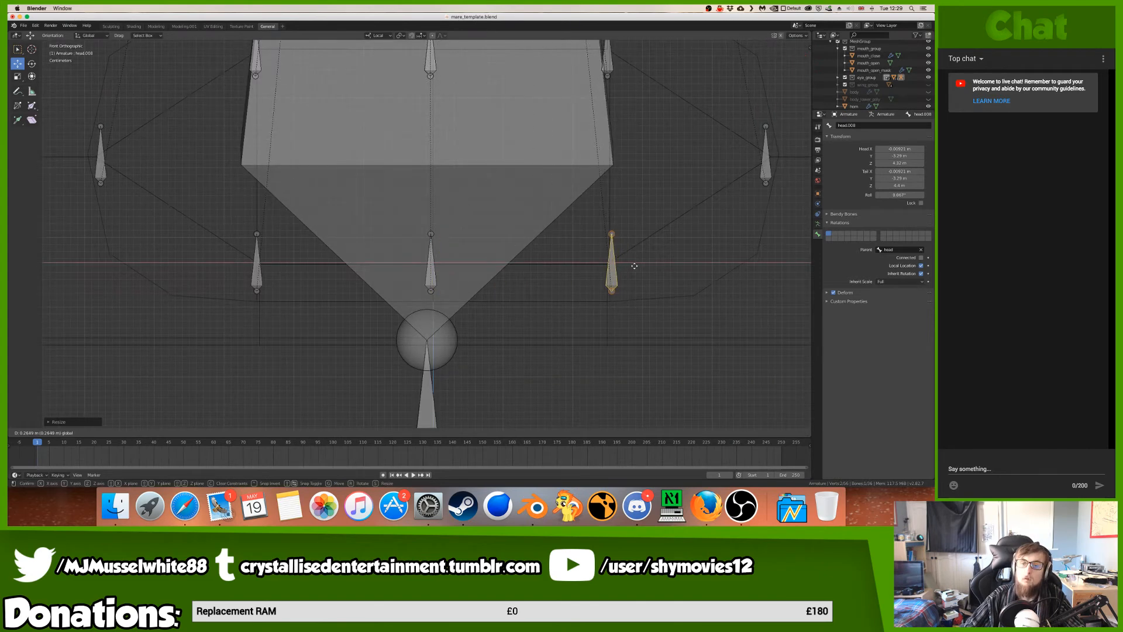
left_click(632, 266)
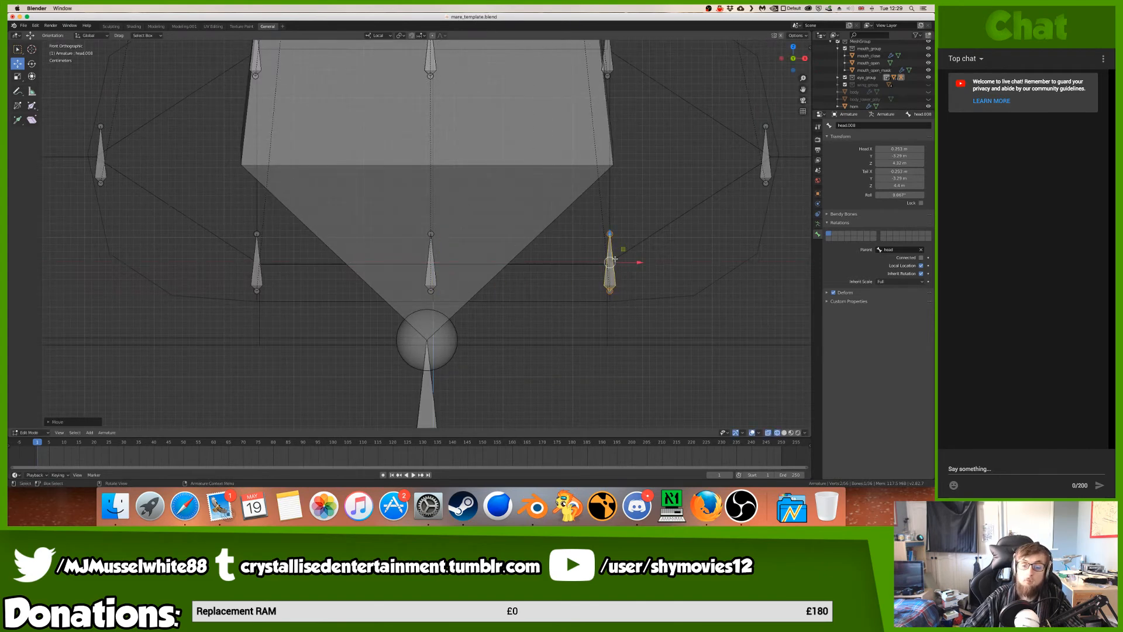
- Set the roll to 0 on each of the three bones along the upper edge of the mouth
middle_click_drag(615, 259, 609, 253)
left_click(255, 69)
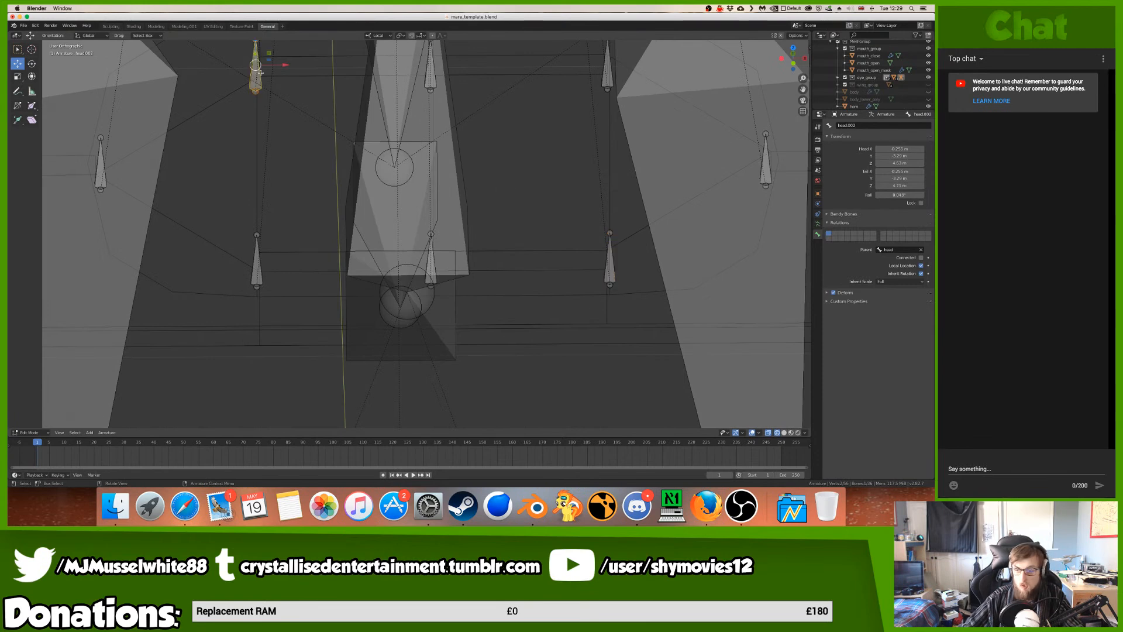
left_click(903, 194)
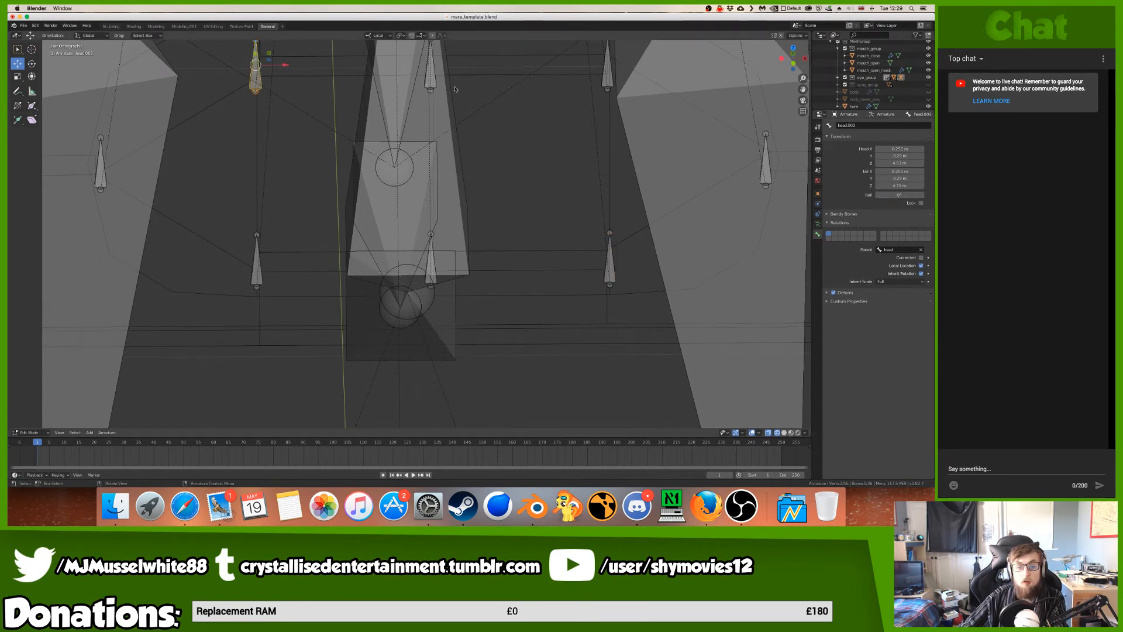
left_click(433, 76)
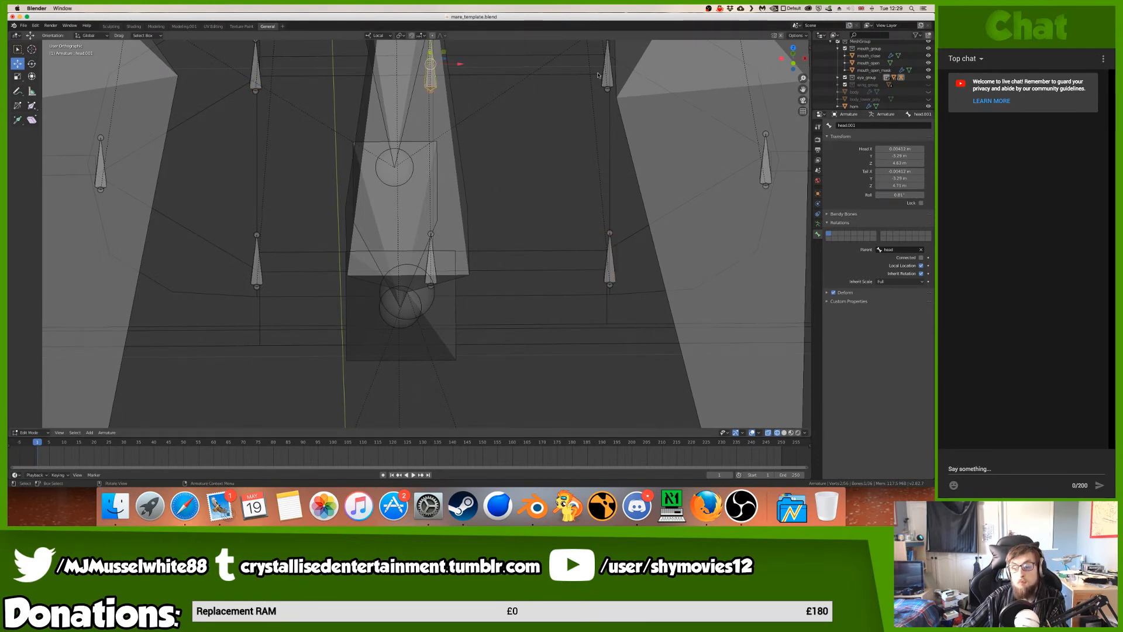
left_click(901, 194)
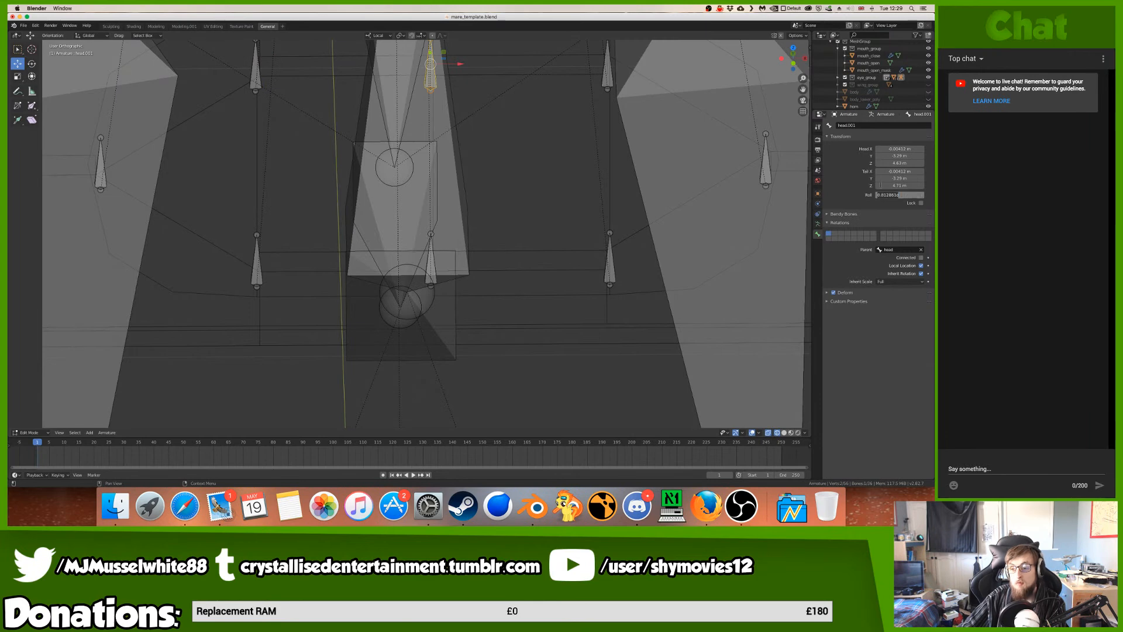
left_click(607, 65)
left_click(901, 195)
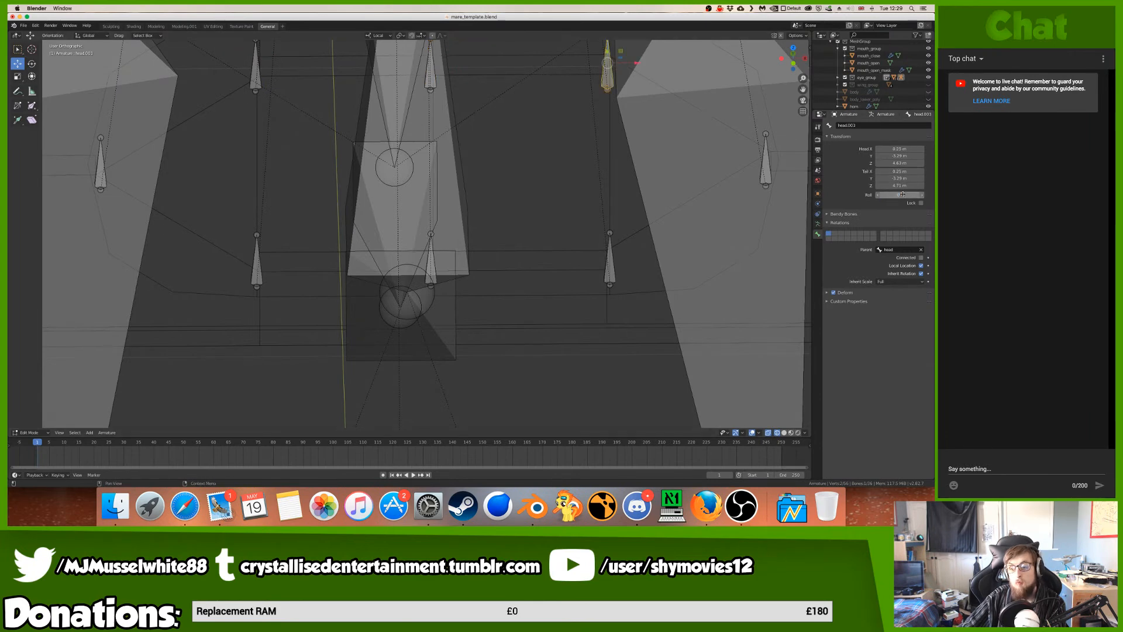
- Set the roll to 0 on the two bones at the outer corners of the mouth
left_click(765, 161)
left_click(899, 196)
type("0")
key("Return")
left_click(102, 171)
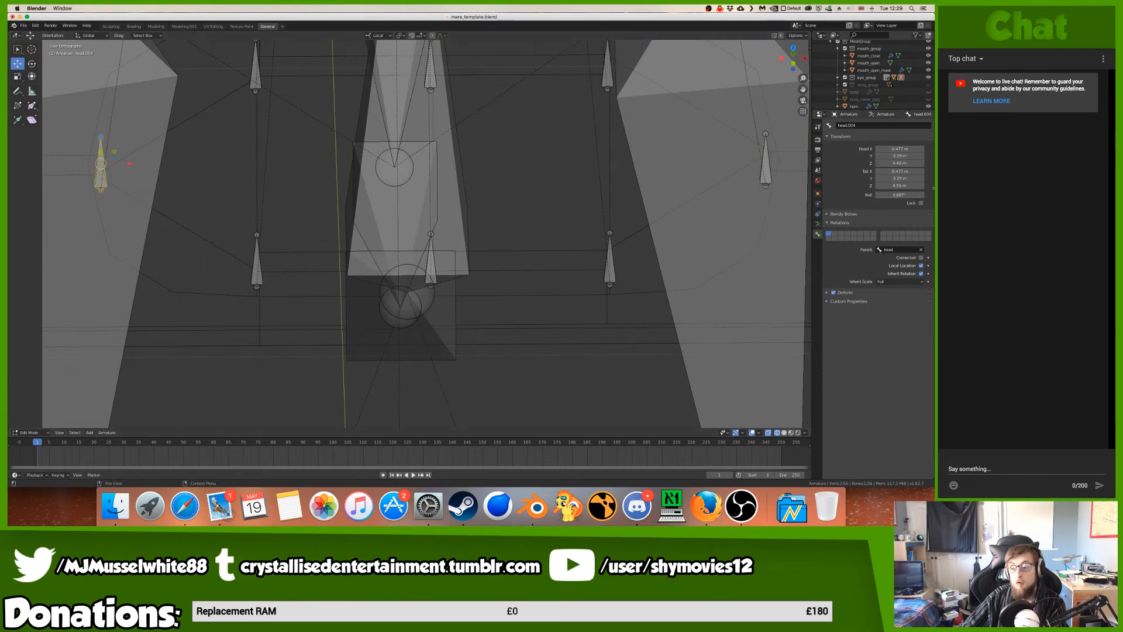
left_click(895, 196)
type("0")
key("Return")
- Set the roll to 0 on the bone at the left end of the lower mouth row
left_click(262, 259)
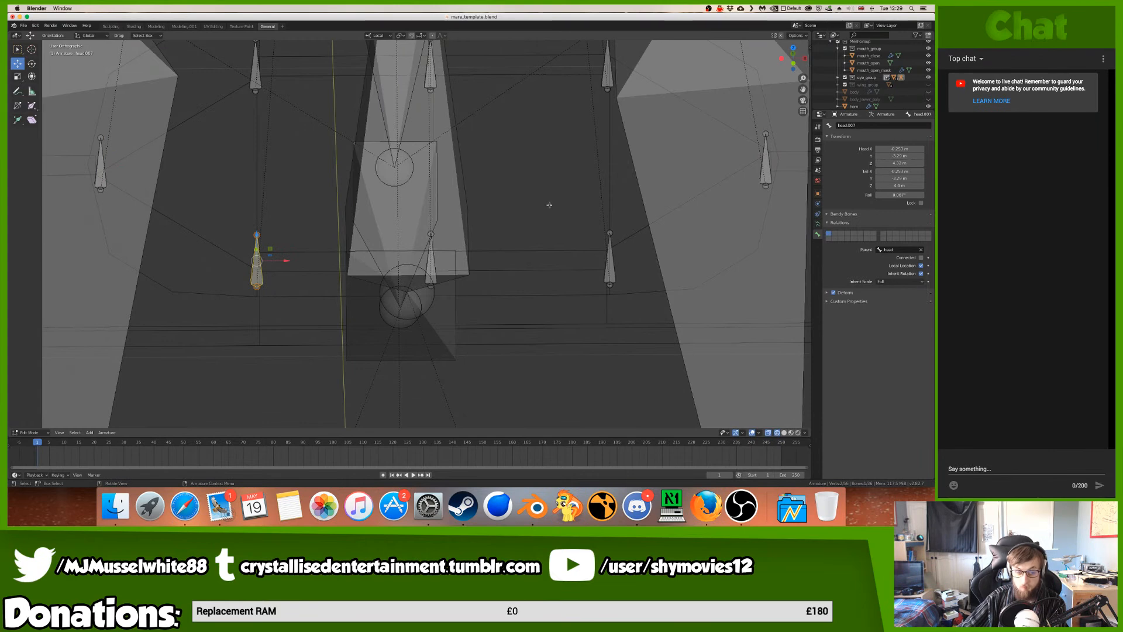
left_click(898, 197)
type("0")
key("Return")
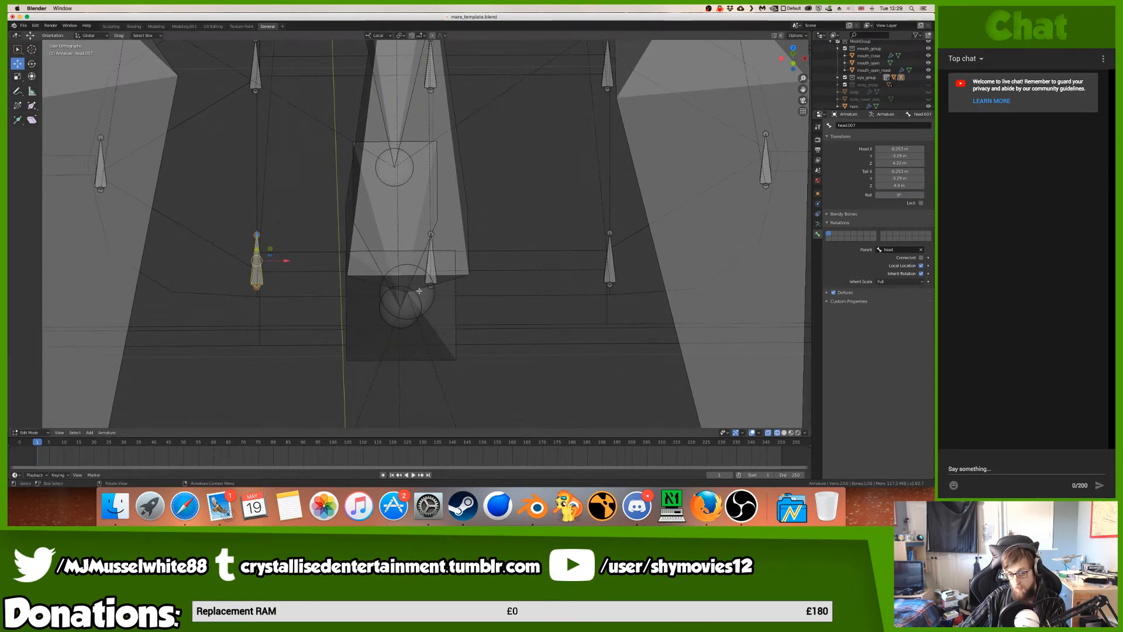
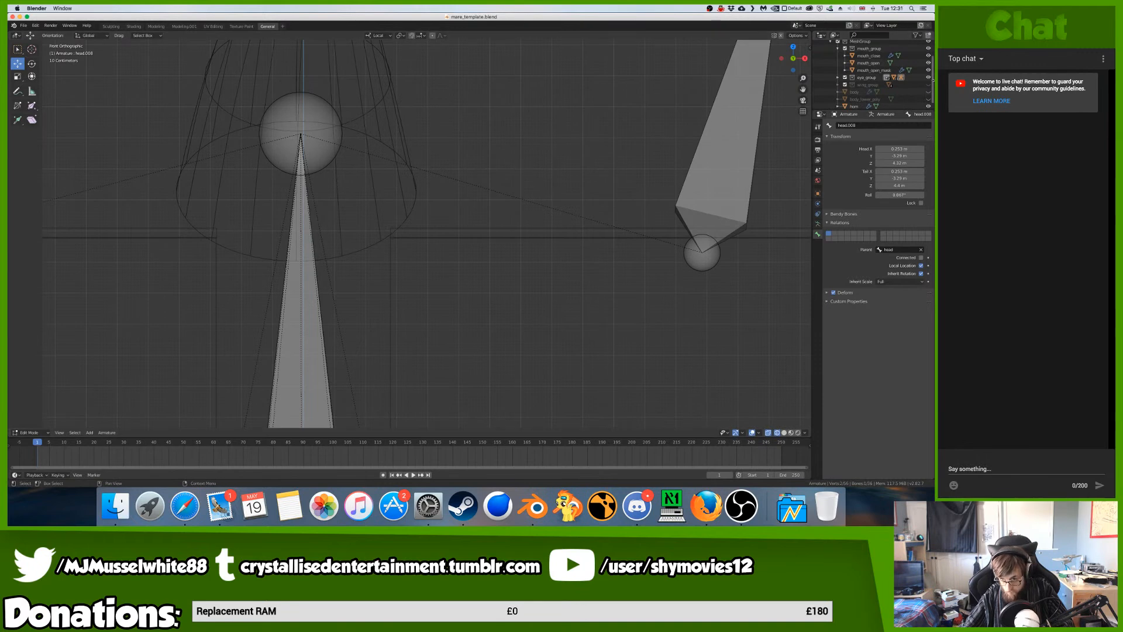
- Collapse the mouth_group collection and unhide eyebrow_l_mask inside eye_l_group of the eye_group collection
scroll(912, 76, "up", 2)
left_click(839, 65)
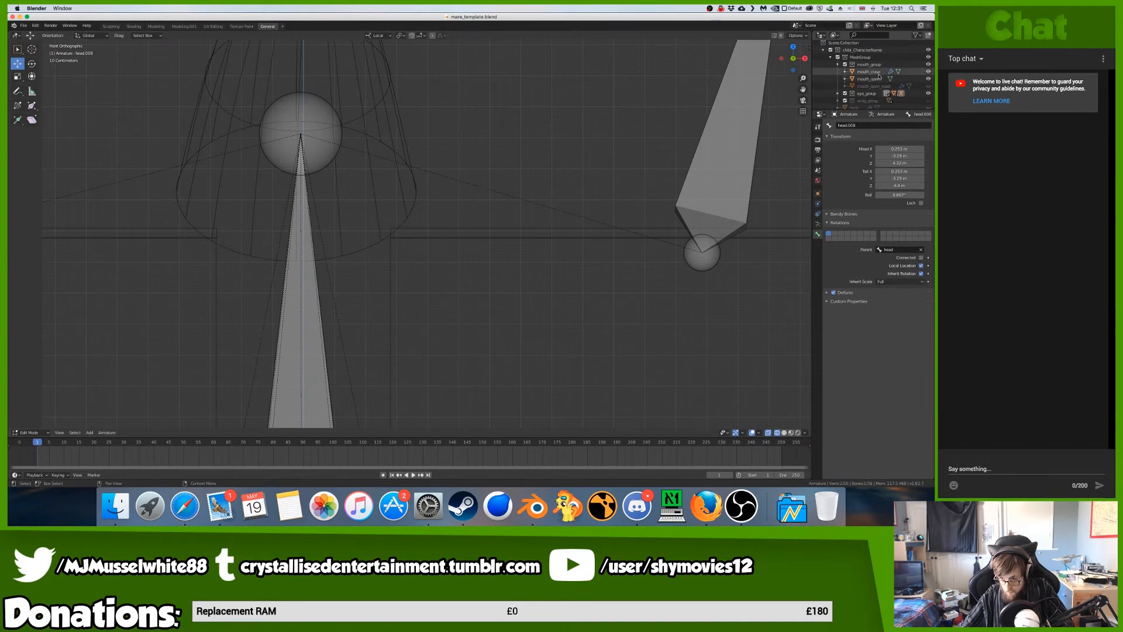
left_click(838, 72)
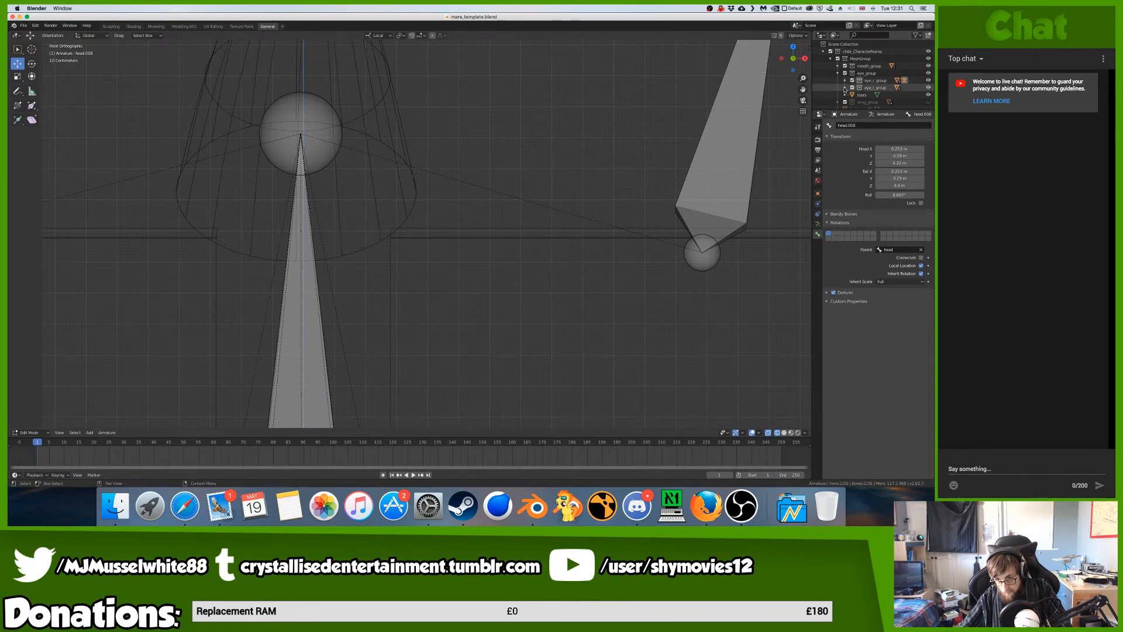
left_click(844, 88)
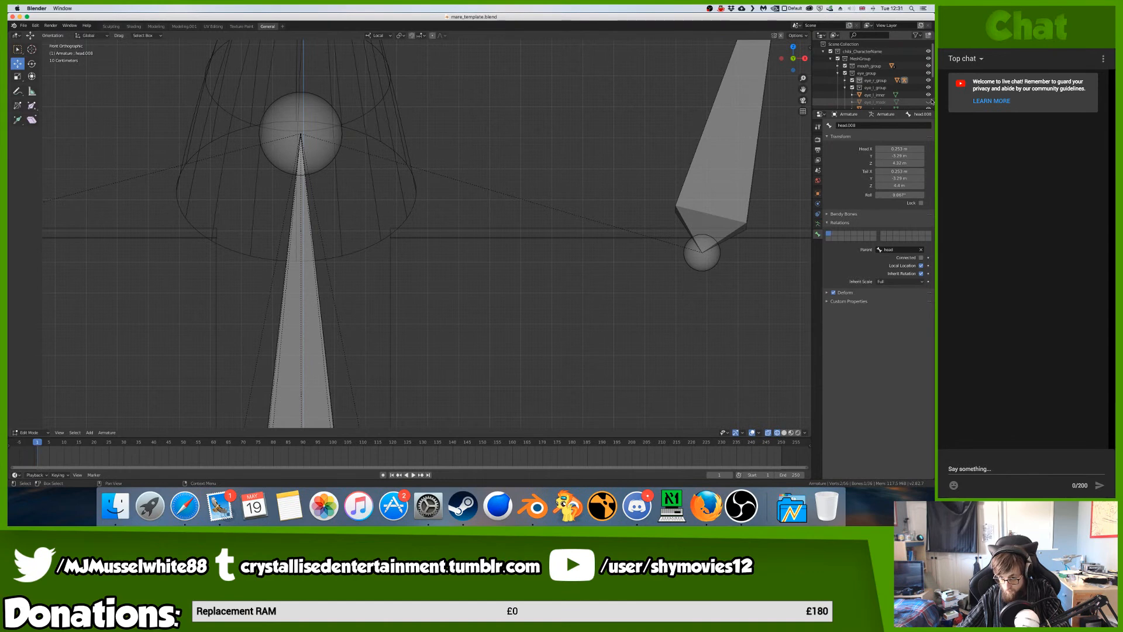
scroll(928, 105, "down", 3)
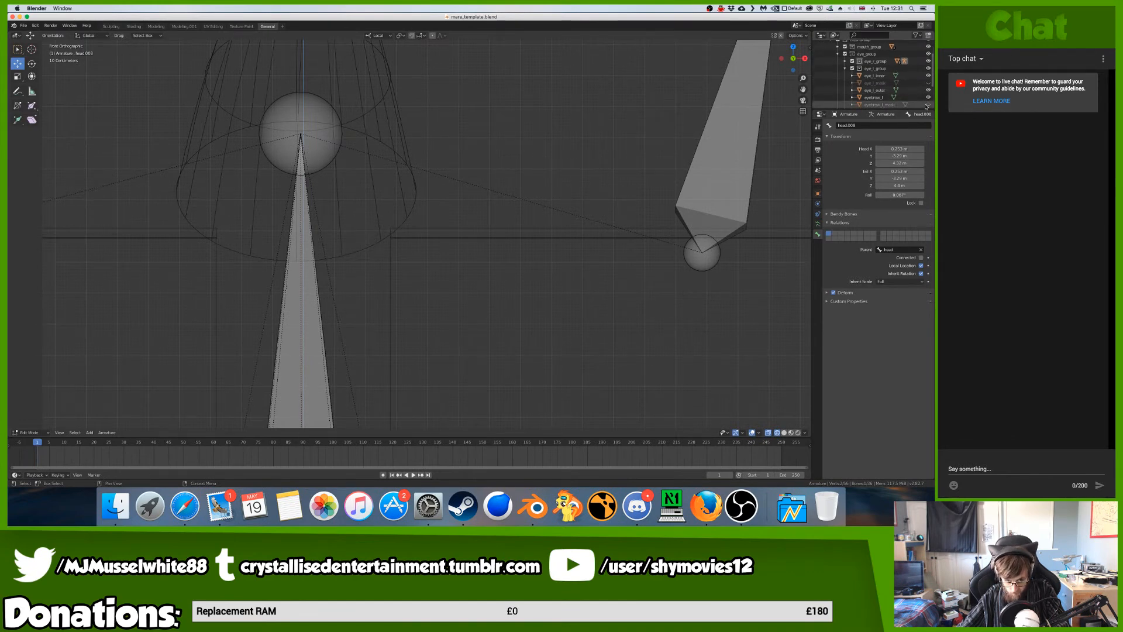
scroll(871, 98, "down", 3)
scroll(871, 98, "down", 3)
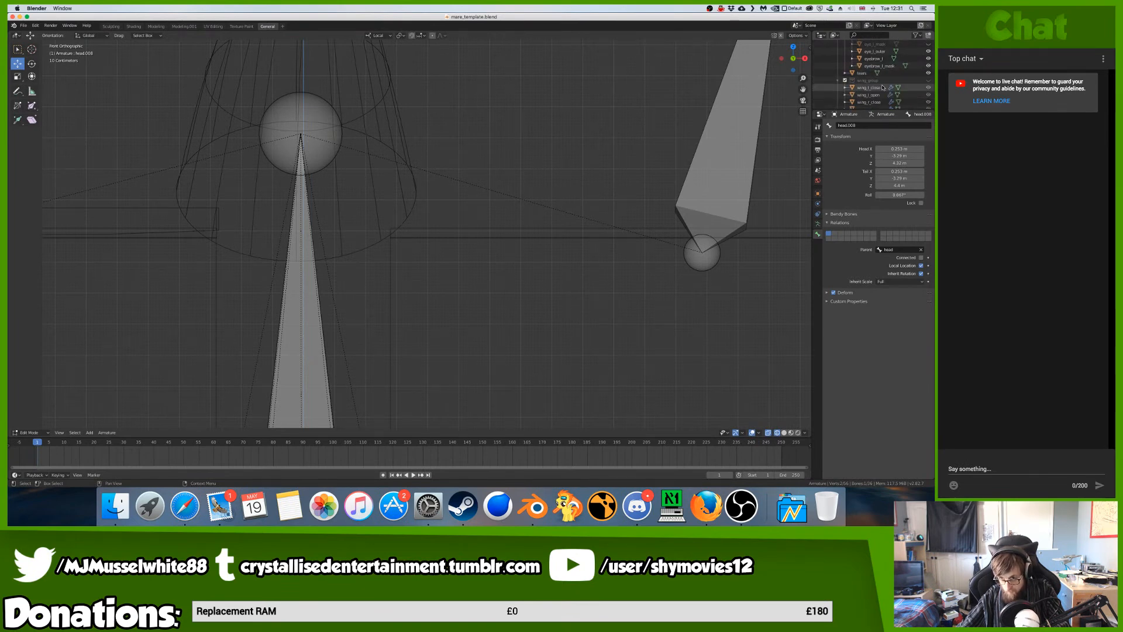
left_click(842, 80)
- Unhide eyebrow_r_mask inside the eye_r_group collection and save the file
scroll(844, 84, "up", 8)
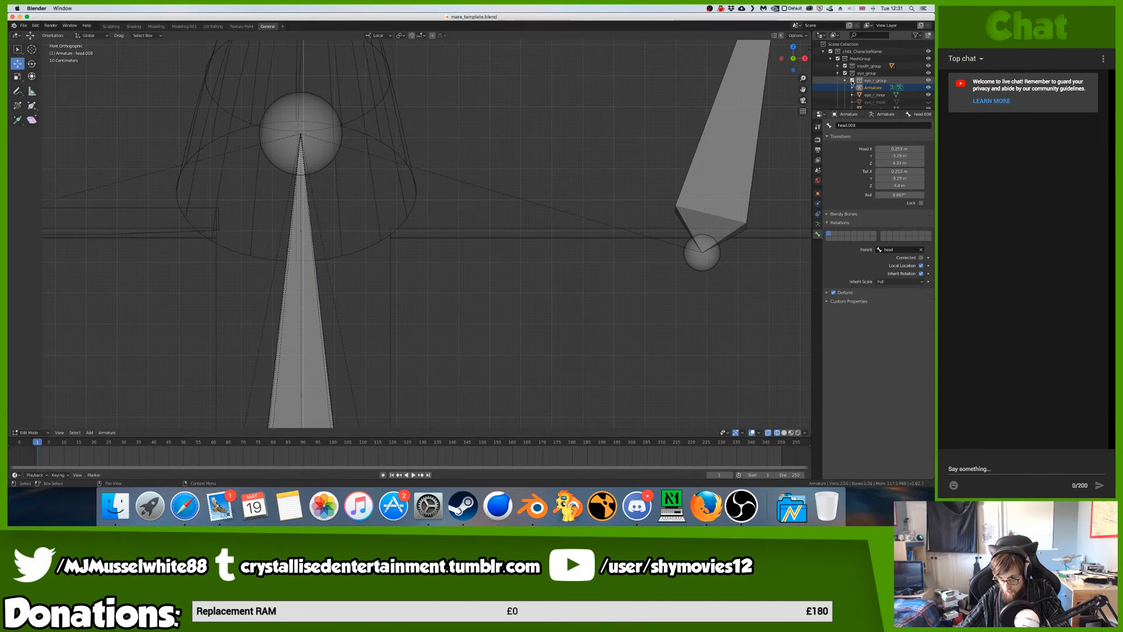
left_click(845, 80)
scroll(912, 93, "down", 4)
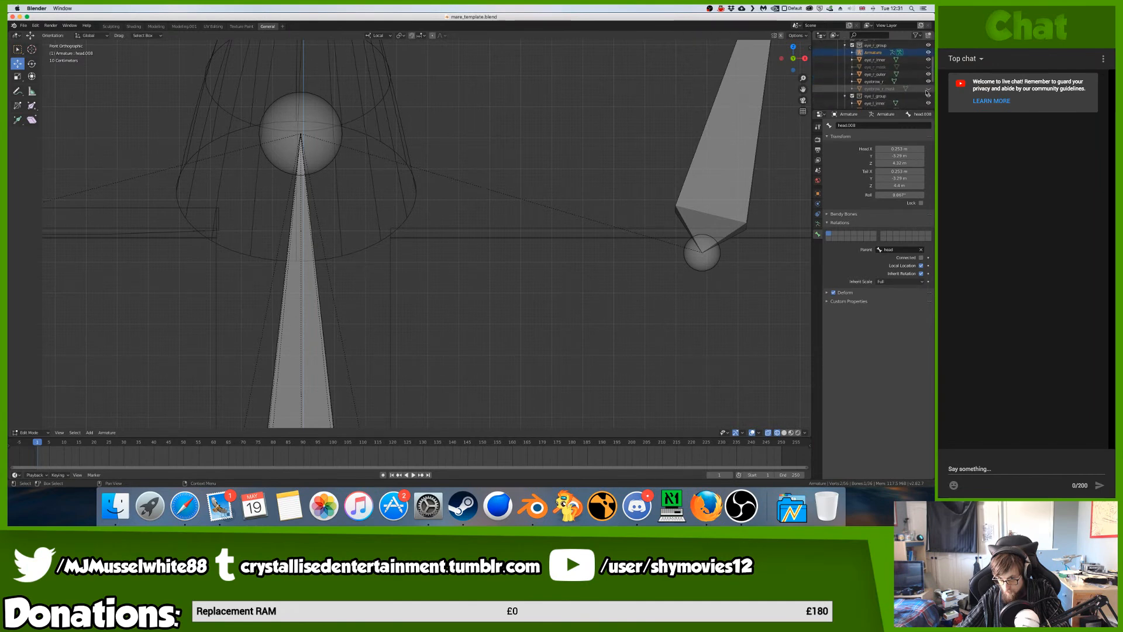
left_click(928, 88)
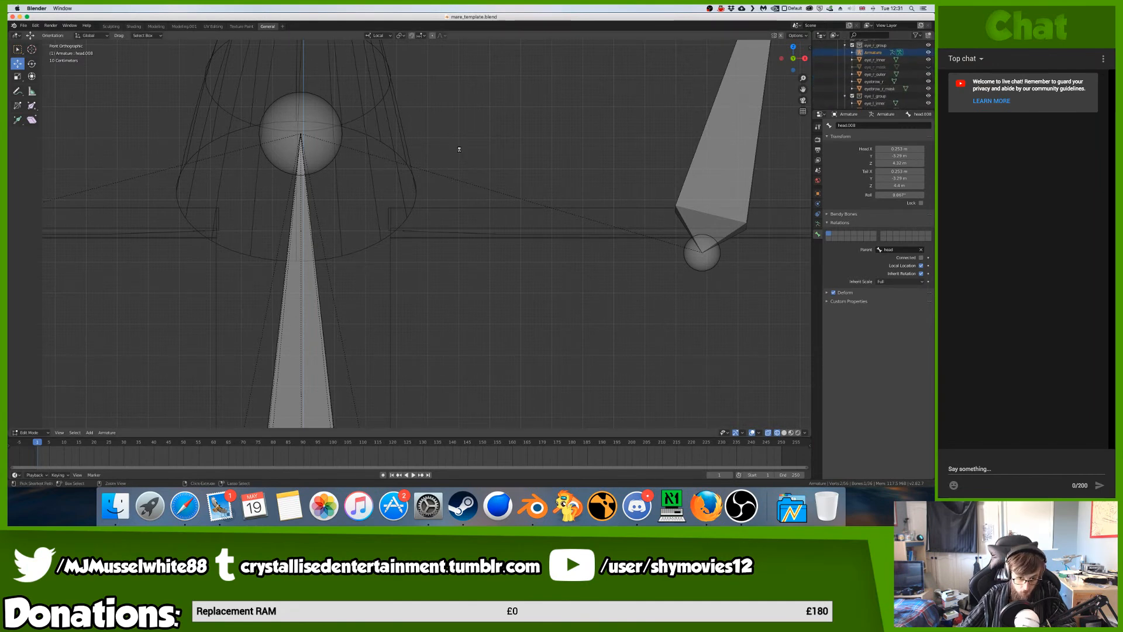
key("super+s")
- Rename the left bone on the upper edge of the mouth to mouth_centre1
key("KP_Decimal")
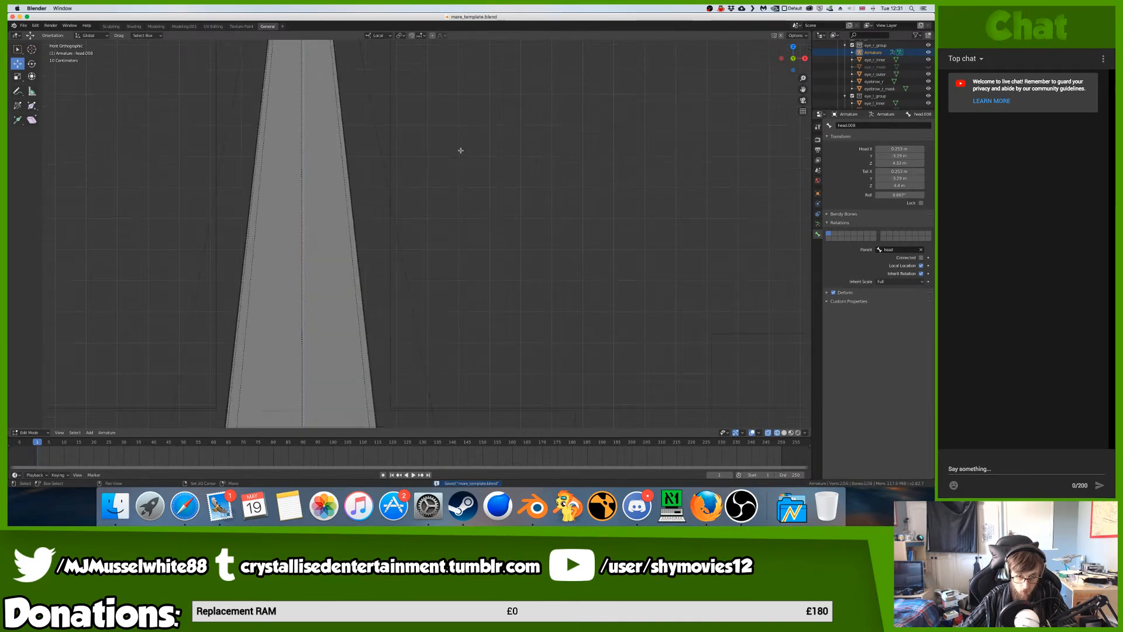
middle_click_drag(461, 150, 512, 111, "shift")
left_click(285, 113)
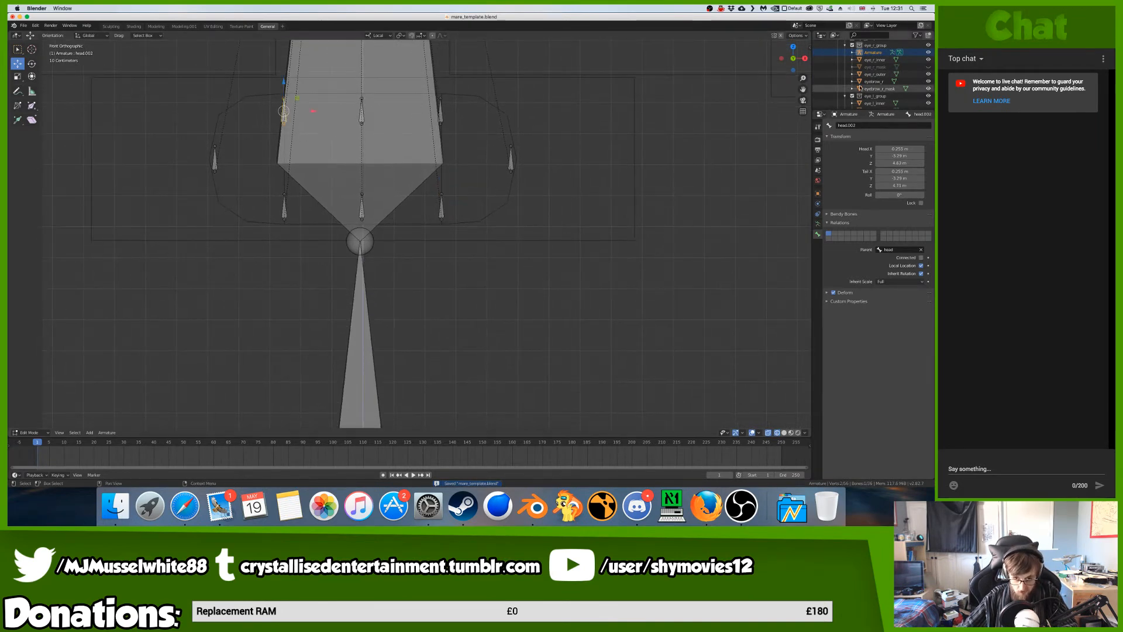
left_click(902, 125)
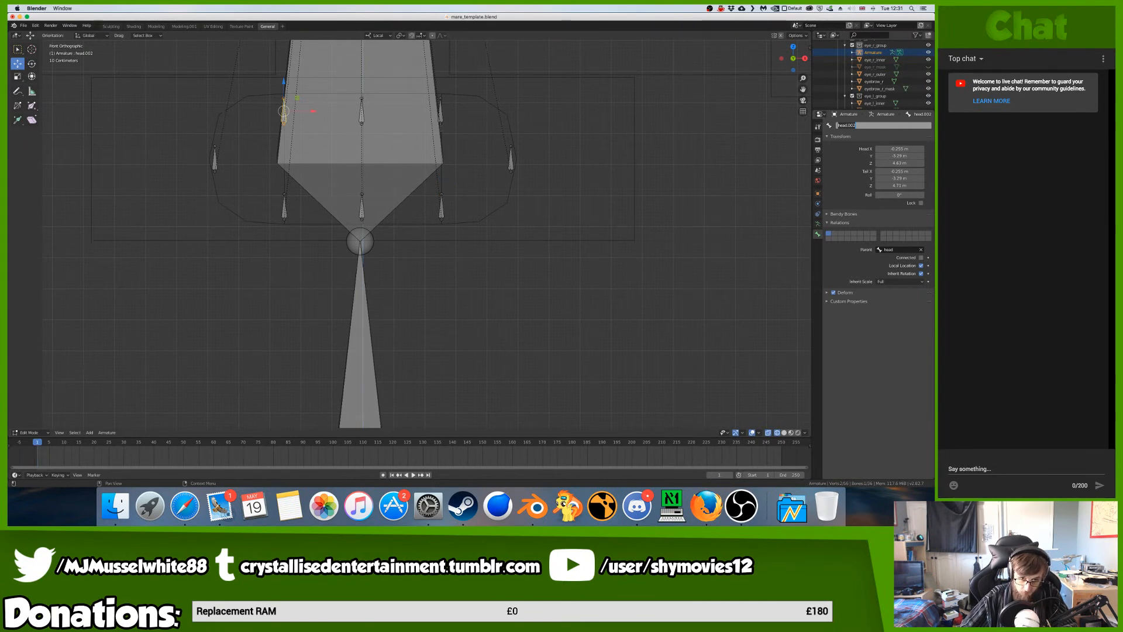
type("m")
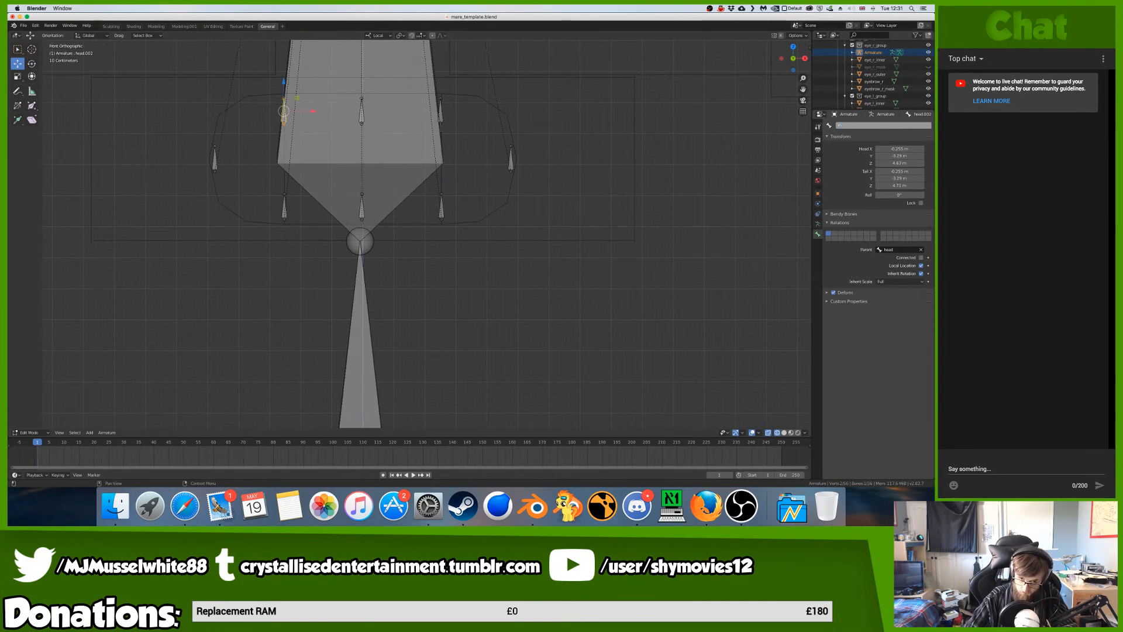
type("outh_centre")
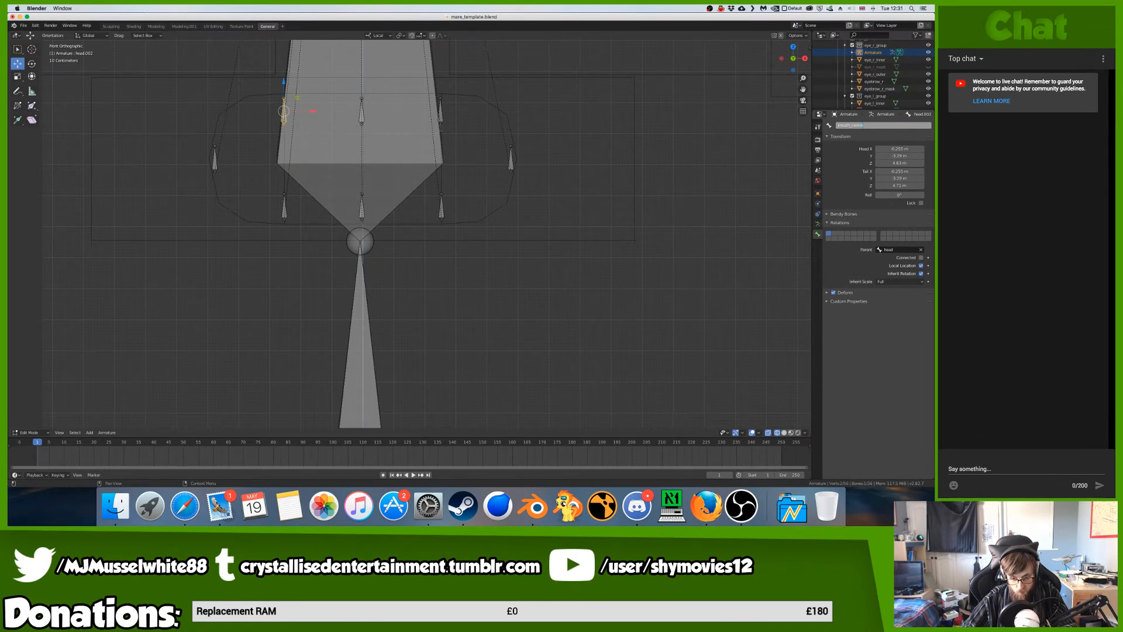
key("Return")
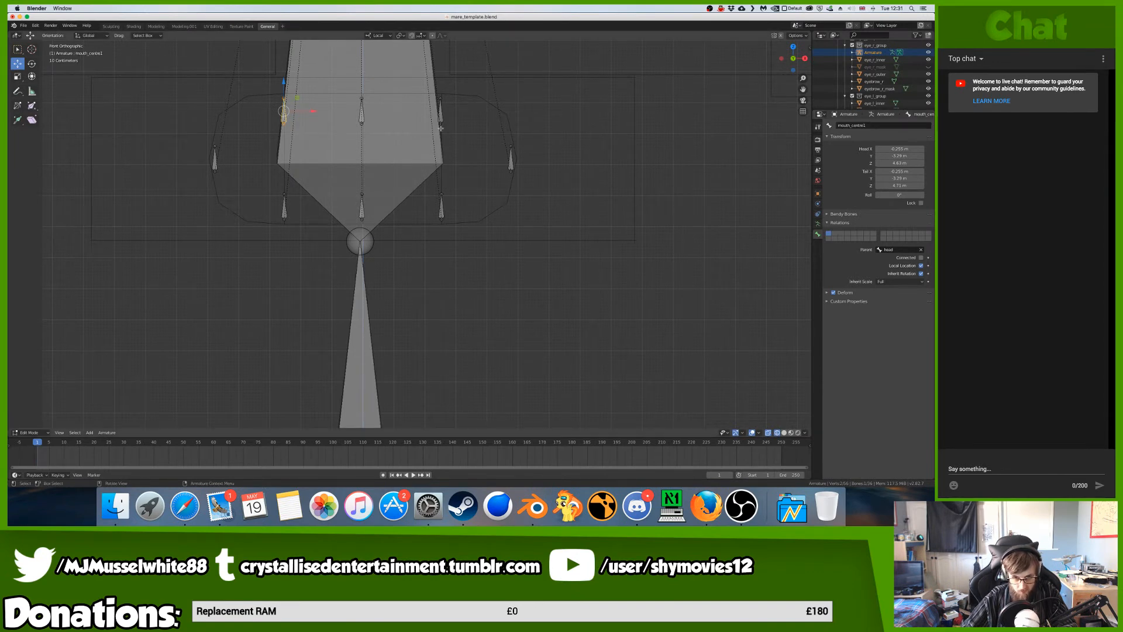
- Rename the middle bone on the upper edge of the mouth to mouth_centre2
left_click(360, 109)
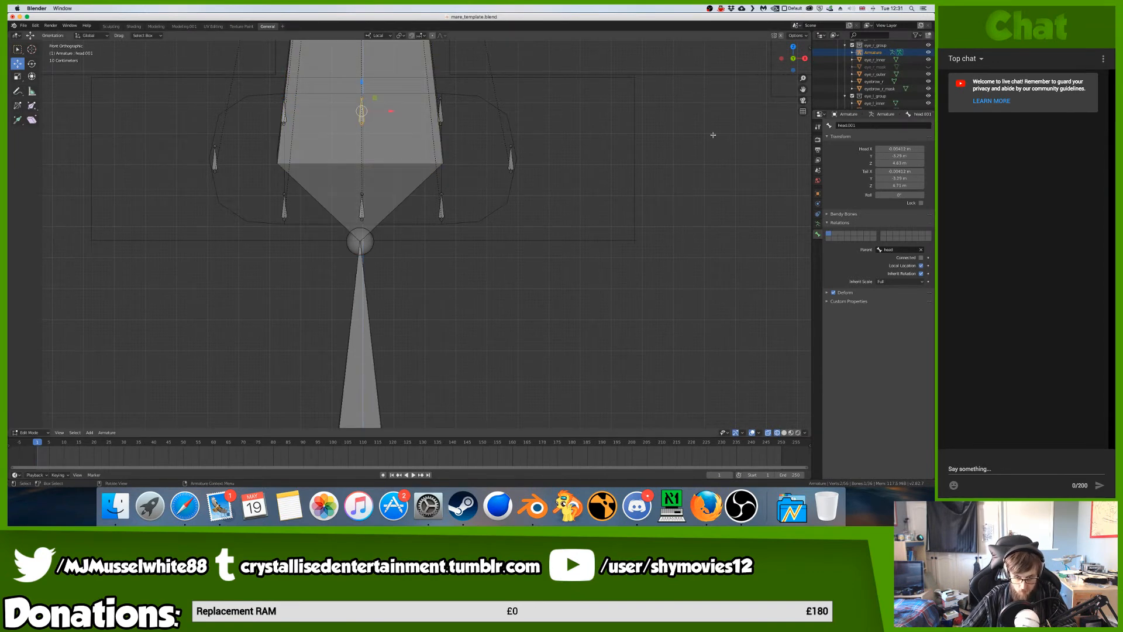
double_click(859, 125)
type("mouth_centre")
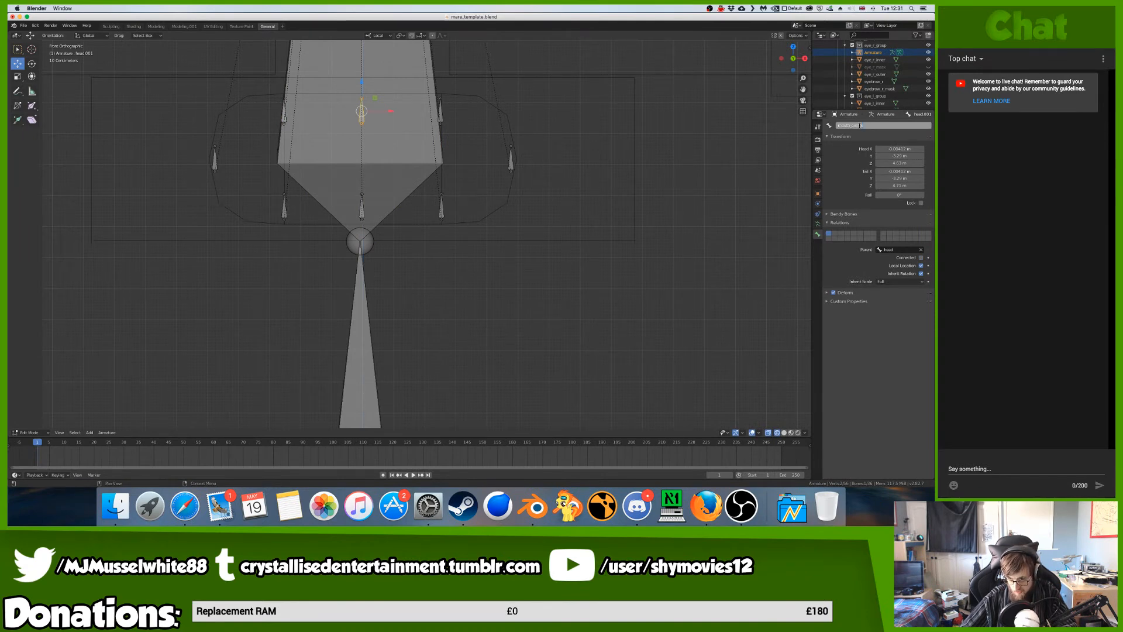
key("Return")
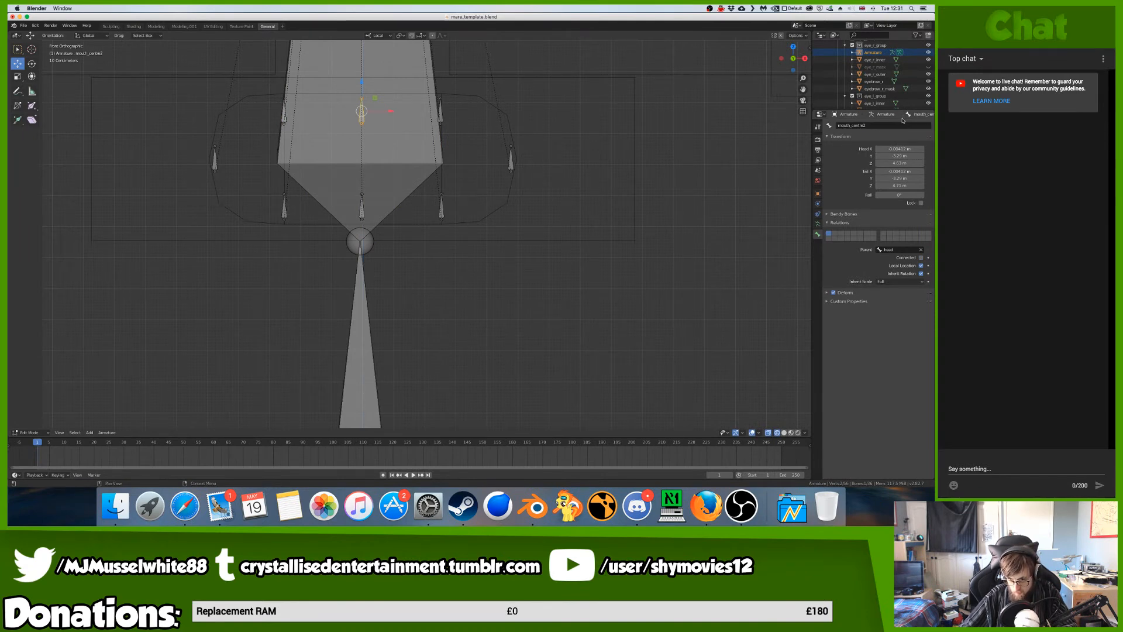
- Rename the right bone on the upper edge of the mouth to mouth_centre3
left_click(439, 112)
double_click(901, 126)
type("mouth_centre")
type("3")
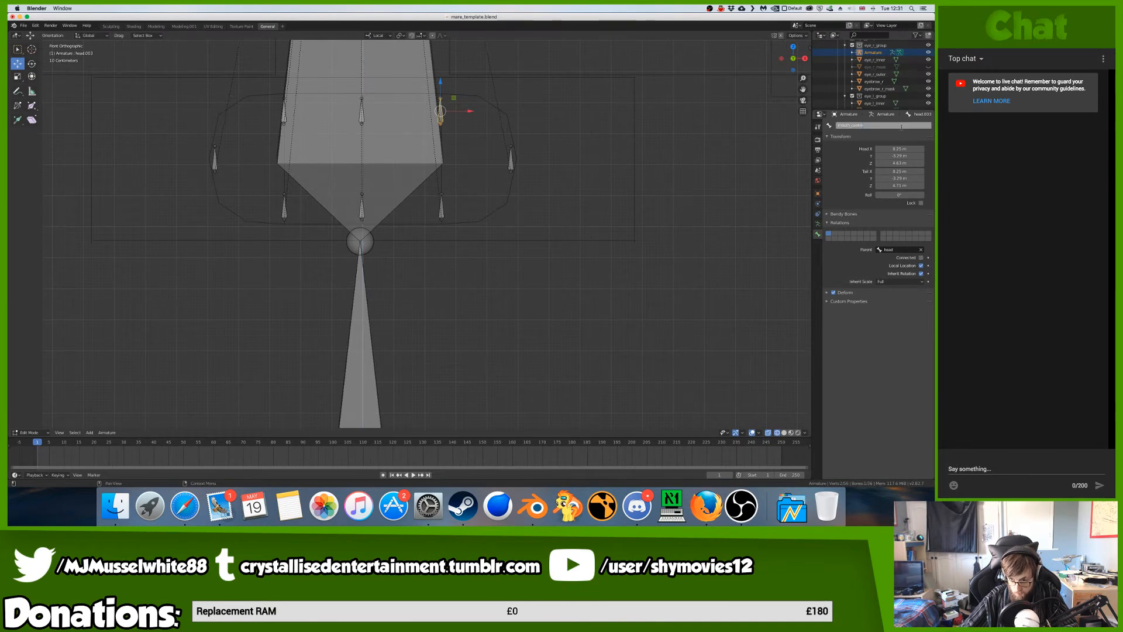
key("Return")
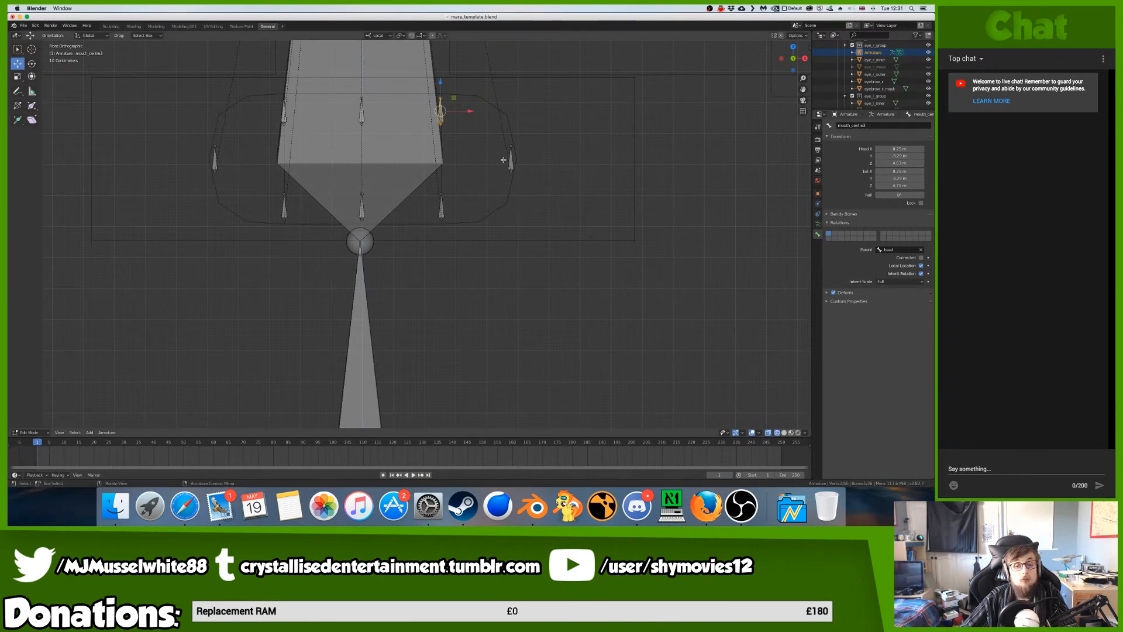
- Rename the bone at the left outer corner of the mouth to mouth_l
left_click(212, 156)
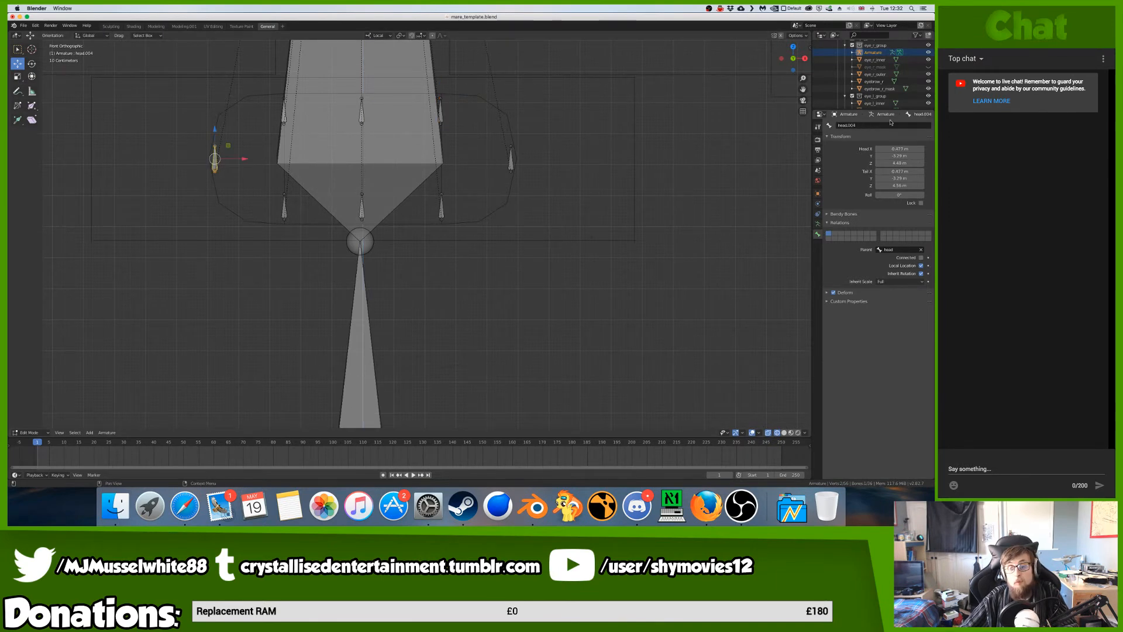
double_click(893, 125)
type("mo")
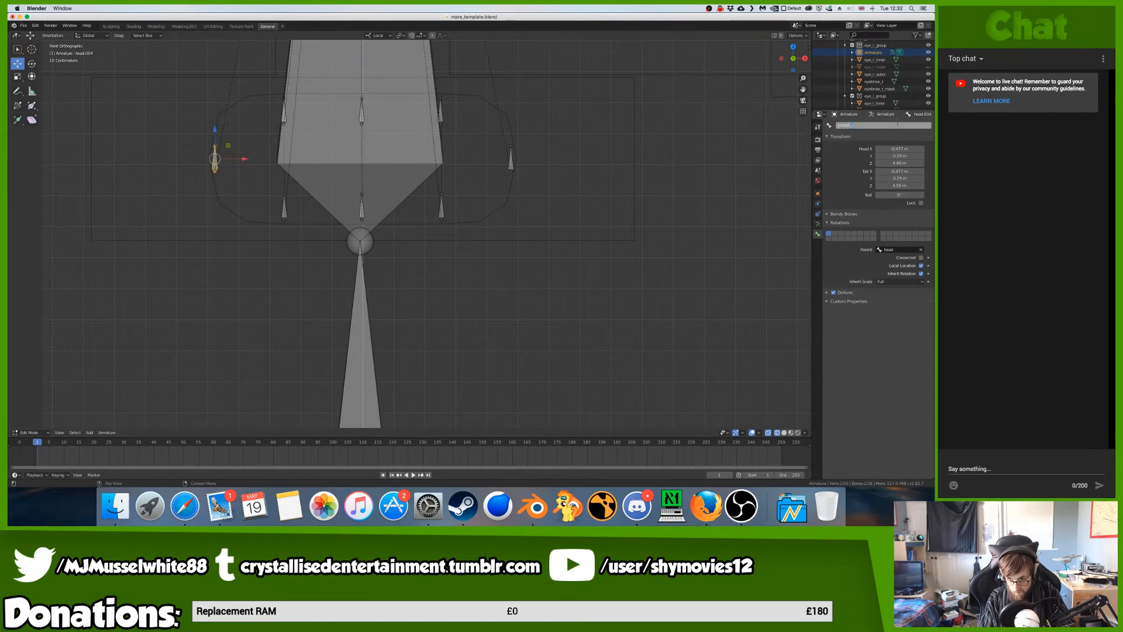
type("uth_l")
key("Return")
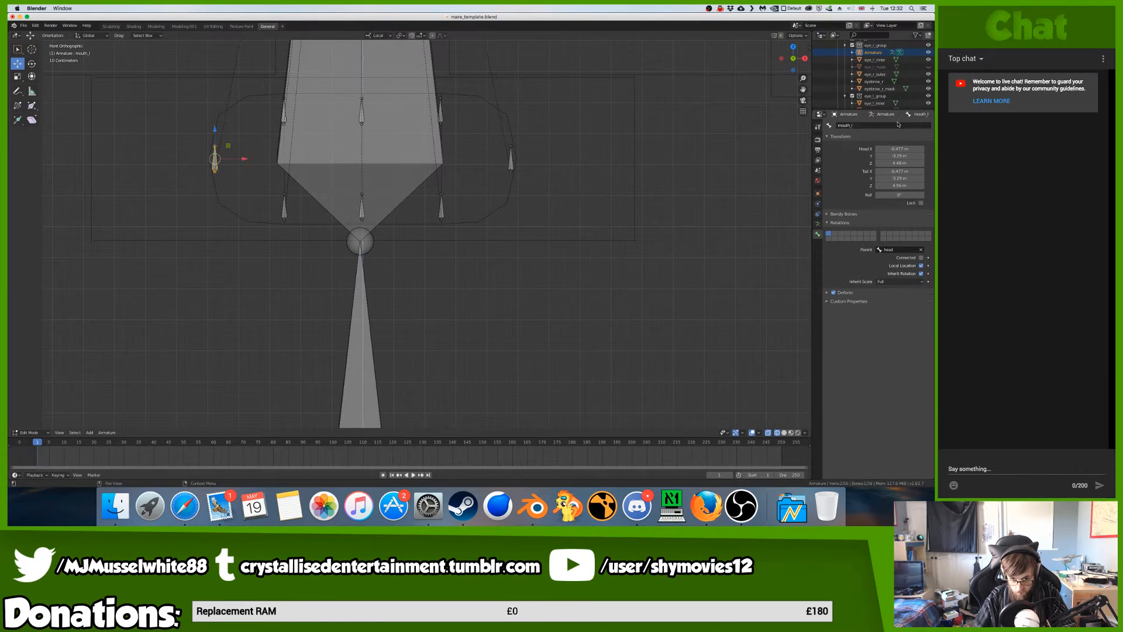
- Rename the bone at the right outer corner of the mouth to mouth_r
left_click(510, 159)
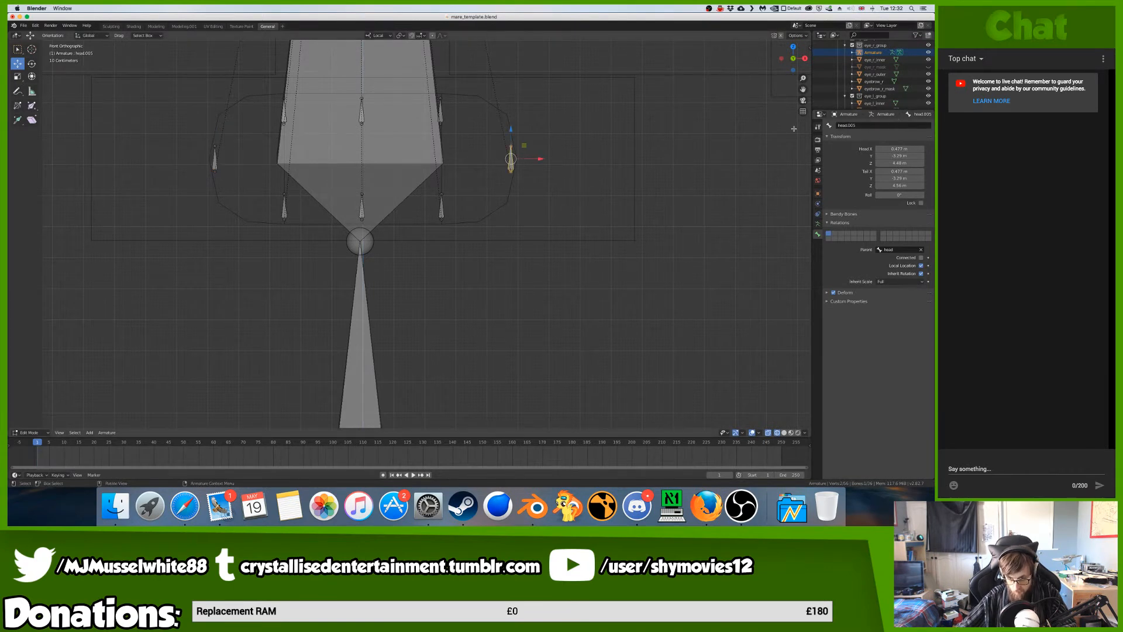
left_click(886, 125)
type("mo")
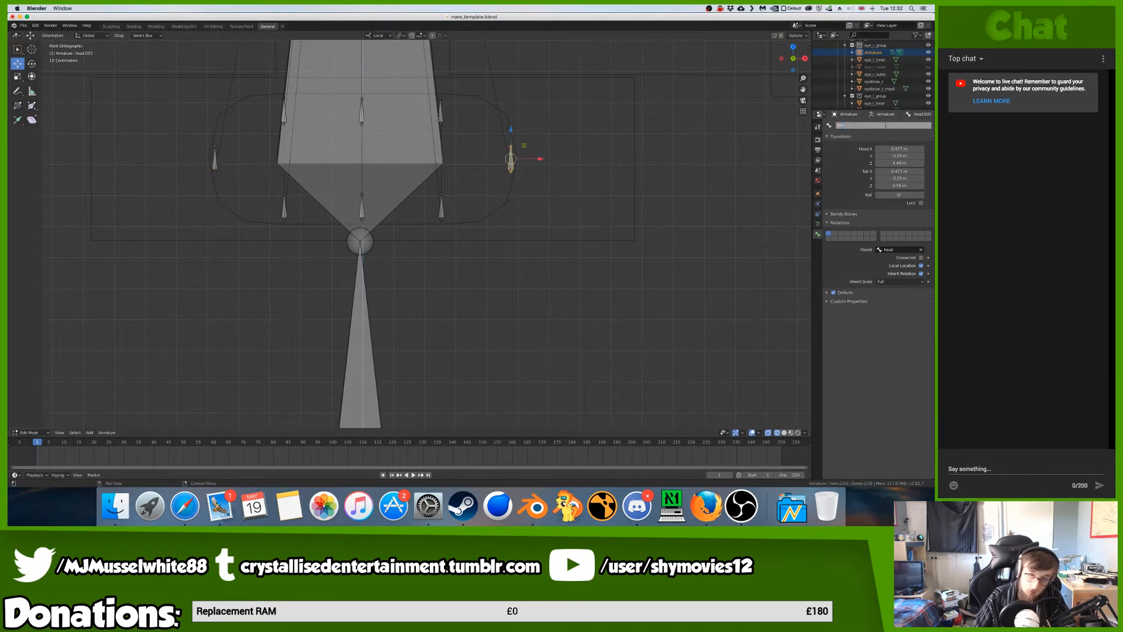
type("uth_r")
key("Return")
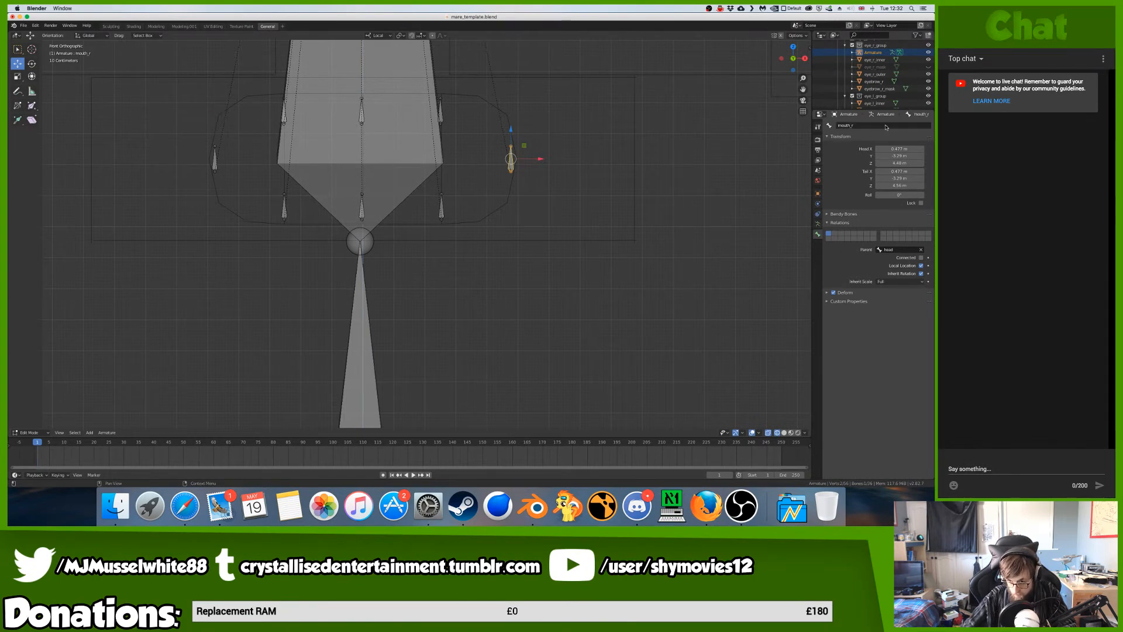
- Rename the left bone on the lower edge of the mouth to mouth_lower1, copying the base name mouth_lower for reuse
left_click(285, 208)
left_click(285, 207)
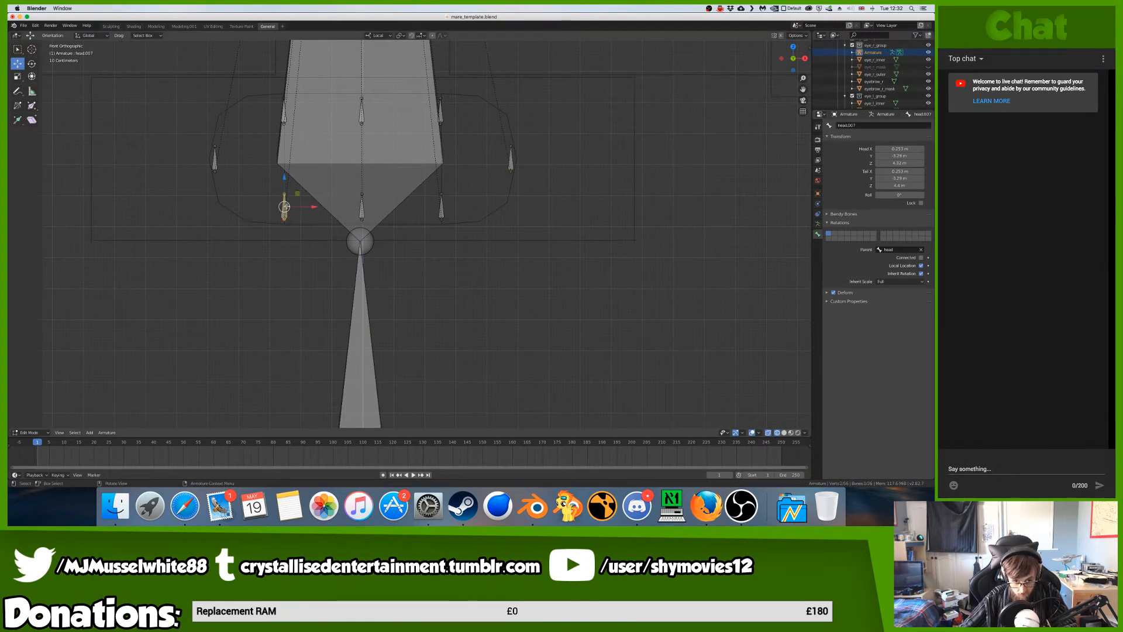
left_click(855, 127)
type("mouth_centre")
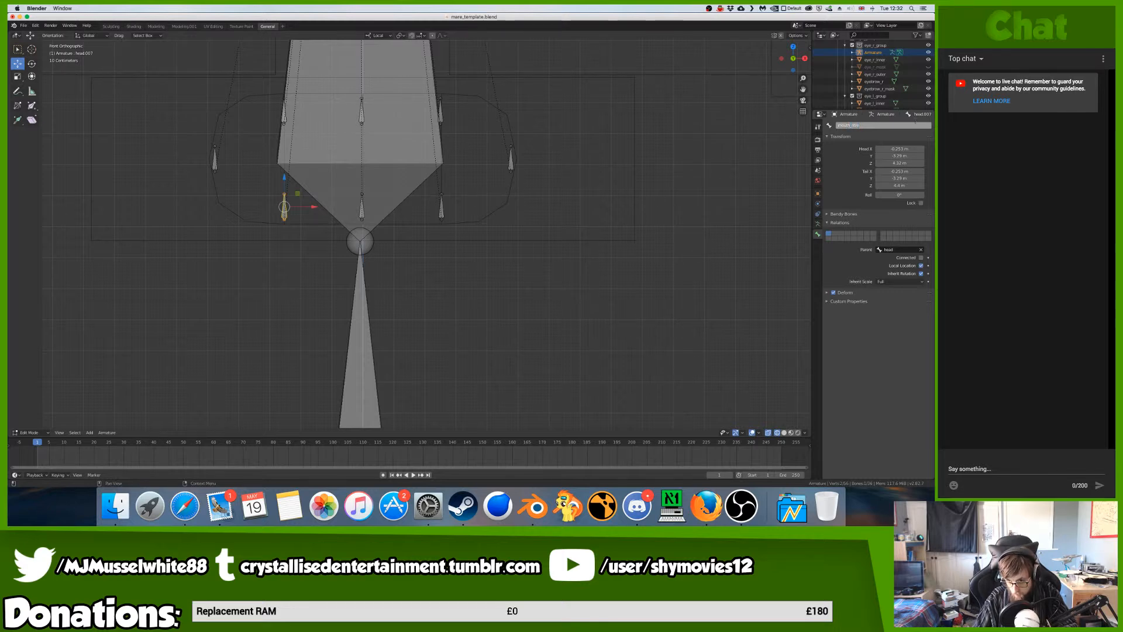
key("Delete")
key("Delete")
key("Delete")
key("Delete")
type("lower")
key("super+a")
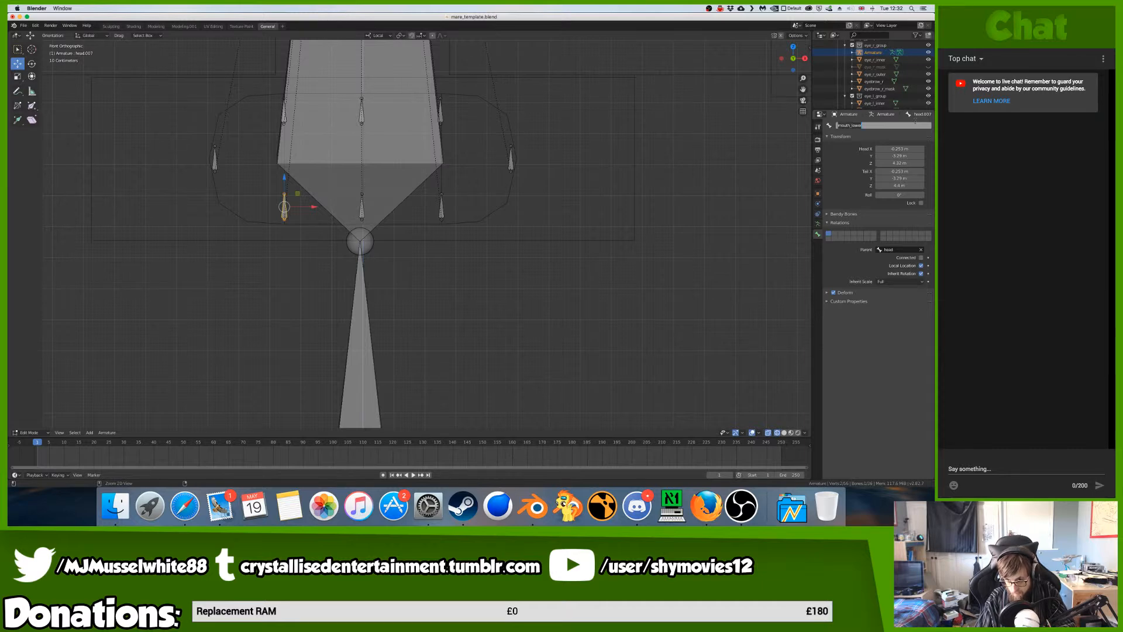
key("super+c")
key("Right")
type("1")
key("Return")
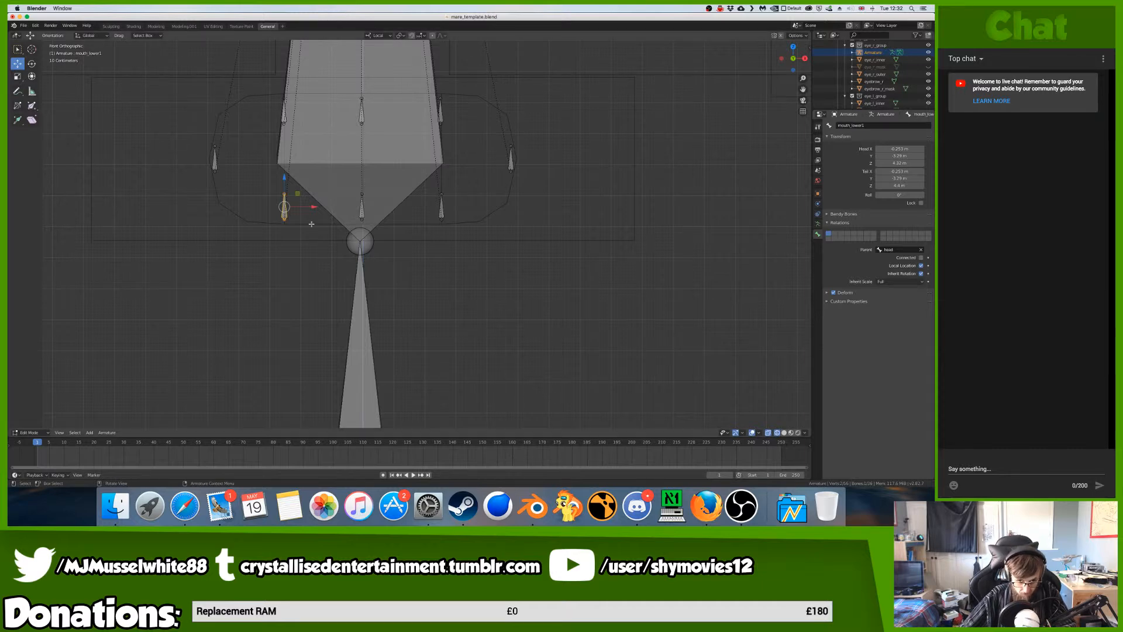
- Rename the middle bone on the lower edge of the mouth to mouth_lower2, reusing the copied base name
left_click(361, 213)
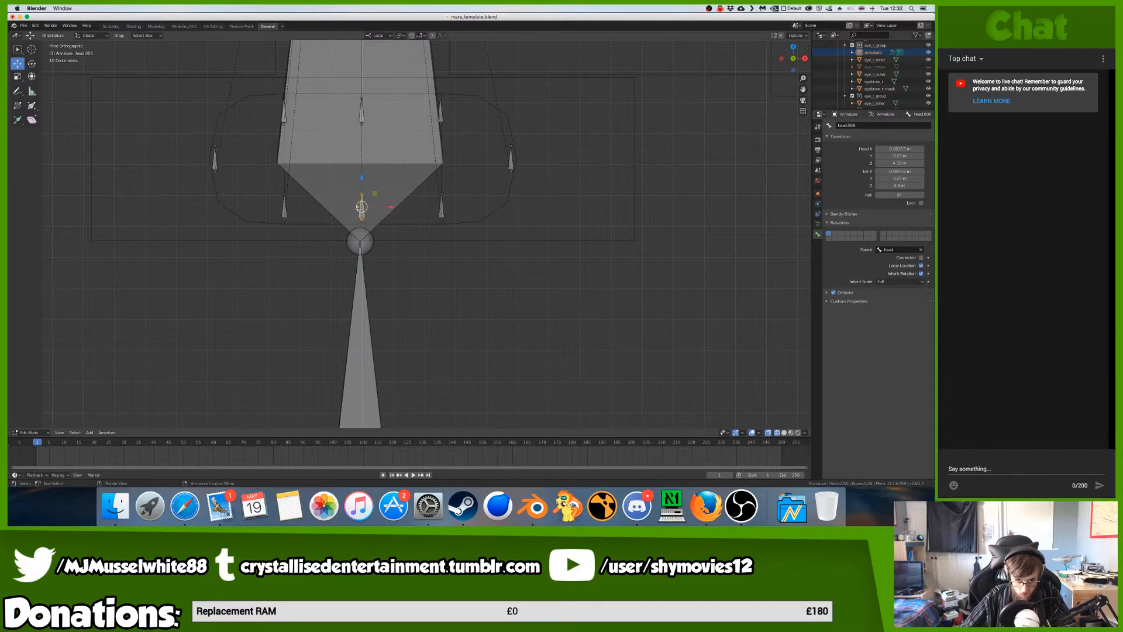
left_click(905, 126)
key("super+v")
type("2")
key("Return")
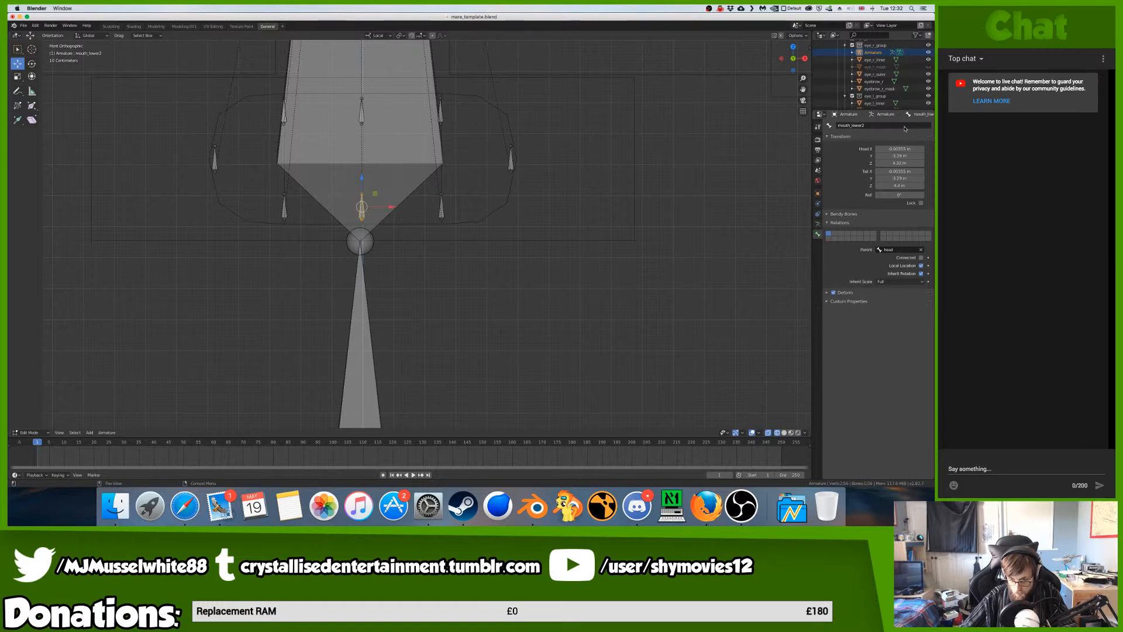
- Rename the right bone on the lower edge of the mouth to mouth_lower3, reusing the copied base name
left_click(430, 211)
left_click(884, 127)
key("super+v")
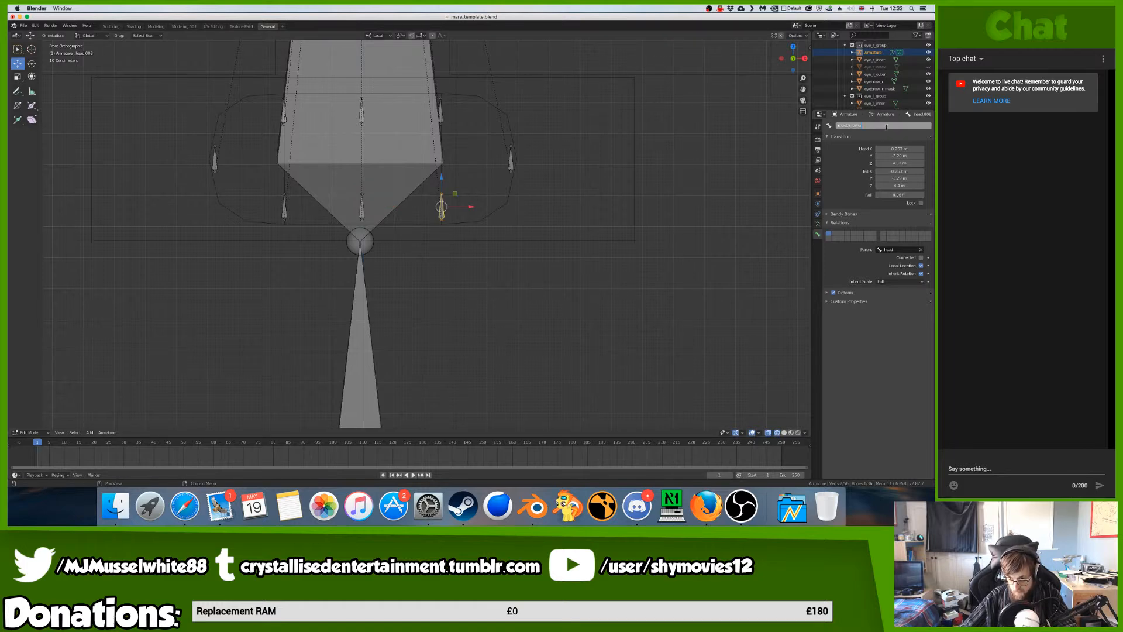
type("3")
key("Return")
scroll(664, 173, "up", 10, "shift")
scroll(664, 173, "down", 5)
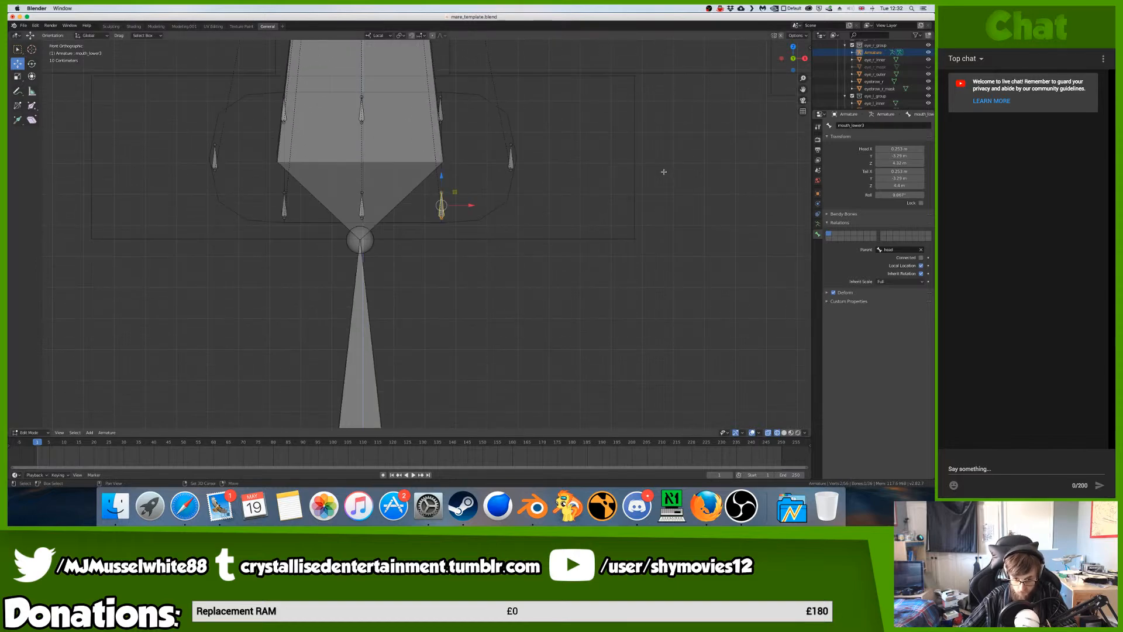
- Save the Blender file, switch to Finder and copy mare_template.blend into the original folder
key("ctrl+Left")
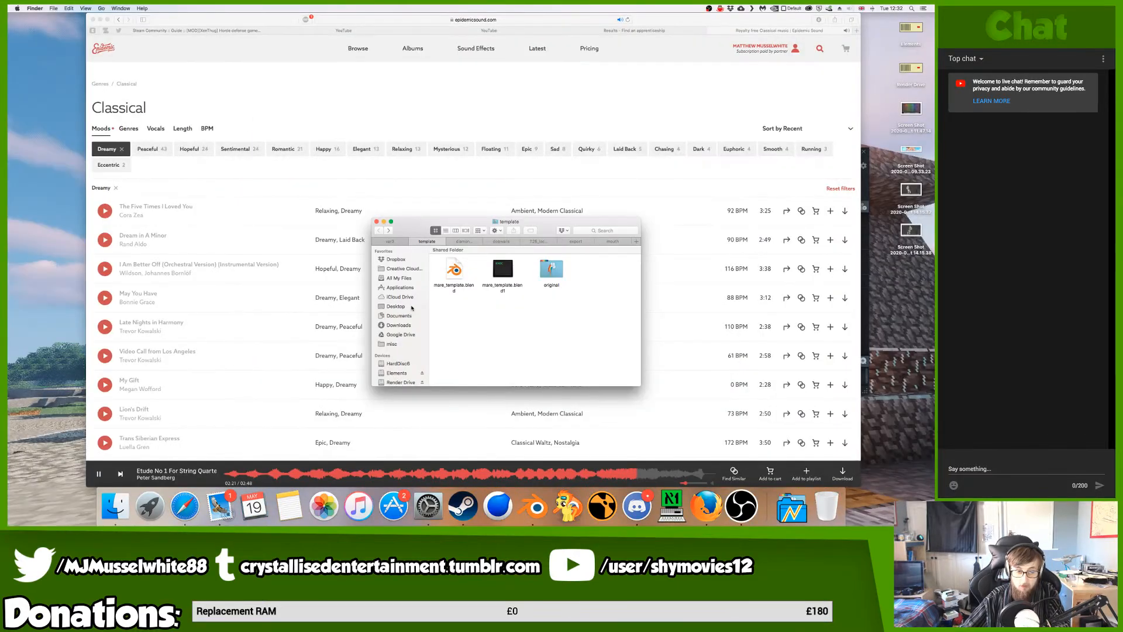
key("ctrl+Right")
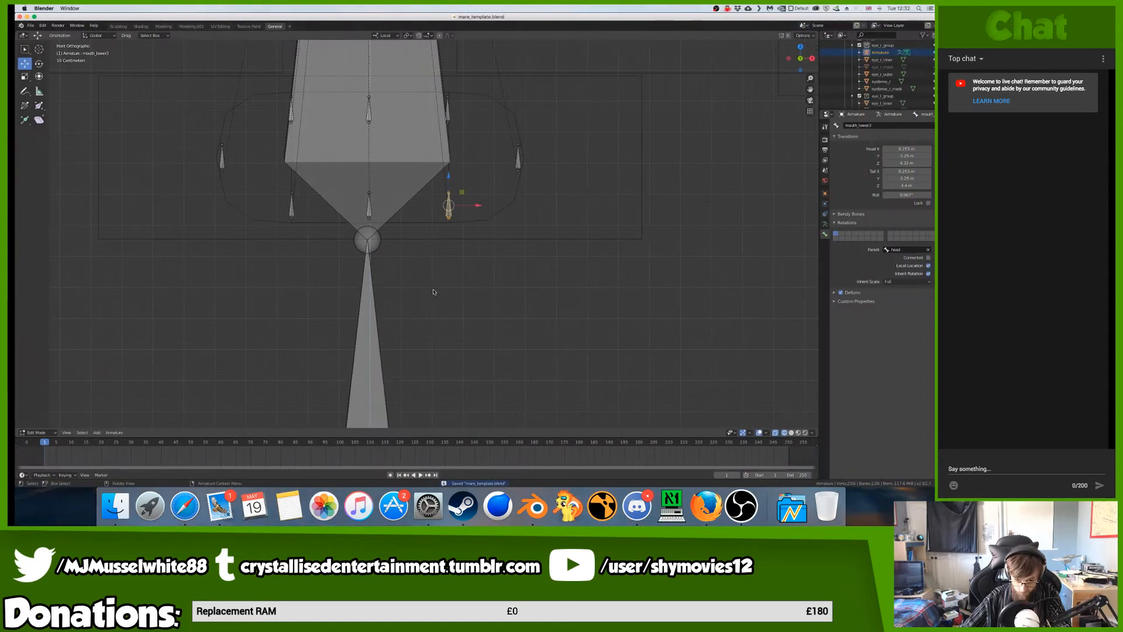
key("ctrl+Left")
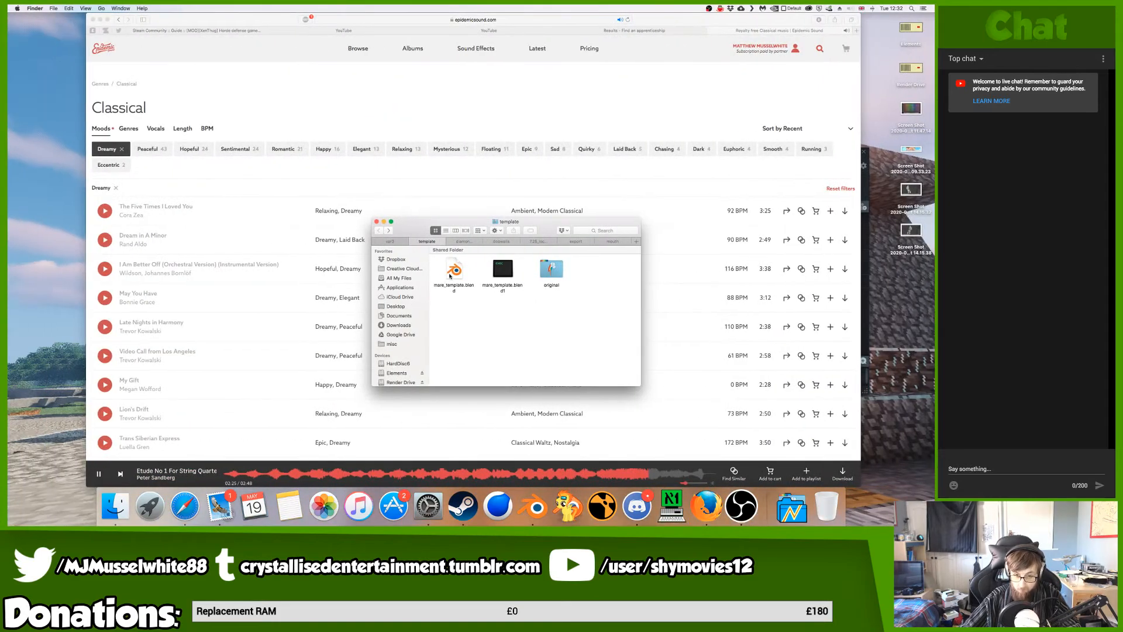
left_click(449, 275)
double_click(550, 269)
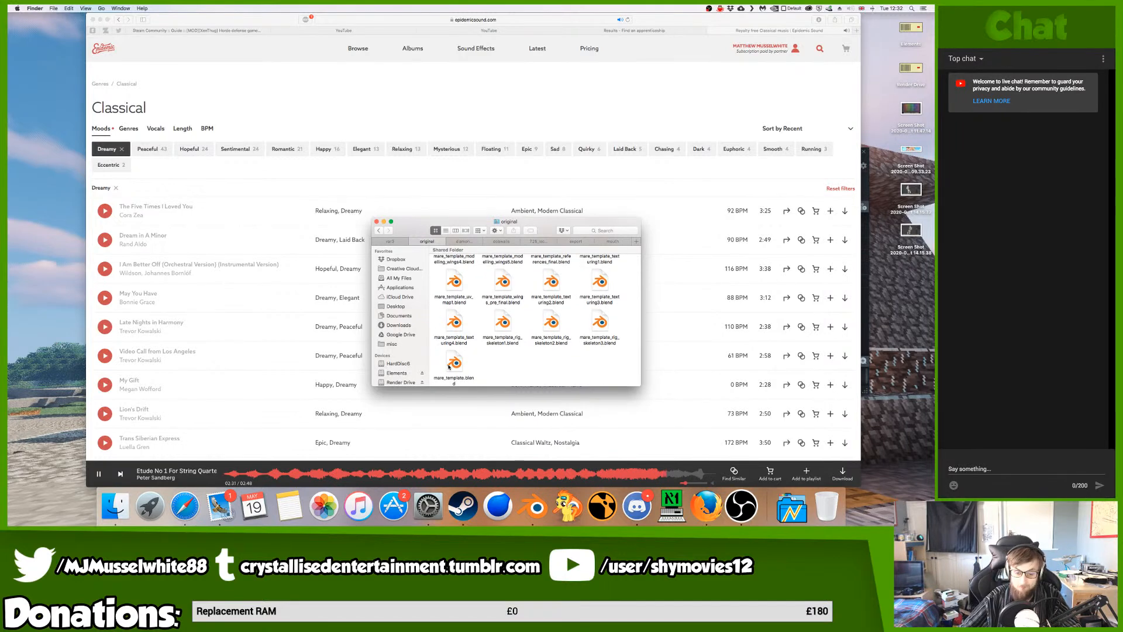
- Rename the copied file in the original folder to mare_template_rig_skeleton4.blend and return to Blender
left_click(454, 371)
left_click(465, 378)
type("_")
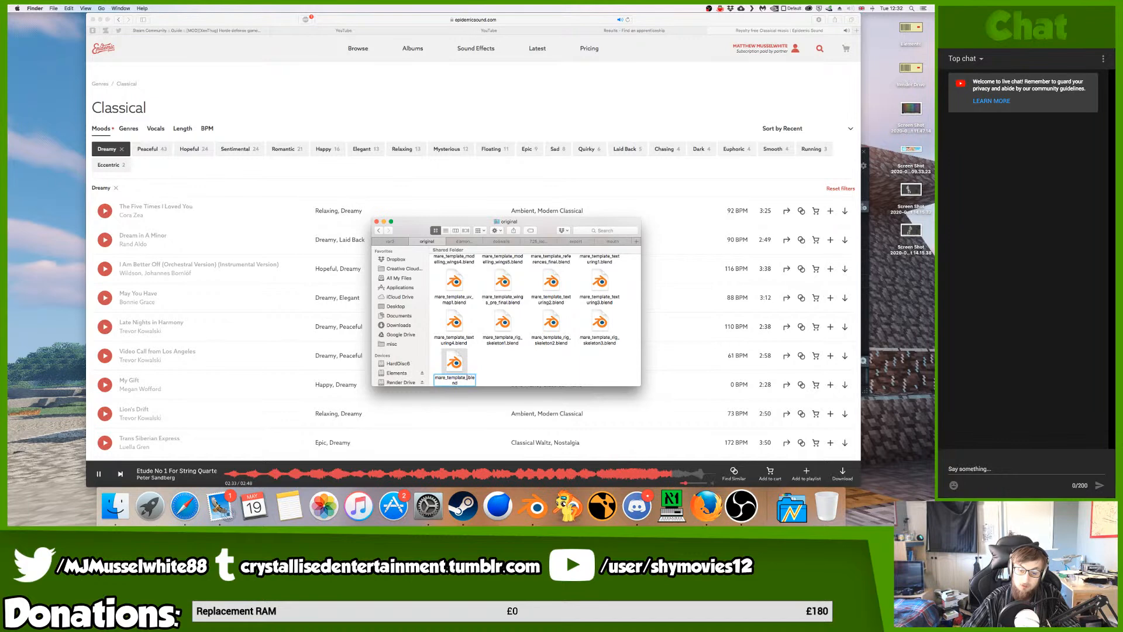
type("rig_skeleton4")
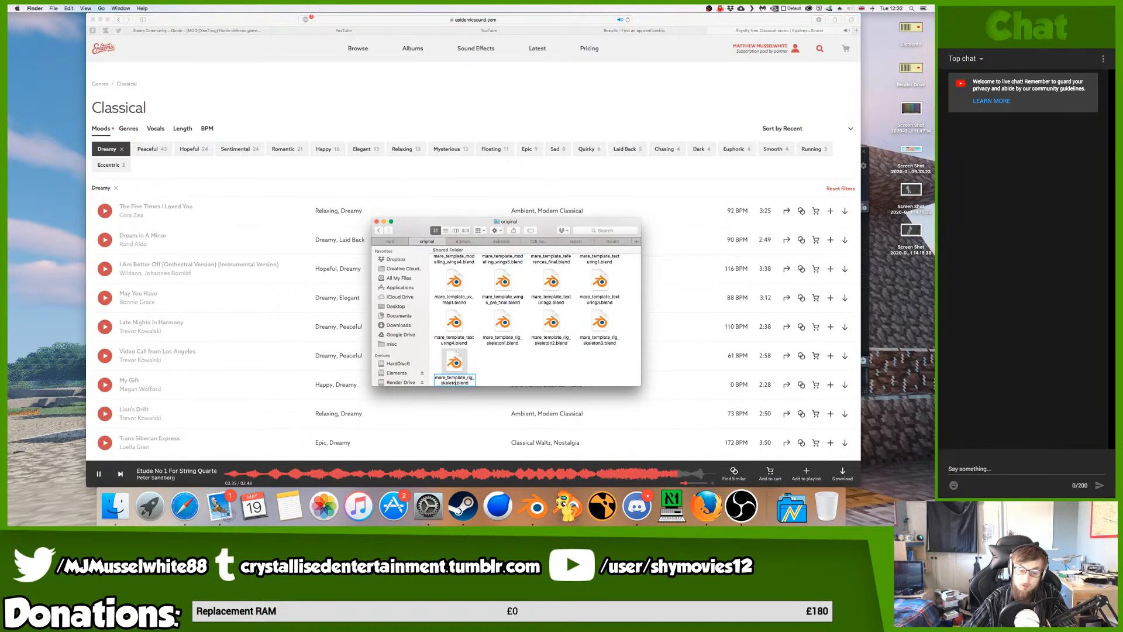
key("Return")
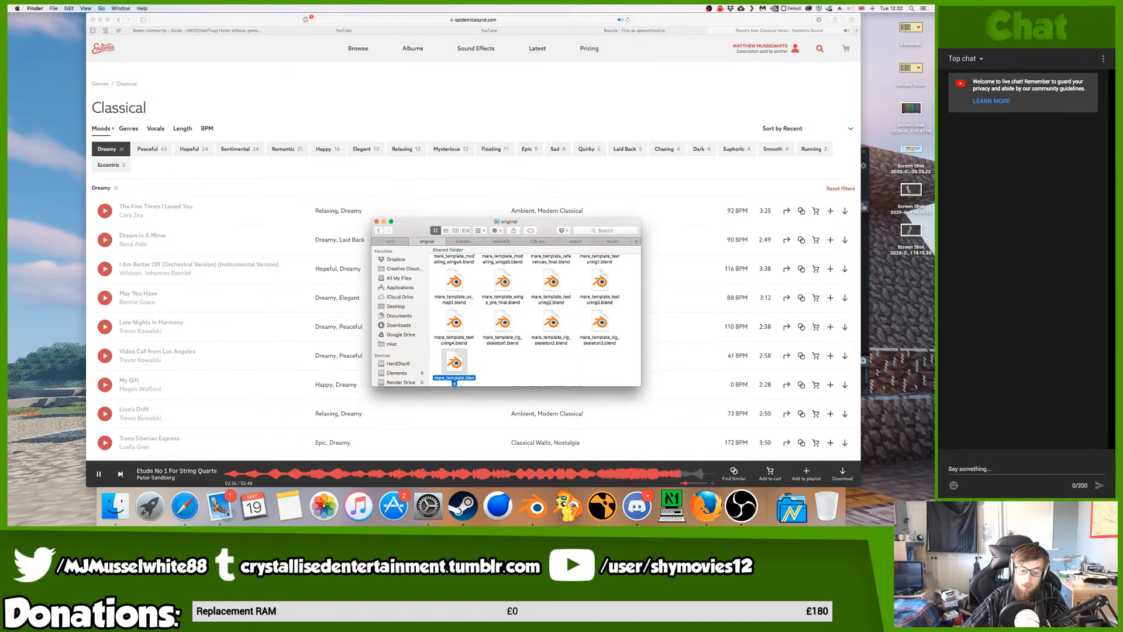
left_click(378, 230)
key("super+Tab")
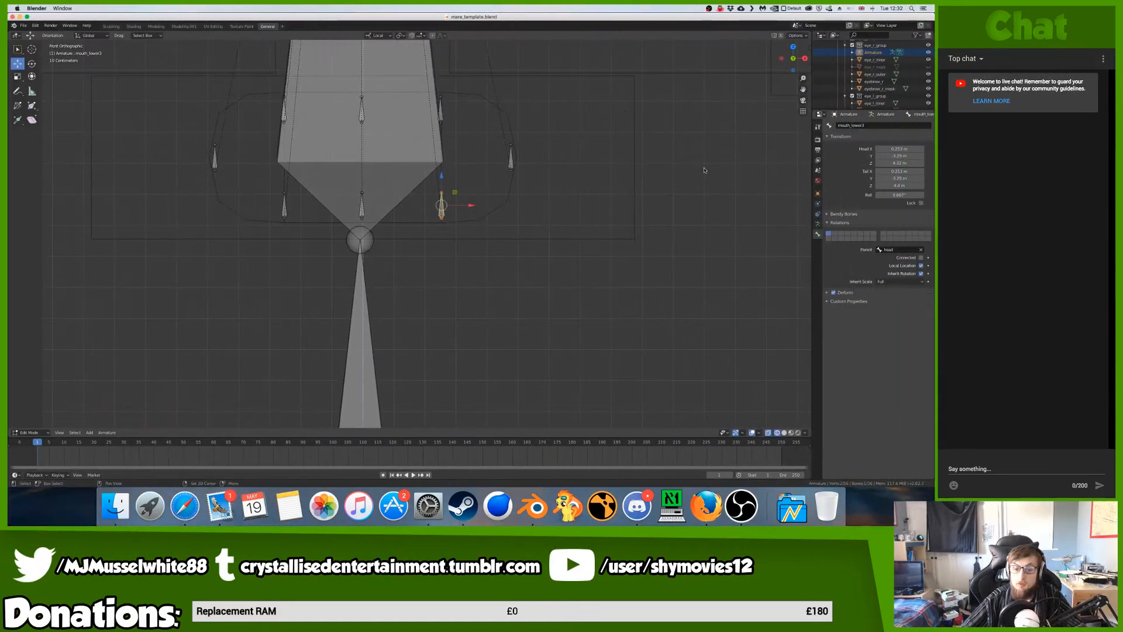
- Extrude a new bone about 0.24 m straight up from the tip of the head bone in front view
scroll(704, 170, "up", 5)
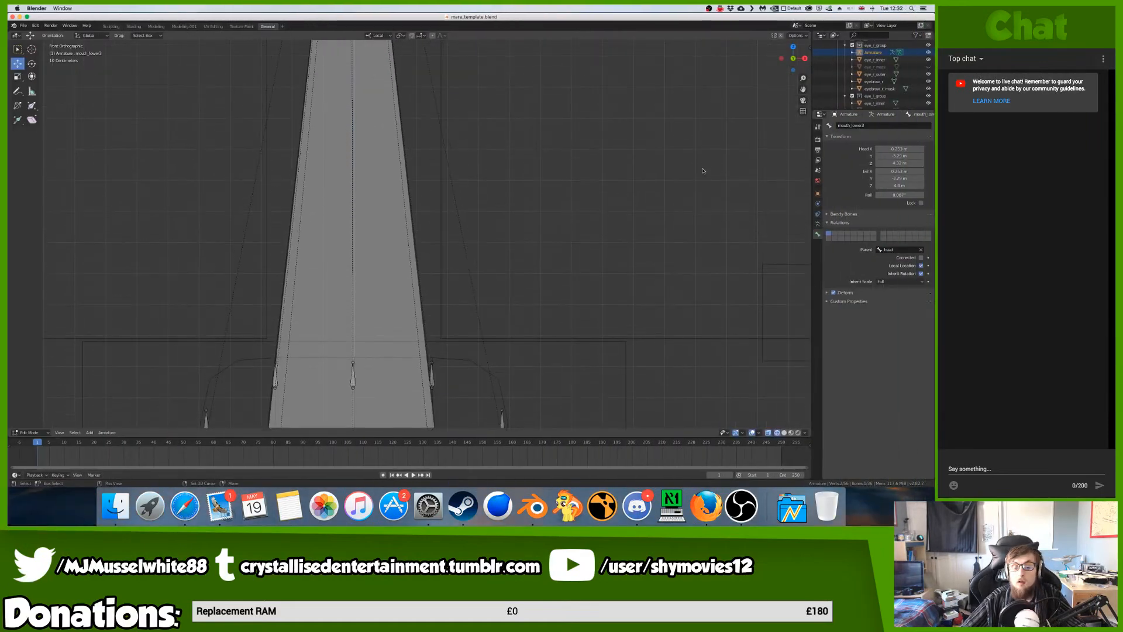
scroll(693, 171, "down", 3)
scroll(688, 175, "up", 5)
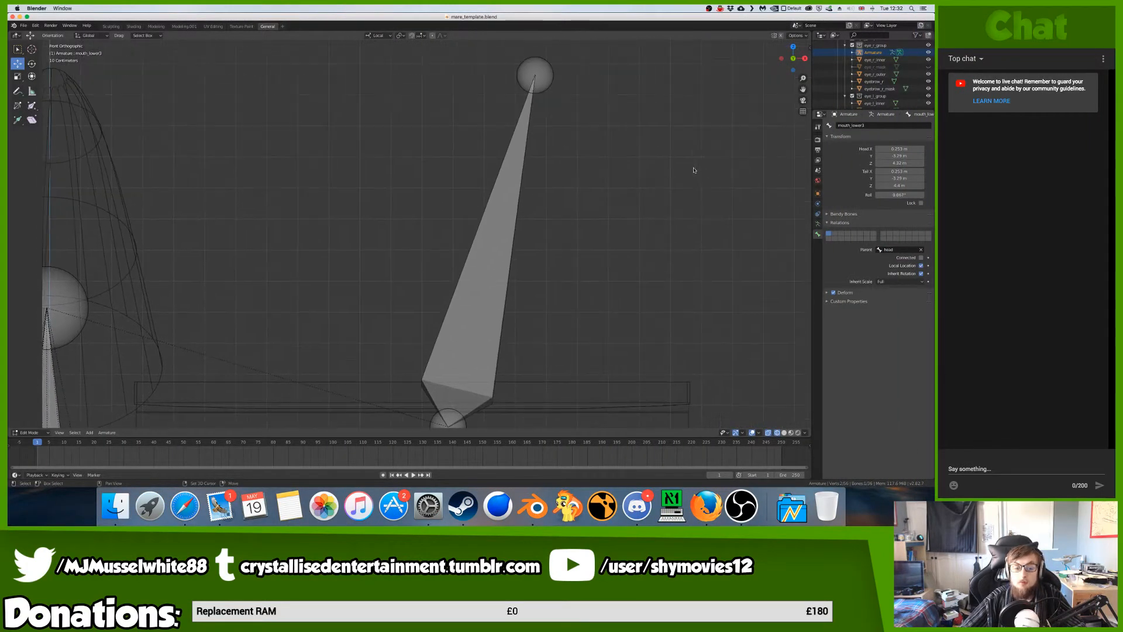
scroll(592, 183, "left", 5, "shift")
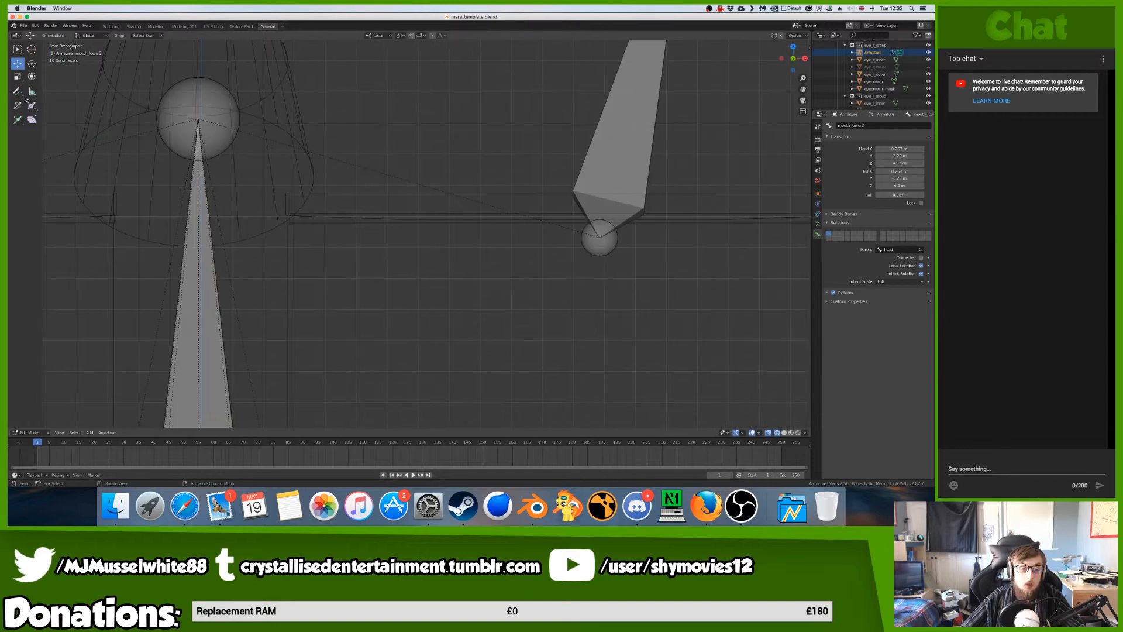
left_click(183, 97)
middle_click_drag(184, 97, 216, 98)
key("KP_1")
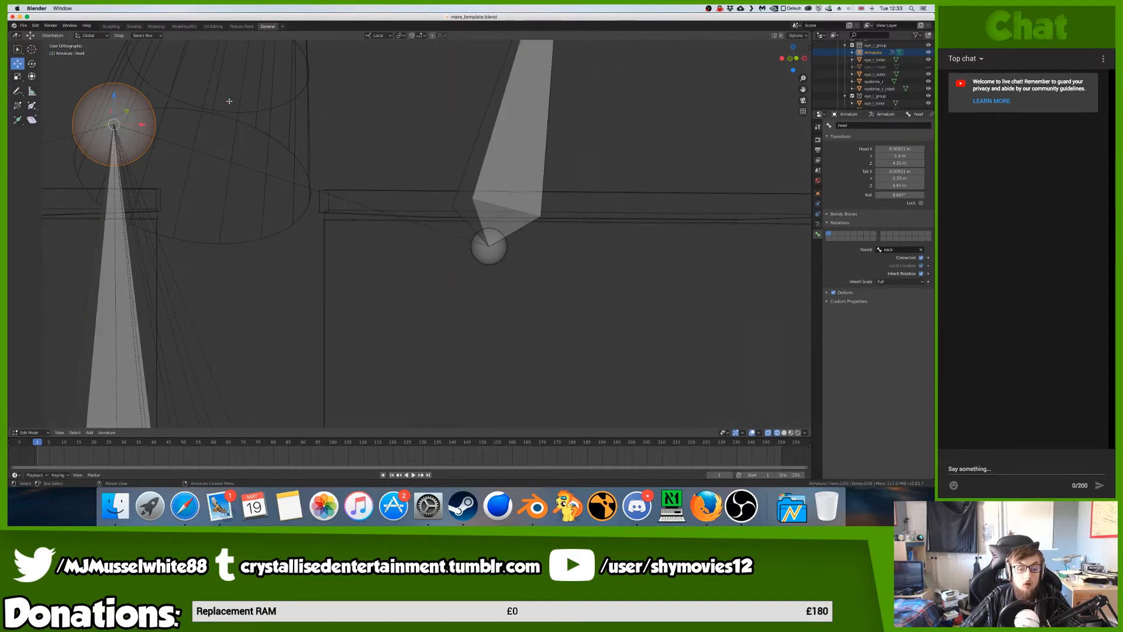
key("e")
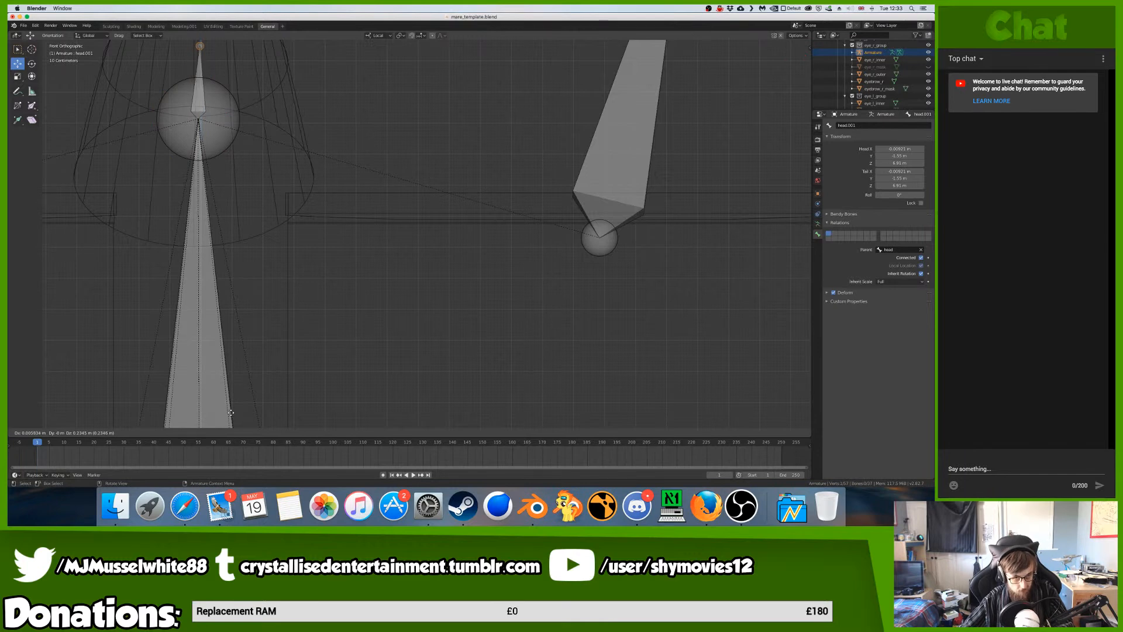
left_click(230, 409)
- Disconnect the new bone from the head bone and move it to just above the right eyebrow's inner end
left_click(920, 257)
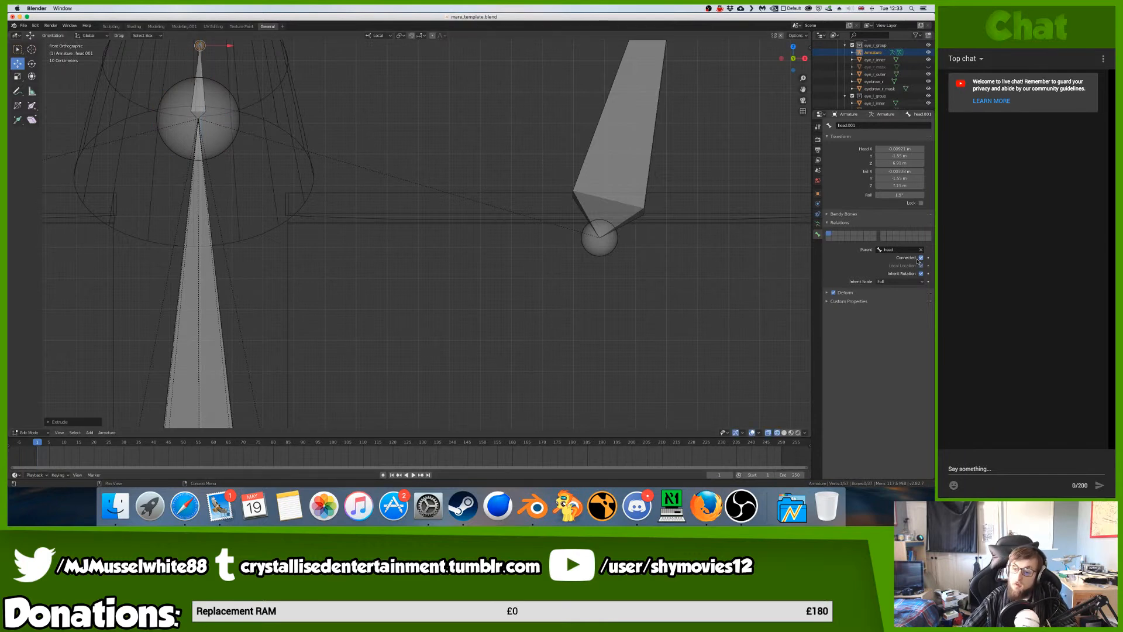
key("g")
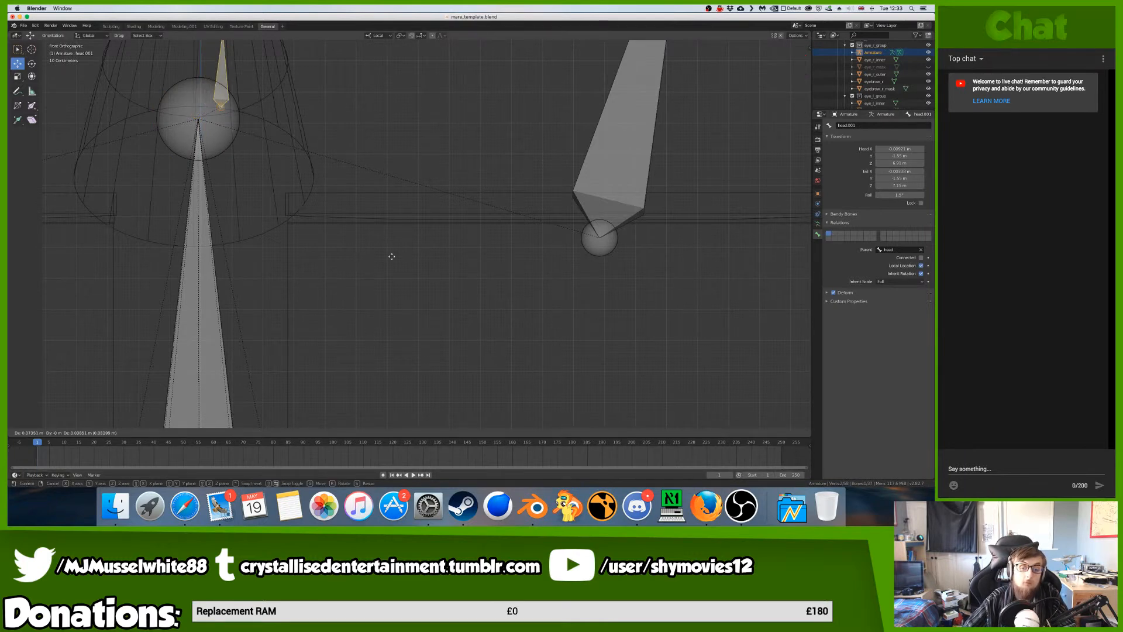
left_click(495, 358)
middle_click_drag(495, 358, 476, 344)
- Check the eyebrow_r_mask object in Object Mode and return to editing the armature
key("Tab")
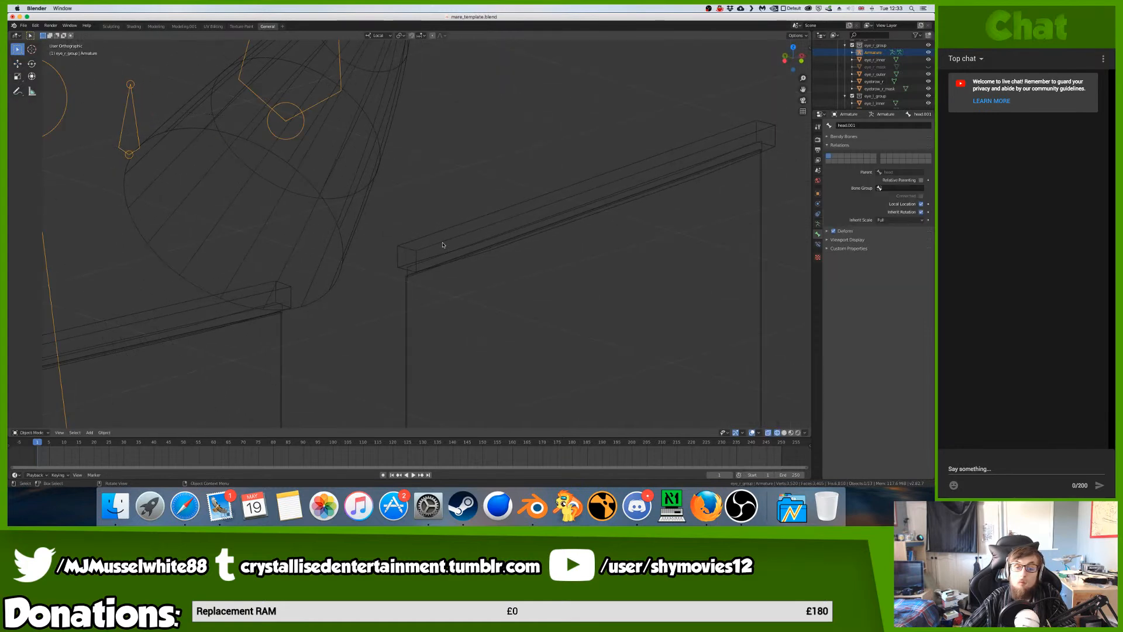
left_click(443, 242)
key("Tab")
key("Tab")
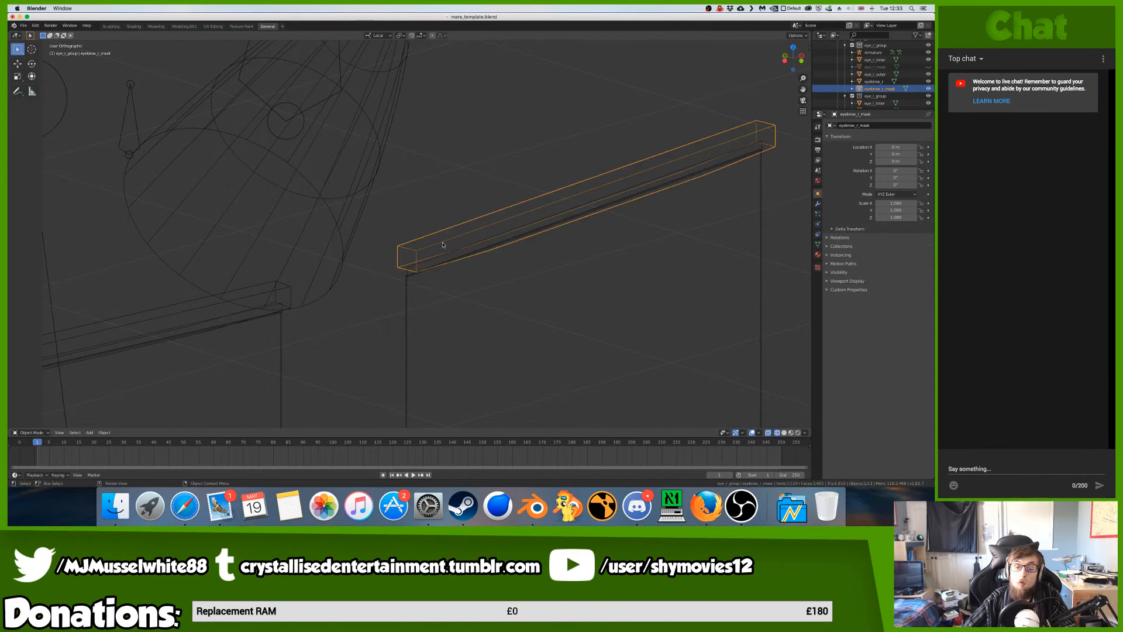
left_click(137, 140)
key("Tab")
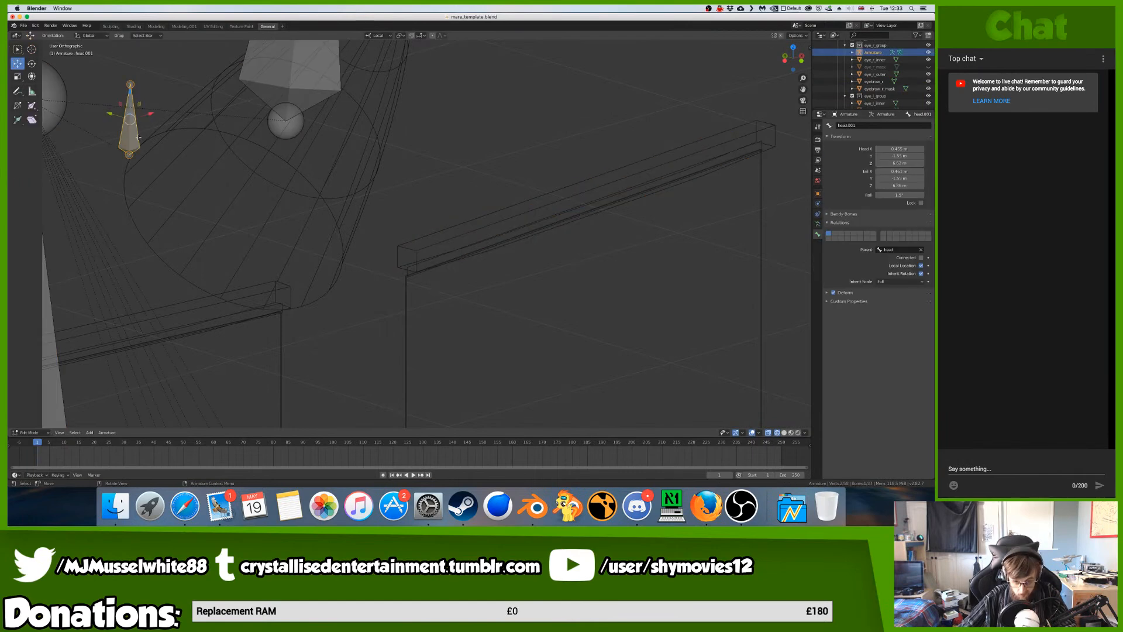
- Move the new bone in top view onto the right eyebrow bar, between its inner end and its middle
key("KP_1")
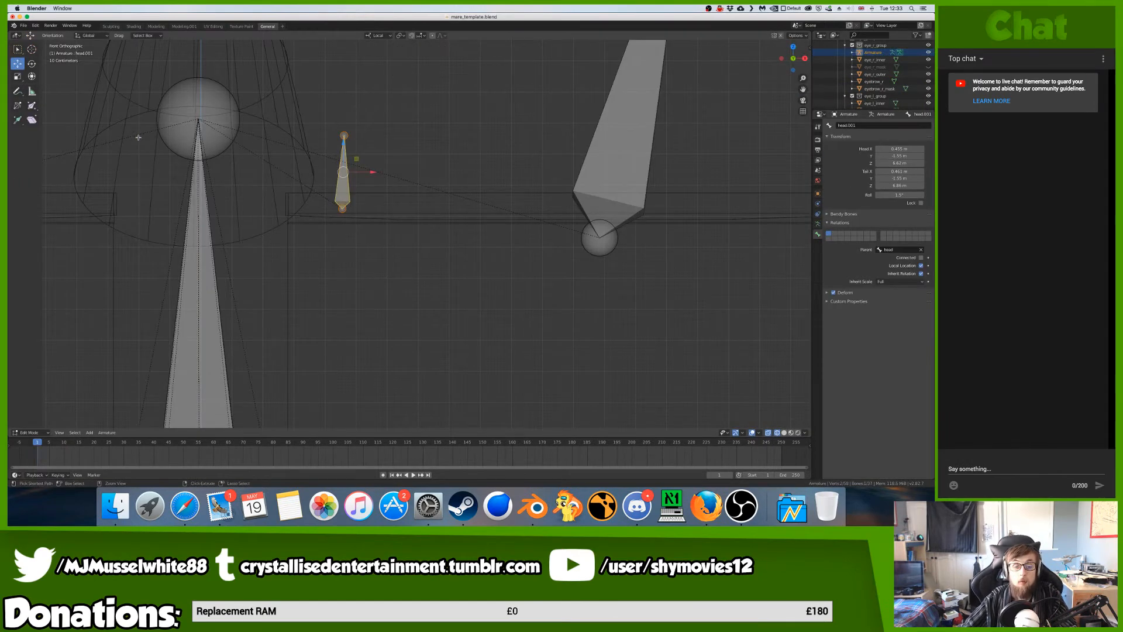
middle_click_drag(138, 137, 333, 160)
key("KP_7")
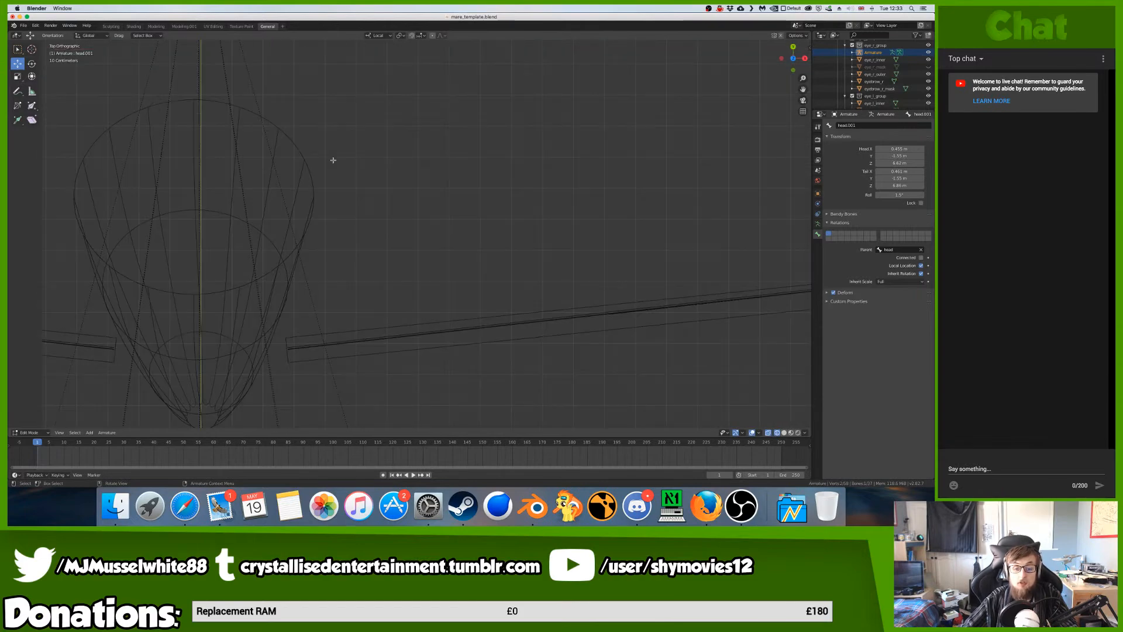
key("g")
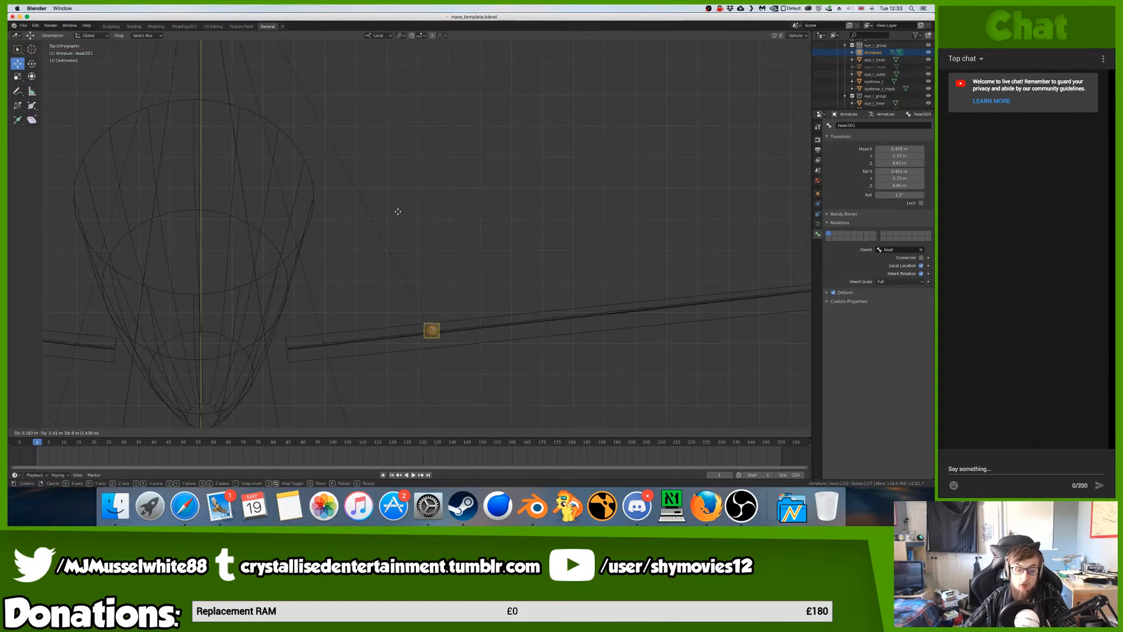
left_click(404, 213)
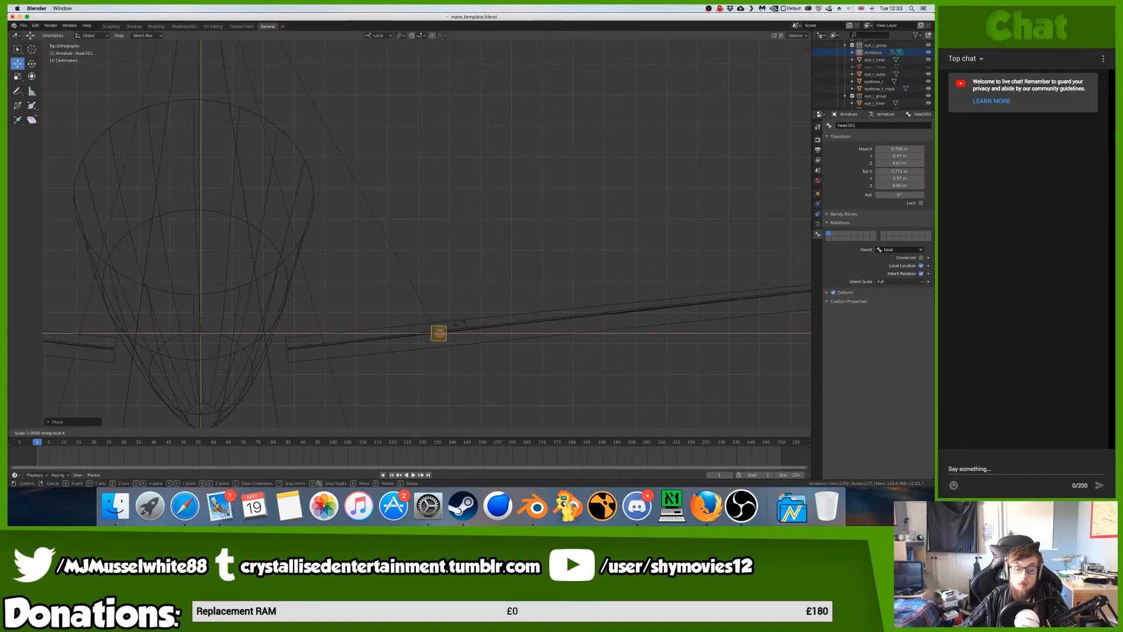
- Straighten the eyebrow bone upright by scaling it to 0 along the X and Y axes
type("sy")
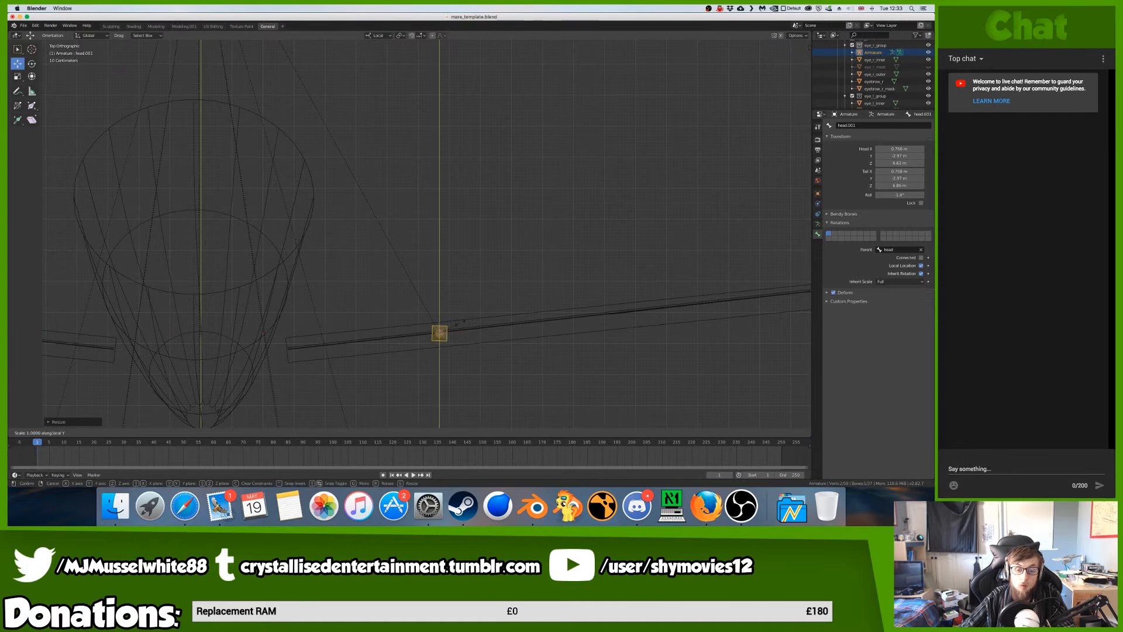
type("0")
key("Return")
scroll(460, 323, "down", 10)
key("KP_1")
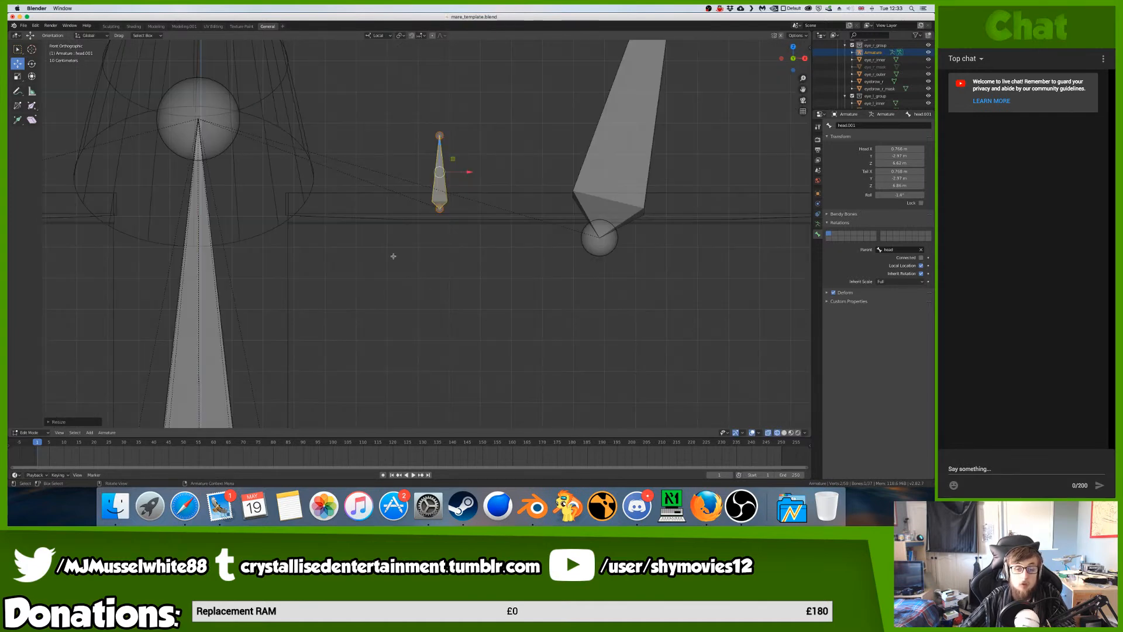
- Lower the eyebrow bone onto the right eyebrow bar along Z and shorten it by moving its tip down
key("g")
key("z")
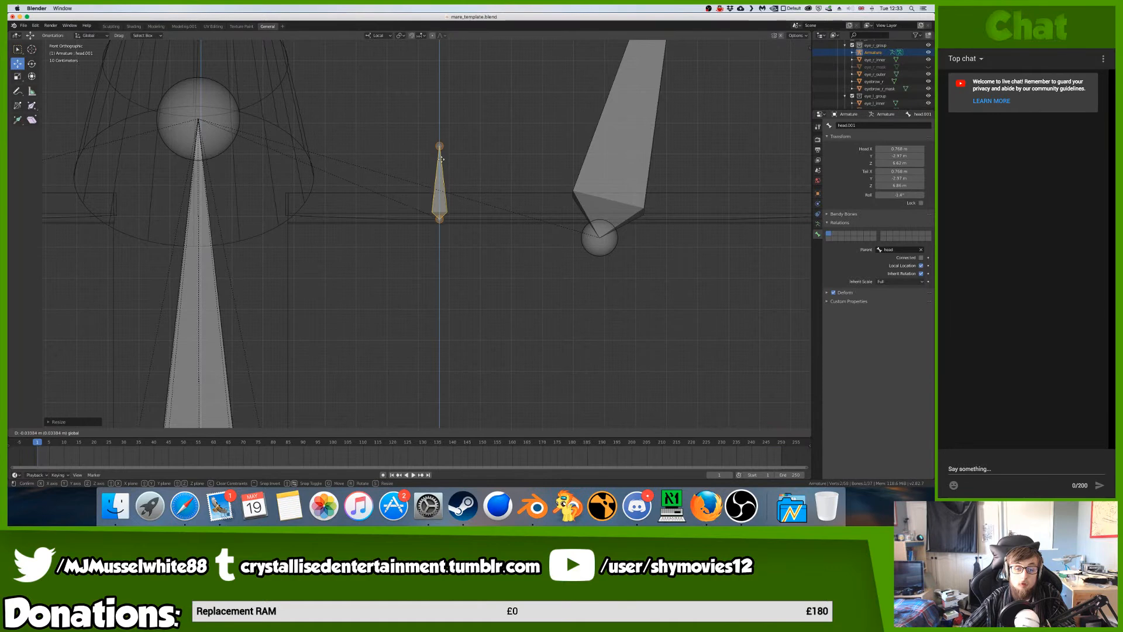
left_click(443, 149)
left_click(440, 148)
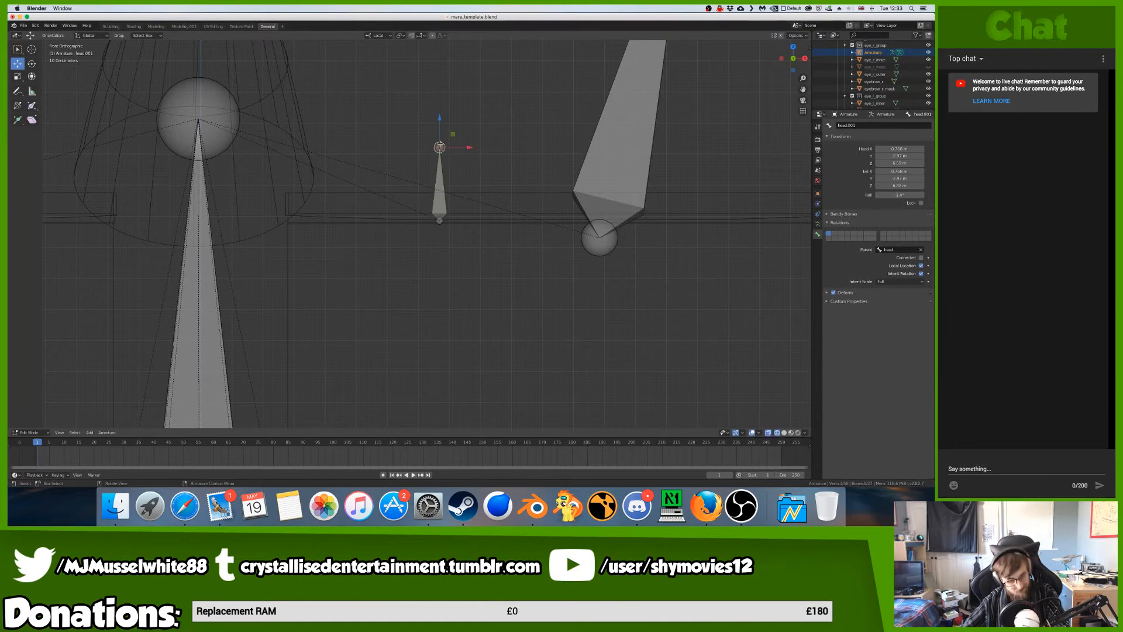
key("g")
key("z")
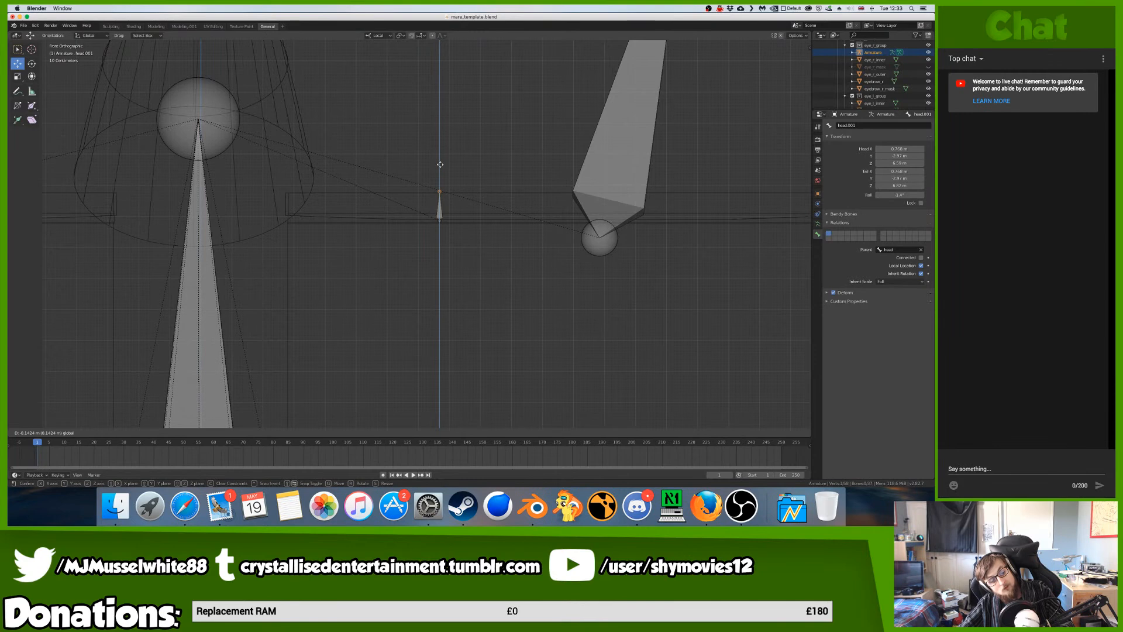
left_click(440, 164)
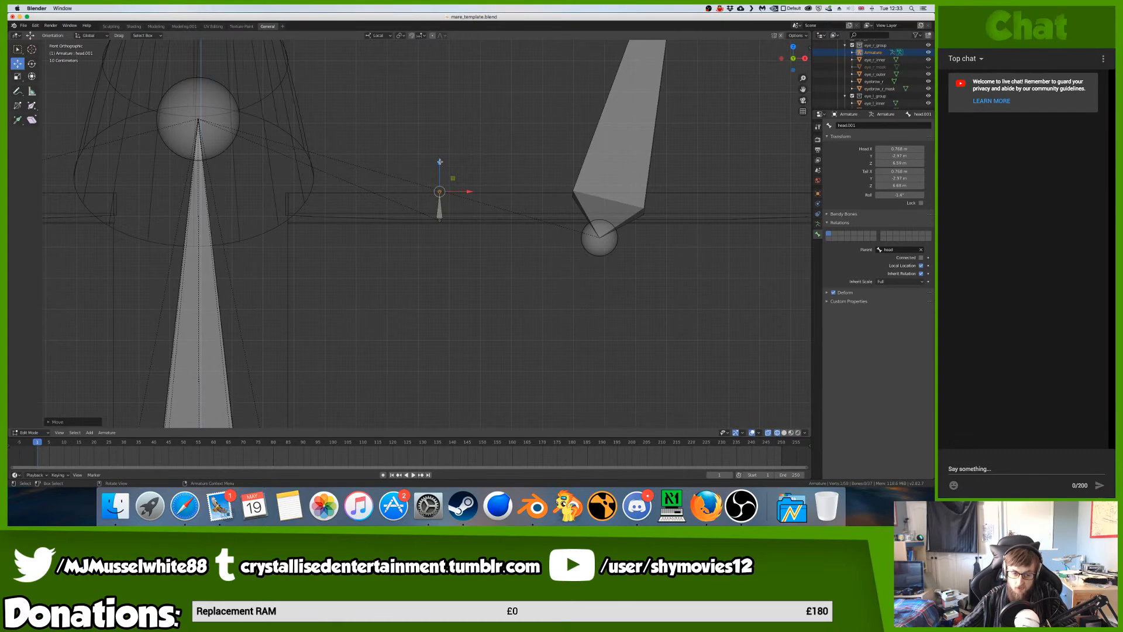
- Fine-tune the eyebrow bone's height along Z in front view so that its tip meets the eyebrow bar's upper edge
scroll(393, 273, "down", 9, "ctrl")
scroll(393, 272, "right", 6)
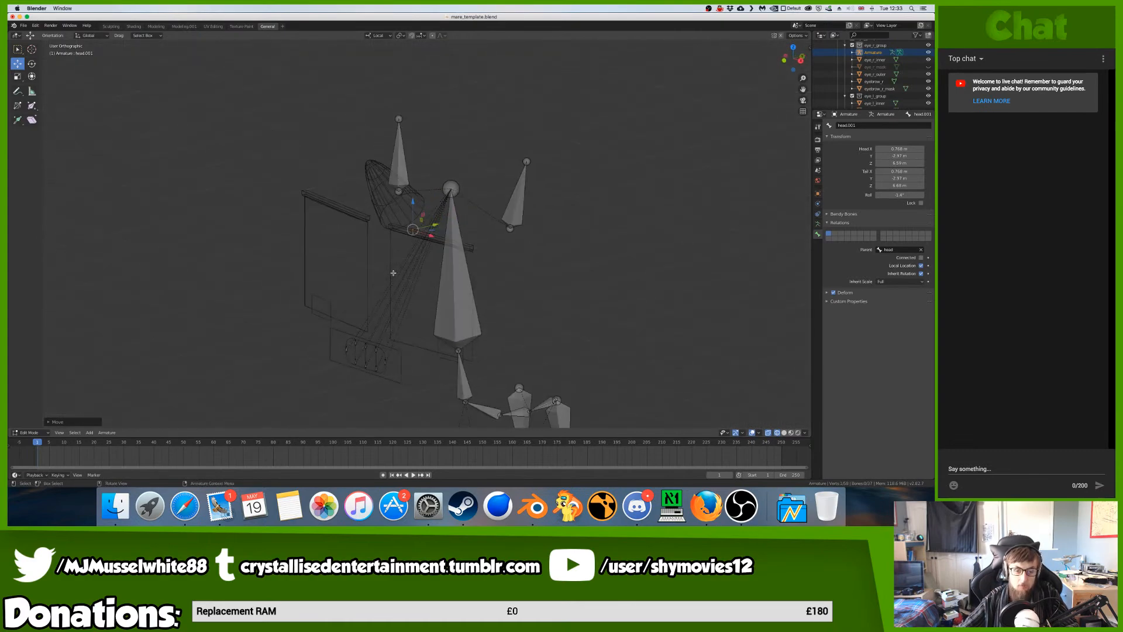
scroll(393, 272, "right", 5)
scroll(393, 273, "left", 8)
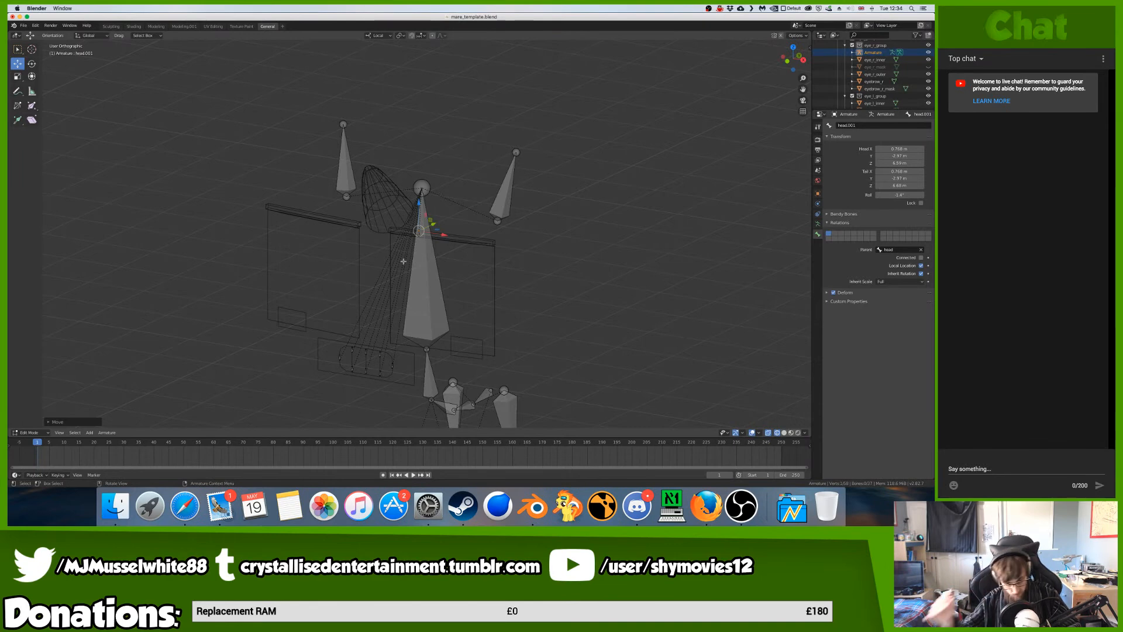
mouse_move(356, 249)
middle_mouse_down()
mouse_move(474, 222)
mouse_move(352, 235)
middle_mouse_up()
key("KP_1")
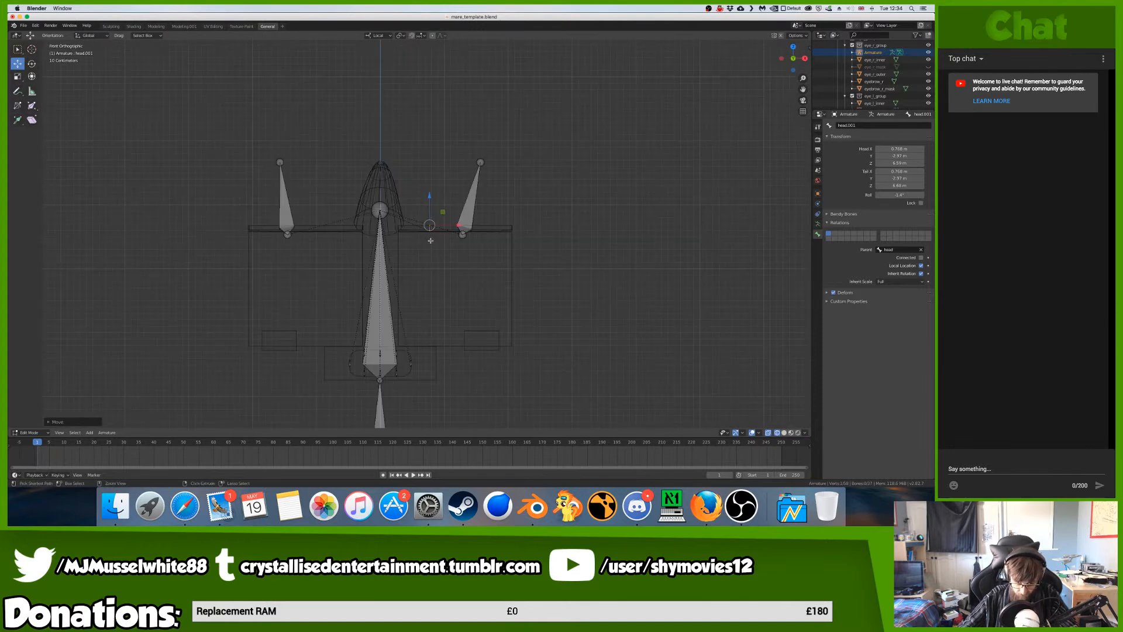
scroll(430, 241, "up", 8)
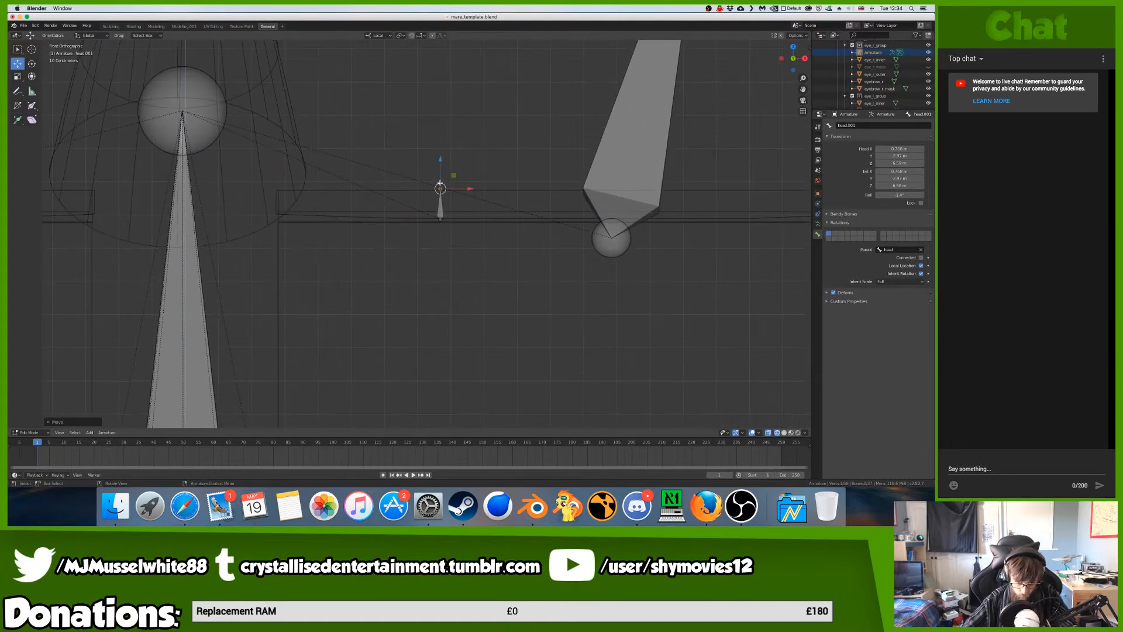
key("g")
key("z")
left_click(441, 171)
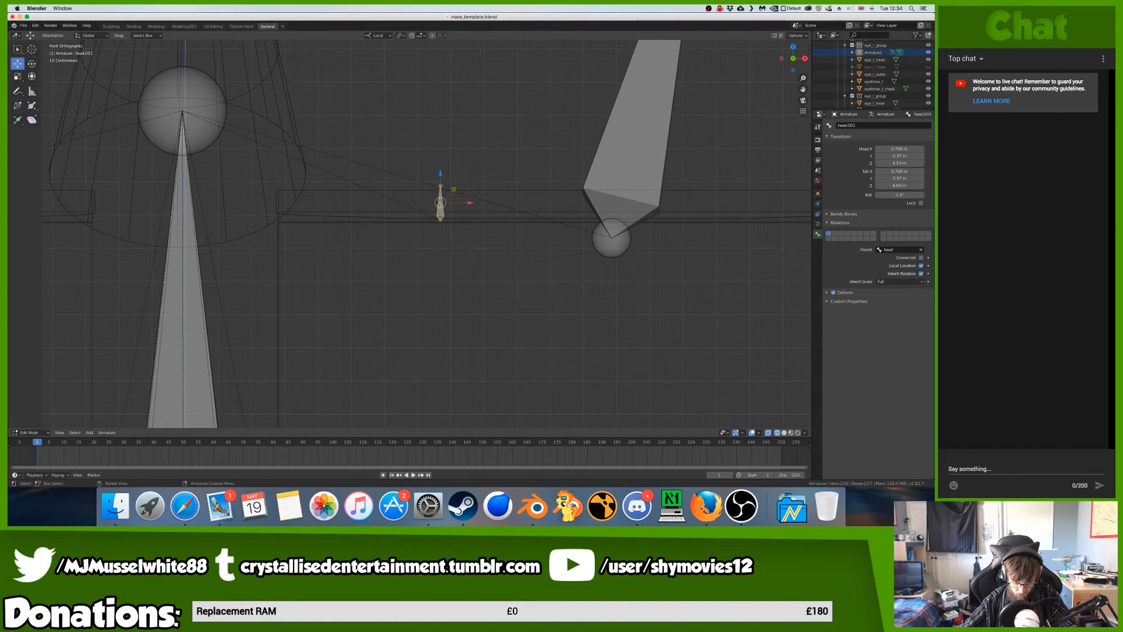
key("g")
key("z")
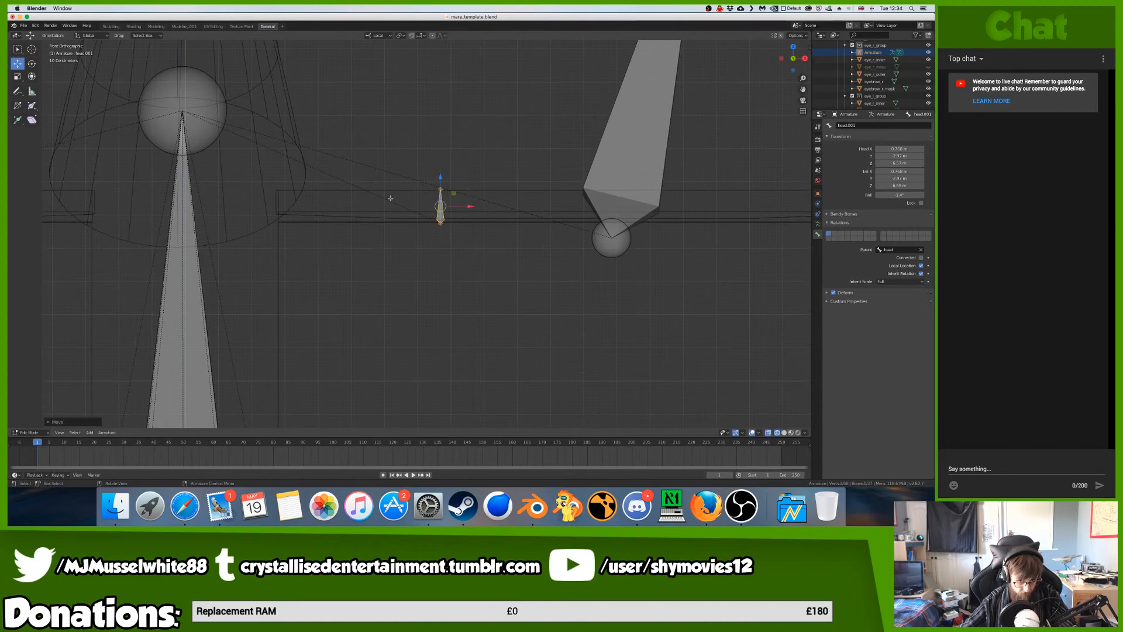
- Check the eyebrow_r_mask mesh's edges and move the eyebrow bone sideways toward the bar's inner end
key("Tab")
left_click(398, 191)
key("Tab")
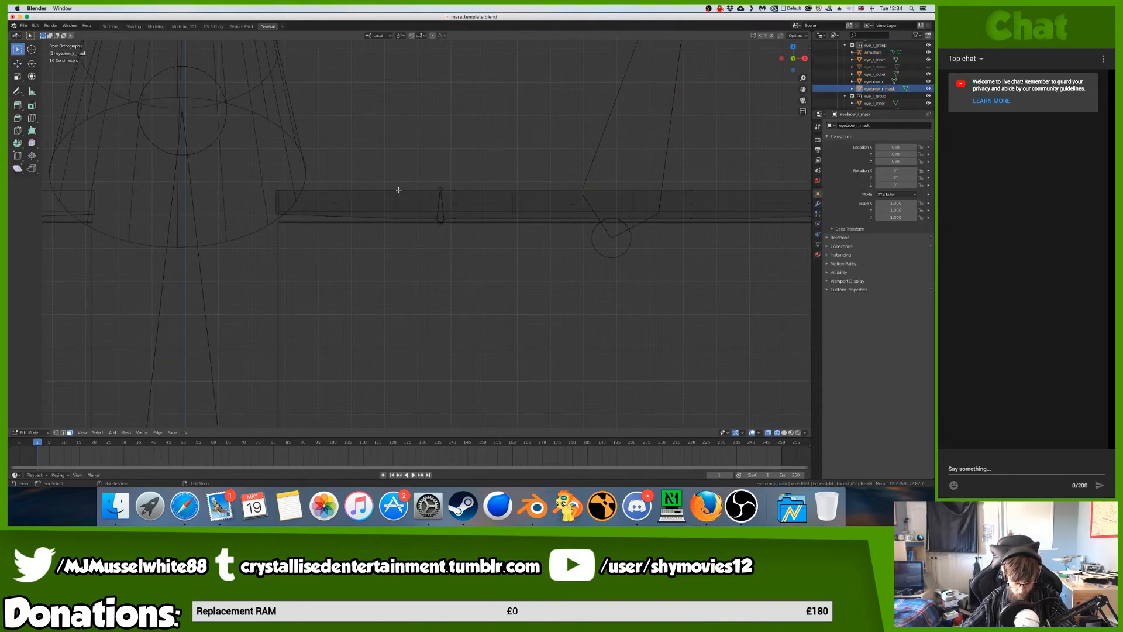
key("Tab")
left_click(442, 200)
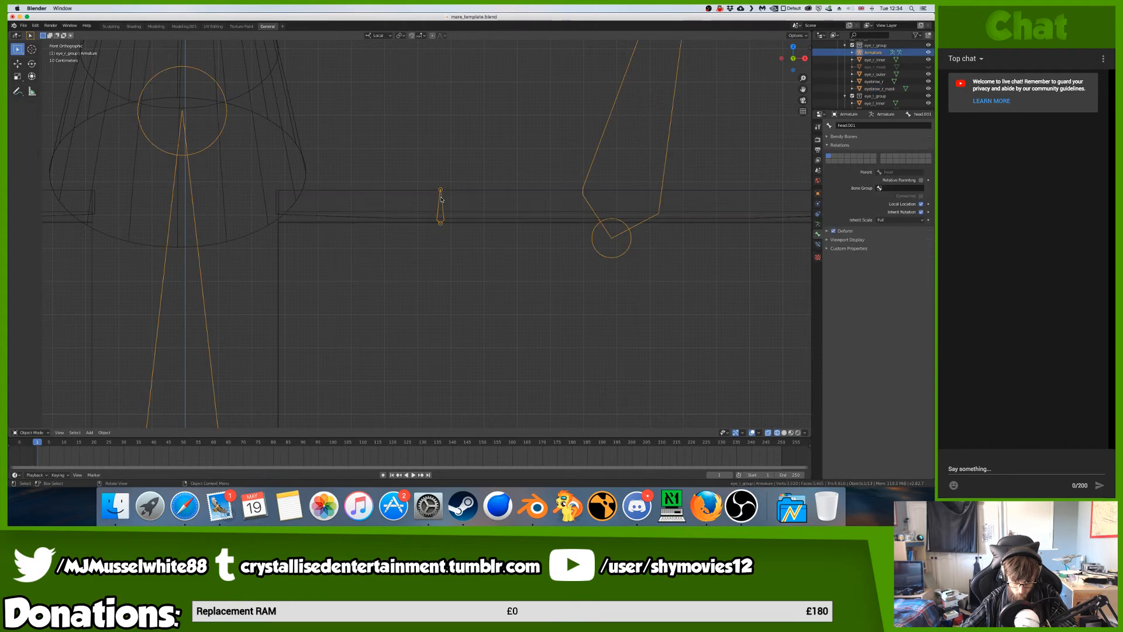
key("Tab")
key("g")
left_click(401, 207)
- Recheck the eyebrow_r_mask mesh and nudge the eyebrow bone slightly outward to line up with its edge
key("Tab")
left_click(415, 194)
key("Tab")
key("Tab")
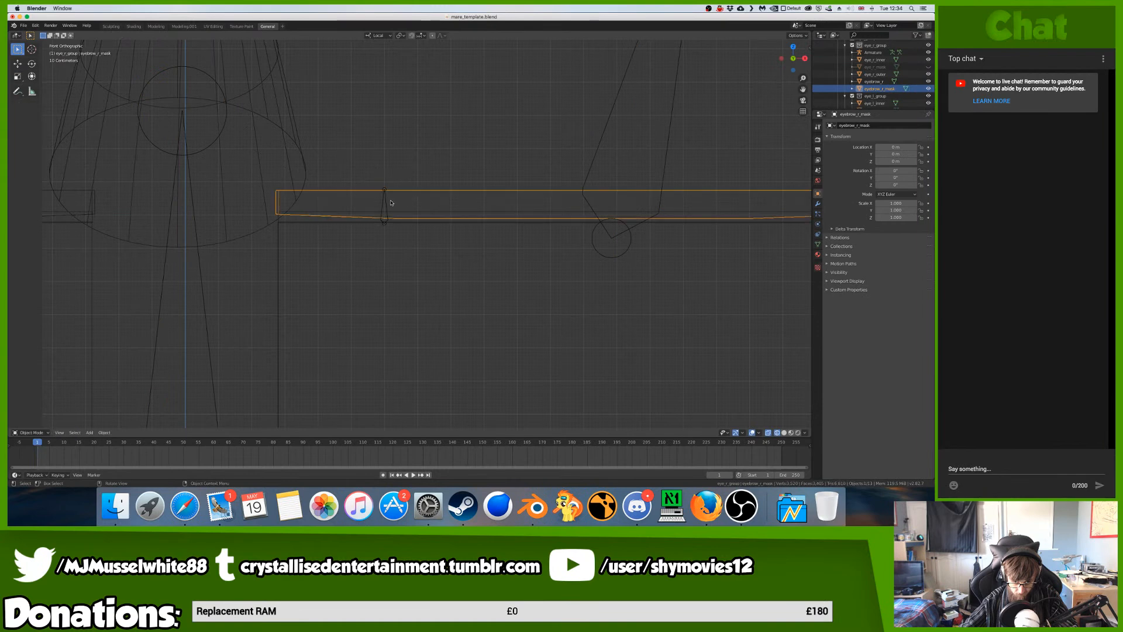
left_click(387, 202)
key("Tab")
key("Tab")
left_click(419, 201)
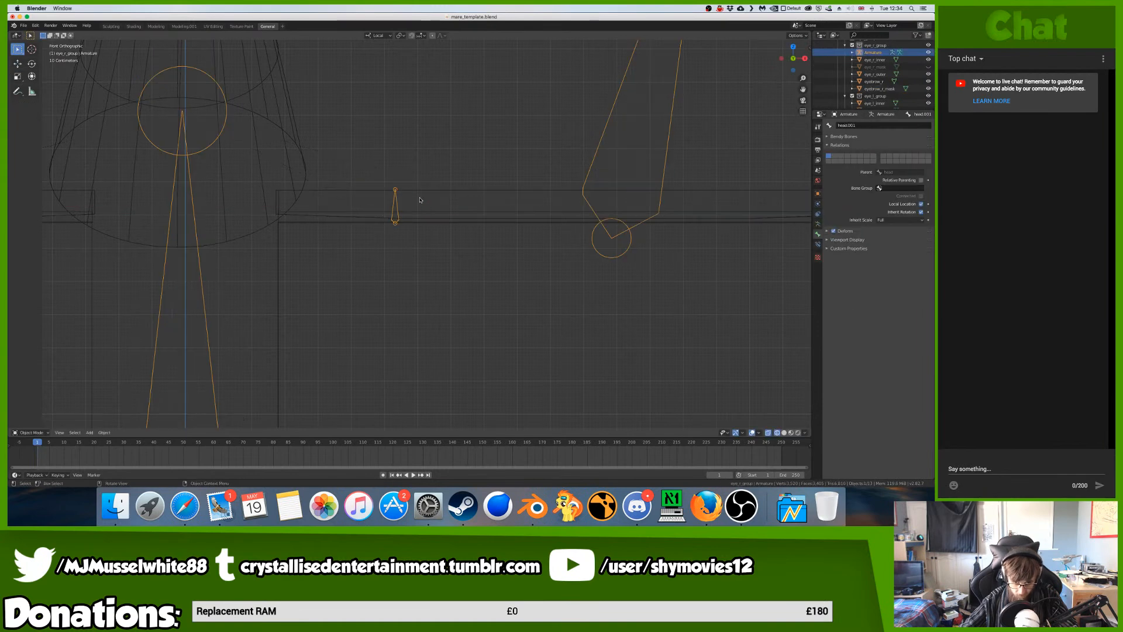
key("Tab")
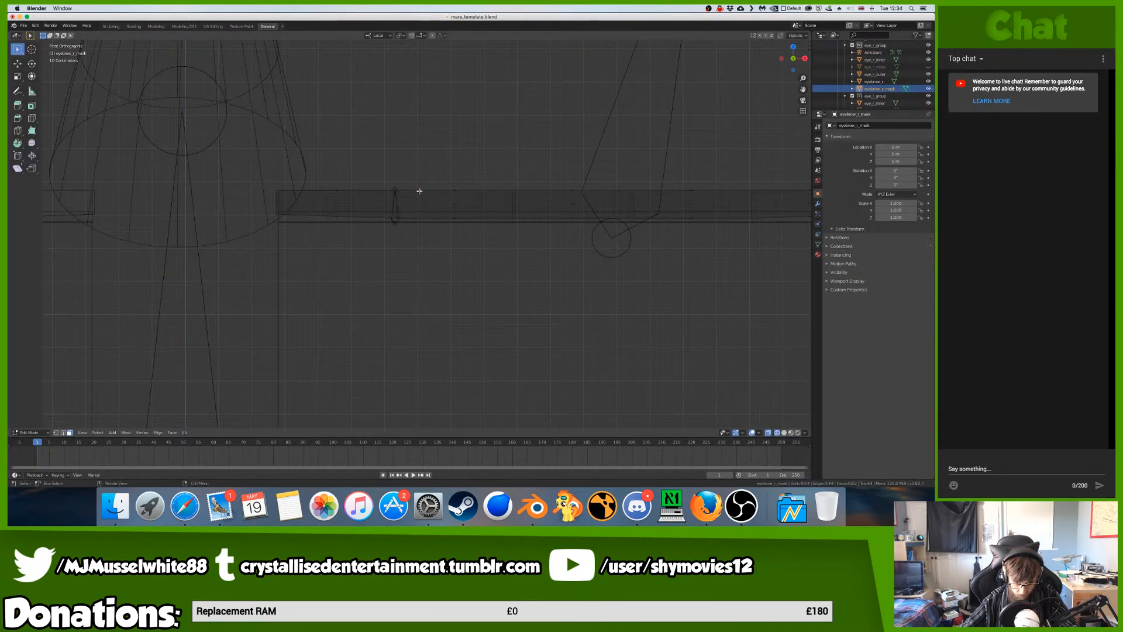
key("Tab")
left_click(392, 201)
- Move the eyebrow bone along Y in top view to follow the slanted eyebrow bar, and save the file
key("KP_7")
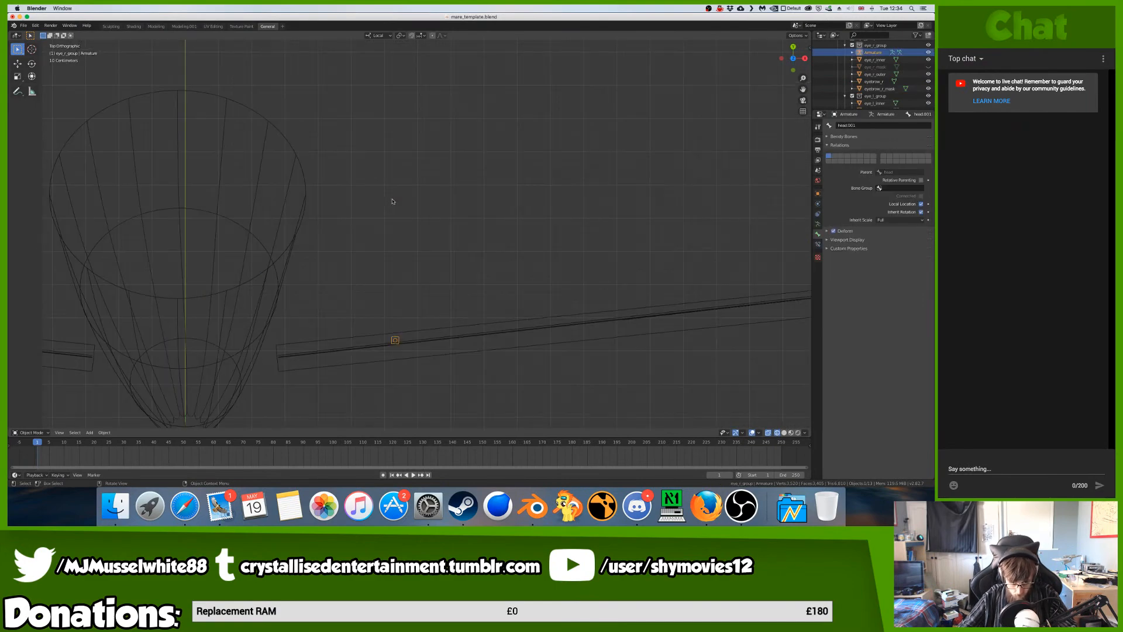
key("Tab")
left_click_drag(396, 308, 394, 318)
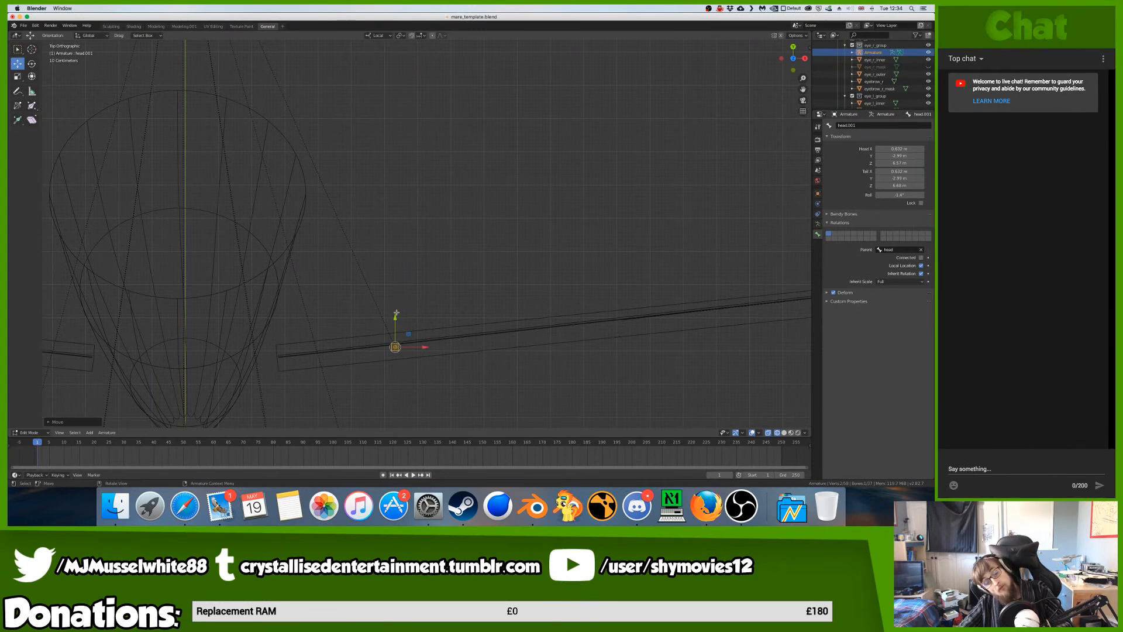
key("super+s")
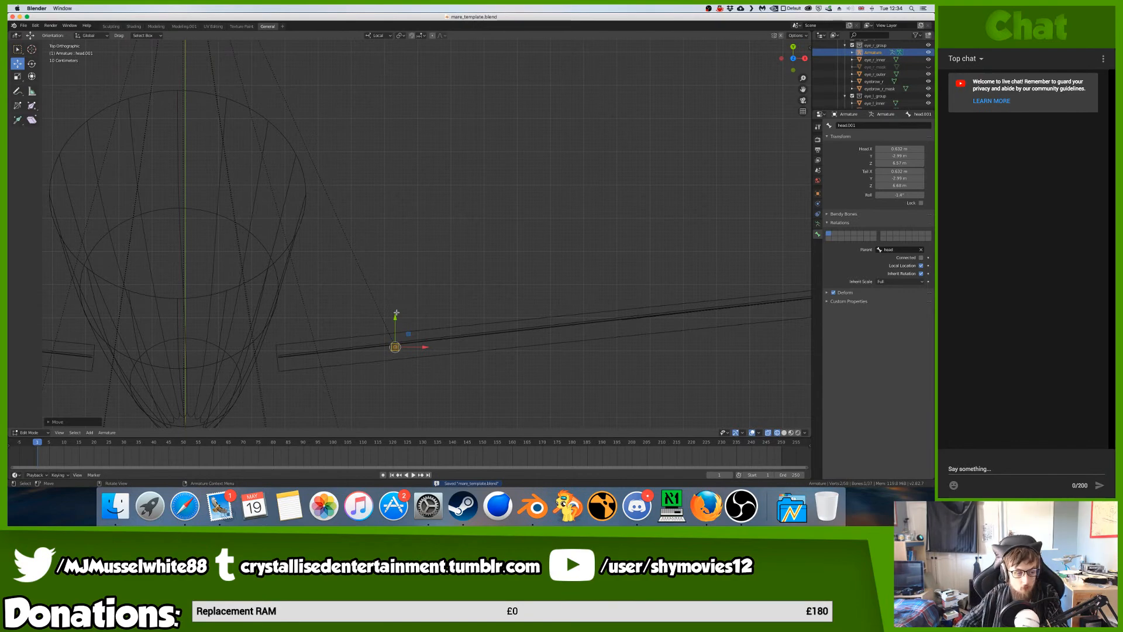
- Extrude a second short bone upward from the head bone's tip in side view and disconnect it from its parent
key("KP_1")
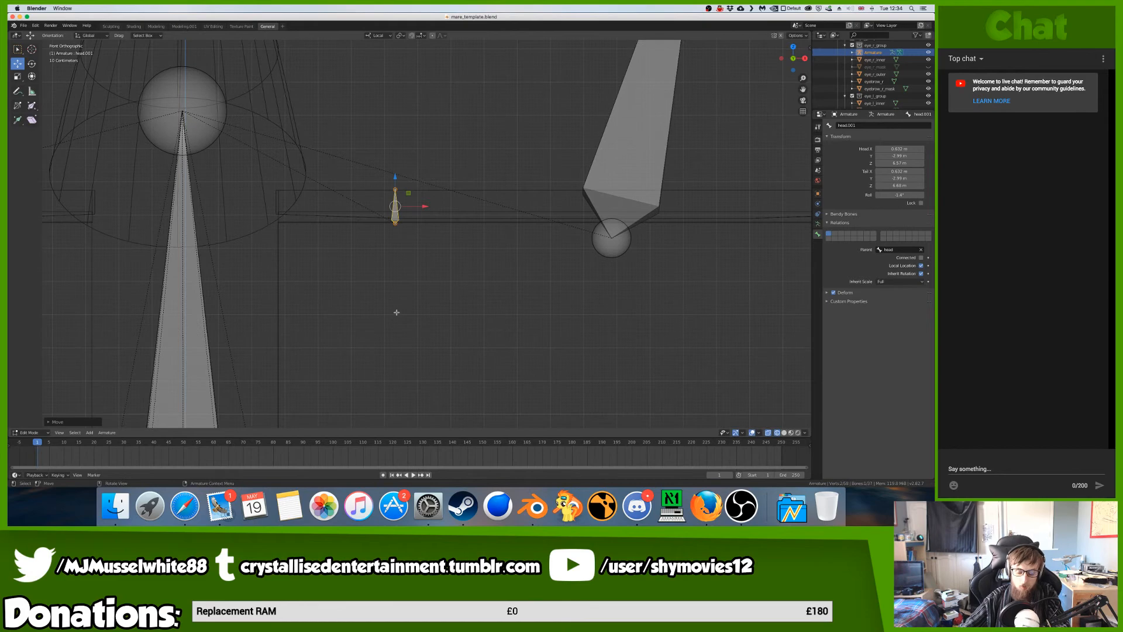
left_click(188, 134)
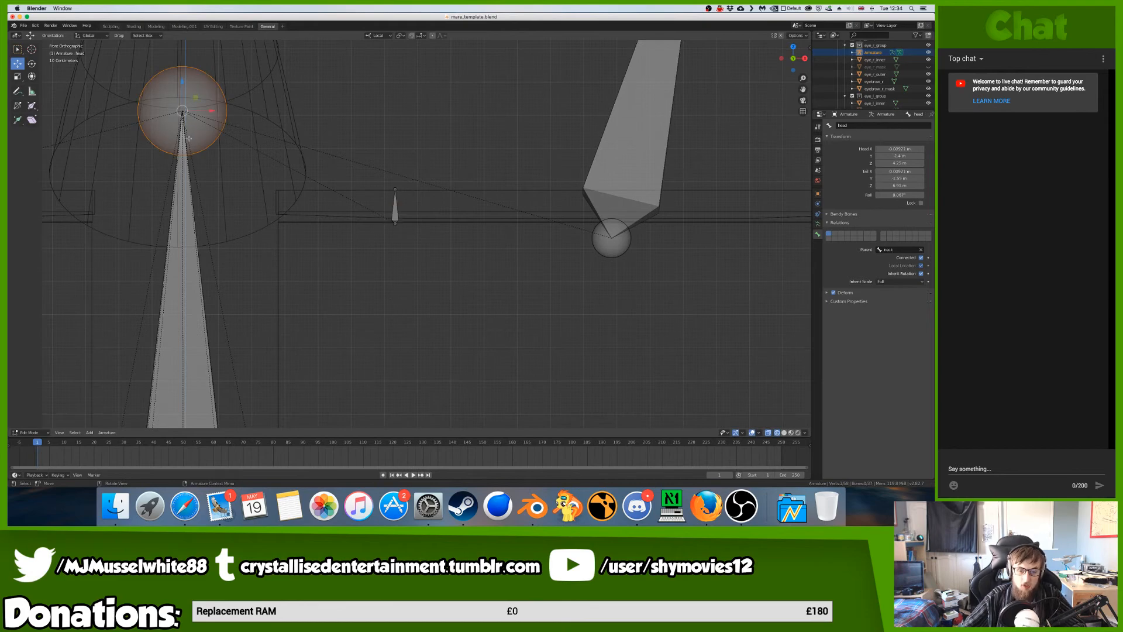
key("KP_3")
middle_click_drag(189, 138, 158, 112)
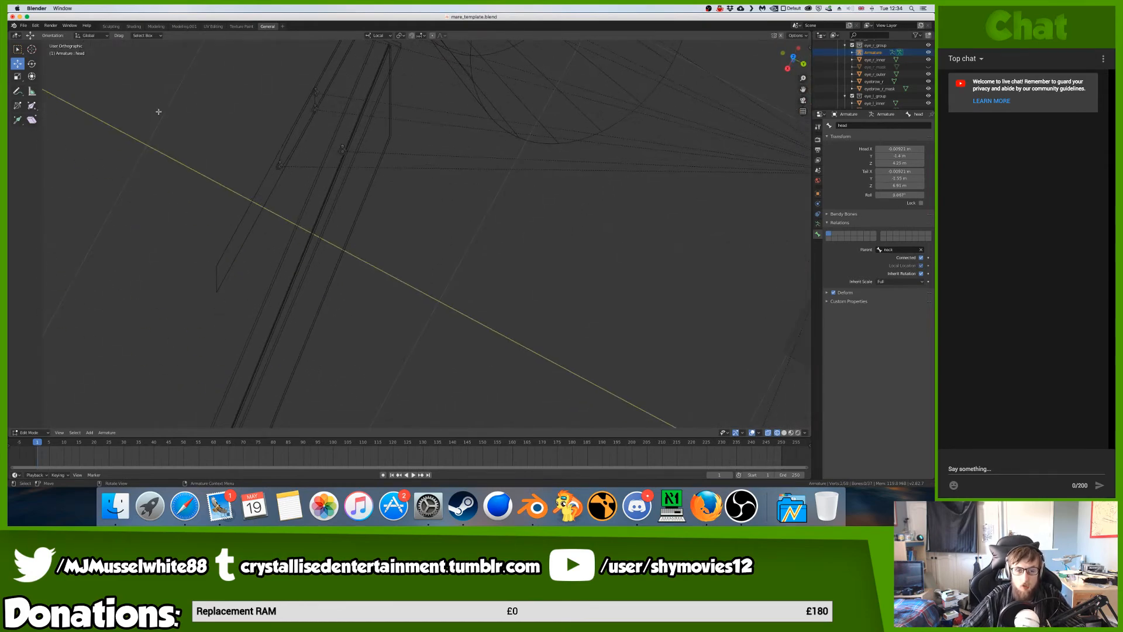
key("KP_1")
key("KP_3")
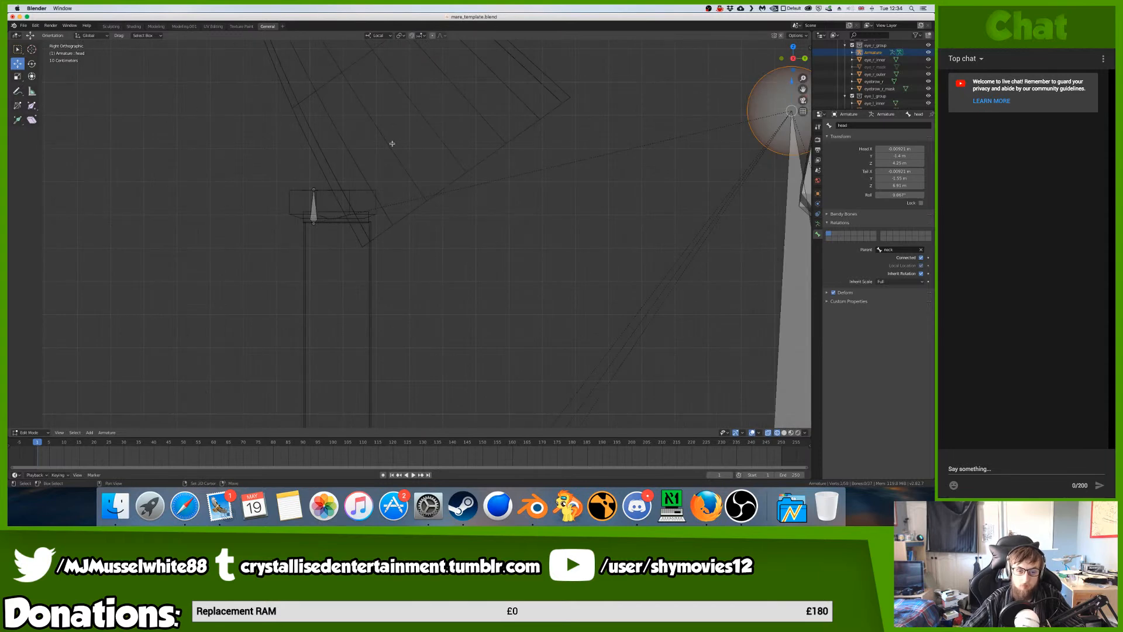
middle_click_drag(500, 73, 370, 157, "shift")
middle_click_drag(490, 162, 354, 161, "shift")
key("e")
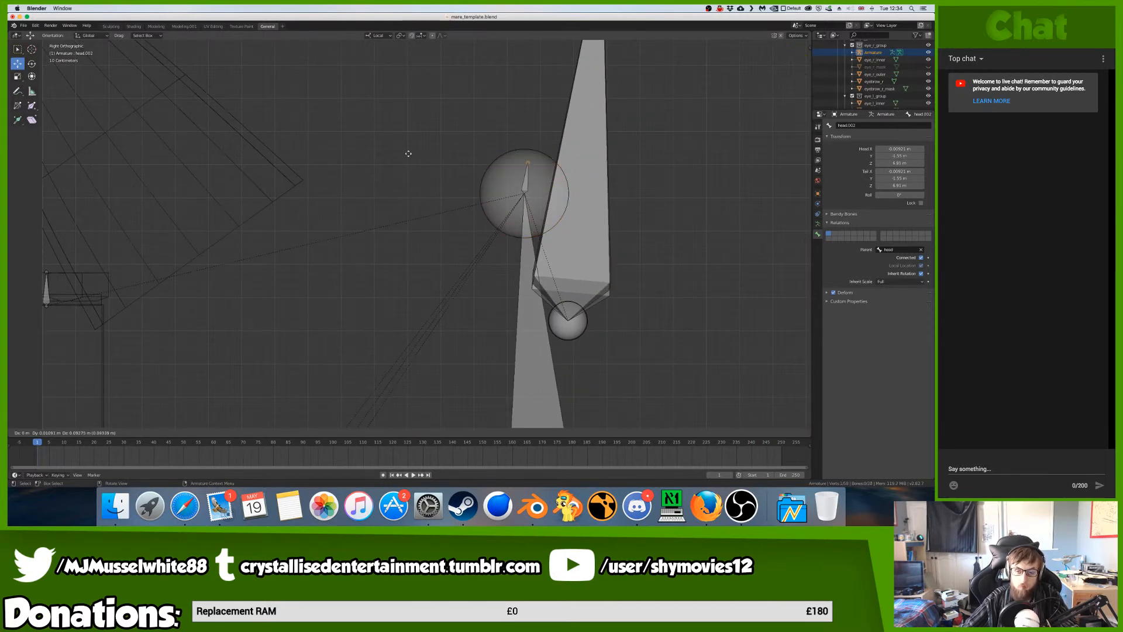
left_click(402, 133)
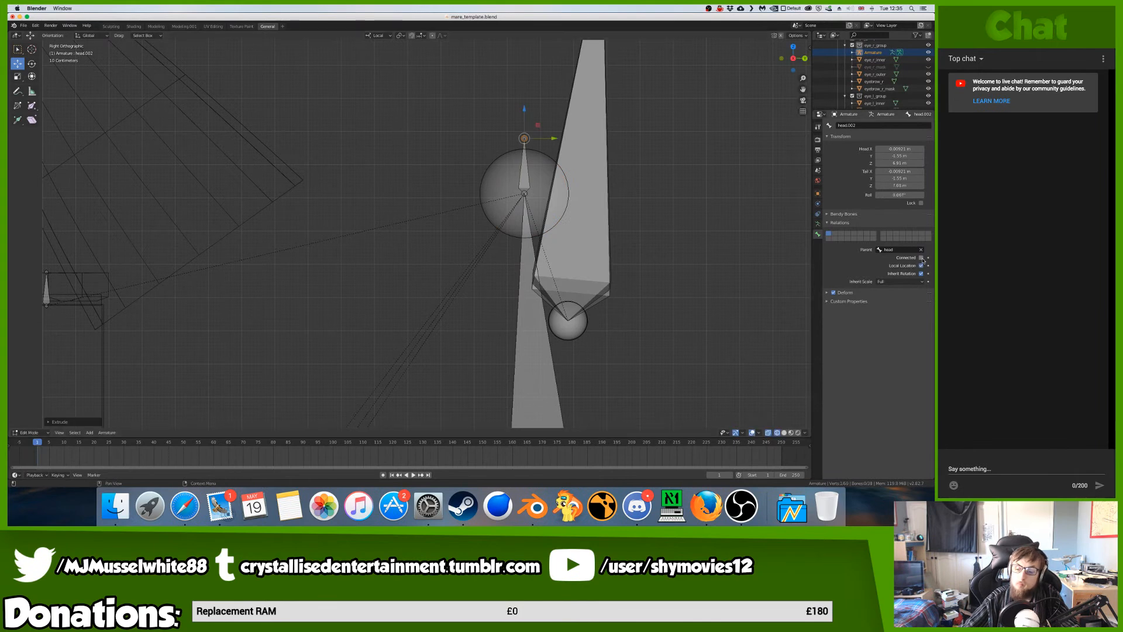
- Set the new bone's roll to 0 and straighten it upright by scaling it to 0
left_click(900, 195)
type("0")
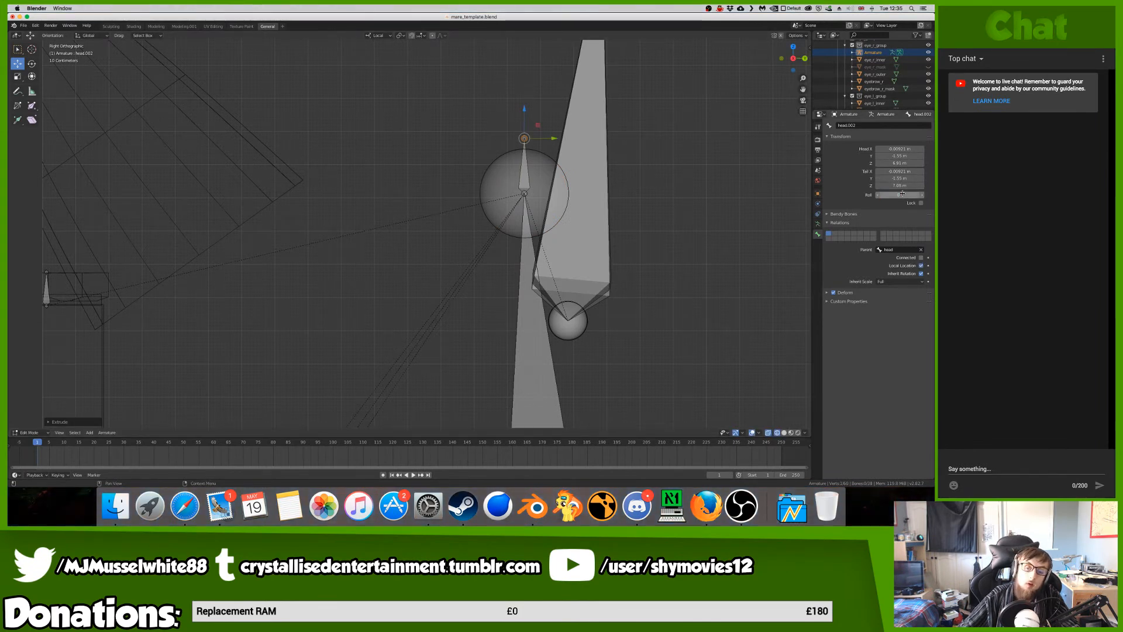
key("Return")
key("s")
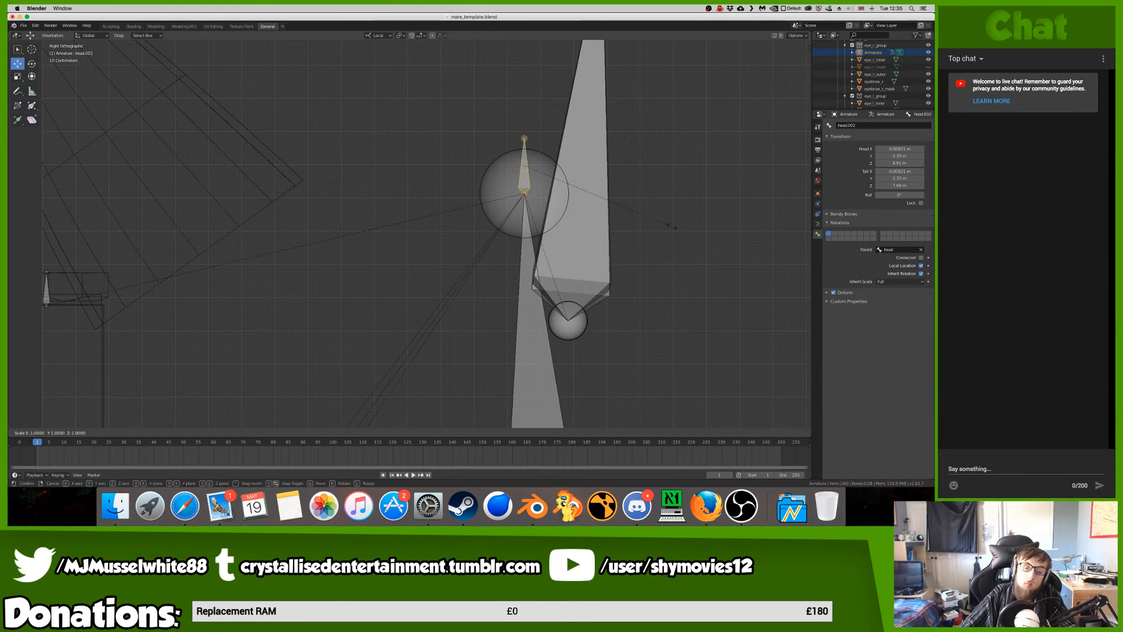
left_click(672, 226)
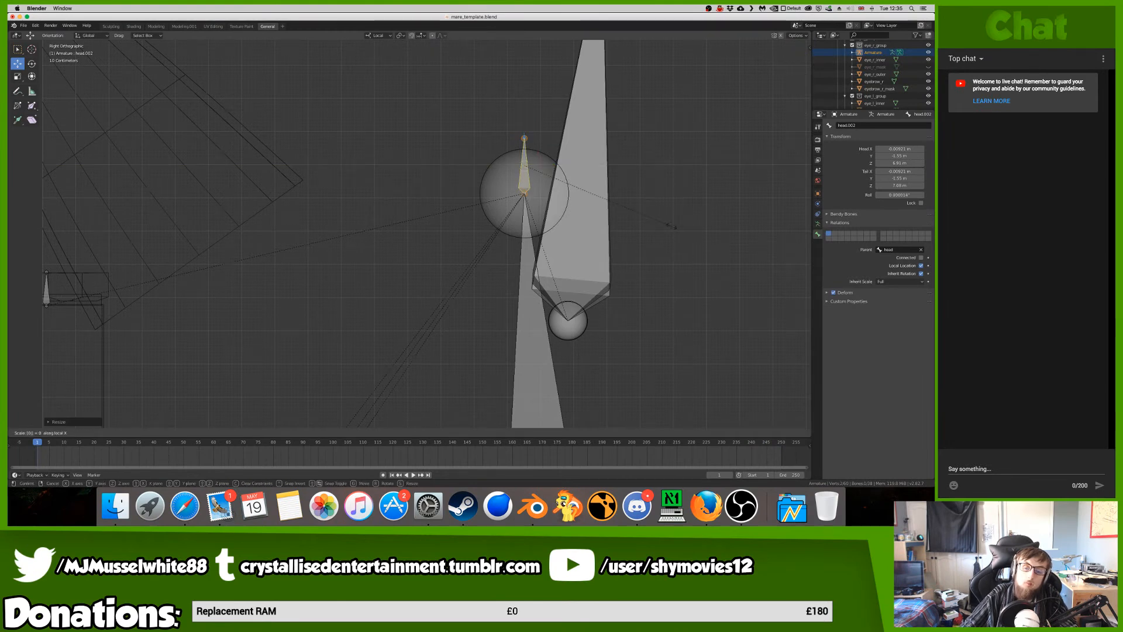
- Move the new bone in side view onto the existing eyebrow bone so that their bases overlap
key("g")
left_click(269, 303)
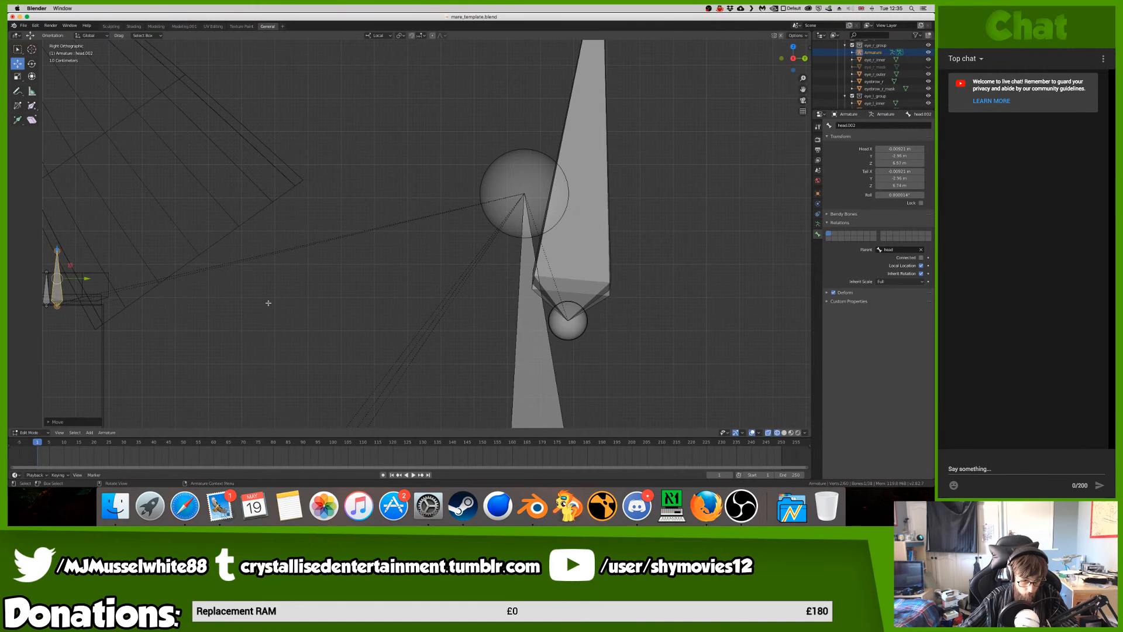
key("KP_Decimal")
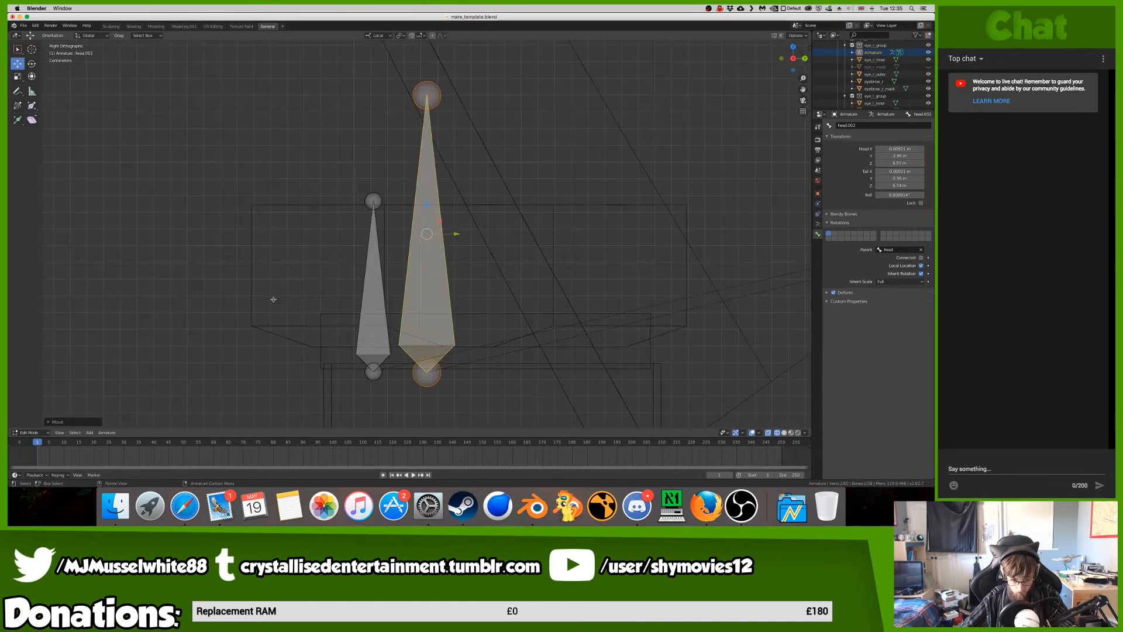
middle_click_drag(501, 354, 519, 338, "shift")
key("g")
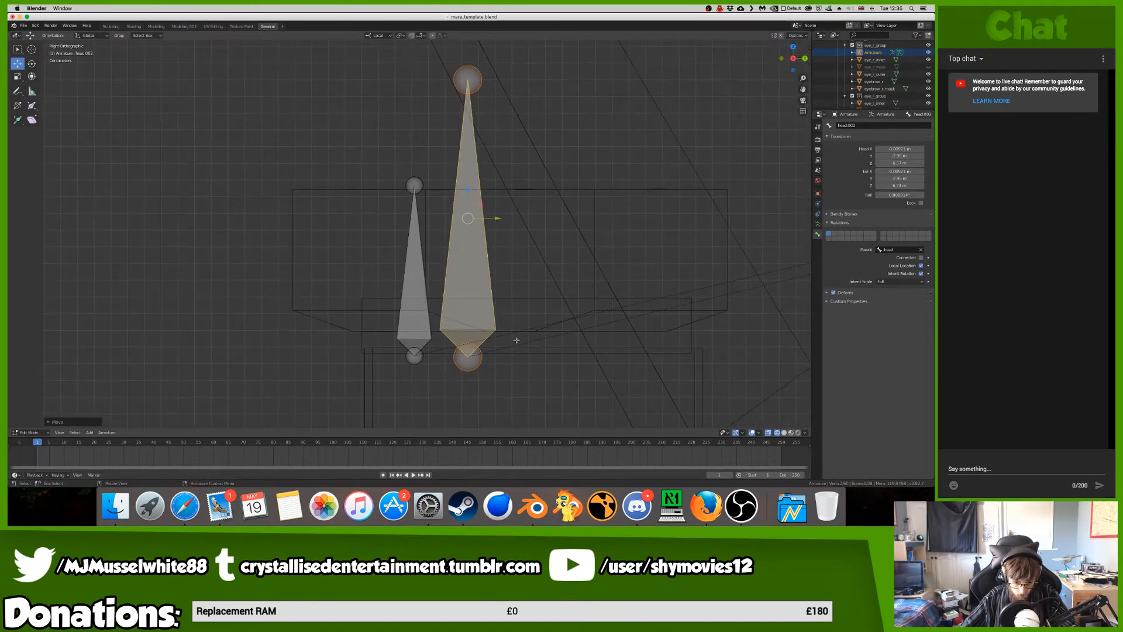
left_click(462, 339)
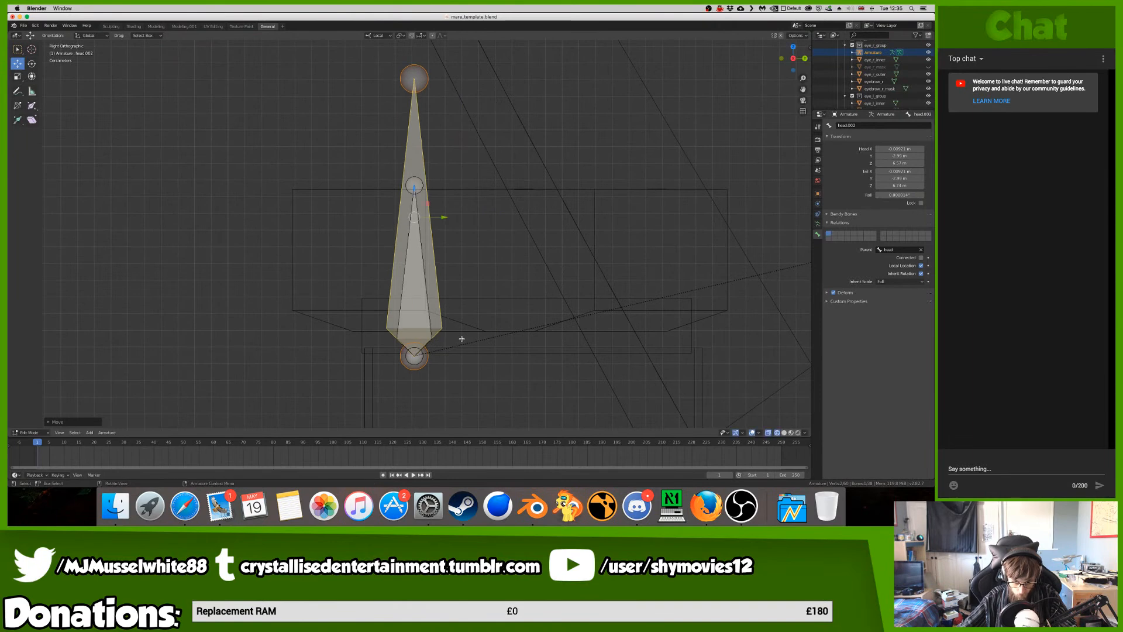
- Move the new bone in side view so that its base point coincides exactly with the existing eyebrow bone's base
key("KP_Decimal")
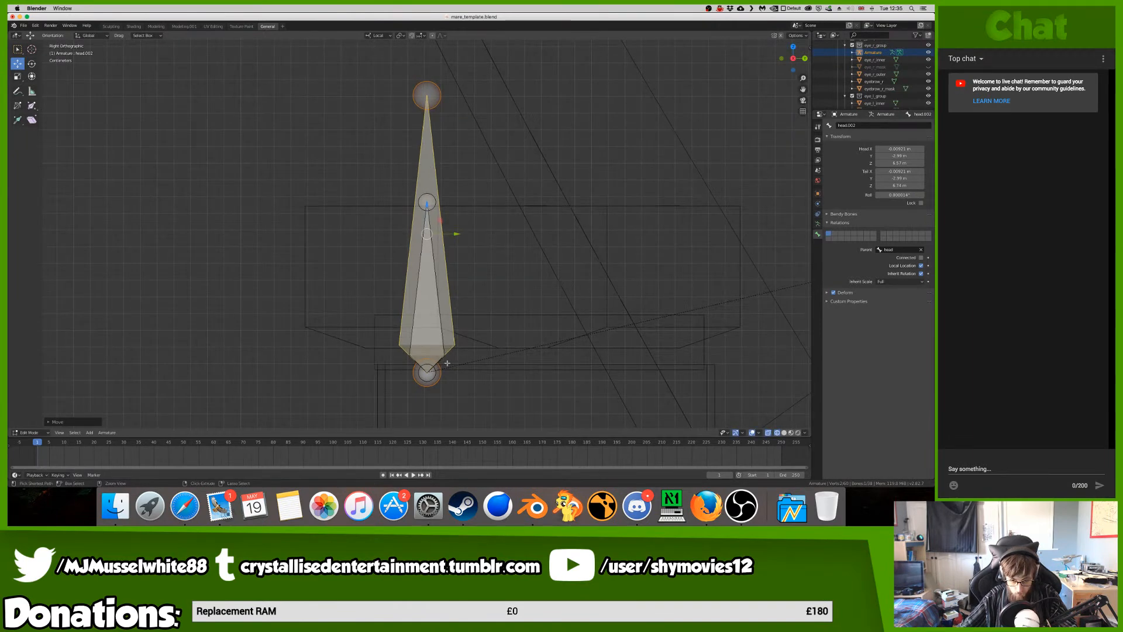
scroll(451, 357, "up", 10)
scroll(459, 328, "up", 8, "shift")
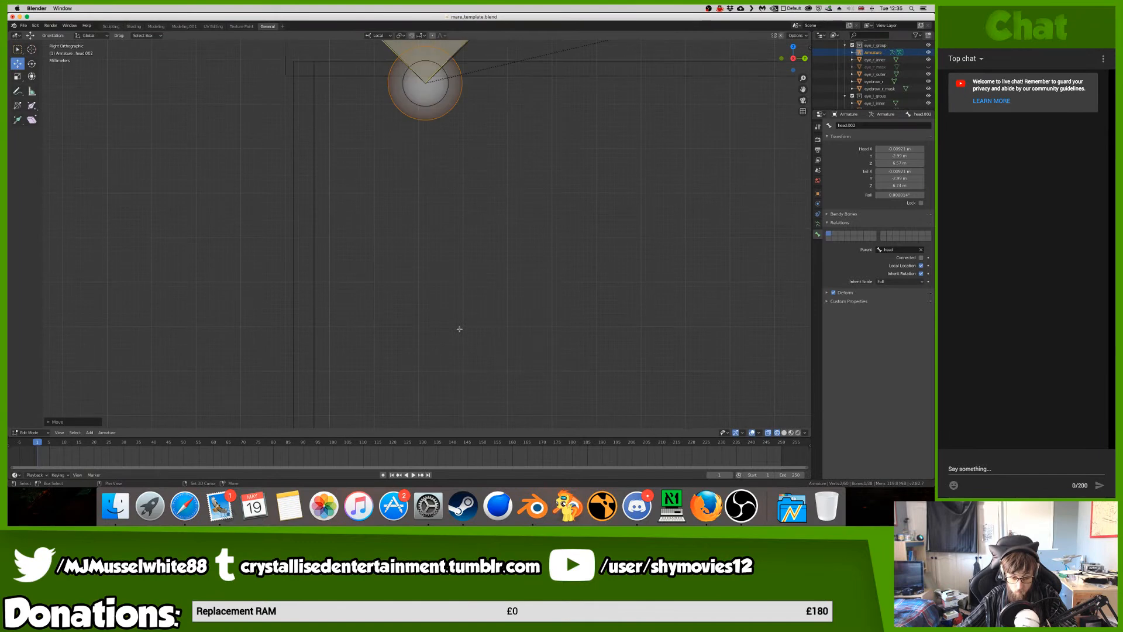
scroll(436, 125, "up", 12)
scroll(434, 133, "down", 6)
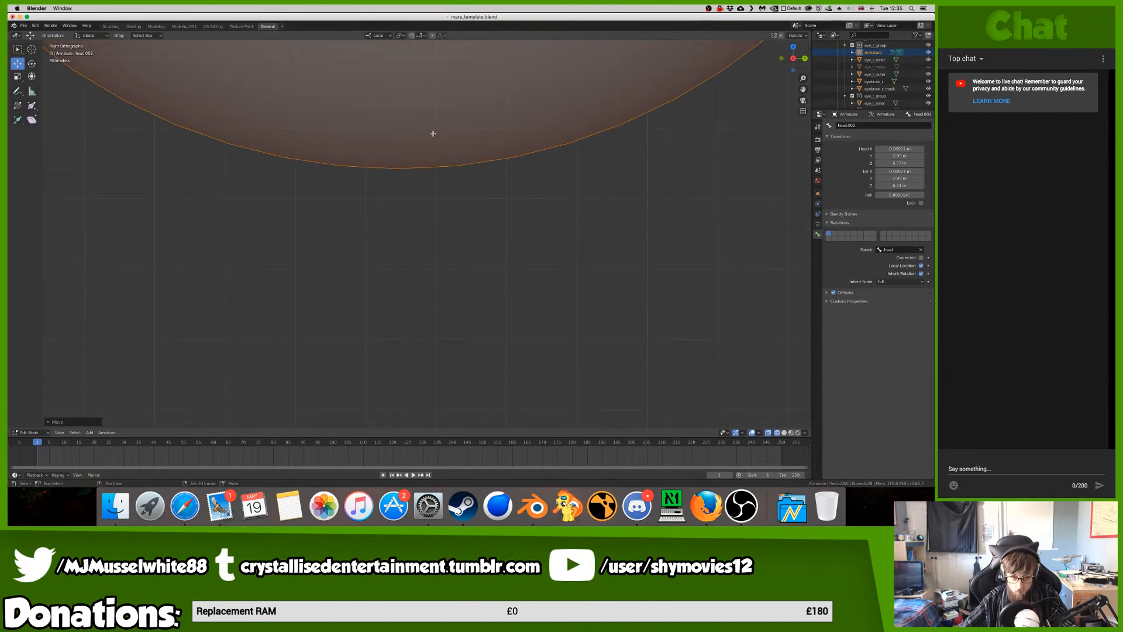
scroll(429, 276, "up", 8)
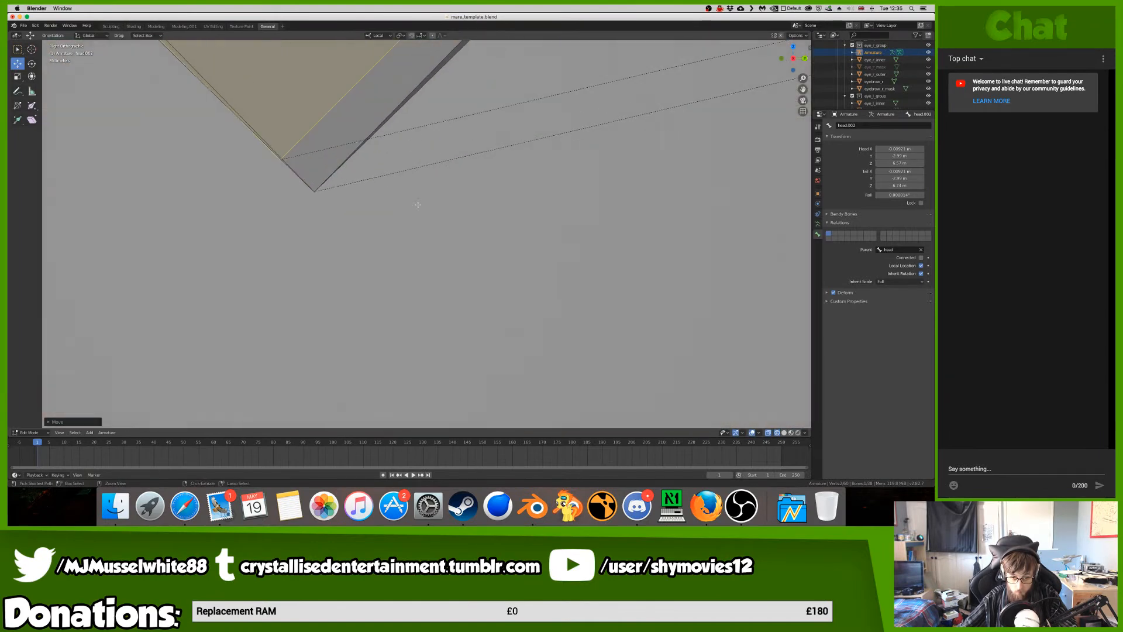
key("g")
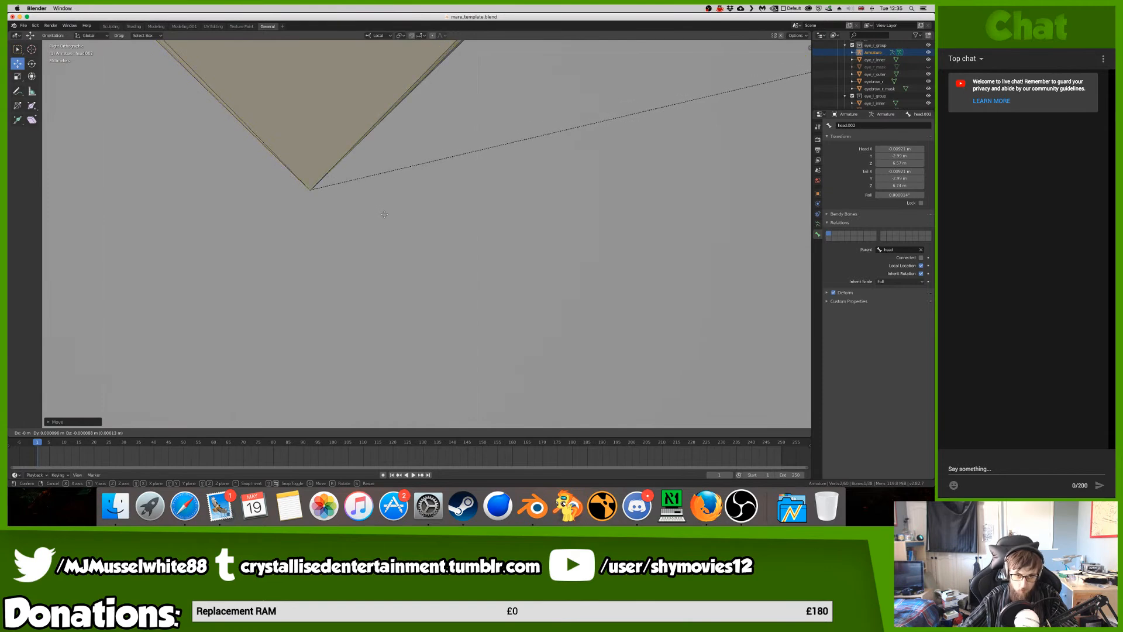
left_click(384, 214)
- Shorten the new bone by moving its tip down exactly onto the existing eyebrow bone's tip in side view
key("KP_Decimal")
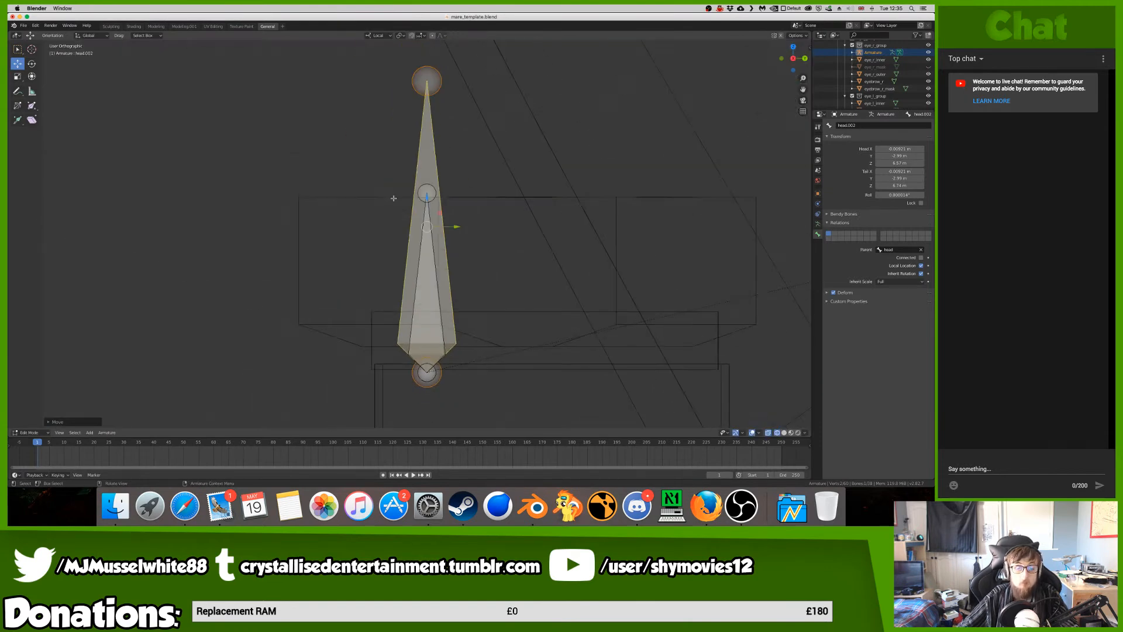
left_click(439, 97)
left_click_drag(439, 96, 440, 204)
key("KP_Decimal")
scroll(439, 208, "up", 8)
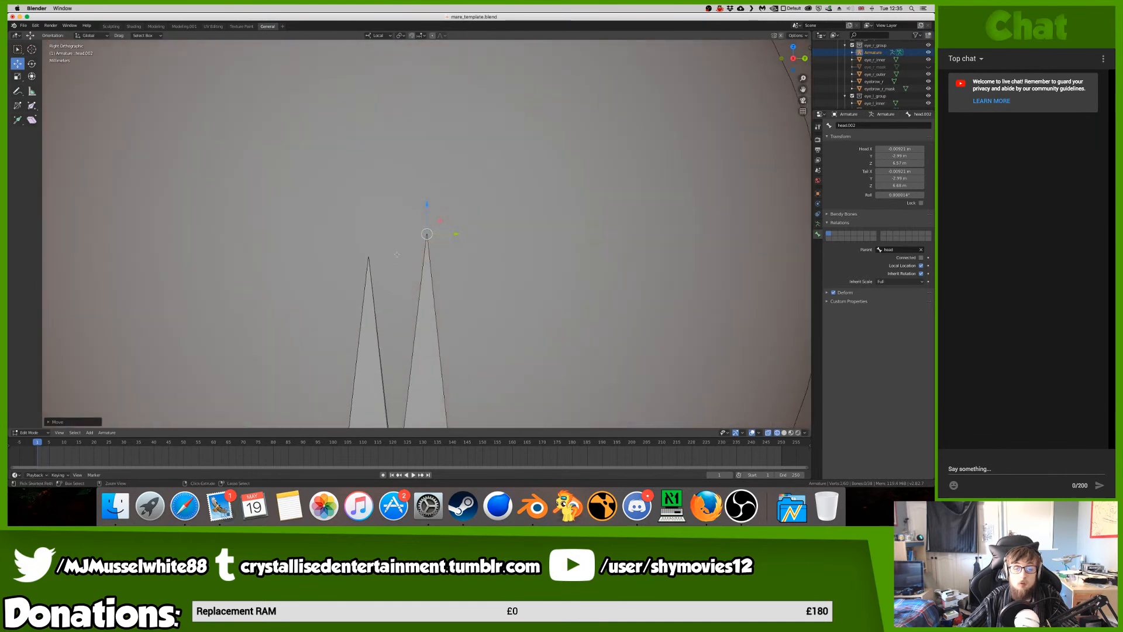
middle_click_drag(368, 278, 421, 255, "shift")
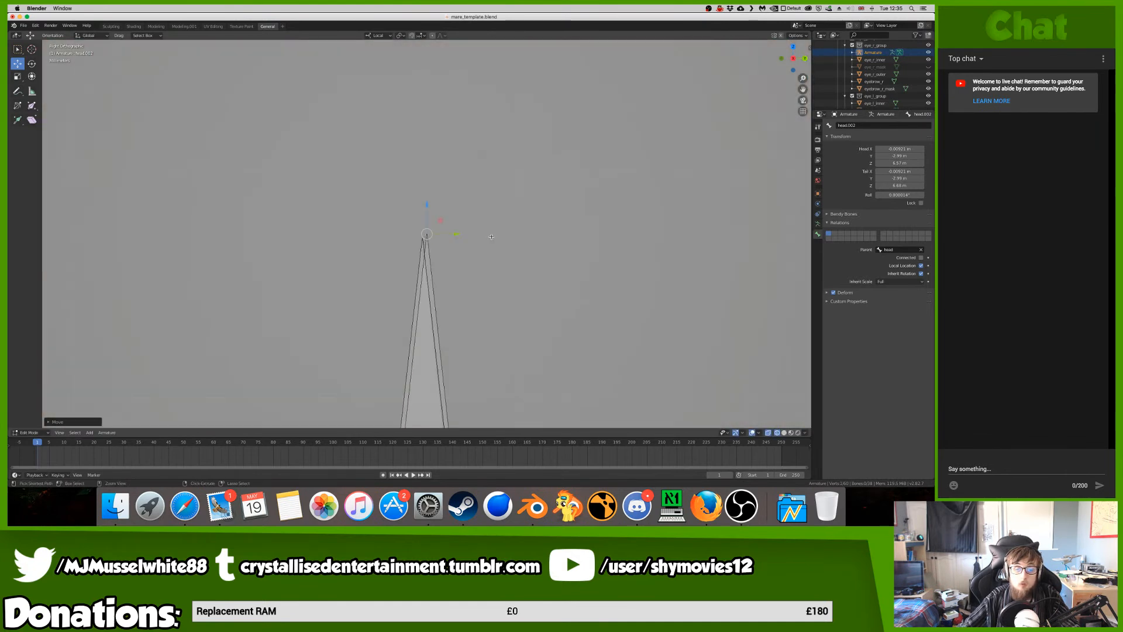
key("g")
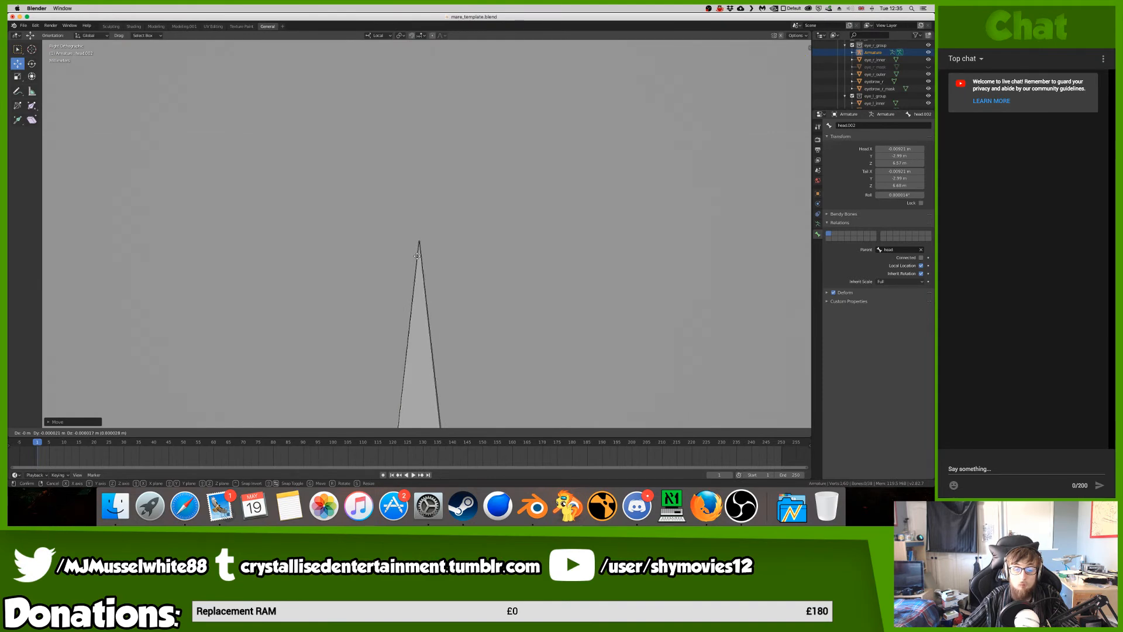
left_click(418, 255)
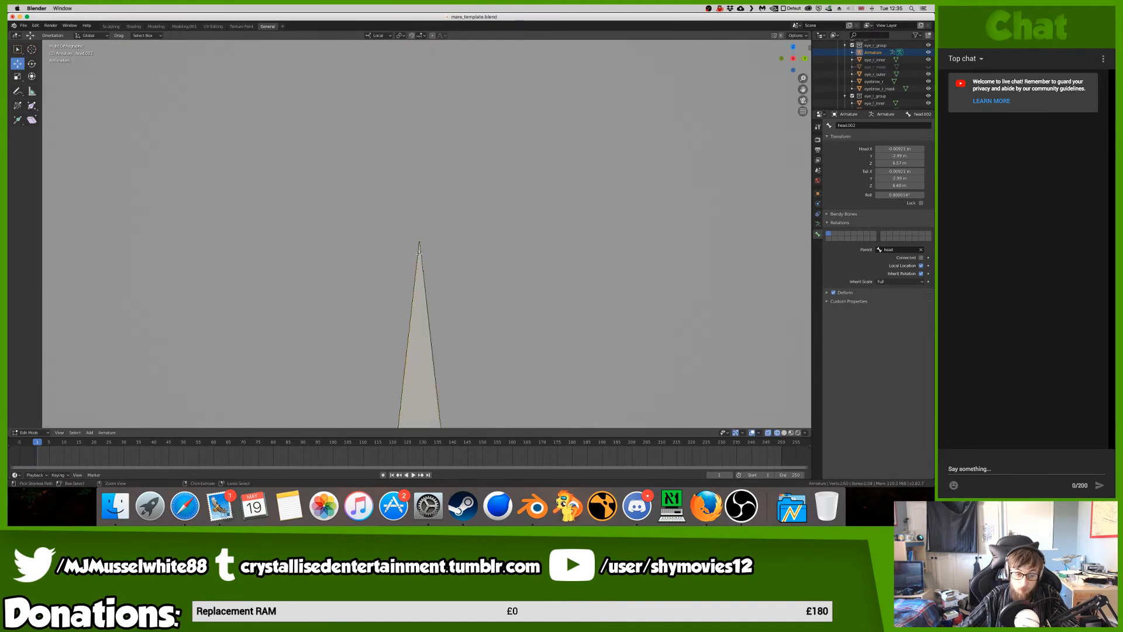
- Move the whole new bone about 0.89 m sideways in top view onto the slanted eyebrow bar, outward of the first eyebrow bone
key("KP_7")
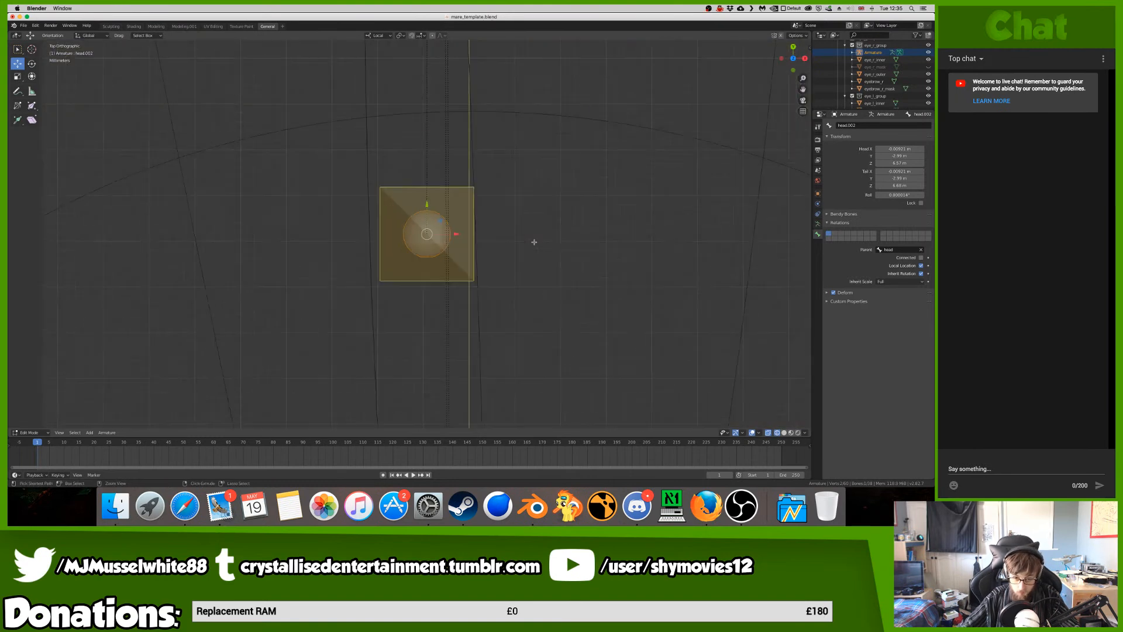
scroll(534, 241, "down", 8)
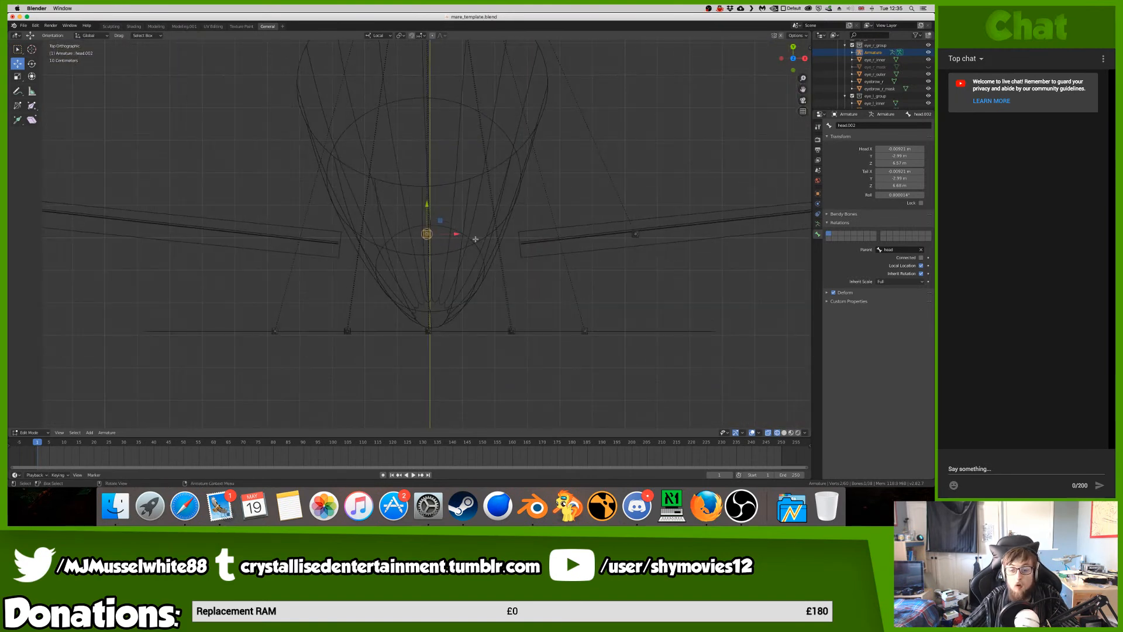
key("g")
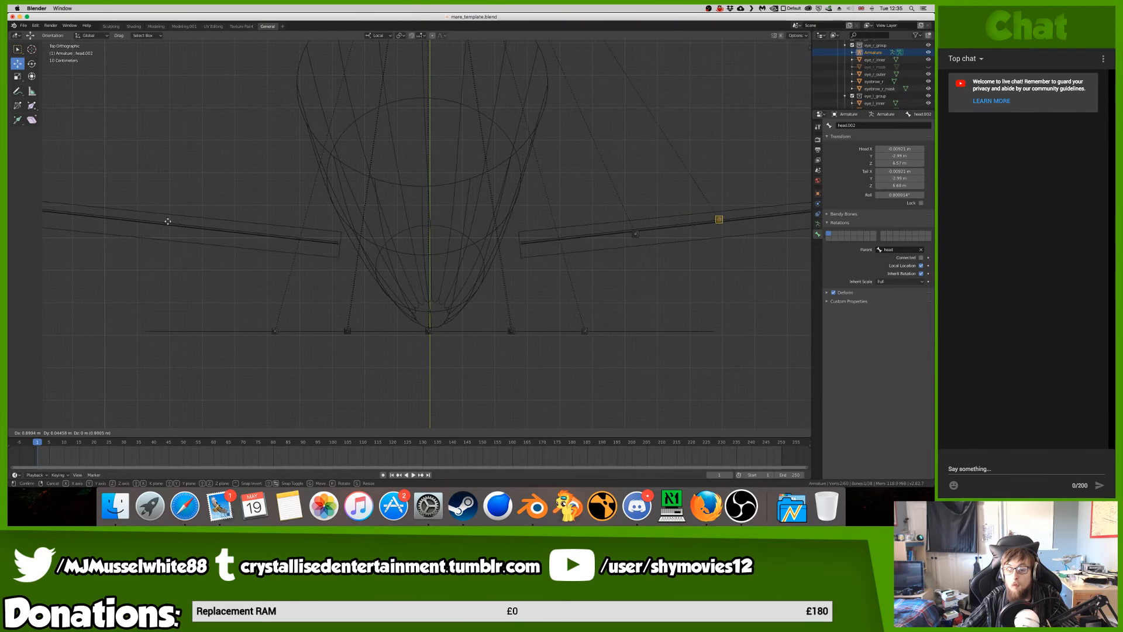
left_click(168, 221)
- Nudge the first eyebrow bone slightly along Y in top view to centre it on the slanted eyebrow bar
left_click(632, 231)
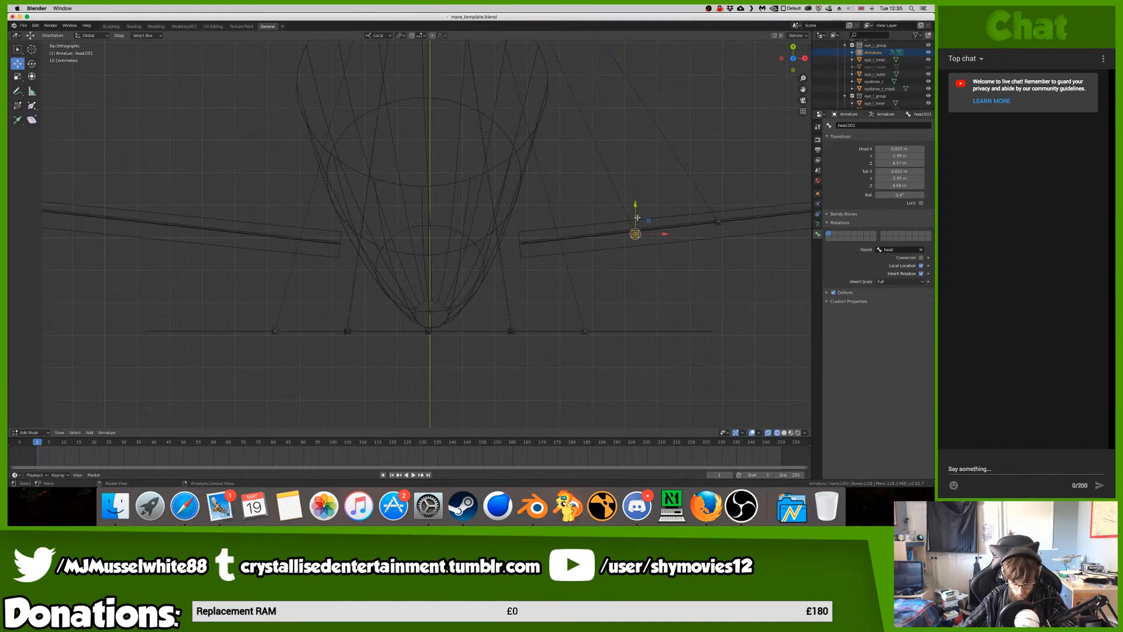
key("alt+a")
left_click(644, 232)
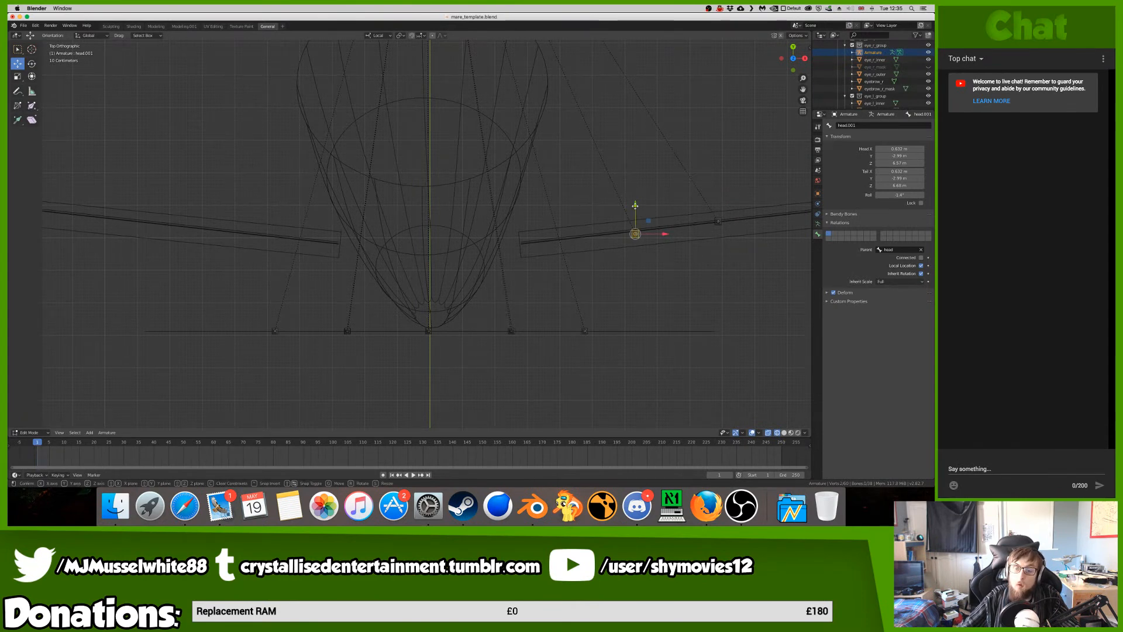
left_click(636, 203)
left_click(636, 203)
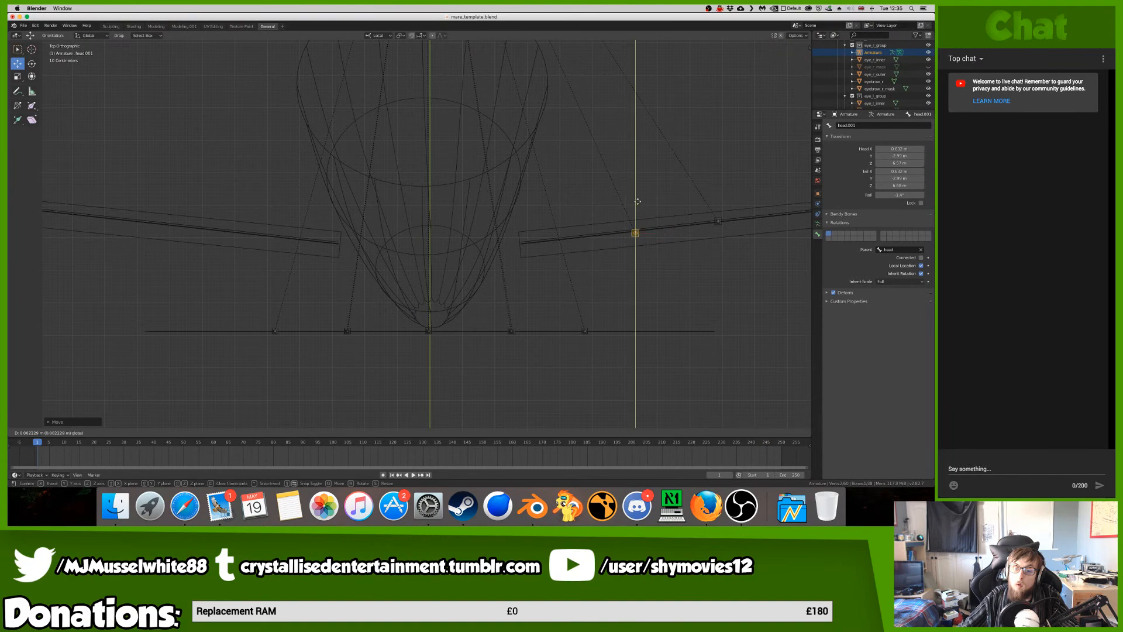
- Compare the outer eyebrow bone with the eyebrow mask's mesh in front view and move it outward along X to about 0.96 m
left_click(723, 218)
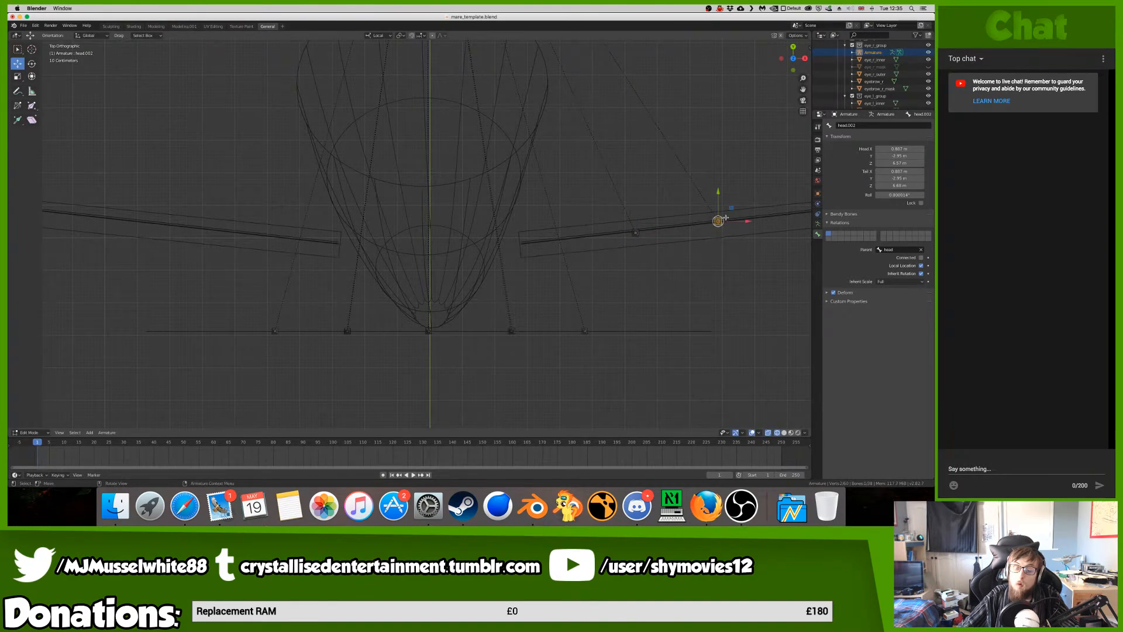
key("KP_1")
key("Tab")
left_click(684, 235)
key("Tab")
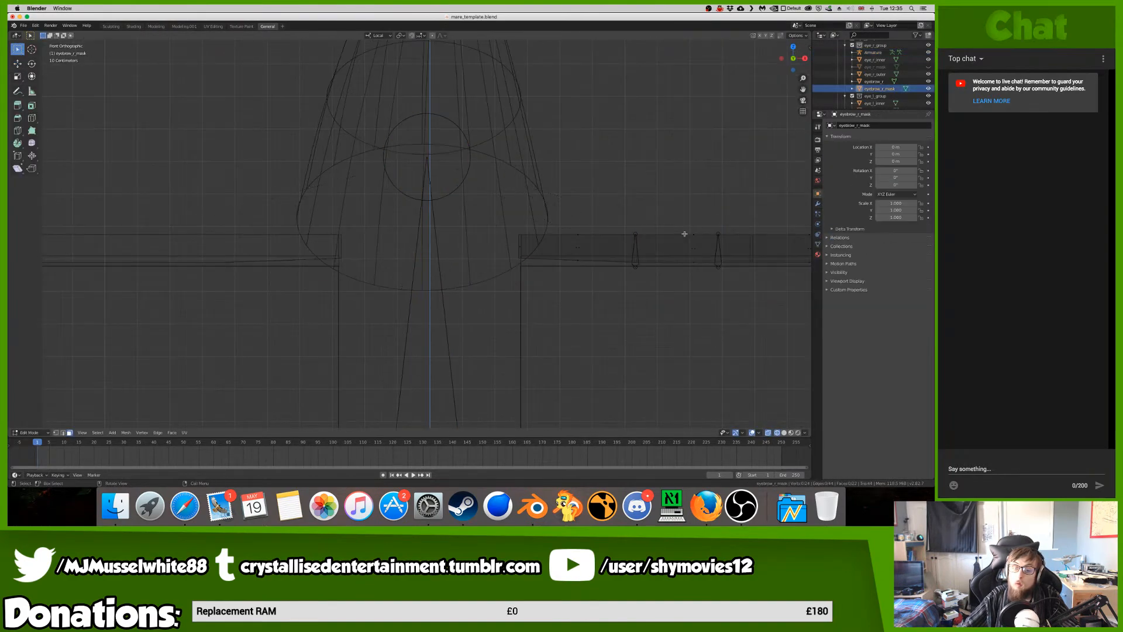
scroll(641, 211, "down", 5, "ctrl")
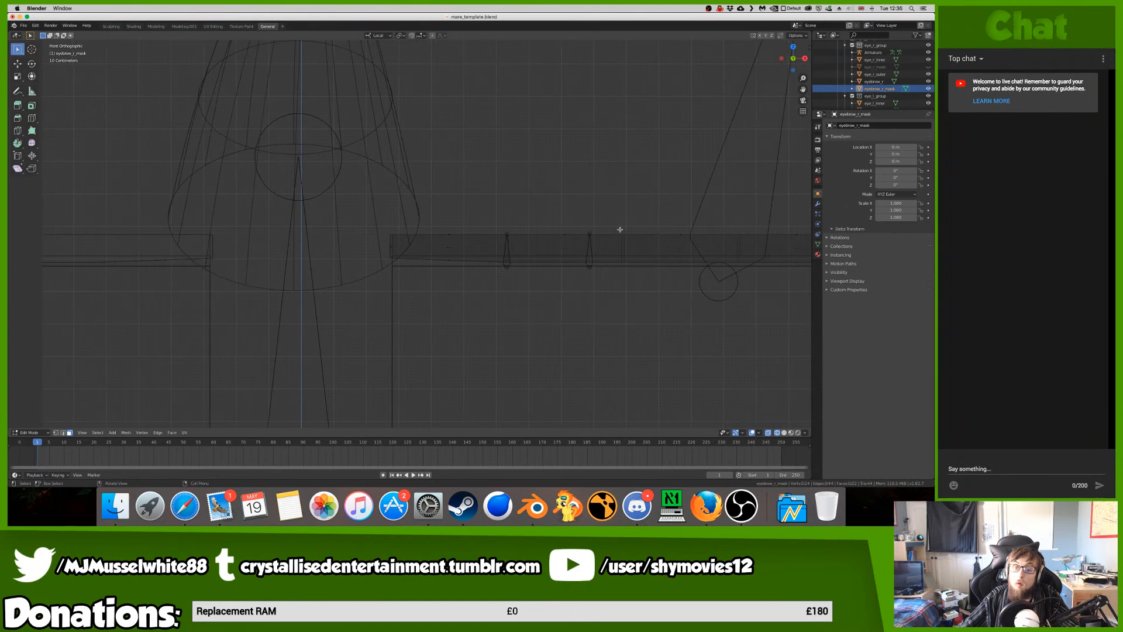
key("Tab")
left_click(596, 243)
left_click(596, 243)
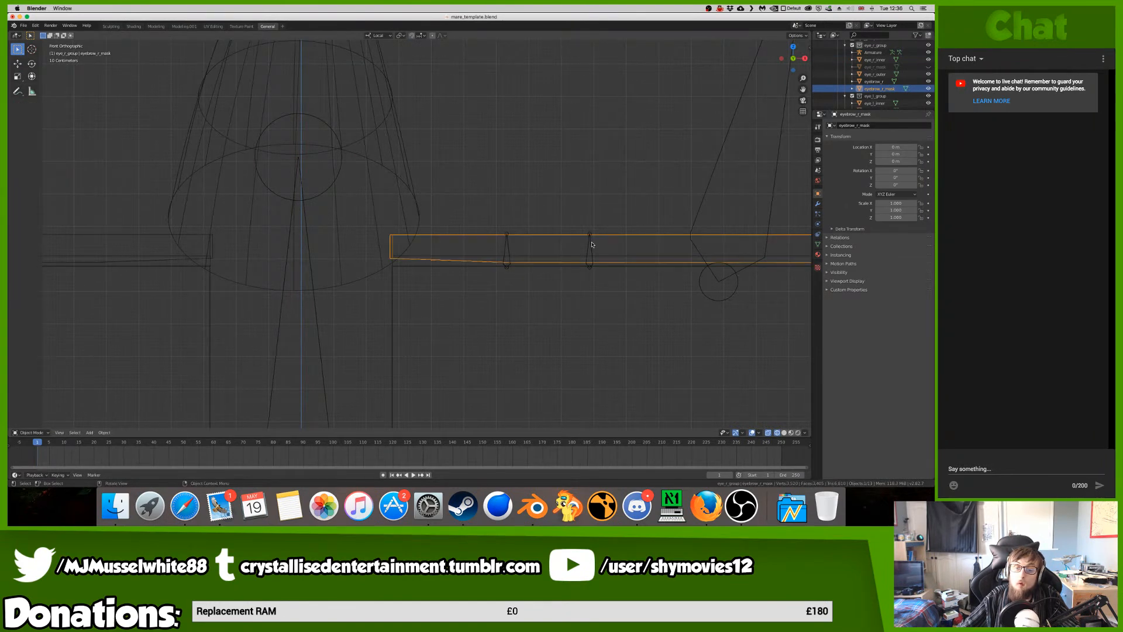
left_click(596, 243)
key("Tab")
left_click_drag(618, 248, 643, 248)
- Check the outer eyebrow bone against the mask's mesh again and move it further outward along X to about 1.01 m
key("Tab")
left_click(624, 237)
key("Tab")
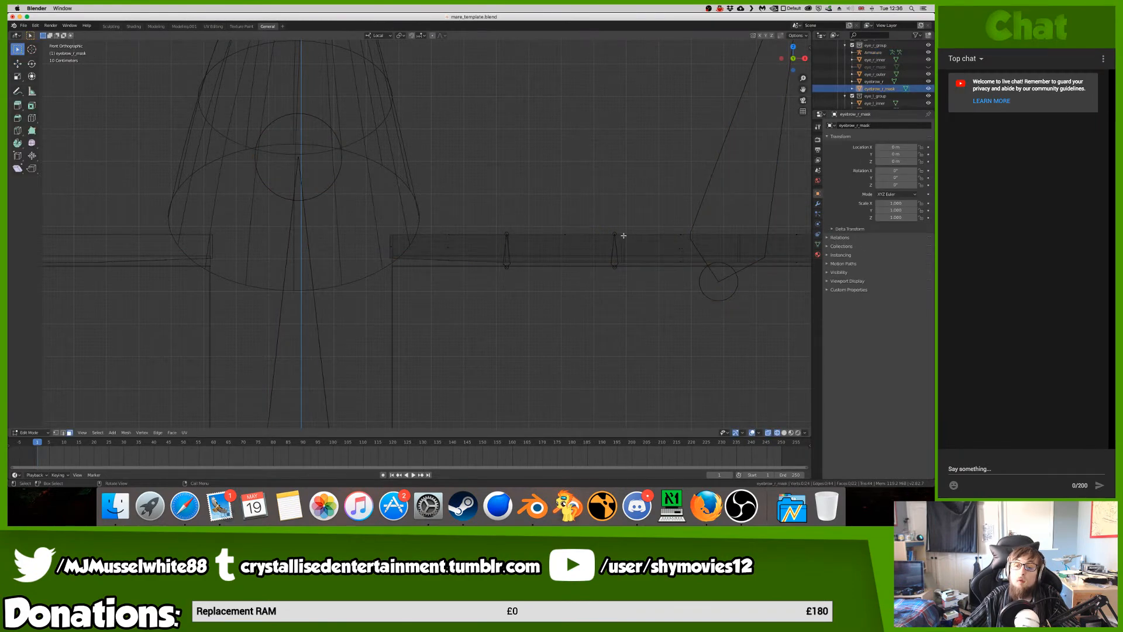
key("Tab")
left_click(626, 245)
key("Tab")
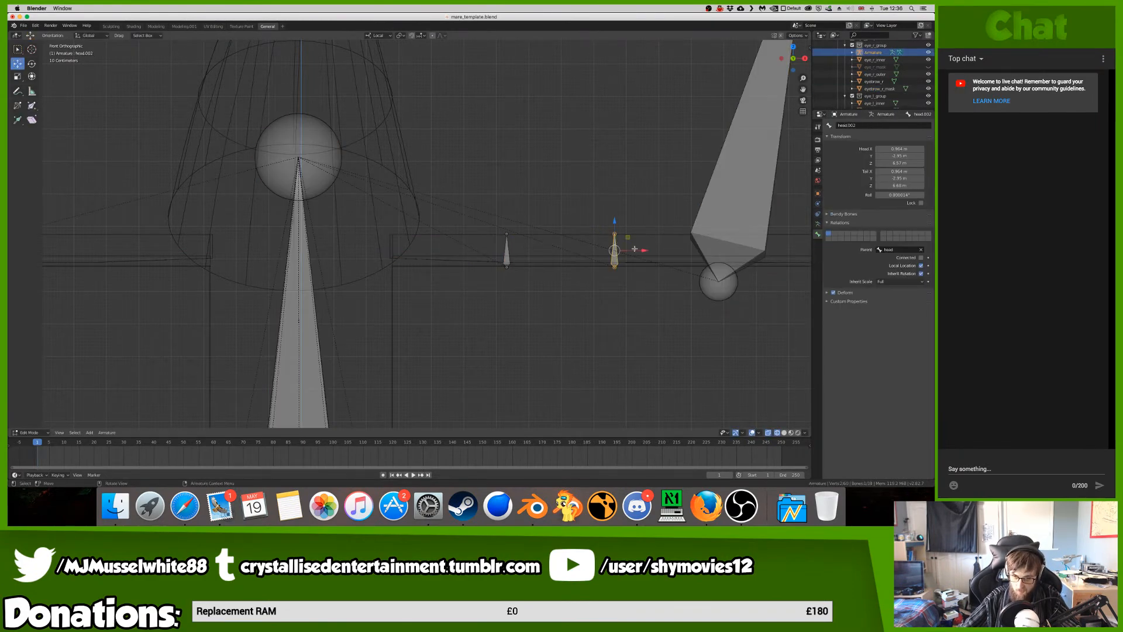
left_click_drag(634, 248, 648, 251)
key("Tab")
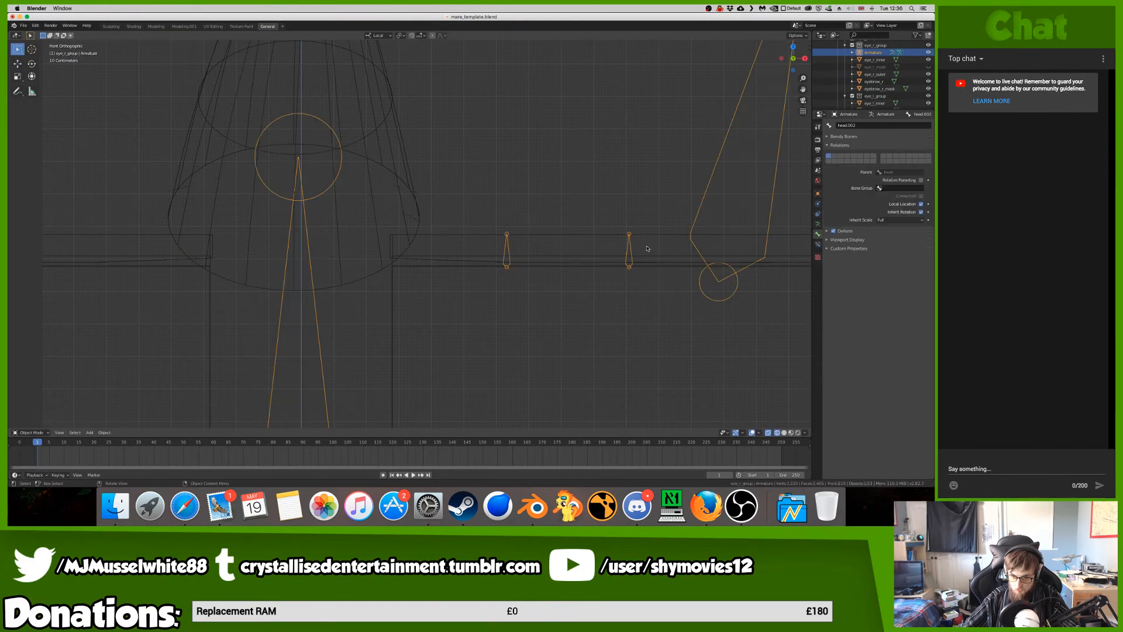
key("Tab")
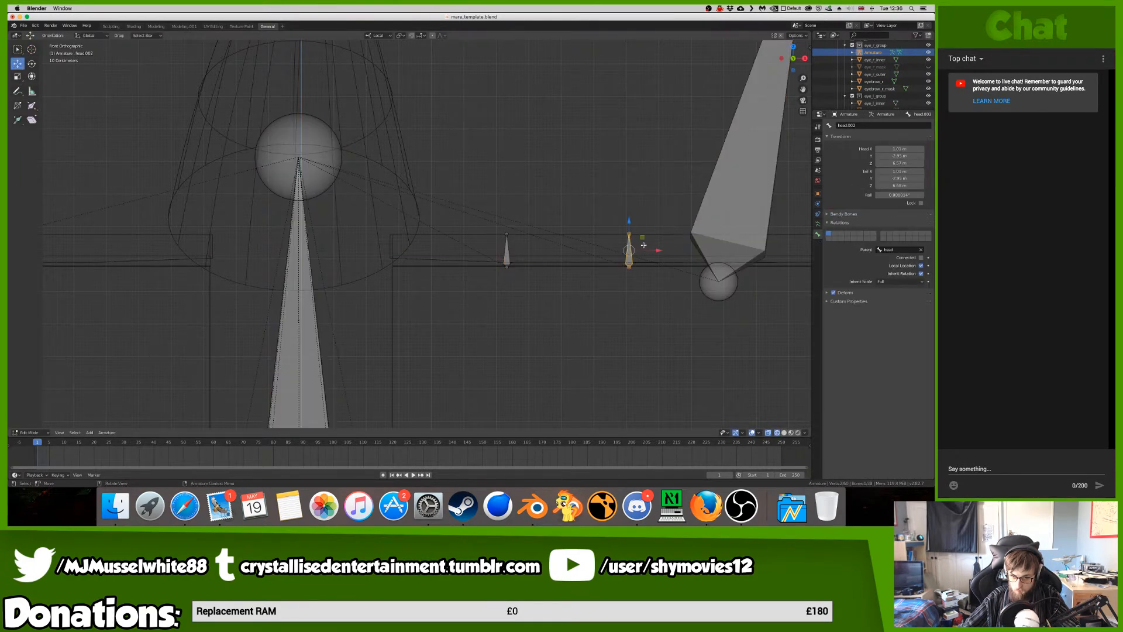
- Move the outer eyebrow bone slightly back inward along X to about 0.99 m, checking it against the mask's mesh
key("Tab")
left_click(648, 238)
key("Tab")
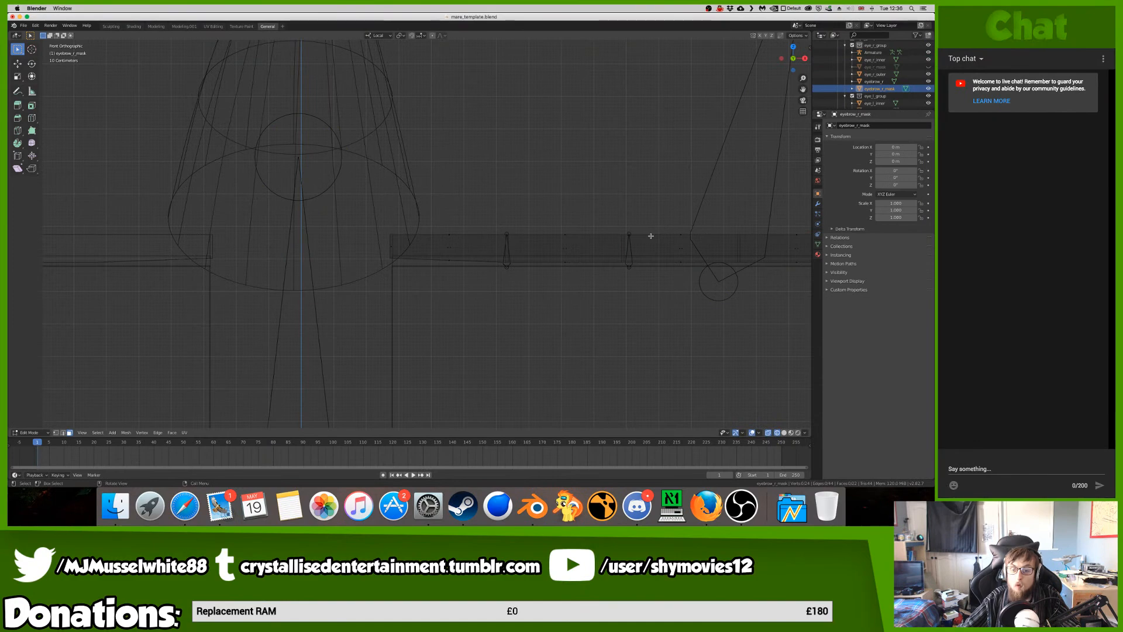
key("Tab")
left_click(628, 250)
key("Tab")
left_click_drag(644, 251, 639, 251)
key("Tab")
left_click(646, 237)
key("Tab")
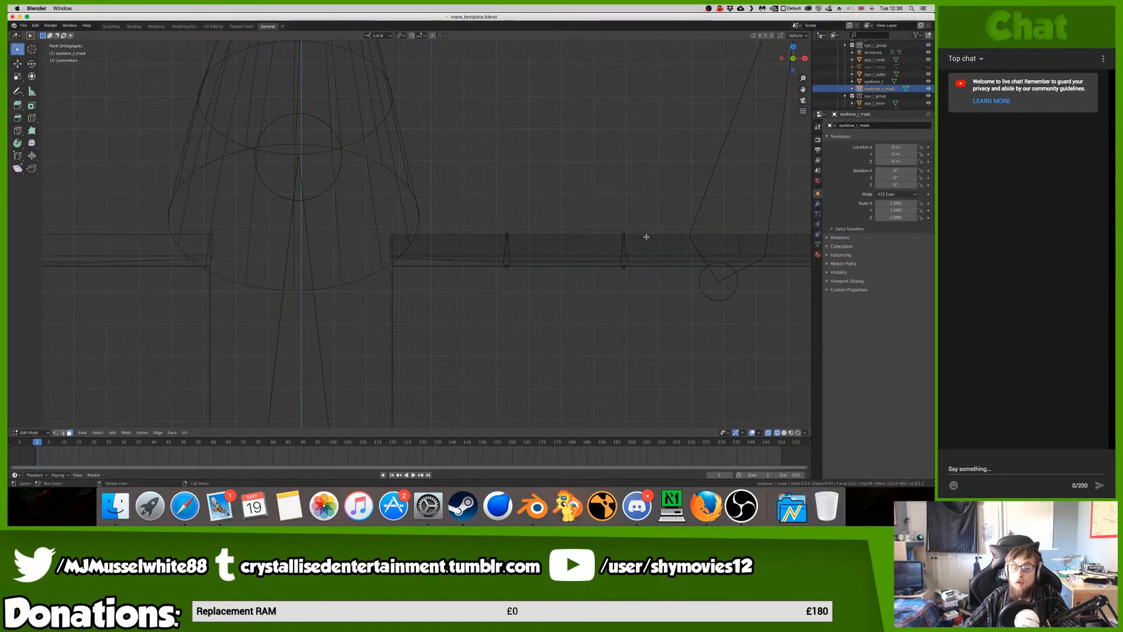
- Move the outer eyebrow bone along Y in top view onto the slanted eyebrow bar, check its placement, and save the file
key("Tab")
left_click(621, 250)
key("Tab")
key("KP_7")
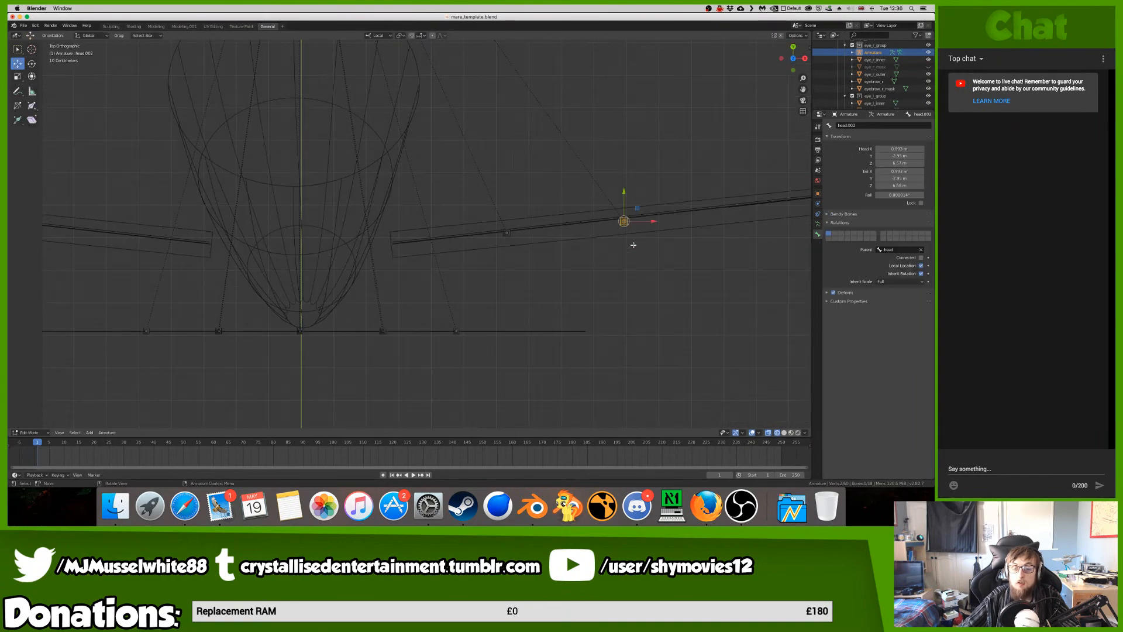
left_click_drag(621, 191, 625, 189)
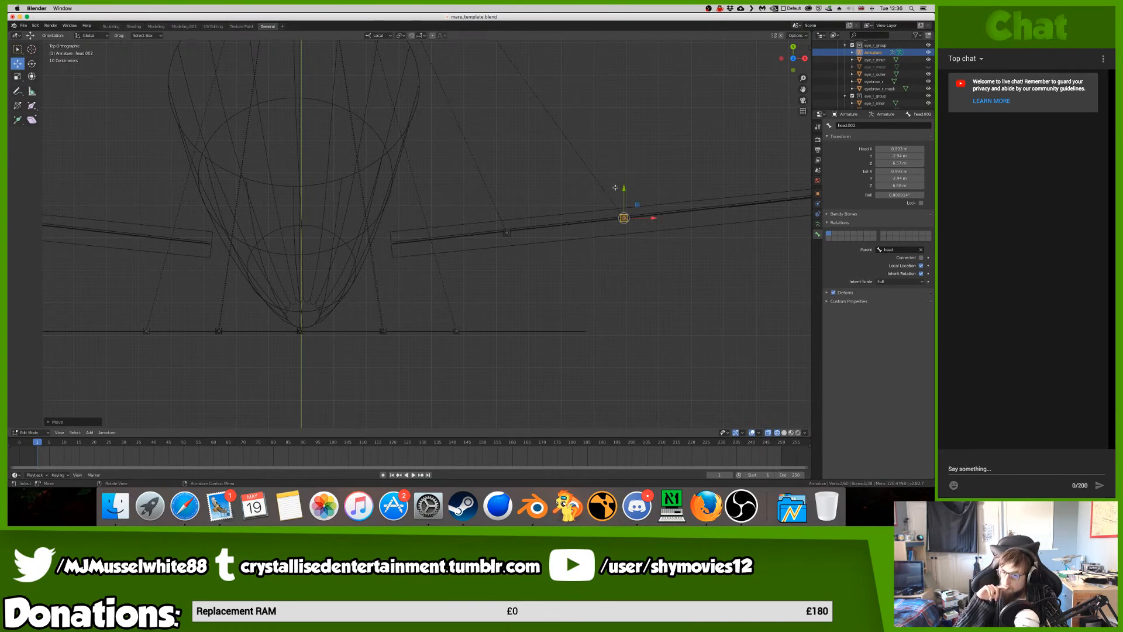
scroll(606, 185, "right", 6, "shift")
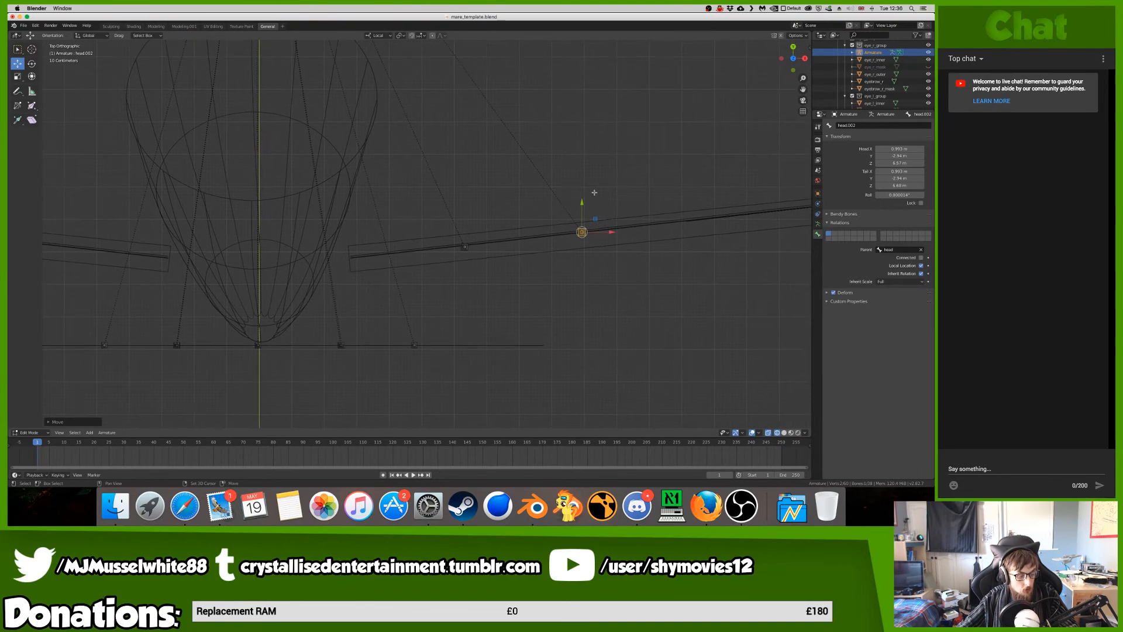
scroll(593, 192, "down", 5)
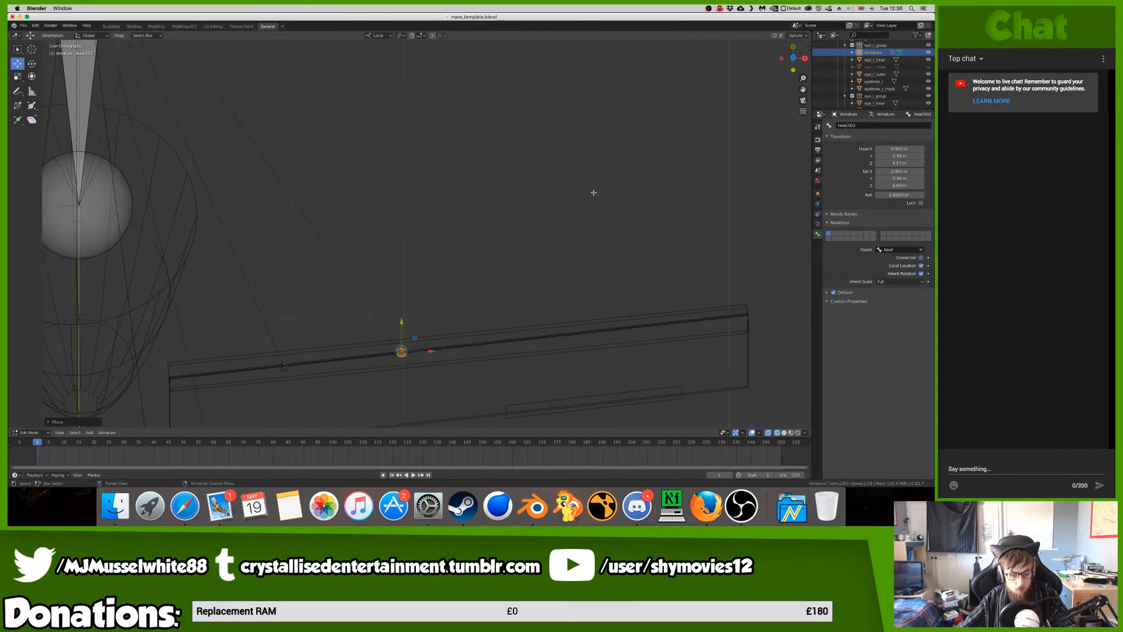
key("KP_1")
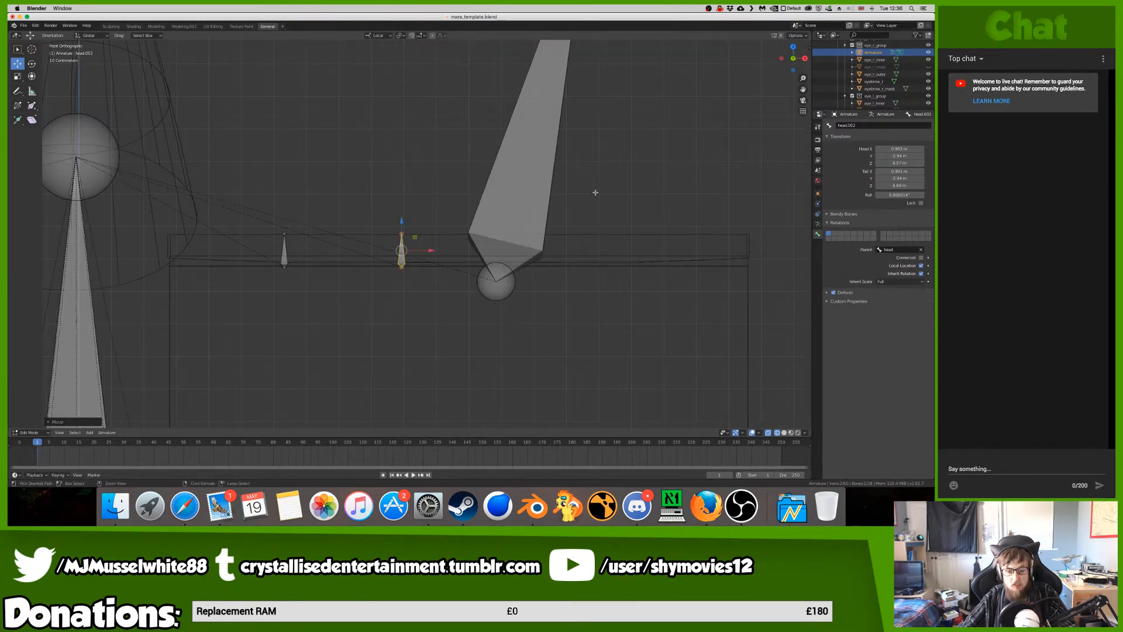
key("KP_3")
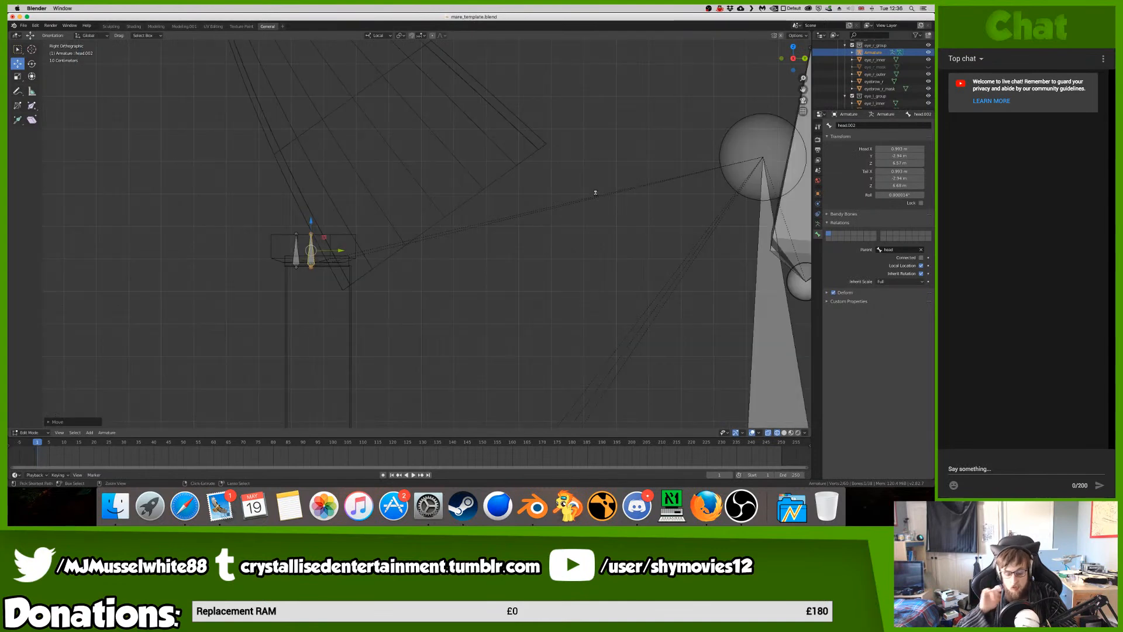
key("ctrl+s")
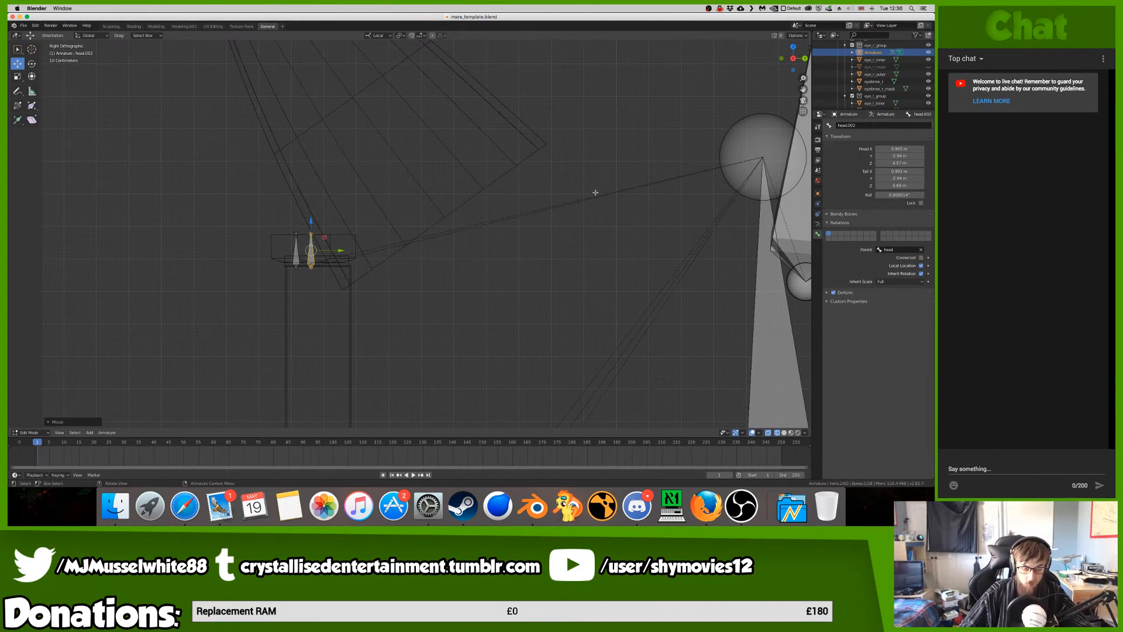
- Extrude a short bone upward from the tip of the head bone and disconnect it from its parent
scroll(643, 187, "right", 5)
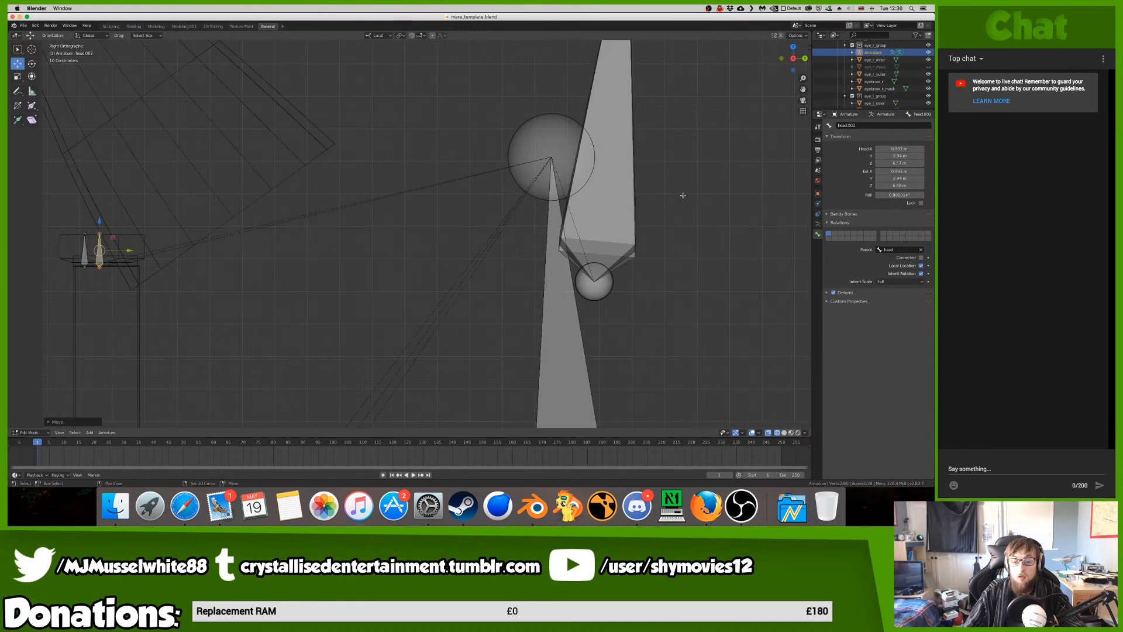
left_click(617, 213)
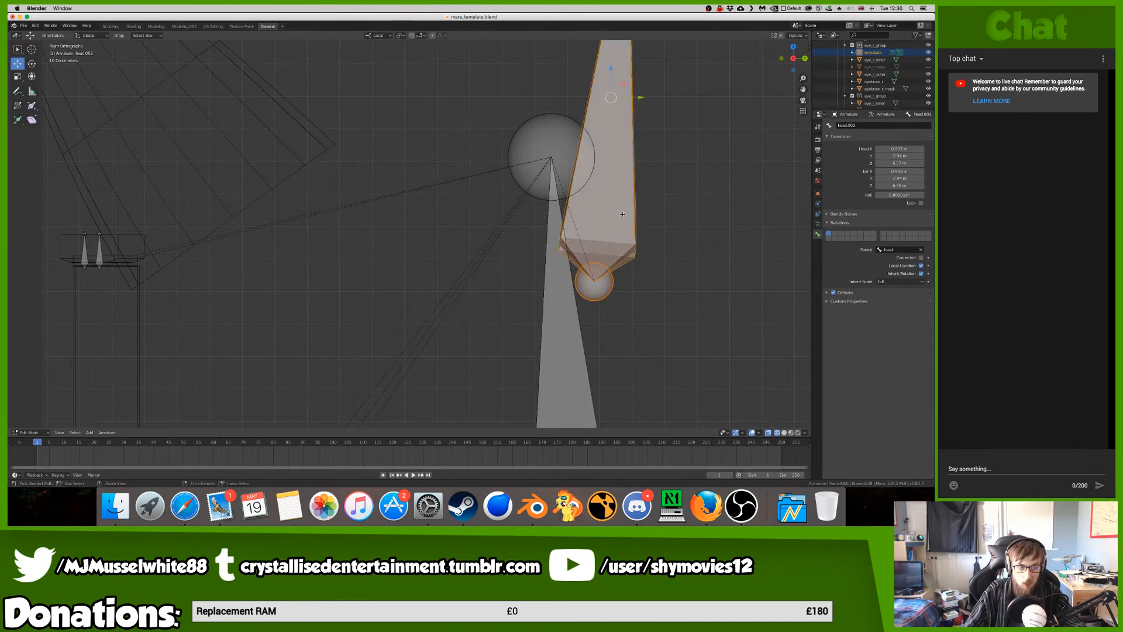
scroll(623, 214, "down", 4, "ctrl")
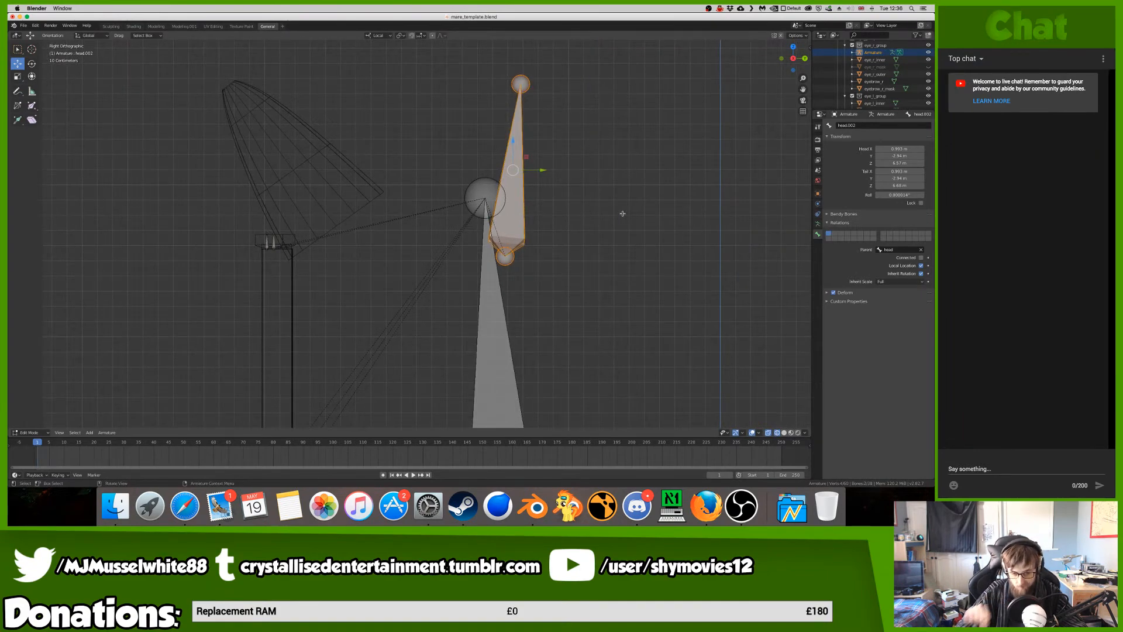
left_click(479, 177)
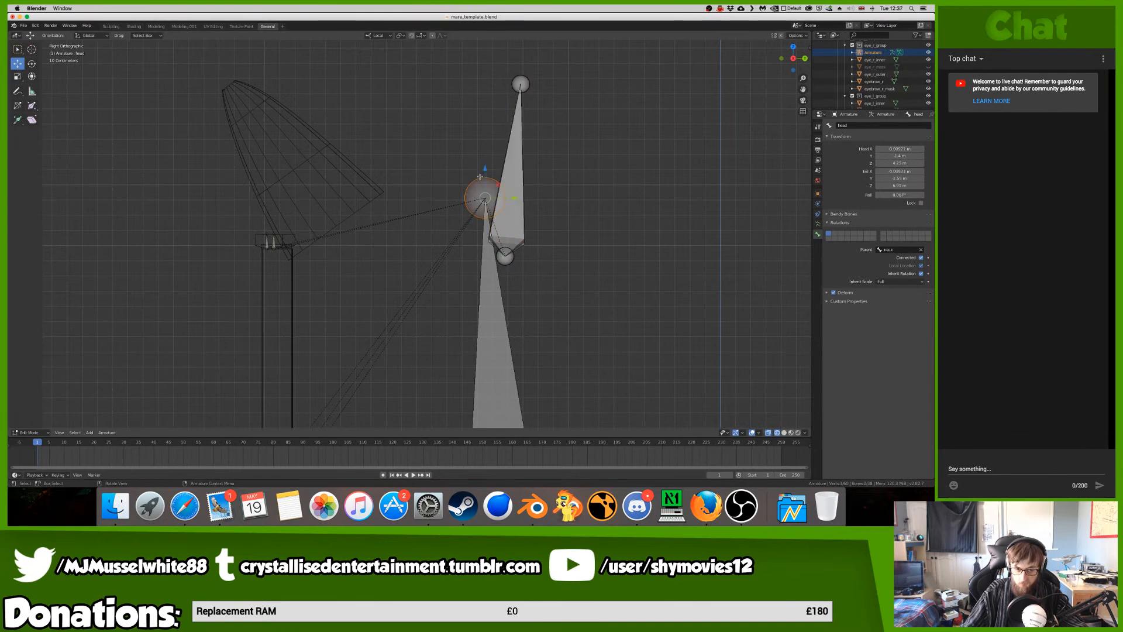
key("e")
left_click(479, 141)
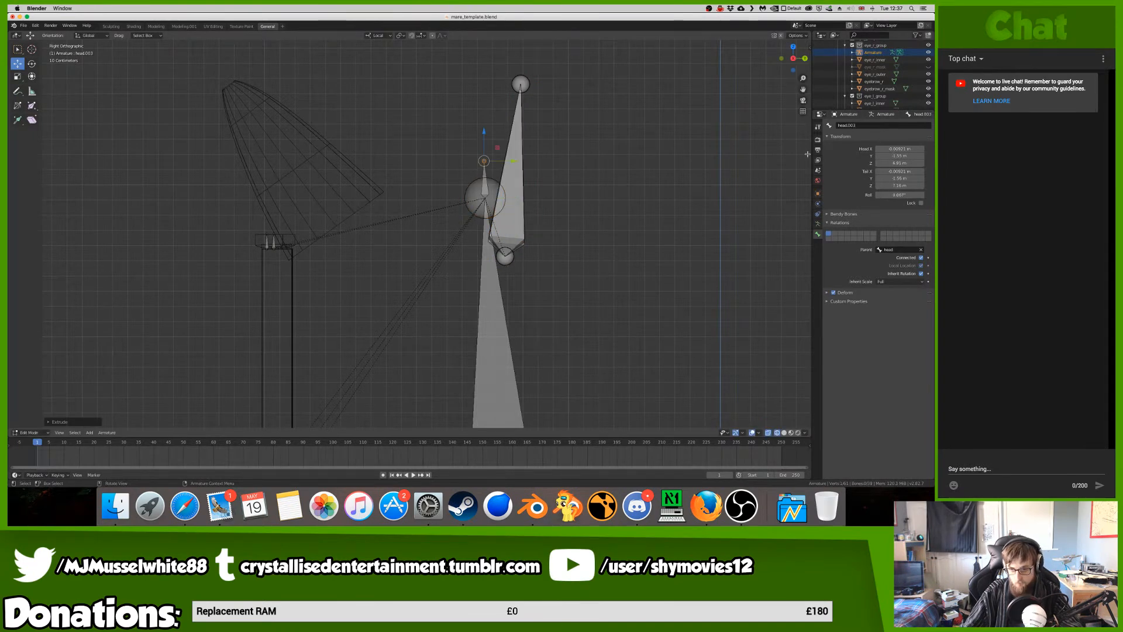
left_click(921, 257)
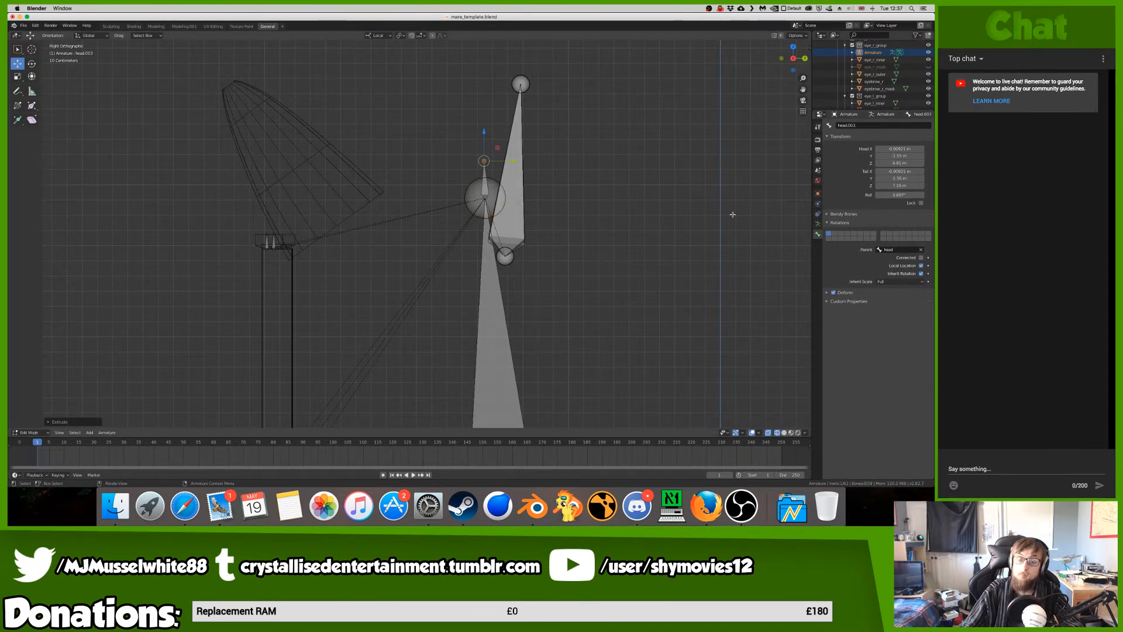
- Straighten the new bone upright by scaling out its slant with a factor of 0
key("s")
key("0")
key("Return")
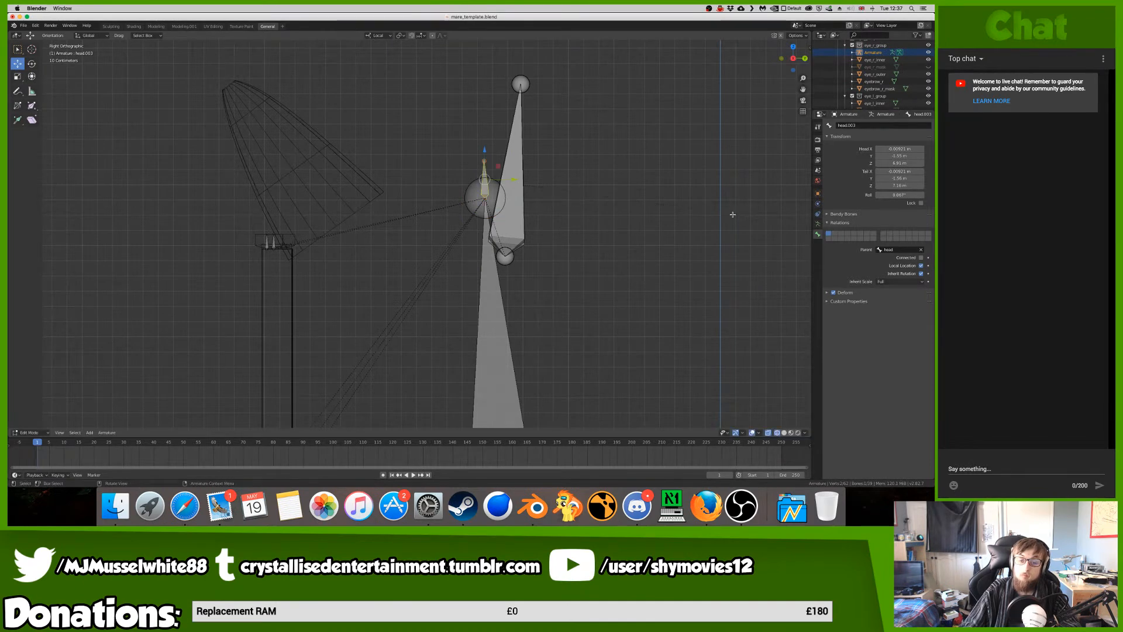
key("s")
key("x")
key("x")
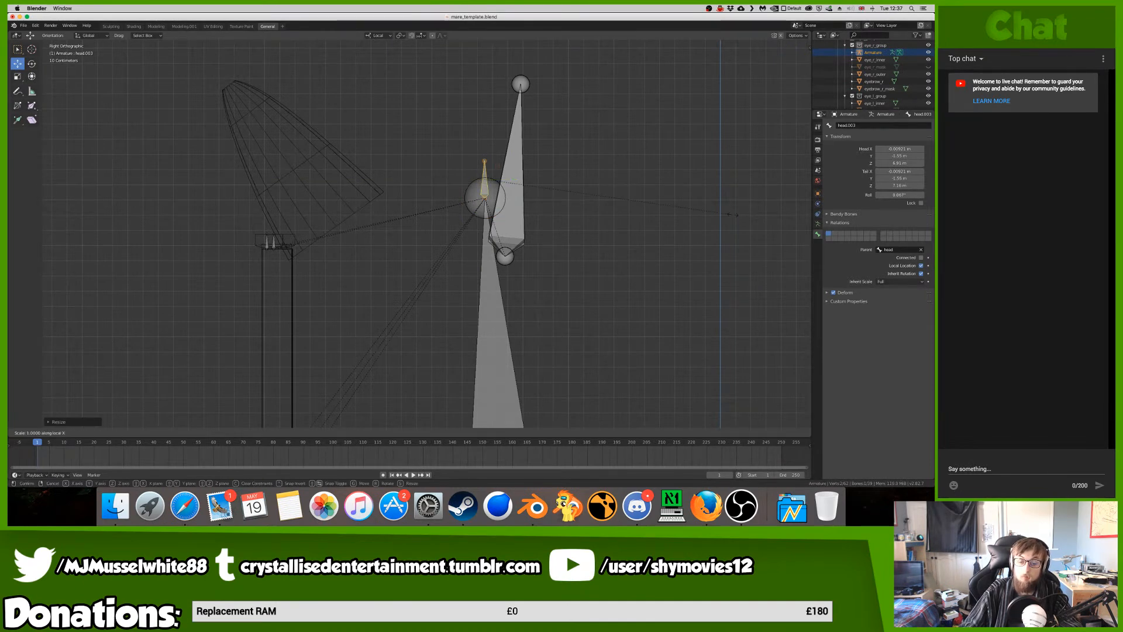
key("Escape")
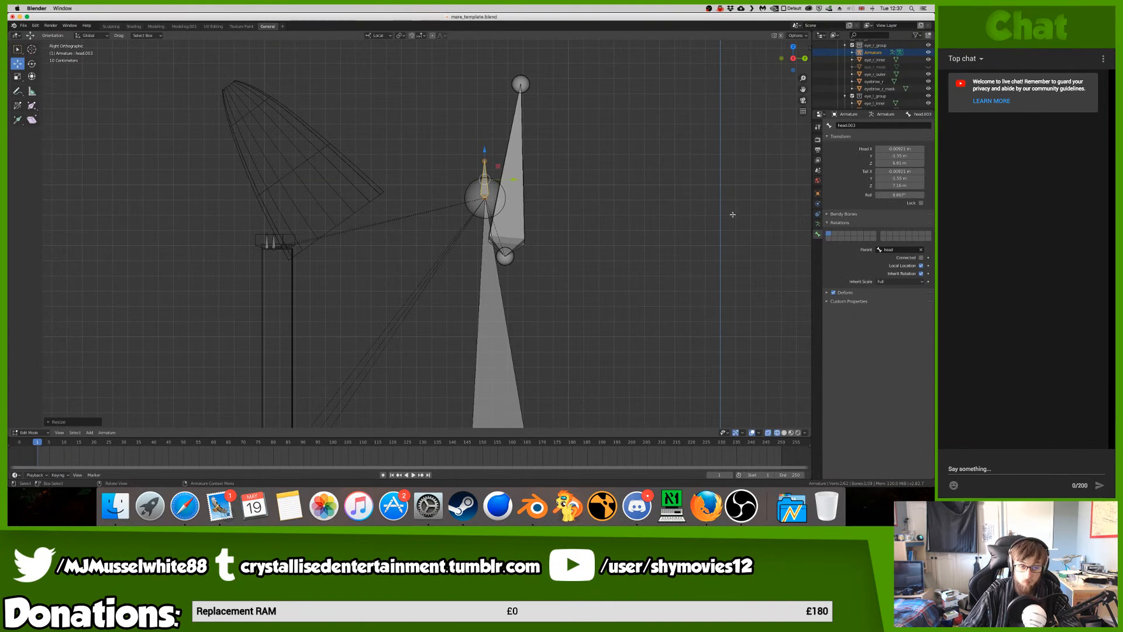
- Move the new bone in side view so that its base sits on the base of the outer eyebrow bone
key("g")
left_click(525, 261)
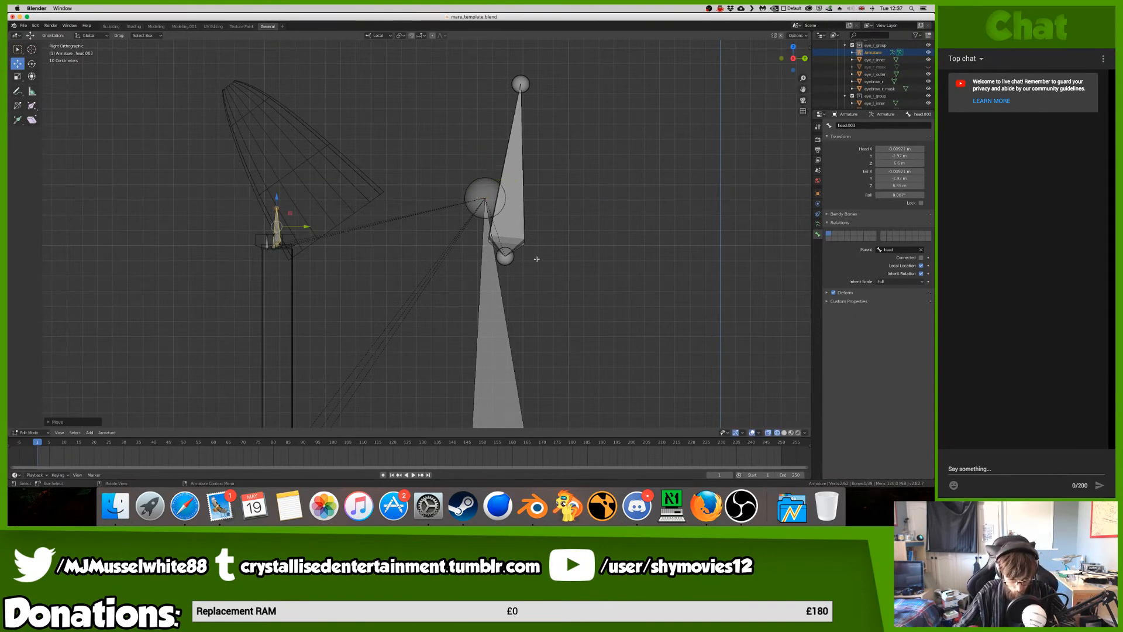
key("g")
left_click(541, 263)
key("KP_Decimal")
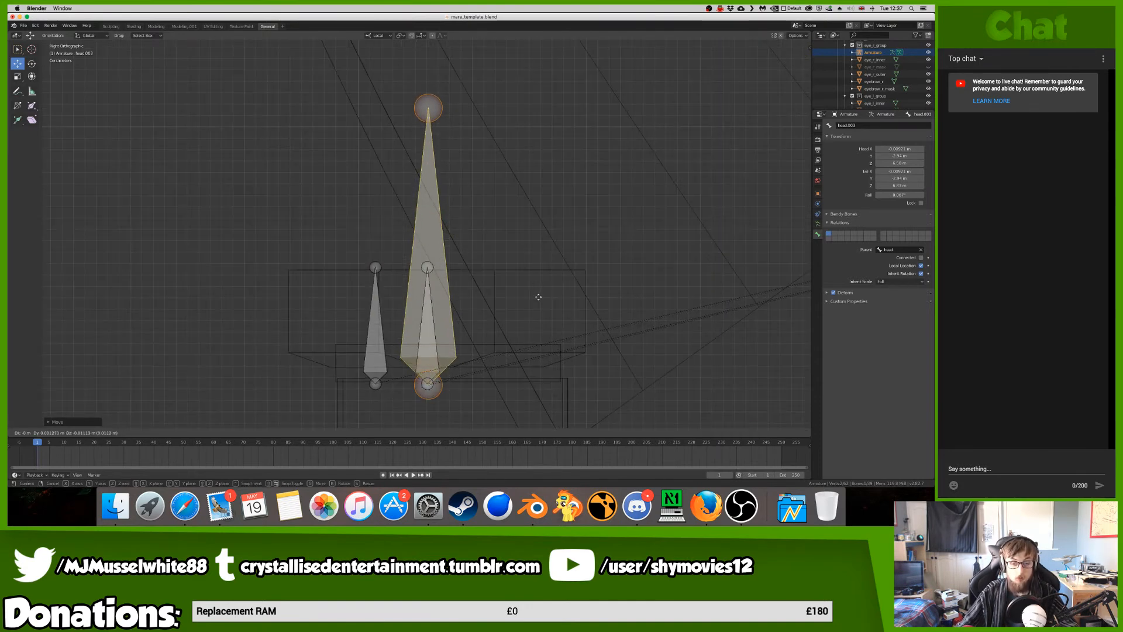
middle_click_drag(535, 295, 613, 331)
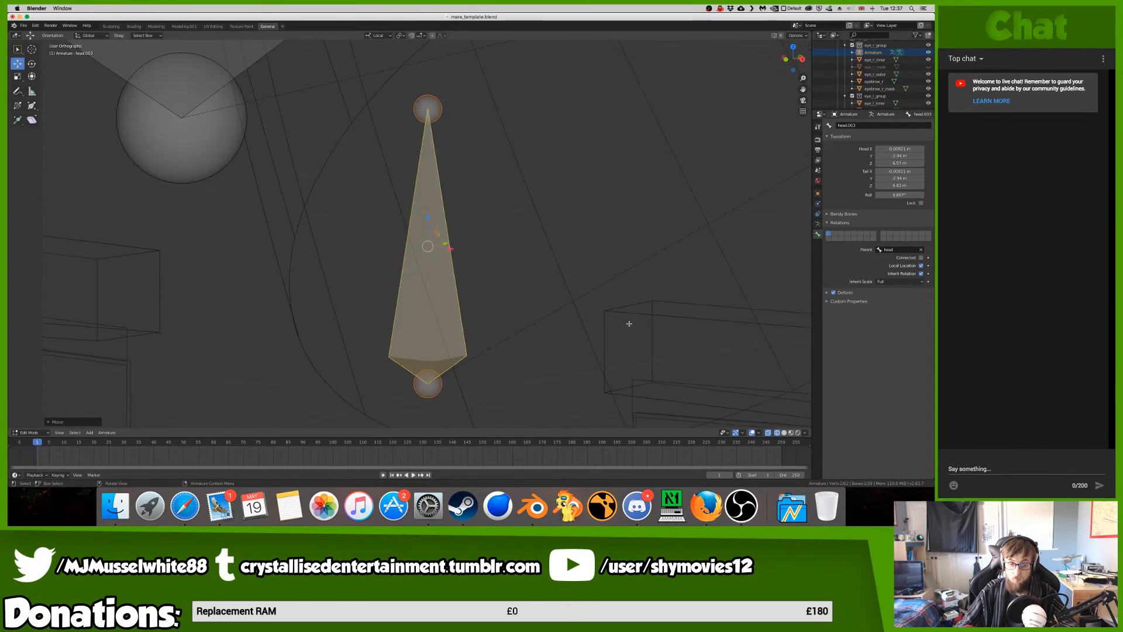
key("KP_1")
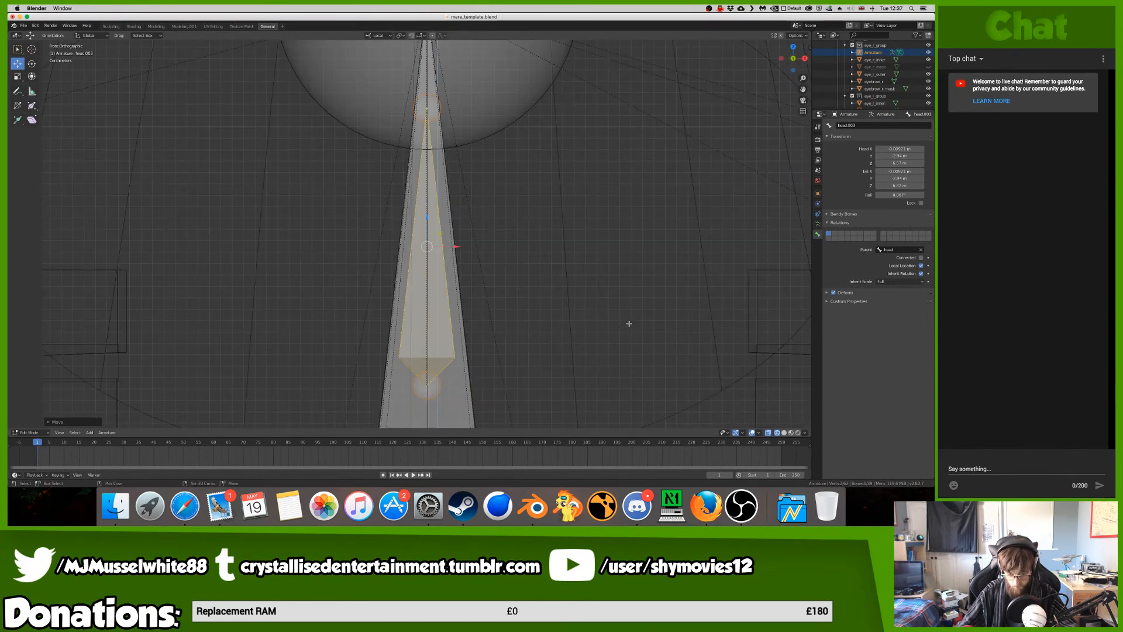
scroll(630, 323, "right", 10, "shift")
scroll(626, 328, "down", 6, "ctrl")
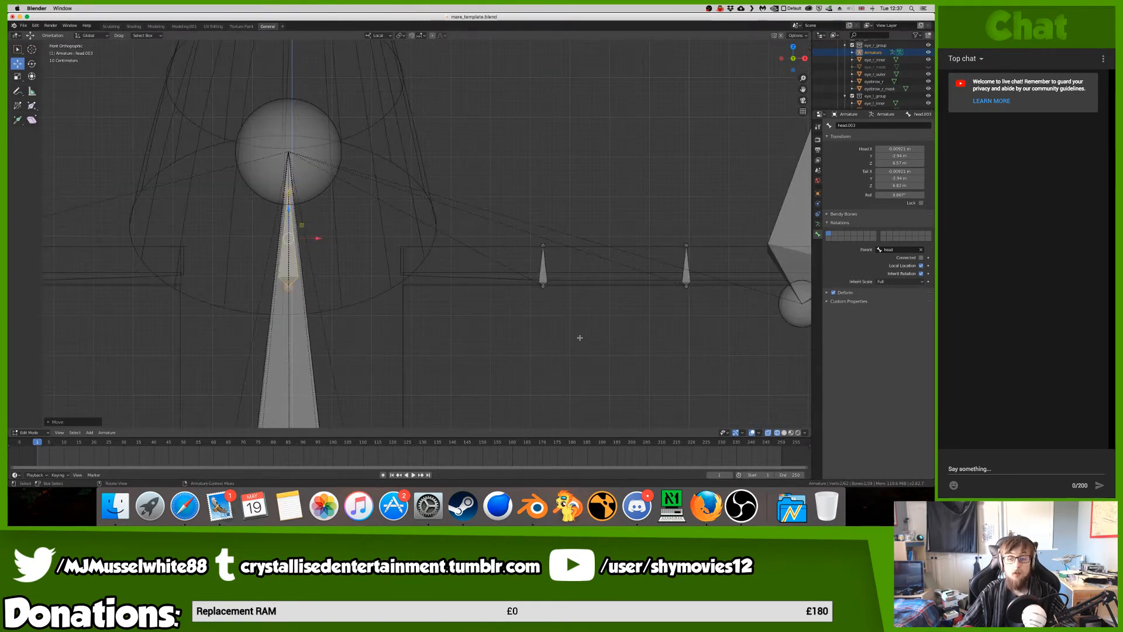
key("g")
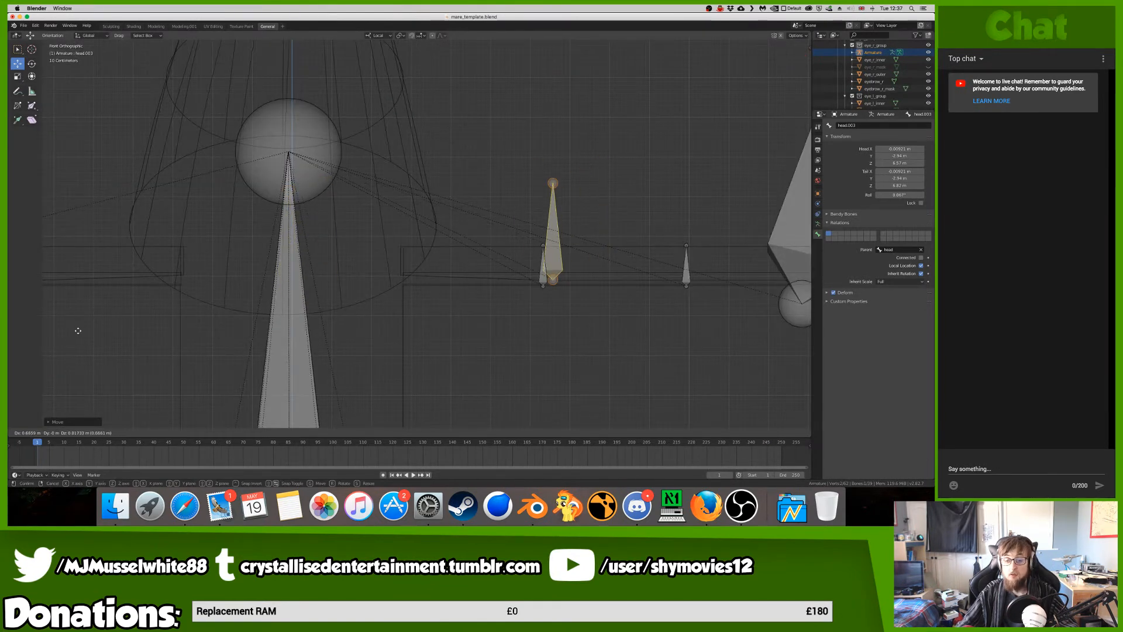
key("Escape")
- Fine-tune the new bone's position in side view so its base point coincides with the outer eyebrow bone's base point
key("KP_3")
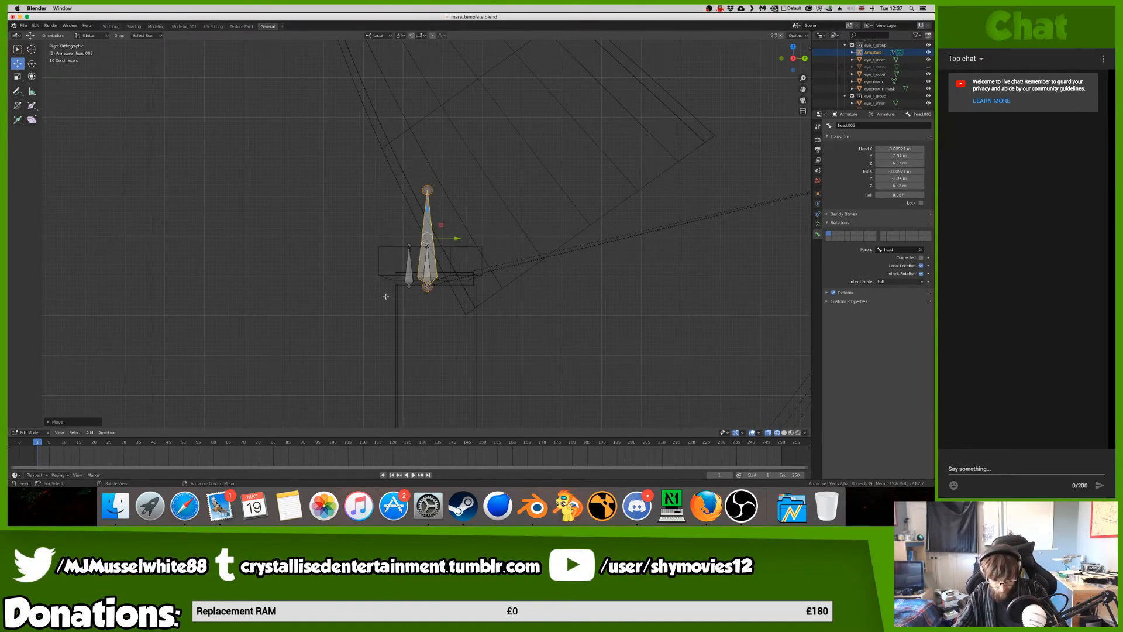
scroll(440, 297, "up", 9)
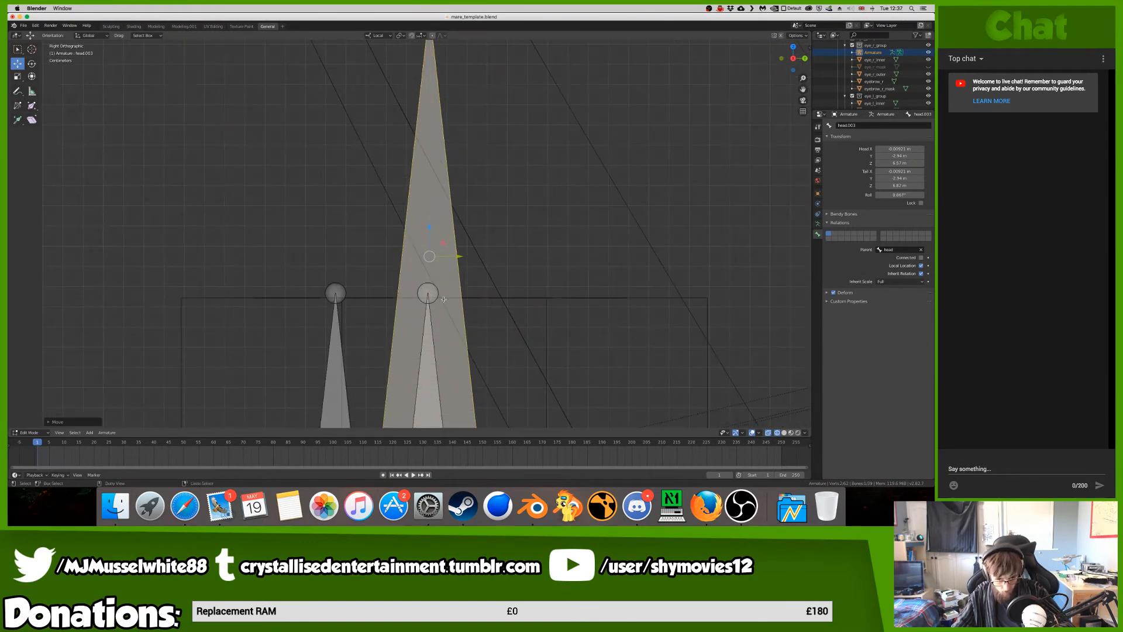
scroll(441, 297, "up", 8)
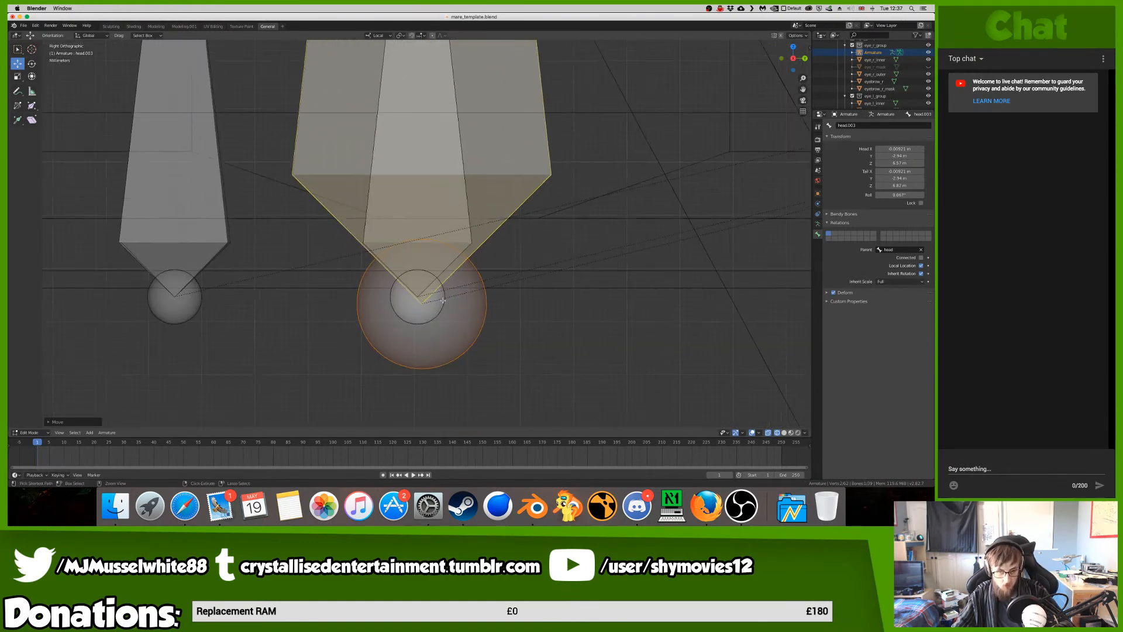
scroll(473, 338, "down", 5, "shift")
scroll(420, 220, "up", 5)
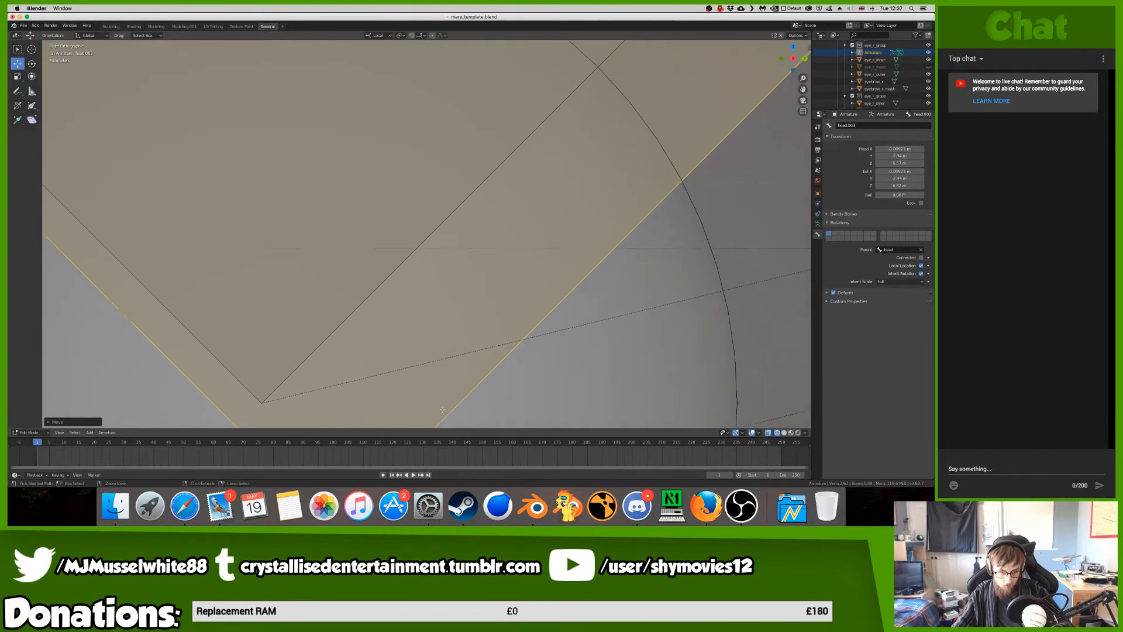
key("g")
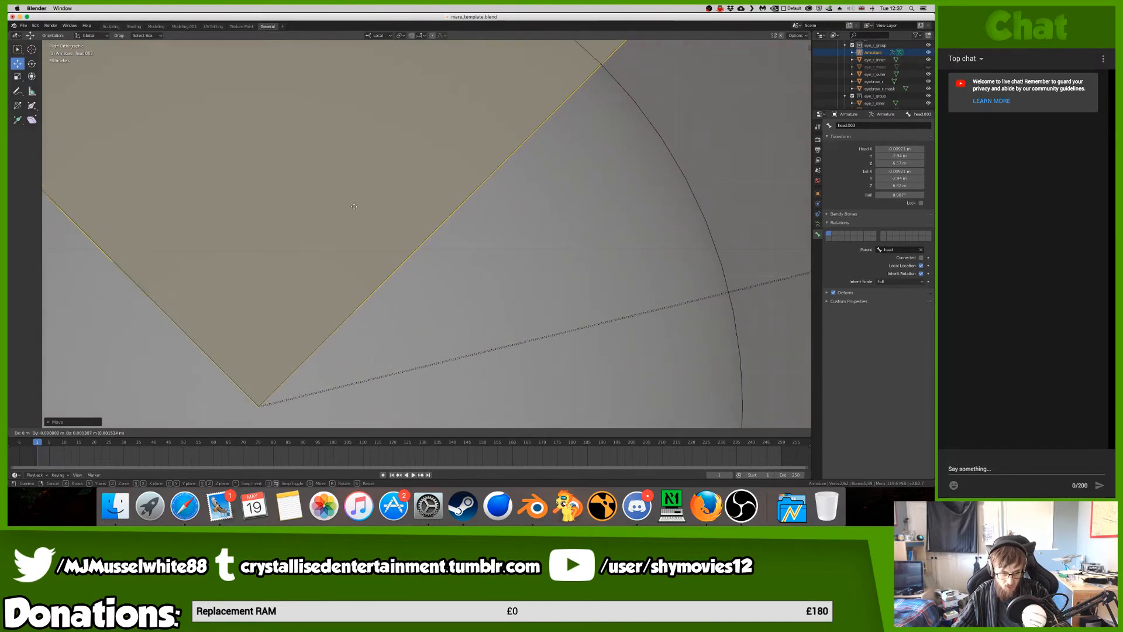
left_click(354, 207)
scroll(375, 234, "down", 5, "shift")
scroll(363, 238, "up", 4, "ctrl")
scroll(346, 284, "left", 5, "shift")
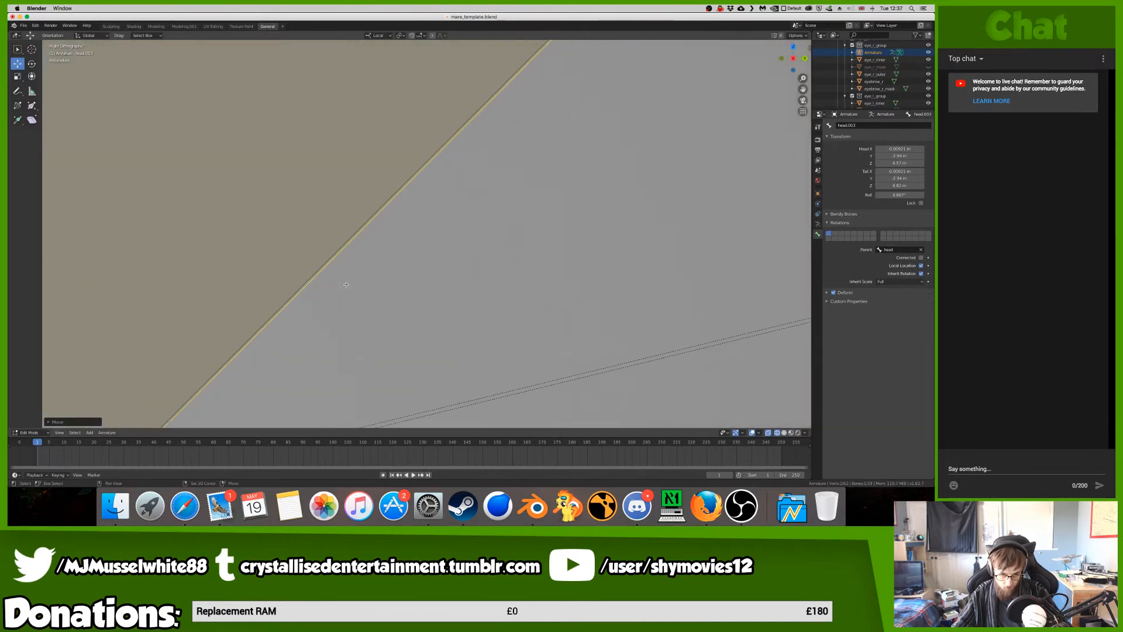
key("g")
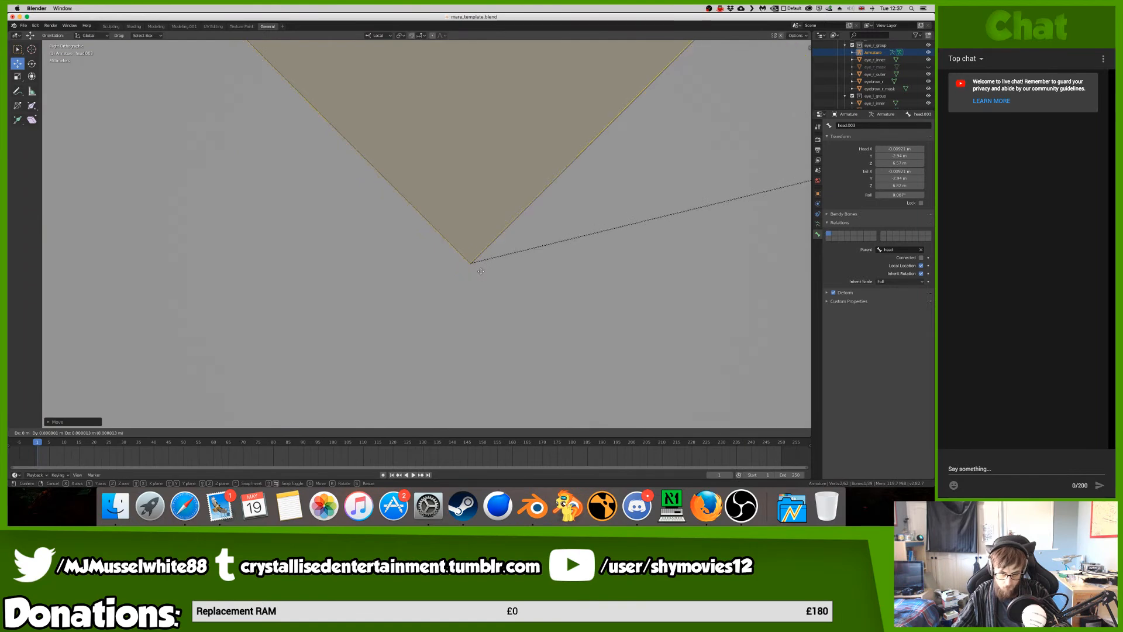
left_click(481, 271)
- Lower the new bone's tip to about the height of the neighbouring eyebrow bones and set the bone's roll to 0°
scroll(483, 269, "down", 8)
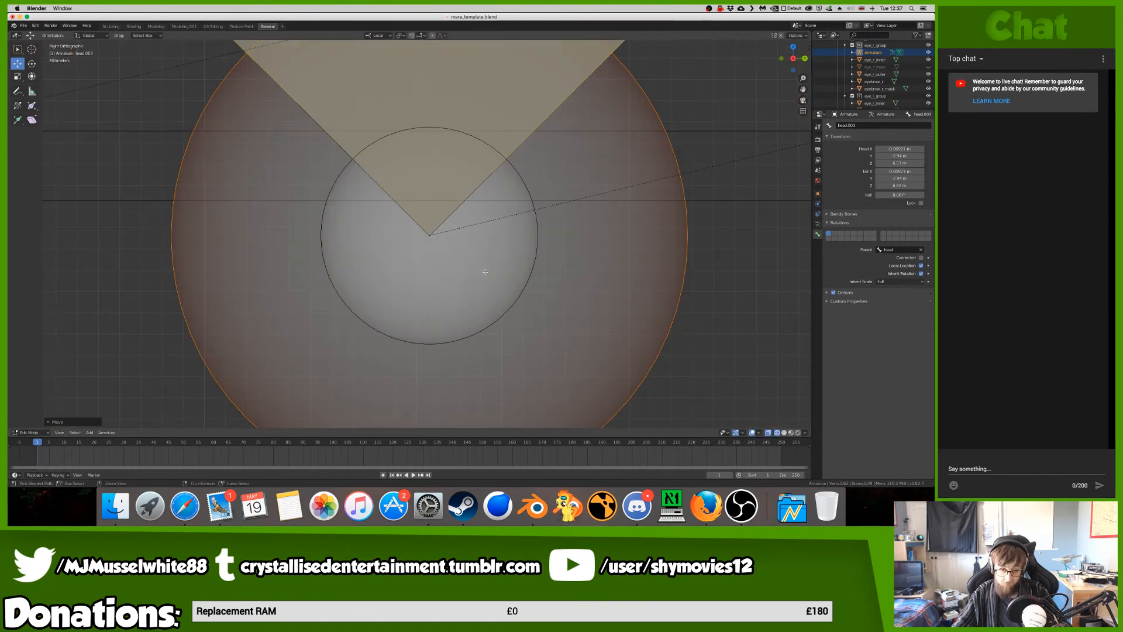
scroll(485, 268, "down", 1)
left_click(433, 150)
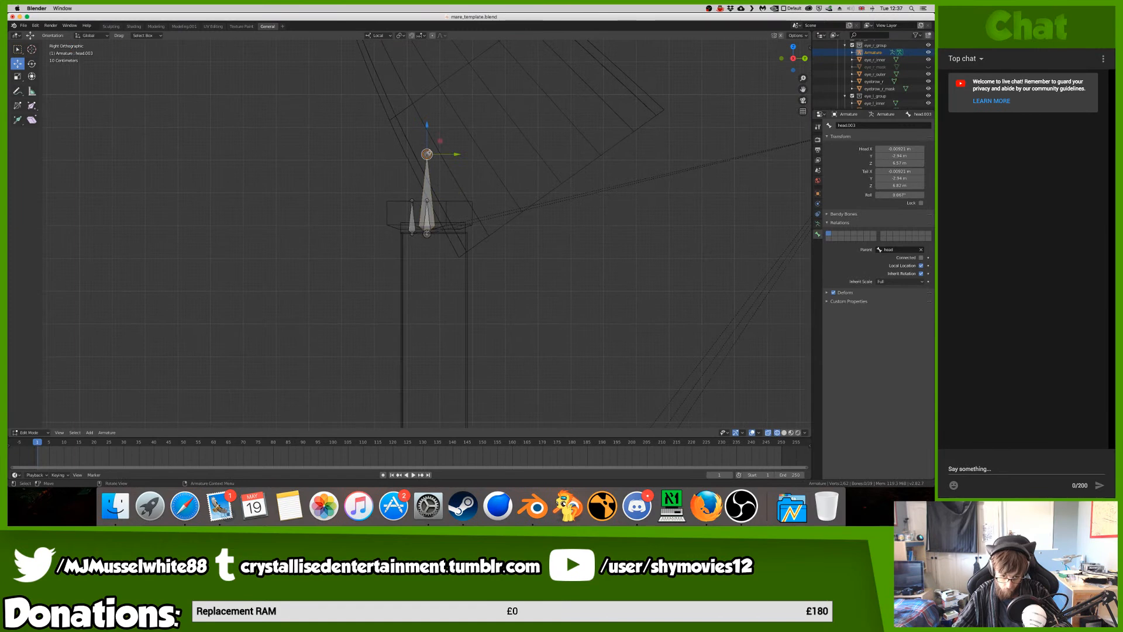
left_click_drag(428, 130, 422, 179)
key("KP_Decimal")
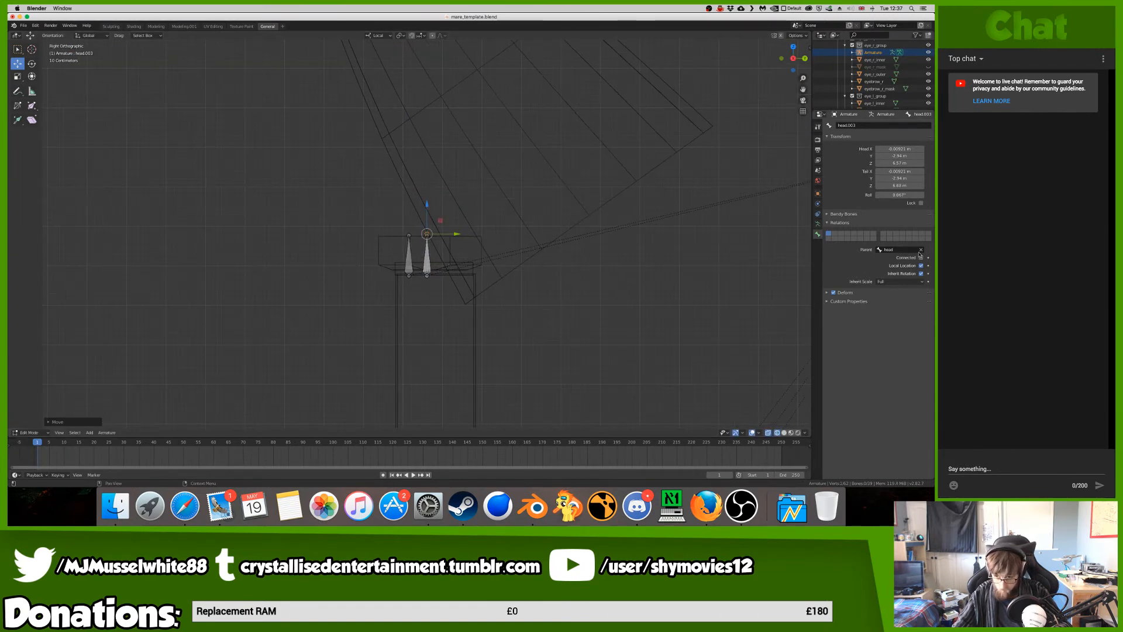
double_click(892, 195)
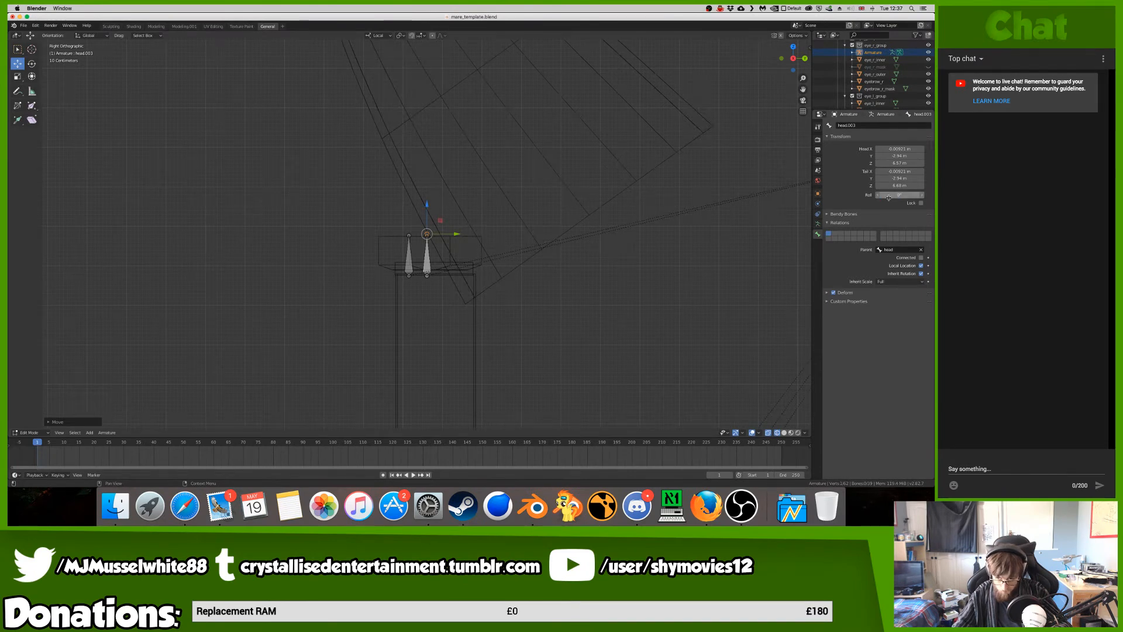
- Move the new bone's tip along Z exactly onto the tip of the outer eyebrow bone
scroll(427, 251, "up", 10)
scroll(427, 251, "up", 3)
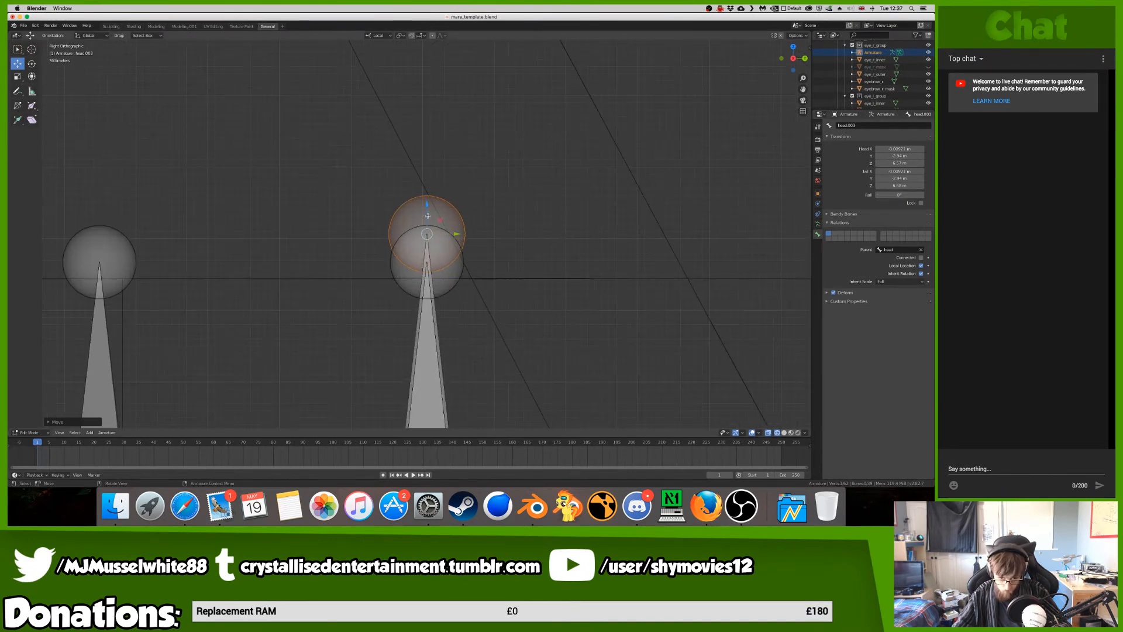
key("g")
key("z")
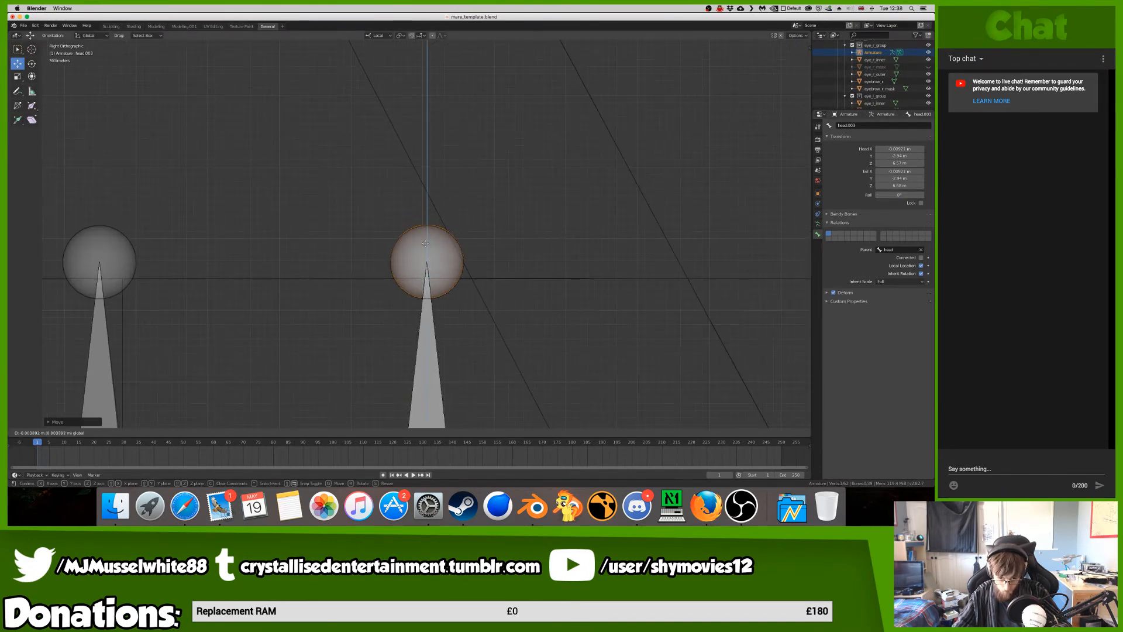
left_click(425, 244)
key("g")
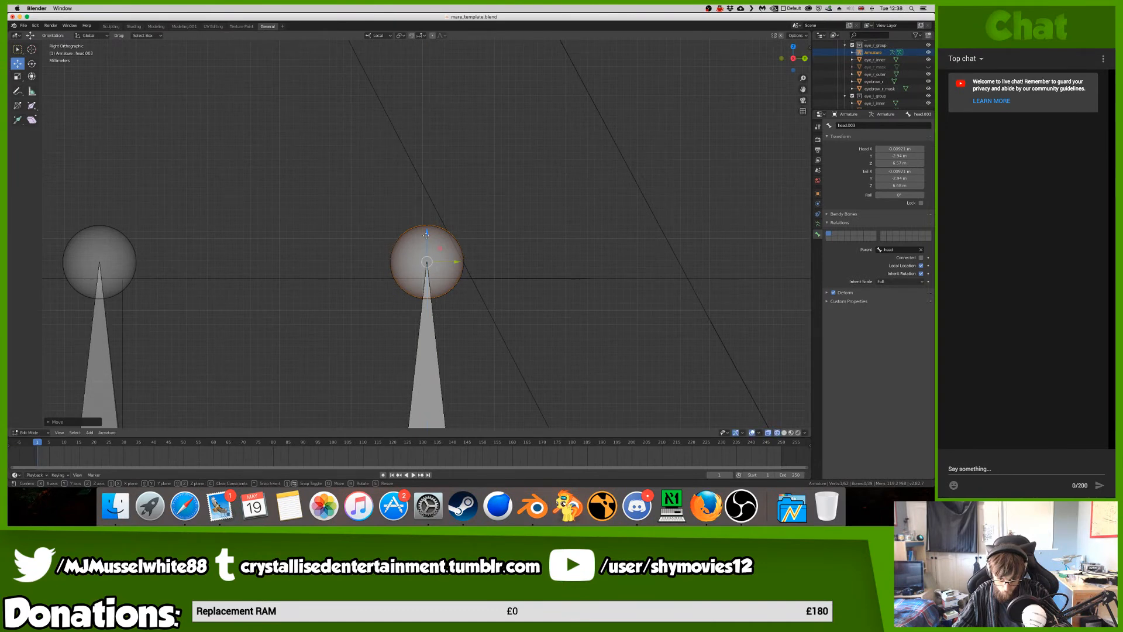
key("z")
left_click(426, 237)
key("ctrl+z")
key("ctrl+z")
key("ctrl+z")
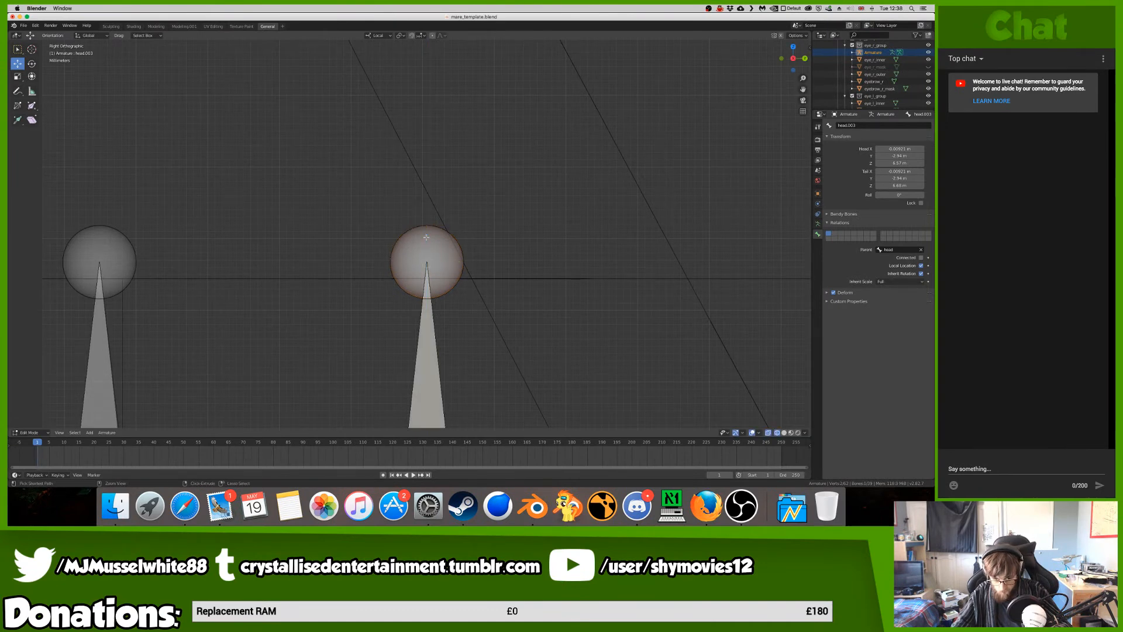
- Move the whole new bone along X in front view, outward past the two existing eyebrow bones
key("KP_1")
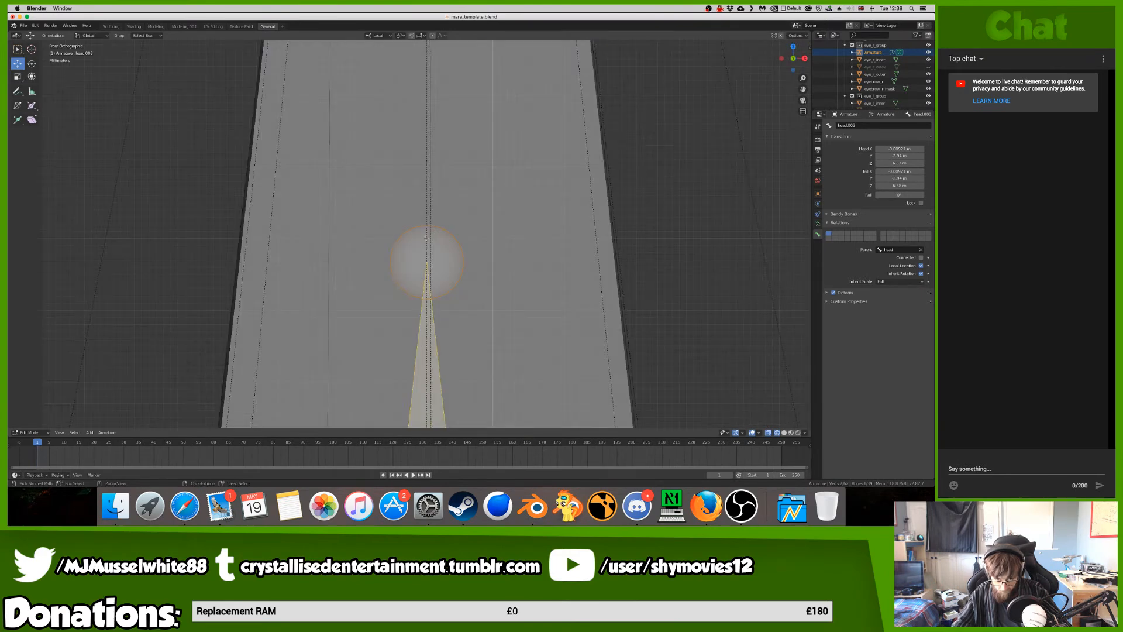
scroll(426, 237, "down", 6)
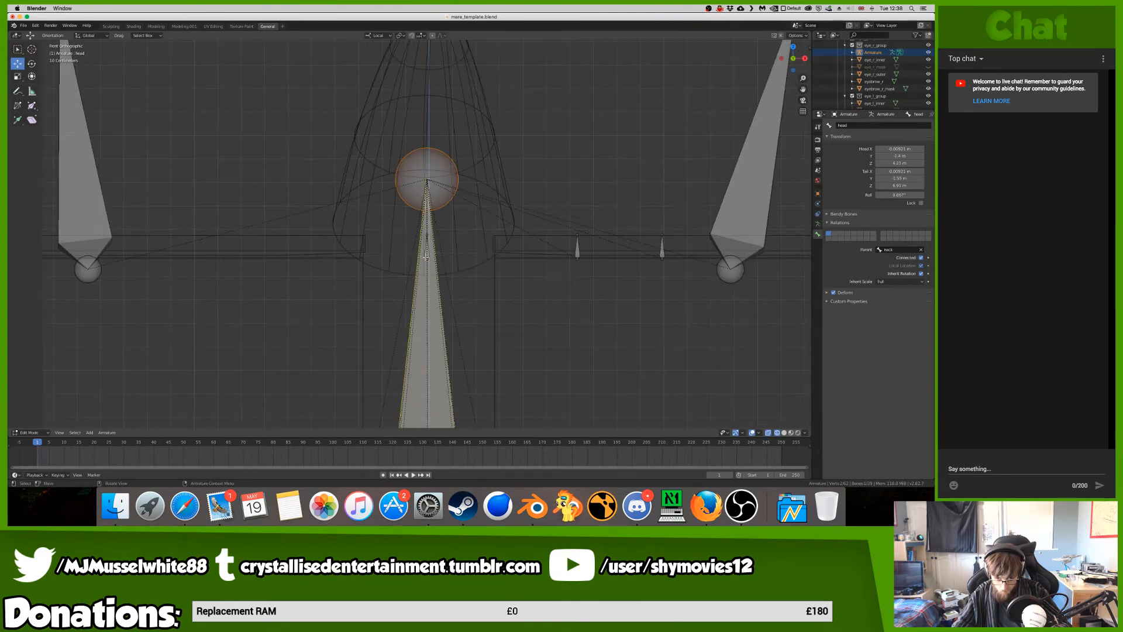
left_click(426, 258)
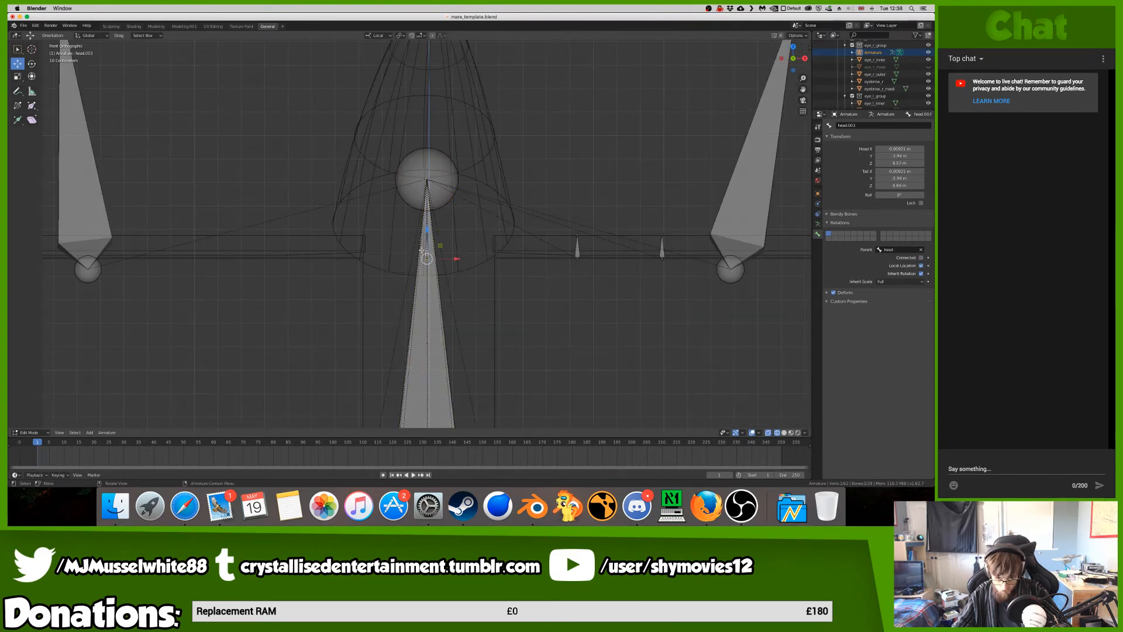
left_click_drag(462, 247, 802, 251)
middle_click_drag(802, 252, 673, 238, "shift")
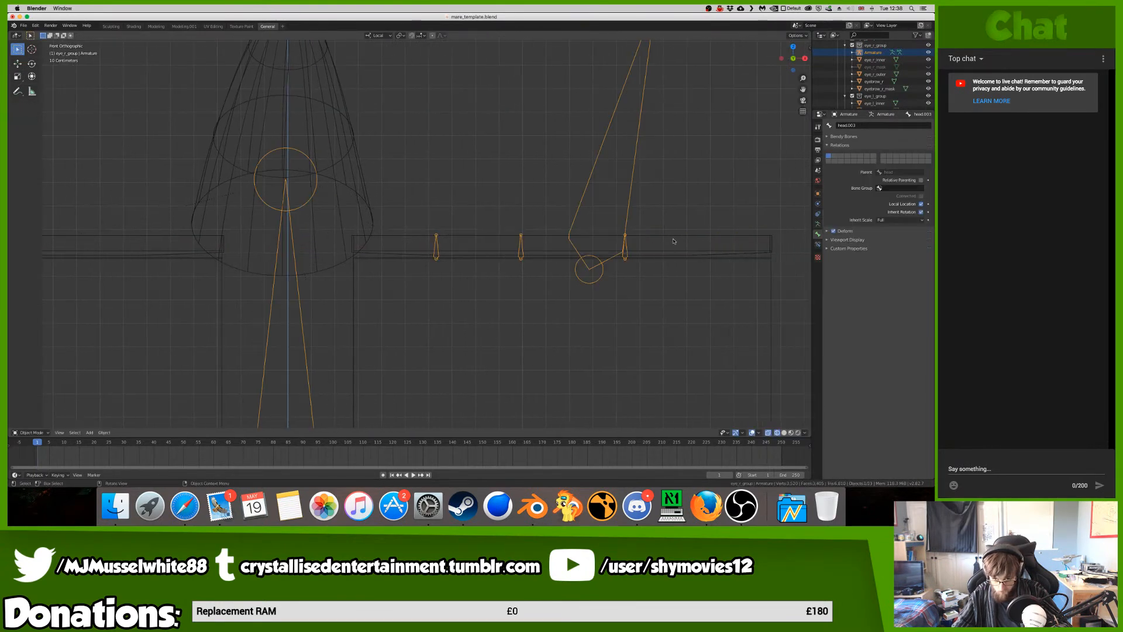
- Compare the new bone with the eyebrow_r_mask mesh in edit mode and move the bone inward along X, closer to the neighbouring eyebrow bones
key("Tab")
left_click(675, 237)
key("Tab")
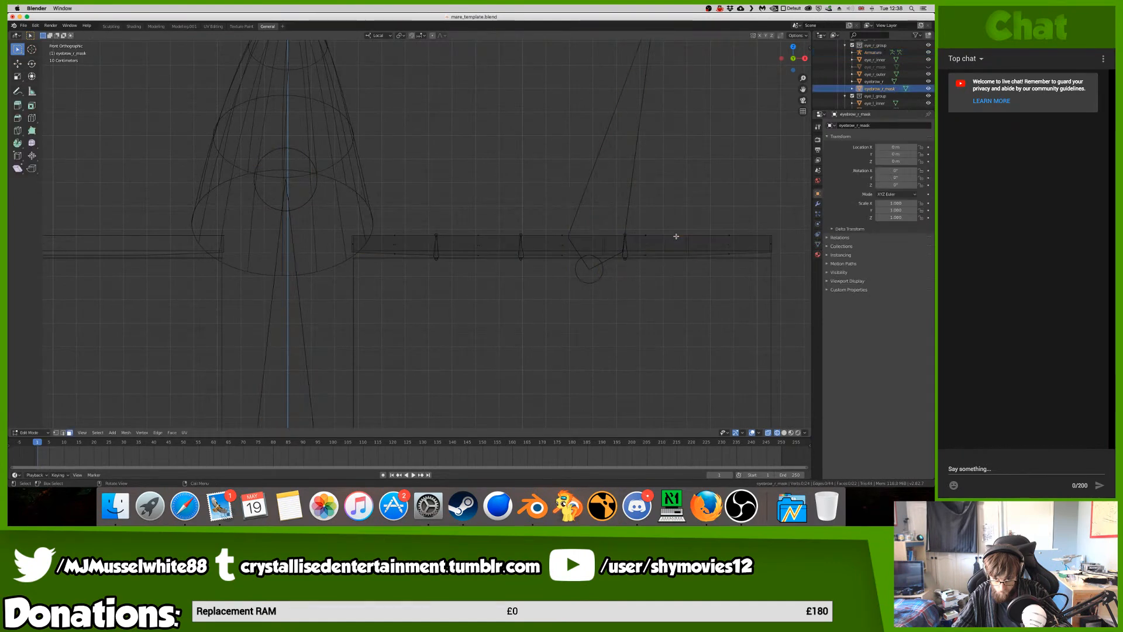
key("Tab")
left_click(627, 246)
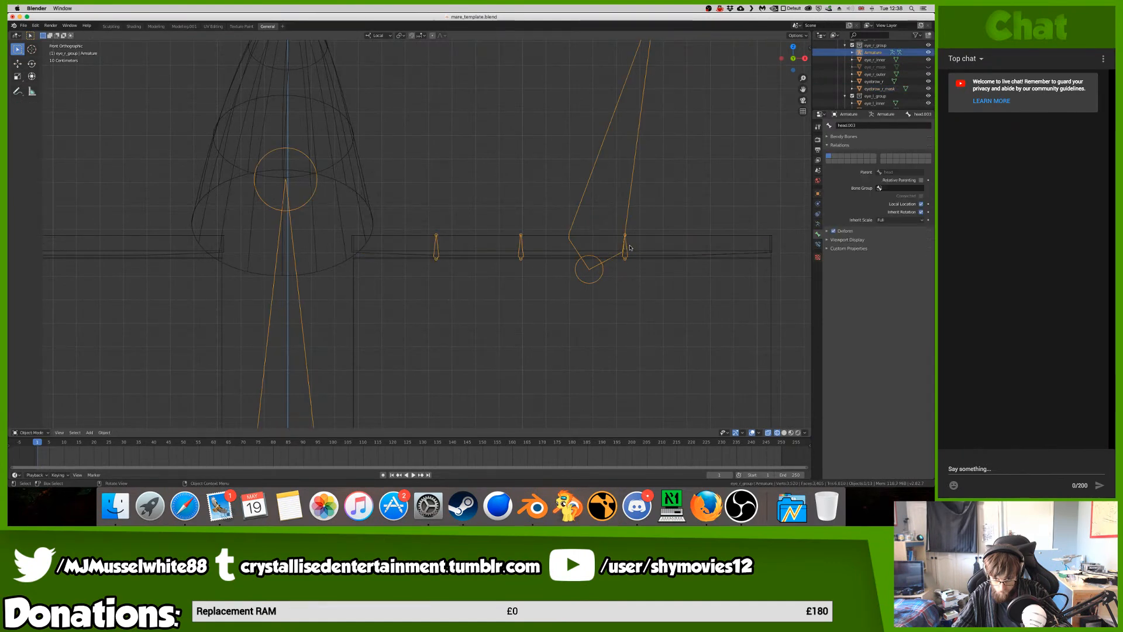
key("Tab")
left_click(626, 247)
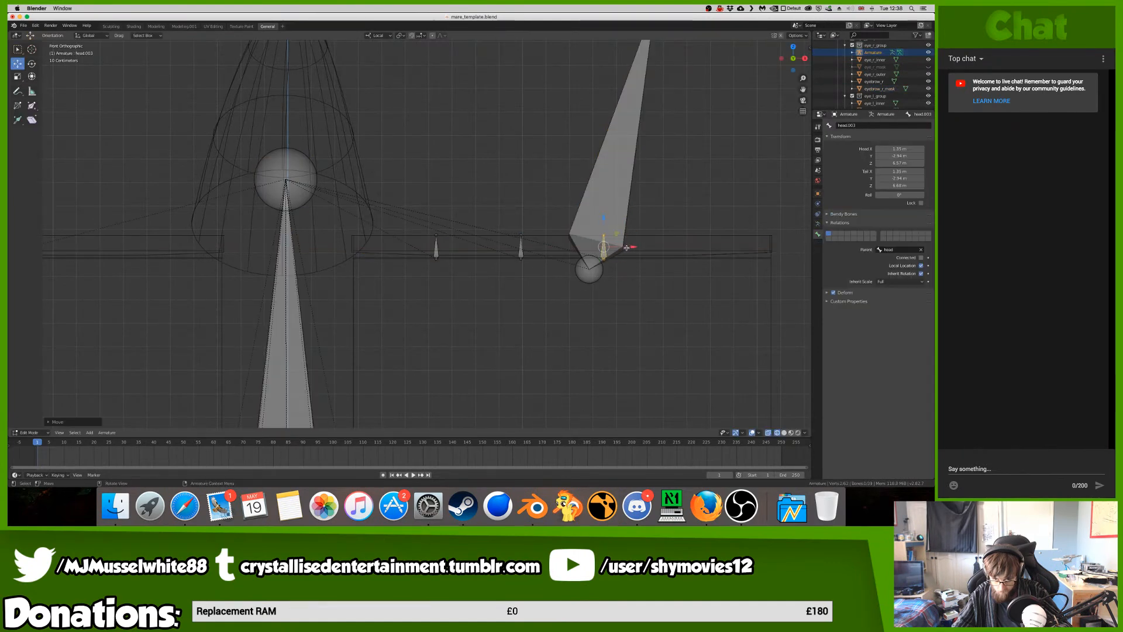
- Recheck the eyebrow mask's geometry and nudge the new bone slightly further inward along X
key("Tab")
left_click(644, 236)
key("Tab")
key("Tab")
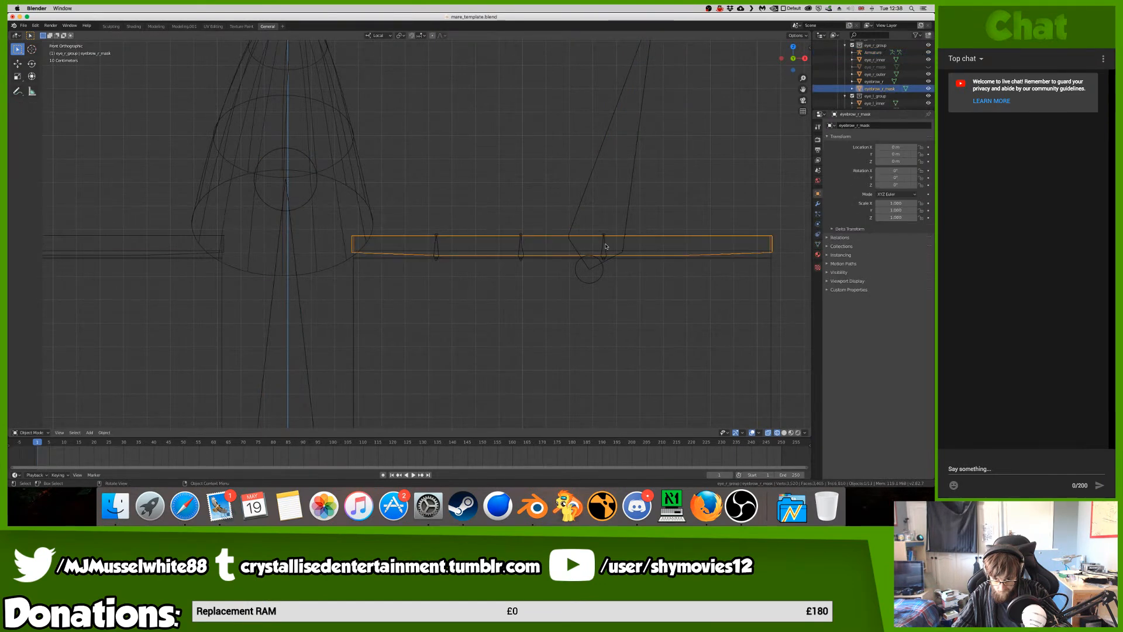
left_click(607, 245)
key("Tab")
key("Tab")
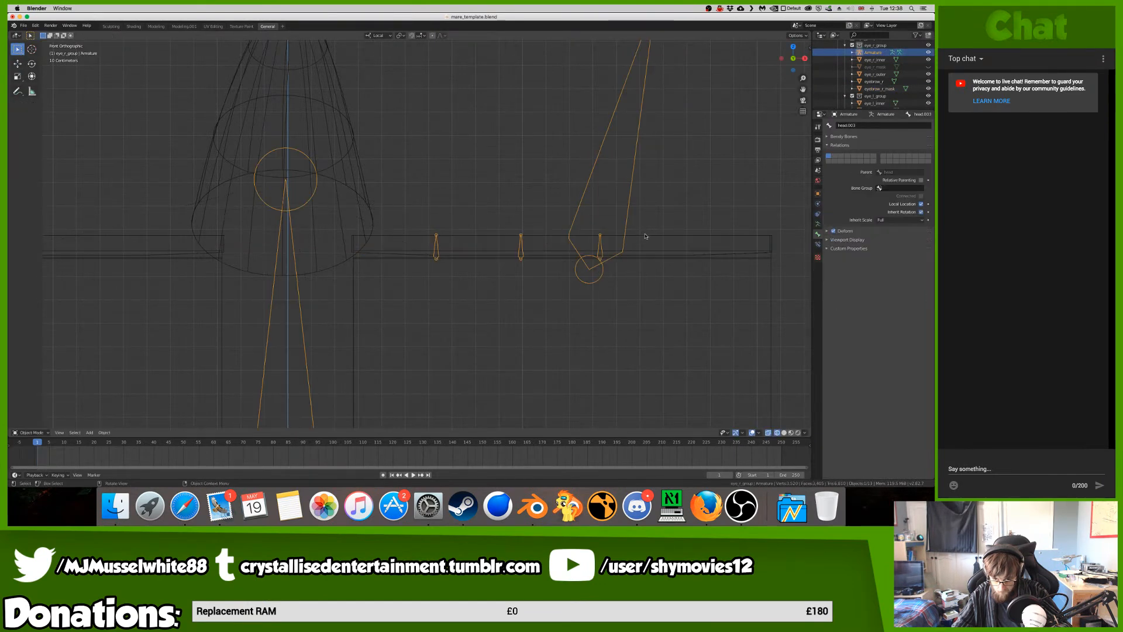
- Compare the bone's position with the mask mesh again and nudge it slightly back outward along X
left_click(645, 234)
key("Tab")
key("Tab")
left_click(606, 244)
key("Tab")
key("Tab")
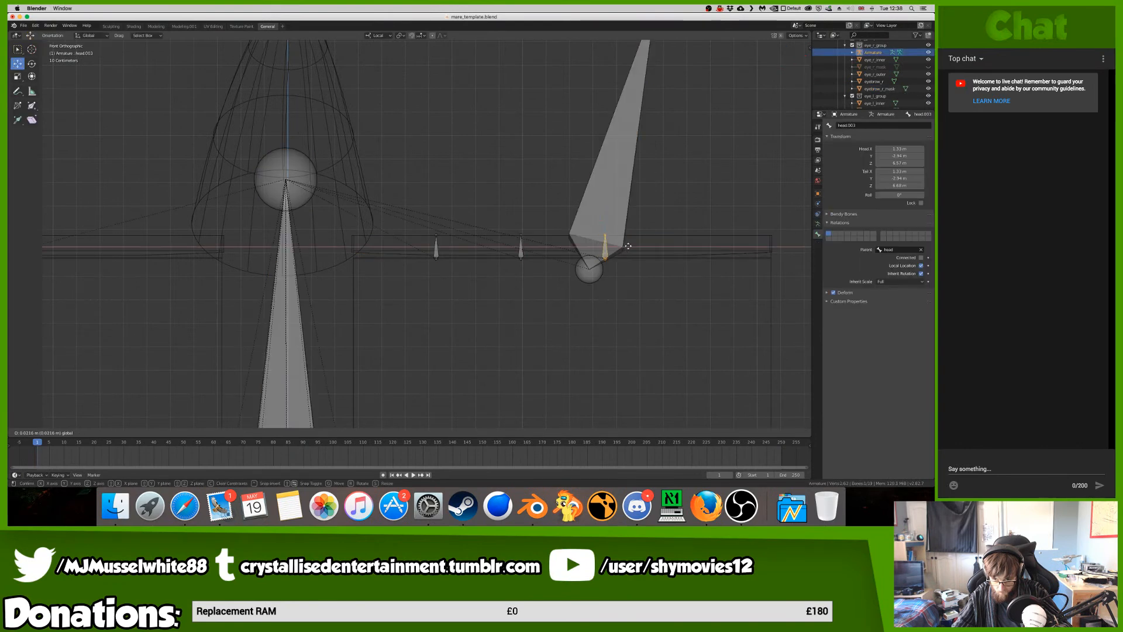
- Examine the new bone's X position against the eyebrow_r_mask geometry up close, ending in the armature's edit mode
left_click(636, 237)
key("Tab")
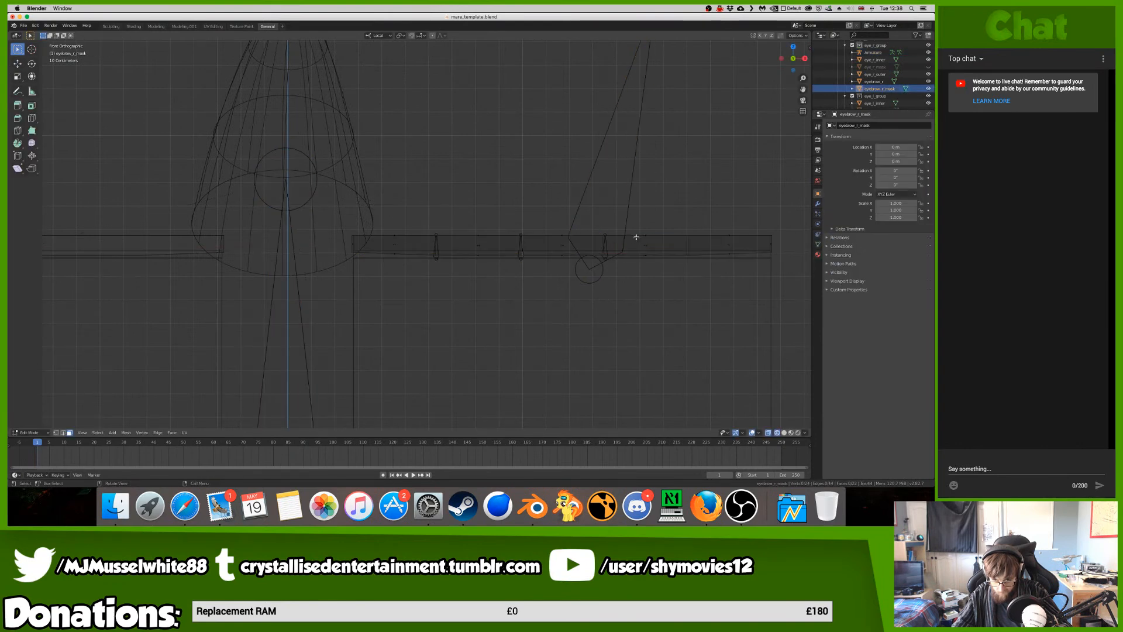
scroll(636, 237, "up", 7)
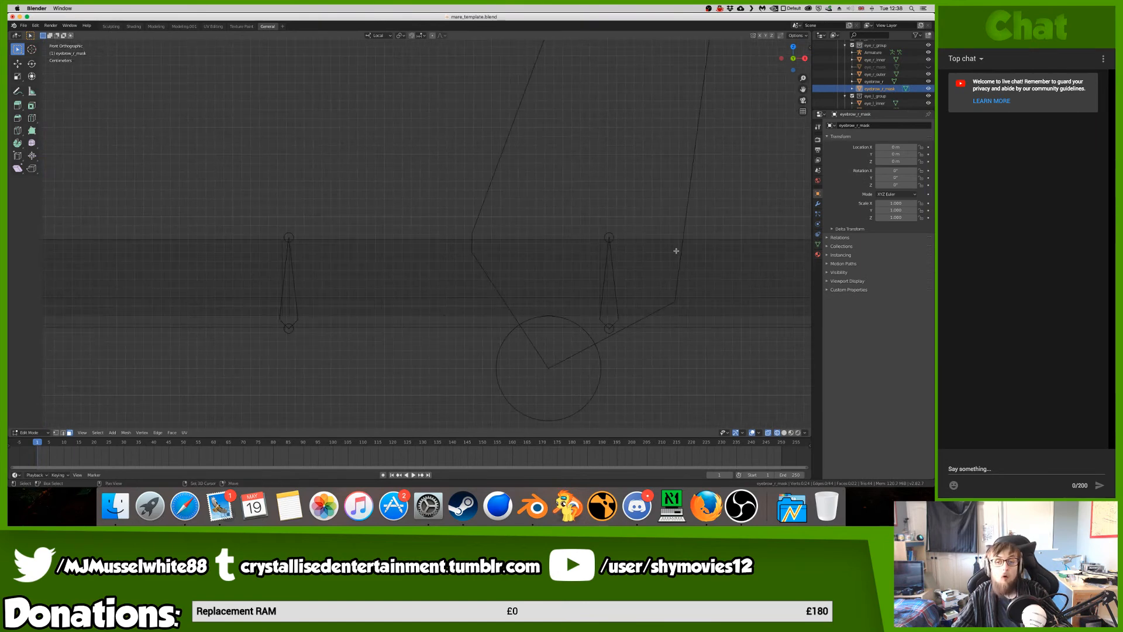
key("Tab")
left_click(619, 272)
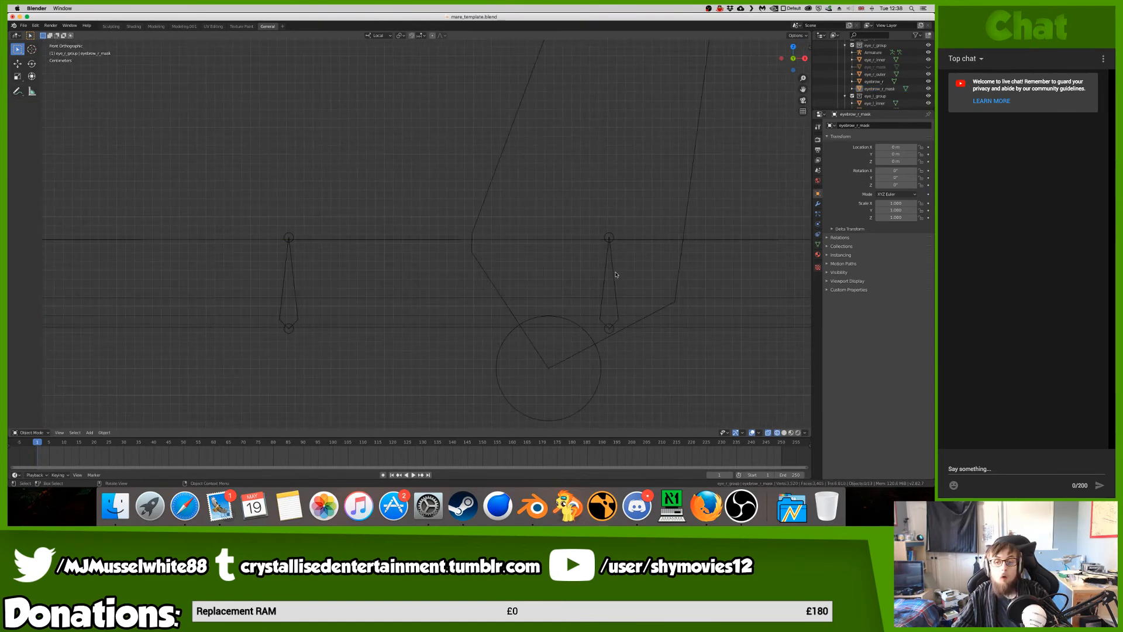
left_click(614, 272)
key("Tab")
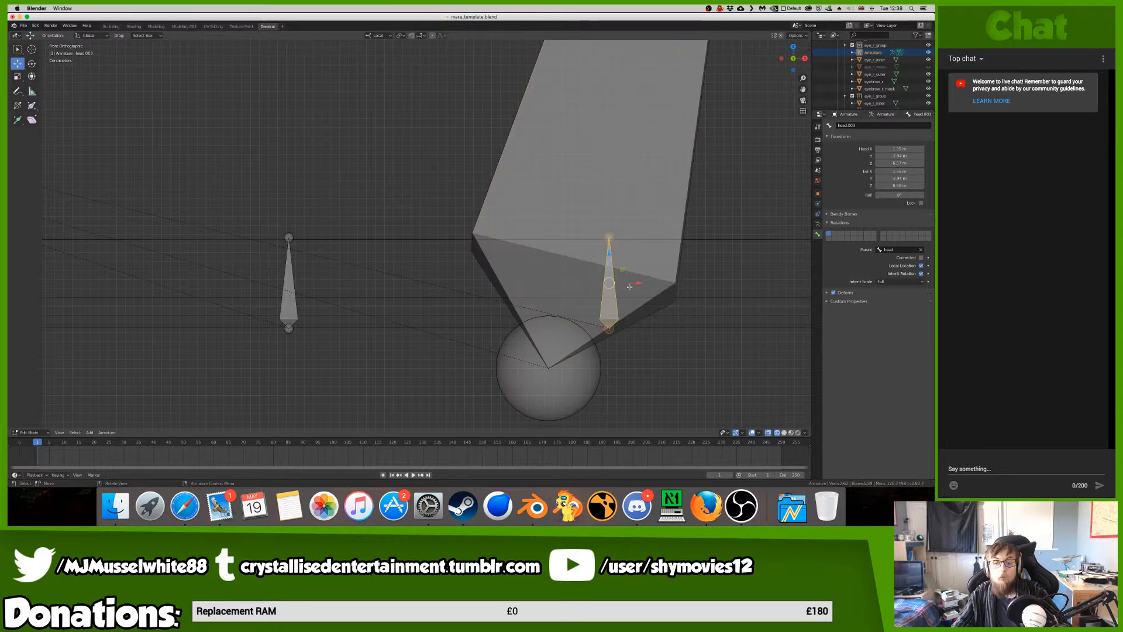
- Try nudging the new bone a little inward along X and check it against the mask mesh
key("g")
key("x")
left_click(624, 285)
key("Tab")
left_click(634, 243)
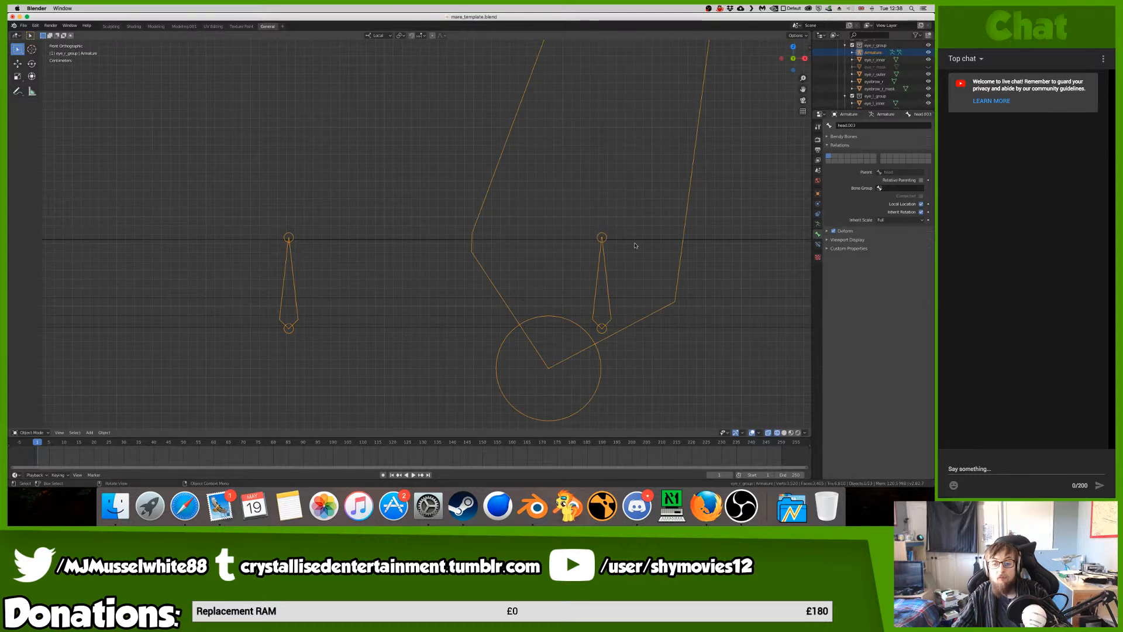
key("Tab")
key("Tab")
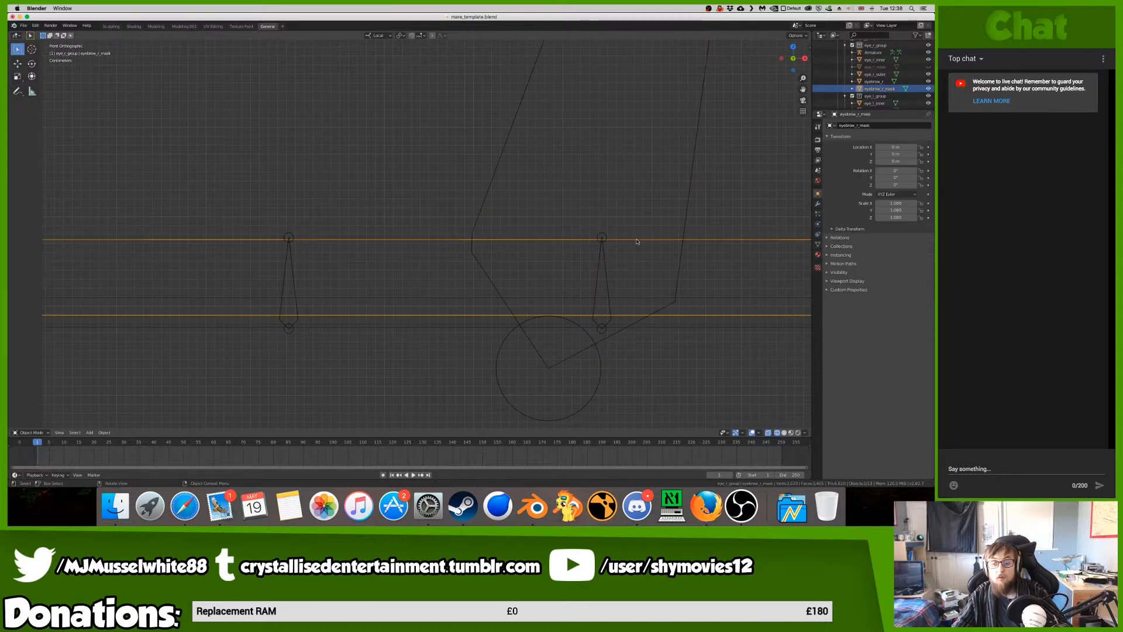
- Try a second small inward move of the bone along X, checking it against the mask mesh's edit-mode geometry
left_click(601, 259)
key("Tab")
key("g")
key("x")
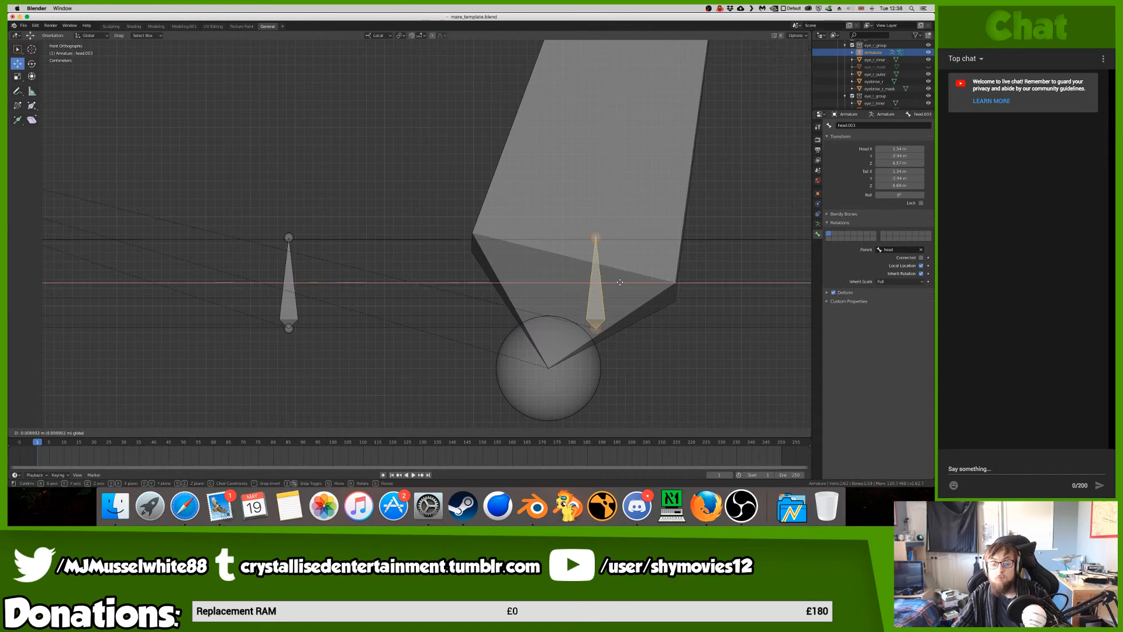
left_click(619, 282)
key("Tab")
left_click(619, 251)
key("Tab")
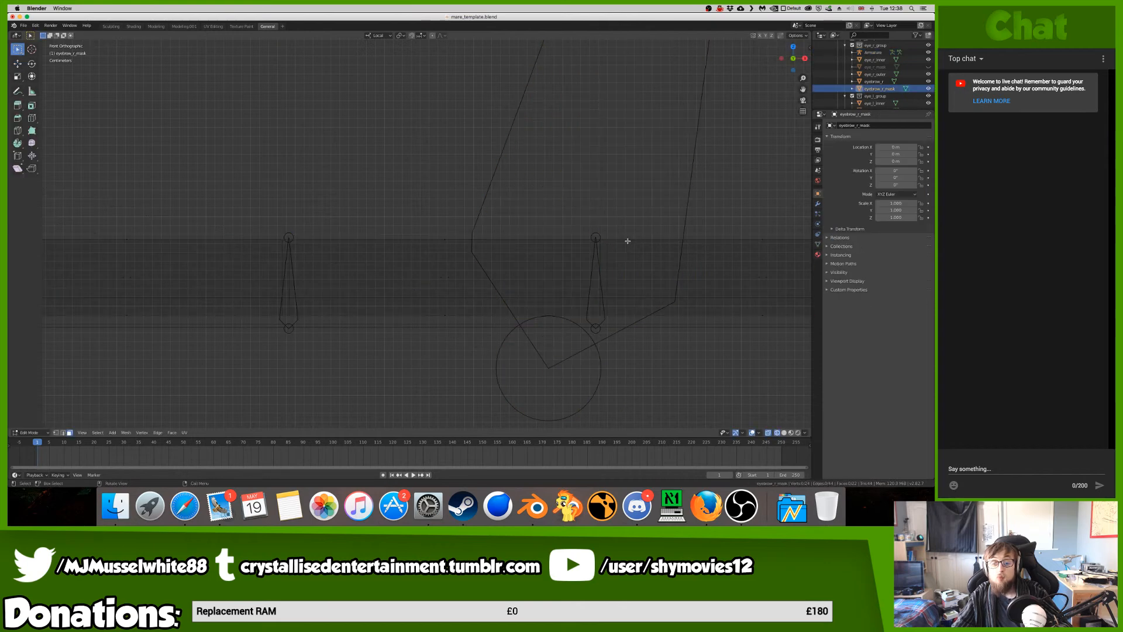
- Try shifting the bone inward along X a third time and compare it with the eyebrow mask mesh
key("Tab")
left_click(605, 256)
key("Tab")
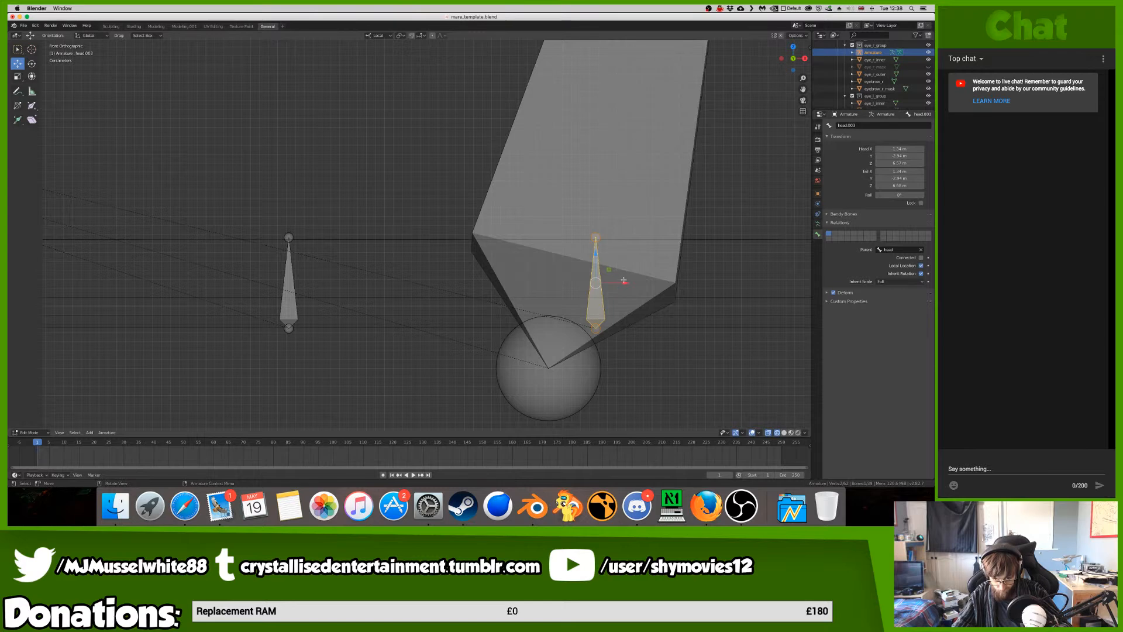
key("Tab")
left_click(621, 241)
key("Tab")
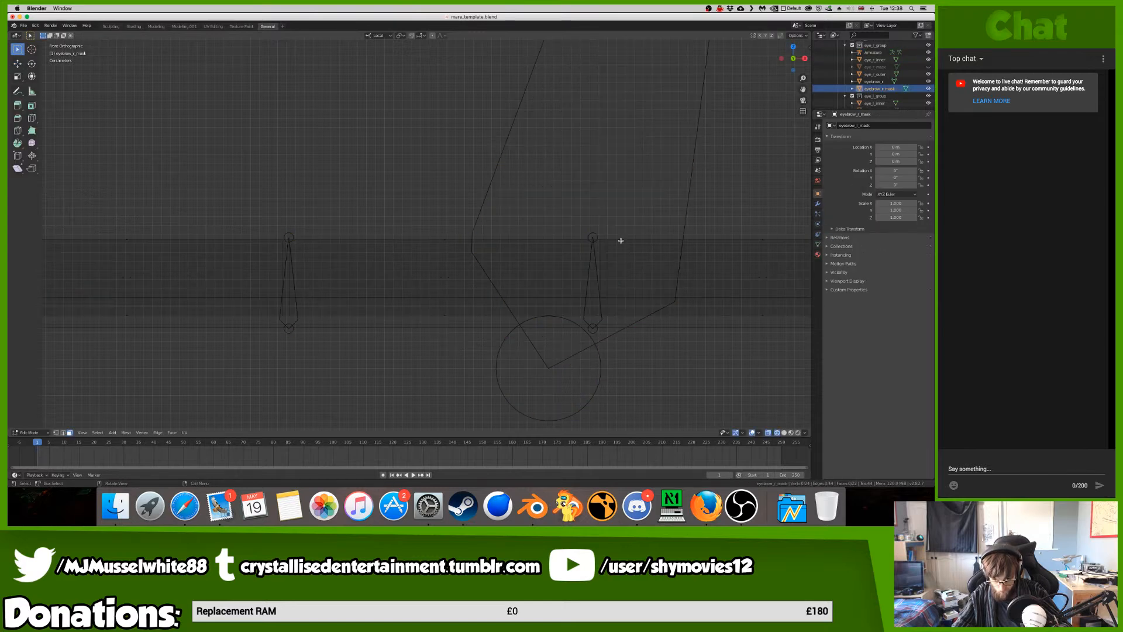
key("Tab")
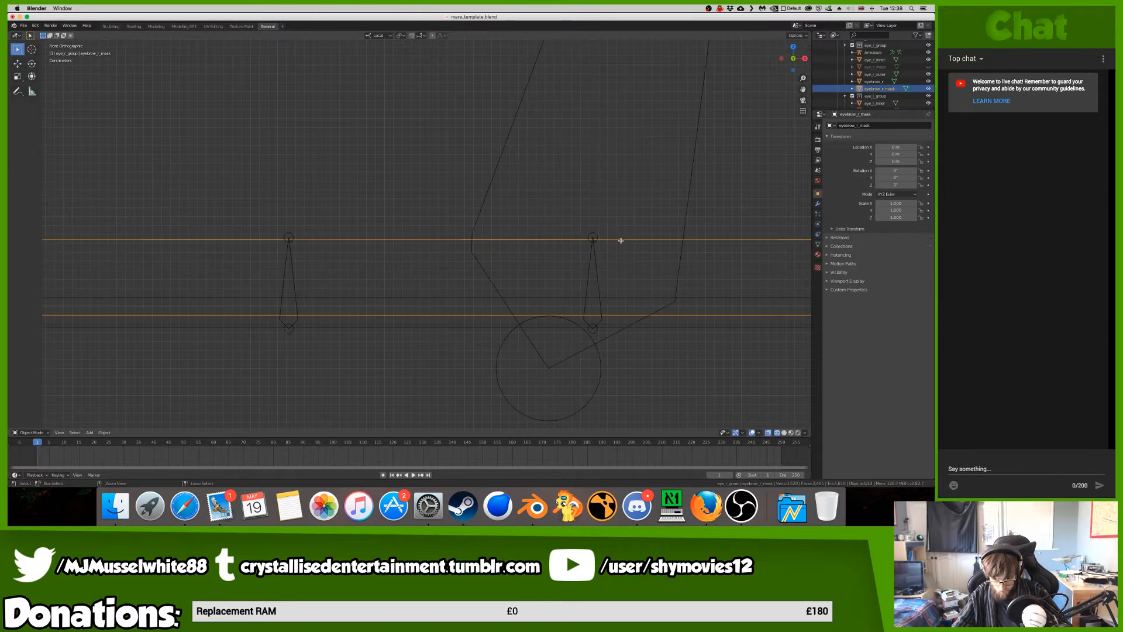
key("Tab")
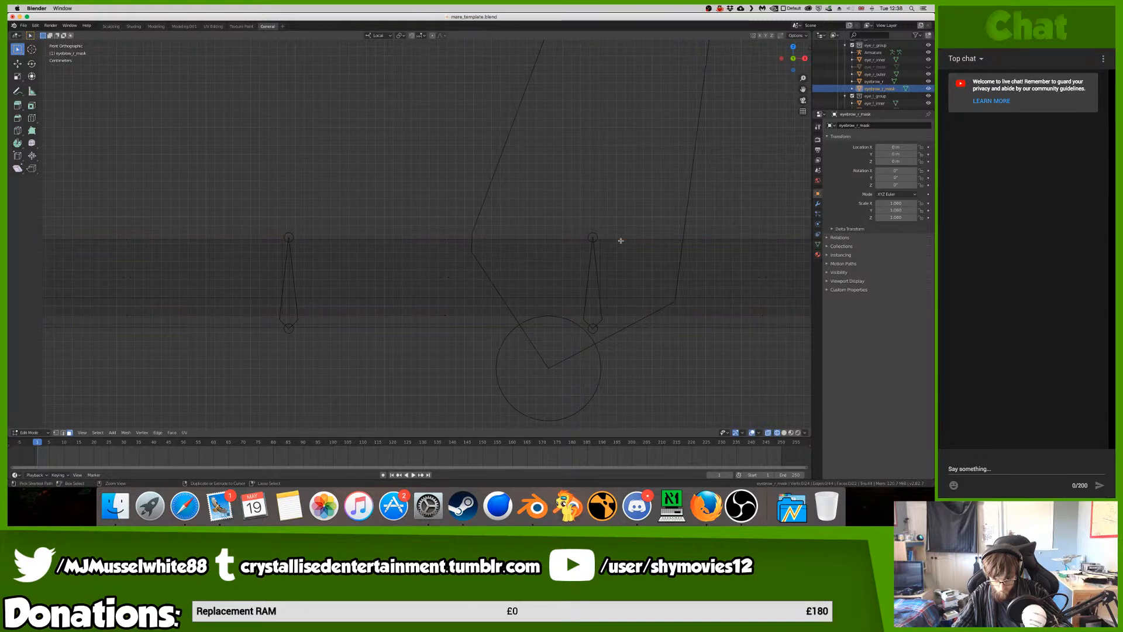
- Undo the last three inward moves of the new bone and return to editing the armature
key("ctrl+z")
key("ctrl+z")
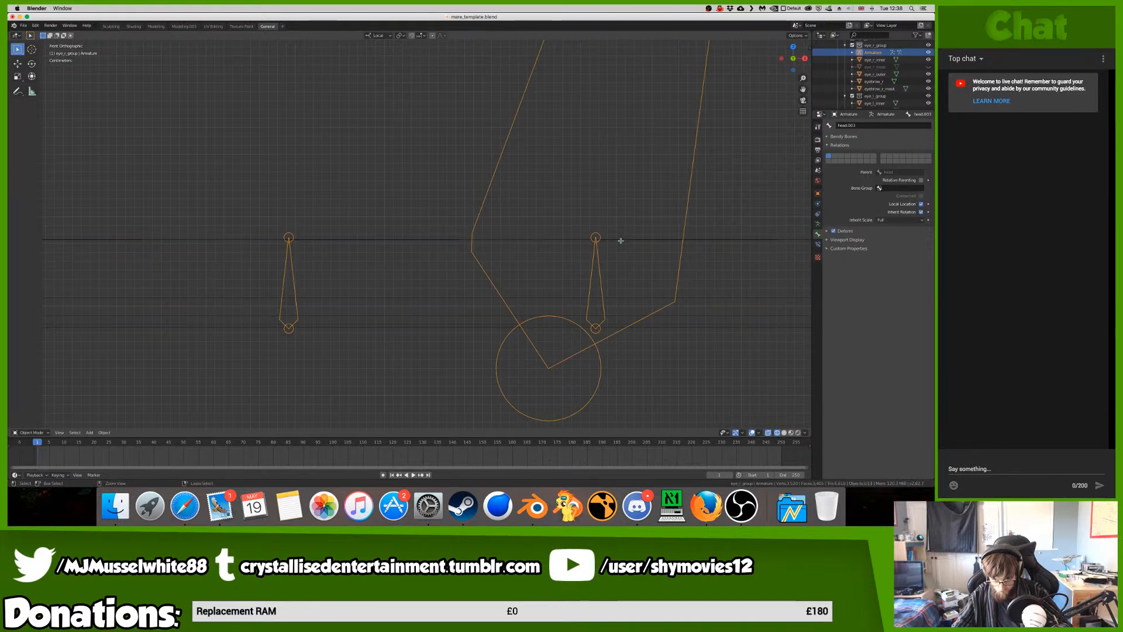
key("Tab")
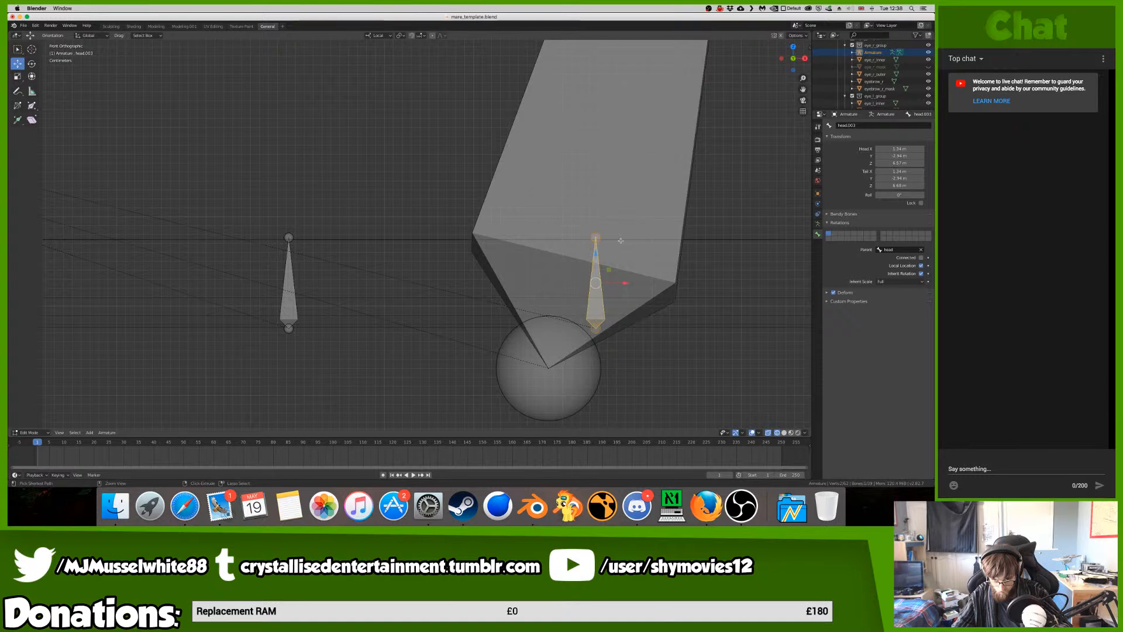
key("ctrl+z")
key("Tab")
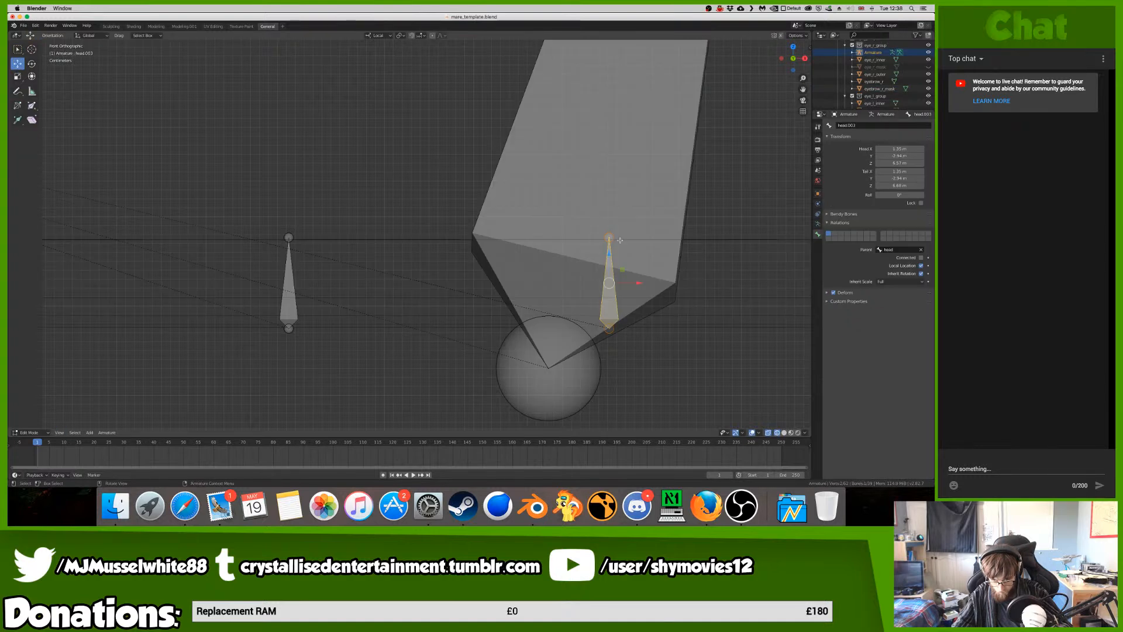
left_click(620, 240)
left_click(613, 241)
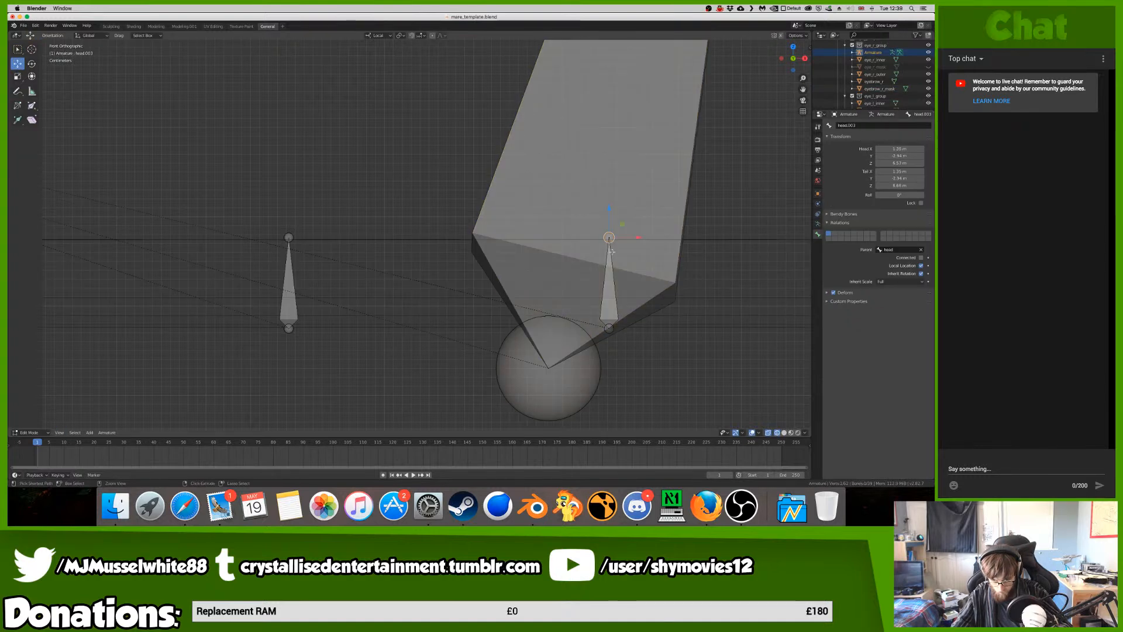
- Recheck the eyebrow_r_mask geometry and move the whole new bone inward along X to line up with it
key("Tab")
left_click(663, 245)
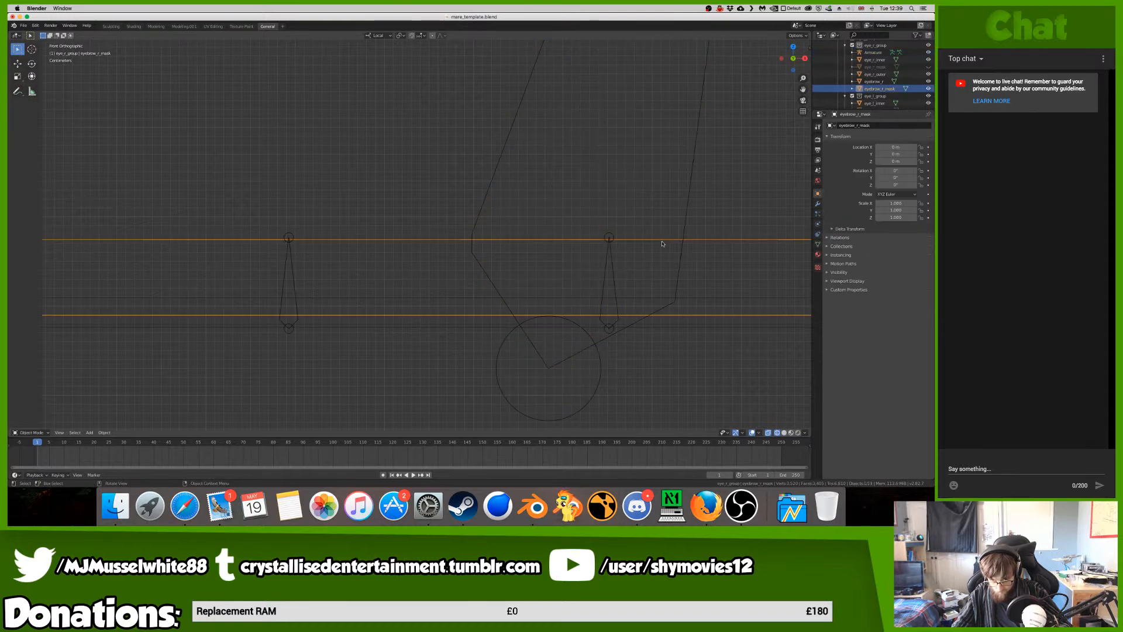
key("Tab")
key("Tab")
left_click(609, 259)
key("Tab")
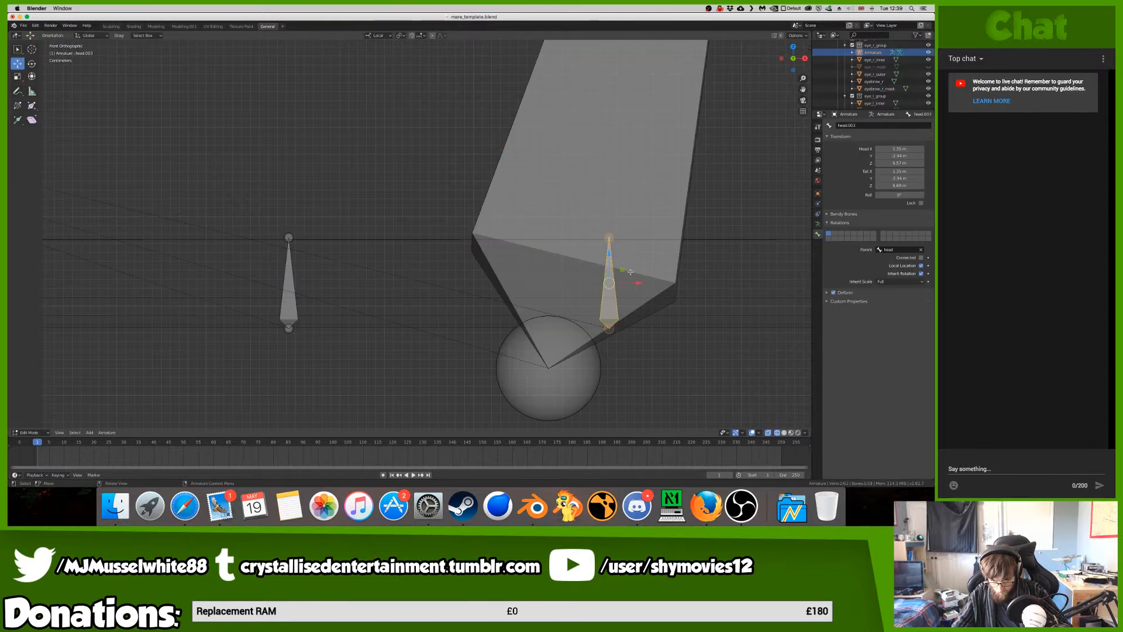
key("g")
key("x")
left_click(615, 258)
- Compare the bone's tip with the mask geometry at close range and nudge the bone a tiny amount outward along X
key("Tab")
left_click(623, 241)
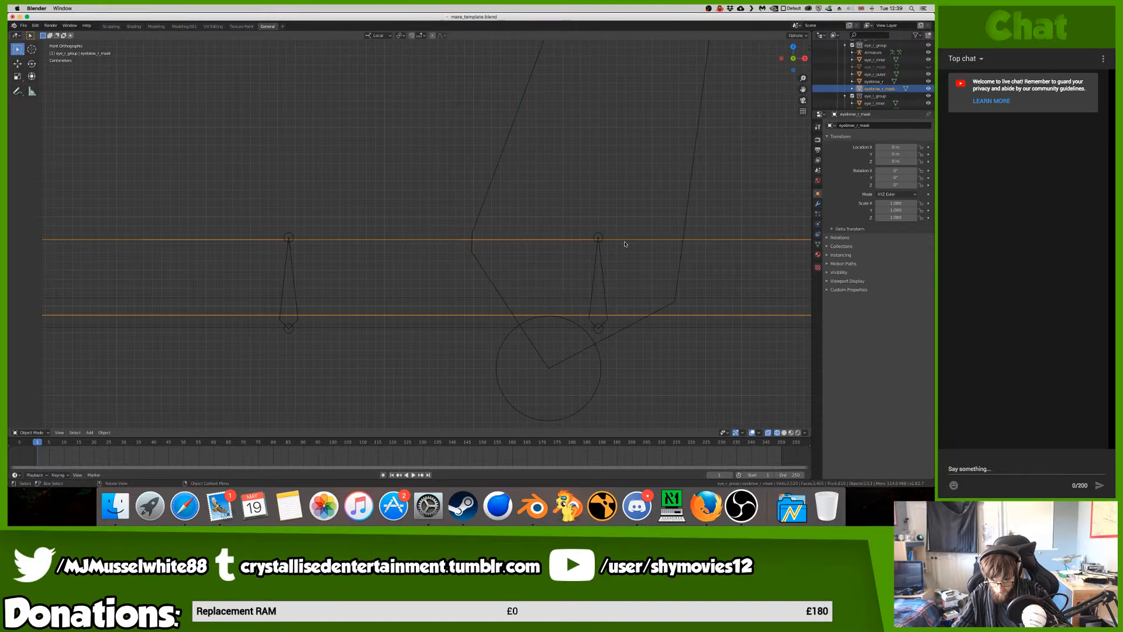
key("Tab")
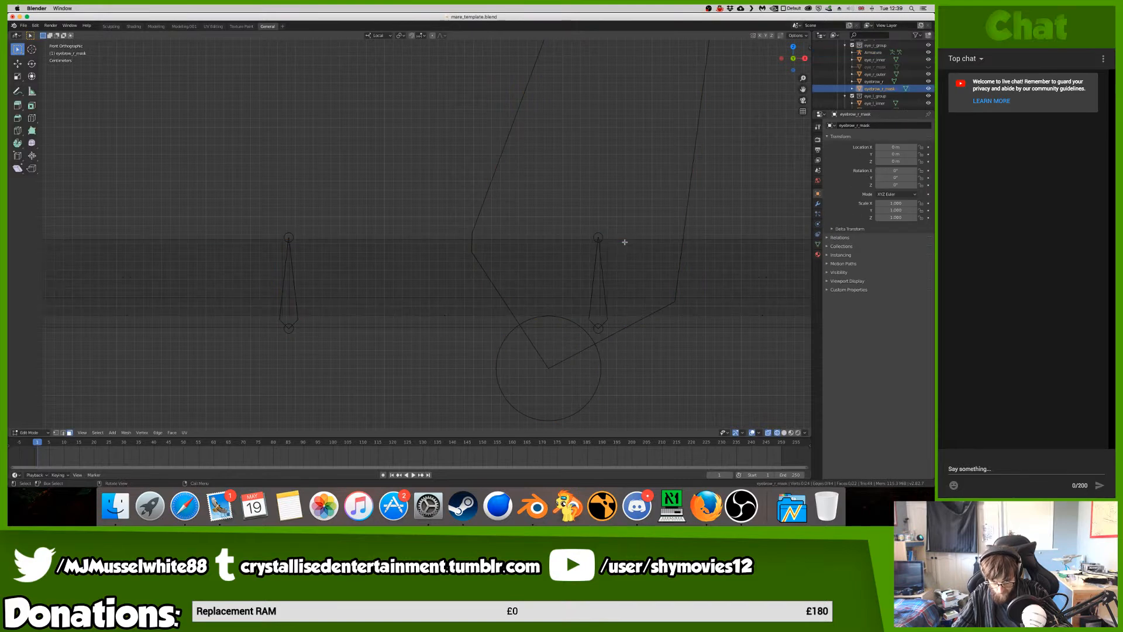
scroll(583, 272, "up", 5, "ctrl")
scroll(568, 258, "right", 8, "shift")
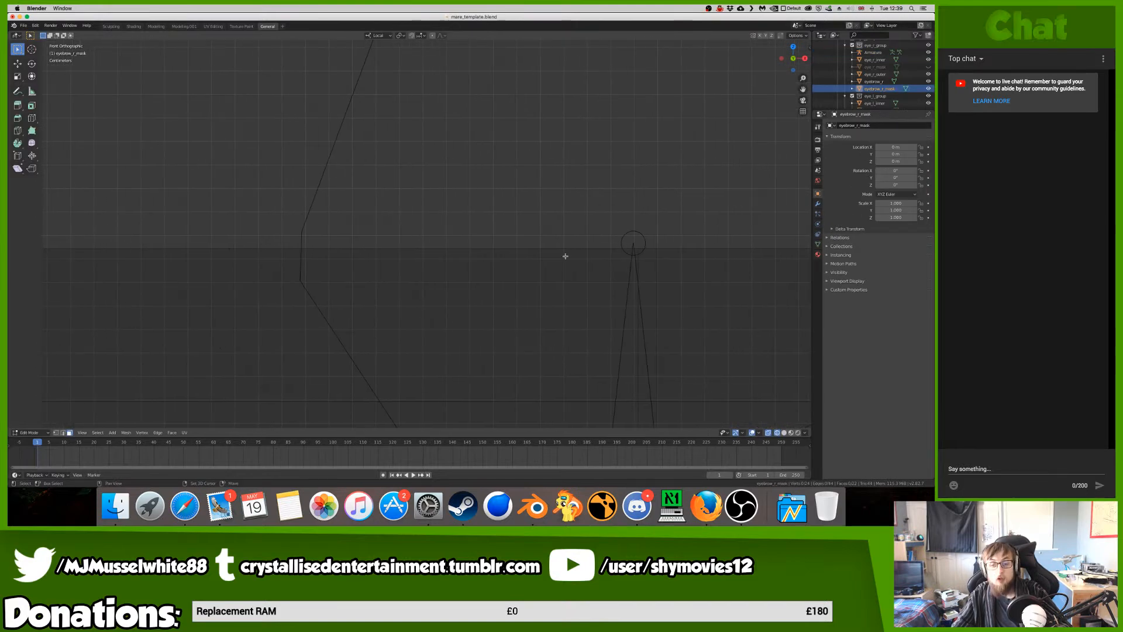
key("Tab")
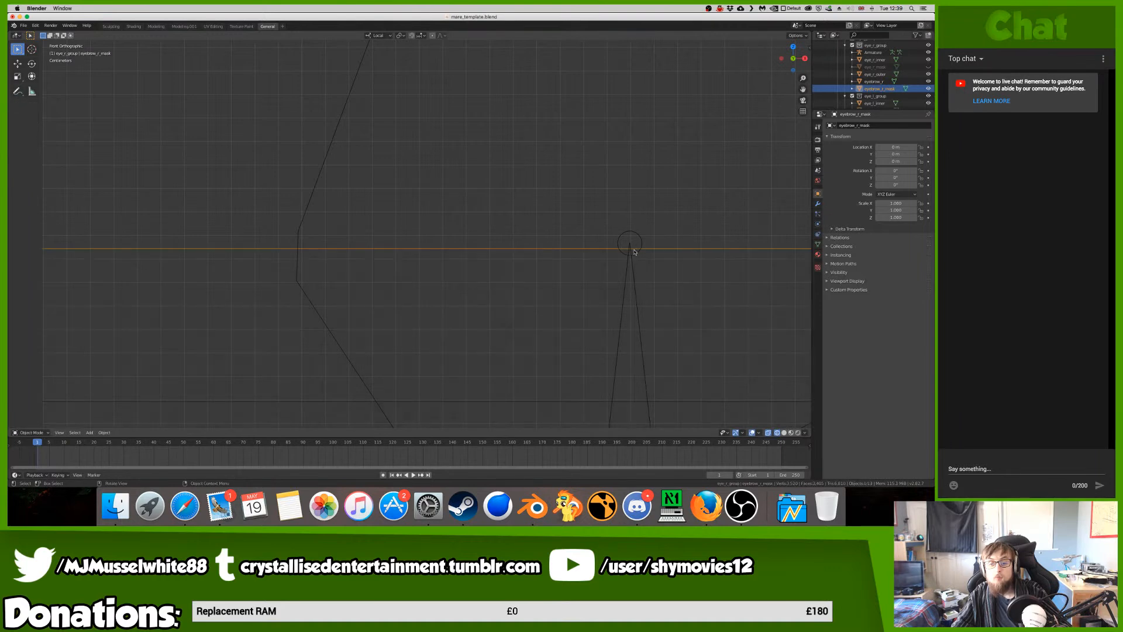
left_click(641, 245)
key("Tab")
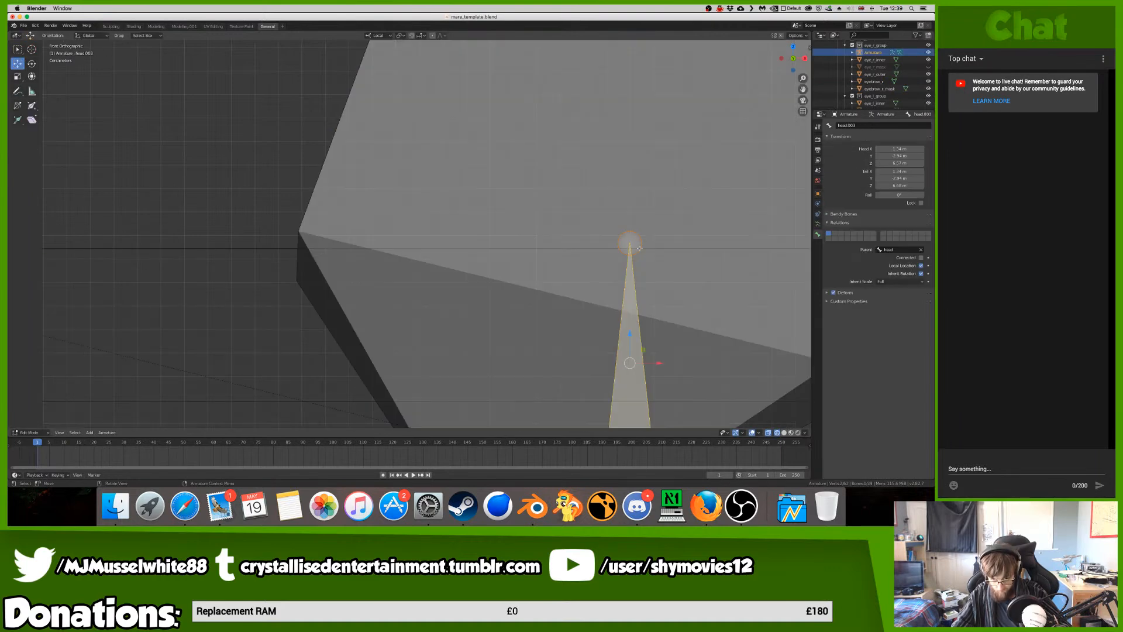
key("g")
key("x")
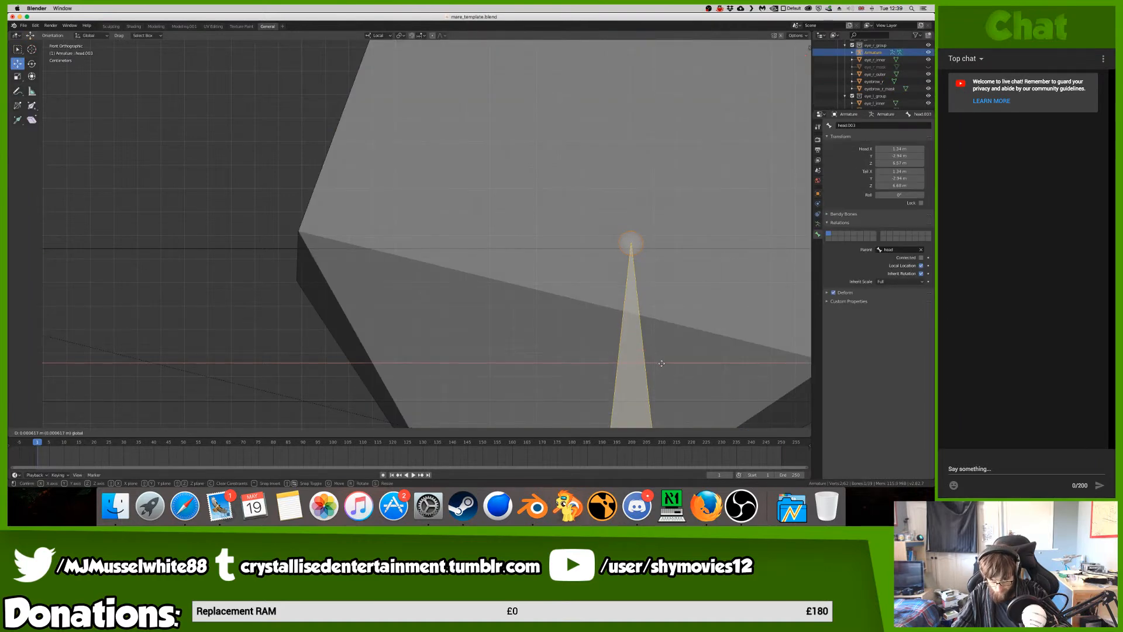
left_click(663, 363)
- Compare the third eyebrow bone with the eyebrow_r_mask geometry in the front view and return to editing the armature
key("Tab")
left_click(653, 251)
key("Tab")
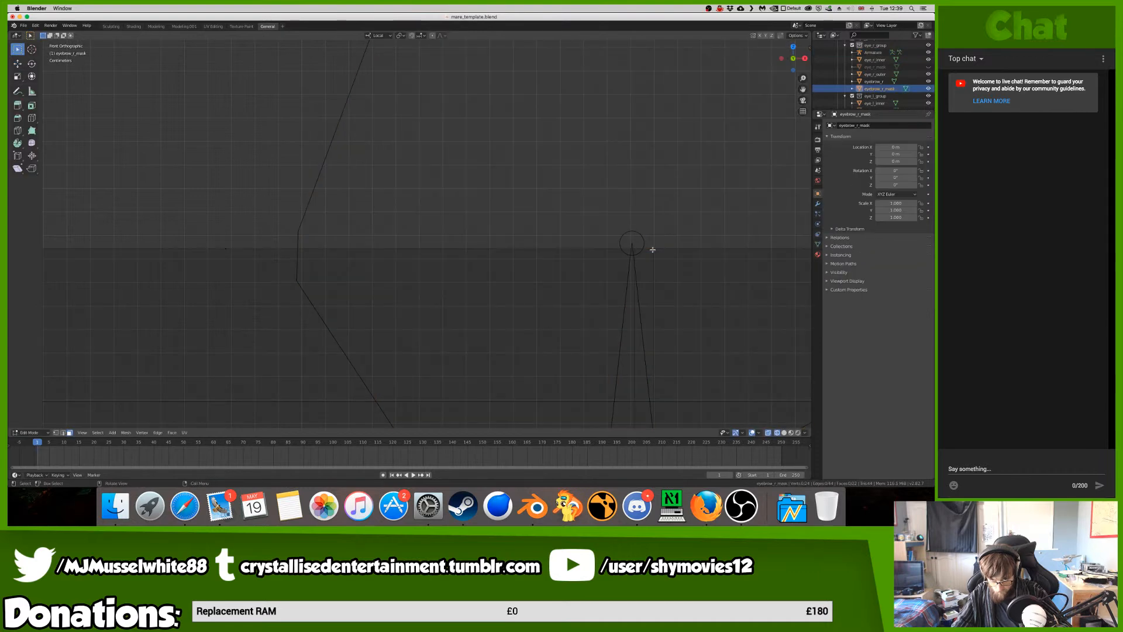
key("Tab")
scroll(613, 242, "down", 3)
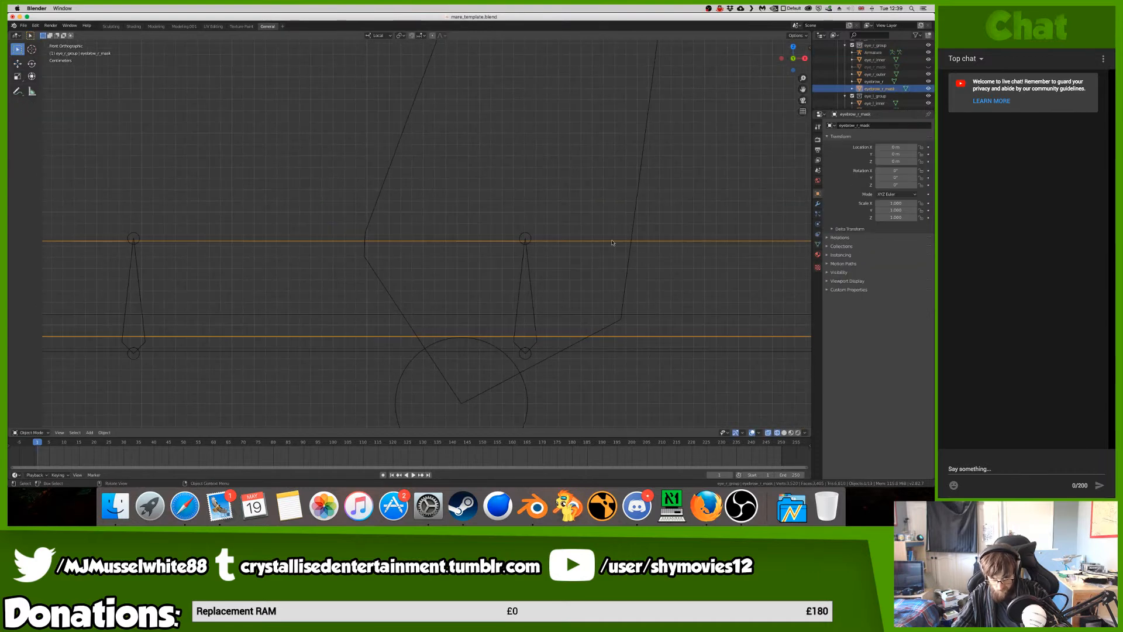
left_click(523, 236)
key("Tab")
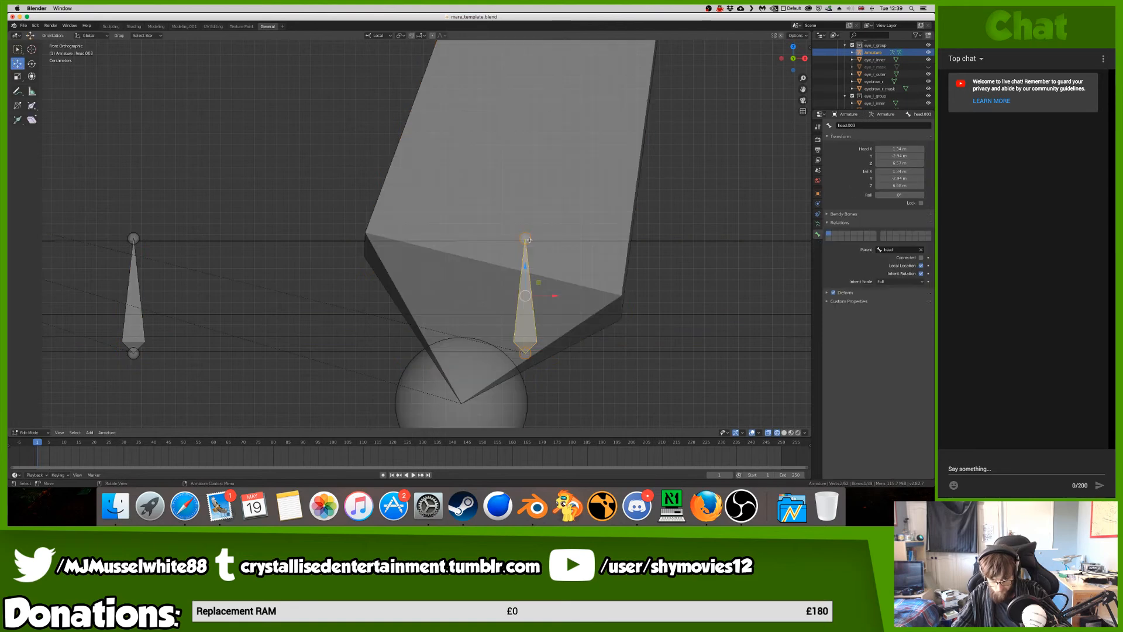
- Move the third eyebrow bone along Y to about -2.9 m in the top view to meet the eyebrow geometry, and save the file
scroll(529, 240, "down", 7)
key("KP_7")
middle_click_drag(529, 240, 485, 187)
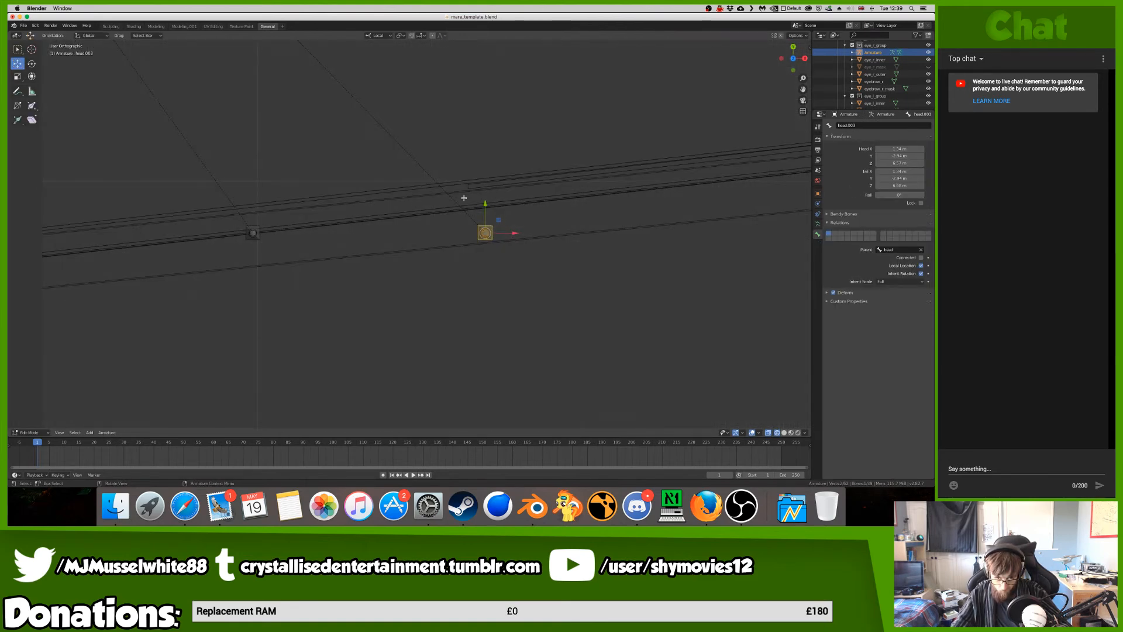
key("KP_7")
middle_click_drag(485, 204, 487, 193)
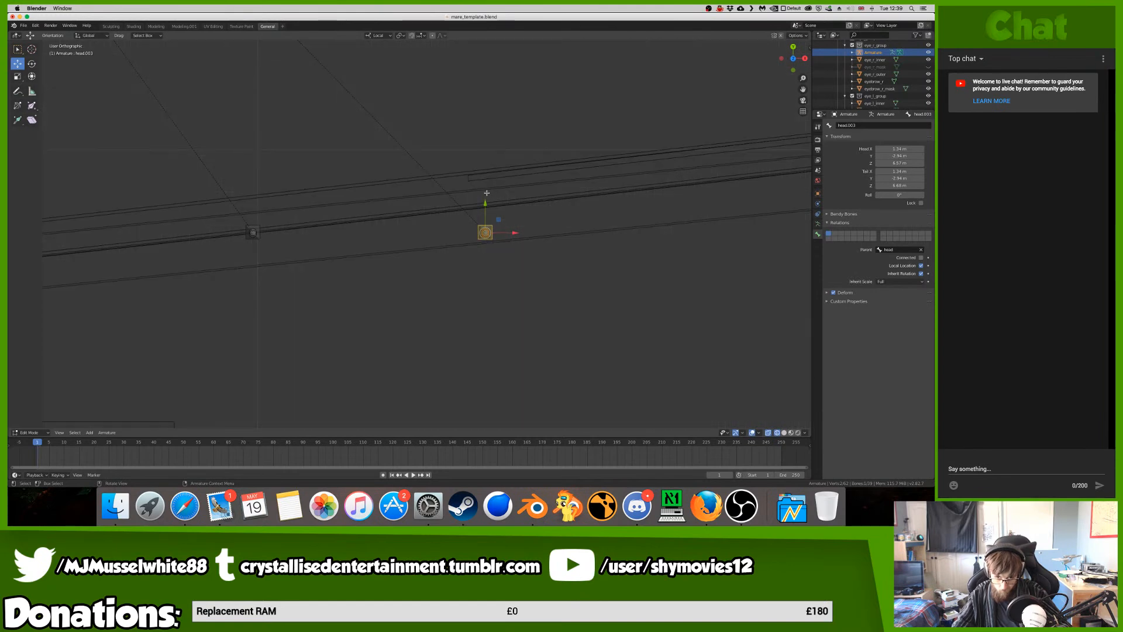
key("KP_7")
left_click_drag(485, 200, 487, 171)
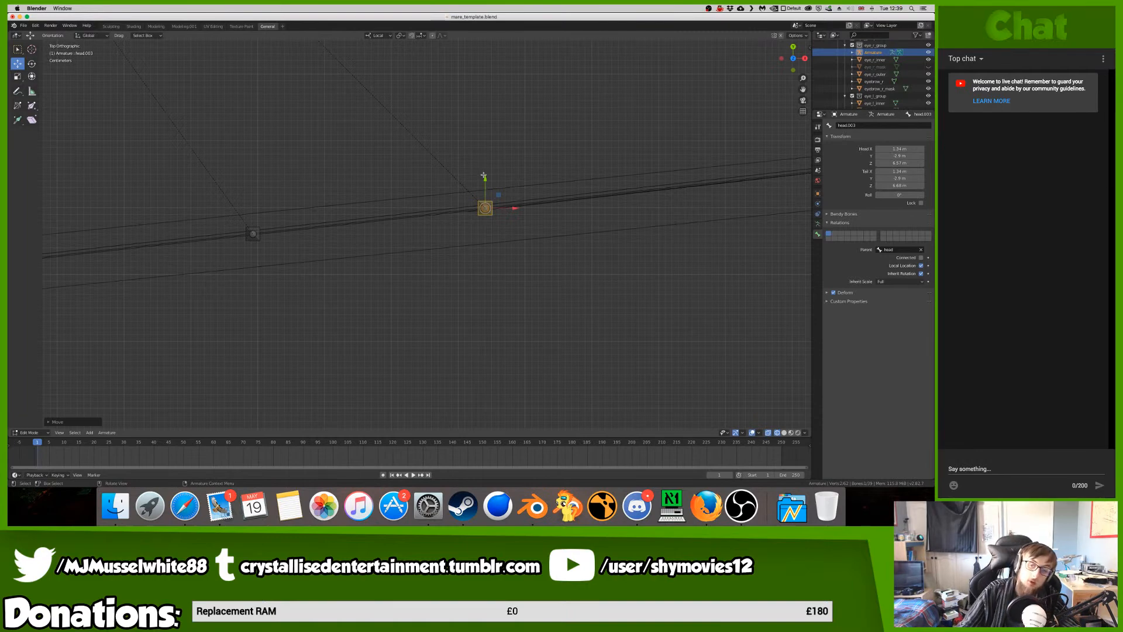
key("KP_1")
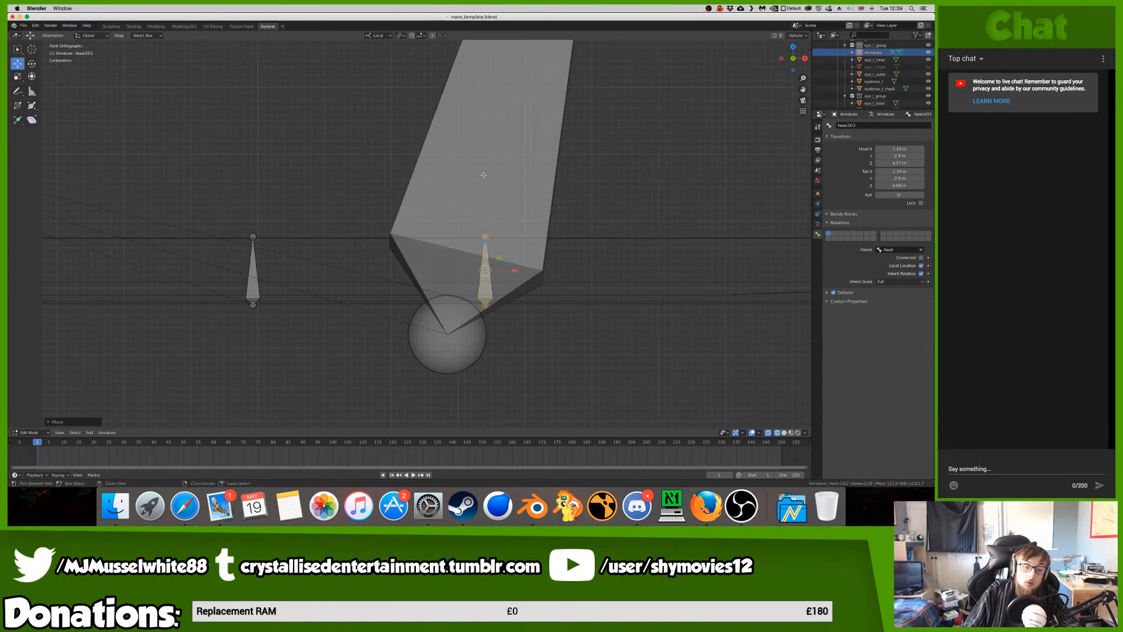
scroll(490, 181, "down", 5)
scroll(490, 181, "up", 2)
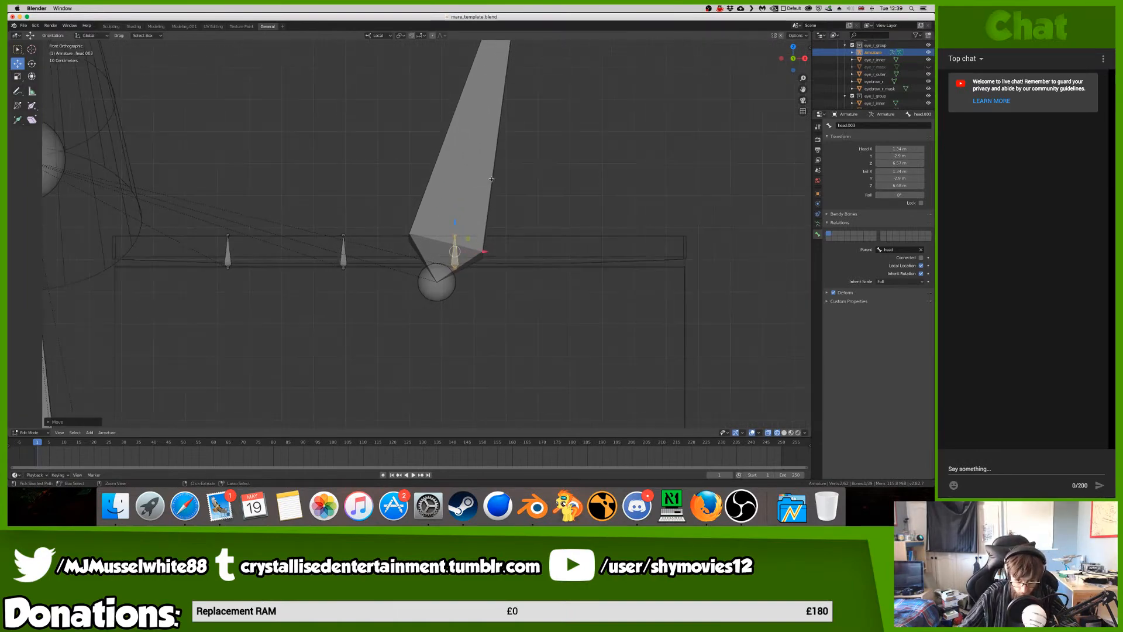
key("super+s")
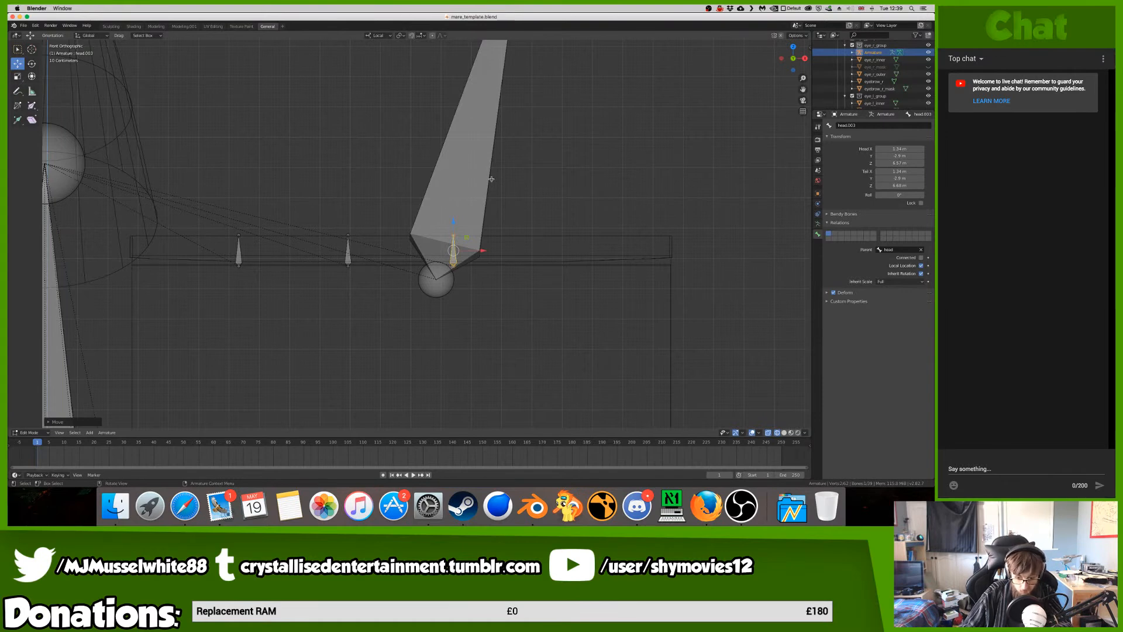
- Extrude a short new bone upward from the head bone's tip in the side view and disconnect it from its parent
scroll(463, 241, "up", 4)
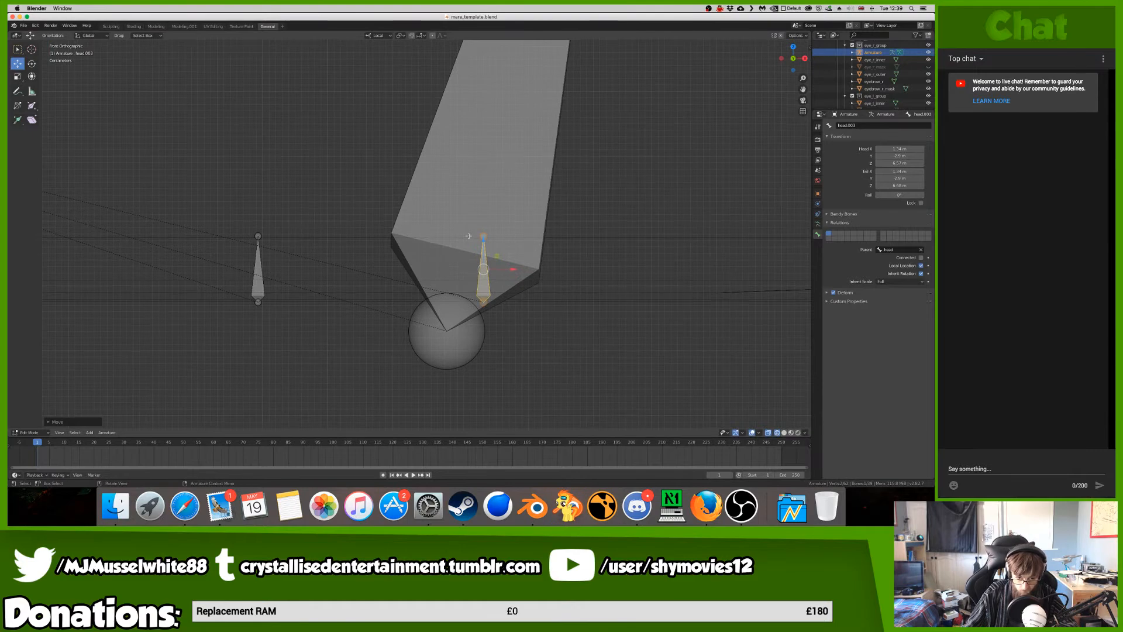
scroll(468, 235, "down", 5)
left_click(270, 206)
middle_click_drag(270, 206, 270, 203)
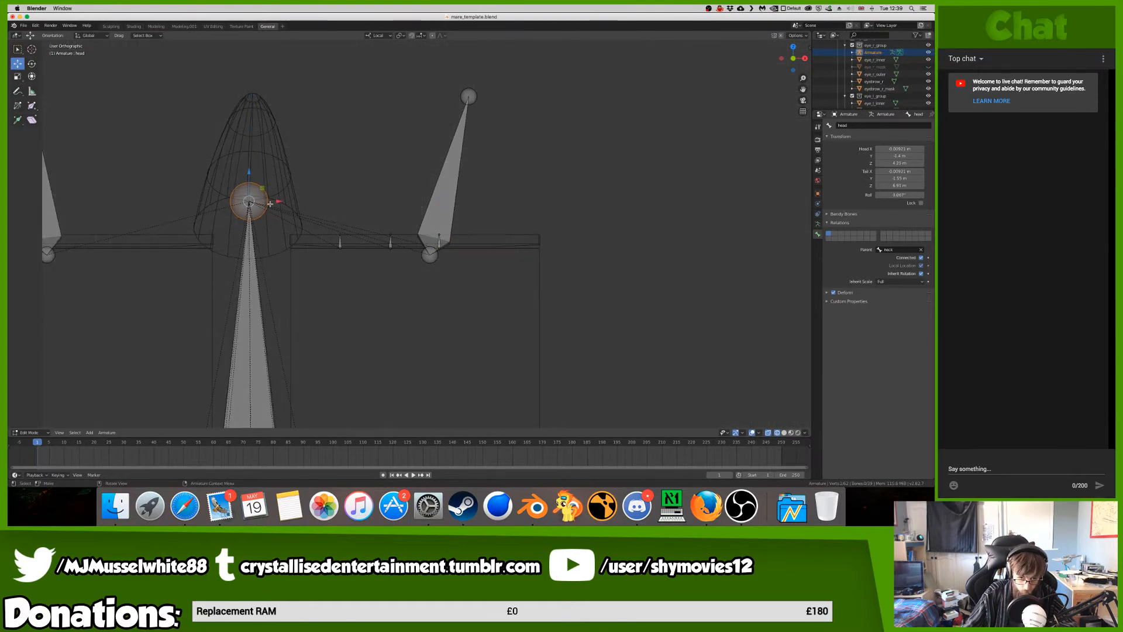
key("KP_3")
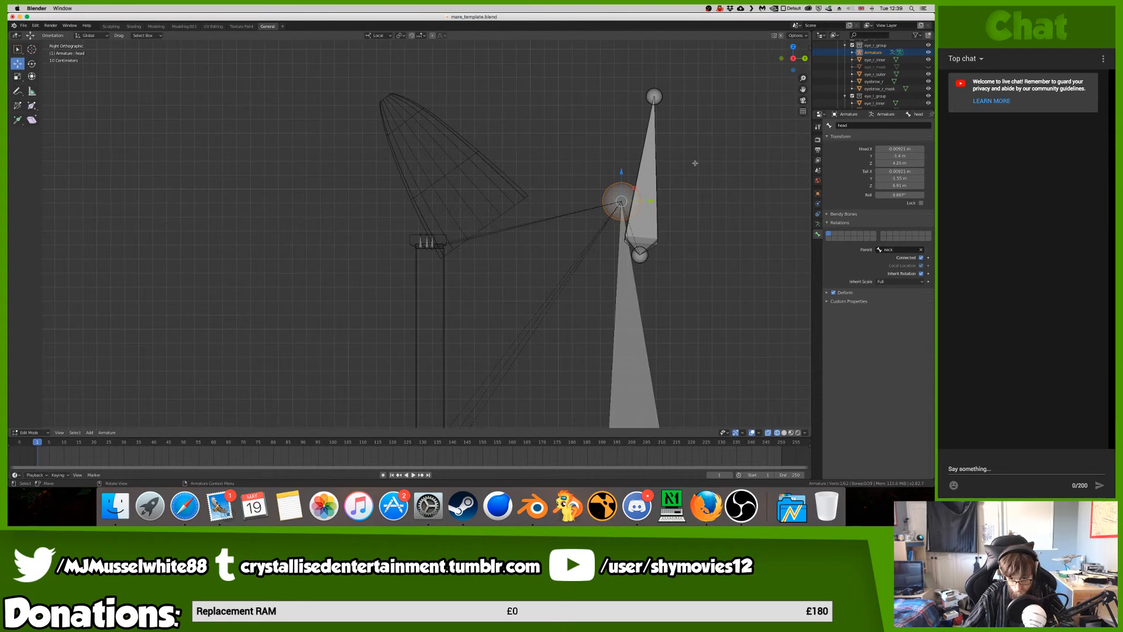
key("e")
left_click(670, 152)
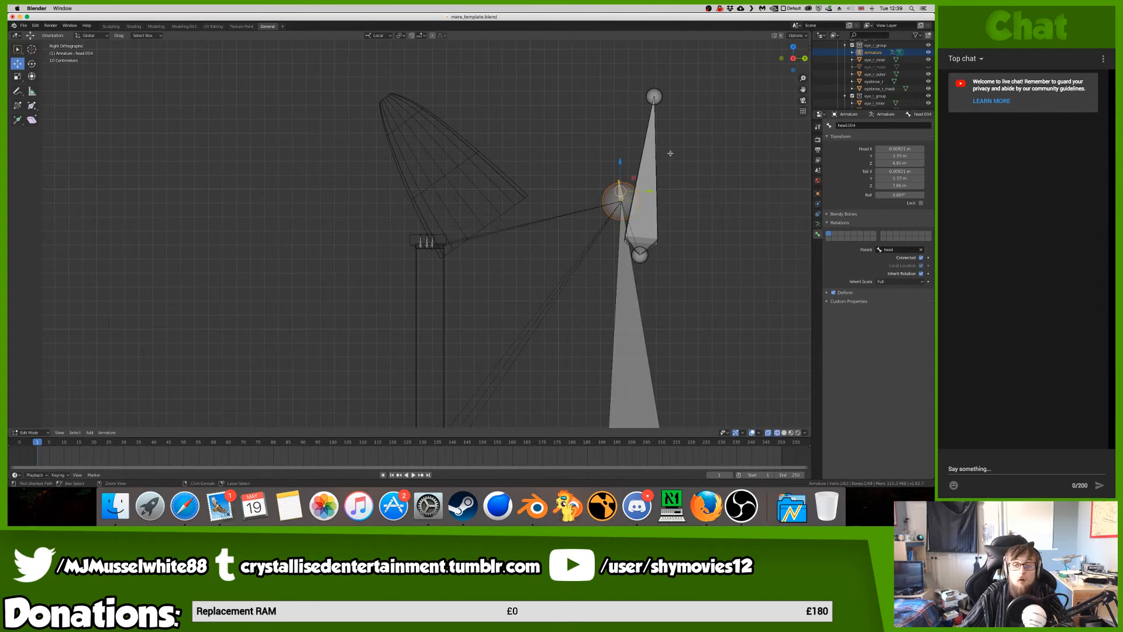
left_click(922, 258)
- Move the new bone forward and down to sit just behind the three existing eyebrow bones in the side view
key("g")
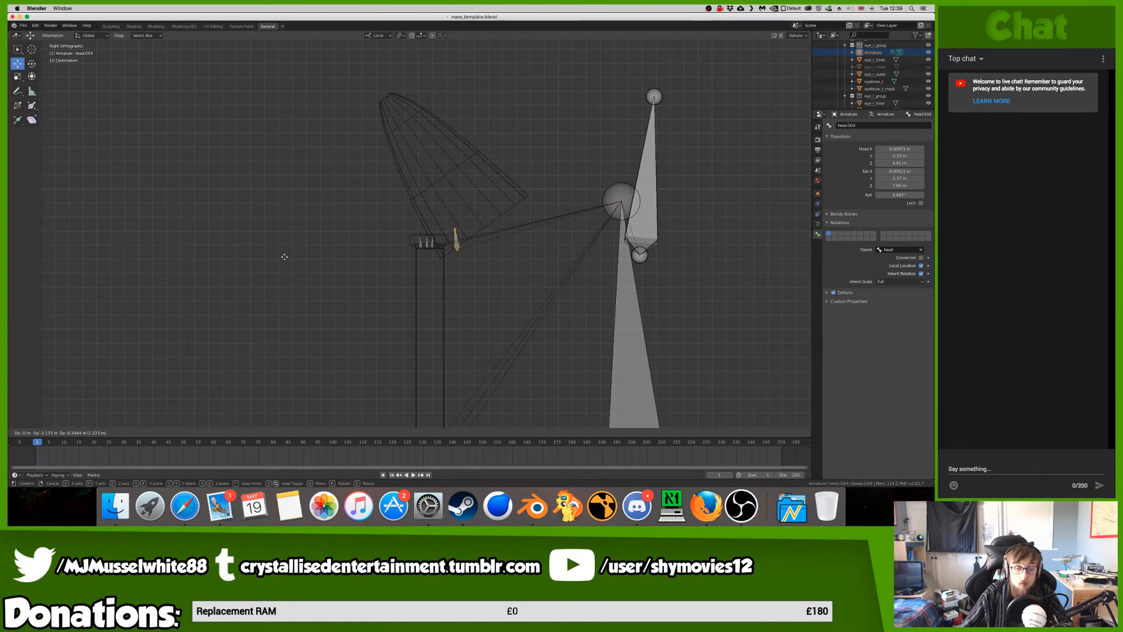
left_click(268, 256)
key("KP_Decimal")
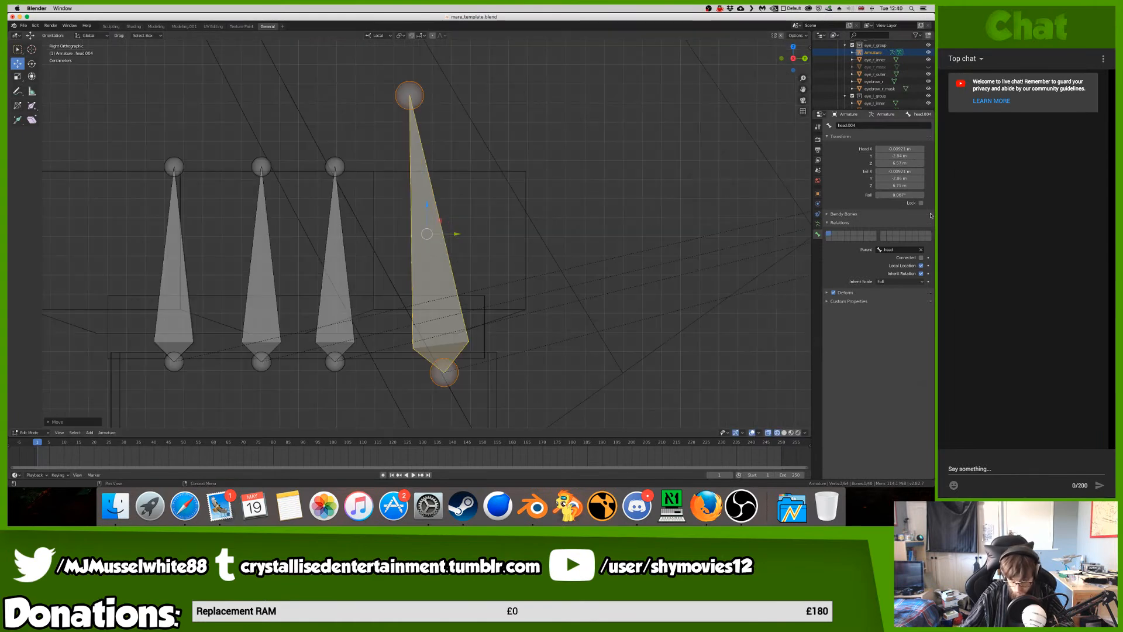
- Set the new bone's roll to 0° and scale it to 0 along Y to make it stand upright
left_click(899, 195)
key("s")
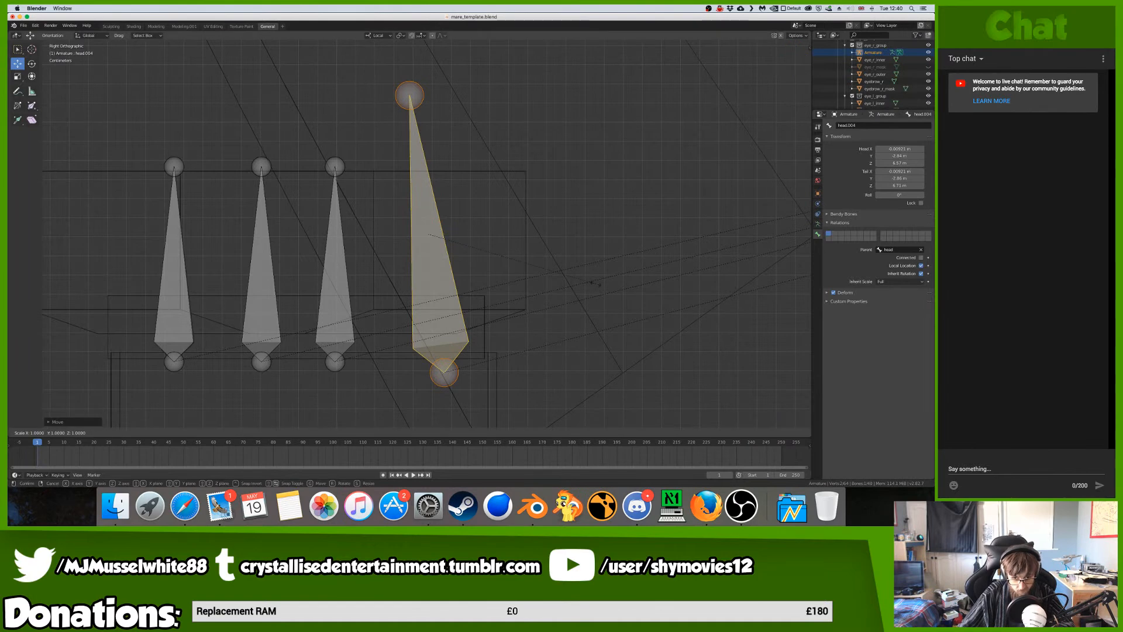
key("y")
key("y")
key("0")
left_click(593, 283)
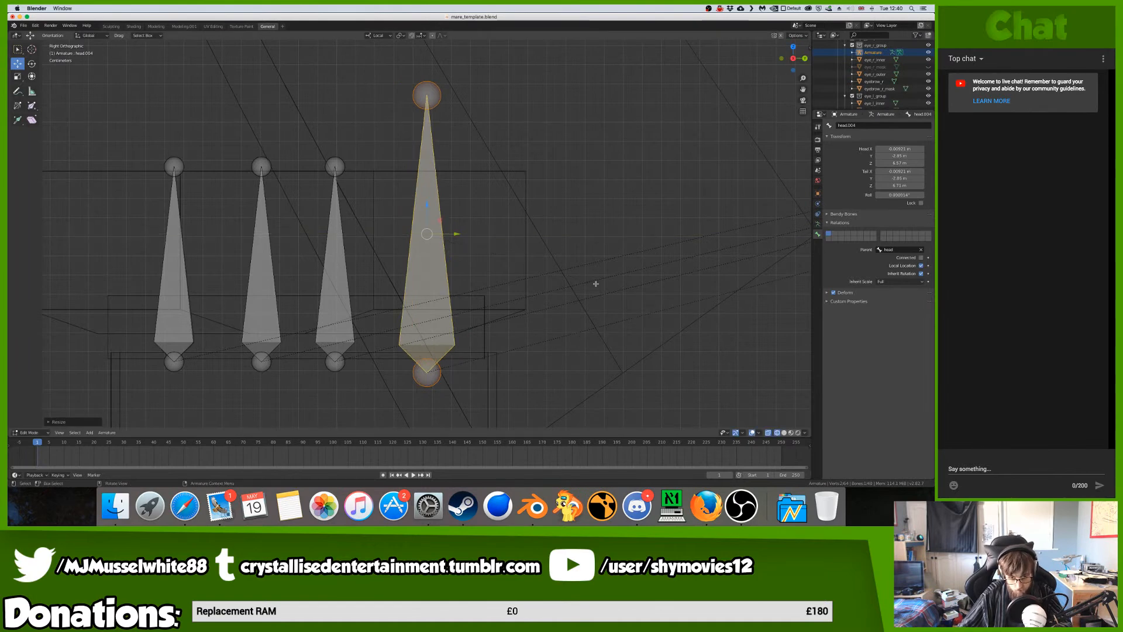
- Move the new bone onto the third eyebrow bone in the side view, matching their base points precisely at close range
key("g")
left_click(506, 275)
scroll(507, 274, "left", 3, "shift")
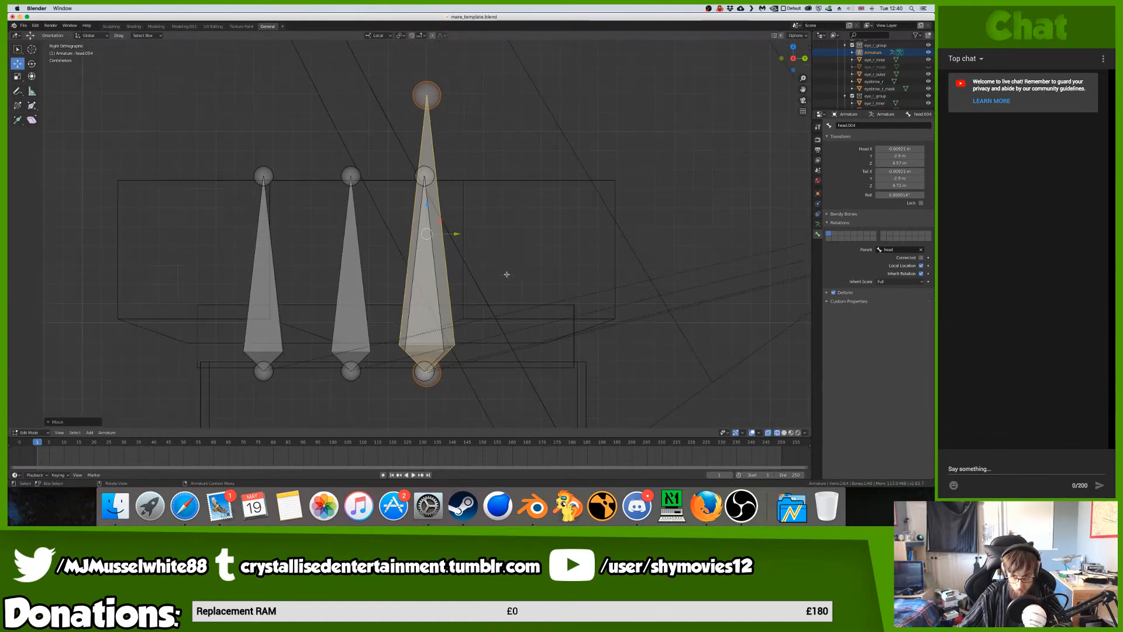
scroll(489, 344, "up", 5, "ctrl")
scroll(473, 336, "down", 10, "shift")
scroll(473, 336, "up", 10)
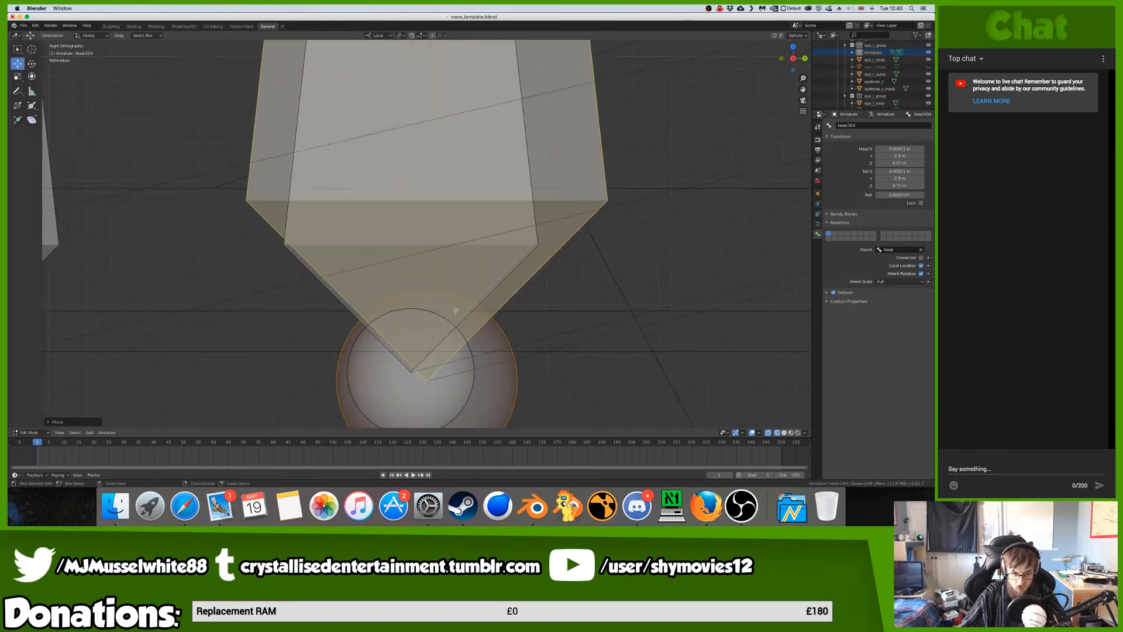
scroll(454, 311, "left", 5, "ctrl")
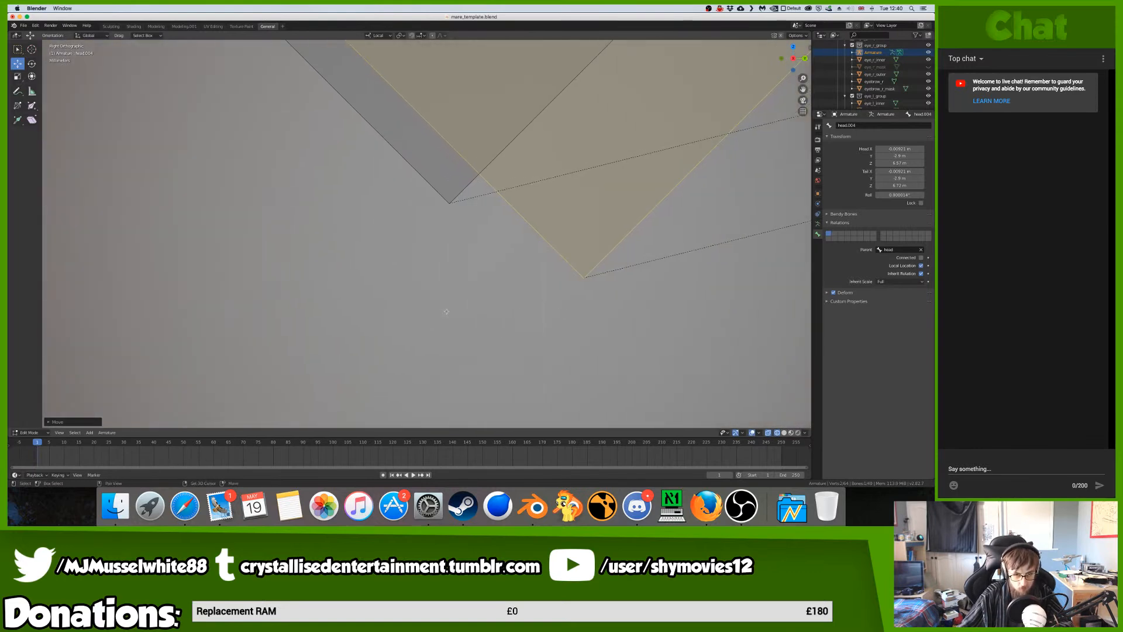
key("g")
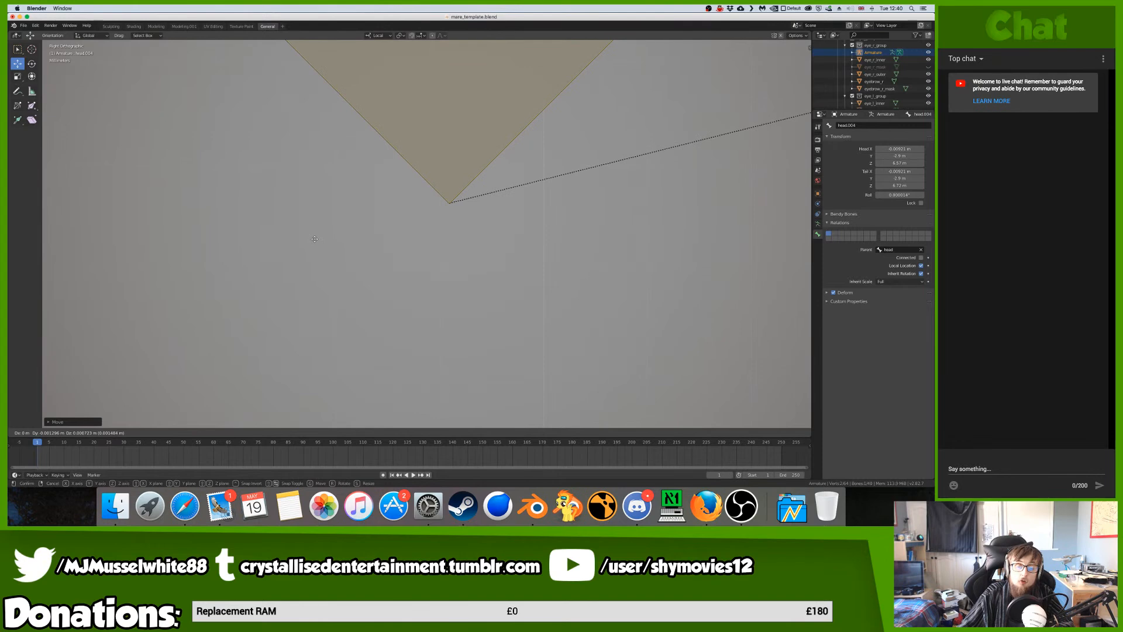
left_click(314, 240)
scroll(327, 243, "down", 5)
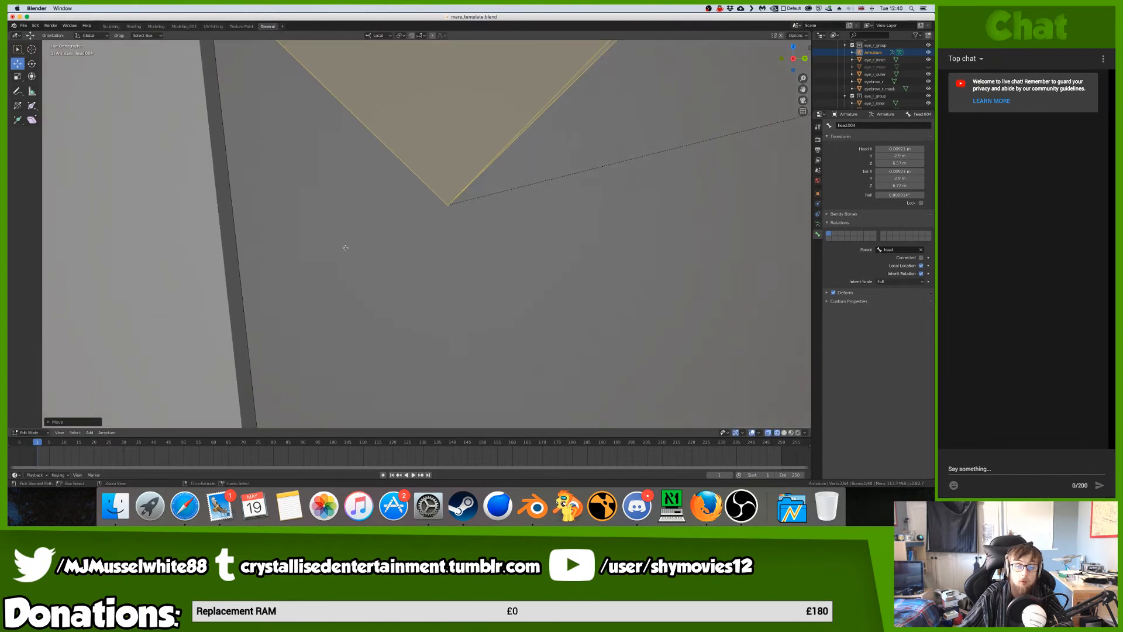
- Select the new bone's tip and lower it to roughly the height of the third eyebrow bone's tip
scroll(345, 243, "down", 15, "ctrl")
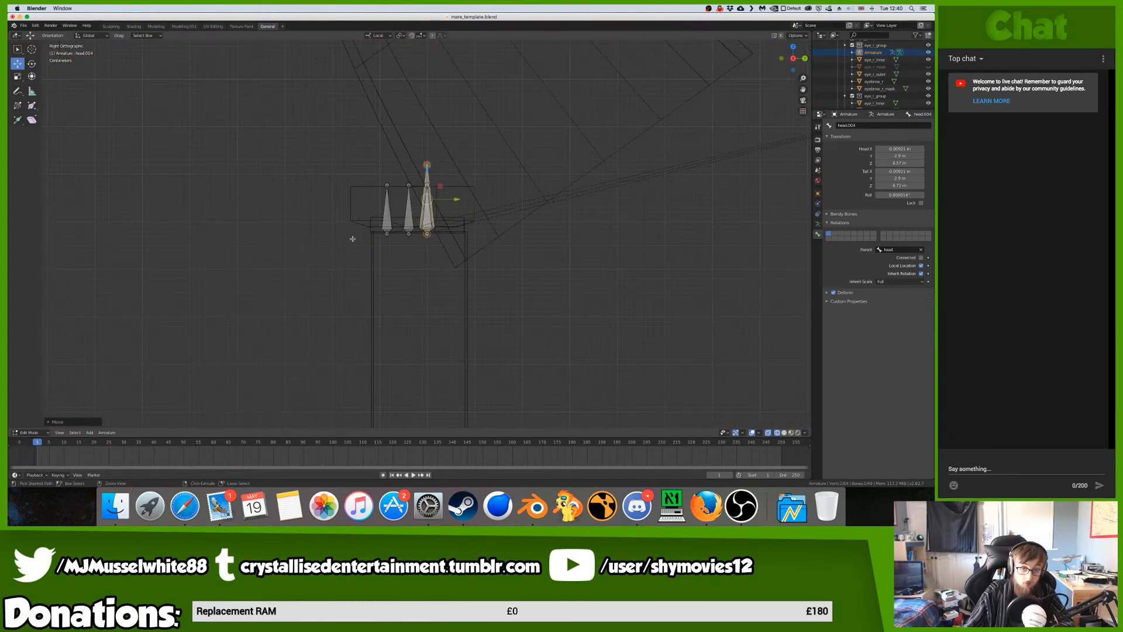
scroll(353, 238, "up", 5, "ctrl")
scroll(458, 97, "up", 4, "shift")
scroll(458, 96, "up", 1, "shift")
left_click(434, 131)
key("g")
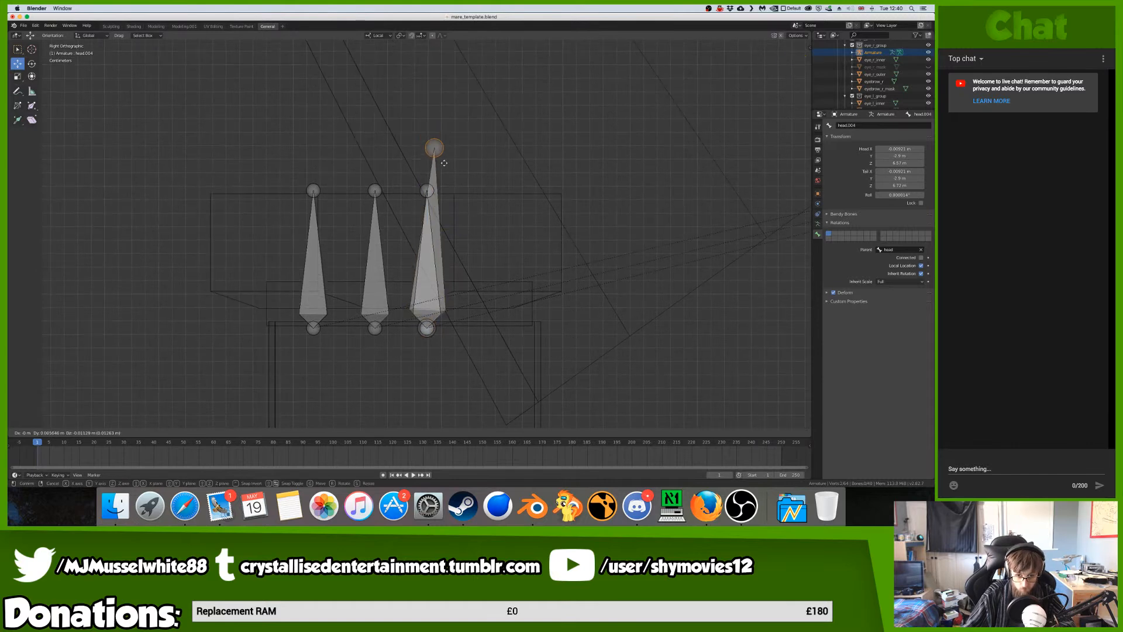
left_click(434, 188)
- Fine-tune the new bone's tip at close range to coincide with the third eyebrow bone's tip
key("g")
scroll(434, 188, "up", 10)
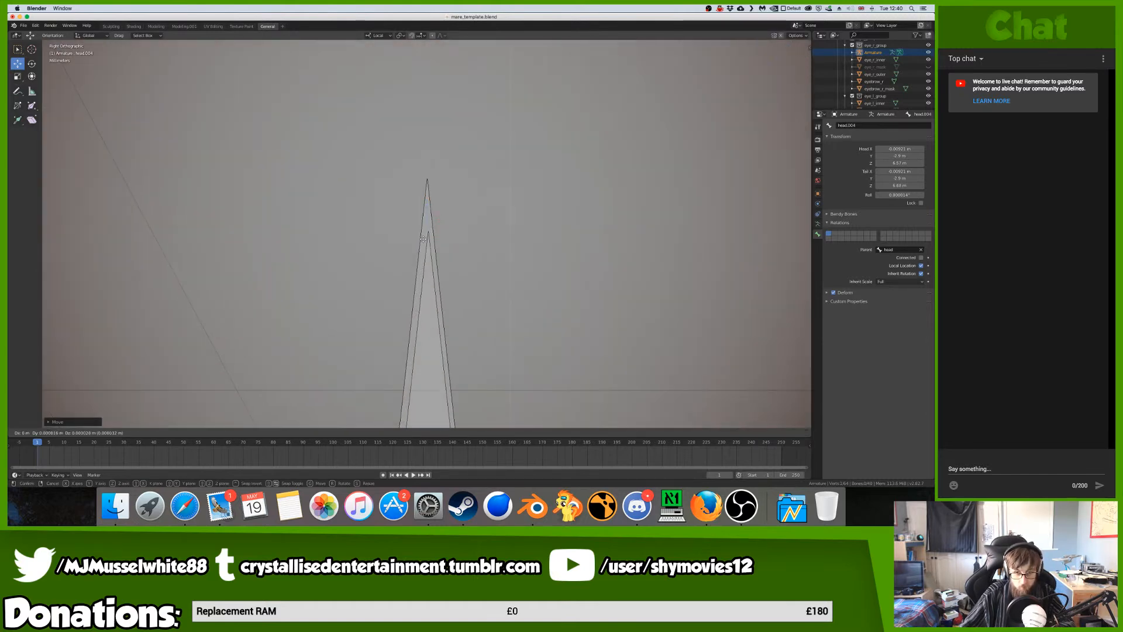
left_click(418, 183)
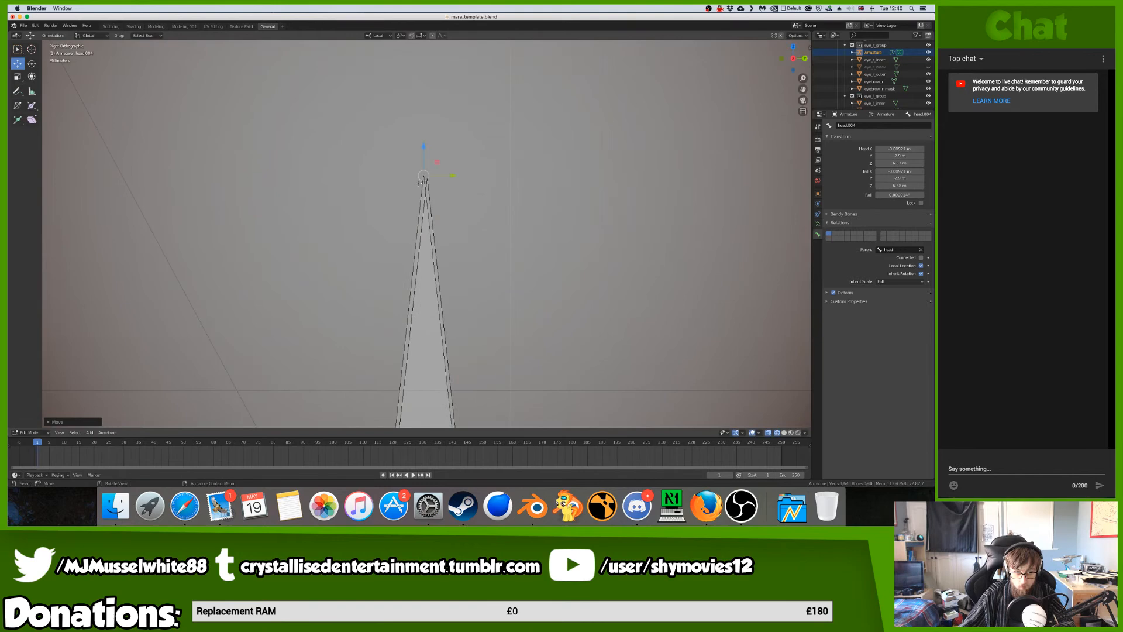
key("KP_Decimal")
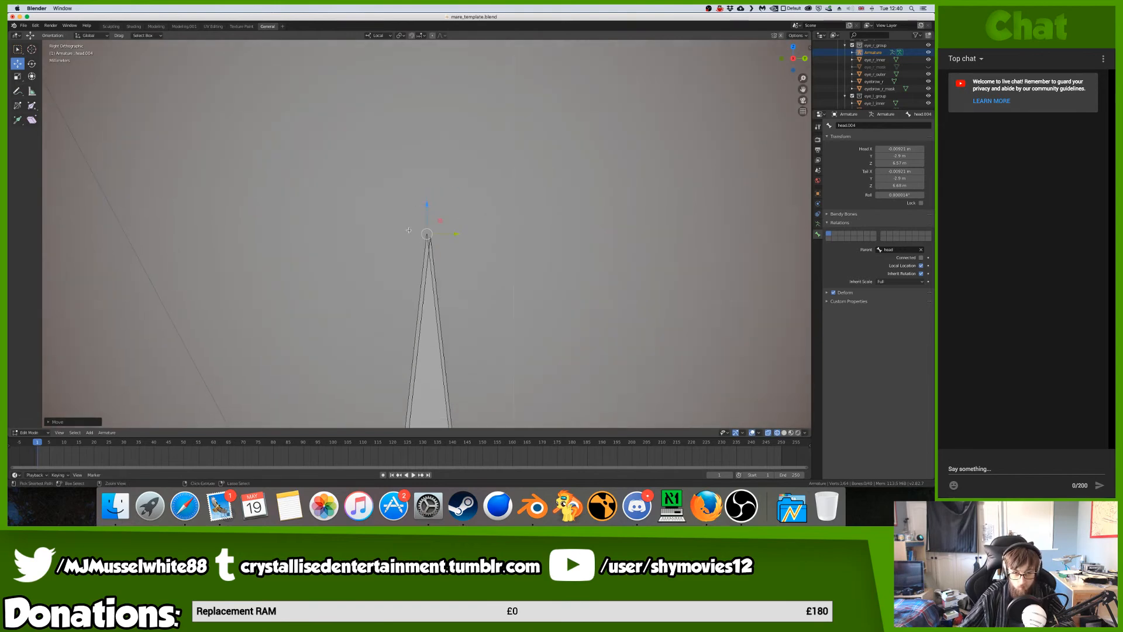
key("g")
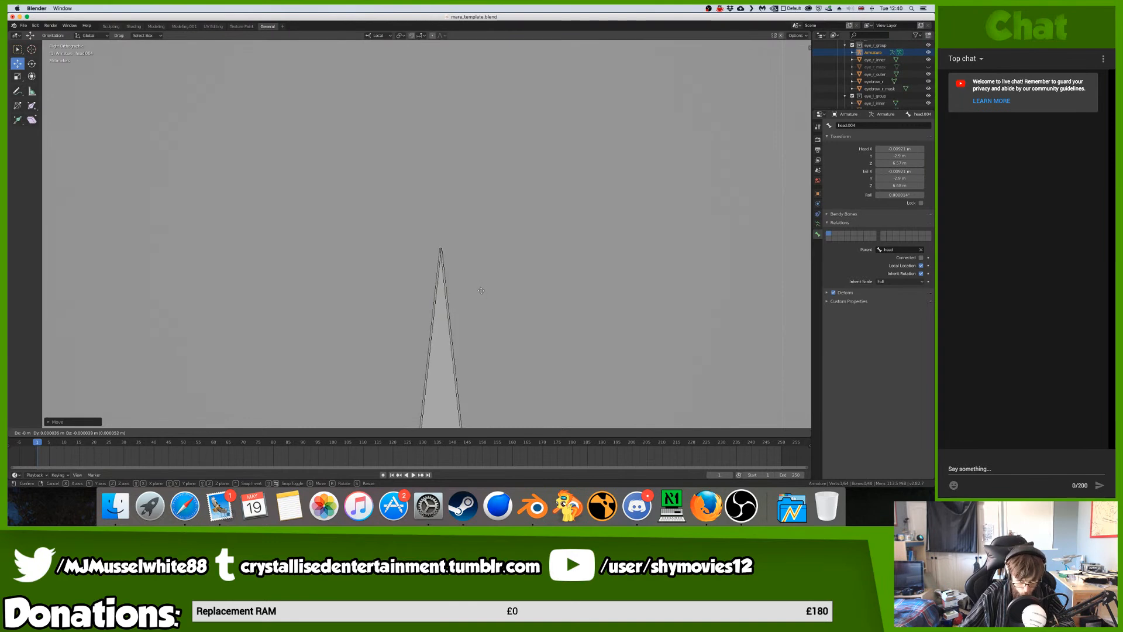
left_click(482, 291)
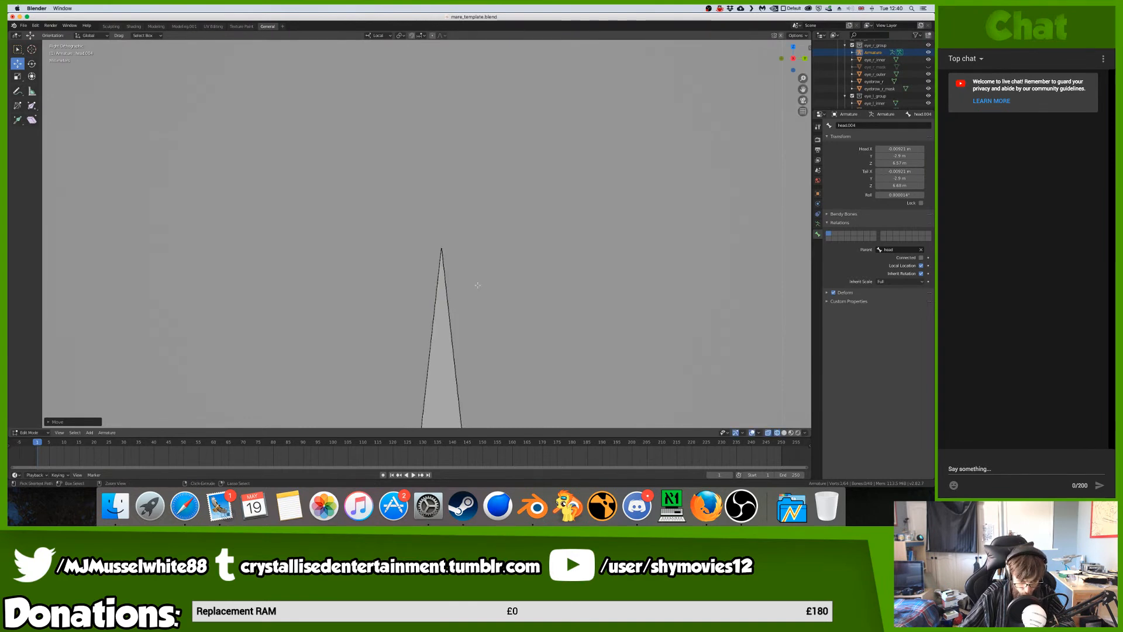
- Move the whole new bone outward along X in the front view, past the third eyebrow bone, as the fourth eyebrow bone
scroll(478, 283, "down", 20, "ctrl")
key("ctrl+z")
key("ctrl+z")
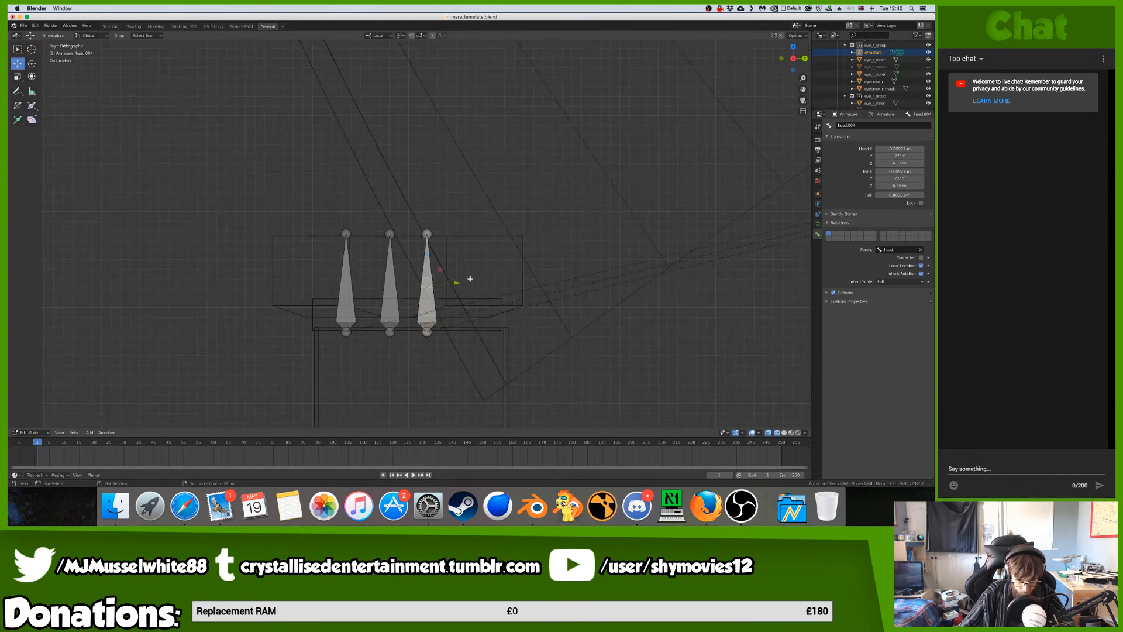
key("KP_1")
key("KP_3")
key("KP_1")
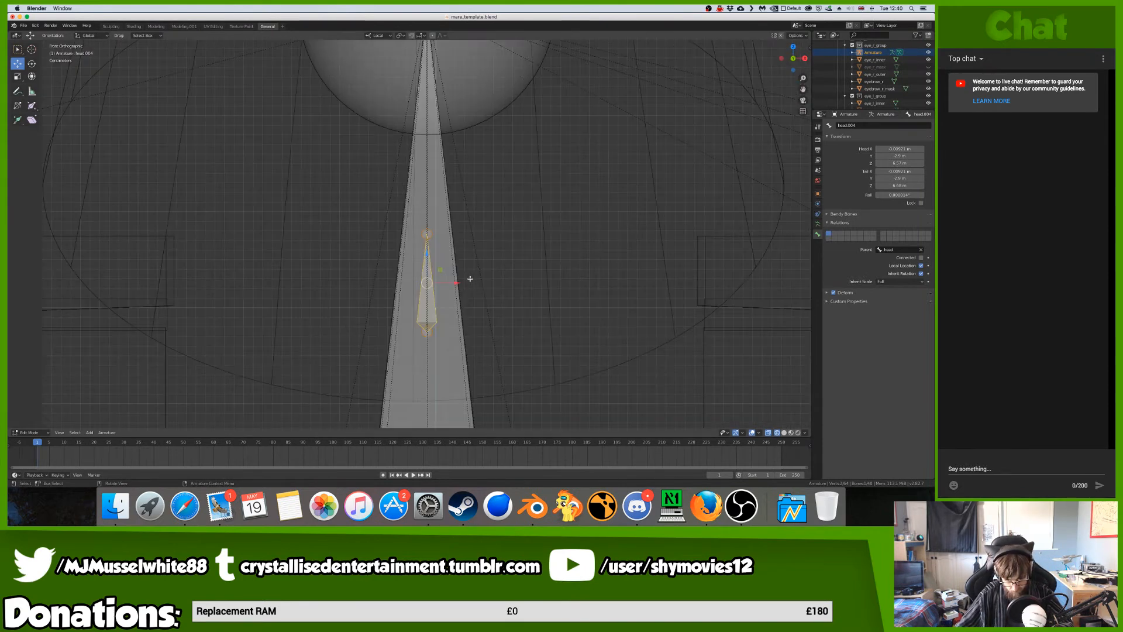
scroll(549, 223, "down", 8, "ctrl")
scroll(549, 222, "down", 9, "ctrl")
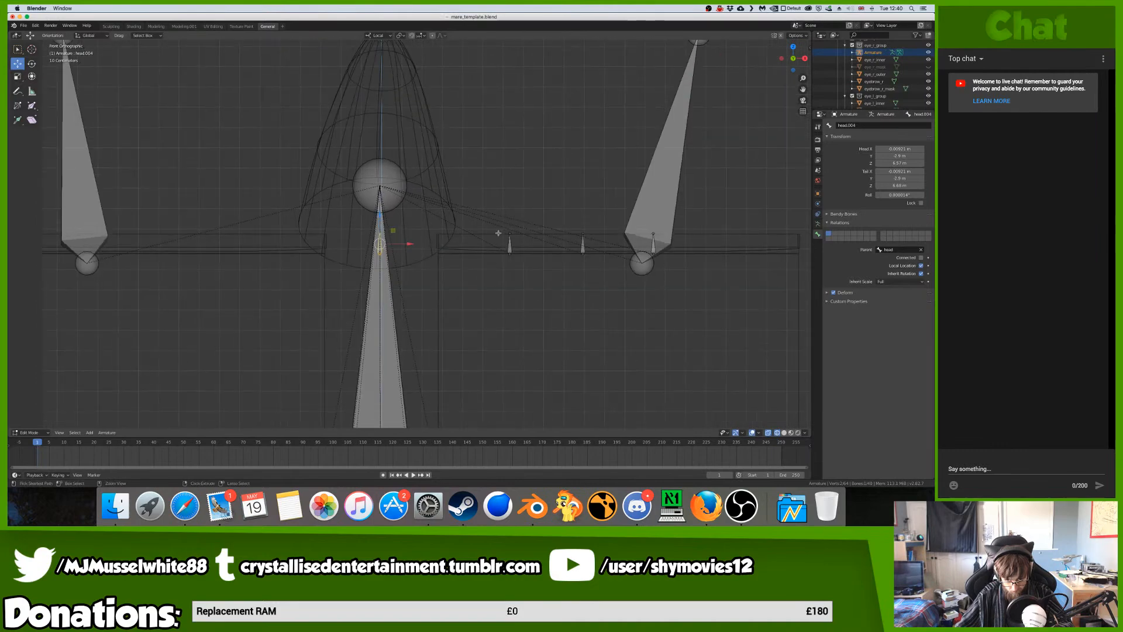
scroll(496, 234, "up", 3, "ctrl")
left_click_drag(366, 252, 641, 255)
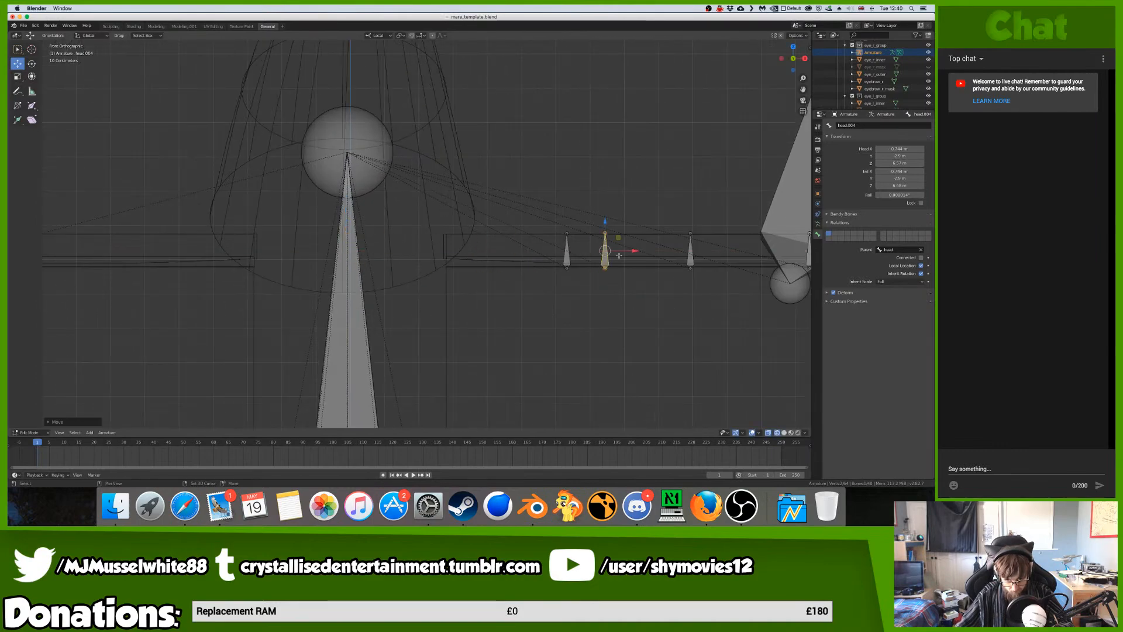
middle_click_drag(642, 256, 419, 256, "shift")
left_click_drag(419, 255, 742, 251)
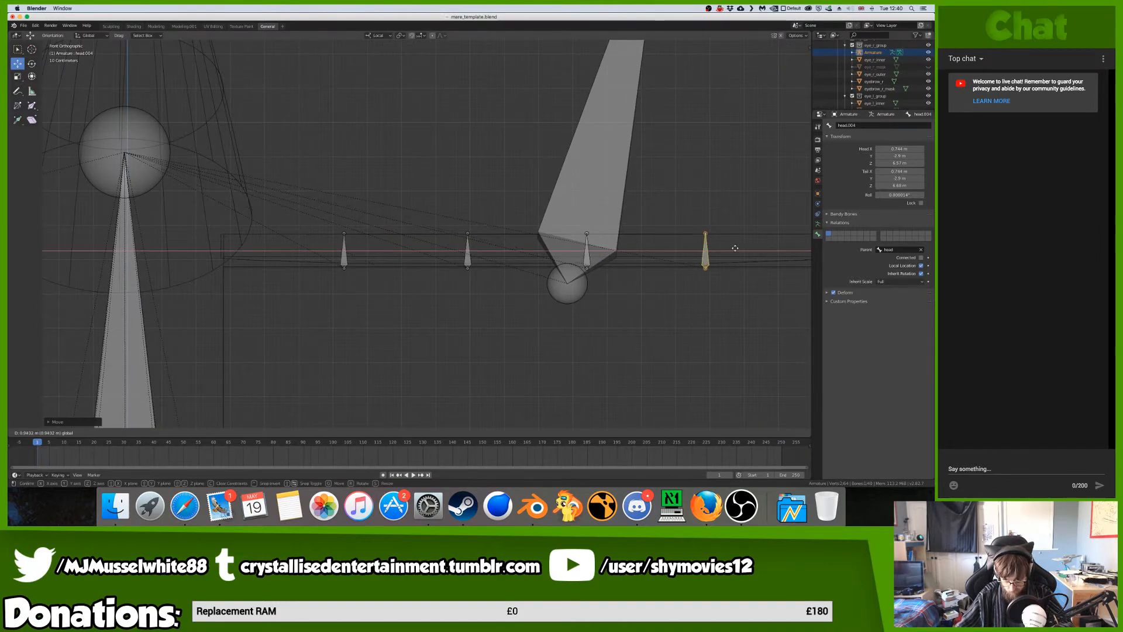
middle_click_drag(741, 251, 660, 248, "shift")
- Check the fourth eyebrow bone against the eyebrow mask mesh in the front view and nudge it slightly outward along X
key("Tab")
left_click(649, 235)
key("Tab")
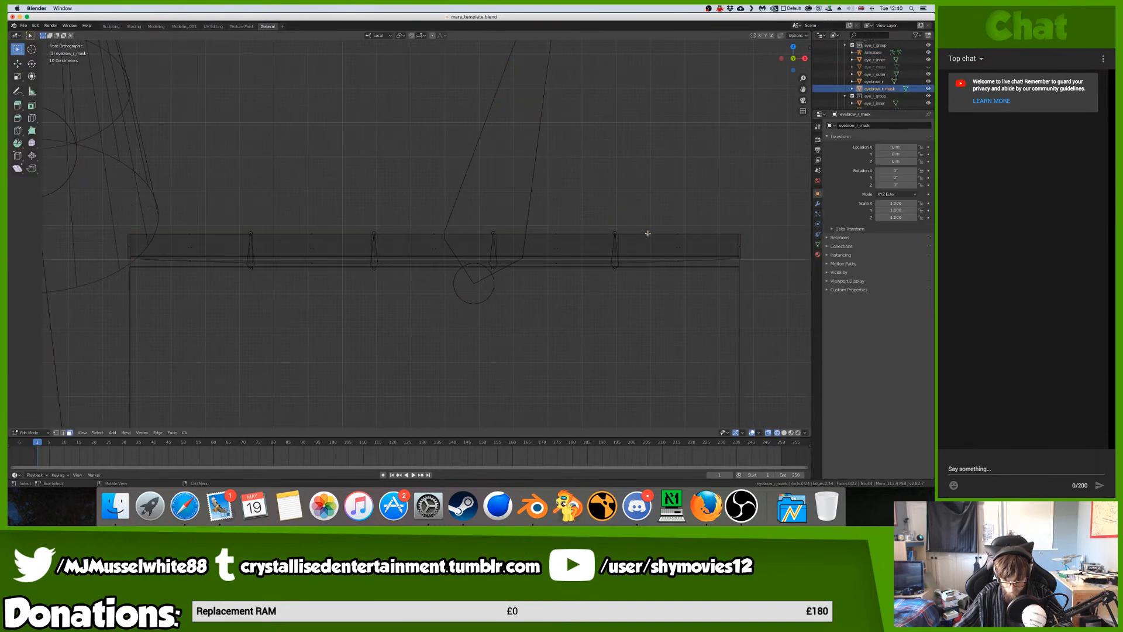
scroll(653, 252, "up", 2, "ctrl")
key("Tab")
left_click(714, 253)
key("Tab")
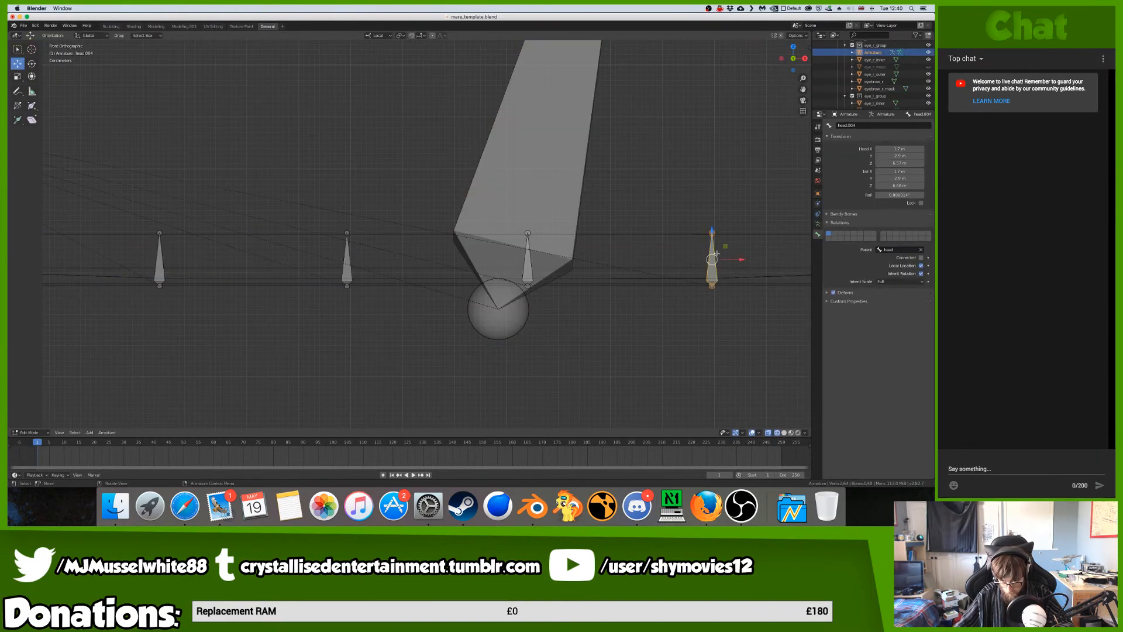
left_click_drag(730, 256, 737, 256)
- Recheck the bone against the mask's inner edge line at close range and shift it slightly inward along X
key("Tab")
left_click(740, 237)
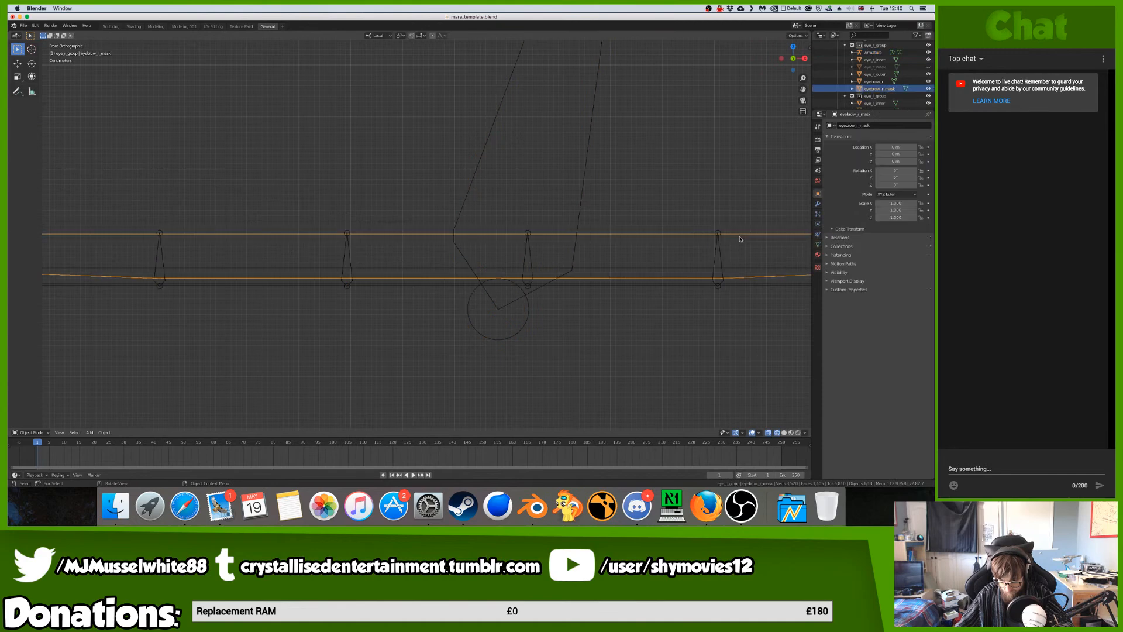
key("Tab")
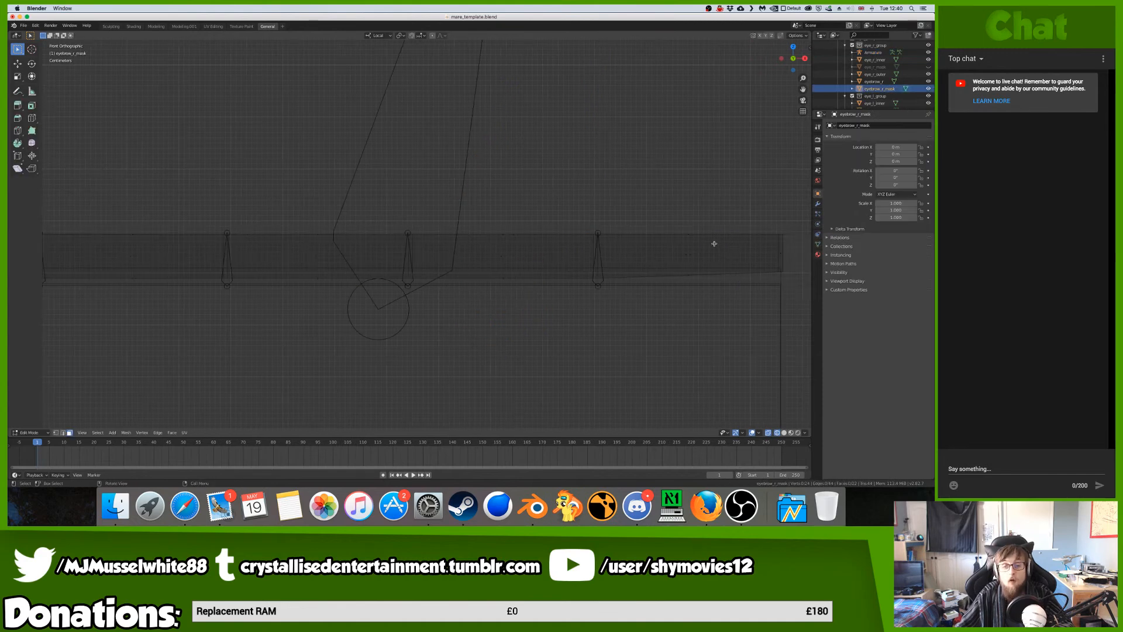
scroll(701, 244, "up", 3)
scroll(679, 245, "up", 3)
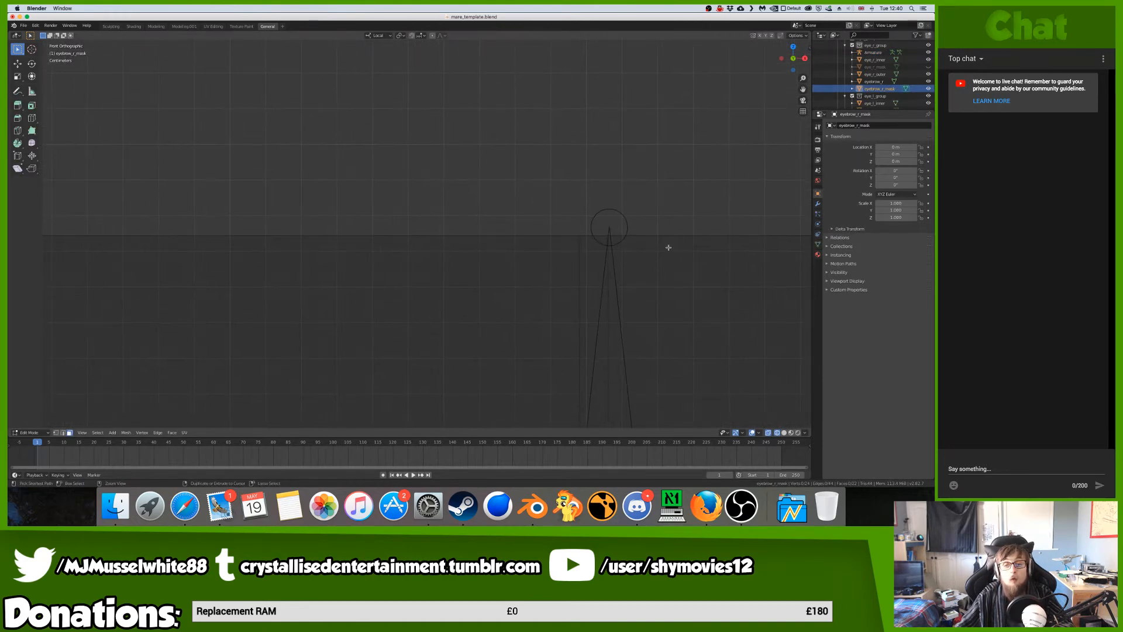
scroll(626, 244, "up", 1)
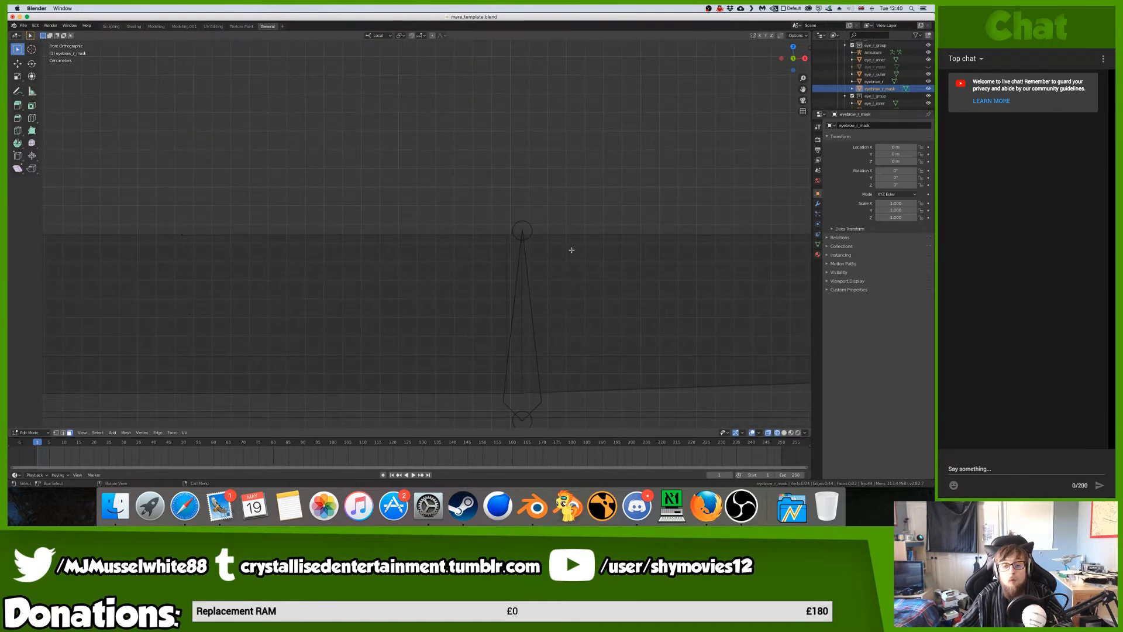
key("Tab")
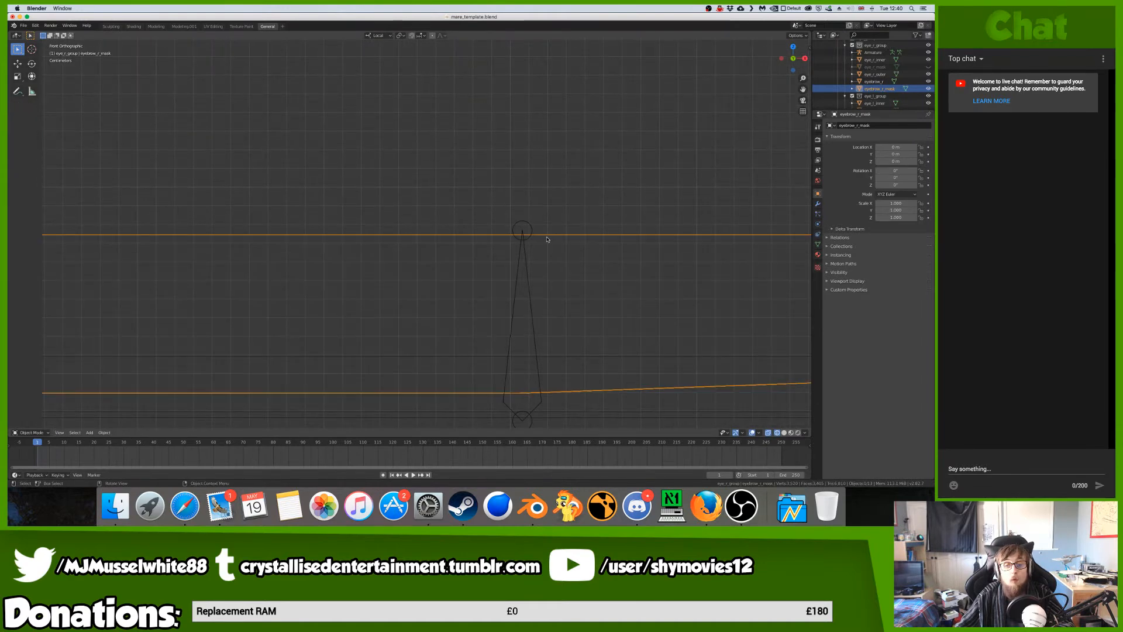
left_click(533, 236)
key("Tab")
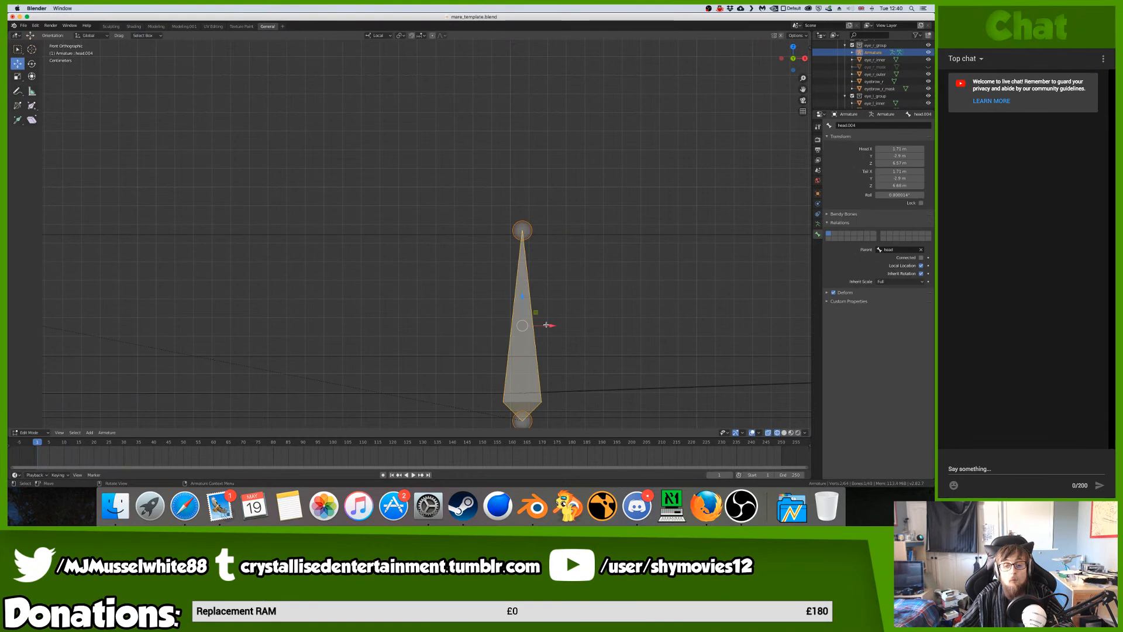
left_click_drag(545, 325, 541, 325)
- Recheck the fourth bone against the mask mesh, and move it along Y in the top view onto the slanted eyebrow line
left_click(554, 235)
key("Tab")
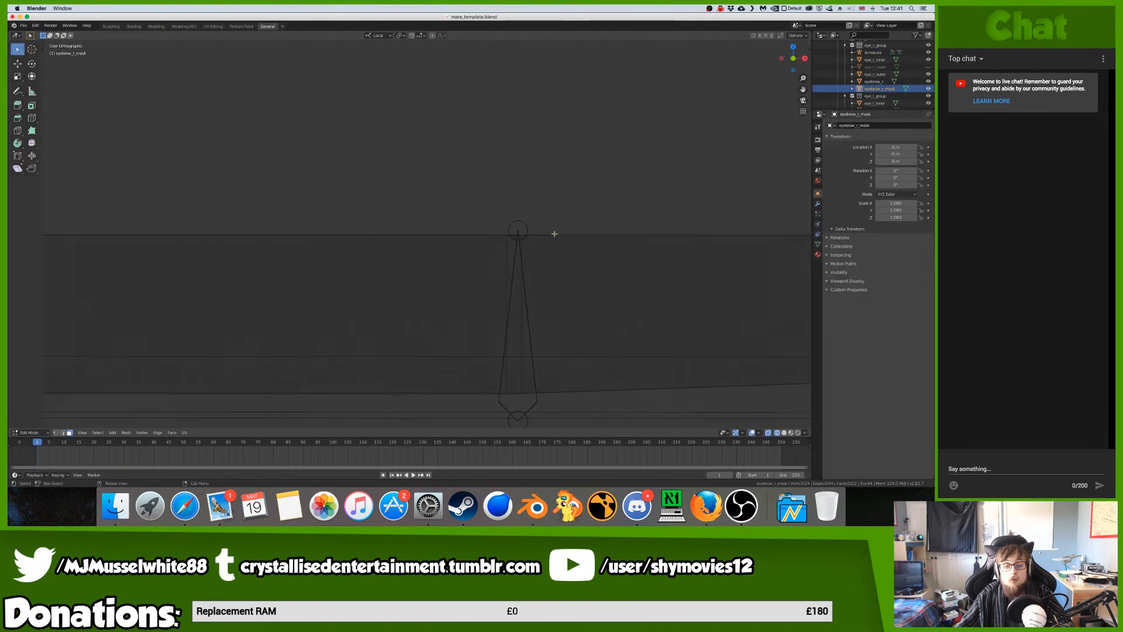
key("Tab")
left_click(514, 223)
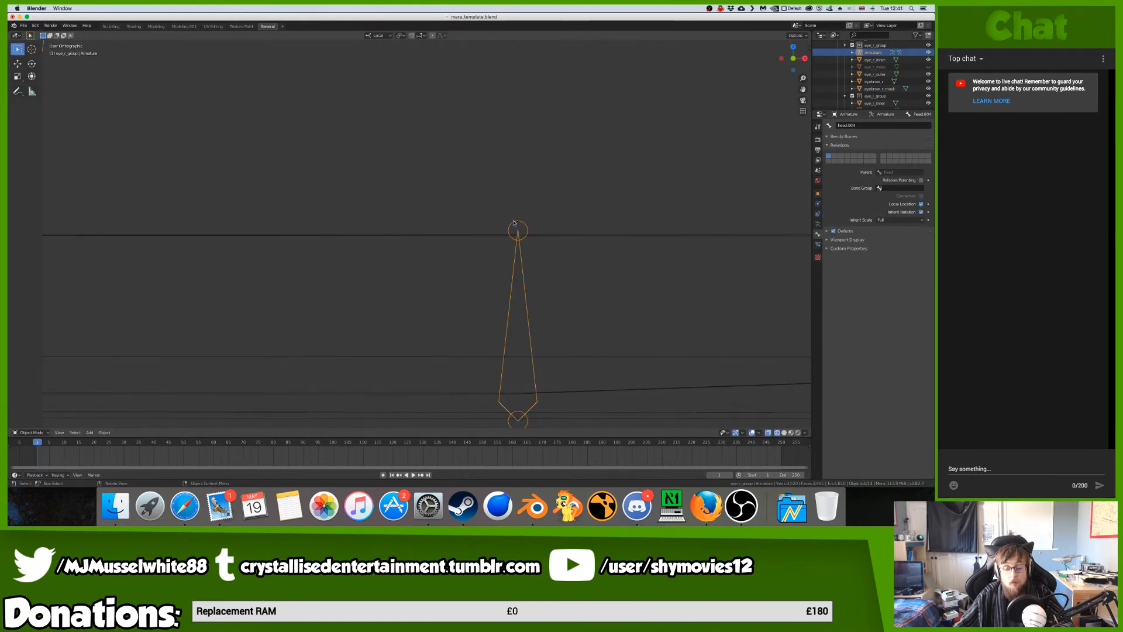
key("KP_7")
key("Tab")
scroll(522, 224, "down", 5)
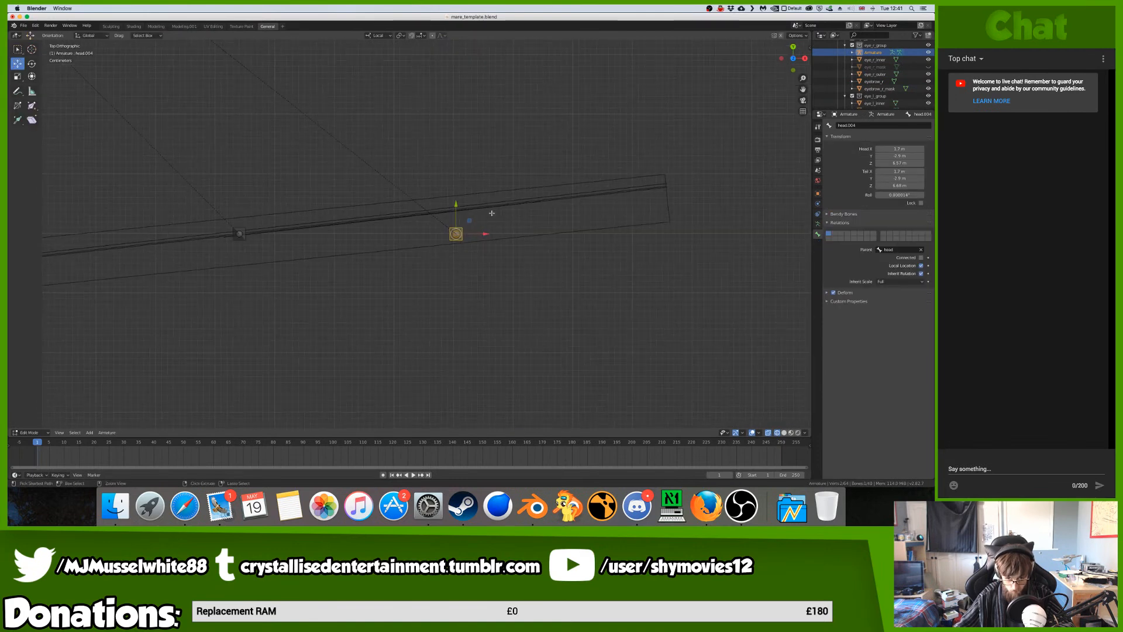
key("g")
key("y")
left_click(457, 176)
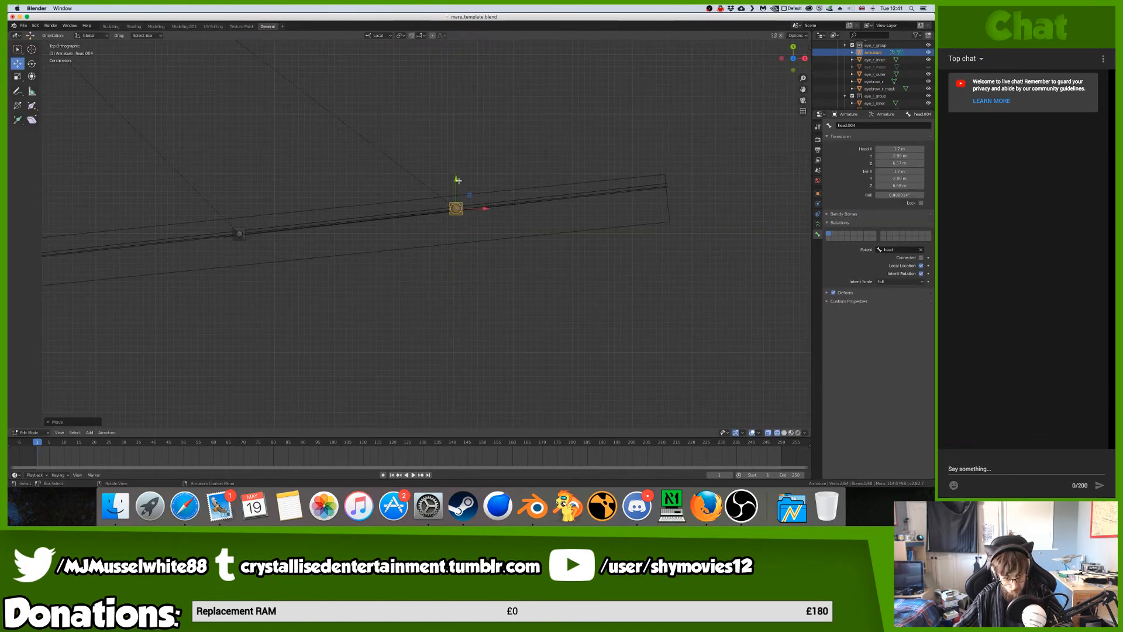
- Return to a front view of the whole eyebrow bone row and save the file
key("KP_1")
scroll(458, 181, "down", 9, "ctrl")
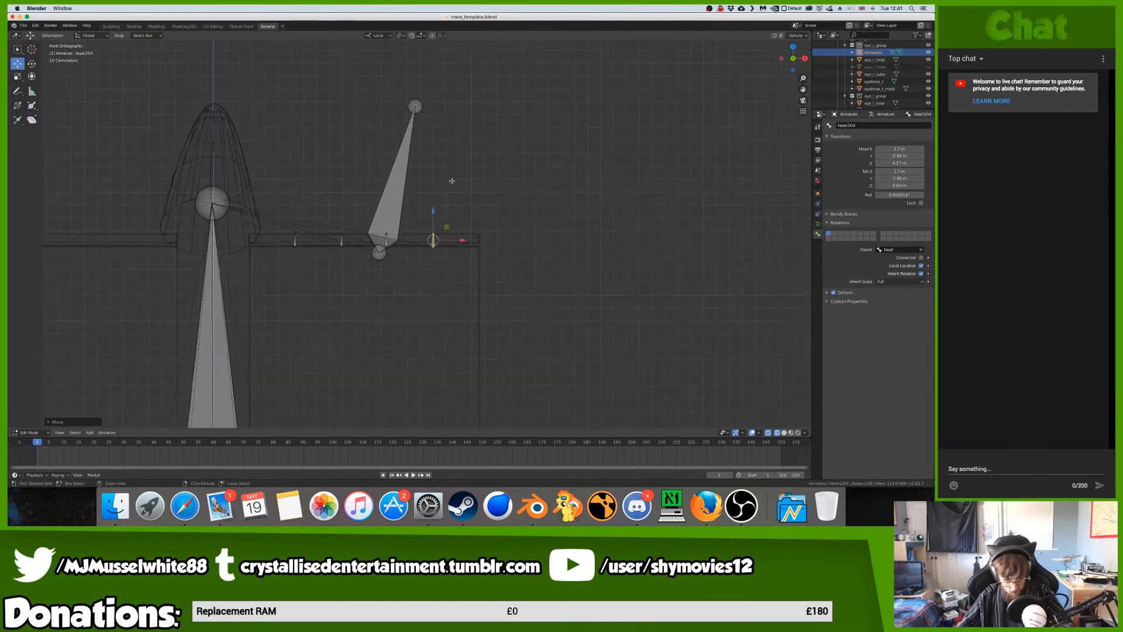
scroll(386, 189, "left", 5, "shift")
scroll(386, 189, "up", 4)
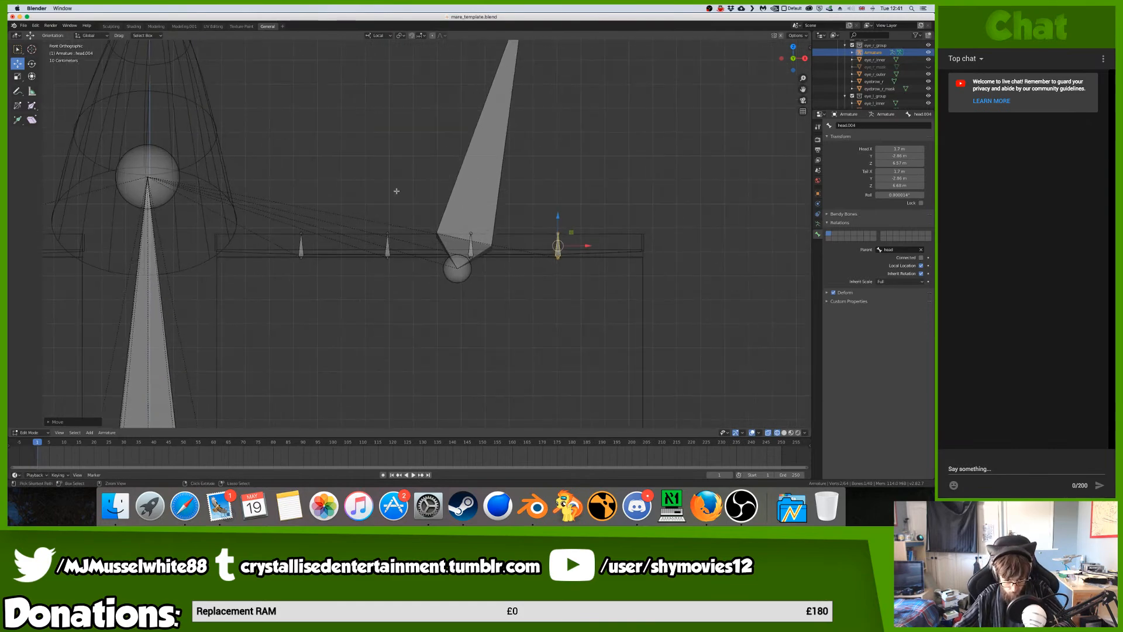
key("ctrl+s")
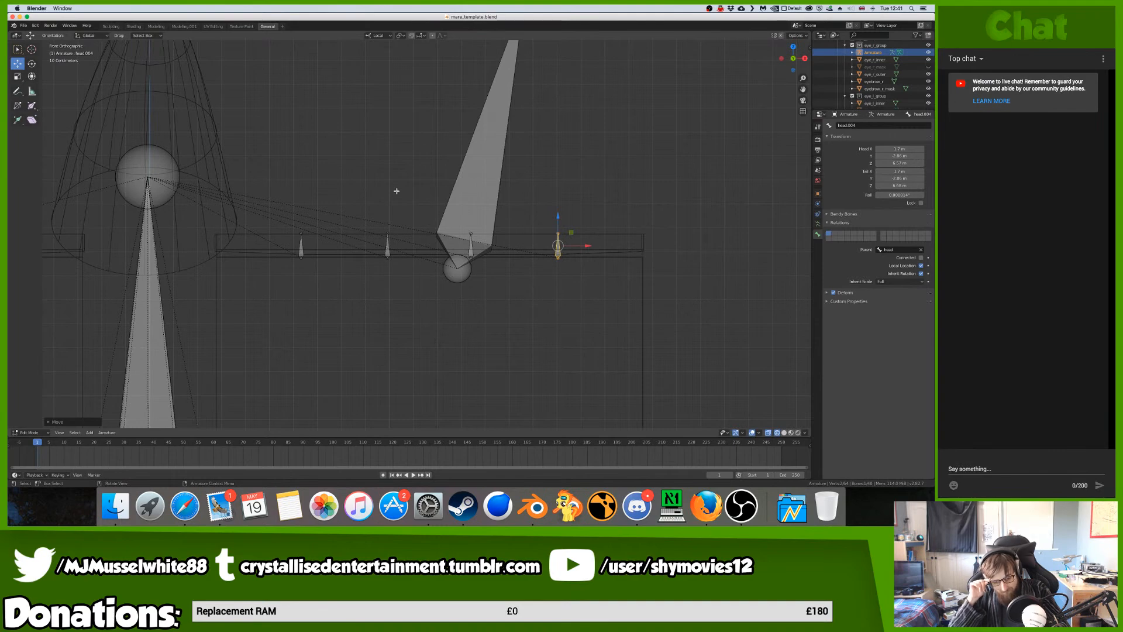
key("ctrl+Left")
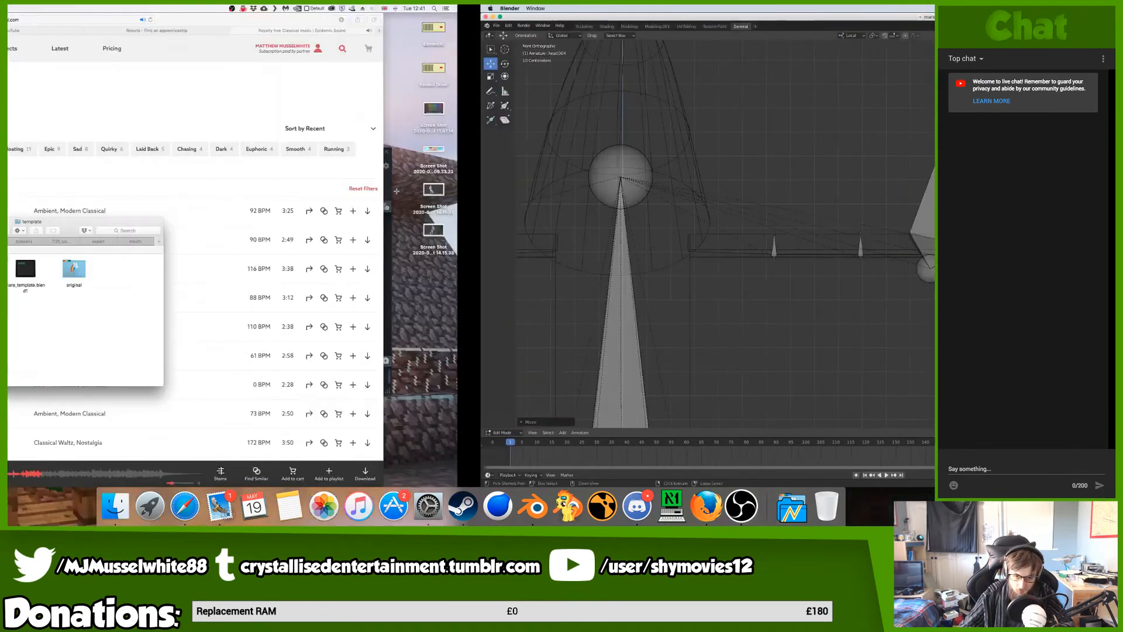
key("ctrl+Right")
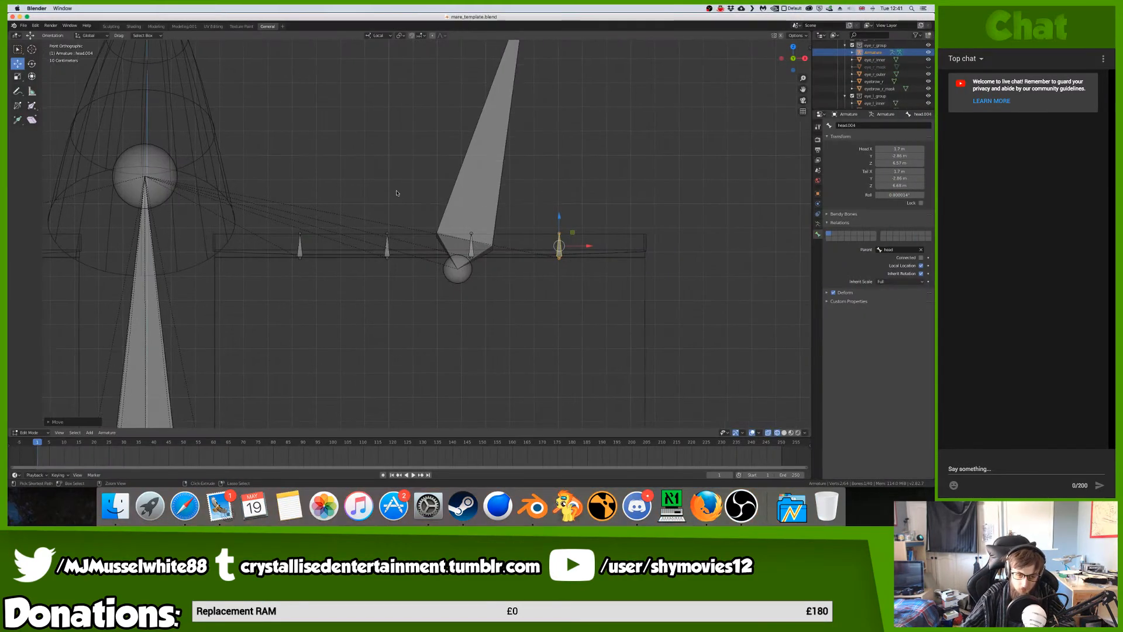
- Extrude a short new bone upward from the head bone's tip and disconnect it from its parent
left_click(178, 185)
key("e")
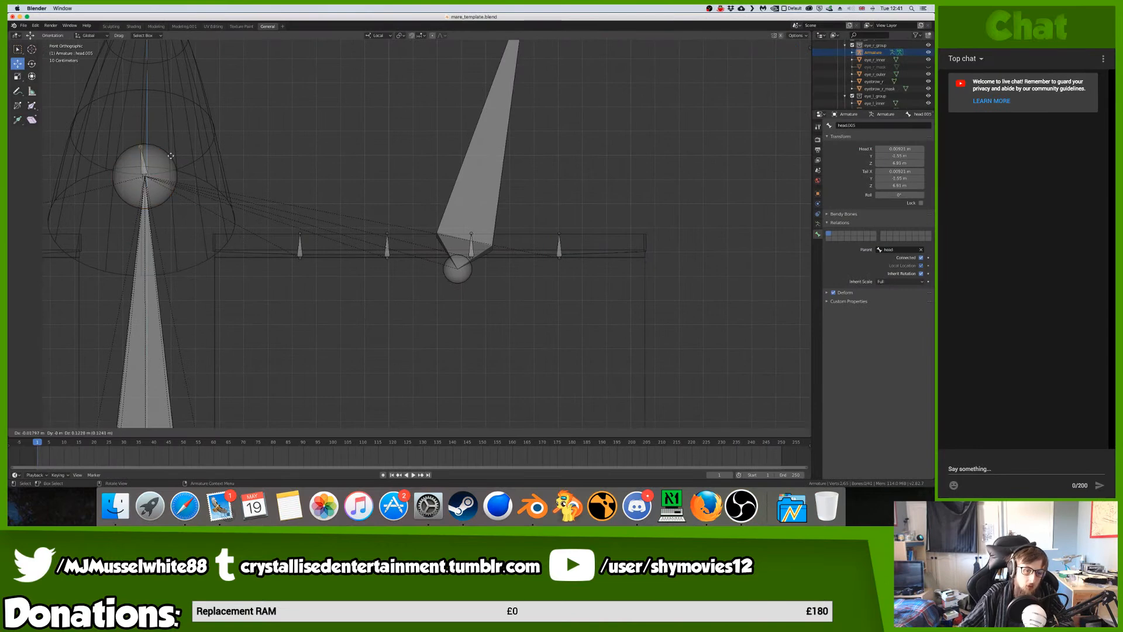
left_click(178, 138)
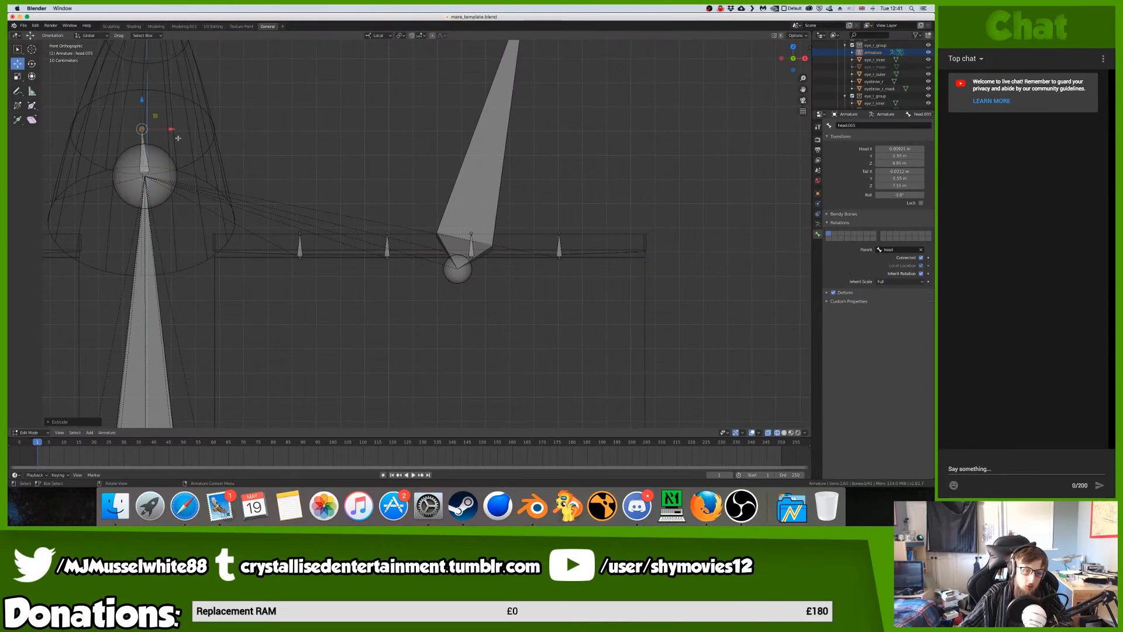
left_click(921, 258)
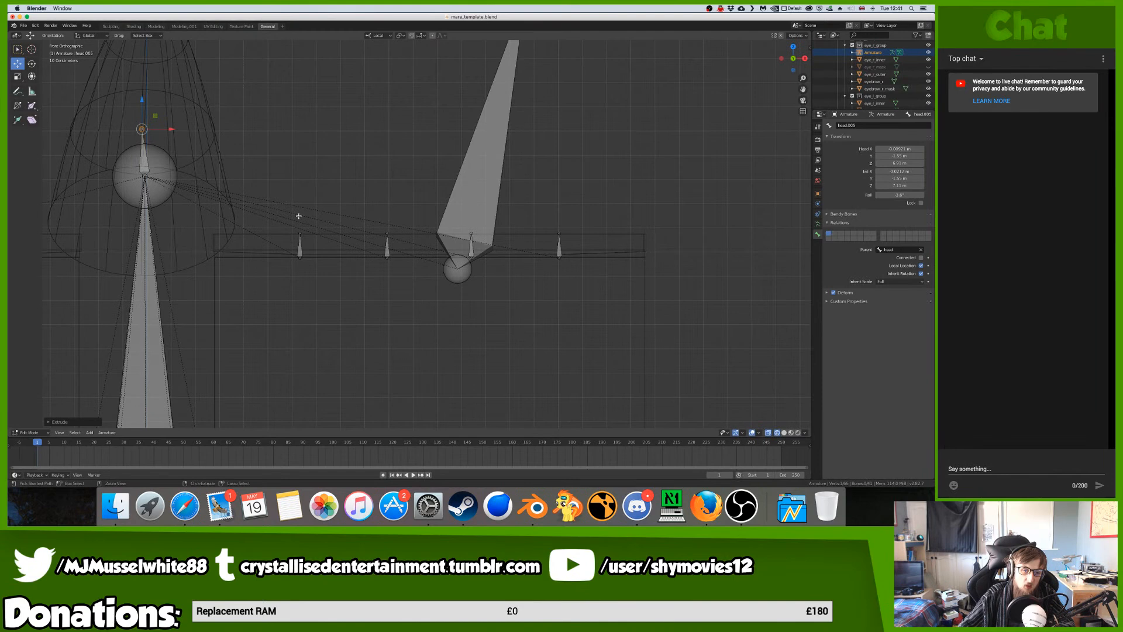
- Select the whole new bone and move it to the innermost eyebrow bone in the front view, and to the bone row in the side view
key("ctrl+KP_Add")
key("g")
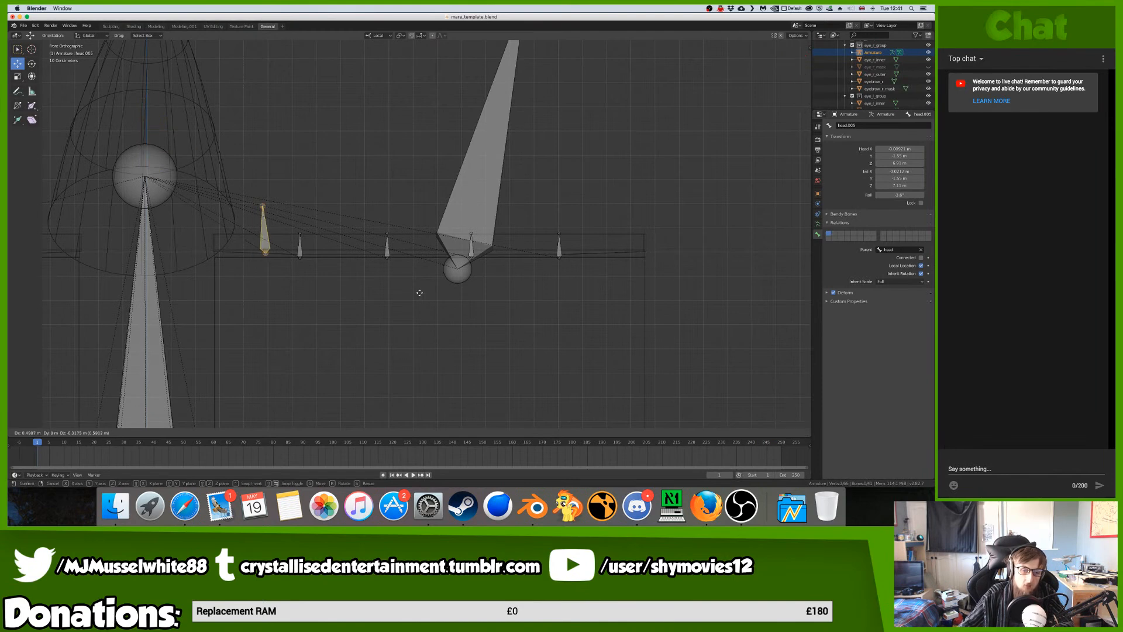
left_click(455, 305)
key("KP_3")
key("g")
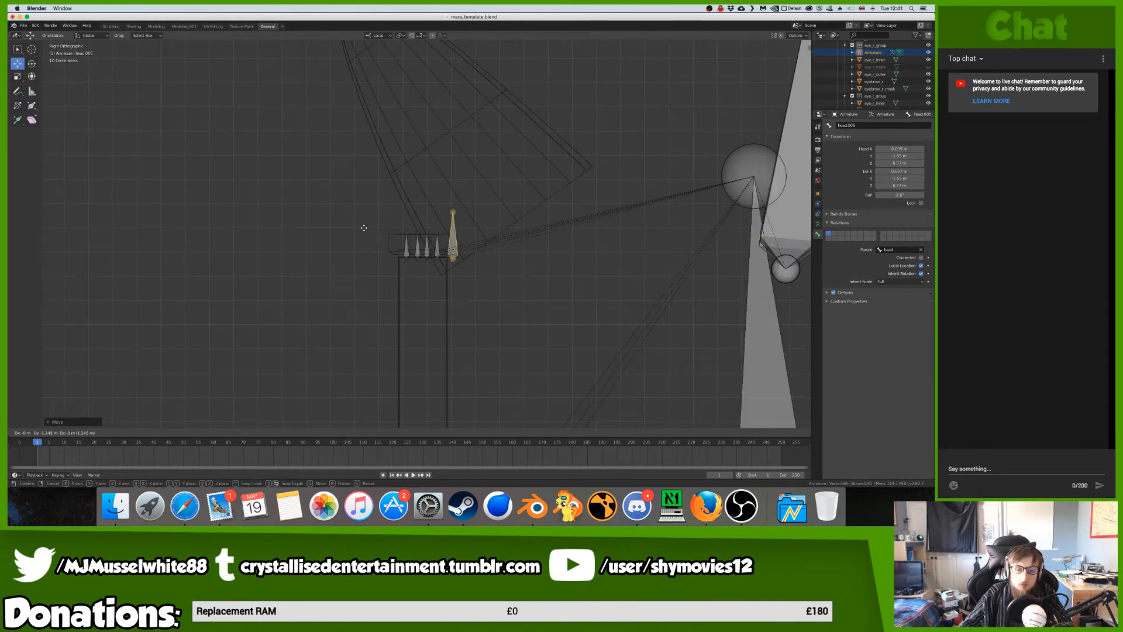
left_click(332, 224)
- Straighten the new bone by scaling it along Y, and to 0 along X
key("s")
key("y")
key("Return")
key("s")
key("x")
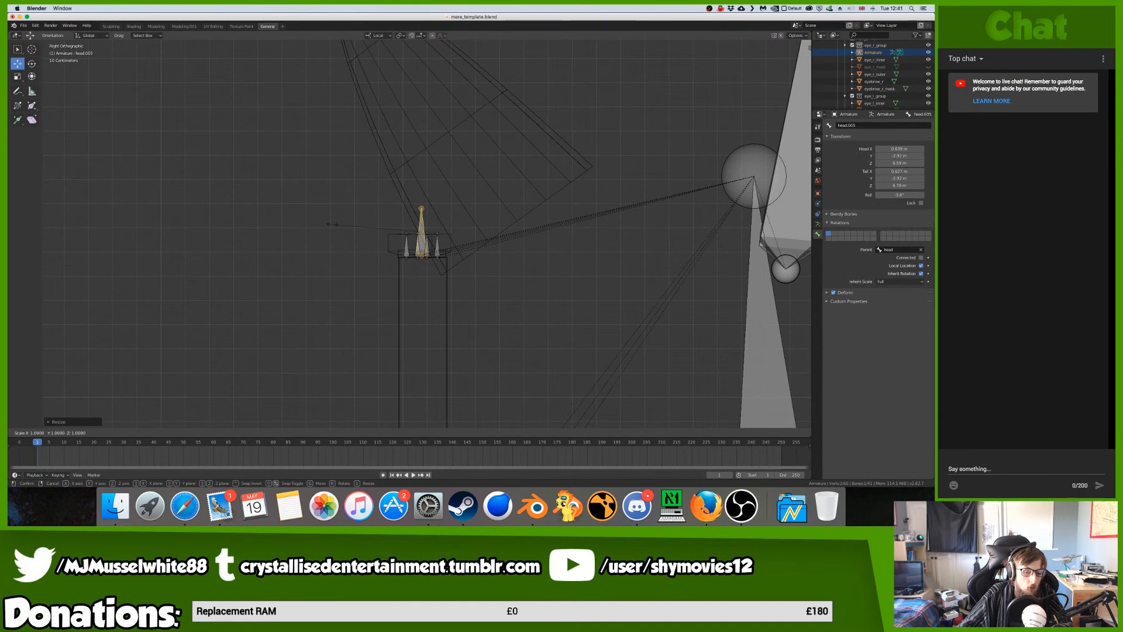
key("0")
key("Return")
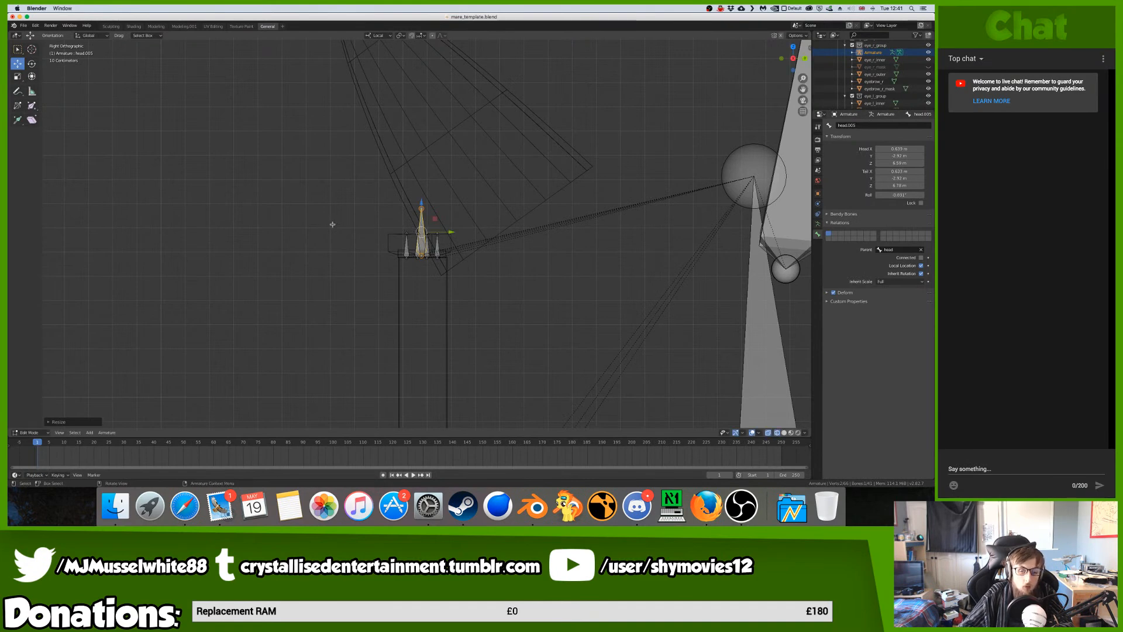
- Move the new bone onto the innermost eyebrow bone in the side view, and set its roll to 0
key("KP_Decimal")
key("g")
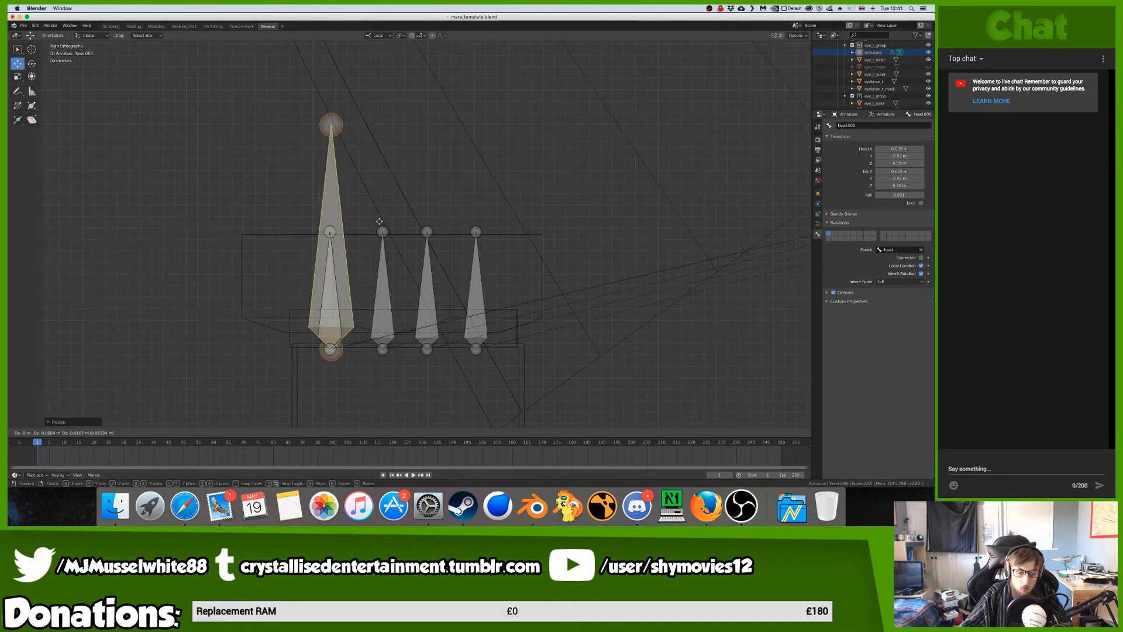
key("Return")
key("KP_Decimal")
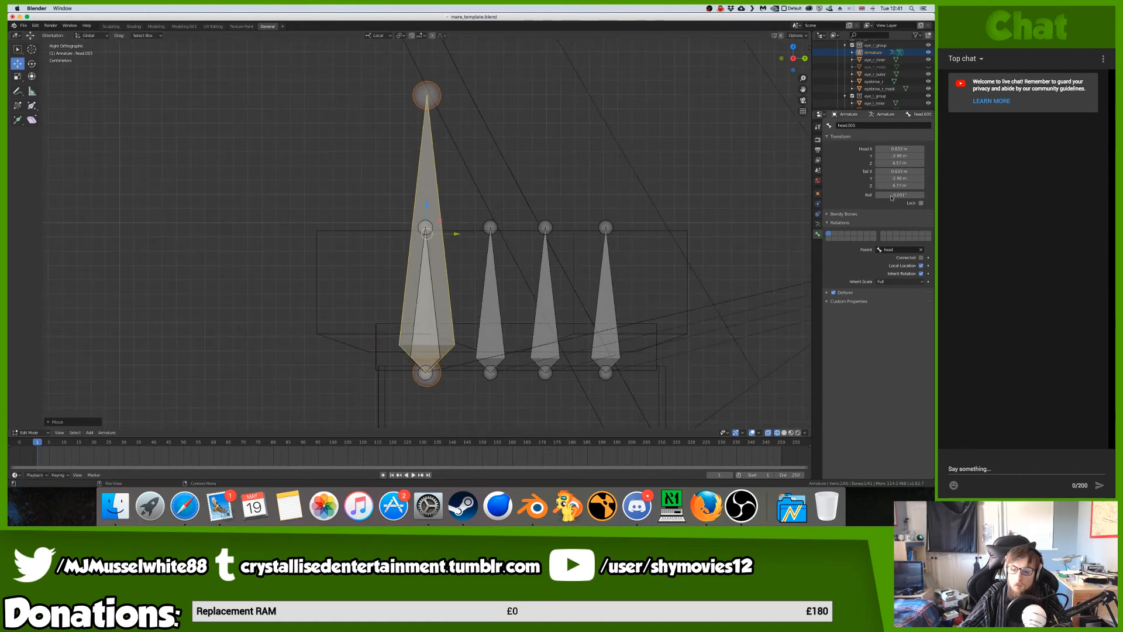
left_click(891, 195)
type("0")
key("Return")
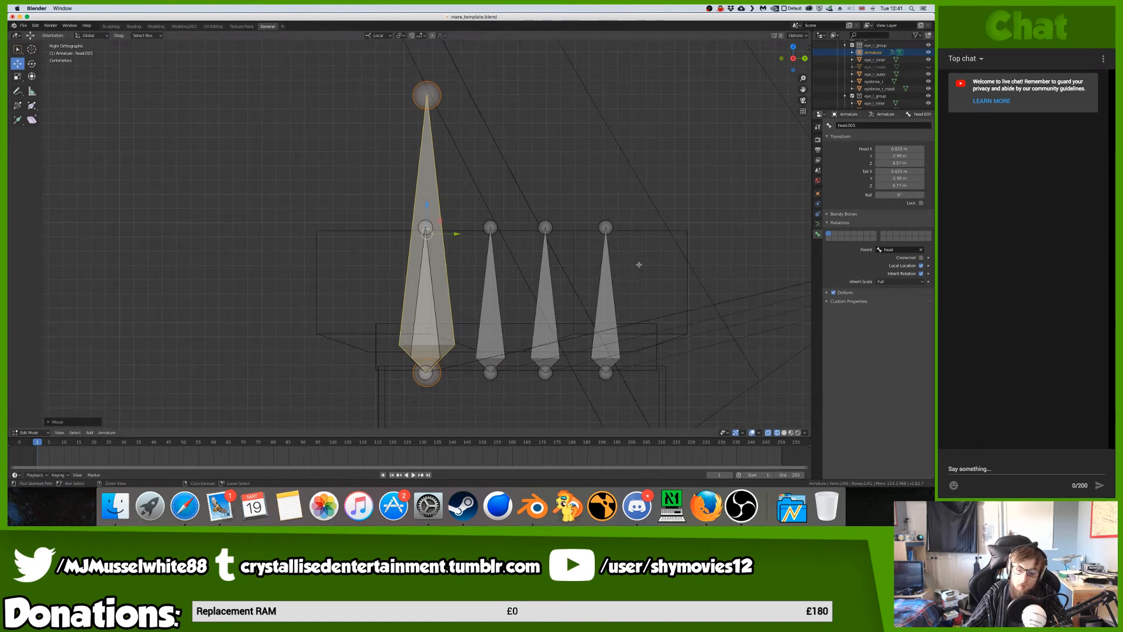
- Fine-tune the new bone at close range until its base point coincides with the innermost eyebrow bone's base
key("KP_Decimal")
middle_click_drag(547, 314, 548, 50, "shift")
scroll(320, 50, "up", 14)
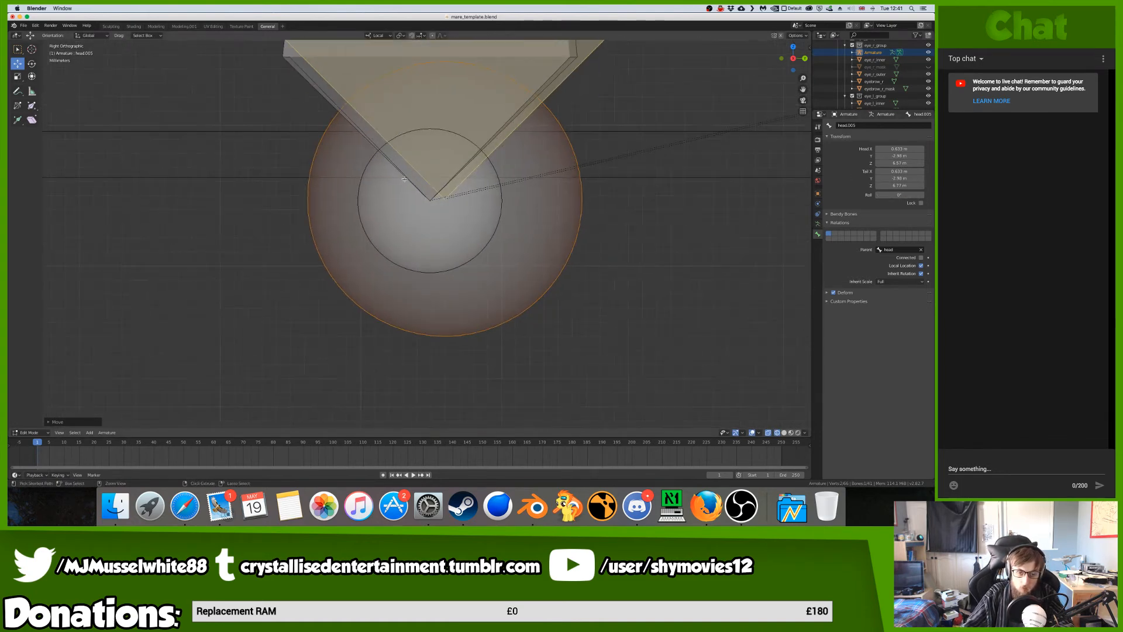
key("g")
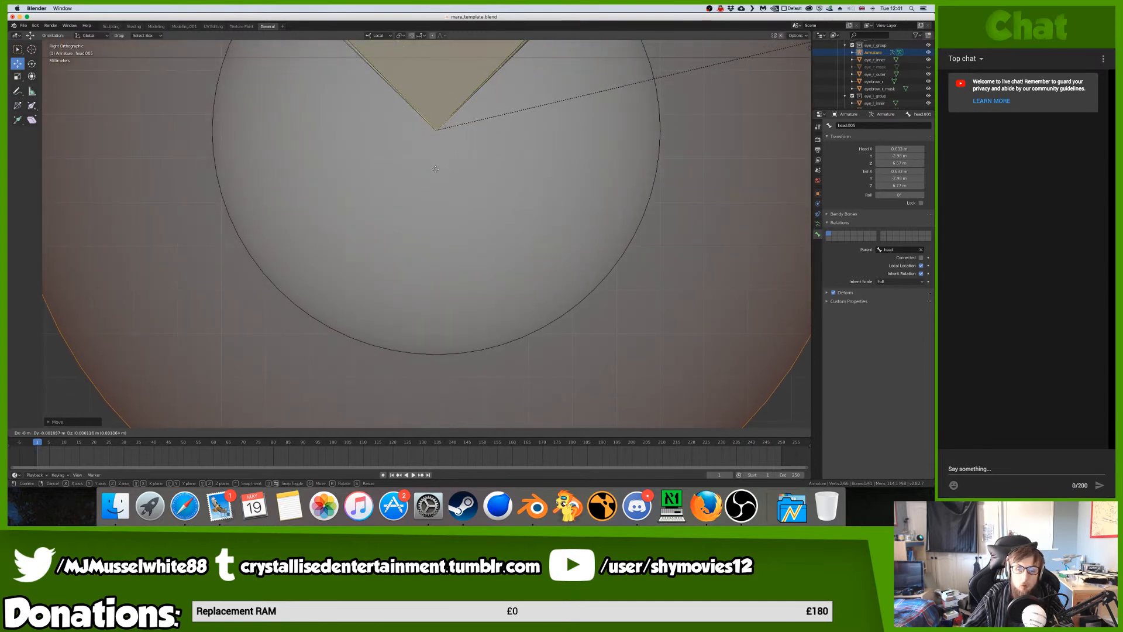
left_click(435, 169)
scroll(453, 143, "up", 12)
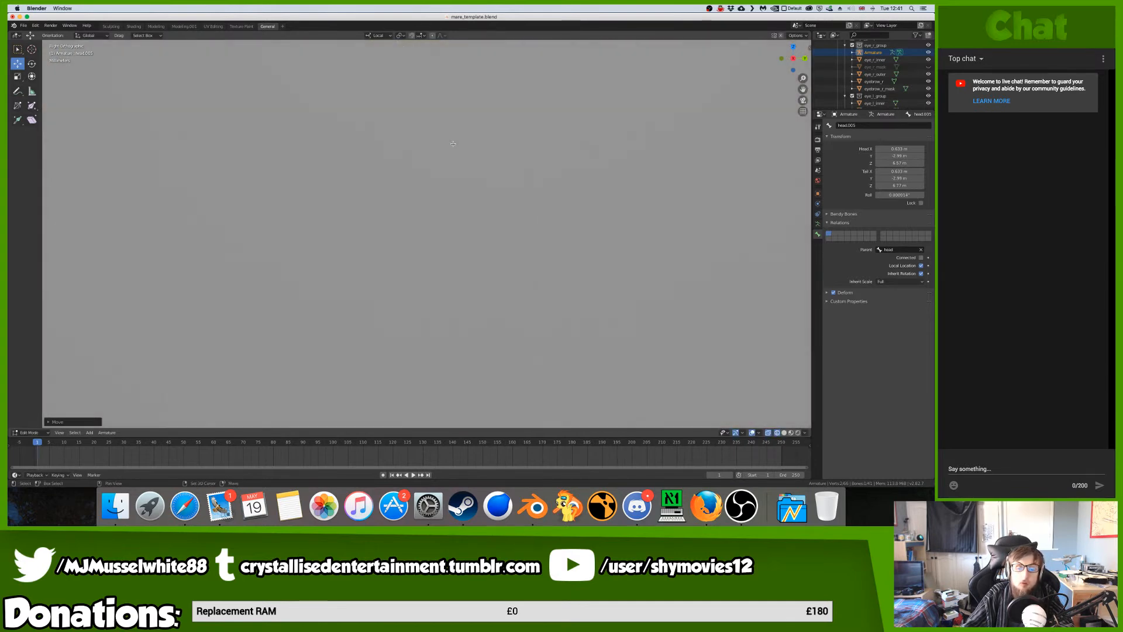
scroll(452, 144, "down", 5)
key("g")
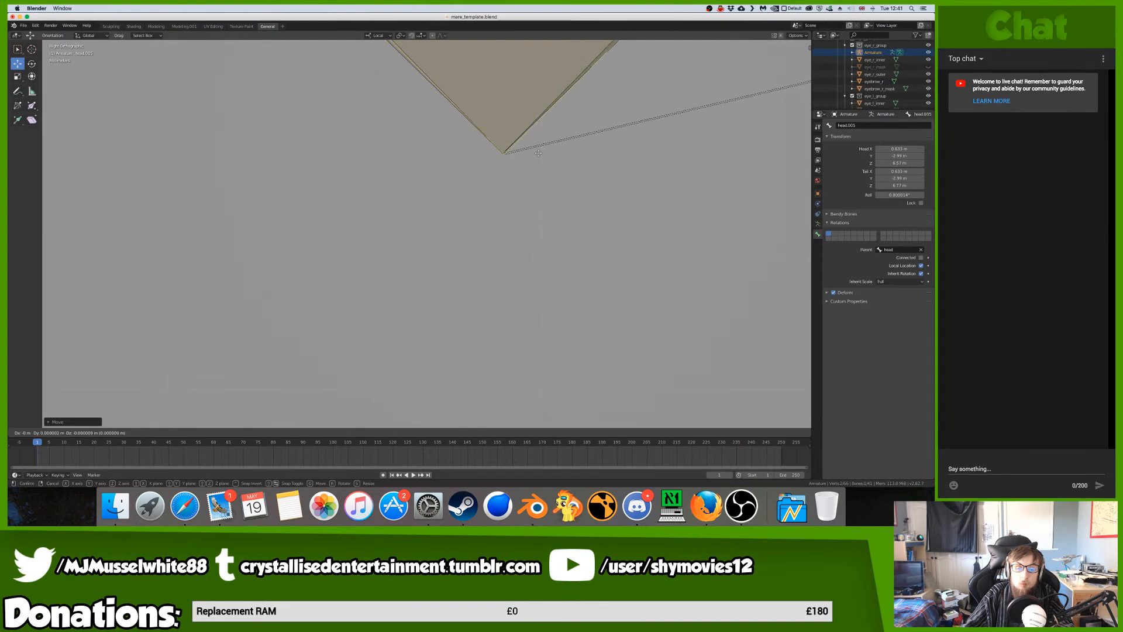
left_click(537, 152)
scroll(537, 152, "down", 10)
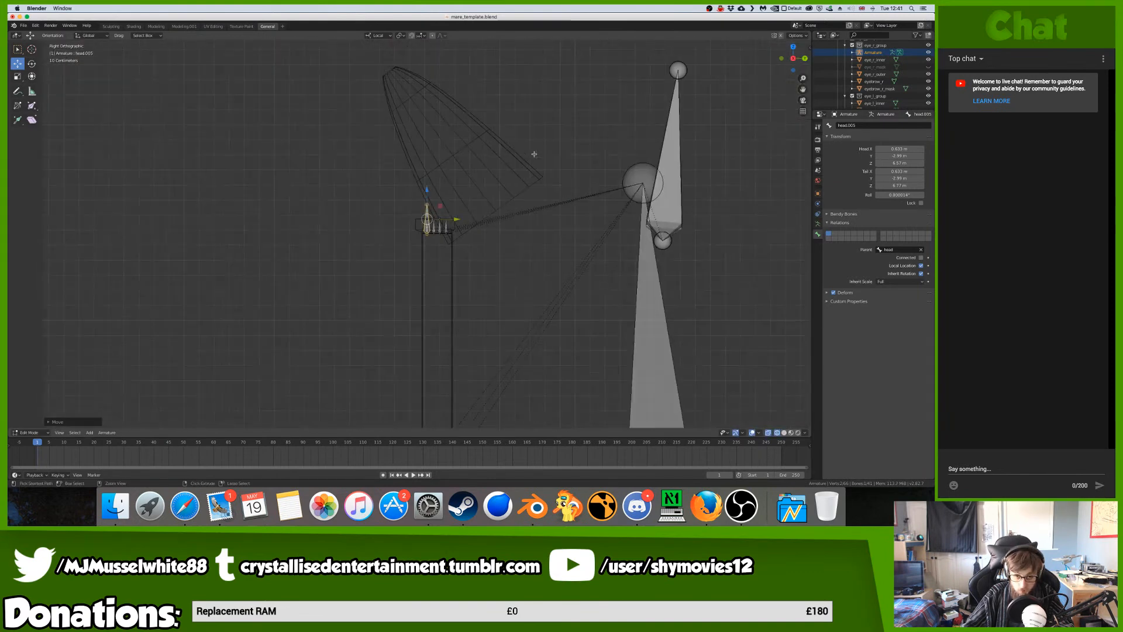
- Select the new bone's tip and lower it to about the height of the innermost eyebrow bone's tip
left_click(439, 88)
left_click(433, 100)
key("g")
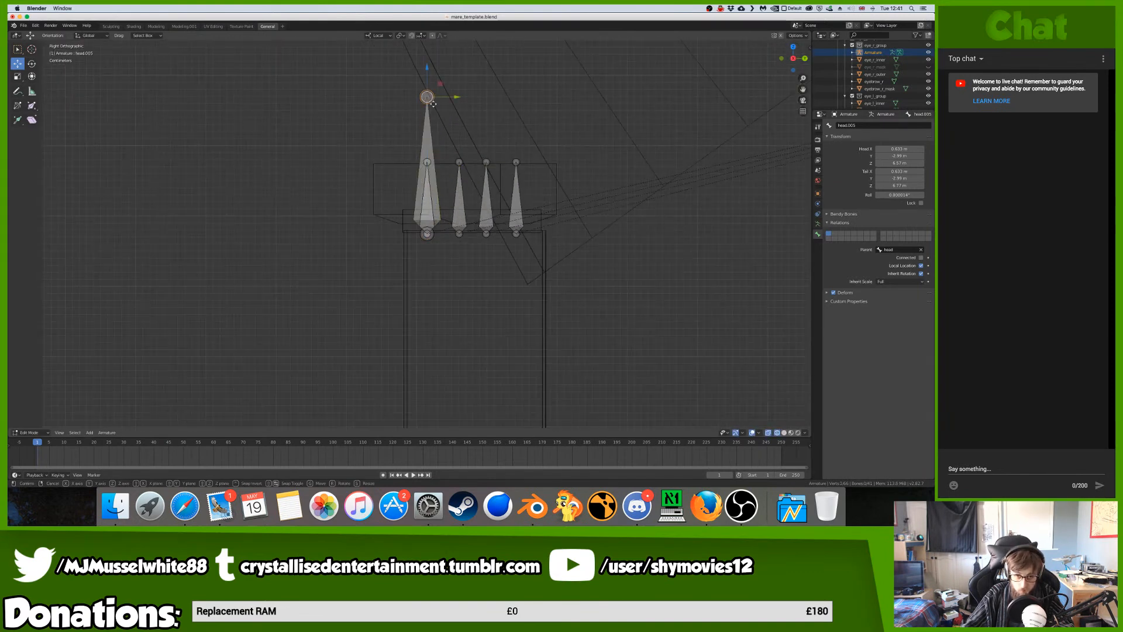
left_click(434, 165)
- Fine-tune the new bone's tip in the side view until it coincides with the tip of the innermost eyebrow bone
scroll(434, 165, "left", 3)
key("KP_Decimal")
key("KP_1")
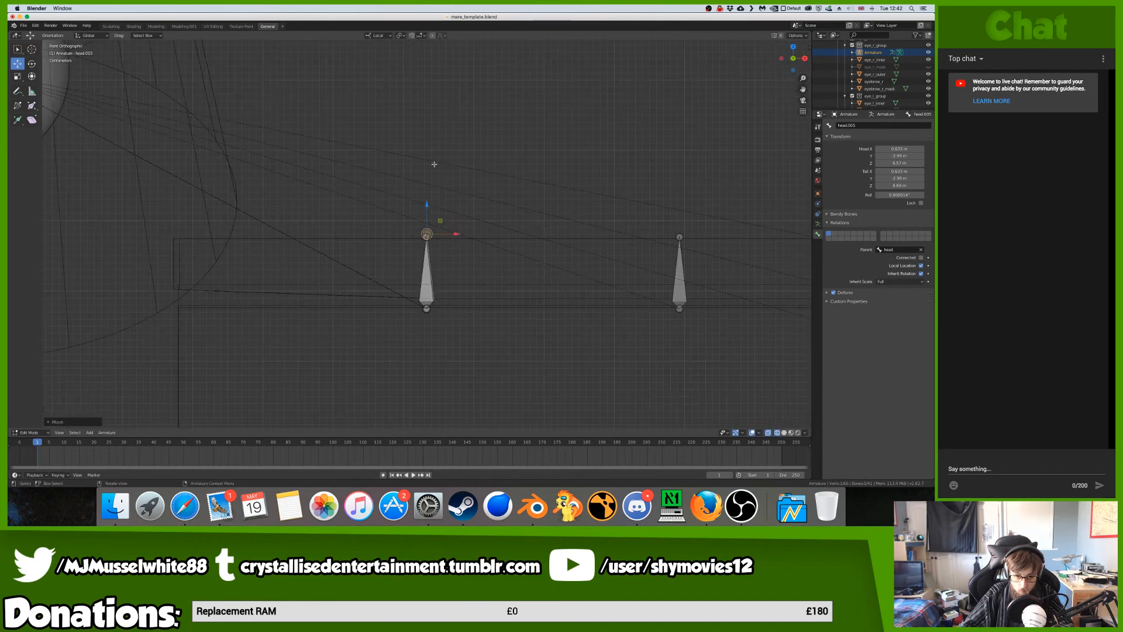
key("KP_3")
scroll(422, 212, "up", 10, "ctrl")
scroll(423, 211, "up", 6, "ctrl")
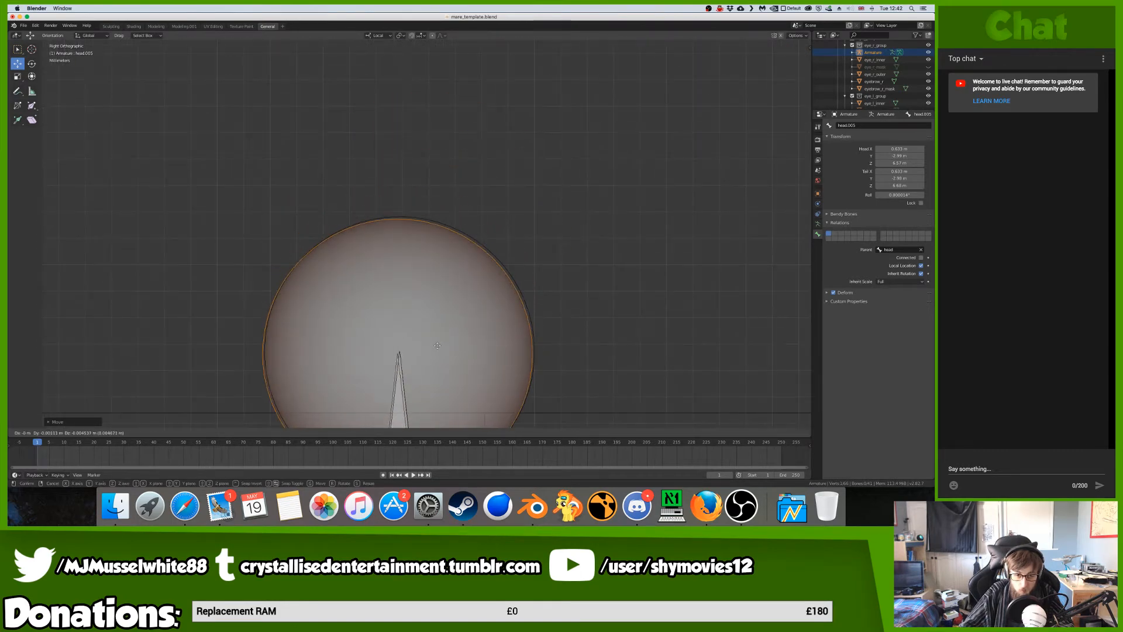
scroll(408, 299, "up", 10, "ctrl")
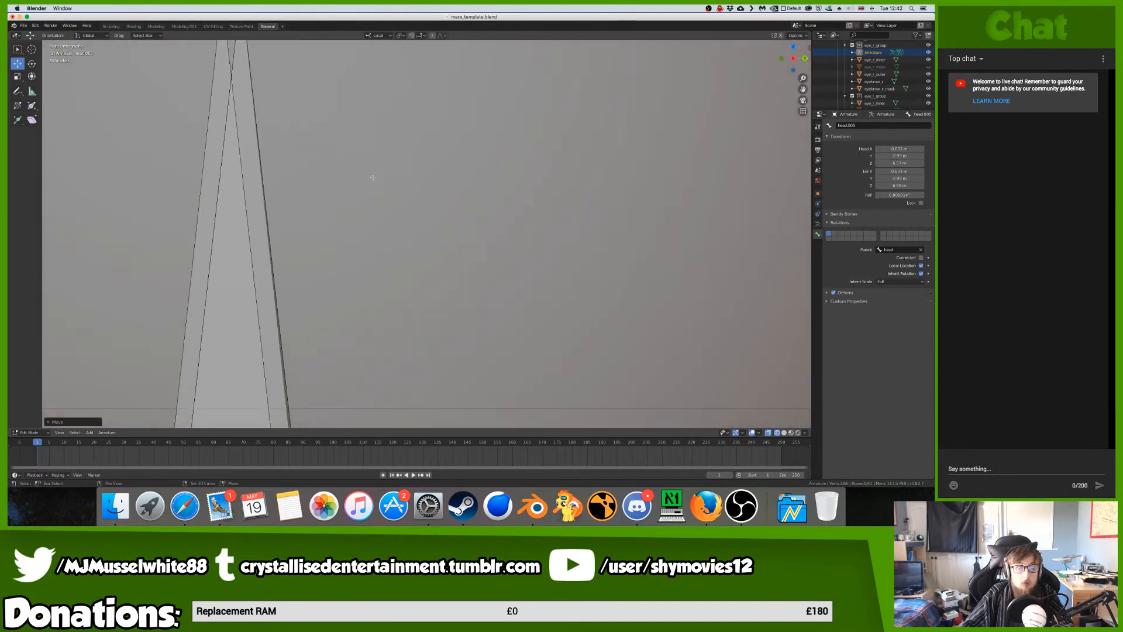
scroll(367, 229, "left", 4, "shift")
key("g")
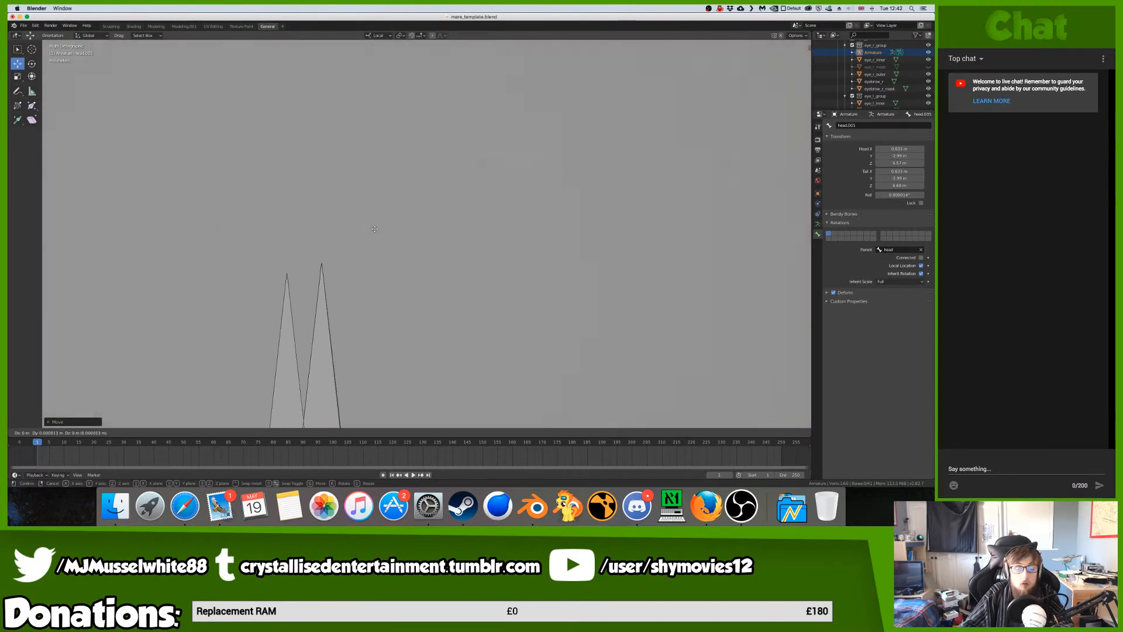
left_click(407, 219)
scroll(407, 219, "down", 10, "ctrl")
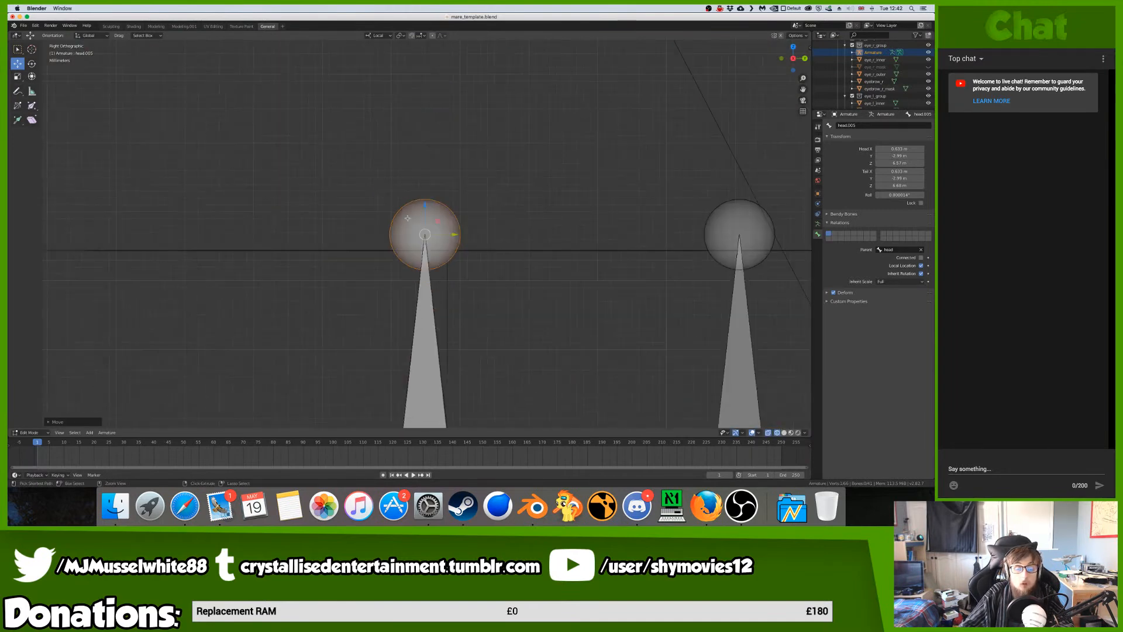
- Move the new bone along X to the inner end of the eyebrow mask in the front view
key("KP_1")
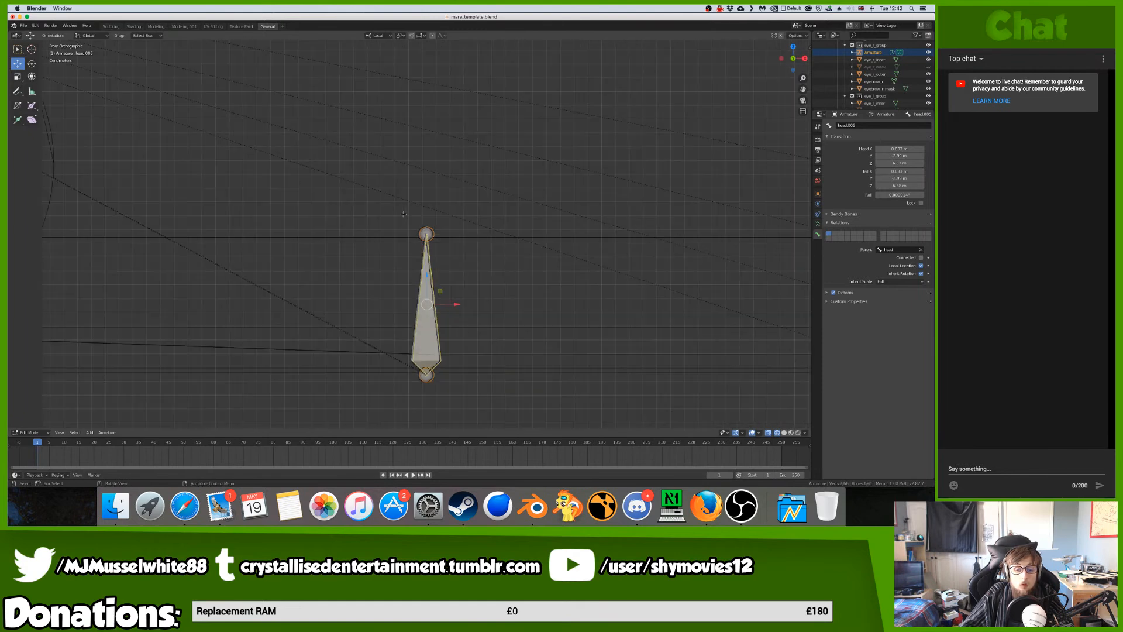
scroll(403, 214, "down", 6)
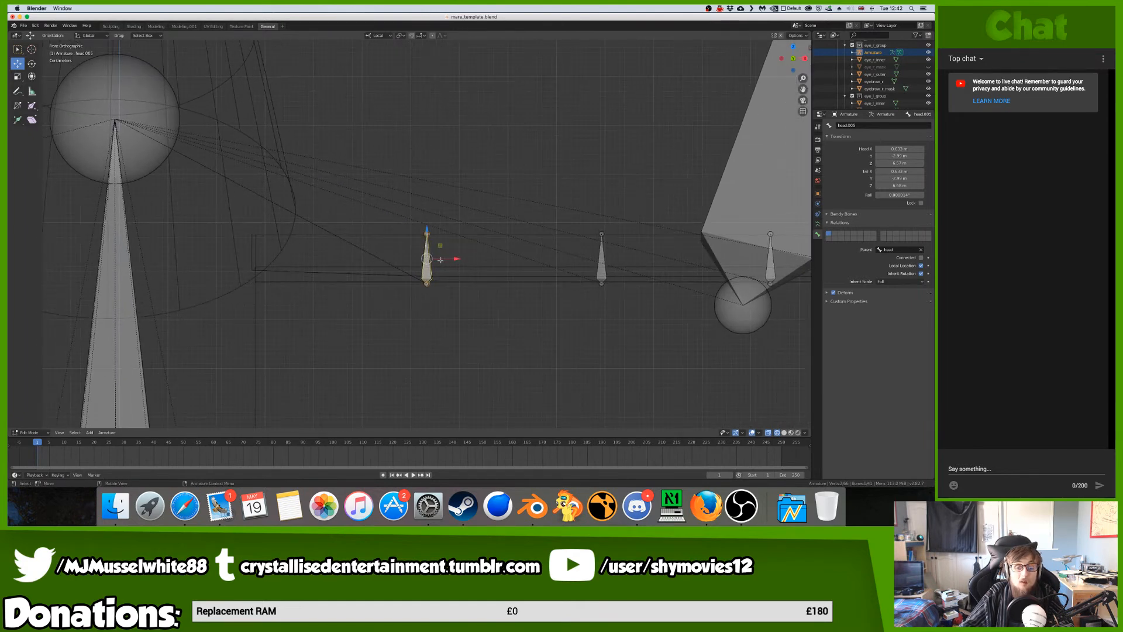
key("g")
key("x")
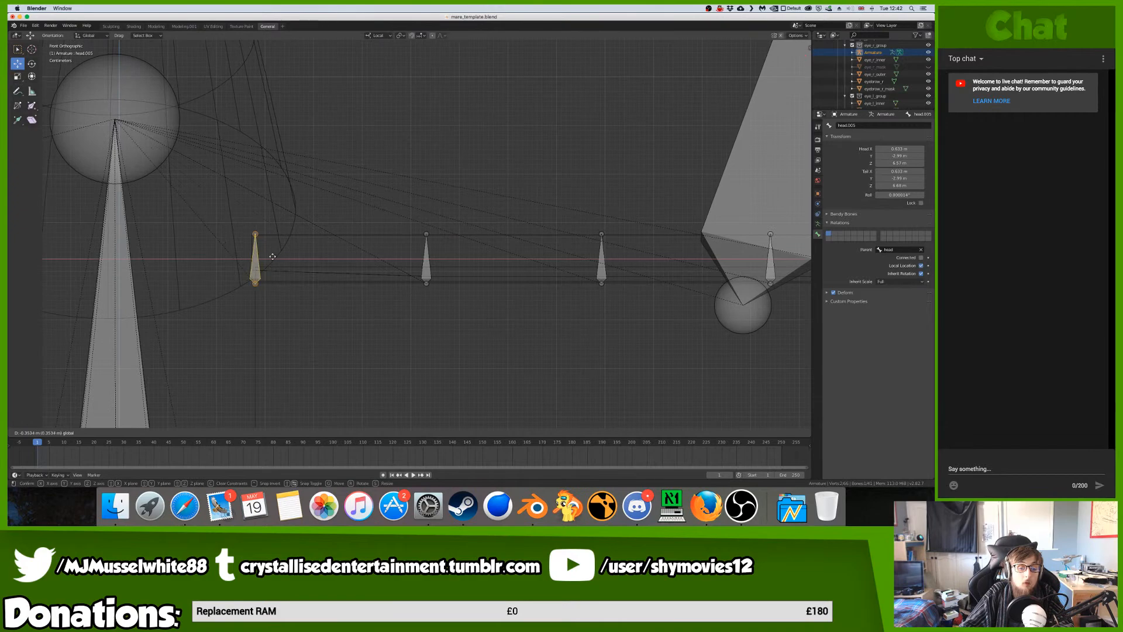
left_click(273, 256)
- Shift the new bone along Y in the top view to line up with the eyebrow mask, and save the file
key("KP_7")
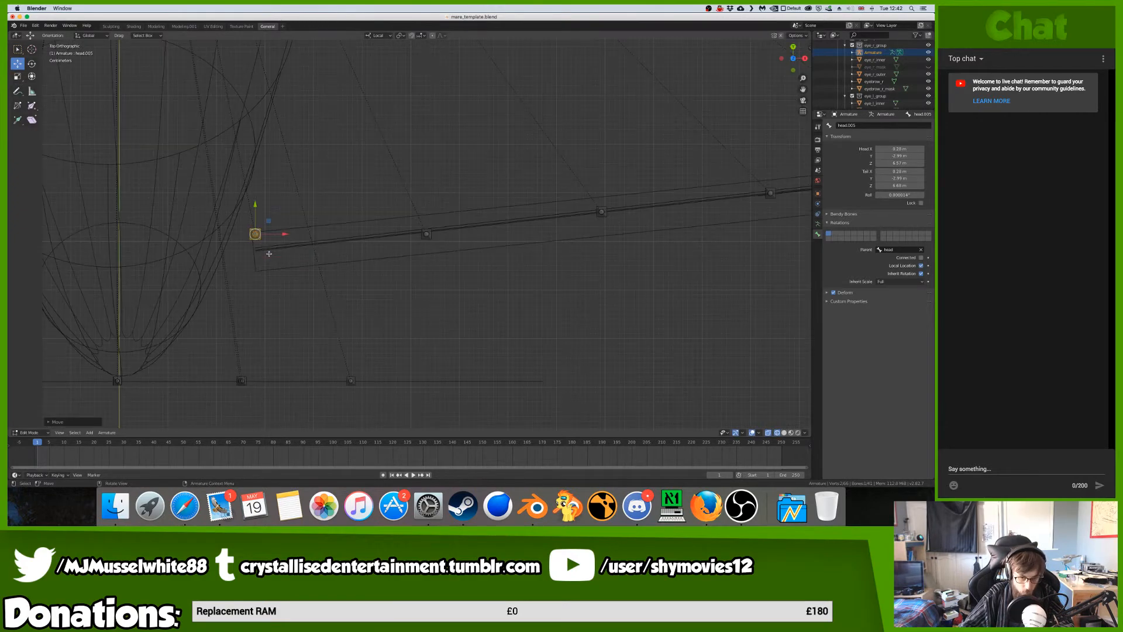
middle_click_drag(255, 205, 254, 217)
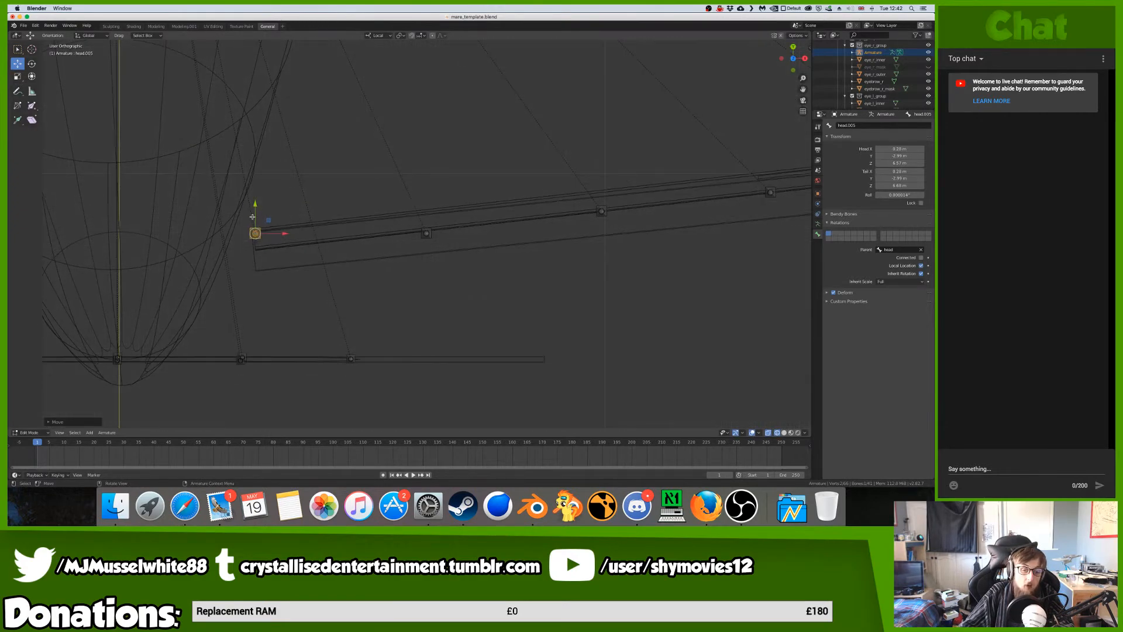
key("KP_7")
left_click_drag(256, 200, 255, 218)
key("KP_1")
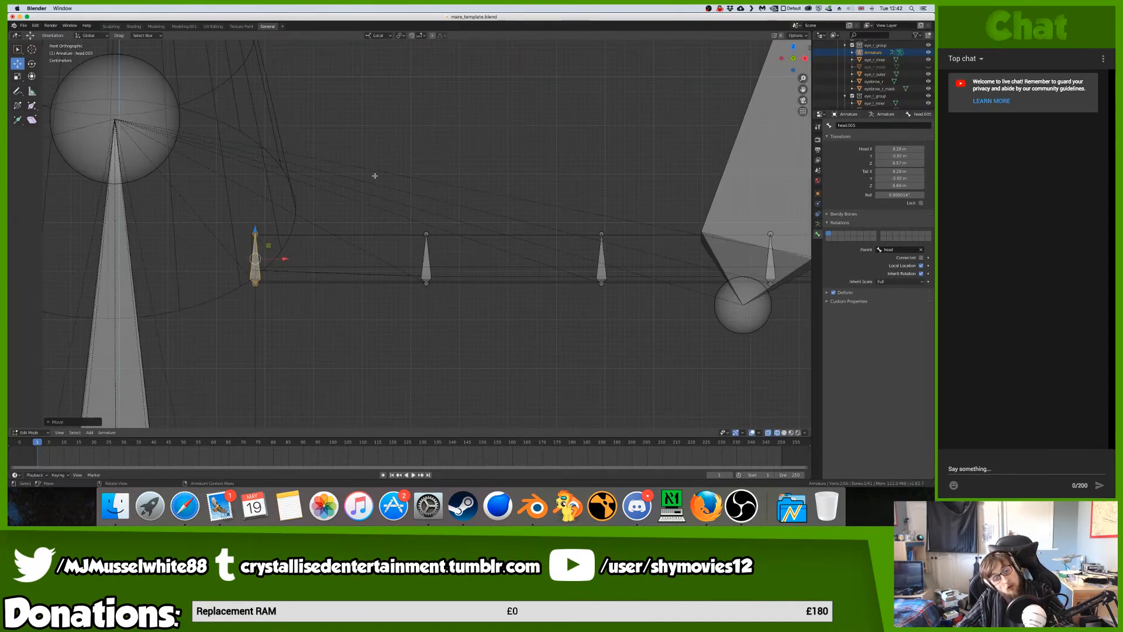
key("ctrl+s")
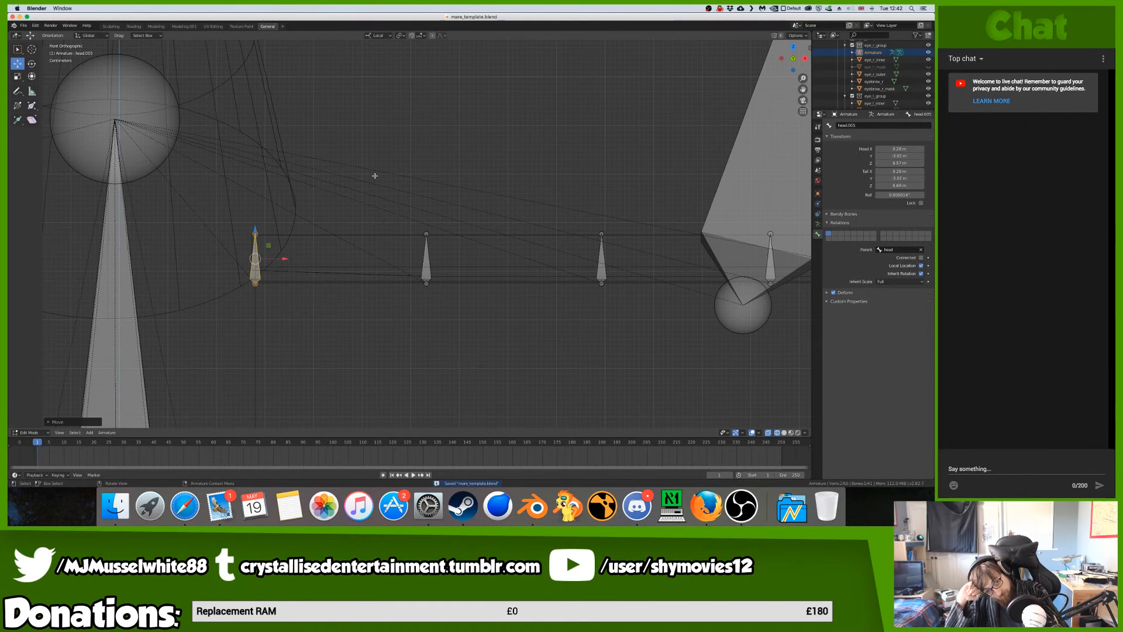
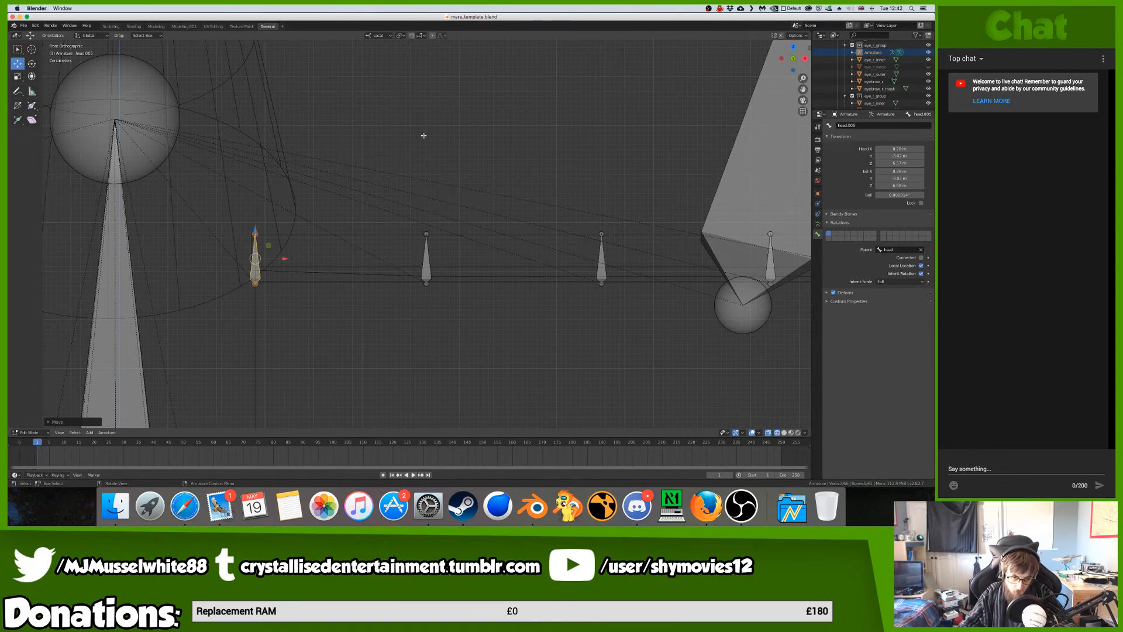
- Extrude another short bone from the tip of the head bone in the side view and disconnect it from its parent
scroll(445, 147, "down", 6)
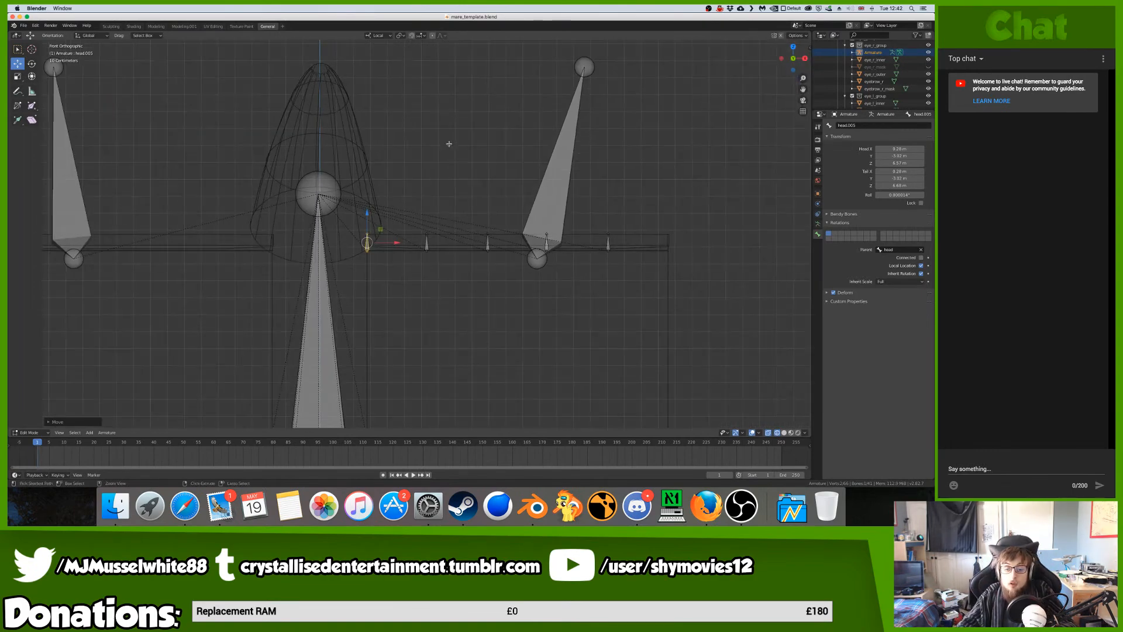
scroll(448, 144, "up", 2)
middle_click_drag(365, 120, 293, 200)
left_click(292, 200)
key("KP_3")
key("e")
left_click(689, 208)
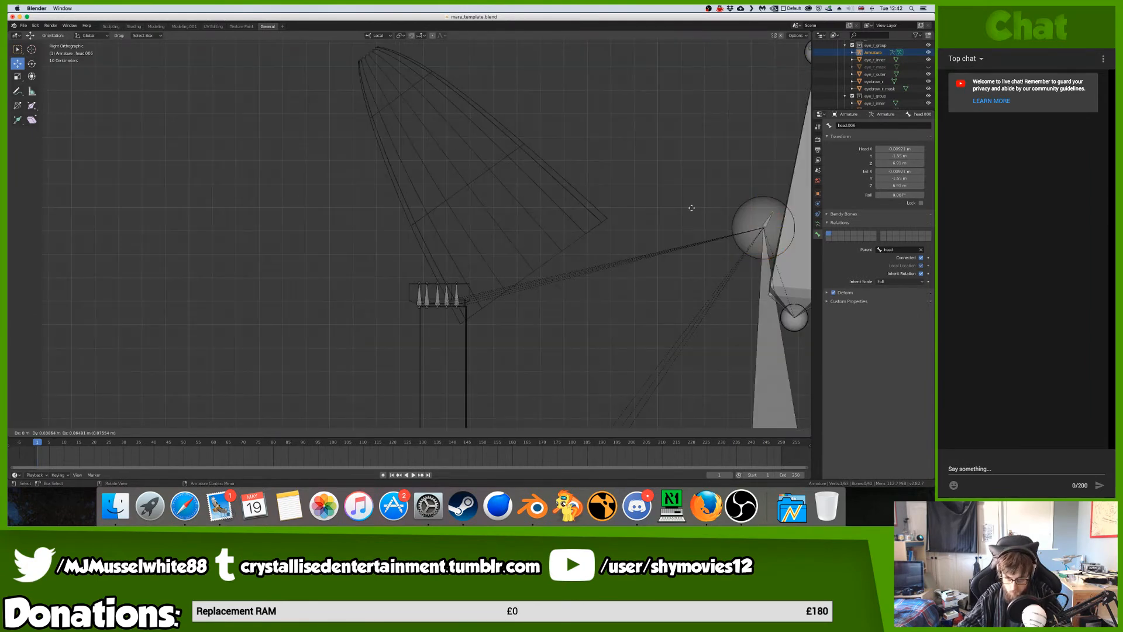
left_click(921, 258)
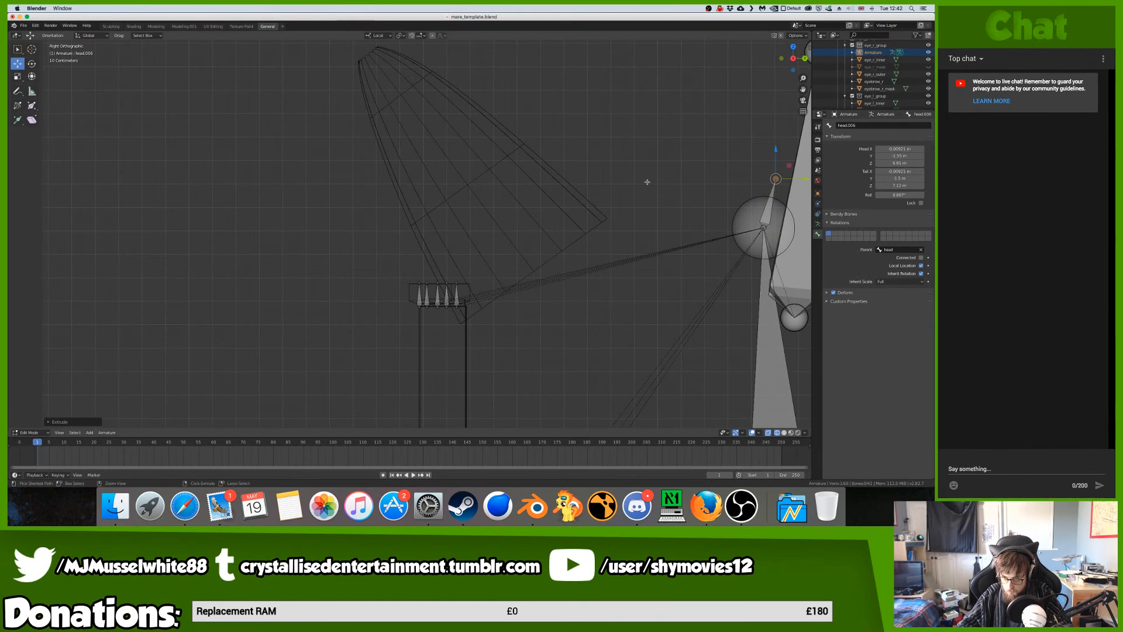
- Move the disconnected bone in the side view so its base sits over the innermost eyebrow bone's base
key("g")
left_click(351, 253)
scroll(291, 258, "up", 8)
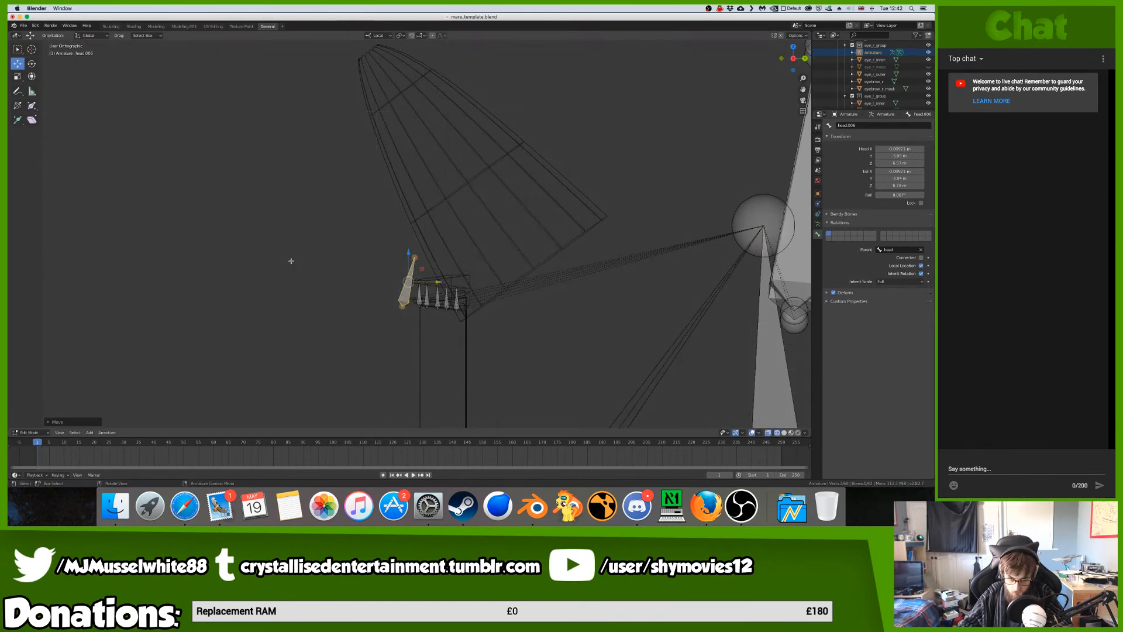
key("g")
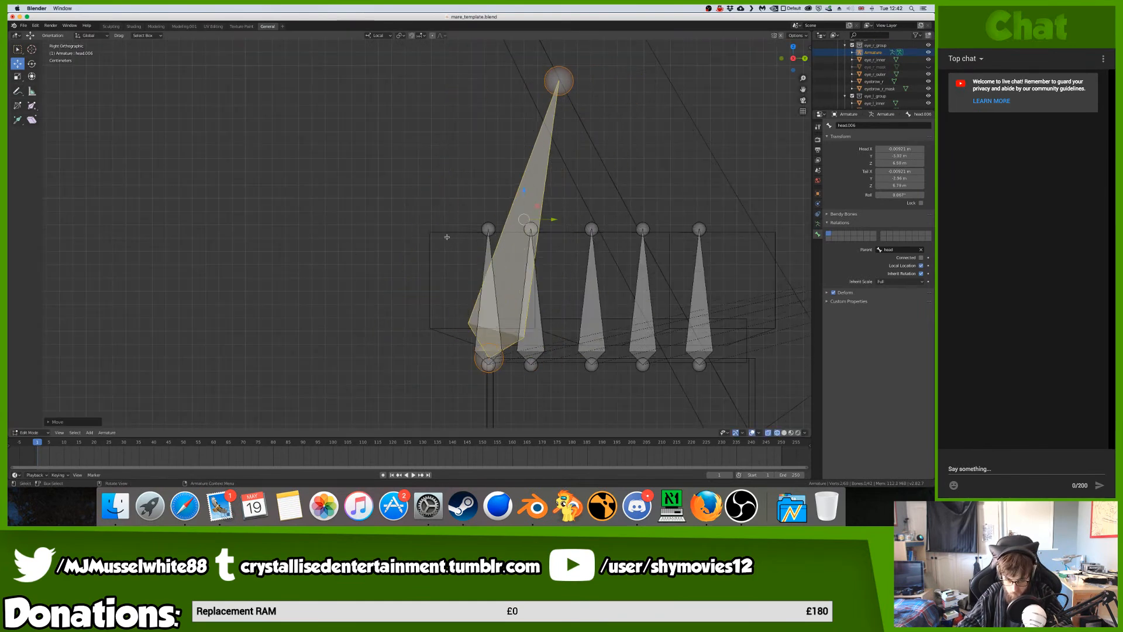
left_click(468, 263)
- Refine the new bone's position at close range until its base point matches the innermost eyebrow bone's base
scroll(422, 286, "up", 4)
scroll(421, 286, "down", 3, "shift")
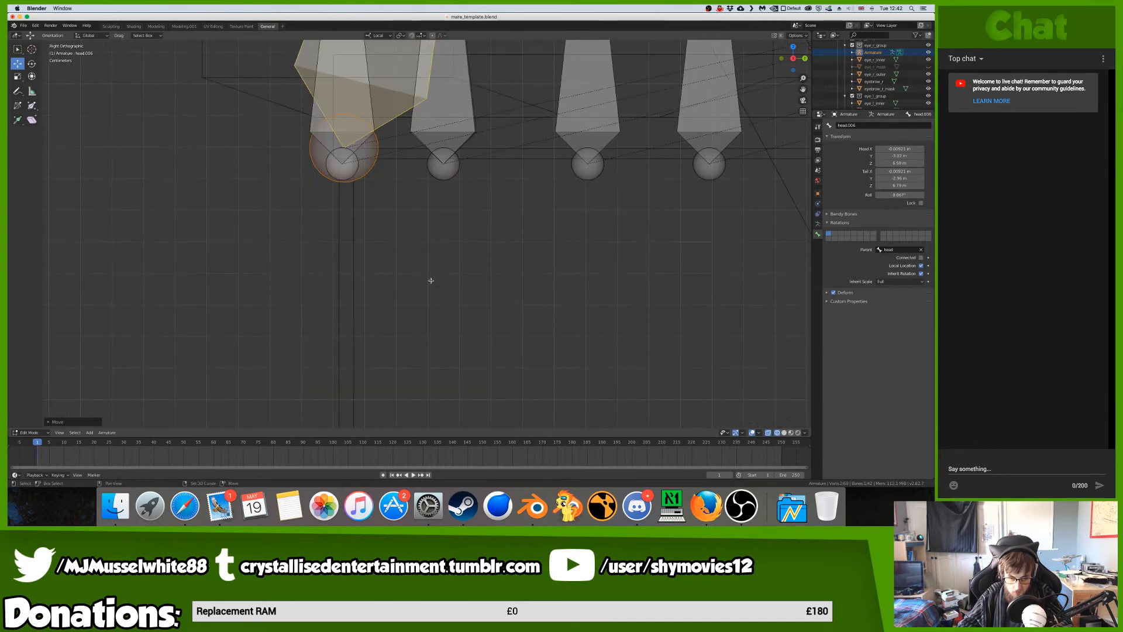
scroll(431, 275, "up", 8)
scroll(572, 188, "up", 10)
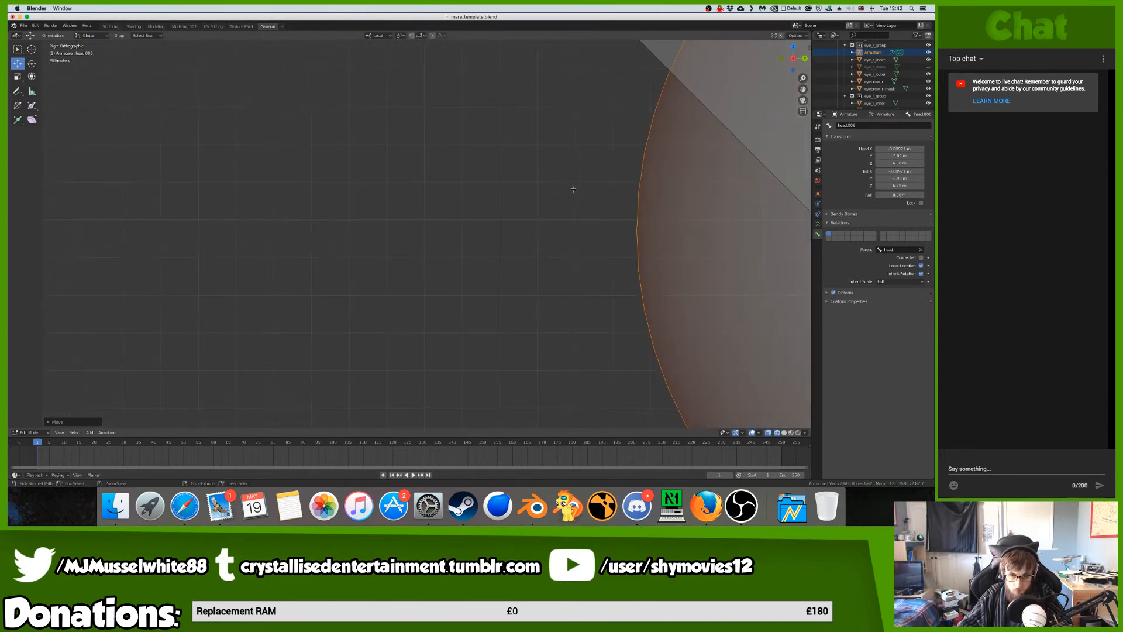
key("g")
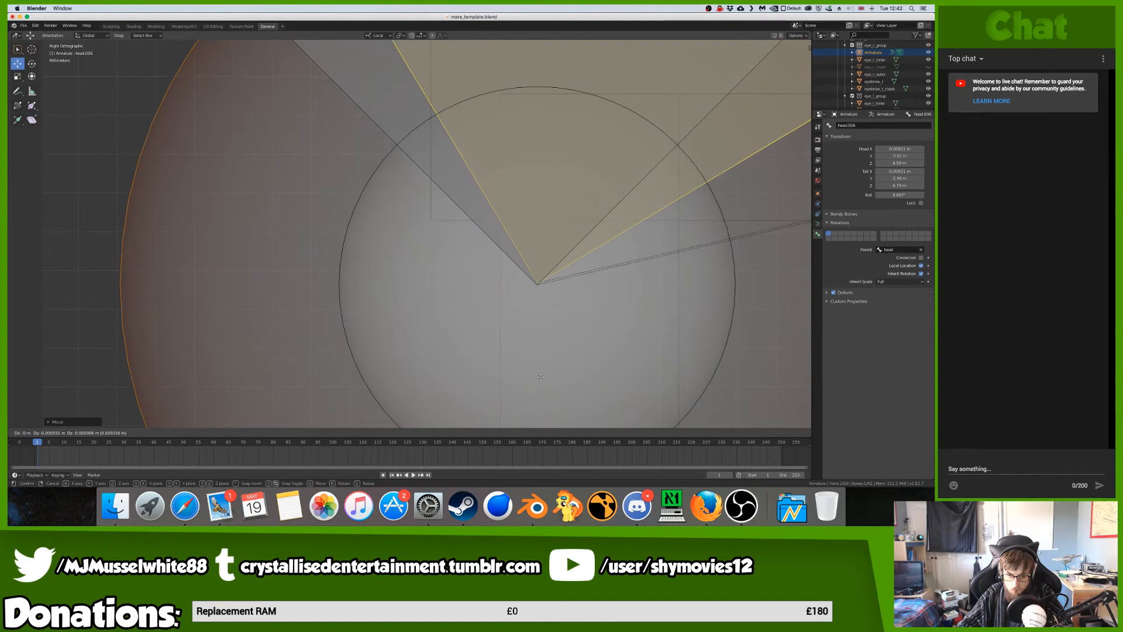
left_click(576, 350)
scroll(588, 339, "up", 8)
scroll(592, 337, "down", 8)
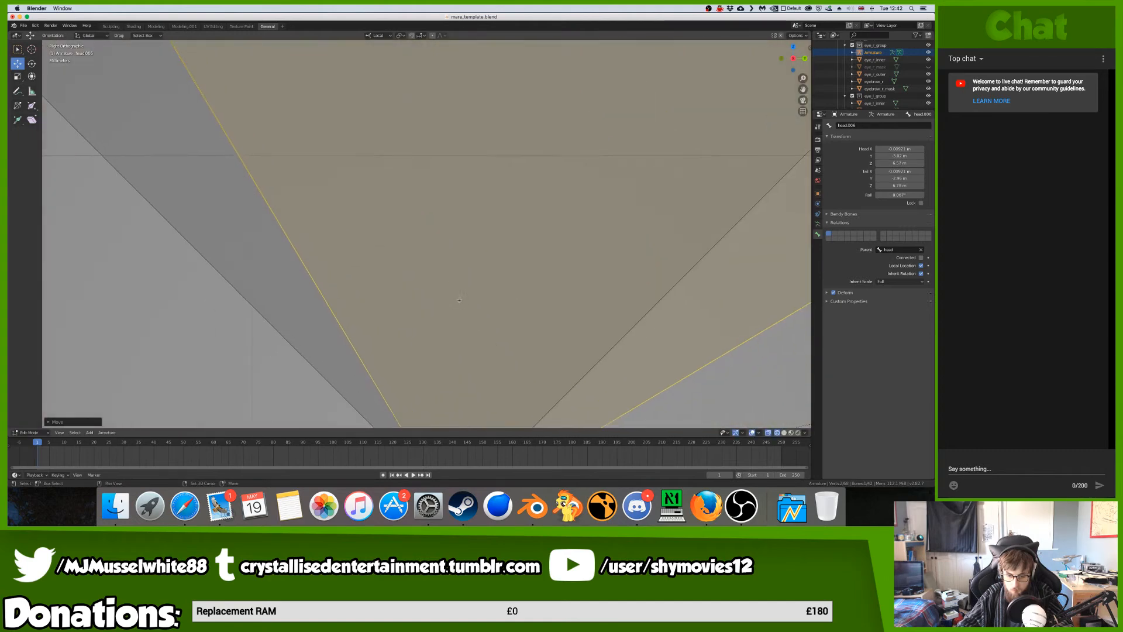
key("g")
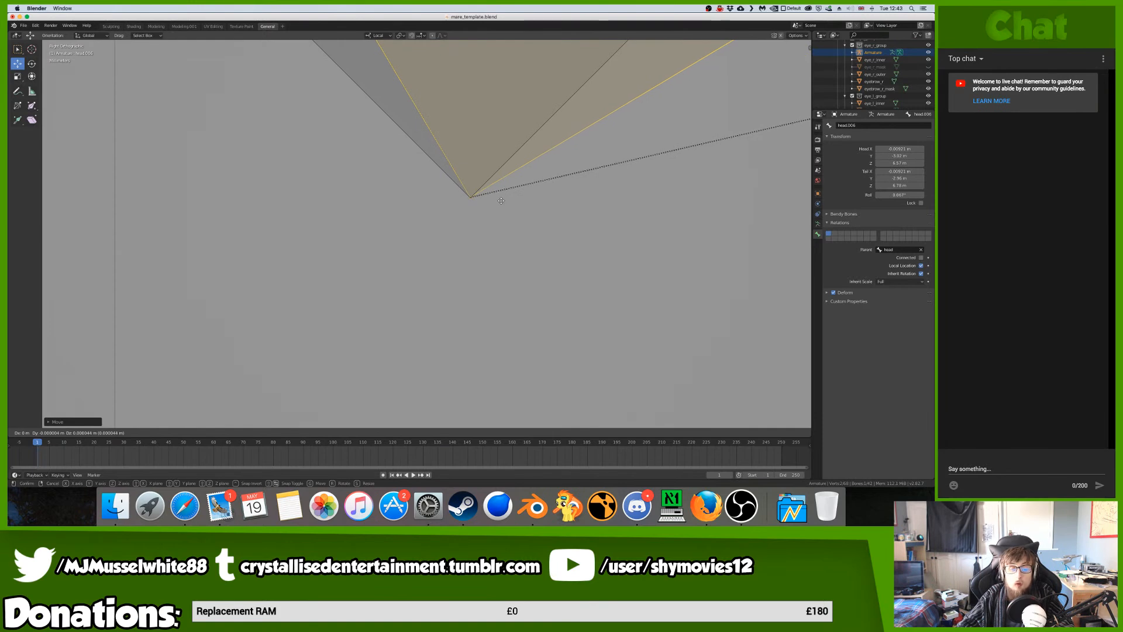
left_click(501, 200)
- Select the new bone's tip and move it in the side view onto the innermost eyebrow bone's tip
scroll(501, 200, "down", 10)
scroll(457, 55, "up", 2)
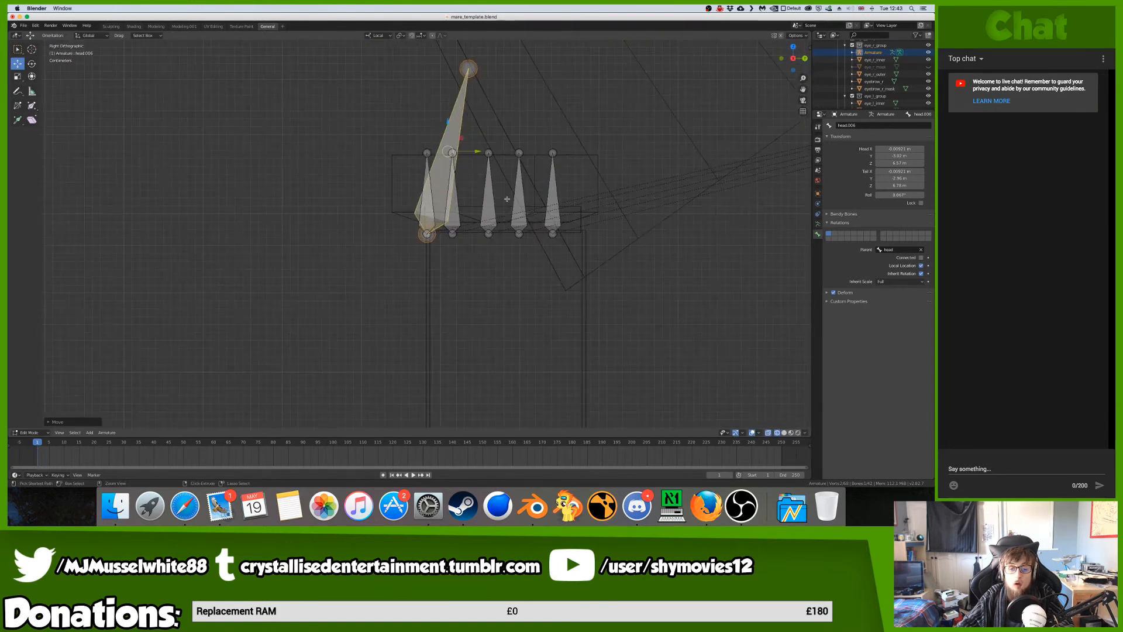
left_click(456, 55)
middle_click_drag(456, 55, 448, 64)
key("g")
key("Escape")
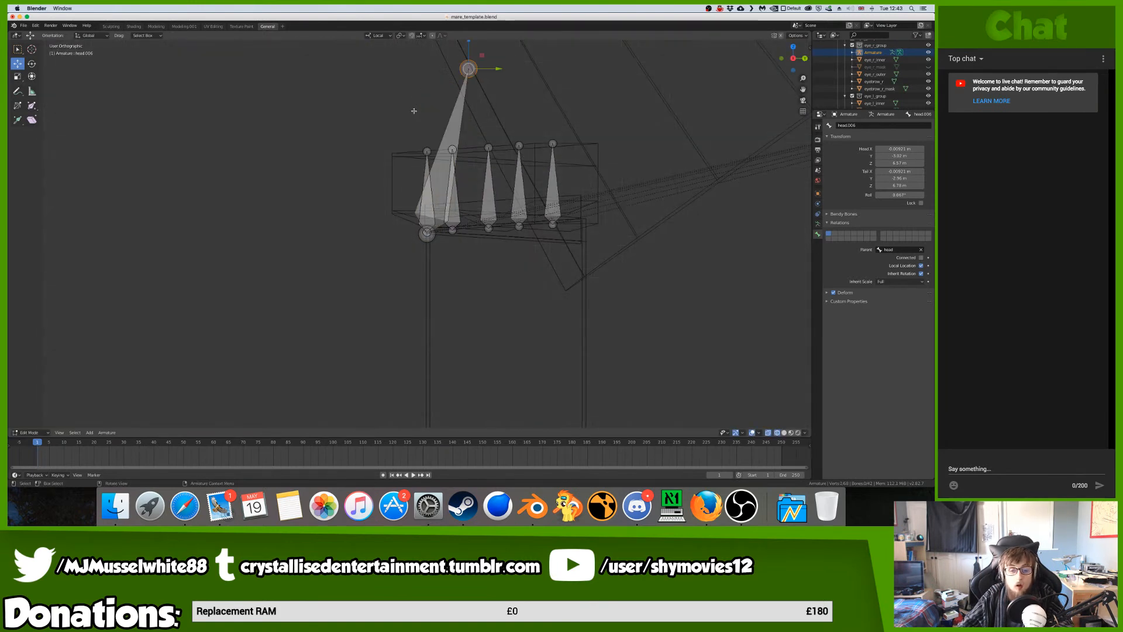
key("KP_3")
key("g")
key("Escape")
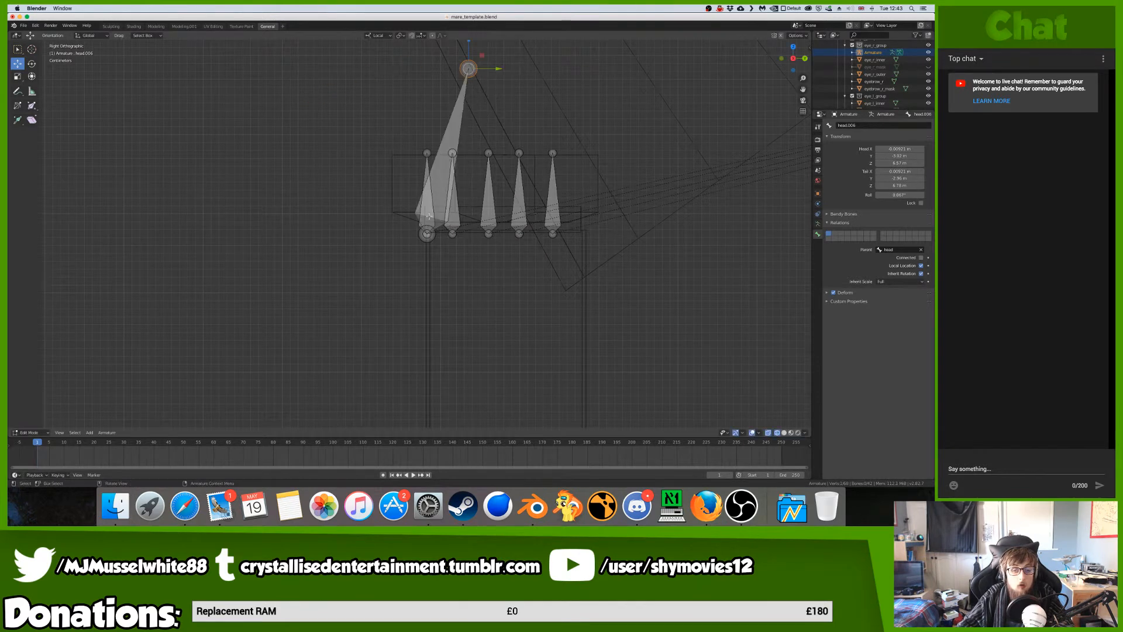
key("g")
left_click(387, 301)
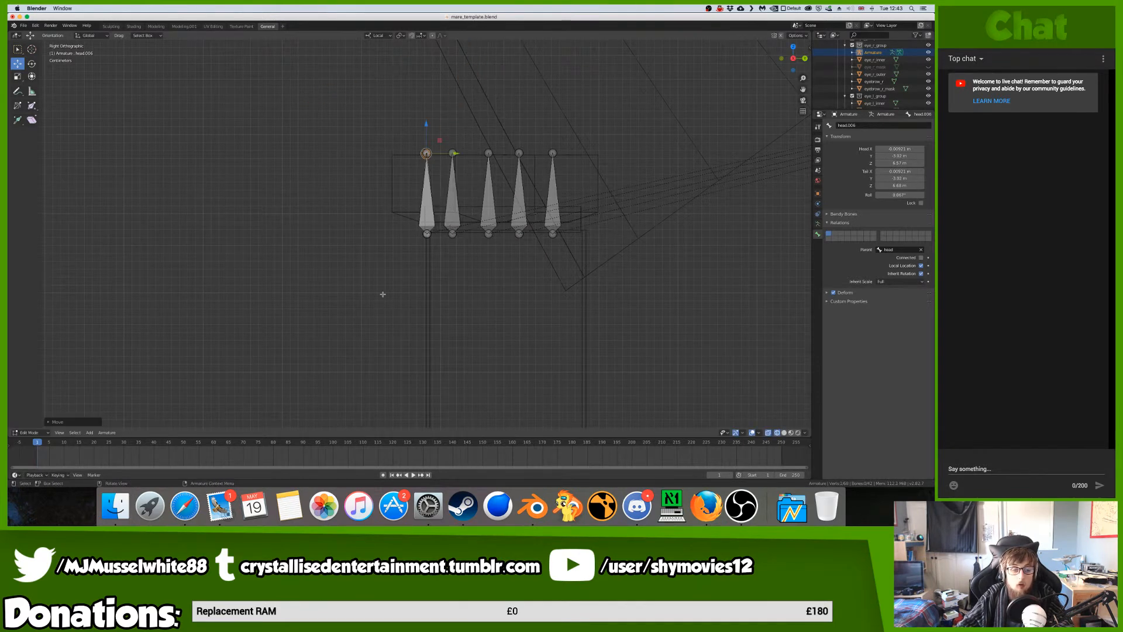
- Nudge the new bone's tip at close range until it coincides exactly with the innermost eyebrow bone's tip
key("KP_Decimal")
scroll(435, 229, "up", 10)
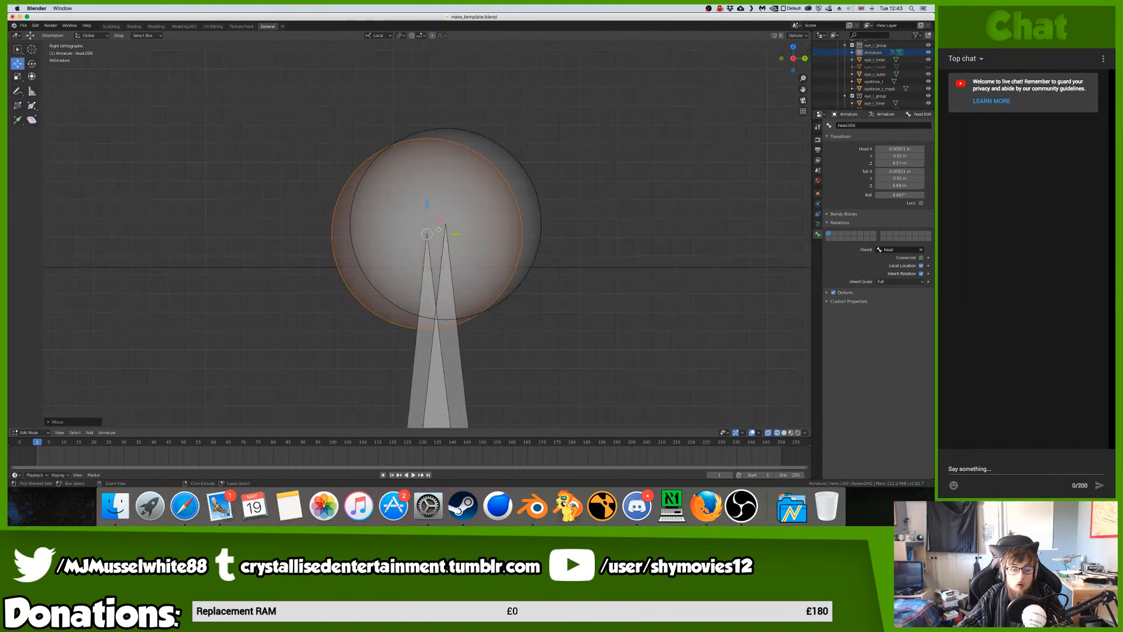
key("g")
right_click(585, 143)
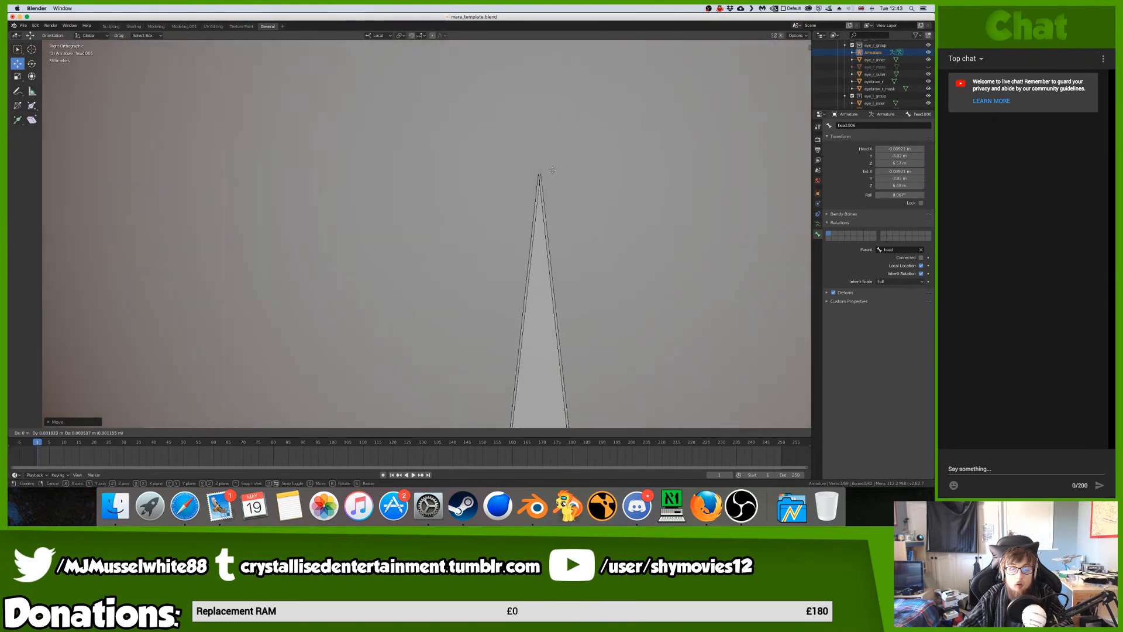
key("KP_Decimal")
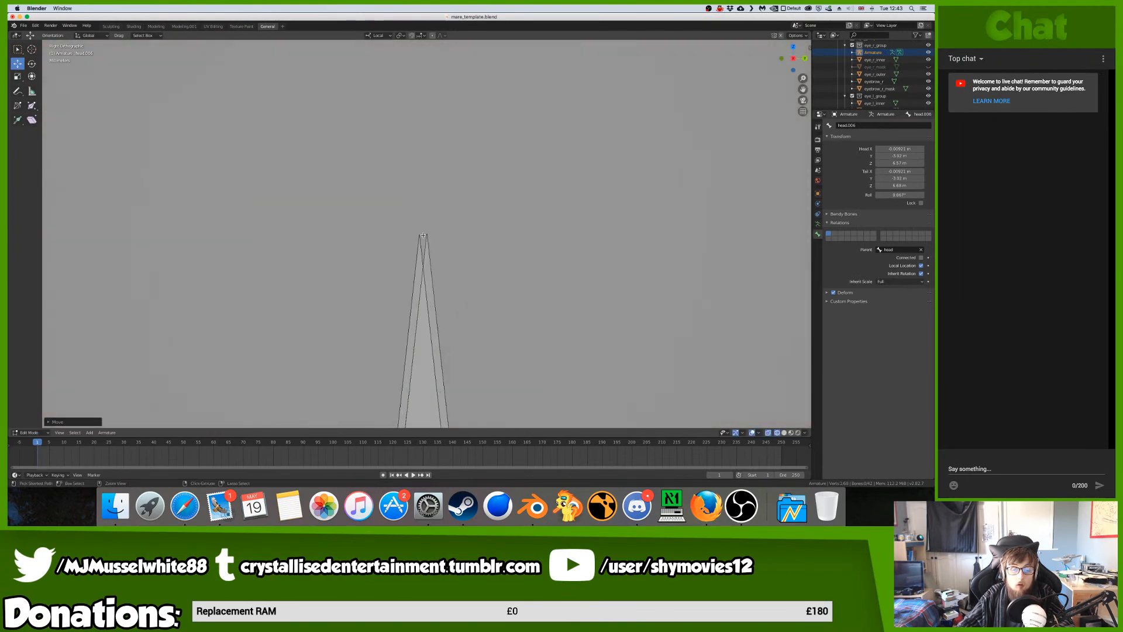
key("g")
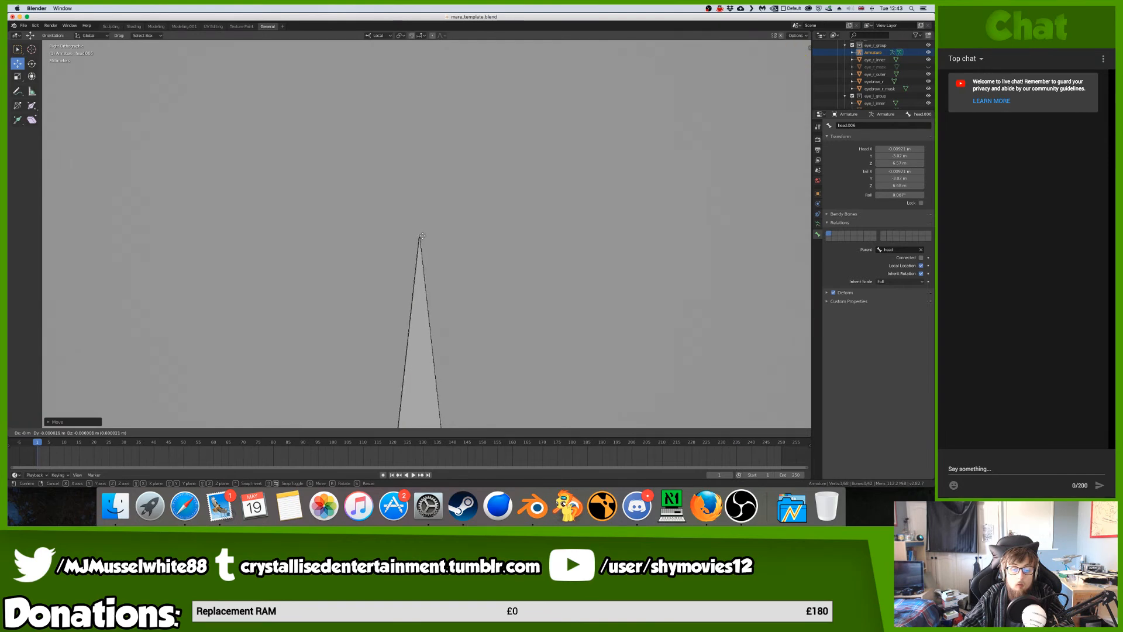
left_click(422, 236)
- Set the new bone's roll to 0 and straighten the bone by scaling it
scroll(420, 236, "down", 6)
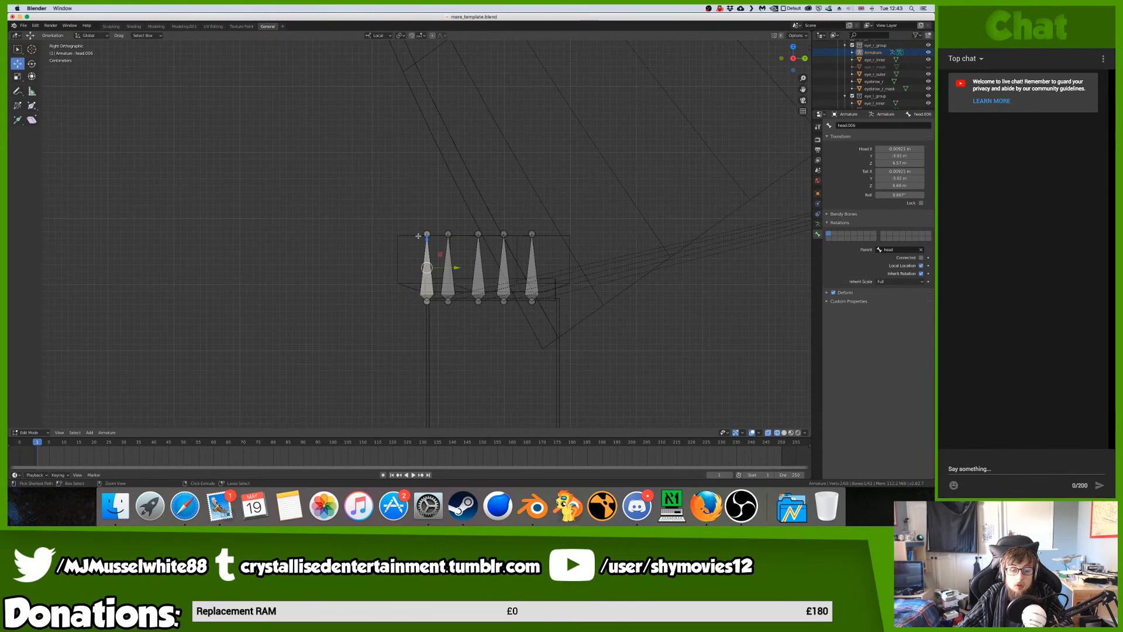
left_click(913, 192)
type("0")
key("Return")
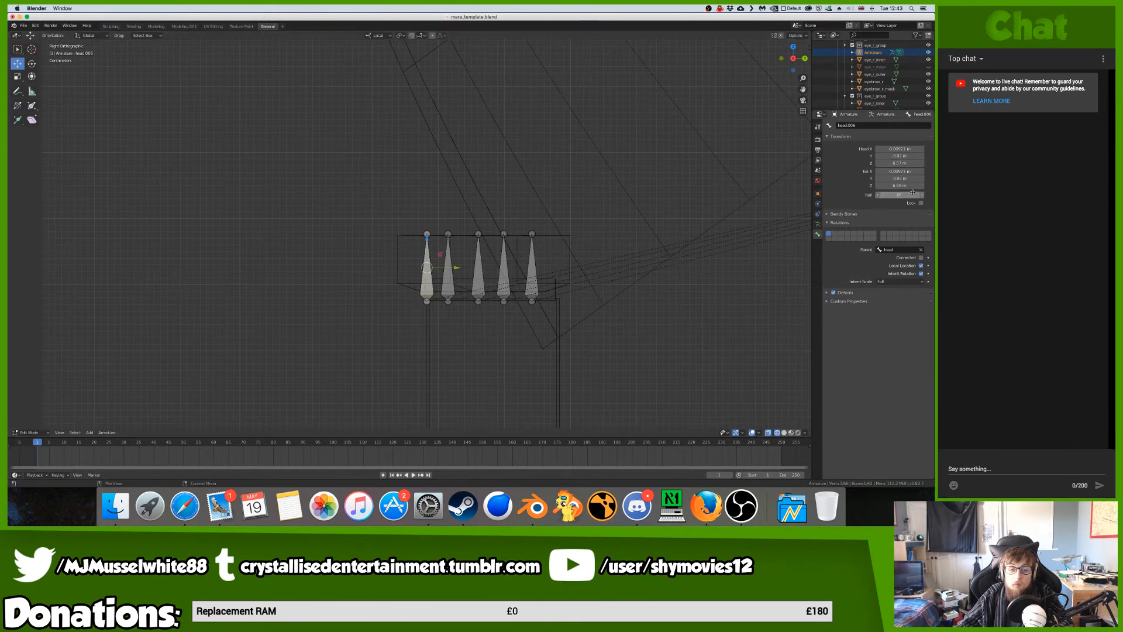
key("s")
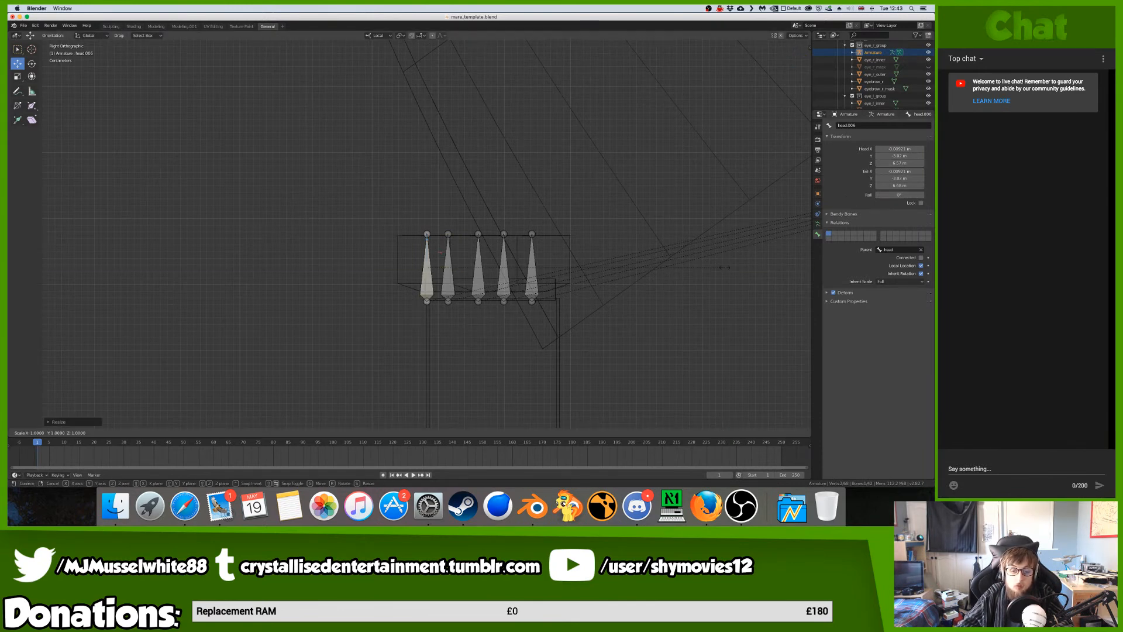
left_click(724, 267)
key("KP_7")
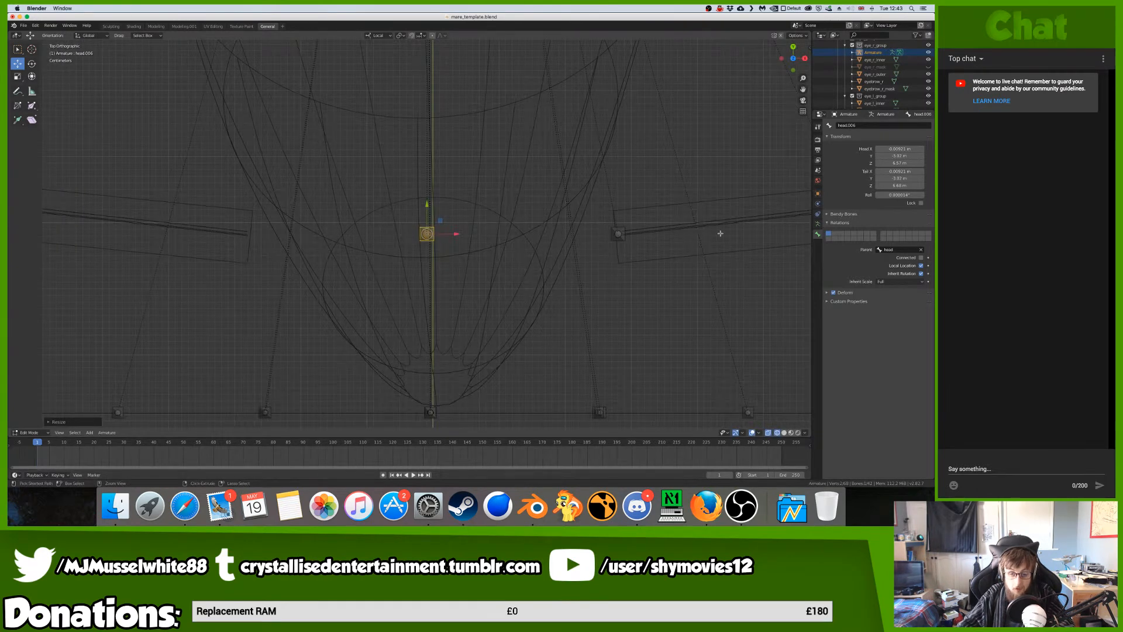
- Move the new bone in the top view onto the outer end of the eyebrow mask mesh and refine its position at close range
scroll(720, 234, "down", 5)
key("g")
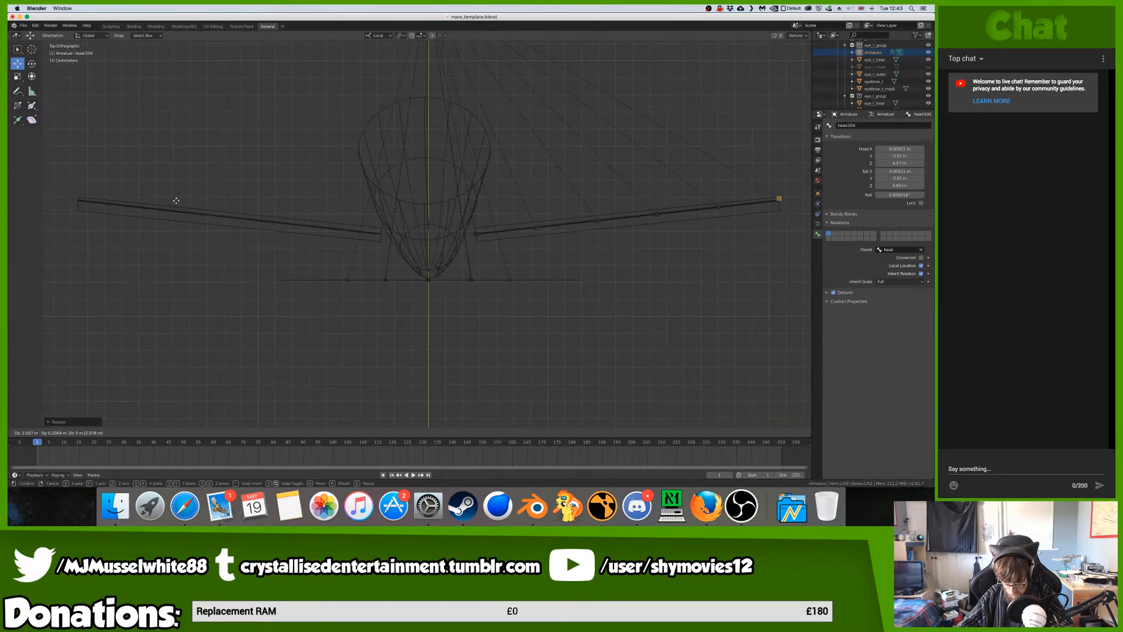
left_click(176, 201)
key("KP_Decimal")
key("g")
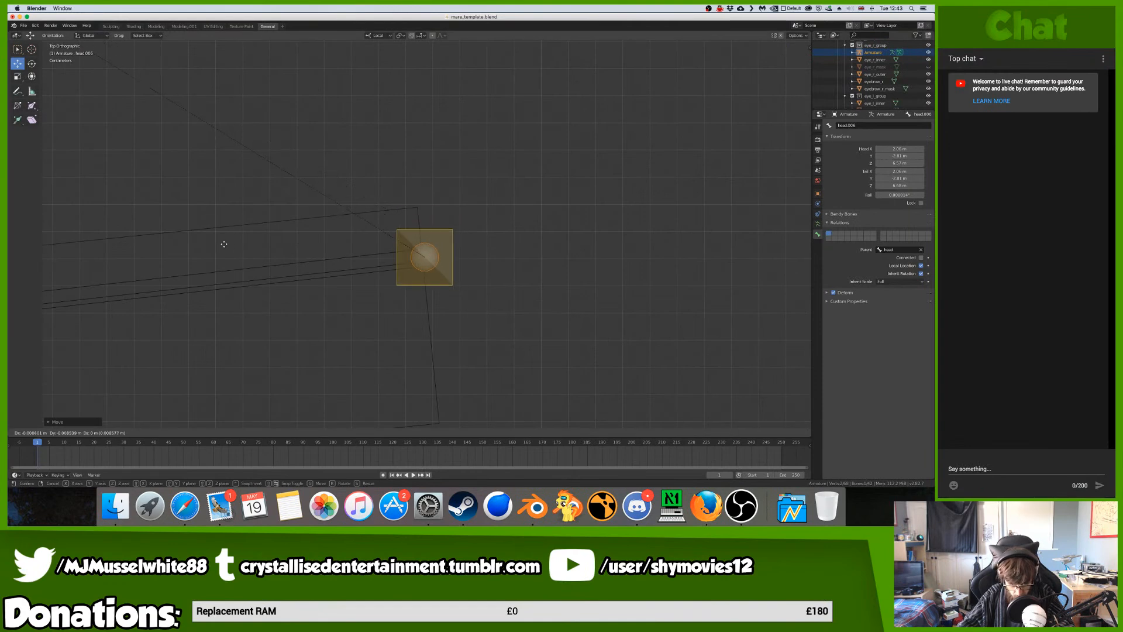
left_click(224, 244)
- Return the armature to Object Mode and switch the viewport from wireframe to solid shading
mouse_move(224, 244)
middle_mouse_down()
mouse_move(380, 221)
mouse_move(324, 215)
middle_mouse_up()
key("Tab")
key("z")
left_click(339, 224)
- Examine the eyes, eyebrow masks and face bones in material preview, and return the viewport to solid shading
scroll(331, 223, "down", 5, "ctrl")
scroll(322, 214, "left", 5, "shift")
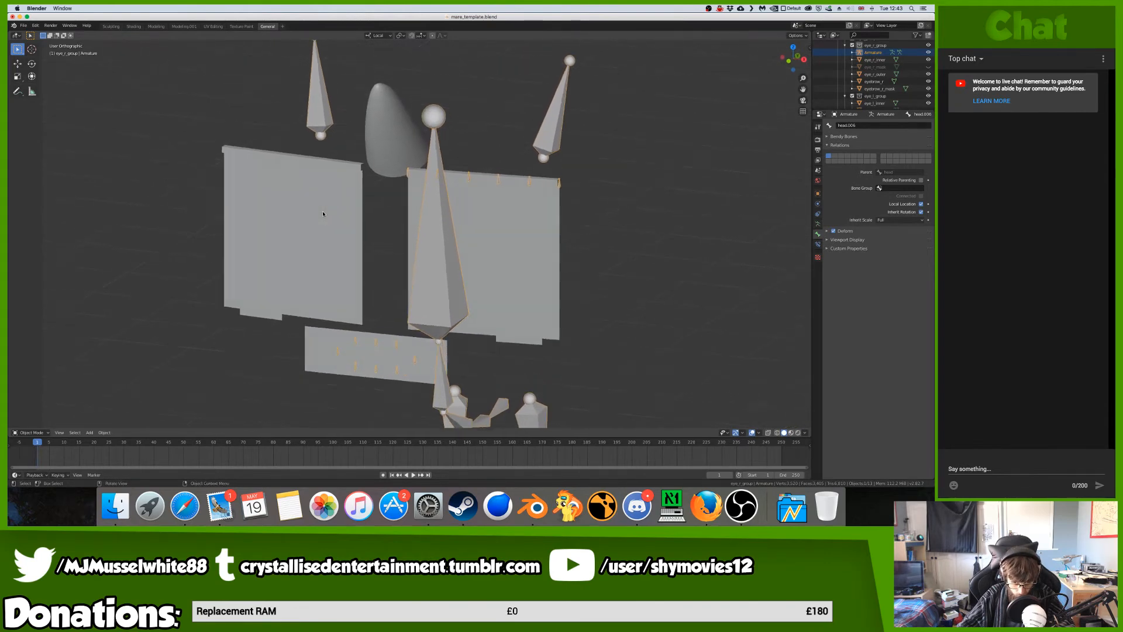
scroll(323, 214, "up", 2)
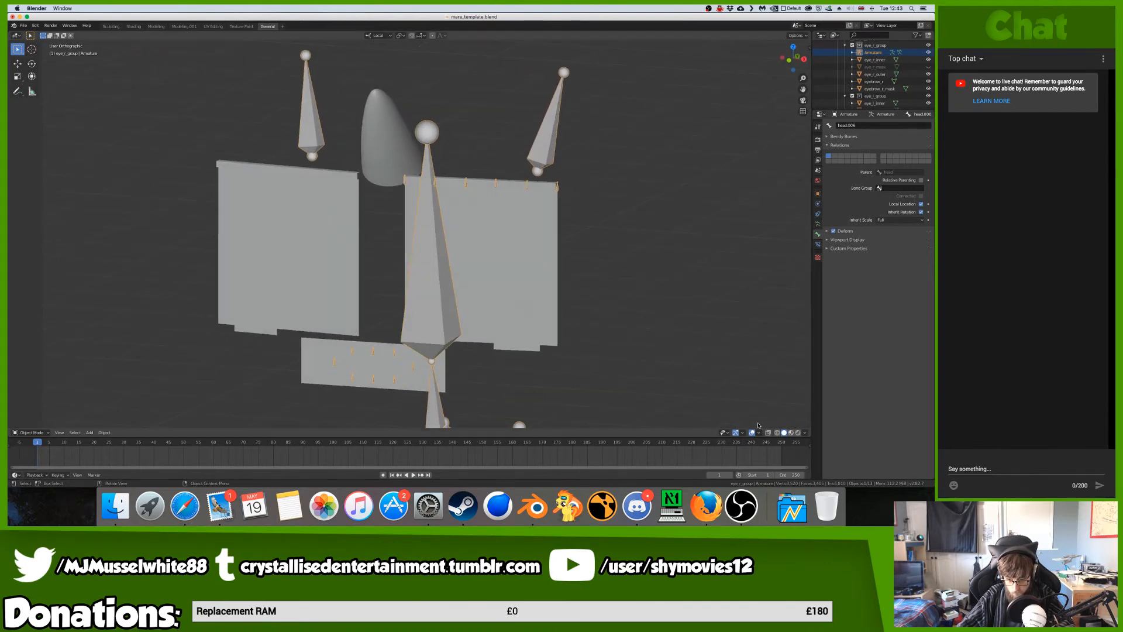
left_click(792, 433)
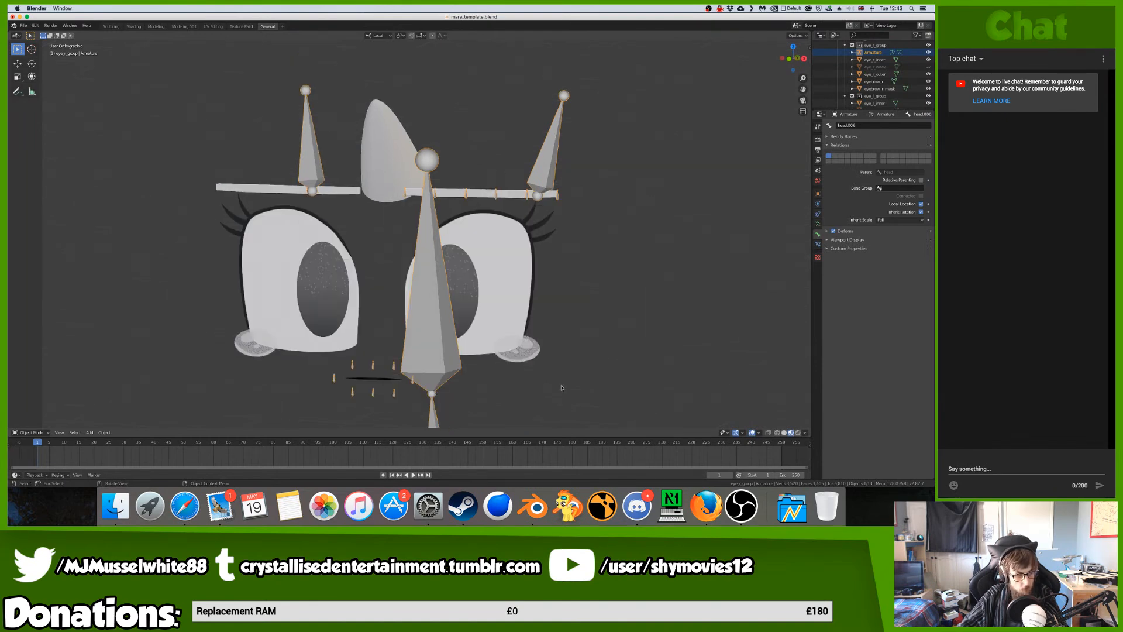
scroll(561, 388, "down", 5, "shift")
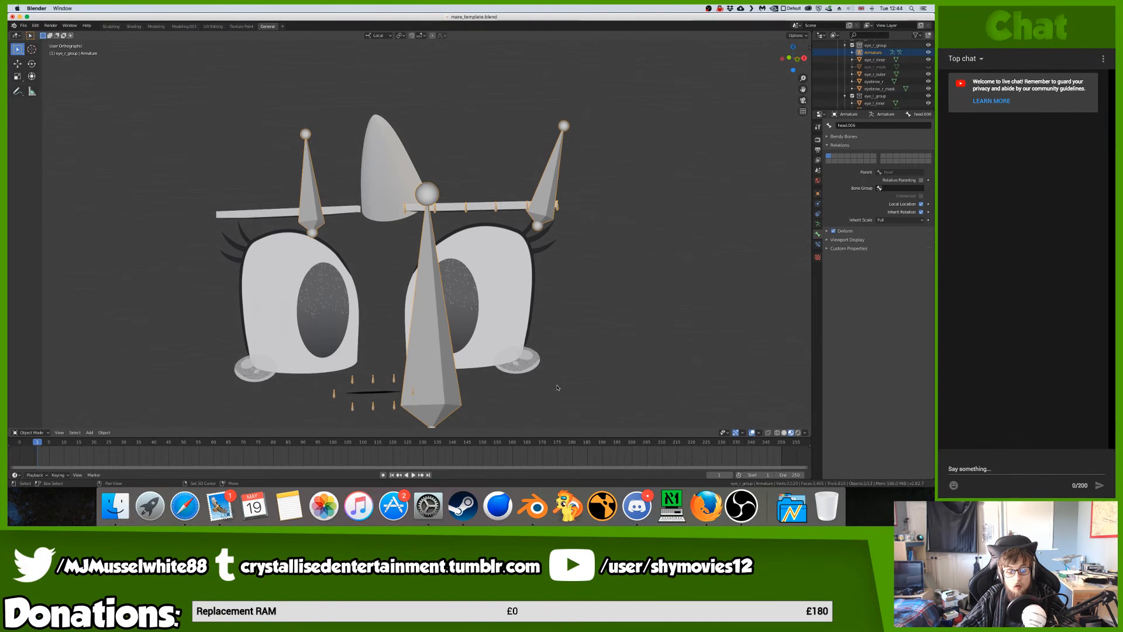
scroll(557, 388, "down", 6, "ctrl")
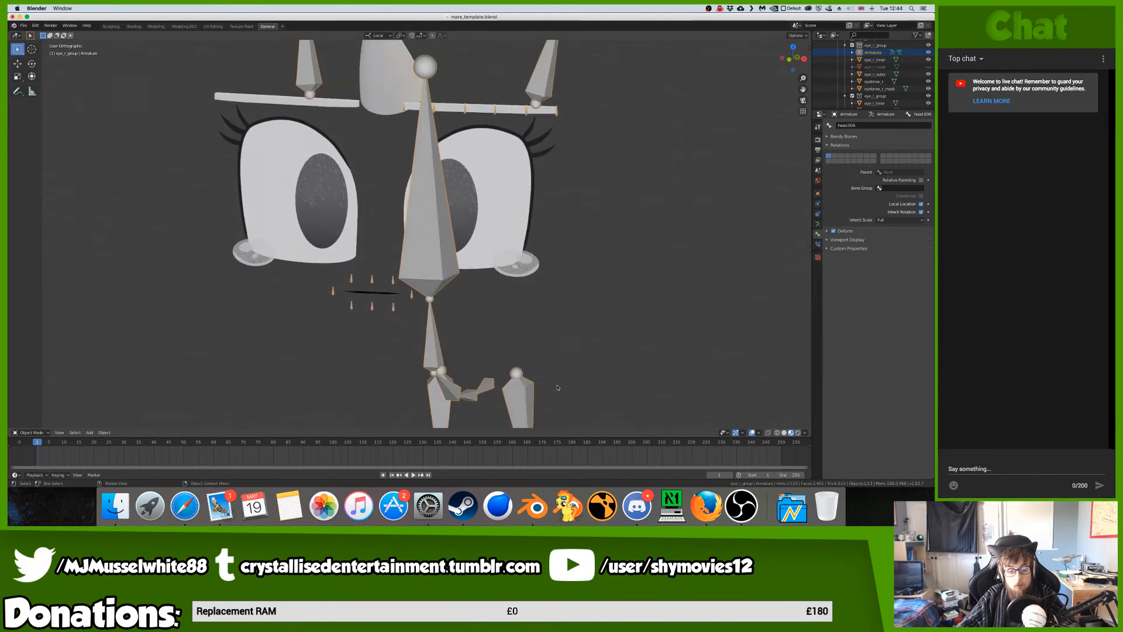
scroll(558, 387, "up", 5, "ctrl")
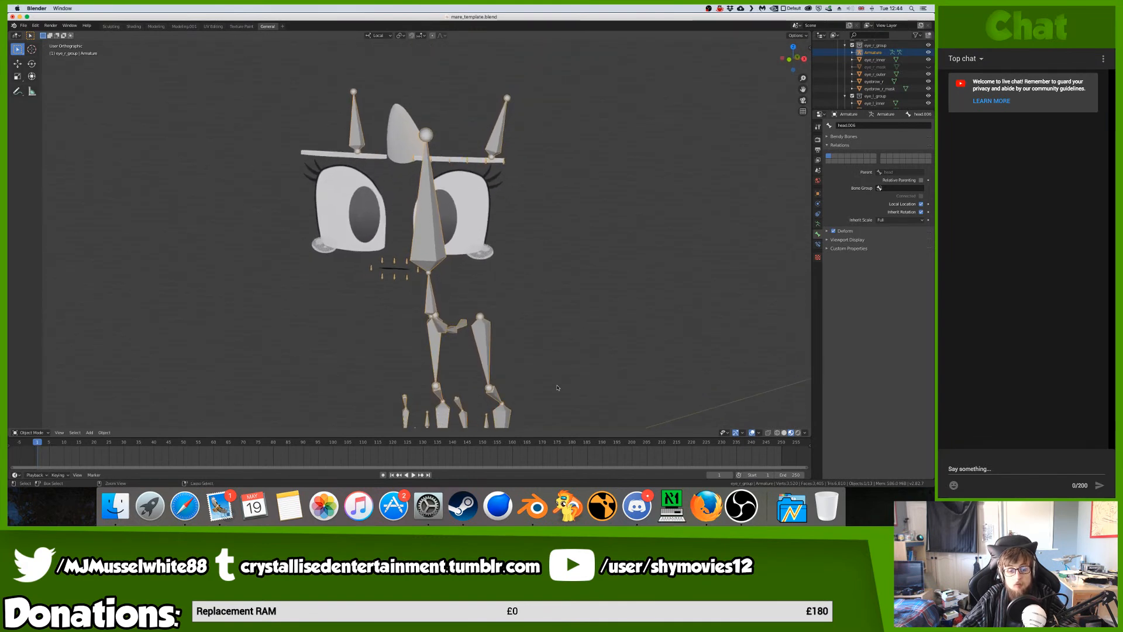
scroll(557, 387, "up", 3, "ctrl")
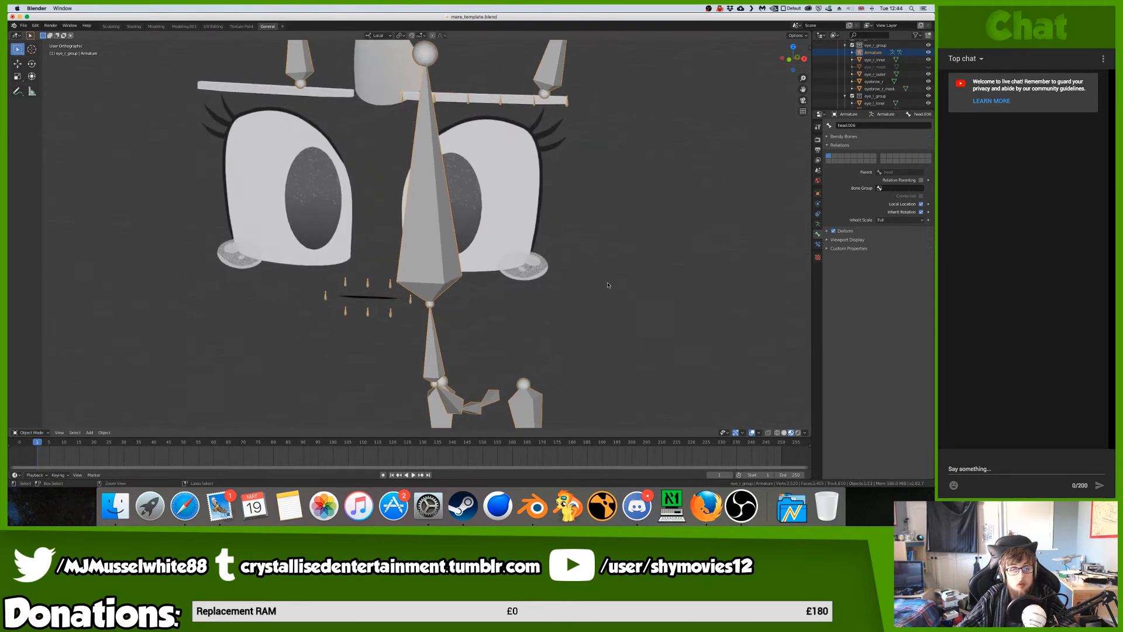
left_click(784, 432)
scroll(587, 295, "up", 1, "shift")
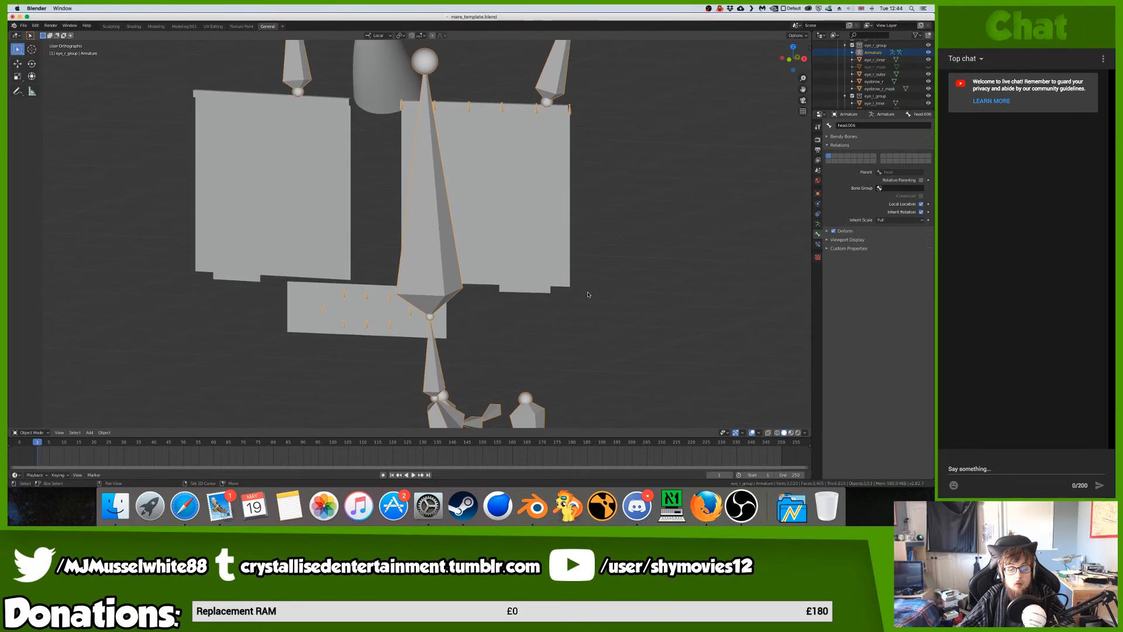
scroll(589, 293, "left", 3, "shift")
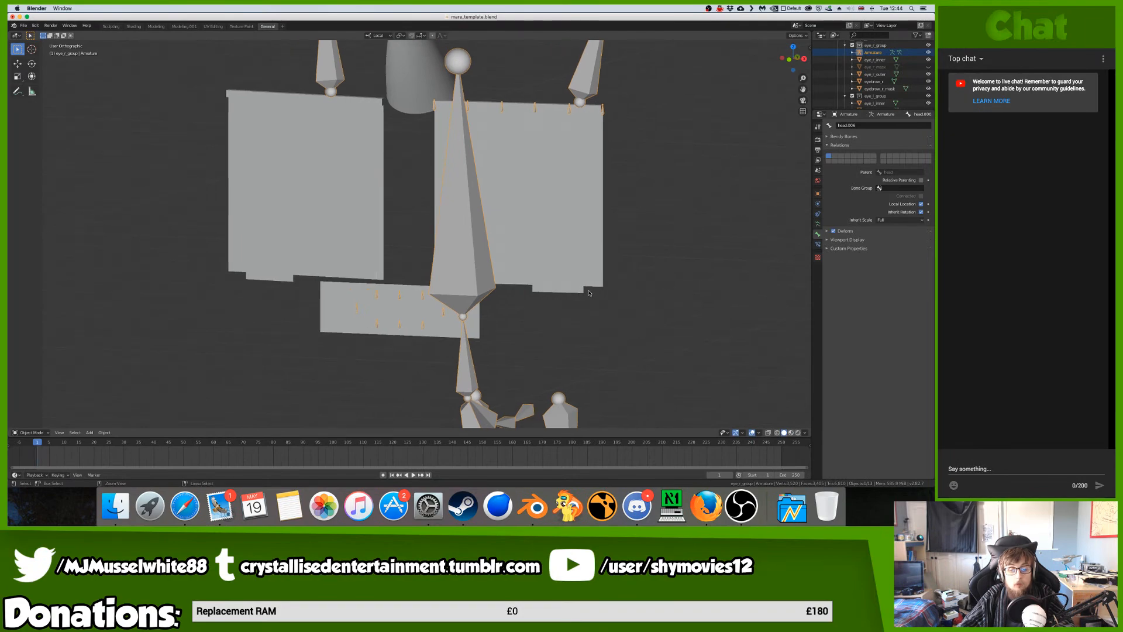
- Close the Blender window and pause the track "Life on the Mainland" on Epidemic Sound in Safari
left_click(13, 16)
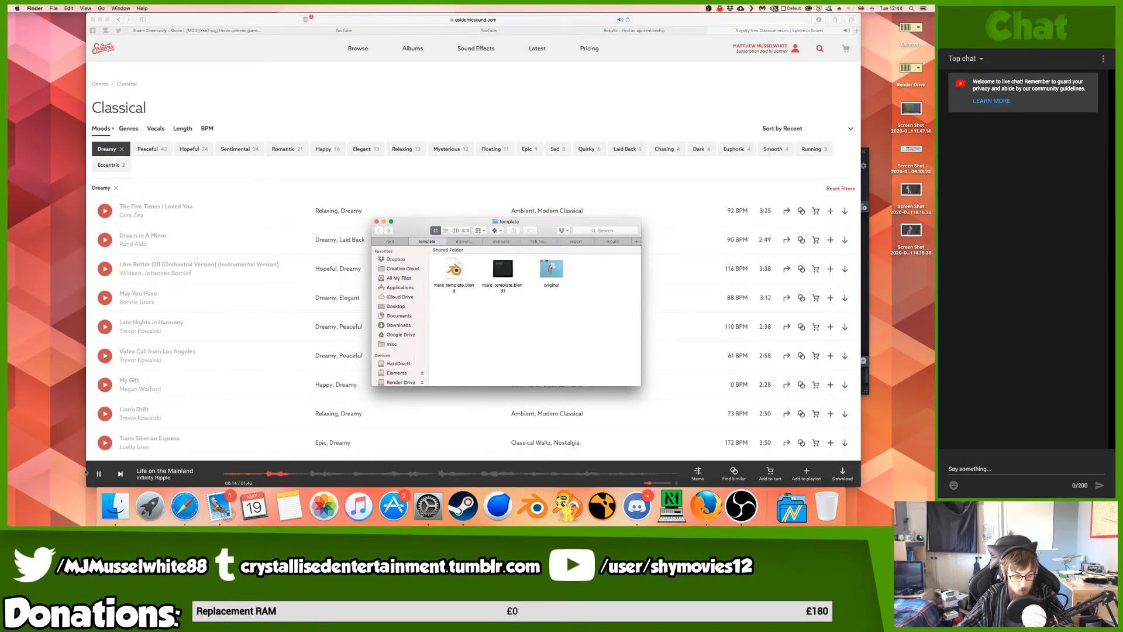
left_click(97, 474)
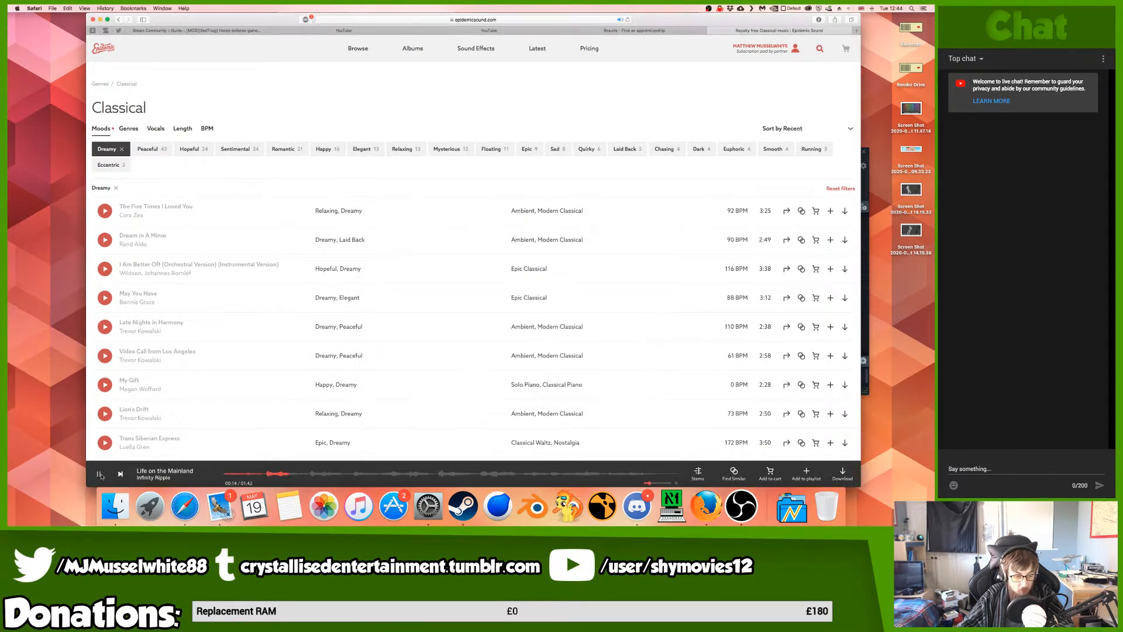